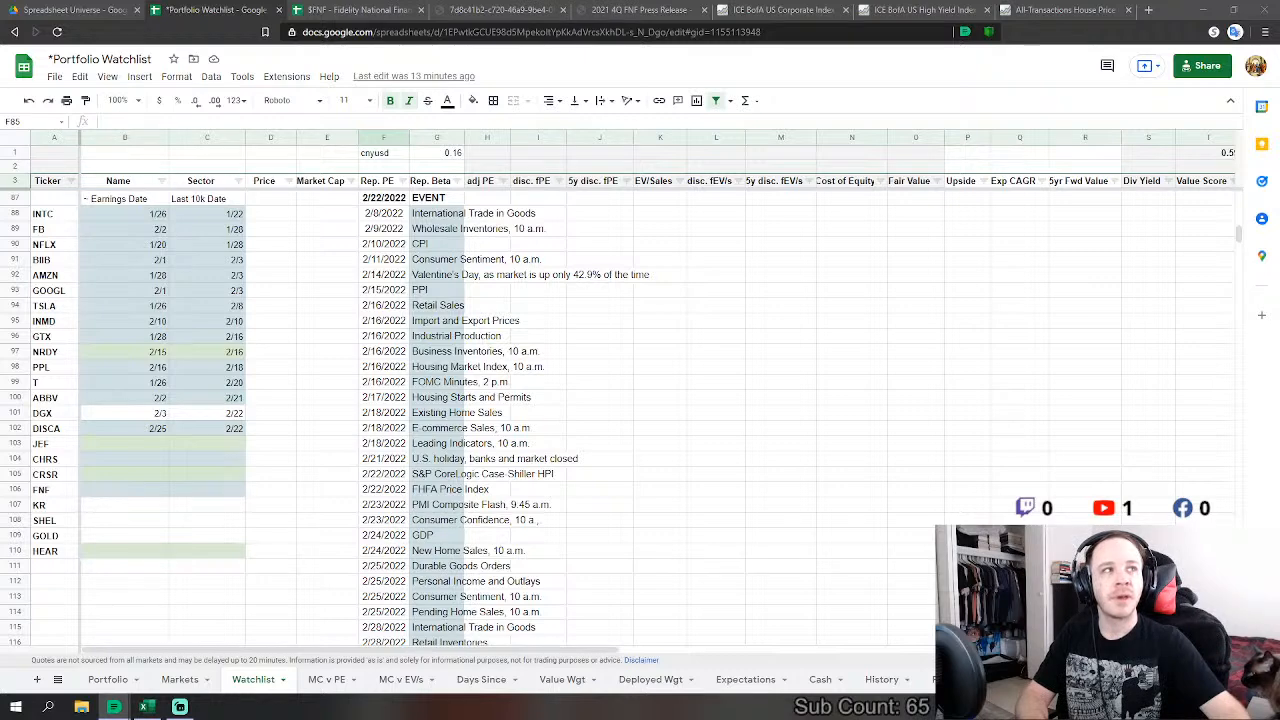
Step: Review the February economic event calendar alongside the earnings date list in the Watchlist sheet
left_click(320, 398)
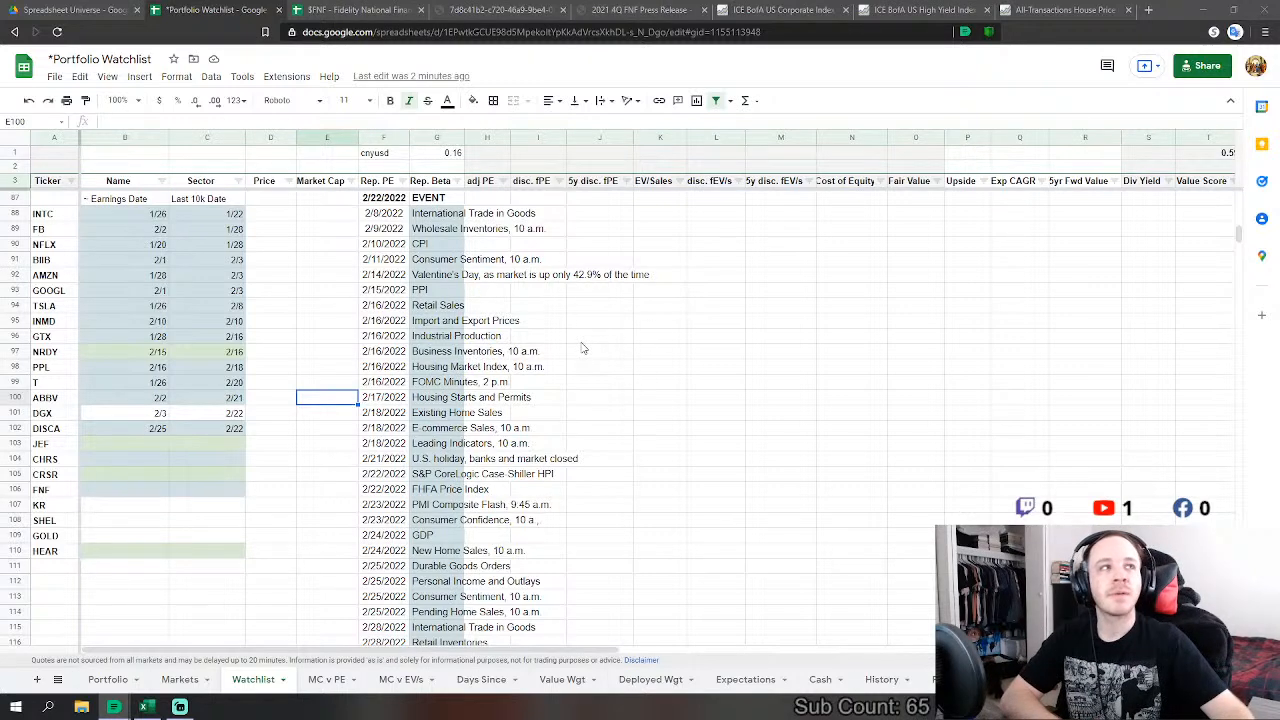
scroll(367, 436, "up", 2)
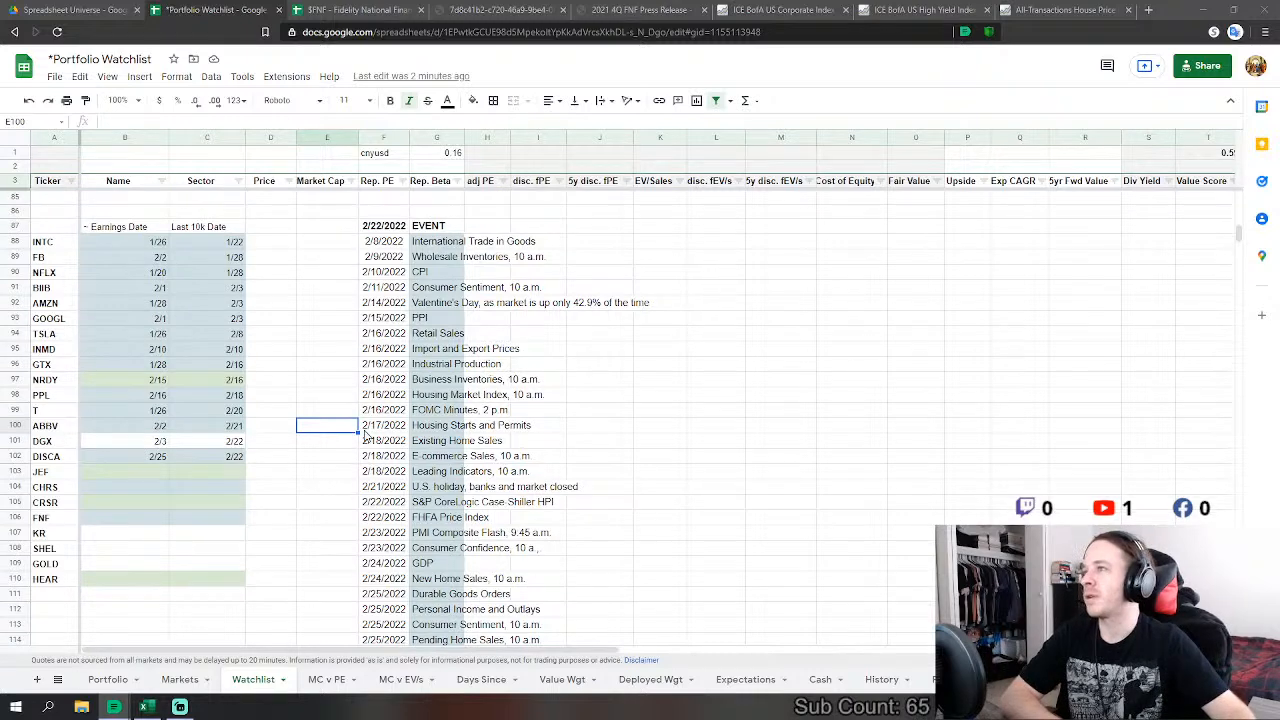
scroll(400, 480, "down", 2)
scroll(300, 400, "up", 2)
scroll(240, 390, "down", 2)
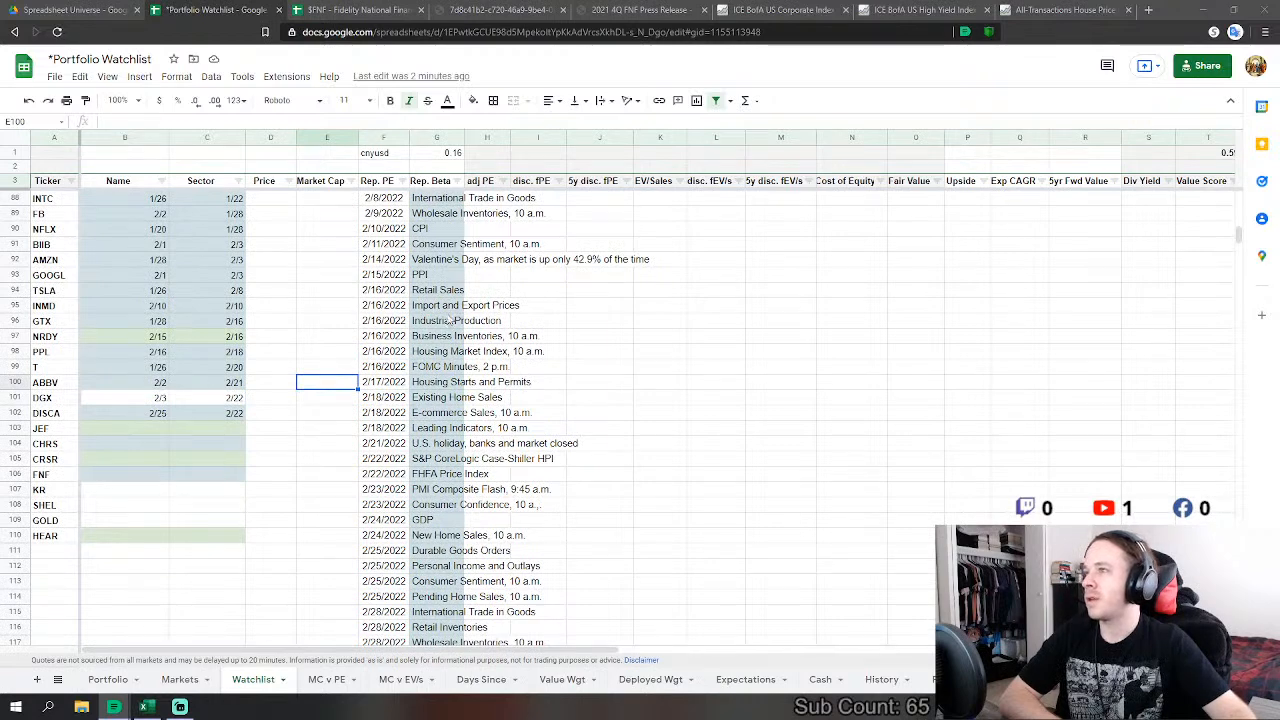
scroll(290, 437, "up", 3)
scroll(240, 450, "down", 2)
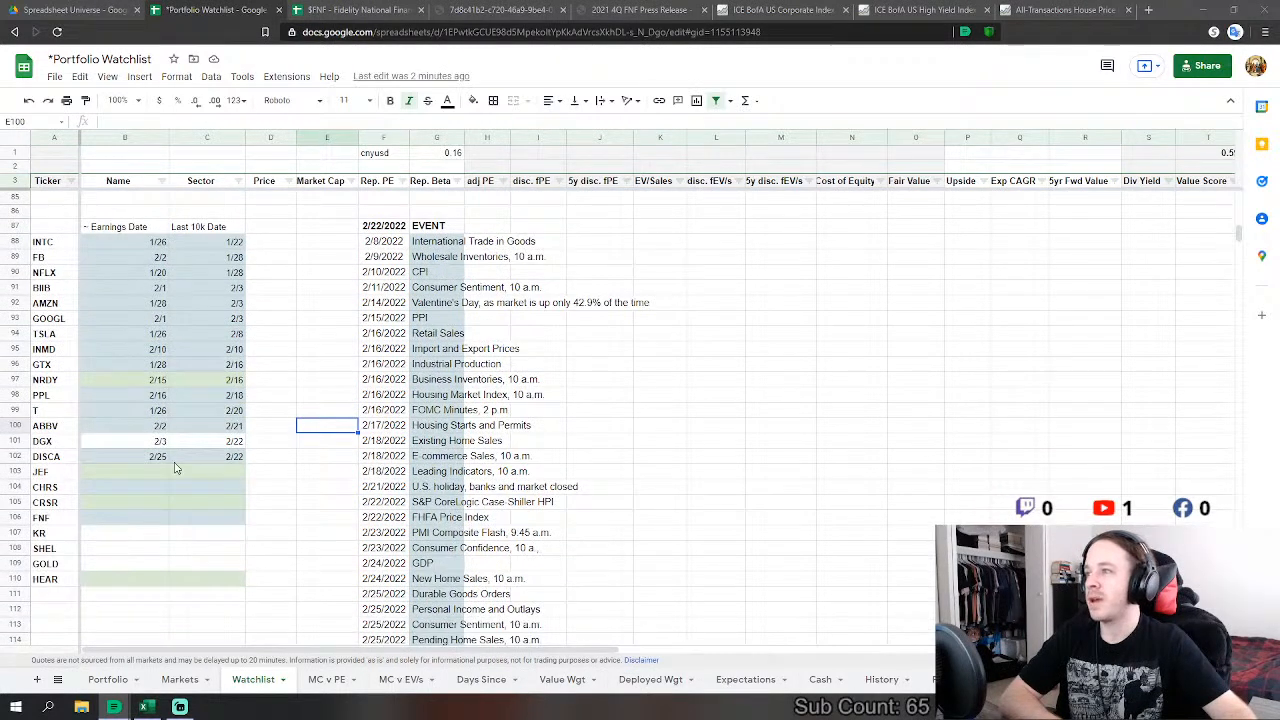
Step: Examine the earnings and last 10k date cells for FNF, NRDY, CRSR and HEAR in the Watchlist
left_click_drag(110, 517, 197, 520)
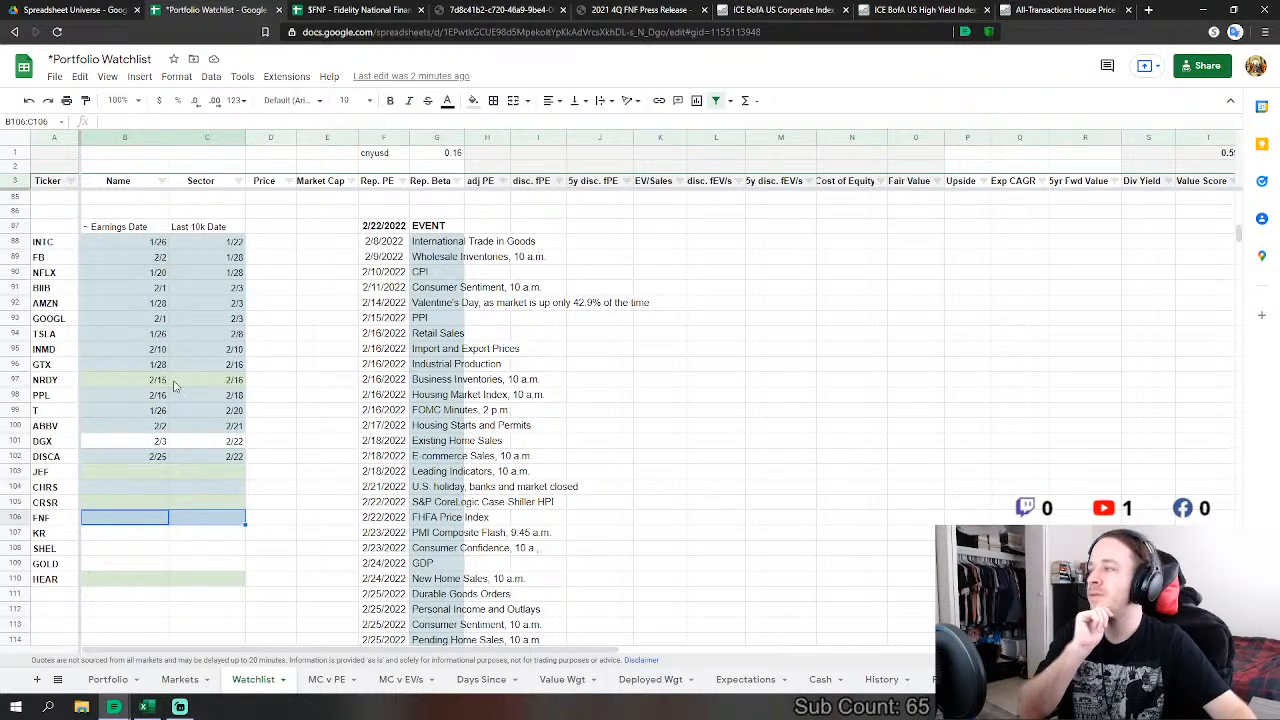
left_click_drag(113, 388, 210, 386)
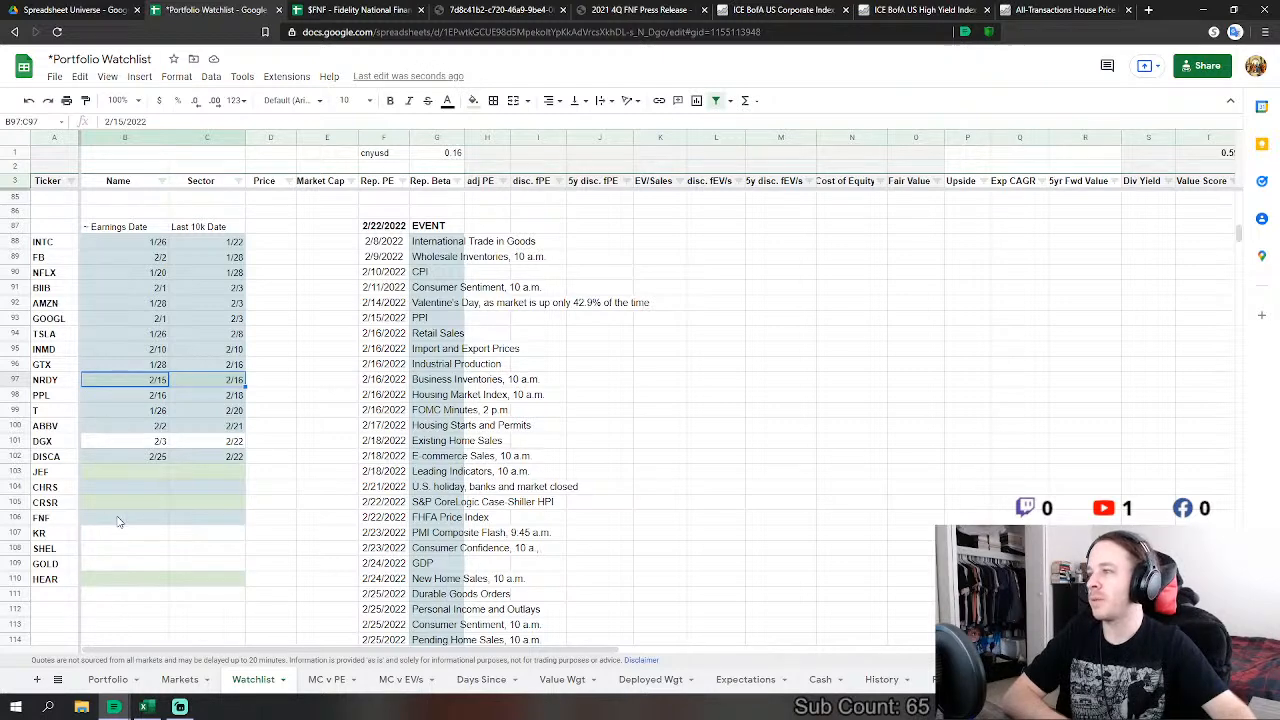
left_click_drag(101, 506, 194, 506)
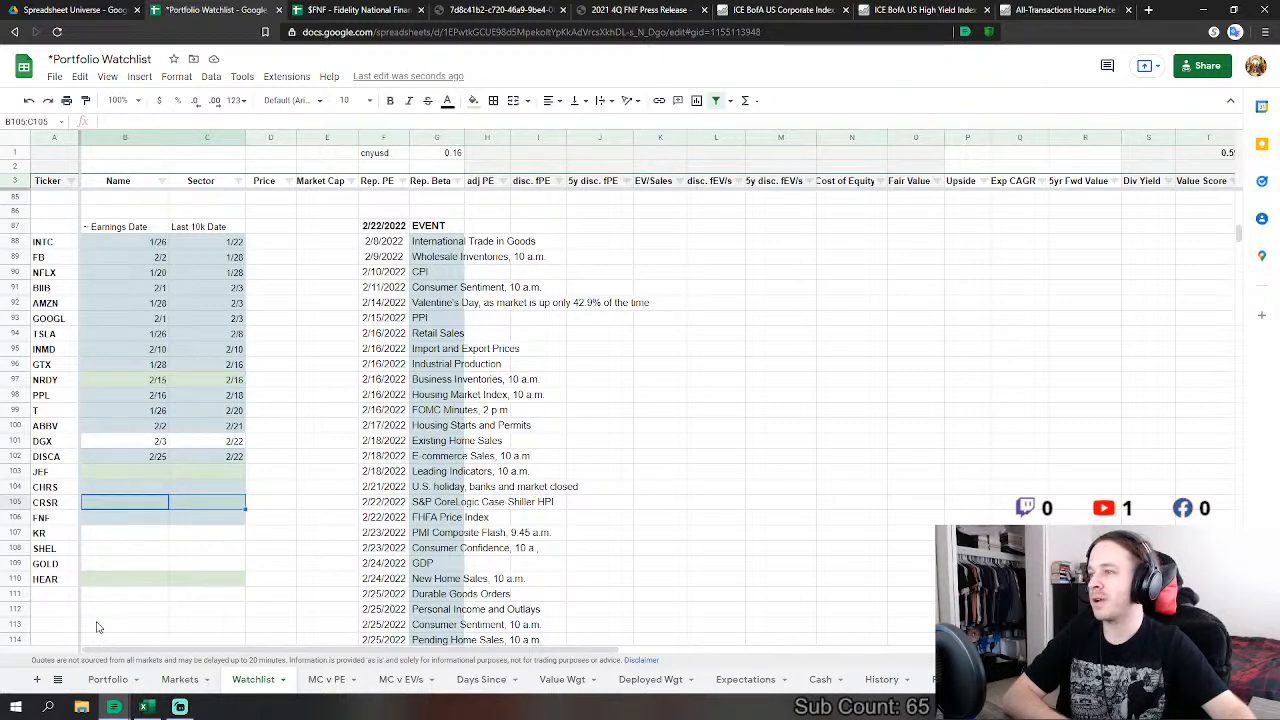
left_click_drag(125, 584, 200, 584)
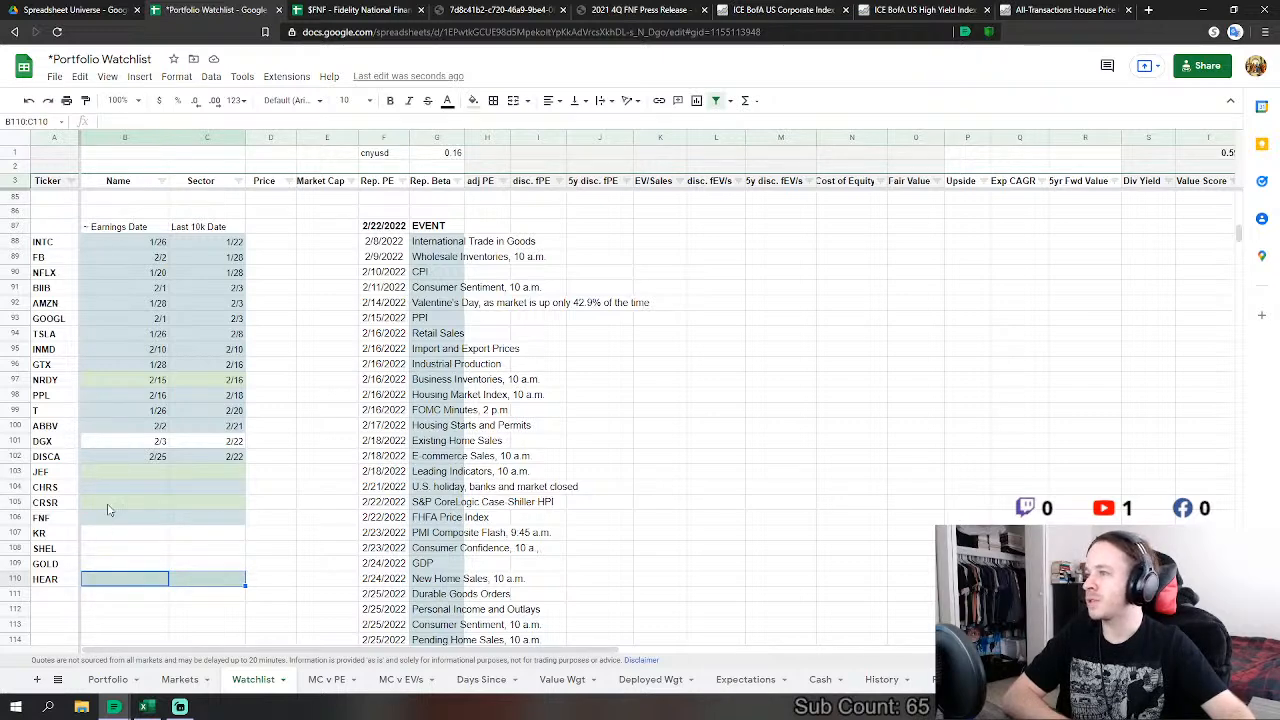
left_click_drag(129, 506, 226, 506)
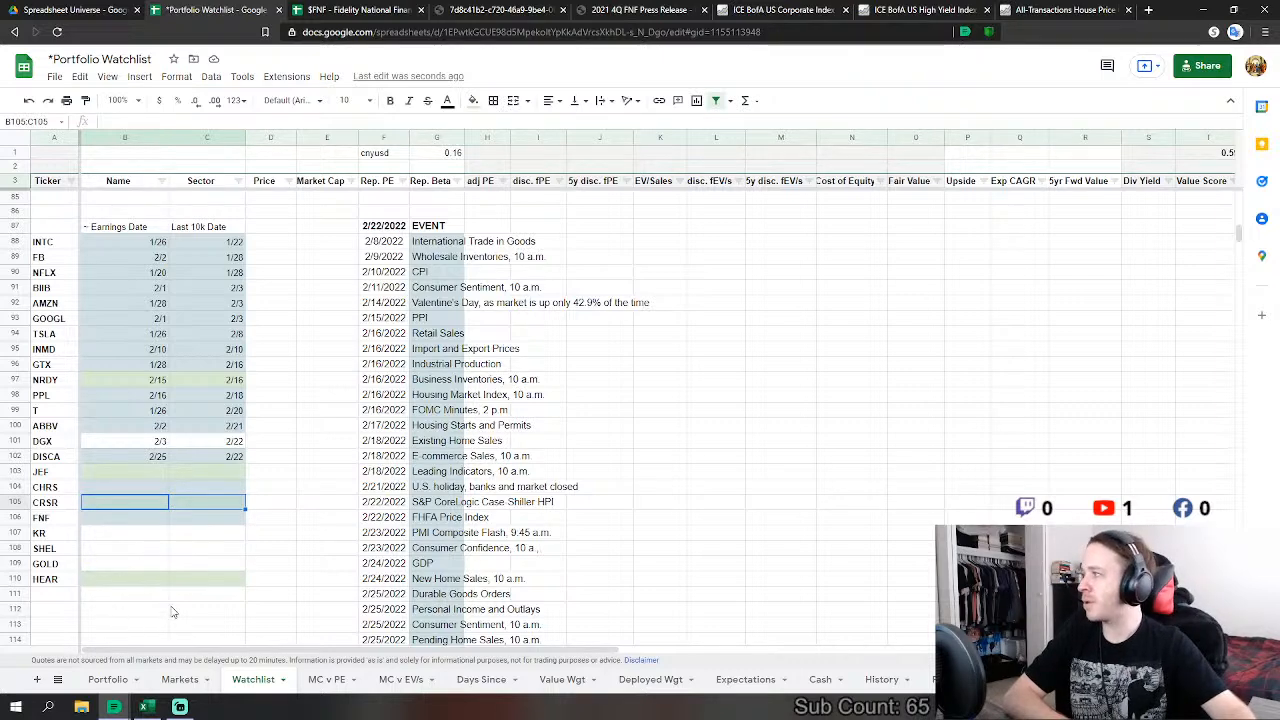
left_click(152, 520)
left_click_drag(126, 503, 208, 511)
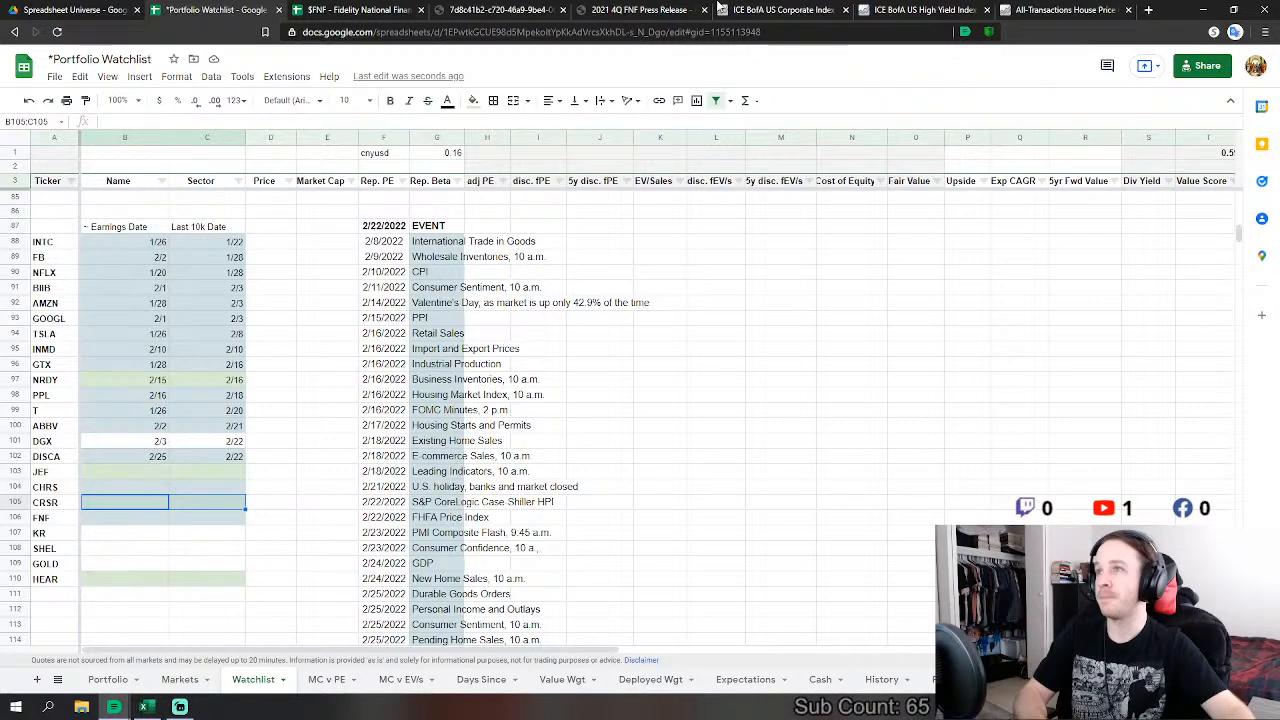
Step: Bring up the $FNF - Fidelity National Financial spreadsheet and examine the Corporate and Other row under Segments & Beta
left_click(342, 8)
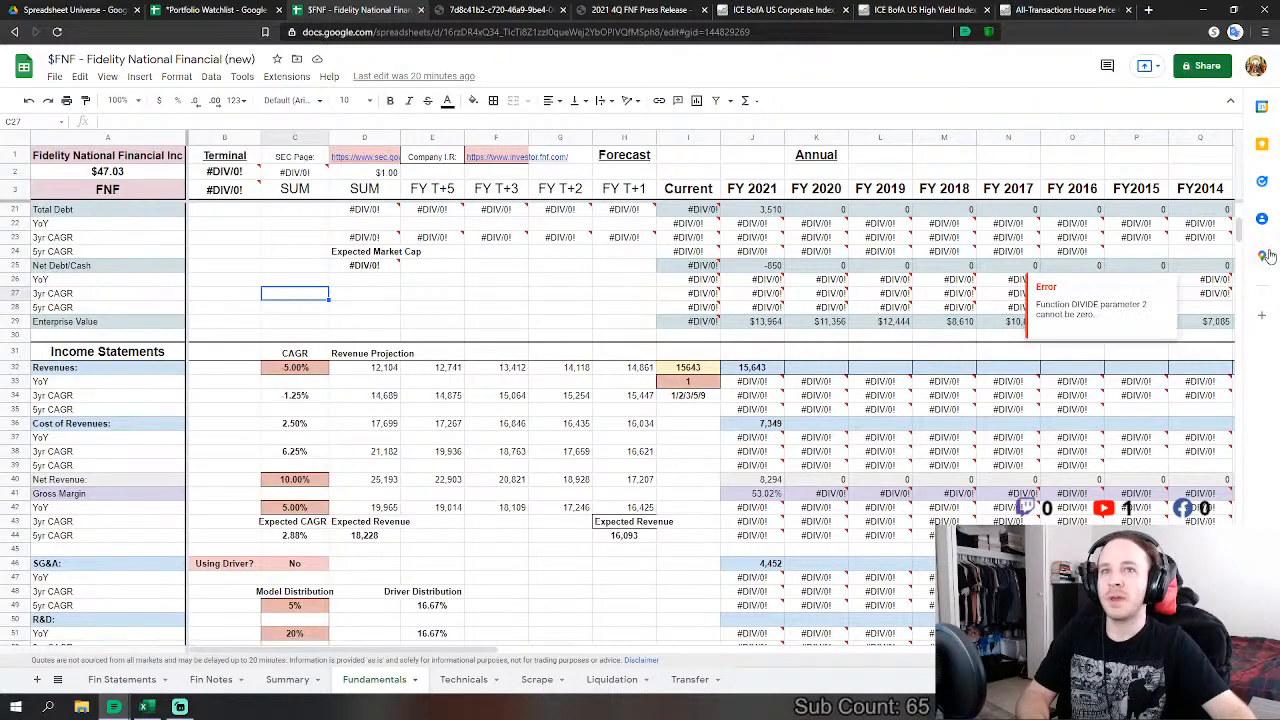
left_click_drag(1238, 229, 1238, 513)
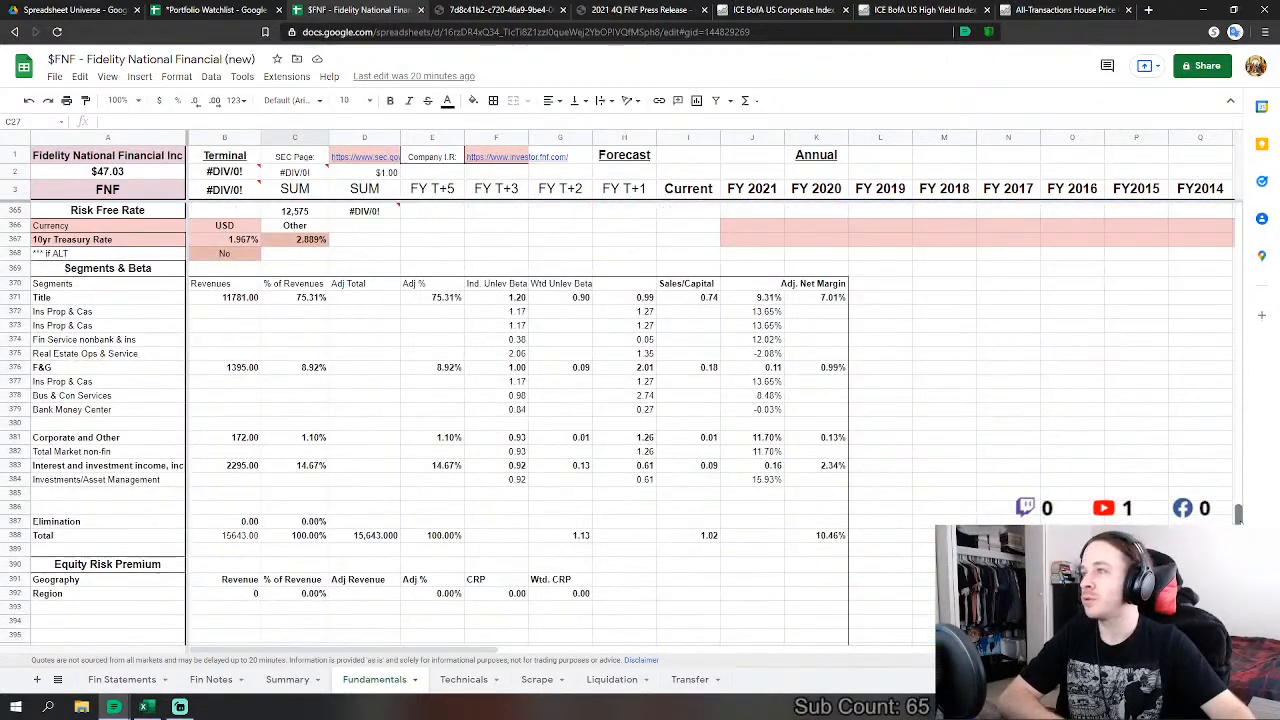
left_click(888, 397)
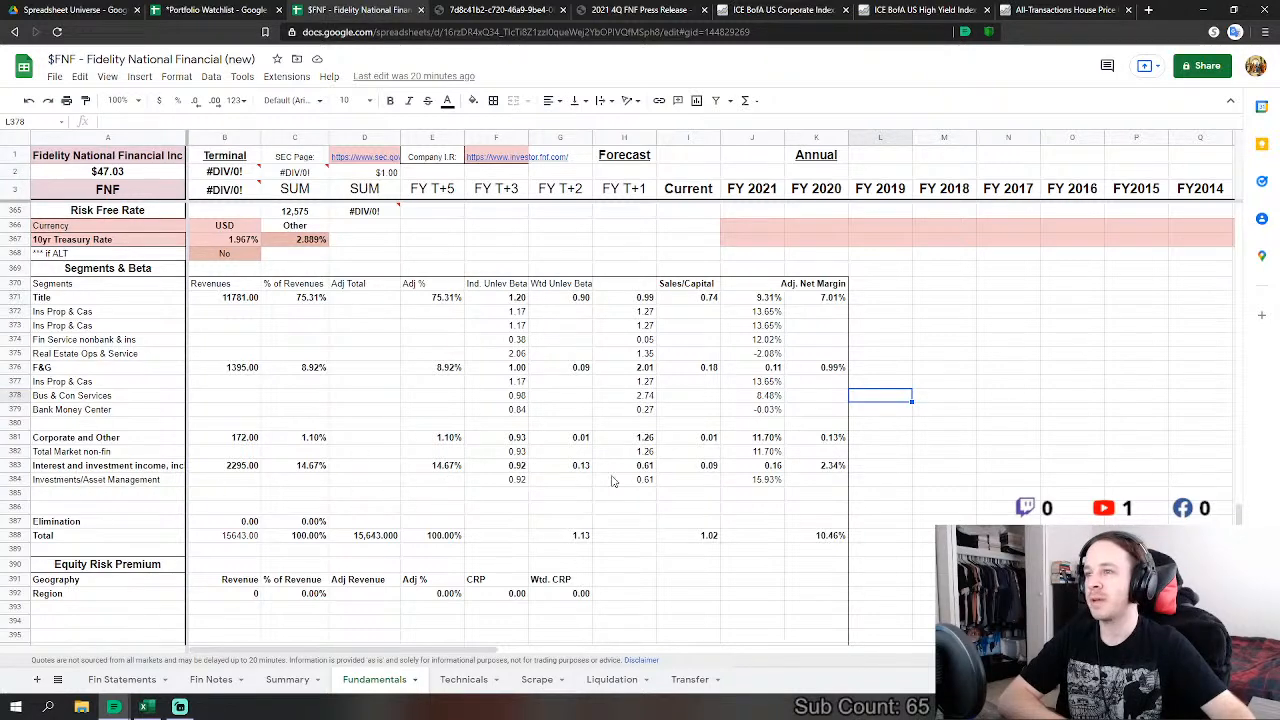
left_click_drag(40, 440, 710, 441)
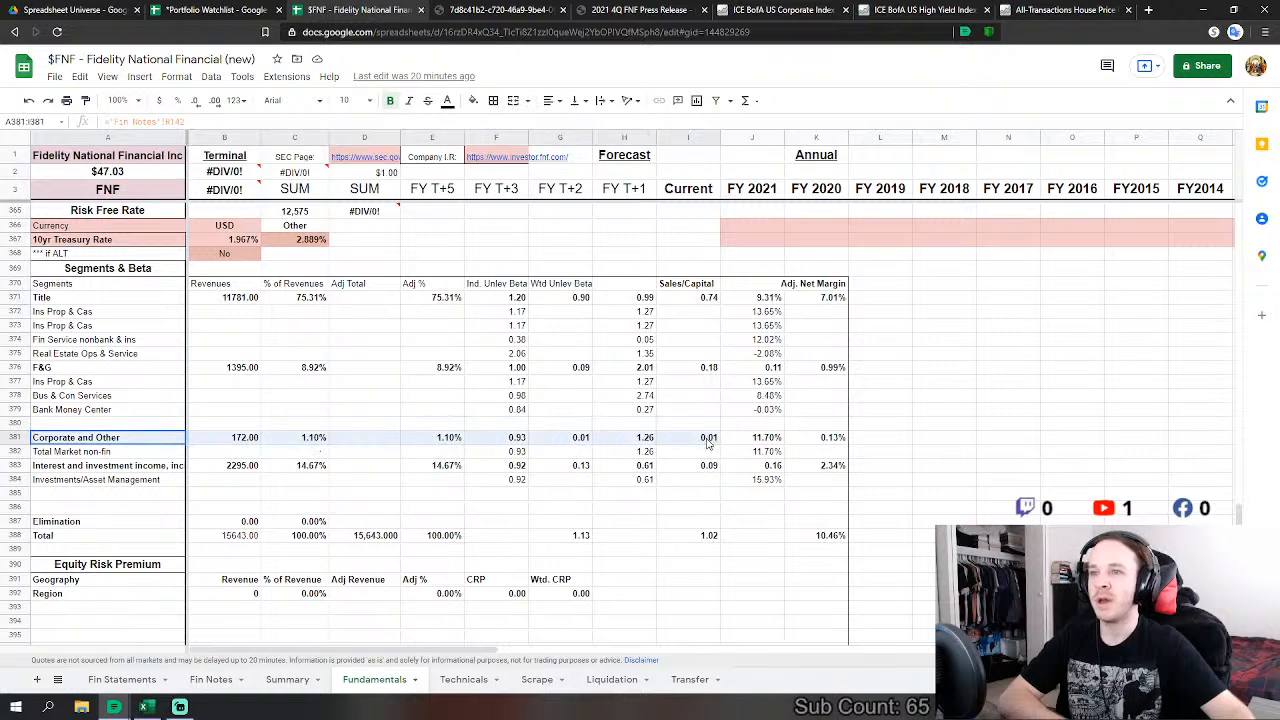
Step: Examine the segment totals for weighted unlevered beta, sales/capital and adjusted net margin
left_click(583, 537)
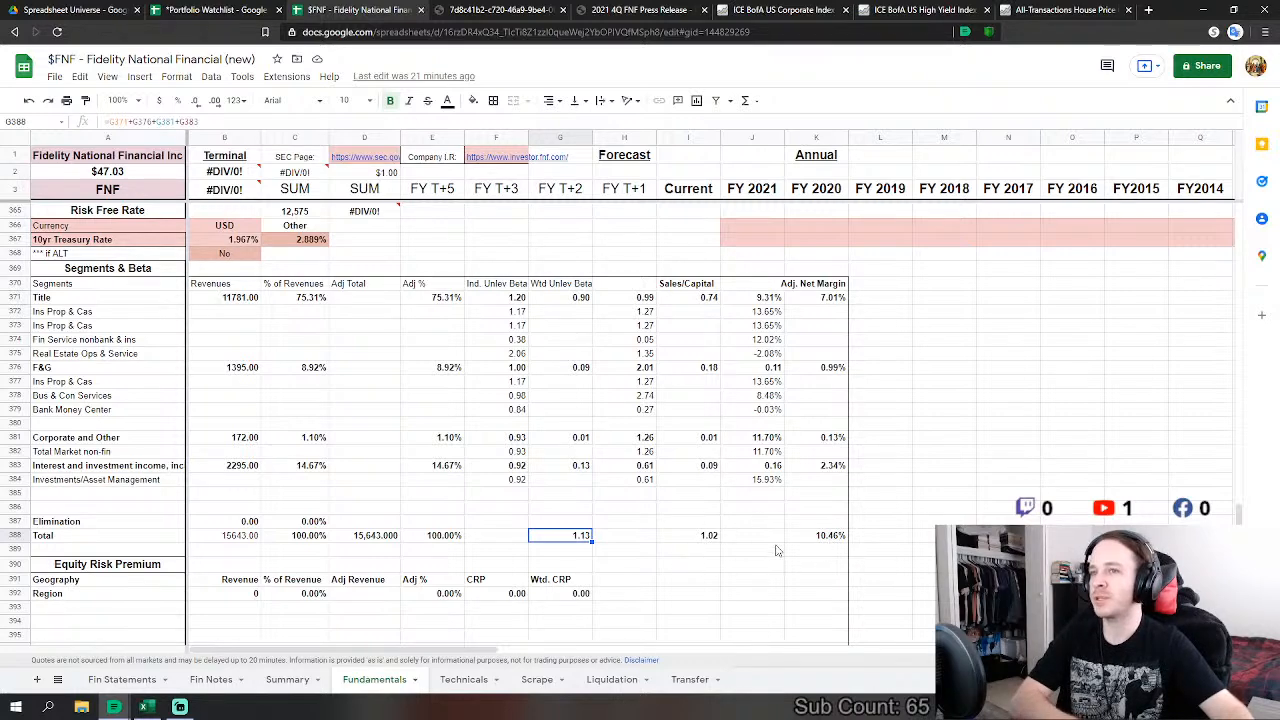
left_click_drag(709, 544, 811, 545)
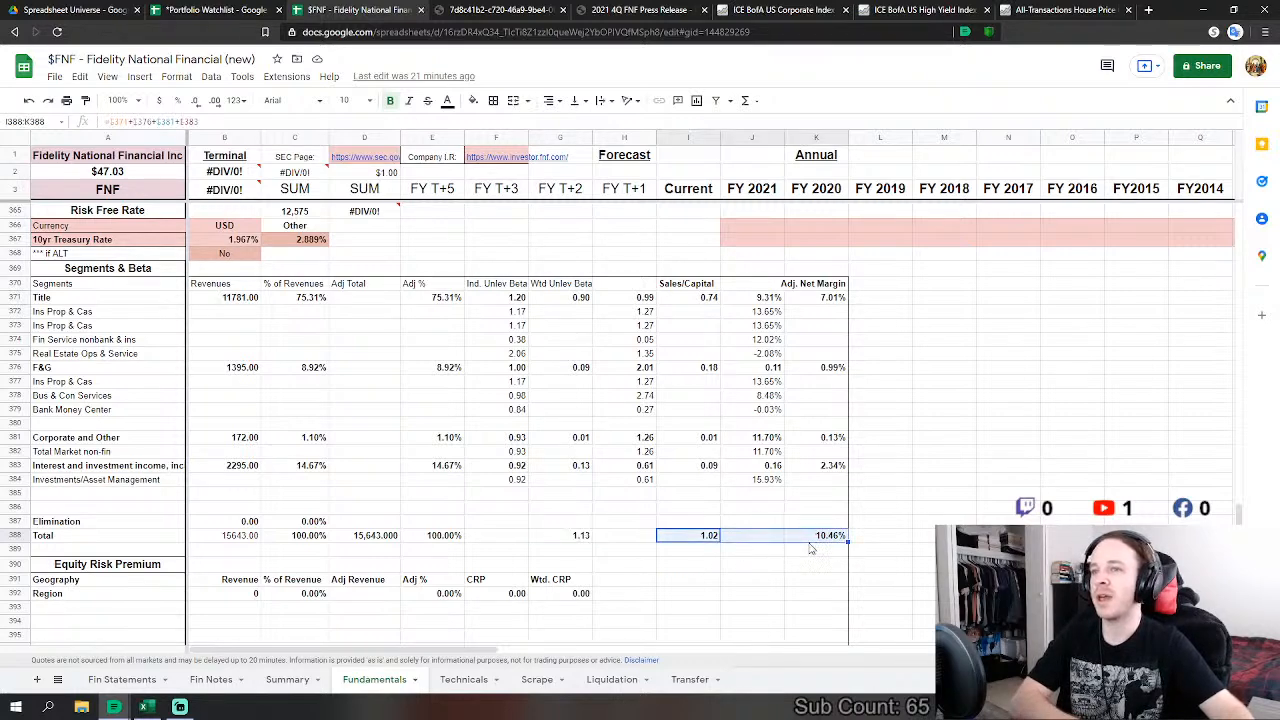
left_click(712, 566)
left_click_drag(698, 541, 823, 543)
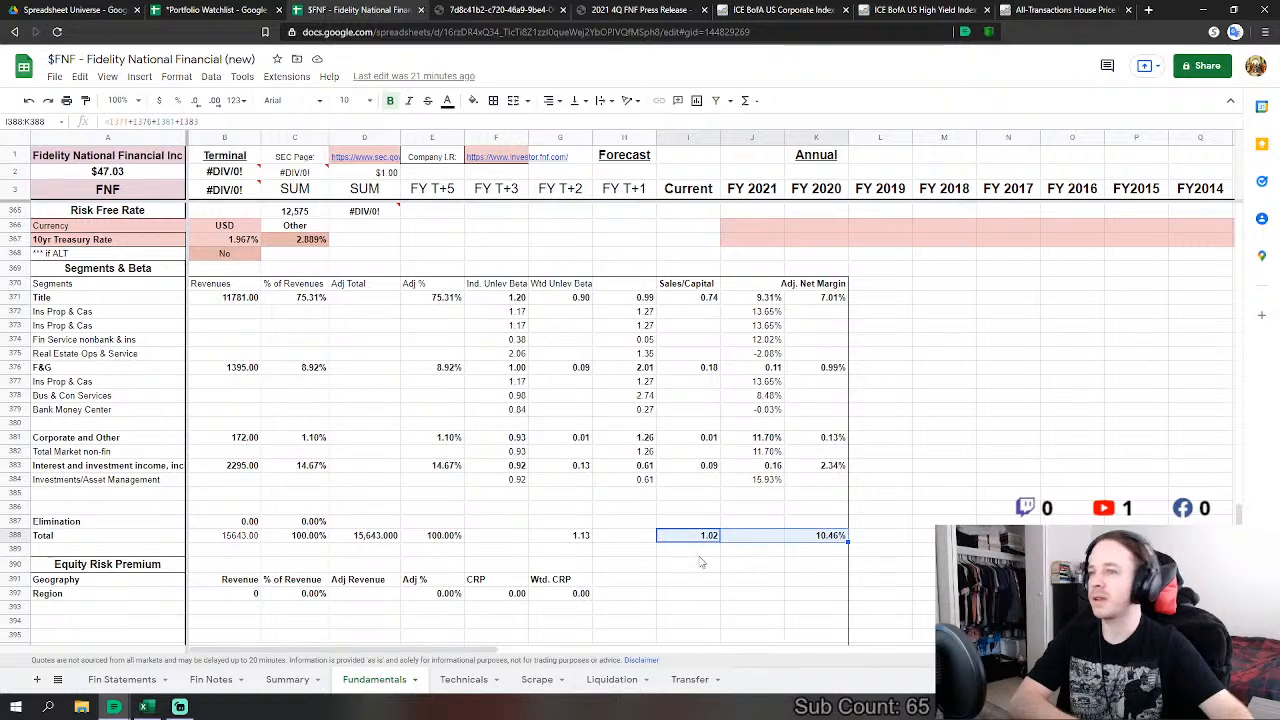
left_click(573, 541)
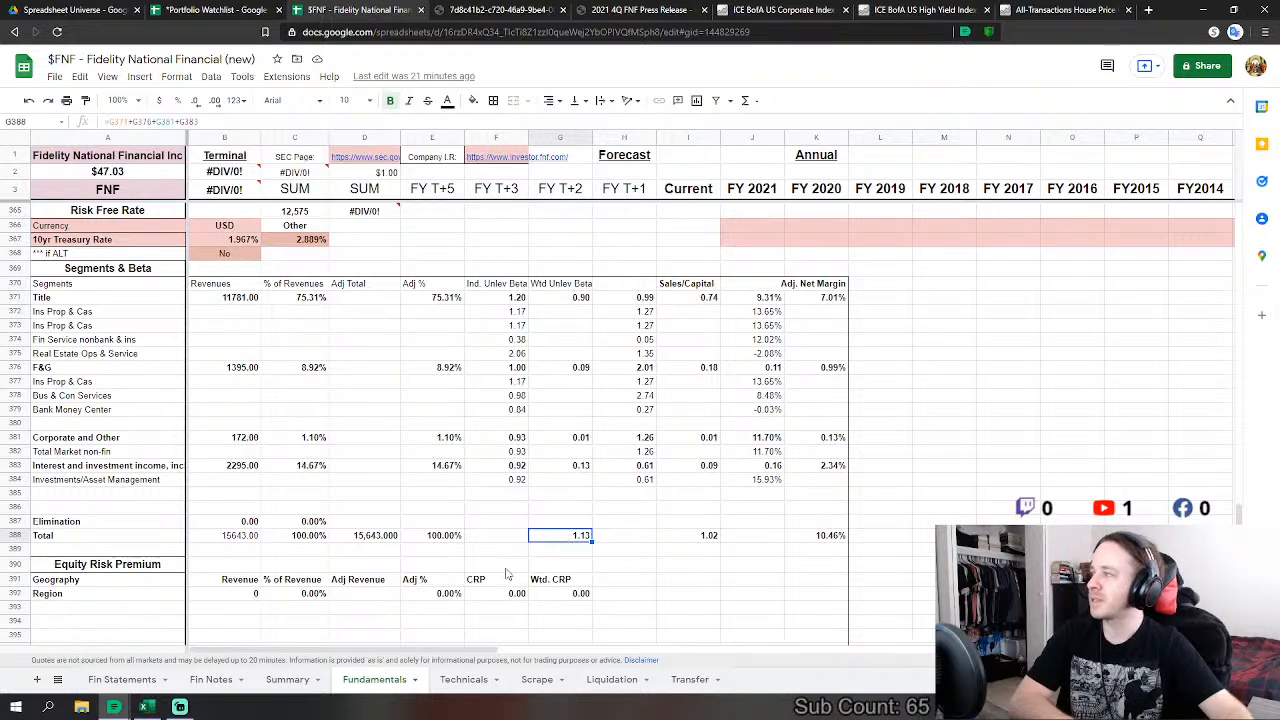
left_click_drag(693, 543, 835, 540)
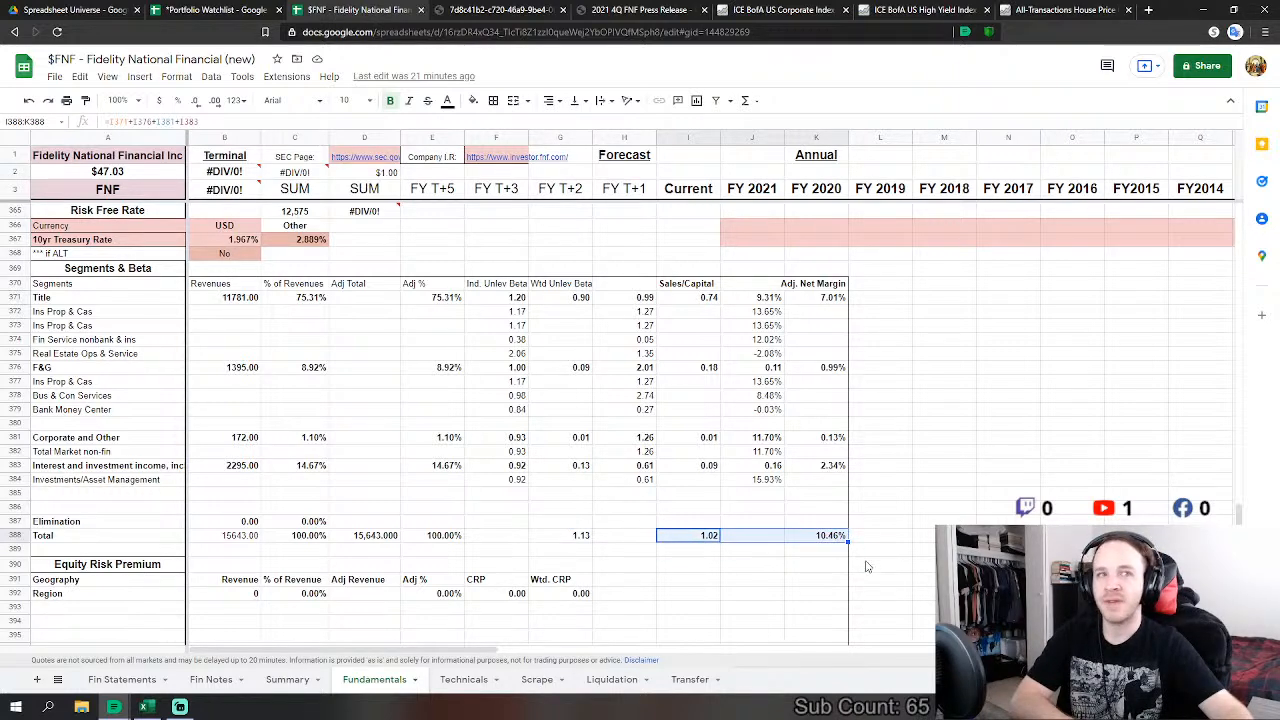
left_click(612, 465)
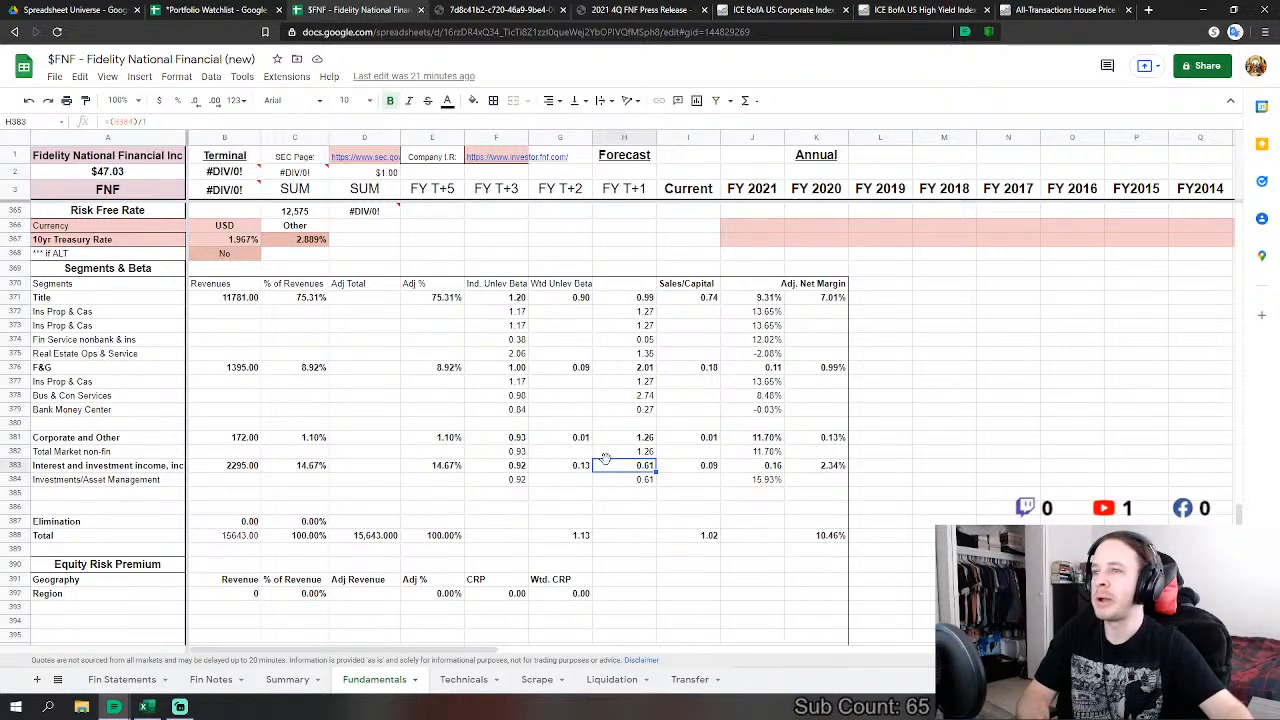
Step: Review the Equity Risk Premium geography tables and the Leverage & Discount section of the Fundamentals sheet
scroll(700, 400, "down", 1)
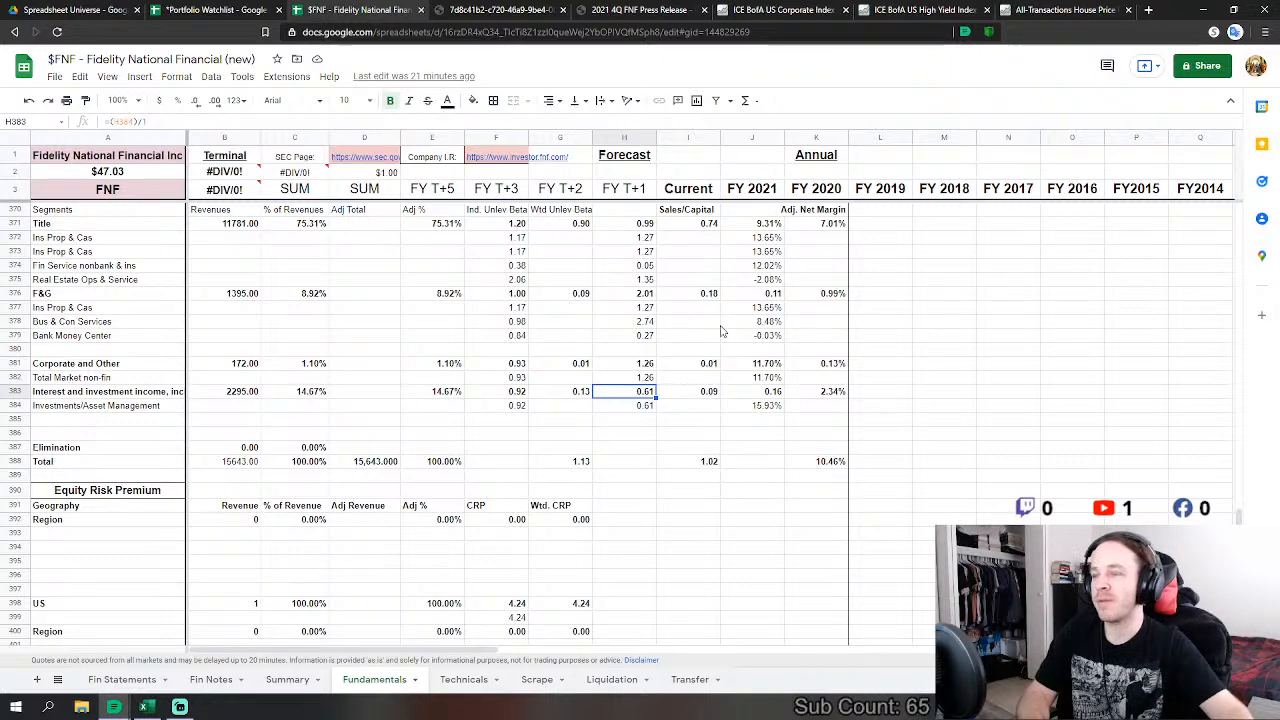
scroll(490, 490, "down", 5)
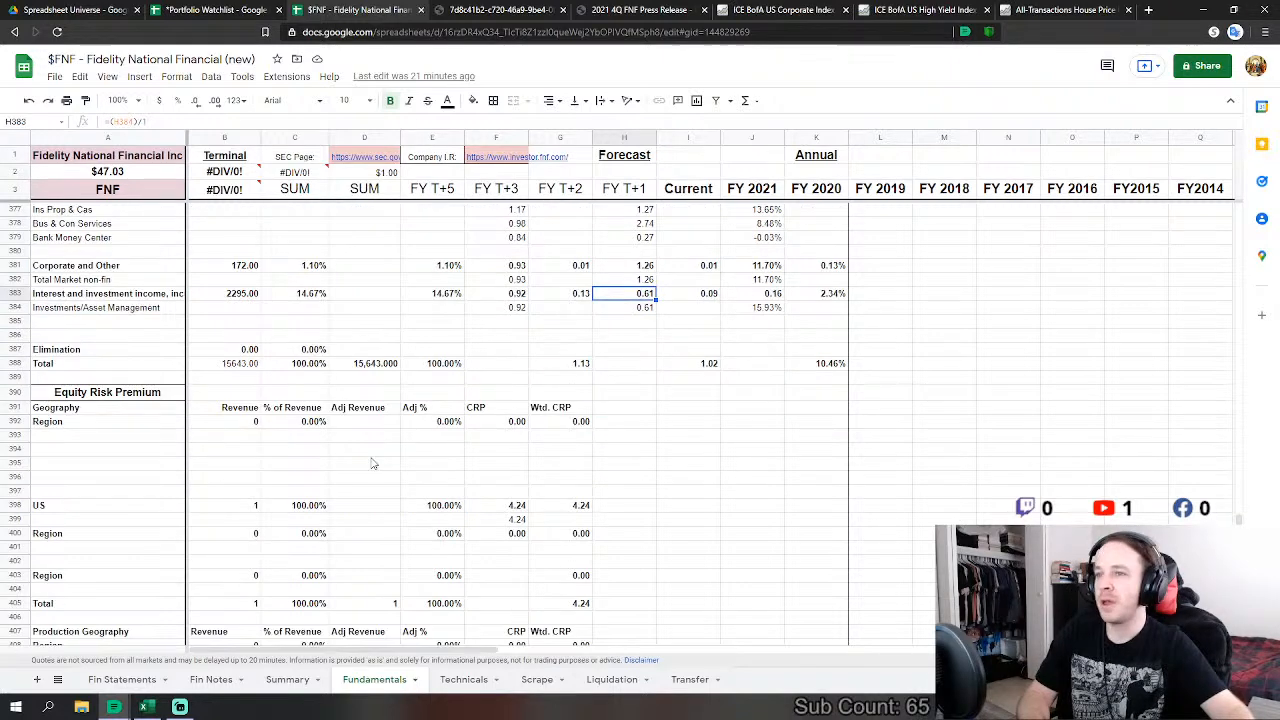
scroll(385, 275, "up", 2)
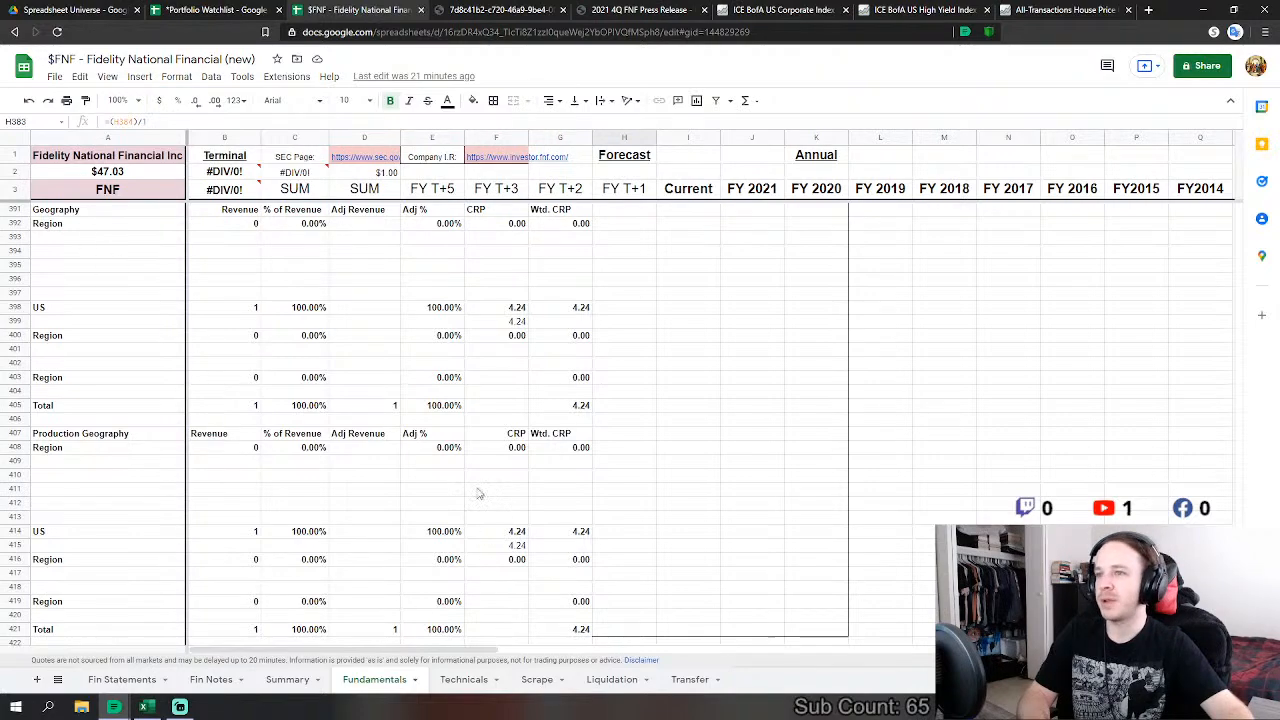
scroll(366, 341, "down", 10)
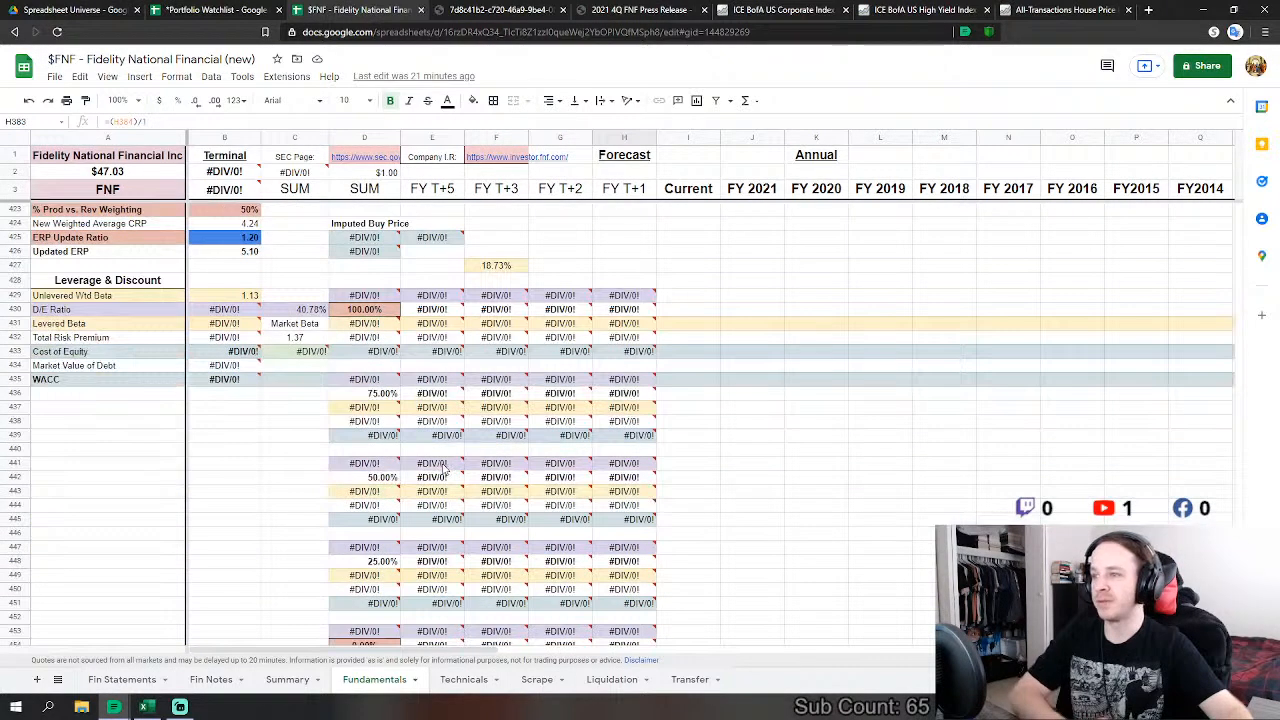
Step: Examine the weighted average maturity and the average rate of the dated debt in the Debt table
scroll(427, 464, "down", 5)
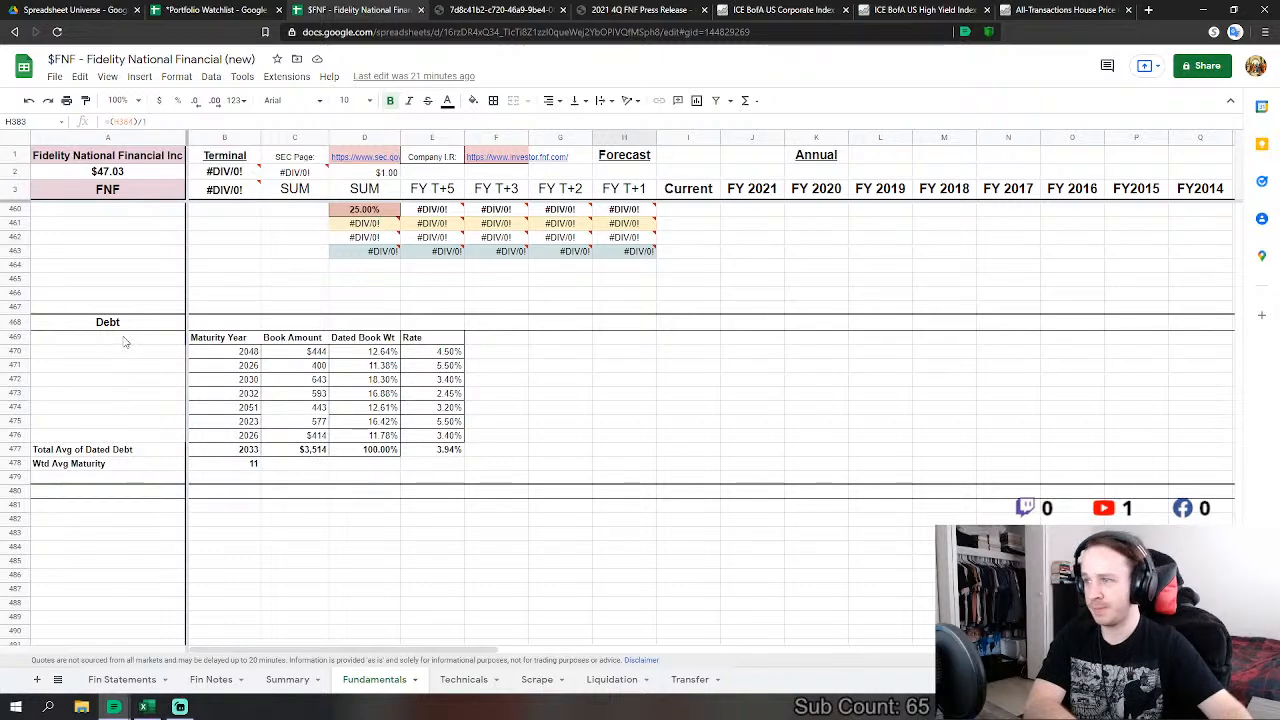
left_click(255, 465)
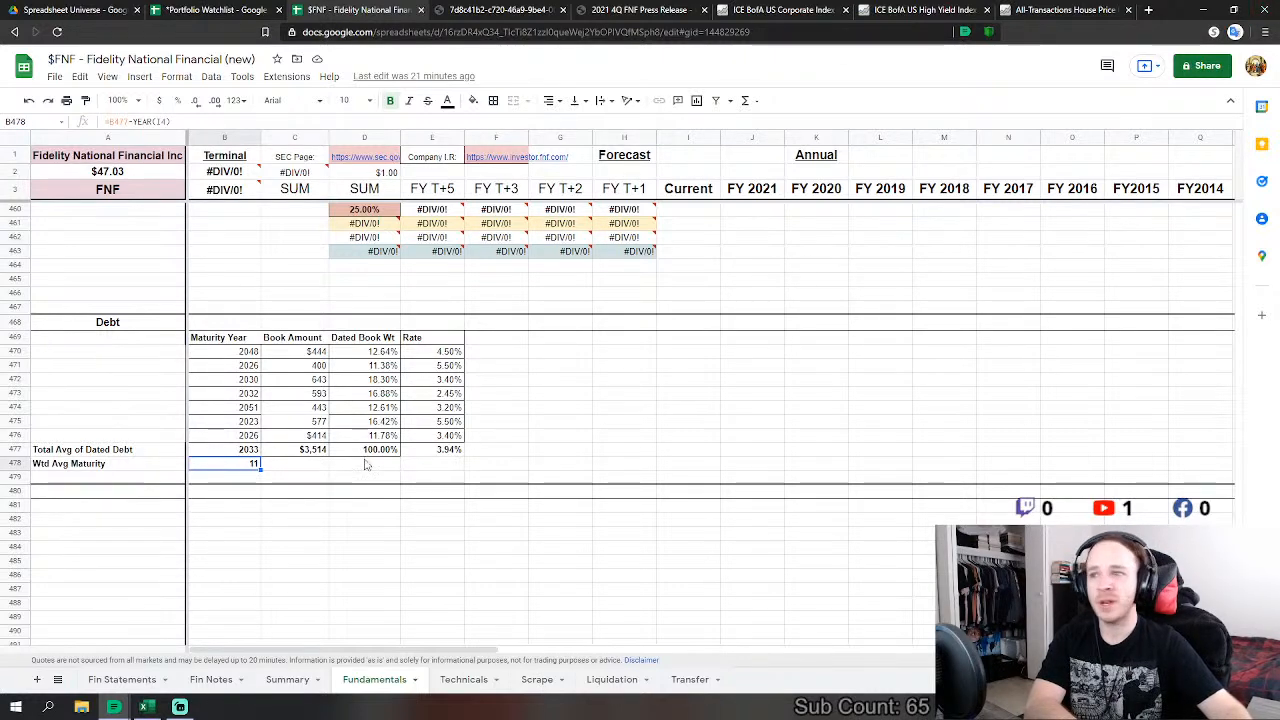
left_click(455, 452)
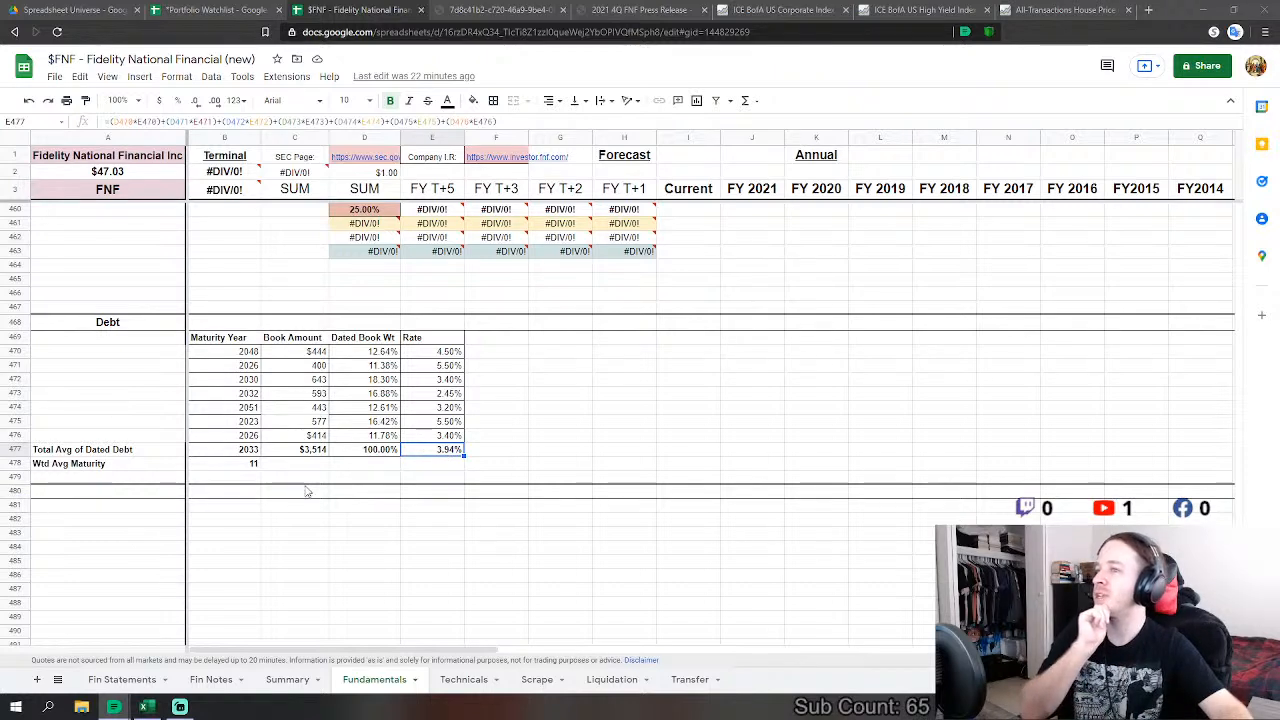
left_click(238, 466)
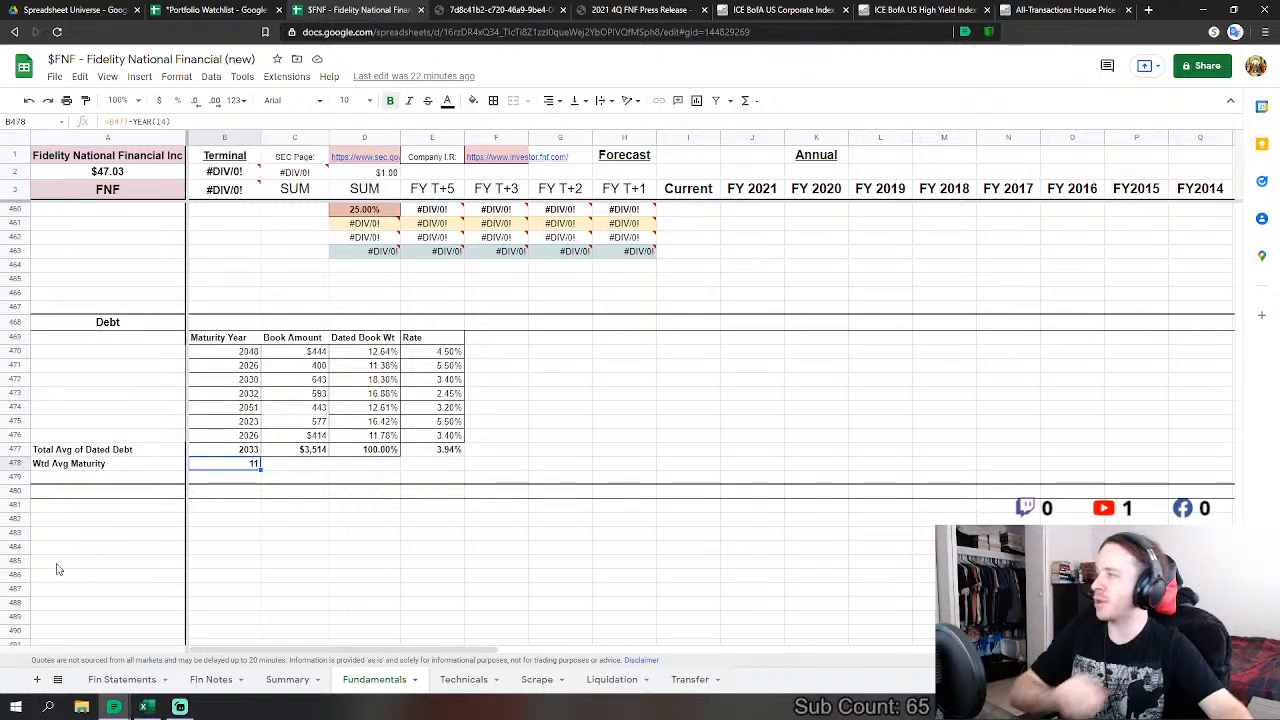
left_click(450, 452)
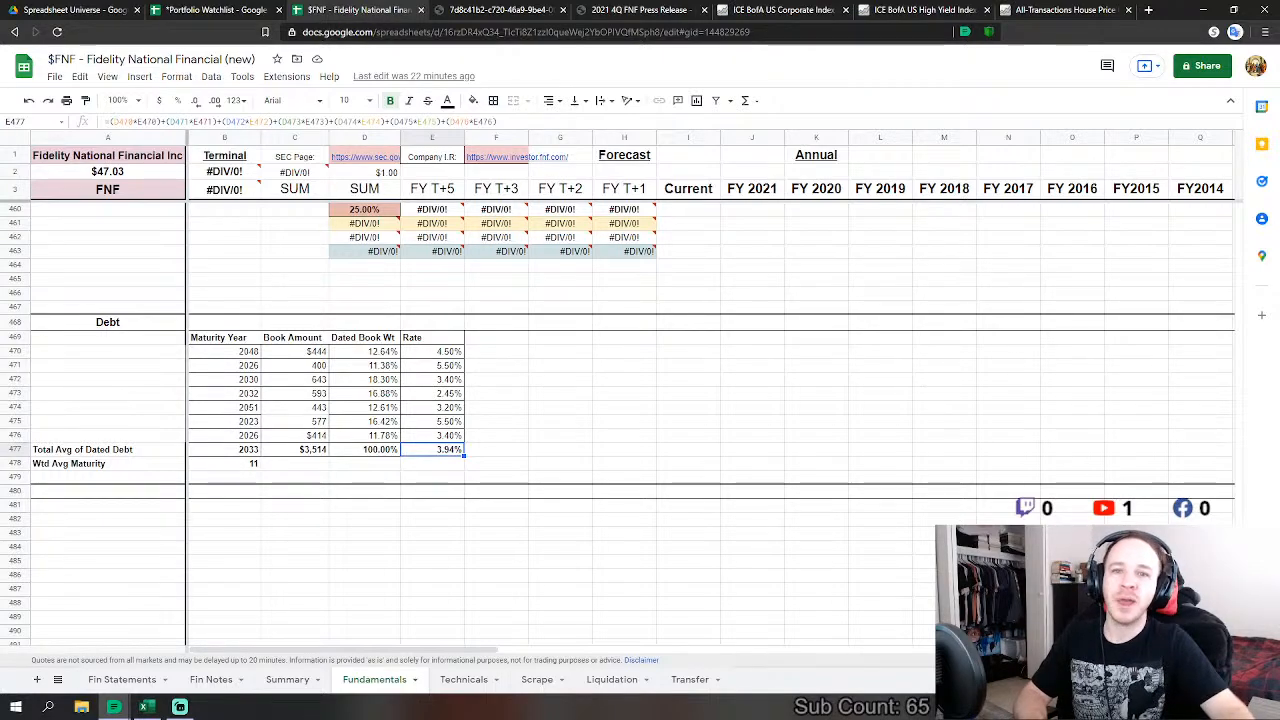
Step: Review the Analysts, Ratios, Pricing section and the balance sheet liabilities across the annual columns
left_click_drag(1238, 584, 1276, 485)
left_click(703, 270)
scroll(703, 272, "up", 2)
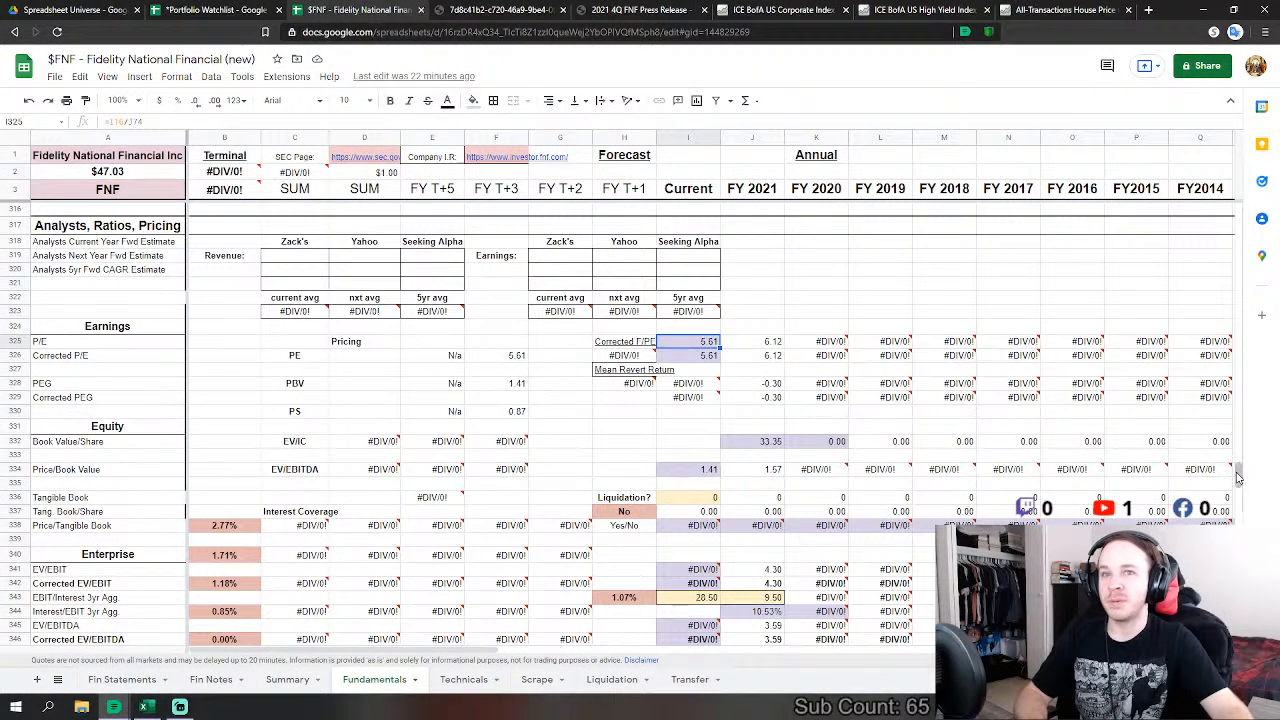
left_click_drag(1237, 478, 1238, 423)
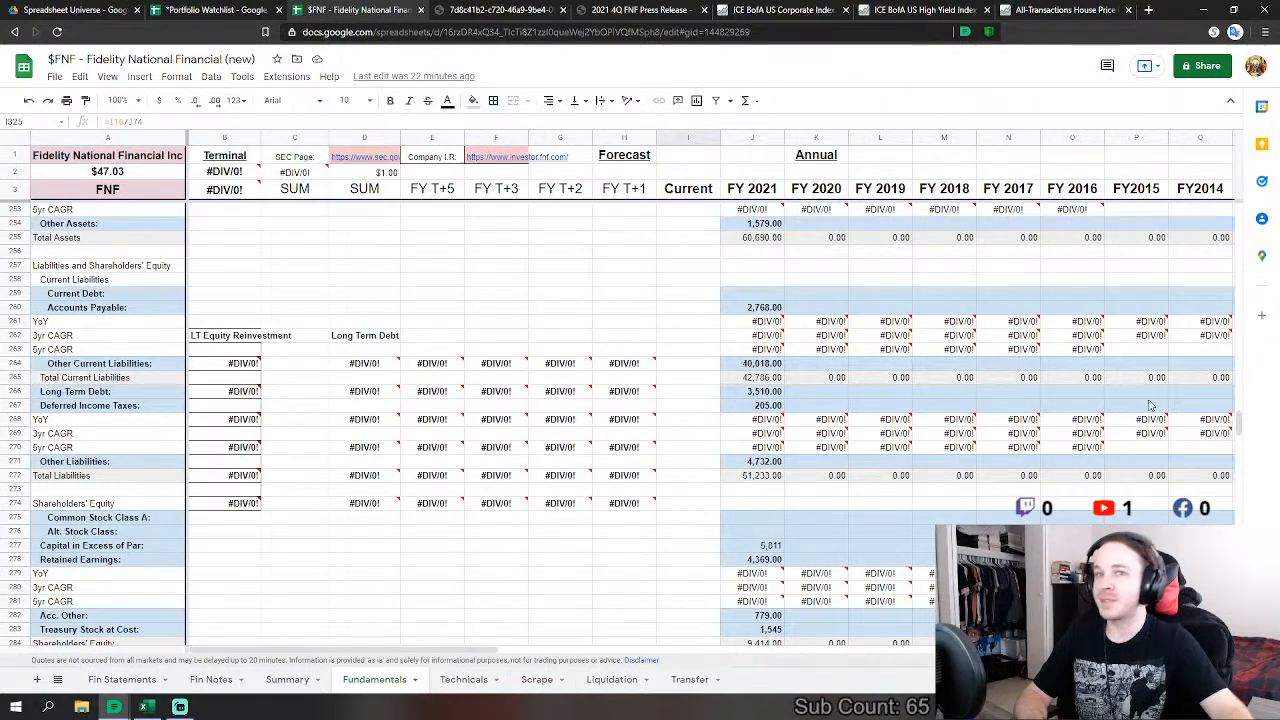
scroll(514, 657, "right", 3)
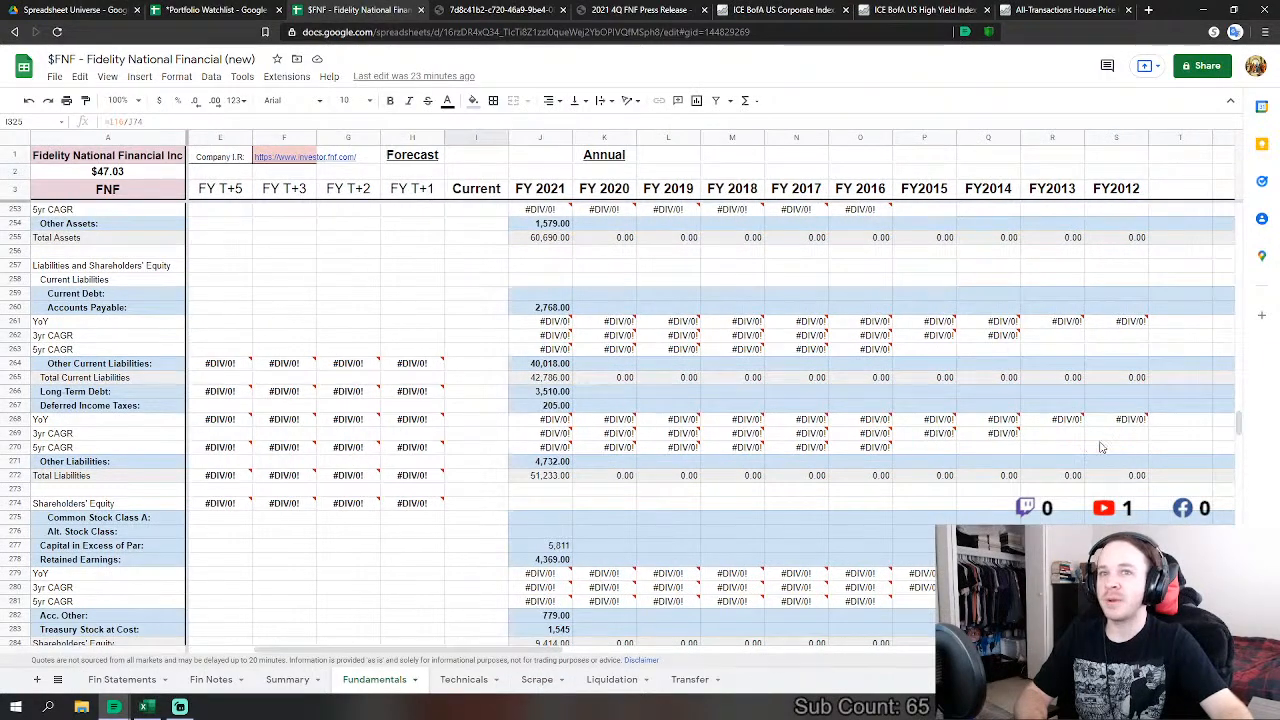
Step: Return to the Income Statements section and select the empty FY 2020 Revenues cell
left_click_drag(1238, 440, 1238, 299)
scroll(613, 386, "up", 15)
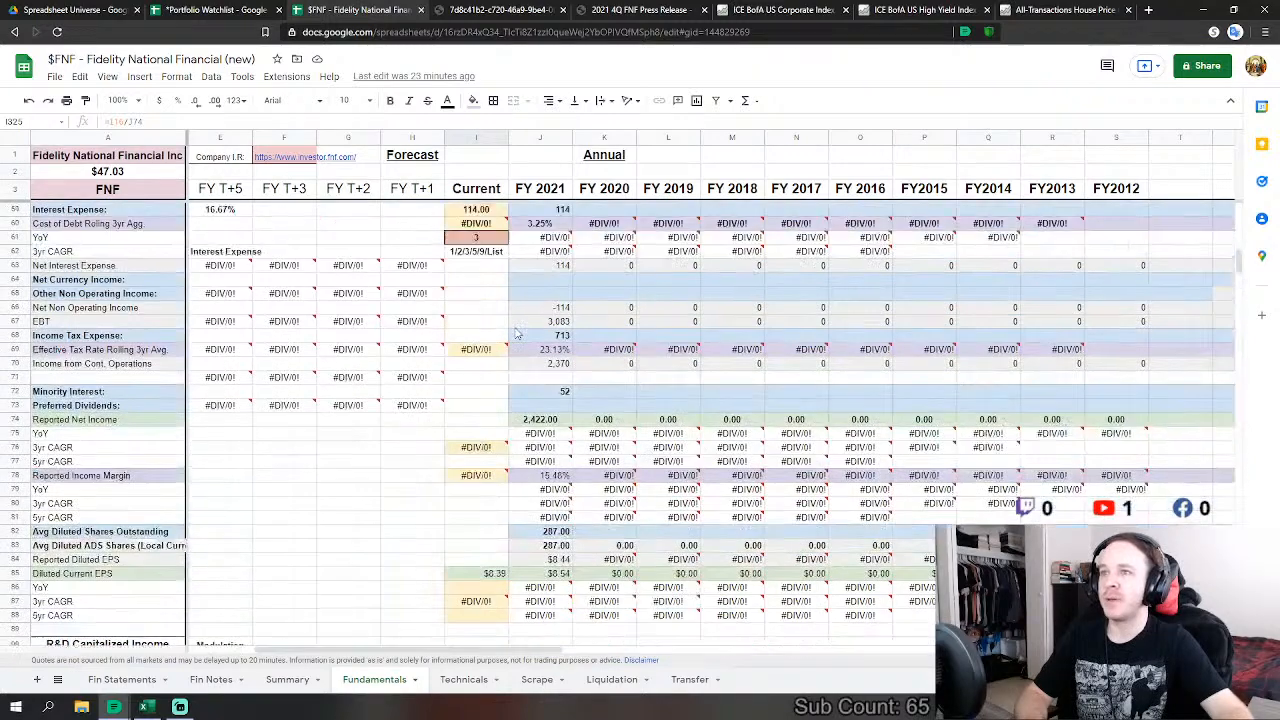
scroll(613, 386, "up", 12)
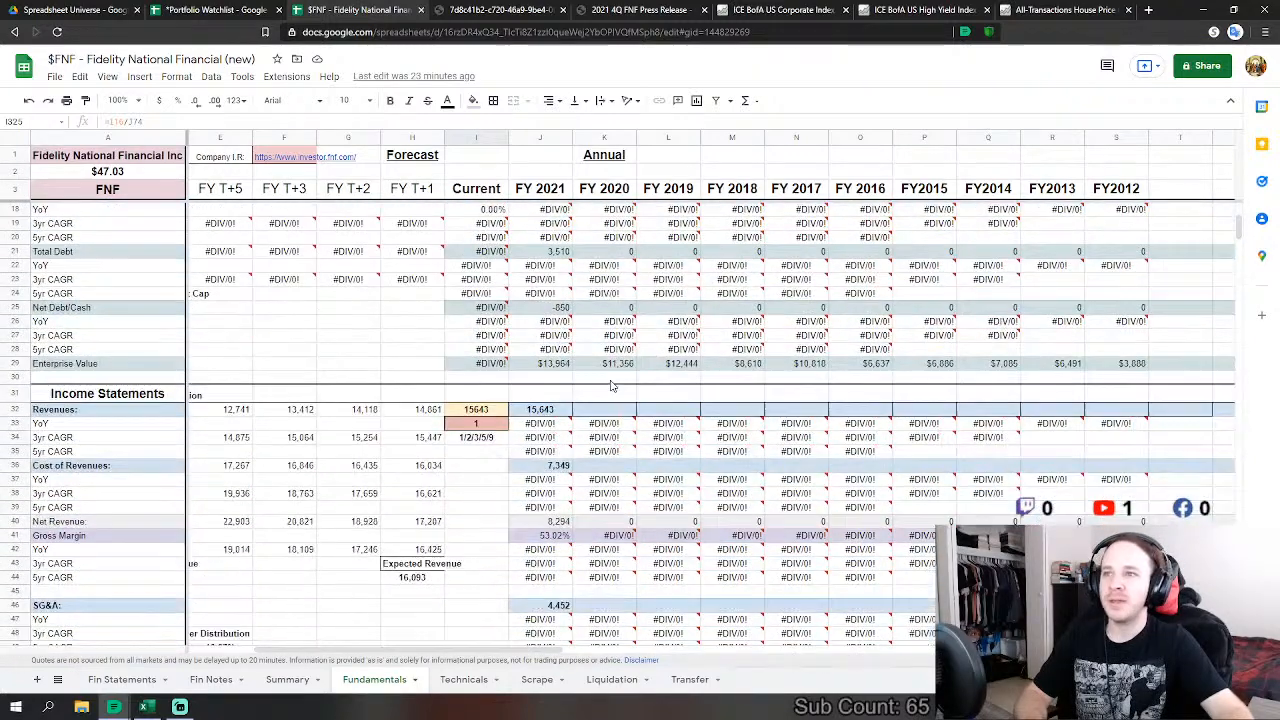
scroll(613, 386, "down", 3)
left_click(620, 341)
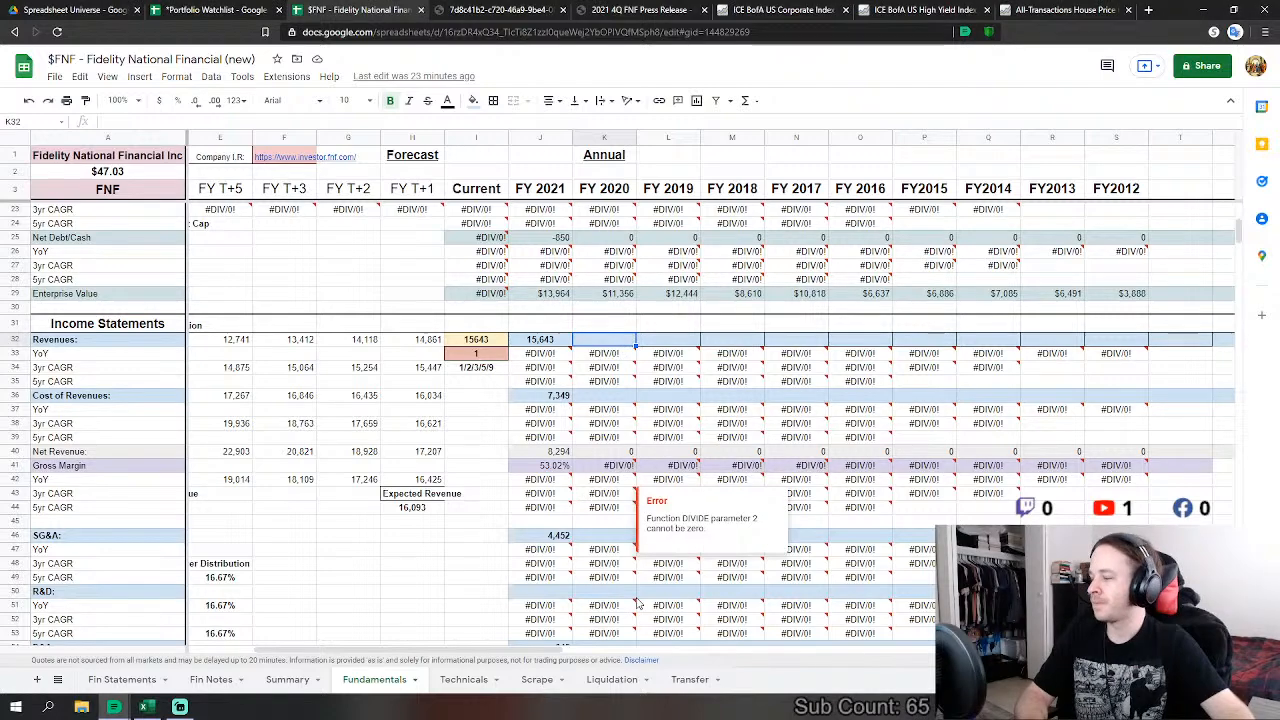
Step: Link the FY 2020 Revenues cell to the 2020 total revenues on the Fin Statements sheet
type("=")
left_click(115, 684)
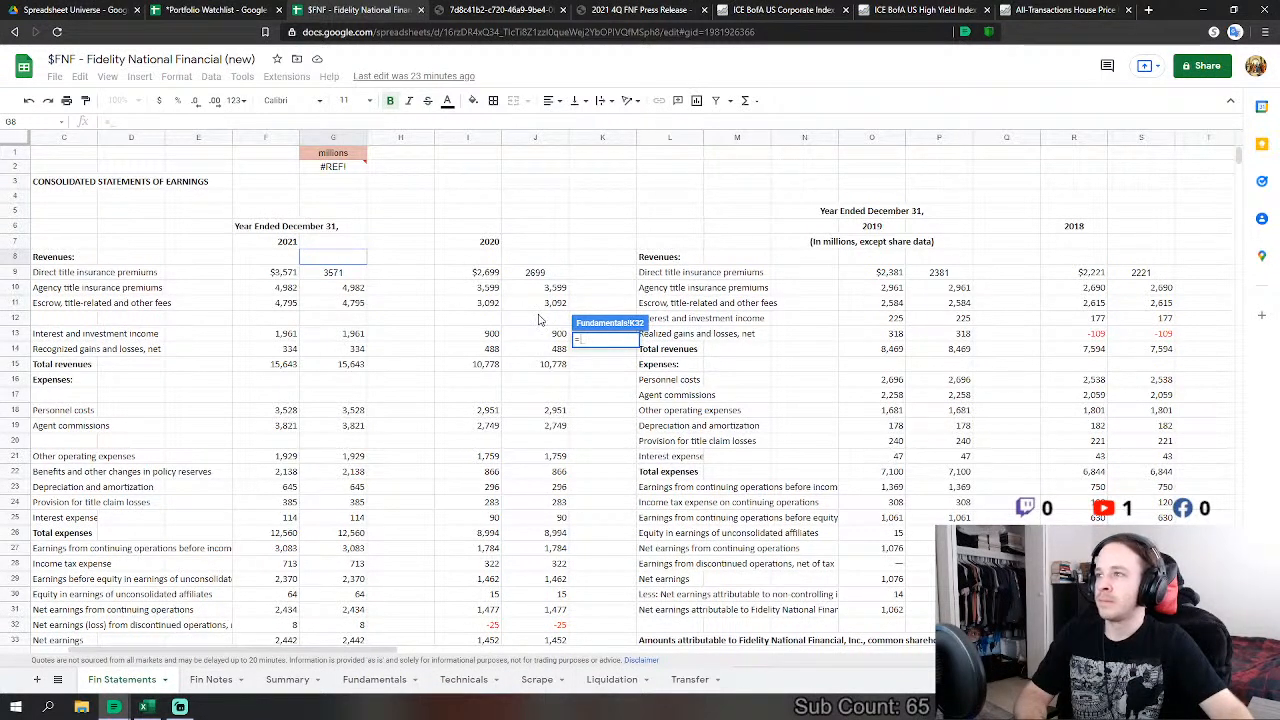
left_click(545, 364)
key("Return")
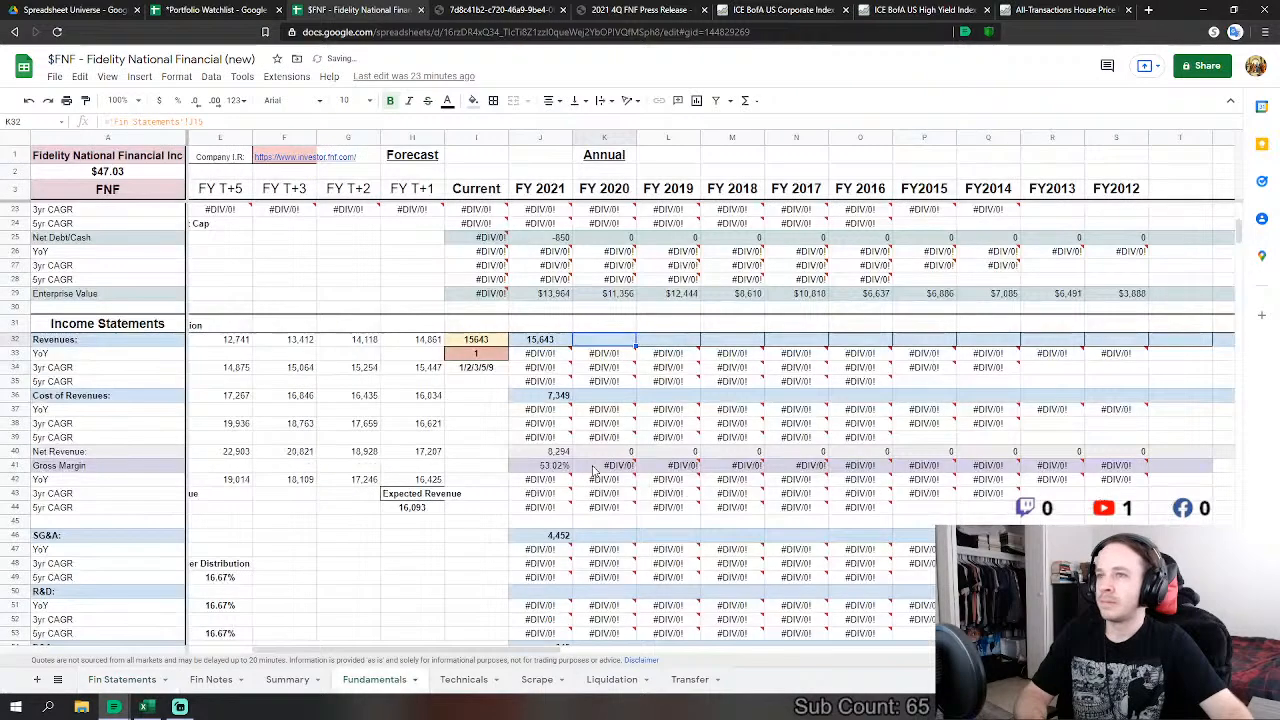
Step: Fill FY 2020 Cost of Revenues with the sum of 2020 personnel costs, agent commissions and other operating expenses, and check the FY 2021 formula
left_click(604, 367)
type("=")
left_click(128, 679)
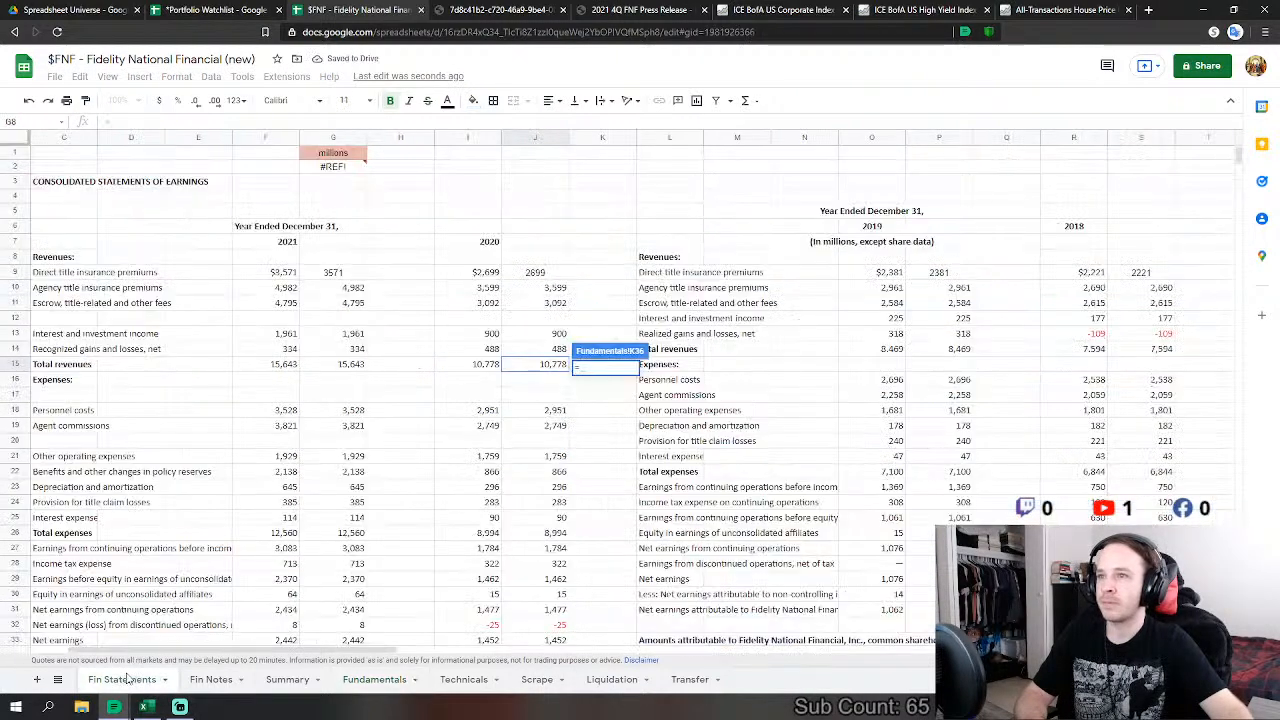
left_click(548, 410)
type("+")
left_click(558, 426)
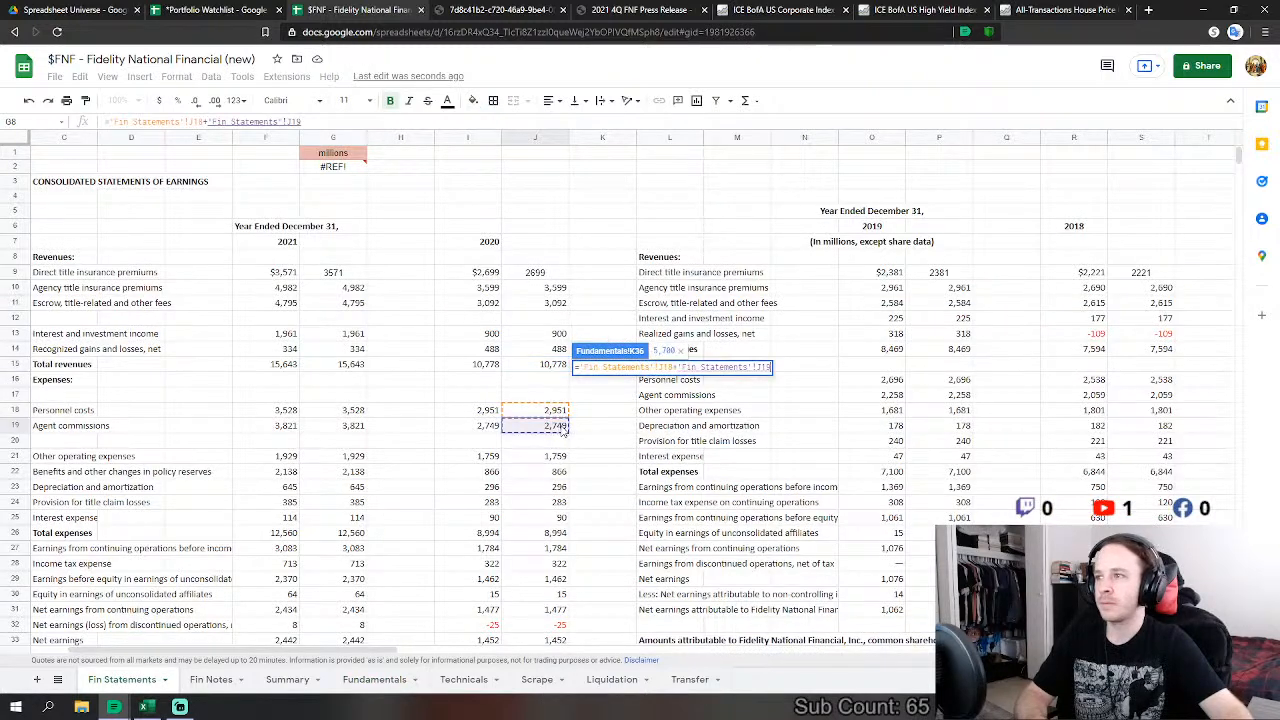
scroll(561, 428, "down", 2)
type("+'Fin Statements'!J21")
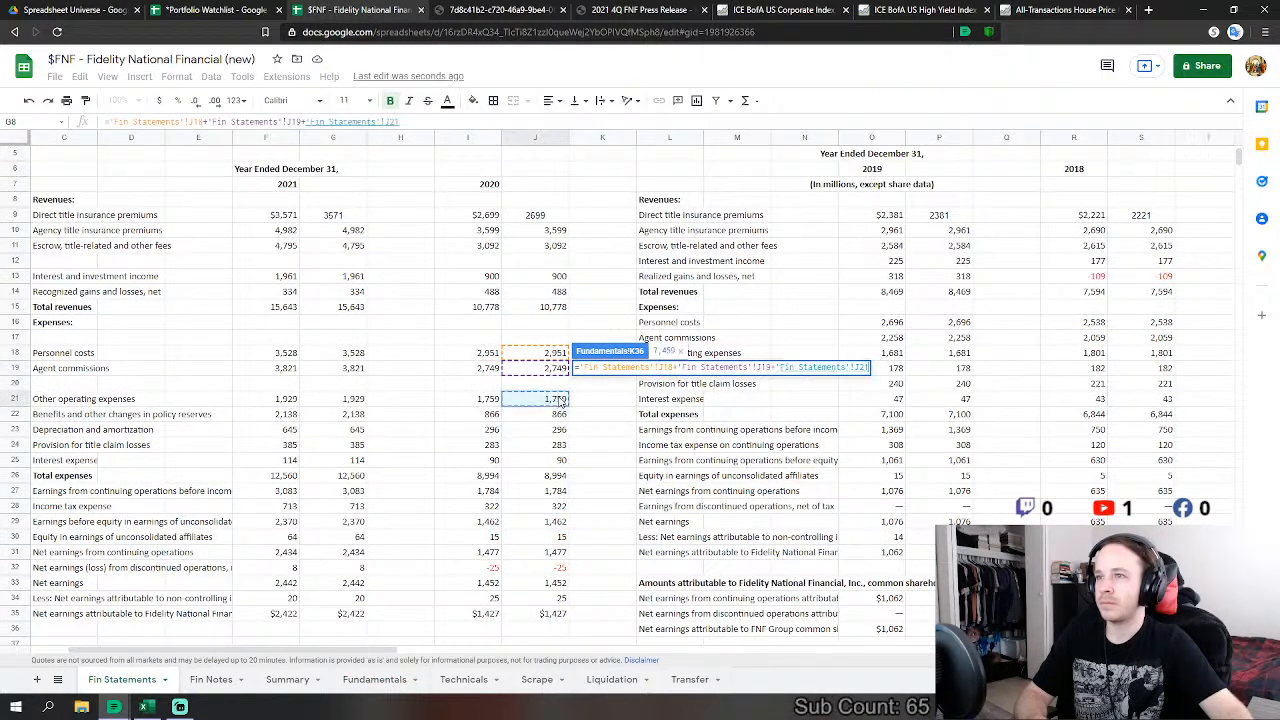
key("Escape")
left_click(541, 372)
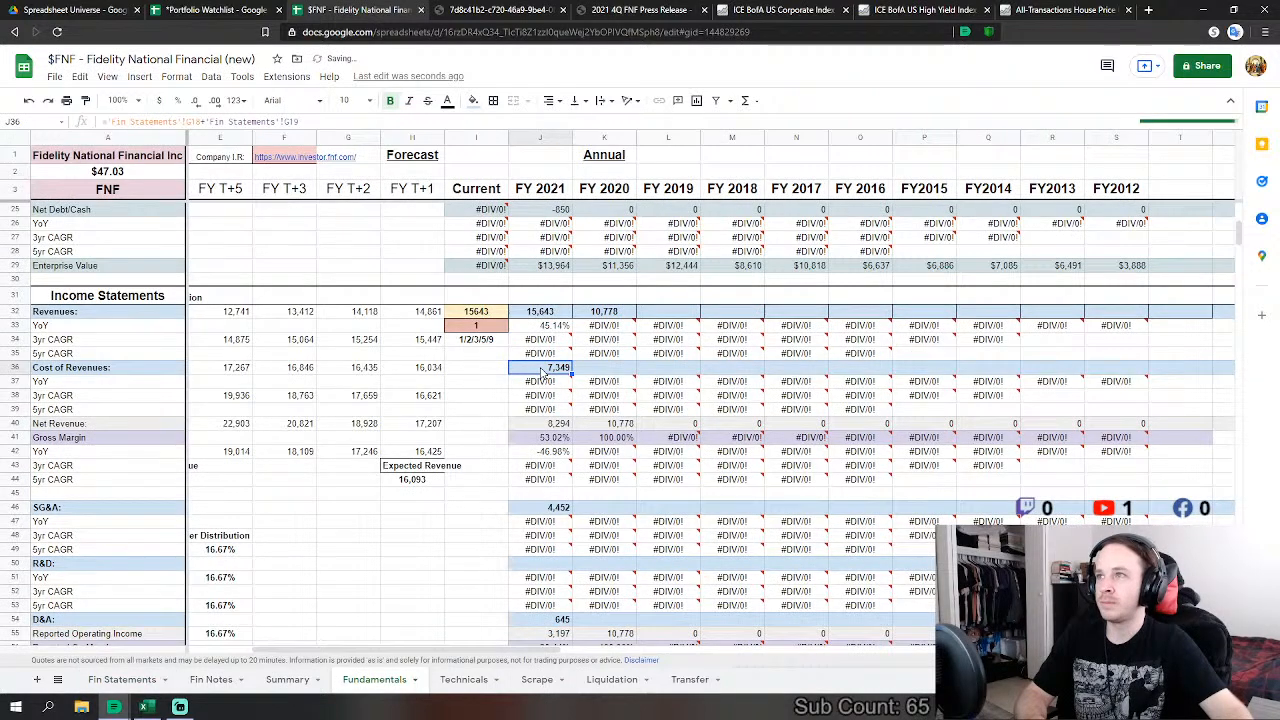
Step: Remove the other operating expenses reference from the FY 2020 Cost of Revenues formula, keeping only personnel costs plus agent commissions
left_click(618, 372)
left_click(416, 121)
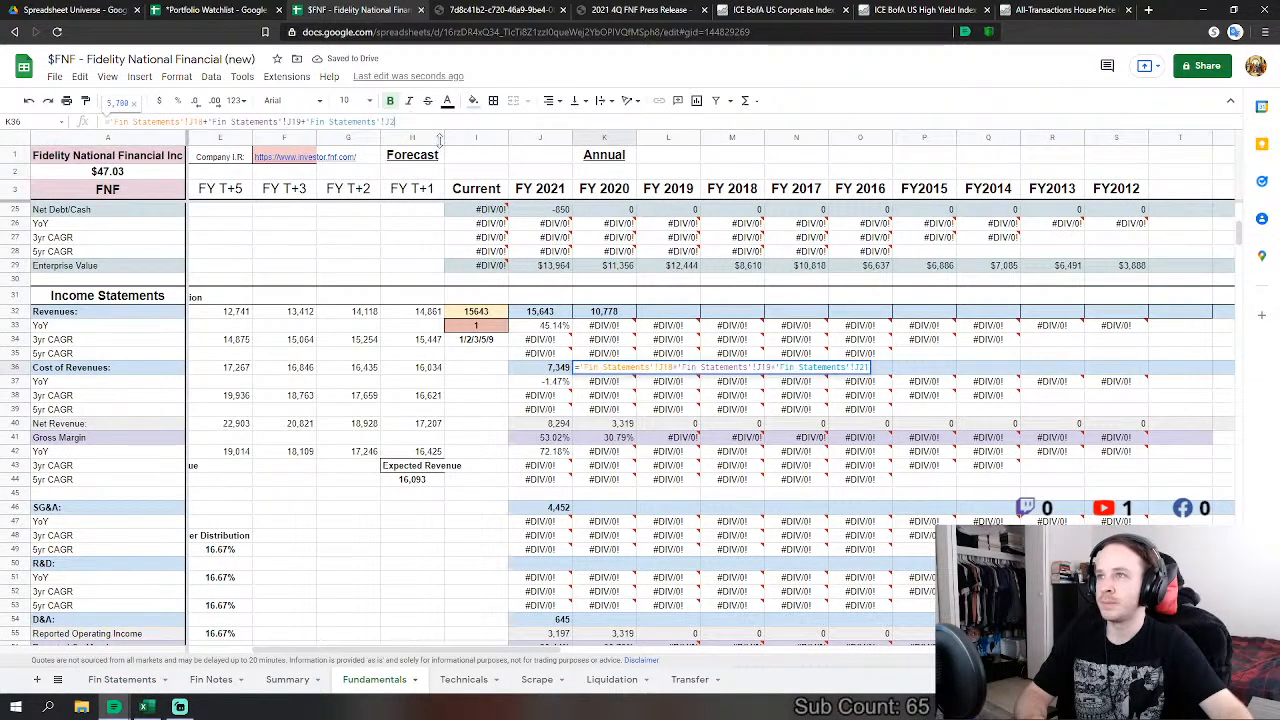
key("BackSpace")
key("BackSpace")
key("BackSpace")
key("BackSpace")
key("BackSpace")
key("BackSpace")
key("BackSpace")
key("BackSpace")
key("BackSpace")
key("BackSpace")
key("BackSpace")
key("BackSpace")
key("BackSpace")
key("BackSpace")
key("BackSpace")
key("BackSpace")
key("BackSpace")
key("BackSpace")
key("BackSpace")
key("BackSpace")
key("BackSpace")
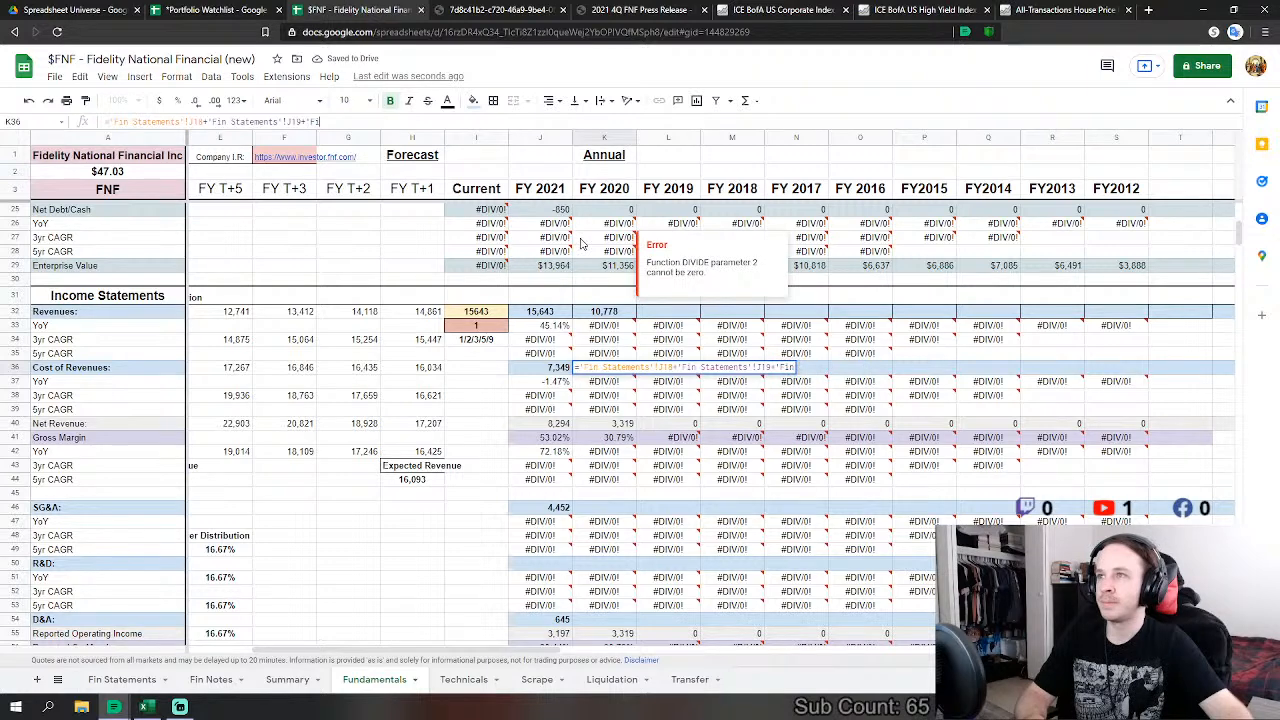
key("Return")
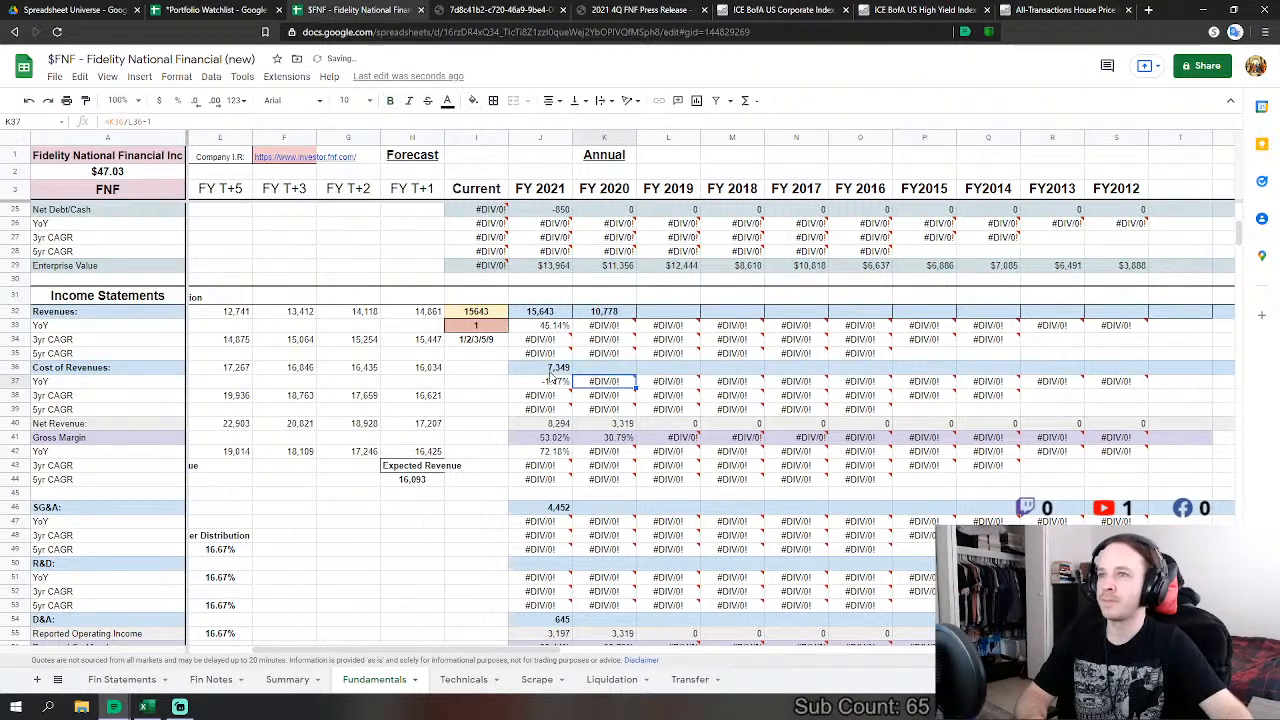
left_click(550, 368)
scroll(570, 420, "down", 1)
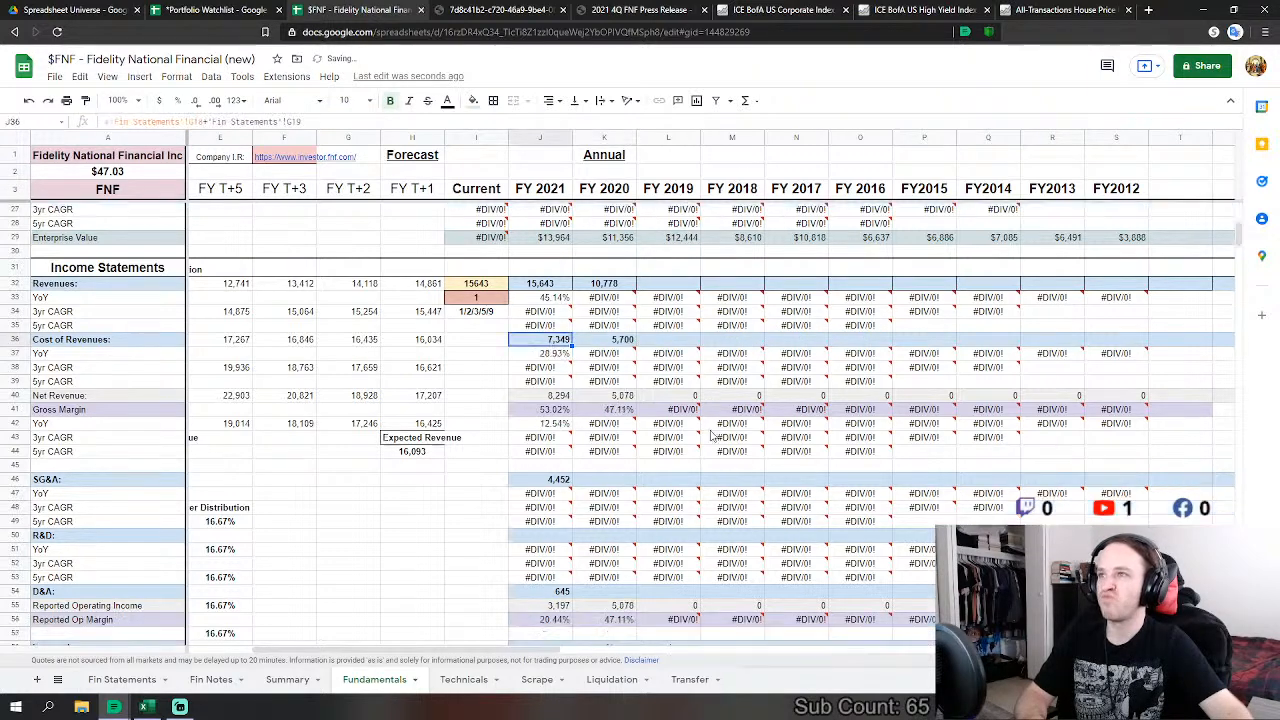
Step: Fill FY 2020 SG&A with the sum of 2020 other operating expenses, benefits and policy reserve changes, and provision for title claim losses
left_click(603, 482)
scroll(603, 482, "down", 1)
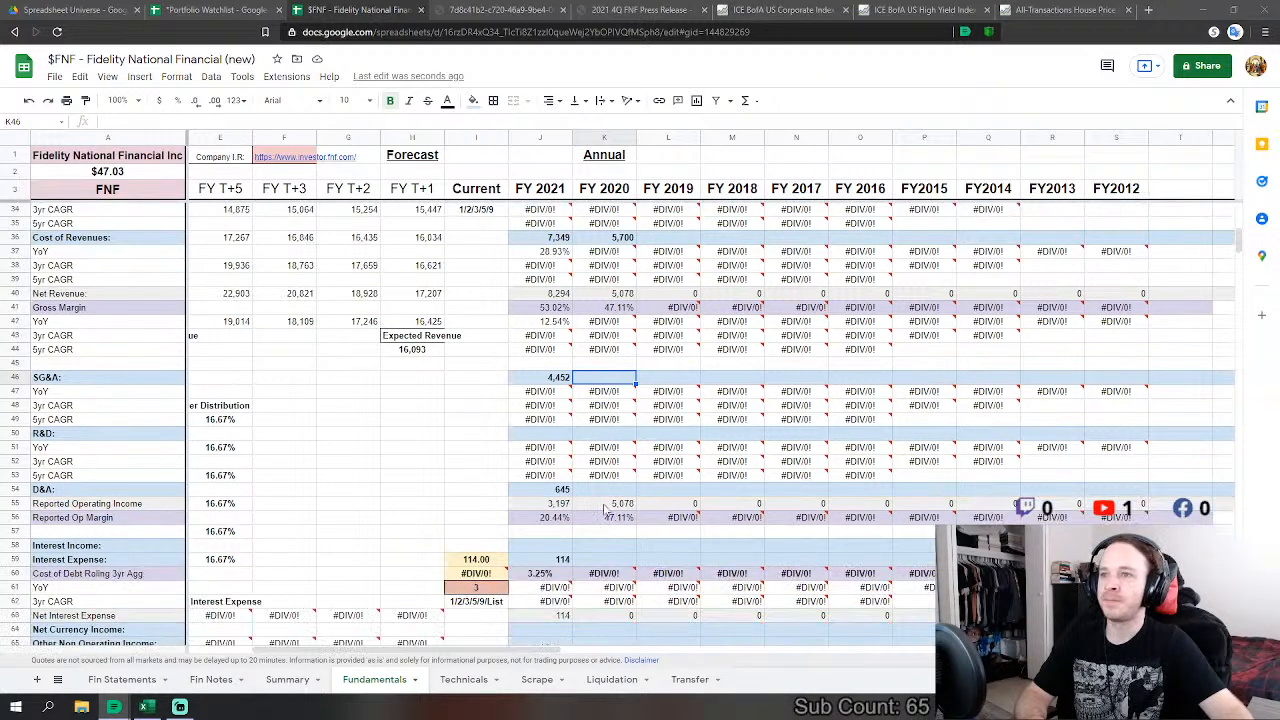
scroll(604, 488, "down", 2)
type("=")
left_click(122, 679)
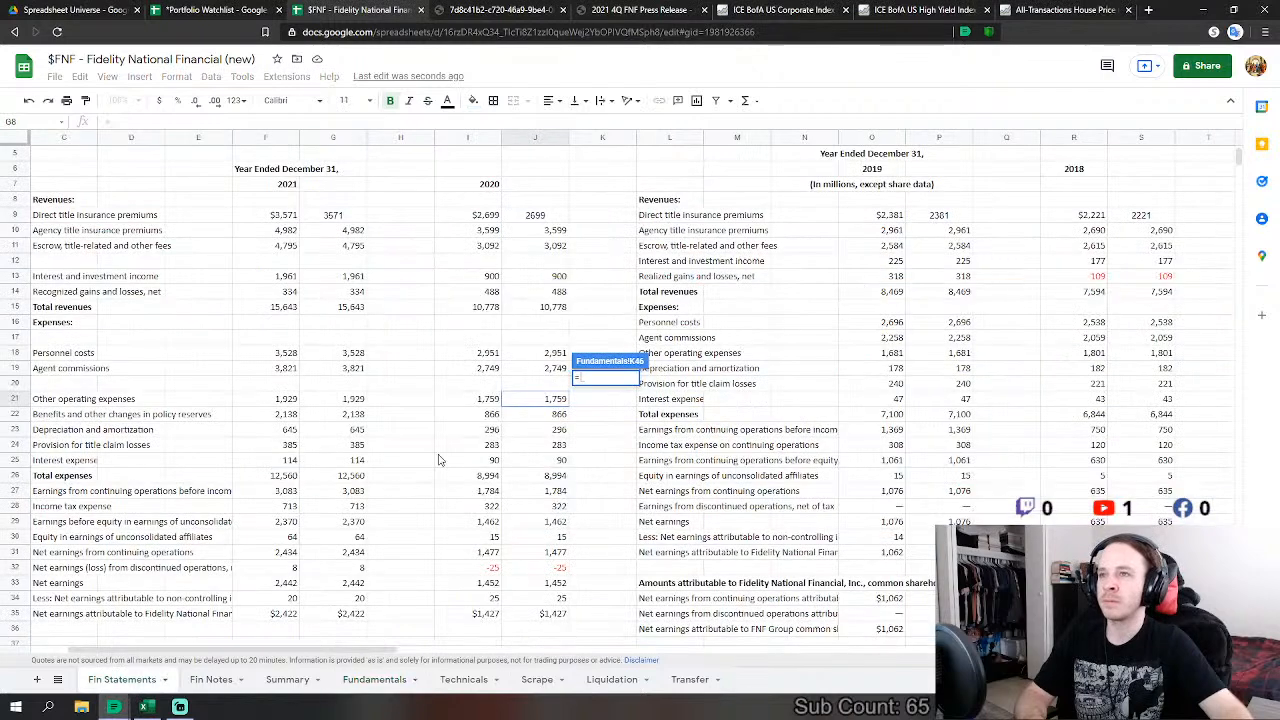
left_click(552, 400)
type("+")
left_click(558, 415)
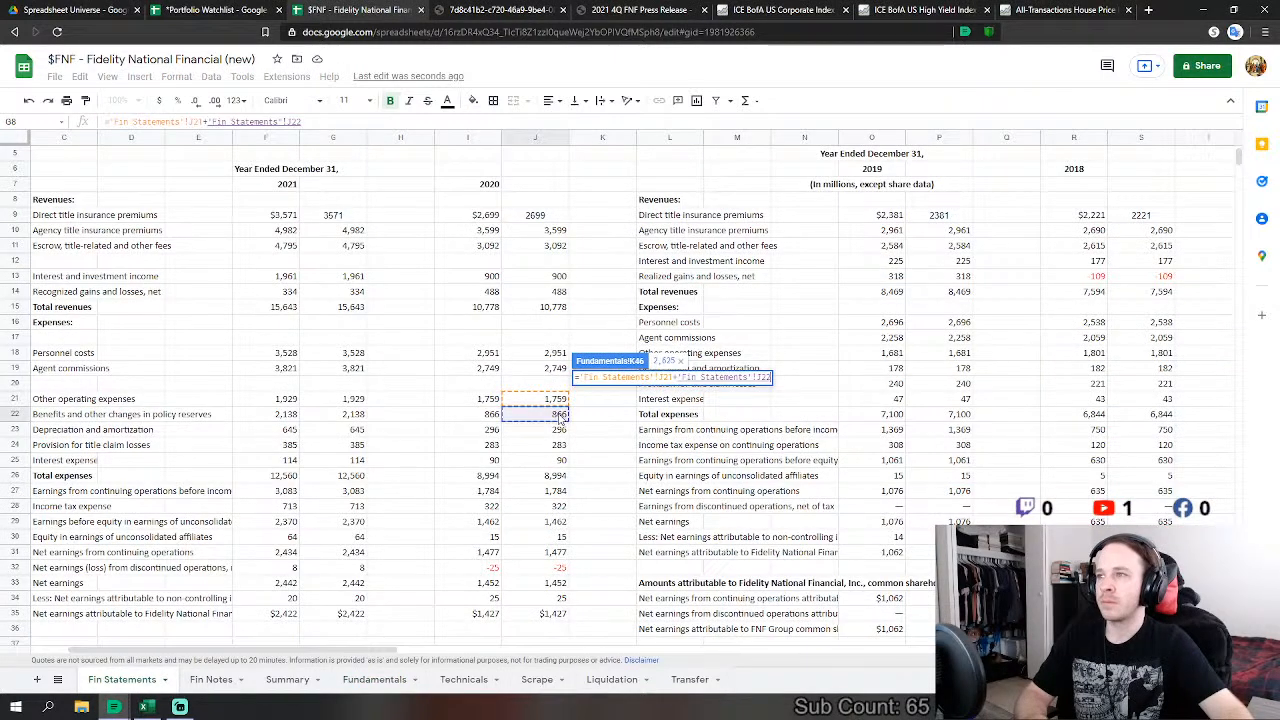
type("+")
left_click(560, 445)
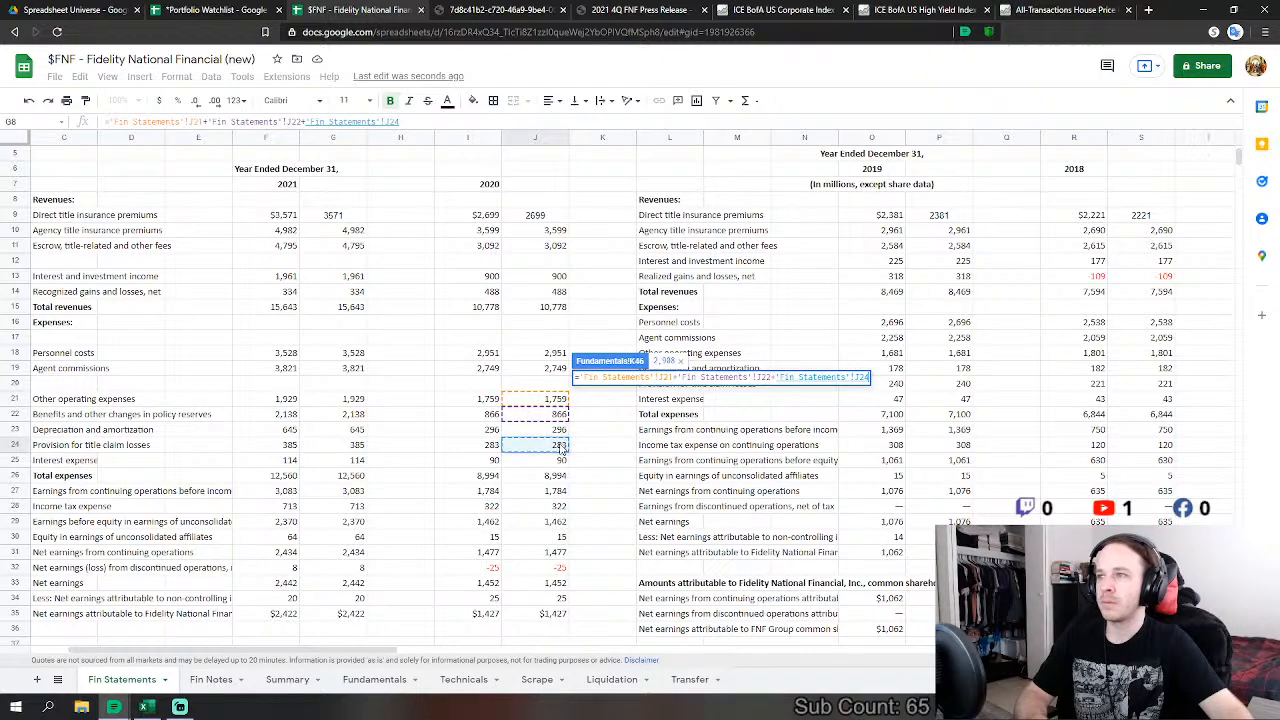
key("Return")
Step: Link FY 2020 D&A to the 2020 depreciation and amortization figure in the statements of earnings
type("=")
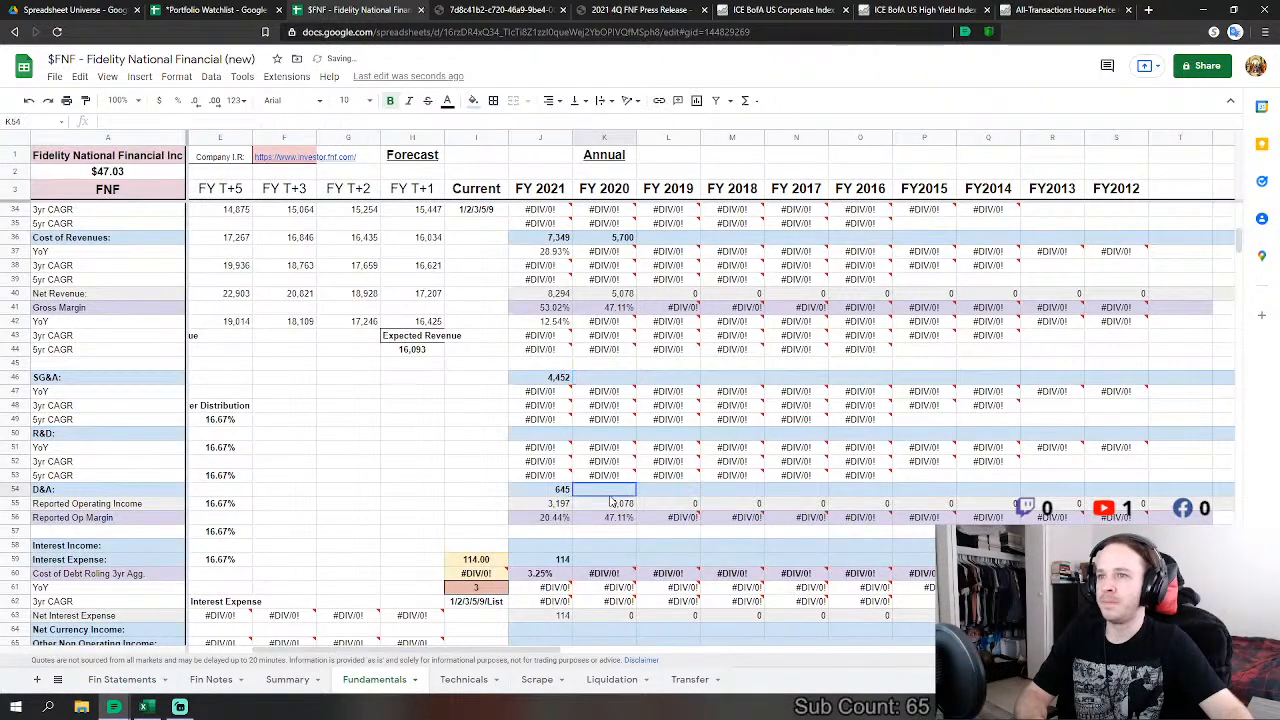
left_click(121, 679)
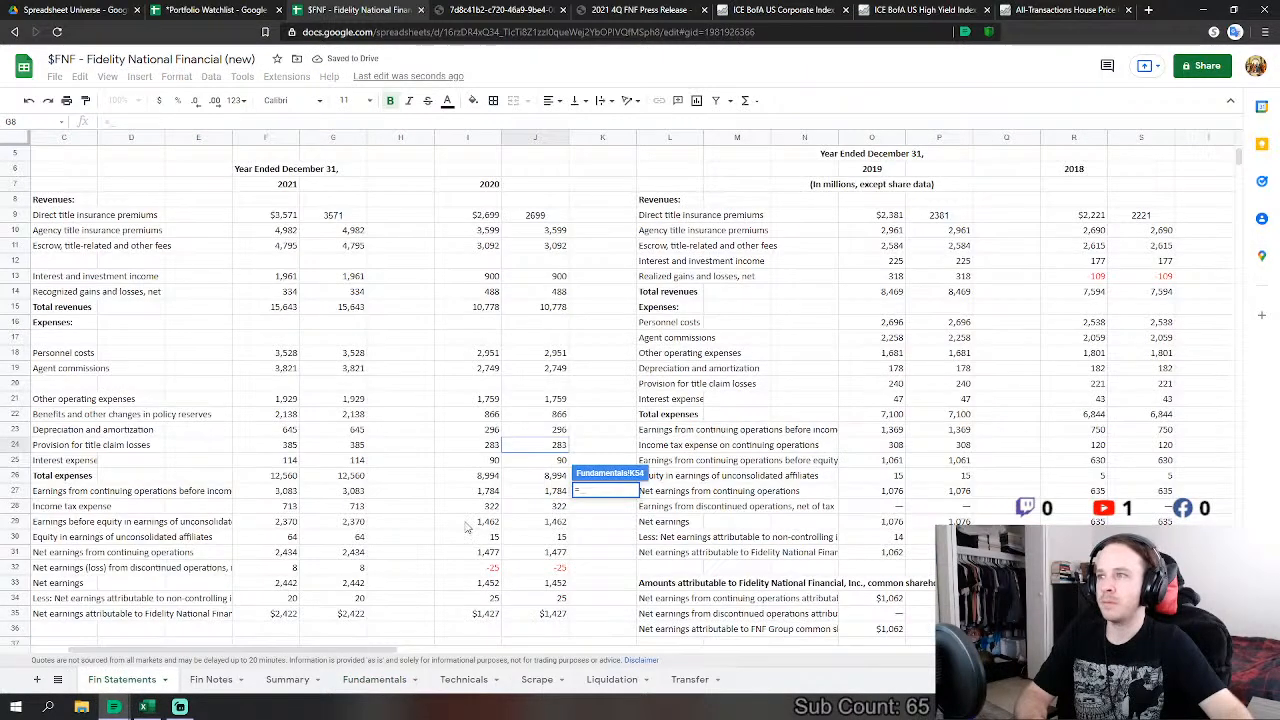
left_click(560, 430)
key("Return")
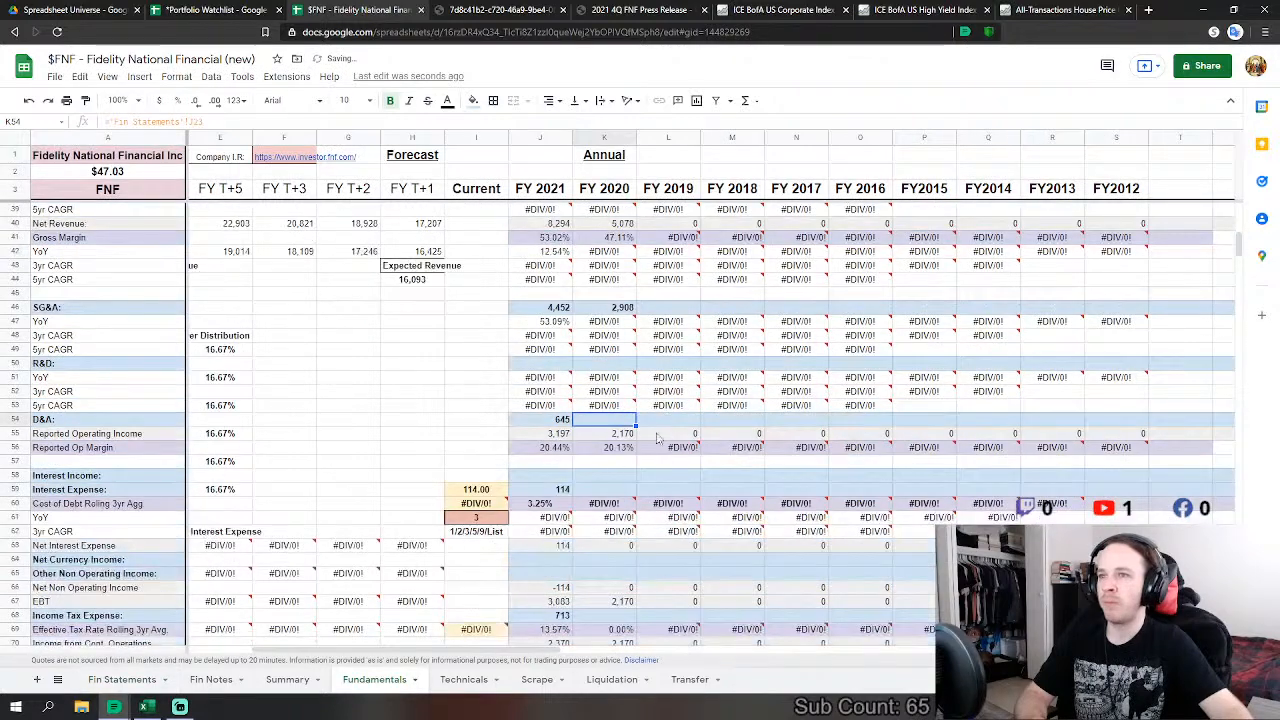
Step: Link the FY 2020 Interest Expense cell to the 2020 interest expense on the Fin Statements sheet
left_click(607, 490)
type("=")
left_click(128, 675)
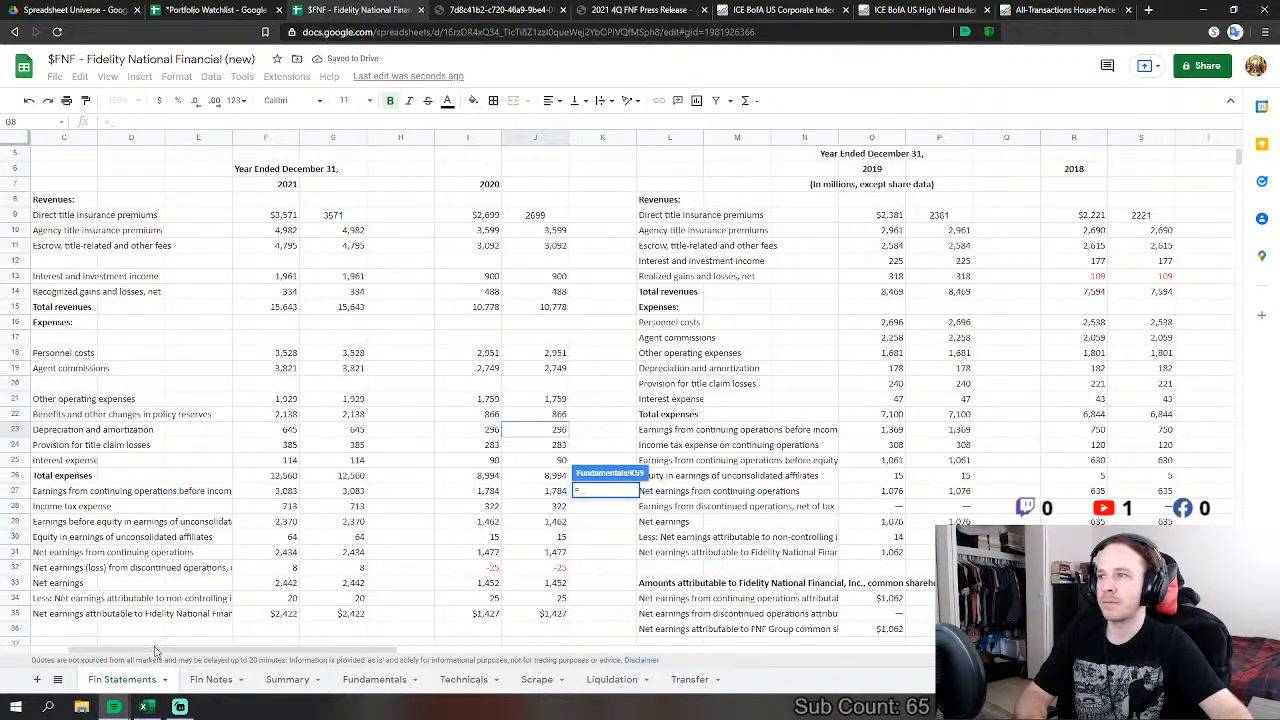
left_click(546, 465)
key("Return")
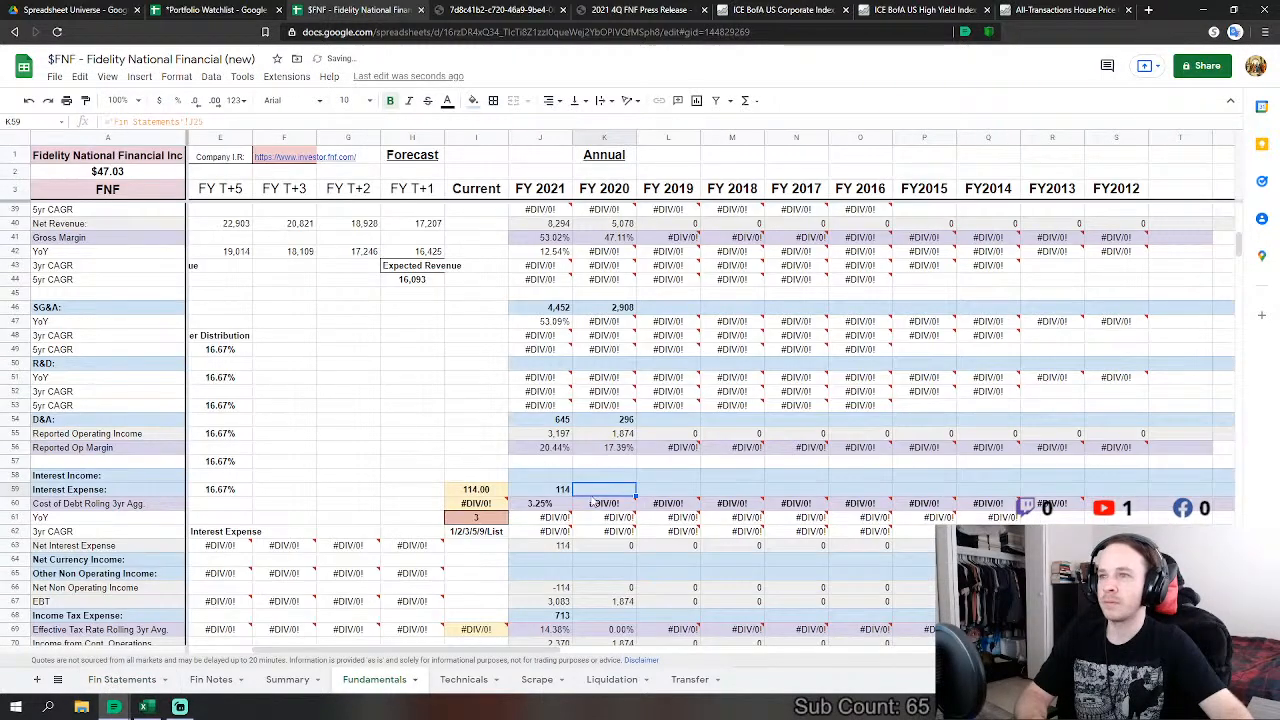
Step: Link the FY 2020 Income Tax Expense cell to the 2020 income tax expense on the Fin Statements sheet
left_click(608, 546)
type("=")
left_click(141, 680)
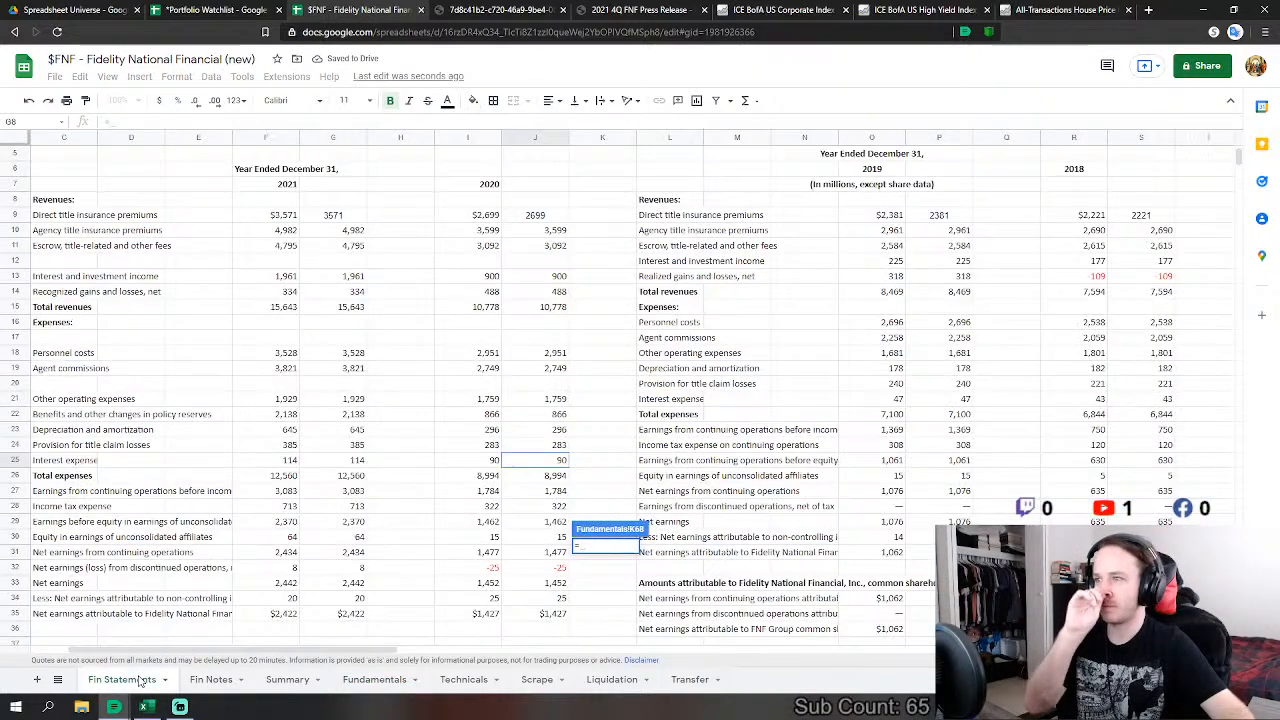
left_click(561, 507)
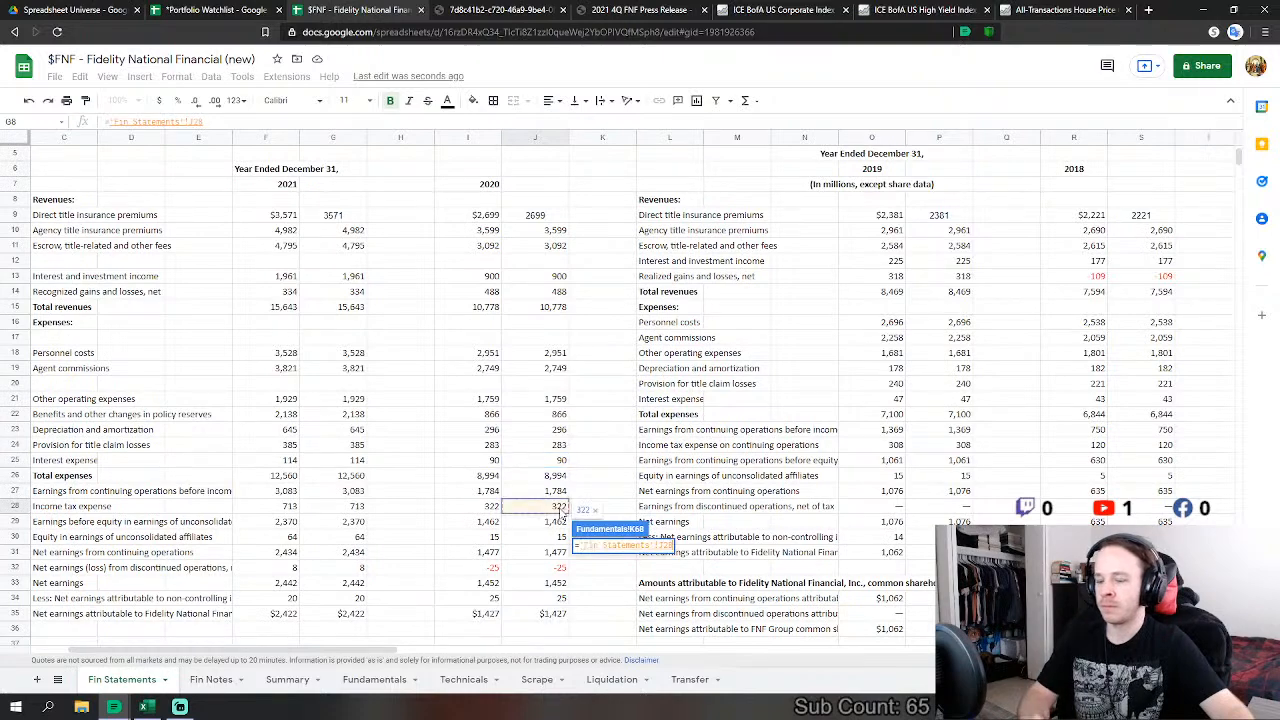
key("Return")
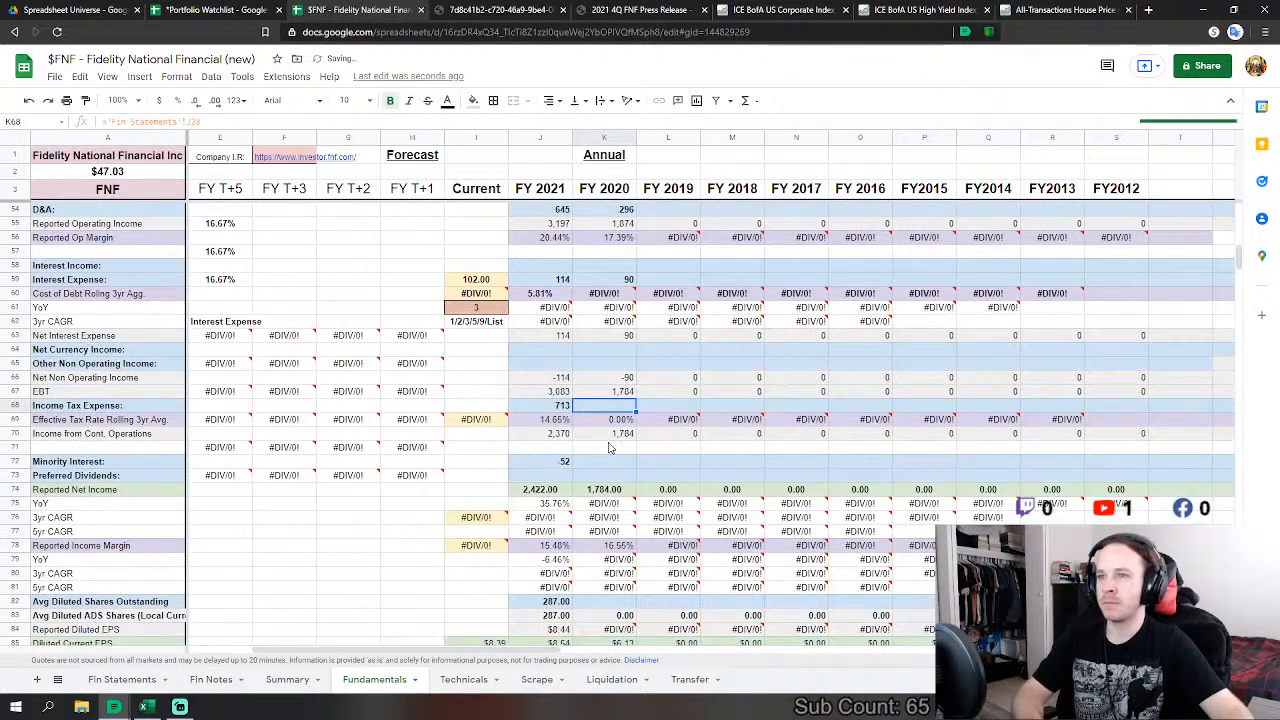
Step: Fill FY 2020 Minority Interest with negative equity in unconsolidated affiliates, minus discontinued operations earnings, plus non-controlling interest earnings, matching the FY 2021 formula
left_click(560, 462)
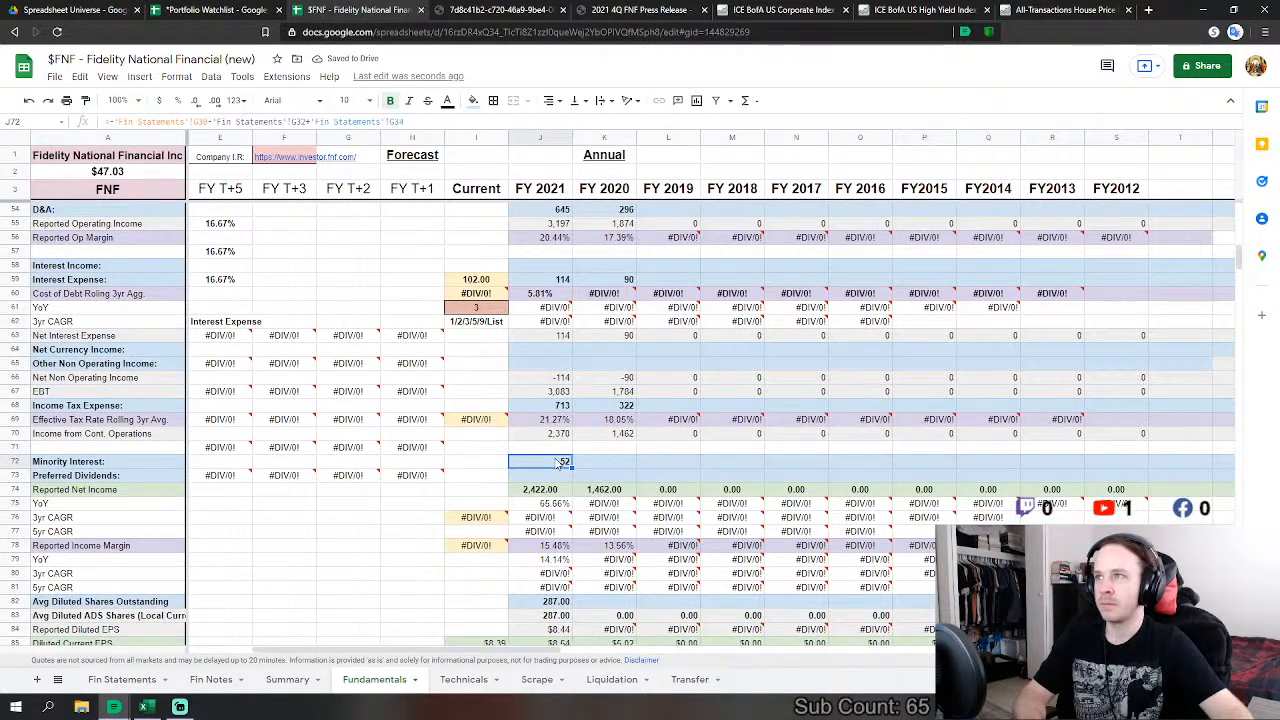
left_click(617, 465)
type("=")
left_click(122, 679)
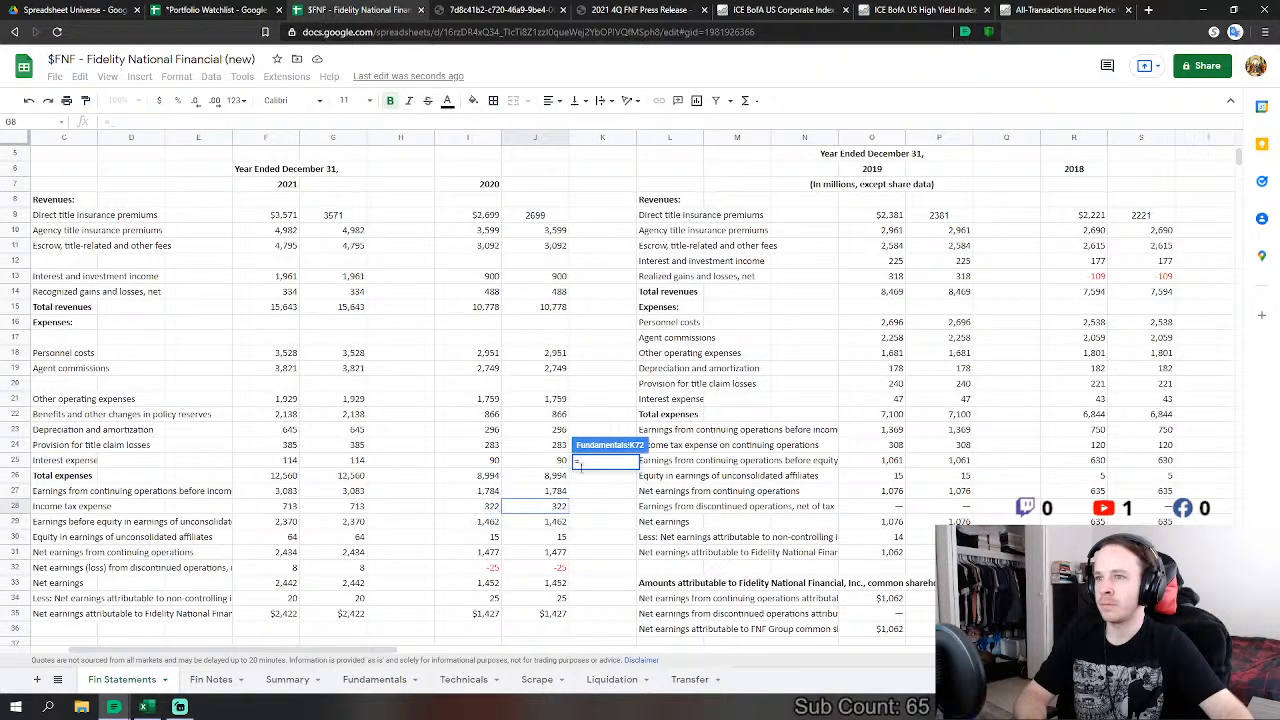
left_click(562, 538)
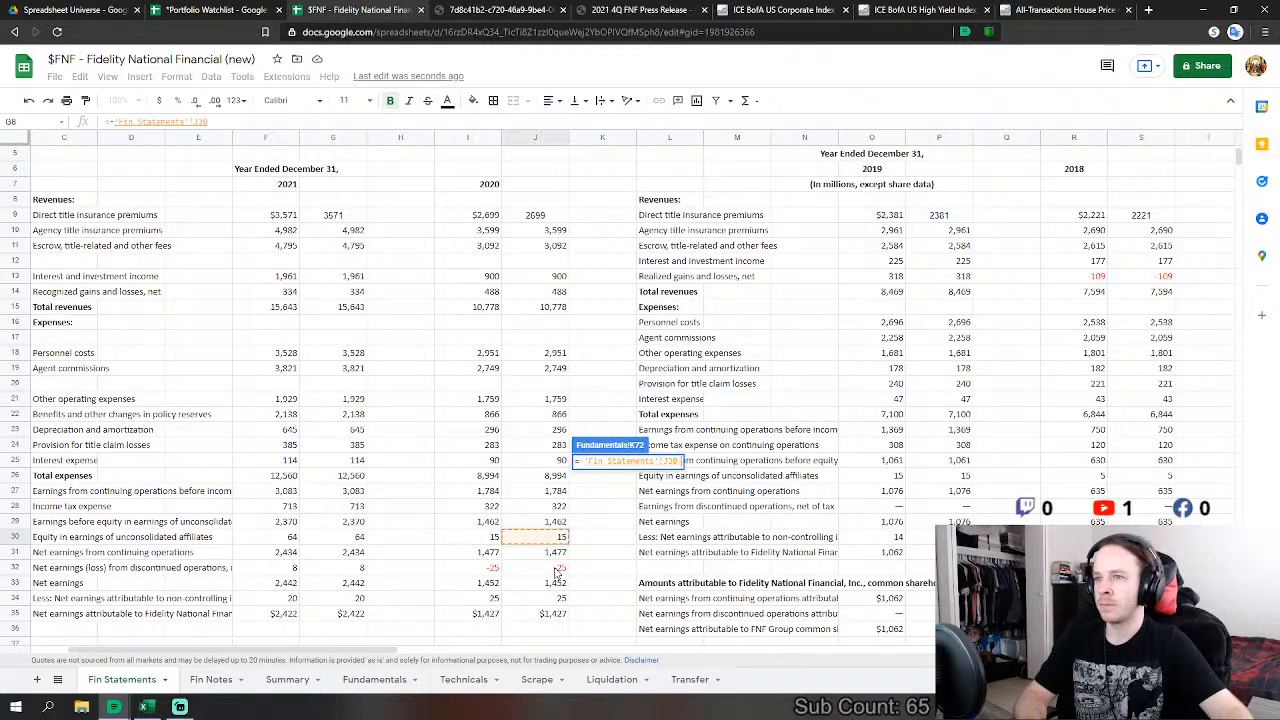
type("-")
left_click(558, 568)
type("+")
left_click(552, 598)
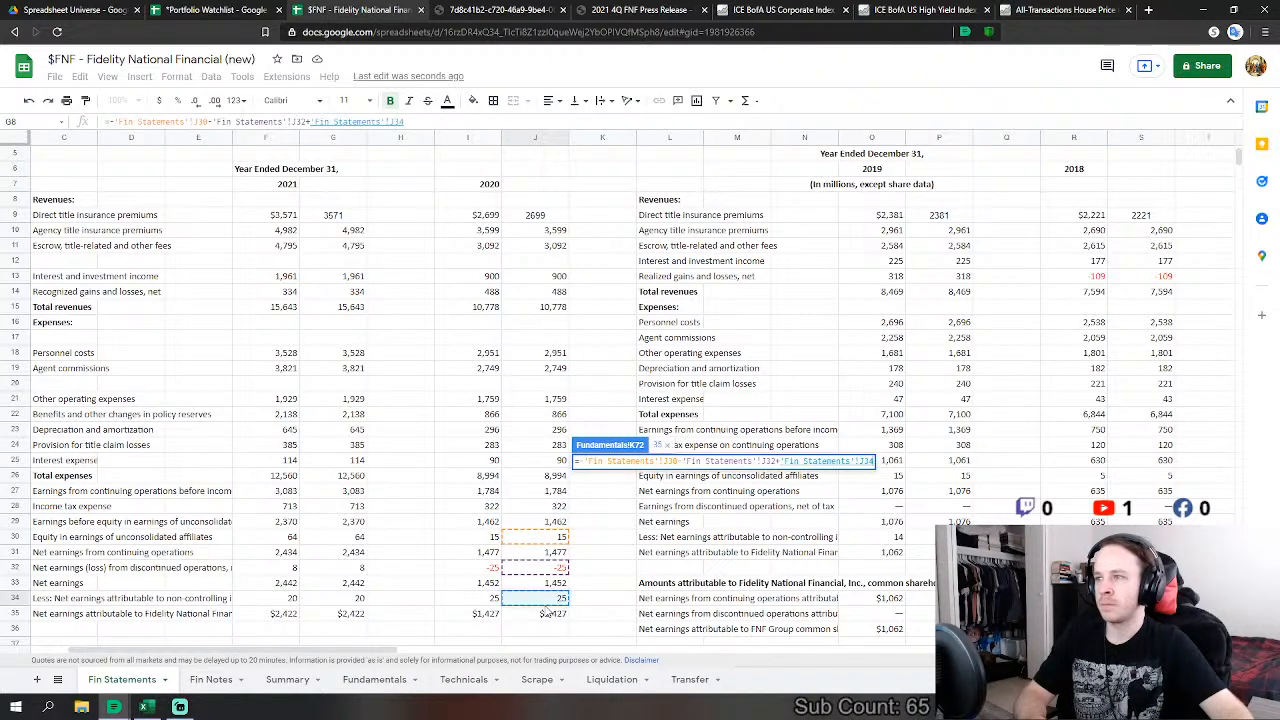
key("Return")
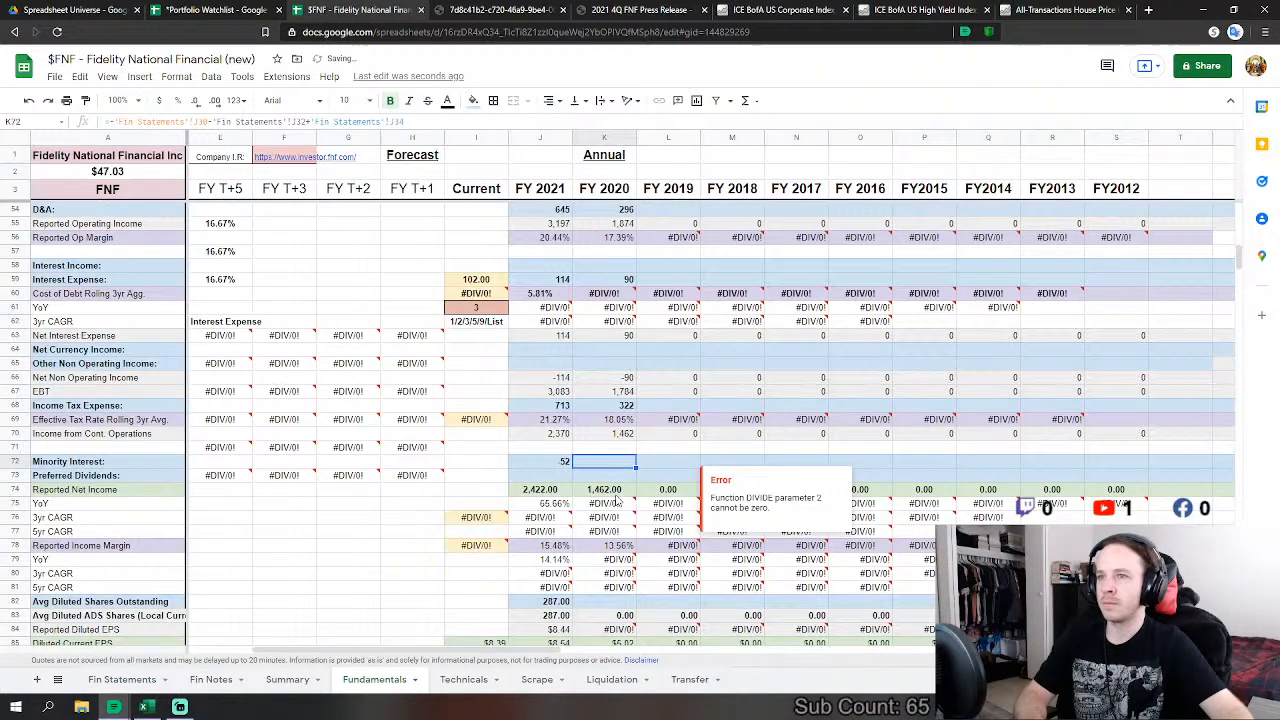
Step: Link FY 2020 Avg Diluted Shares Outstanding to the 2020 diluted weighted average shares in Fin Statements cell J51
left_click(616, 601)
scroll(577, 643, "down", 1)
type("=")
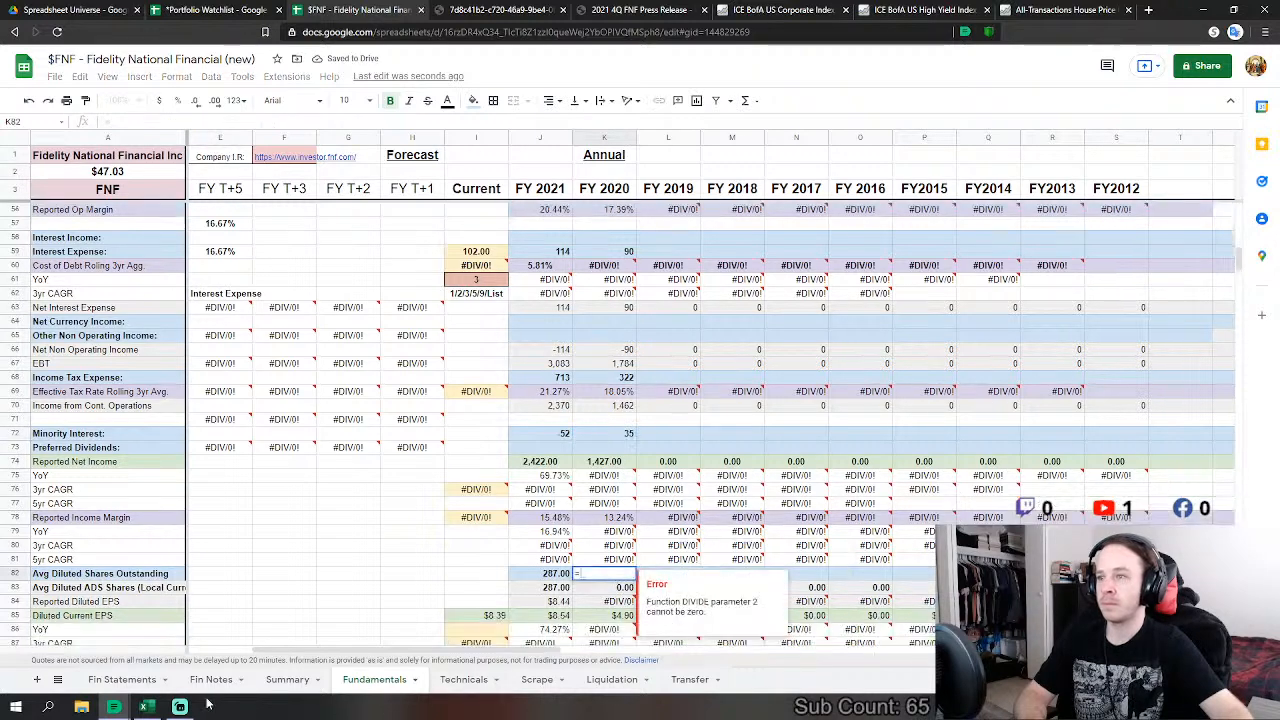
left_click(122, 679)
scroll(432, 476, "down", 6)
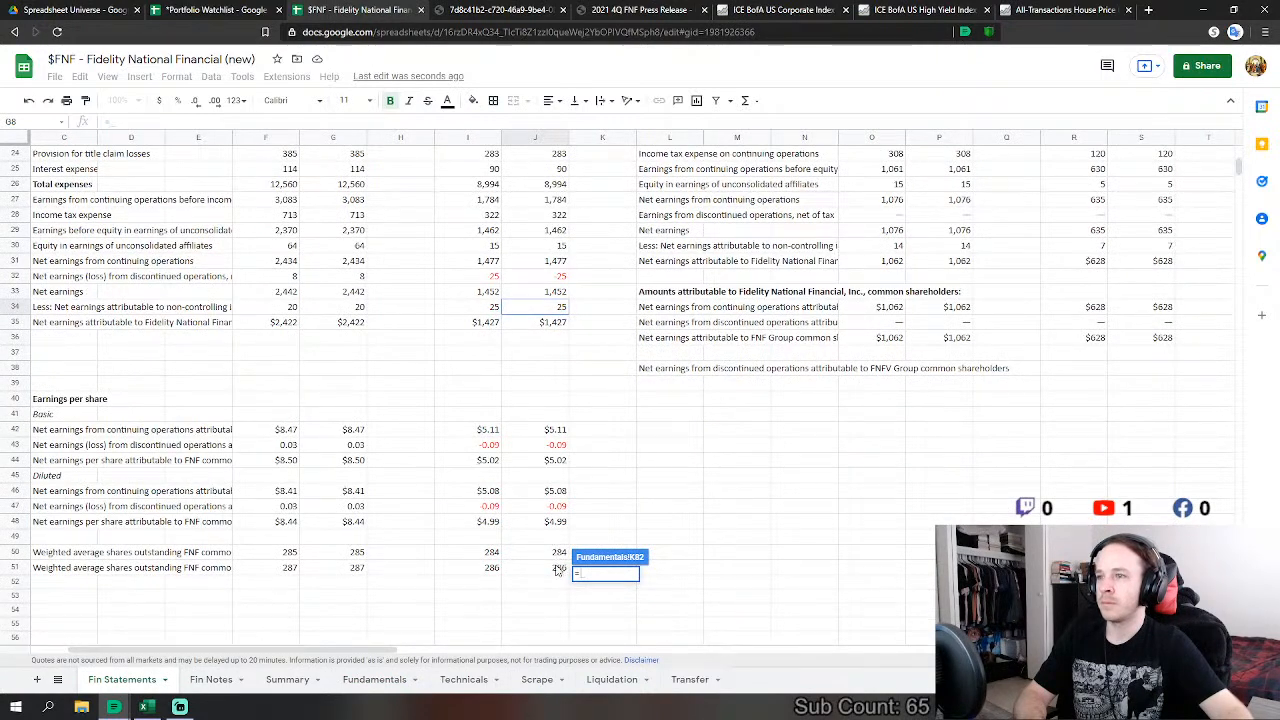
left_click(549, 574)
key("Return")
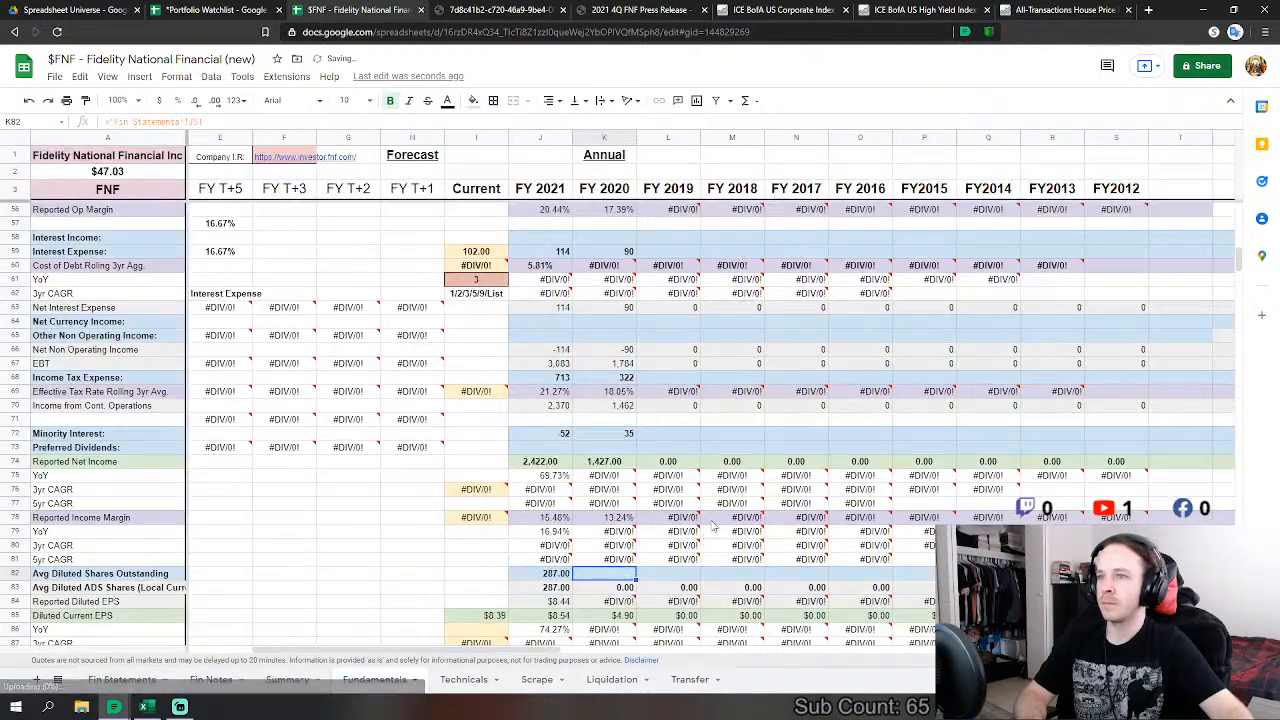
Step: Link the FY 2020 CF Depreciation & Amortization cell to the 2020 depreciation and amortization in Fin Statements cell J74
scroll(548, 405, "down", 3)
scroll(548, 405, "down", 5)
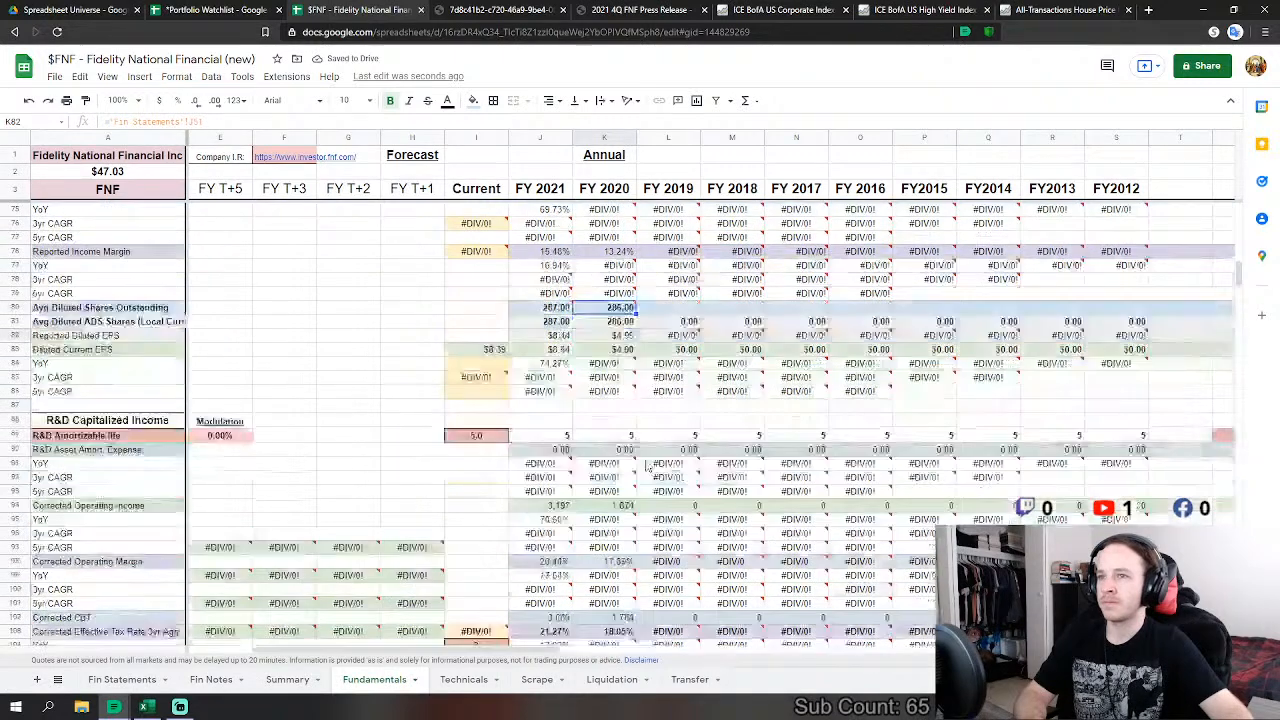
scroll(643, 463, "down", 5)
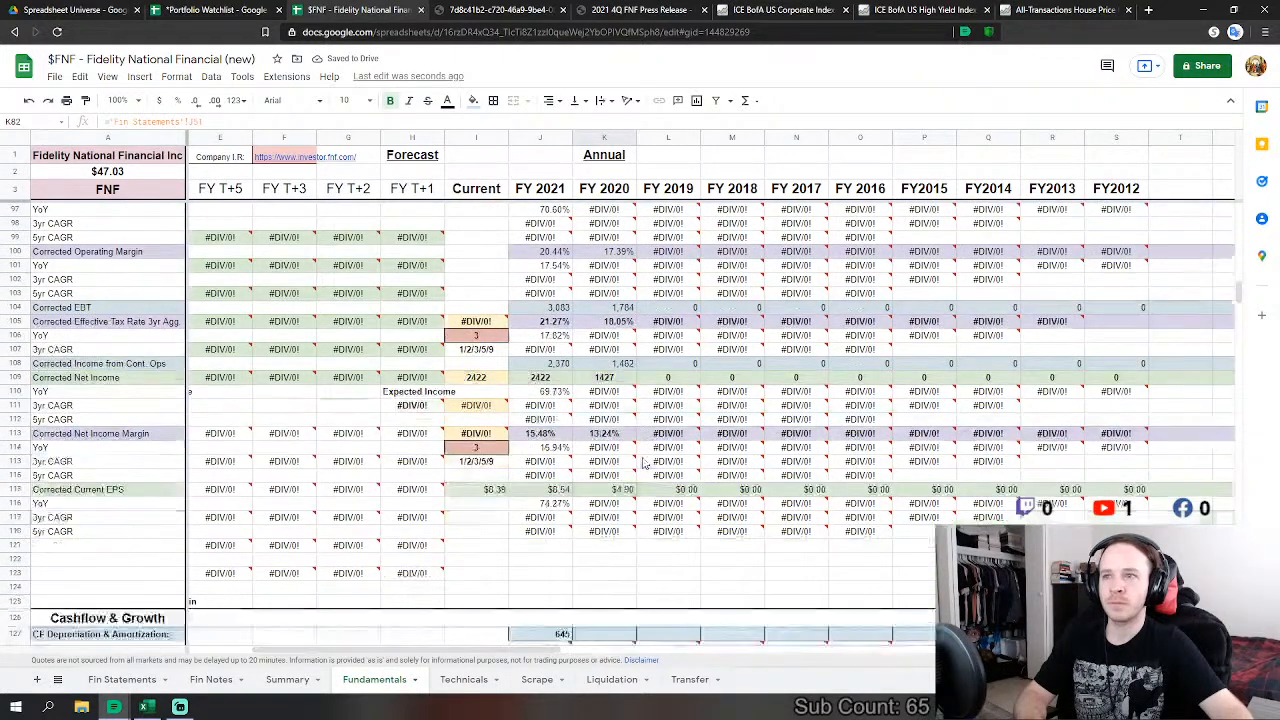
scroll(643, 463, "down", 4)
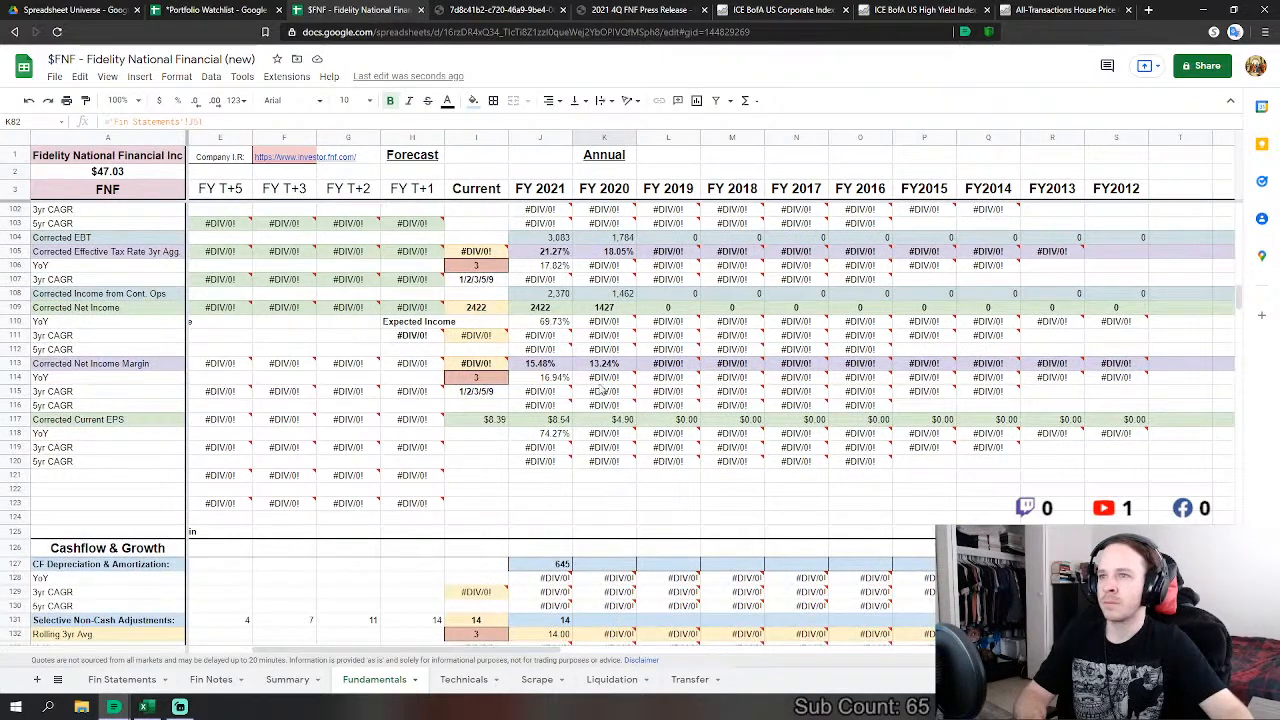
scroll(616, 470, "down", 3)
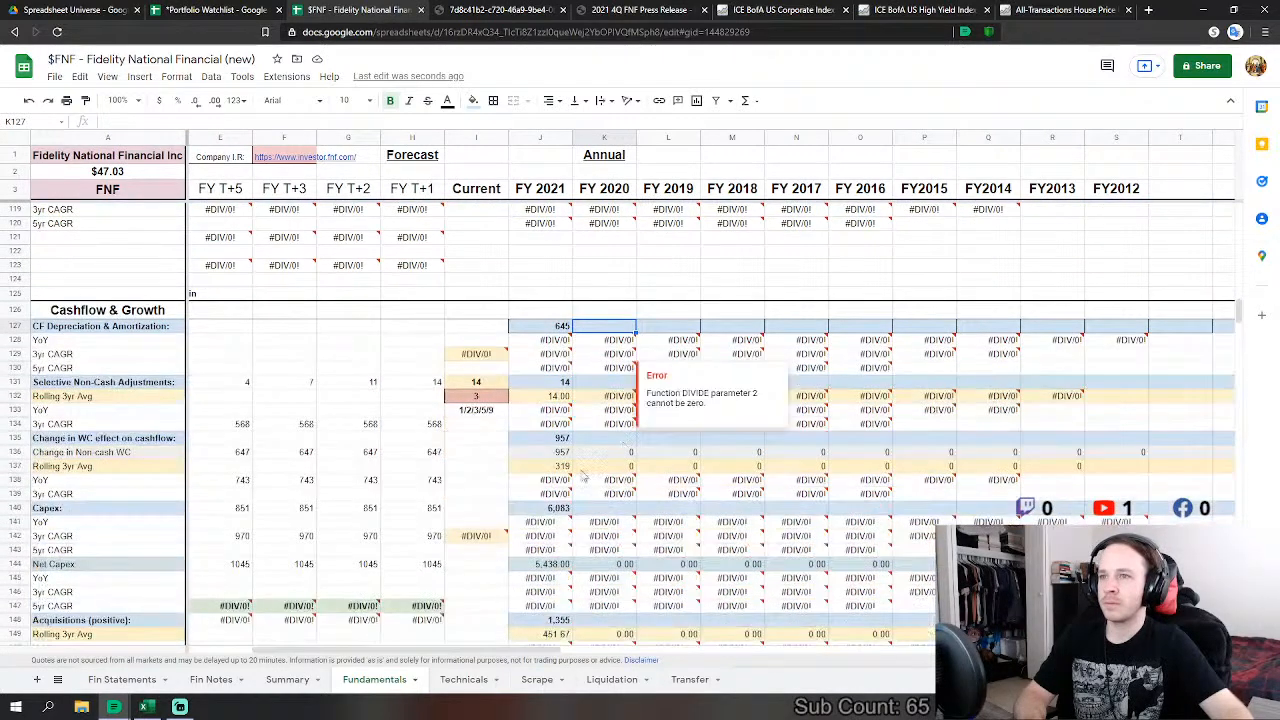
left_click(606, 328)
type("=")
left_click(98, 682)
scroll(502, 530, "down", 10)
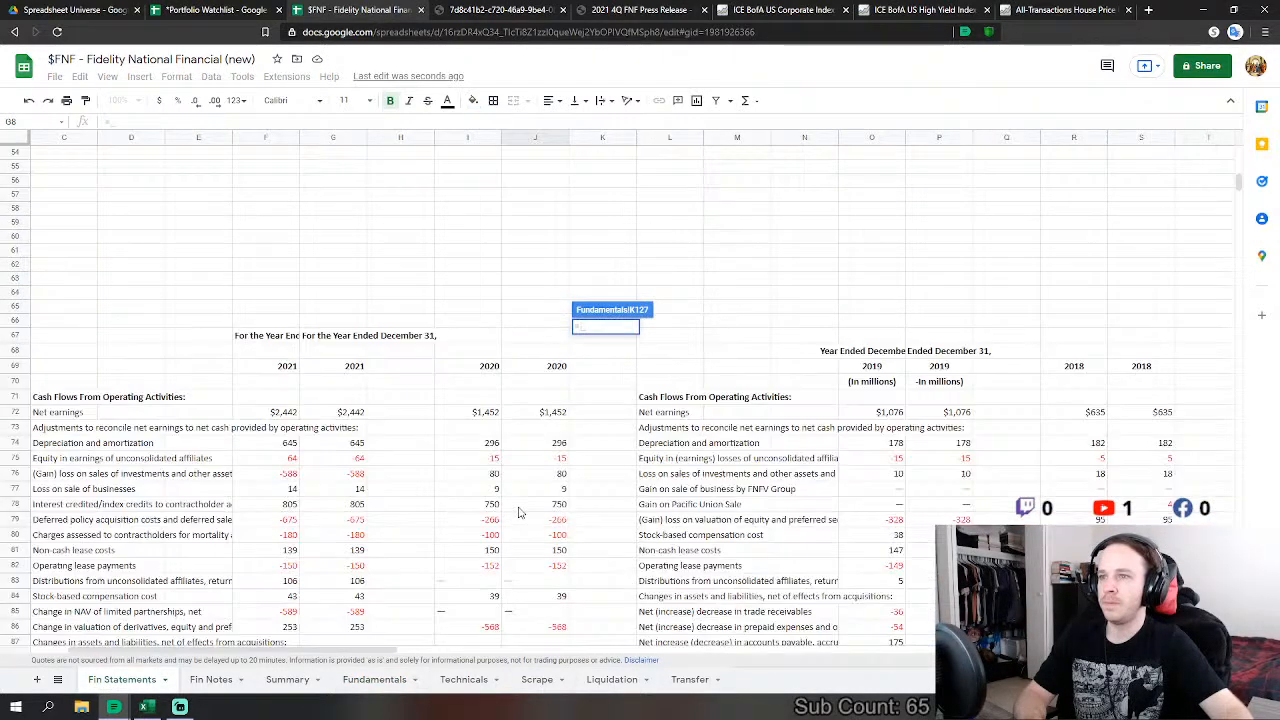
left_click(557, 399)
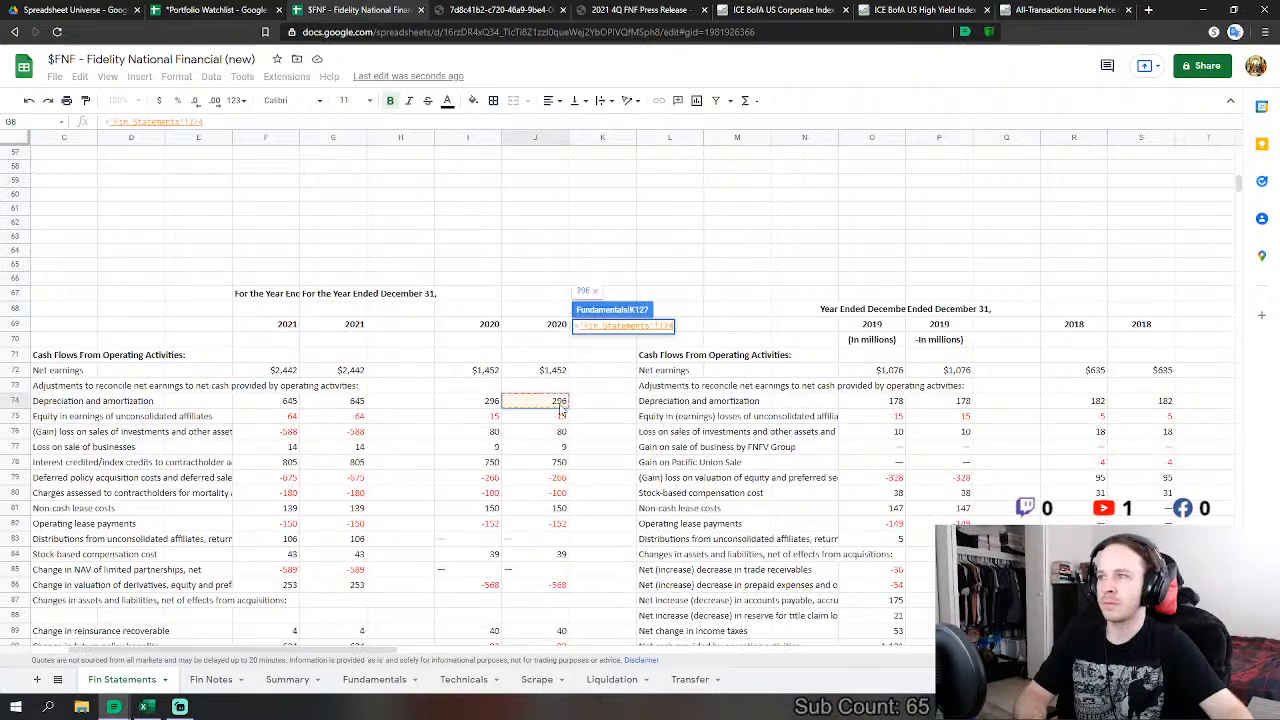
key("Return")
Step: Link FY 2020 Selective Non-Cash Adjustments to the 2020 loss on sale of businesses in Fin Statements cell J77
left_click(604, 382)
type("=")
left_click(122, 680)
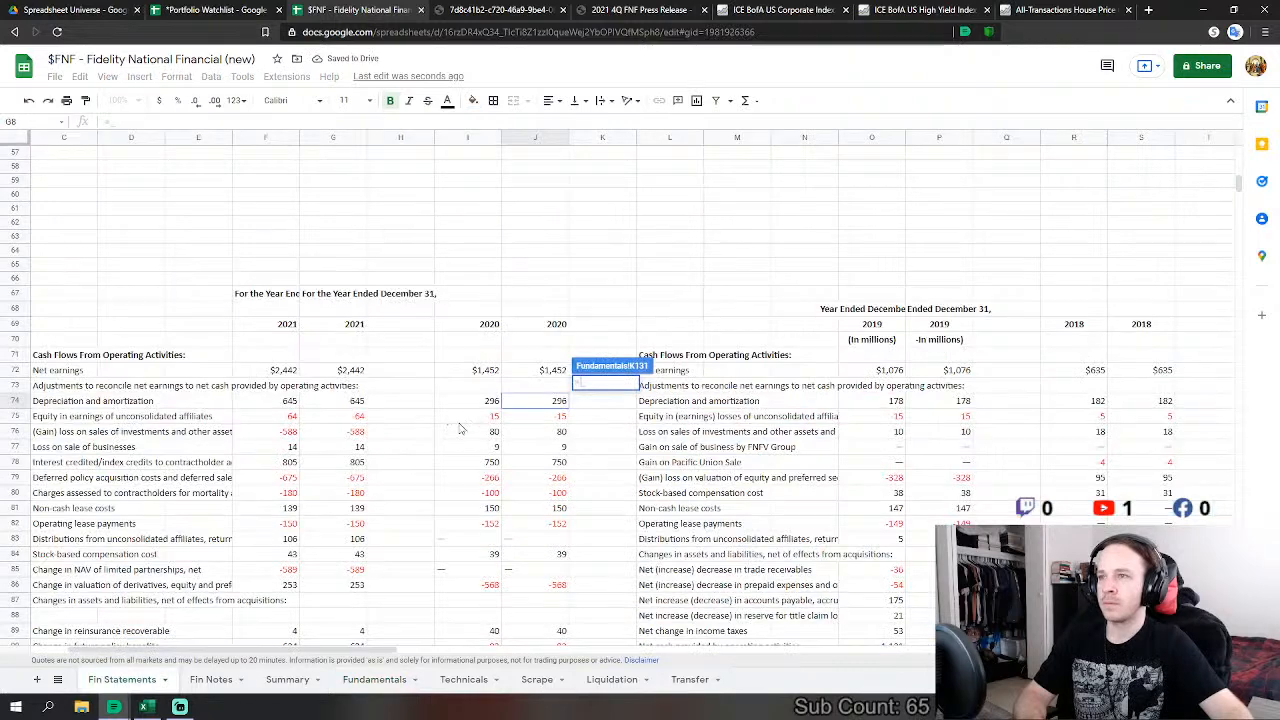
left_click(553, 451)
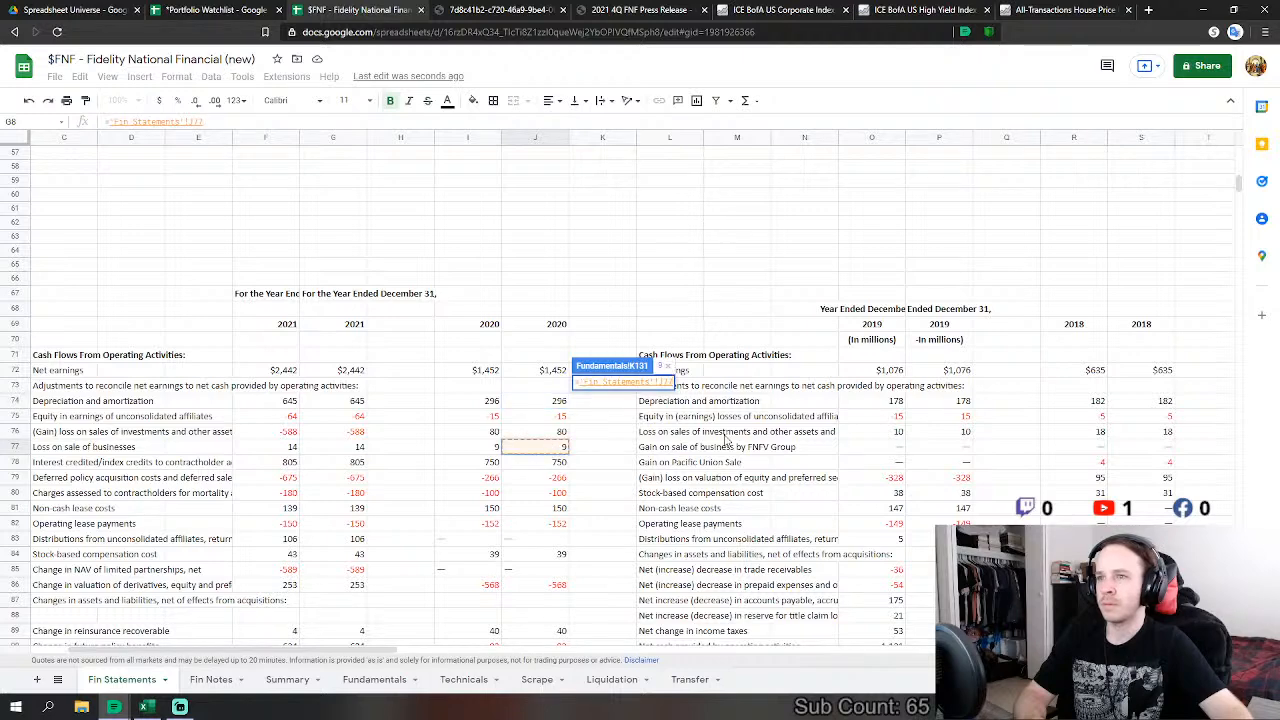
key("Return")
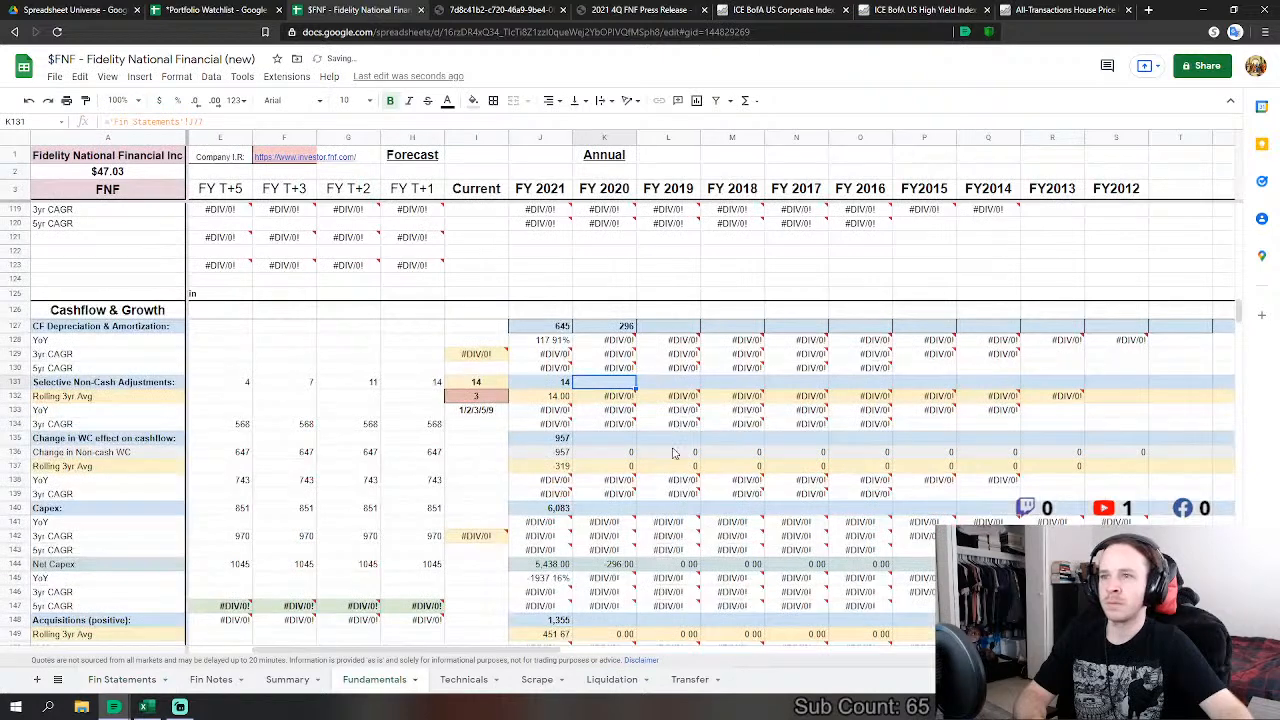
Step: Copy the FY 2021 Change in WC effect on cashflow formula to FY 2020 and repoint its first range to Fin Statements J75:J76
left_click(557, 444)
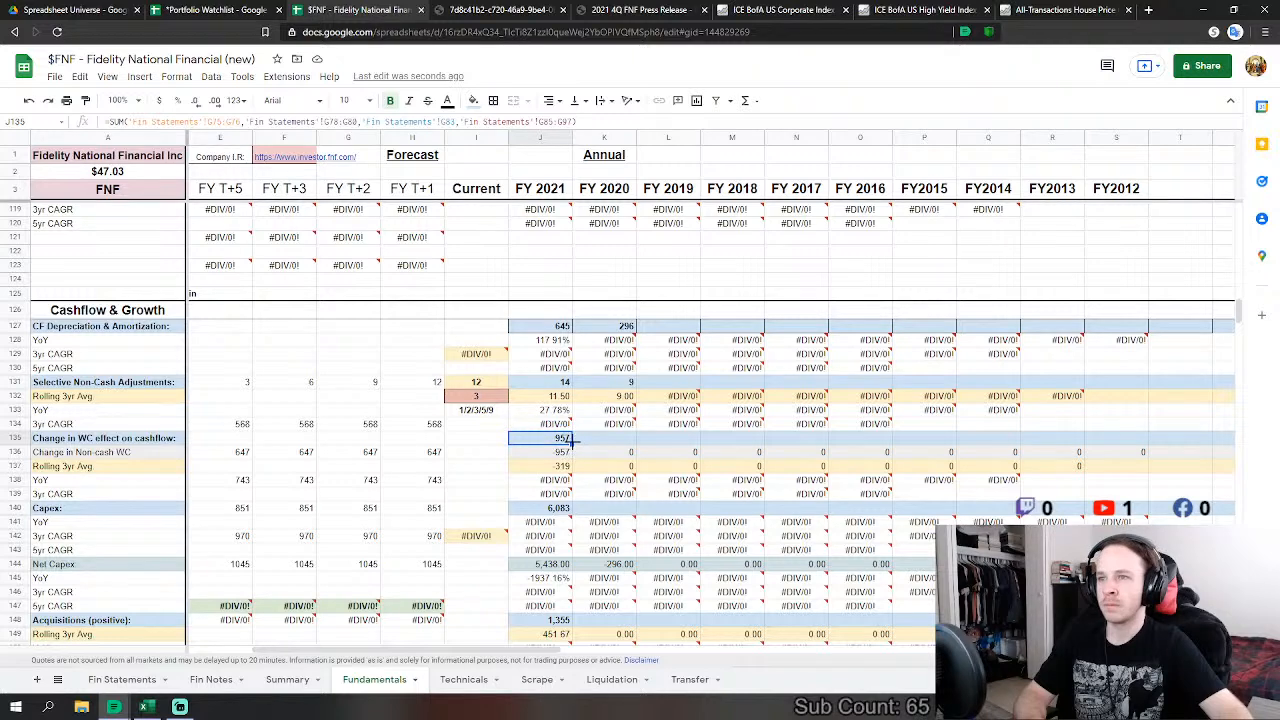
left_click_drag(597, 433, 617, 441)
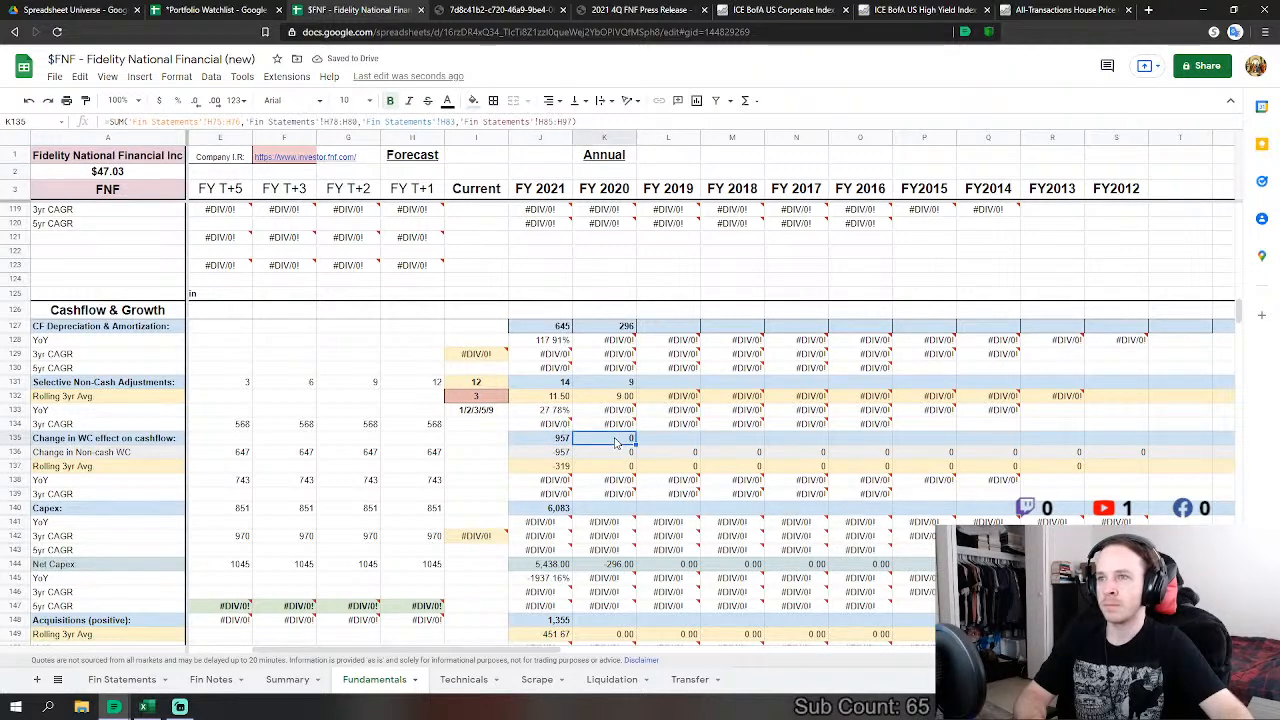
double_click(615, 438)
type("+")
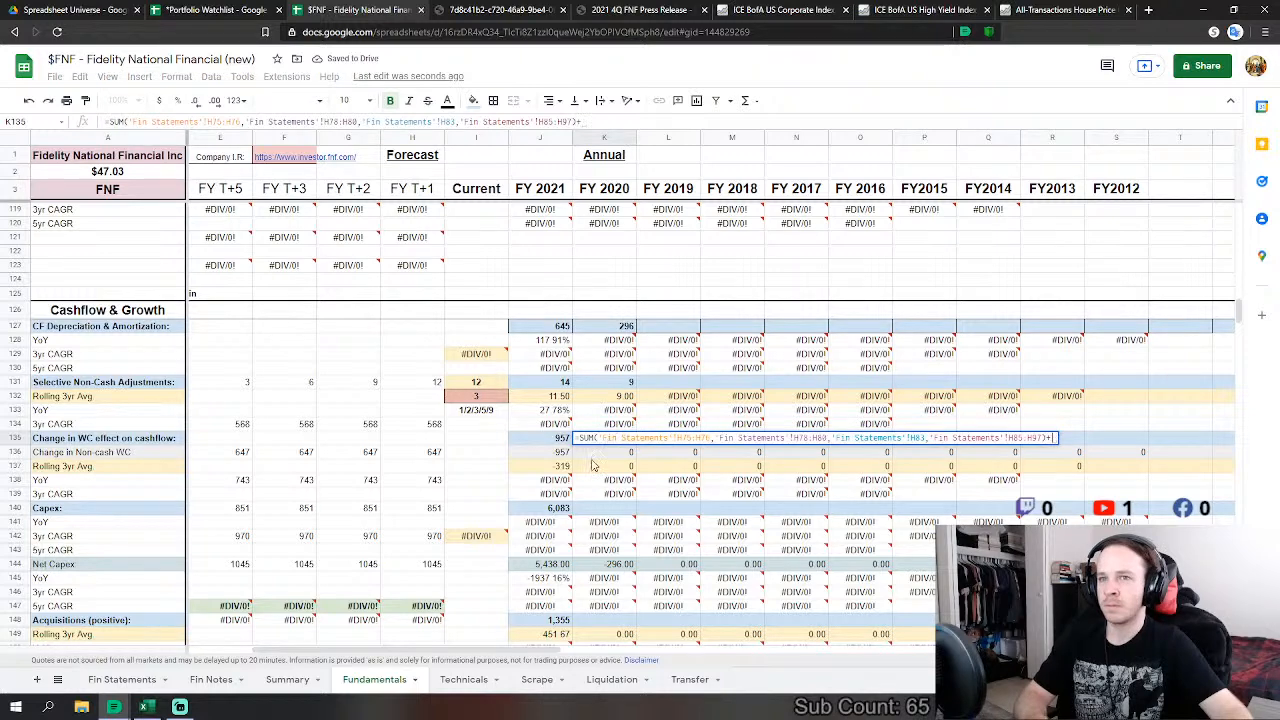
left_click(125, 680)
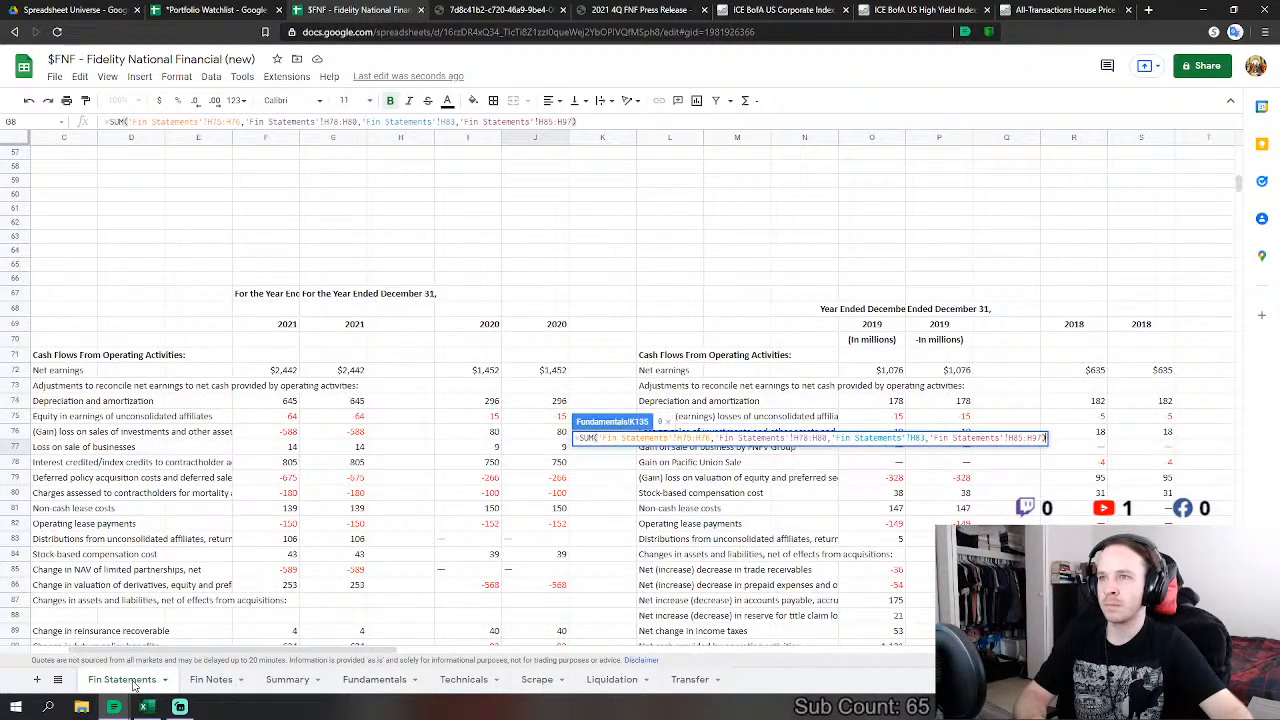
scroll(581, 541, "down", 2)
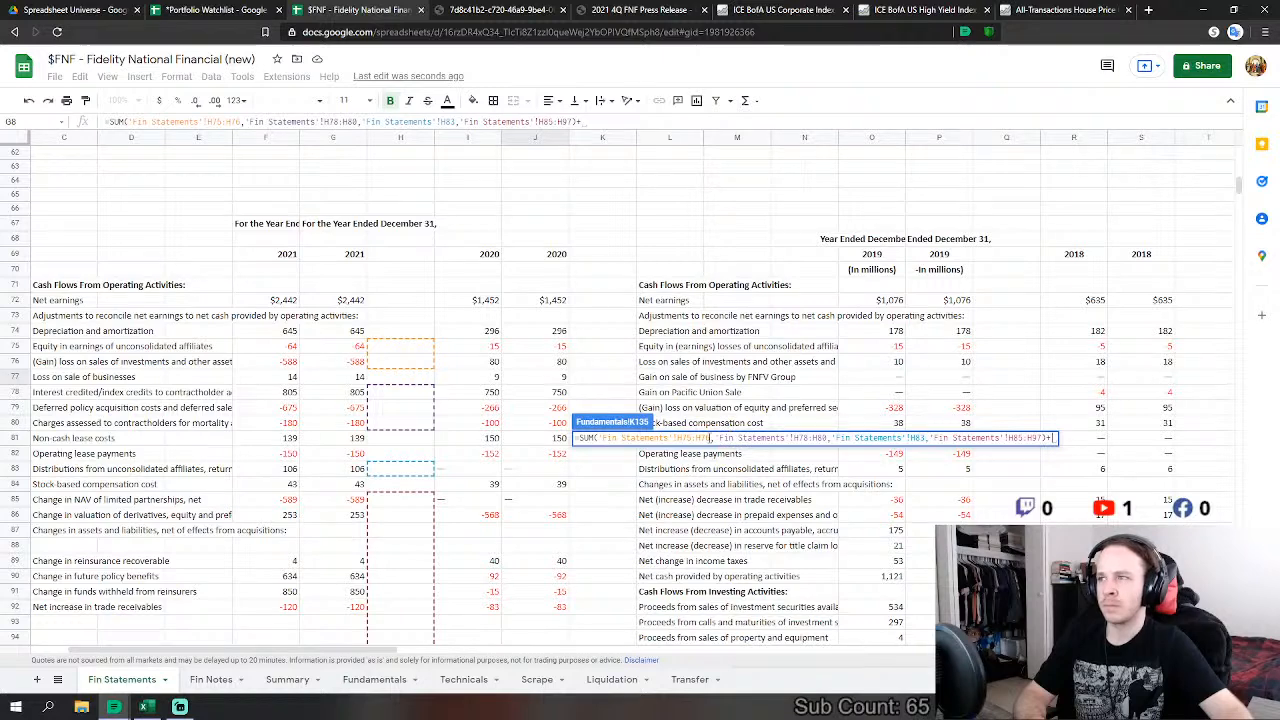
left_click_drag(711, 439, 599, 439)
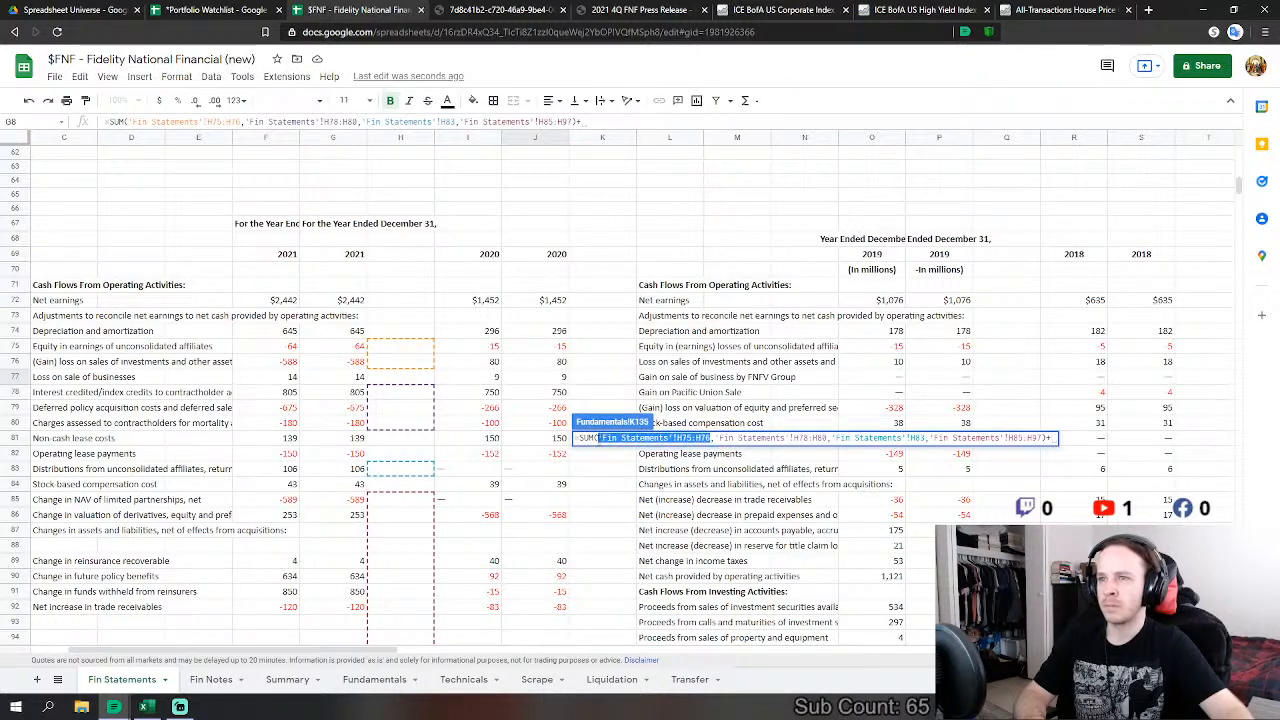
key("BackSpace")
left_click_drag(555, 347, 560, 365)
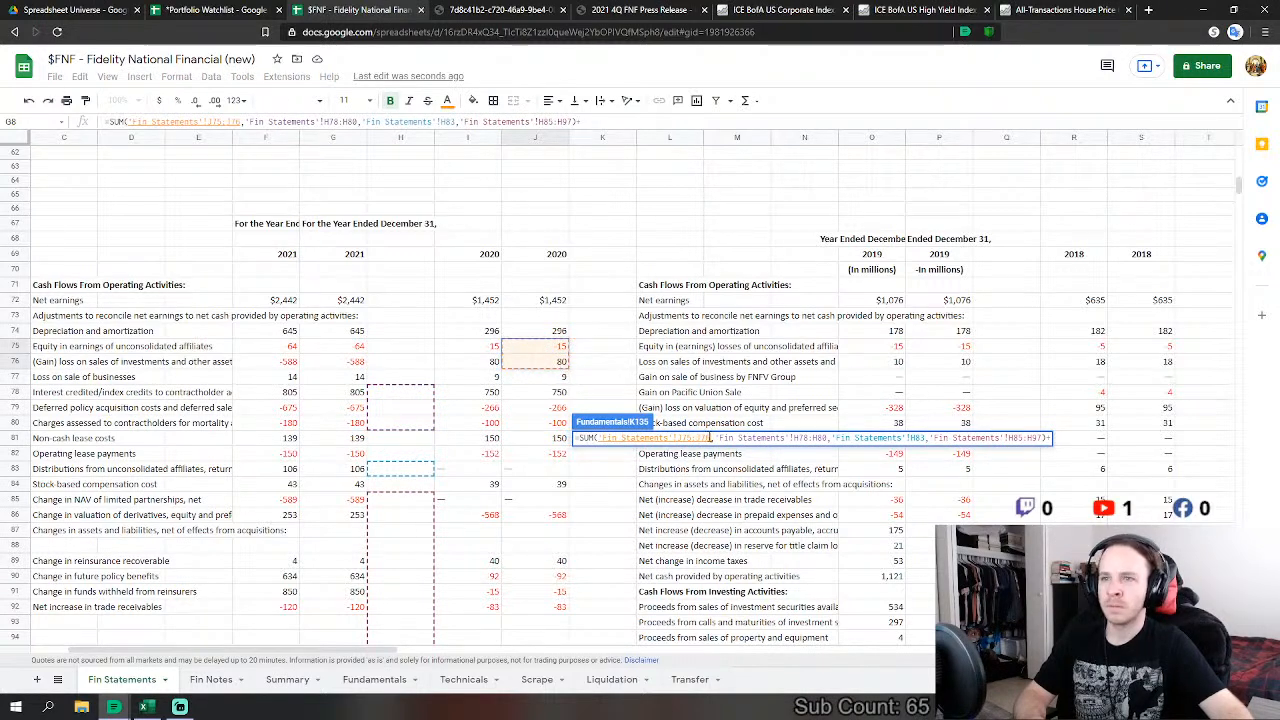
Step: In the FY 2020 working capital formula, replace the second range with Fin Statements J78:J80 and remove the H83 reference
left_click_drag(716, 438, 824, 452)
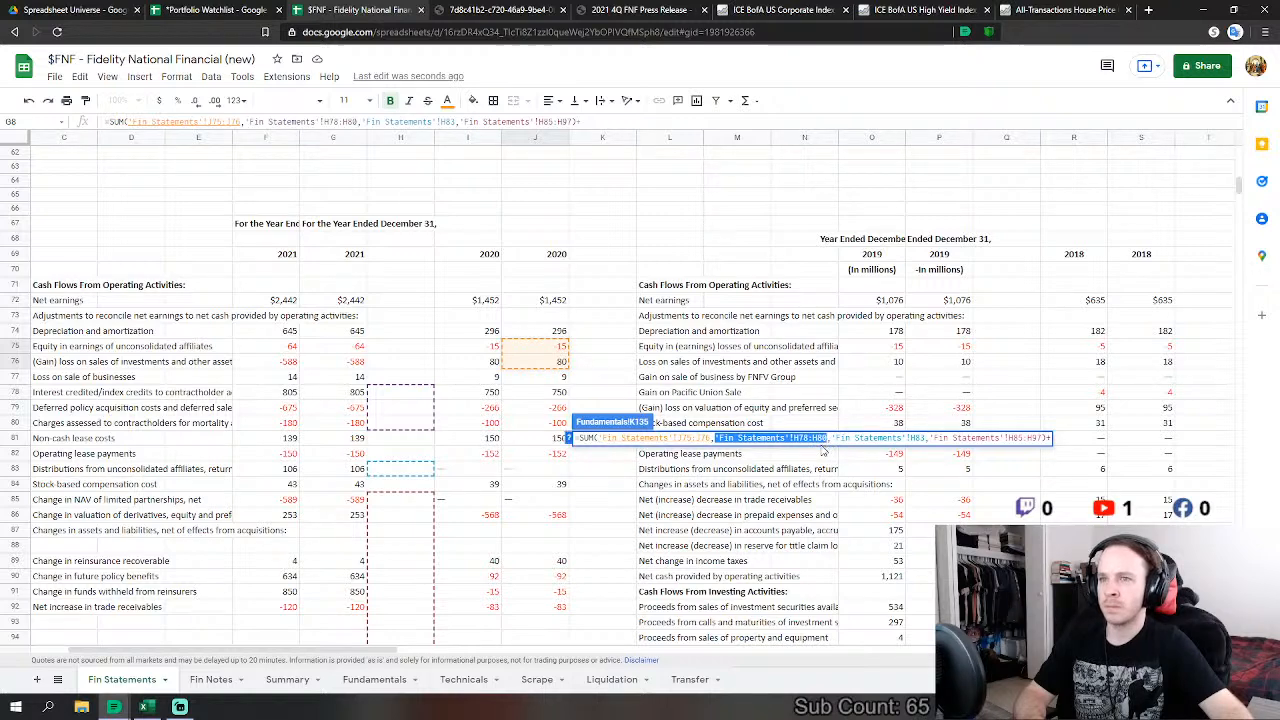
left_click(537, 396)
left_click_drag(540, 400, 559, 425)
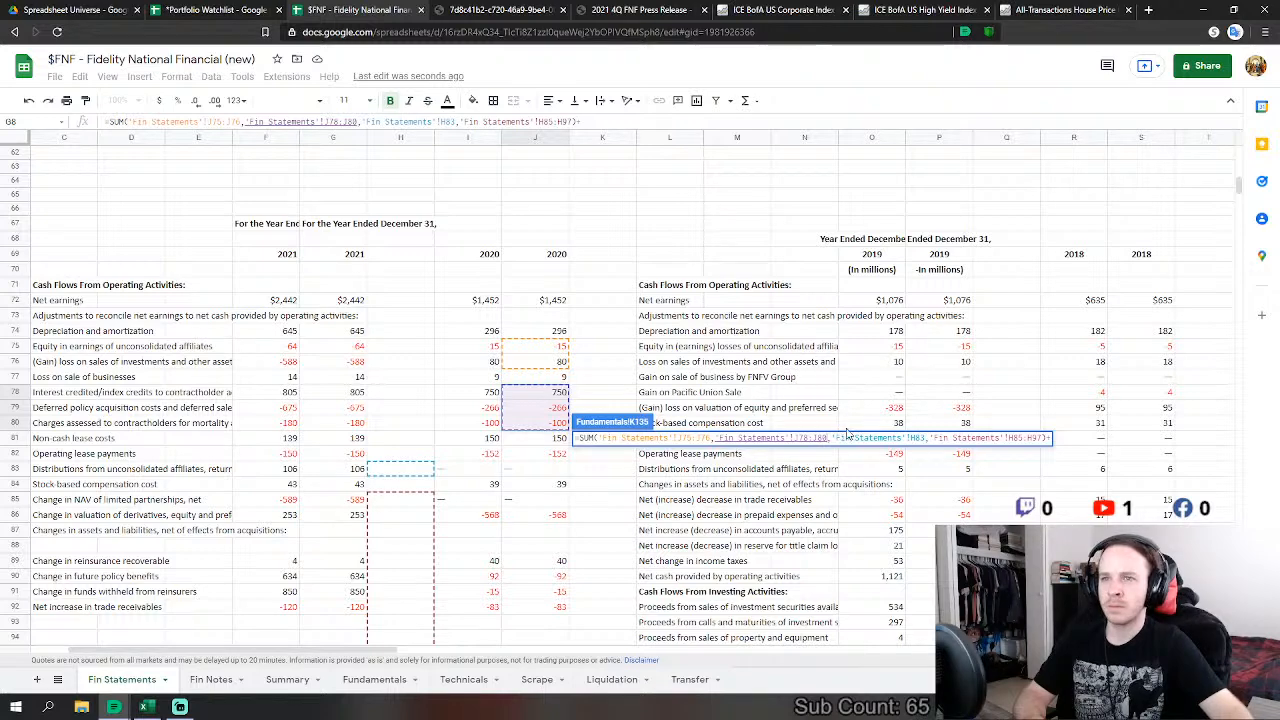
left_click_drag(926, 437, 831, 437)
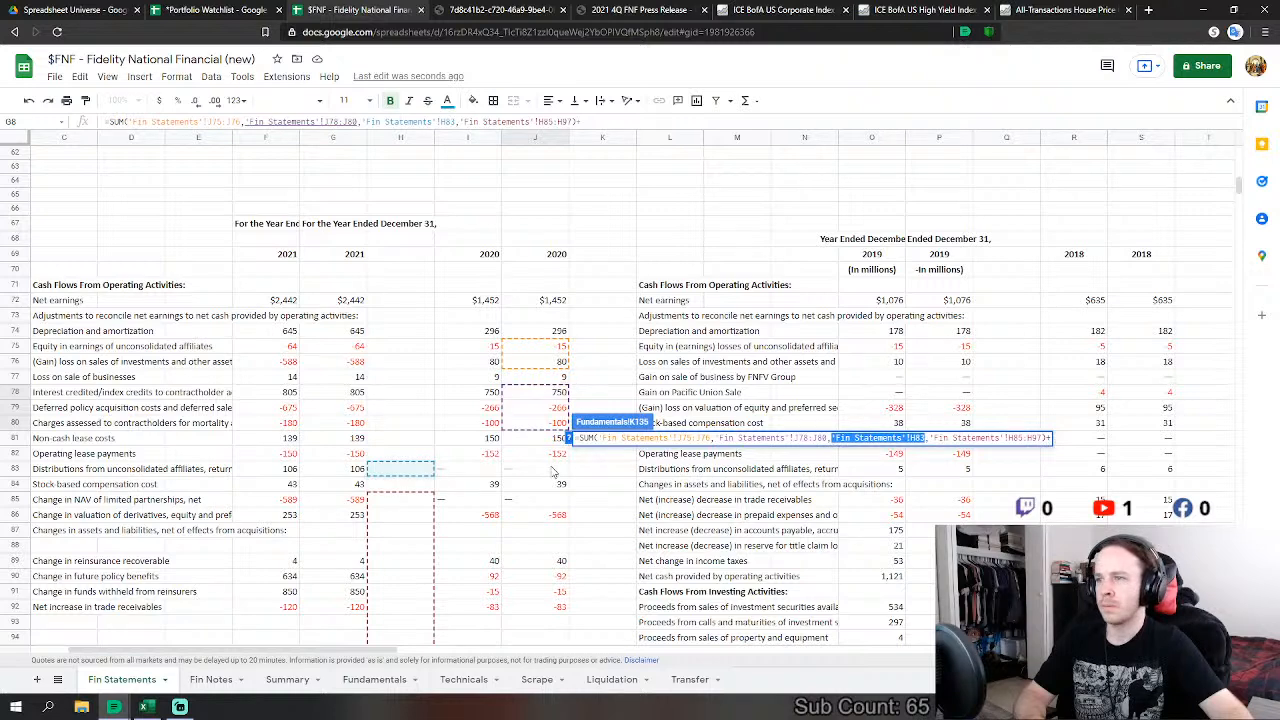
key("BackSpace")
key("BackSpace")
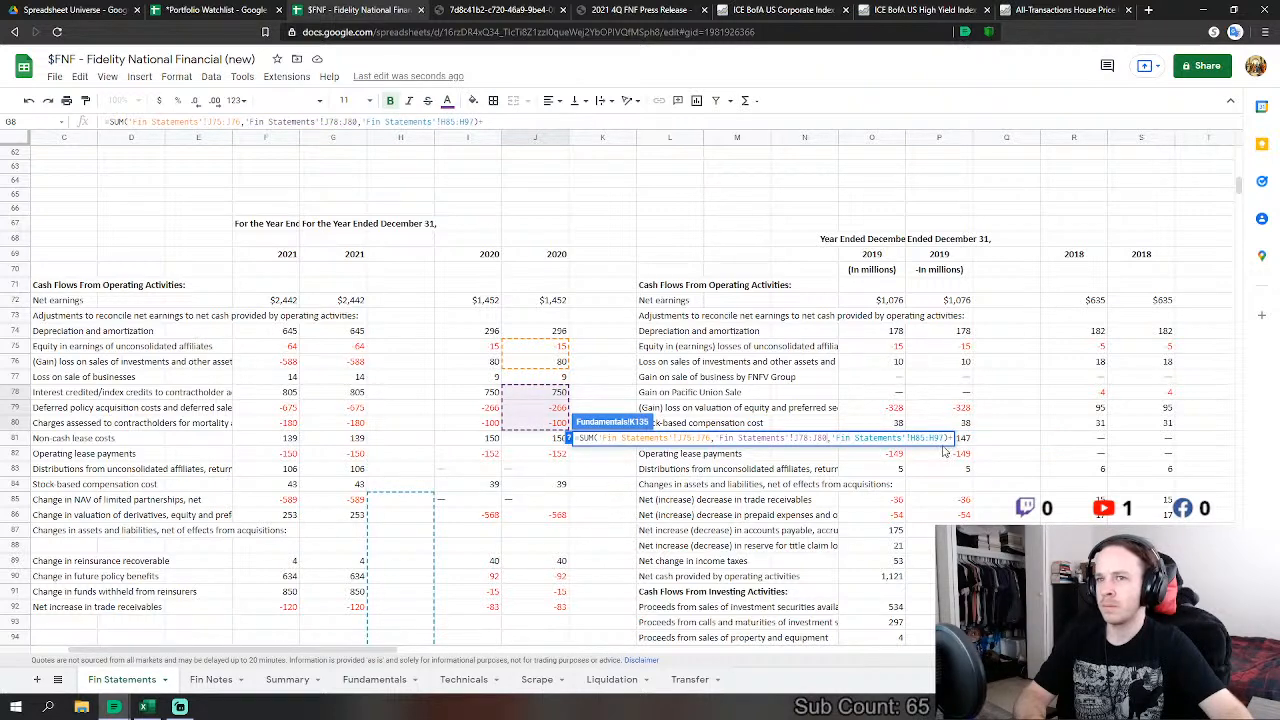
Step: Repoint the last range of the FY 2020 working capital formula to Fin Statements J85:J97 and remove the trailing plus sign
left_click_drag(833, 438, 946, 438)
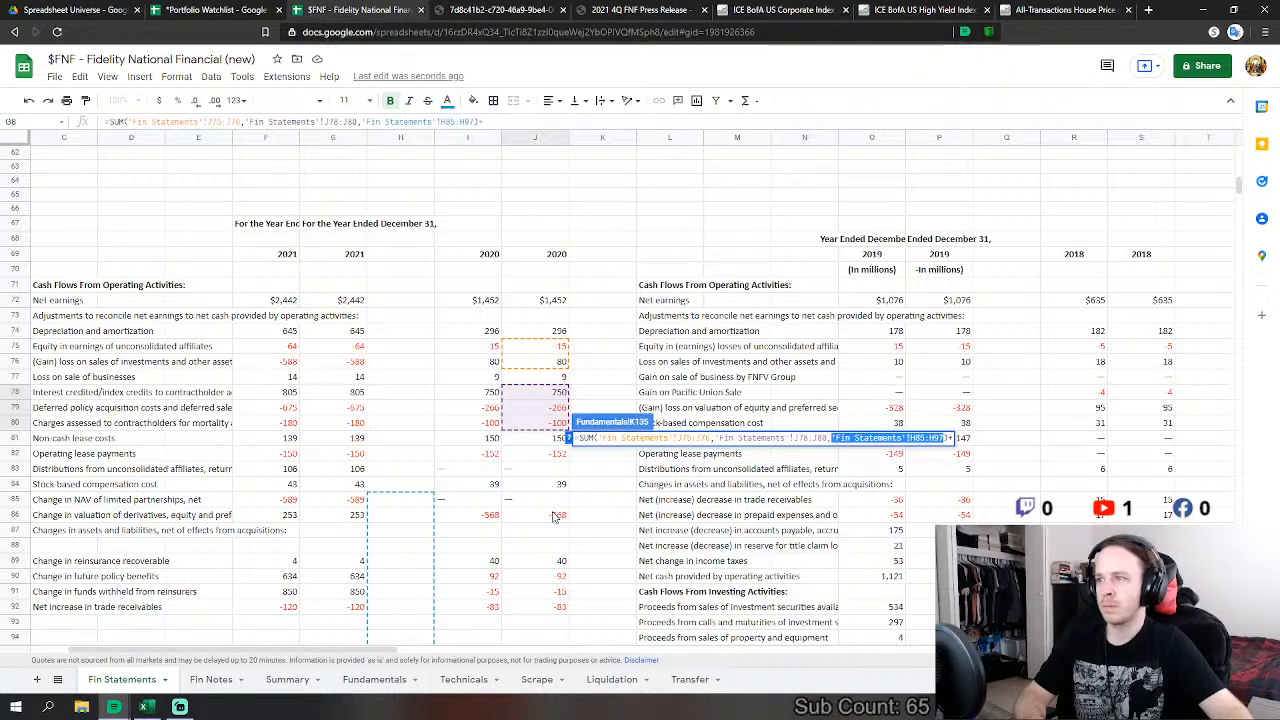
left_click_drag(555, 502, 549, 452)
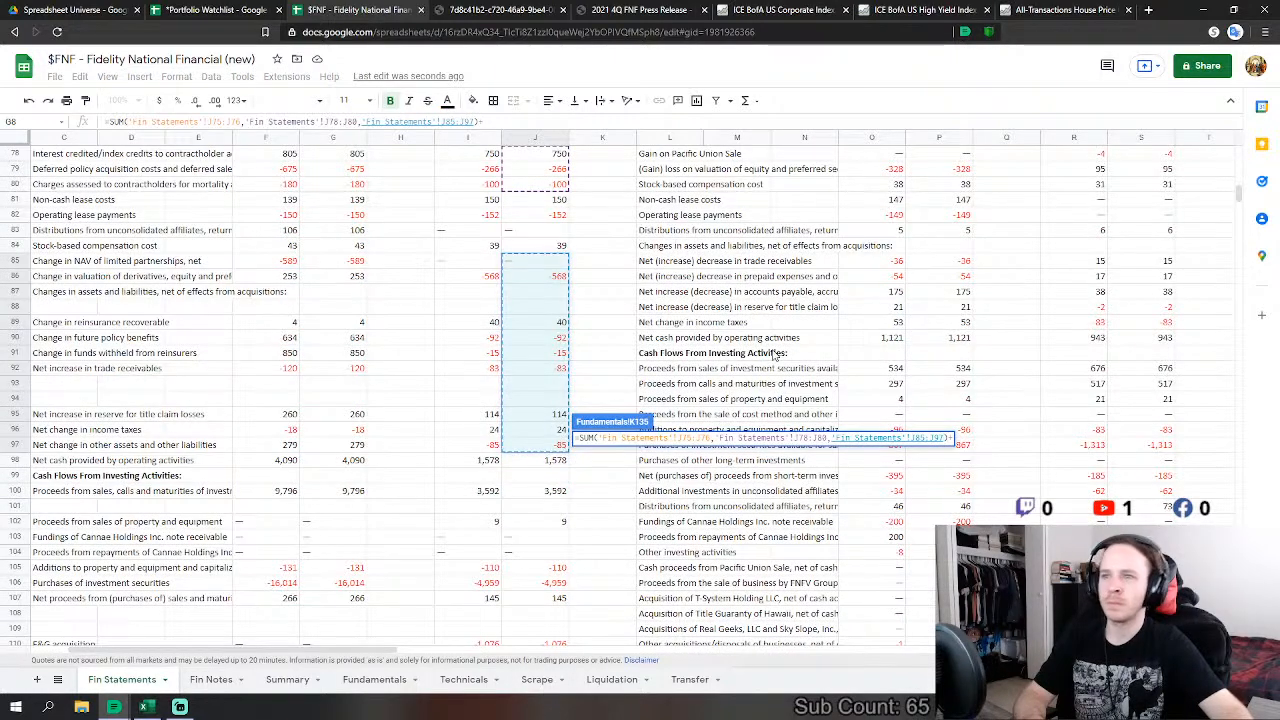
key("Return")
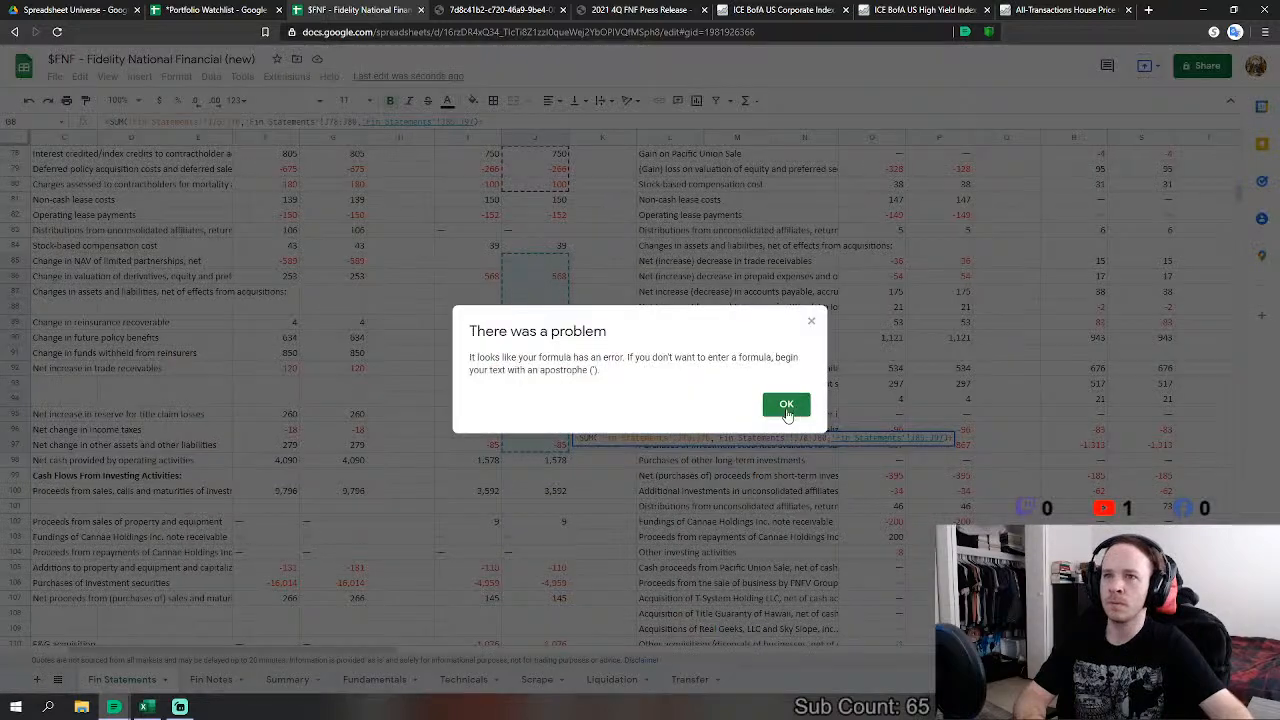
left_click(786, 405)
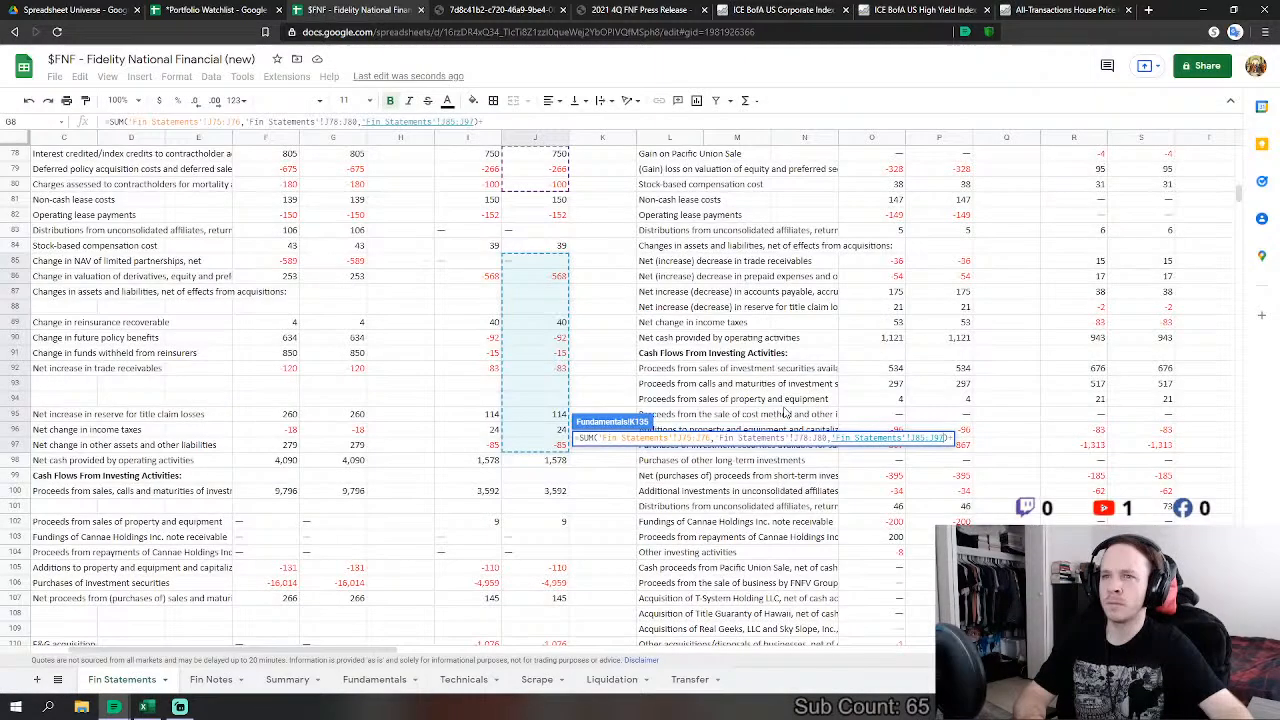
left_click(950, 438)
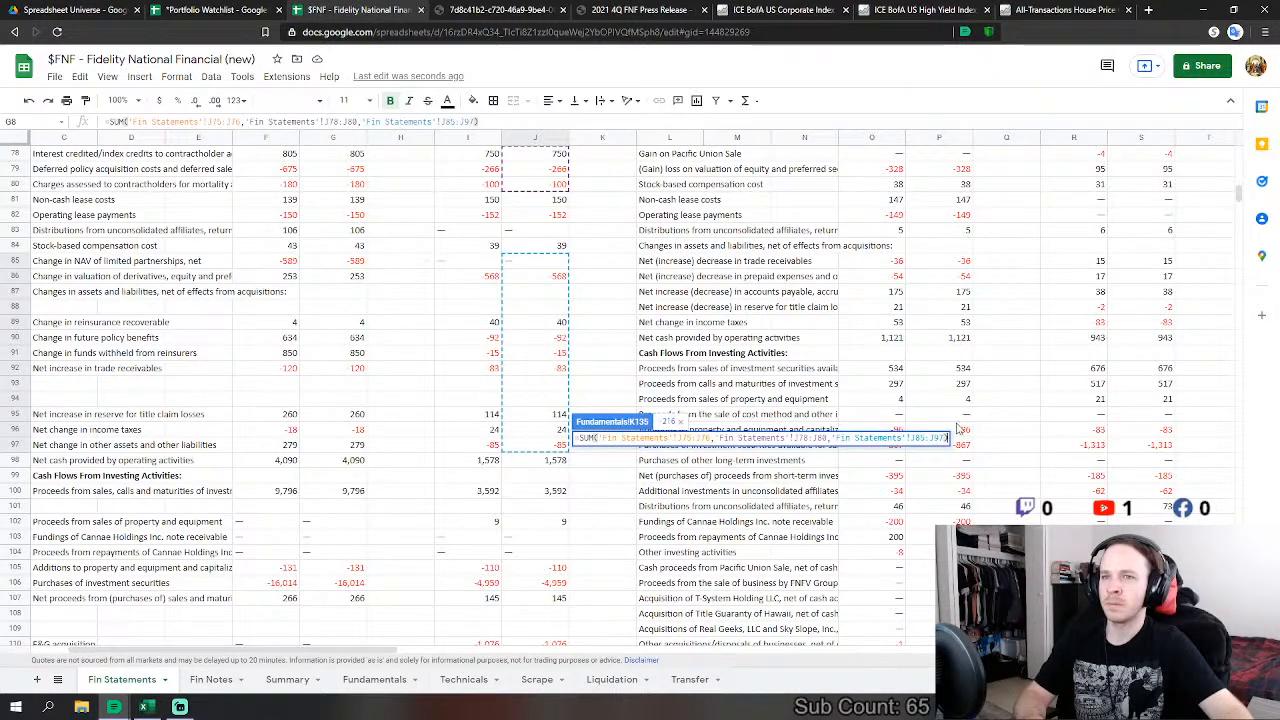
key("Return")
left_click(563, 442)
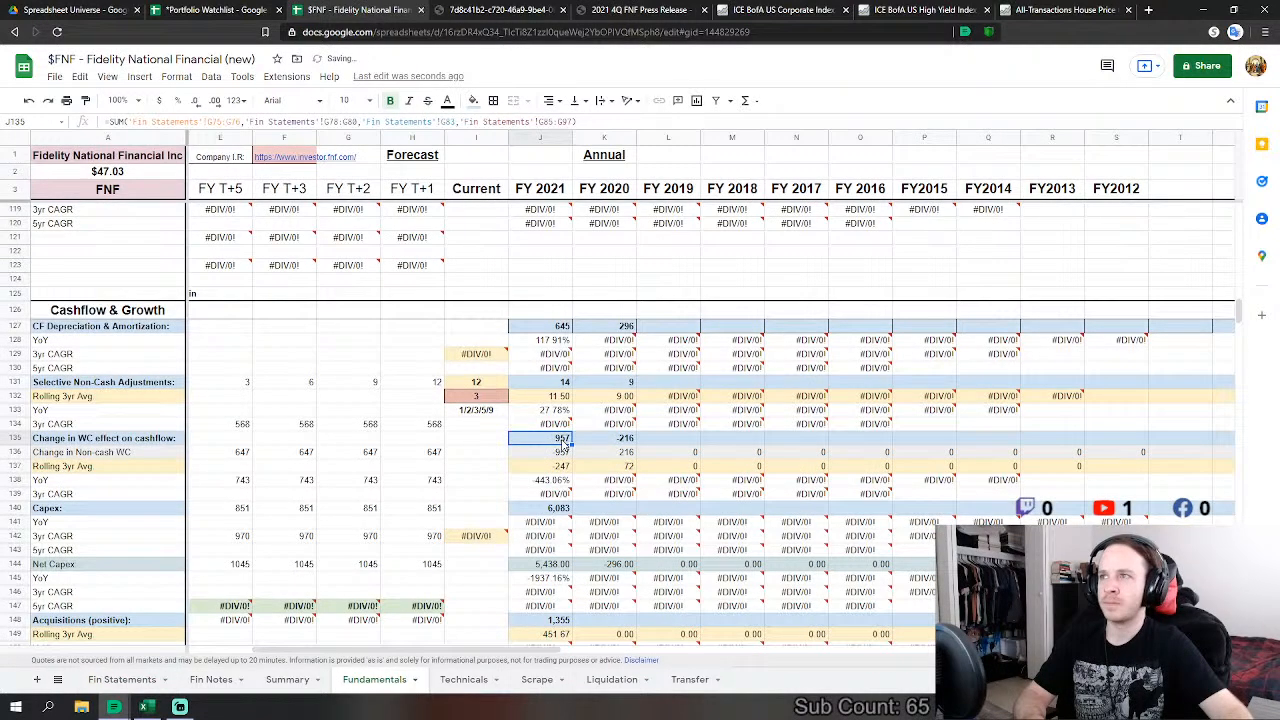
left_click(625, 440)
Step: Begin the FY 2020 Capex formula with the negated 2020 investment sale proceeds (J100) minus property and equipment sale proceeds (J102) from Fin Statements
scroll(620, 445, "down", 2)
left_click(604, 409)
type("=")
left_click(122, 679)
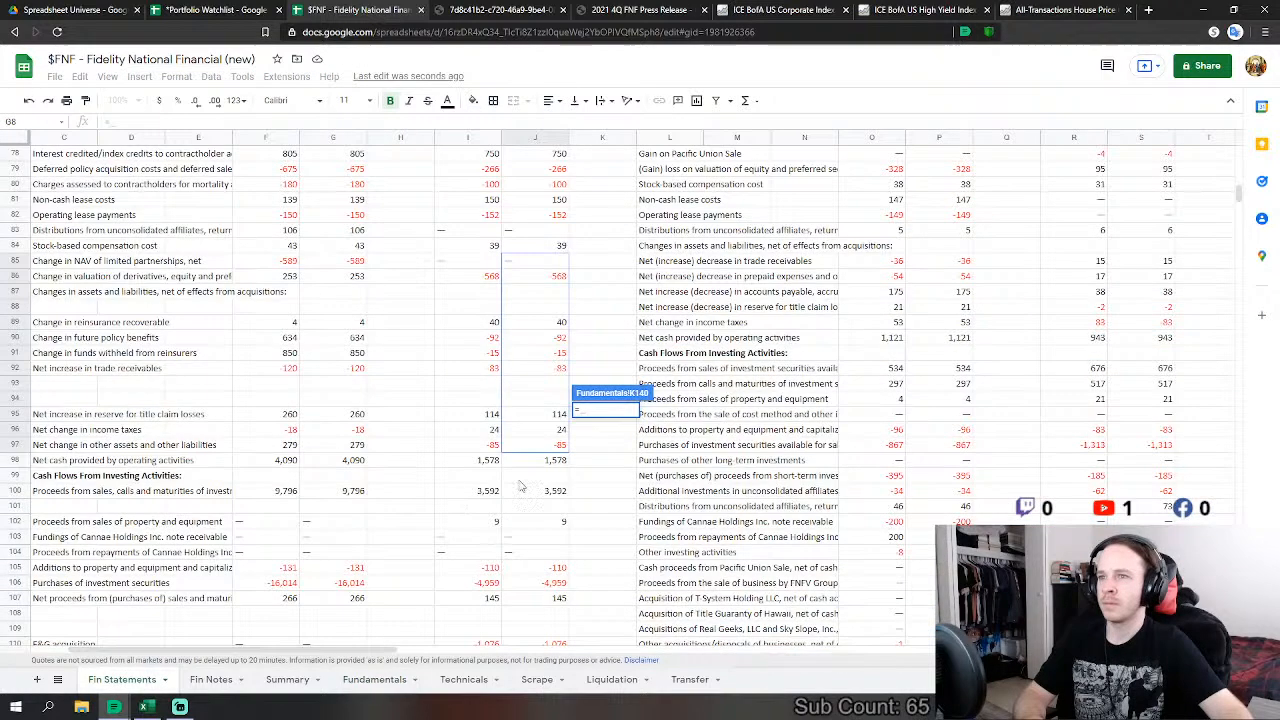
scroll(543, 480, "down", 1)
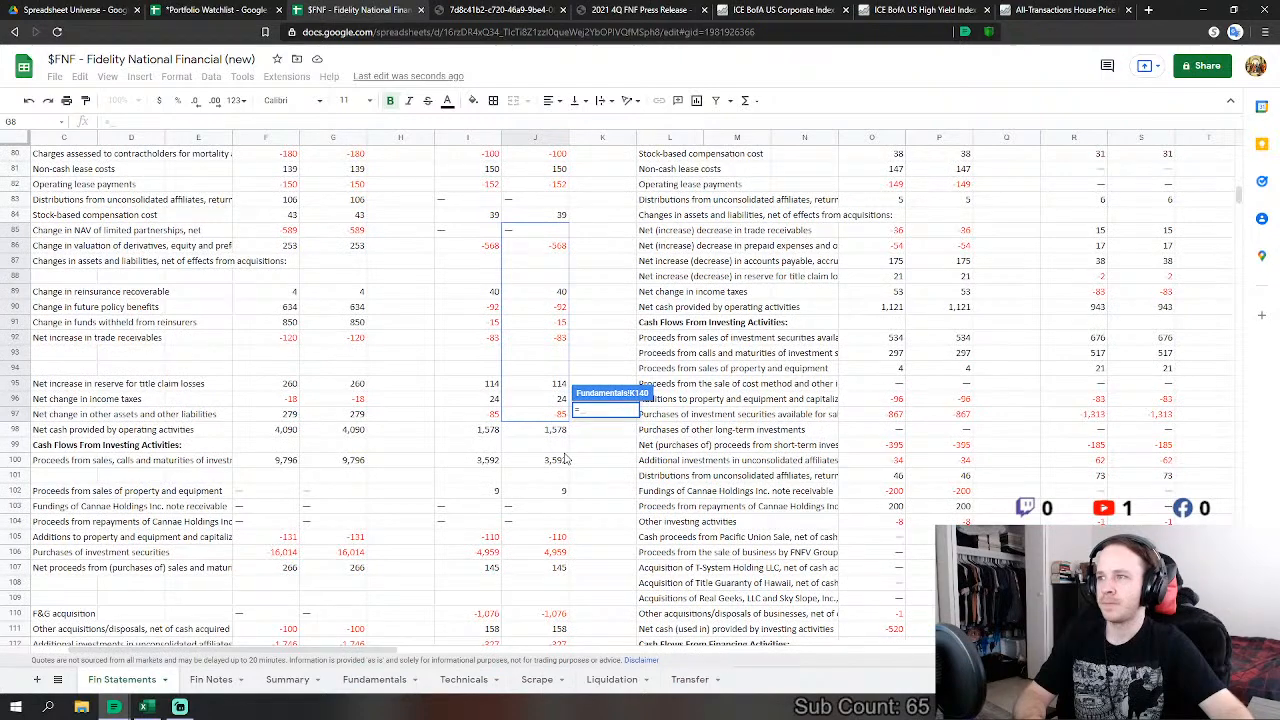
scroll(575, 467, "down", 1)
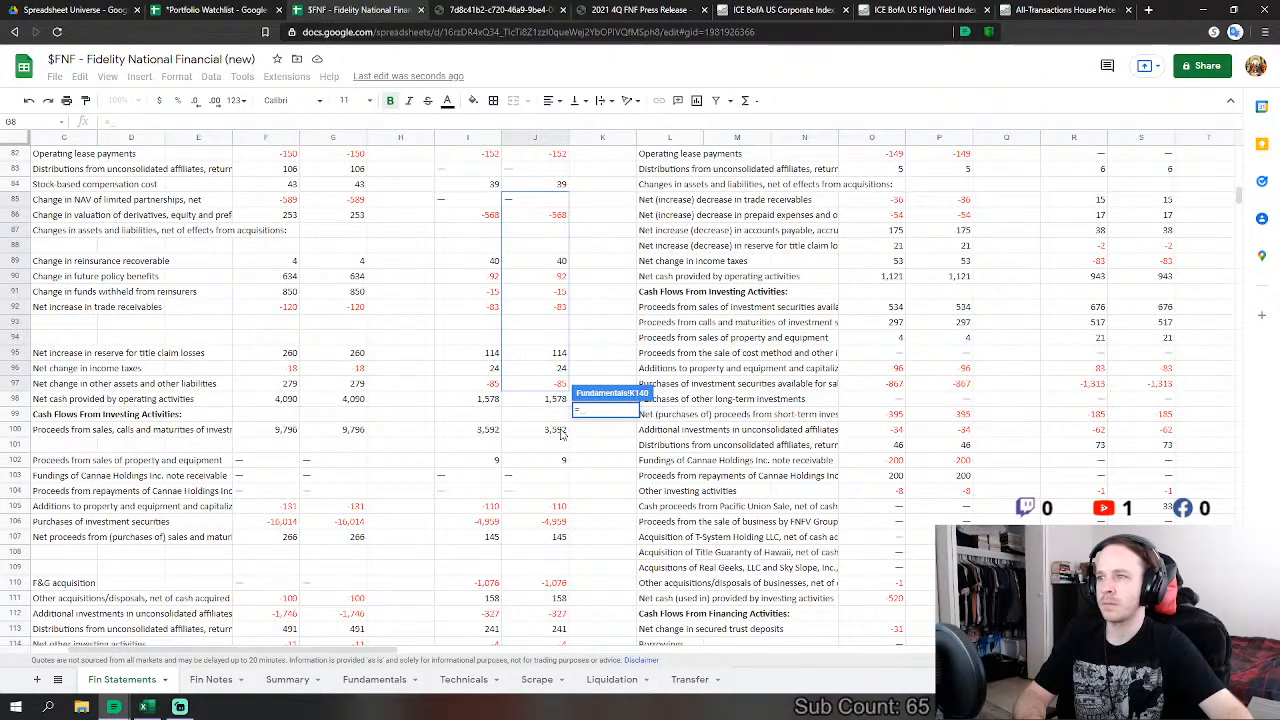
type("-")
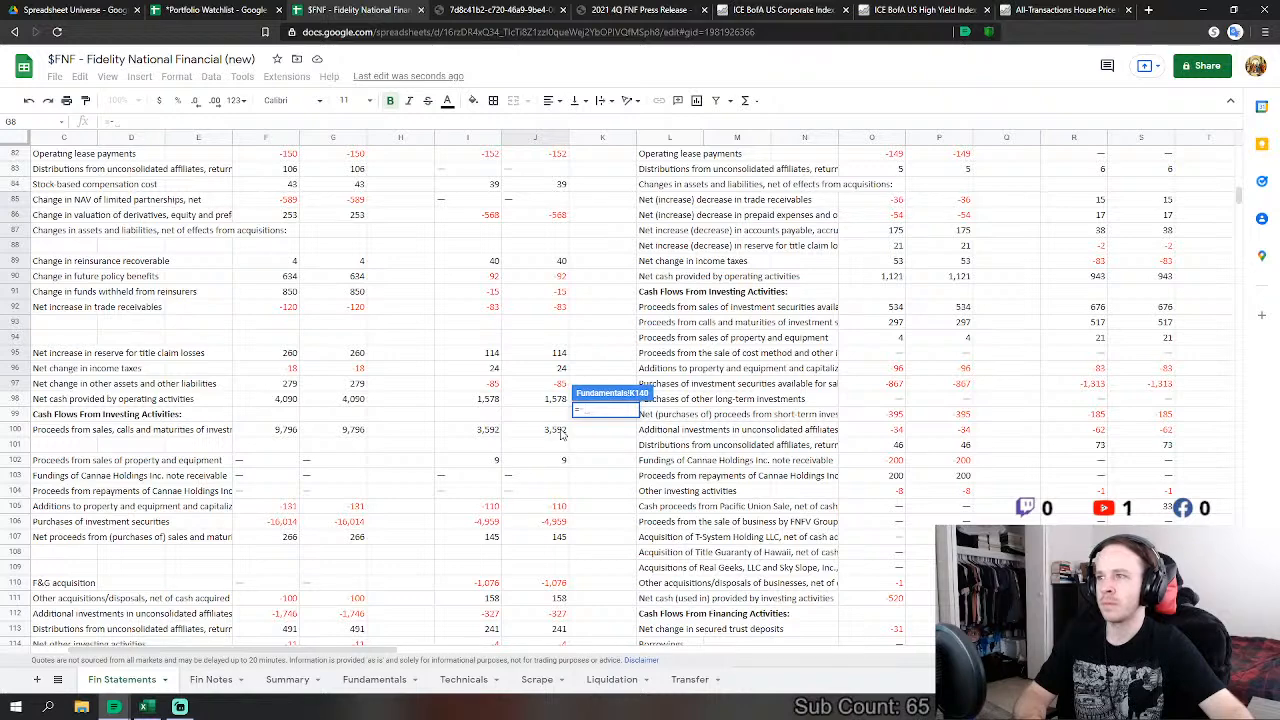
left_click(561, 432)
type("-")
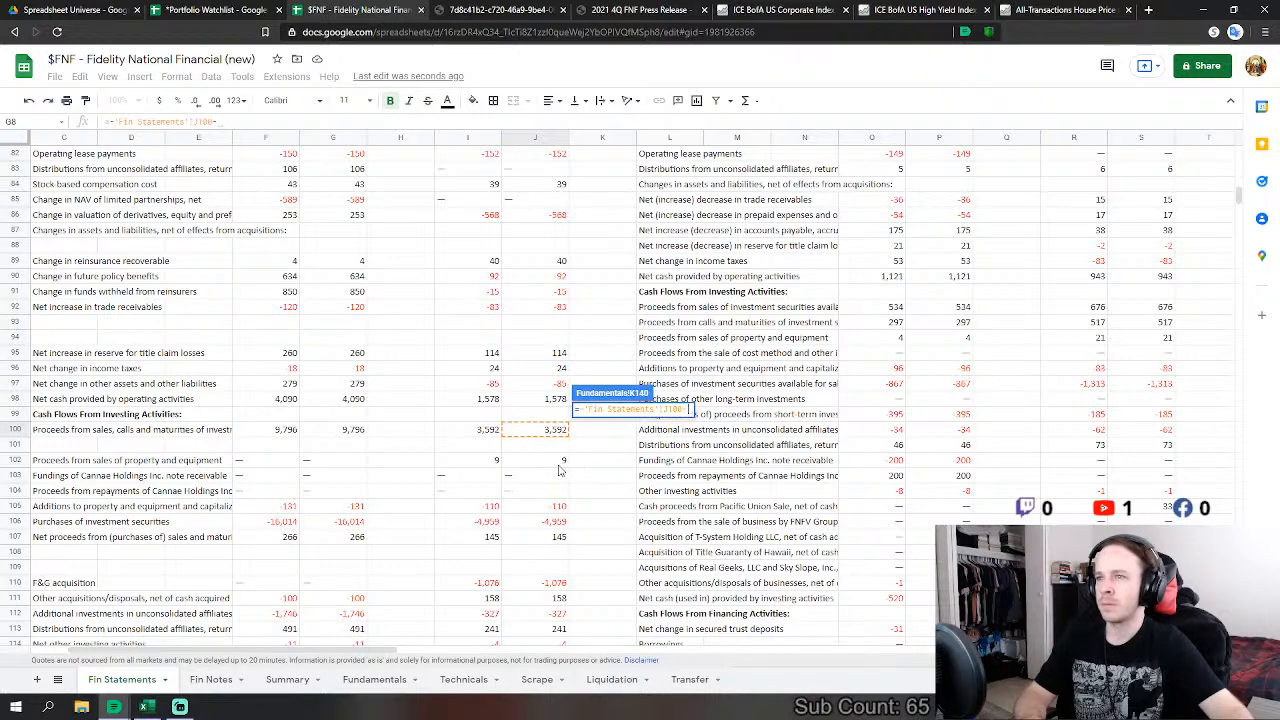
left_click(559, 465)
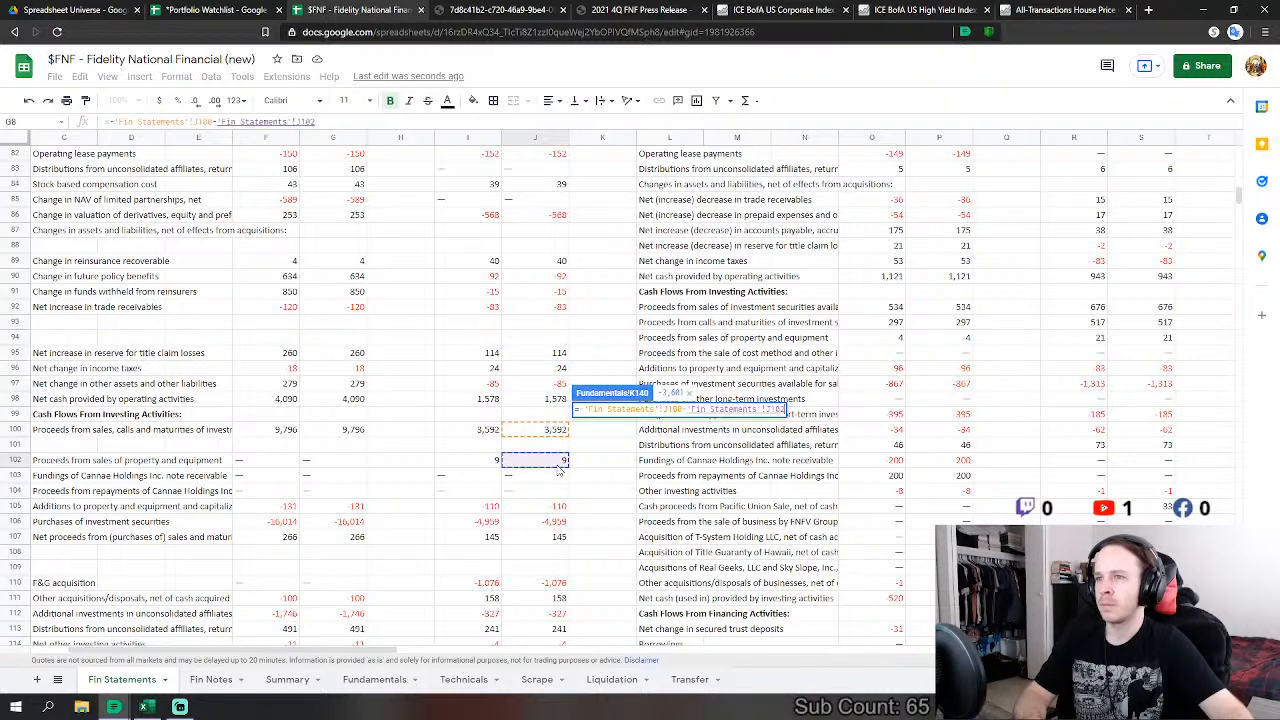
Step: Complete the FY 2020 Capex formula by also subtracting property additions (J105), investment purchases (J106) and net short-term proceeds (J107) from Fin Statements
type("-")
left_click(559, 508)
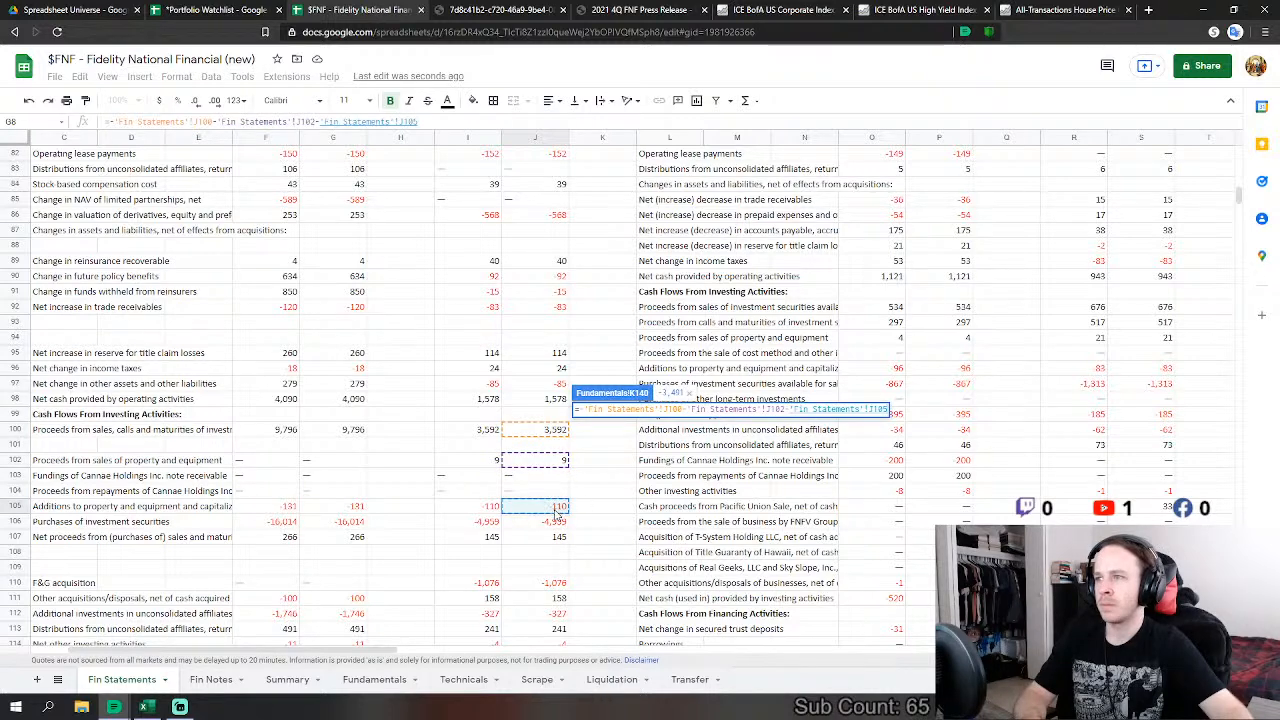
type("-")
left_click(554, 524)
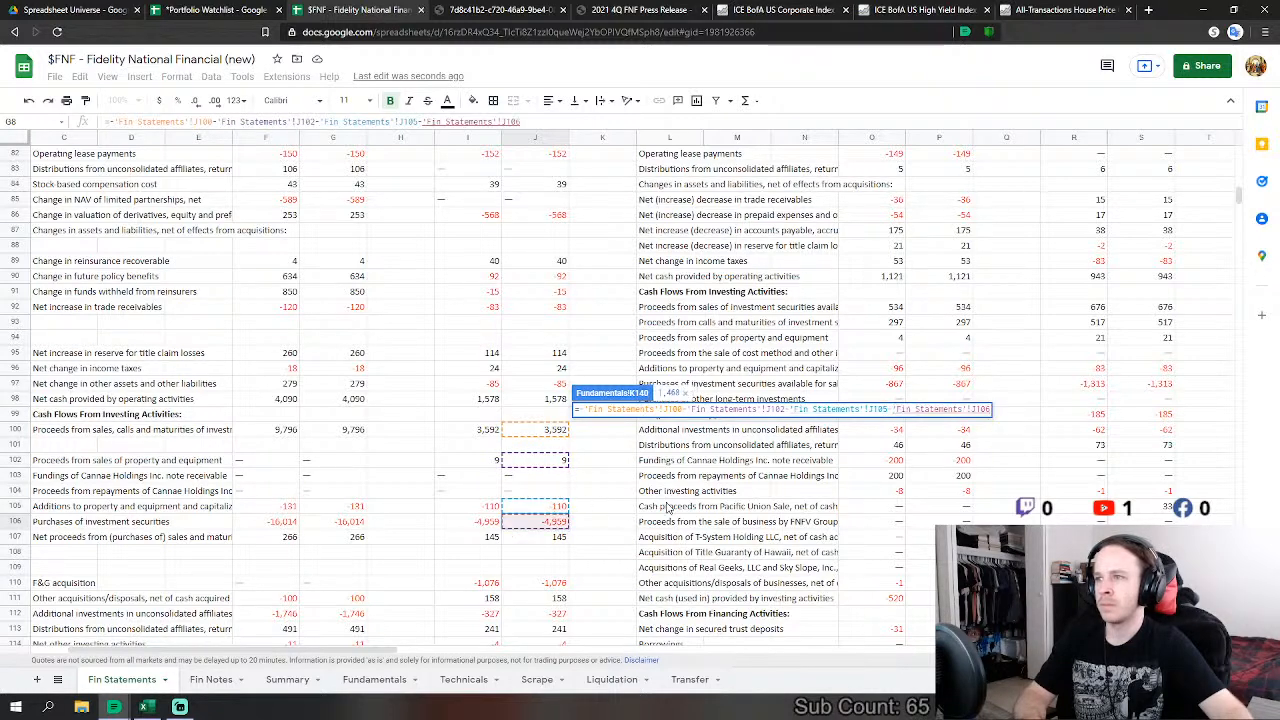
type("-")
left_click(566, 538)
scroll(566, 538, "down", 2)
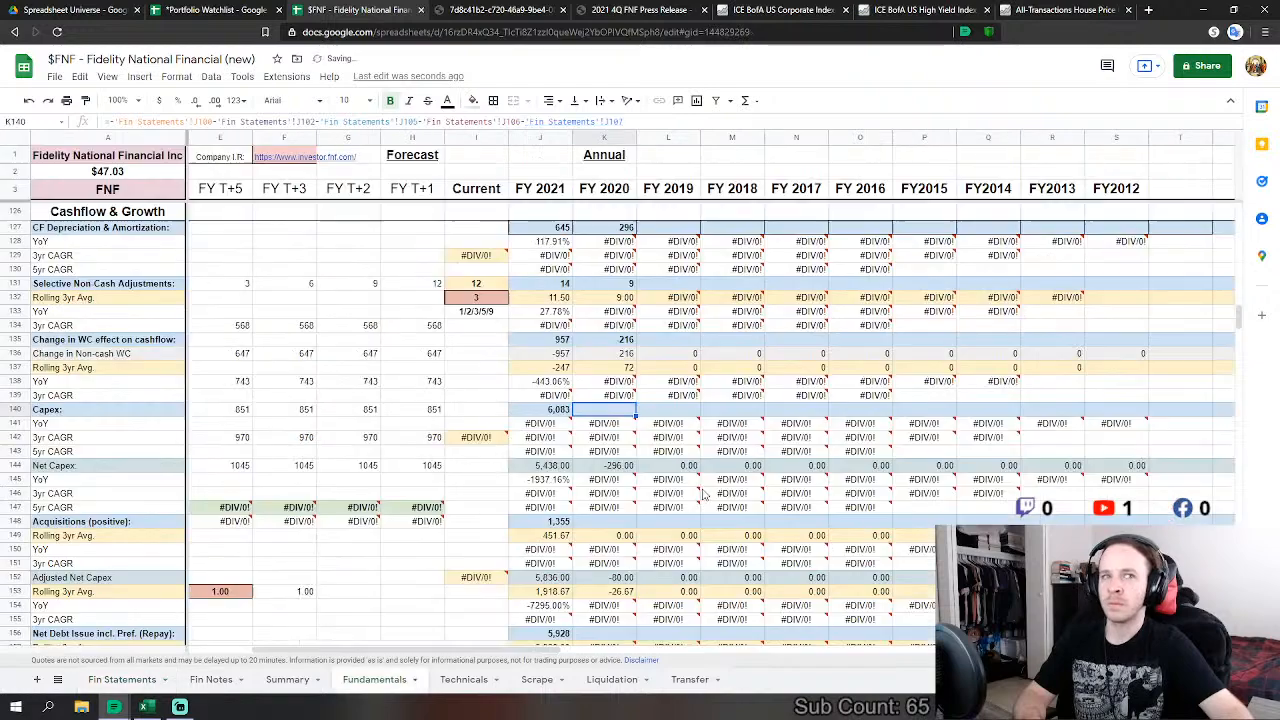
Step: Commit the Capex formula and enter FY 2020 Acquisitions as negated F&G acquisition (J110) minus other acquisitions/disposals (J111) from Fin Statements
key("Return")
left_click(600, 521)
type("=")
left_click(118, 679)
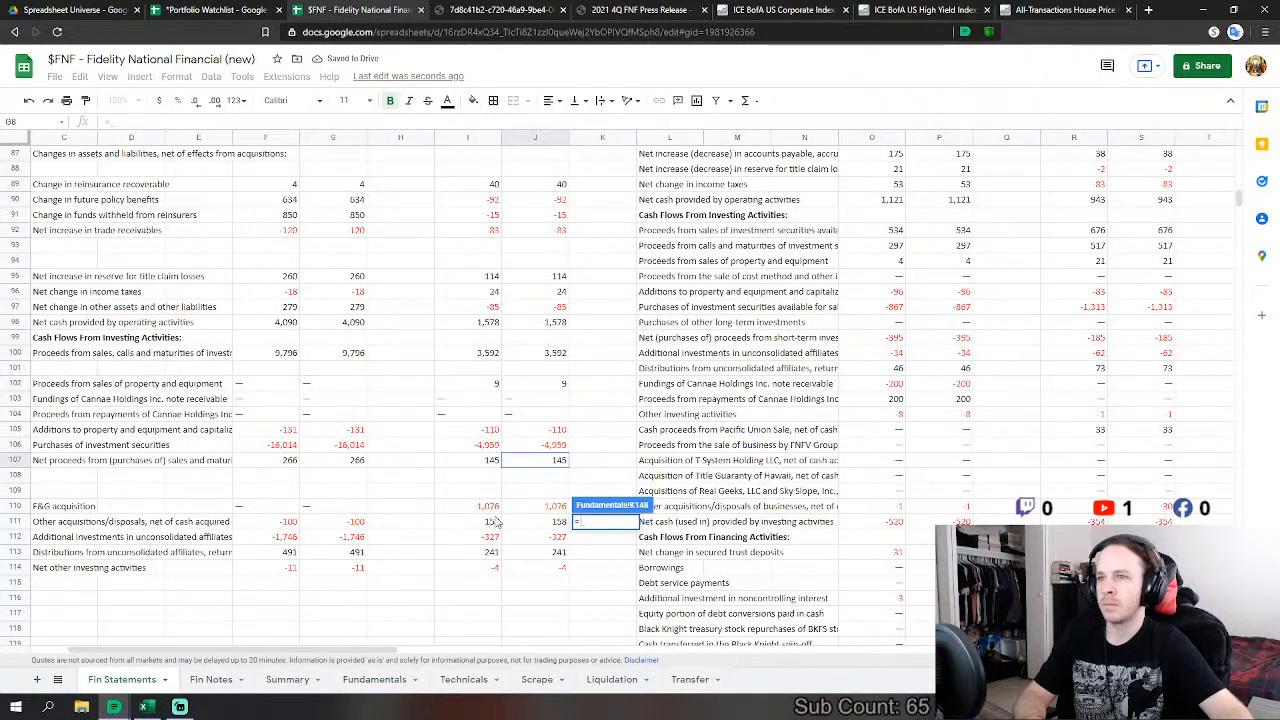
left_click(548, 506)
type("-")
left_click(563, 523)
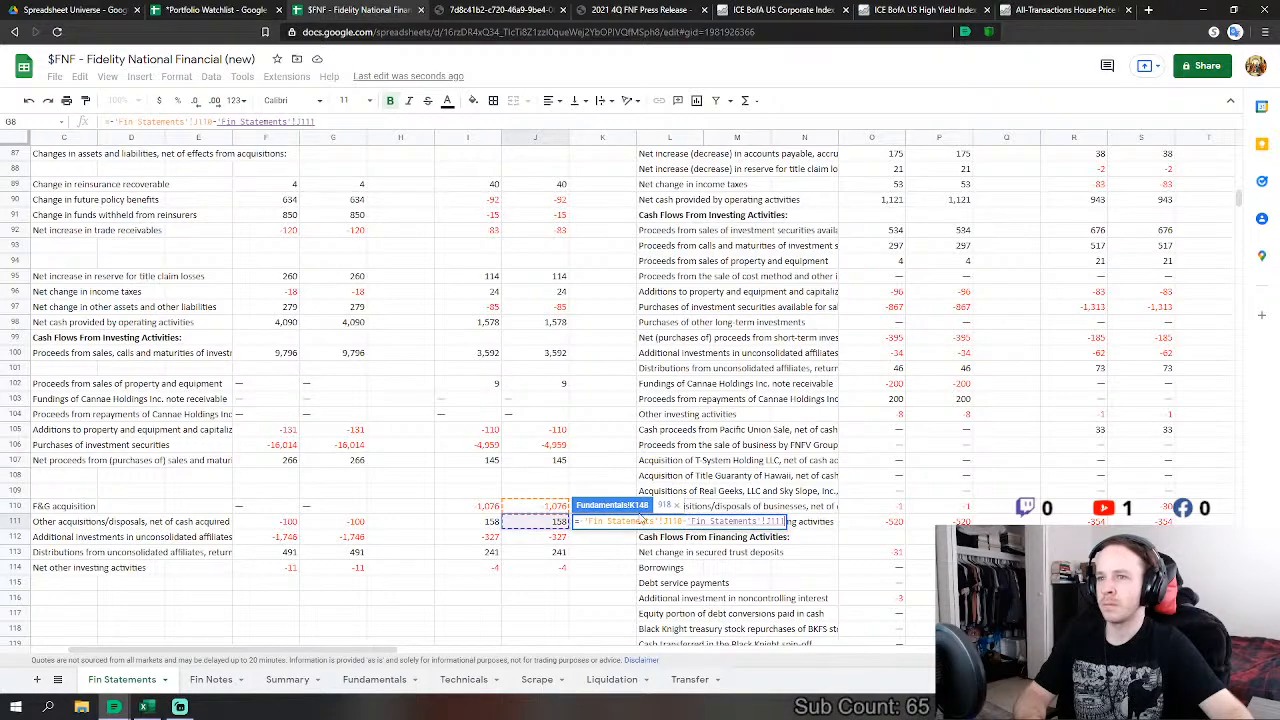
key("Return")
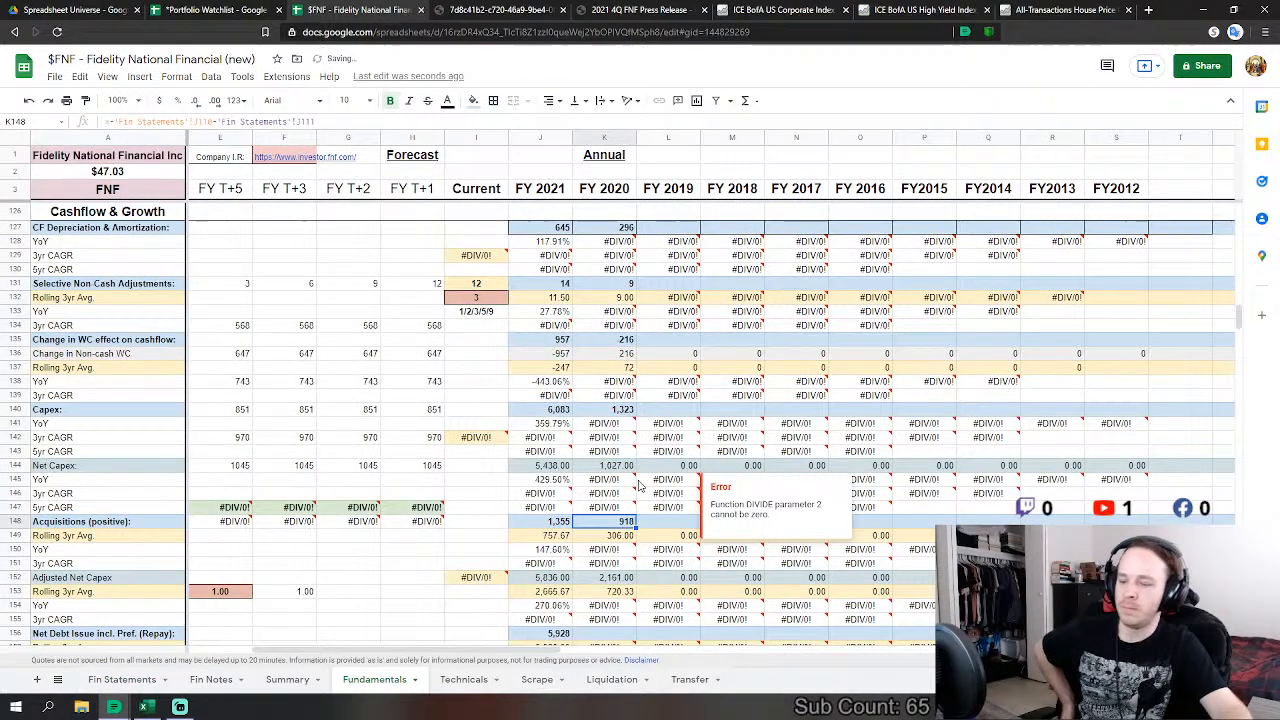
scroll(640, 487, "down", 1)
scroll(640, 487, "down", 1)
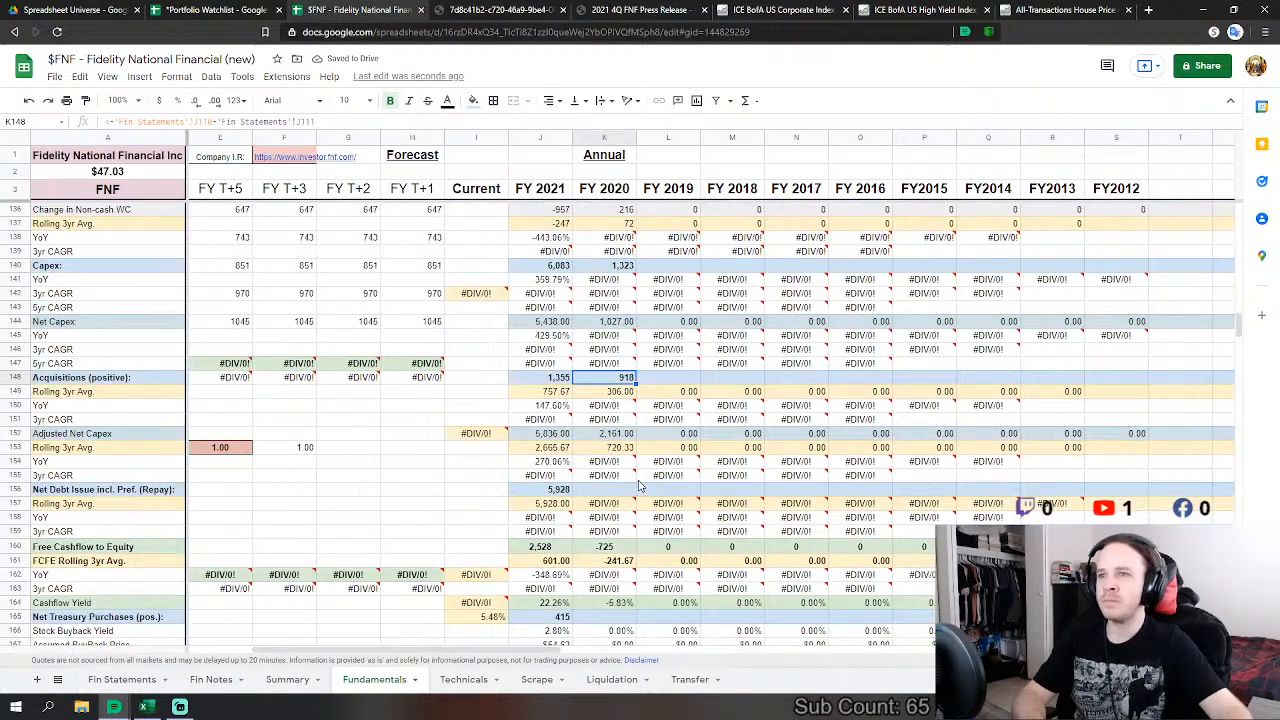
left_click(606, 490)
type("=")
left_click(118, 681)
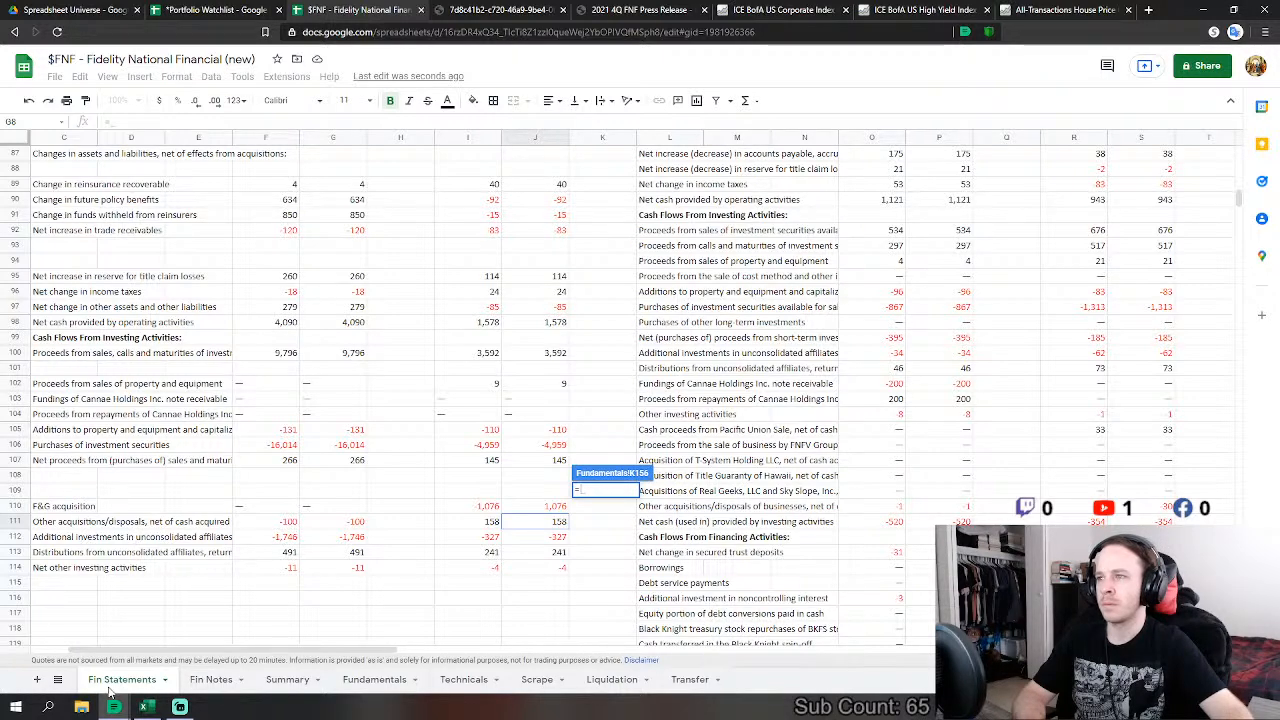
key("Escape")
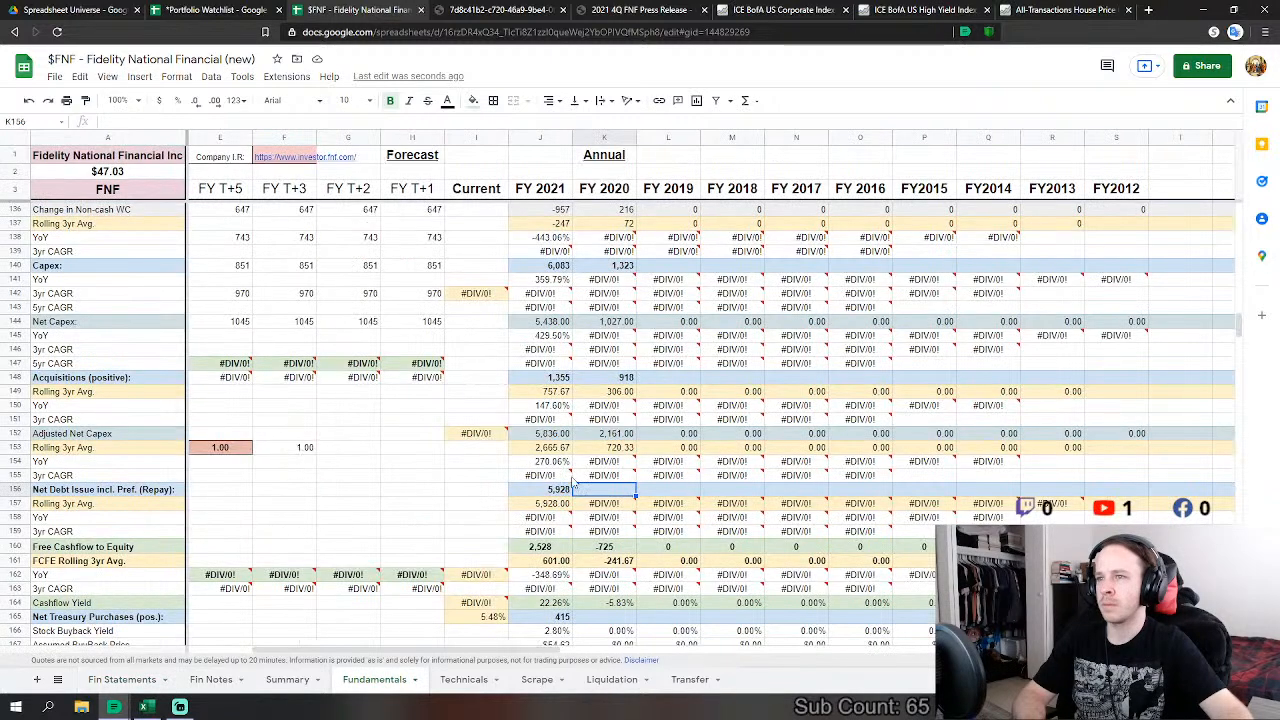
Step: Check which Fin Statements rows the FY 2021 Net Debt Issue and Acquisitions formulas reference, leaving the formulas unedited
left_click(557, 490)
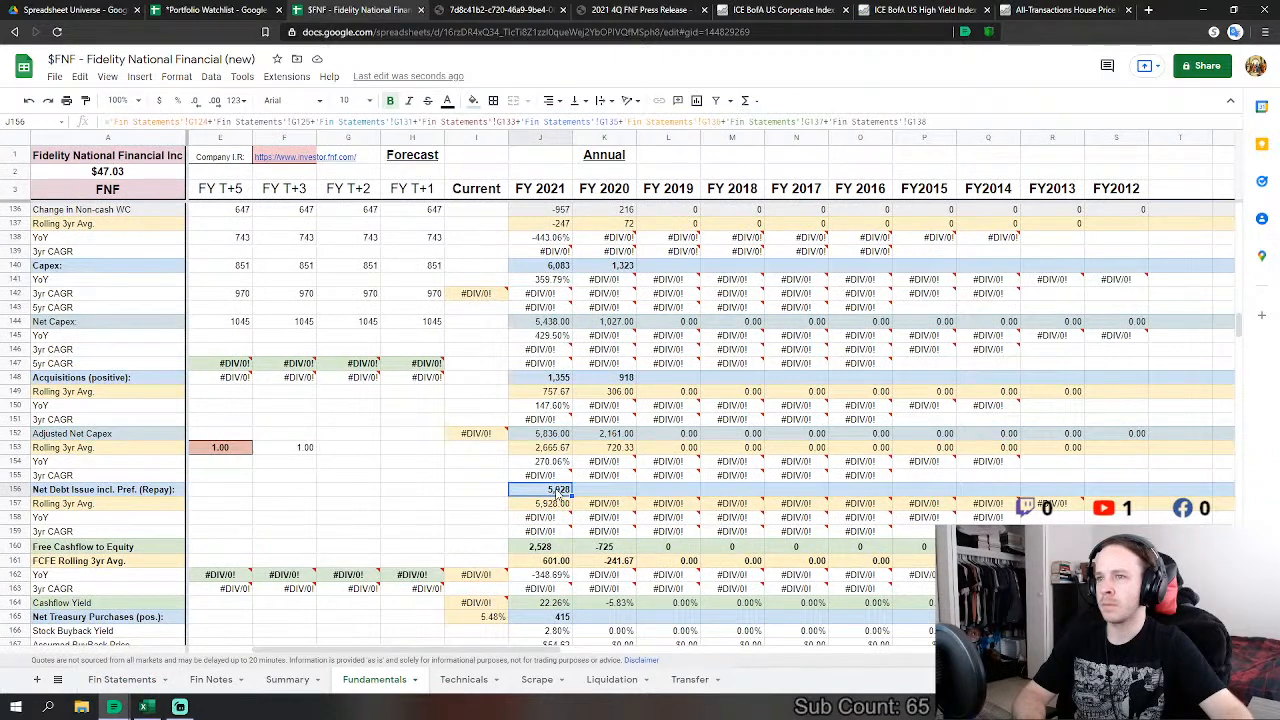
left_click(560, 378)
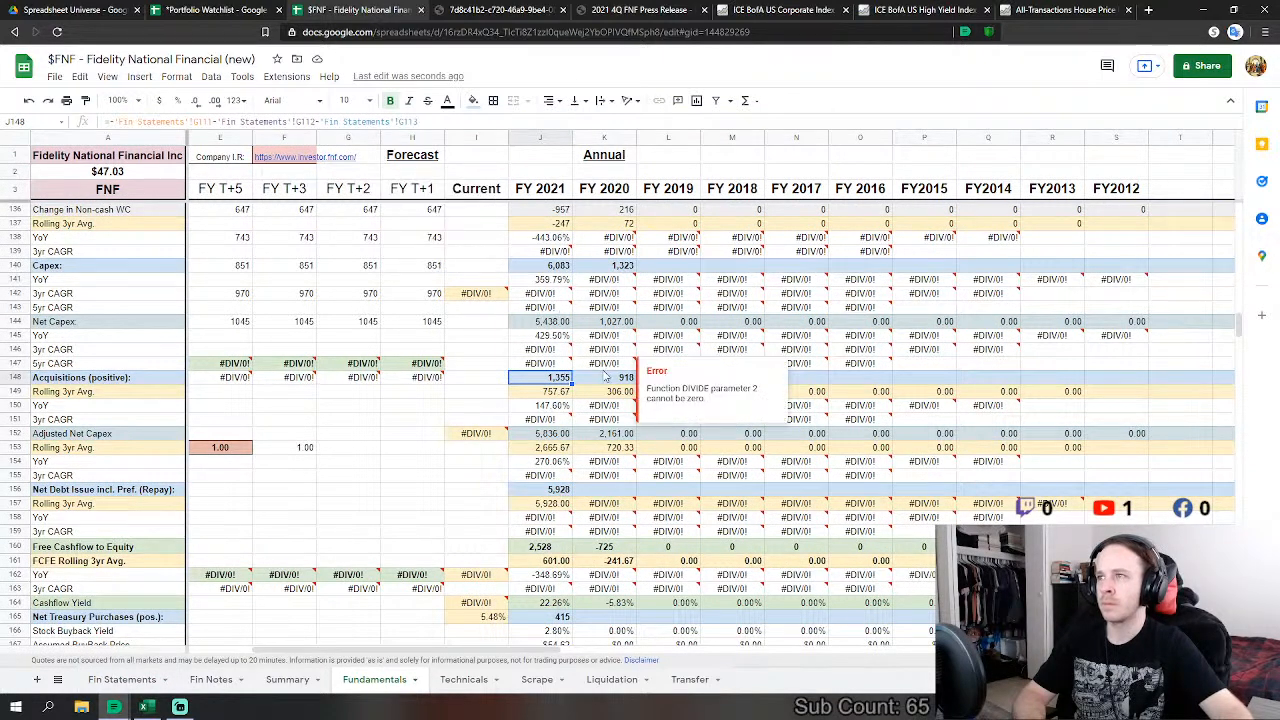
key("F2")
type("+")
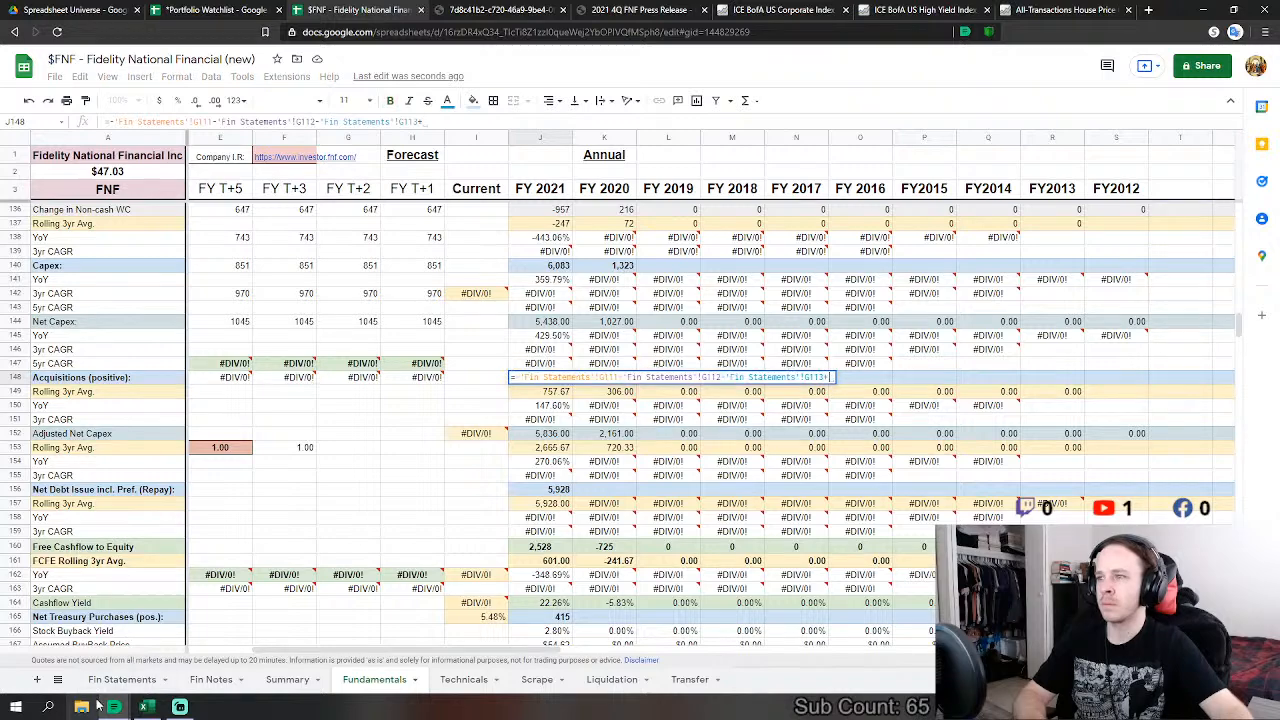
left_click(112, 681)
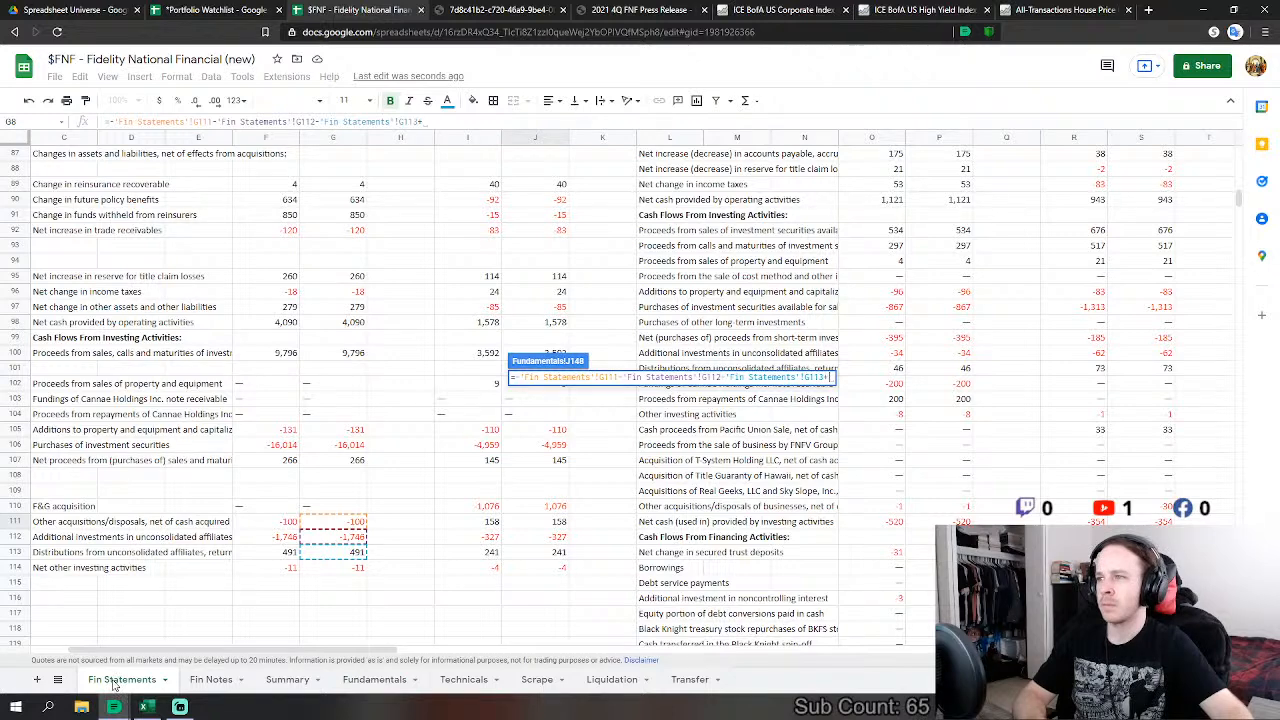
key("Escape")
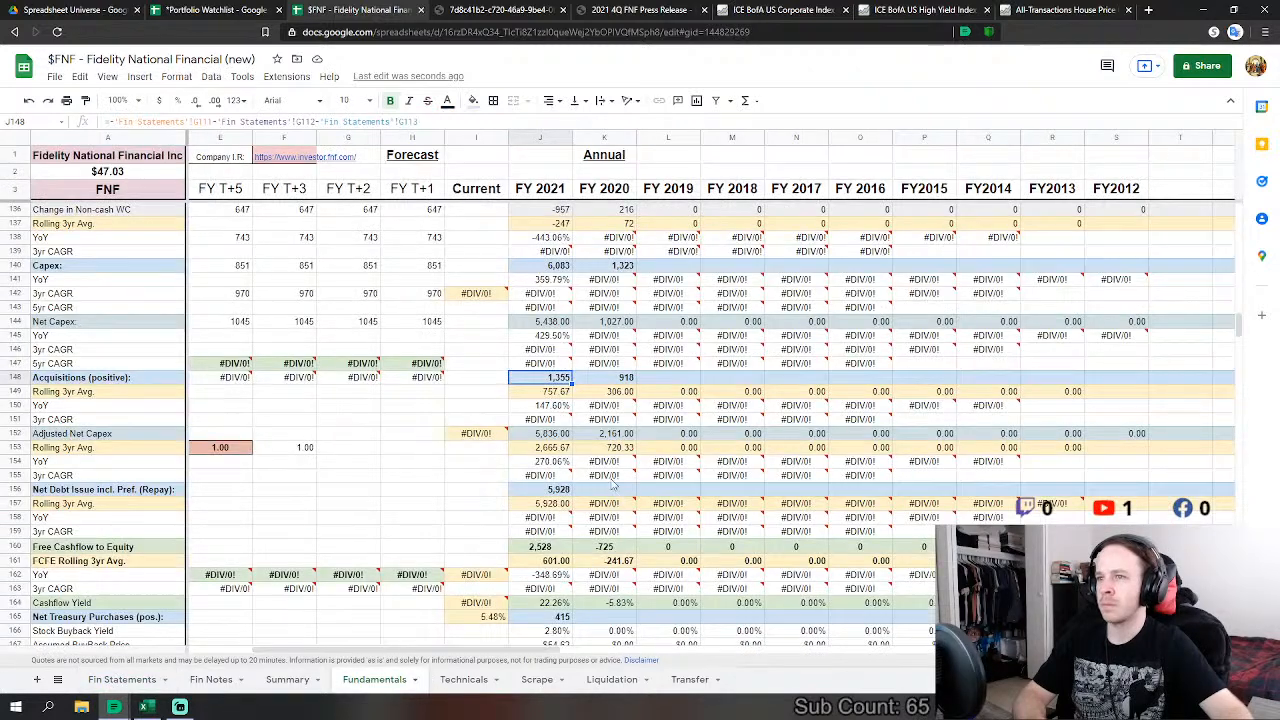
Step: Extend the FY 2020 Acquisitions formula by subtracting additional investments (J112) and distributions from unconsolidated affiliates (J113) from Fin Statements
double_click(622, 378)
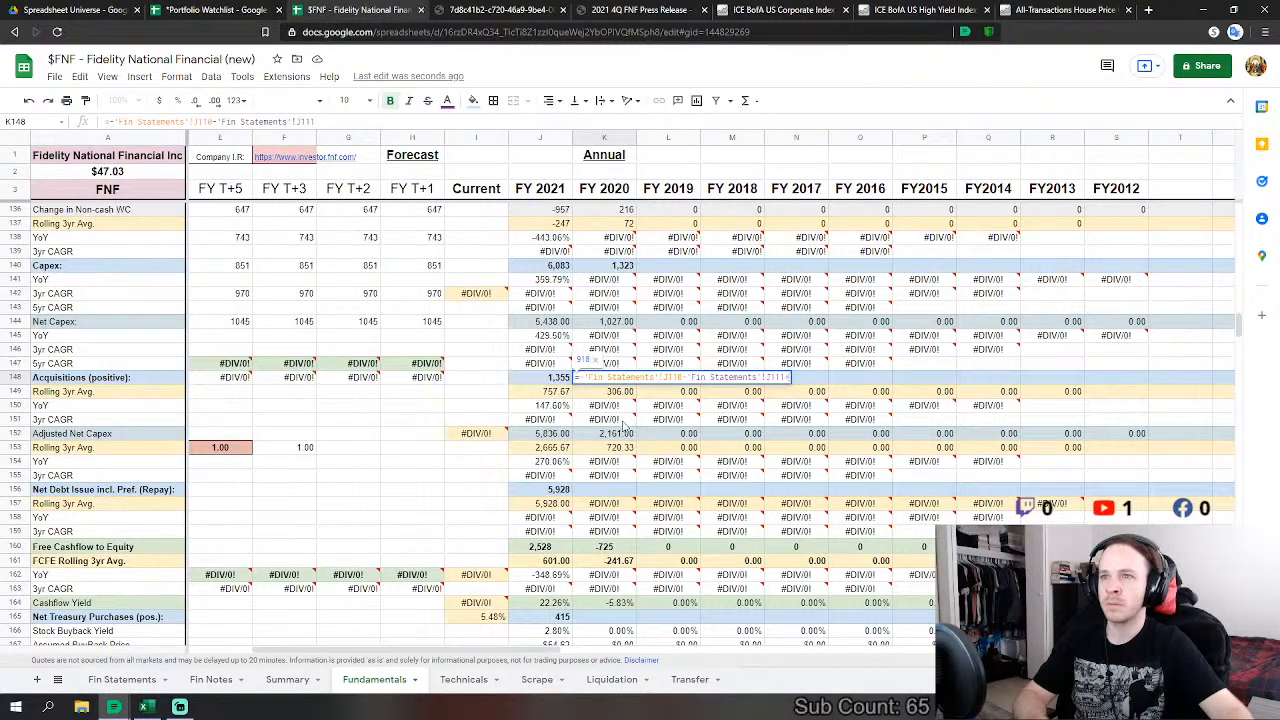
left_click(122, 679)
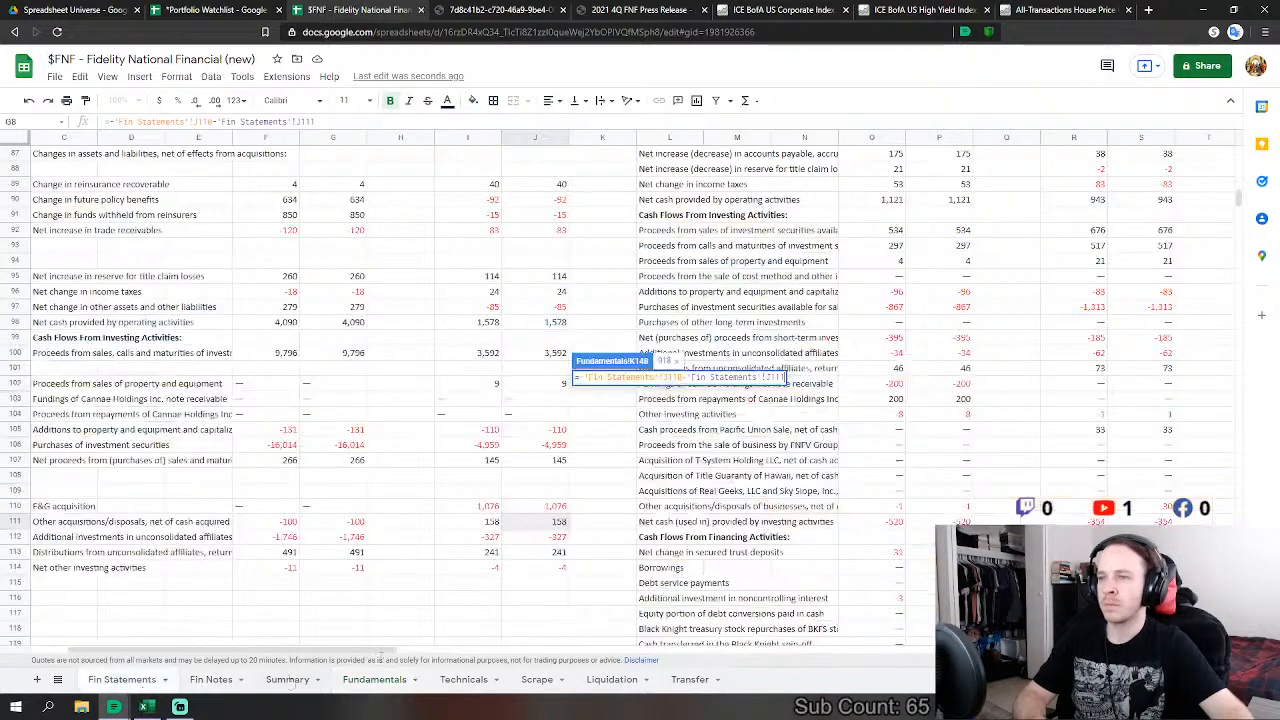
left_click(546, 552)
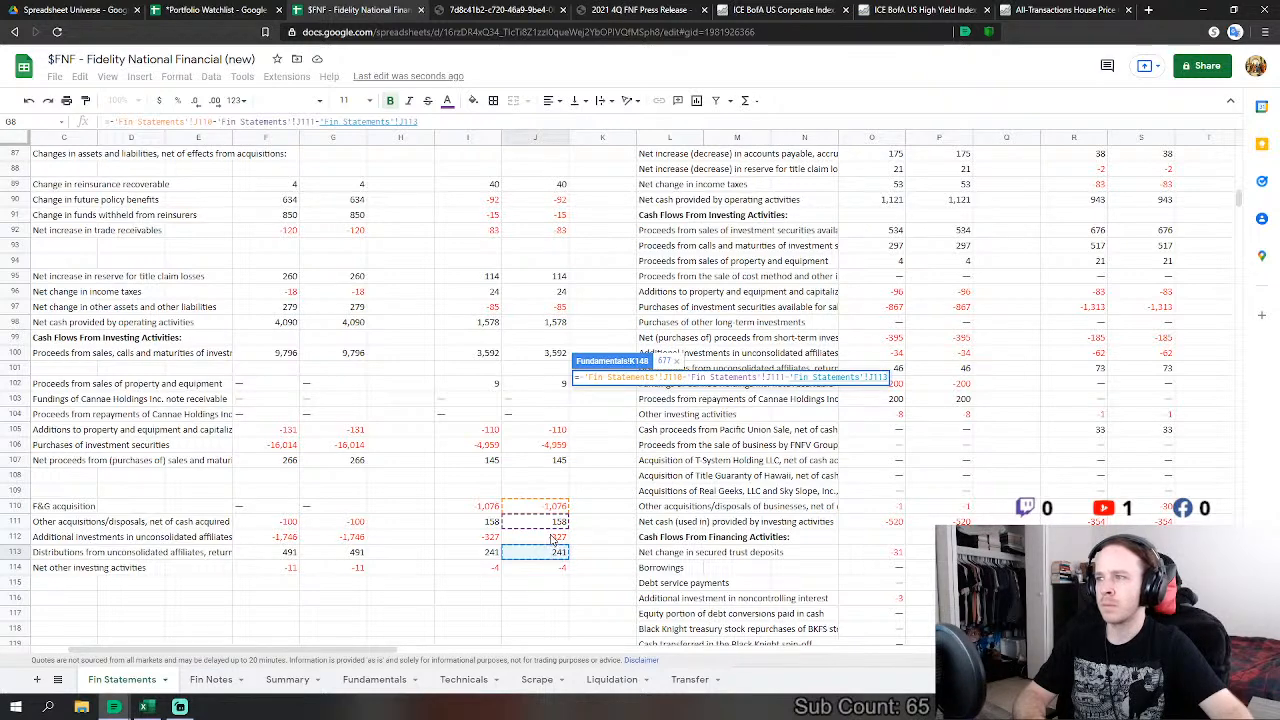
left_click(556, 537)
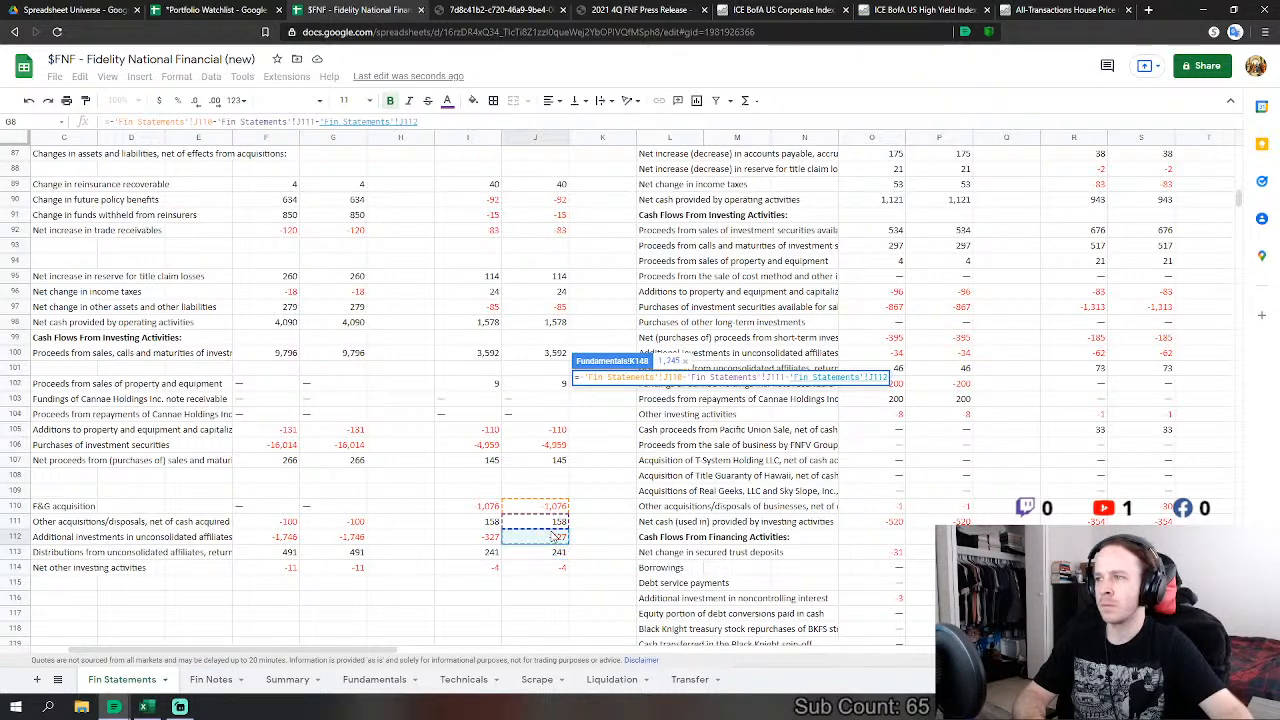
type("-")
left_click(557, 556)
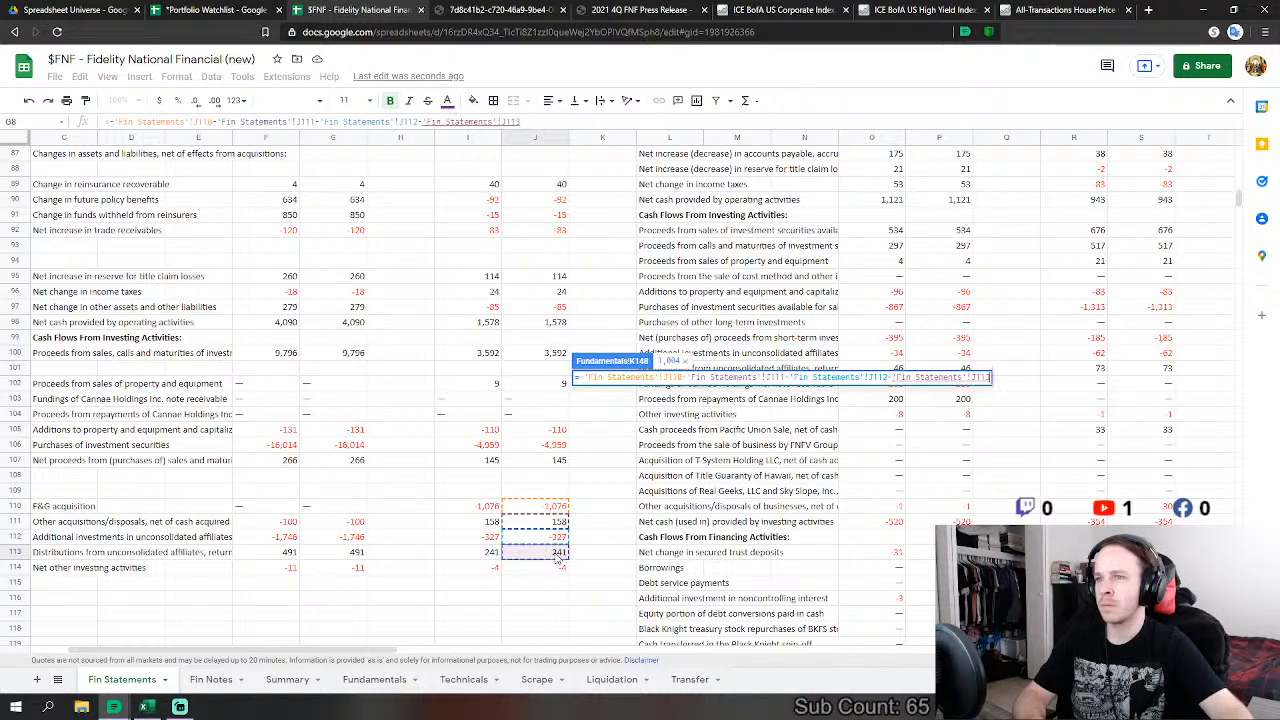
key("Return")
left_click(557, 380)
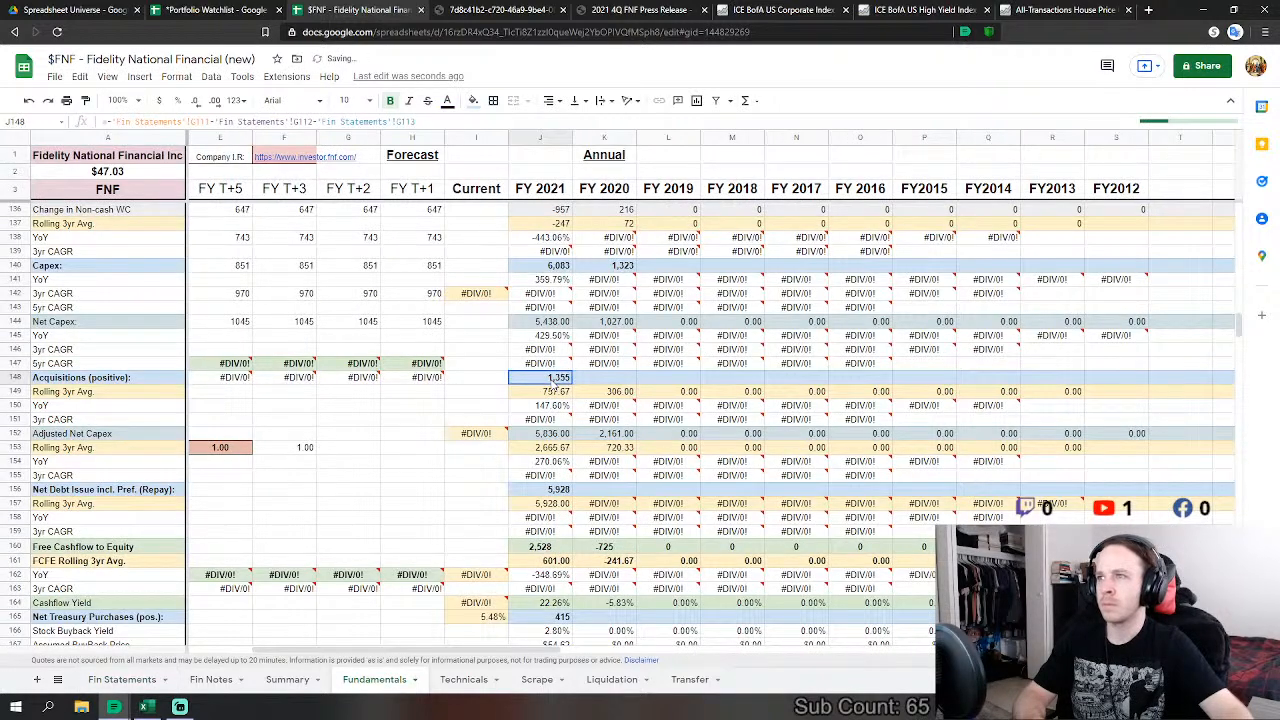
Step: Begin the FY 2020 Net Debt Issue formula in K156 by summing borrowings (J123), debt offering (J124) and debt costs (J125) from Fin Statements
scroll(560, 400, "down", 2)
left_click(604, 419)
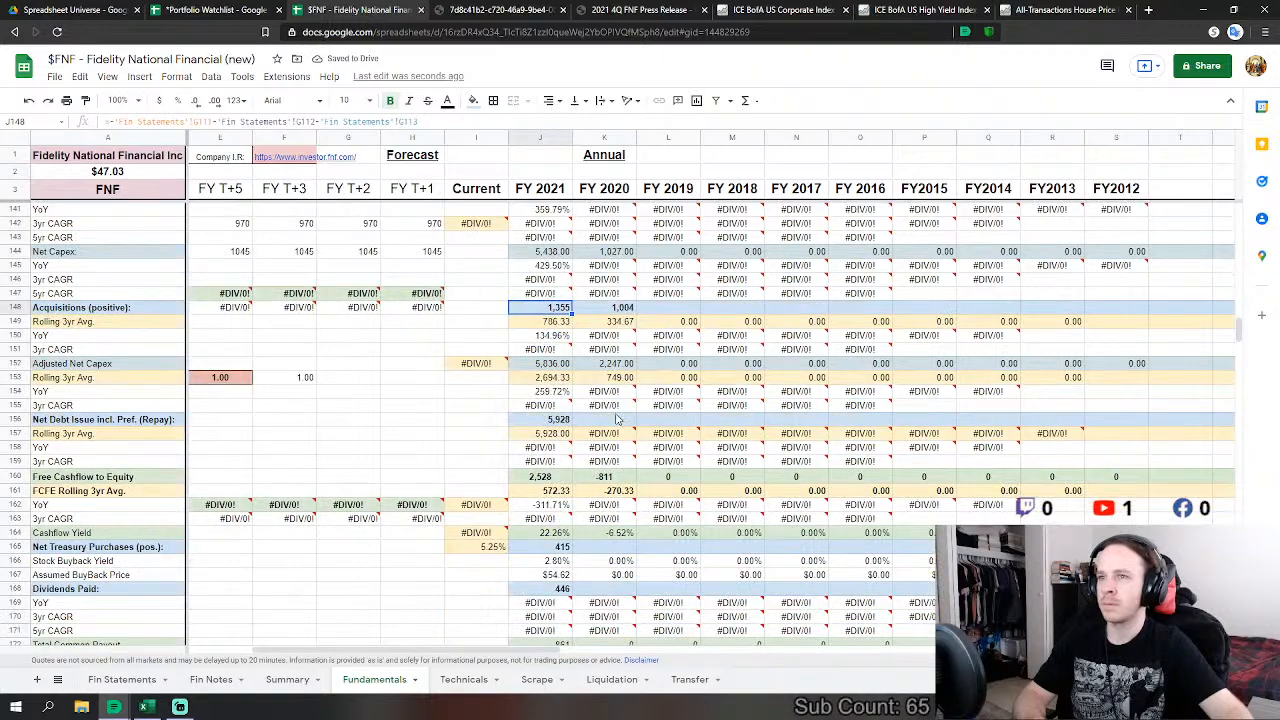
type("=")
left_click(122, 679)
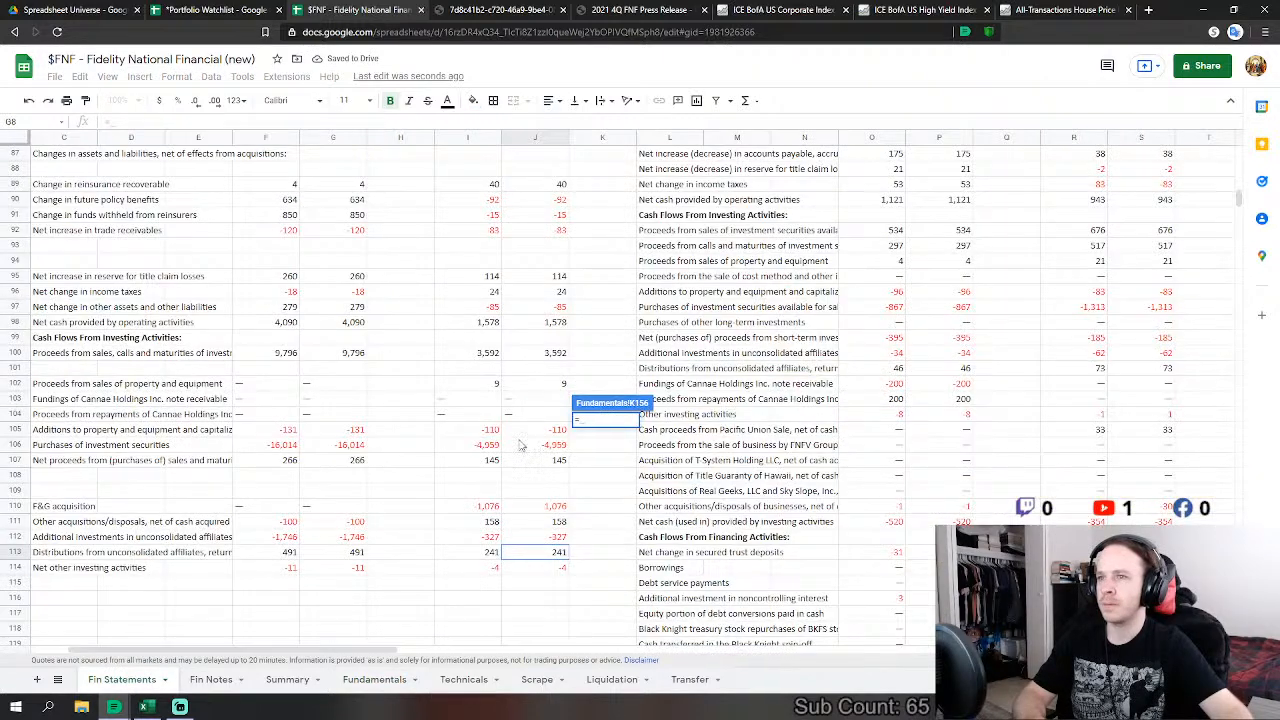
scroll(537, 466, "down", 3)
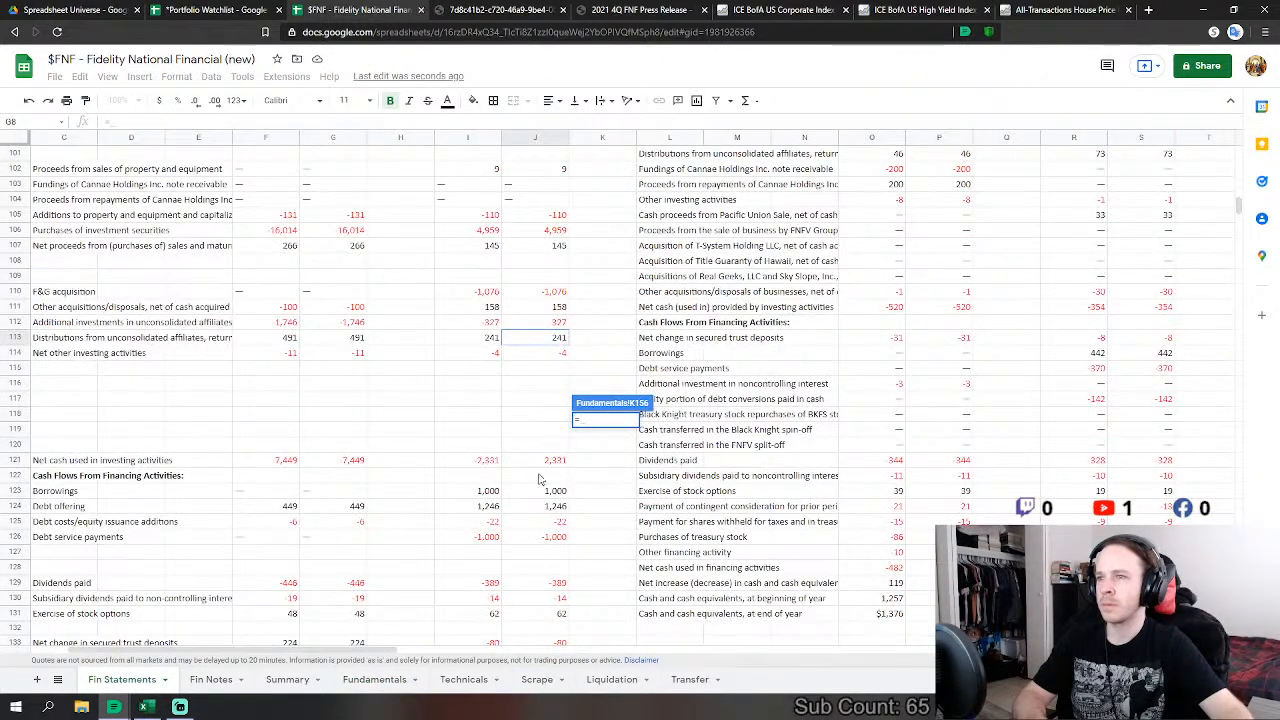
scroll(560, 474, "down", 2)
left_click(563, 416)
type("+")
left_click(561, 431)
type("+")
left_click(565, 446)
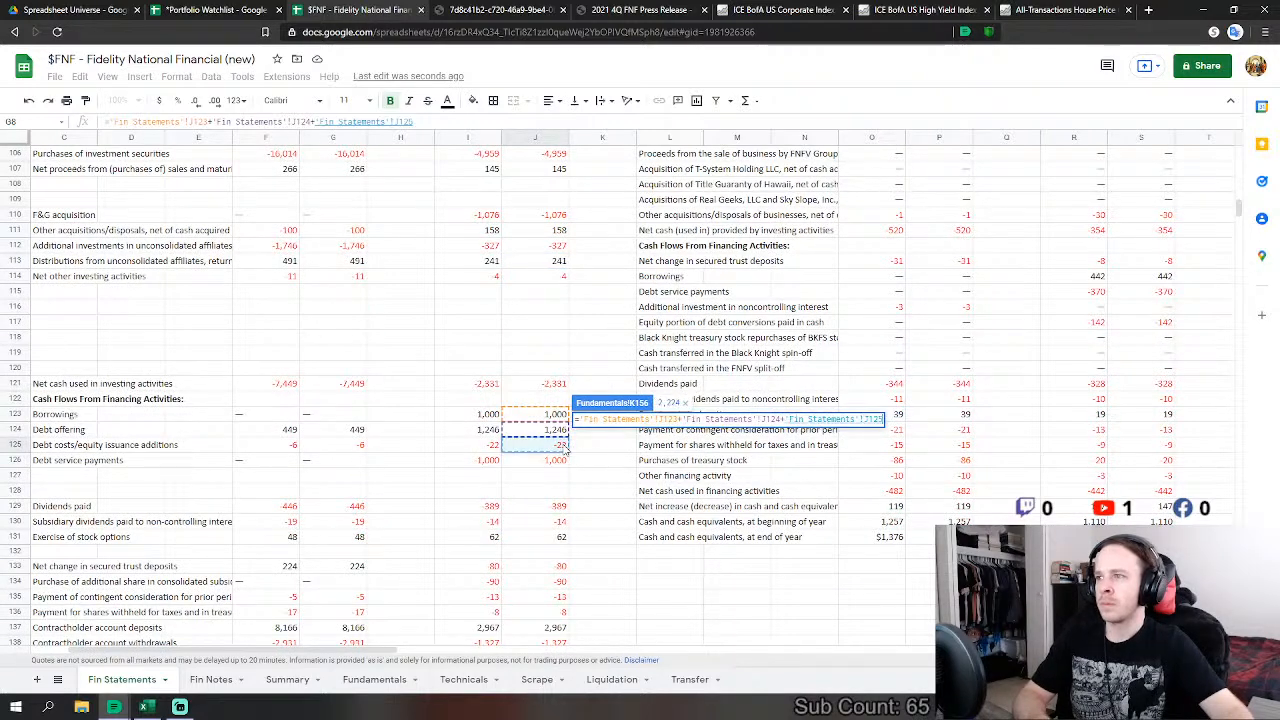
Step: Add debt service payments (J126) and exercise of stock options (J131) to the FY 2020 Net Debt Issue formula
type("+")
left_click(551, 461)
scroll(550, 470, "down", 1)
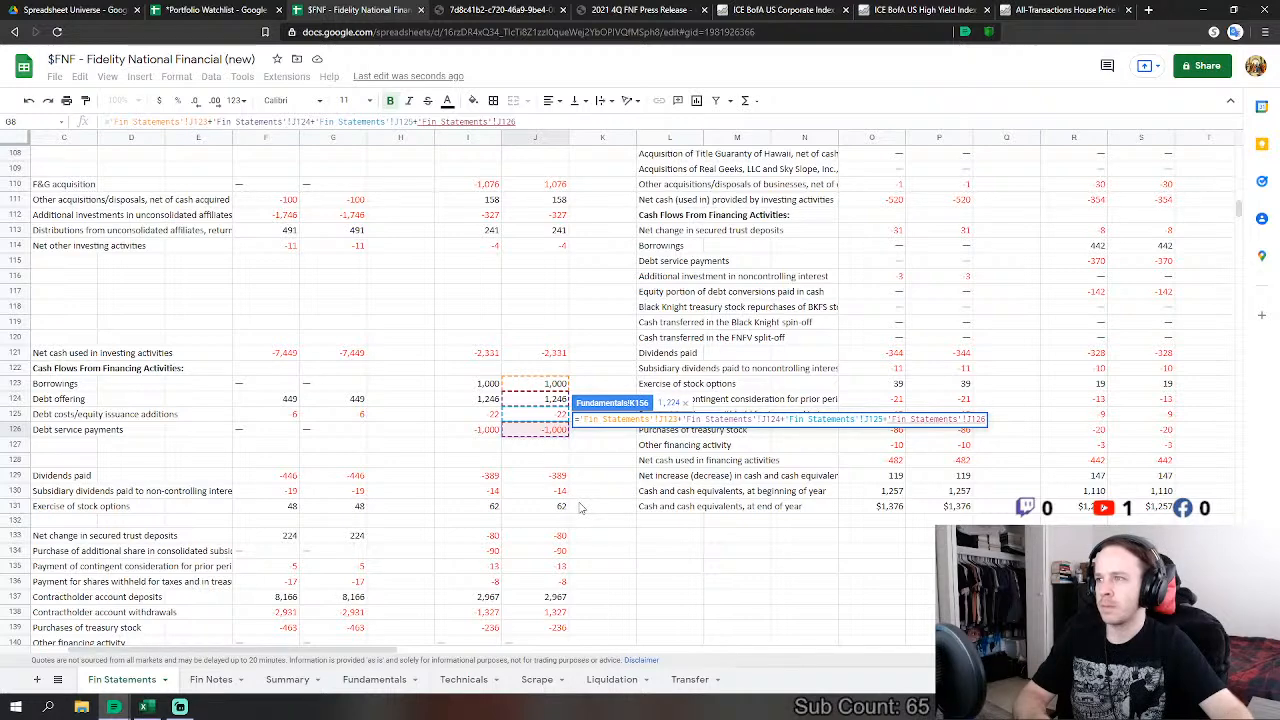
type("+")
left_click(563, 508)
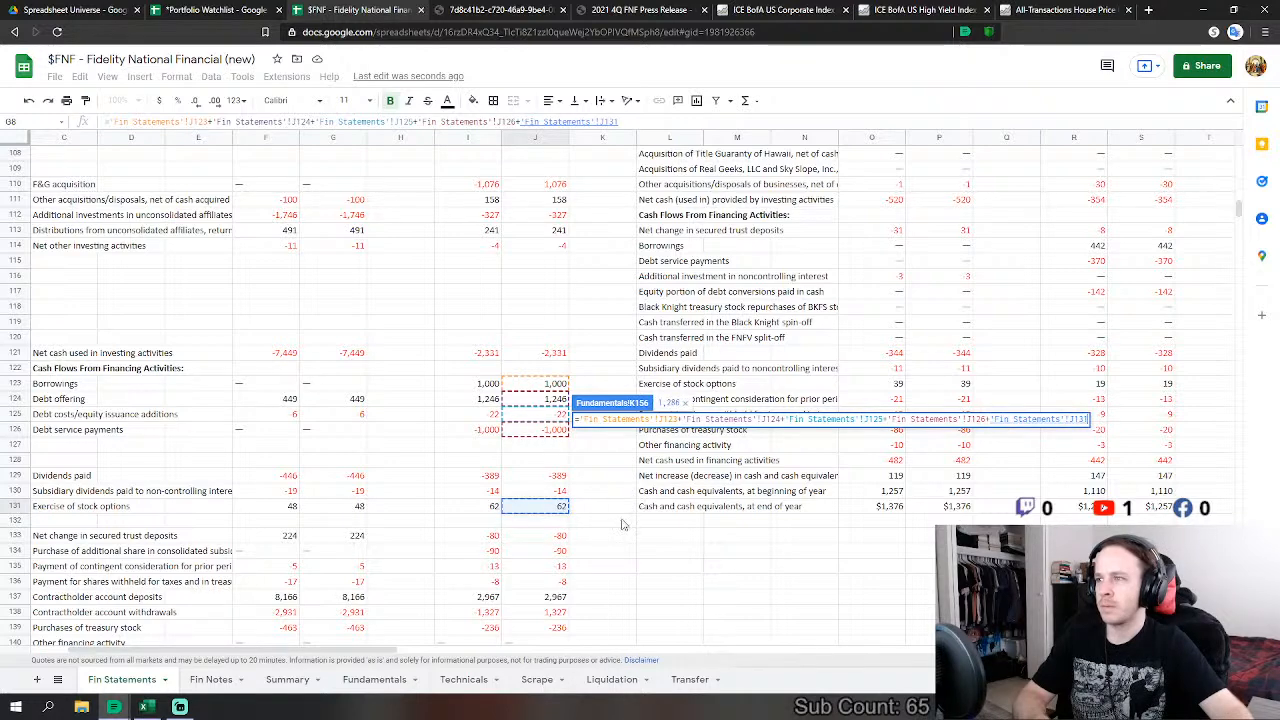
Step: Complete the FY 2020 Net Debt Issue formula with contingent consideration, withheld share payments, contractholder deposits and withdrawals (J135, J136, J137, J138)
scroll(563, 421, "down", 4)
type("+")
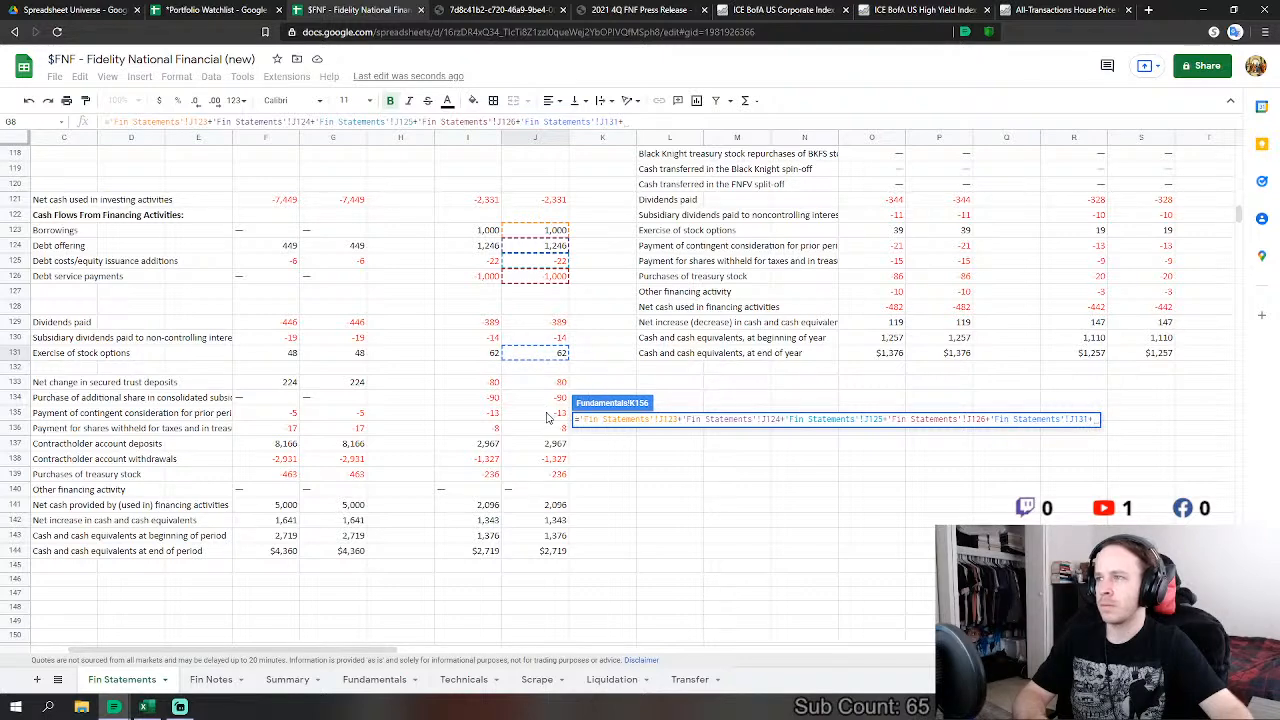
left_click(549, 414)
type("+")
left_click(560, 429)
type("+'Fin Statements'!J136+")
left_click(563, 444)
type("+")
left_click(566, 459)
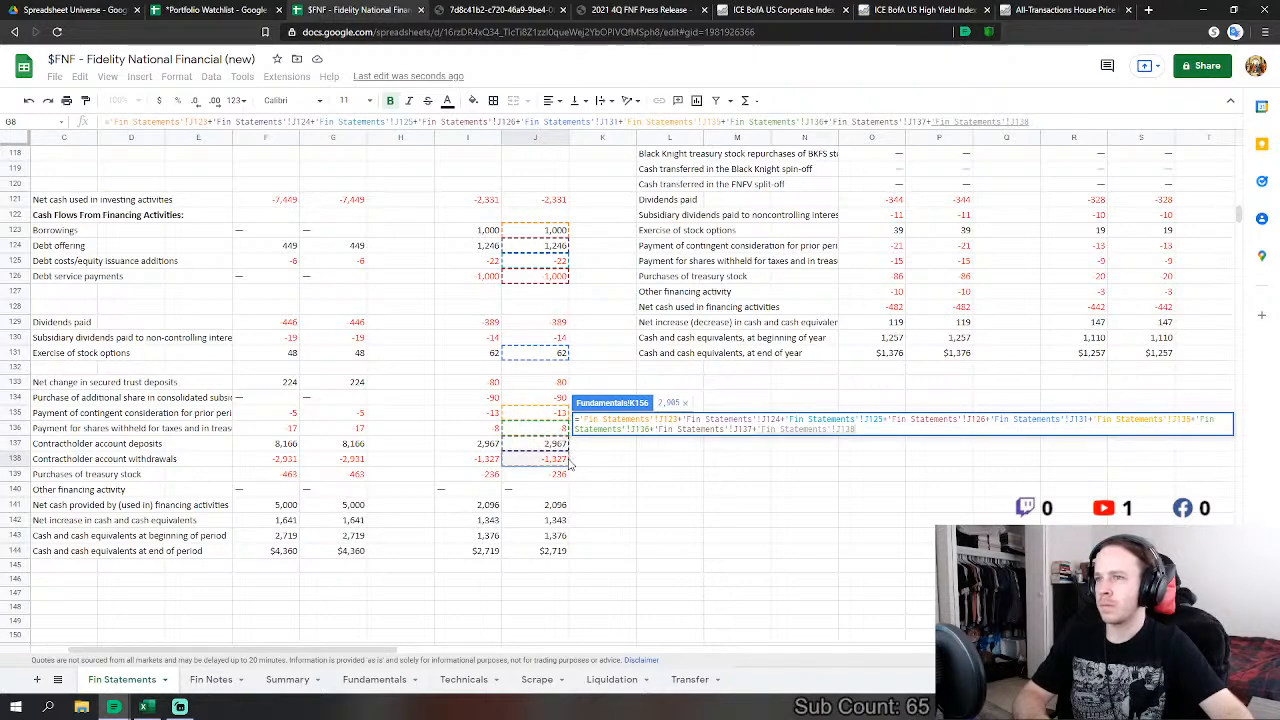
key("Return")
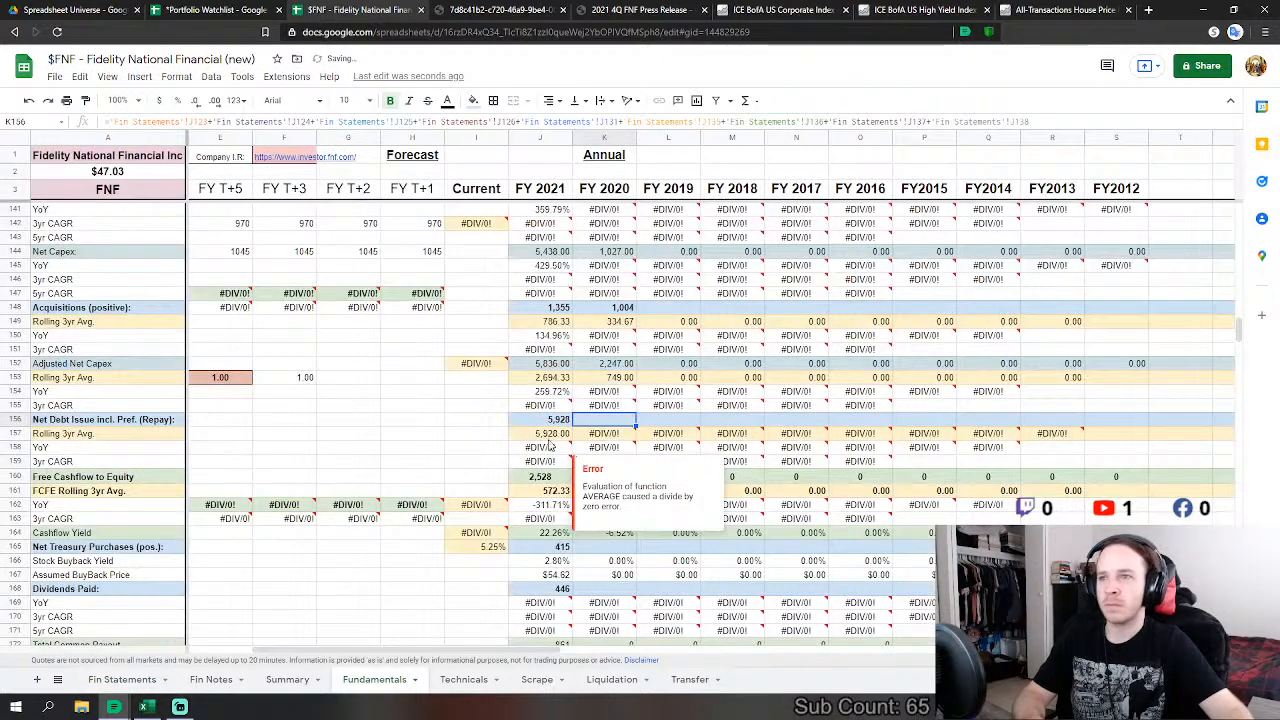
Step: Review which financing rows on Fin Statements the FY 2021 Net Debt Issue formula includes, leaving the formula as it was
left_click(541, 424)
double_click(541, 424)
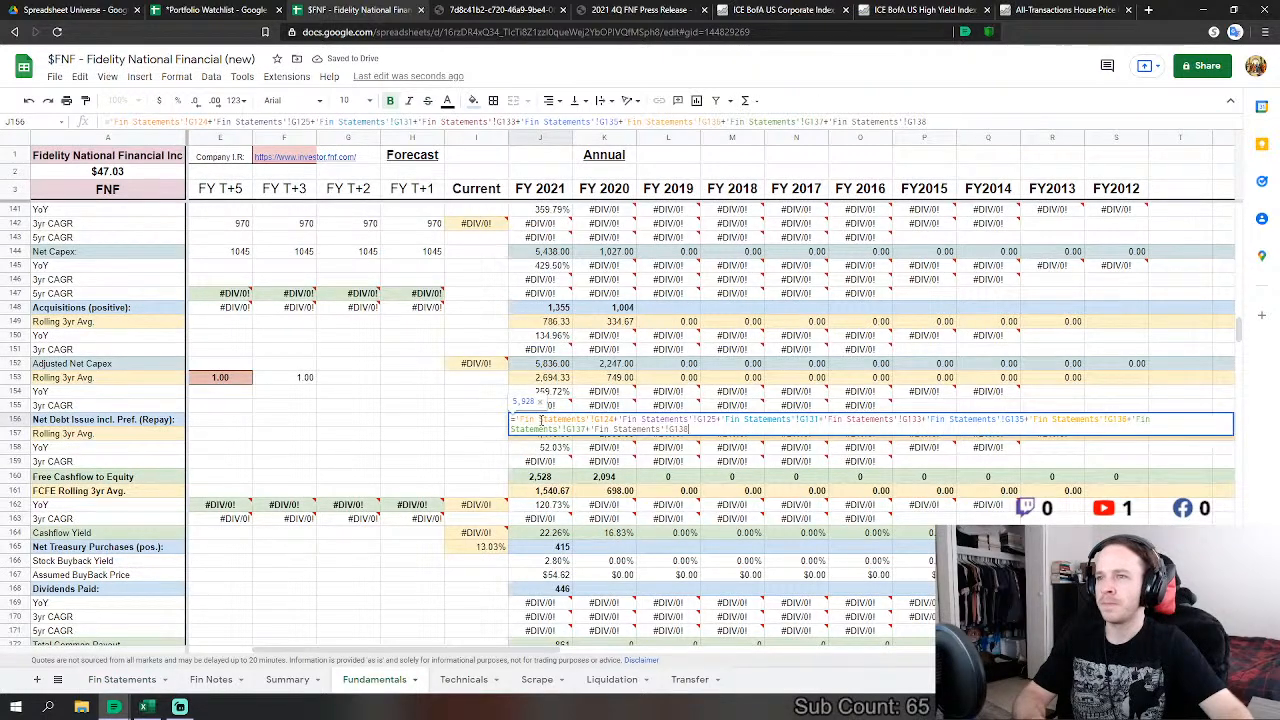
left_click(122, 680)
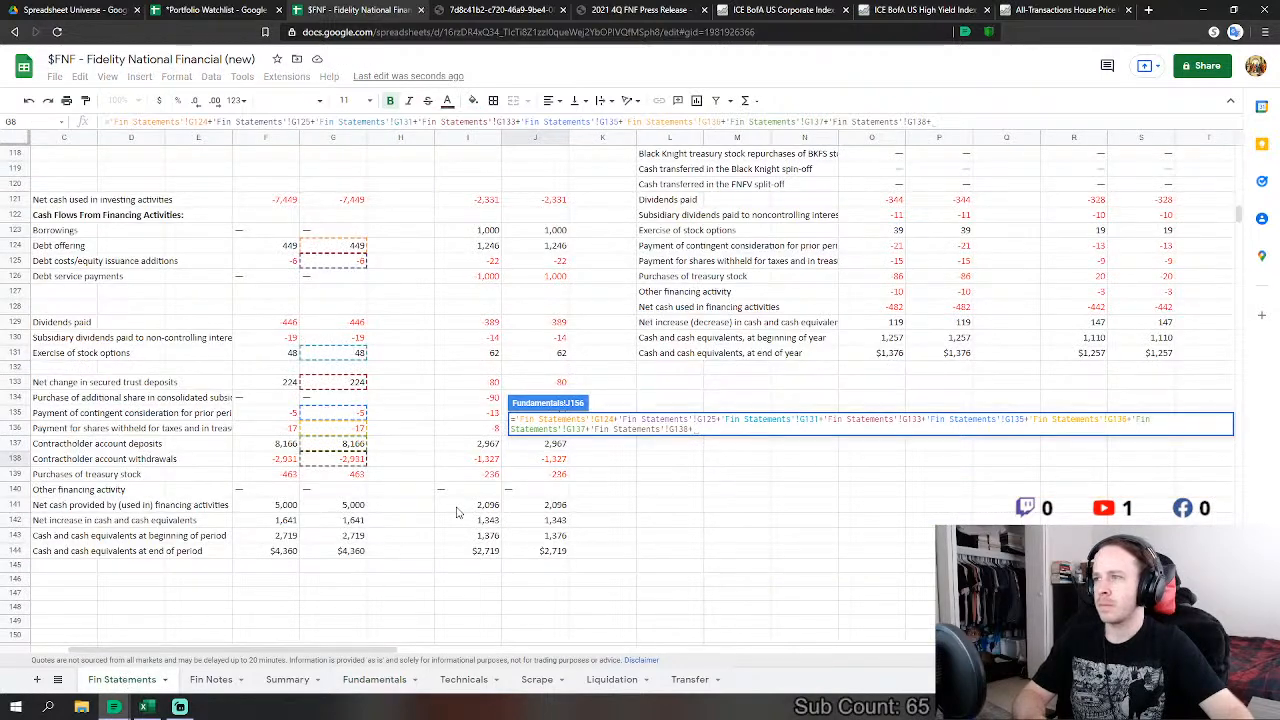
scroll(458, 511, "down", 1)
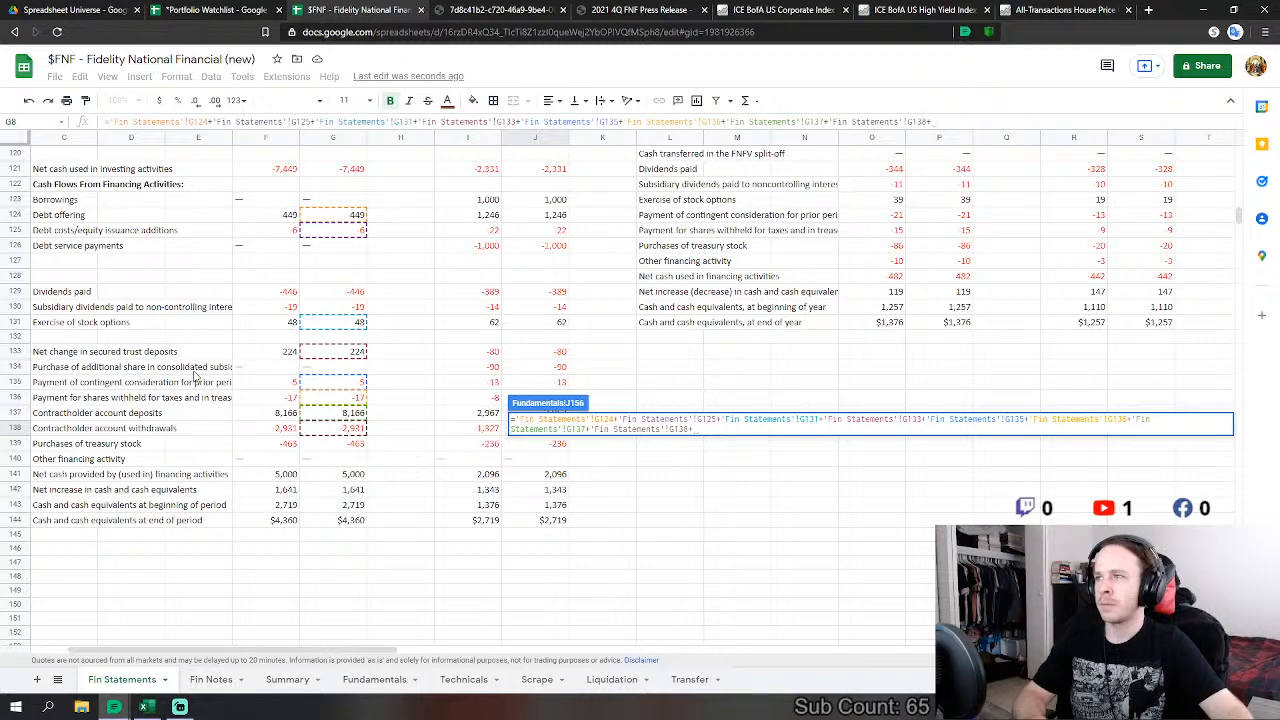
key("BackSpace")
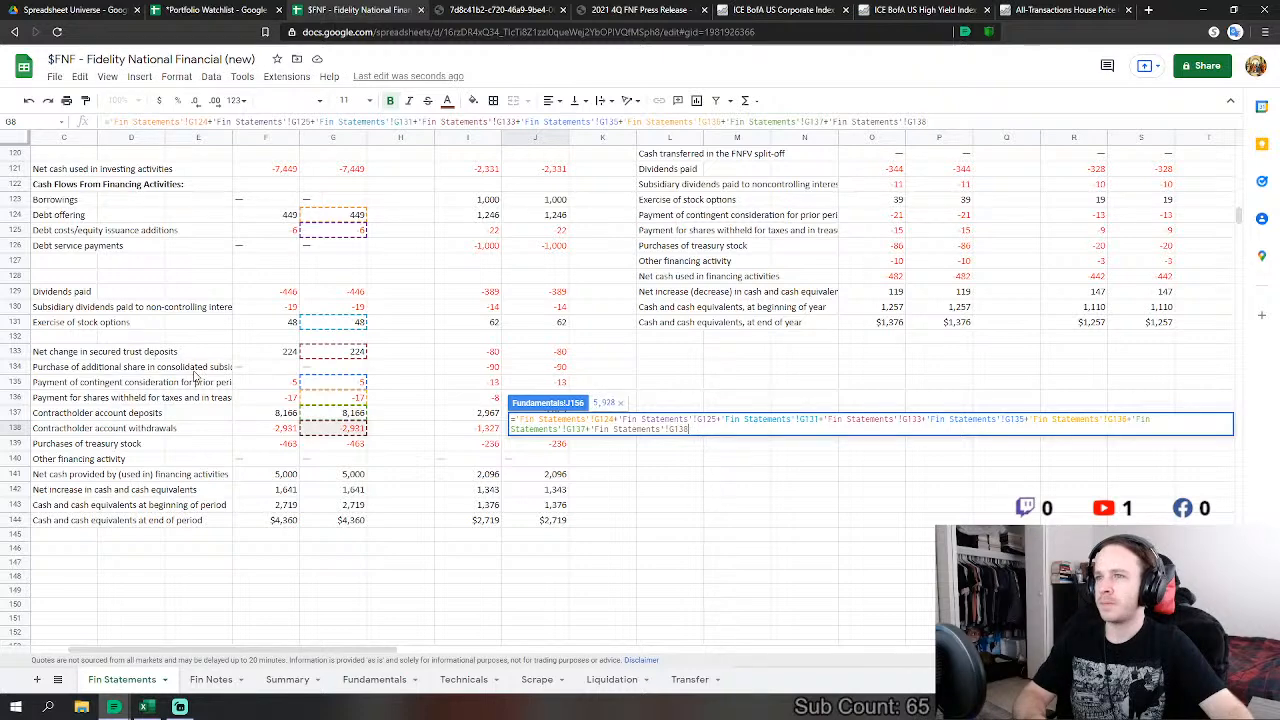
key("Return")
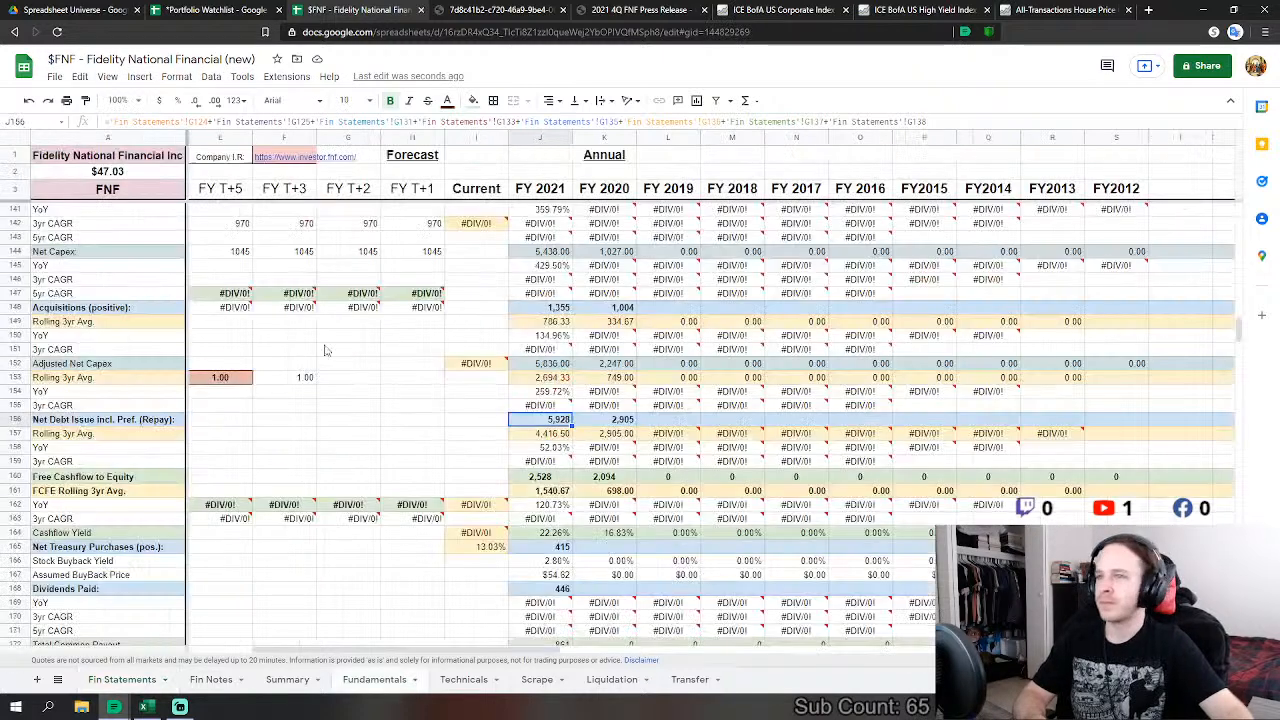
Step: Add net change in secured trust deposits (J133) and purchase of additional subsidiary share (J134) to the FY 2020 Net Debt Issue formula
left_click(612, 425)
double_click(612, 425)
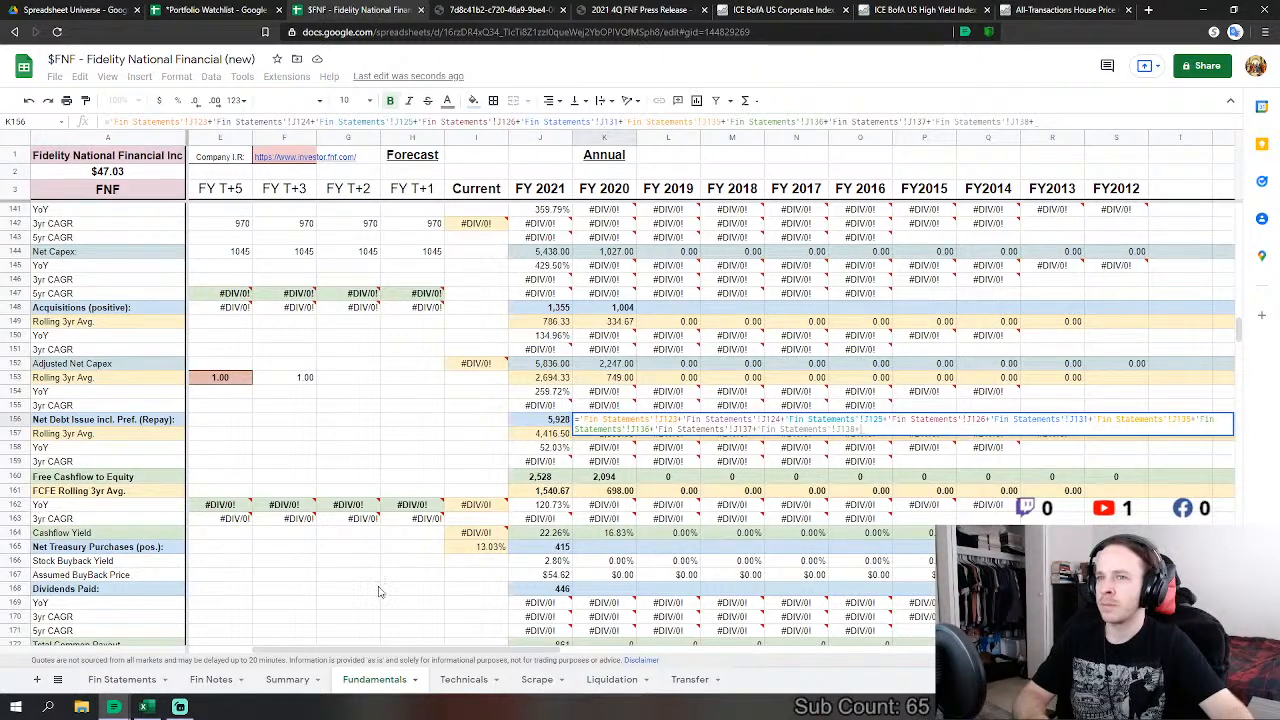
left_click(120, 680)
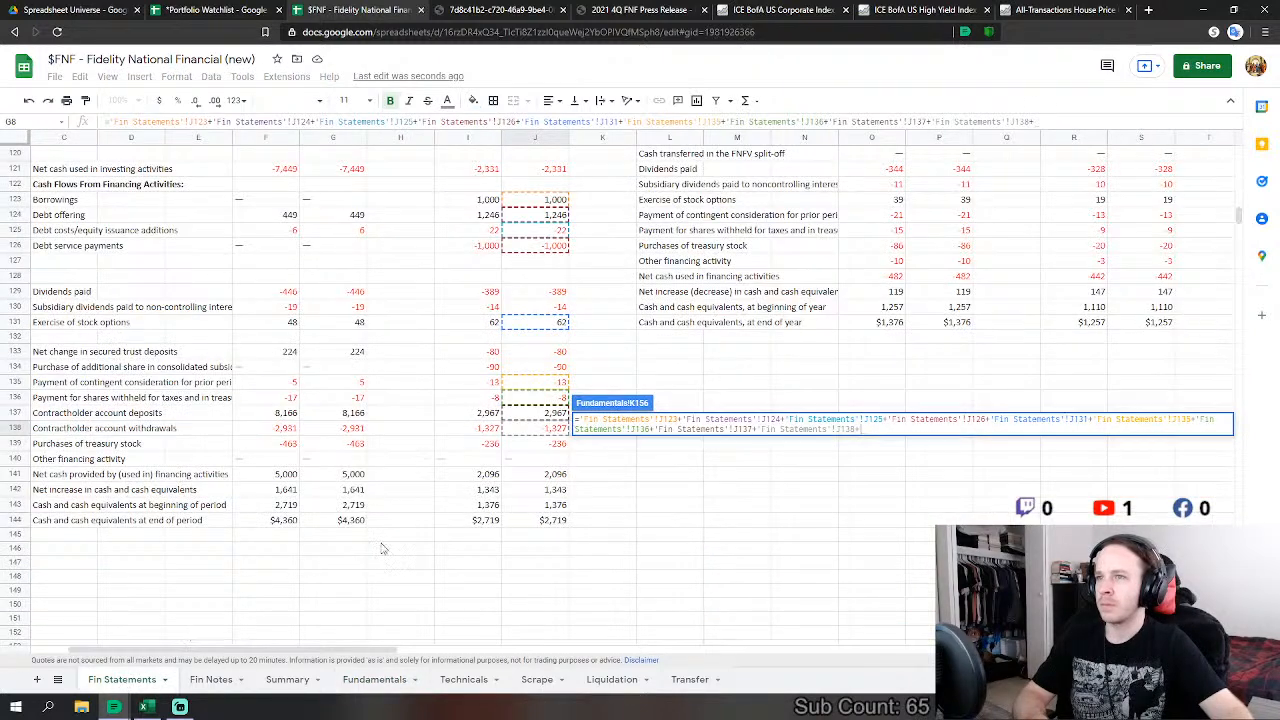
left_click(559, 351)
type("+")
left_click(548, 370)
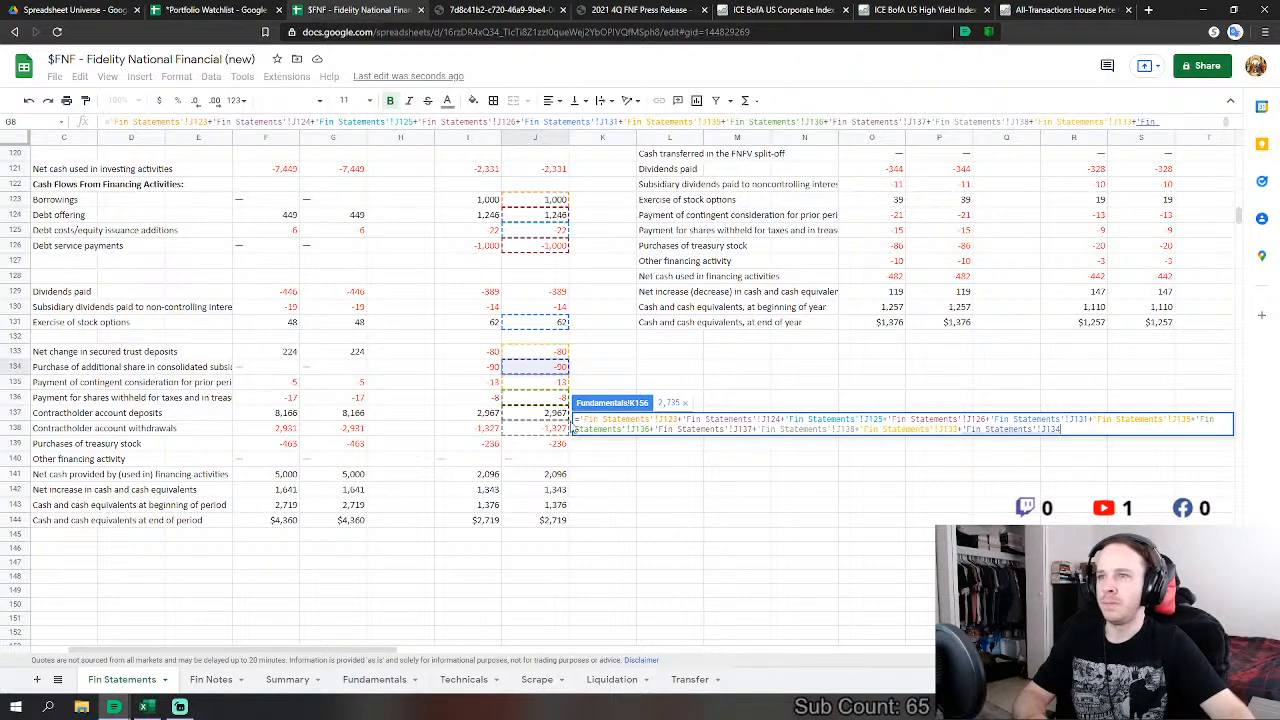
key("Return")
Step: Link FY 2020 Net Treasury Purchases (K165) to Fin Statements as negative treasury stock purchases minus exercise of stock options (-J139-J131)
scroll(655, 510, "down", 2)
left_click(604, 477)
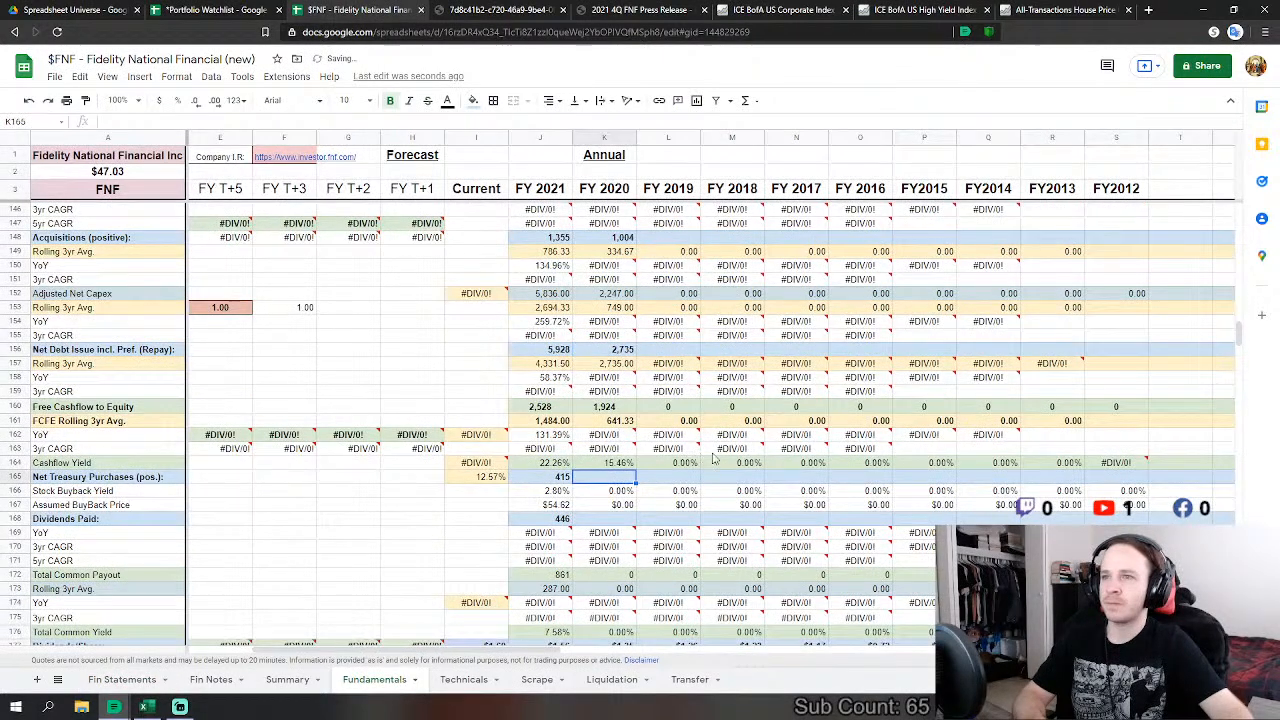
type("=")
left_click(122, 679)
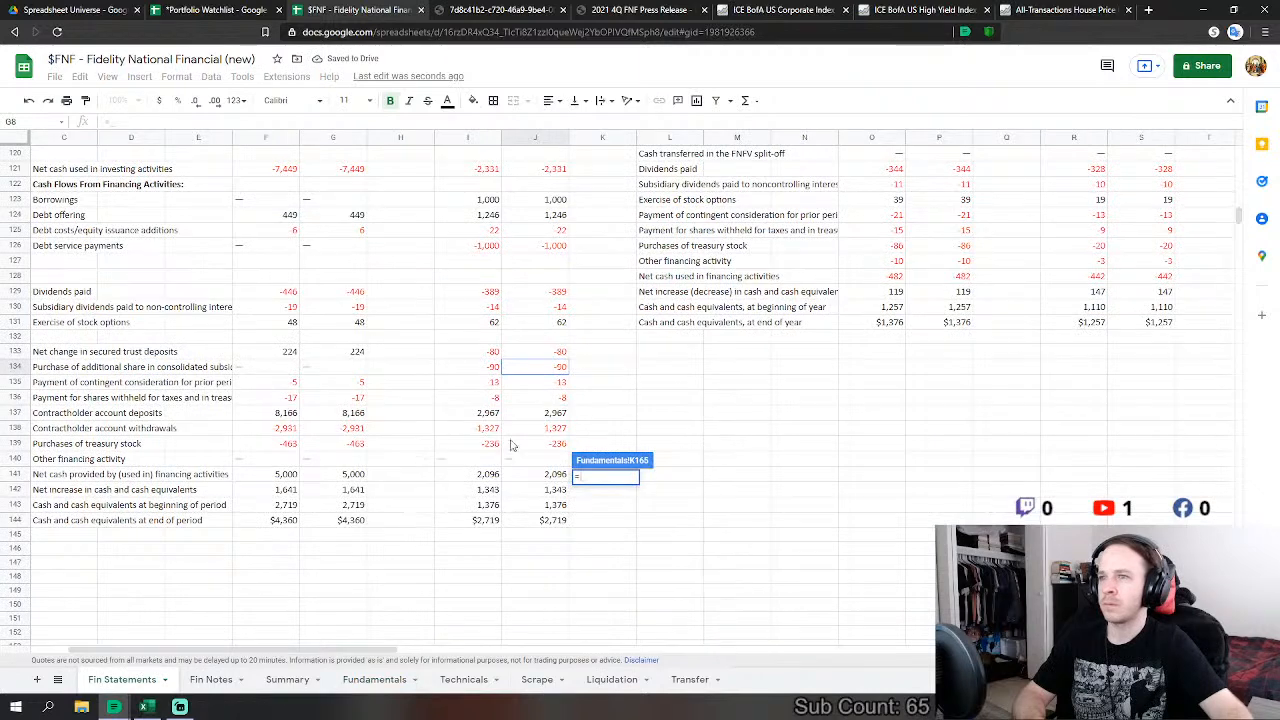
type("-")
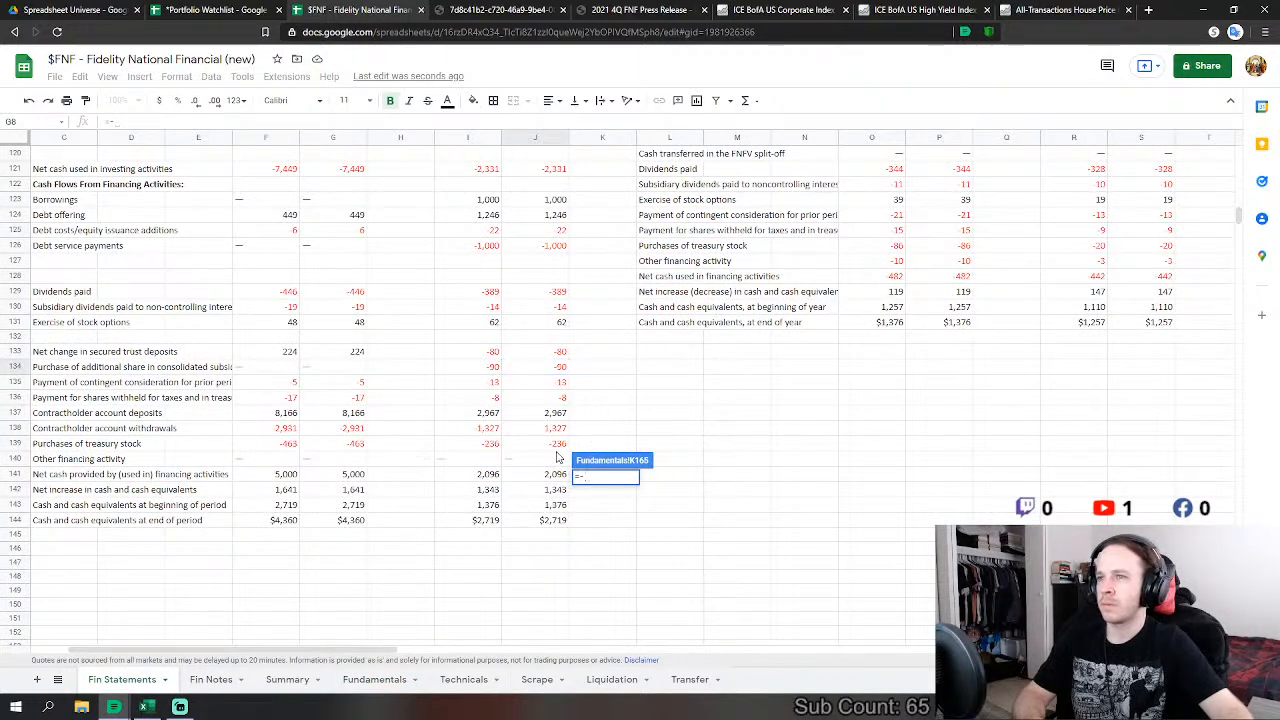
left_click(557, 445)
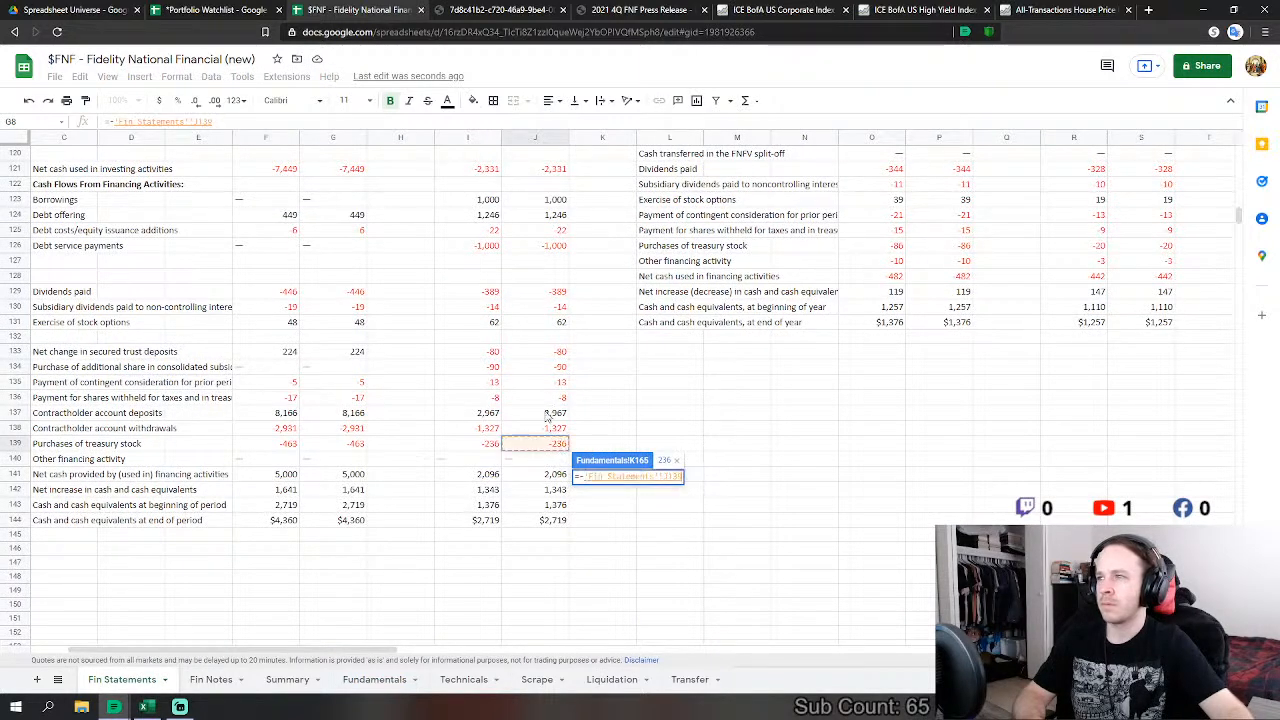
type("-")
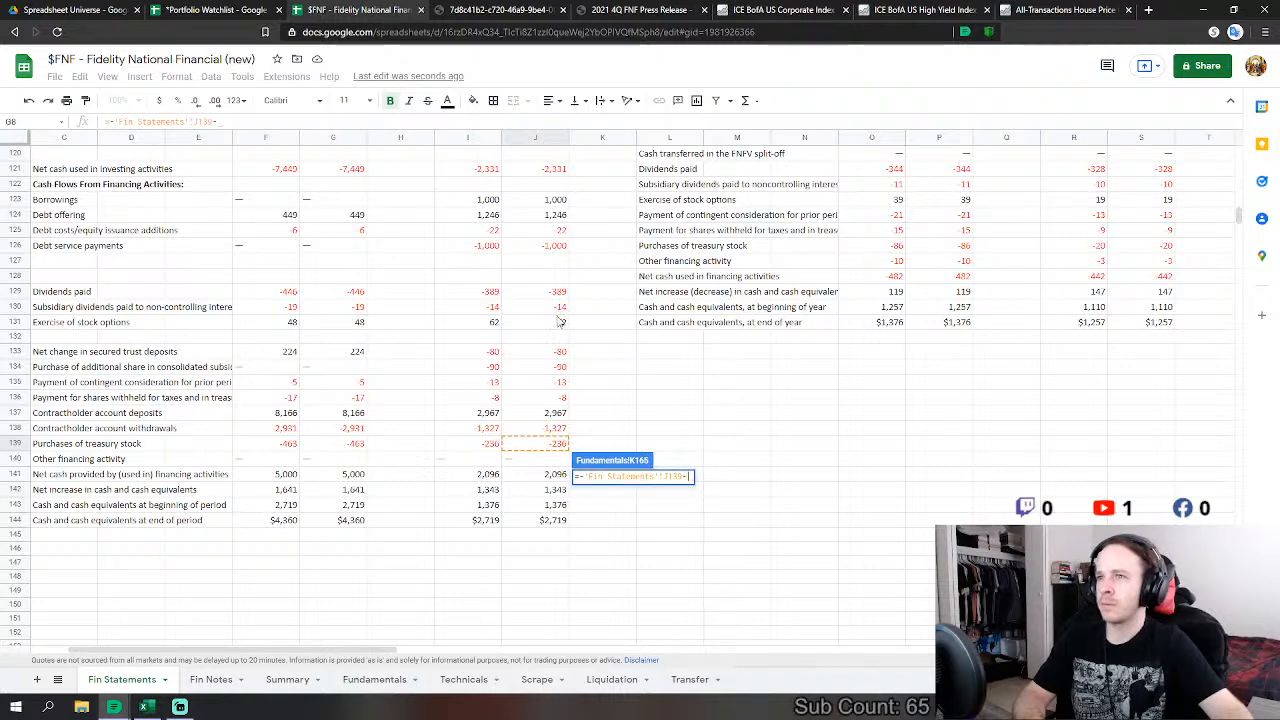
left_click(560, 324)
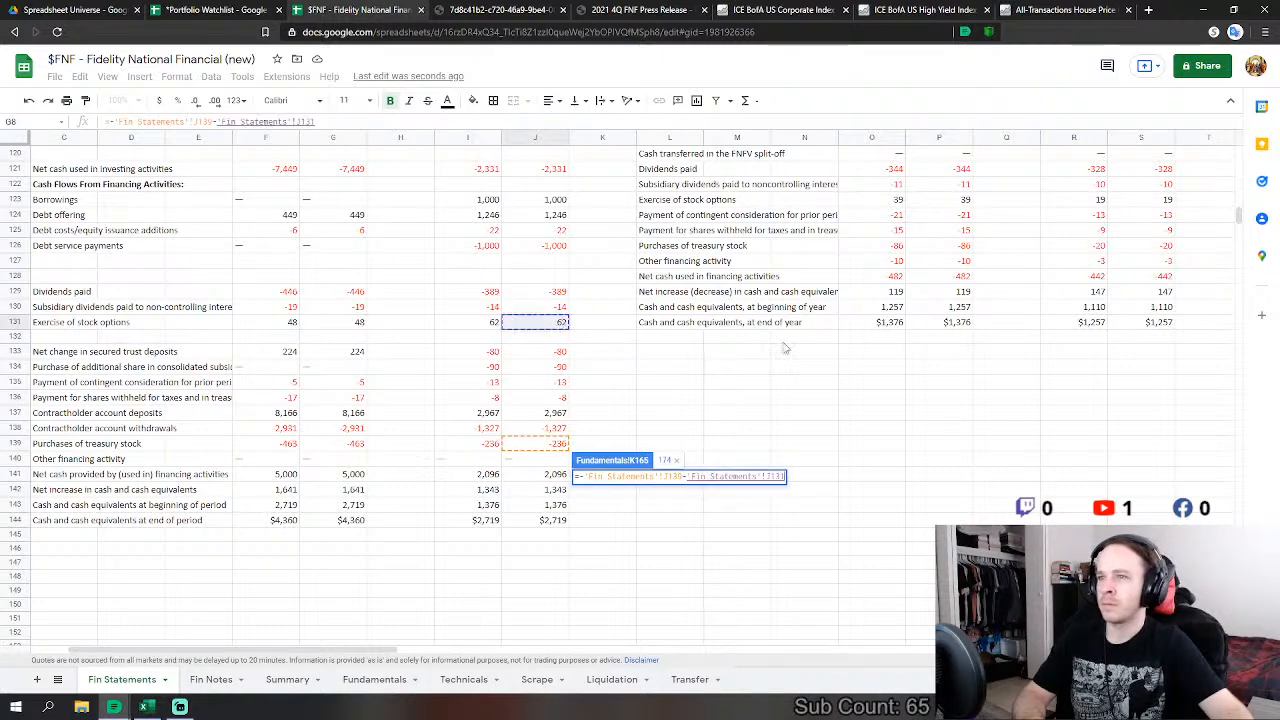
key("Return")
Step: Link FY 2020 Dividends Paid (K168) to the negated dividends paid figure on Fin Statements (J129)
left_click(620, 518)
type("=")
left_click(124, 674)
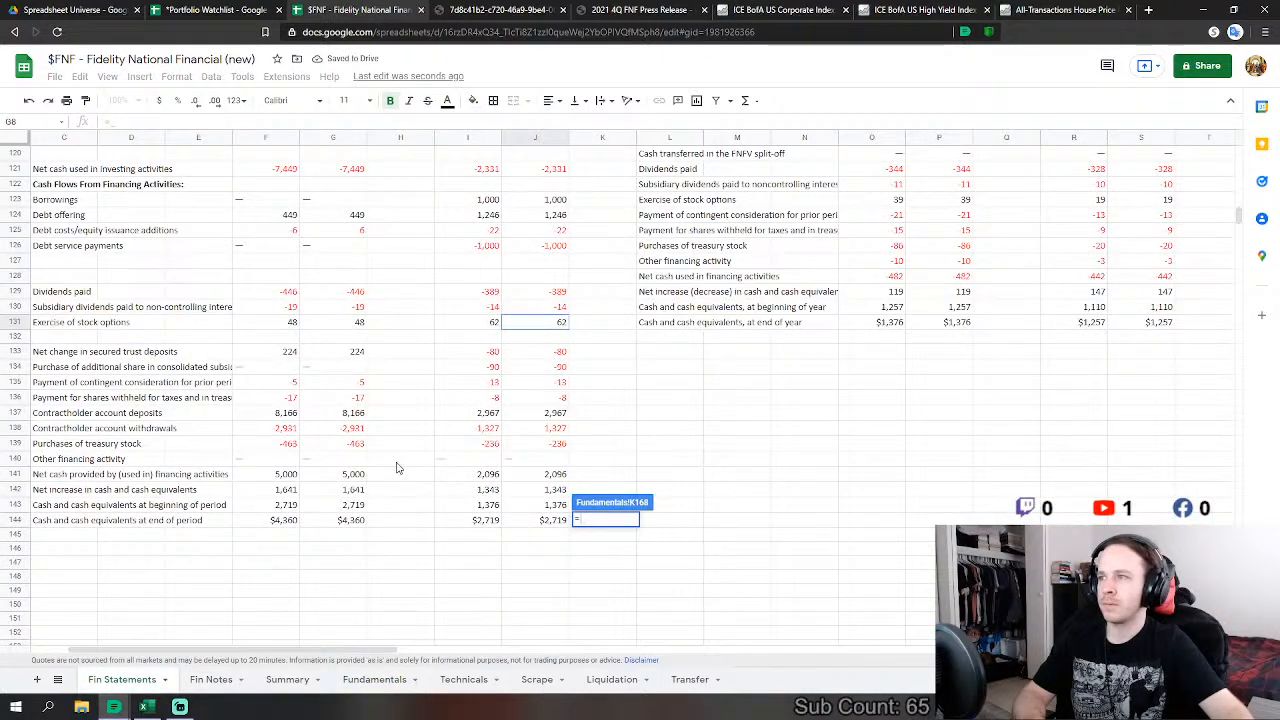
type("-")
left_click(556, 292)
key("Return")
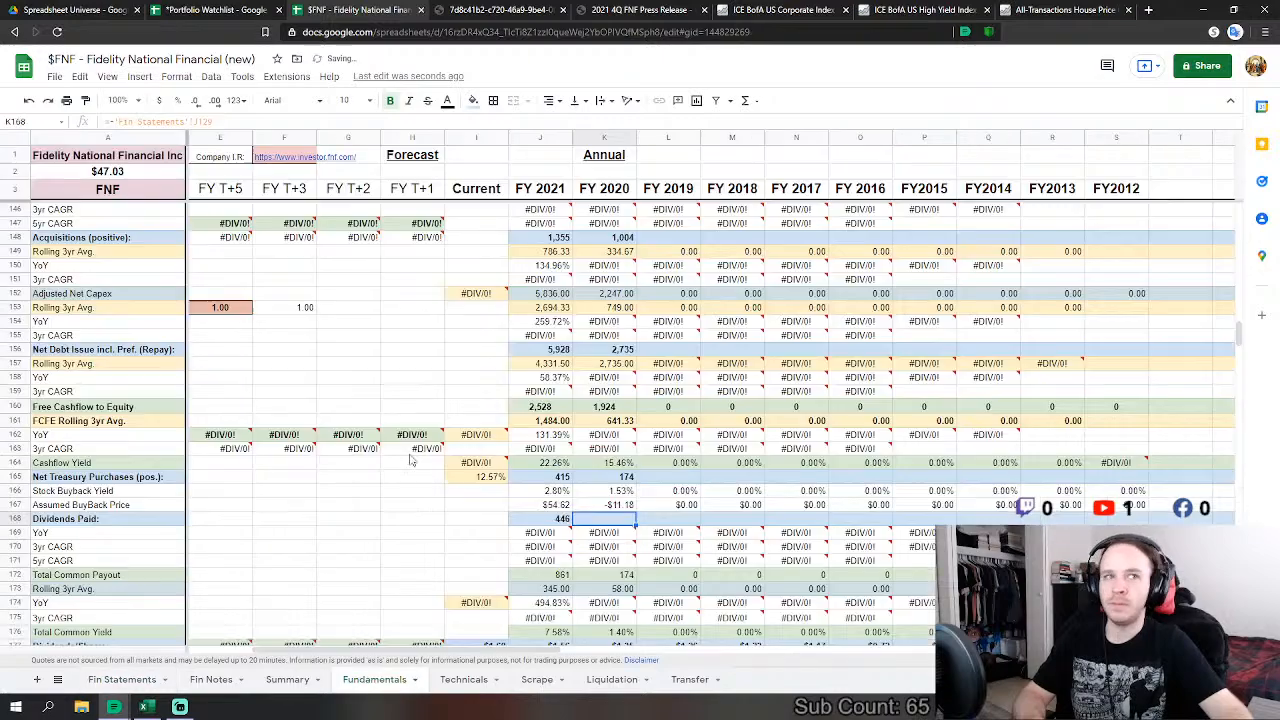
Step: Link FY 2020 Cash & Equivalents (K226) to the December 31, 2020 cash and cash equivalents on Fin Statements (J176)
scroll(670, 517, "down", 10)
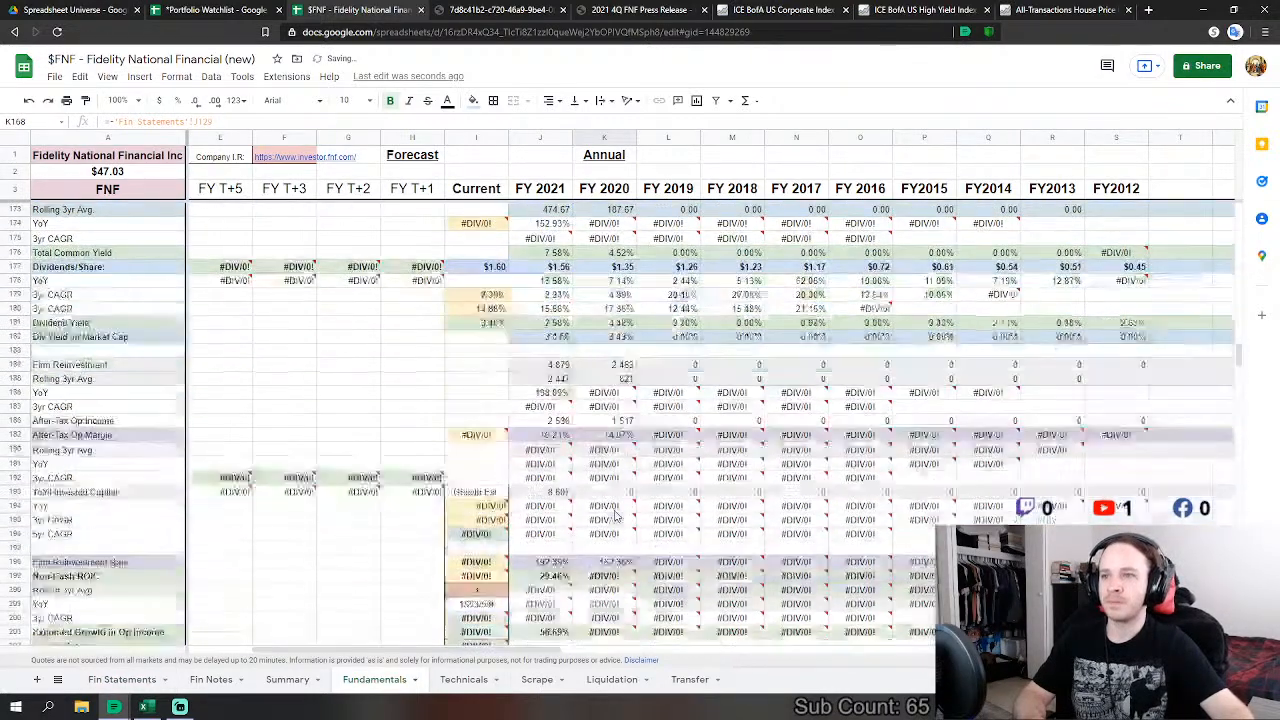
scroll(607, 484, "down", 3)
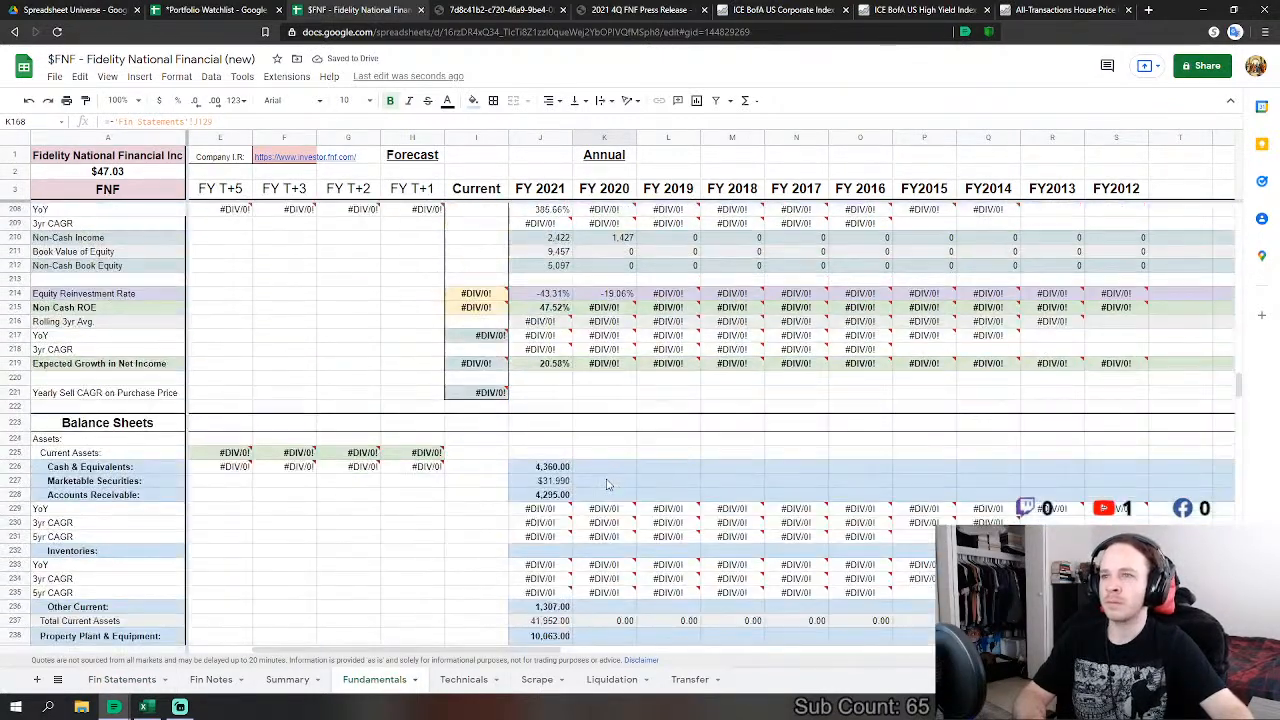
left_click(617, 468)
scroll(617, 468, "down", 3)
type("=")
left_click(118, 679)
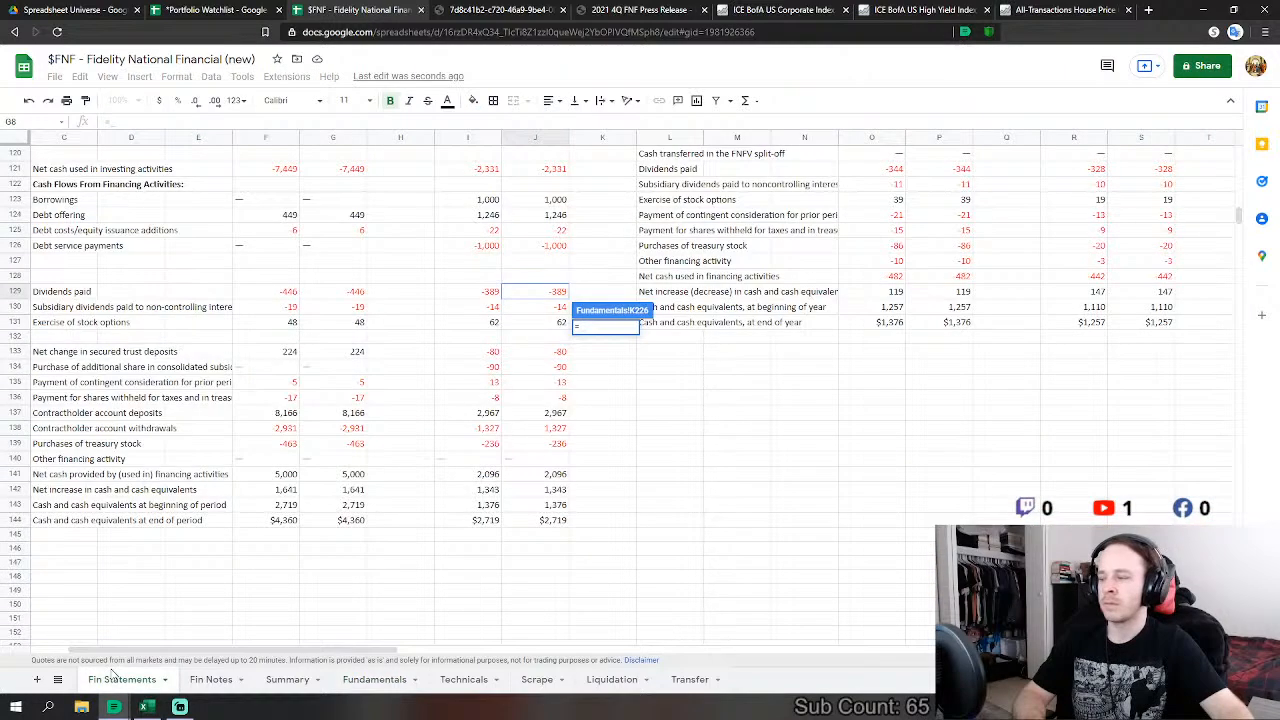
scroll(589, 568, "down", 10)
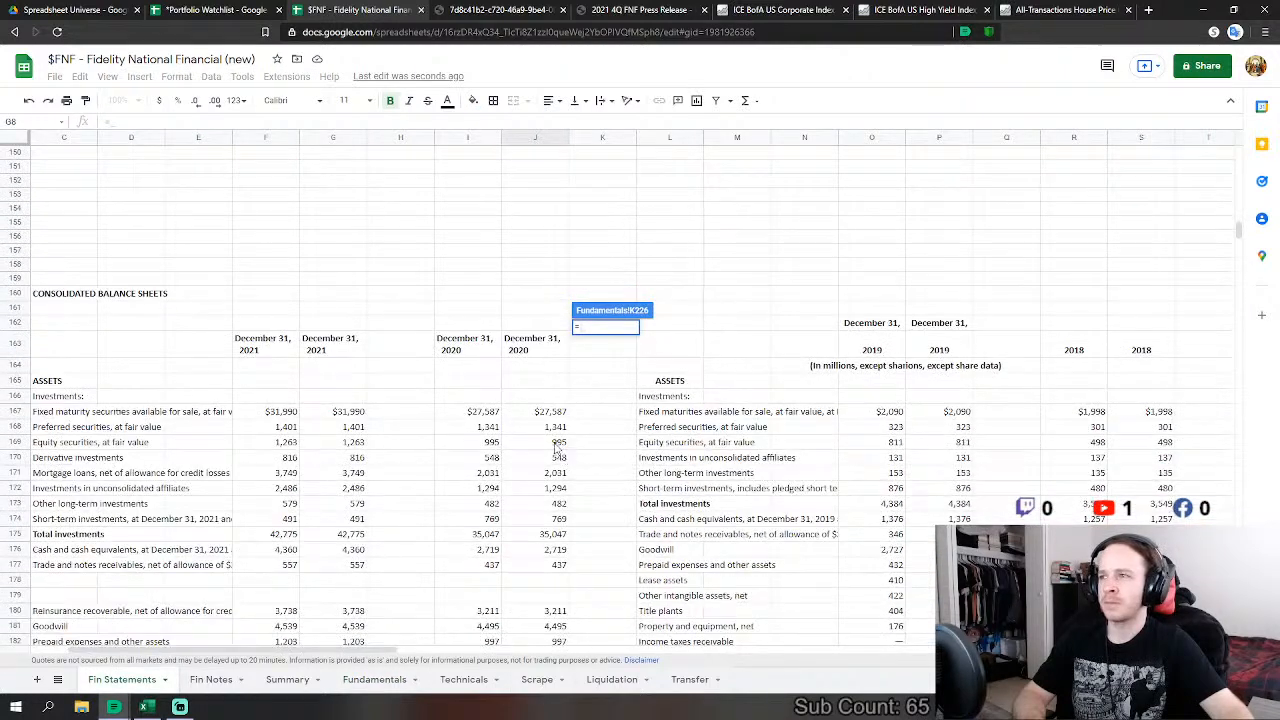
scroll(549, 437, "down", 2)
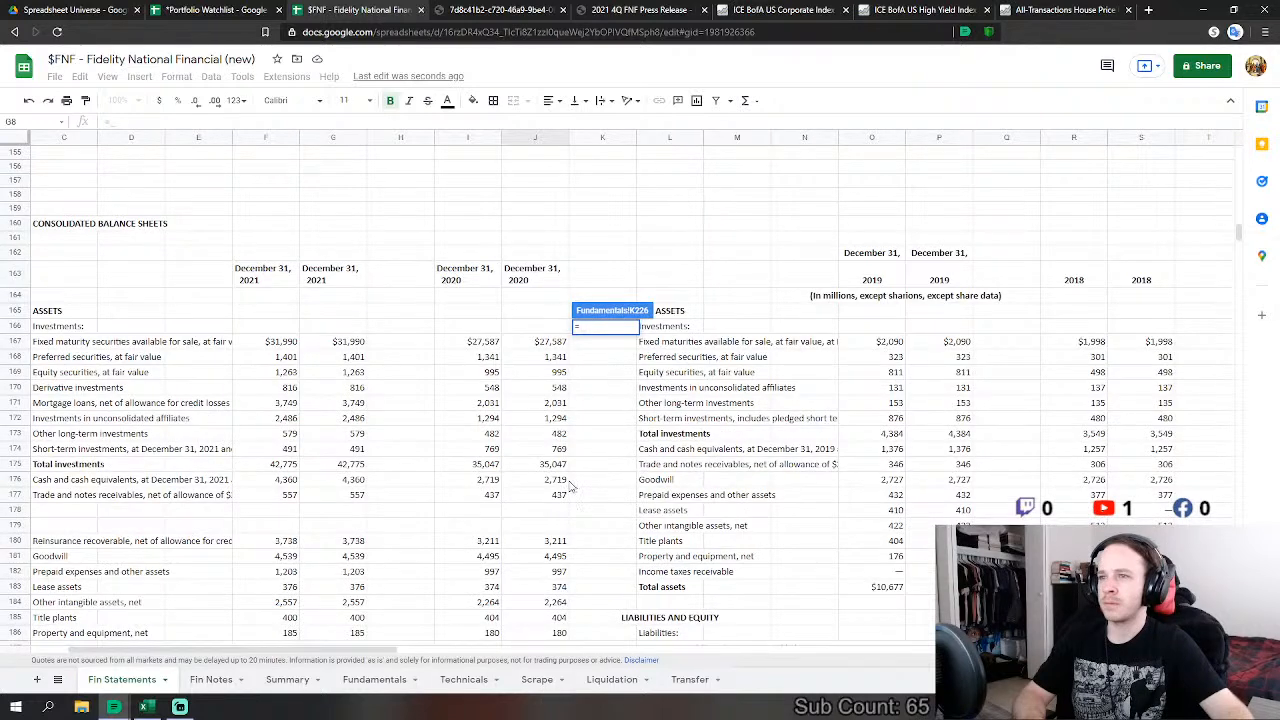
left_click(564, 480)
key("Return")
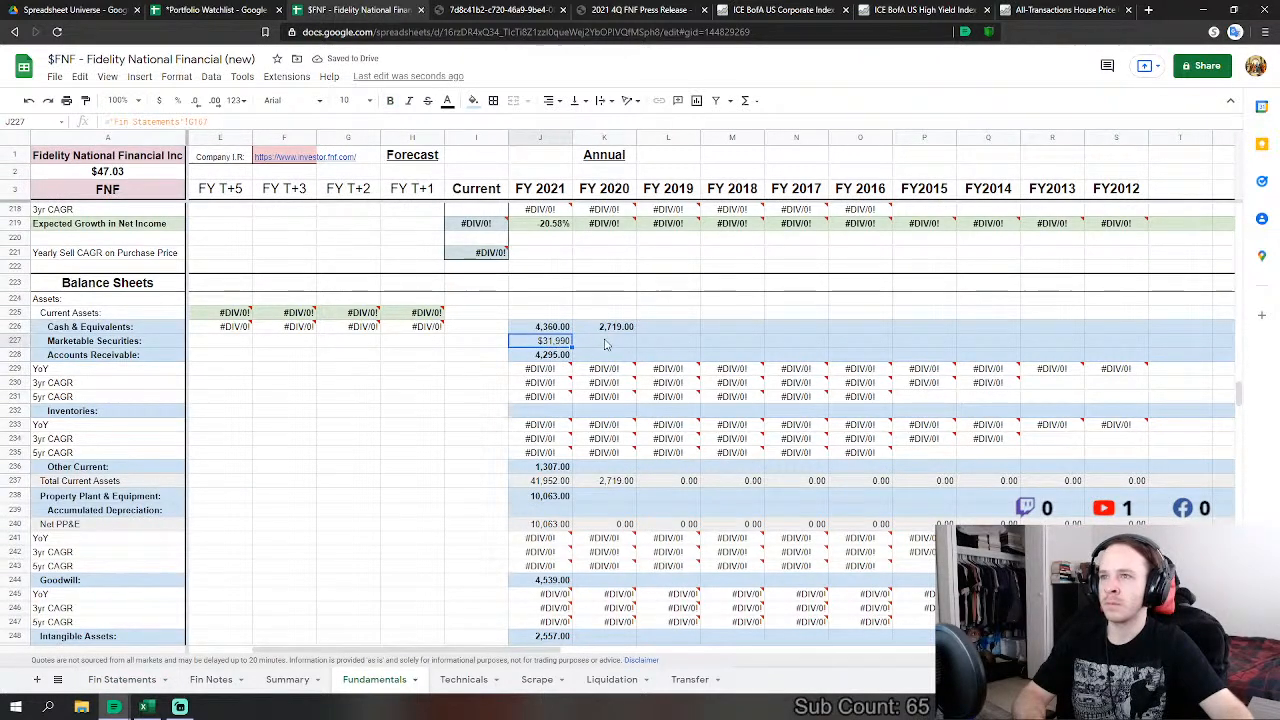
Step: Link FY 2020 Marketable Securities (K227) to fixed maturity securities available for sale on Fin Statements (J167)
left_click(606, 345)
left_click(560, 346)
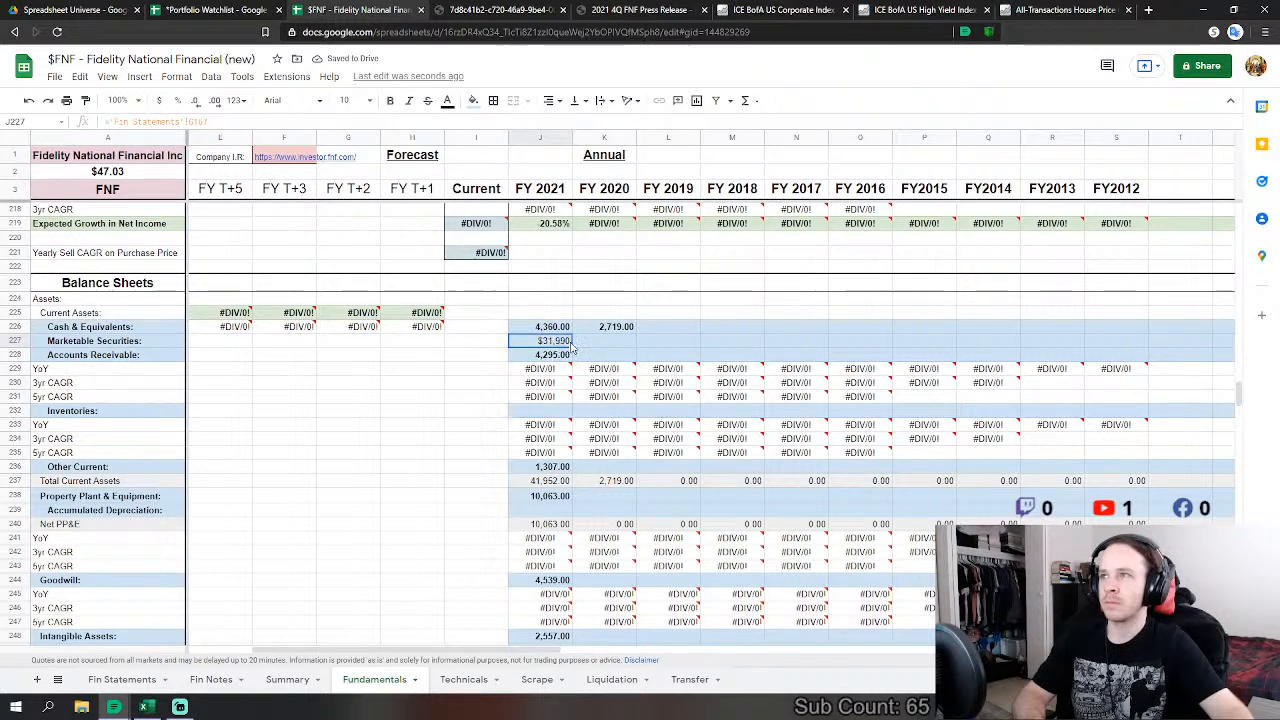
left_click(629, 343)
type("=")
left_click(122, 679)
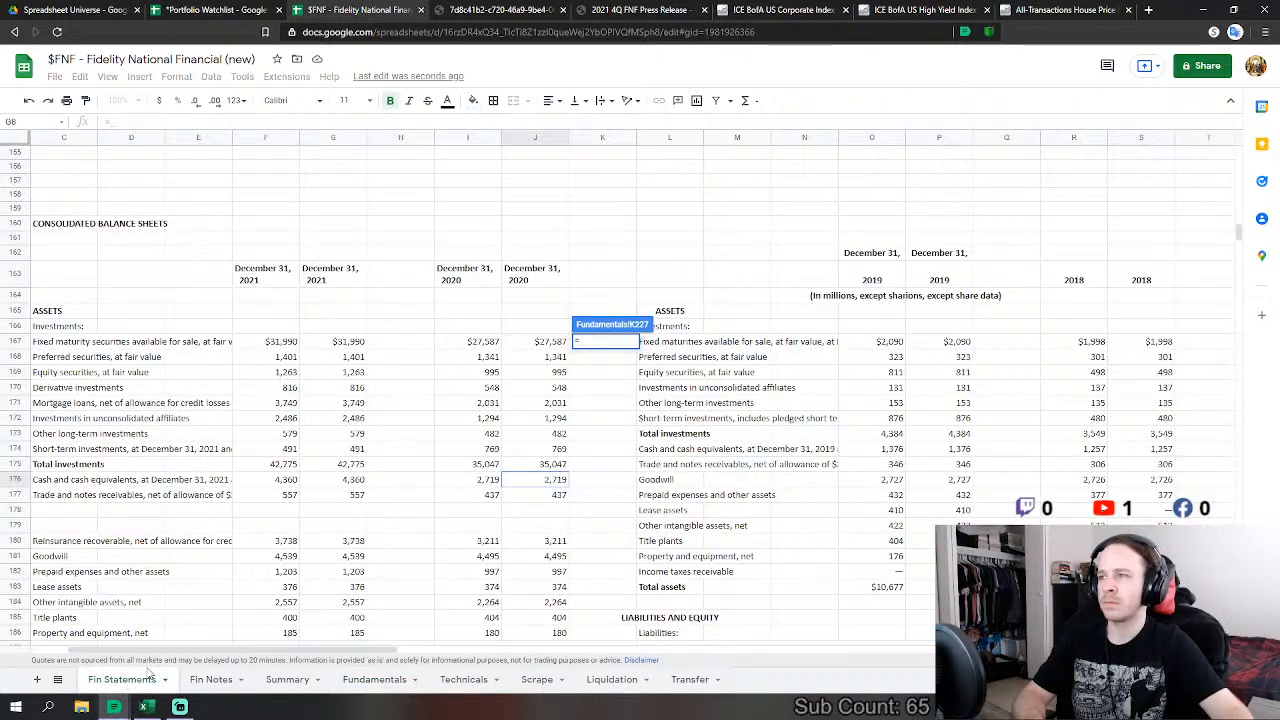
left_click(558, 341)
key("Return")
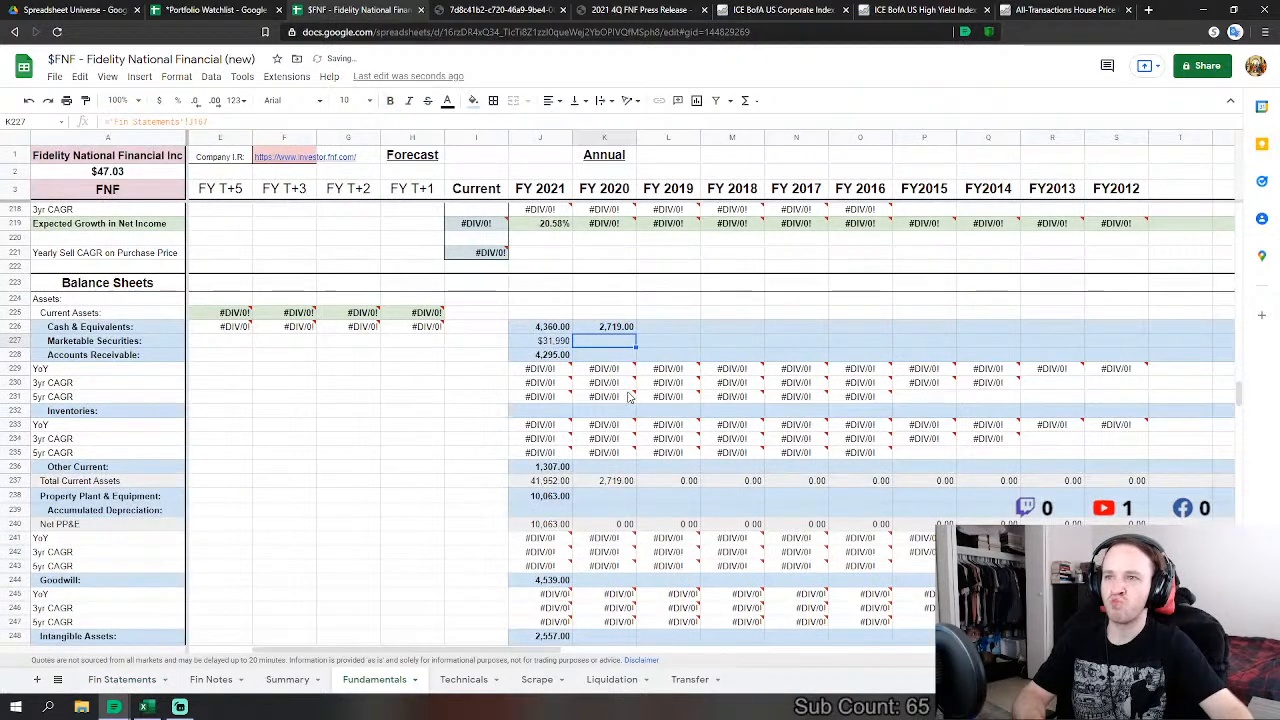
Step: Set FY 2020 Other Current assets (K236) to derivative investments plus short-term investments from Fin Statements (J170+J174)
left_click(610, 468)
type("=")
left_click(150, 677)
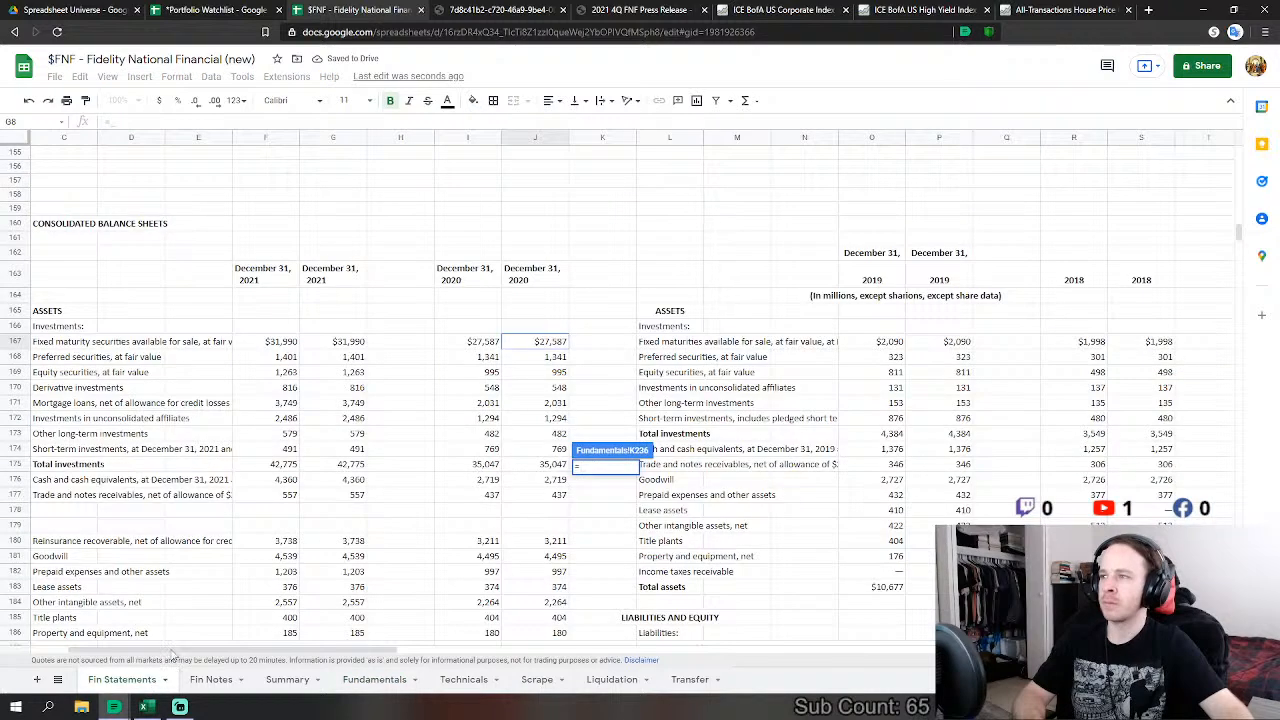
left_click(557, 389)
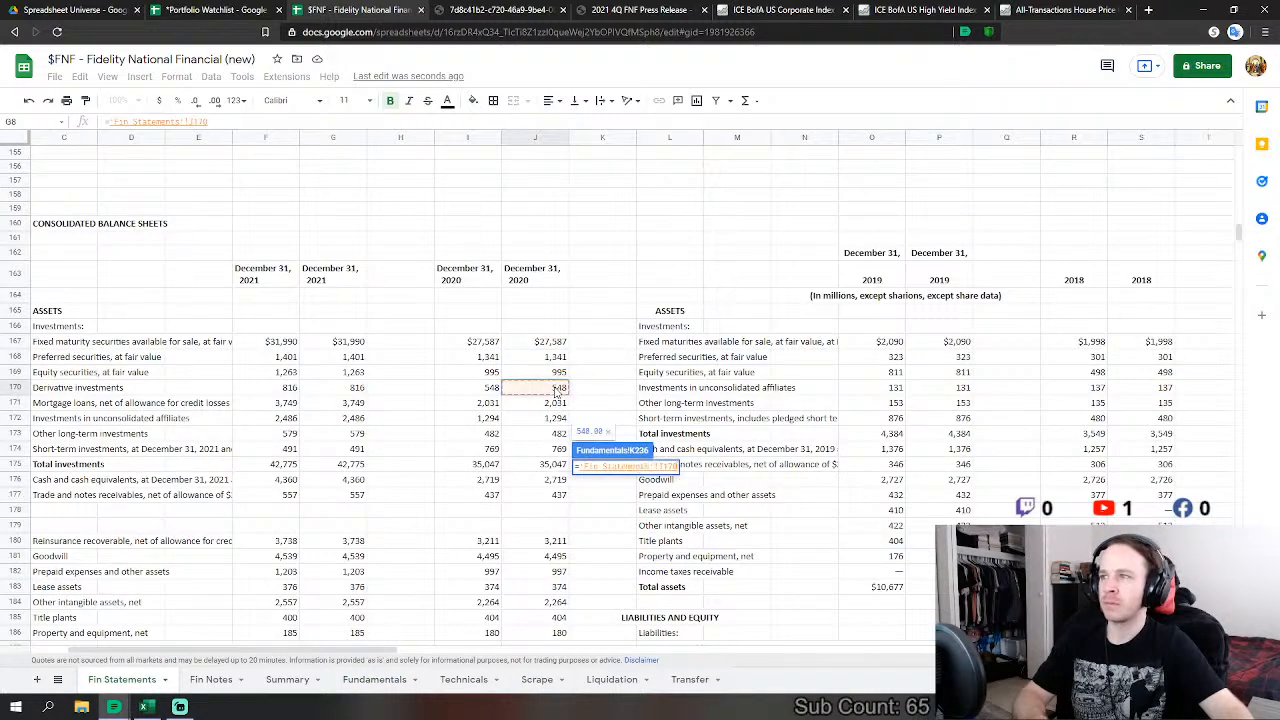
type("+")
left_click(553, 450)
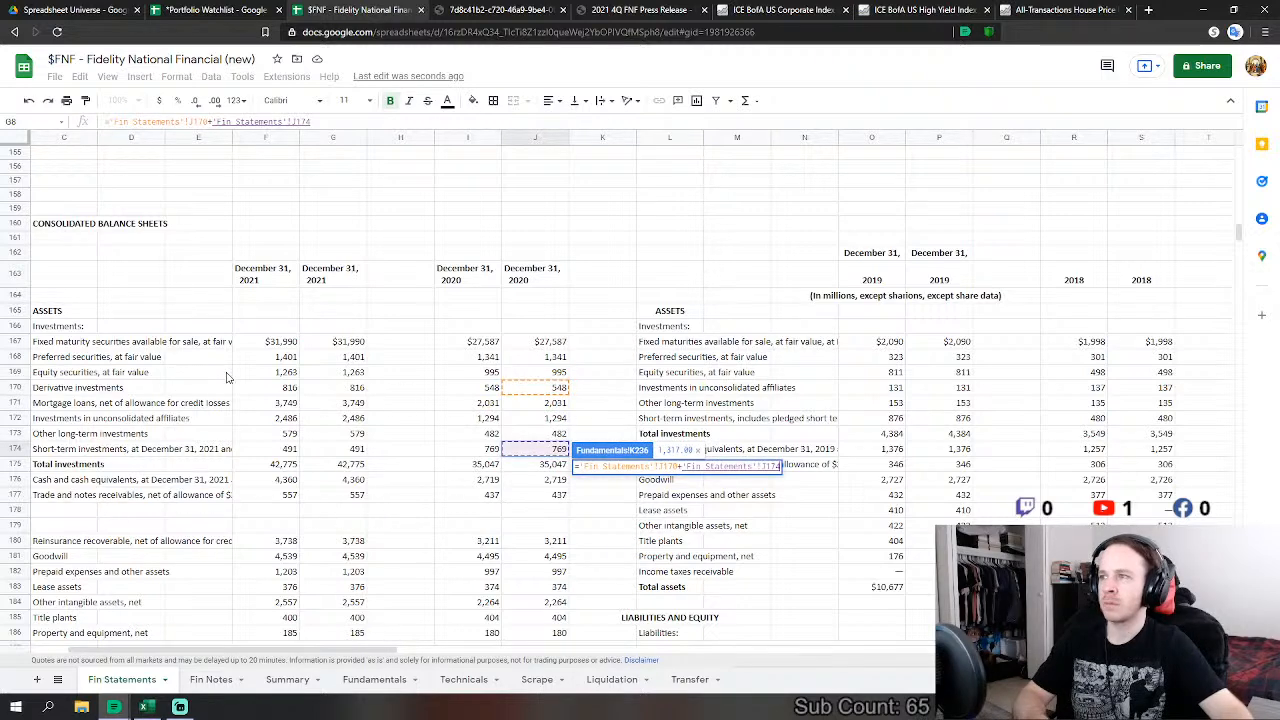
key("Return")
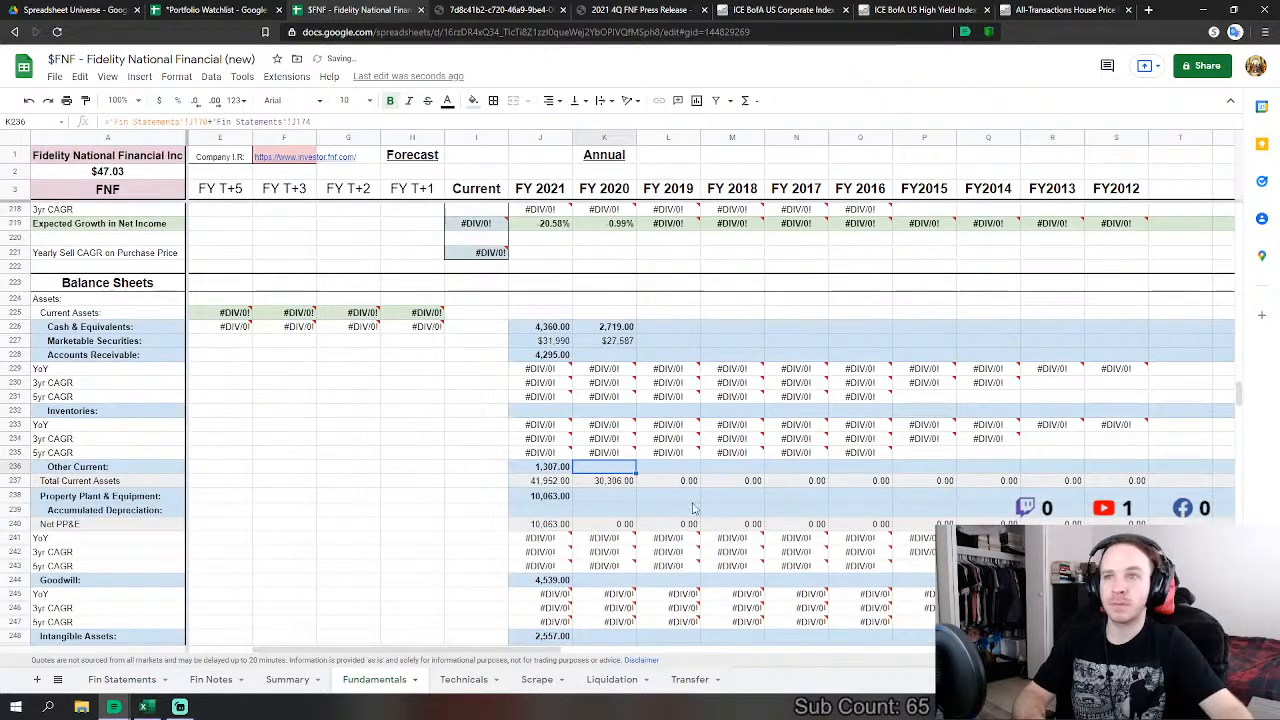
key("Down")
type("=")
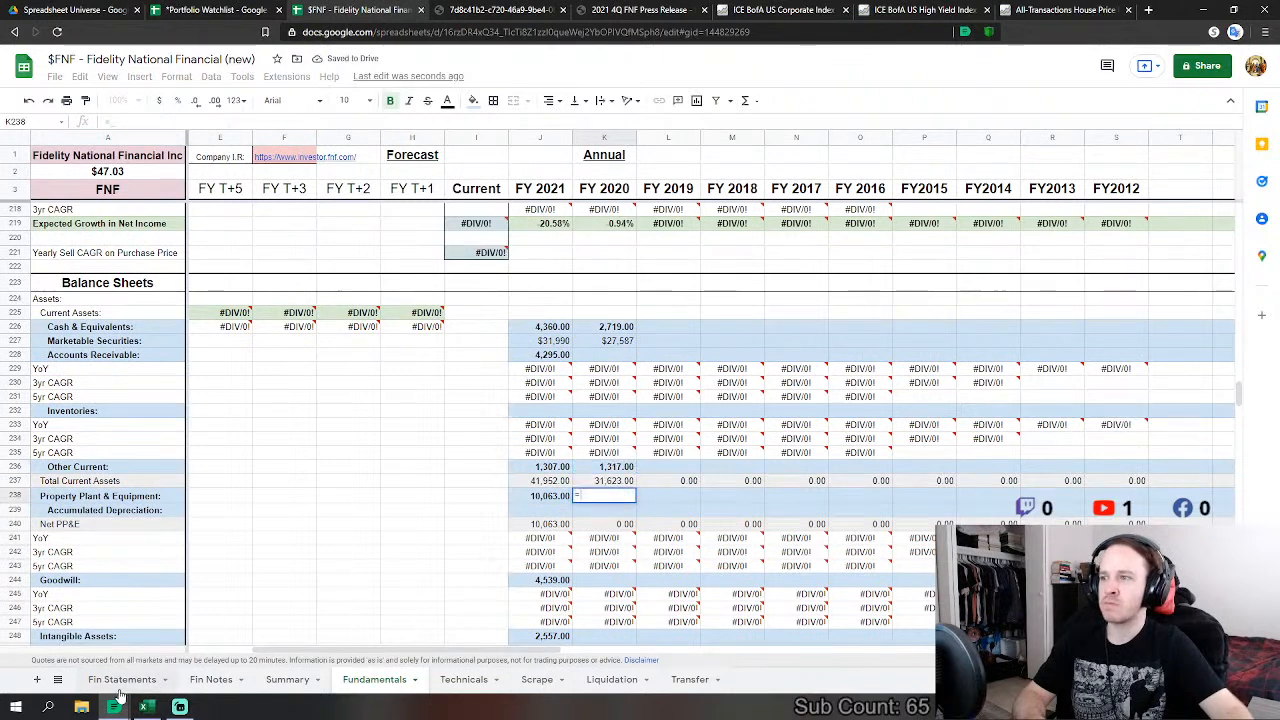
left_click(122, 679)
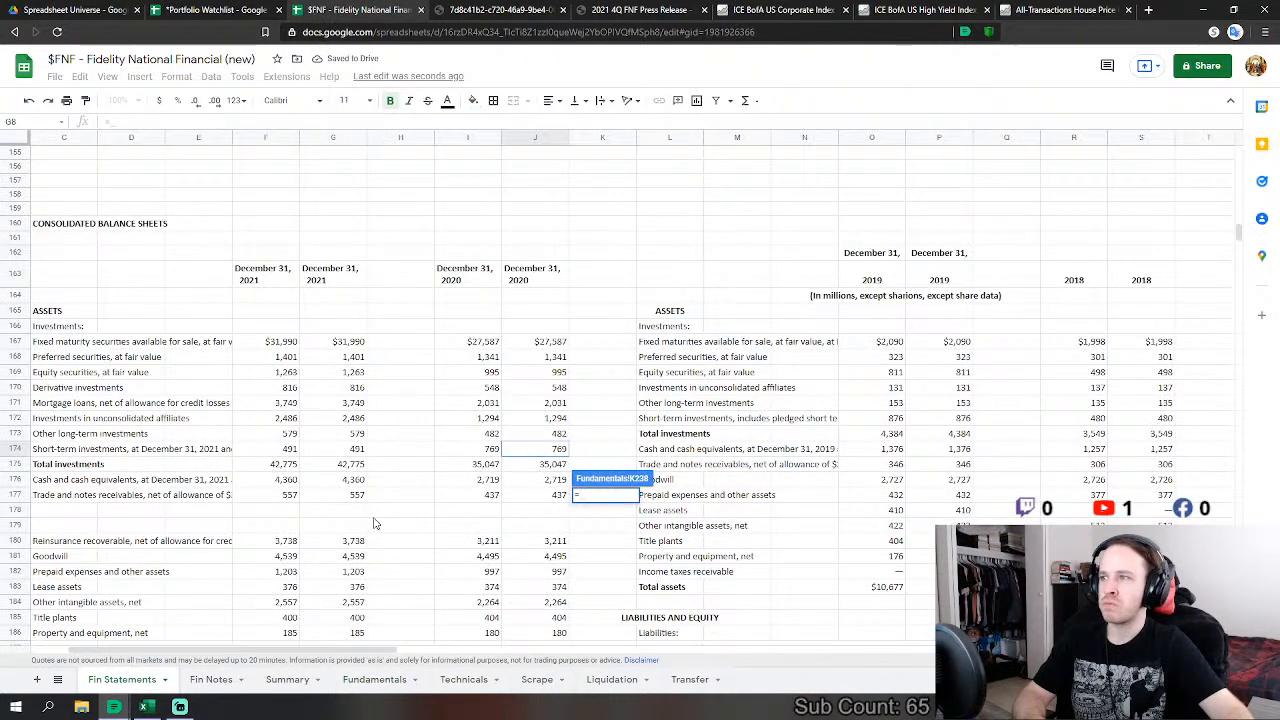
key("Escape")
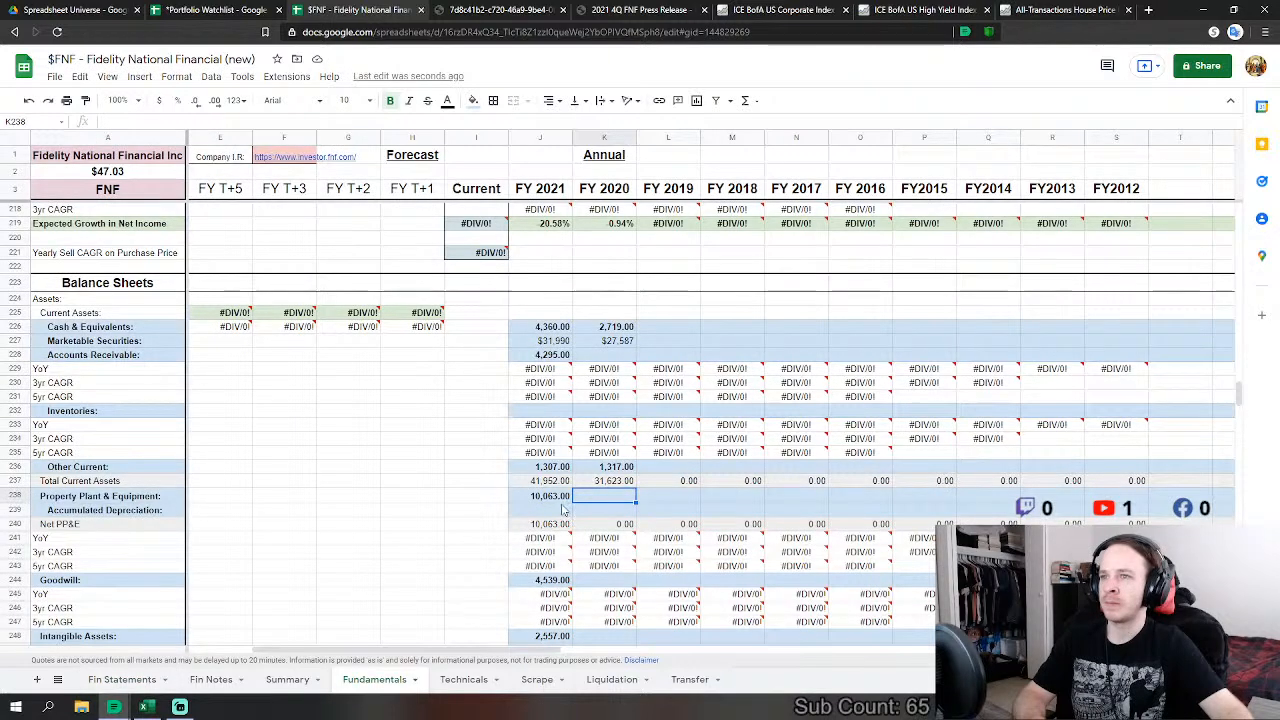
Step: Following the FY 2021 formula, start FY 2020 Property Plant & Equipment (K238) with preferred and equity securities from Fin Statements (J168, J169)
left_click(558, 498)
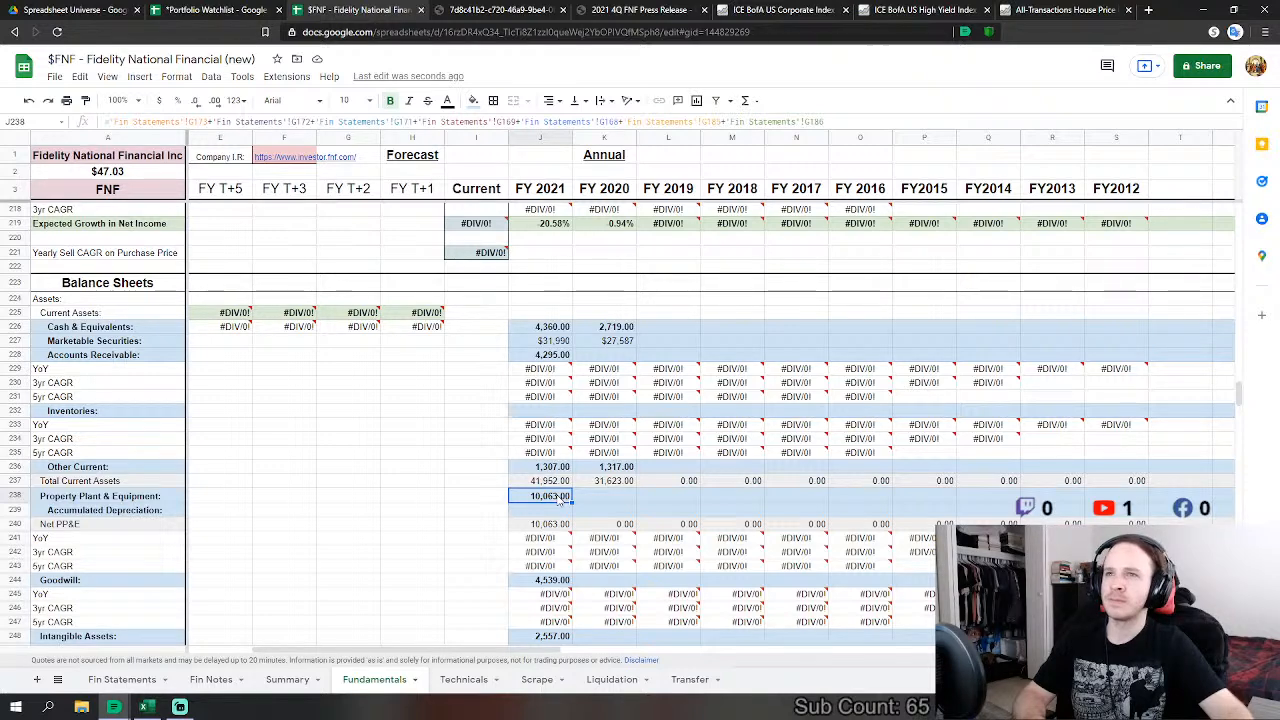
left_click(575, 499)
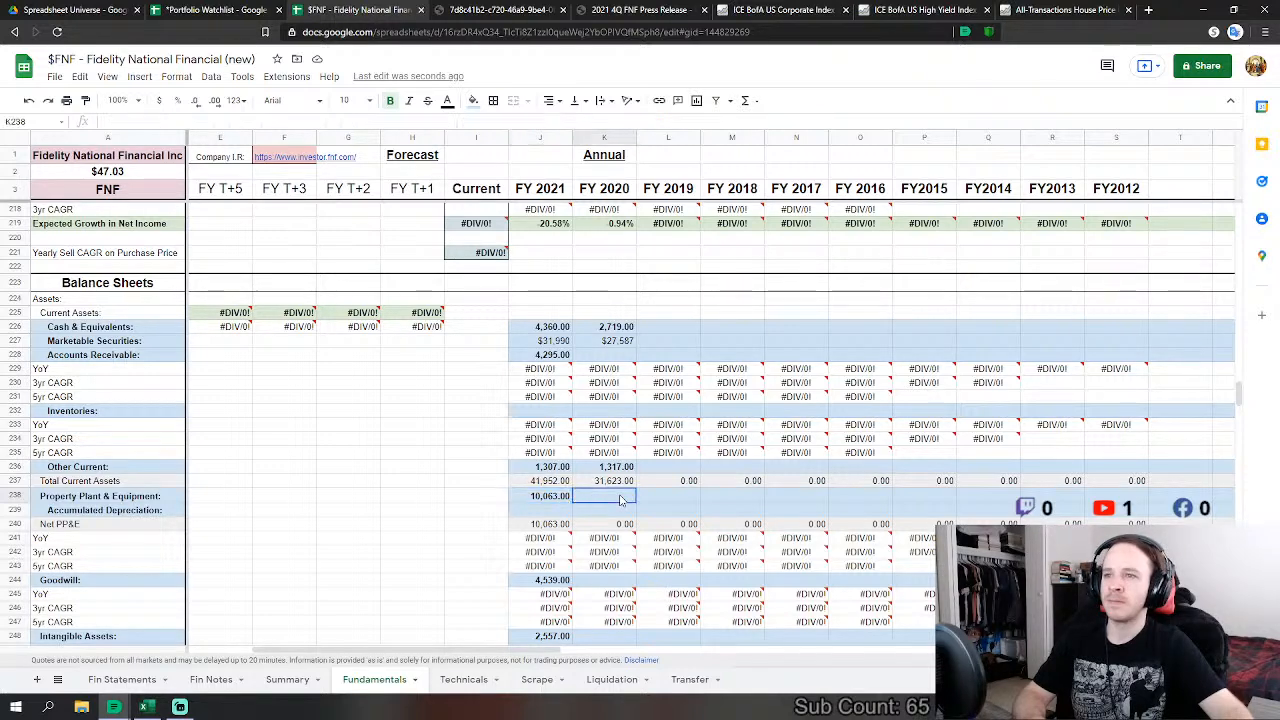
key("Left")
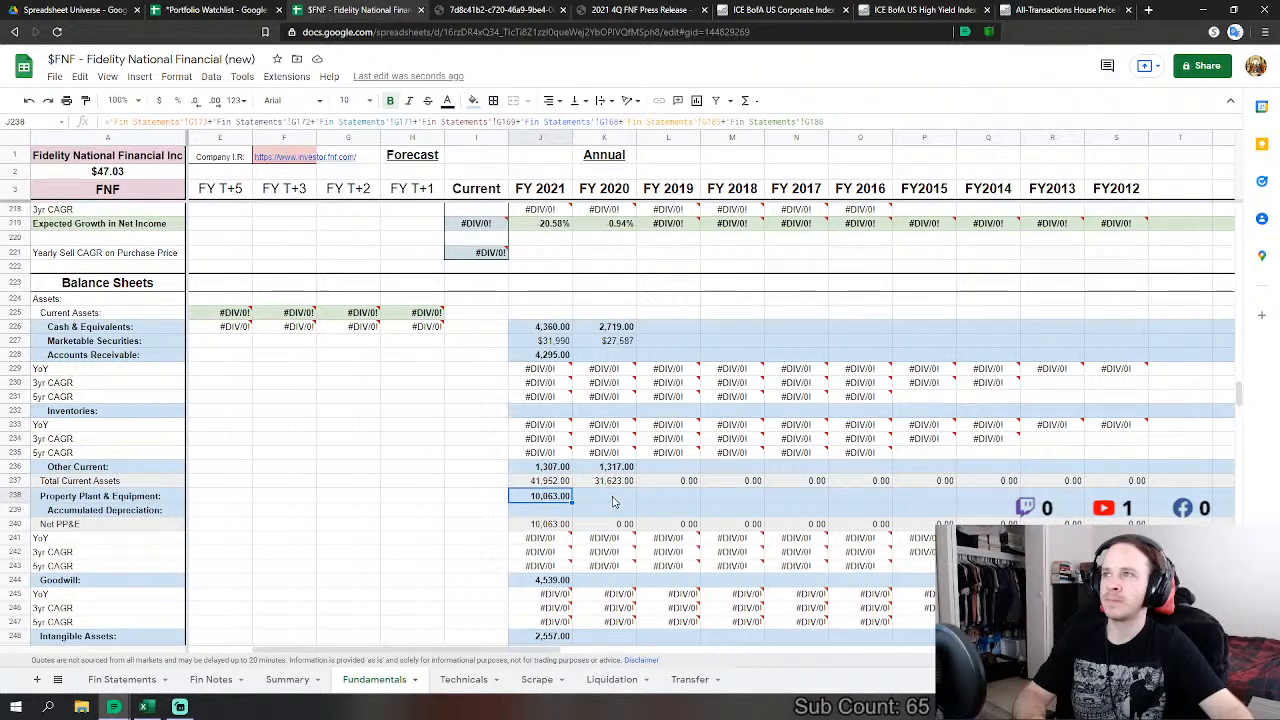
left_click(614, 501)
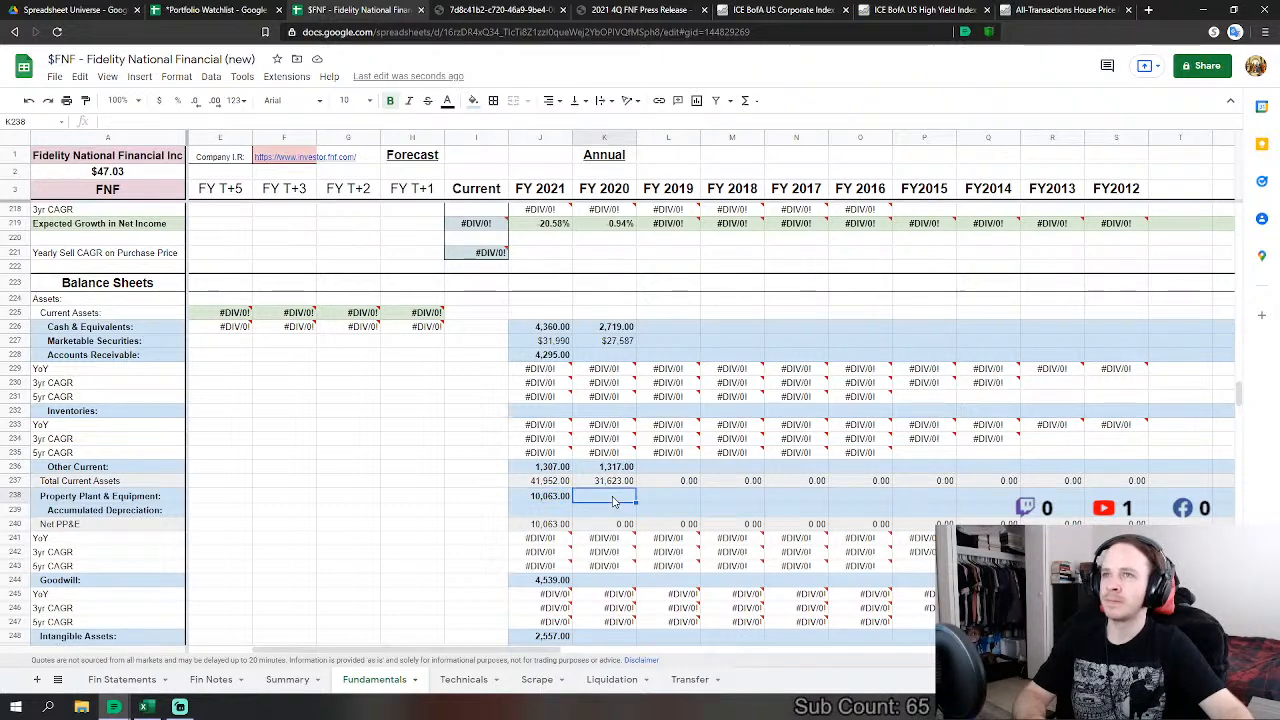
type("=")
left_click(128, 676)
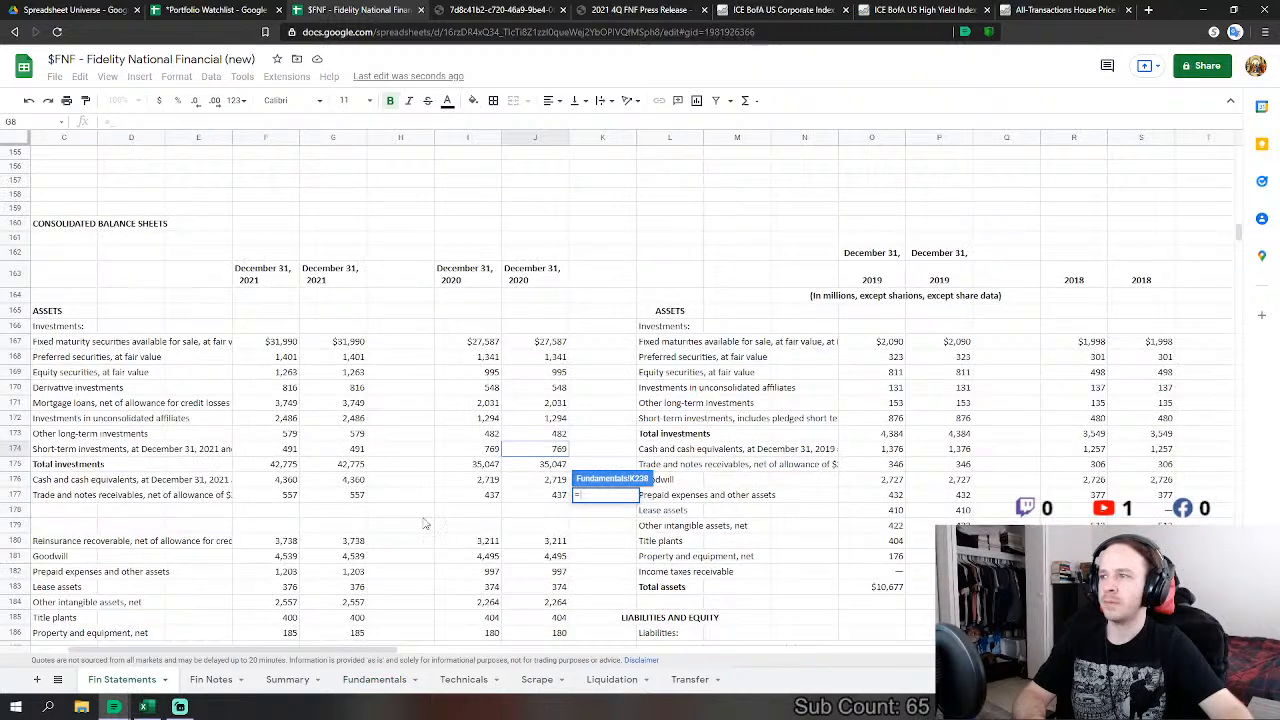
left_click(550, 357)
type("+")
left_click(550, 372)
type("+")
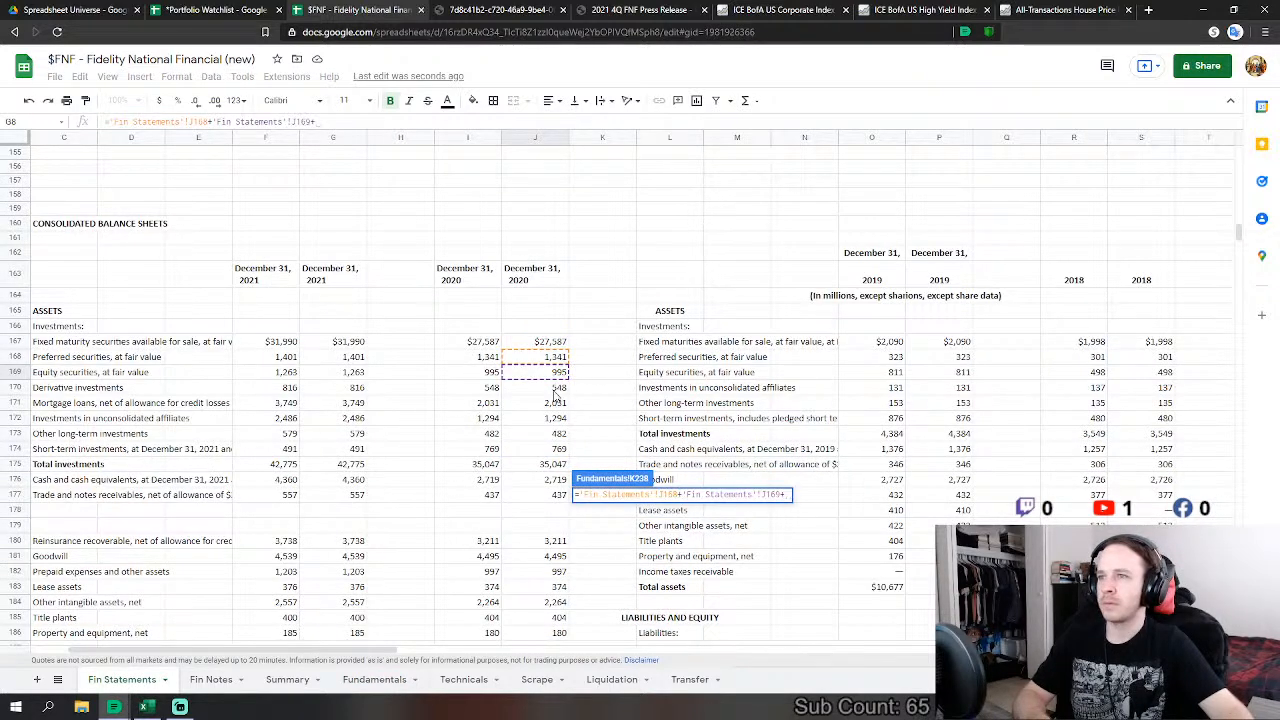
Step: Complete the FY 2020 Property Plant & Equipment formula with mortgage loans, unconsolidated affiliates, title plants, and property and equipment (J171, J172, J185, J186)
left_click(560, 402)
type("+")
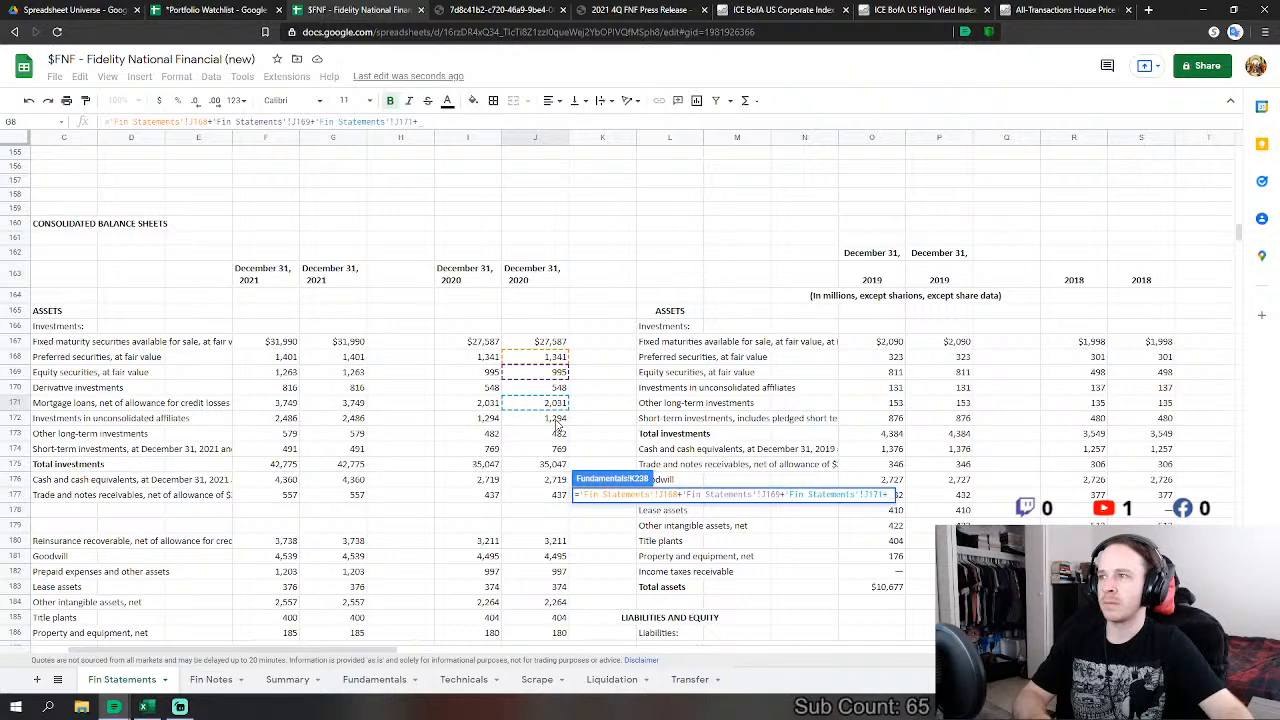
left_click(558, 420)
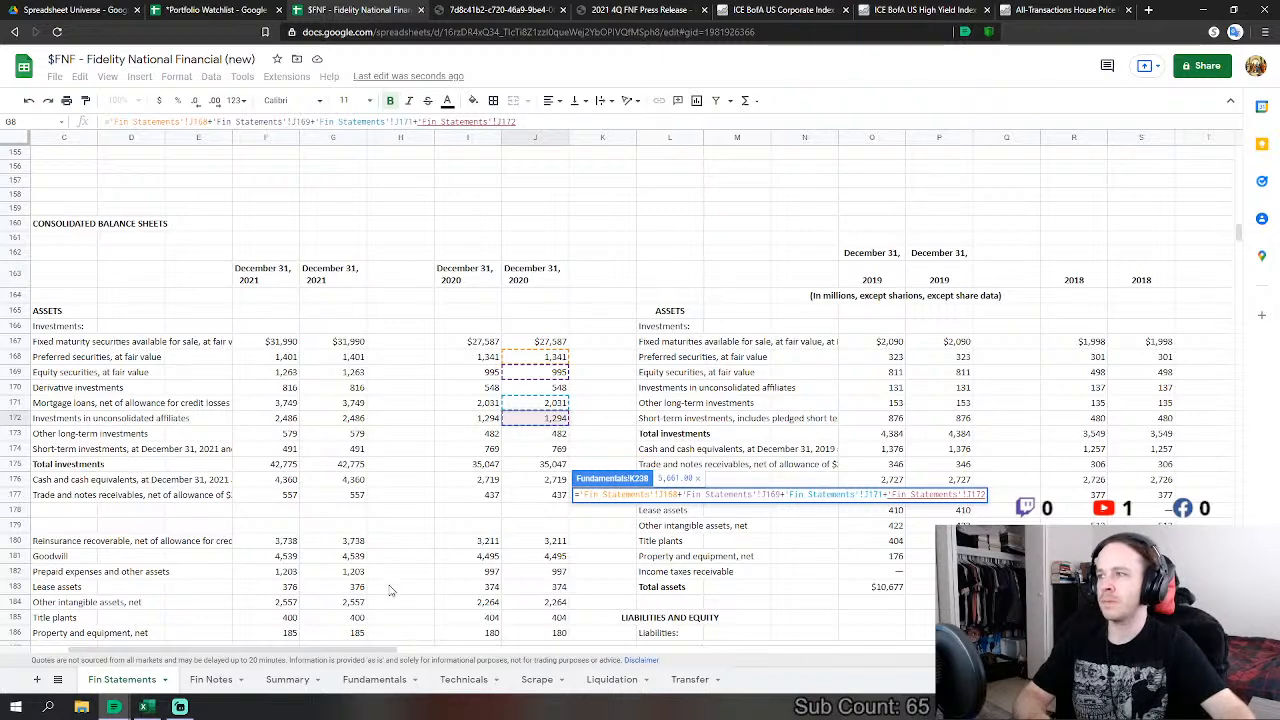
scroll(397, 560, "down", 1)
type("+")
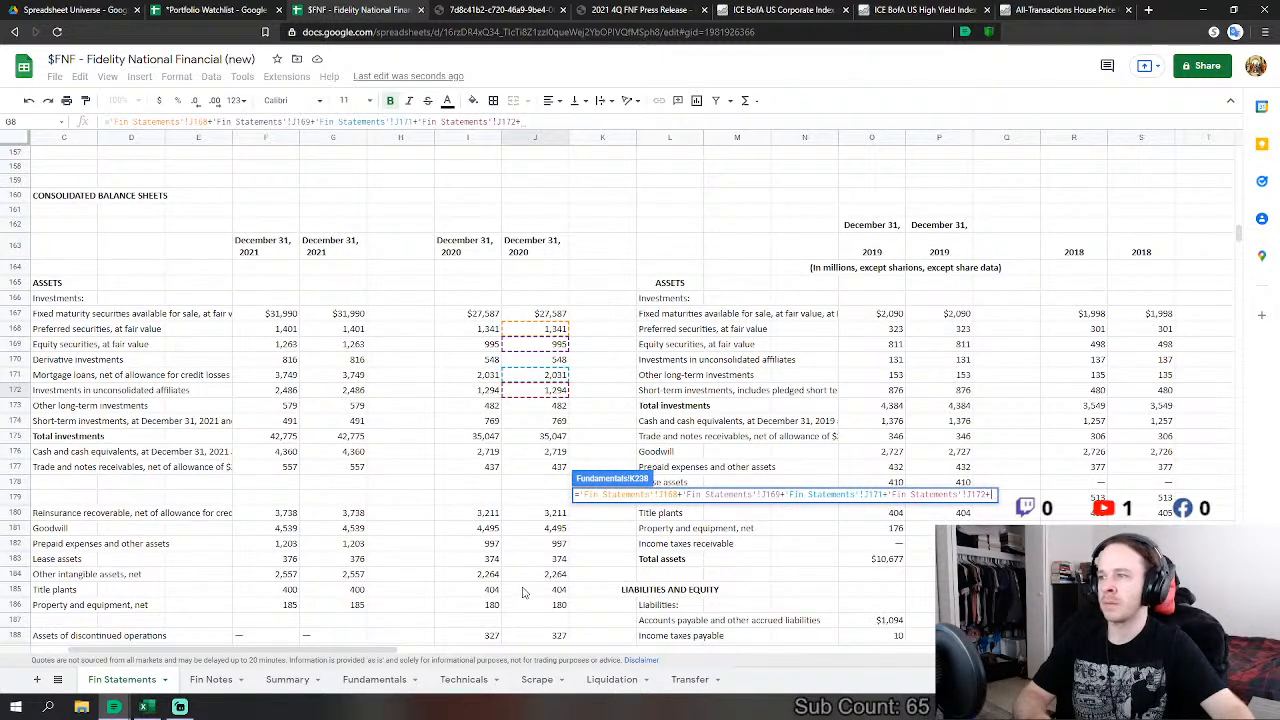
left_click(555, 592)
type("+")
left_click(558, 606)
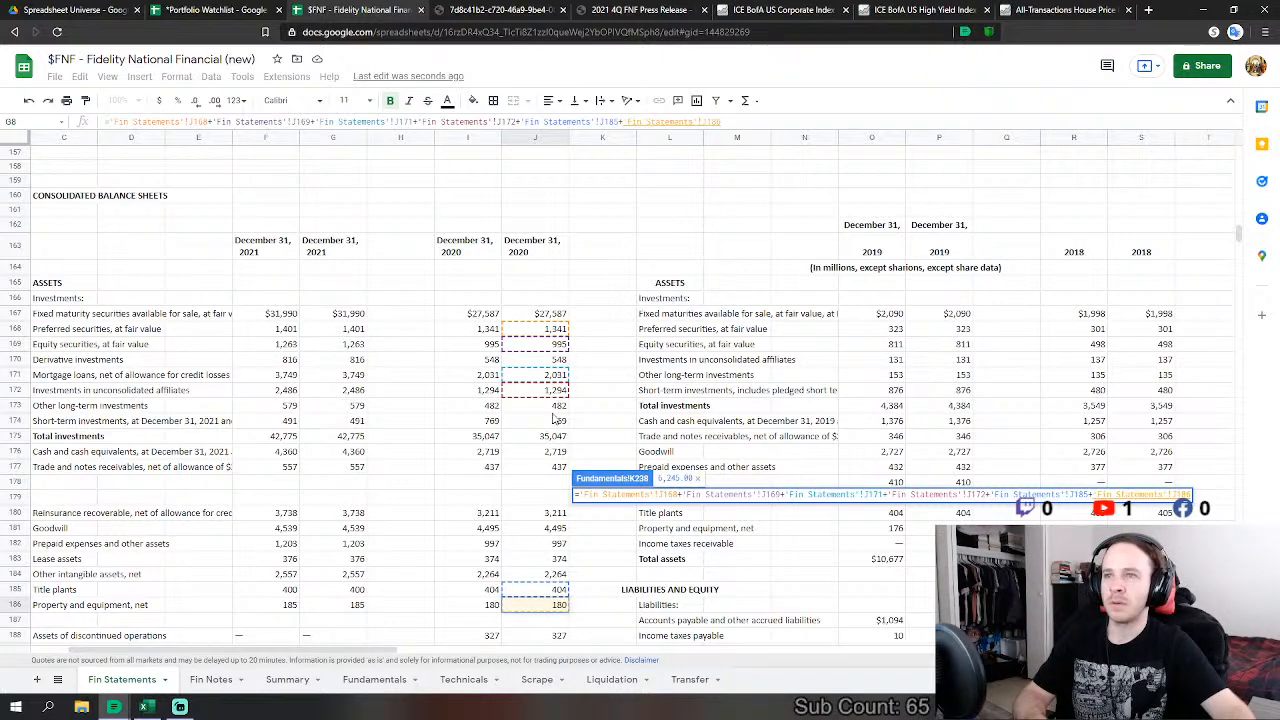
key("Return")
left_click(550, 497)
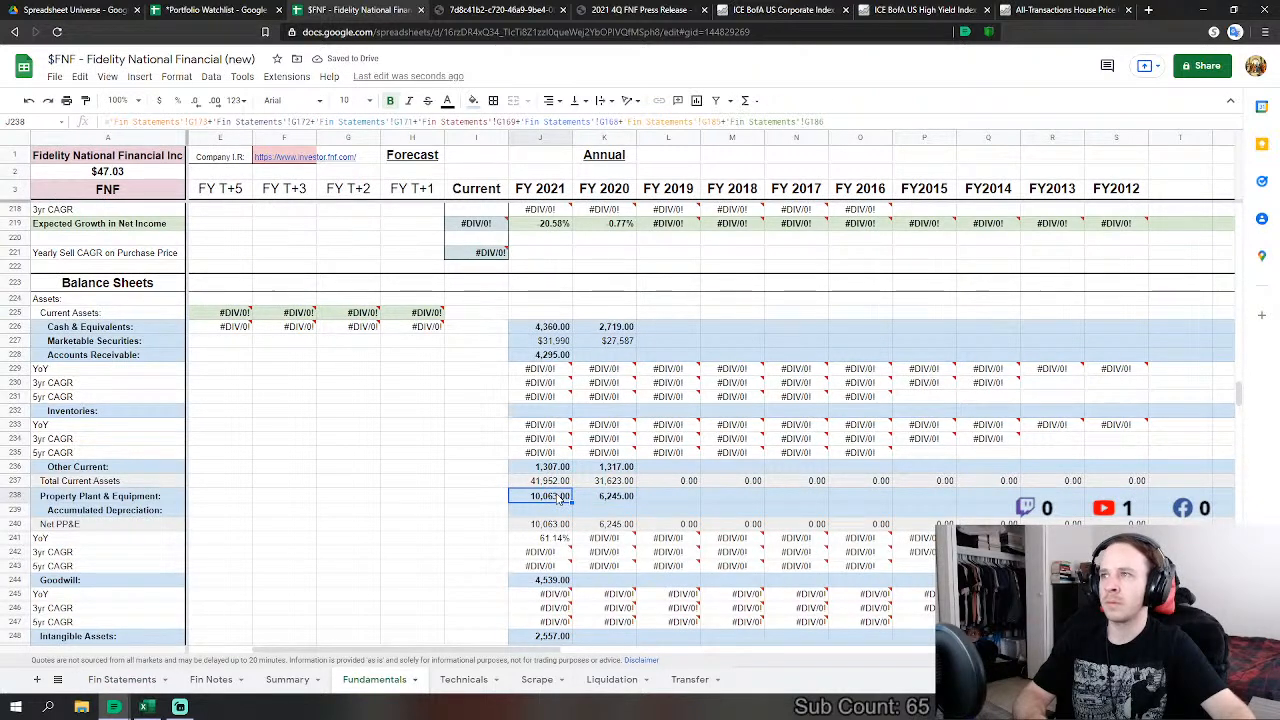
Step: Add other long-term investments from Fin Statements (J173) to the FY 2020 Property Plant & Equipment formula (K238)
left_click(627, 497)
double_click(627, 494)
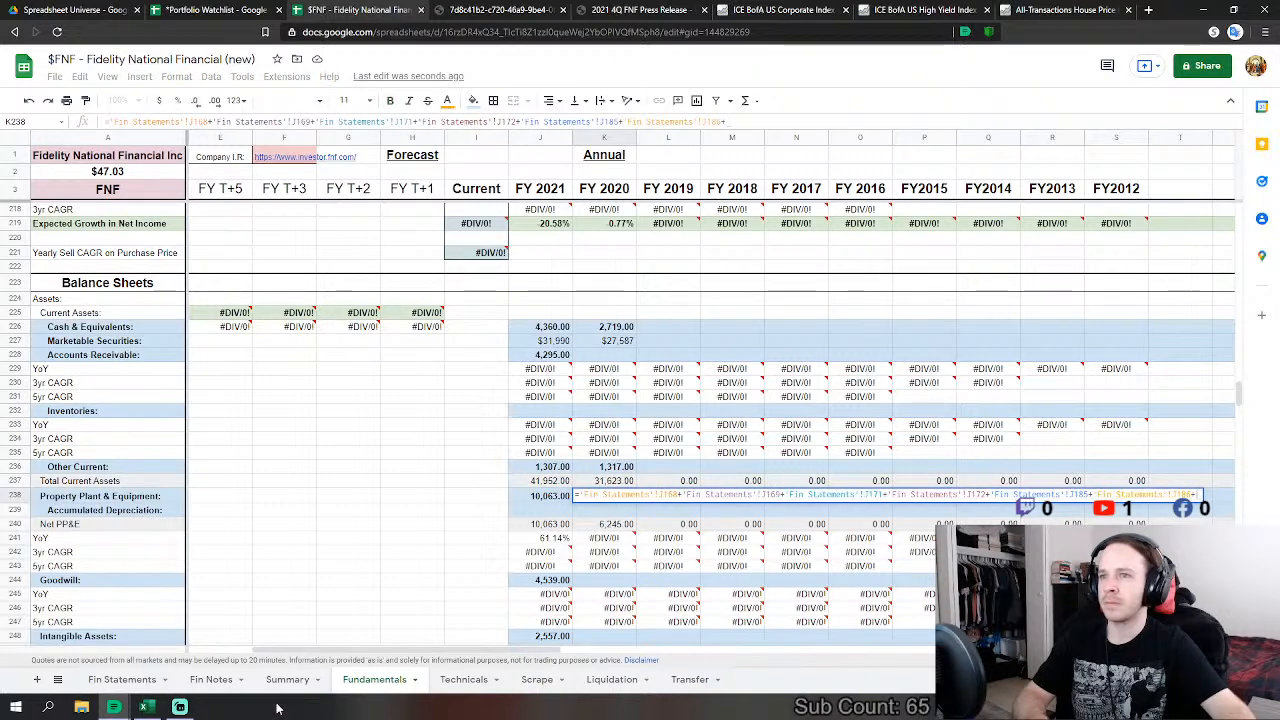
left_click(121, 685)
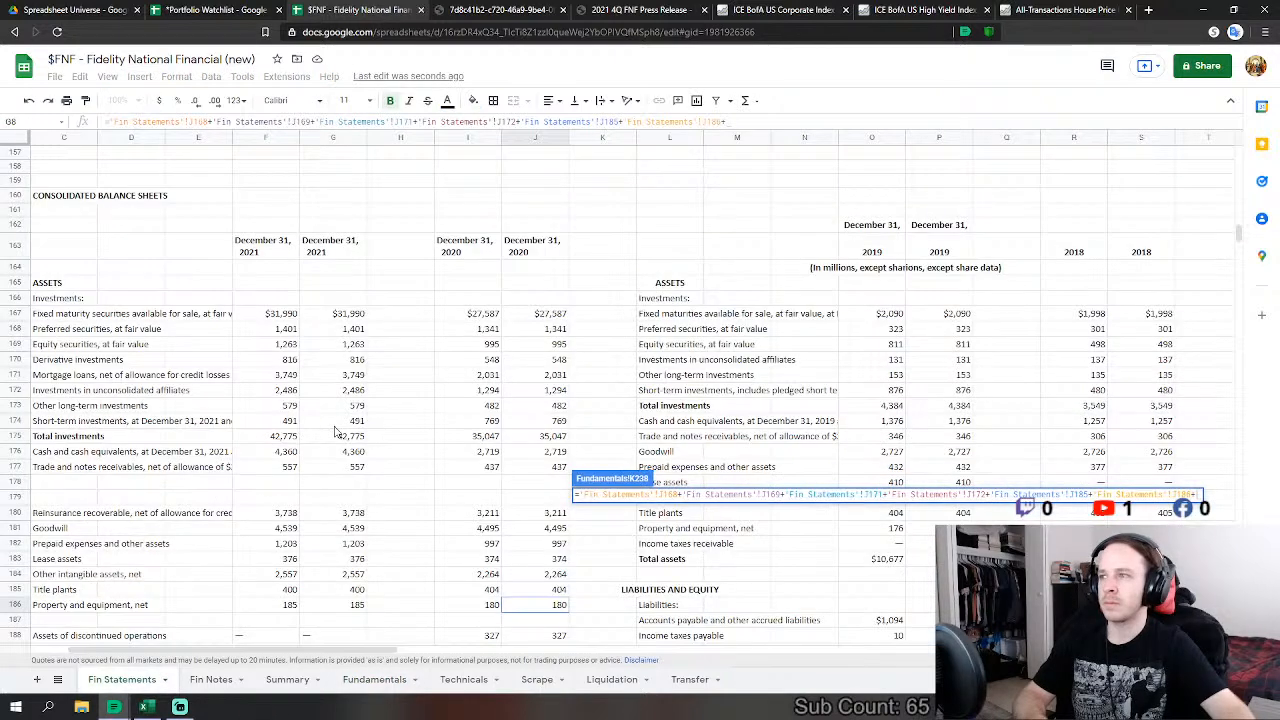
left_click(540, 405)
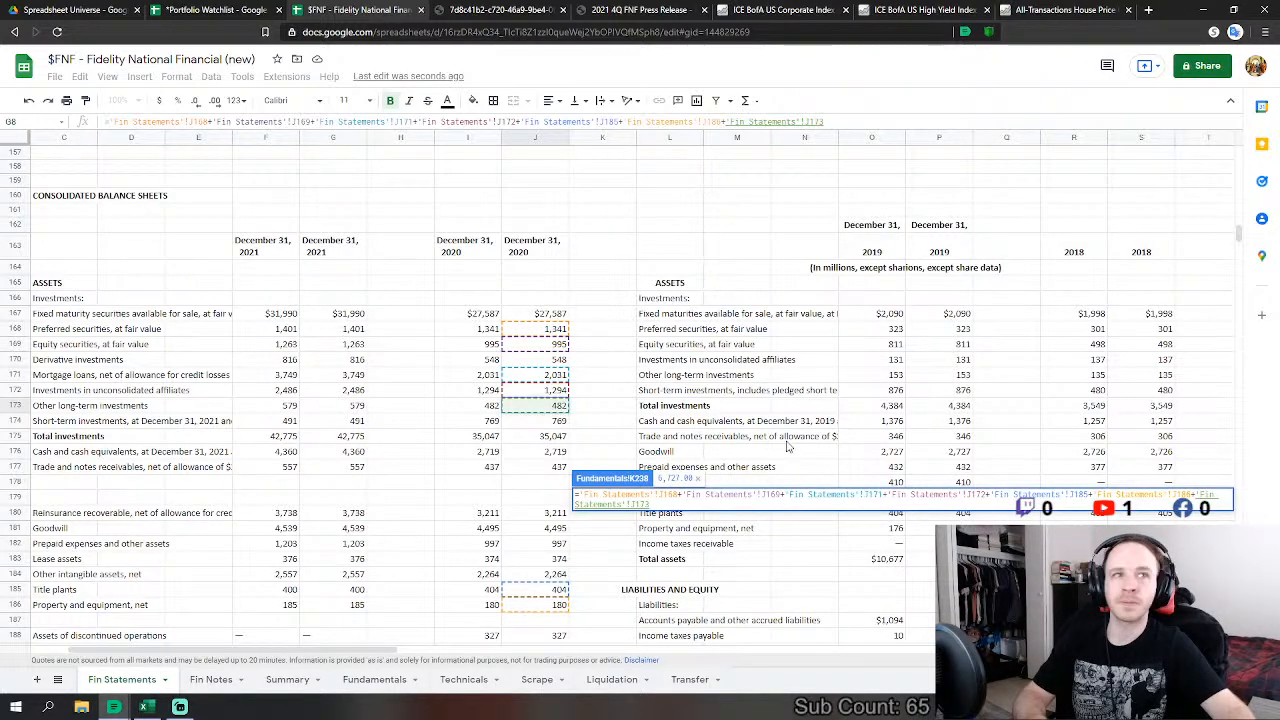
key("Return")
Step: Link FY 2020 Goodwill (K244) to the December 31, 2020 goodwill on Fin Statements (J181)
left_click(604, 476)
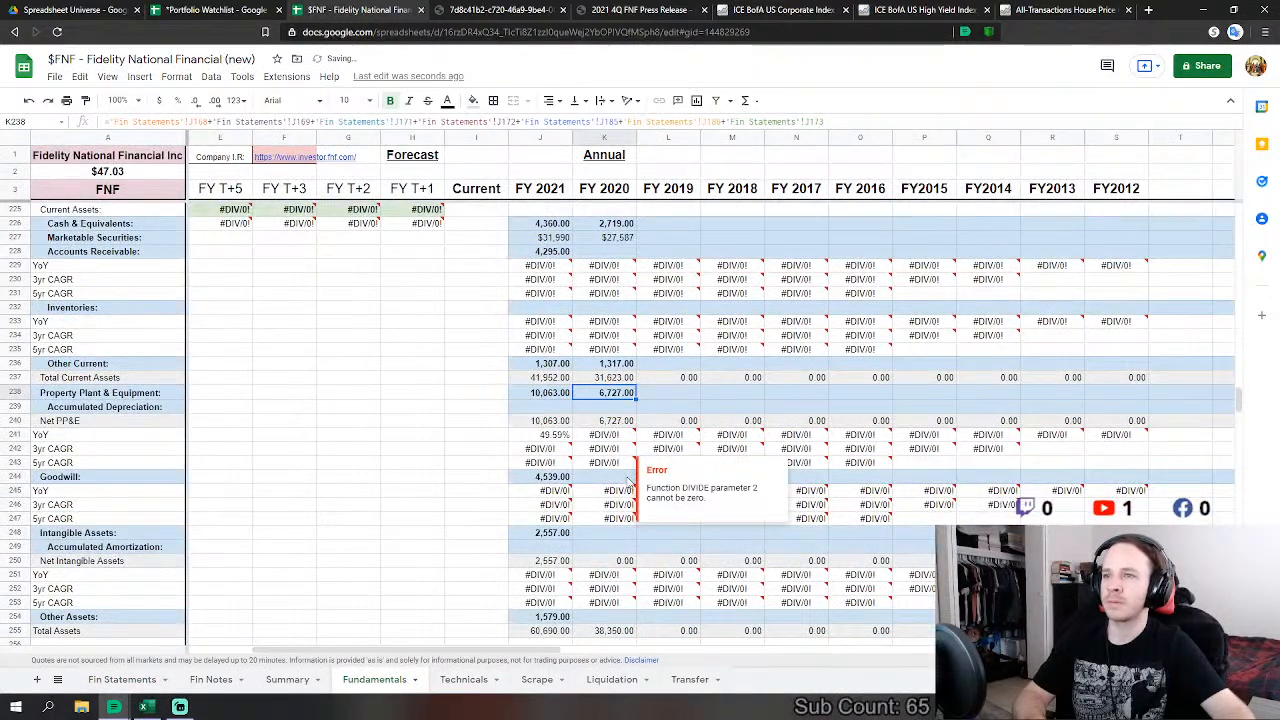
scroll(604, 476, "down", 2)
type("=")
left_click(122, 680)
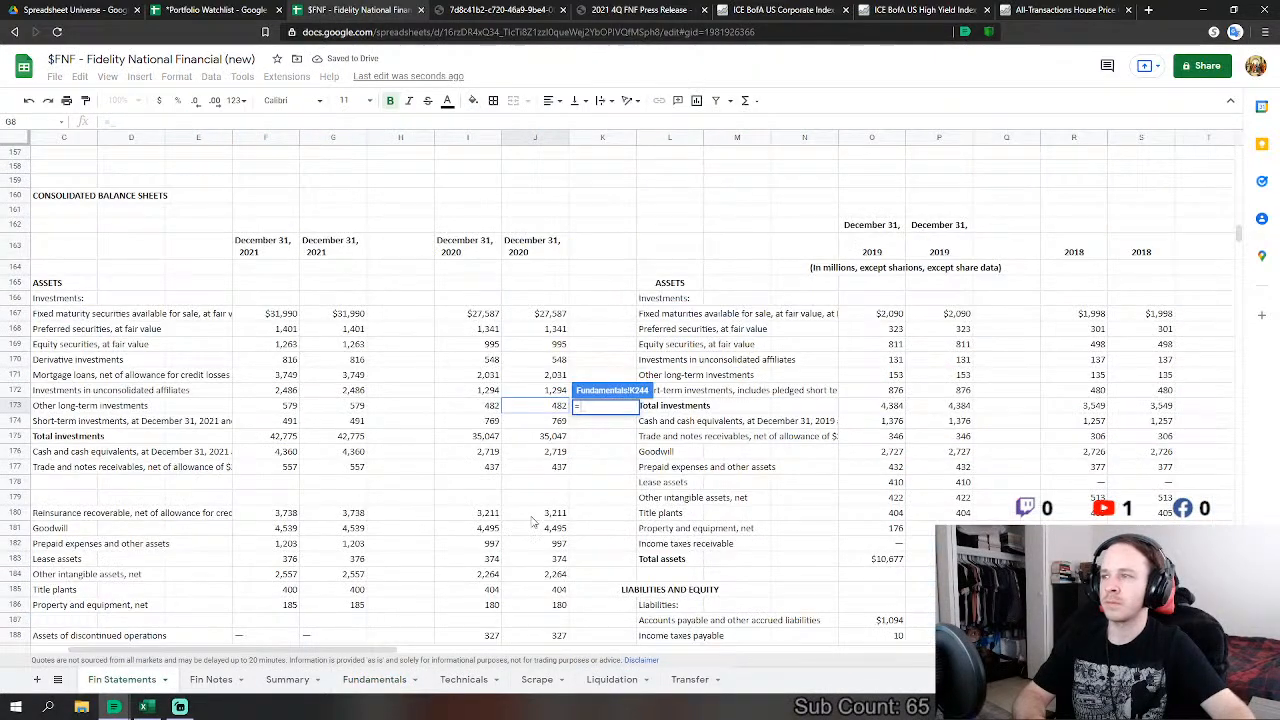
left_click(557, 531)
key("Return")
Step: Link FY 2020 Intangible Assets (K248) to other intangible assets, net on Fin Statements (J184)
left_click(604, 462)
type("=")
left_click(110, 680)
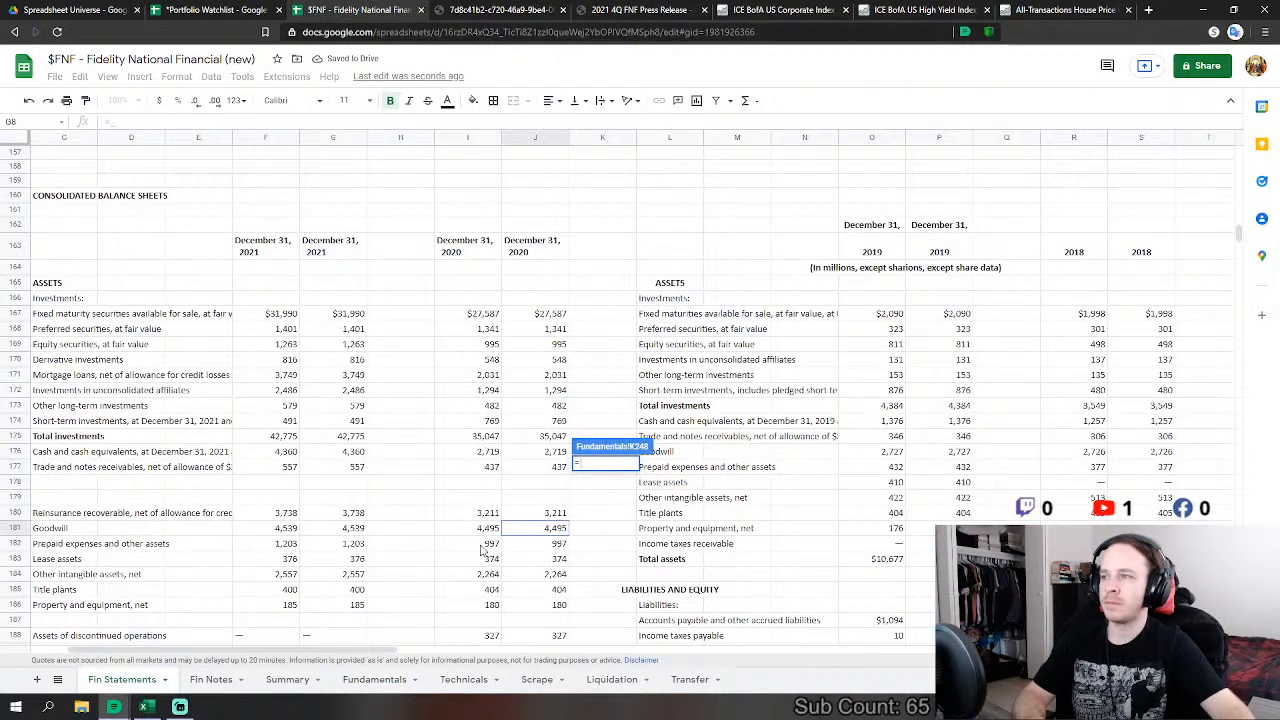
left_click(555, 576)
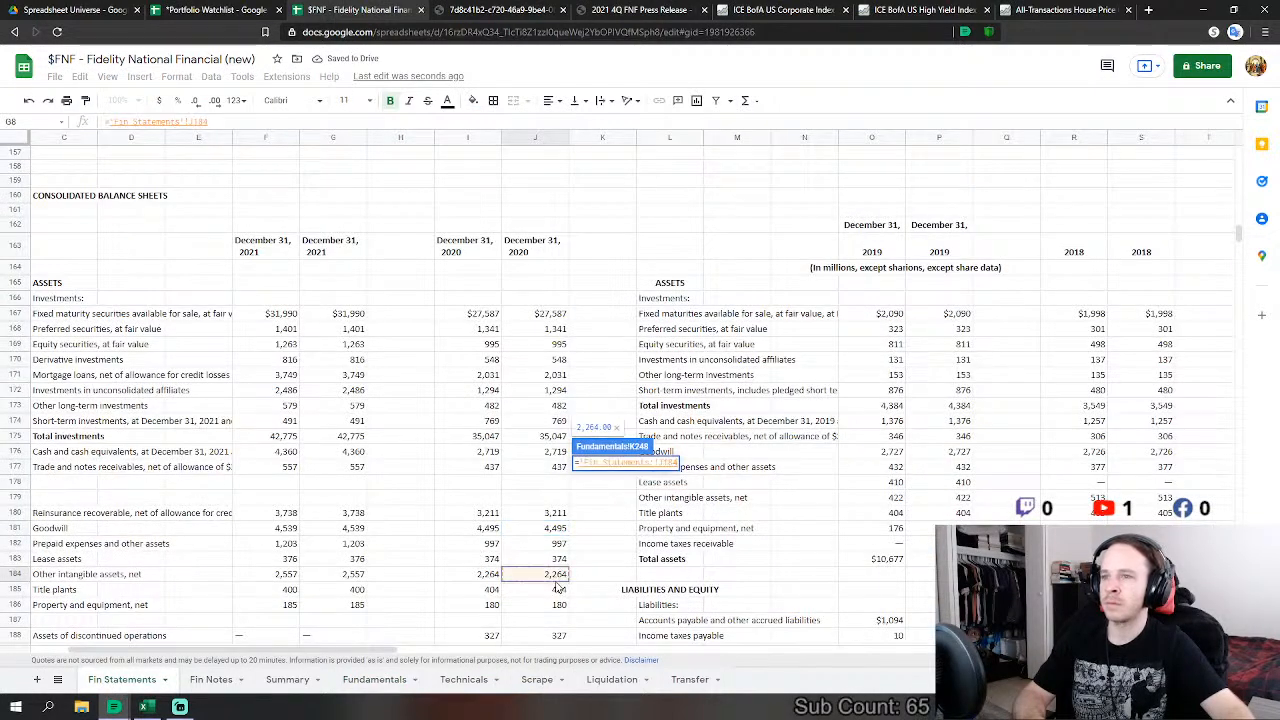
key("Return")
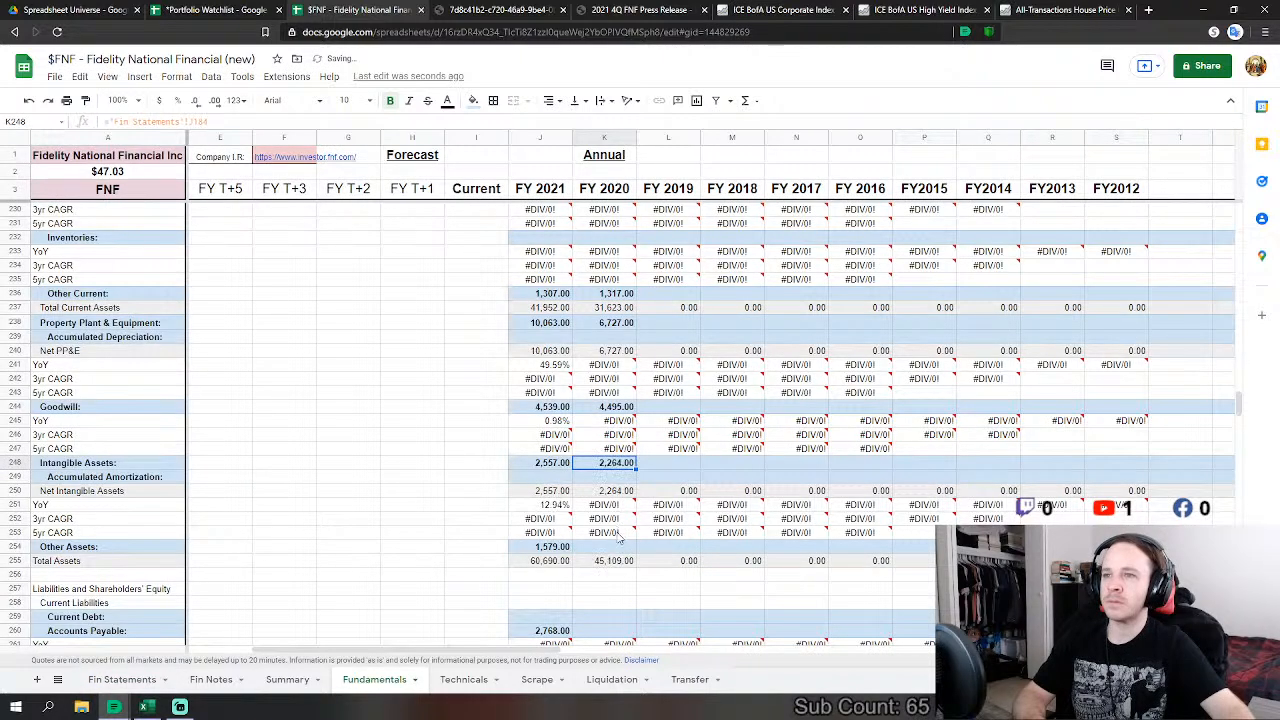
Step: Set FY 2020 Other Assets (K254) to discontinued operations, lease assets, prepaid expenses, reinsurance recoverable and trade receivables from Fin Statements (J188+J183+J182+J180+J177)
left_click(604, 546)
type("=")
left_click(118, 680)
scroll(548, 542, "down", 3)
left_click(545, 522)
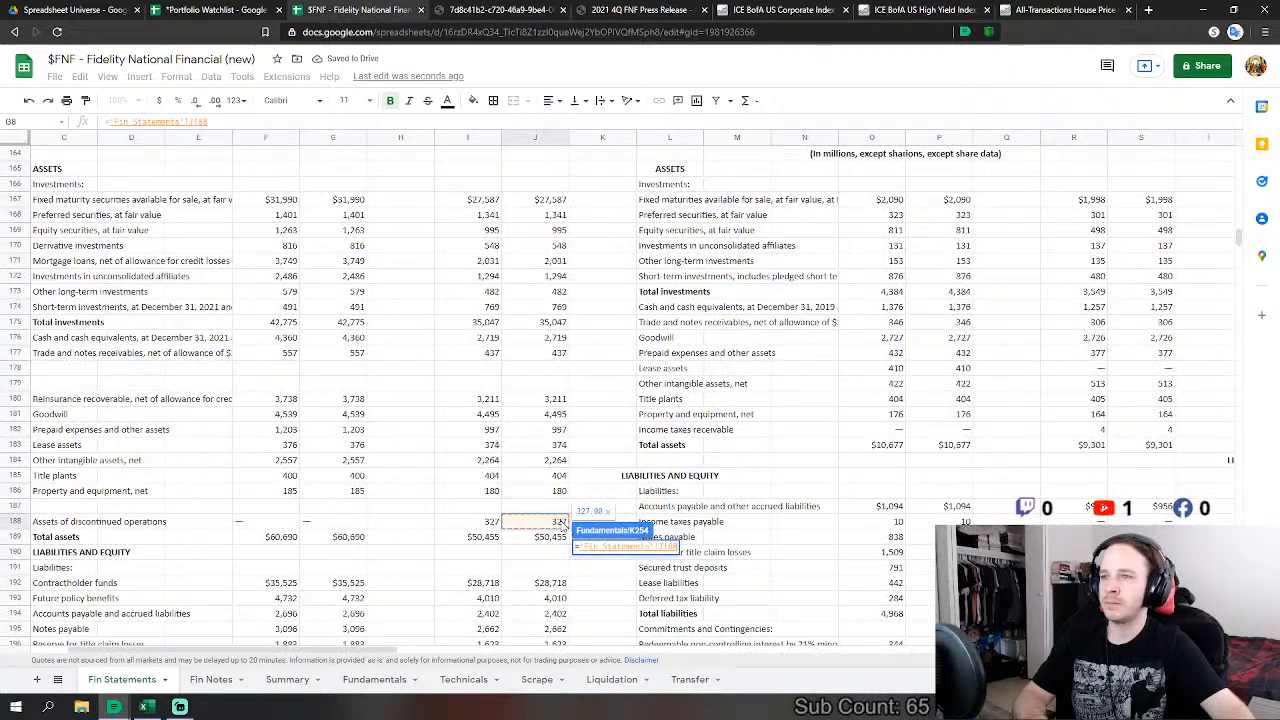
type("+")
left_click(553, 449)
type("+")
left_click(553, 432)
type("+")
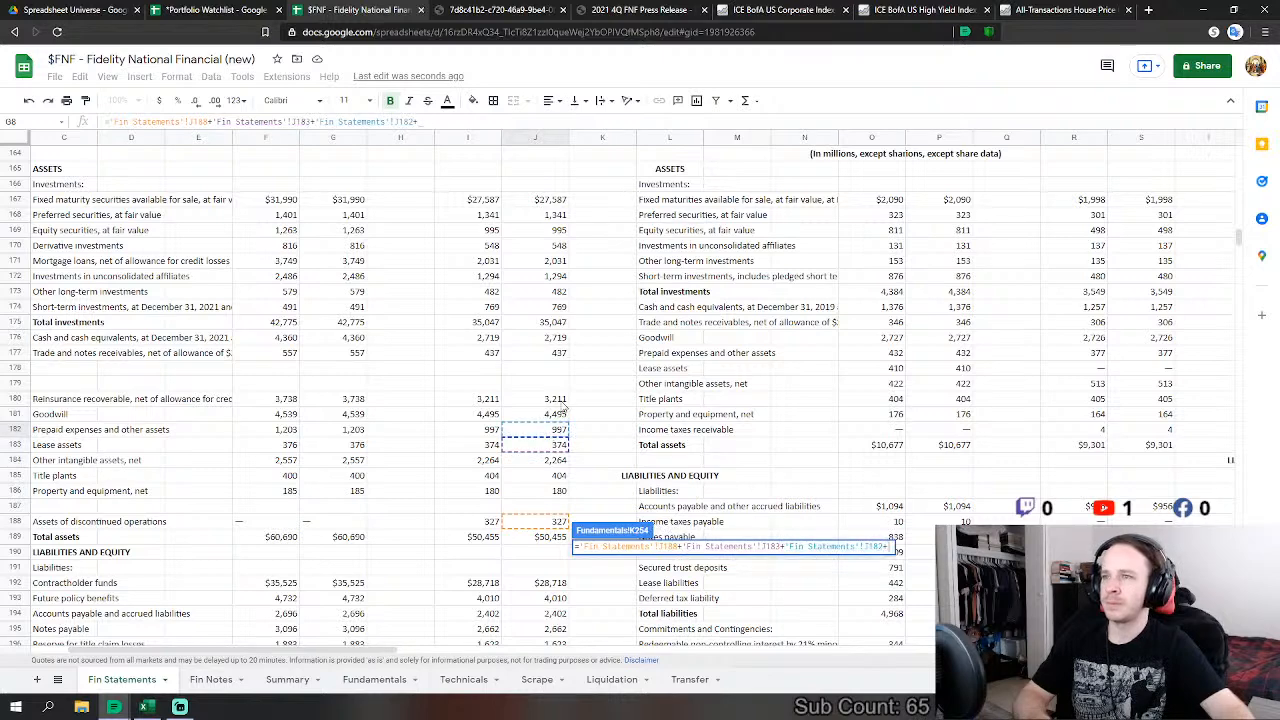
left_click(555, 399)
type("+")
left_click(556, 355)
key("Return")
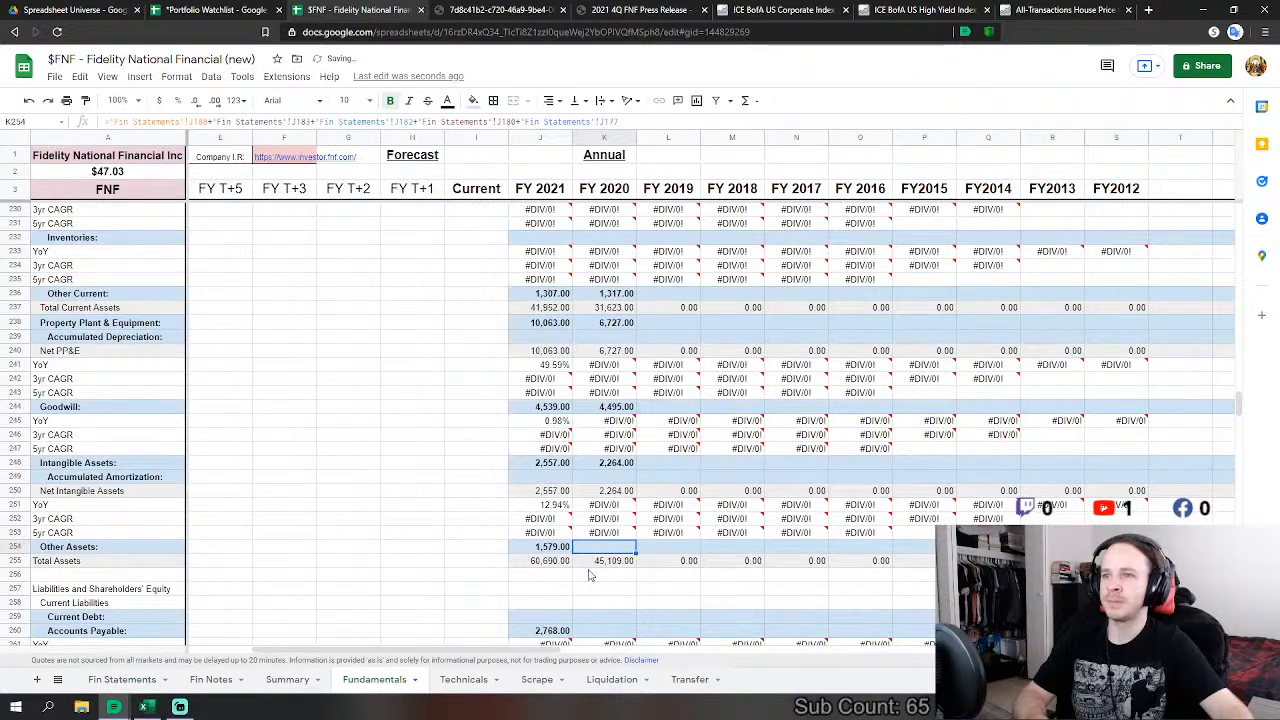
scroll(596, 563, "down", 2)
left_click(611, 491)
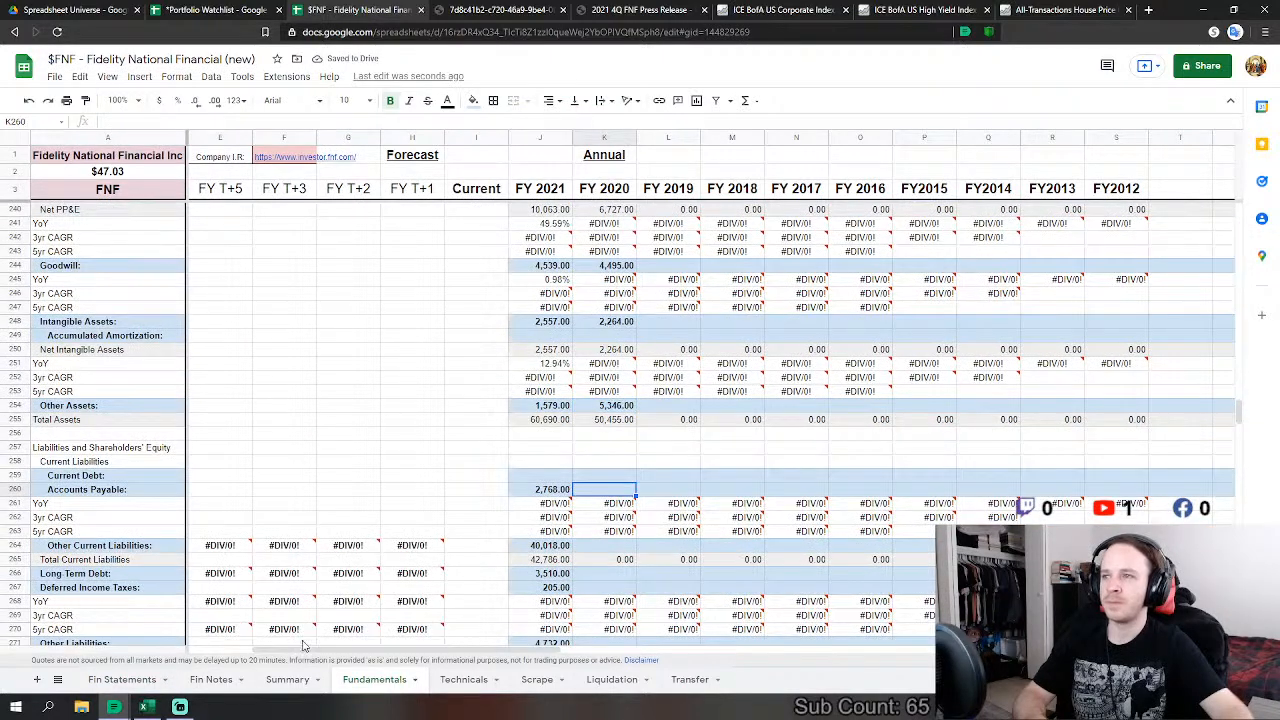
type("=")
left_click(118, 680)
scroll(455, 373, "down", 3)
scroll(470, 376, "down", 2)
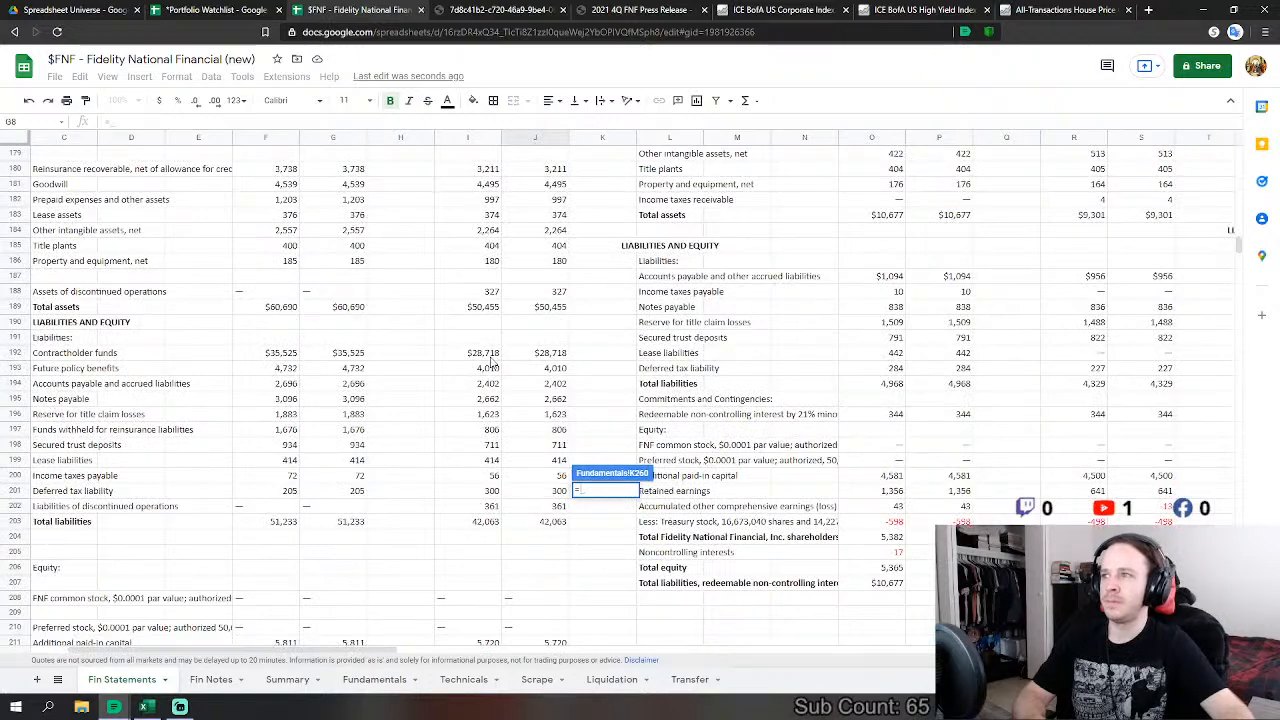
key("Escape")
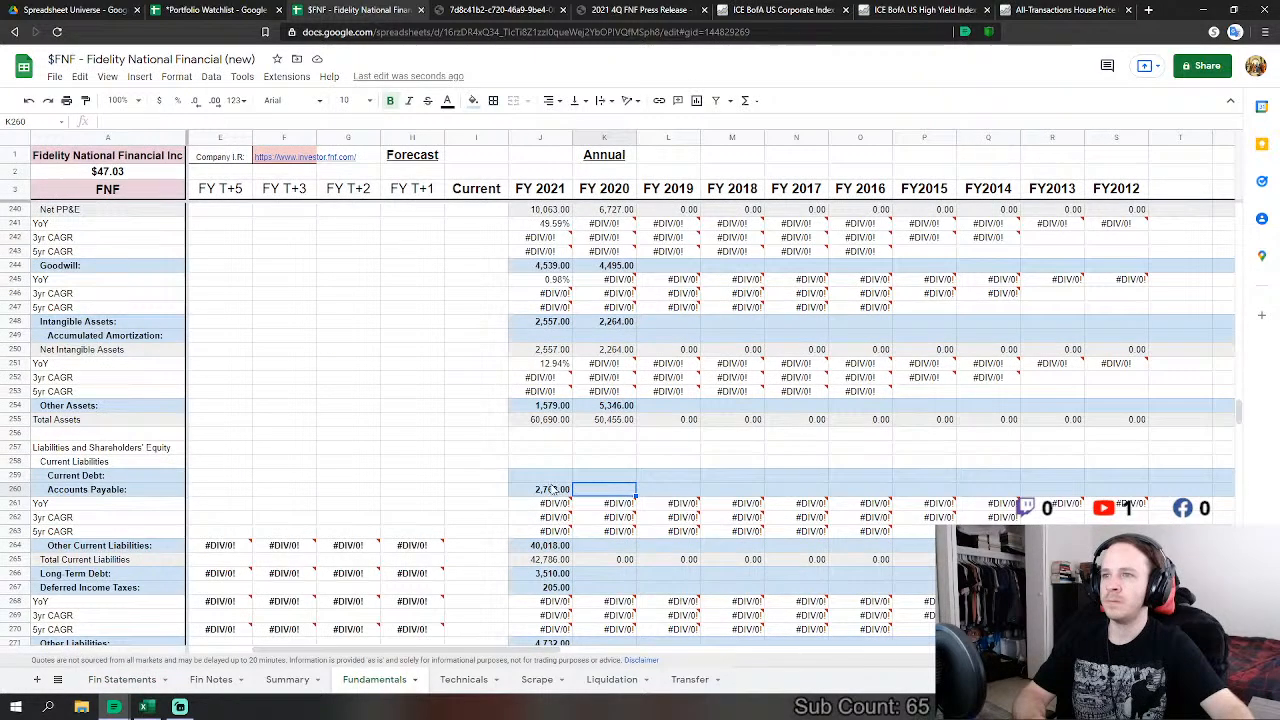
Step: Following the FY 2021 formula, set FY 2020 Accounts Payable (K260) to accounts payable plus income taxes payable from Fin Statements (J194+J200)
left_click(554, 489)
left_click(605, 489)
type("=")
left_click(122, 679)
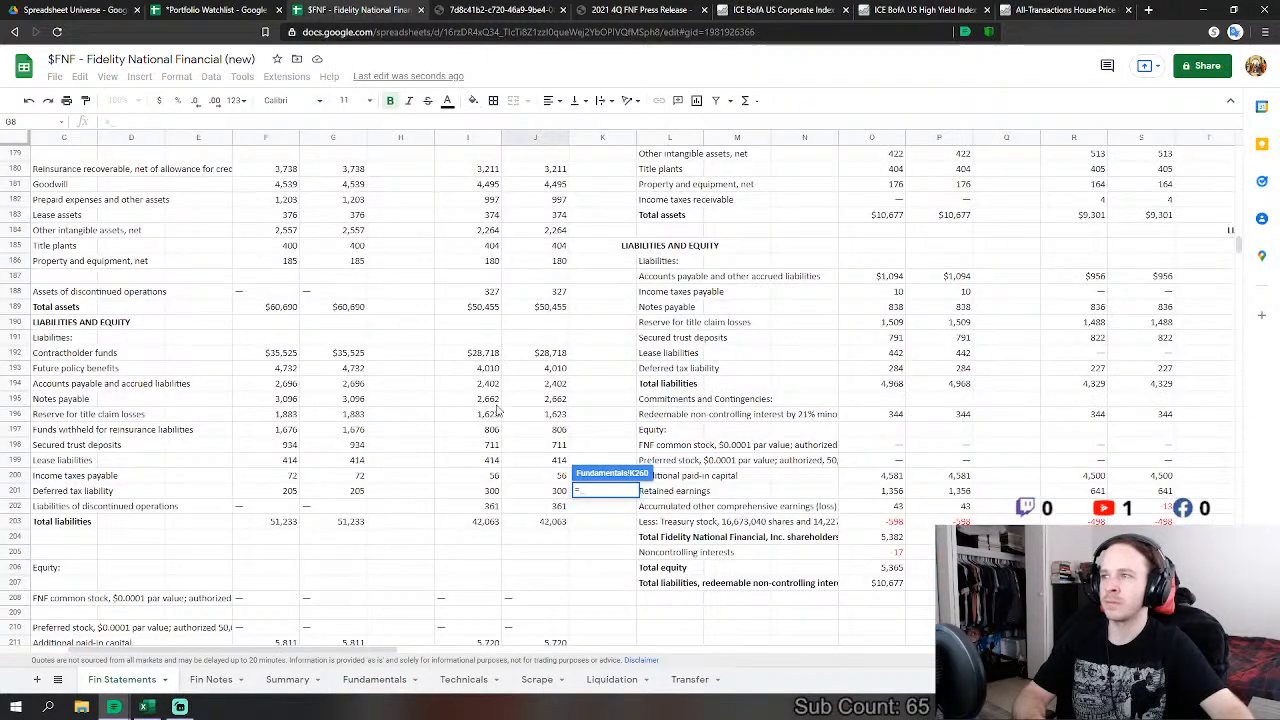
left_click(558, 387)
type("+")
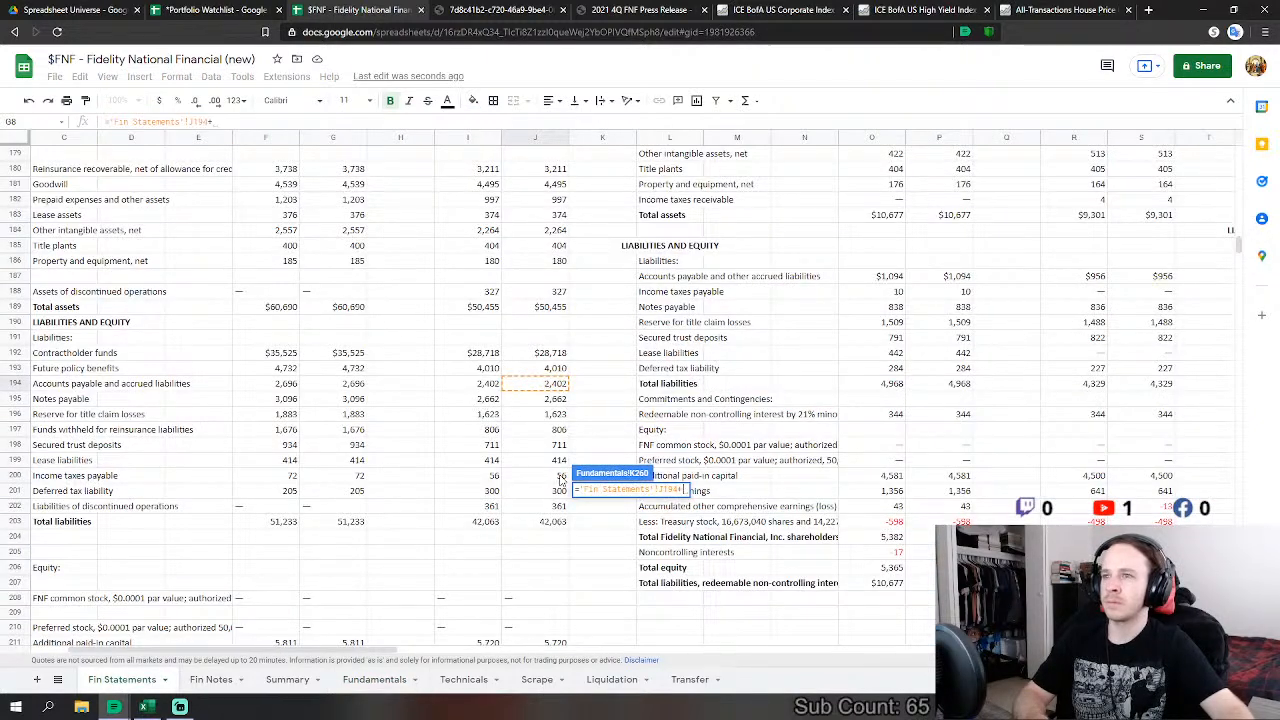
left_click(560, 475)
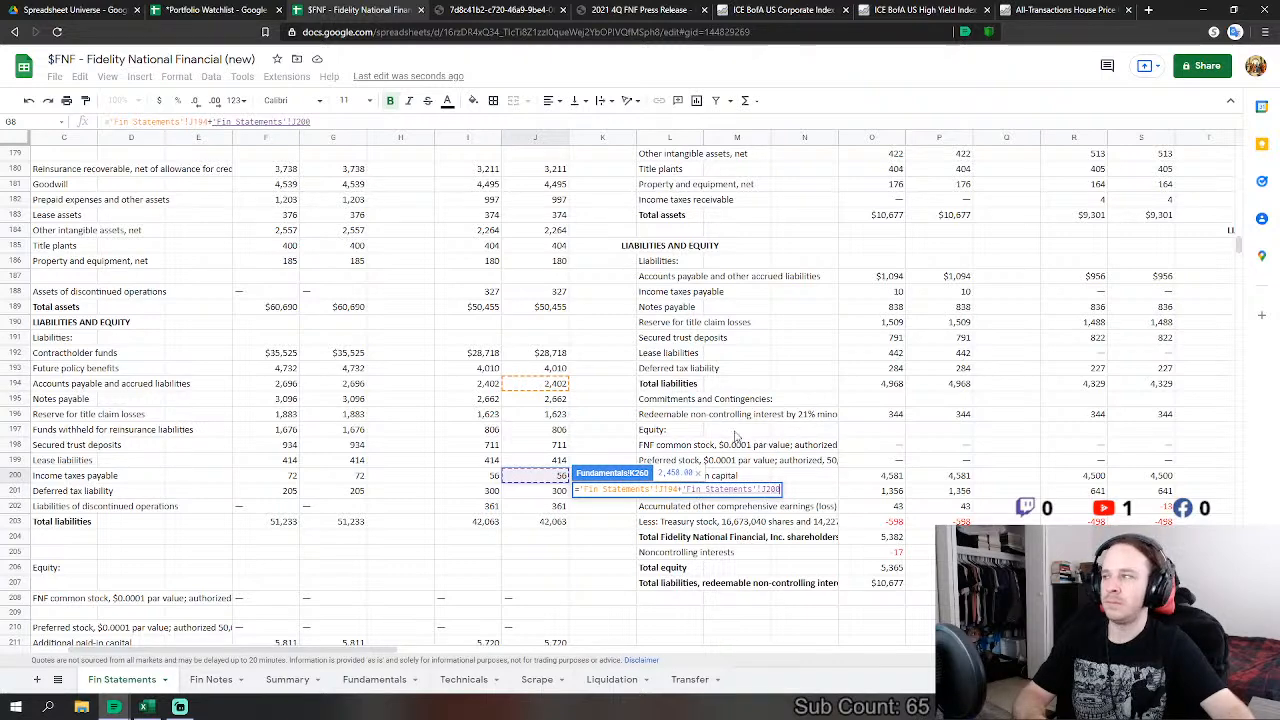
key("Return")
Step: Set FY 2020 Other Current Liabilities (K264) to contractholder funds, title claim loss reserve, reinsurance funds withheld and secured trust deposits from Fin Statements (J192+J196+J197+J198)
scroll(660, 430, "down", 1)
left_click(565, 477)
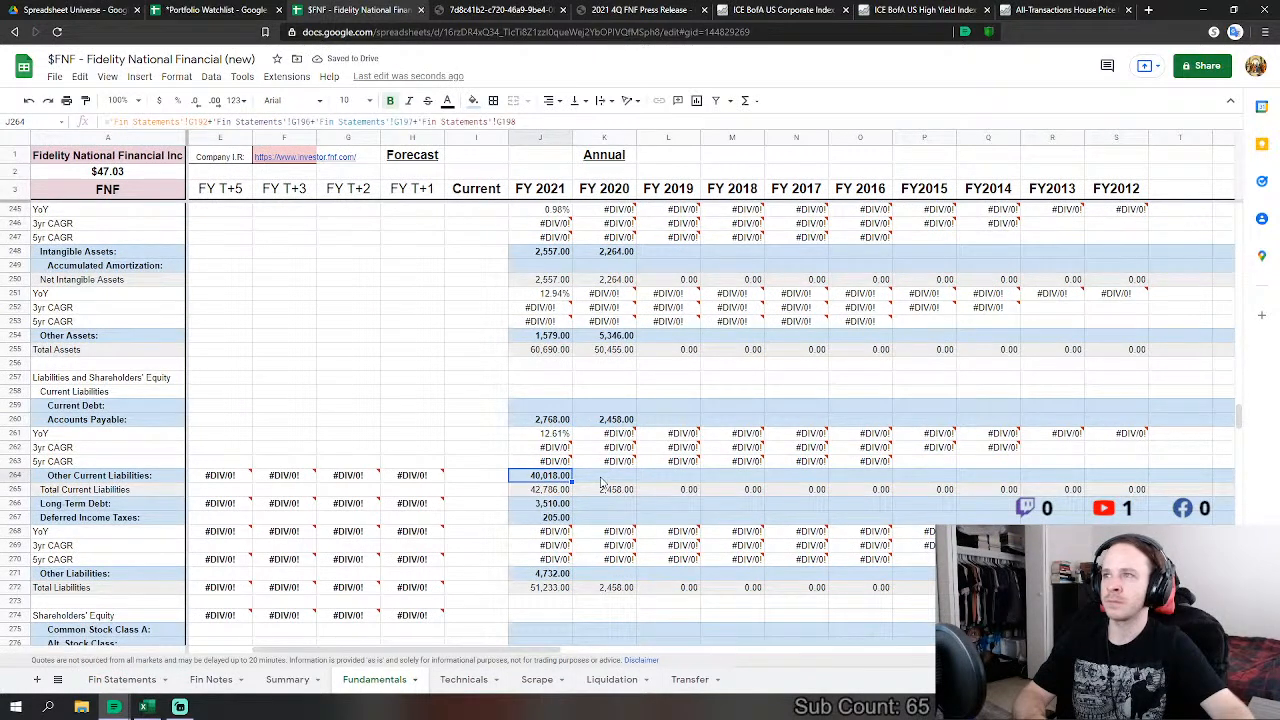
left_click(603, 478)
type("=")
left_click(121, 688)
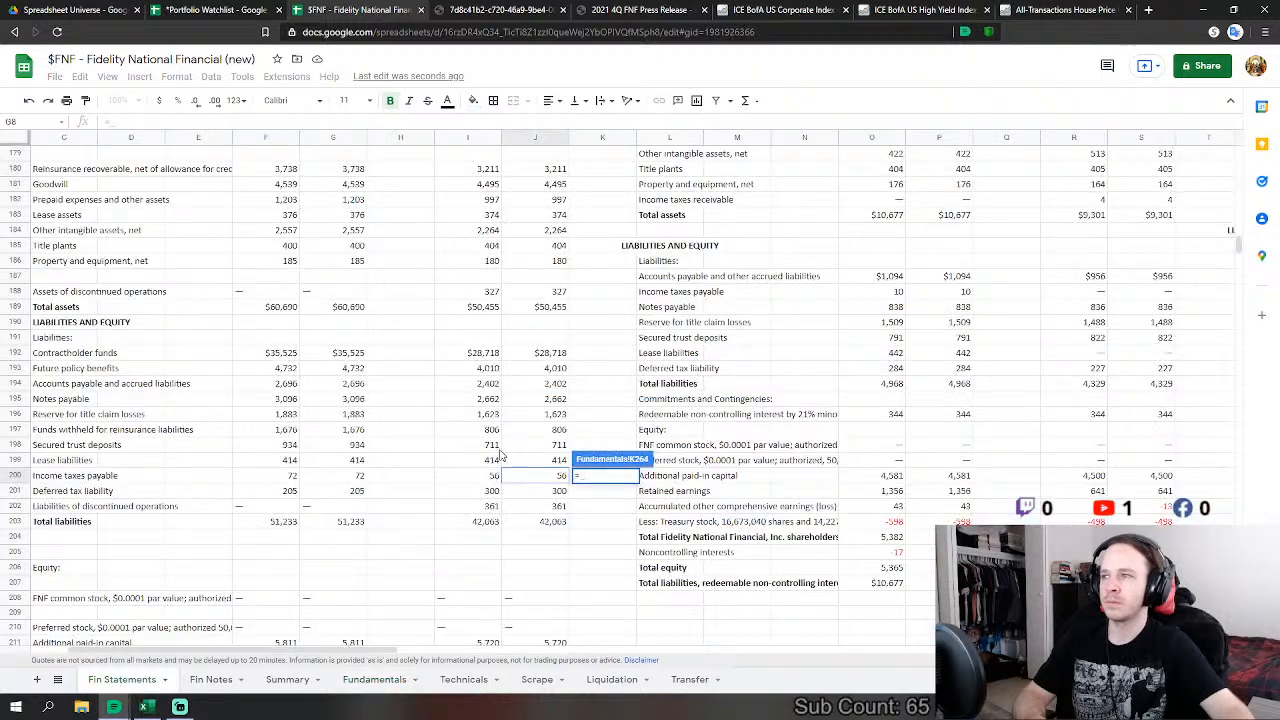
left_click(560, 355)
type("+")
left_click(560, 416)
type("+")
left_click(560, 430)
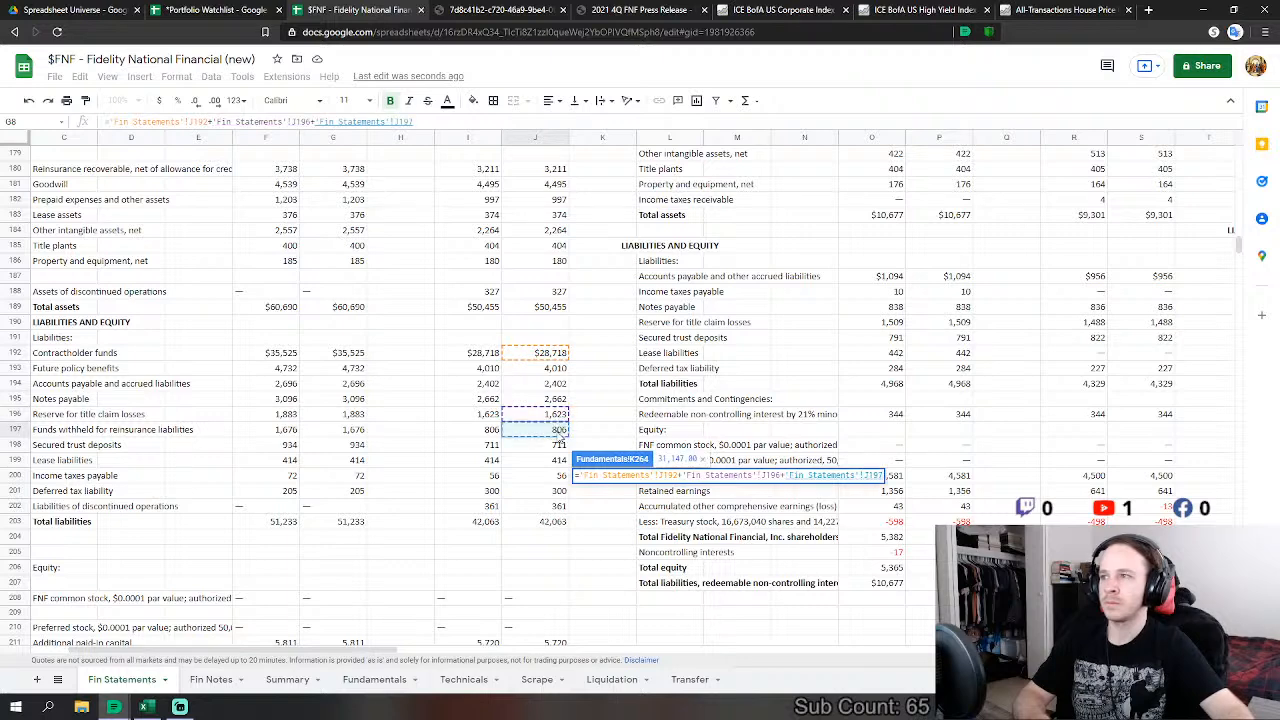
type("+")
left_click(560, 445)
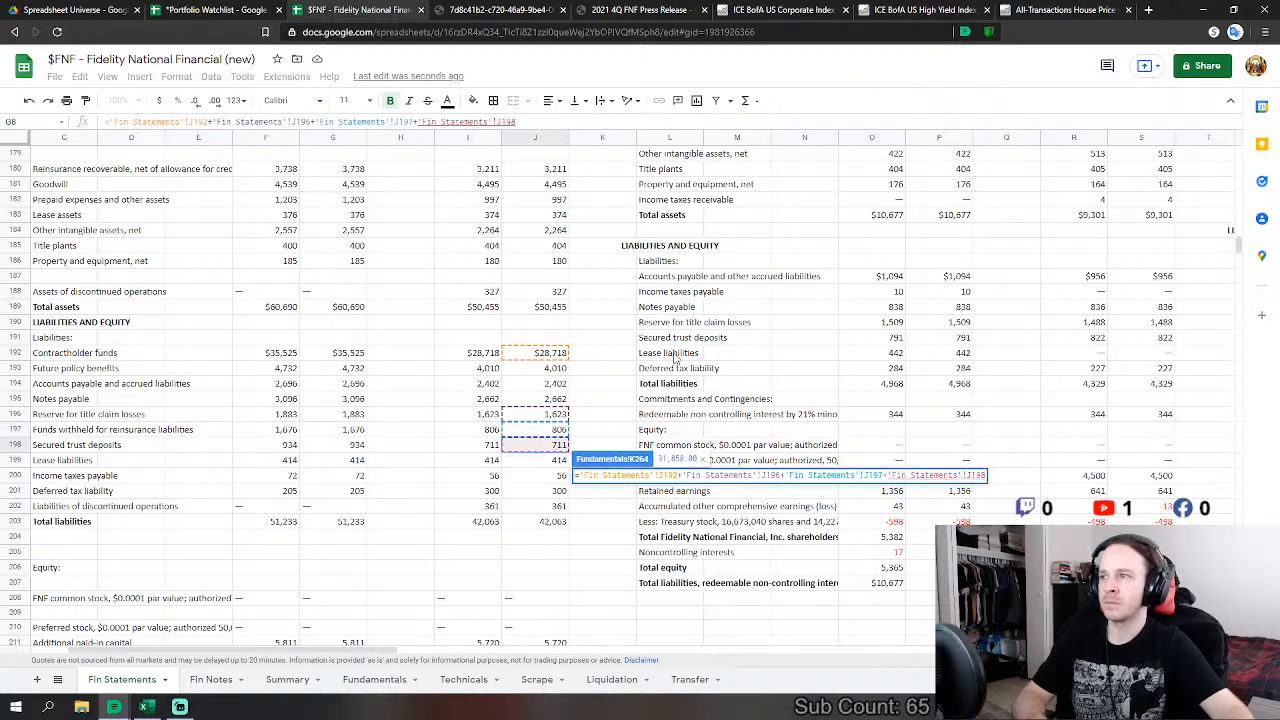
left_click(372, 680)
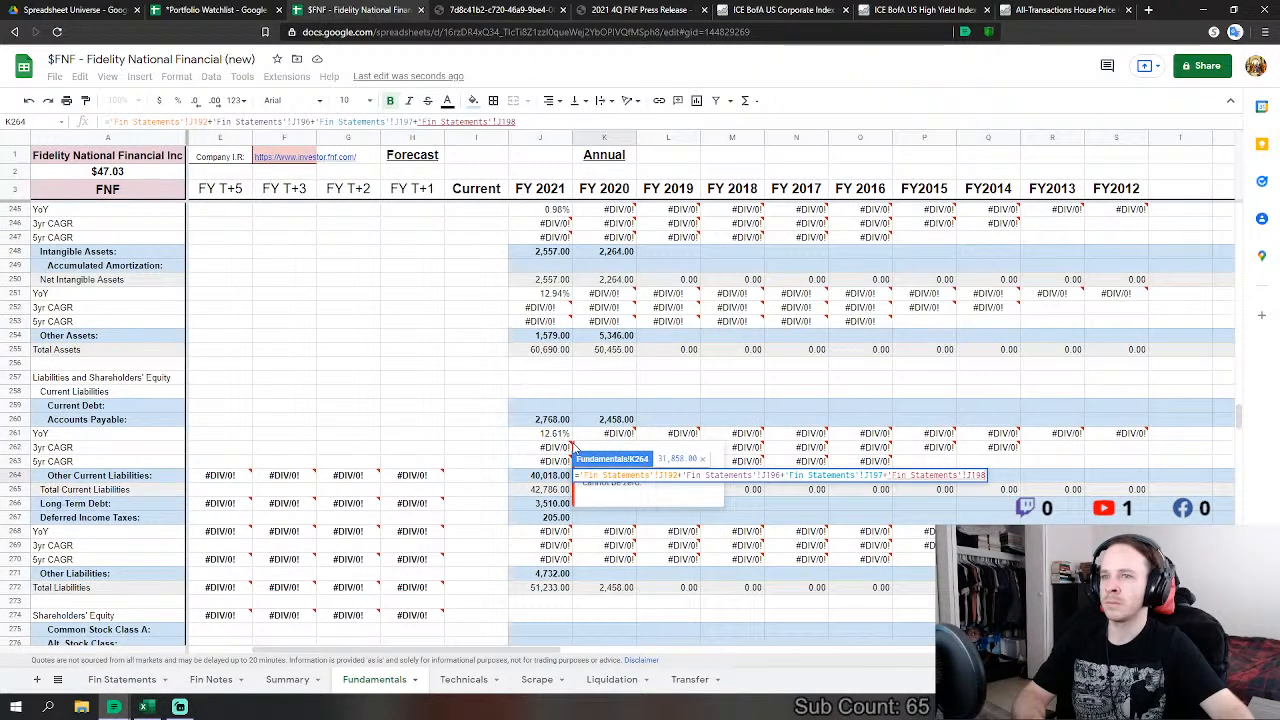
key("Return")
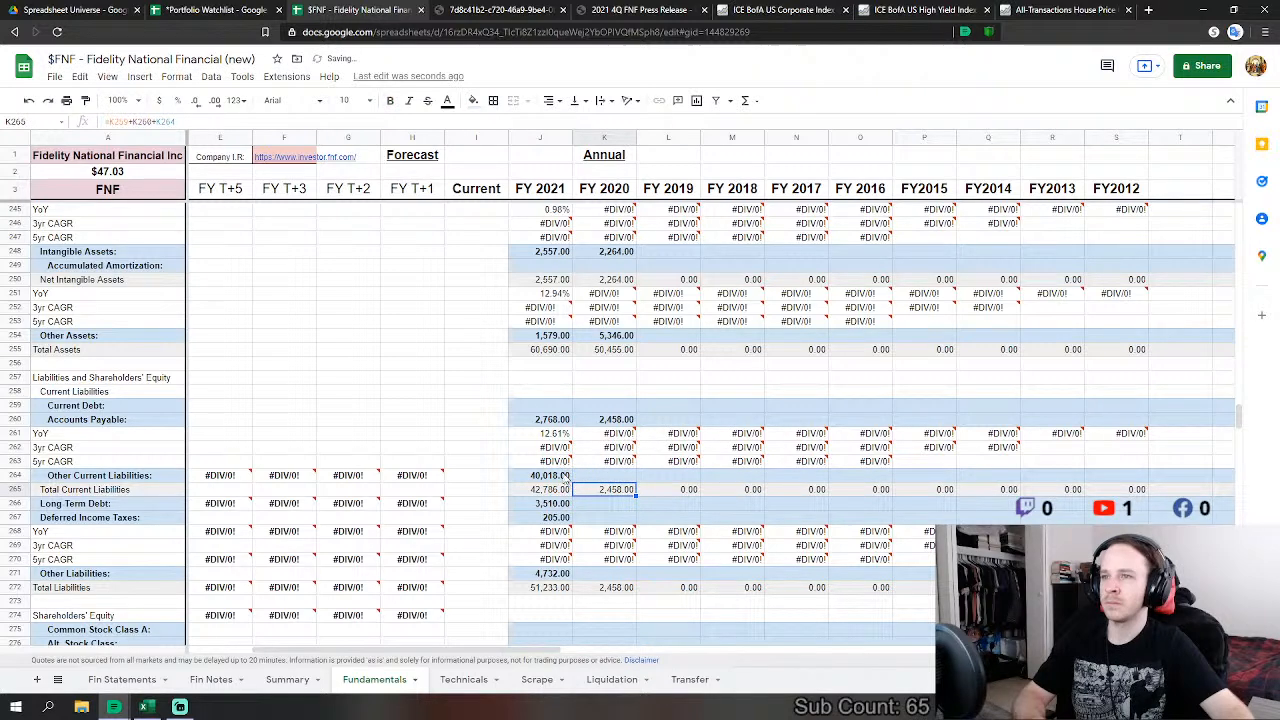
Step: Following the FY 2021 formula, set FY 2020 Long Term Debt (K266) to notes payable plus lease liabilities from Fin Statements (J195+J199)
left_click(565, 477)
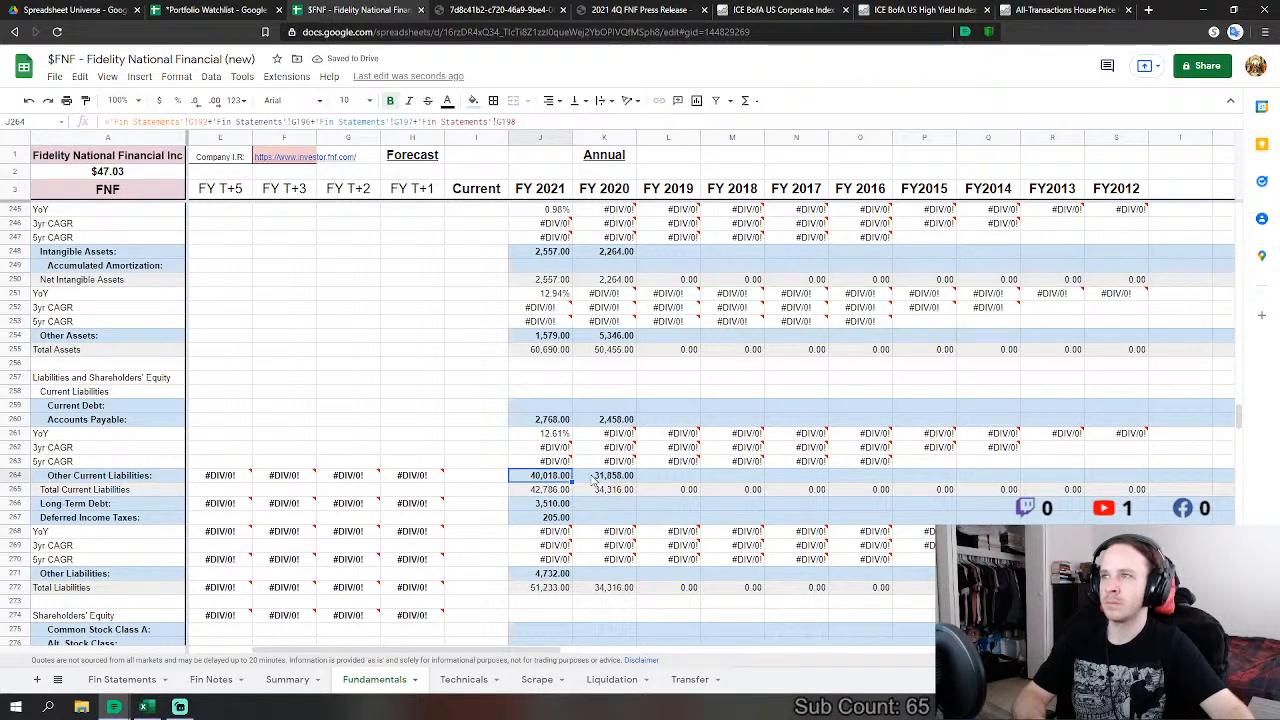
left_click(620, 504)
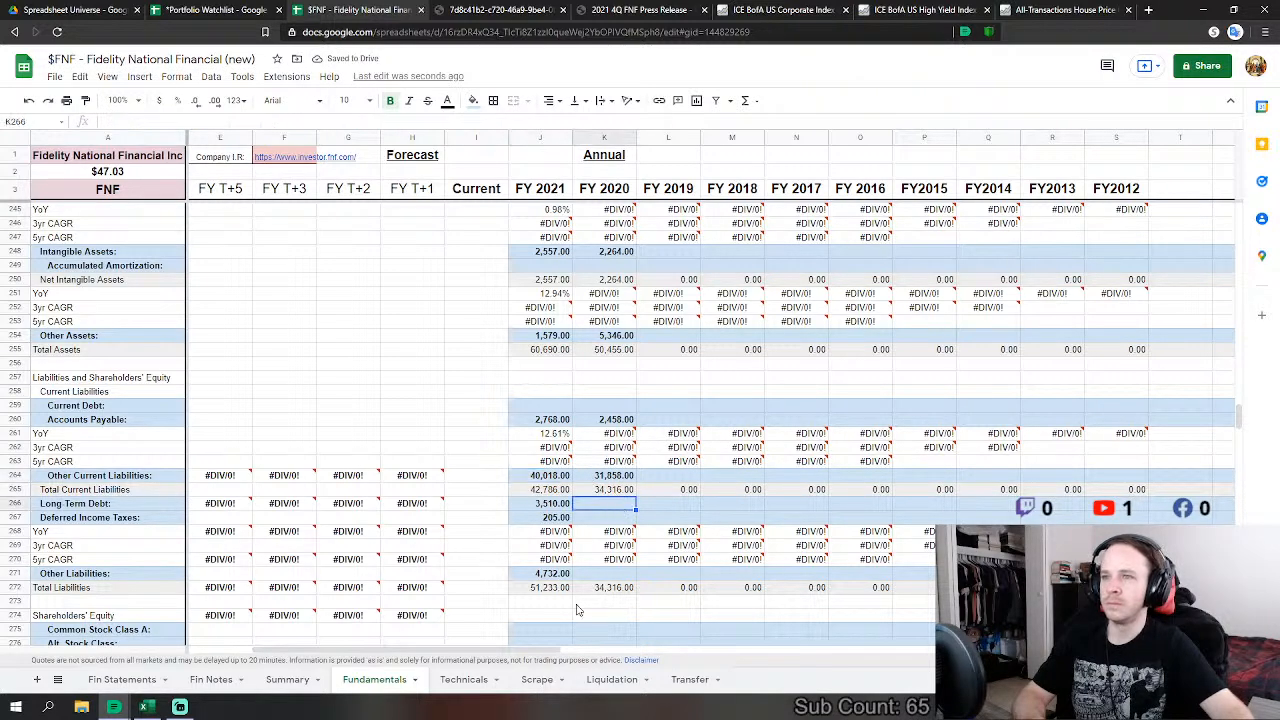
left_click(567, 505)
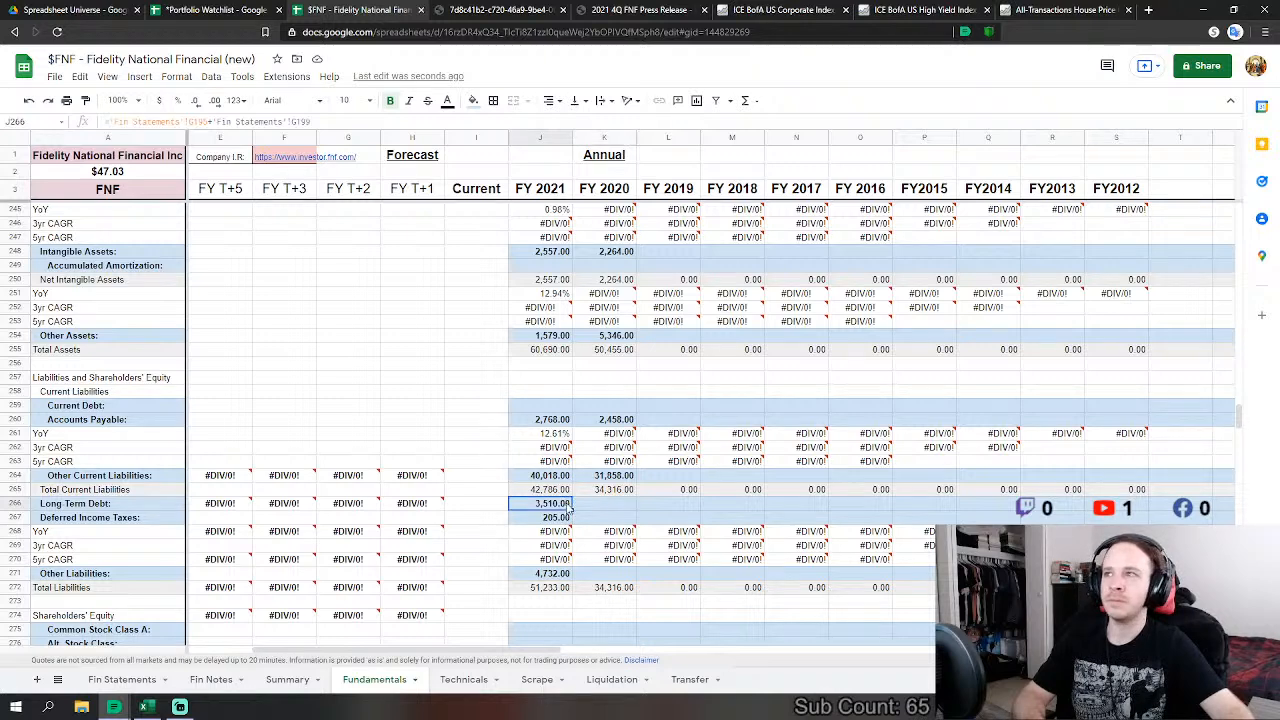
left_click(596, 506)
left_click(567, 506)
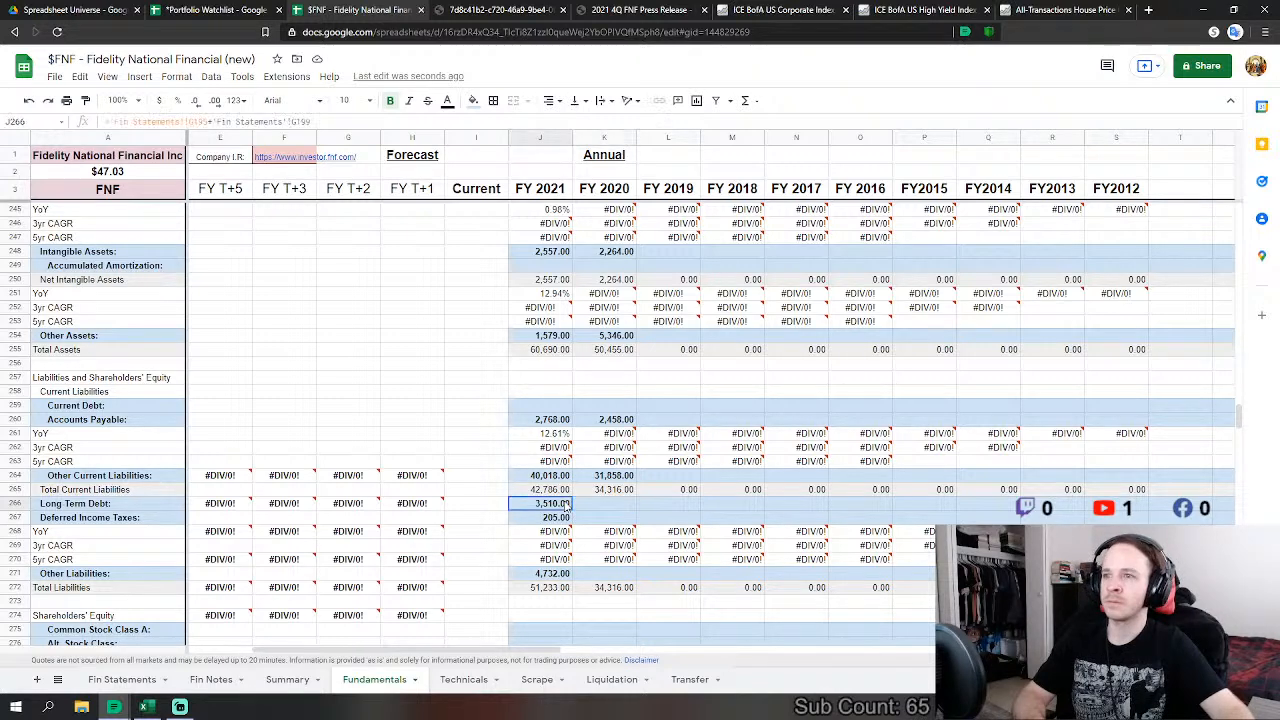
left_click(608, 507)
type("=")
left_click(122, 679)
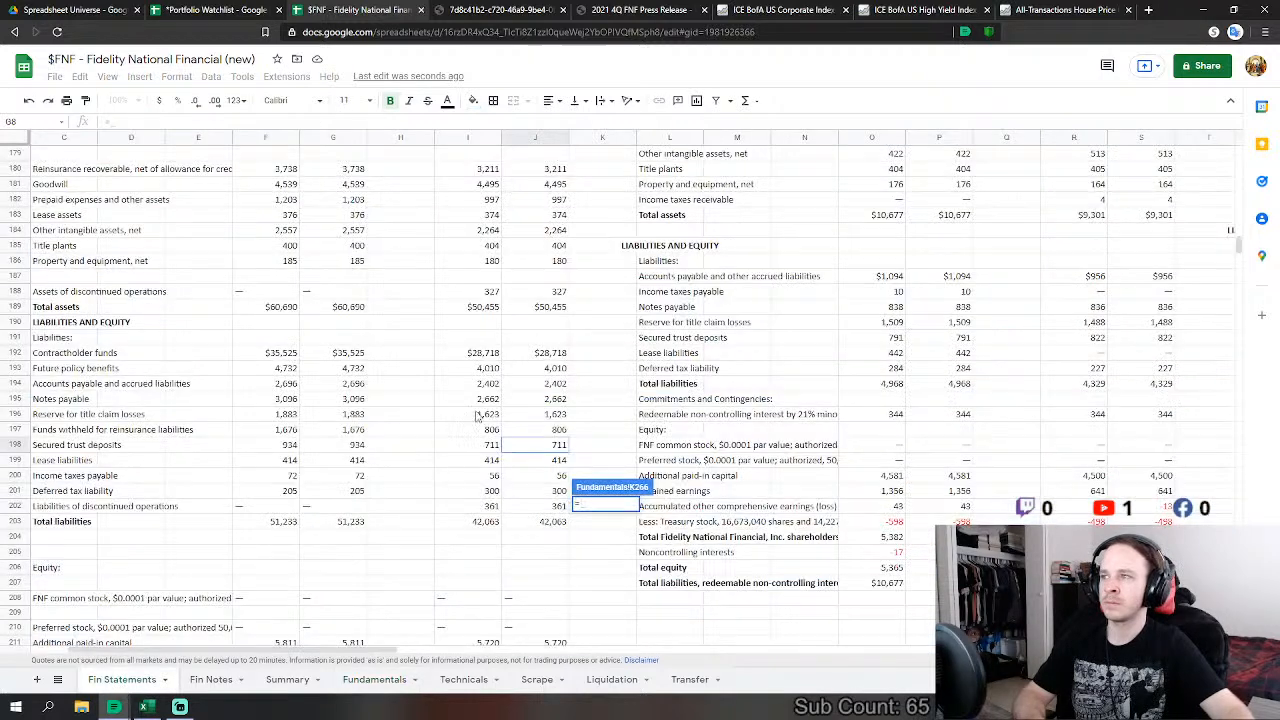
left_click(548, 404)
type("+")
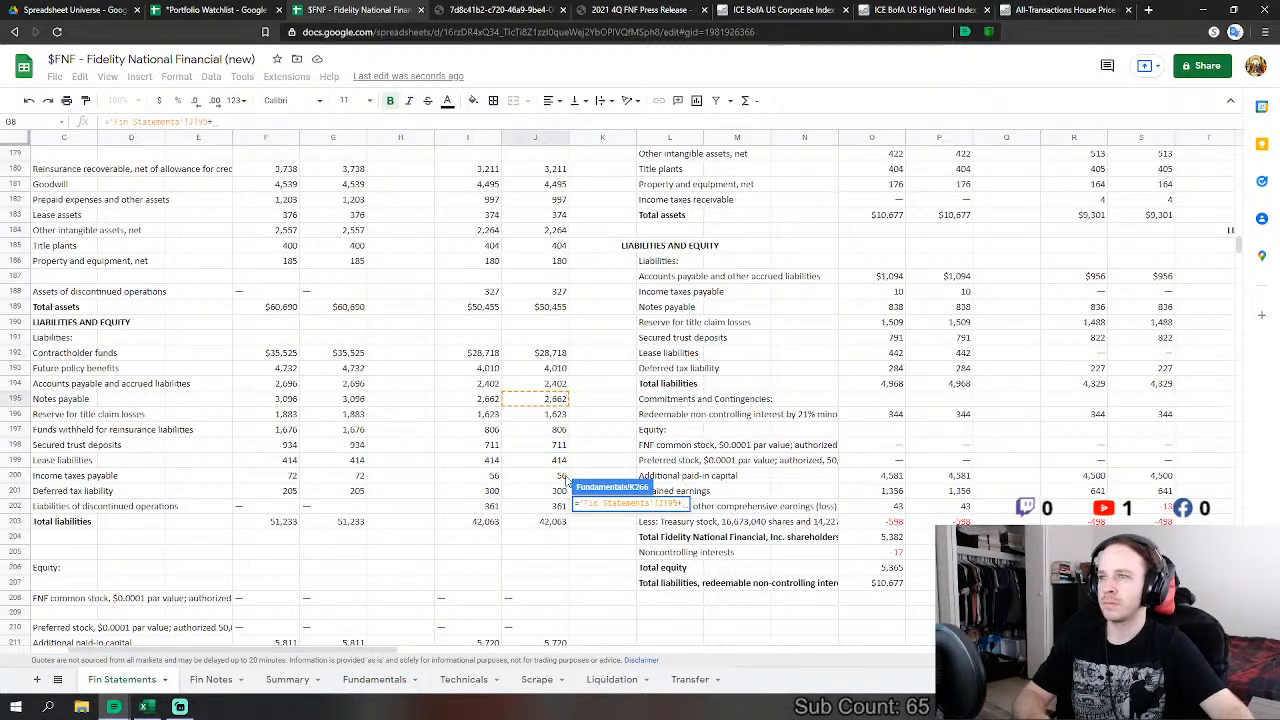
left_click(550, 460)
key("Return")
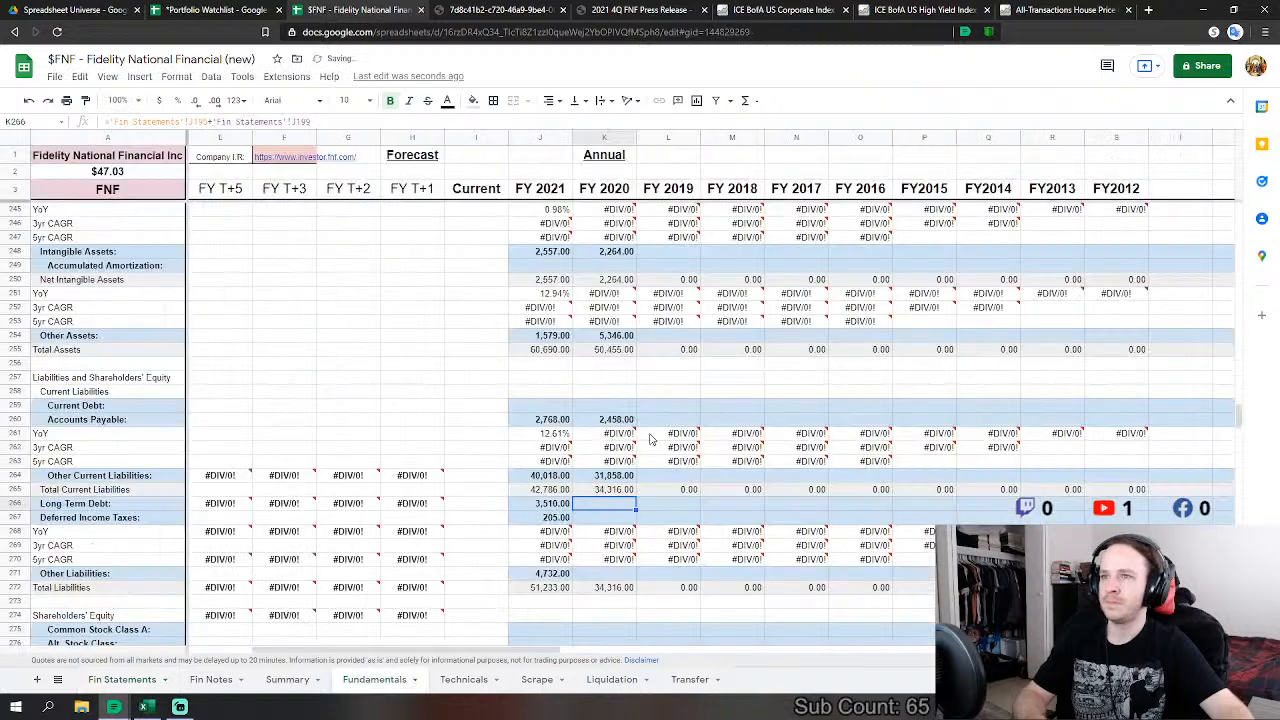
Step: Link FY 2020 Deferred Income Taxes (K267) to the deferred tax liability on Fin Statements (J201)
left_click(567, 518)
left_click(604, 517)
type("=")
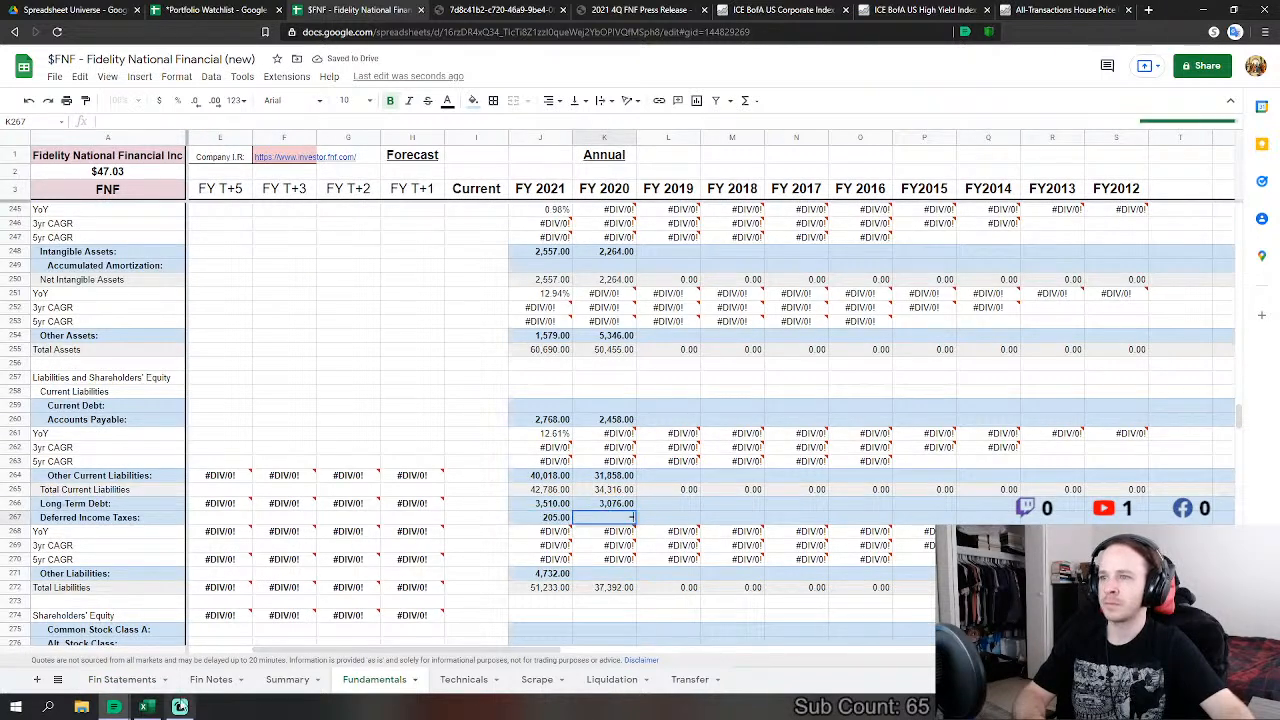
left_click(122, 679)
left_click(545, 492)
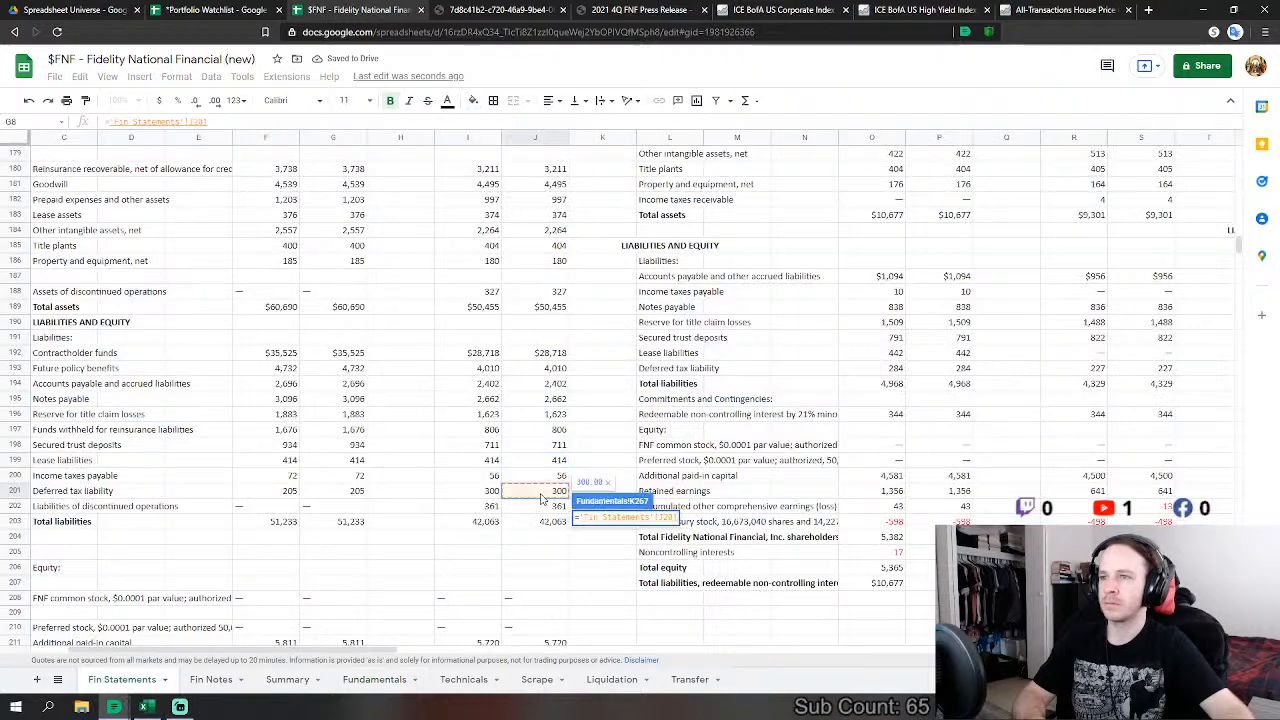
key("Return")
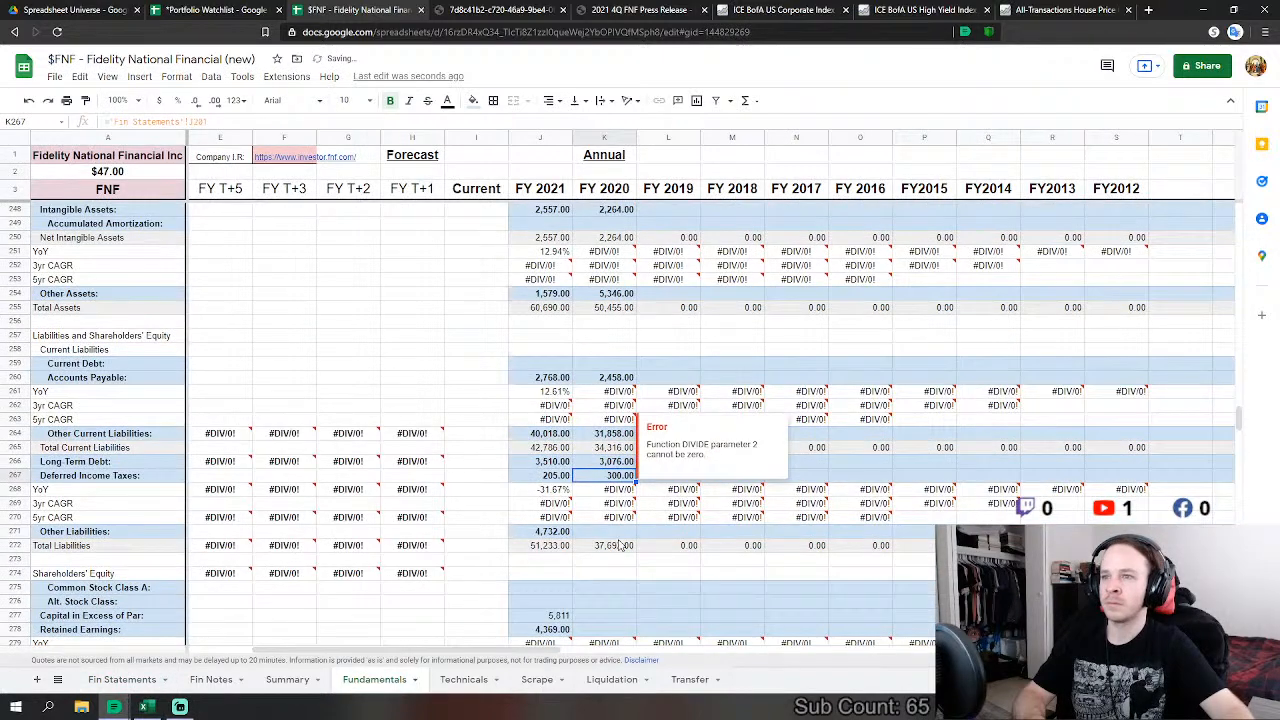
Step: Set FY 2020 Other Liabilities (K271) to the sum of J202, J200, J197 and J193 from Fin Statements
left_click(624, 535)
type("=")
left_click(120, 680)
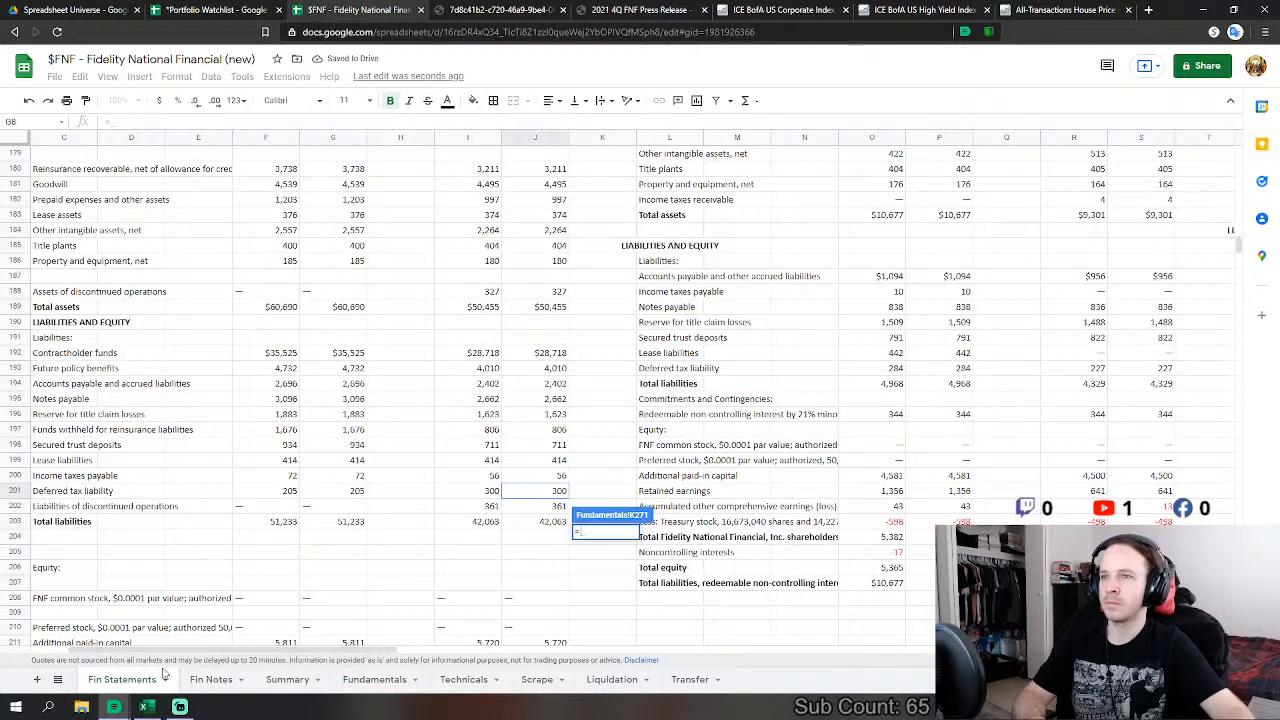
left_click(558, 507)
type("+")
left_click(562, 477)
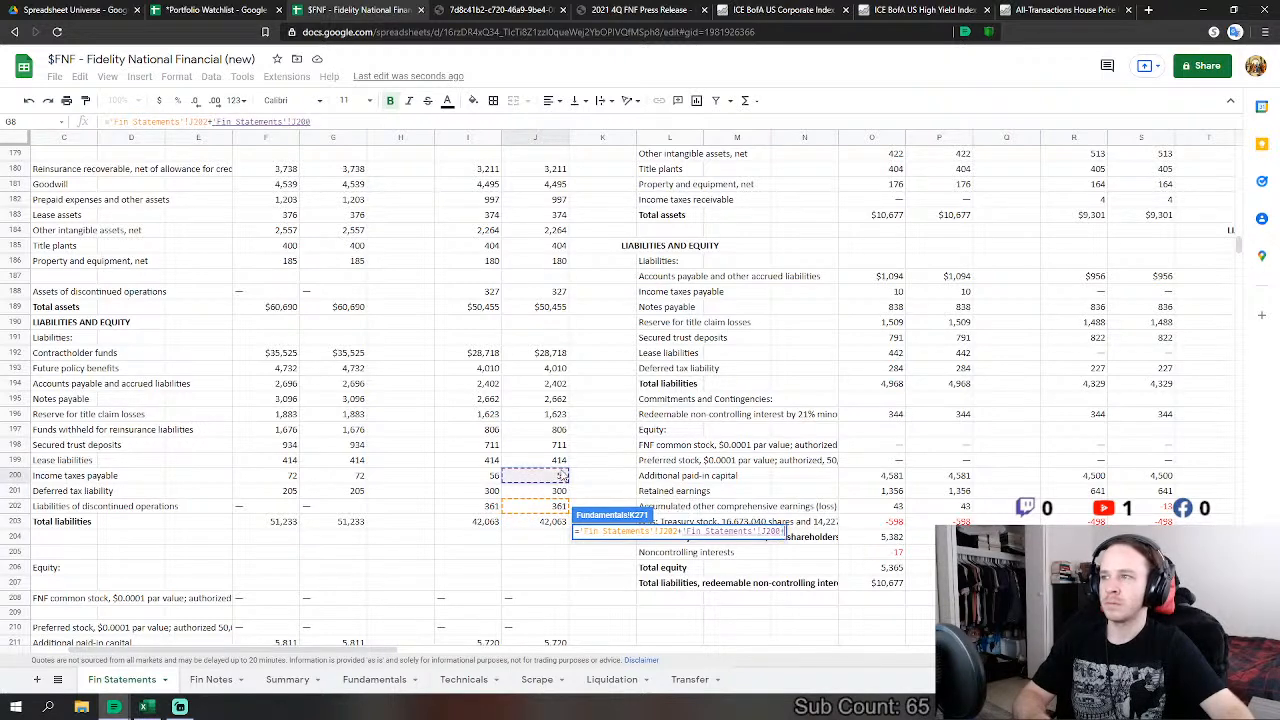
type("+")
left_click(555, 430)
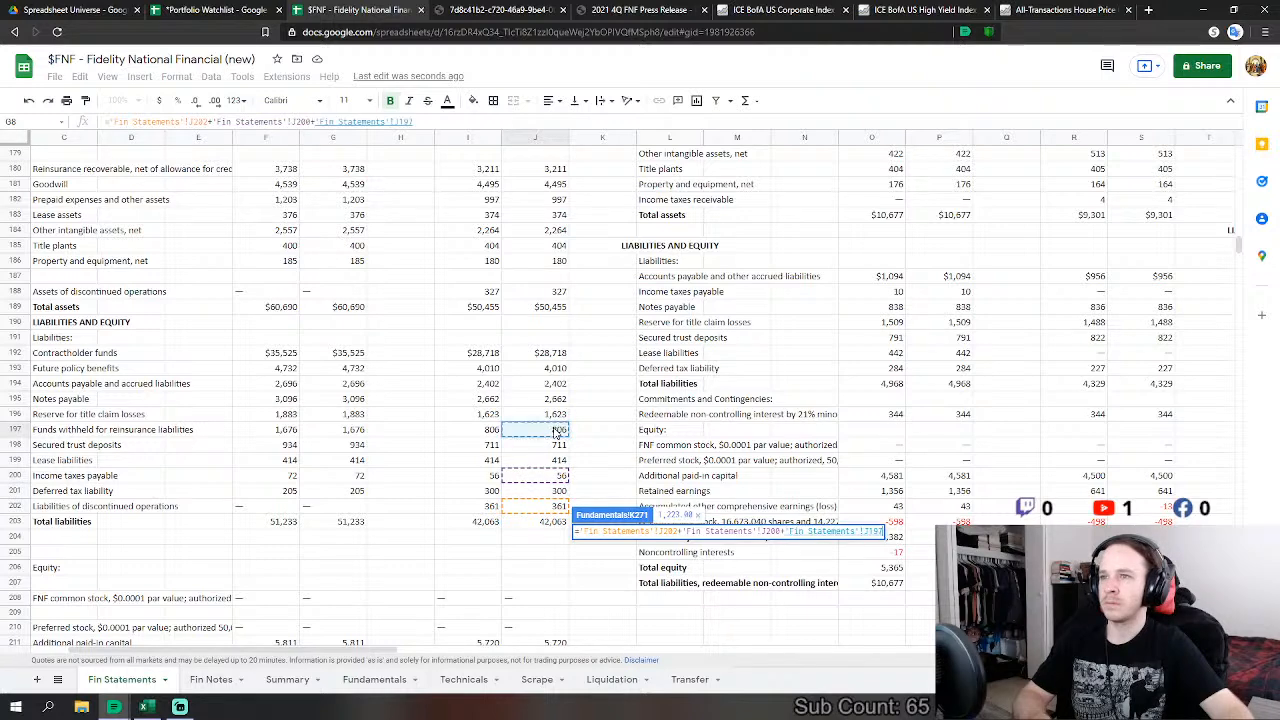
type("+")
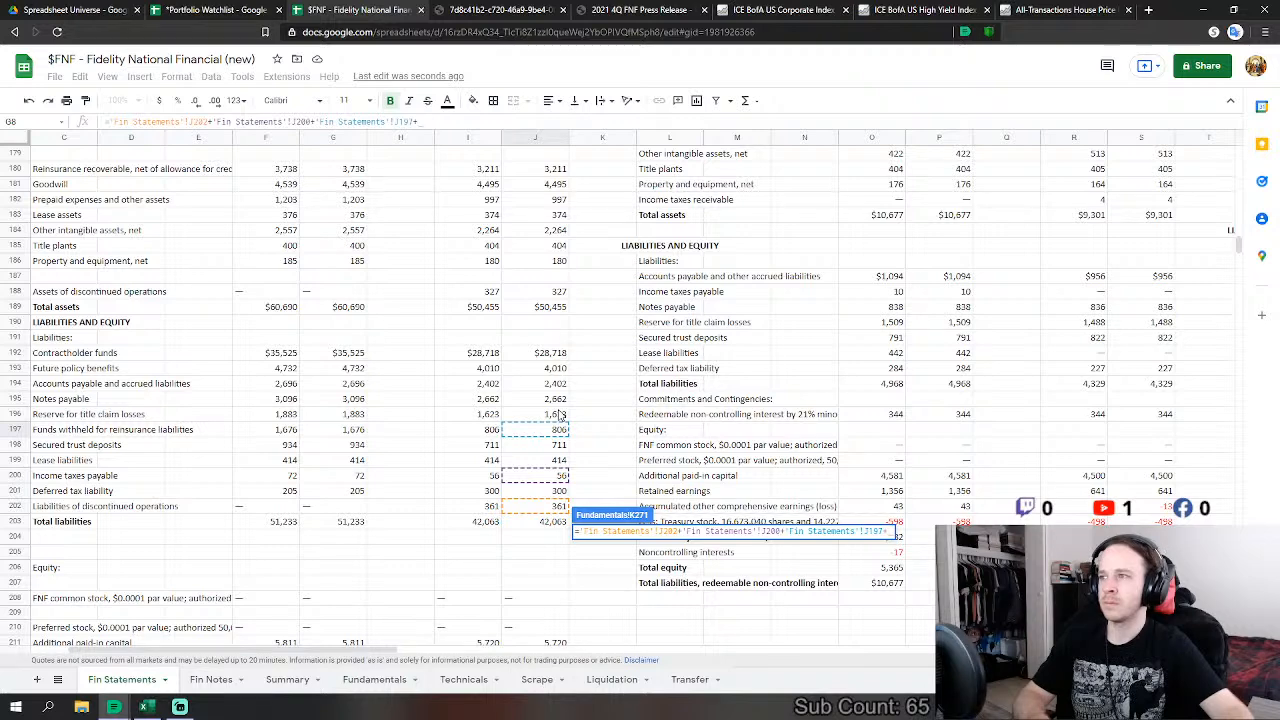
left_click(560, 414)
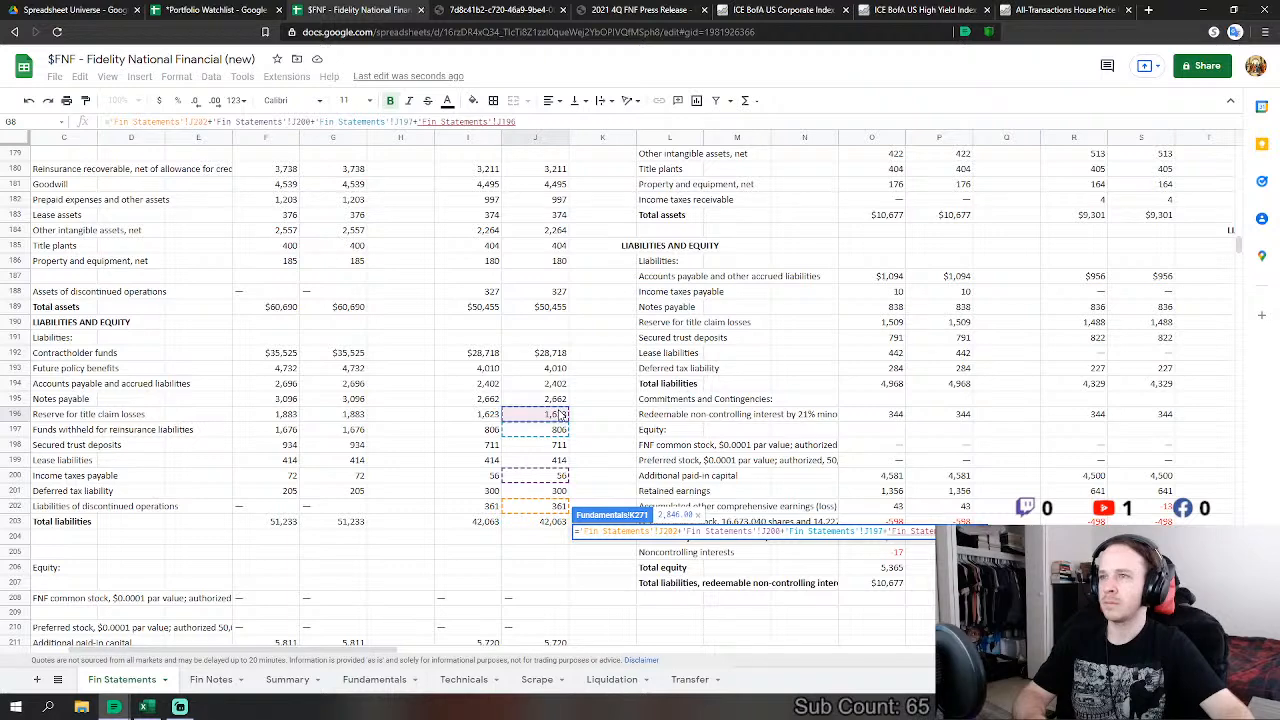
key("BackSpace")
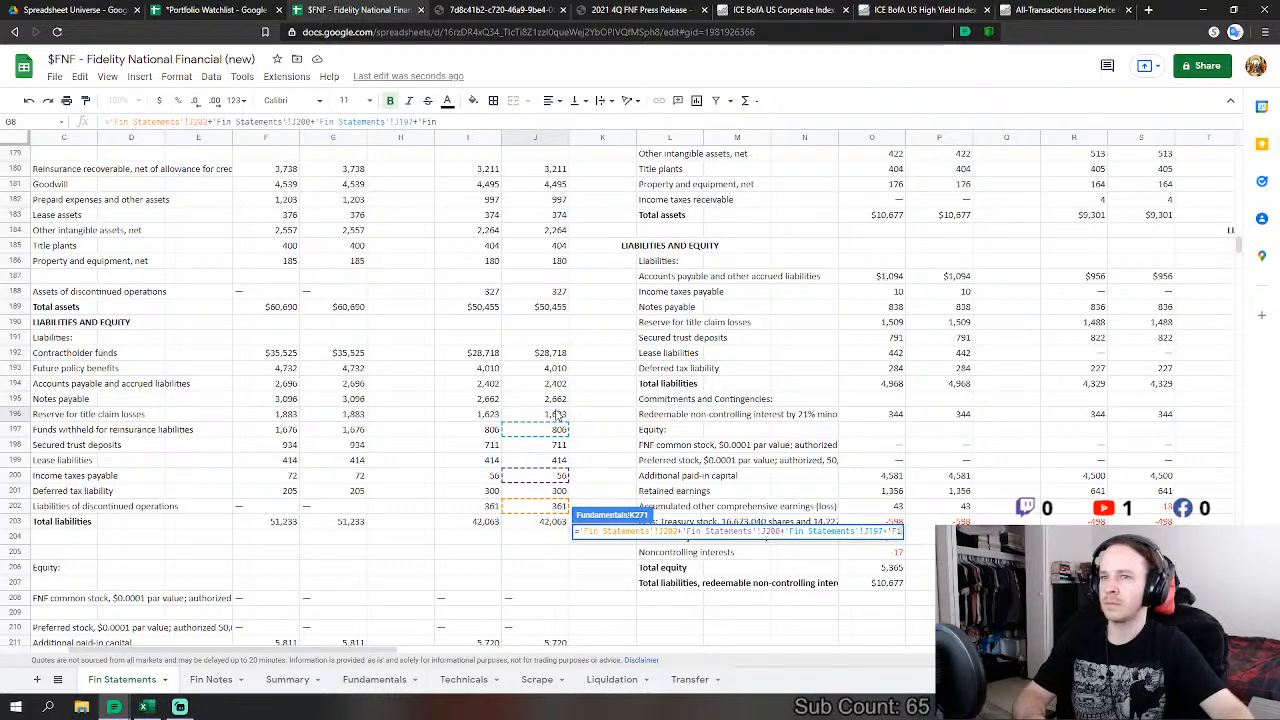
key("BackSpace")
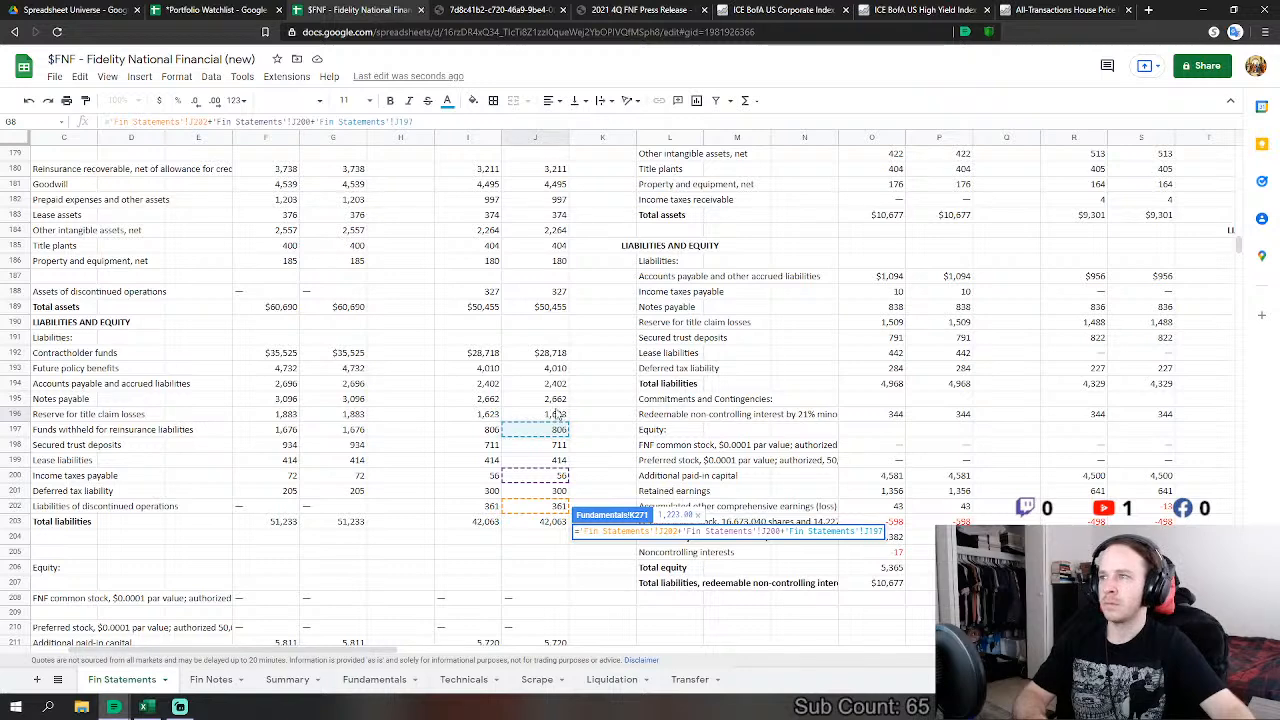
type("+")
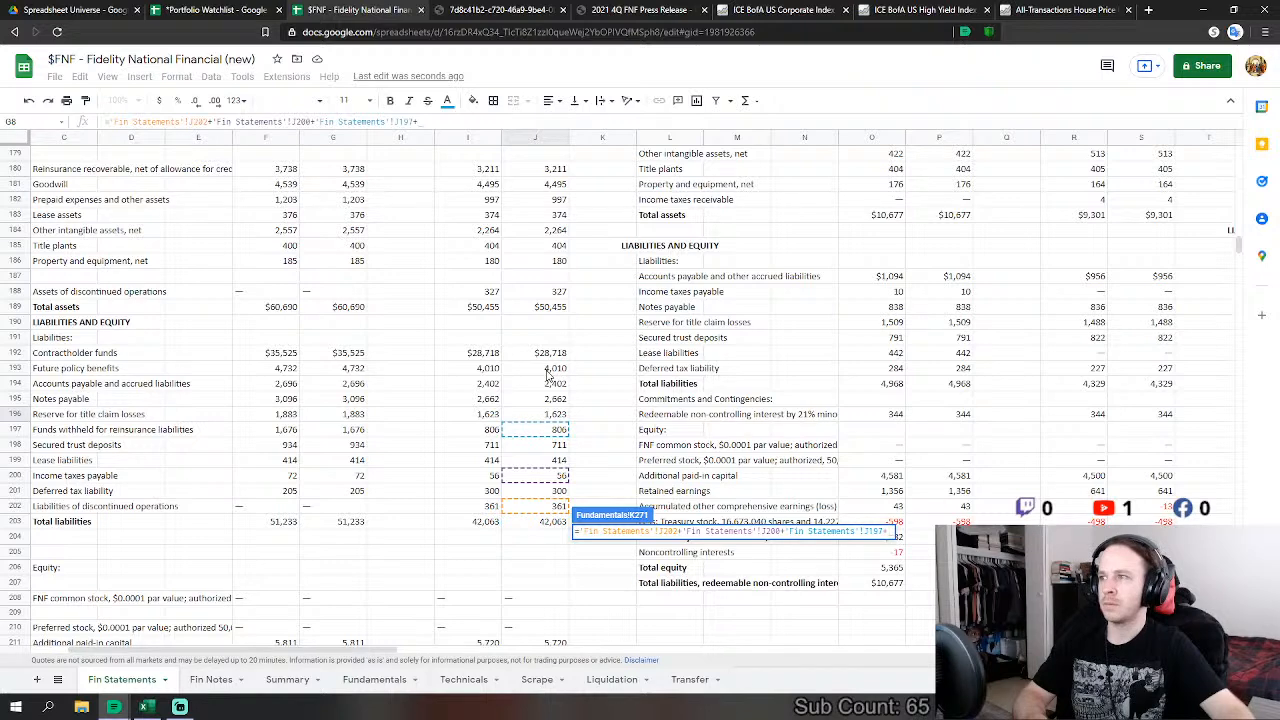
left_click(548, 370)
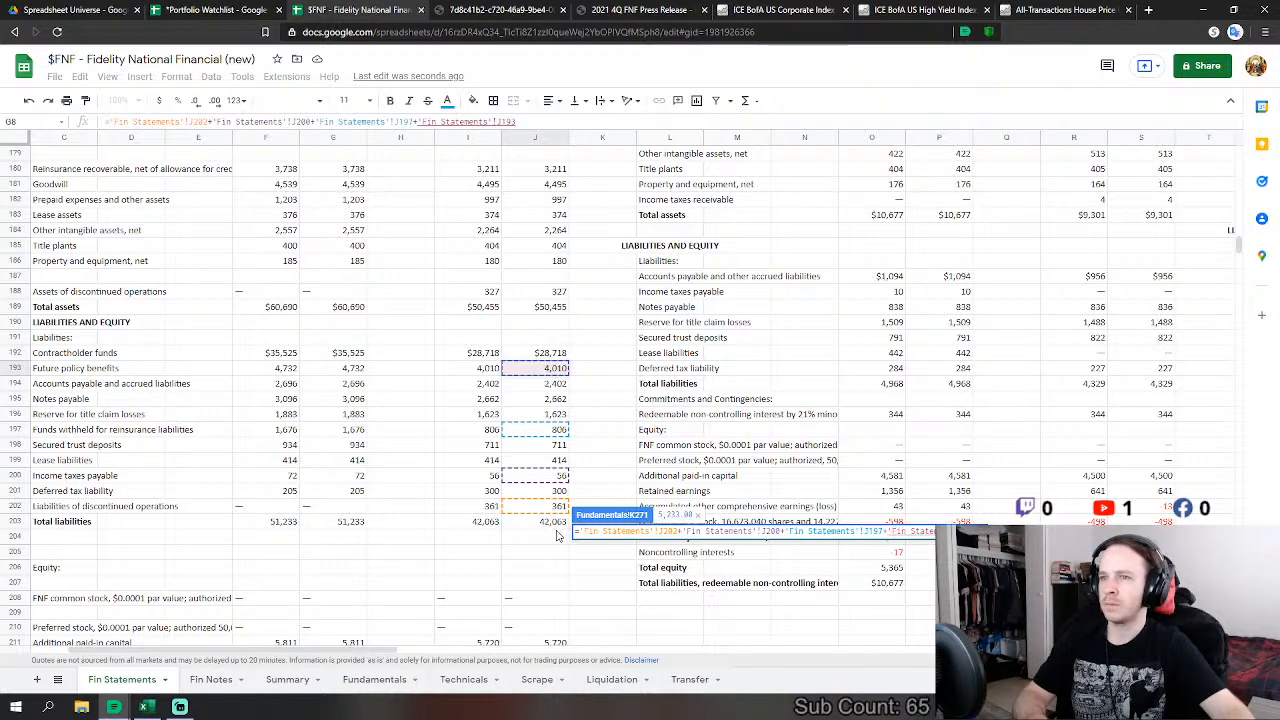
key("Return")
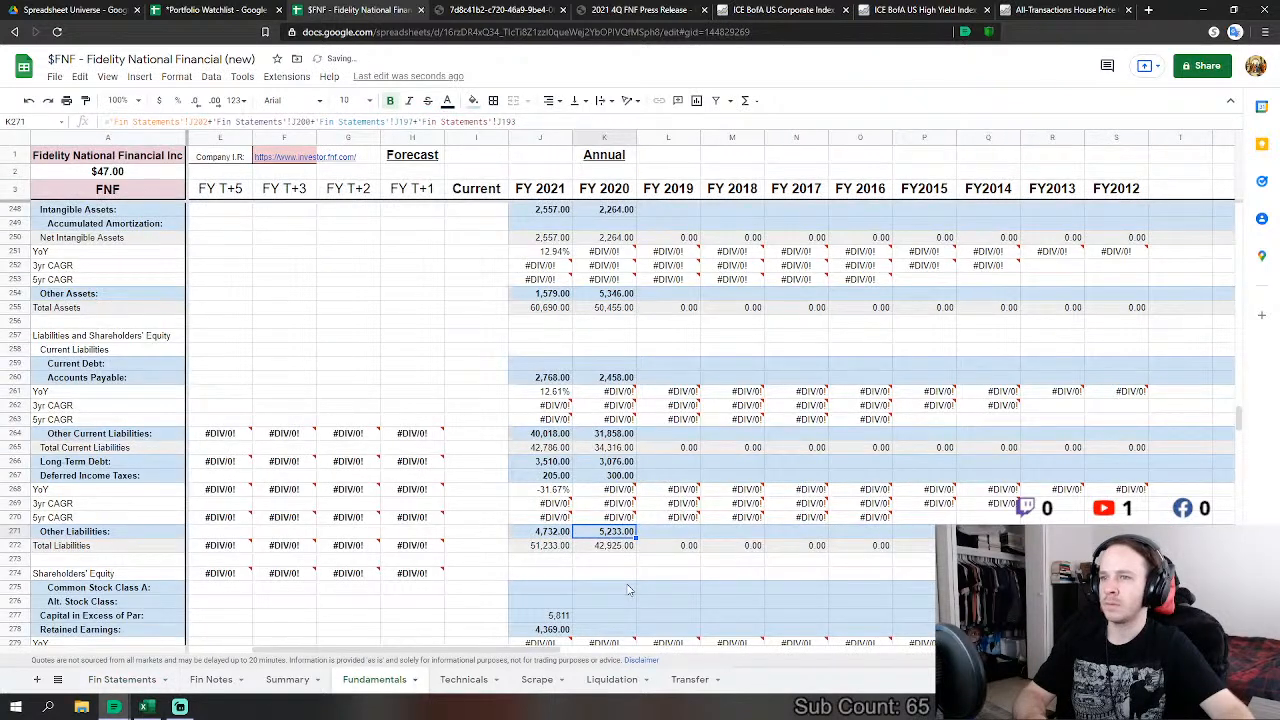
Step: Check the FY 2021 Other Liabilities formula and cut the FY 2020 one (K271) to future policy benefits only, removing J202, J200 and J197
left_click(119, 683)
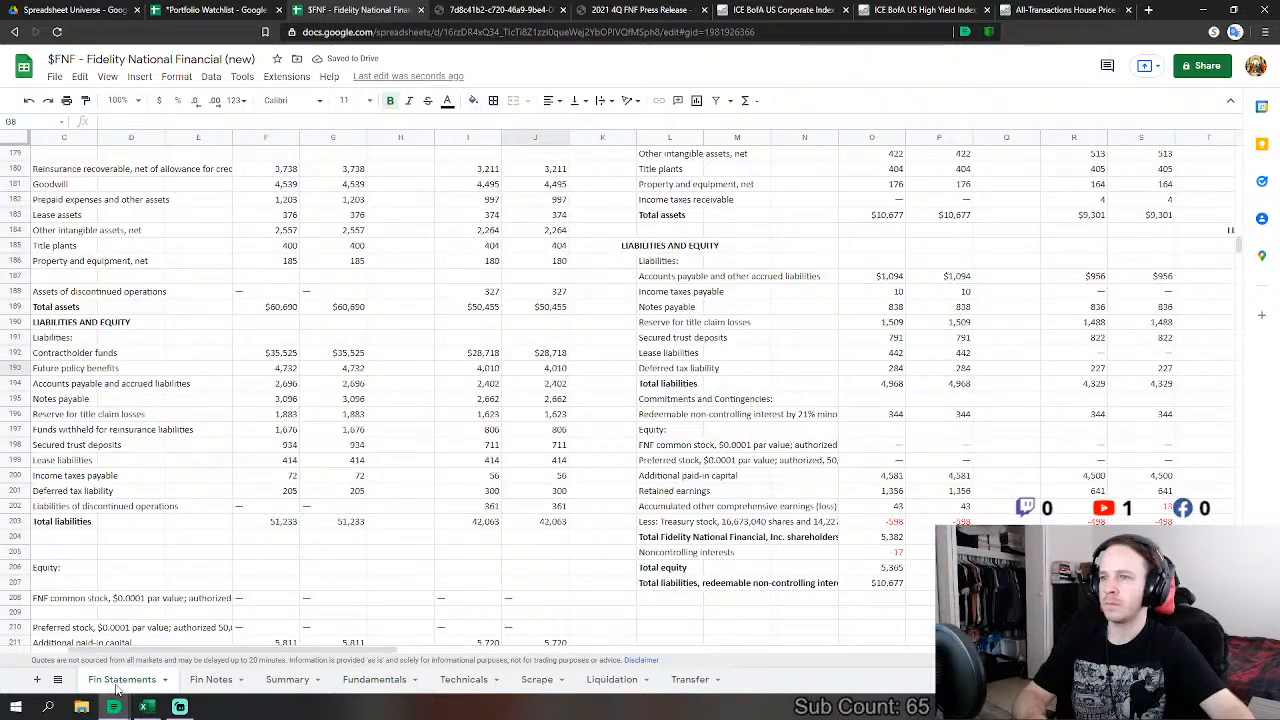
left_click(373, 681)
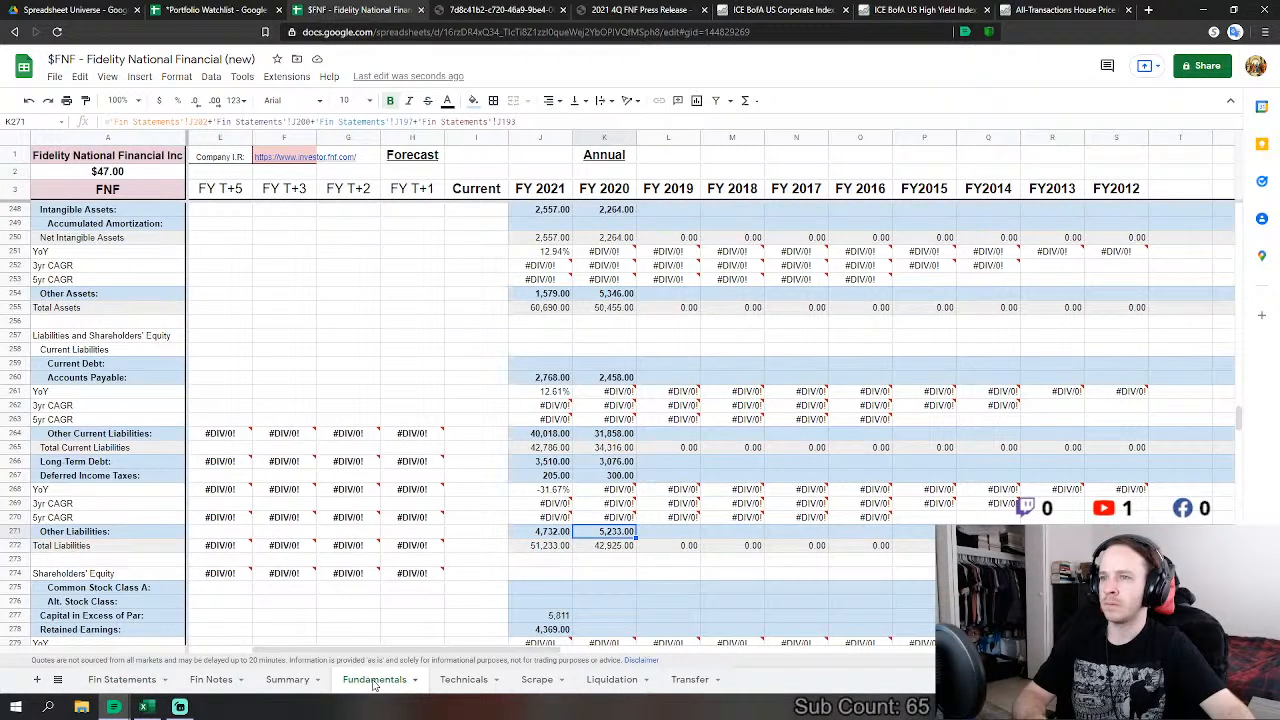
left_click(136, 679)
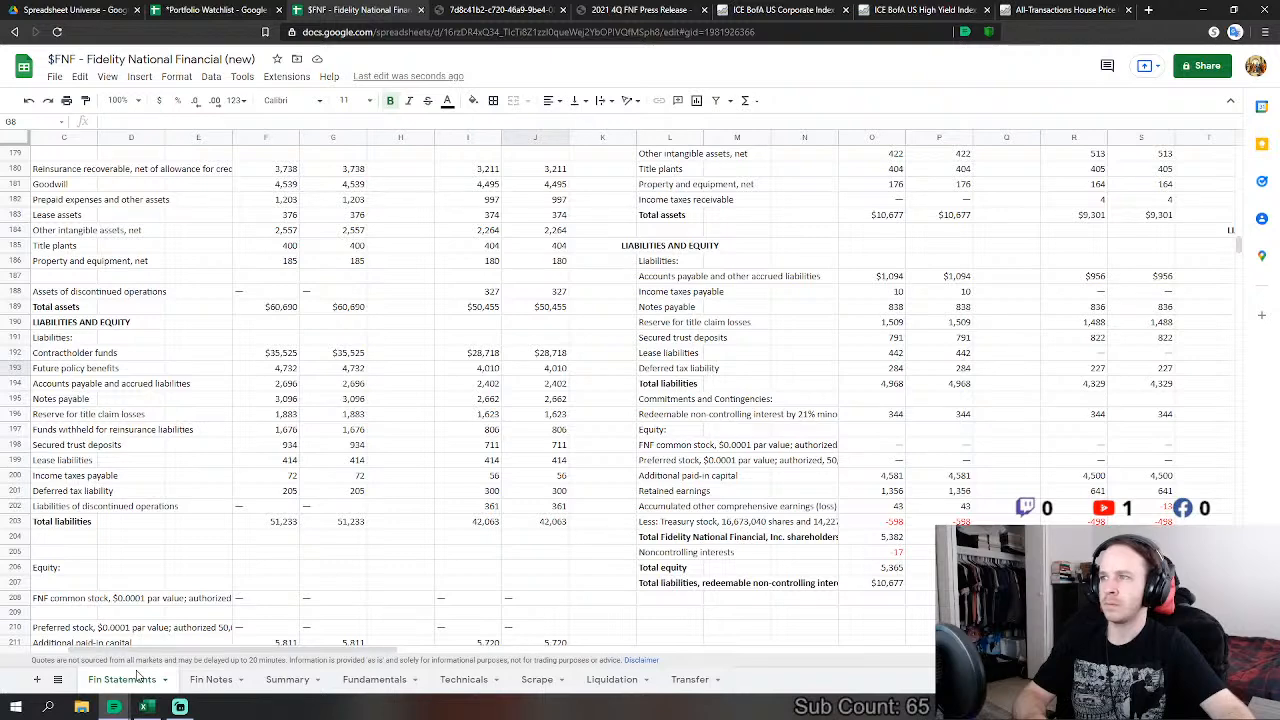
left_click(368, 680)
left_click(546, 532)
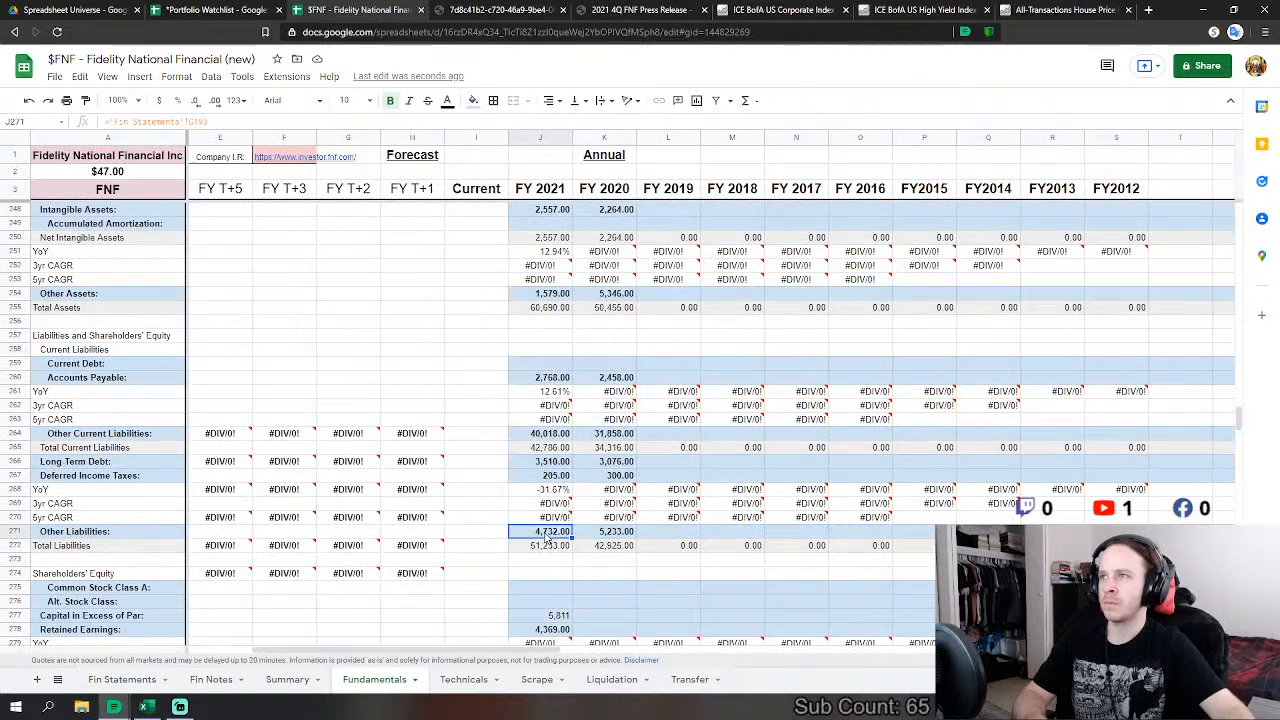
left_click(625, 532)
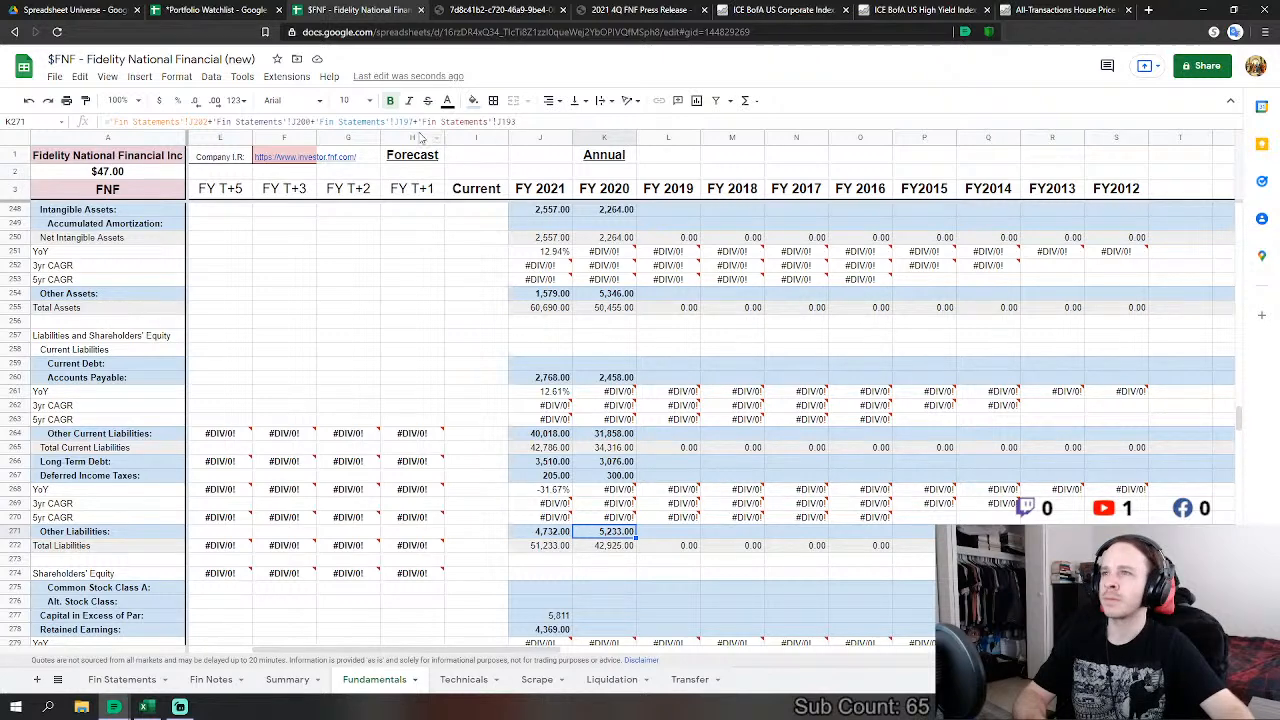
left_click(417, 121)
key("BackSpace")
key("BackSpace")
key("BackSpace")
key("BackSpace")
key("BackSpace")
key("BackSpace")
key("BackSpace")
key("BackSpace")
key("BackSpace")
key("BackSpace")
key("BackSpace")
key("BackSpace")
key("BackSpace")
key("BackSpace")
key("BackSpace")
key("BackSpace")
key("BackSpace")
key("BackSpace")
key("BackSpace")
key("BackSpace")
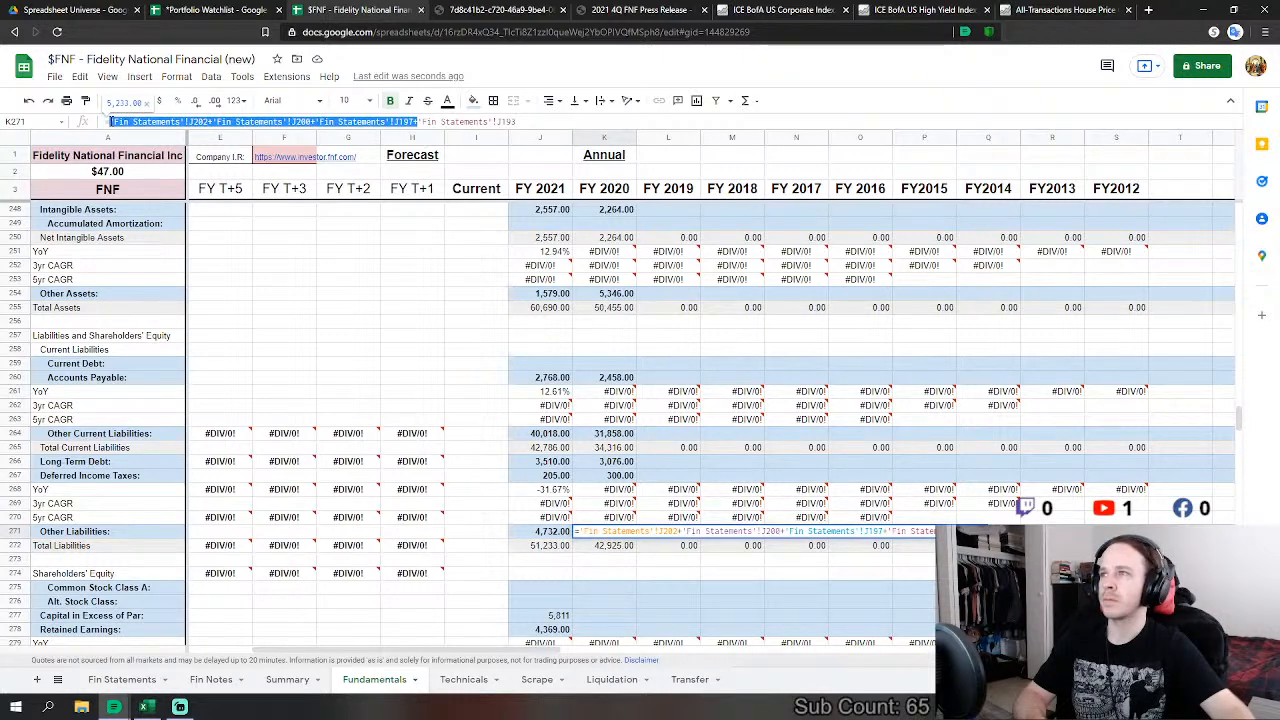
key("Delete")
key("Delete")
key("Delete")
key("Delete")
key("Delete")
key("Delete")
key("Delete")
key("Delete")
key("Delete")
key("Delete")
key("Delete")
key("Delete")
key("Delete")
key("Delete")
key("Delete")
key("Delete")
key("Delete")
key("Delete")
key("Delete")
key("Delete")
key("Return")
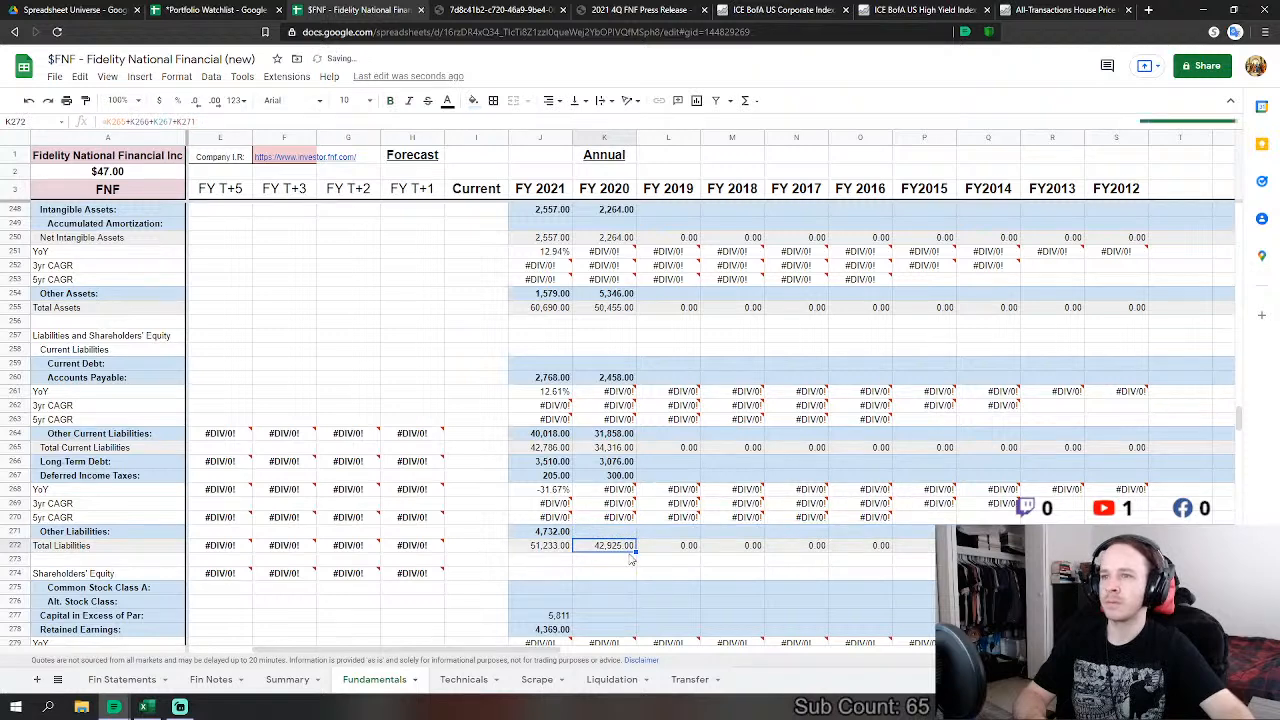
Step: Add liabilities of discontinued operations from Fin Statements (J202) to the FY 2020 Other Liabilities formula in K271
left_click(117, 680)
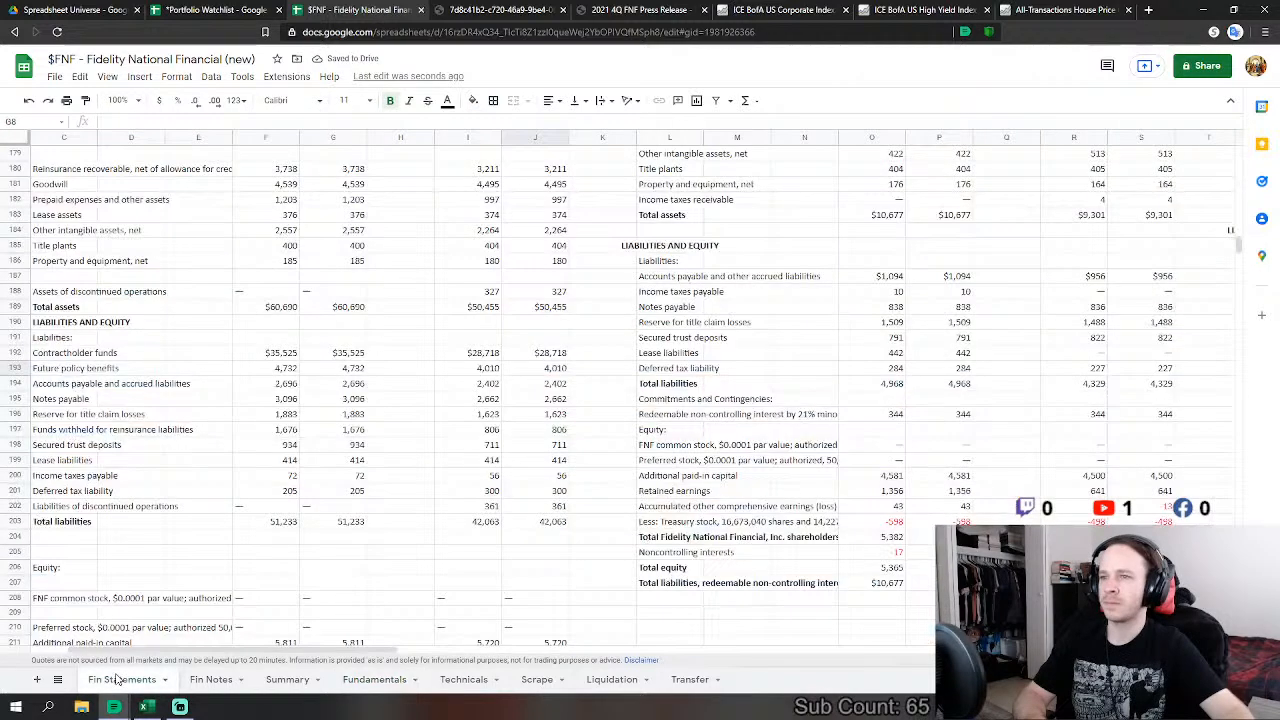
left_click(370, 679)
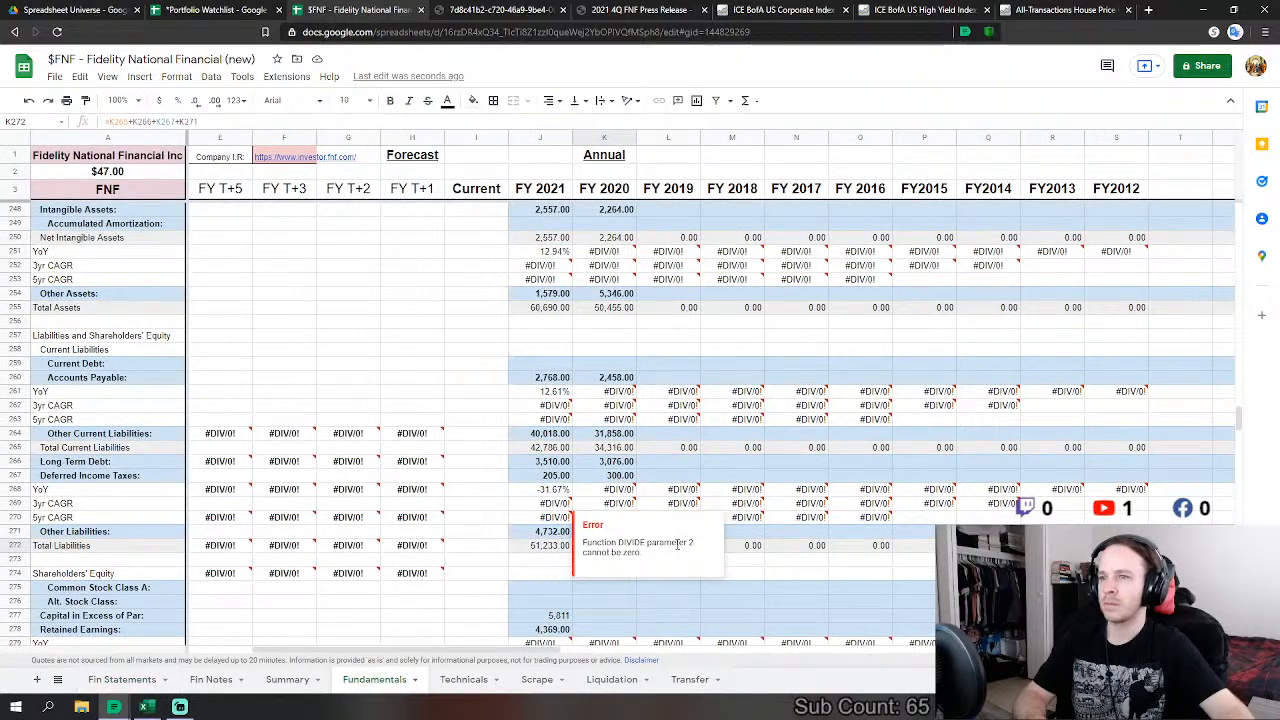
double_click(623, 533)
type("+")
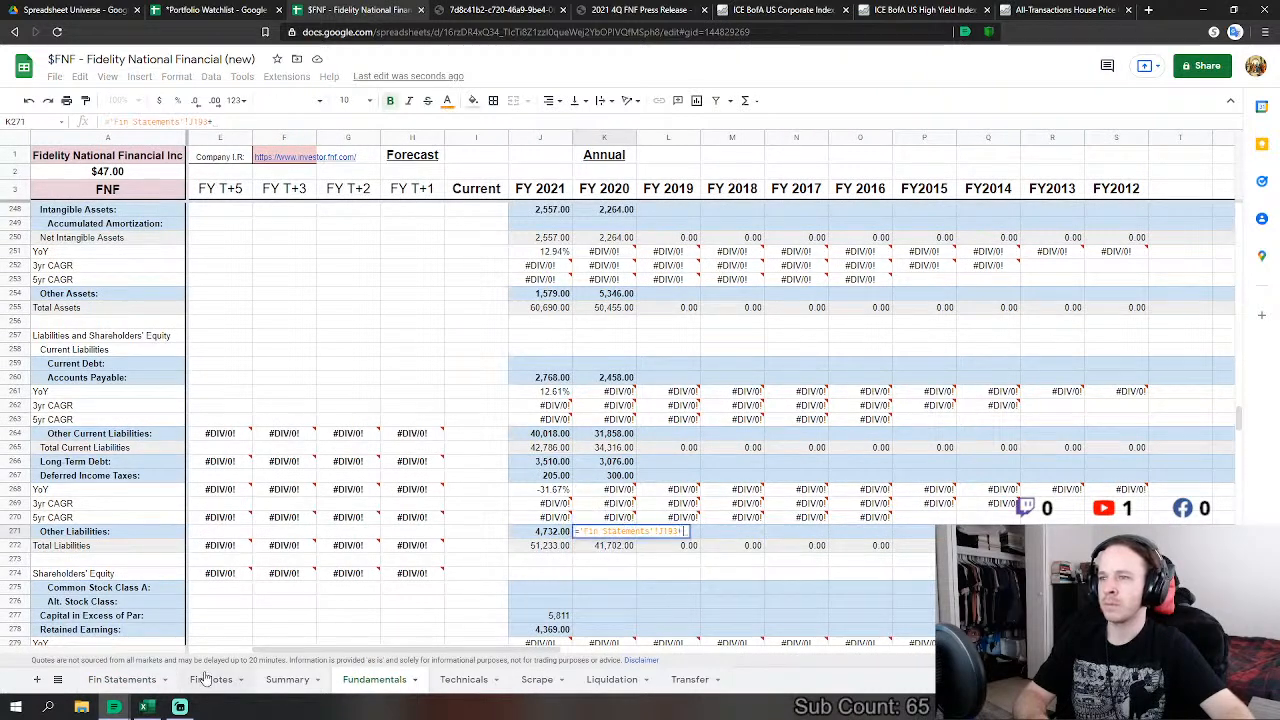
left_click(117, 680)
left_click(546, 508)
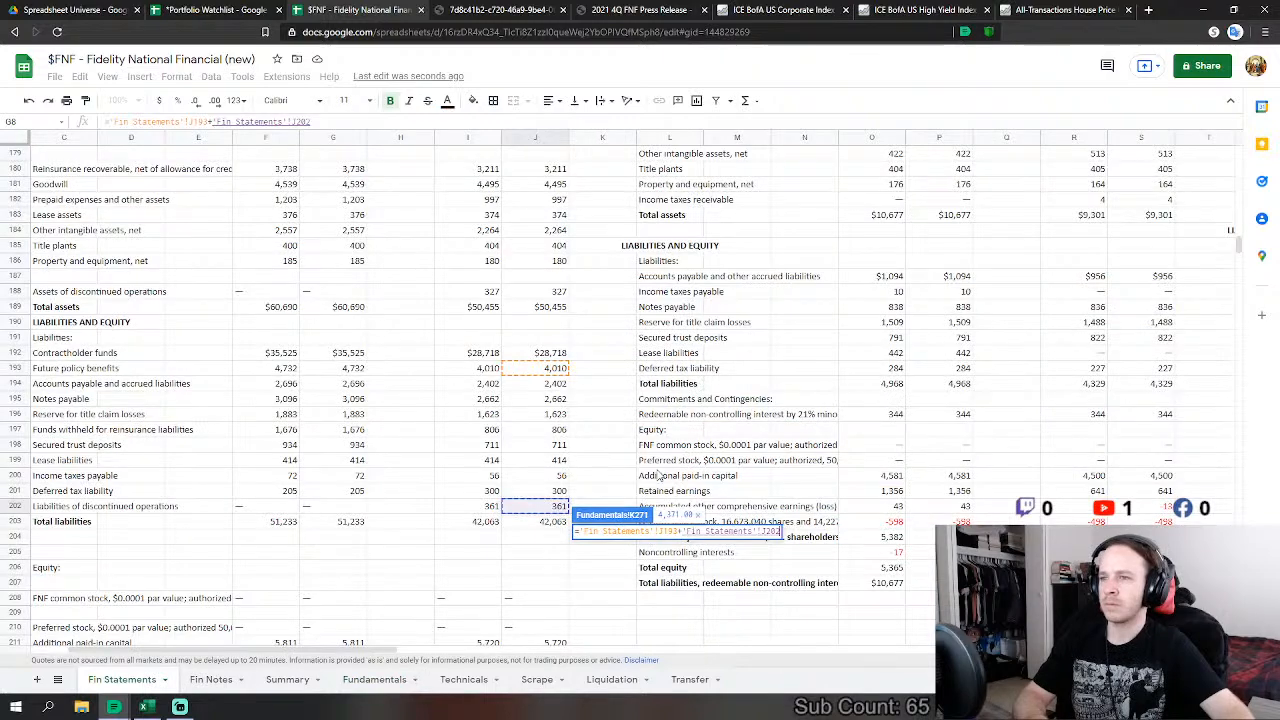
key("Return")
Step: Link FY 2020 Capital in Excess of Par (K277) to additional paid-in capital on Fin Statements (J211)
left_click(617, 478)
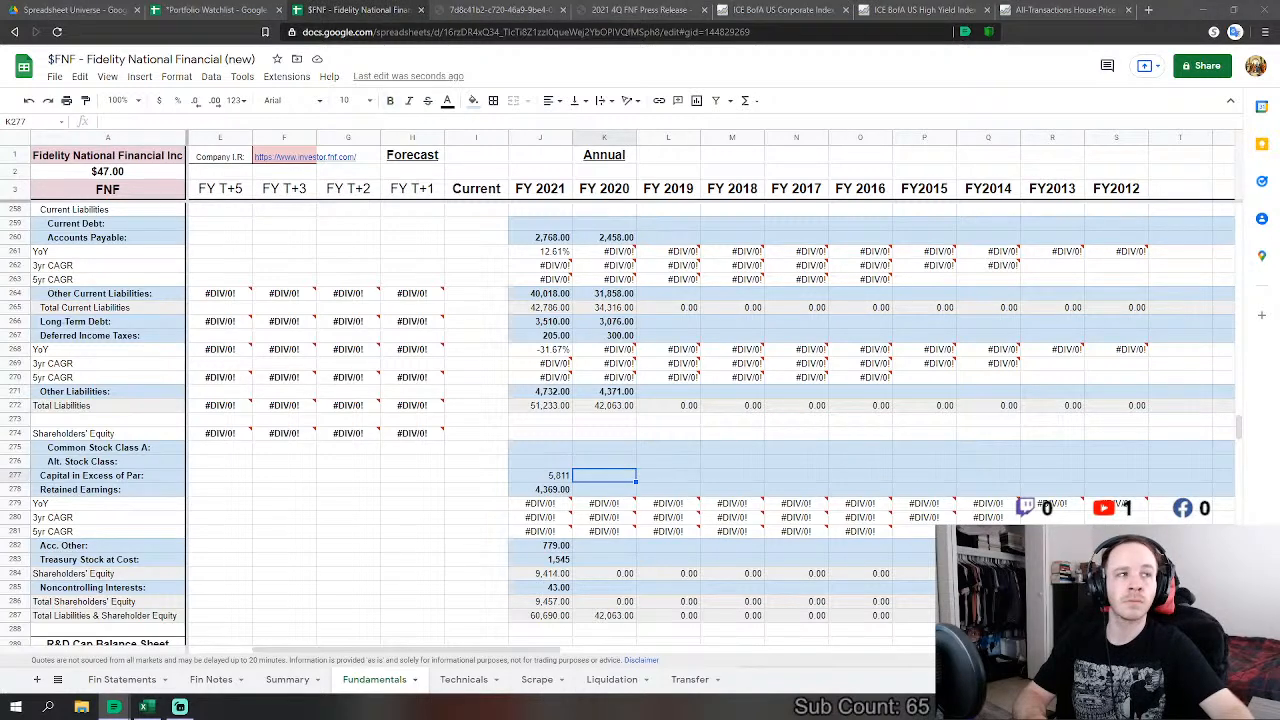
type("=")
left_click(122, 679)
scroll(622, 497, "down", 3)
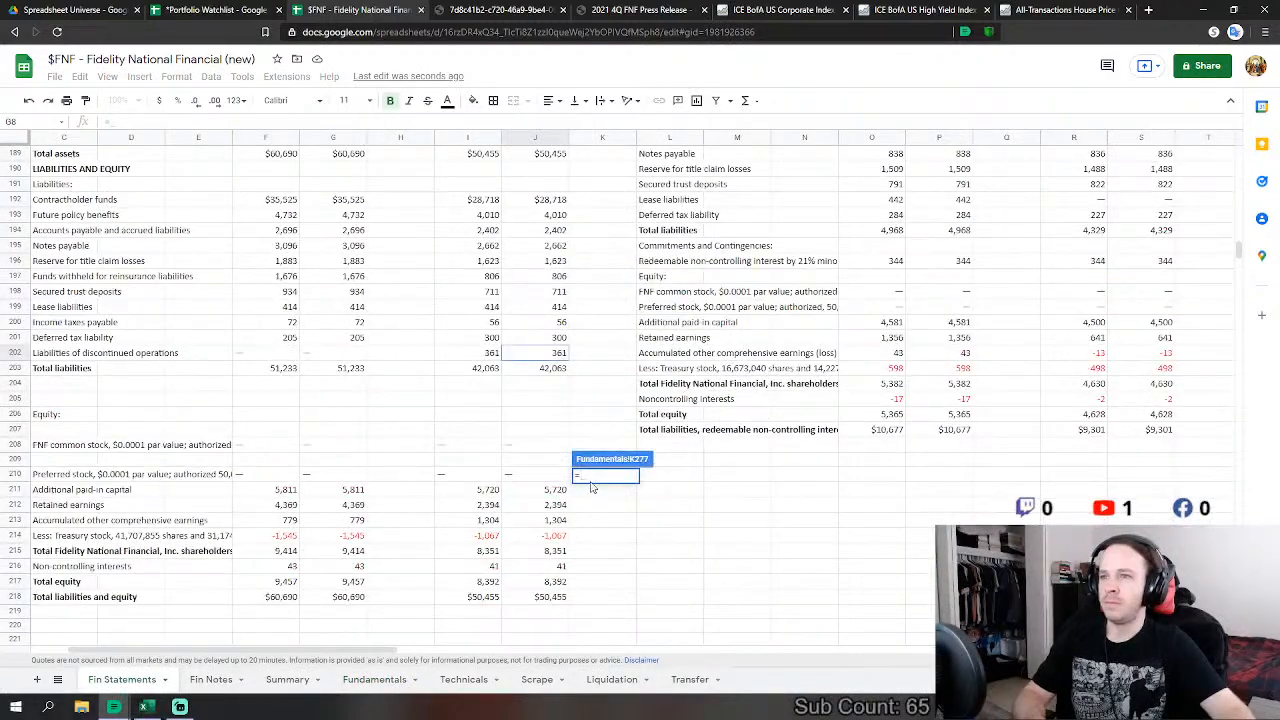
left_click(555, 490)
key("Return")
Step: Link FY 2020 Retained Earnings (K278) to retained earnings on Fin Statements (J212)
left_click(618, 491)
type("=")
left_click(122, 679)
left_click(555, 505)
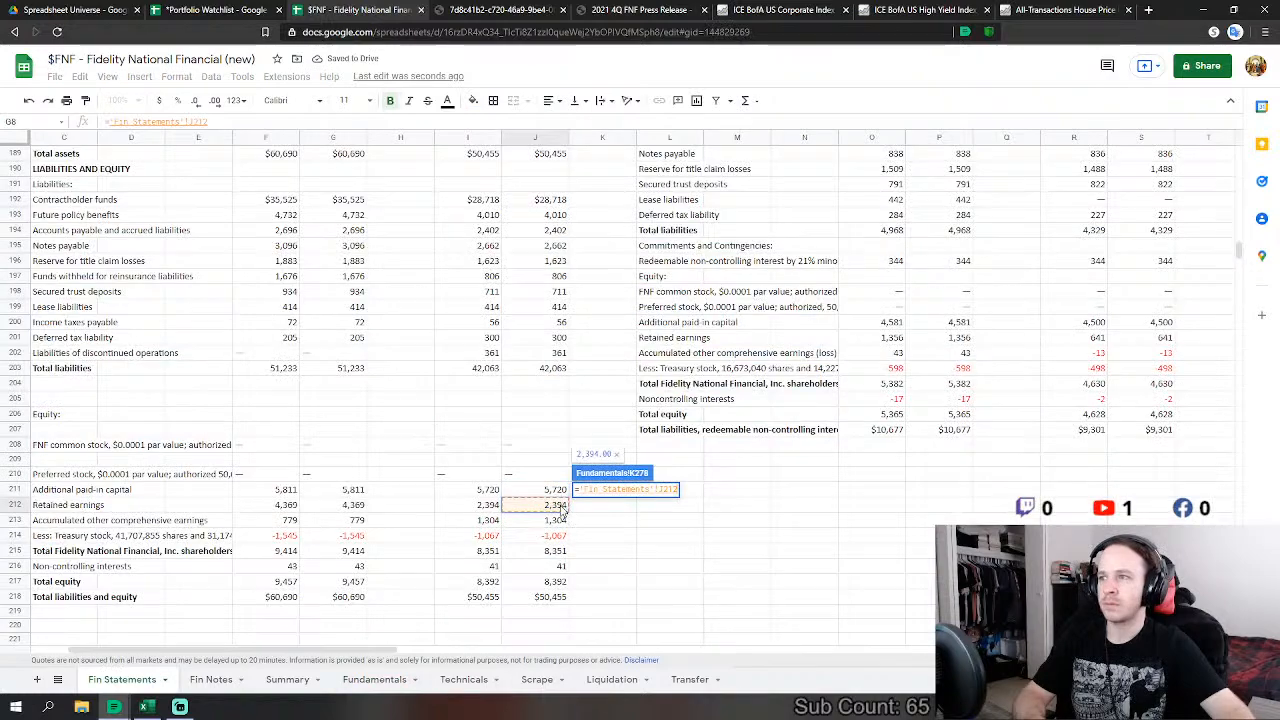
key("Return")
Step: Link FY 2020 Acc. Other (K282) to accumulated other comprehensive earnings on Fin Statements (J213)
left_click(596, 546)
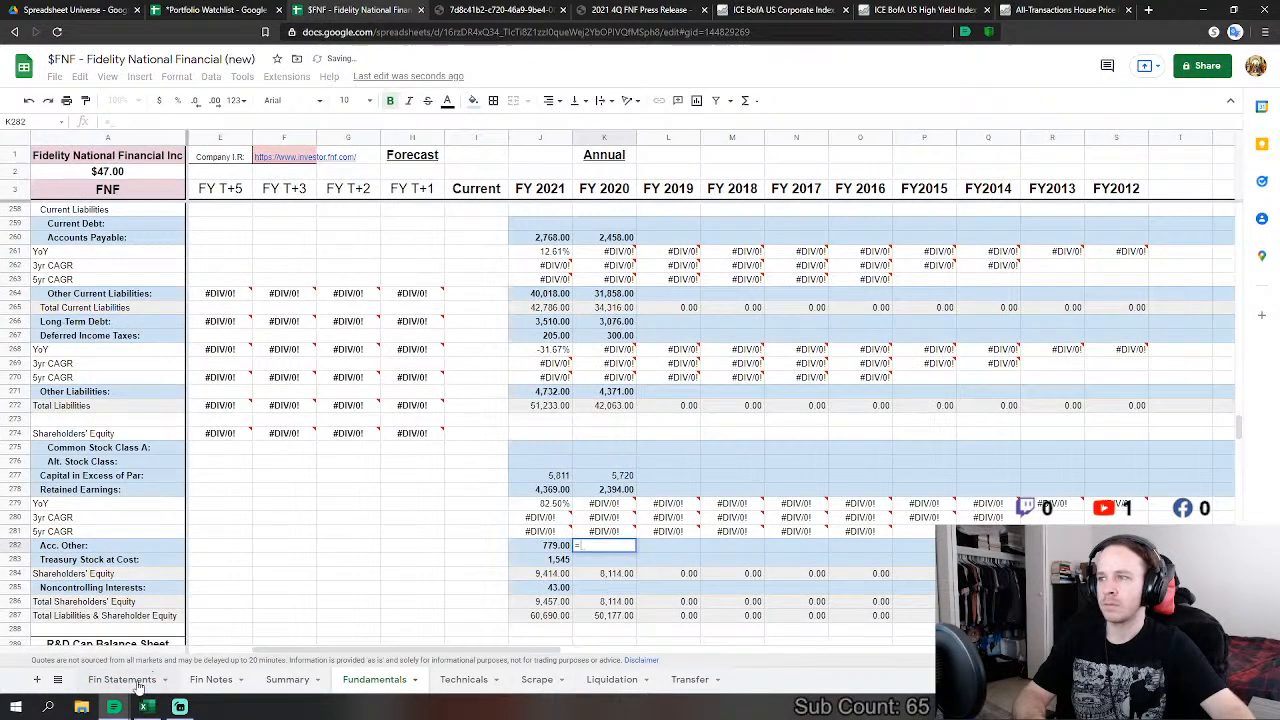
type("=")
left_click(122, 679)
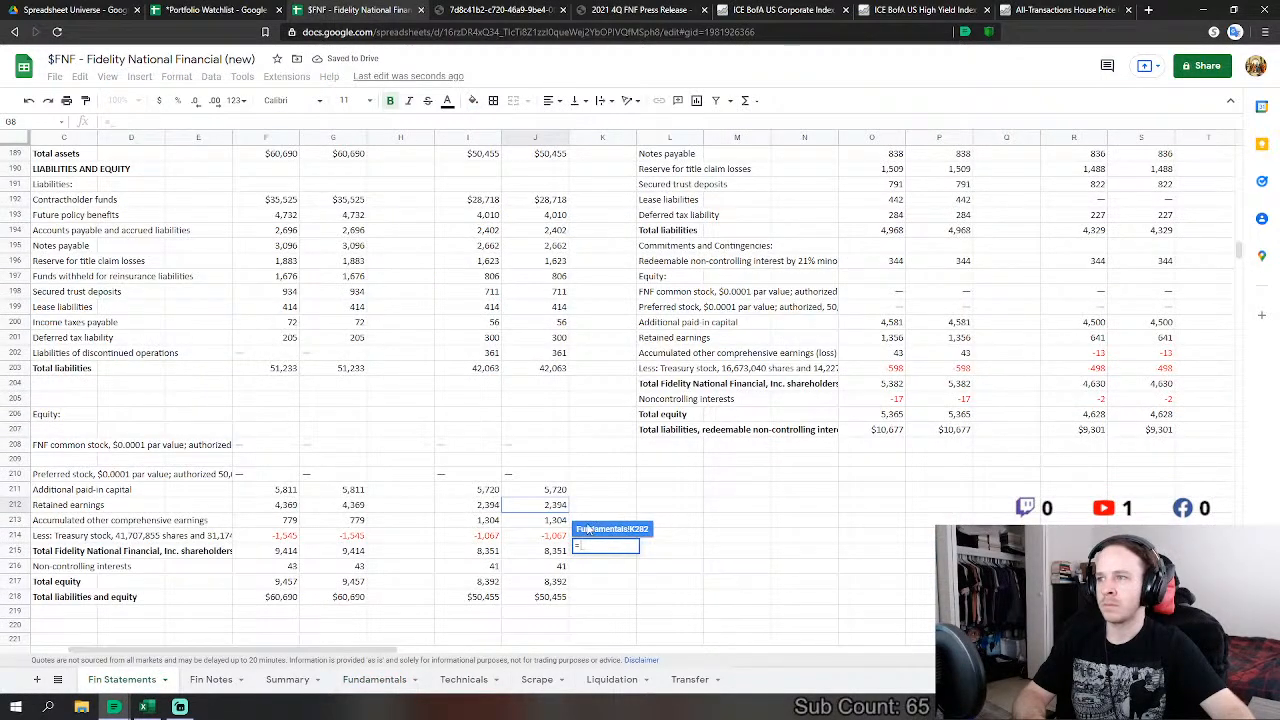
left_click(555, 522)
key("Return")
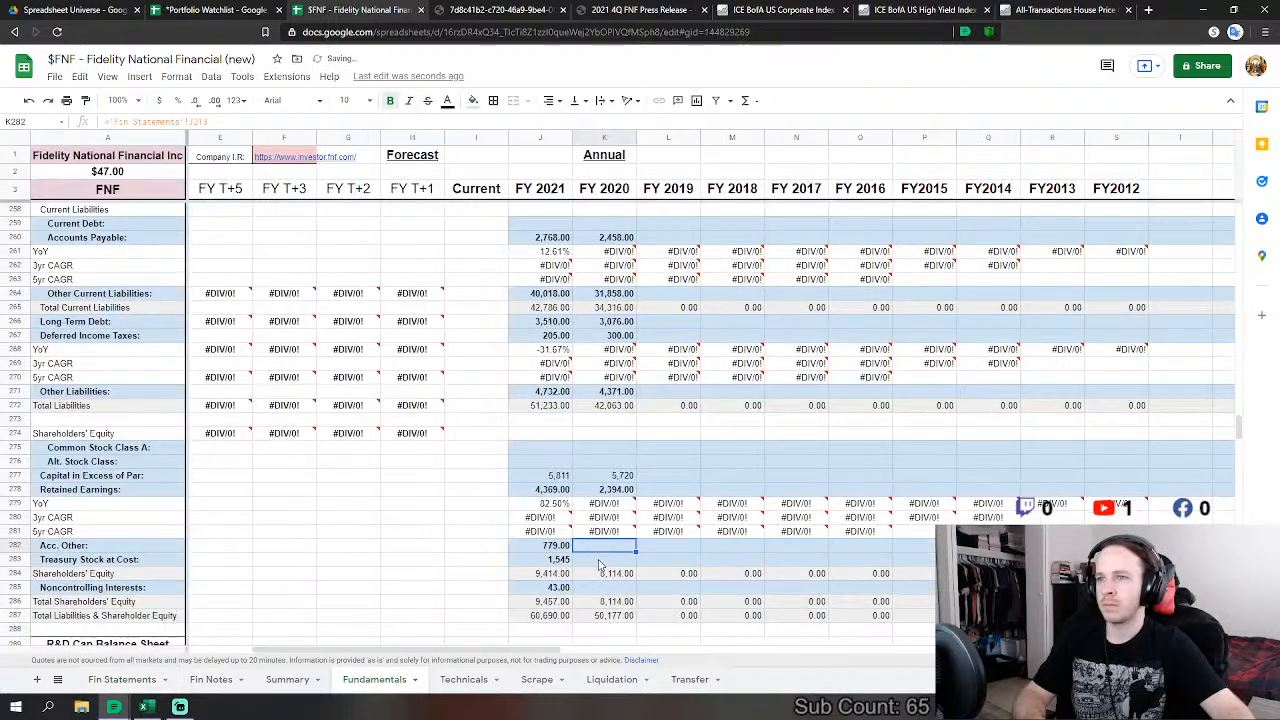
Step: Set FY 2020 Treasury Stock at Cost (K283) to the negated treasury stock value from Fin Statements (J214)
type("=")
left_click(122, 679)
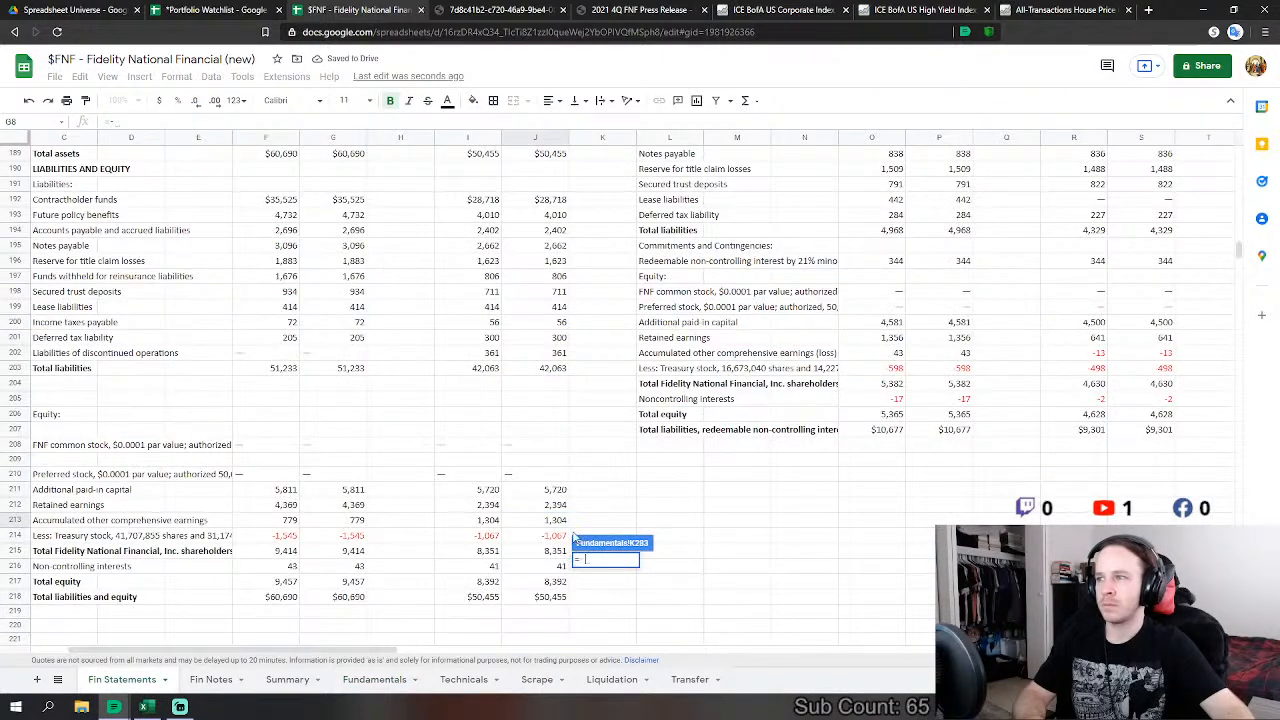
left_click(557, 537)
key("Return")
Step: Link FY 2020 Noncontrolling Interests (K285) to non-controlling interests on Fin Statements (J216)
key("Down")
type("=")
left_click(122, 679)
left_click(530, 567)
key("Return")
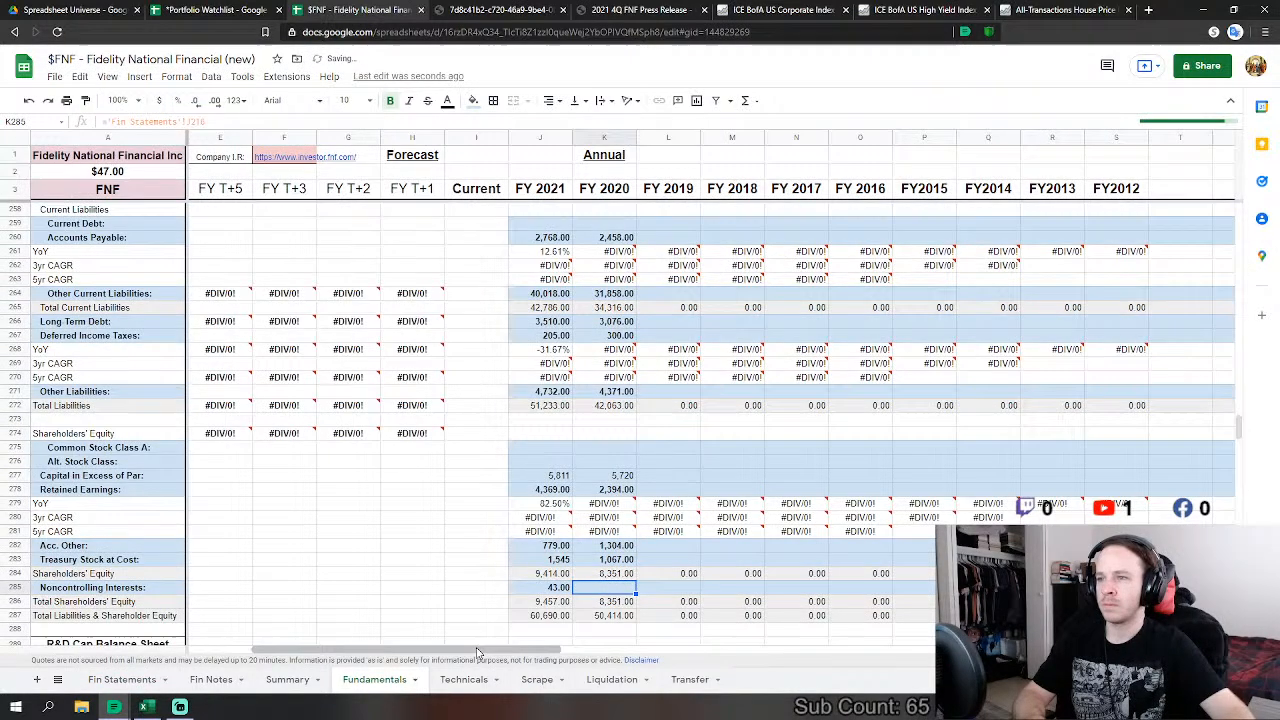
Step: Link FY 2019 Revenues (L32) on Fundamentals to 2019 total revenues on Fin Statements (P14)
left_click_drag(484, 651, 520, 651)
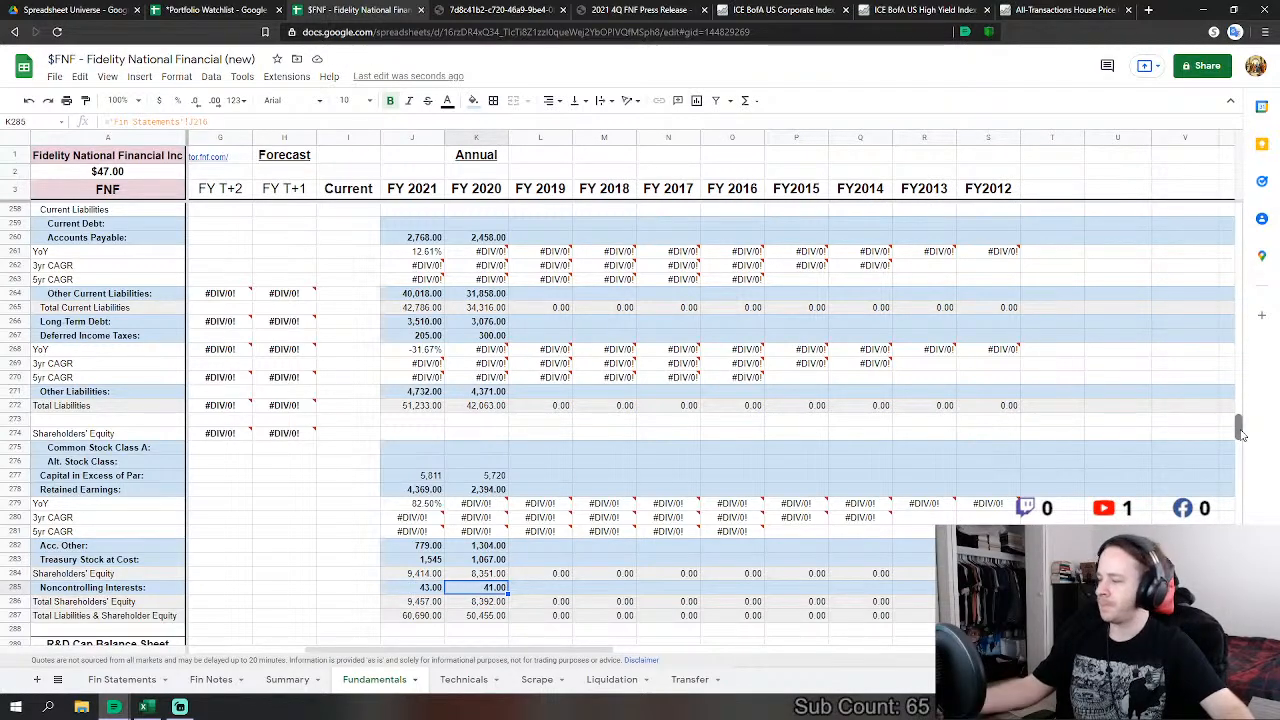
scroll(1242, 432, "up", 1)
left_click_drag(1242, 432, 1222, 220)
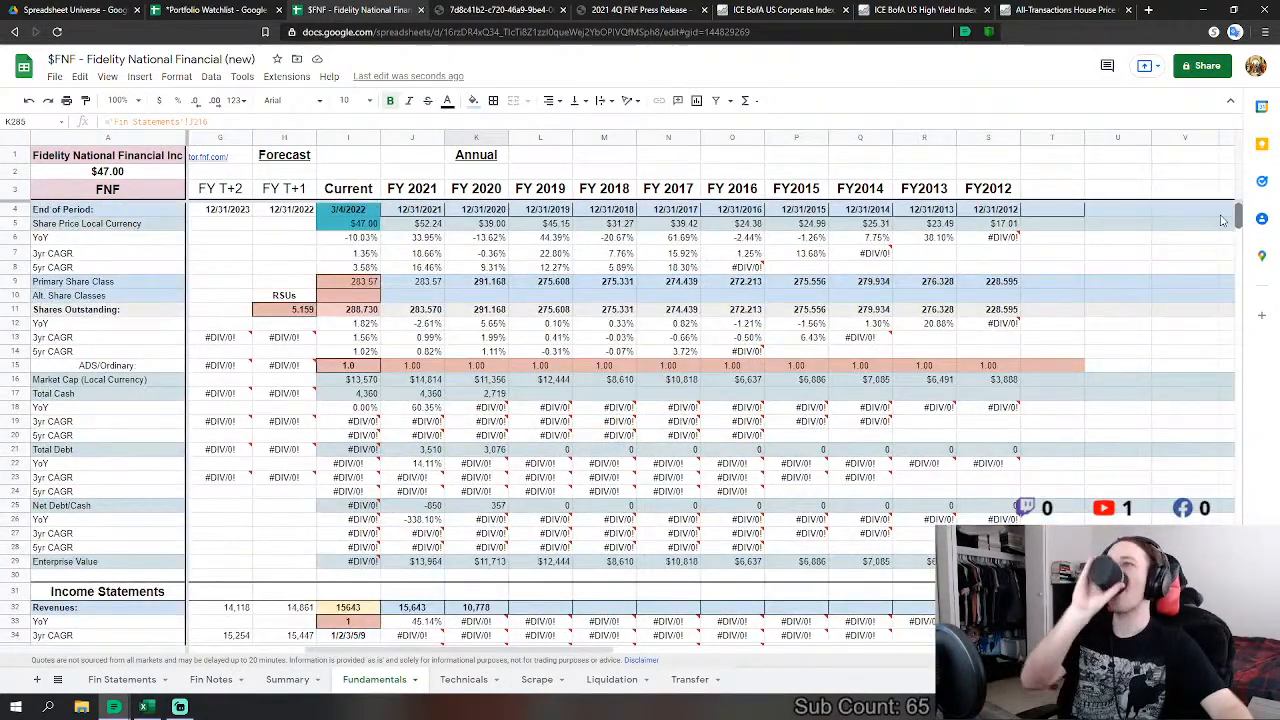
scroll(553, 460, "down", 5)
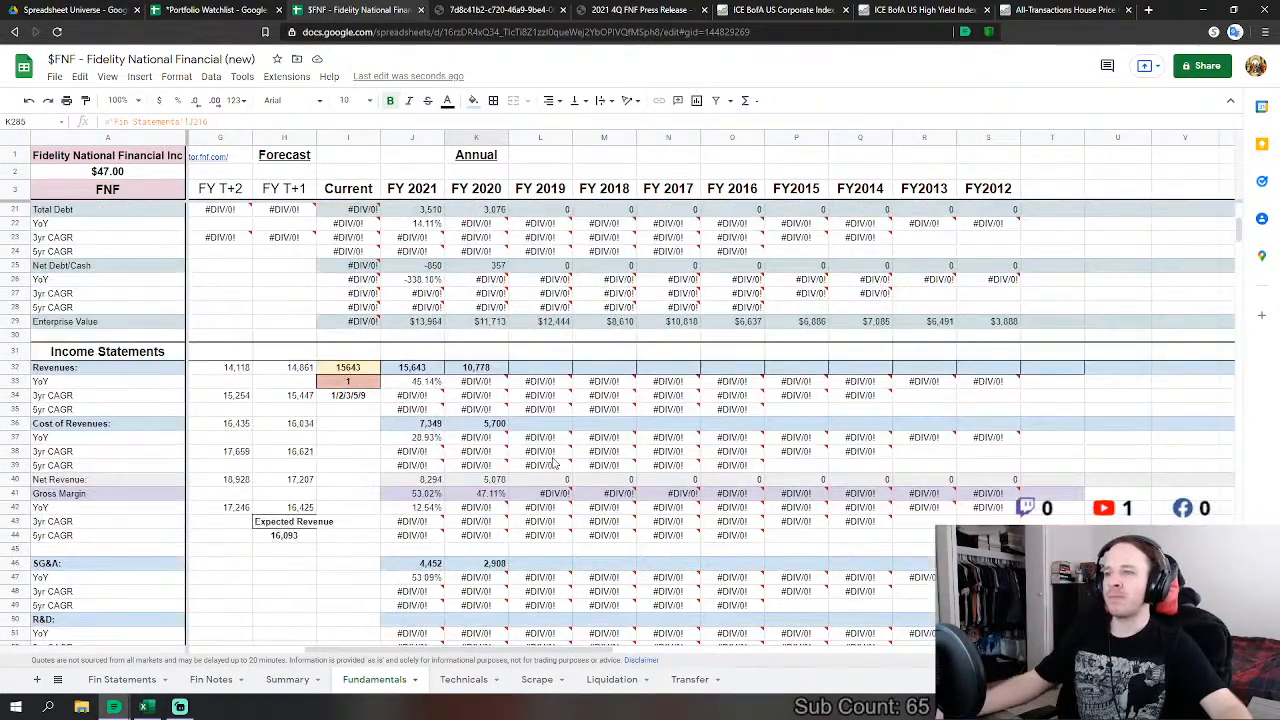
left_click(562, 368)
scroll(590, 316, "down", 2)
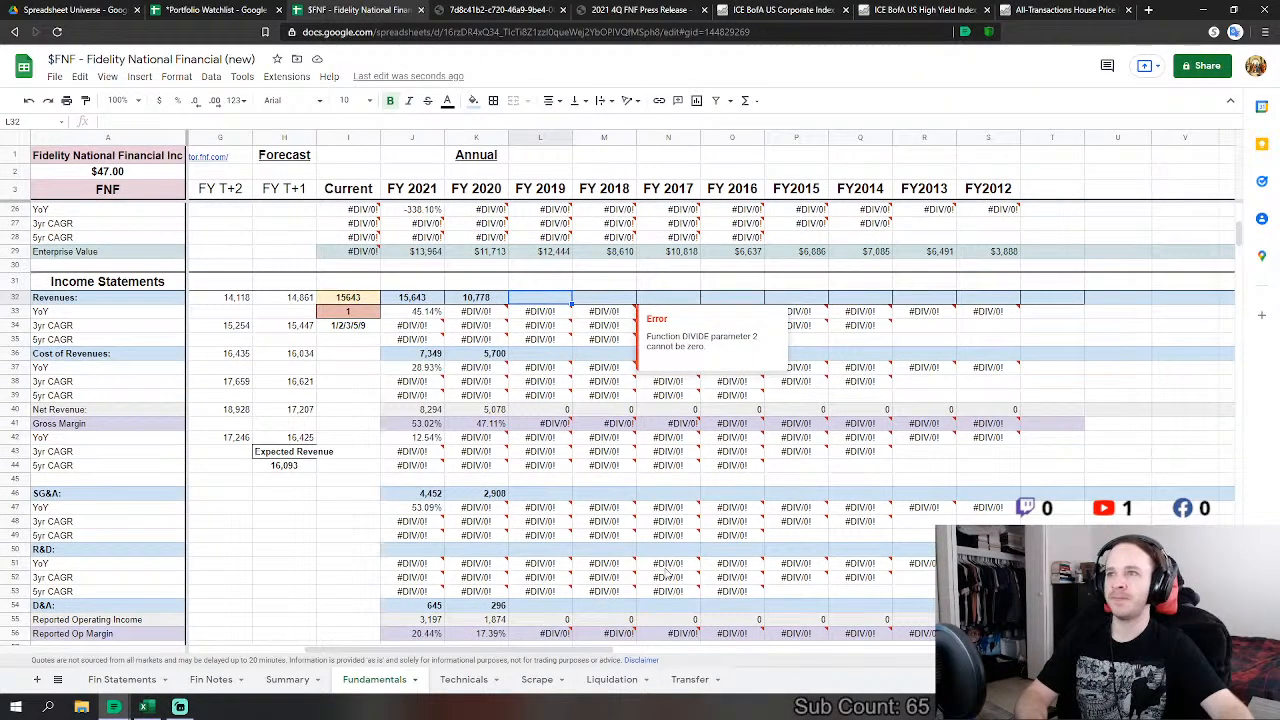
type("=")
left_click(150, 679)
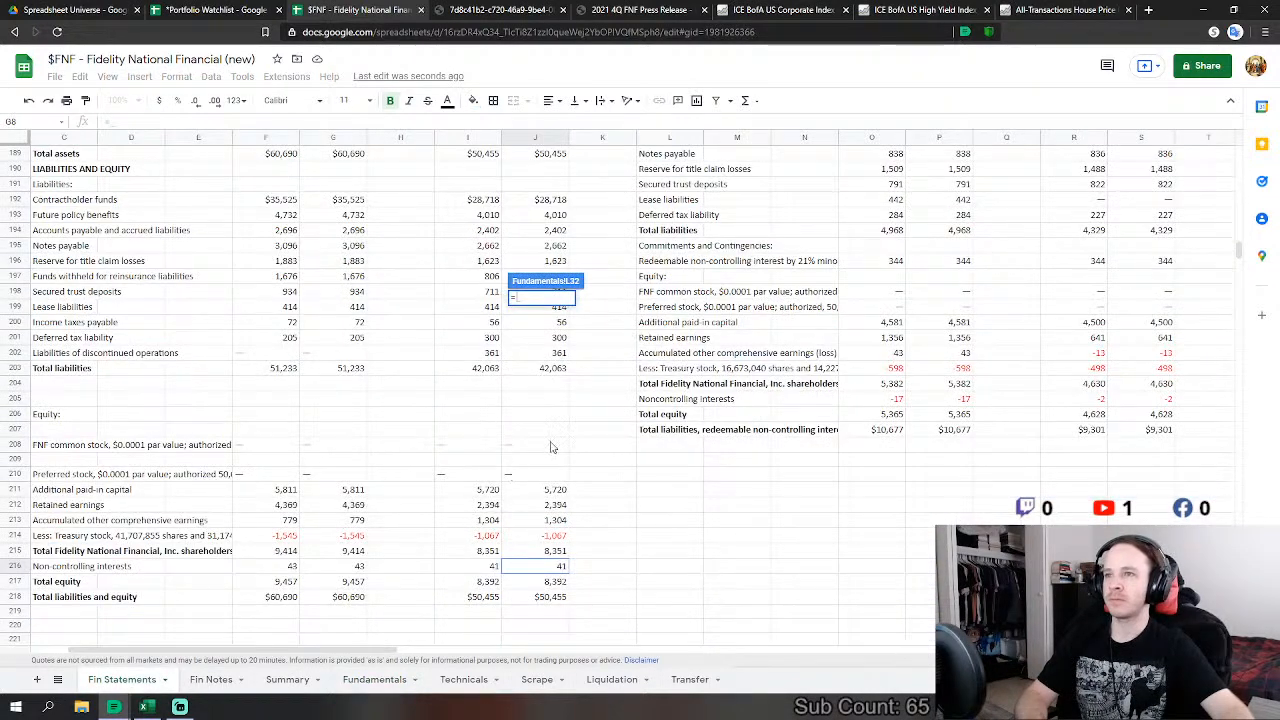
scroll(569, 441, "down", 7)
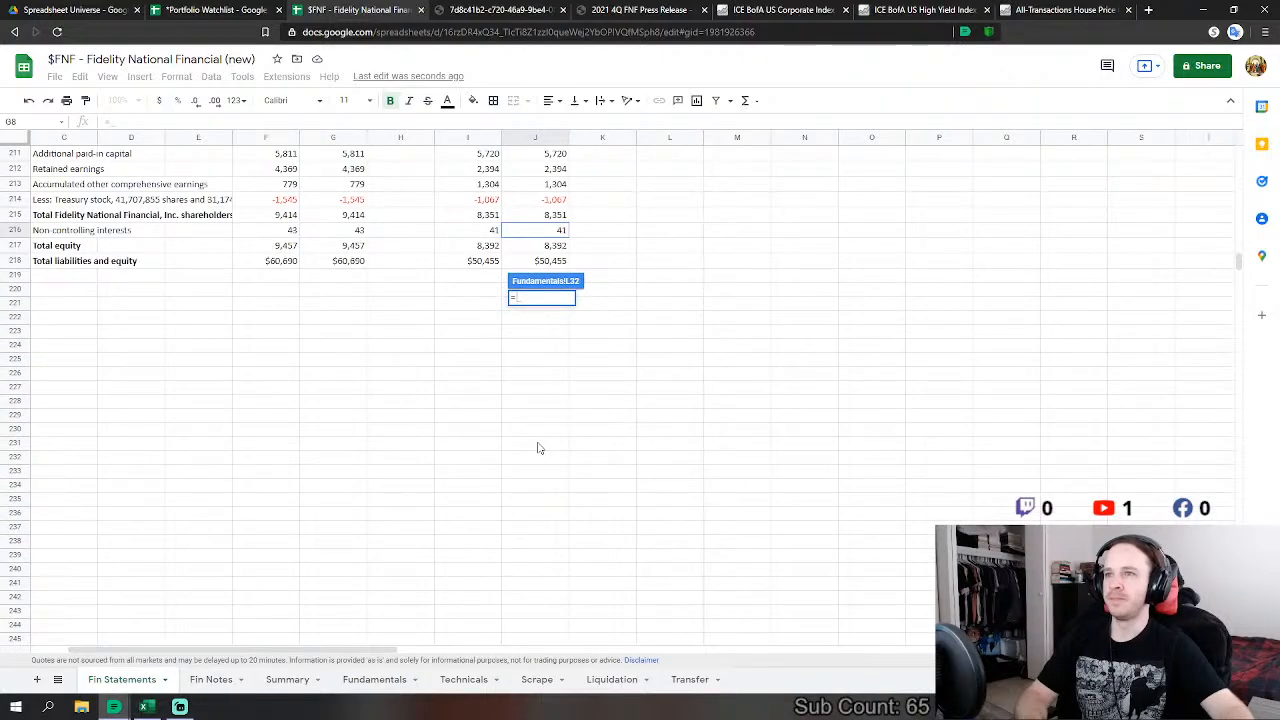
scroll(525, 440, "up", 8)
left_click_drag(347, 649, 515, 649)
scroll(1150, 232, "up", 3)
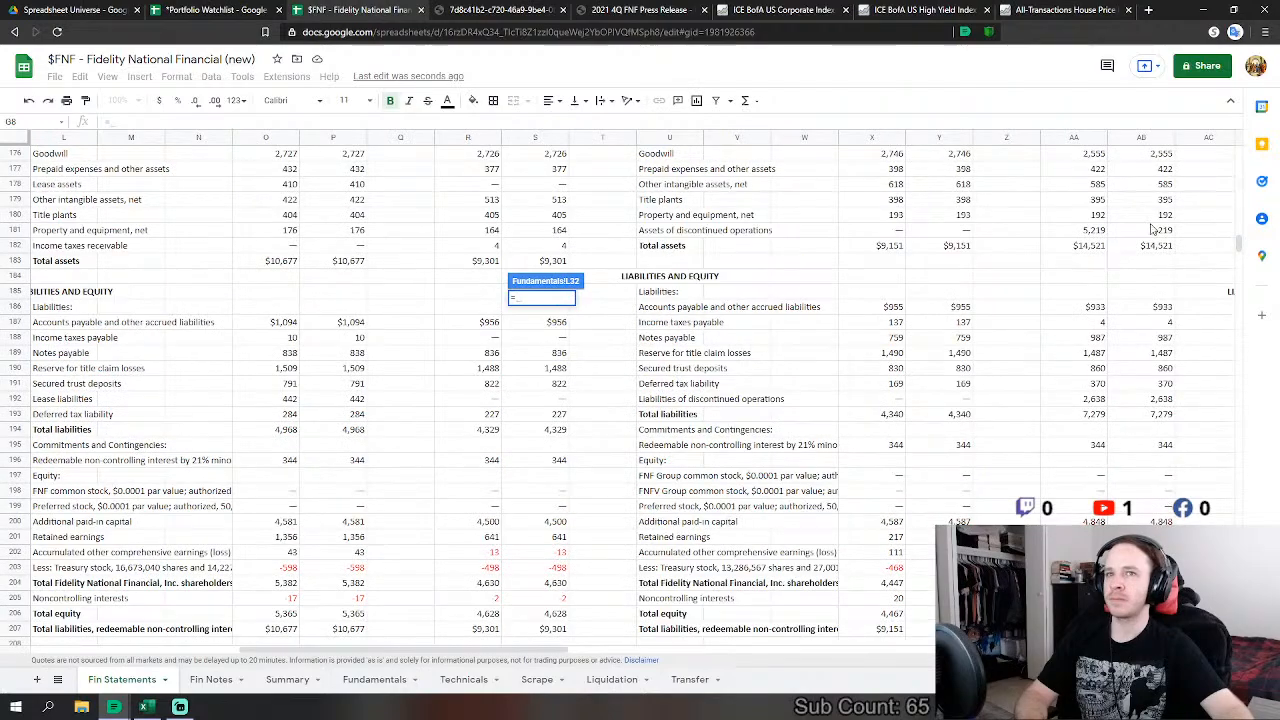
left_click_drag(1237, 243, 1238, 152)
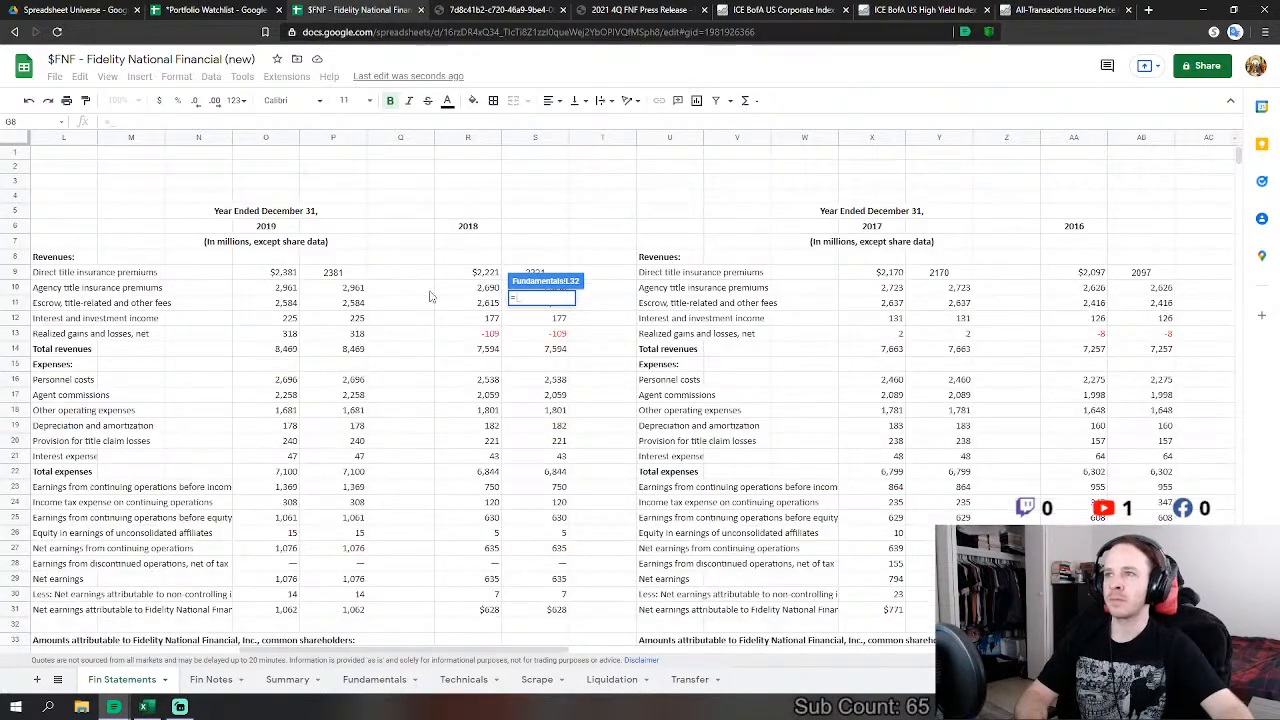
left_click(355, 349)
key("Return")
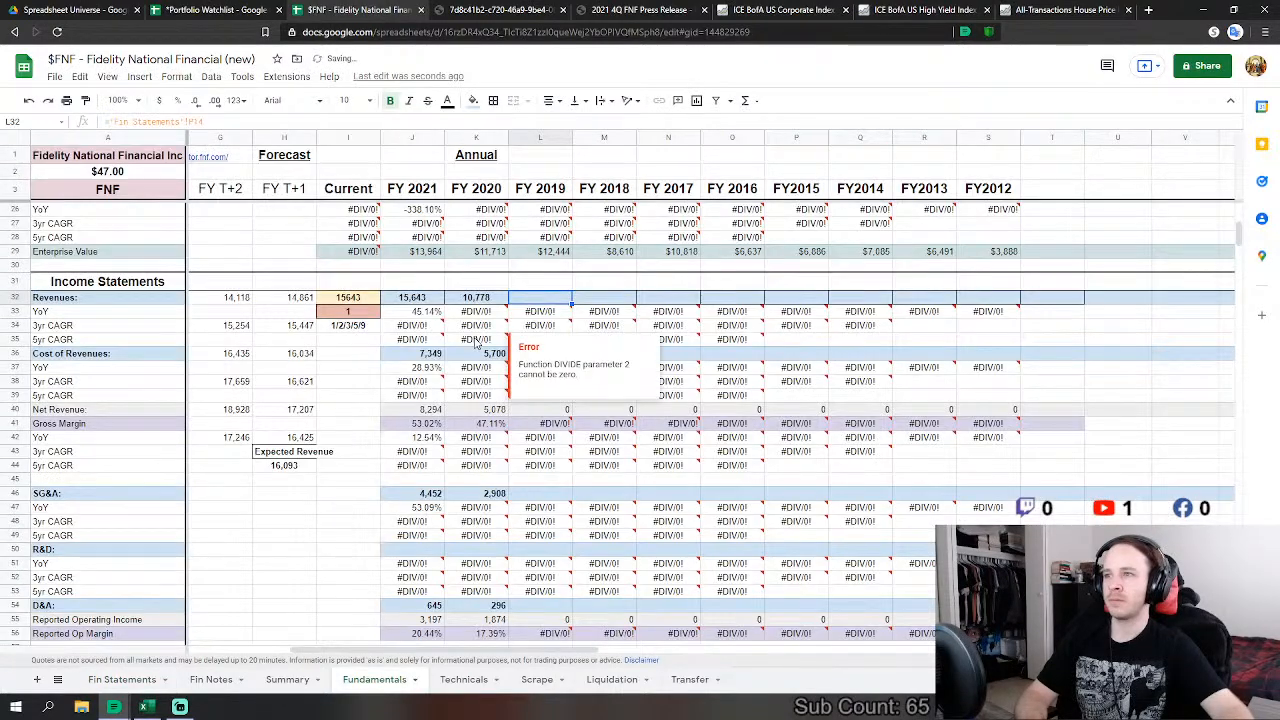
Step: Set FY 2019 Cost of Revenues (L36) to the sum of personnel costs and agent commissions on Fin Statements (P16 and P17)
scroll(538, 420, "down", 2)
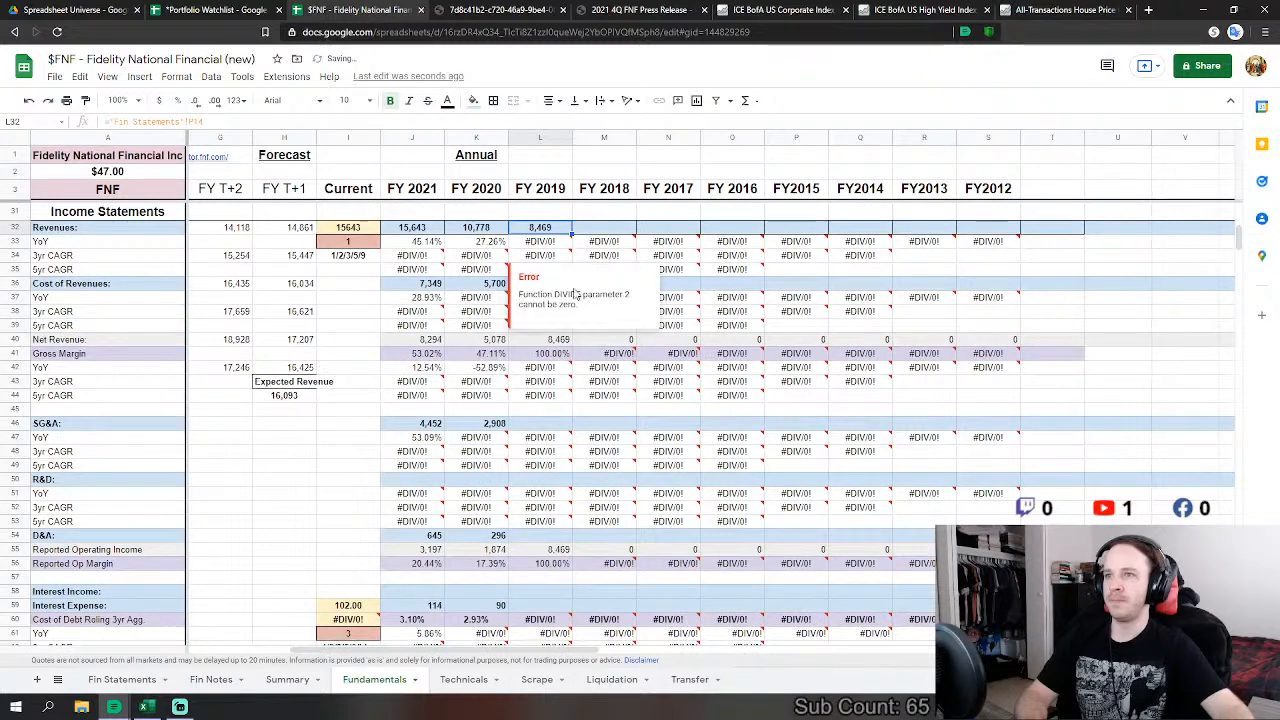
key("Down")
key("Down")
key("Down")
key("Down")
type("=")
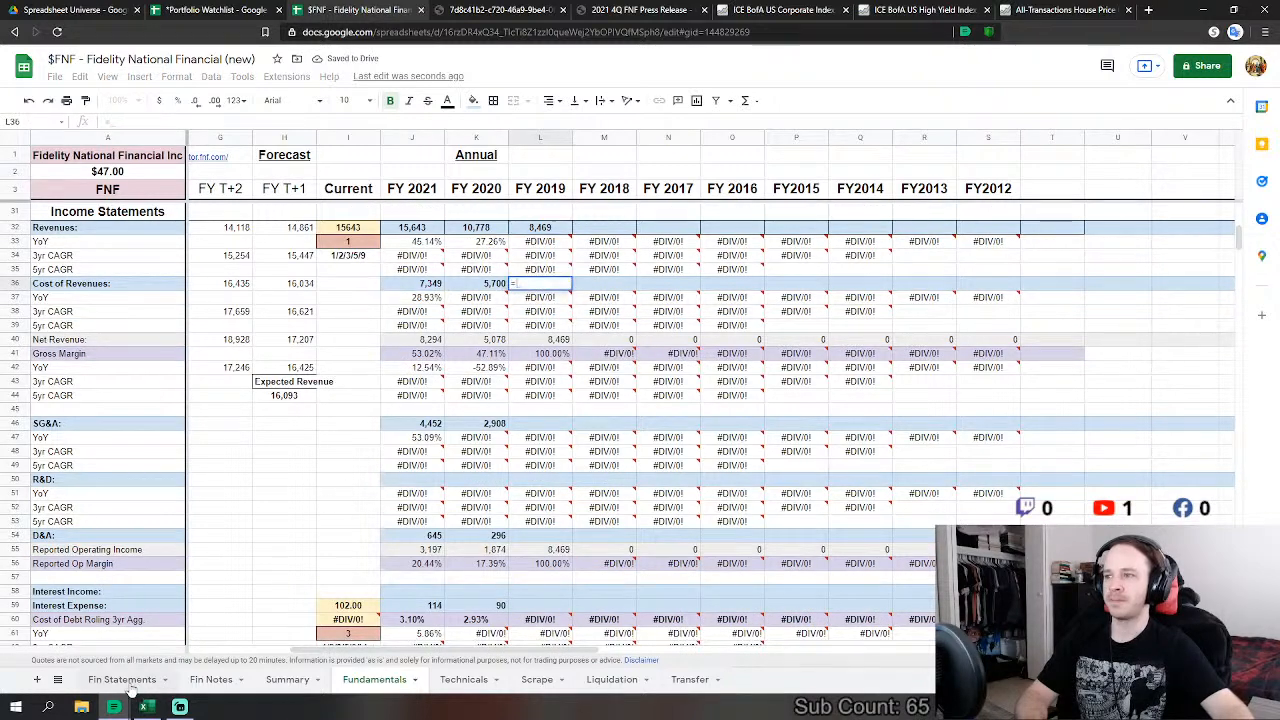
left_click(122, 679)
left_click(354, 380)
type("+")
left_click(357, 399)
key("Return")
Step: Set FY 2019 SG&A (L46) to other operating expenses plus provision for title claim losses from Fin Statements (P18+P20)
left_click(561, 422)
type("=")
left_click(137, 681)
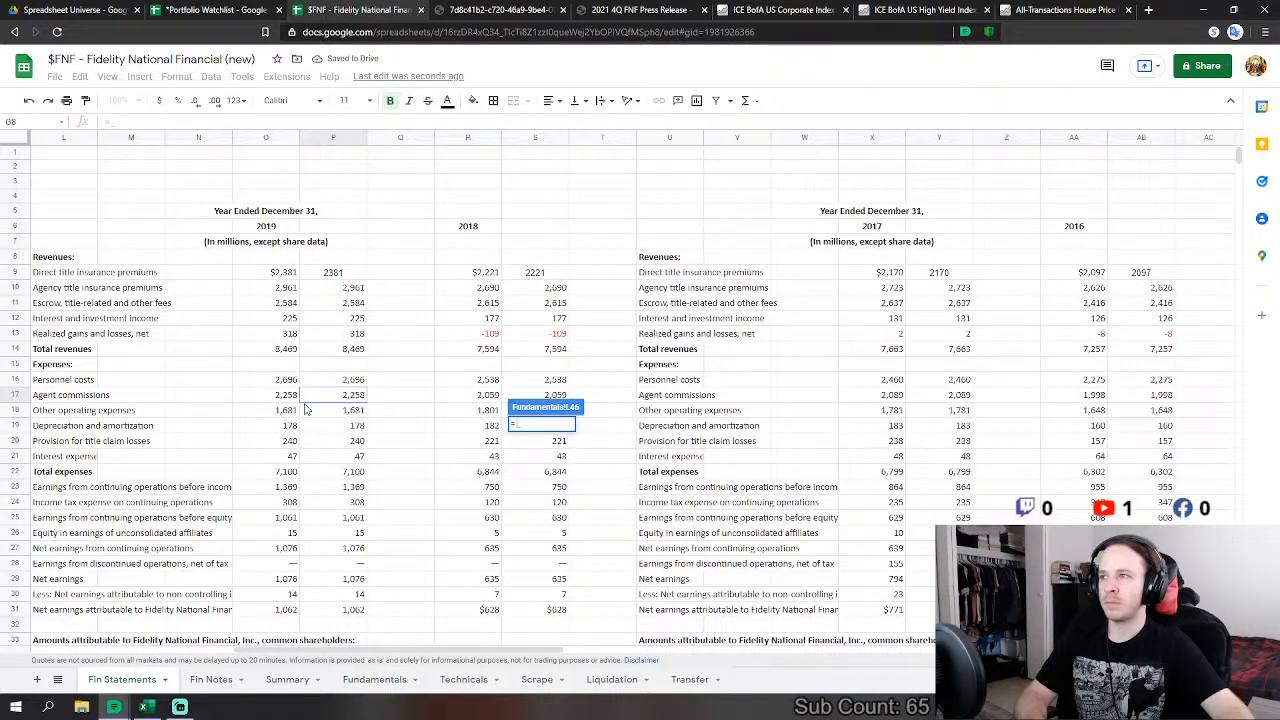
left_click(340, 410)
type("+")
left_click(360, 441)
type("+")
left_click(350, 456)
key("Return")
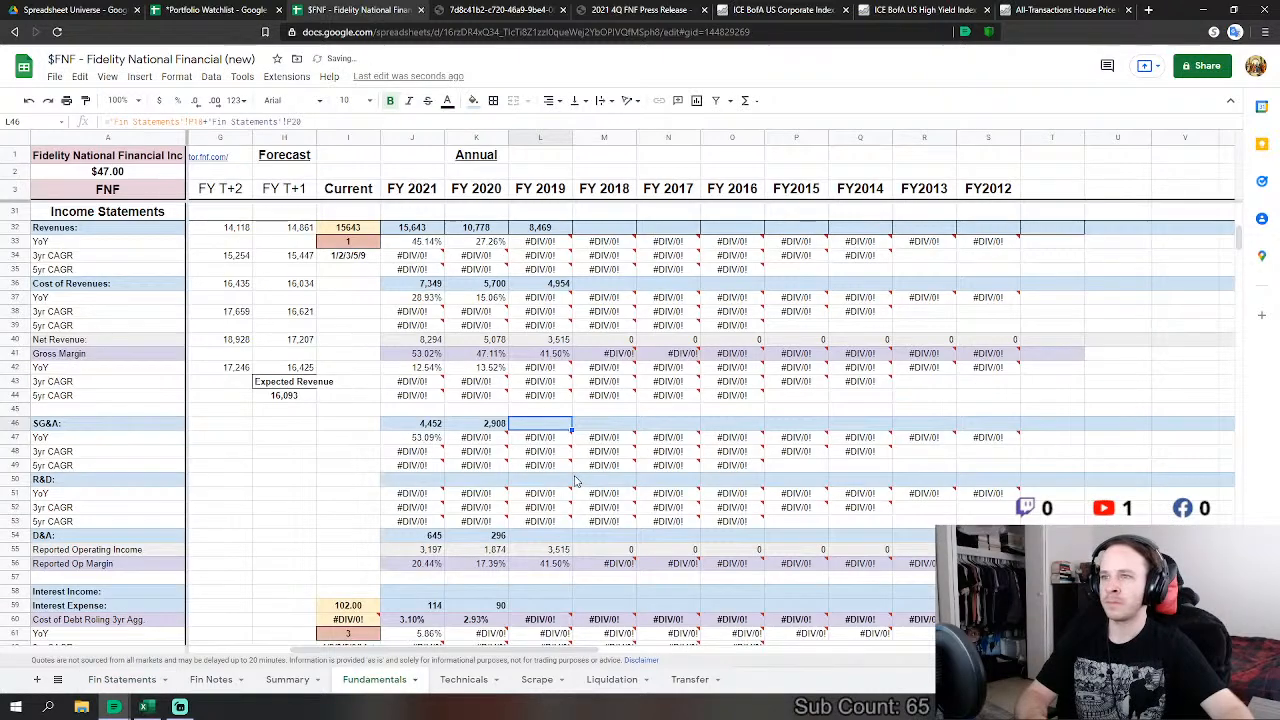
Step: Link FY 2019 D&A (L54) to depreciation and amortization on Fin Statements (P19)
left_click(540, 537)
type("=")
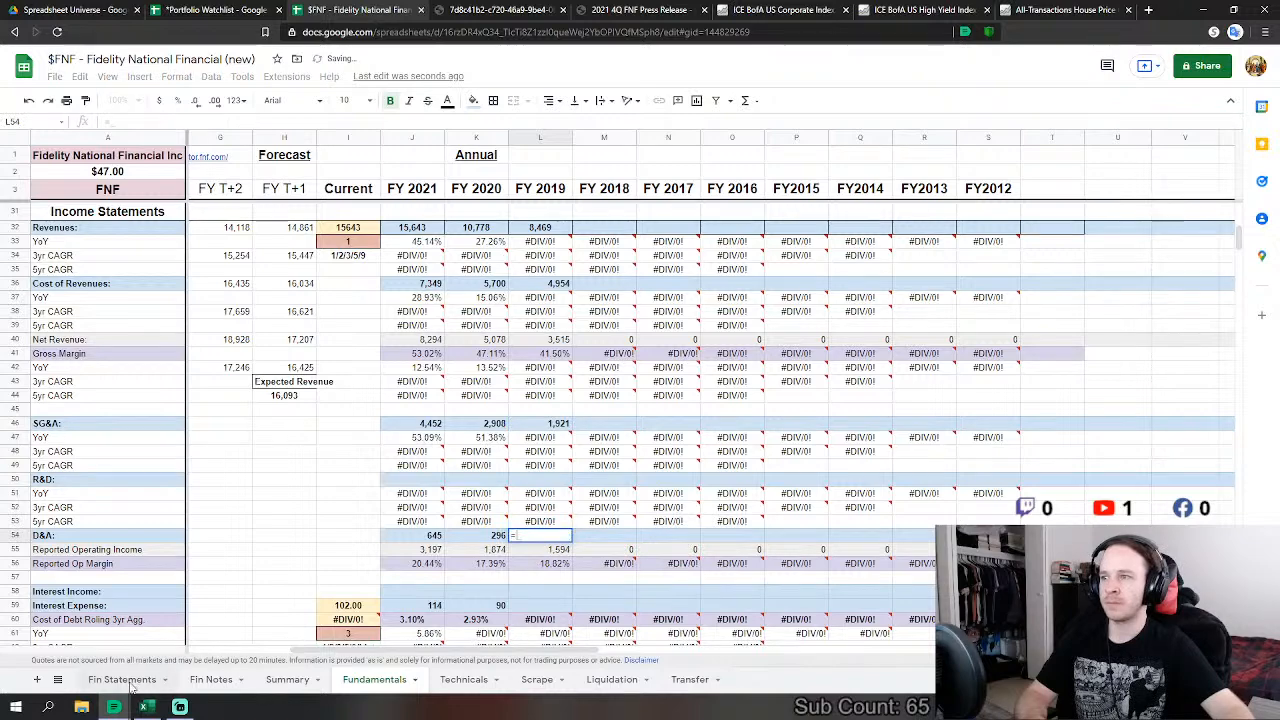
left_click(137, 681)
left_click(339, 428)
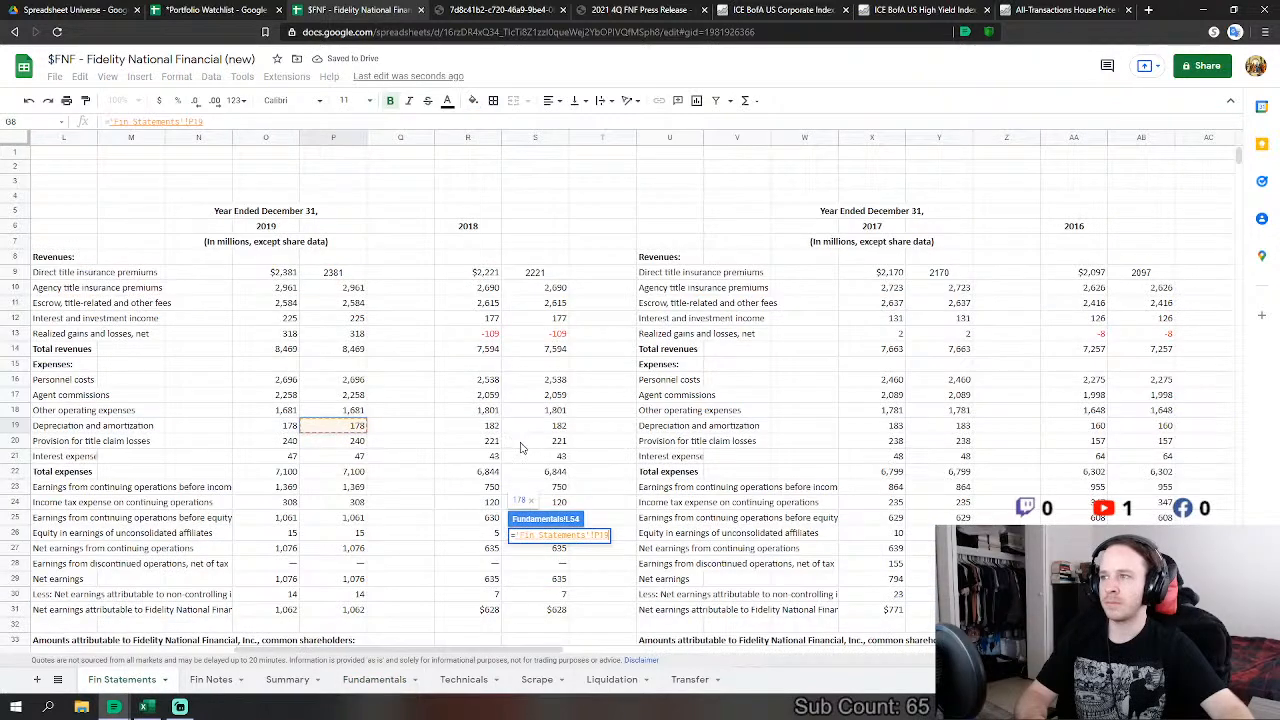
key("Return")
Step: Link FY 2019 Interest Expense (L59) to interest expense on Fin Statements (P21)
scroll(586, 484, "down", 5)
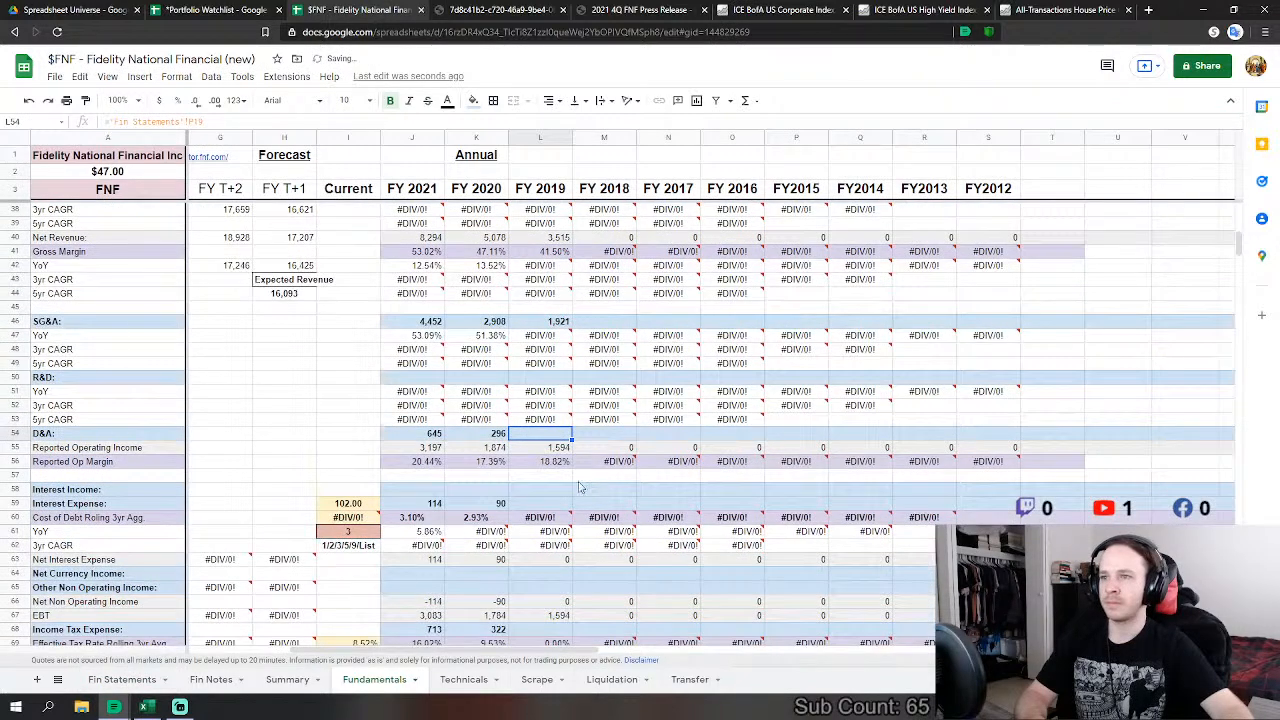
left_click(540, 503)
type("=")
left_click(110, 680)
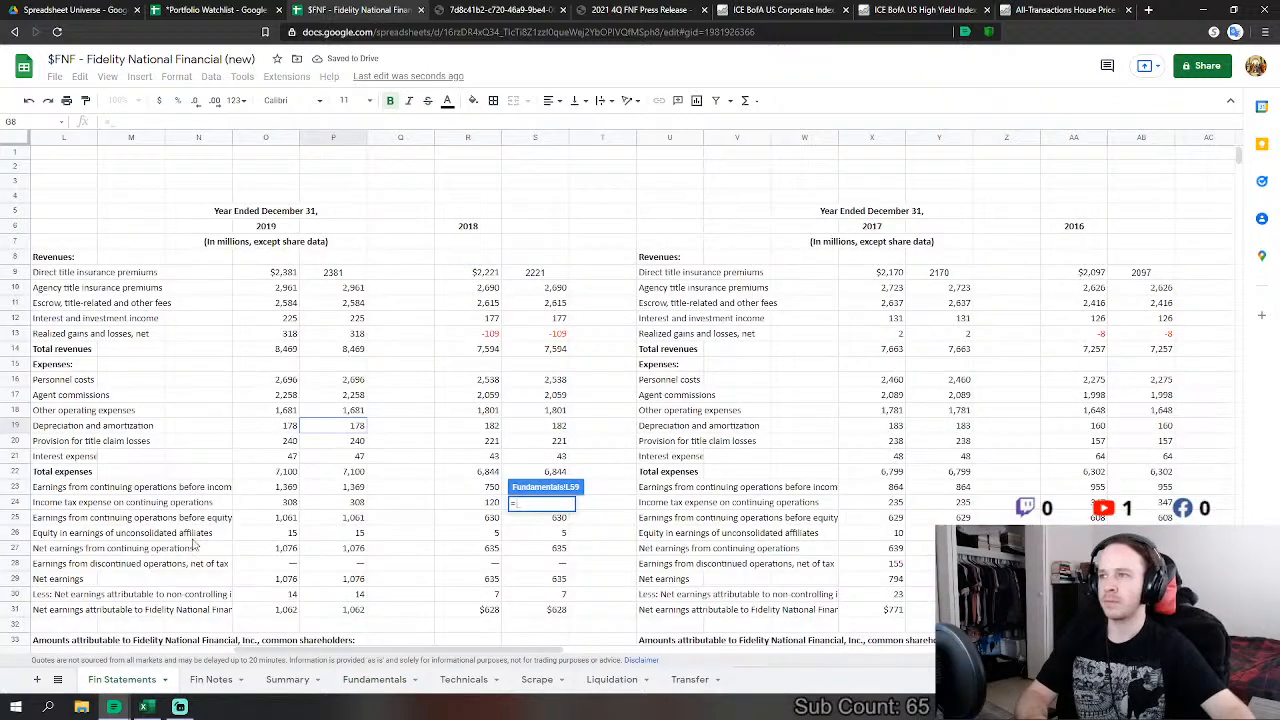
left_click(341, 456)
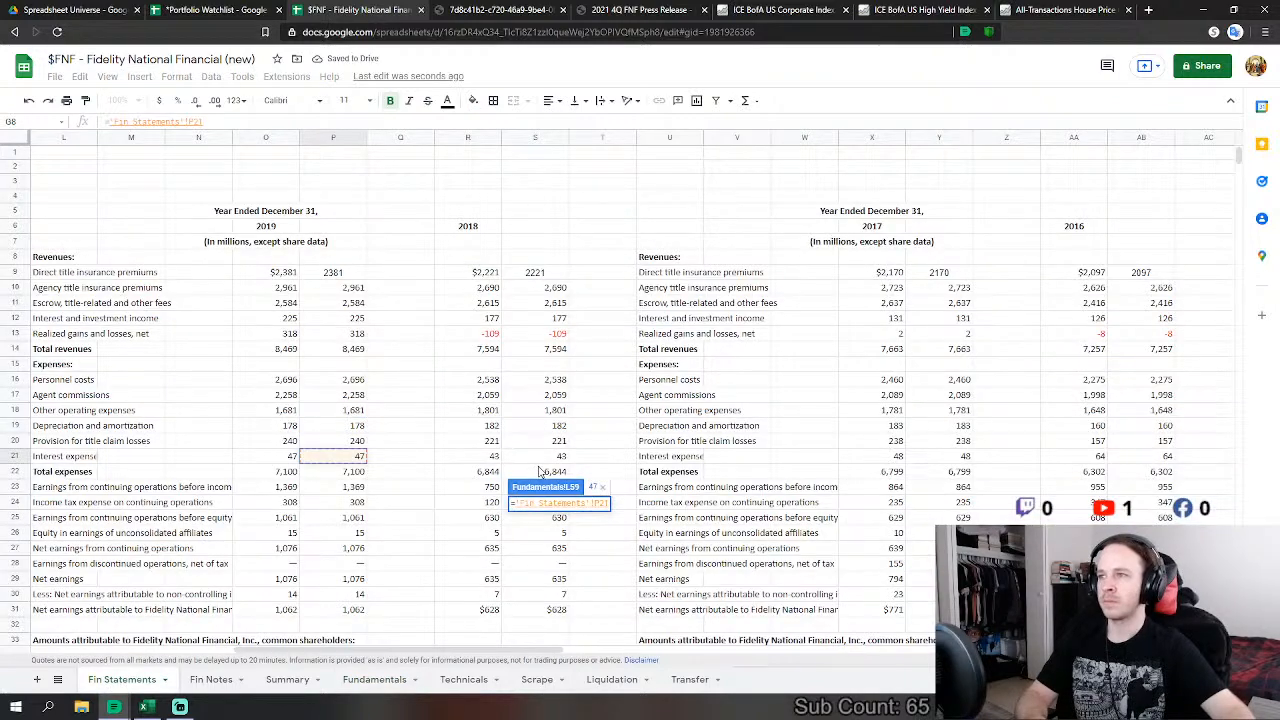
key("Return")
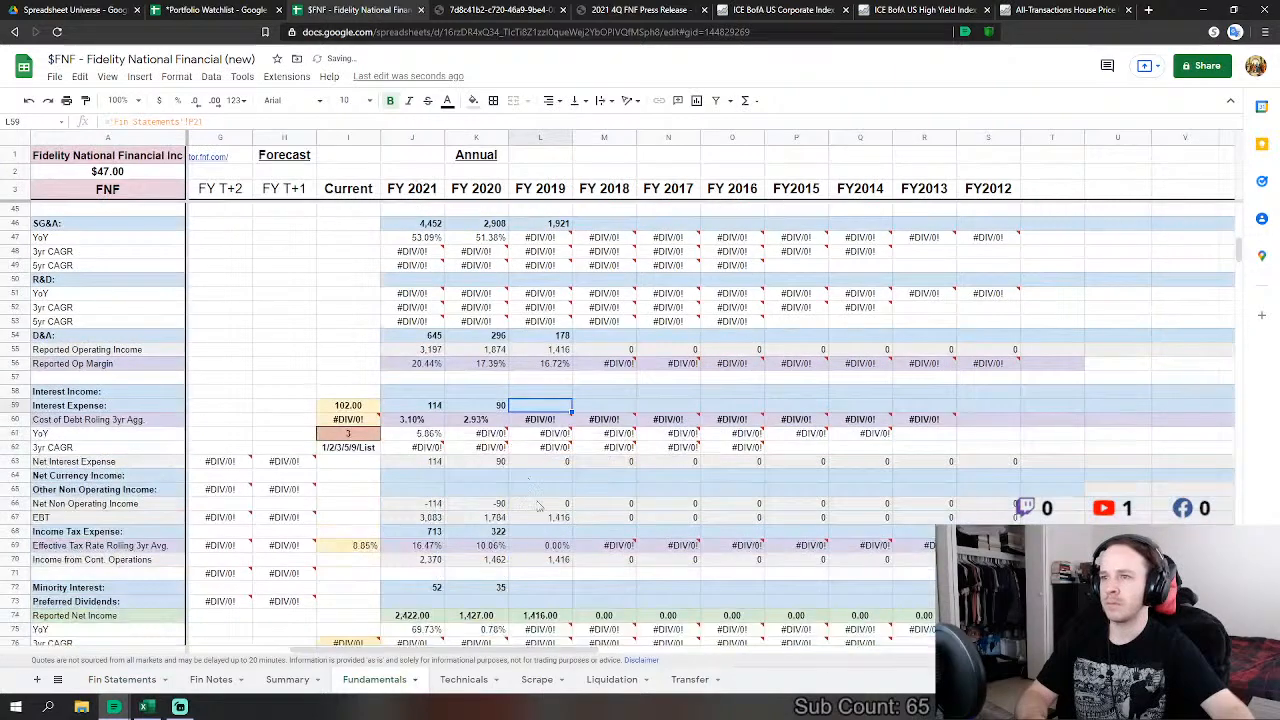
Step: Link FY 2019 Income Tax Expense (L68) to income tax expense on continuing operations on Fin Statements (P24)
left_click(540, 531)
type("=")
left_click(121, 679)
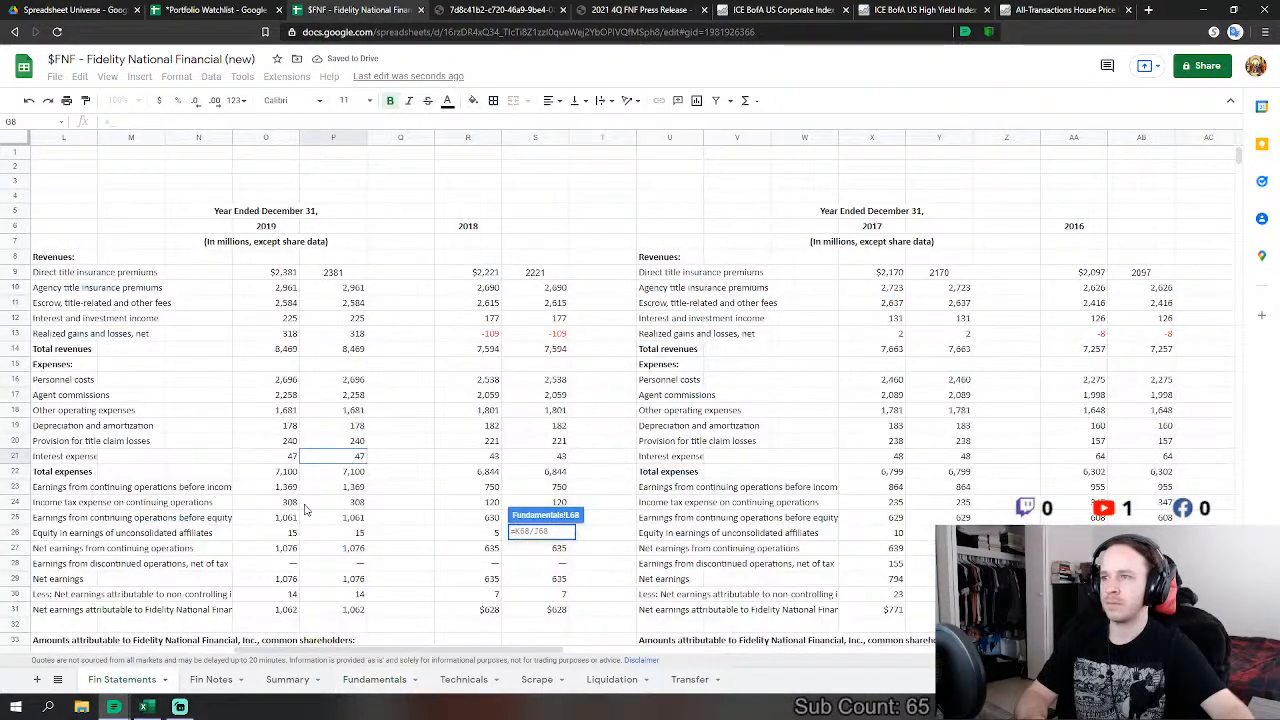
left_click(357, 502)
key("Return")
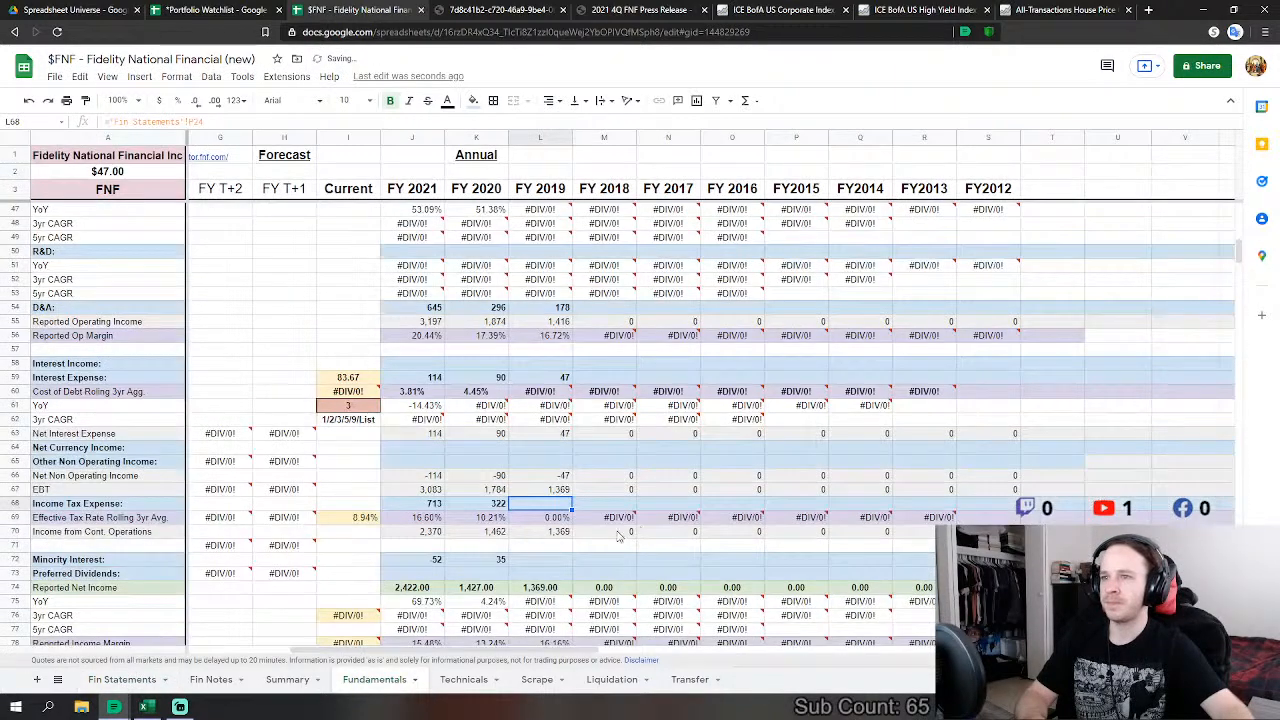
Step: Set FY 2019 Minority Interest (L72) to negated equity in unconsolidated affiliates' earnings plus net earnings attributable to non-controlling interests (-P26+P30) from Fin Statements
left_click(552, 564)
type("=")
left_click(121, 679)
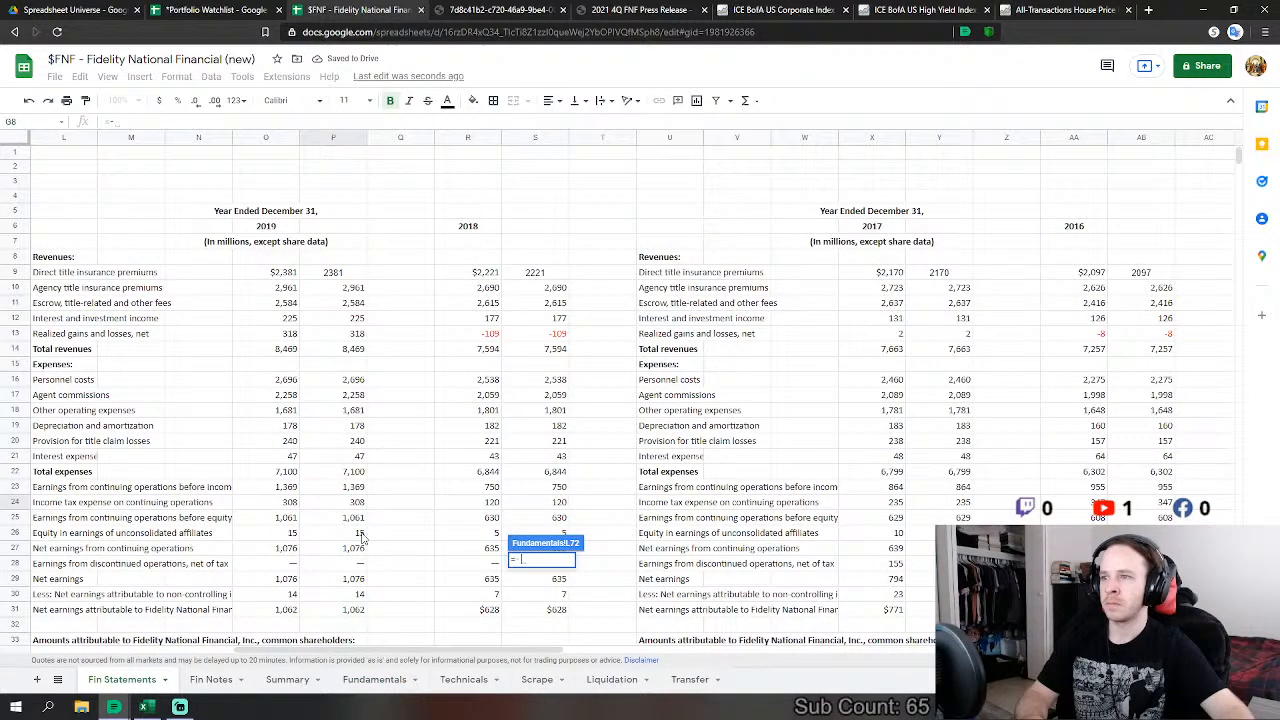
left_click(362, 535)
type("+")
left_click(357, 596)
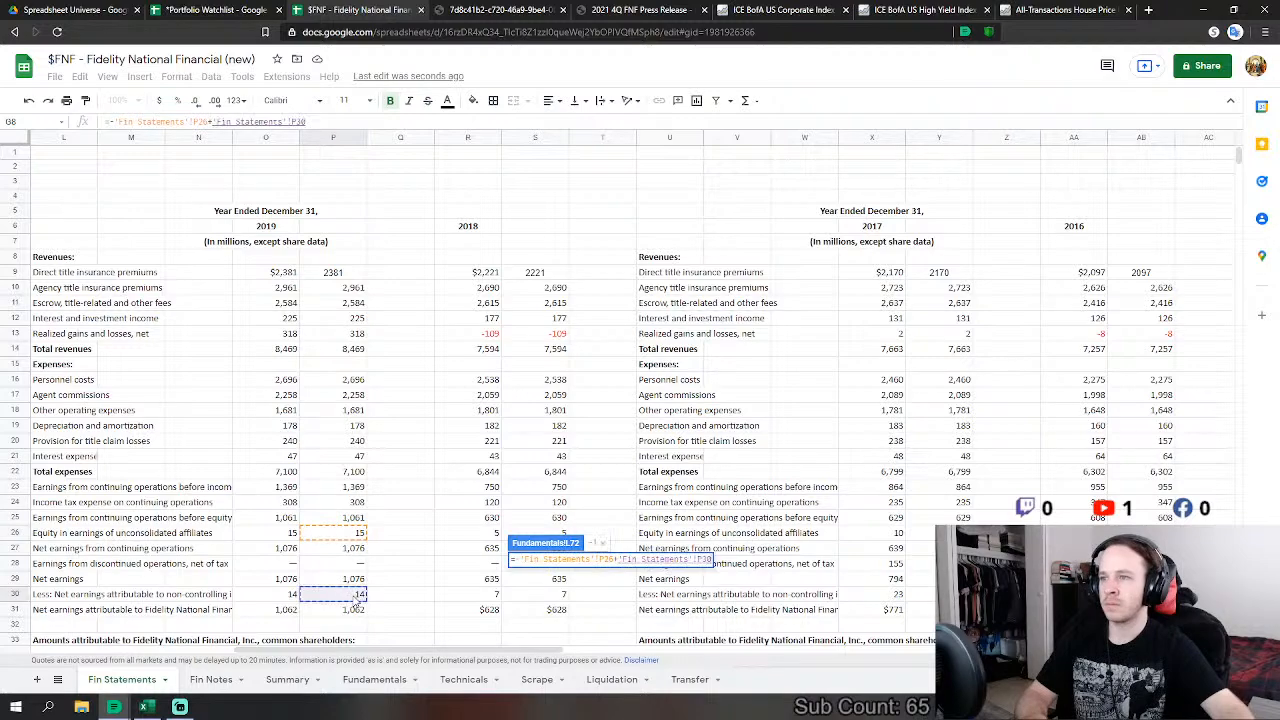
key("Return")
scroll(640, 404, "down", 2)
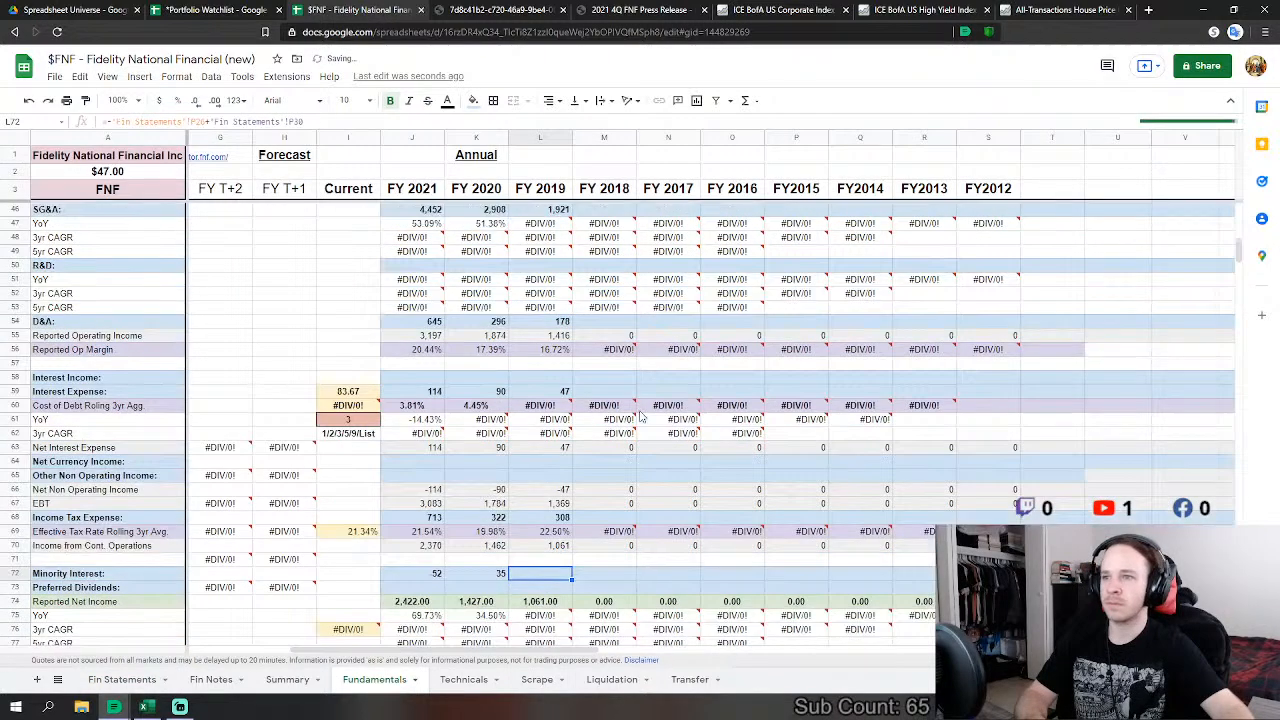
scroll(540, 537, "down", 2)
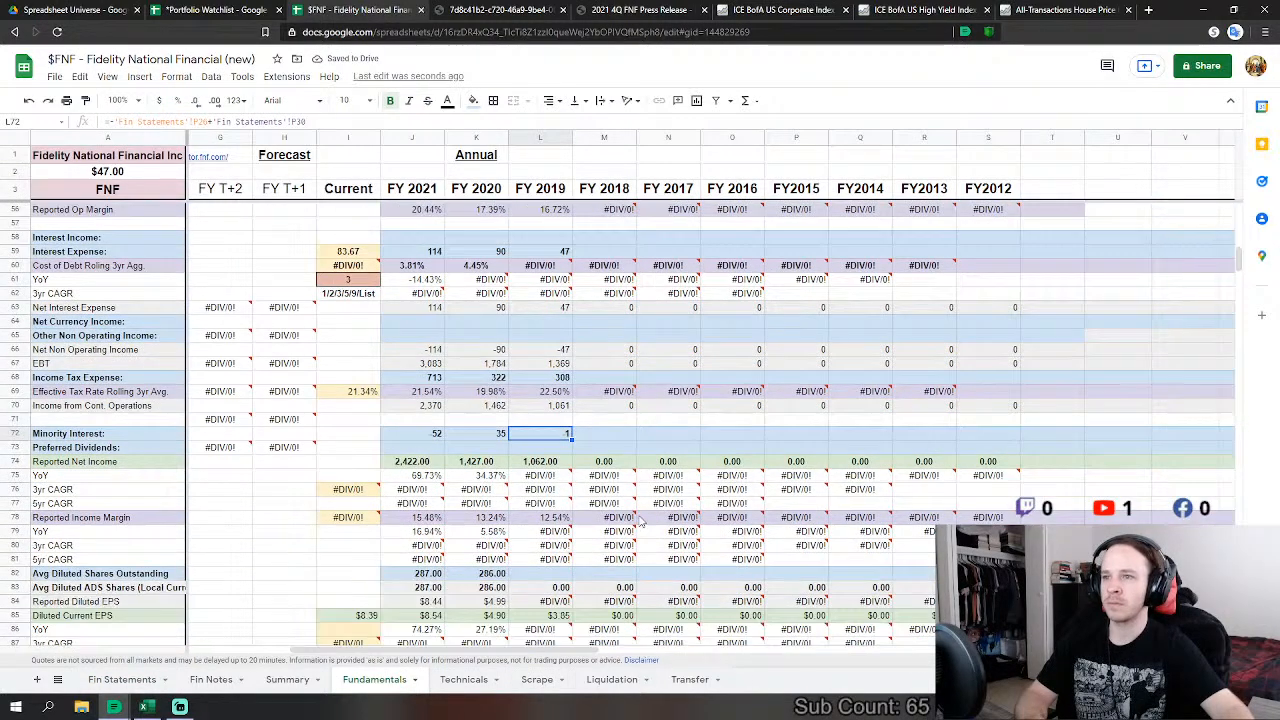
left_click(540, 573)
scroll(540, 573, "down", 2)
type("=")
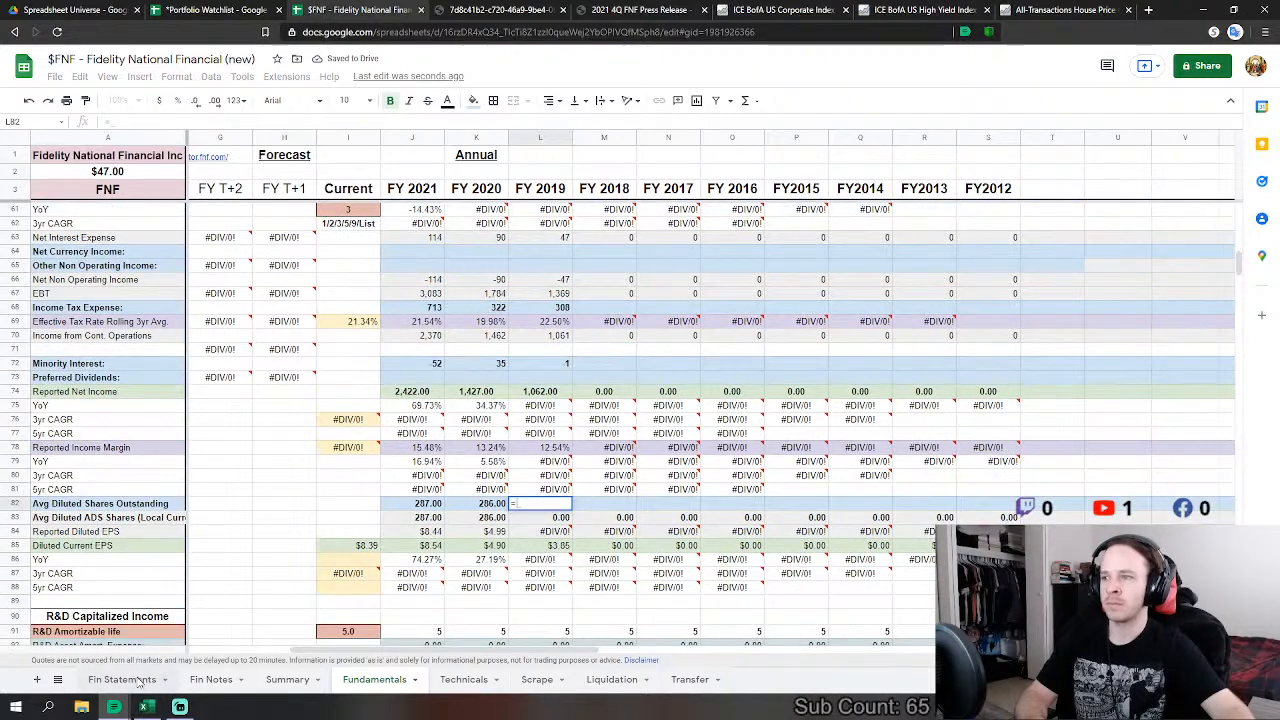
left_click(140, 682)
left_click(350, 507)
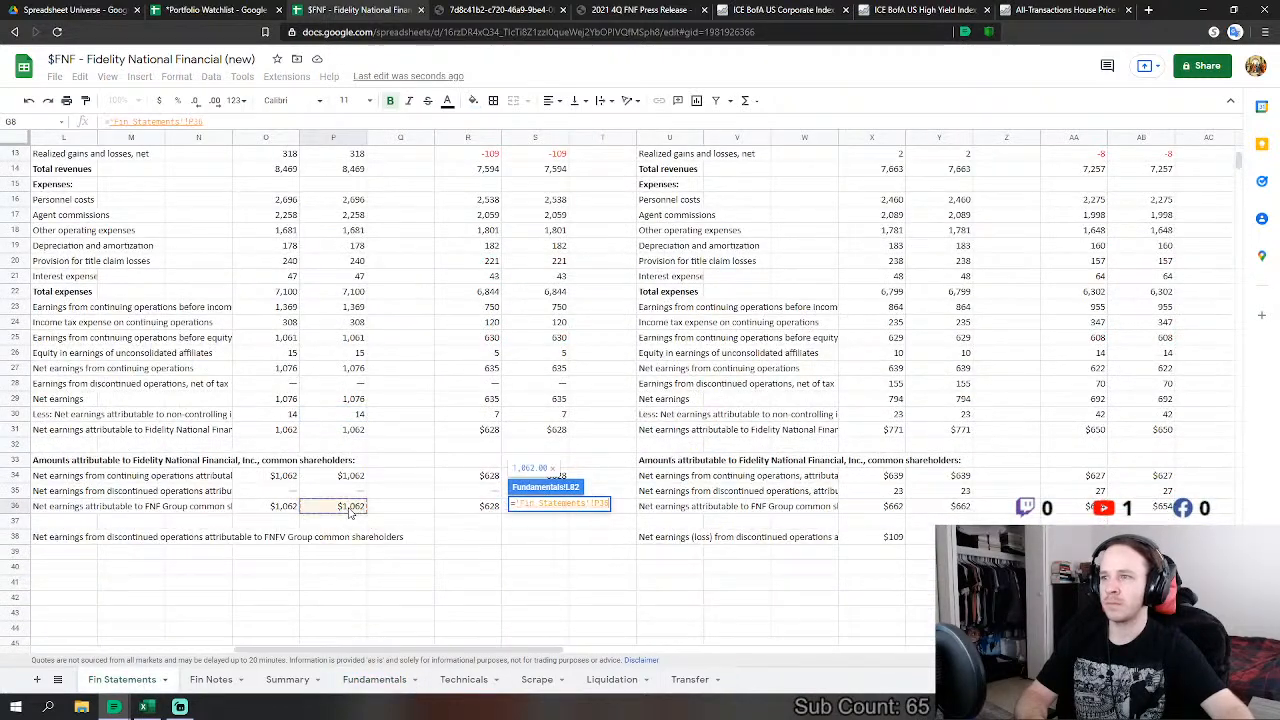
key("BackSpace")
key("BackSpace")
key("BackSpace")
key("BackSpace")
key("BackSpace")
key("BackSpace")
key("BackSpace")
key("BackSpace")
key("BackSpace")
key("BackSpace")
key("BackSpace")
key("BackSpace")
key("BackSpace")
key("BackSpace")
key("BackSpace")
key("BackSpace")
key("BackSpace")
key("BackSpace")
key("BackSpace")
key("BackSpace")
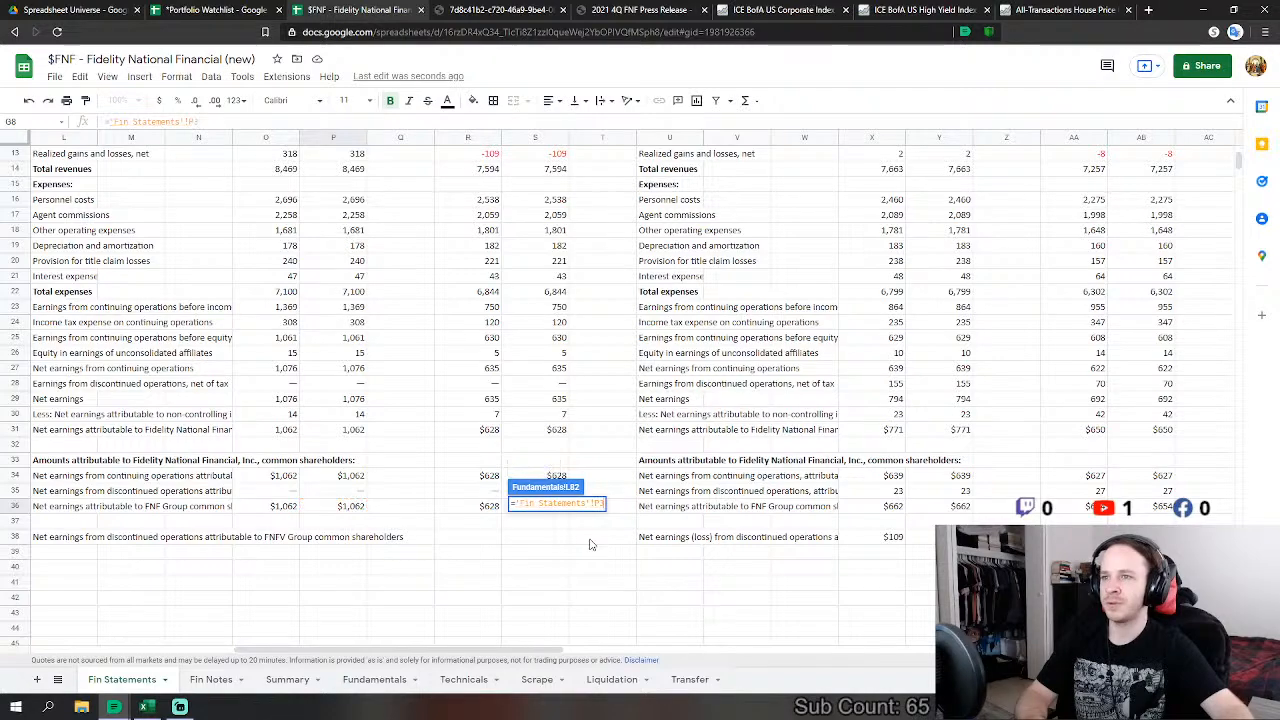
scroll(484, 561, "down", 5)
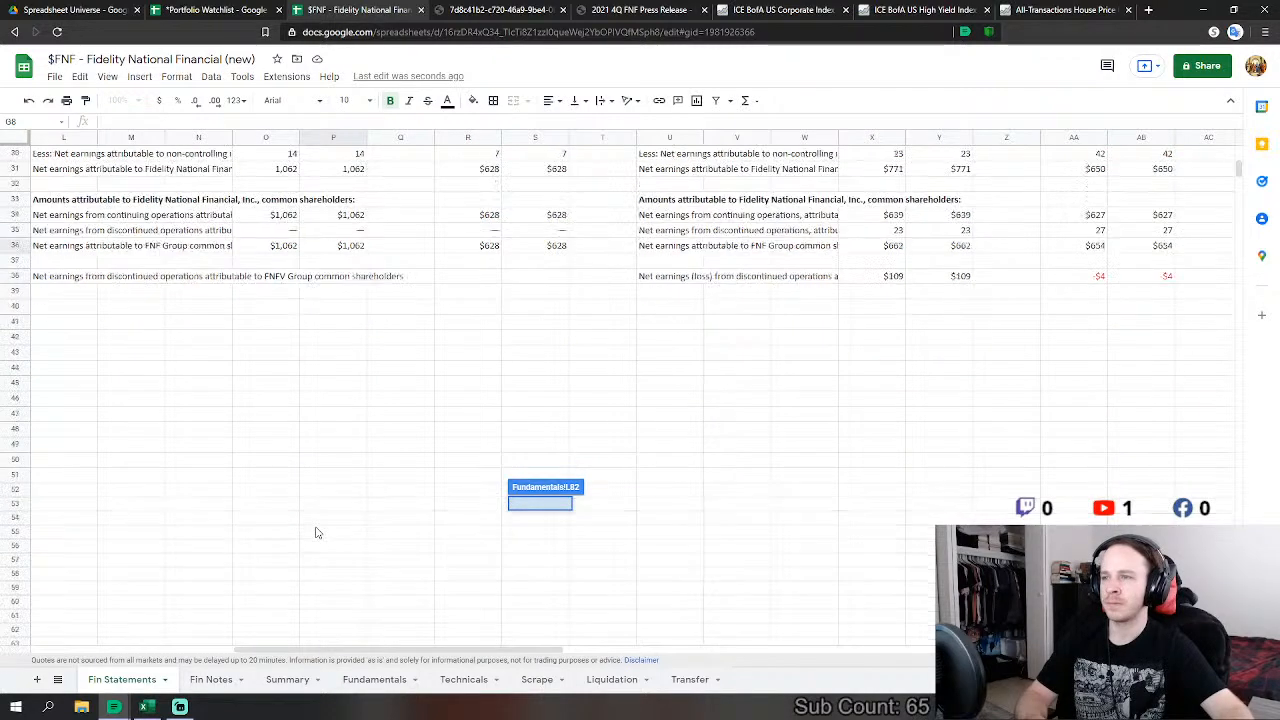
key("Escape")
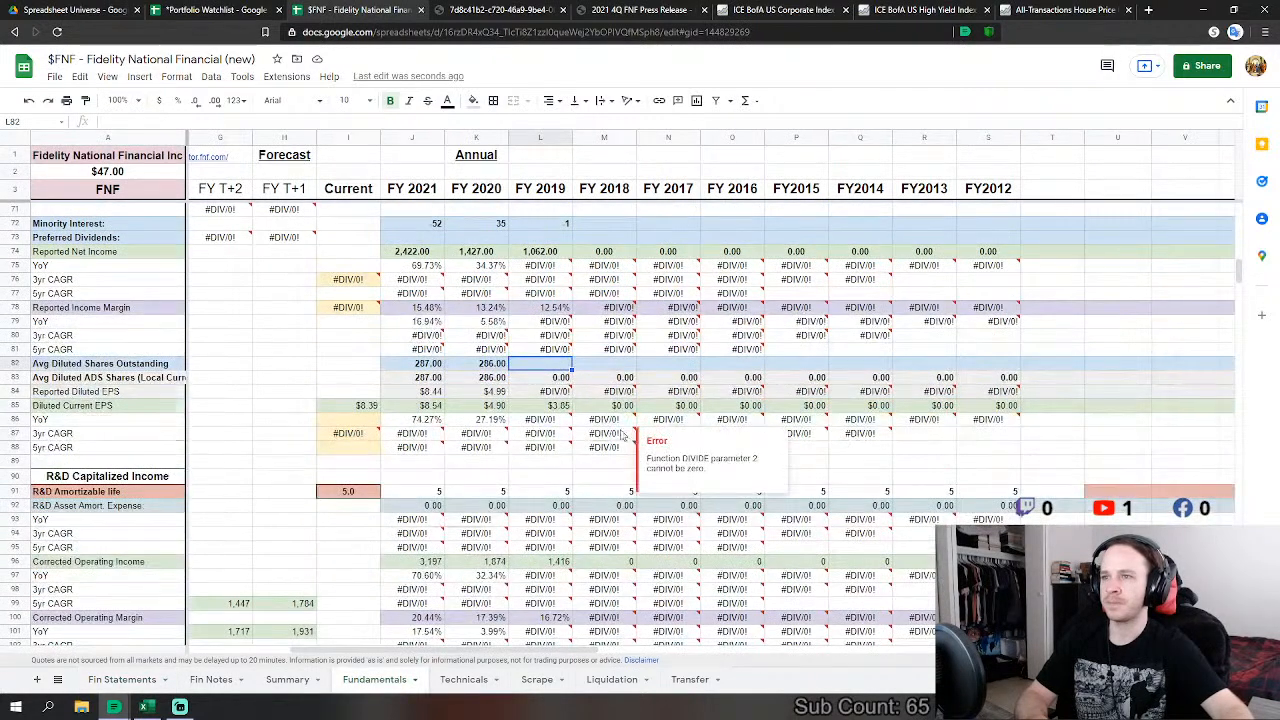
Step: Link FY 2019 CF Depreciation & Amortization (L127) to the cash flow depreciation and amortization on Fin Statements (P74)
scroll(600, 460, "down", 2)
scroll(624, 450, "down", 7)
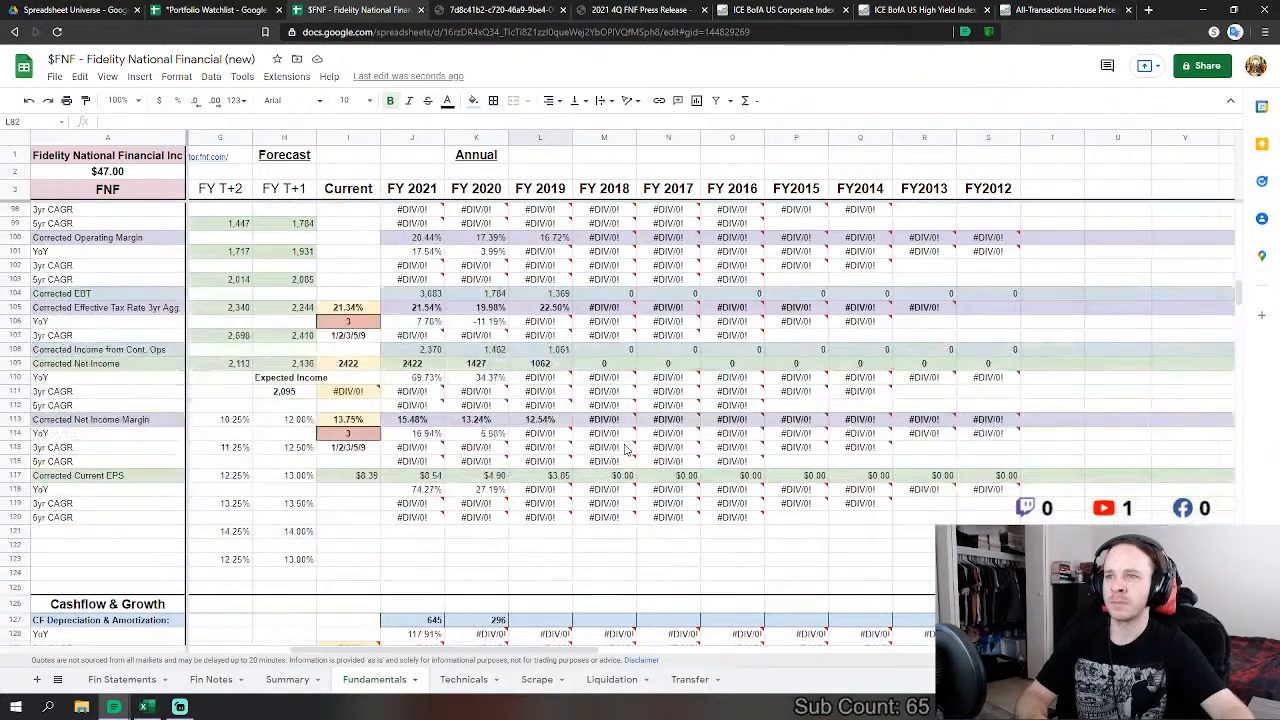
scroll(540, 455, "down", 2)
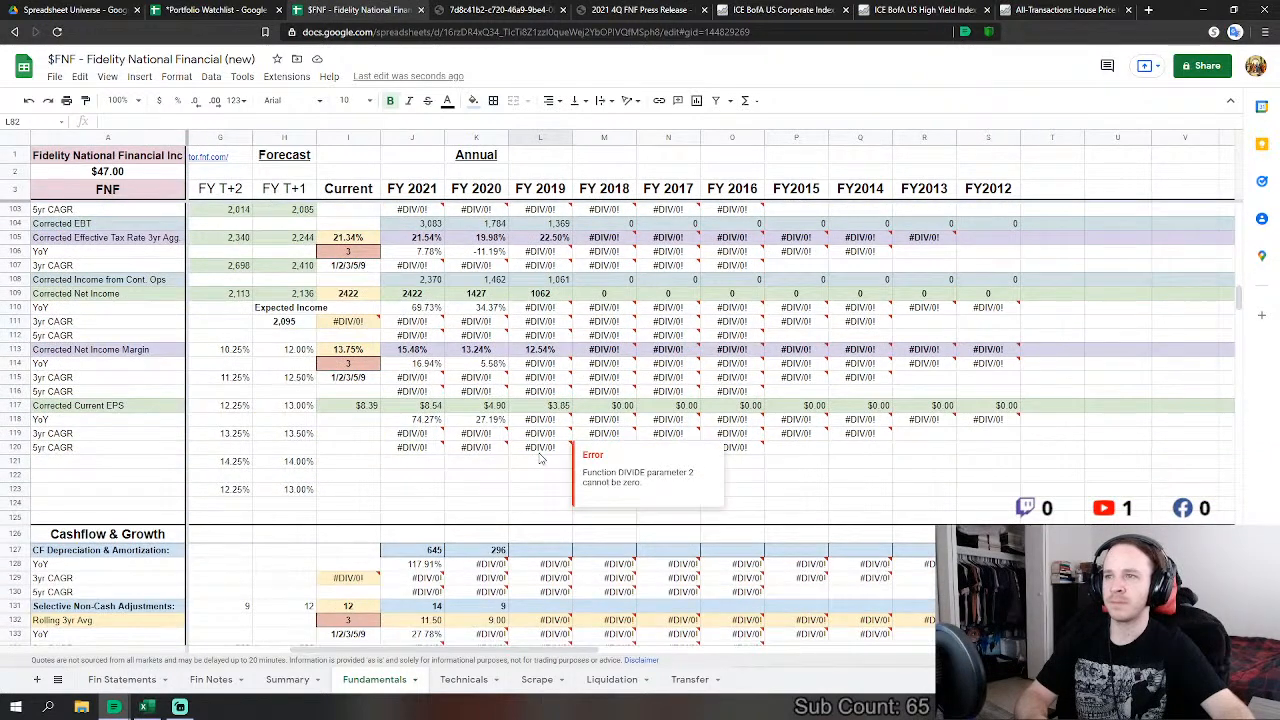
scroll(540, 457, "down", 7)
left_click(560, 270)
left_click(118, 680)
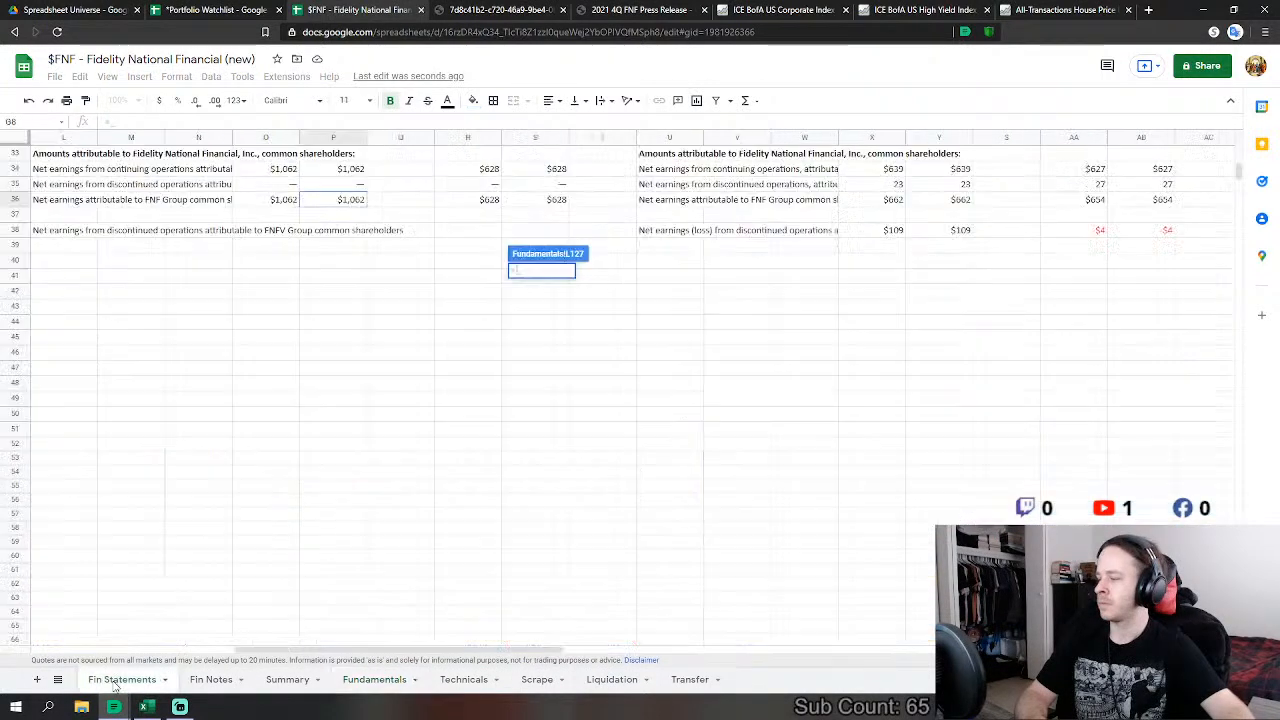
scroll(315, 605, "up", 10)
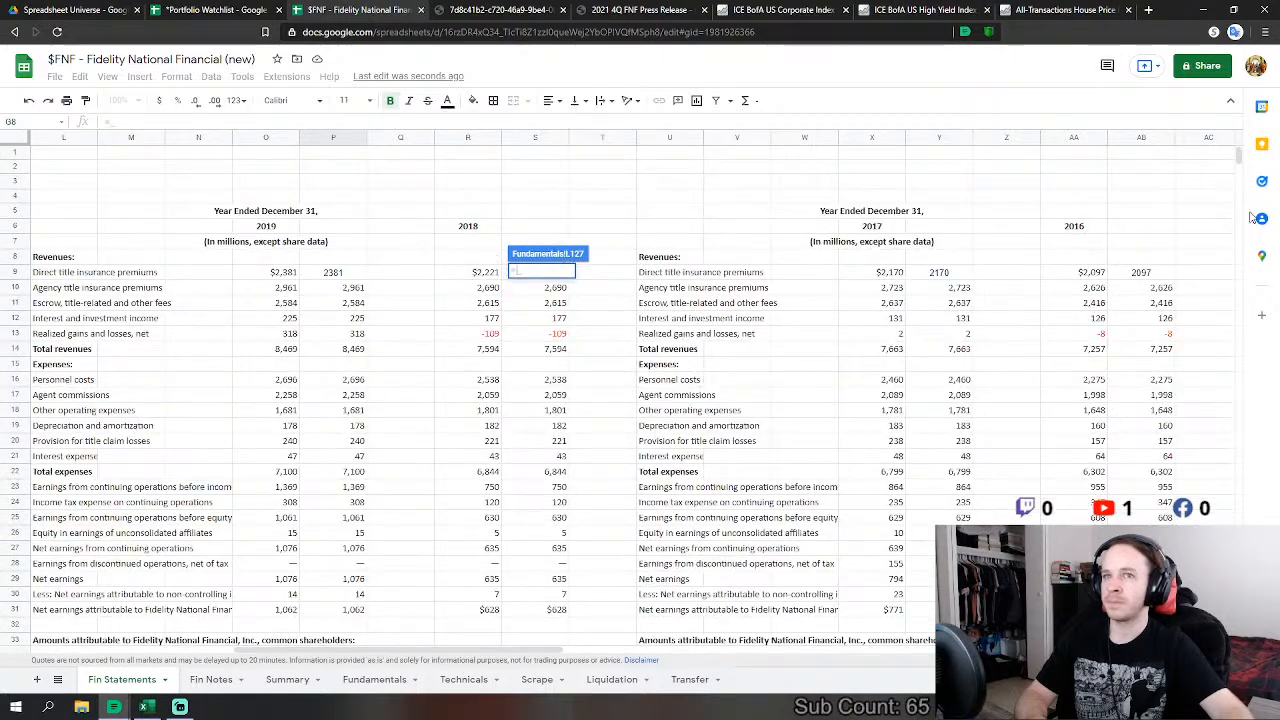
scroll(320, 510, "down", 15)
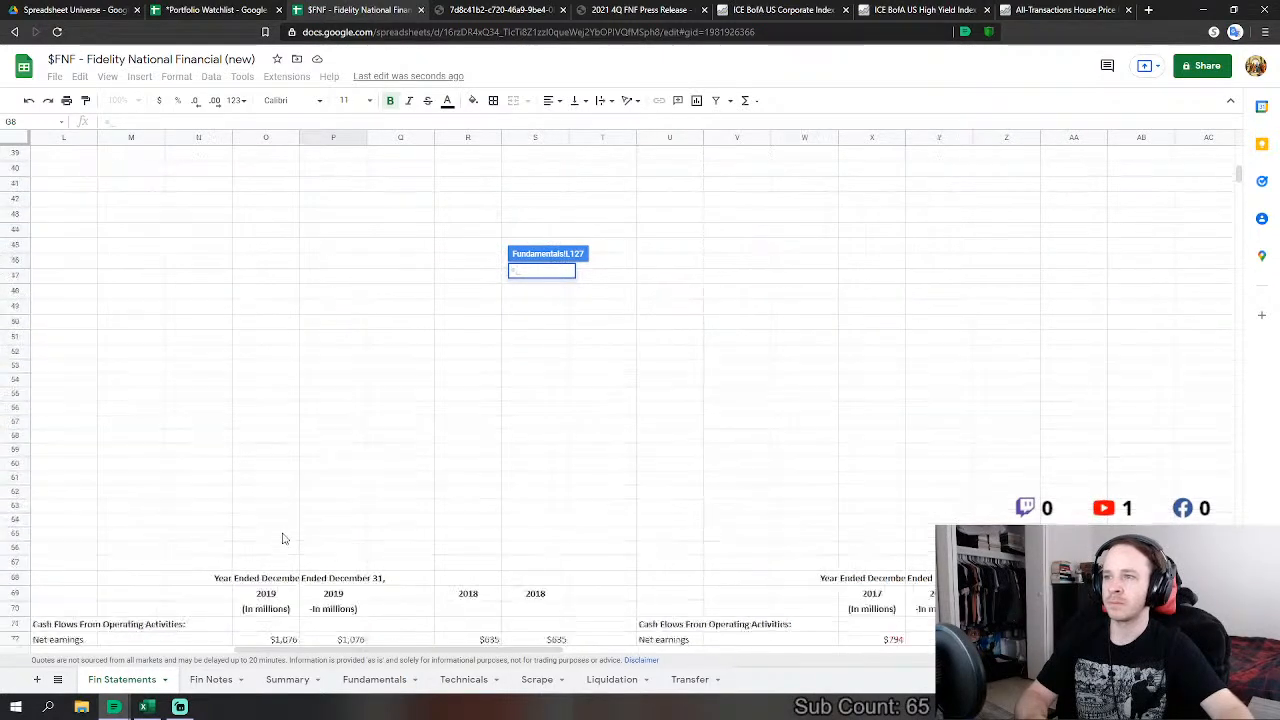
left_click(350, 373)
key("Return")
Step: Set FY 2019 Selective Non-Cash Adjustments (L131) to 0
left_click(548, 327)
type("=")
left_click(122, 679)
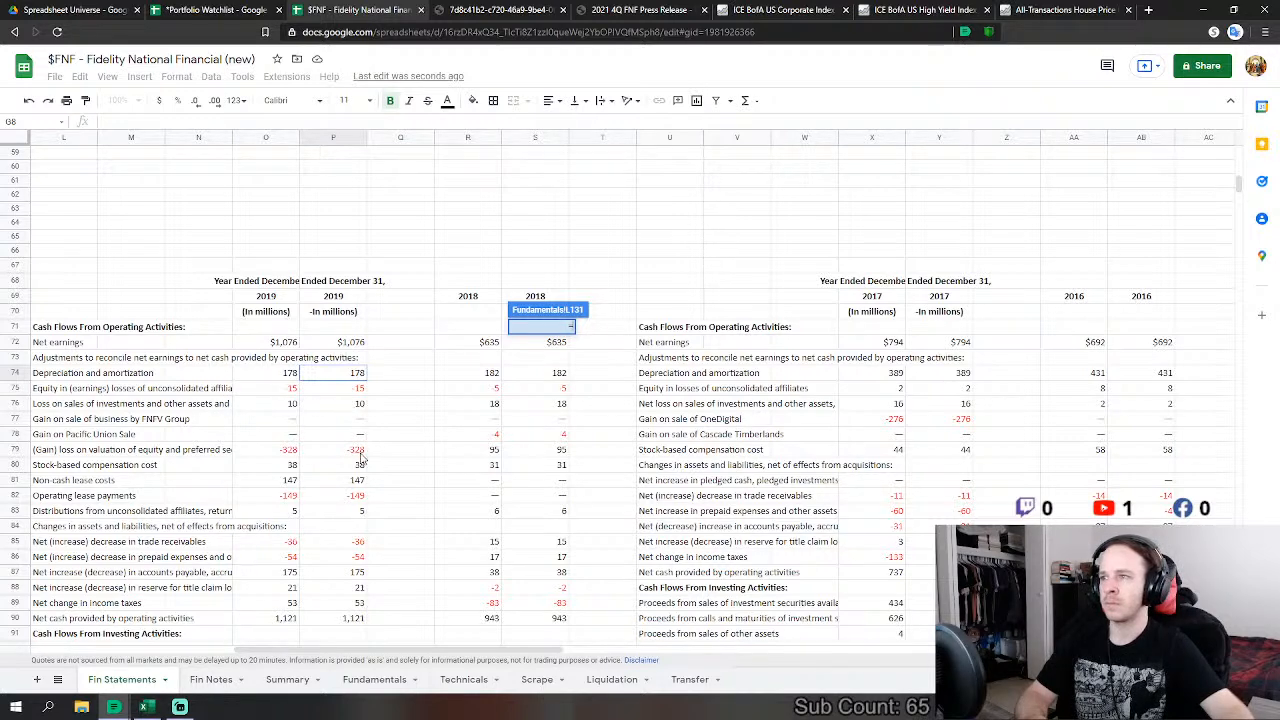
key("Escape")
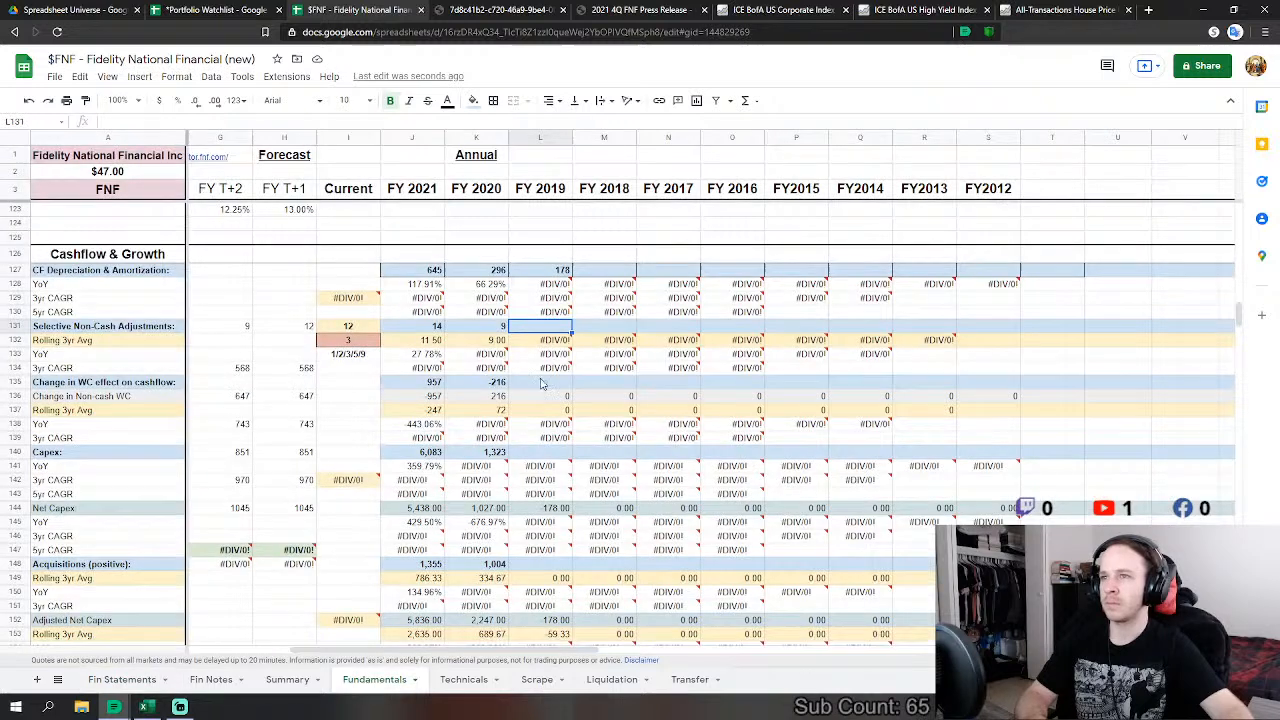
type("0")
key("Return")
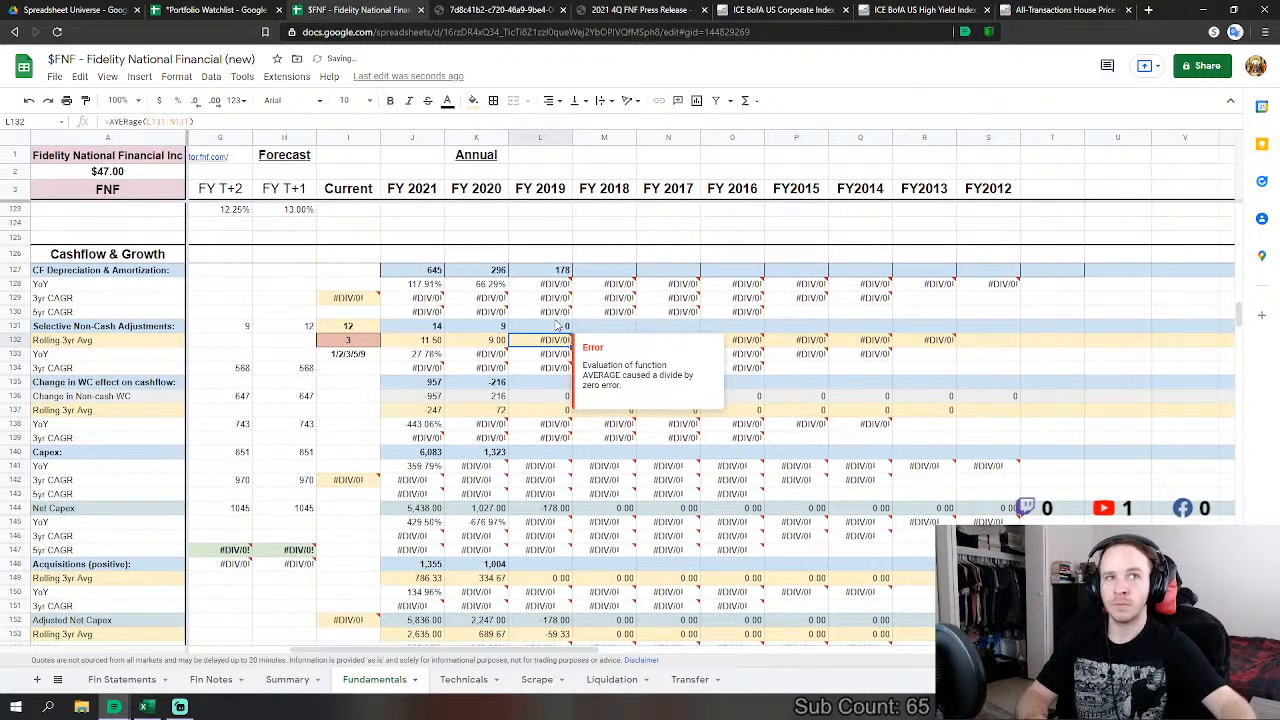
Step: Set FY 2019 Change in WC effect on cashflow (L135) to the SUM of P75:P76, P79 and P83:P89 on Fin Statements
left_click(545, 384)
type("=su")
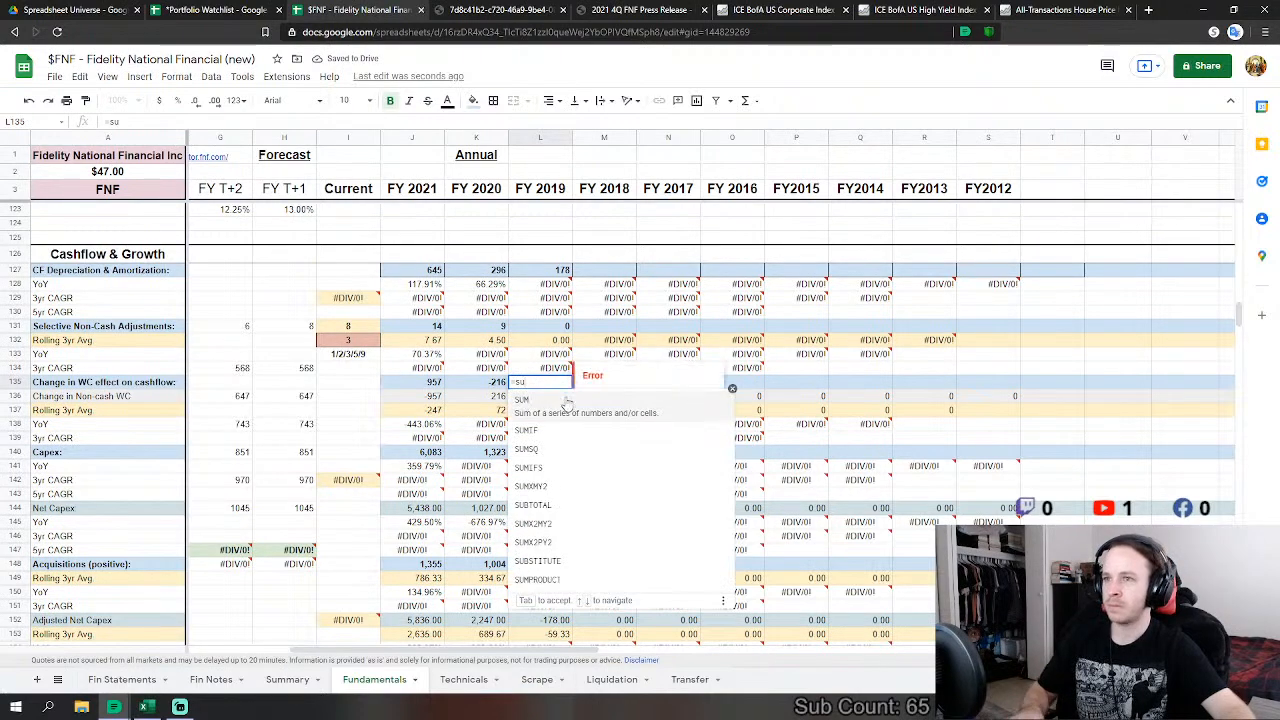
key("Tab")
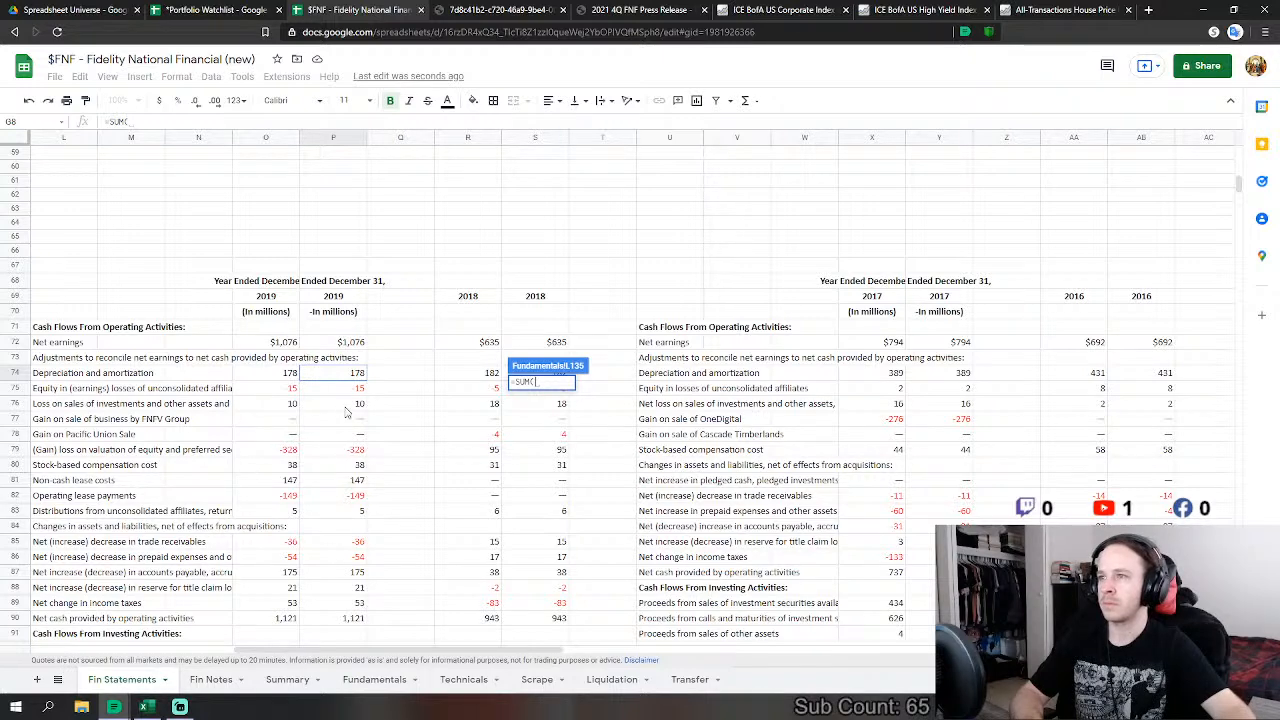
left_click_drag(359, 389, 358, 404)
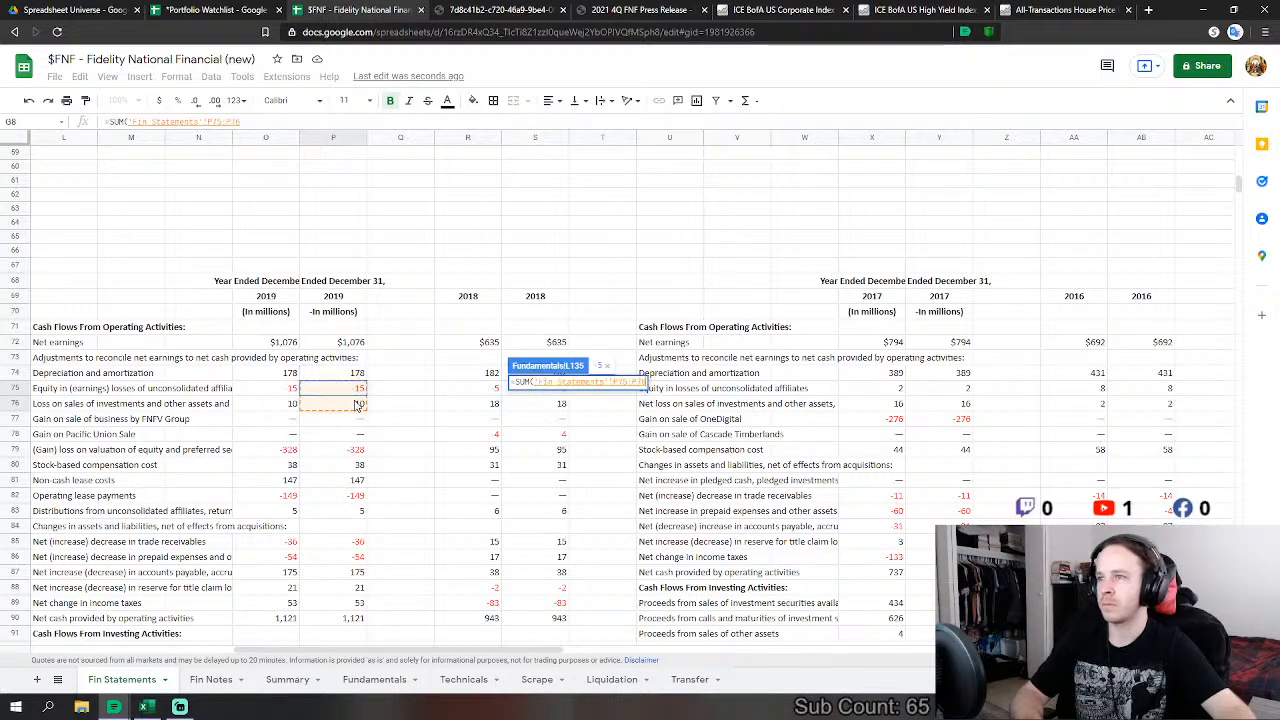
type(",")
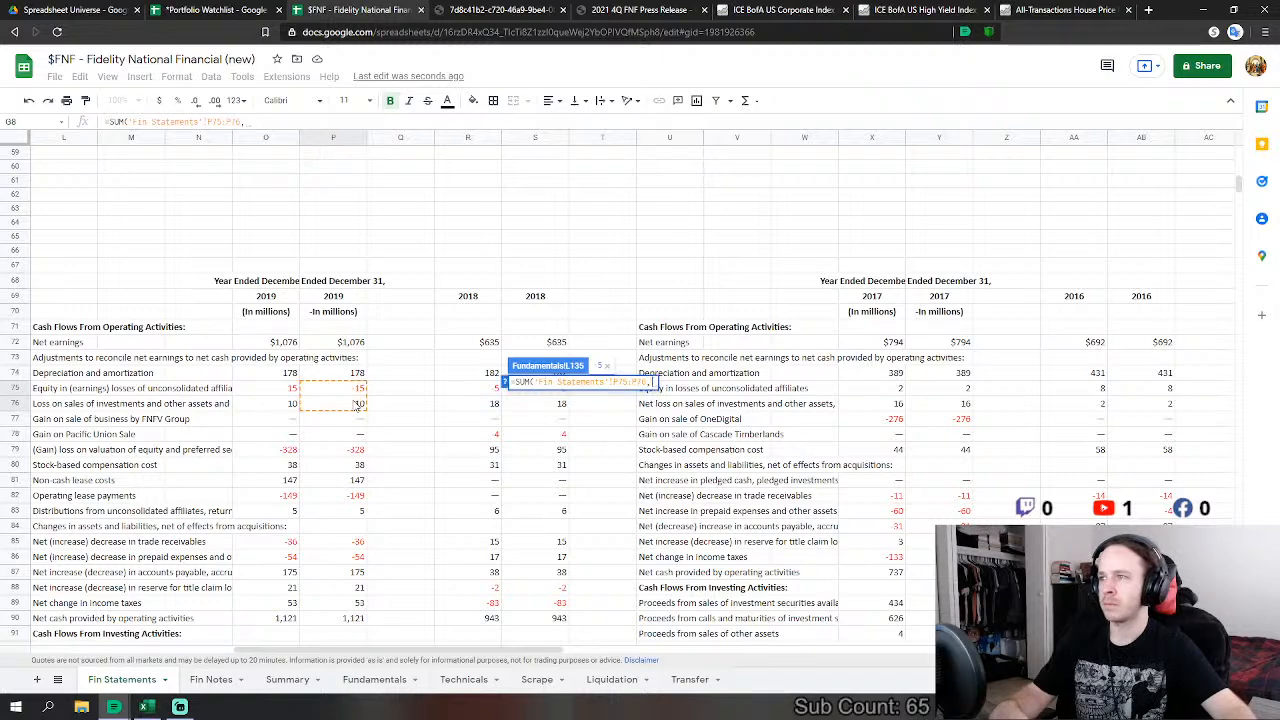
left_click(354, 455)
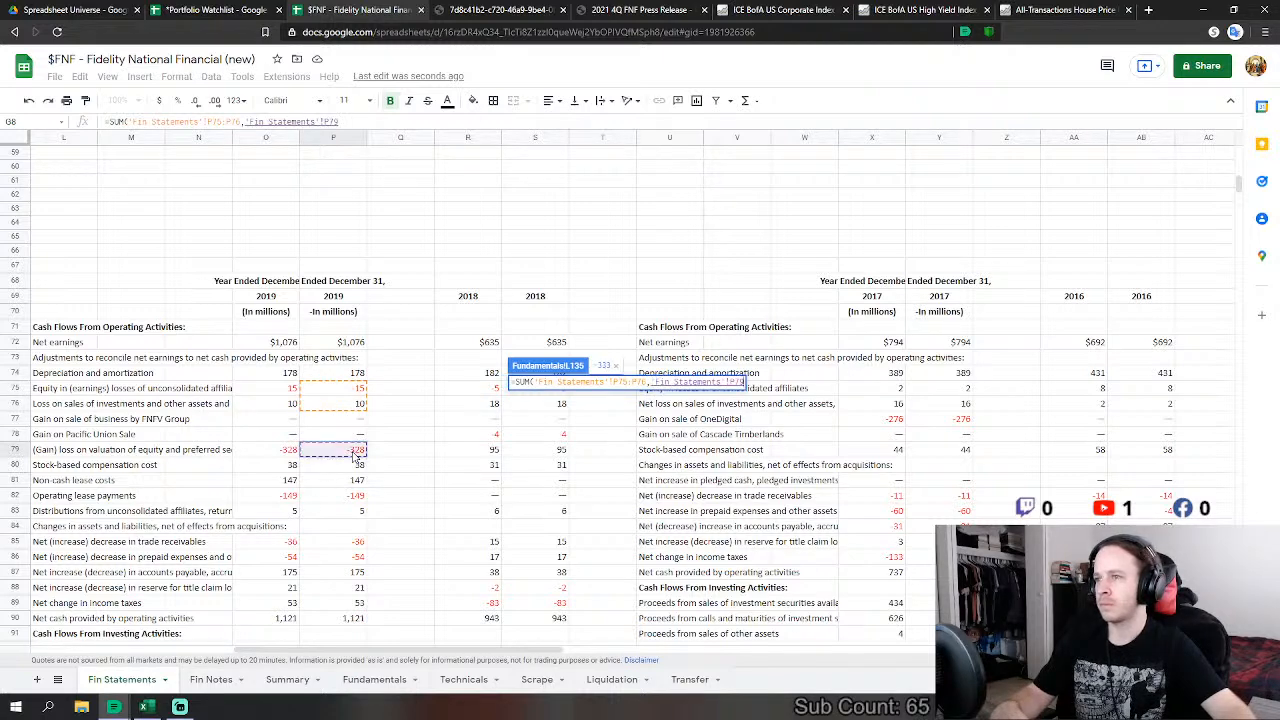
type(",")
left_click_drag(355, 512, 355, 612)
scroll(452, 560, "down", 2)
key("Return")
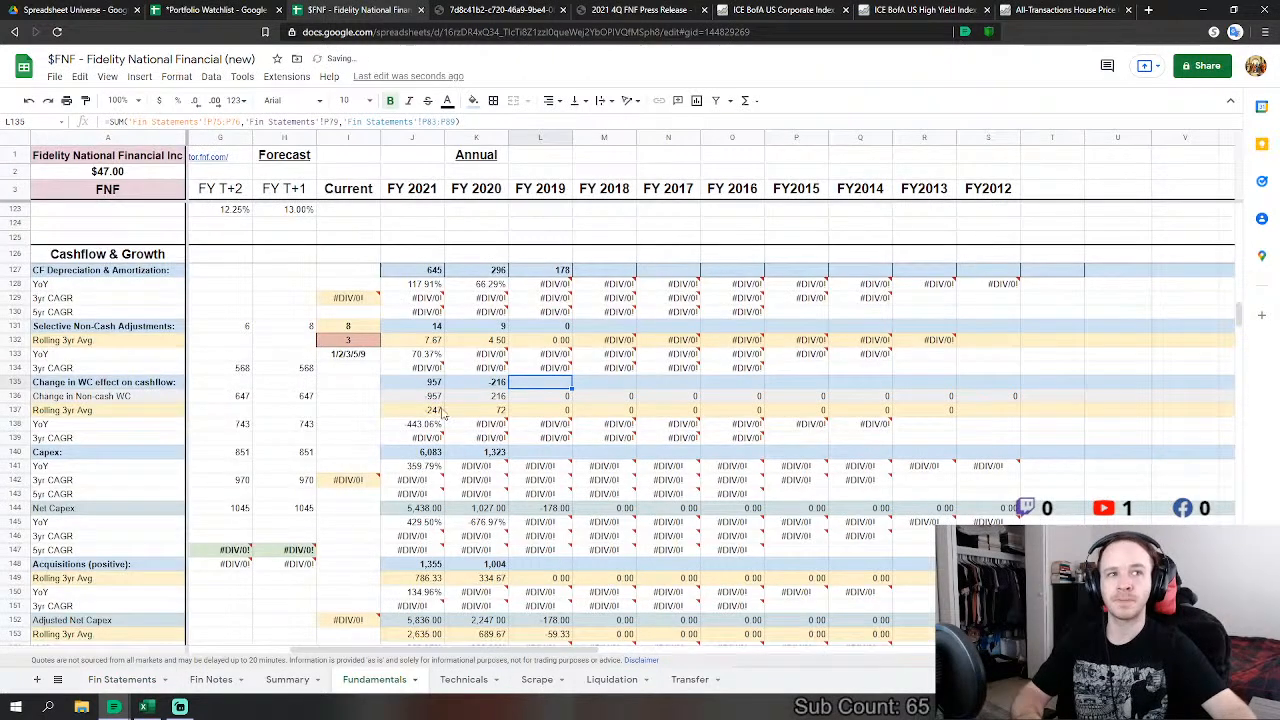
Step: Set FY 2019 Capex (L140) to the negated investing lines P92, P93, P94, P96, P97, P99, P100 and P101 from Fin Statements
scroll(497, 437, "down", 2)
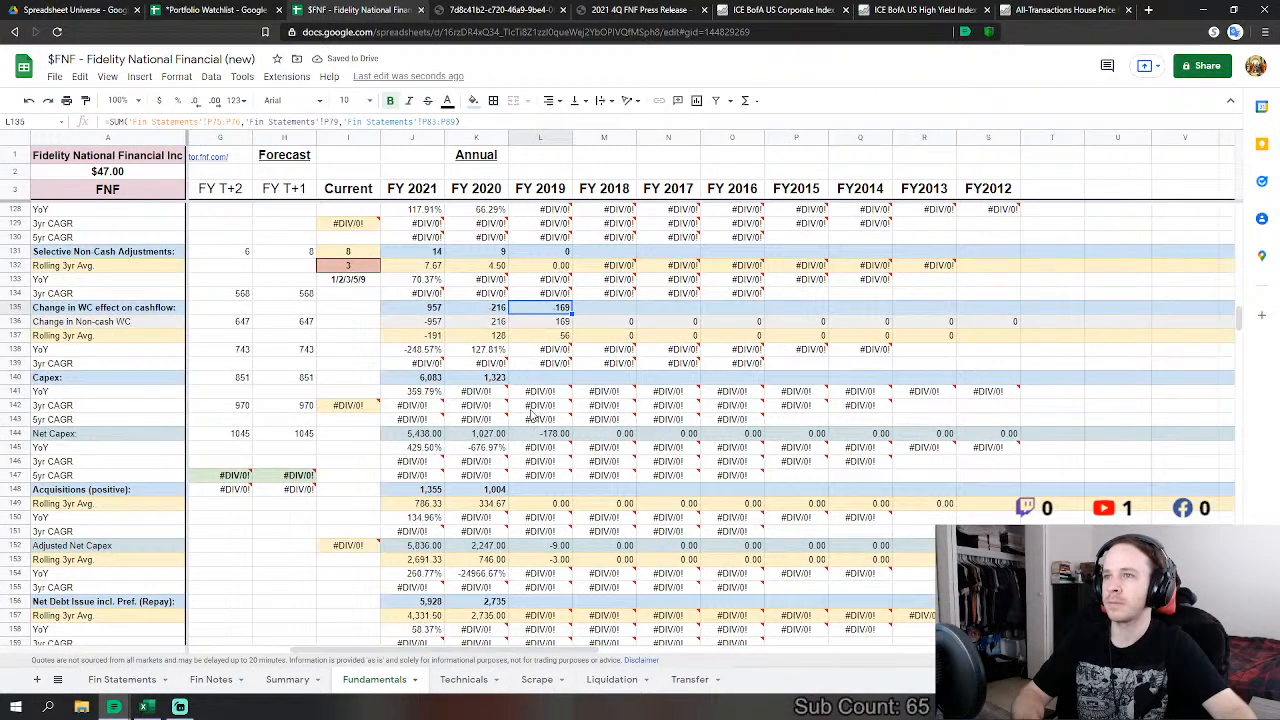
left_click(560, 377)
type("=")
left_click(121, 679)
scroll(365, 477, "down", 2)
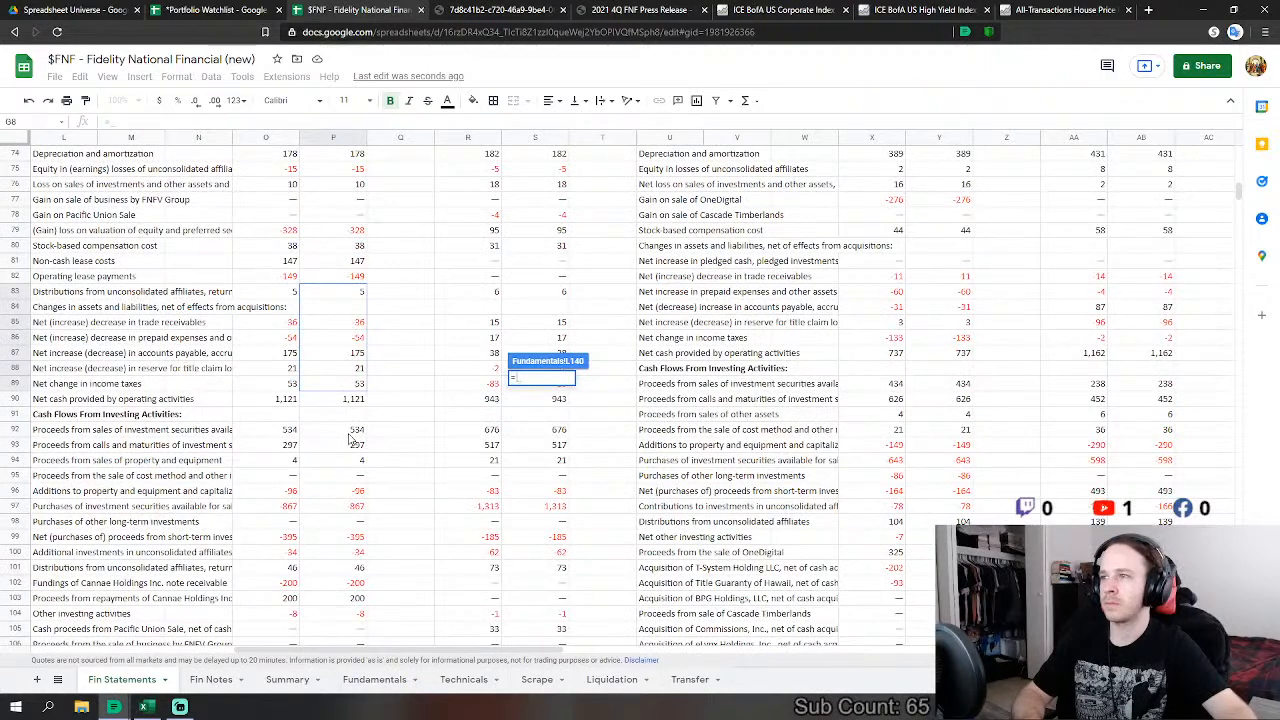
left_click(352, 430)
type("-")
left_click(360, 446)
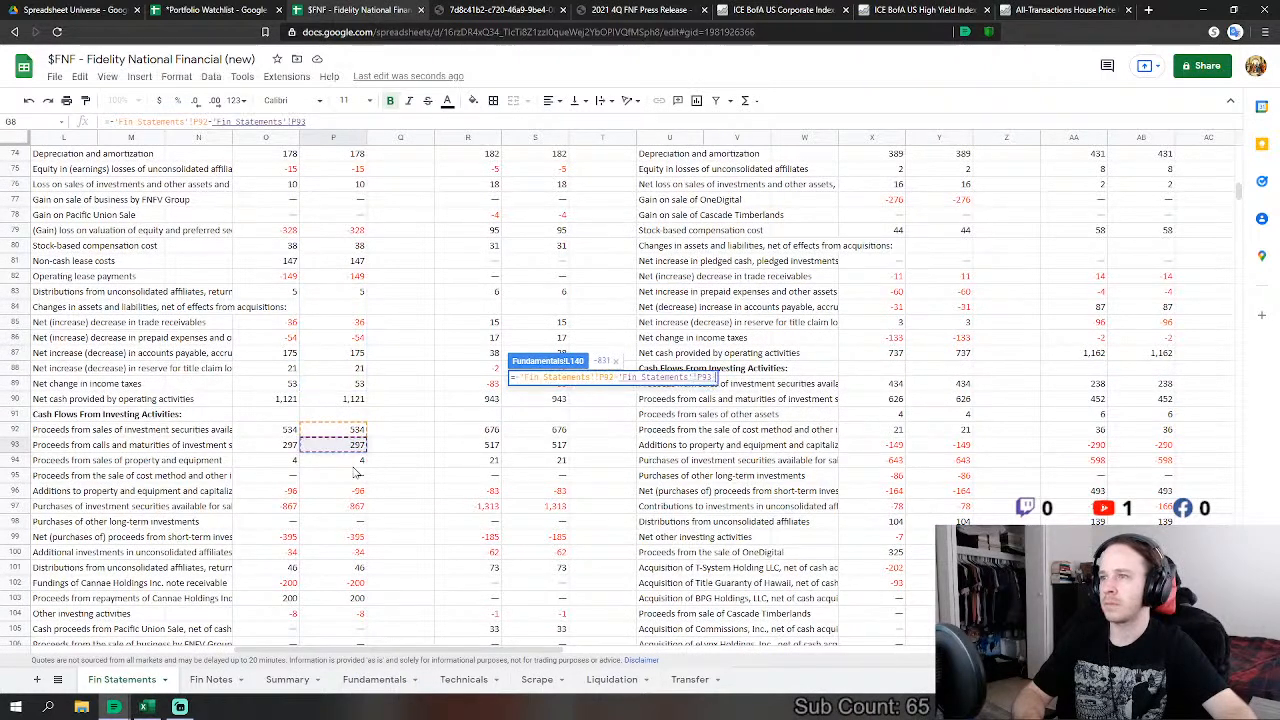
type("-")
left_click(355, 461)
type("-")
left_click(345, 492)
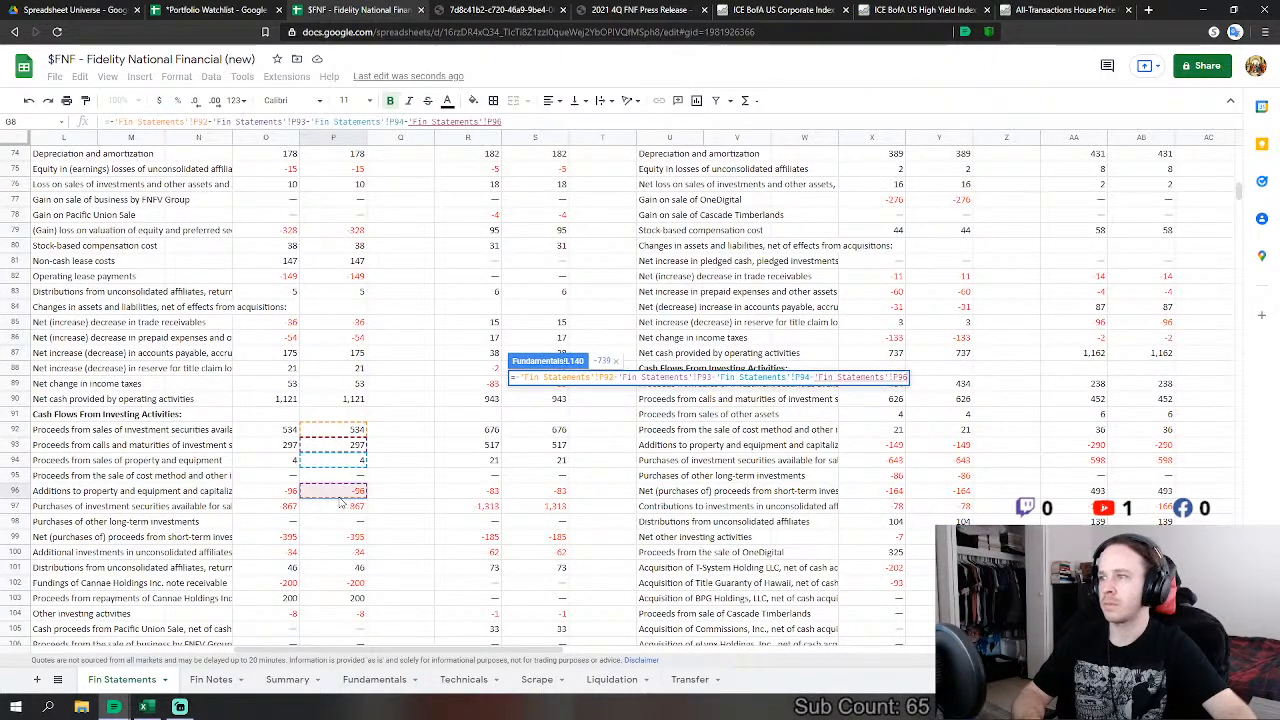
type("-")
left_click(343, 507)
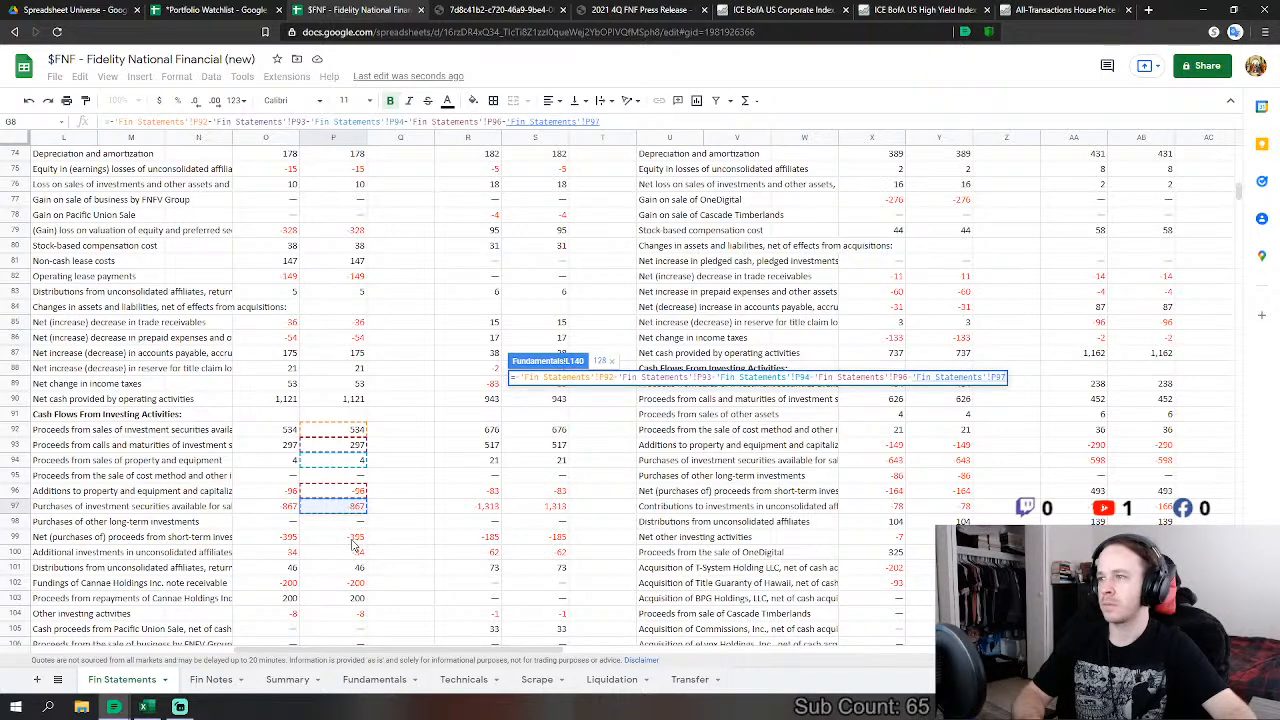
type("-")
left_click(351, 540)
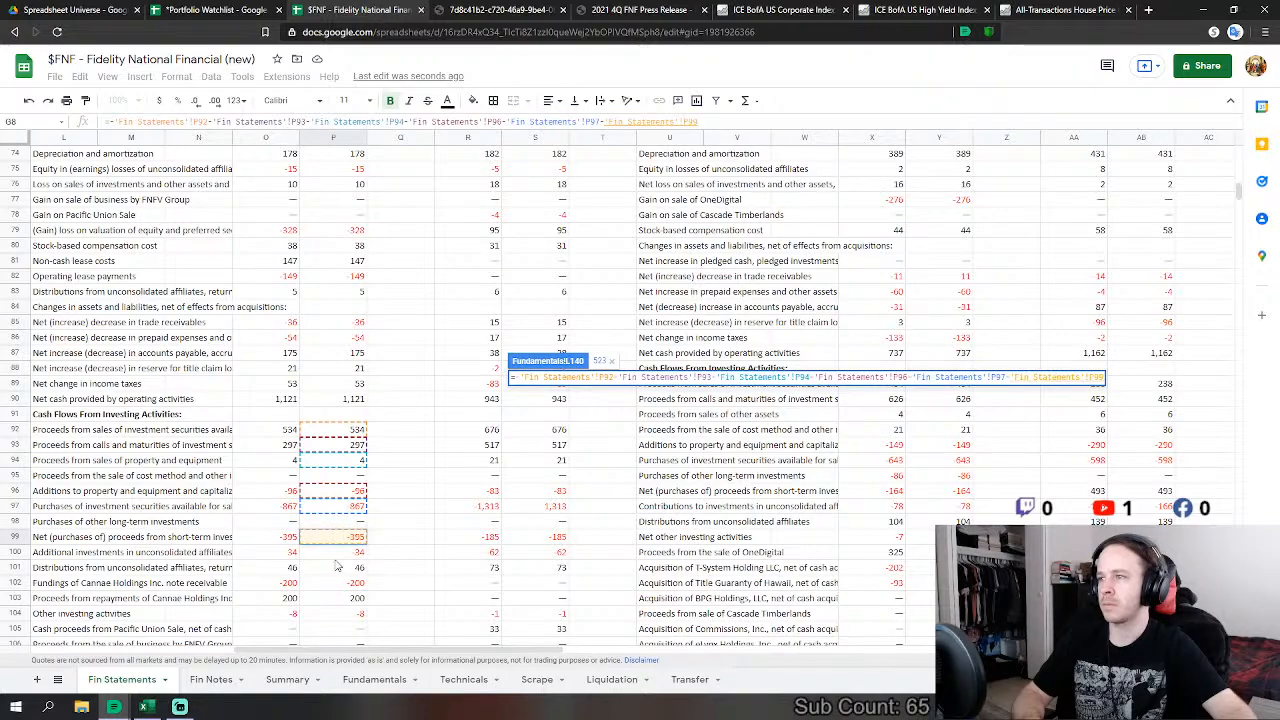
type("-")
left_click(351, 553)
type("-'Fin Statements'!P100-")
left_click(358, 568)
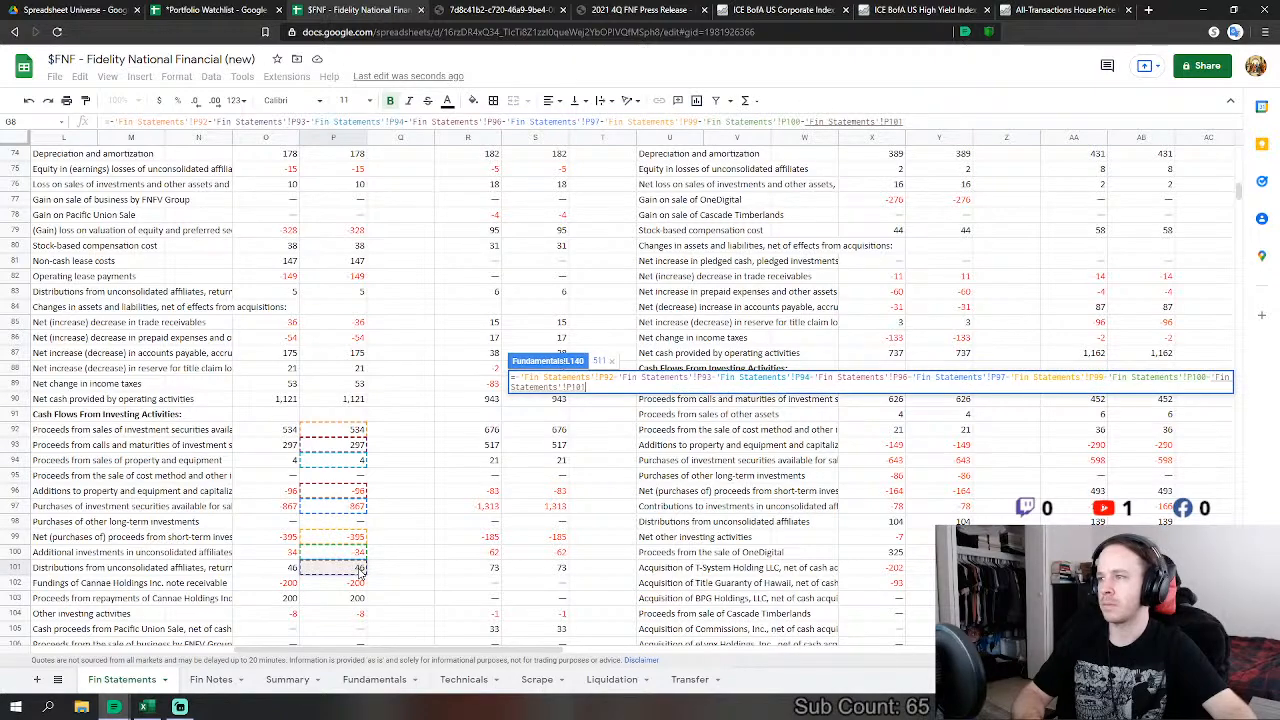
scroll(362, 521, "down", 1)
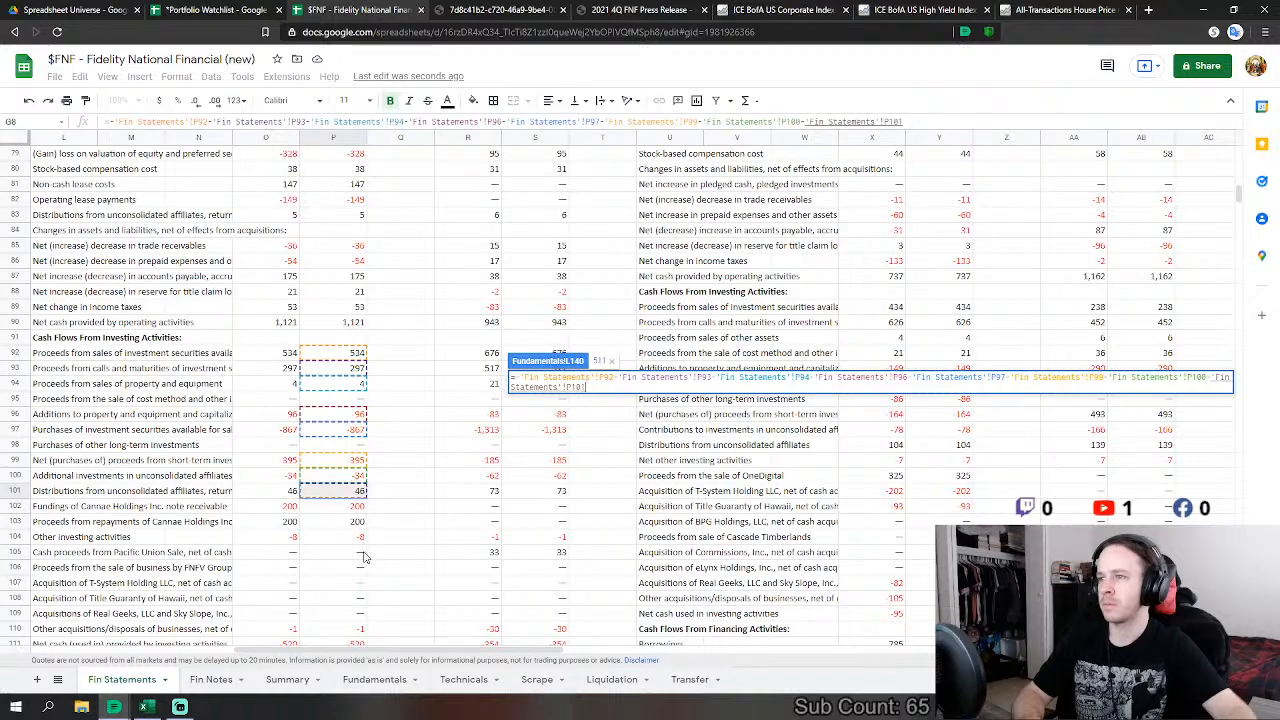
scroll(372, 566, "down", 1)
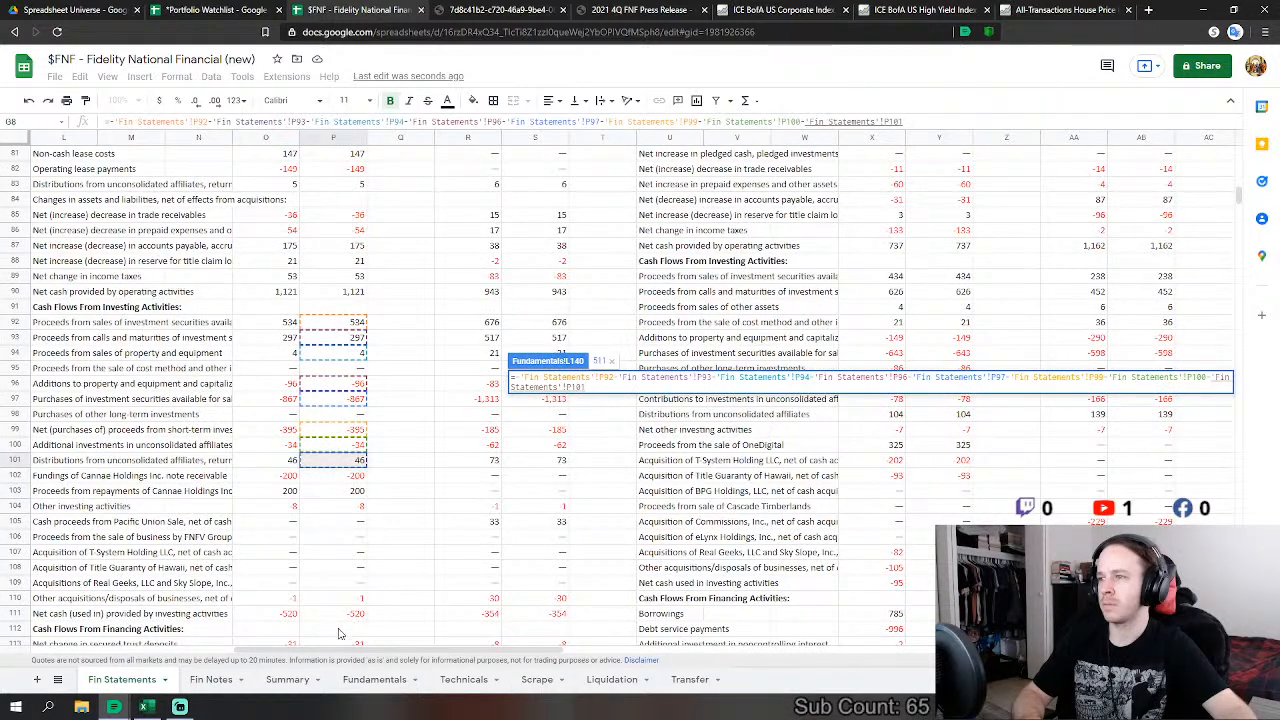
key("Return")
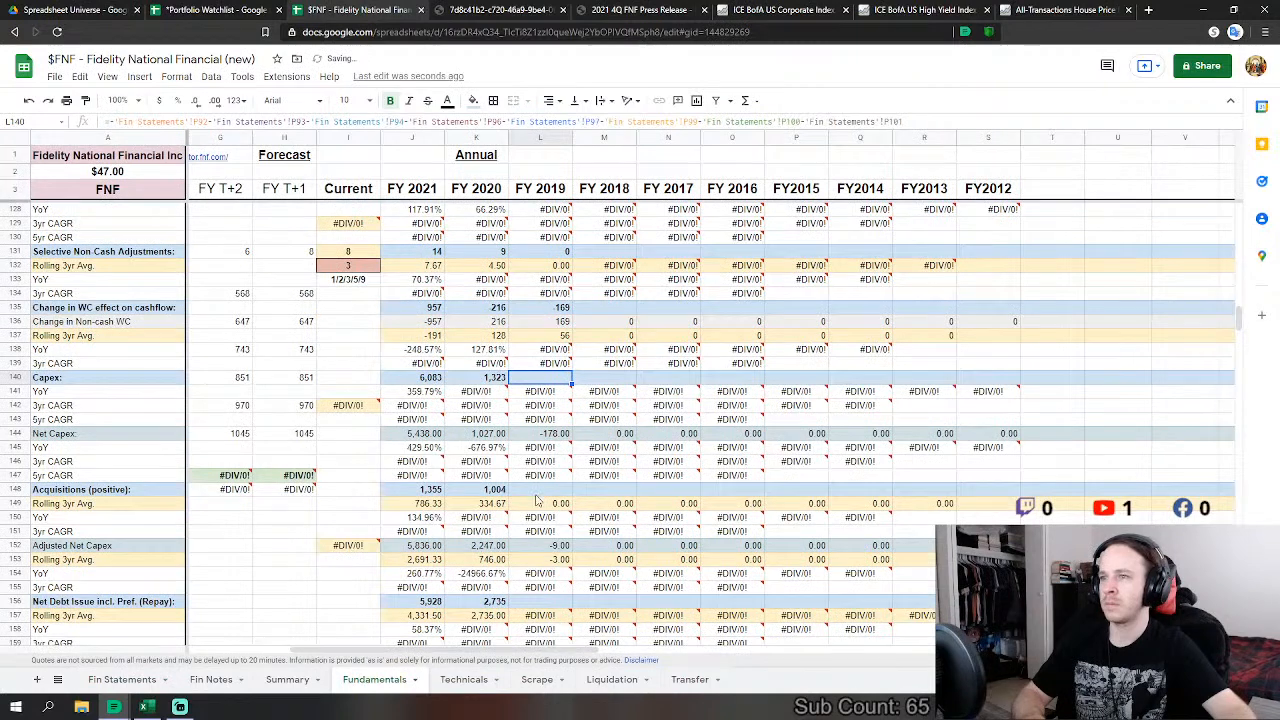
Step: Set FY 2019 Acquisitions (L148) to the negated Cannae note funding, Cannae repayments and other acquisitions/disposals (-P102-P103-P110) from Fin Statements
type("=")
left_click(122, 679)
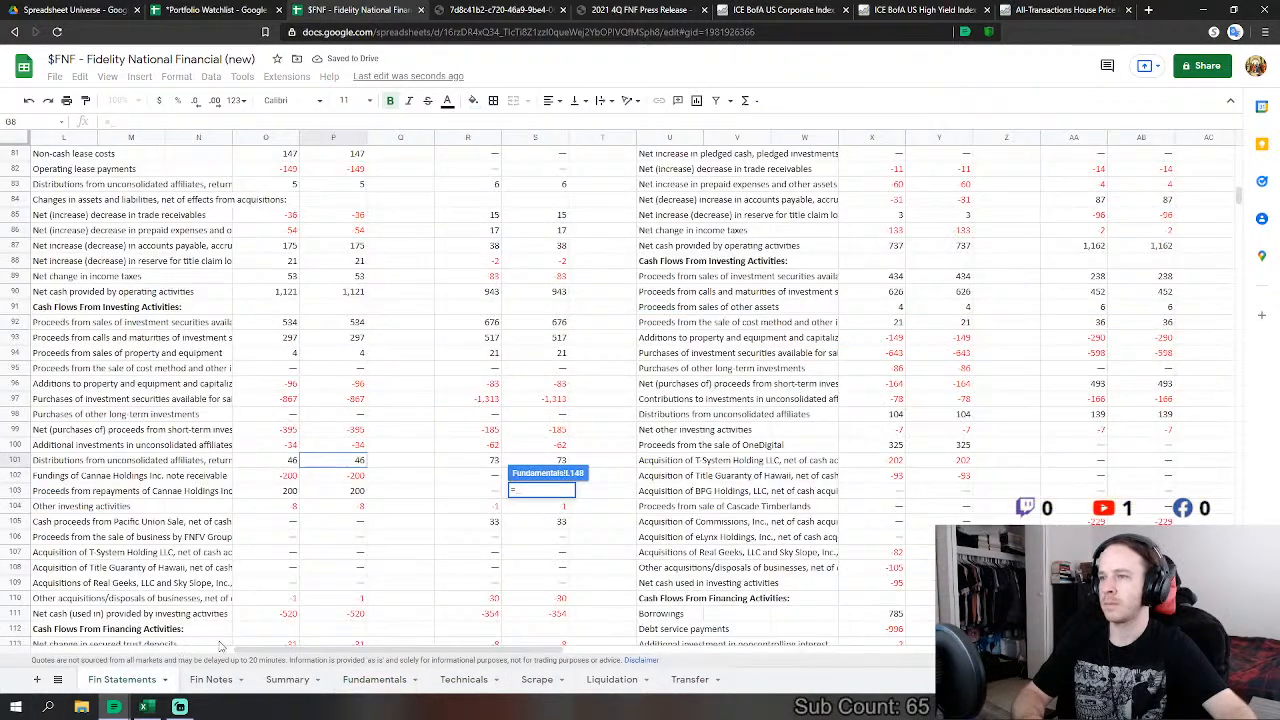
left_click(332, 476)
type("-'Fin Statements'!P102")
left_click(338, 490)
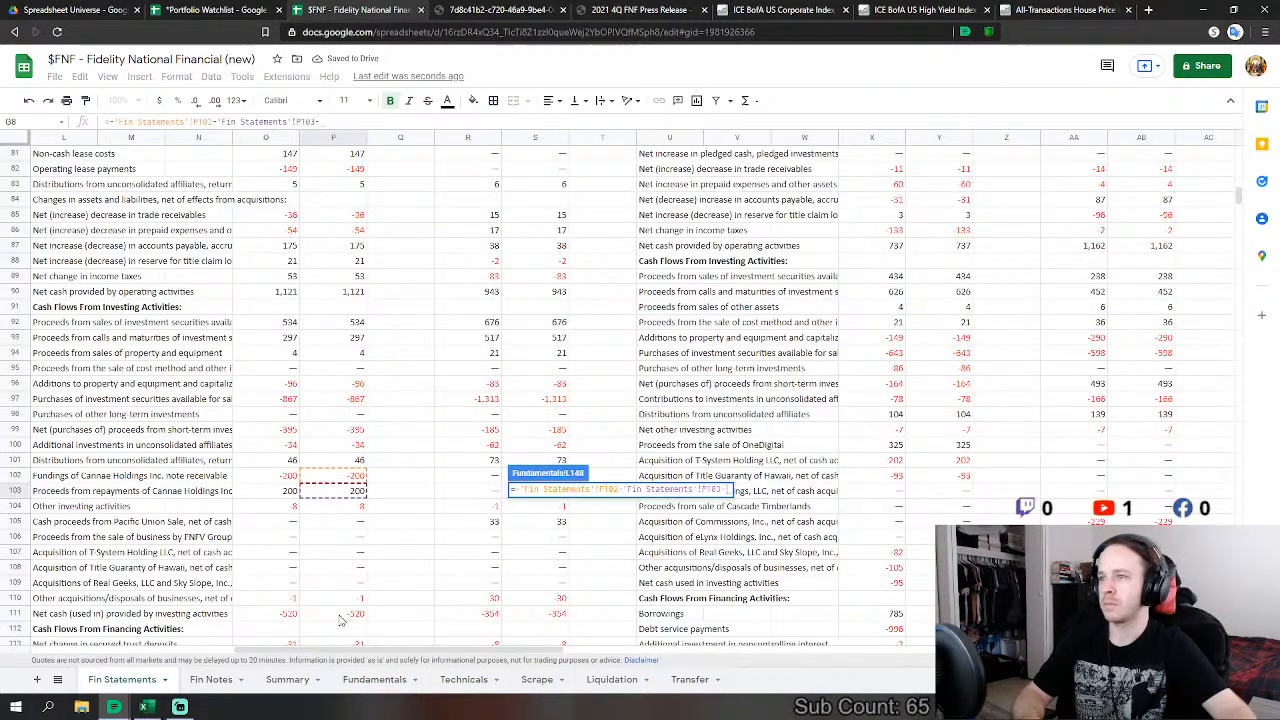
type("-")
left_click(350, 600)
key("Return")
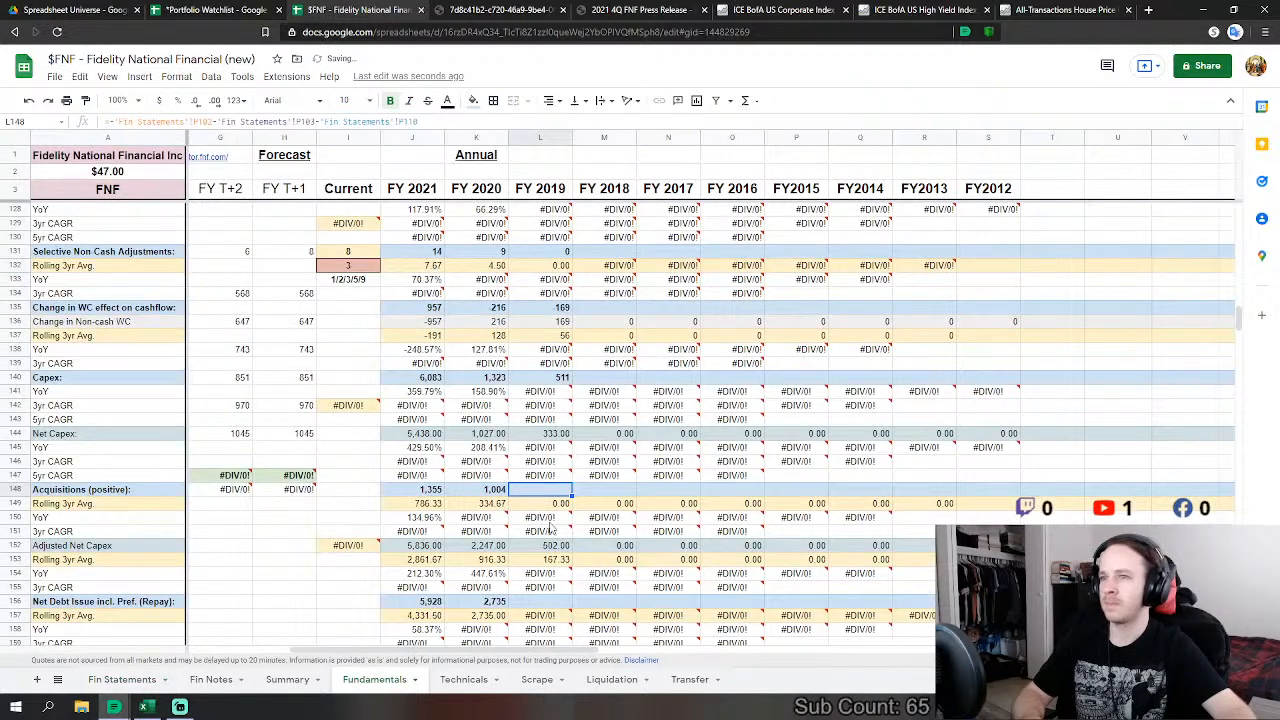
Step: Begin the FY 2019 Net Debt Issue formula (L156) with the net change in secured trust deposits (P113) from Fin Statements
left_click(549, 530)
scroll(549, 530, "down", 1)
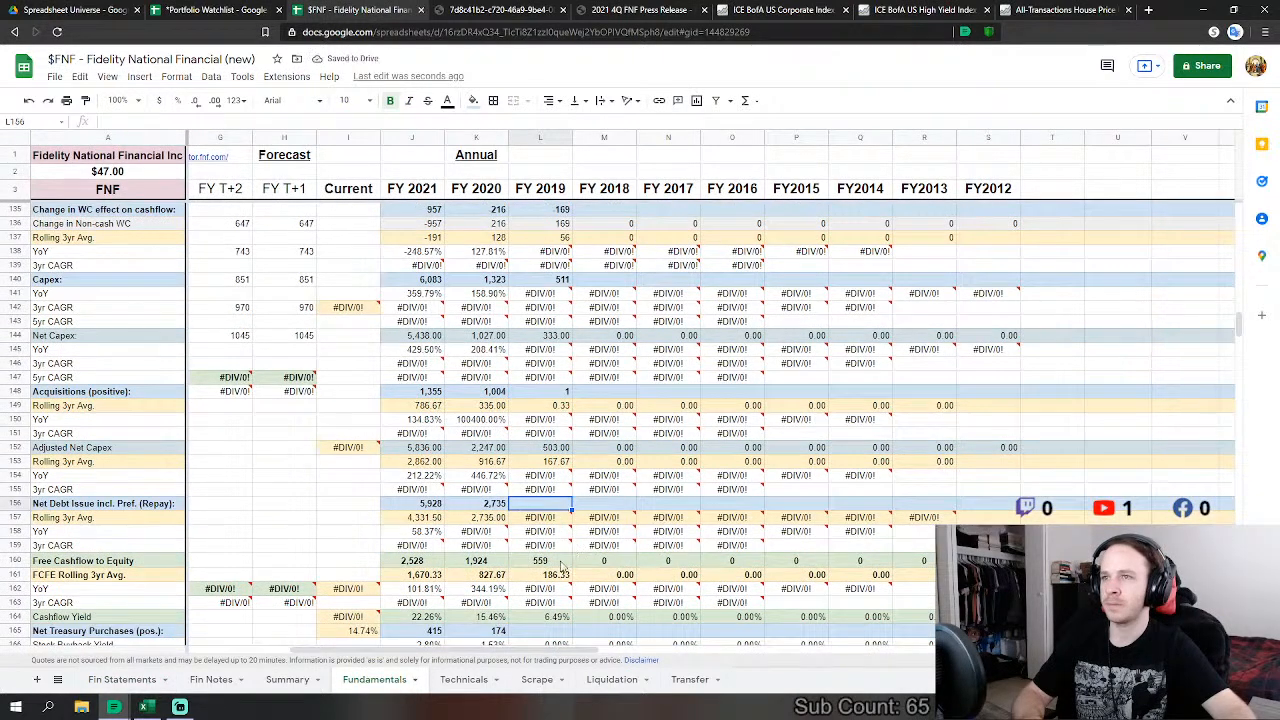
type("=")
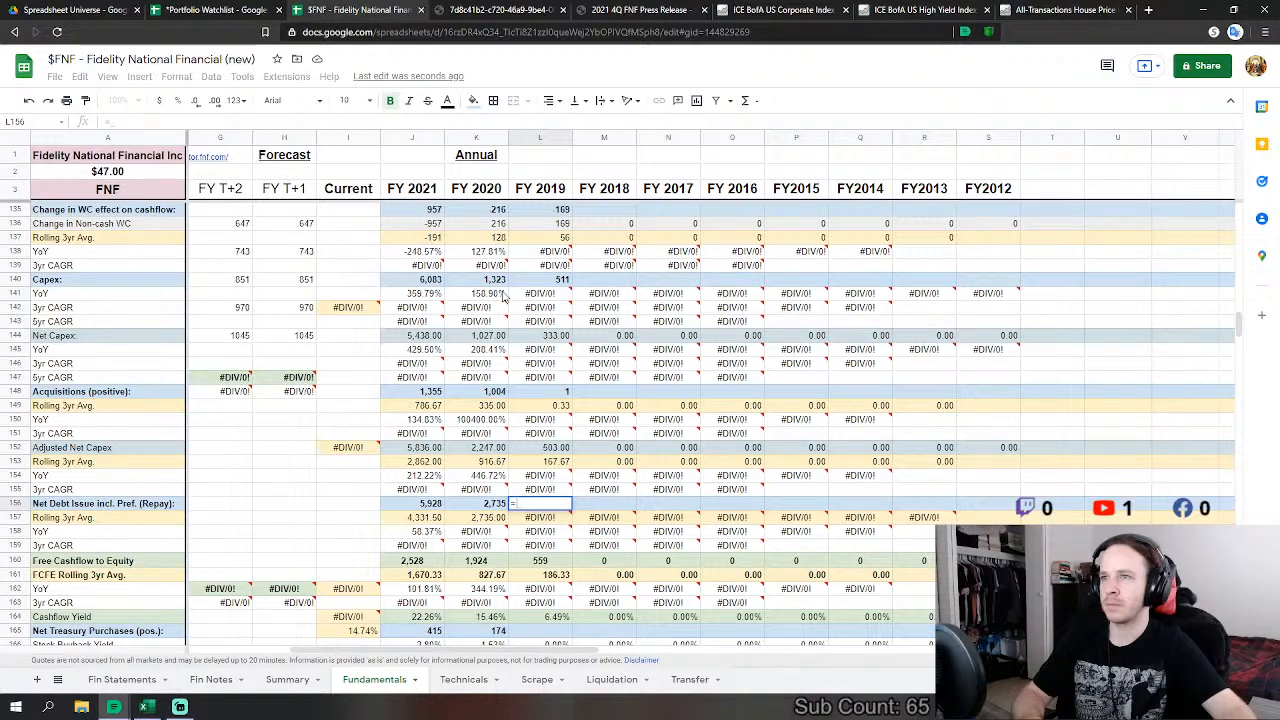
left_click(122, 679)
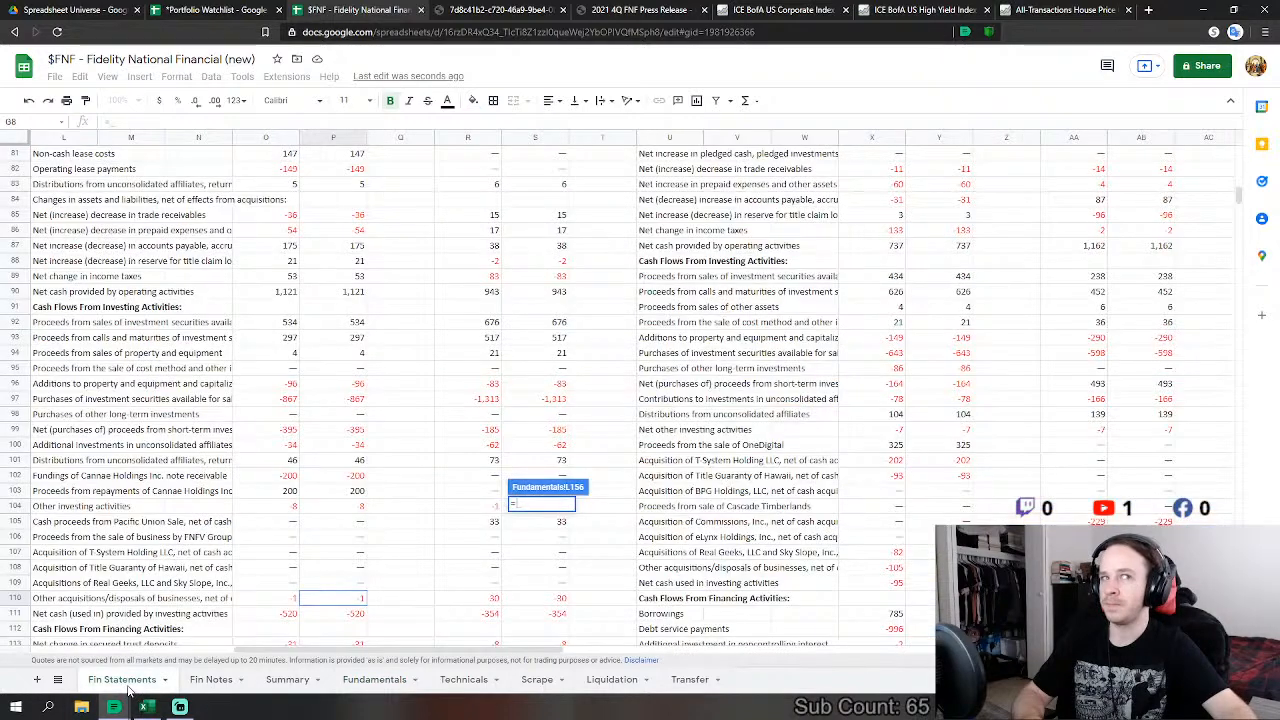
scroll(310, 552, "down", 3)
scroll(310, 552, "down", 1)
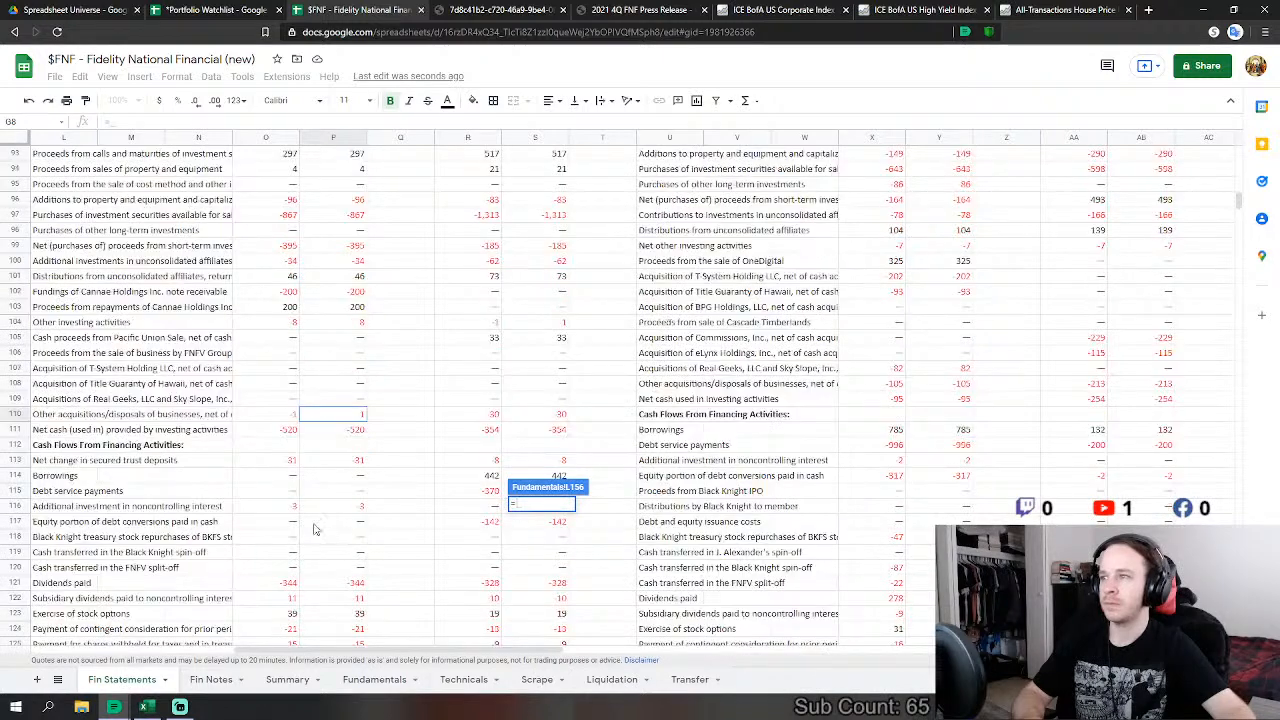
left_click(346, 462)
scroll(409, 488, "down", 1)
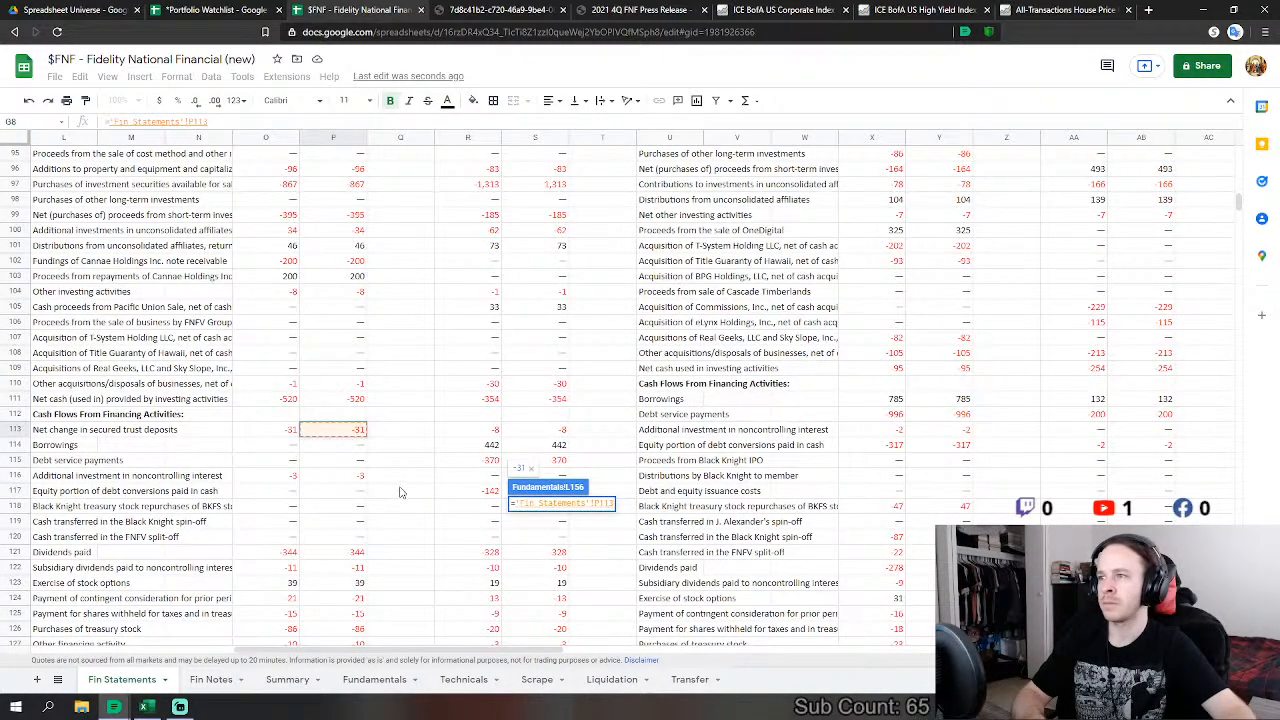
type("+")
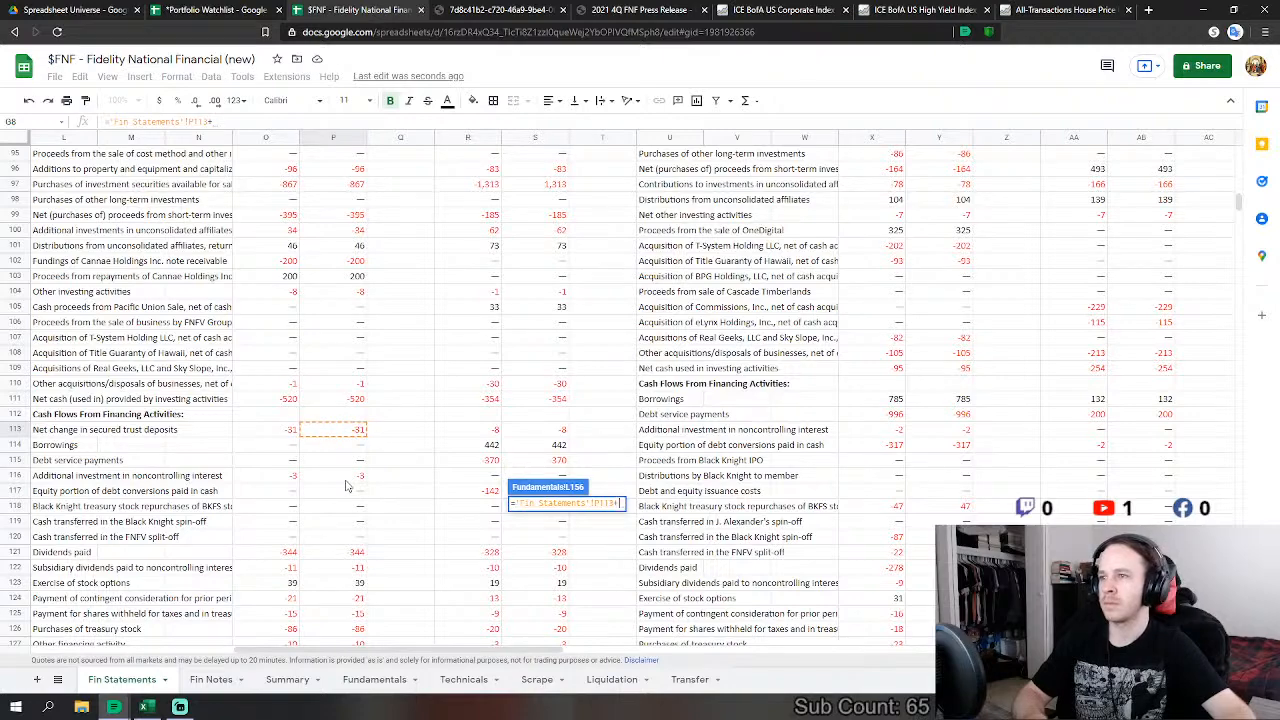
left_click(350, 476)
scroll(356, 483, "down", 2)
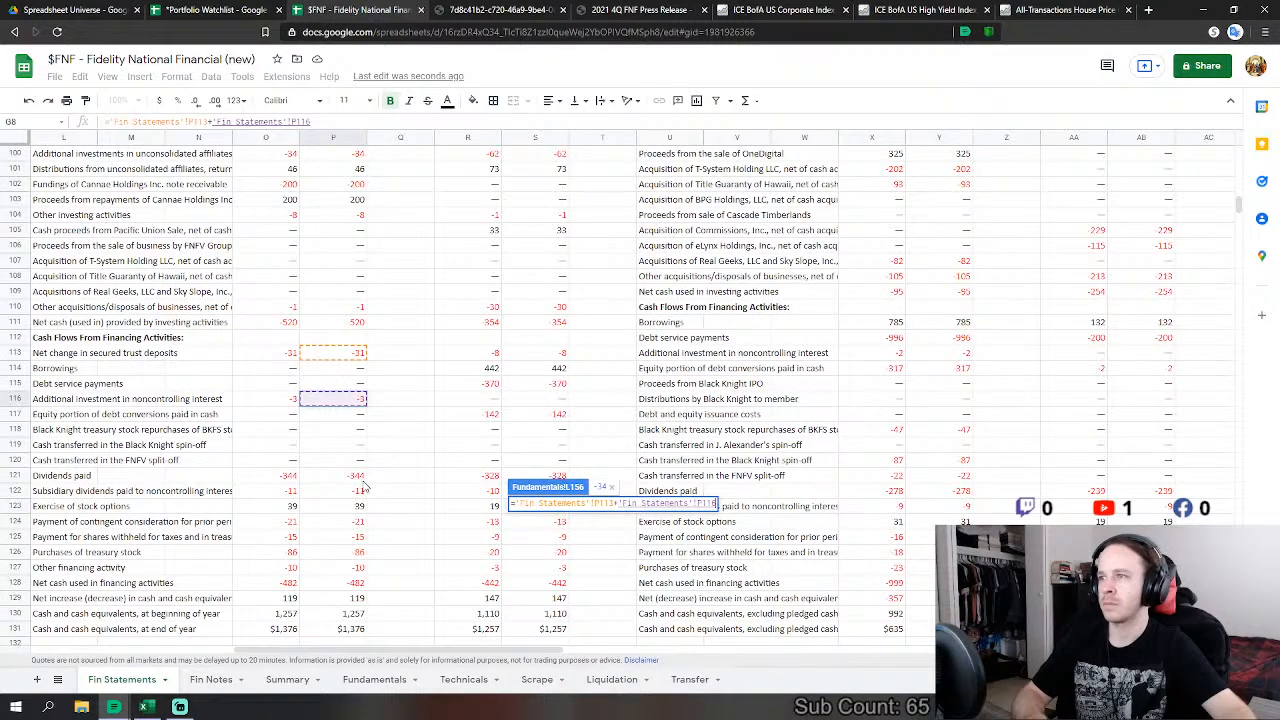
key("BackSpace")
key("BackSpace")
key("BackSpace")
key("BackSpace")
key("BackSpace")
key("BackSpace")
key("BackSpace")
key("BackSpace")
key("BackSpace")
key("BackSpace")
key("BackSpace")
key("BackSpace")
key("BackSpace")
key("BackSpace")
key("BackSpace")
key("BackSpace")
key("BackSpace")
key("BackSpace")
key("BackSpace")
key("BackSpace")
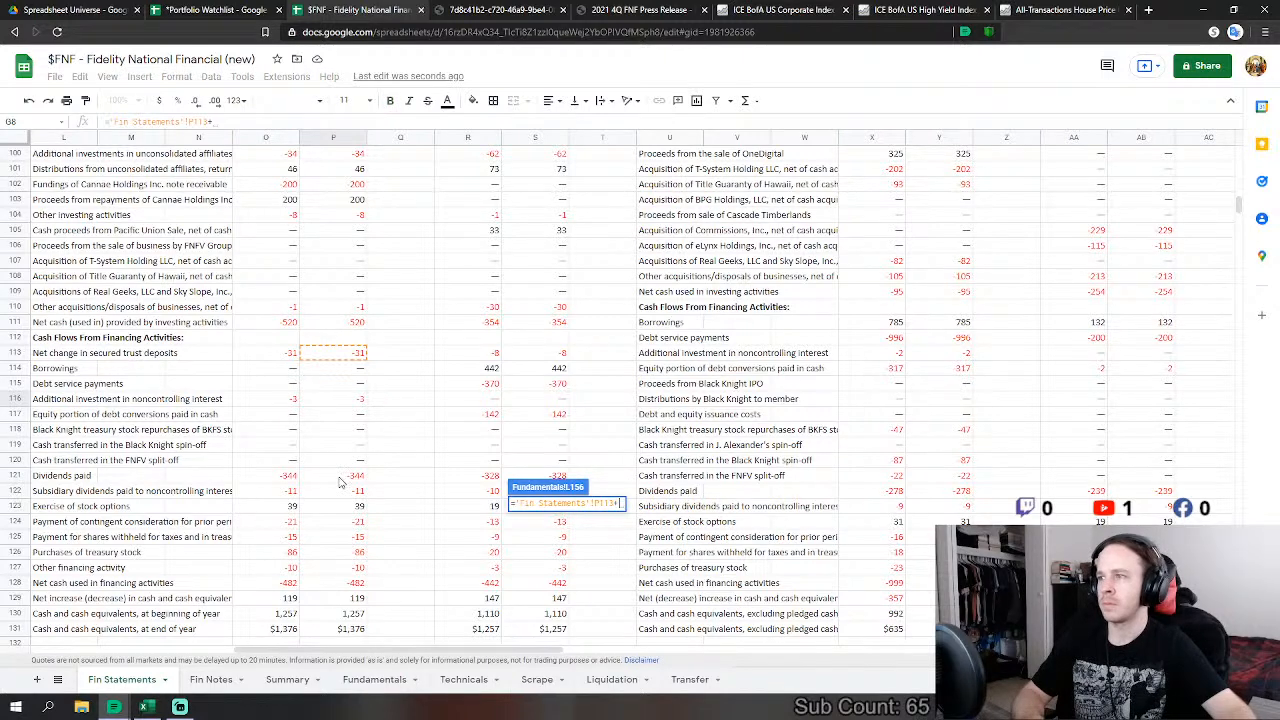
Step: Complete the FY 2019 Net Debt Issue formula (L156) by adding financing lines P122, P123, P124 and P125 from Fin Statements
left_click(360, 491)
scroll(330, 505, "down", 1)
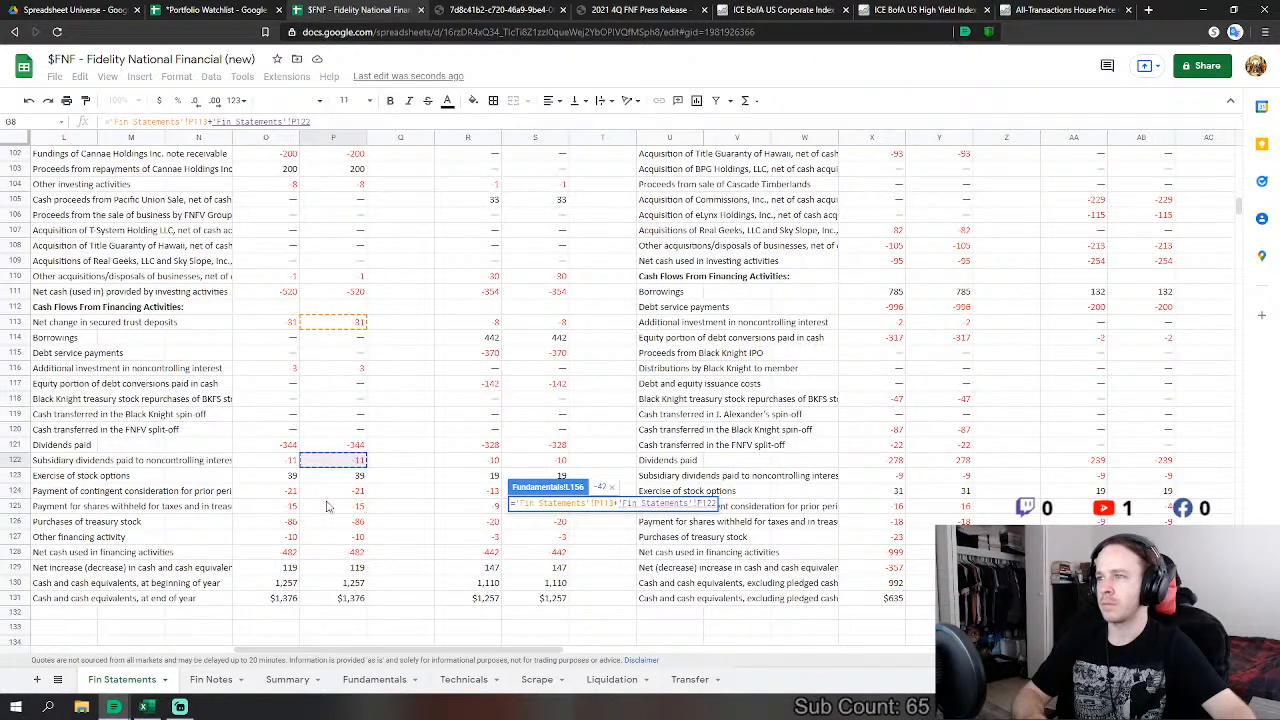
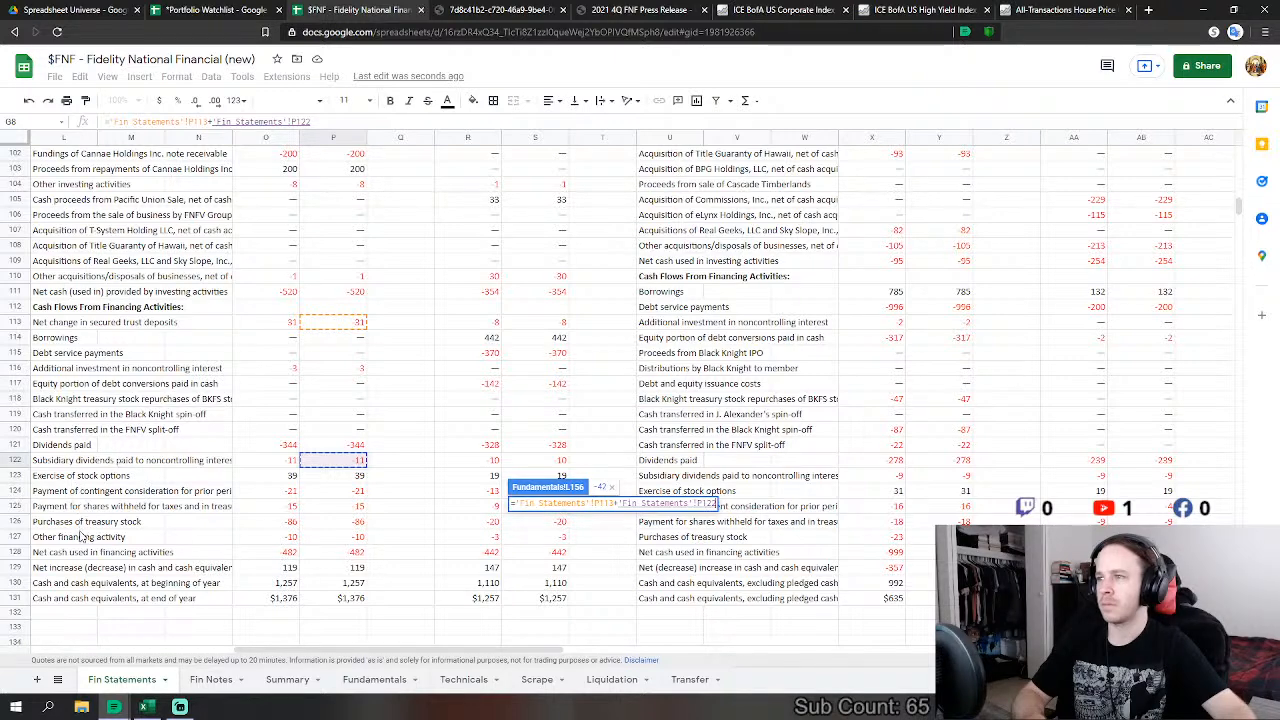
type("+'Fin Statements'!P123+")
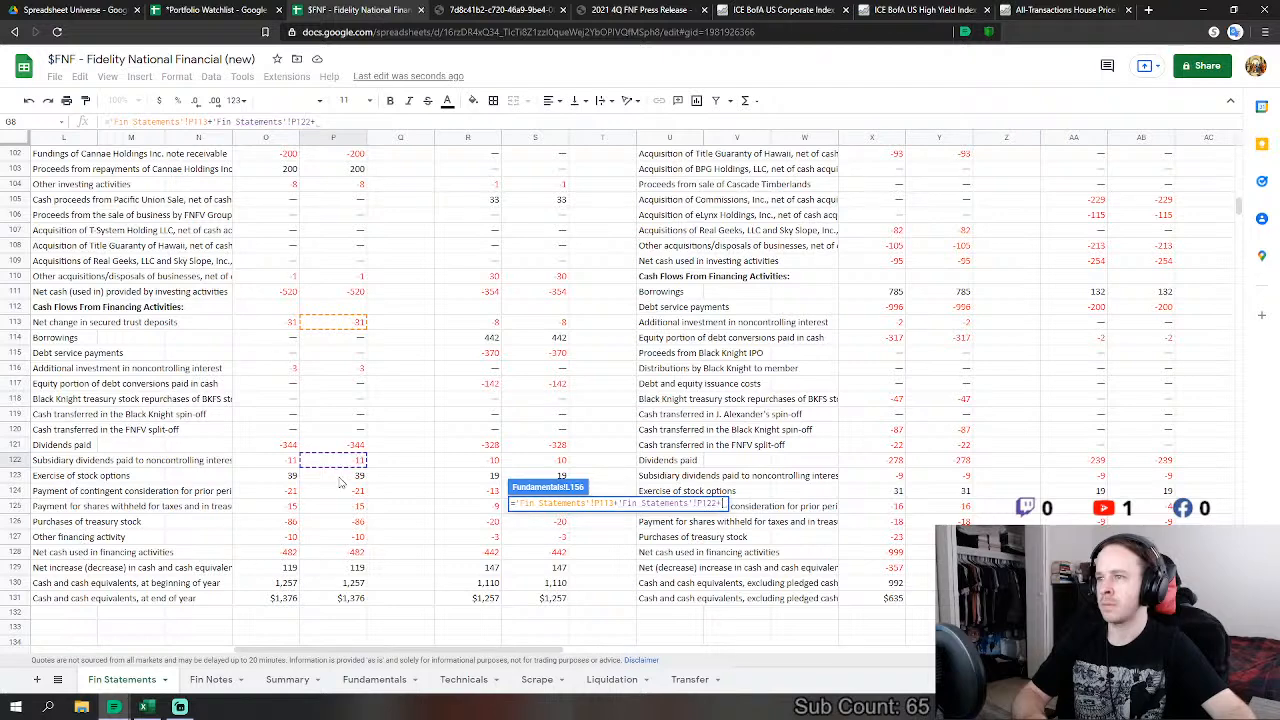
left_click(337, 476)
type("+")
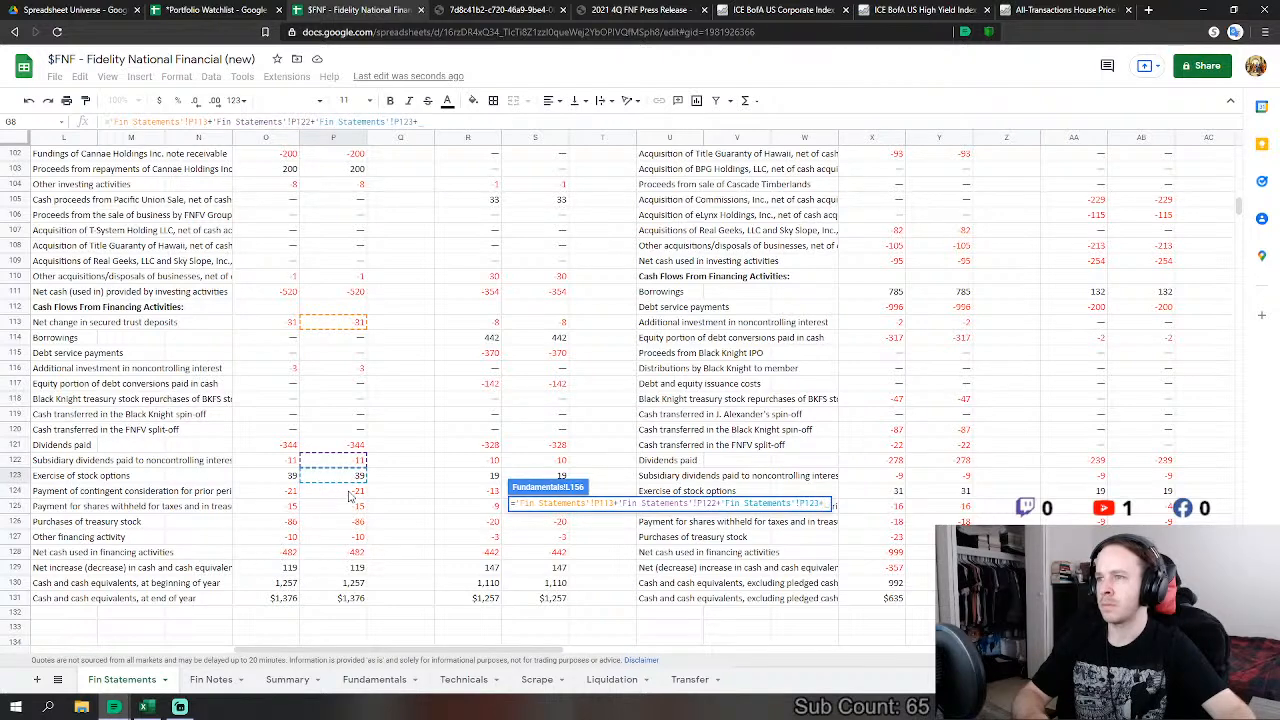
left_click(340, 491)
type("+")
left_click(341, 512)
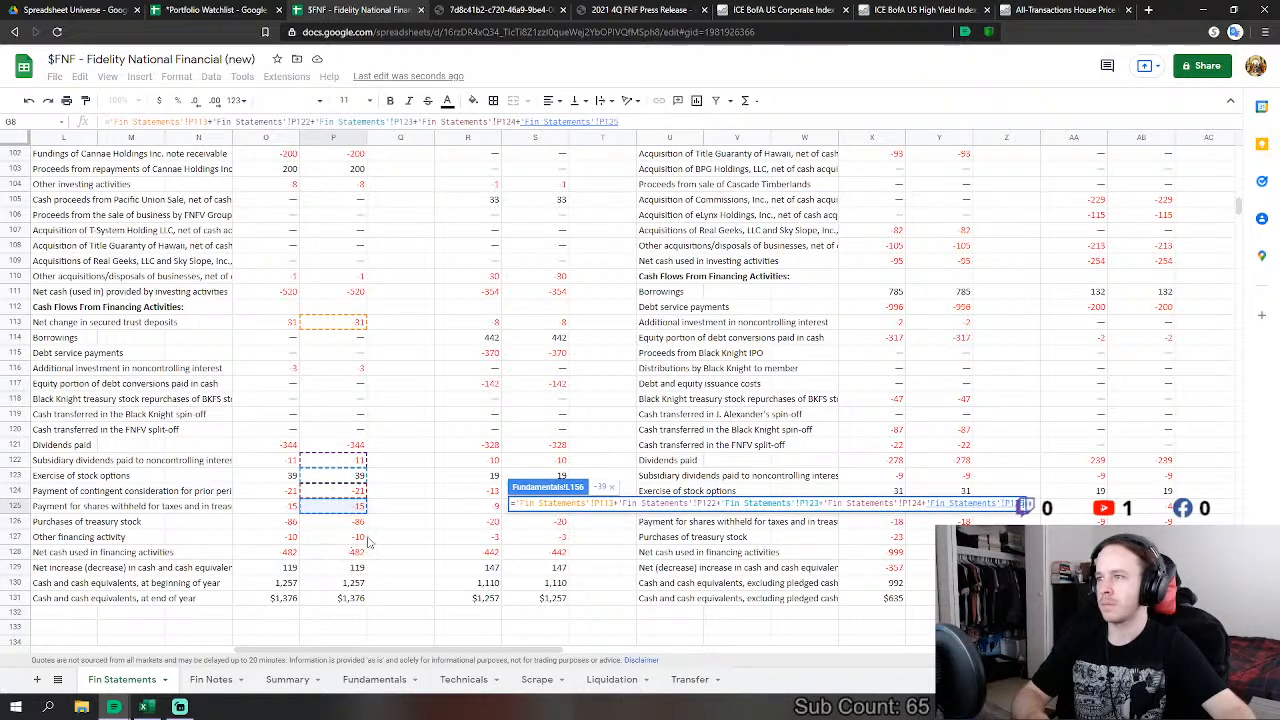
key("Return")
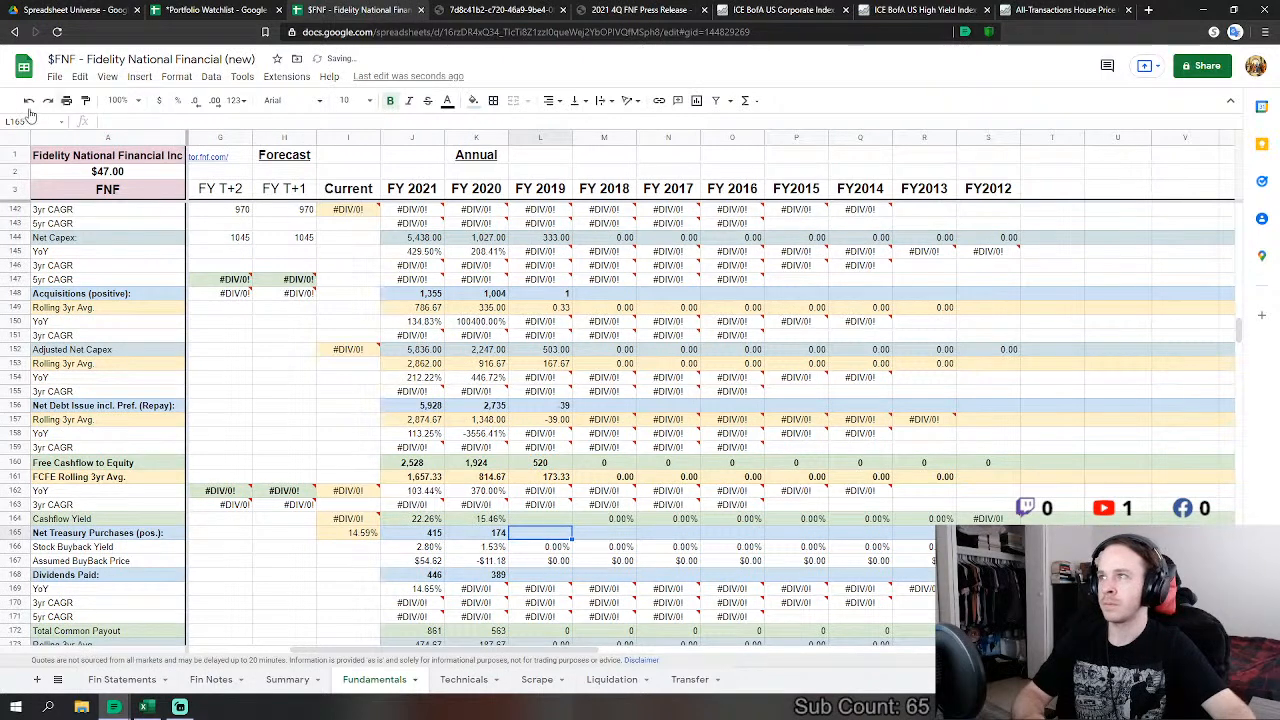
Step: Set FY 2019 Net Treasury Purchases (L165) to the negated treasury stock purchases and stock option exercises (-P126-P123) from Fin Statements
left_click(527, 519)
scroll(525, 465, "down", 2)
left_click(519, 438)
type("=")
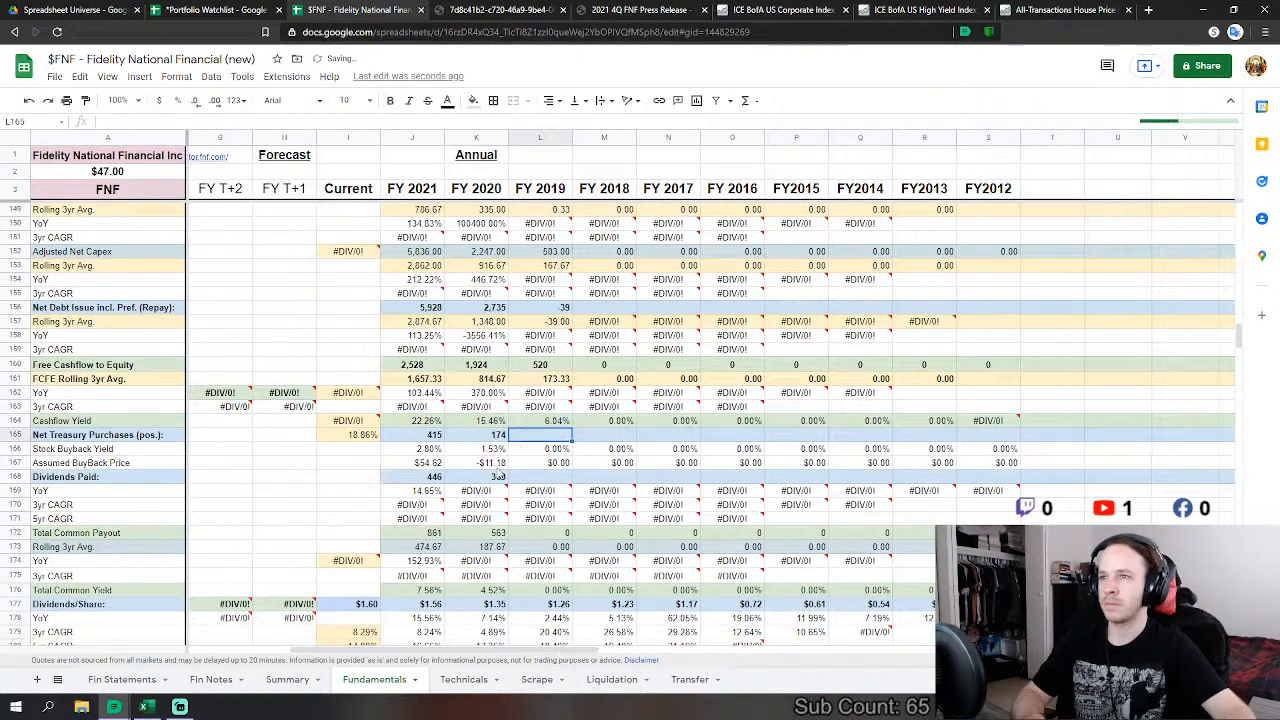
left_click(118, 679)
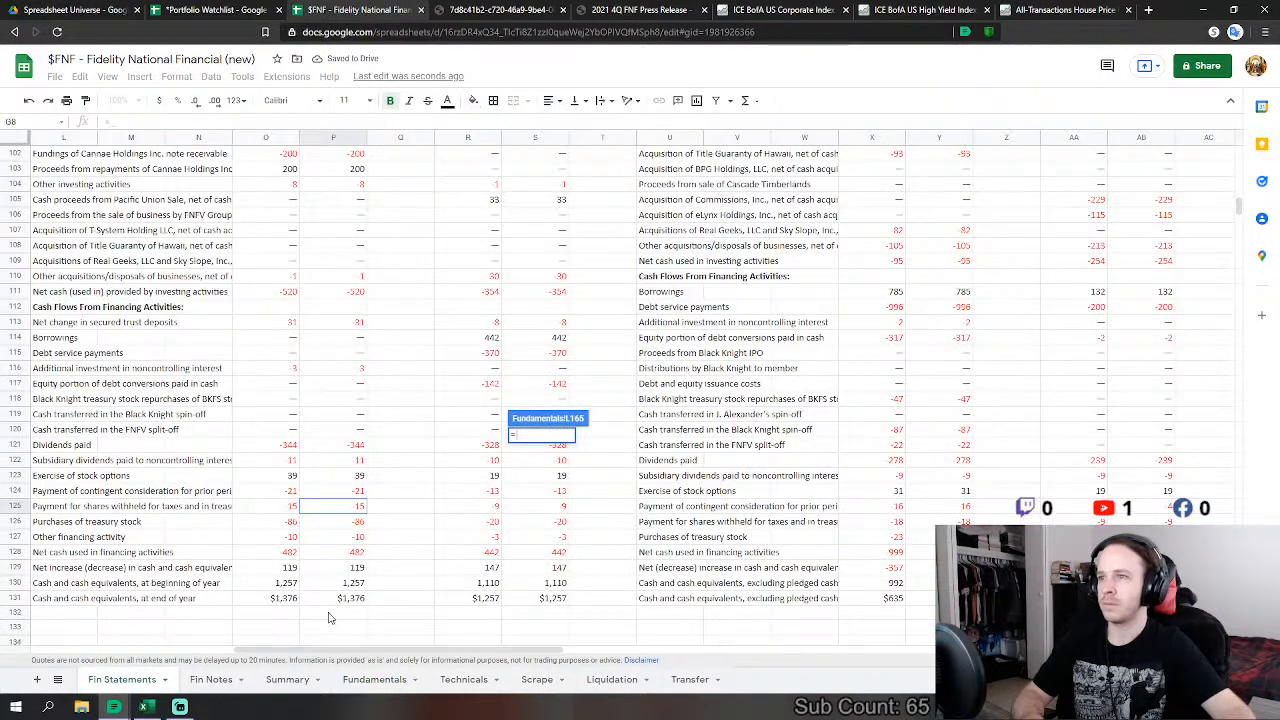
type("-")
left_click(355, 522)
type("-")
left_click(355, 477)
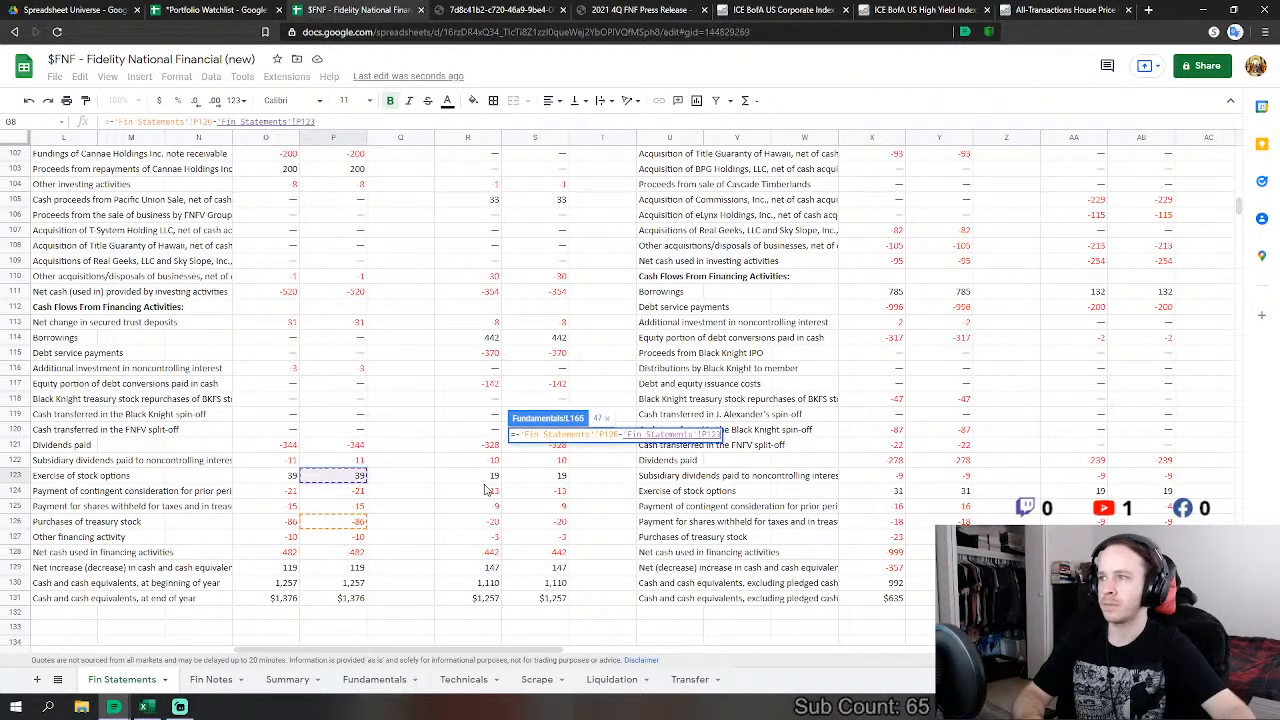
key("Return")
Step: Set FY 2019 Dividends Paid (L168) to the negated dividends paid line (-P121) from Fin Statements
type("=-")
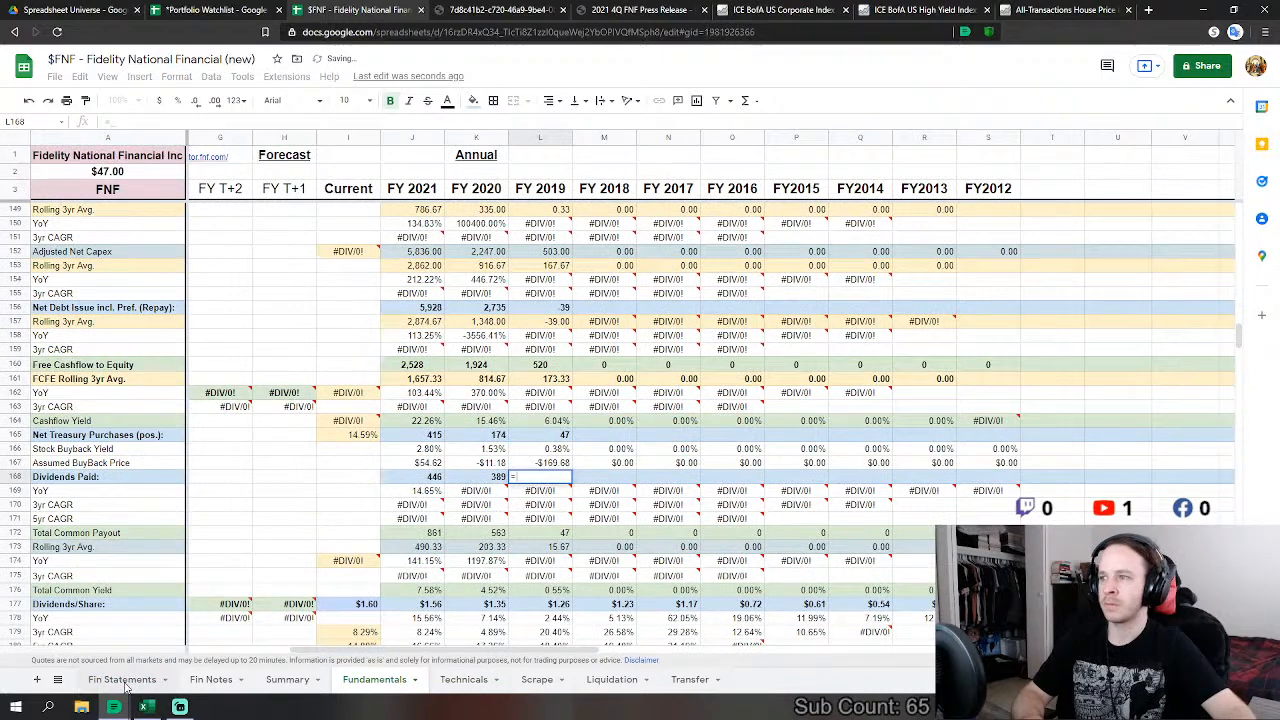
left_click(121, 679)
left_click(355, 445)
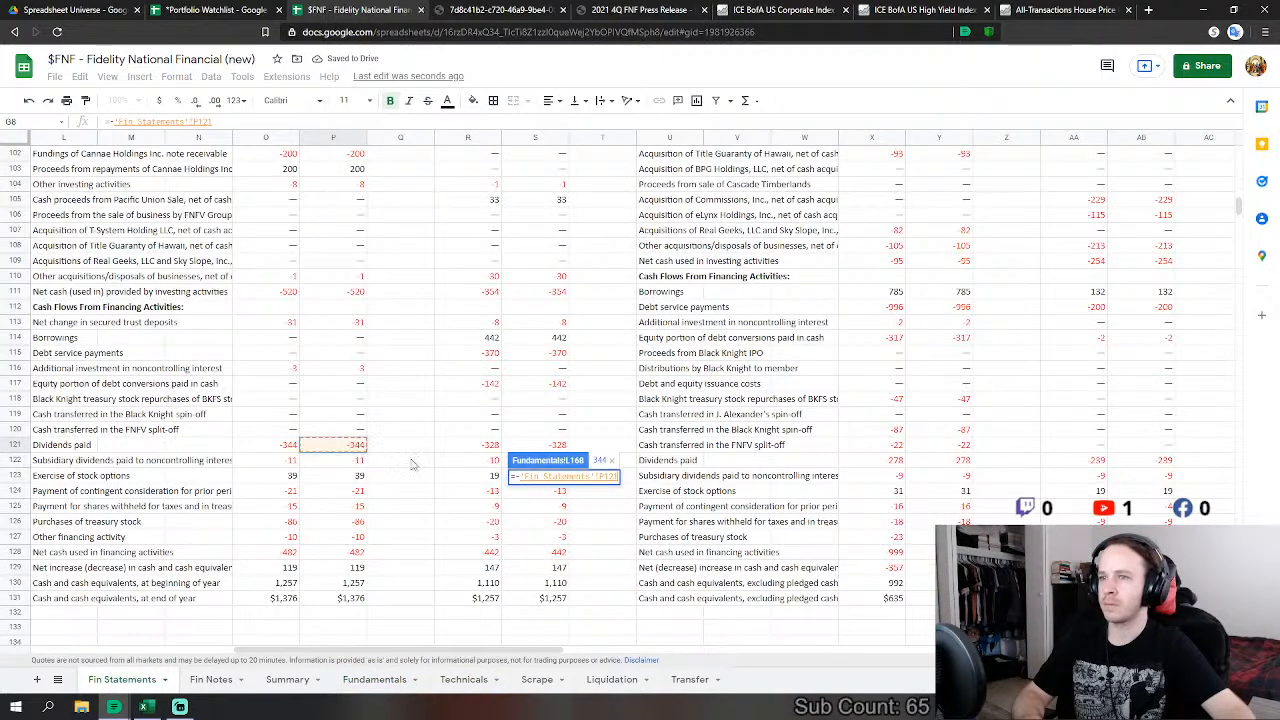
key("Return")
Step: Check the source of FY 2020 Marketable Securities (K227) and examine the 2020 balance sheet asset lines on Fin Statements
scroll(625, 440, "down", 3)
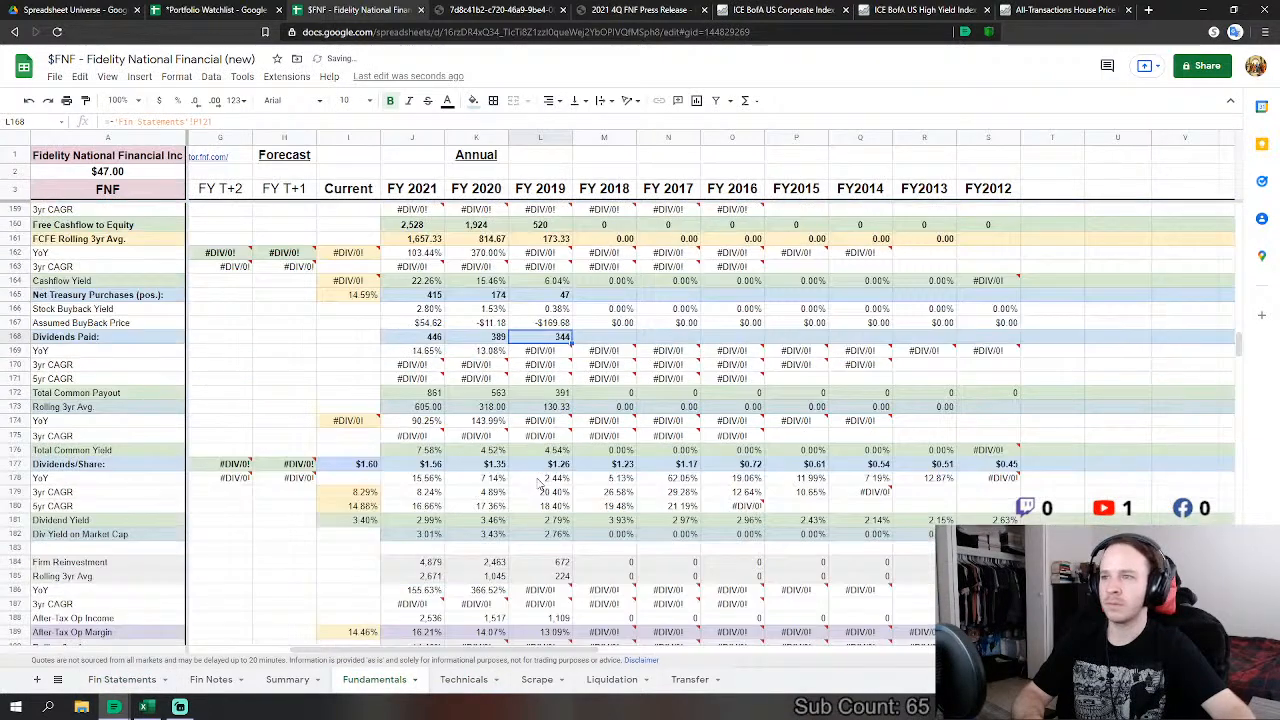
scroll(643, 407, "down", 9)
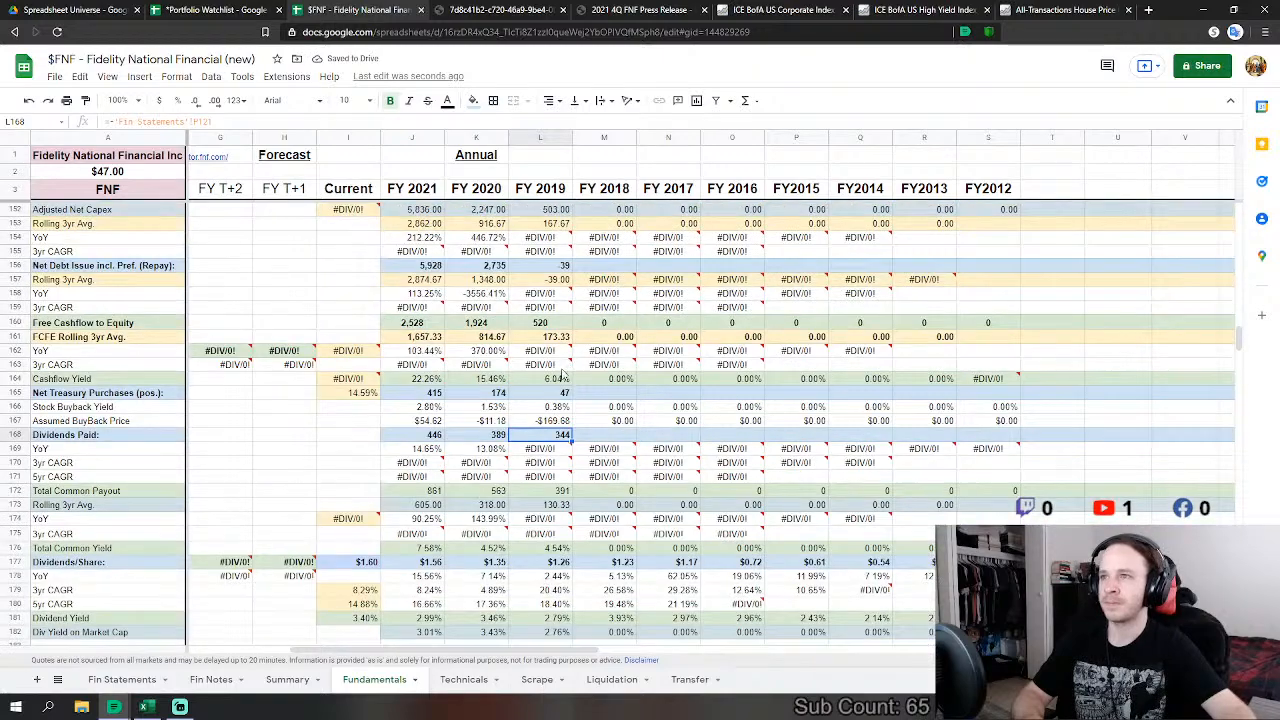
scroll(570, 435, "down", 7)
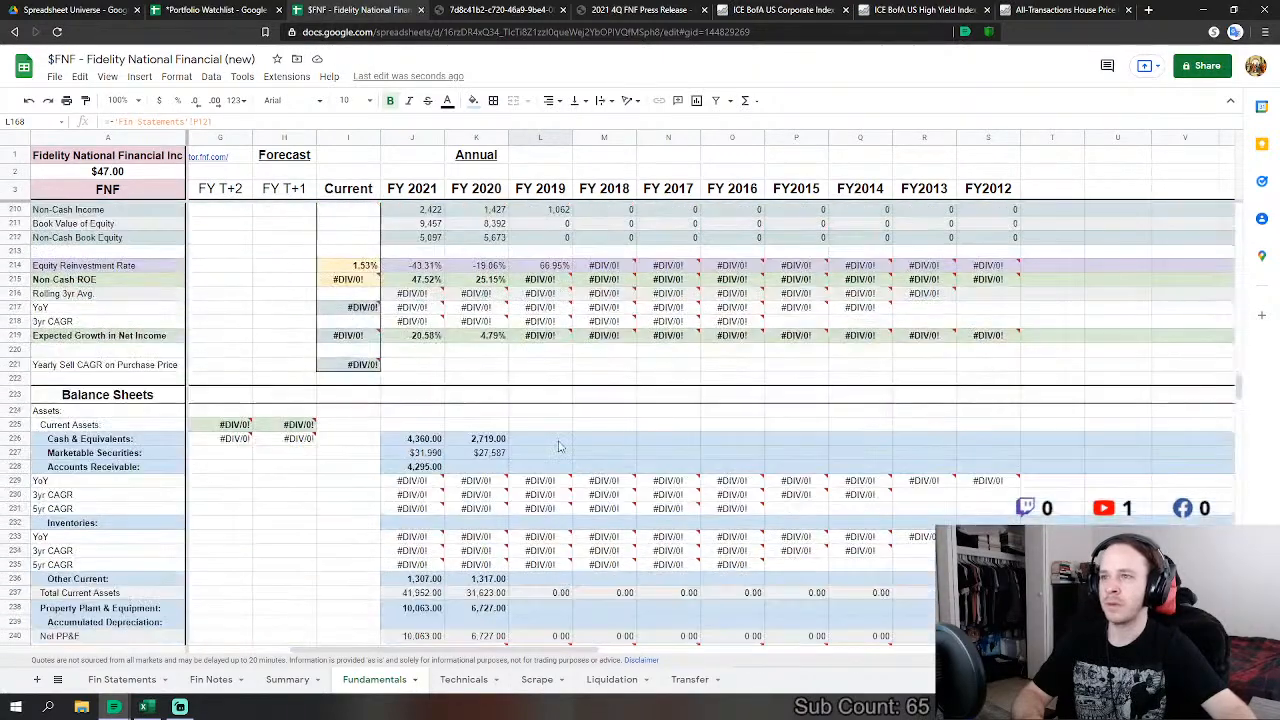
left_click(560, 447)
scroll(555, 447, "down", 2)
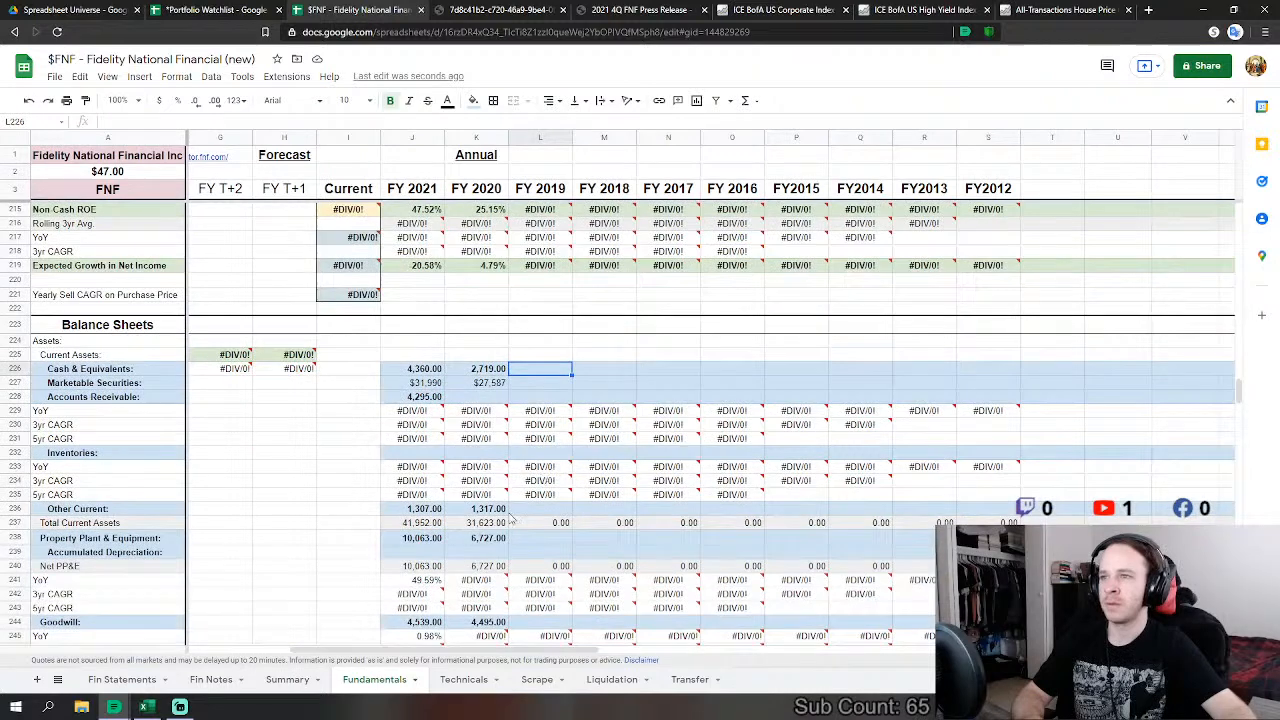
left_click(497, 385)
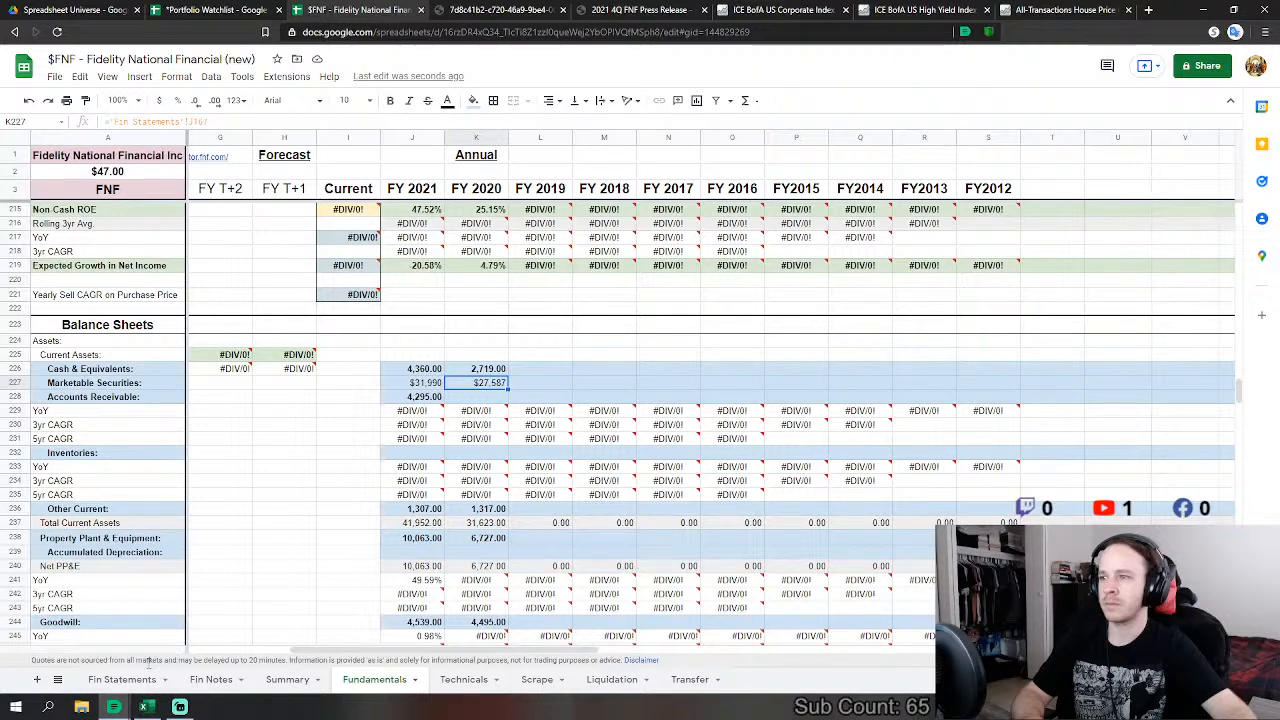
left_click(120, 679)
left_click_drag(475, 651, 295, 647)
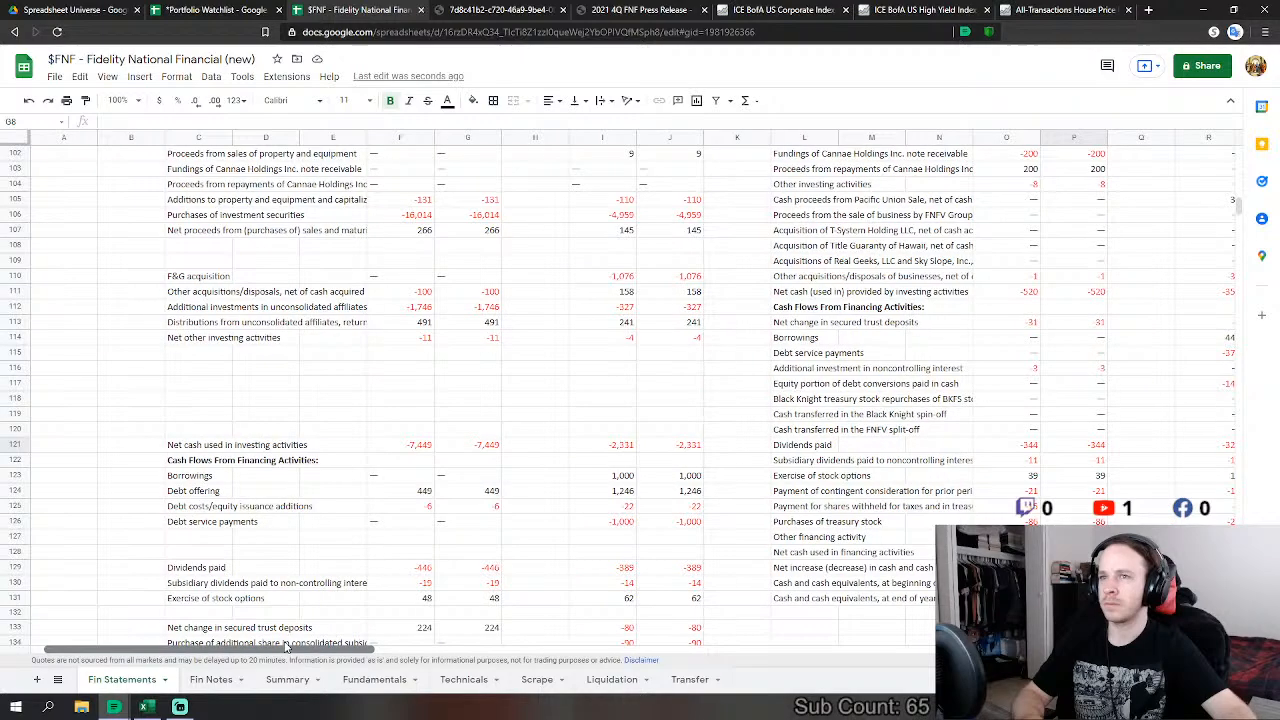
scroll(295, 647, "right", 4)
scroll(310, 517, "up", 5)
scroll(312, 519, "up", 15)
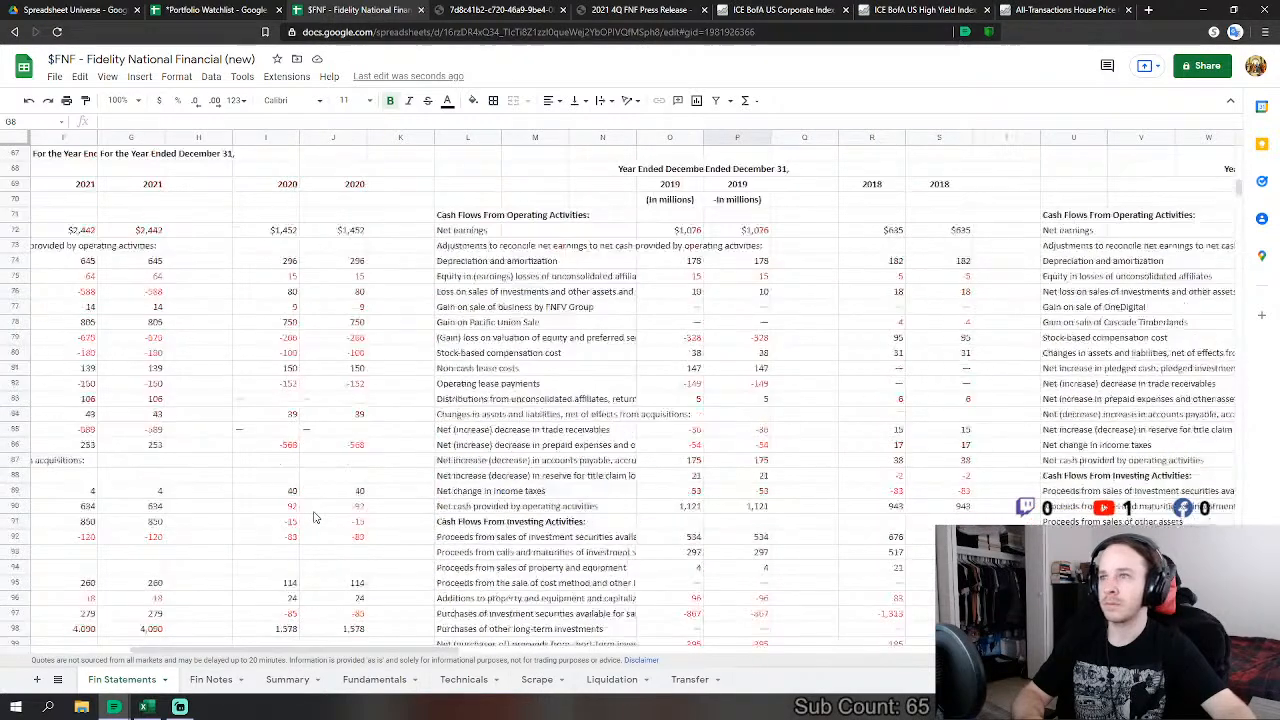
scroll(315, 521, "up", 2)
scroll(318, 519, "down", 20)
scroll(319, 518, "down", 18)
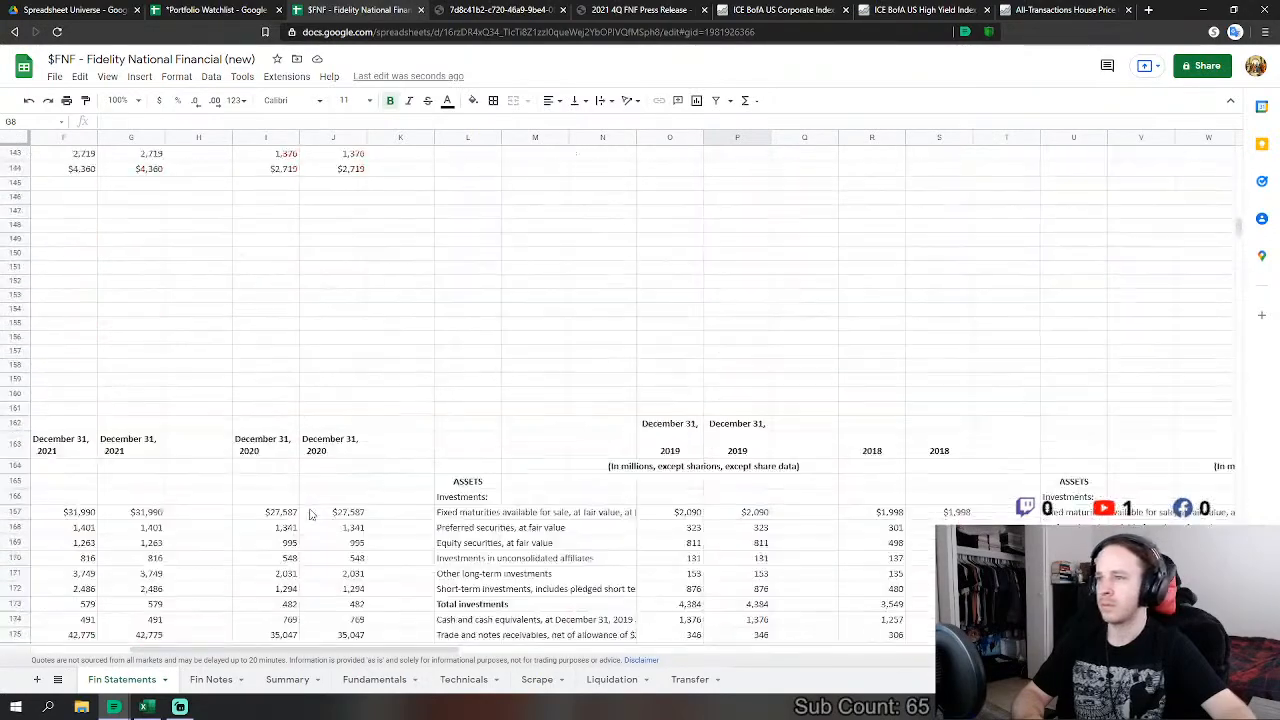
scroll(308, 511, "up", 3)
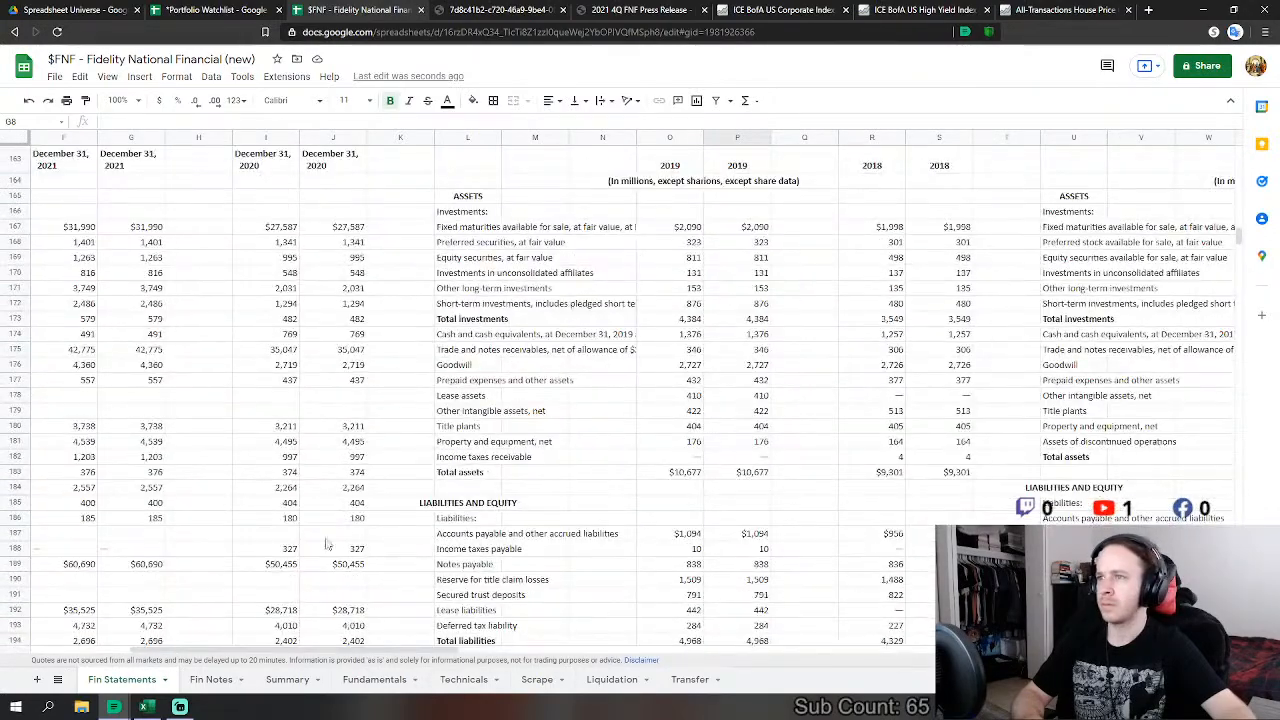
left_click_drag(436, 652, 379, 648)
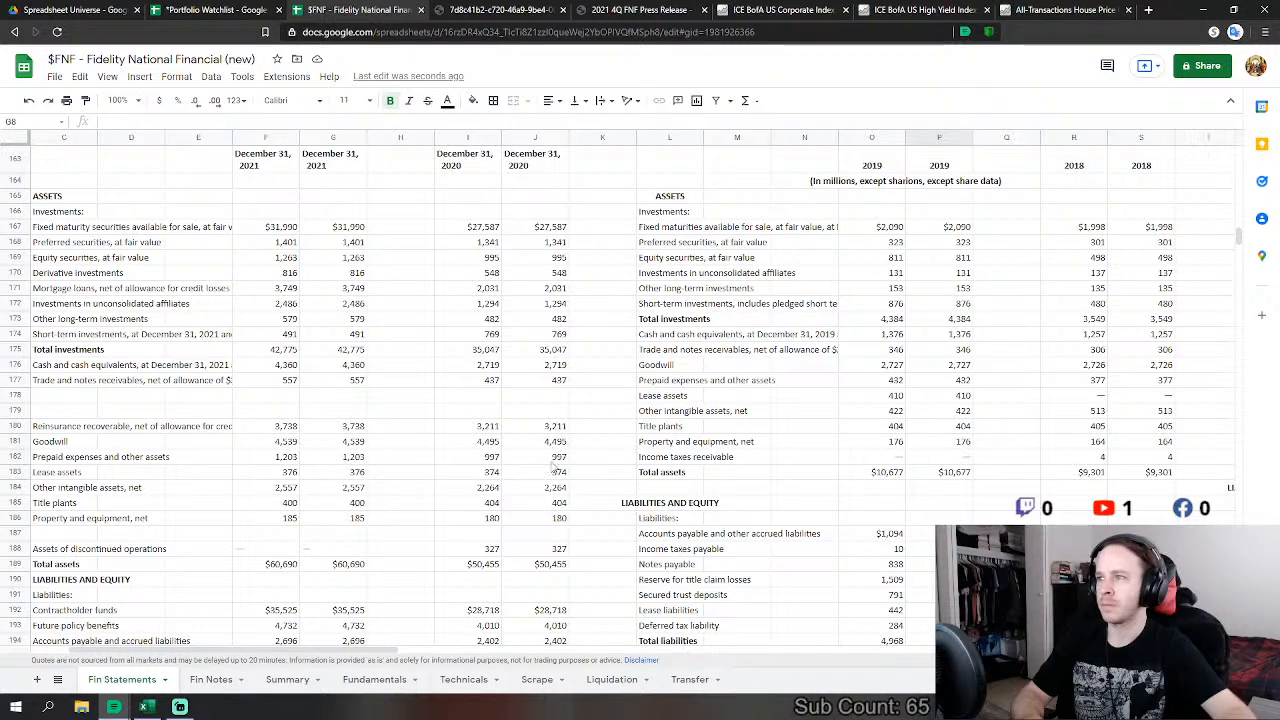
Step: Compare the FY 2021 and FY 2020 asset entries in the Fundamentals balance sheet with Fin Statements, looking for missing entries
left_click(376, 689)
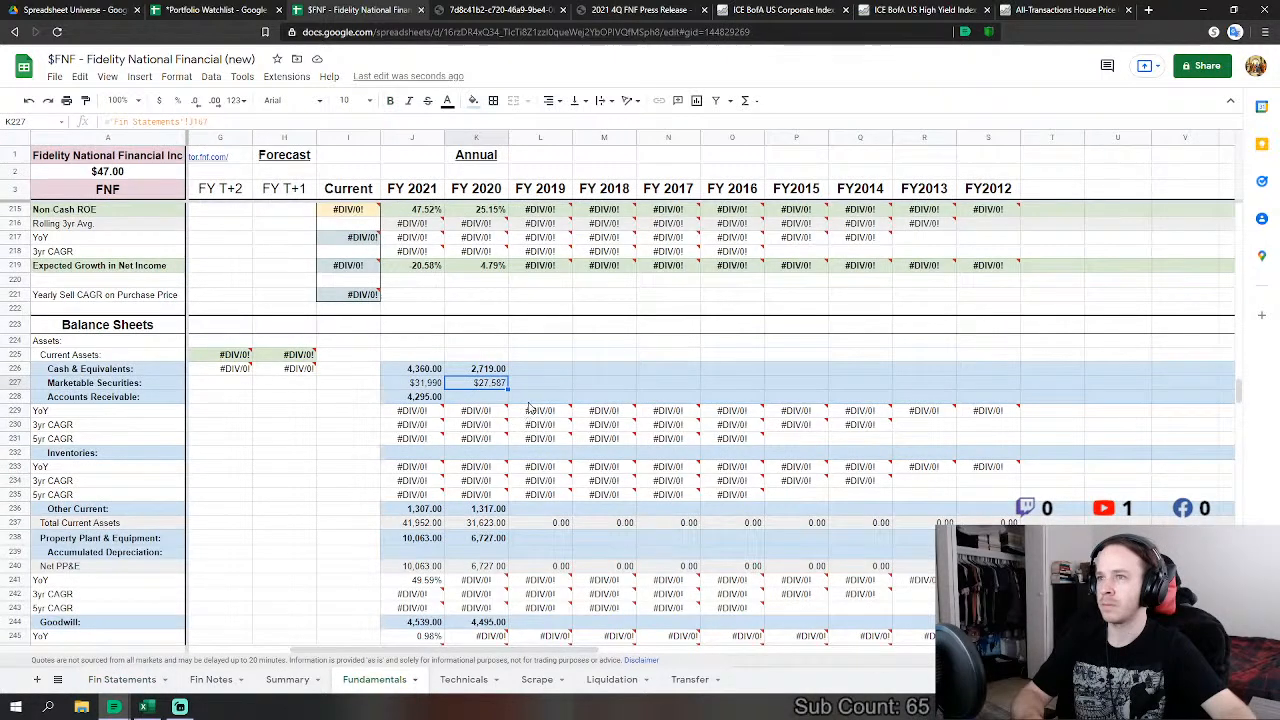
left_click(486, 398)
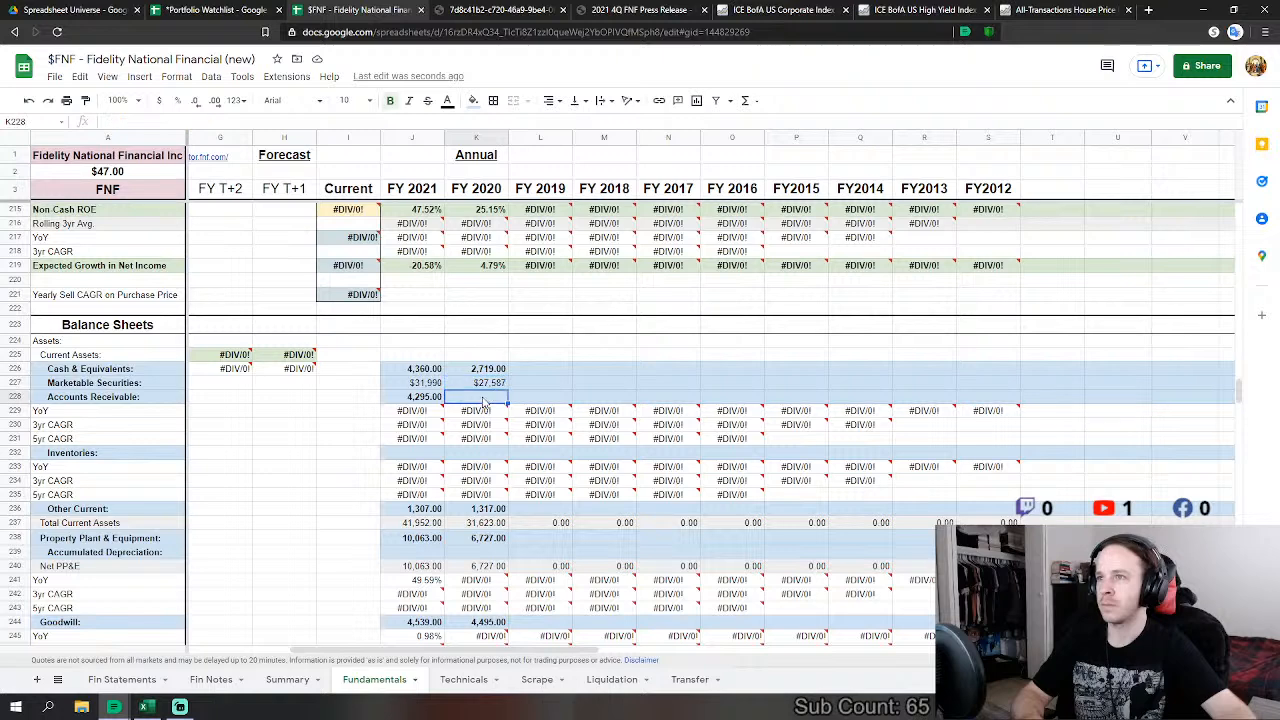
left_click(426, 411)
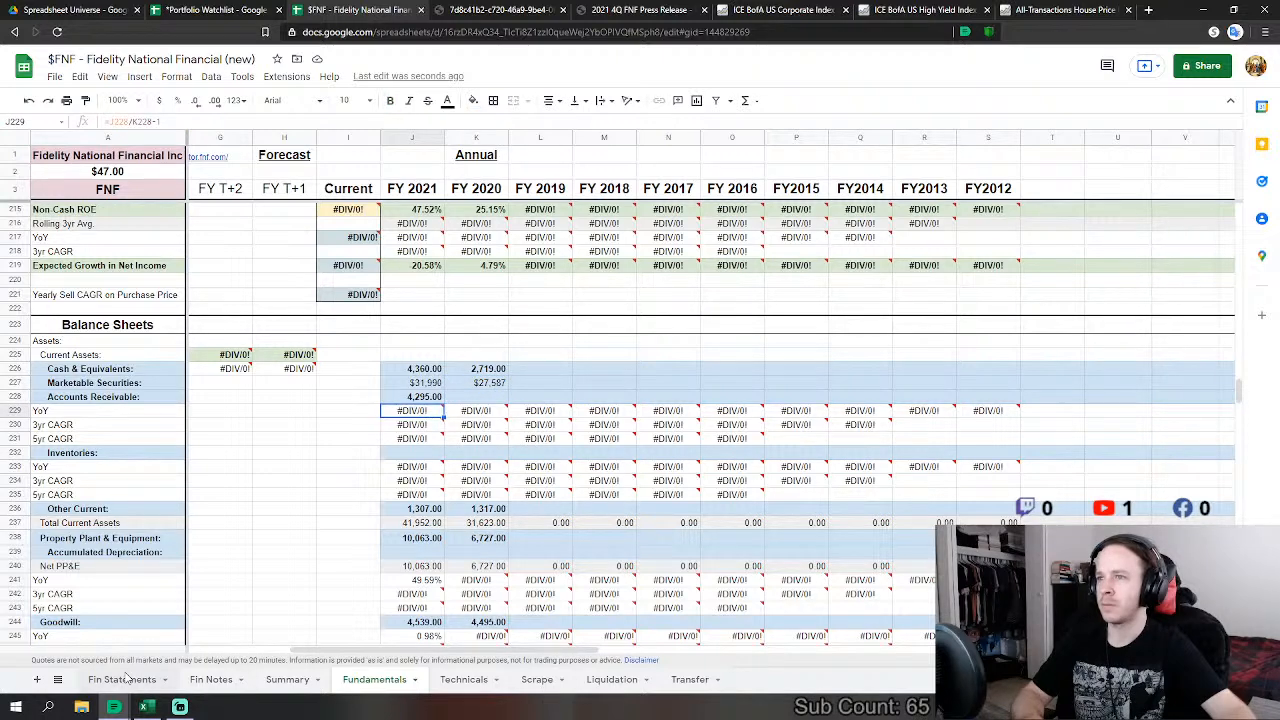
scroll(470, 562, "down", 6)
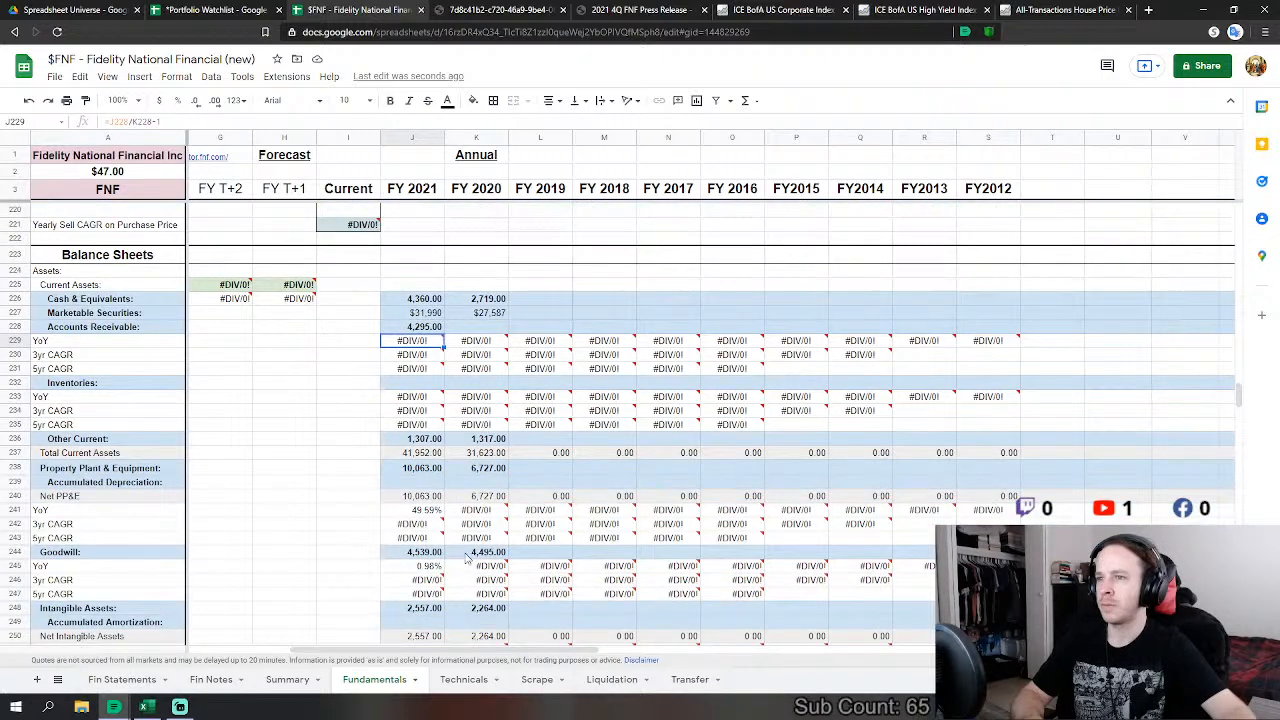
scroll(485, 520, "up", 4)
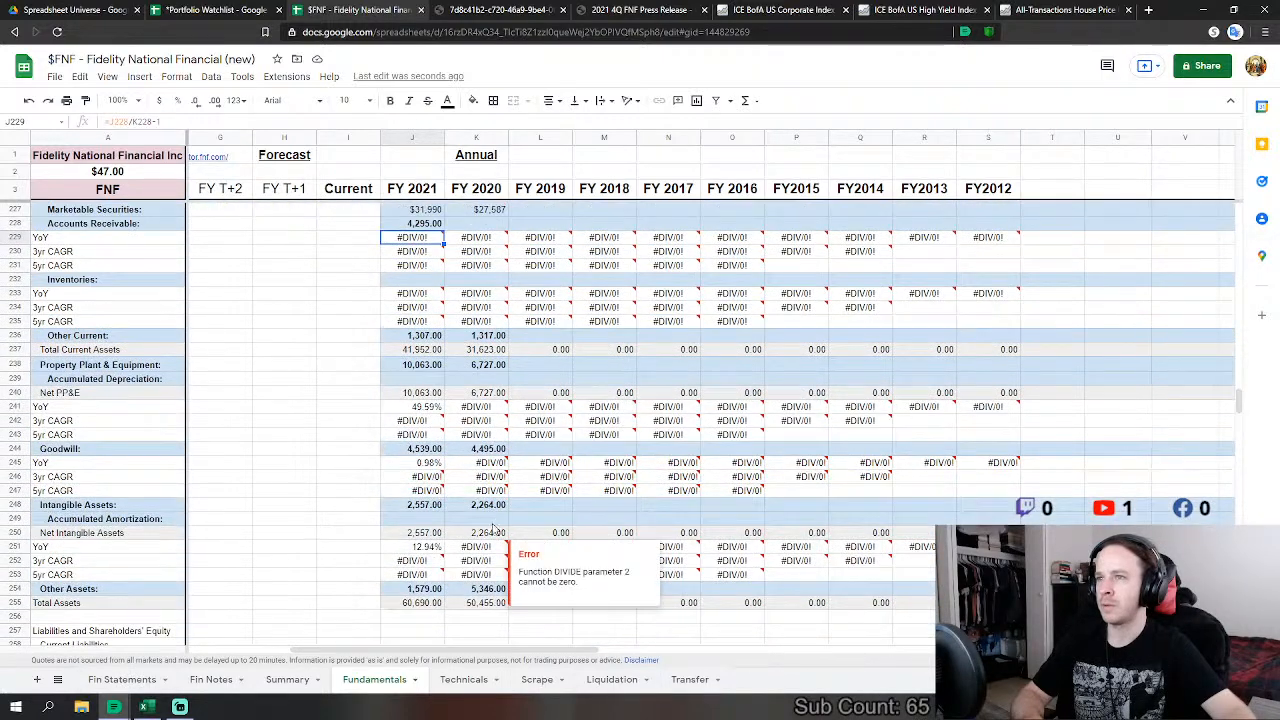
scroll(455, 547, "down", 4)
left_click(120, 679)
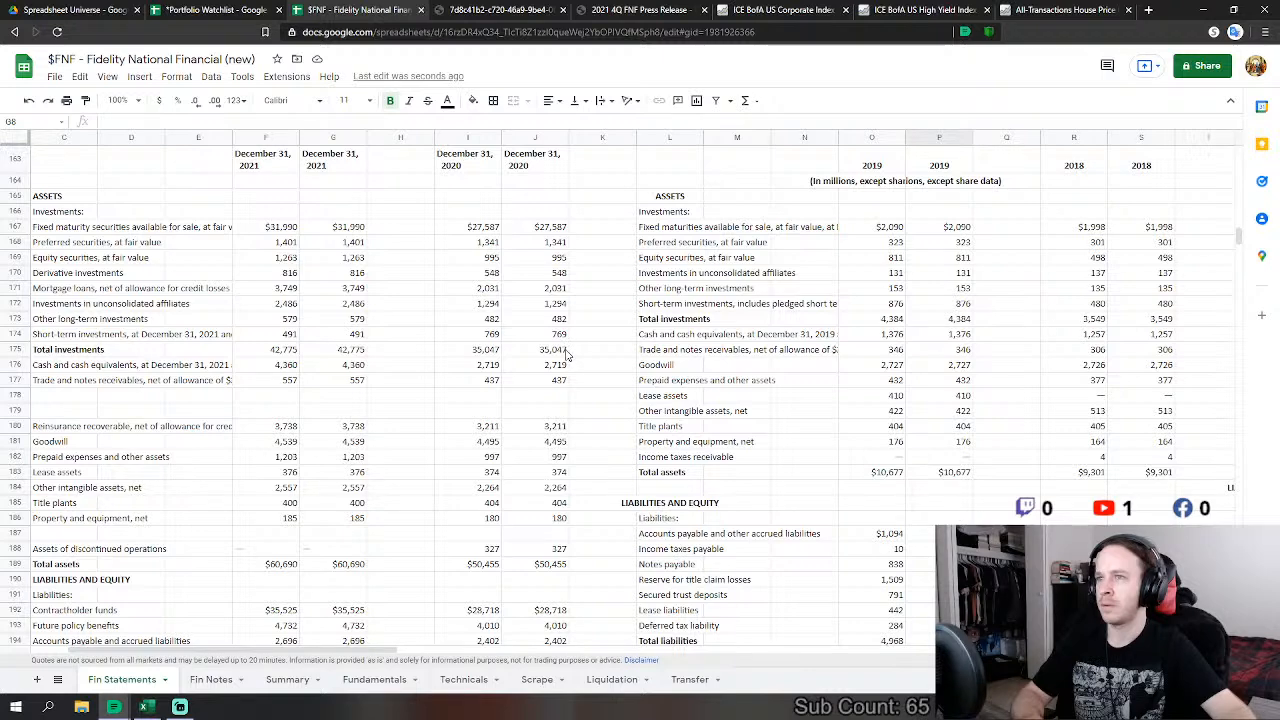
left_click(365, 683)
scroll(435, 418, "up", 2)
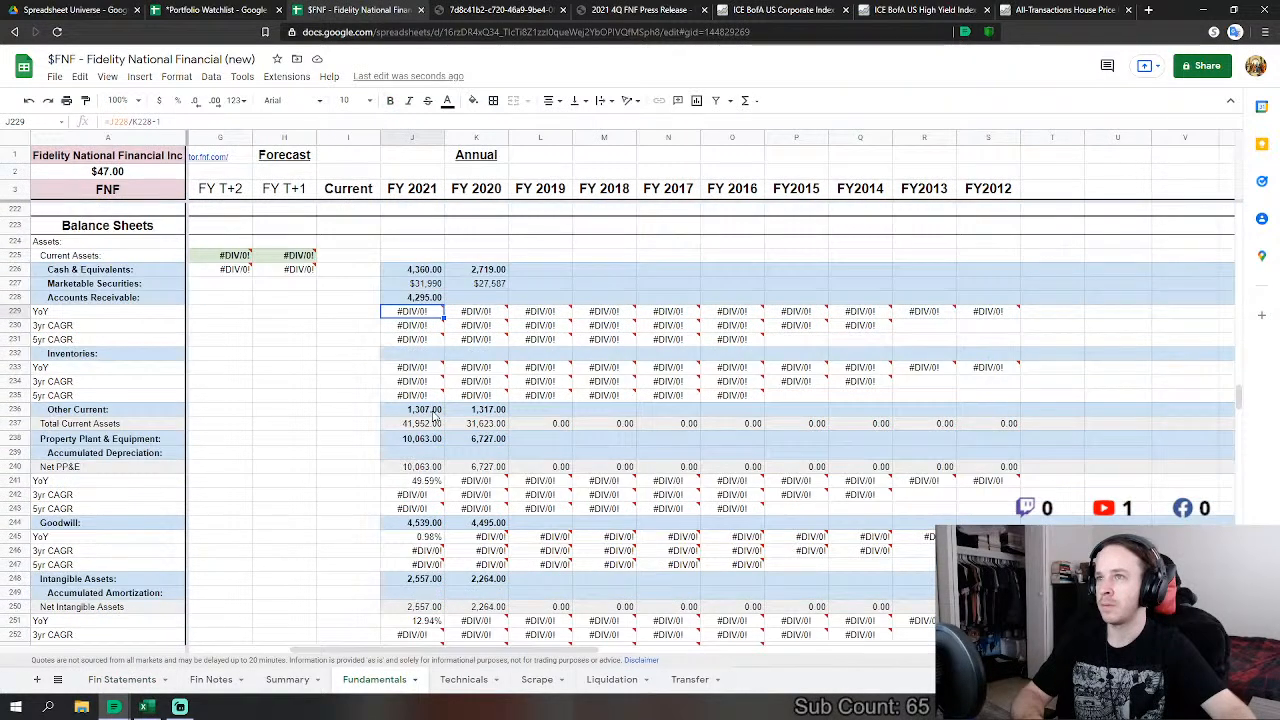
left_click(491, 410)
left_click(482, 300)
left_click(494, 412)
left_click(496, 269)
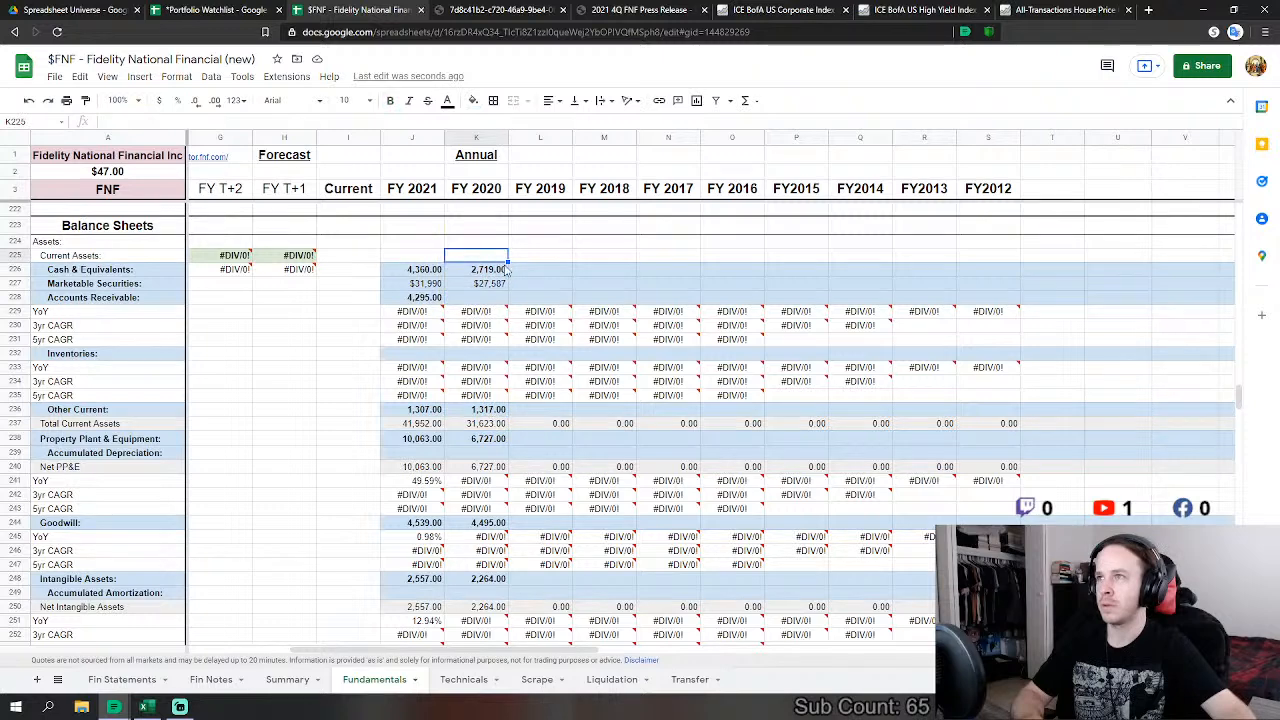
Step: Set FY 2020 Accounts Receivable (K228) to trade and notes receivables plus reinsurance recoverable (J177+J180) from Fin Statements
left_click(485, 299)
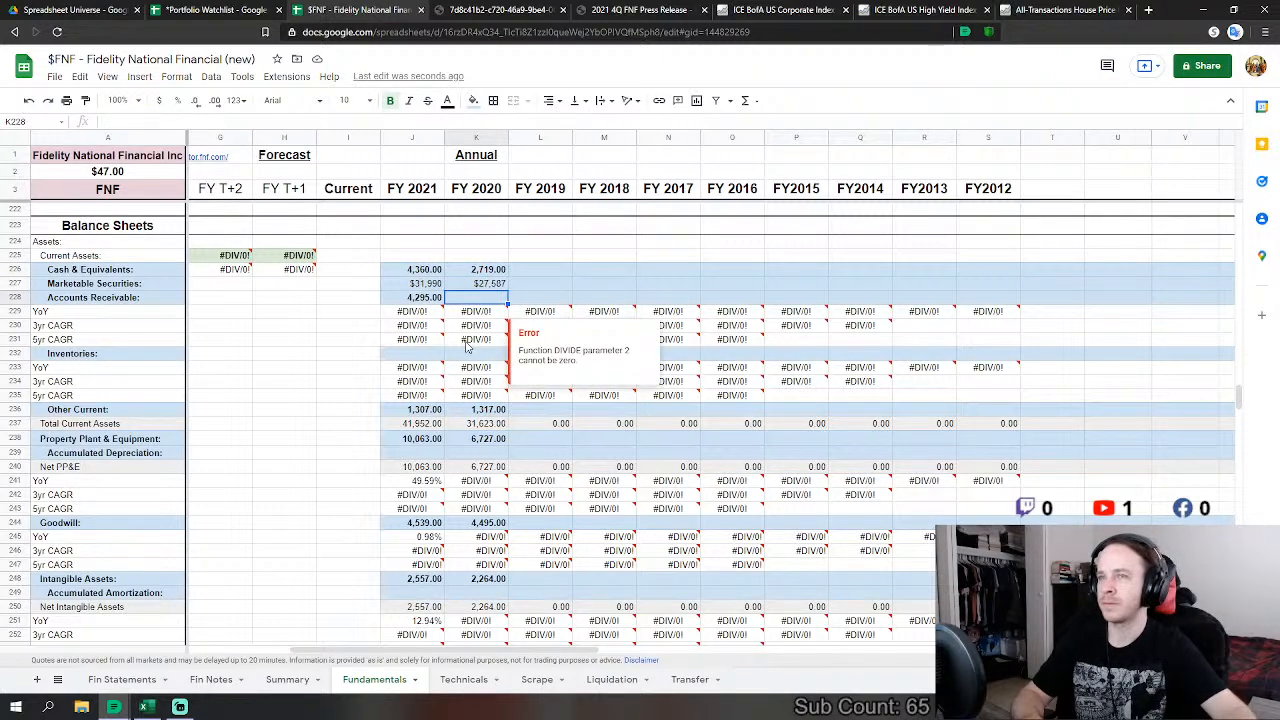
type("=")
left_click(122, 679)
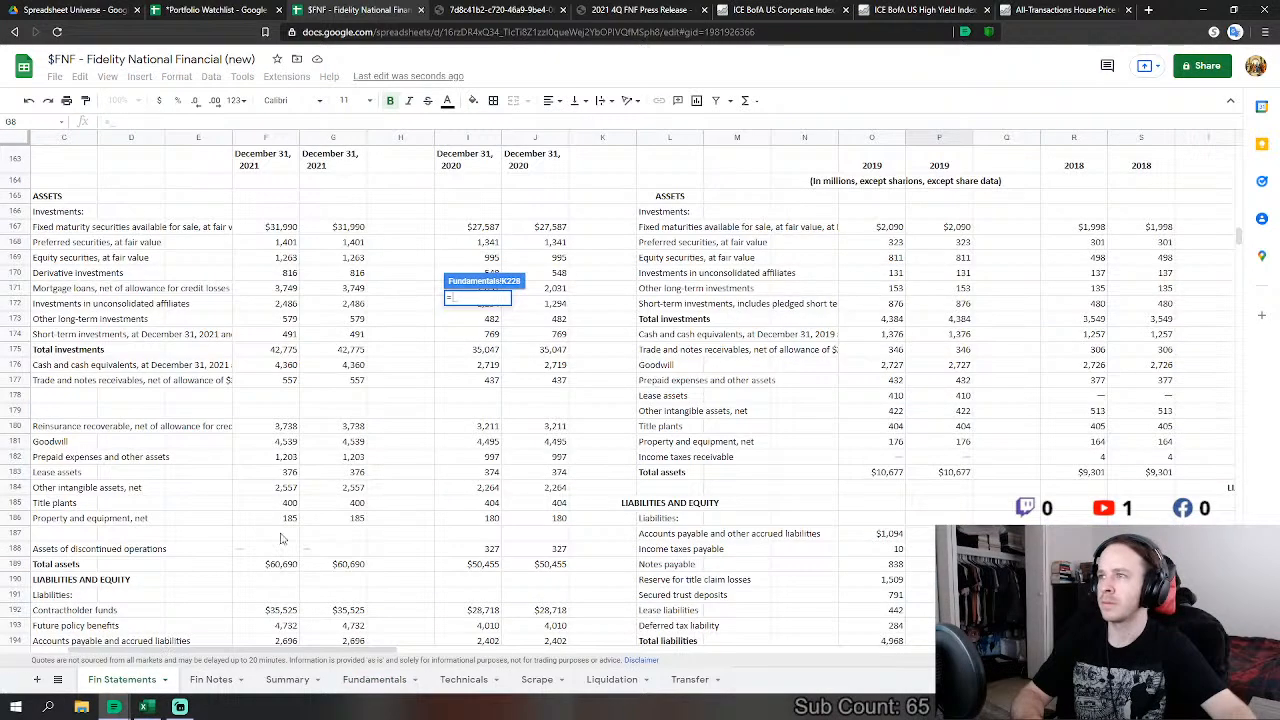
scroll(332, 466, "up", 2)
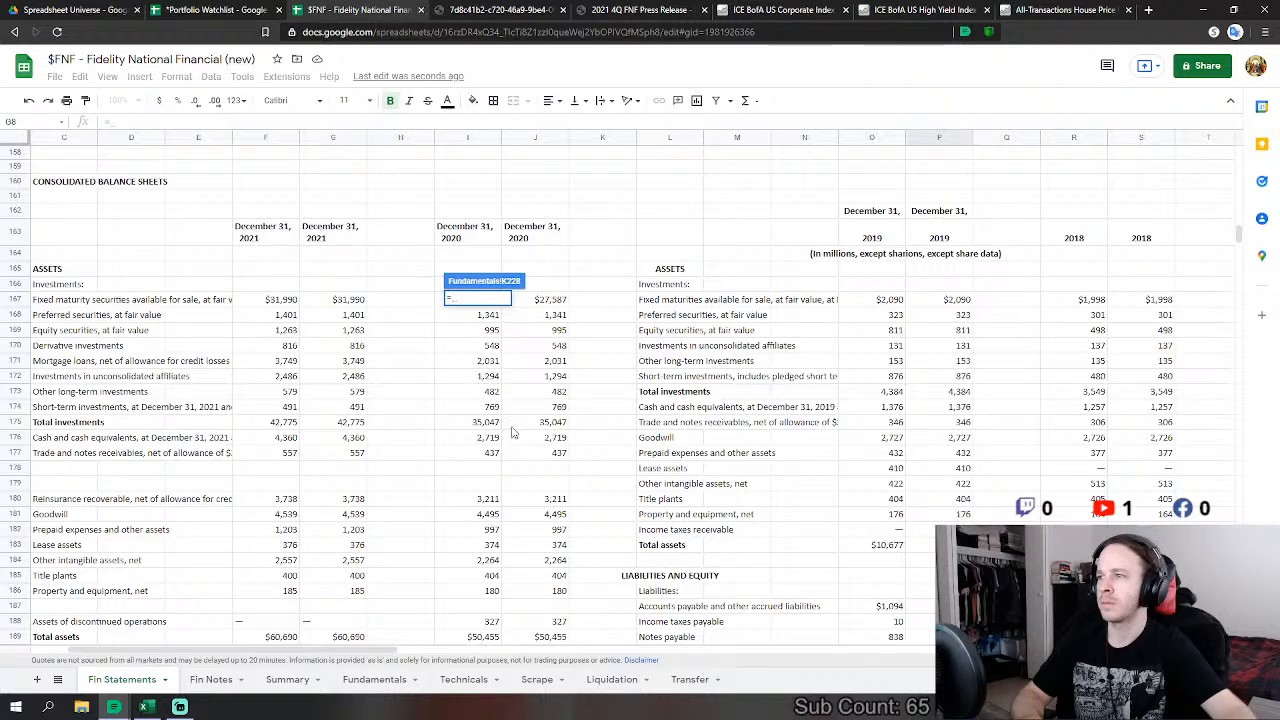
left_click(558, 453)
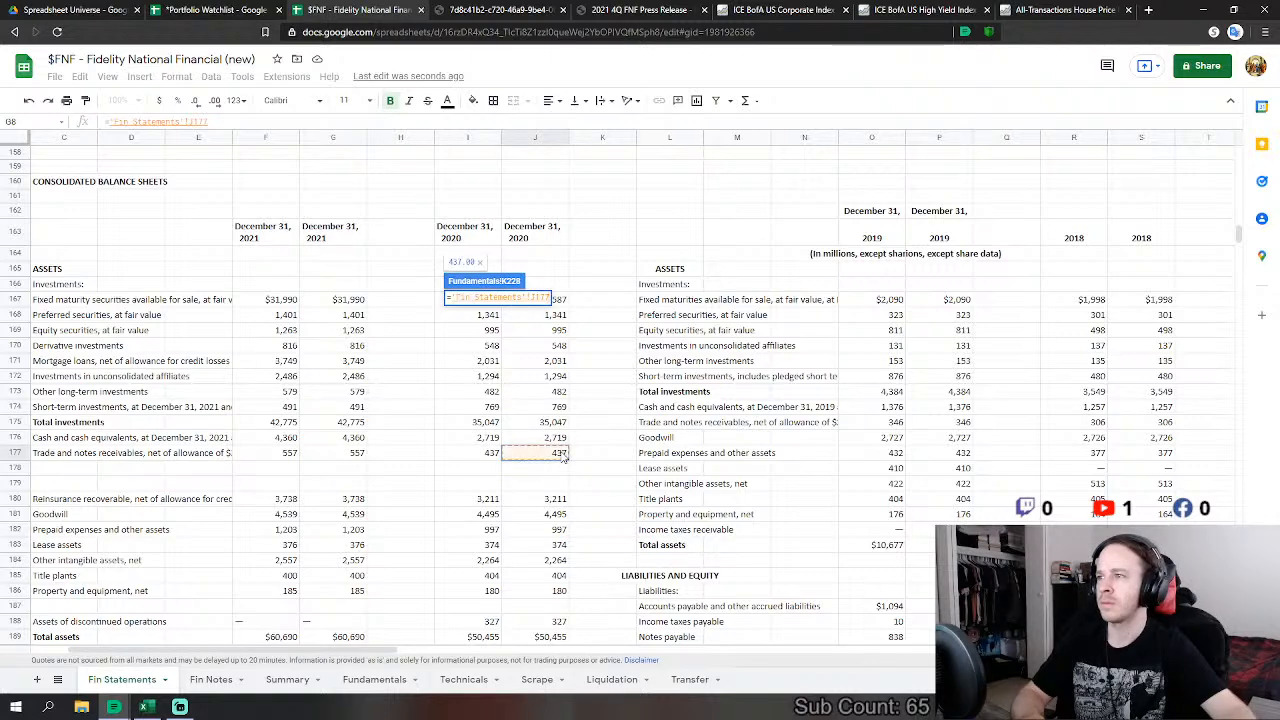
scroll(604, 453, "up", 1)
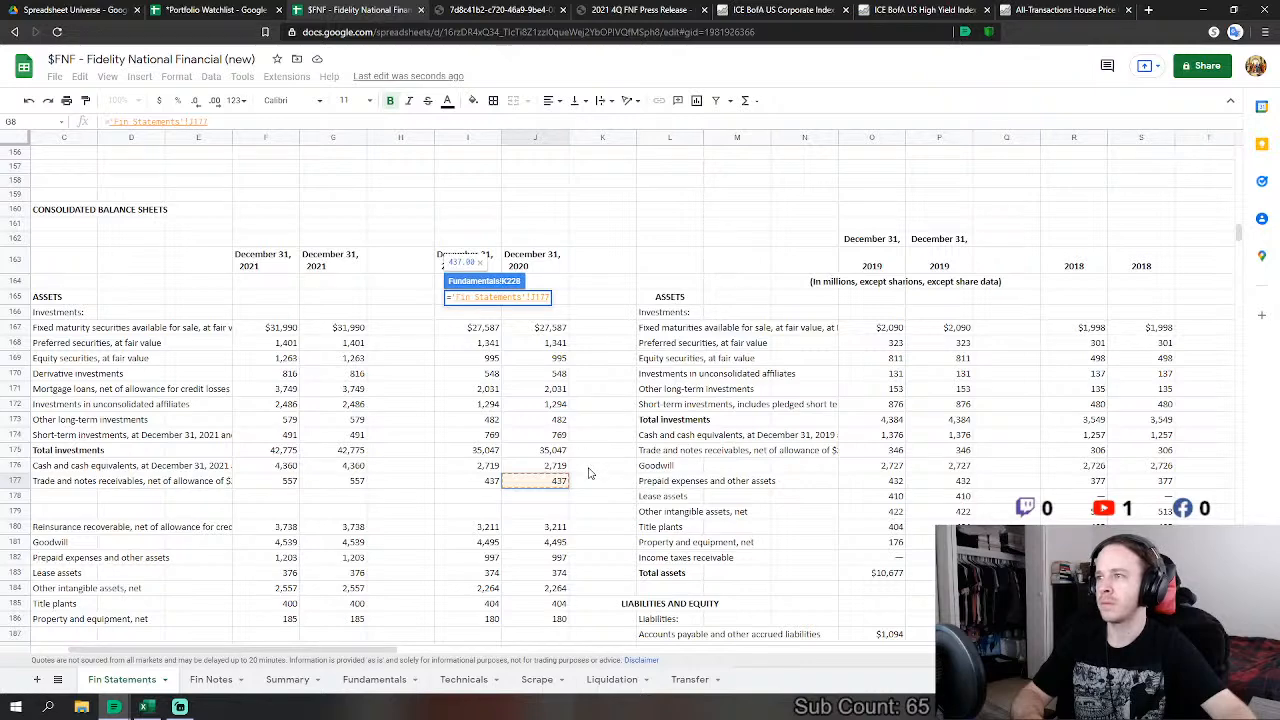
scroll(586, 477, "down", 1)
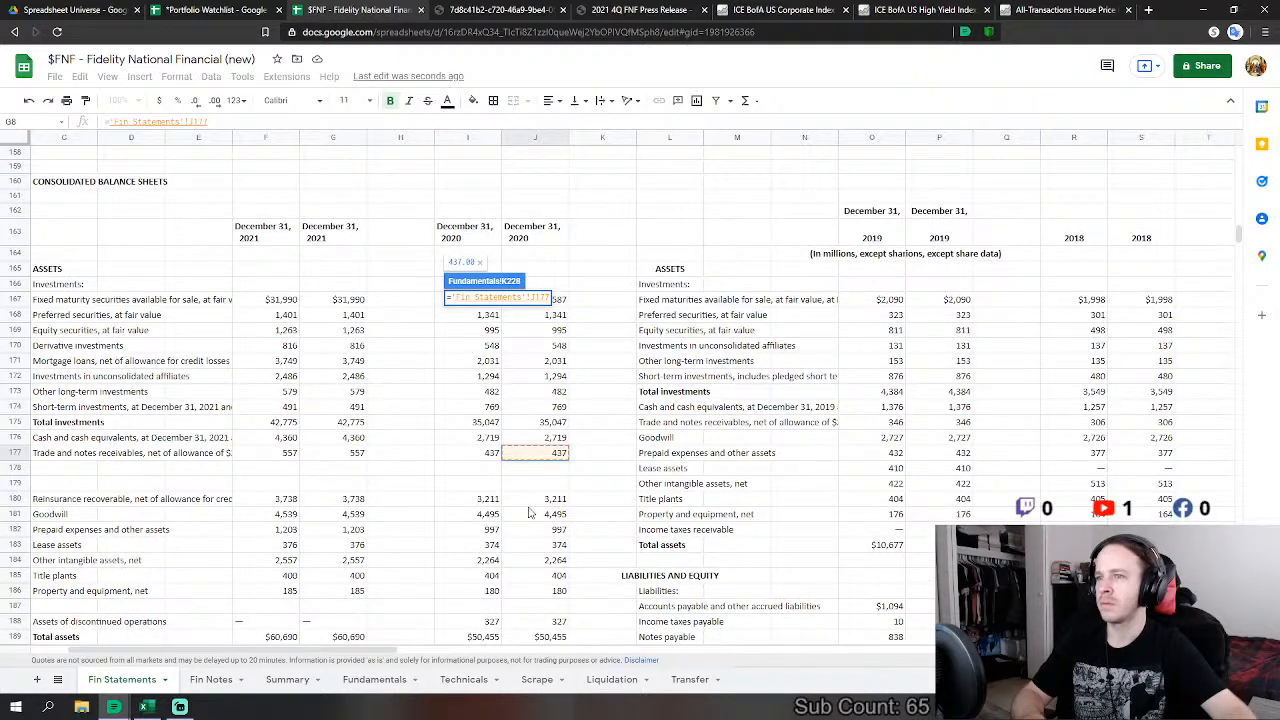
type("+")
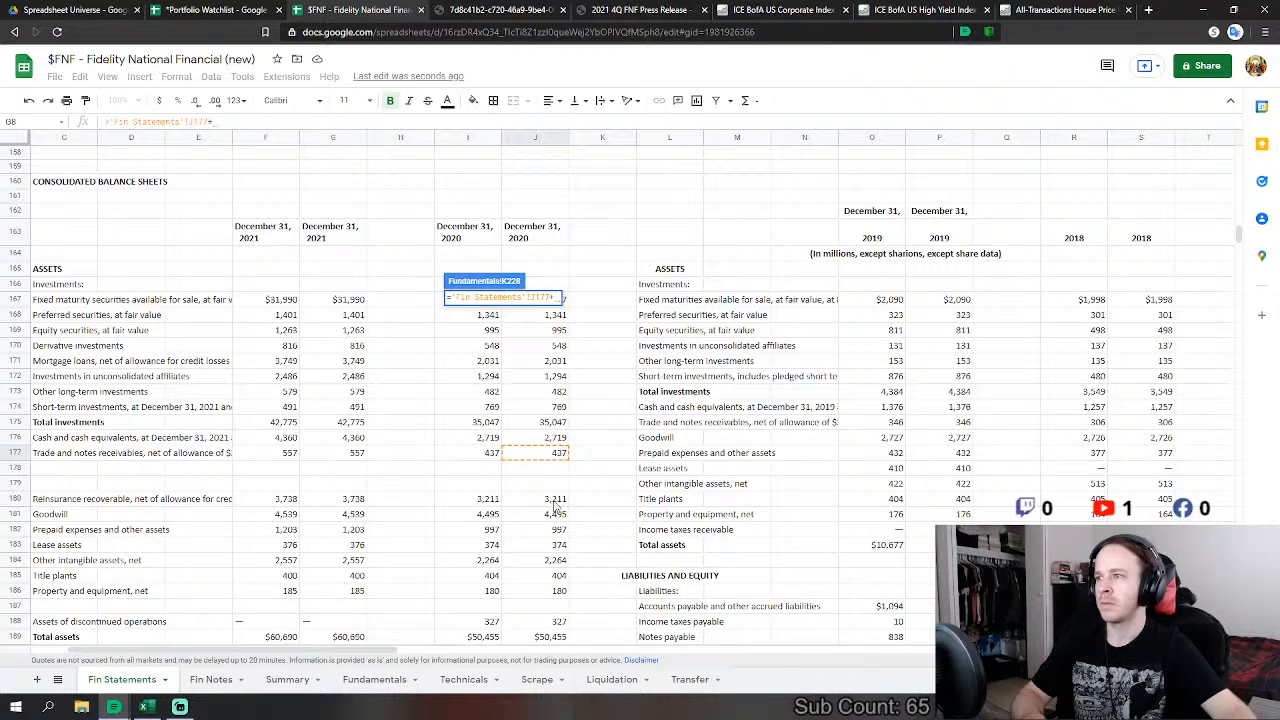
left_click(558, 500)
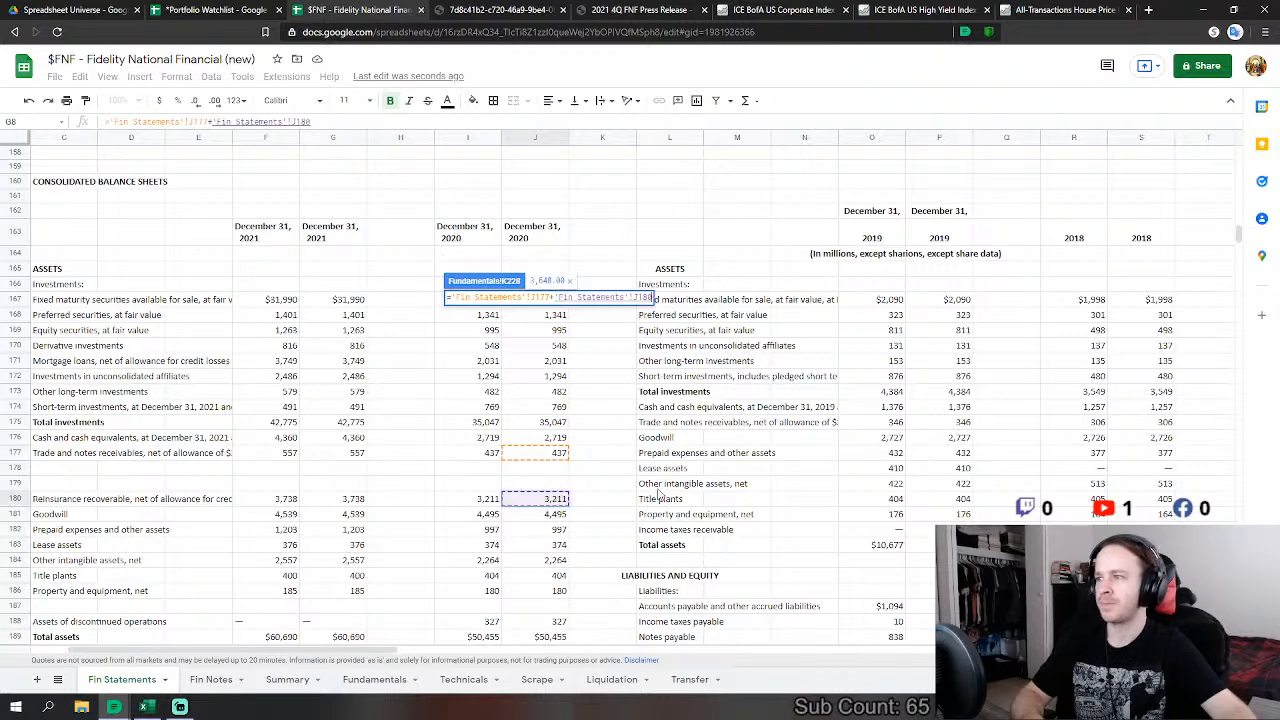
key("Return")
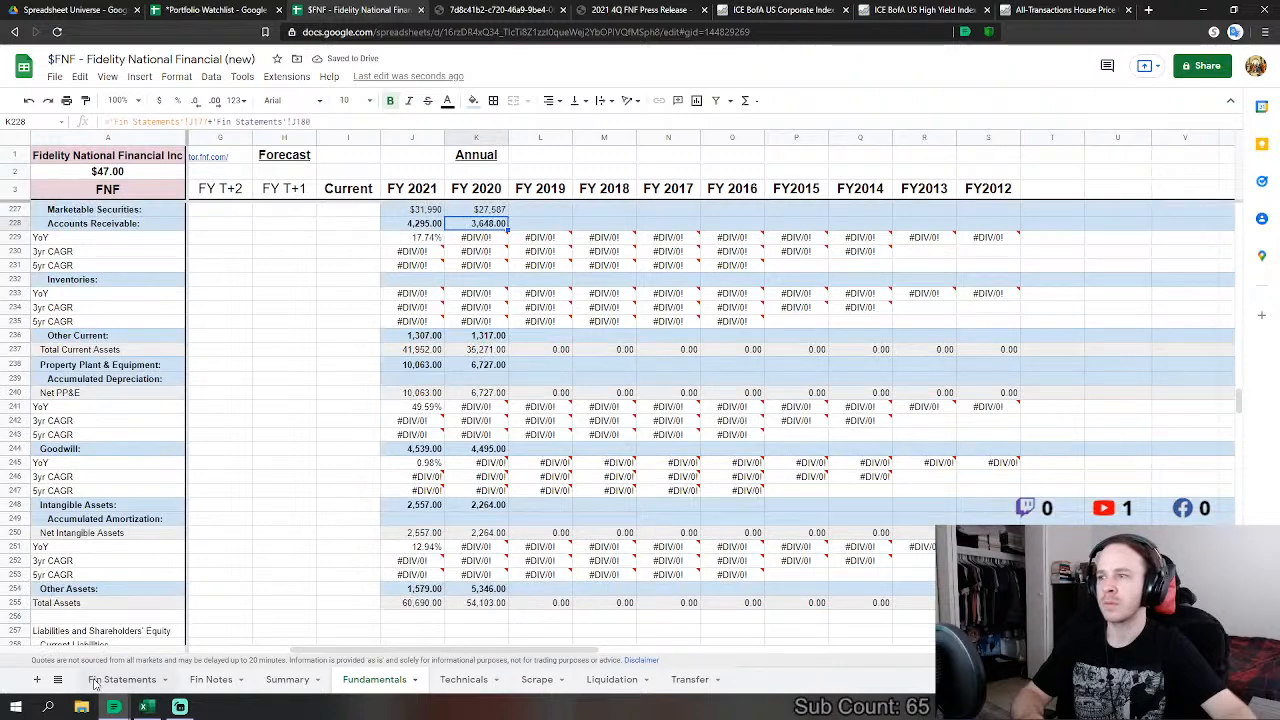
Step: Check FY 2020 total assets against Fin Statements and review the formulas behind the FY 2020 asset entries on Fundamentals
left_click(100, 680)
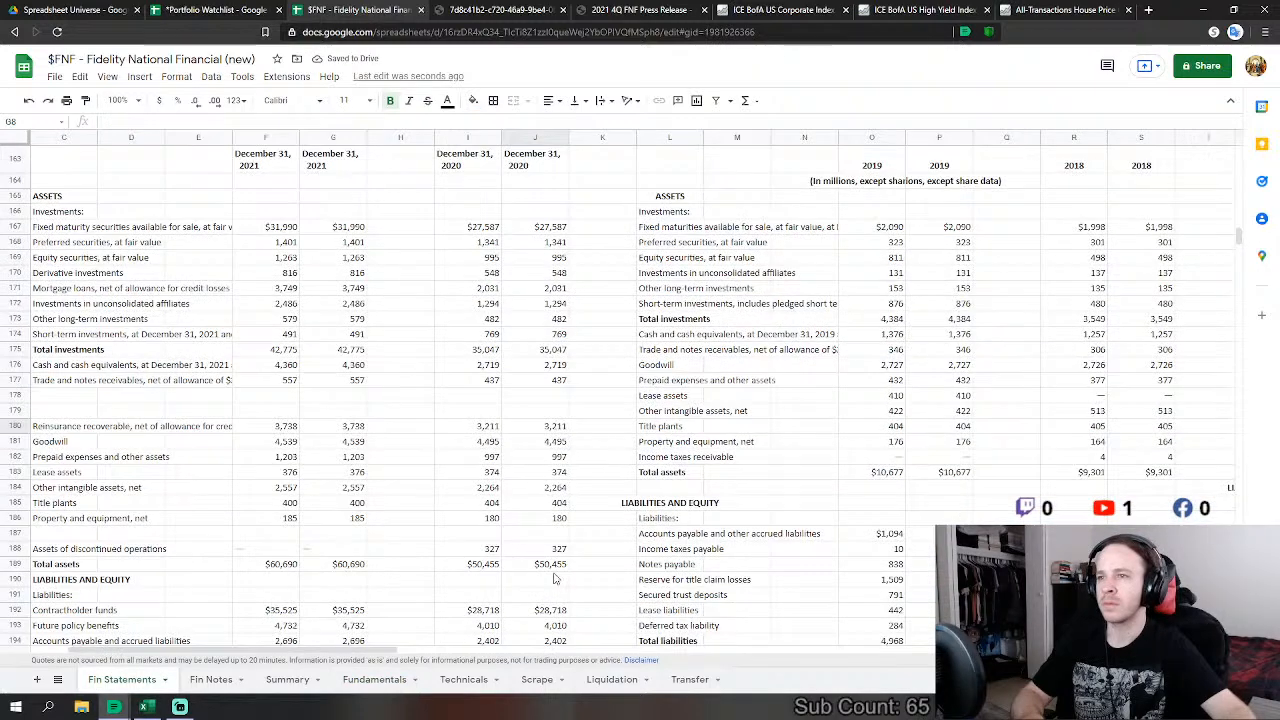
left_click(381, 682)
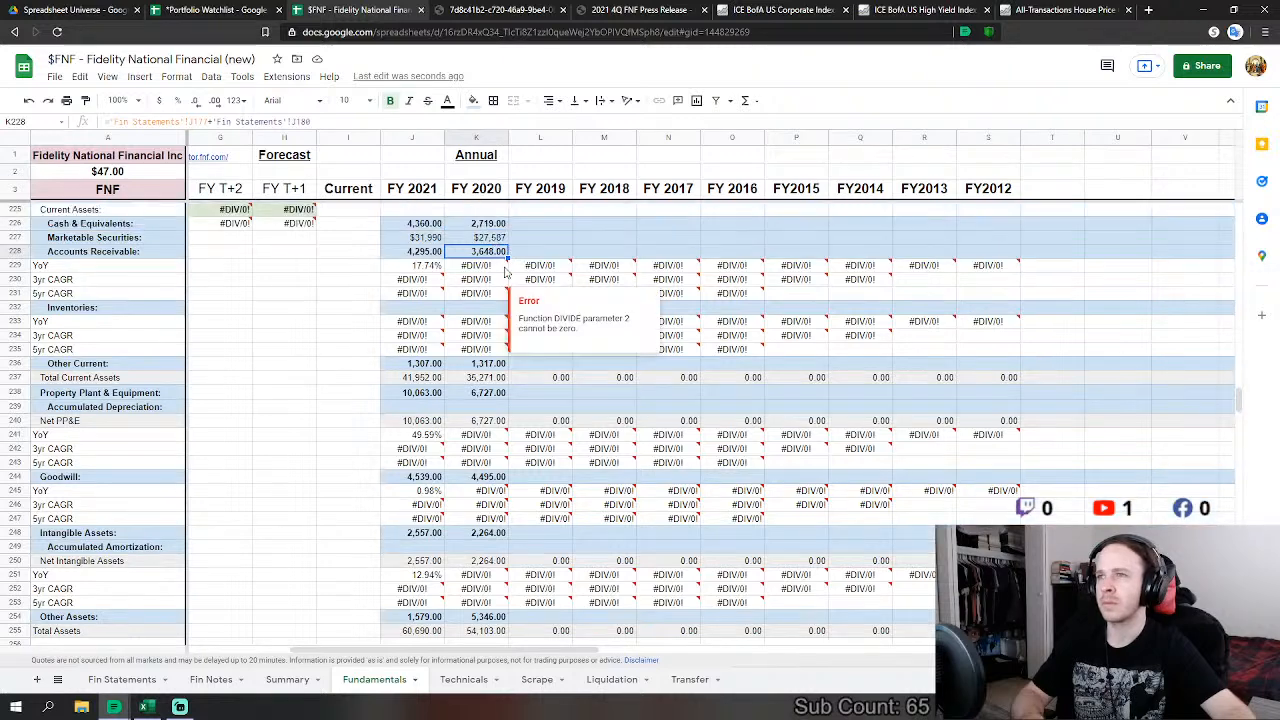
scroll(507, 230, "up", 1)
left_click(500, 236)
left_click(505, 228)
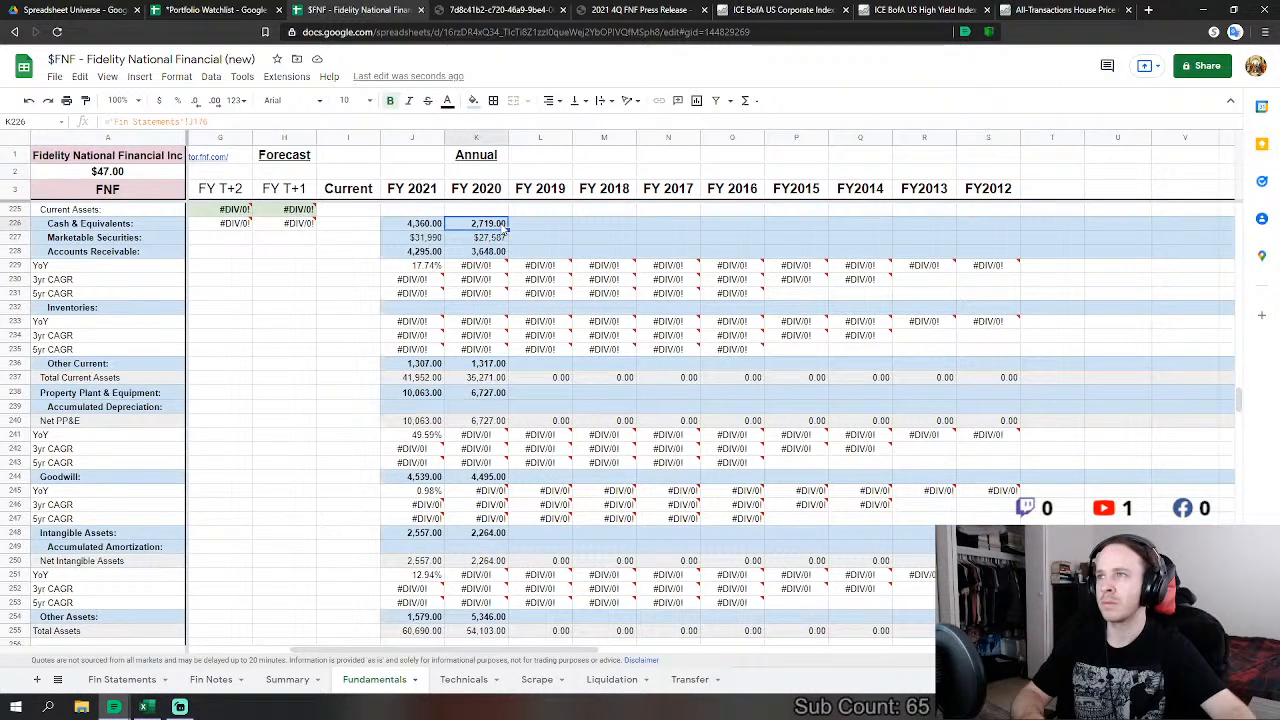
left_click(503, 365)
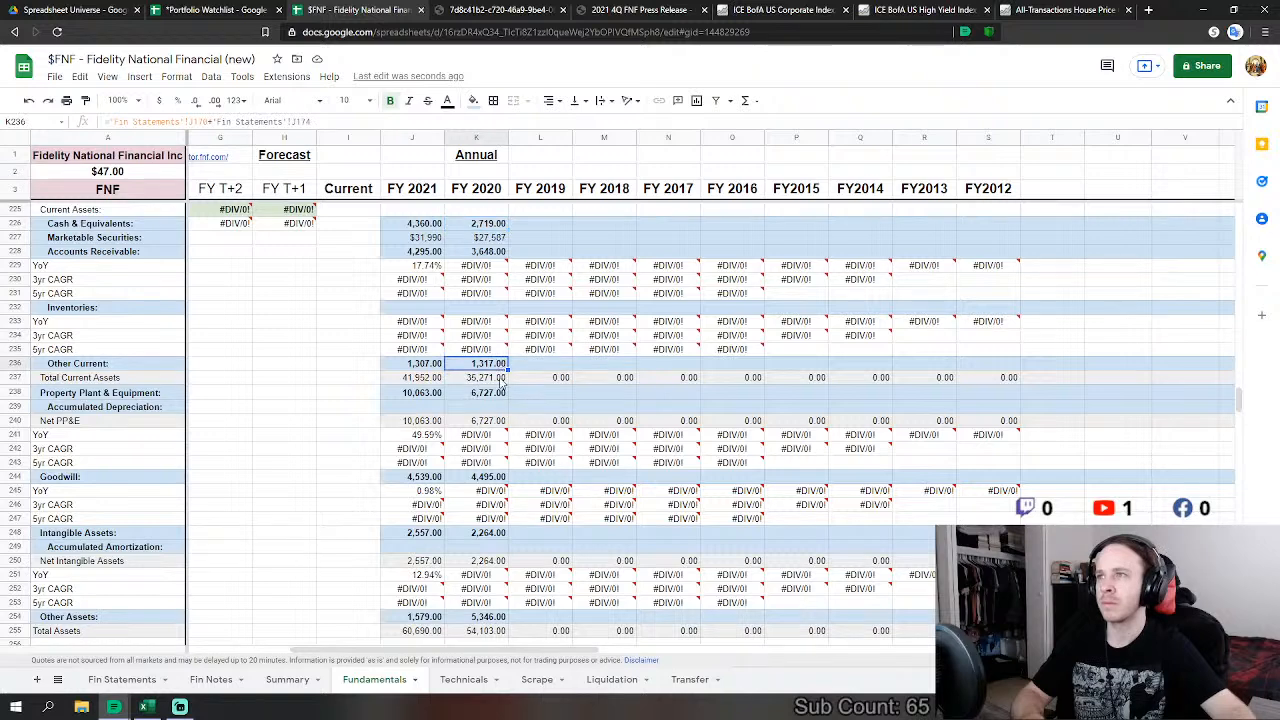
left_click(484, 395)
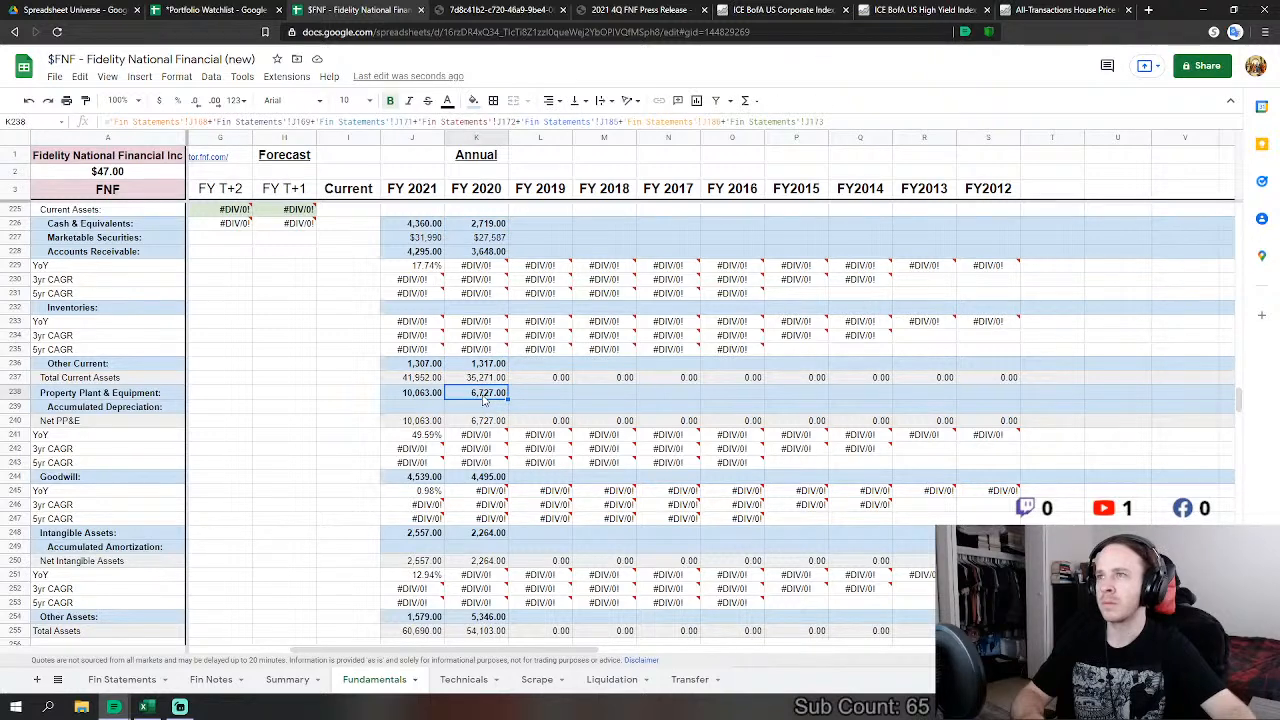
left_click(500, 477)
Step: Remove the reinsurance recoverable and trade receivables references (J180 and J177) from FY 2020 Other Assets (K254), and compare its formula with FY 2021
left_click(492, 620)
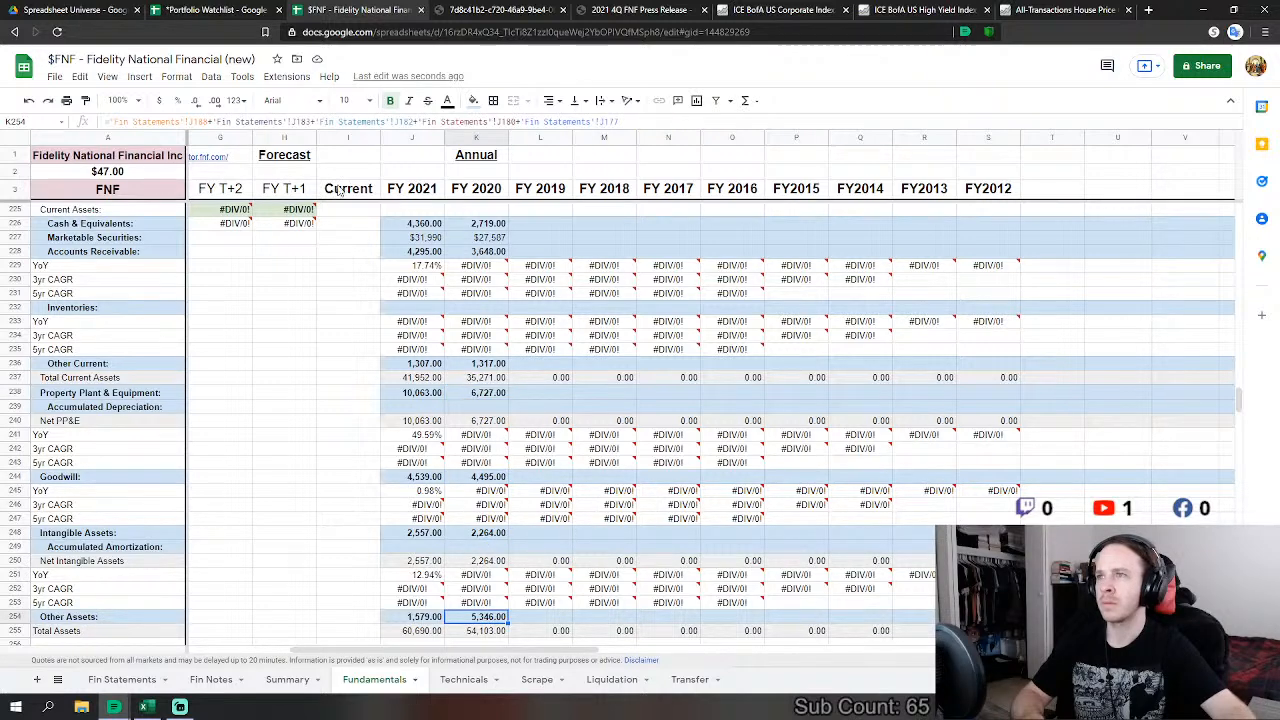
left_click(628, 121)
left_click_drag(628, 121, 408, 148)
key("BackSpace")
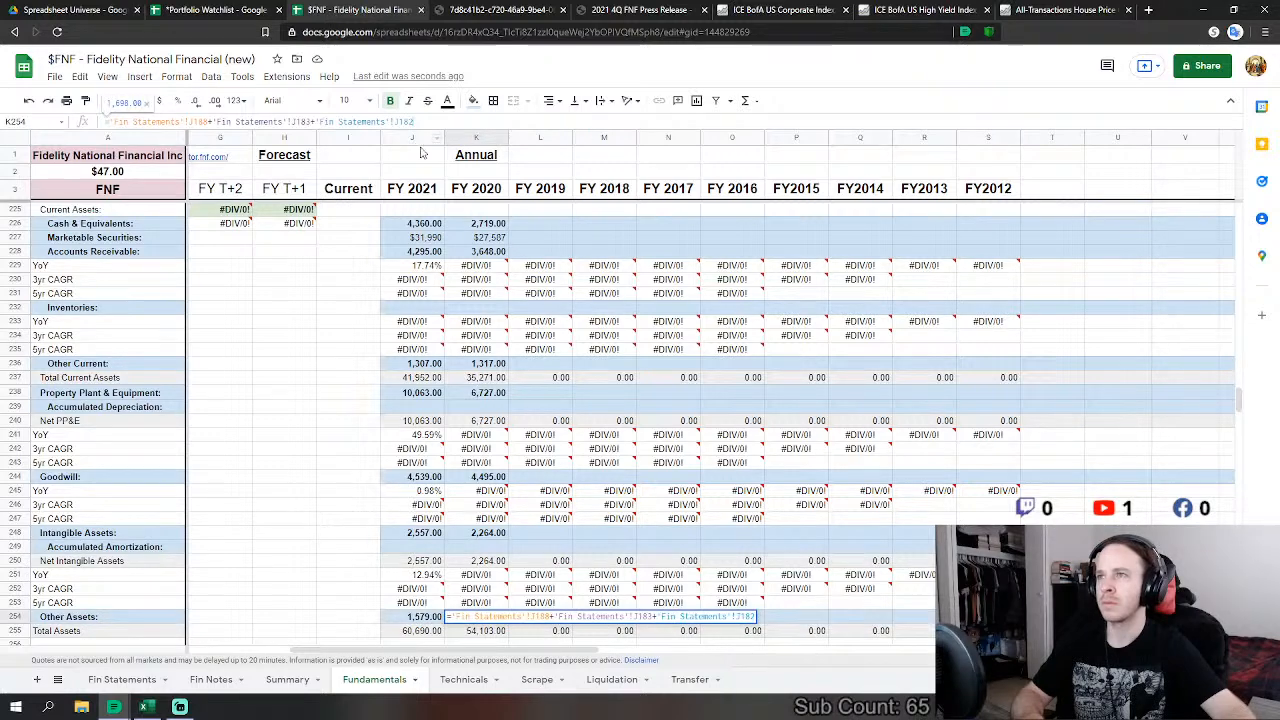
key("Return")
left_click(420, 618)
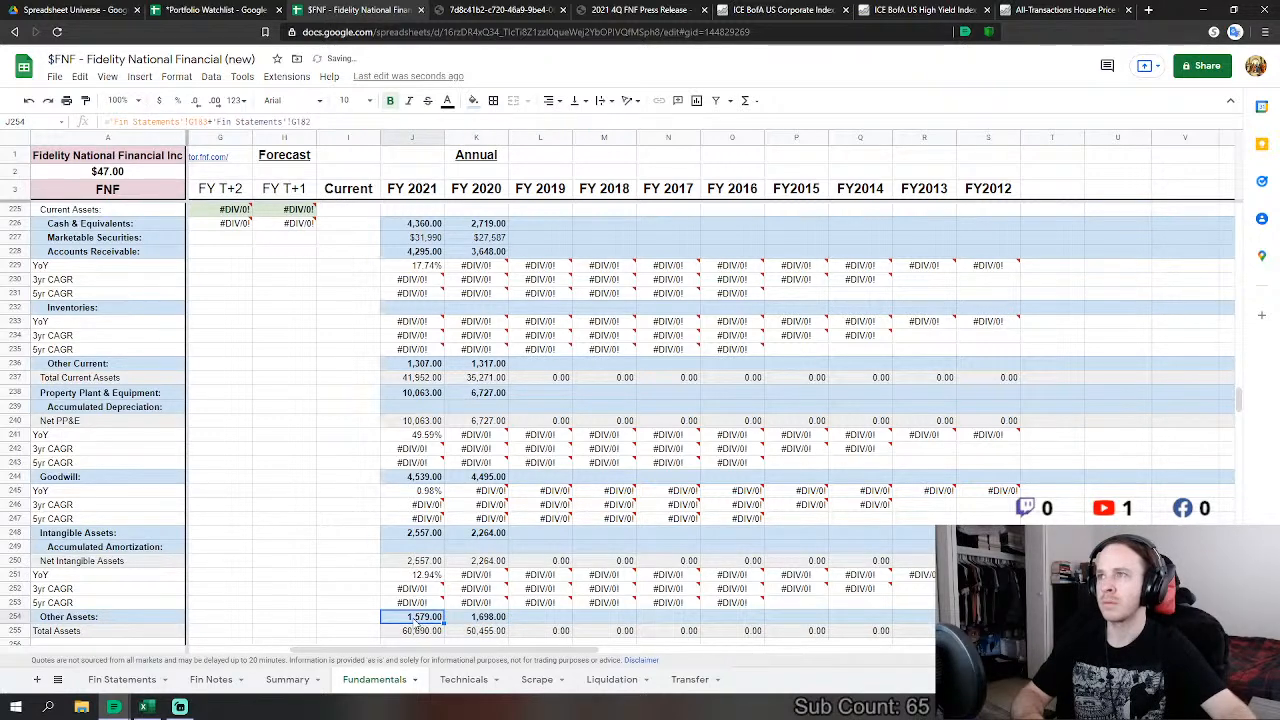
left_click(502, 617)
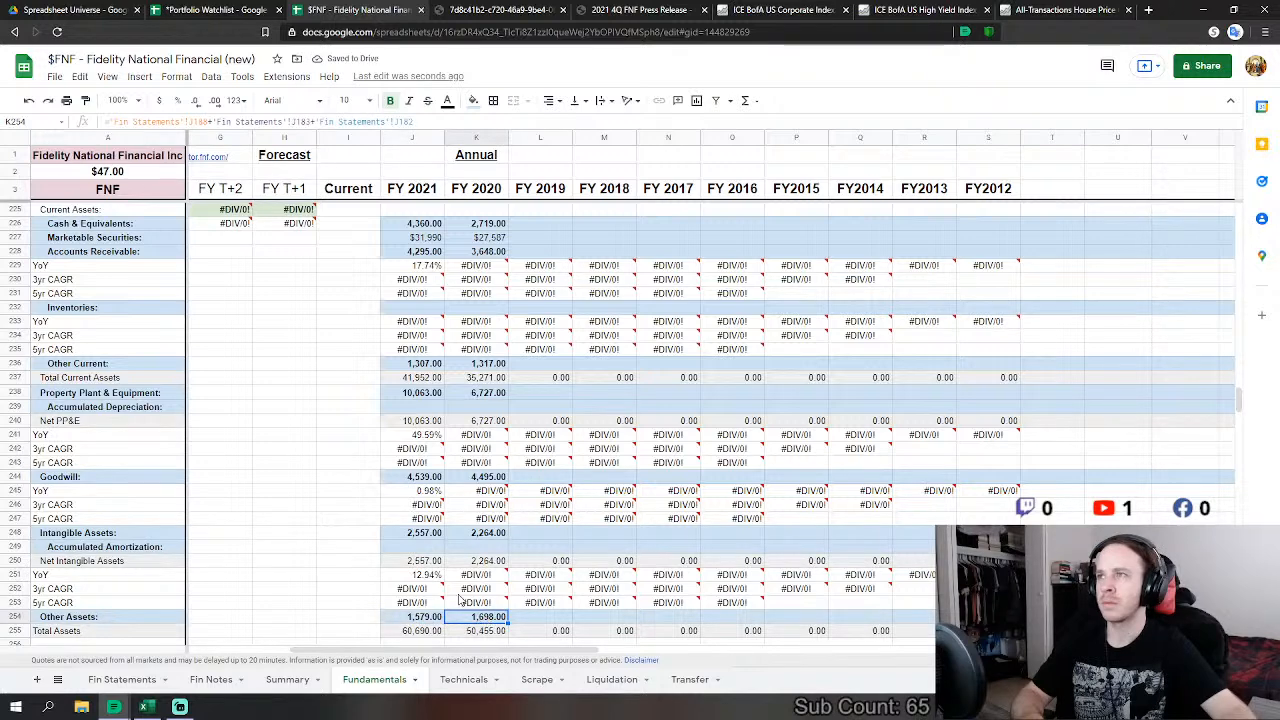
left_click(300, 549)
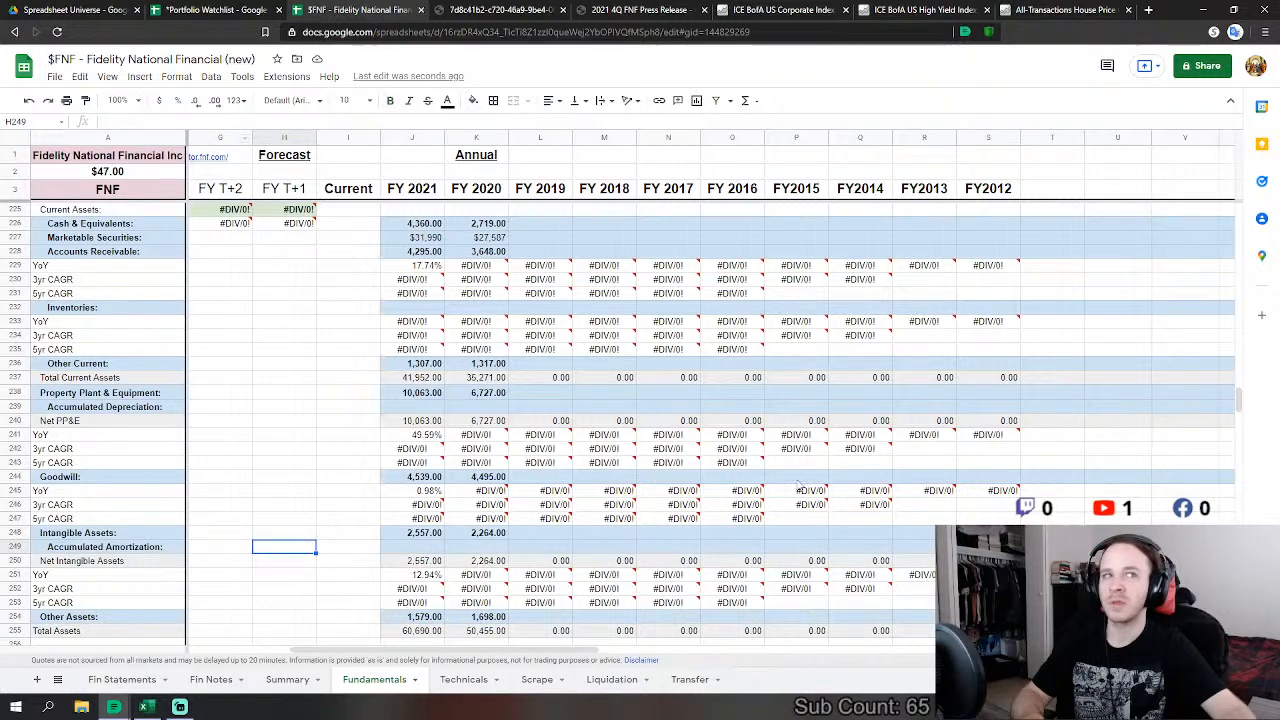
Step: Check the source of FY 2020 Marketable Securities (K227) and locate the 2019 balance sheet asset lines on Fin Statements
scroll(530, 330, "up", 1)
left_click(545, 270)
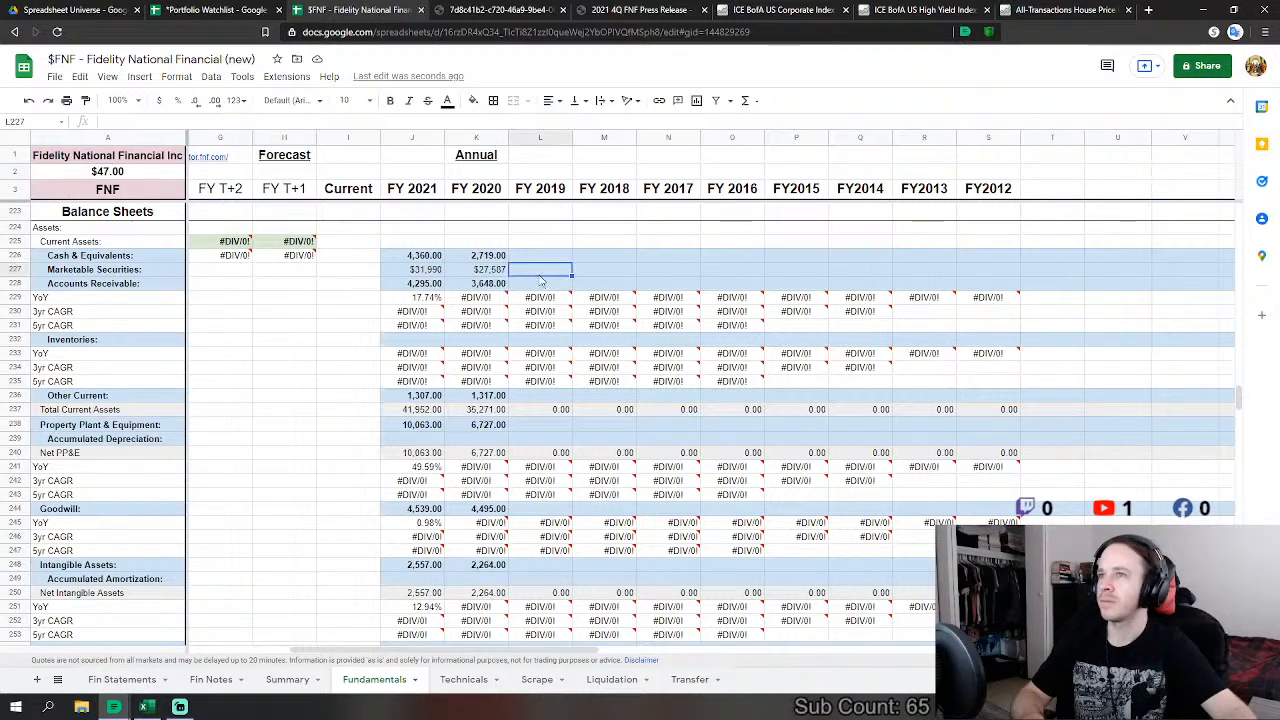
left_click(503, 274)
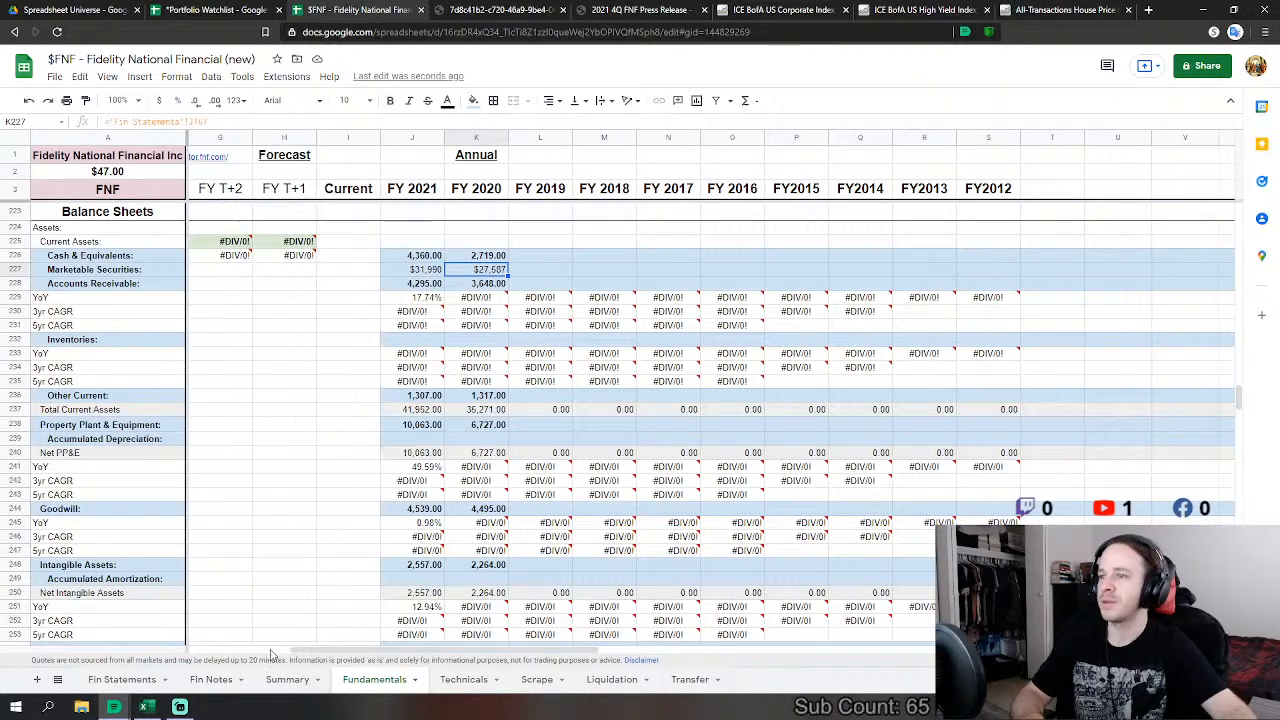
left_click(211, 680)
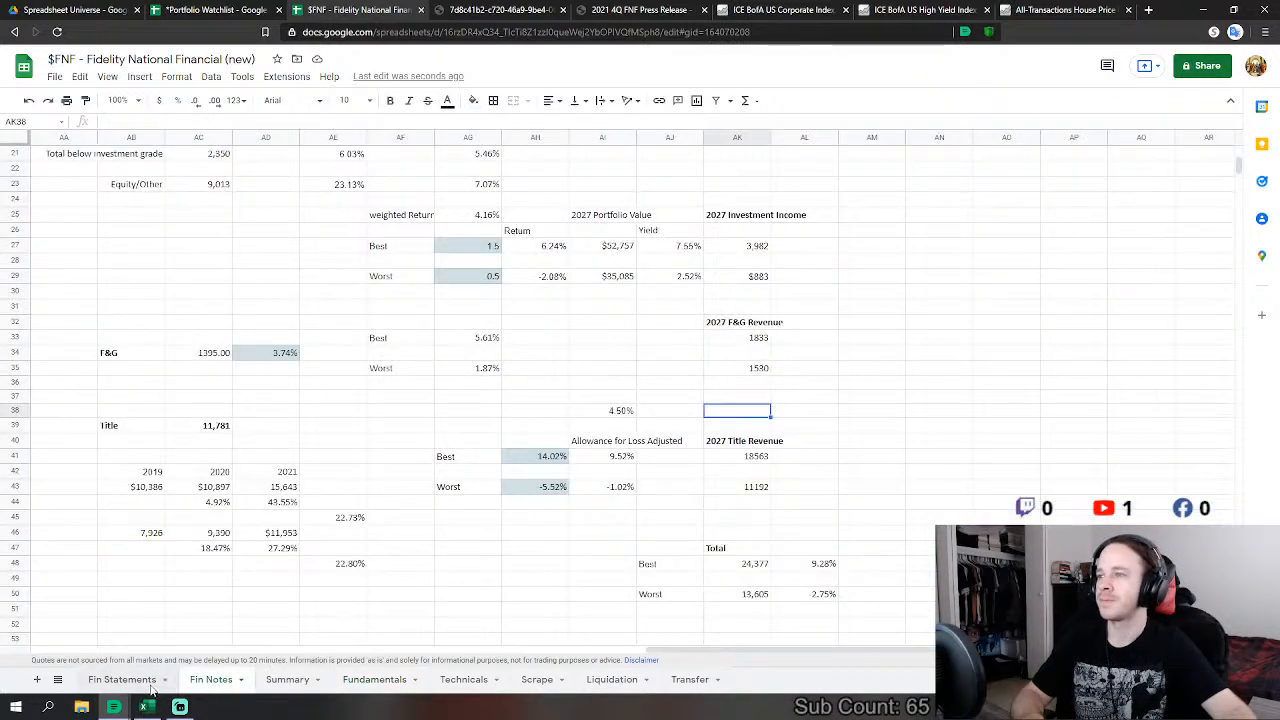
left_click(122, 680)
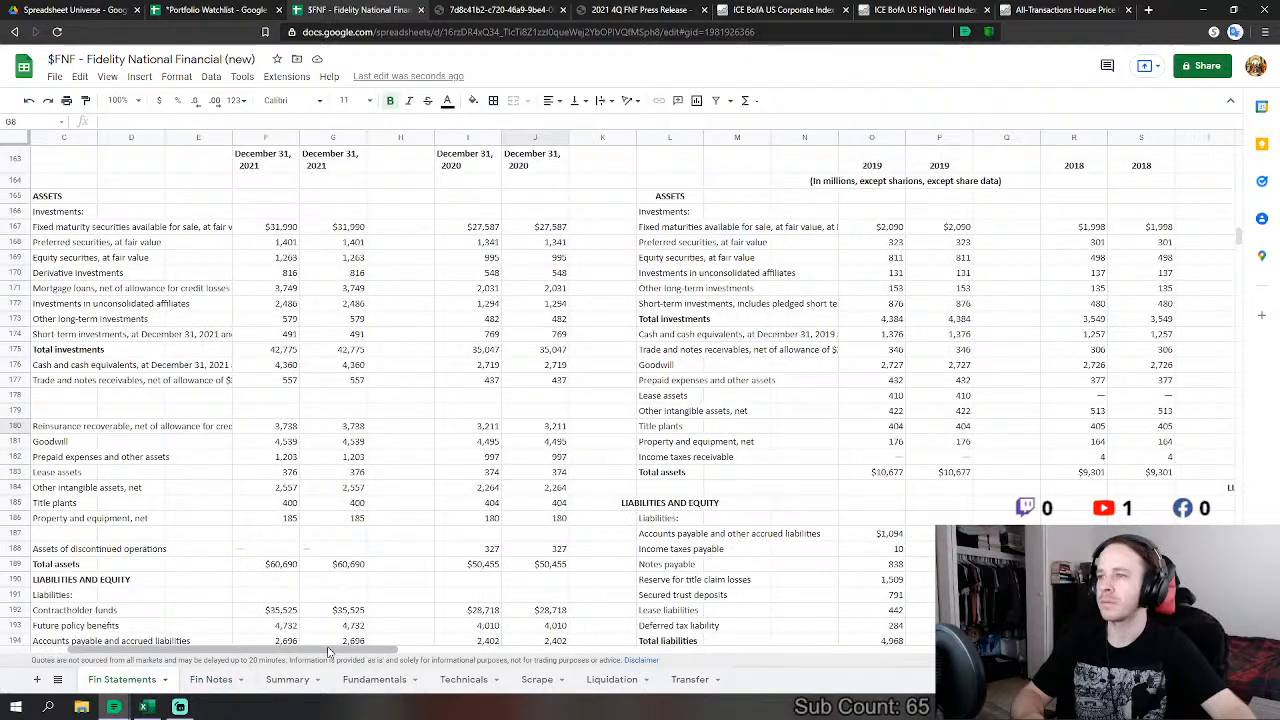
scroll(450, 648, "right", 8)
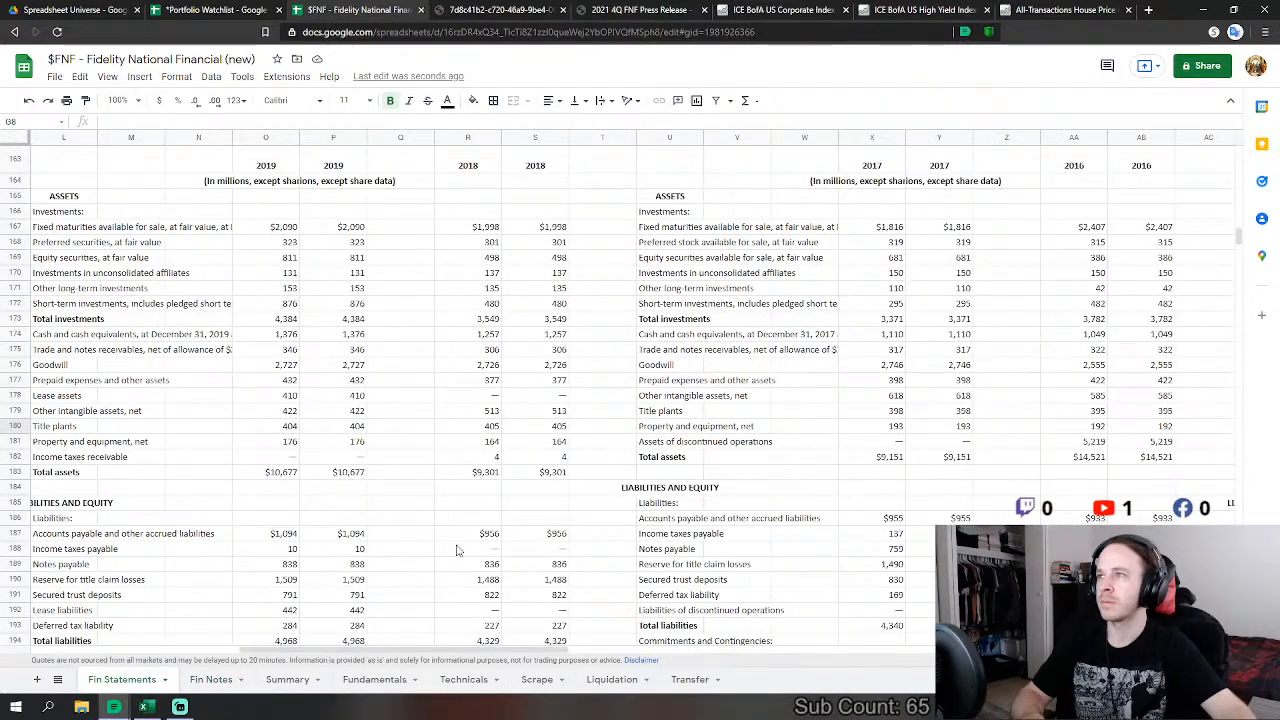
left_click(374, 680)
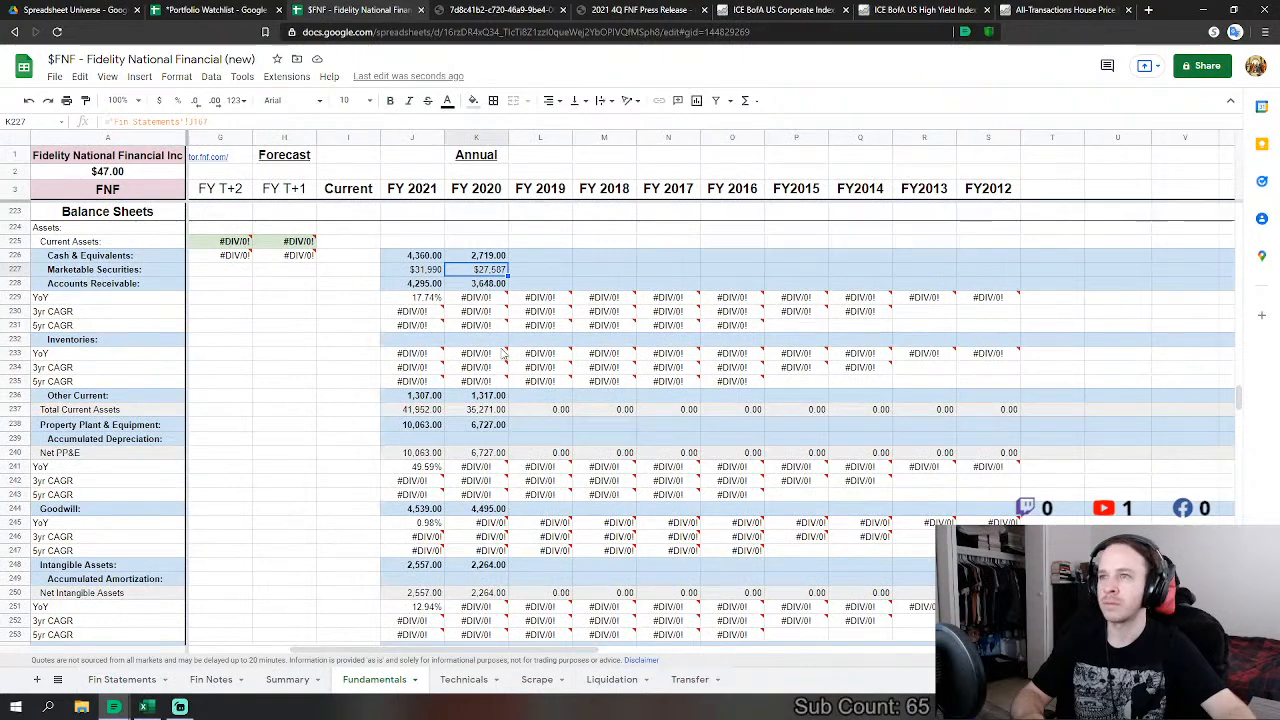
Step: Link FY 2019 Cash & Equivalents (L226) to the 2019 cash and cash equivalents line (P174) on Fin Statements
scroll(505, 450, "up", 3)
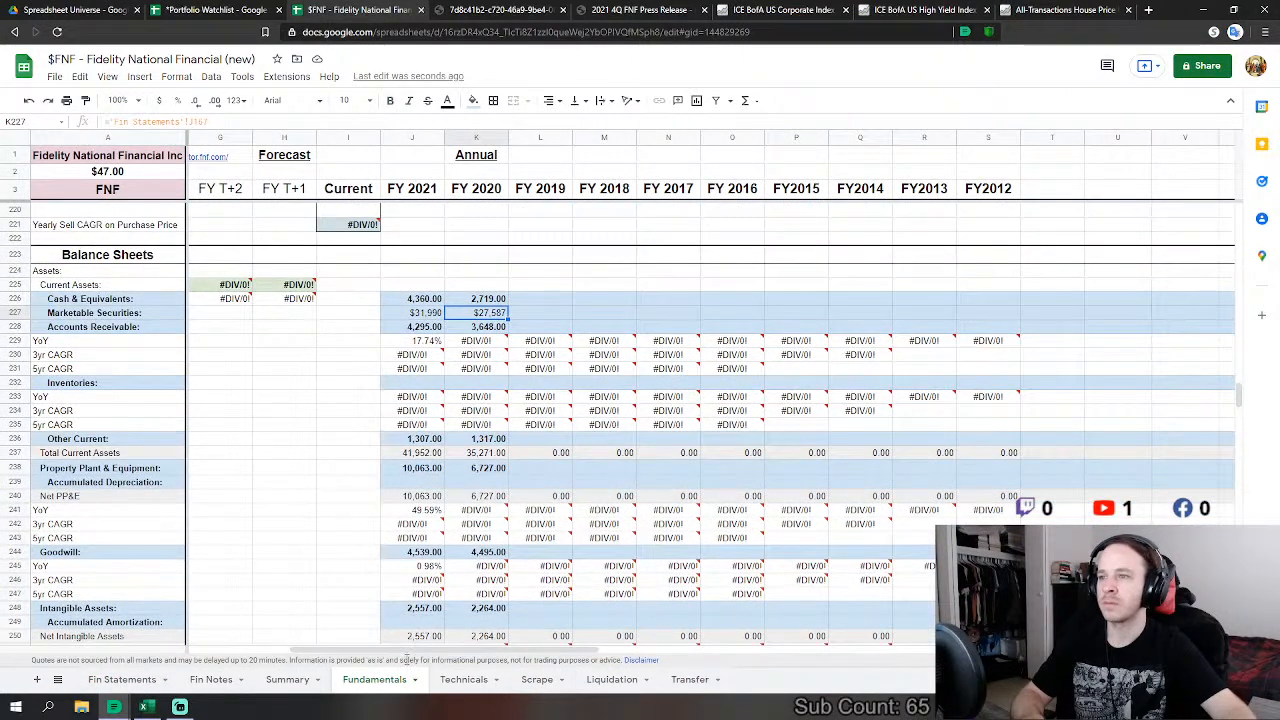
left_click(553, 299)
scroll(568, 307, "up", 4)
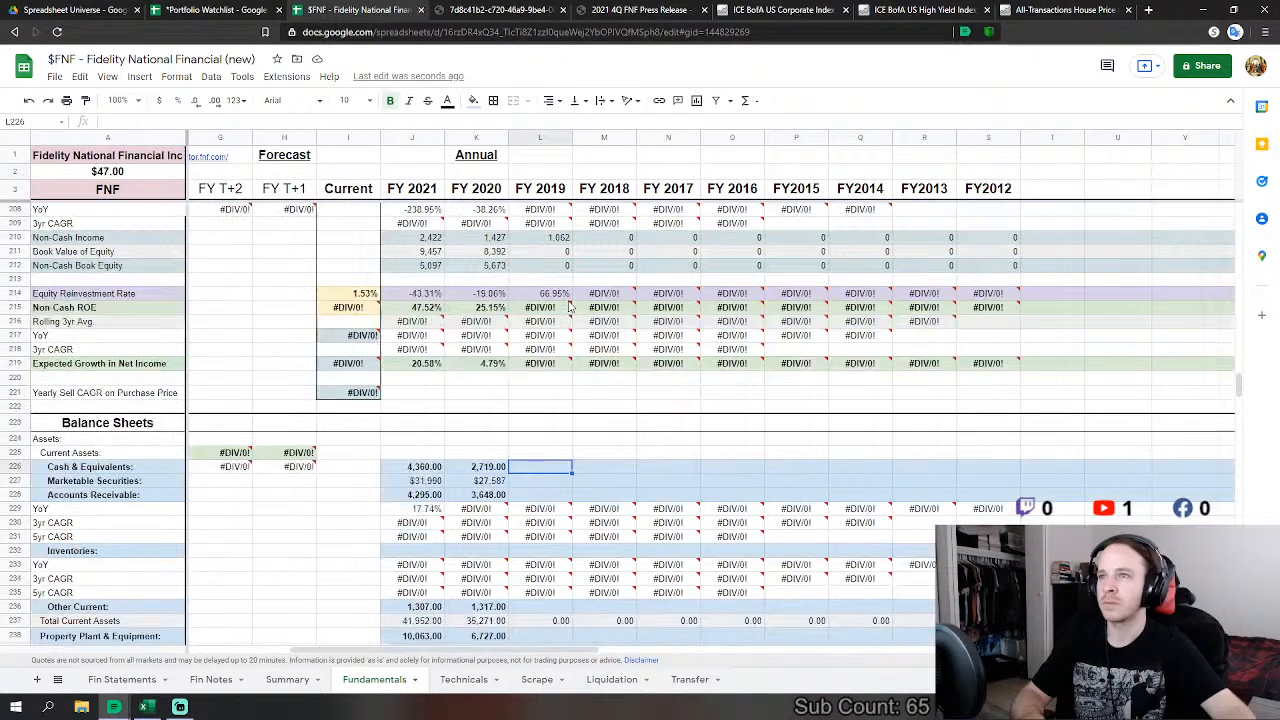
scroll(571, 305, "down", 3)
type("=")
left_click(121, 680)
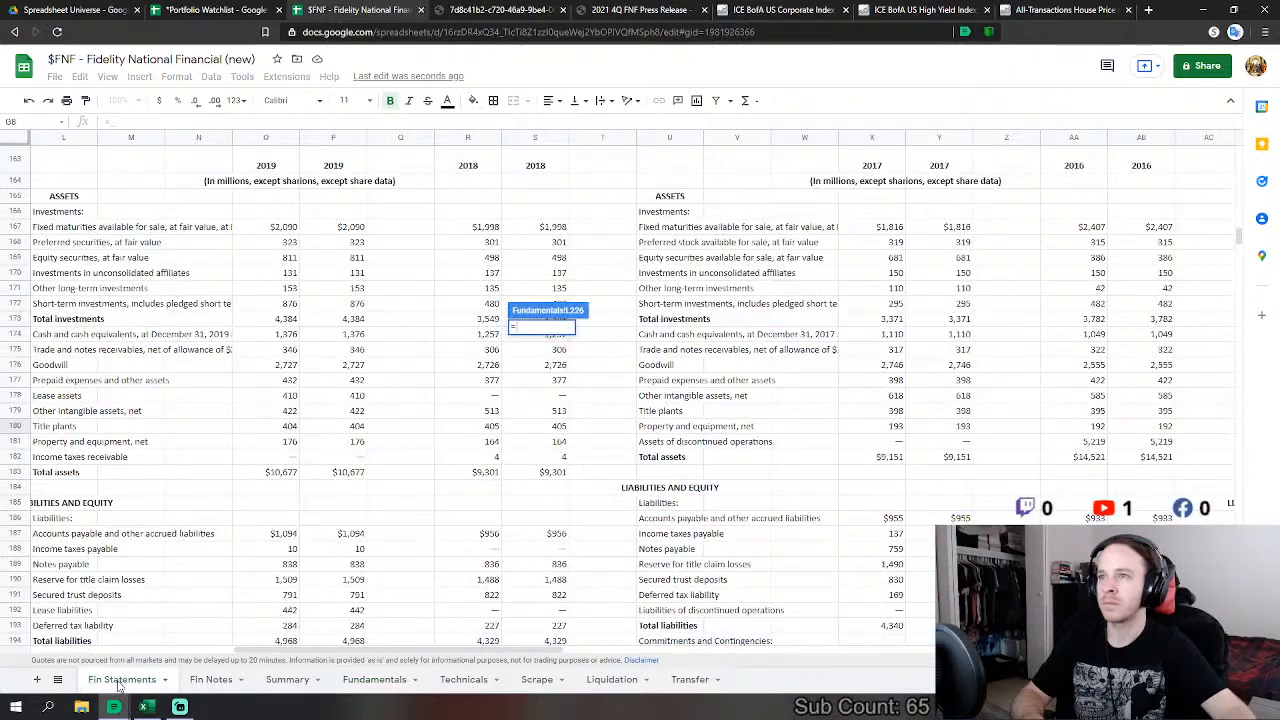
scroll(404, 462, "up", 1)
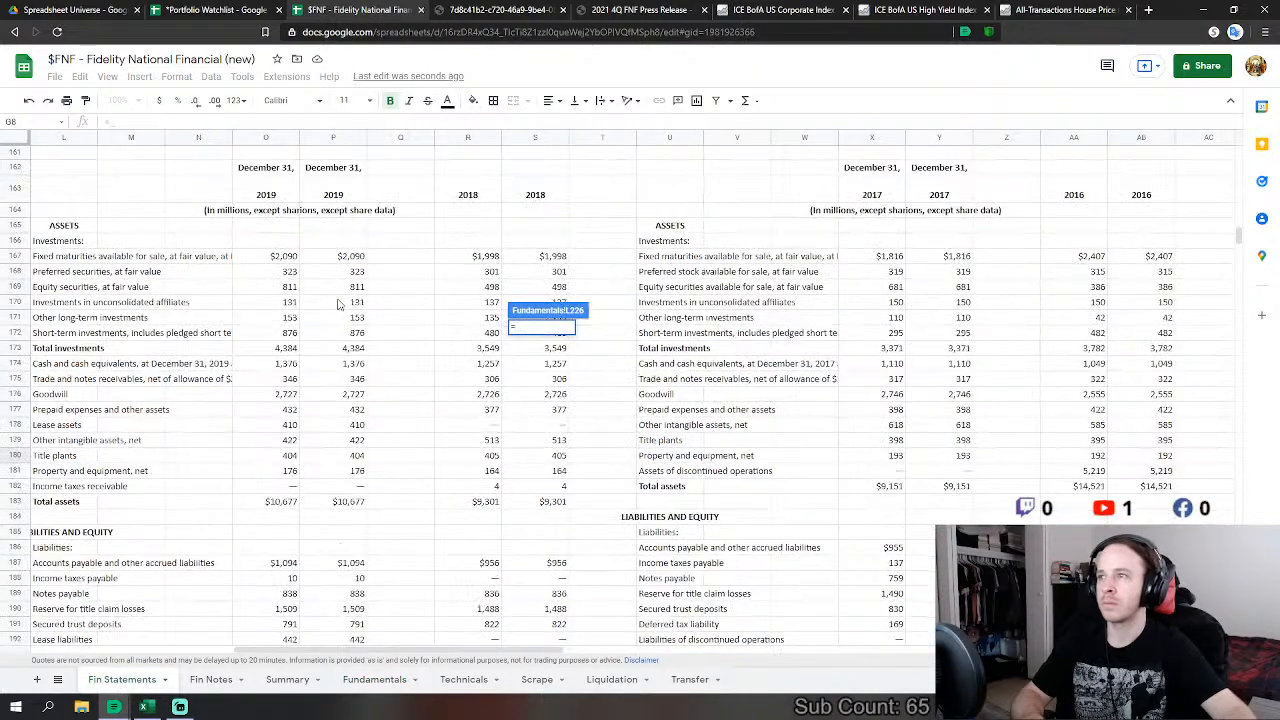
left_click(352, 368)
key("Return")
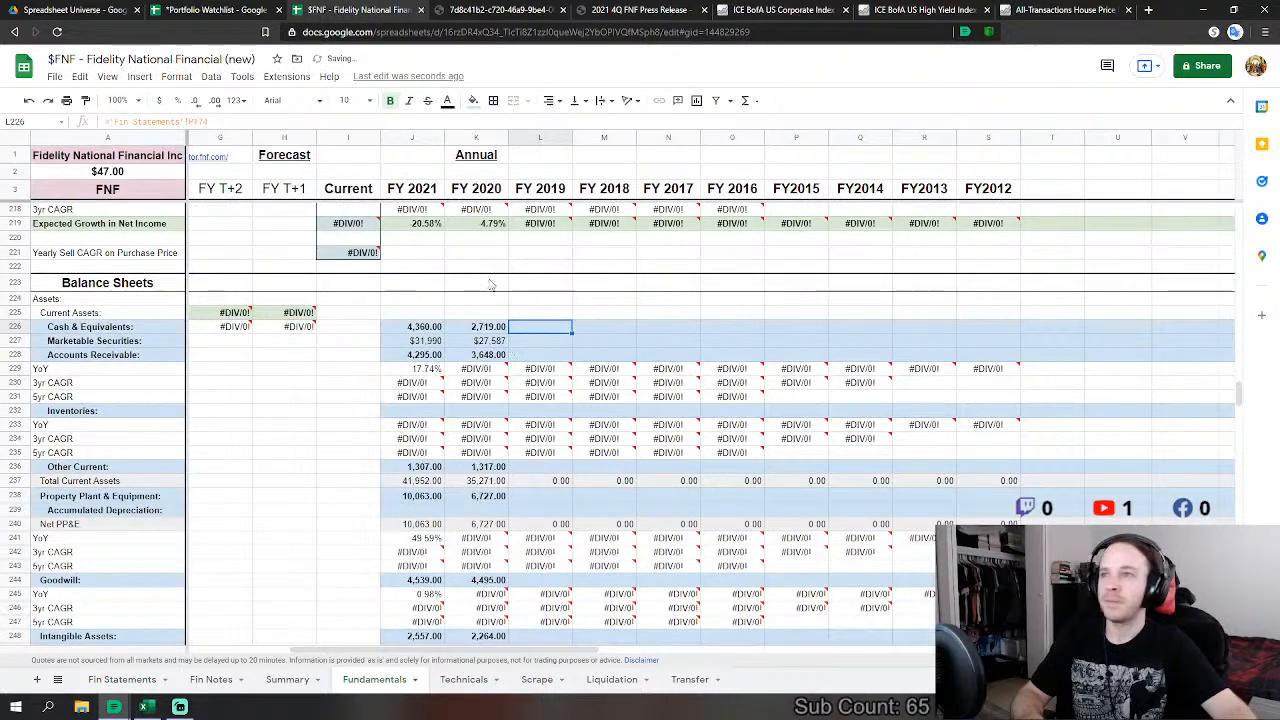
Step: Link FY 2019 Marketable Securities (L227) to the 2019 fixed maturities available for sale line (P167) on Fin Statements
type("=")
left_click(121, 680)
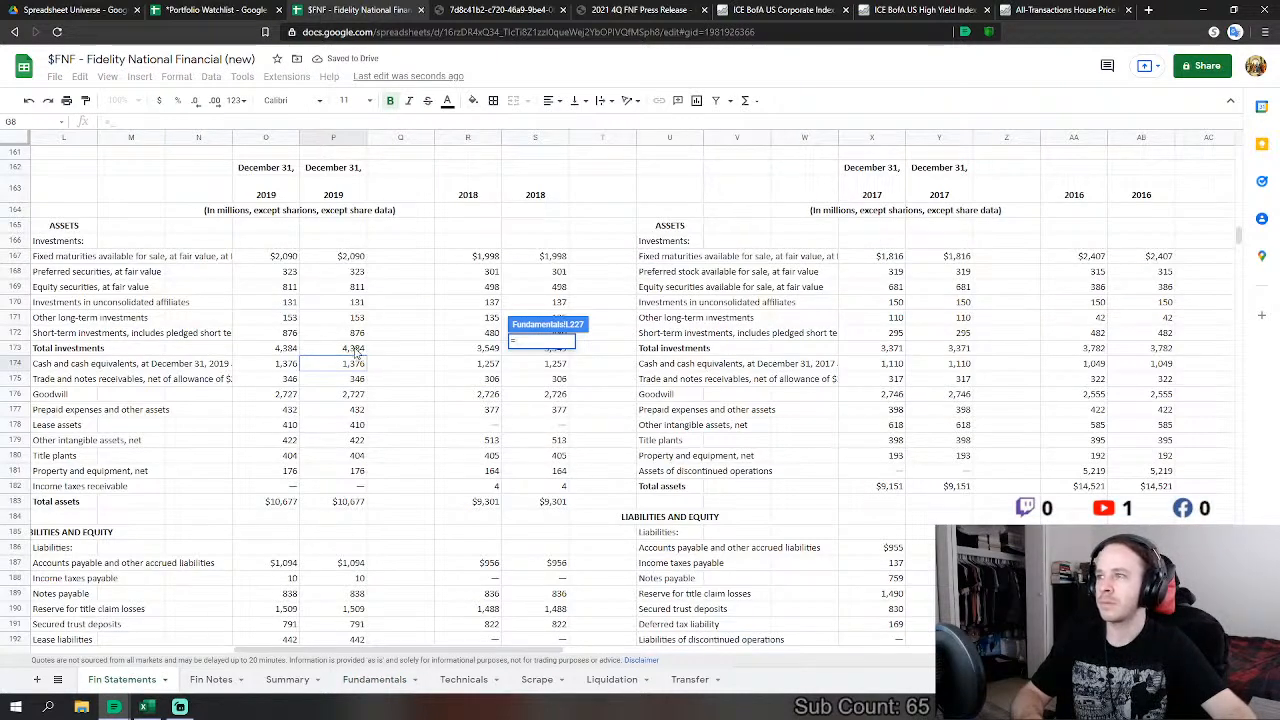
left_click(348, 259)
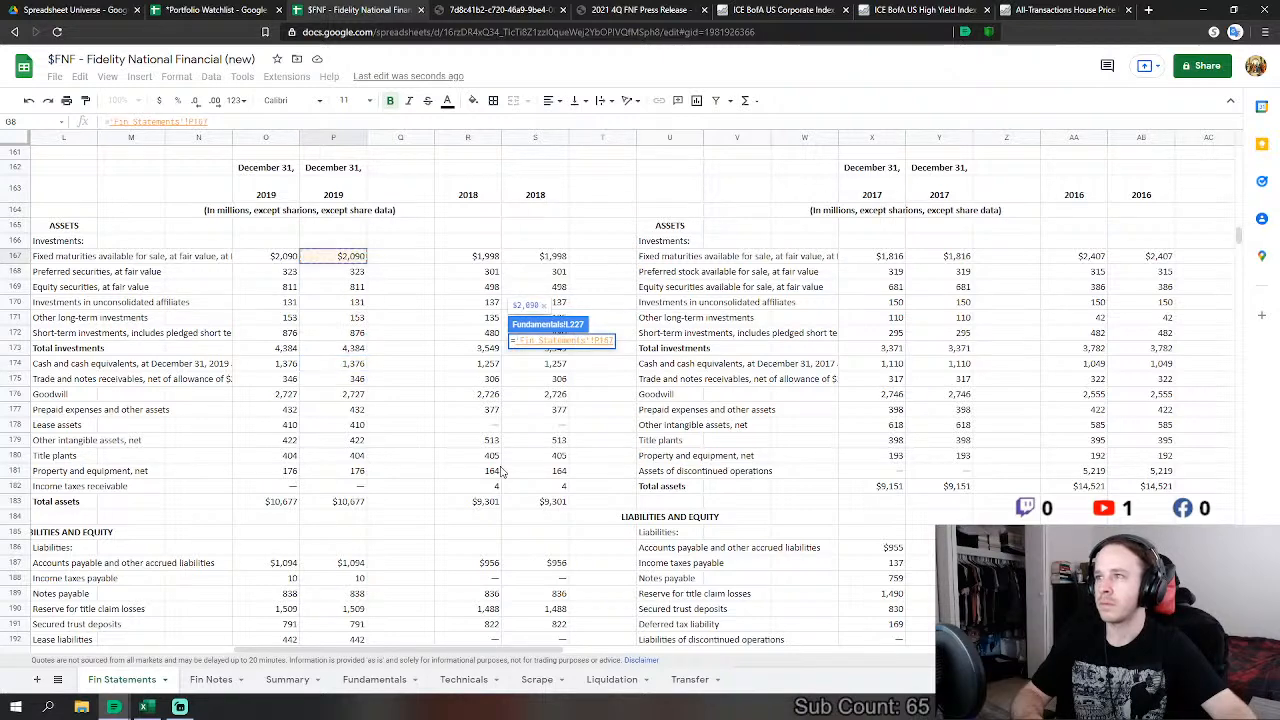
key("Return")
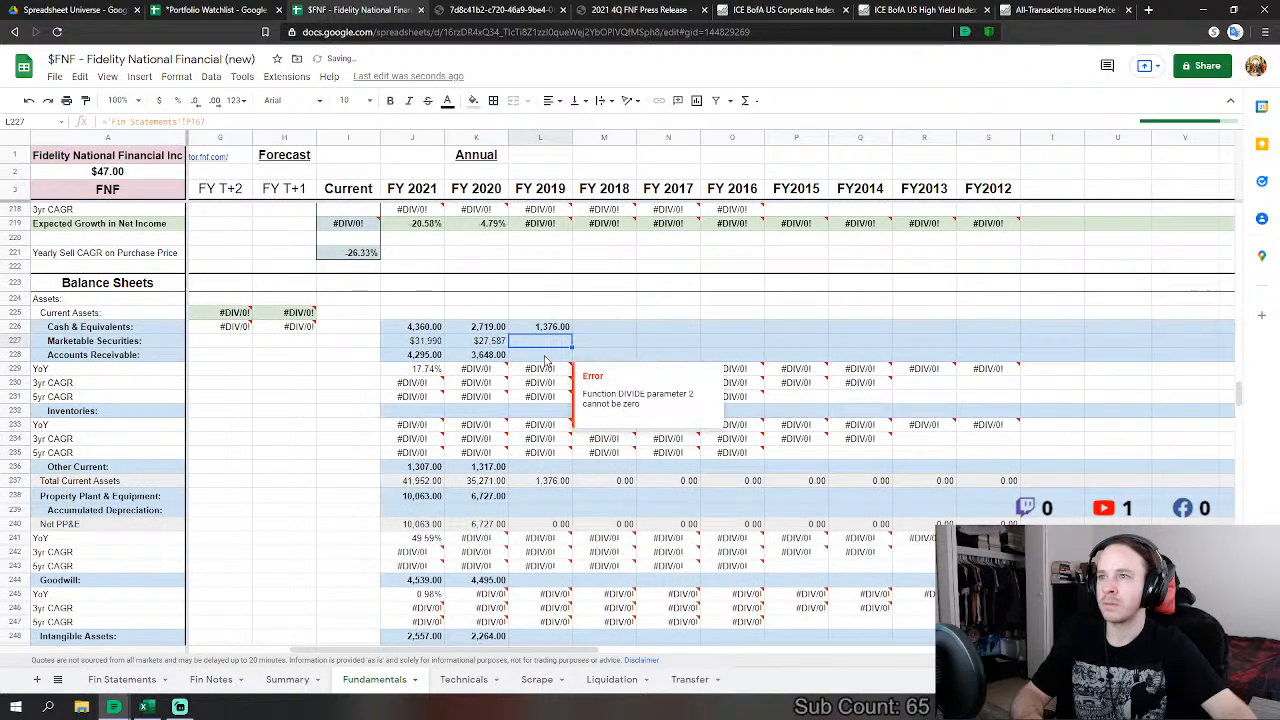
Step: Link FY 2019 Accounts Receivable (L228) to the 2019 trade and notes receivables line (P175) on Fin Statements
type("=")
left_click(118, 679)
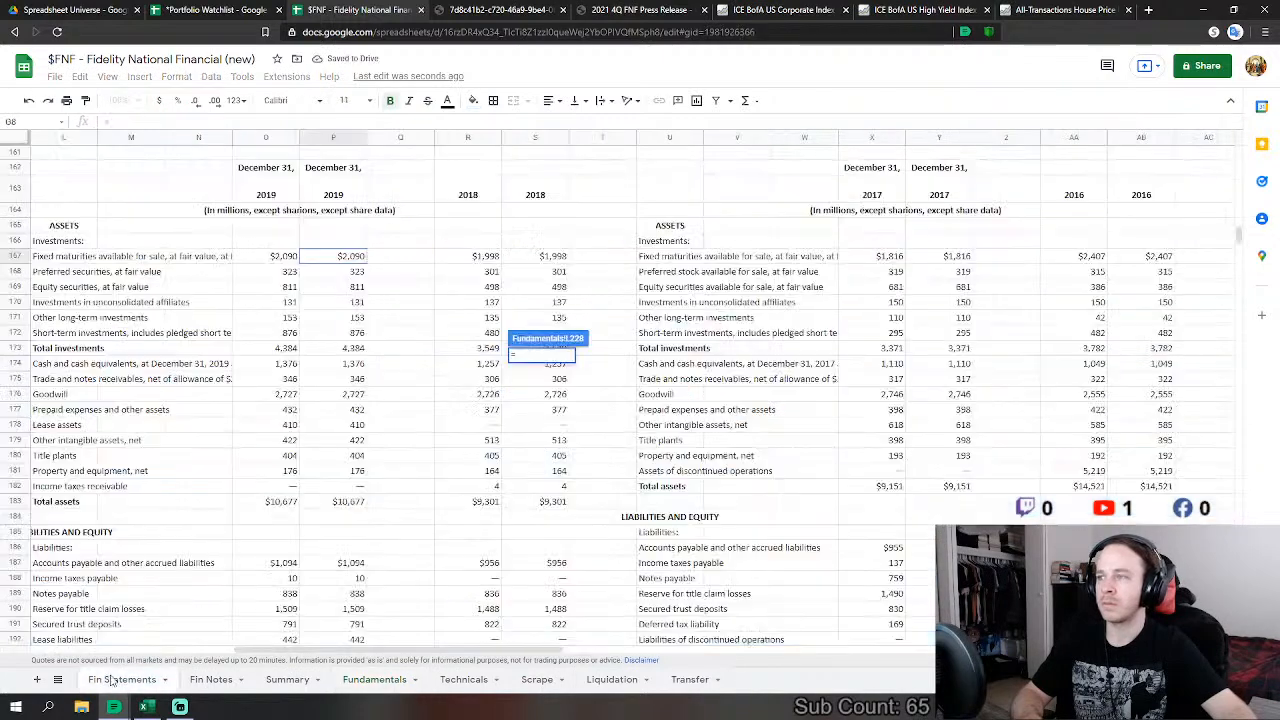
left_click(356, 381)
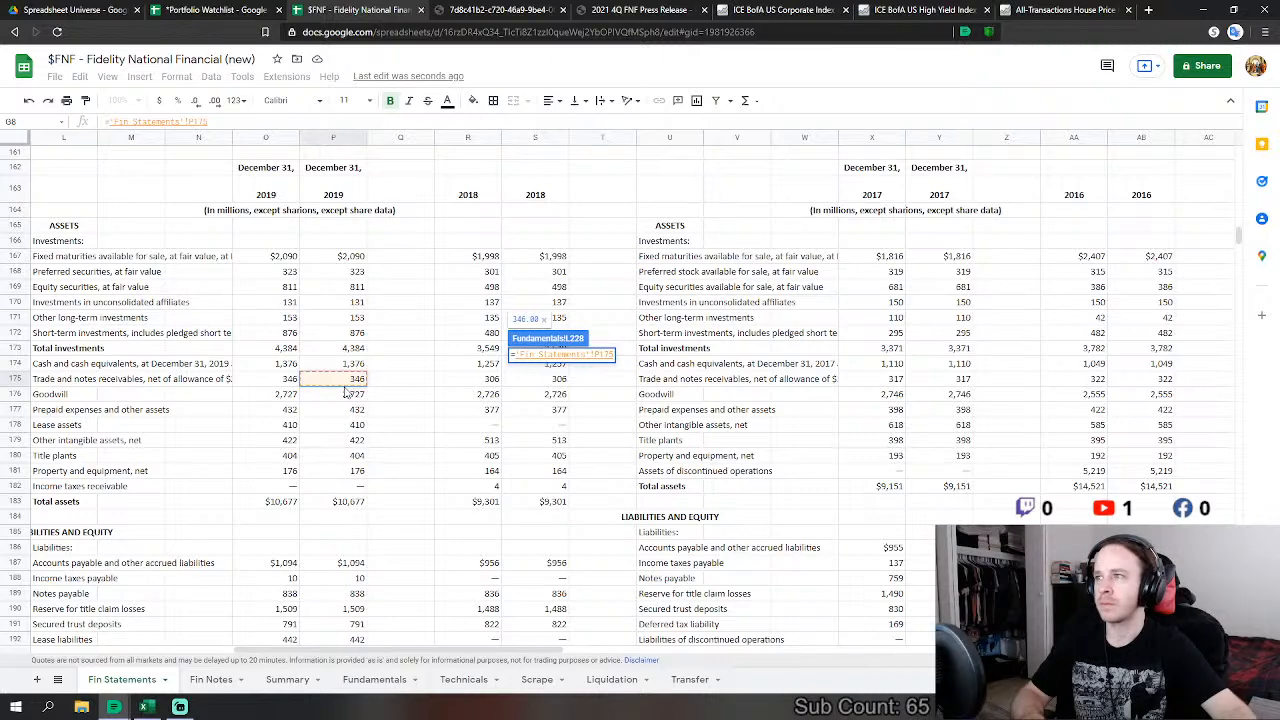
type("+")
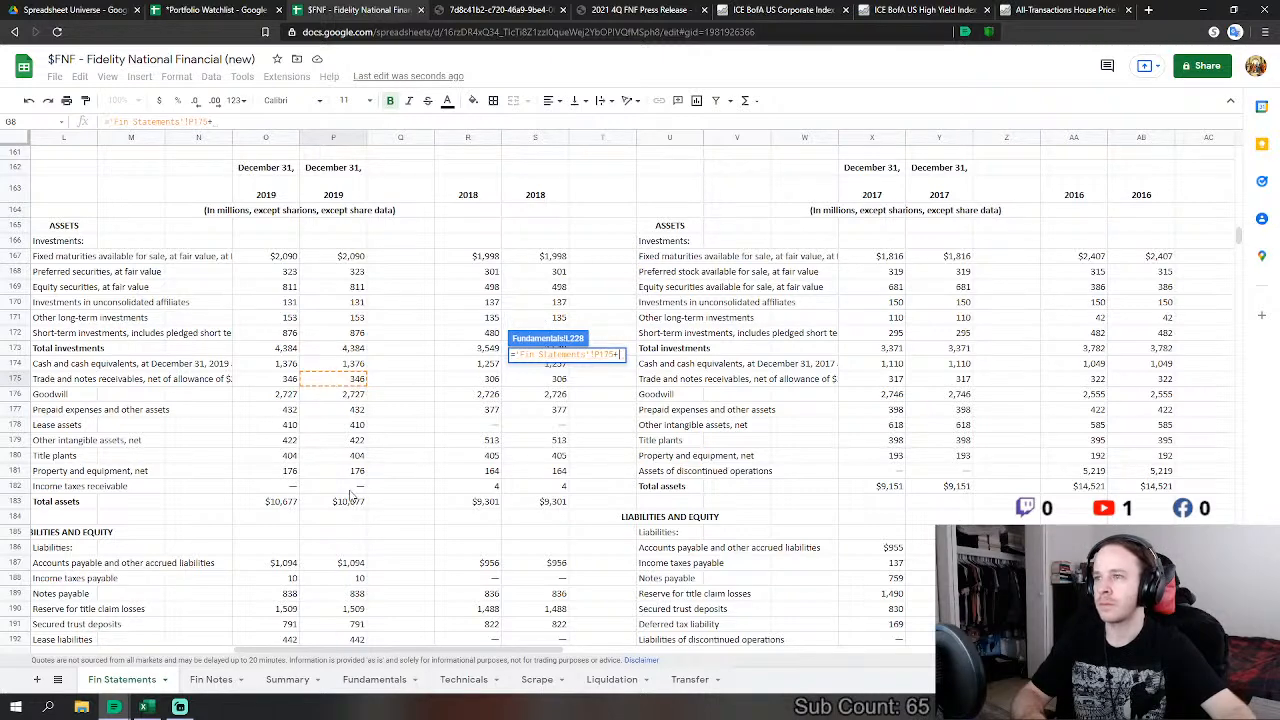
key("BackSpace")
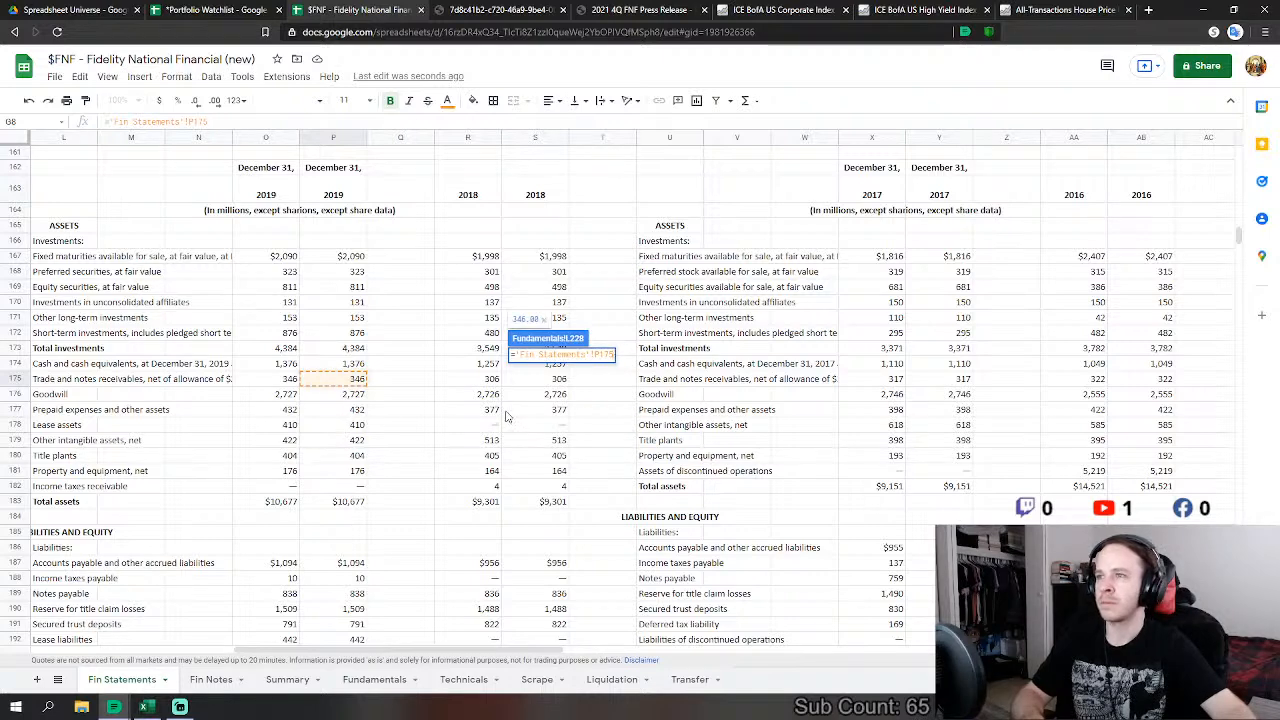
key("Return")
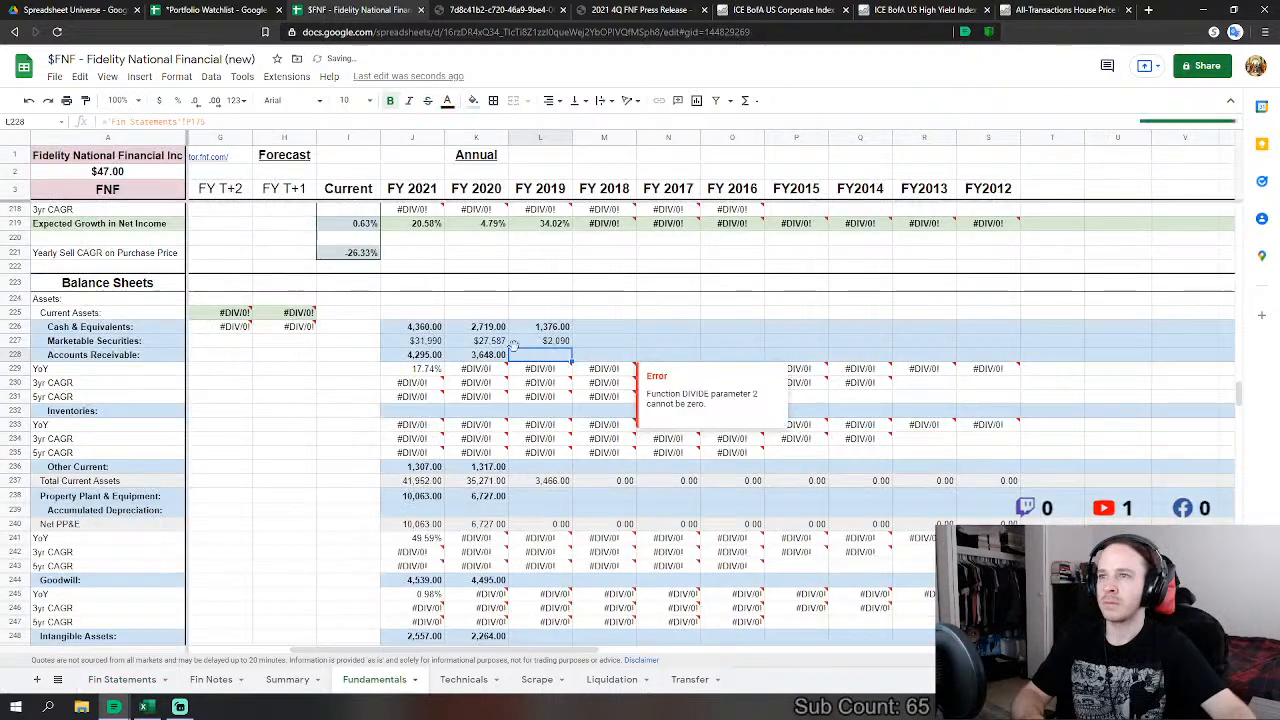
Step: Set FY 2019 Other Current (L236) to the sum of 2019 short-term investments (P172) and prepaid expenses and other assets (P177) from Fin Statements
left_click(128, 679)
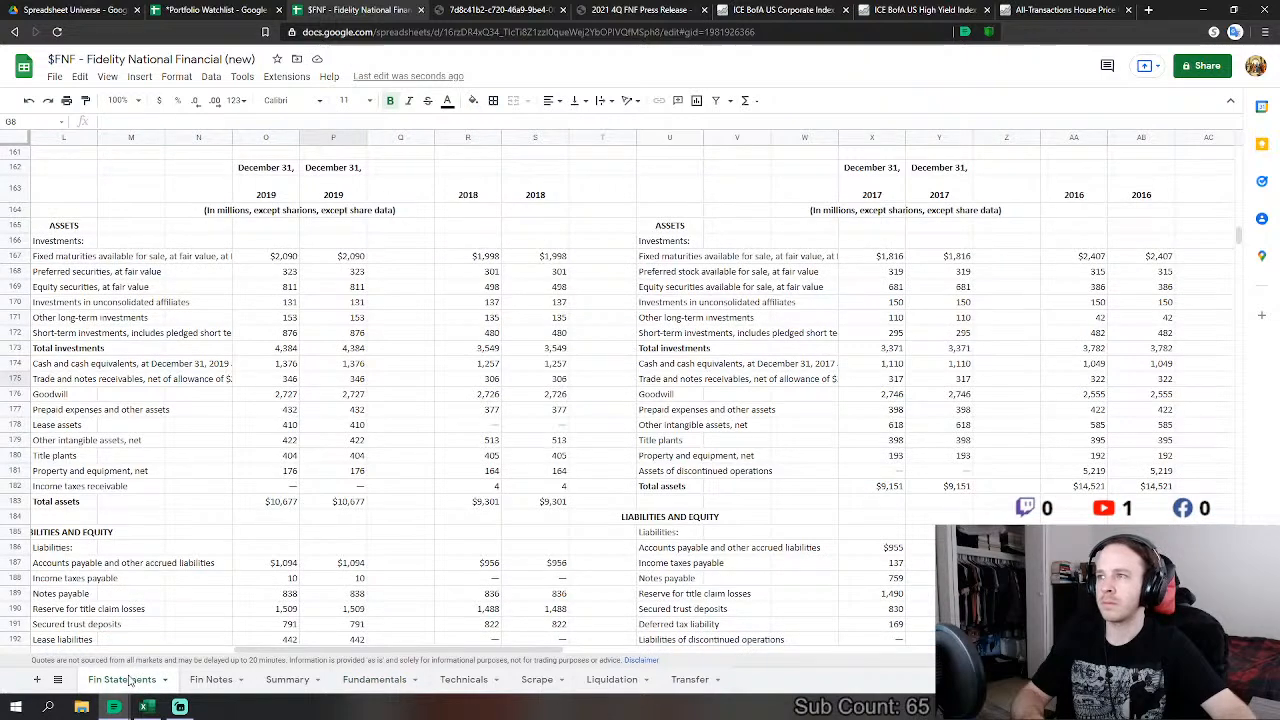
left_click(362, 681)
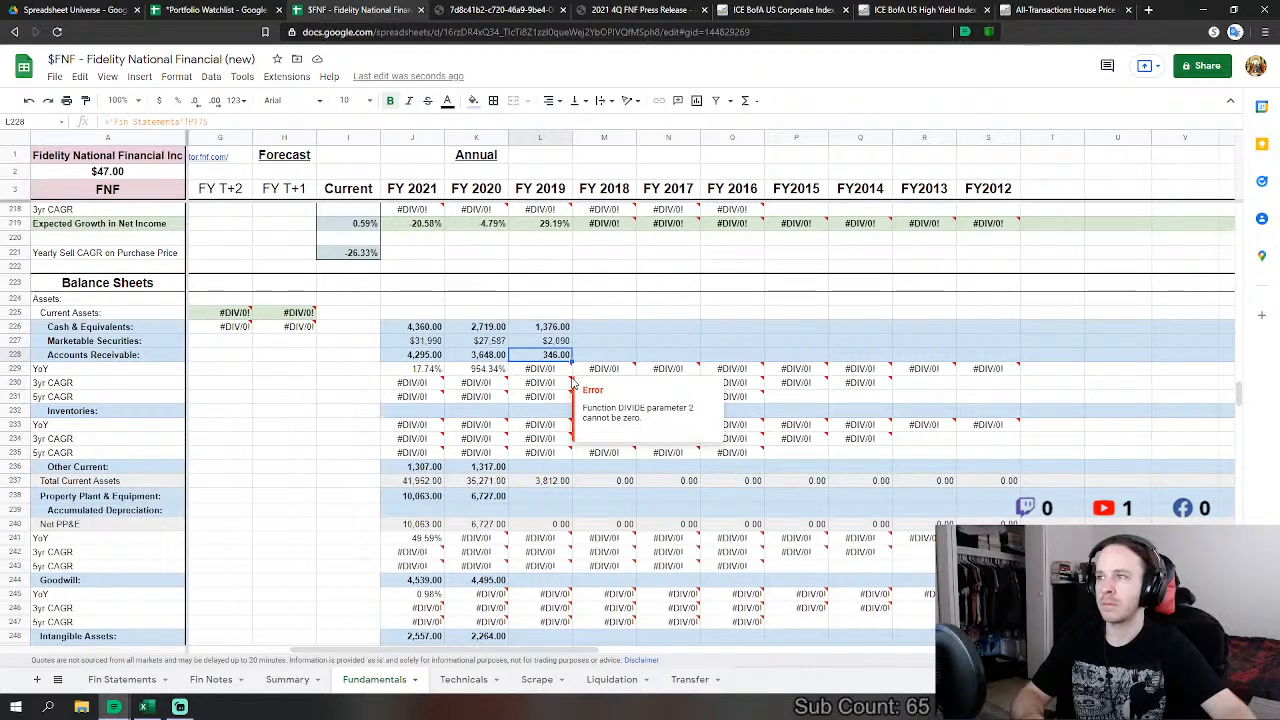
key("Up")
key("Right")
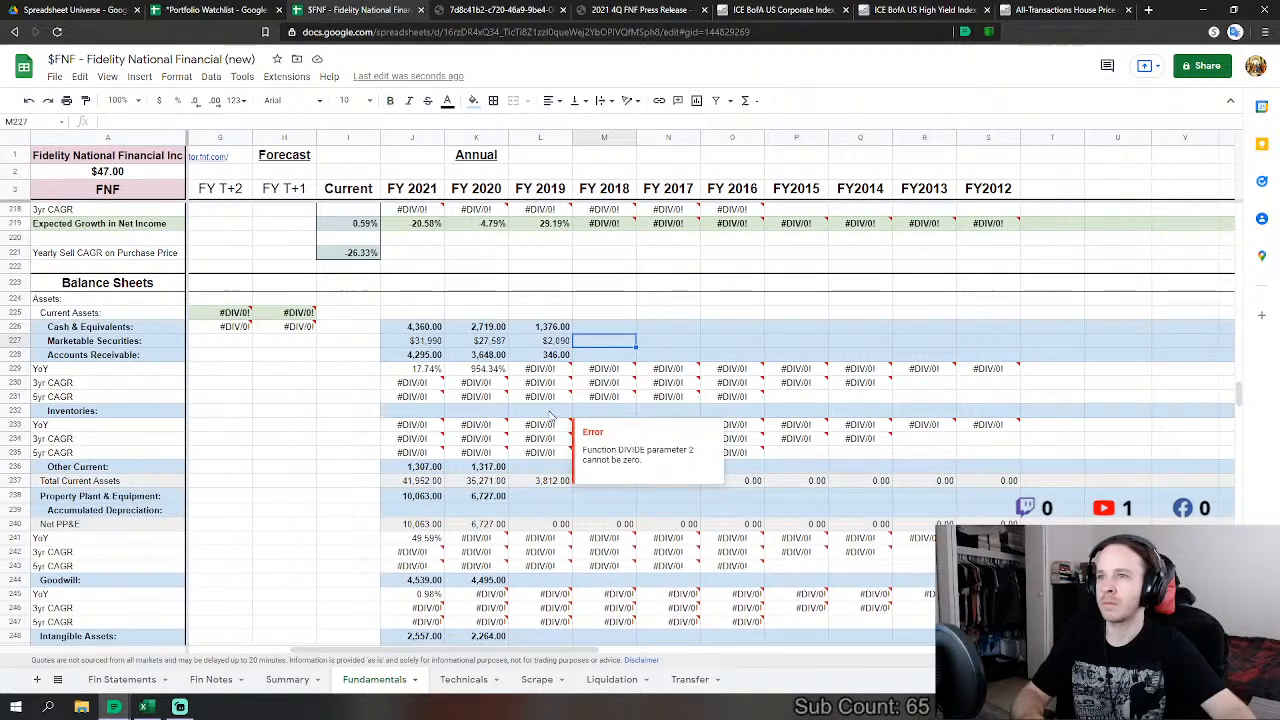
left_click(546, 467)
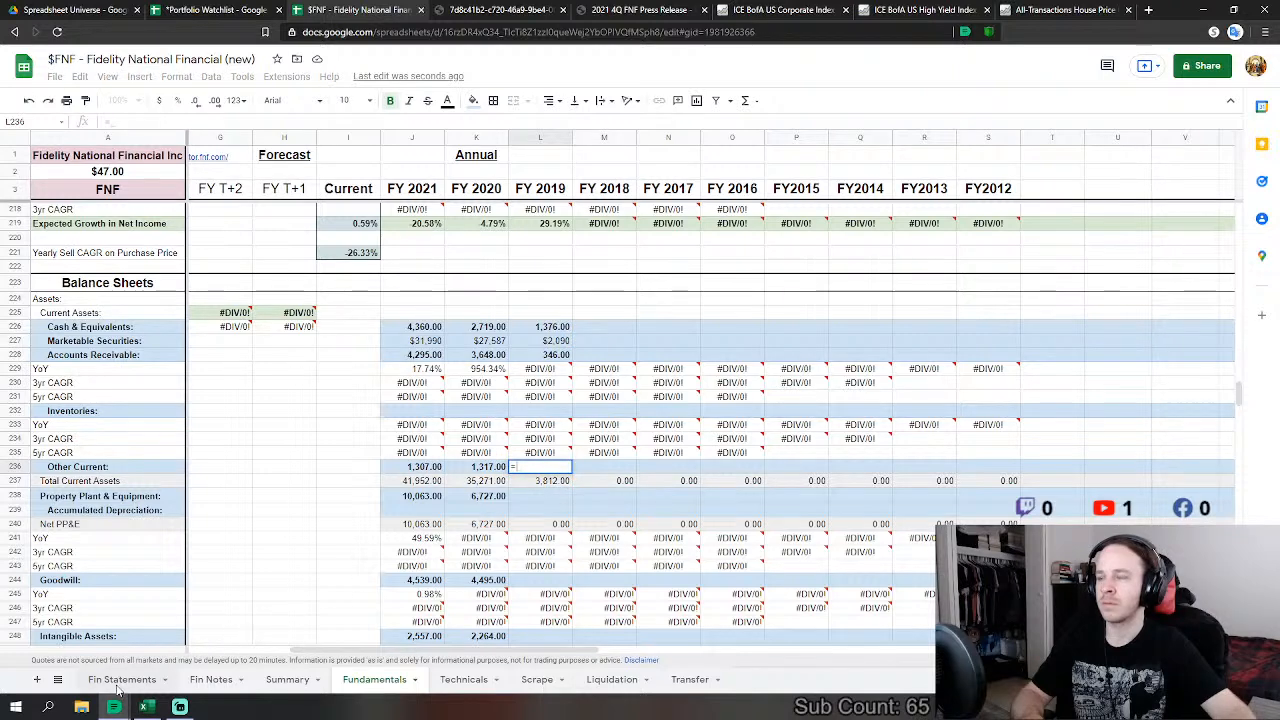
left_click(122, 680)
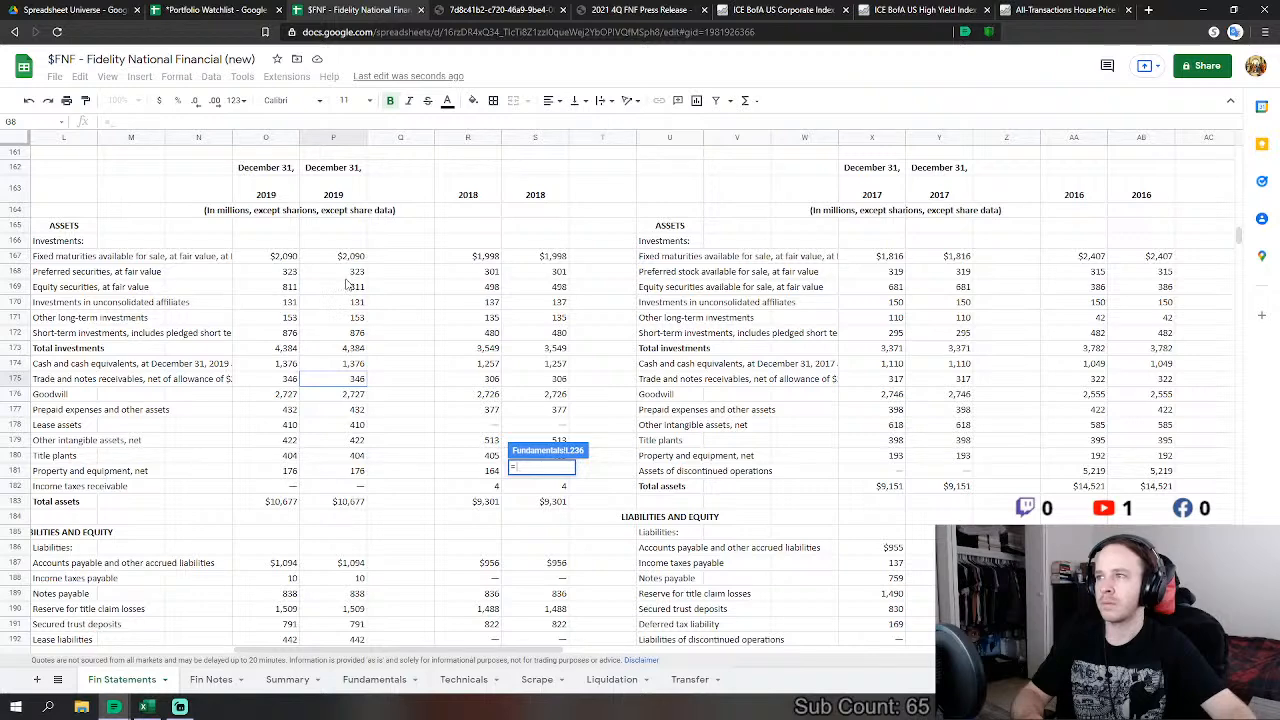
left_click(355, 335)
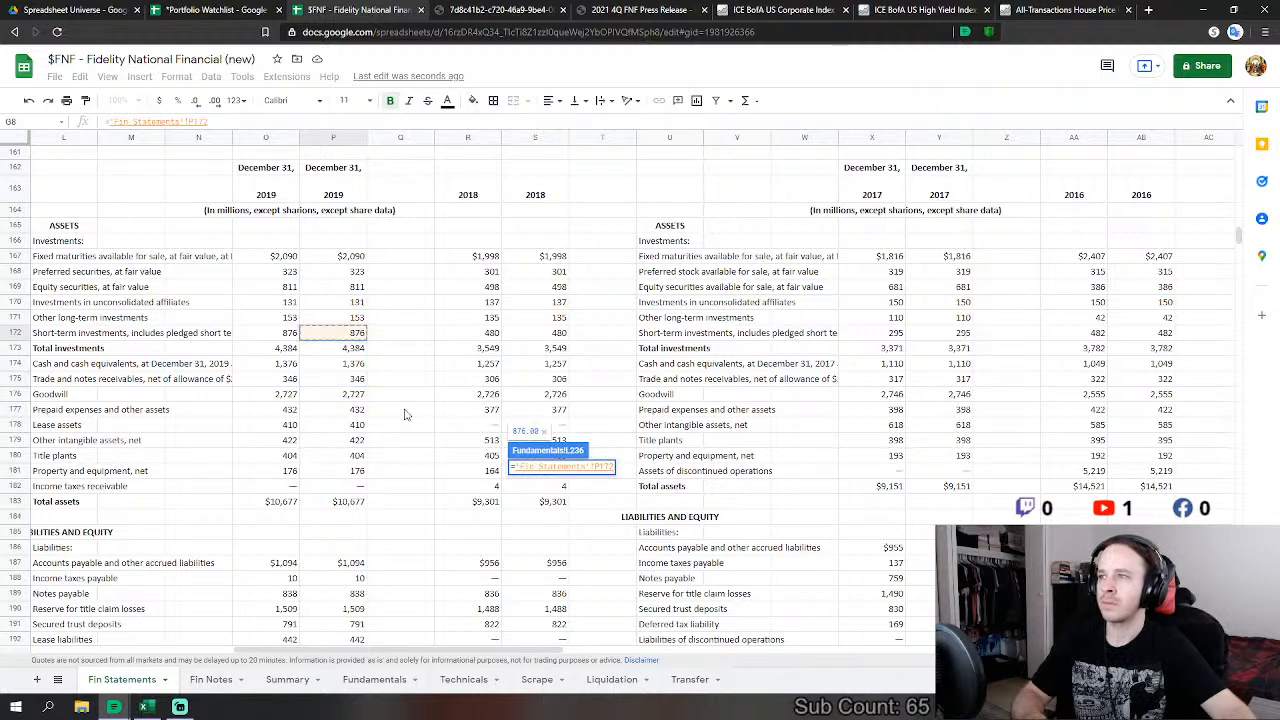
type("+")
left_click(358, 410)
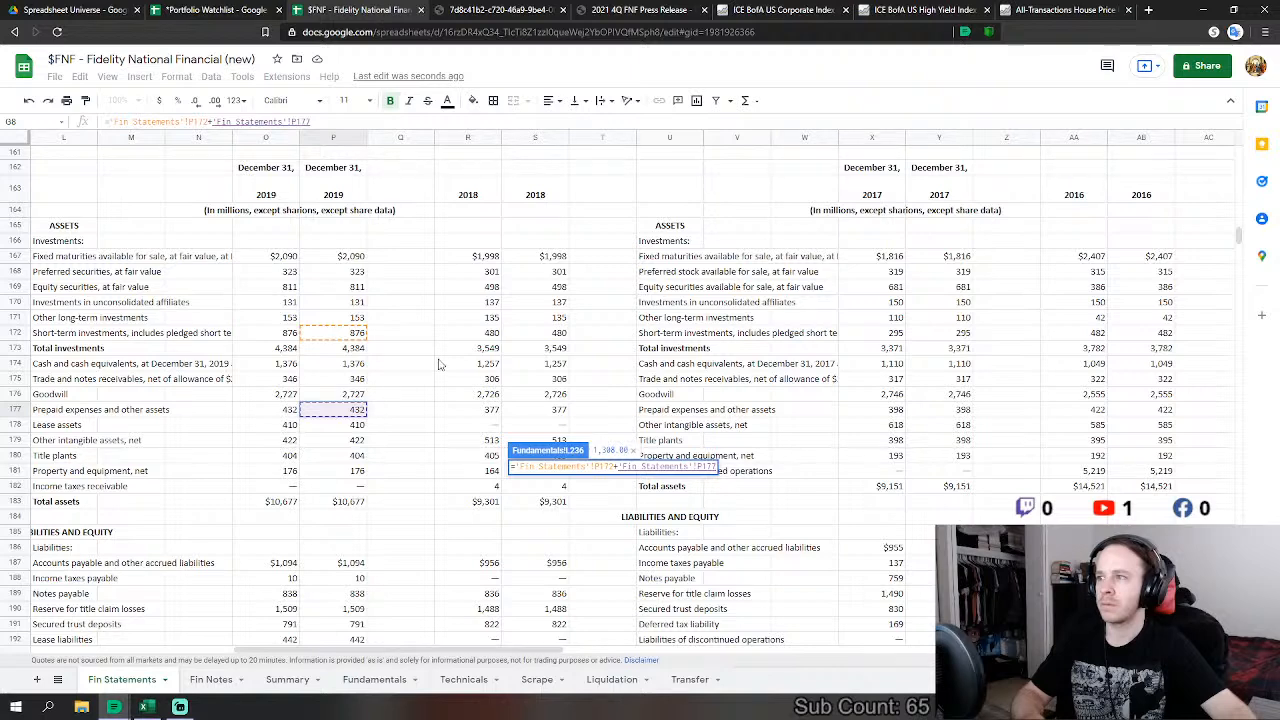
key("Return")
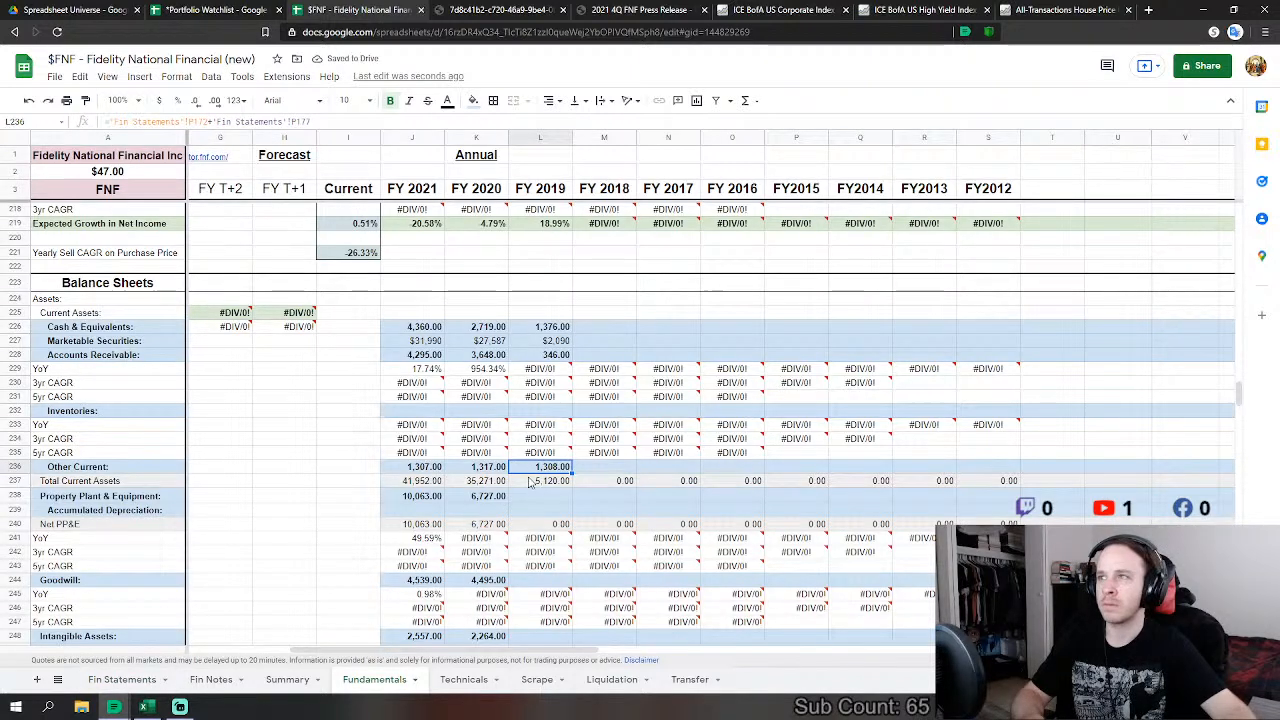
Step: Compare the Other Current formulas for FY 2021, FY 2020 and FY 2019 (J236:L236) and check Fin Statements for further 2019 items
left_click(494, 472)
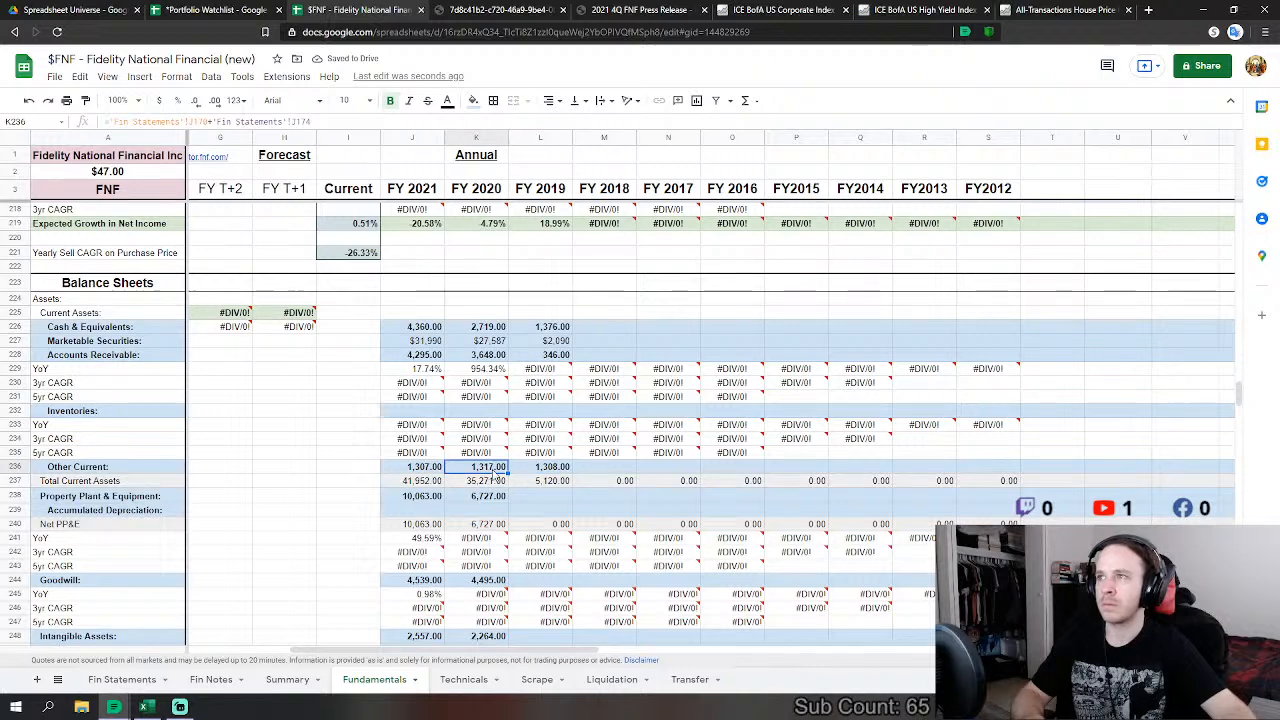
left_click(540, 472)
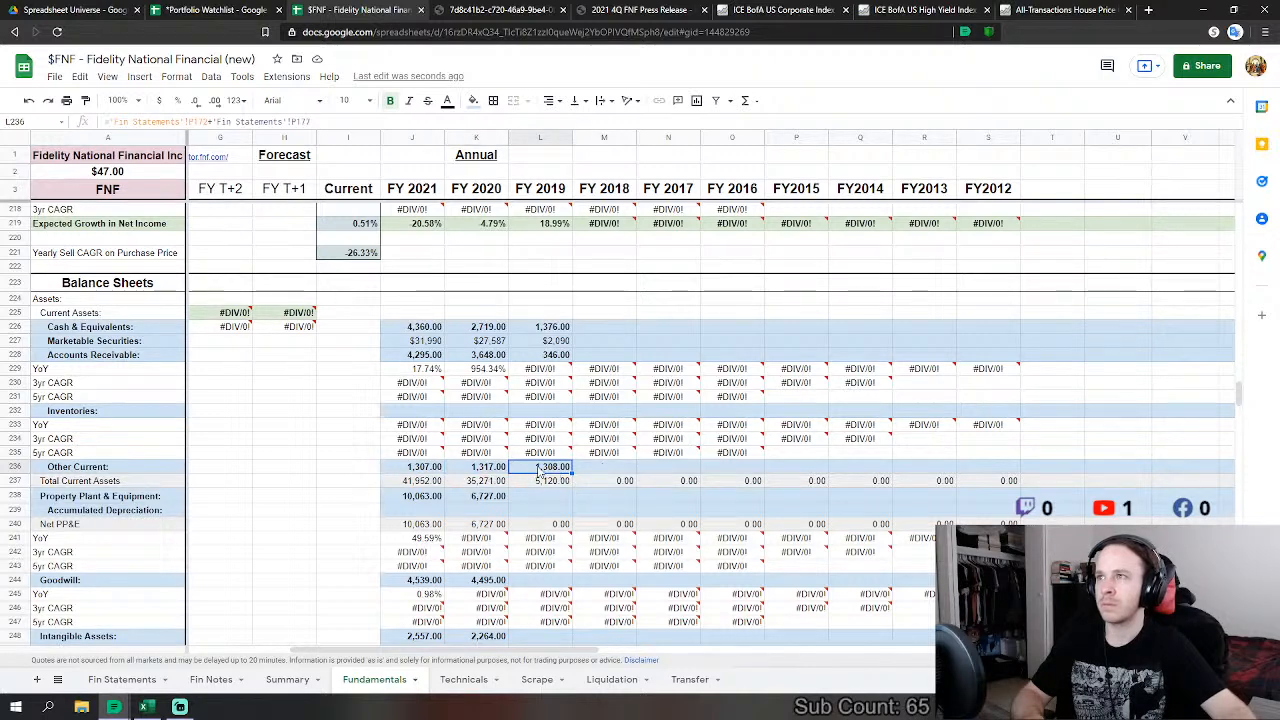
left_click(432, 470)
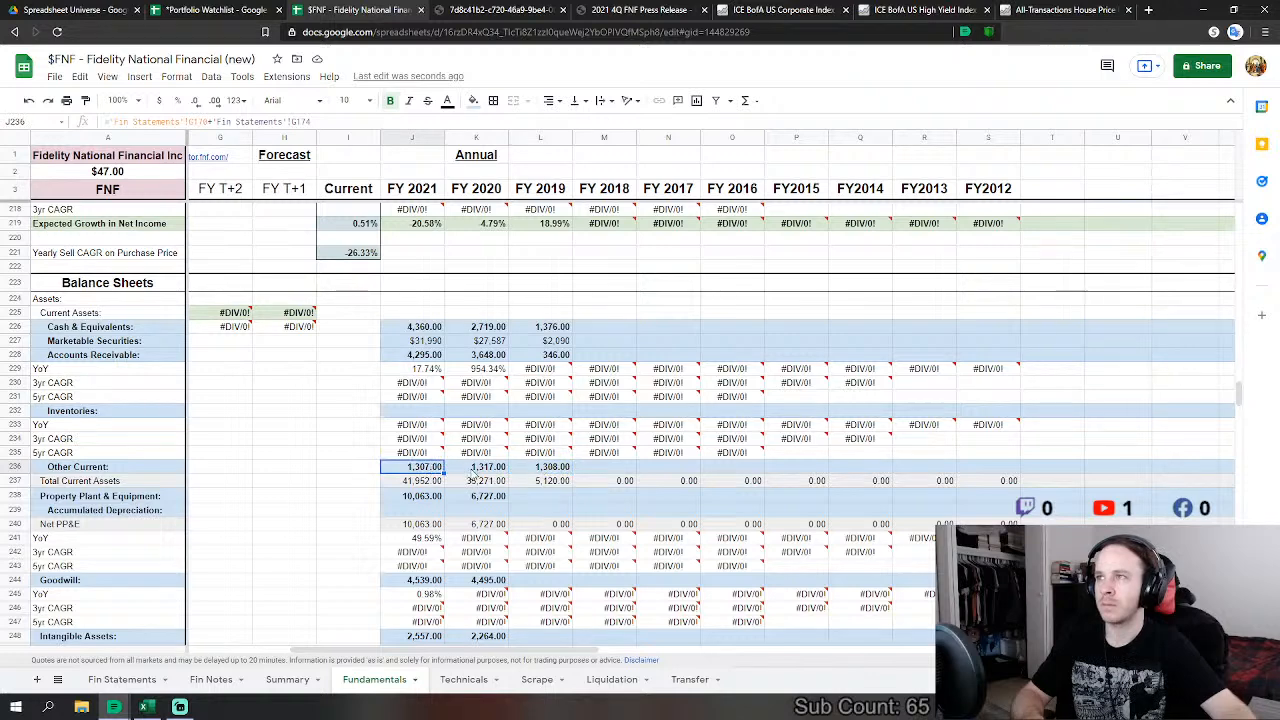
left_click(478, 474)
double_click(554, 474)
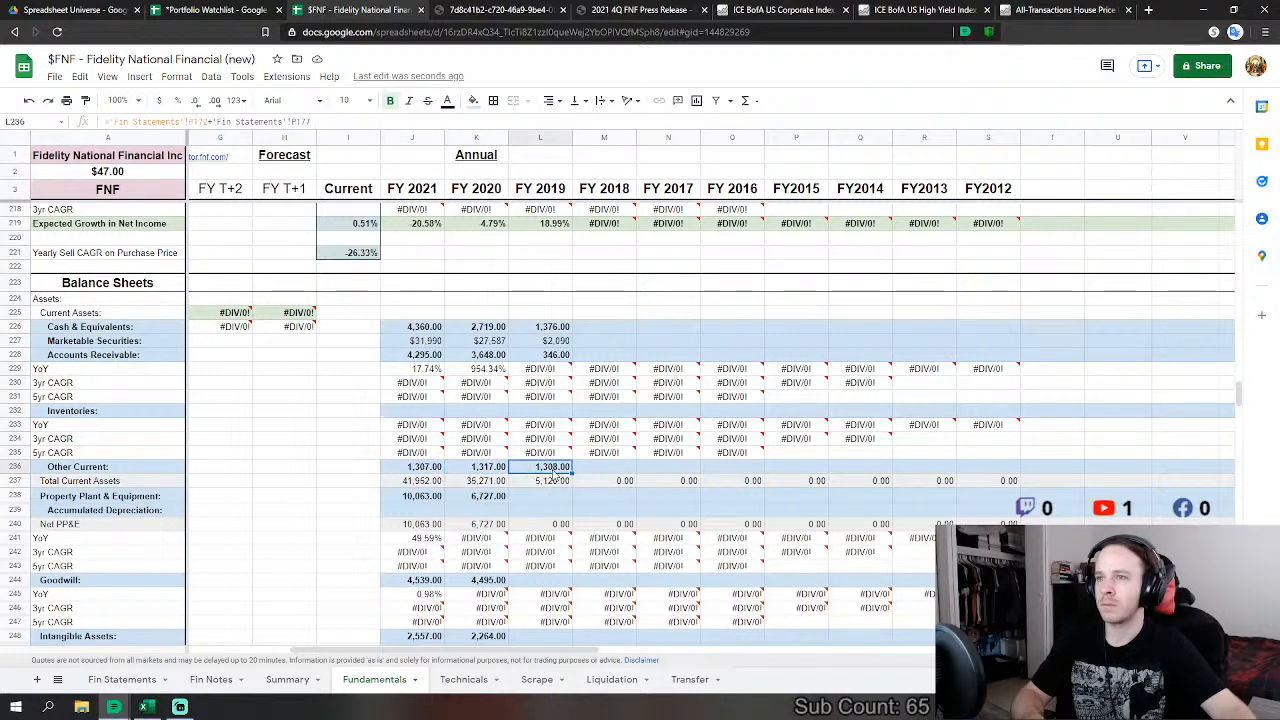
type("+")
left_click(106, 684)
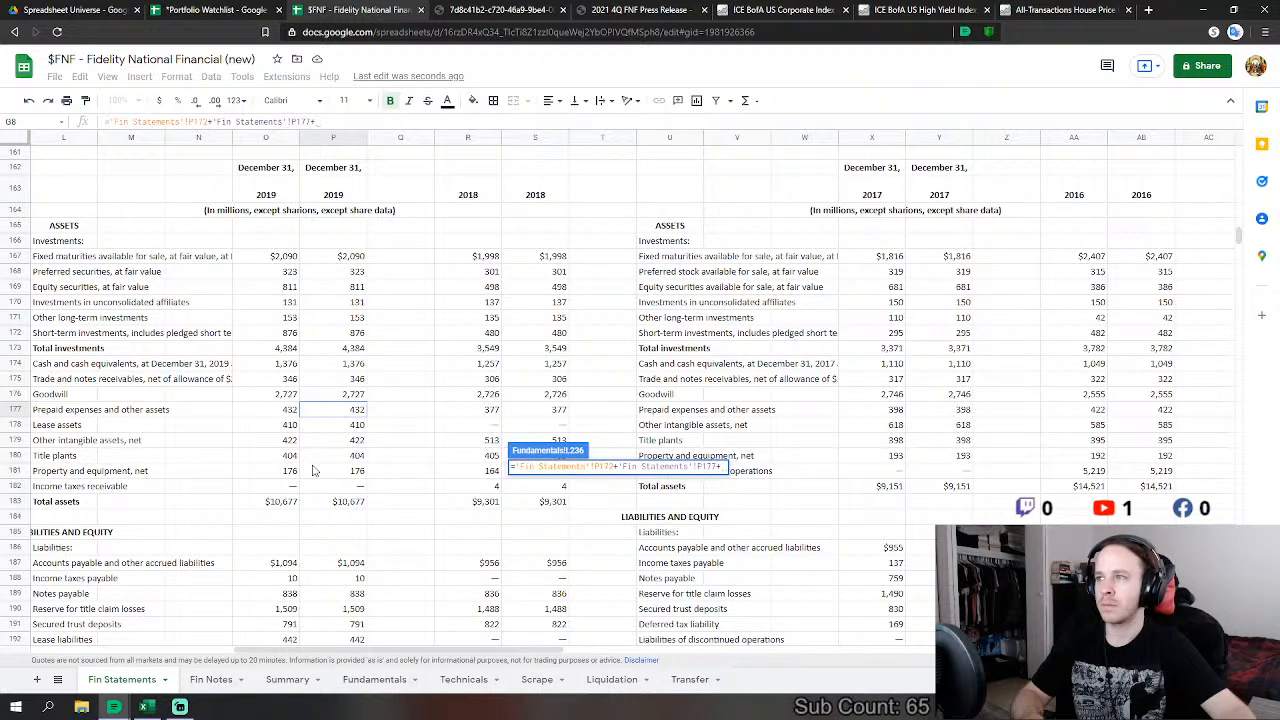
mouse_move(363, 652)
left_mouse_down()
mouse_move(210, 673)
mouse_move(360, 637)
left_mouse_up()
key("BackSpace")
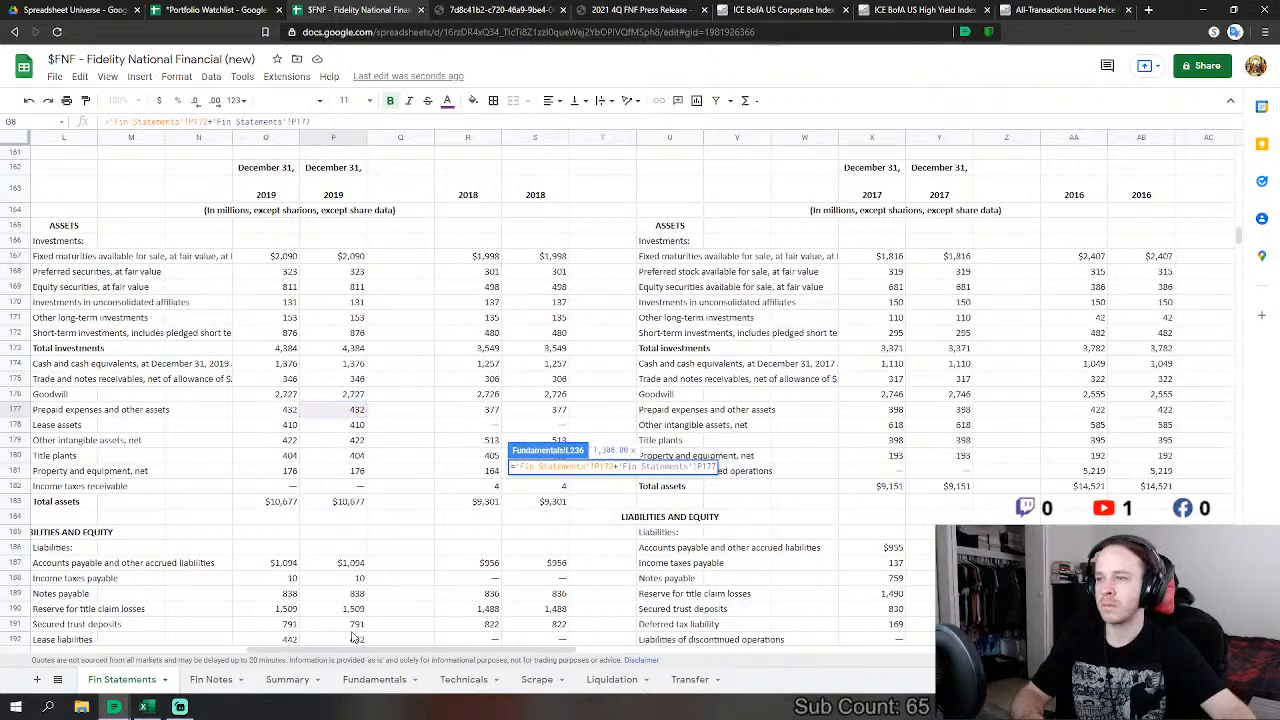
key("Return")
Step: Set FY 2019 Property Plant & Equipment (L238) to the sum of 2019 Fin Statements lines P170, P169, P168, P171, P180 and P181
key("Down")
type("=")
left_click(121, 679)
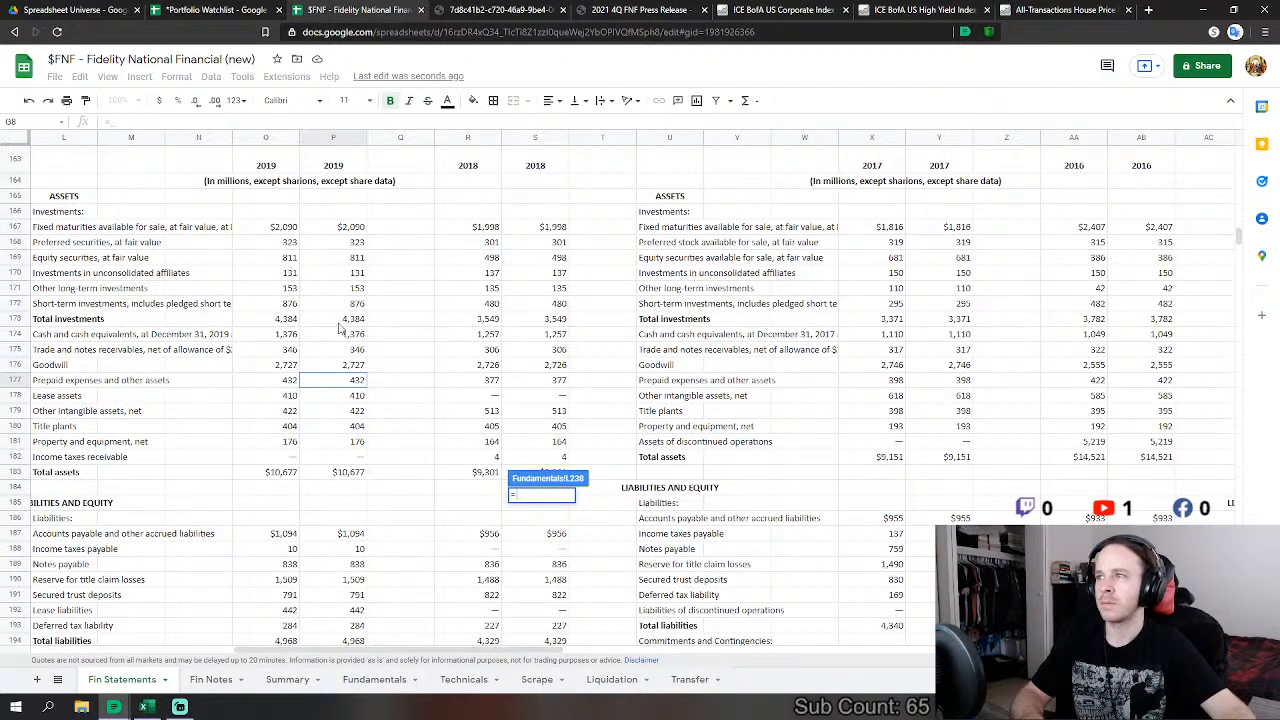
left_click(355, 273)
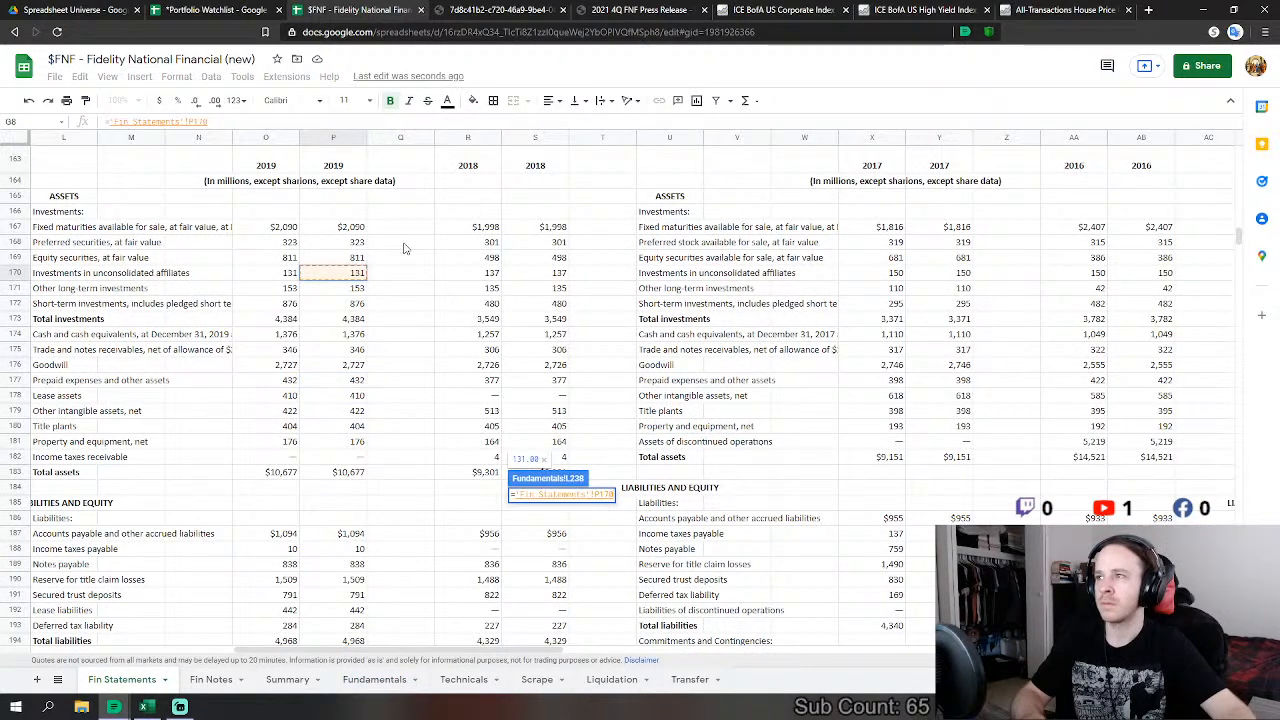
scroll(410, 270, "up", 1)
type("+")
left_click(358, 288)
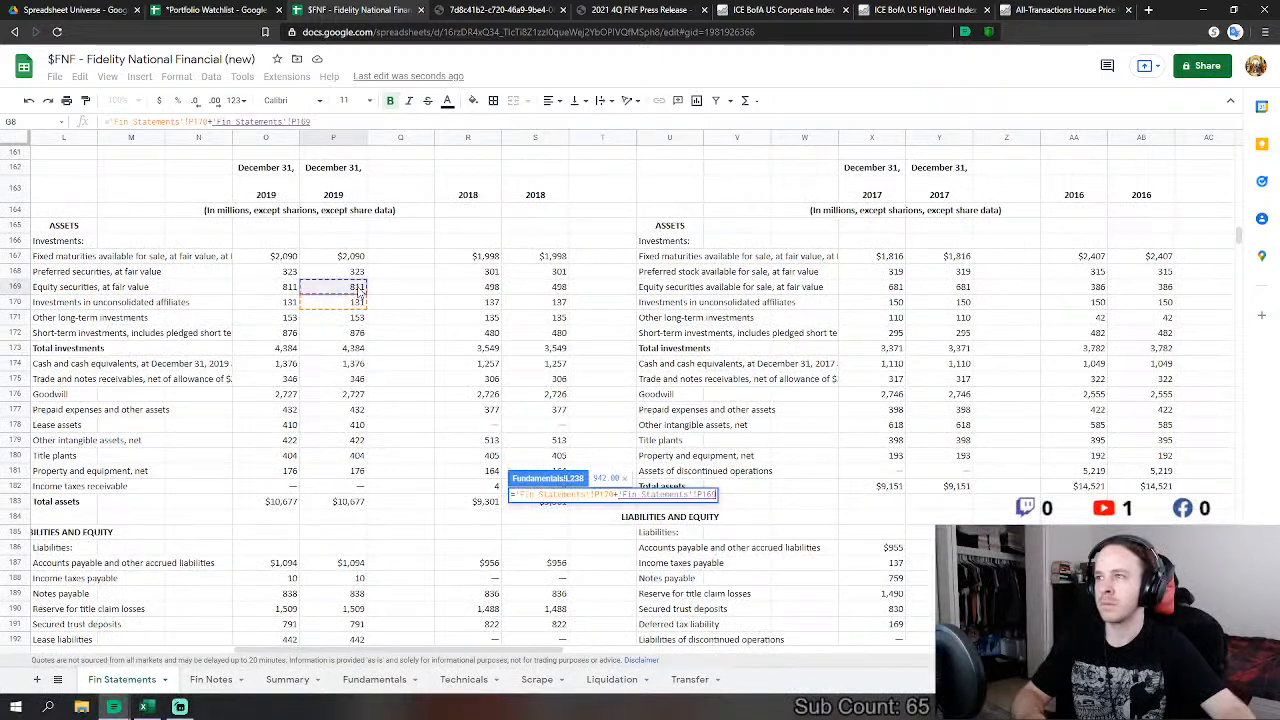
type("+")
left_click(358, 274)
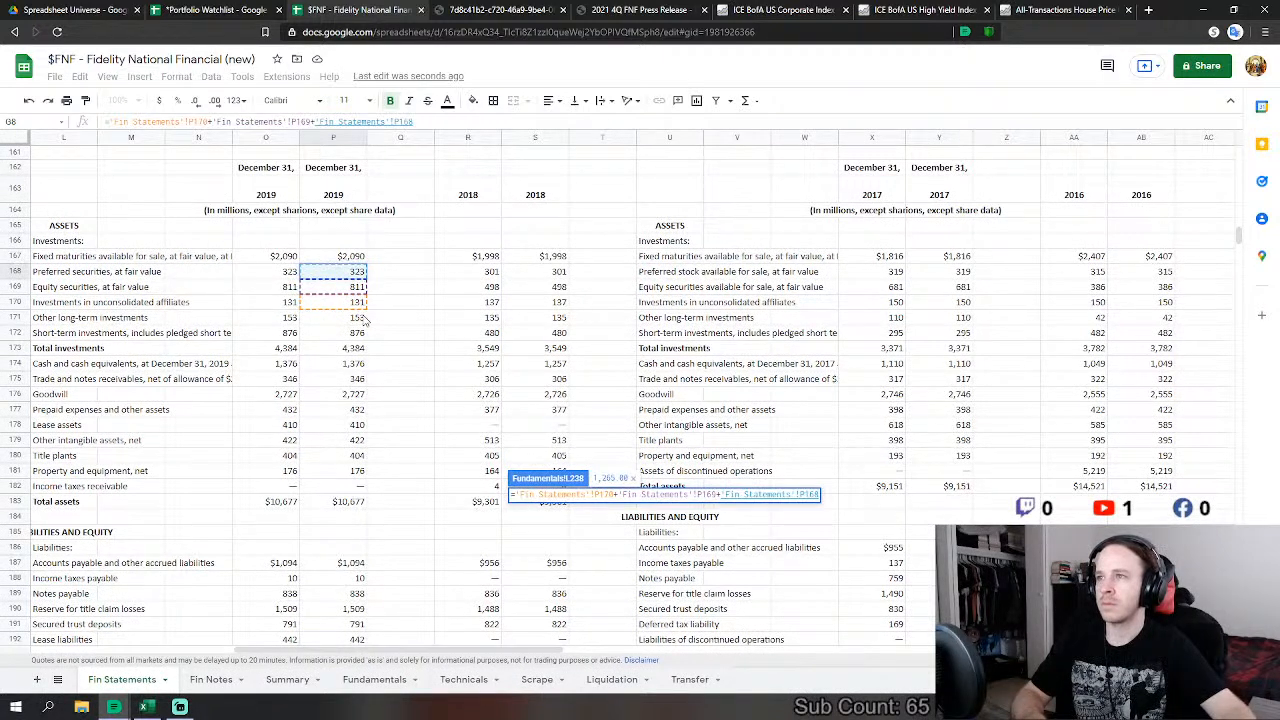
type("+")
left_click(362, 318)
type("+'Fin Statements'!P171+")
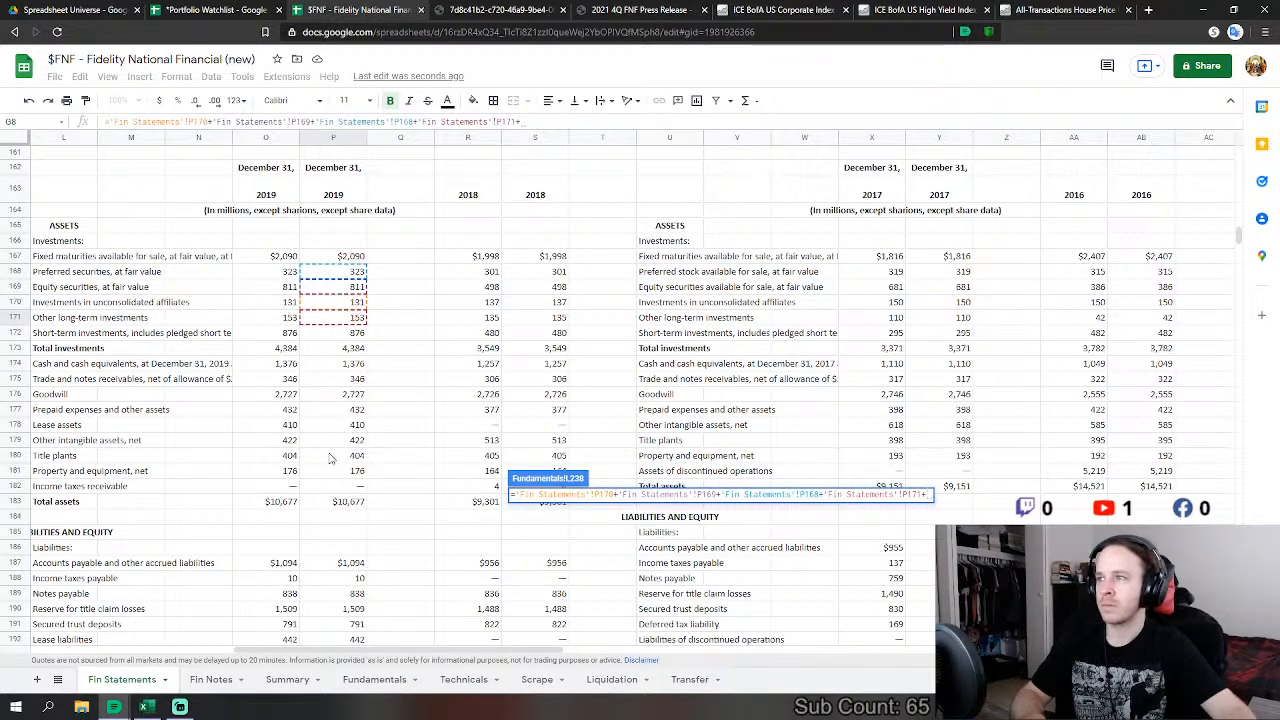
left_click(358, 457)
type("+")
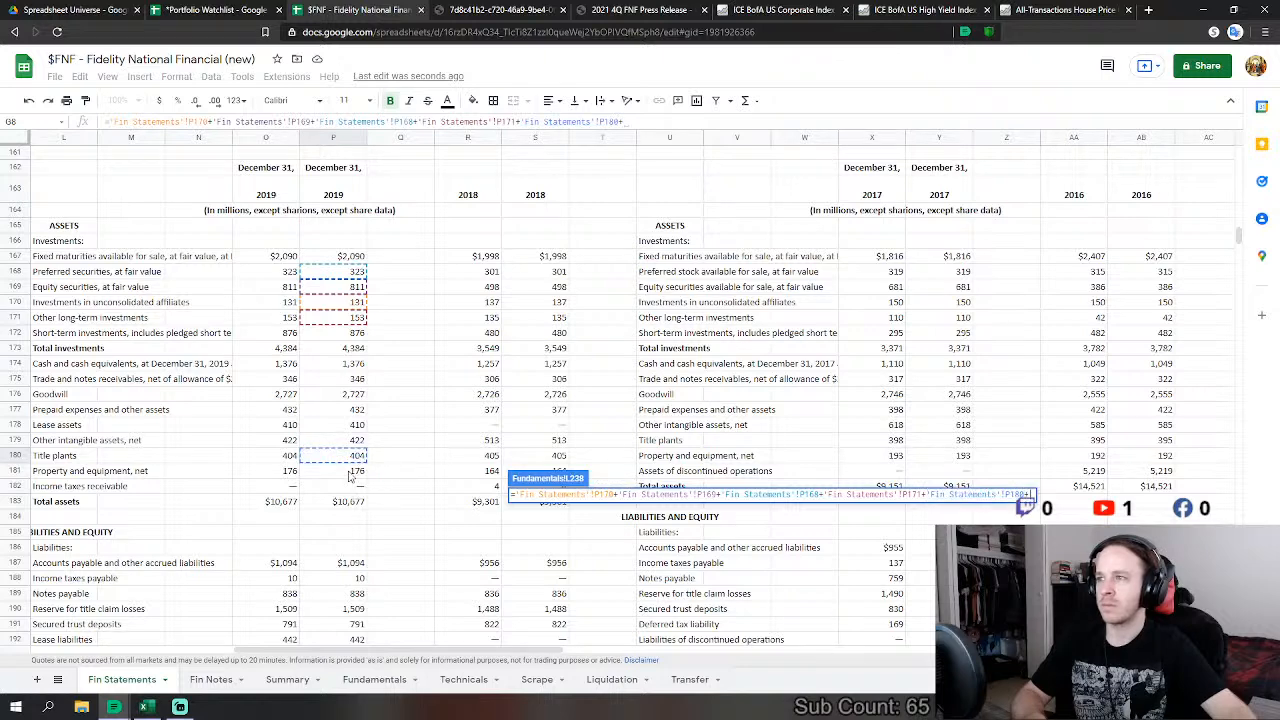
left_click(353, 473)
key("Return")
Step: Link FY 2019 Goodwill (L244) to the 2019 goodwill line (P176) on Fin Statements
left_click(540, 580)
type("=")
left_click(122, 680)
left_click(304, 398)
key("Return")
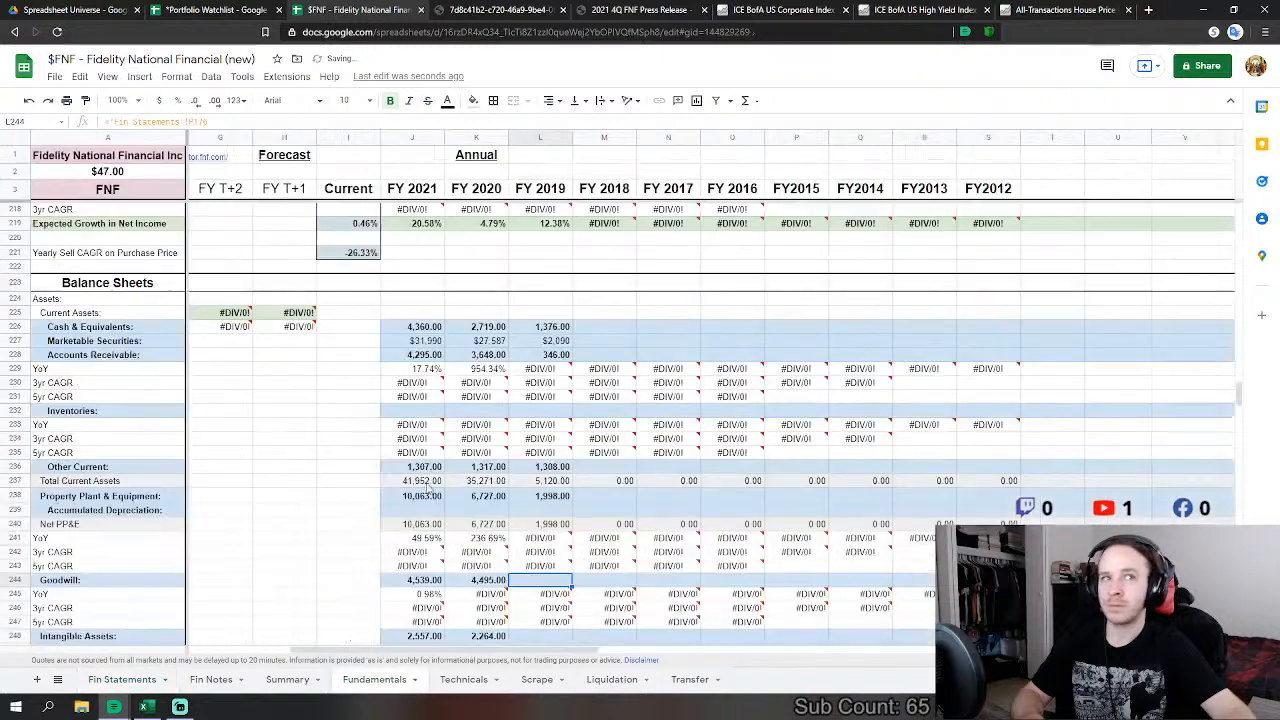
Step: Link FY 2019 Intangible Assets (L248) to the 2019 other intangible assets line (P179) on Fin Statements
scroll(560, 535, "down", 1)
left_click(560, 535)
type("=")
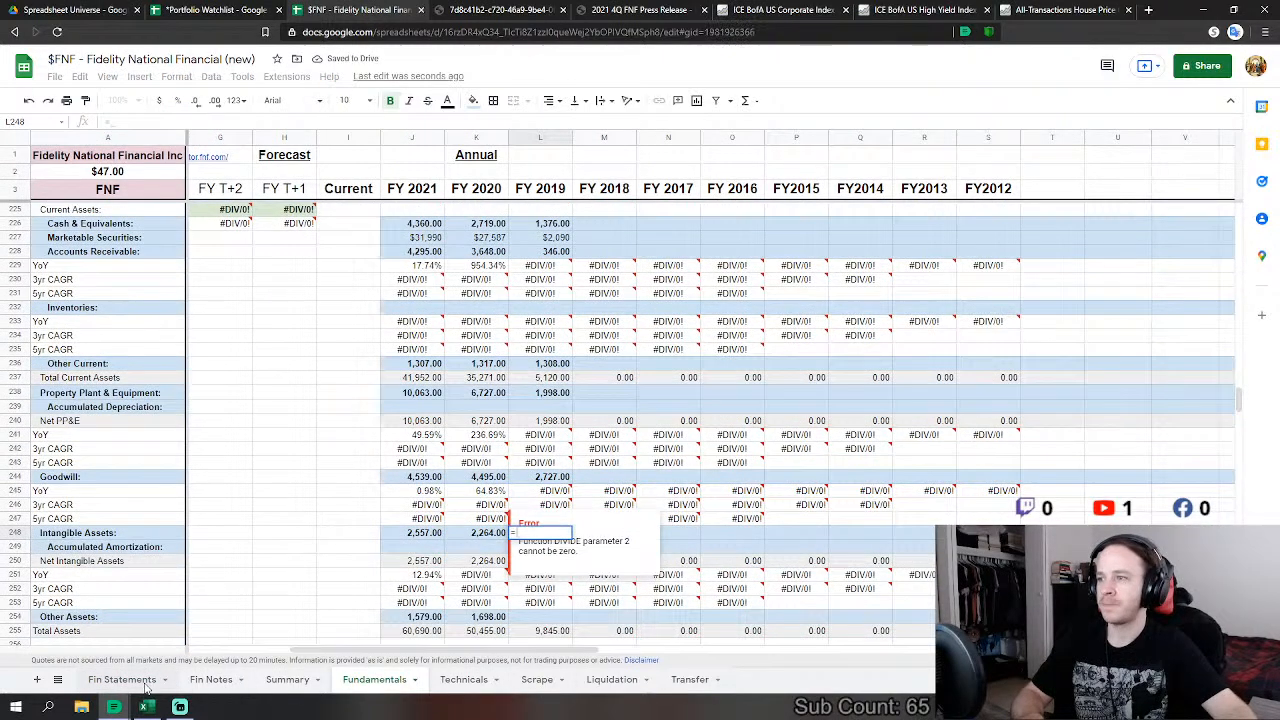
left_click(148, 682)
left_click(323, 441)
key("Return")
Step: Build the FY 2019 Other Assets formula (L254) from 2019 trade receivables (P175), prepaid expenses (P177) and lease assets (P178) on Fin Statements
scroll(565, 410, "down", 2)
left_click(565, 406)
type("=")
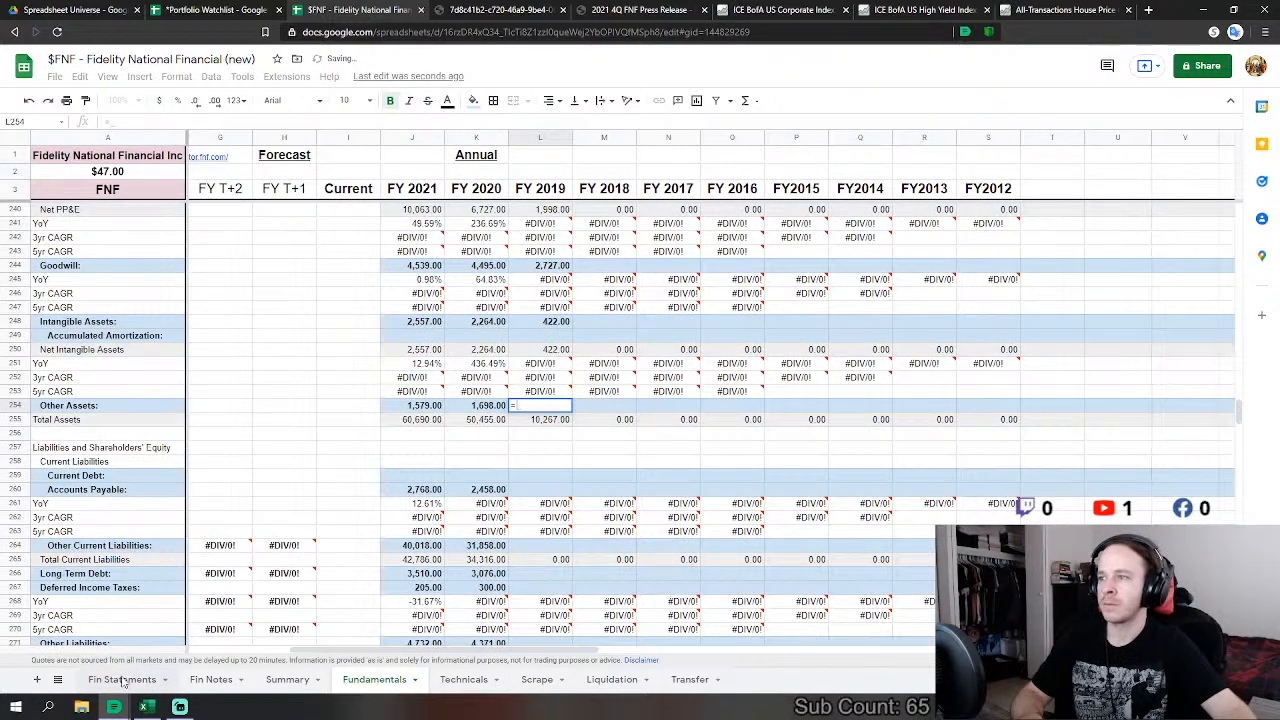
left_click(124, 681)
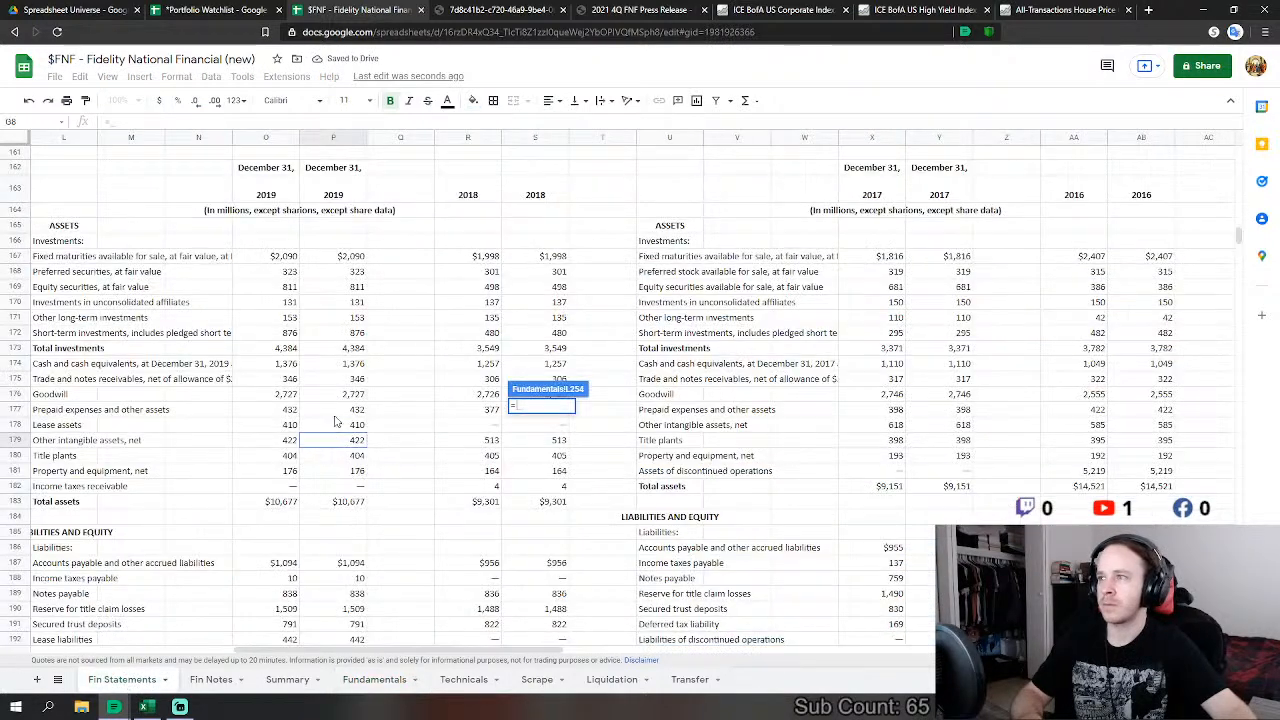
left_click(349, 384)
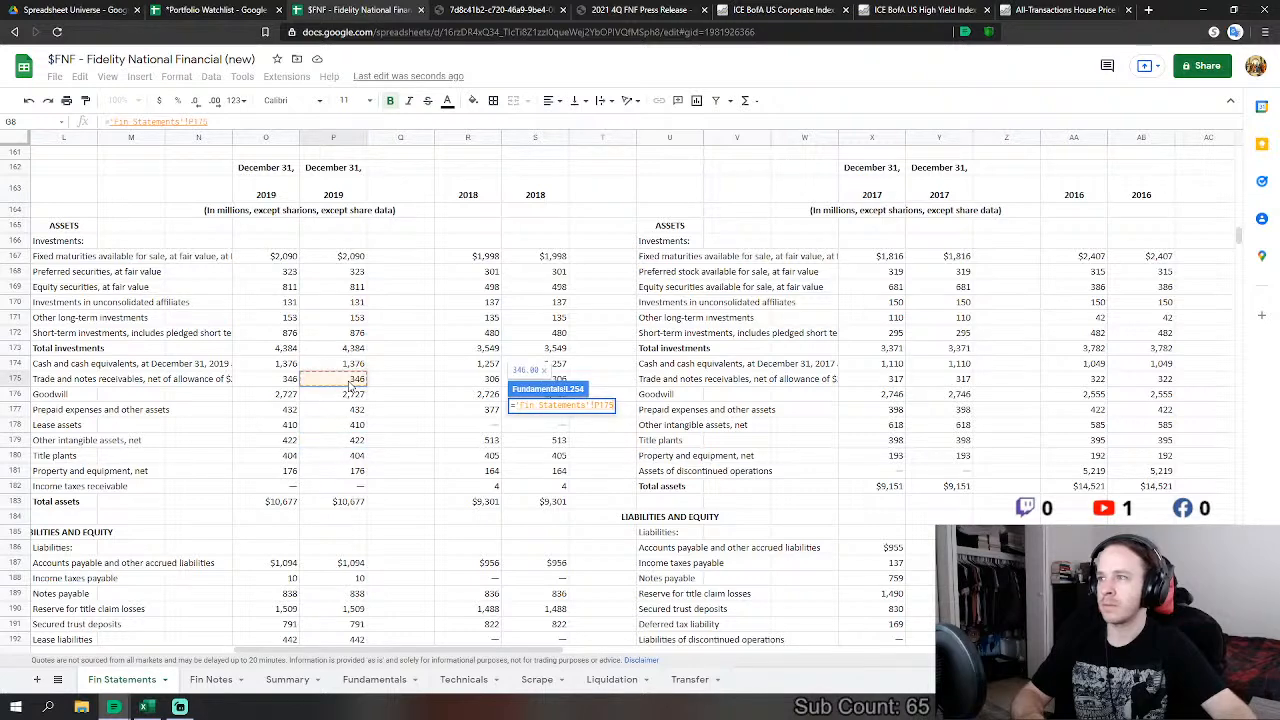
type("+")
left_click(357, 410)
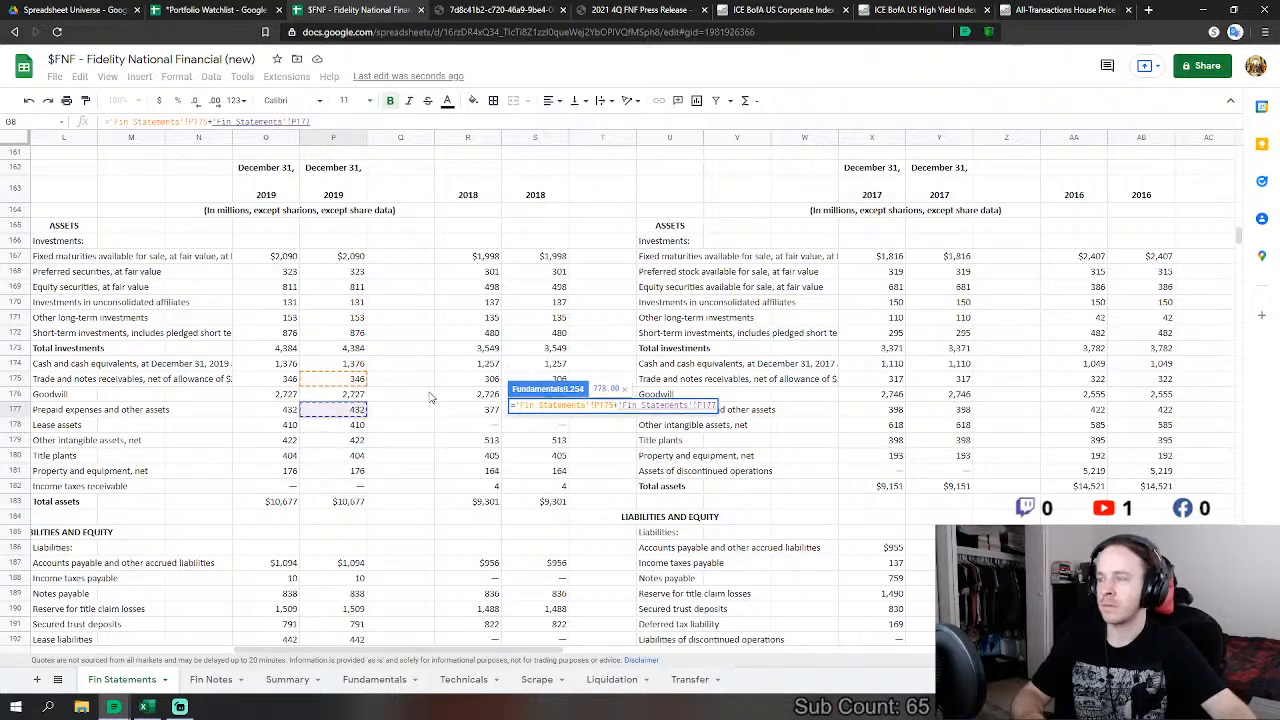
type("+")
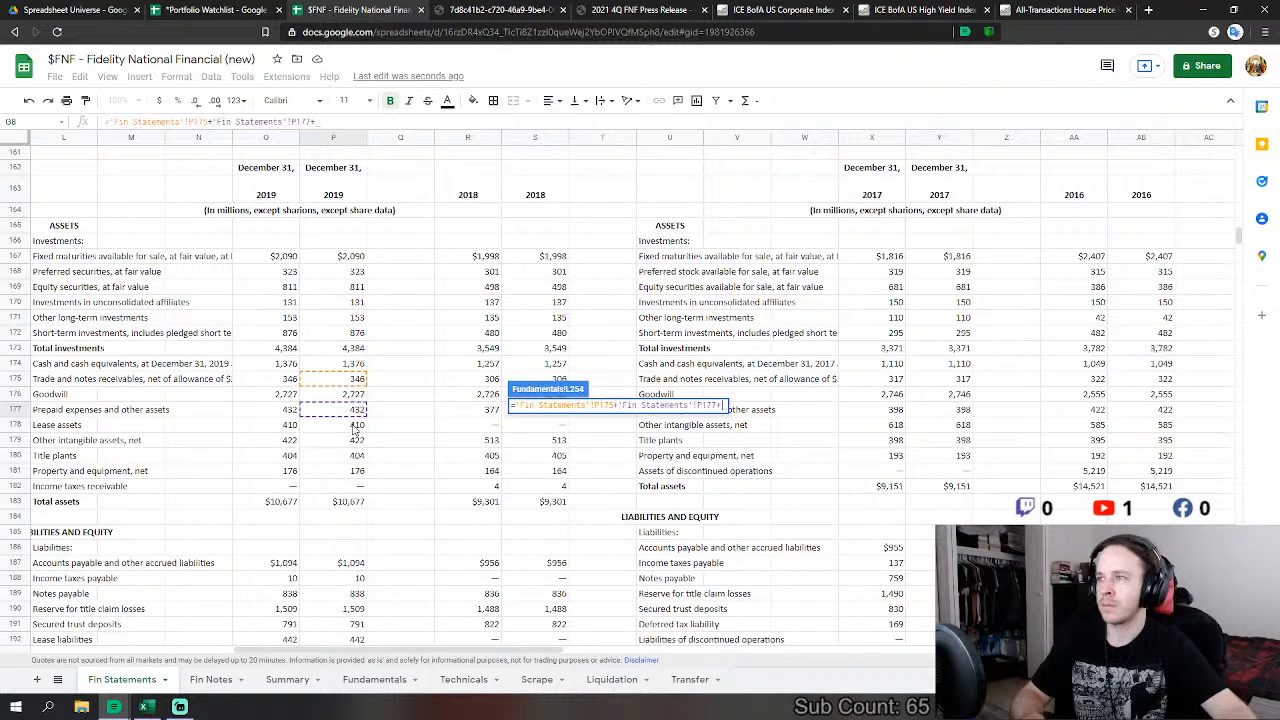
left_click(357, 425)
Step: Drop the prepaid expenses reference (P177) from FY 2019 Other Assets (L254), leaving receivables (P175) plus lease assets (P178), and recheck the formula
key("BackSpace")
key("BackSpace")
key("BackSpace")
key("BackSpace")
key("BackSpace")
key("BackSpace")
key("BackSpace")
key("BackSpace")
key("BackSpace")
key("BackSpace")
key("BackSpace")
key("BackSpace")
key("BackSpace")
key("BackSpace")
key("BackSpace")
key("BackSpace")
key("BackSpace")
key("BackSpace")
key("BackSpace")
key("BackSpace")
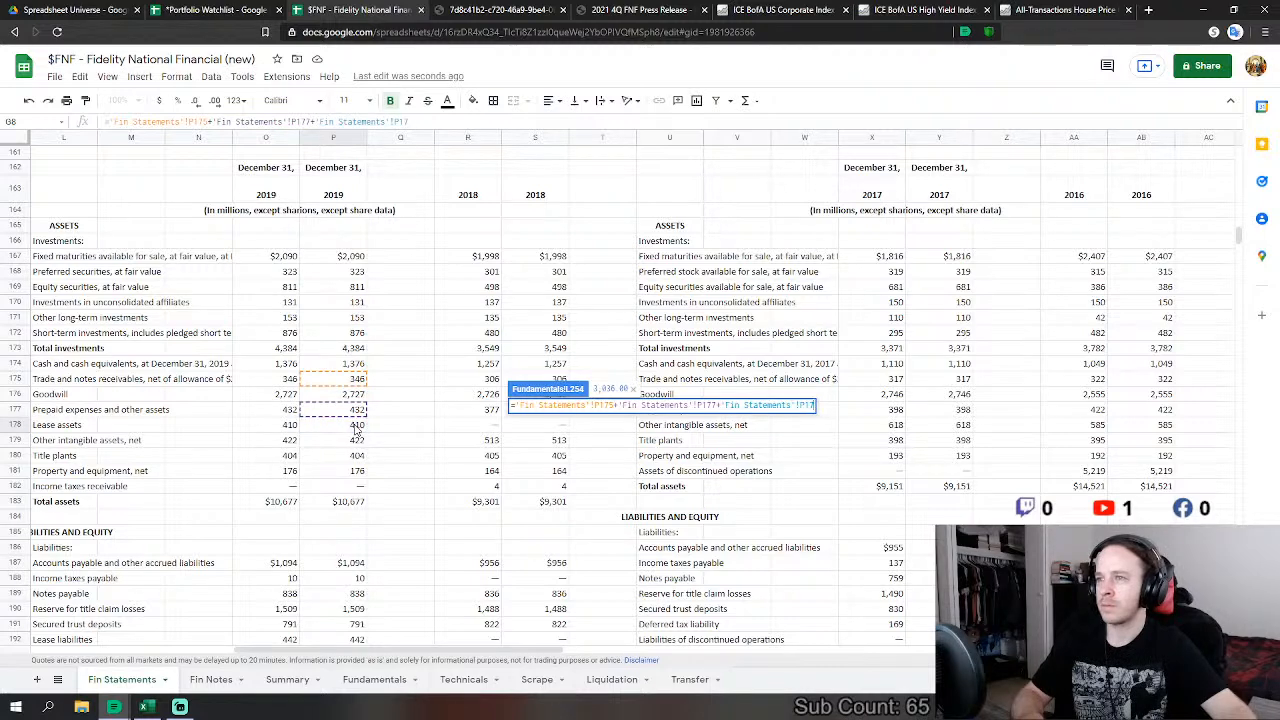
key("BackSpace")
key("BackSpace")
key("BackSpace")
key("BackSpace")
key("BackSpace")
key("BackSpace")
key("BackSpace")
key("BackSpace")
key("BackSpace")
key("BackSpace")
key("BackSpace")
key("BackSpace")
key("BackSpace")
key("BackSpace")
key("BackSpace")
key("BackSpace")
key("BackSpace")
key("BackSpace")
key("BackSpace")
key("BackSpace")
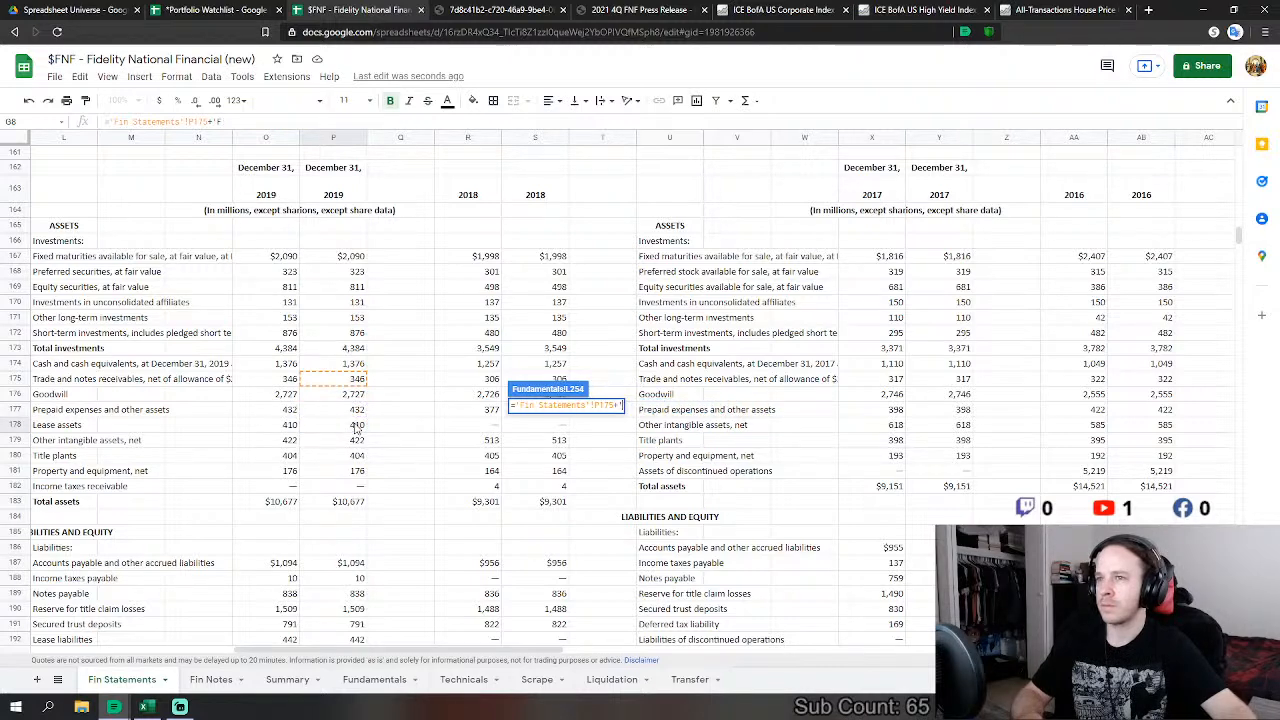
left_click(357, 425)
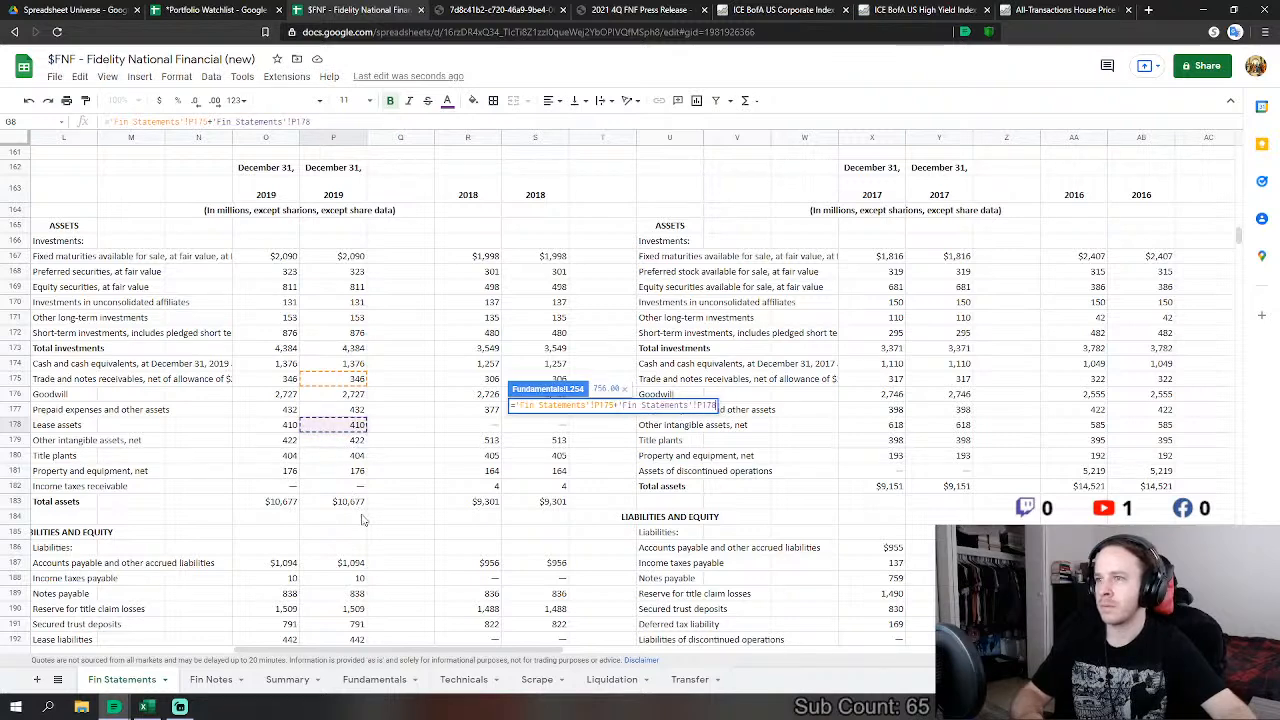
key("Return")
left_click(560, 490)
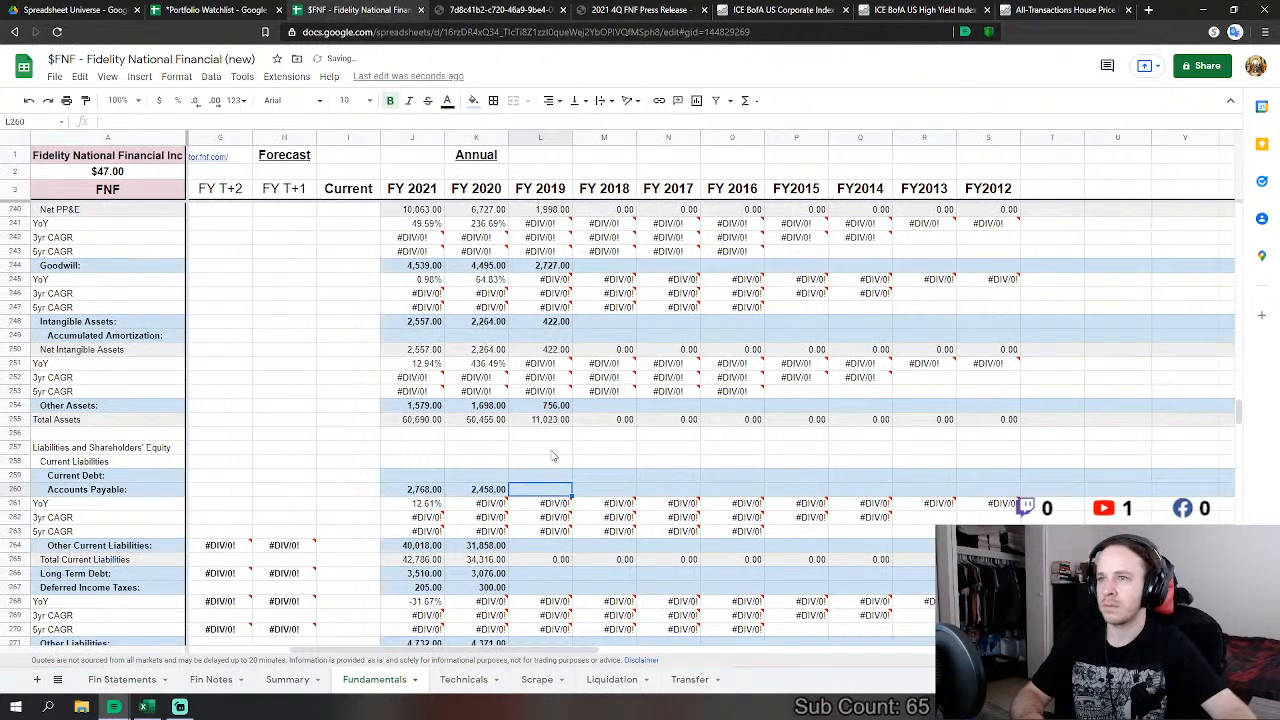
left_click(562, 406)
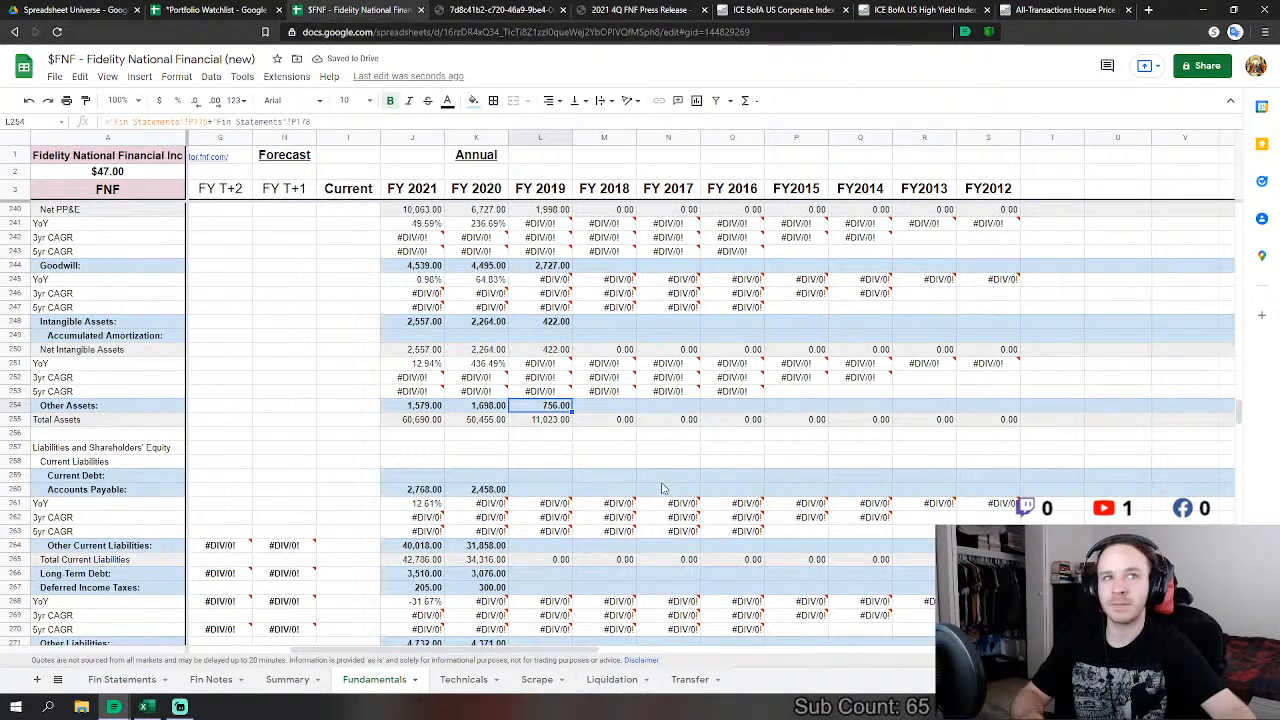
Step: Reduce the FY 2019 Other Assets formula on Fundamentals to only the 2019 lease assets, 'Fin Statements'!P178
key("F2")
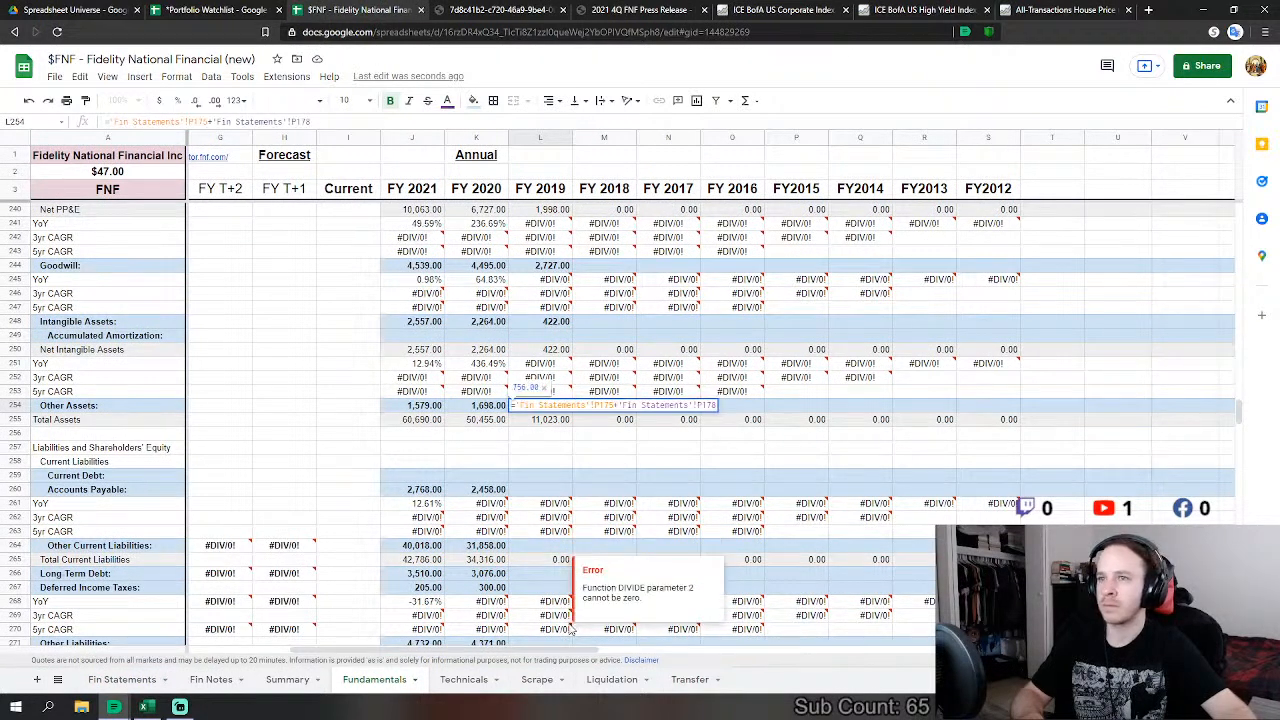
type("+")
left_click(118, 684)
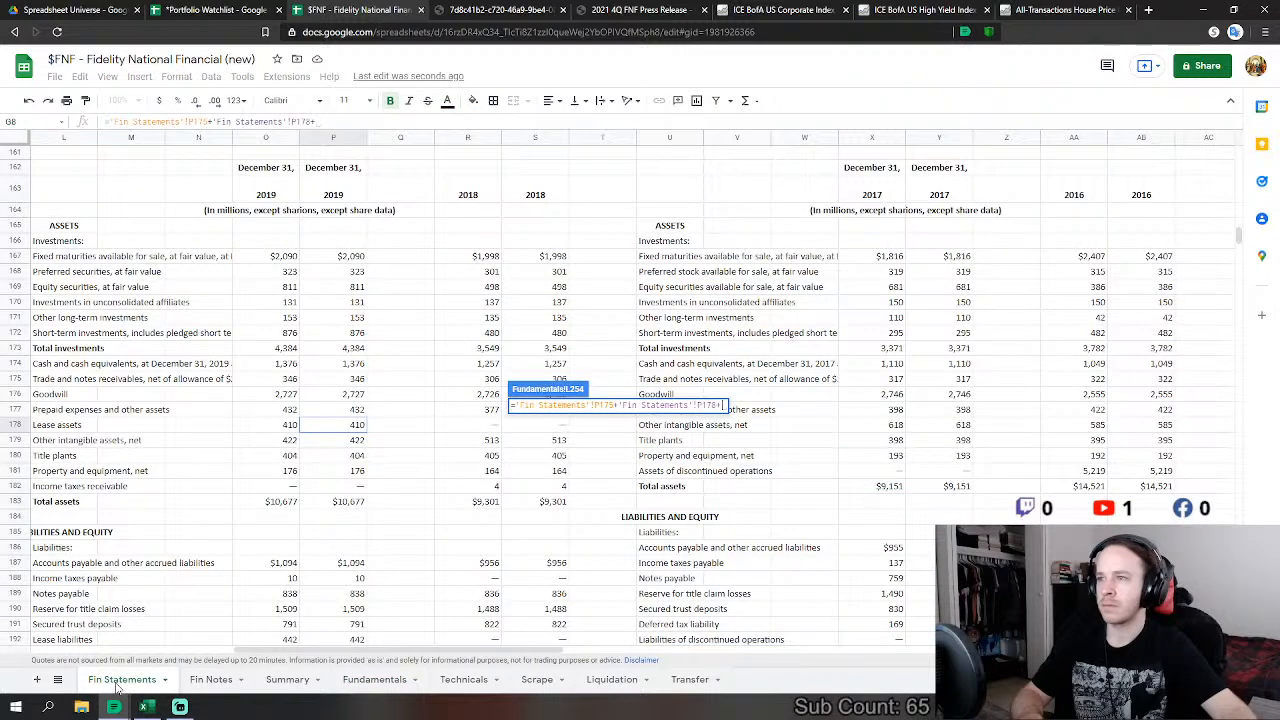
key("BackSpace")
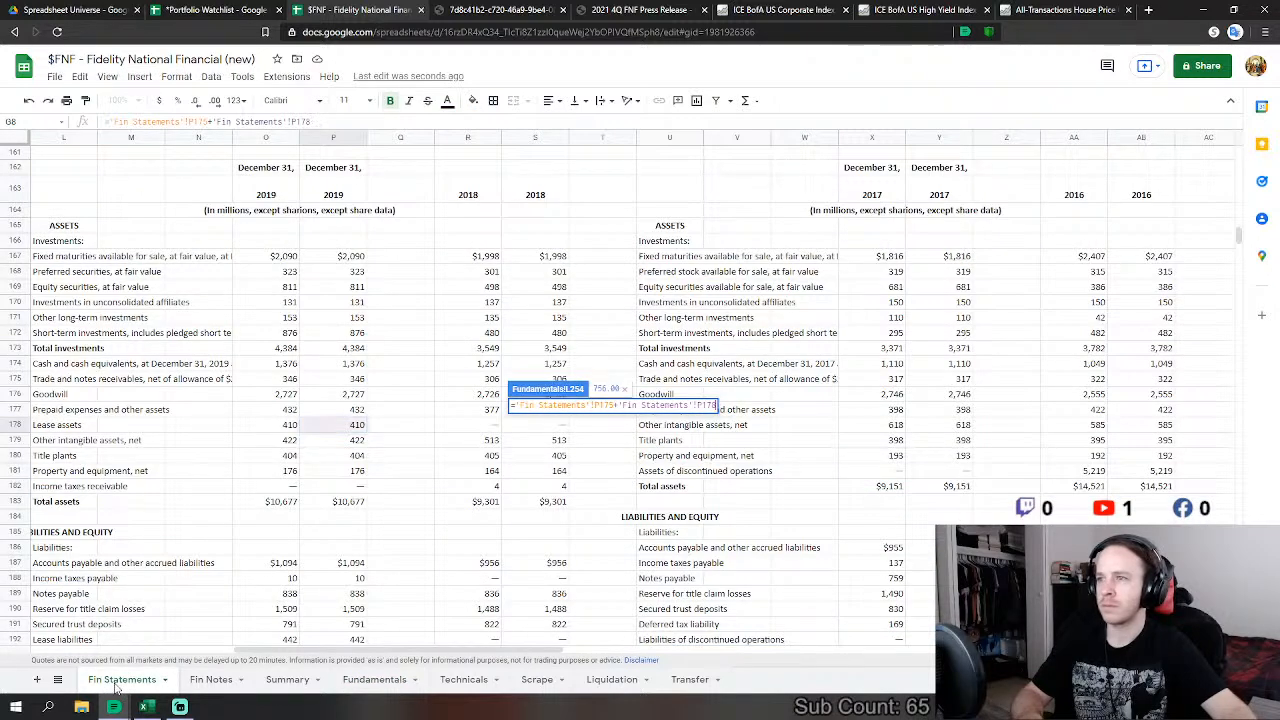
type("+")
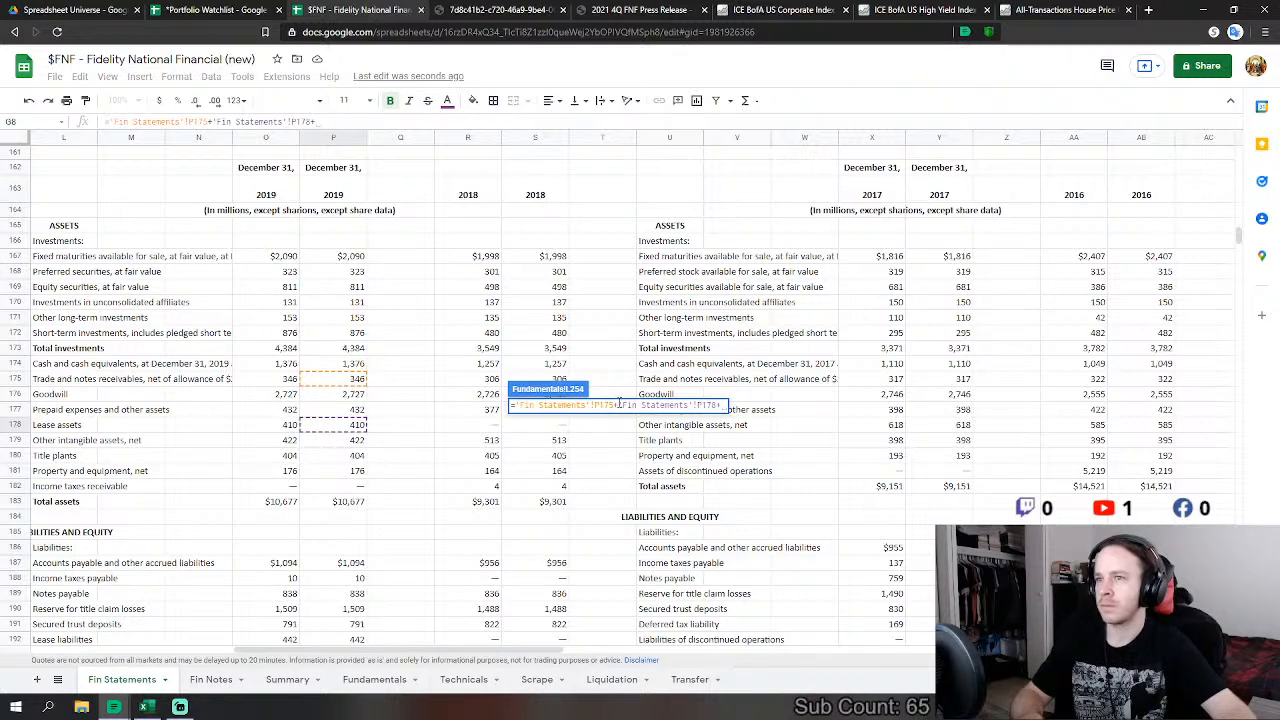
left_click_drag(614, 404, 537, 417)
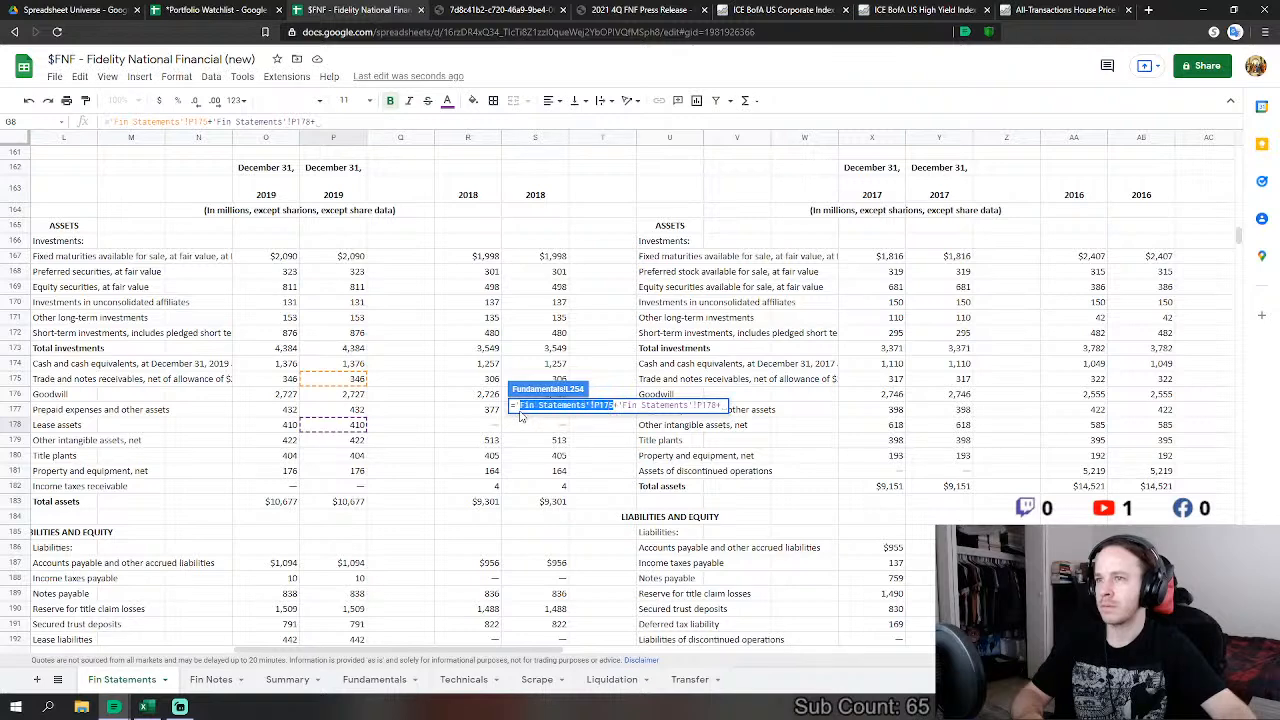
key("BackSpace")
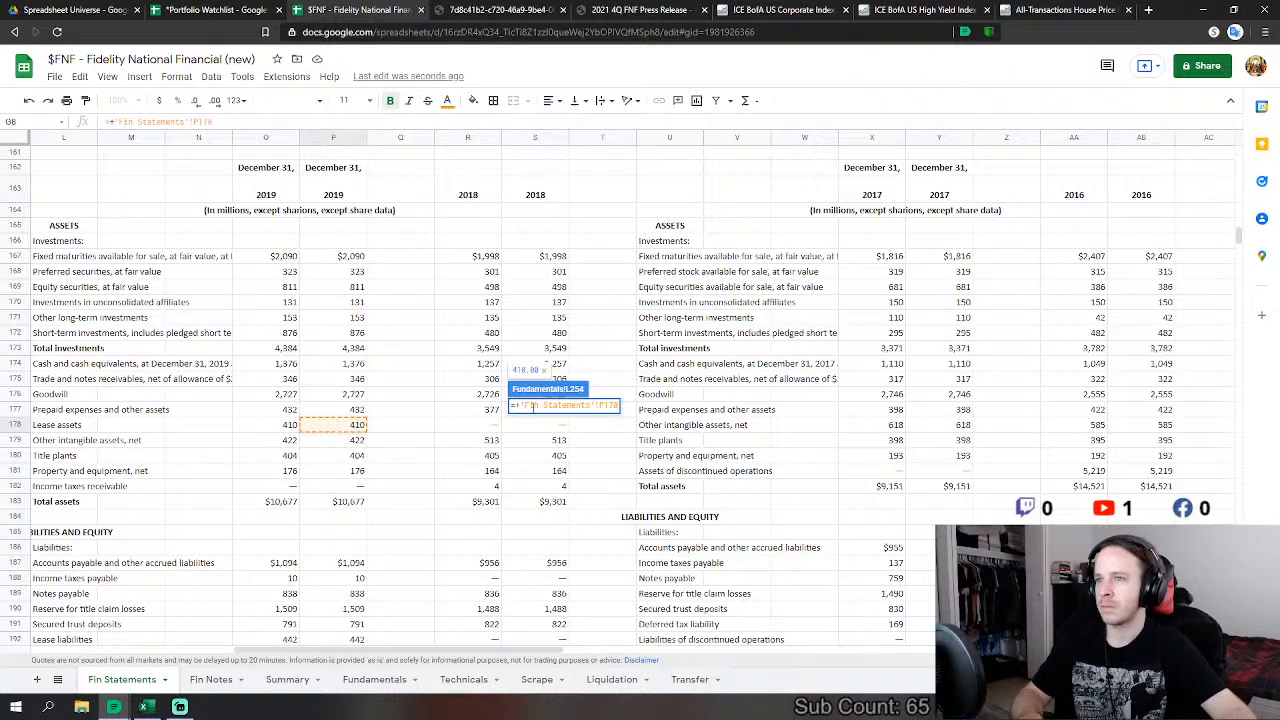
key("BackSpace")
key("Return")
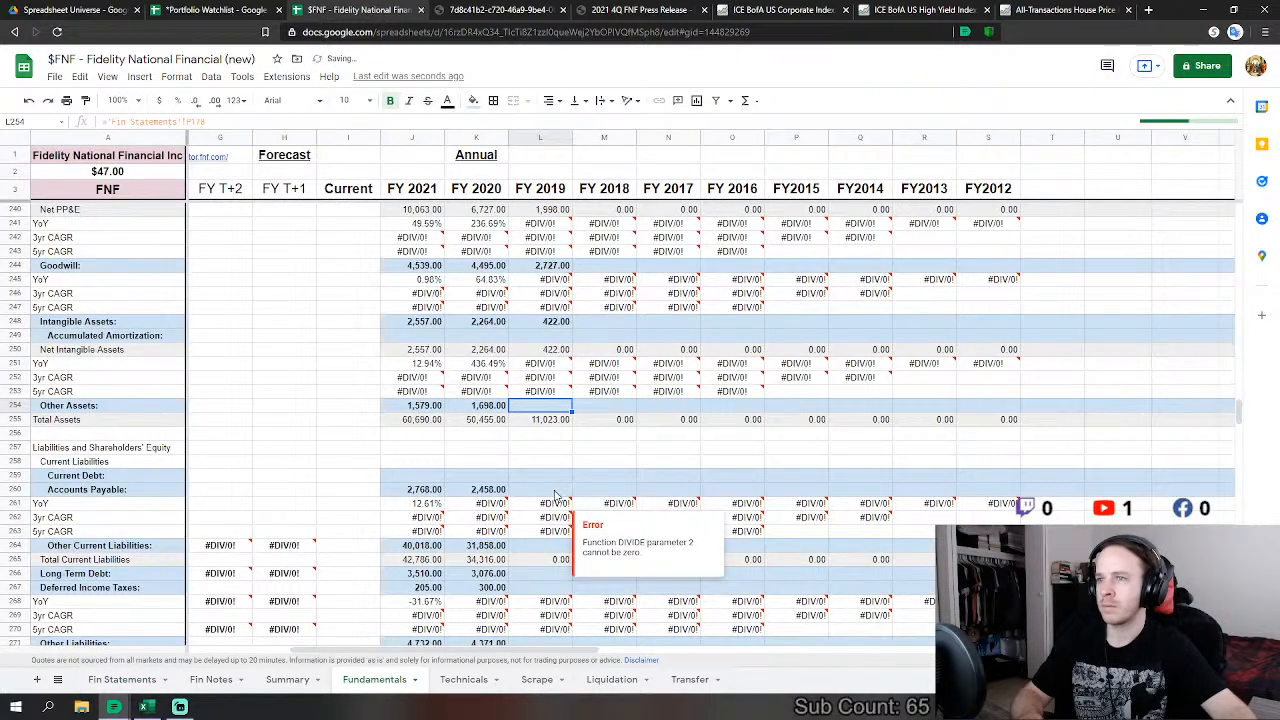
Step: Set FY 2019 Accounts Payable to the sum of accounts payable and income taxes payable, 'Fin Statements'!P187+'Fin Statements'!P188
left_click(548, 493)
type("=")
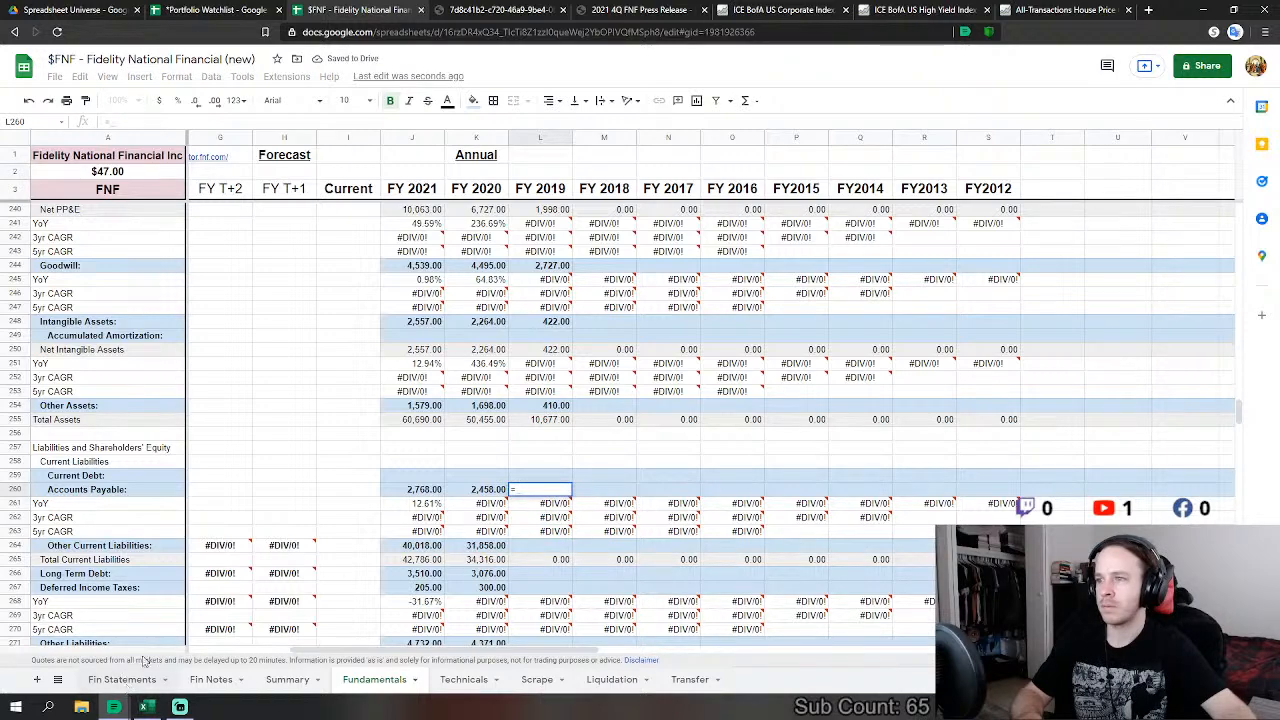
left_click(122, 679)
scroll(436, 458, "down", 3)
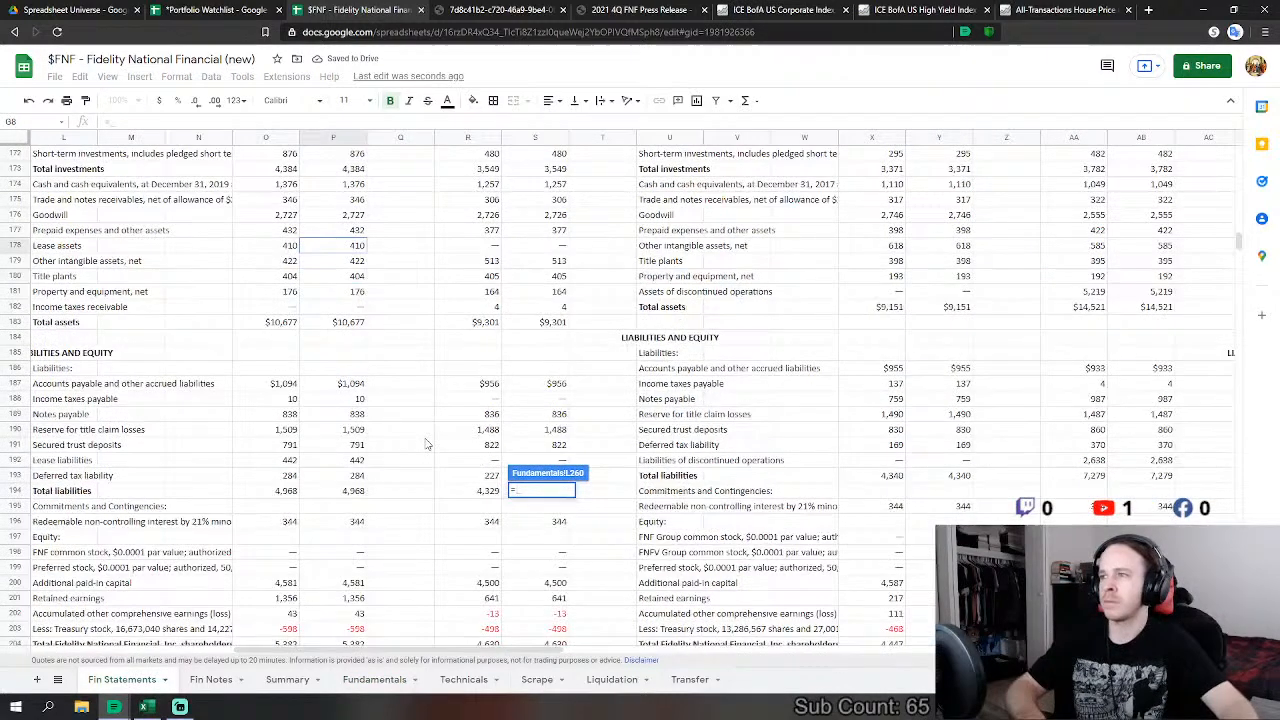
left_click(349, 354)
type("+")
left_click(339, 371)
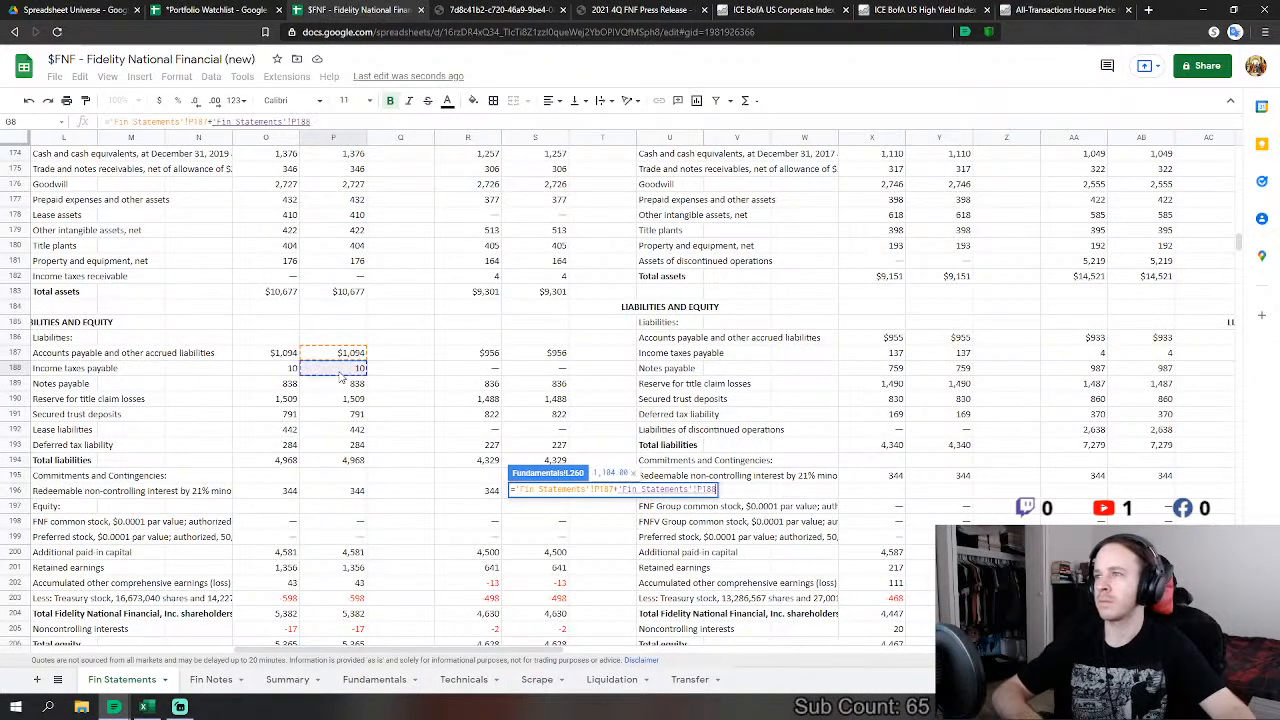
key("BackSpace")
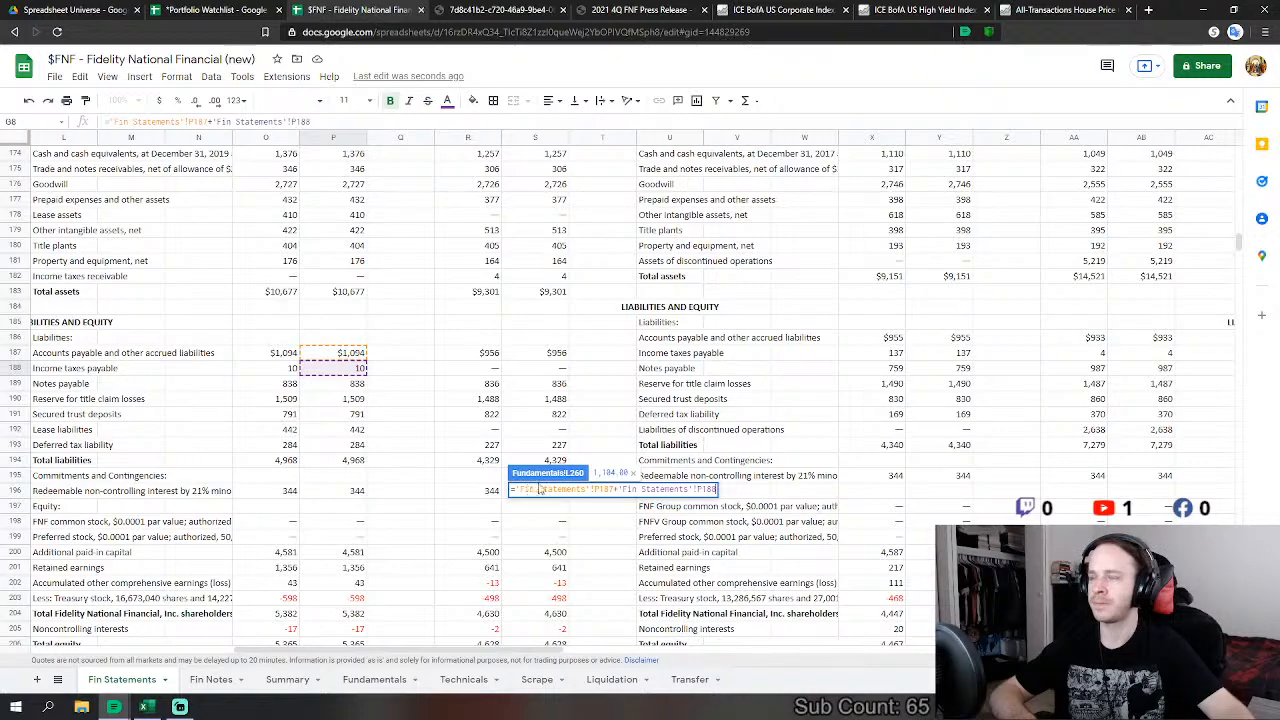
key("Return")
Step: Set FY 2019 Other Current Liabilities to title claim reserves plus secured trust deposits, 'Fin Statements'!P190+'Fin Statements'!P191
left_click(558, 515)
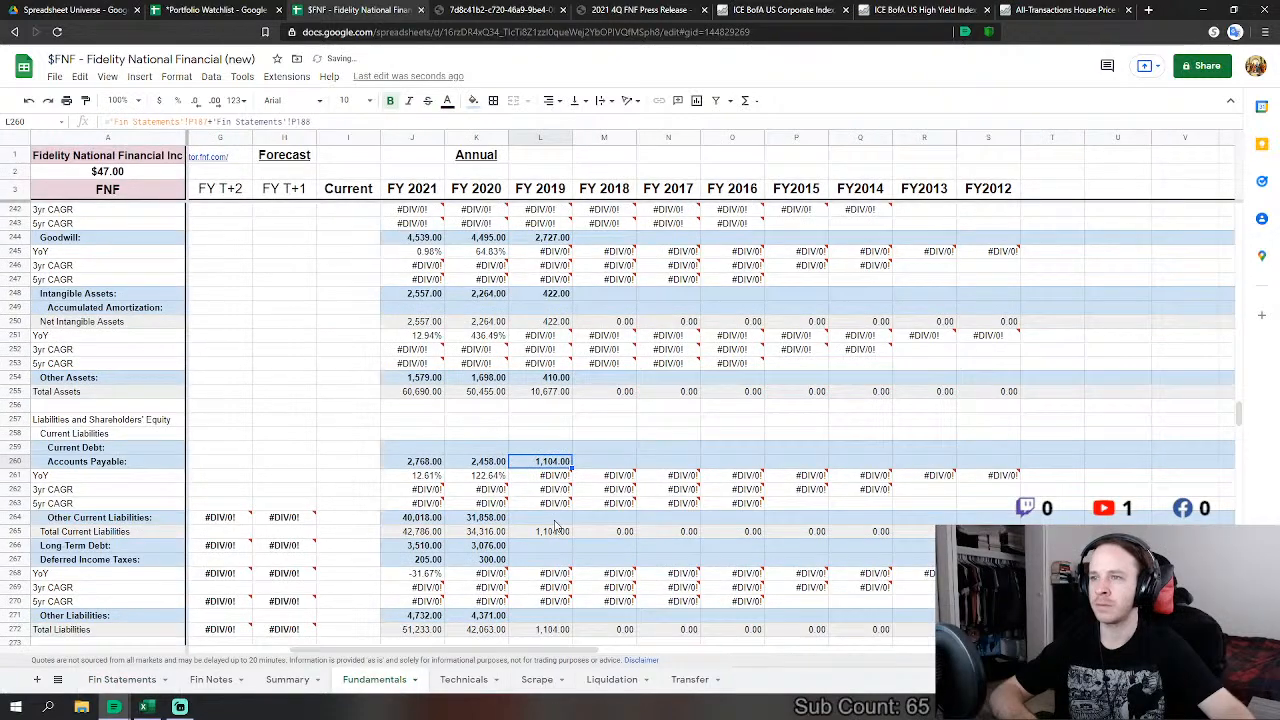
scroll(558, 515, "down", 2)
type("=")
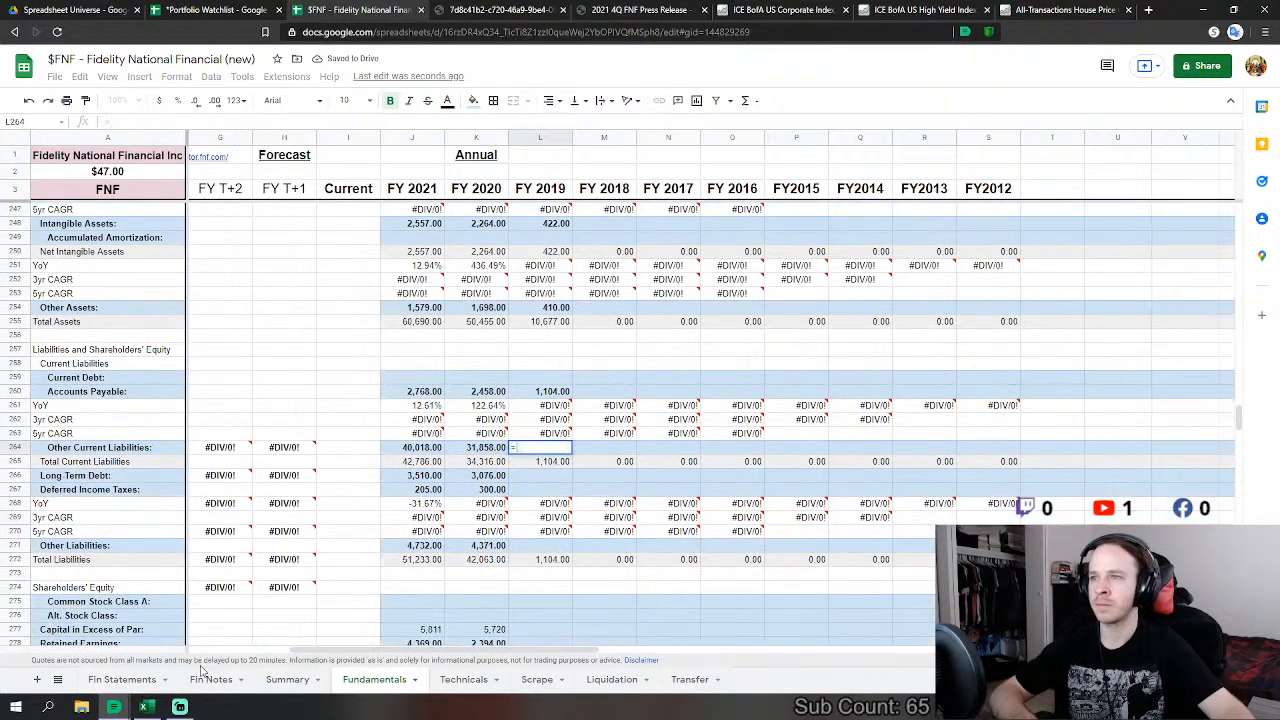
left_click(116, 682)
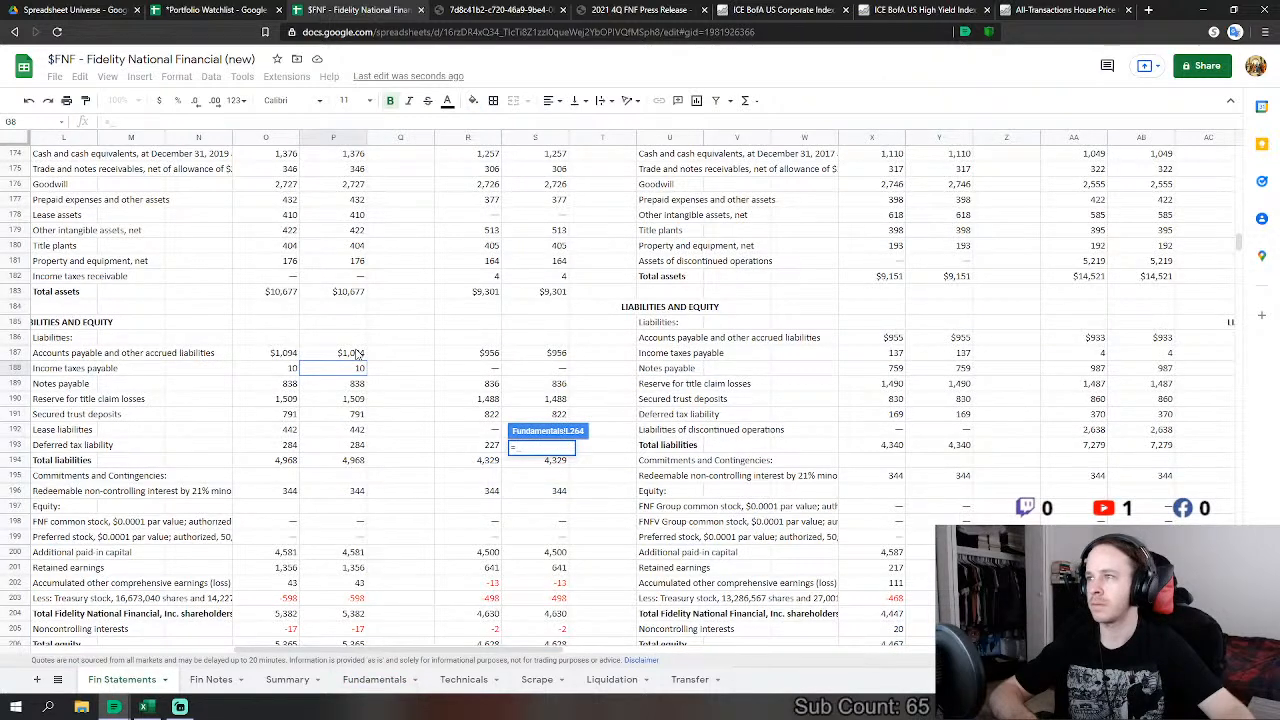
key("Escape")
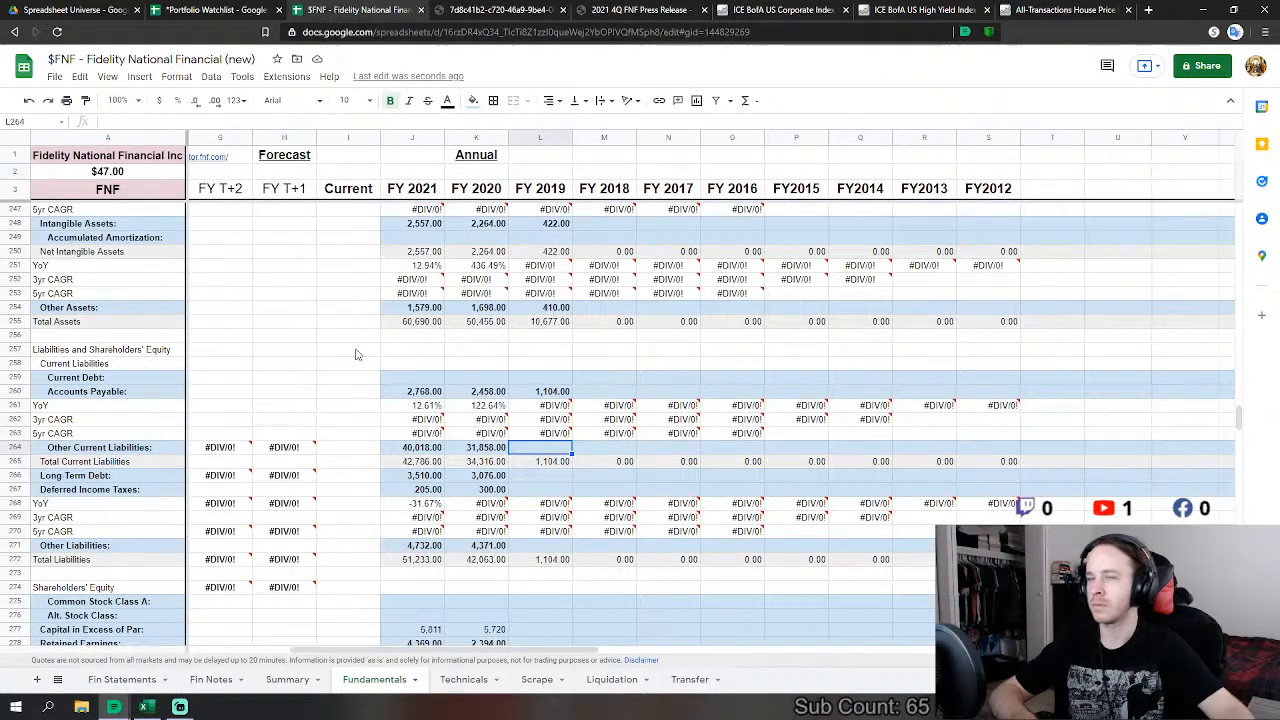
type("=")
left_click(121, 679)
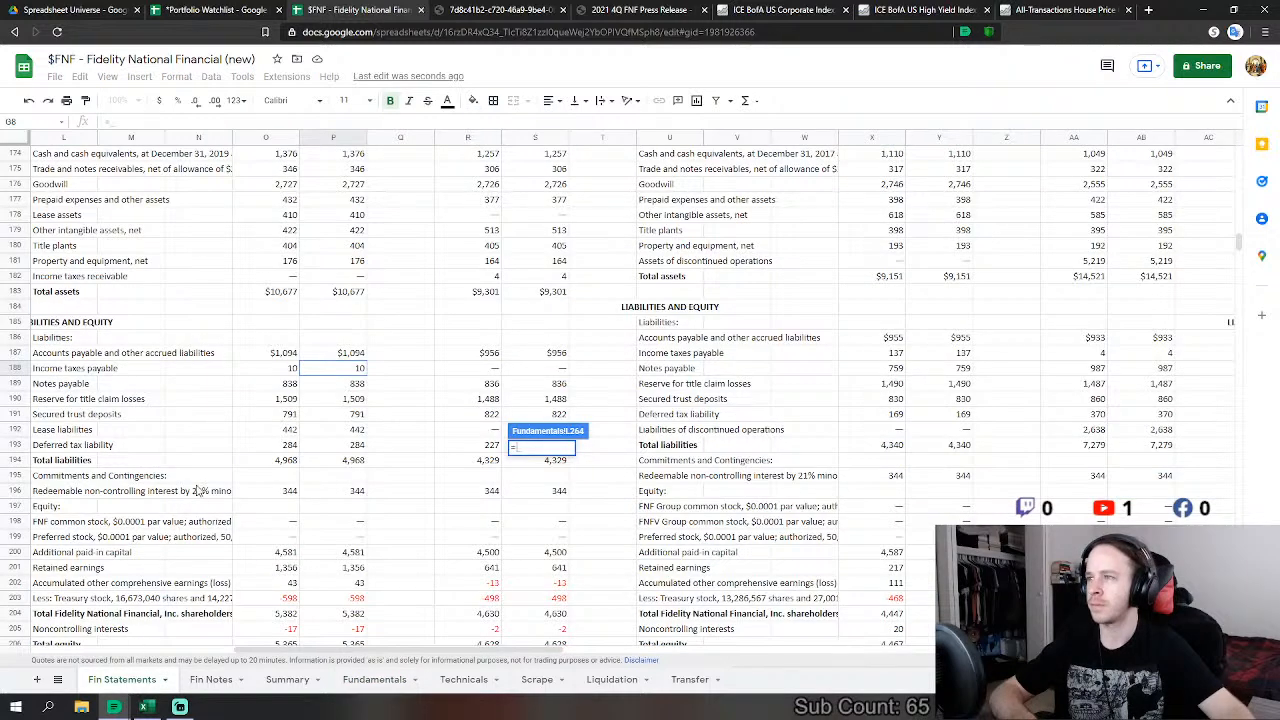
left_click(355, 400)
type("+")
left_click(357, 414)
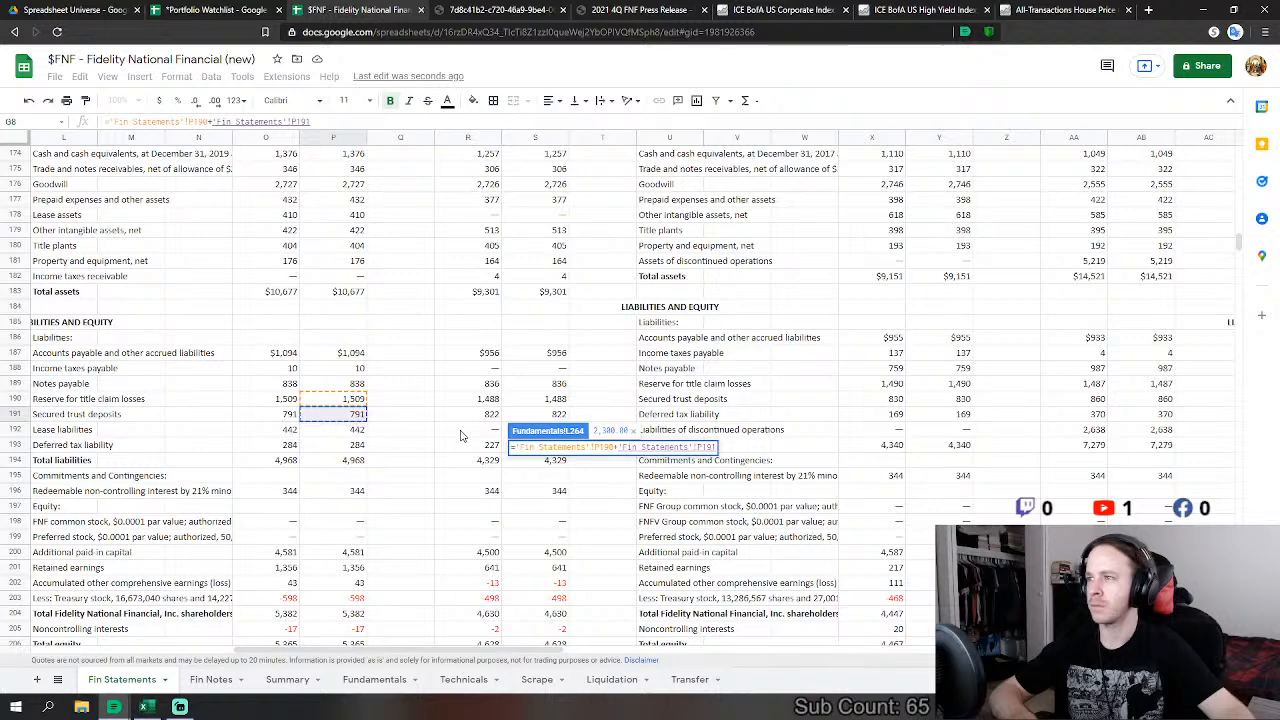
key("Return")
Step: Set FY 2019 Long-Term Debt to notes payable plus lease liabilities, 'Fin Statements'!P189+'Fin Statements'!P192
left_click(548, 476)
type("=")
left_click(120, 680)
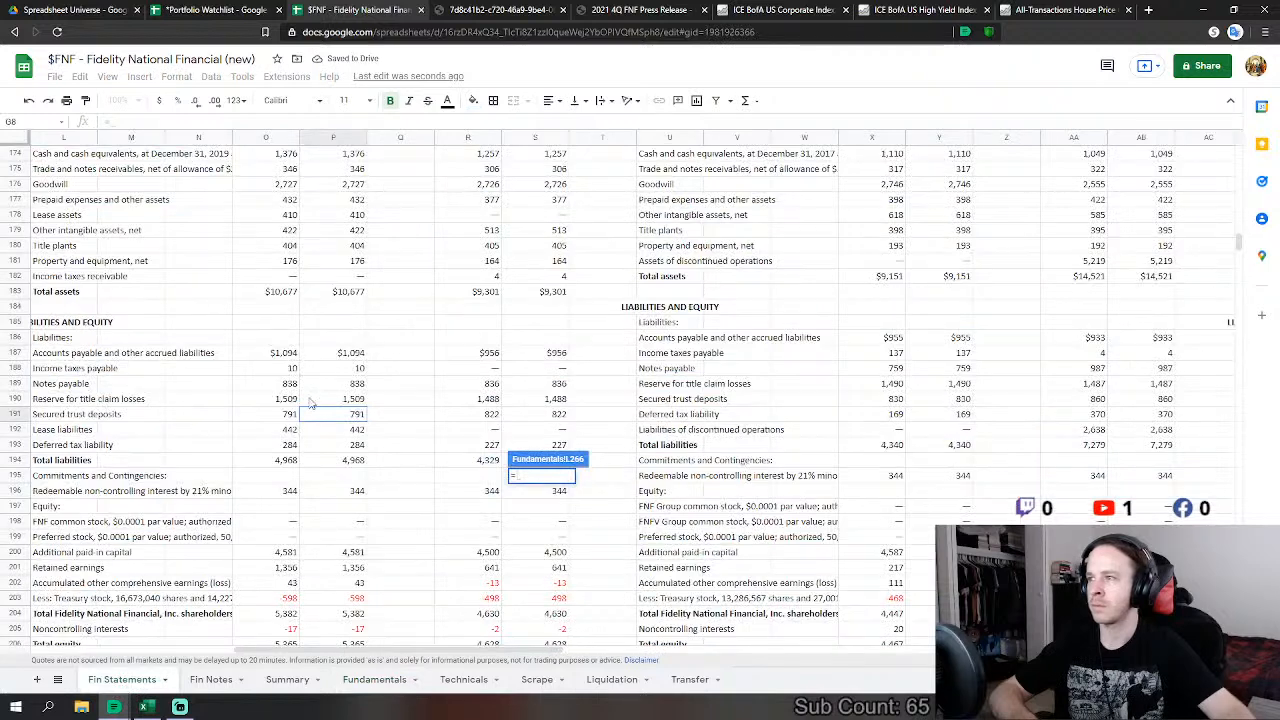
left_click(340, 384)
type("+")
left_click(340, 429)
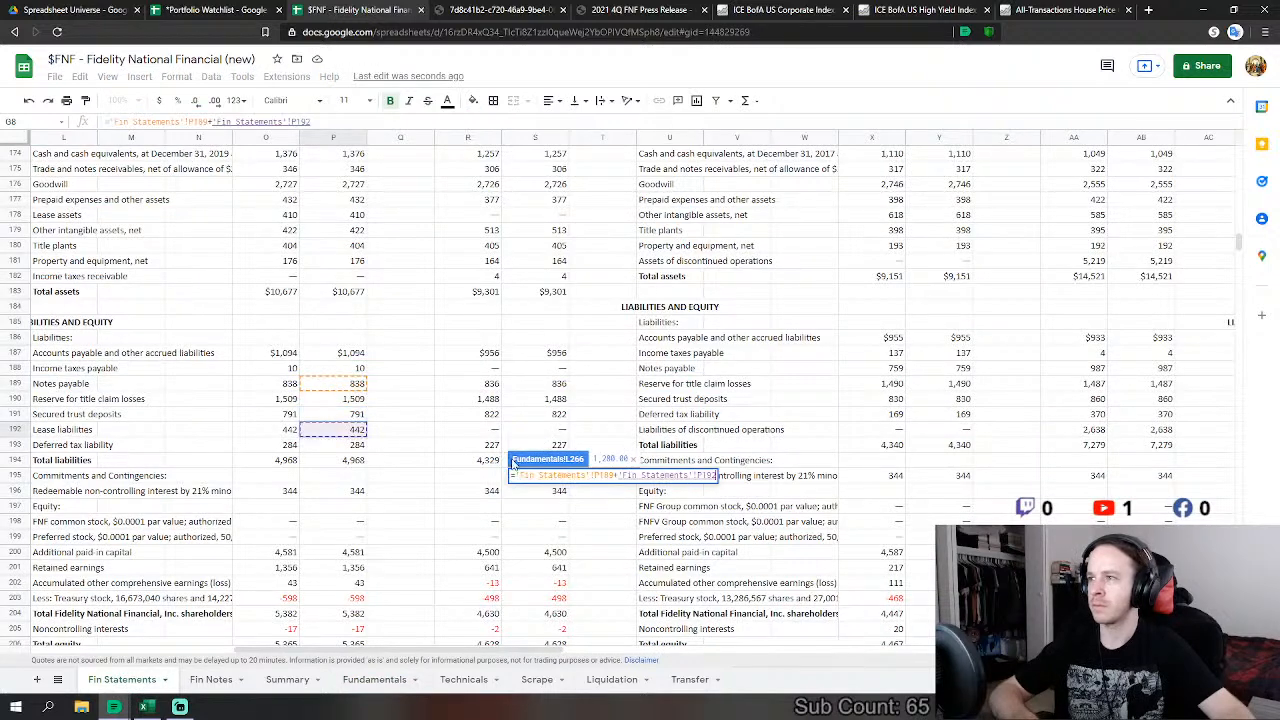
key("Return")
Step: Link FY 2019 Deferred Income Taxes to the 2019 deferred tax liability in 'Fin Statements'!P193
left_click(545, 489)
type("=")
key("Left")
type("/")
key("Left")
key("Left")
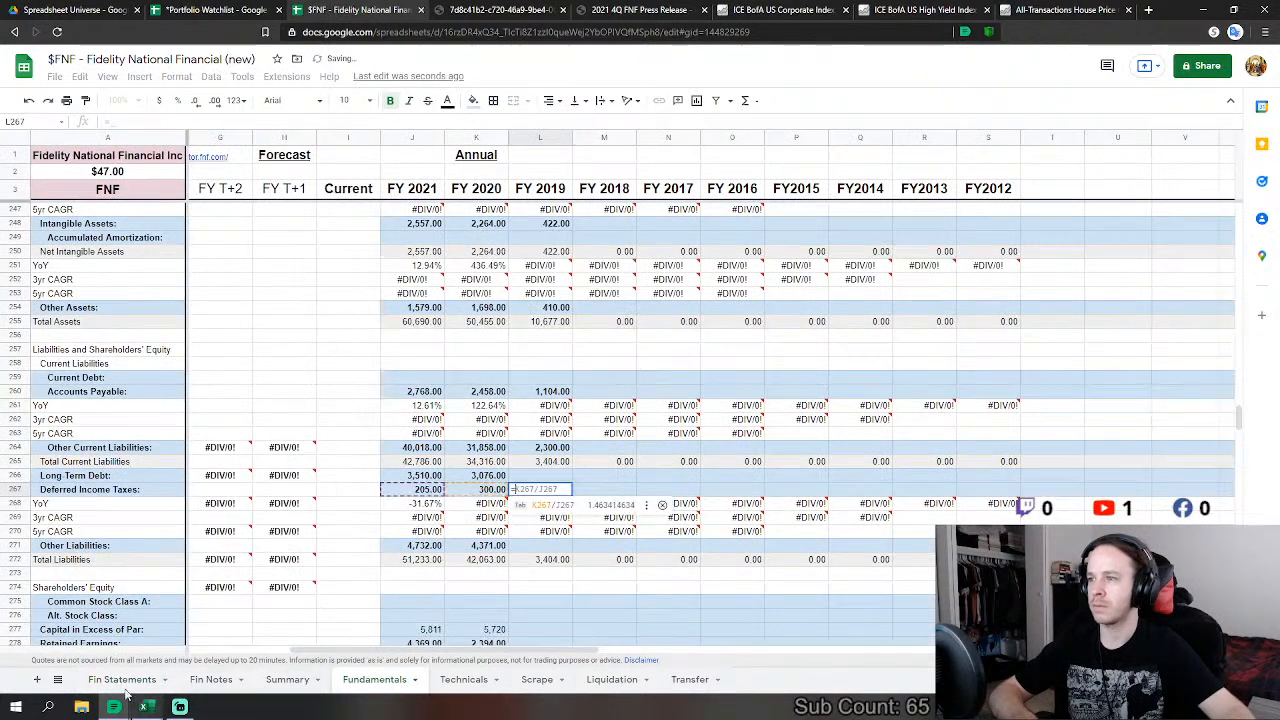
left_click(121, 680)
left_click(356, 447)
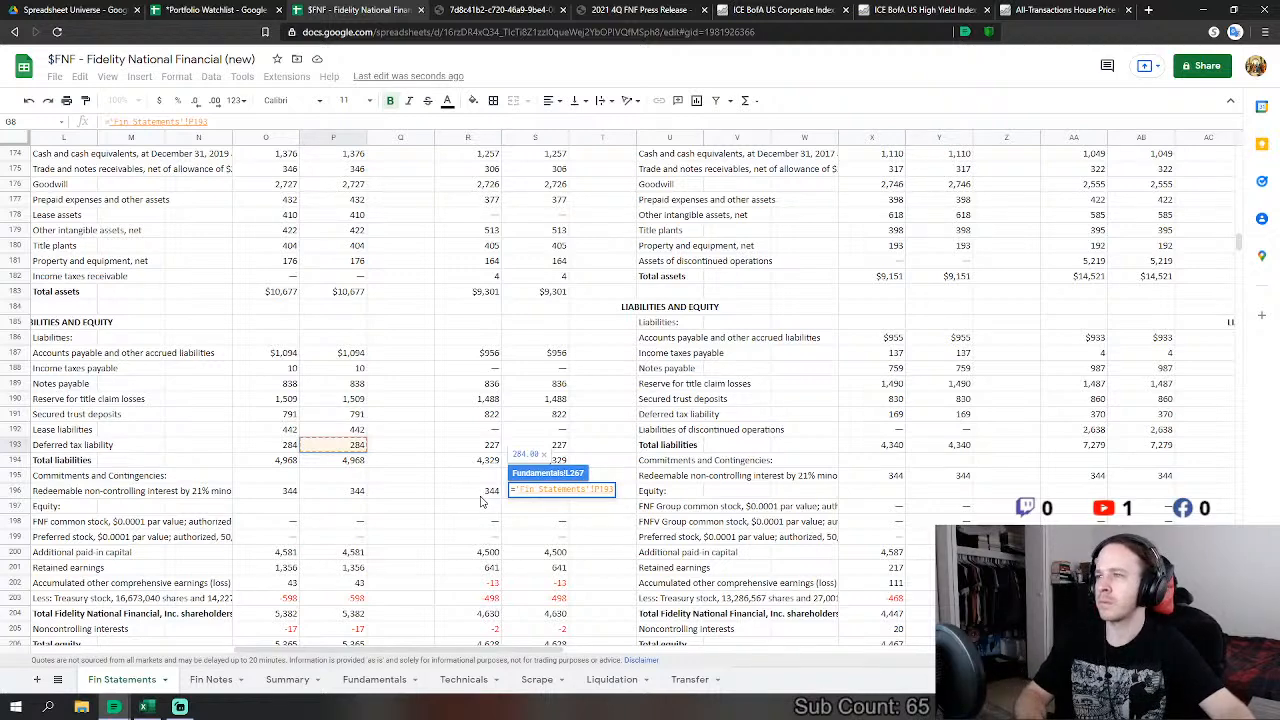
key("Return")
left_click(594, 604)
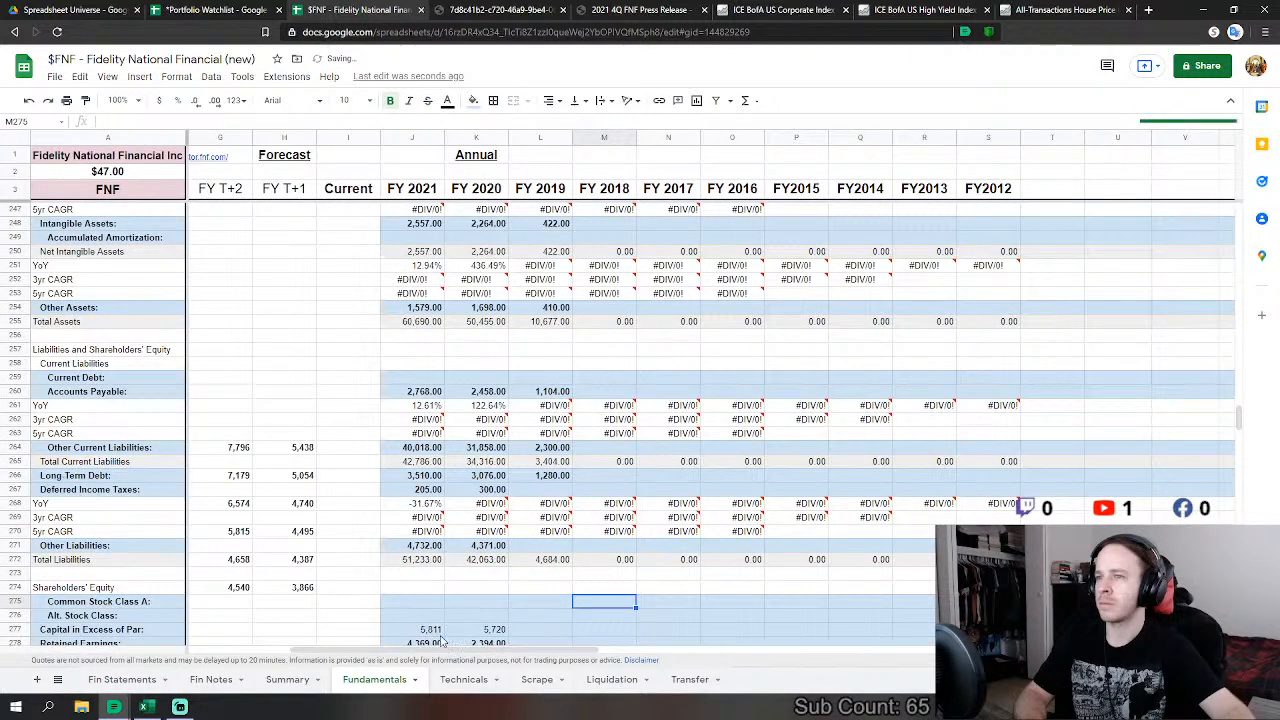
left_click(145, 683)
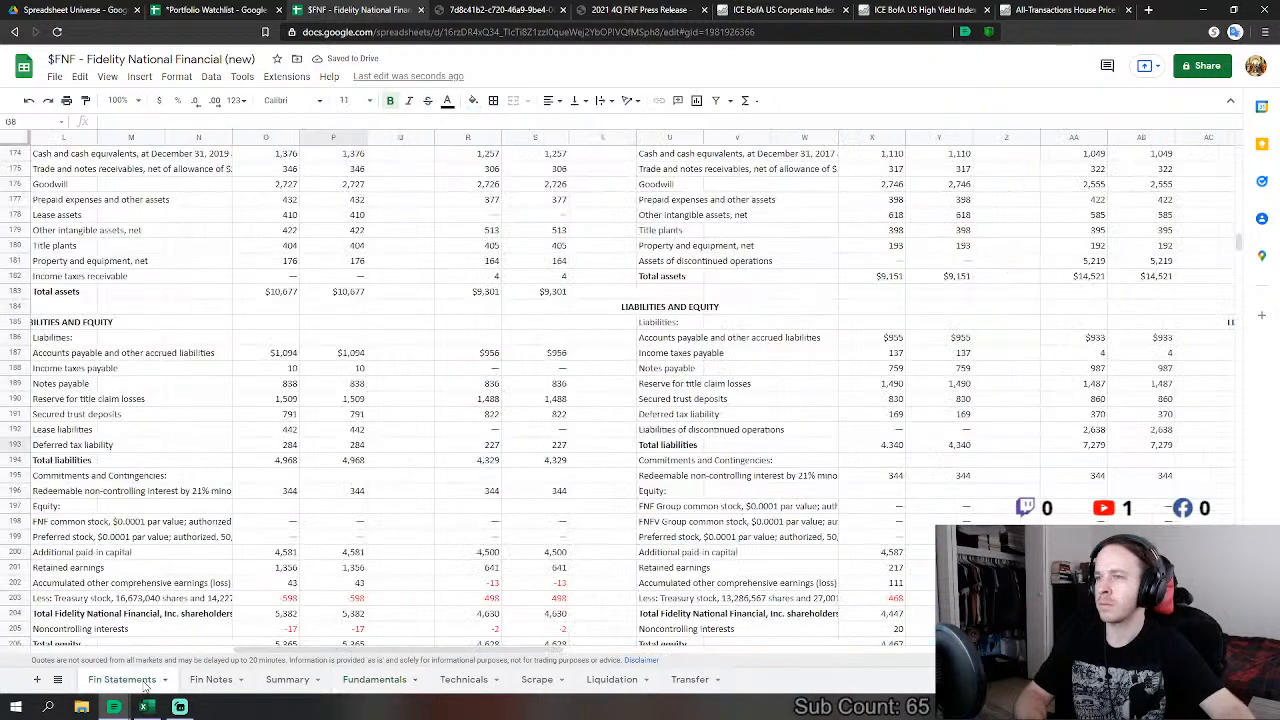
left_click(376, 684)
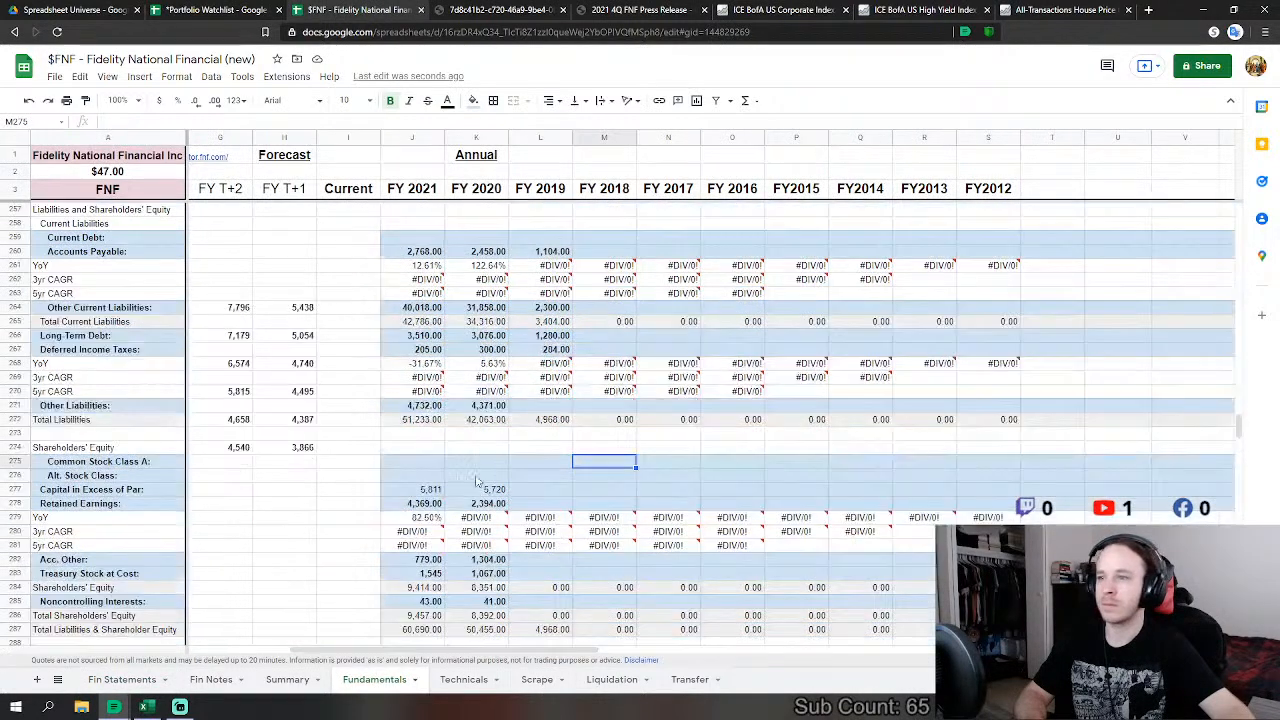
left_click(598, 477)
left_click(122, 683)
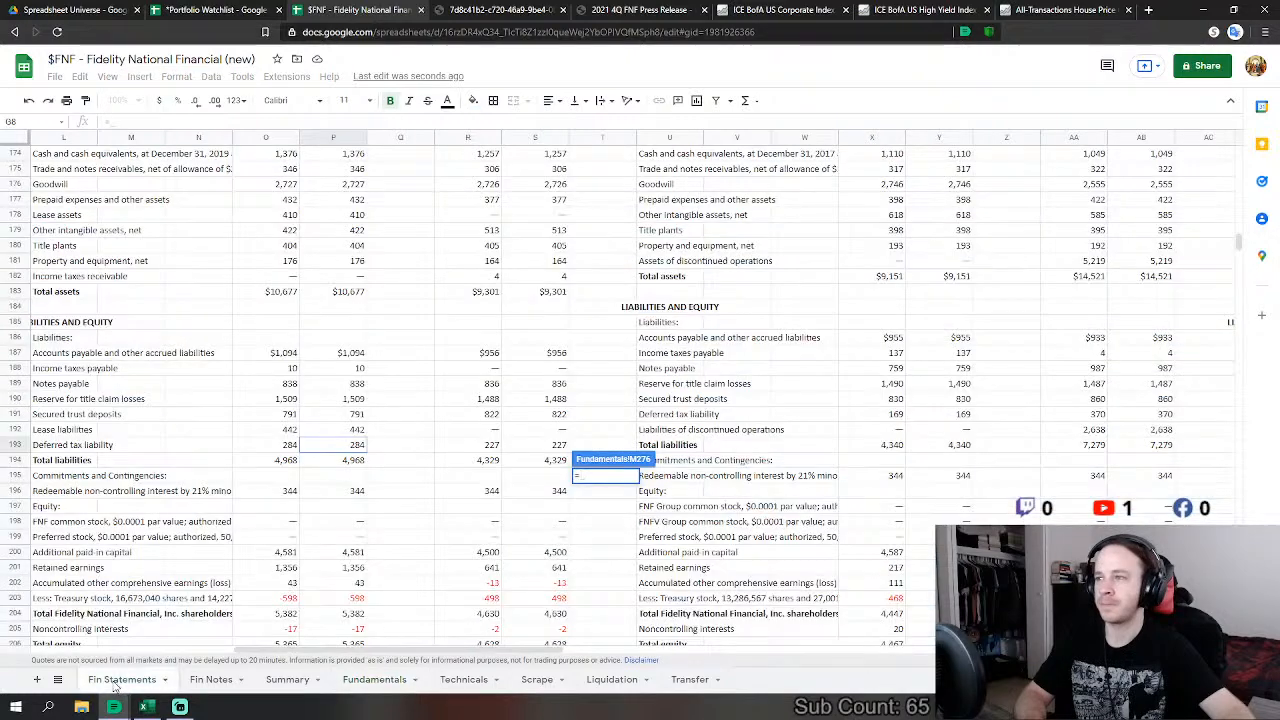
left_click(358, 493)
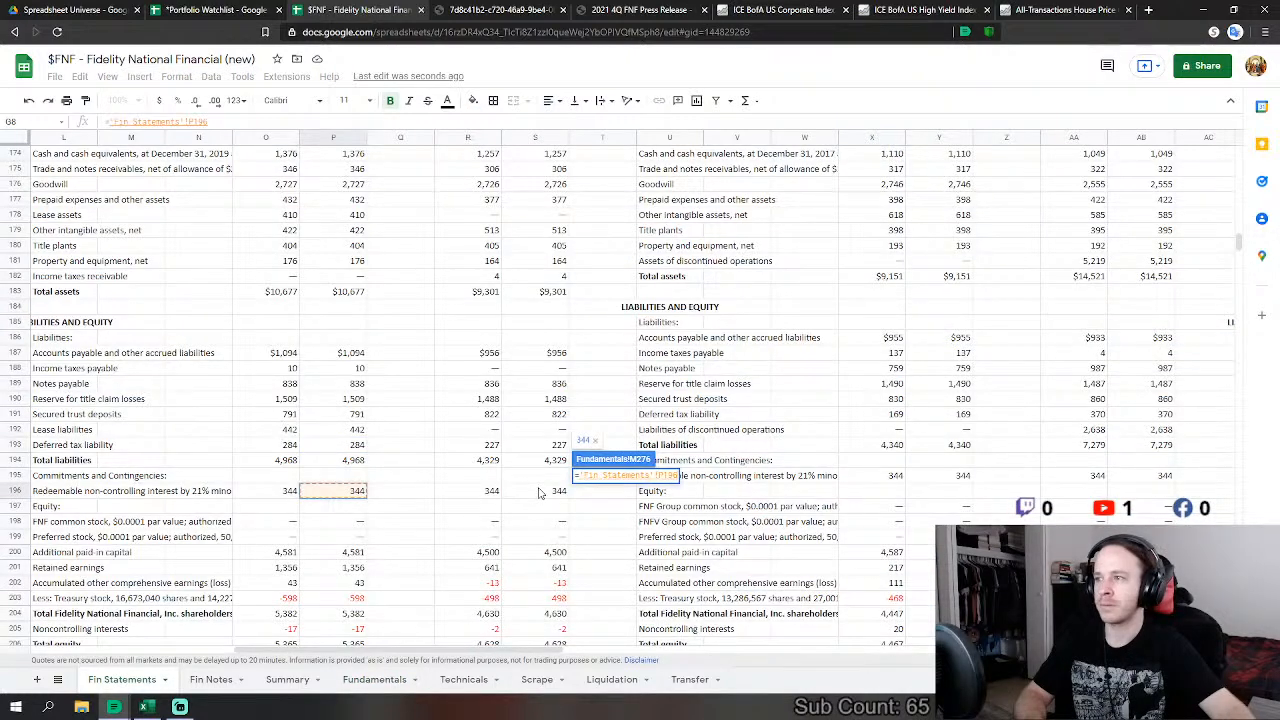
key("Return")
type("=")
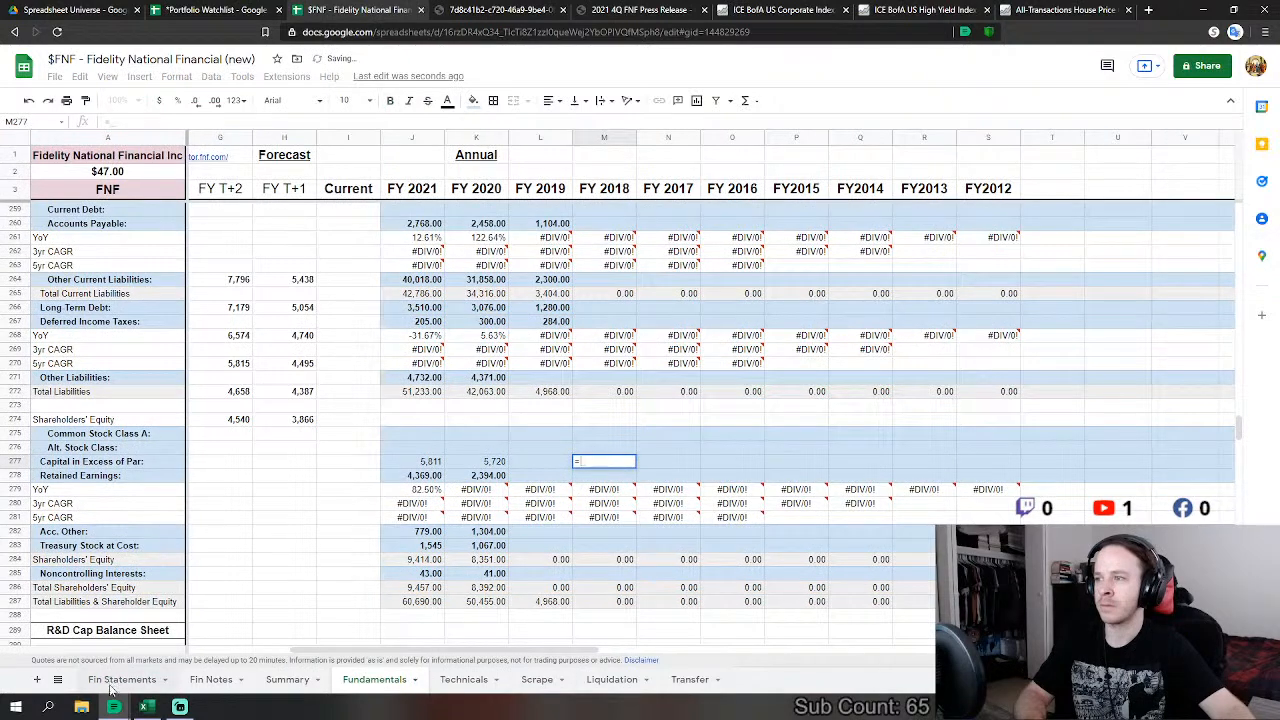
left_click(118, 680)
left_click(347, 553)
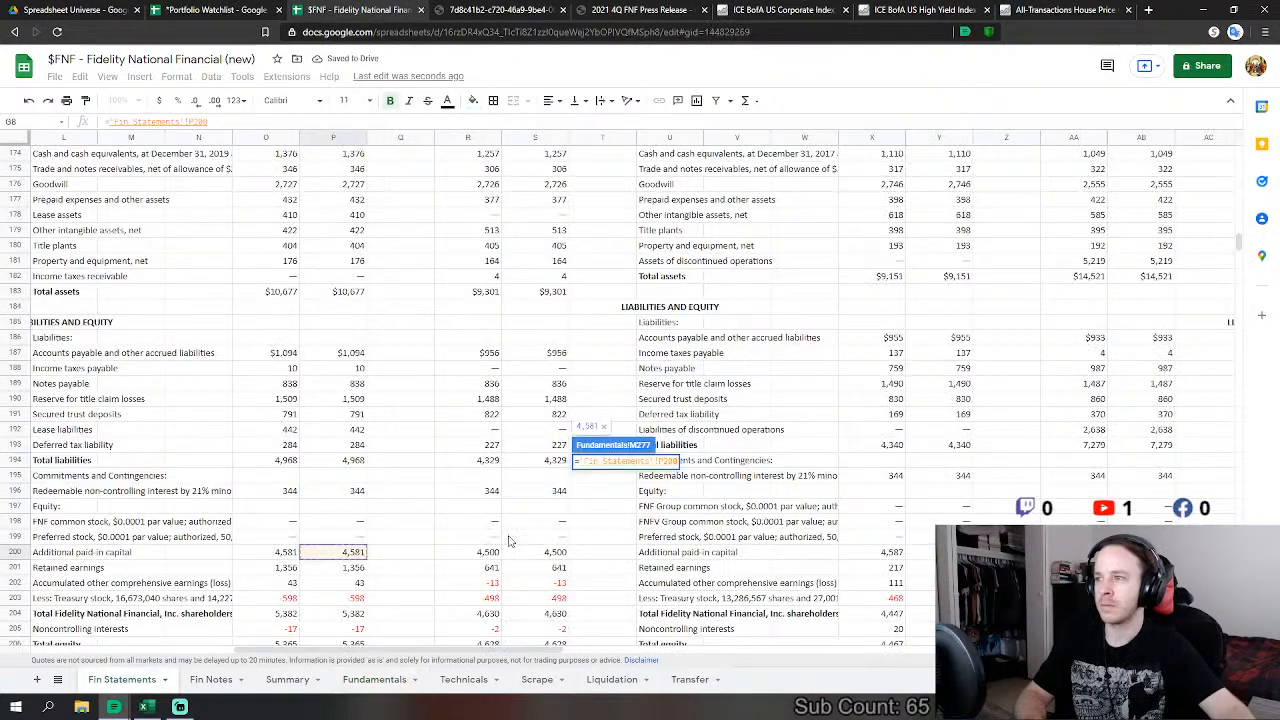
key("Return")
key("Up")
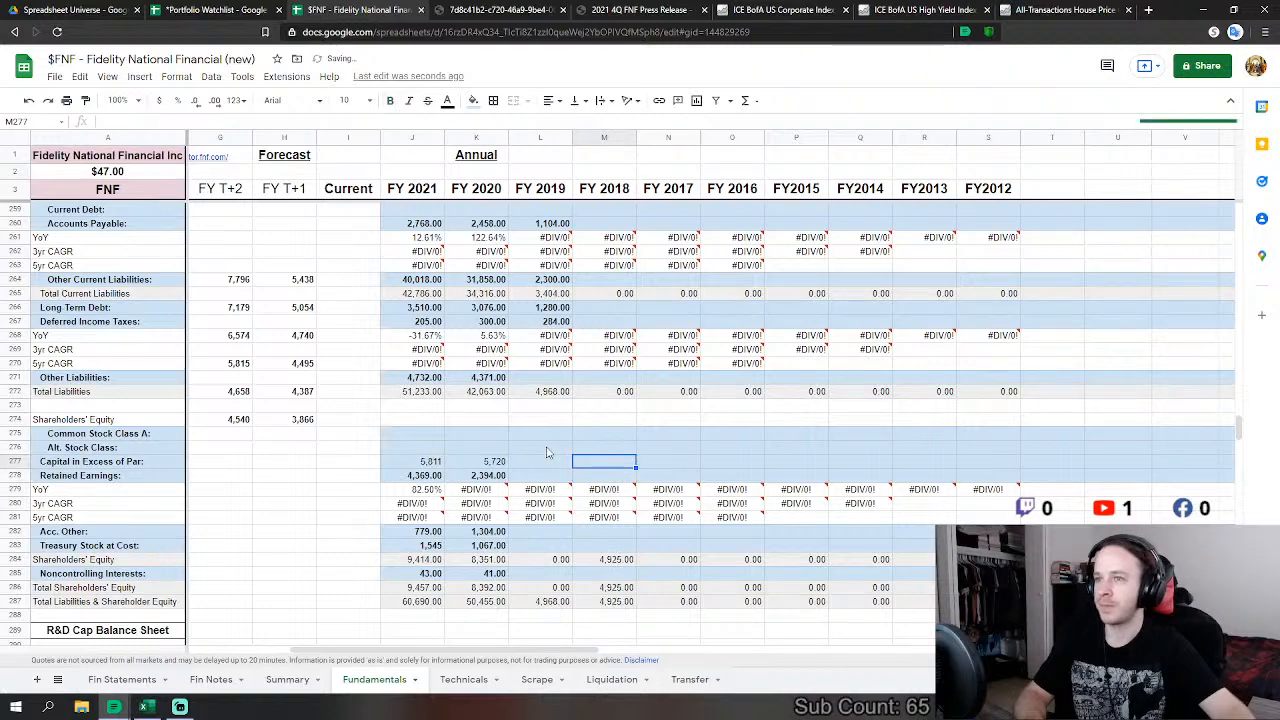
Step: Link FY 2019 Alt. Stock Class to the 2019 redeemable non-controlling interest in 'Fin Statements'!P196
key("Left")
type("=")
left_click(122, 680)
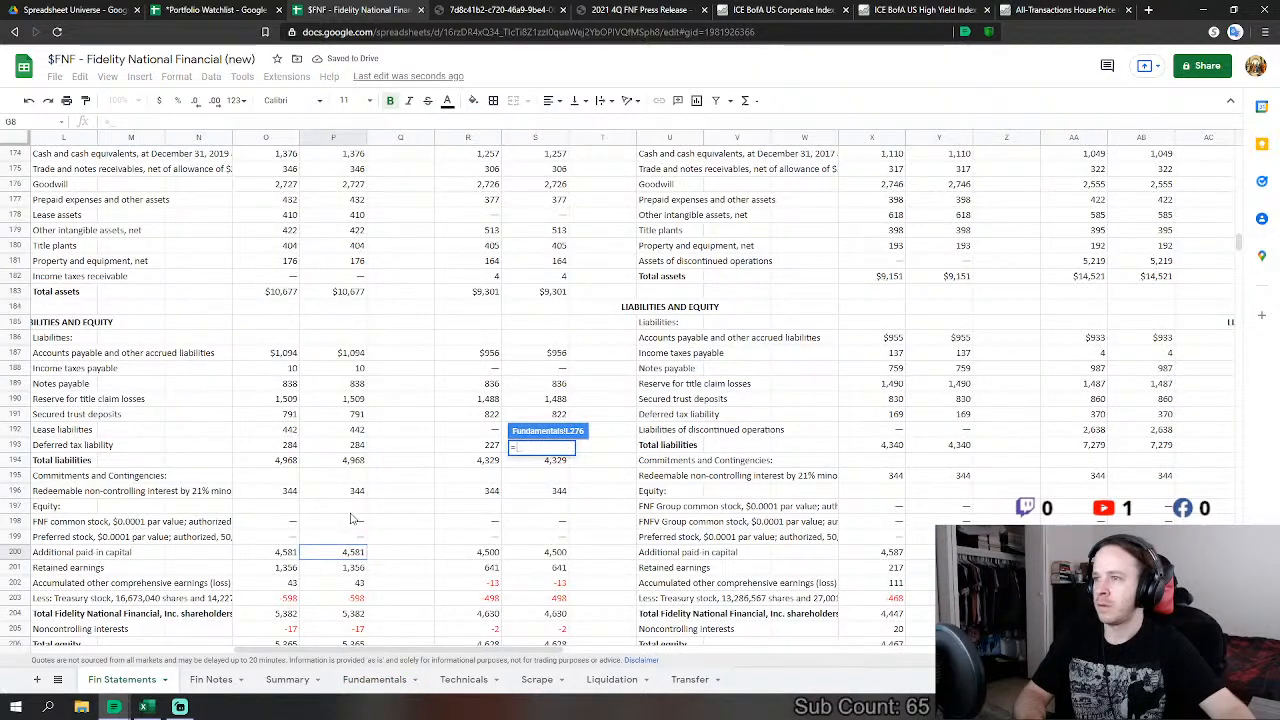
left_click(347, 490)
key("Return")
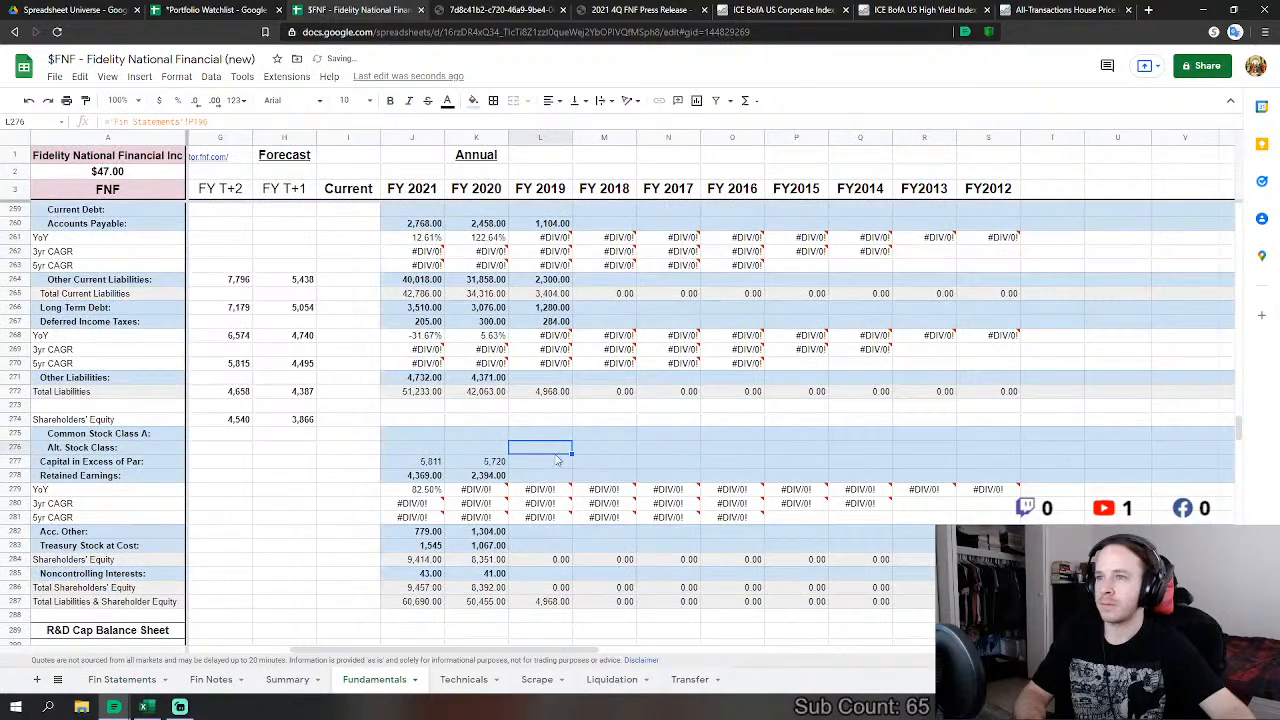
Step: Link FY 2019 Capital in Excess of Par to the 2019 additional paid-in capital in 'Fin Statements'!P200
key("Down")
type("=")
left_click(130, 682)
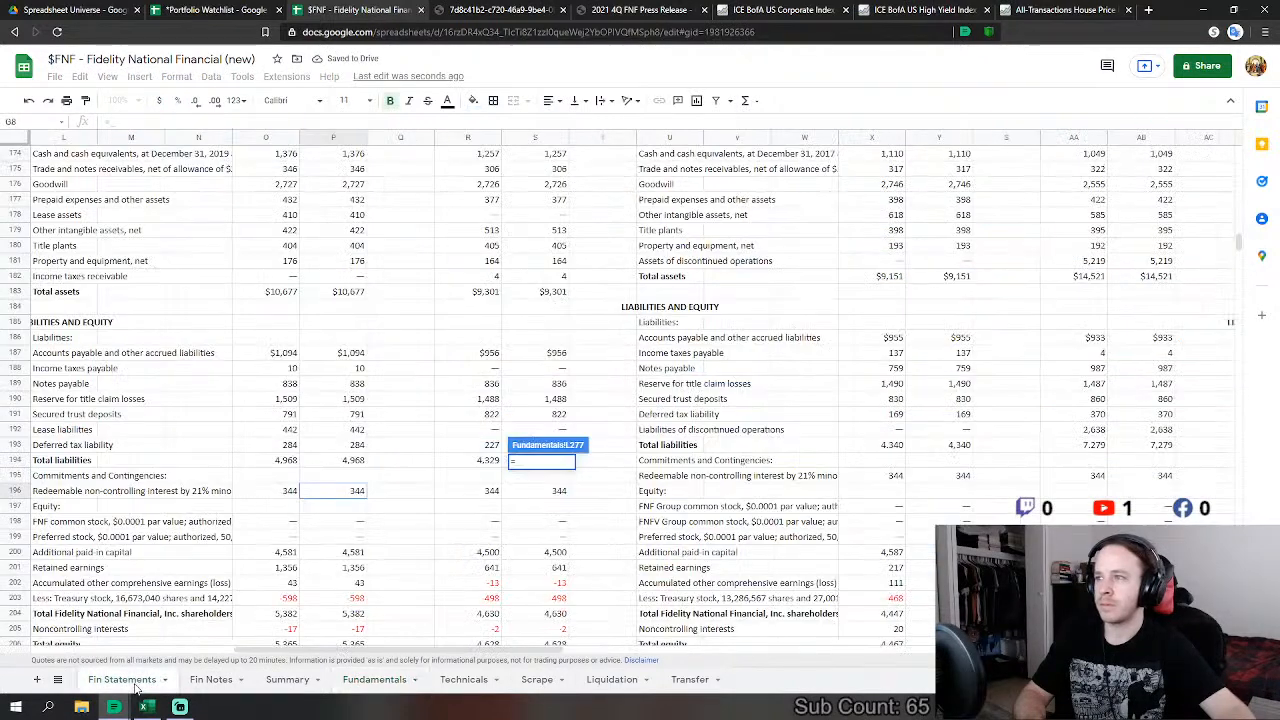
left_click(355, 552)
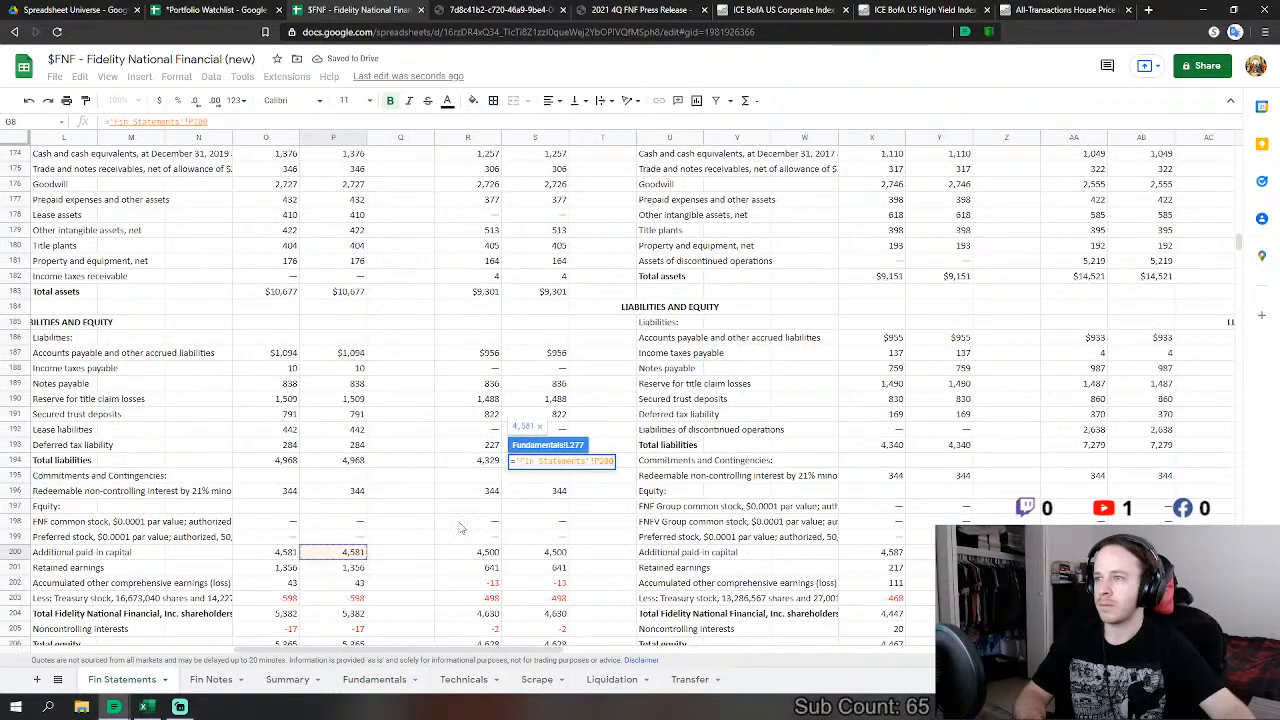
key("Return")
Step: Link FY 2019 Retained Earnings to the 2019 retained earnings in 'Fin Statements'!P201
key("Down")
type("=")
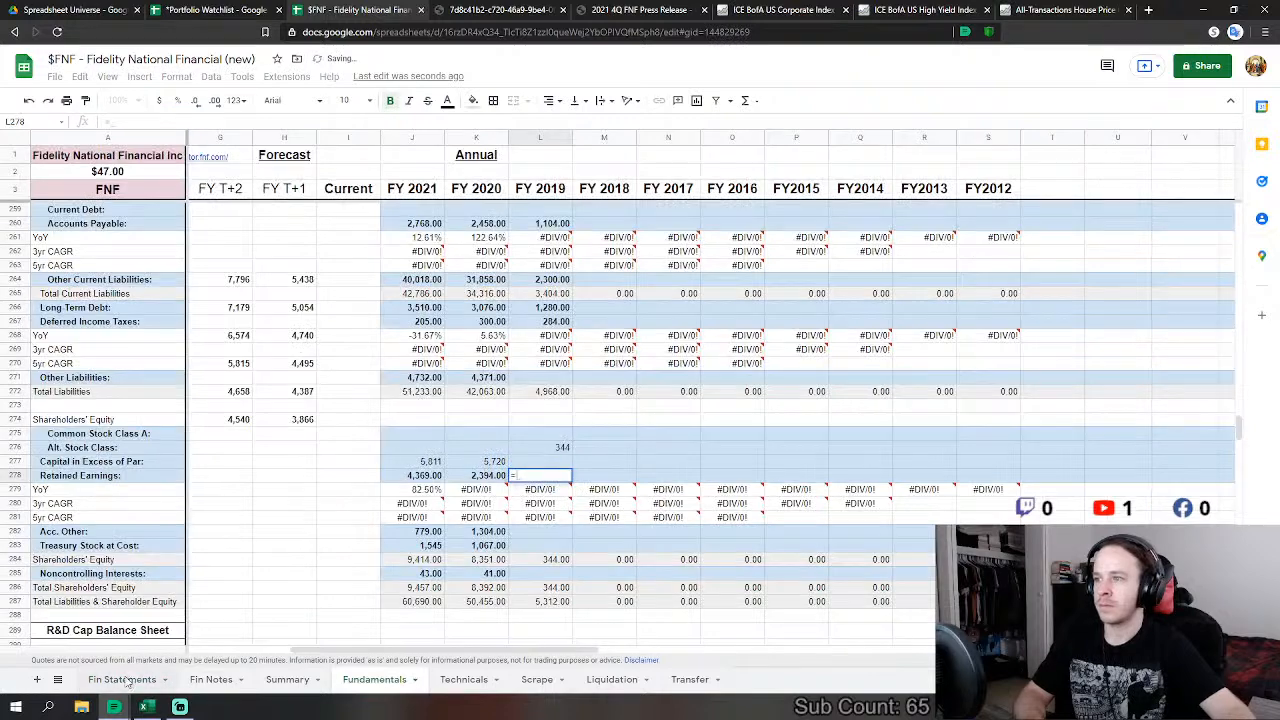
left_click(122, 679)
left_click(342, 569)
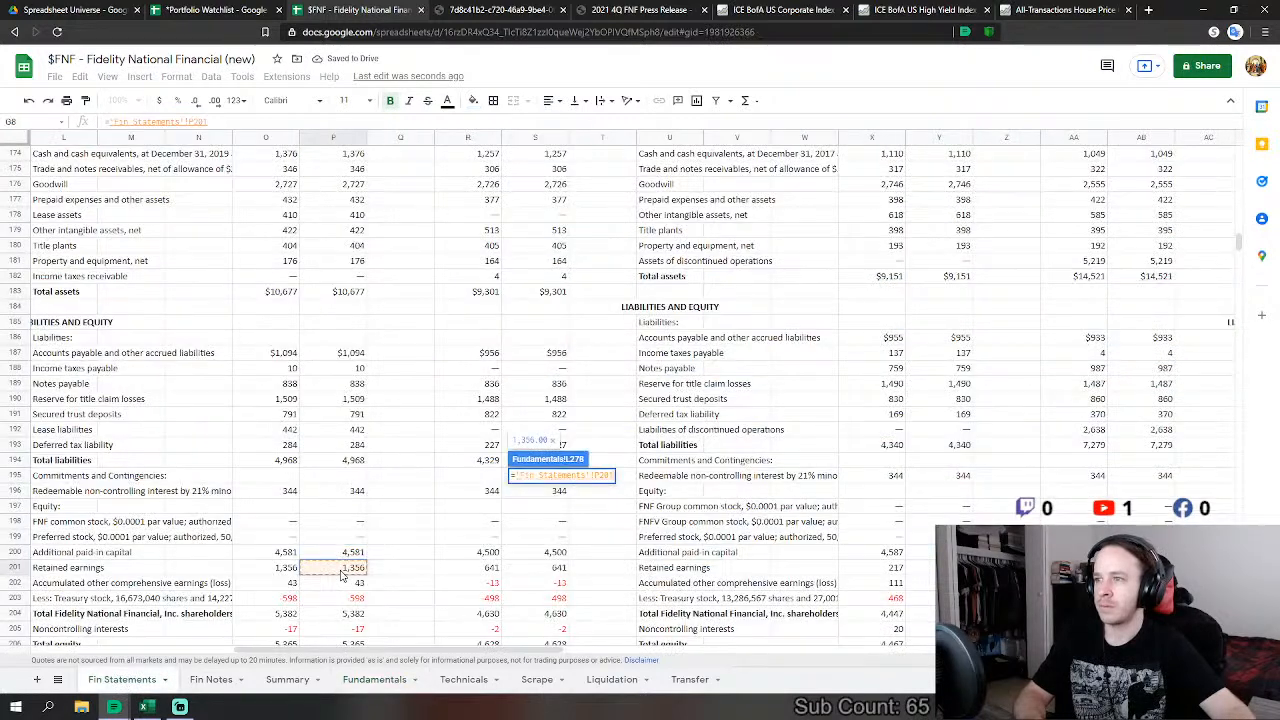
key("Return")
Step: Link FY 2019 Acc. Other to the 2019 accumulated other comprehensive earnings in 'Fin Statements'!P202
left_click(540, 531)
type("=")
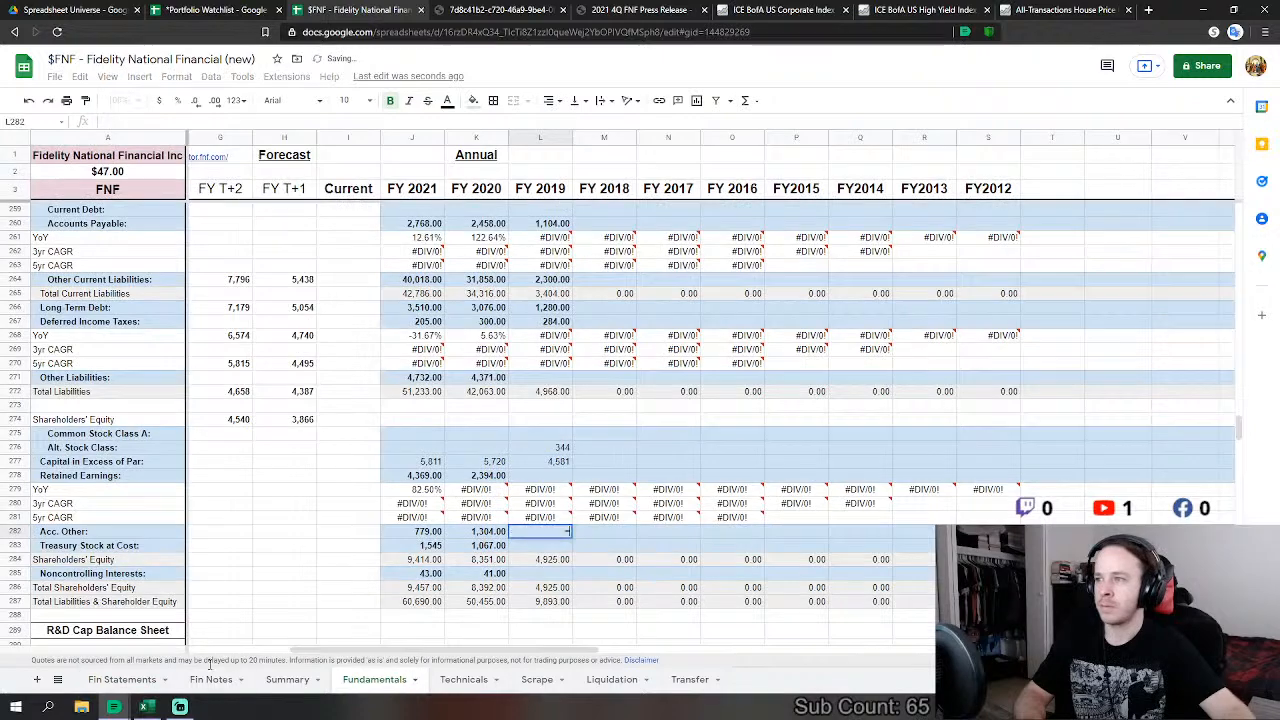
left_click(128, 679)
left_click(341, 584)
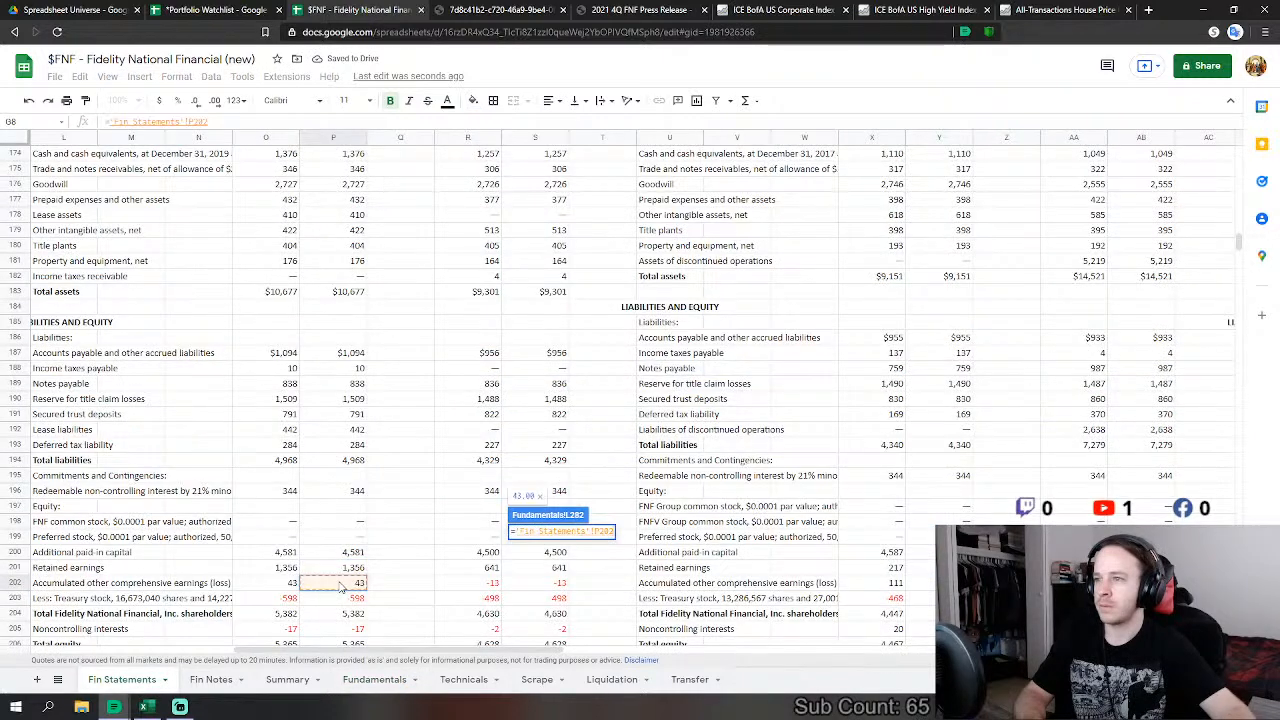
key("Return")
Step: Link FY 2019 Treasury Stock at Cost to the 2019 treasury stock in 'Fin Statements'!P203
left_click(540, 545)
type("=")
left_click(122, 679)
left_click(333, 597)
scroll(330, 600, "down", 2)
key("Return")
Step: Link FY 2019 Noncontrolling Interests to the 2019 noncontrolling interests in 'Fin Statements'!P205
left_click(550, 573)
type("=")
left_click(122, 679)
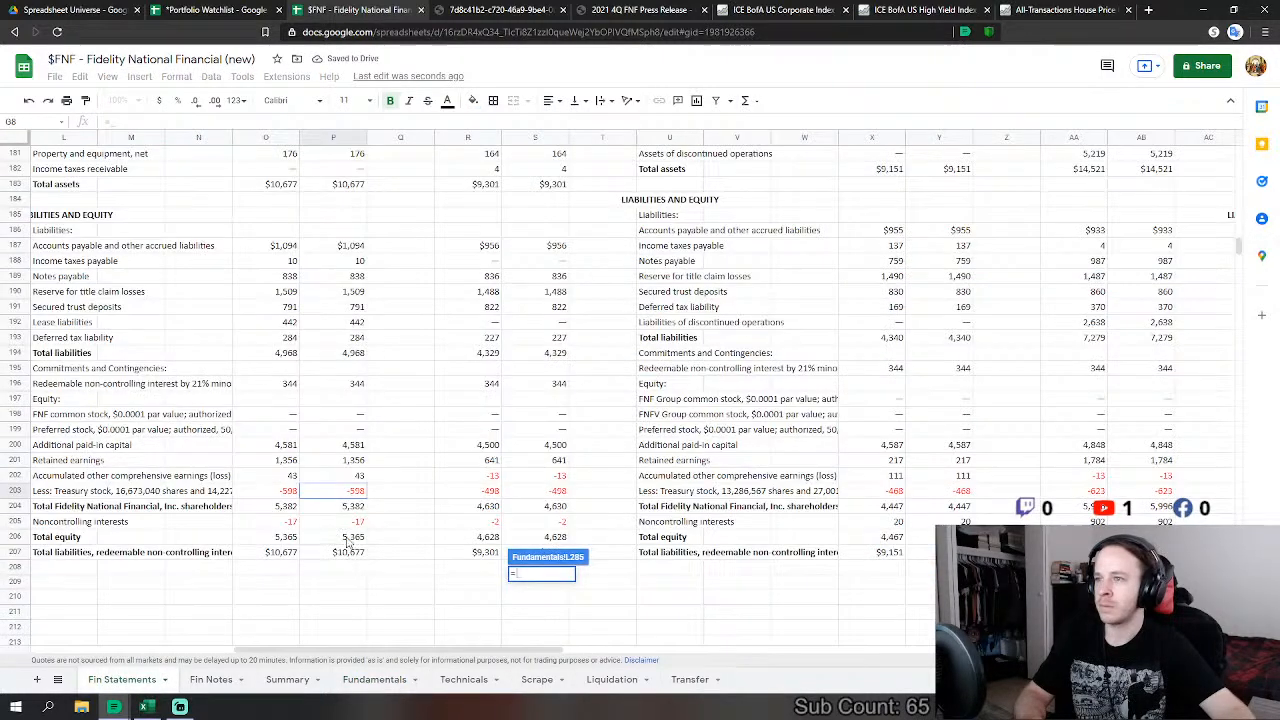
left_click(357, 527)
key("Return")
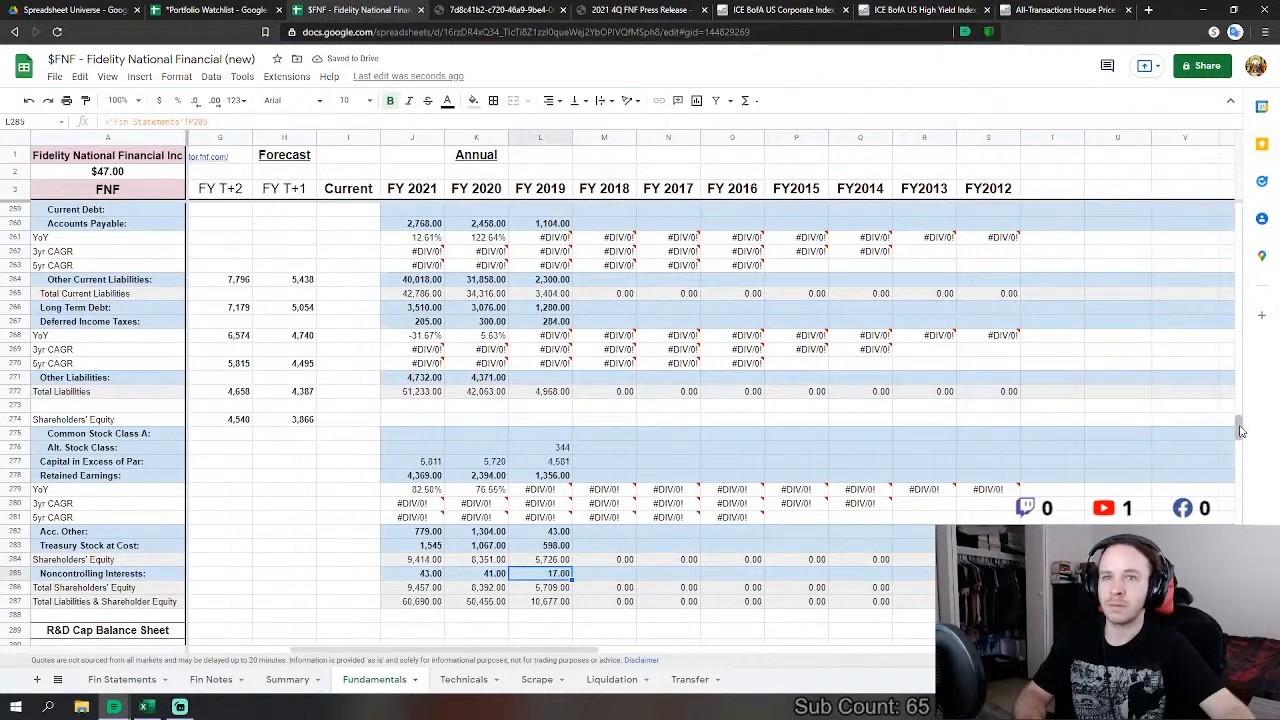
Step: Link FY 2018 Revenues in the income statement section to the 2018 total revenues in 'Fin Statements'!S14
left_click_drag(1240, 430, 1273, 236)
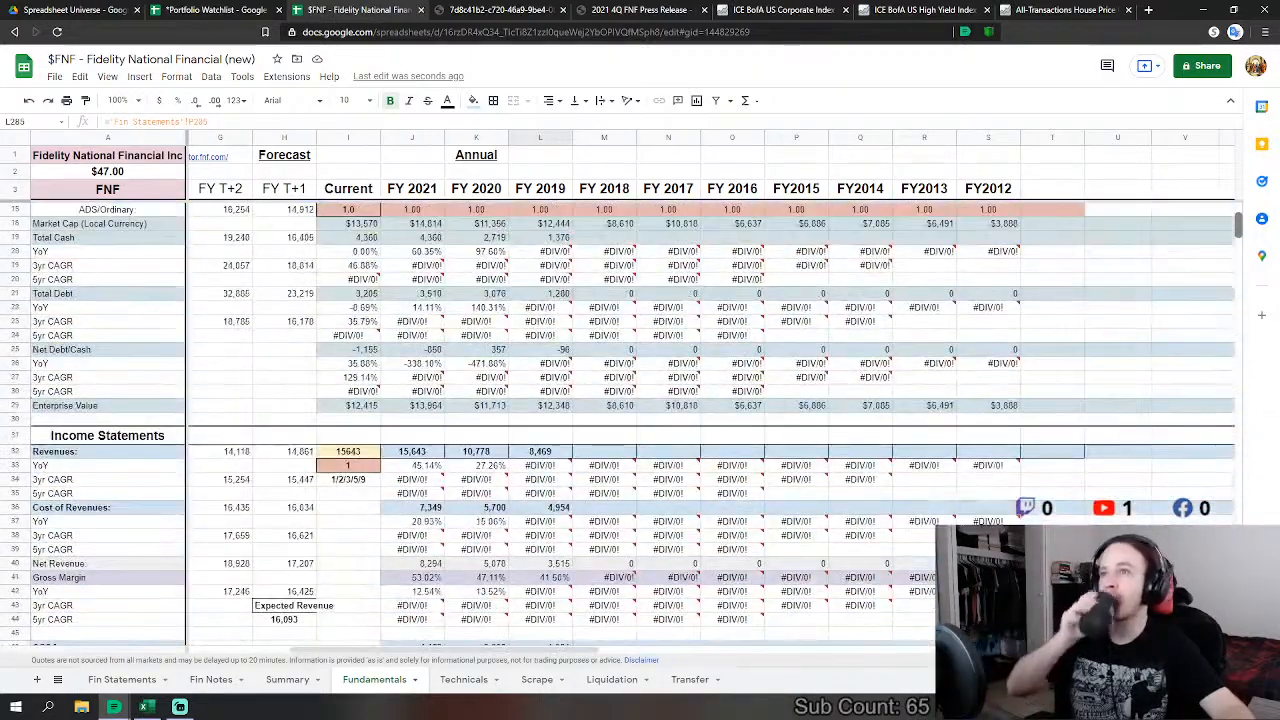
left_click(628, 452)
type("=")
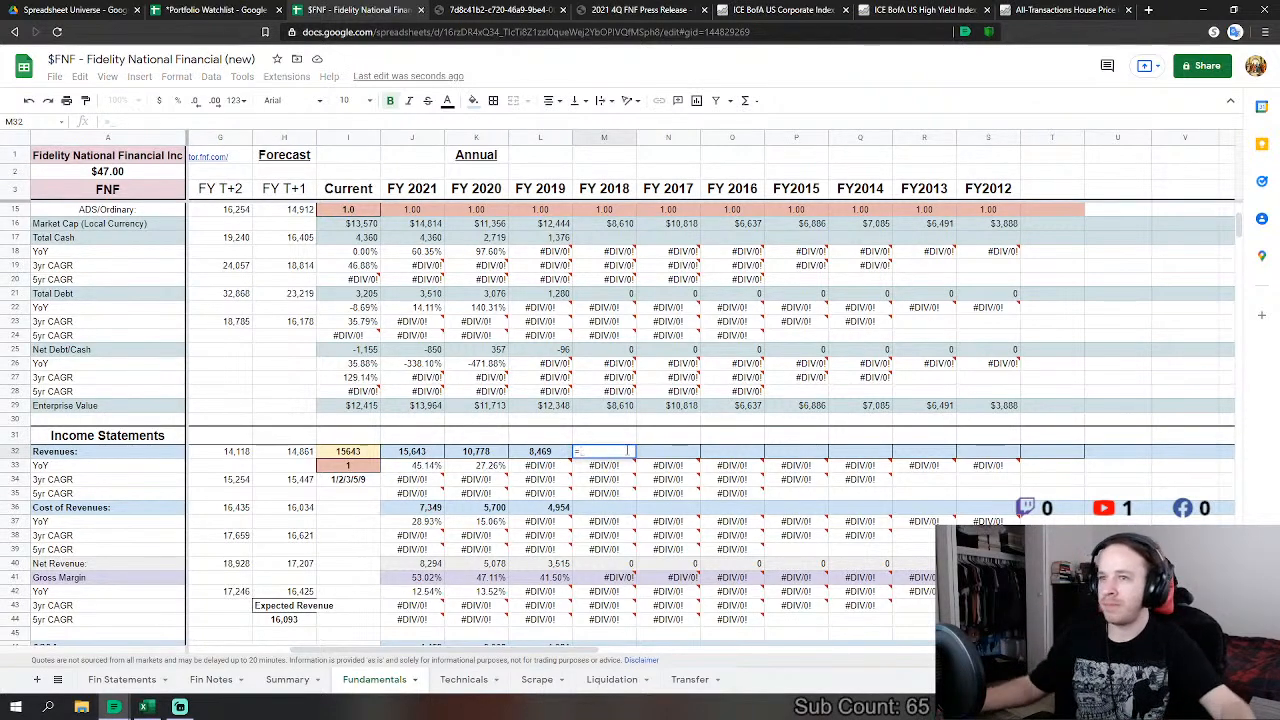
left_click(122, 679)
scroll(1210, 305, "up", 3)
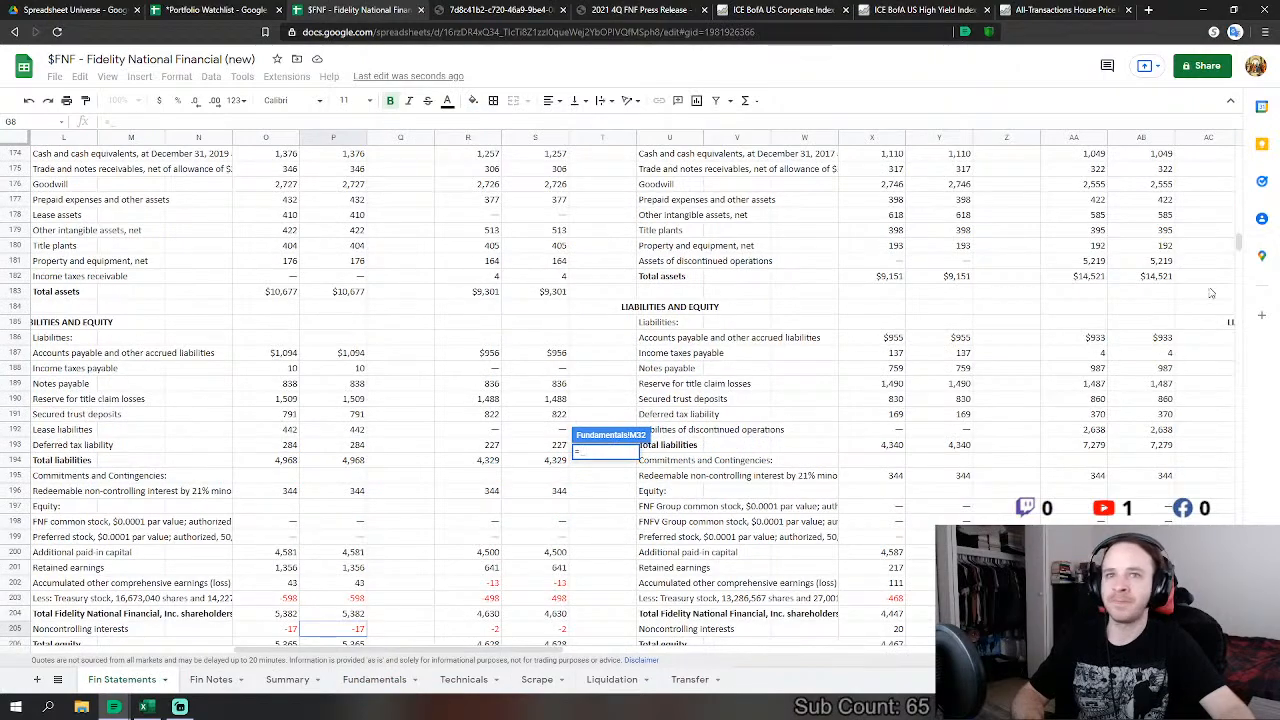
left_click_drag(1240, 246, 1239, 150)
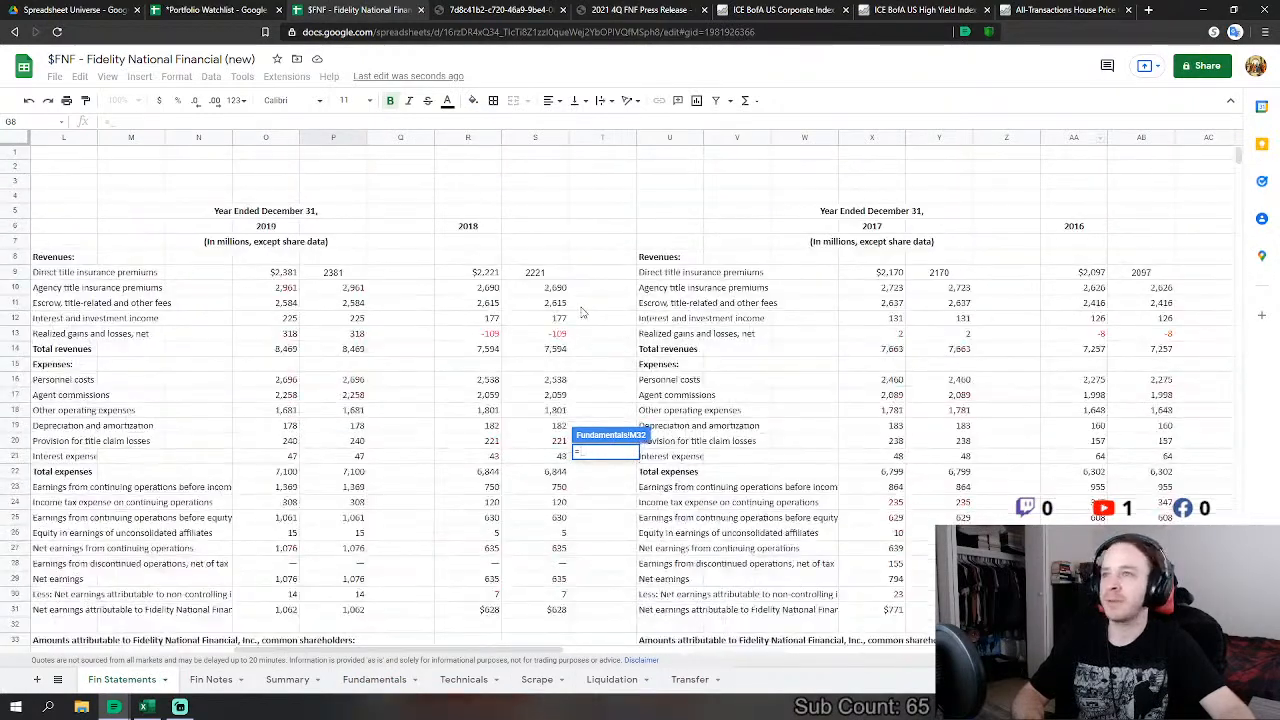
left_click(546, 352)
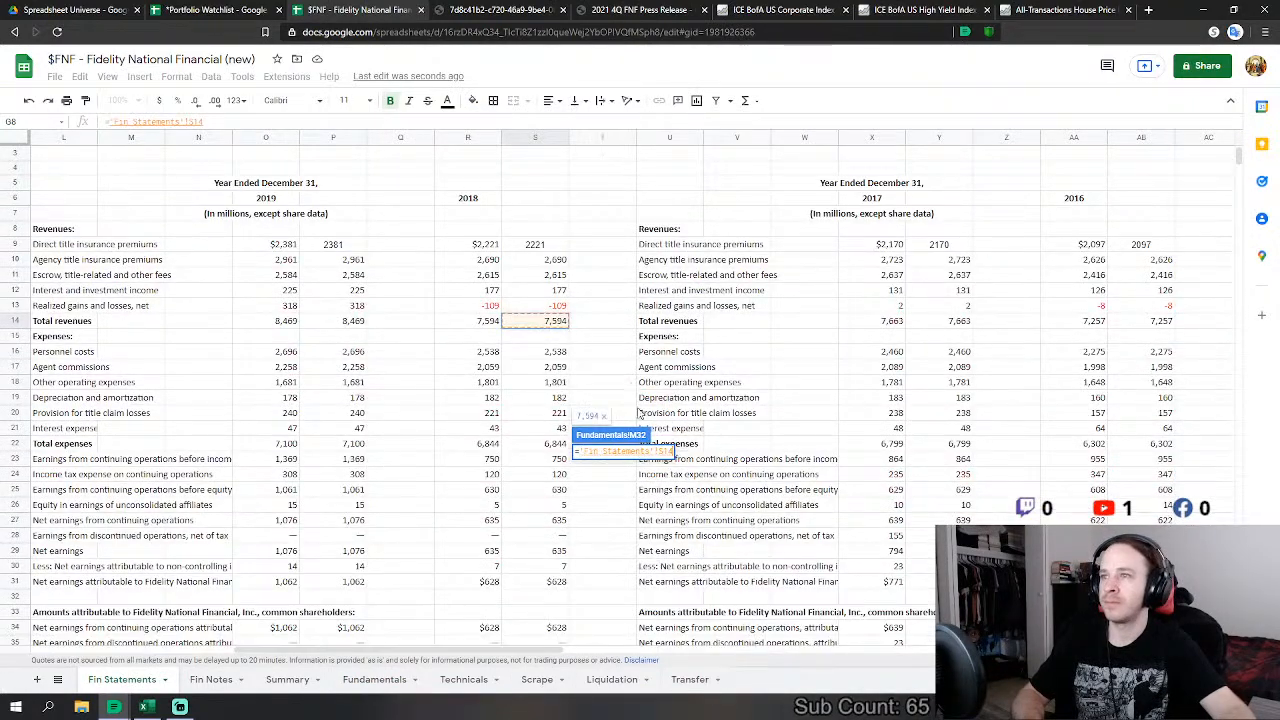
key("Return")
Step: Set FY 2018 Cost of Revenues to personnel costs plus agent commissions, 'Fin Statements'!S16+'Fin Statements'!S17
scroll(645, 470, "down", 1)
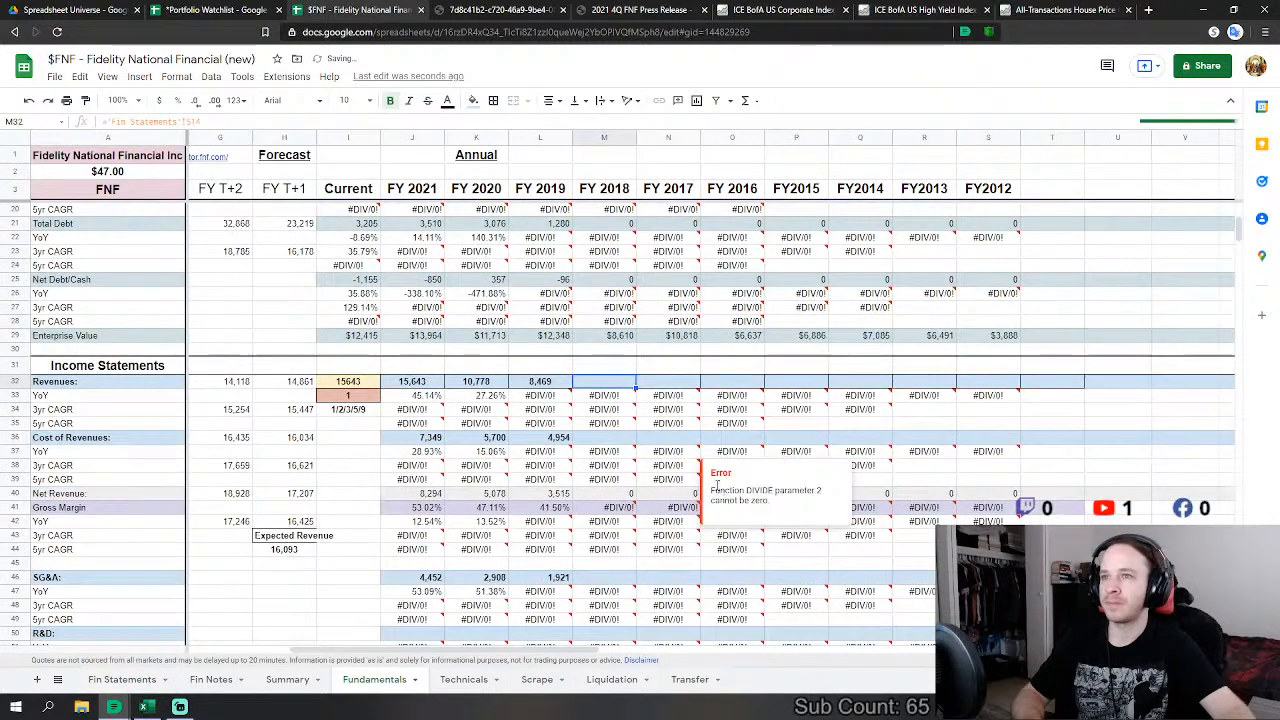
left_click(604, 451)
scroll(286, 572, "down", 2)
type("=")
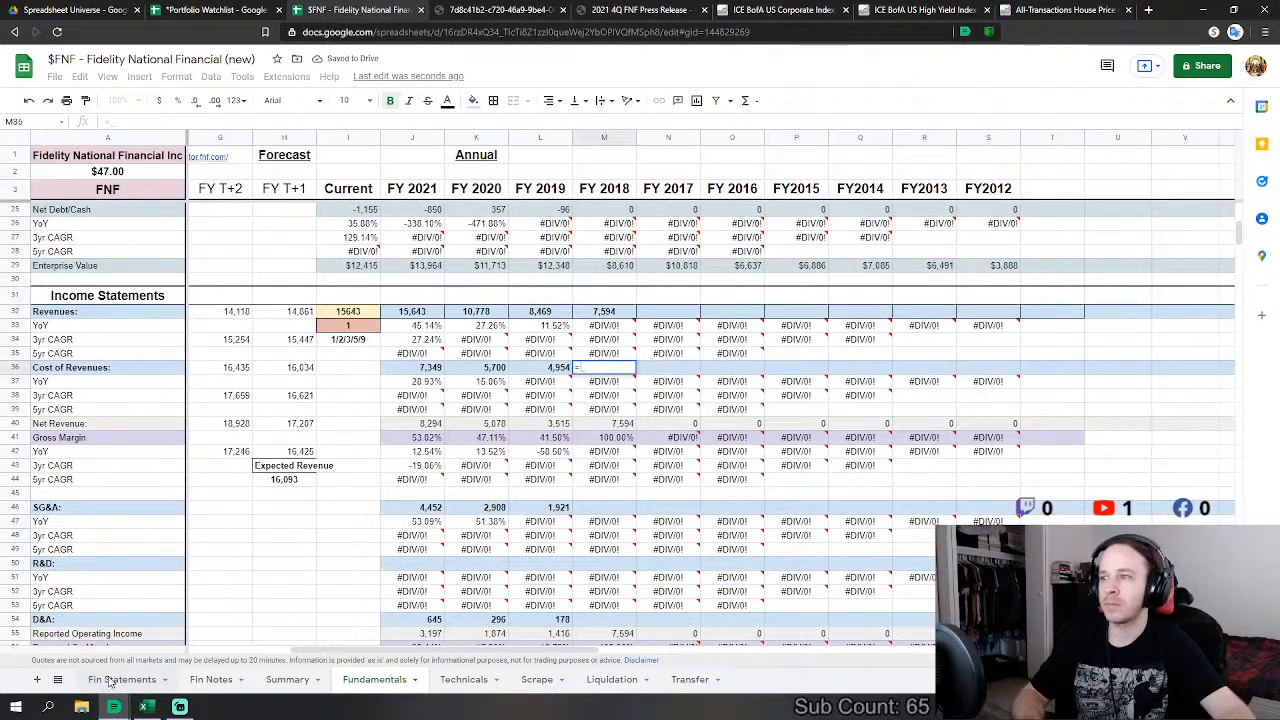
left_click(124, 679)
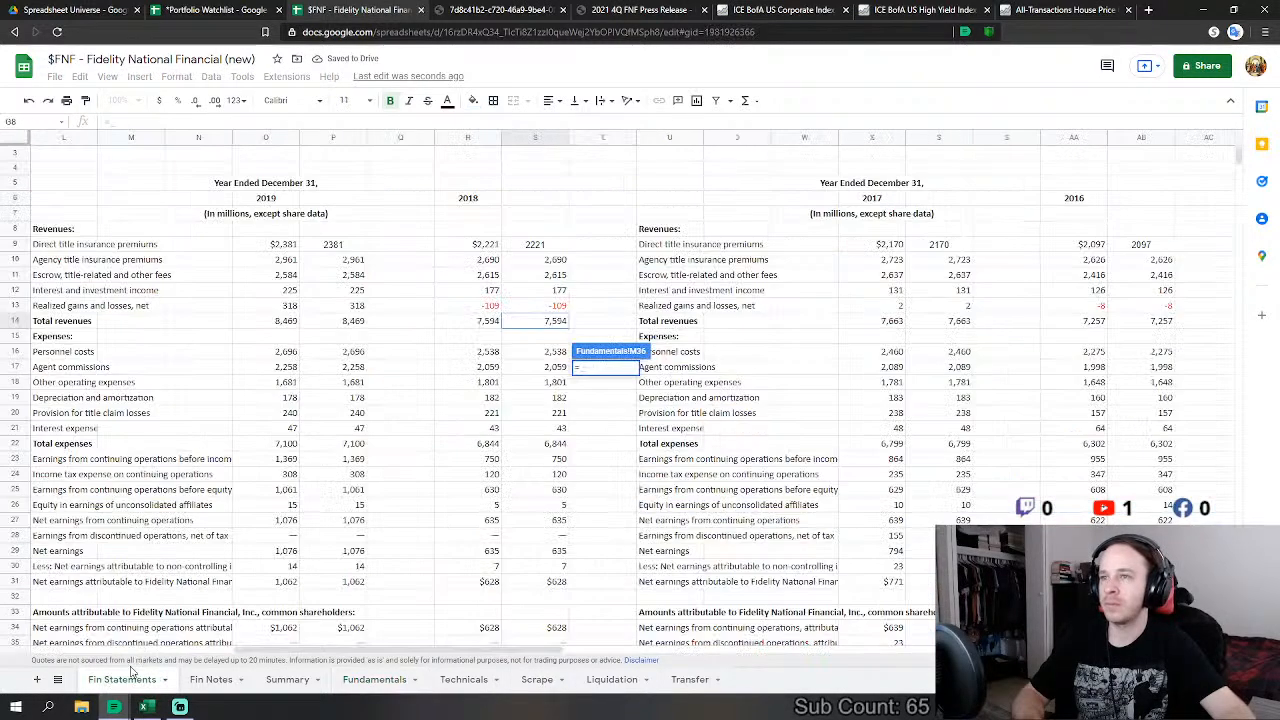
left_click(557, 353)
type("+")
left_click(560, 374)
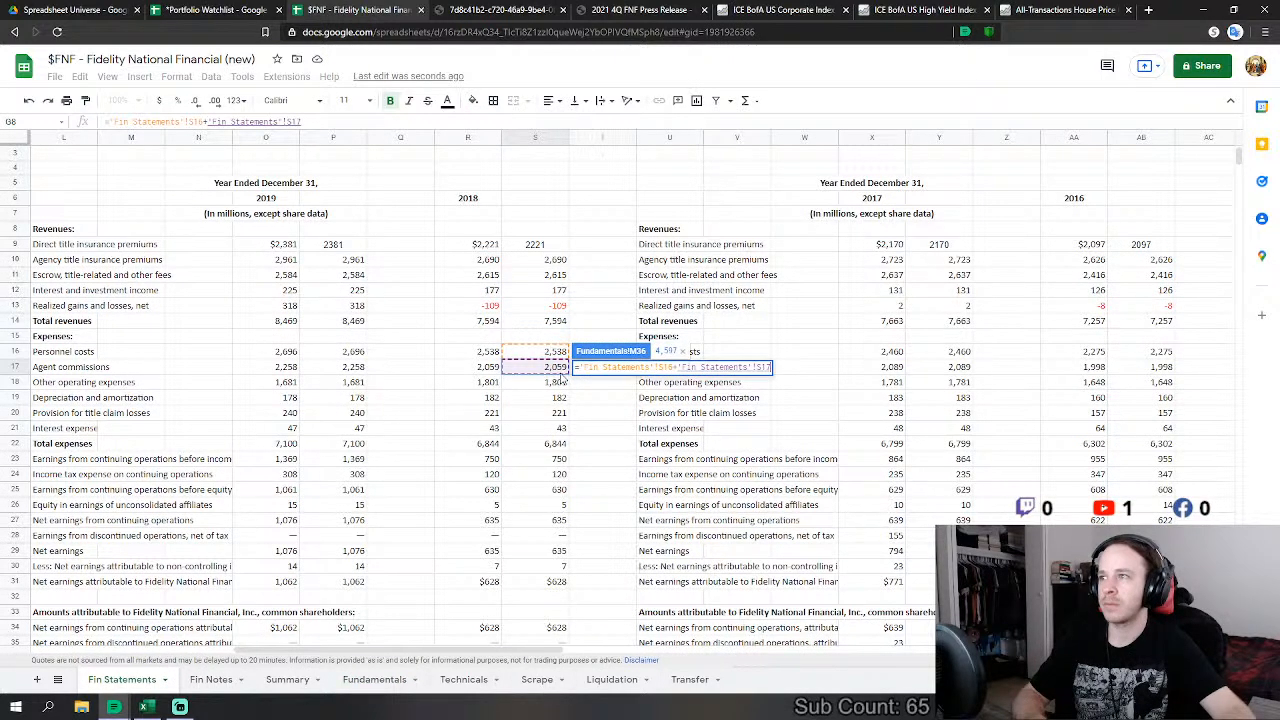
key("Return")
Step: Set FY 2018 SG&A to other operating expenses plus provision for title claim losses, 'Fin Statements'!S18+'Fin Statements'!S20
scroll(627, 483, "down", 3)
left_click(610, 364)
type("=")
left_click(110, 680)
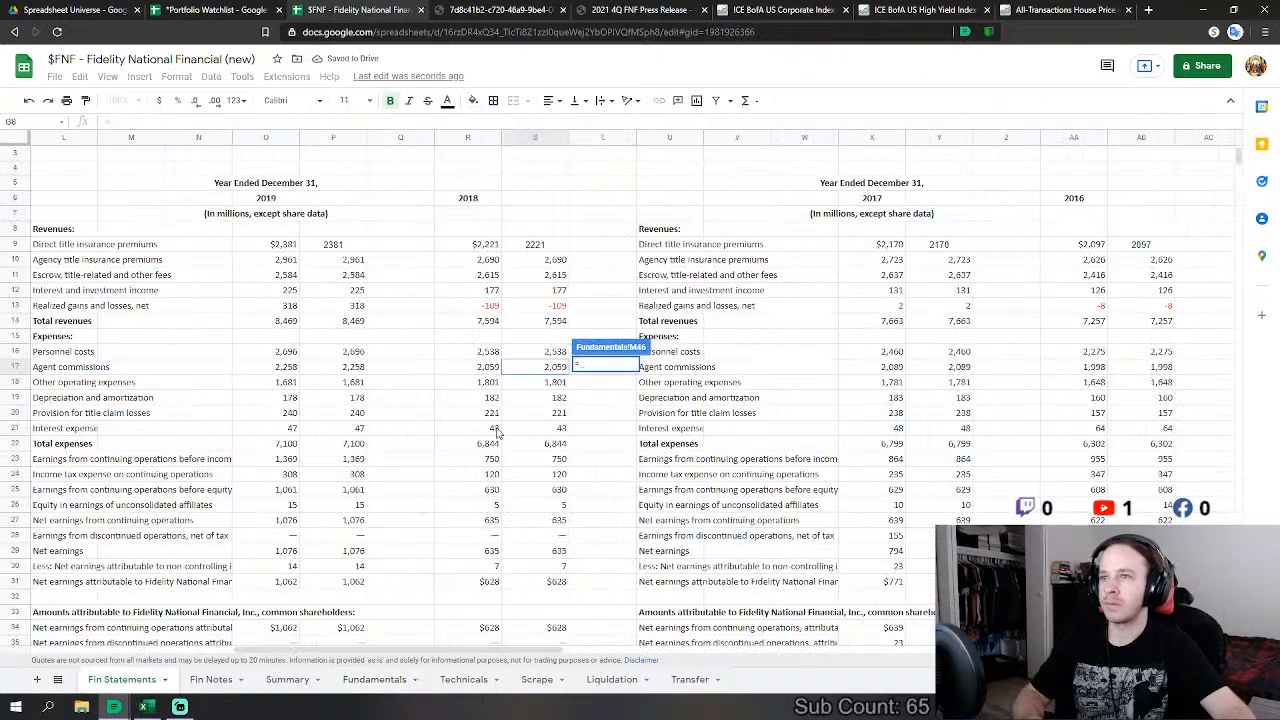
left_click(540, 385)
type("+")
left_click(558, 414)
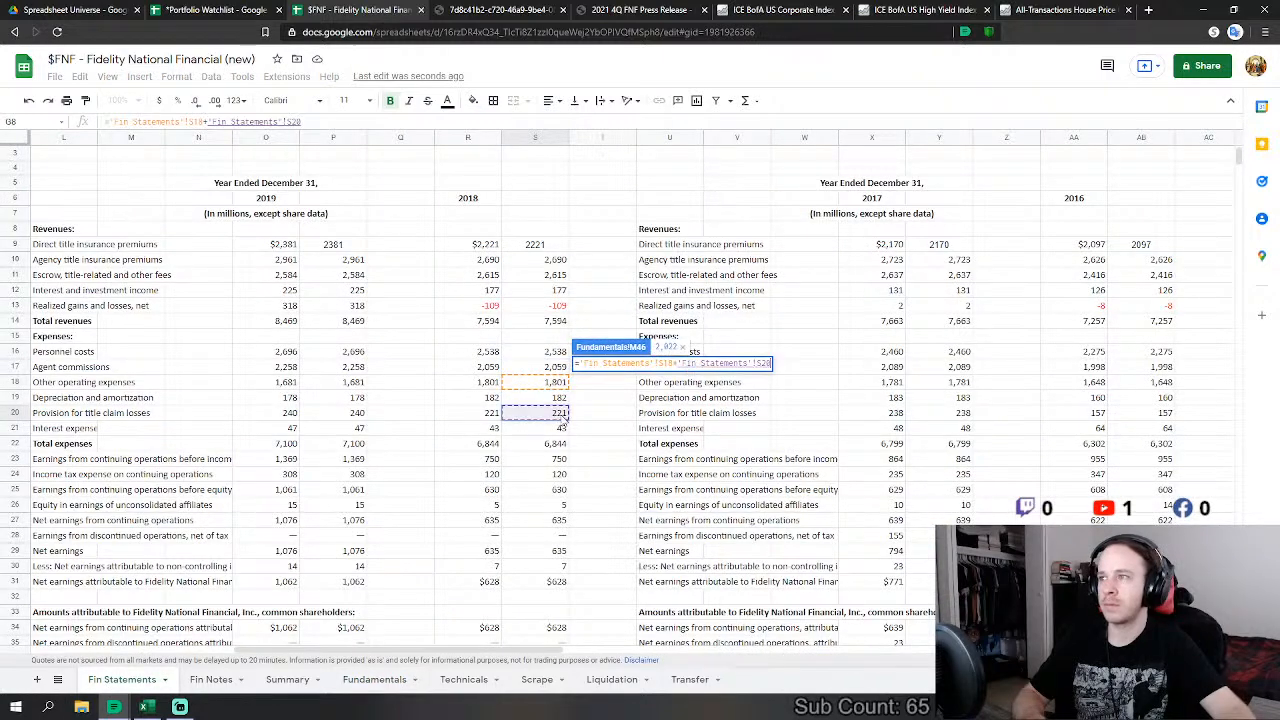
key("Return")
Step: Link FY 2018 D&A to the 2018 depreciation and amortization in 'Fin Statements'!S19
left_click(614, 477)
type("=")
left_click(121, 679)
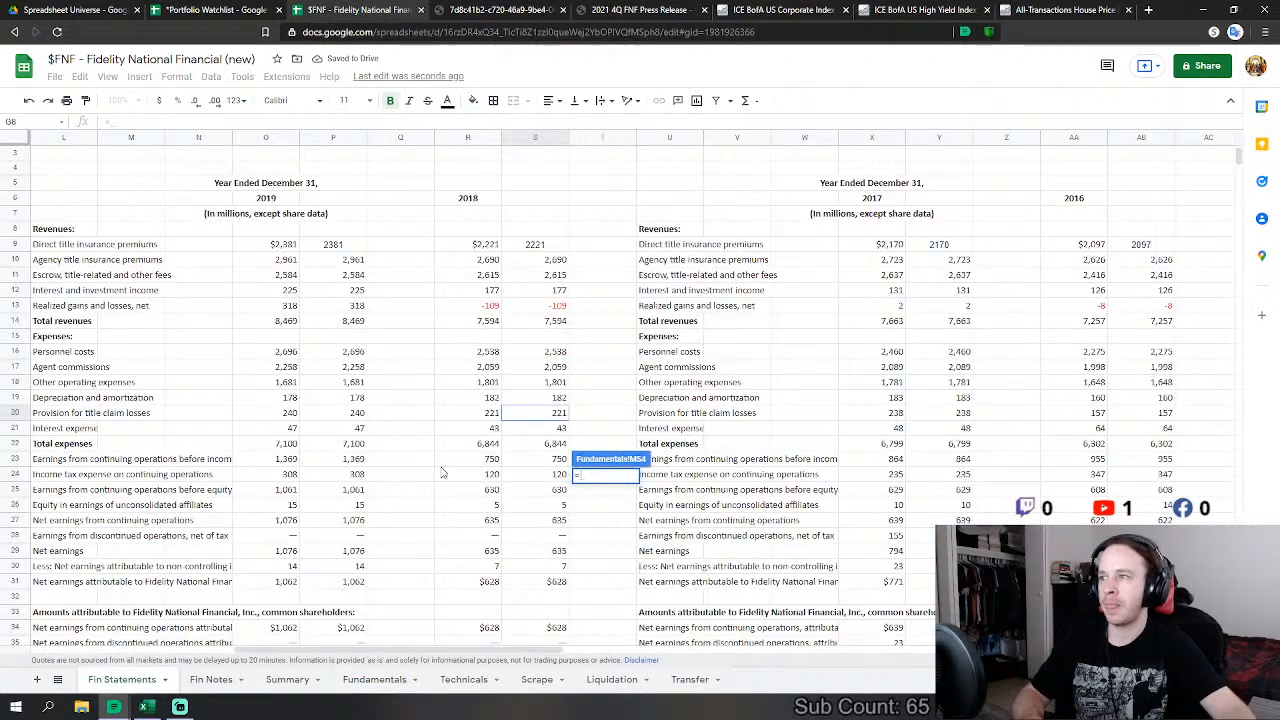
left_click(535, 398)
key("Return")
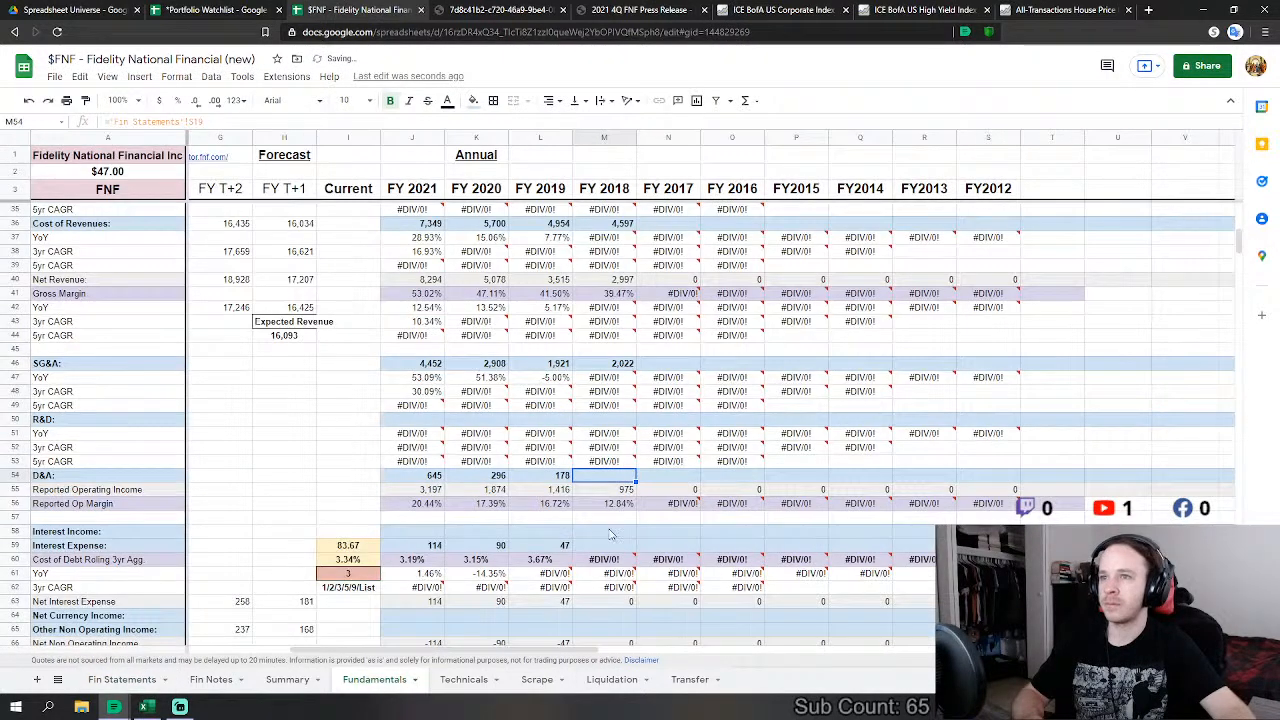
Step: Link FY 2018 Interest Expense to the 2018 interest expense in 'Fin Statements'!S21
left_click(614, 545)
type("=")
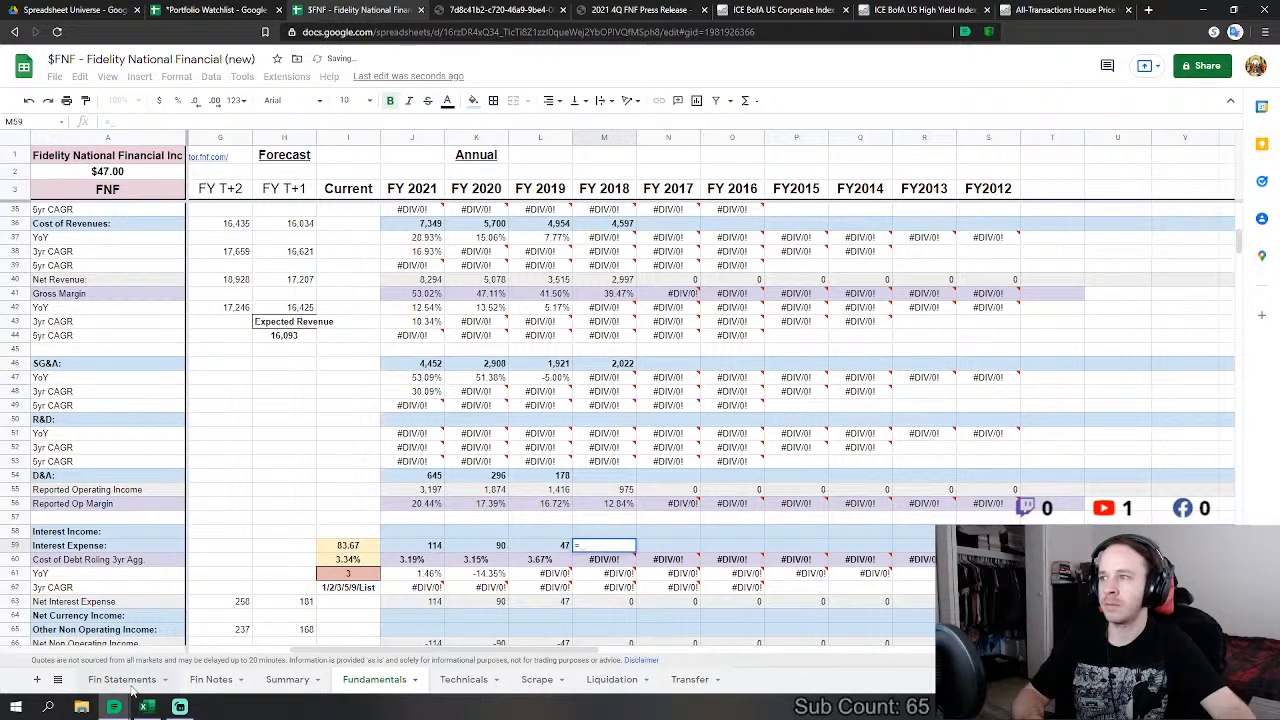
left_click(121, 679)
left_click(558, 428)
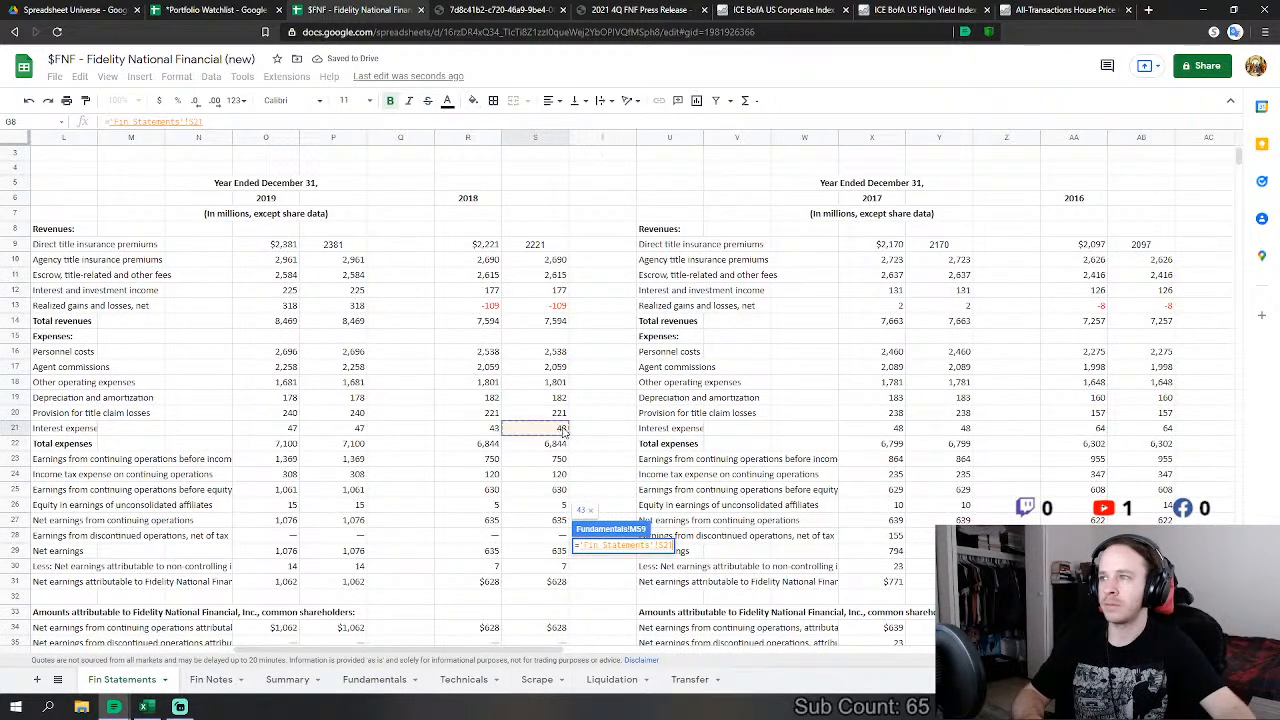
key("Return")
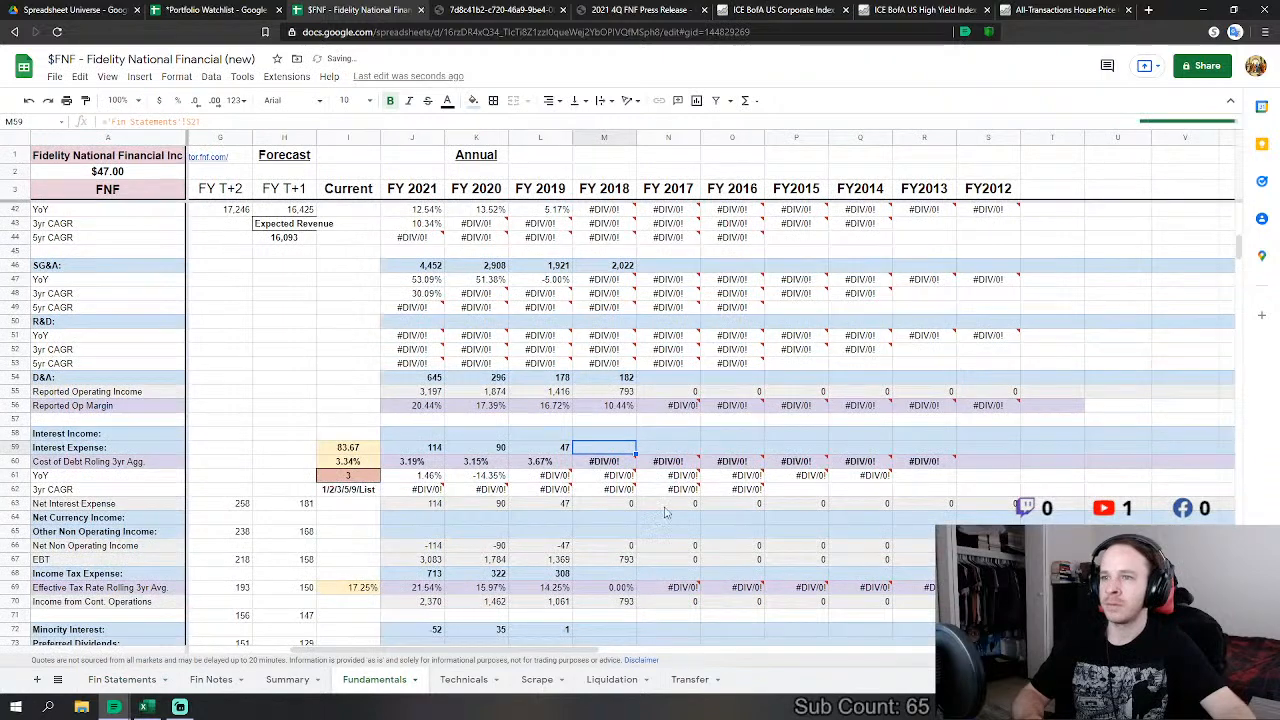
Step: Link FY 2018 Income Tax Expense to the 2018 income tax expense on continuing operations in 'Fin Statements'!S24
scroll(625, 530, "down", 2)
left_click(620, 503)
type("=")
left_click(121, 679)
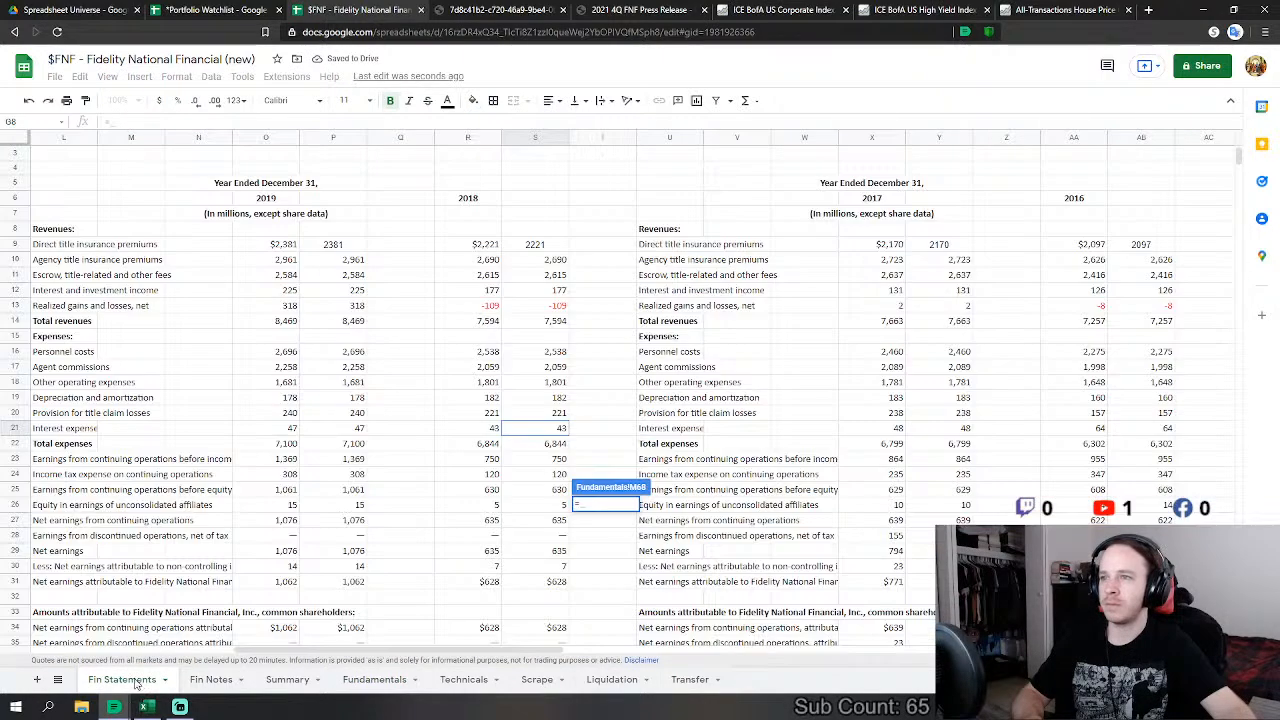
left_click(557, 481)
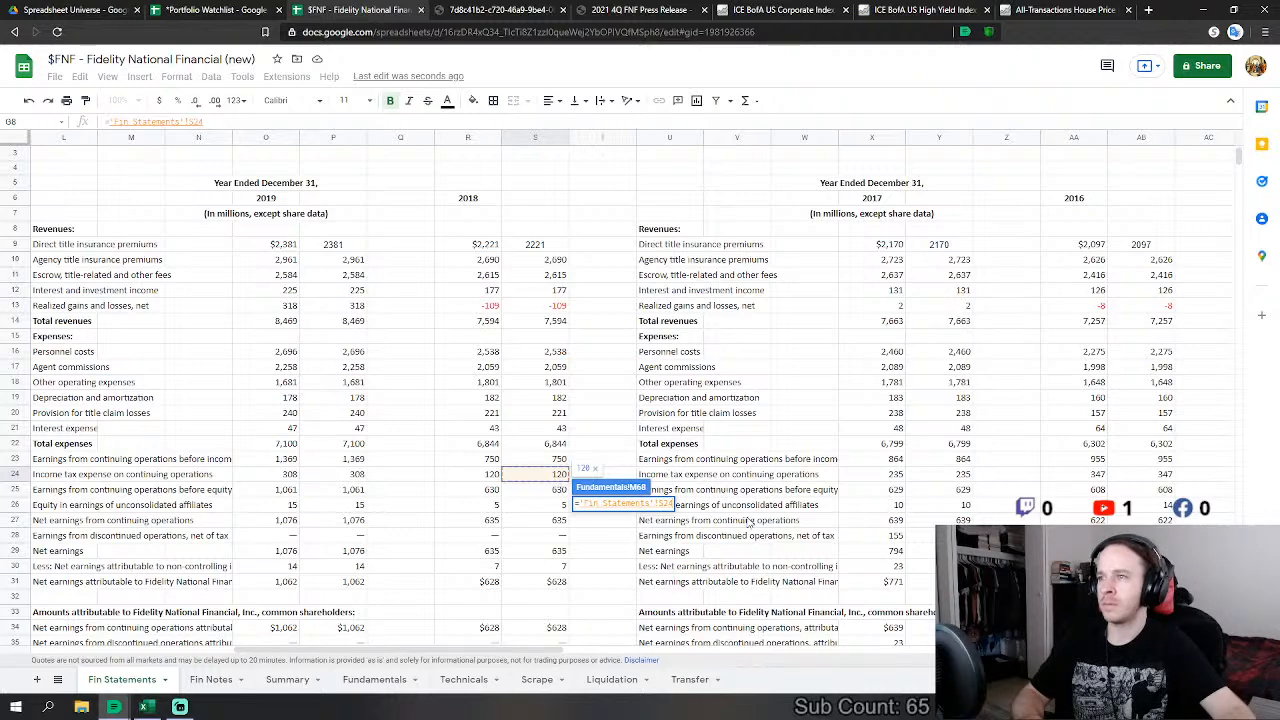
key("Return")
Step: Set FY 2018 Minority Interest to negative equity in unconsolidated affiliates plus non-controlling earnings, =-'Fin Statements'!S26+'Fin Statements'!S30
scroll(610, 440, "down", 3)
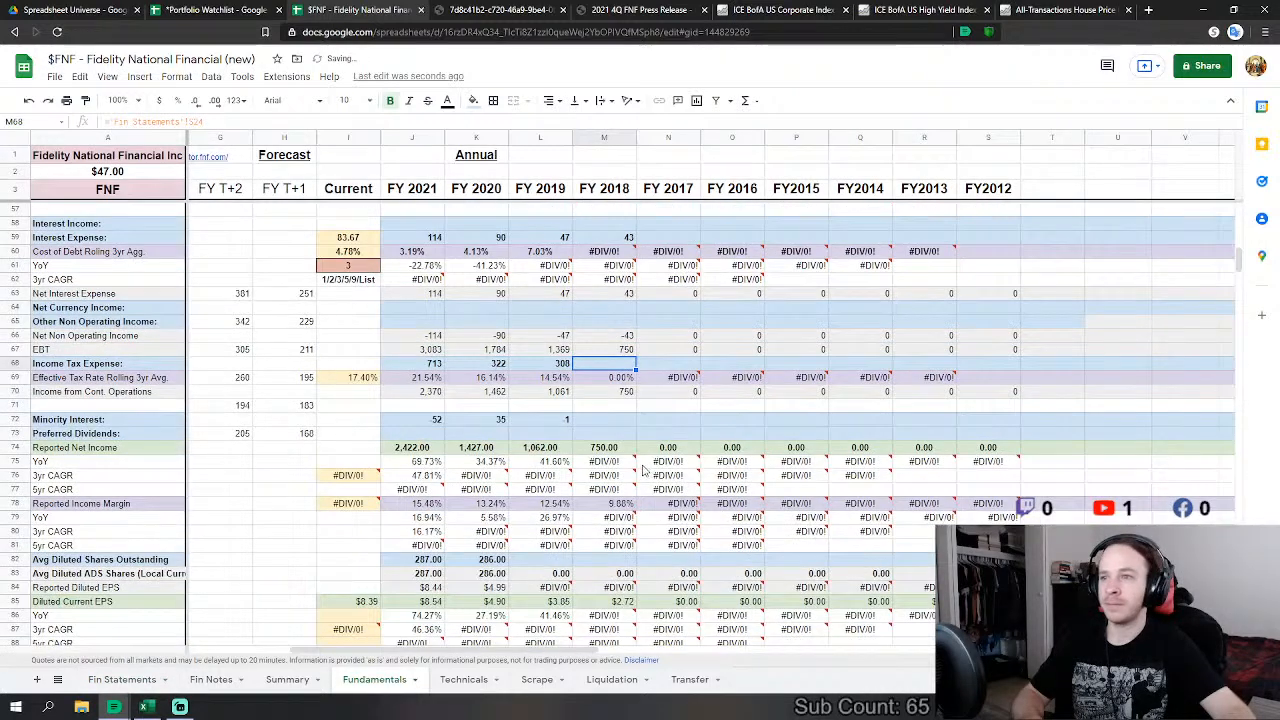
left_click(604, 420)
type("=")
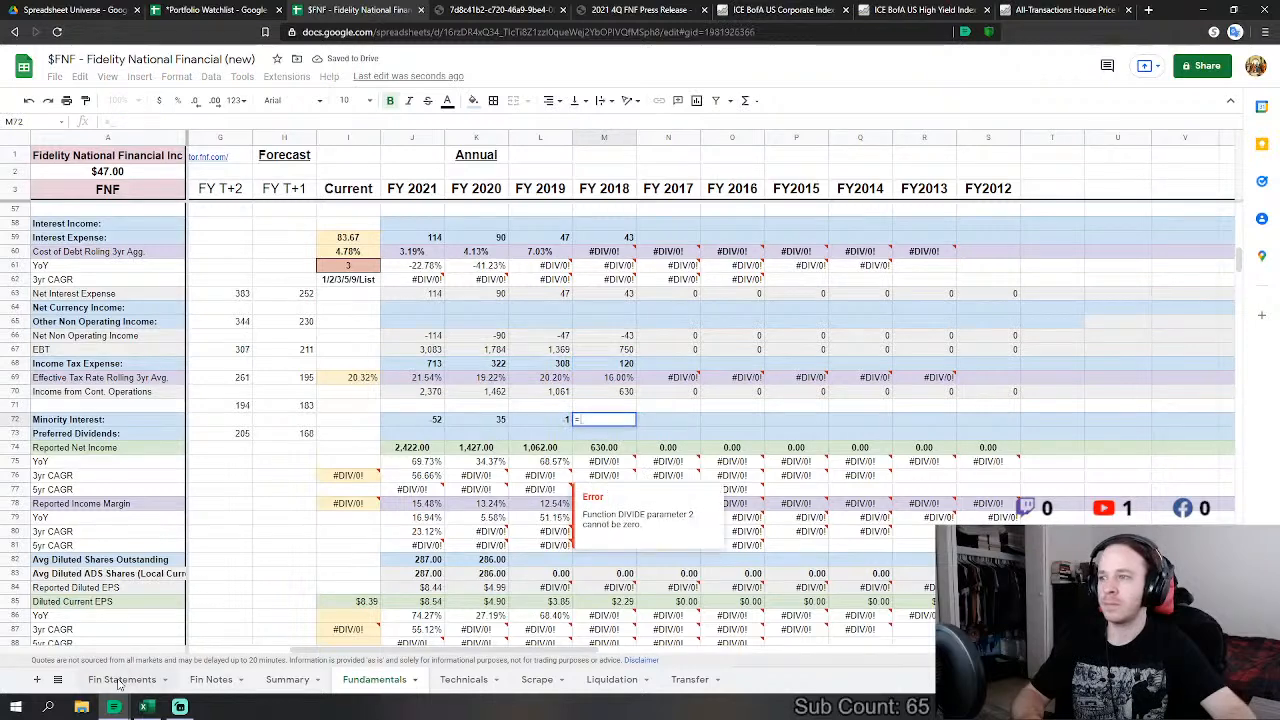
left_click(122, 679)
left_click(558, 506)
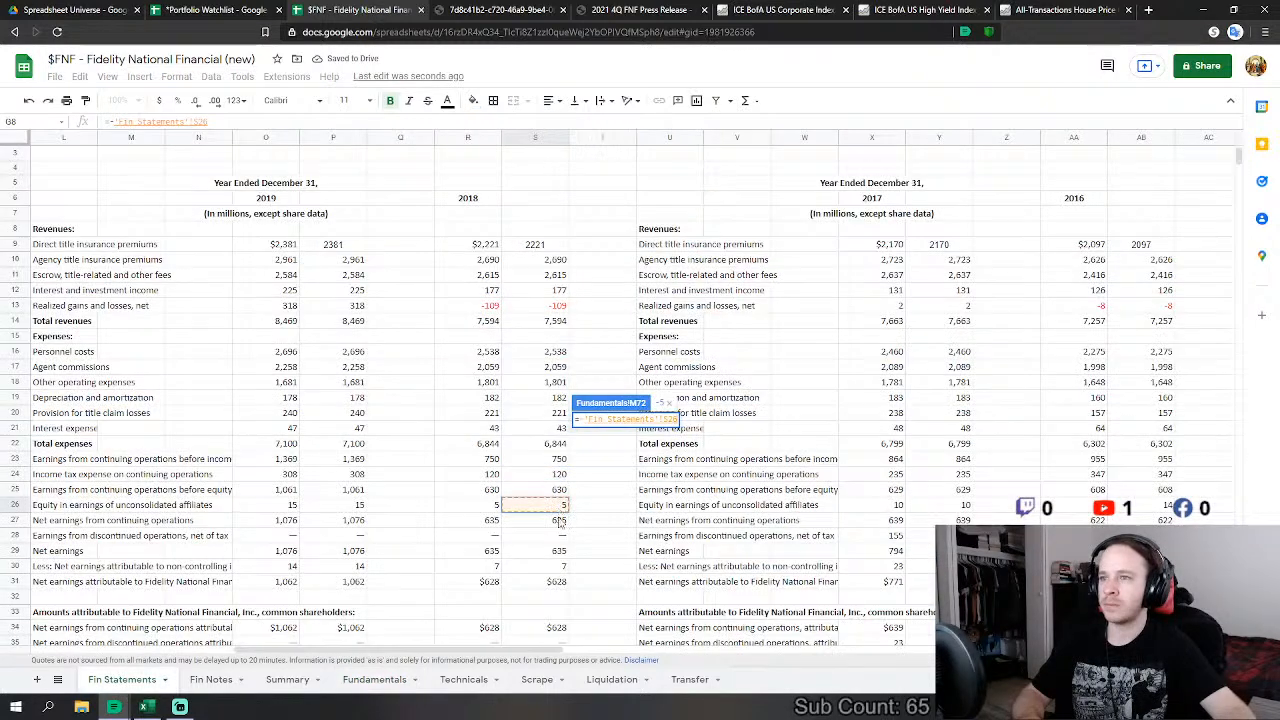
type("+")
left_click(553, 567)
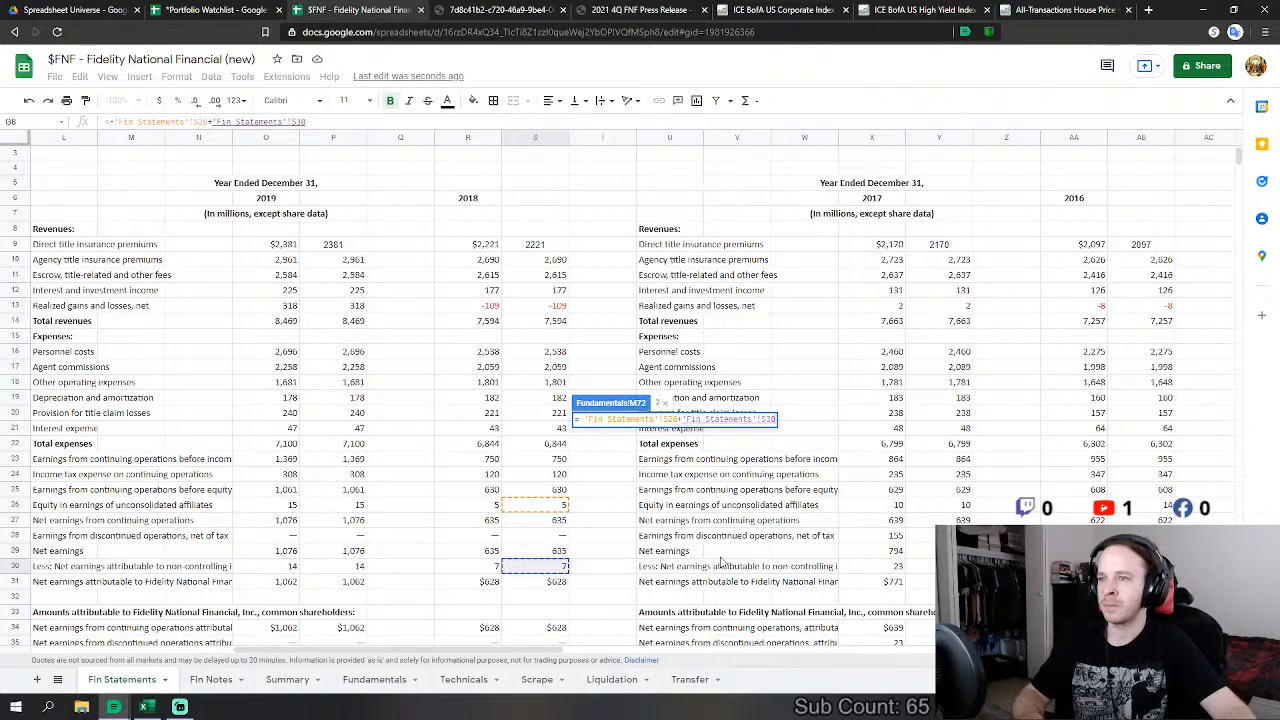
key("Return")
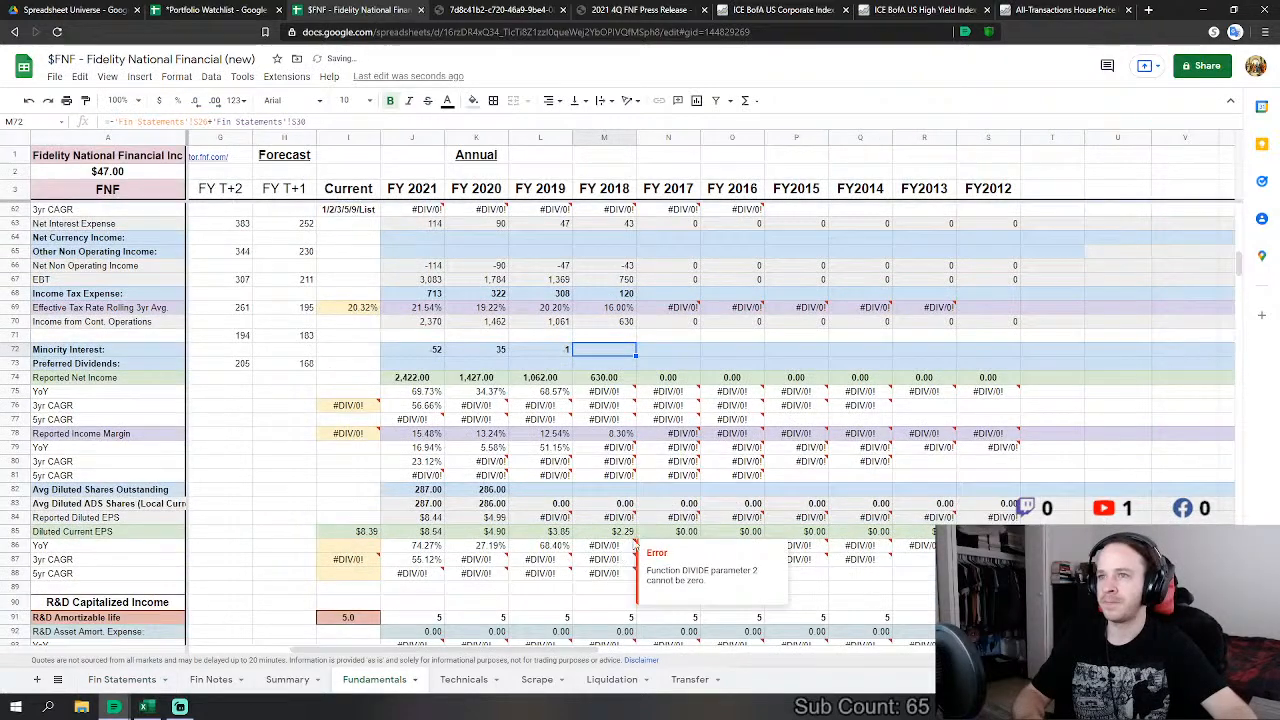
Step: Link FY 2018 CF Depreciation & Amortization to the 2018 cash flow depreciation and amortization in 'Fin Statements'!S74
scroll(647, 532, "down", 5)
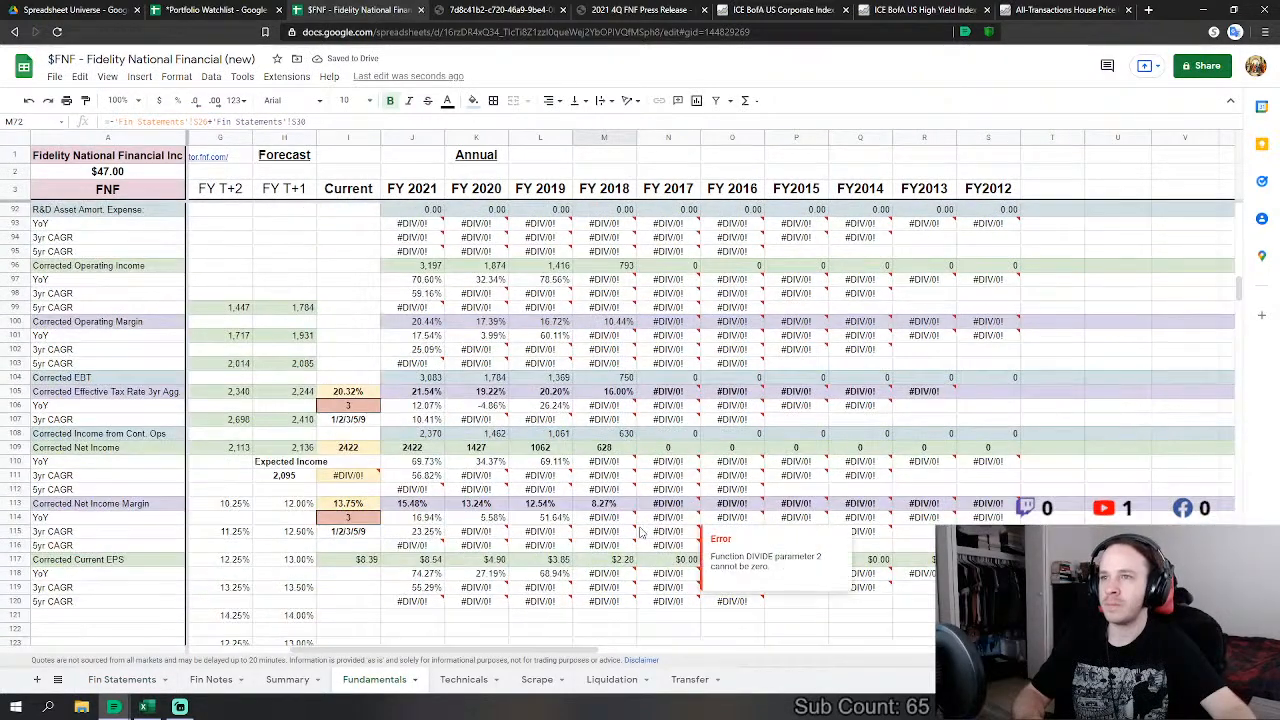
scroll(580, 500, "down", 4)
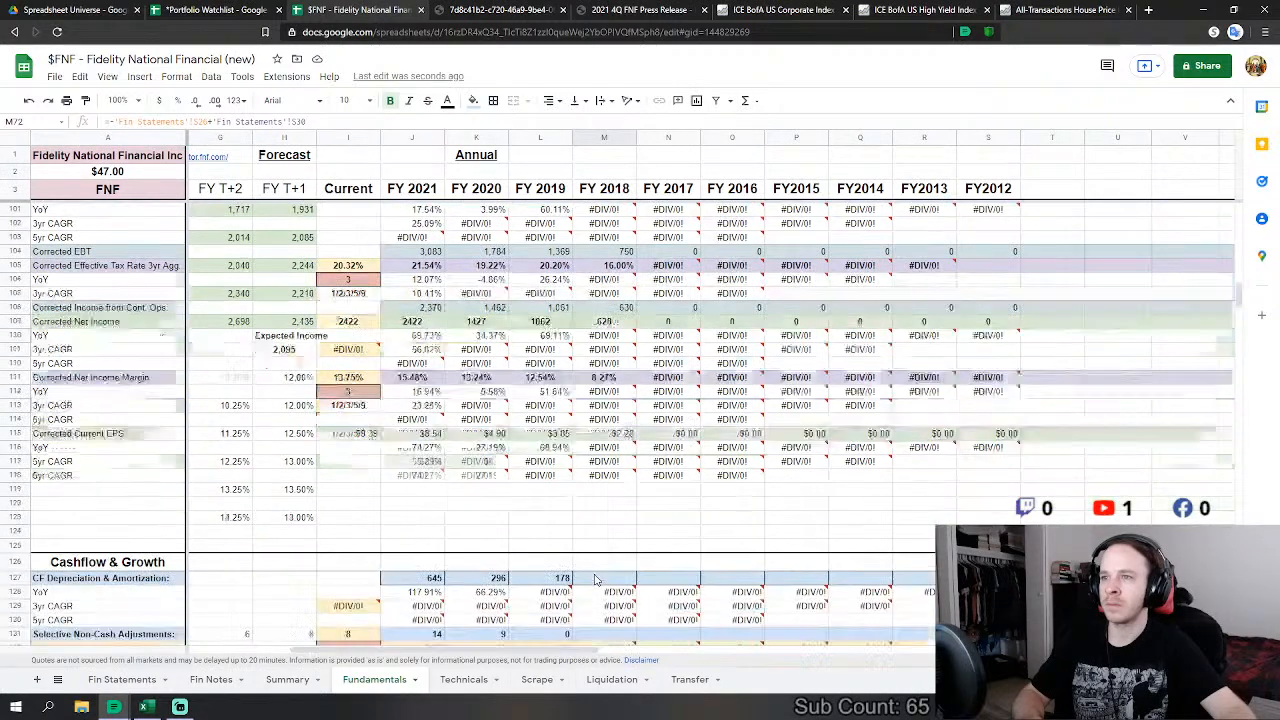
left_click(612, 511)
scroll(612, 511, "down", 2)
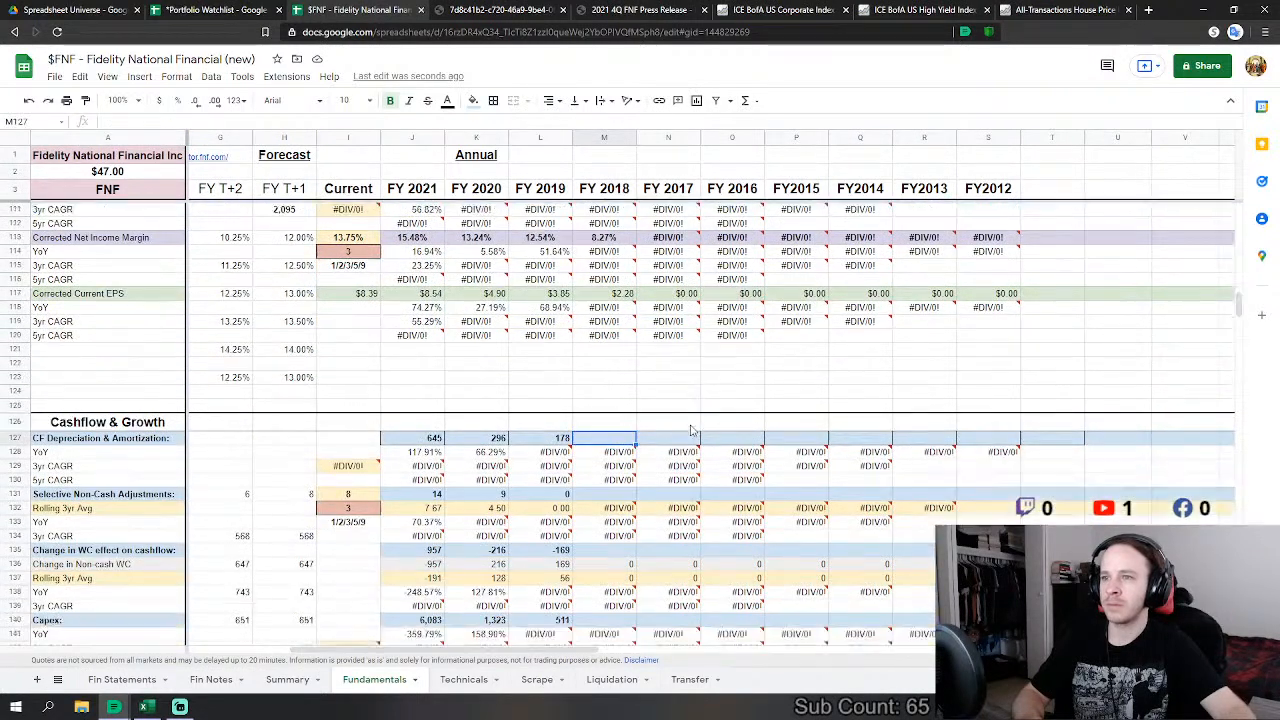
type("=")
left_click(122, 679)
scroll(455, 567, "down", 10)
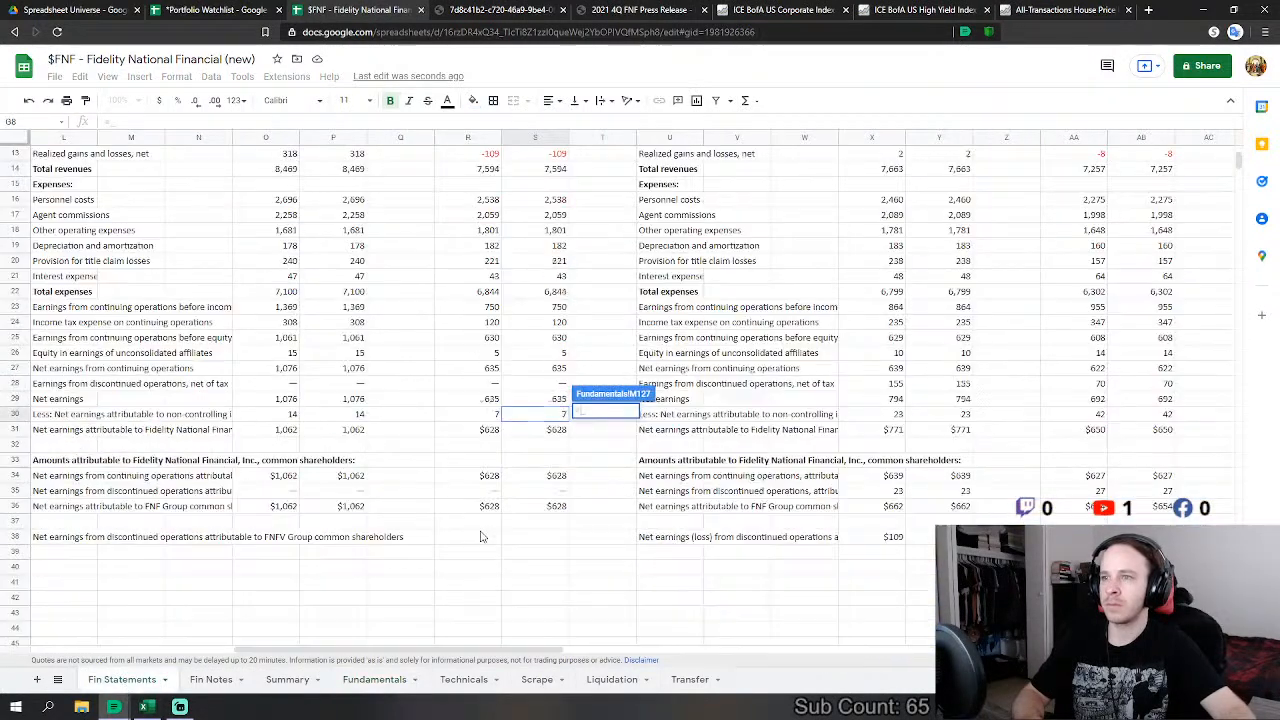
left_click(558, 501)
scroll(558, 501, "down", 2)
key("Return")
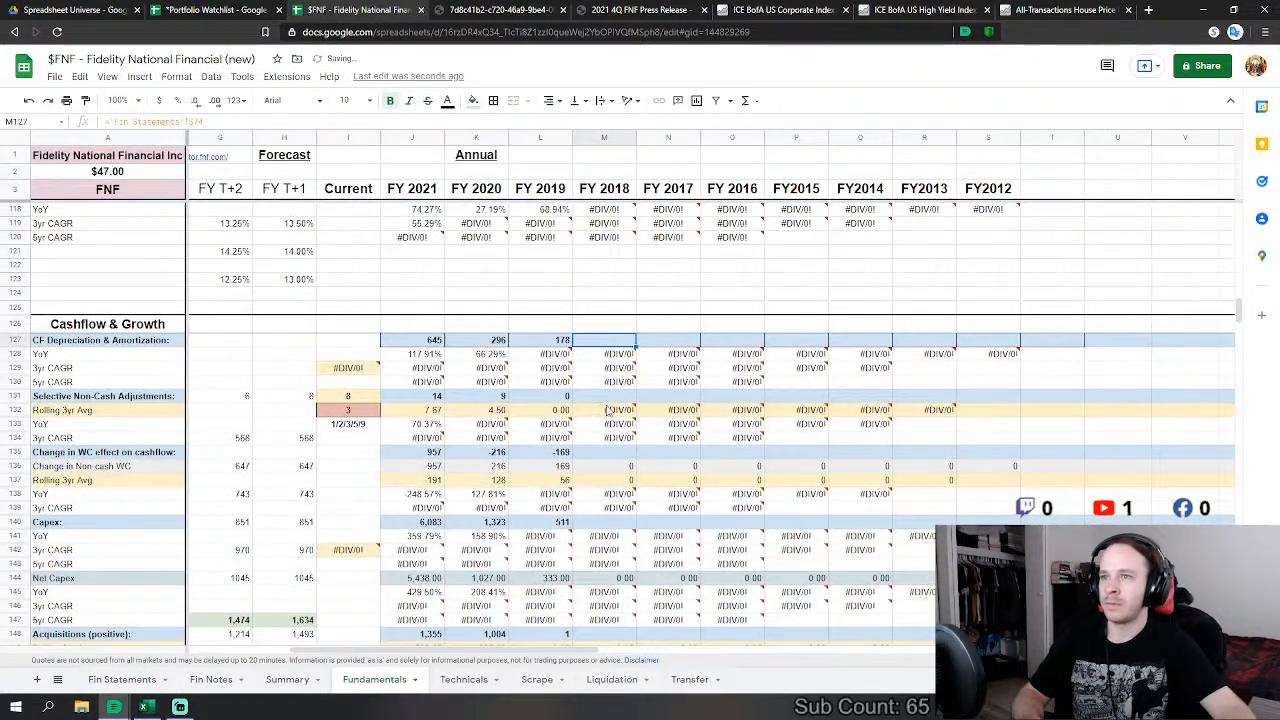
Step: Link FY 2018 Selective Non-Cash Adjustments to the 2018 gain on Pacific Union Sale in 'Fin Statements'!S78
left_click(605, 397)
type("=")
left_click(121, 680)
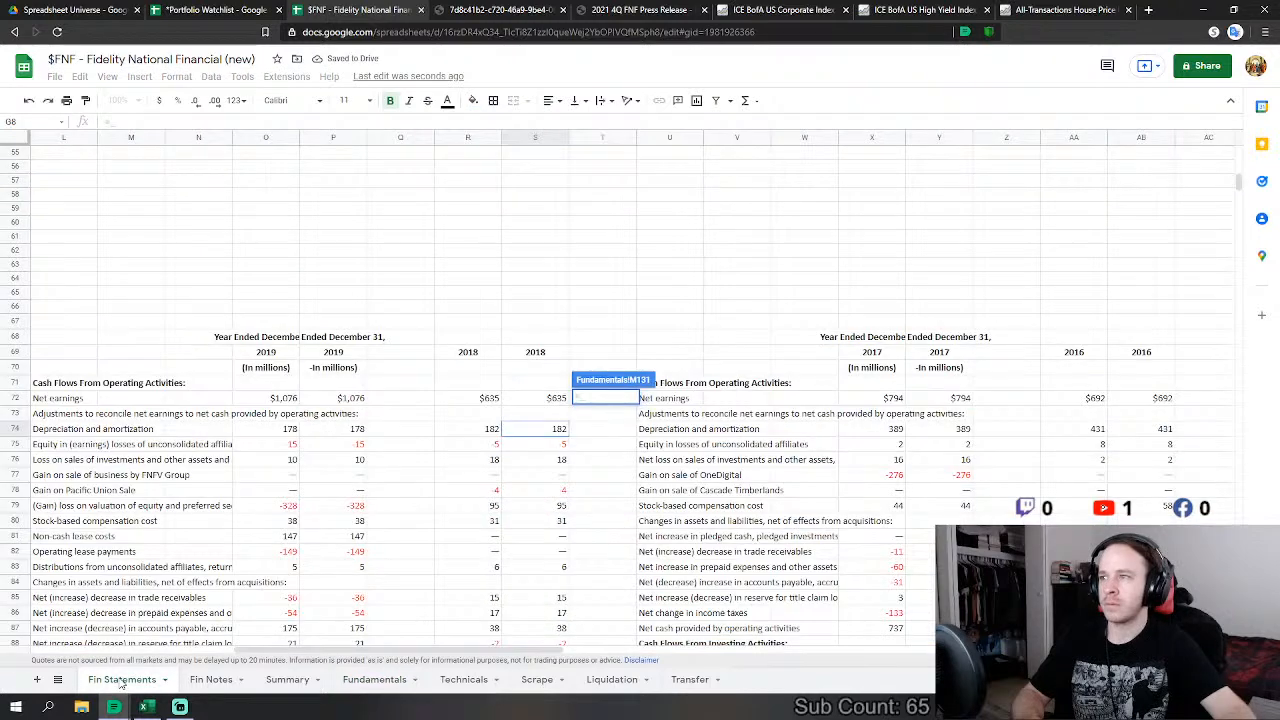
left_click(560, 490)
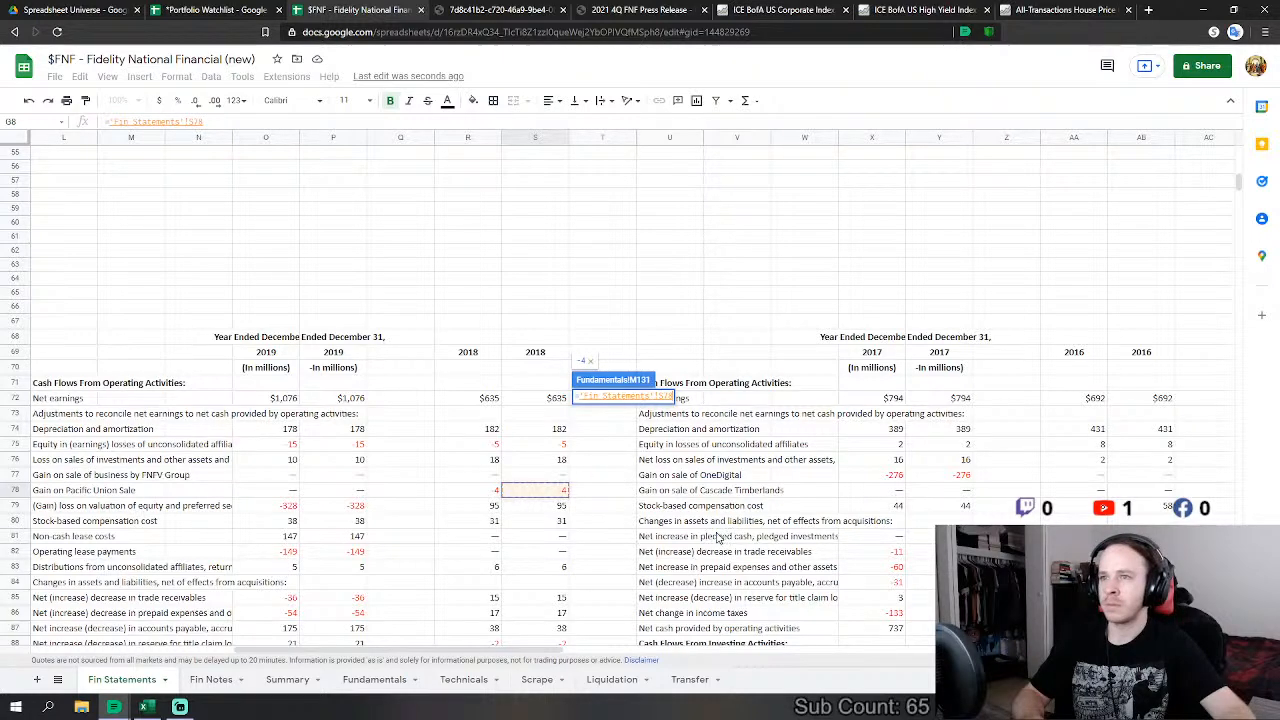
key("Return")
Step: Set FY 2018 Change in WC effect on cashflow to the SUM of 'Fin Statements'!S75:S76, S79 and S83:S89
left_click(613, 452)
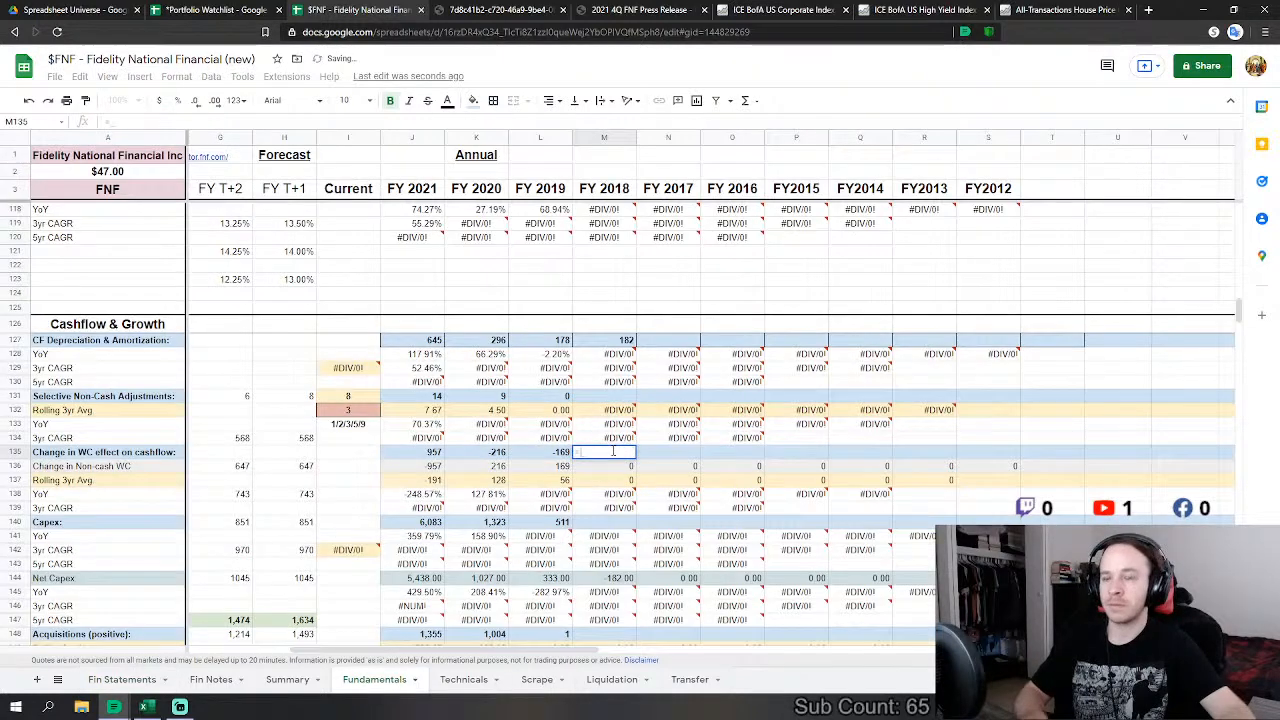
type("=su")
key("Tab")
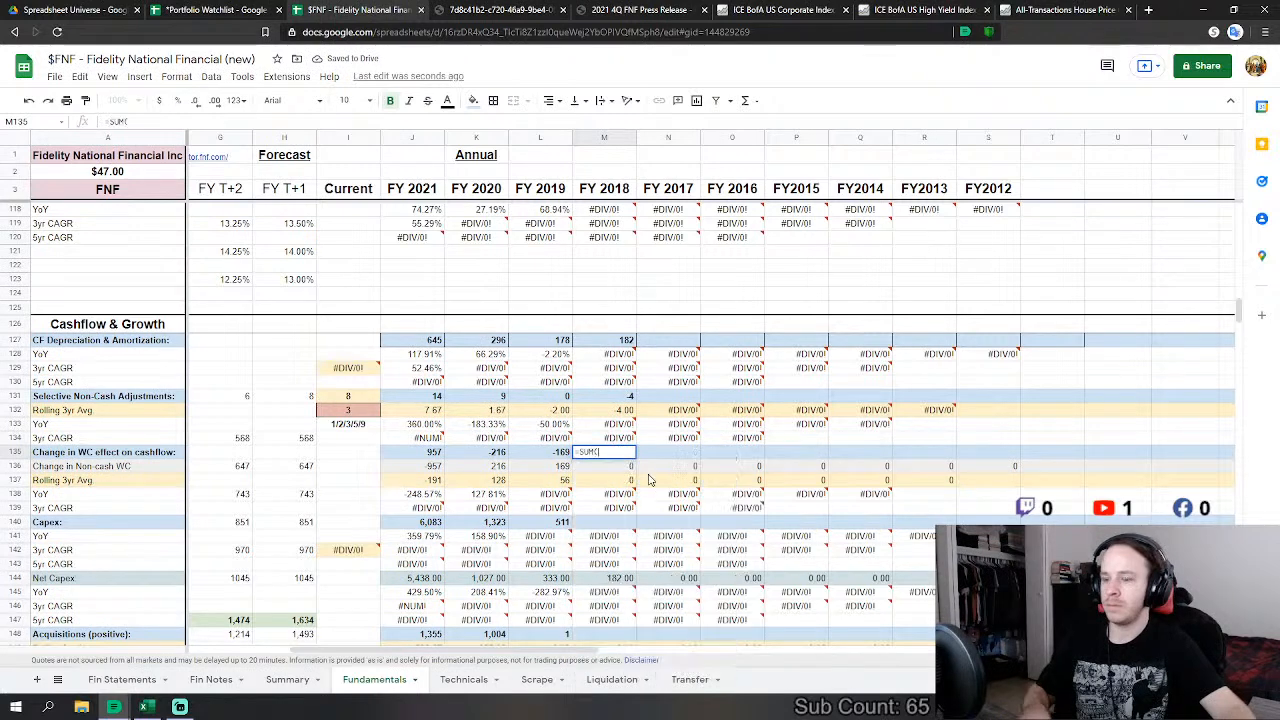
left_click(110, 680)
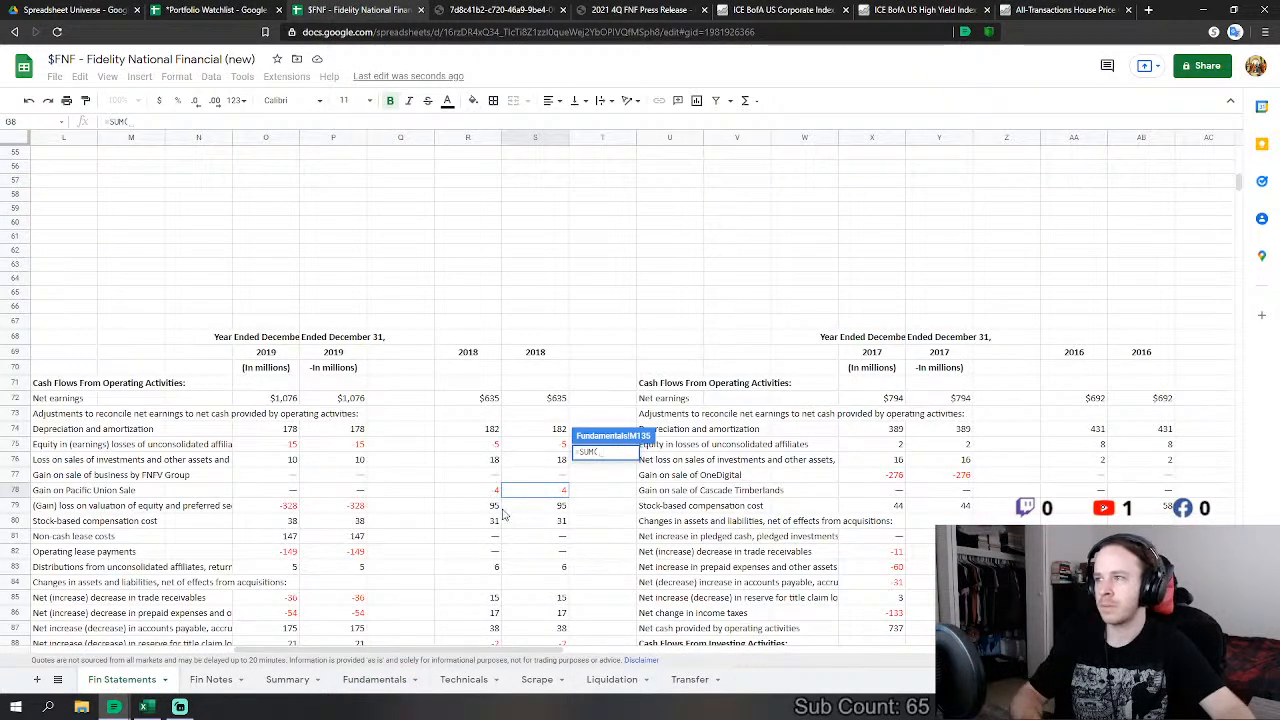
left_click_drag(555, 444, 563, 462)
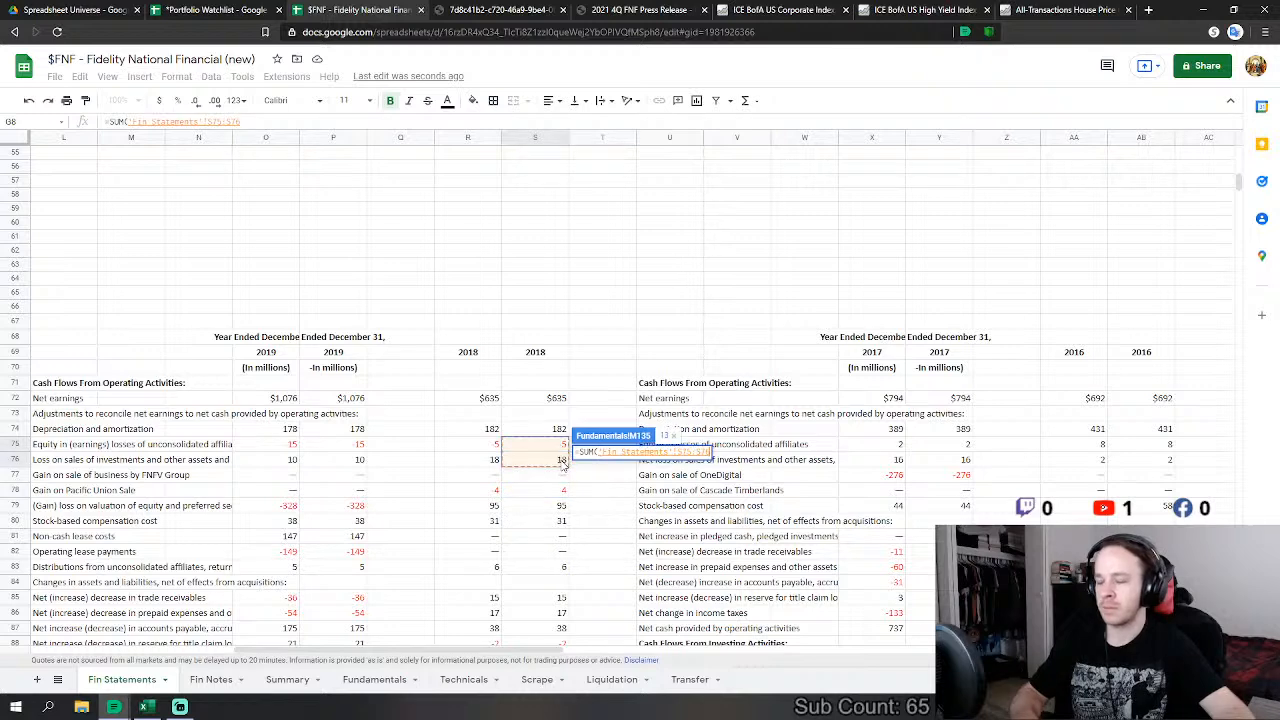
type(",")
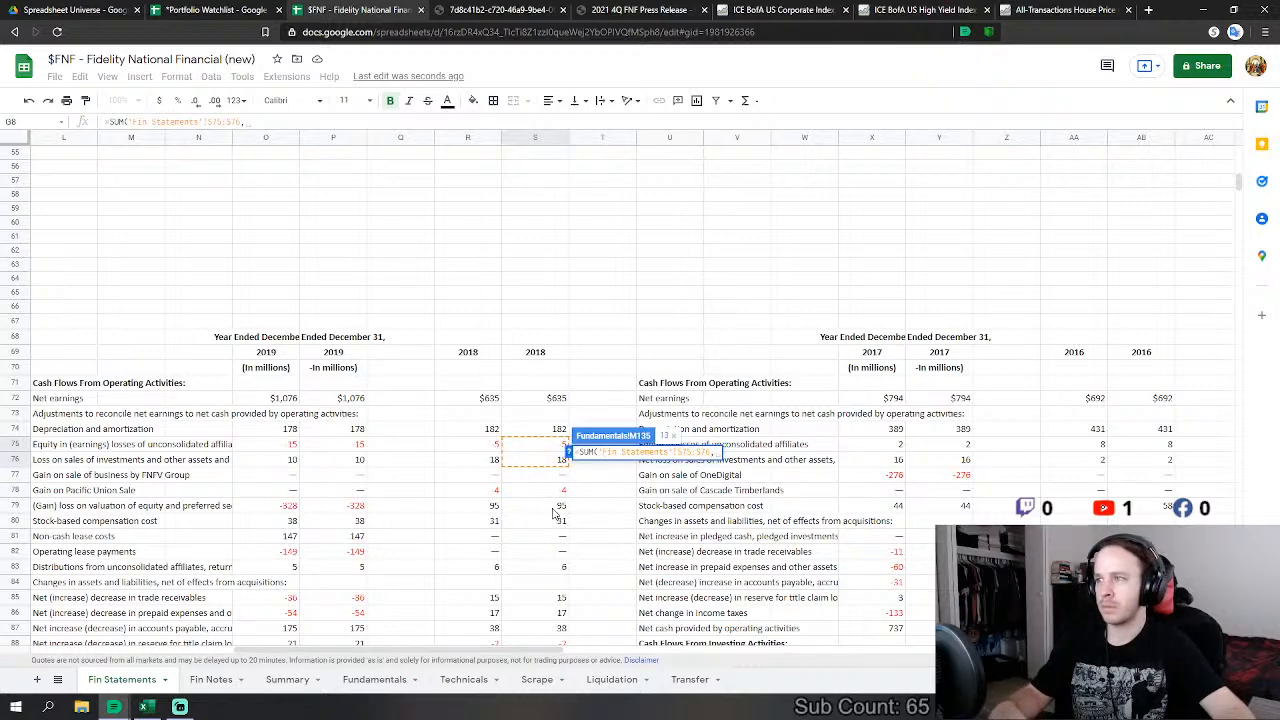
left_click(553, 509)
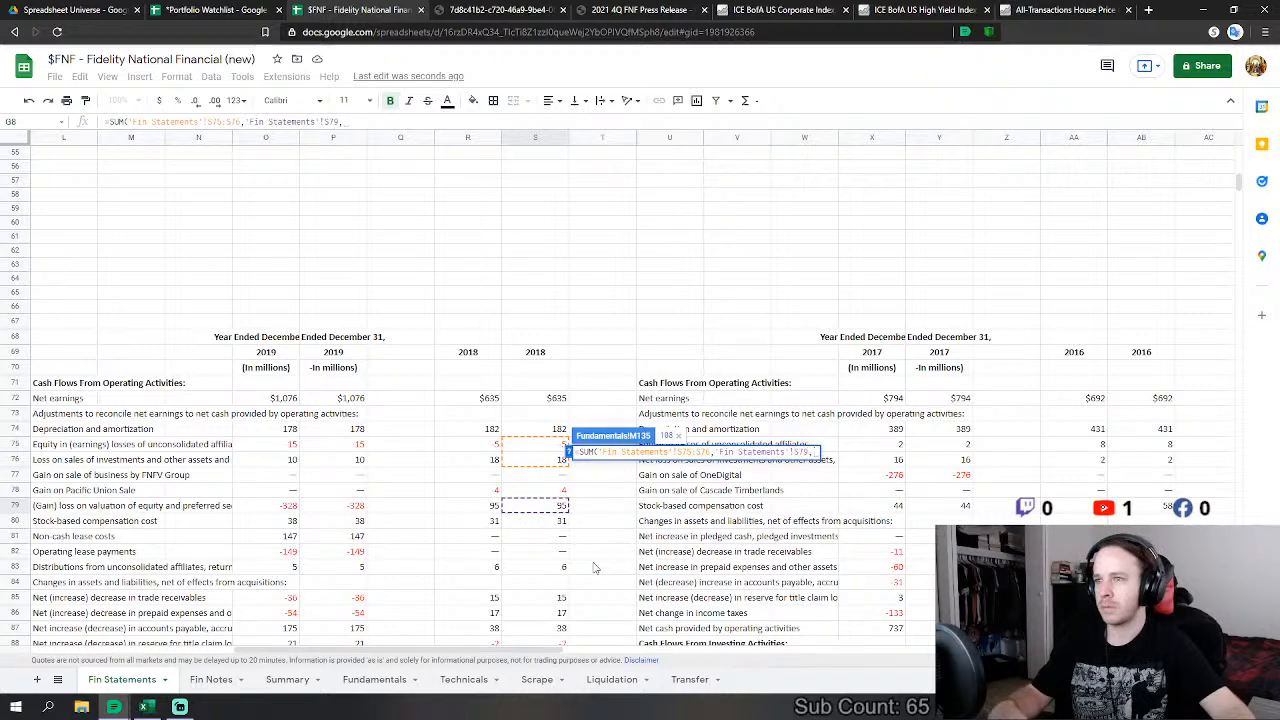
scroll(575, 517, "down", 2)
left_click_drag(549, 476, 549, 572)
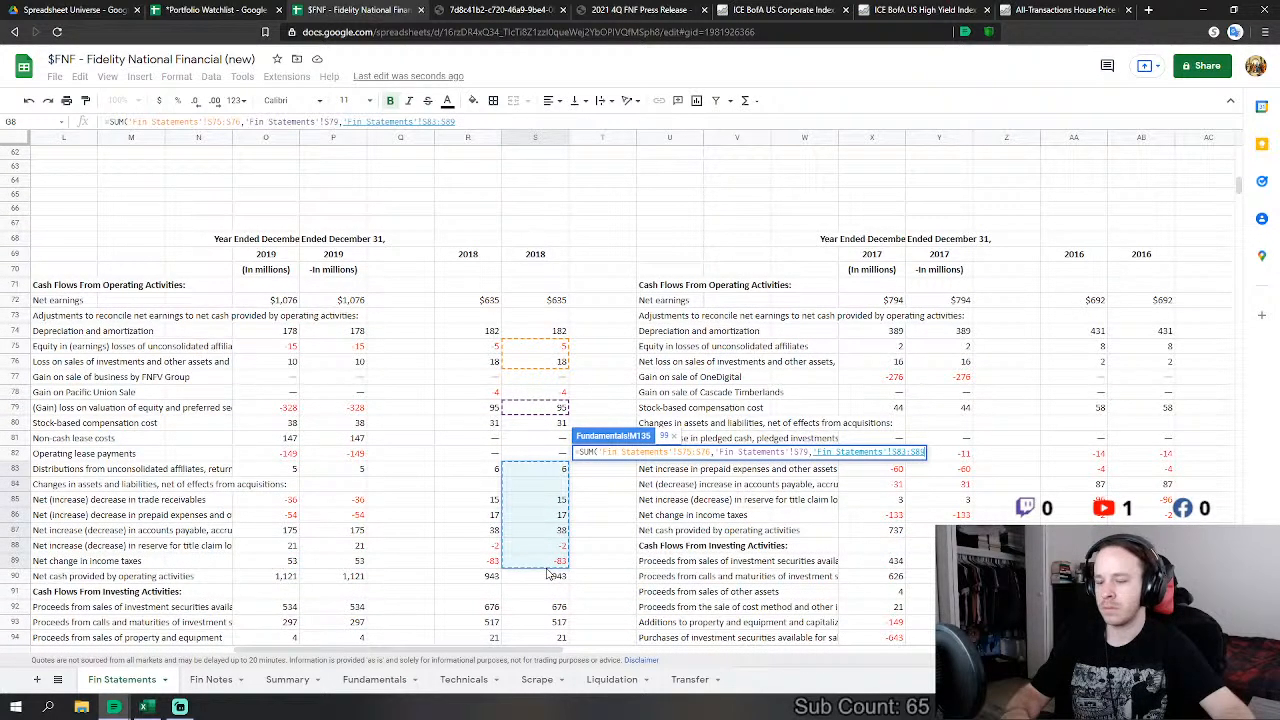
key("Return")
Step: Set FY 2018 Capex to the negated 2018 investing cash flow items in 'Fin Statements', =-S92-S93-S94-S96-S97-S99
scroll(632, 551, "down", 1)
left_click(626, 430)
type("=-")
left_click(117, 679)
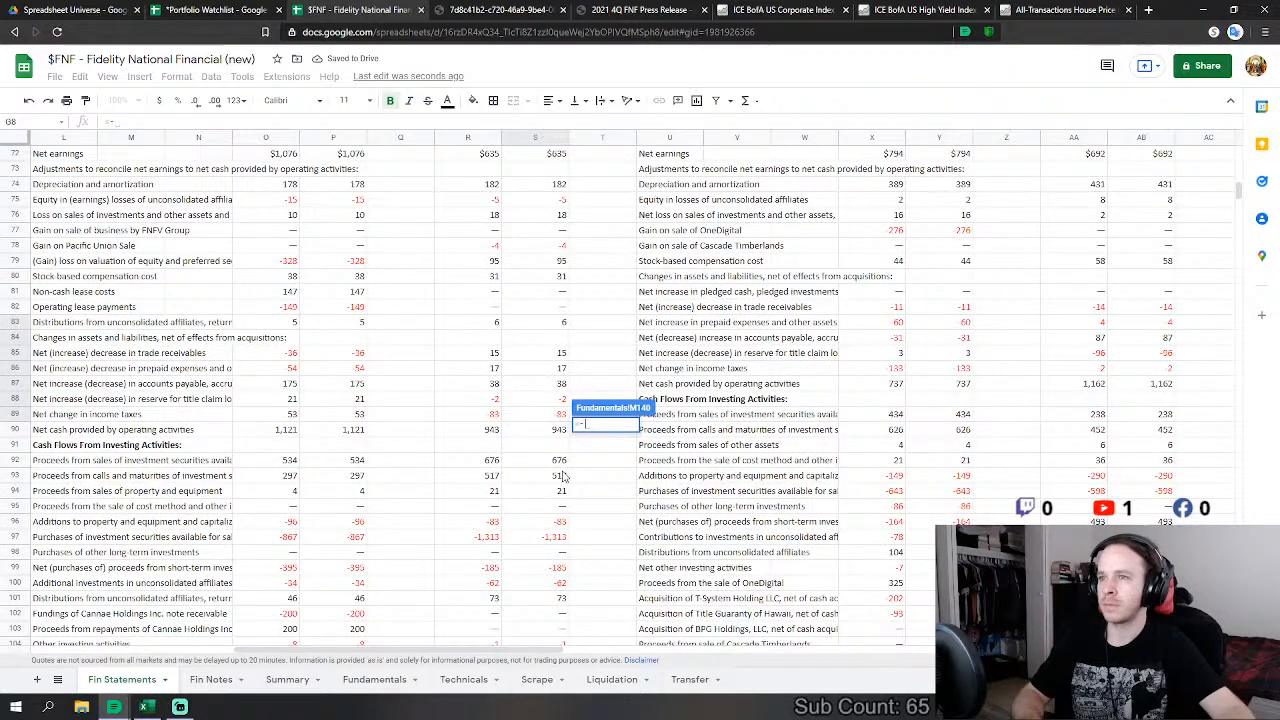
left_click(560, 462)
type("-")
left_click(565, 476)
type("-'Fin Statements'!S93-")
left_click(560, 491)
type("-'Fin Statements'!S94-")
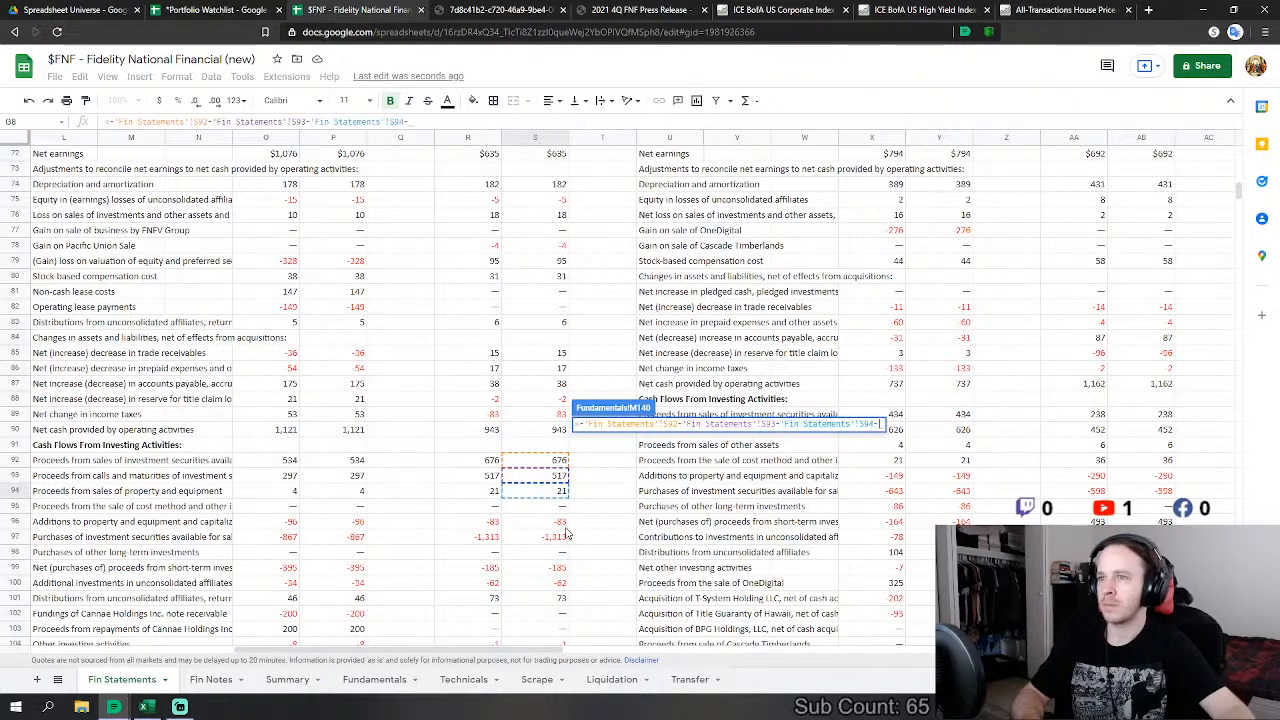
left_click(558, 522)
type("-")
left_click(558, 537)
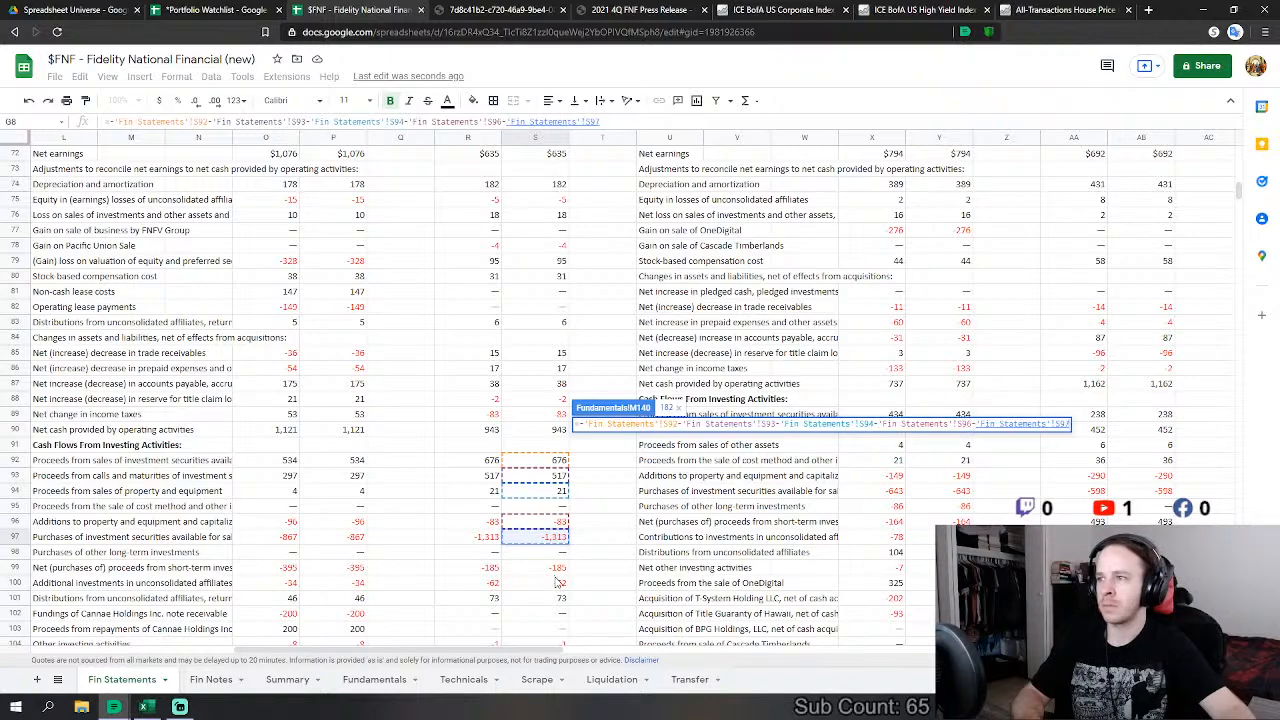
type("-")
left_click(559, 574)
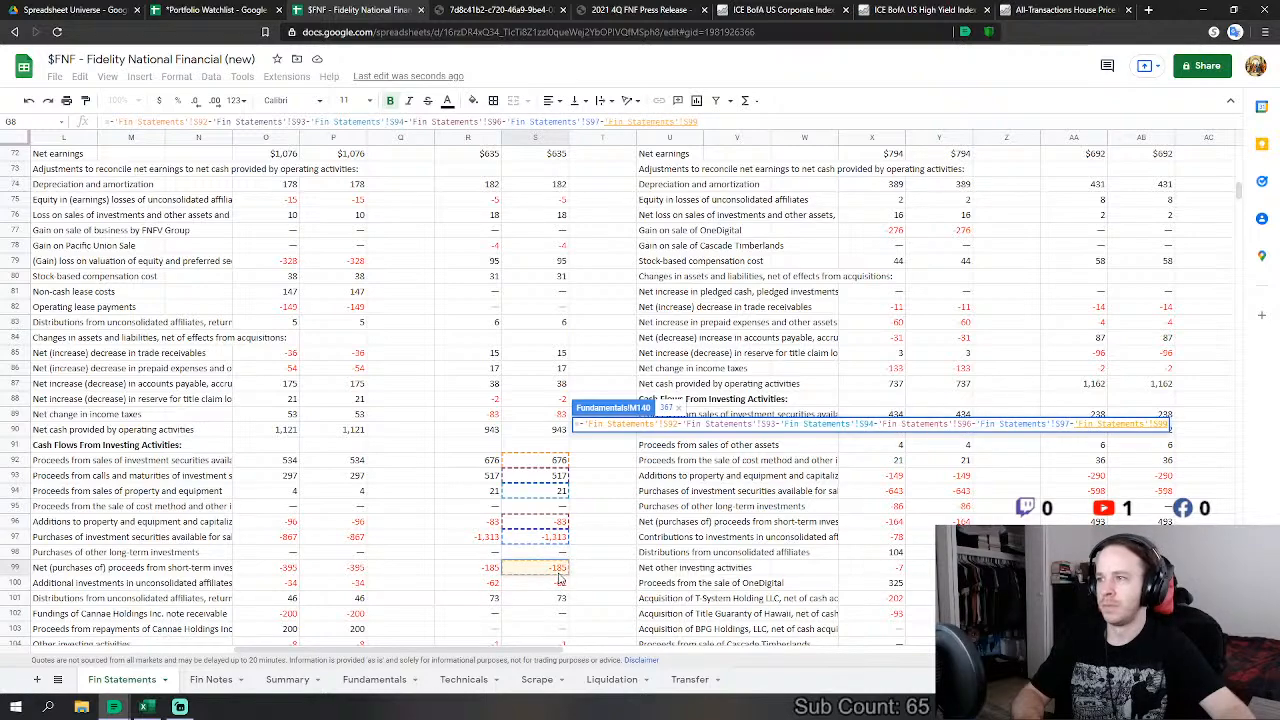
scroll(712, 526, "down", 2)
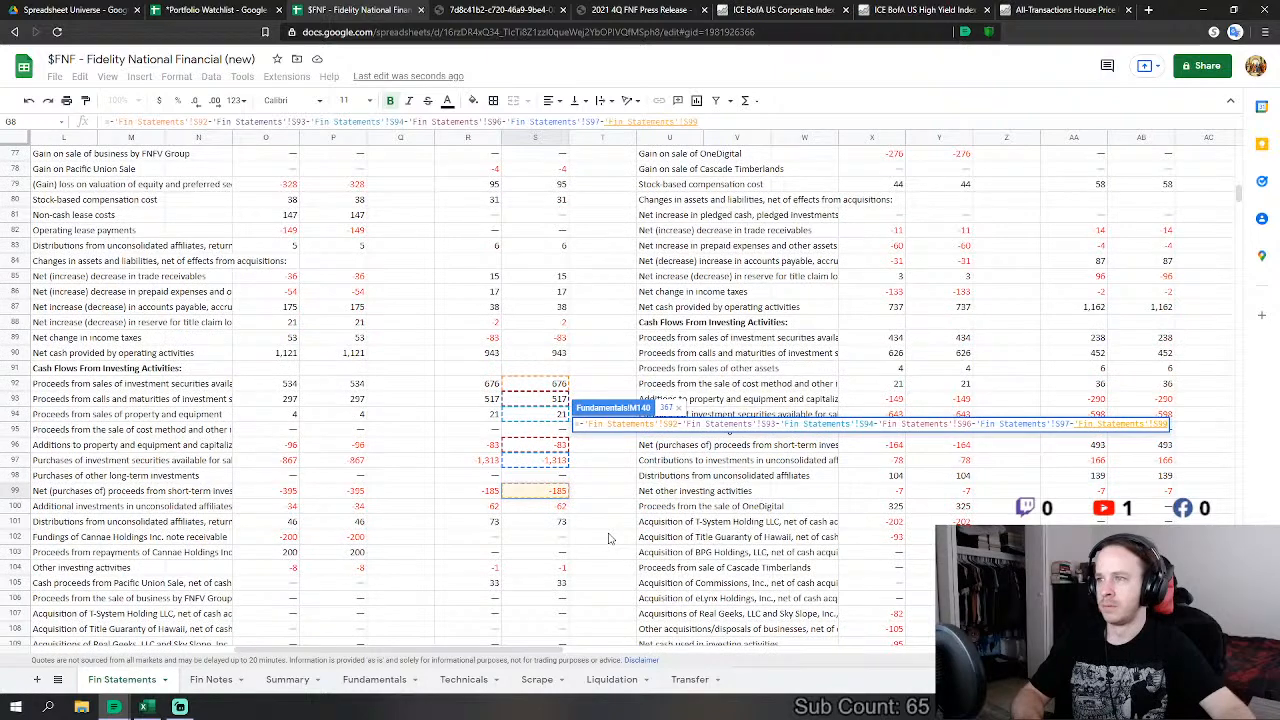
scroll(610, 539, "down", 2)
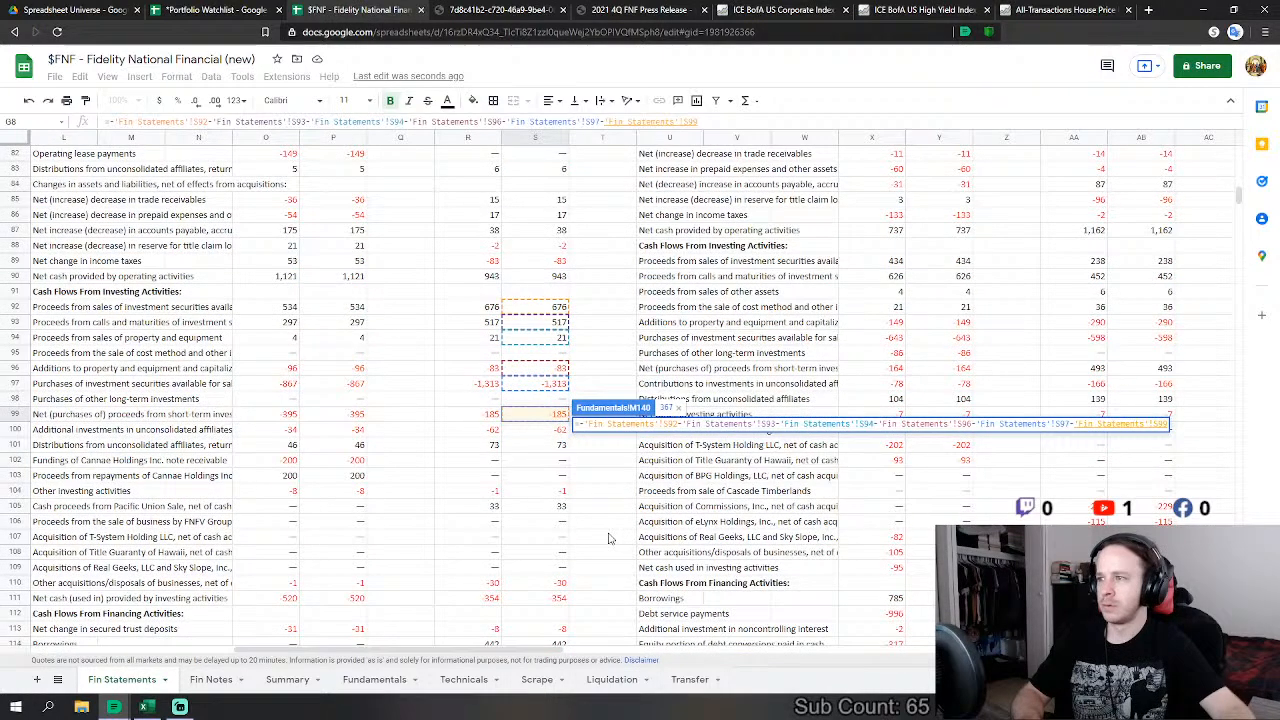
key("Return")
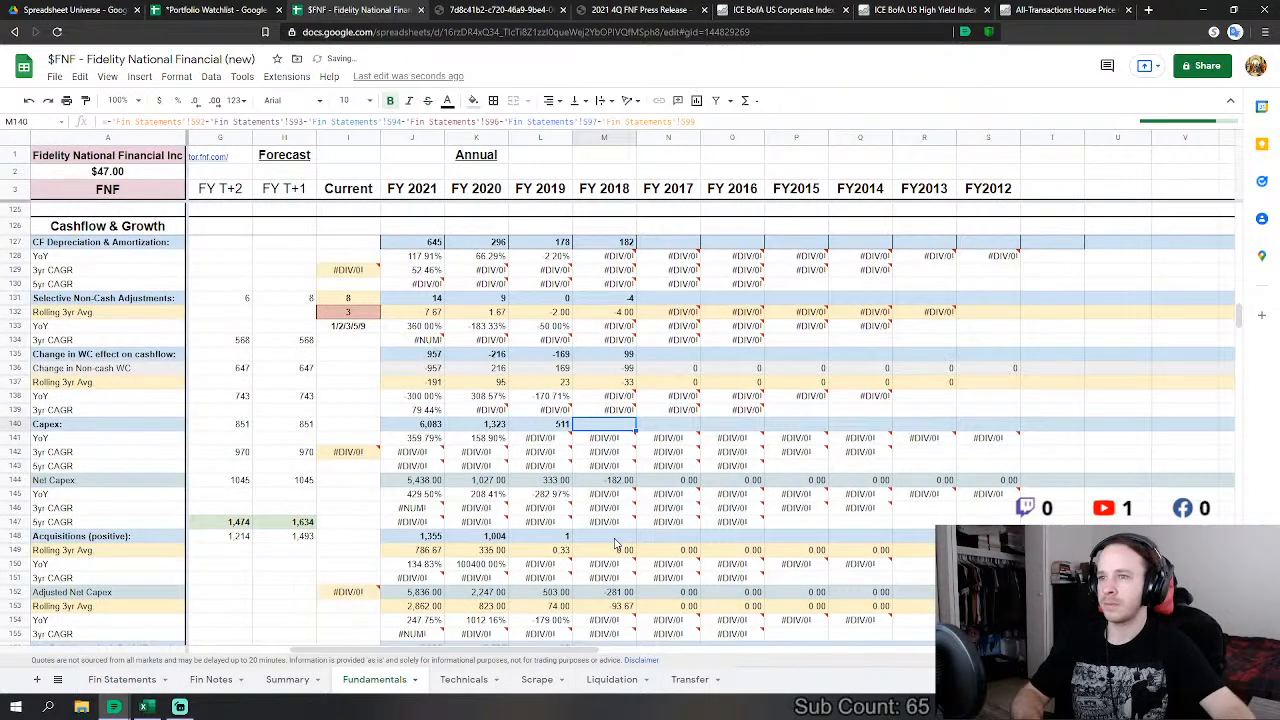
Step: Set FY 2018 Acquisitions to the negated 2018 affiliate investments, distributions, Pacific Union proceeds and other acquisitions in 'Fin Statements', =-S100-S101-S105-S110
left_click(122, 679)
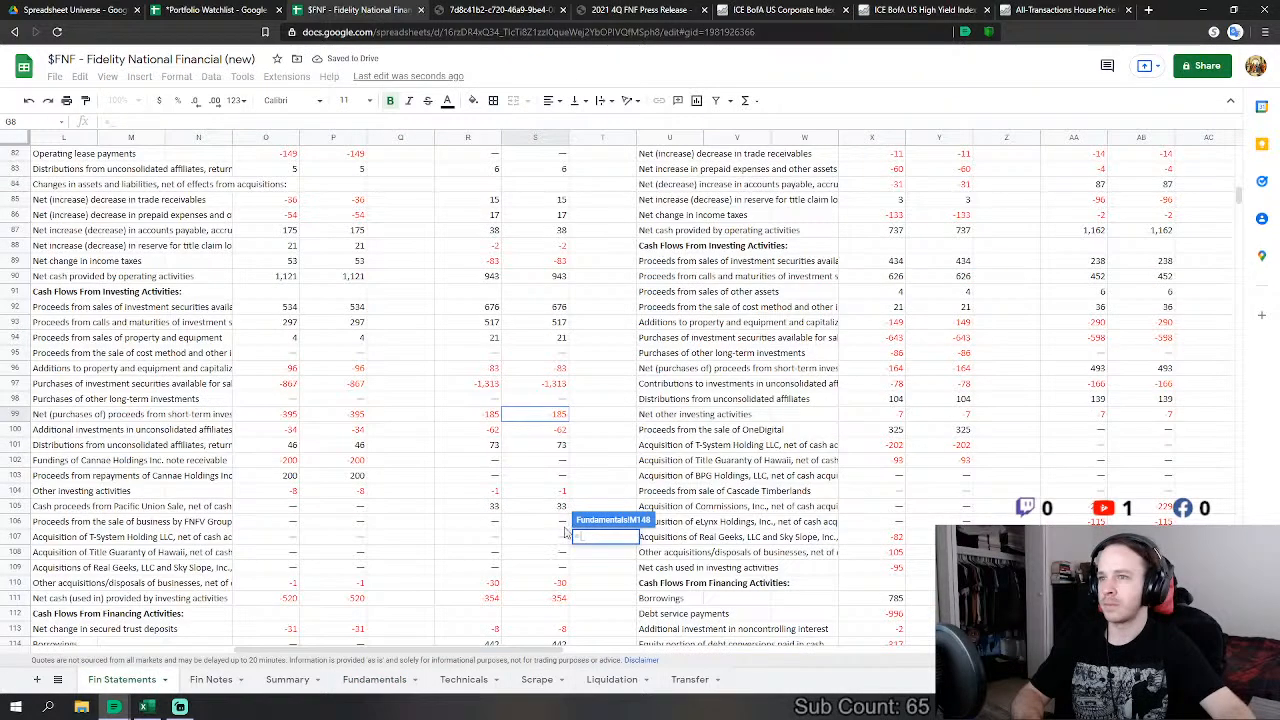
left_click(555, 429)
type("-'Fin Statements'!S100-")
left_click(556, 444)
type("-'Fin Statements'!S101-")
left_click(560, 508)
type("-'Fin Statements'!S105-")
left_click(545, 586)
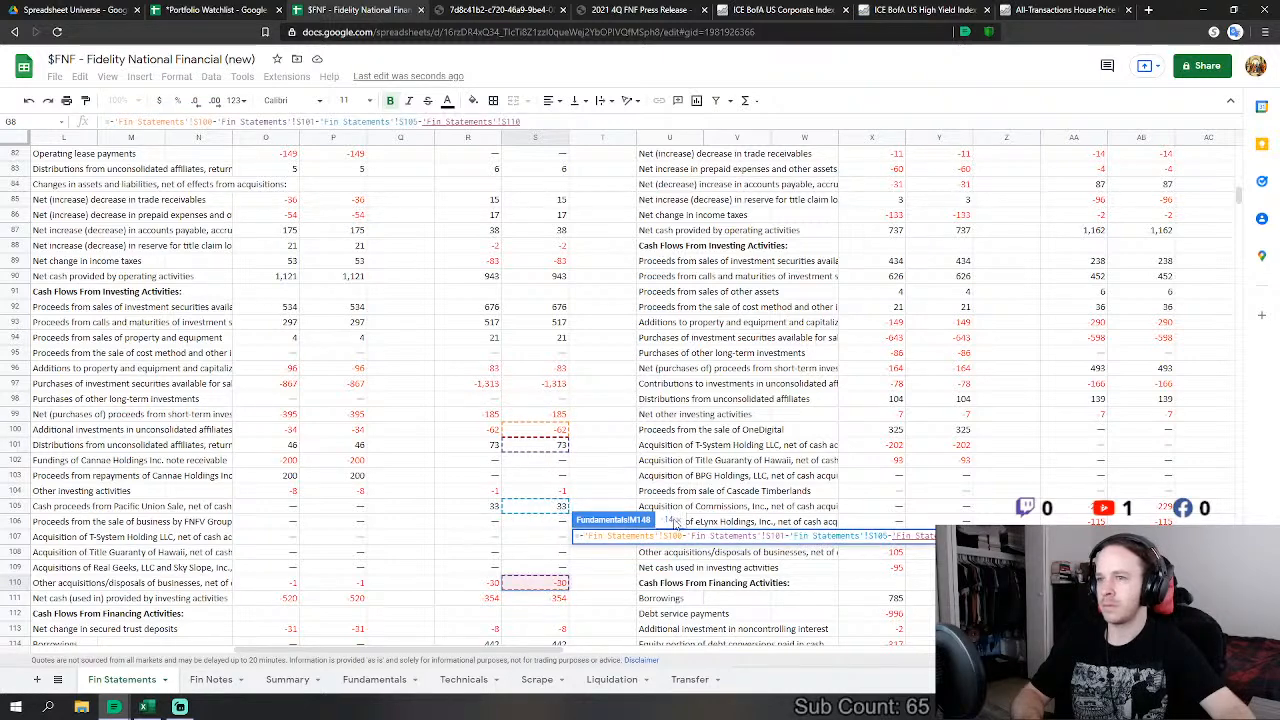
key("Return")
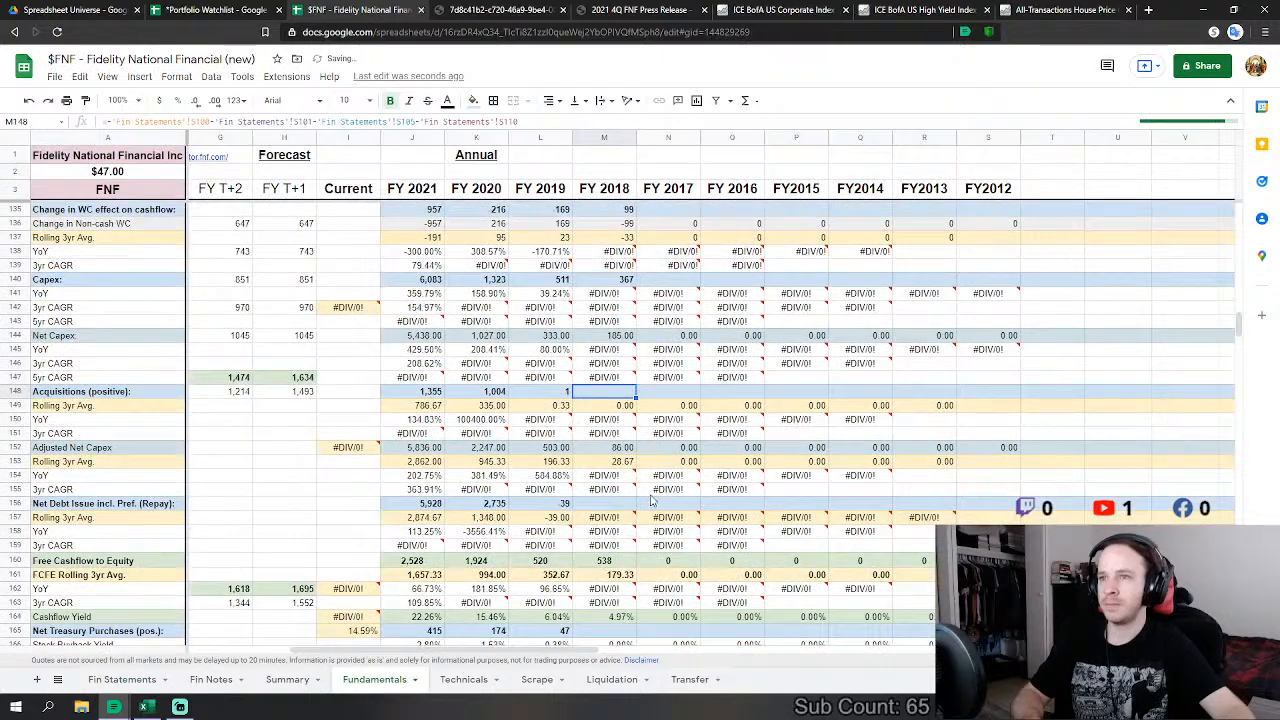
Step: Set FY 2018 Net Debt Issue to the 2018 financing items in 'Fin Statements', adding S113+S114+S115+S117+S122+S123+S124+S125
scroll(651, 500, "down", 1)
left_click(604, 475)
type("=")
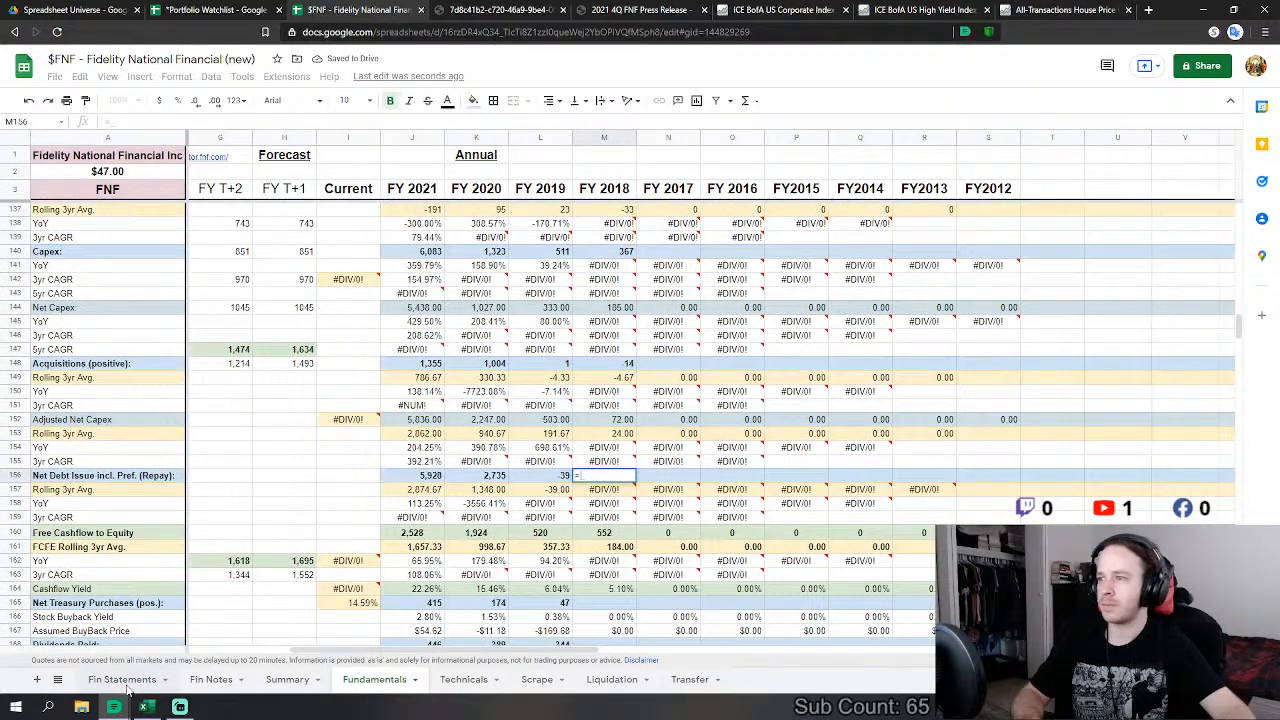
left_click(122, 679)
scroll(535, 467, "down", 5)
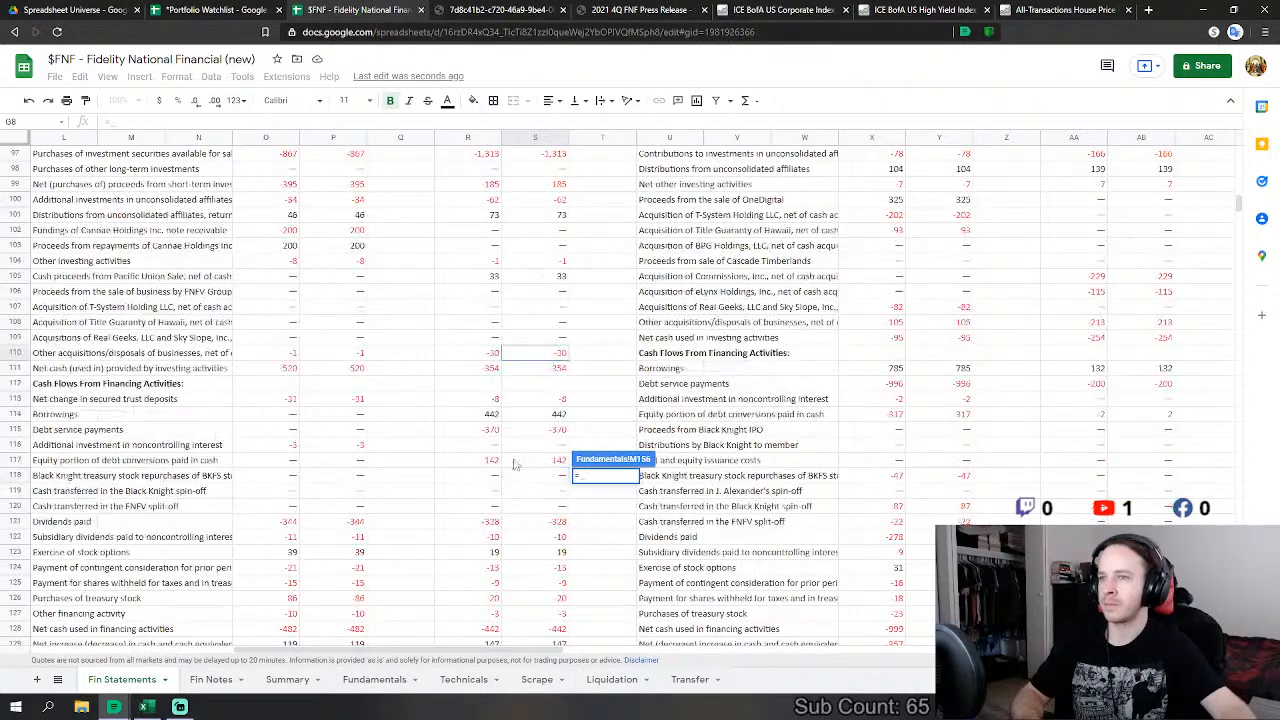
left_click(558, 400)
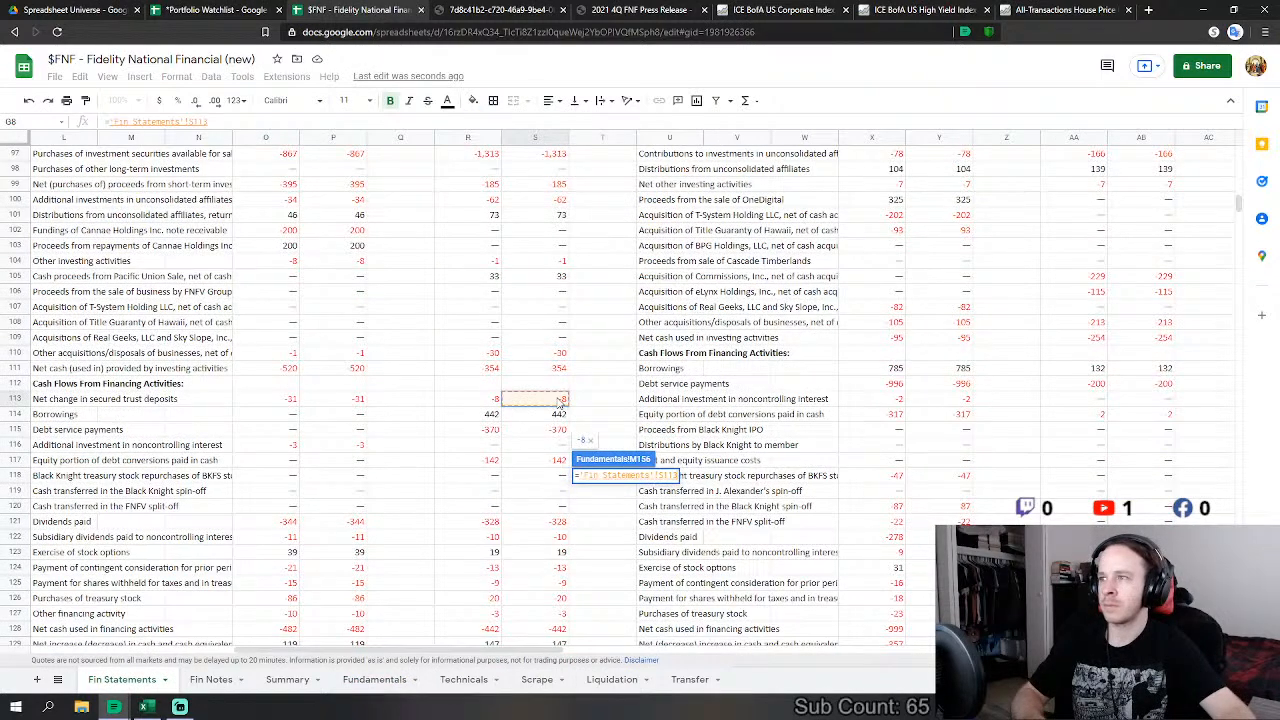
type("+")
left_click(562, 414)
type("+")
left_click(562, 429)
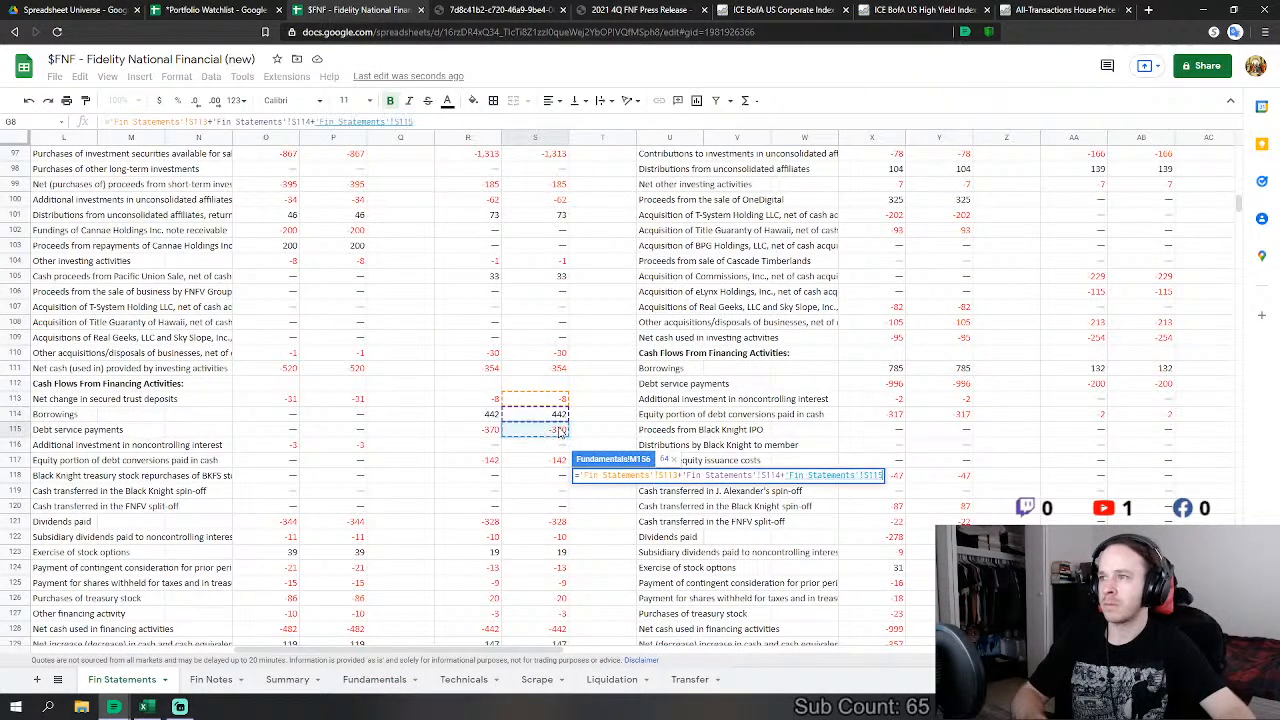
type("+")
left_click(558, 460)
scroll(676, 428, "down", 2)
scroll(676, 428, "down", 1)
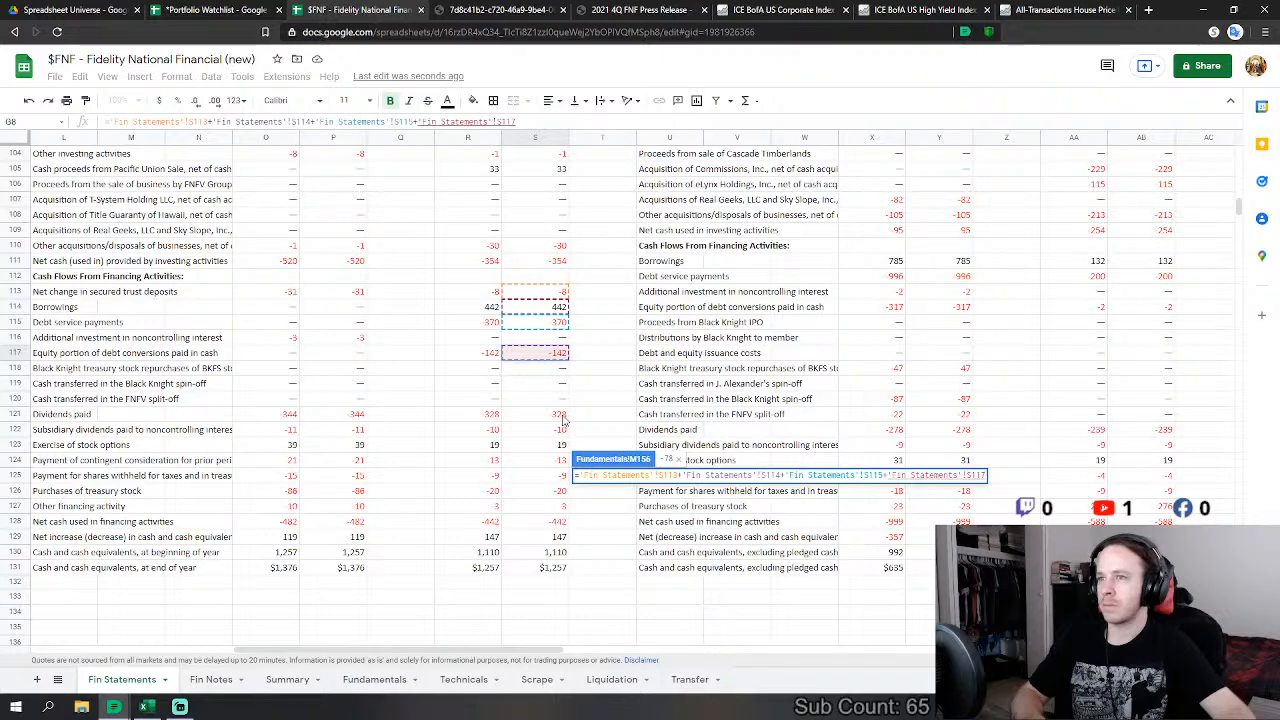
type("+")
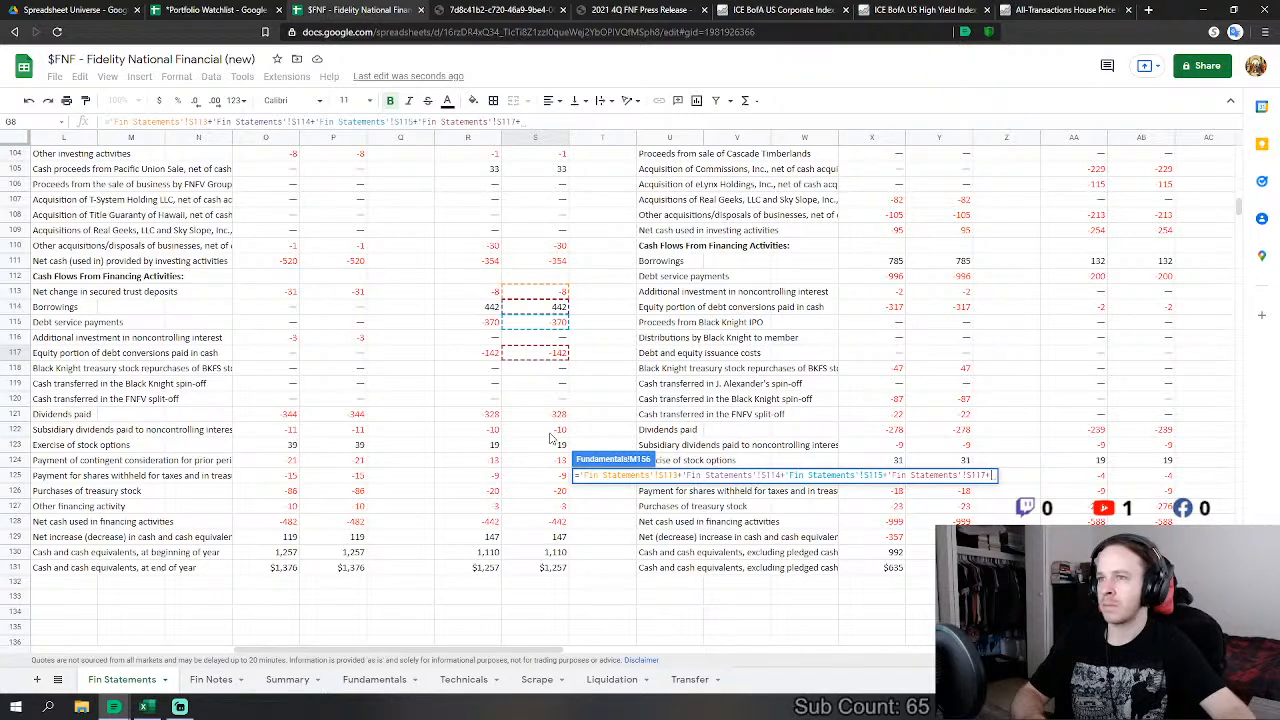
left_click(550, 434)
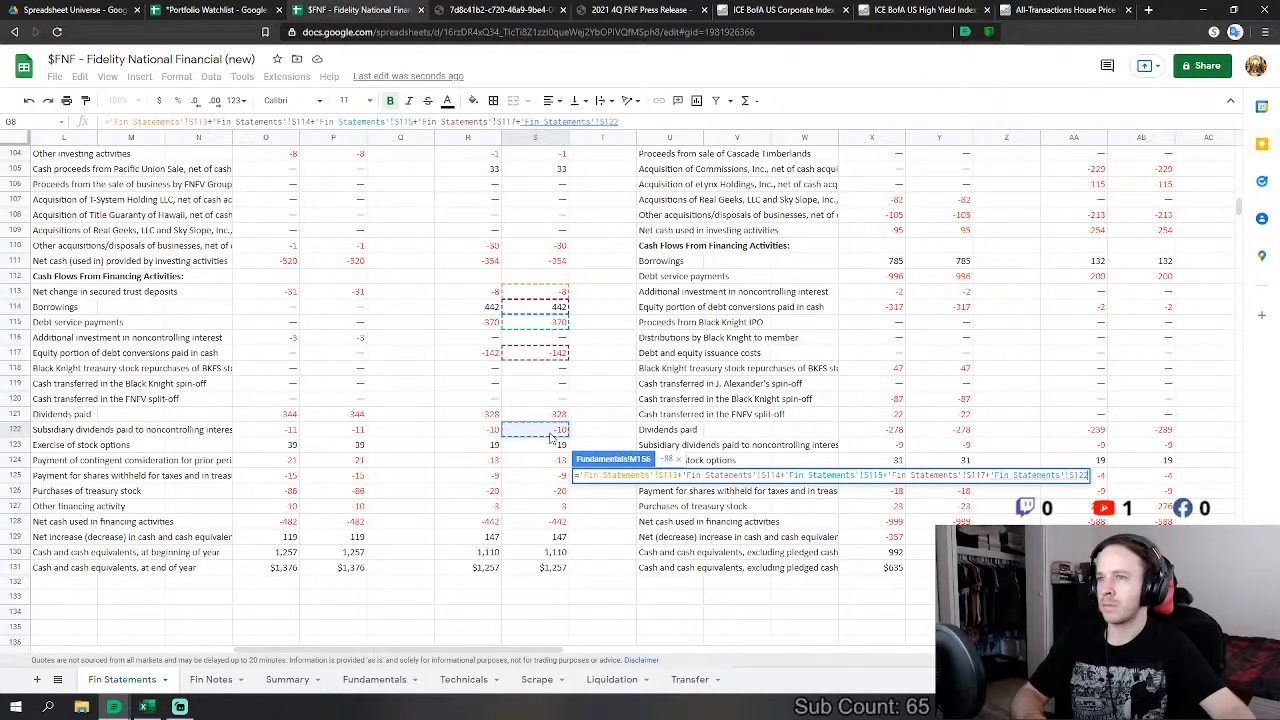
type("+")
left_click(560, 446)
type("+'Fin Statements'!S123+")
left_click(558, 460)
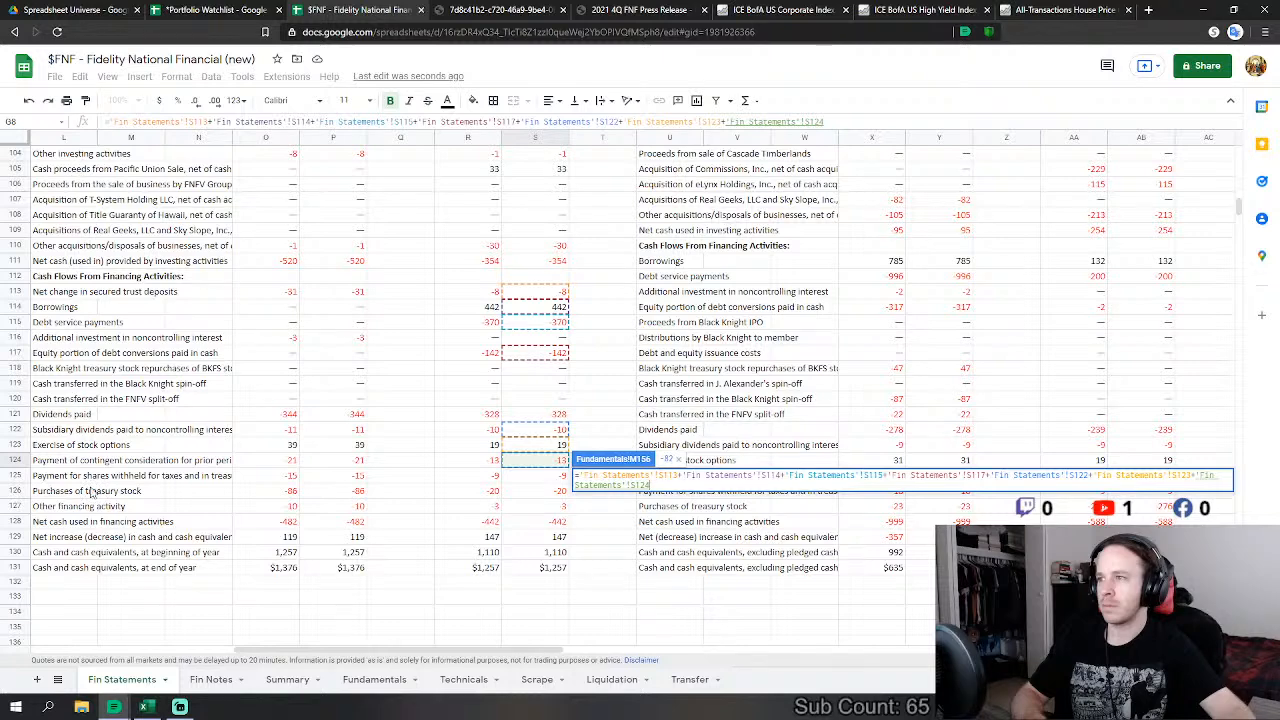
type("+")
left_click(540, 478)
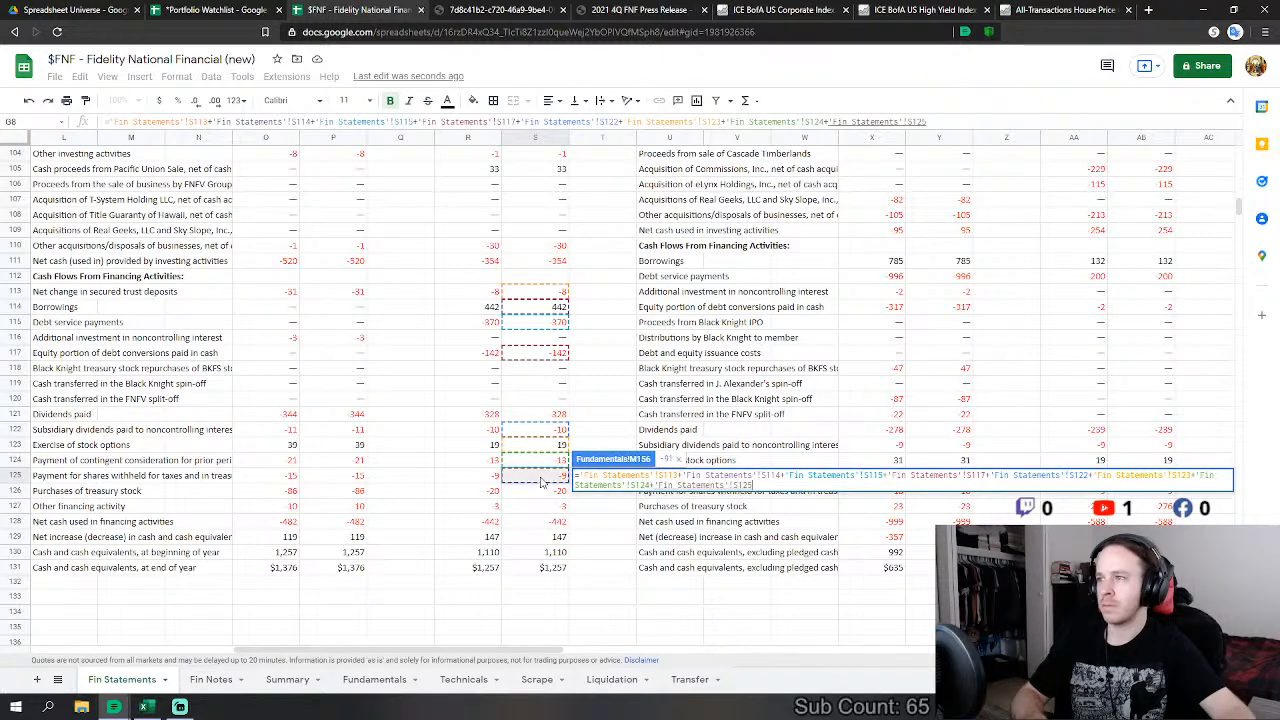
key("Return")
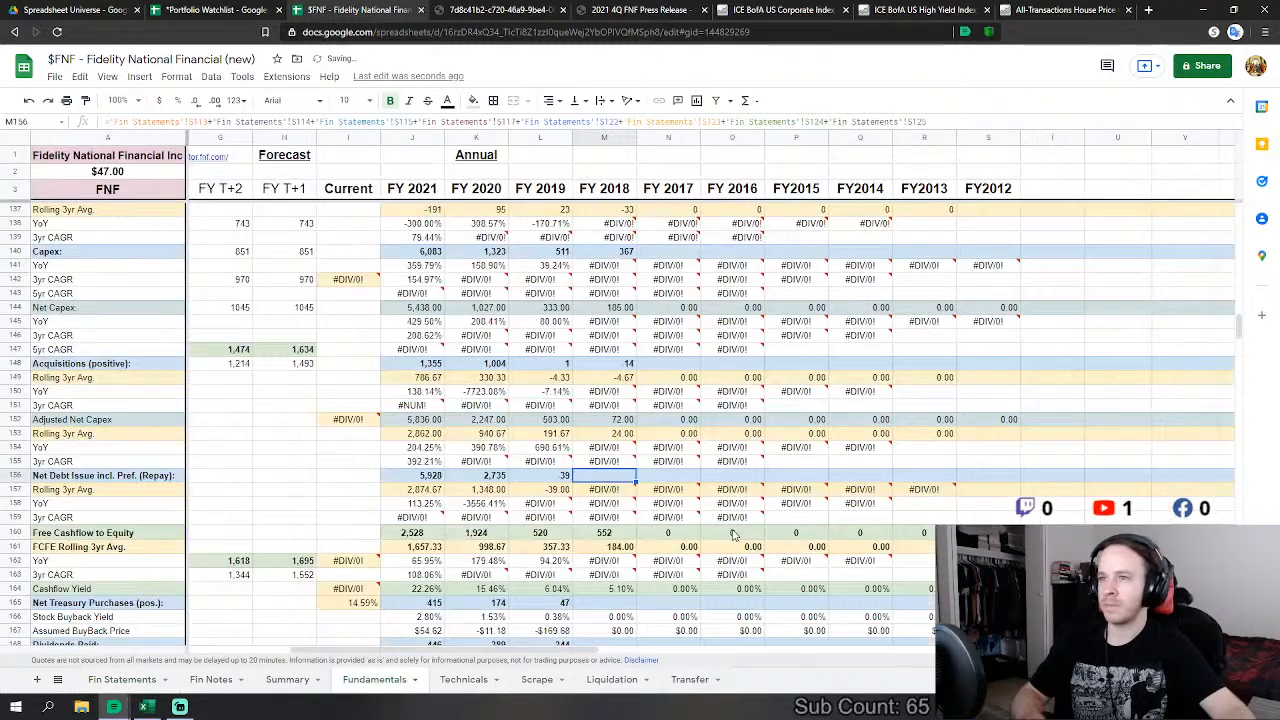
Step: Set FY 2018 Net Treasury Purchases to negated treasury stock purchases minus stock option exercises, =-'Fin Statements'!S126-'Fin Statements'!S123
scroll(608, 520, "down", 2)
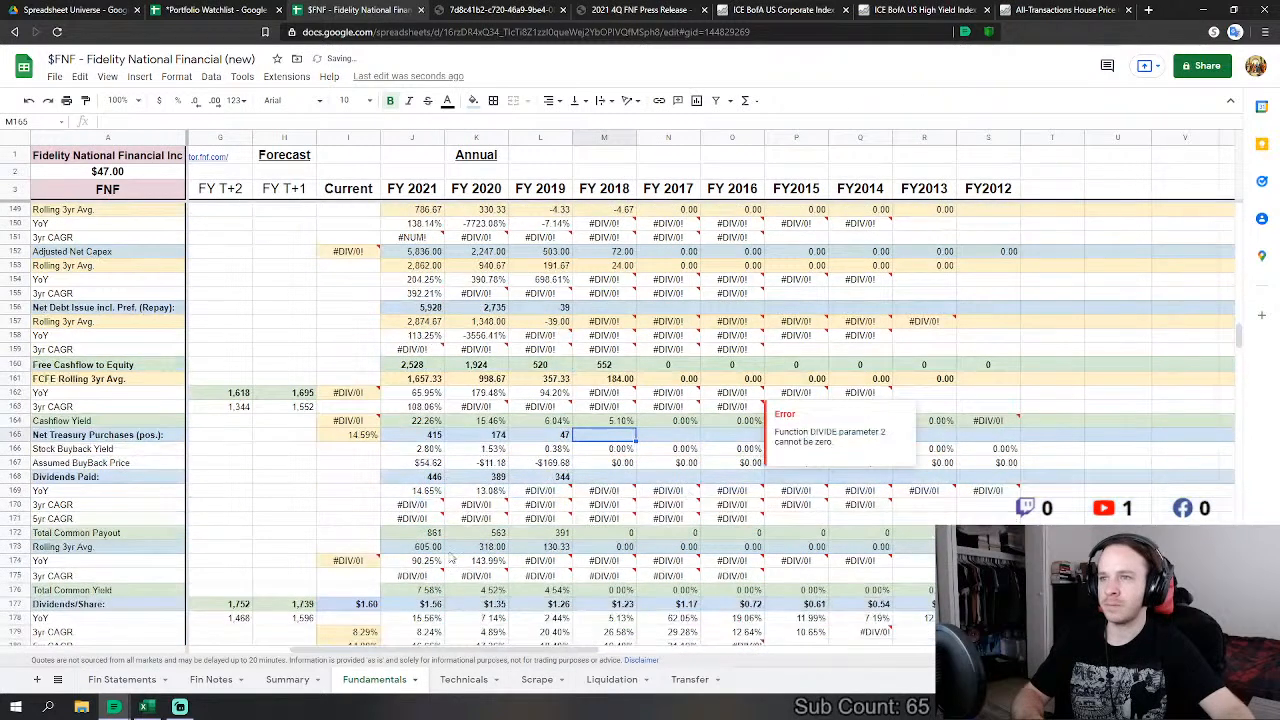
left_click(604, 434)
type("=")
left_click(118, 679)
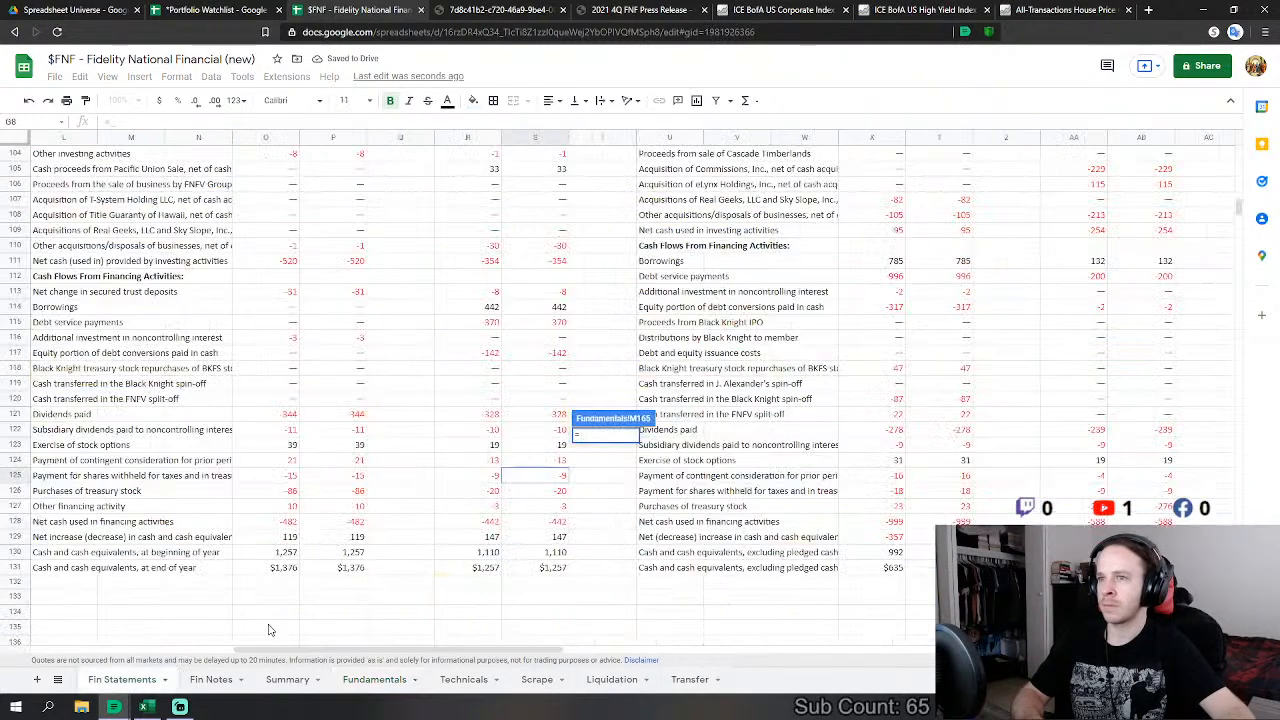
left_click(553, 494)
type("-'Fin Statements'!S126-")
left_click(559, 447)
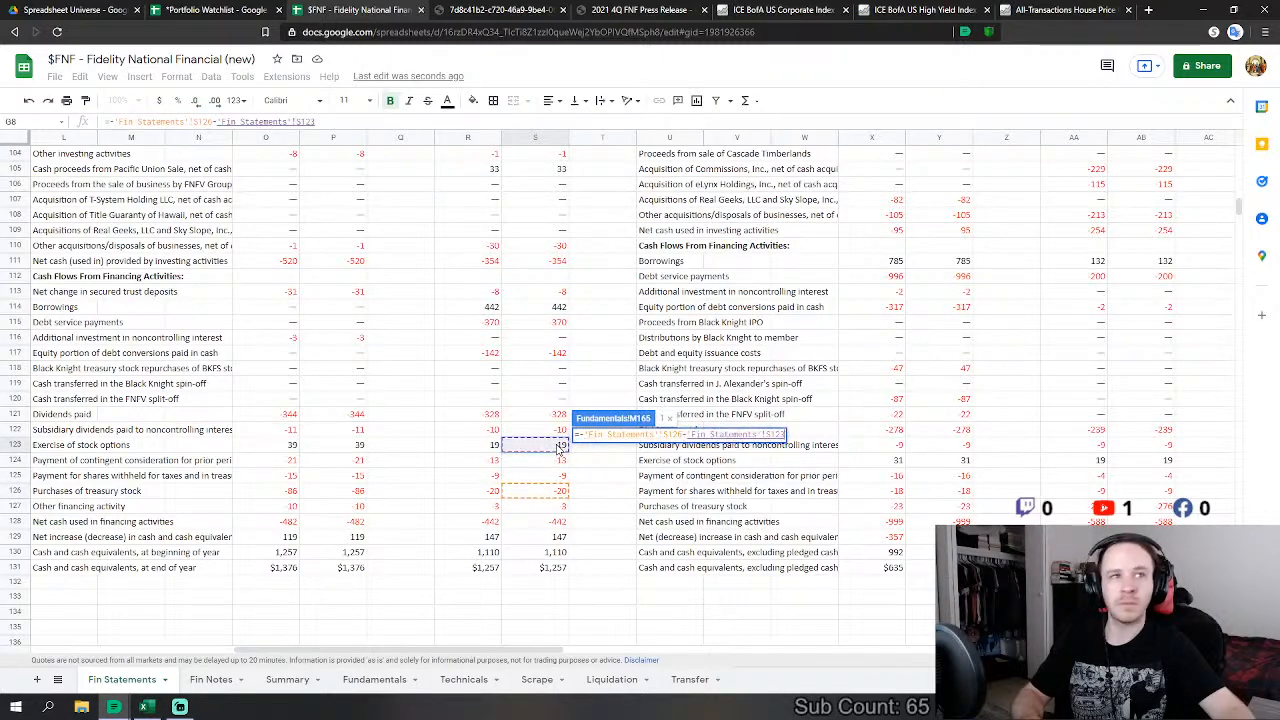
key("Return")
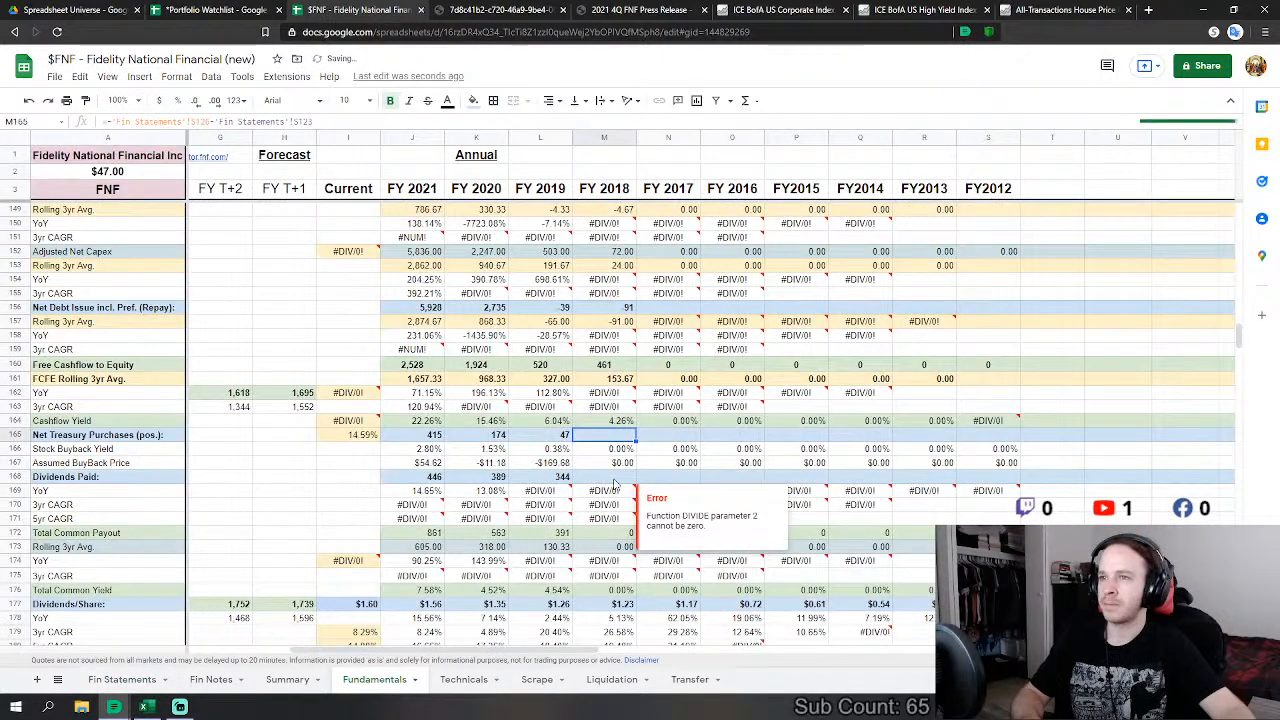
Step: Set FY 2018 Dividends Paid to the negated 2018 dividends paid, =-'Fin Statements'!S121
type("=-")
left_click(123, 680)
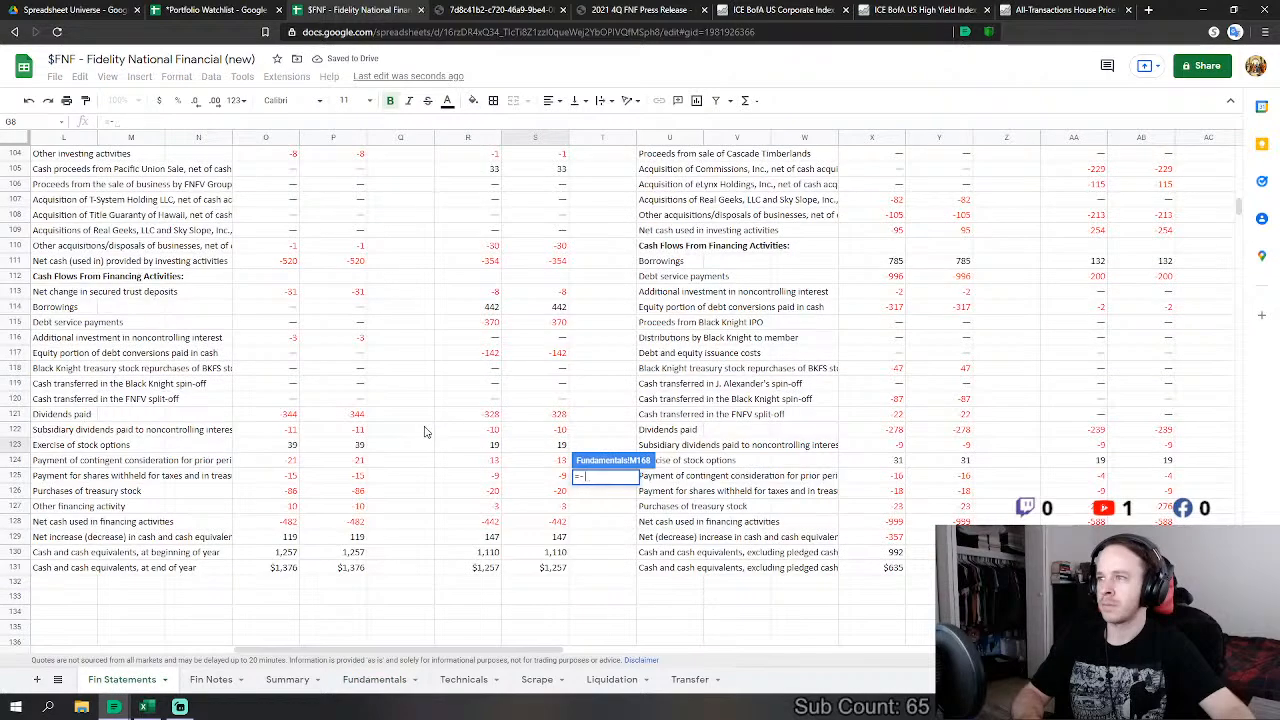
left_click(530, 419)
key("Return")
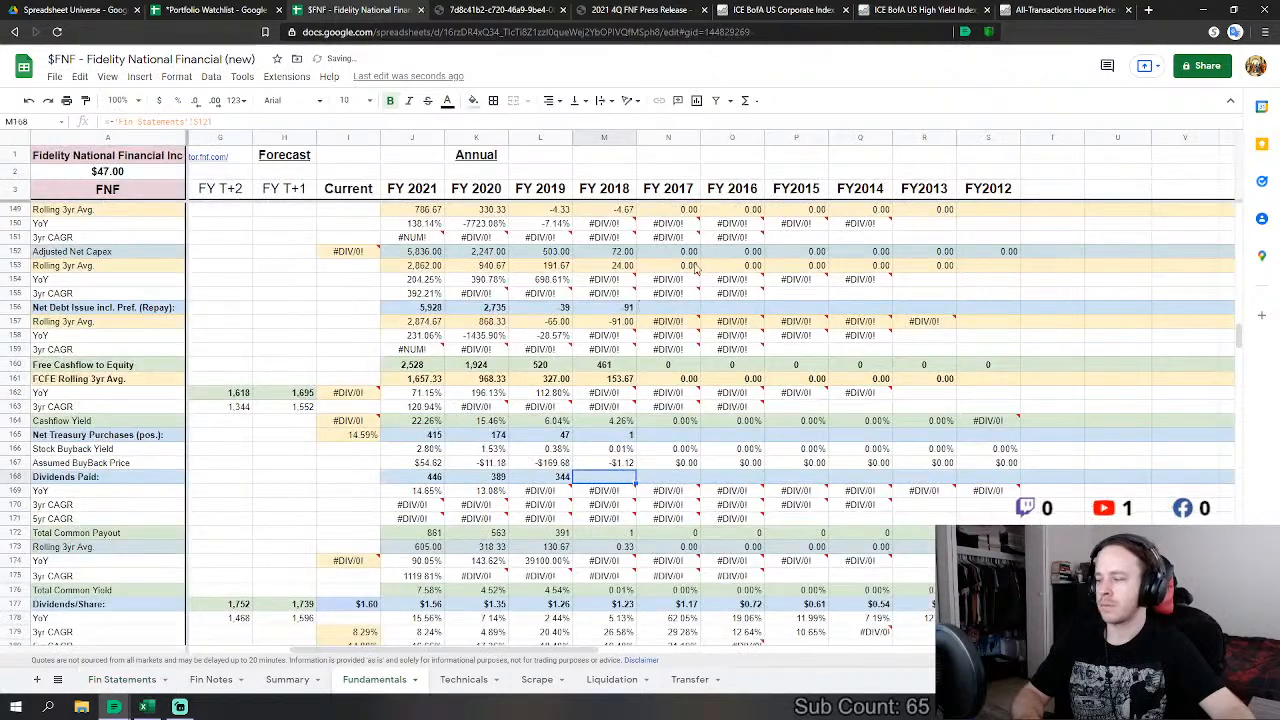
Step: Set FY 2018 Cash & Equivalents to the 2018 cash and cash equivalents in 'Fin Statements', ='Fin Statements'!S174
scroll(657, 432, "down", 1)
scroll(657, 432, "down", 3)
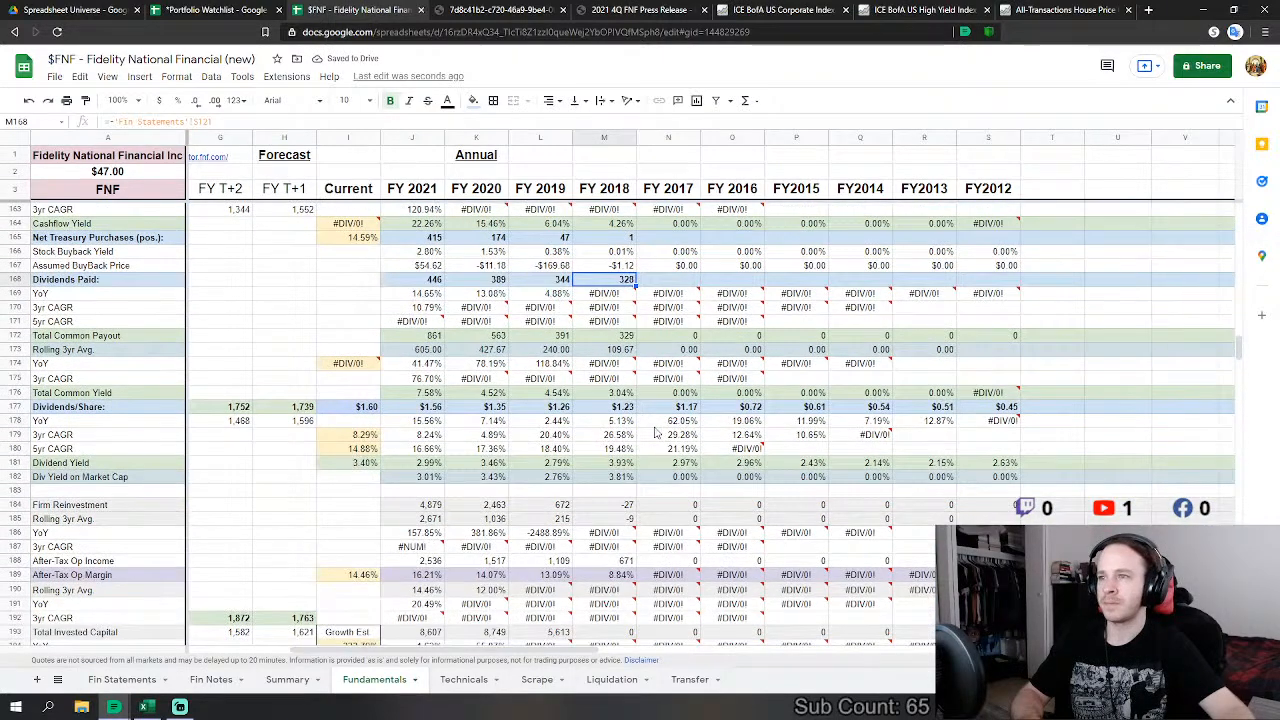
scroll(657, 432, "down", 5)
scroll(651, 434, "down", 4)
scroll(533, 393, "up", 4)
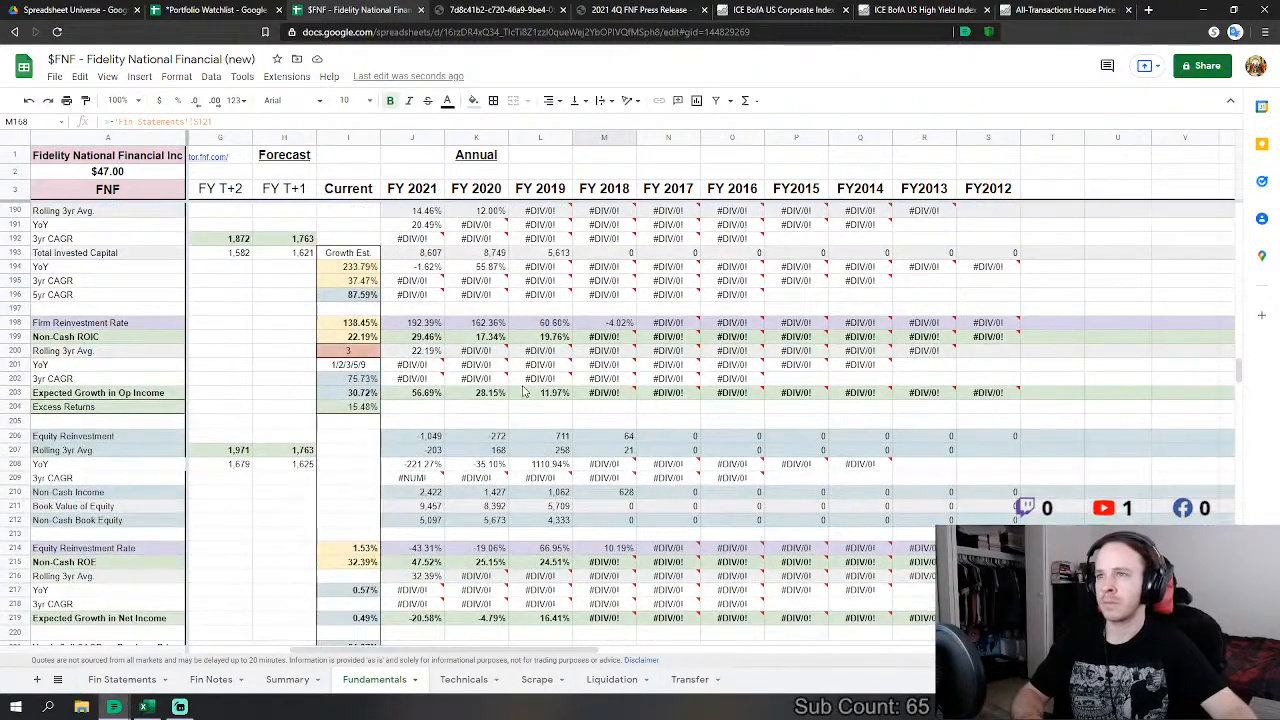
scroll(688, 541, "down", 3)
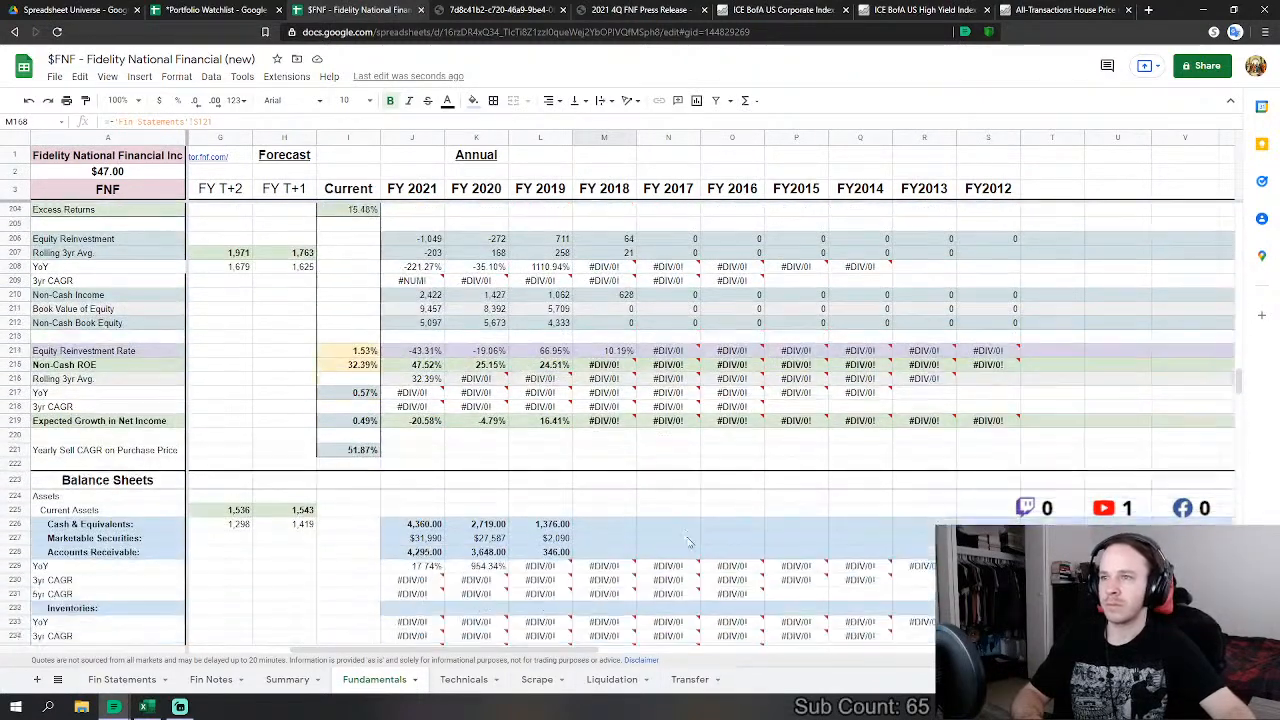
scroll(688, 541, "down", 2)
left_click(604, 410)
type("=")
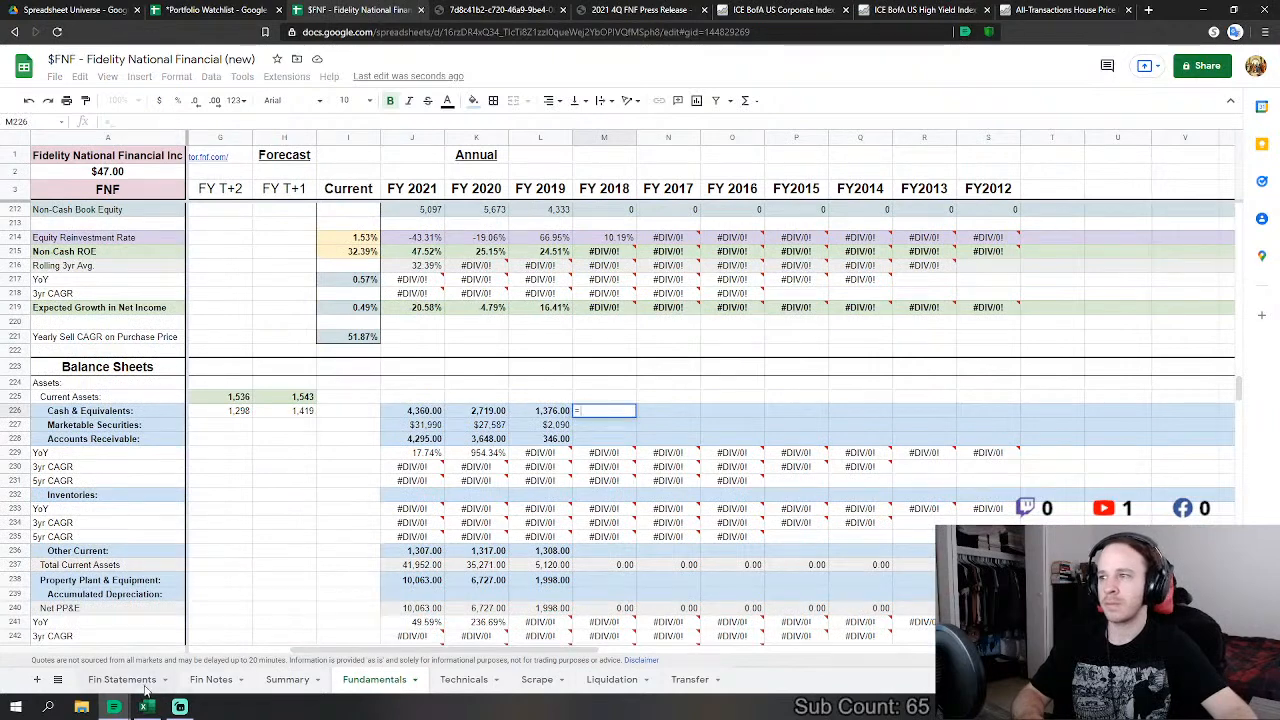
left_click(143, 684)
scroll(486, 491, "up", 5)
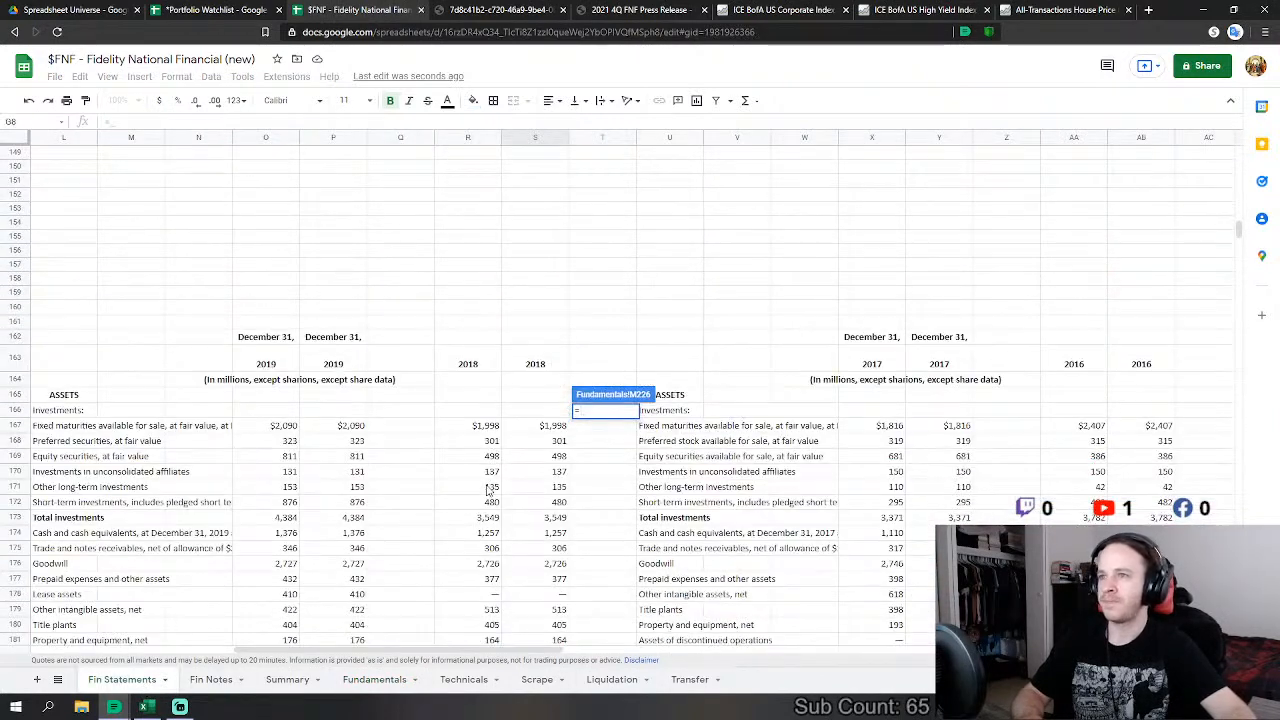
scroll(552, 455, "down", 2)
left_click(552, 464)
key("Return")
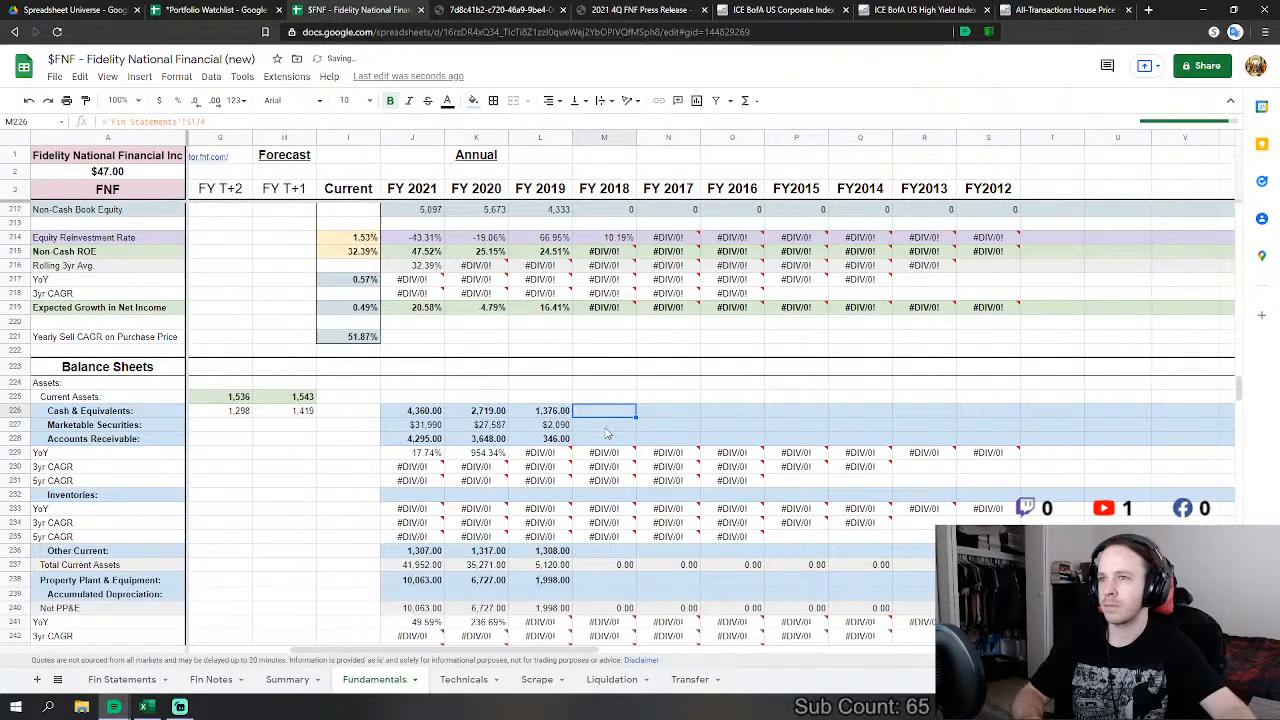
Step: Set FY 2018 Marketable Securities to the 2018 fixed maturities available for sale, ='Fin Statements'!S167
type("=")
left_click(143, 681)
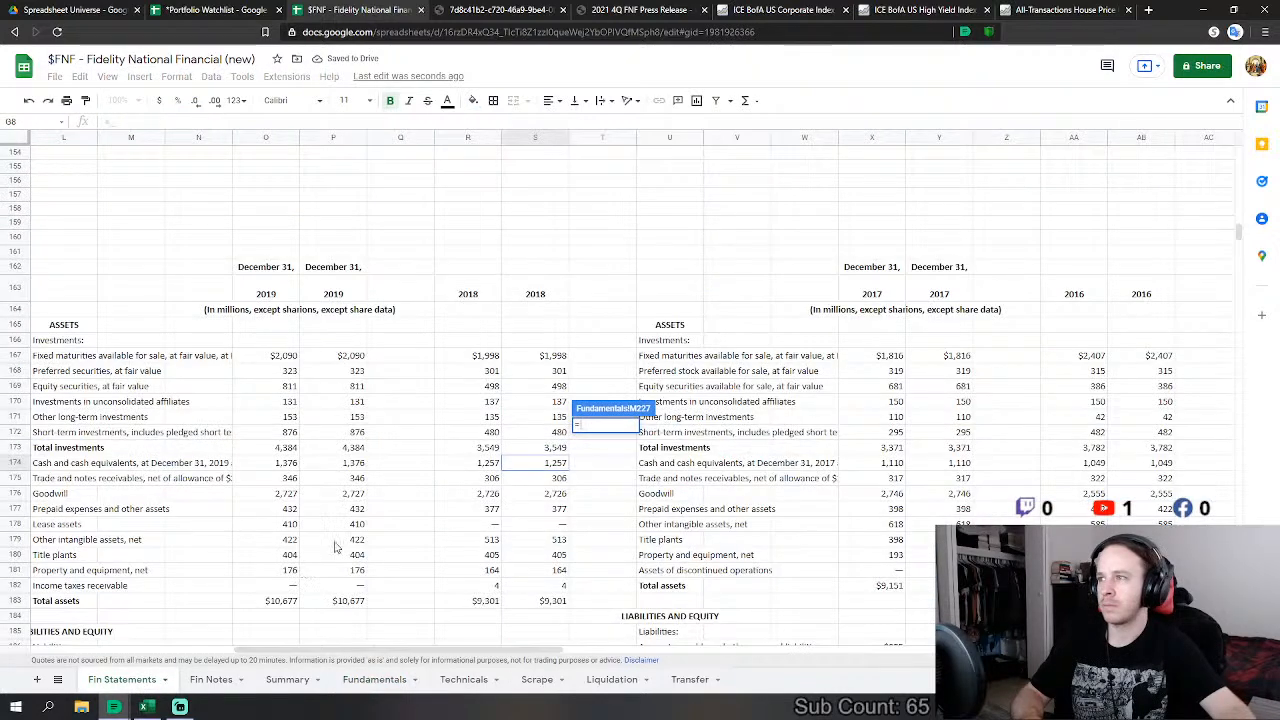
left_click(545, 358)
type("+")
key("BackSpace")
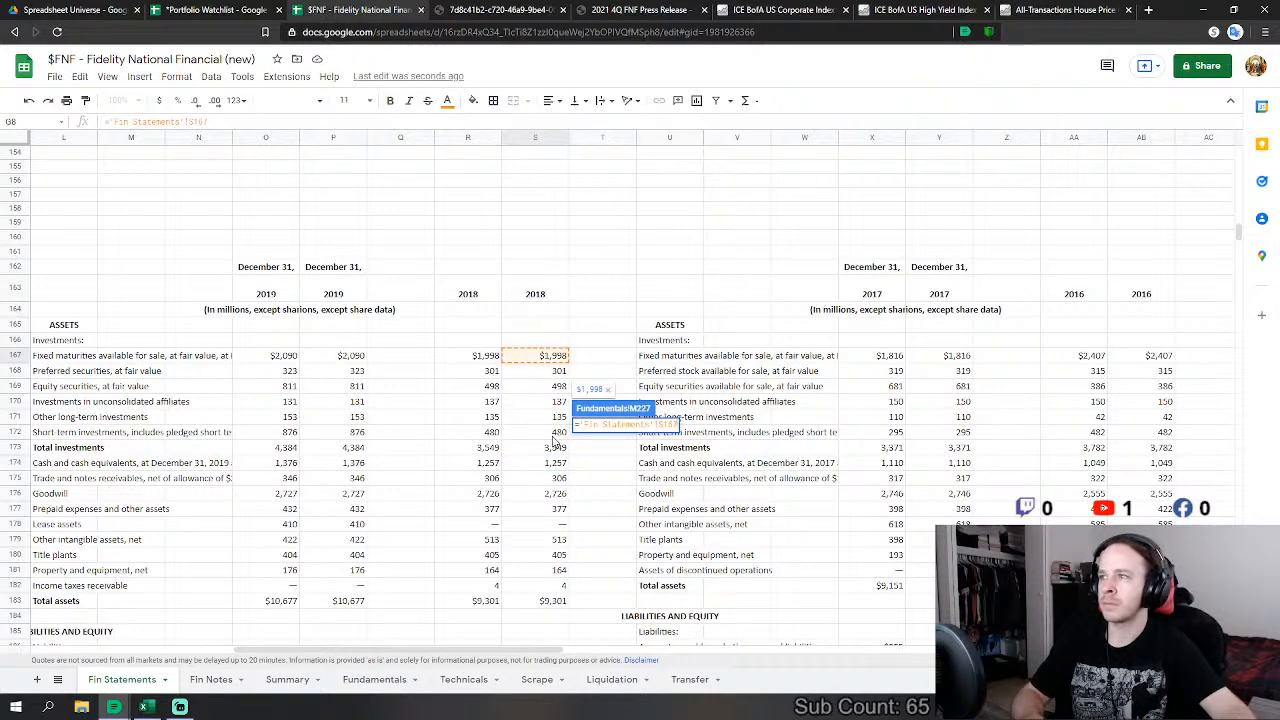
key("Return")
Step: Set FY 2018 Accounts Receivable to 2018 trade and notes receivables plus income taxes receivable, ='Fin Statements'!S175+'Fin Statements'!S182
left_click(624, 440)
type("=")
left_click(122, 679)
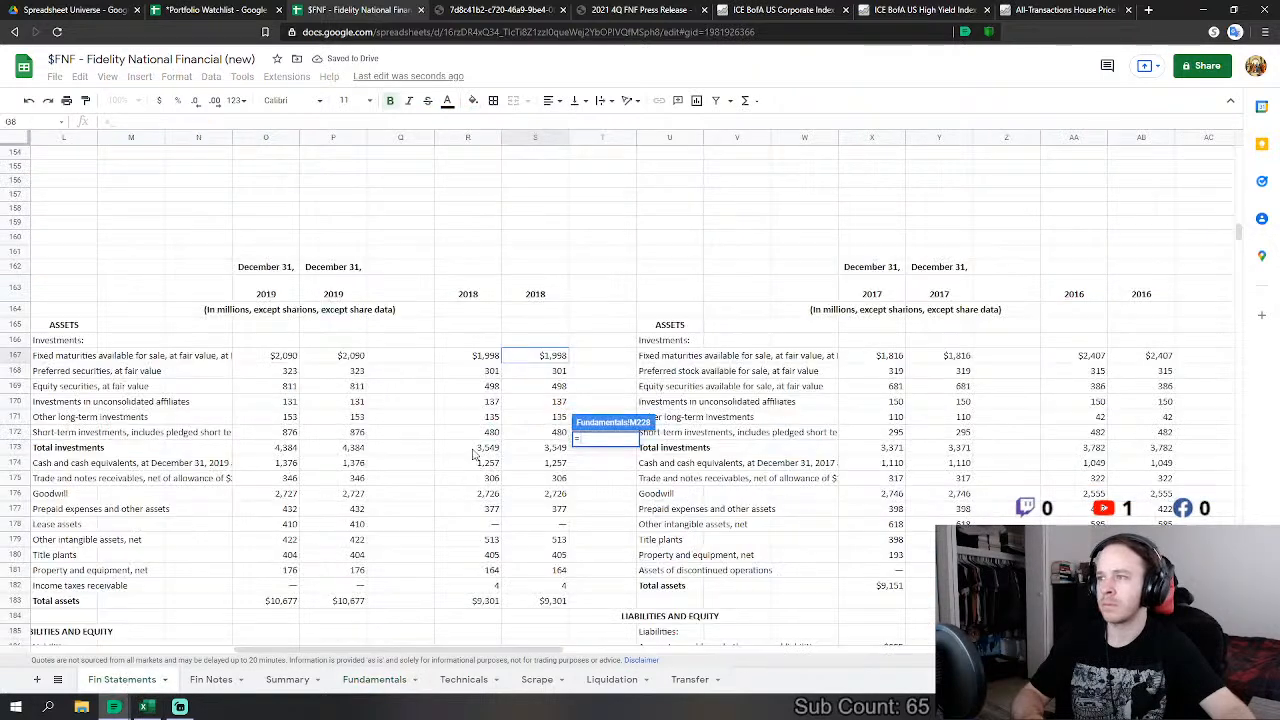
left_click(560, 478)
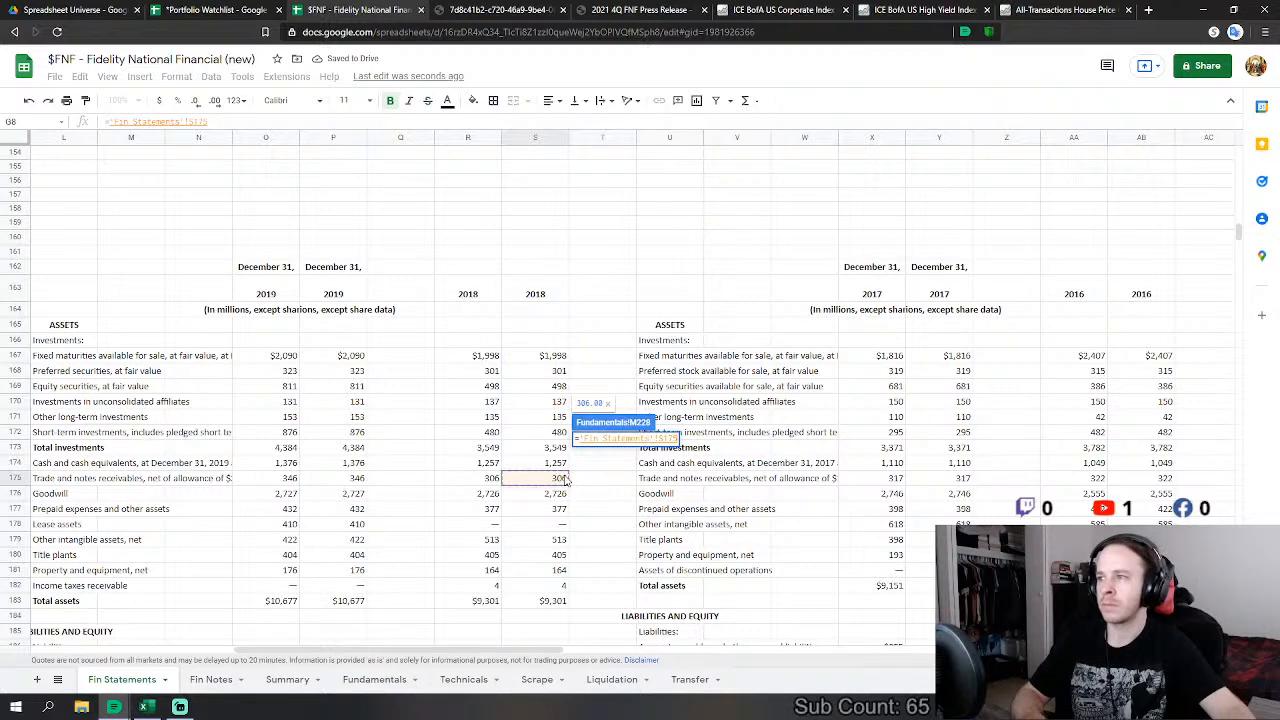
type("+")
left_click(548, 588)
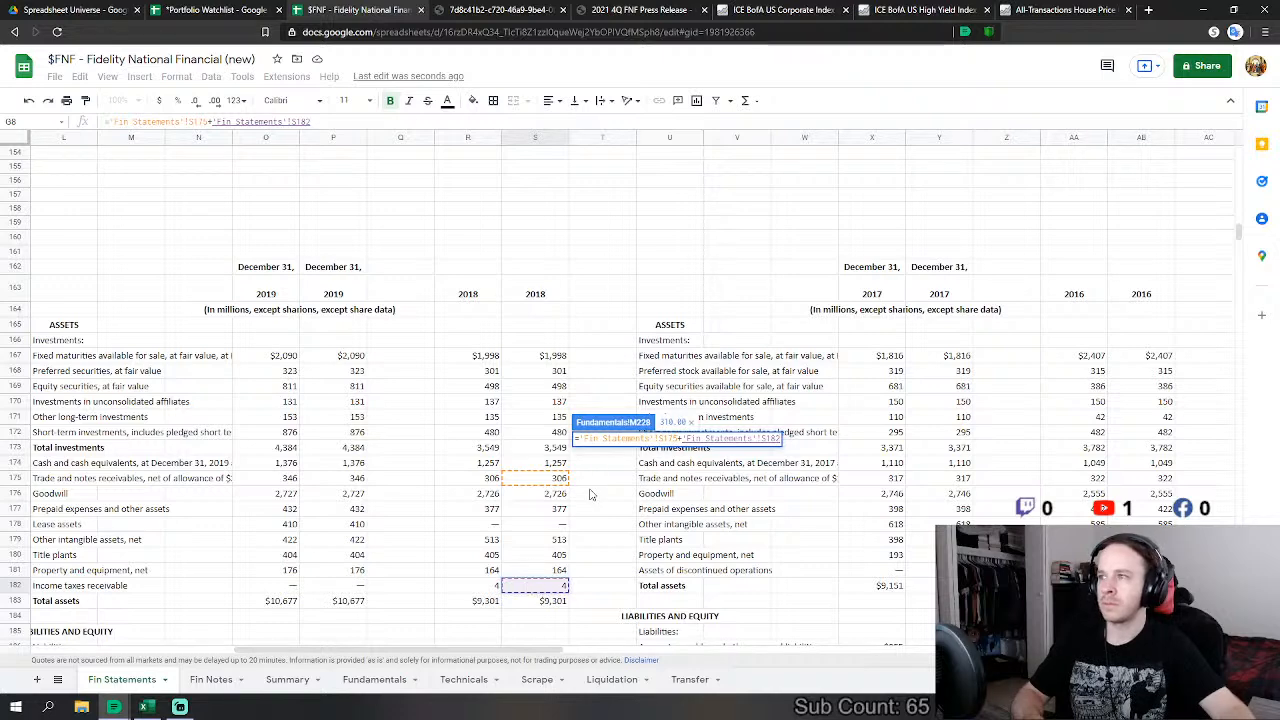
key("Return")
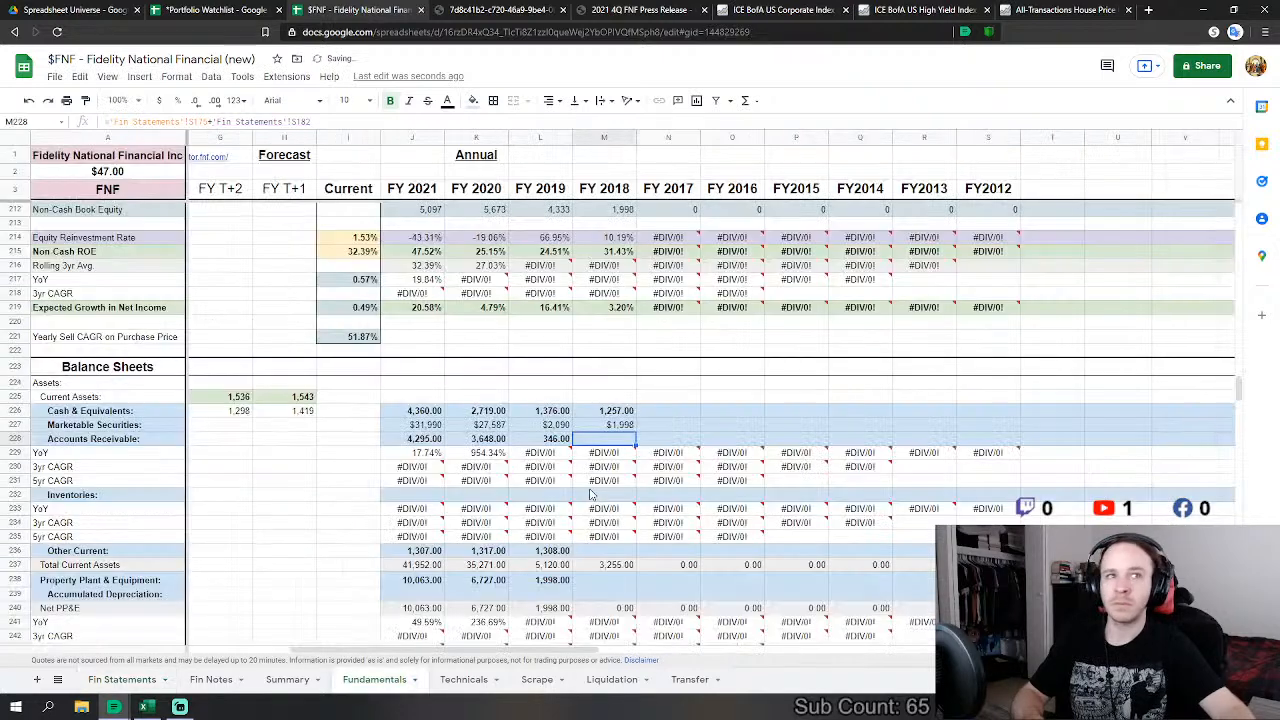
Step: Set FY 2018 Other Current assets to 2018 short-term investments plus prepaid expenses, ='Fin Statements'!S172+'Fin Statements'!S177
left_click(615, 550)
scroll(615, 550, "down", 1)
type("=")
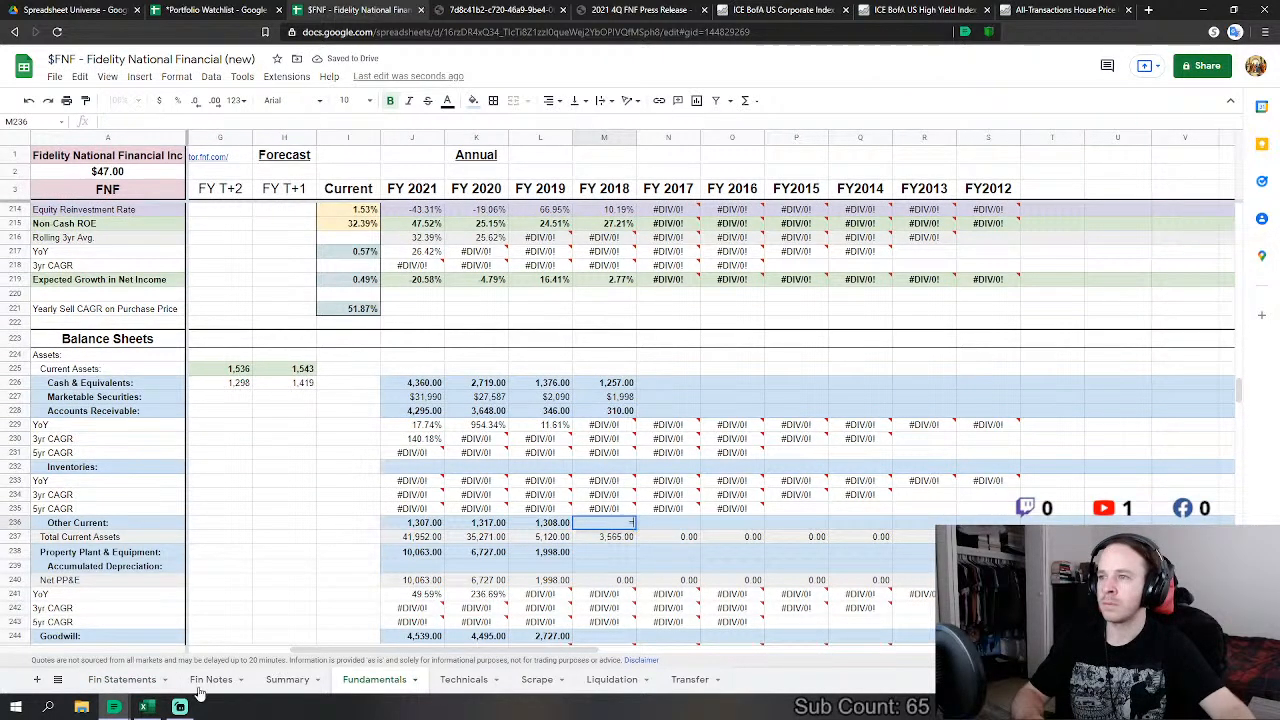
left_click(122, 679)
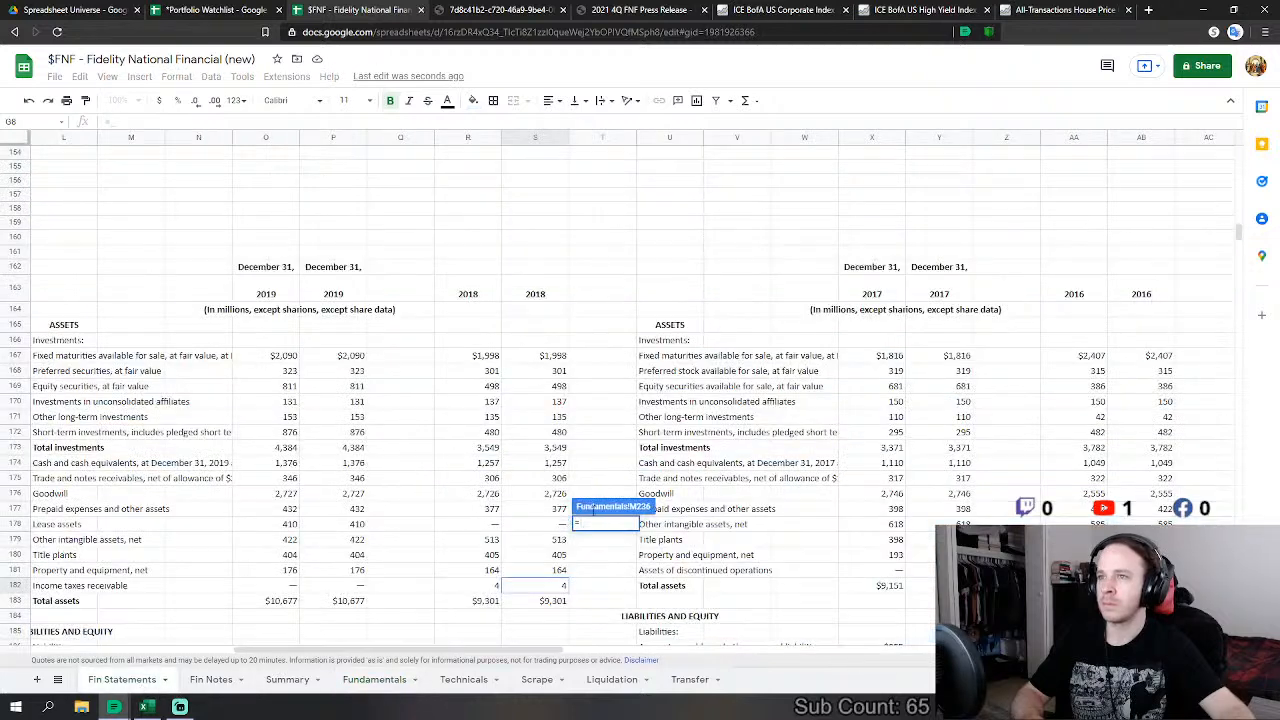
left_click(552, 434)
type("+")
left_click(561, 509)
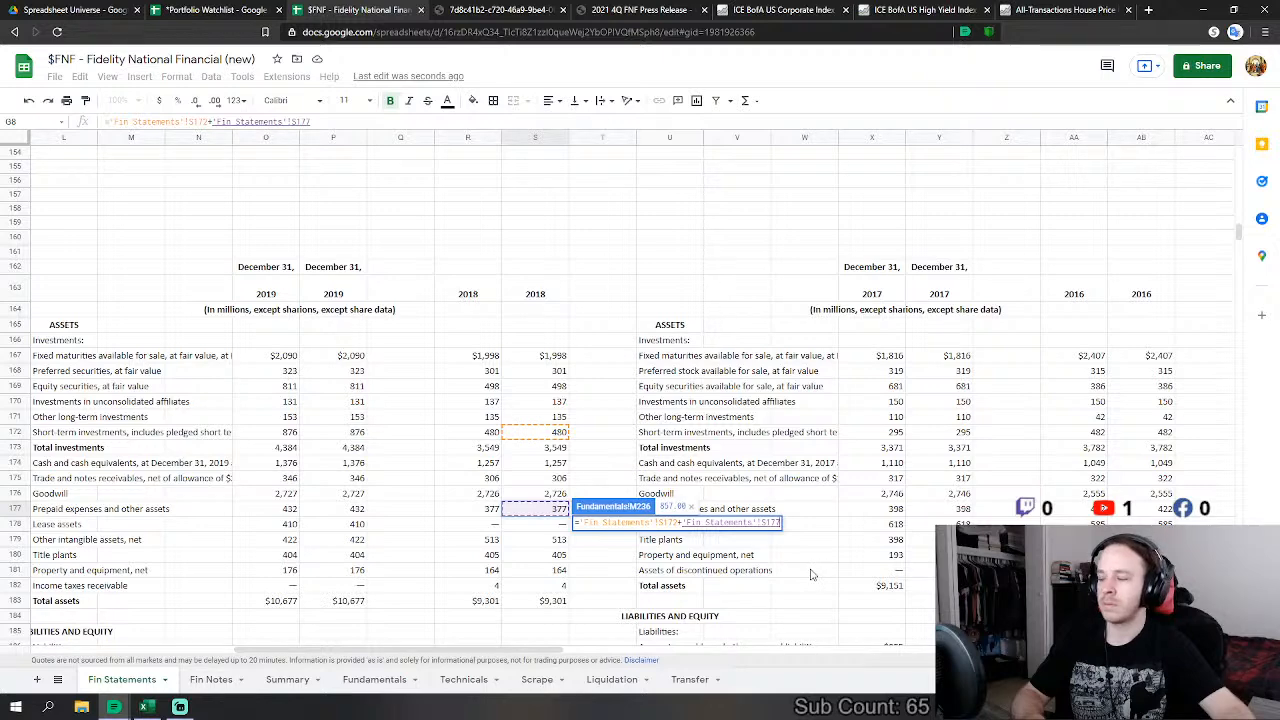
key("Return")
Step: Set FY 2018 Property Plant & Equipment to 2018 property, title plants and remaining investments in 'Fin Statements', adding S181+S180+S171+S170+S169+S168
left_click(608, 455)
type("=")
left_click(120, 679)
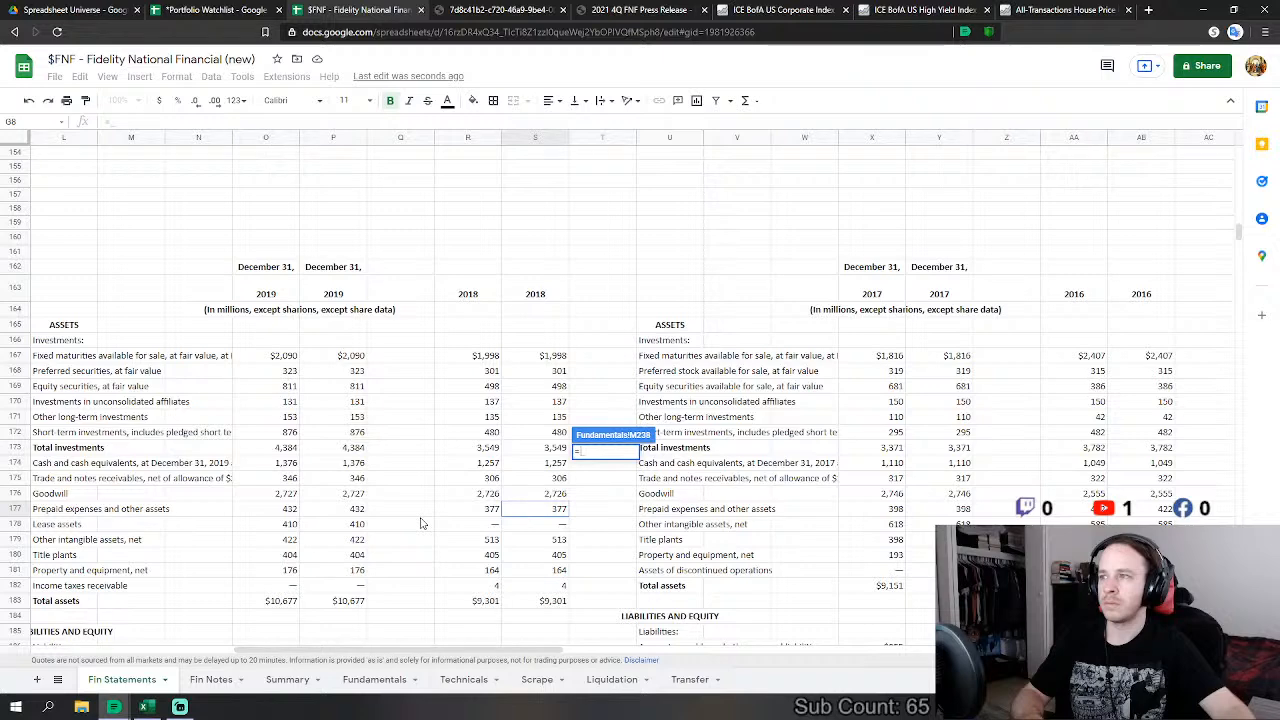
left_click(551, 572)
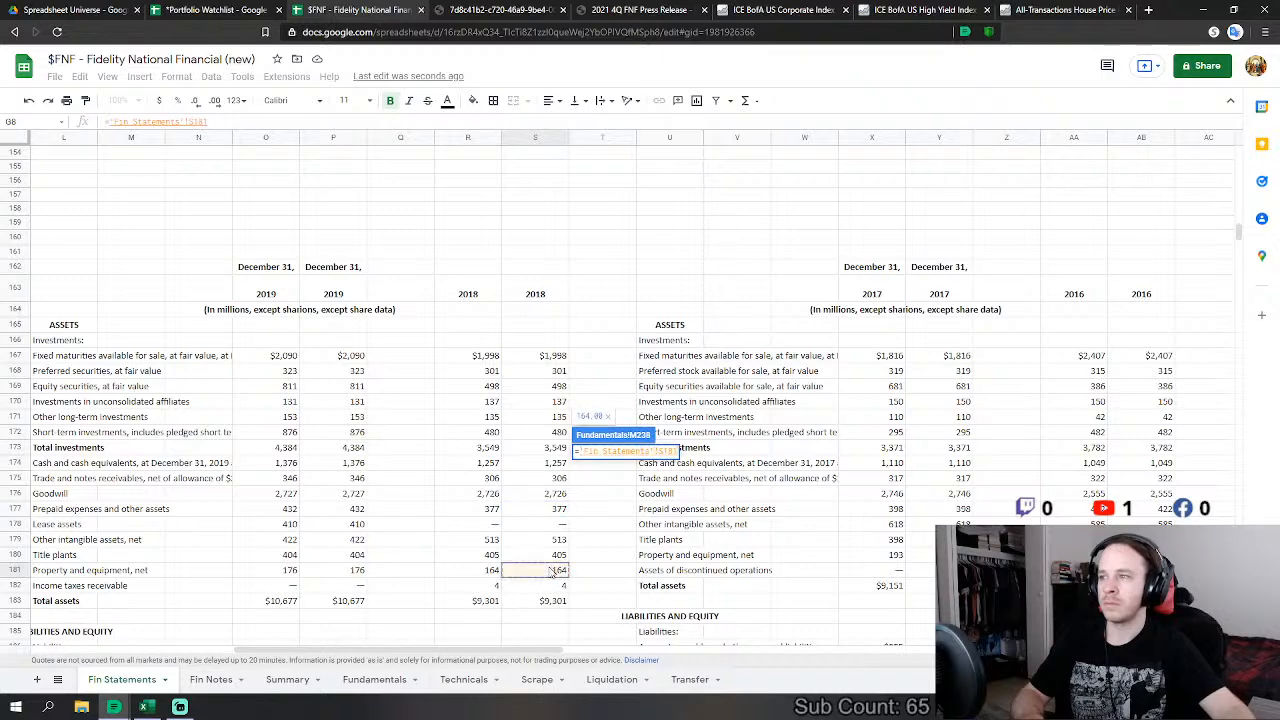
type("+")
left_click(557, 557)
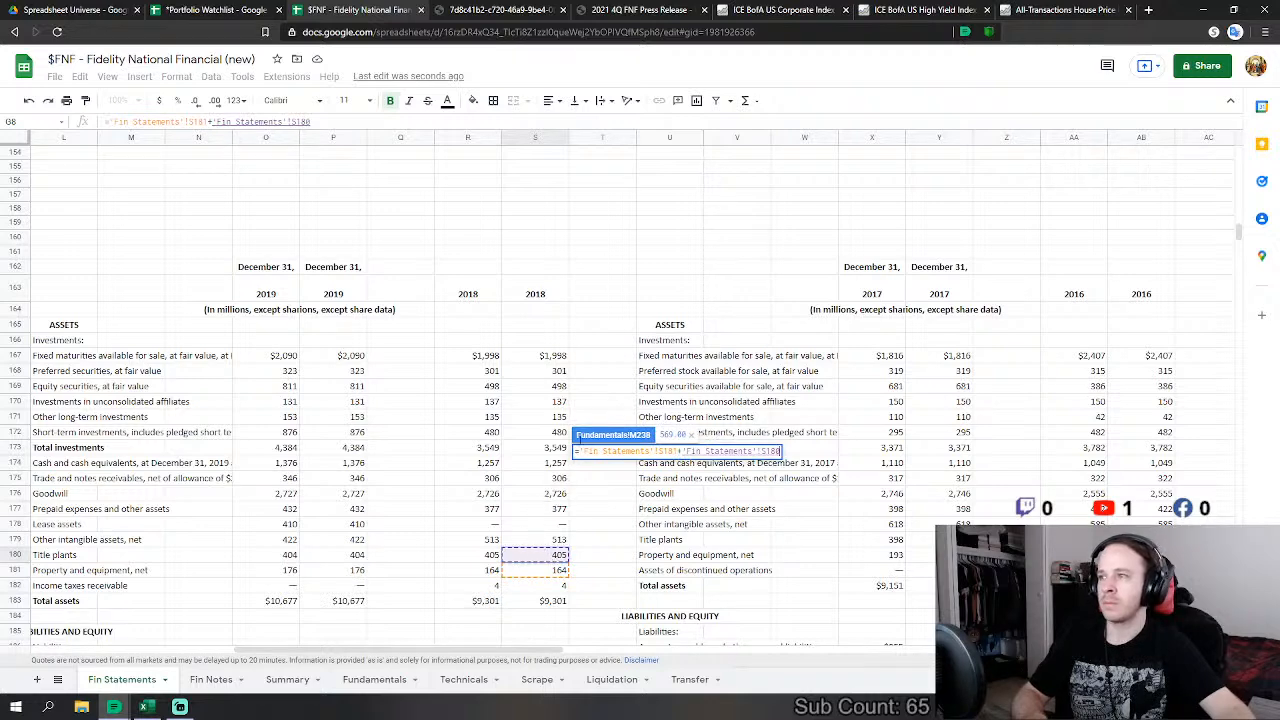
type("+")
left_click(549, 420)
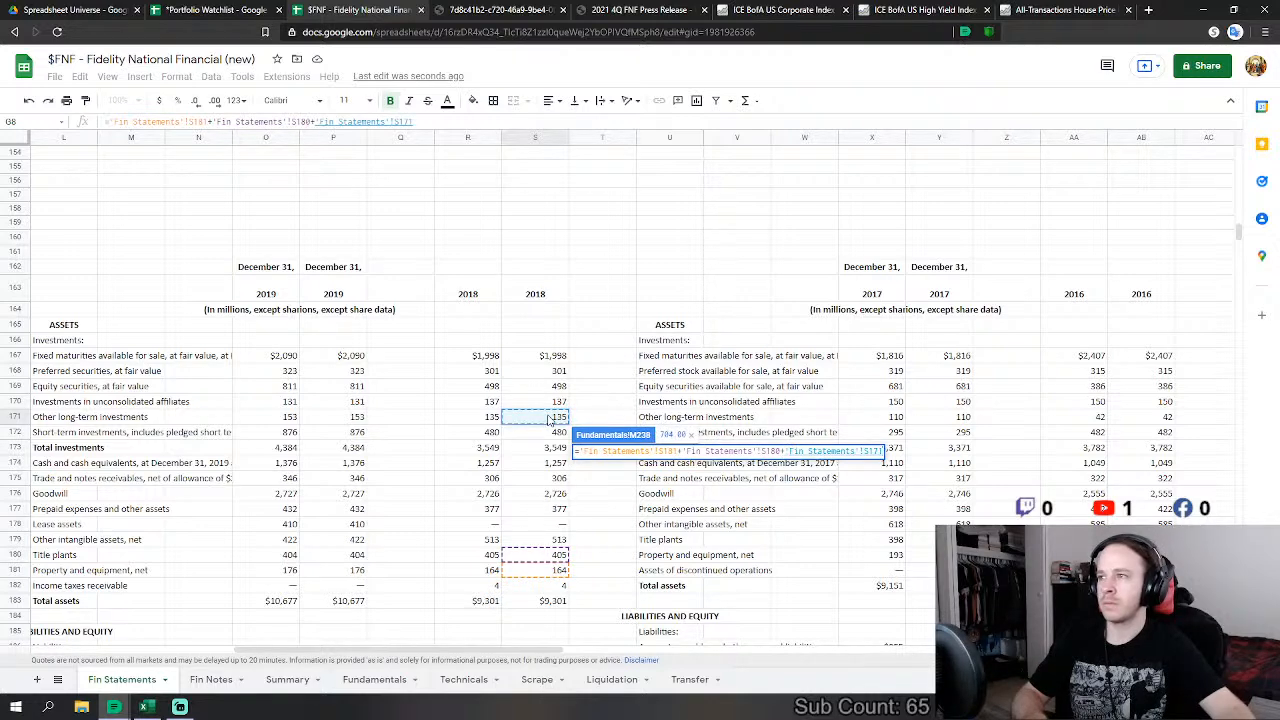
type("+")
left_click(562, 403)
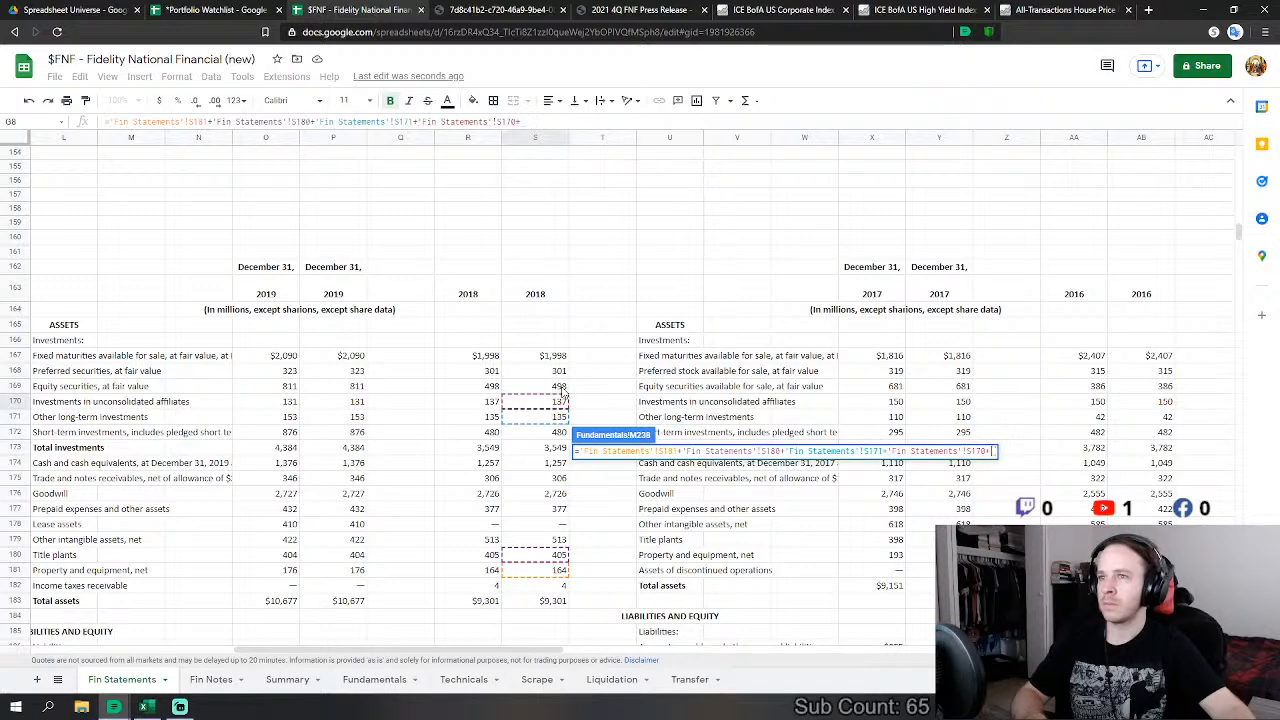
type("+")
left_click(561, 388)
type("+")
left_click(558, 372)
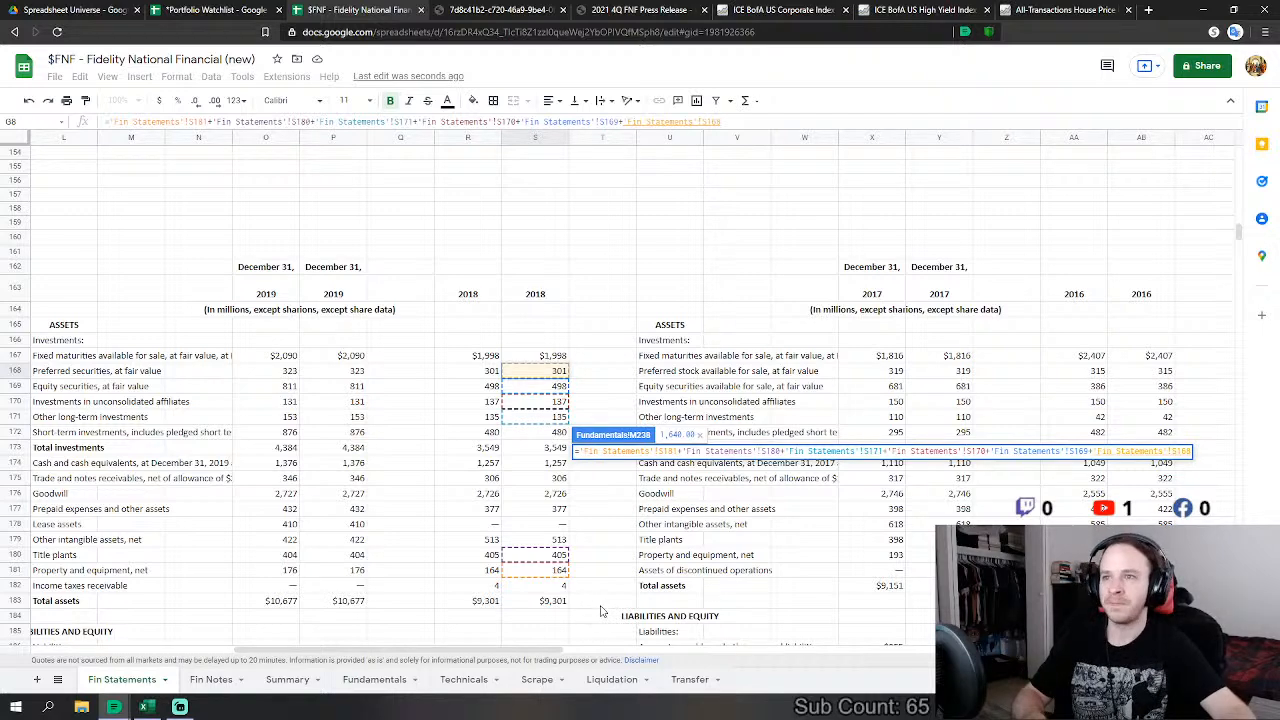
key("Return")
Step: Set FY 2018 Goodwill to the 2018 goodwill in 'Fin Statements', ='Fin Statements'!S176
left_click(604, 536)
type("=")
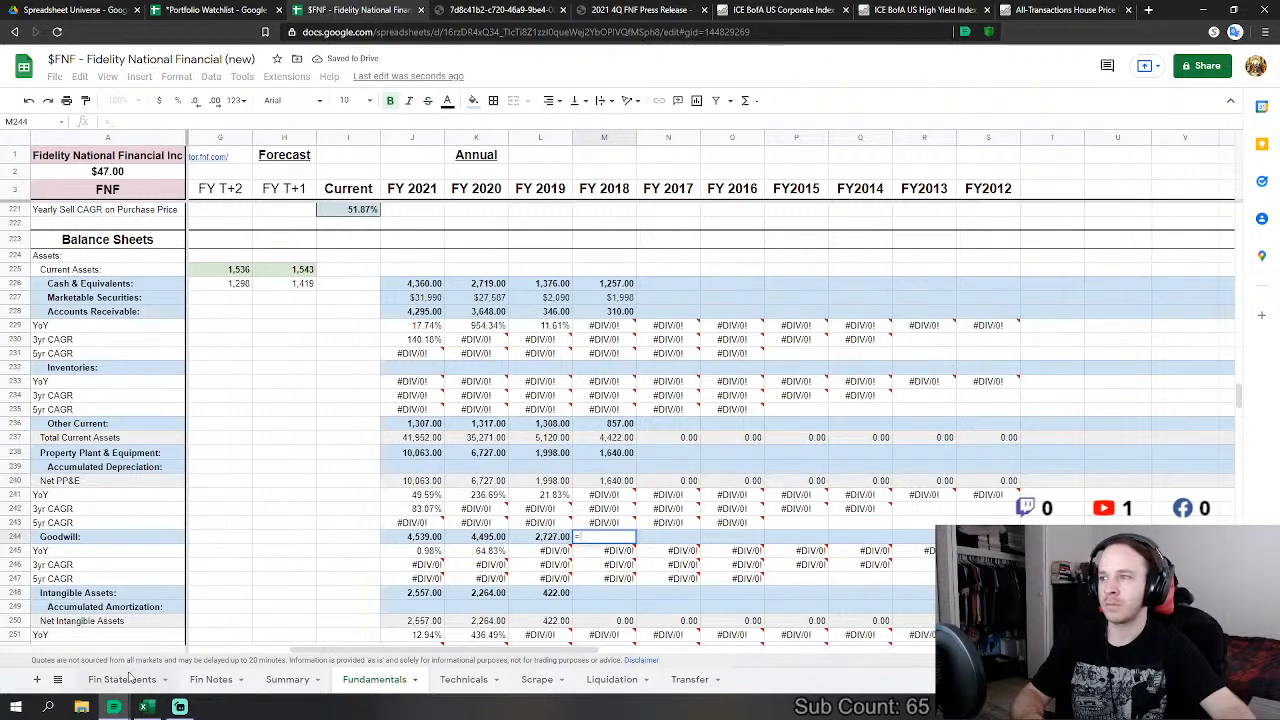
left_click(128, 679)
left_click(536, 497)
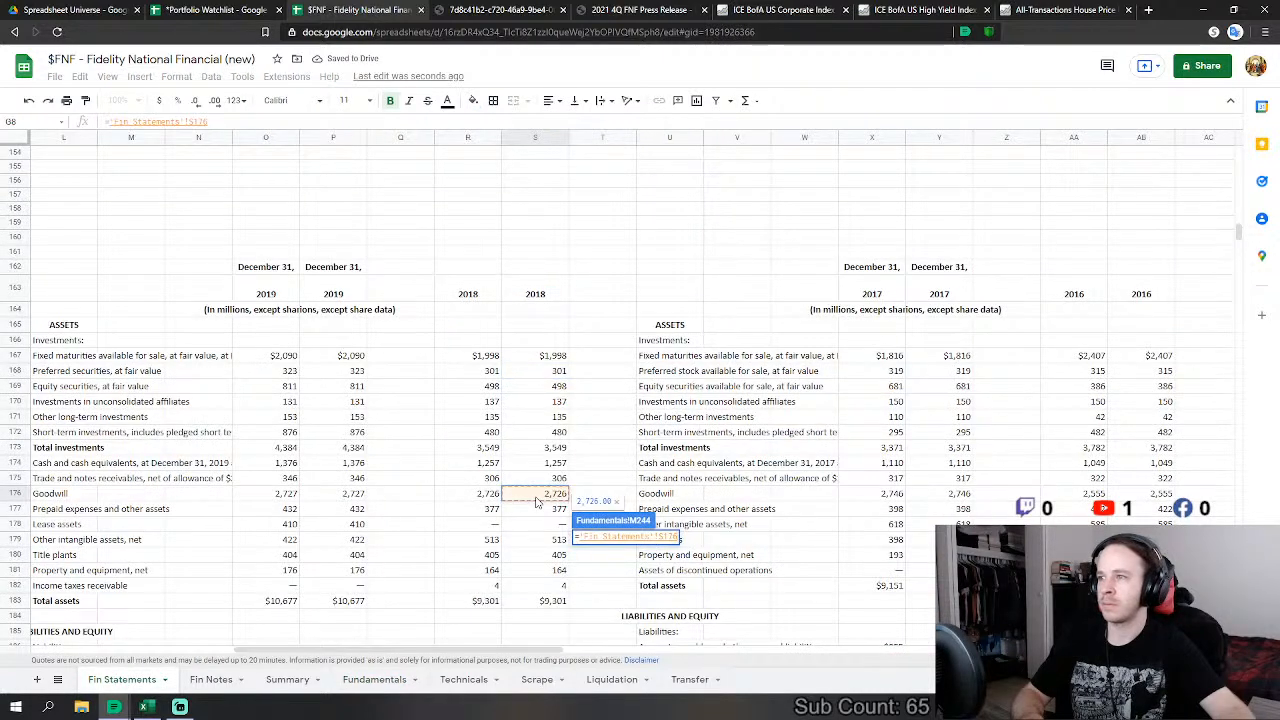
key("Return")
Step: Set FY 2018 Intangible Assets to the 2018 other intangible assets, ='Fin Statements'!S179
left_click(604, 593)
type("=")
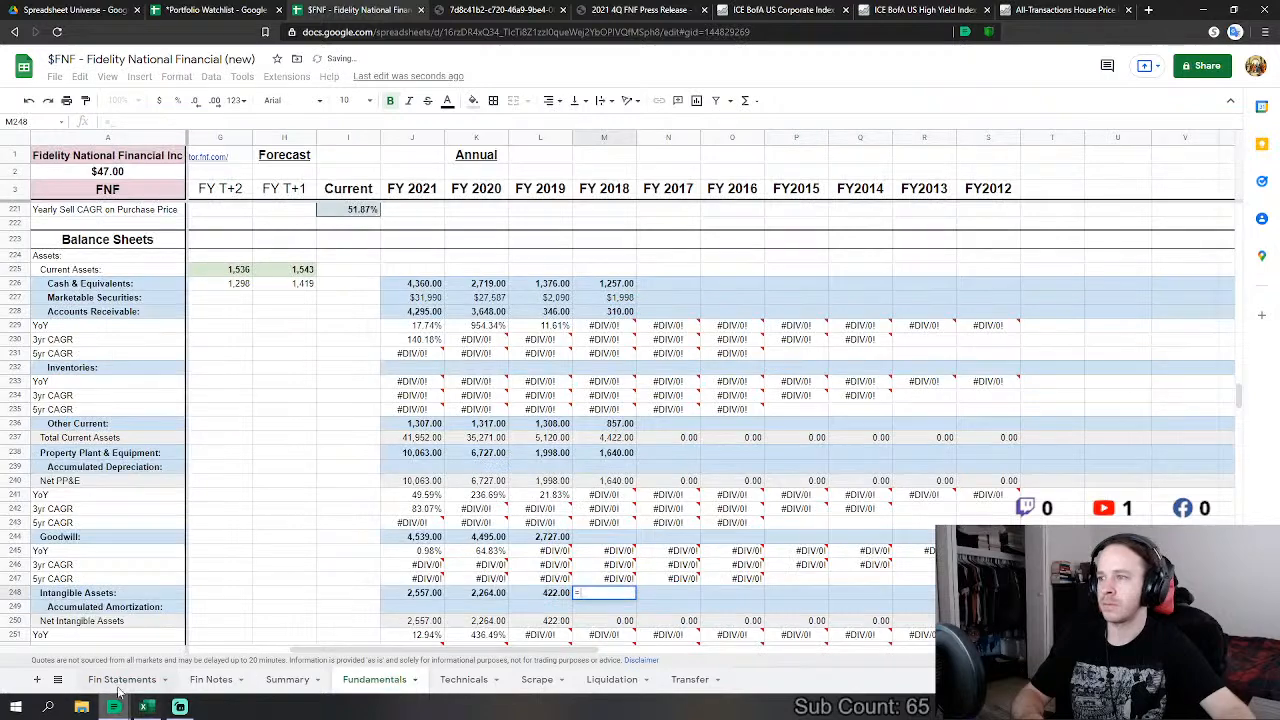
left_click(122, 679)
left_click(535, 541)
key("Return")
left_click(594, 533)
type("=")
left_click(124, 680)
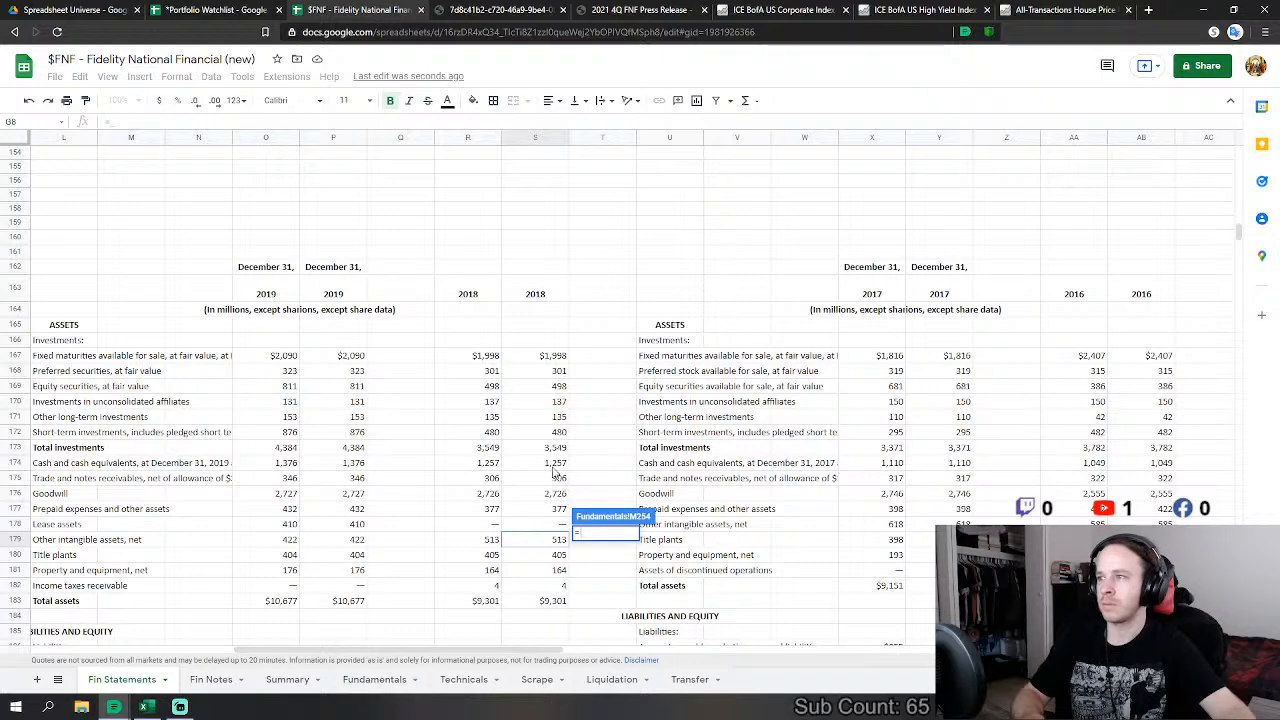
key("Escape")
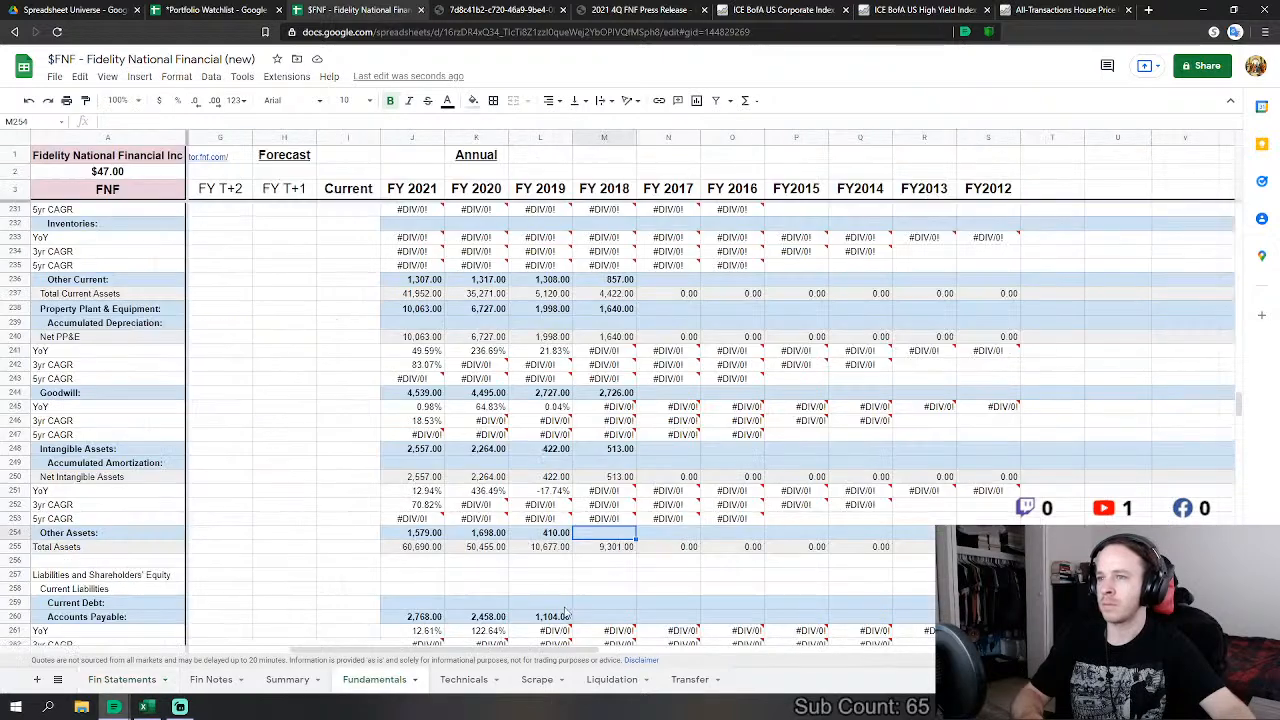
Step: Set FY 2018 Accounts Payable to the 2018 accounts payable and other accrued liabilities, ='Fin Statements'!S187
scroll(713, 580, "down", 1)
left_click(630, 405)
scroll(620, 410, "down", 1)
type("=")
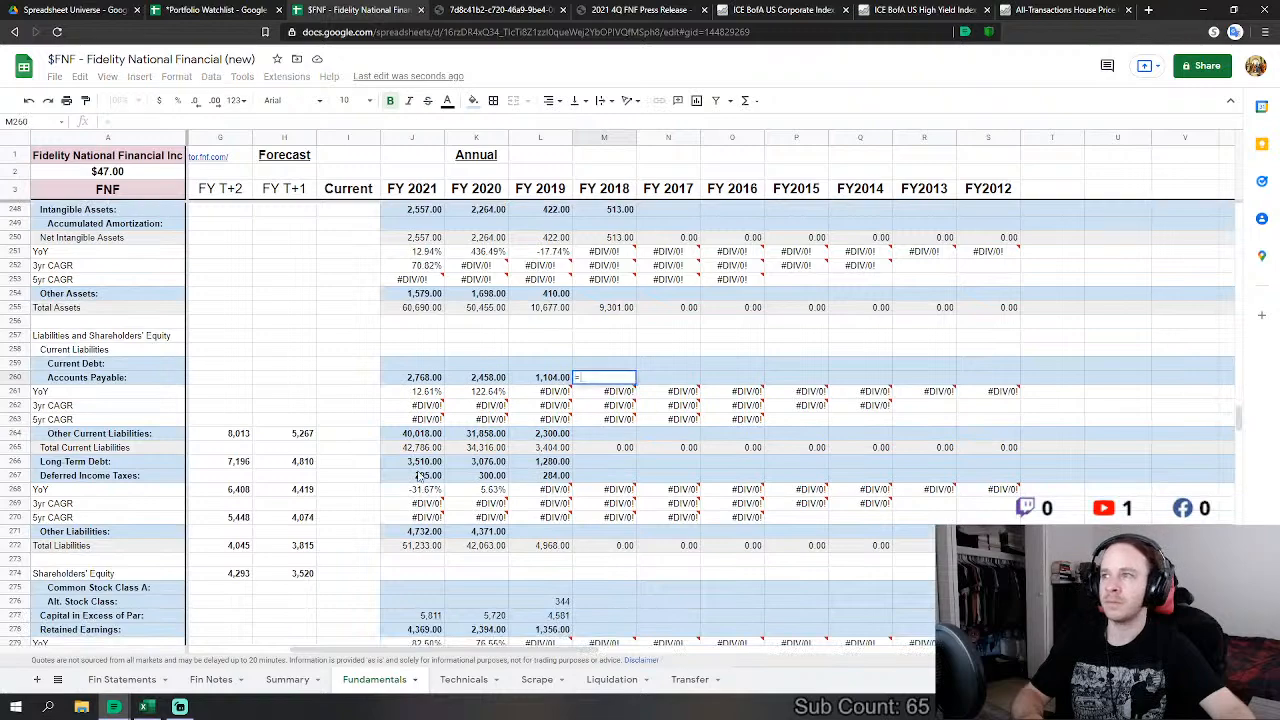
left_click(122, 679)
scroll(445, 508, "down", 5)
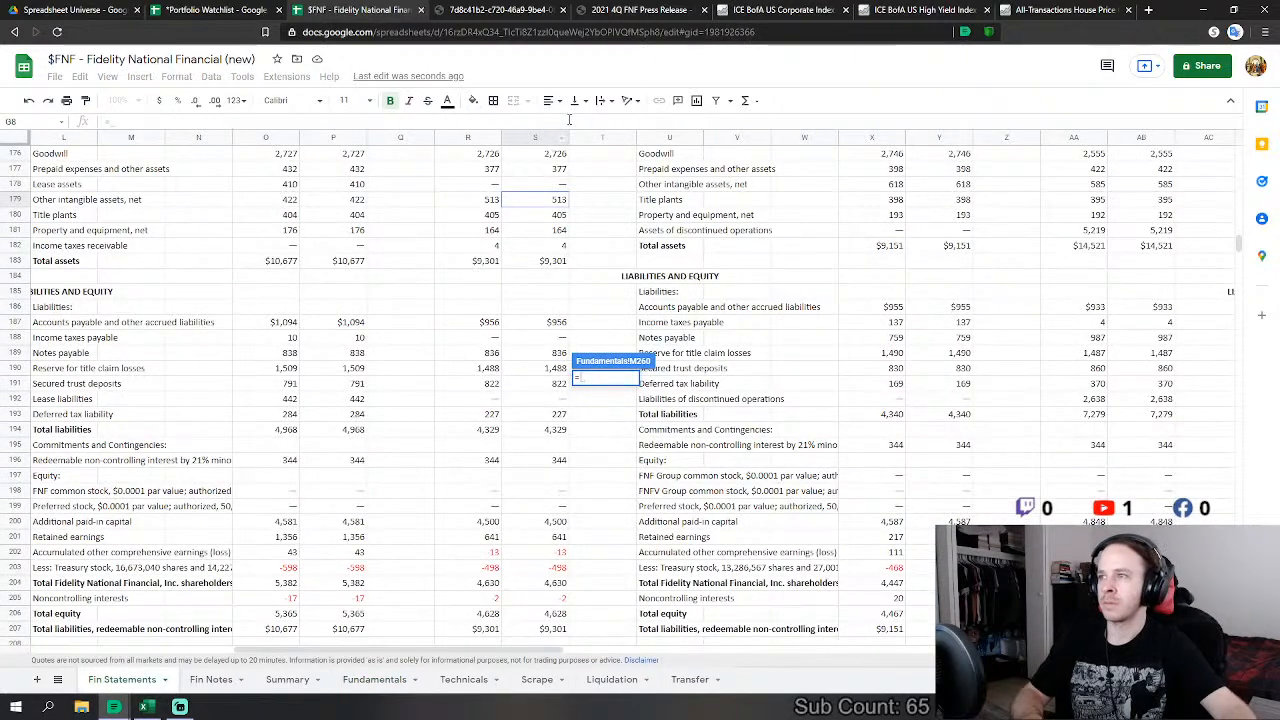
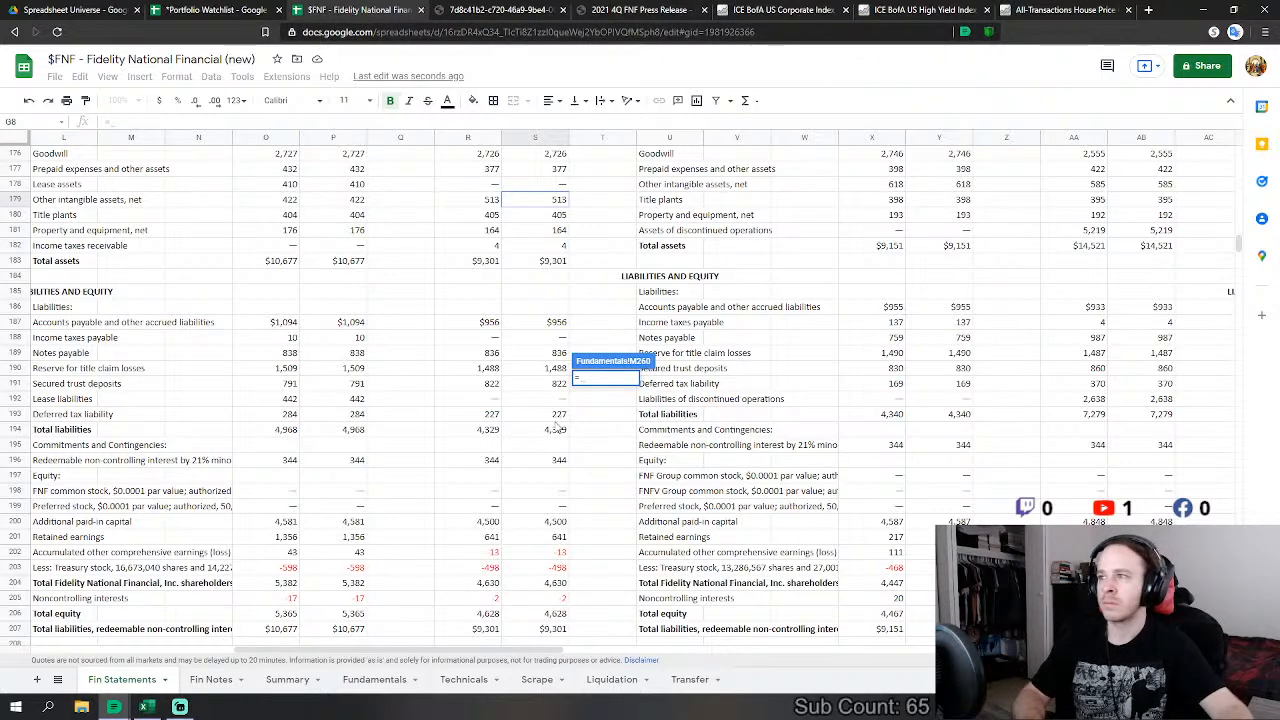
left_click(551, 325)
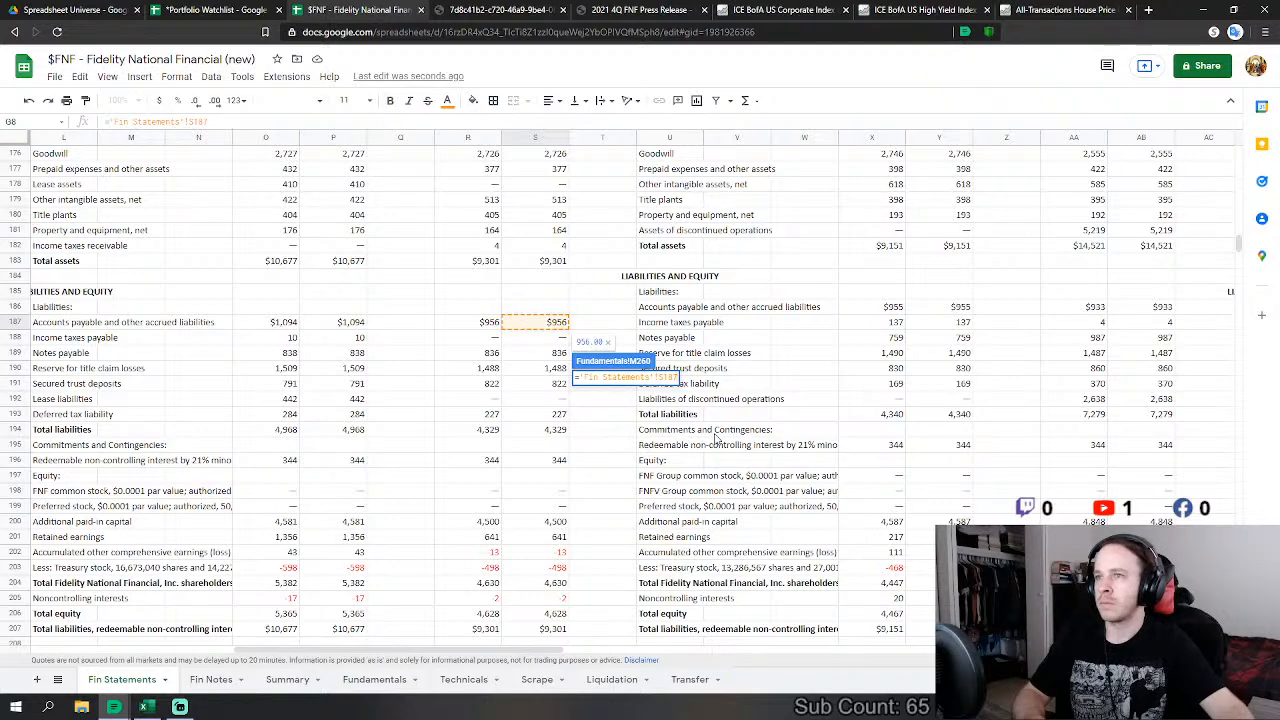
key("Return")
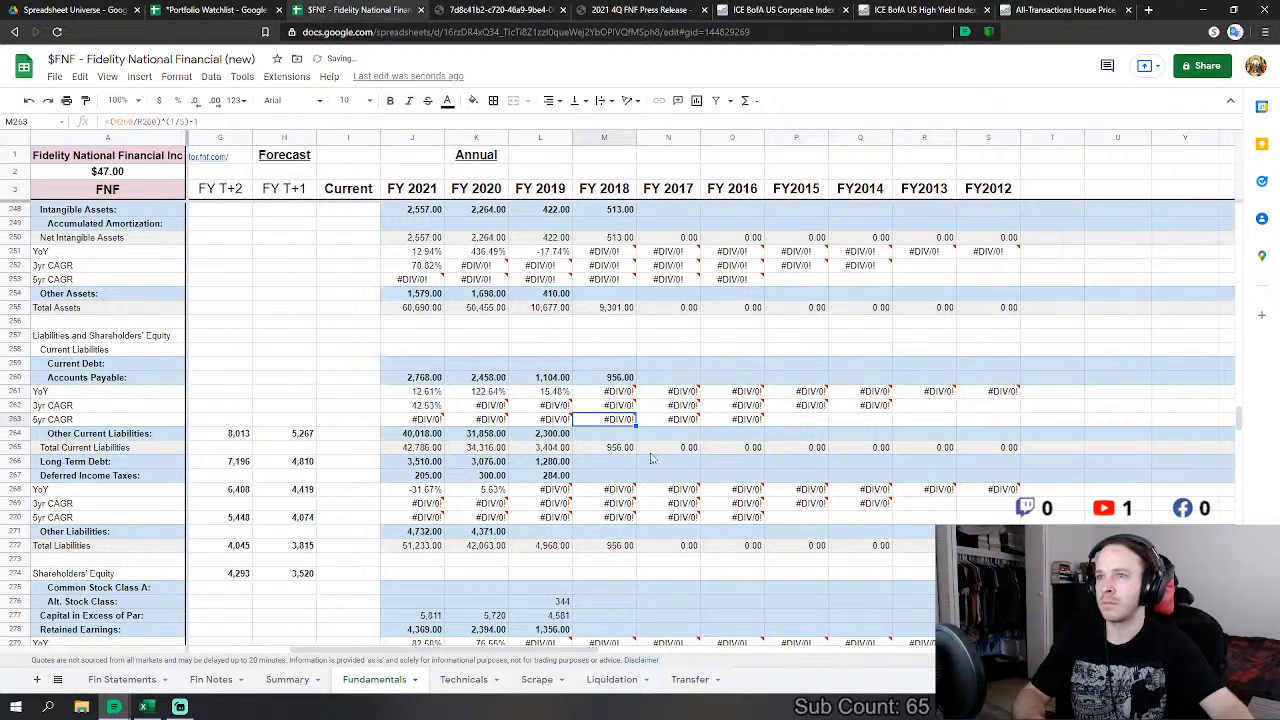
Step: Set FY 2018 Other Current Liabilities to 2018 reserve for title claim losses plus secured trust deposits, ='Fin Statements'!S190+'Fin Statements'!S191
key("Down")
type("=")
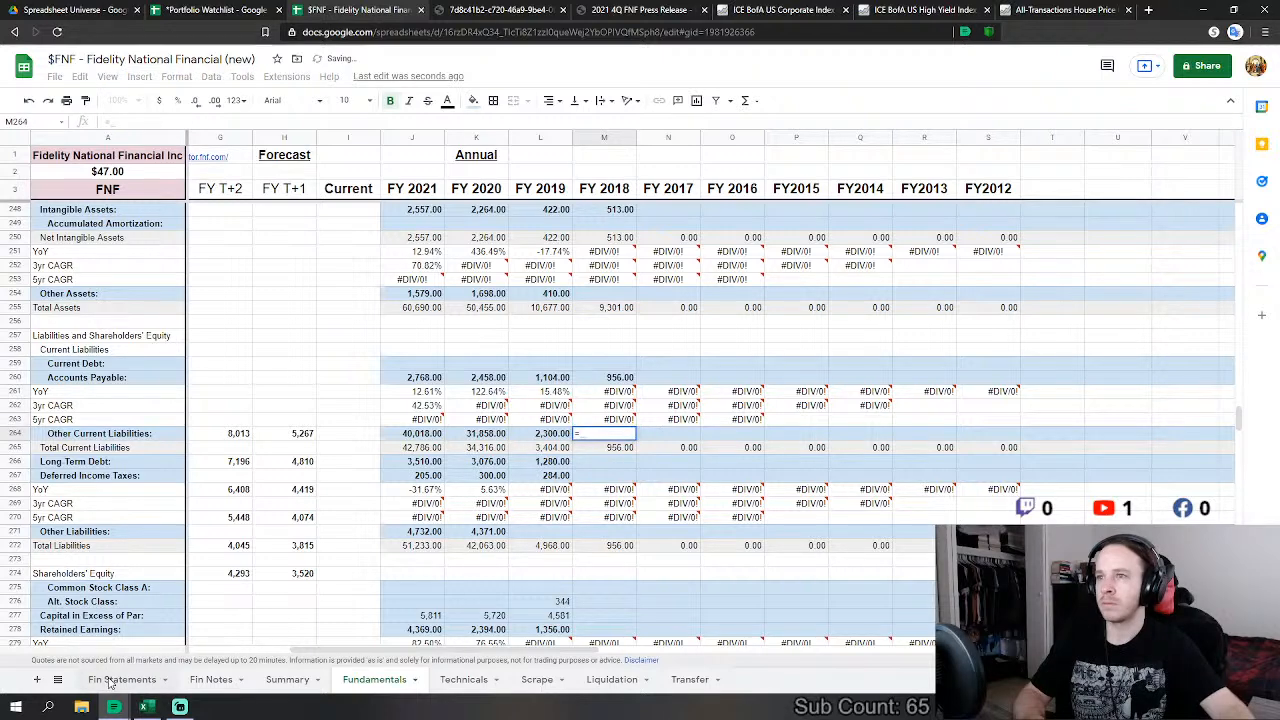
left_click(121, 679)
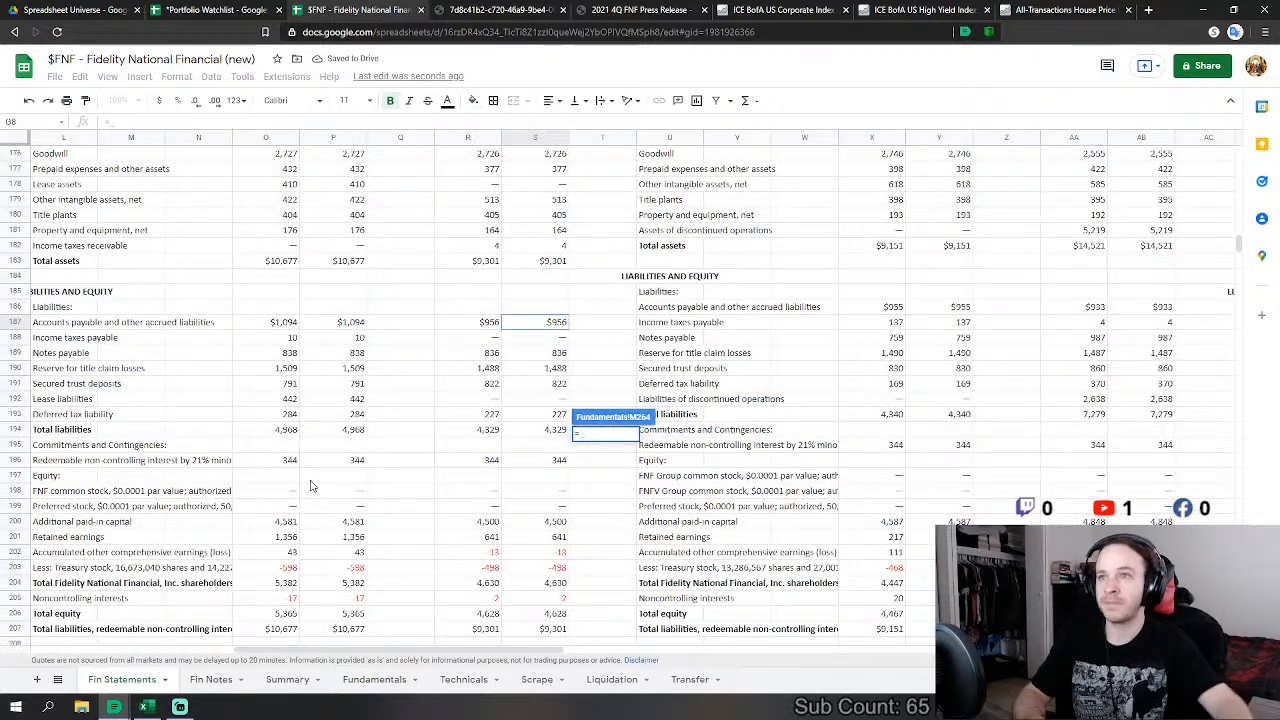
left_click(565, 372)
type("+")
left_click(560, 384)
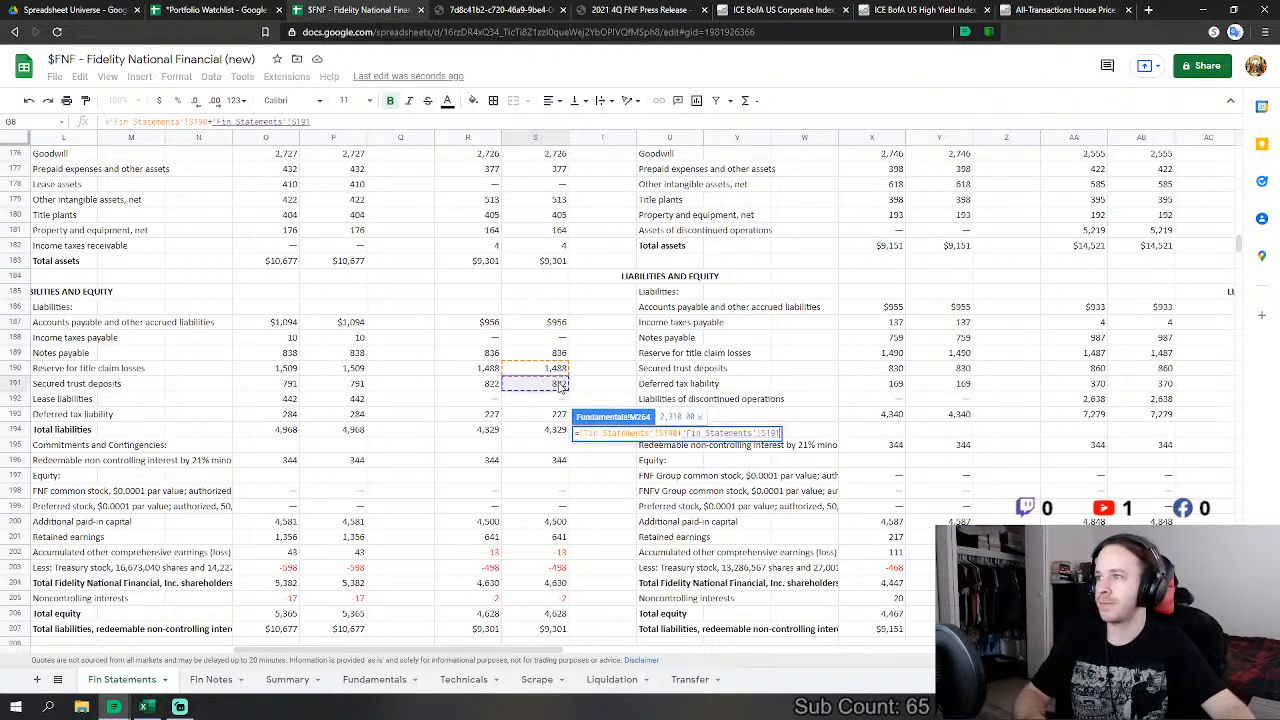
key("Return")
Step: Set FY 2018 Long-Term Debt to the 2018 notes payable in 'Fin Statements', ='Fin Statements'!S189
key("Down")
type("=")
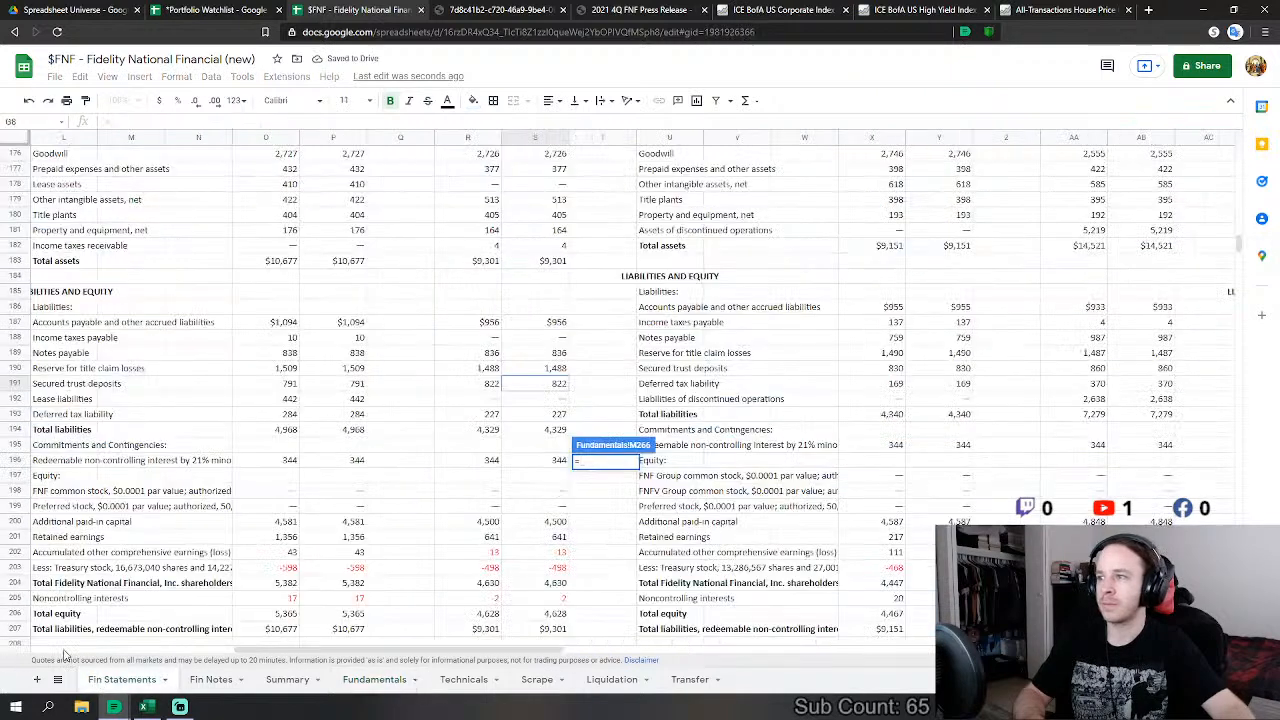
left_click(120, 679)
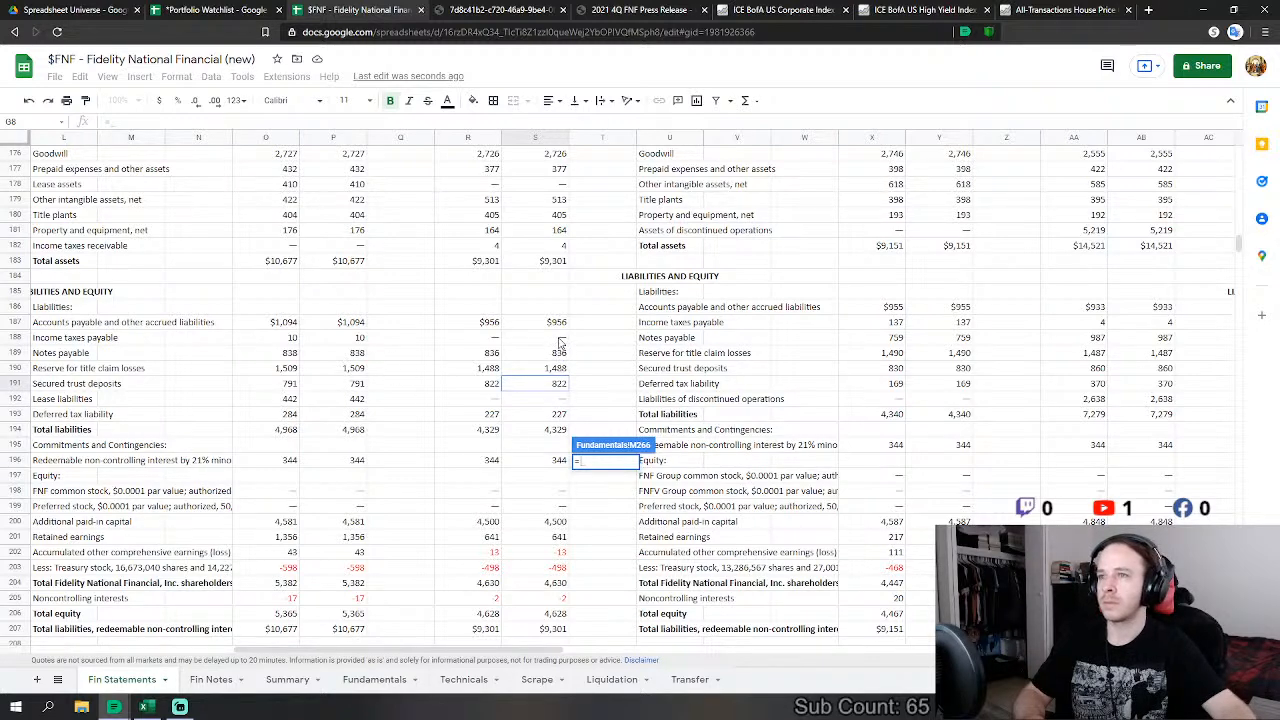
key("Escape")
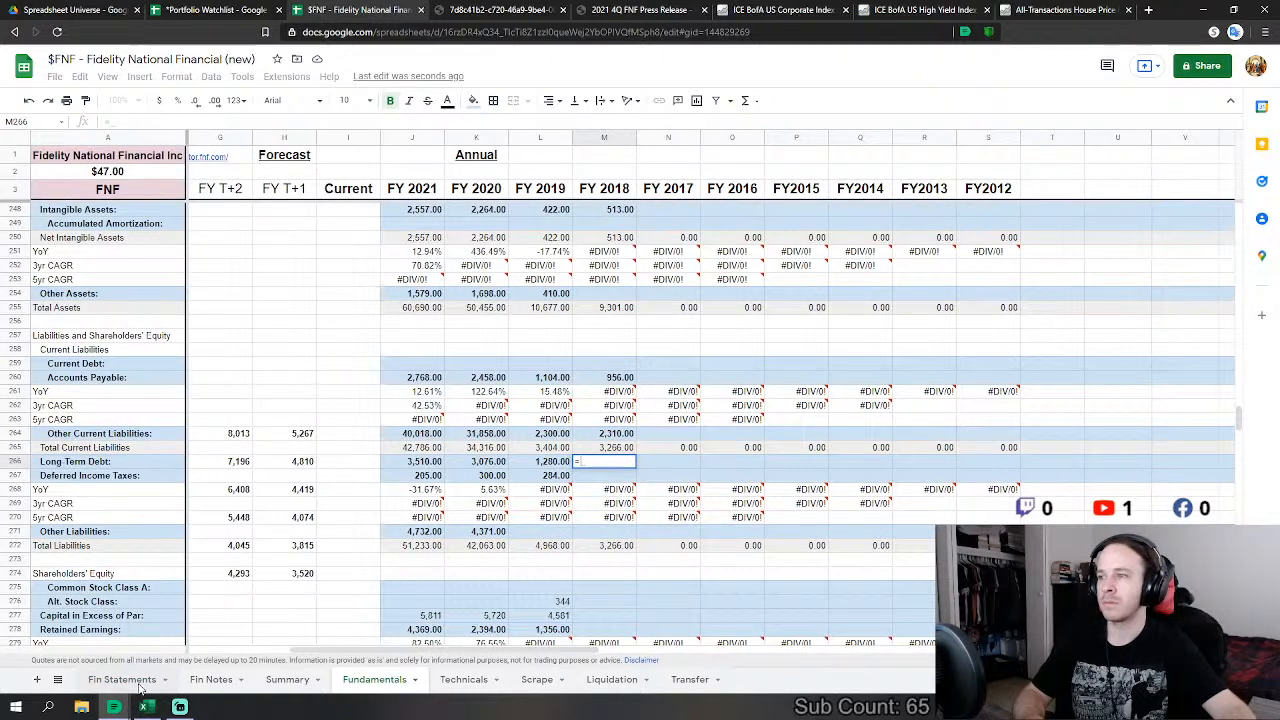
left_click(122, 679)
left_click(558, 354)
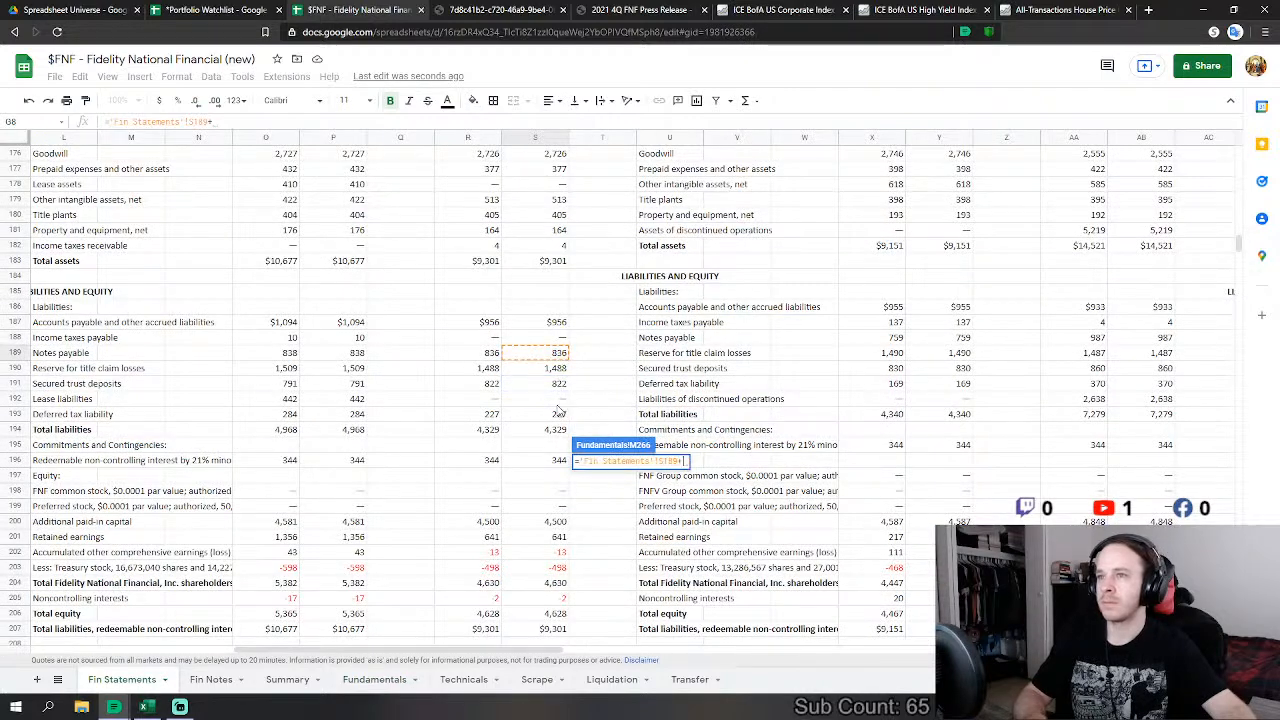
key("Return")
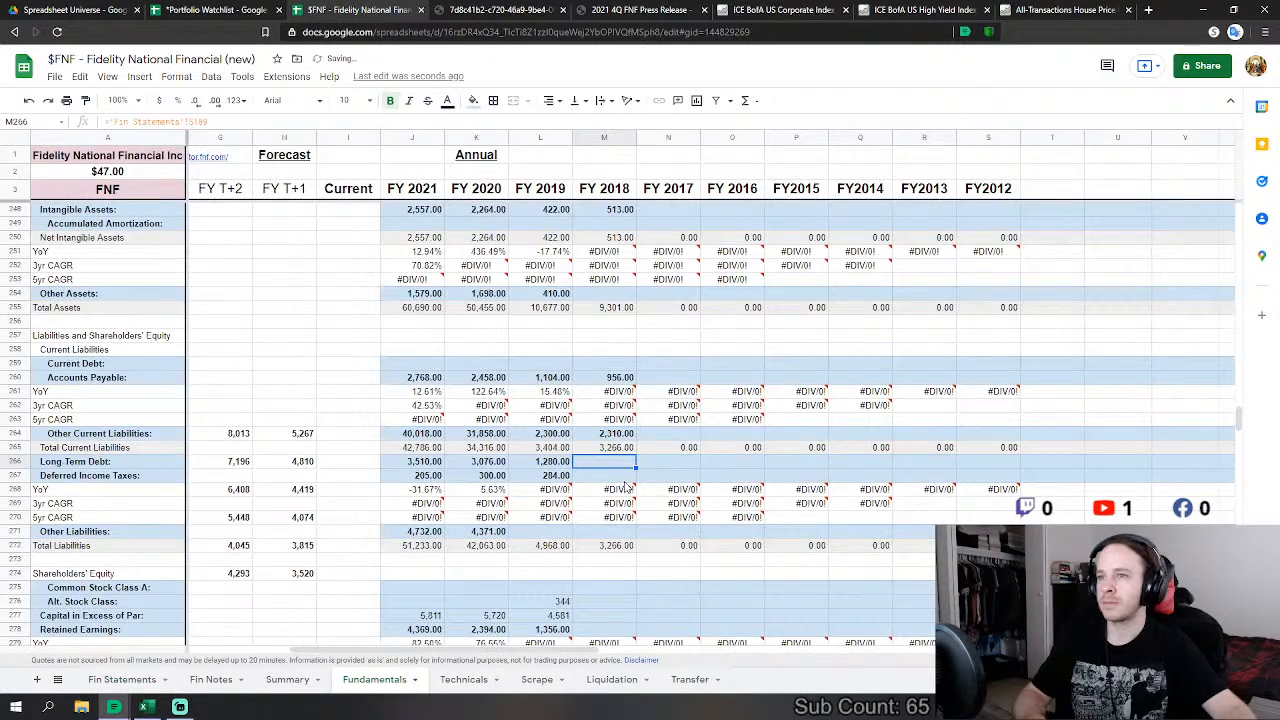
Step: Set FY 2018 Deferred Income Taxes to the 2018 deferred tax liability, ='Fin Statements'!S193
type("=")
left_click(100, 681)
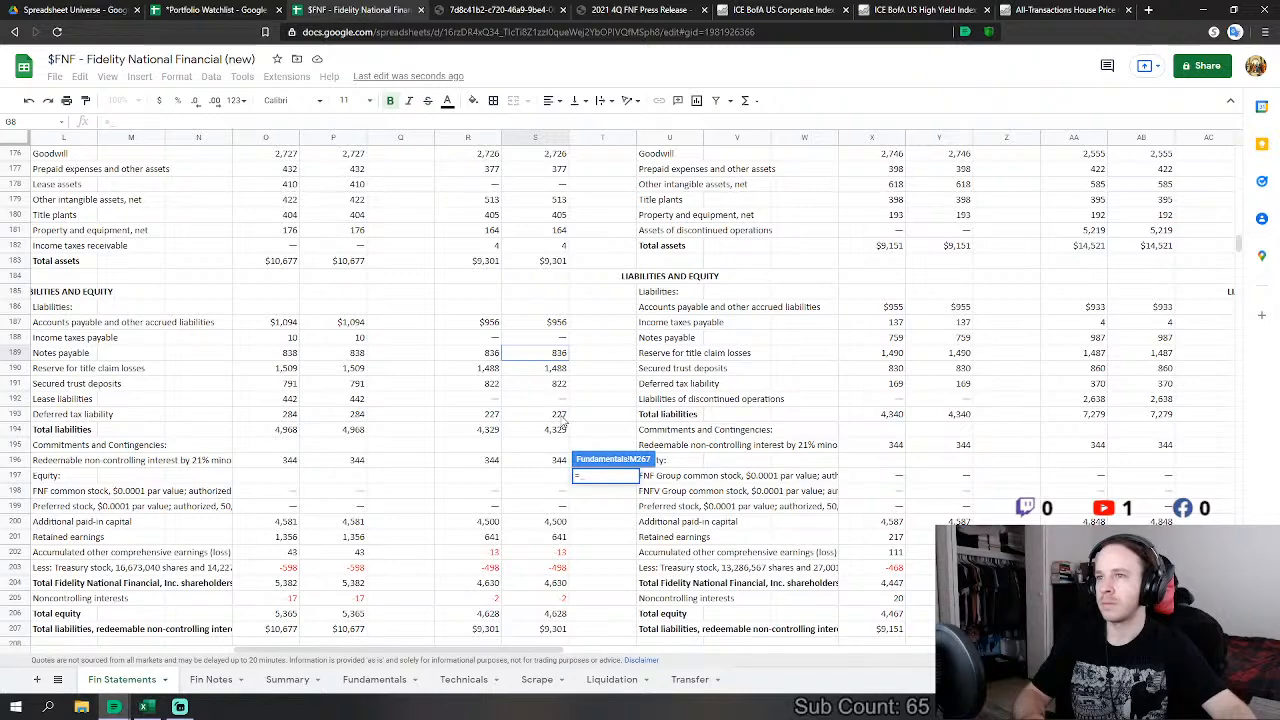
left_click(560, 416)
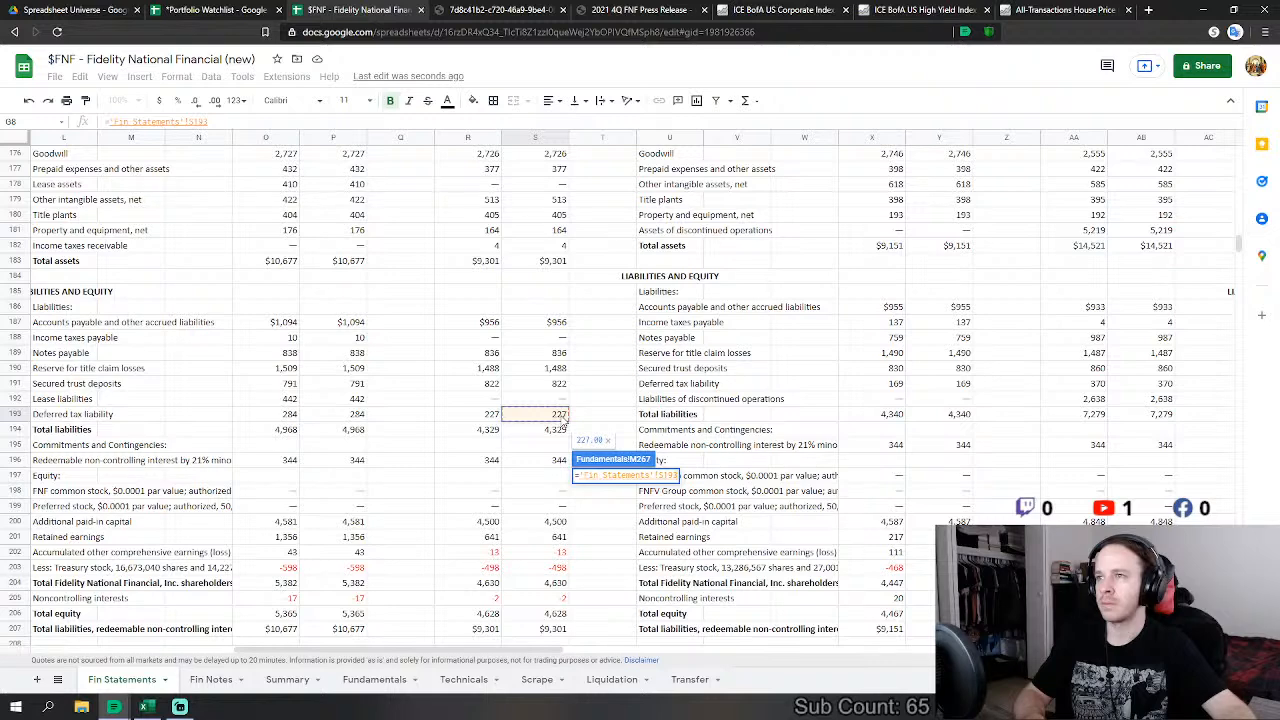
key("Return")
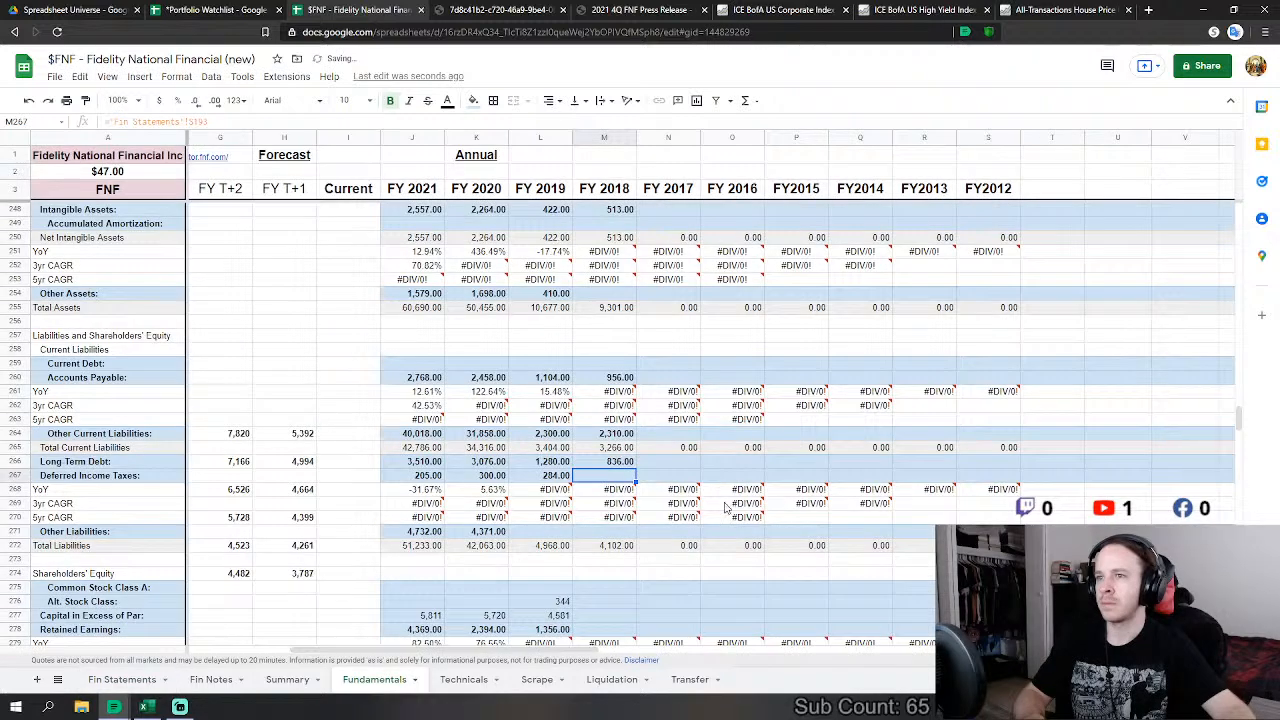
Step: Set FY 2018 Alt. Stock Class to the 2018 redeemable non-controlling interest, ='Fin Statements'!S196
left_click(122, 680)
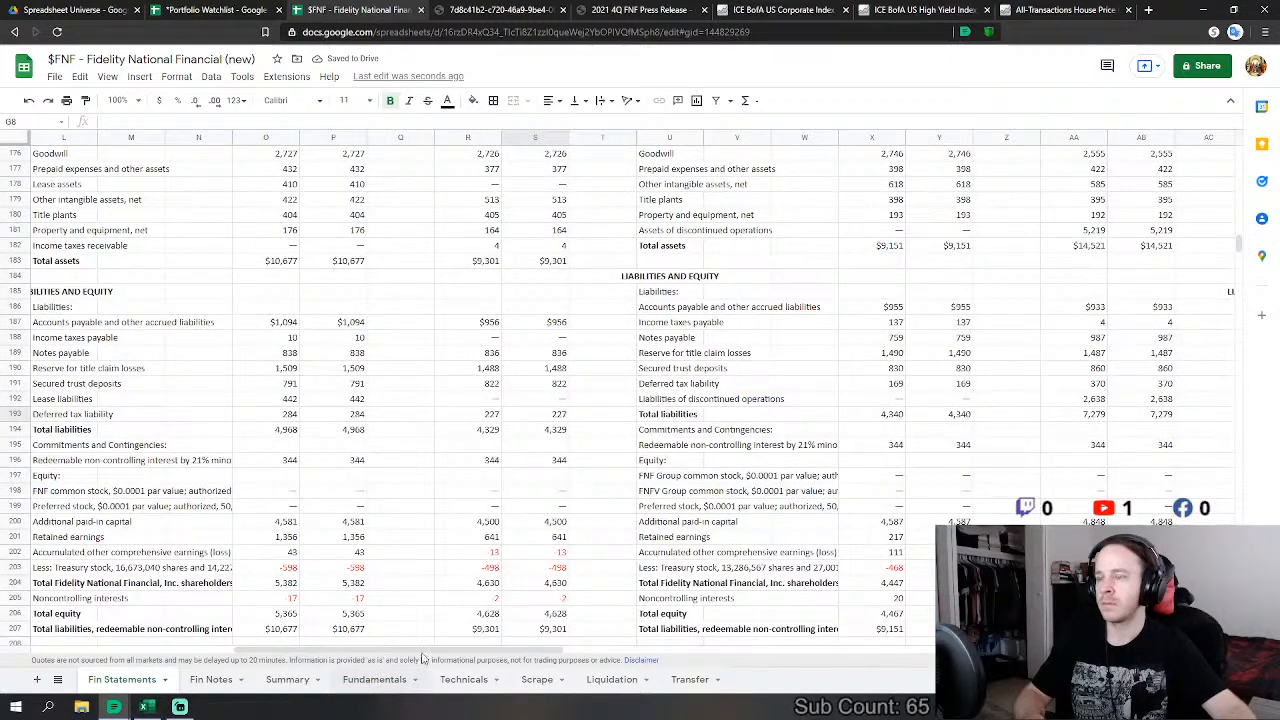
left_click(378, 680)
left_click(618, 506)
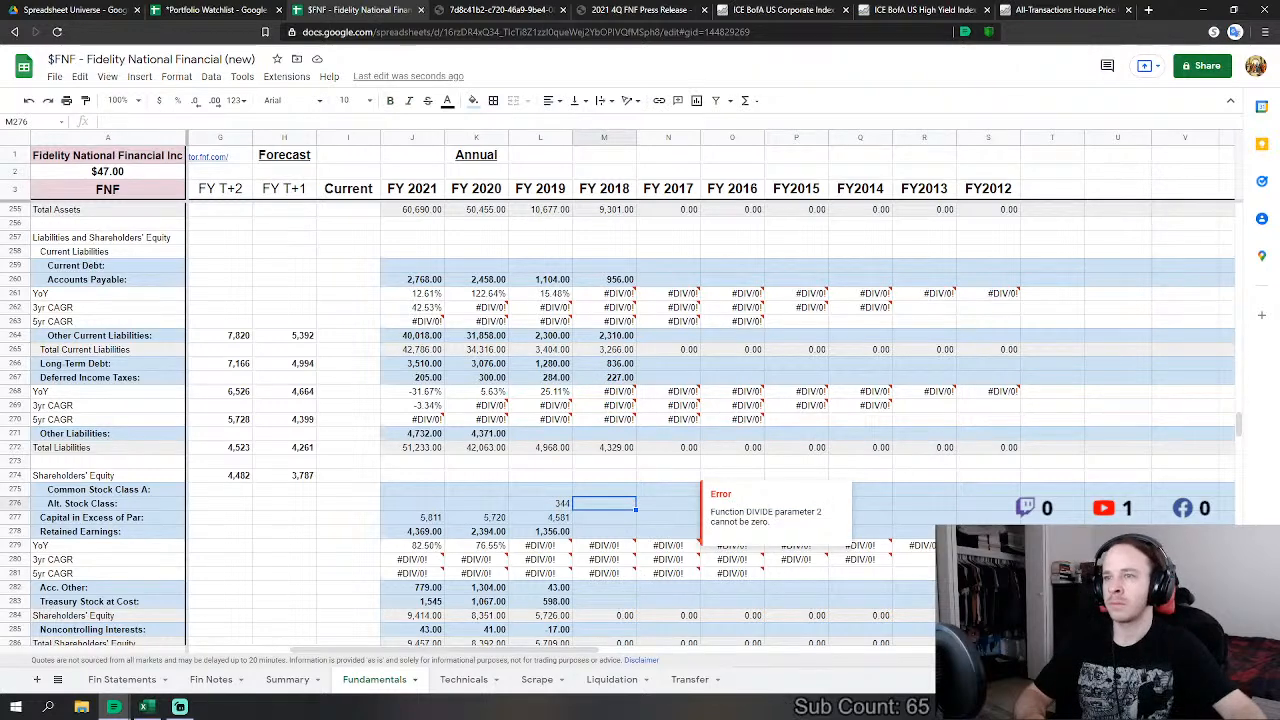
type("=")
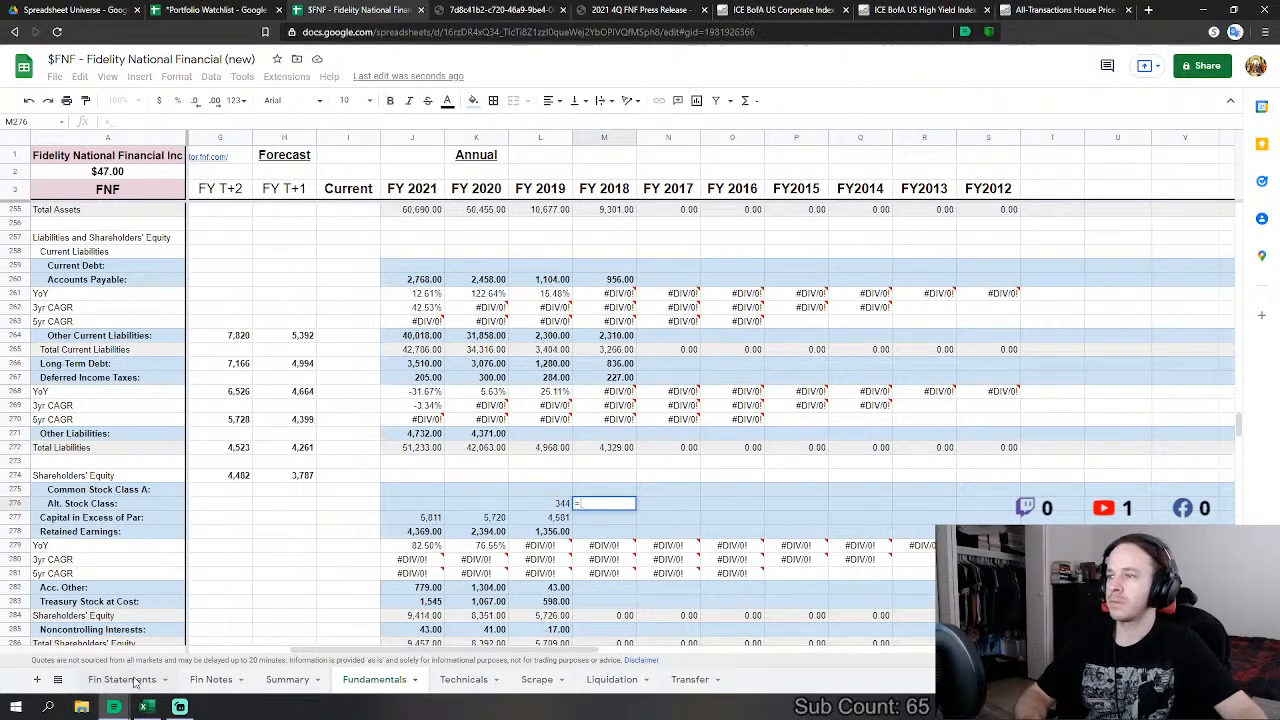
left_click(122, 680)
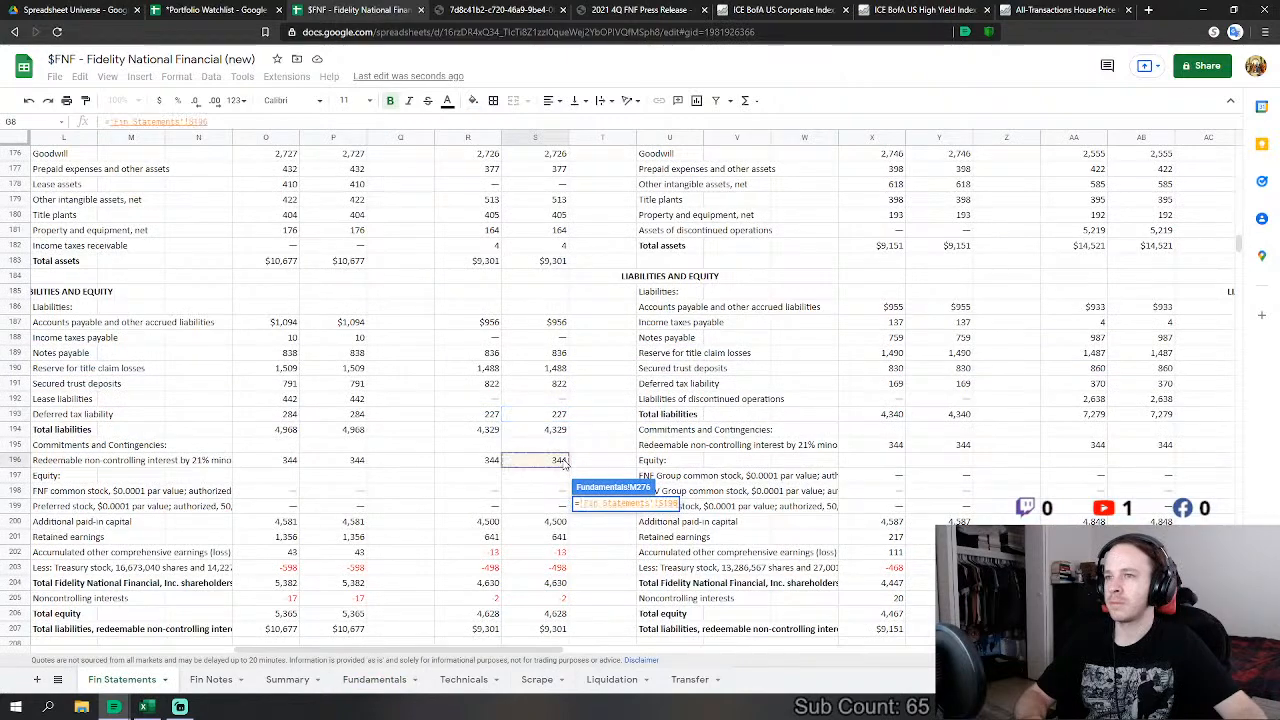
left_click(560, 460)
key("Return")
Step: Set FY 2018 Capital in Excess of Par to the 2018 additional paid-in capital, ='Fin Statements'!S200
type("=")
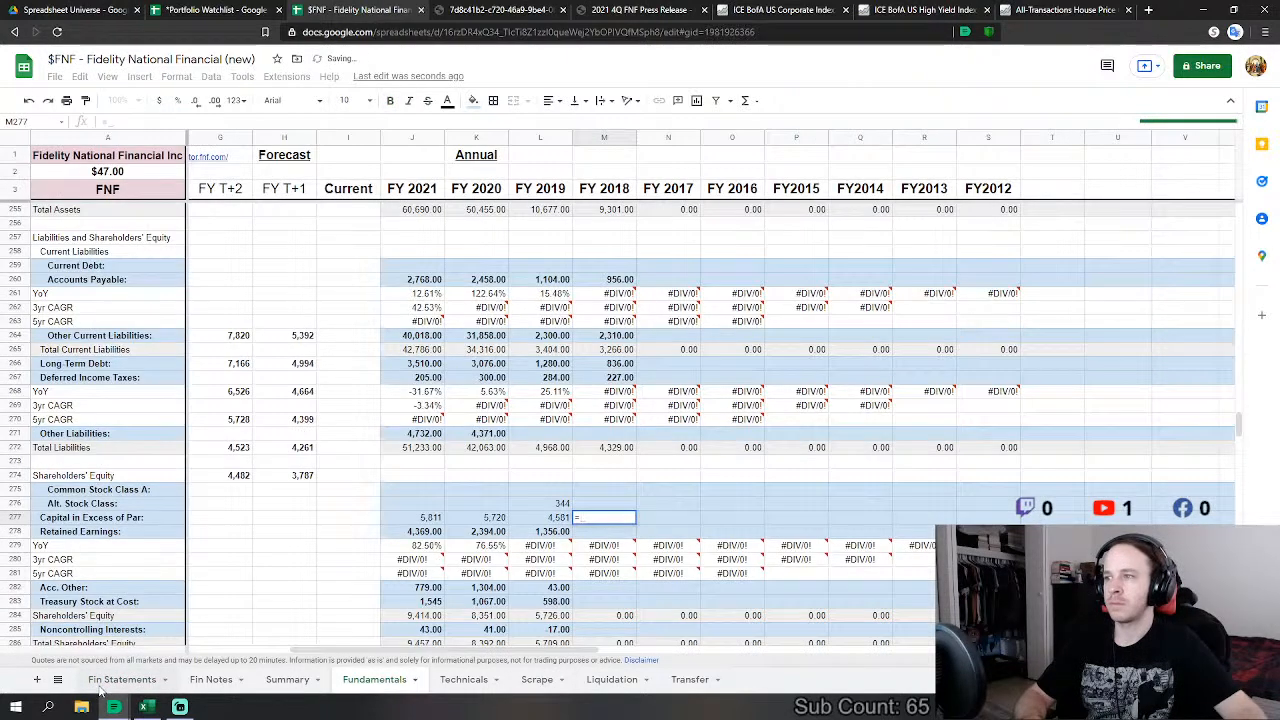
left_click(122, 679)
left_click(532, 522)
key("Return")
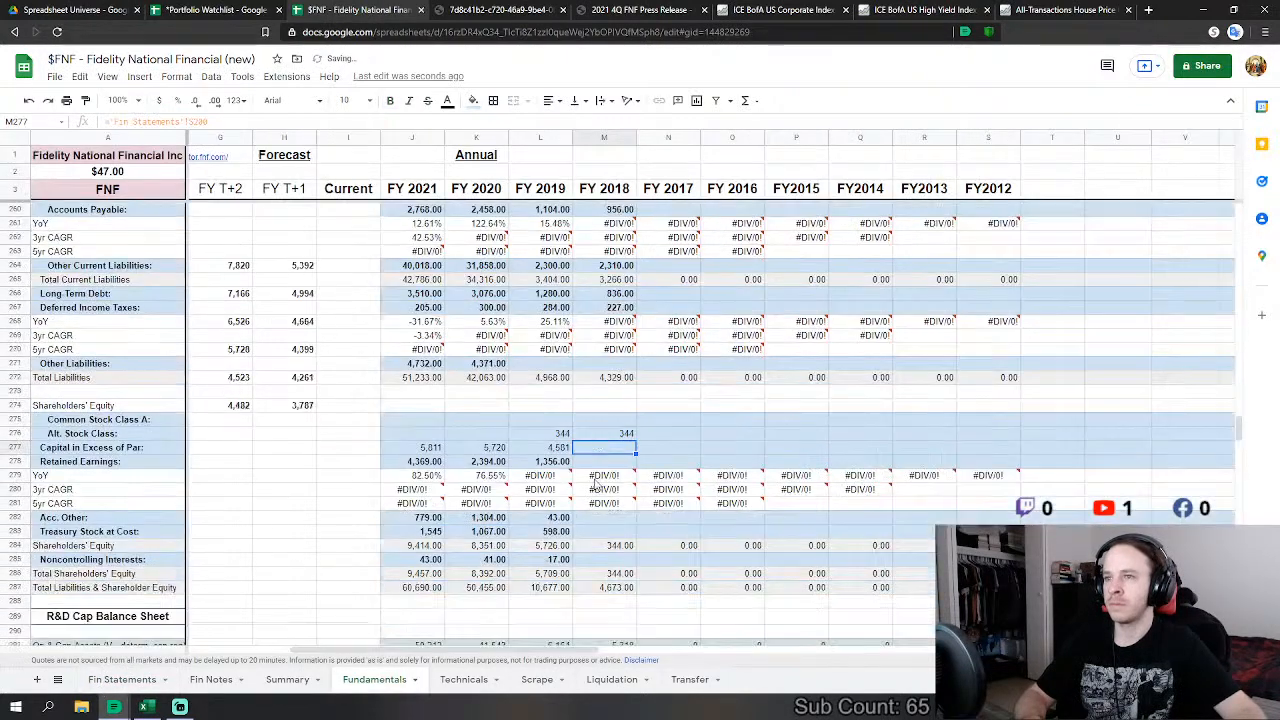
Step: Set FY 2018 Retained Earnings to the 2018 retained earnings in 'Fin Statements', ='Fin Statements'!S201
type("=")
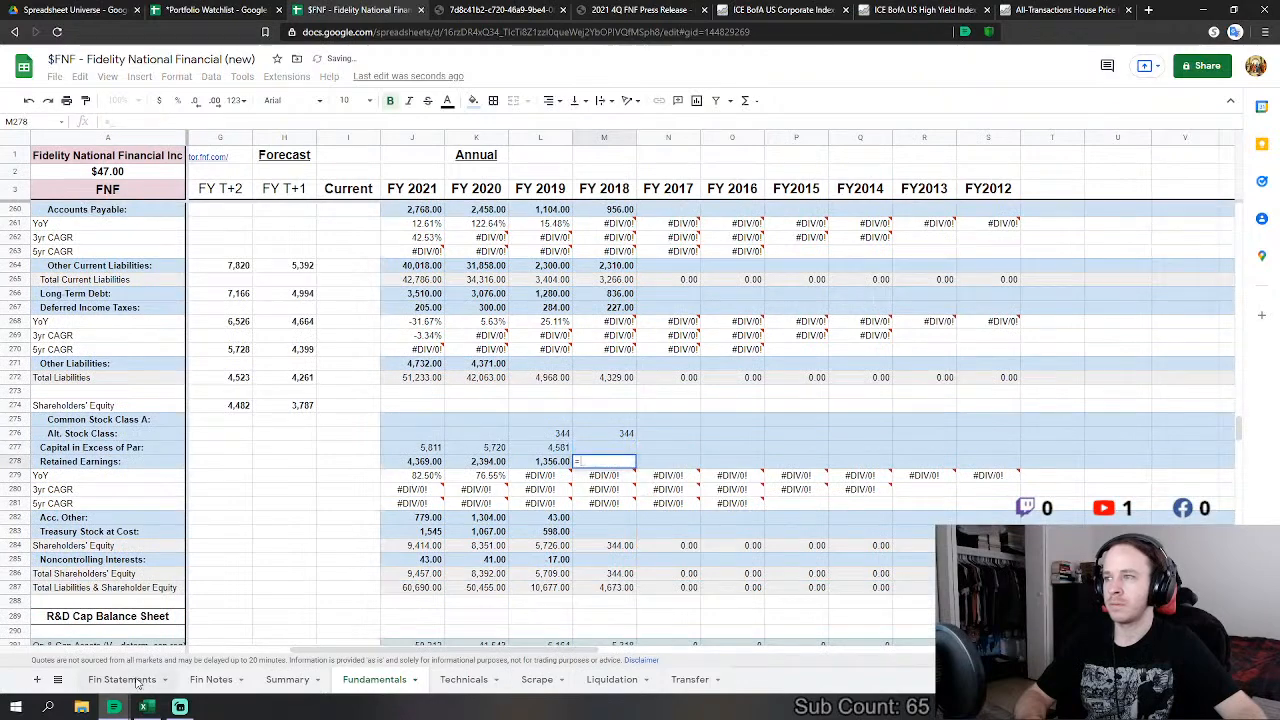
left_click(140, 680)
left_click(546, 538)
key("Return")
Step: Set FY 2018 Acc. Other to the 2018 accumulated other comprehensive earnings (loss), ='Fin Statements'!S202
left_click(620, 519)
type("=")
left_click(134, 684)
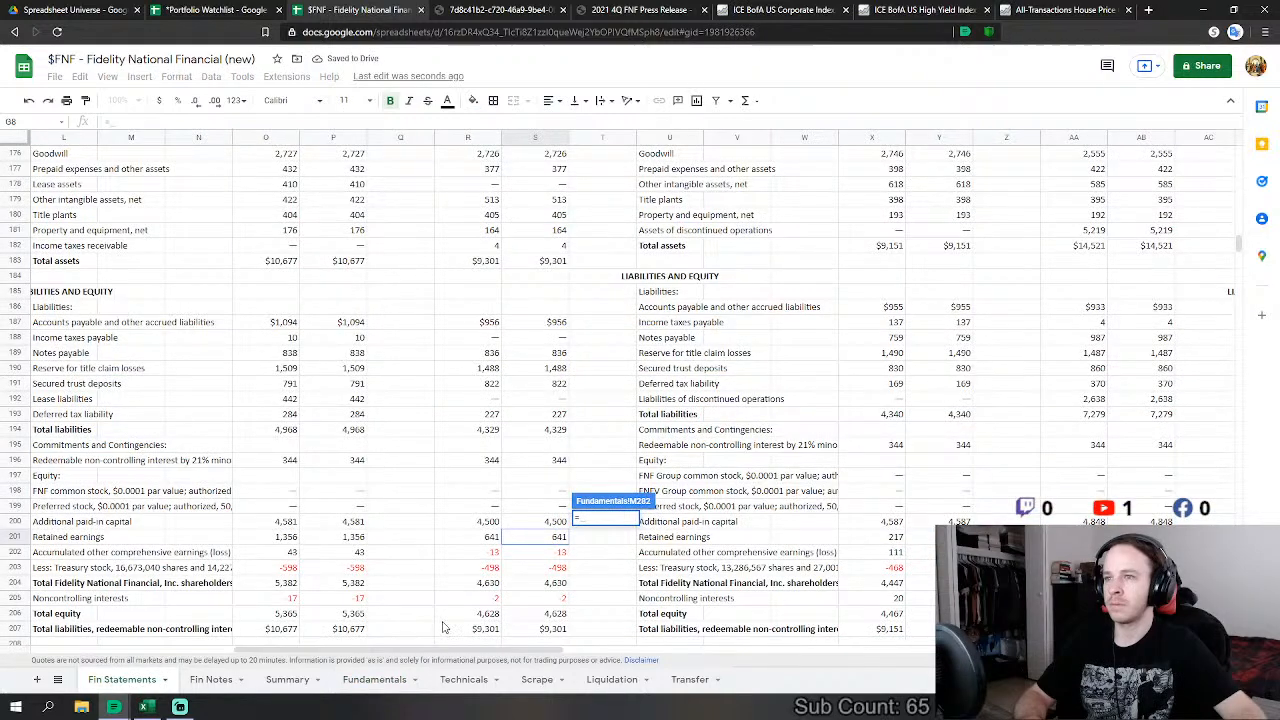
left_click(561, 555)
key("Return")
Step: Set FY 2018 Treasury Stock at Cost to the negated 2018 treasury stock, =-'Fin Statements'!S203
type("=")
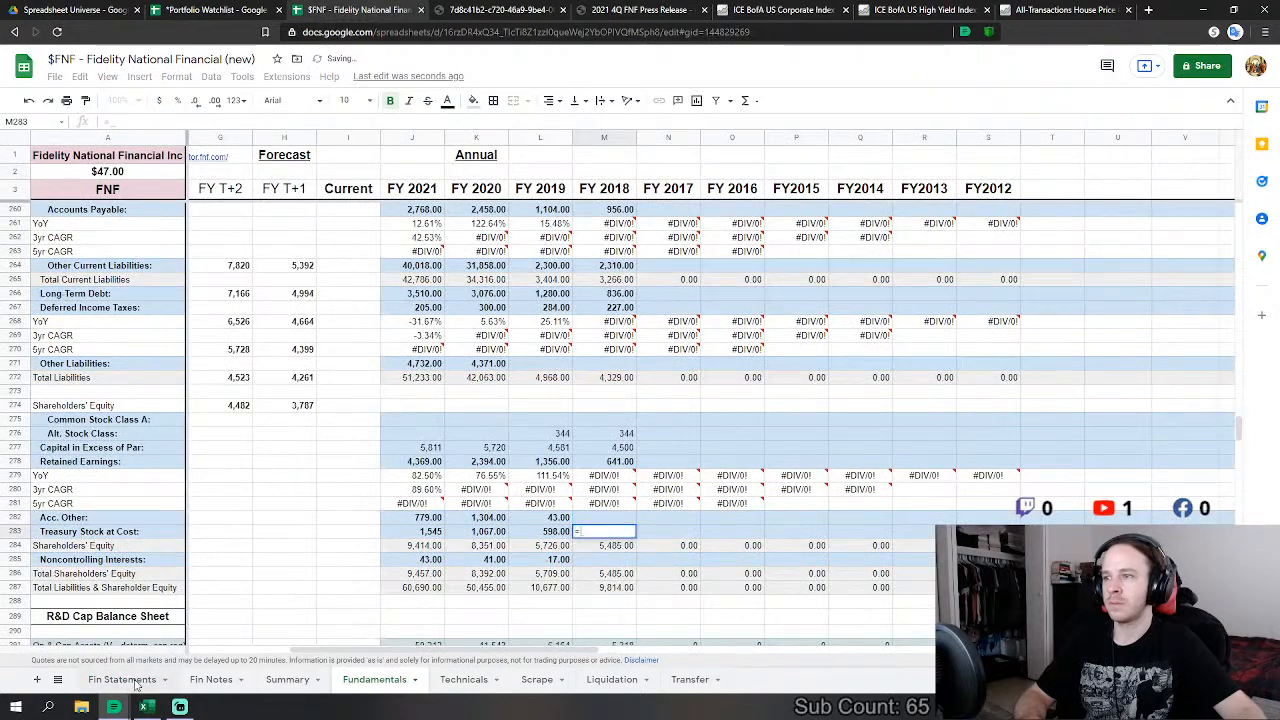
left_click(135, 681)
left_click(552, 567)
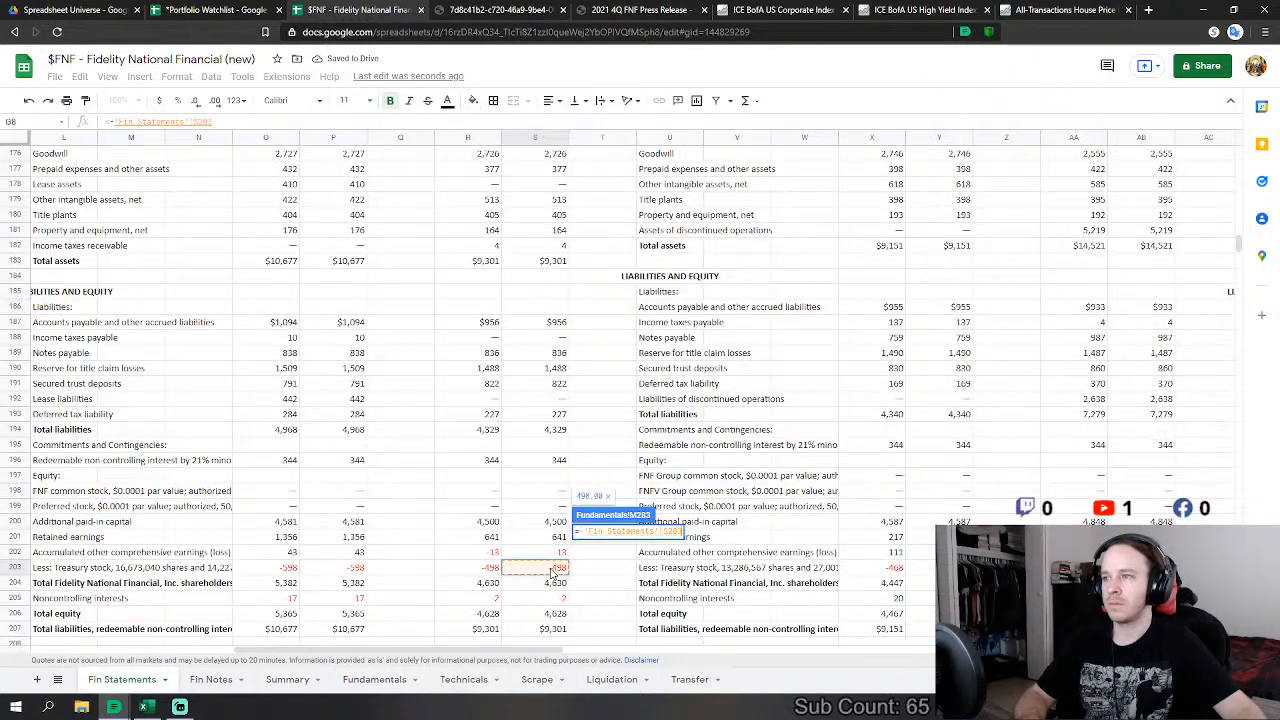
key("Return")
Step: Set FY 2018 Noncontrolling Interests to the 2018 noncontrolling interests in 'Fin Statements', ='Fin Statements'!S205
type("=")
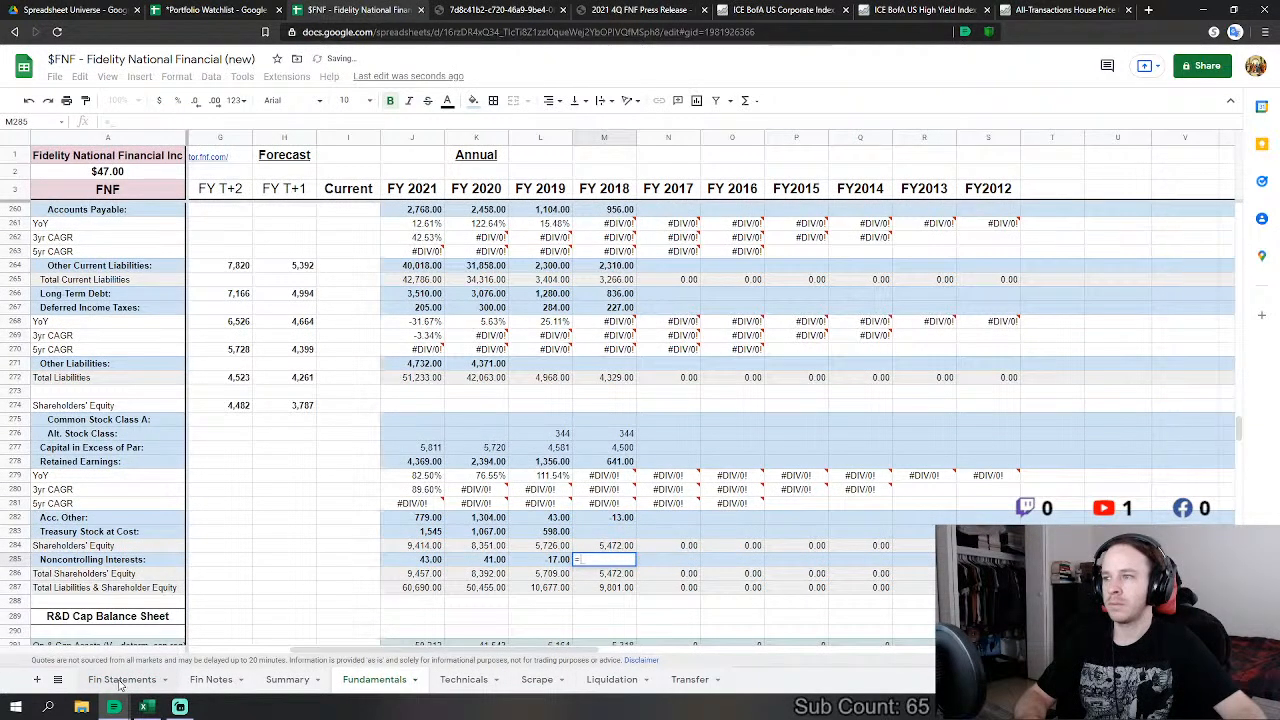
left_click(120, 680)
left_click(600, 590)
key("Return")
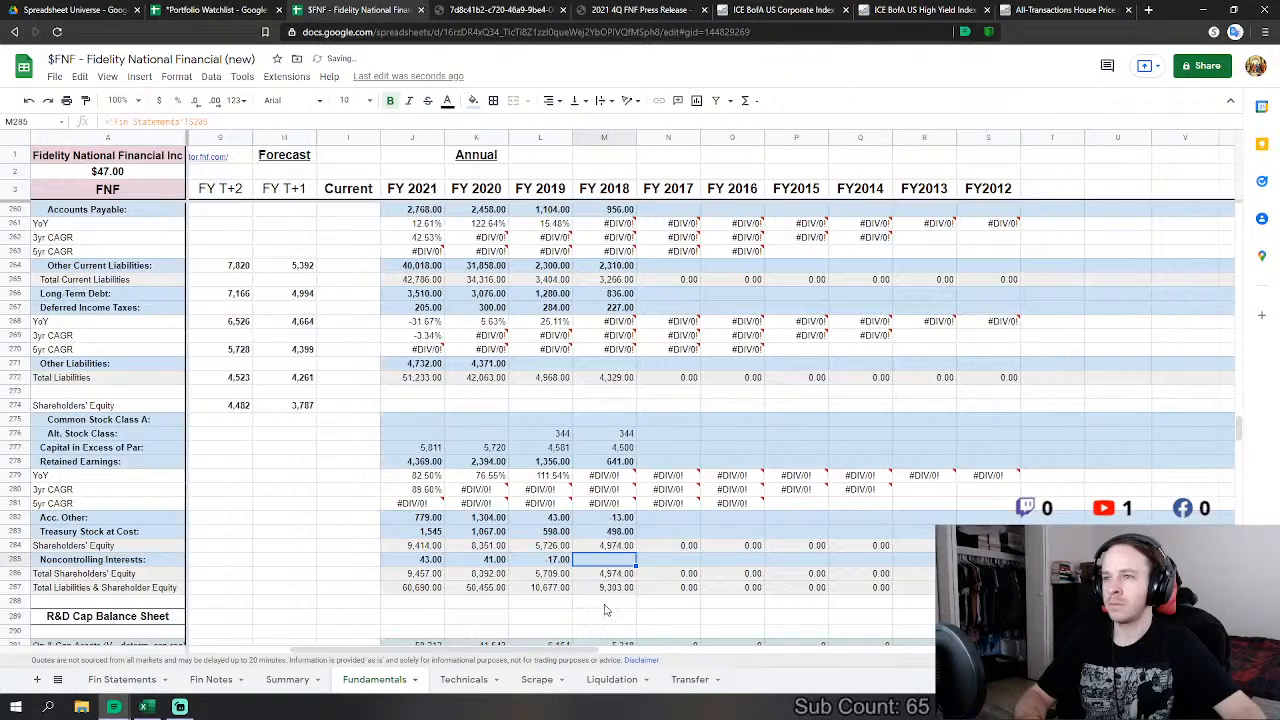
Step: Set FY 2017 Revenues in the income statement section to the 2017 total revenues, ='Fin Statements'!Y14
left_click_drag(32, 660, 555, 647)
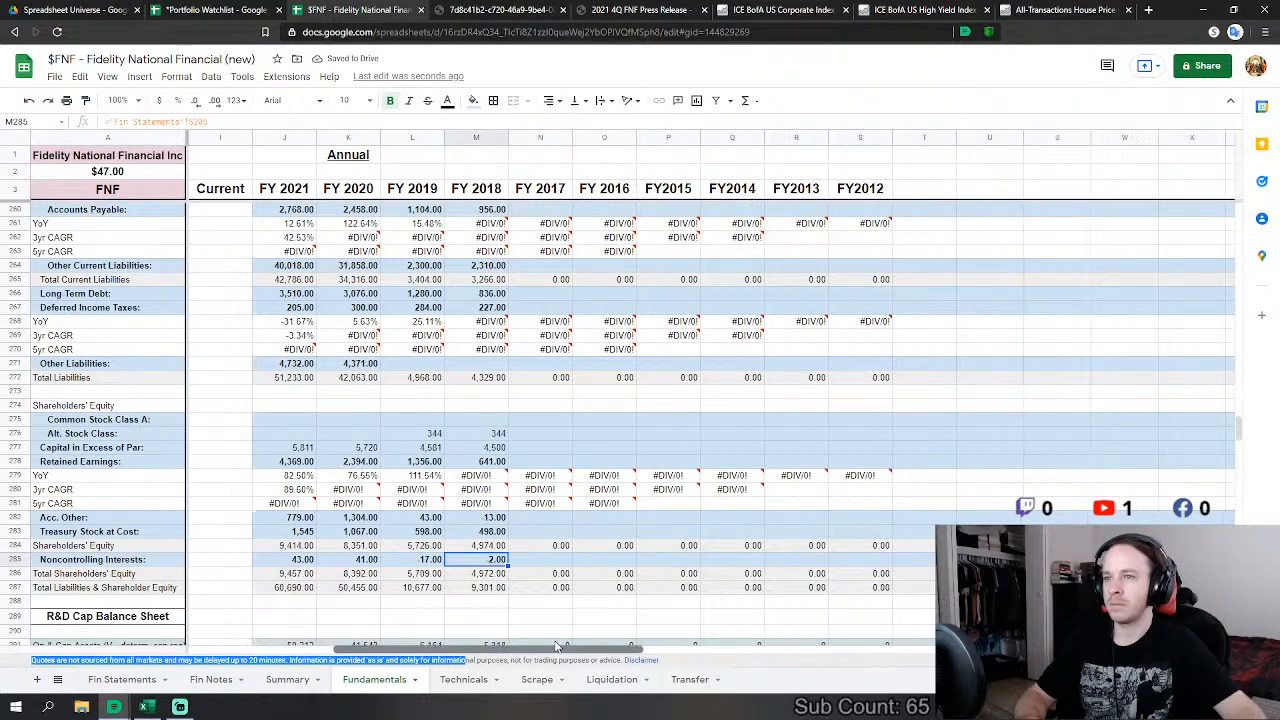
left_click(672, 455)
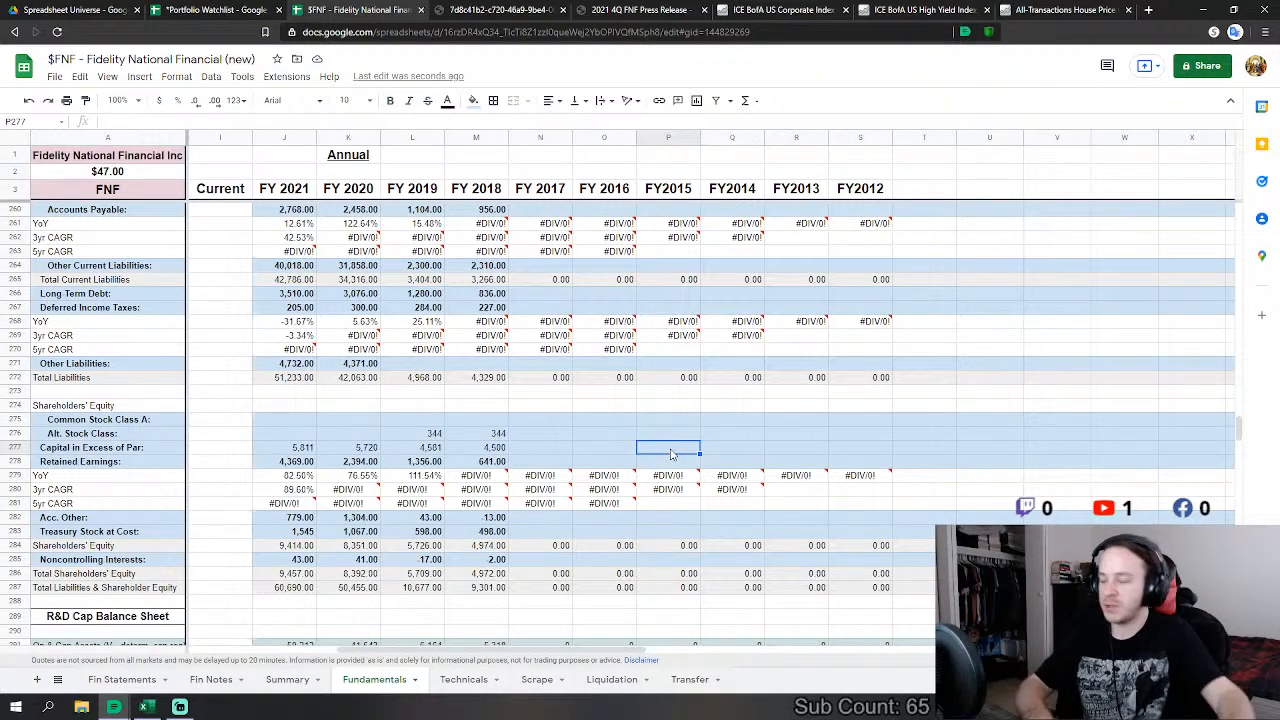
left_click_drag(1248, 424, 1220, 238)
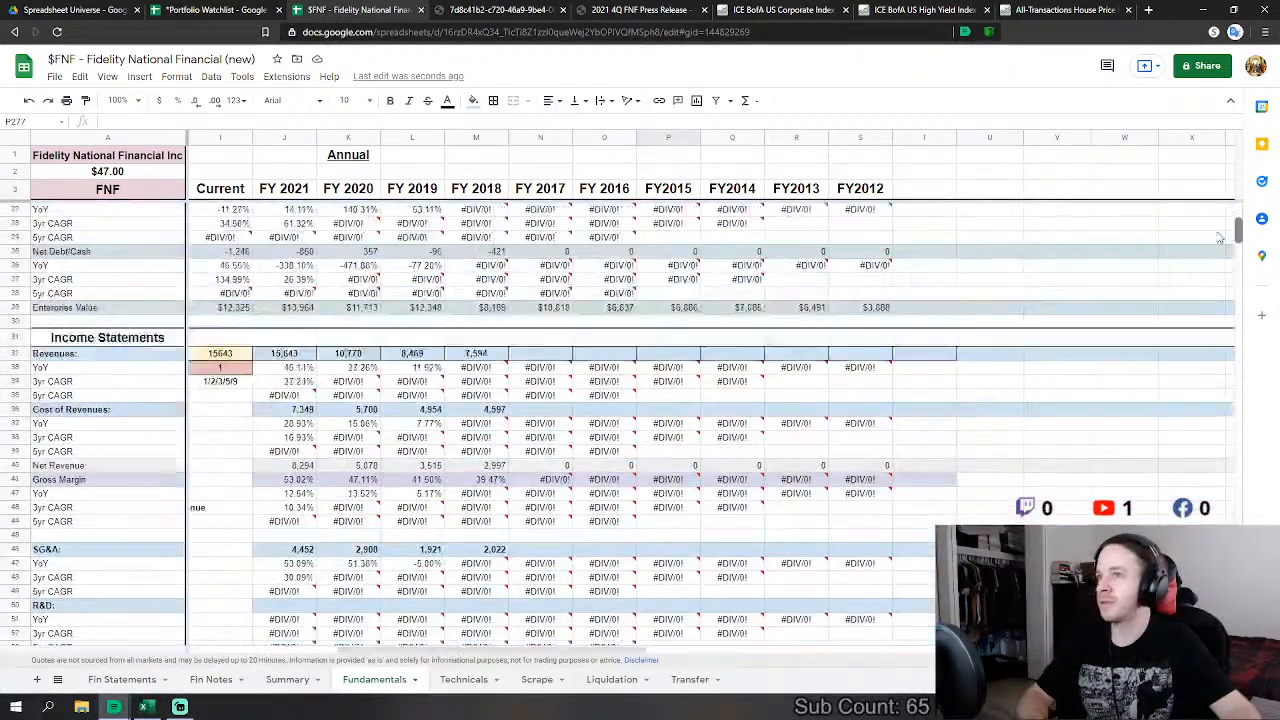
left_click(548, 330)
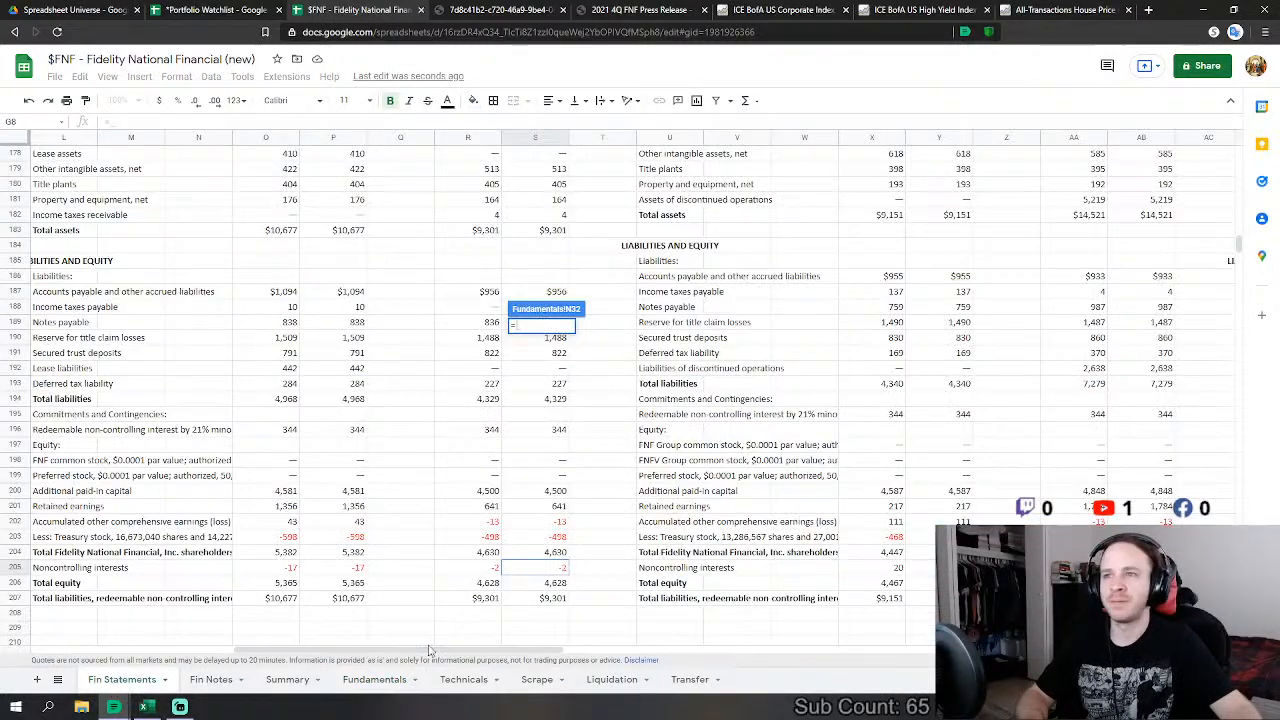
left_click_drag(427, 651, 590, 622)
scroll(460, 345, "up", 5)
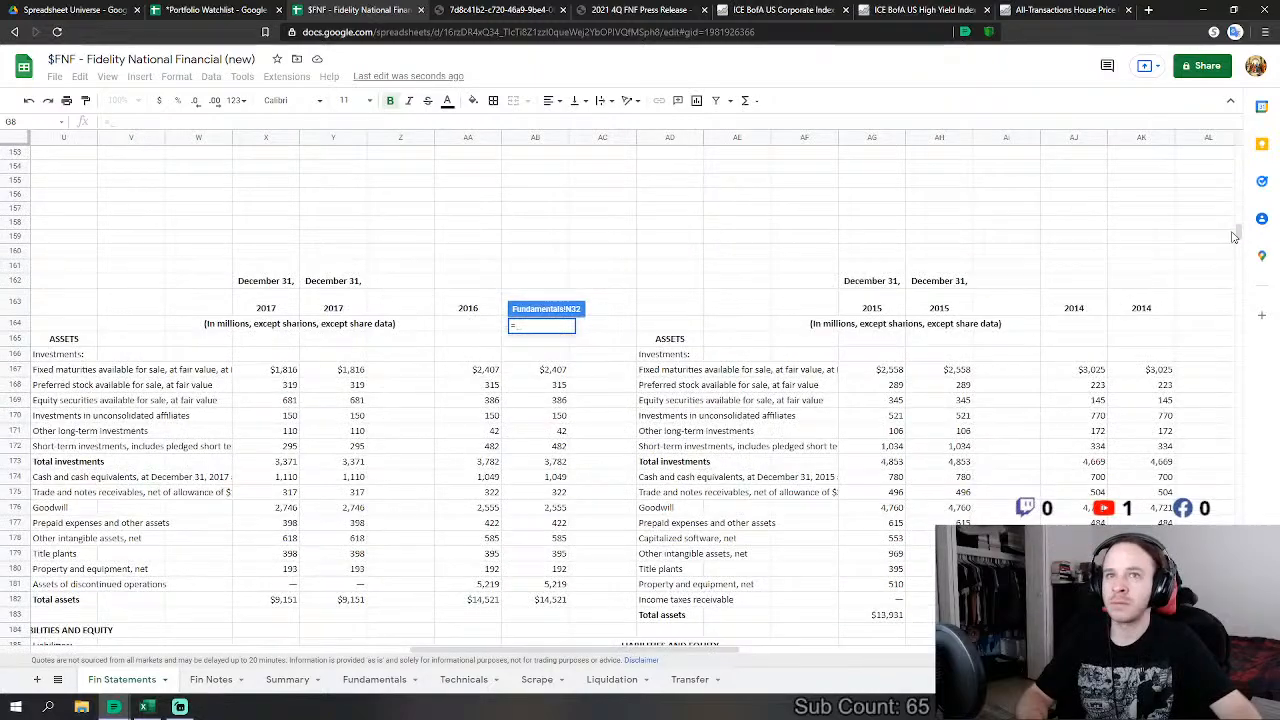
left_click_drag(1237, 236, 1237, 152)
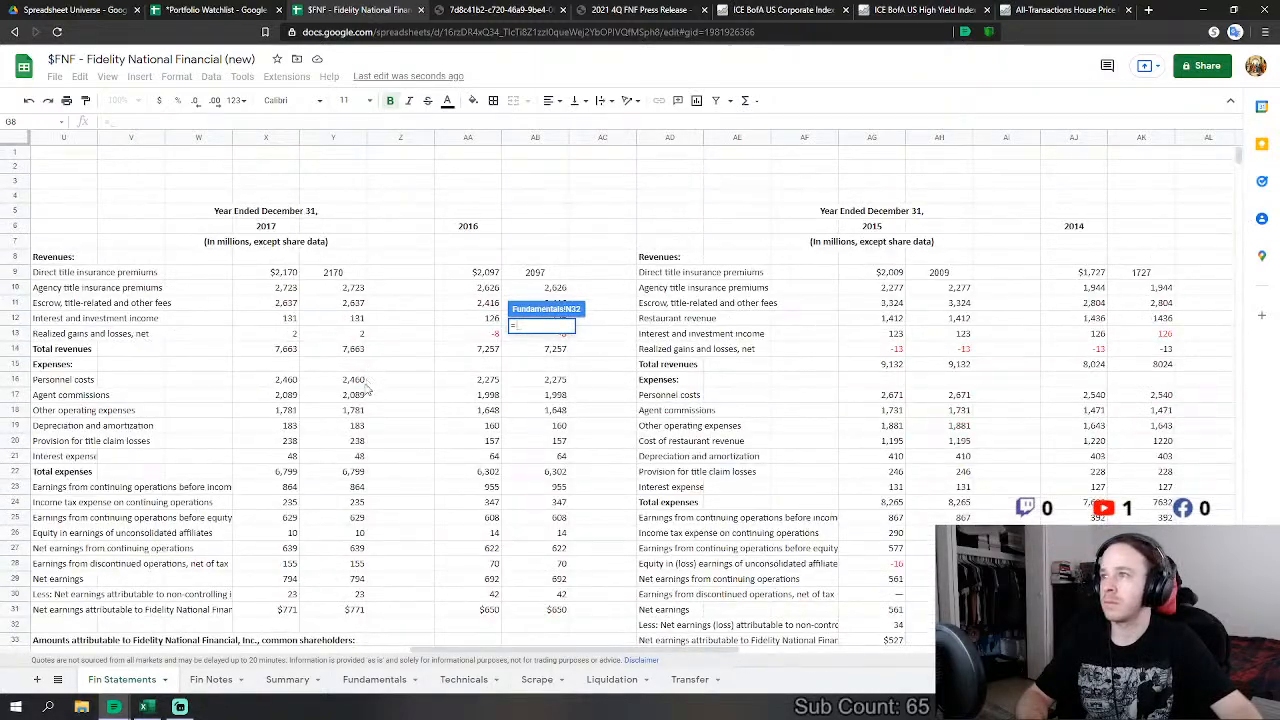
scroll(325, 527, "down", 2)
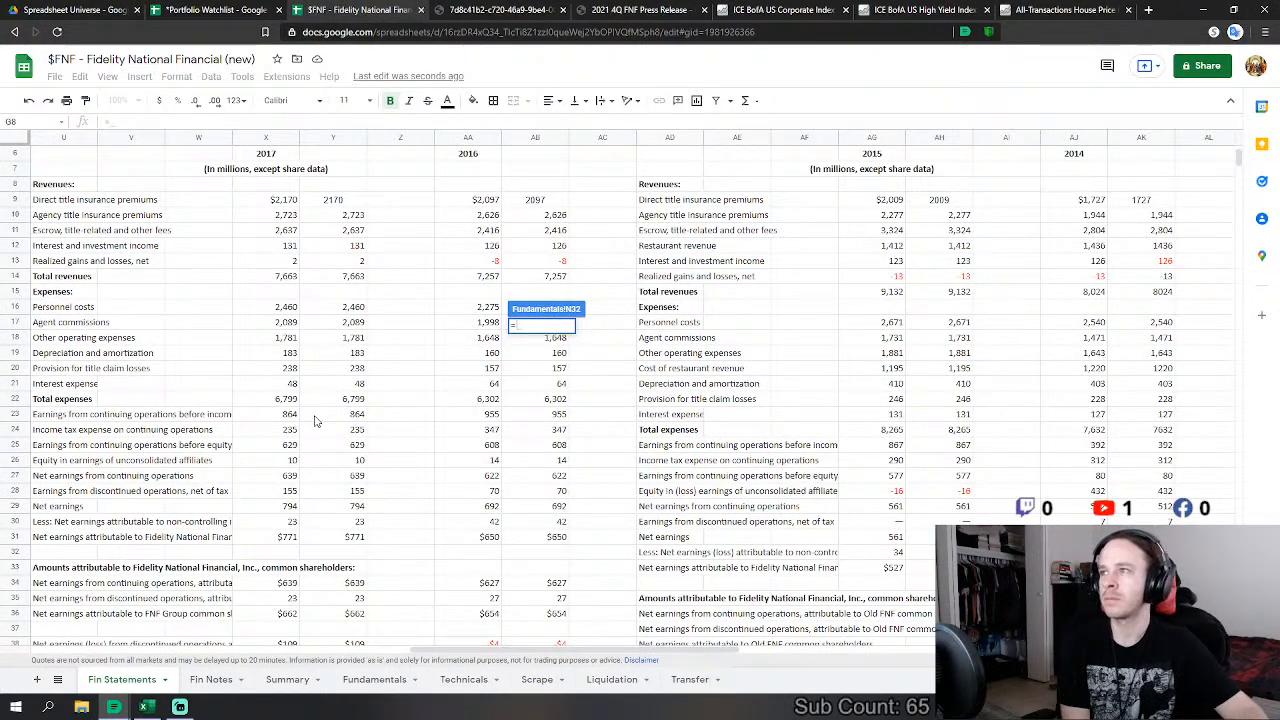
scroll(314, 421, "down", 2)
scroll(300, 395, "up", 4)
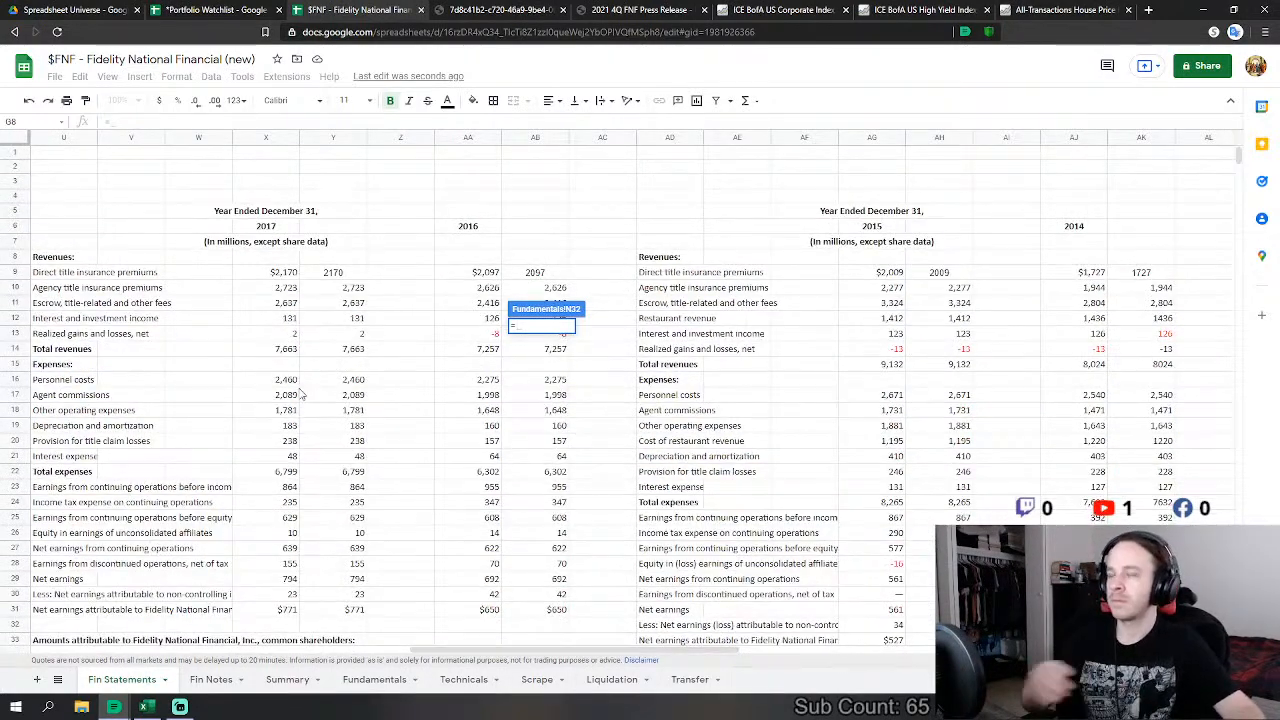
left_click(358, 353)
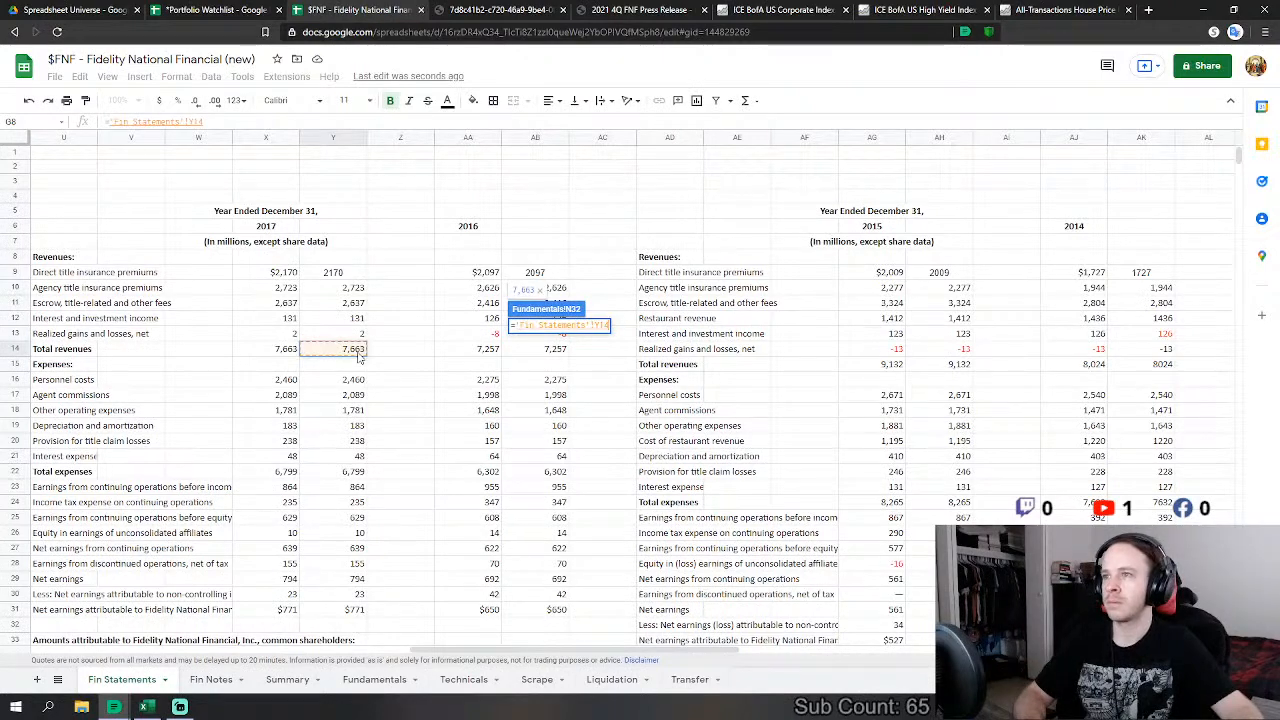
key("Return")
Step: Set FY 2017 Cost of Revenues to 2017 personnel costs plus agent commissions, ='Fin Statements'!Y16+'Fin Statements'!Y17
left_click(541, 383)
type("=")
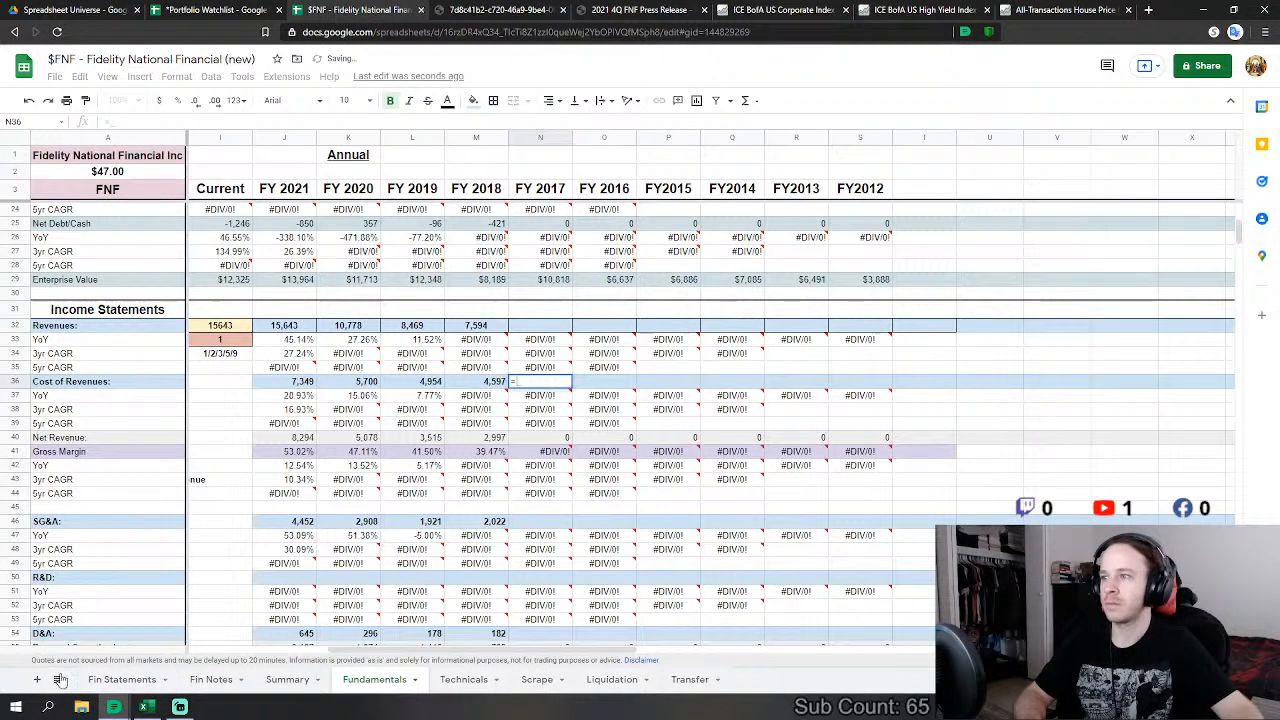
left_click(122, 679)
left_click(331, 385)
type("+")
left_click(341, 397)
key("Return")
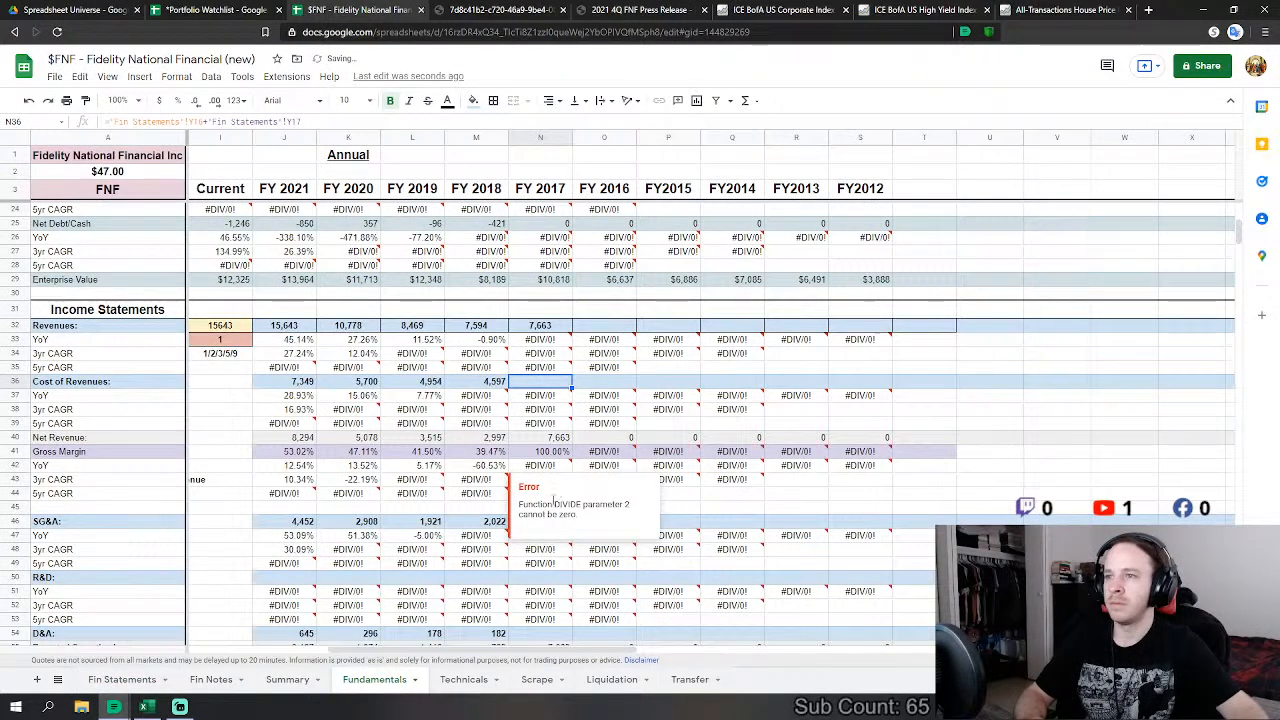
Step: Set FY 2017 SG&A to 2017 other operating expenses plus provision for title claim losses, ='Fin Statements'!Y18+'Fin Statements'!Y20
scroll(548, 530, "down", 3)
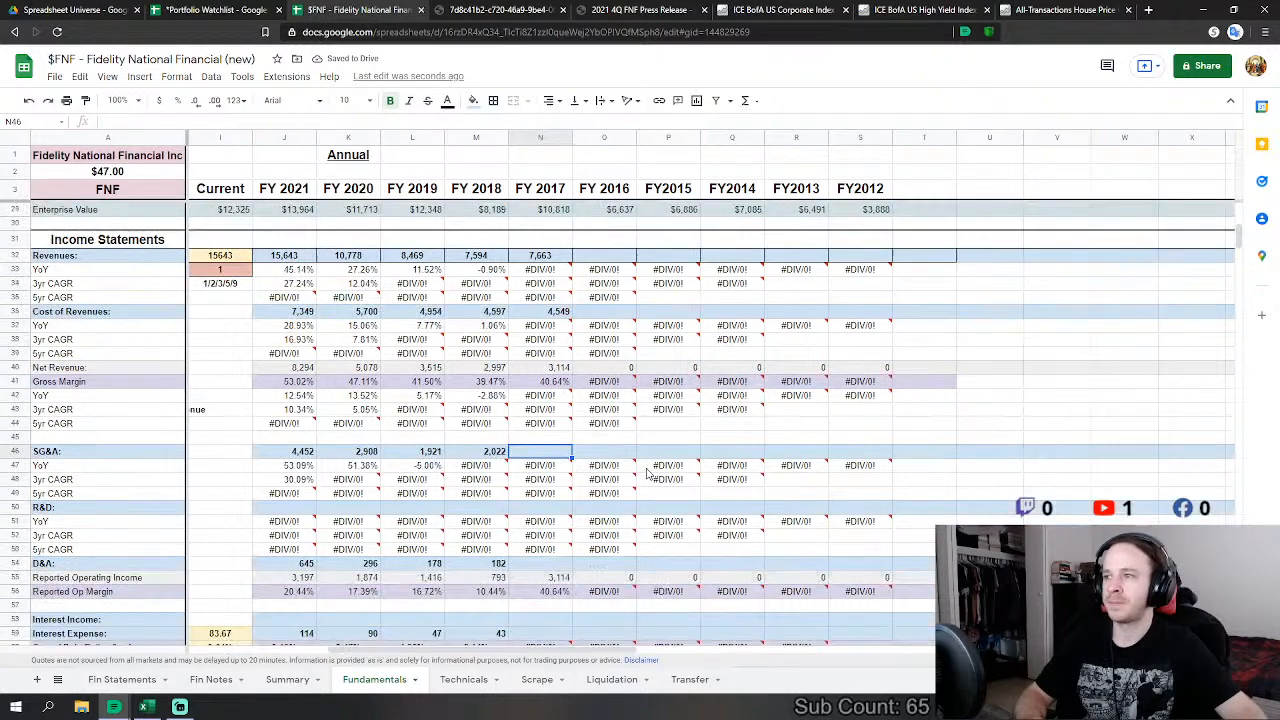
left_click(540, 424)
type("=")
left_click(121, 680)
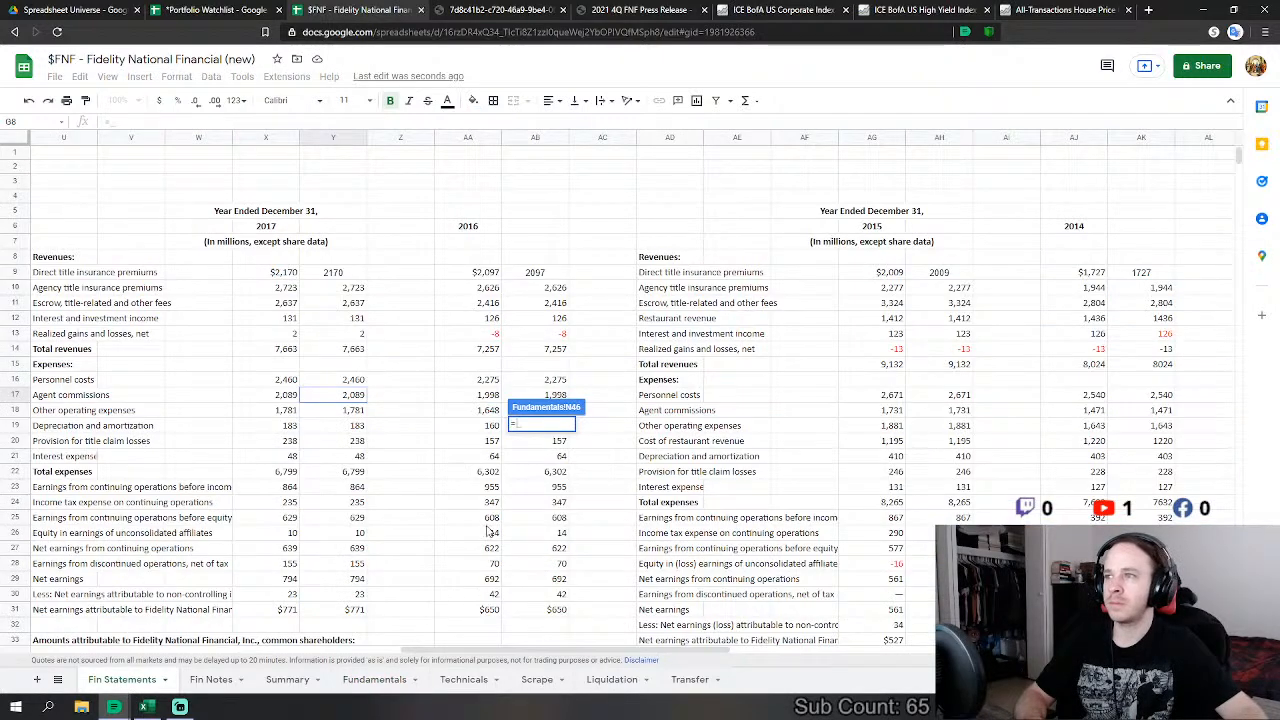
left_click(352, 414)
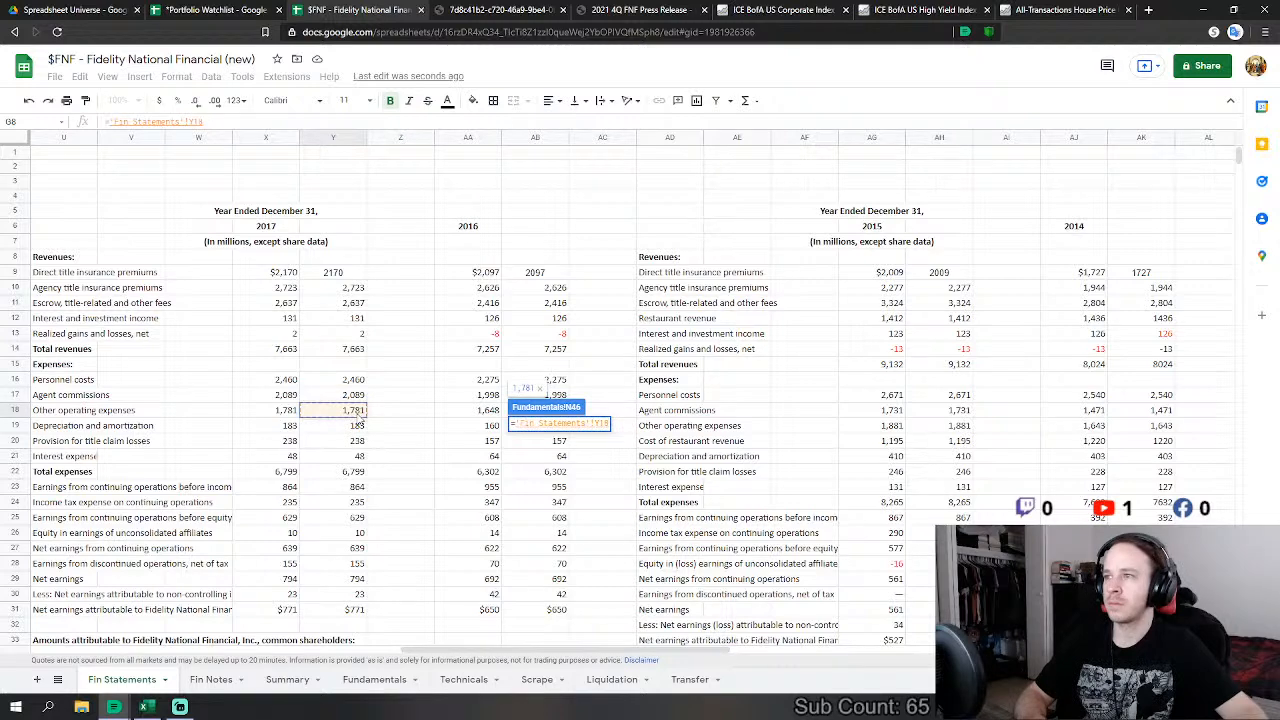
type("+")
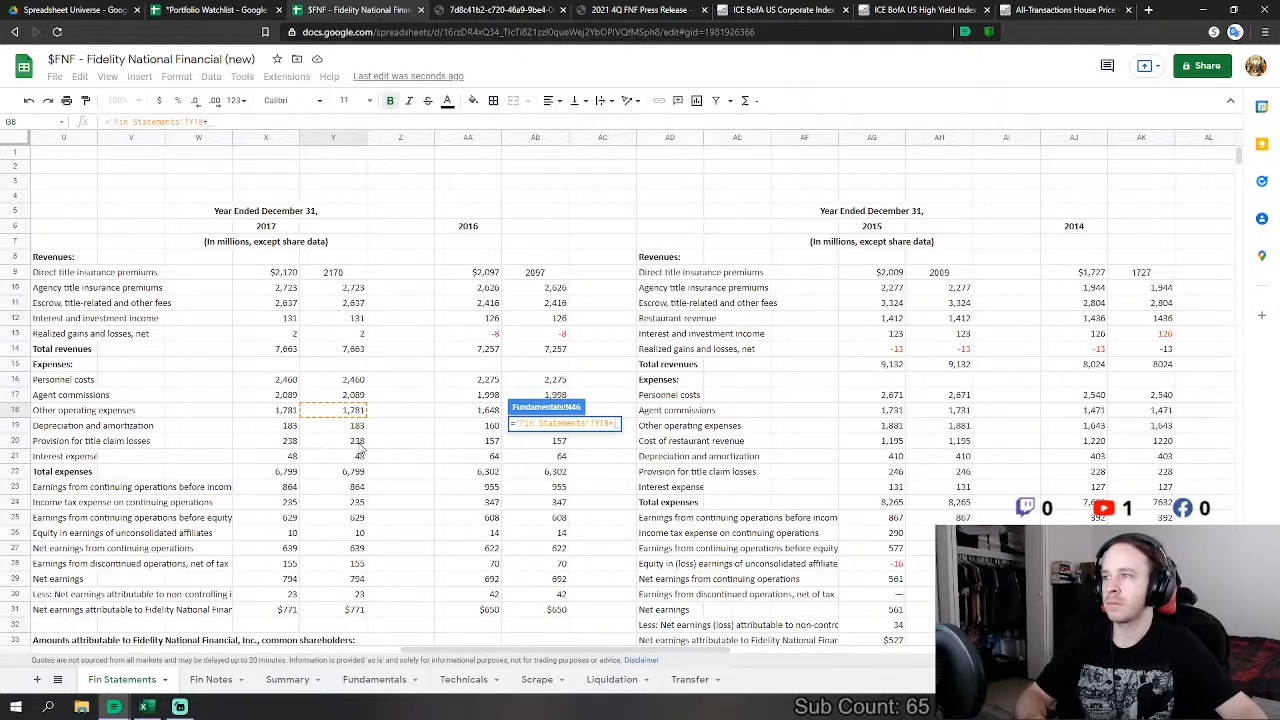
left_click(357, 441)
key("Return")
Step: Set FY 2017 D&A in the income statement section to 2017 depreciation and amortization, ='Fin Statements'!Y19
left_click(513, 537)
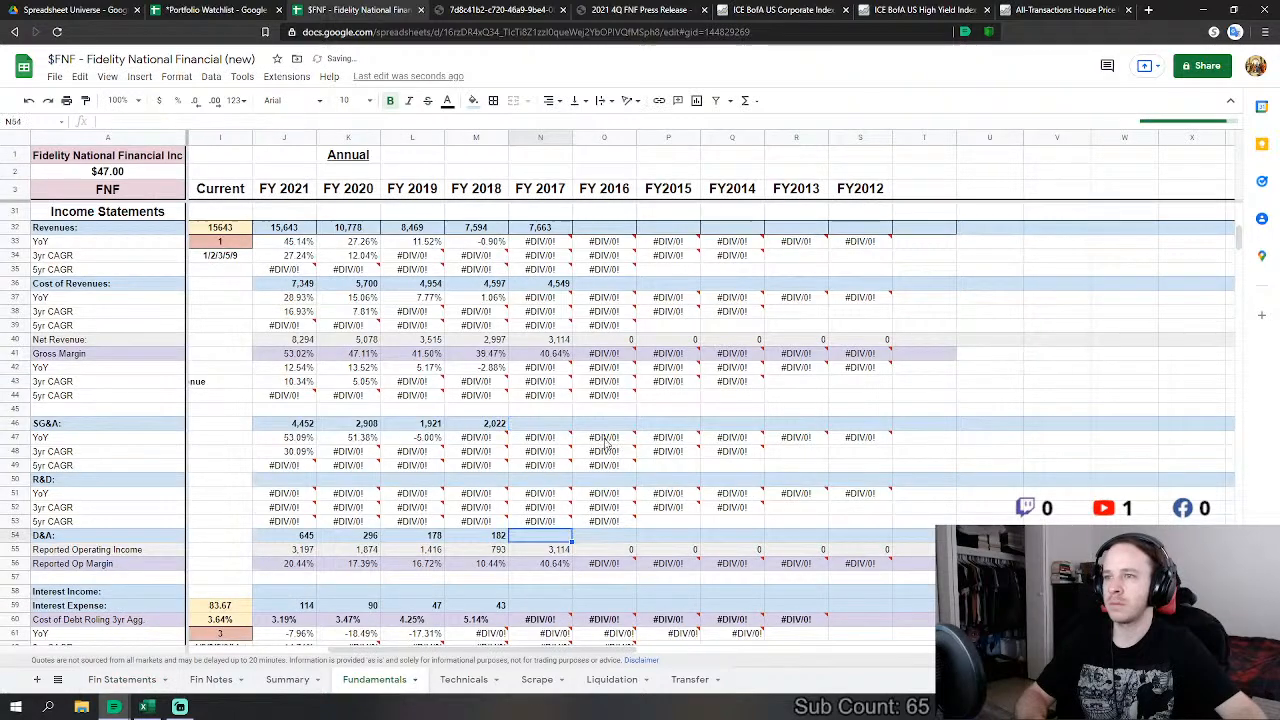
scroll(513, 537, "down", 2)
type("=")
left_click(122, 680)
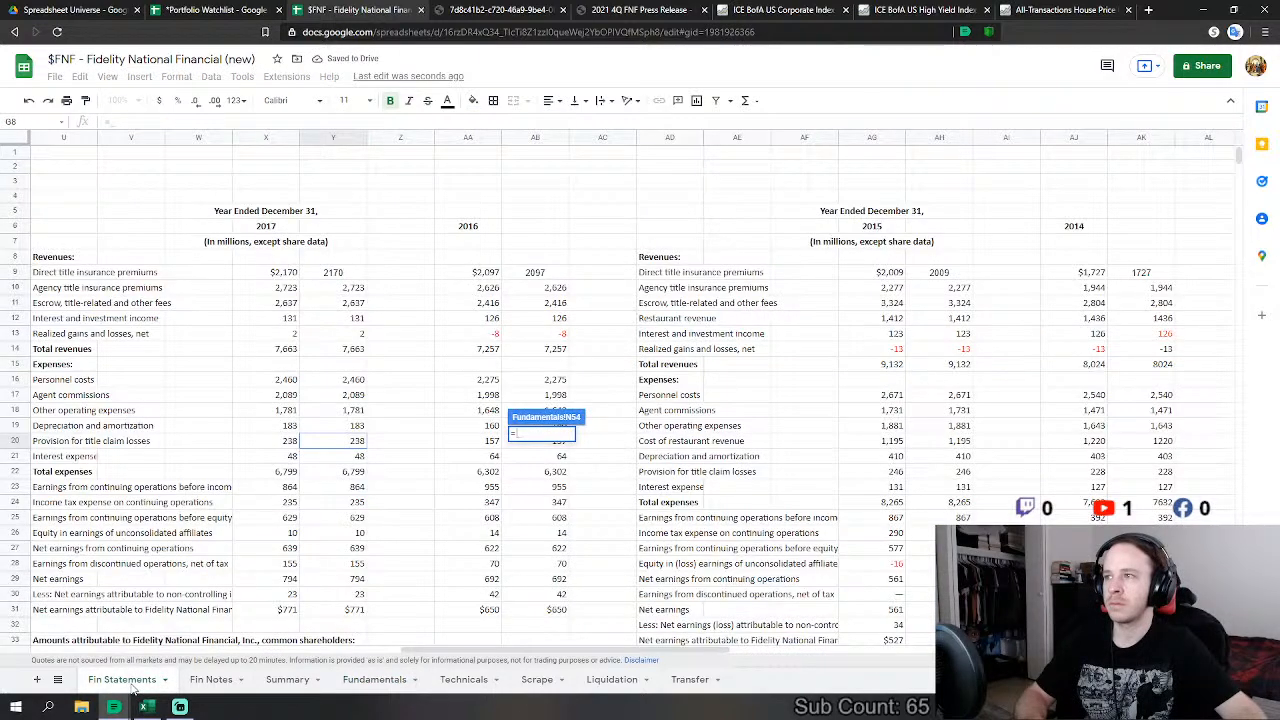
left_click(347, 428)
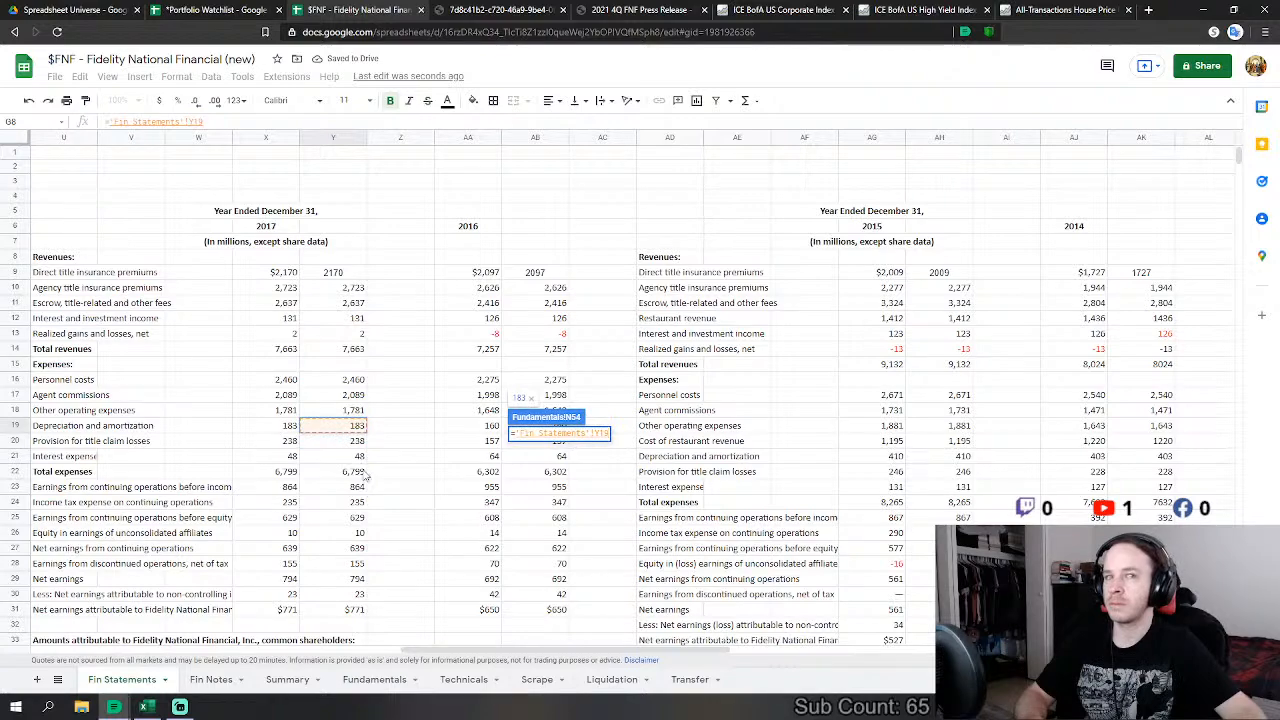
key("Return")
Step: Set FY 2017 Interest Expense to the 2017 interest expense in 'Fin Statements', ='Fin Statements'!Y21
scroll(508, 515, "down", 2)
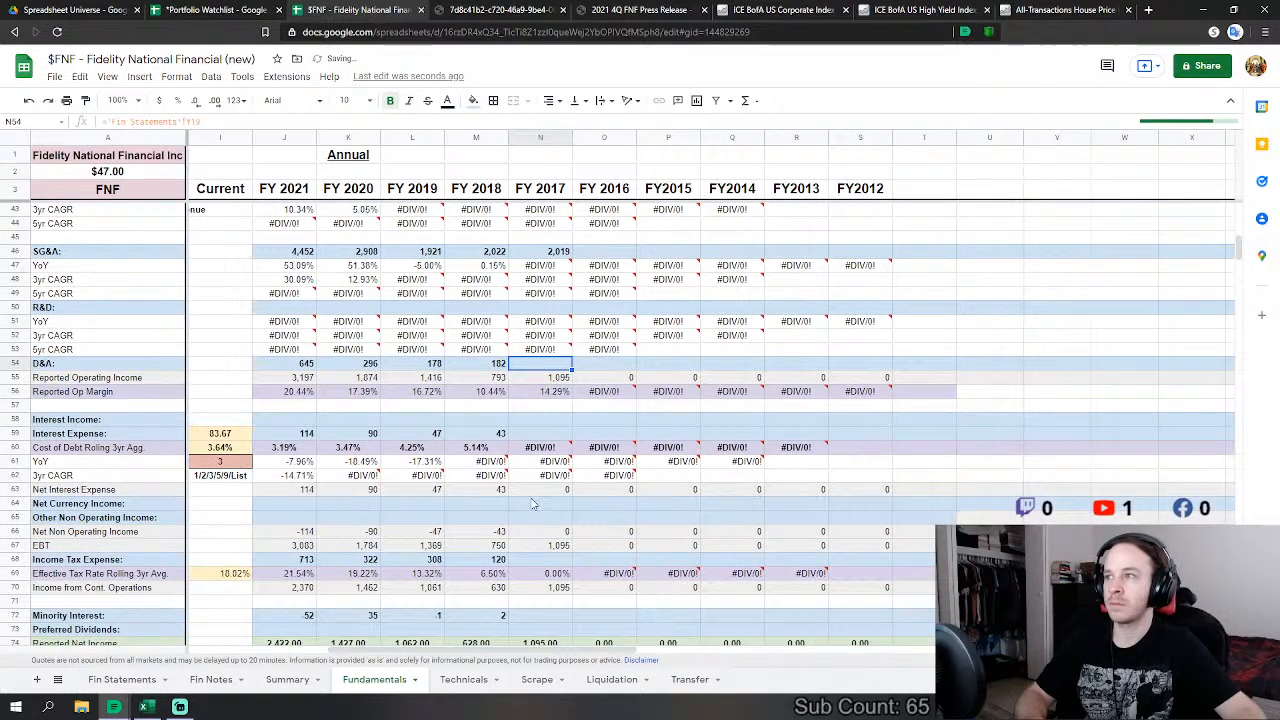
left_click(540, 433)
type("=")
left_click(121, 680)
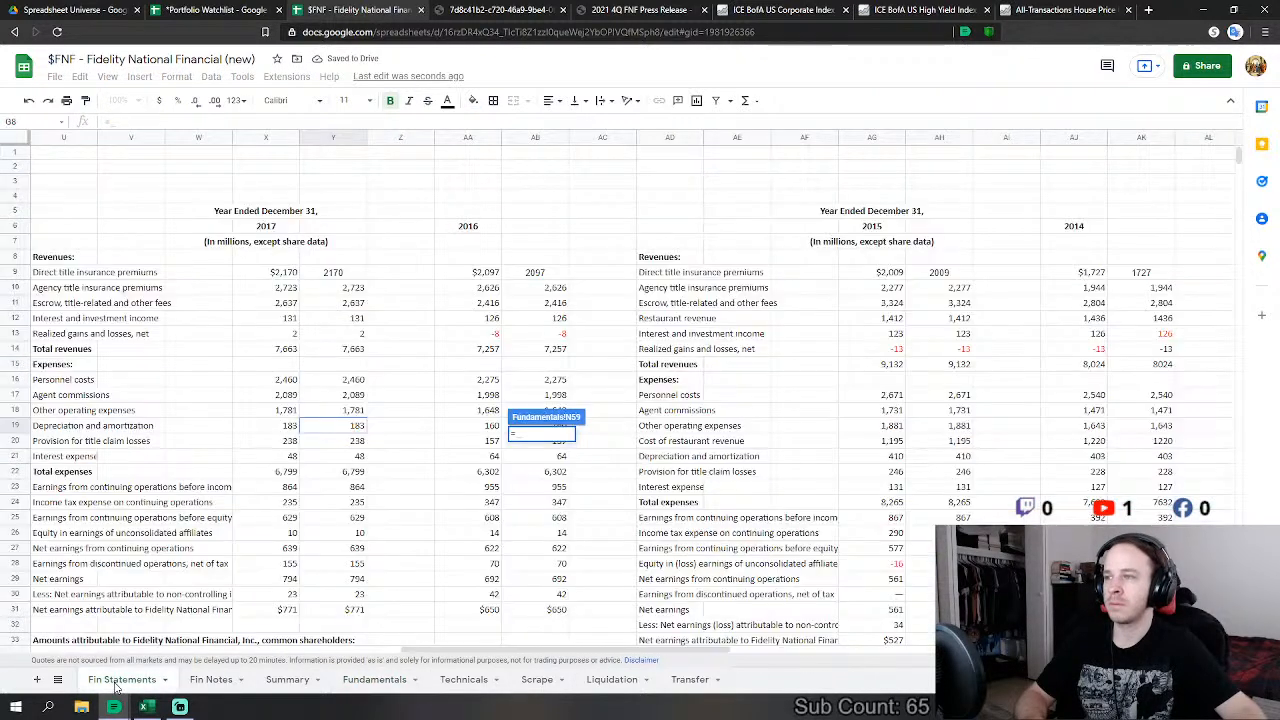
left_click(360, 458)
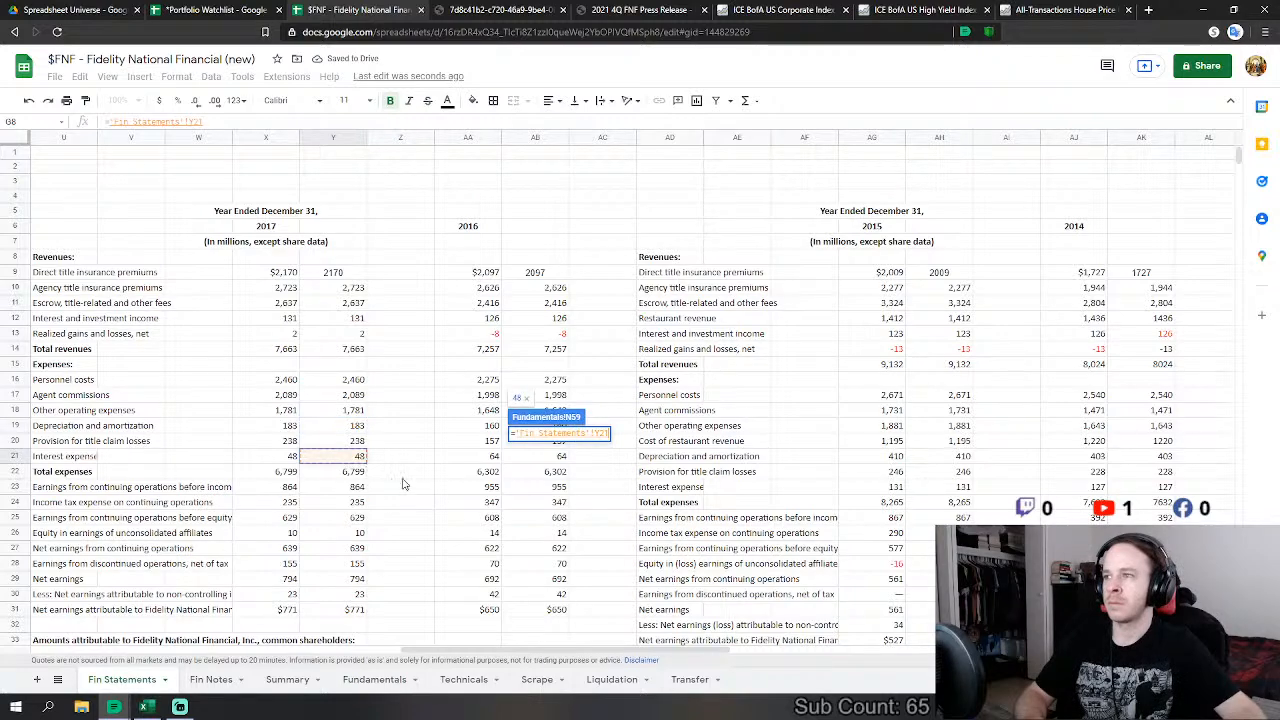
key("Return")
Step: Set FY 2017 Income Tax Expense to the 2017 income tax expense on continuing operations, ='Fin Statements'!Y24
scroll(549, 495, "down", 2)
left_click(548, 490)
type("=")
left_click(121, 680)
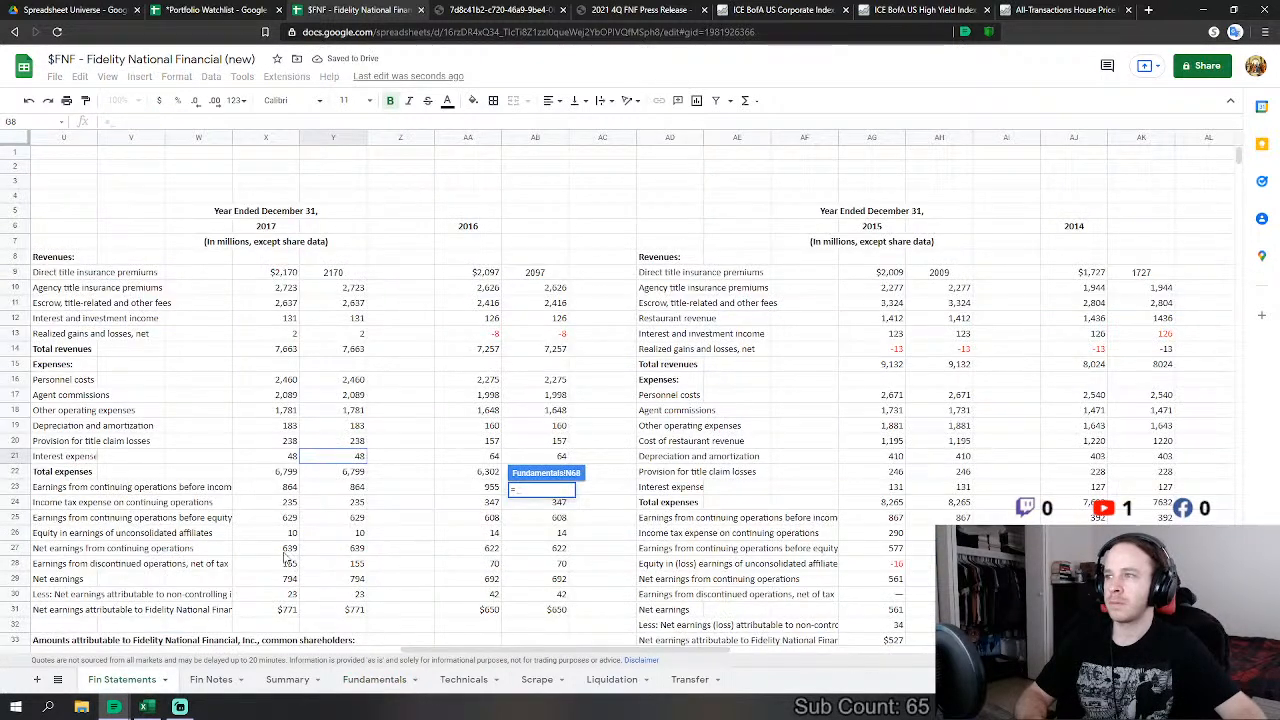
left_click(358, 502)
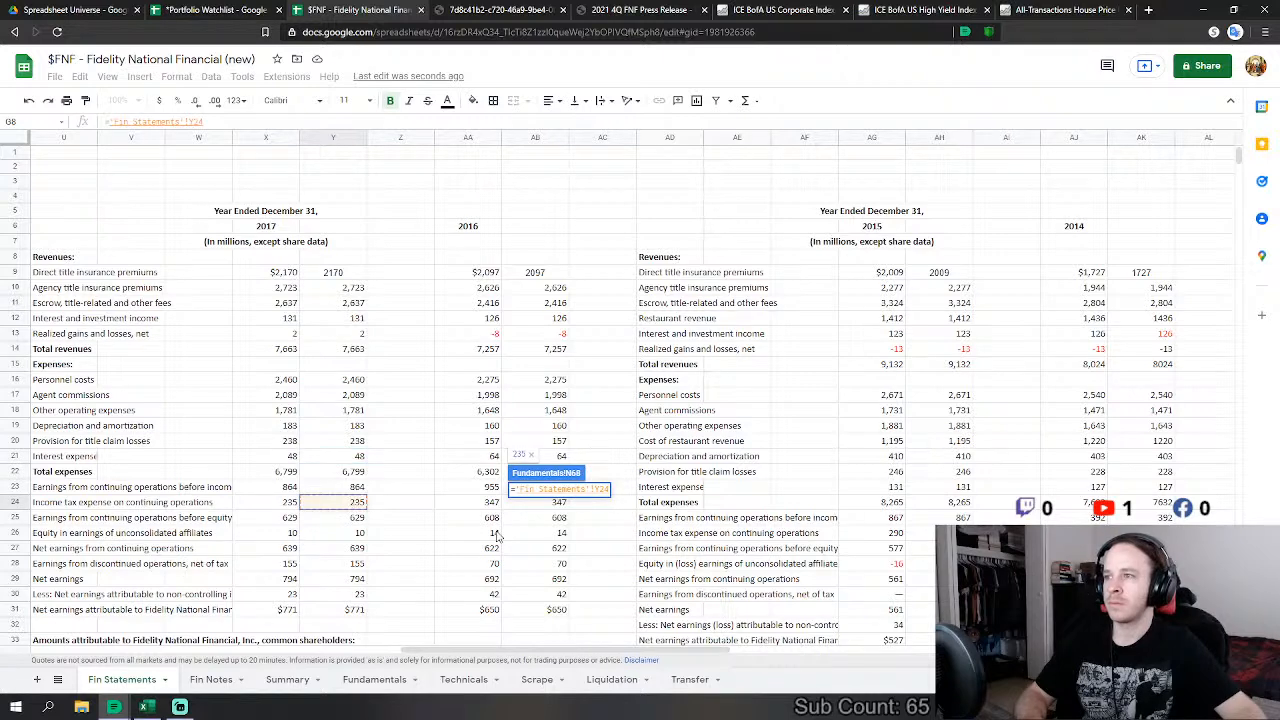
key("Return")
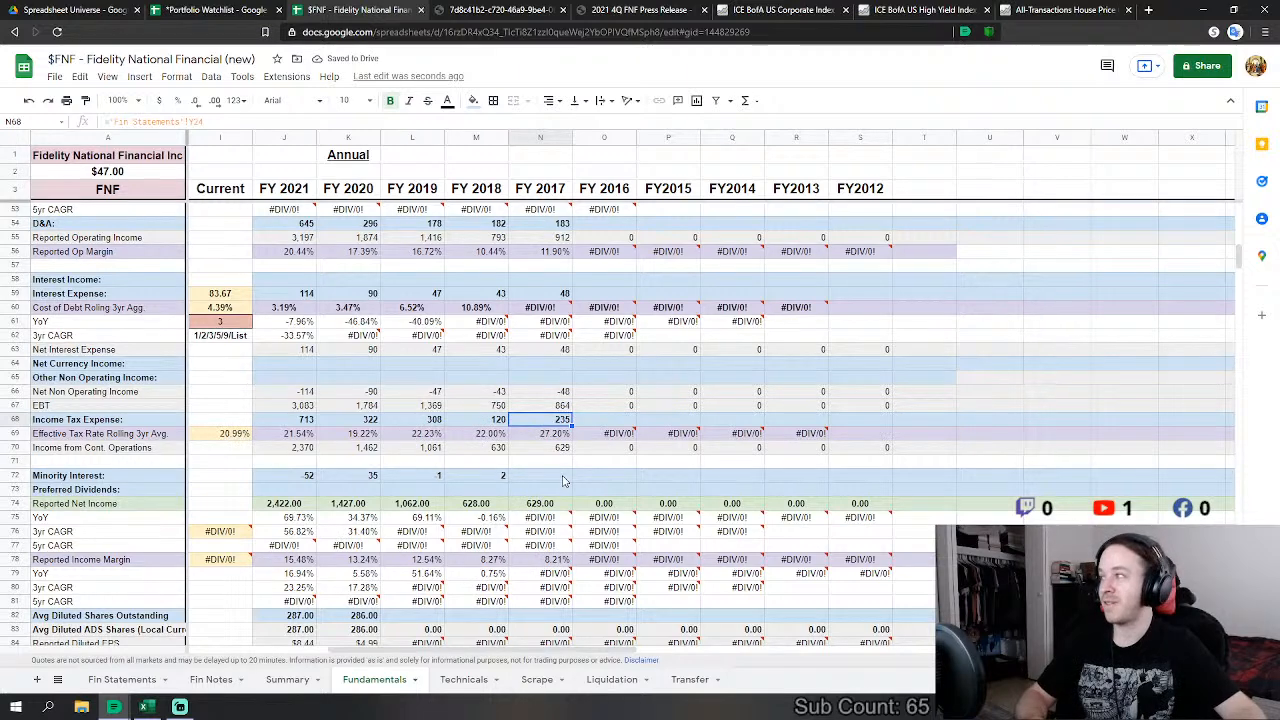
Step: Set FY 2017 Minority Interest to negated equity earnings minus discontinued operations plus non-controlling interests, =-'Fin Statements'!Y26-'Fin Statements'!Y28+'Fin Statements'!Y30
left_click(562, 477)
type("=")
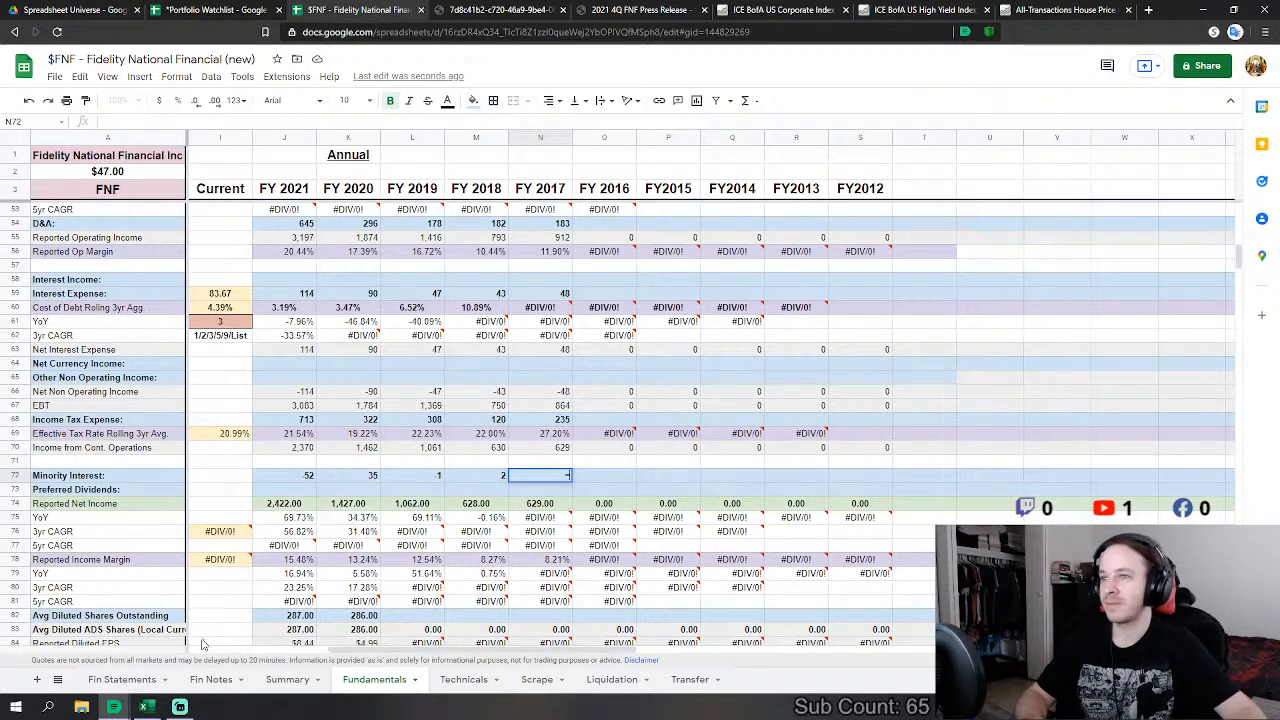
left_click(146, 681)
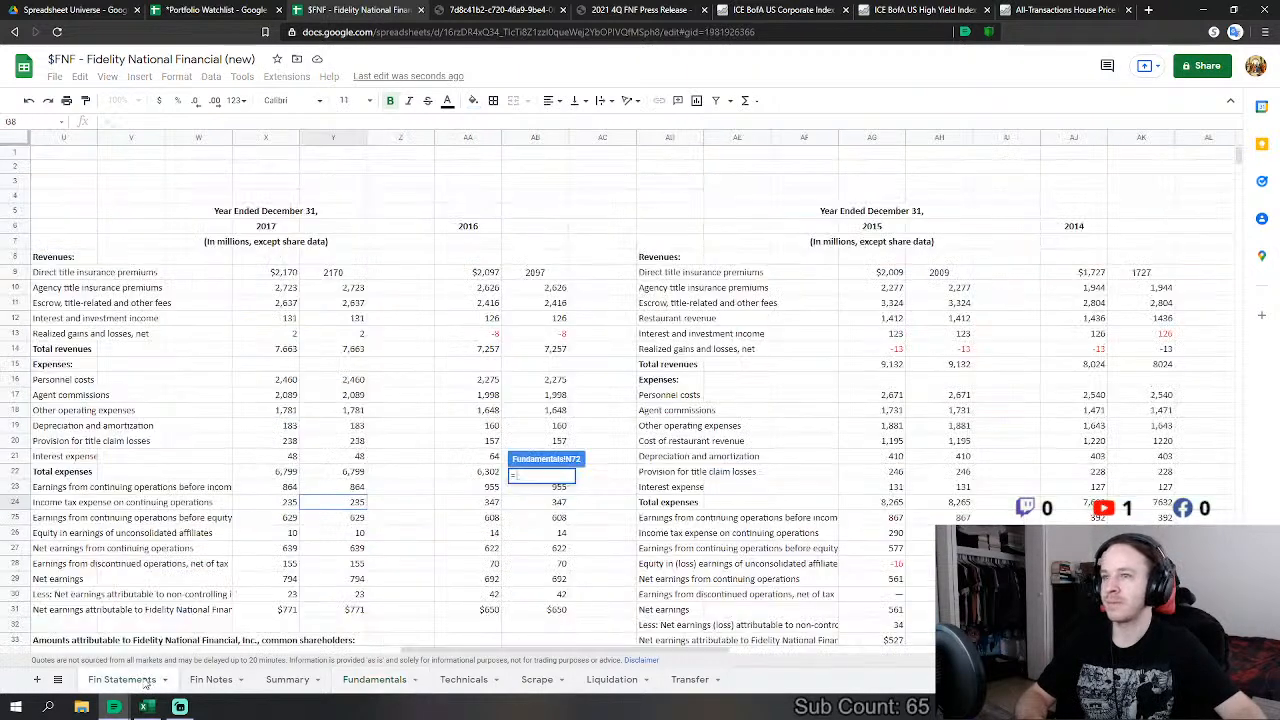
left_click(352, 535)
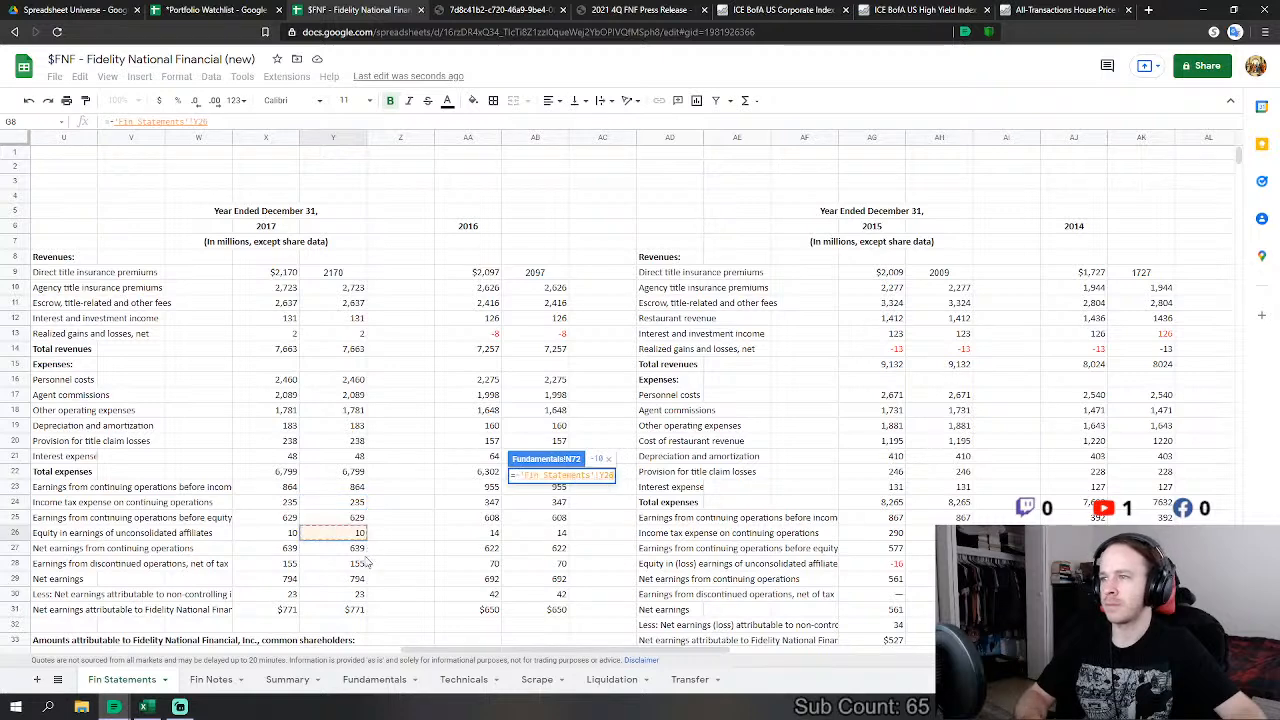
type("-")
left_click(357, 563)
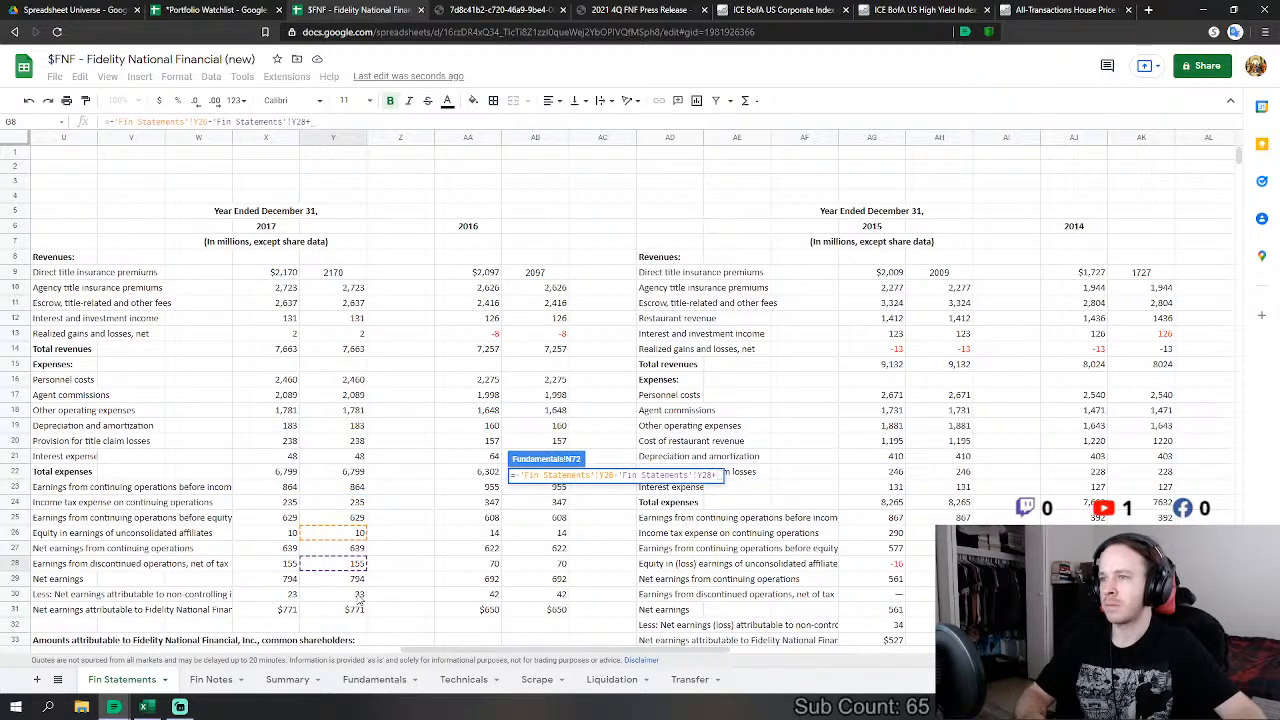
type("+")
left_click(358, 594)
key("Return")
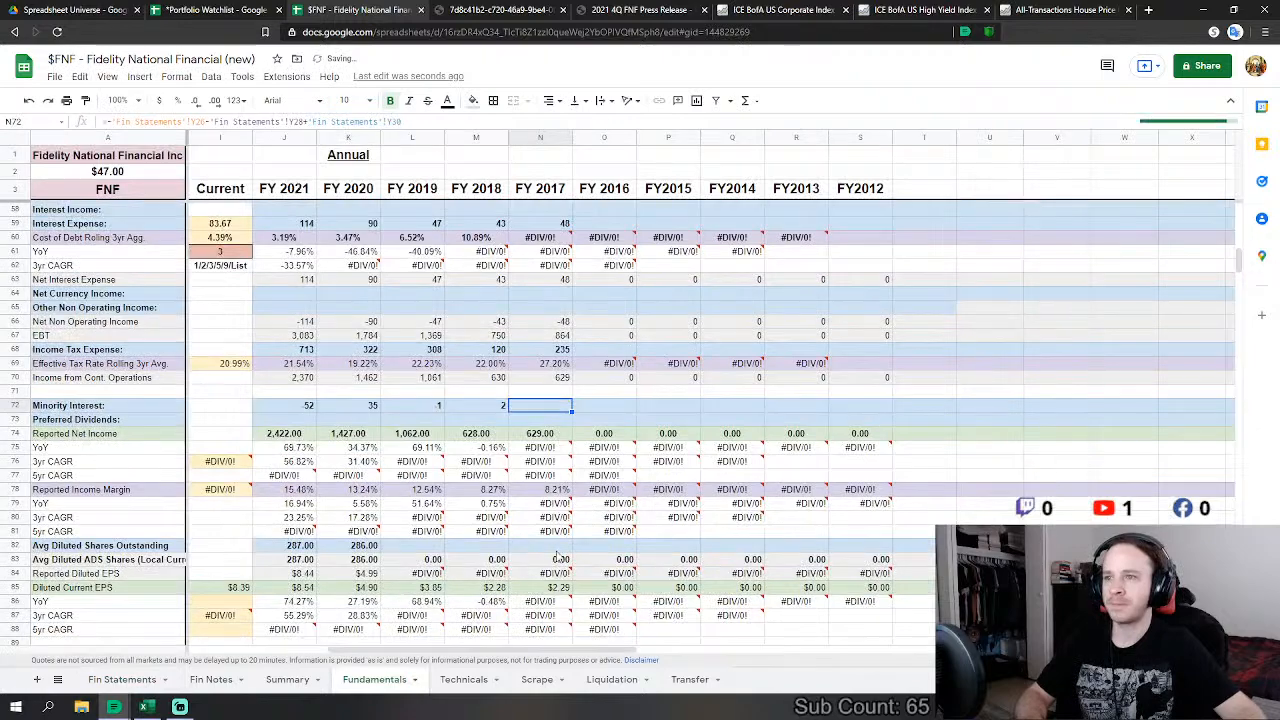
left_click(545, 546)
type("=")
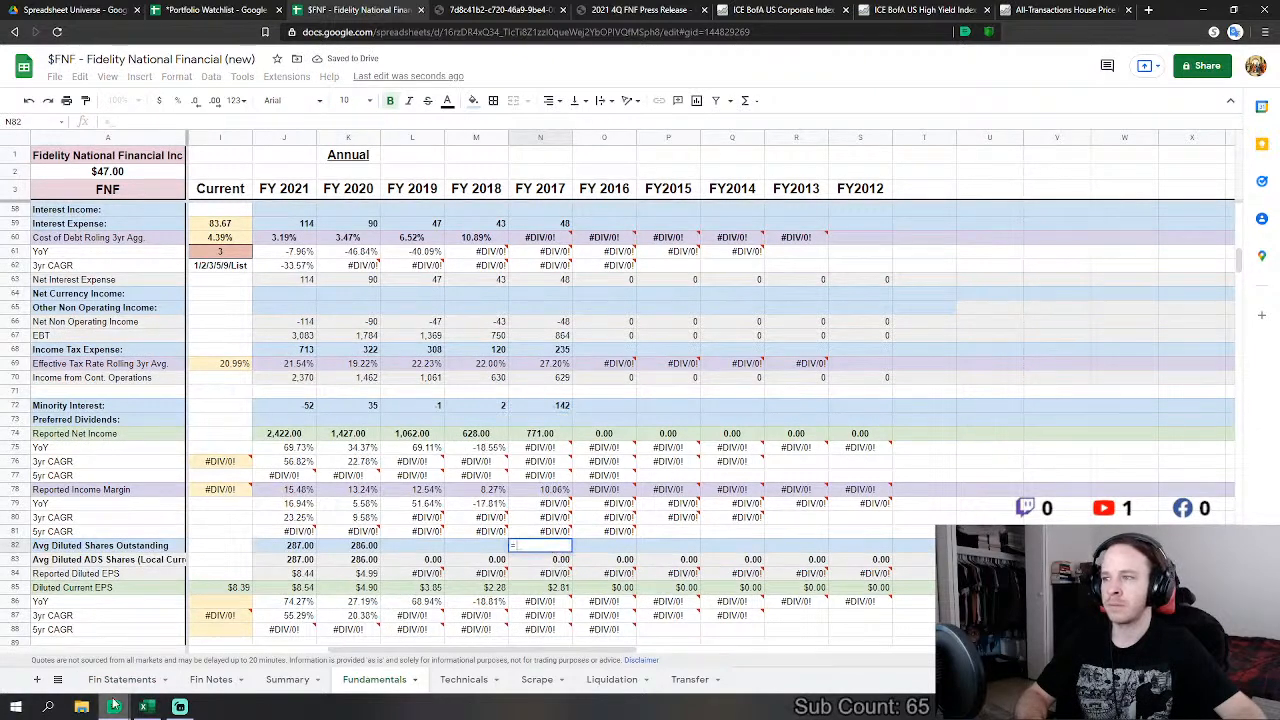
left_click(121, 679)
scroll(438, 491, "down", 3)
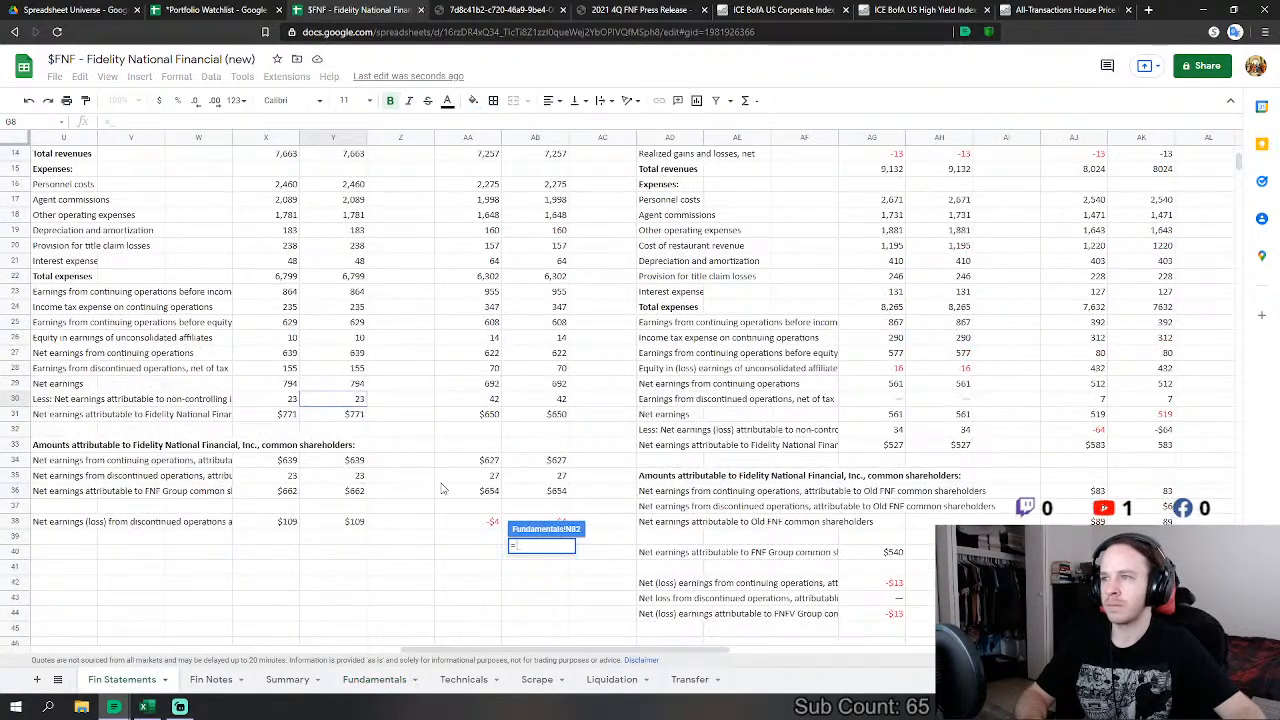
key("Escape")
Step: Set FY 2017 CF Depreciation & Amortization to the 2017 cash flow depreciation and amortization, ='Fin Statements'!Y74
scroll(510, 504, "down", 2)
scroll(537, 492, "down", 4)
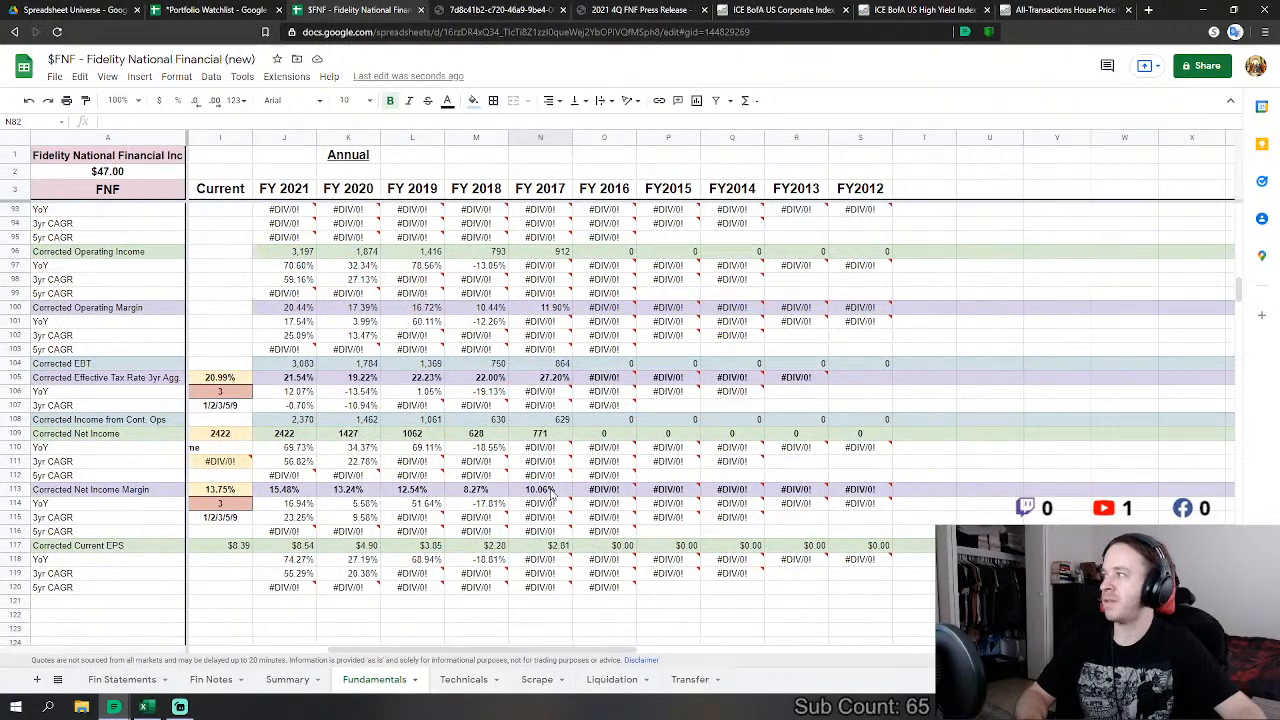
scroll(551, 494, "down", 4)
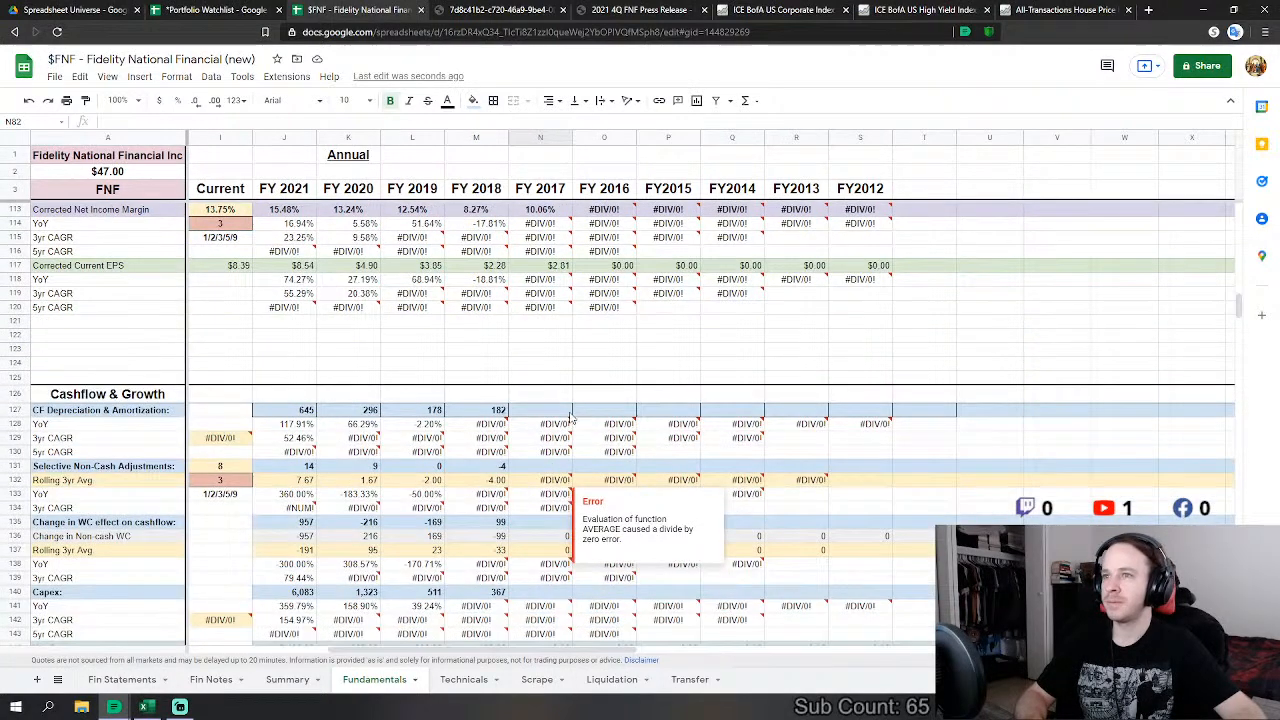
left_click(555, 411)
scroll(560, 420, "down", 1)
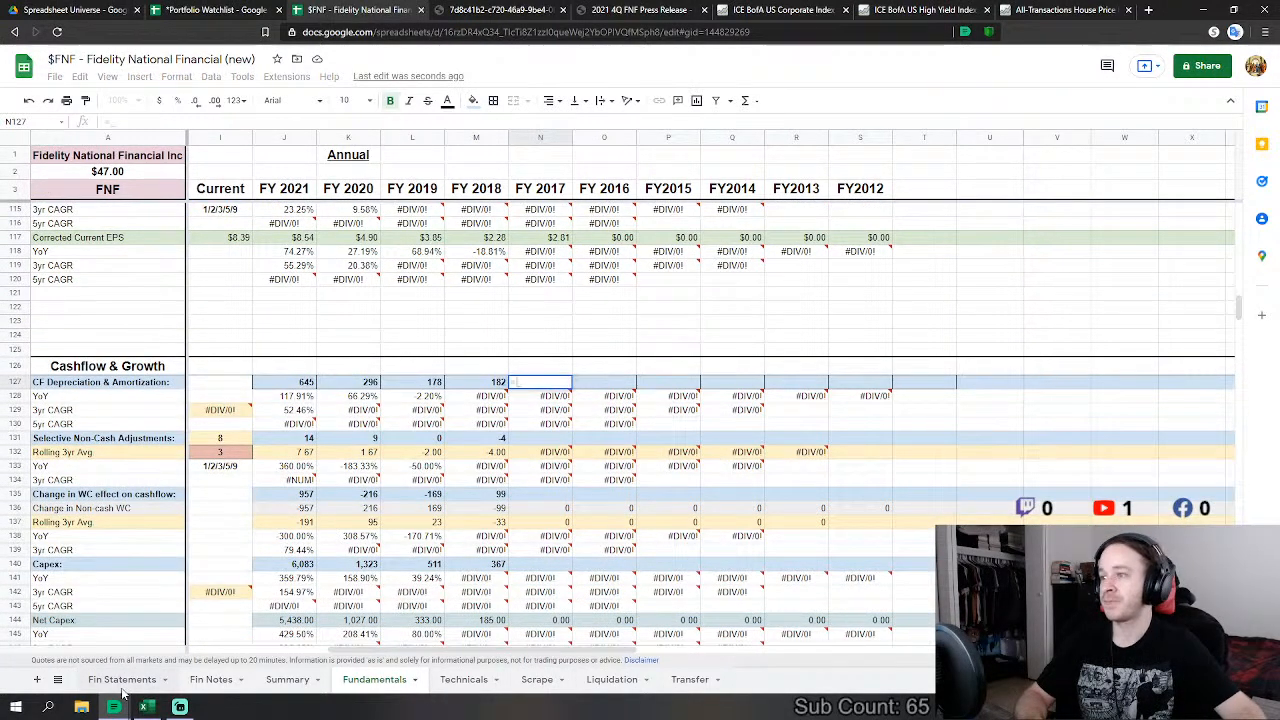
scroll(385, 517, "down", 5)
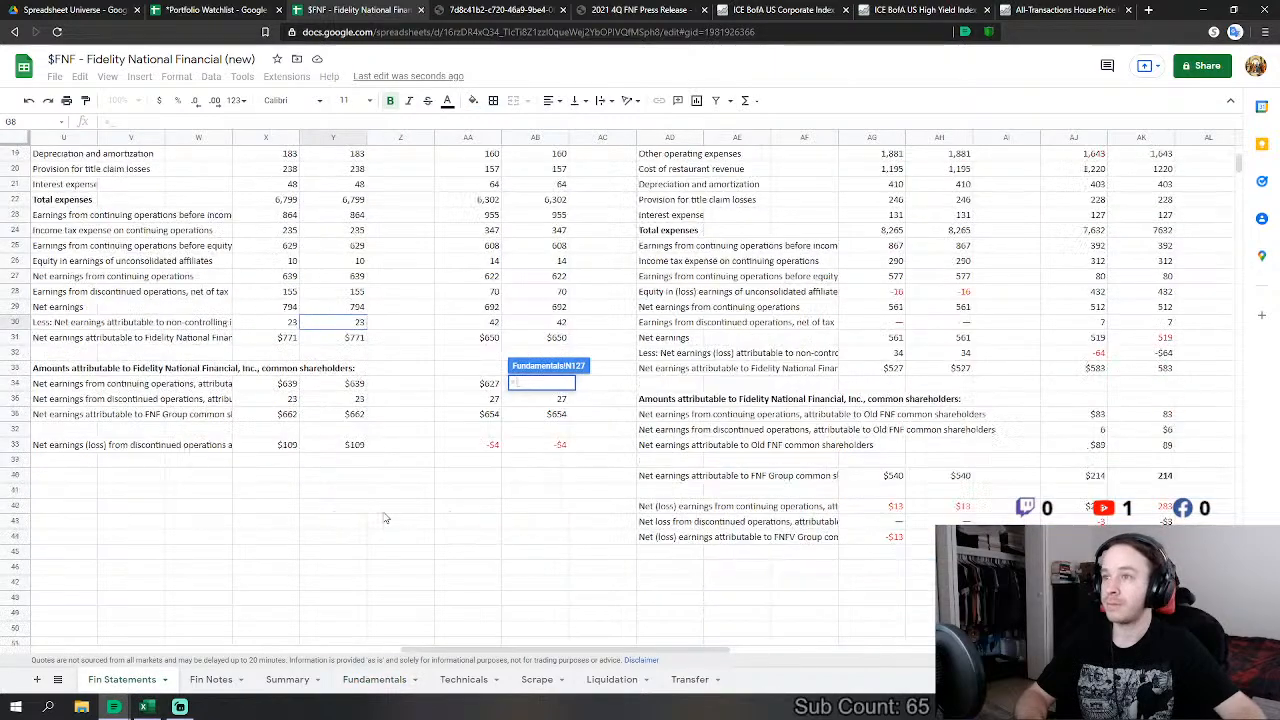
scroll(385, 517, "down", 10)
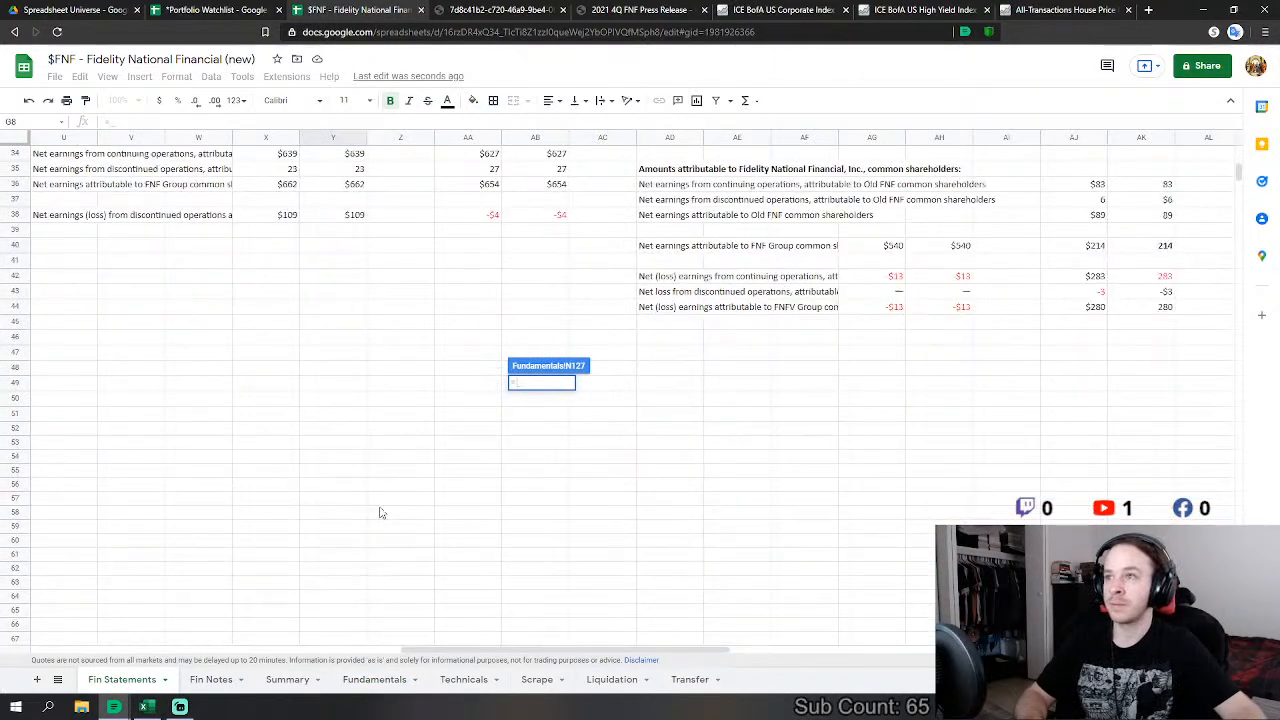
scroll(380, 512, "down", 1)
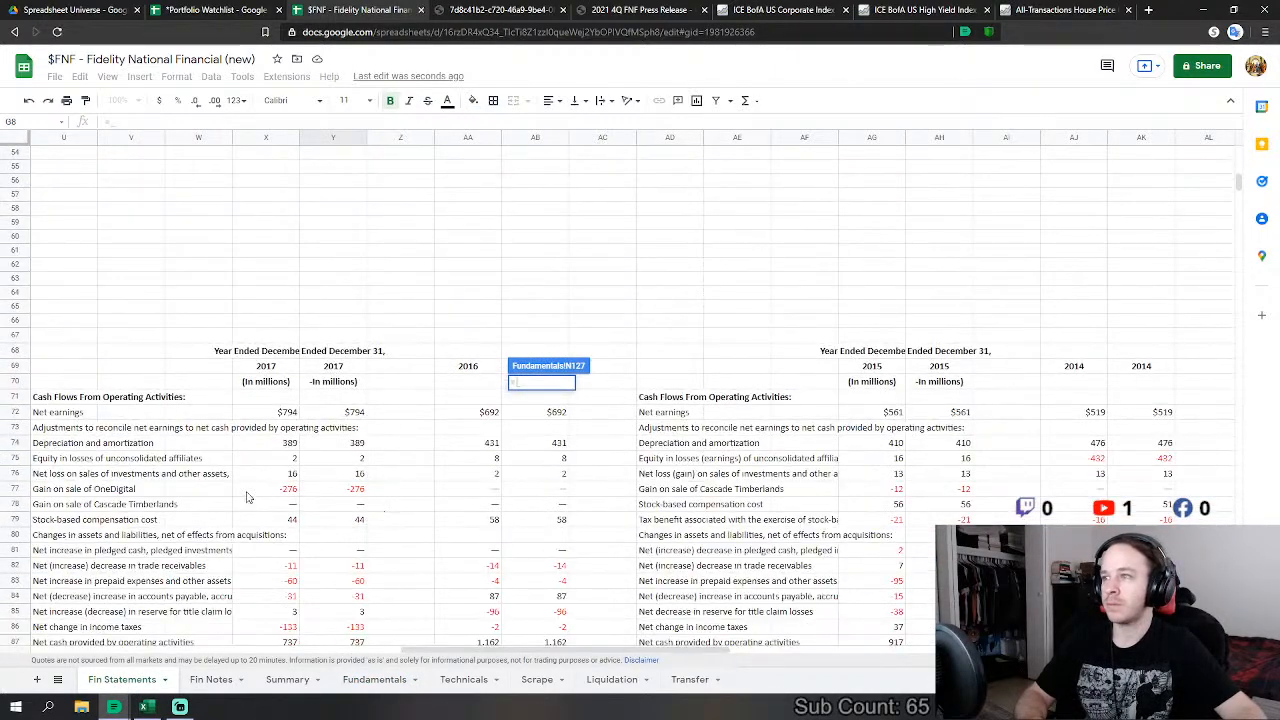
left_click(355, 443)
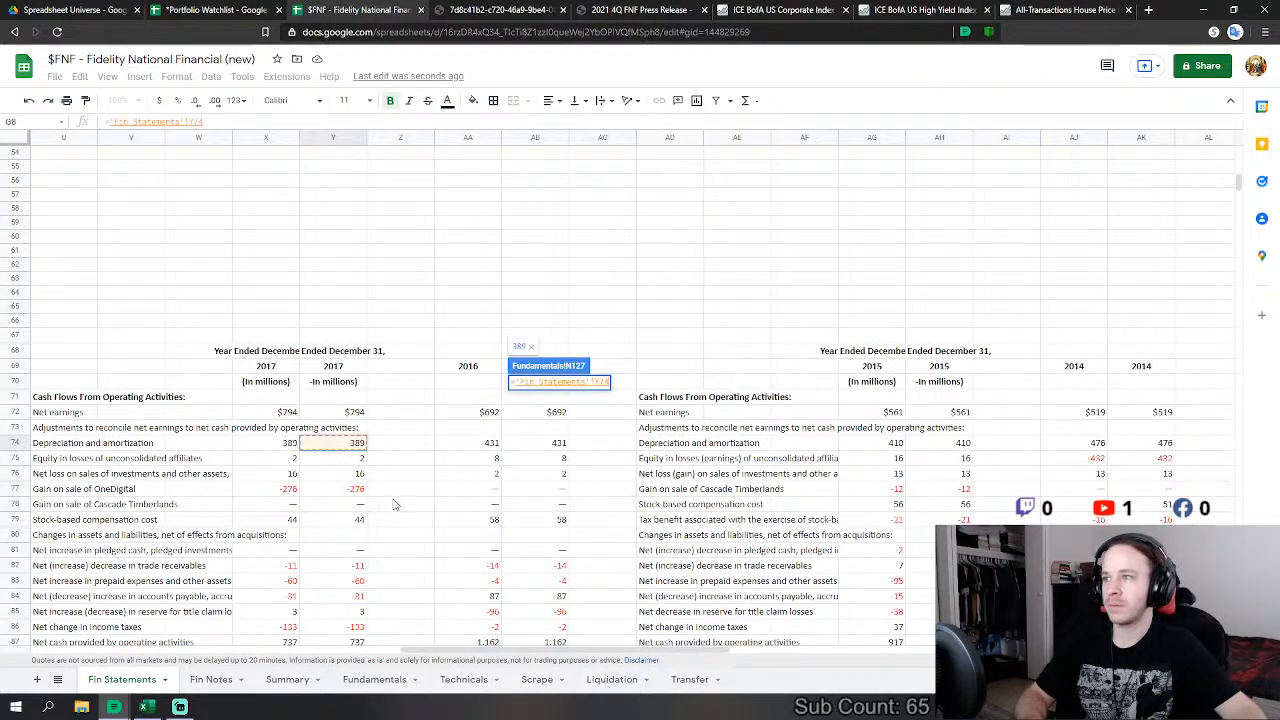
key("Return")
Step: Set FY 2017 Selective Non-Cash Adjustments to the 2017 gain on sale of OneDigital, ='Fin Statements'!Y77
left_click(541, 444)
type("=")
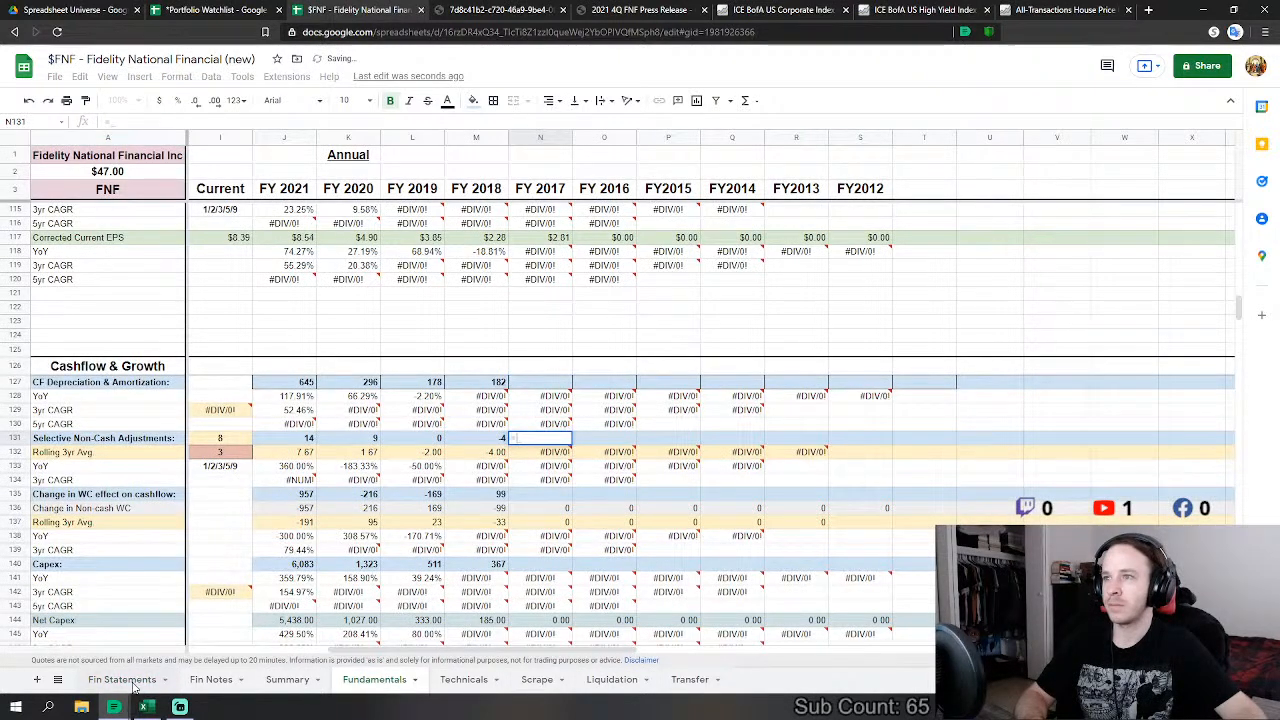
left_click(130, 680)
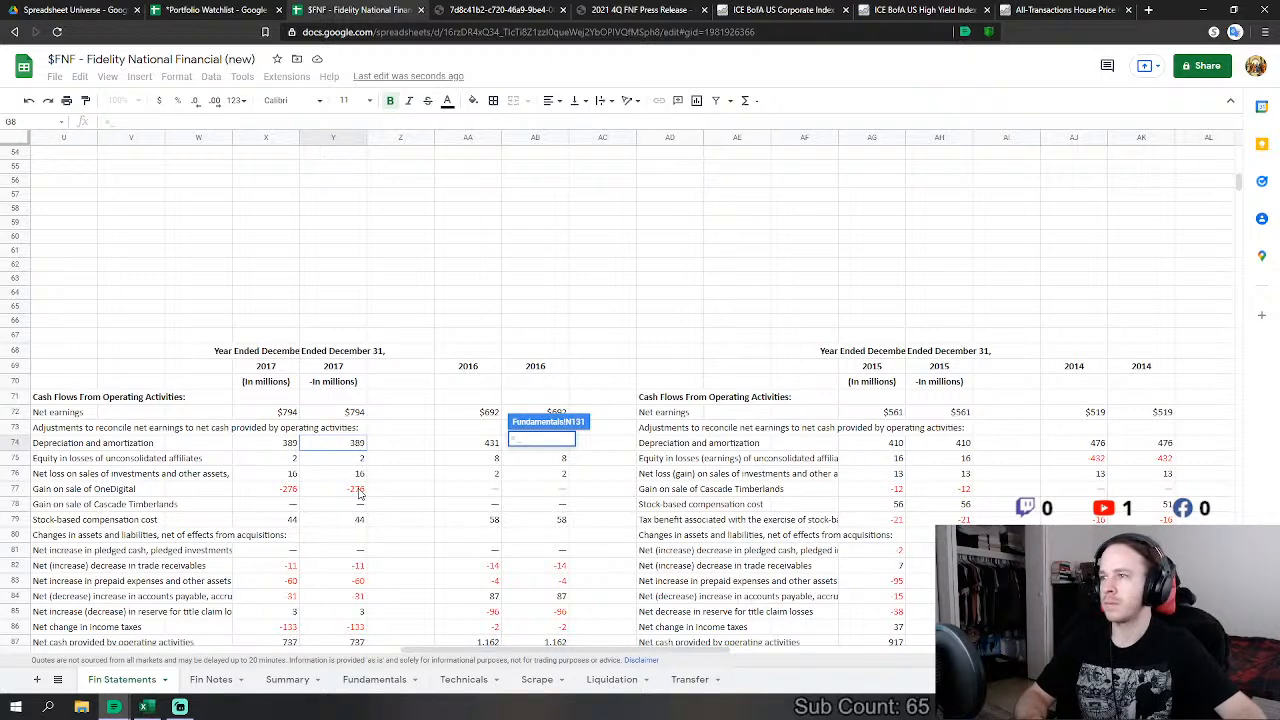
left_click(360, 490)
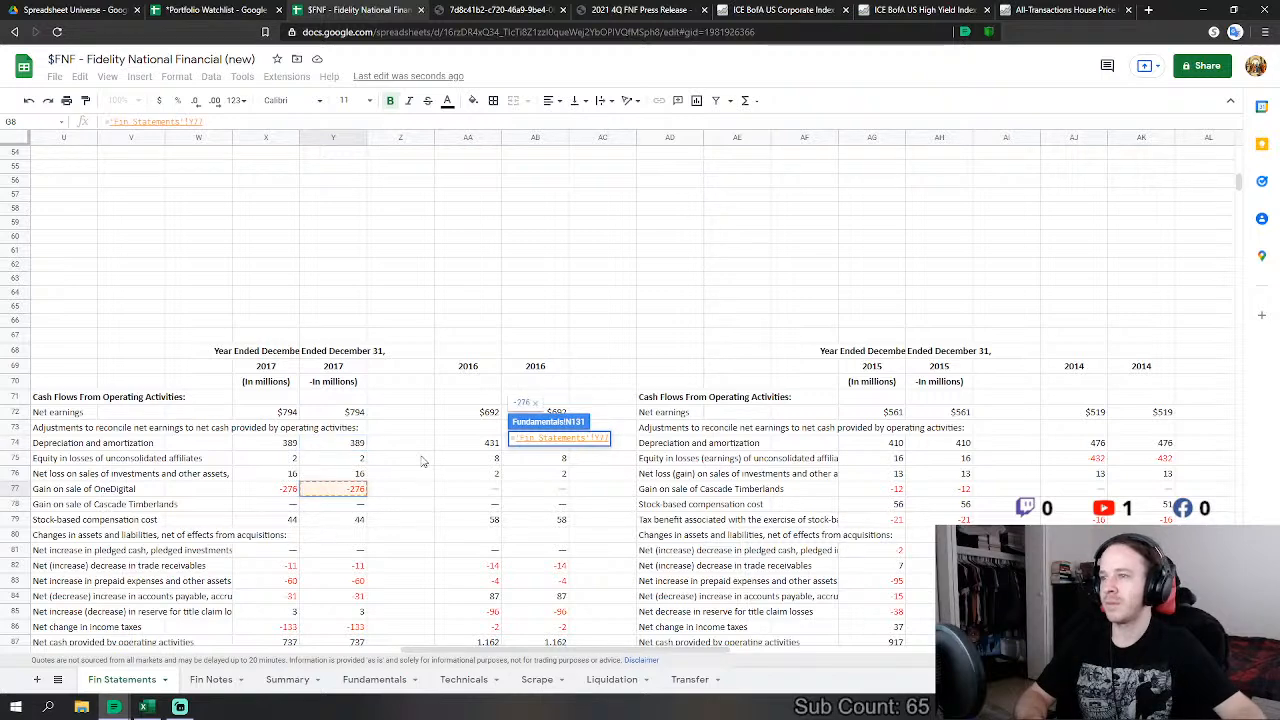
scroll(425, 463, "down", 1)
key("Return")
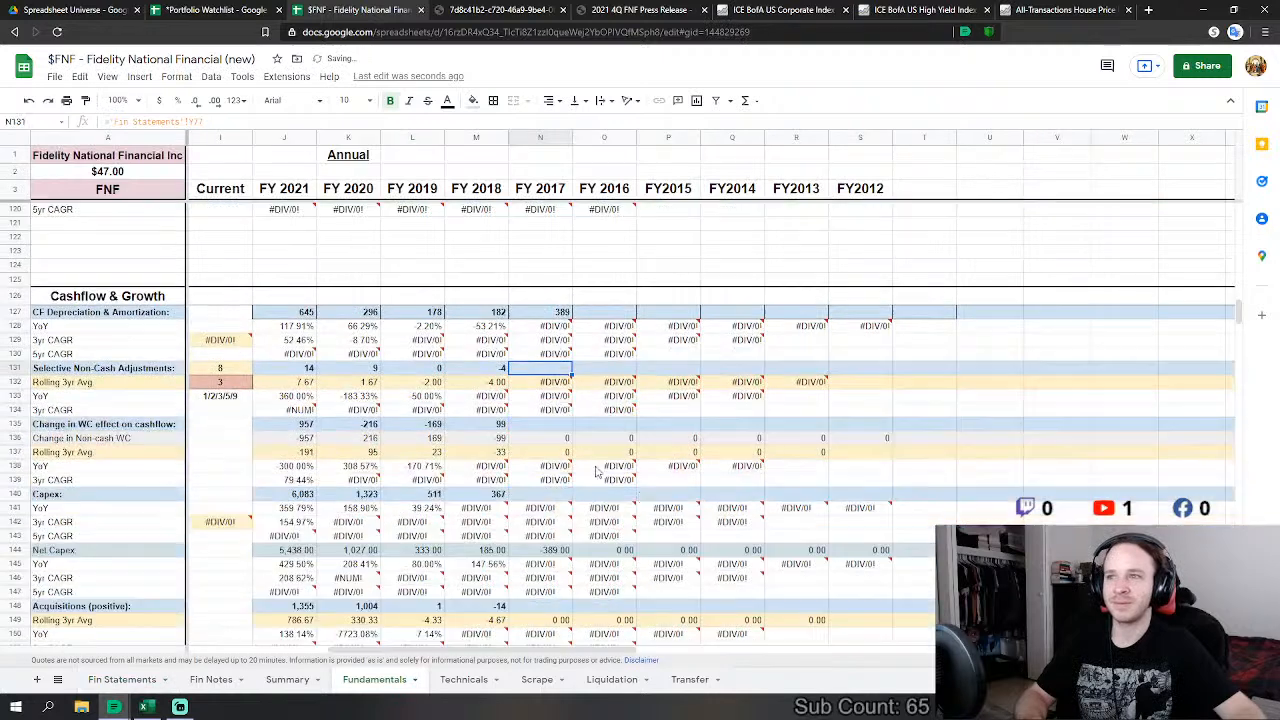
Step: Set FY 2017 Change in WC effect on cashflow to =SUM('Fin Statements'!Y75:Y76,'Fin Statements'!Y82:Y86)
type("=su")
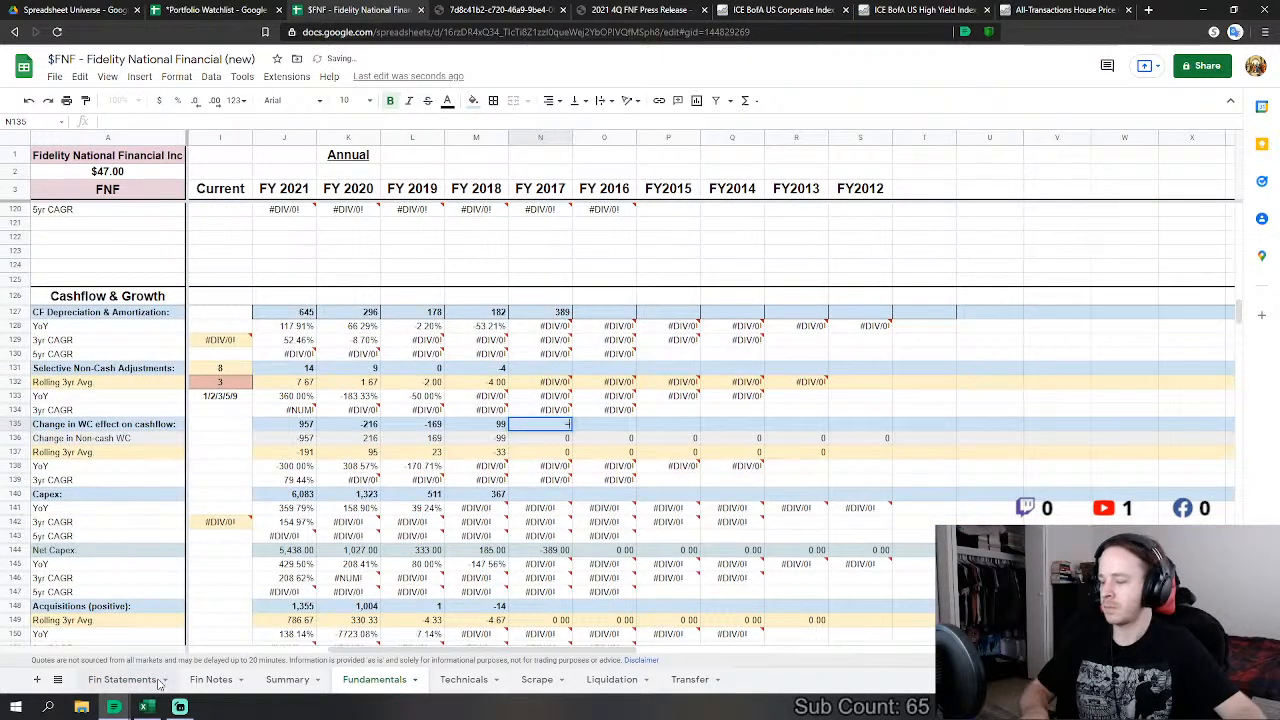
key("Tab")
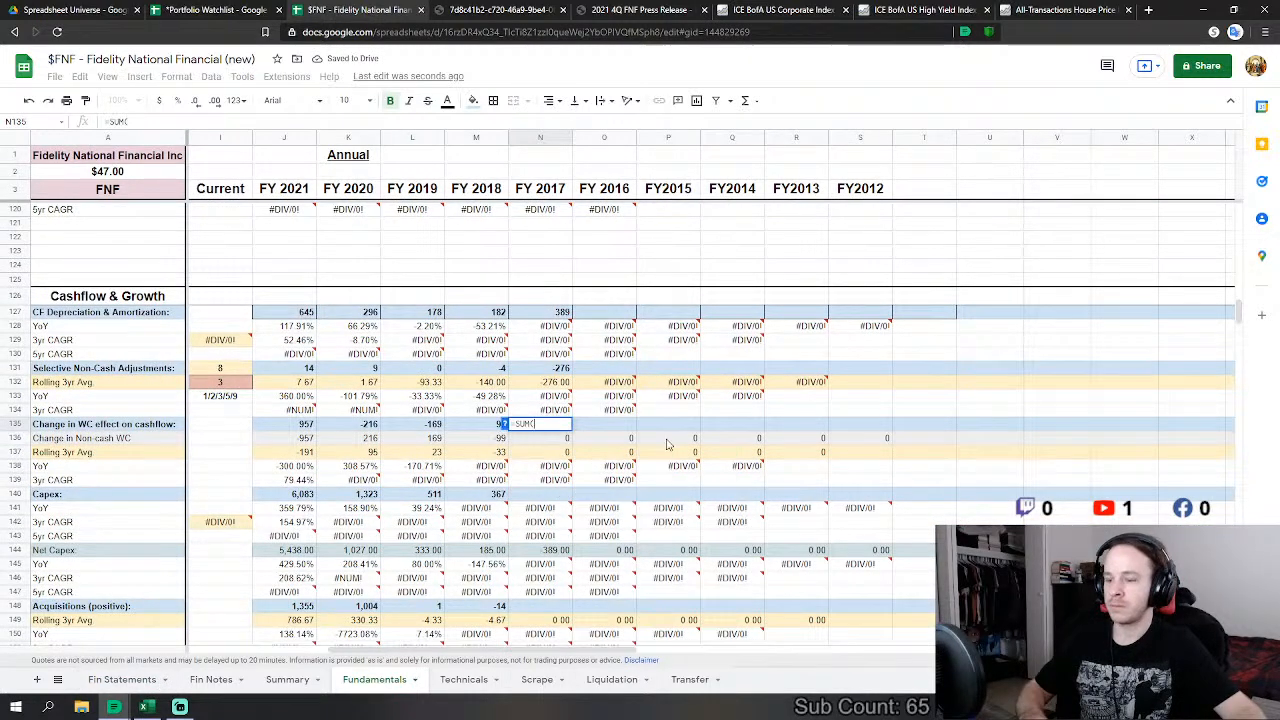
left_click(125, 680)
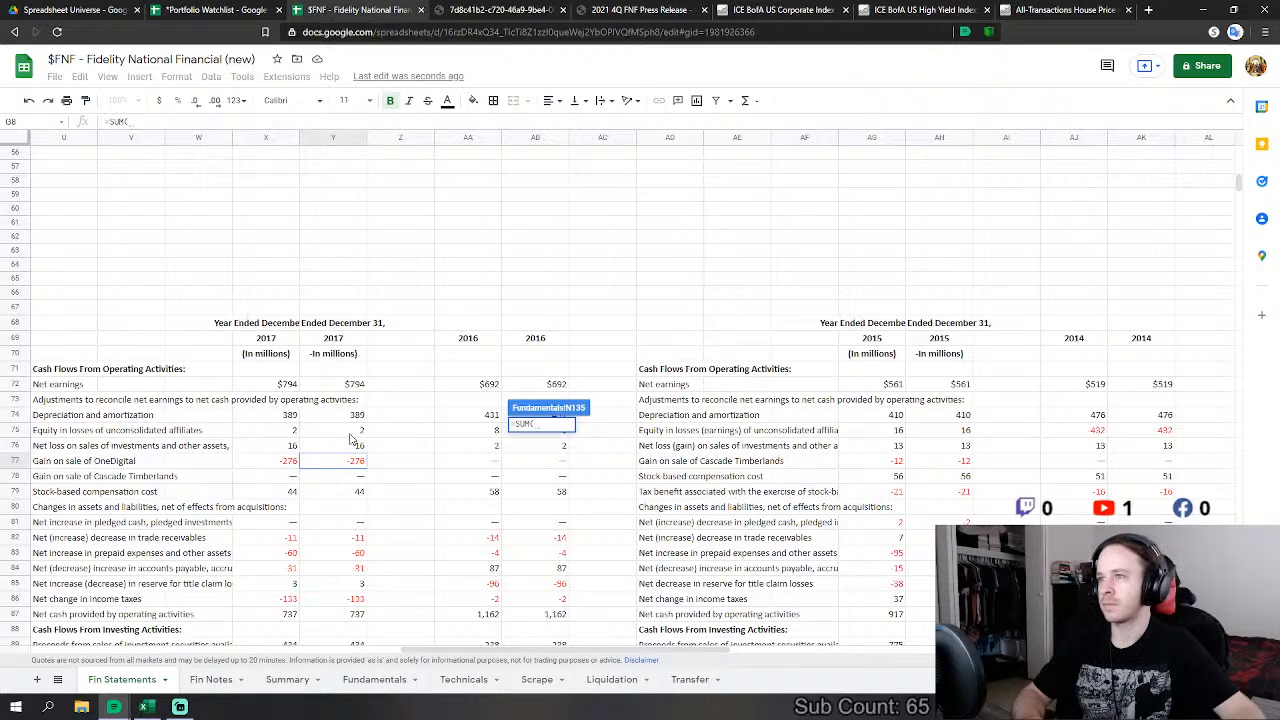
left_click_drag(350, 428, 357, 447)
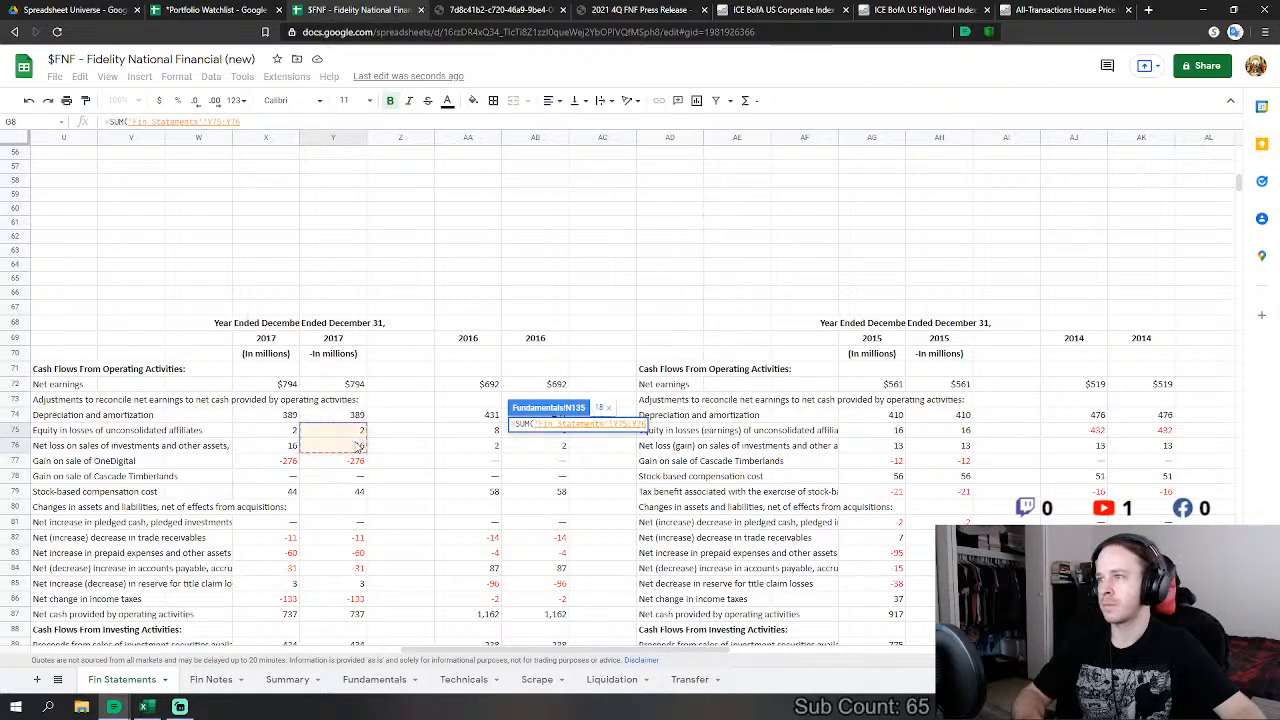
type(",")
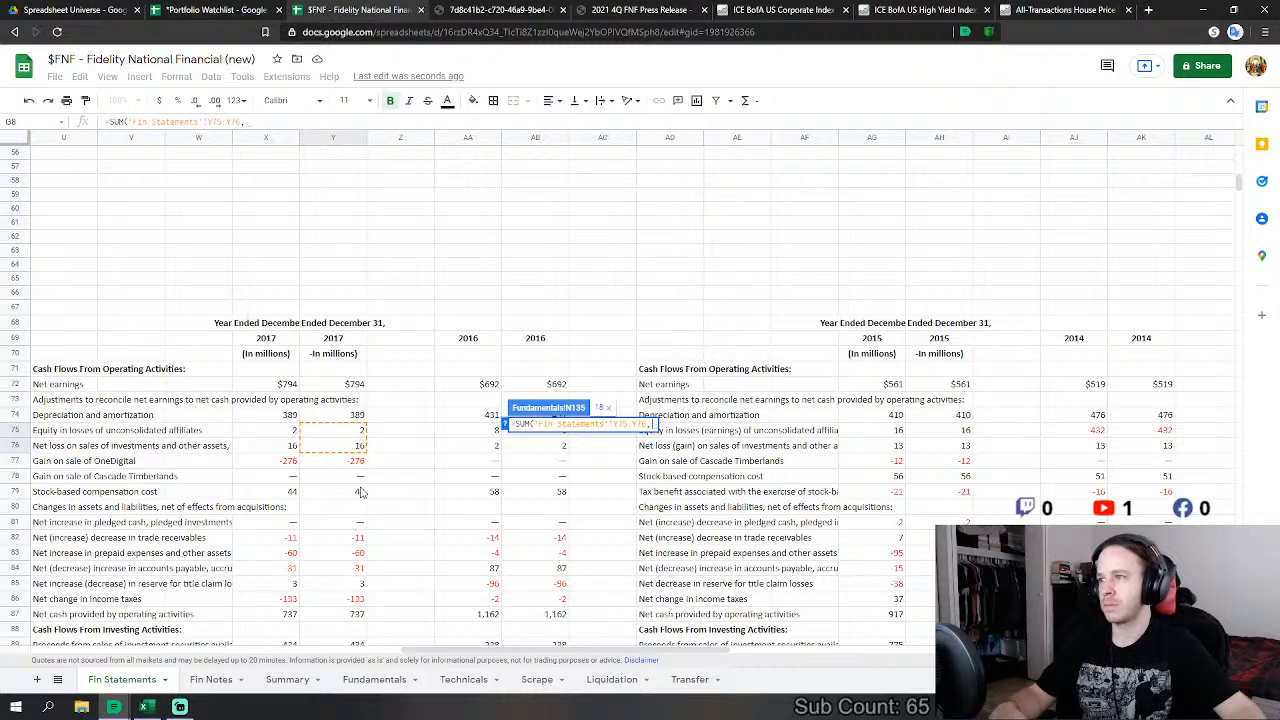
scroll(361, 493, "down", 1)
scroll(361, 493, "down", 2)
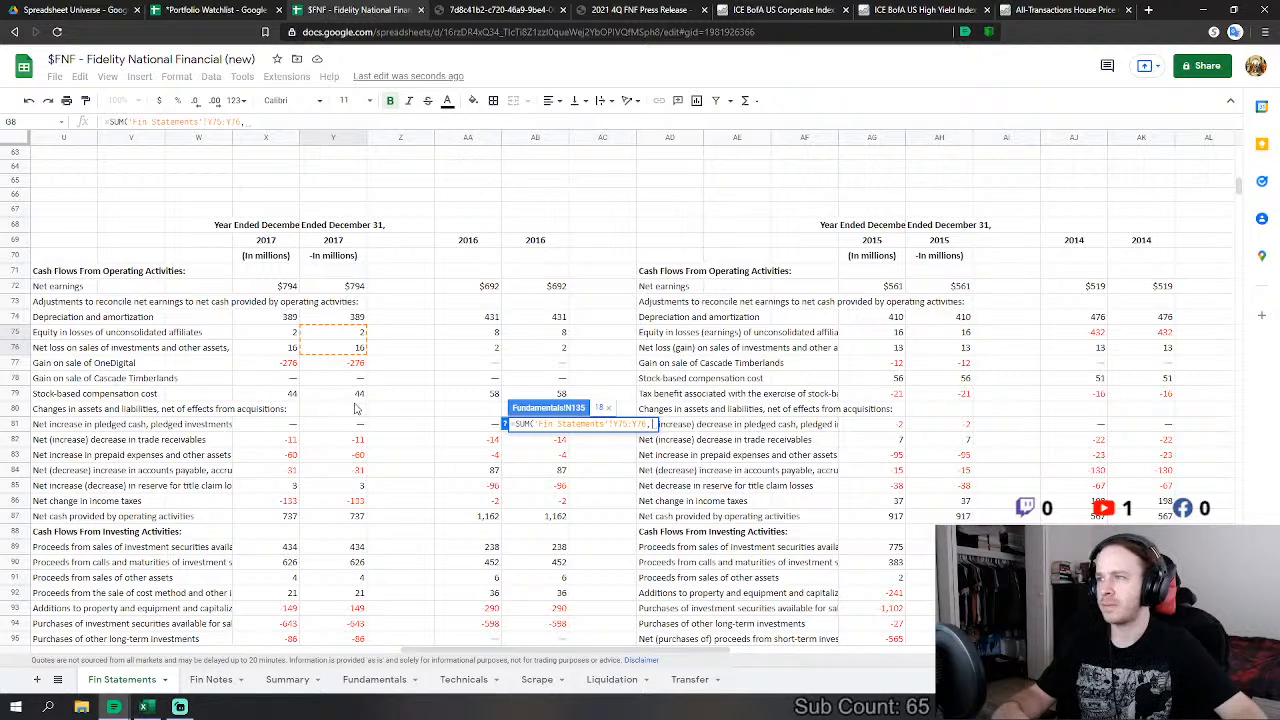
left_click_drag(341, 445, 343, 500)
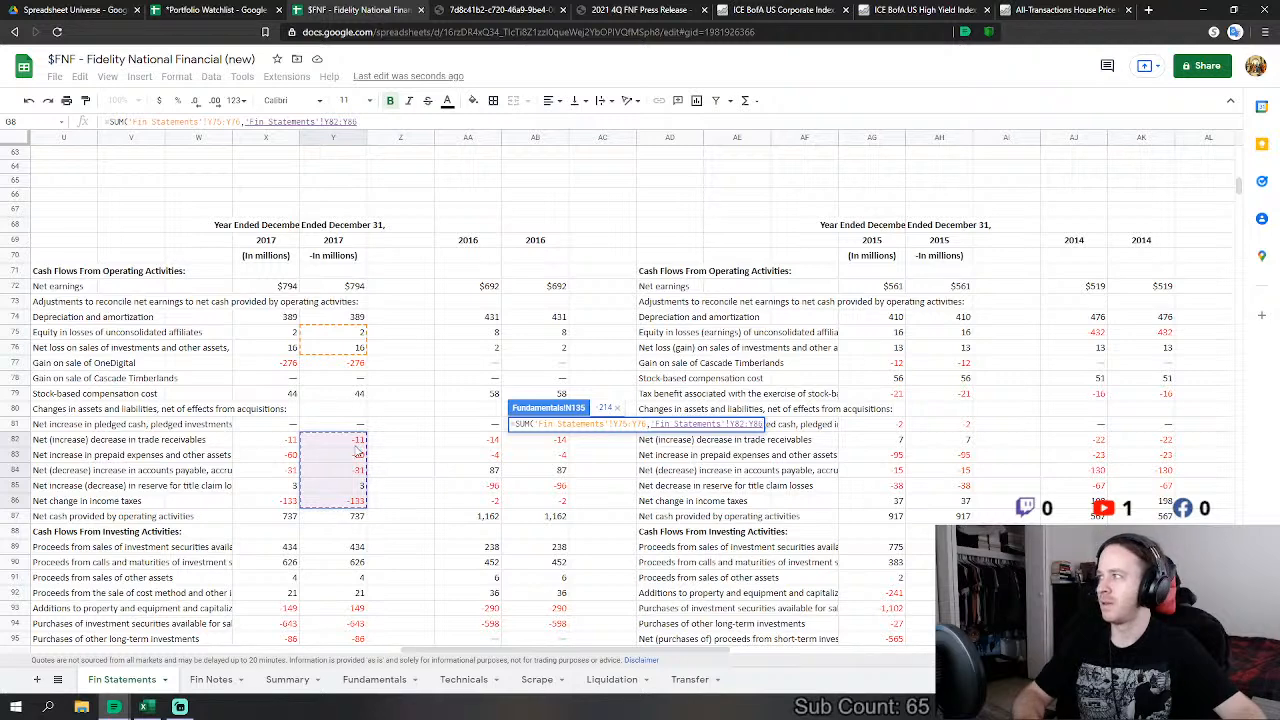
key("Return")
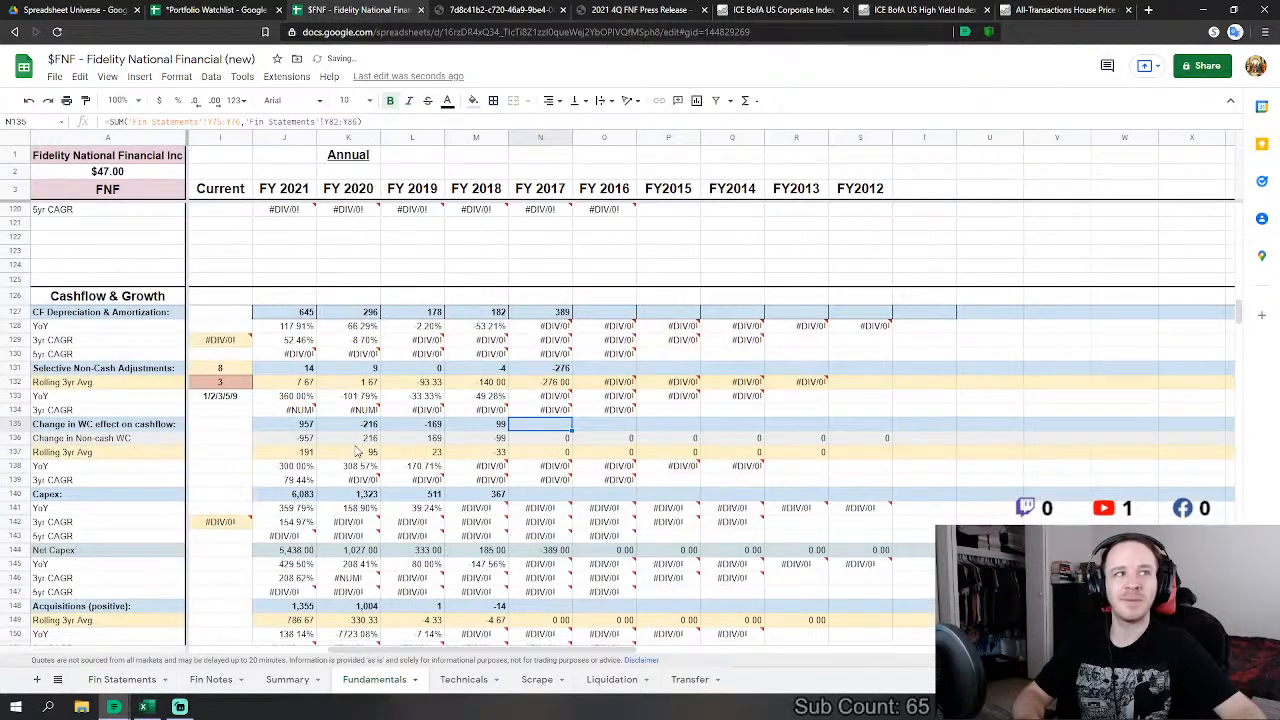
Step: Start the FY 2017 Capex formula with the negated 2017 investing proceeds, =-'Fin Statements'!Y89-'Fin Statements'!Y90-'Fin Statements'!Y91-'Fin Statements'!Y92
left_click(550, 496)
type("=")
left_click(122, 679)
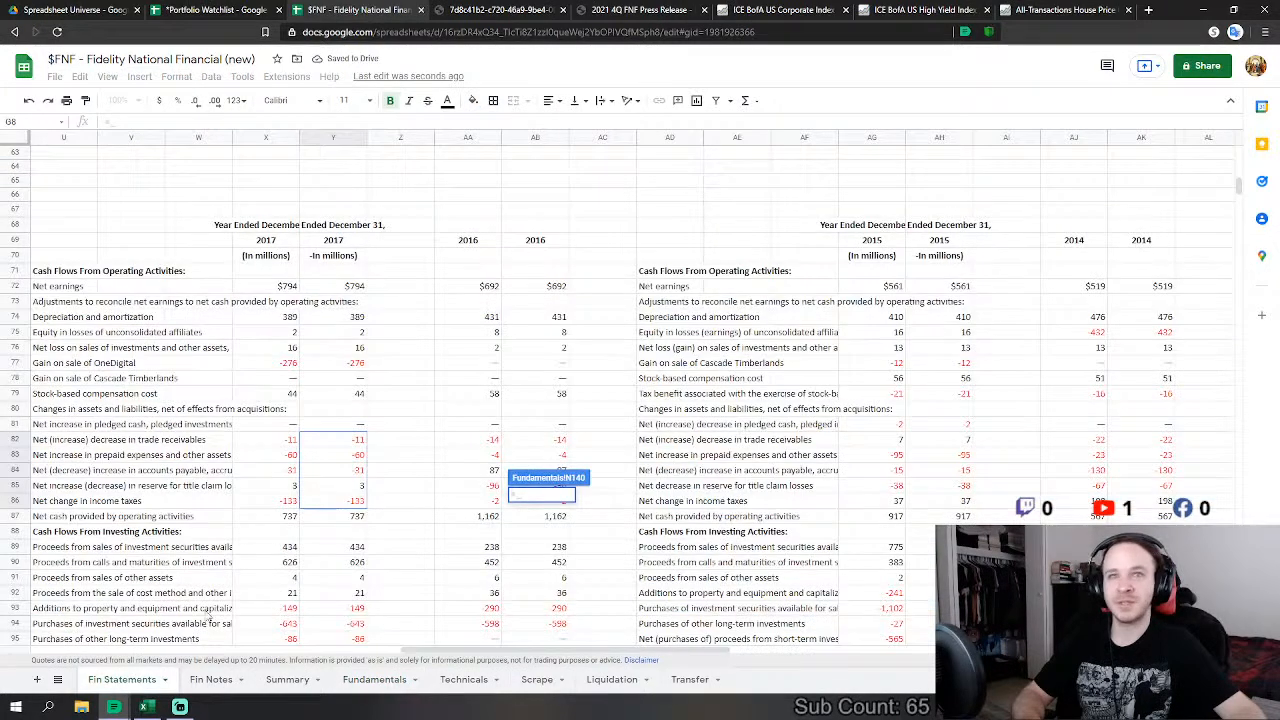
scroll(415, 538, "down", 1)
scroll(412, 537, "down", 1)
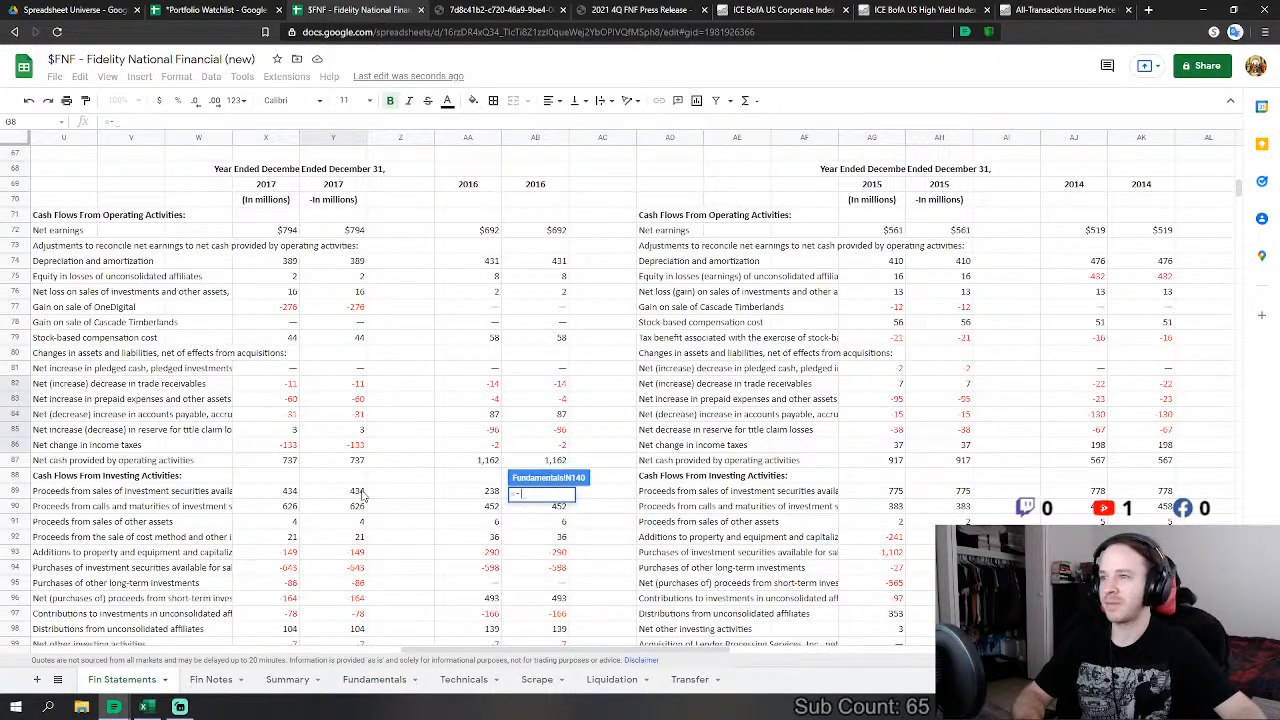
left_click(364, 492)
type("-")
left_click(352, 507)
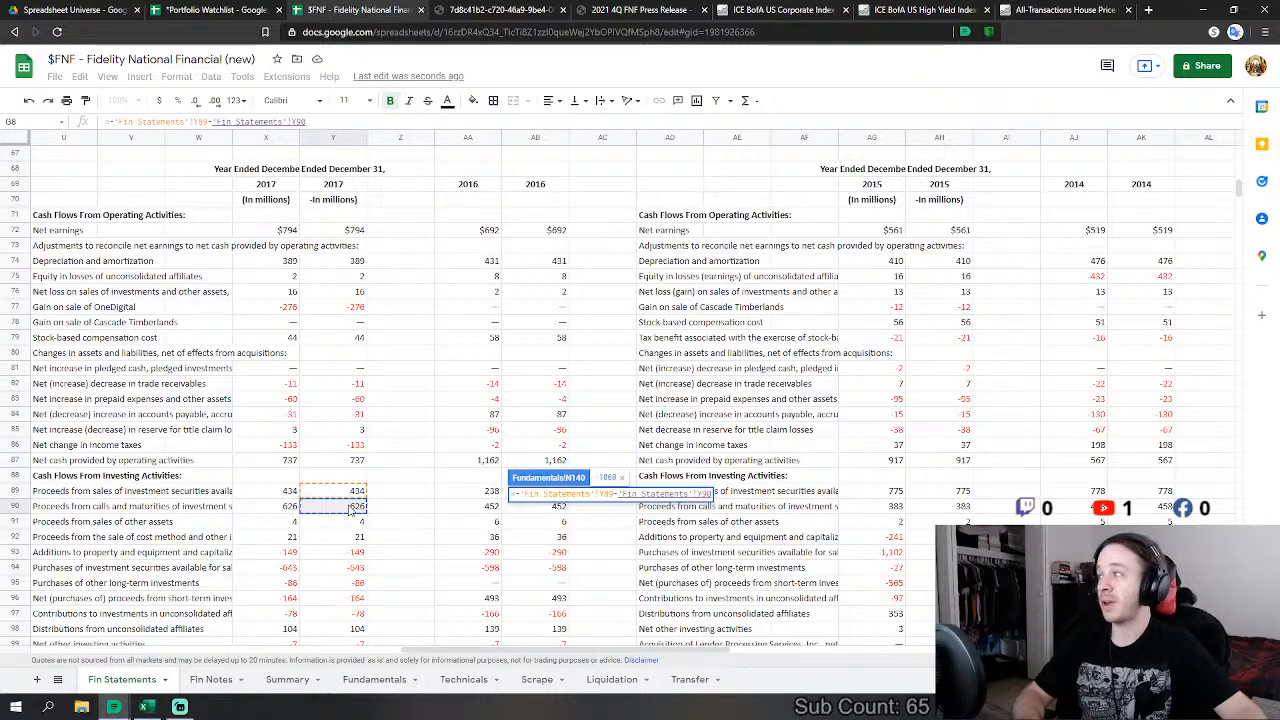
scroll(345, 510, "down", 1)
type("-")
left_click(350, 493)
type("-'Fin Statements'!Y91-")
left_click(355, 508)
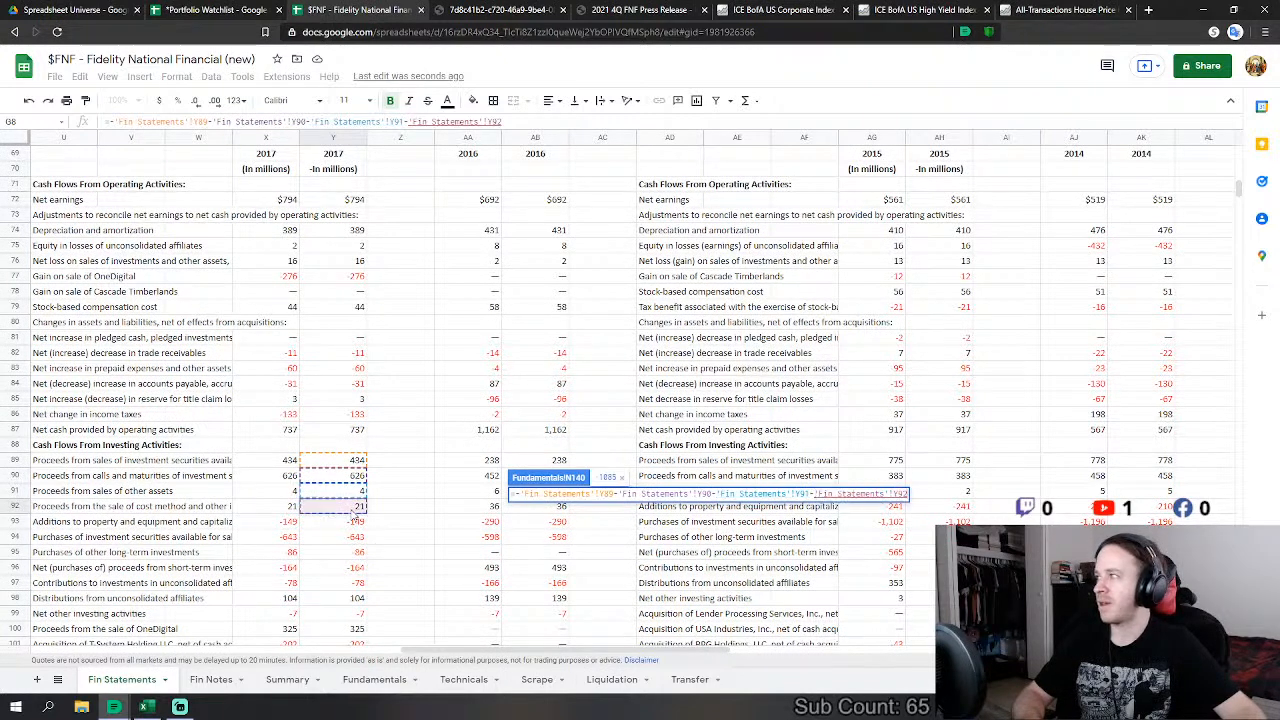
Step: Extend the FY 2017 Capex formula by subtracting the 2017 property additions and investment purchases, 'Fin Statements' cells Y93, Y94, Y95 and Y96
type("-")
left_click(357, 521)
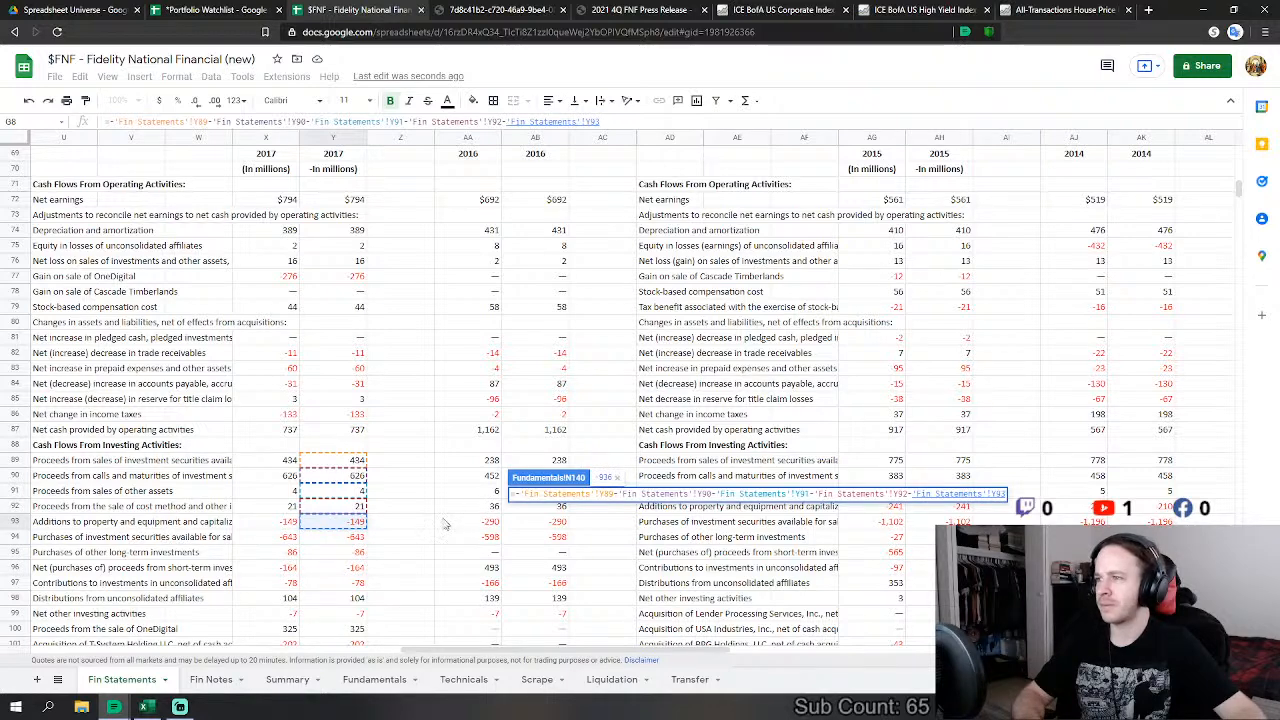
type("-")
left_click(352, 538)
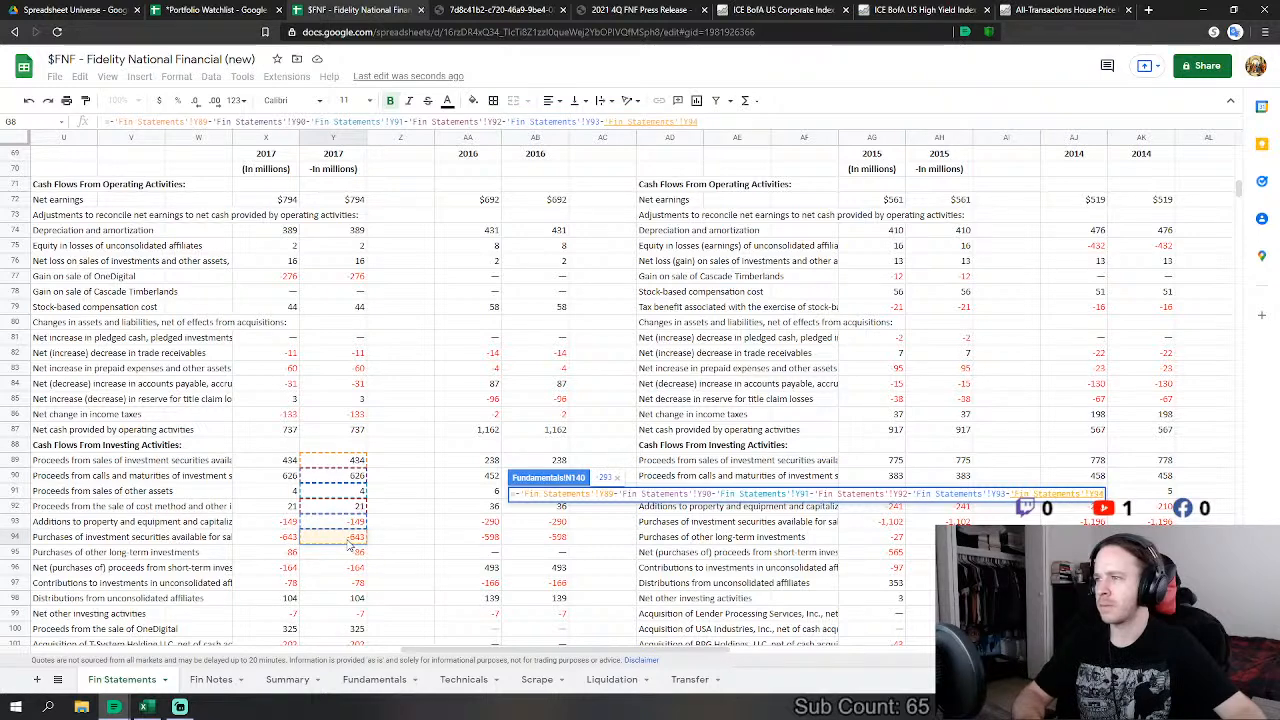
type("-")
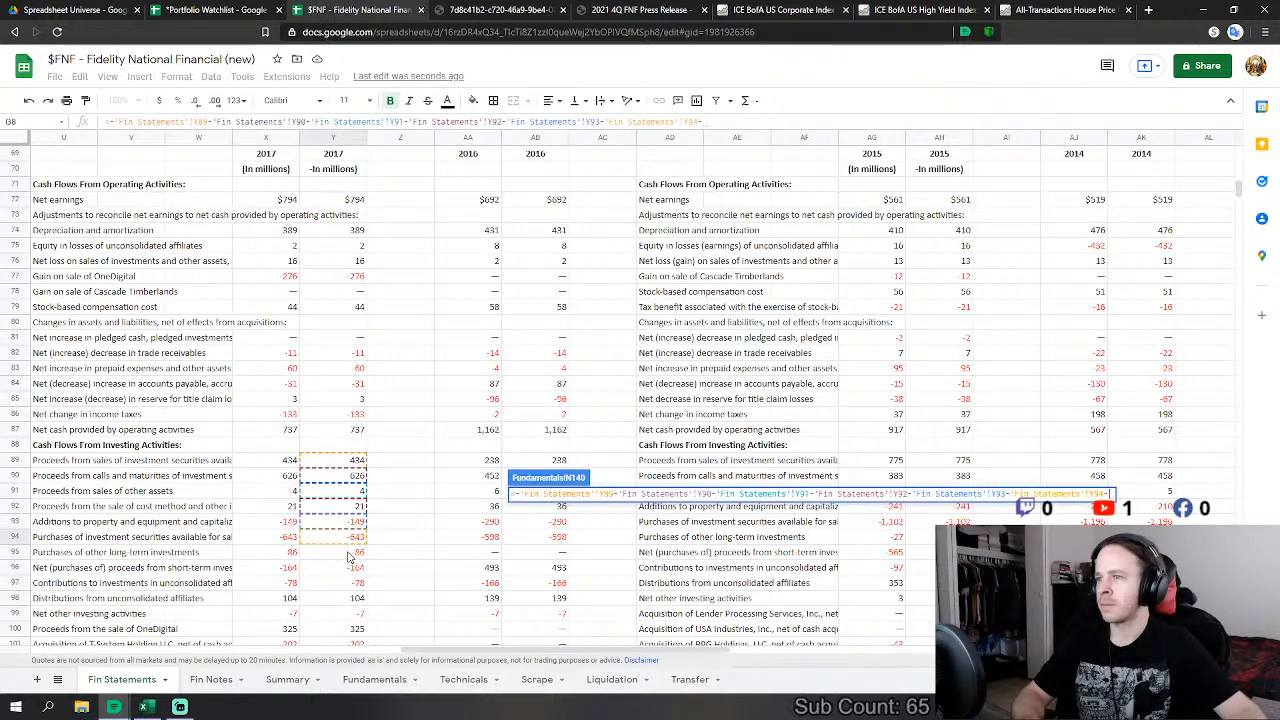
left_click(352, 552)
type("-")
left_click(357, 568)
scroll(350, 570, "down", 1)
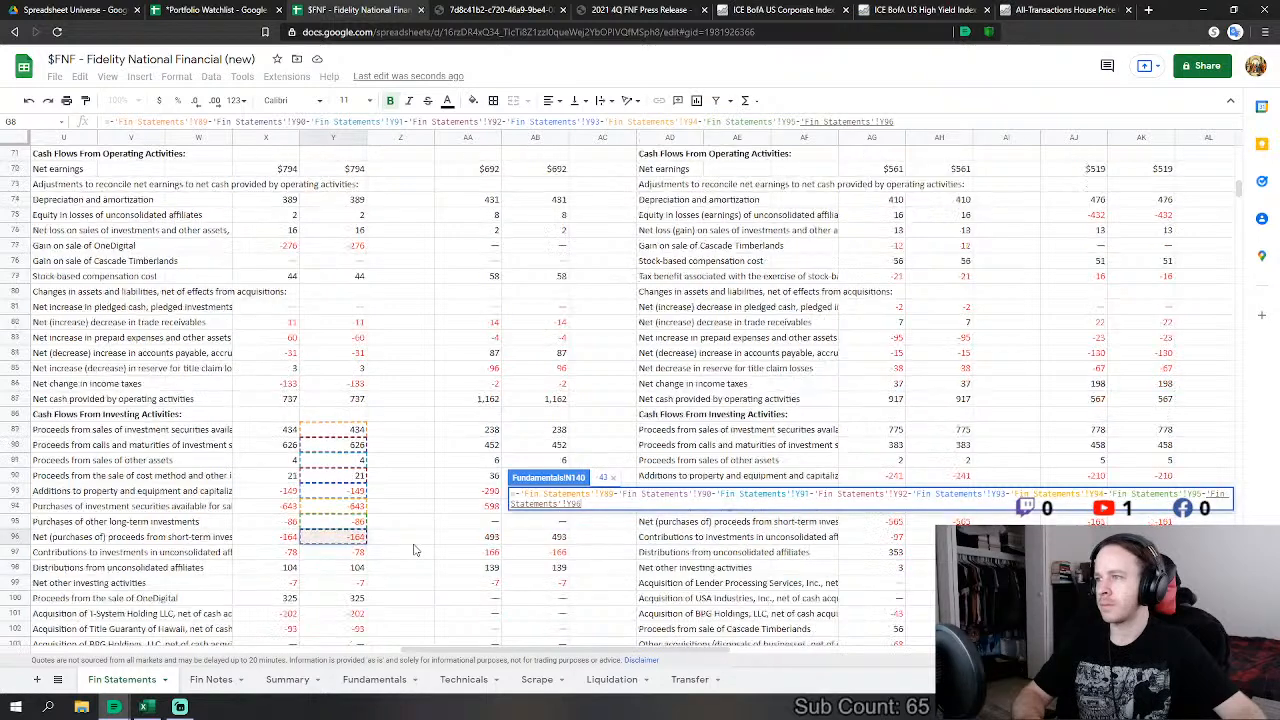
type("-")
left_click(344, 554)
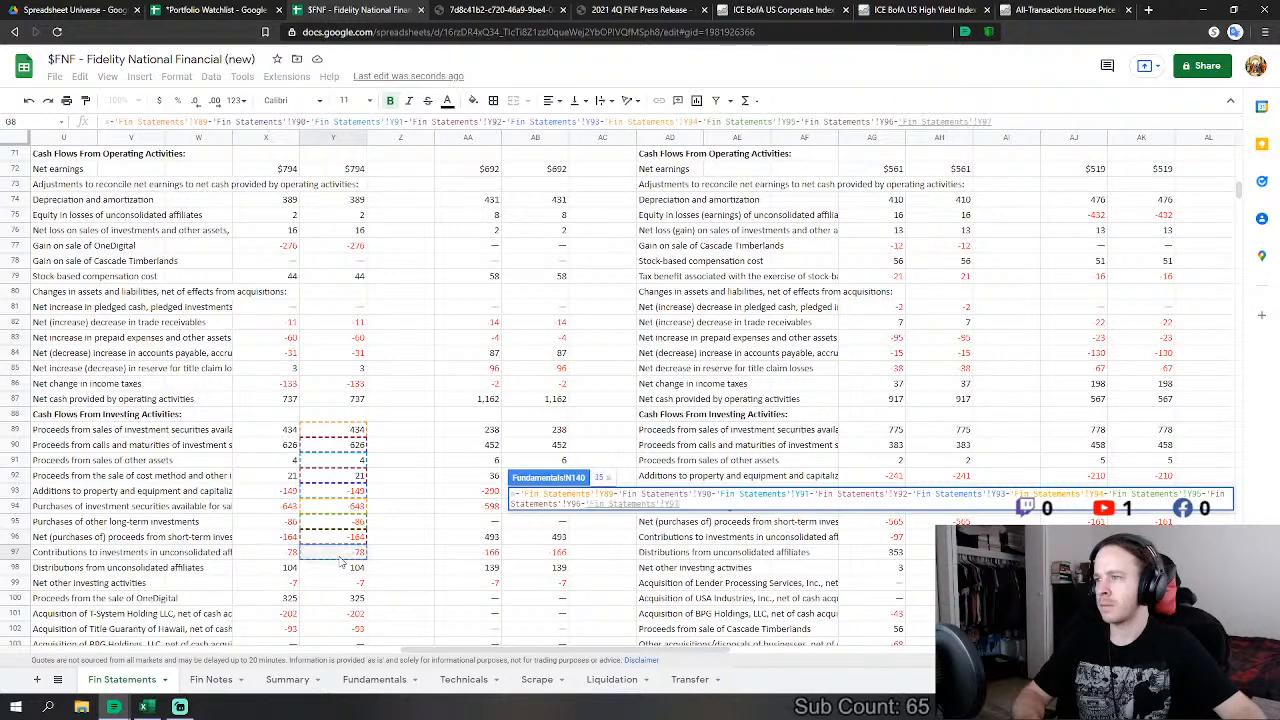
key("BackSpace")
key("BackSpace")
key("BackSpace")
key("BackSpace")
key("BackSpace")
key("BackSpace")
key("BackSpace")
key("BackSpace")
key("BackSpace")
key("BackSpace")
key("BackSpace")
key("BackSpace")
key("BackSpace")
key("BackSpace")
key("BackSpace")
key("BackSpace")
key("BackSpace")
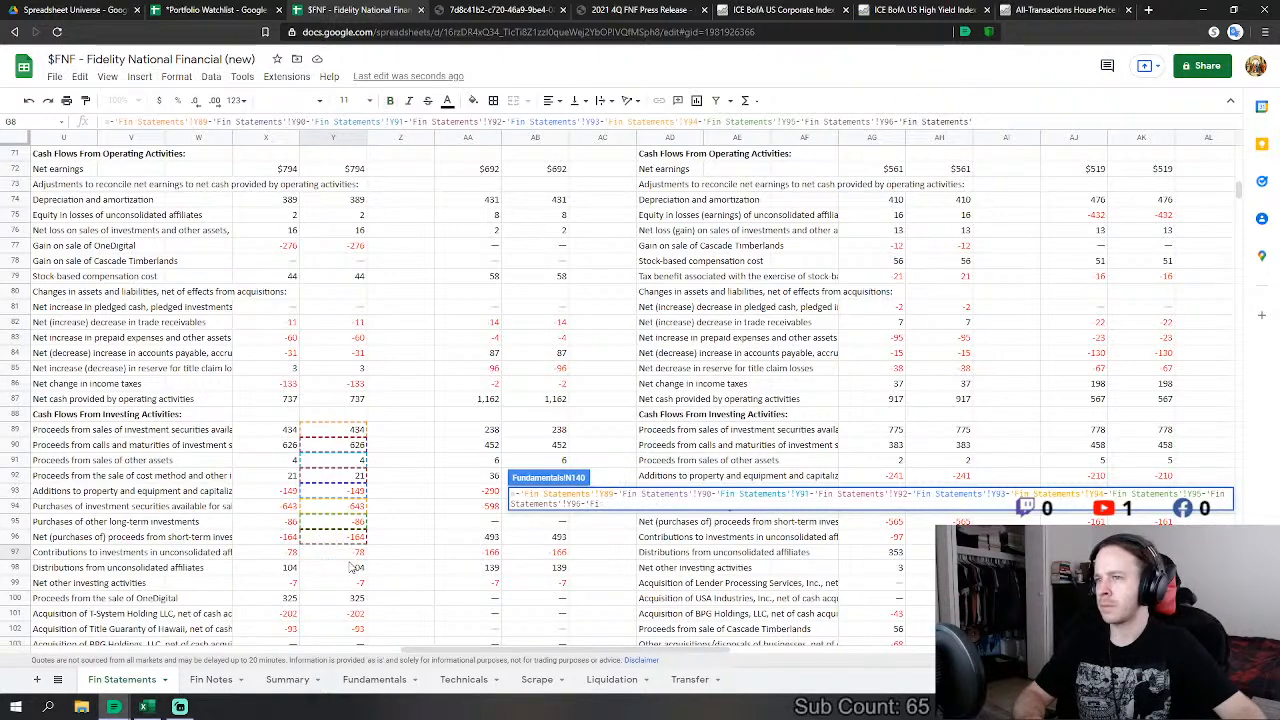
key("BackSpace")
key("BackSpace")
key("BackSpace")
key("BackSpace")
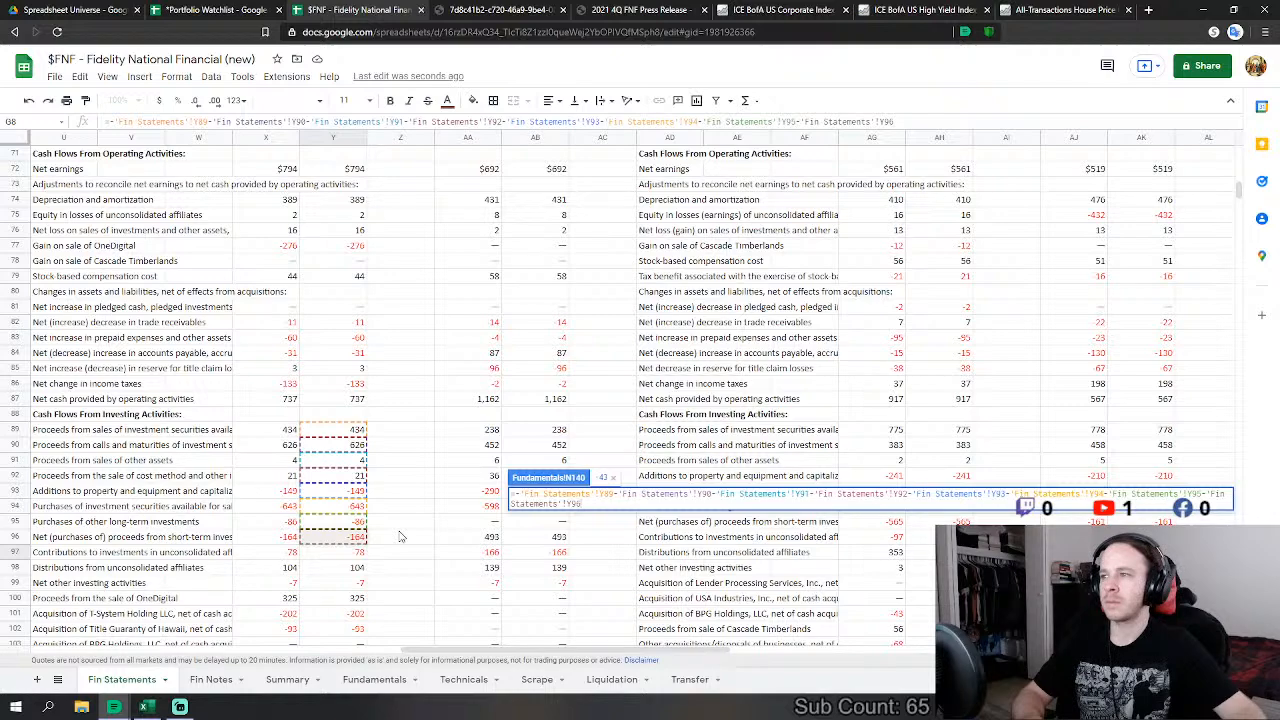
Step: Complete the FY 2017 Capex formula with 'Fin Statements'!Y96 as its last subtracted term
scroll(400, 537, "down", 1)
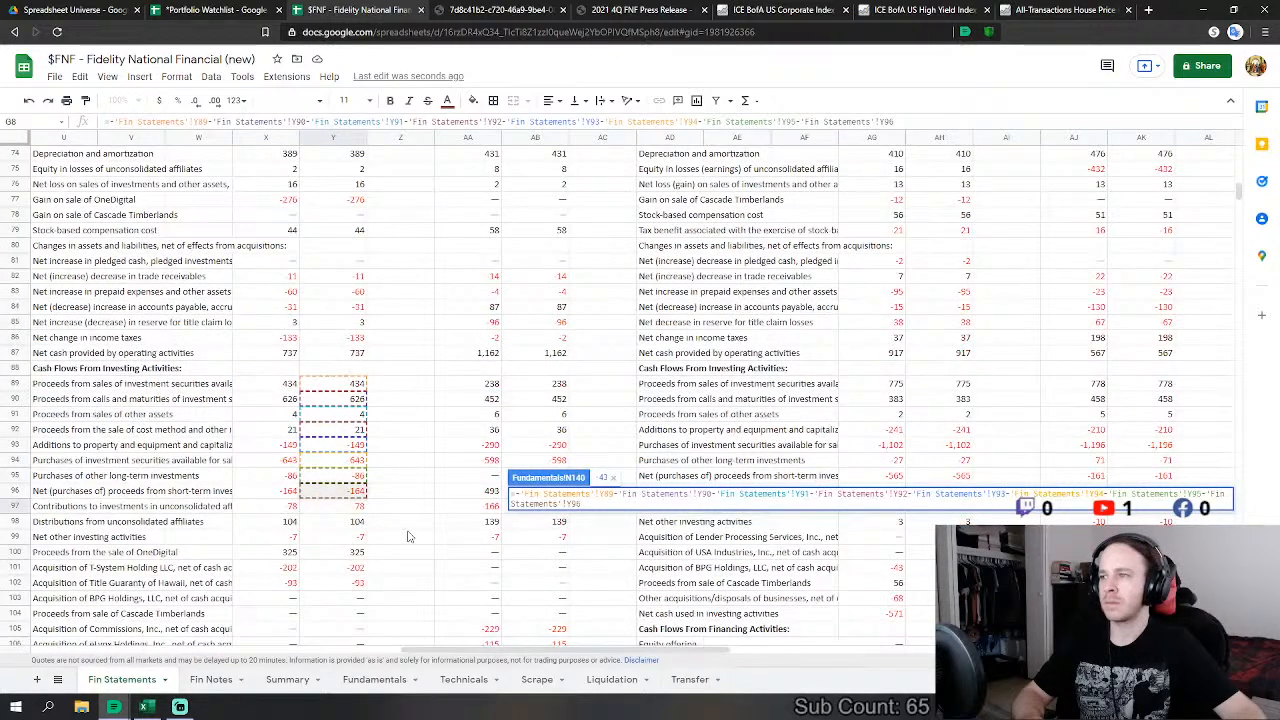
scroll(409, 537, "down", 1)
scroll(409, 537, "down", 1)
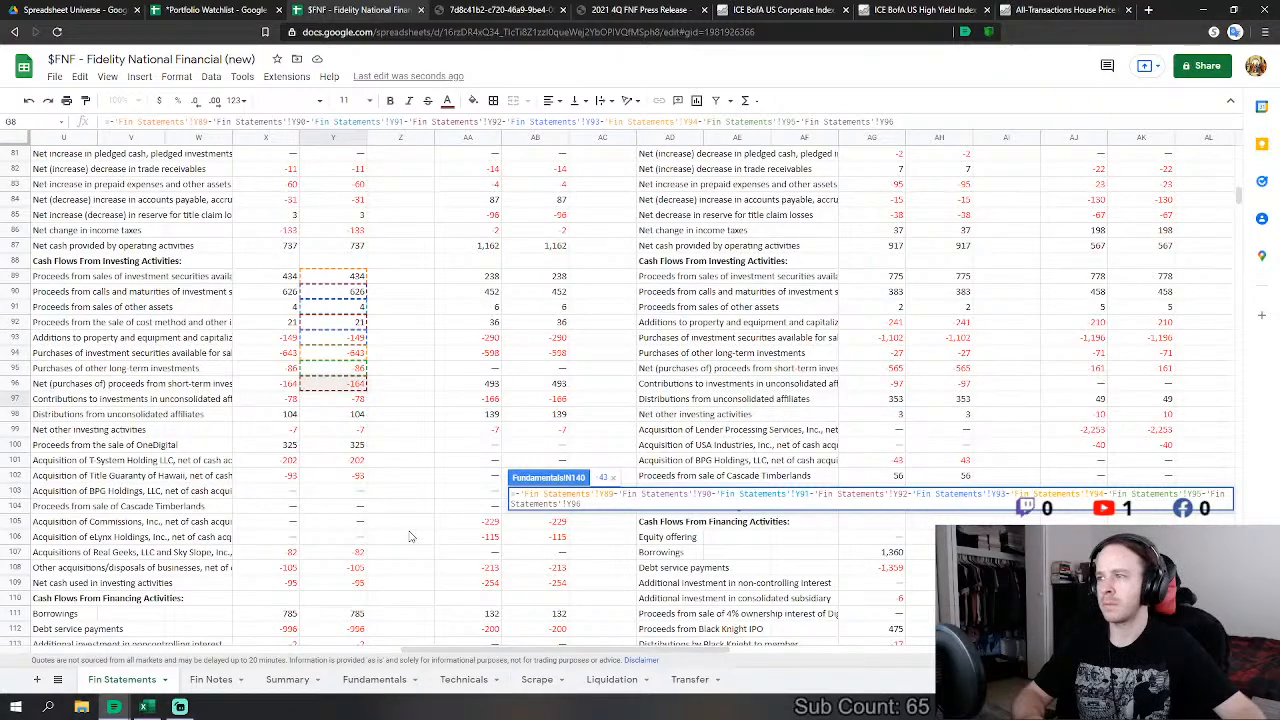
key("Return")
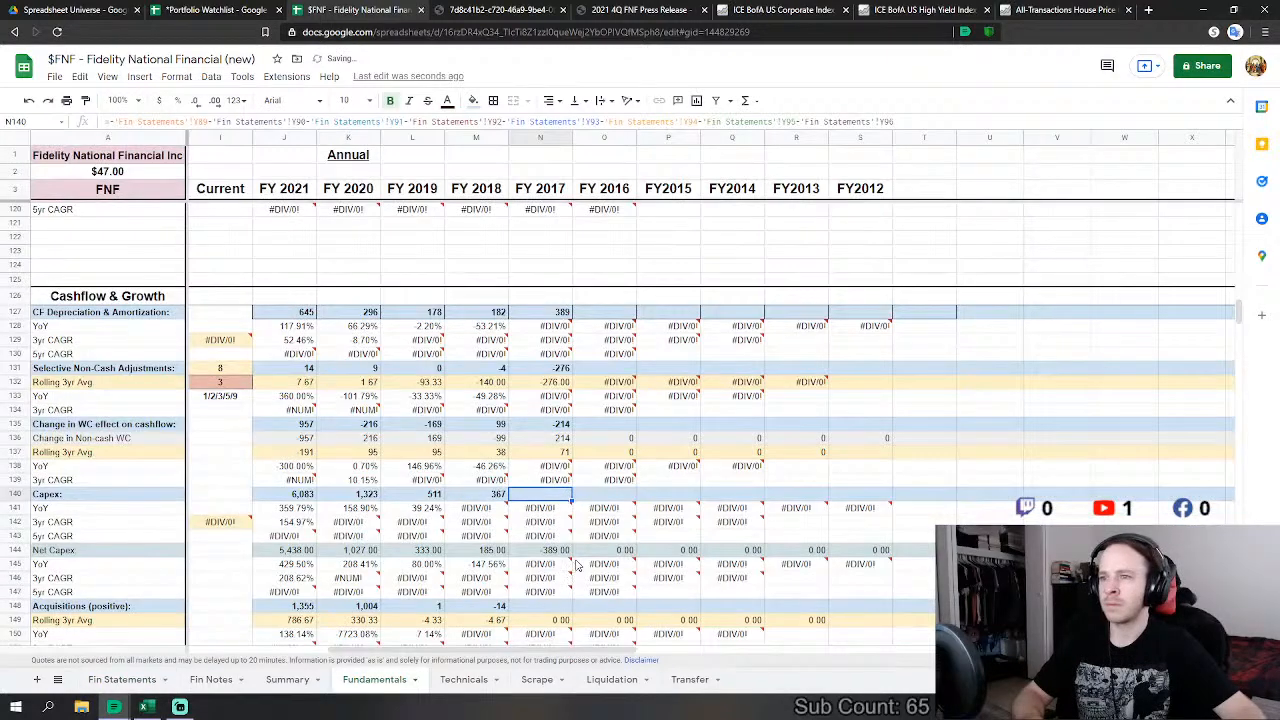
Step: Start FY 2017 Acquisitions with negated affiliate contributions, affiliate distributions and OneDigital sale proceeds, =-'Fin Statements'!Y97-'Fin Statements'!Y98-'Fin Statements'!Y100
scroll(545, 497, "down", 1)
left_click(547, 503)
scroll(560, 495, "down", 1)
type("=")
left_click(118, 680)
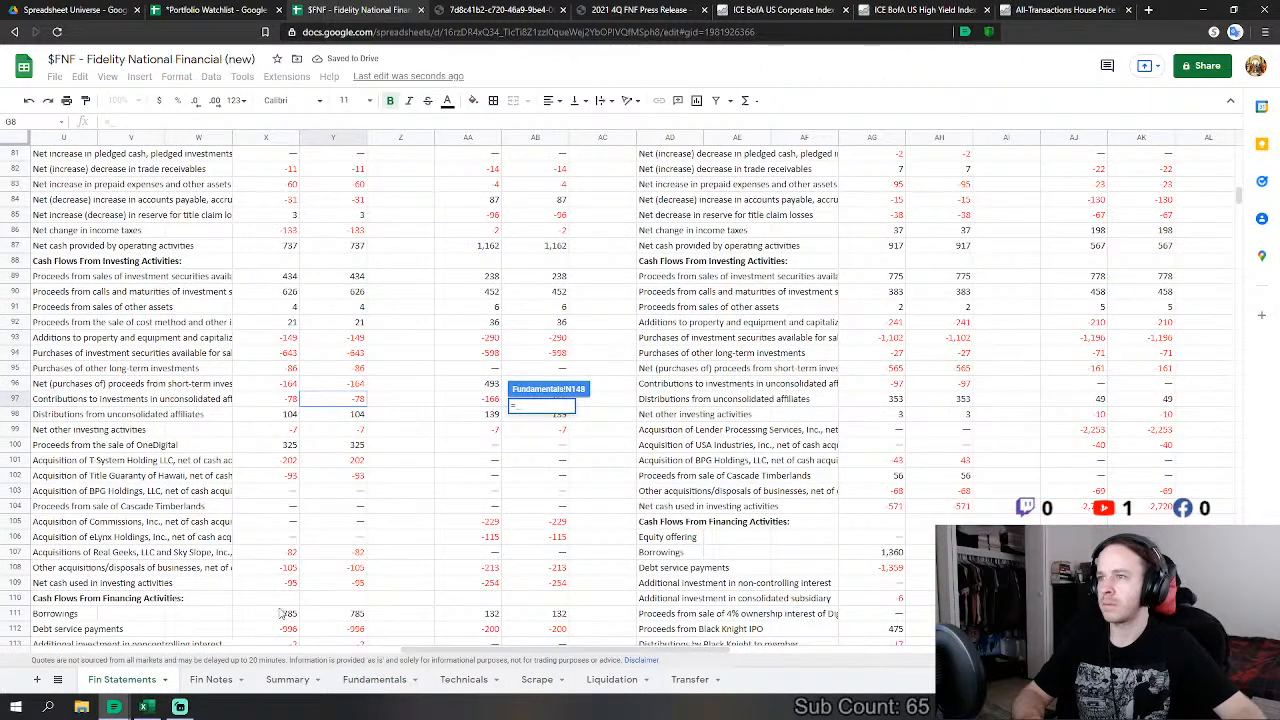
left_click(357, 400)
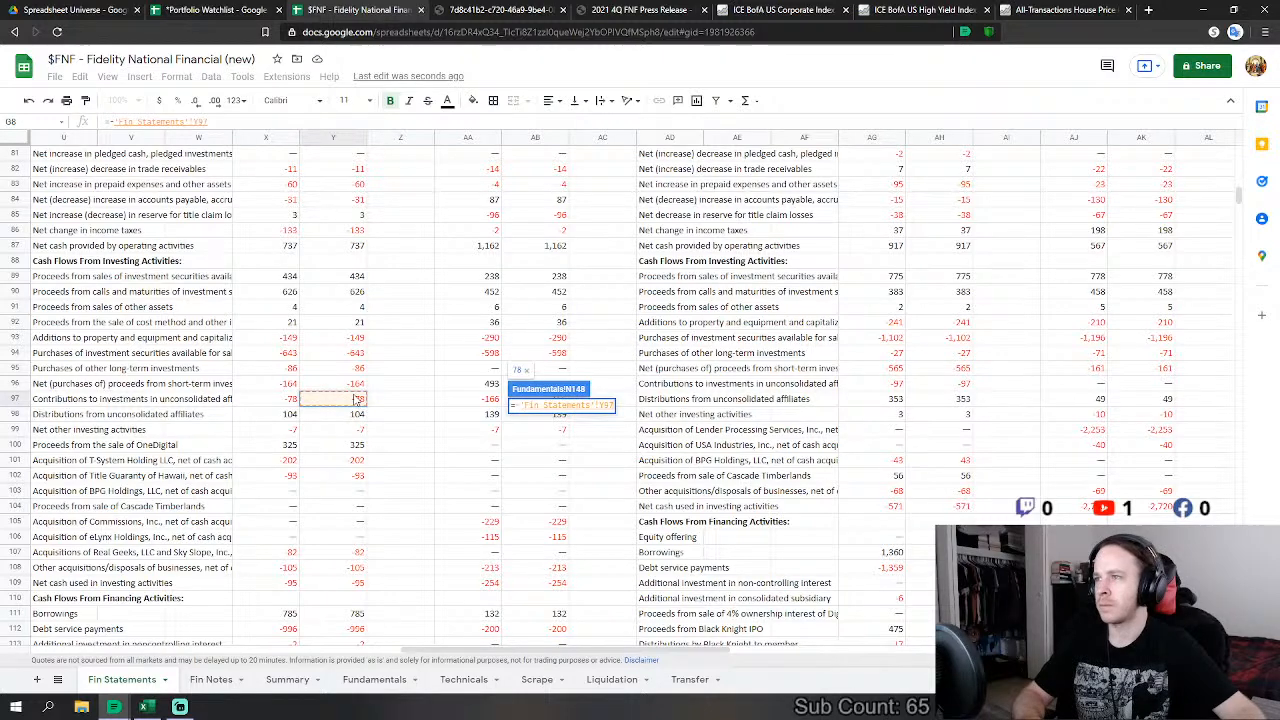
type("-")
left_click(359, 414)
type("-'Fin Statements'!Y98")
left_click(360, 445)
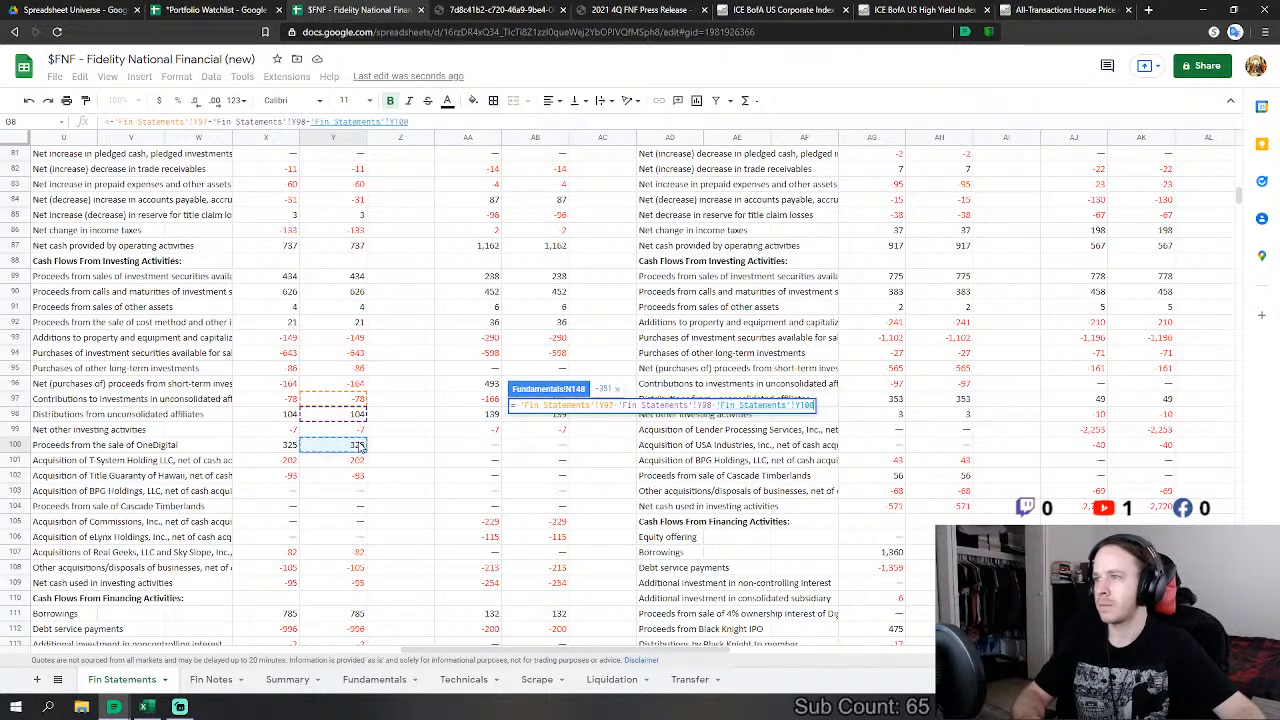
Step: Complete the FY 2017 Acquisitions formula by subtracting the 2017 business acquisitions and disposals, 'Fin Statements' cells Y101, Y102, Y107 and Y108
type("-")
left_click(360, 461)
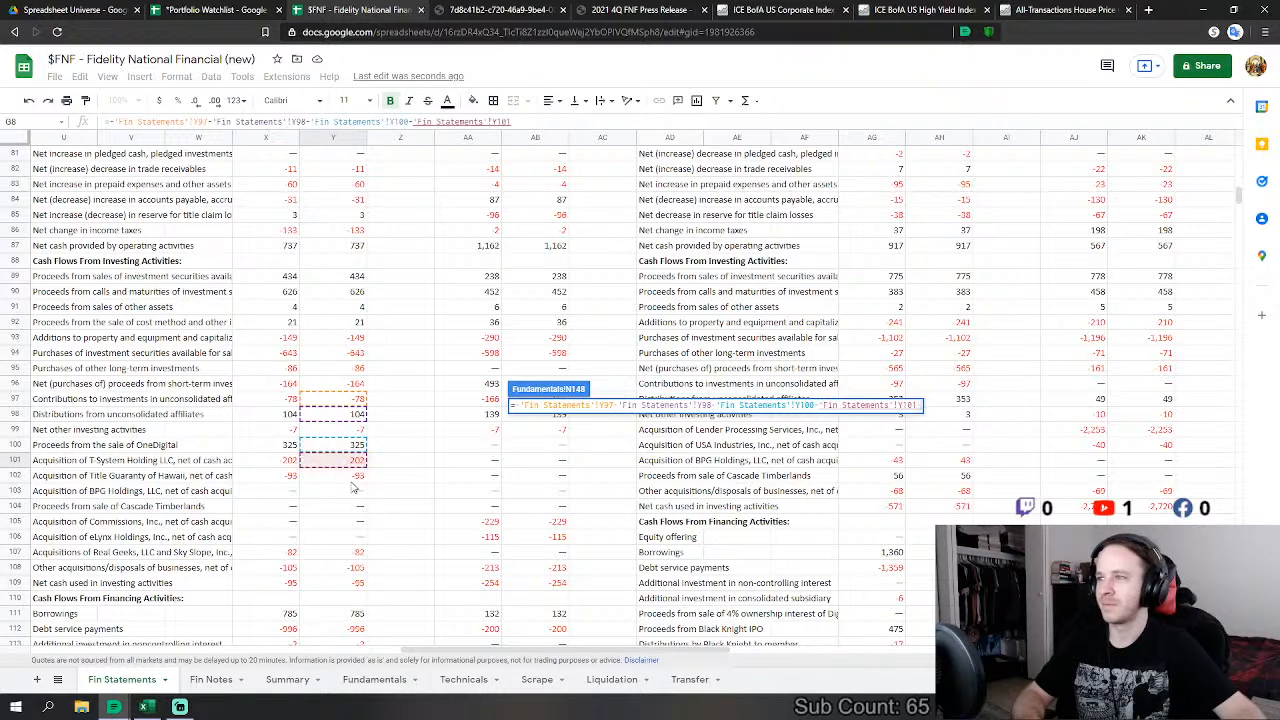
type("-")
left_click(355, 477)
type("-")
left_click(348, 555)
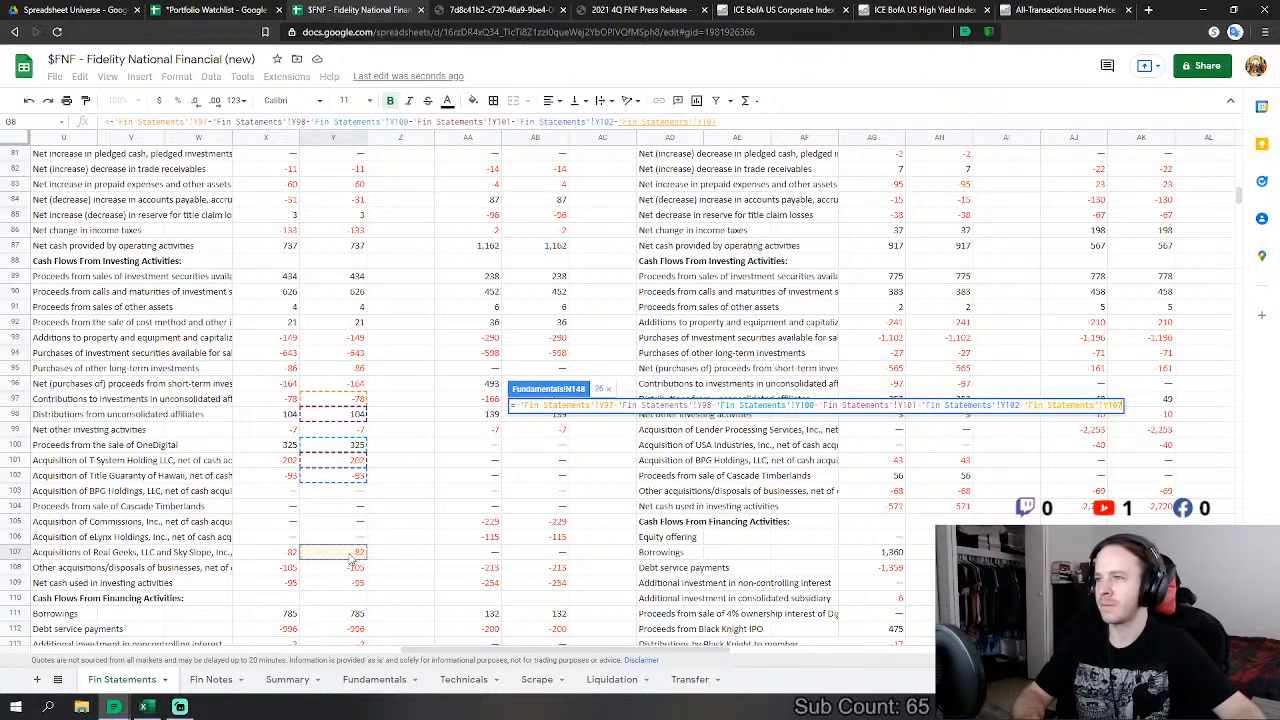
type("-")
left_click(350, 567)
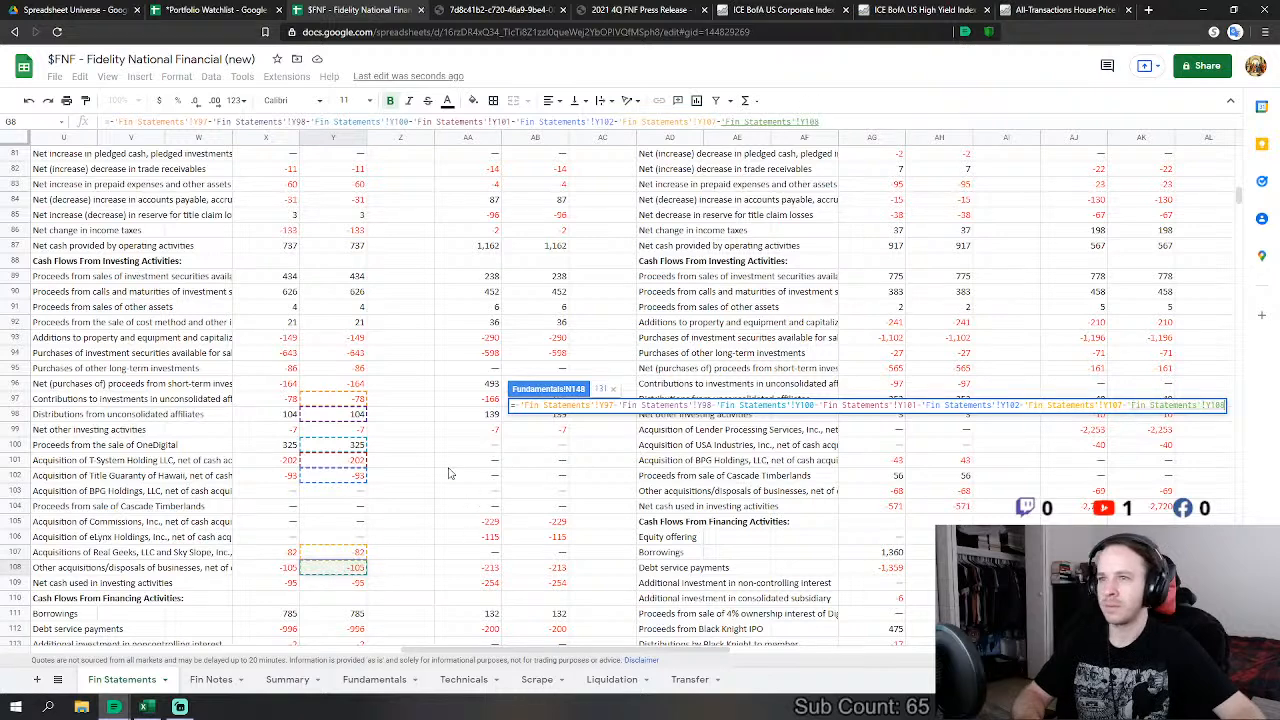
key("Return")
Step: Start the FY 2017 formula in Fundamentals N156 with borrowings plus debt service payments, ='Fin Statements'!Y111+'Fin Statements'!Y112
scroll(490, 489, "down", 2)
left_click(540, 419)
type("=")
left_click(138, 682)
scroll(254, 526, "down", 4)
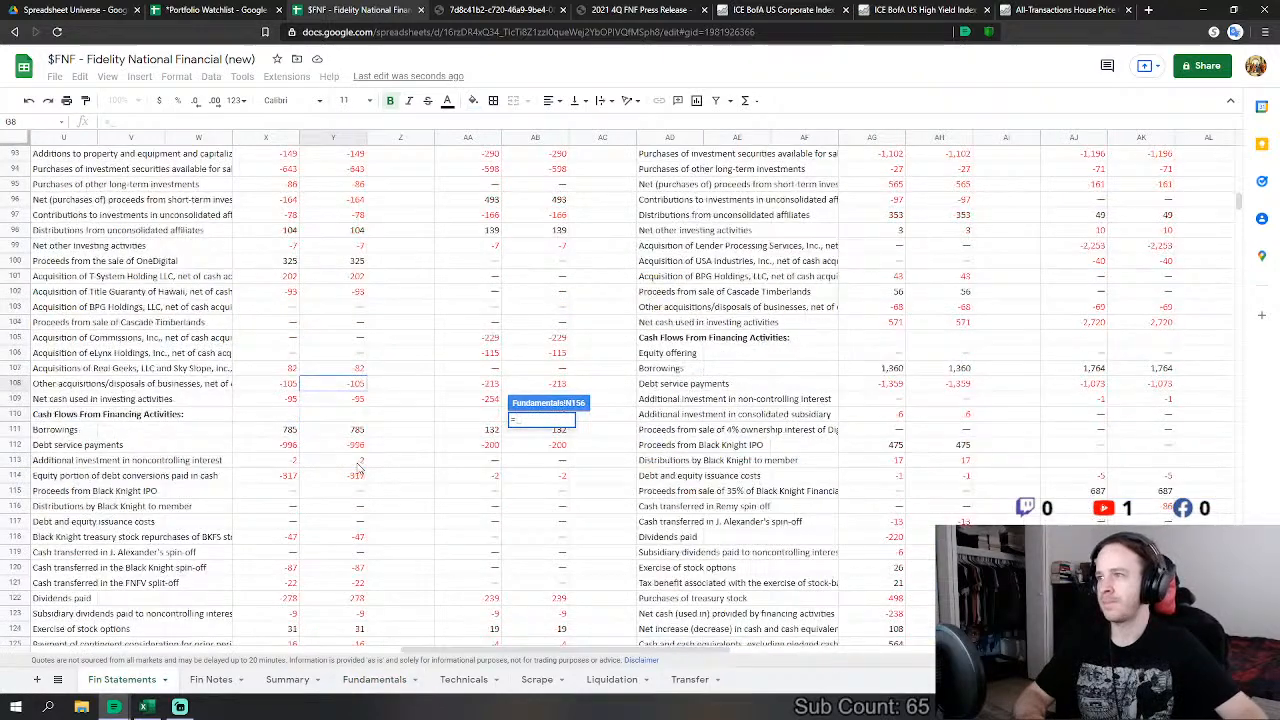
left_click(355, 430)
type("+")
left_click(357, 445)
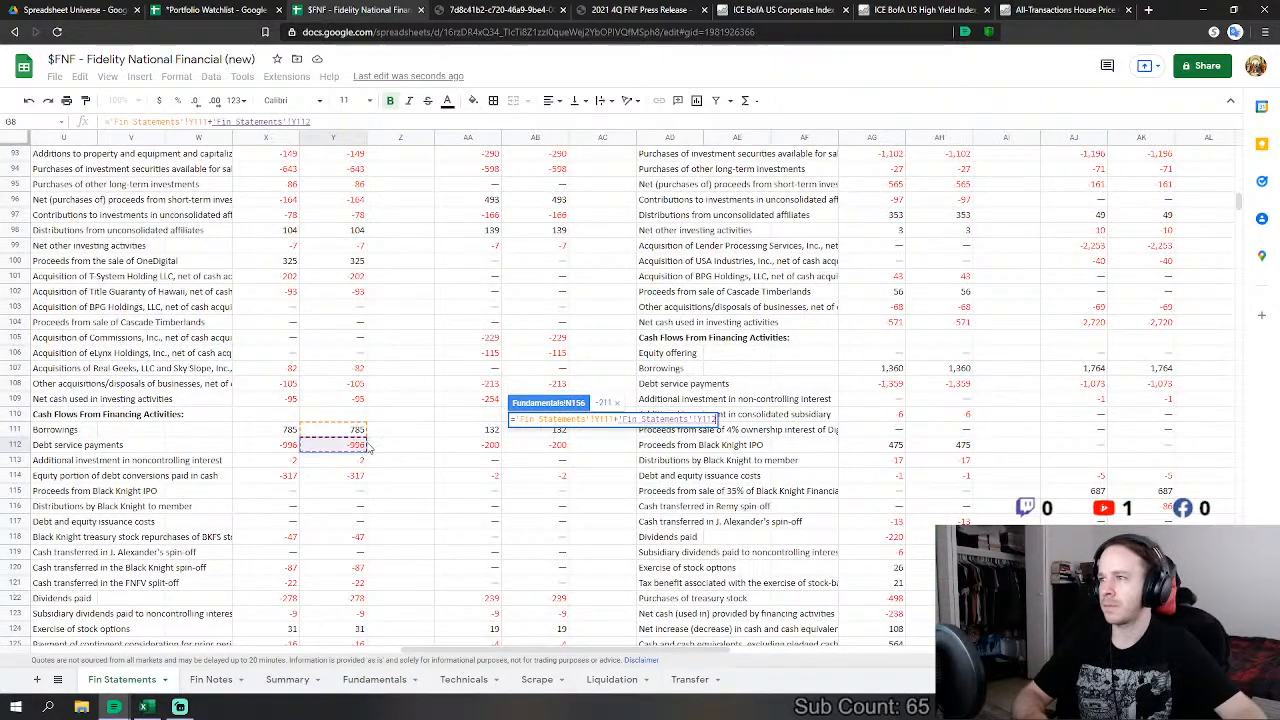
Step: Add the 2017 equity portion of debt conversions and Black Knight treasury stock repurchases, 'Fin Statements' Y114 and Y118, to the N156 formula
type("+")
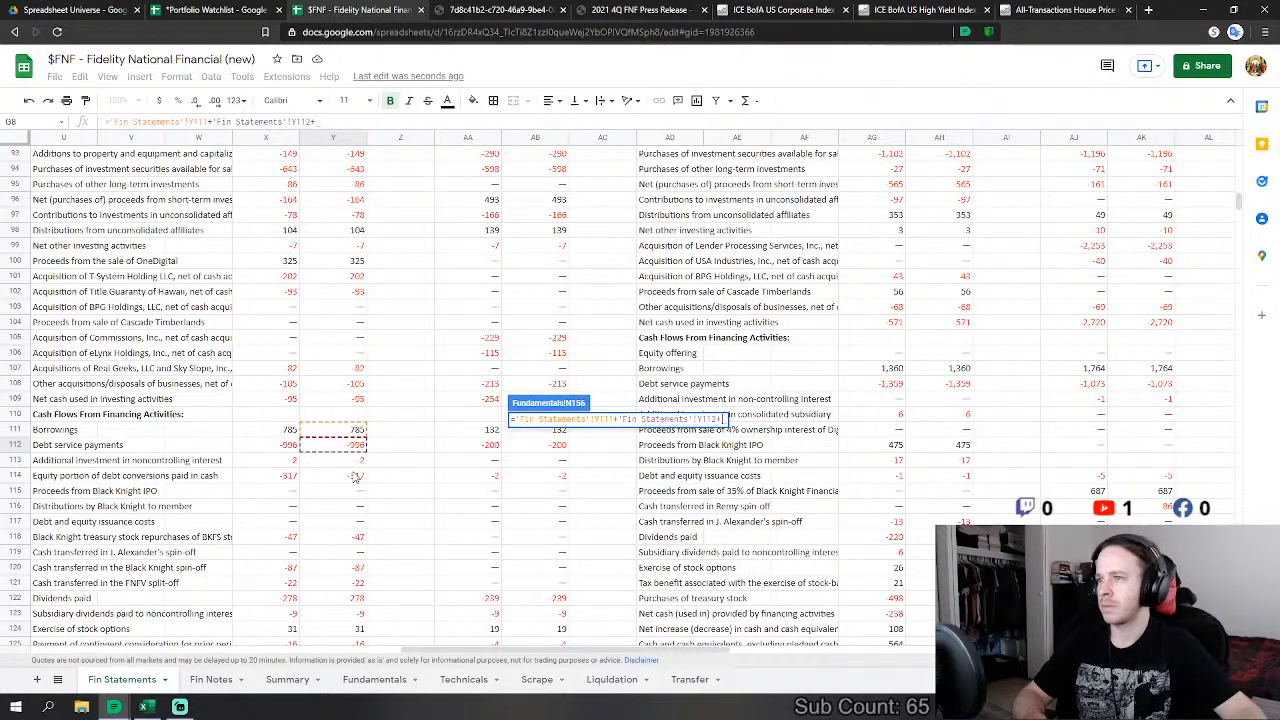
left_click(358, 476)
scroll(385, 490, "down", 2)
type("+")
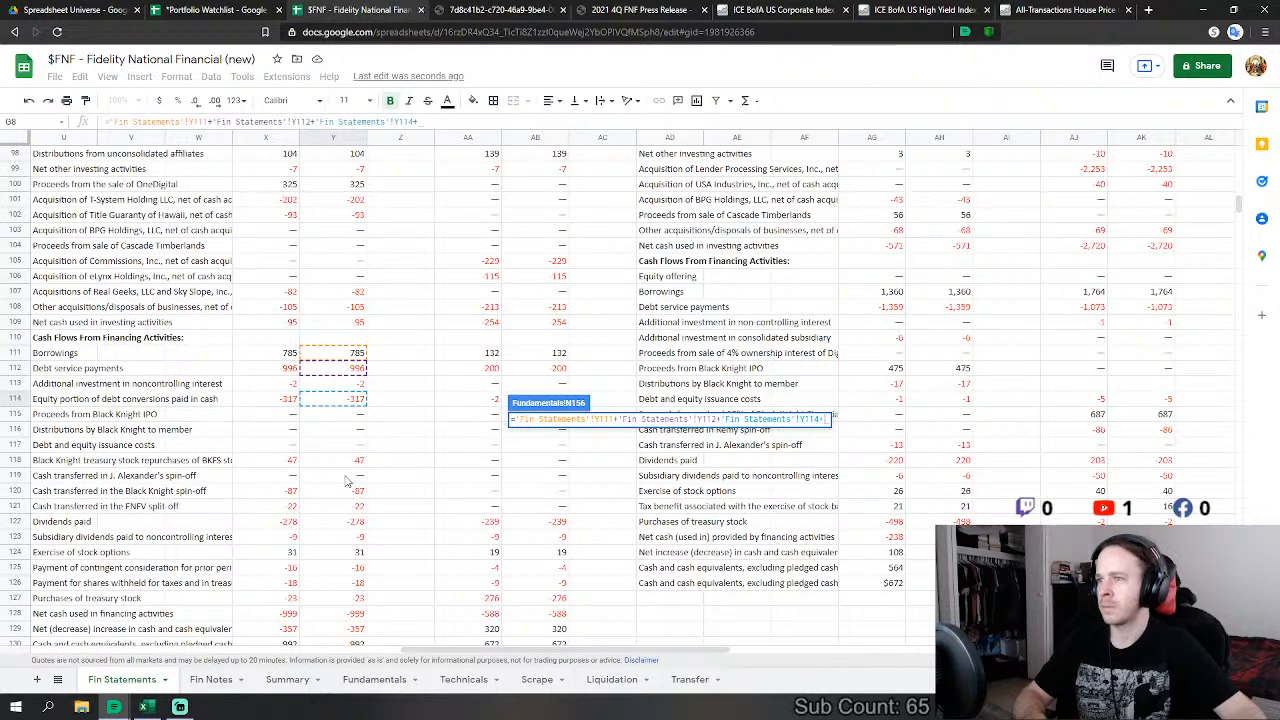
left_click(349, 463)
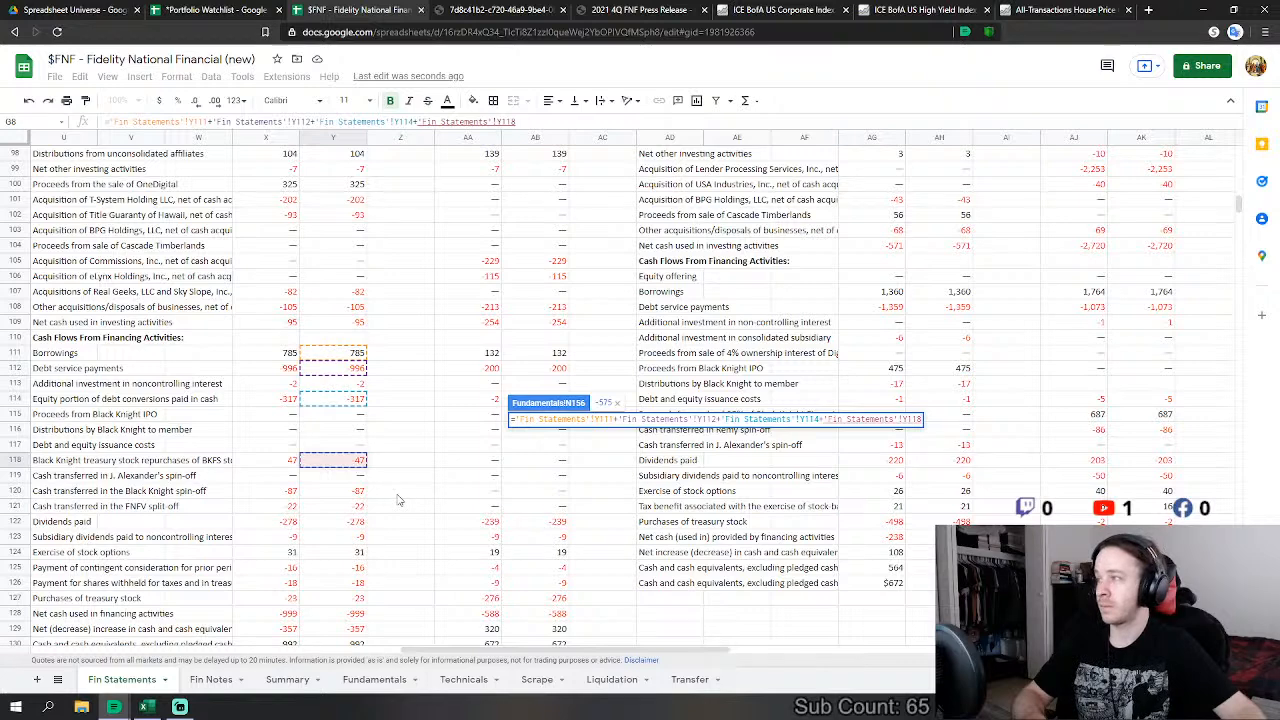
scroll(398, 500, "down", 1)
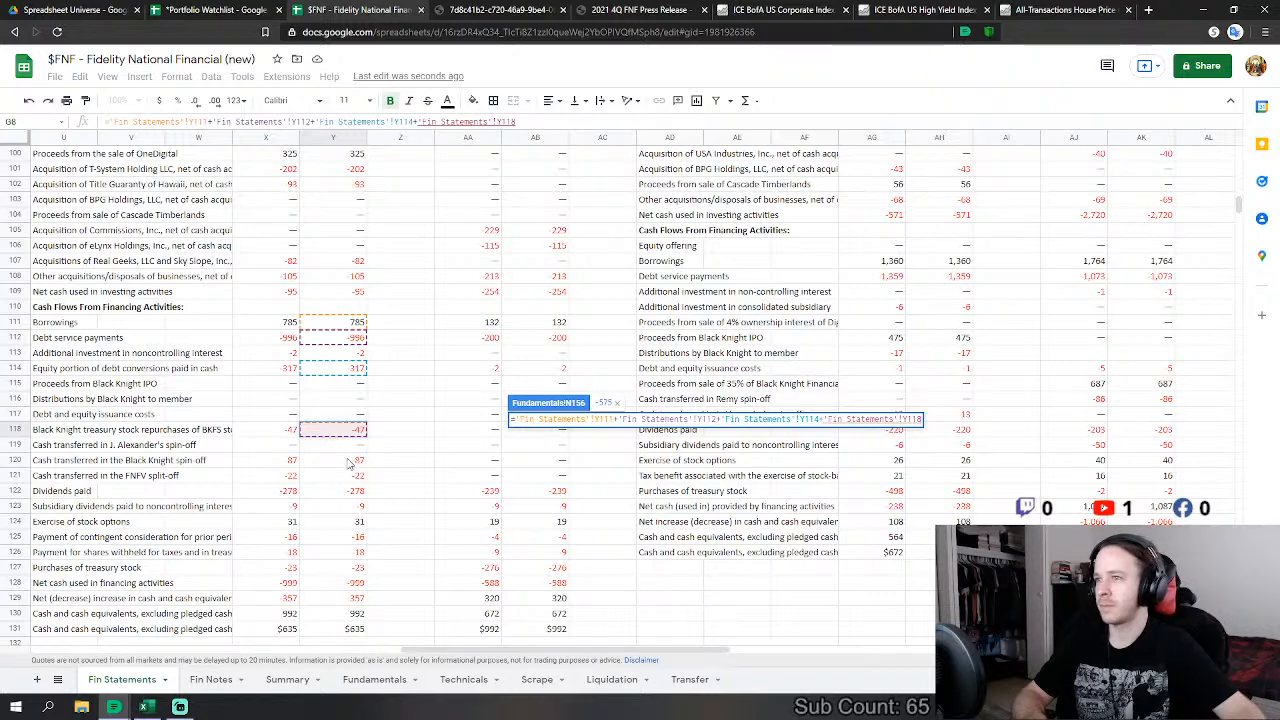
Step: Add the 2017 Black Knight and FNFV spin-off cash transfers and subsidiary dividends, 'Fin Statements' Y120, Y121 and Y123, to the N156 formula
type("+")
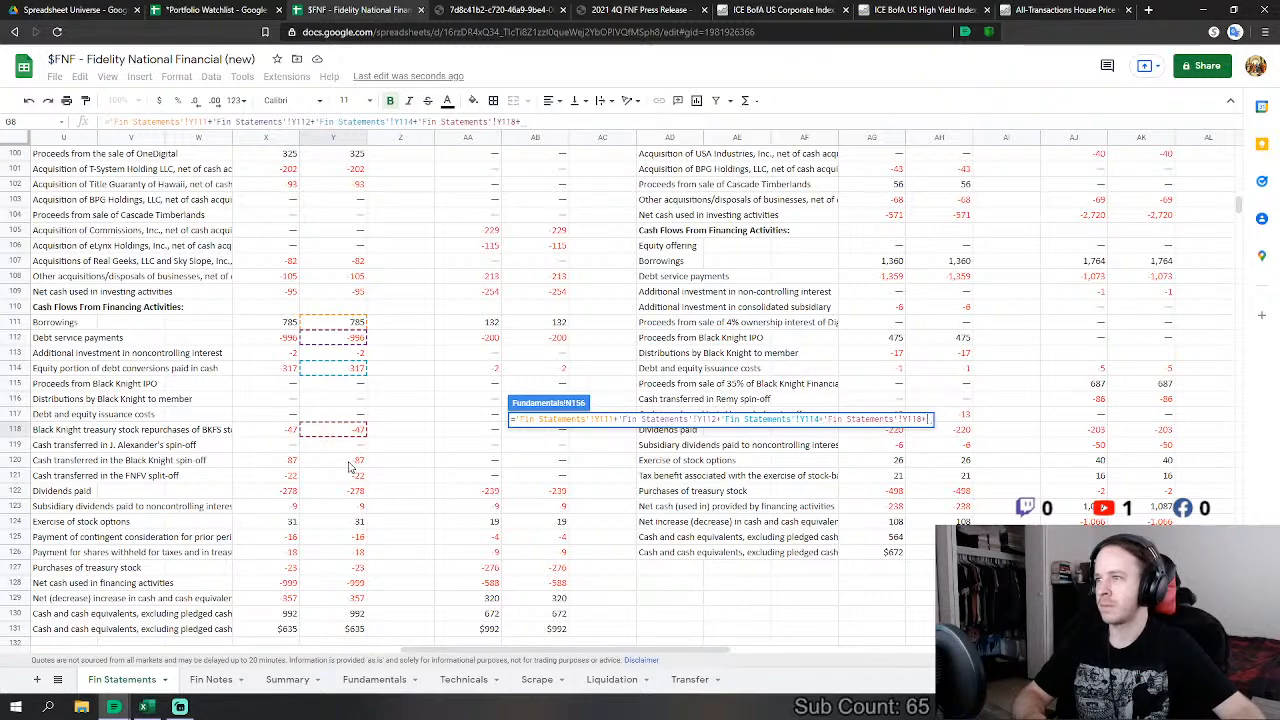
left_click(349, 462)
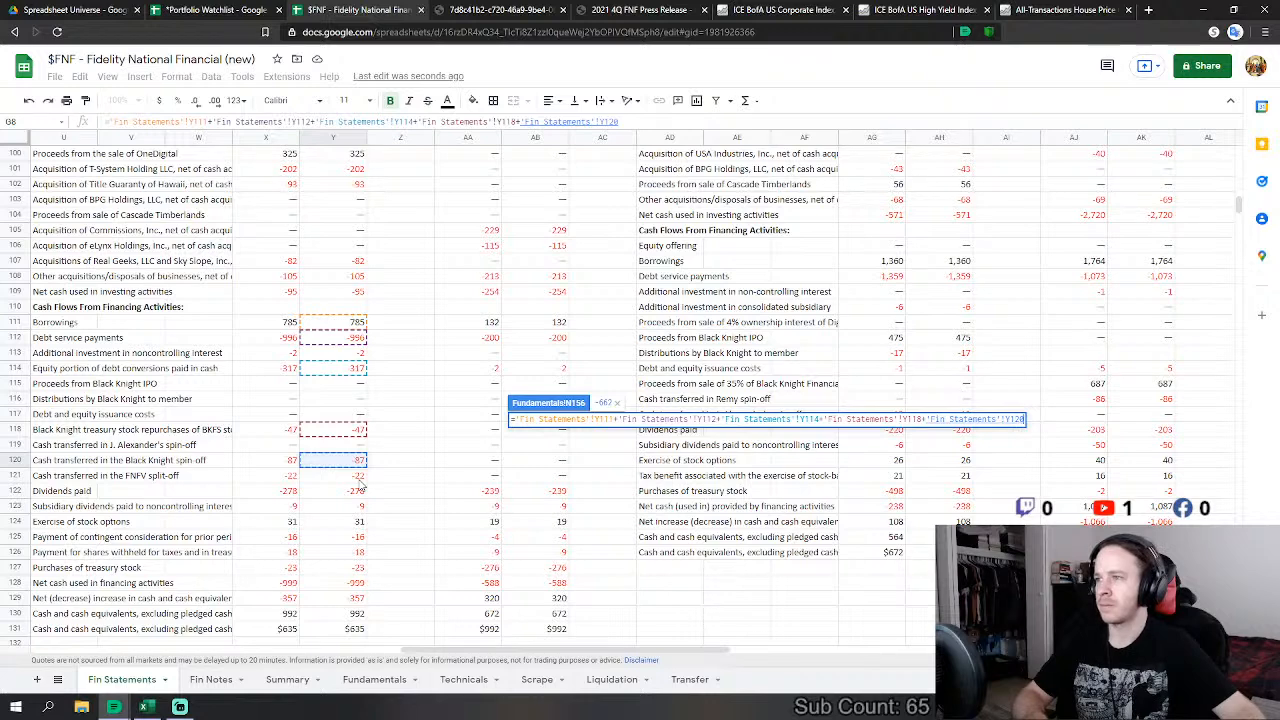
type("+")
left_click(361, 476)
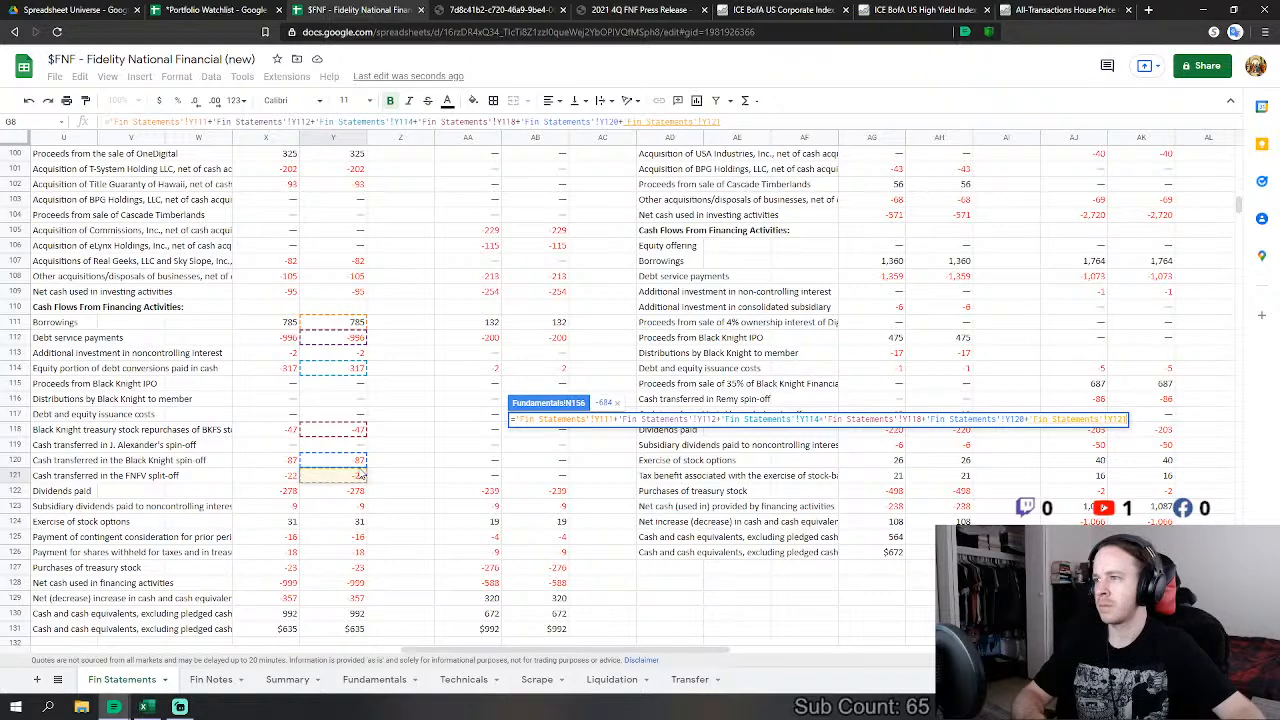
type("+")
left_click(348, 507)
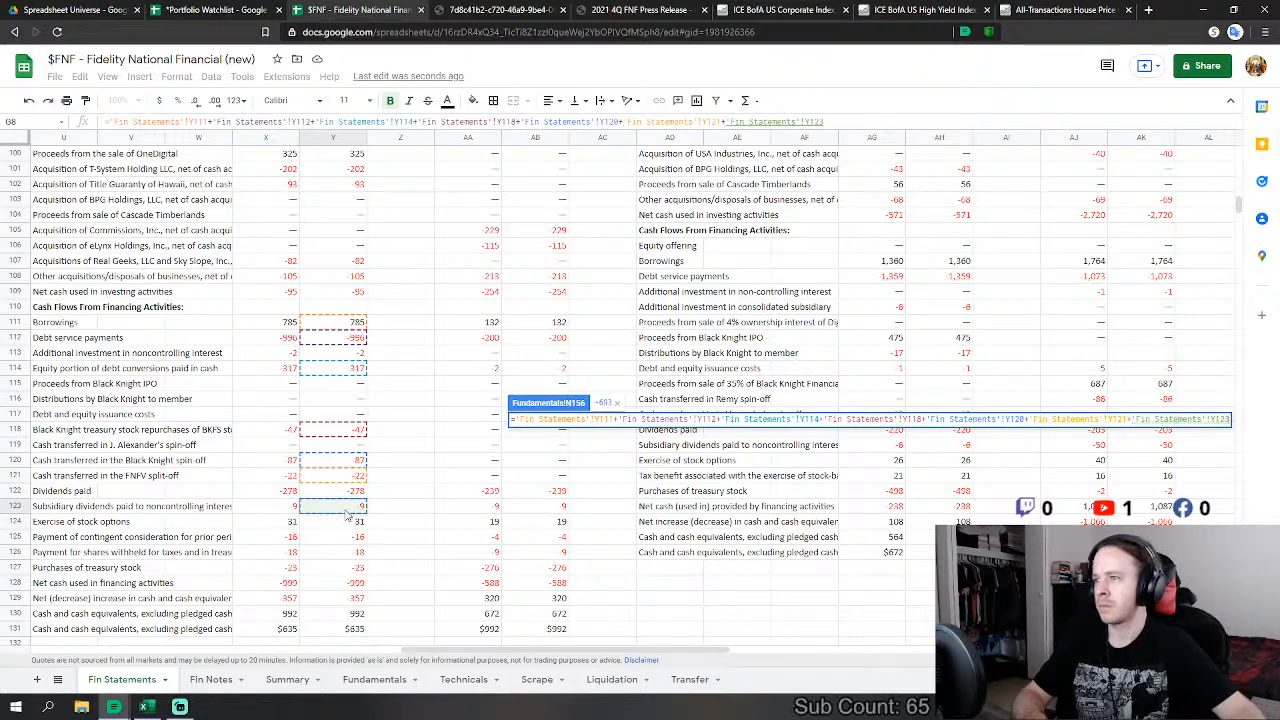
Step: Complete the FY 2017 Net Debt Issue formula by adding 'Fin Statements' cells Y124, Y125 and Y126
type("+")
left_click(325, 524)
type("+")
left_click(342, 538)
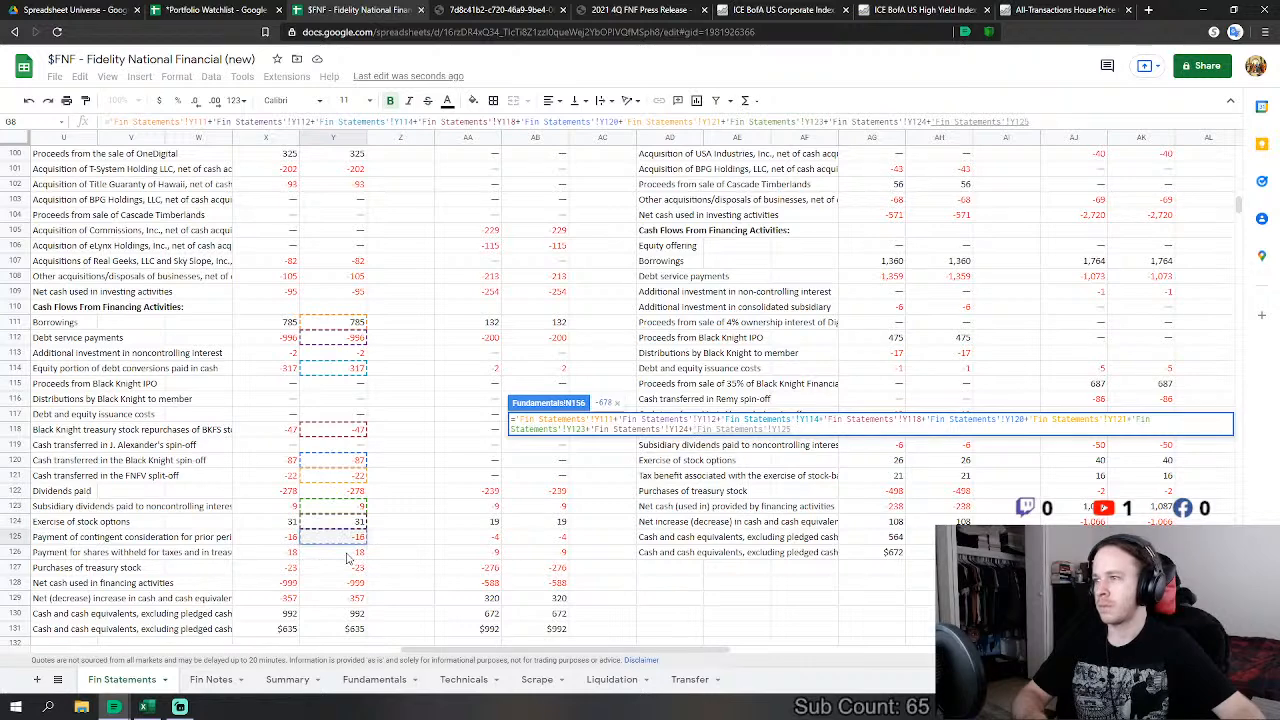
type("+")
left_click(348, 556)
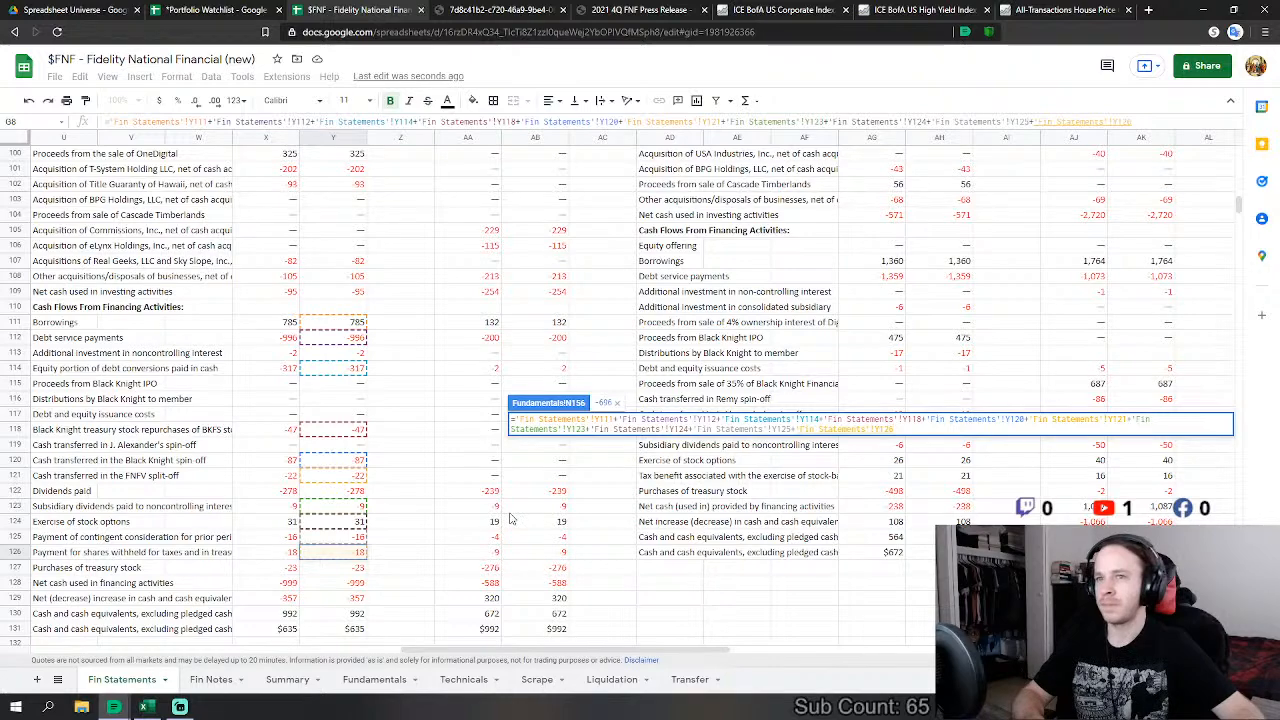
key("Return")
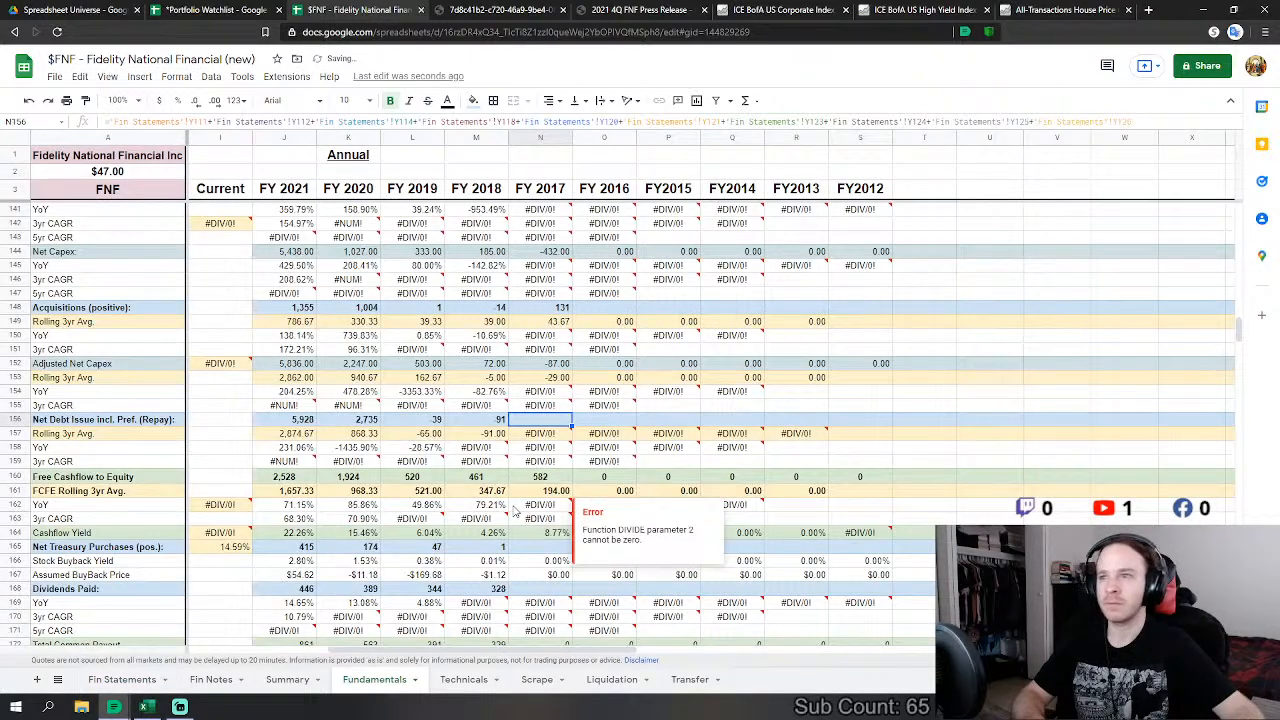
Step: Set FY 2017 Net Treasury Purchases in N165 to negated treasury stock purchases minus option exercises, =-'Fin Statements'!Y127-'Fin Statements'!Y124
left_click(560, 449)
type("=")
left_click(122, 680)
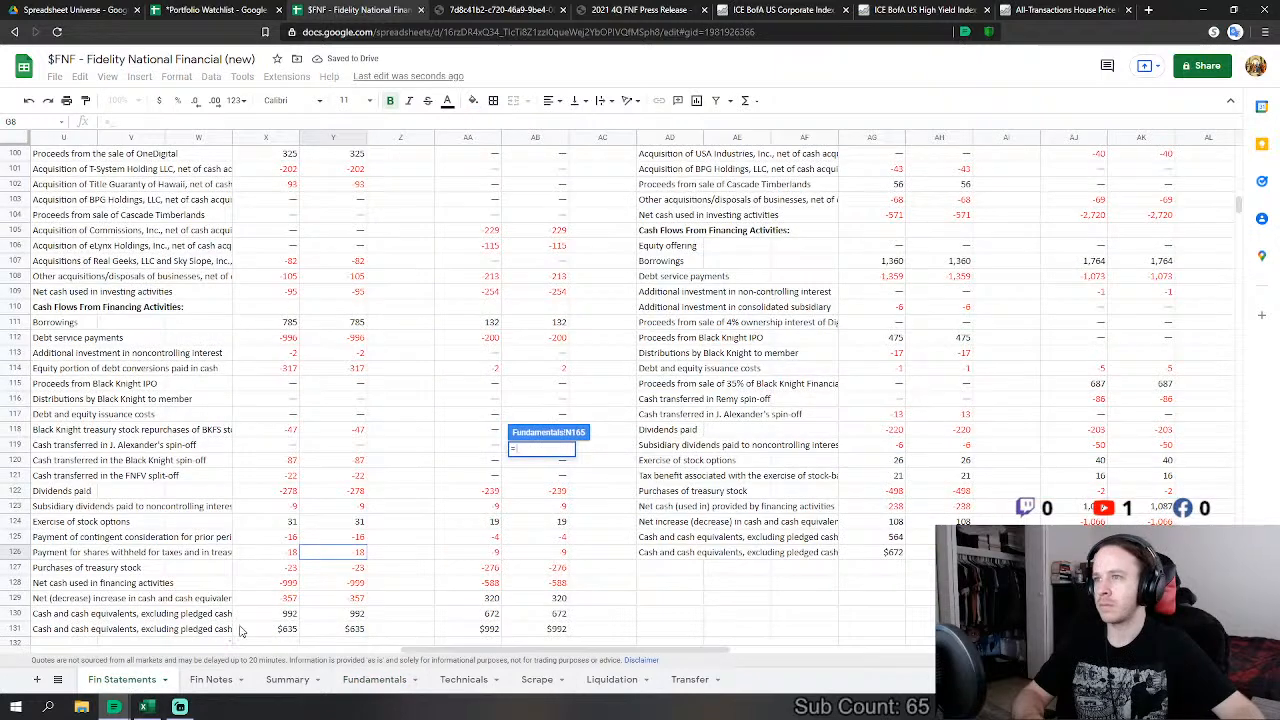
type("-")
left_click(358, 569)
type("-")
left_click(345, 522)
key("Return")
Step: Set FY 2017 Dividends Paid in N168 to the negated 2017 dividends, =-'Fin Statements'!Y122
left_click(553, 421)
type("=")
left_click(122, 679)
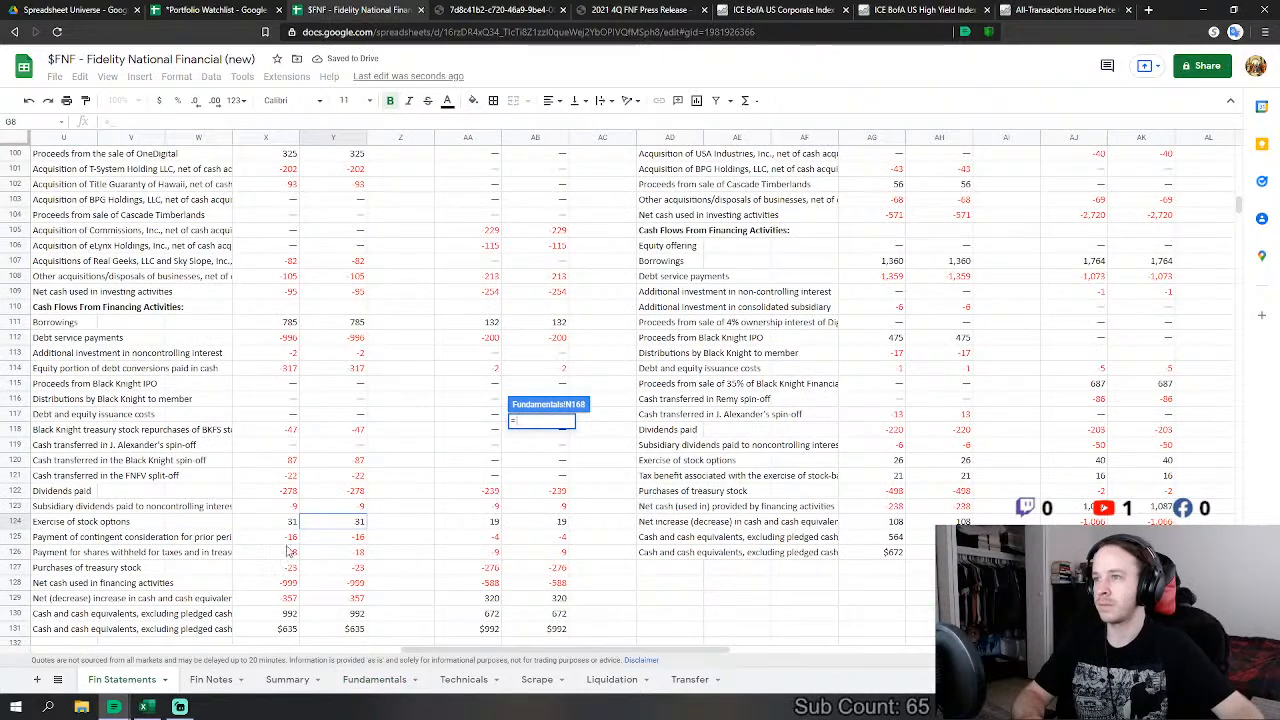
left_click(342, 491)
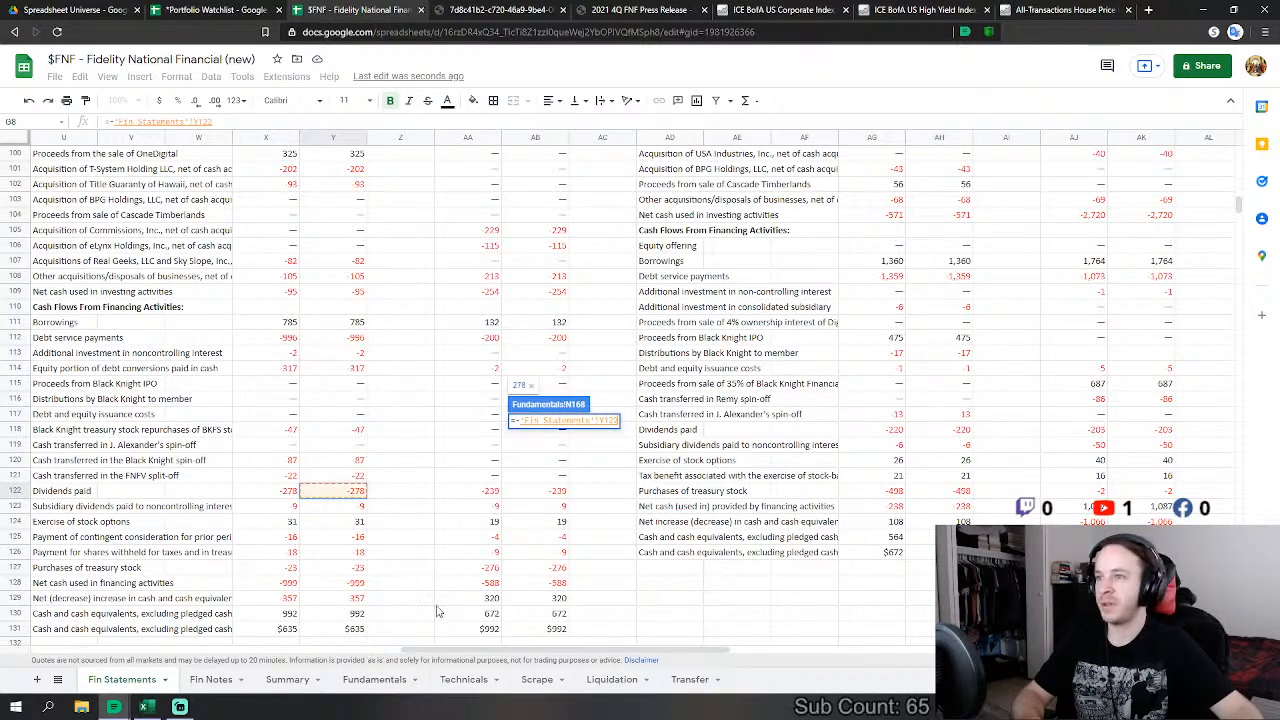
key("Return")
Step: Link FY 2017 Cash & Equivalents in N226 to the 2017 balance sheet's cash line, ='Fin Statements'!Y174
scroll(474, 527, "down", 1)
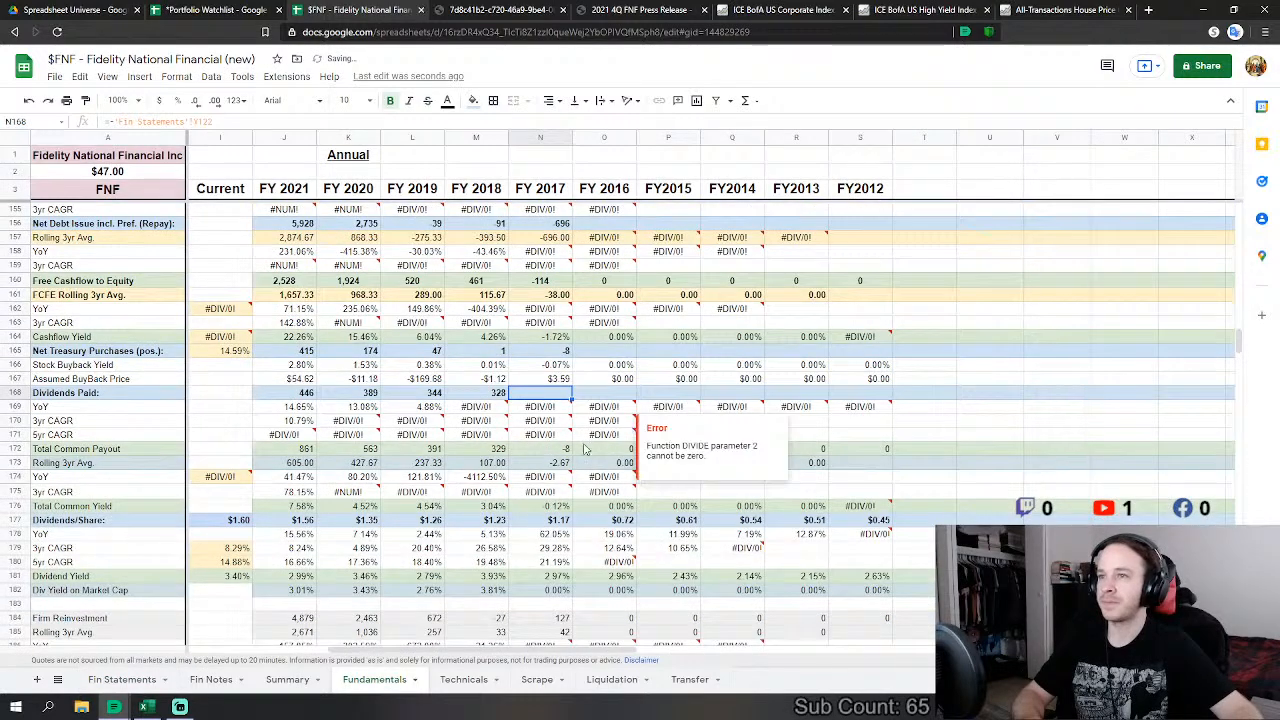
scroll(612, 474, "down", 2)
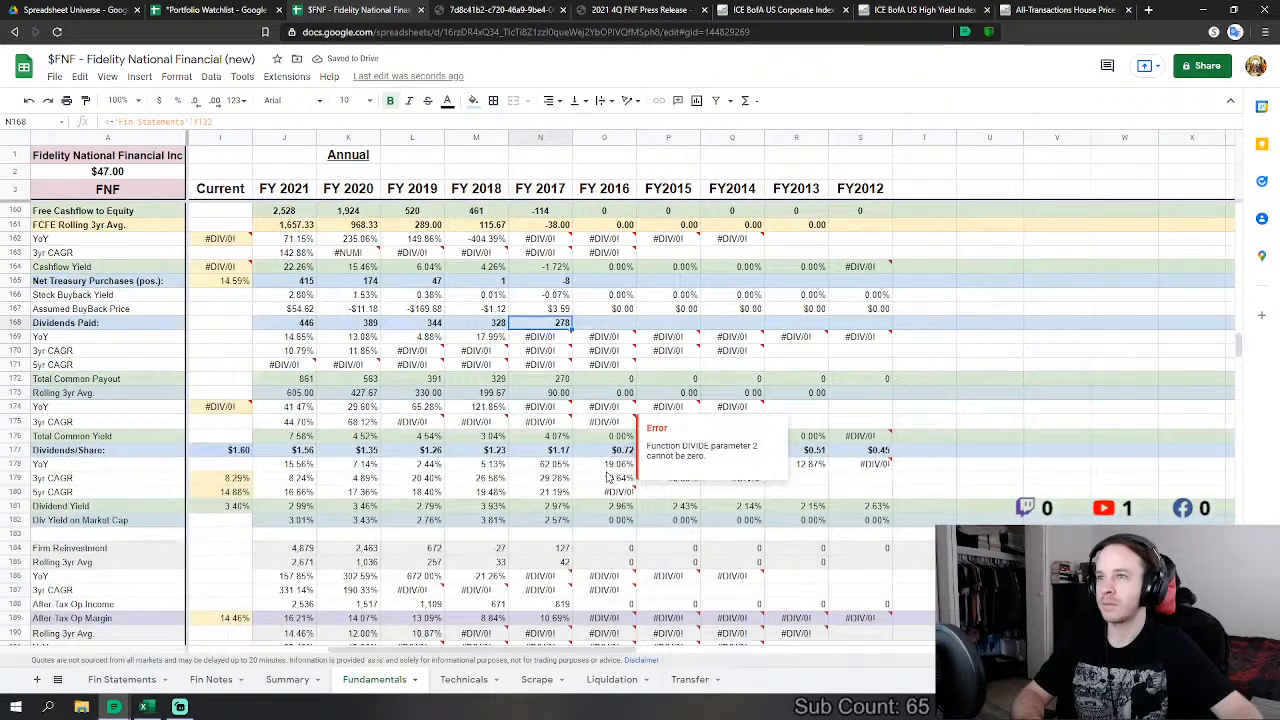
scroll(607, 478, "down", 15)
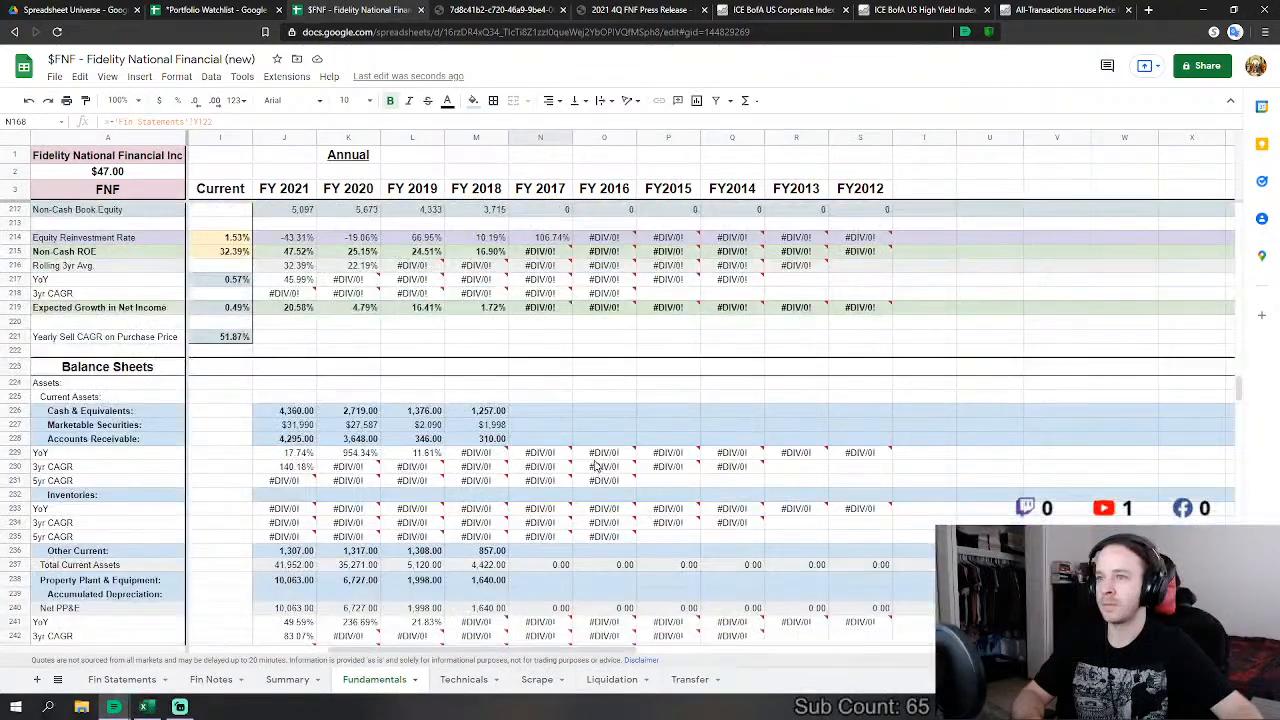
left_click(564, 412)
scroll(590, 405, "down", 1)
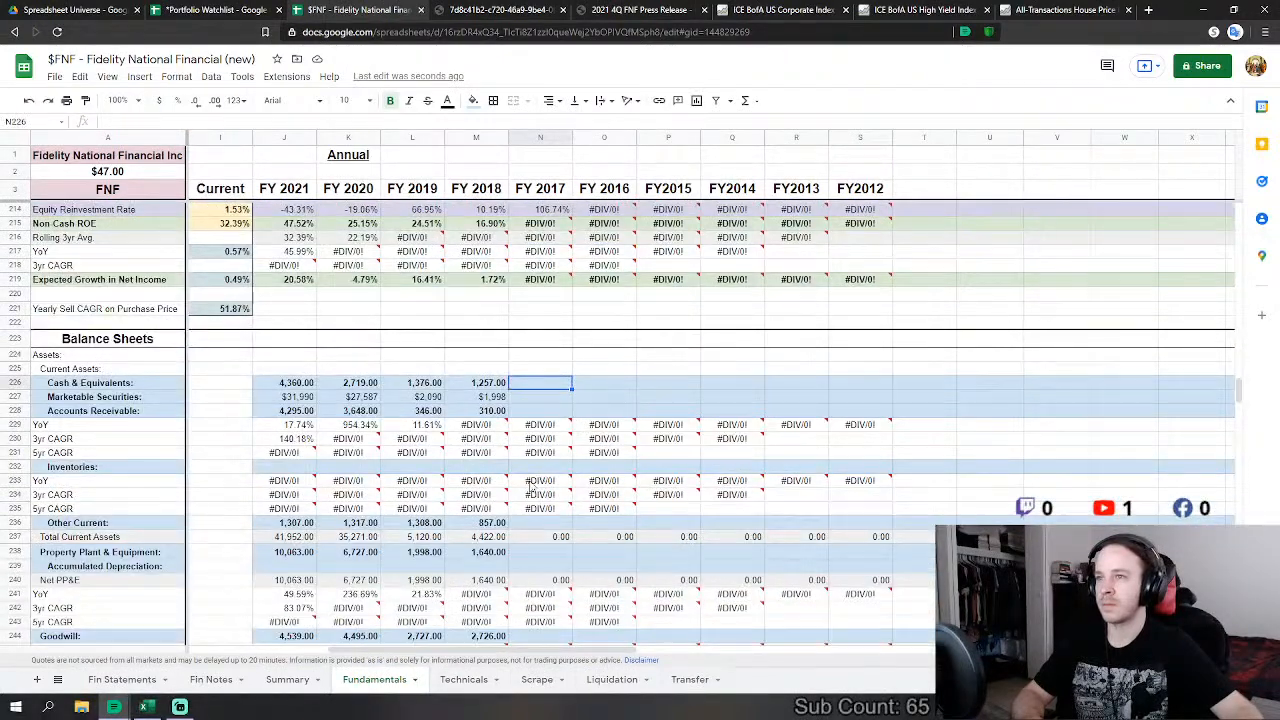
left_click(128, 680)
scroll(286, 541, "down", 10)
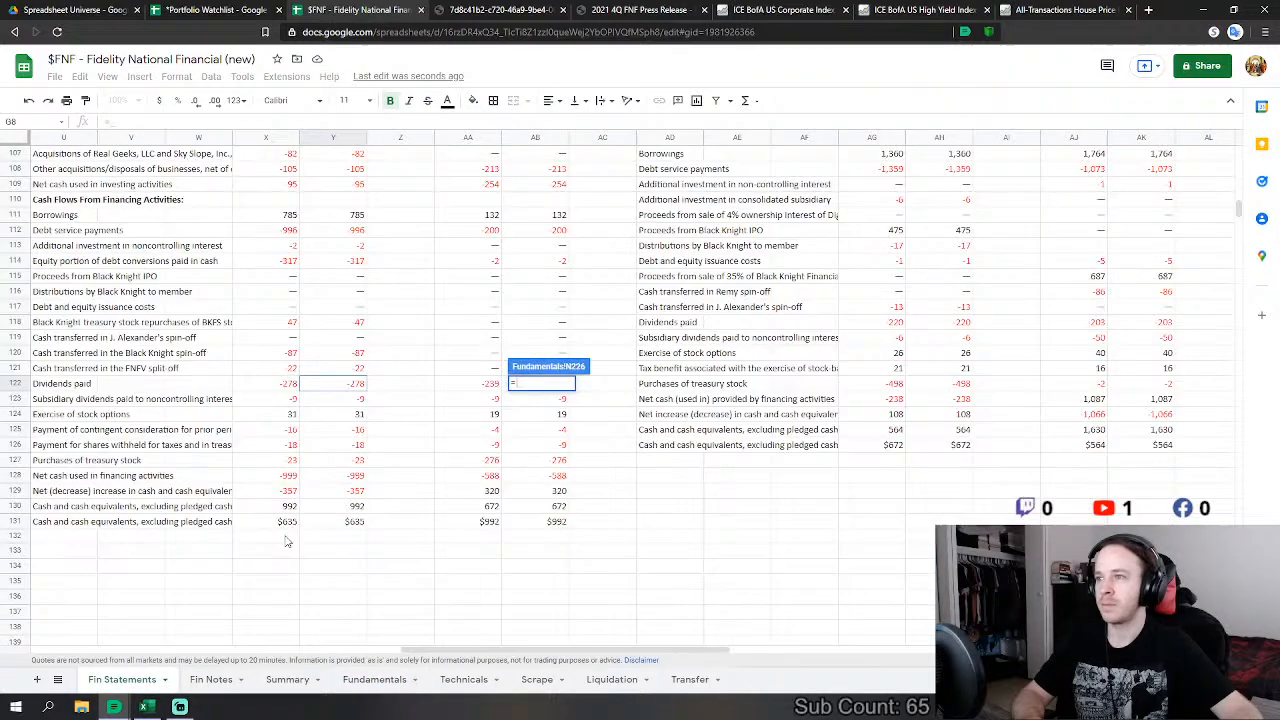
scroll(286, 541, "down", 10)
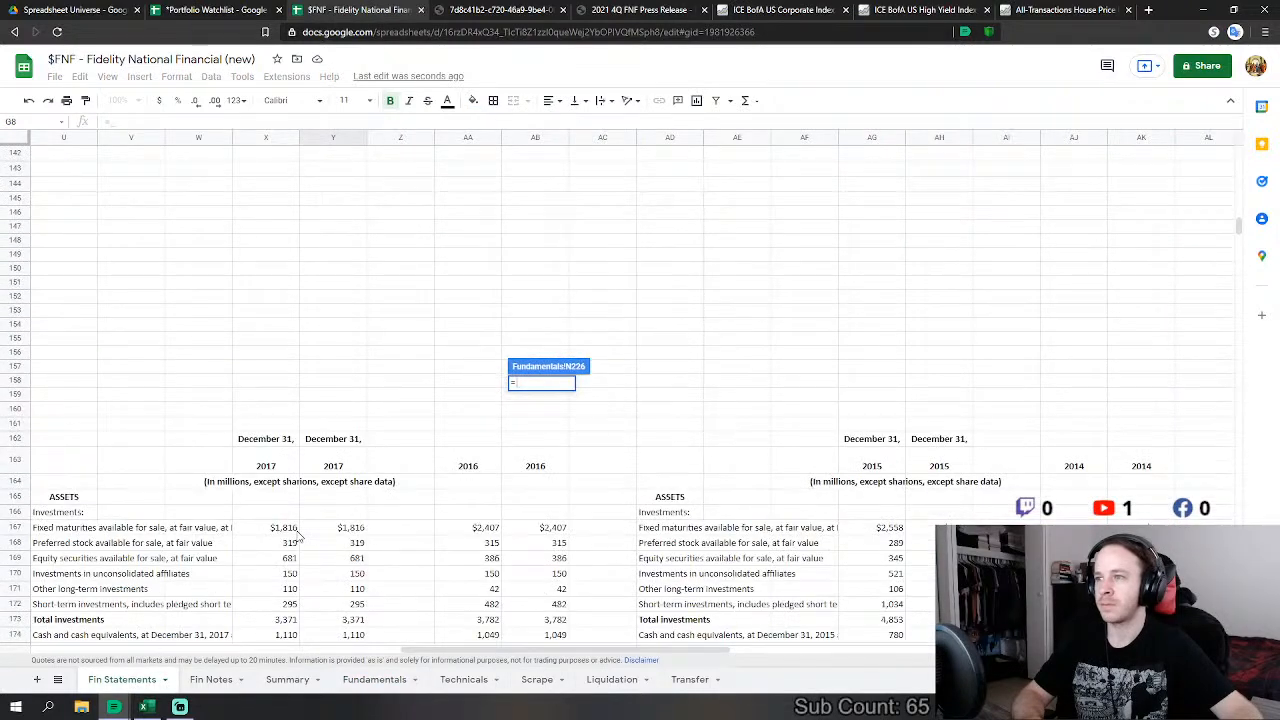
scroll(370, 518, "down", 1)
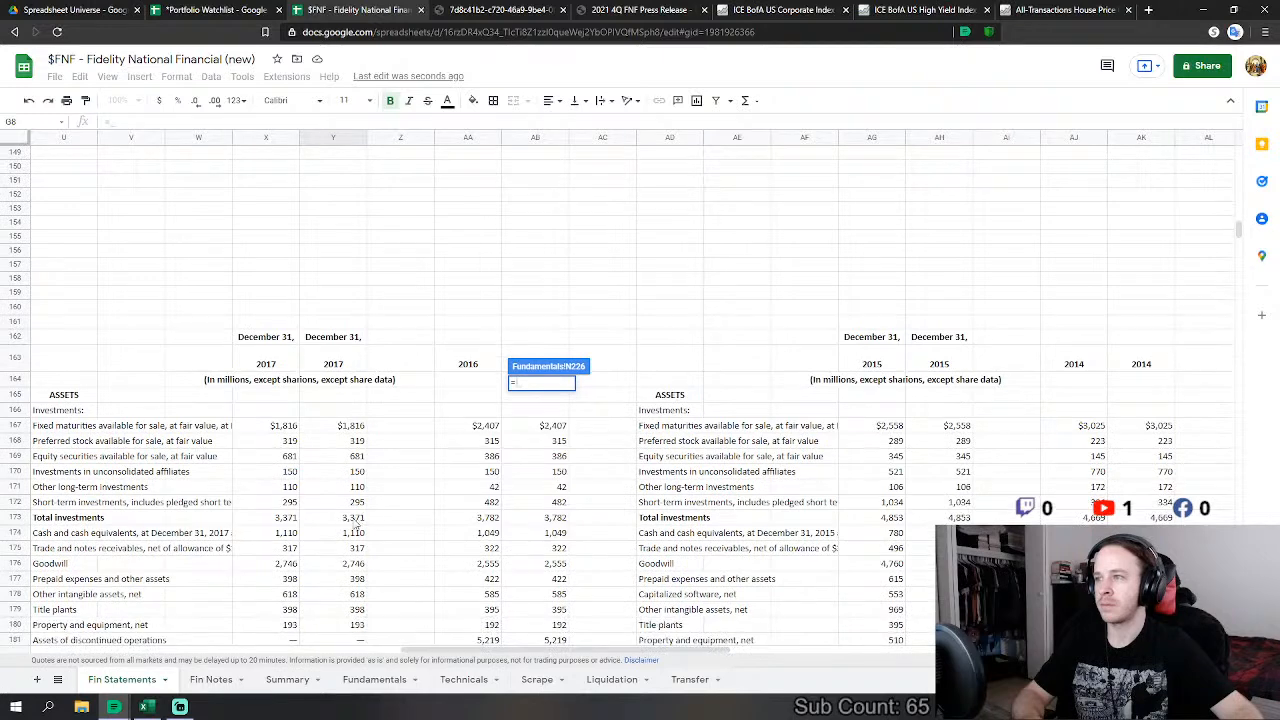
left_click(355, 535)
scroll(355, 535, "down", 2)
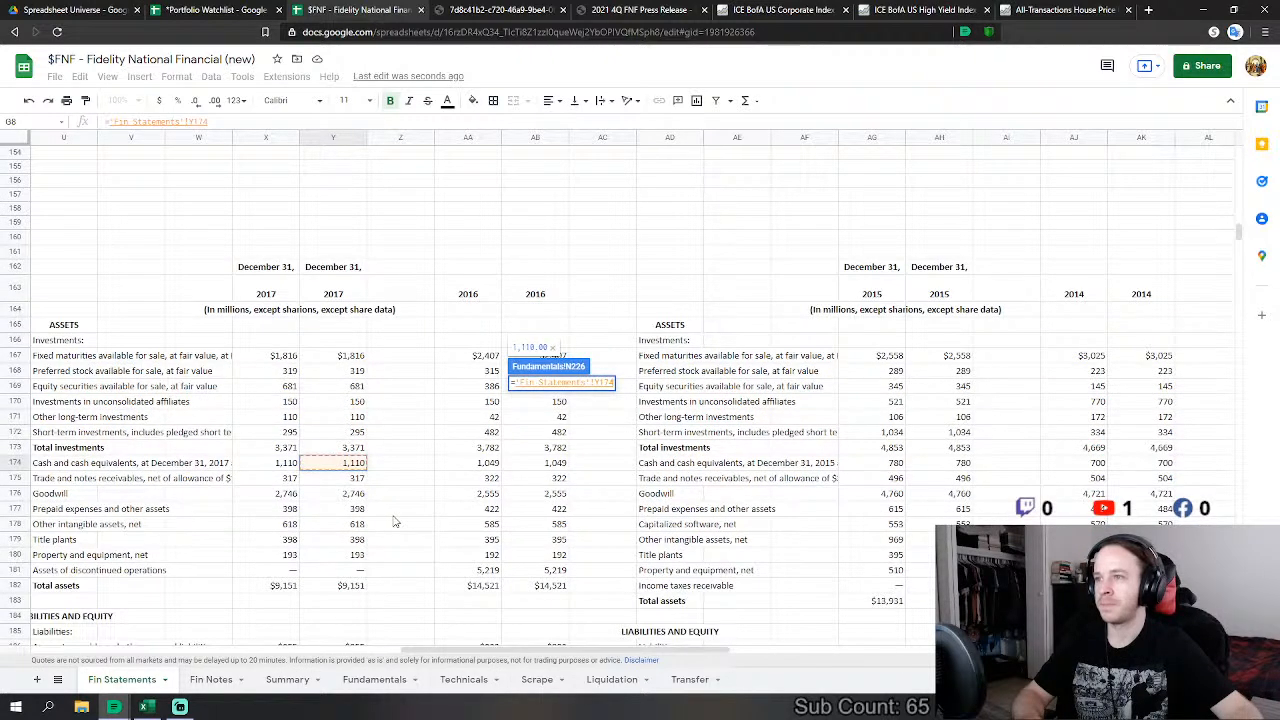
key("Return")
Step: Link FY 2017 Marketable Securities in N227 to the 2017 fixed maturities available for sale, ='Fin Statements'!Y167
left_click(538, 400)
type("=")
left_click(117, 679)
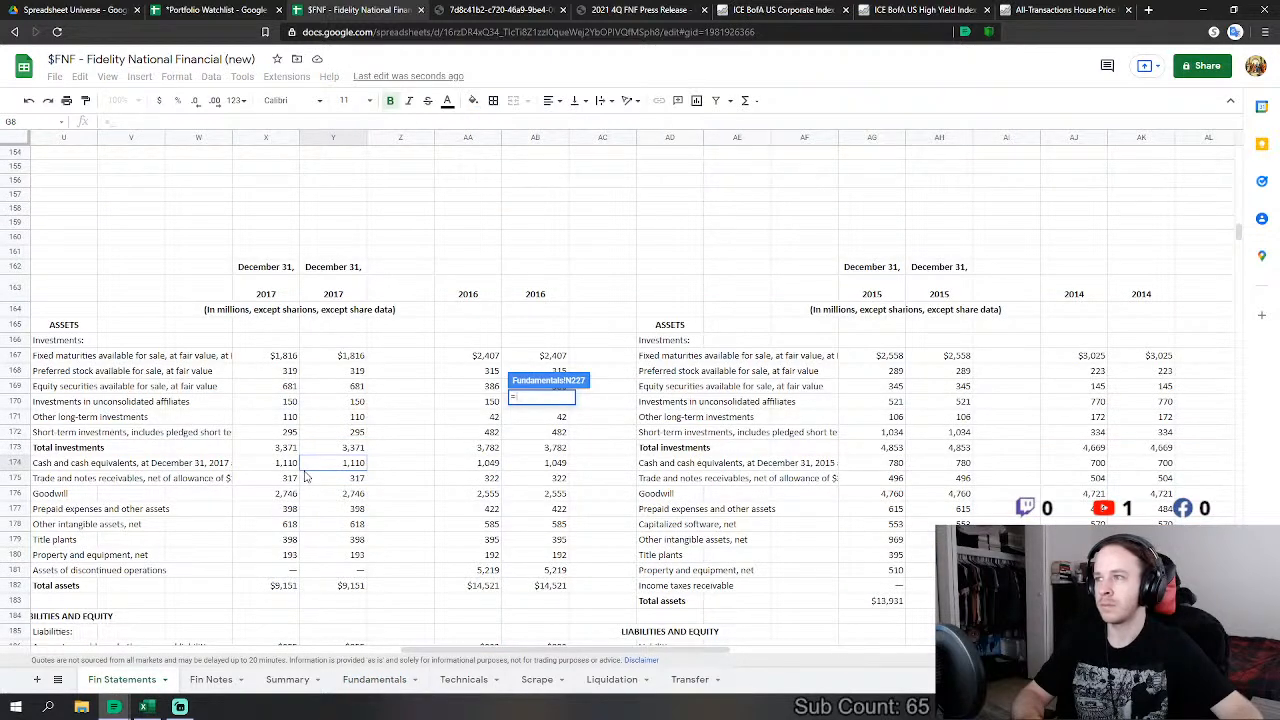
left_click(350, 356)
key("Return")
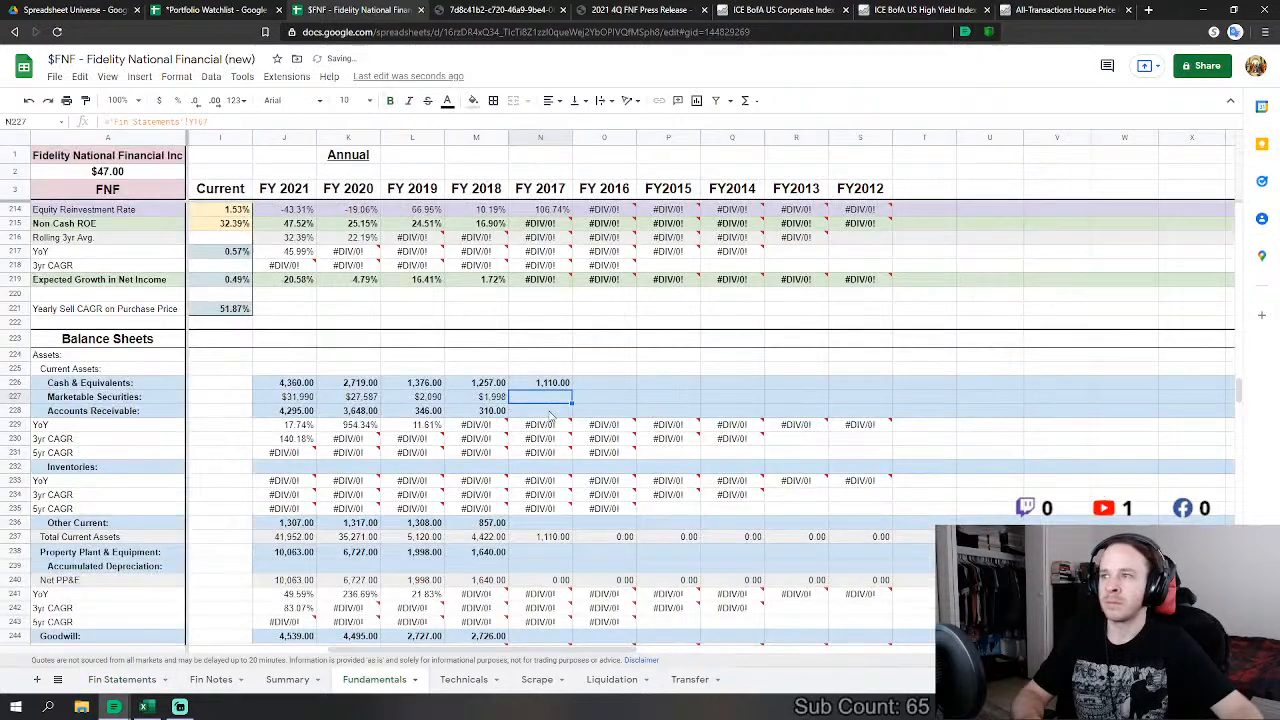
Step: Link FY 2017 Accounts Receivable in N228 to the 2017 trade and notes receivables, ='Fin Statements'!Y175
type("=")
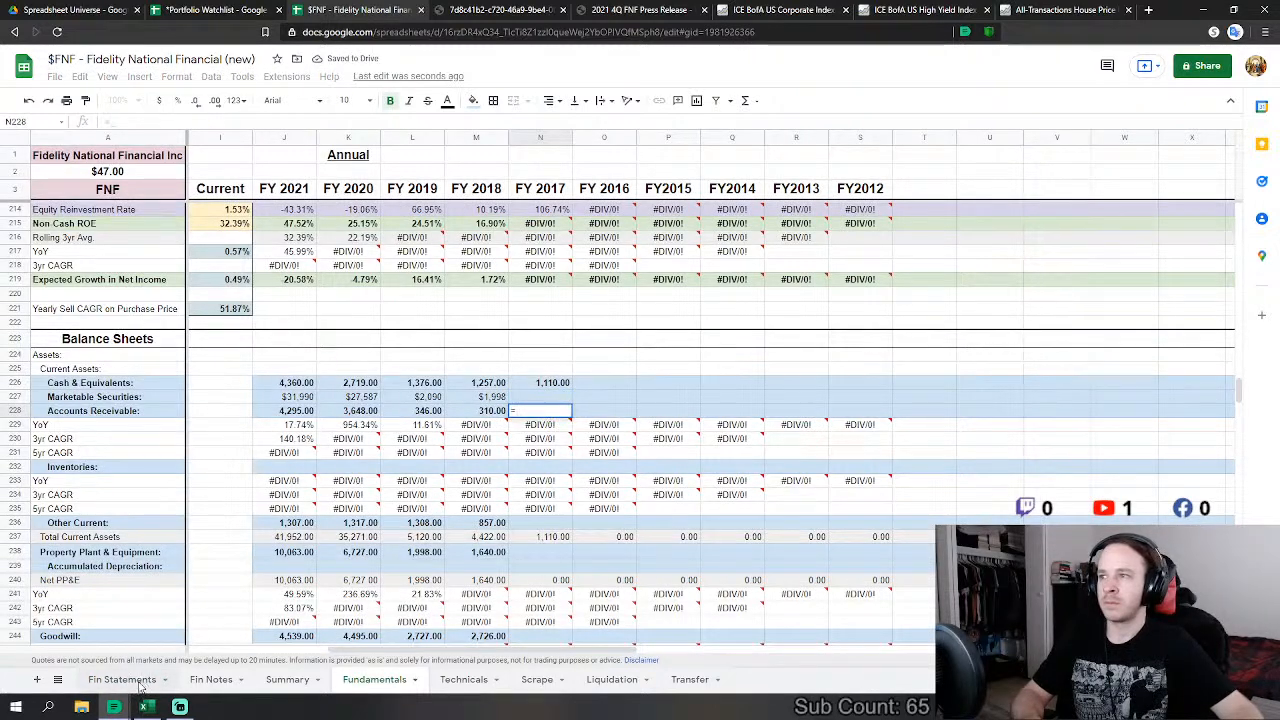
left_click(140, 680)
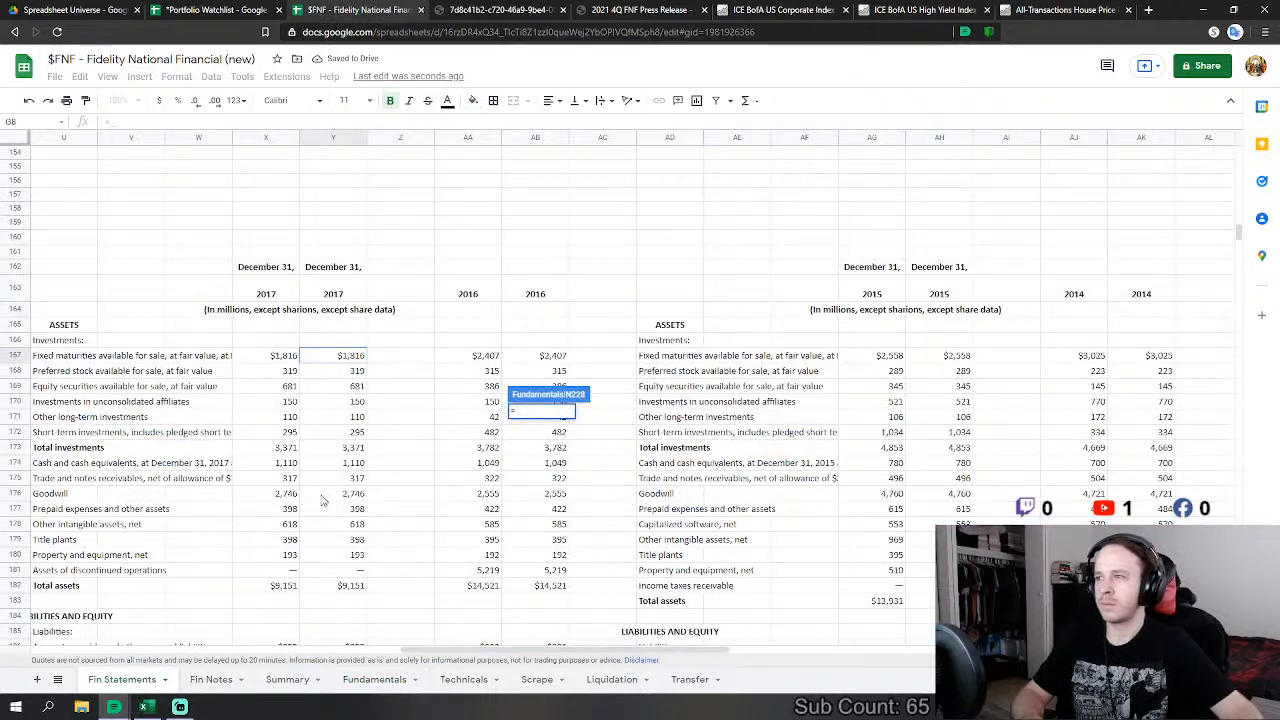
left_click(350, 479)
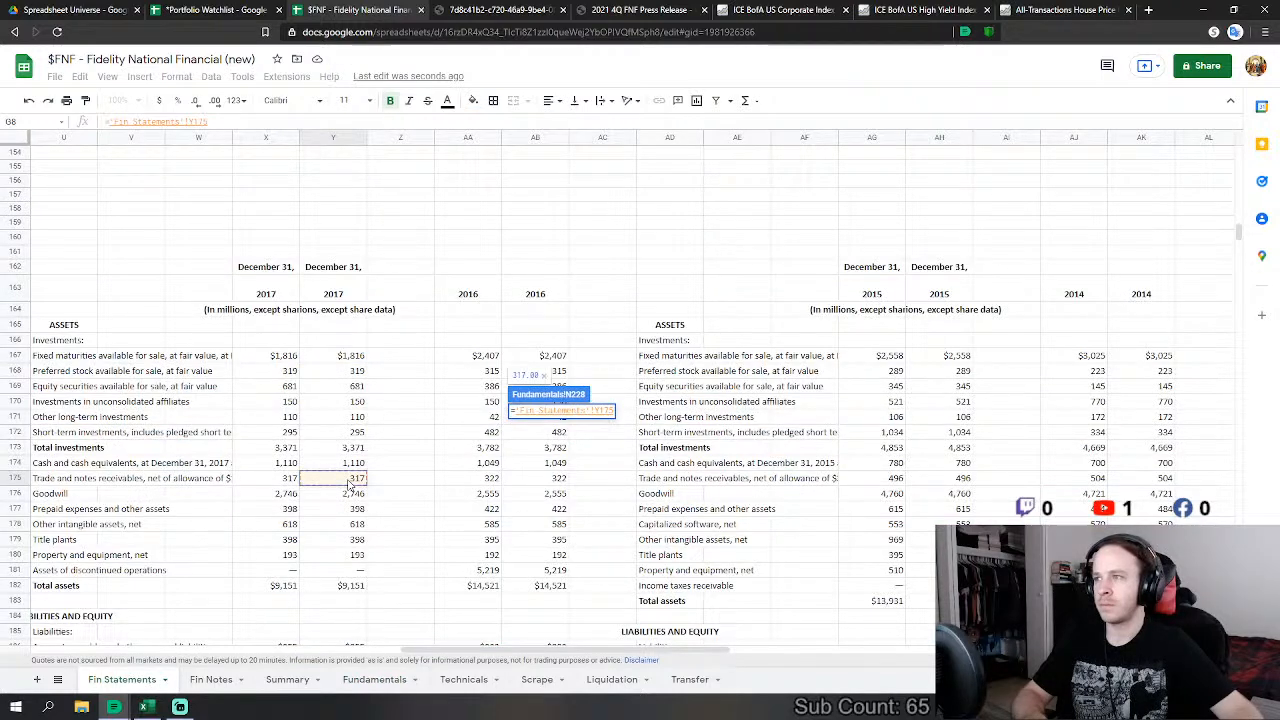
type("+")
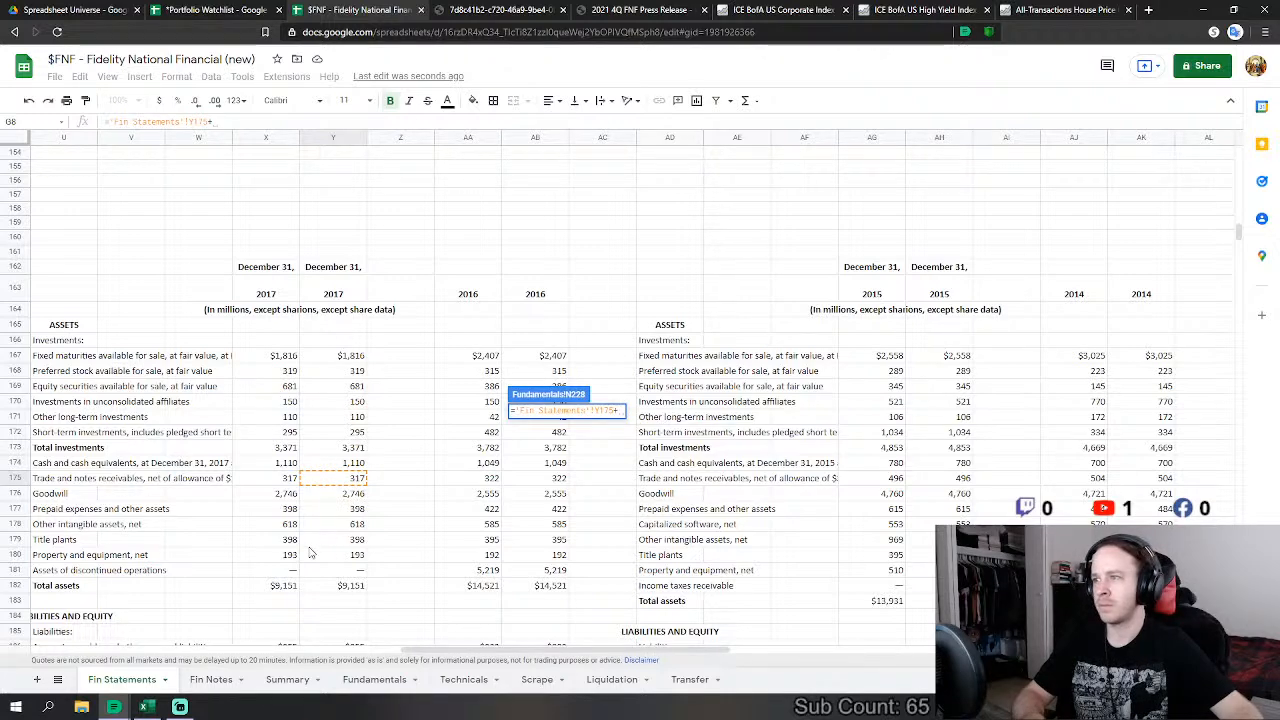
key("BackSpace")
key("Return")
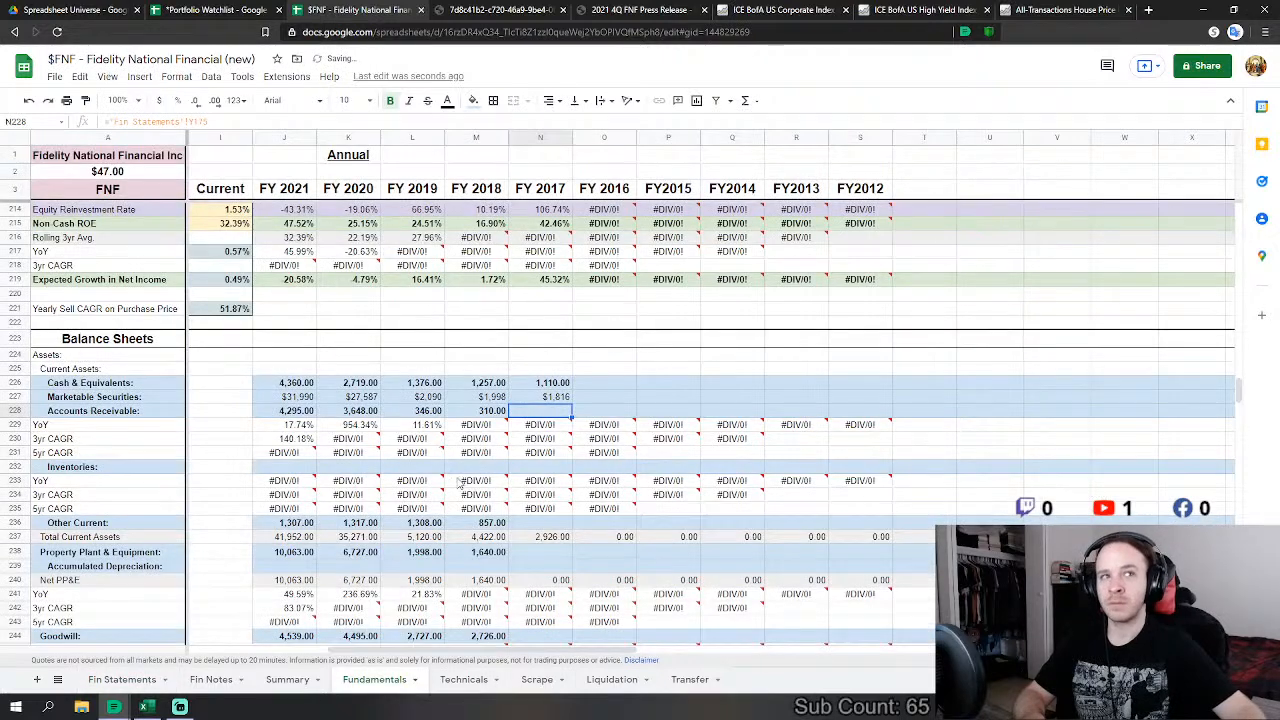
Step: Set FY 2017 Other Current in N236 to prepaid expenses plus short-term investments, ='Fin Statements'!Y177+'Fin Statements'!Y172
left_click(531, 526)
scroll(633, 440, "down", 2)
type("=")
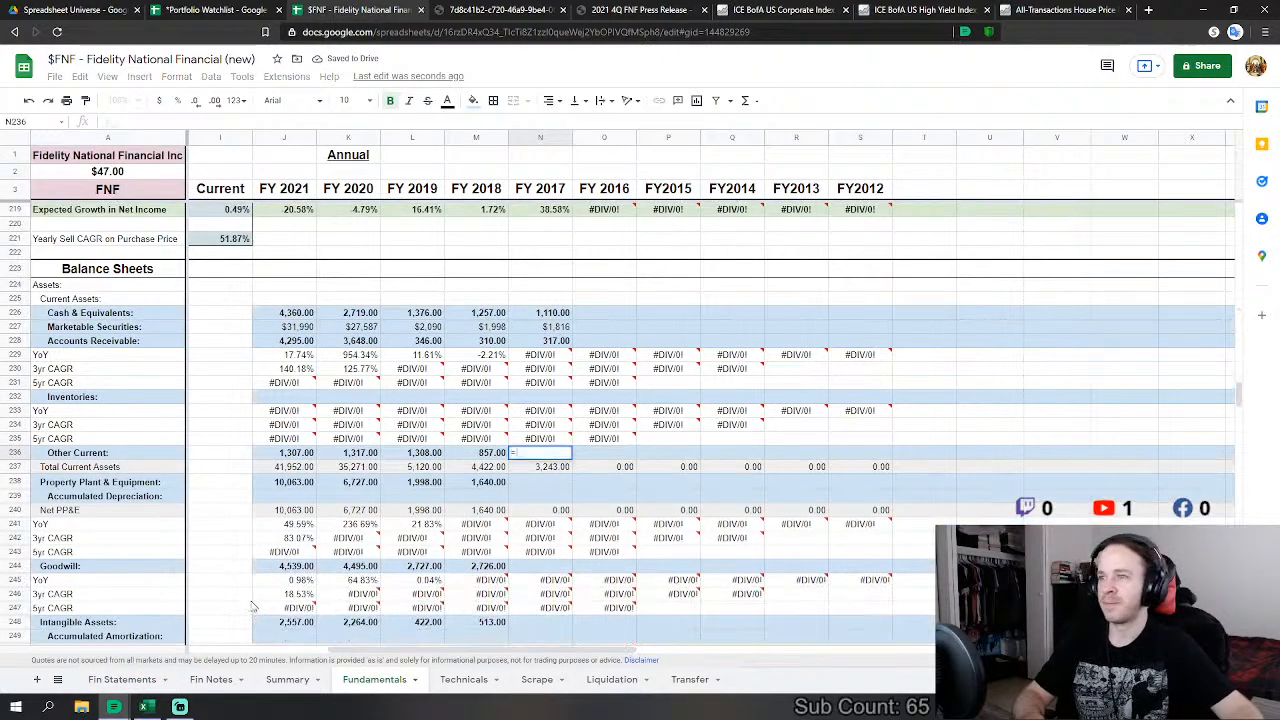
left_click(122, 679)
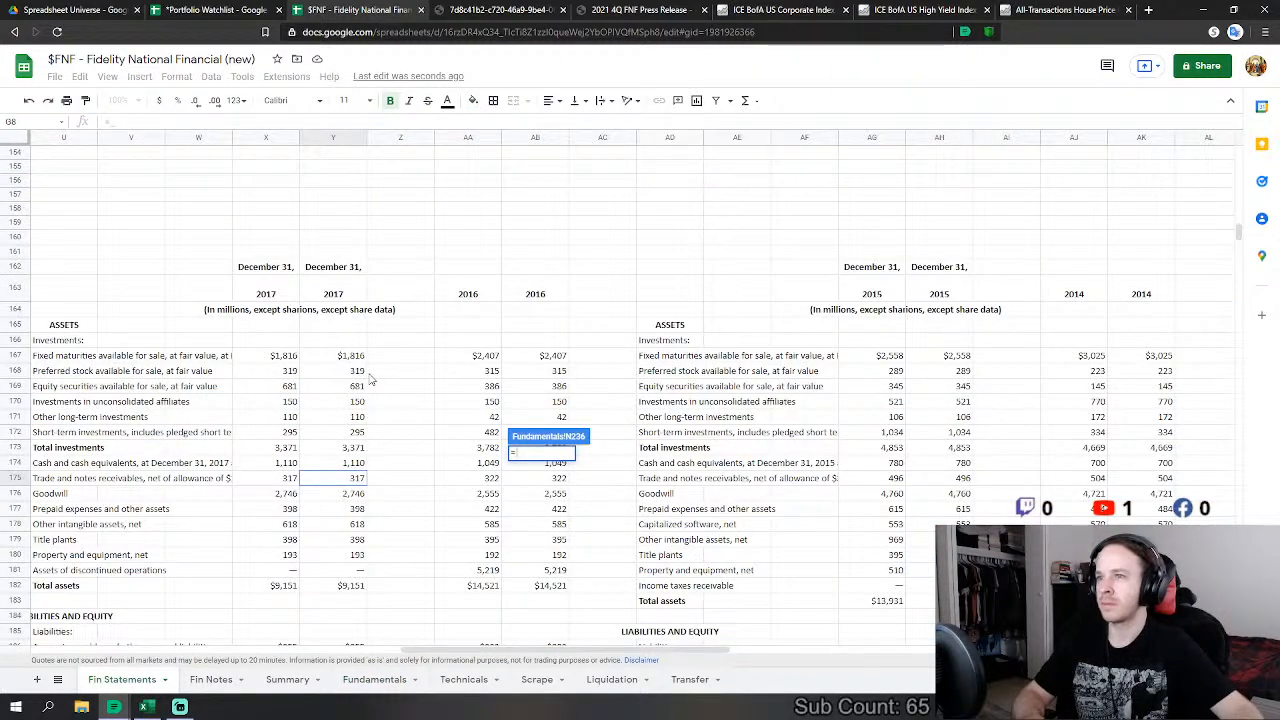
left_click(374, 679)
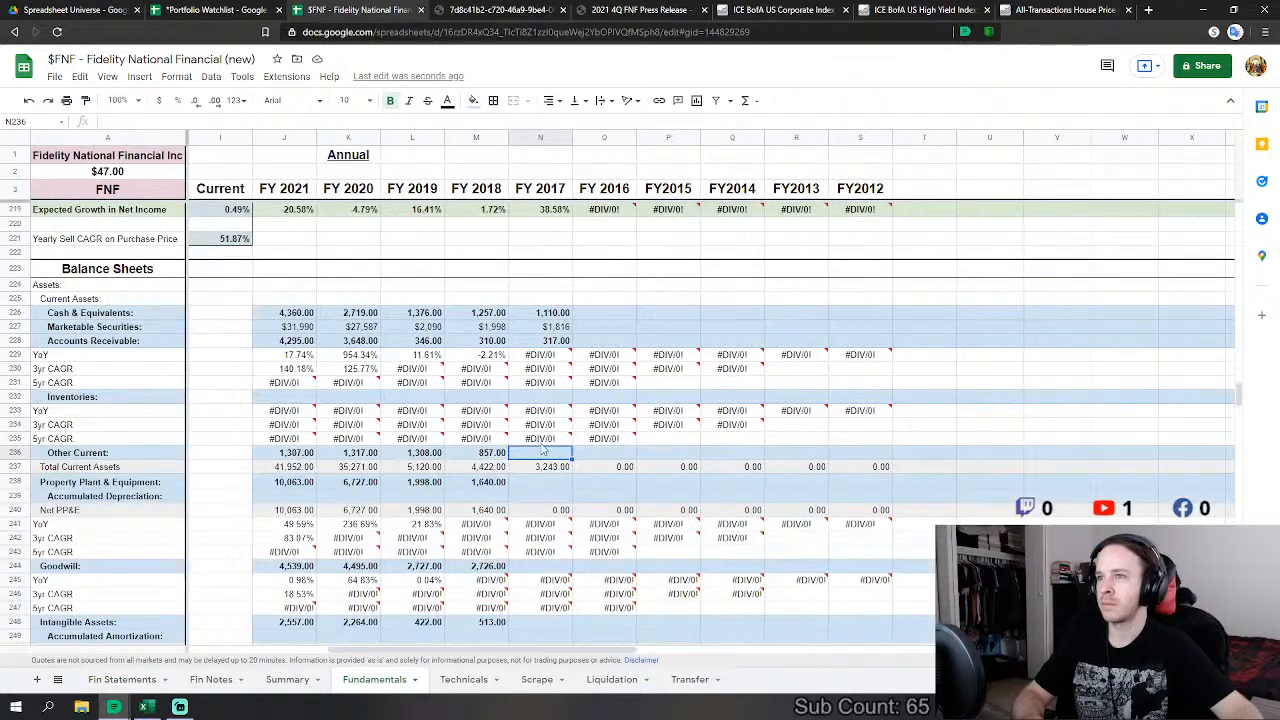
left_click(110, 682)
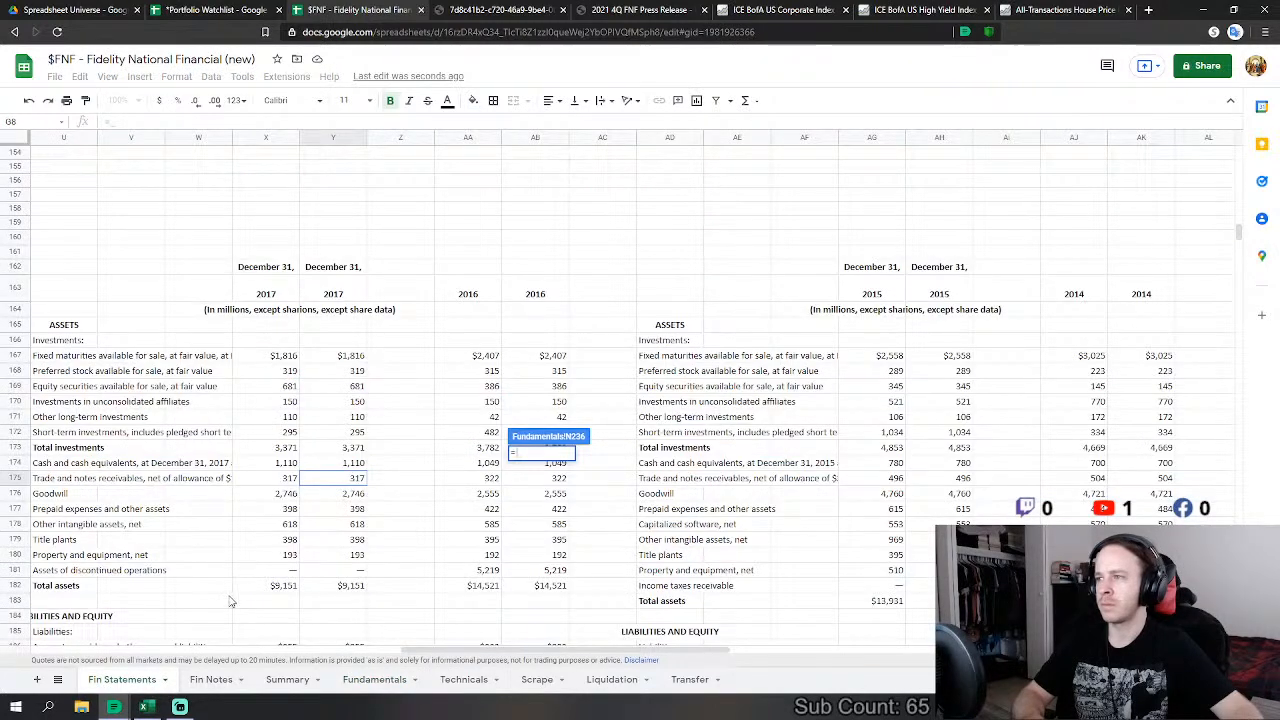
left_click(354, 514)
type("+")
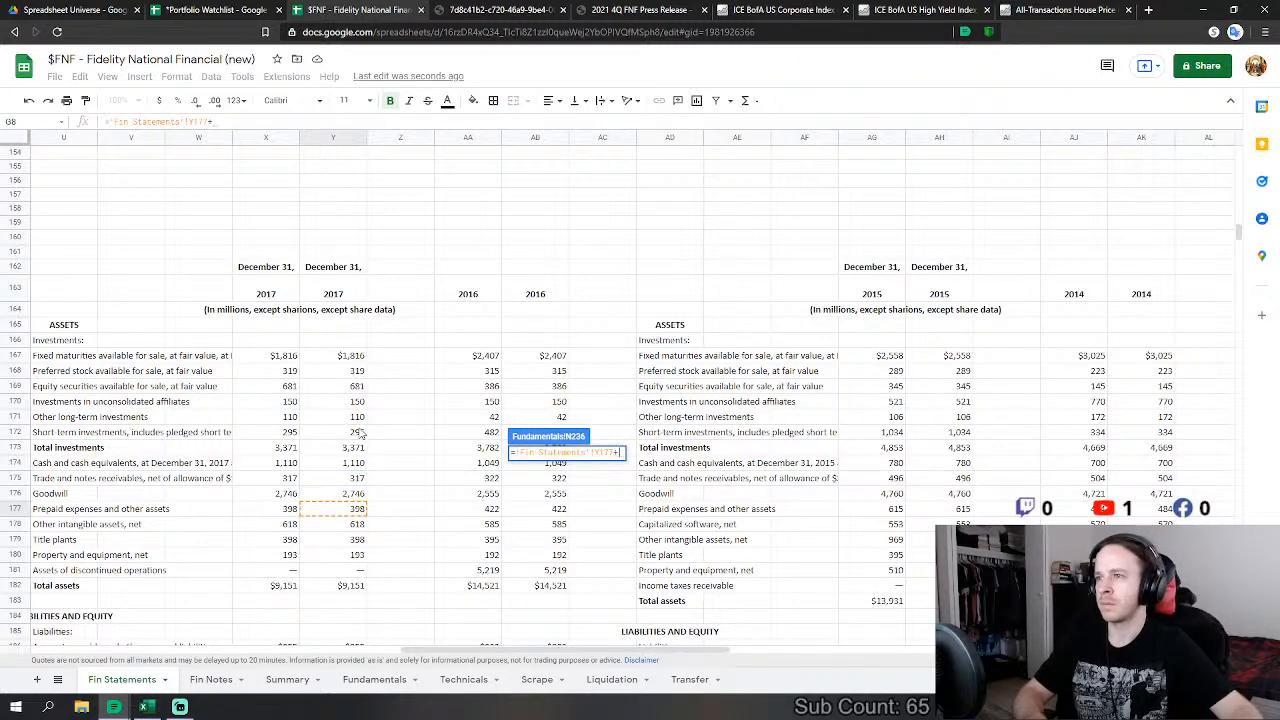
left_click(358, 432)
key("Return")
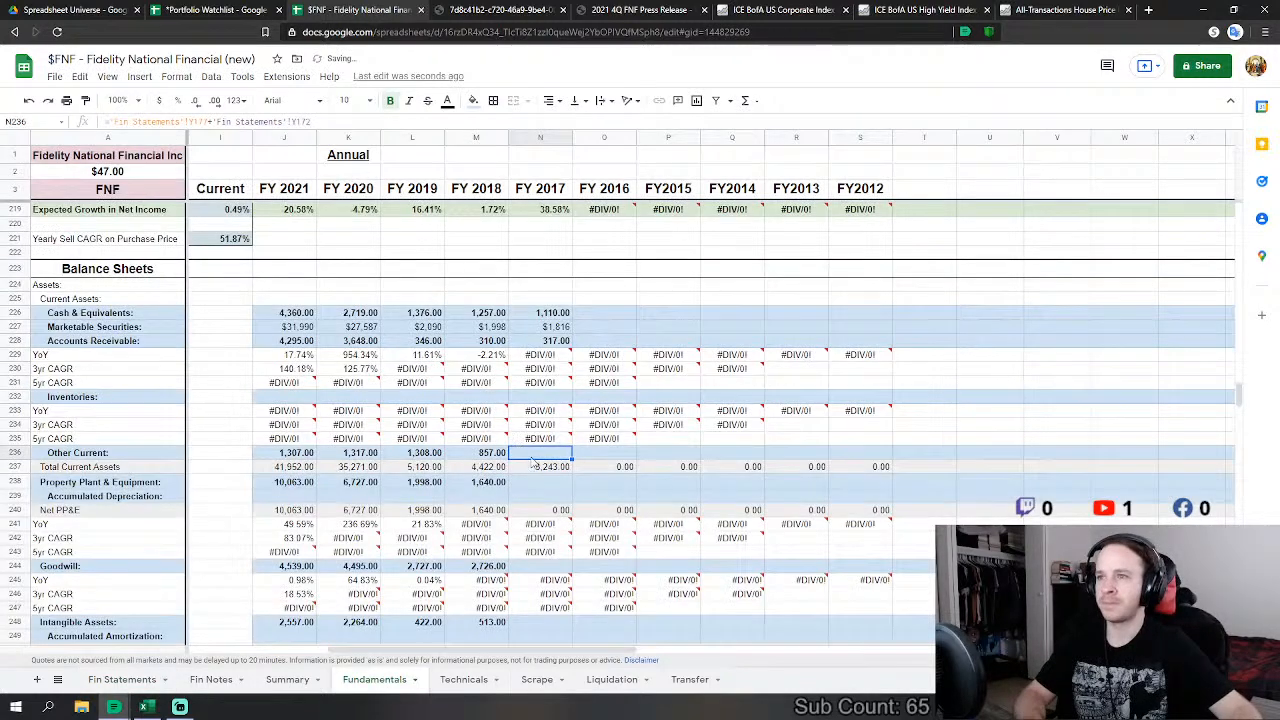
Step: Set FY 2017 Property Plant & Equipment in N238 to the sum of 'Fin Statements' Y168, Y169, Y170, Y171, Y179 and Y180
type("=")
left_click(140, 679)
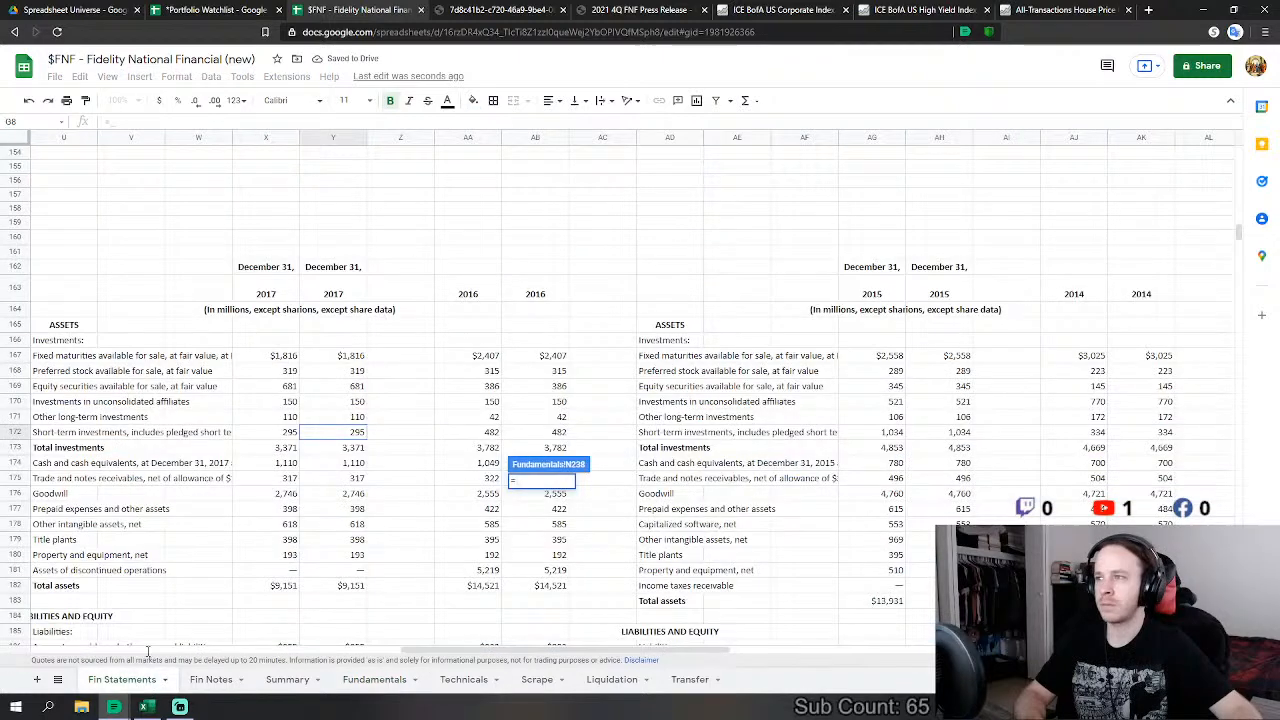
left_click(348, 372)
type("+")
left_click(357, 387)
type("+")
left_click(362, 403)
type("+")
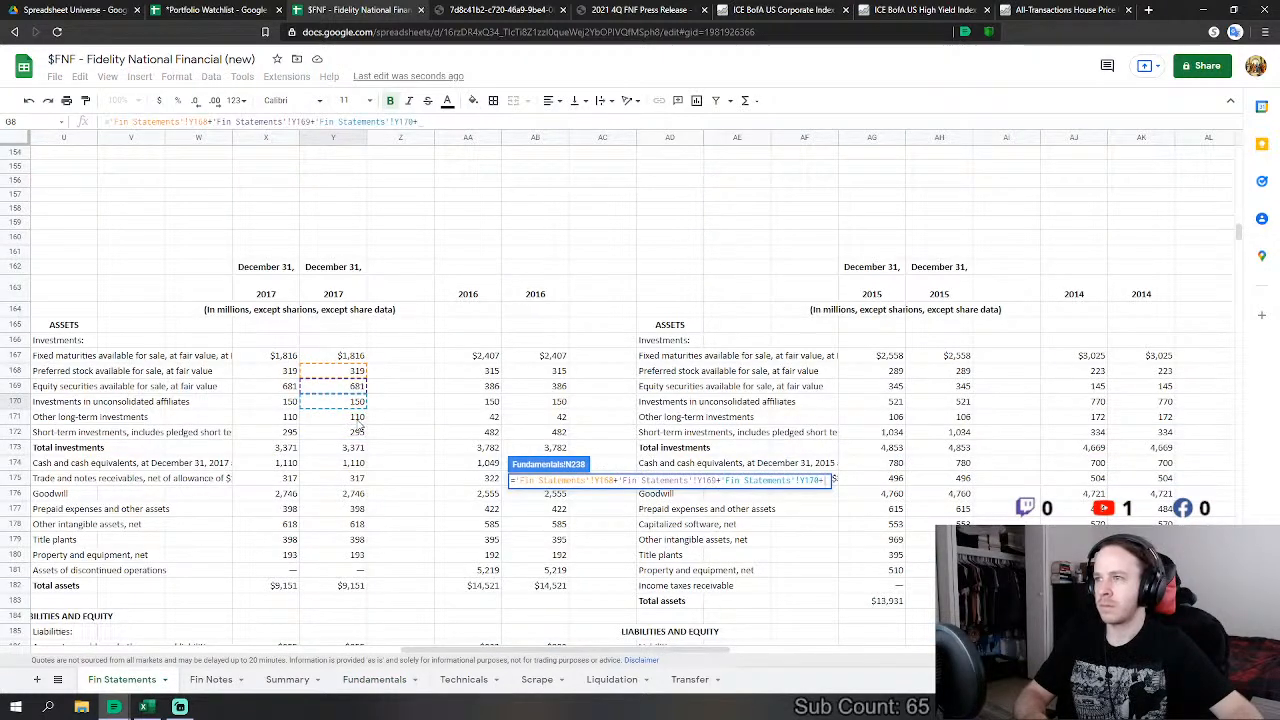
left_click(359, 417)
type("+")
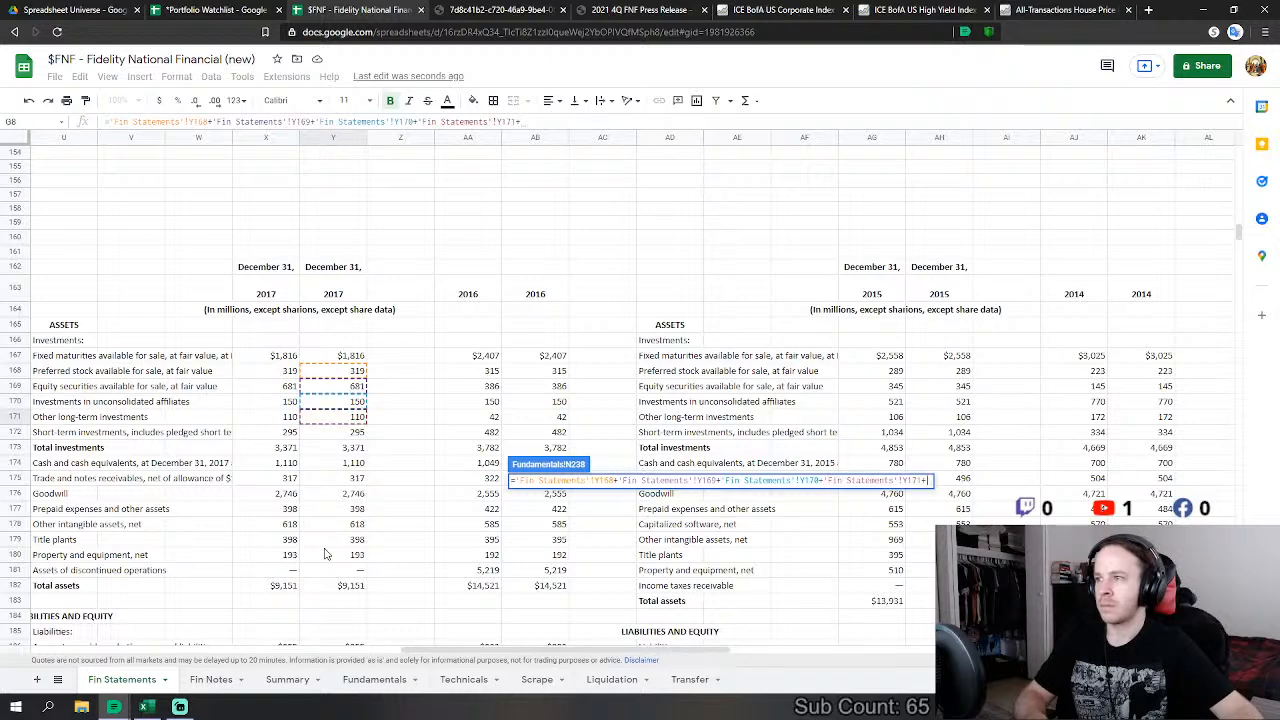
left_click(352, 540)
type("+")
left_click(357, 555)
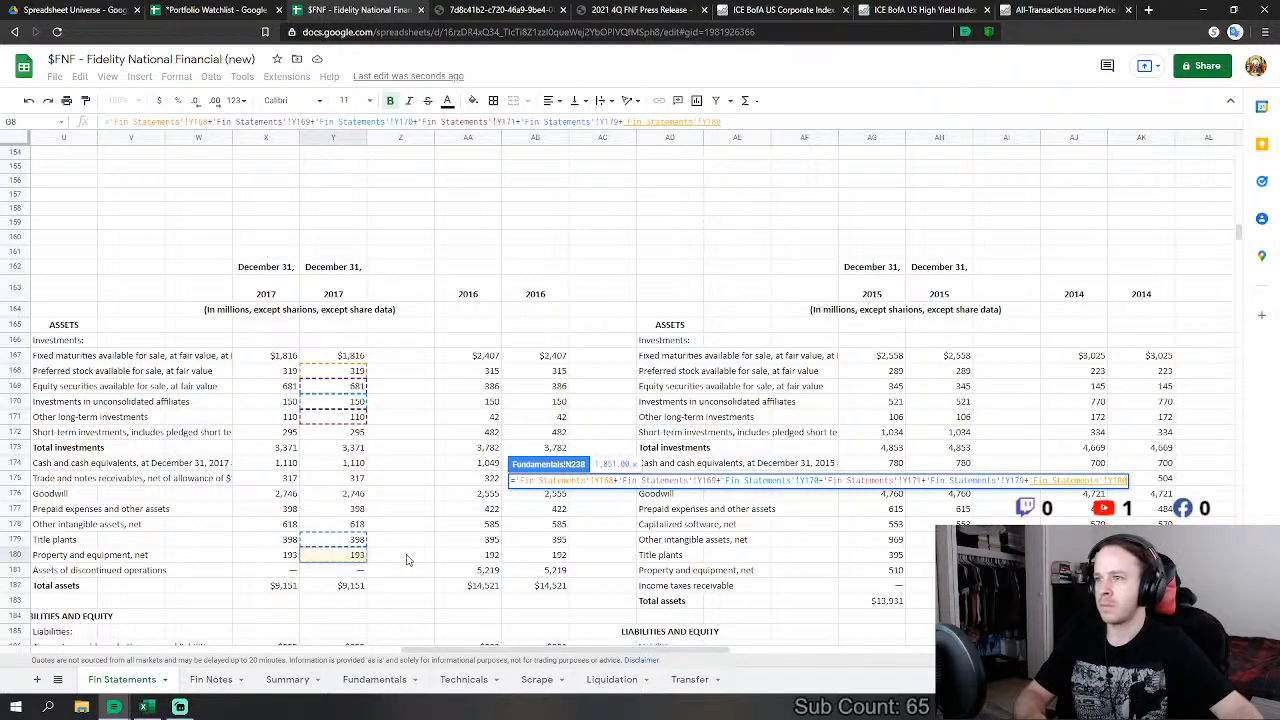
key("Return")
Step: Link FY 2017 Goodwill in N244 to the 2017 balance sheet's goodwill line, ='Fin Statements'!Y176
left_click(540, 566)
type("=")
left_click(120, 679)
left_click(355, 494)
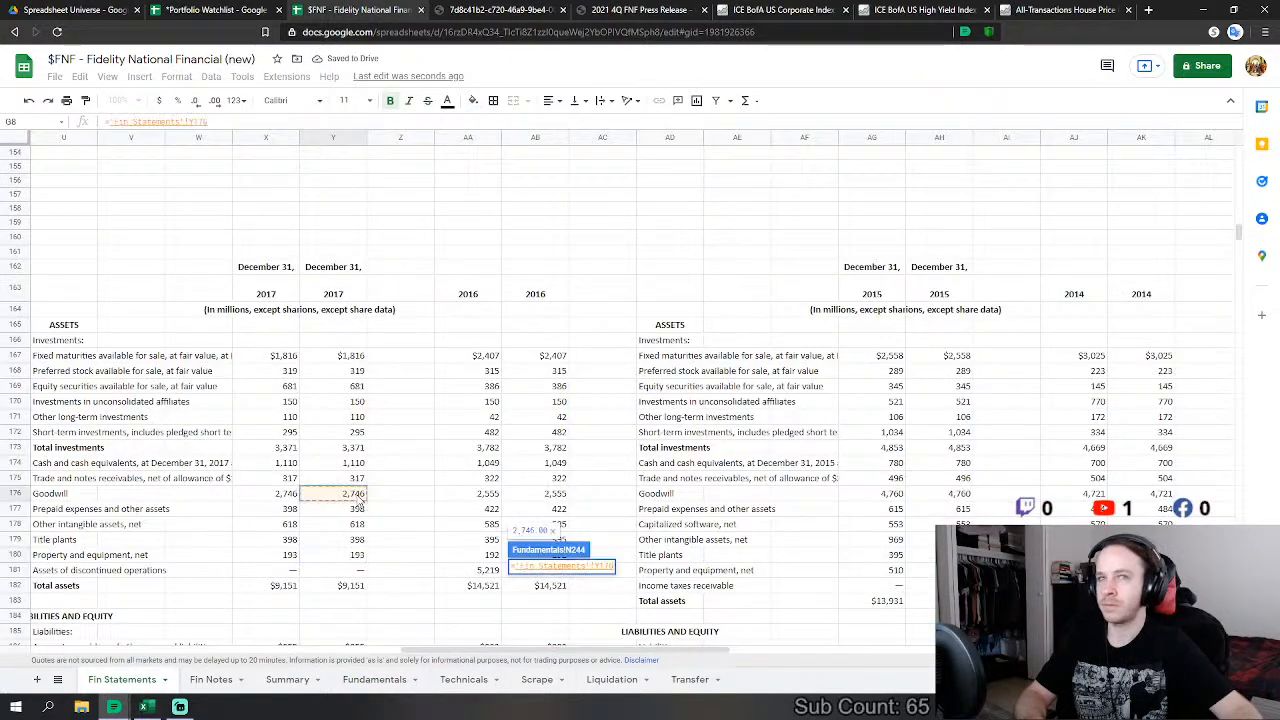
key("Return")
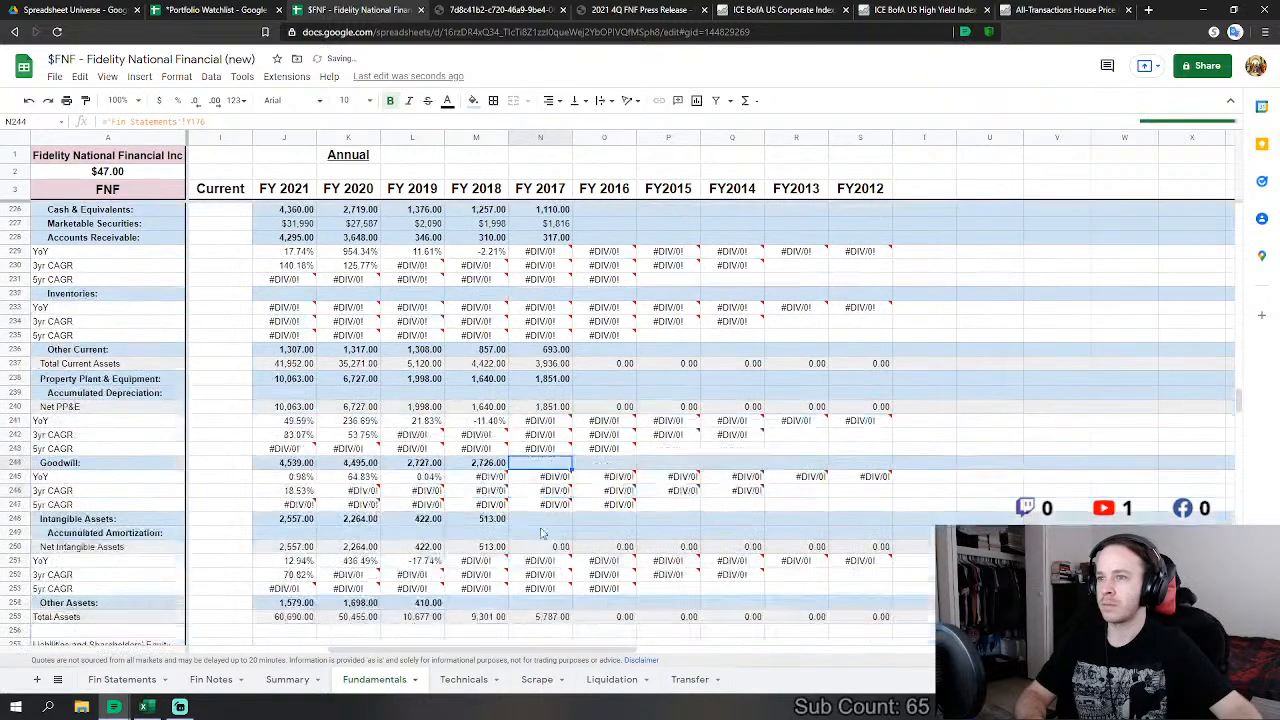
Step: Link FY 2017 Intangible Assets in N248 to the 2017 other intangible assets, ='Fin Statements'!Y178
left_click(541, 526)
scroll(541, 526, "down", 1)
type("=")
left_click(120, 679)
left_click(360, 525)
key("Return")
left_click(549, 575)
type("=")
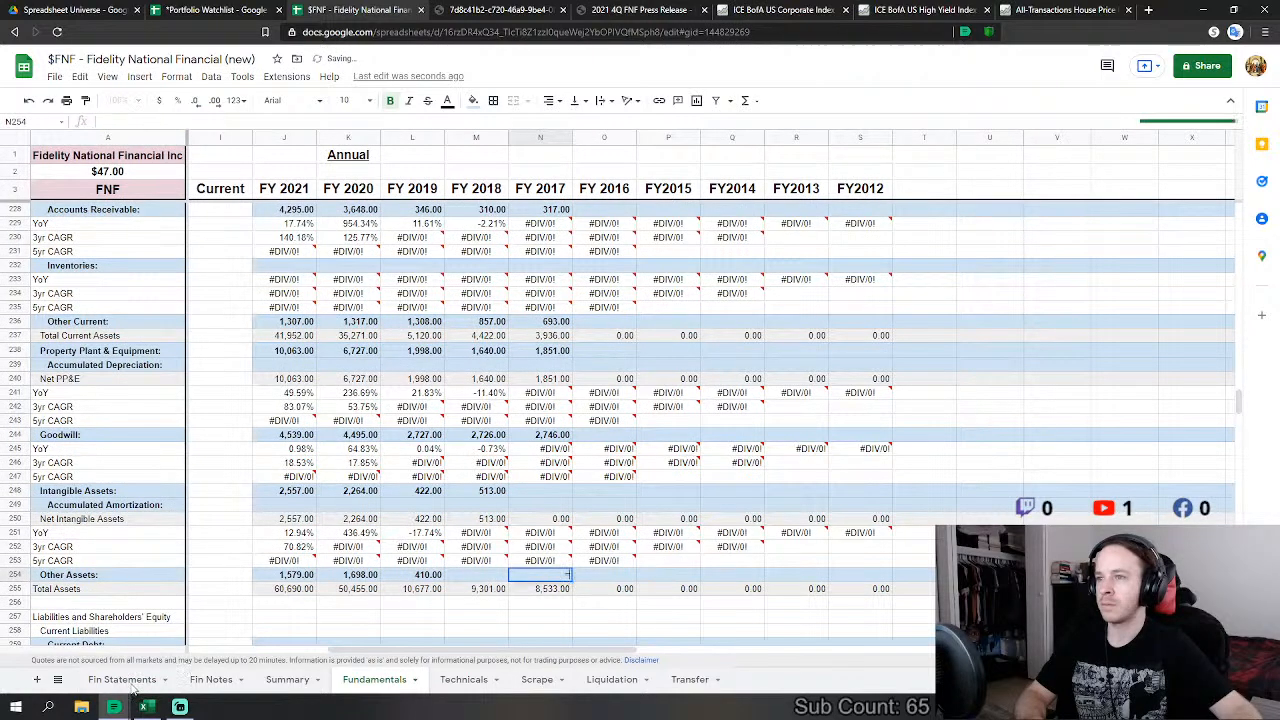
left_click(120, 679)
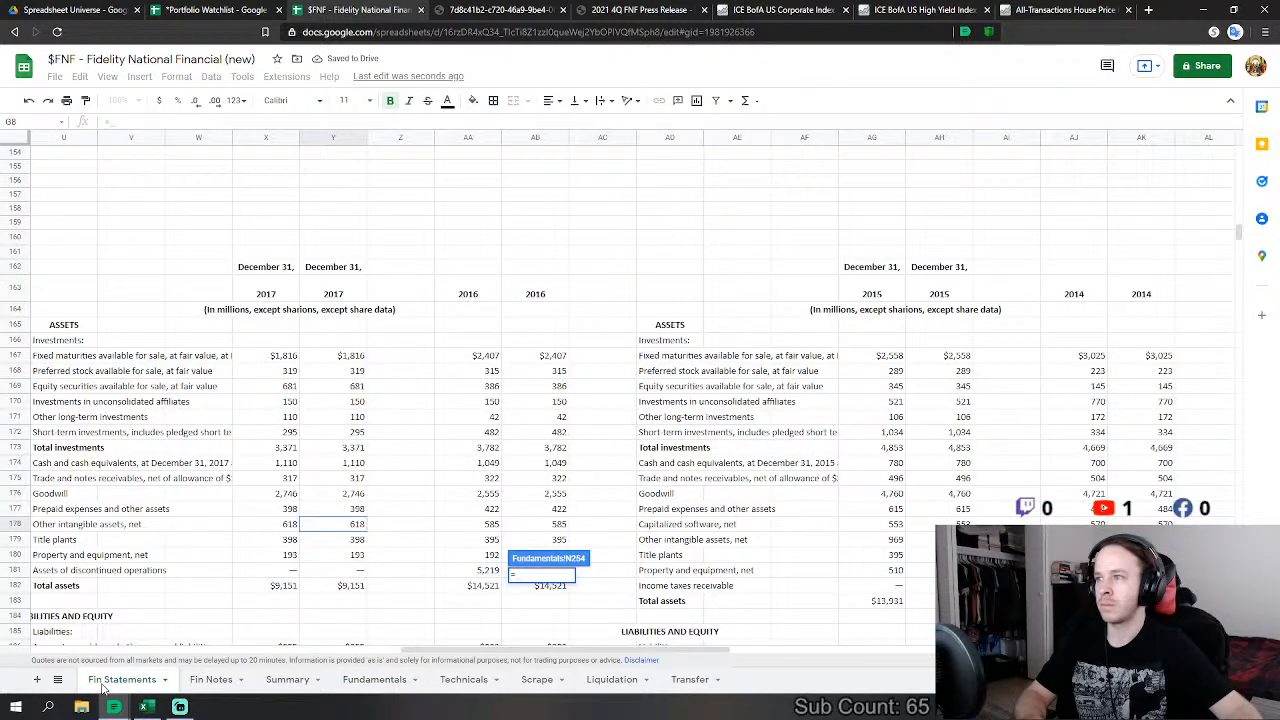
key("Escape")
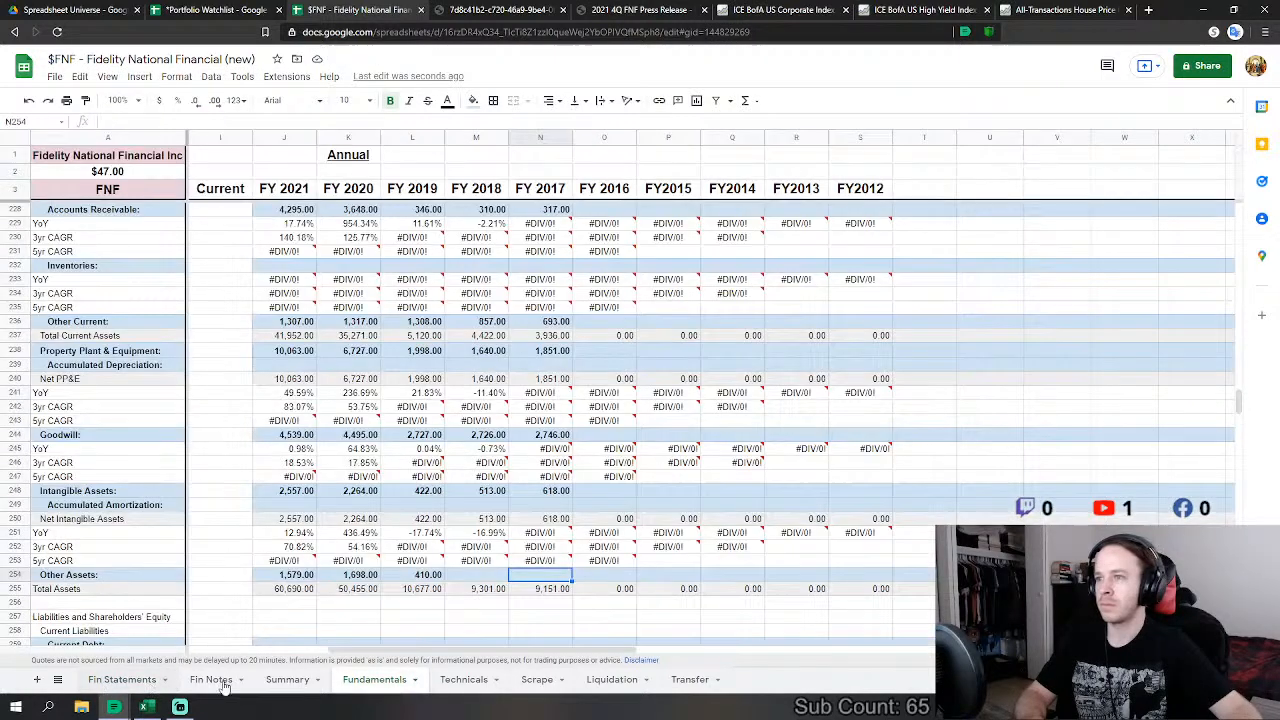
Step: Set FY 2017 Accounts Payable in N260 to accounts payable plus income taxes payable, ='Fin Statements'!Y186+'Fin Statements'!Y187
scroll(573, 565, "down", 5)
left_click(540, 447)
type("=")
left_click(120, 679)
scroll(391, 534, "down", 3)
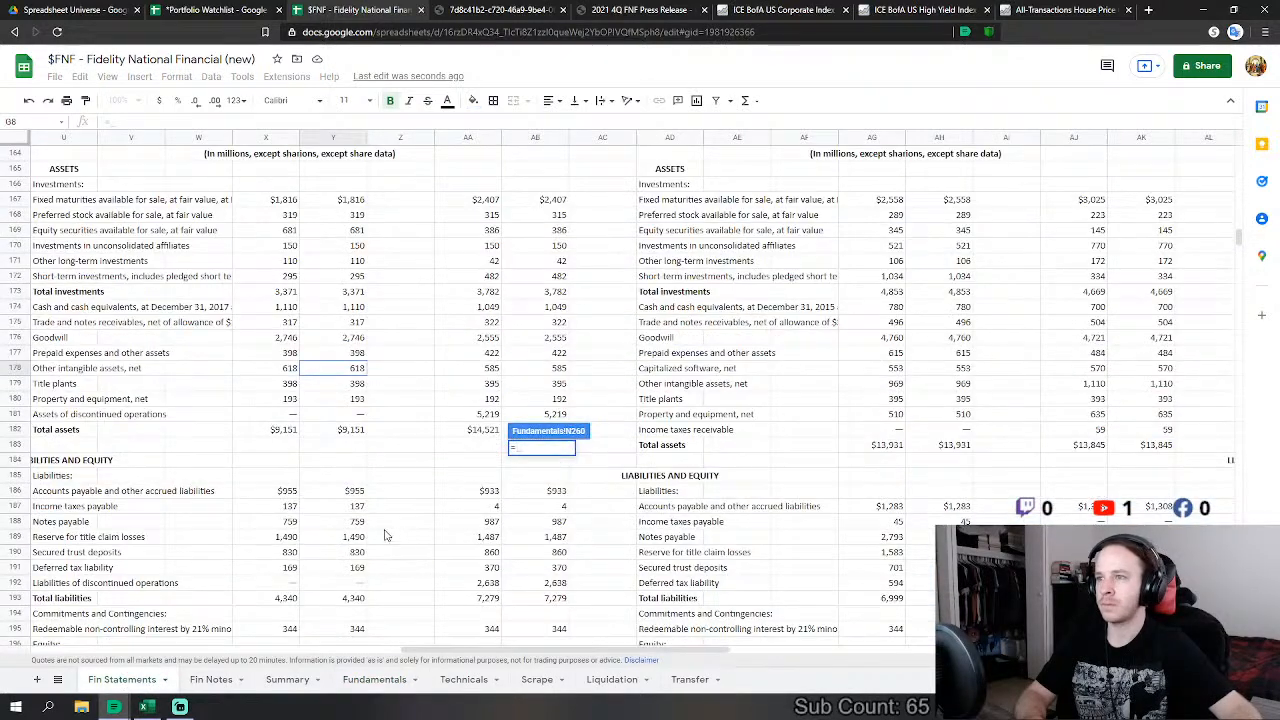
left_click(352, 461)
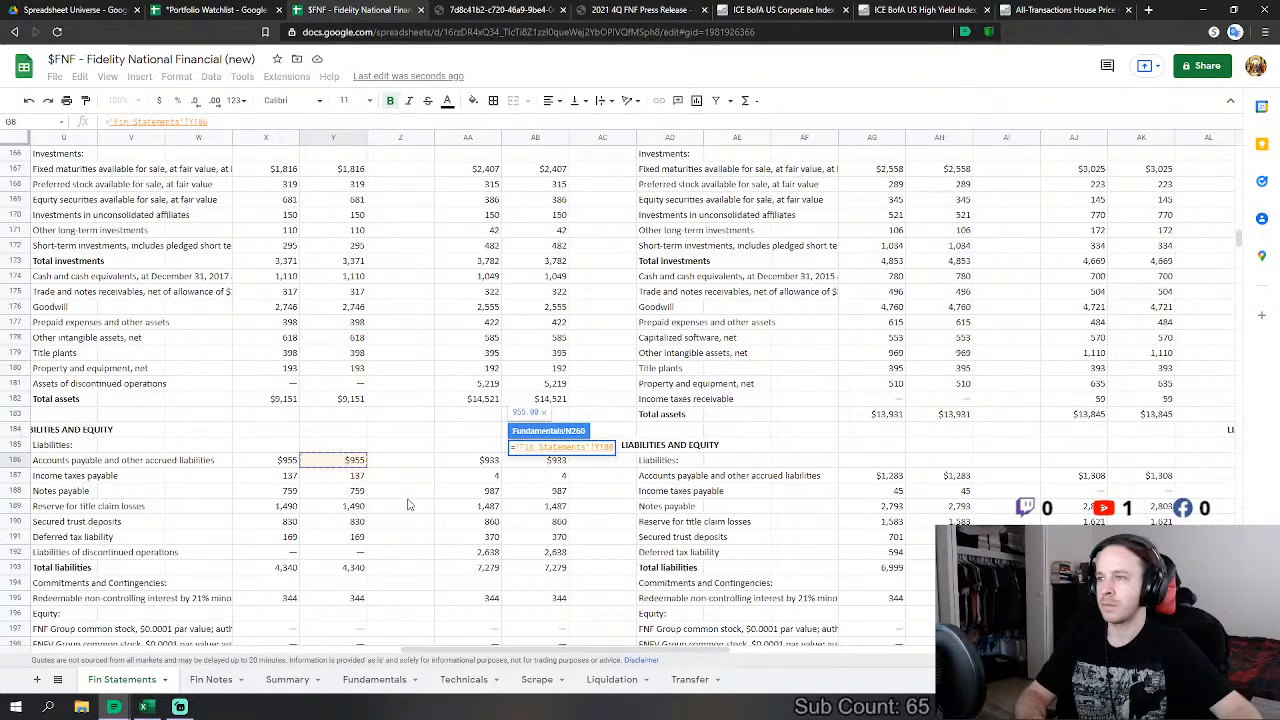
type("+")
left_click(358, 477)
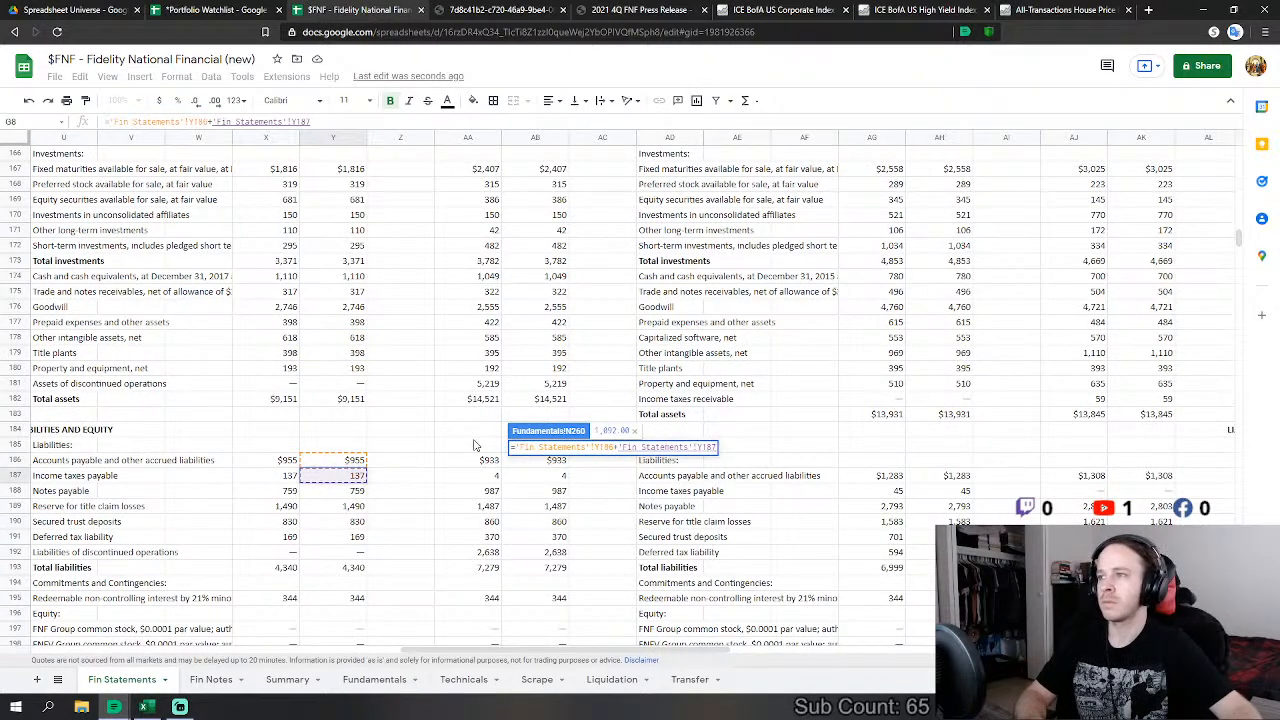
key("Return")
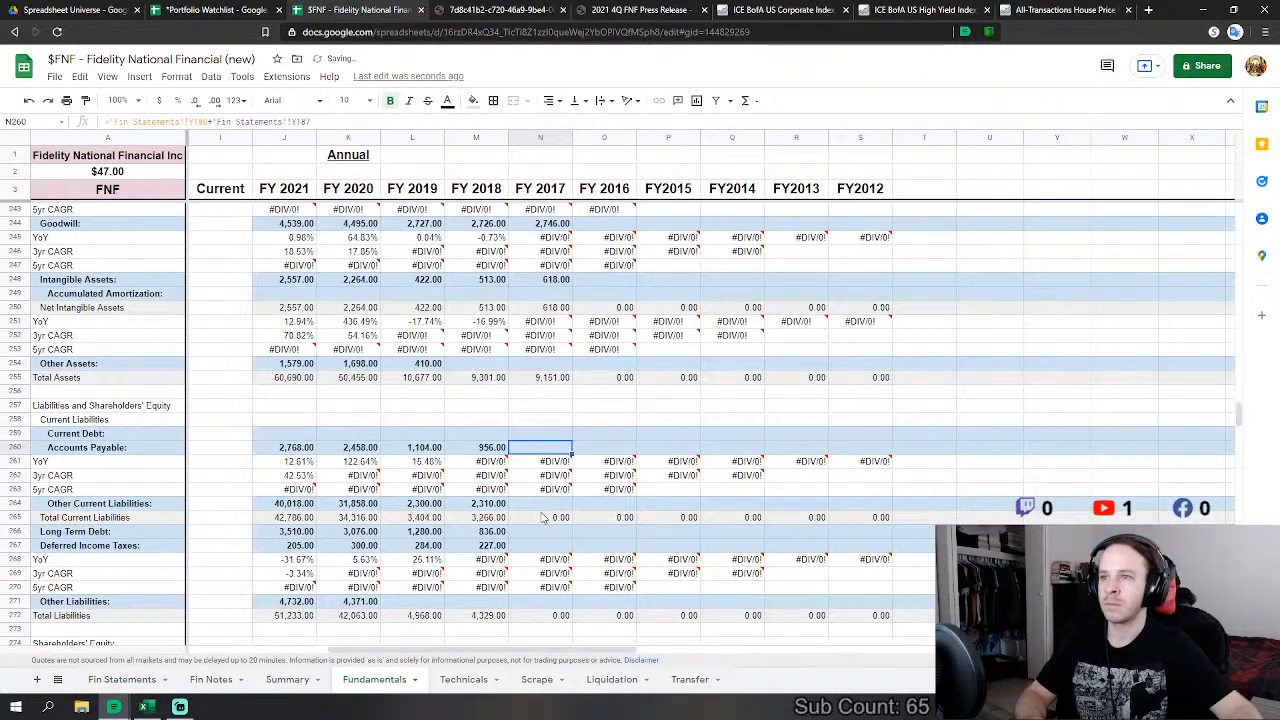
Step: Set FY 2017 Other Current Liabilities in N264 to secured trust deposits plus reserve for title claim losses, ='Fin Statements'!Y190+'Fin Statements'!Y189
left_click(545, 504)
type("=")
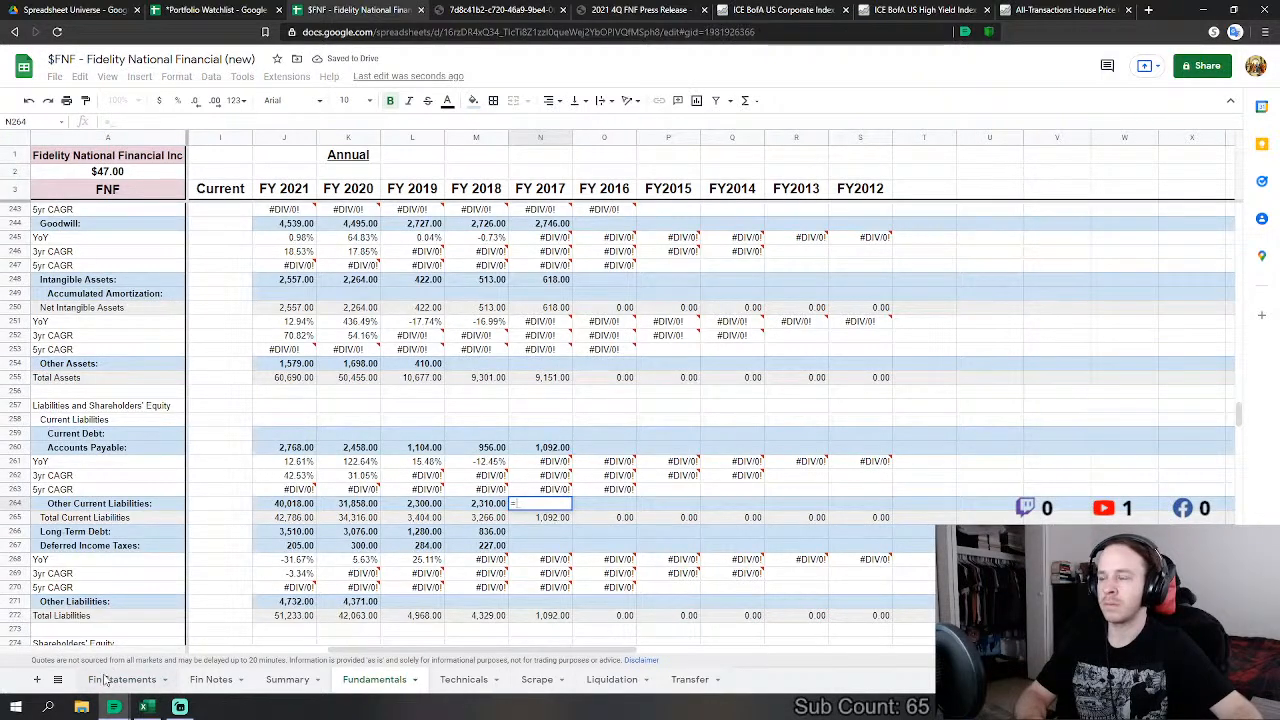
left_click(122, 679)
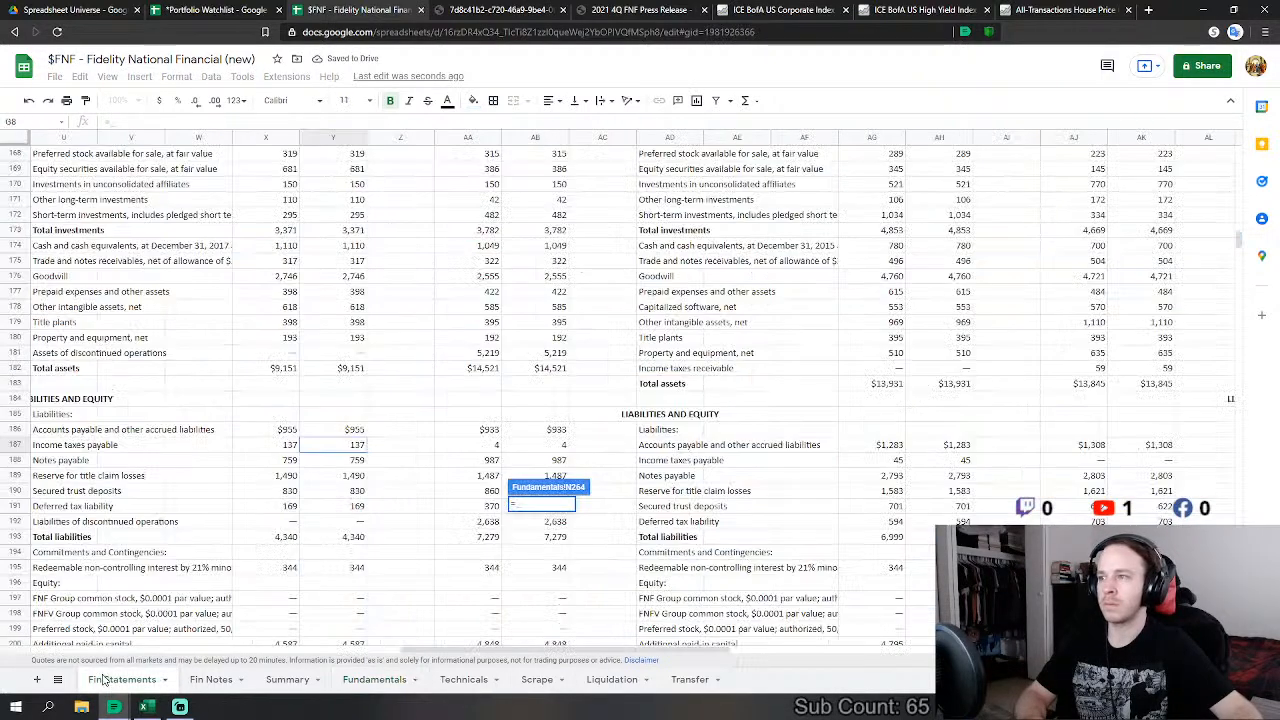
left_click(358, 491)
type("+")
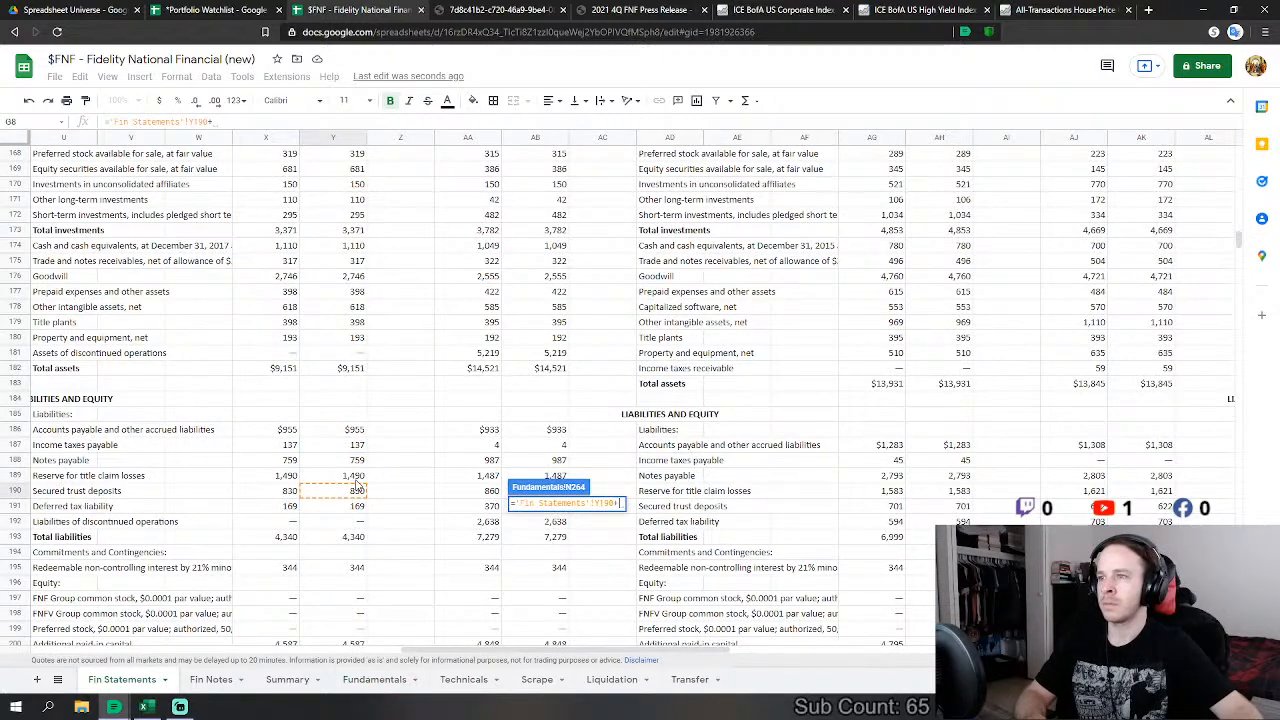
left_click(357, 476)
key("Return")
Step: Link FY 2017 Long-Term Debt in N266 to the 2017 notes payable, ='Fin Statements'!Y188
left_click(540, 461)
type("=")
left_click(122, 679)
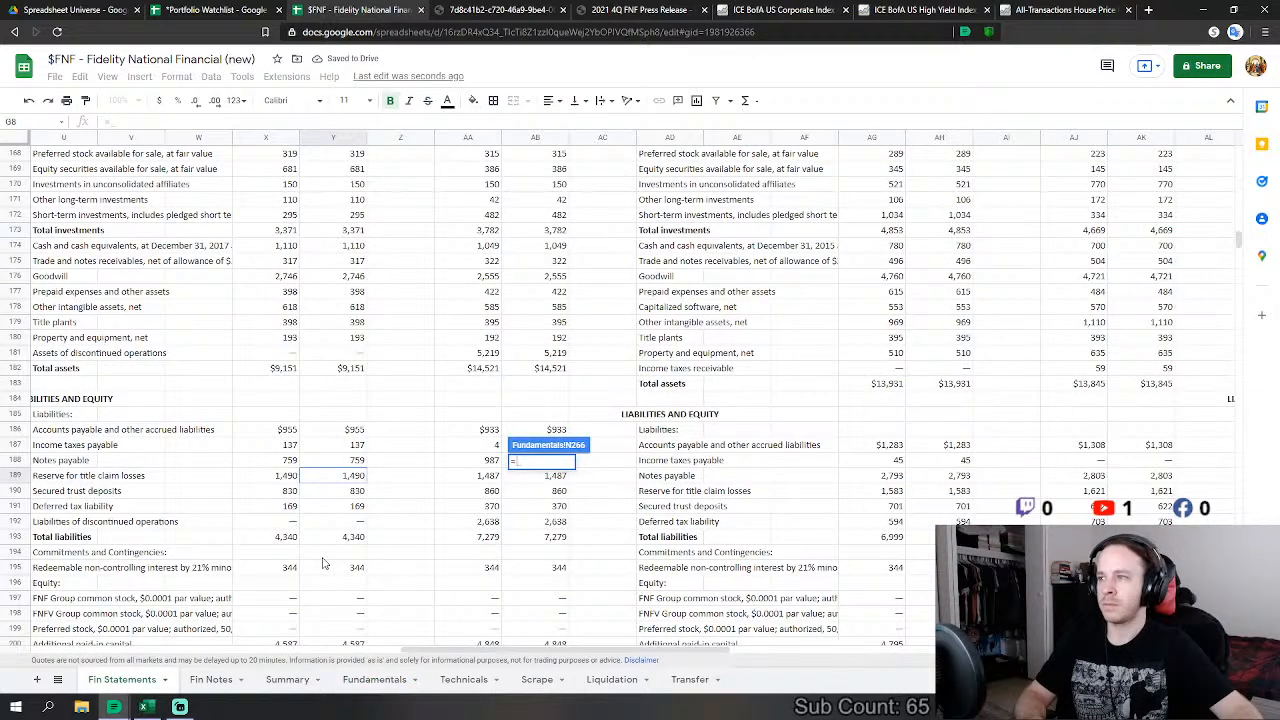
left_click(356, 462)
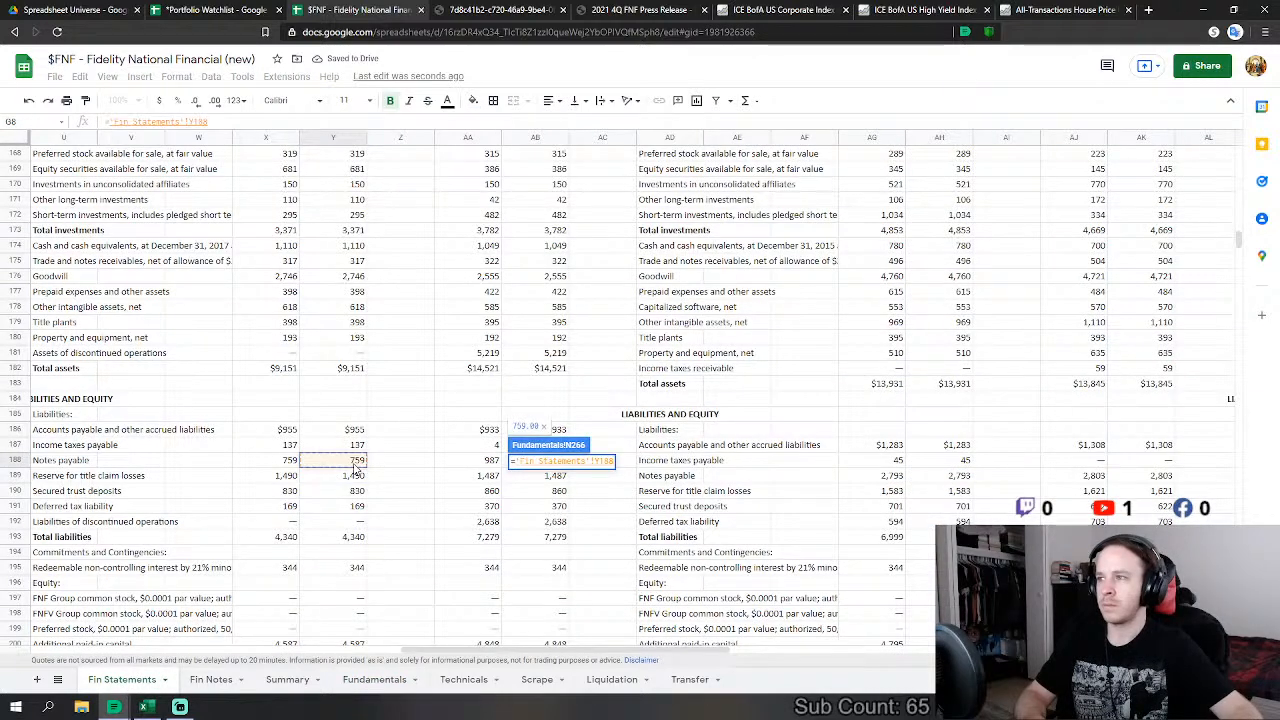
key("Return")
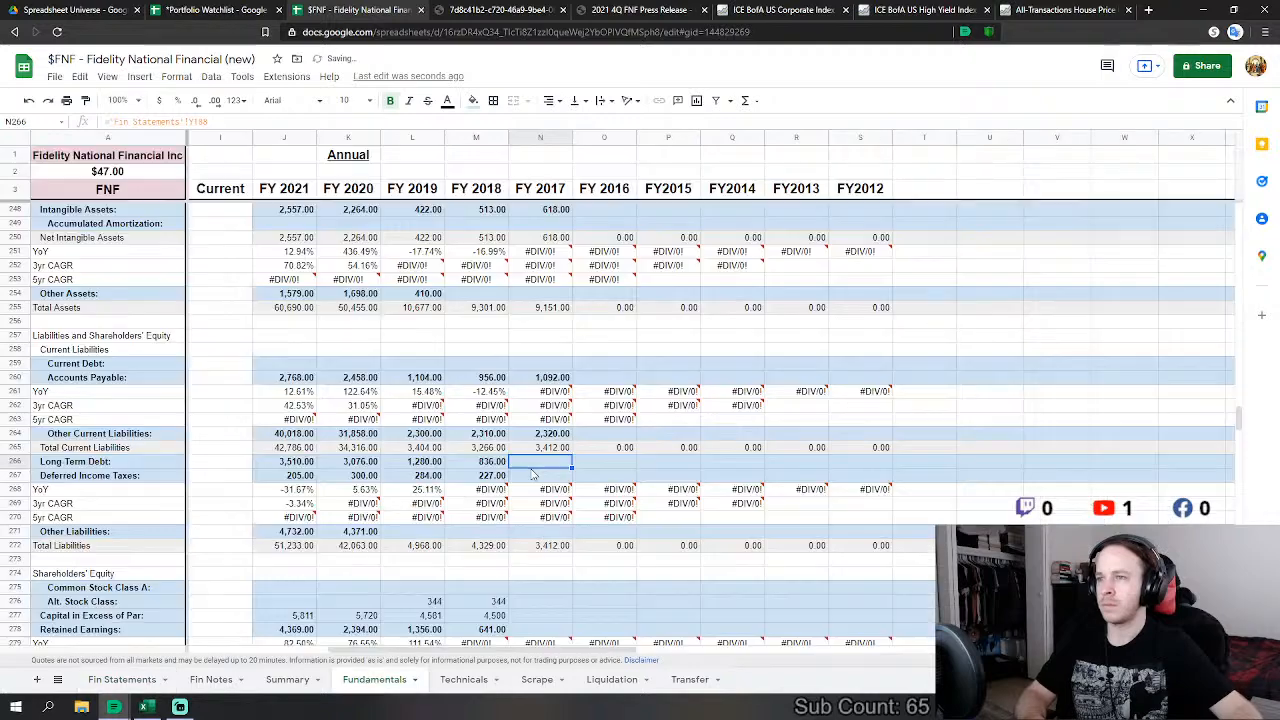
Step: Link FY 2017 Deferred Income Taxes in N267 to the 2017 deferred tax liability, ='Fin Statements'!Y191
left_click(546, 478)
type("=")
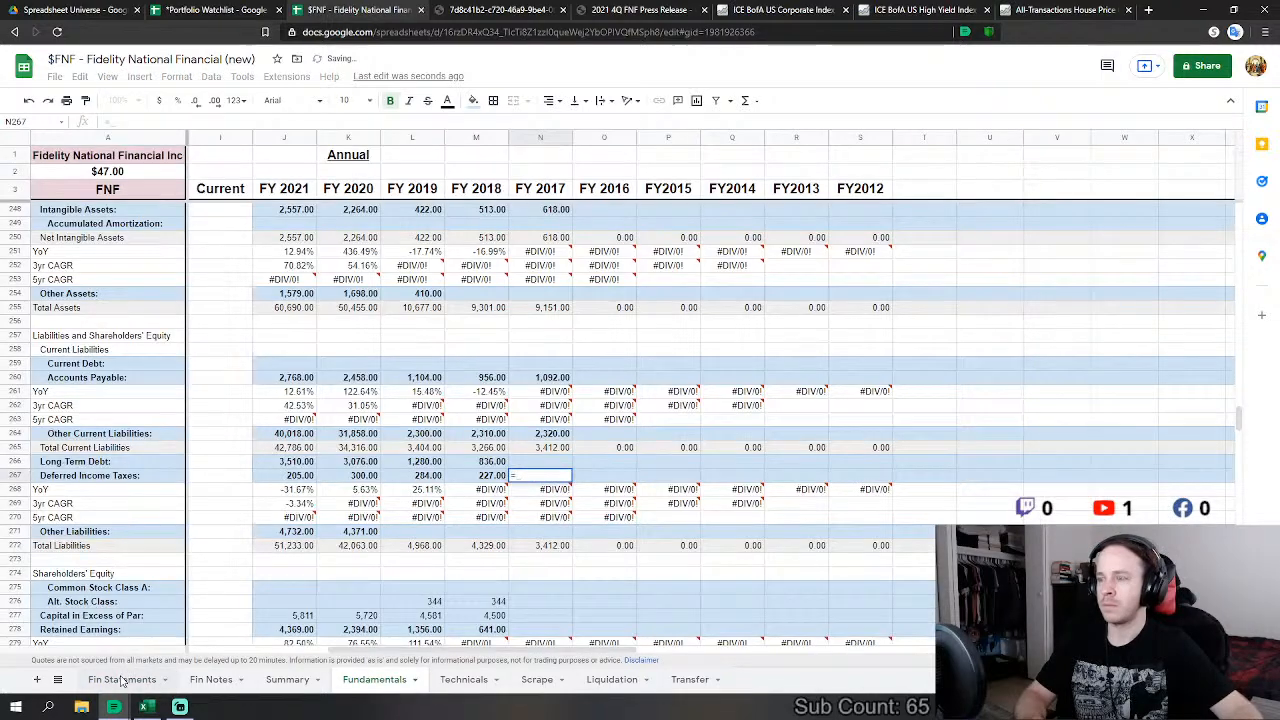
left_click(122, 679)
left_click(350, 508)
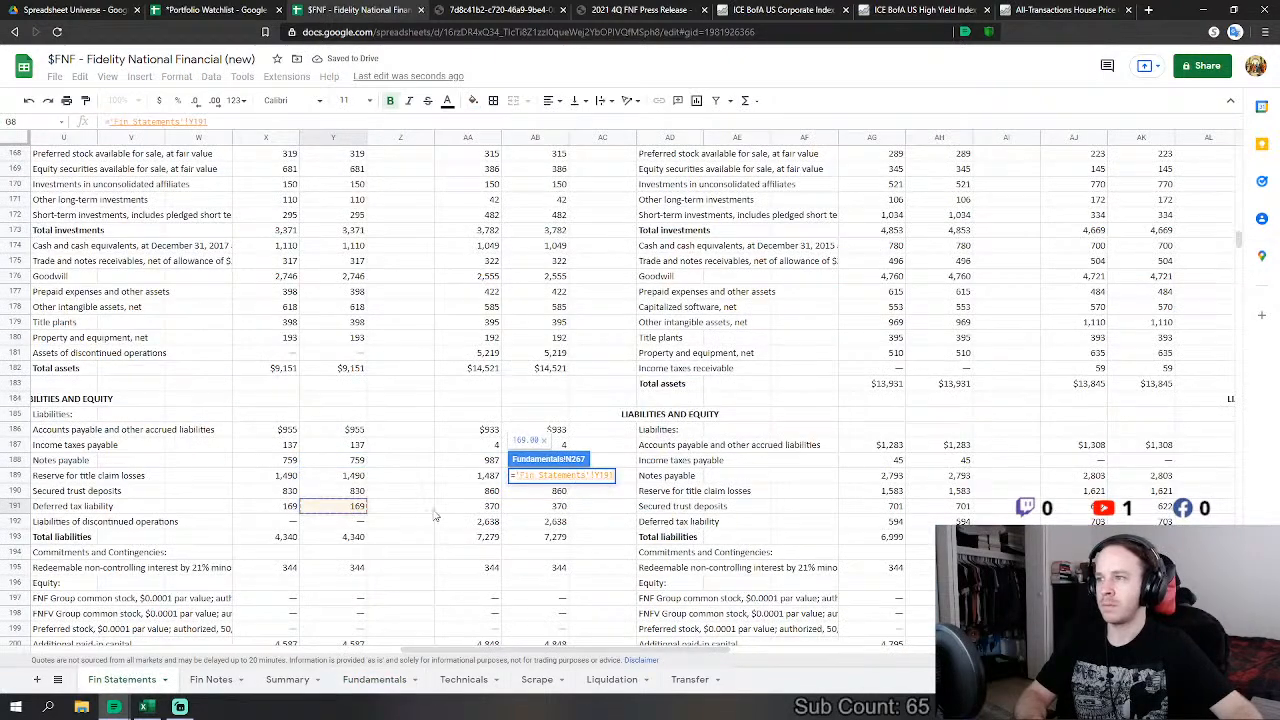
key("Return")
Step: Link FY 2017 Alt. Stock Class in N276 to the 2017 redeemable non-controlling interest, ='Fin Statements'!Y195
scroll(575, 589, "down", 1)
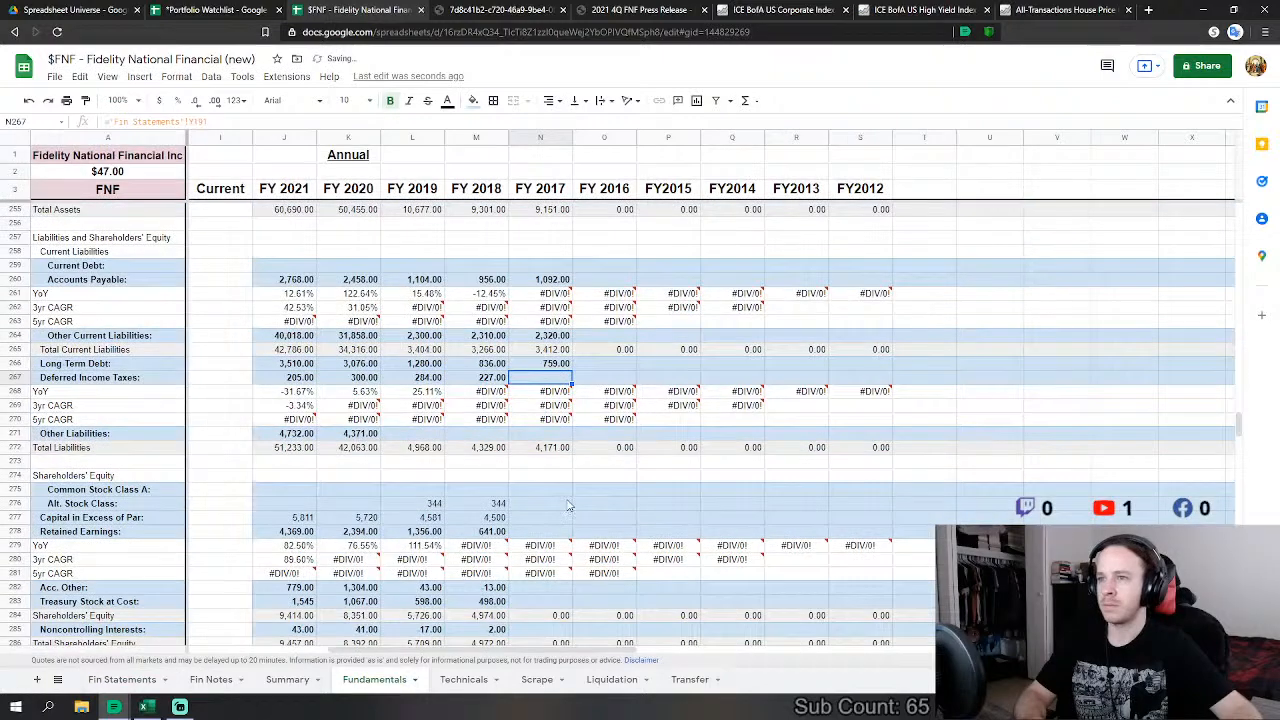
left_click(559, 504)
type("=")
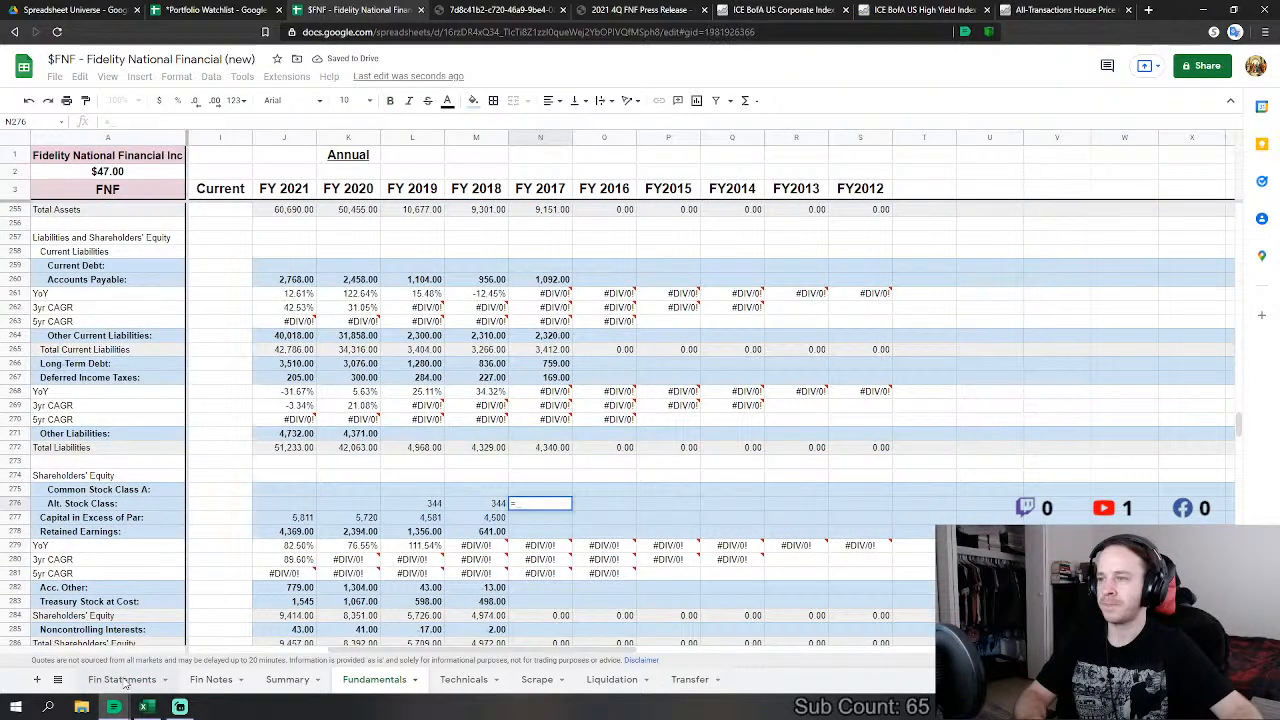
left_click(122, 679)
left_click(345, 567)
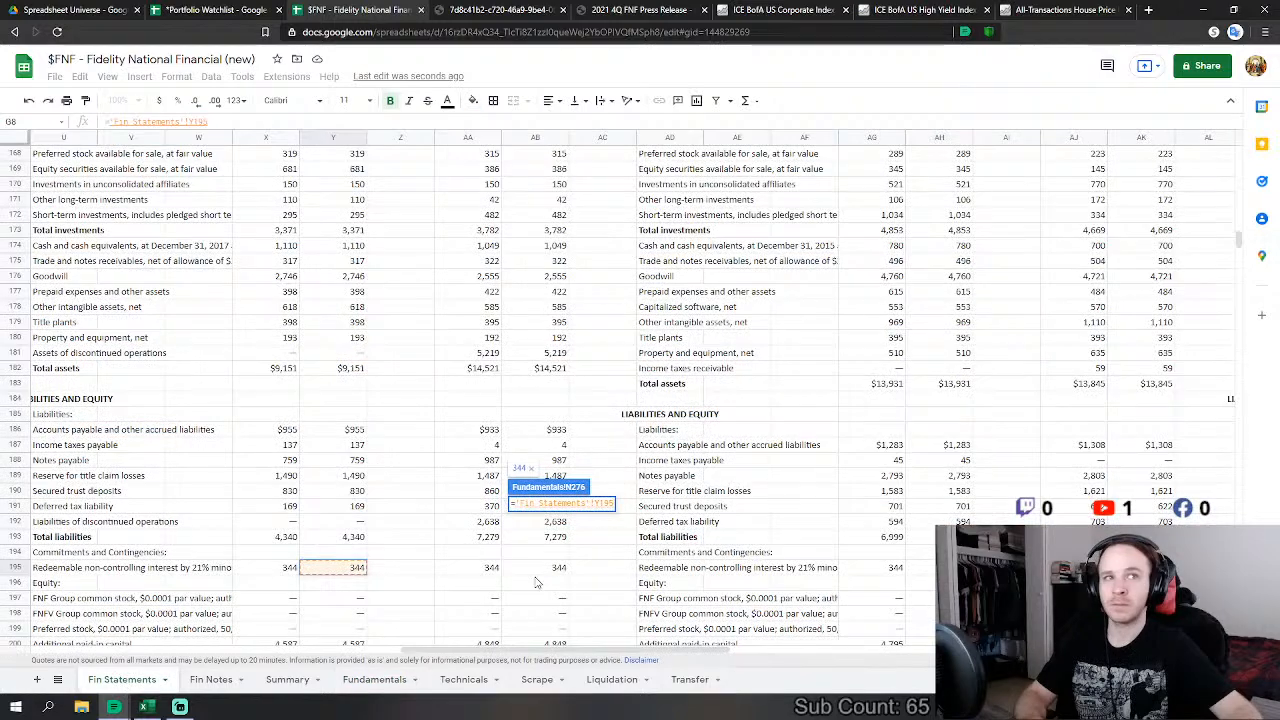
key("Return")
Step: Link FY 2017 Capital in Excess of Par in N277 to the 2017 additional paid-in capital, 'Fin Statements'!Y200
scroll(472, 527, "down", 1)
left_click(555, 421)
type("=")
left_click(122, 679)
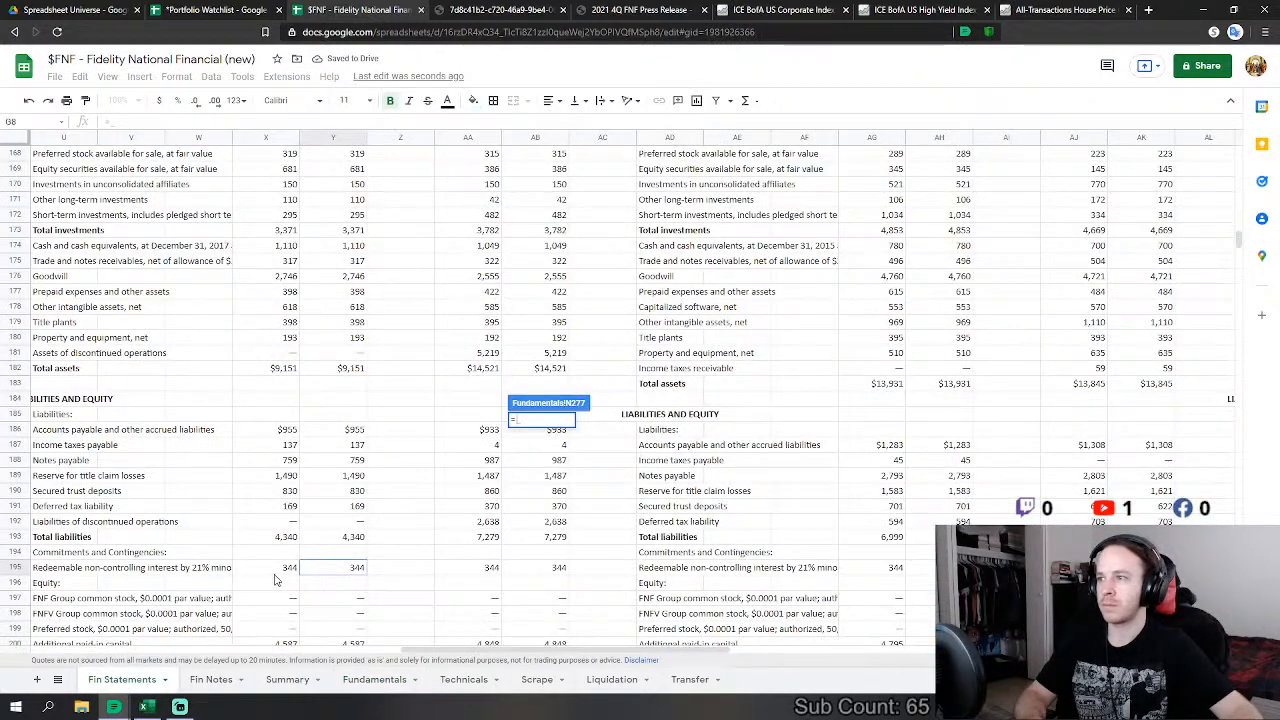
scroll(403, 518, "down", 2)
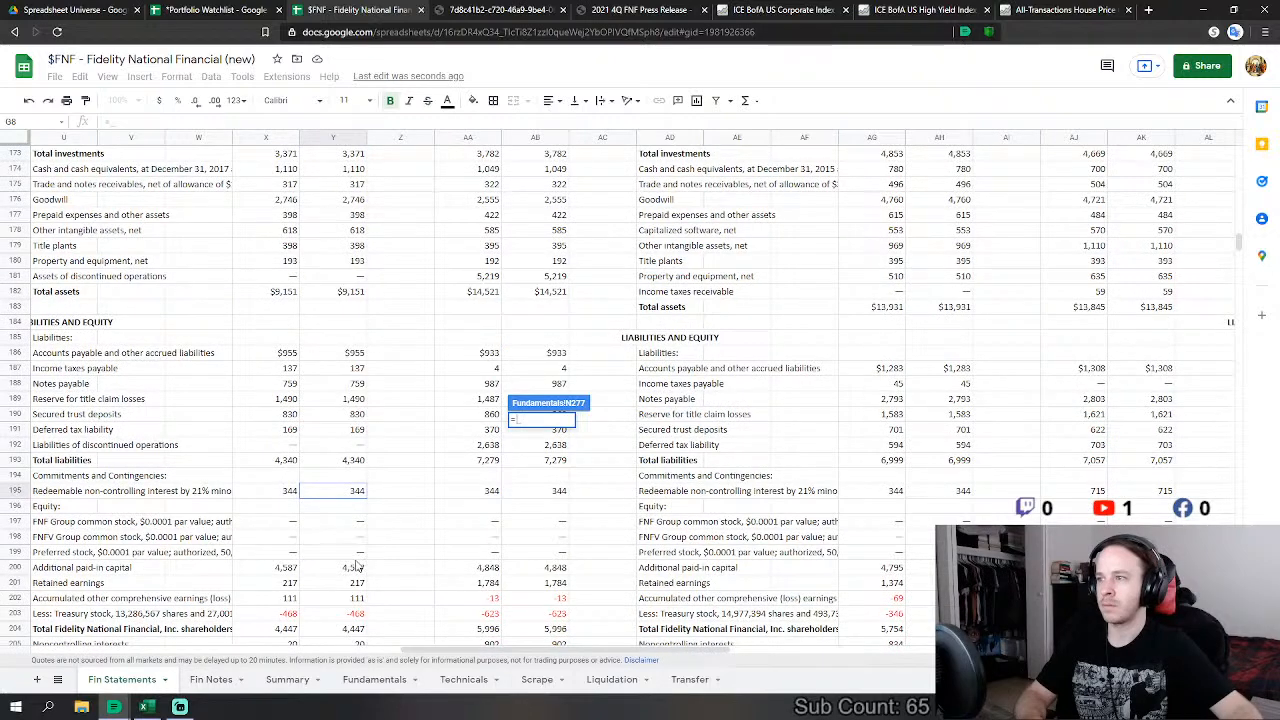
left_click(352, 567)
key("Return")
Step: Link FY 2017 Retained Earnings in N278 to the 2017 retained earnings line, ='Fin Statements'!Y201
left_click(530, 434)
type("=")
left_click(122, 679)
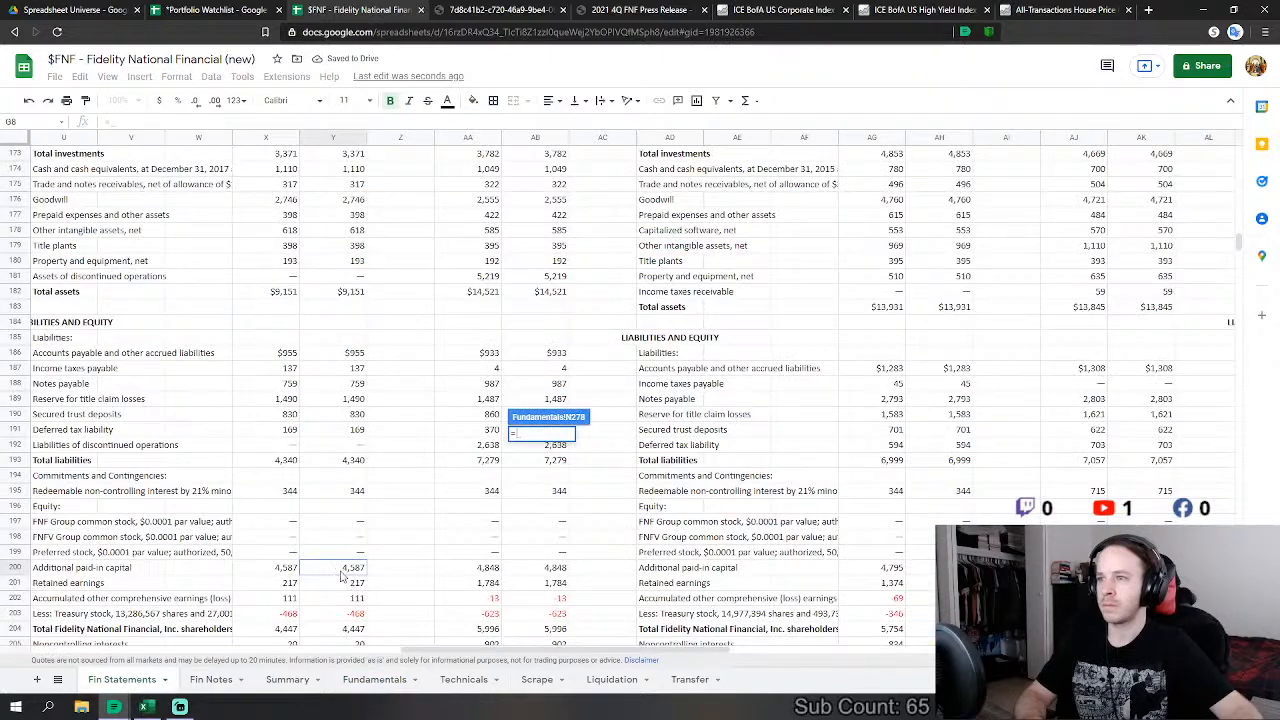
left_click(374, 679)
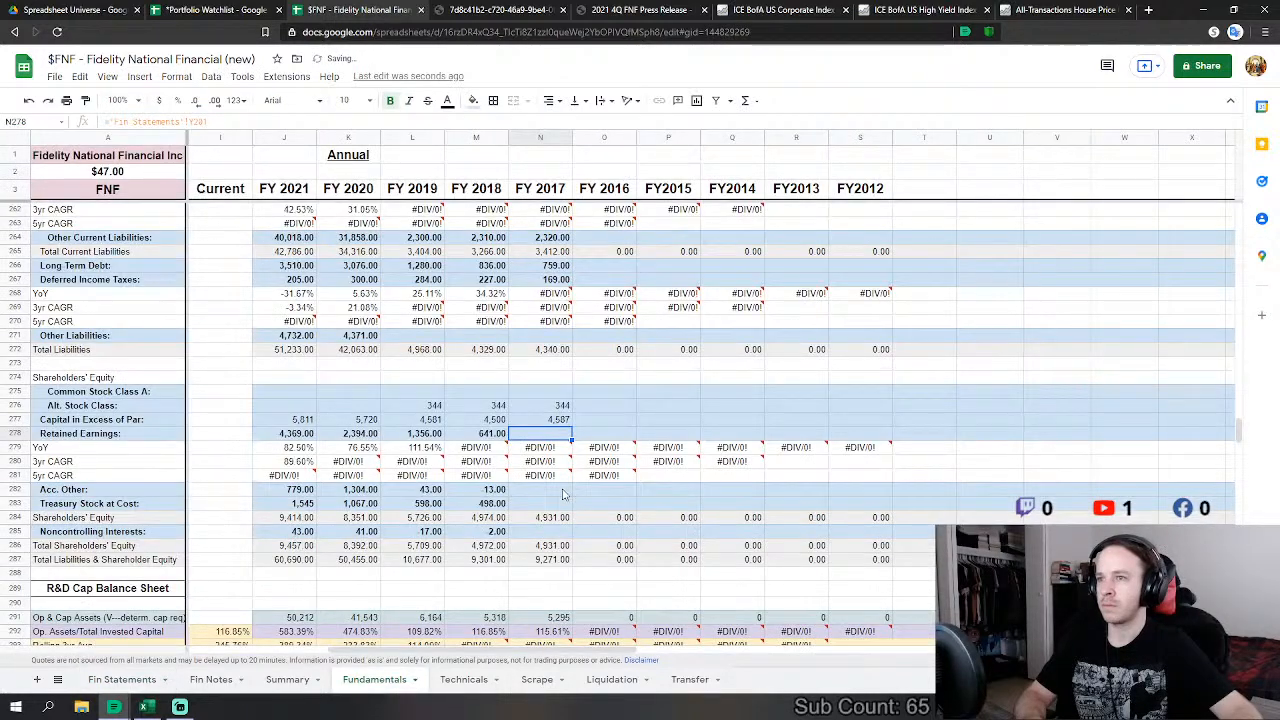
Step: Link FY 2017 Acc. Other in N282 to the 2017 accumulated other comprehensive earnings in 'Fin Statements'!Y202
left_click(135, 680)
left_click(355, 598)
key("Return")
Step: Fill FY 2017 Treasury Stock at Cost in N283 from the 2017 treasury stock line in 'Fin Statements'!Y203
left_click(540, 503)
type("=")
left_click(122, 679)
left_click(345, 613)
key("Return")
Step: Link FY 2017 Noncontrolling Interests in N285 to the 2017 noncontrolling interests line, ='Fin Statements'!Y205
left_click(547, 533)
type("=")
left_click(122, 679)
scroll(427, 490, "down", 2)
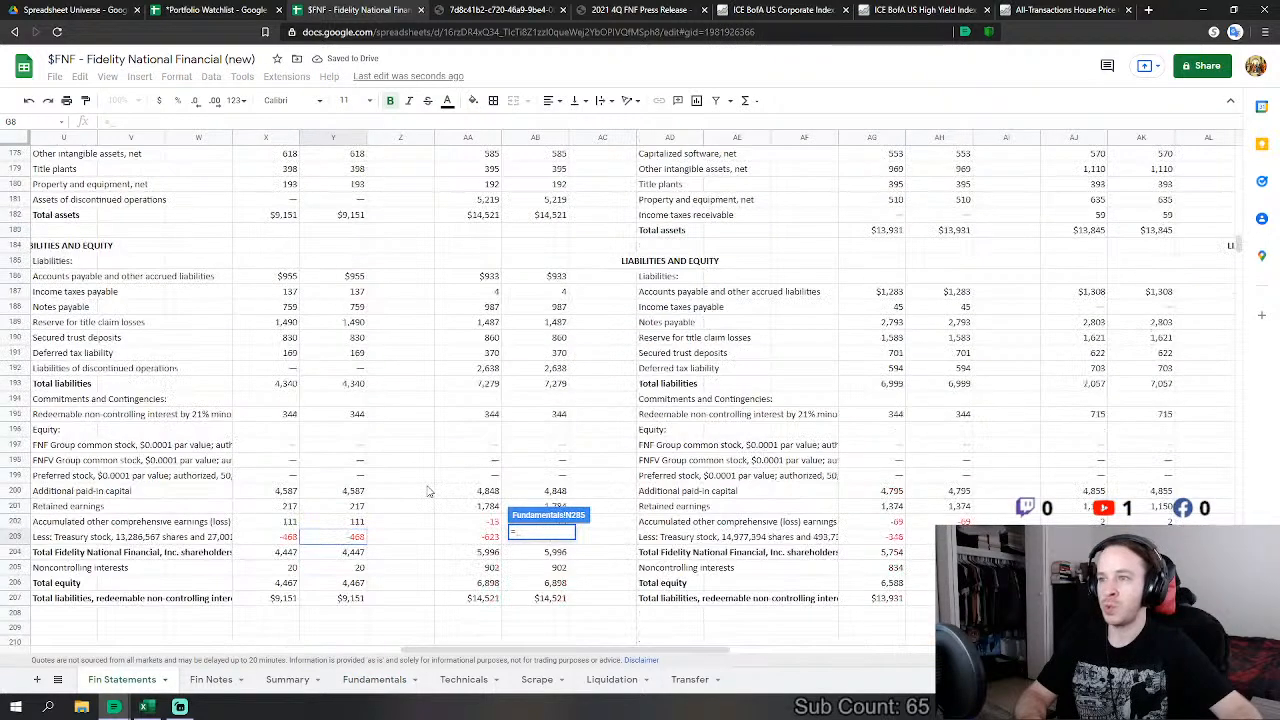
left_click(350, 569)
key("Return")
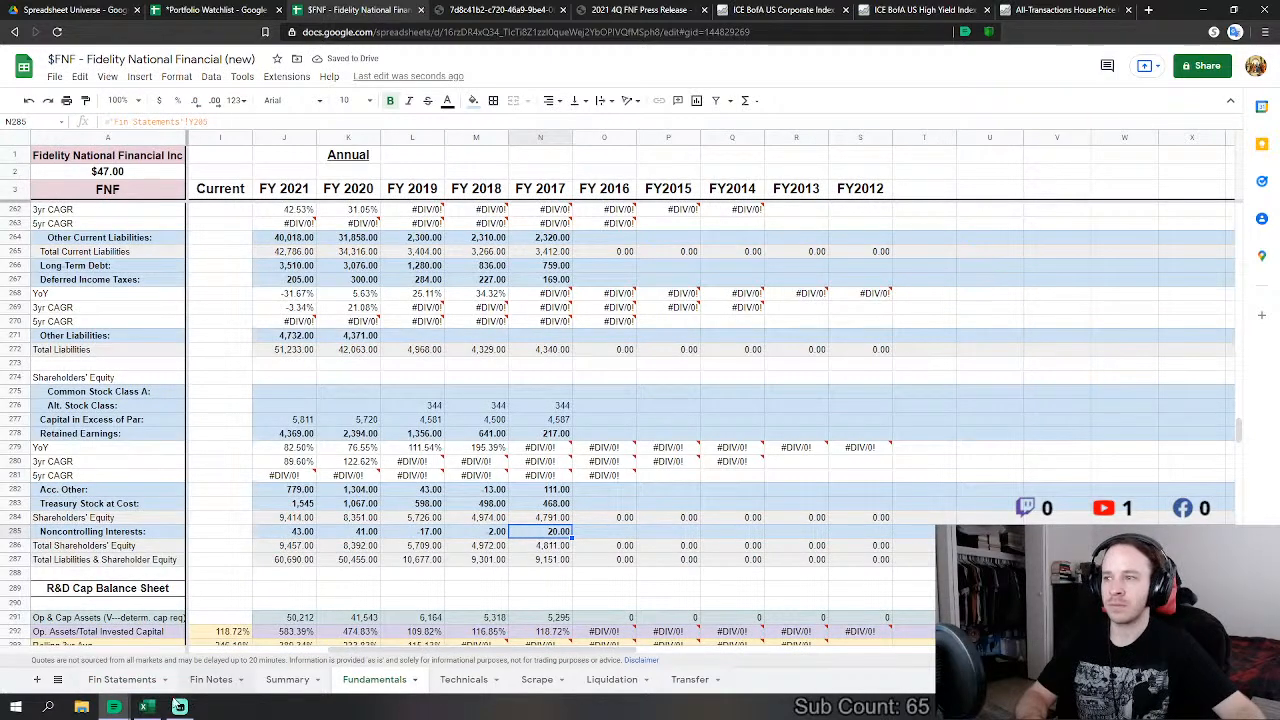
left_click(122, 683)
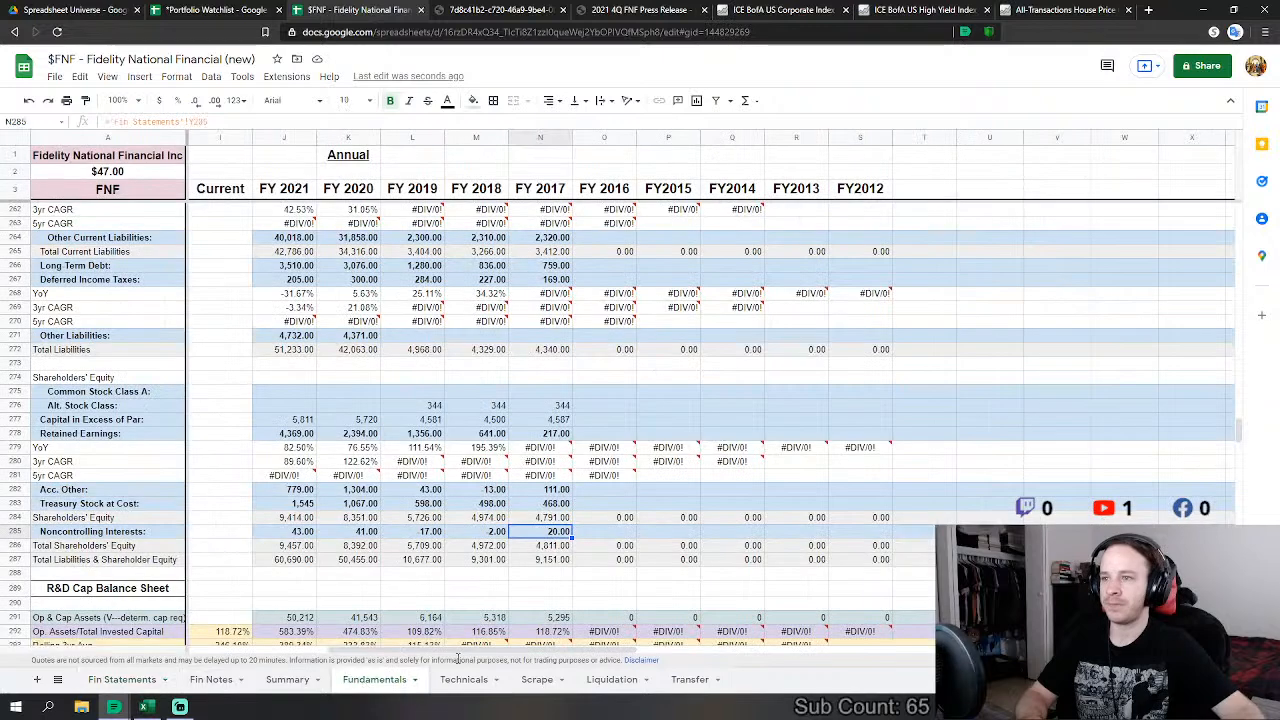
left_click(372, 681)
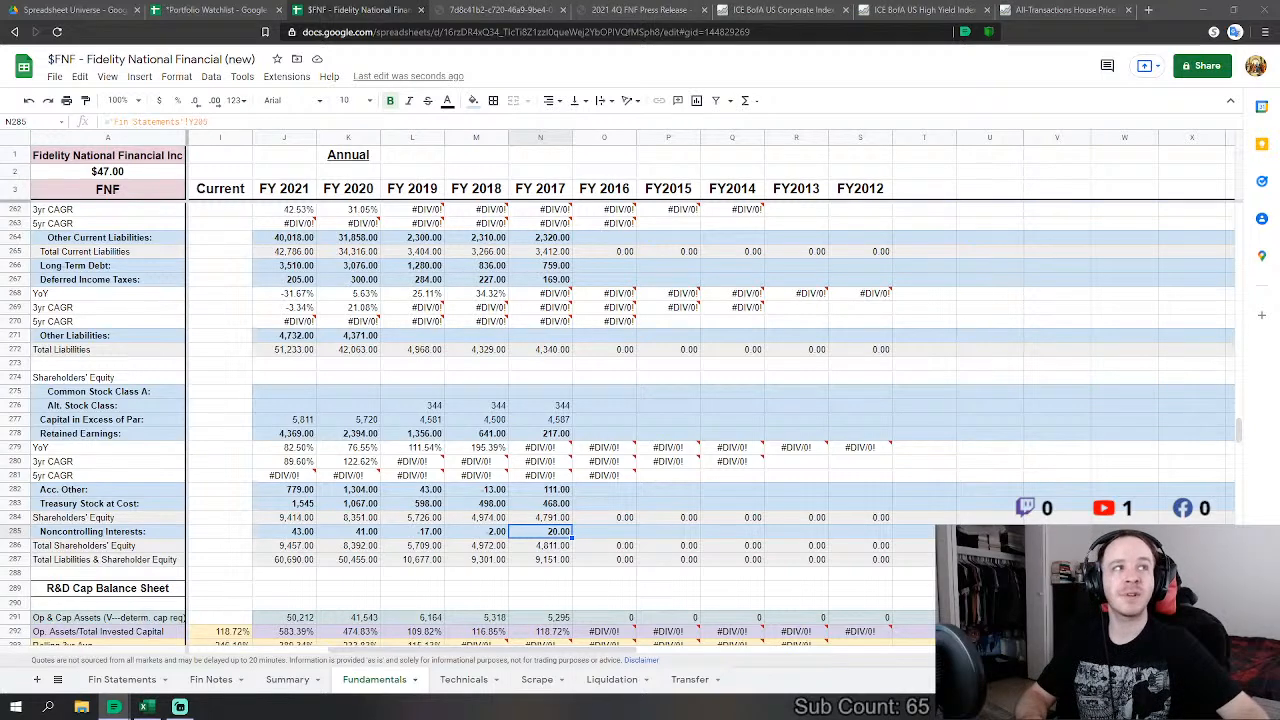
scroll(290, 390, "up", 2)
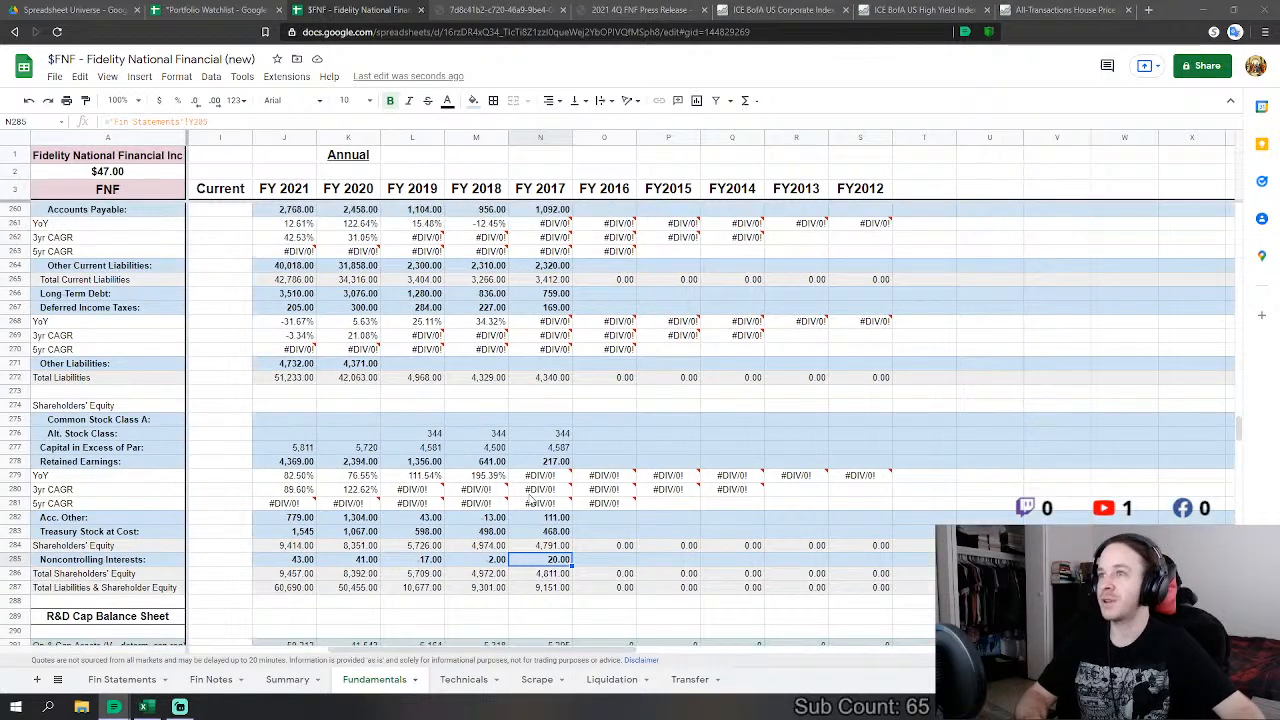
scroll(534, 500, "down", 4)
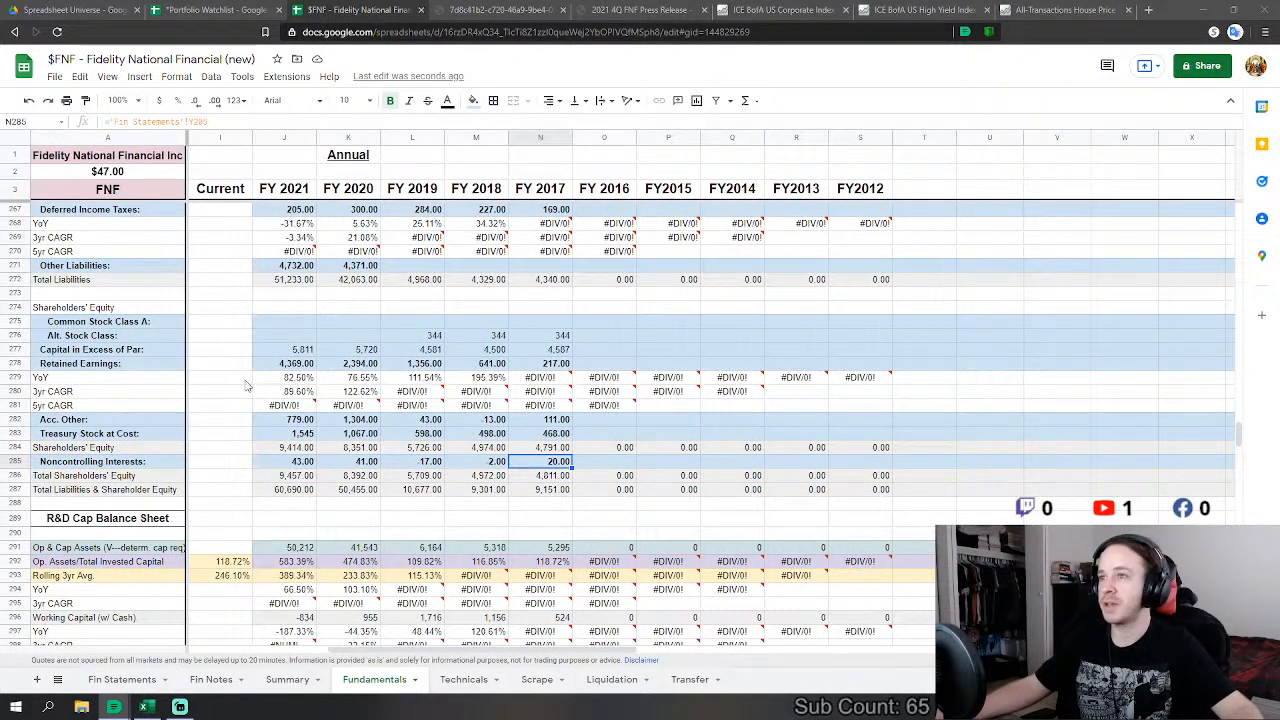
scroll(249, 380, "up", 4)
scroll(247, 388, "down", 3)
scroll(247, 388, "up", 2)
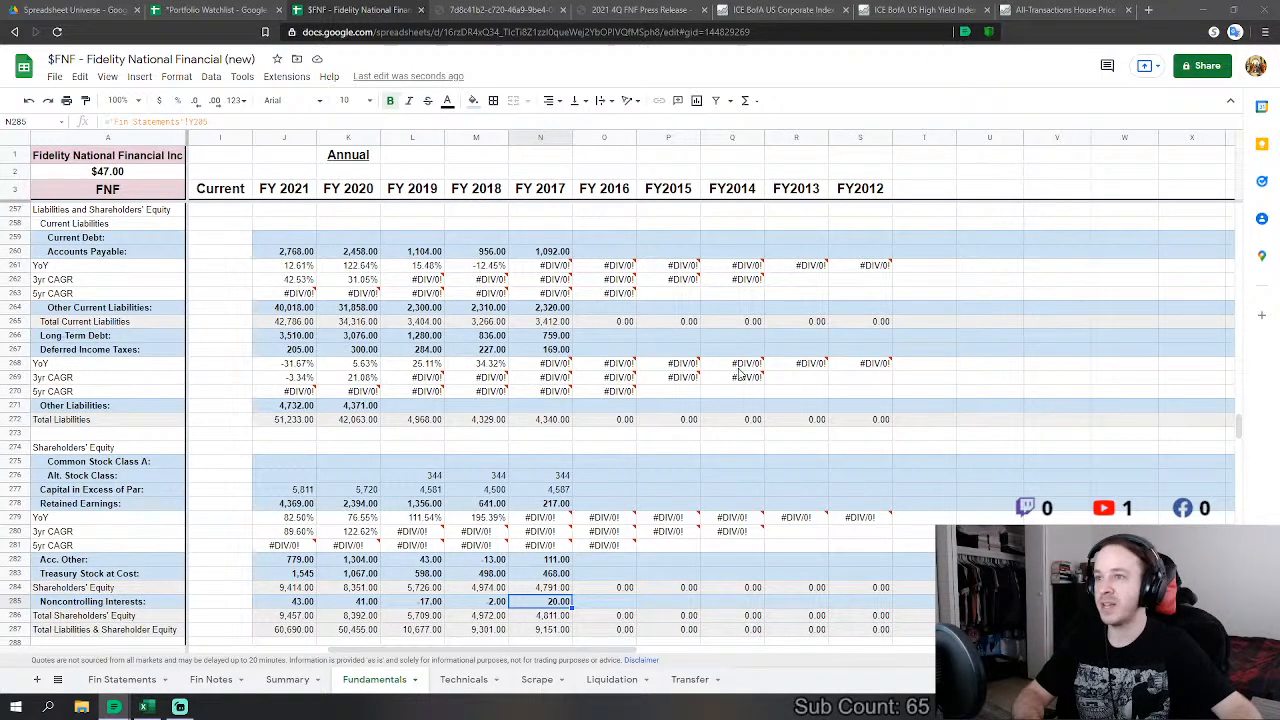
Step: Set the Sales/Capital Ratio averaging period in I351 to 5 after comparing the ratio across FY 2017 to FY 2021
mouse_move(706, 383)
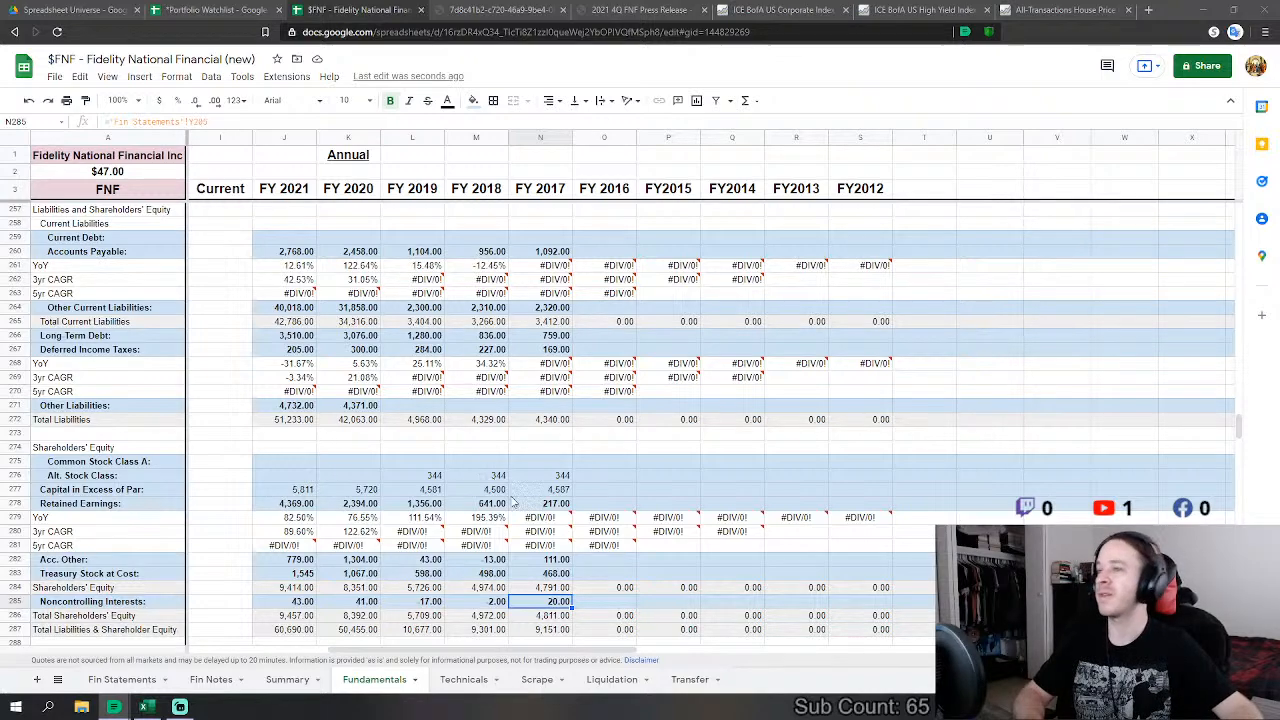
left_click(542, 436)
scroll(545, 440, "down", 2)
scroll(545, 440, "down", 10)
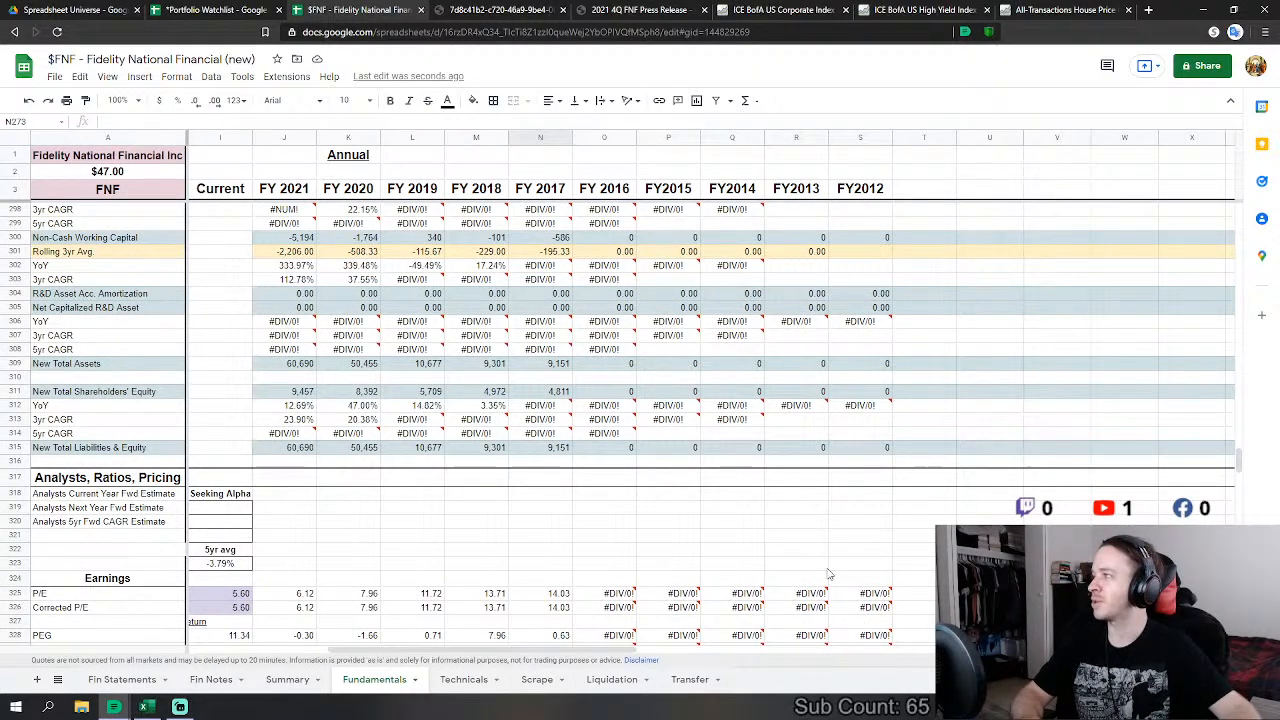
scroll(833, 625, "down", 9)
scroll(323, 393, "down", 4)
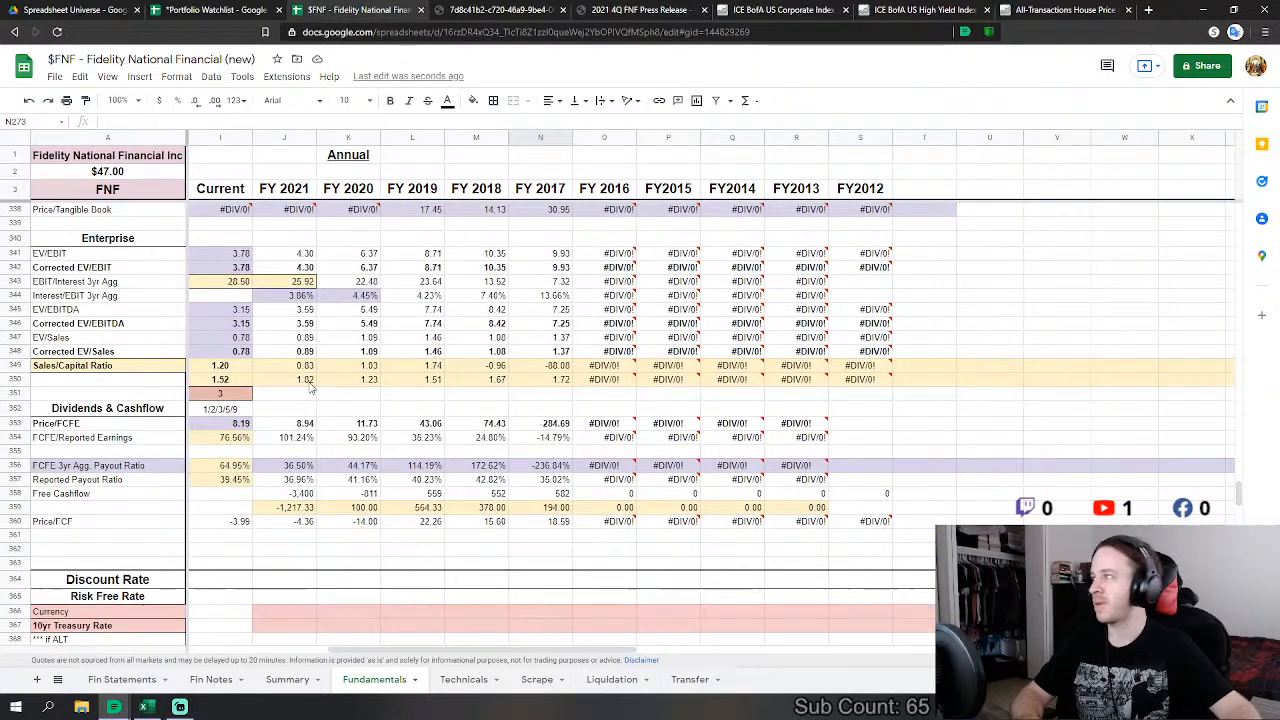
scroll(323, 393, "up", 1)
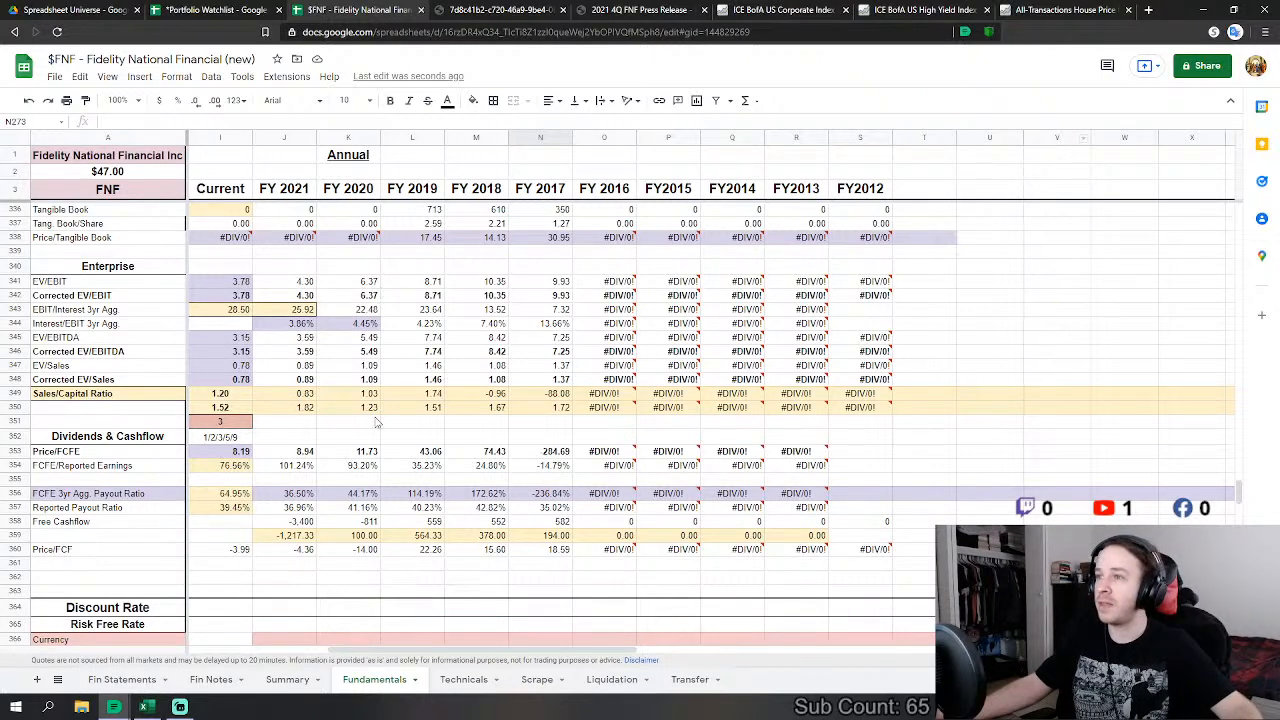
scroll(330, 424, "up", 1)
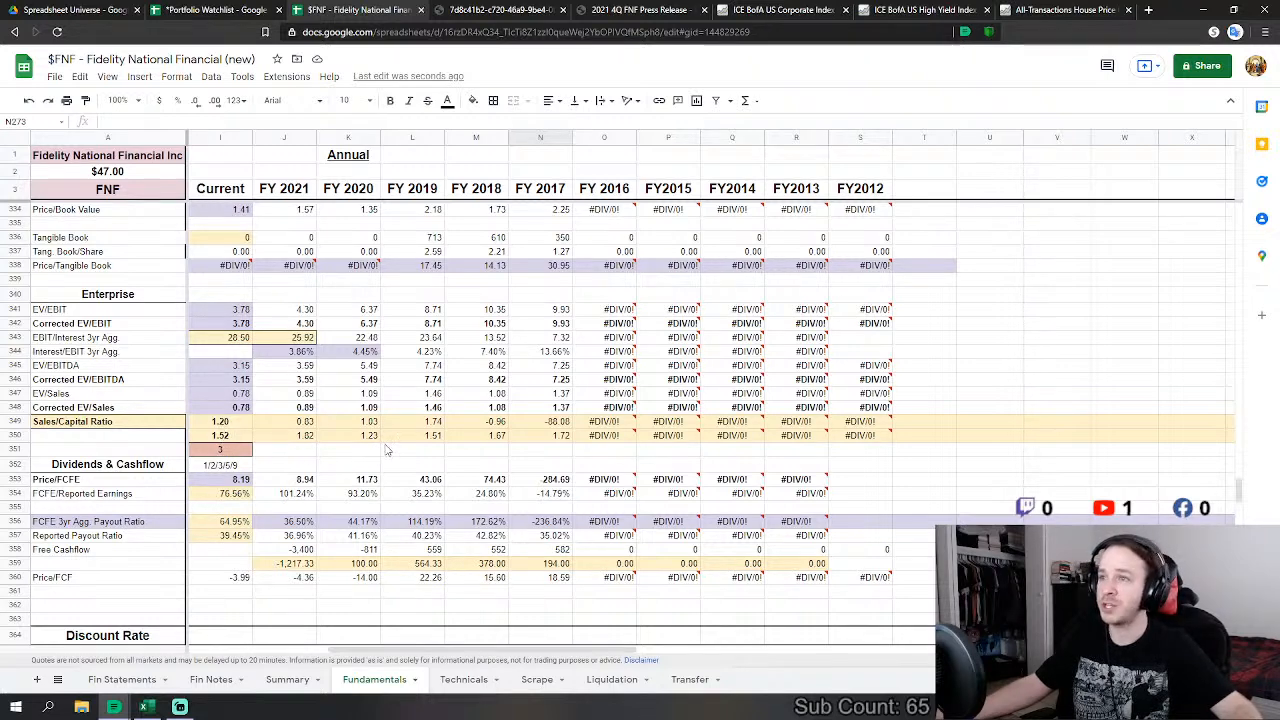
left_click_drag(432, 442, 563, 447)
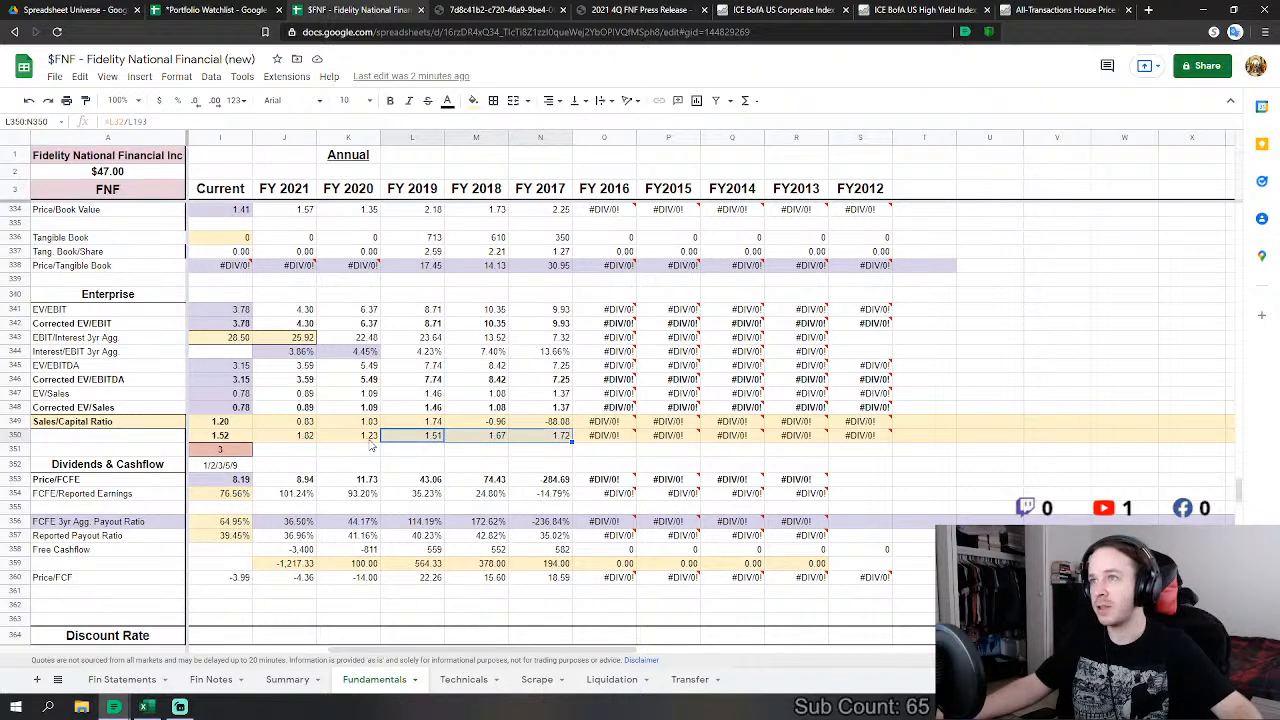
left_click(303, 438)
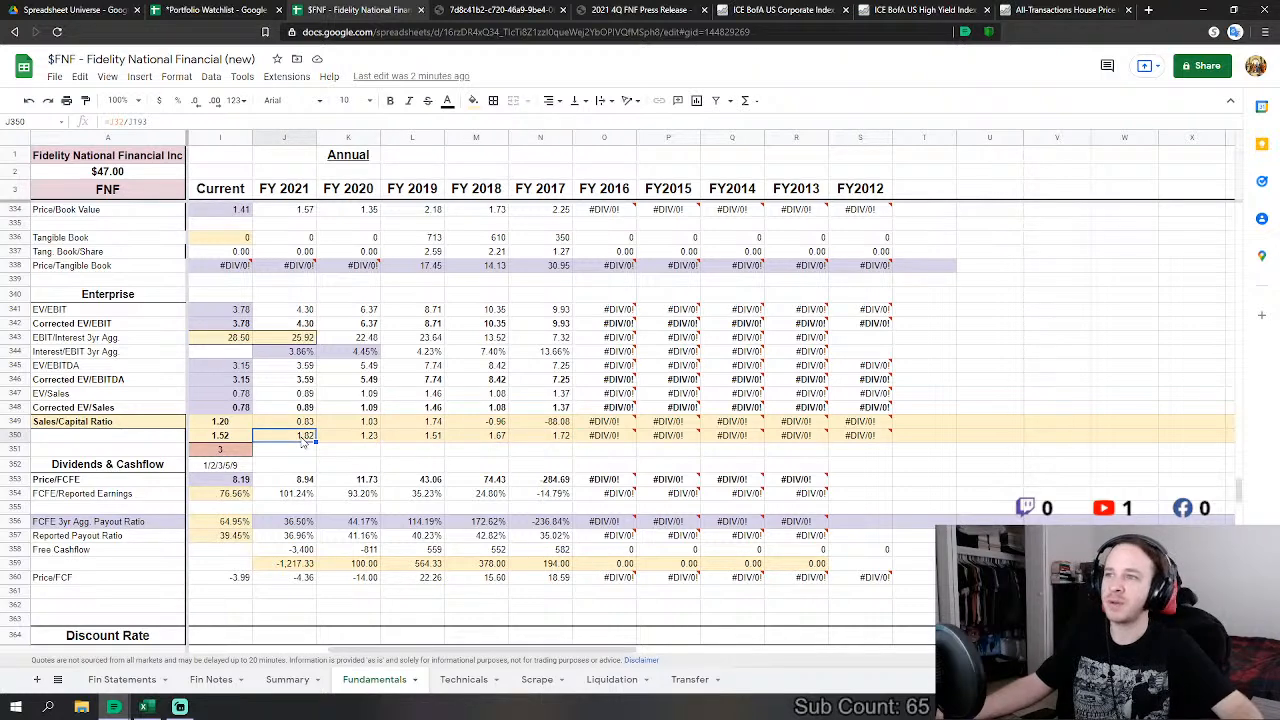
left_click(222, 459)
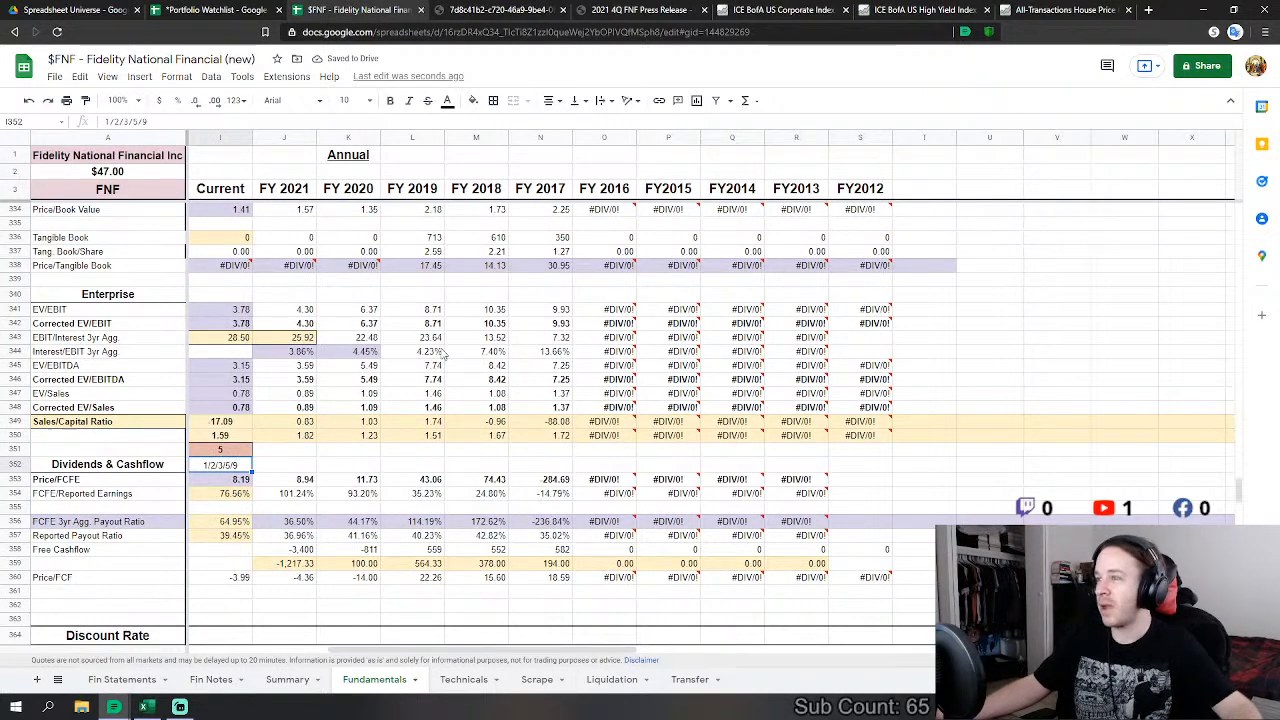
Step: Examine the current P/E and Corrected P/E in the Earnings ratios, along with the Equity ratios
scroll(440, 355, "up", 2)
scroll(437, 352, "up", 2)
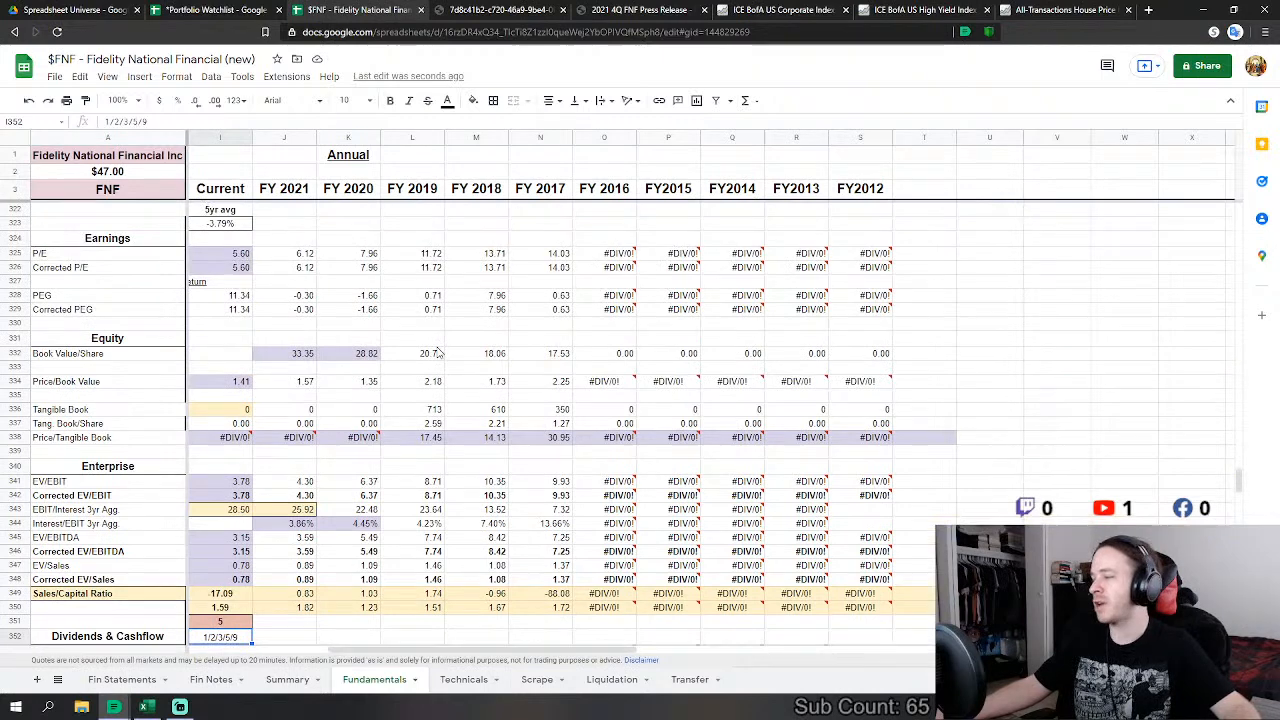
scroll(463, 420, "up", 2)
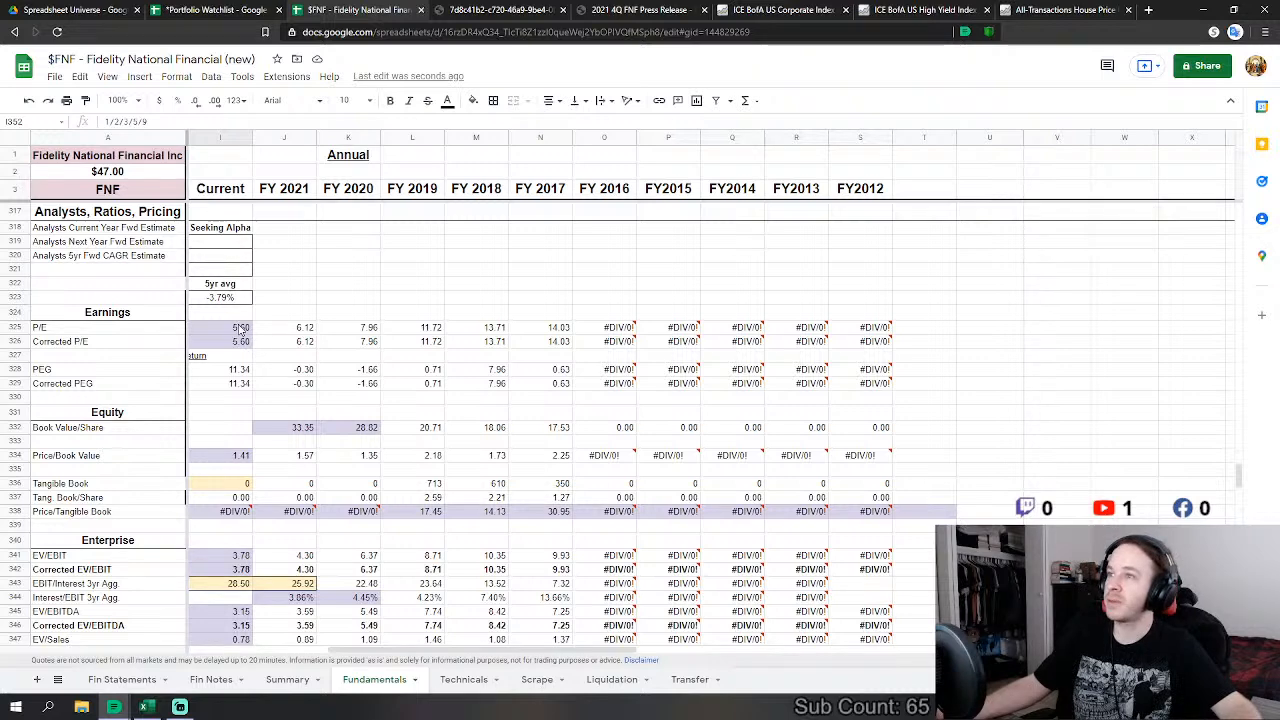
left_click_drag(240, 328, 232, 342)
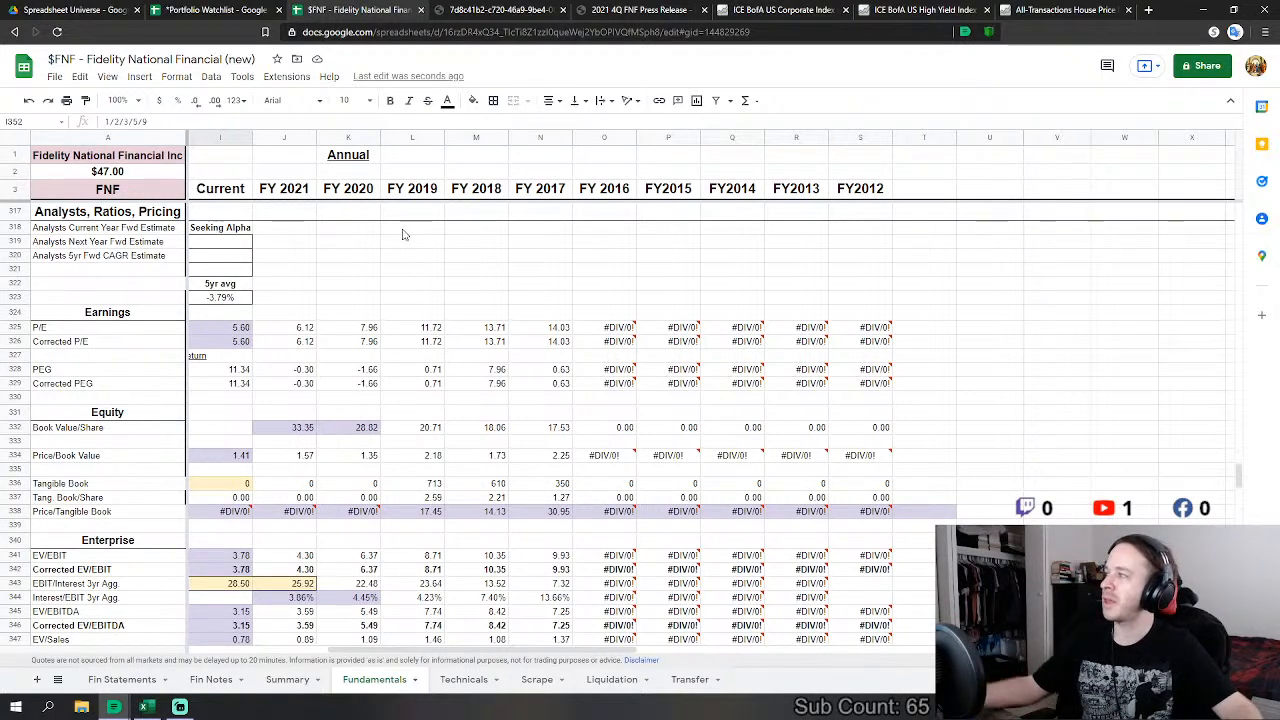
Step: Review the asset rows of the Balance Sheets section for FY 2017 through FY 2021
scroll(426, 350, "up", 2)
scroll(426, 350, "up", 10)
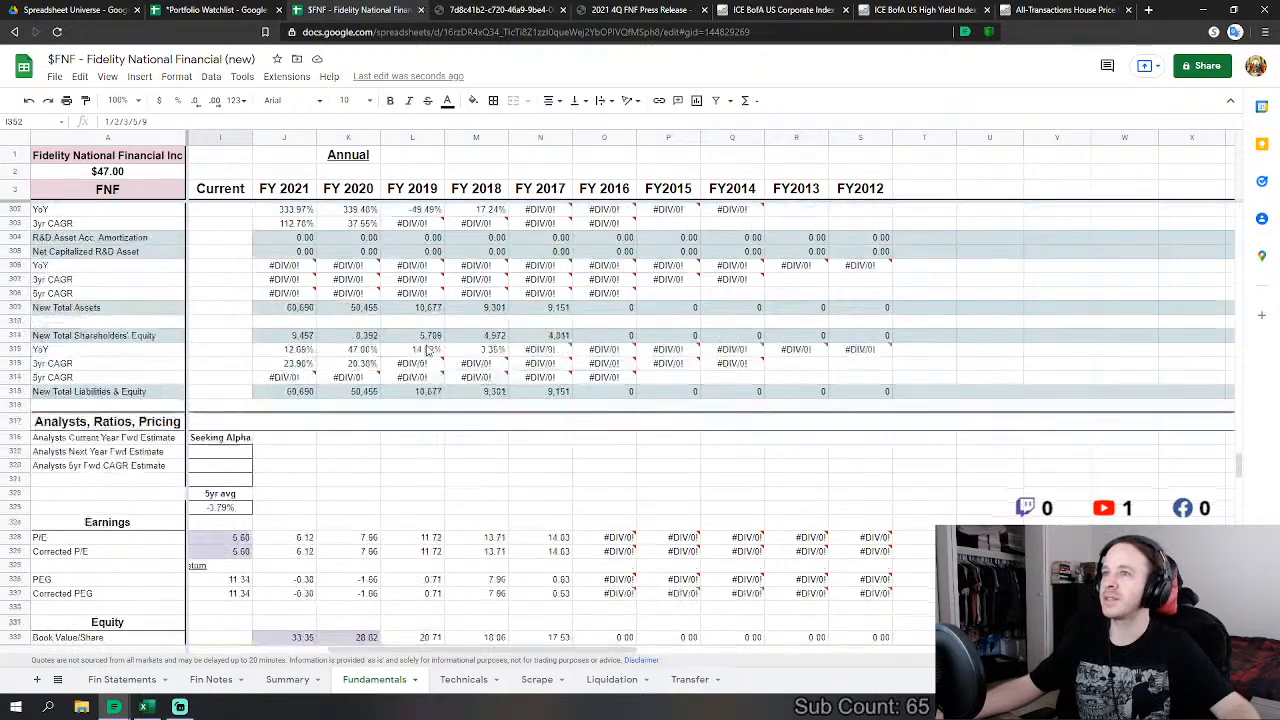
scroll(380, 368, "up", 18)
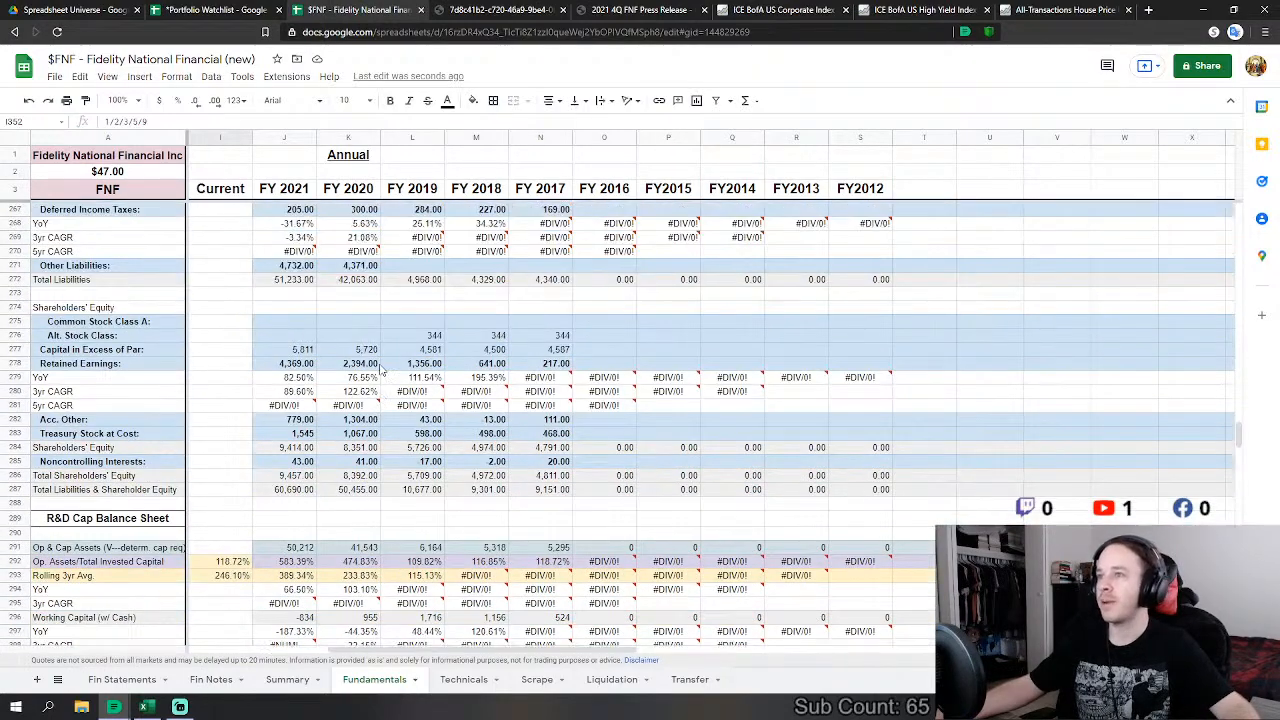
scroll(380, 370, "up", 5)
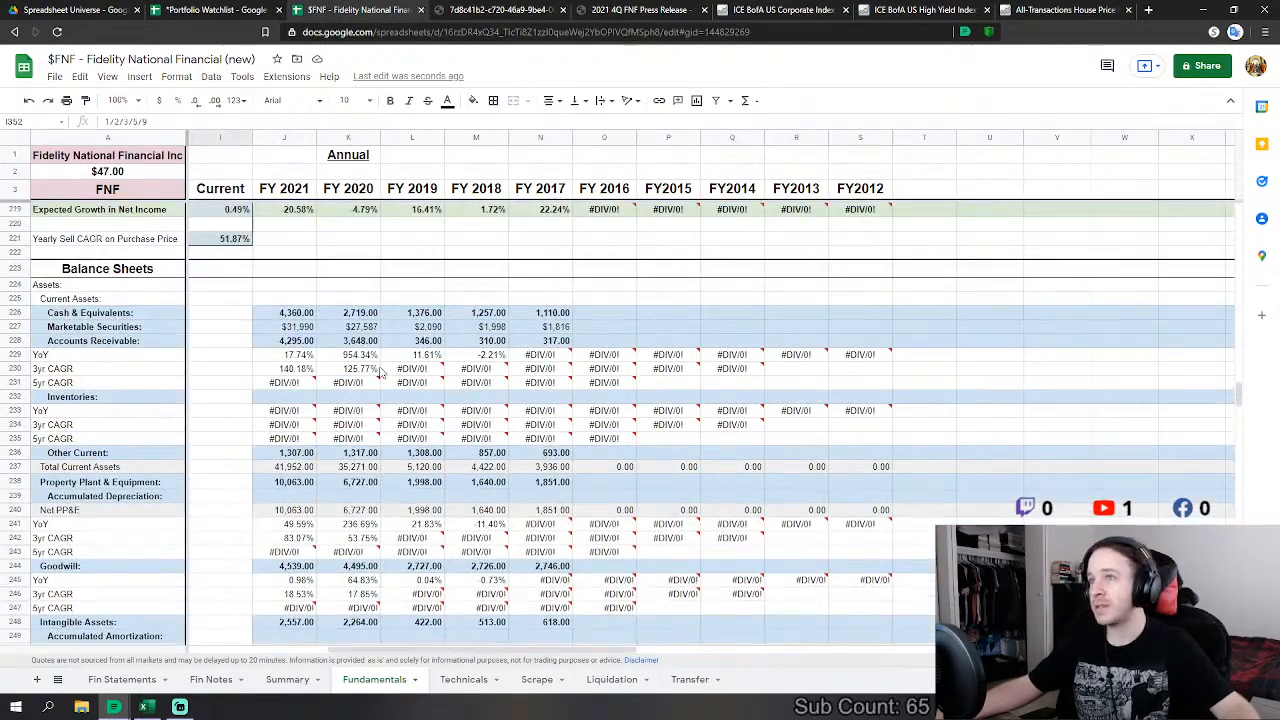
scroll(351, 390, "down", 3)
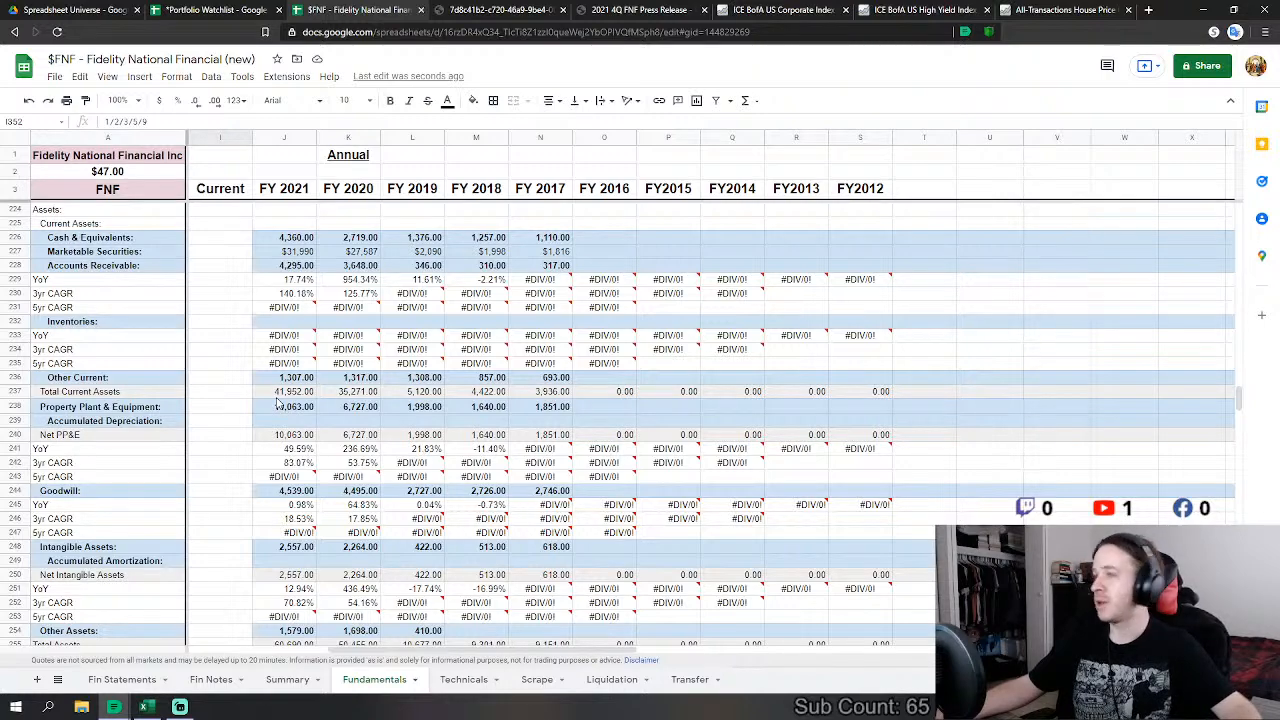
scroll(278, 400, "down", 2)
scroll(278, 400, "down", 1)
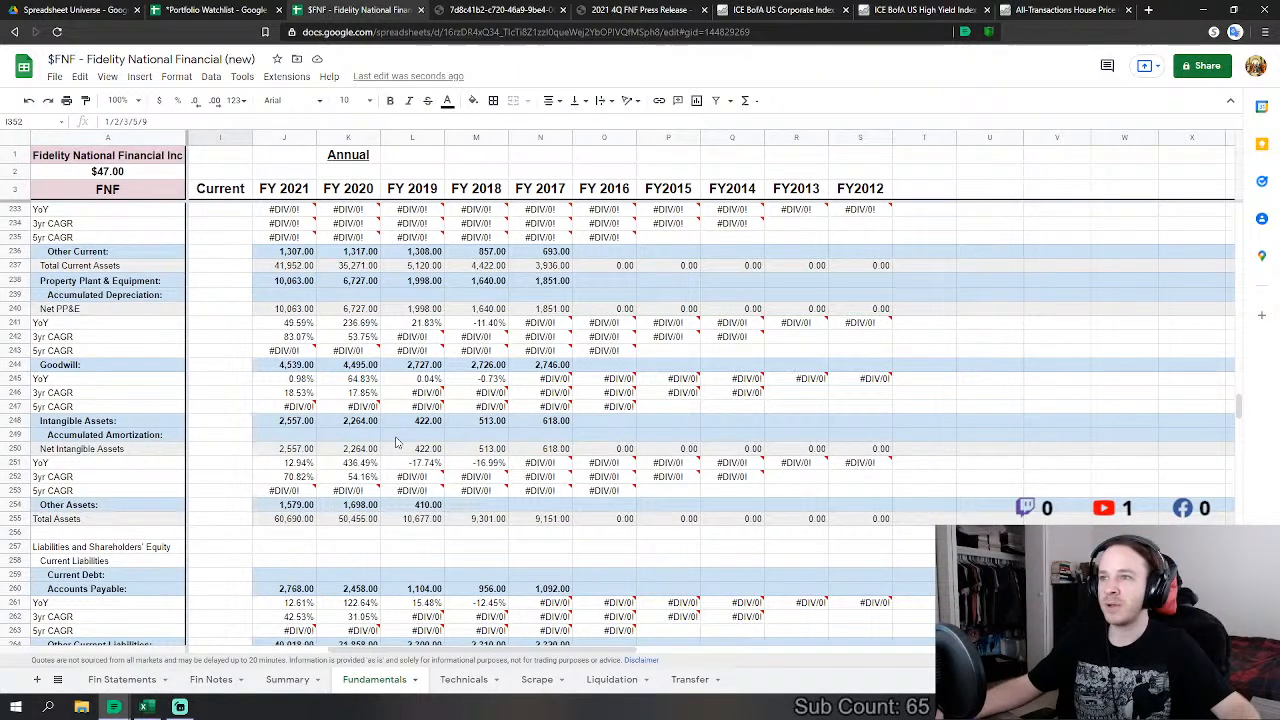
scroll(396, 443, "up", 2)
scroll(396, 443, "up", 3)
scroll(410, 440, "down", 2)
scroll(421, 437, "up", 2)
scroll(421, 437, "down", 1)
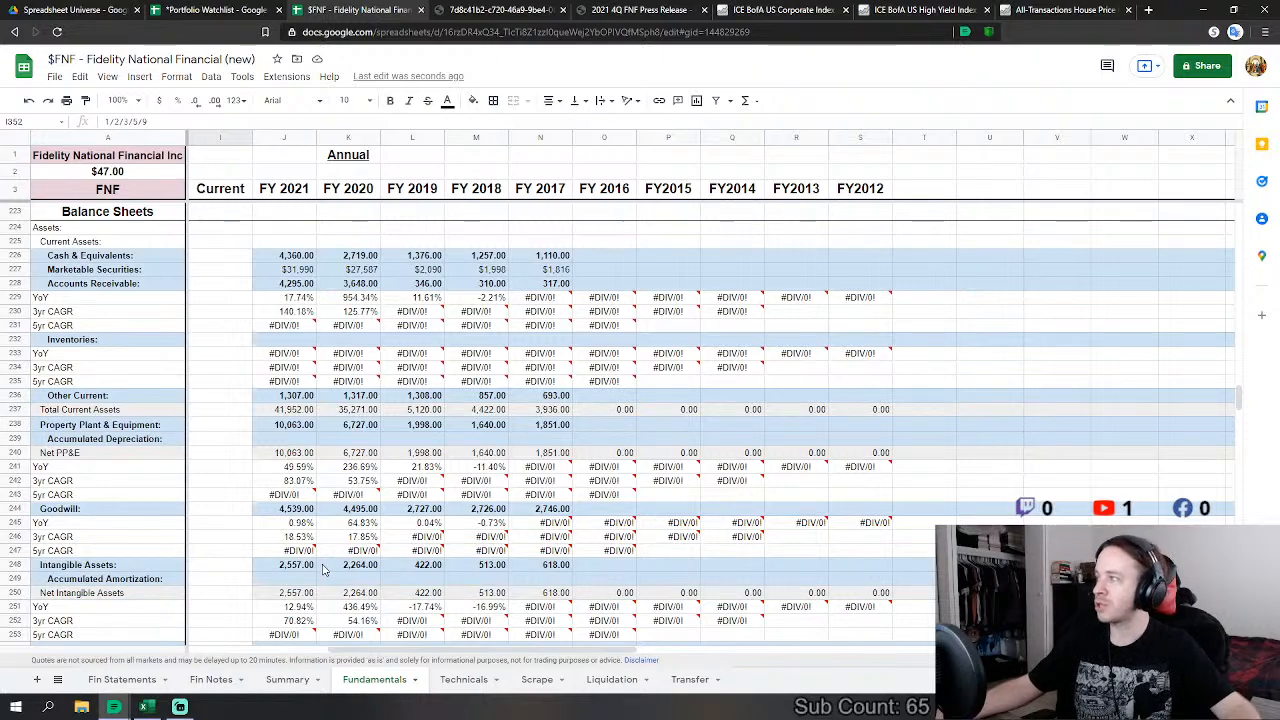
scroll(303, 445, "down", 2)
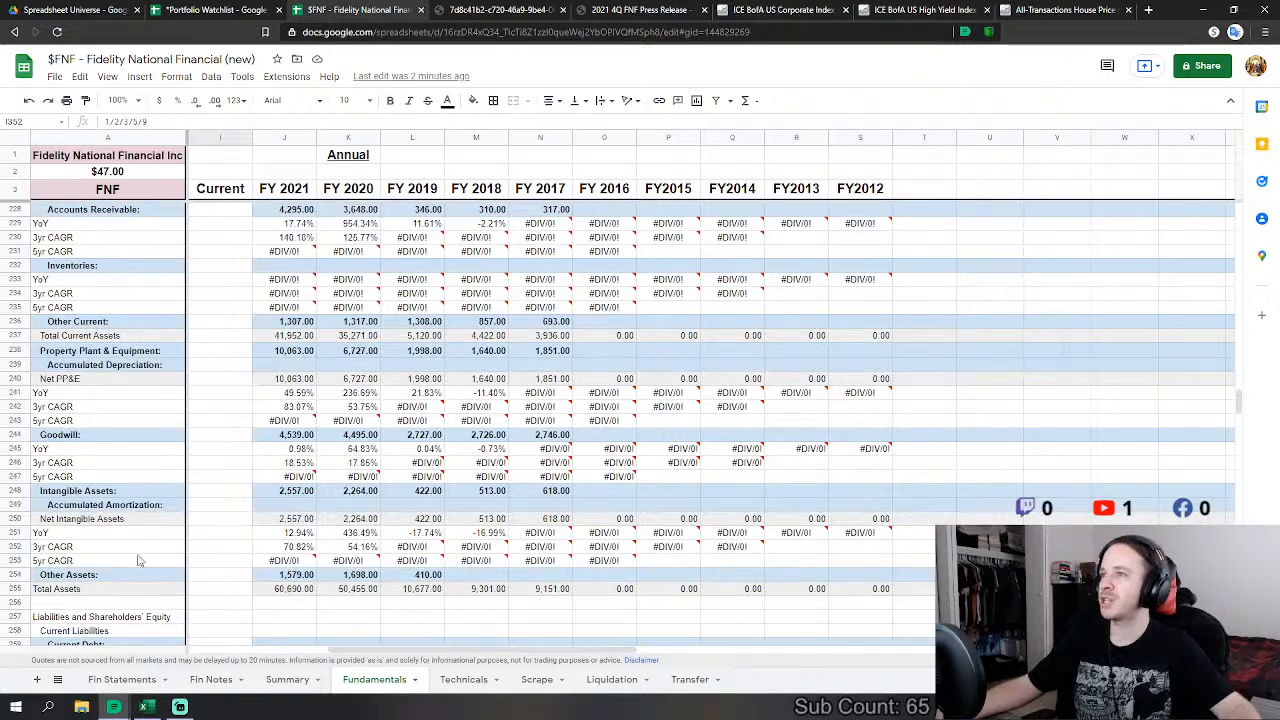
Step: Compare Total Assets with Total Liabilities & Shareholder Equity and review the liability rows for each fiscal year
scroll(285, 578, "down", 8)
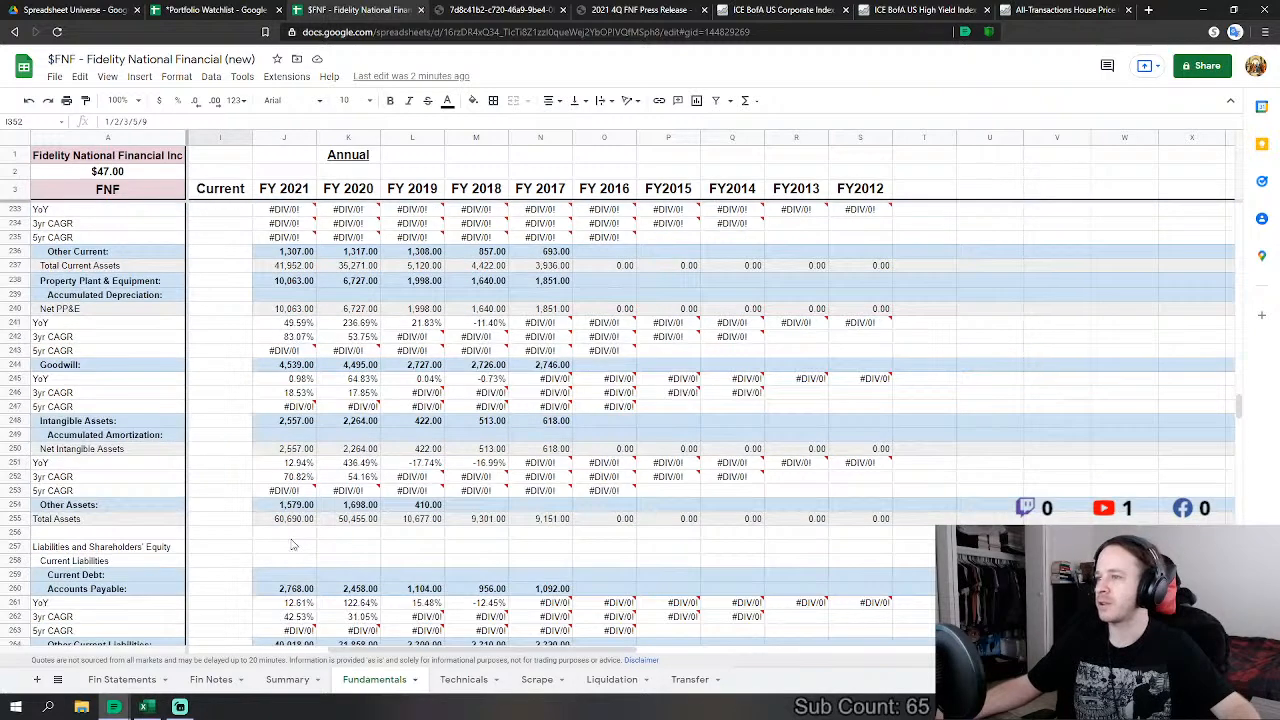
scroll(308, 506, "down", 3)
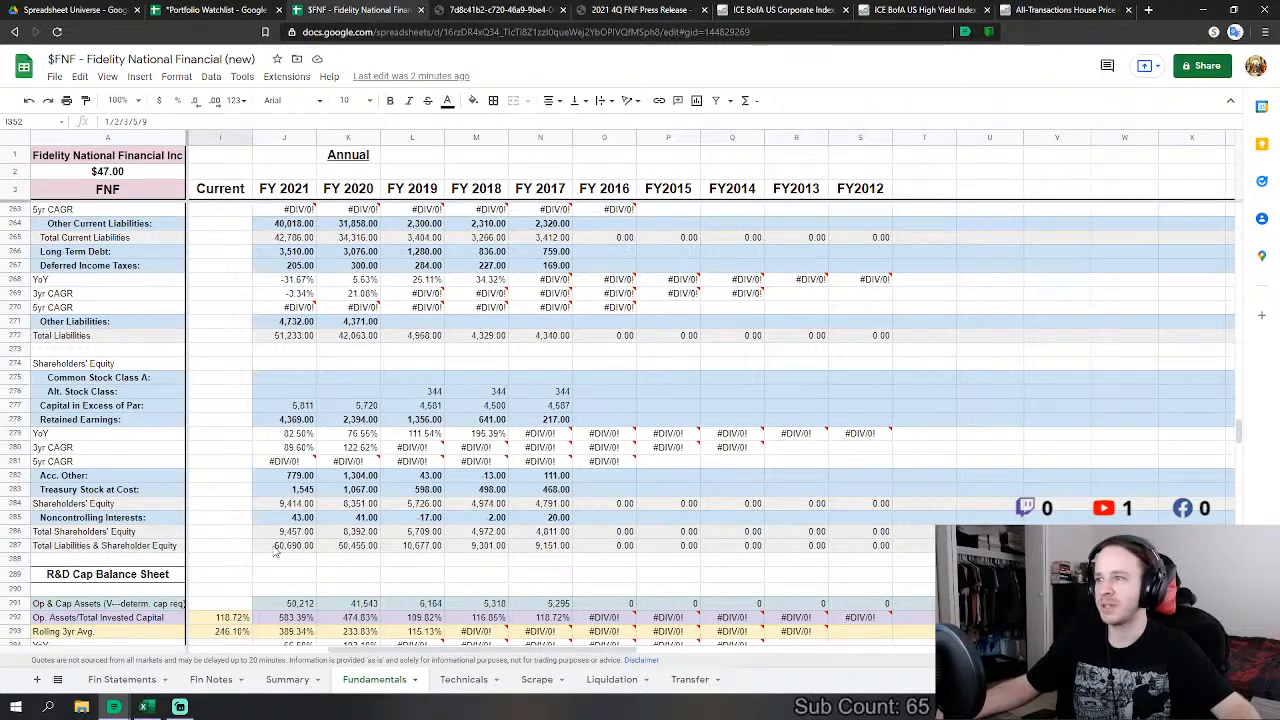
scroll(399, 378, "up", 2)
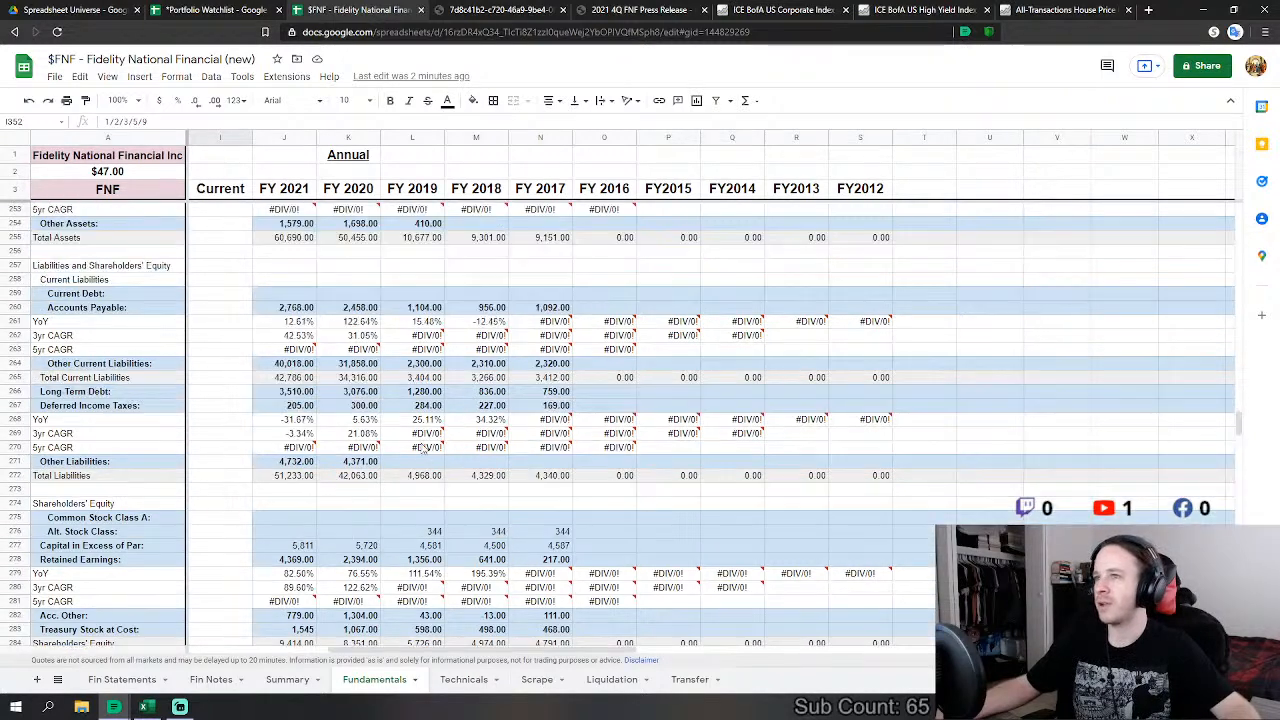
scroll(347, 563, "down", 2)
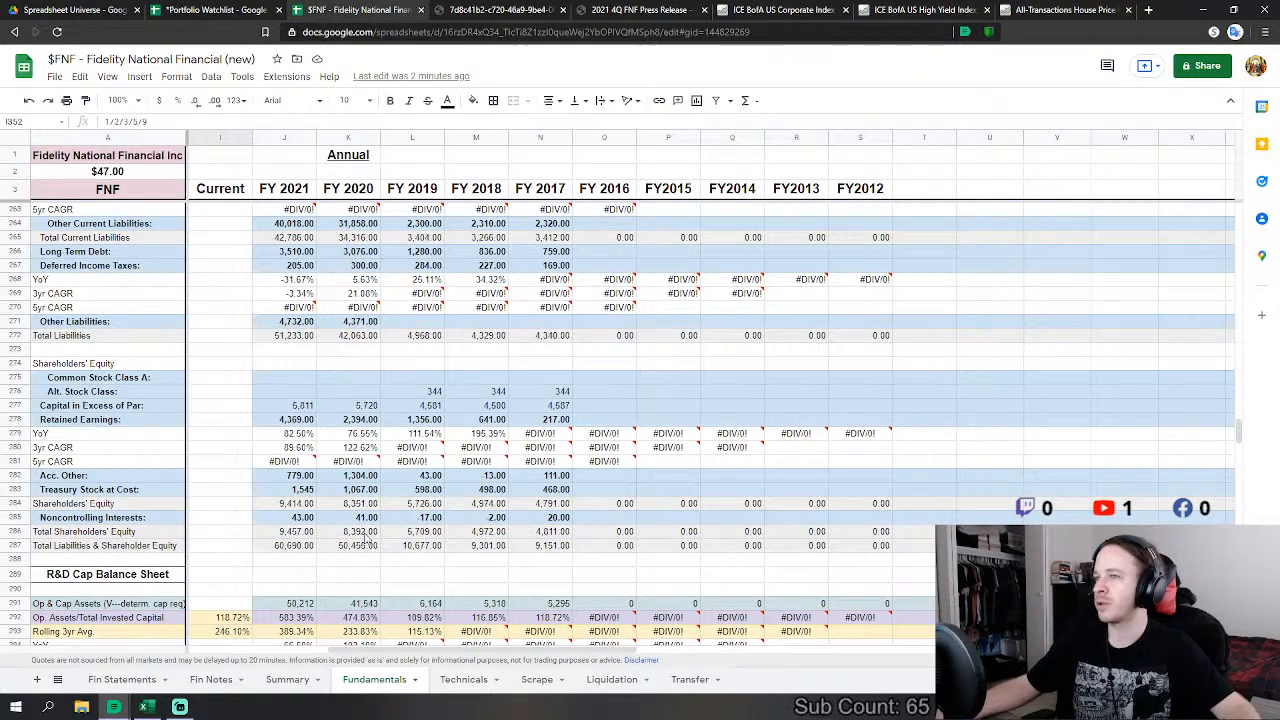
scroll(477, 541, "up", 15)
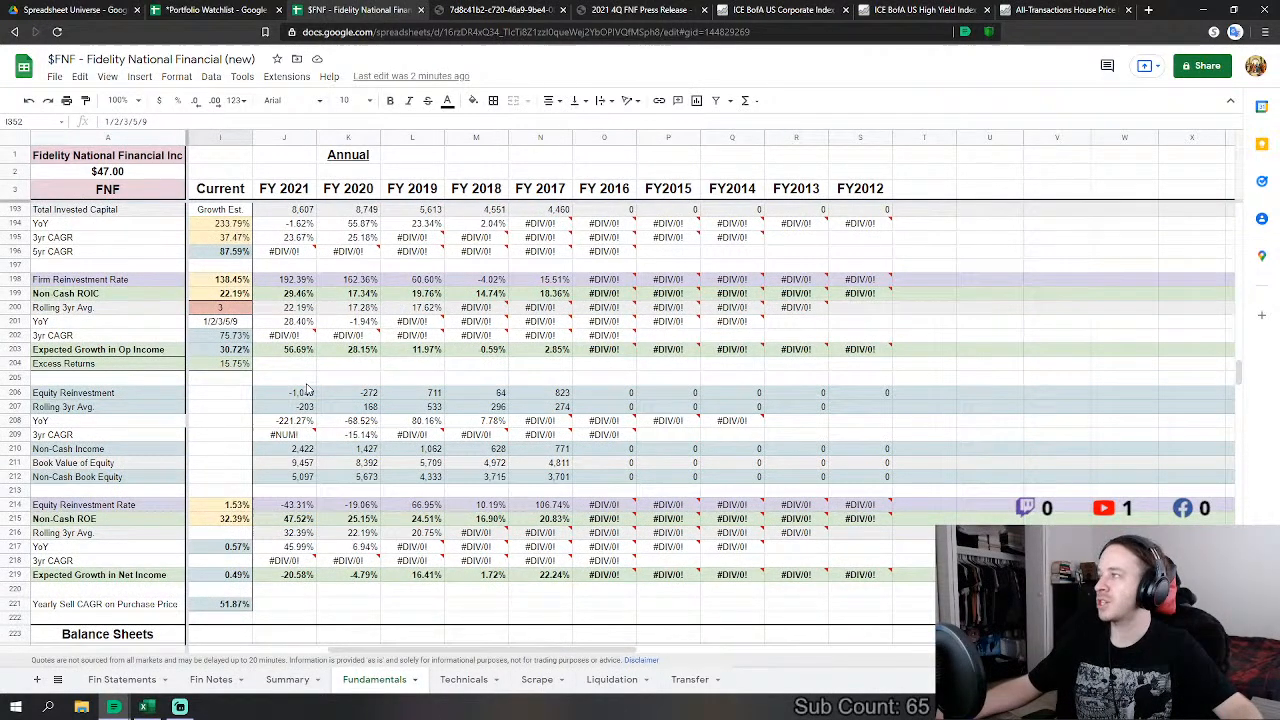
scroll(390, 428, "down", 8)
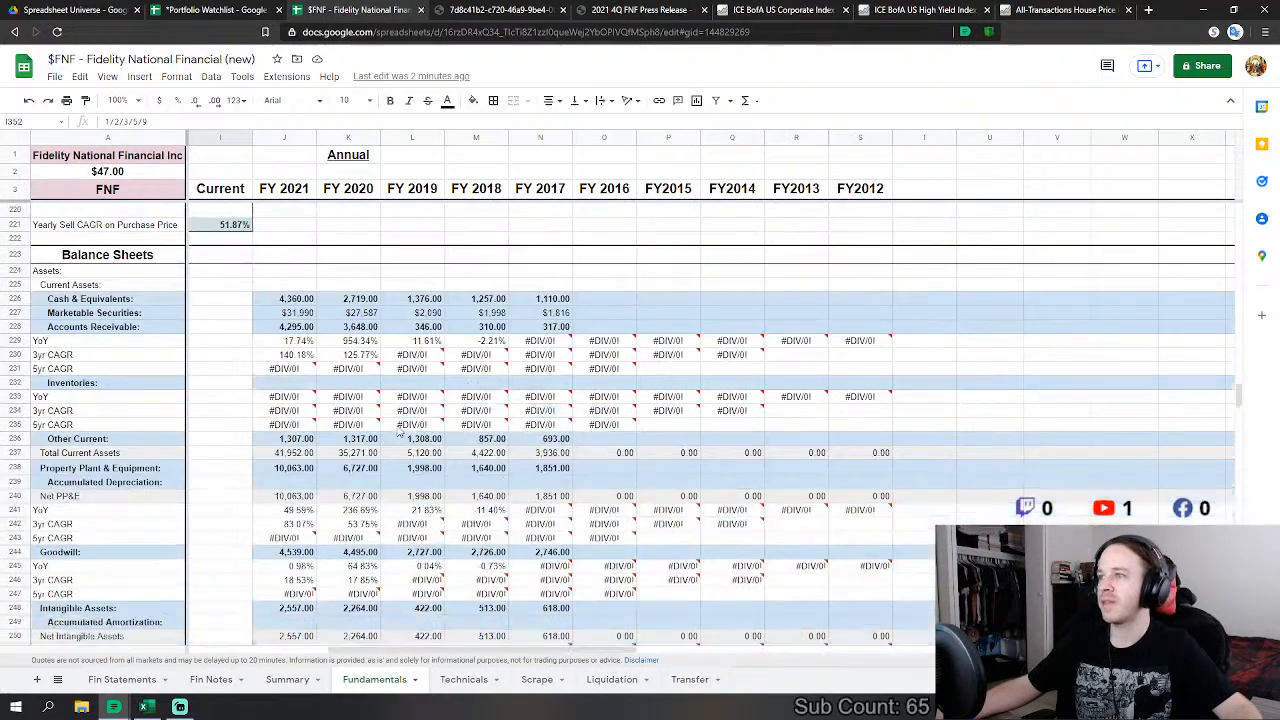
scroll(326, 531, "down", 2)
scroll(326, 531, "down", 5)
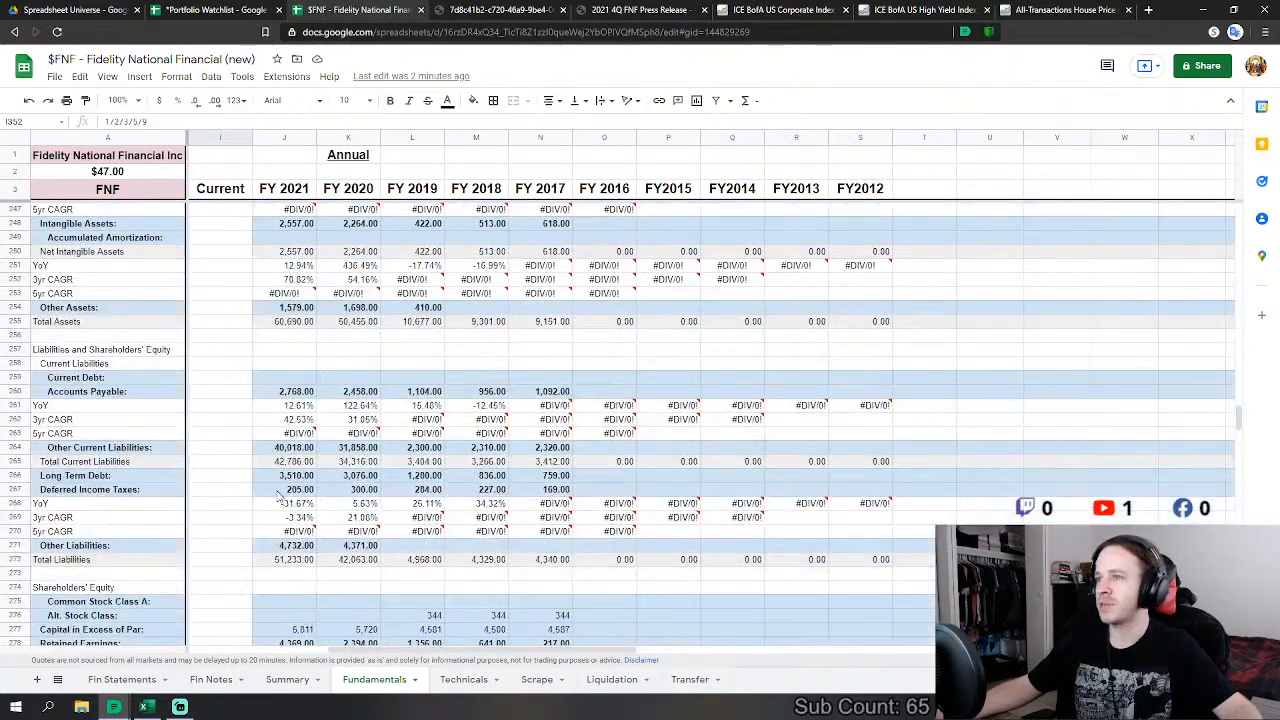
scroll(300, 470, "up", 7)
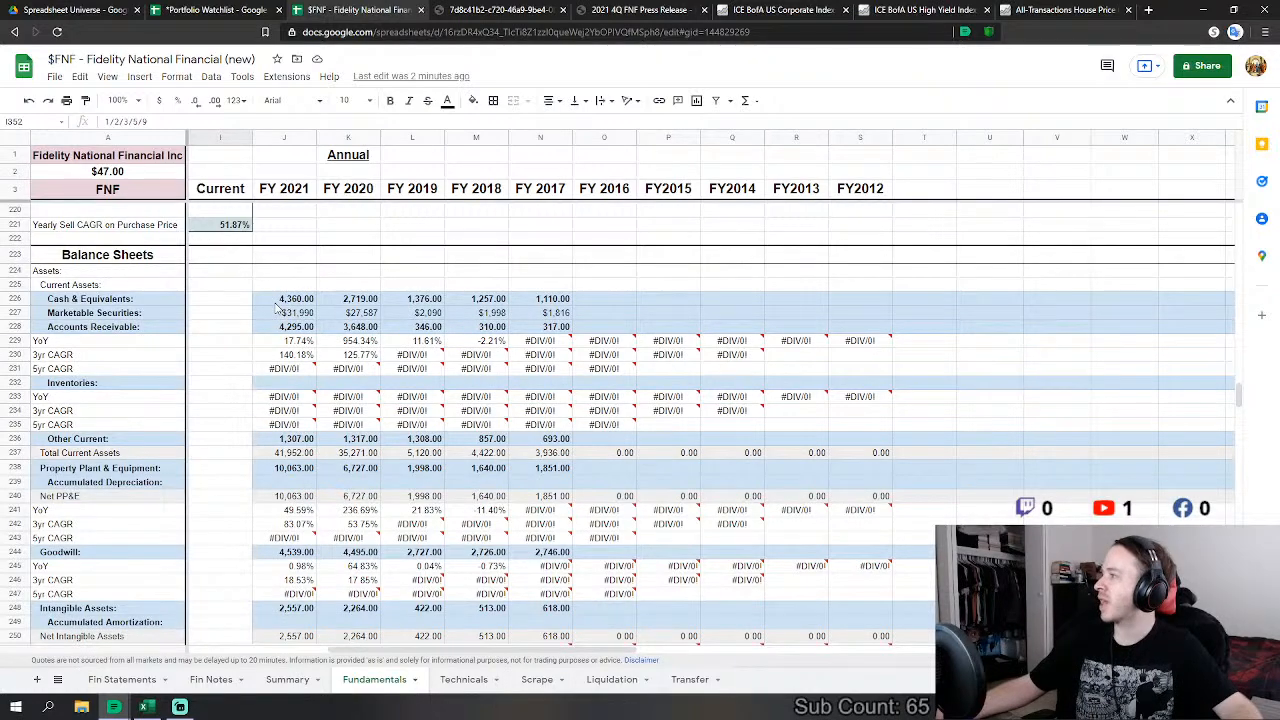
scroll(398, 353, "up", 5)
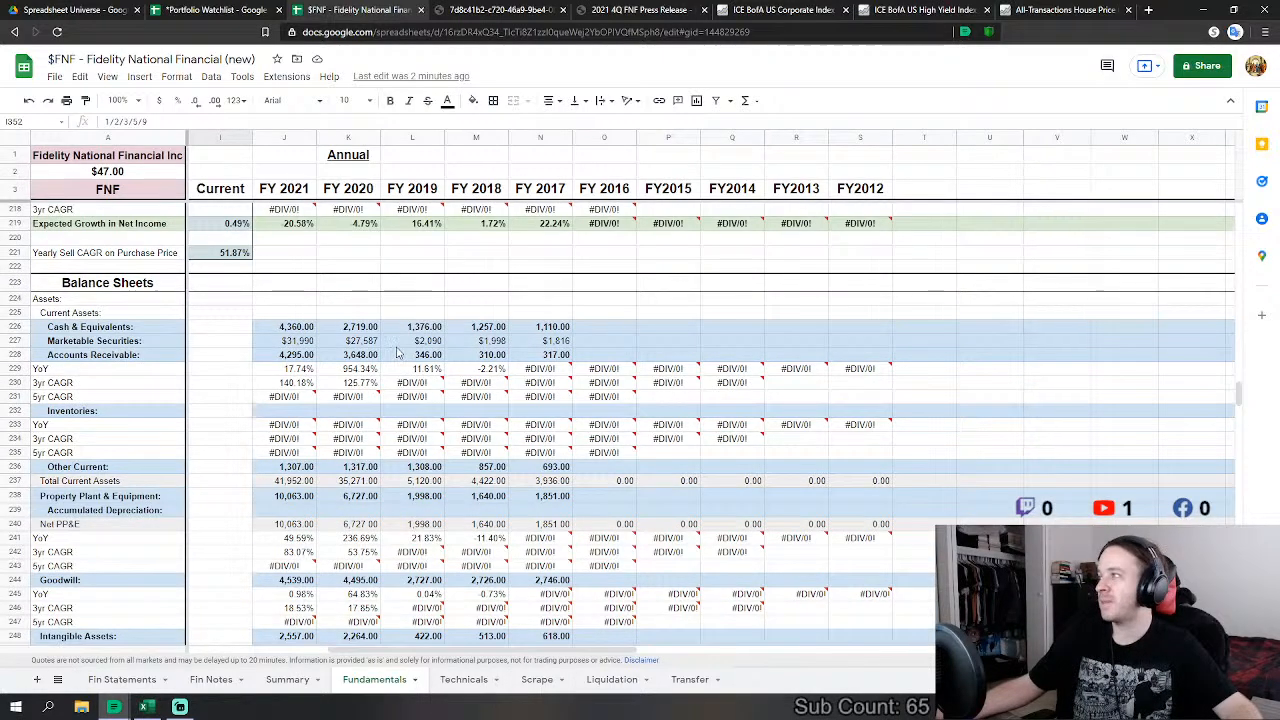
Step: Examine Non-Cash ROIC in K199:N199 and Non-Cash ROE in K215:N215 for FY 2020 to FY 2017
scroll(400, 360, "up", 3)
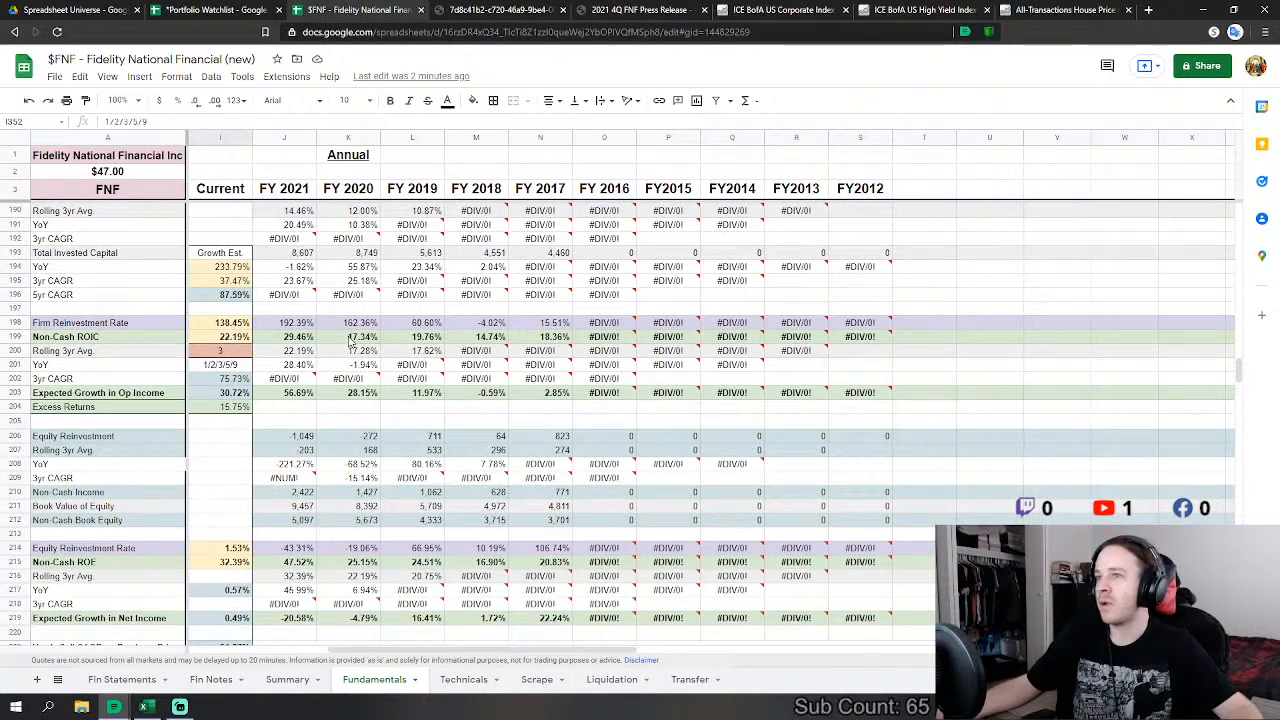
left_click_drag(358, 340, 484, 340)
left_click(423, 419)
left_click_drag(358, 338, 552, 342)
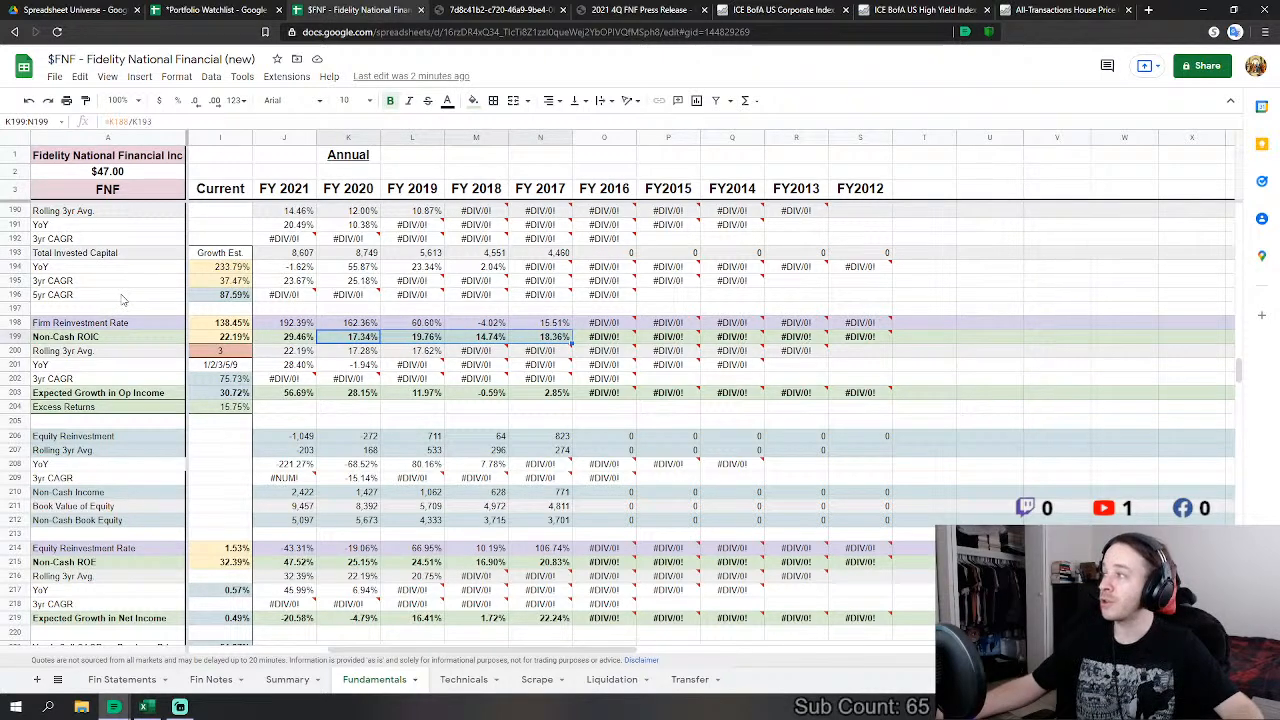
left_click_drag(363, 563, 545, 568)
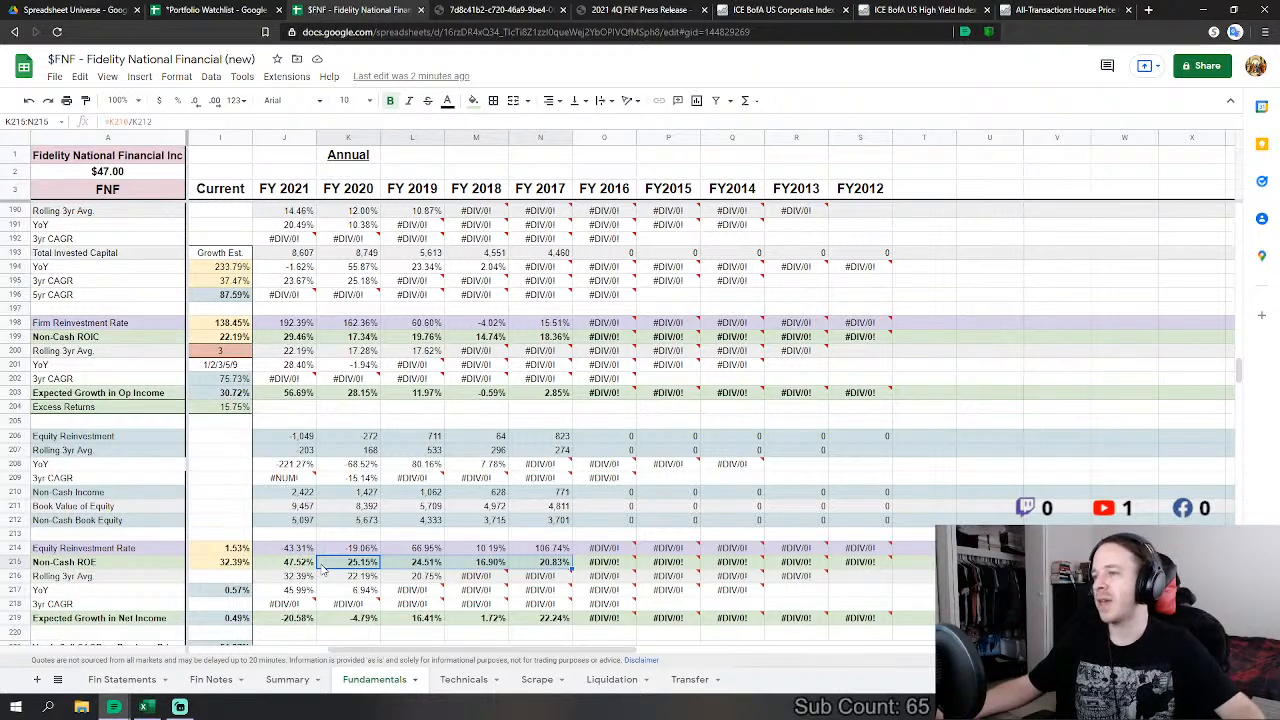
Step: Examine Free Cashflow to Equity, Dividends/Share growth and Total Common Payout for FY 2021 back to FY 2017
scroll(547, 477, "up", 10)
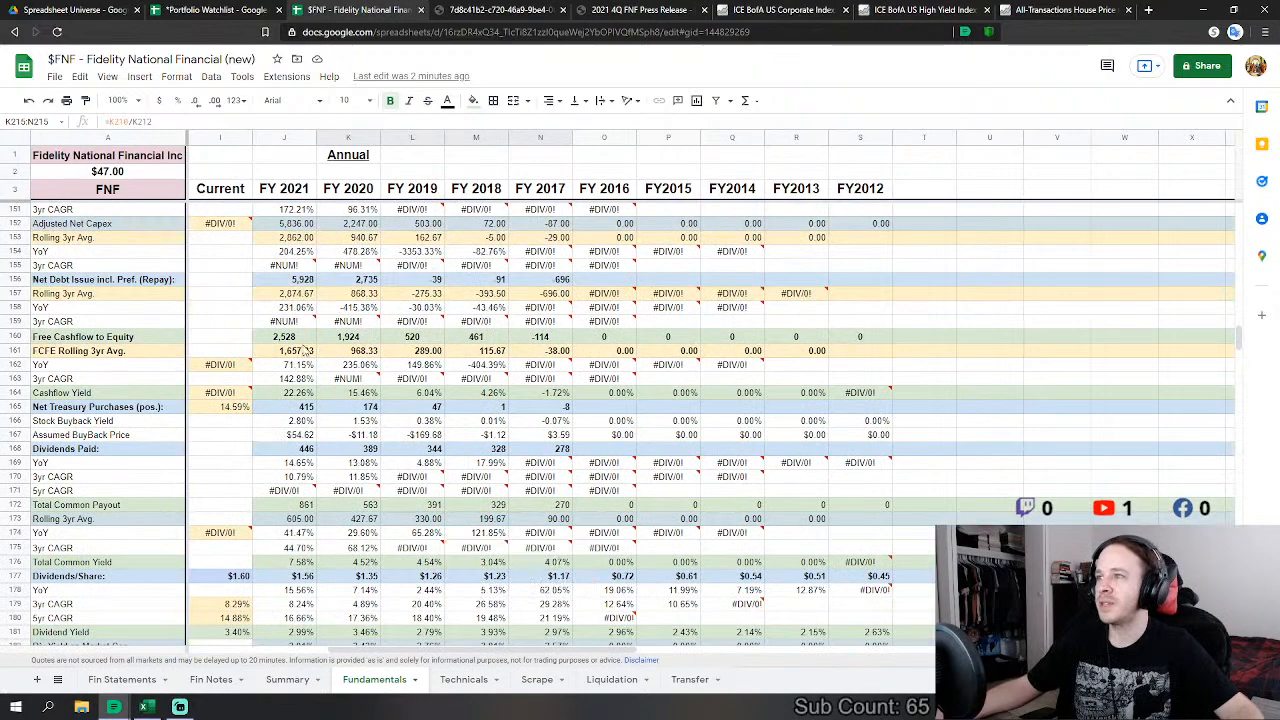
left_click_drag(300, 338, 540, 341)
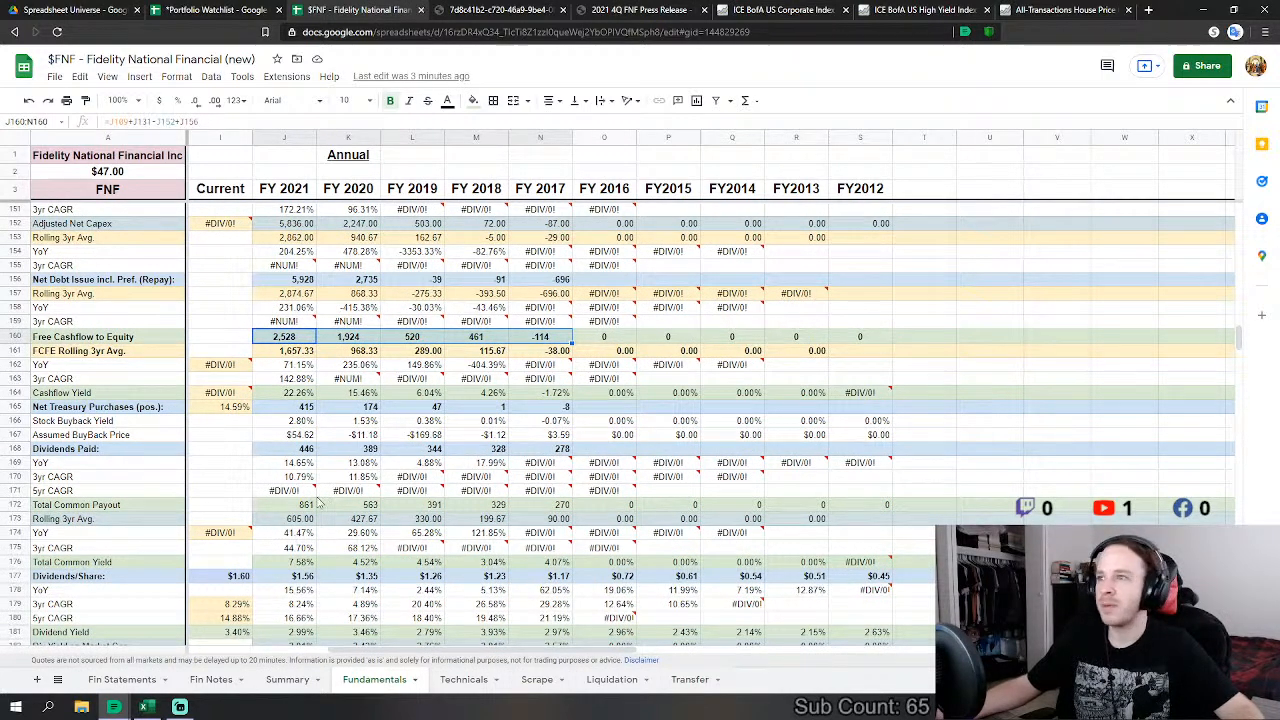
left_click(270, 603)
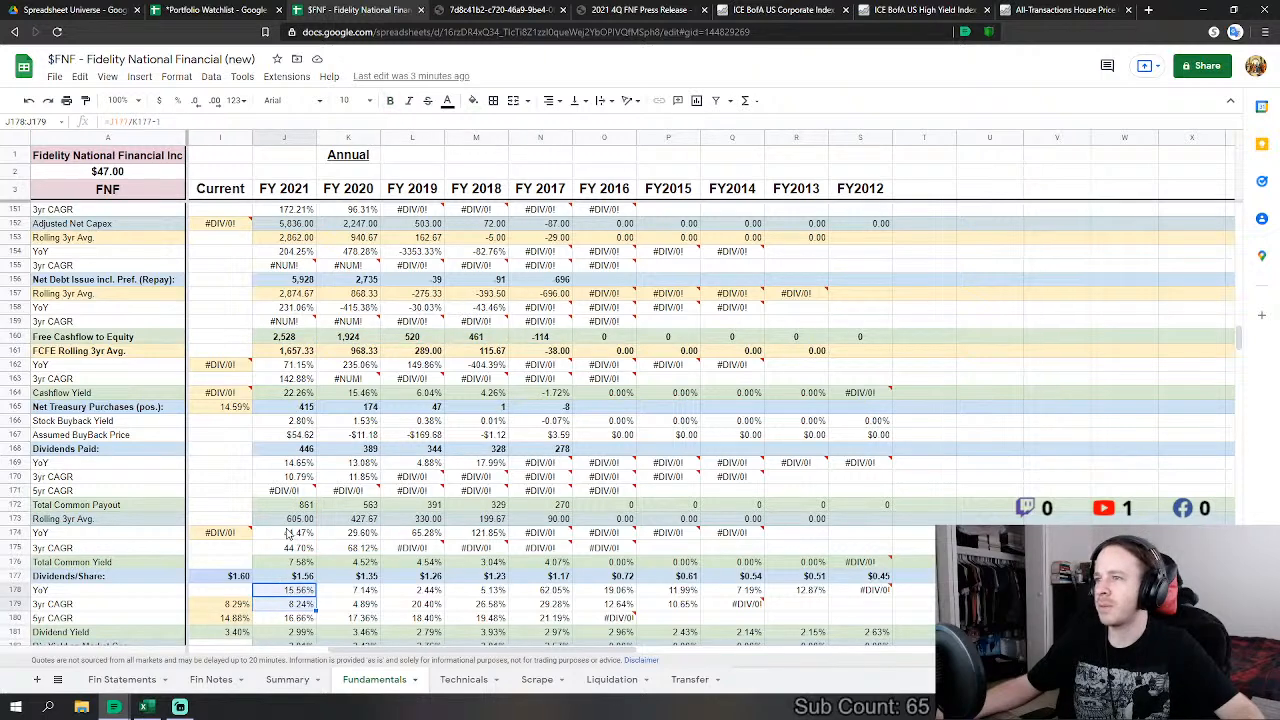
left_click_drag(290, 505, 565, 510)
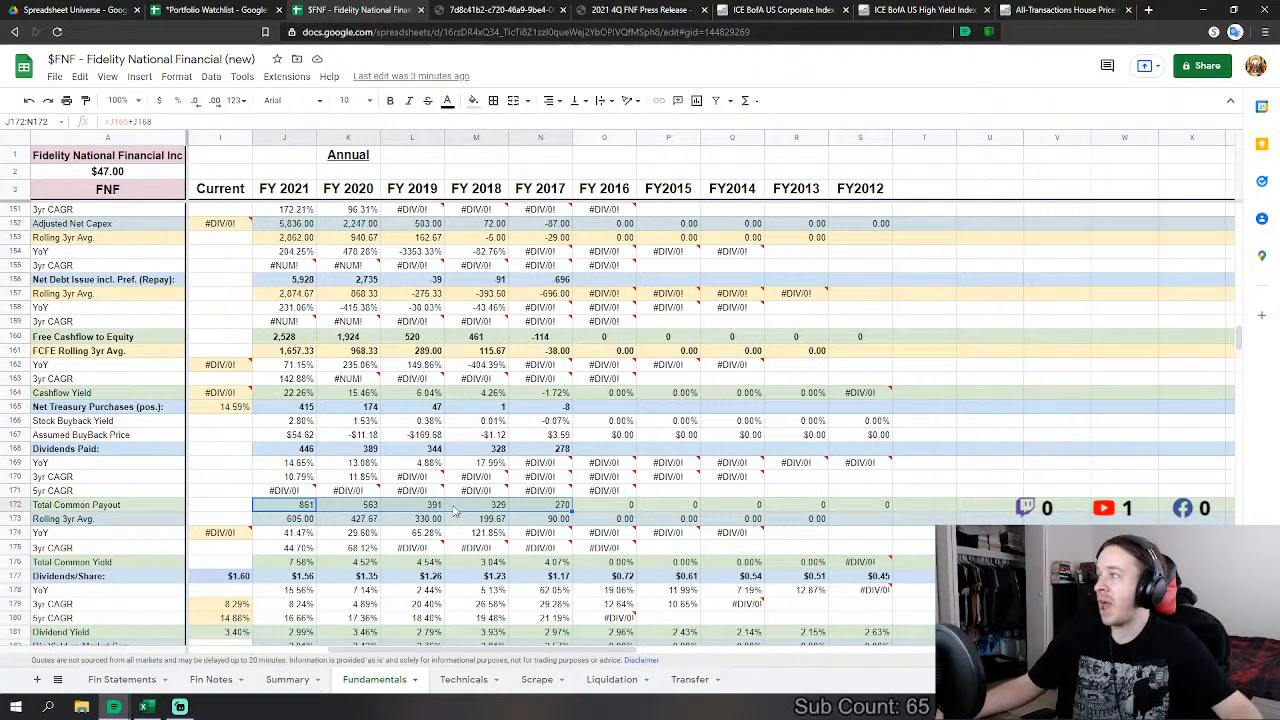
scroll(450, 397, "up", 1)
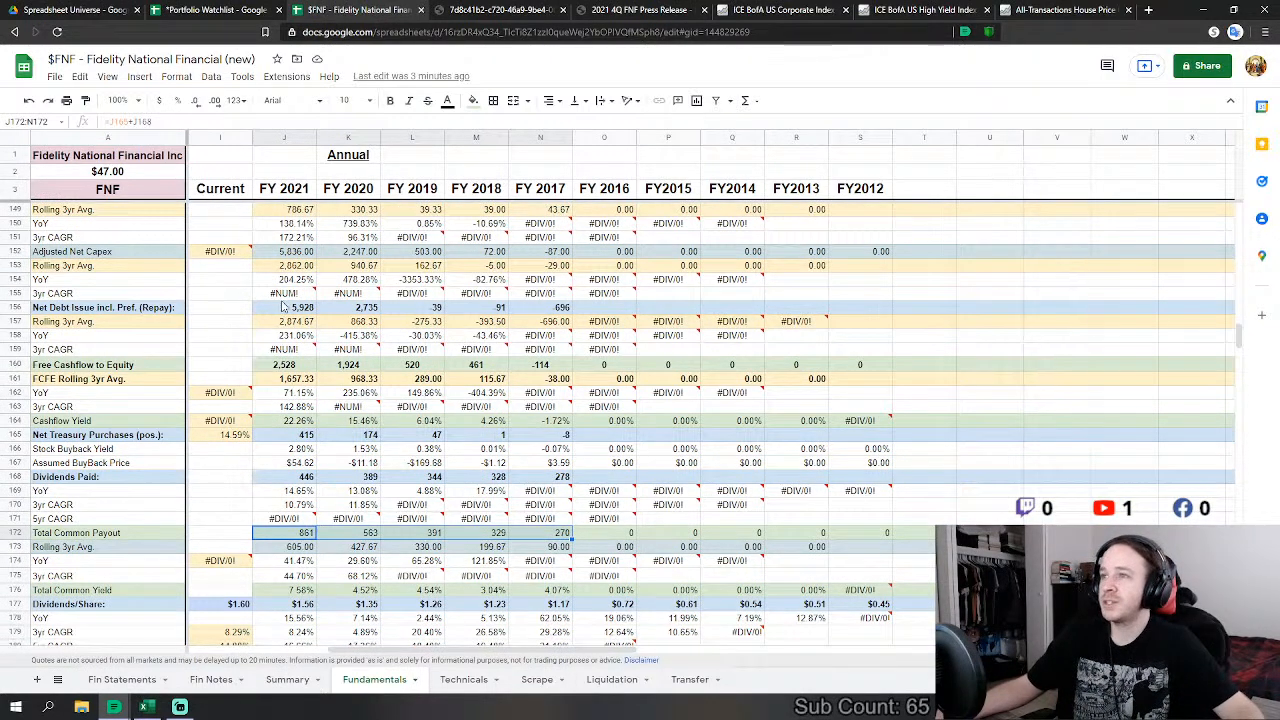
Step: Examine Net Debt Issue incl. Pref. for FY 2021 and FY 2020 alongside the Adjusted Net Capex rolling average
left_click_drag(285, 307, 345, 310)
scroll(345, 310, "up", 3)
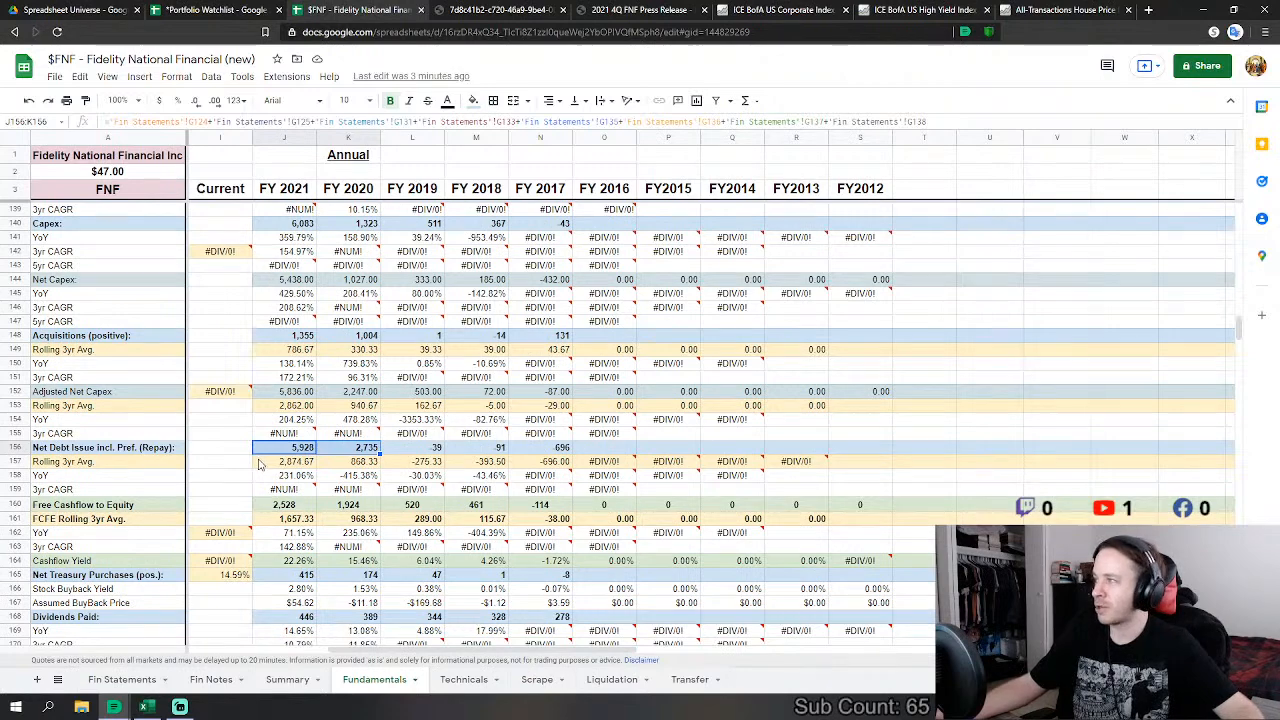
left_click(427, 410)
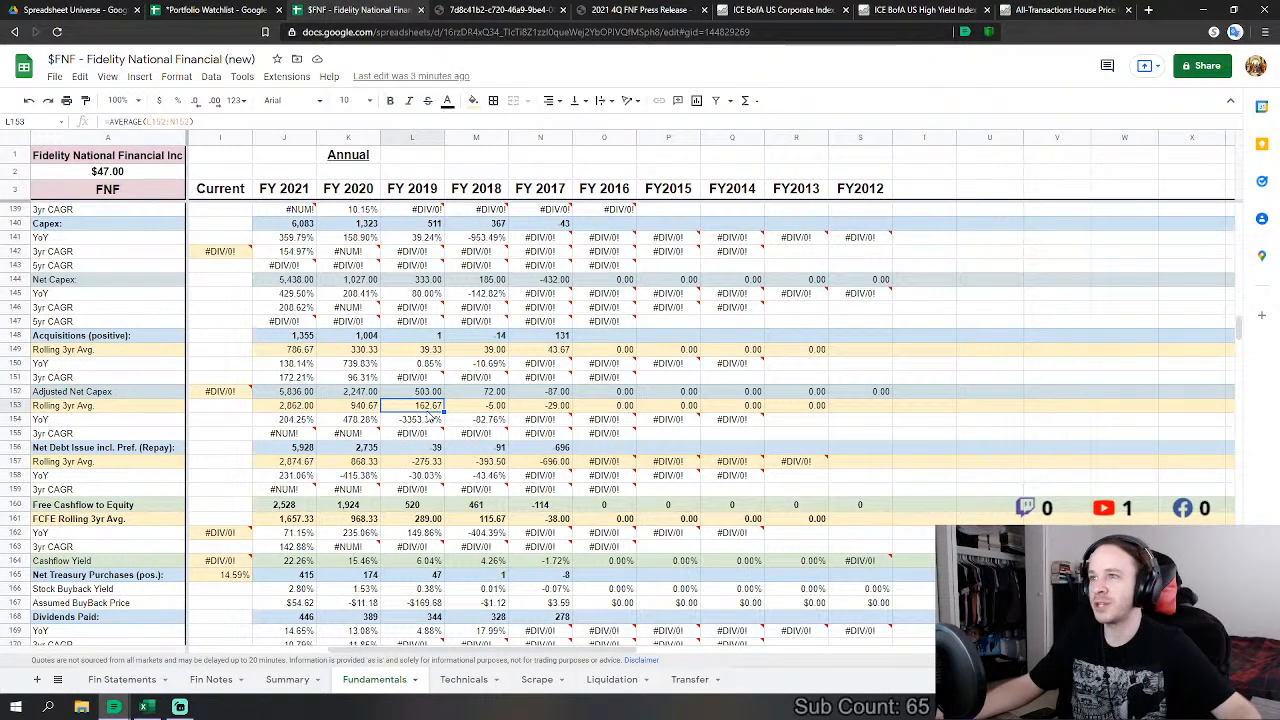
Step: Review Corrected Net Income Margin in row 113, comparing FY 2017–2019 with FY 2020 and FY 2021
scroll(427, 415, "up", 5)
scroll(427, 415, "up", 3)
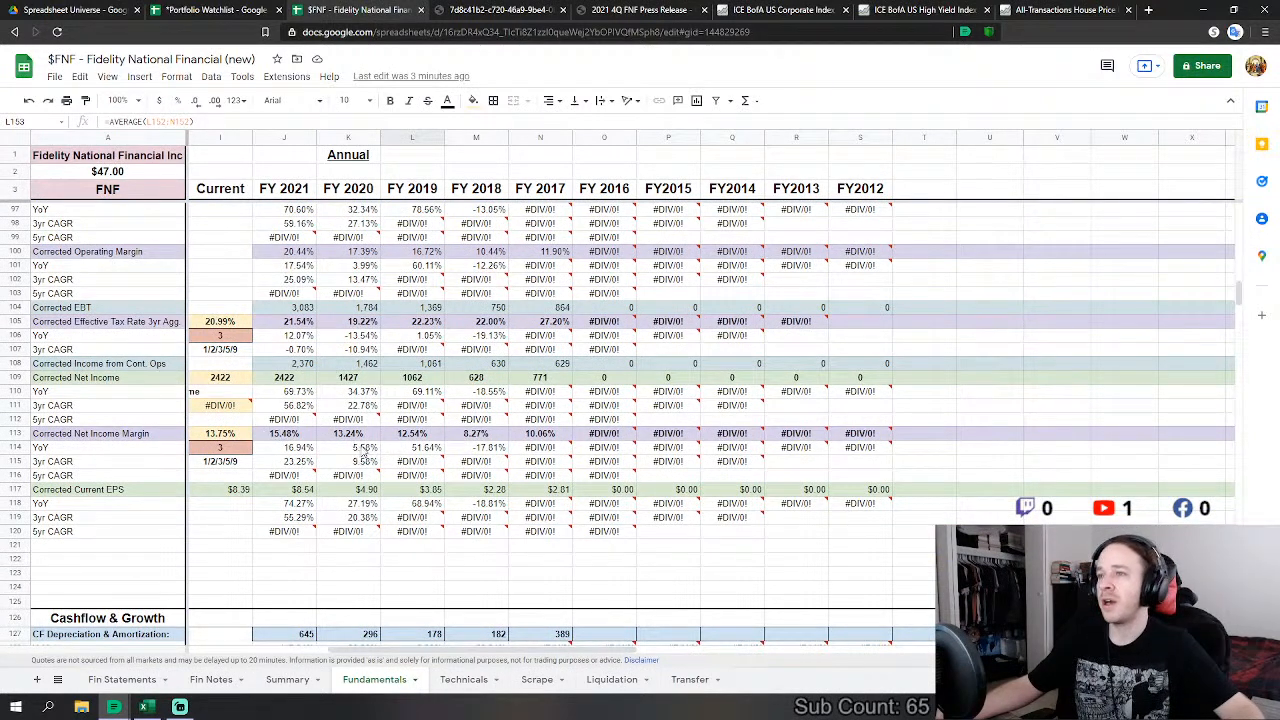
left_click_drag(415, 437, 537, 437)
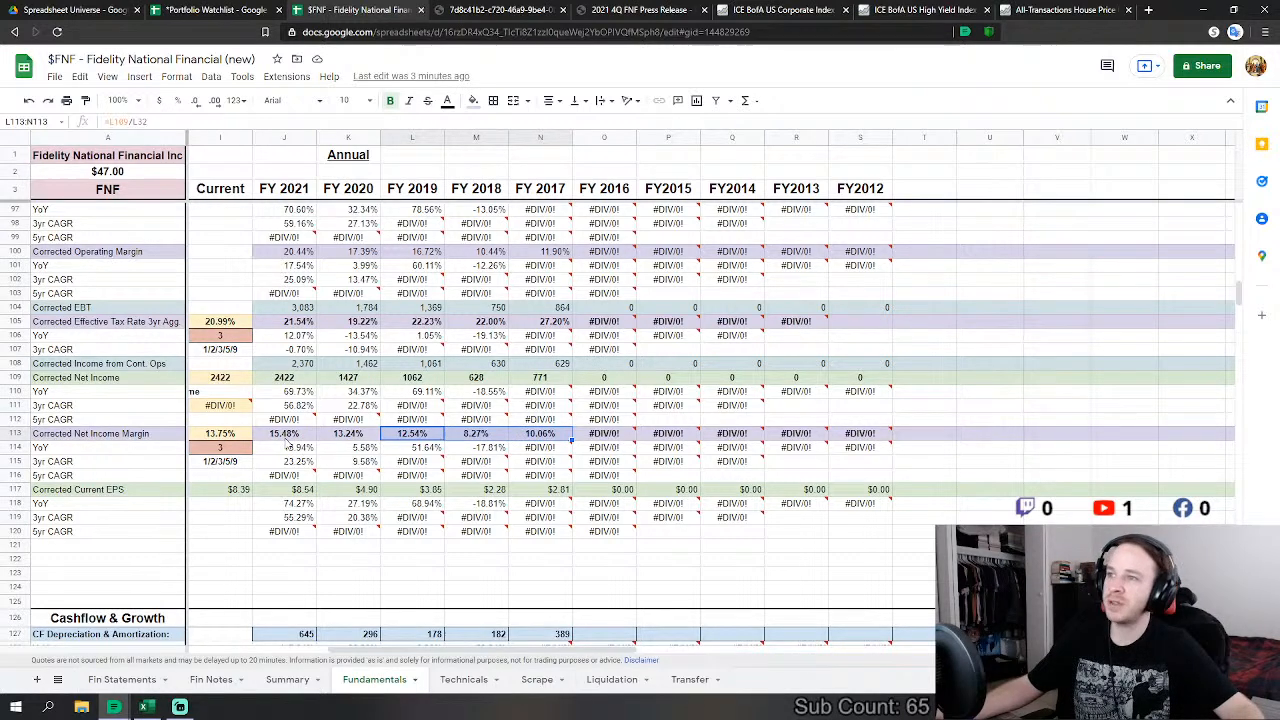
left_click_drag(289, 437, 355, 433)
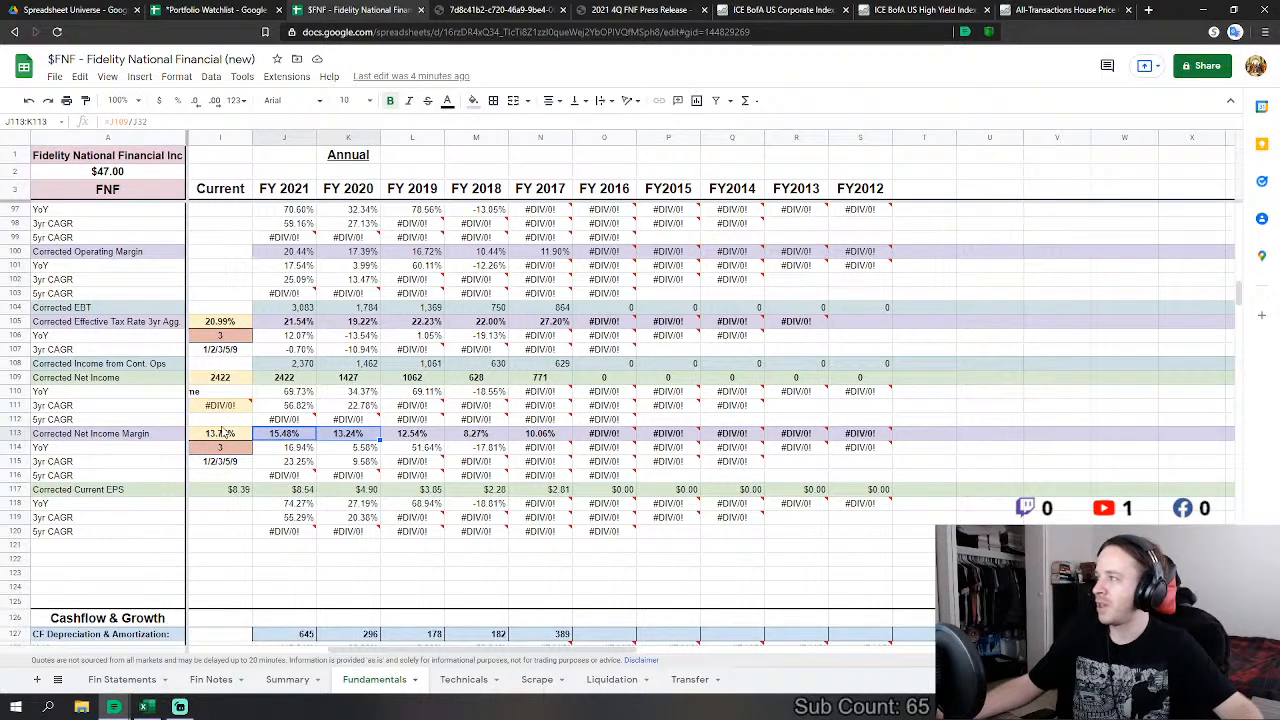
Step: Review Revenues with YoY growth for FY 2021 and FY 2020, plus the FY 2021 Cost of Revenues
scroll(600, 412, "up", 20)
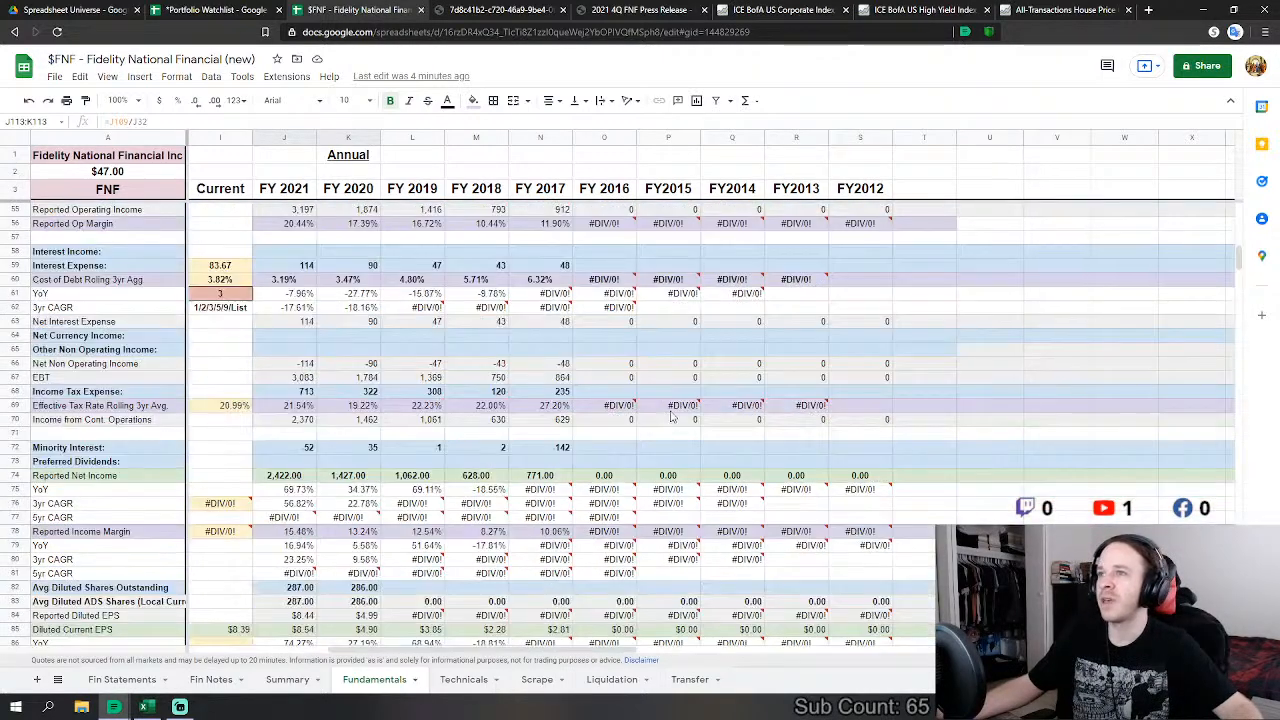
scroll(617, 422, "down", 2)
scroll(352, 462, "down", 2)
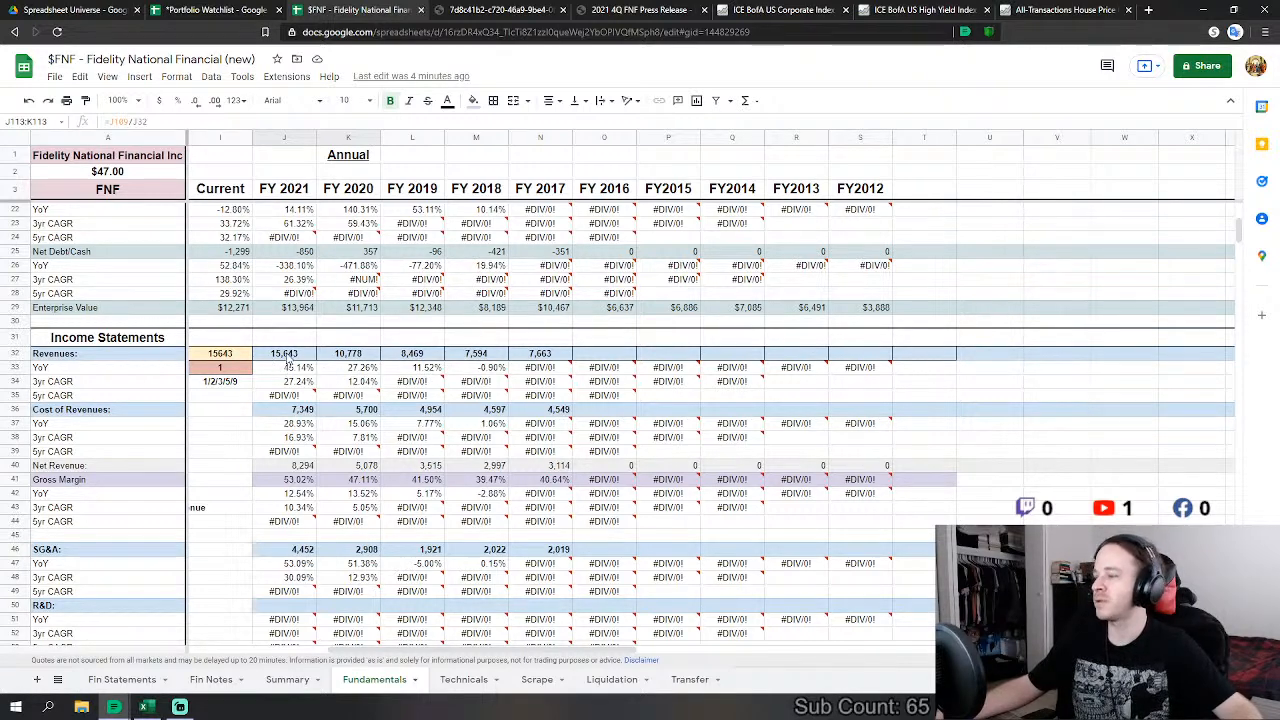
left_click_drag(270, 354, 365, 368)
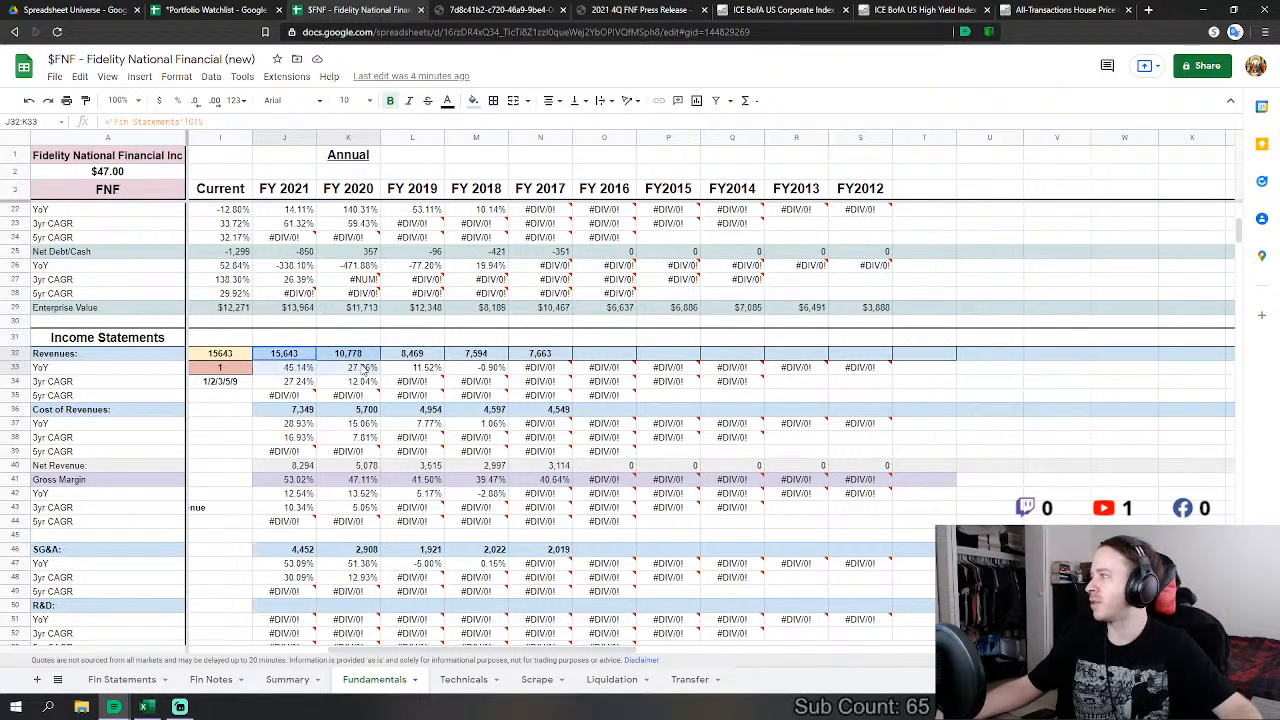
left_click(242, 412)
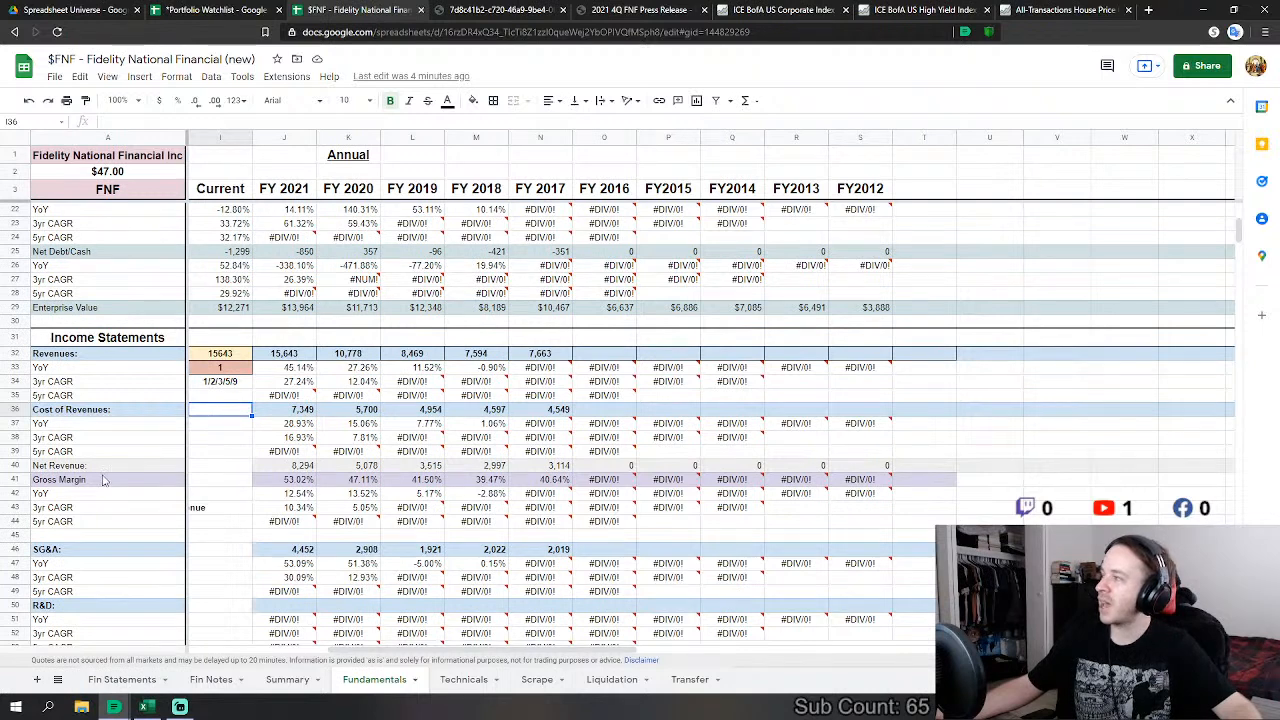
left_click(285, 412)
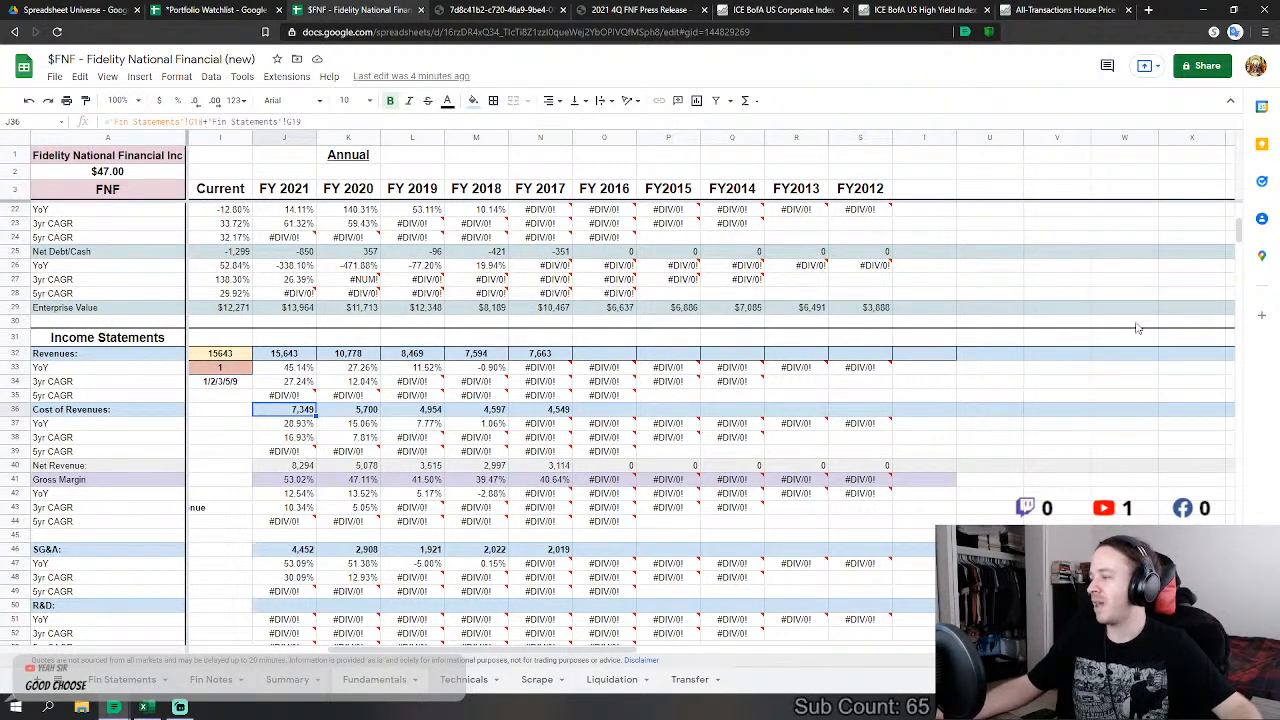
Step: Examine the FY 2018 revenue CAGR, FY 2020 Gross Margin and FY 2021 revenue YoY growth in the Income Statements section
left_click(492, 382)
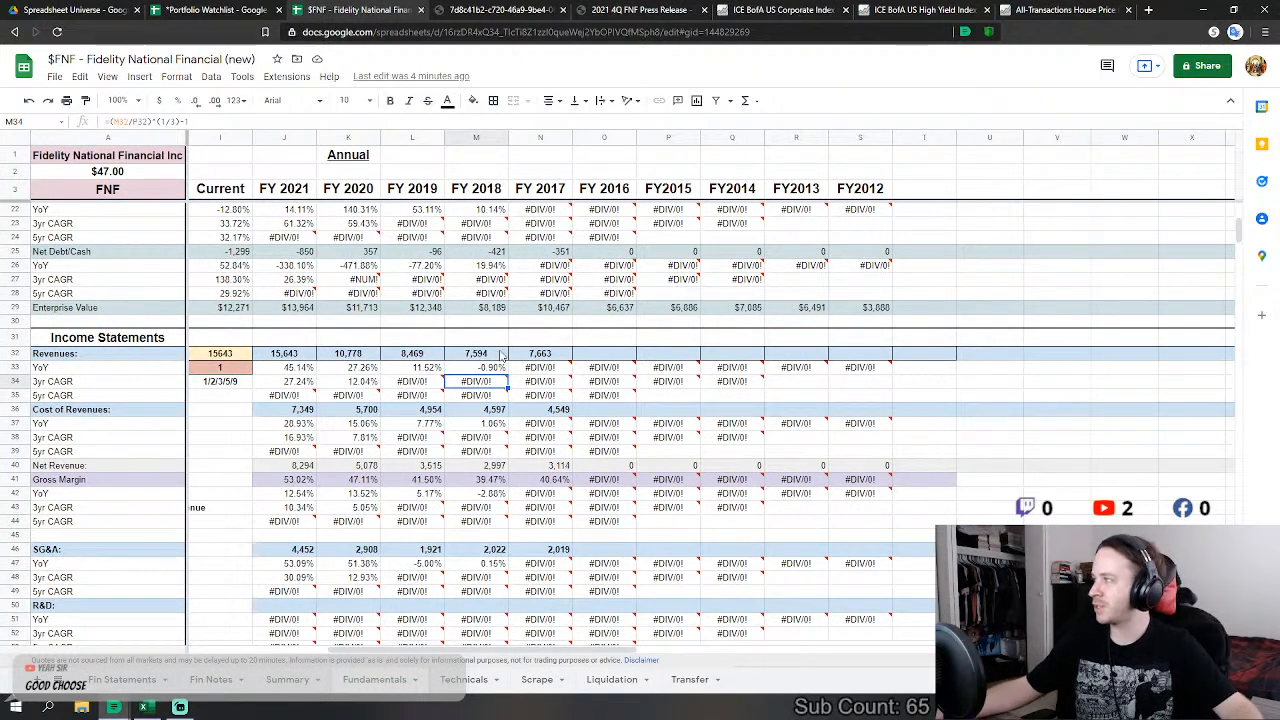
left_click(352, 481)
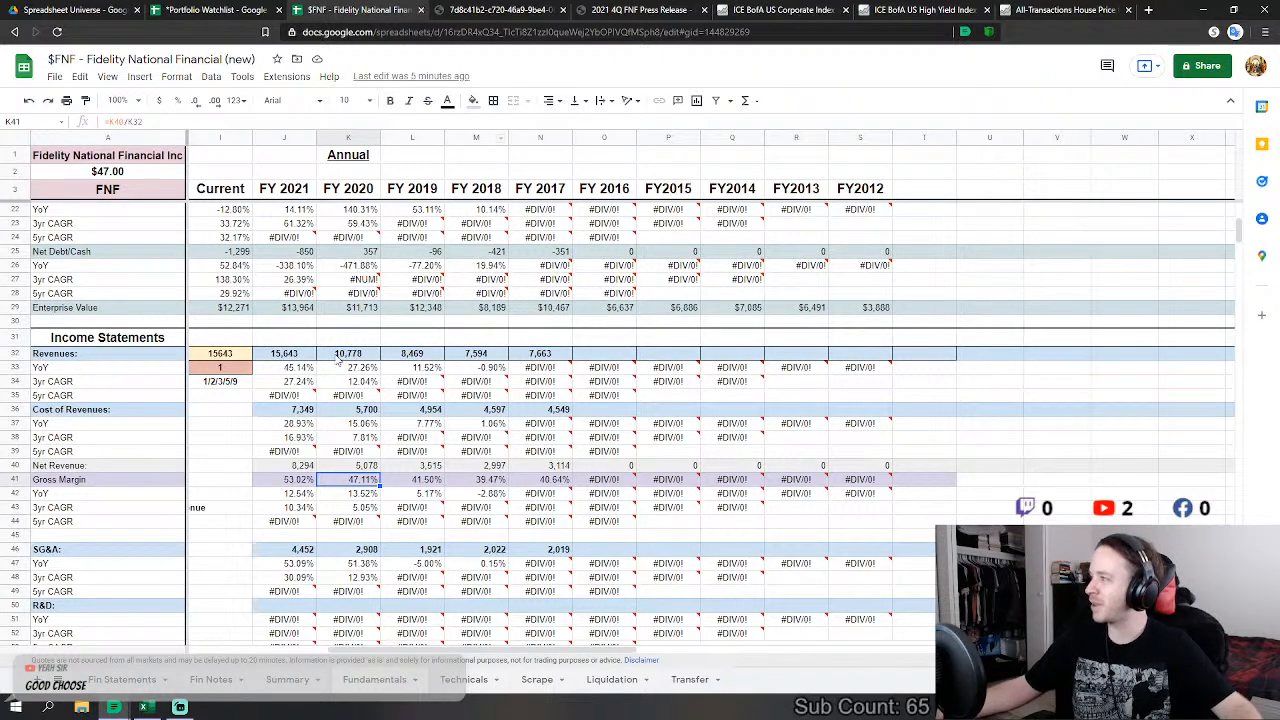
scroll(449, 493, "down", 2)
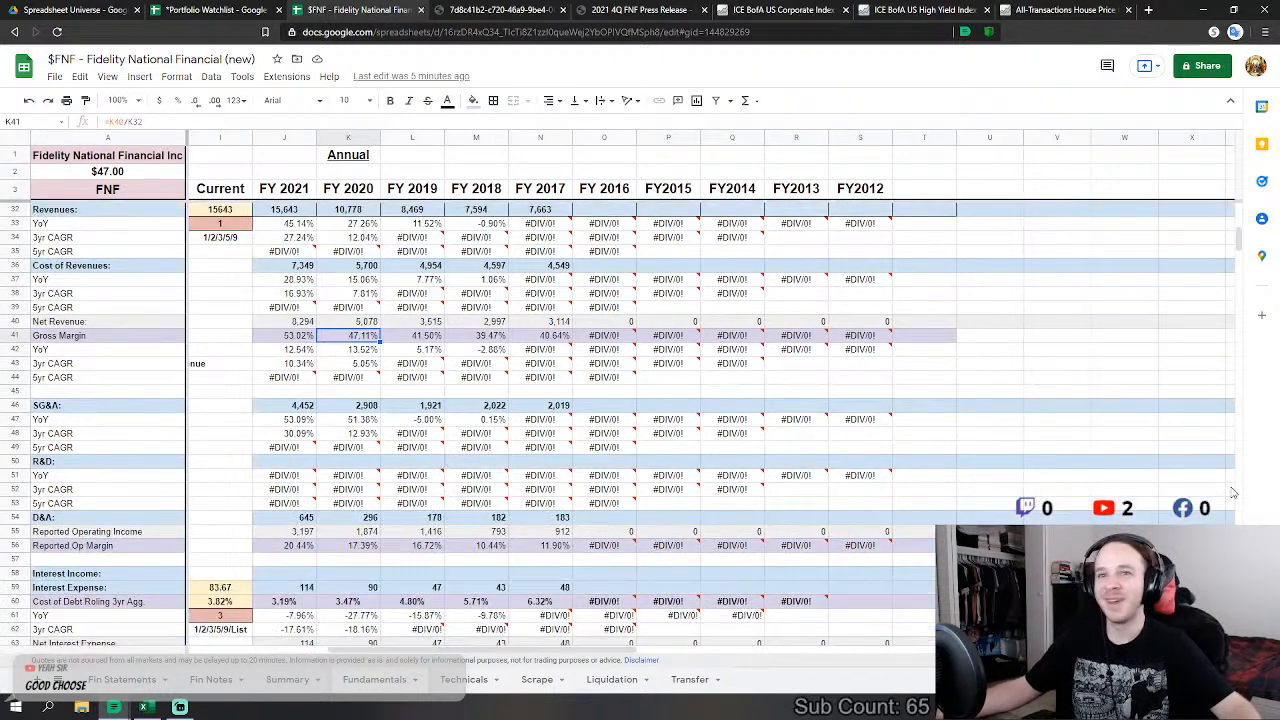
scroll(222, 337, "up", 1)
left_click(276, 302)
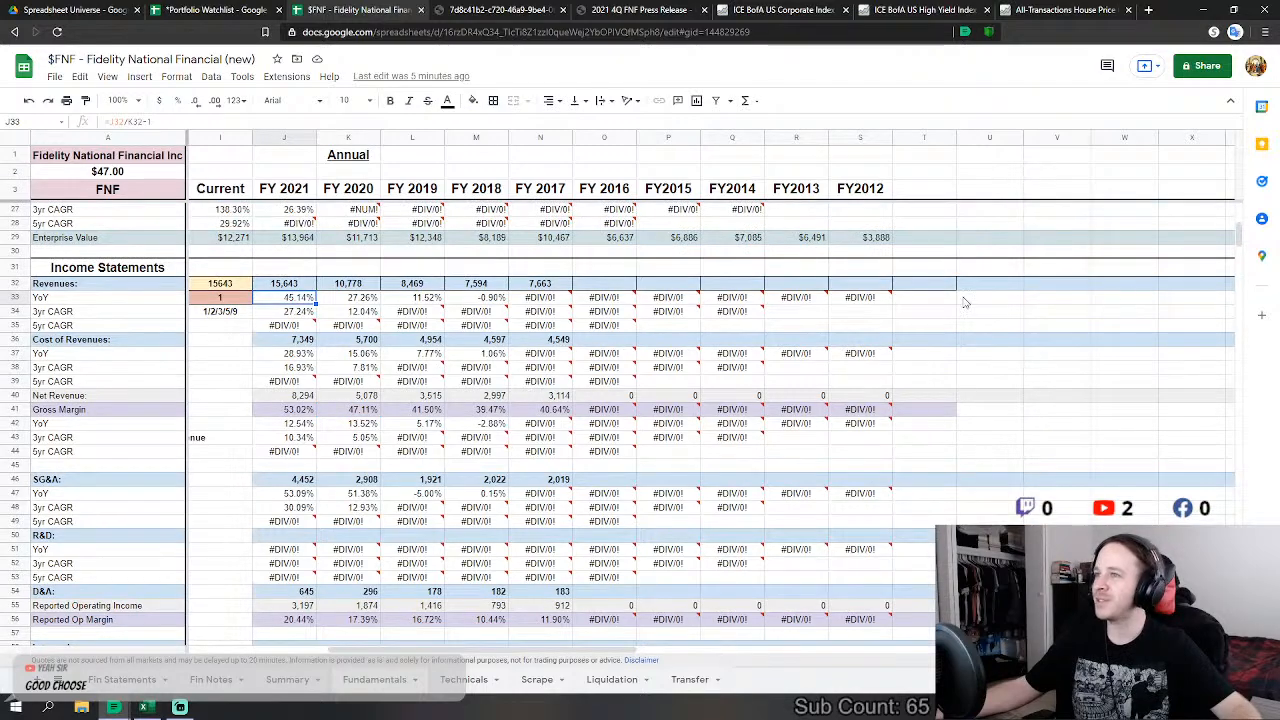
Step: Check the FY 2021 Total Common Yield in the dividends and payout rows
left_click_drag(1238, 232, 1238, 355)
scroll(290, 425, "up", 2)
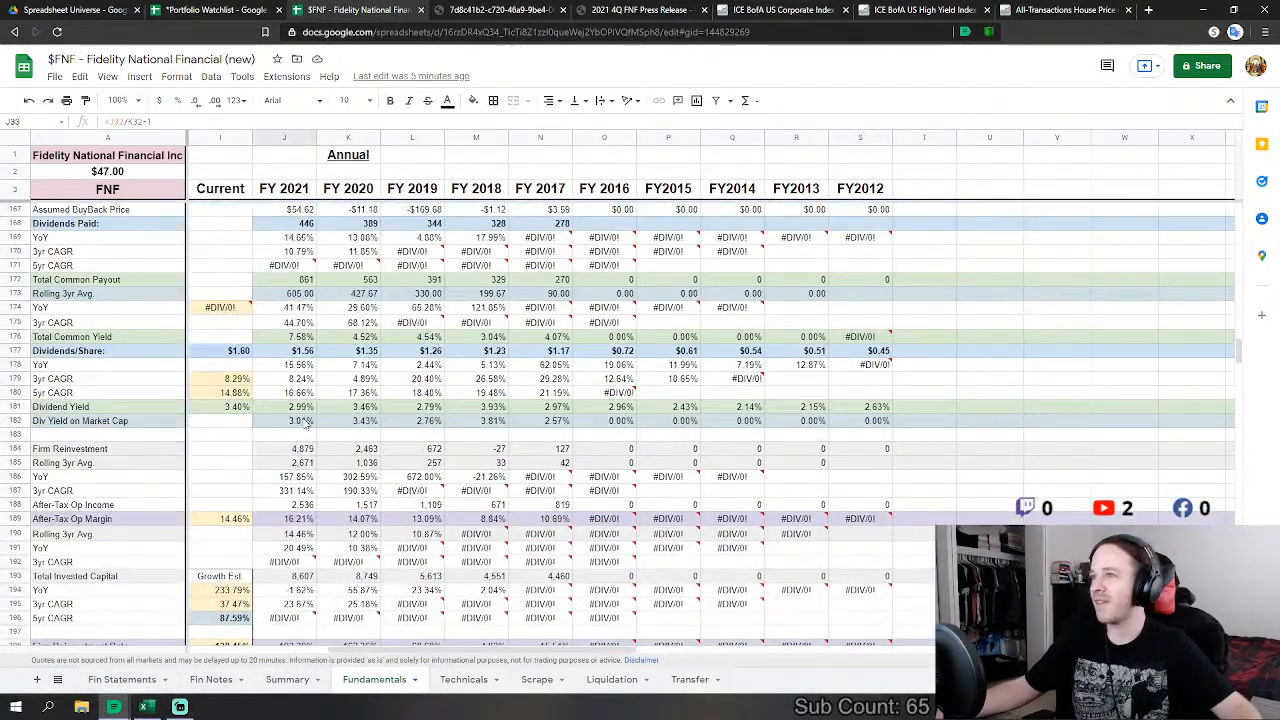
left_click(290, 338)
scroll(295, 440, "up", 2)
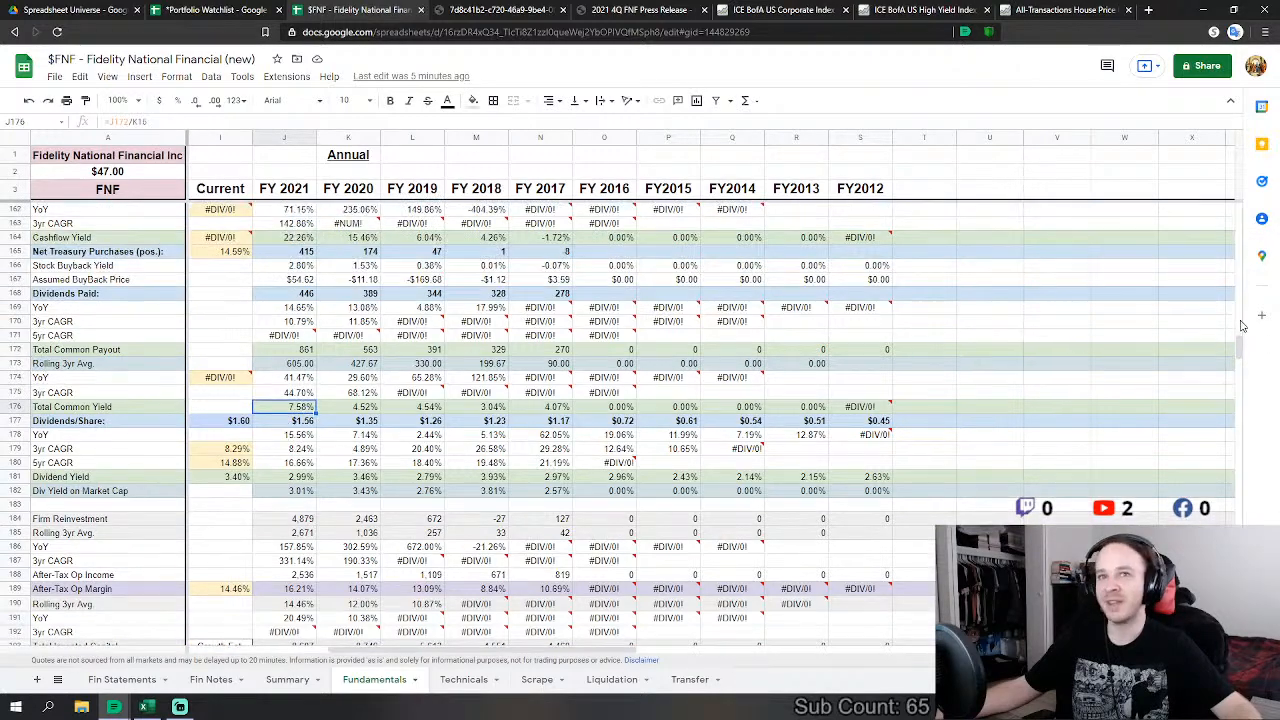
Step: Check the current P/E in the Earnings section of the valuation ratios
left_click_drag(1238, 347, 1262, 482)
scroll(146, 318, "up", 2)
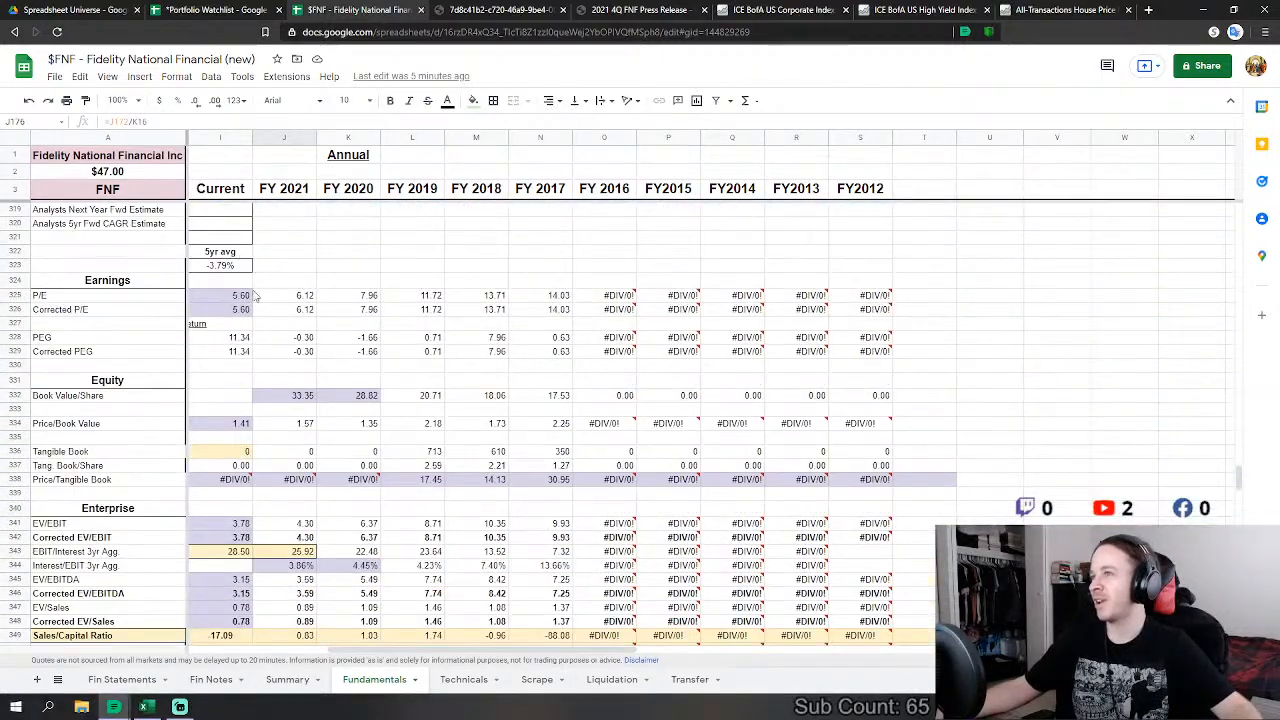
left_click(222, 295)
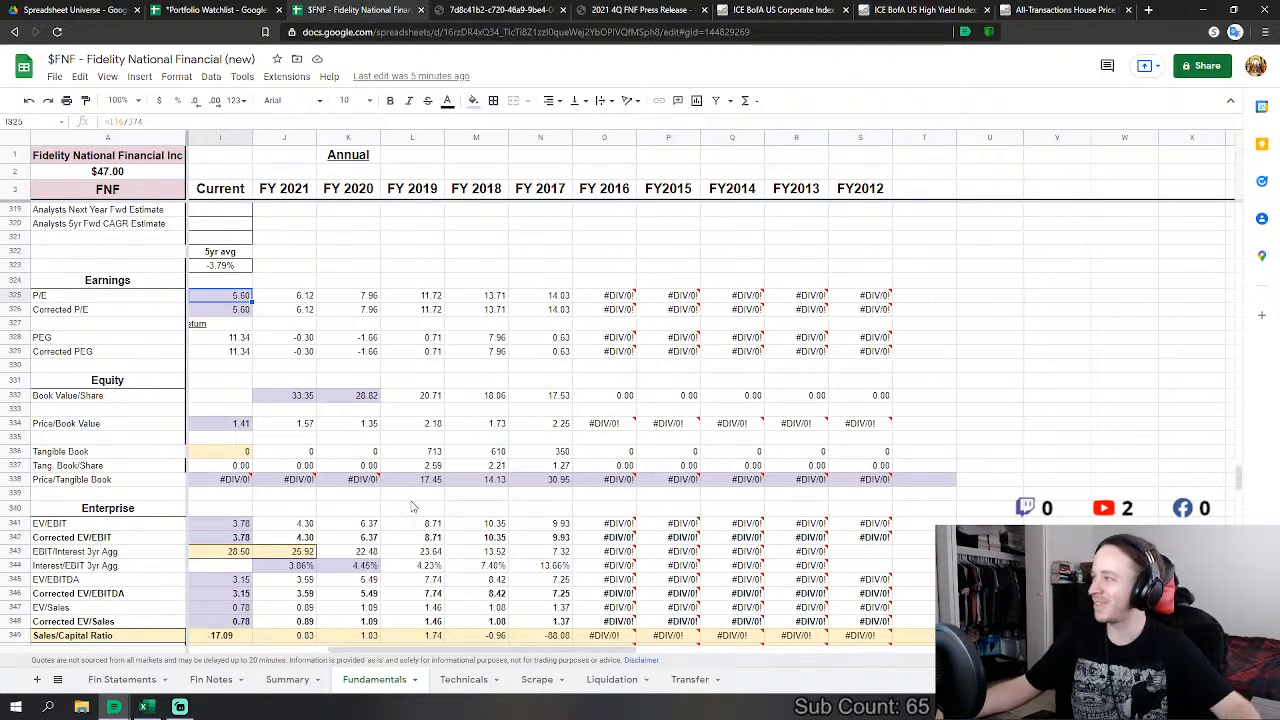
left_click(474, 263)
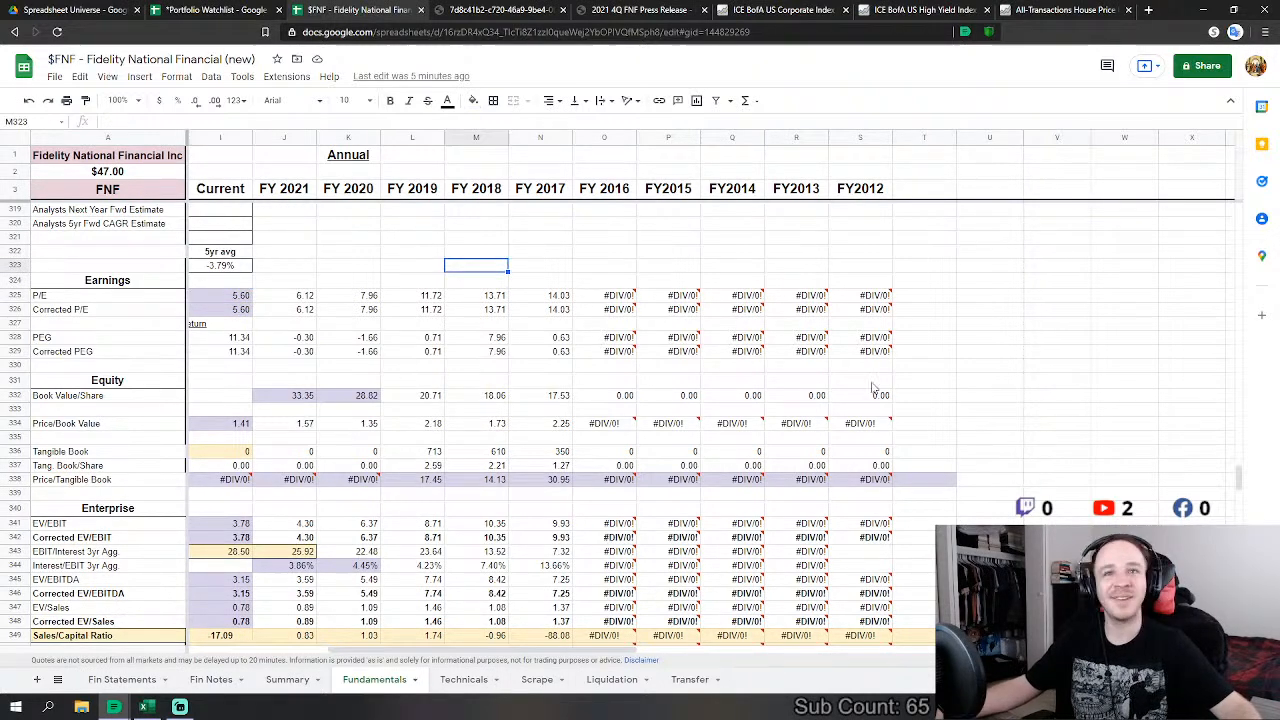
left_click_drag(1240, 482, 1240, 318)
scroll(866, 378, "up", 20)
scroll(828, 380, "up", 7)
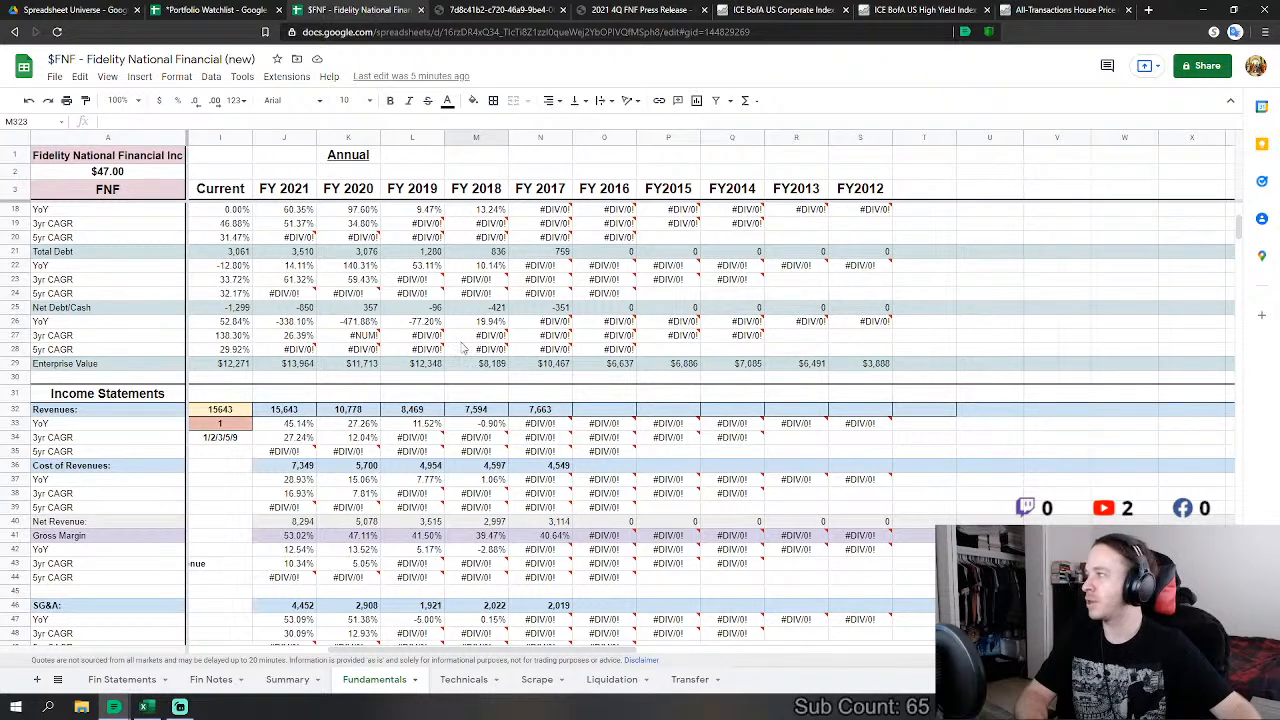
mouse_move(298, 240)
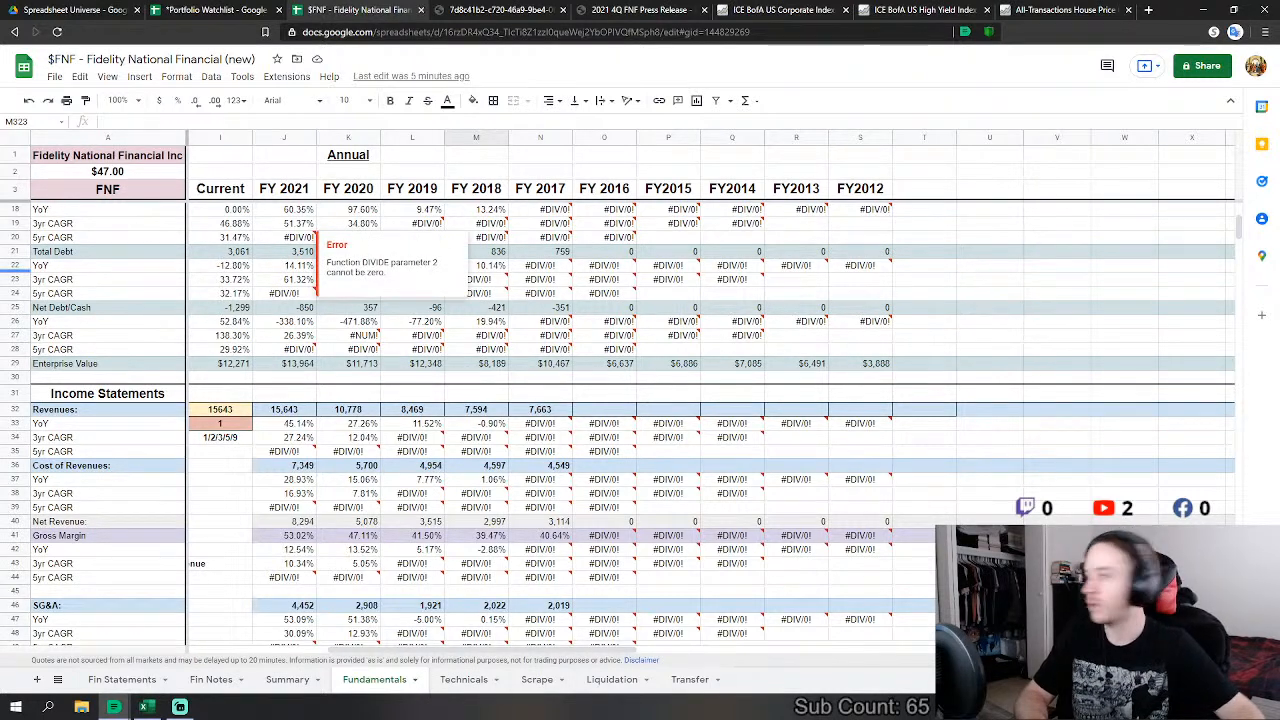
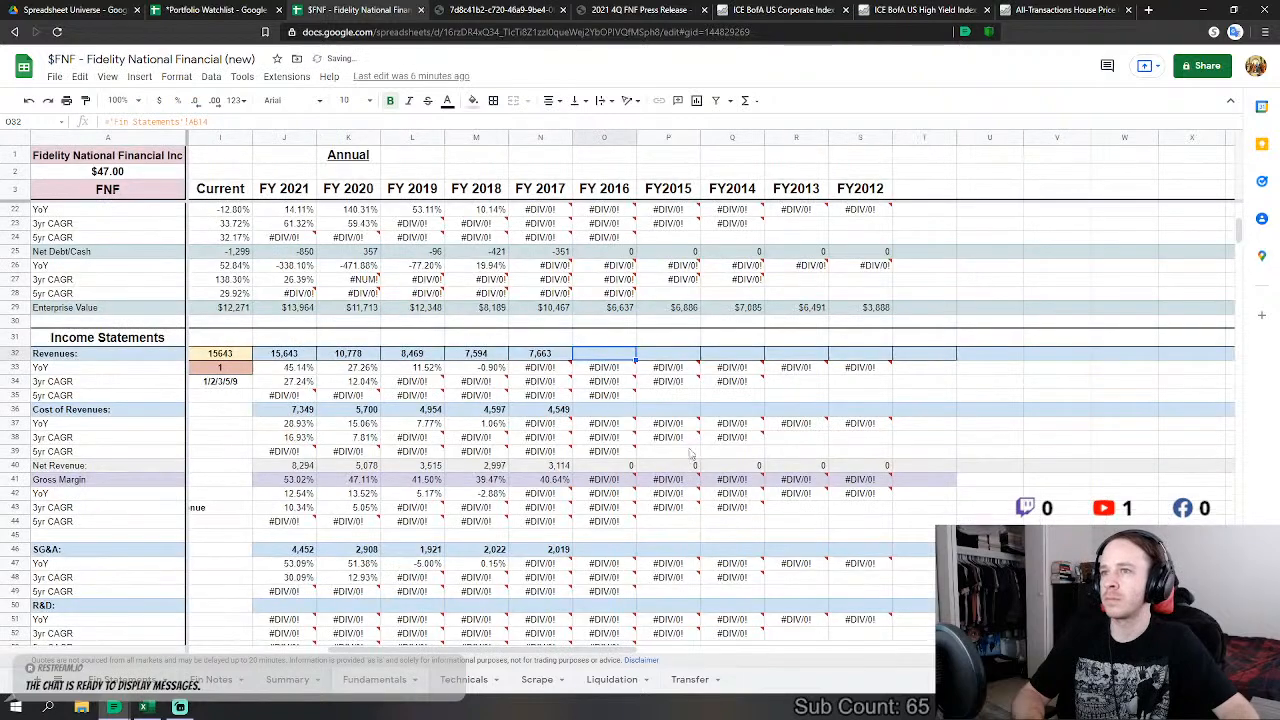
Step: Link FY 2016 Cost of Revenues in O36 to personnel costs plus agent commissions, Fin Statements AB16+AB17
left_click(630, 340)
type("=")
left_click(127, 680)
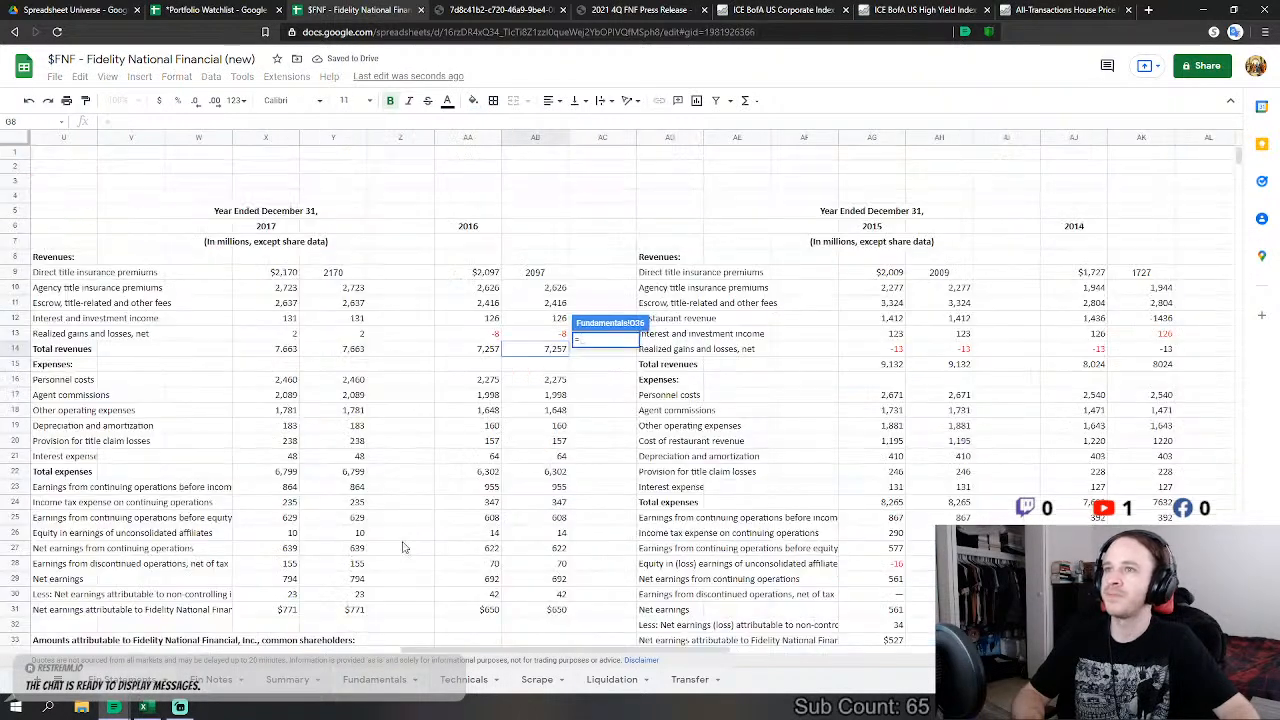
left_click(560, 381)
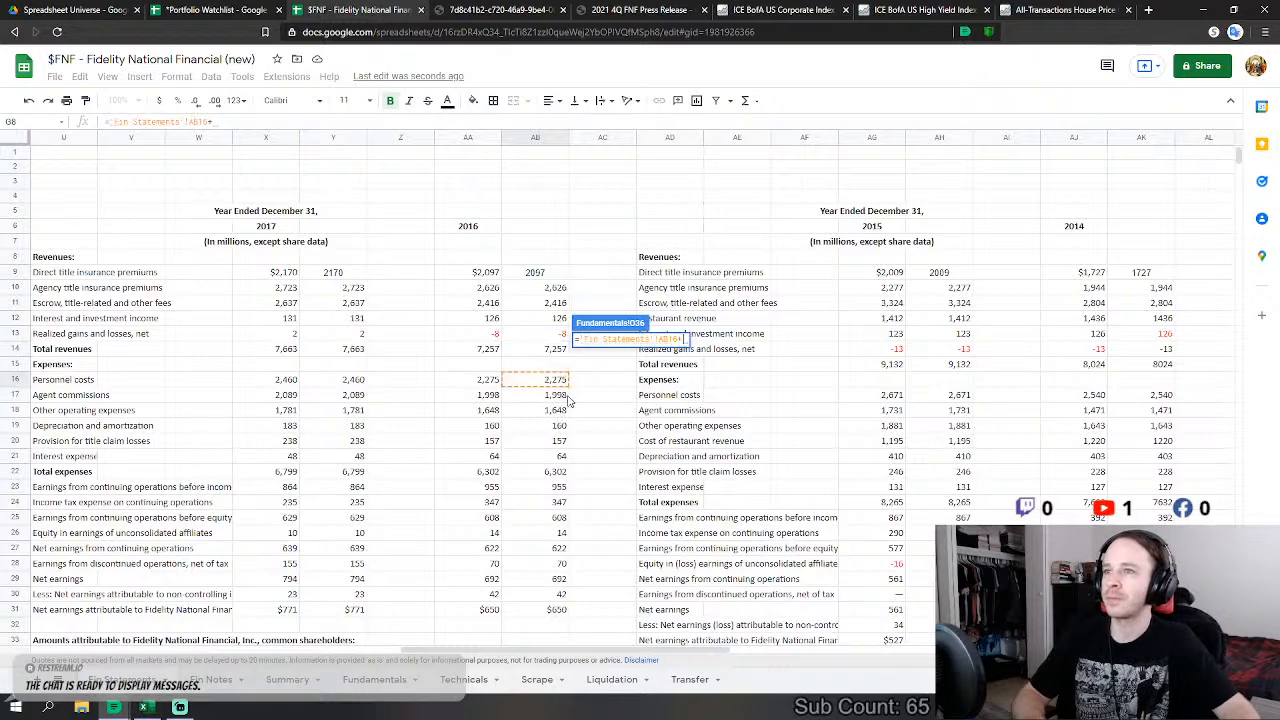
type("+")
left_click(561, 396)
key("Return")
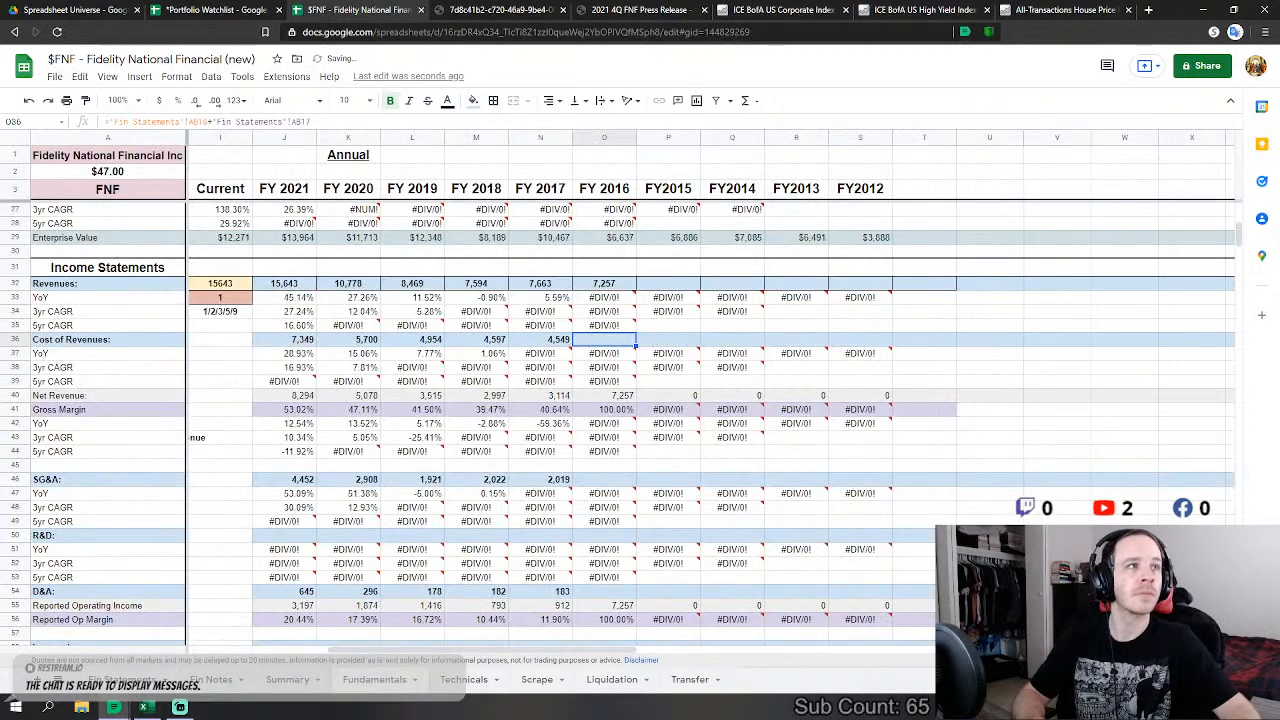
Step: Link FY 2016 SG&A in O46 to other operating expenses plus provision for title claim losses, Fin Statements AB18+AB20
left_click(588, 477)
scroll(666, 449, "down", 1)
type("=")
left_click(128, 682)
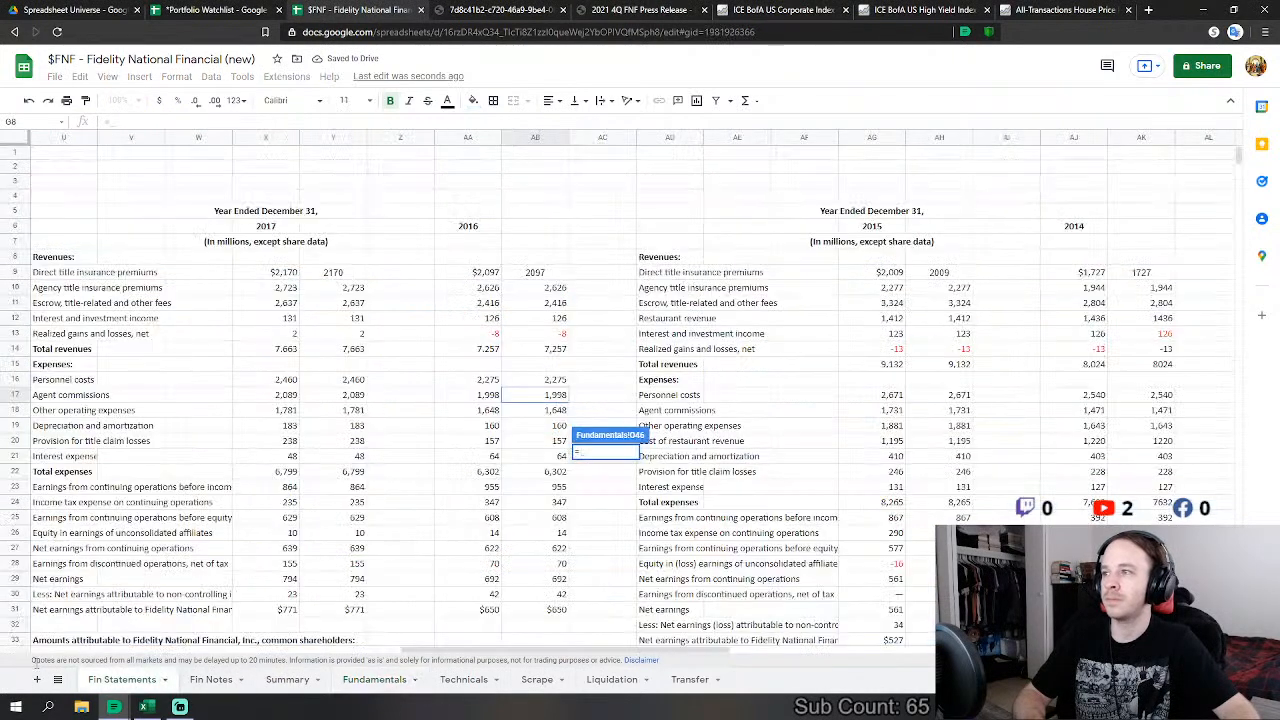
left_click(560, 410)
type("+")
left_click(558, 441)
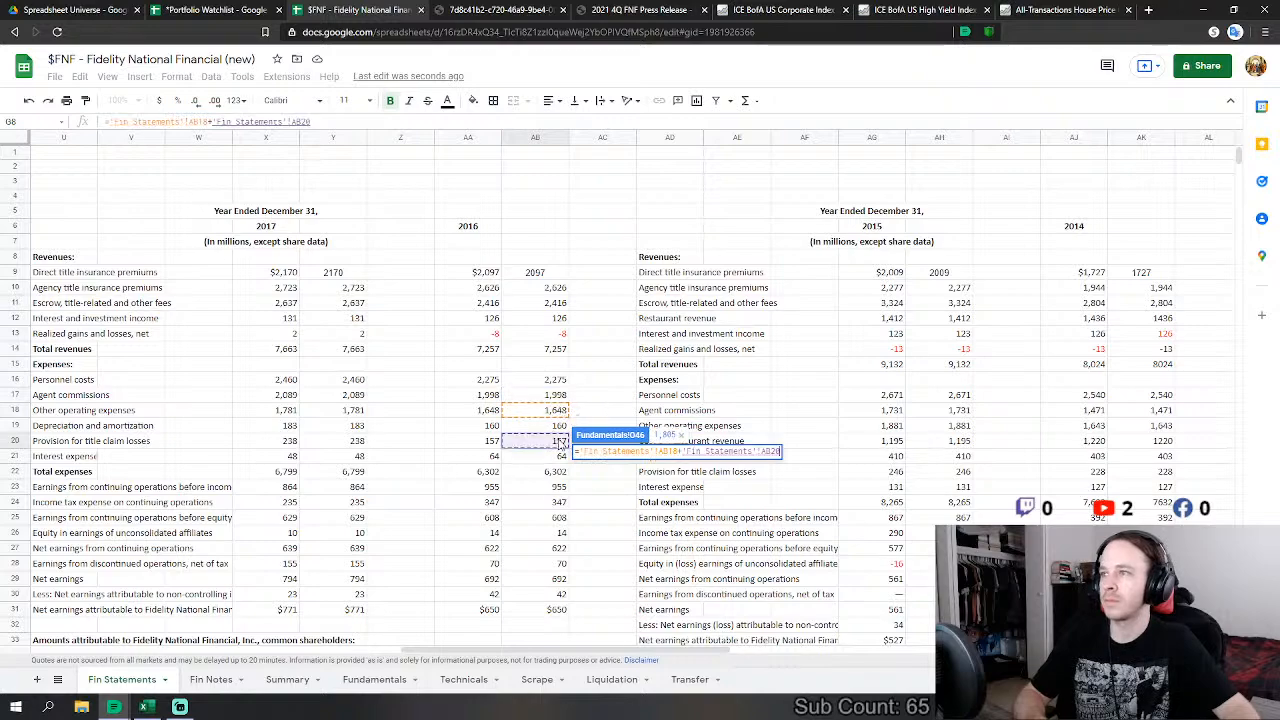
key("Return")
Step: Link FY 2016 D&A in O54 to depreciation and amortization in Fin Statements AB19
scroll(613, 502, "down", 1)
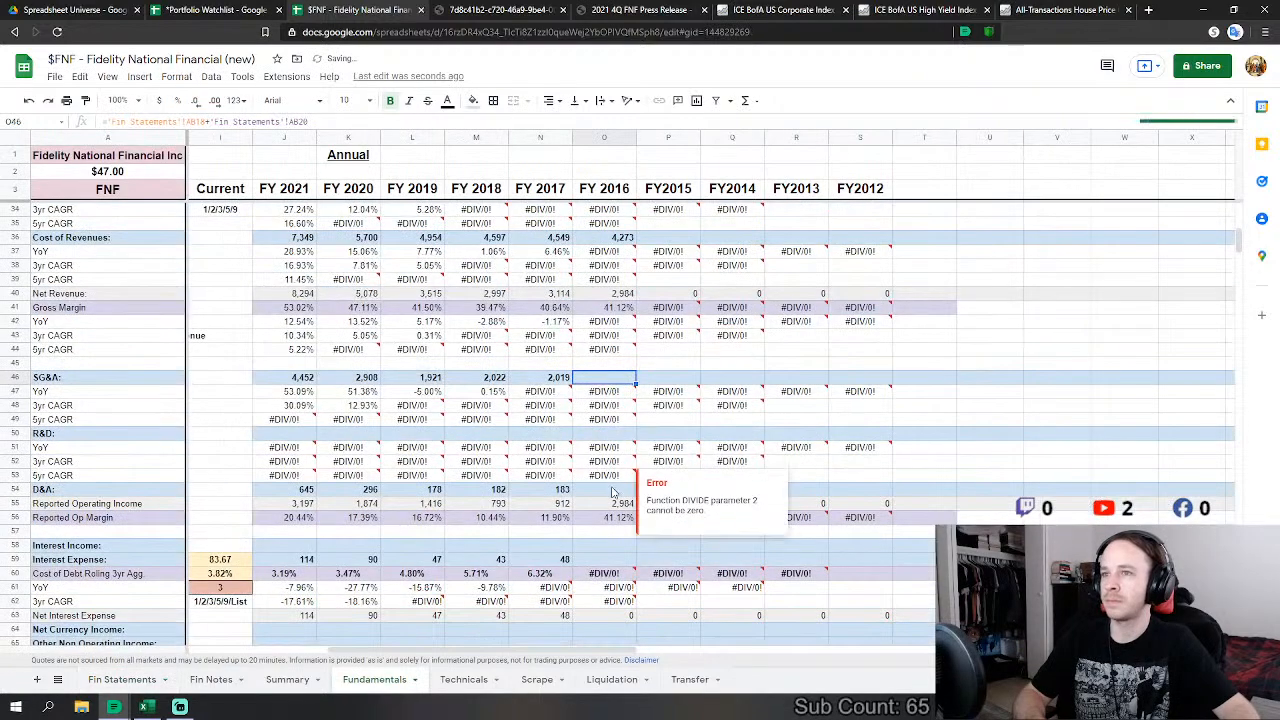
left_click(613, 490)
type("=")
left_click(121, 680)
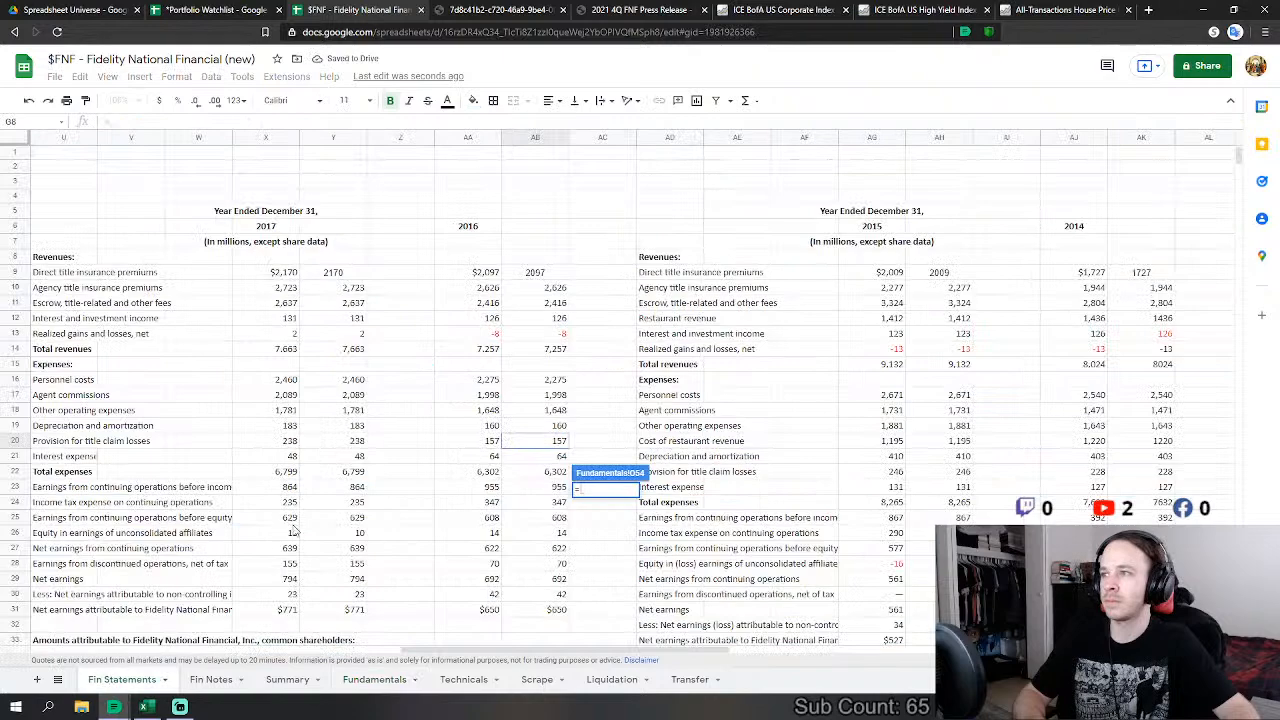
left_click(550, 428)
key("Return")
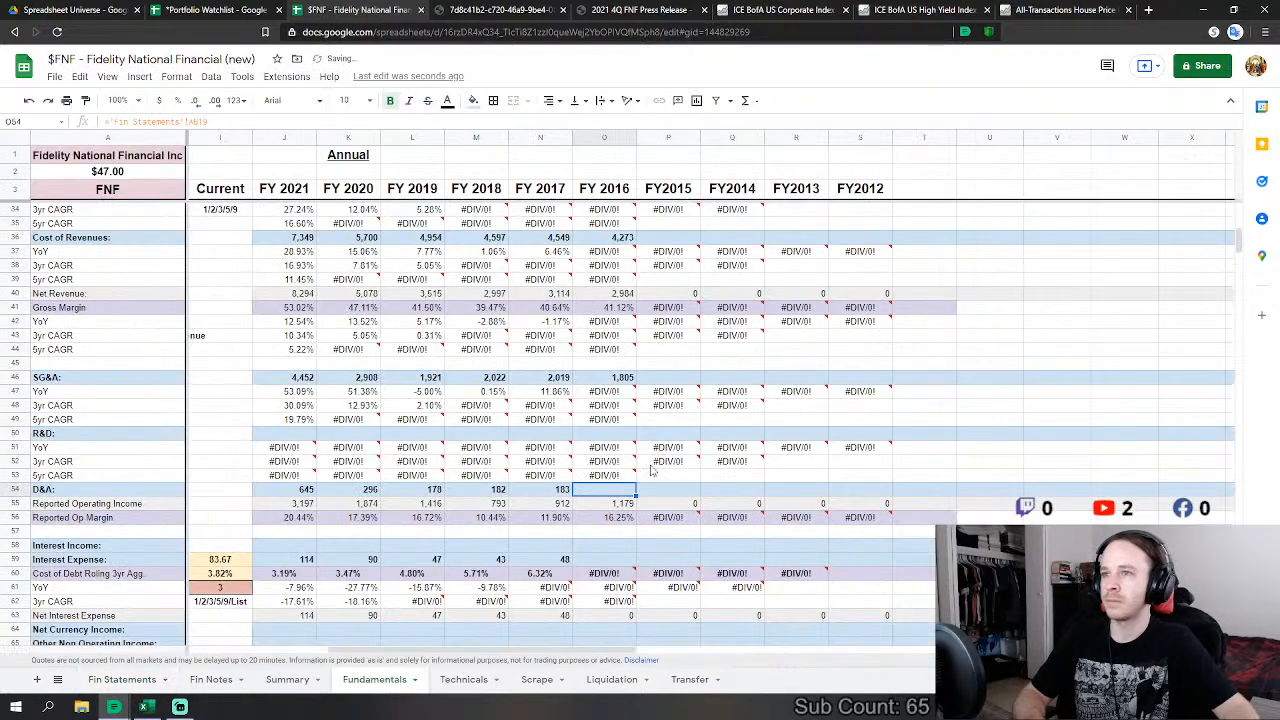
Step: Link FY 2016 Interest Expense in O59 to interest expense in Fin Statements AB21
left_click(620, 461)
type("=")
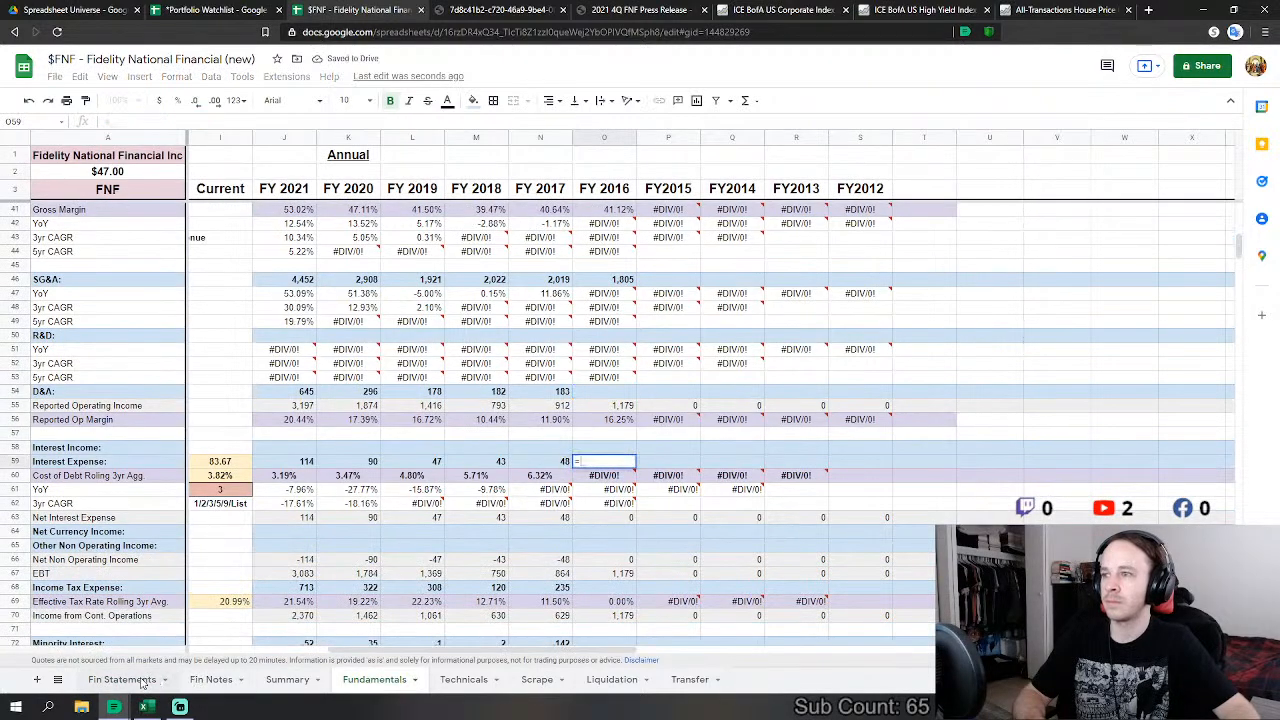
left_click(121, 680)
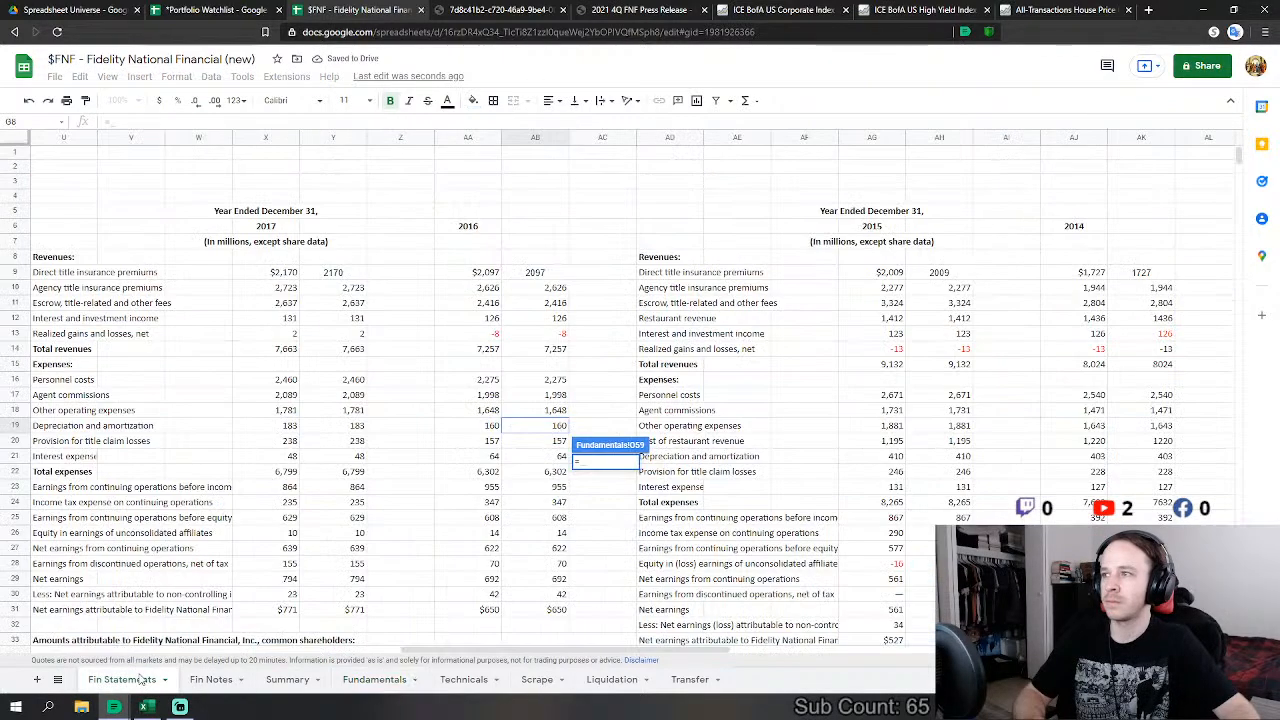
left_click(540, 456)
key("Return")
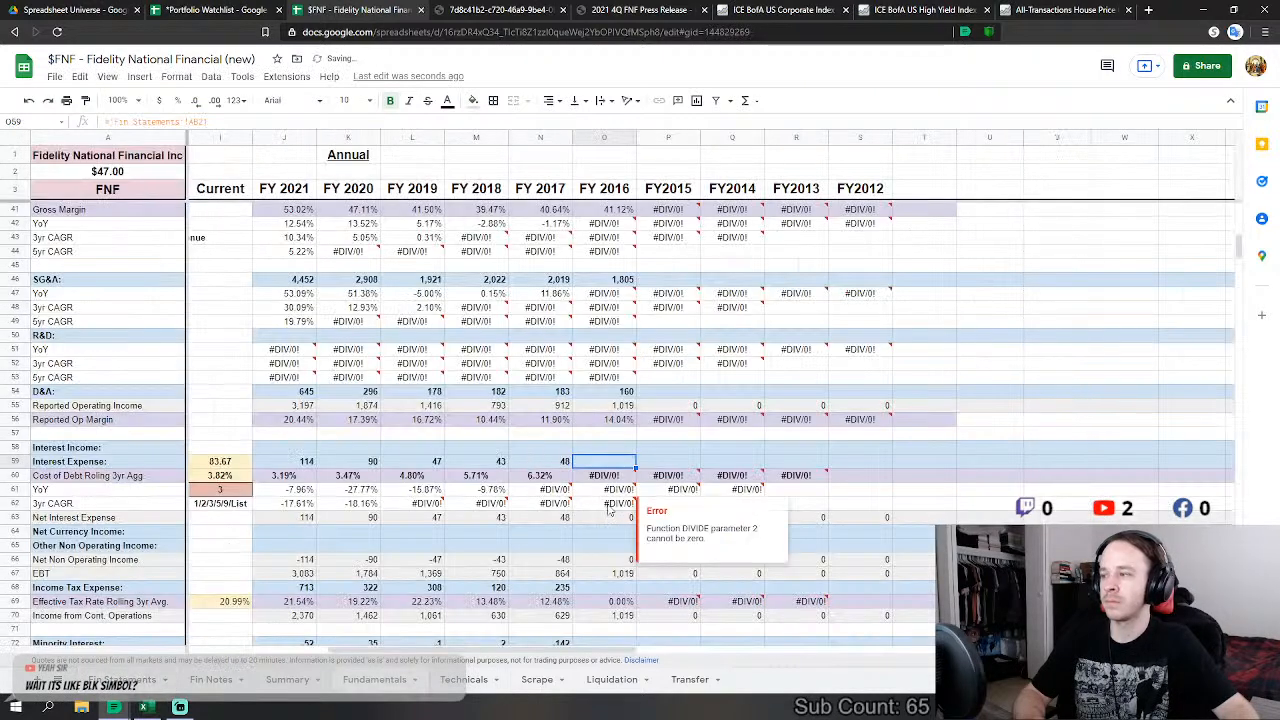
scroll(634, 408, "down", 2)
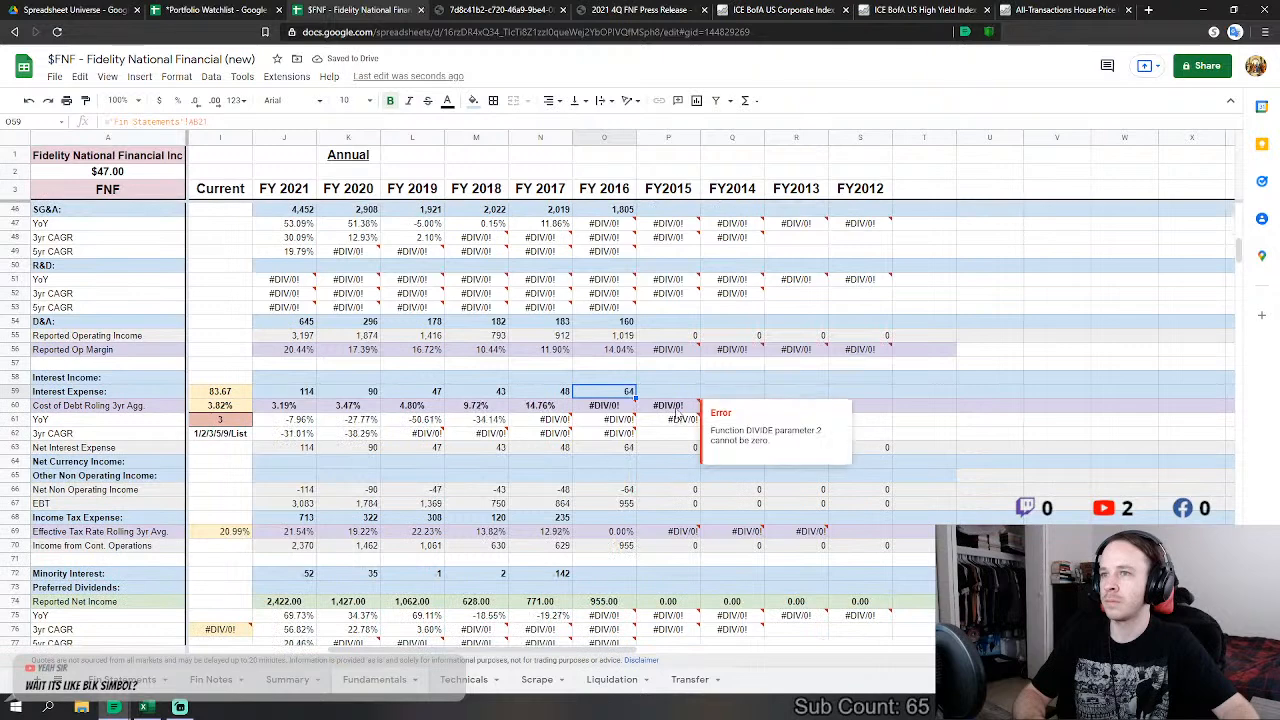
left_click(668, 385)
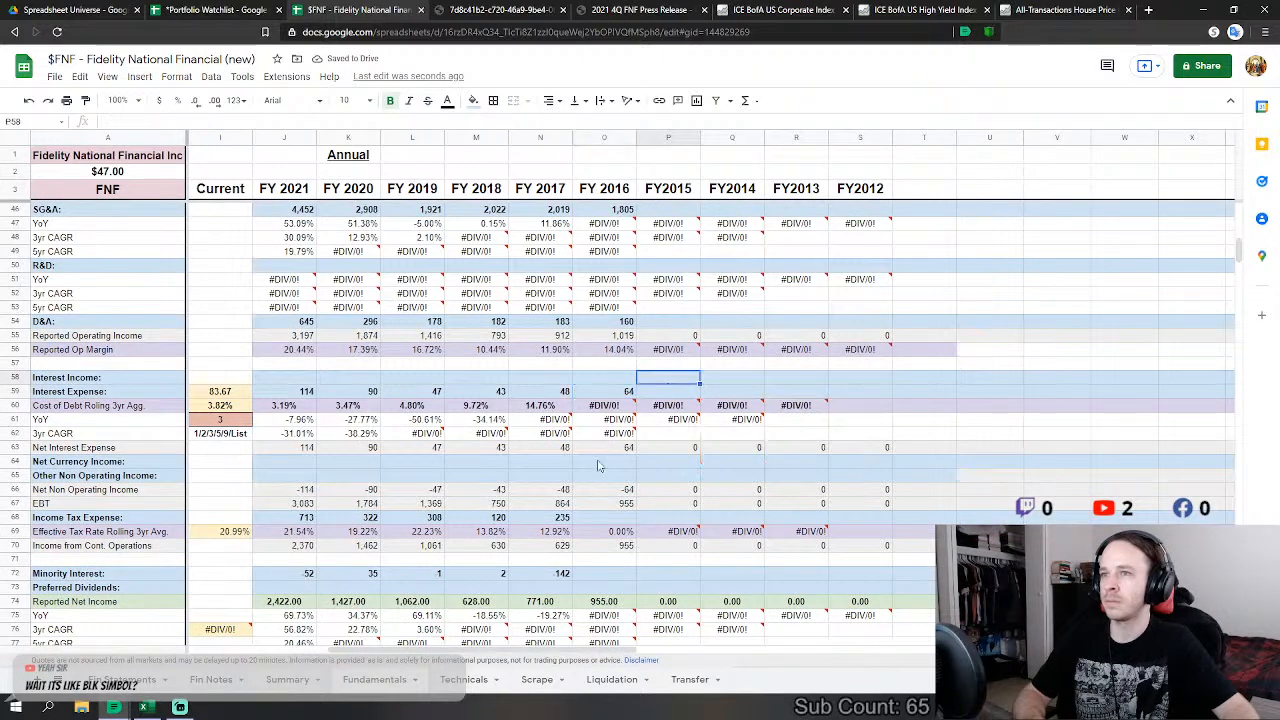
Step: Link FY 2016 Income Tax Expense in O68 to income tax expense on continuing operations in Fin Statements AB24
left_click(606, 379)
scroll(610, 400, "down", 1)
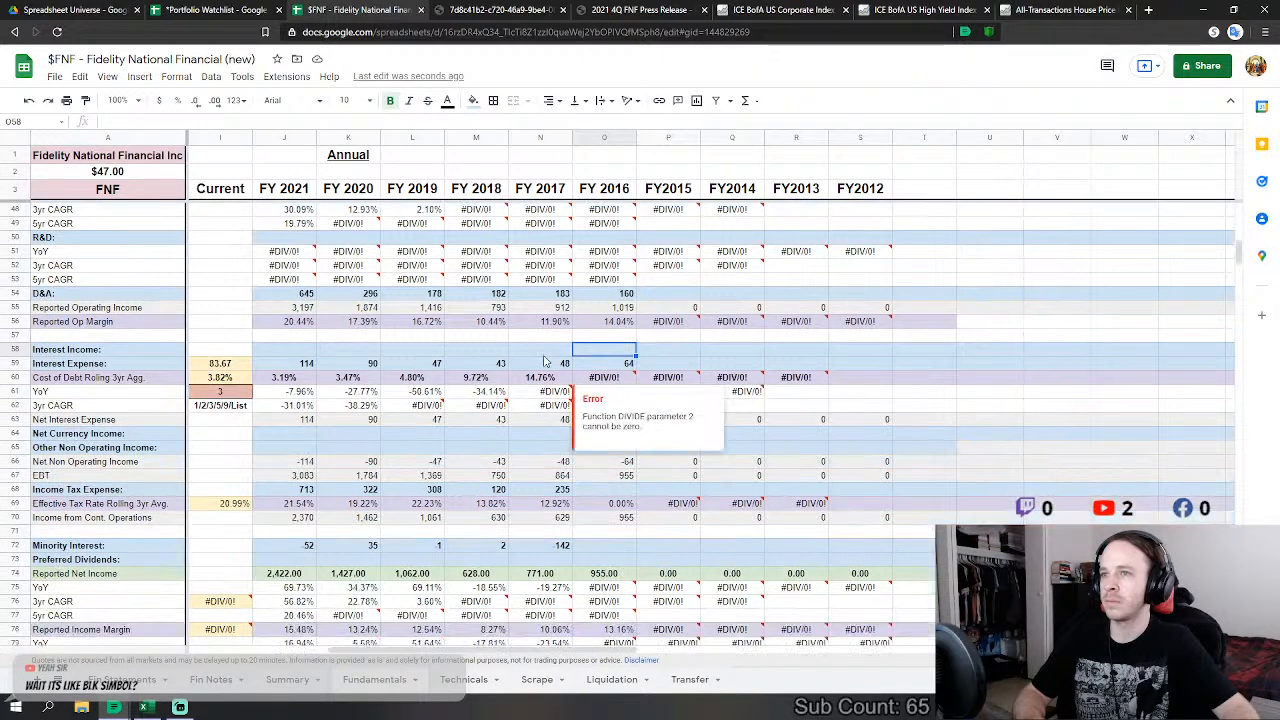
left_click(604, 489)
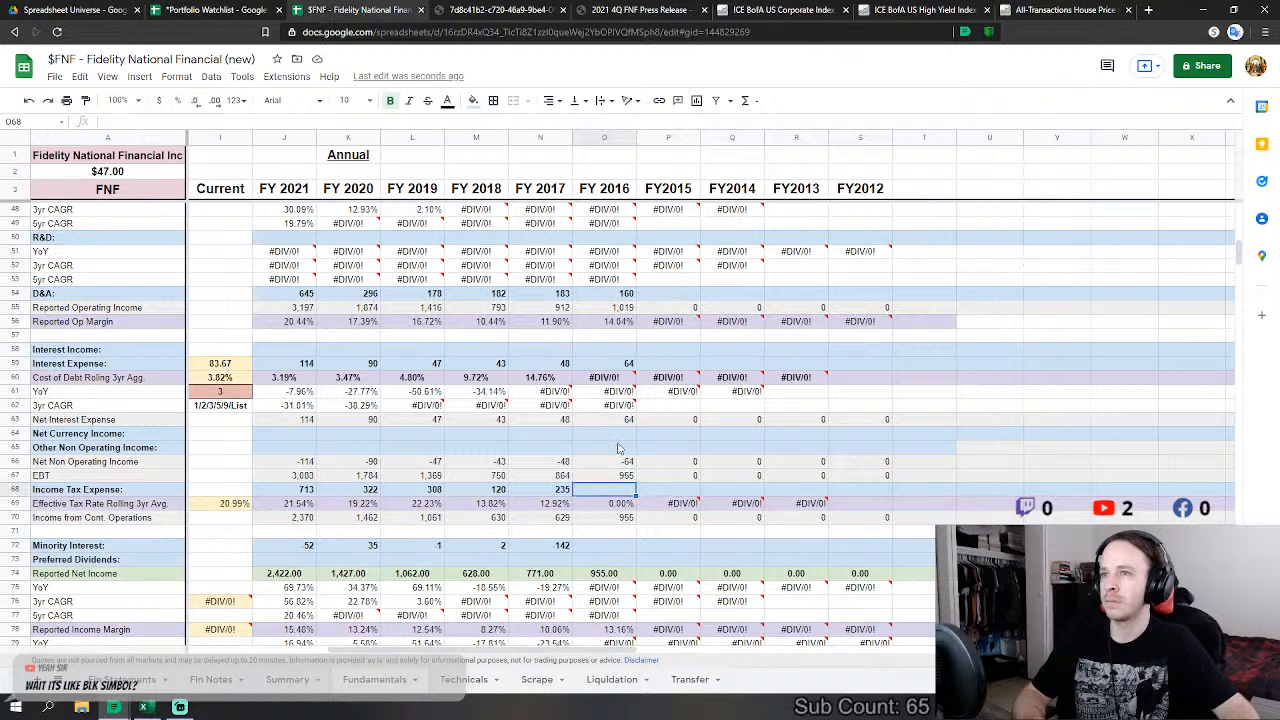
scroll(618, 449, "down", 1)
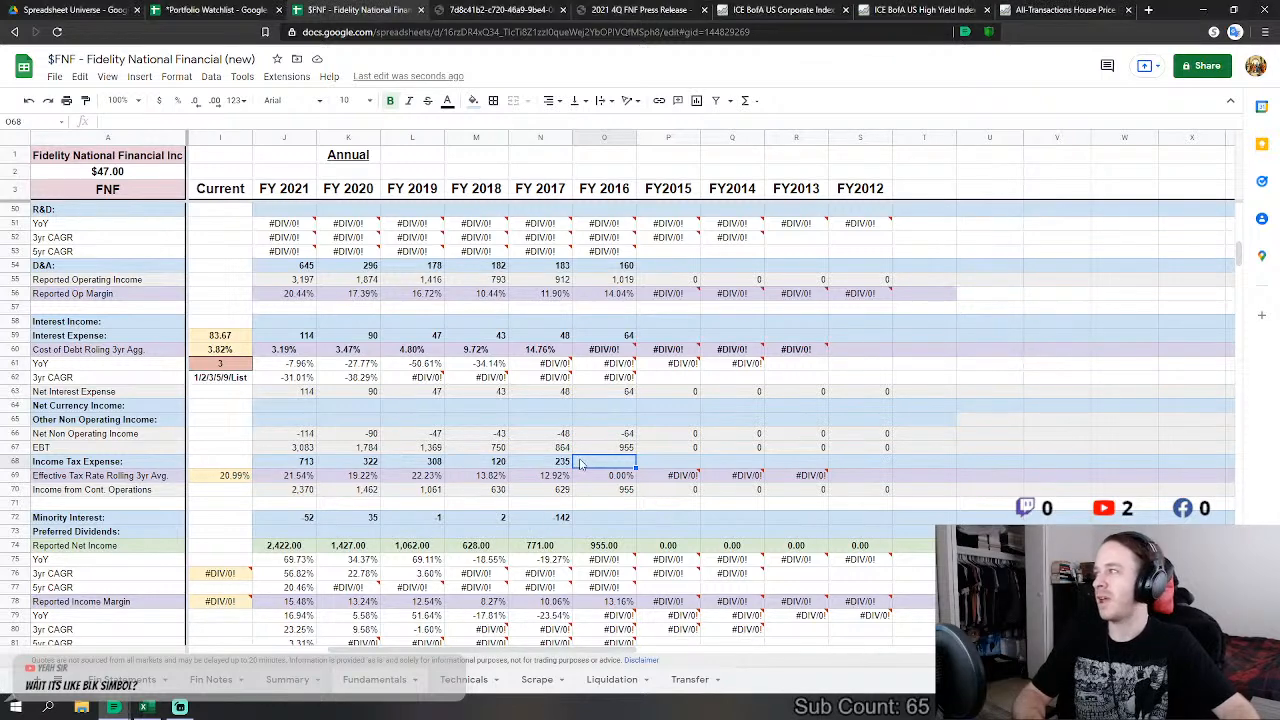
mouse_move(550, 367)
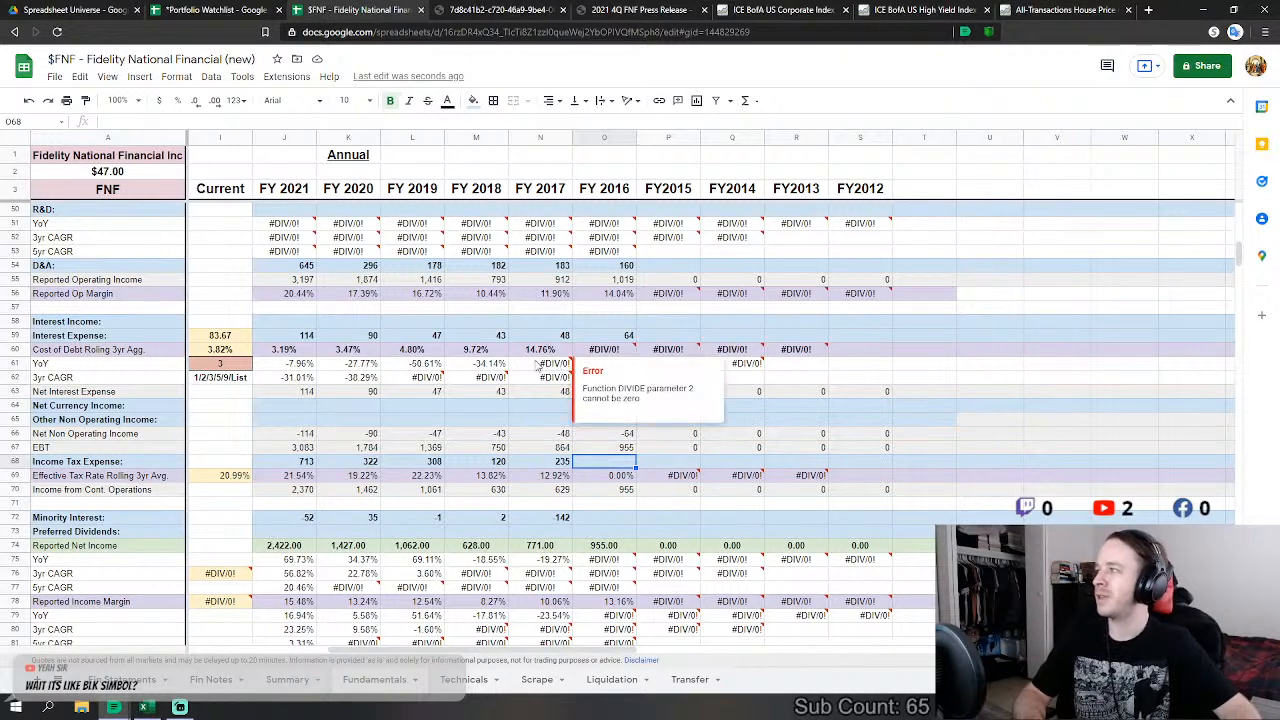
left_click(793, 436)
left_click(590, 465)
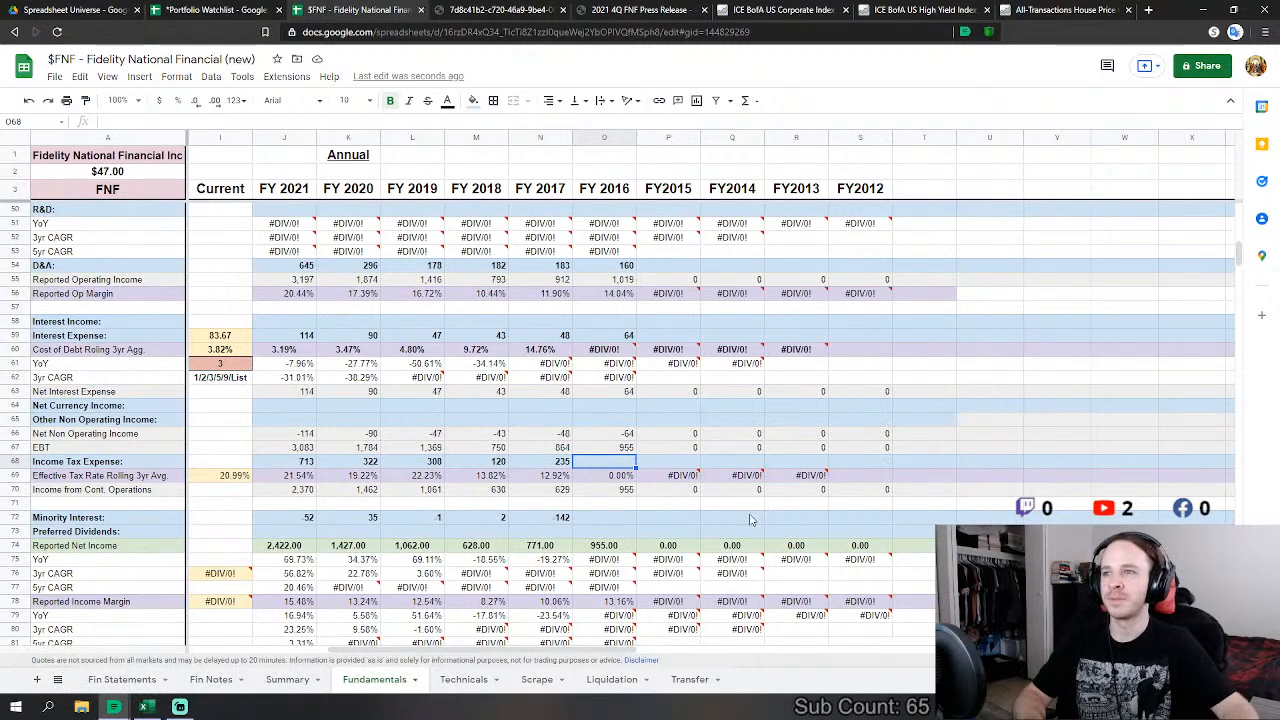
type("=")
left_click(120, 679)
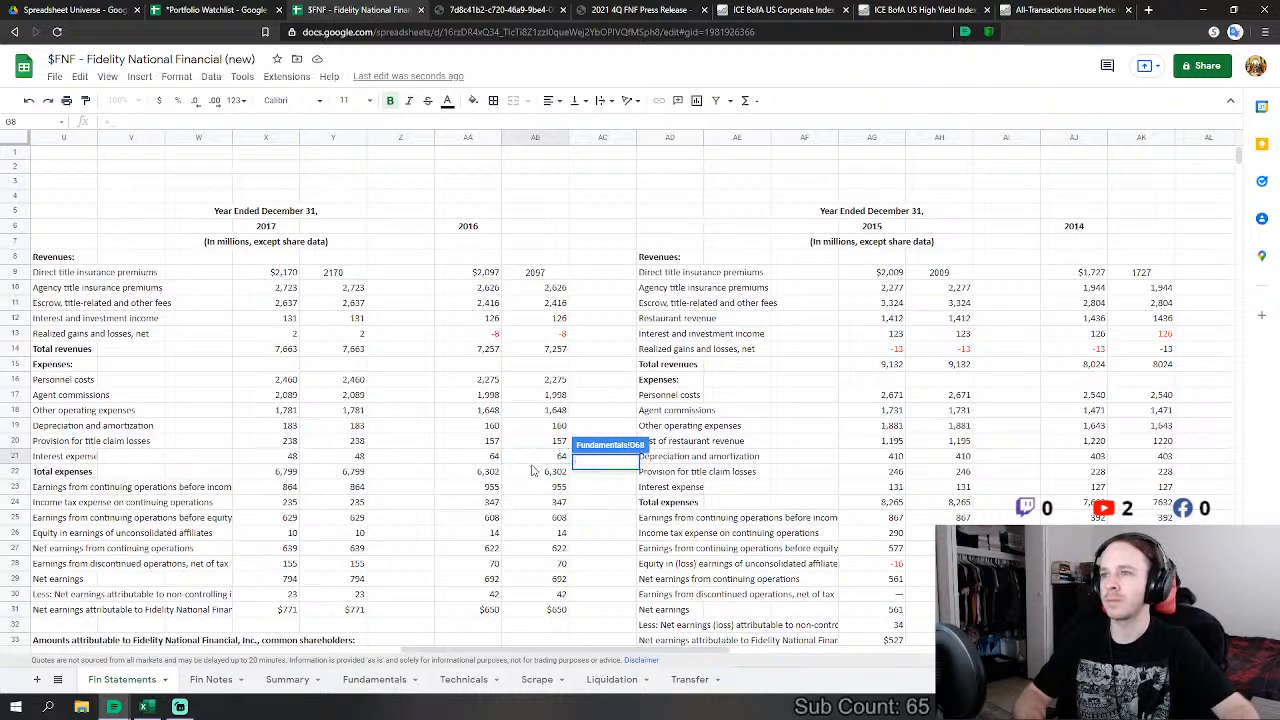
key("Escape")
type("=")
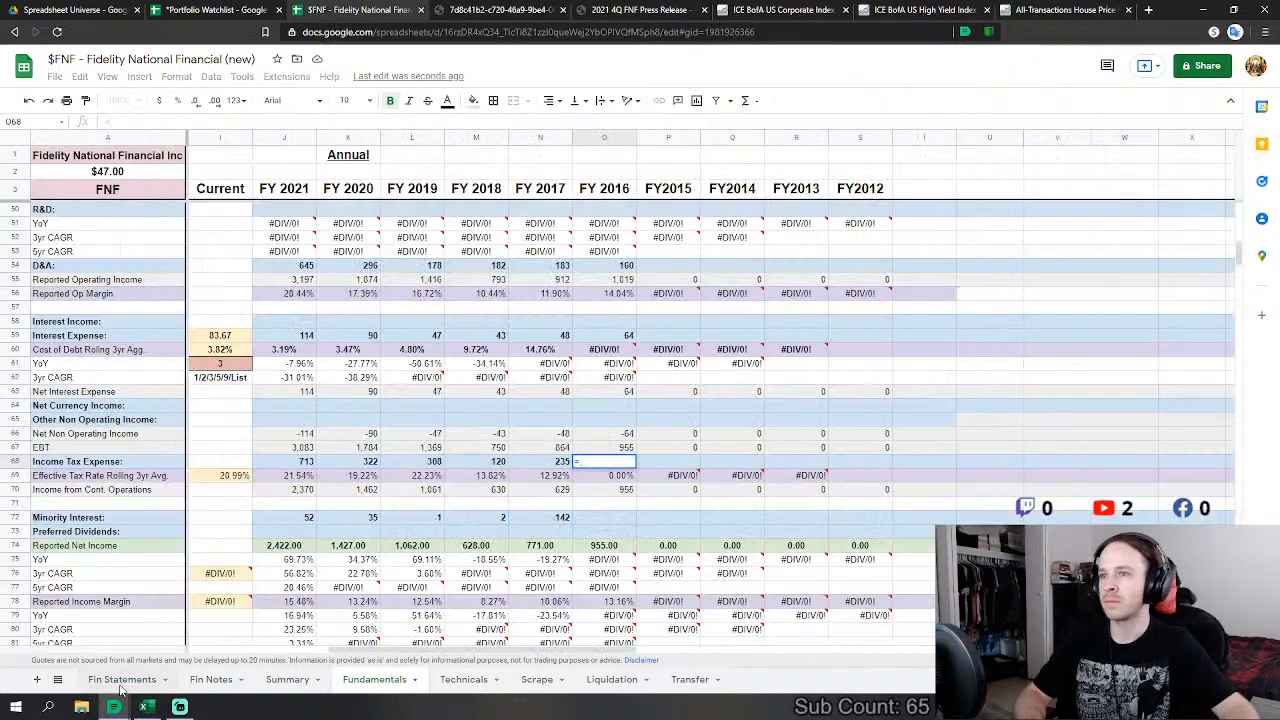
left_click(122, 680)
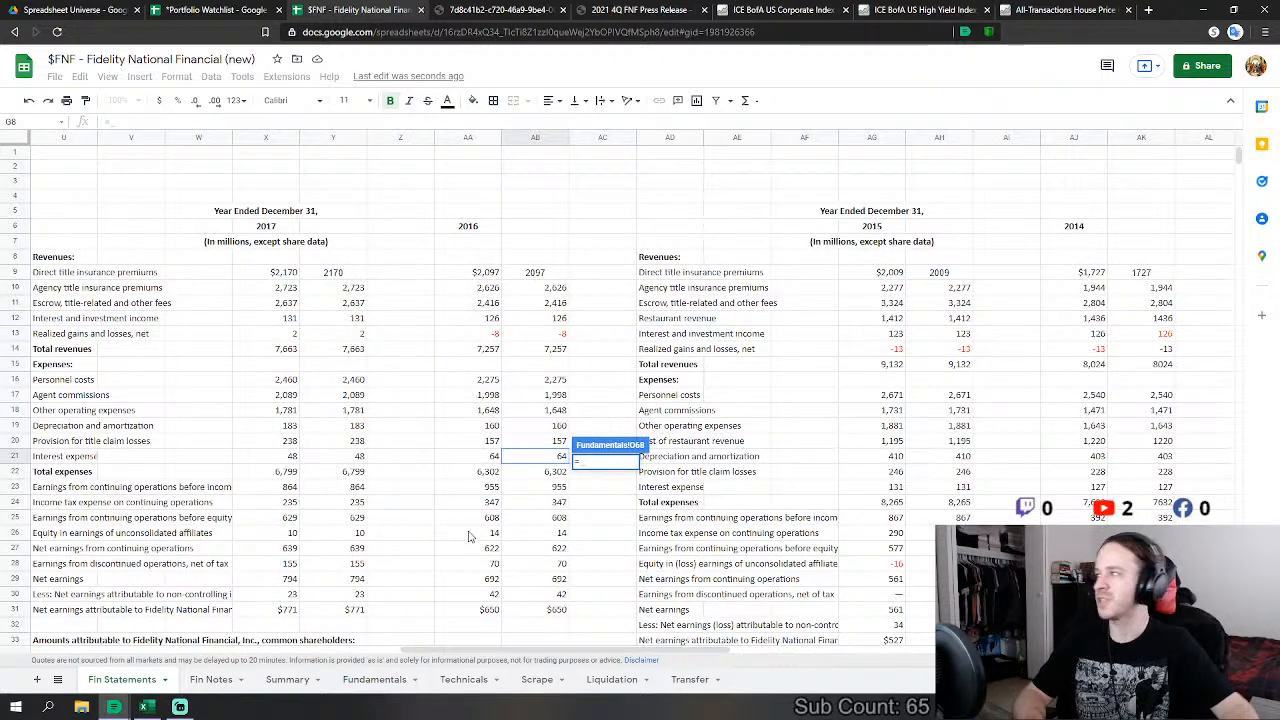
left_click(531, 506)
key("Return")
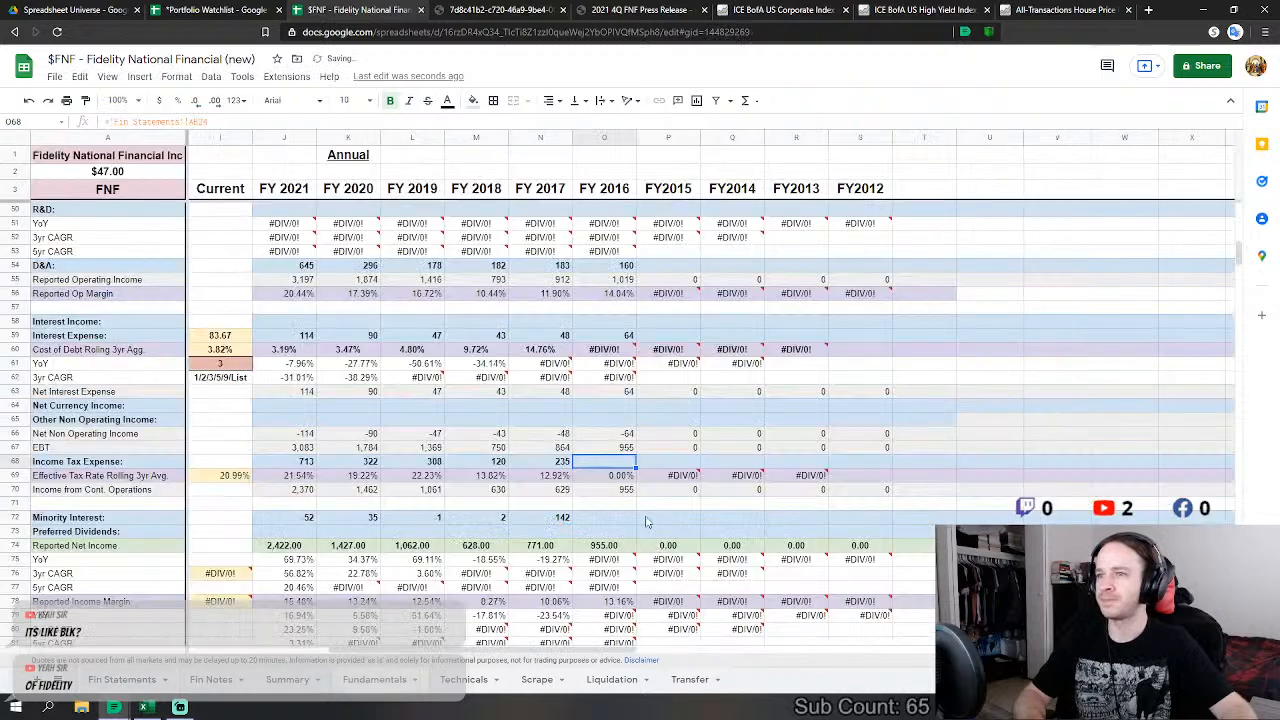
Step: Set FY 2016 Minority Interest in O72 to negative Fin Statements AB26 minus AB28 plus AB30
left_click(622, 519)
type("=")
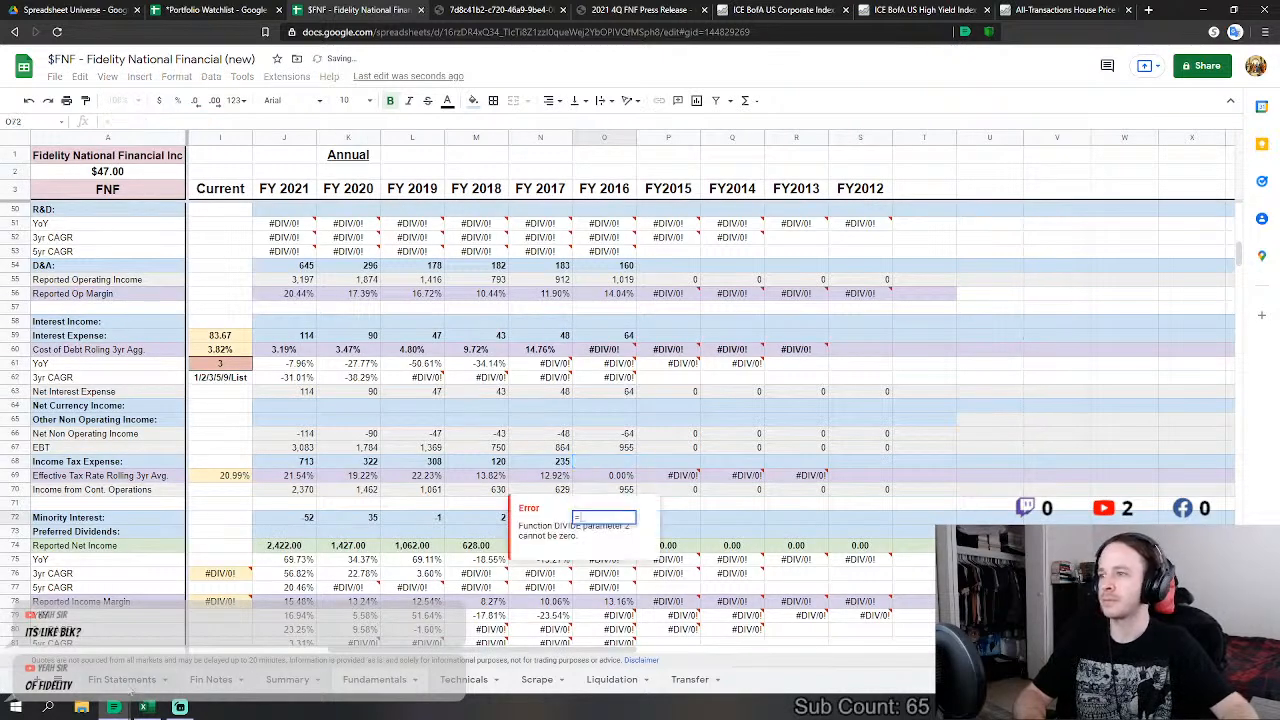
left_click(122, 679)
left_click(546, 536)
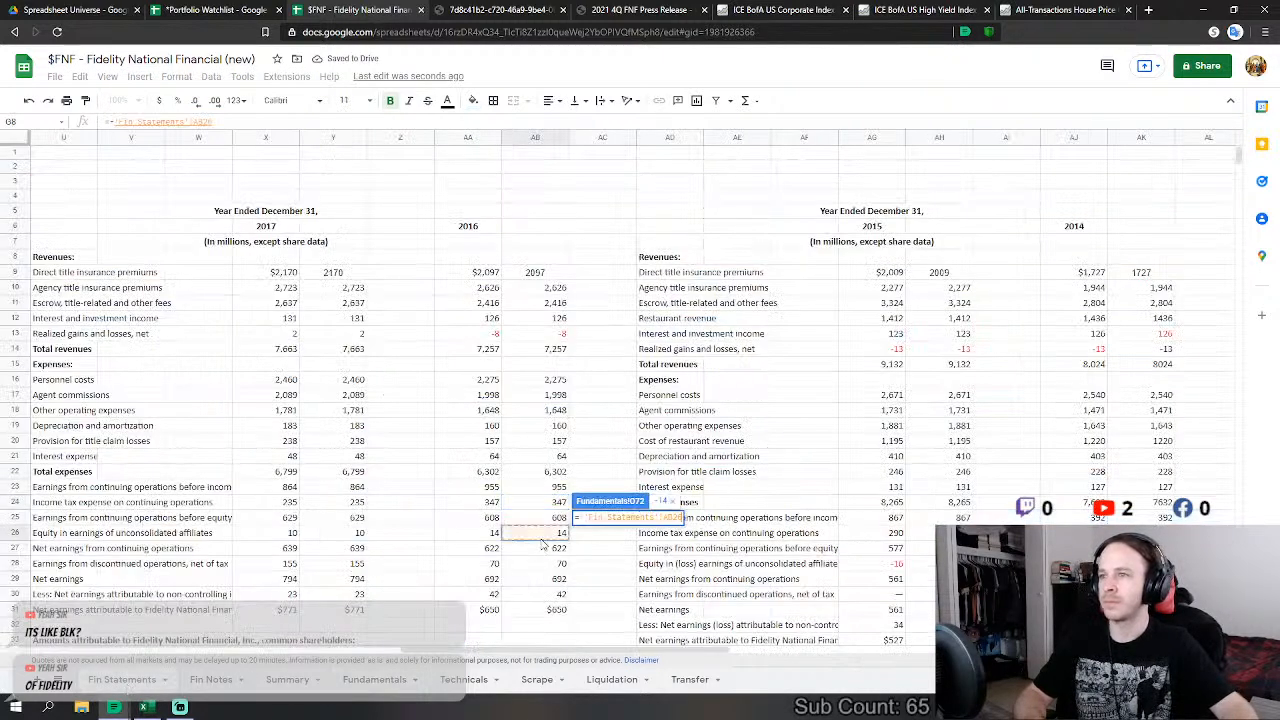
type("-")
left_click(550, 564)
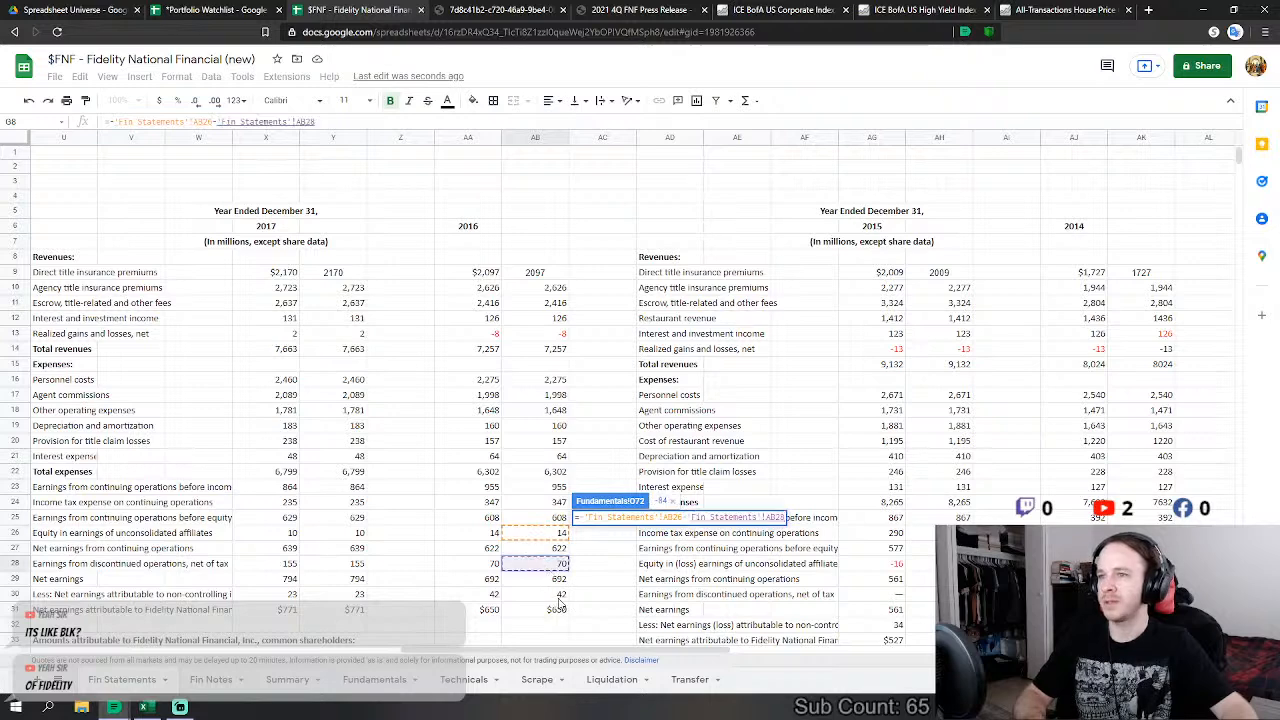
type("+")
left_click(558, 594)
key("Return")
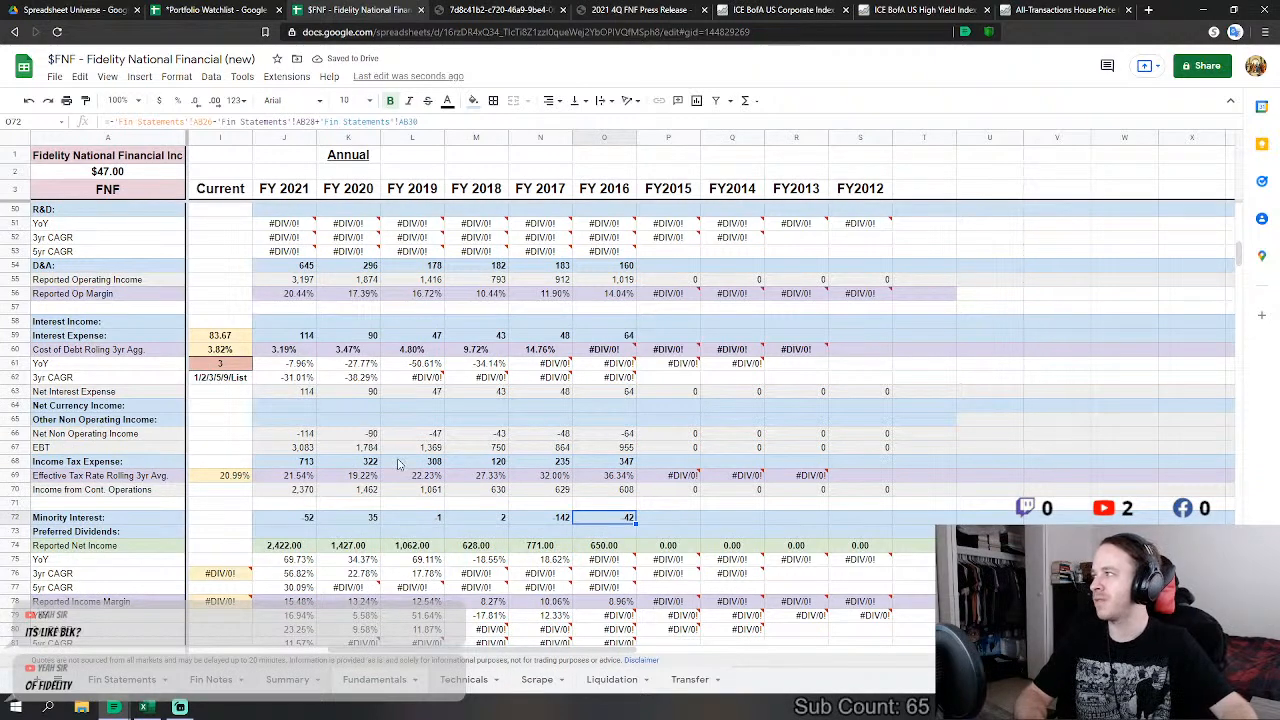
Step: Link FY 2016 CF Depreciation & Amortization in O127 to the cash flow depreciation and amortization in Fin Statements AB74
scroll(400, 460, "down", 6)
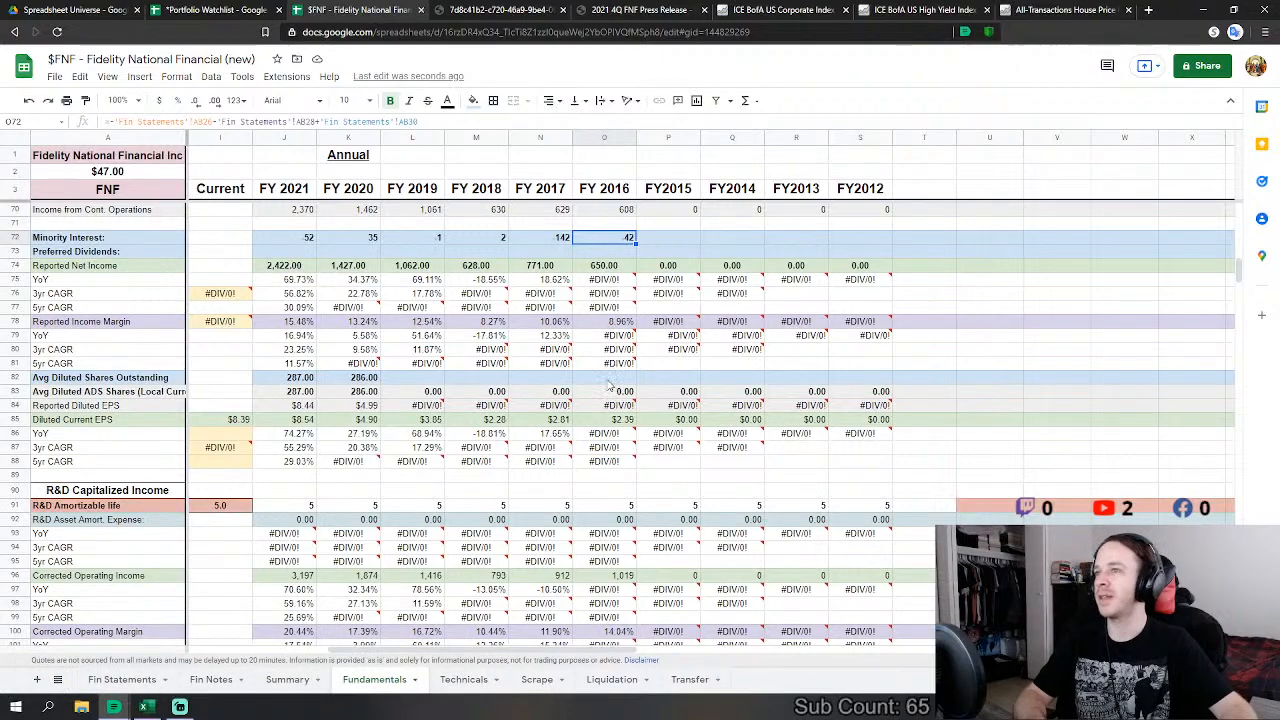
scroll(590, 540, "down", 14)
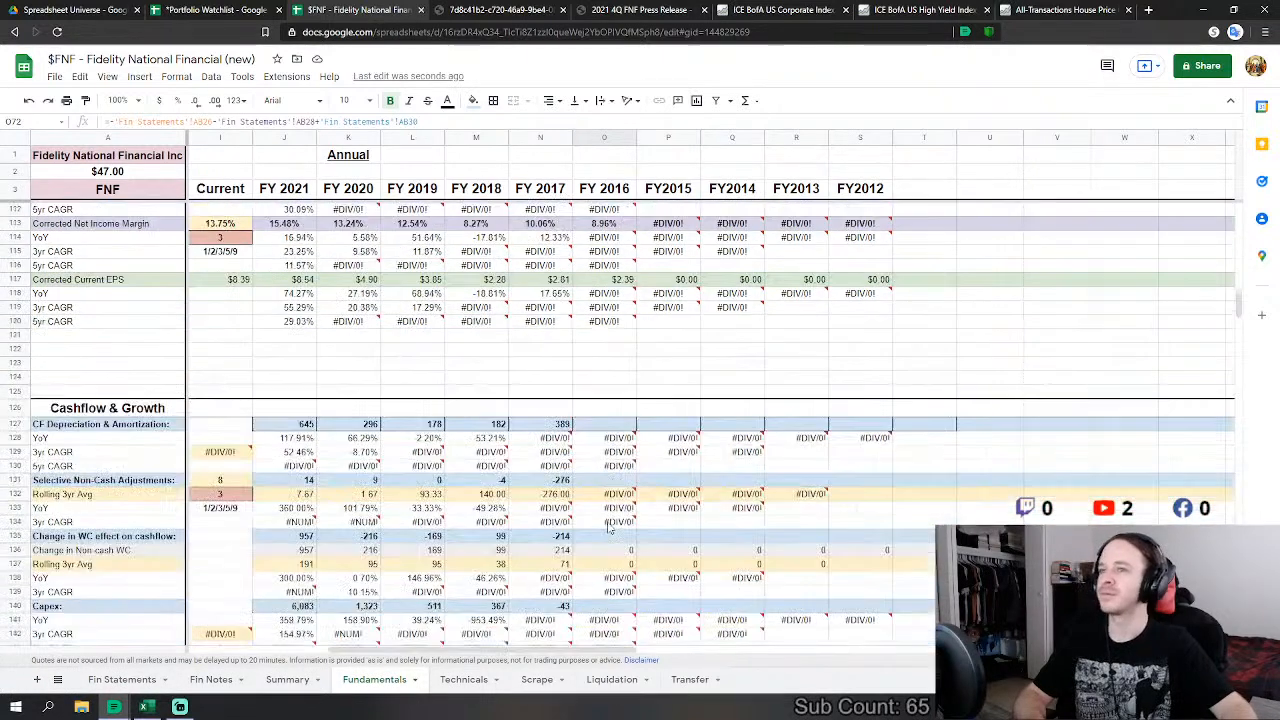
left_click(632, 357)
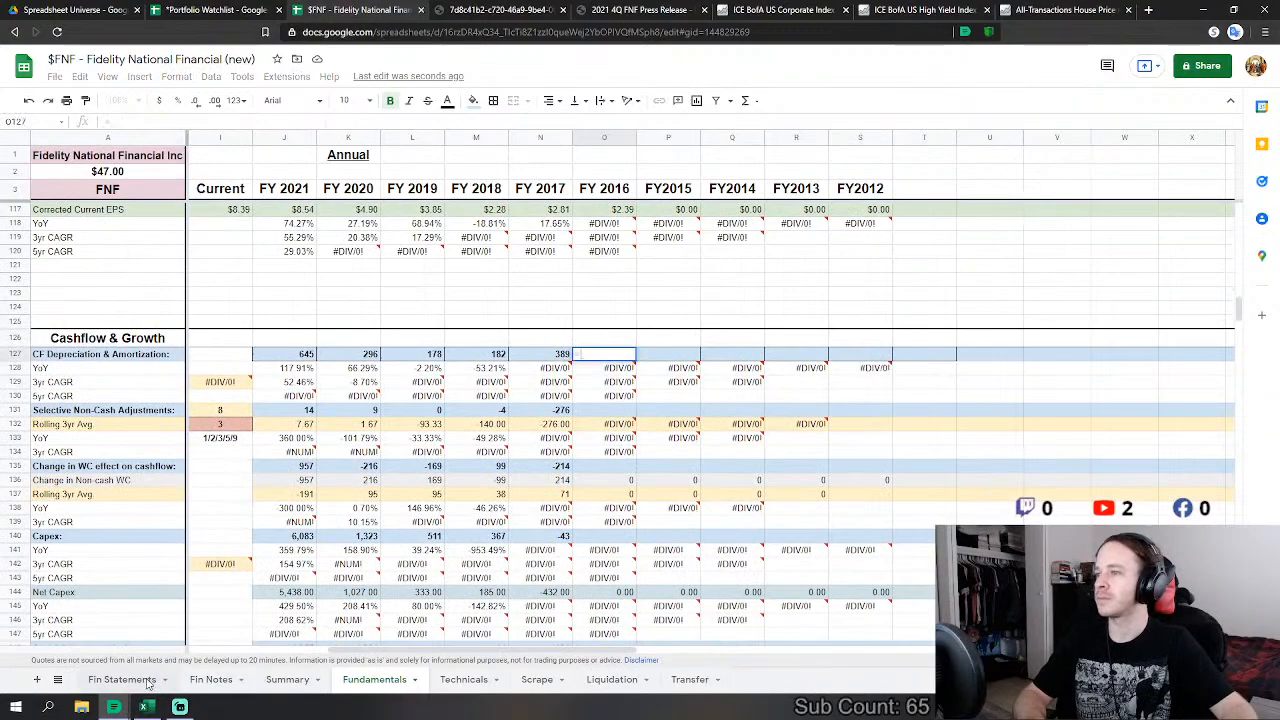
key("Return")
scroll(578, 450, "down", 14)
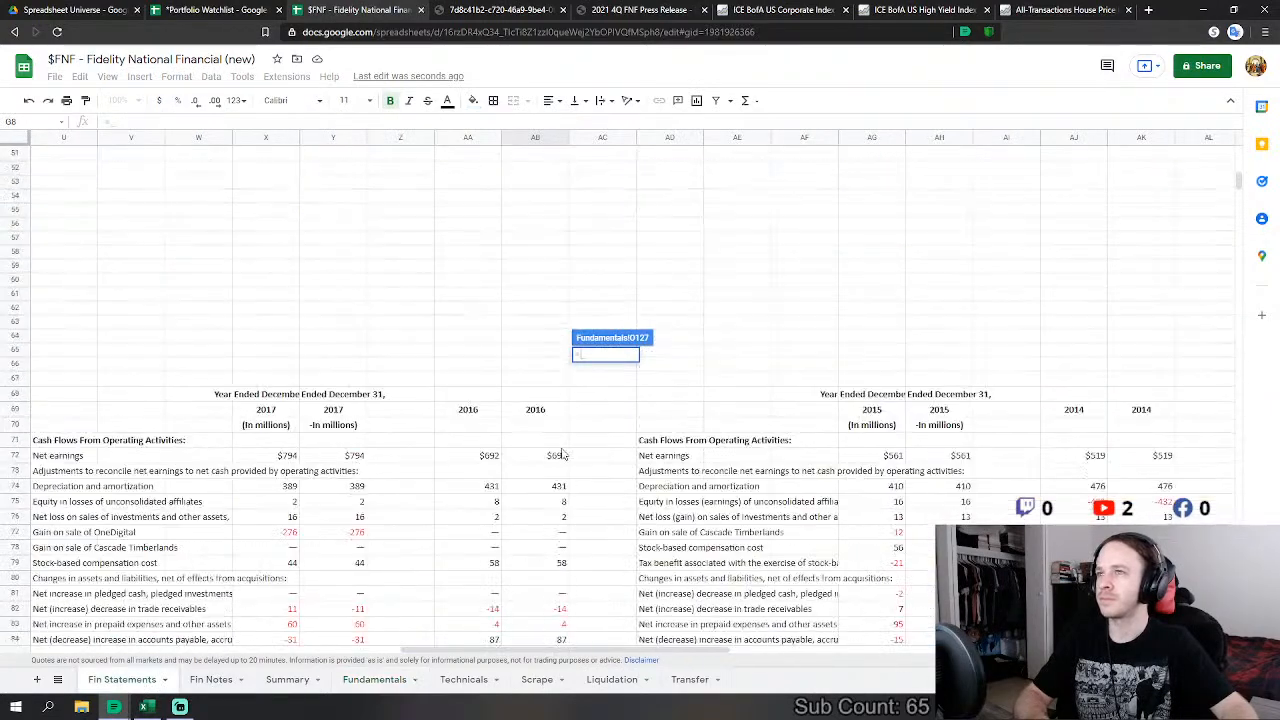
left_click(565, 389)
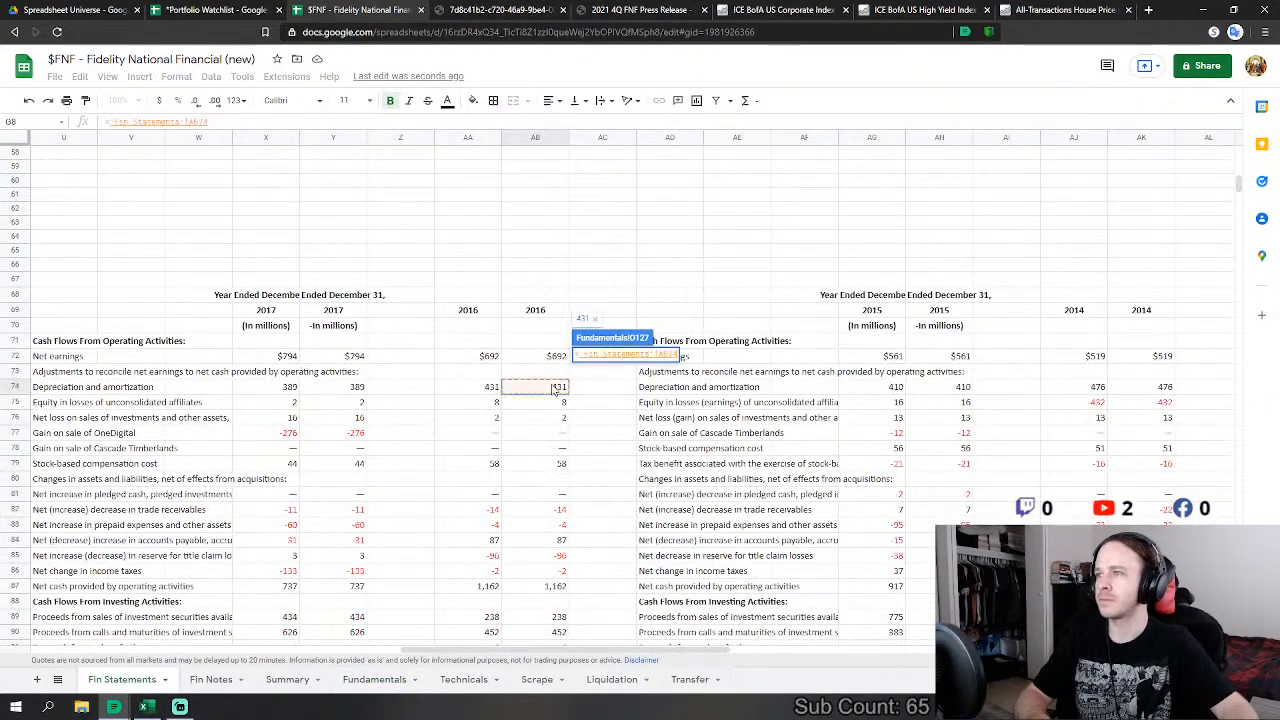
key("Return")
Step: Link FY 2016 Selective Non-Cash Adjustments in O131 to the gain on sale of OneDigital in Fin Statements AB77
left_click(595, 414)
type("=")
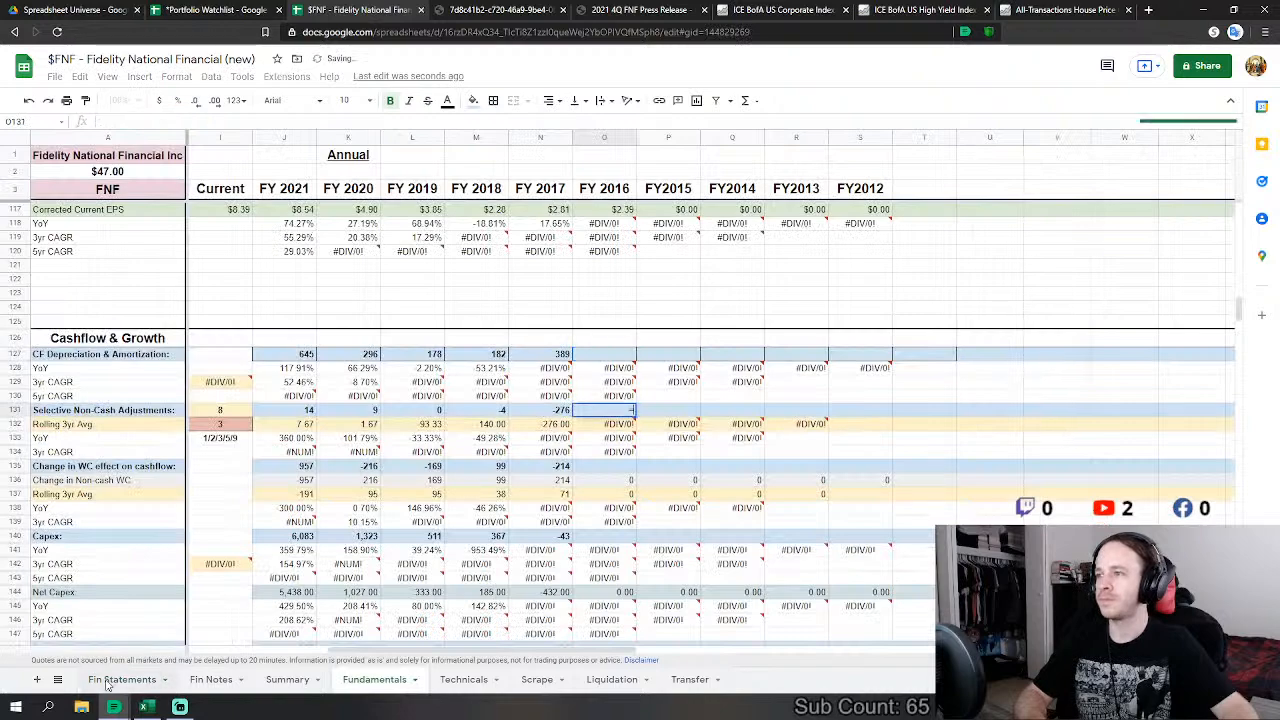
left_click(122, 679)
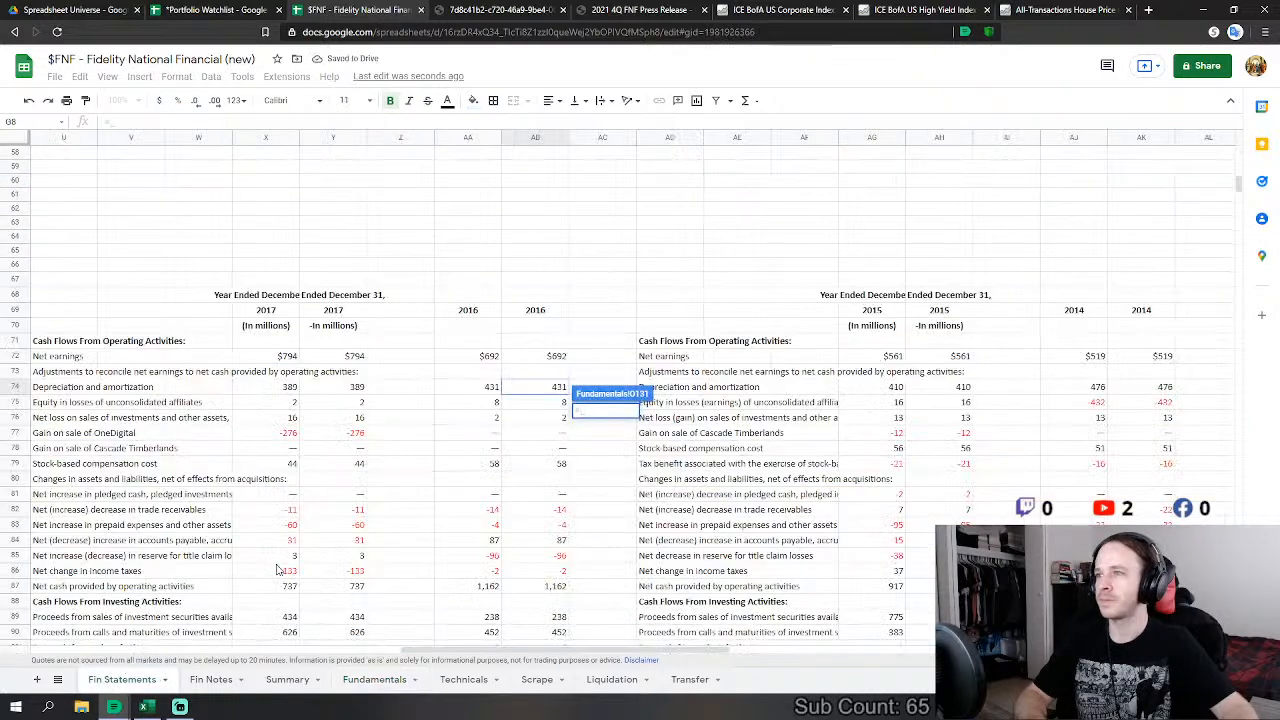
left_click(548, 433)
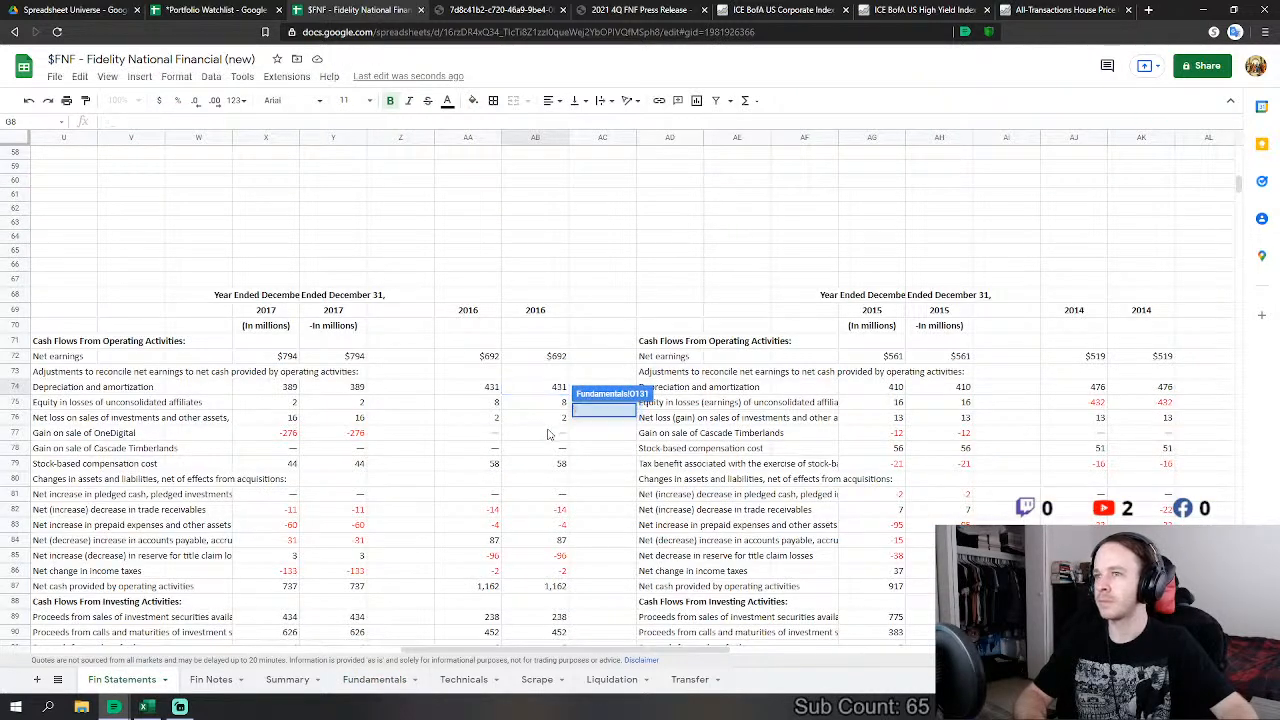
key("Return")
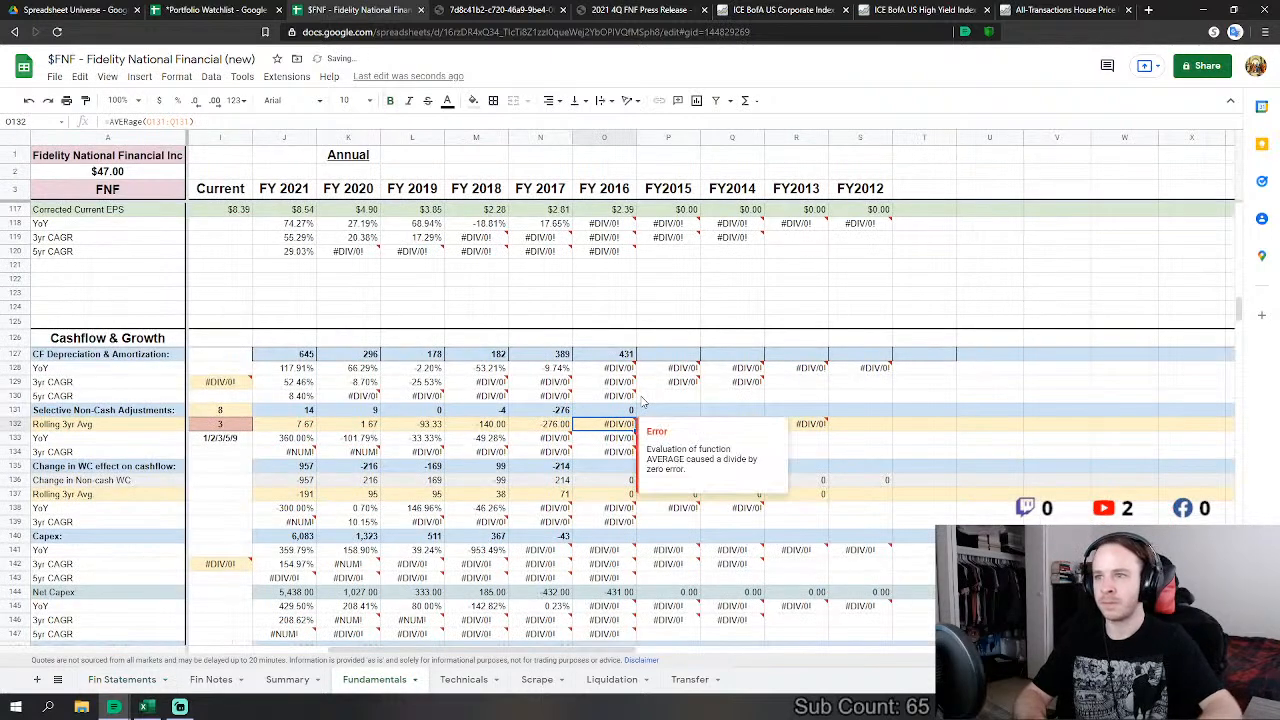
left_click(532, 414)
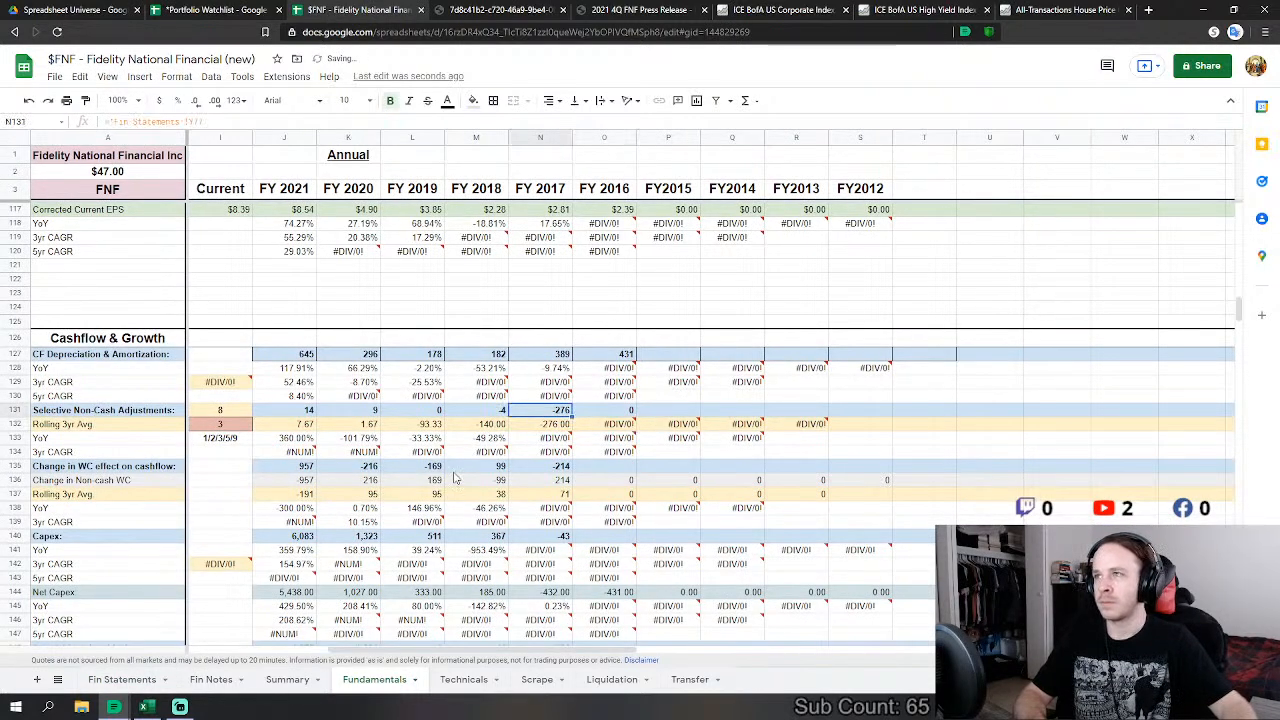
Step: Build FY 2016 Change in WC effect on cashflow in O135 as the SUM of Fin Statements AB75:AB76 and AB82:AB86
left_click(625, 468)
type("=su")
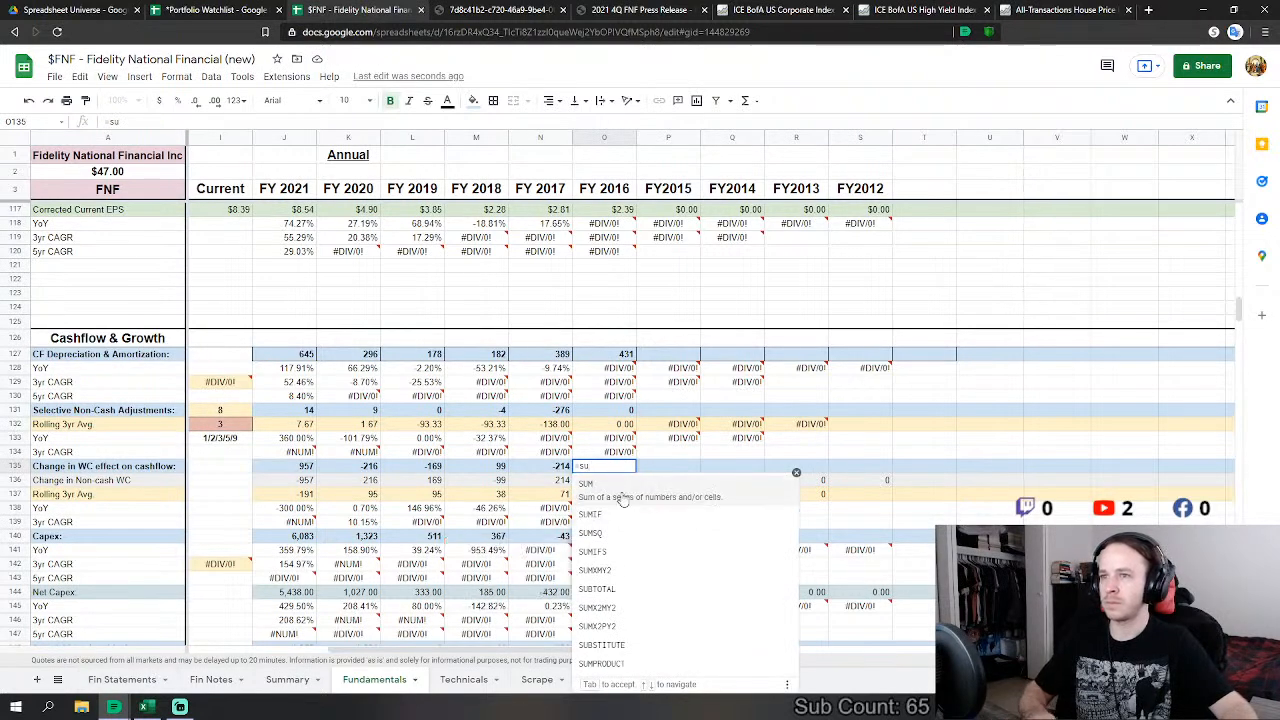
key("Tab")
left_click(140, 680)
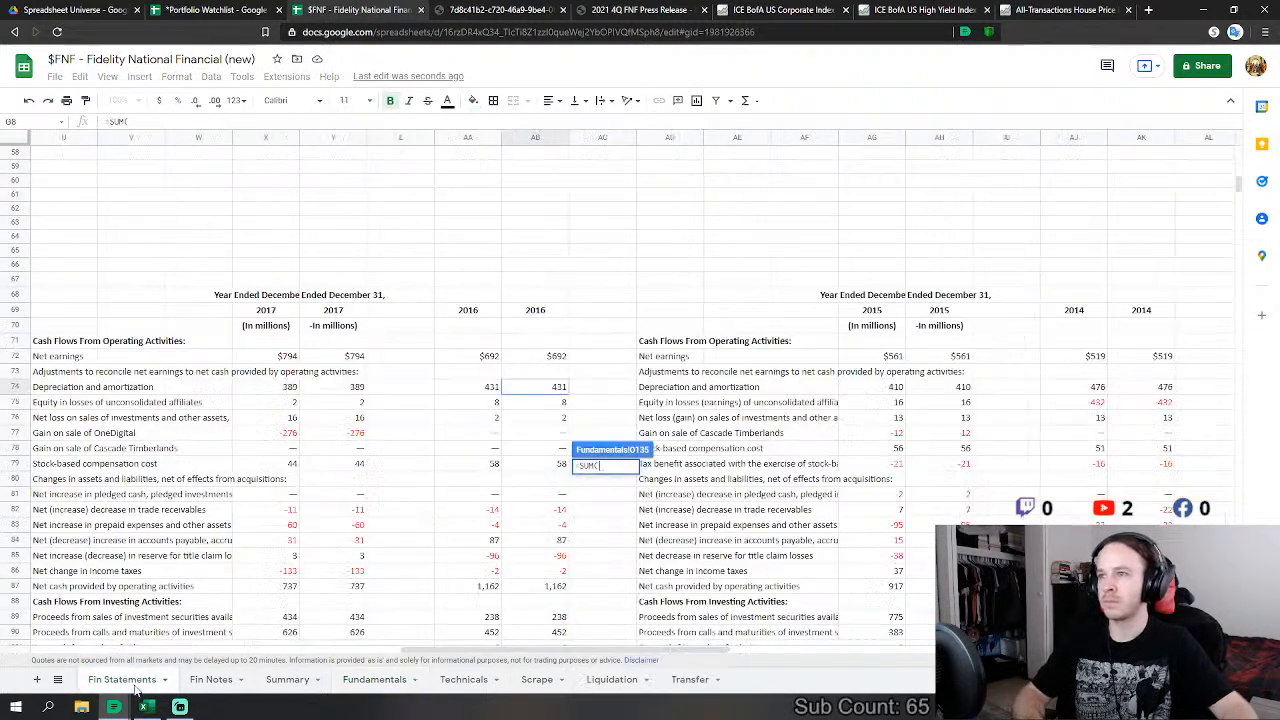
scroll(521, 475, "down", 1)
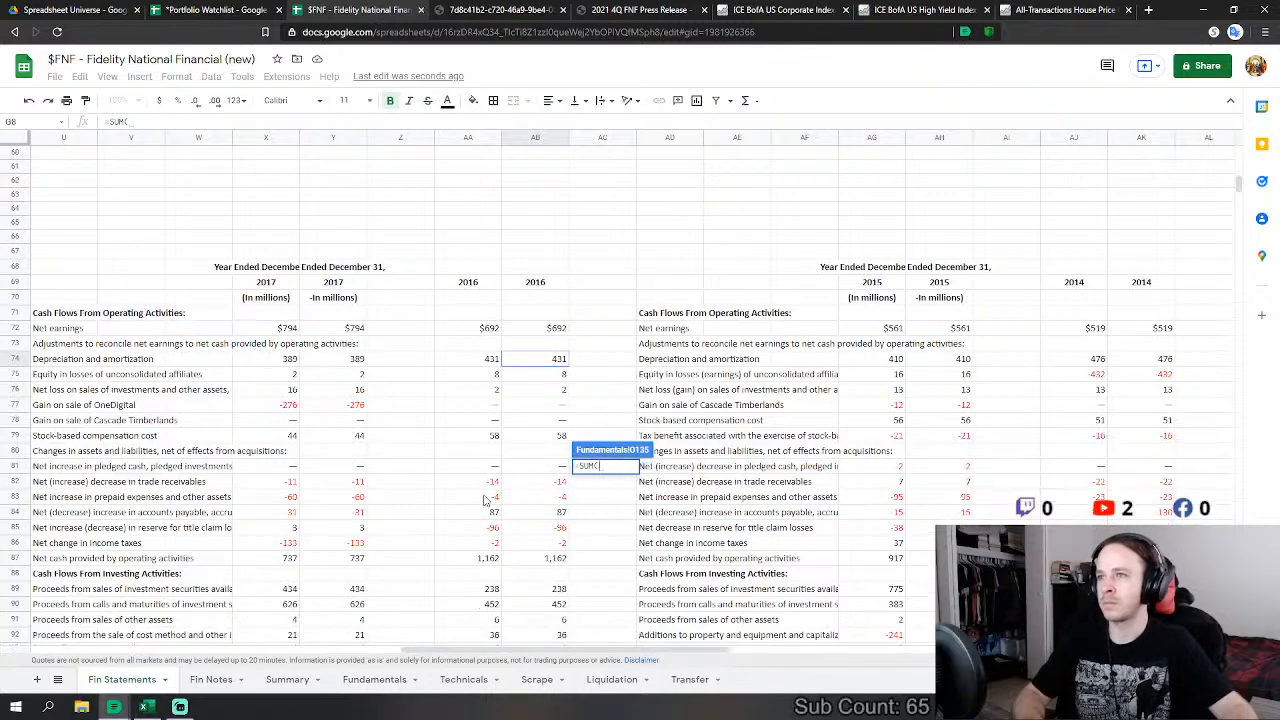
left_click_drag(556, 378, 563, 393)
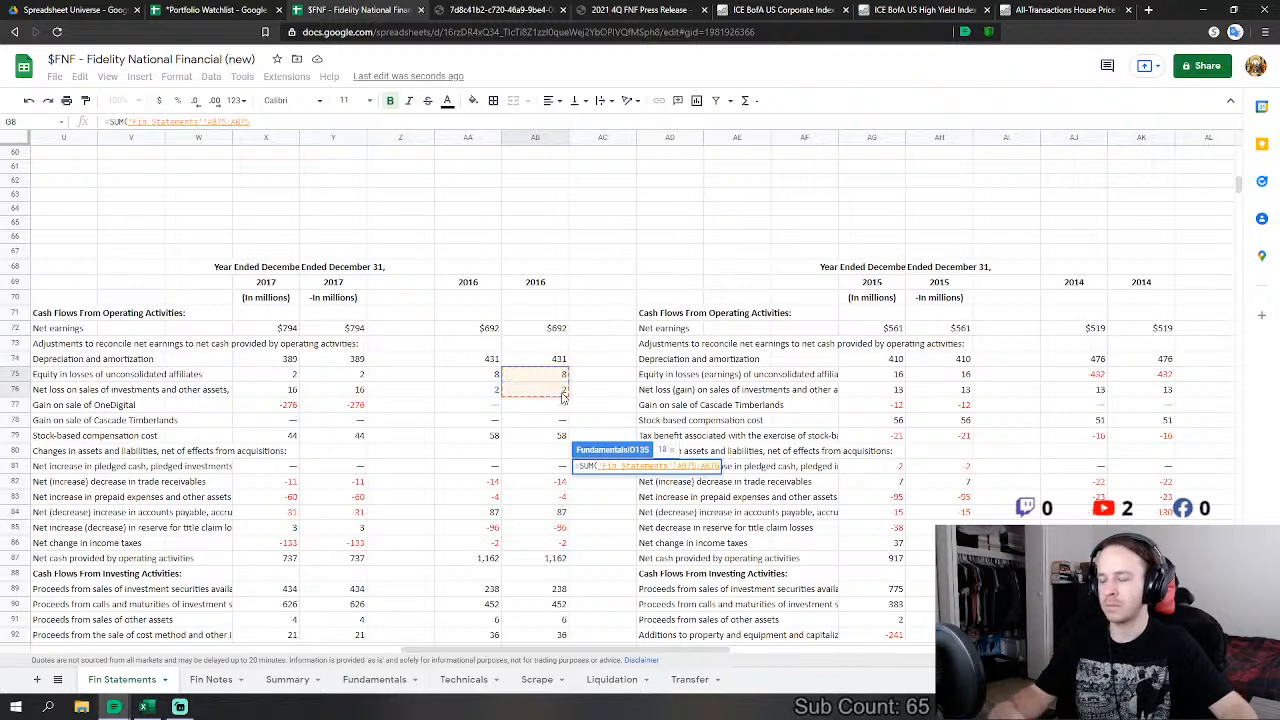
type(",")
left_click_drag(540, 489, 532, 548)
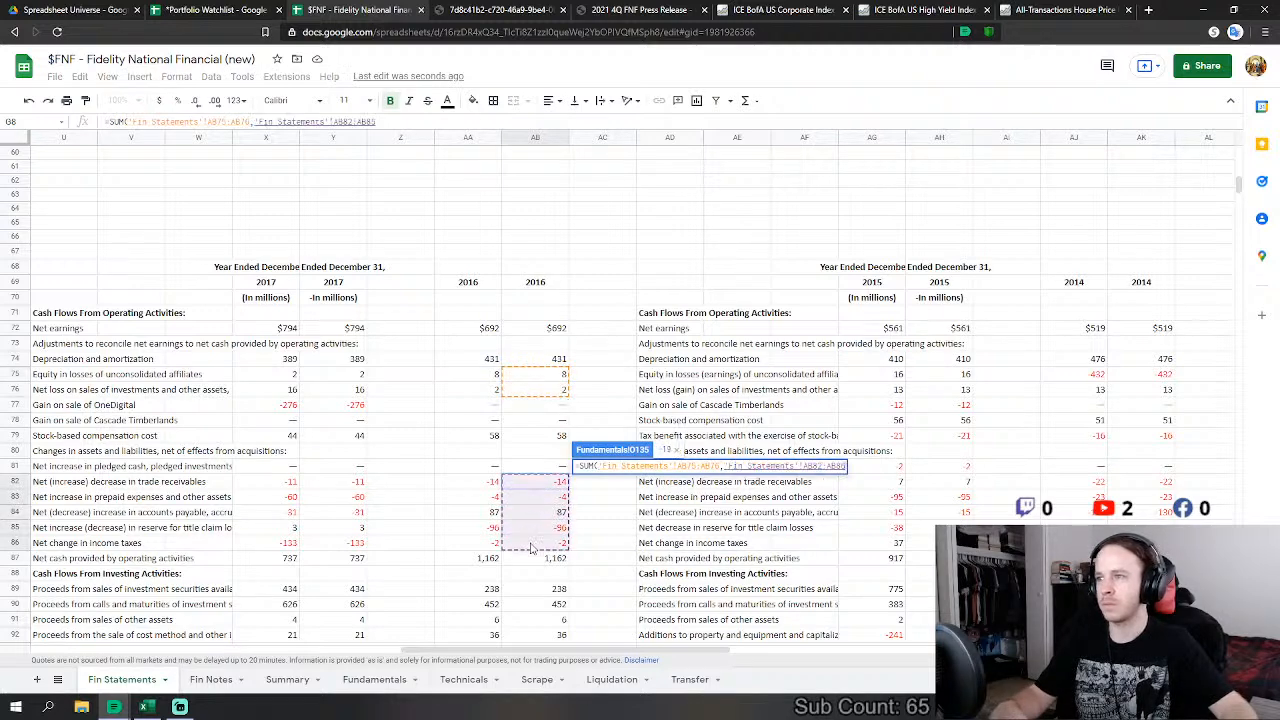
Step: Commit the FY 2016 working-capital formula and begin the FY 2016 Capex formula by subtracting Fin Statements cells AB89, AB90, AB91 and AB92
key("Return")
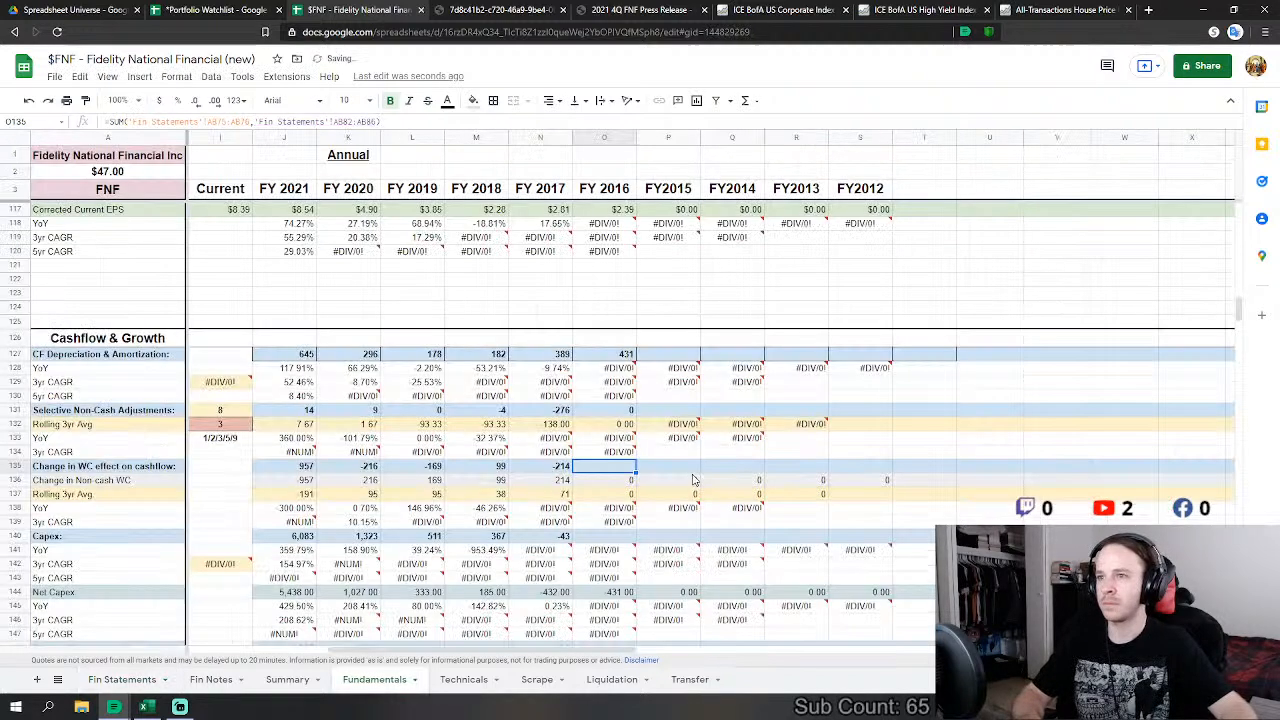
left_click(619, 440)
scroll(683, 455, "down", 1)
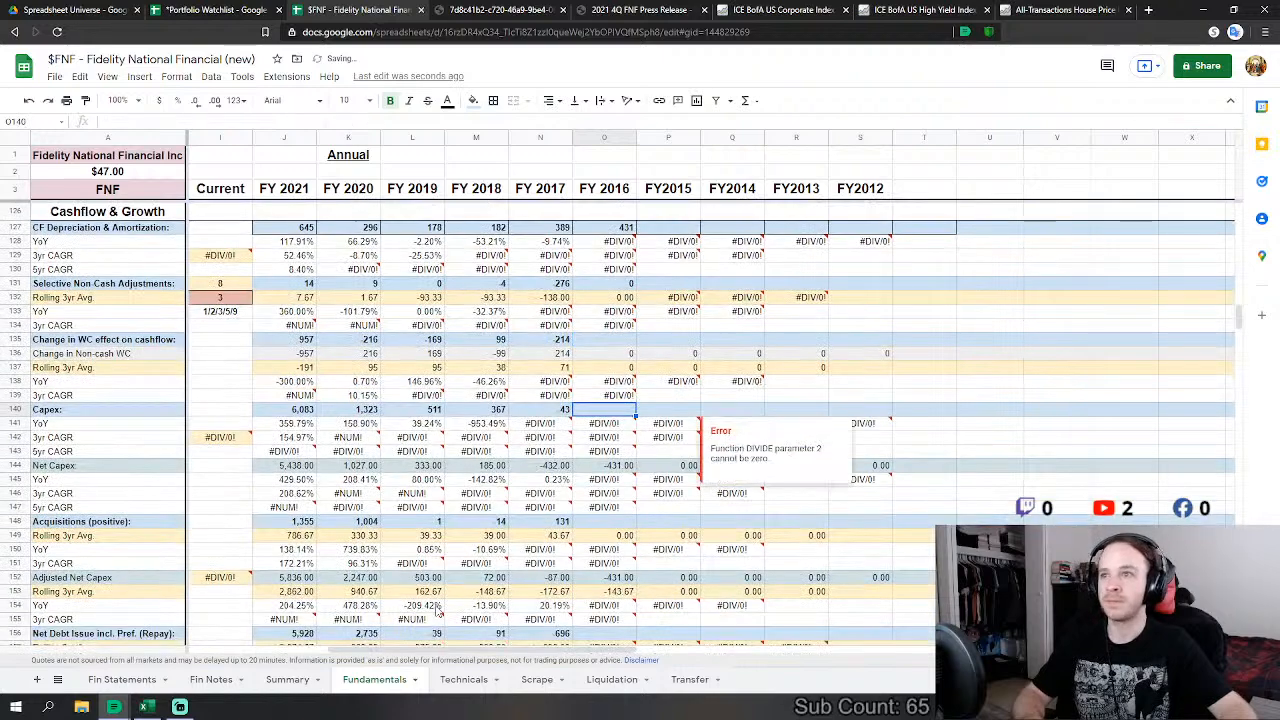
type("=")
left_click(122, 679)
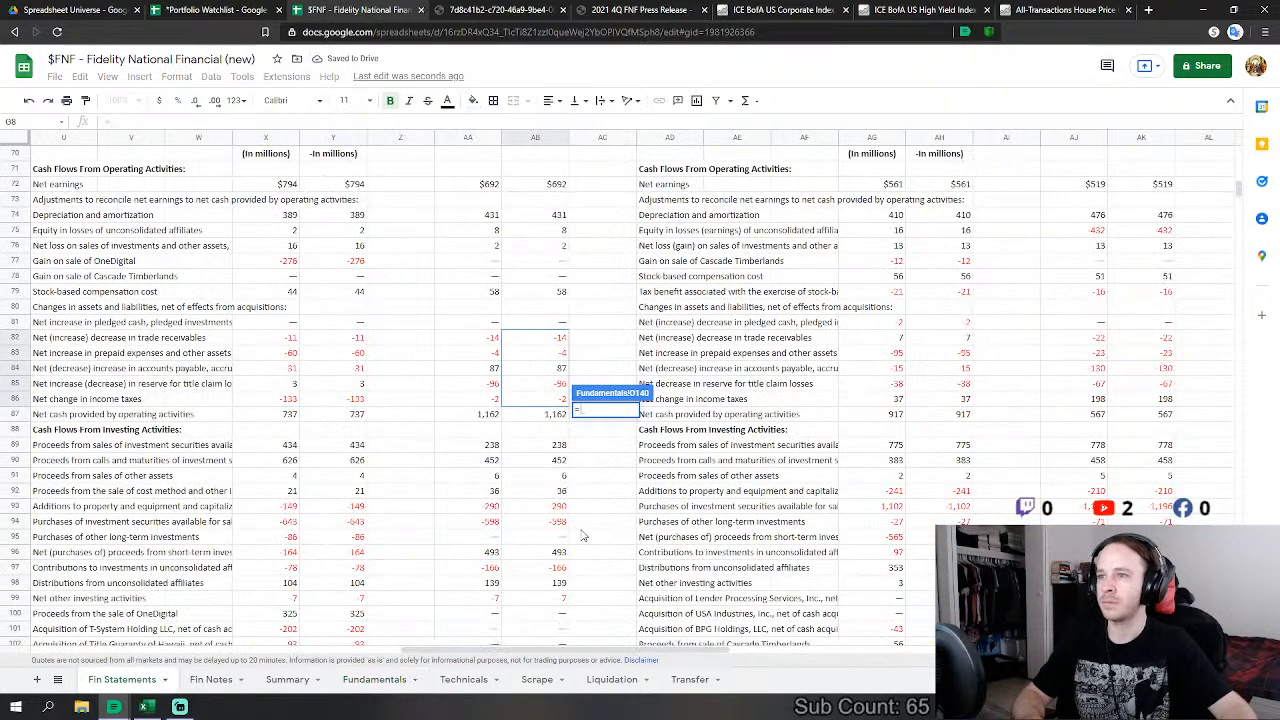
left_click(549, 448)
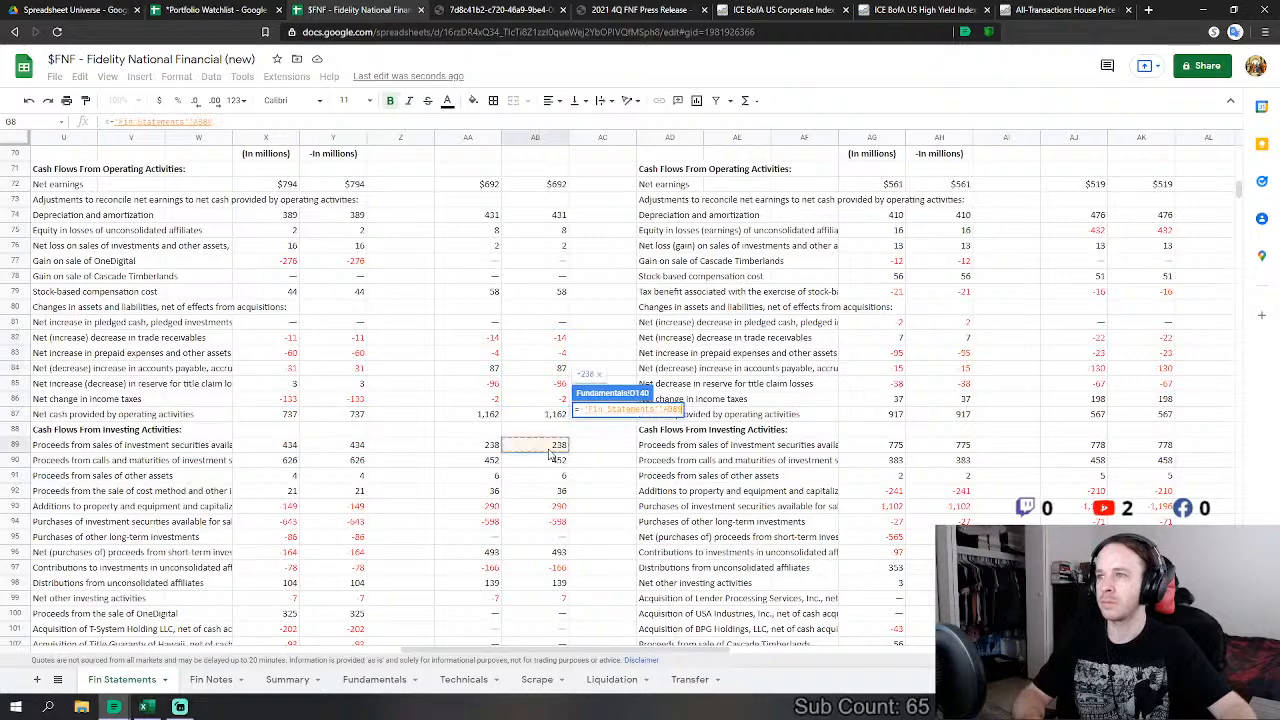
type("-")
left_click(558, 461)
type("-'Fin Statements'!AB90-")
left_click(557, 477)
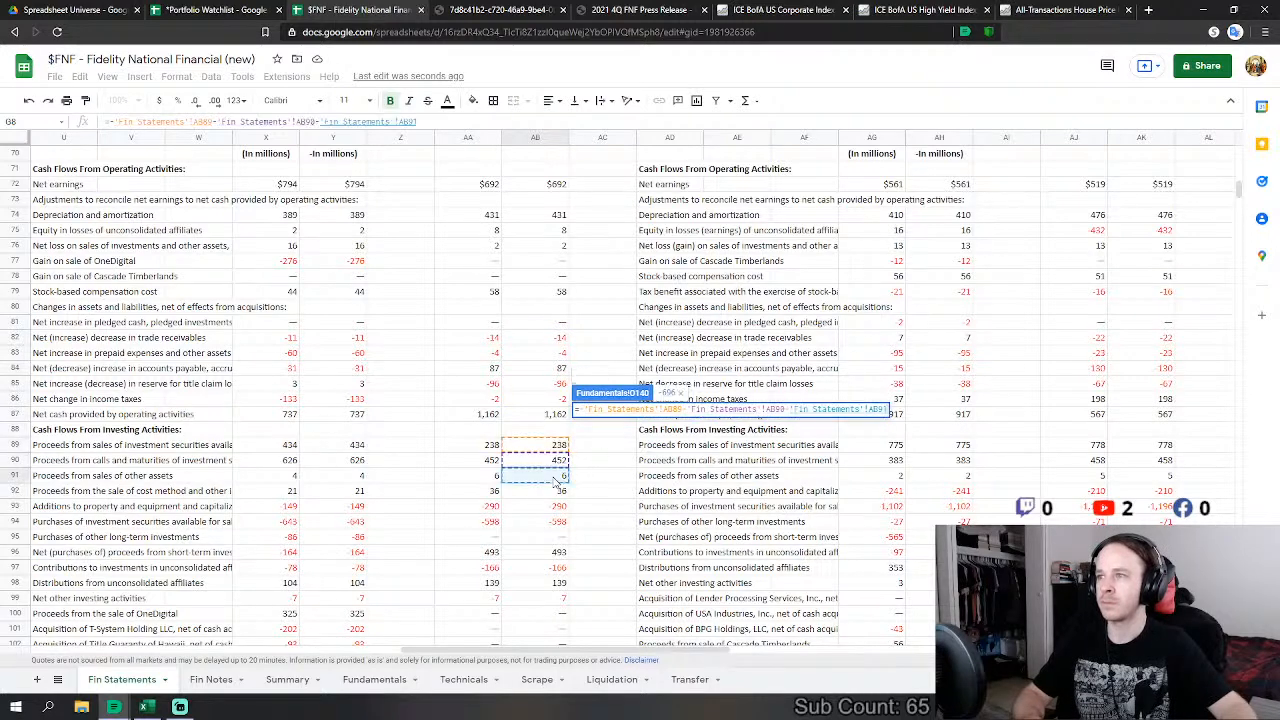
type("-")
left_click(560, 491)
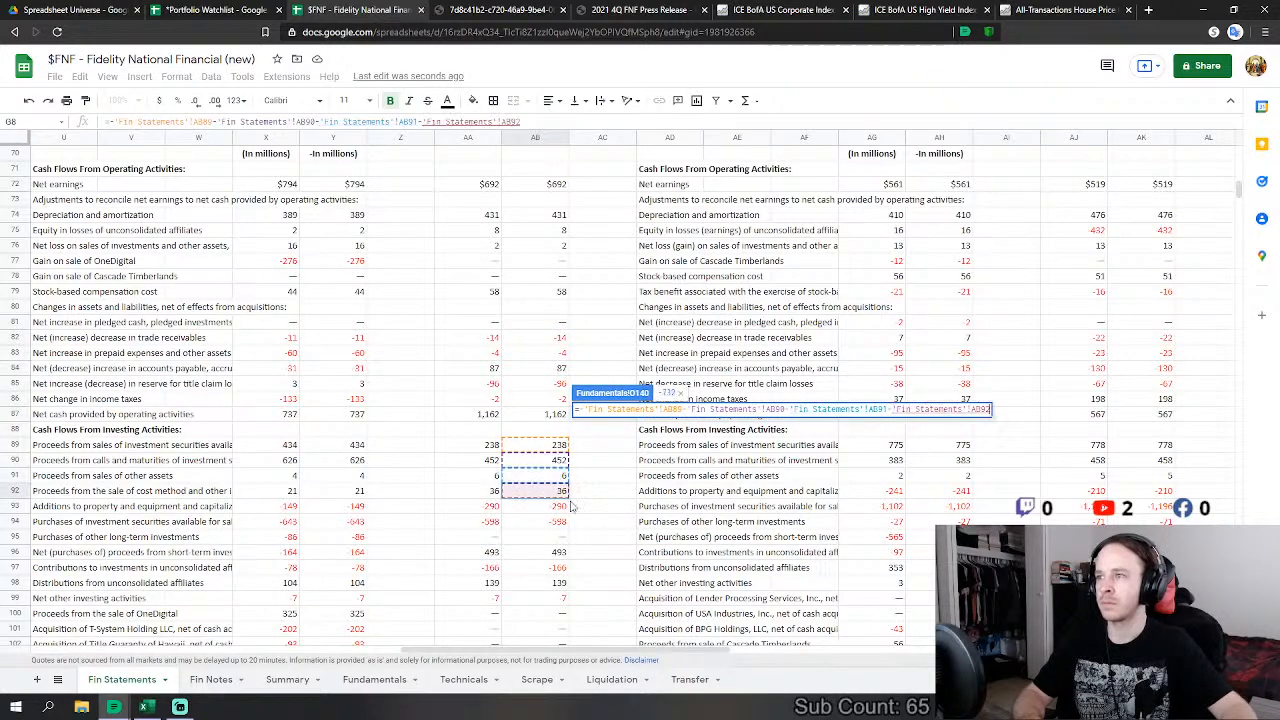
Step: Complete the FY 2016 Capex formula by also subtracting Fin Statements cells AB93, AB94 and AB96
type("-")
left_click(558, 506)
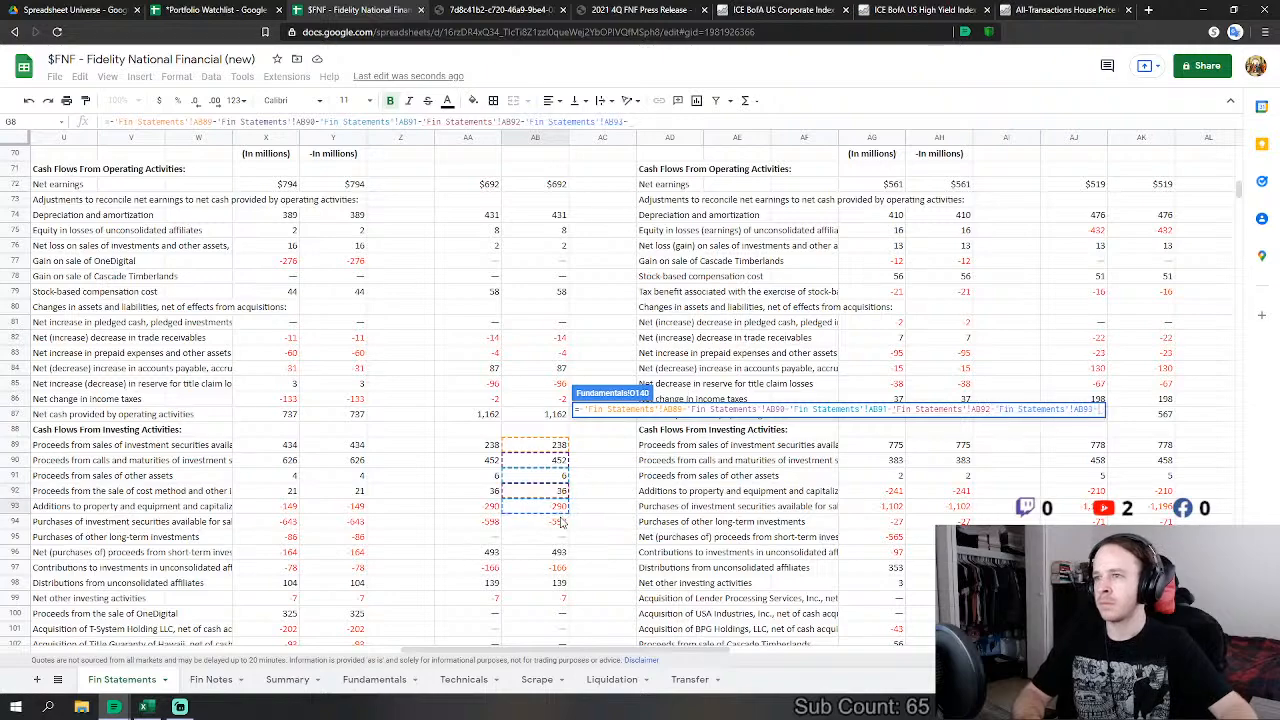
type("-")
left_click(558, 521)
scroll(535, 510, "down", 1)
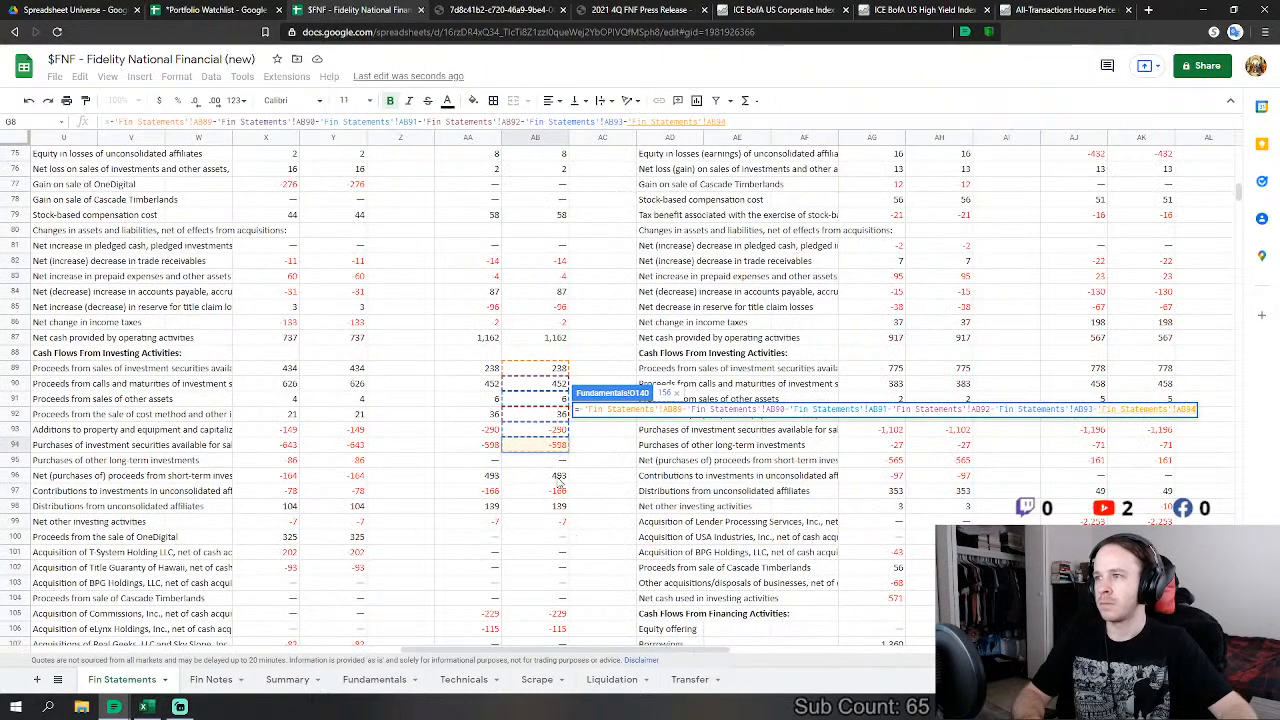
type("-")
left_click(558, 477)
type("-'Fin Statements'!AB96-")
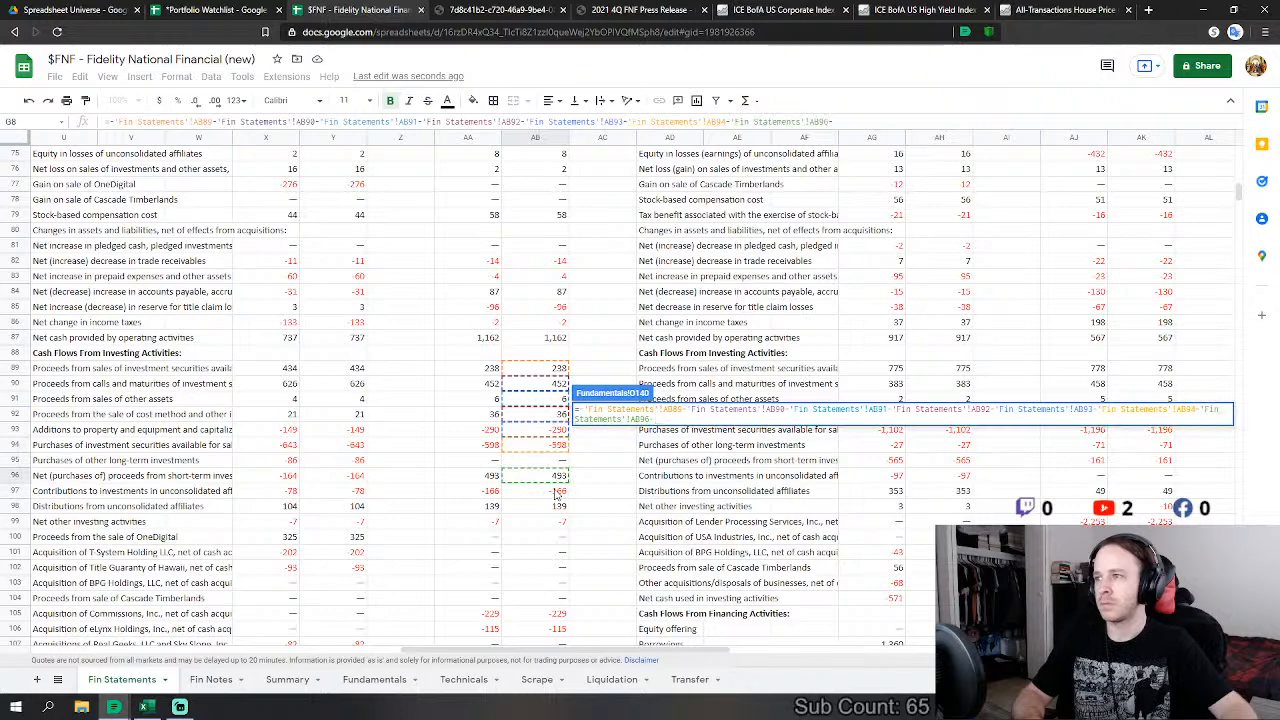
key("BackSpace")
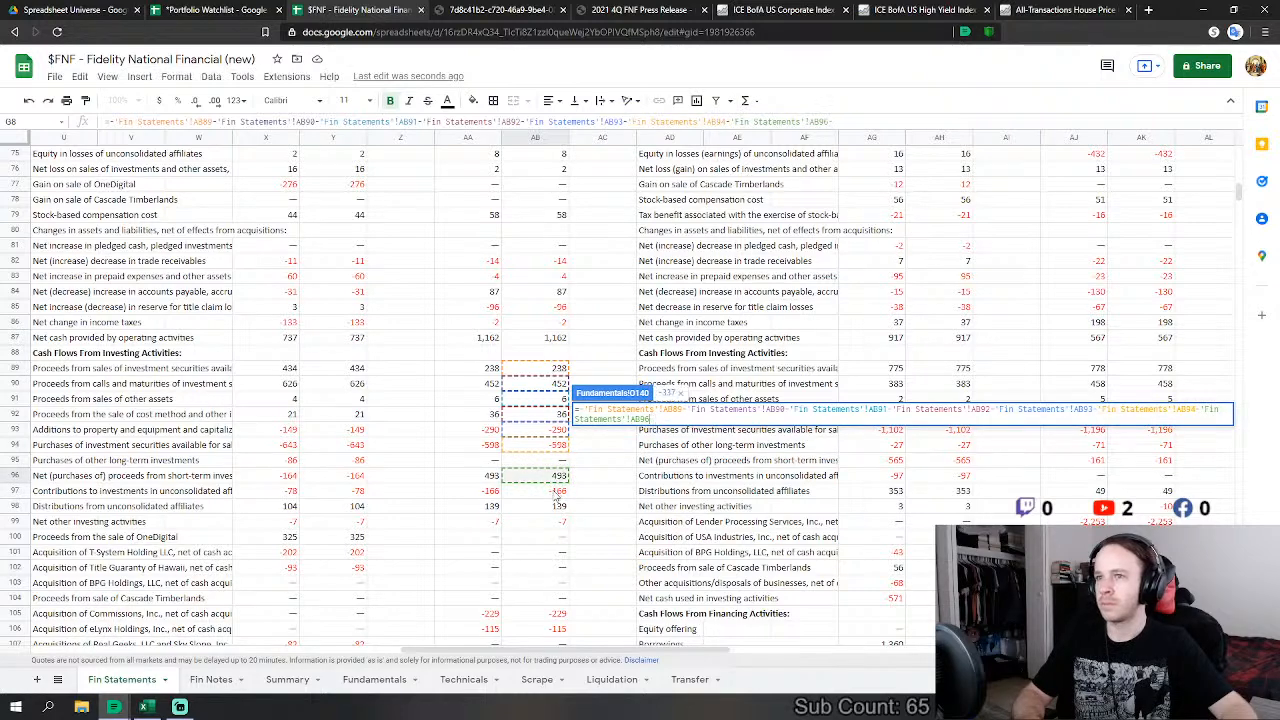
key("Return")
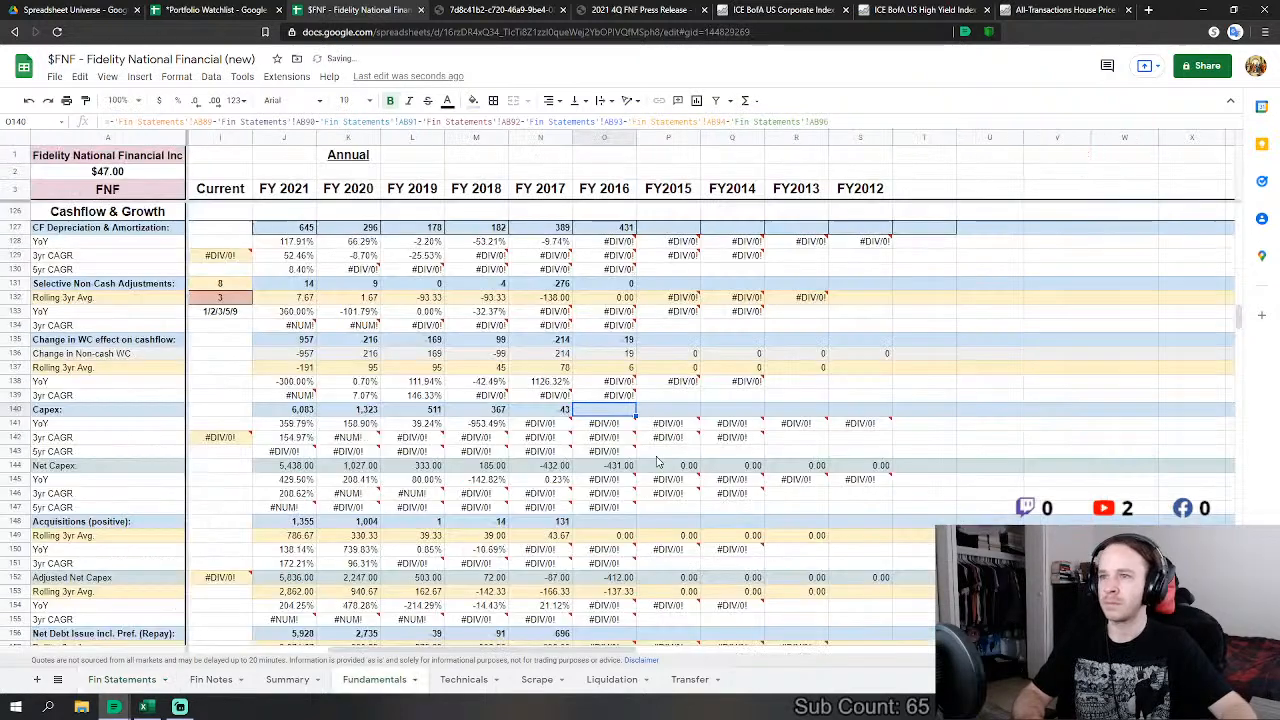
Step: Enter the FY 2016 Acquisitions formula in O148, subtracting Fin Statements cells AB97, AB98, AB105, AB106 and AB108
type("=")
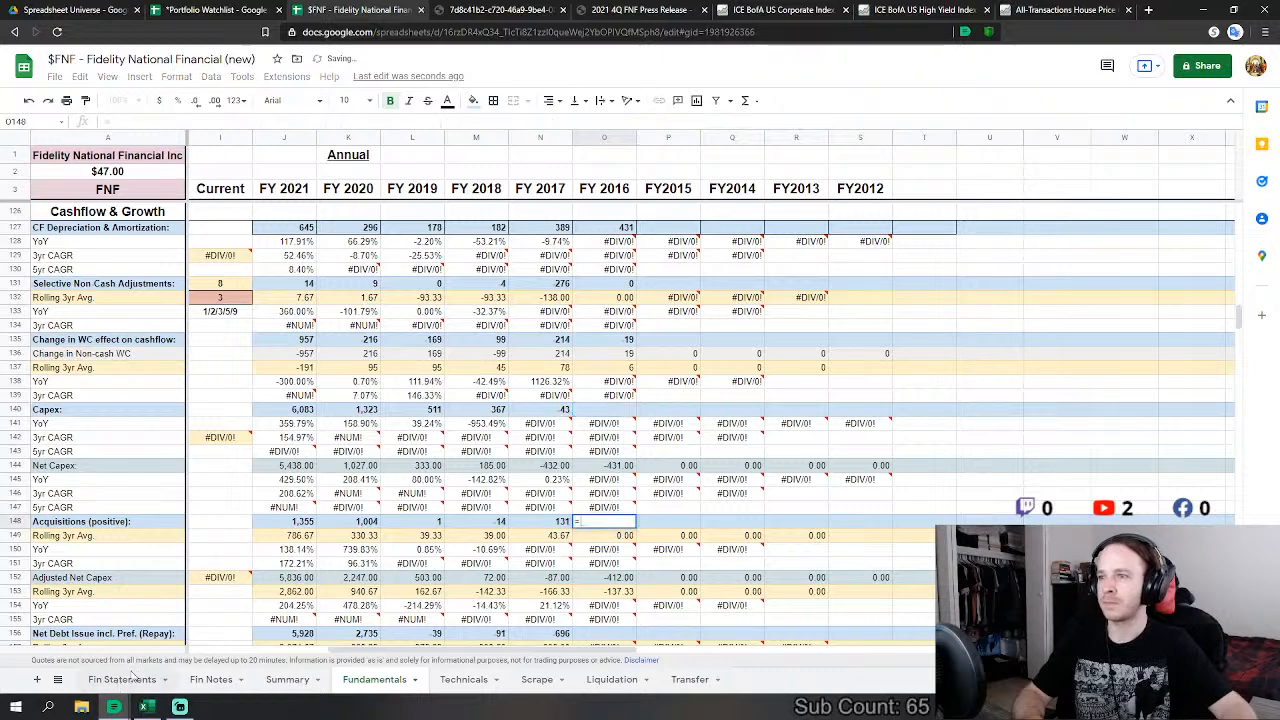
left_click(122, 679)
left_click(535, 491)
type("-'Fin Statements'!AB97")
left_click(535, 505)
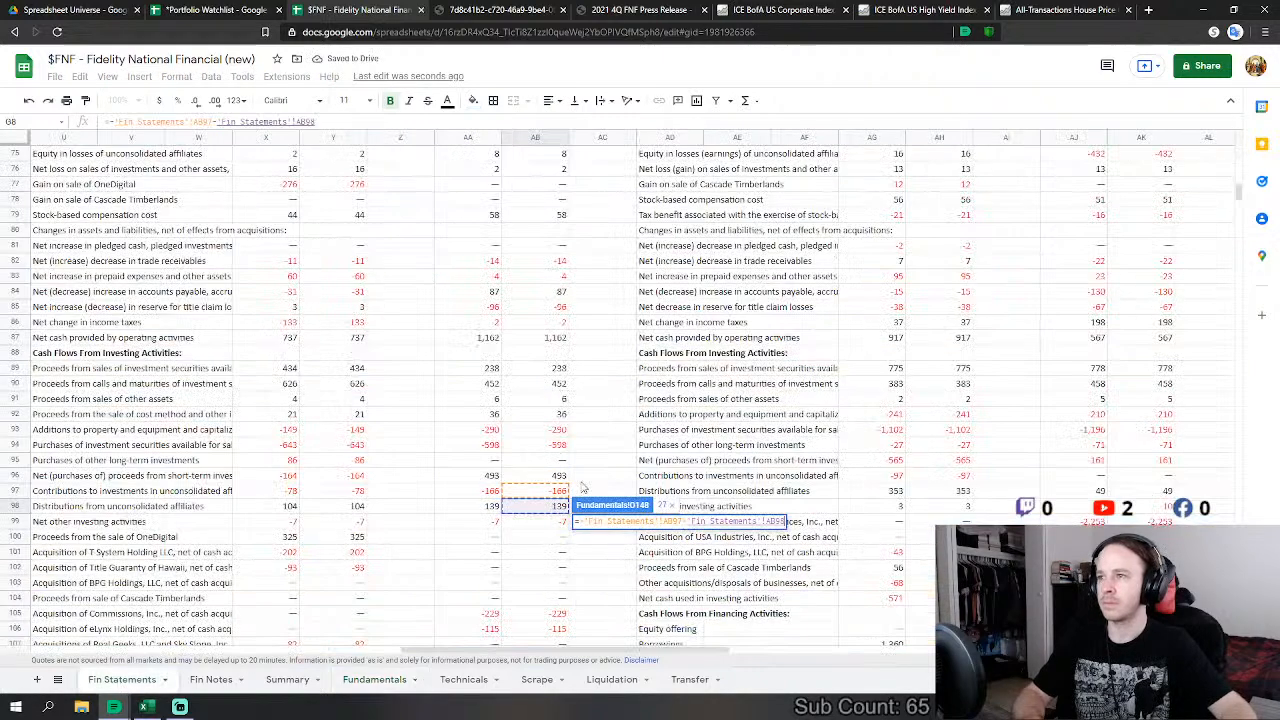
scroll(540, 520, "down", 2)
type("-")
left_click(548, 540)
scroll(540, 500, "down", 3)
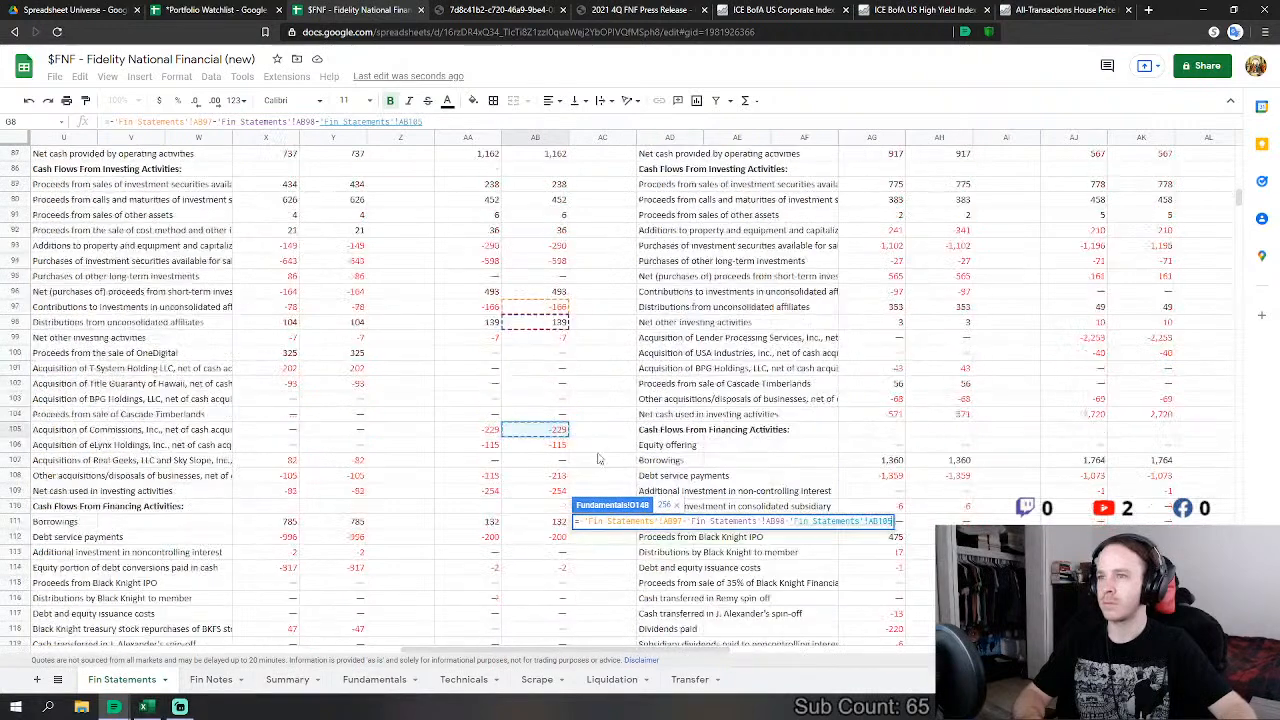
type("-")
left_click(531, 448)
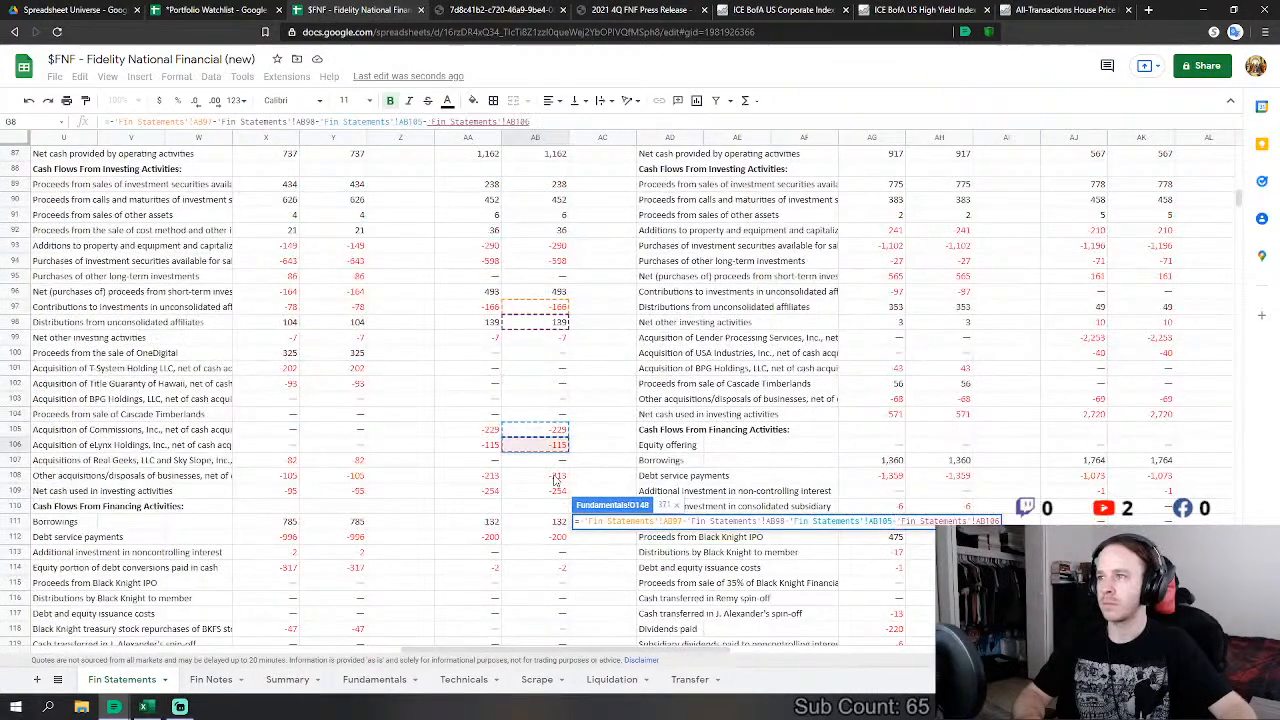
type("-")
left_click(556, 478)
key("Return")
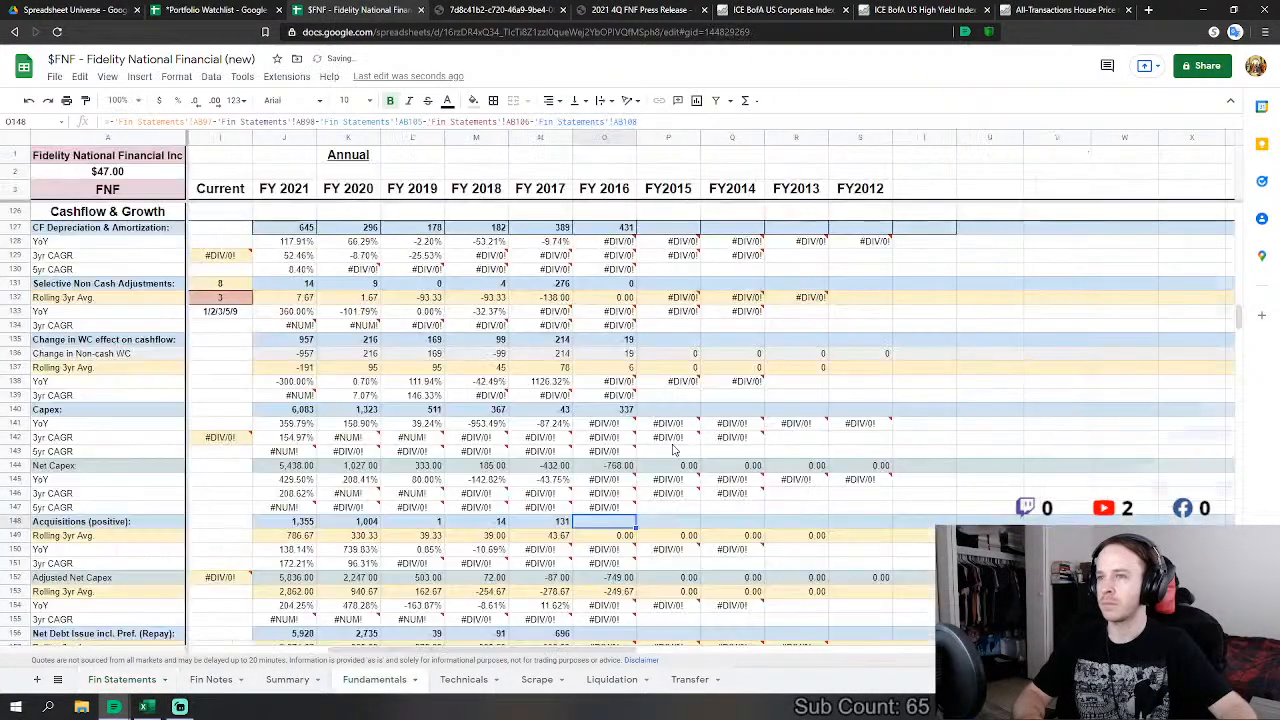
Step: Begin the FY 2016 Net Debt Issue formula in O156 by adding Fin Statements cells AB111, AB112 and AB114
scroll(620, 437, "down", 3)
left_click(620, 437)
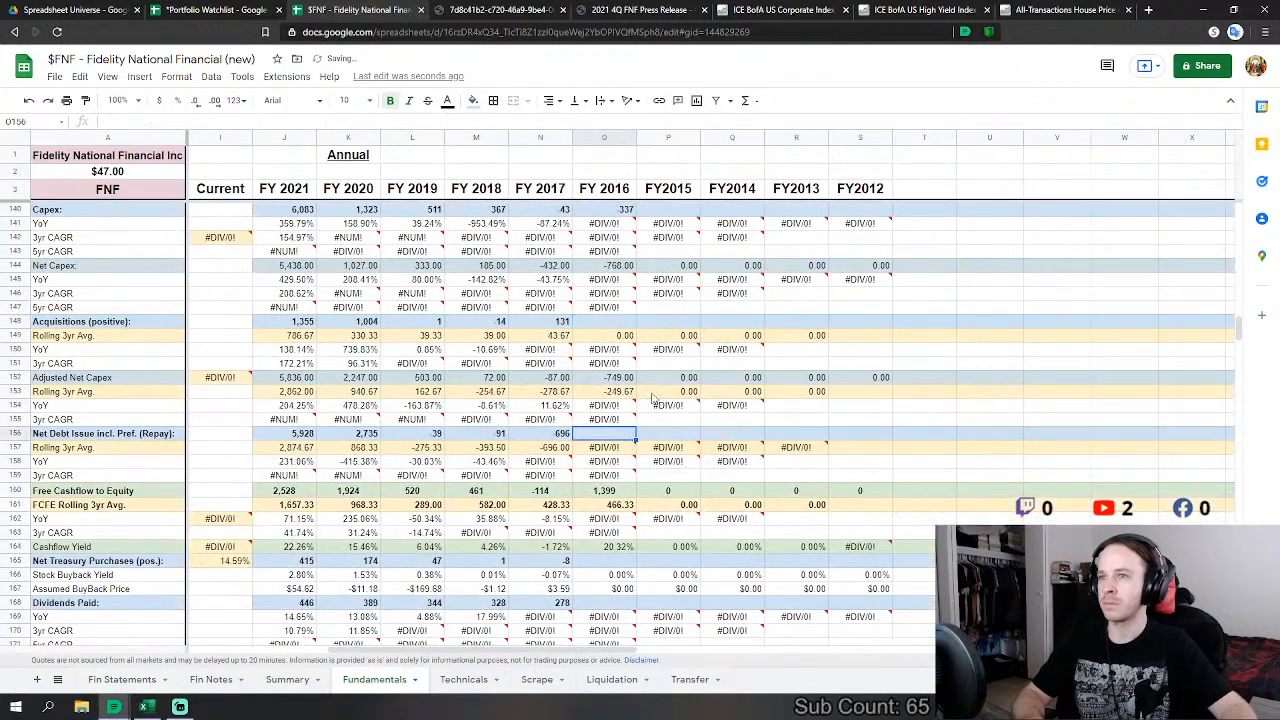
scroll(620, 437, "down", 1)
type("=")
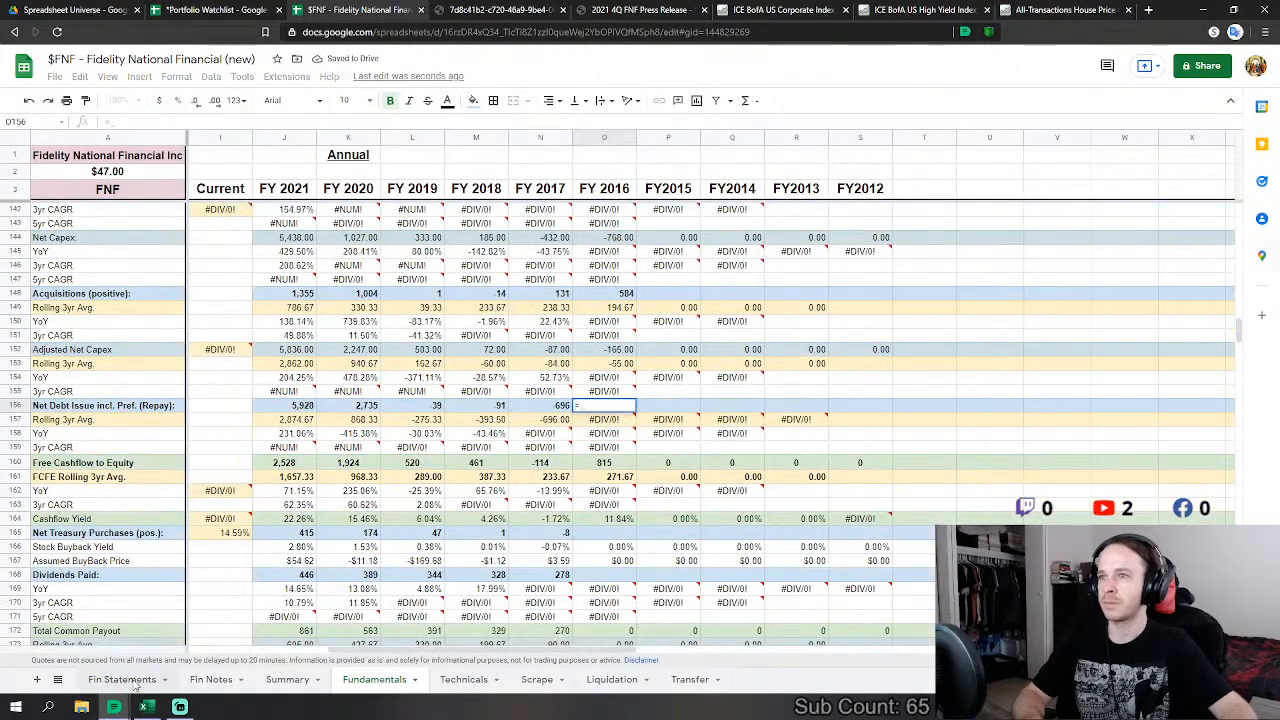
left_click(122, 679)
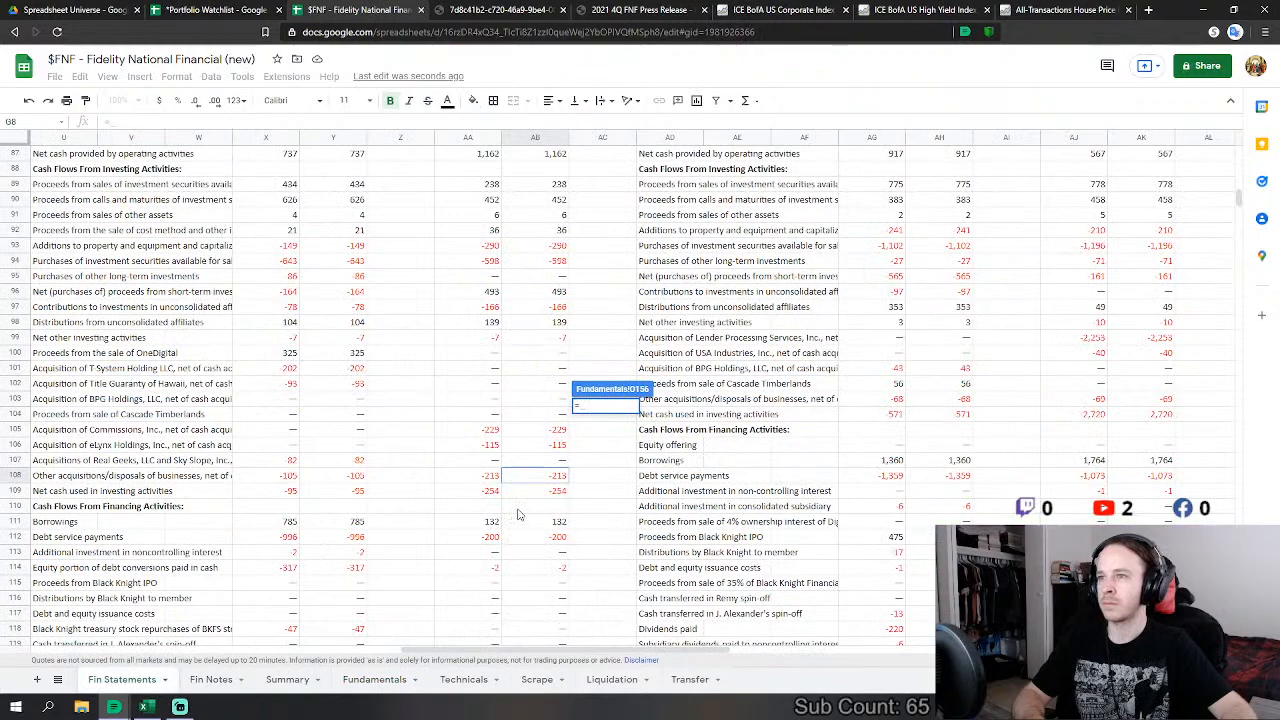
left_click(553, 523)
type("+")
left_click(558, 537)
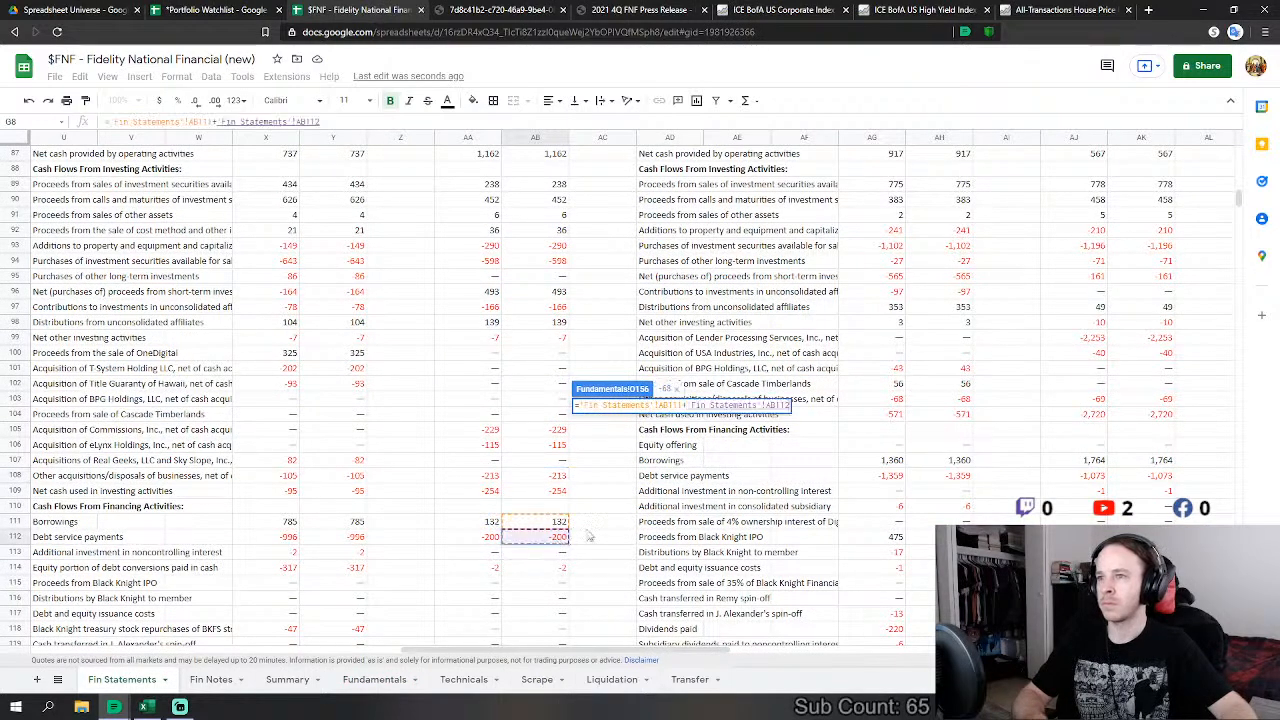
scroll(606, 546, "down", 2)
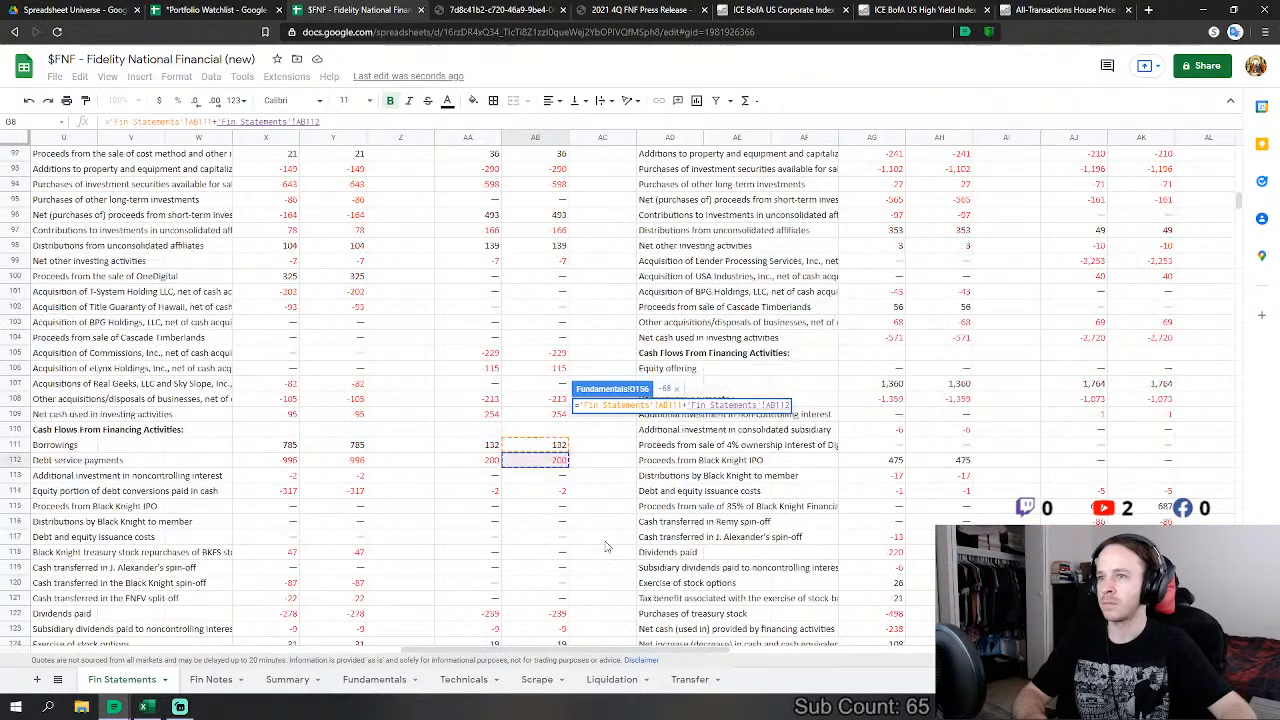
type("+")
left_click(562, 491)
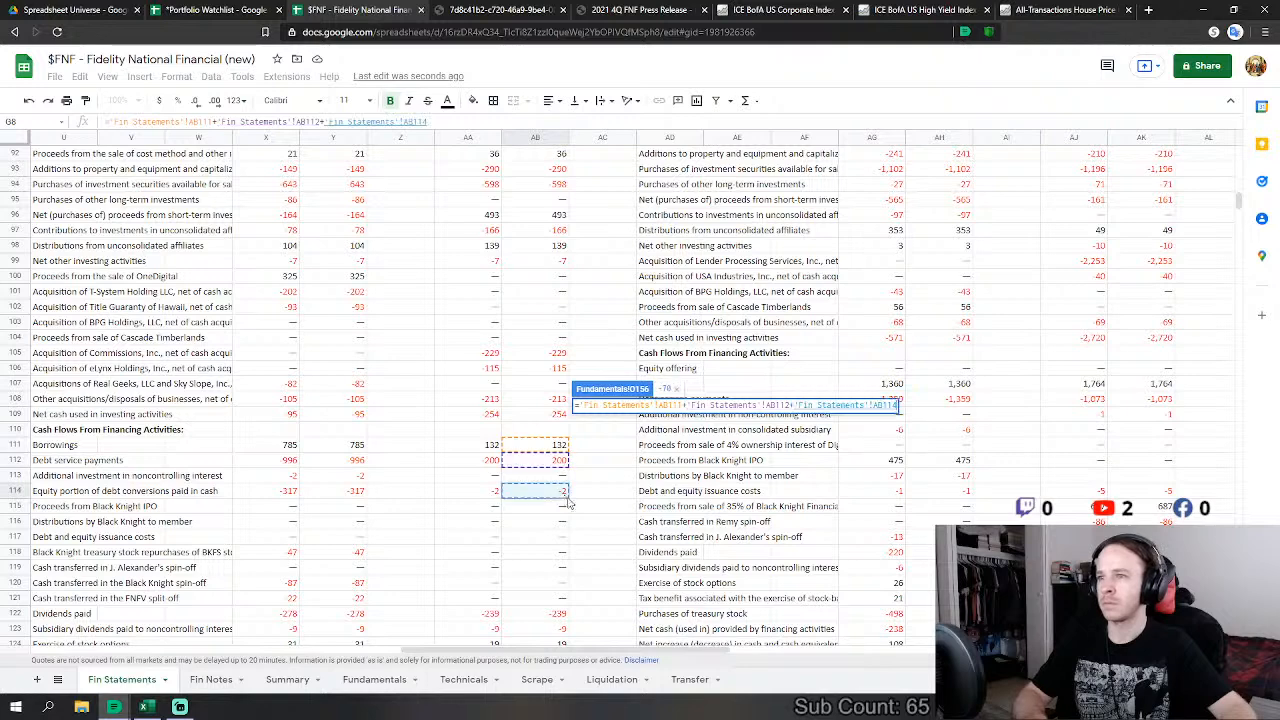
Step: Complete the FY 2016 Net Debt Issue formula by adding Fin Statements cells AB123, AB124, AB125 and AB126
scroll(575, 530, "down", 2)
type("+")
left_click(560, 553)
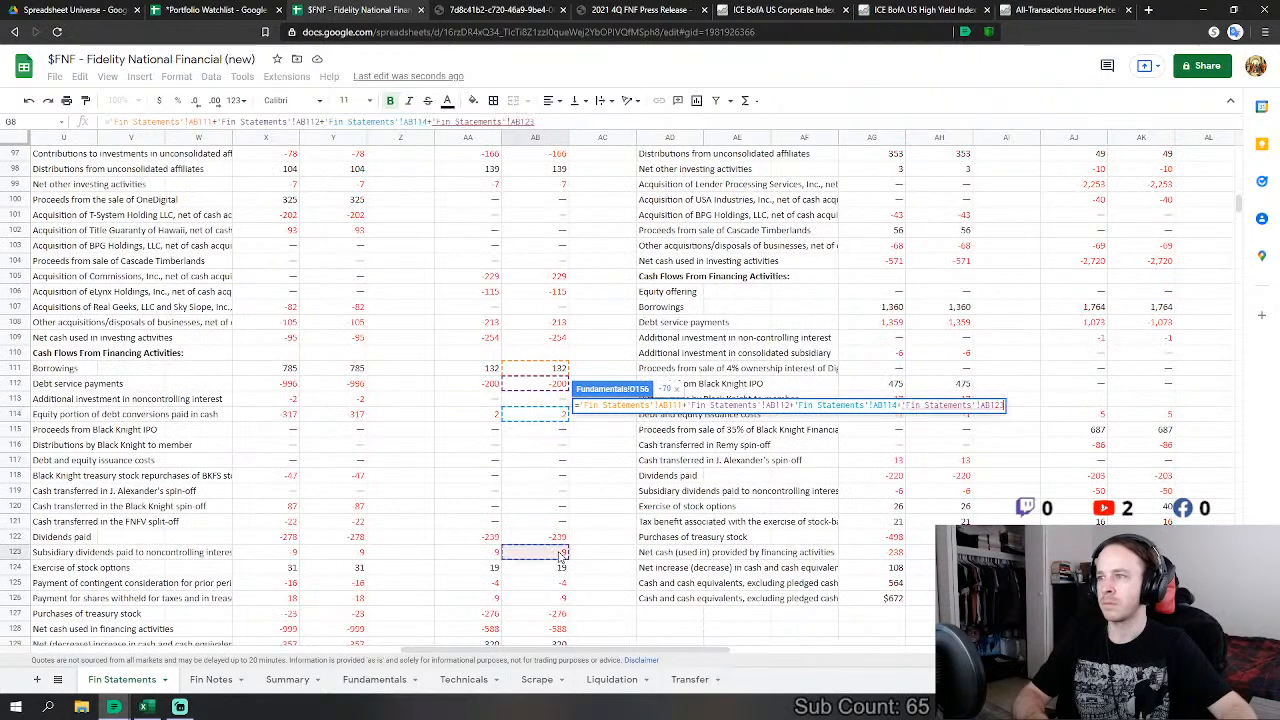
type("+")
left_click(559, 570)
type("+'Fin Statements'!AB124")
left_click(558, 584)
type("+")
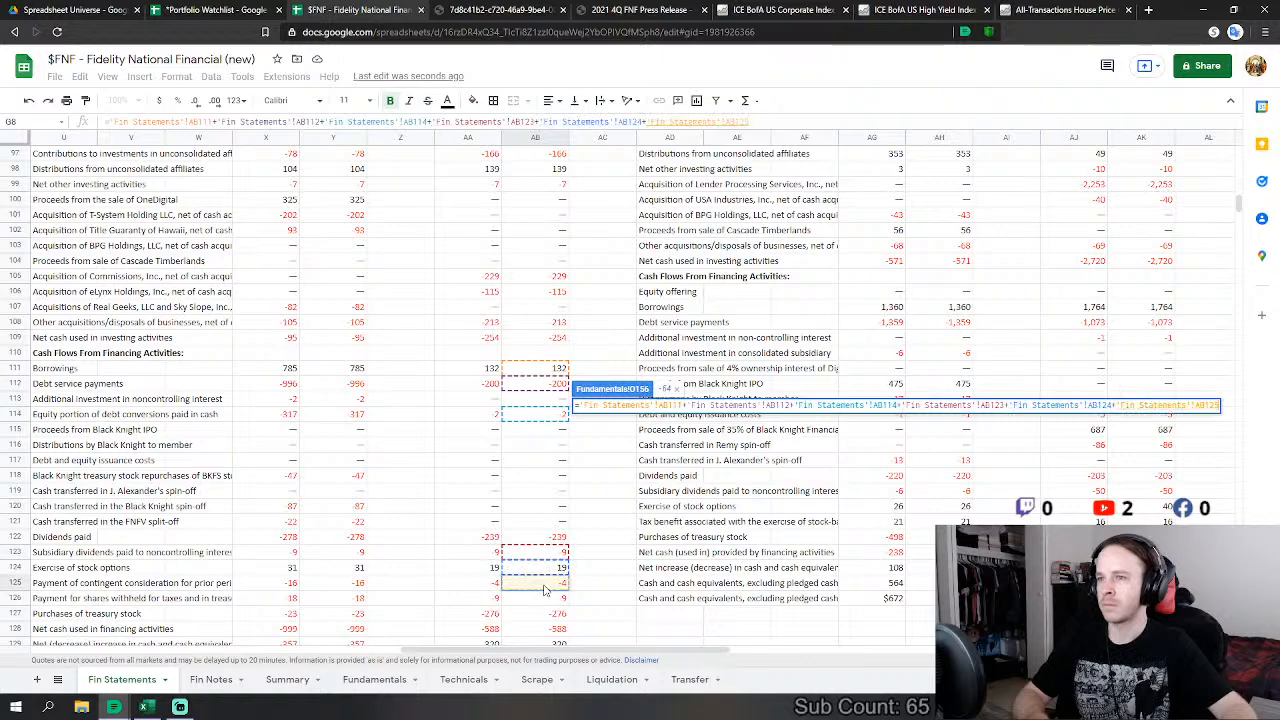
left_click(560, 600)
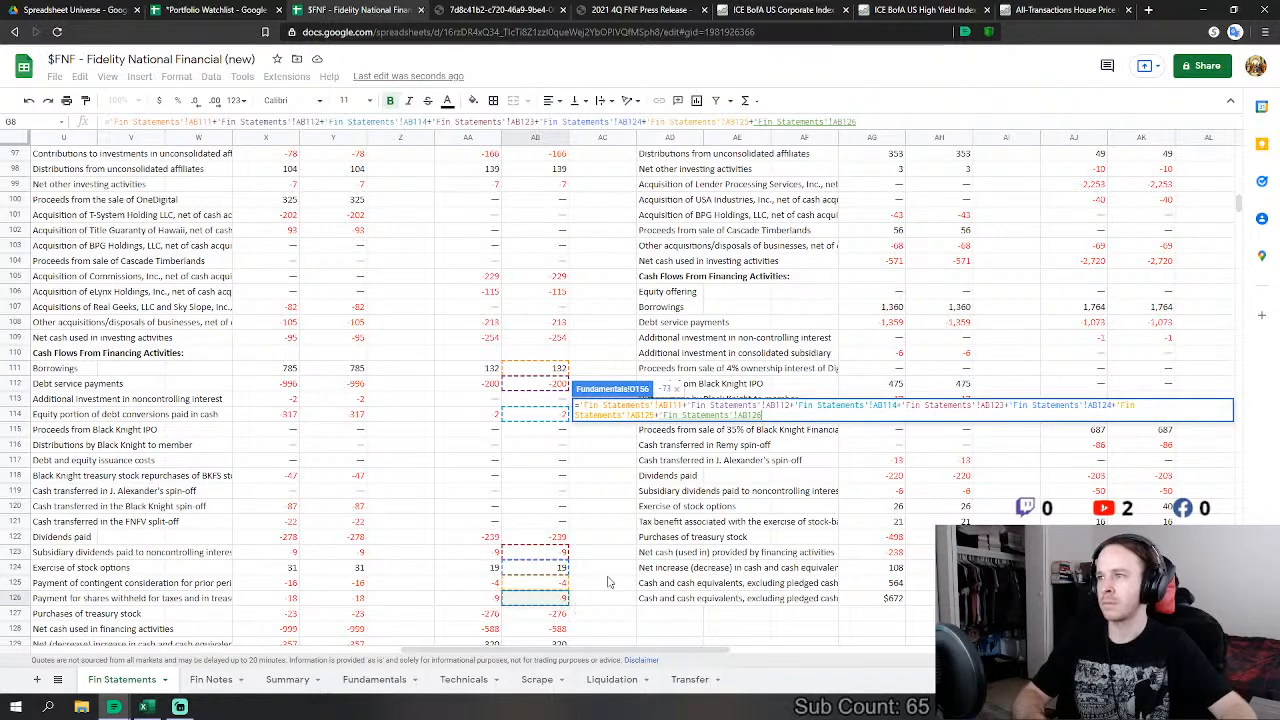
key("Return")
Step: Enter the FY 2016 Net Treasury Purchases formula in O165, subtracting Fin Statements cells AB124 and AB127
scroll(604, 460, "down", 2)
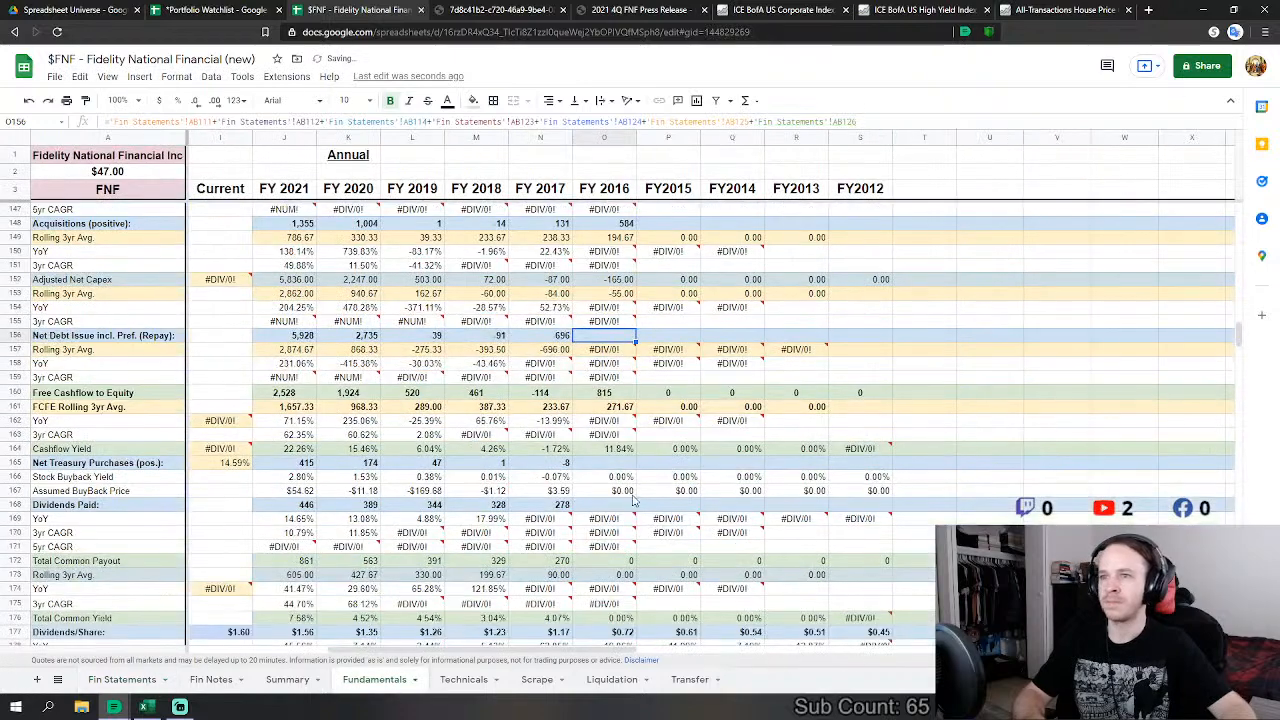
left_click(604, 465)
type("=")
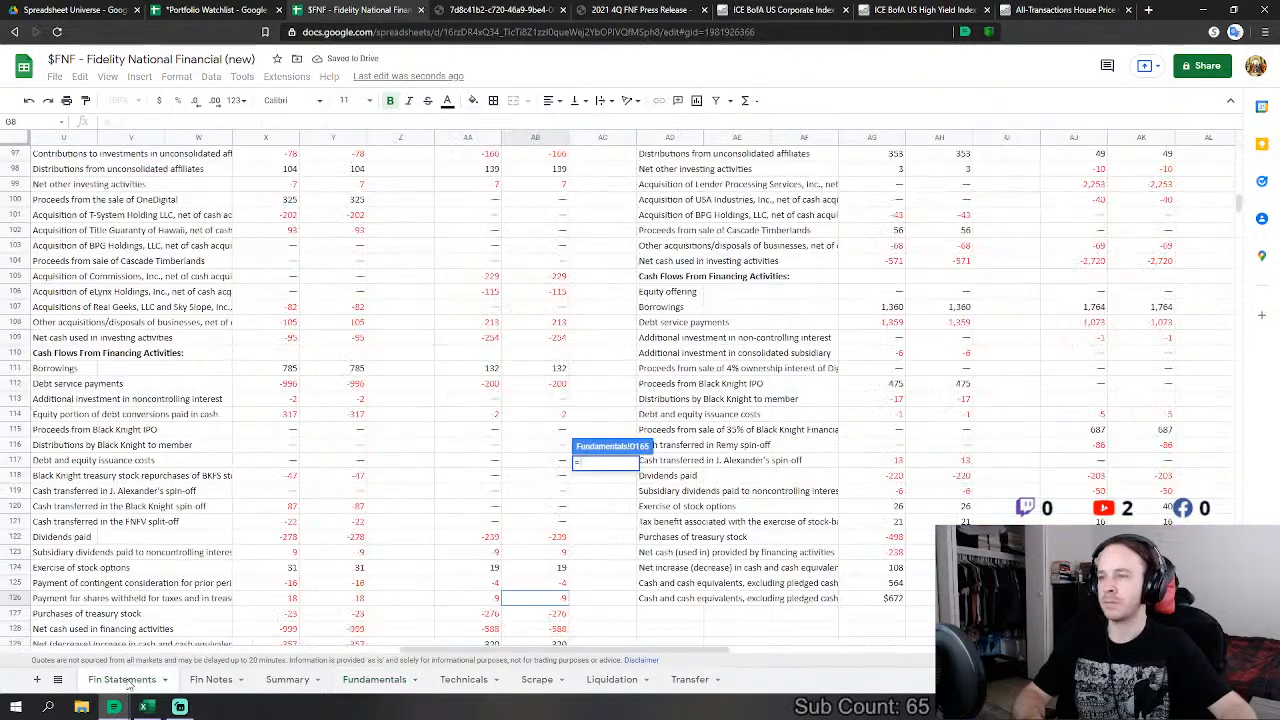
left_click(122, 679)
type("-")
left_click(547, 572)
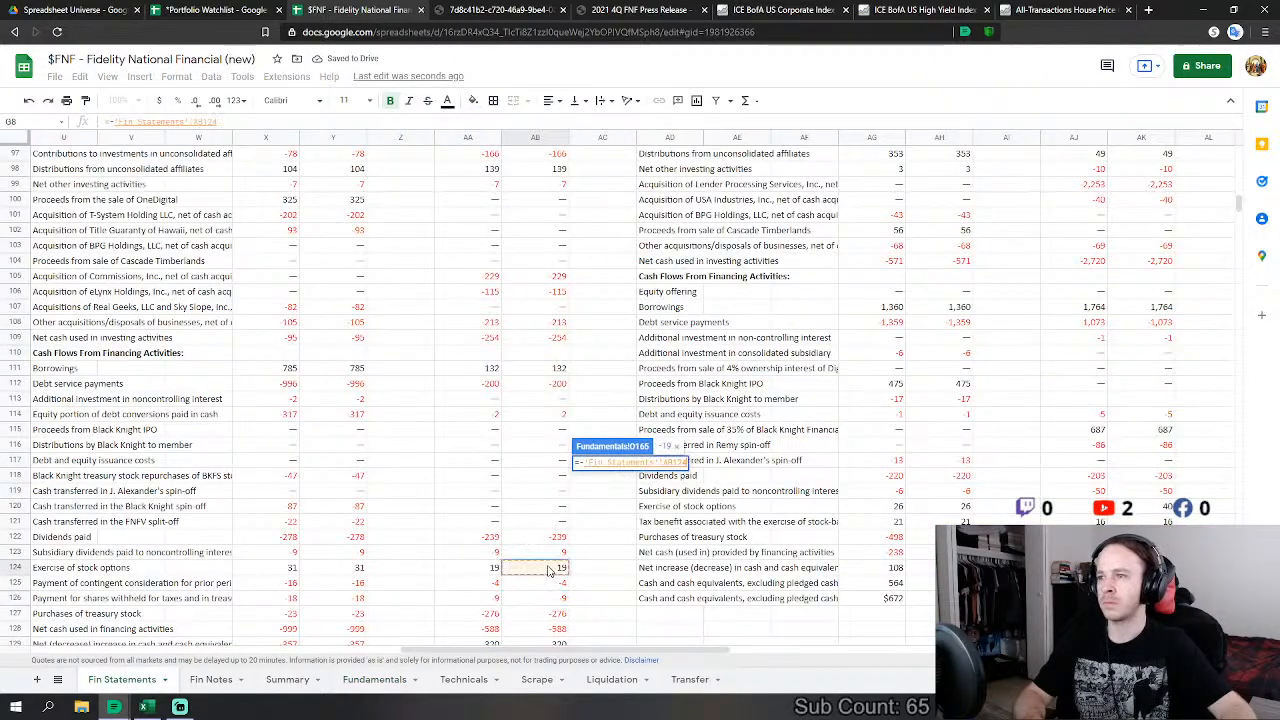
type("-")
left_click(547, 614)
key("Return")
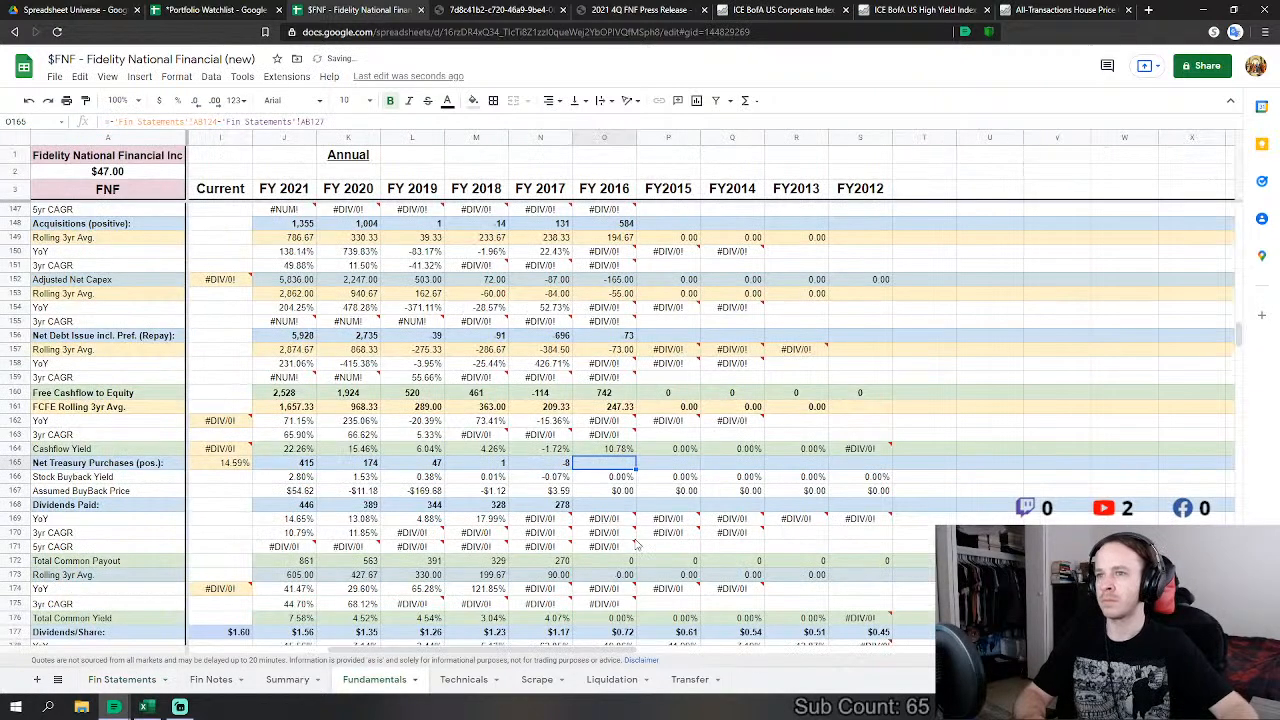
Step: Set FY 2016 Dividends Paid in O168 to the negative of Fin Statements cell AB122
key("Down")
key("Down")
key("Down")
type("=")
left_click(117, 683)
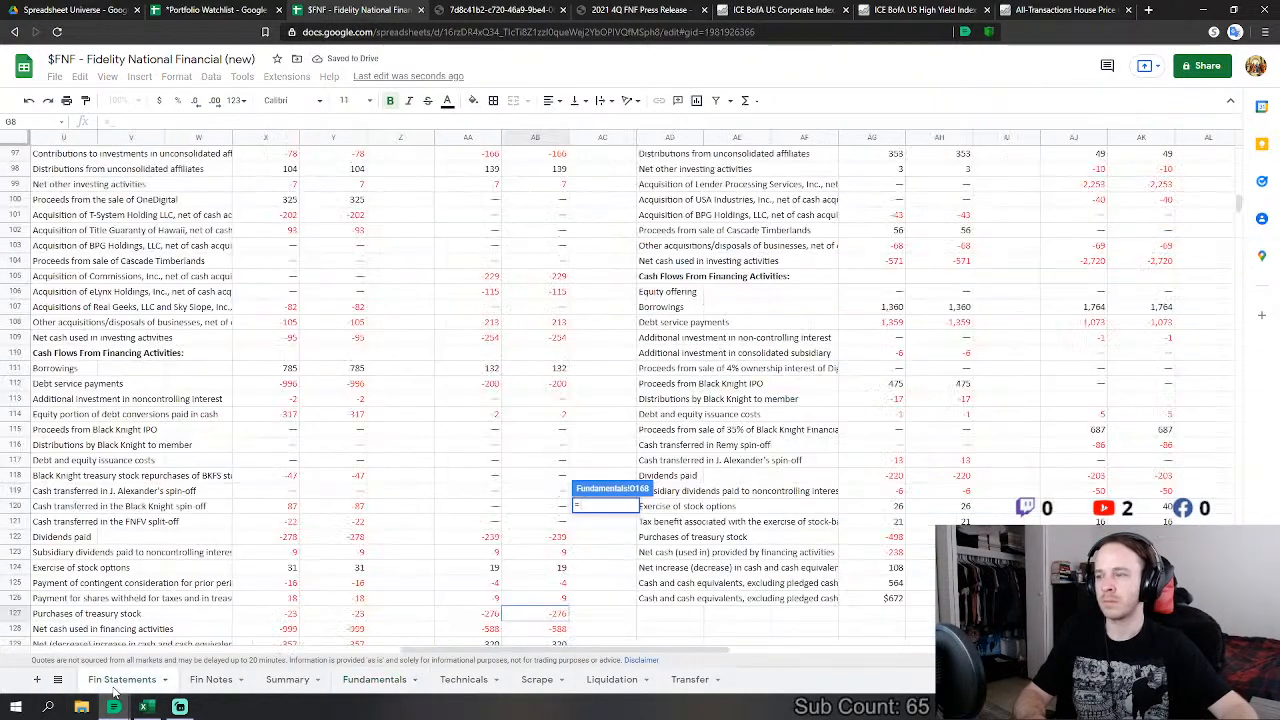
type("-")
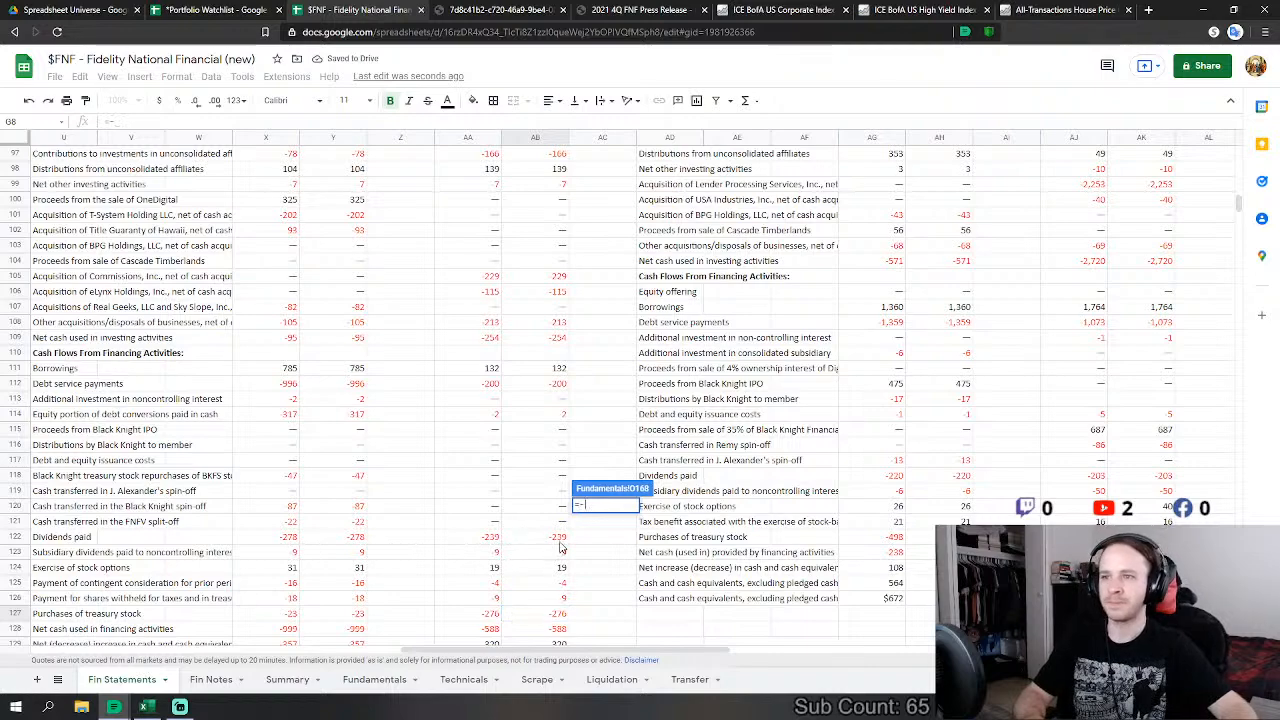
left_click(535, 537)
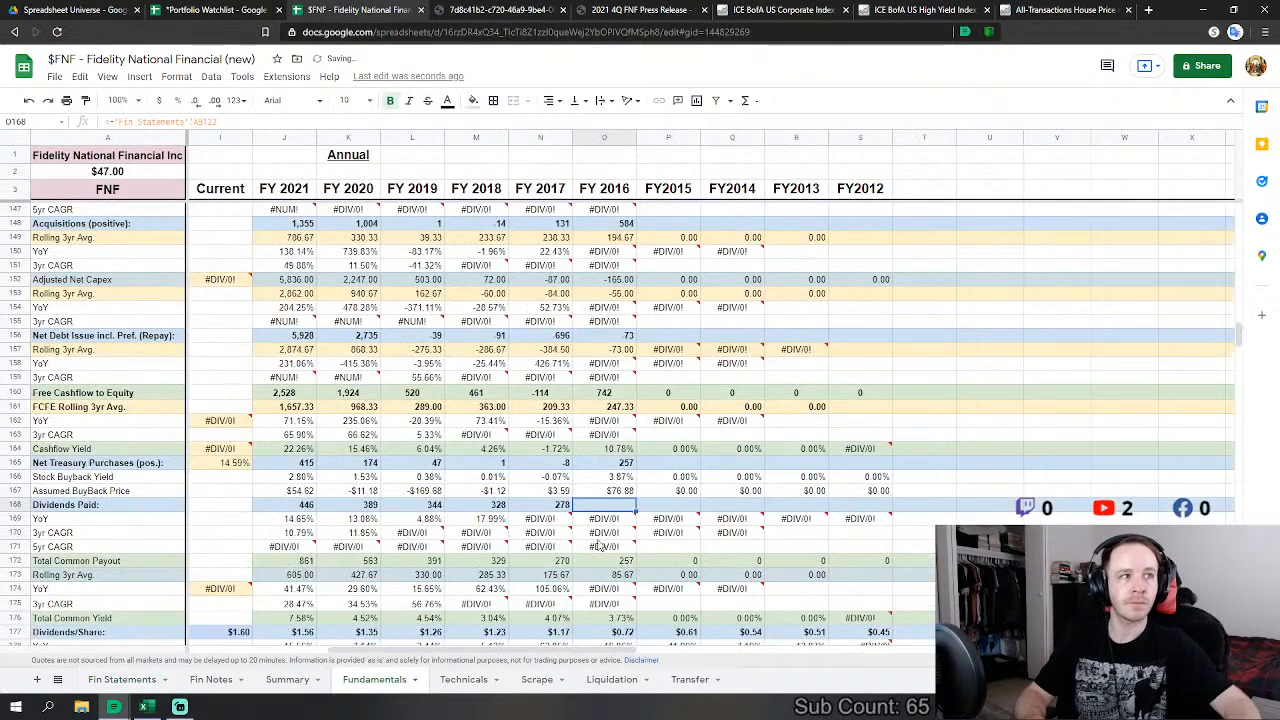
Step: Link FY 2016 Cash & Equivalents in O226 to Fin Statements cell AB174
scroll(652, 505, "down", 3)
scroll(652, 505, "down", 15)
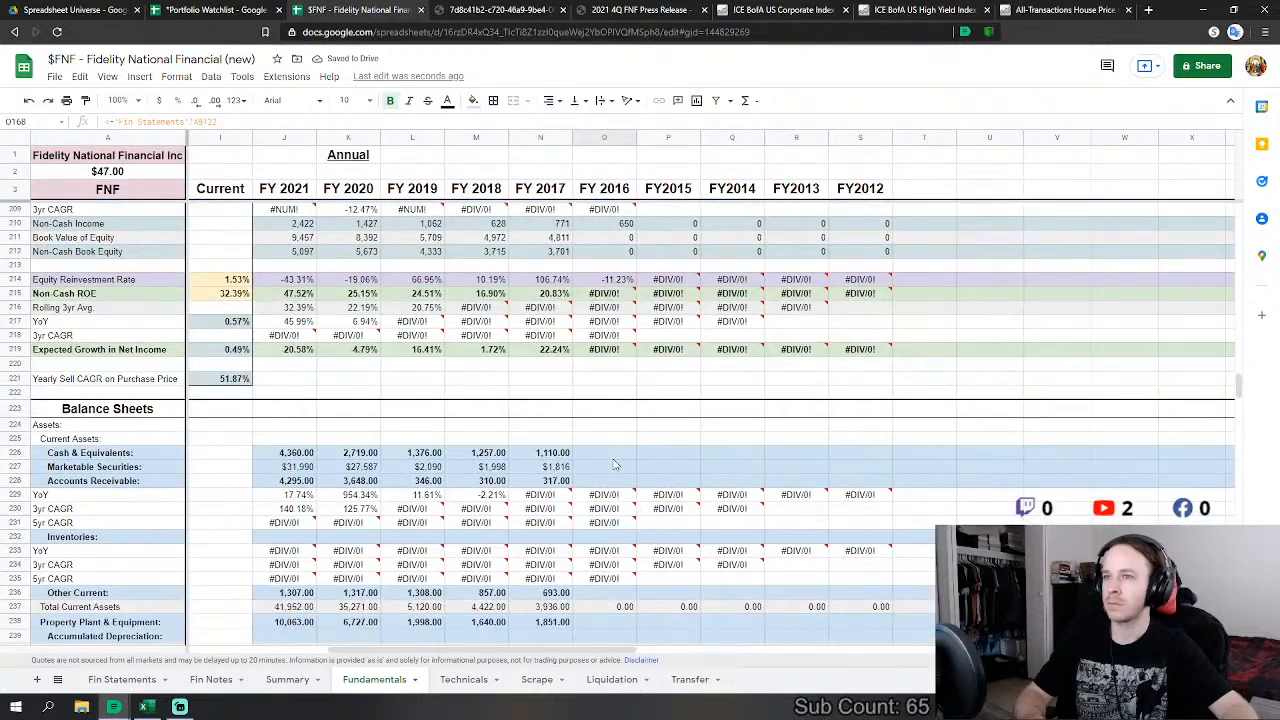
left_click(608, 457)
type("=")
left_click(106, 682)
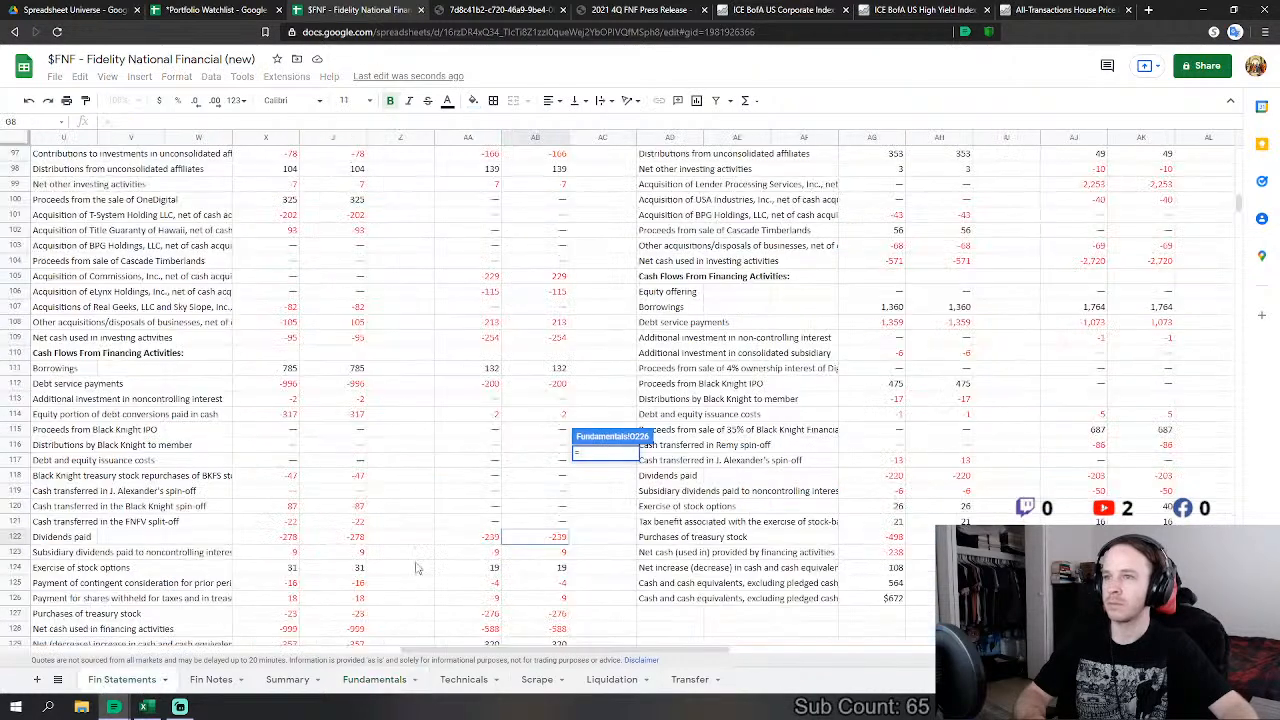
scroll(465, 487, "down", 4)
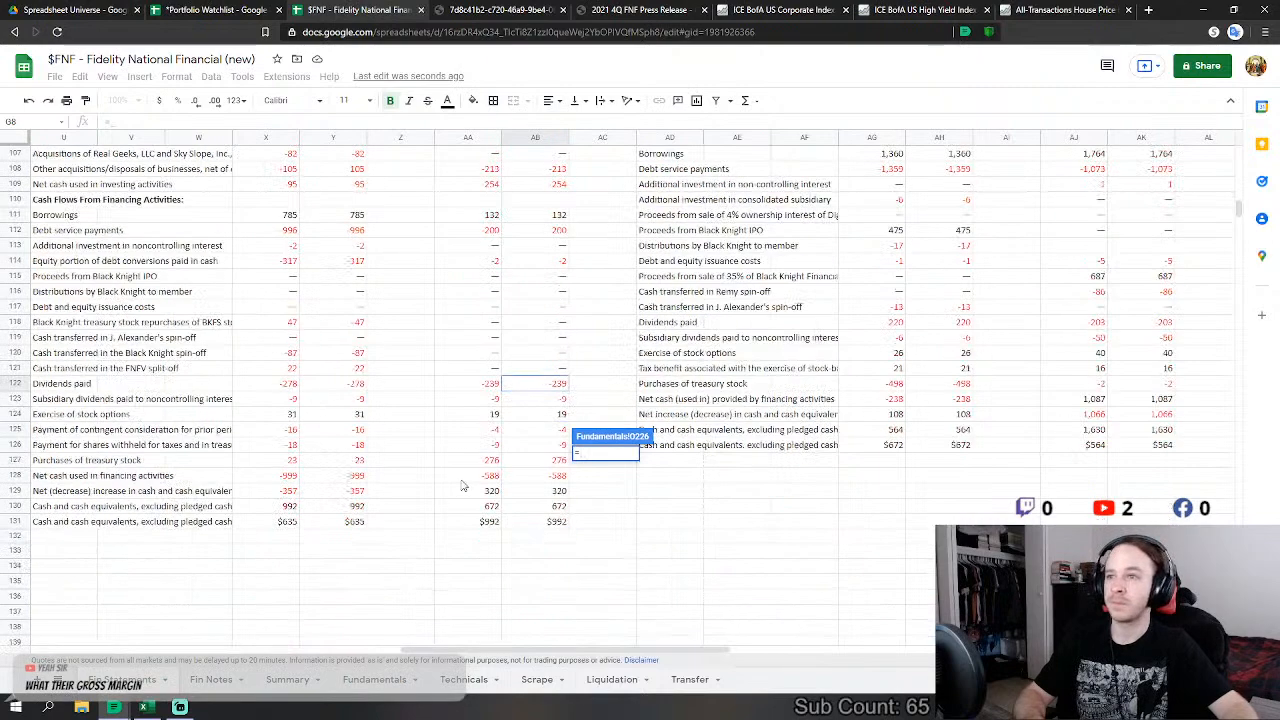
scroll(463, 484, "down", 12)
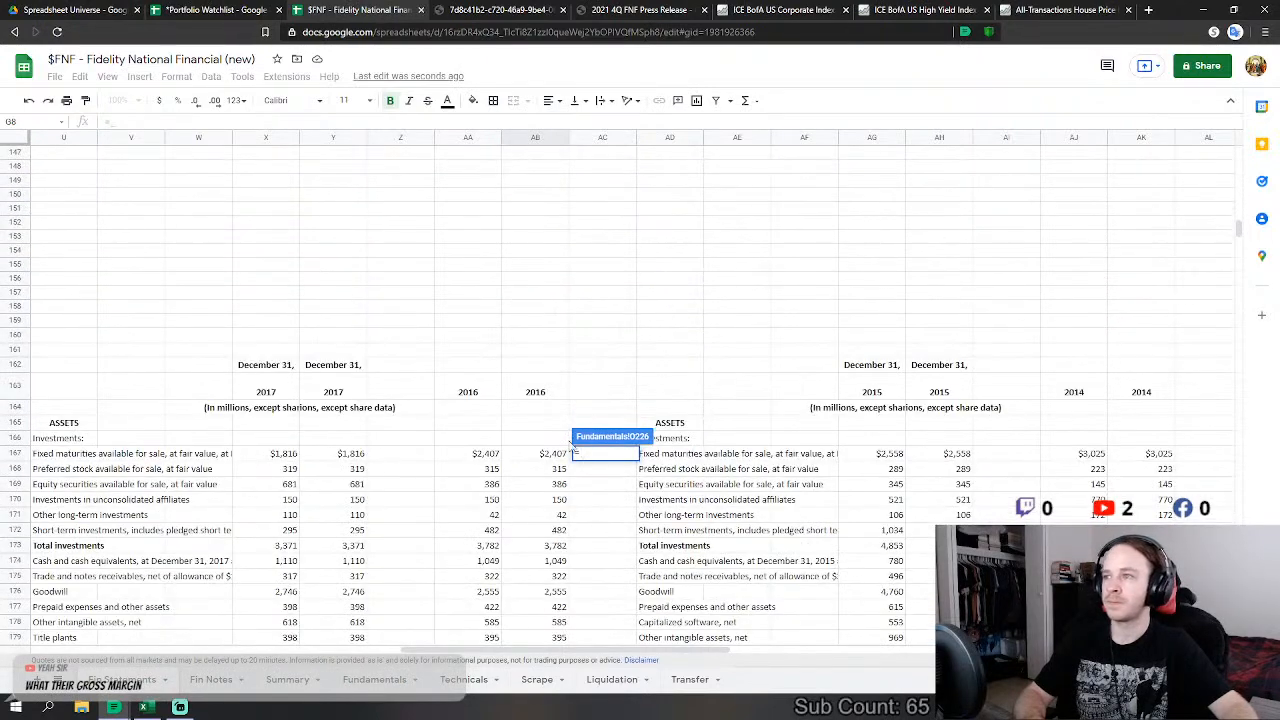
scroll(546, 468, "down", 2)
left_click(562, 494)
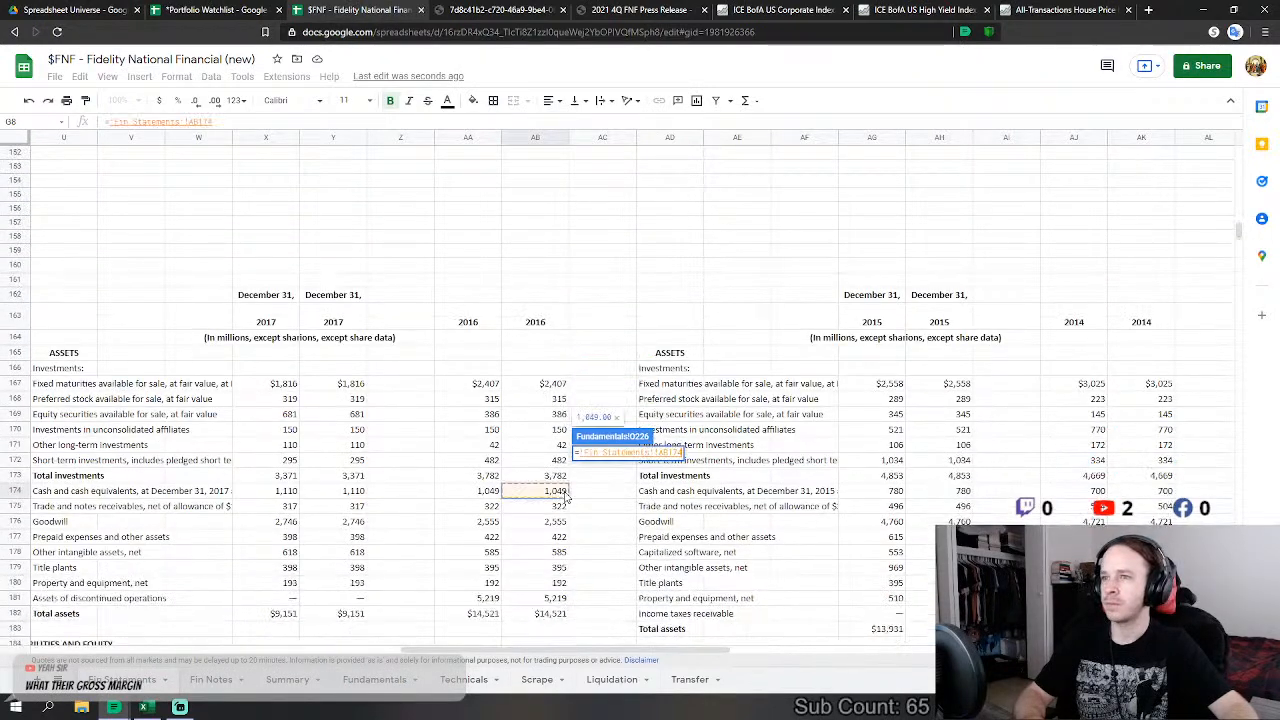
key("Return")
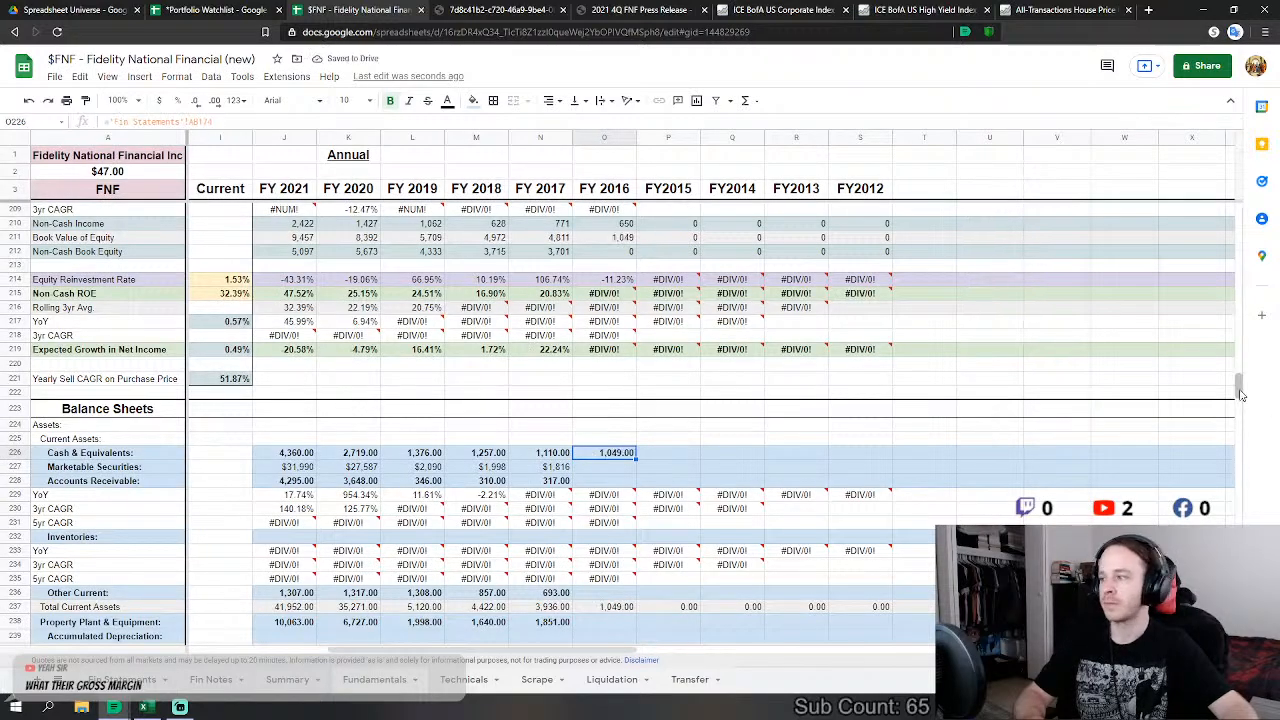
Step: Review the Gross Margin row from FY 2021 back to FY 2016 in the Income Statements section
left_click_drag(1238, 390, 1220, 225)
scroll(593, 478, "down", 5)
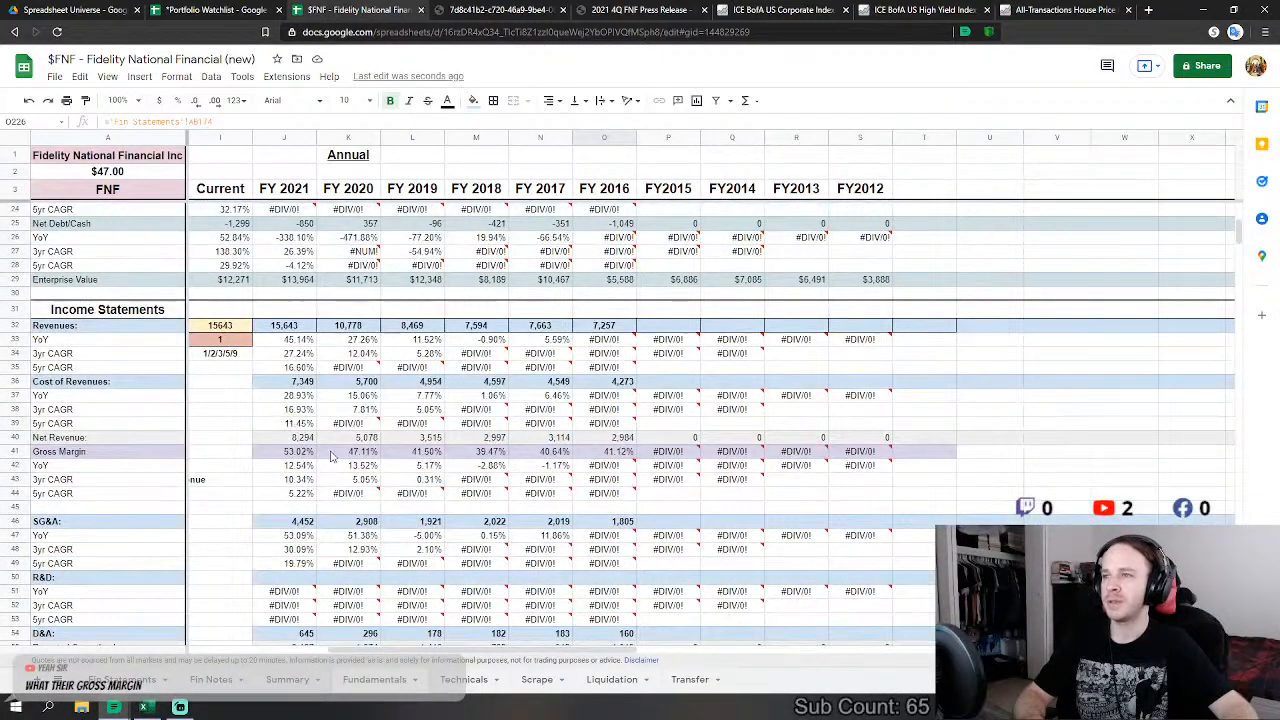
left_click(297, 453)
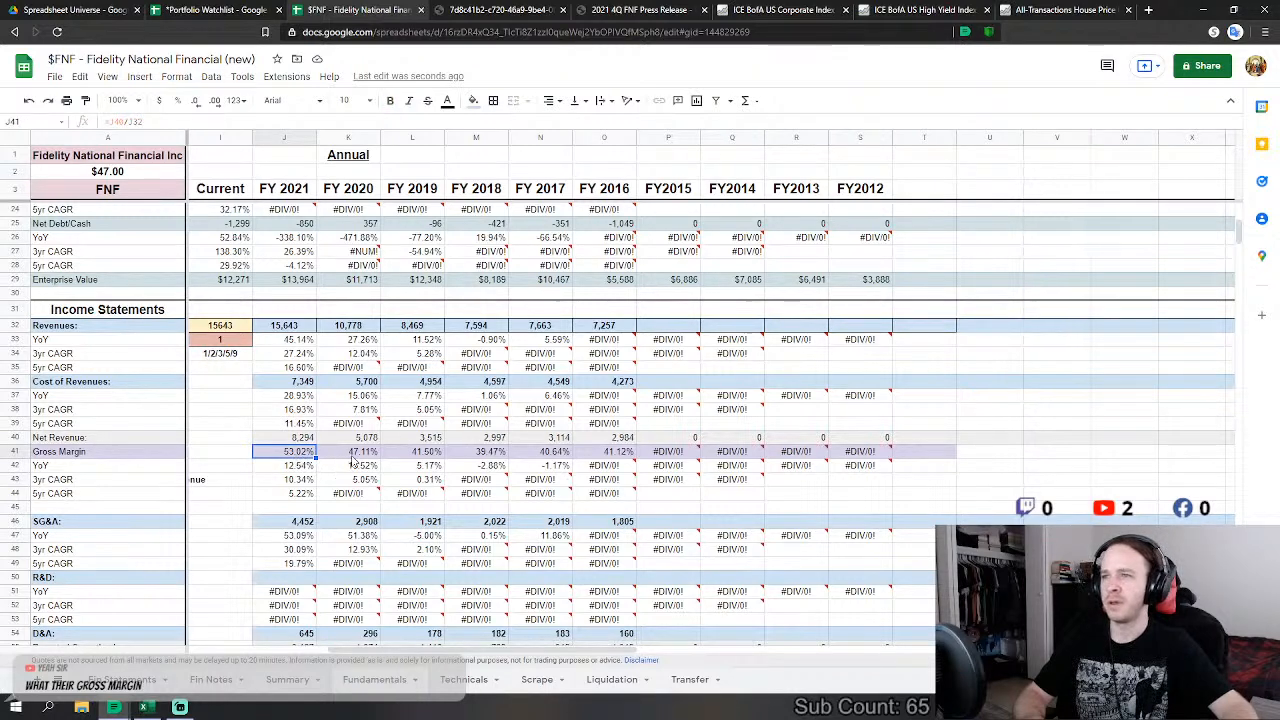
left_click_drag(412, 452, 610, 457)
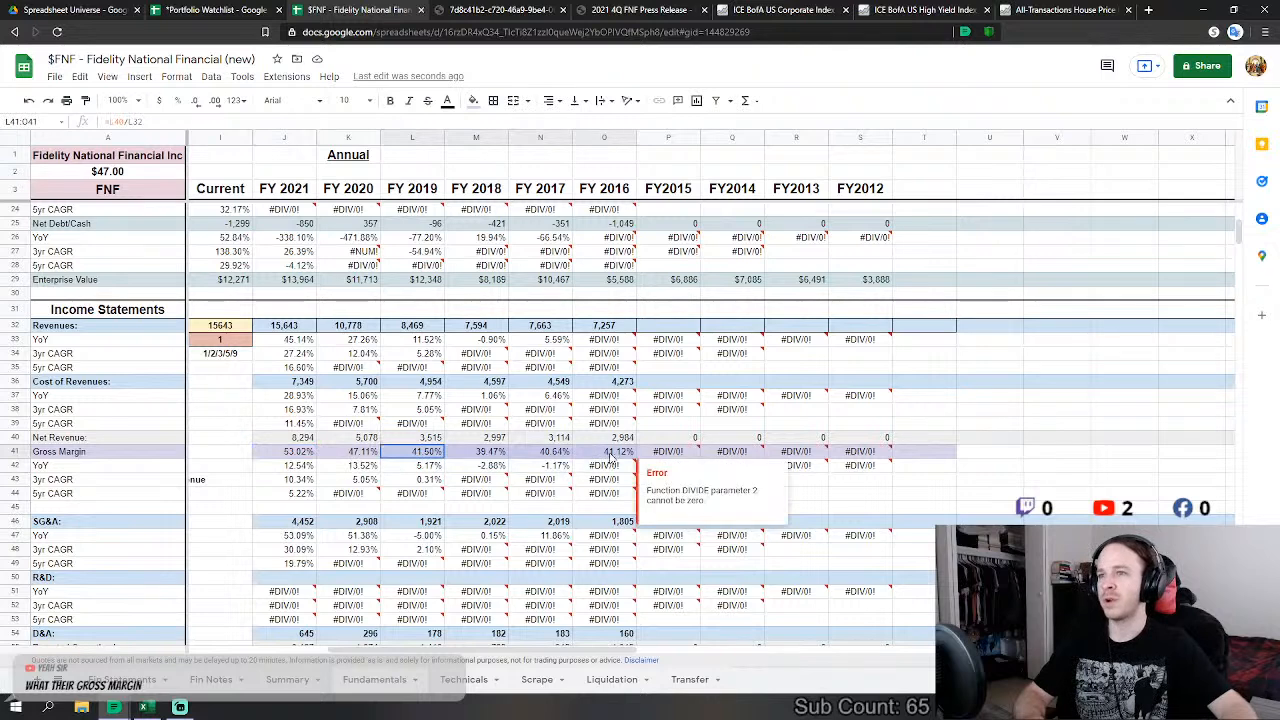
left_click(338, 455)
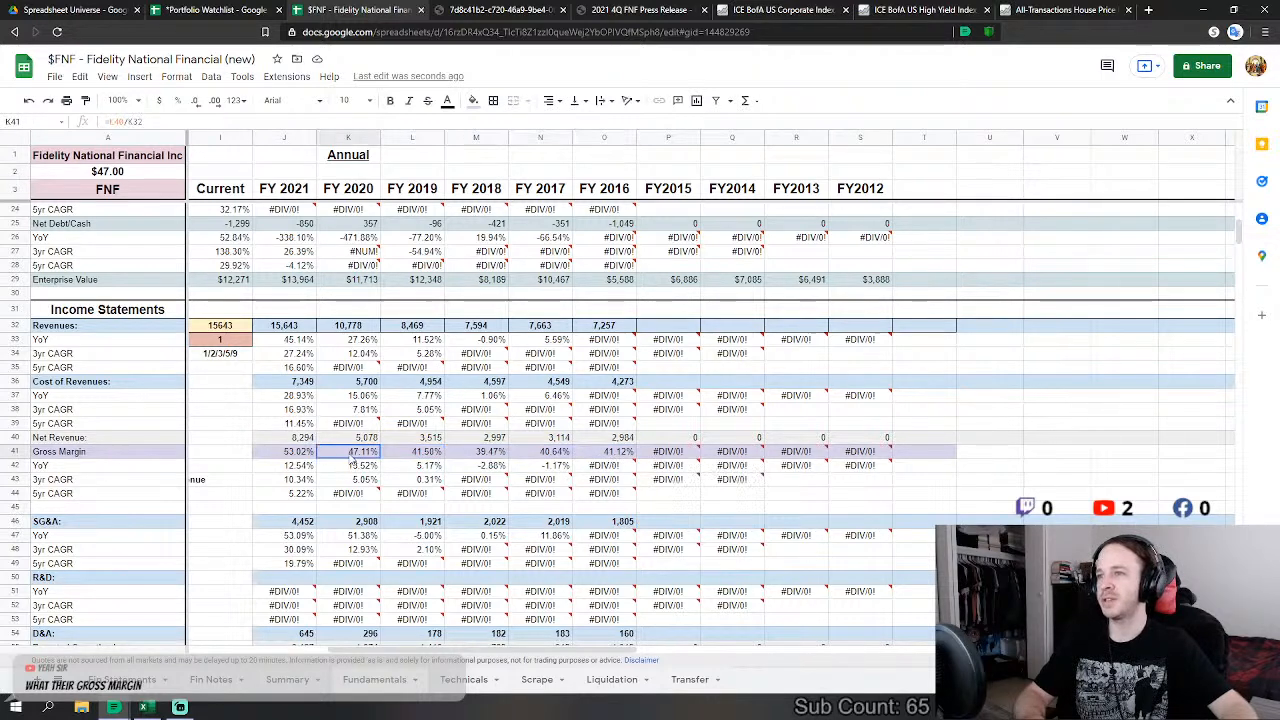
left_click_drag(338, 459, 305, 458)
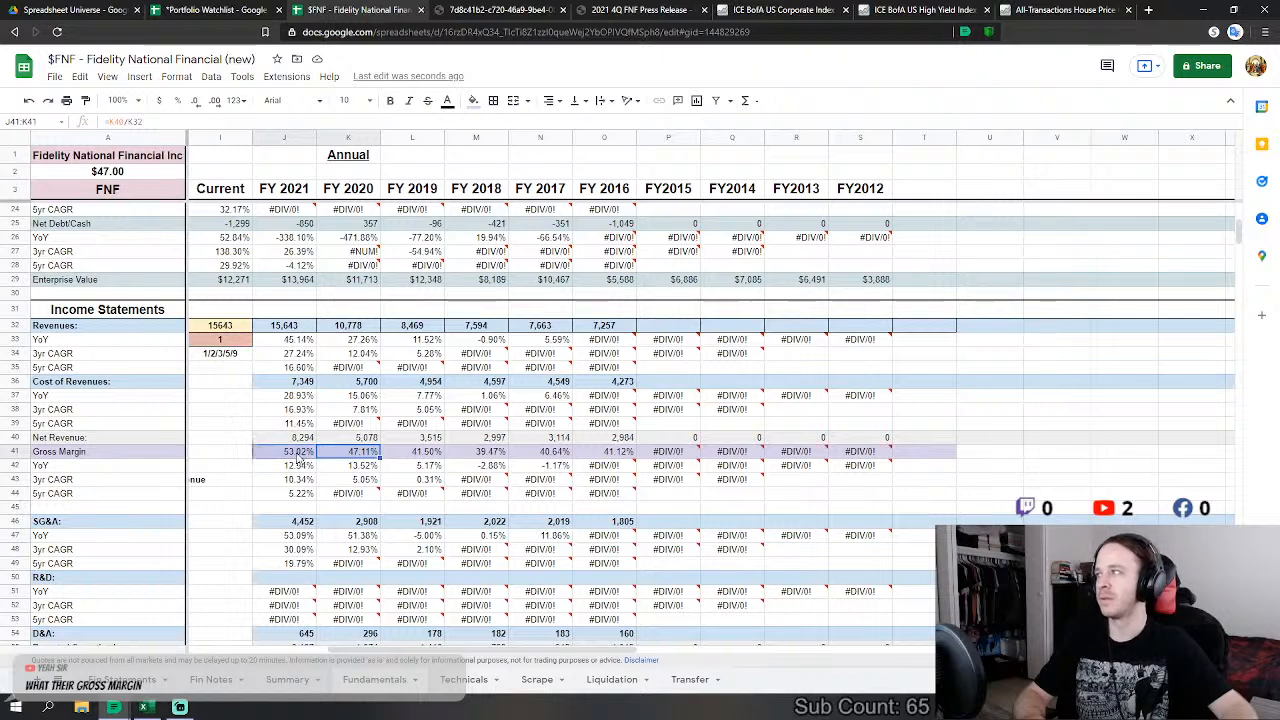
left_click(356, 506)
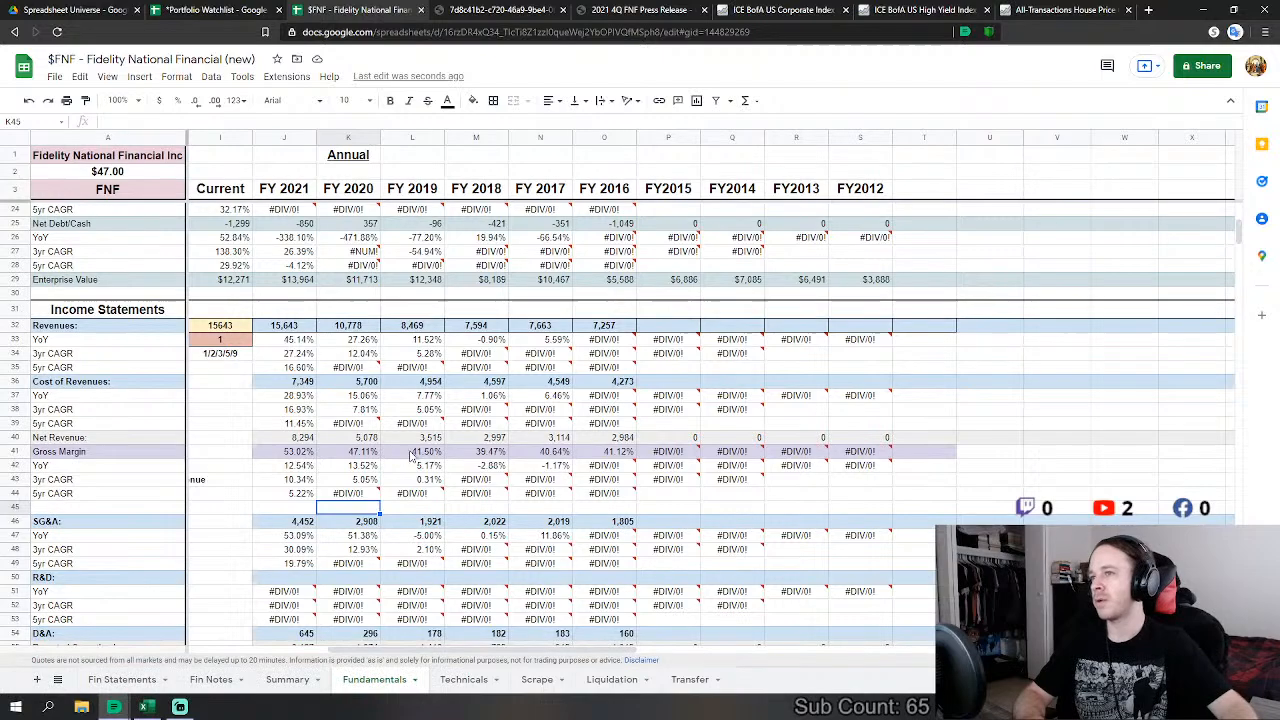
left_click_drag(405, 451, 607, 460)
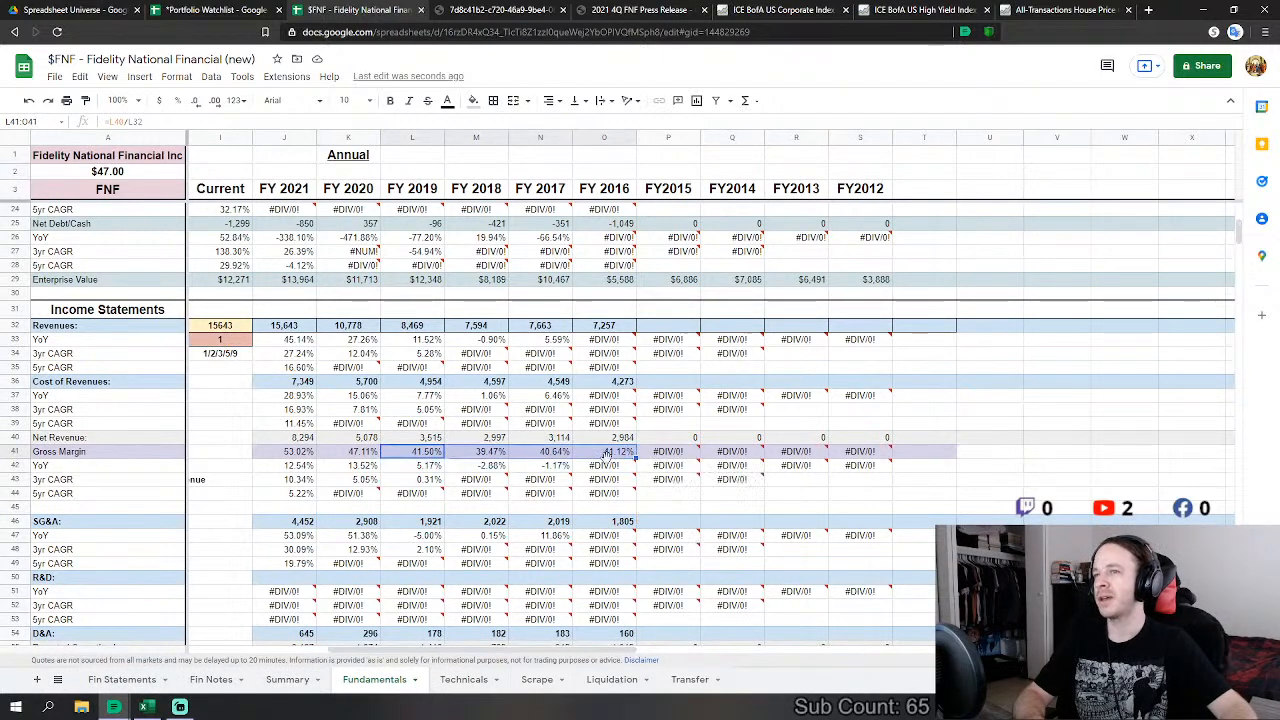
left_click(600, 508)
Step: Link FY 2016 Marketable Securities in O227 to the fixed maturities value in Fin Statements cell AB167
scroll(600, 512, "down", 3)
scroll(600, 512, "down", 20)
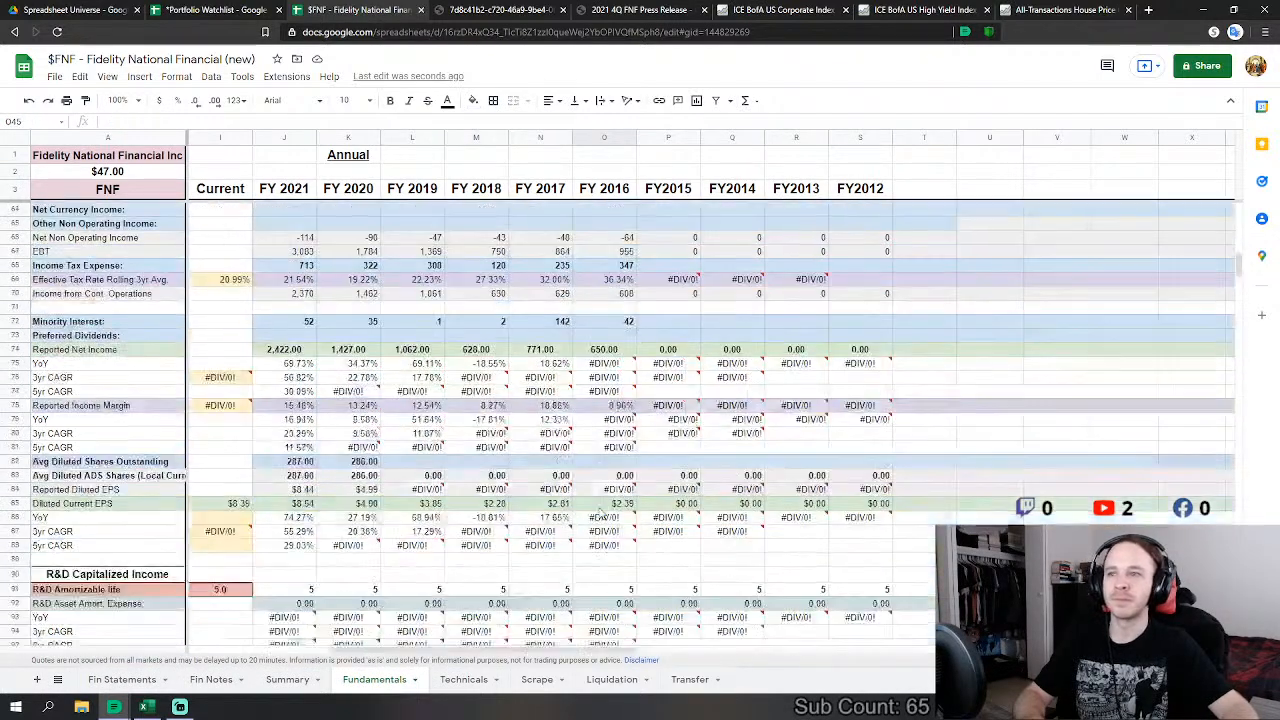
scroll(605, 510, "down", 20)
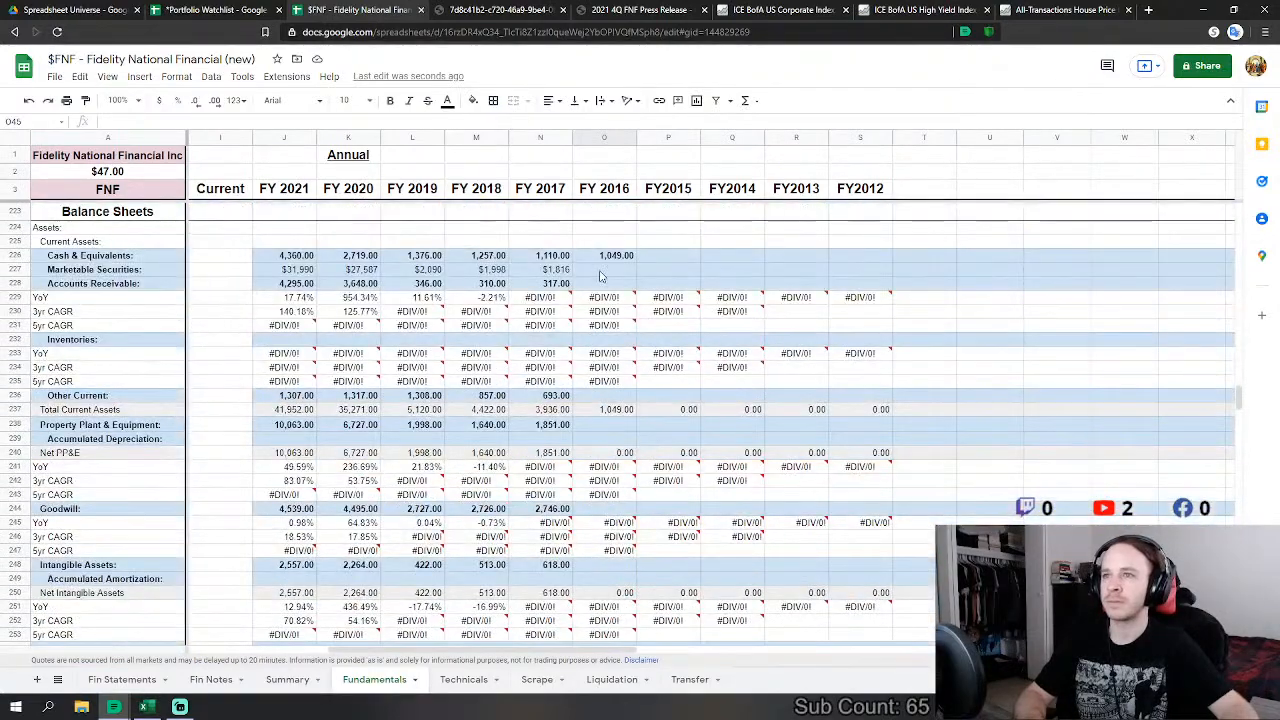
left_click(602, 270)
type("=")
left_click(121, 679)
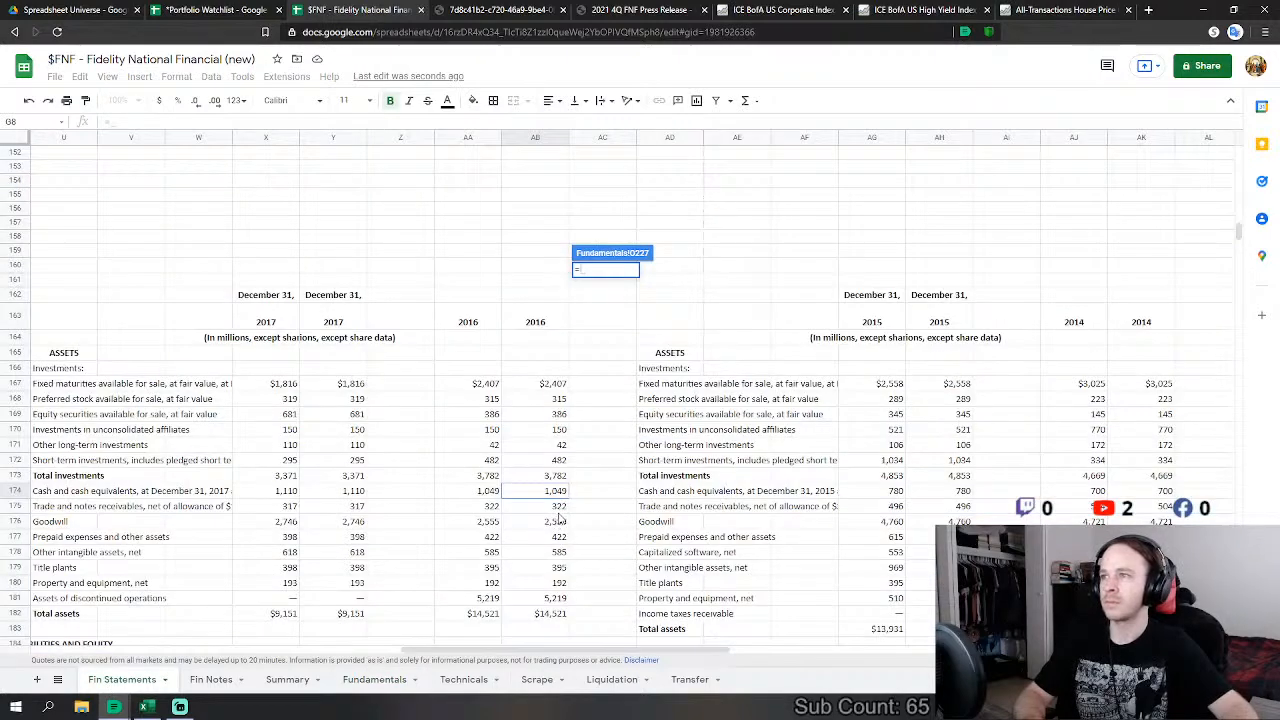
left_click(556, 385)
key("Return")
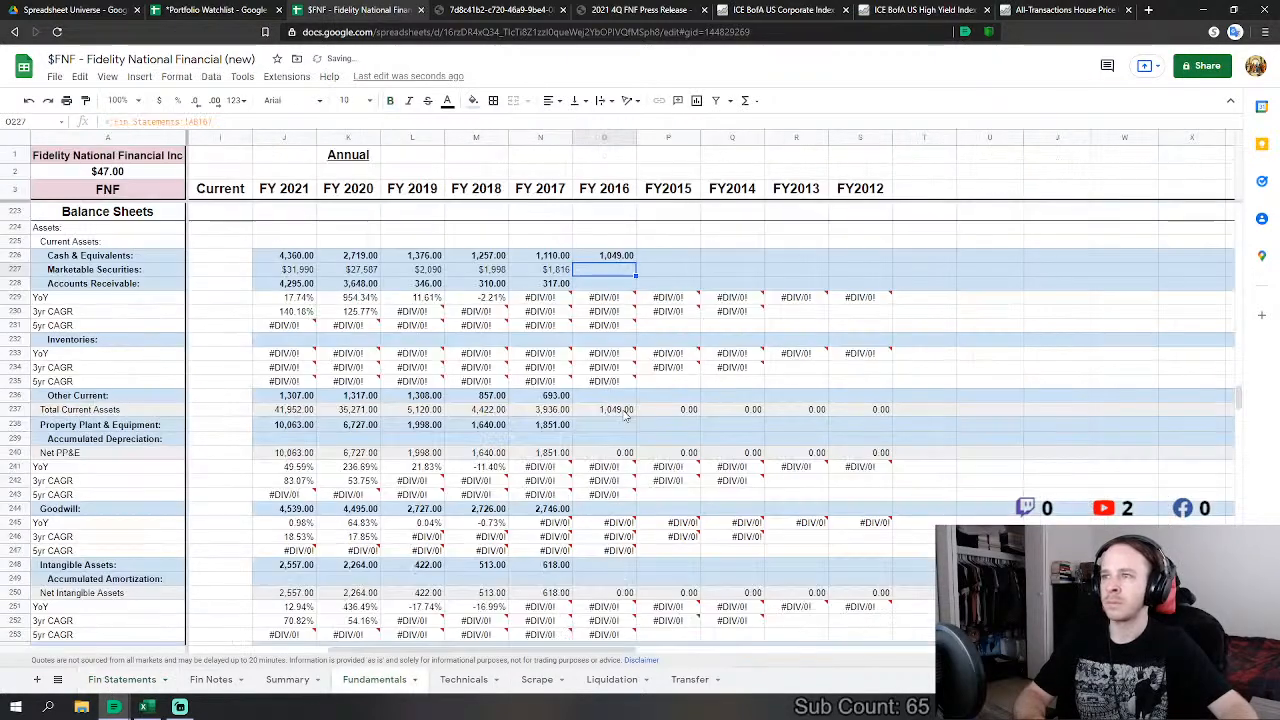
Step: Link FY 2016 Accounts Receivable in O228 to the trade and notes receivables value in Fin Statements cell AB175
key("=")
scroll(638, 500, "up", 3)
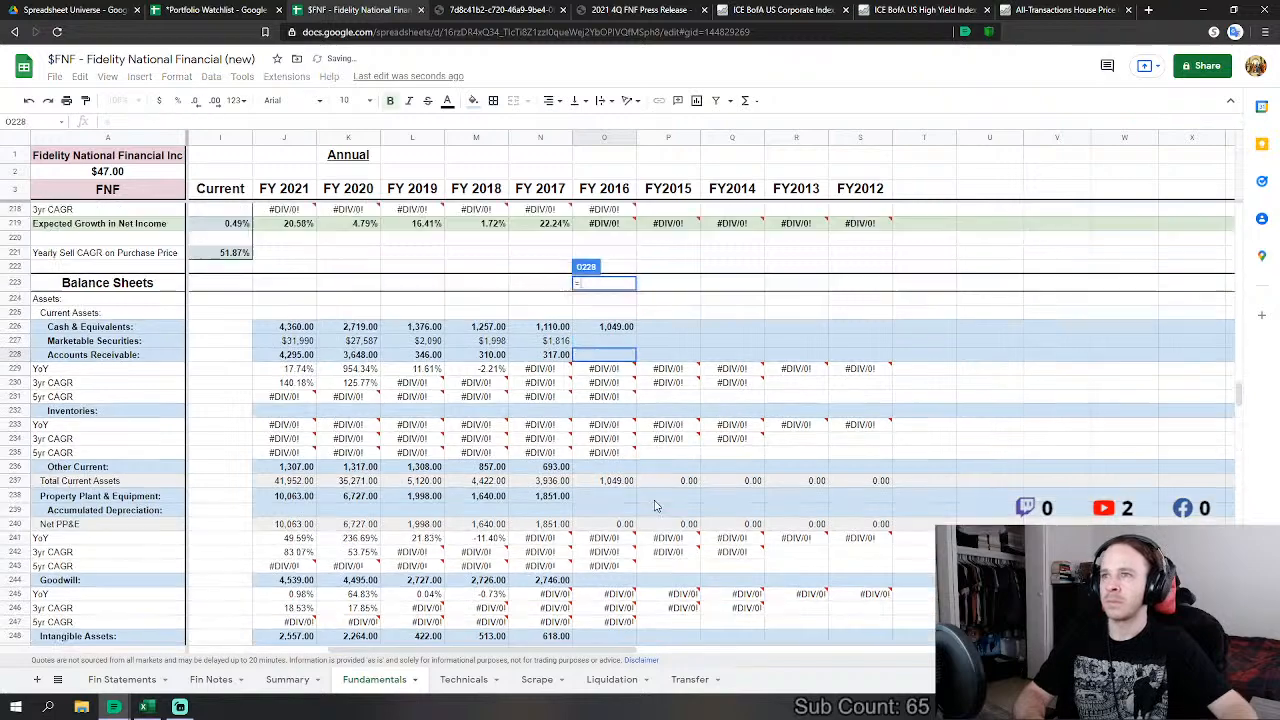
scroll(641, 592, "down", 1)
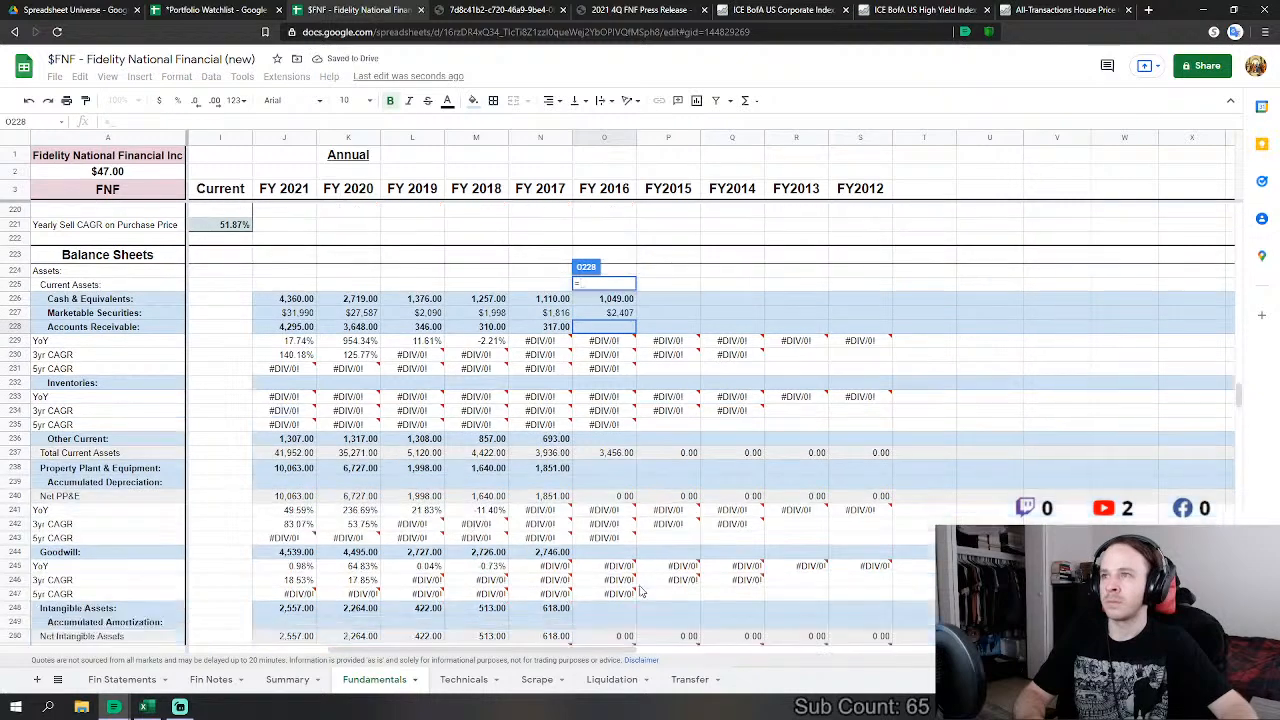
left_click(122, 682)
scroll(560, 470, "down", 1)
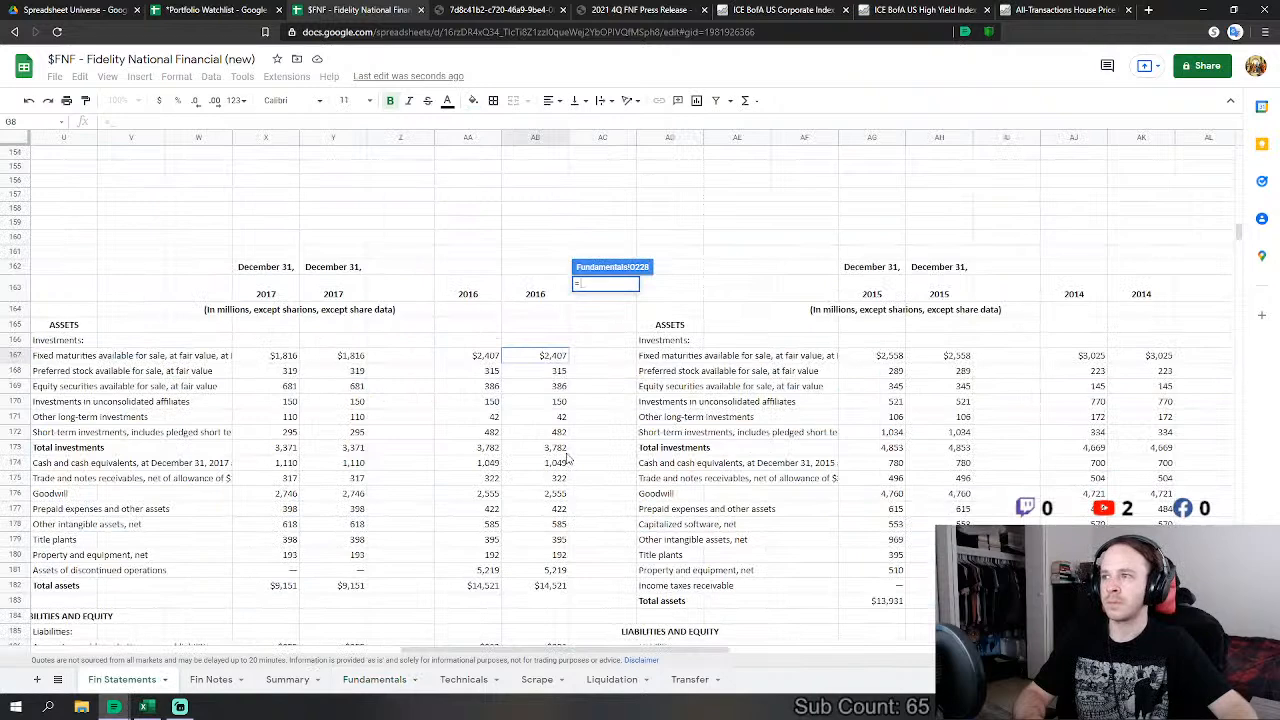
scroll(567, 457, "down", 1)
left_click(559, 452)
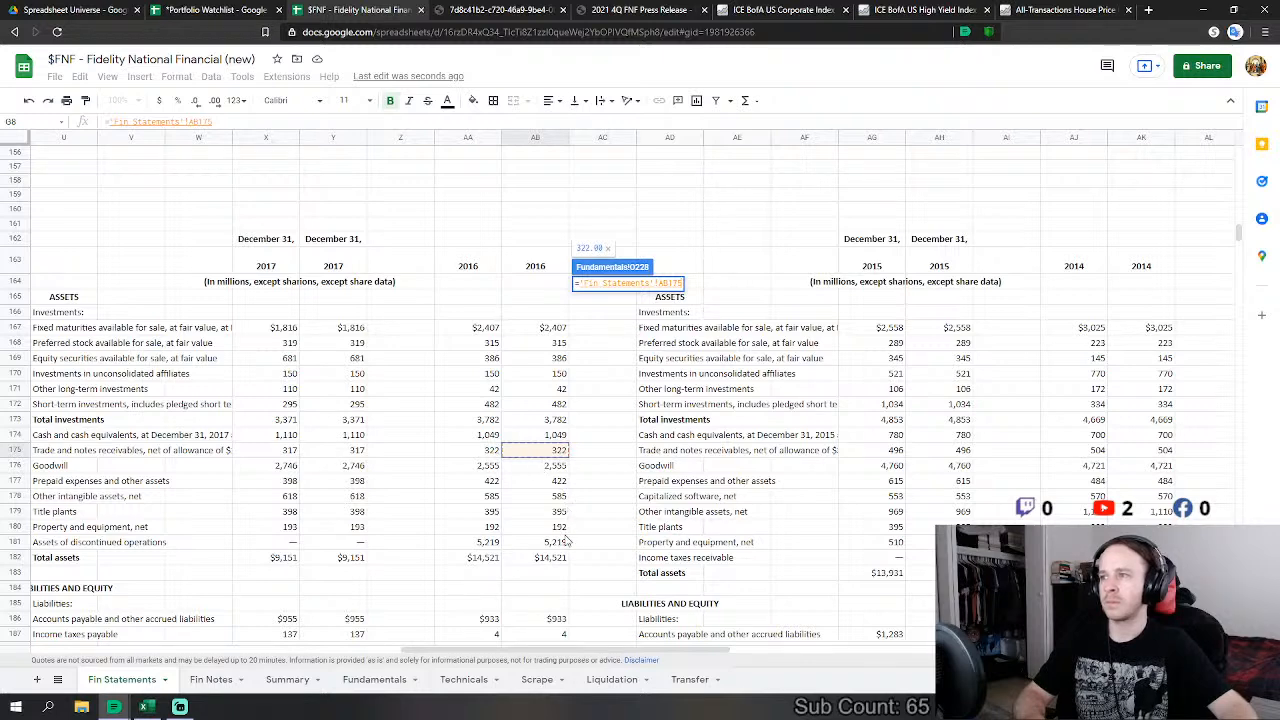
key("Return")
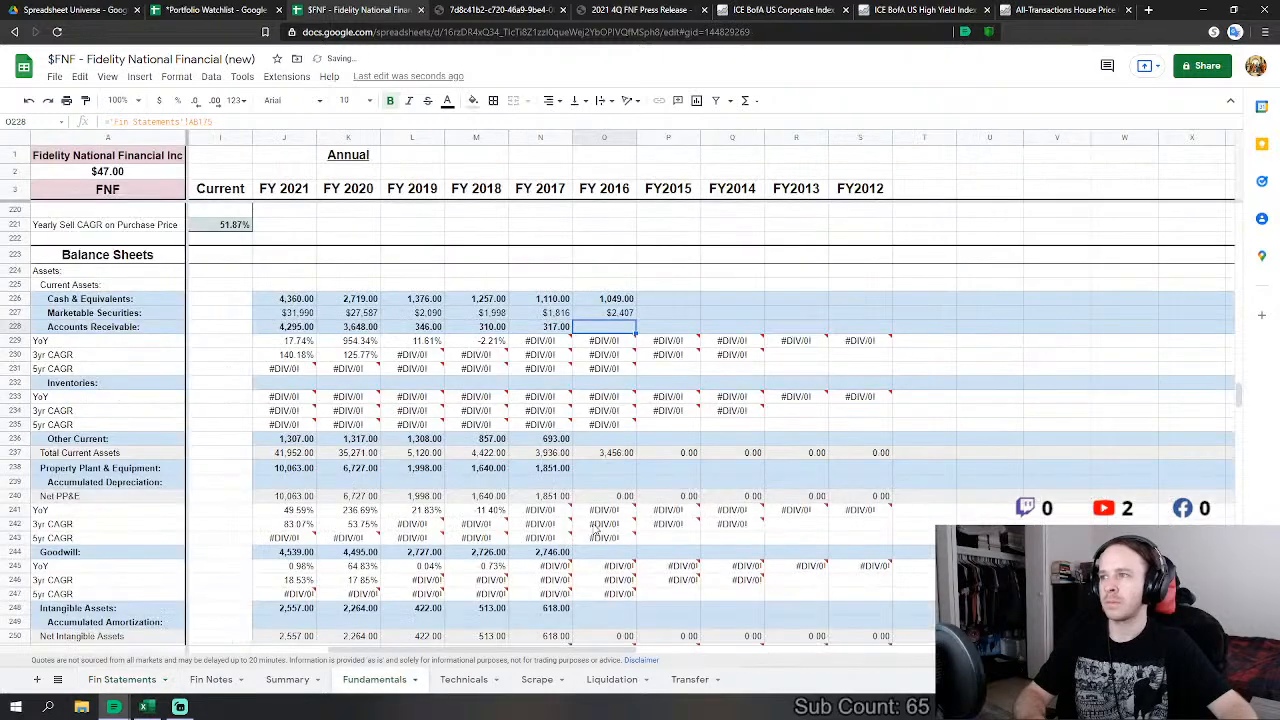
Step: Enter the FY 2016 Other Current formula in O236, adding Fin Statements cells AB172 and AB177
left_click(628, 441)
type("=")
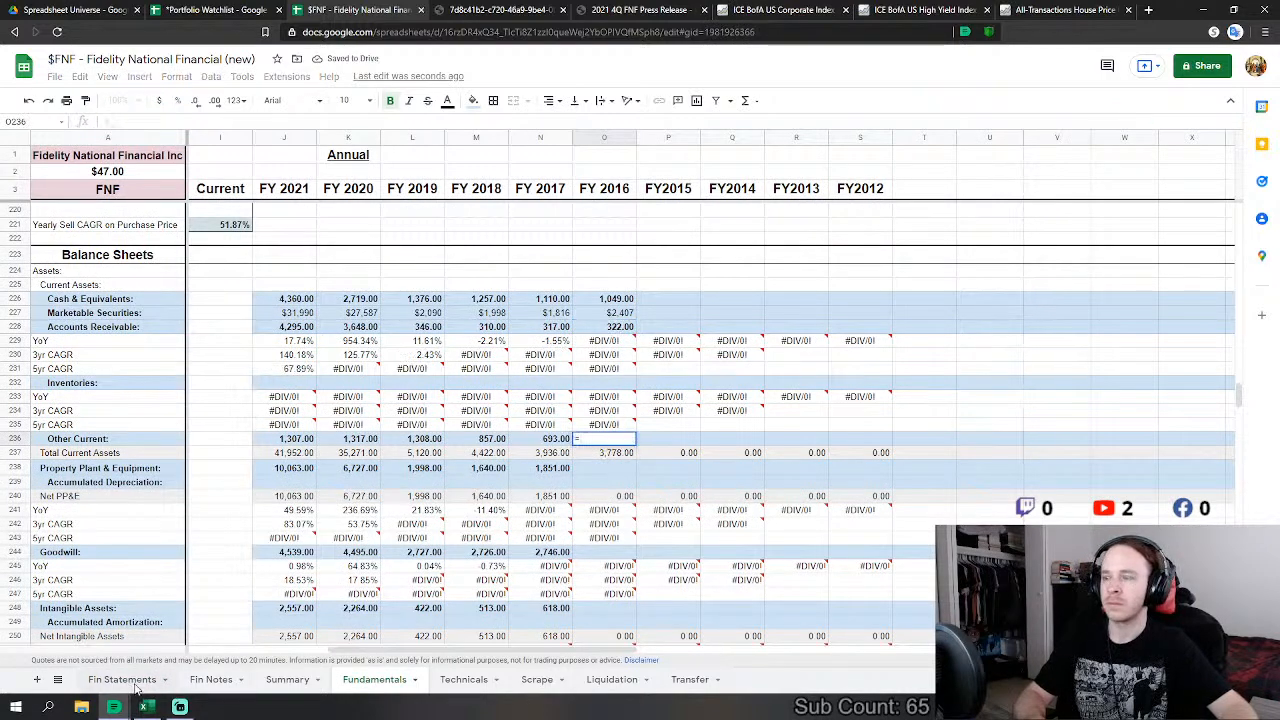
left_click(122, 680)
left_click(545, 405)
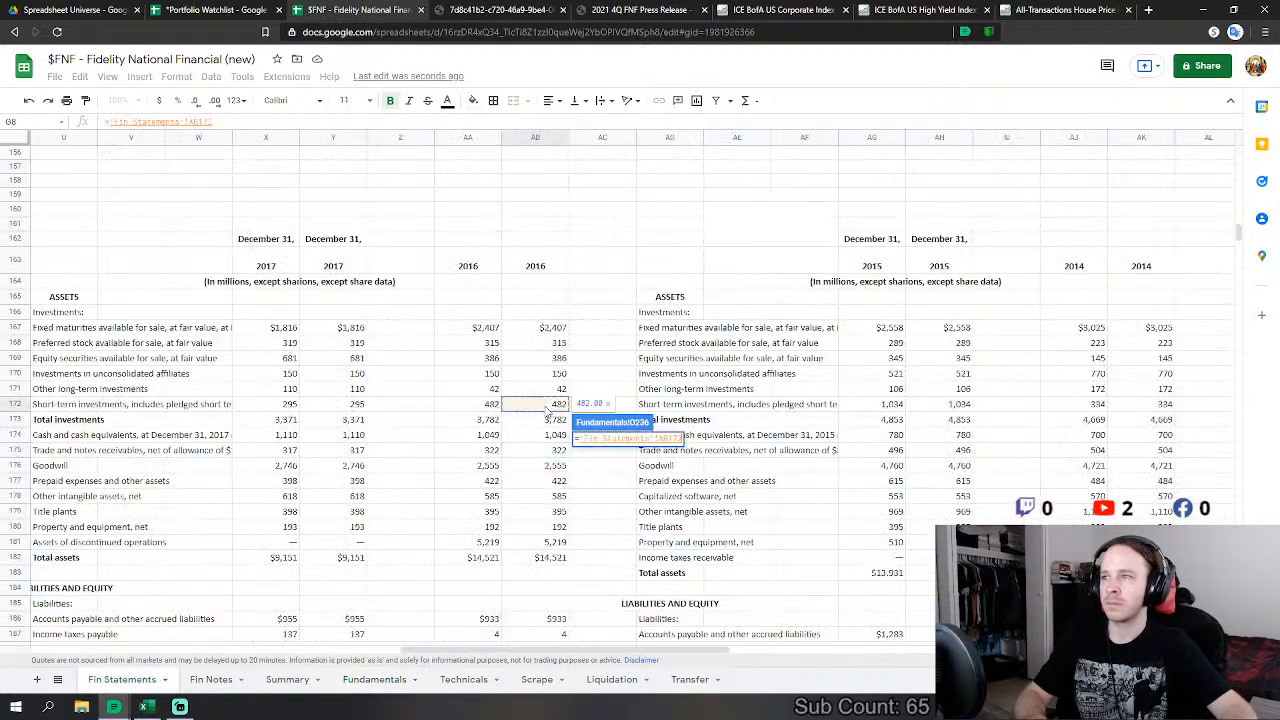
type("+")
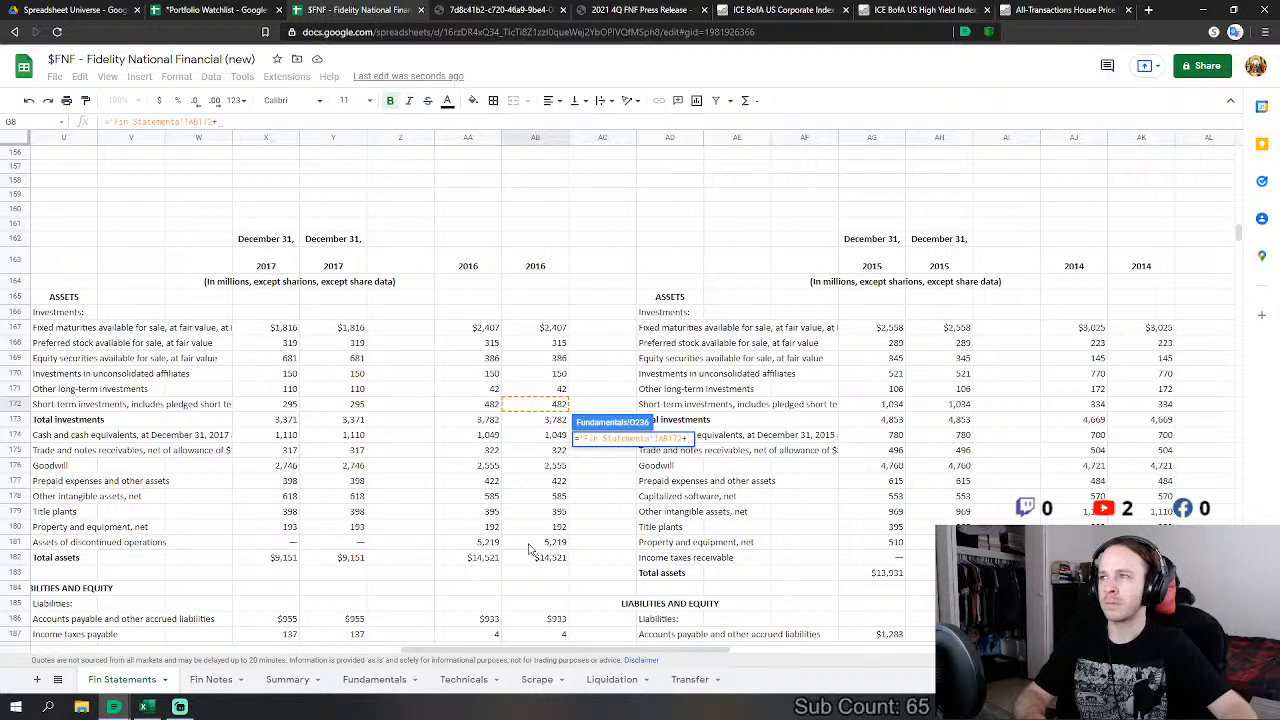
key("BackSpace")
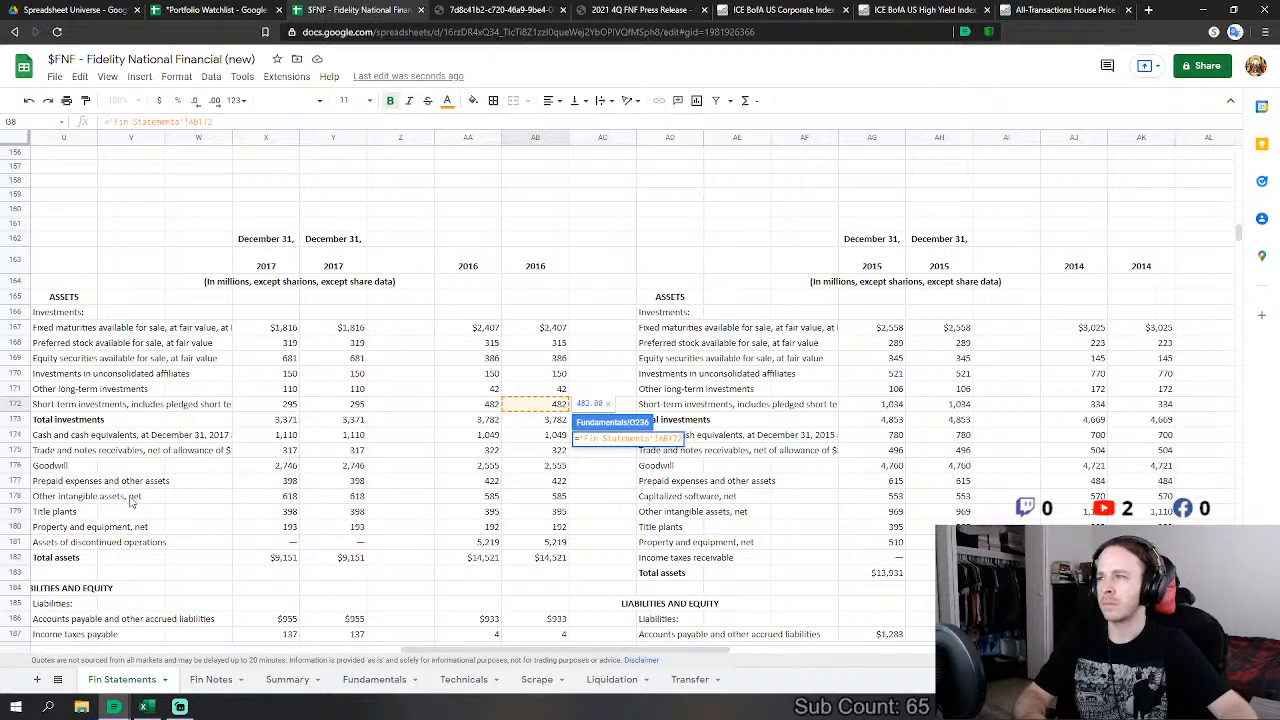
type("+")
left_click(534, 486)
key("Return")
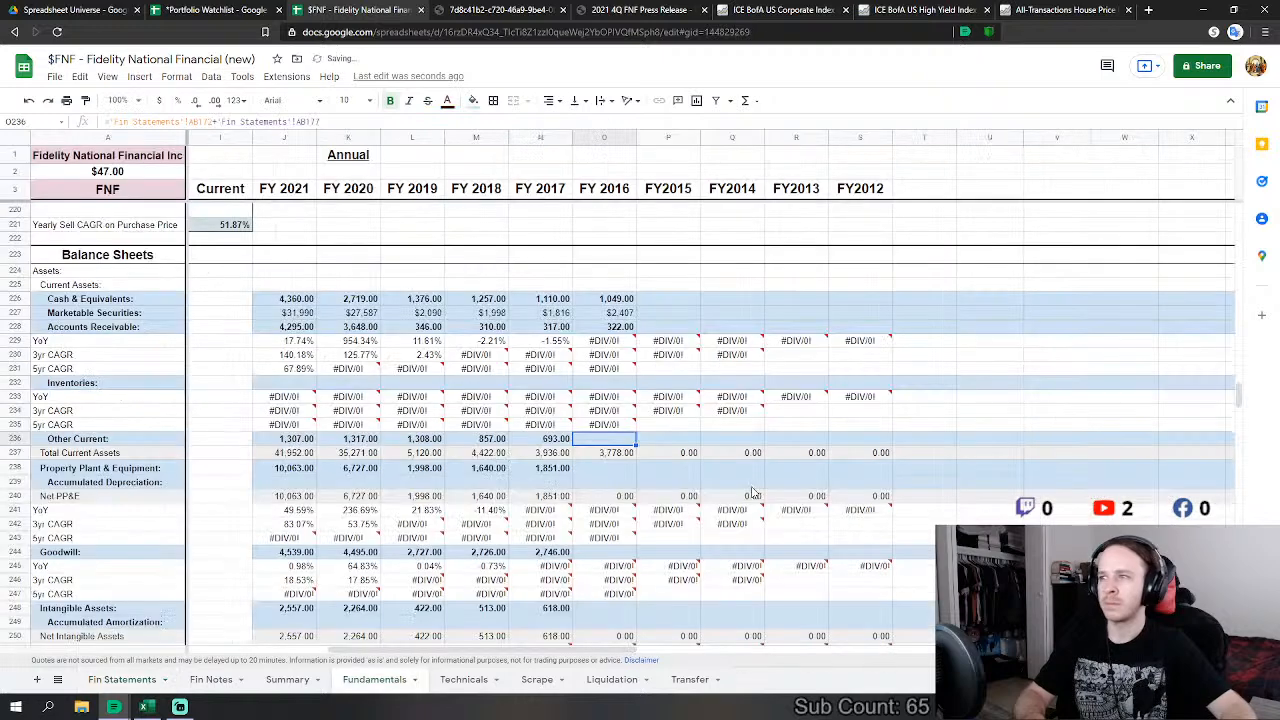
Step: Begin the FY 2016 Property Plant & Equipment formula in O238 by adding Fin Statements cells AB168, AB169, AB170 and AB171
left_click(627, 469)
type("=")
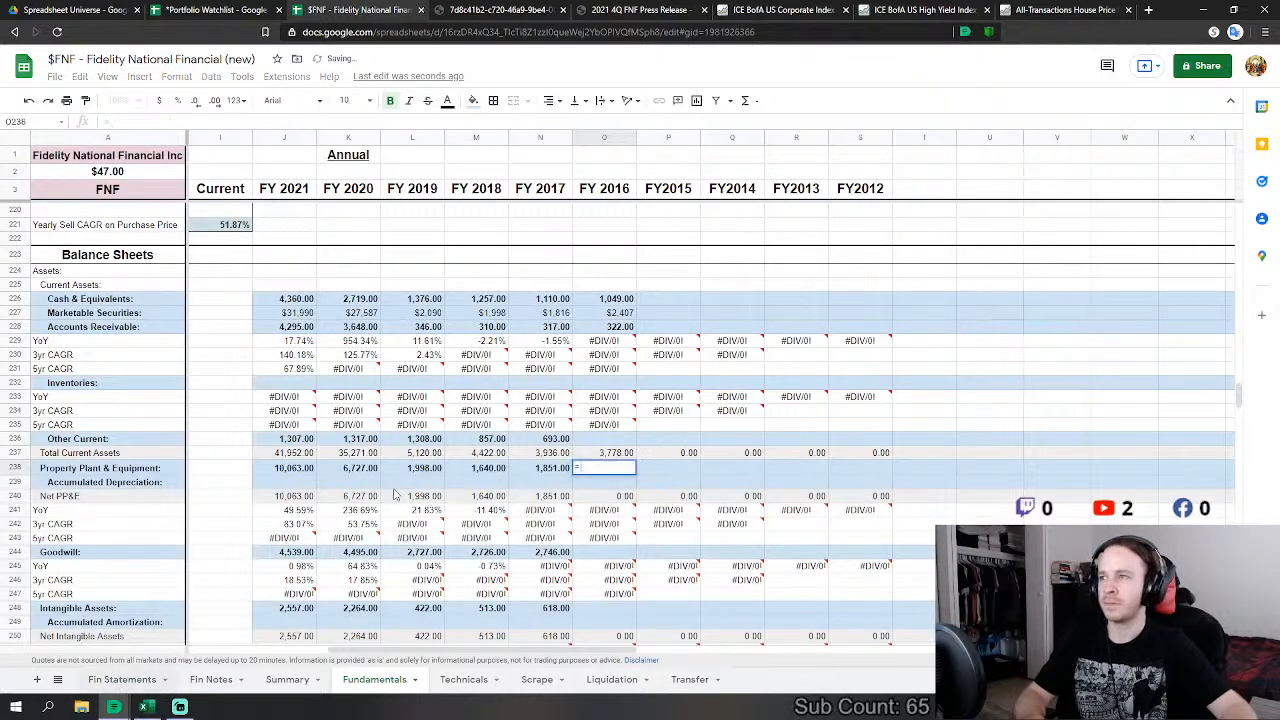
left_click(122, 679)
left_click(553, 343)
type("+")
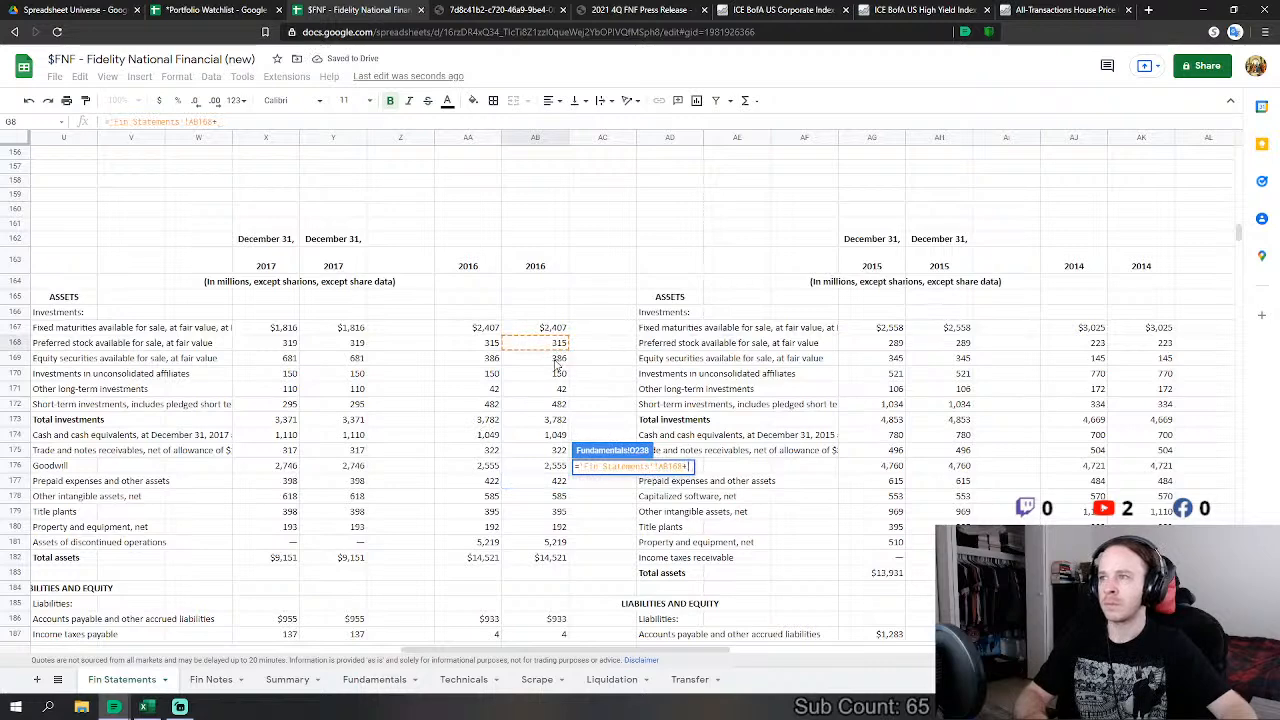
left_click(556, 360)
type("+")
left_click(556, 374)
type("+'Fin Statements'!AB170+")
left_click(557, 390)
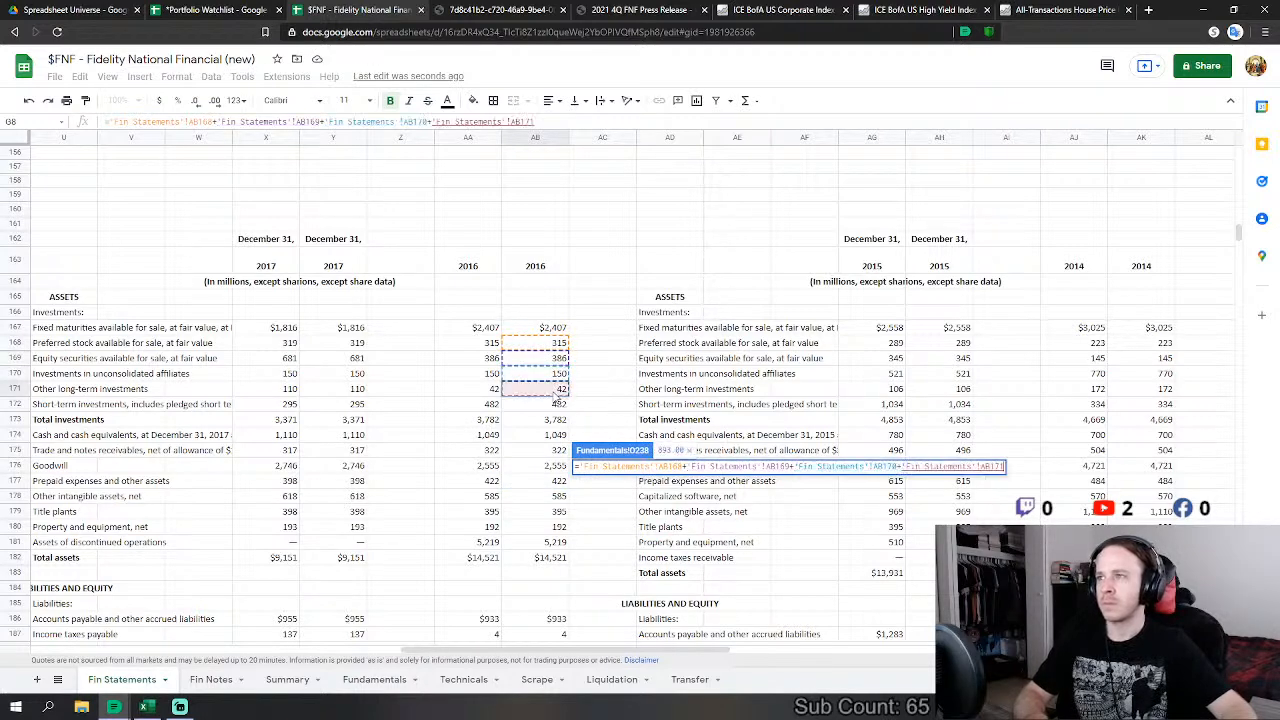
Step: Complete the FY 2016 Property Plant & Equipment formula by adding Fin Statements cells AB179 and AB180
type("+")
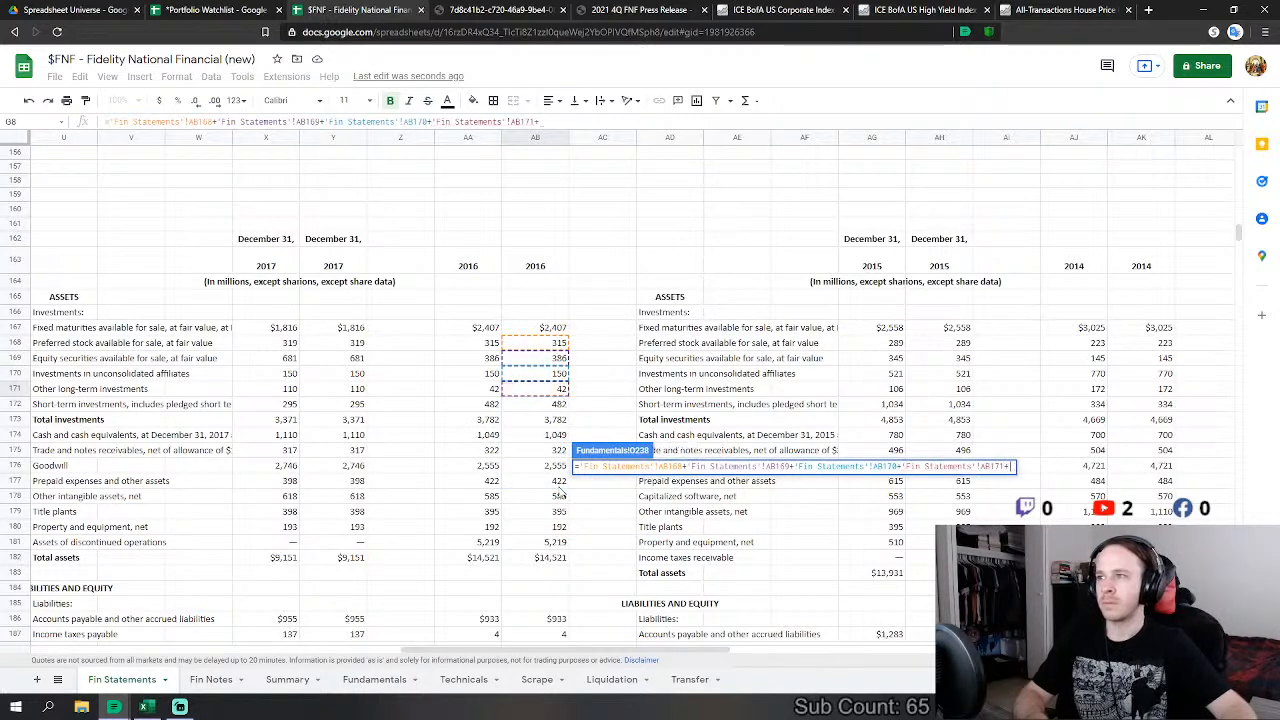
left_click(556, 511)
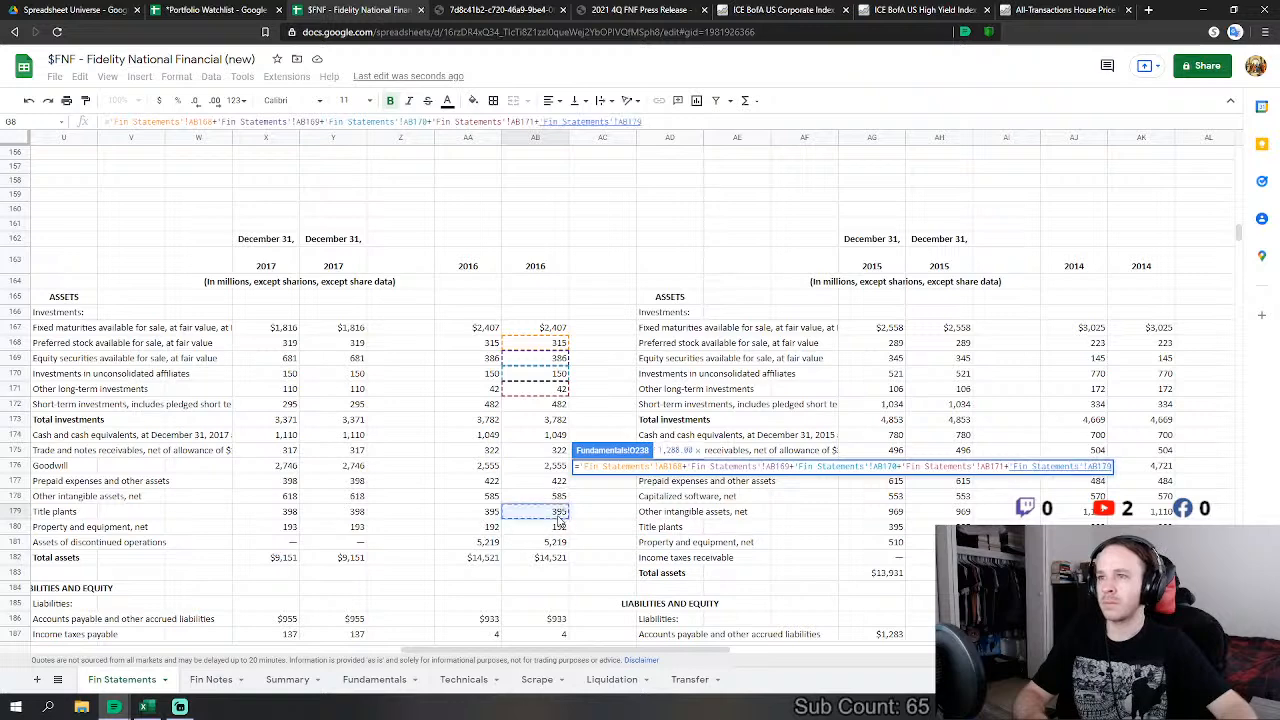
type("+")
left_click(548, 541)
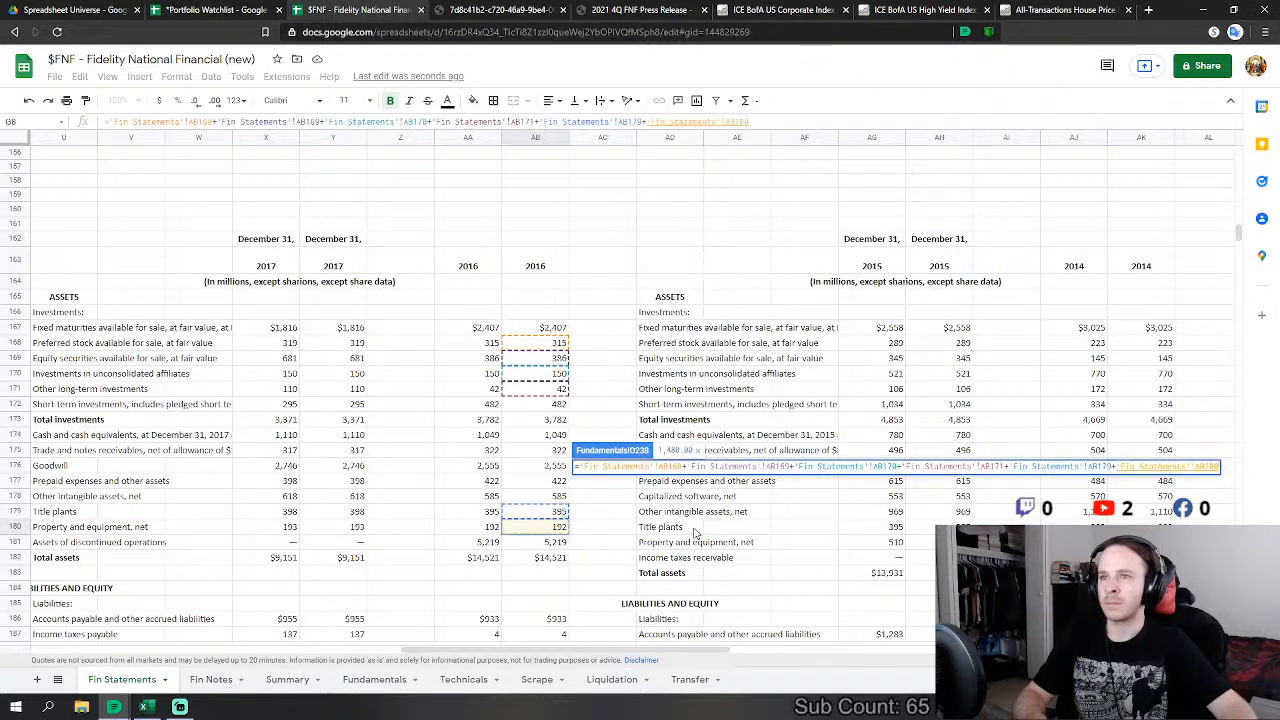
key("Return")
Step: Link FY 2016 Goodwill in O244 to the goodwill value in Fin Statements cell AB176
scroll(627, 443, "down", 1)
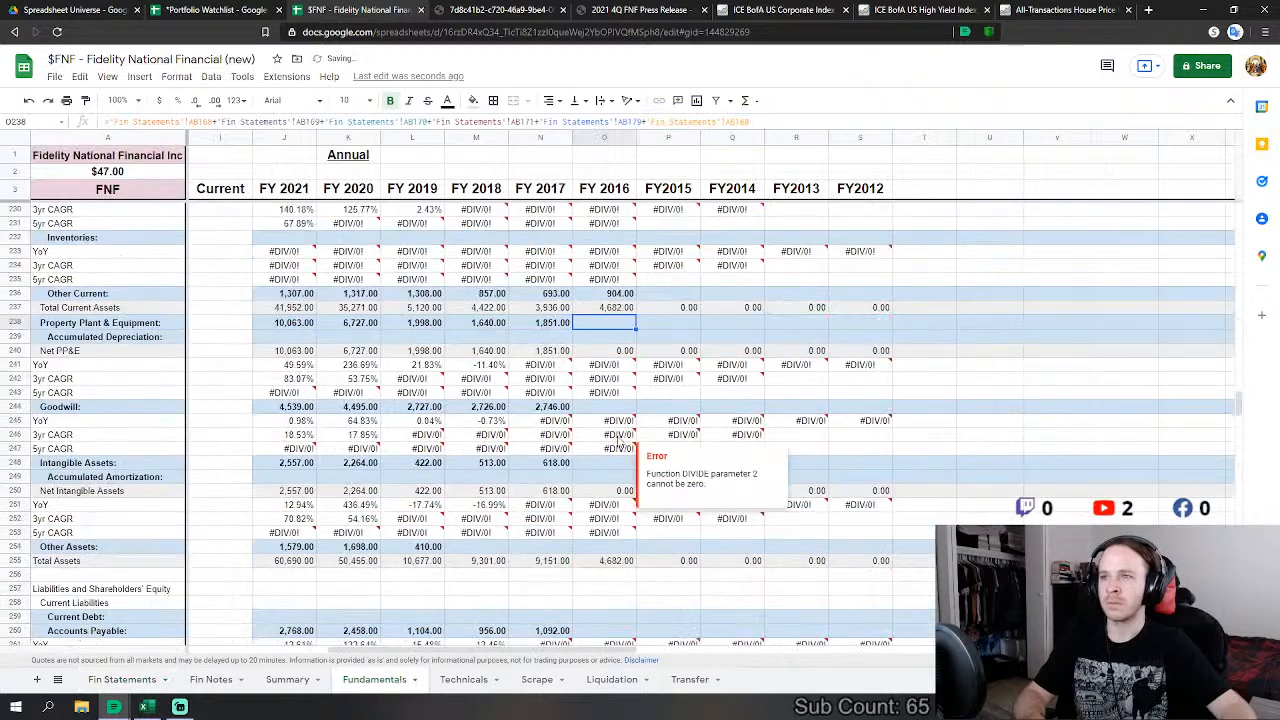
left_click(628, 406)
type("=")
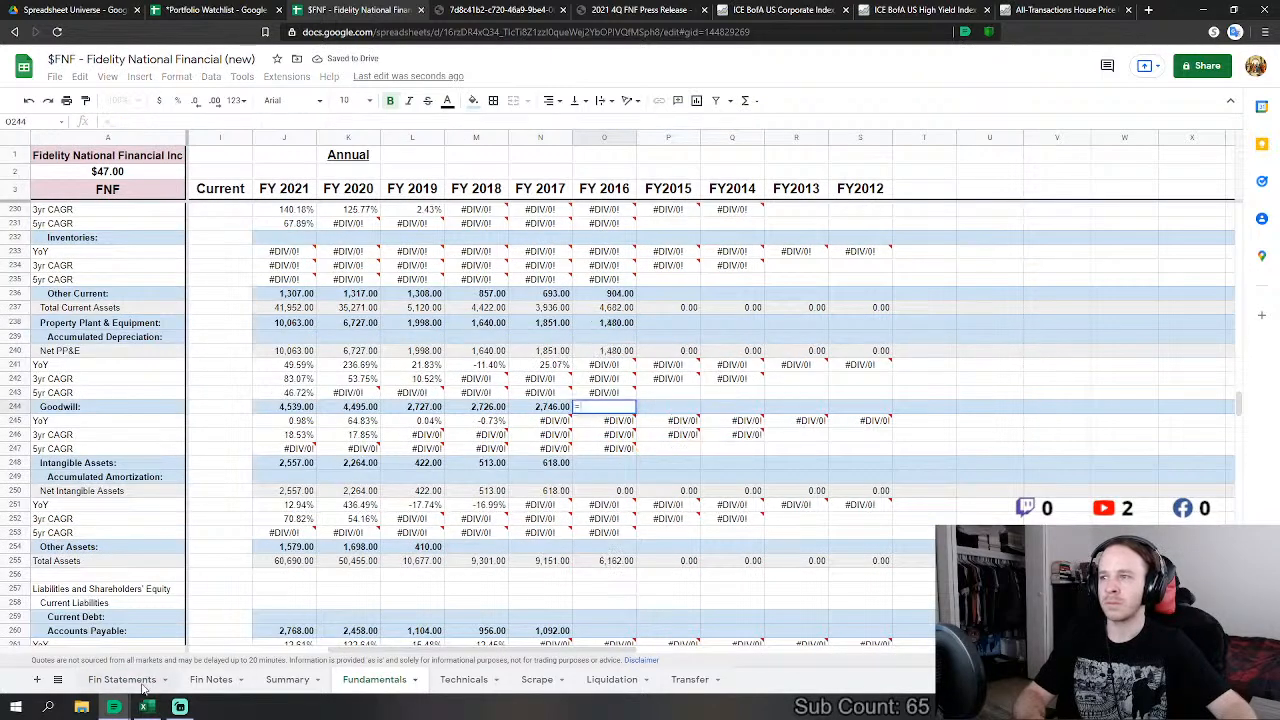
left_click(122, 679)
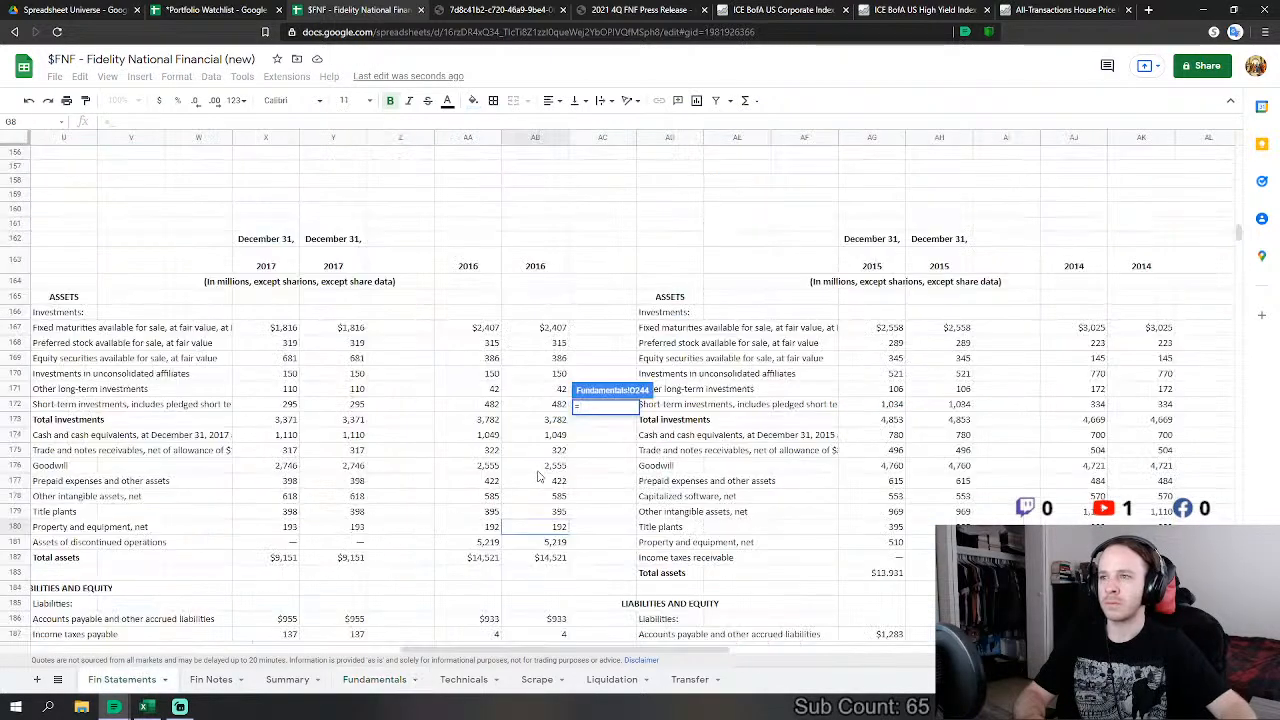
left_click(541, 468)
key("Return")
Step: Link FY 2016 Intangible Assets in O248 to the other intangible assets value in Fin Statements cell AB178
key("Down")
key("Down")
key("Down")
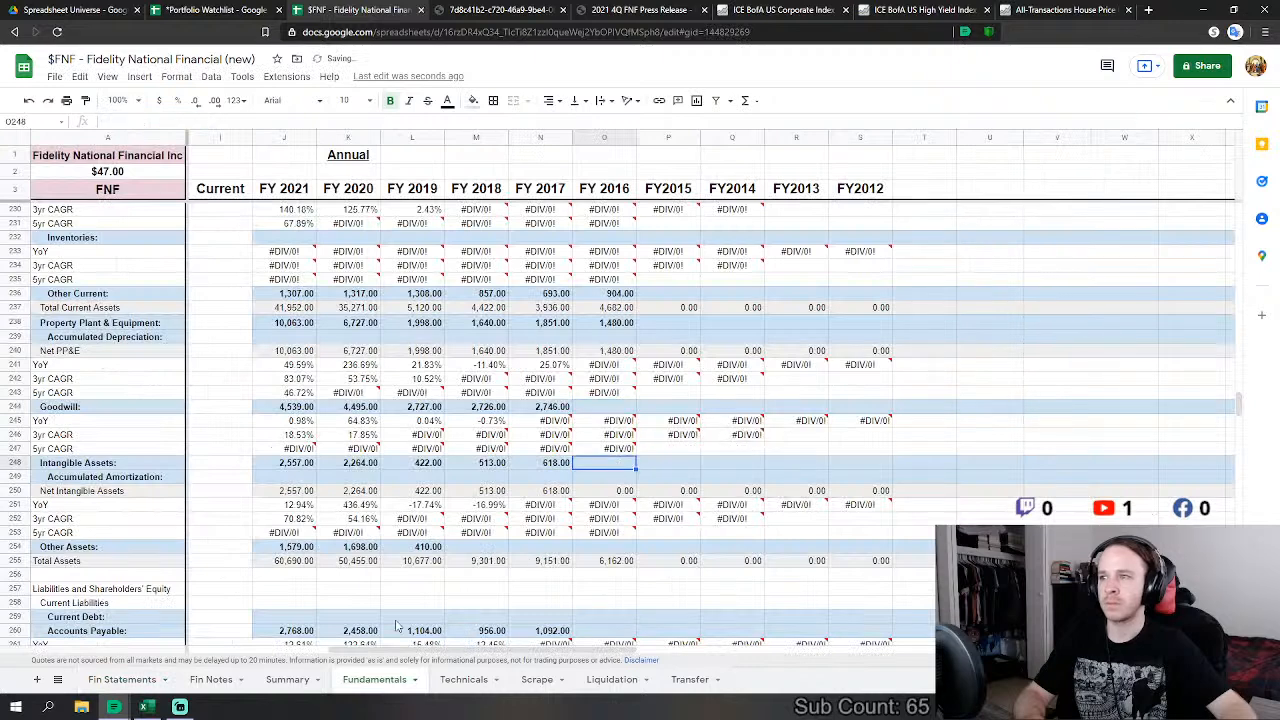
type("=")
left_click(138, 684)
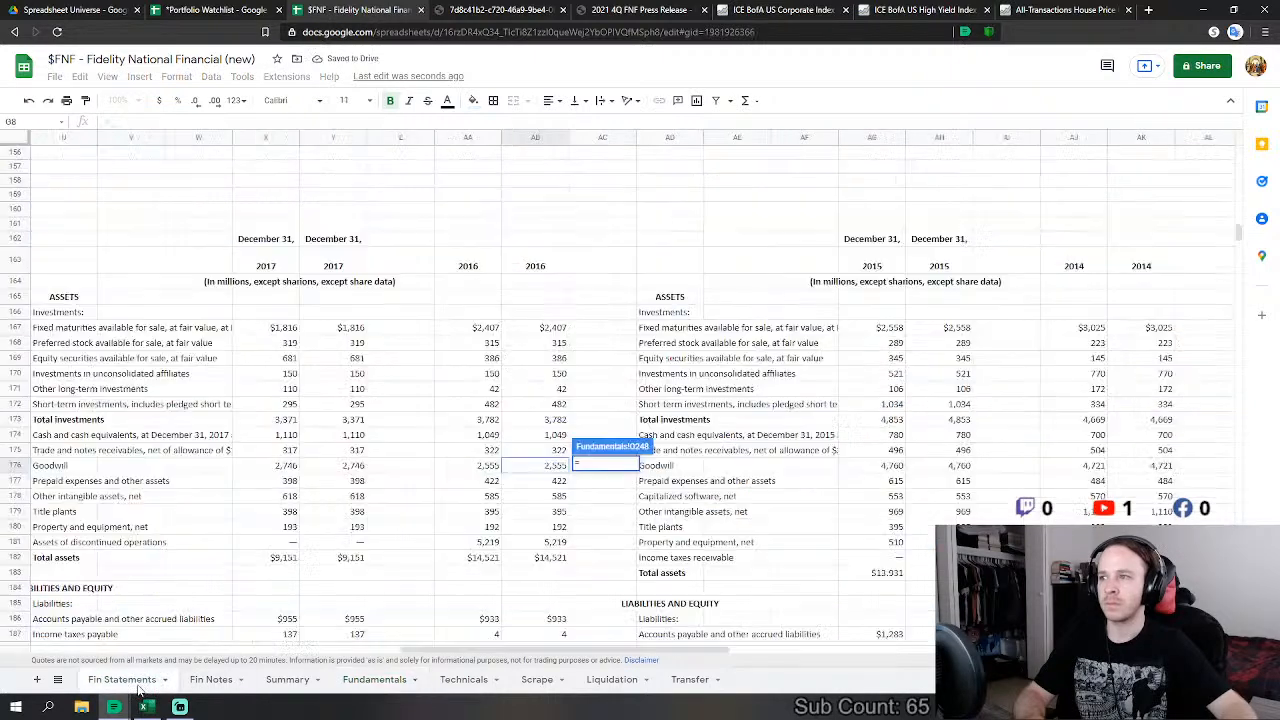
left_click(556, 499)
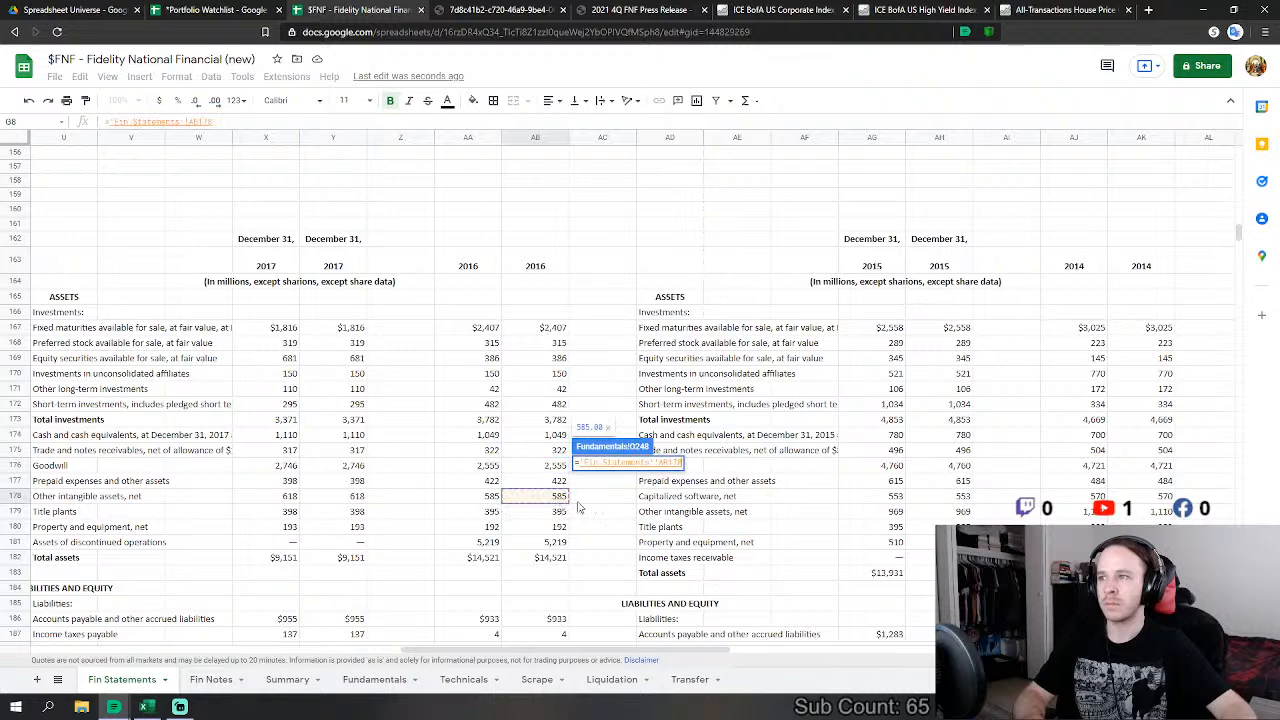
key("Return")
Step: Link FY 2016 Other Assets in O254 to the assets of discontinued operations in Fin Statements cell AB181
left_click(601, 547)
type("=")
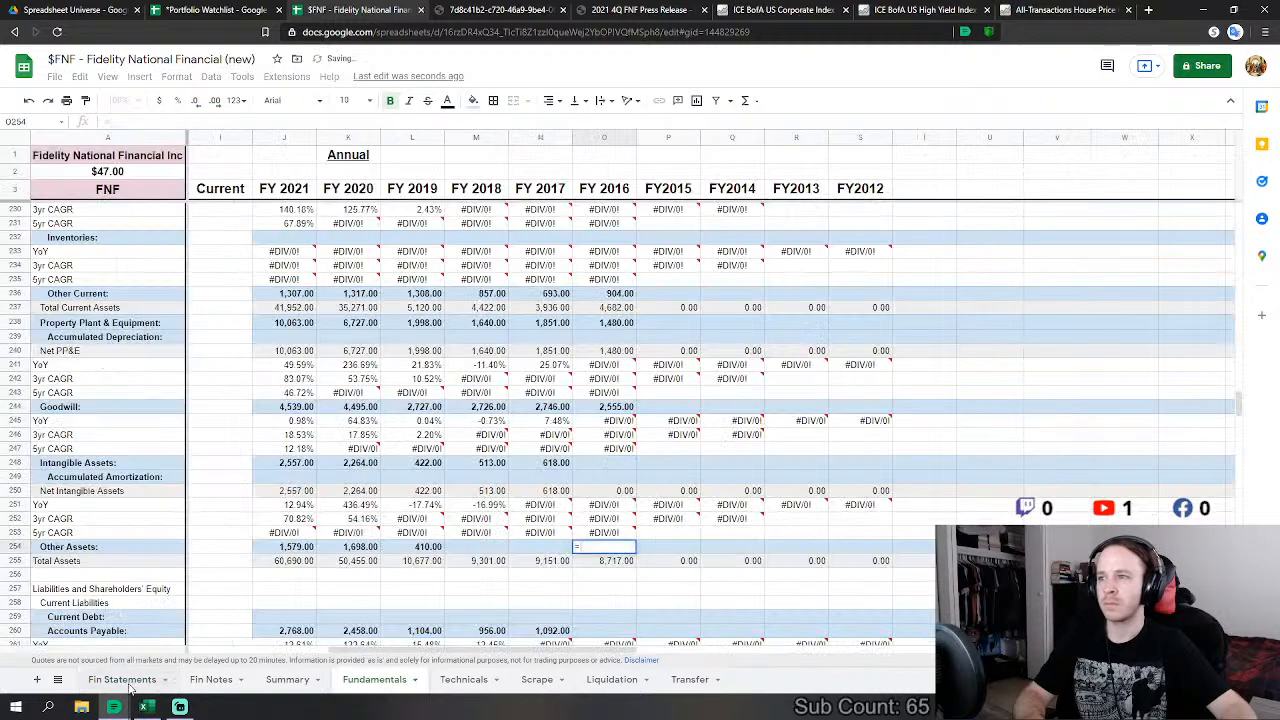
left_click(140, 680)
left_click(530, 545)
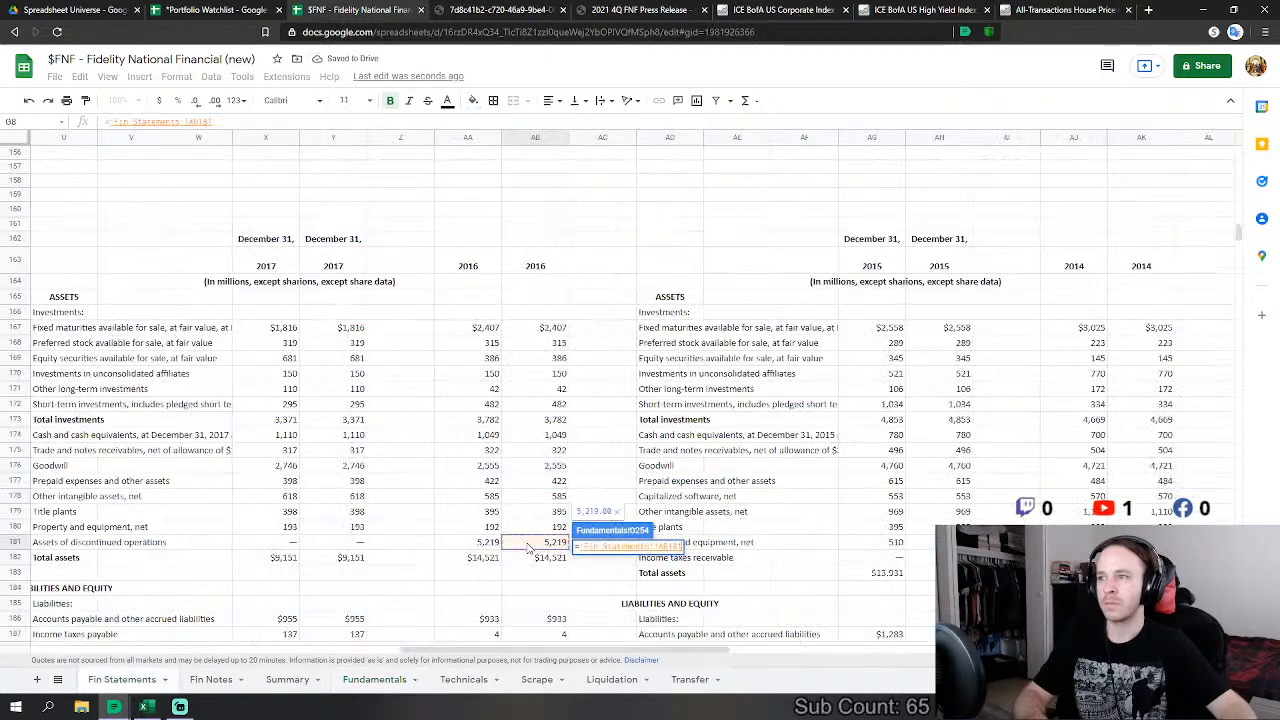
type("+")
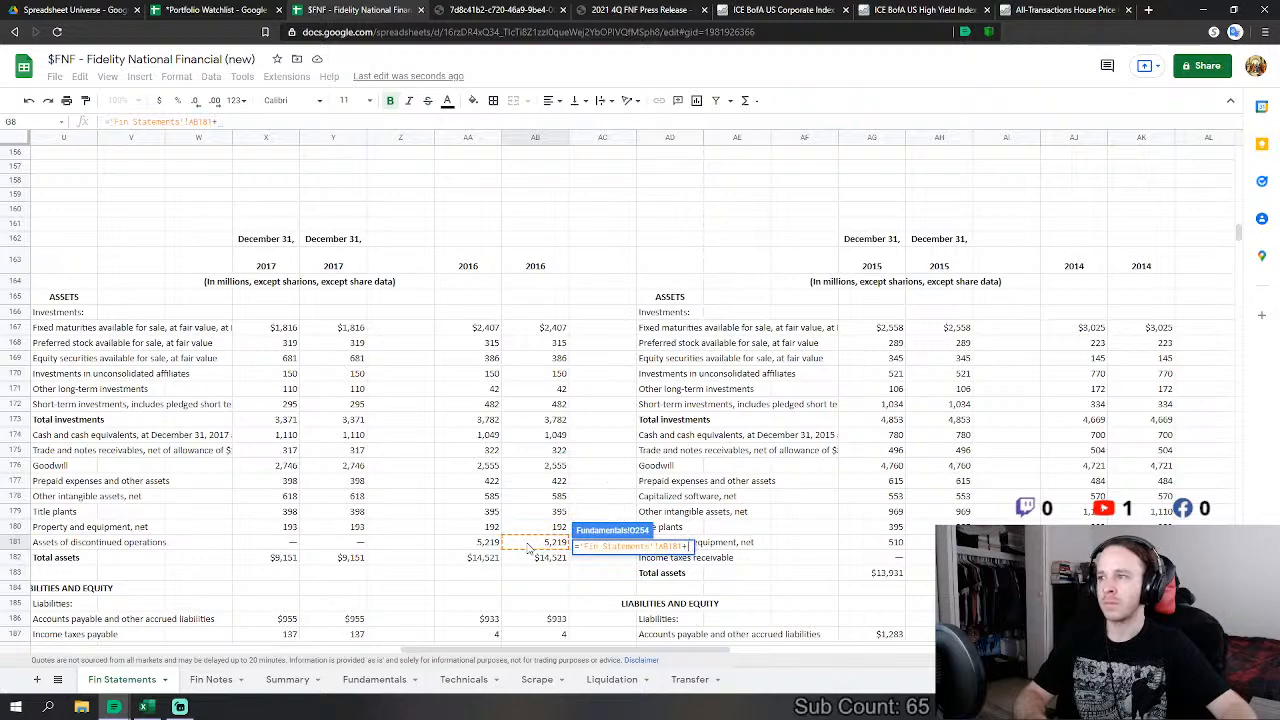
key("Return")
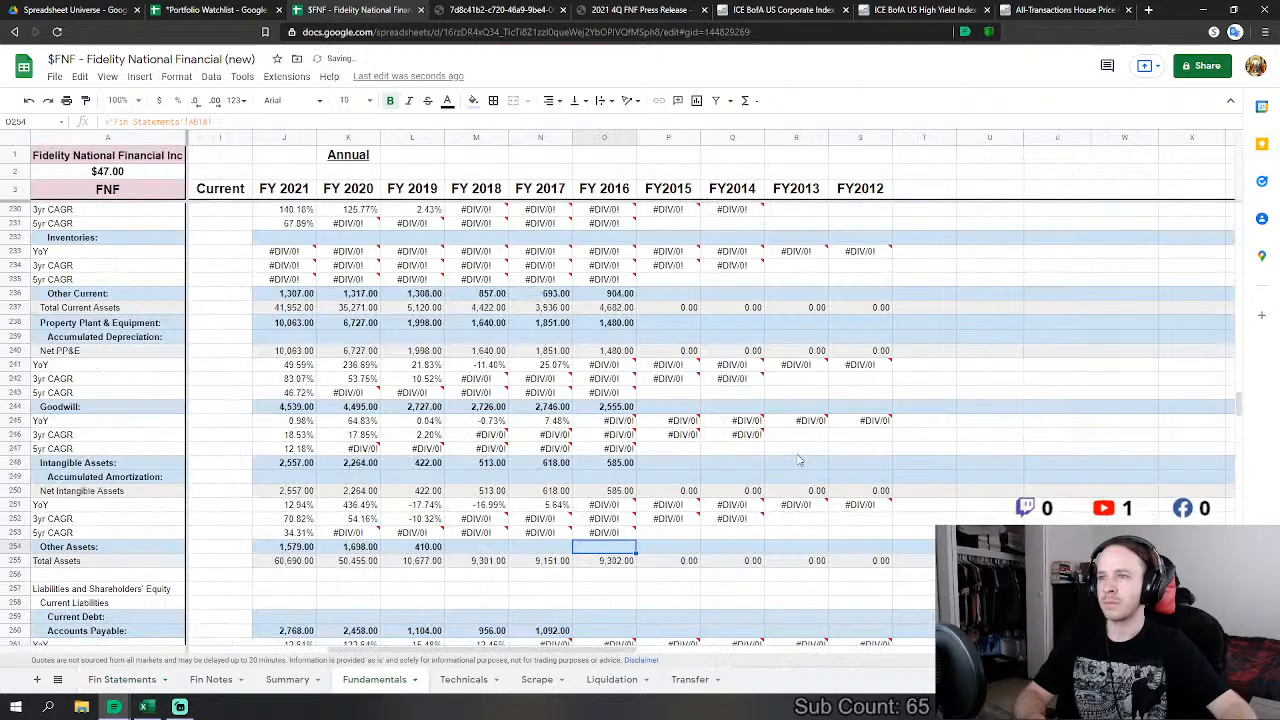
Step: Enter the FY 2016 Accounts Payable formula in O260, adding Fin Statements cells AB186 and AB187
scroll(600, 450, "down", 10)
left_click(612, 464)
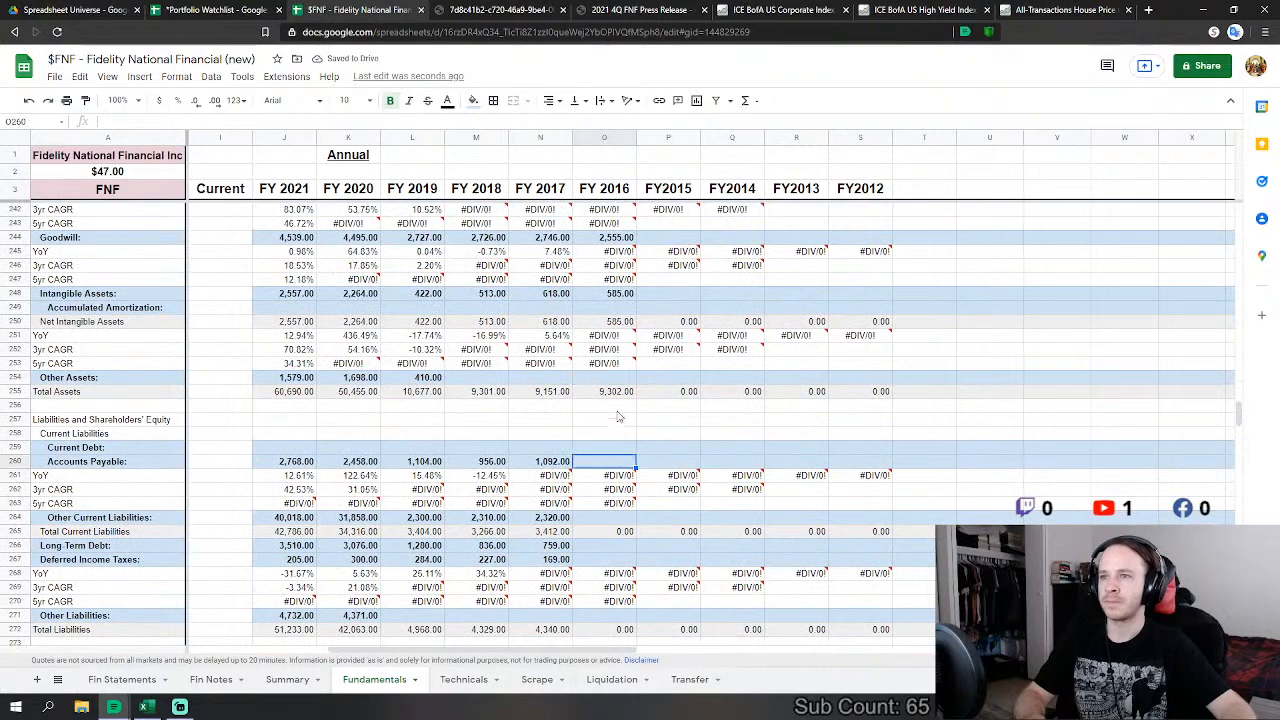
type("=")
left_click(95, 683)
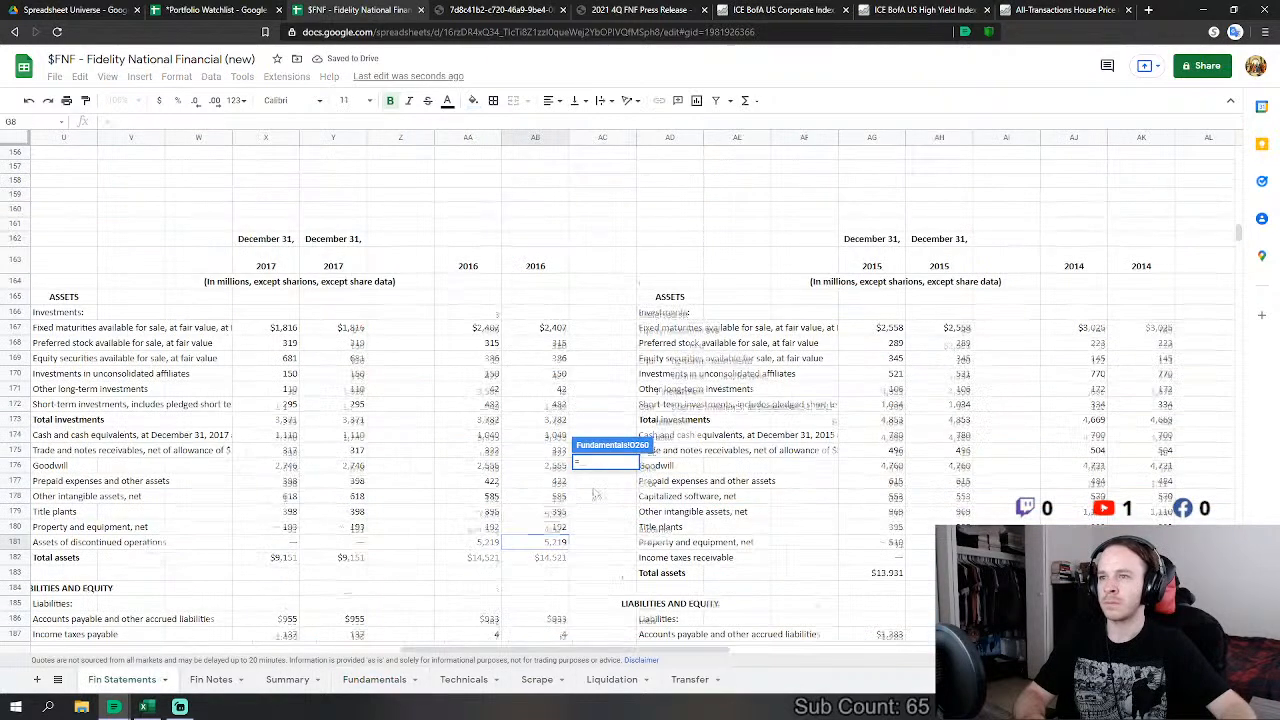
scroll(550, 440, "down", 5)
left_click(561, 326)
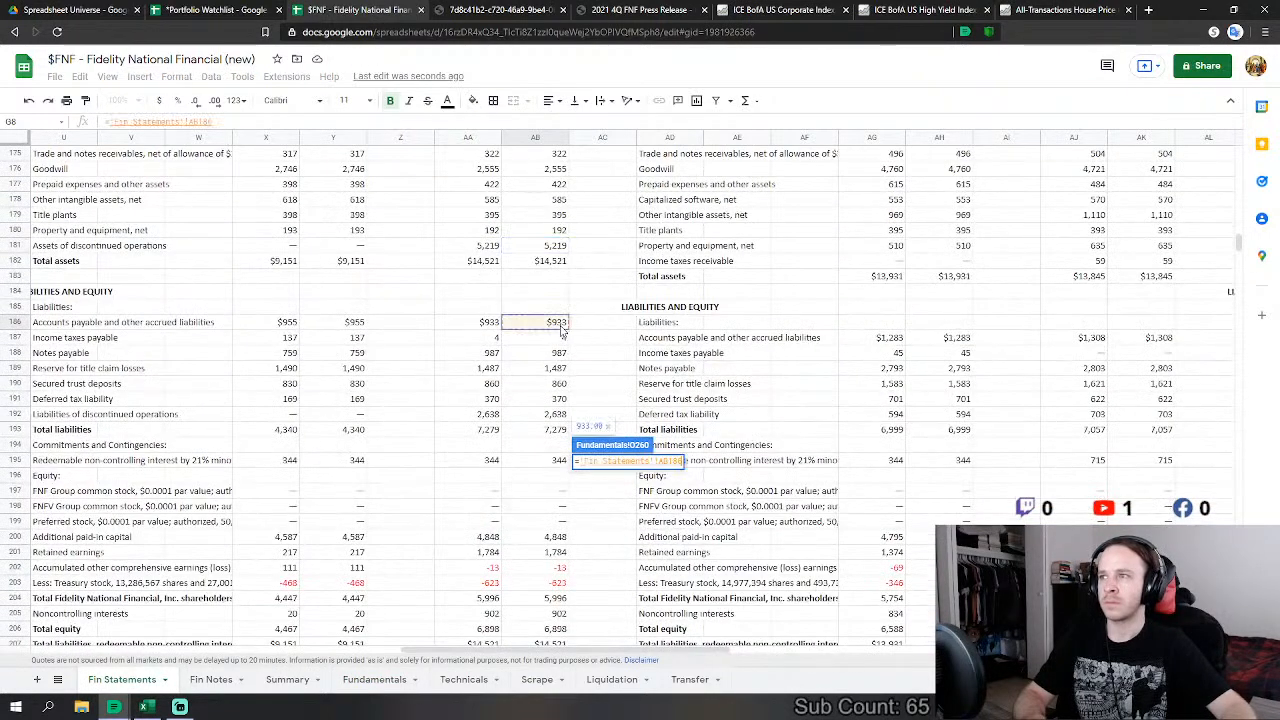
type("+")
left_click(563, 340)
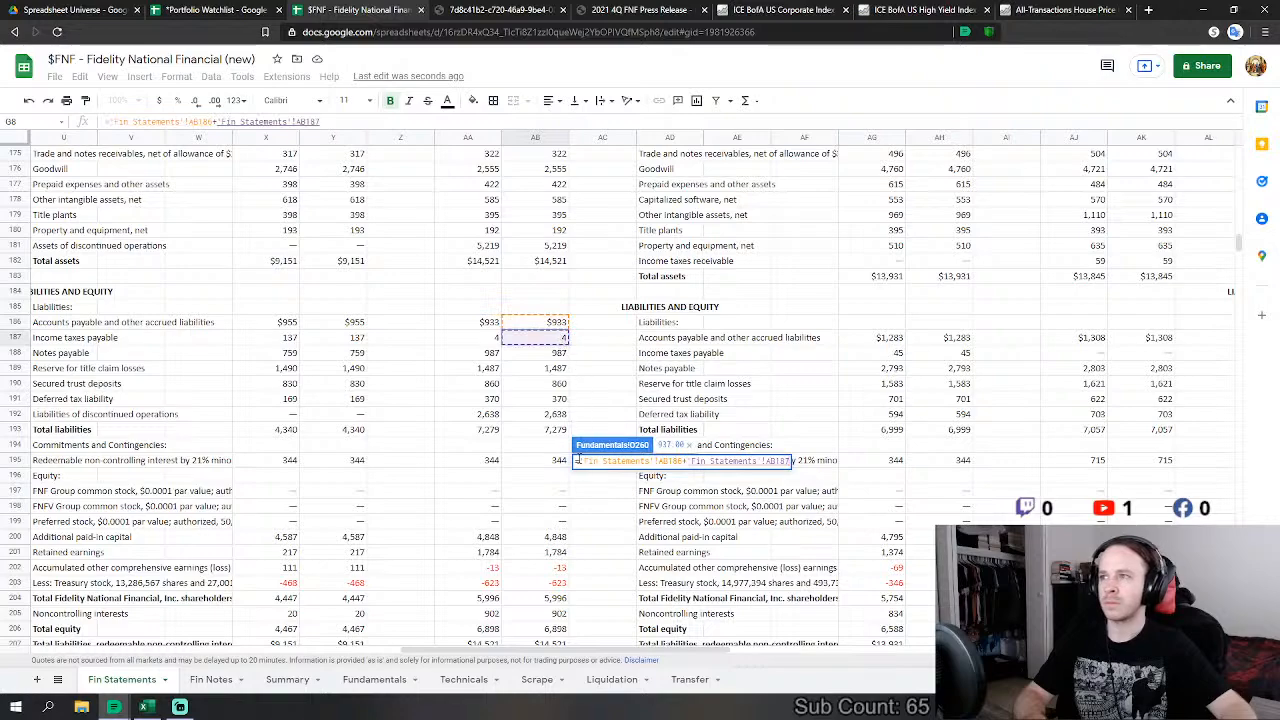
key("Return")
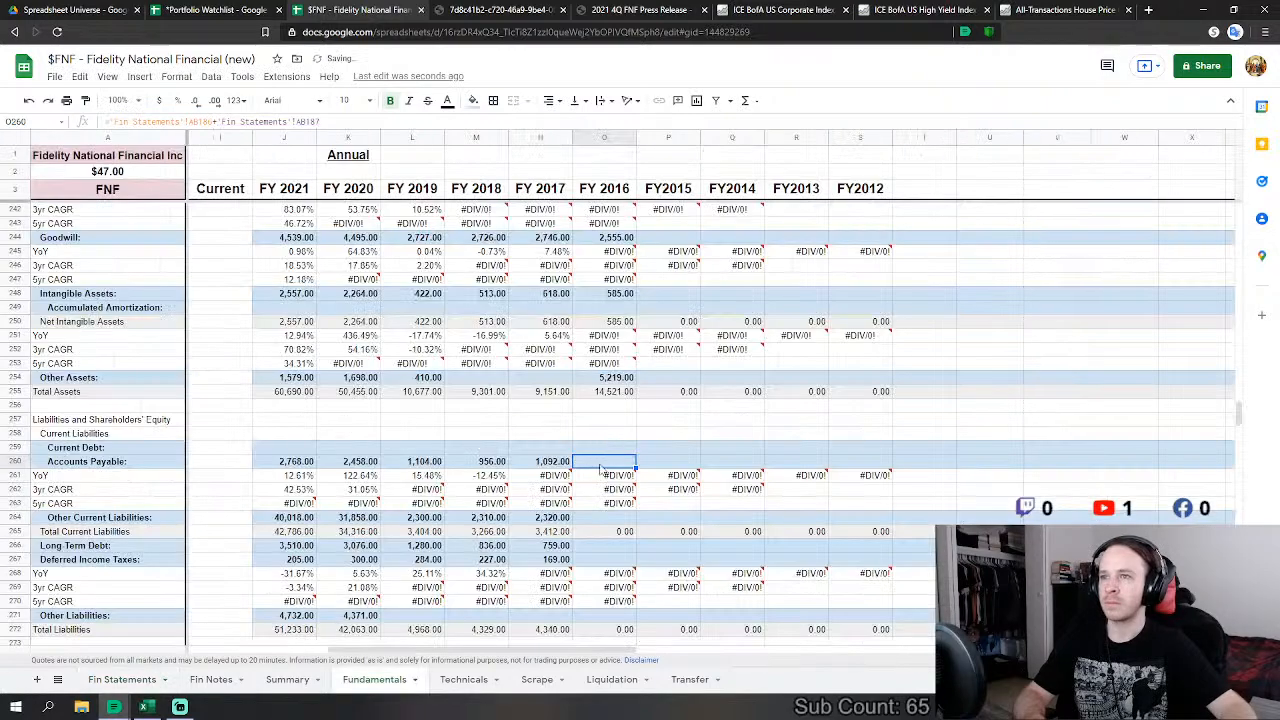
Step: Enter the FY 2016 Other Current Liabilities formula in O264, adding Fin Statements cells AB189 and AB190
left_click(596, 520)
type("=")
left_click(122, 679)
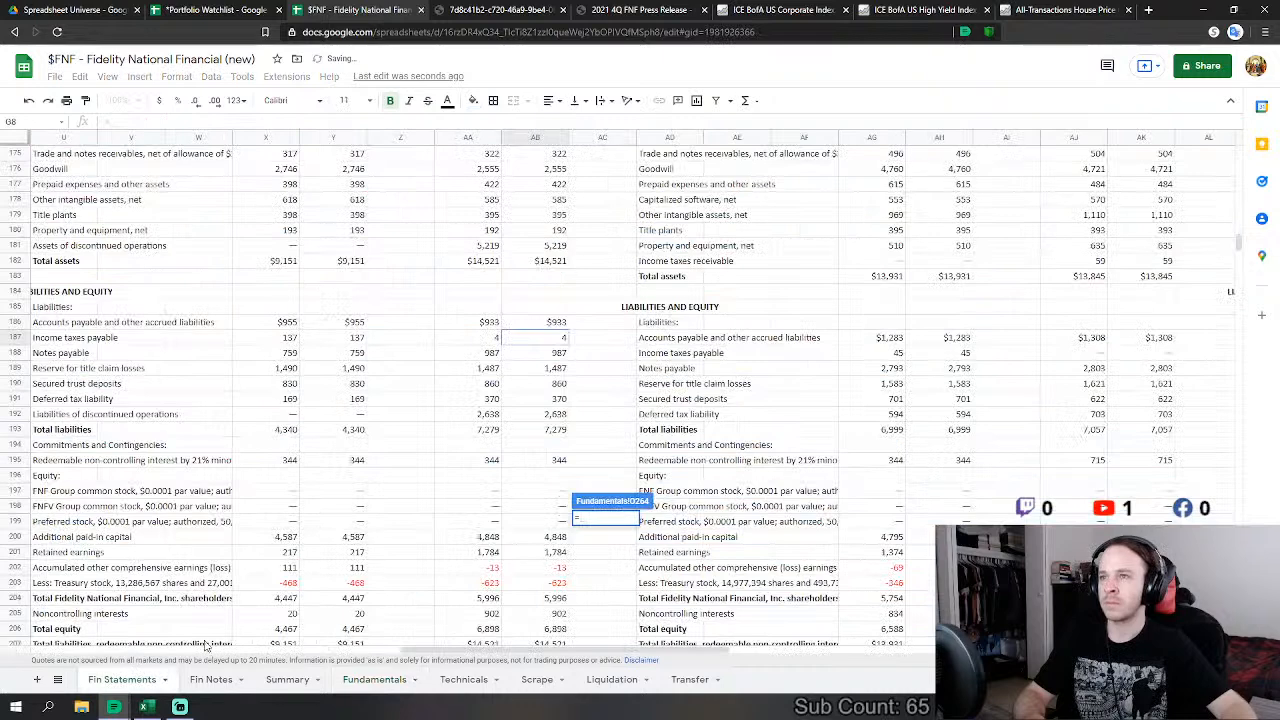
left_click(558, 370)
type("+")
left_click(553, 384)
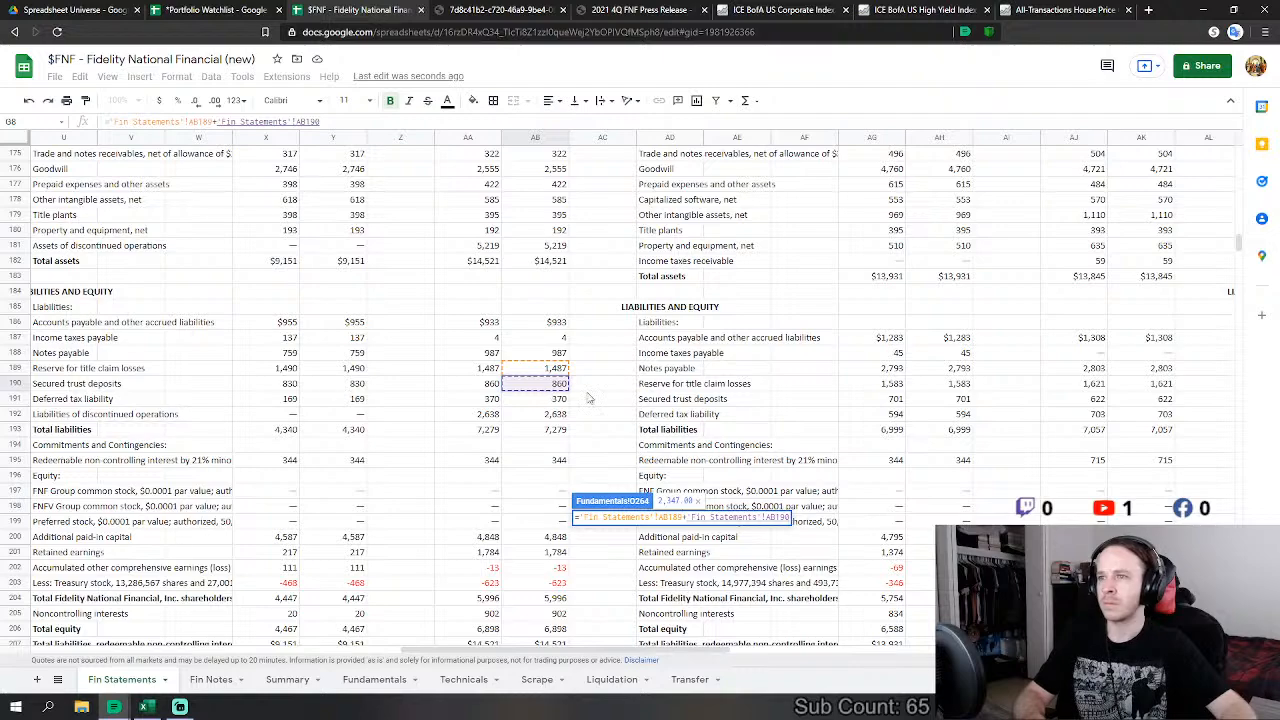
key("Return")
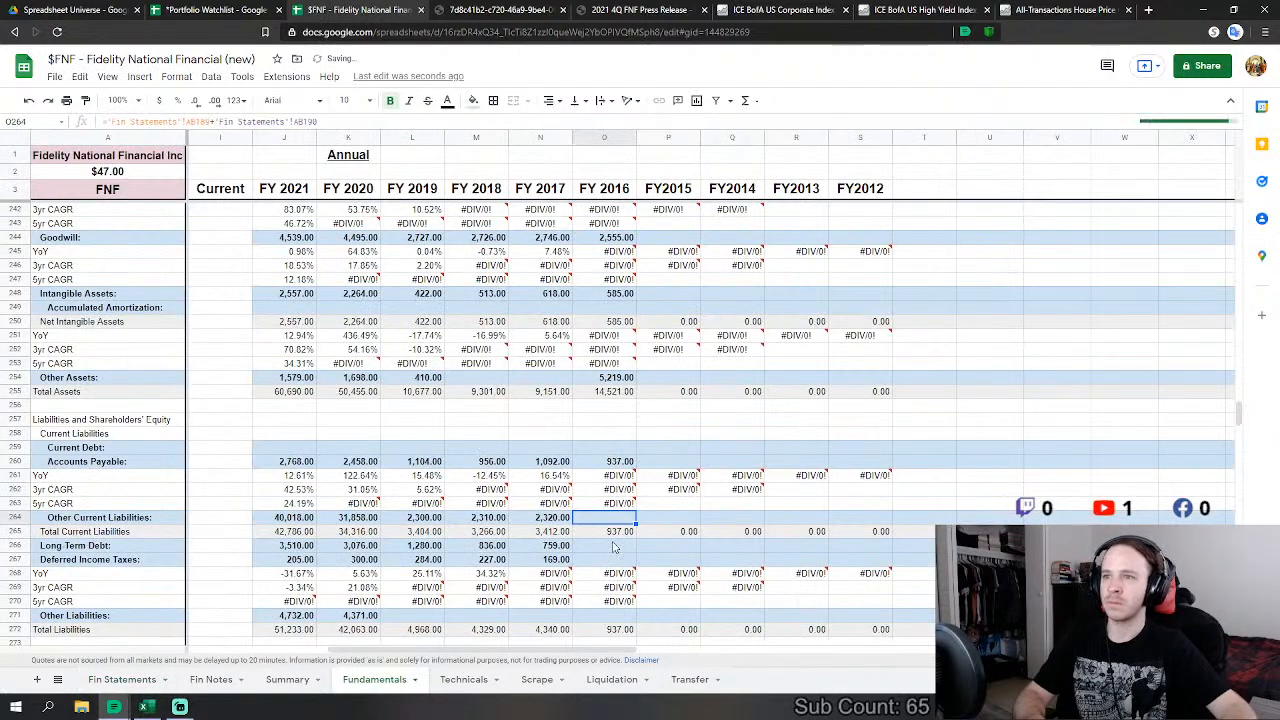
Step: Link FY 2016 Long-Term Debt in O266 to the notes payable value in Fin Statements cell AB188
left_click(615, 547)
scroll(605, 550, "down", 1)
type("=")
left_click(123, 679)
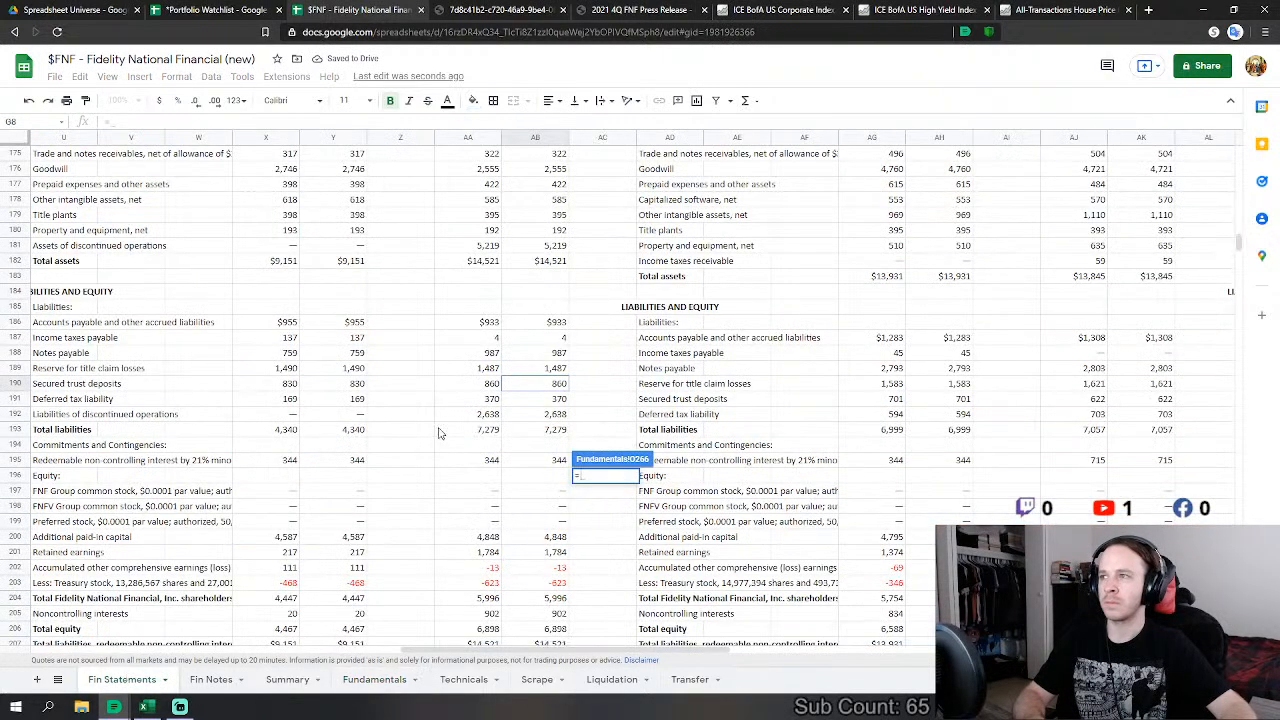
left_click(558, 354)
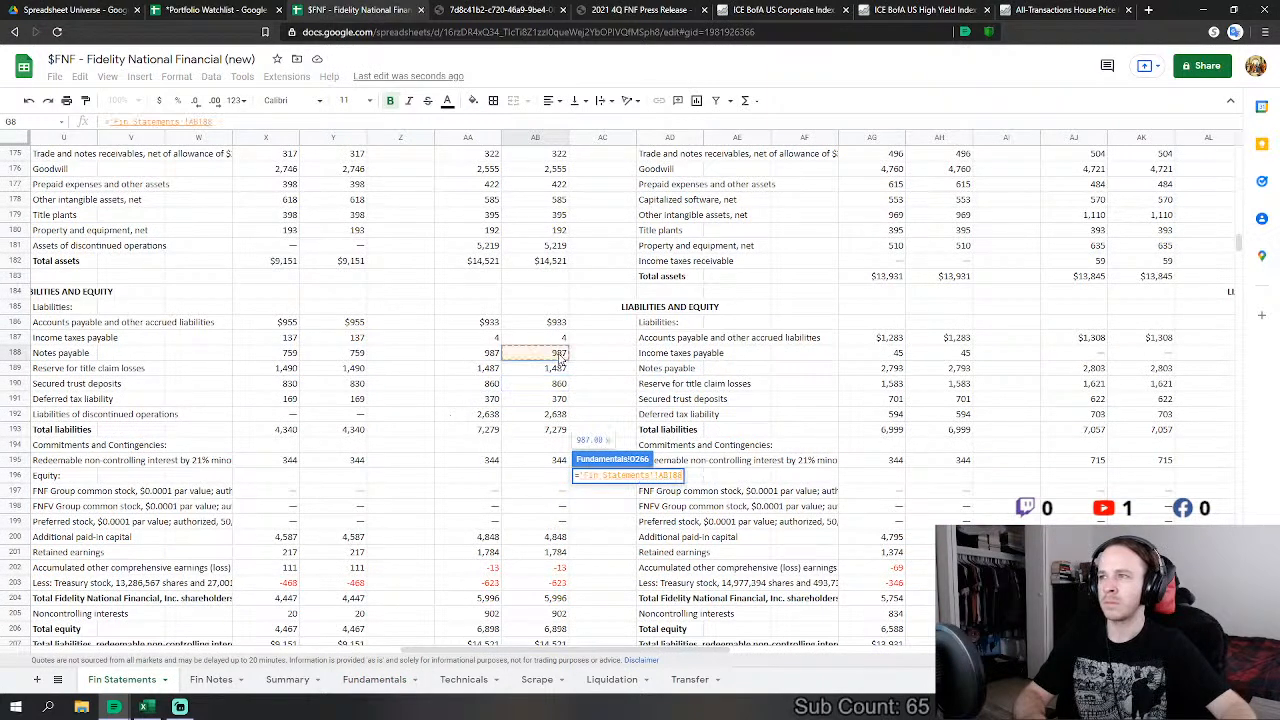
key("Return")
Step: Link FY 2016 Deferred Income Taxes in O267 to the deferred tax liability in Fin Statements cell AB191
type("=")
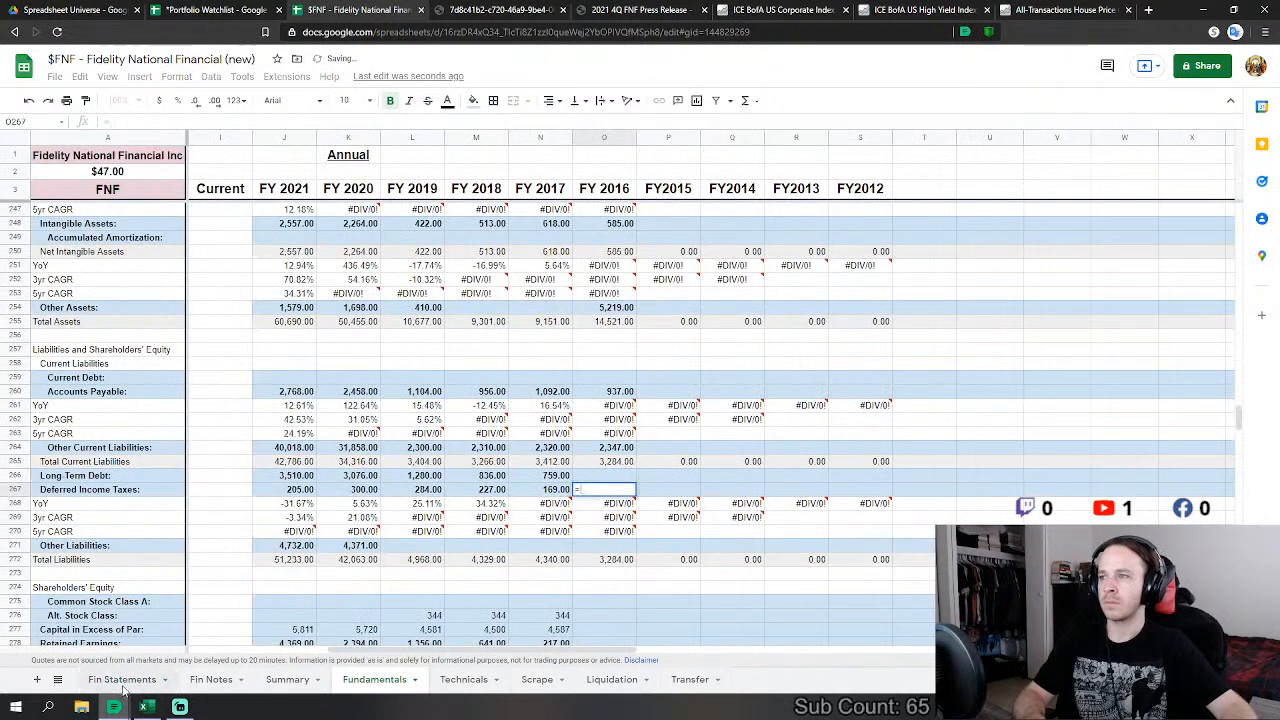
left_click(123, 679)
left_click(530, 401)
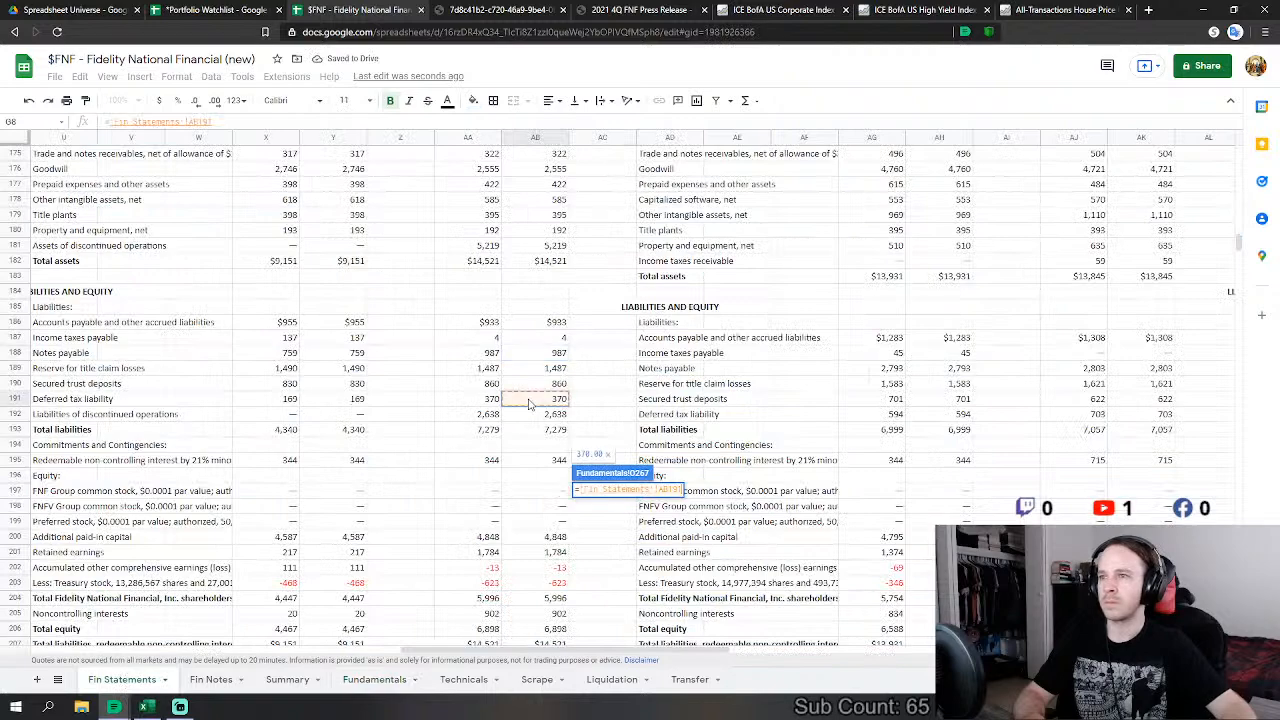
key("Return")
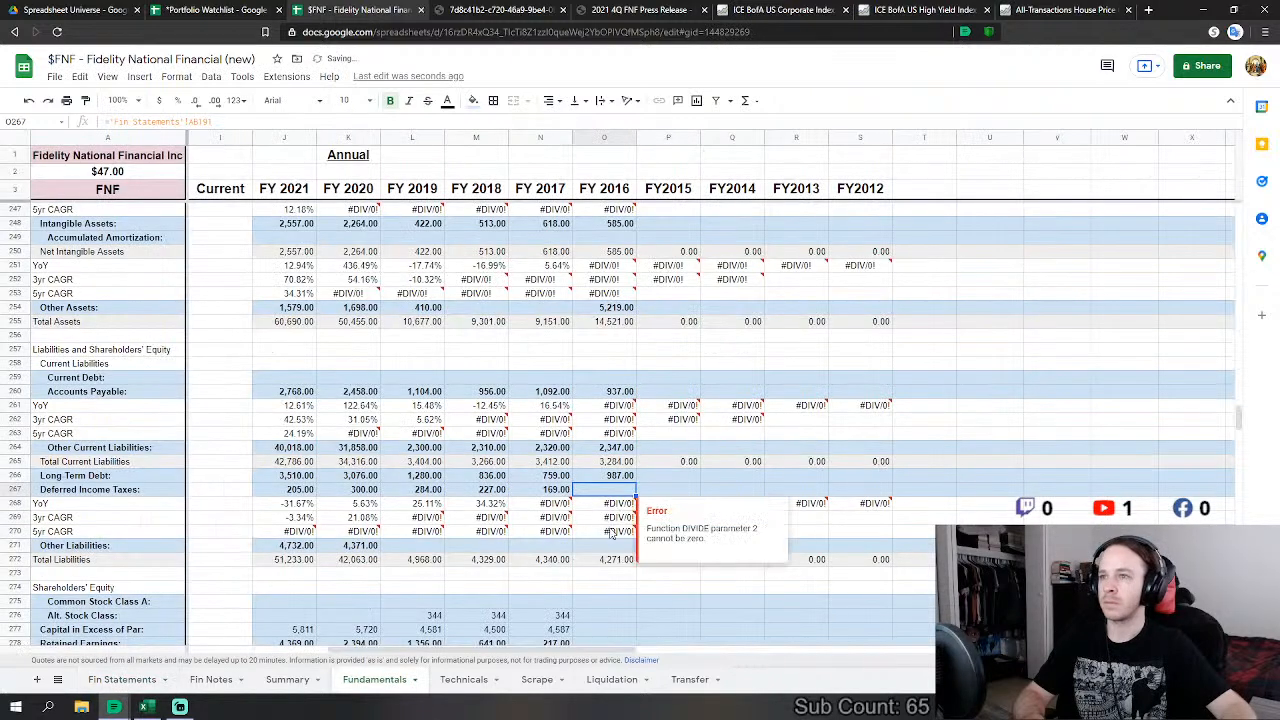
Step: Link FY 2016 Other Liabilities in O271 to the liabilities of discontinued operations in Fin Statements cell AB192
key("Down")
key("Down")
key("Down")
type("=")
left_click(118, 686)
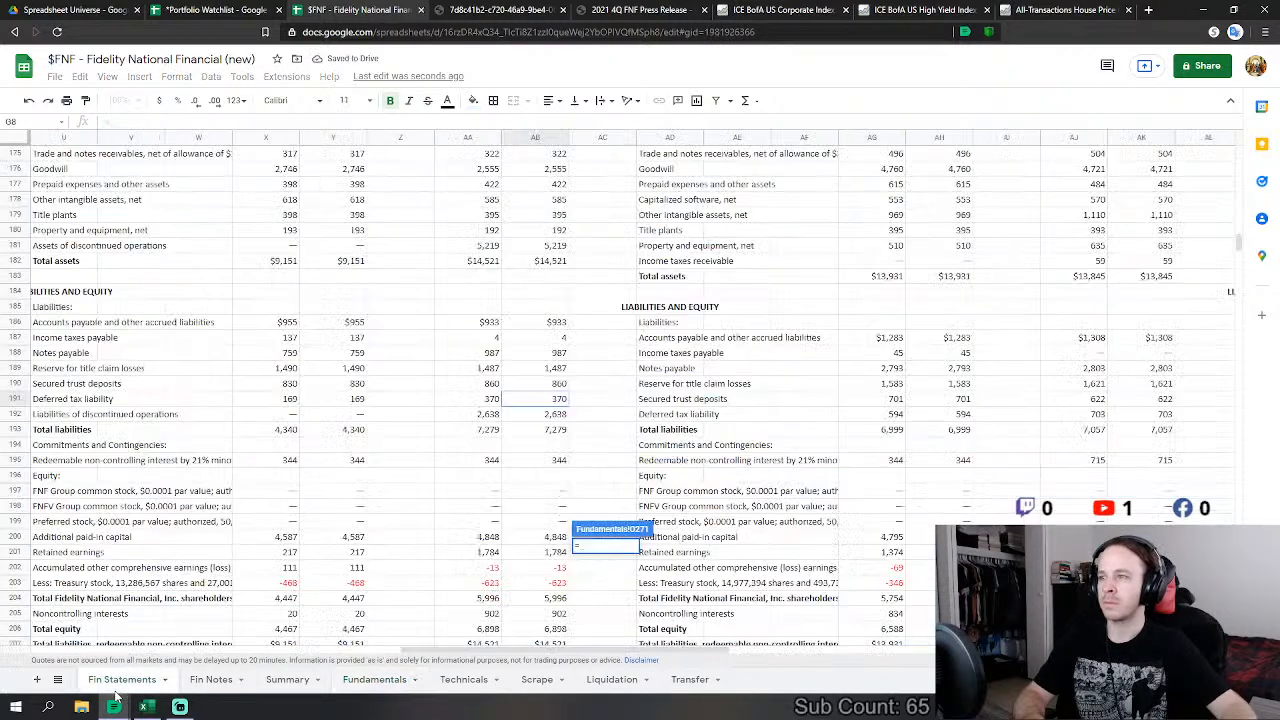
left_click(561, 416)
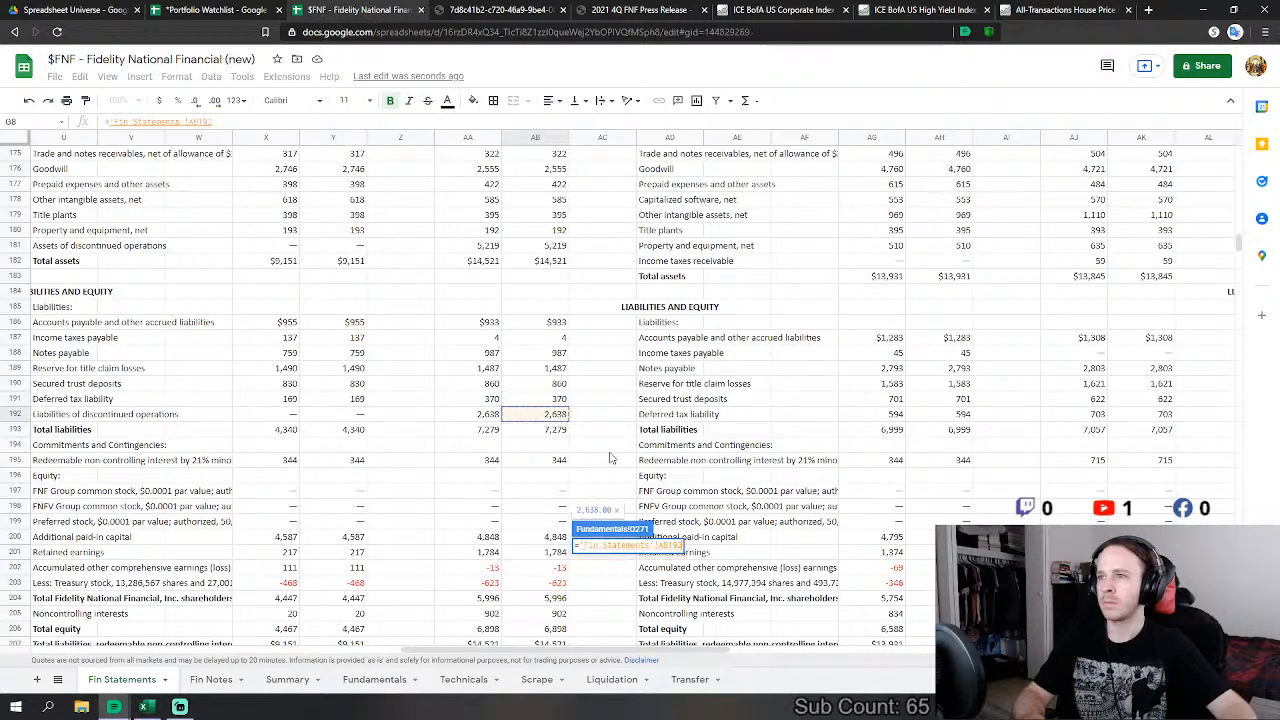
key("Return")
Step: Link FY 2016 Alt. Stock Class in O276 to the redeemable non-controlling interest in Fin Statements cell AB195
scroll(628, 533, "down", 2)
left_click(609, 519)
type("=")
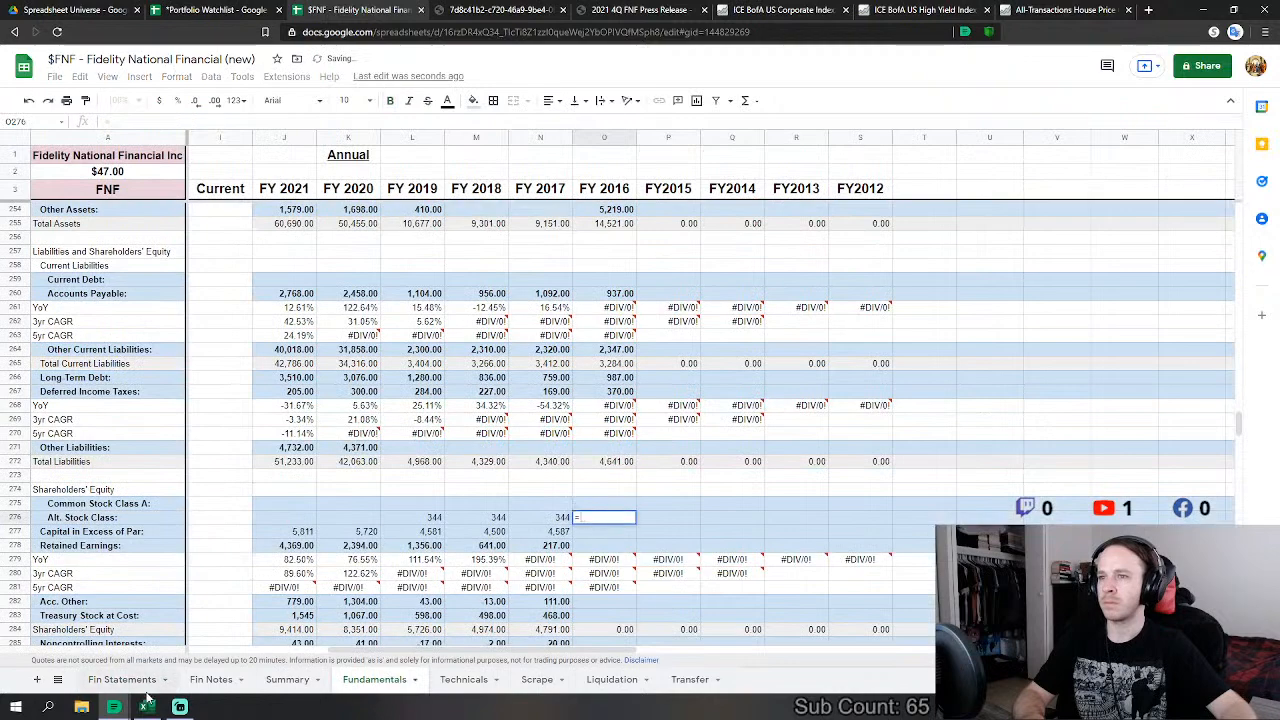
left_click(120, 682)
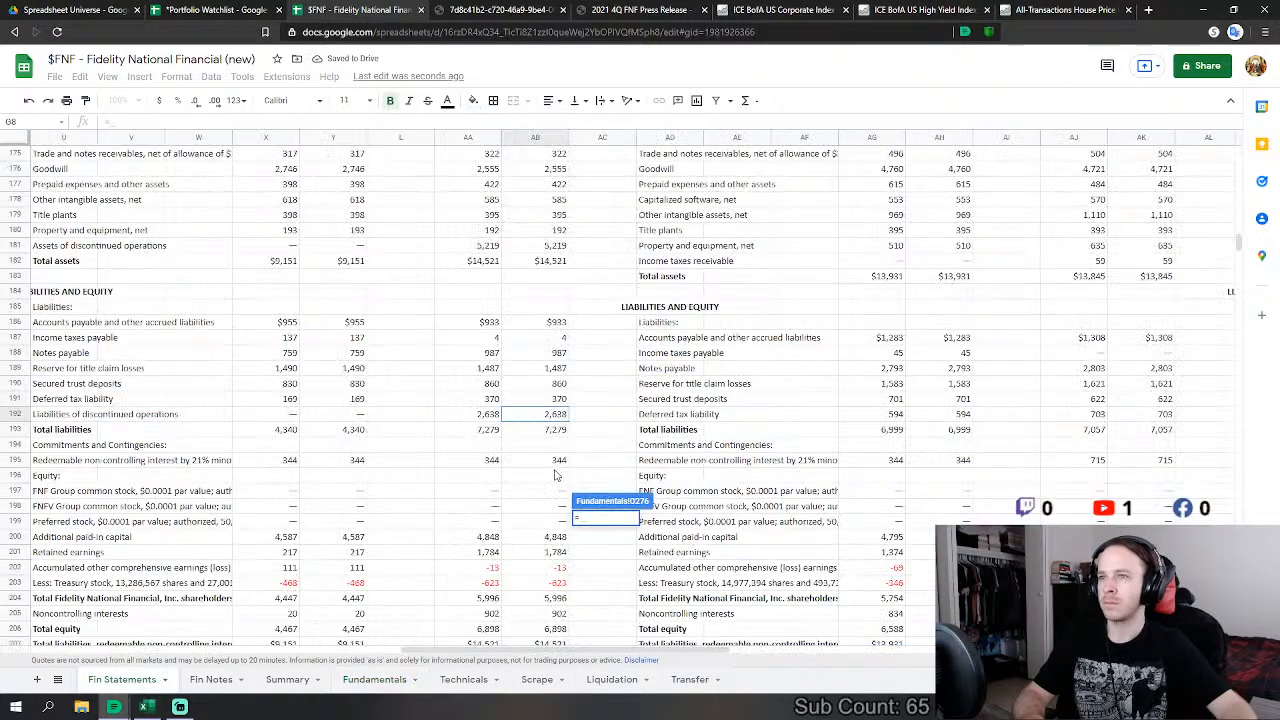
left_click(558, 461)
key("Return")
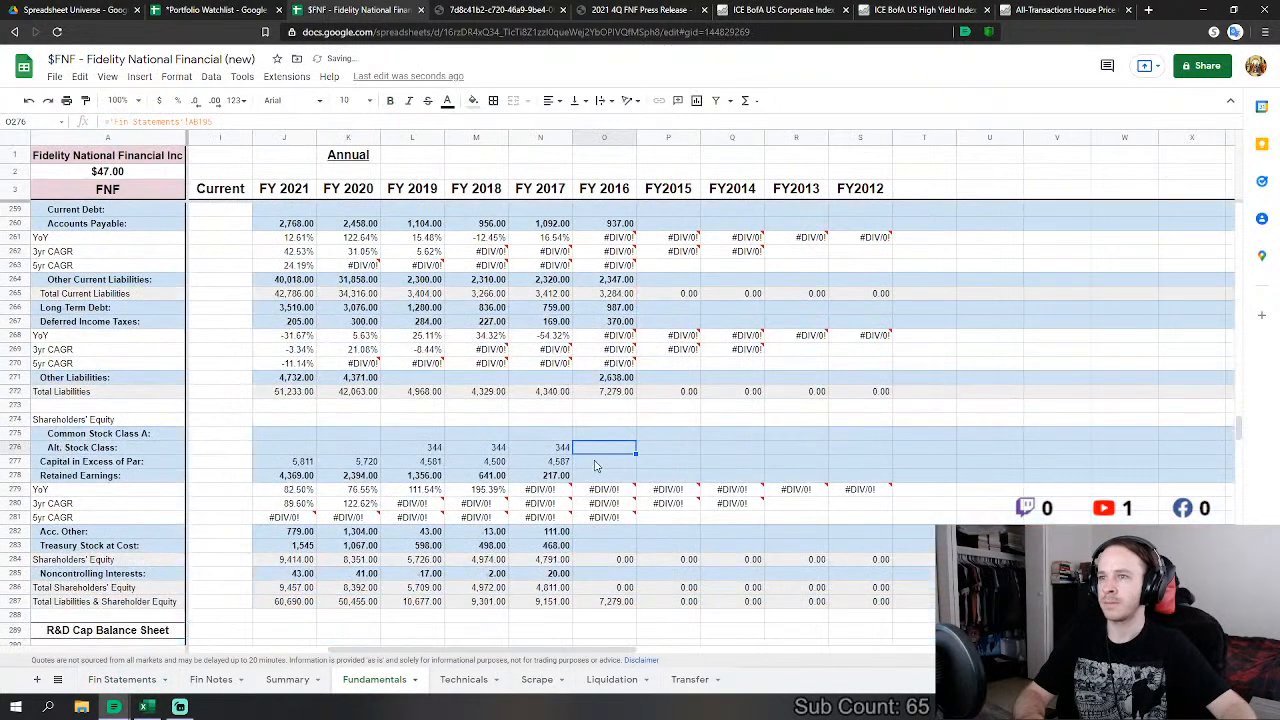
Step: Link FY 2016 Capital in Excess of Par in O277 to the additional paid-in capital in Fin Statements cell AB200
type("=")
left_click(120, 680)
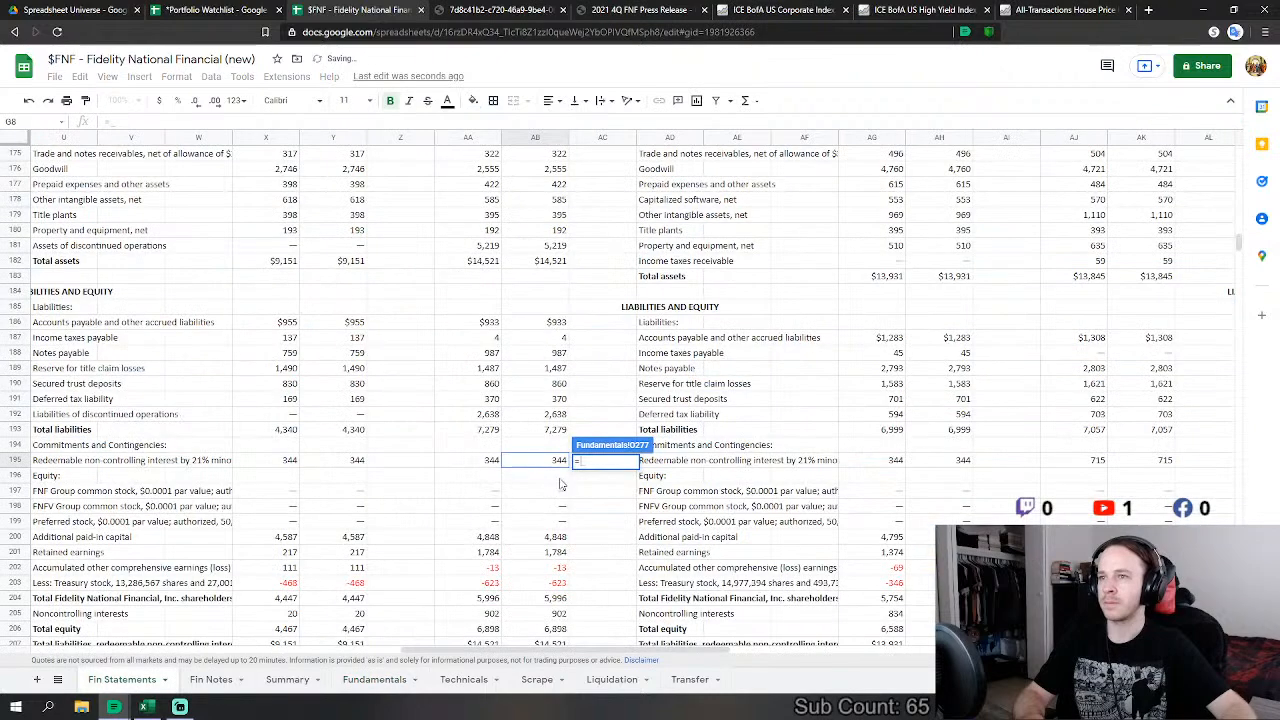
left_click(558, 537)
key("Return")
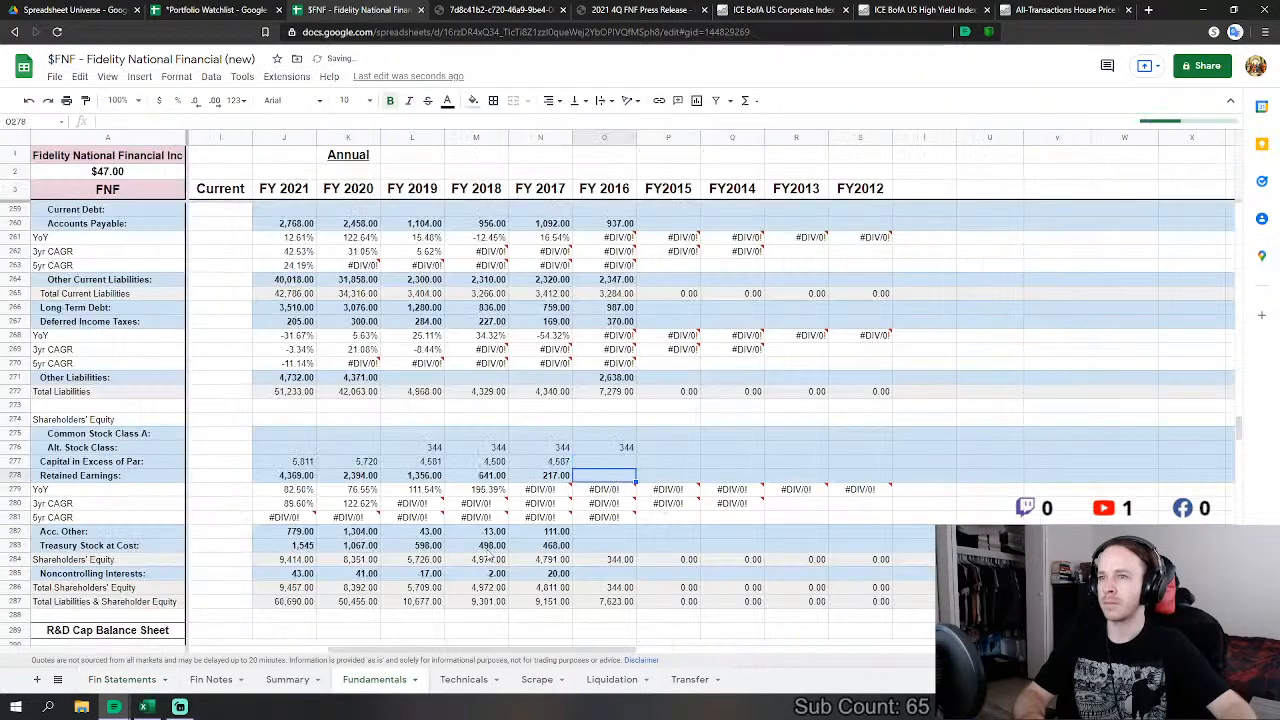
Step: Link FY 2016 Retained Earnings in O278 to the retained earnings value in Fin Statements cell AB201
type("=")
left_click(120, 680)
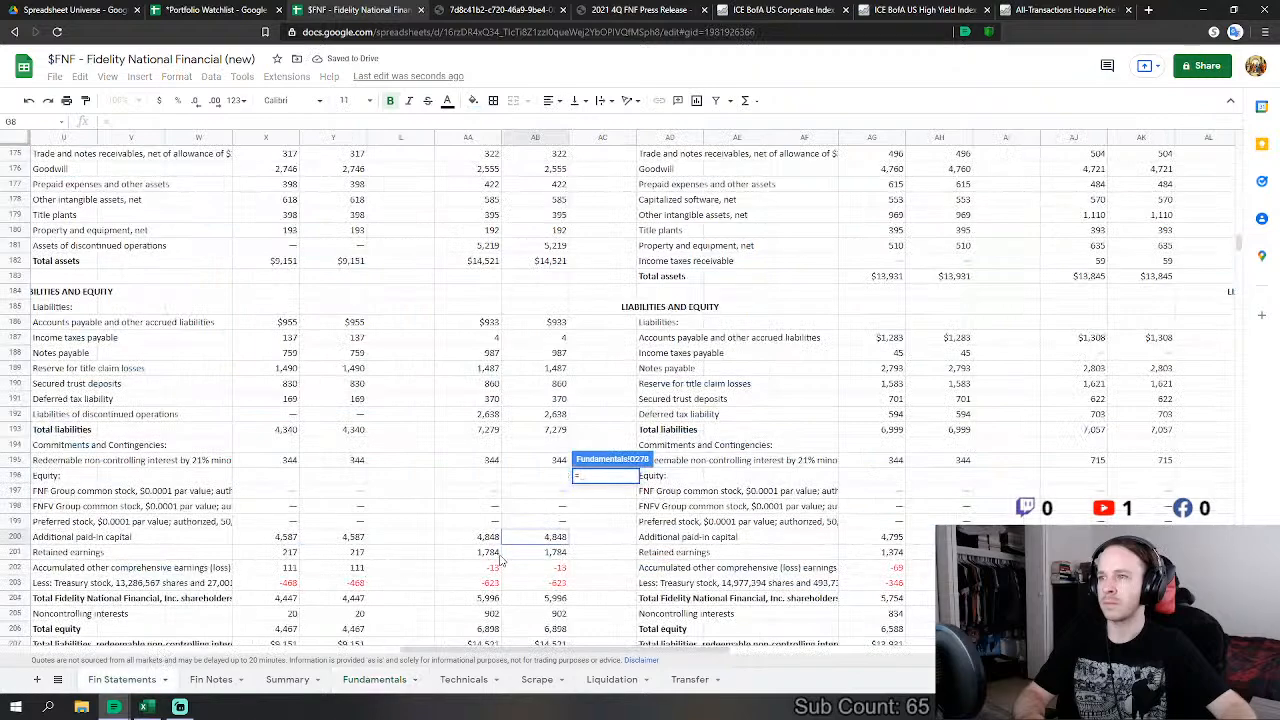
left_click(532, 554)
key("Return")
Step: Link FY 2016 Acc. Other in O282 to the accumulated other comprehensive earnings in Fin Statements cell AB202
left_click(612, 532)
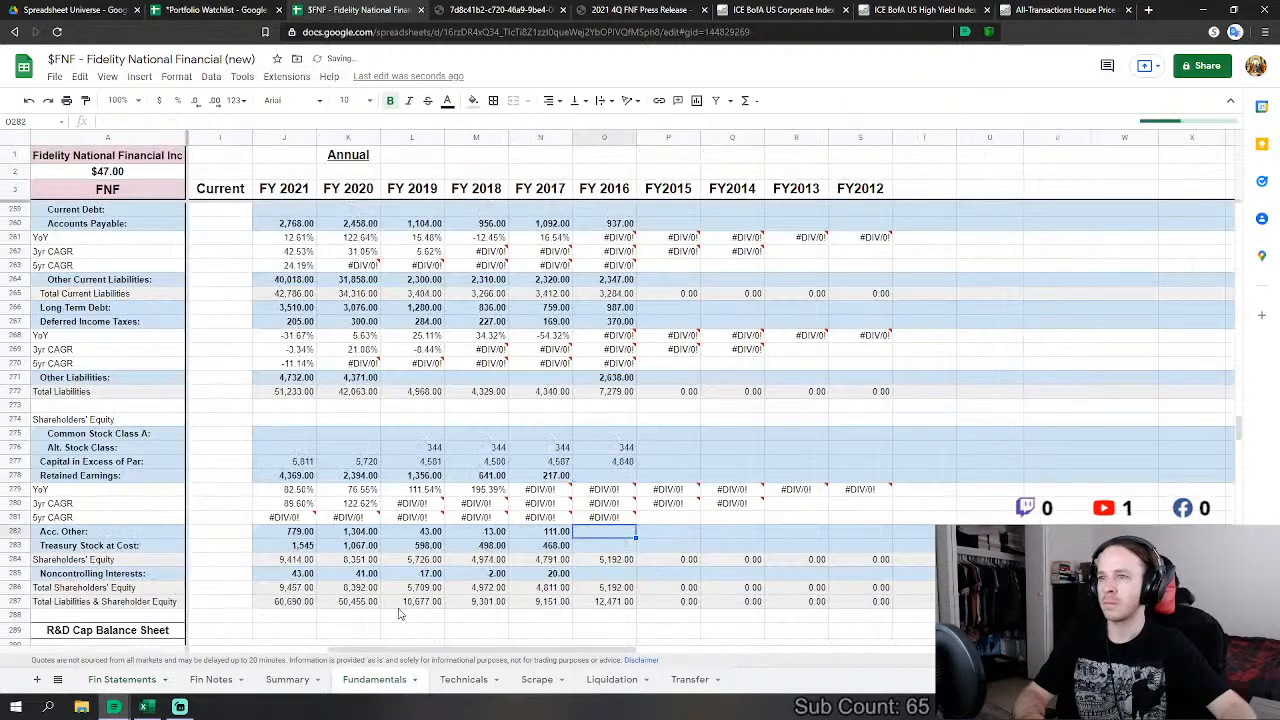
type("=")
left_click(120, 680)
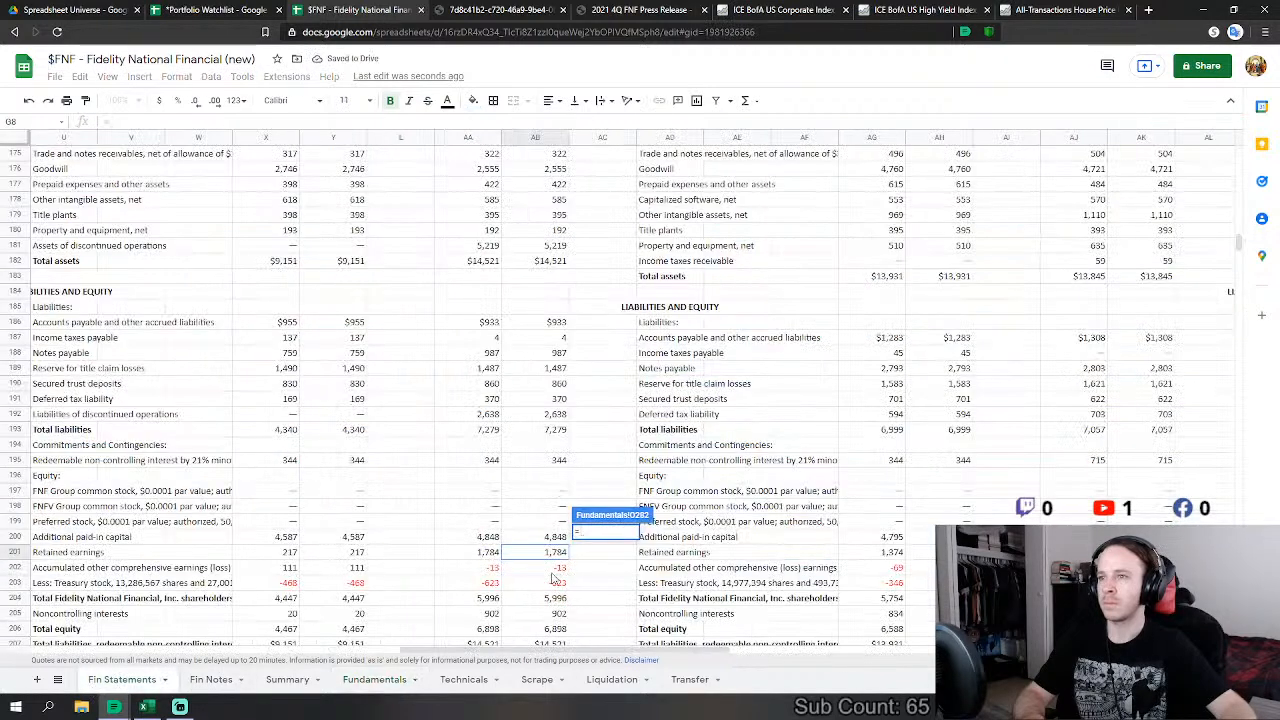
left_click(553, 570)
key("Return")
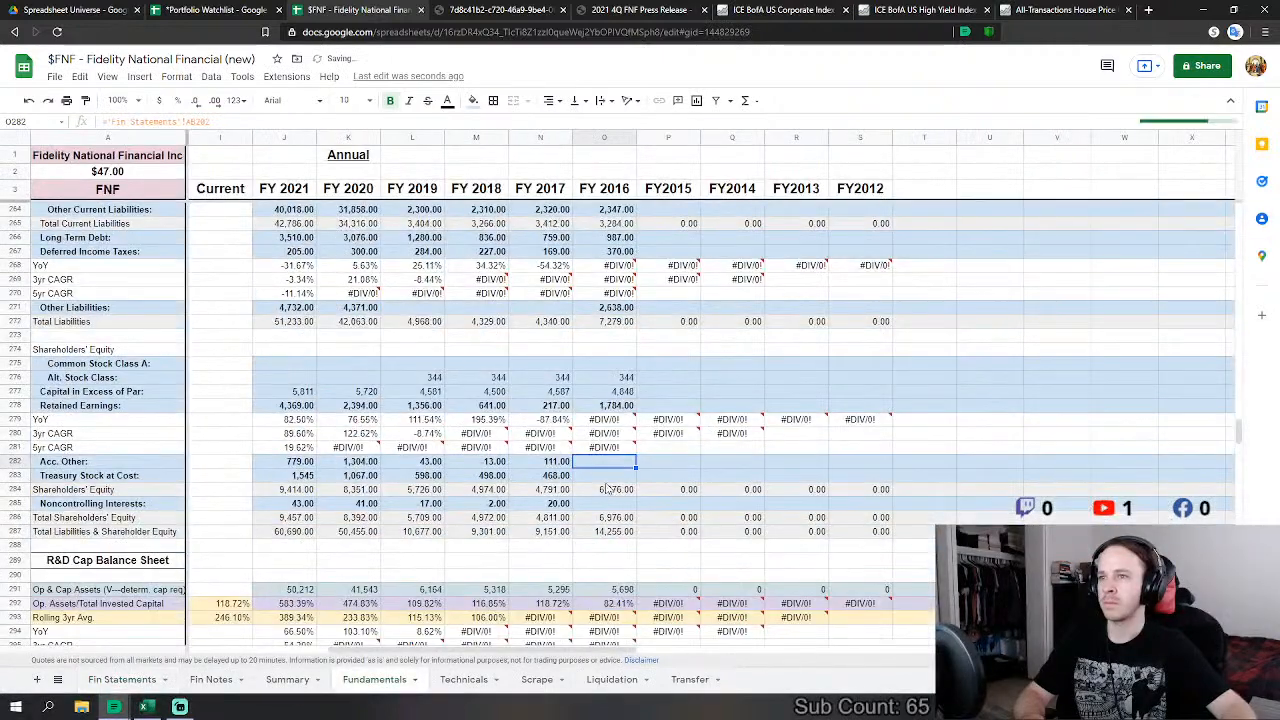
Step: Link FY 2016 Treasury Stock at Cost in O283 to the treasury stock value in Fin Statements cell AB203
left_click(605, 476)
type("=")
left_click(120, 680)
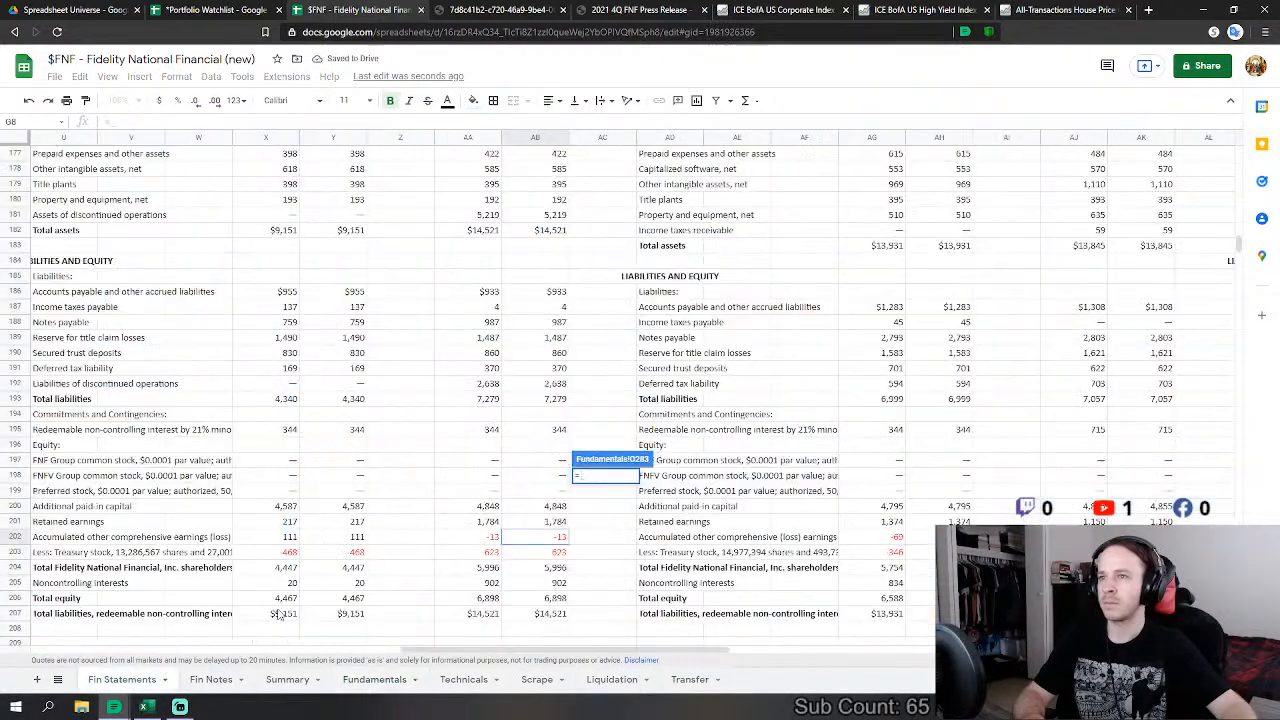
left_click(553, 552)
key("Return")
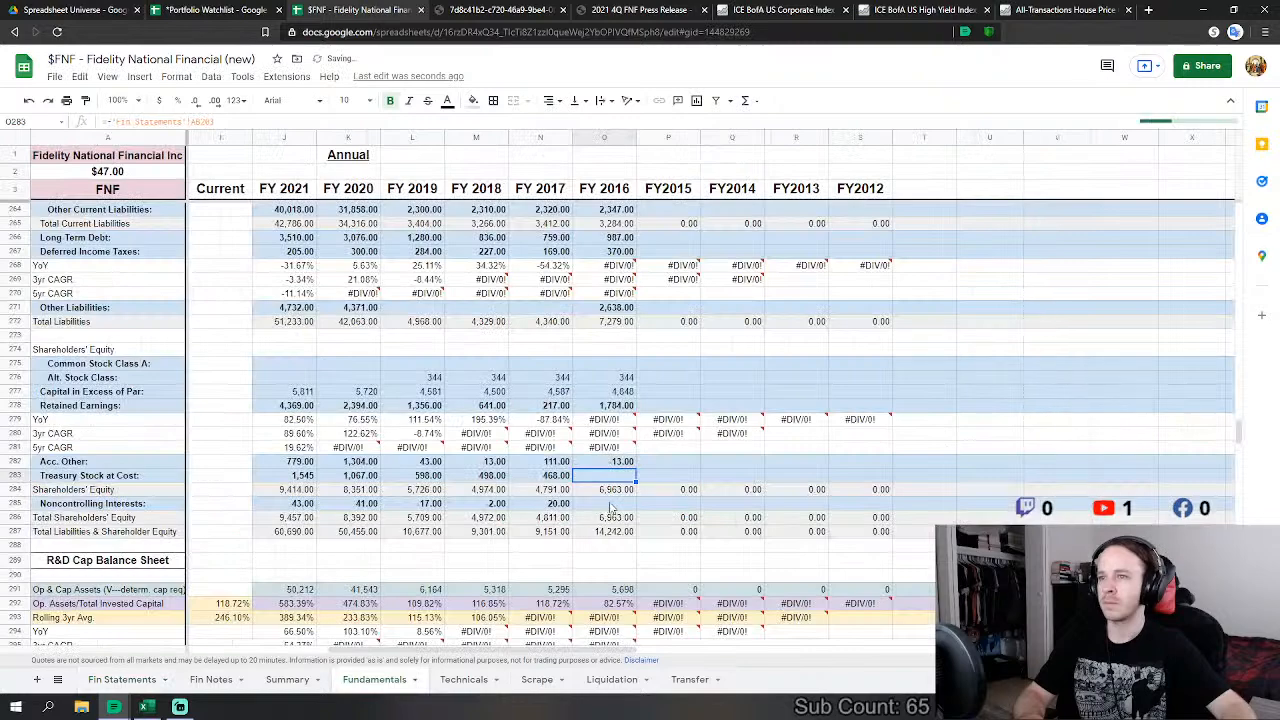
Step: Link FY 2016 Noncontrolling Interests in O285 to the noncontrolling interests value in Fin Statements cell AB205
left_click(612, 503)
type("=")
left_click(122, 680)
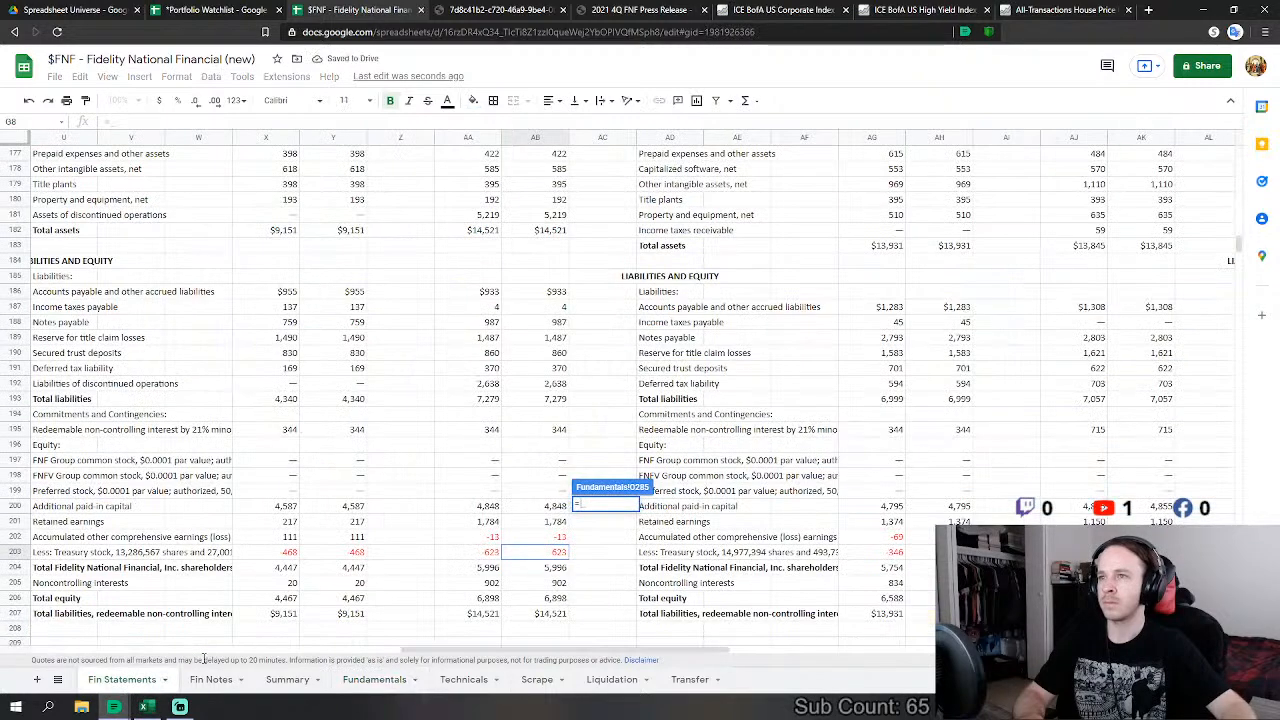
left_click(535, 585)
key("Return")
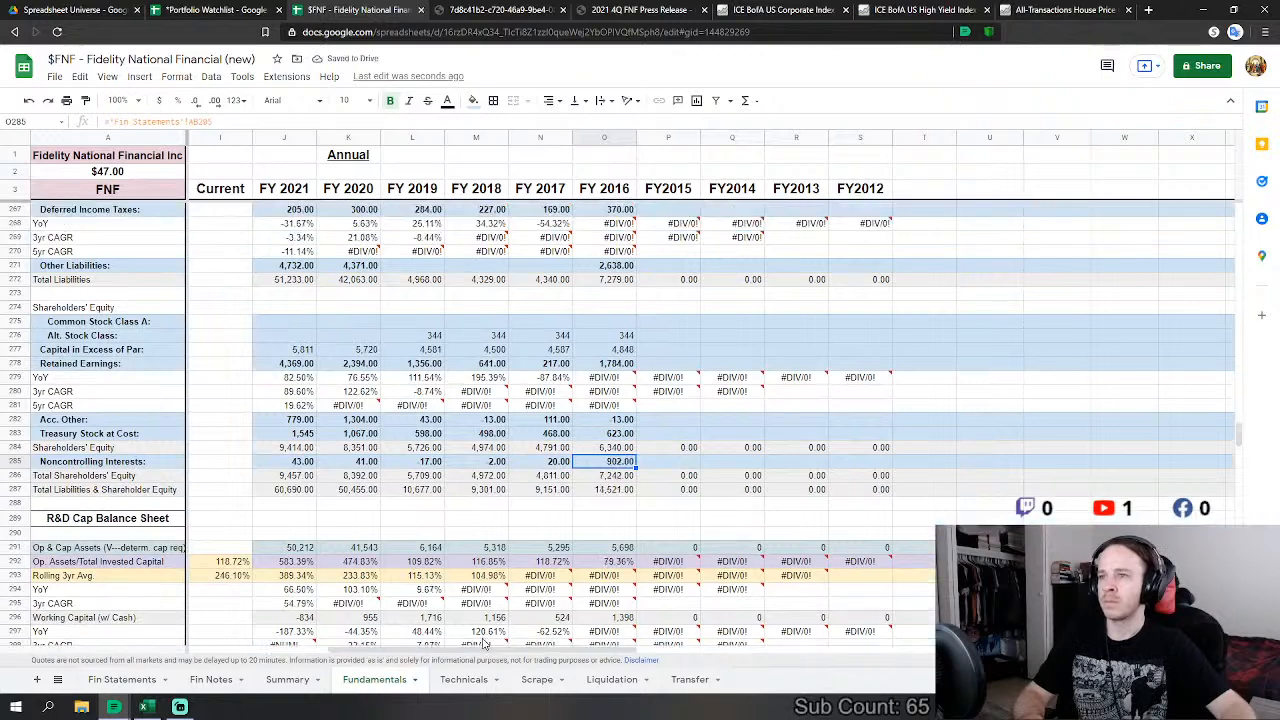
Step: Link FY2015 Revenues in P32 of the income statement section to the 2015 total revenues in Fin Statements cell AH15
left_click_drag(478, 655, 538, 651)
left_click_drag(1238, 432, 1262, 233)
scroll(515, 357, "up", 5)
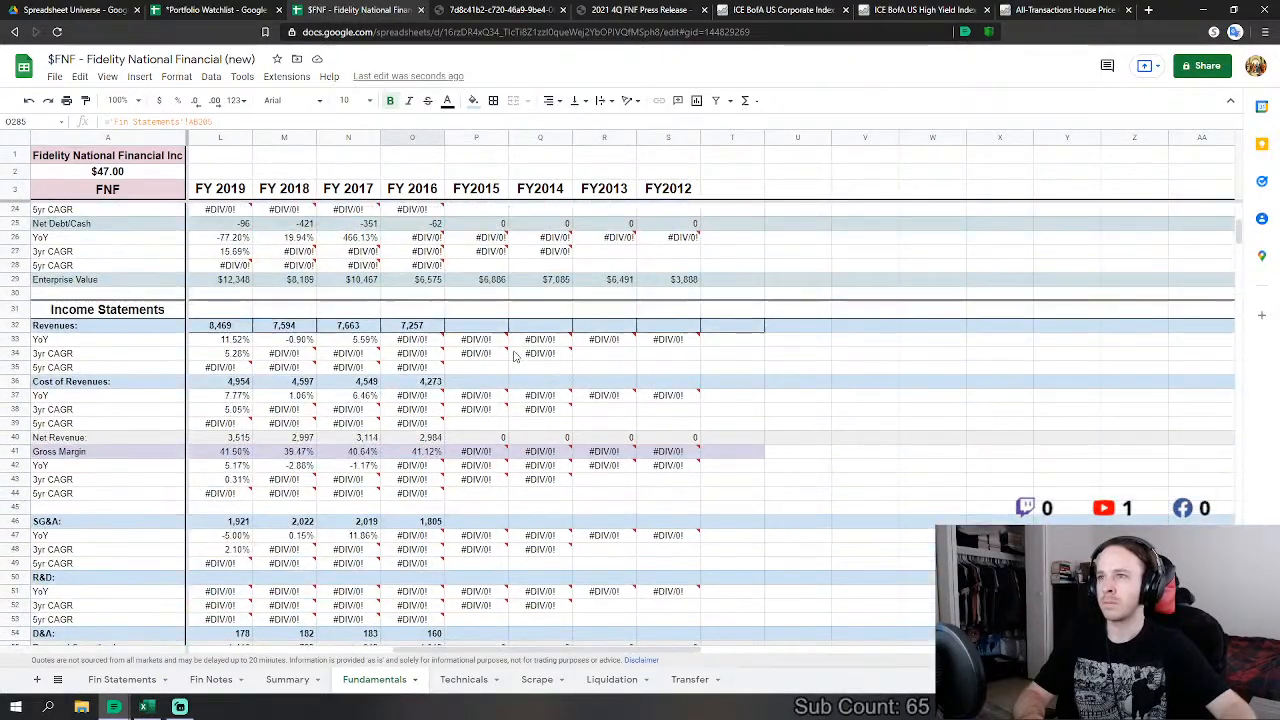
left_click(476, 325)
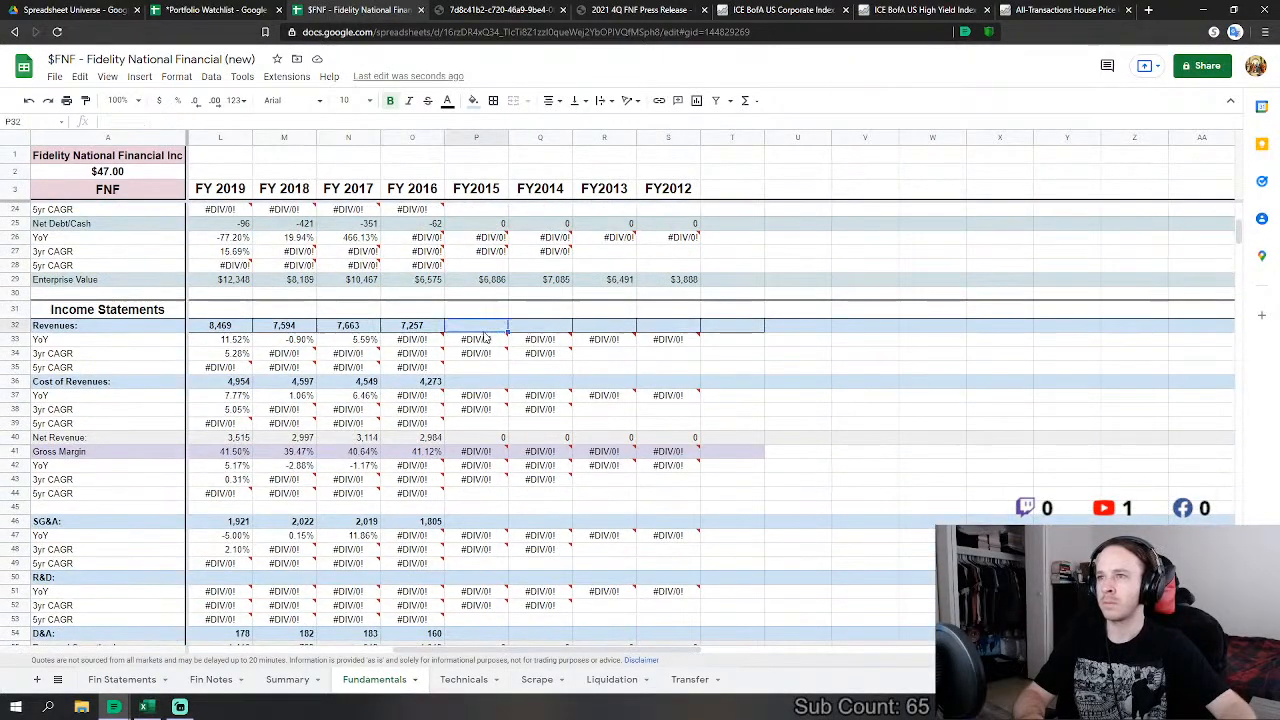
type("=")
left_click(117, 679)
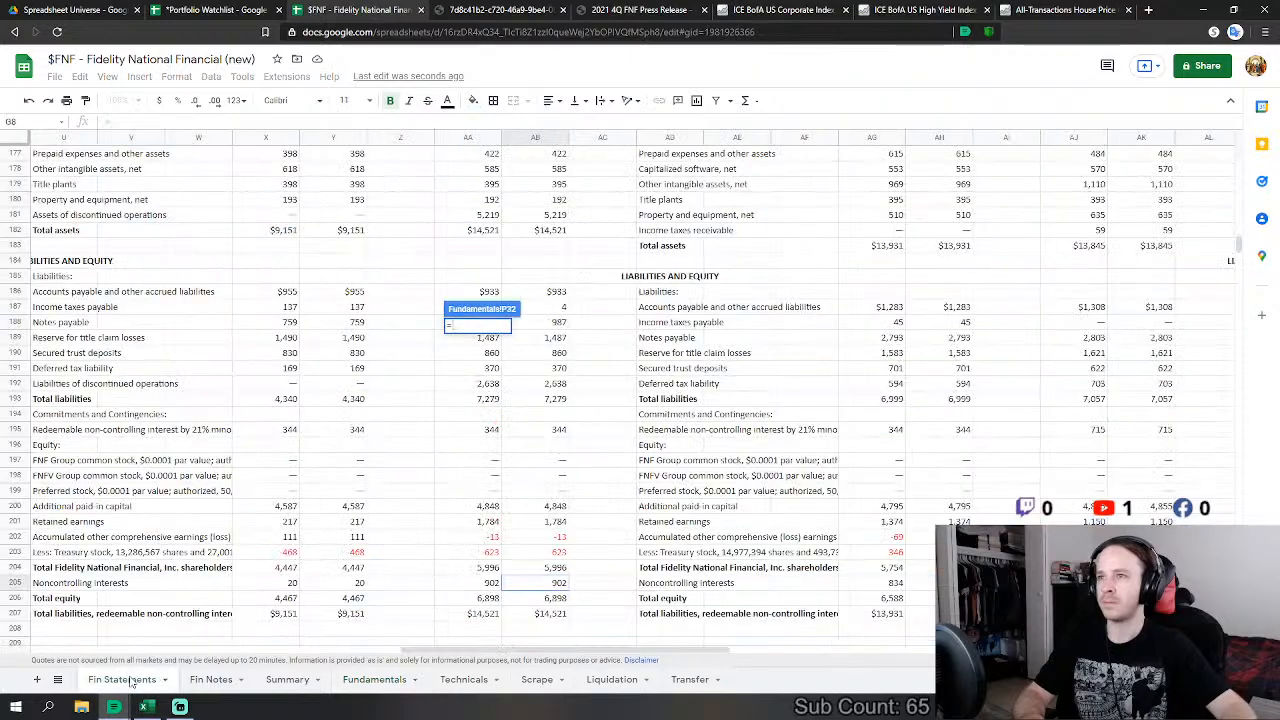
left_click_drag(430, 652, 600, 652)
scroll(307, 390, "up", 3)
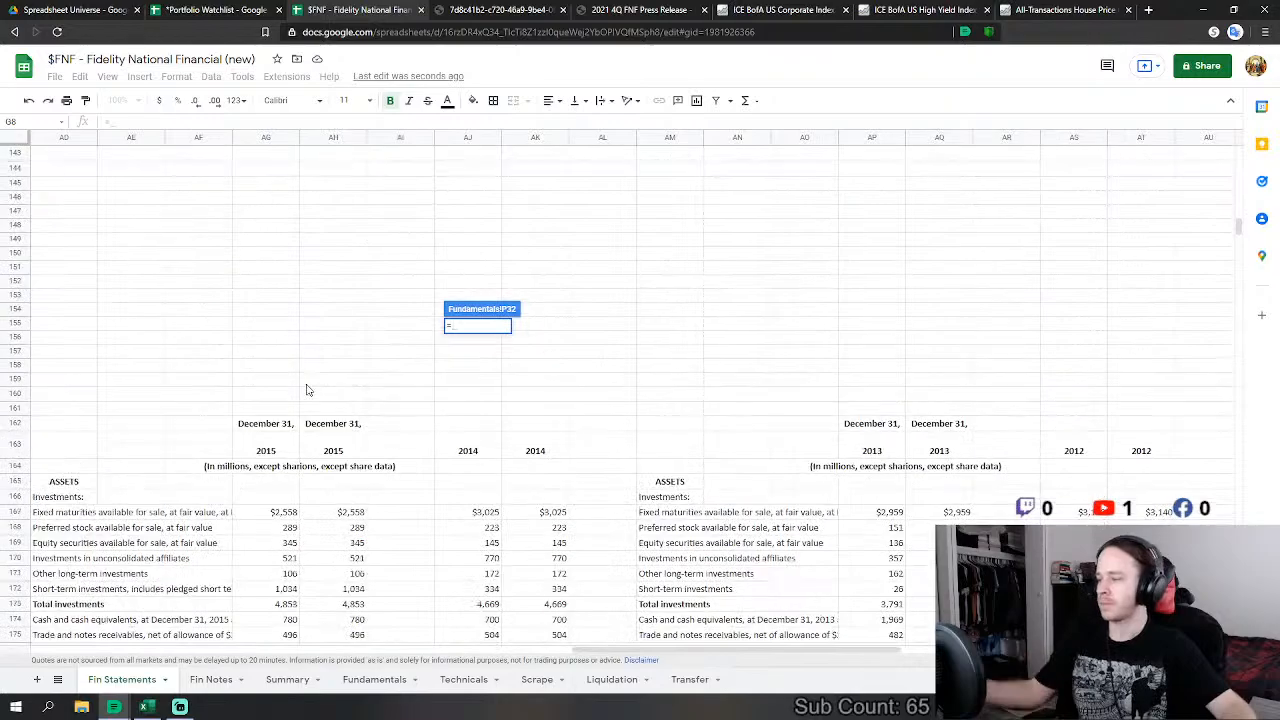
scroll(307, 390, "up", 10)
scroll(305, 390, "up", 15)
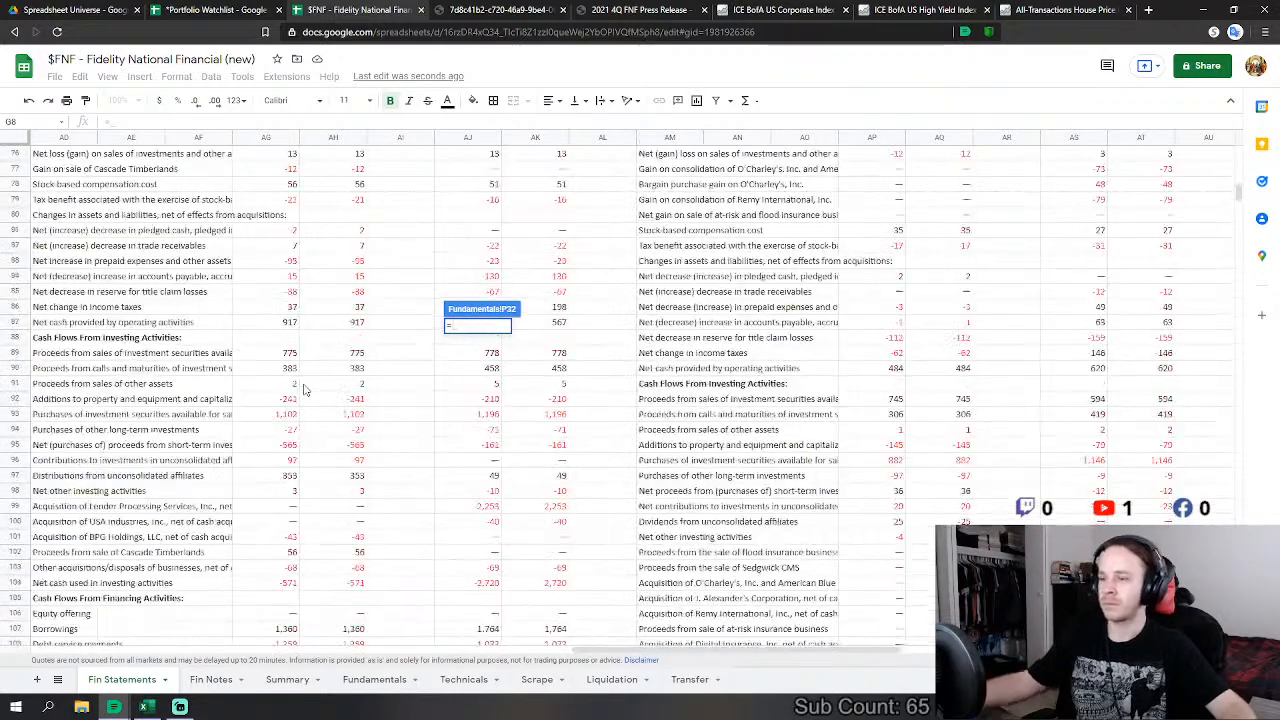
scroll(305, 390, "up", 15)
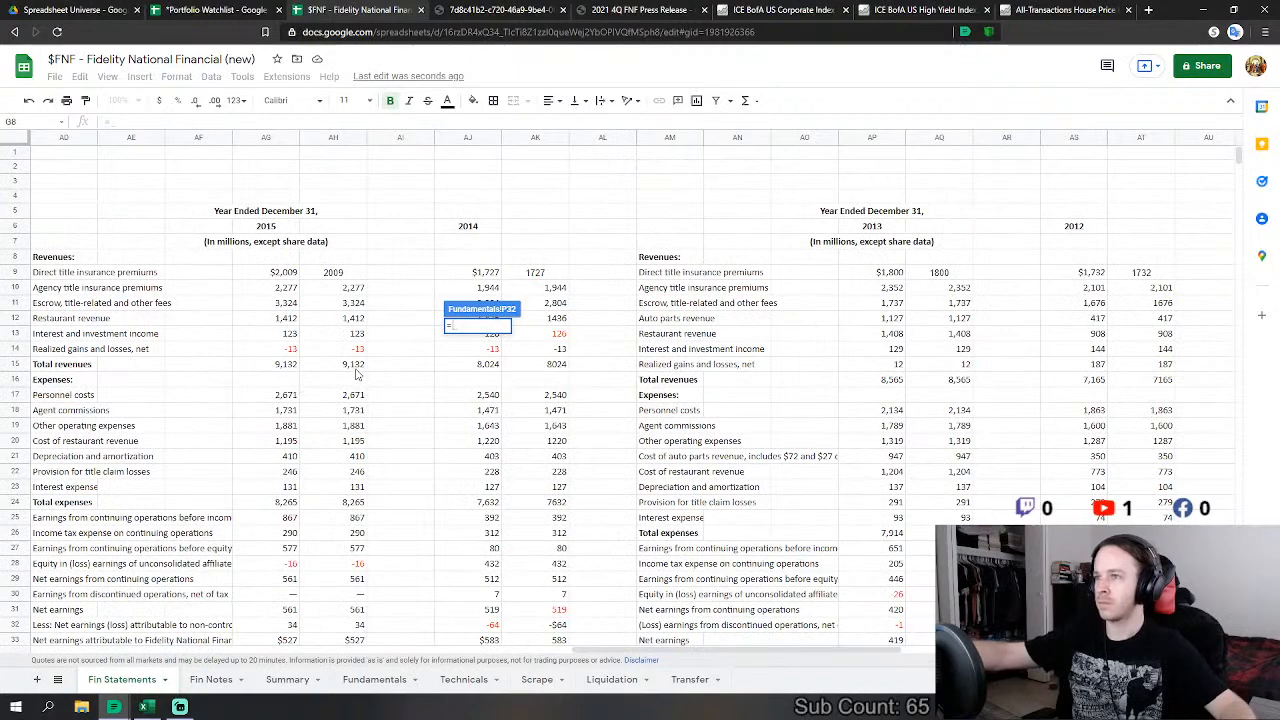
left_click(356, 370)
key("Return")
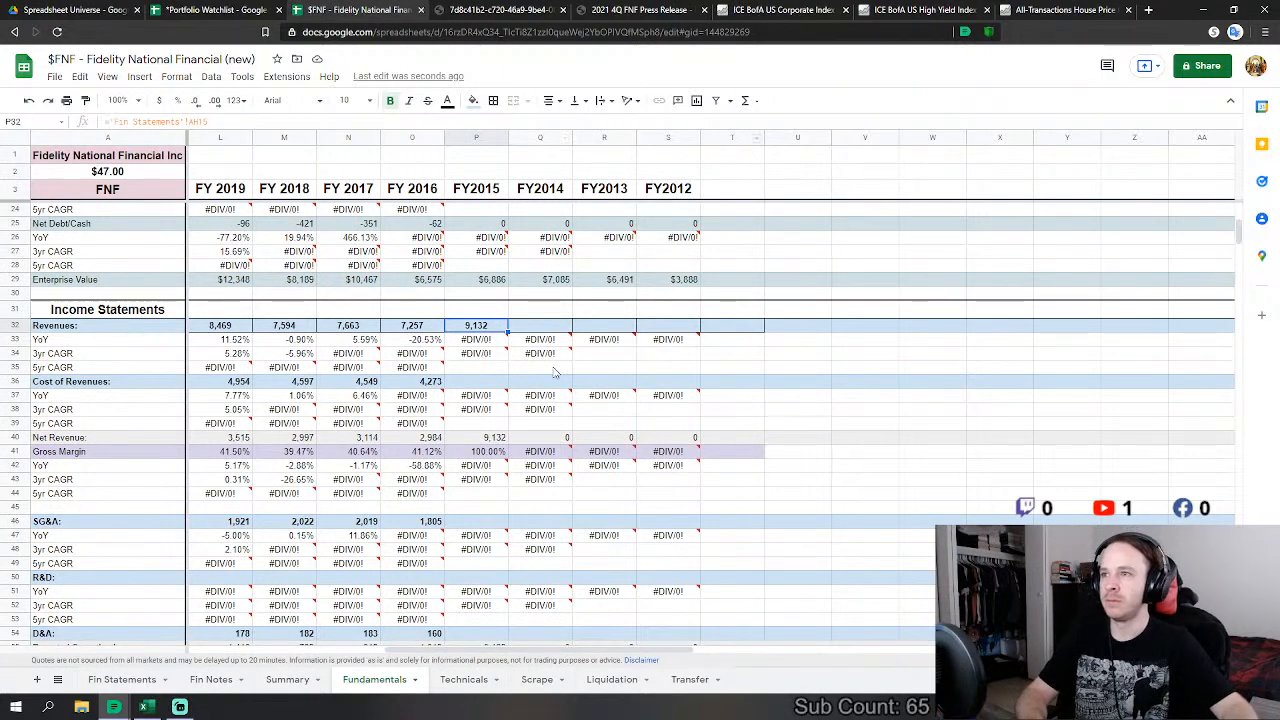
Step: Set FY2015 Cost of Revenues in P36 to the sum of personnel costs and agent commissions, Fin Statements cells AH17 and AH18
left_click(476, 381)
type("=")
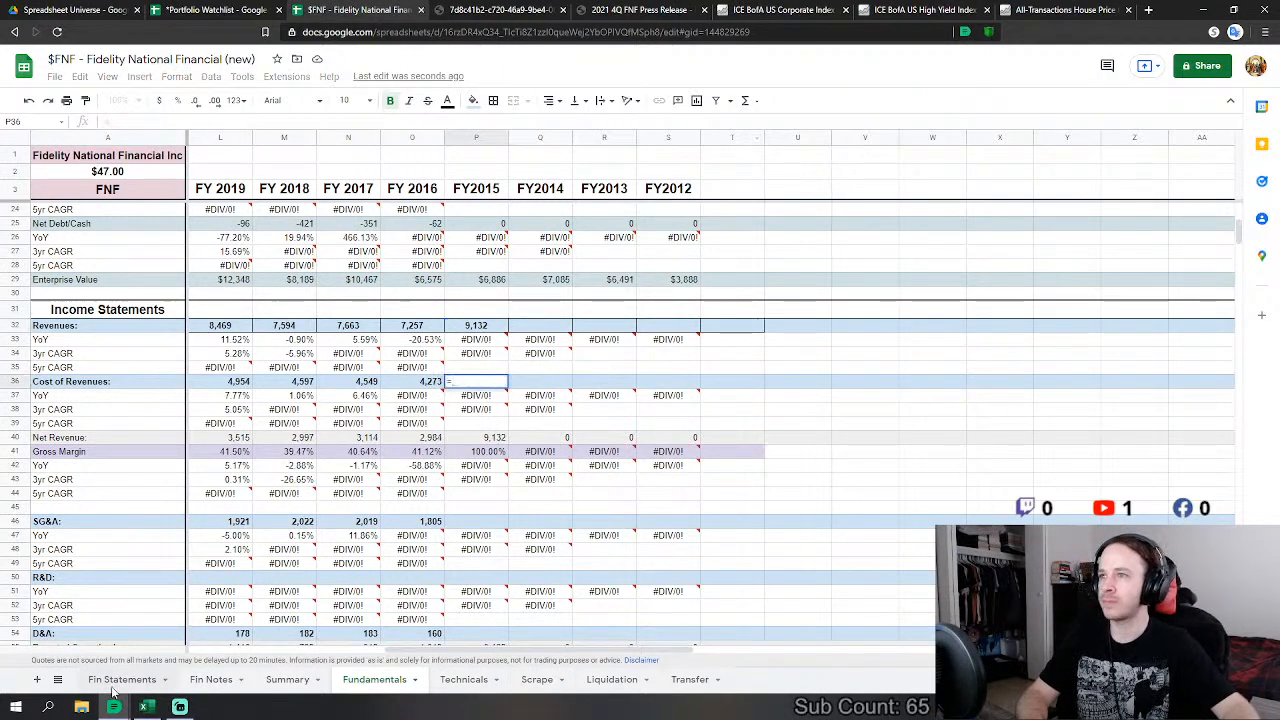
left_click(115, 684)
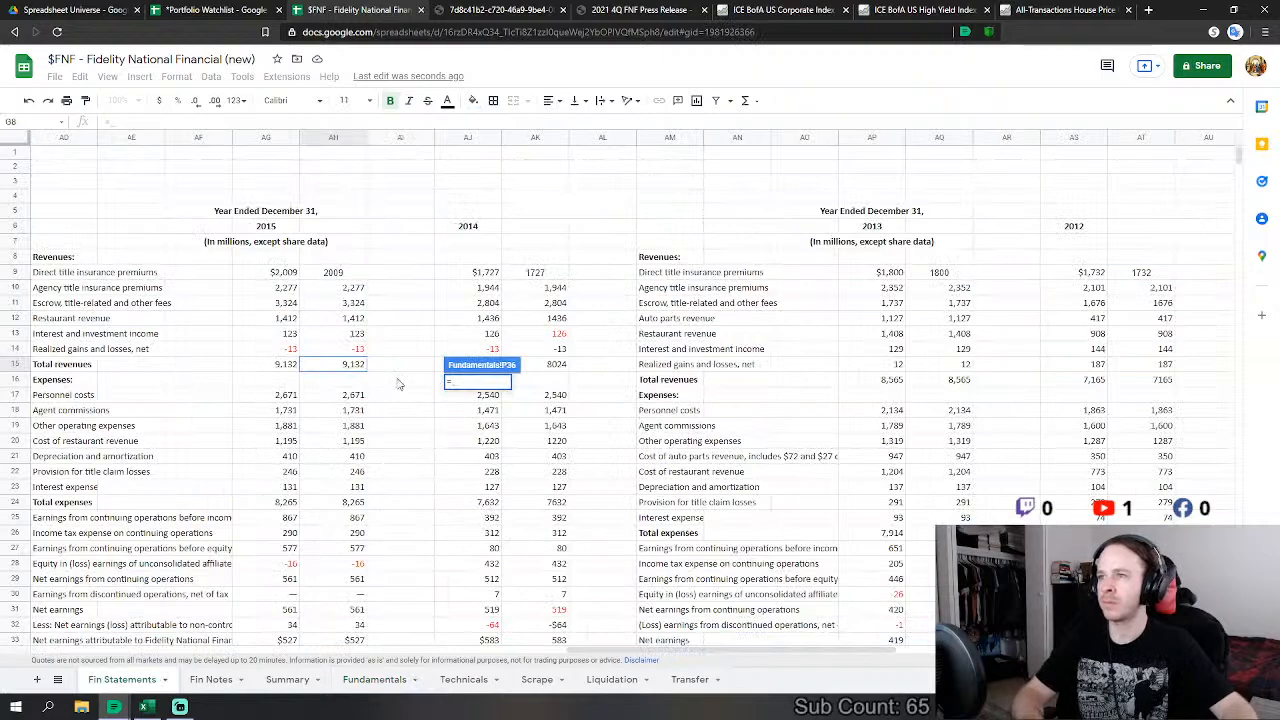
scroll(398, 383, "down", 3)
left_click(350, 250)
scroll(355, 255, "up", 2)
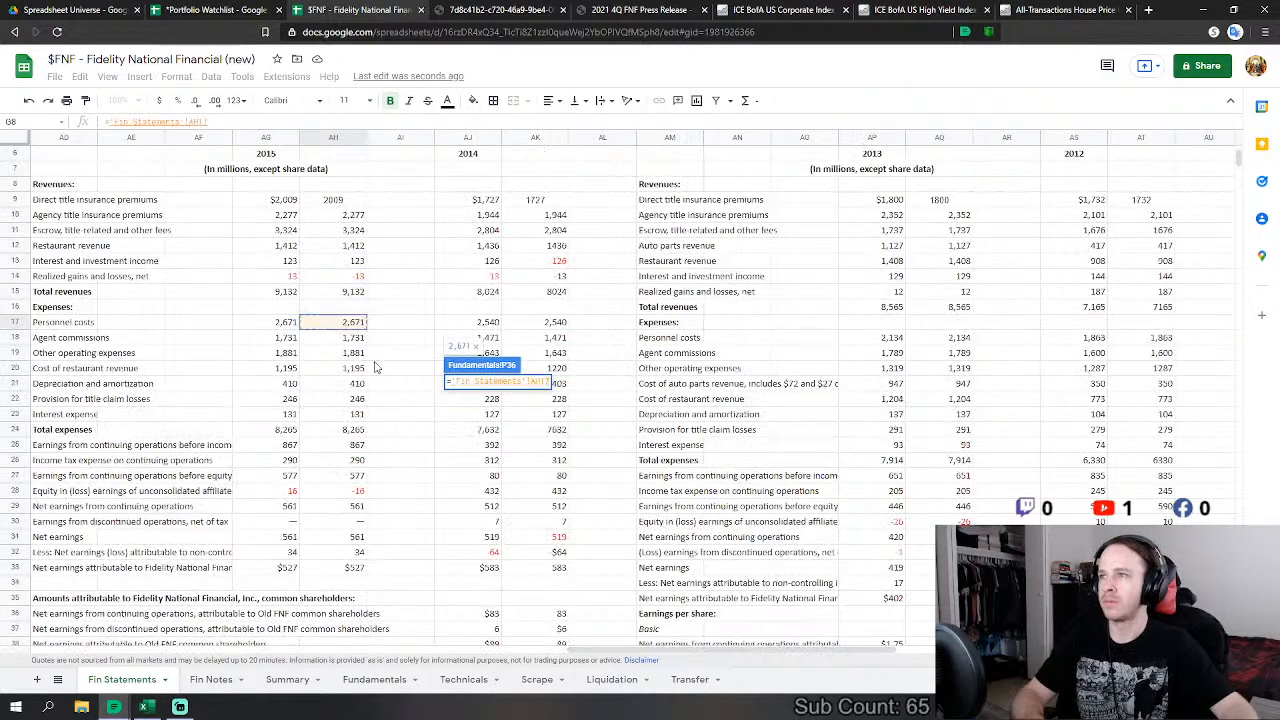
type("+")
left_click(352, 338)
key("Return")
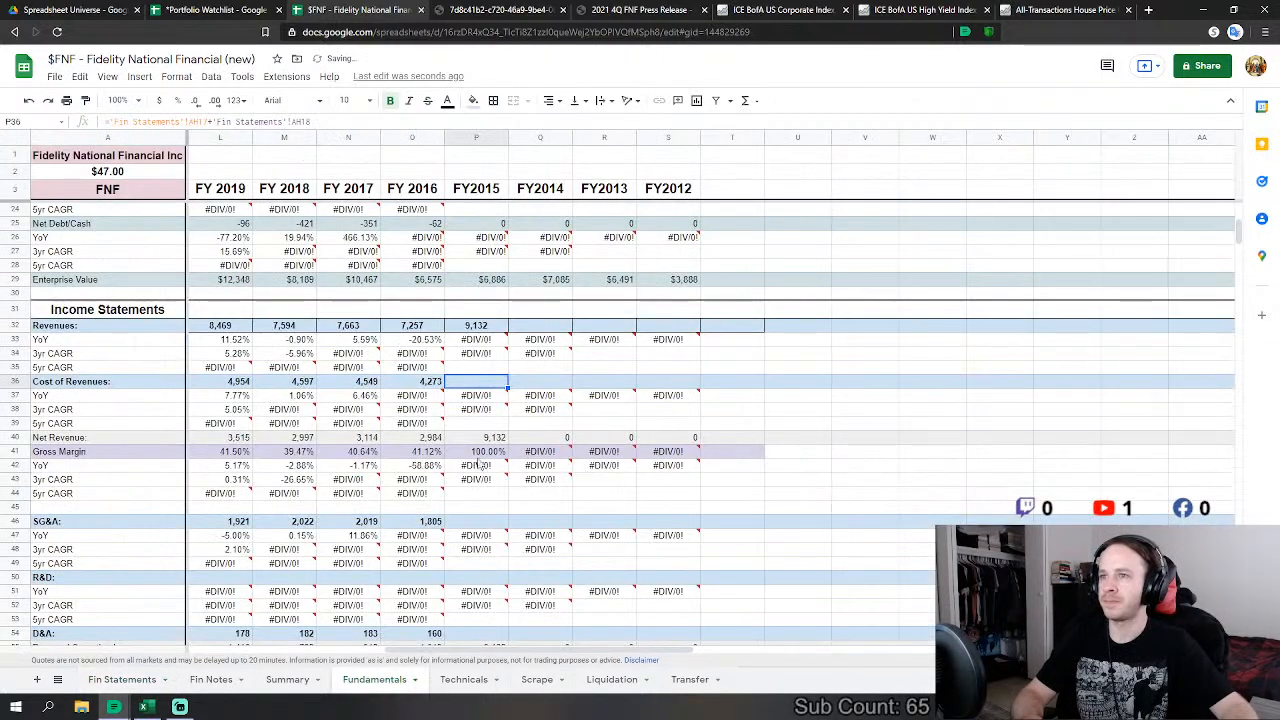
Step: Set FY2015 SG&A in P46 to other operating expenses plus provision for title claim losses, Fin Statements cells AH19 and AH22
left_click(476, 521)
type("=")
left_click(122, 680)
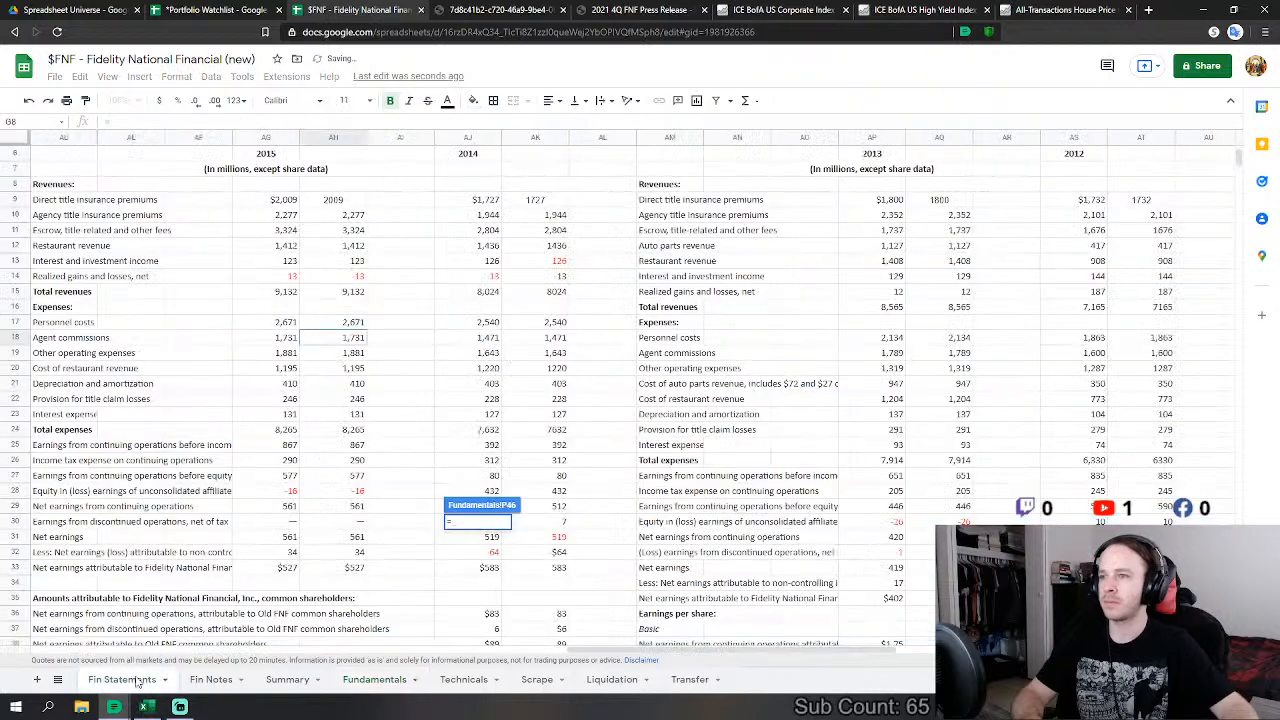
left_click(349, 353)
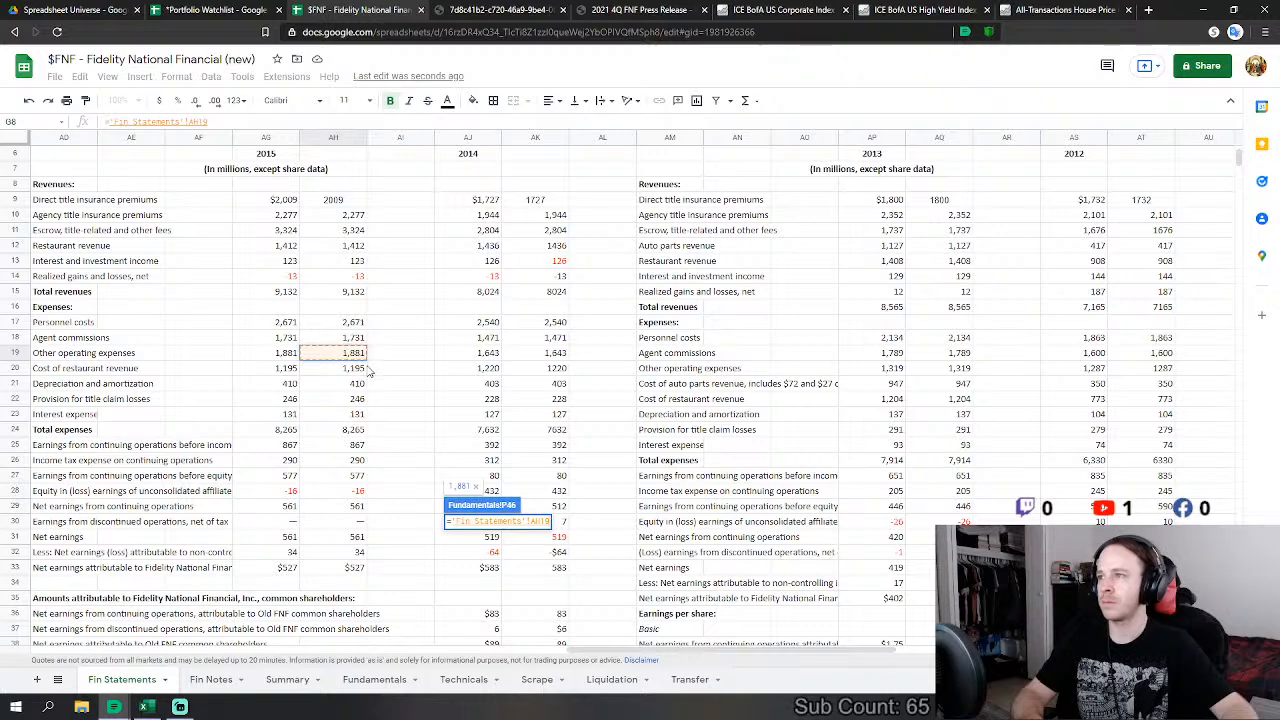
type("+")
left_click(355, 402)
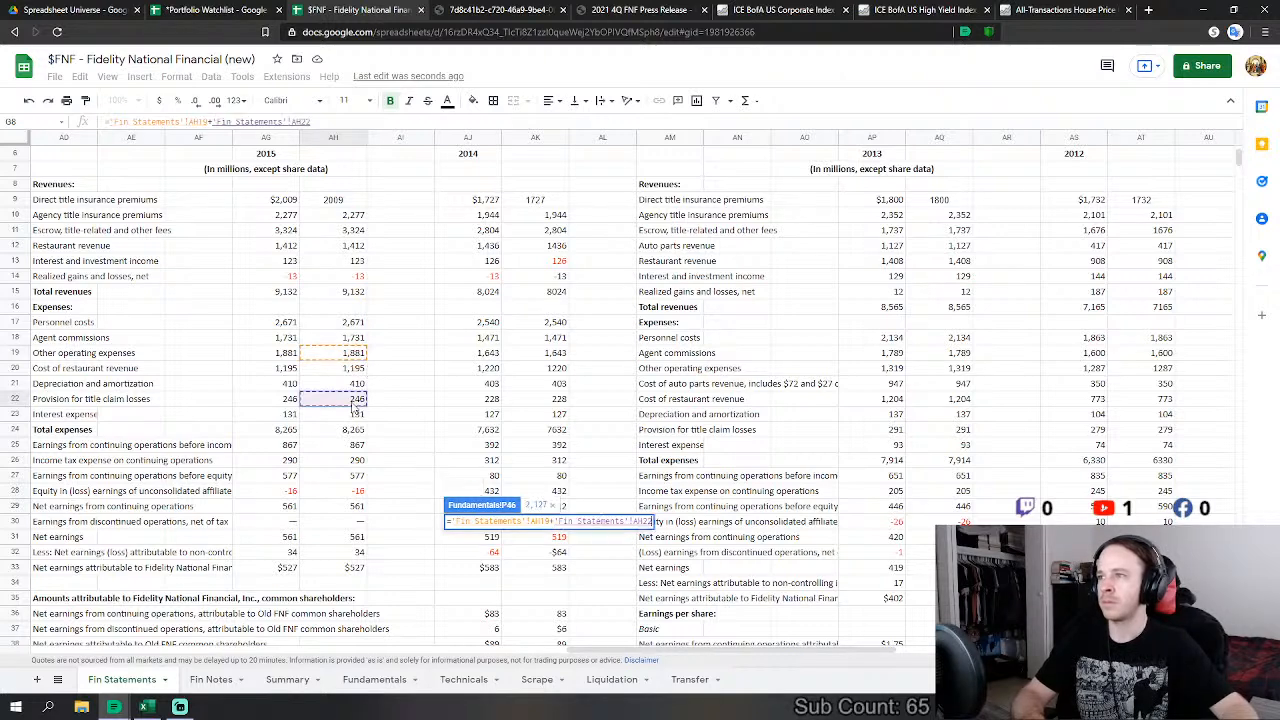
key("Return")
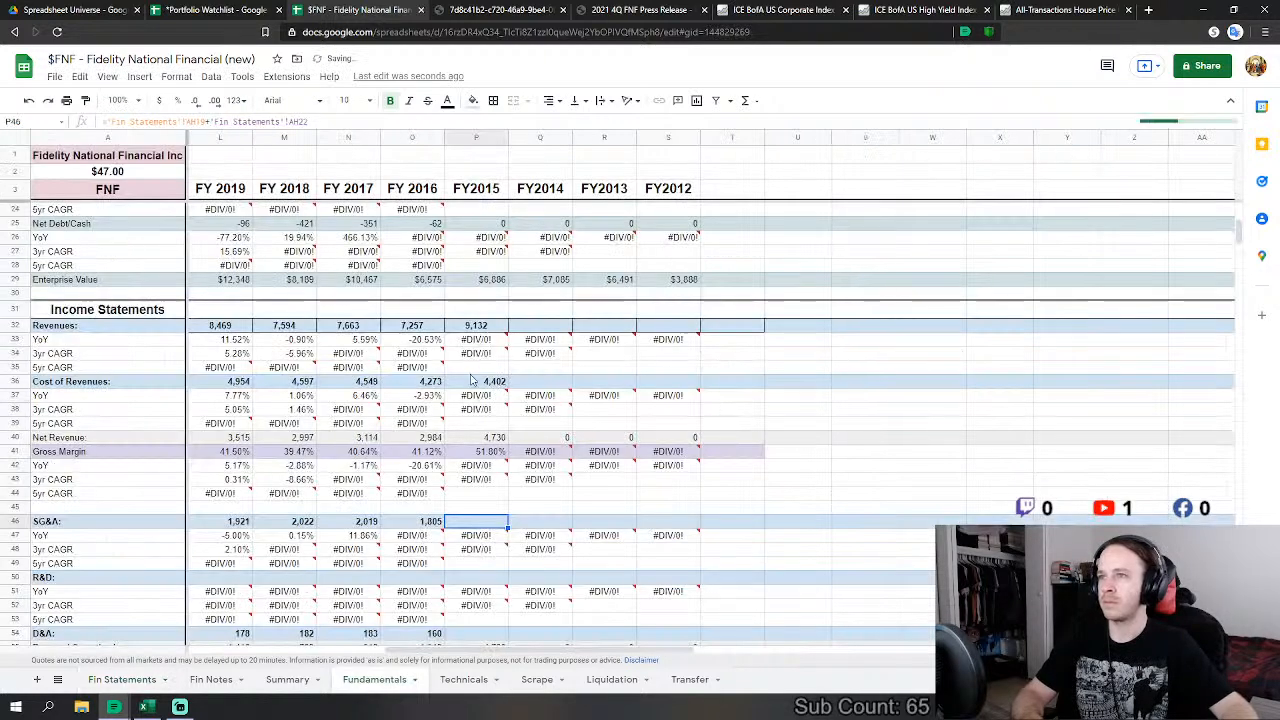
Step: Add the cost of restaurant revenue, Fin Statements cell AH20, to the FY2015 Cost of Revenues formula in P36
double_click(476, 384)
type("+'Fin Statements'!AH18+")
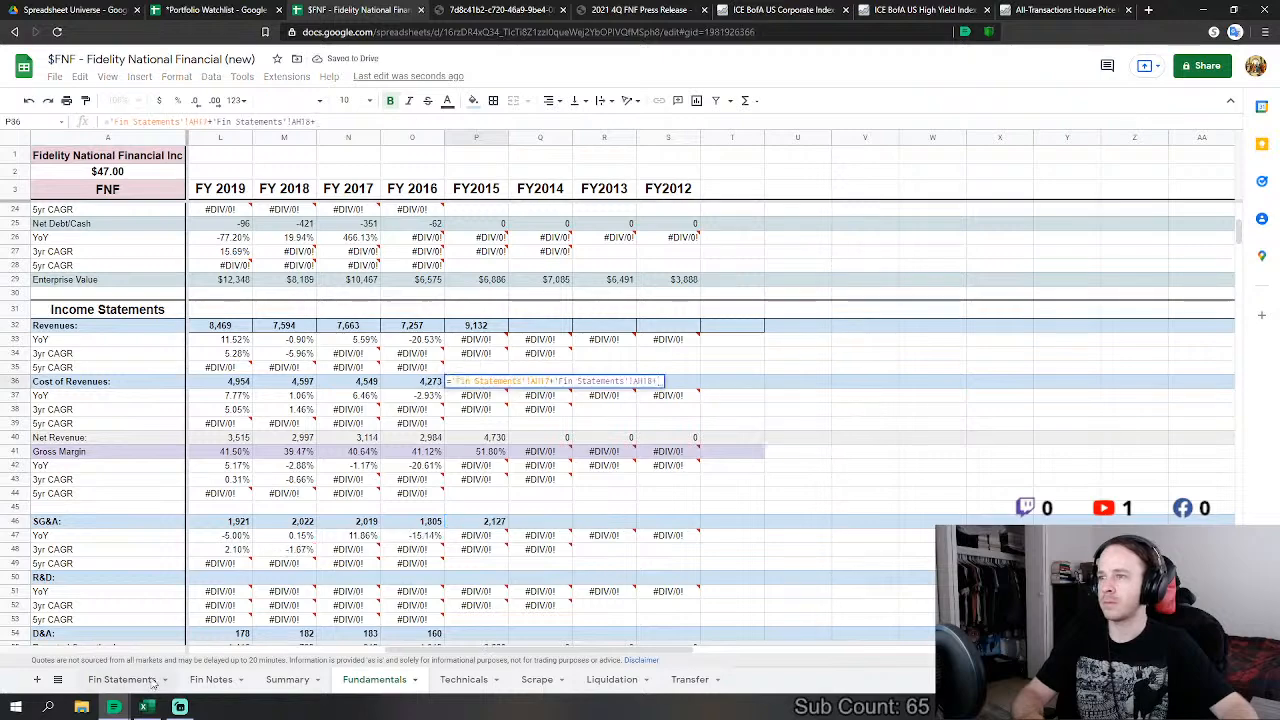
left_click(122, 679)
left_click(352, 368)
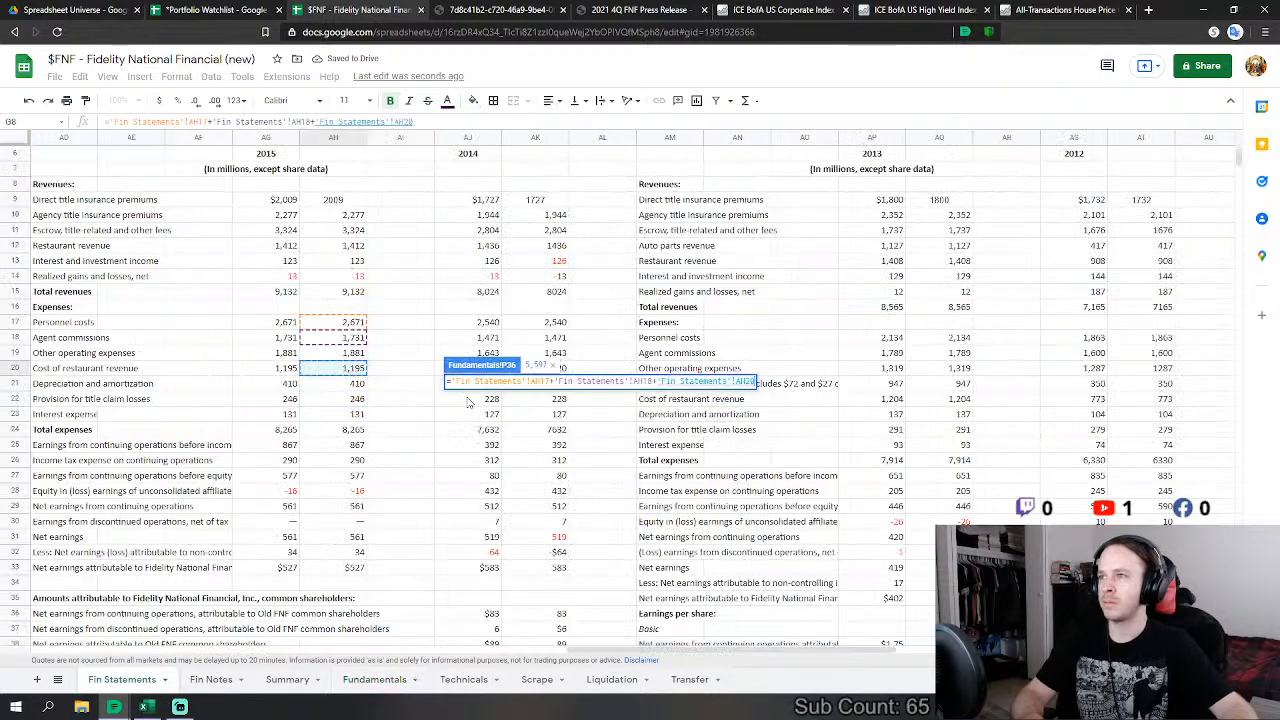
key("Return")
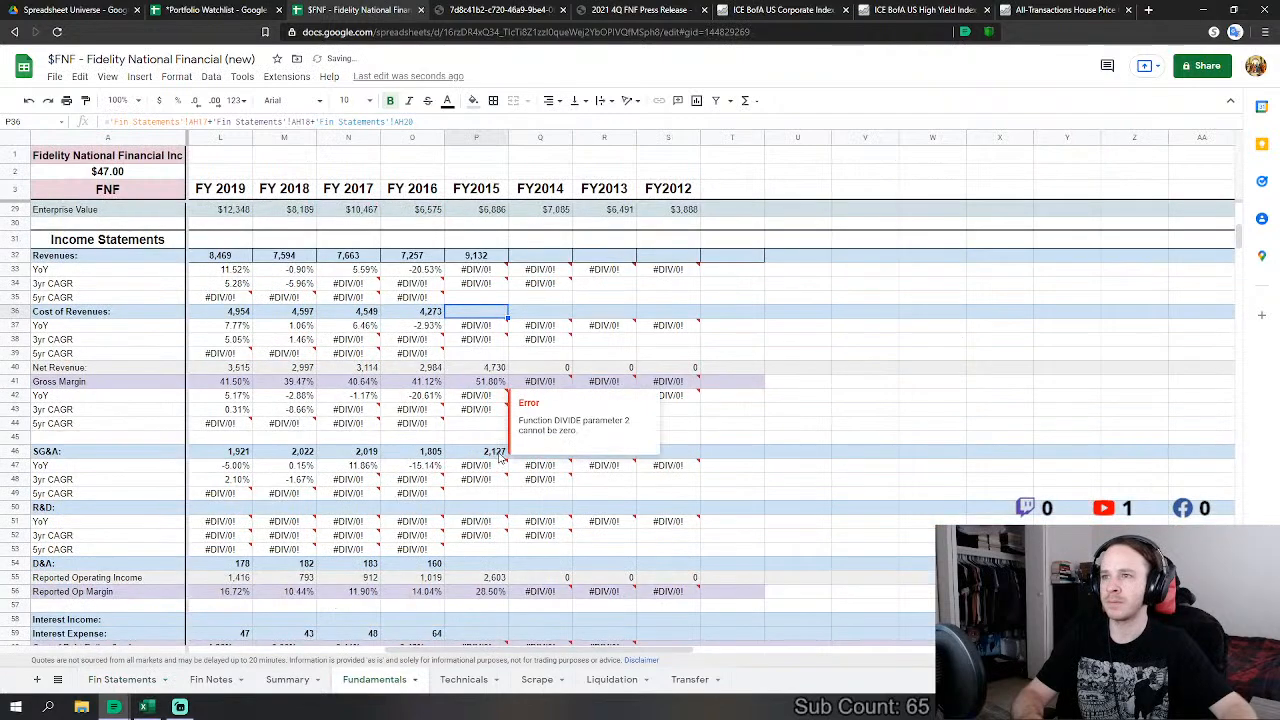
Step: Link FY2015 D&A in P54 to the depreciation and amortization value in Fin Statements cell AH21
left_click(484, 564)
type("=")
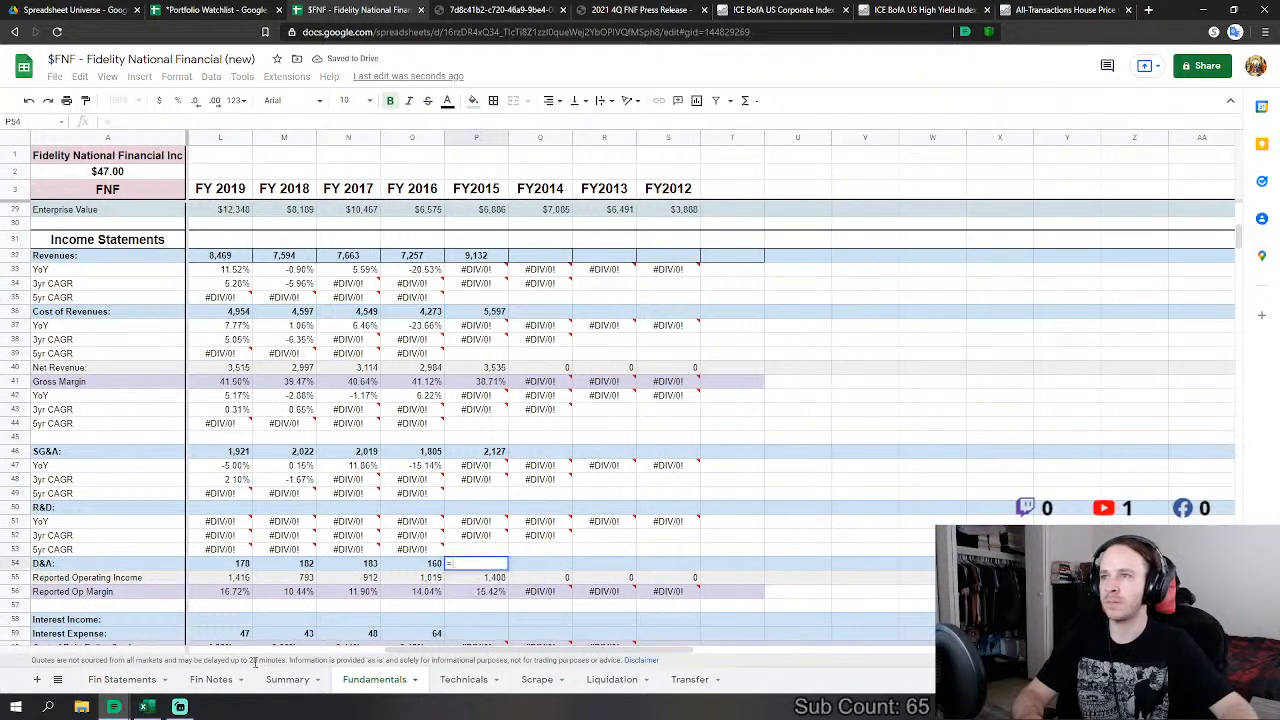
left_click(140, 679)
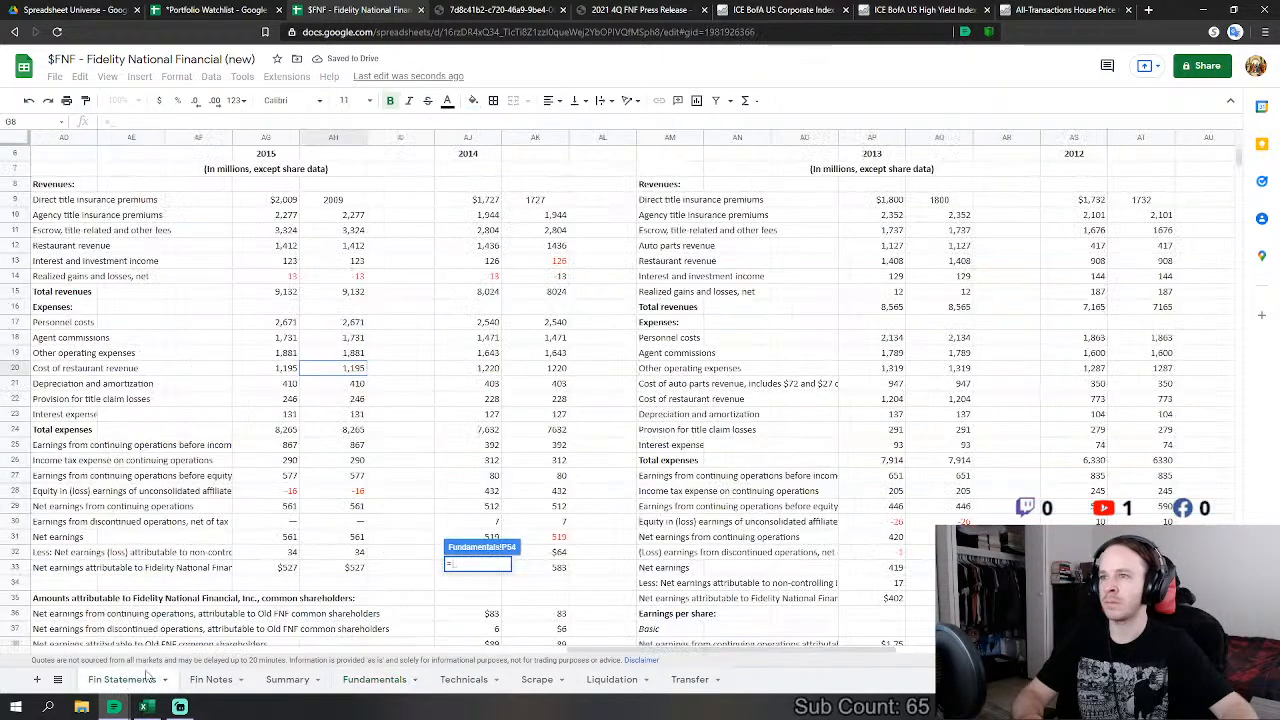
left_click(352, 386)
key("Return")
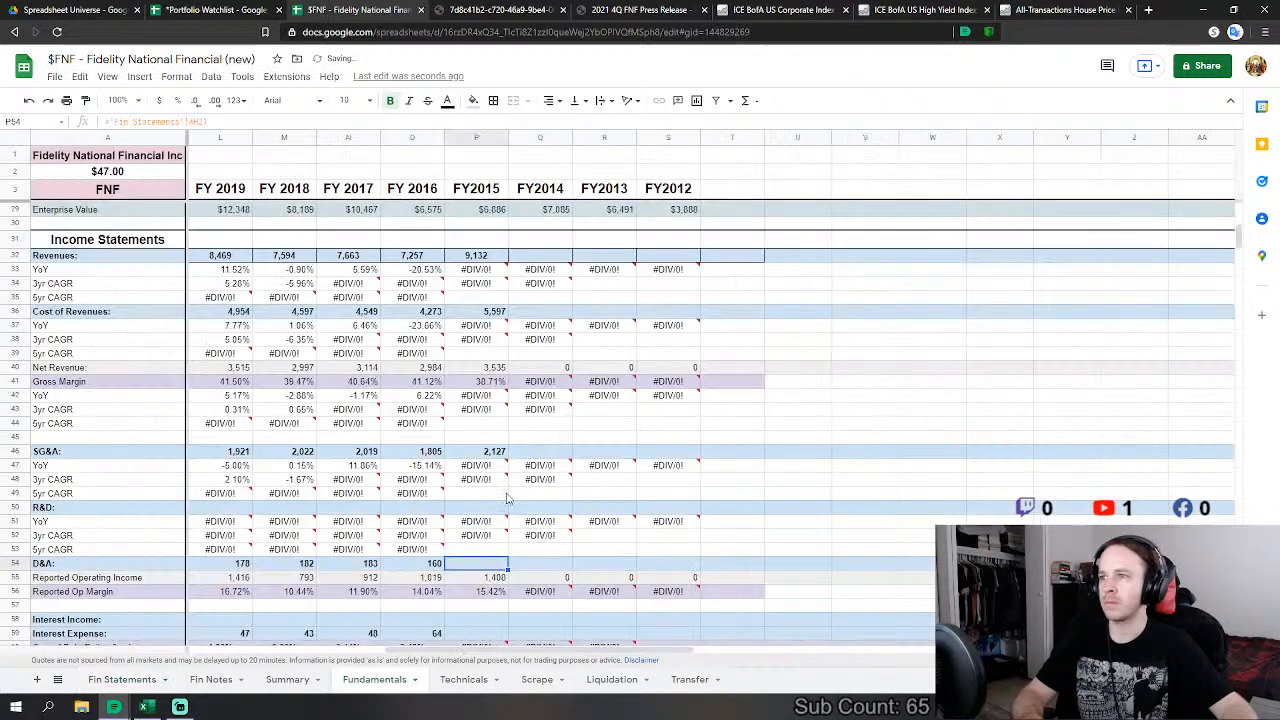
Step: Link FY2015 Interest Expense in P59 to the interest expense value in Fin Statements cell AH23
scroll(502, 500, "down", 5)
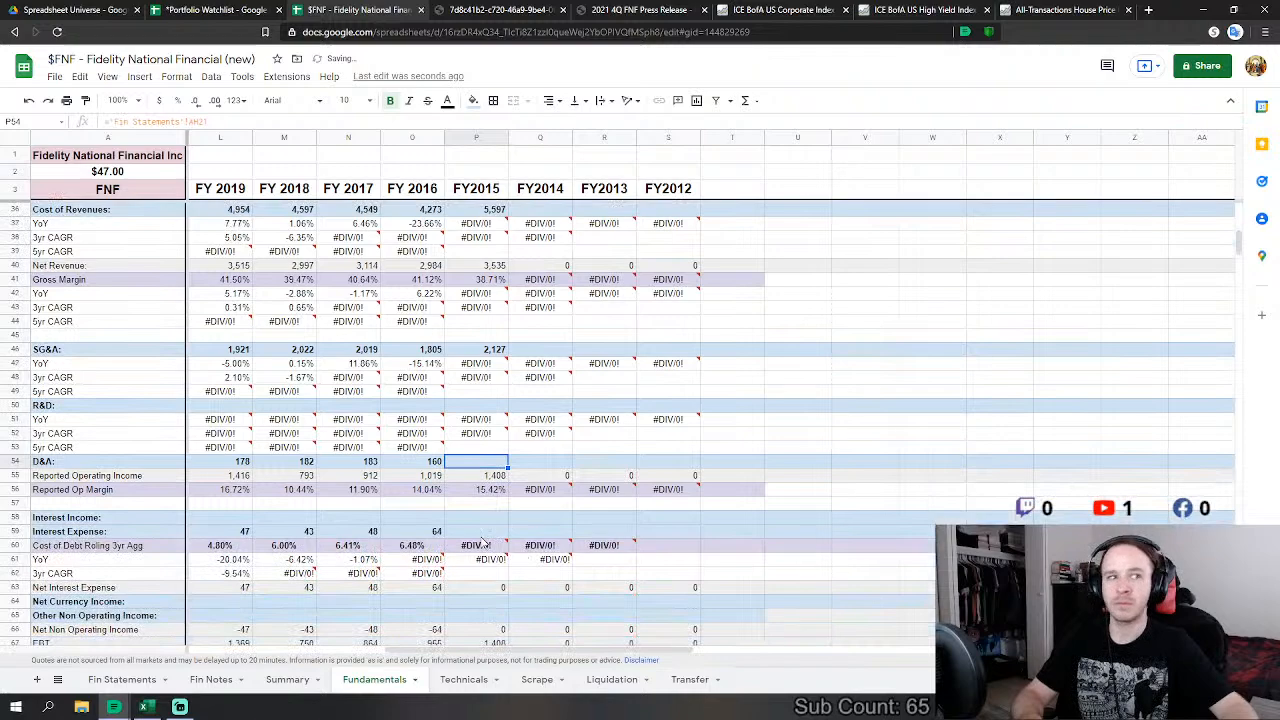
left_click(485, 532)
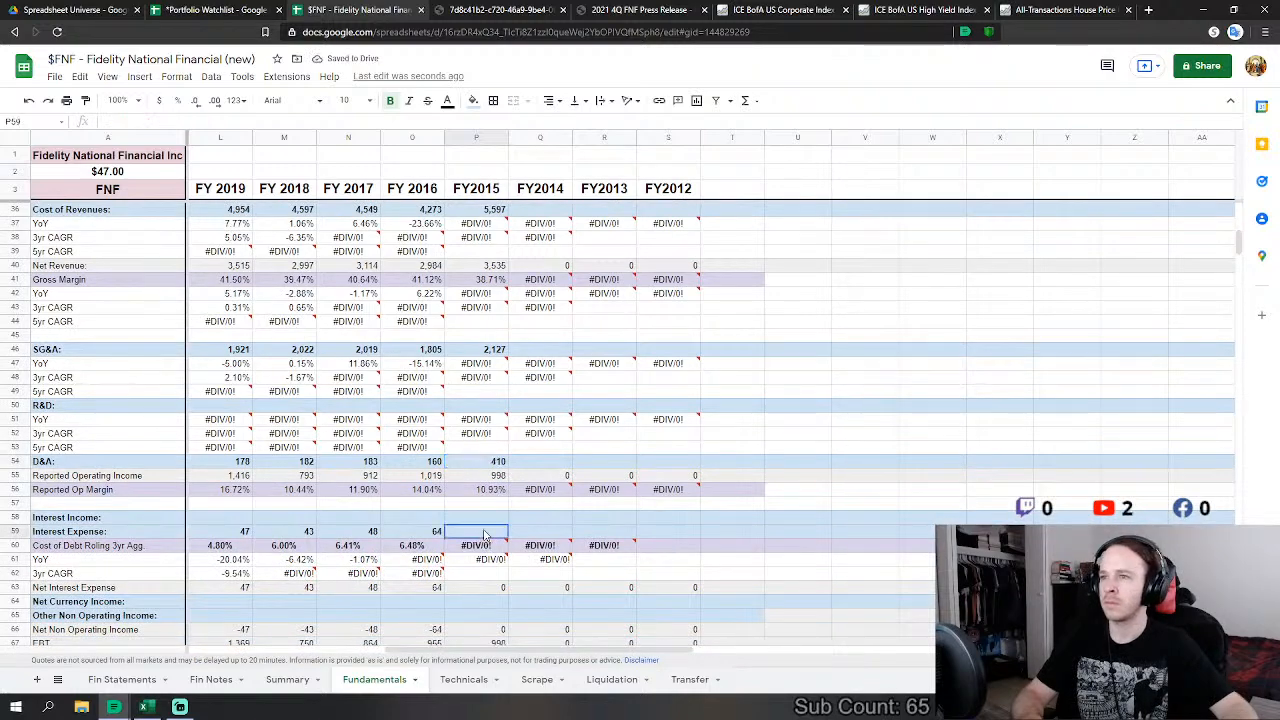
type("=")
left_click(122, 679)
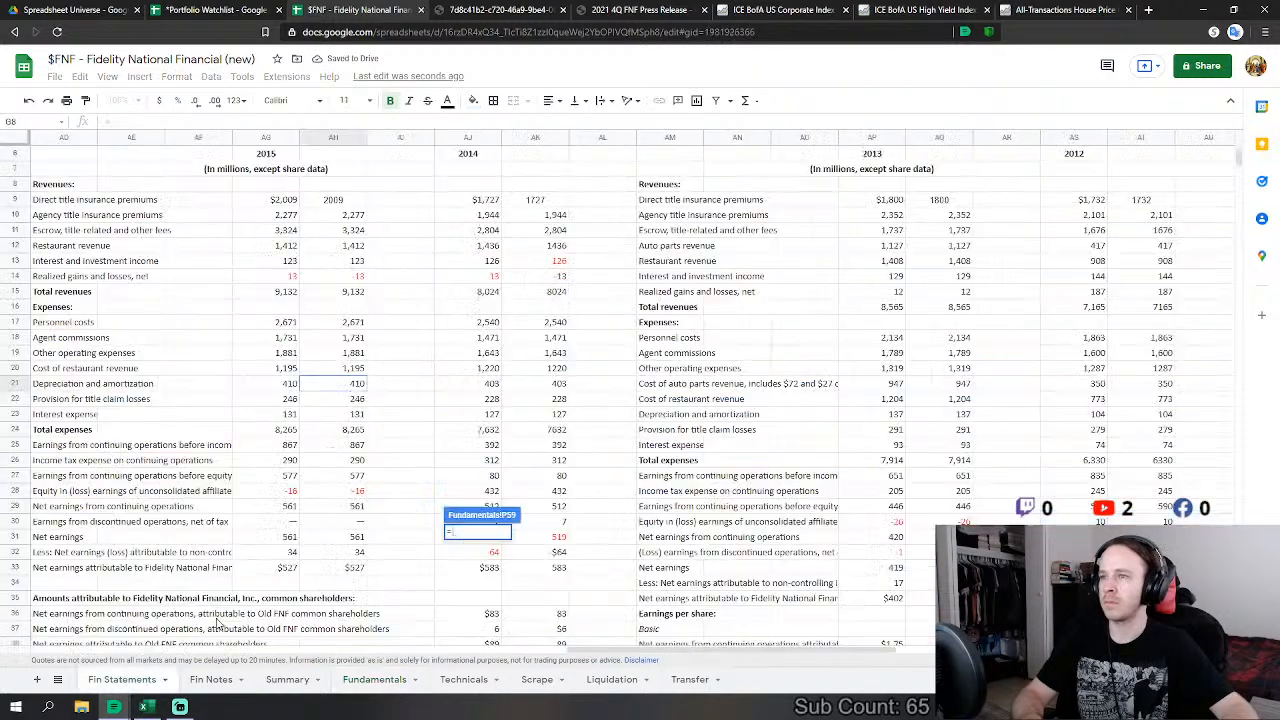
left_click(358, 414)
key("Return")
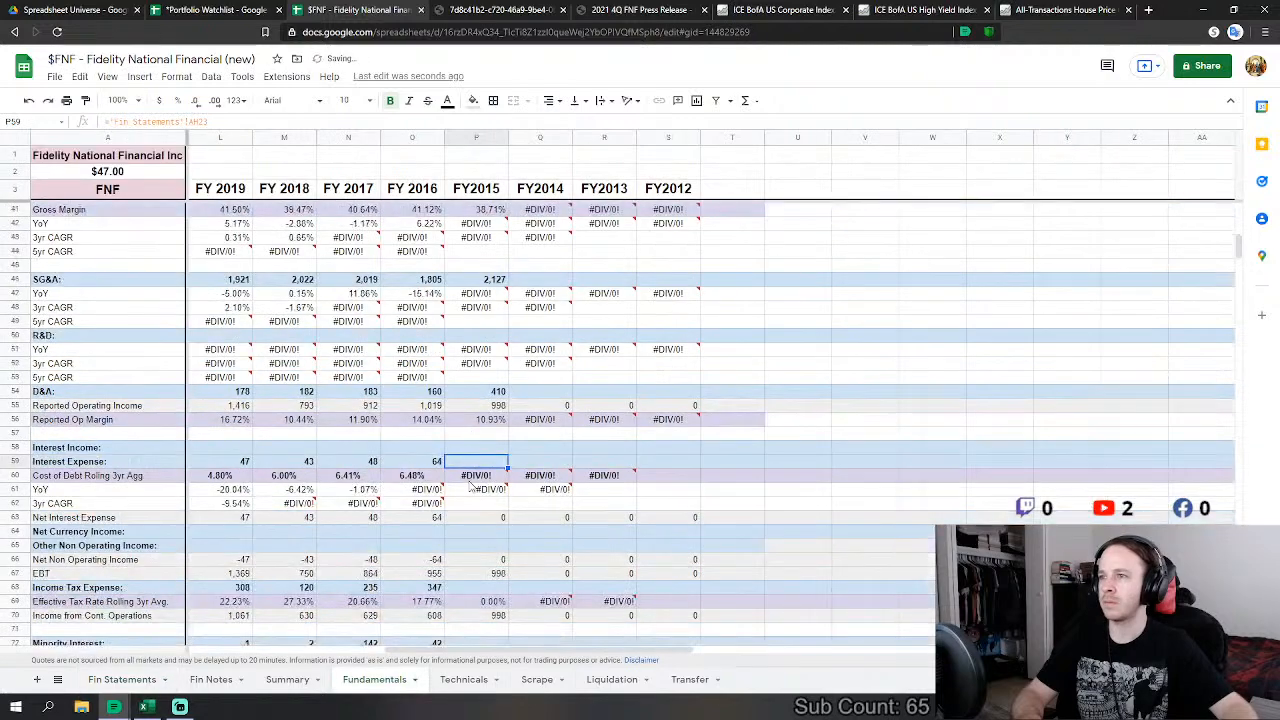
Step: Link FY2015 Income Tax Expense in P68 to the income tax expense on continuing operations in Fin Statements cell AH26
left_click(484, 587)
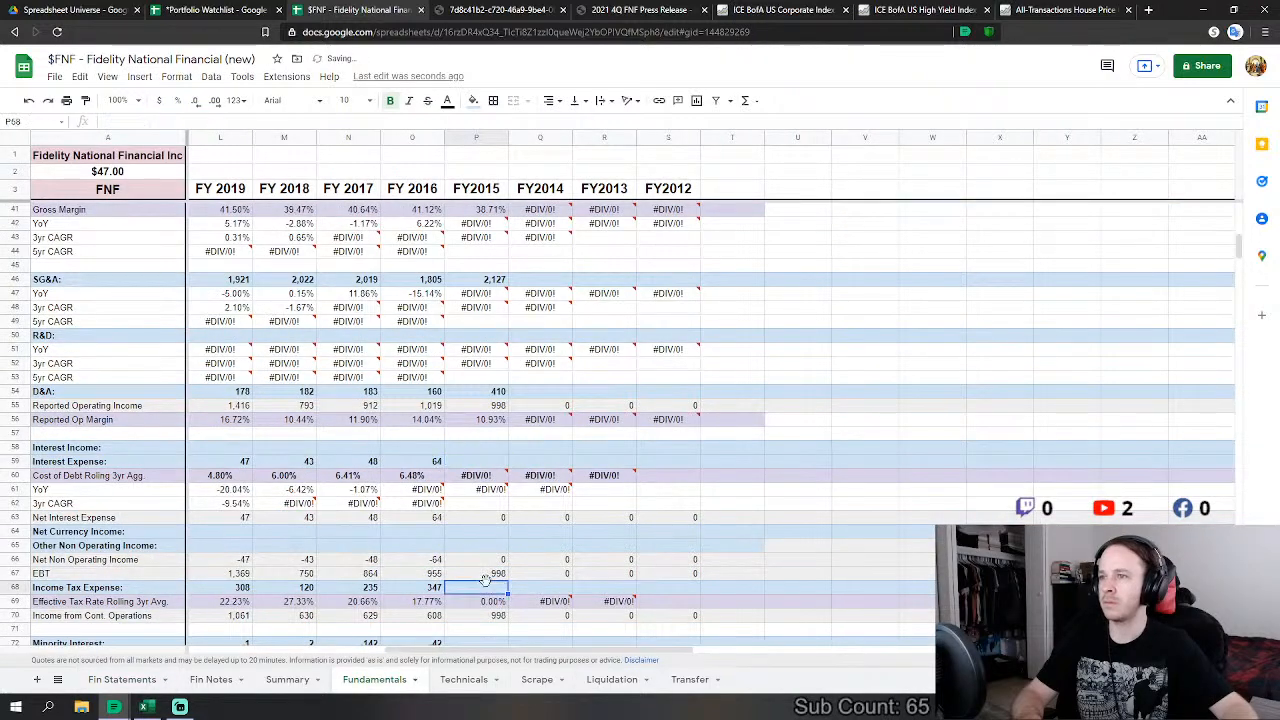
type("=")
left_click(213, 681)
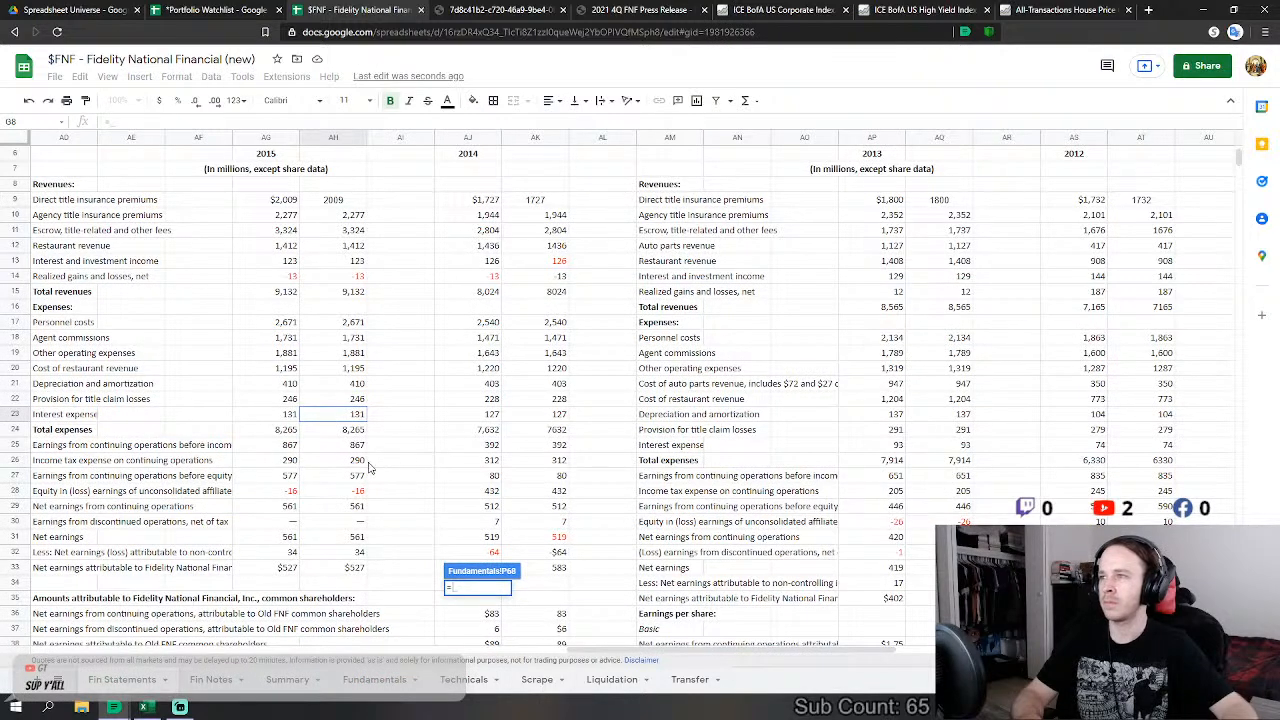
scroll(375, 460, "up", 1)
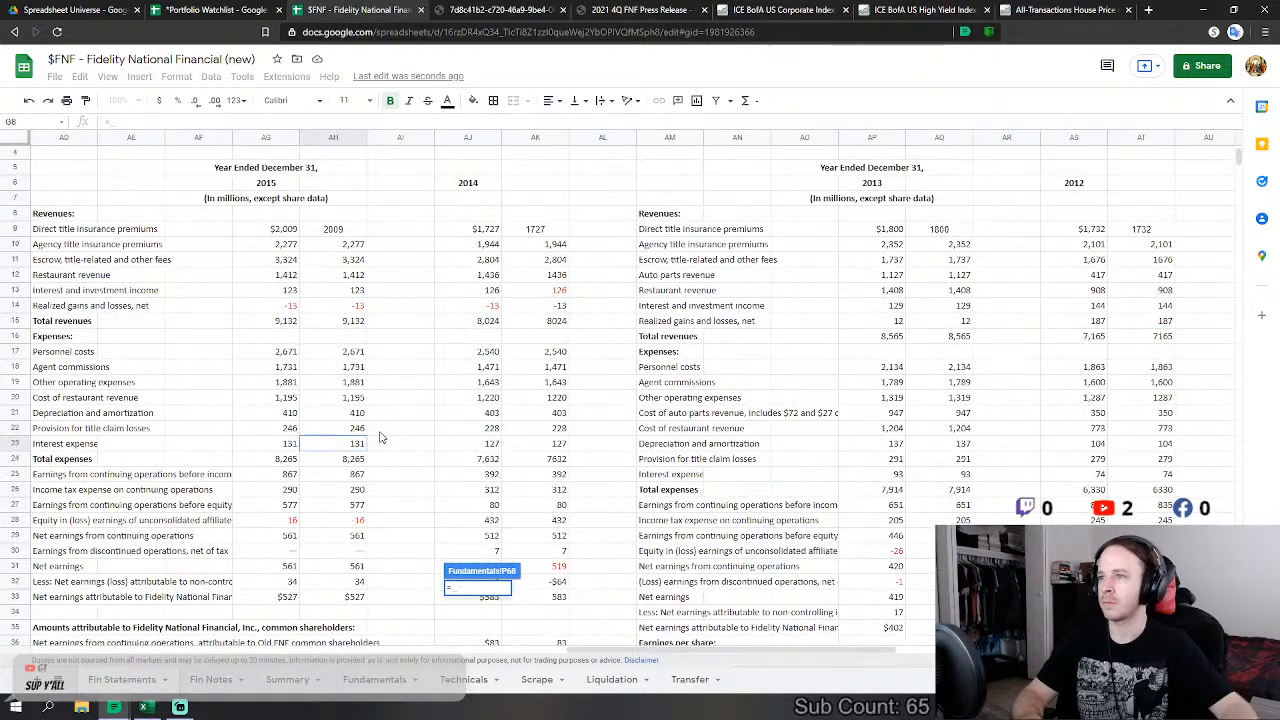
left_click(357, 490)
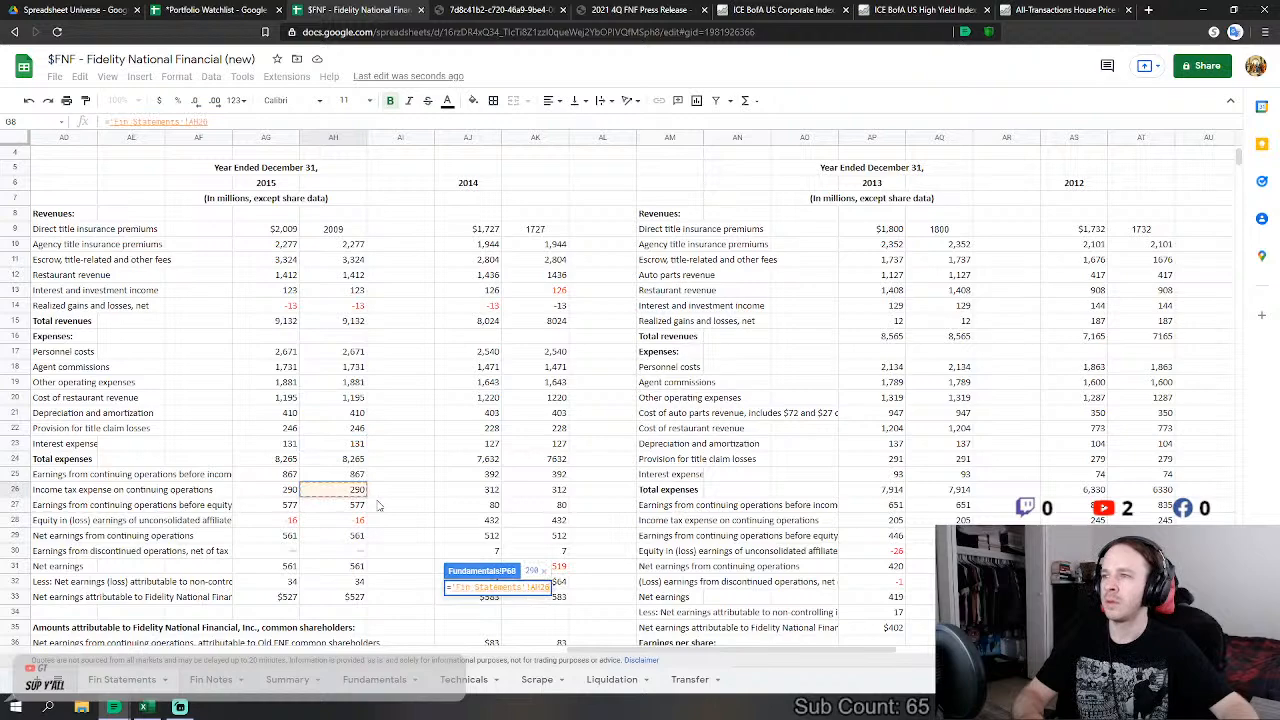
key("Return")
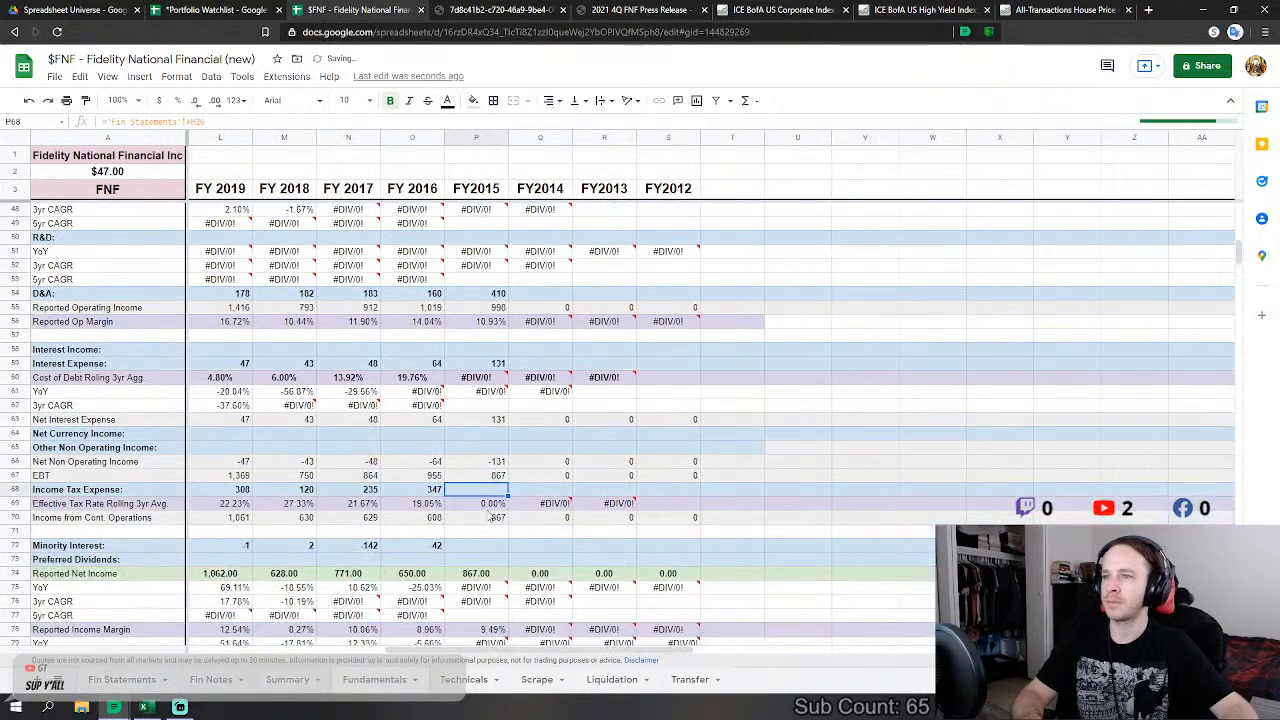
Step: Set FY2015 Minority Interest in P72 to the negative of Fin Statements cell AH28 plus AH32
left_click(499, 545)
type("=")
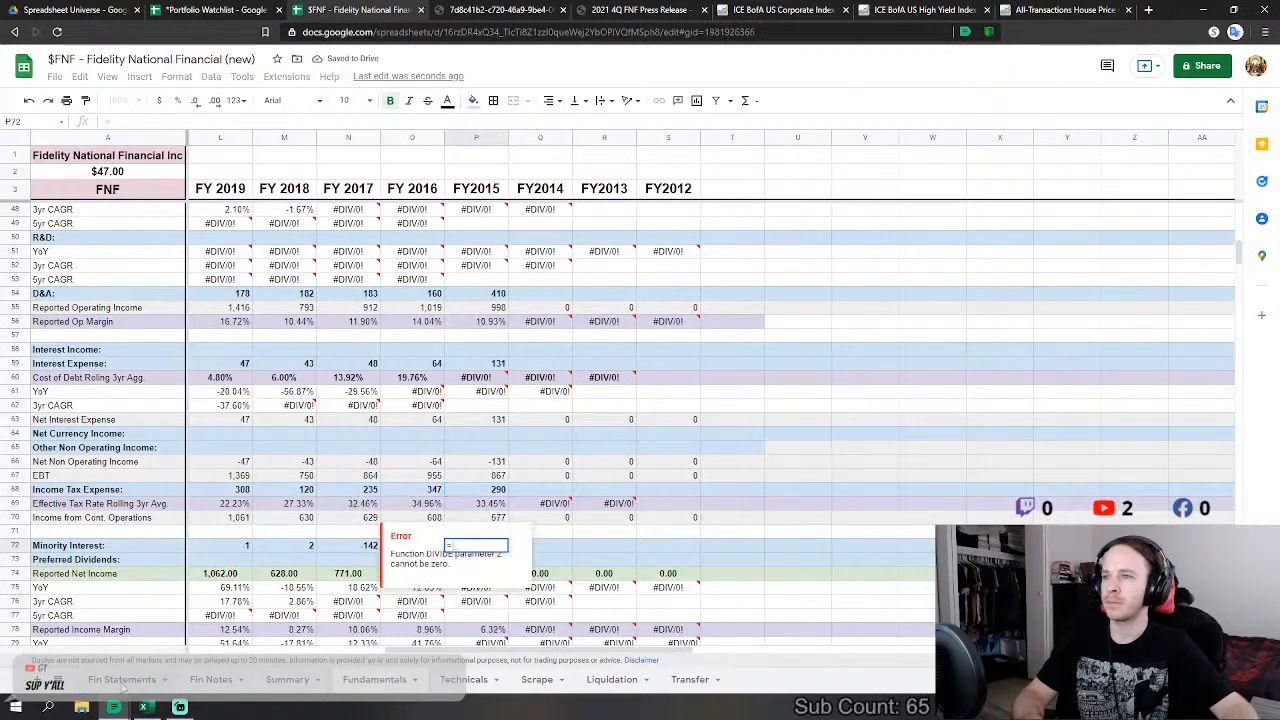
left_click(122, 679)
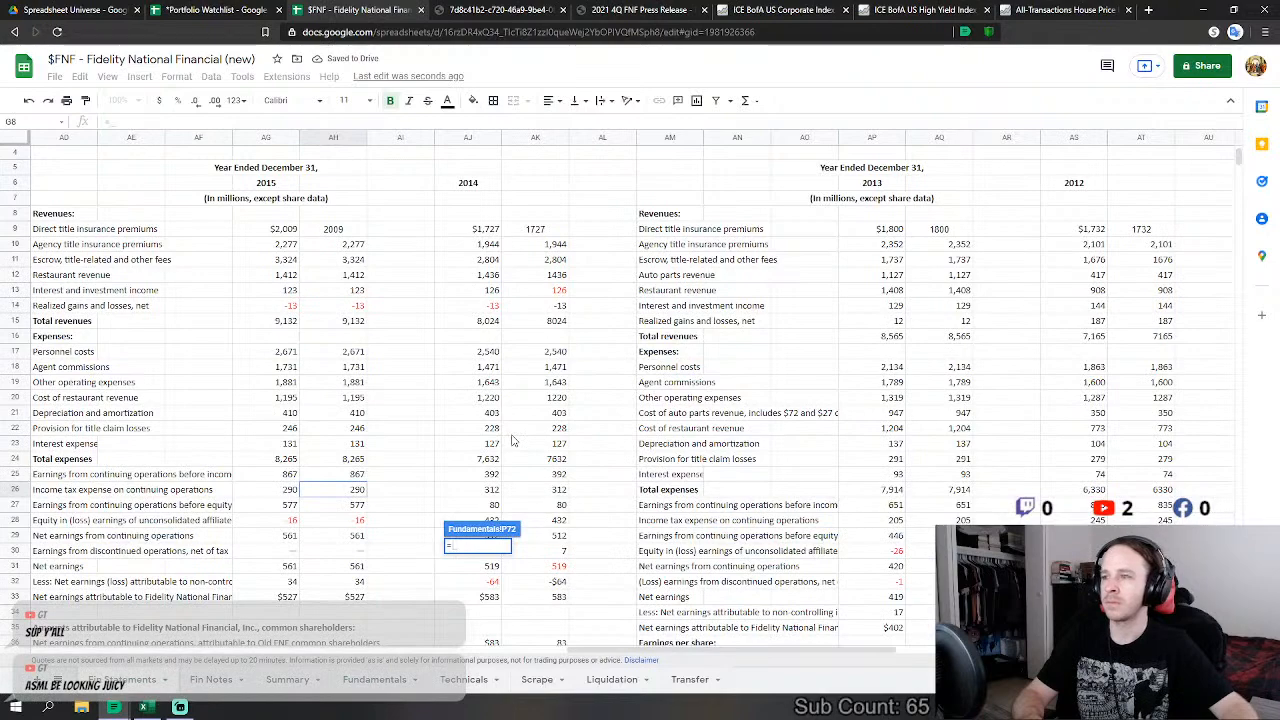
scroll(512, 440, "down", 2)
left_click(360, 446)
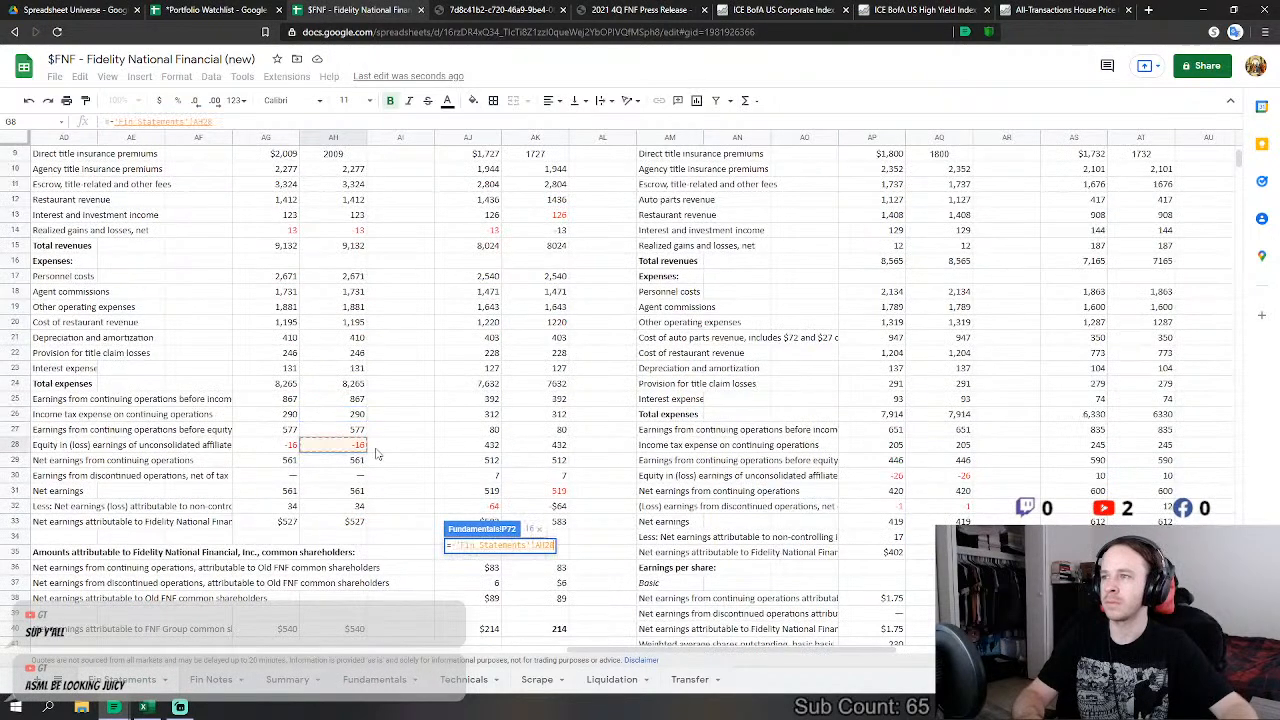
type("+")
left_click(352, 508)
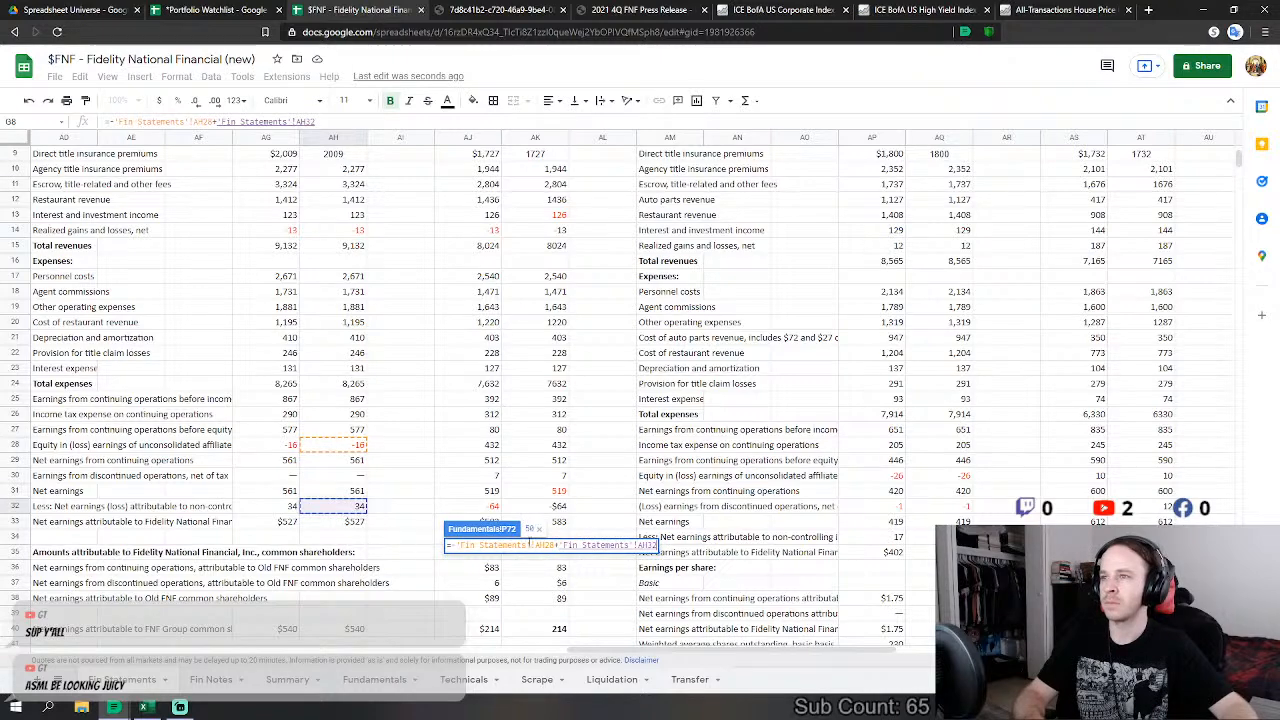
key("Return")
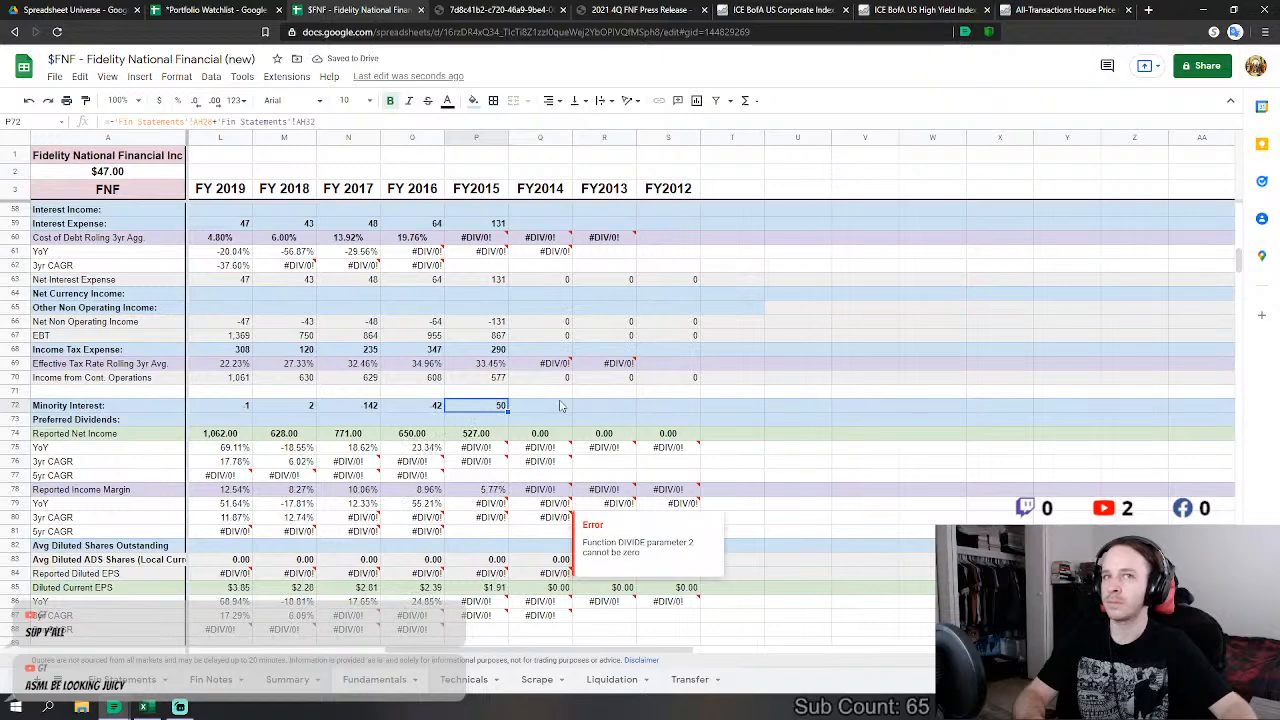
Step: Link FY2015 CF Depreciation & Amortization in P127 to the cash flow depreciation and amortization value in Fin Statements cell AH74
scroll(561, 405, "down", 5)
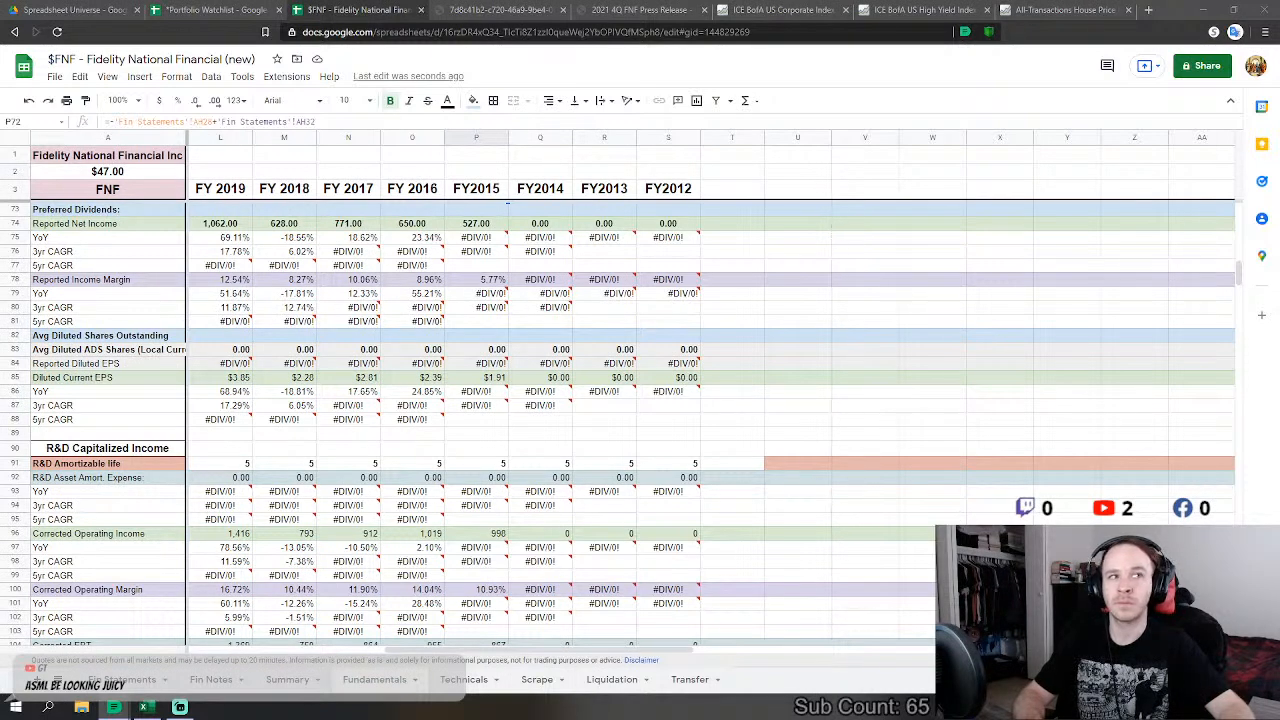
left_click(479, 394)
scroll(481, 398, "up", 4)
scroll(481, 398, "down", 8)
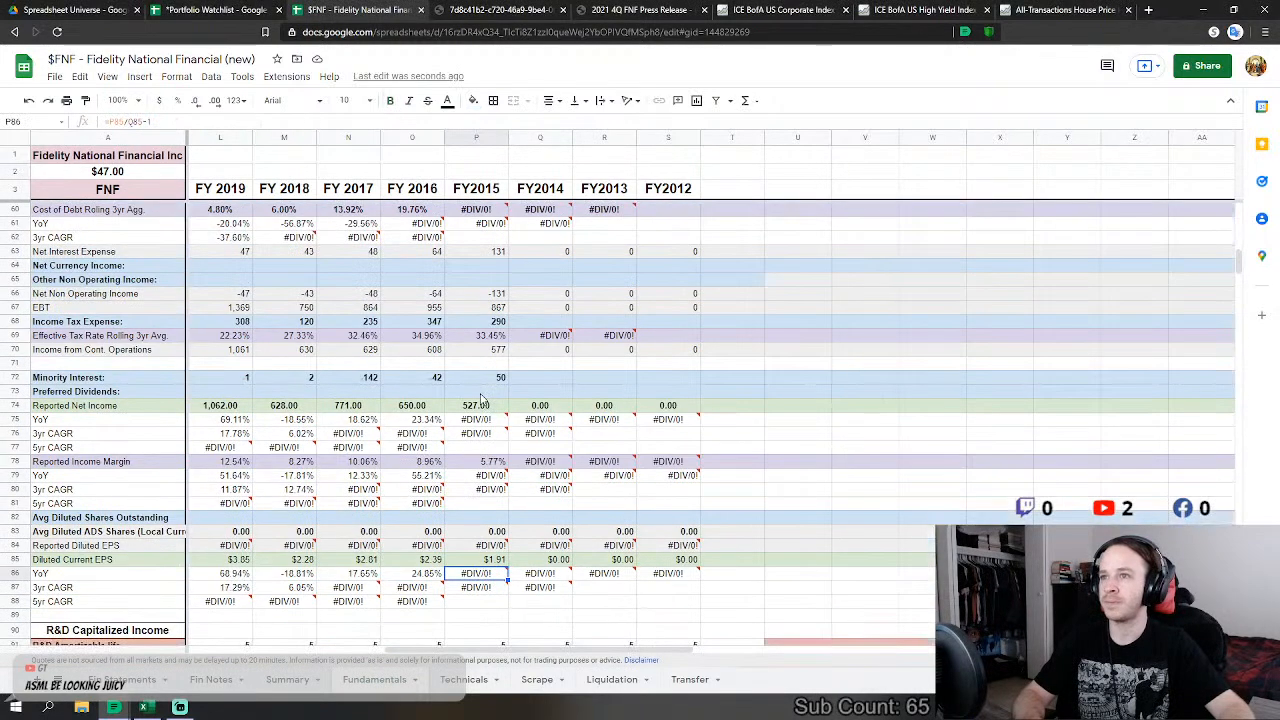
scroll(481, 398, "down", 8)
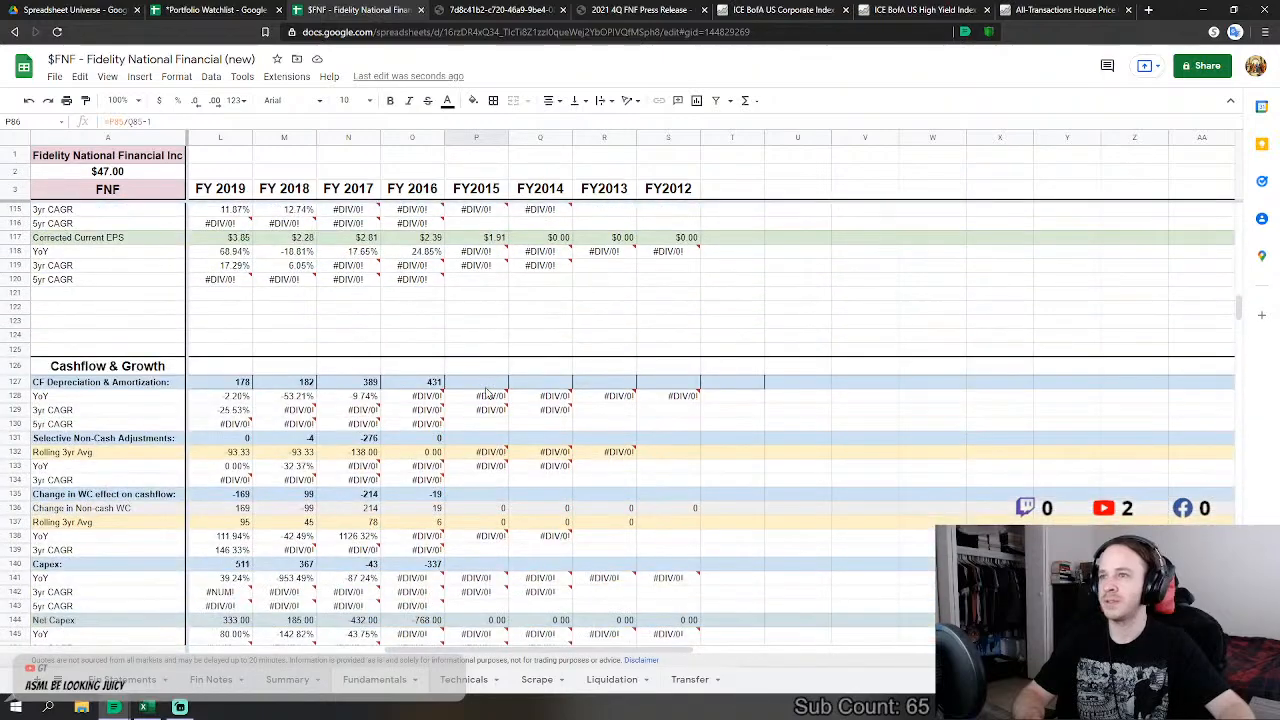
left_click(487, 386)
scroll(482, 389, "up", 5)
scroll(480, 390, "down", 6)
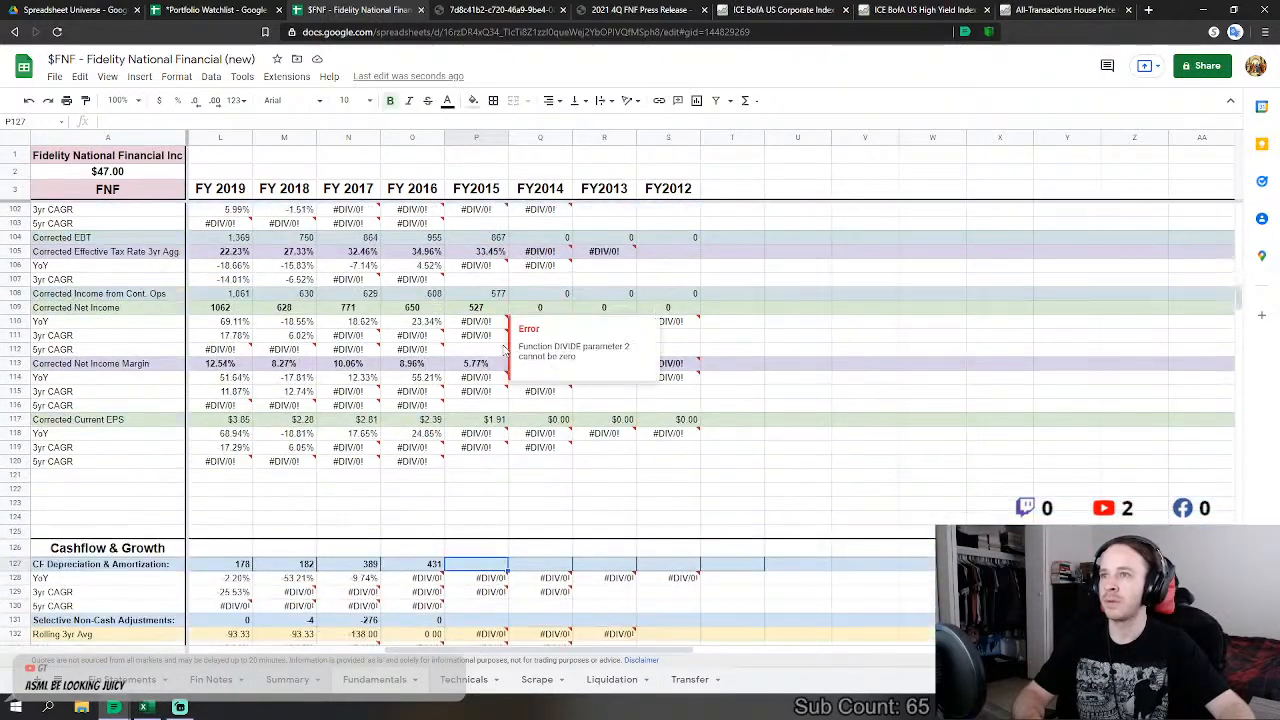
type("=")
left_click(122, 679)
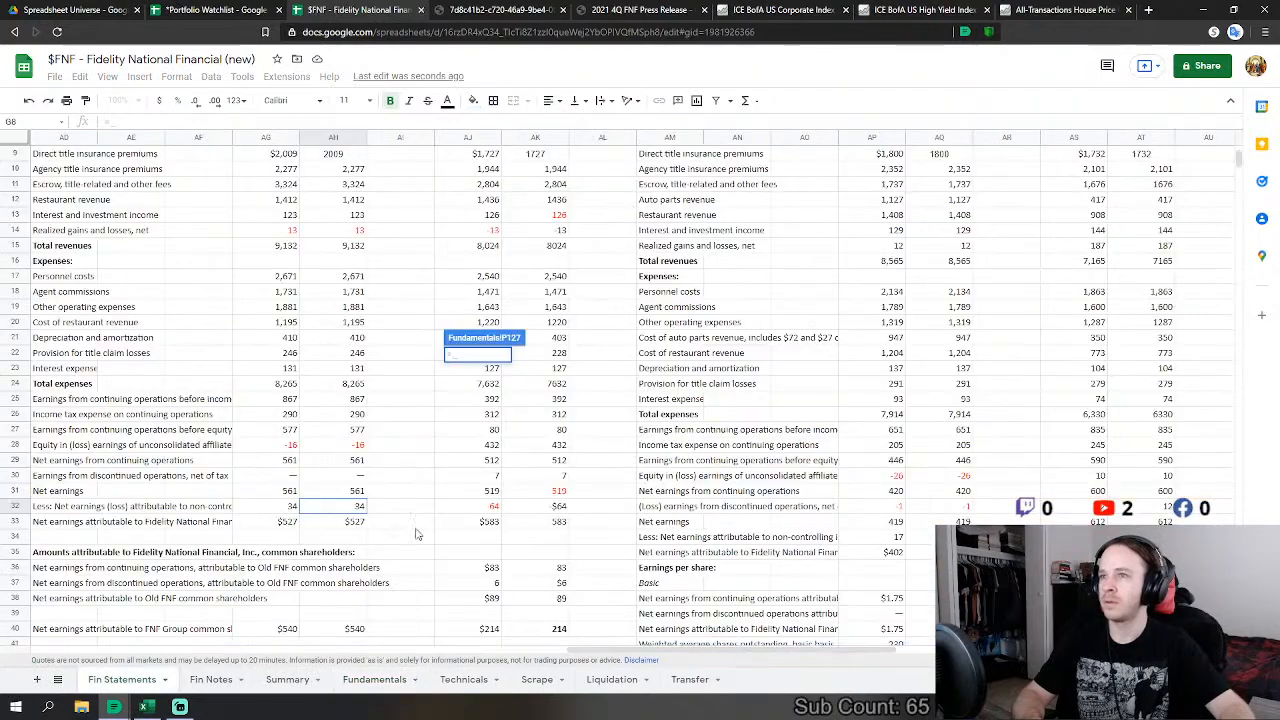
scroll(383, 502, "down", 8)
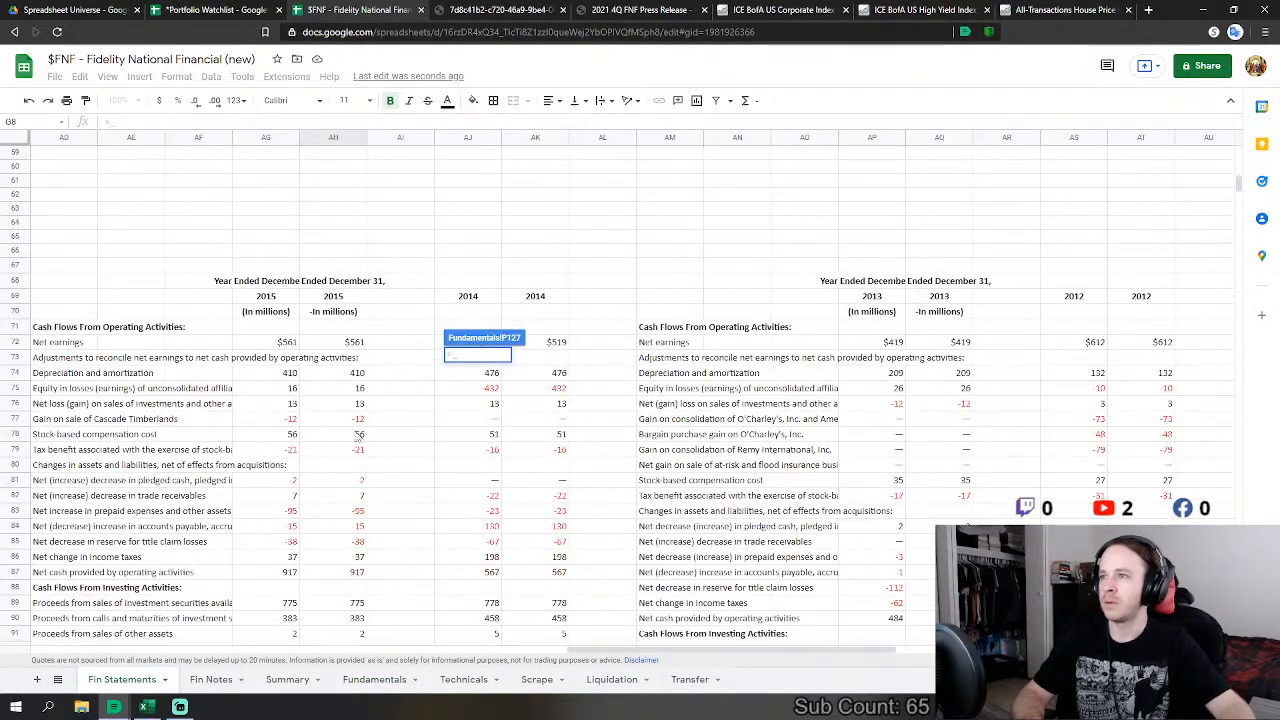
left_click(353, 374)
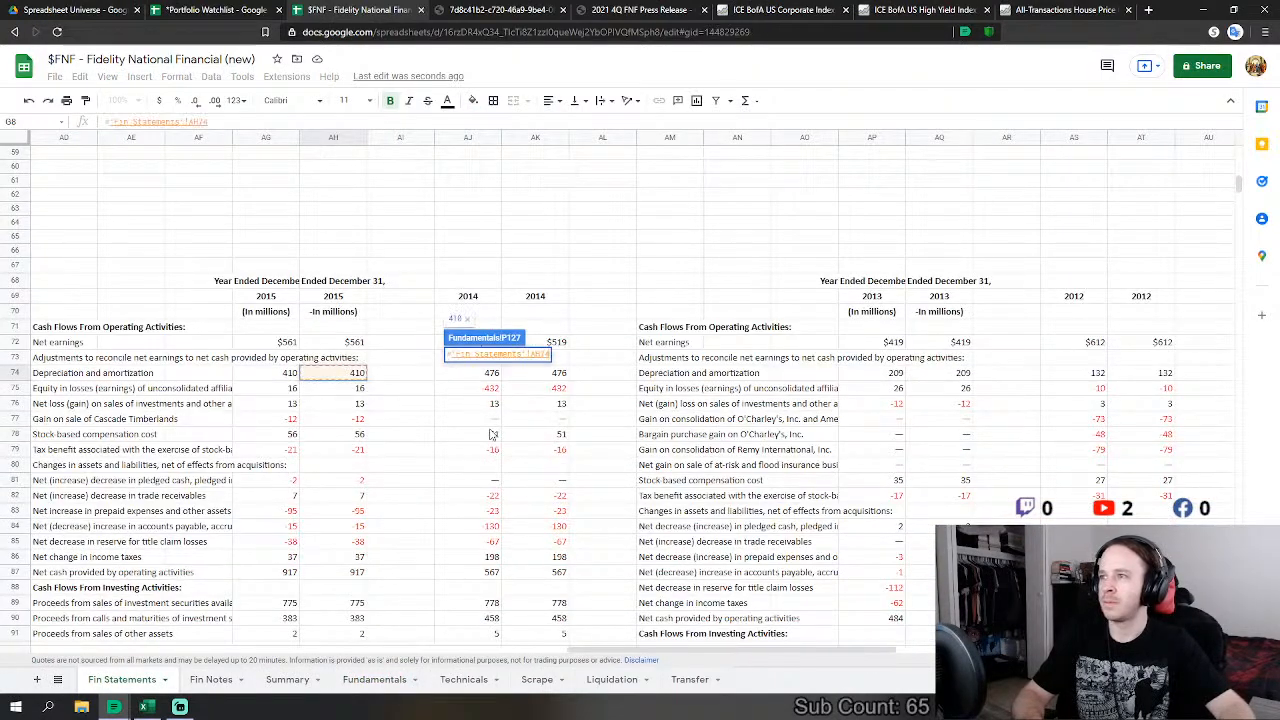
key("Return")
Step: Link FY2015 Selective Non-Cash Adjustments in P131 to the gain on sale of Cascade Timberlands in Fin Statements cell AH77
left_click(461, 416)
type("=")
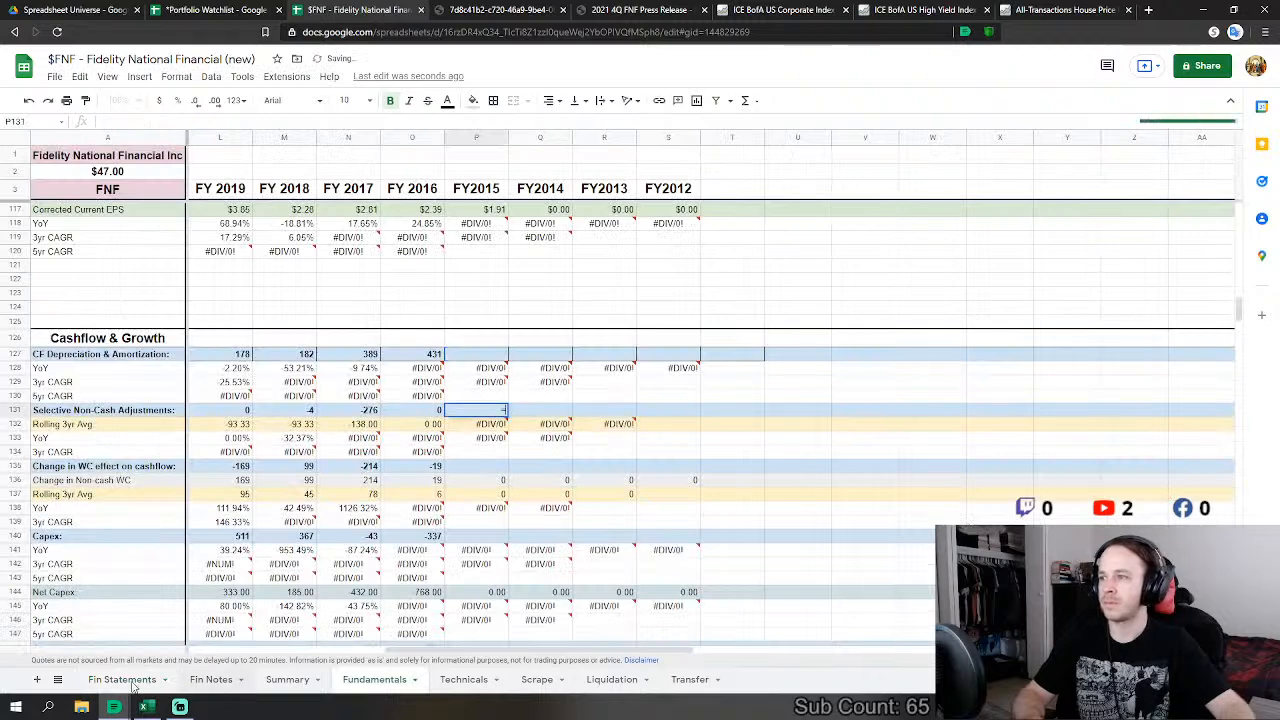
left_click(160, 680)
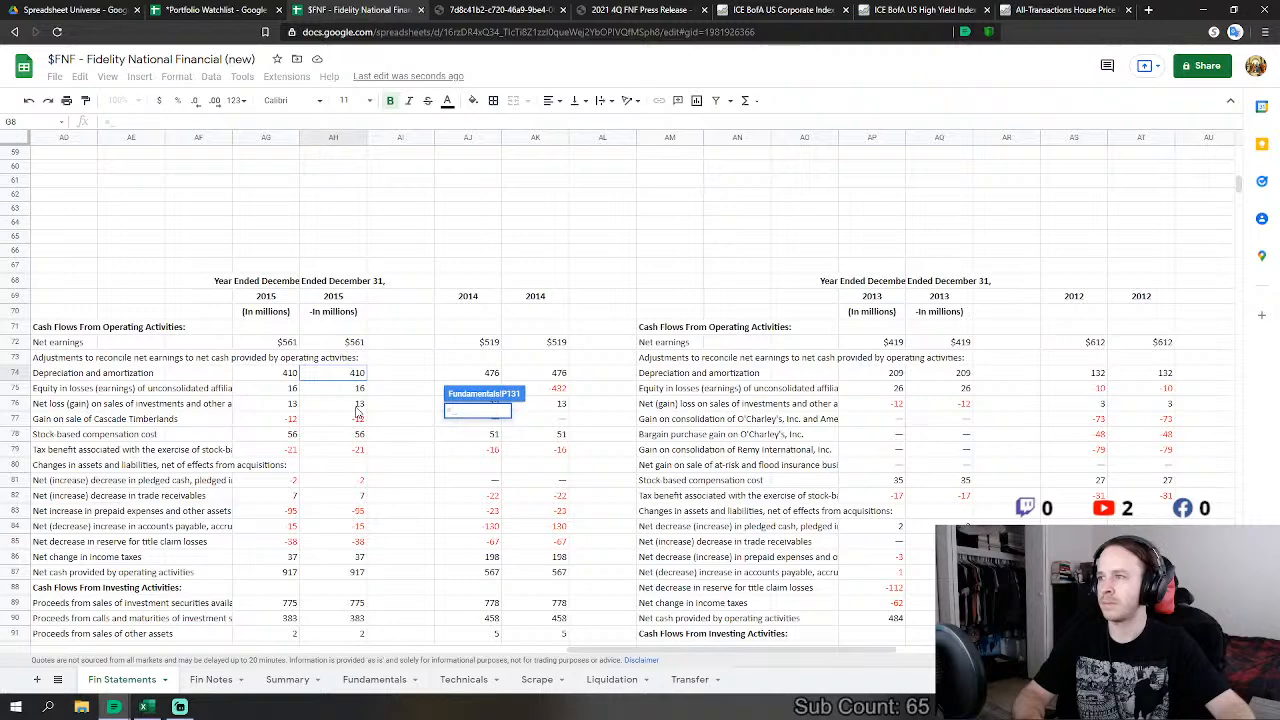
left_click(364, 420)
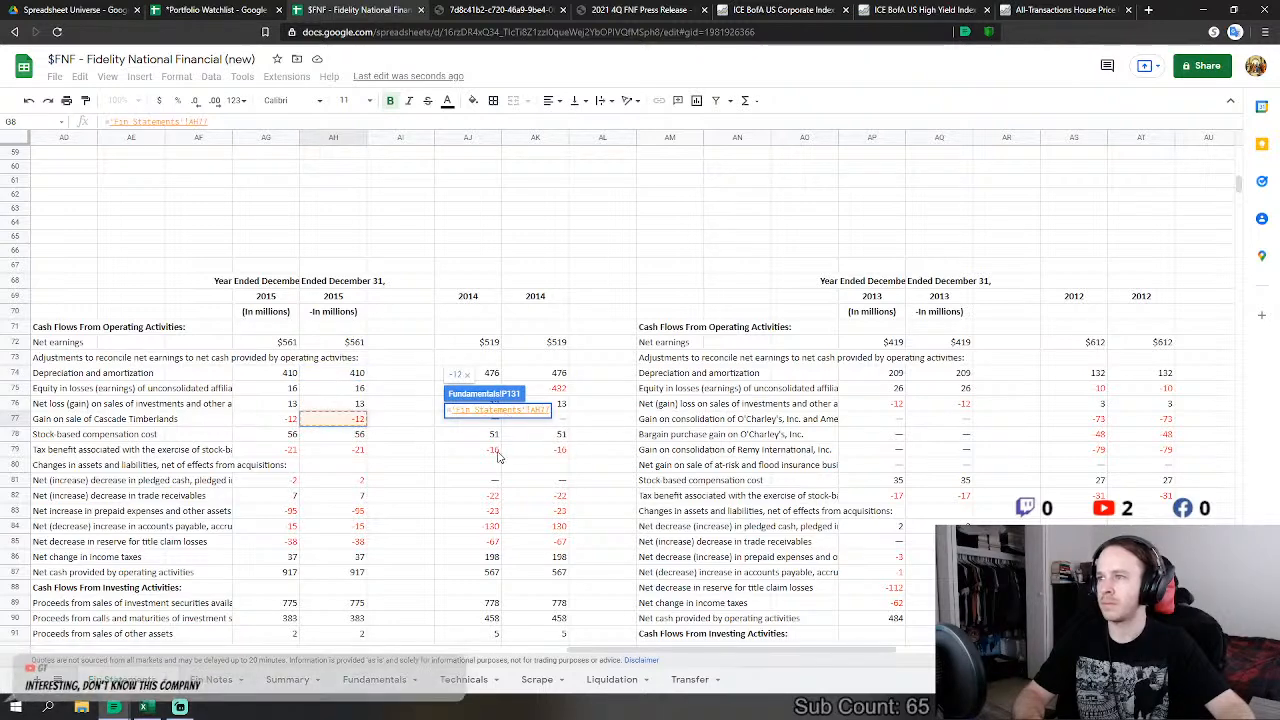
key("Return")
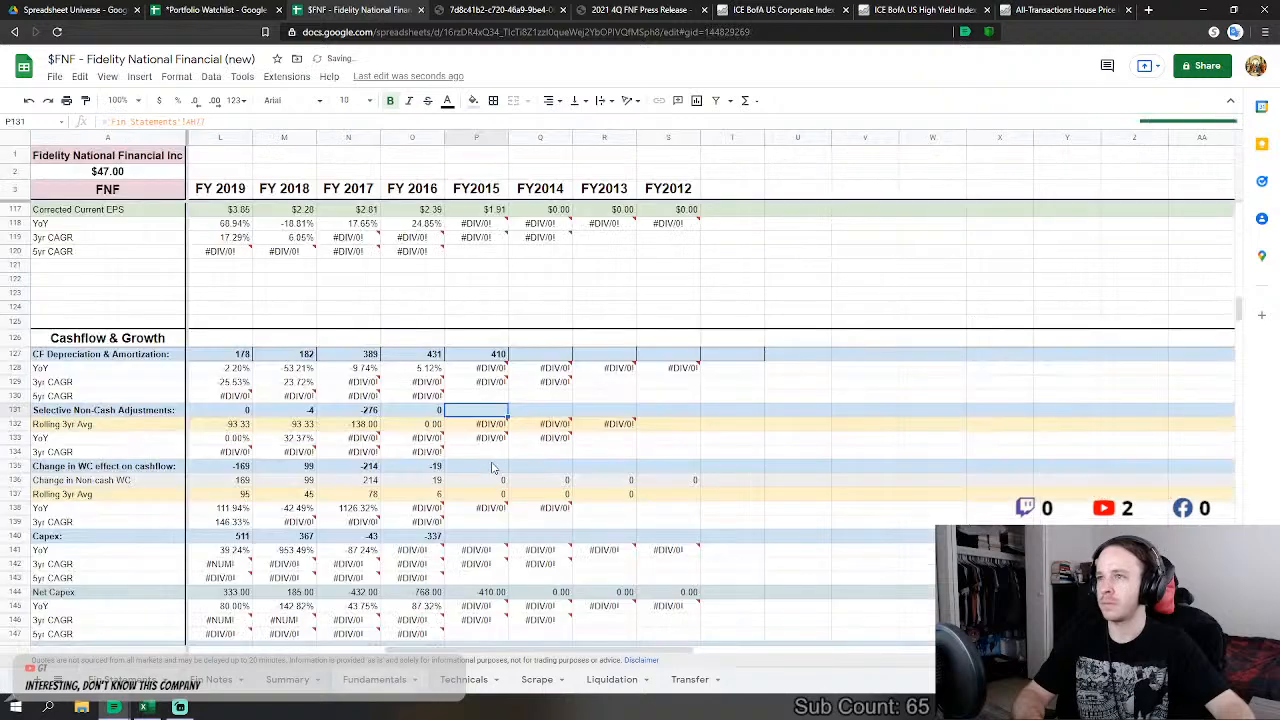
Step: Set FY2015 Change in WC effect on cashflow in P135 to the SUM of Fin Statements ranges AH75:AH76 and AH81:AH86
scroll(494, 467, "down", 1)
left_click(490, 399)
scroll(490, 399, "down", 1)
type("=")
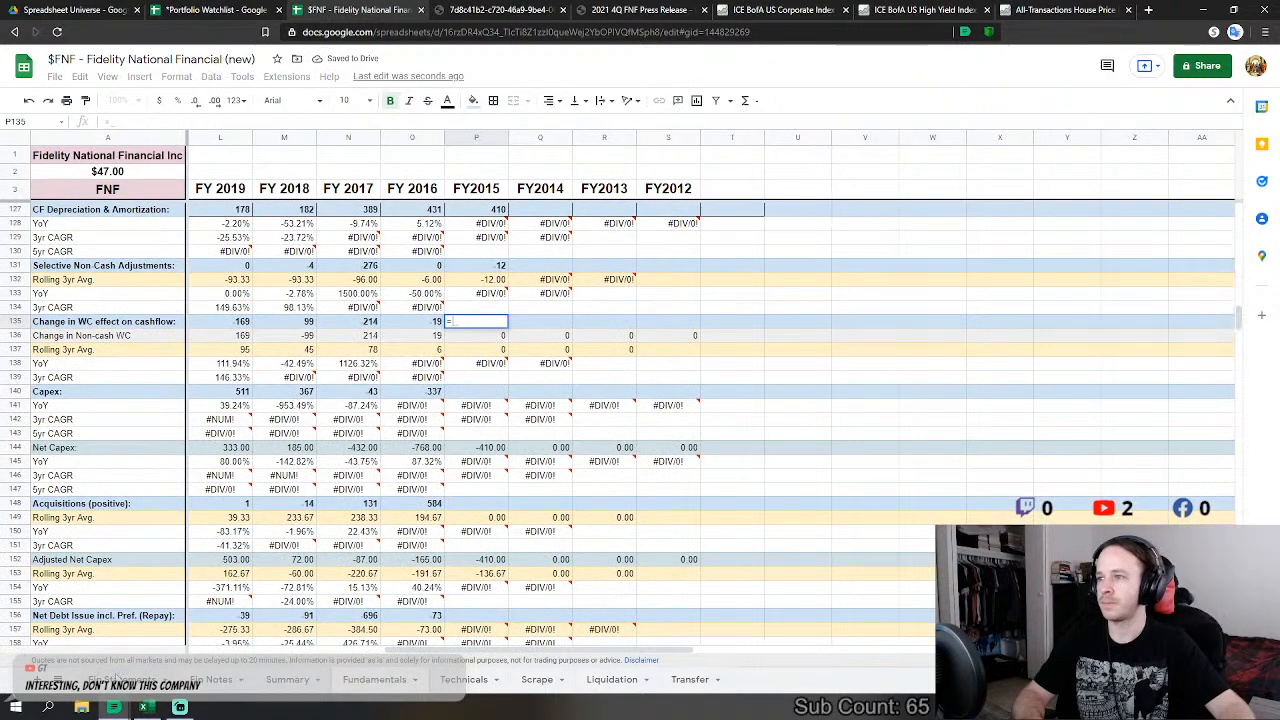
left_click(118, 681)
type("SUM(")
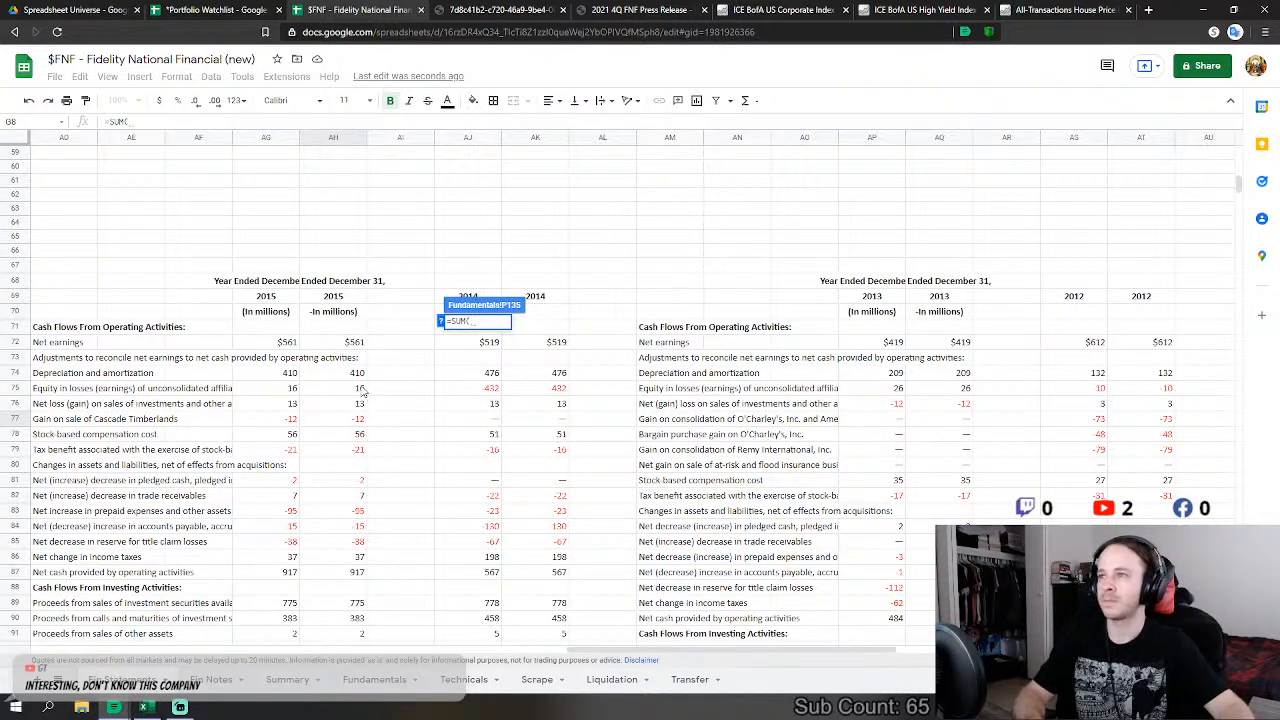
left_click_drag(362, 390, 366, 414)
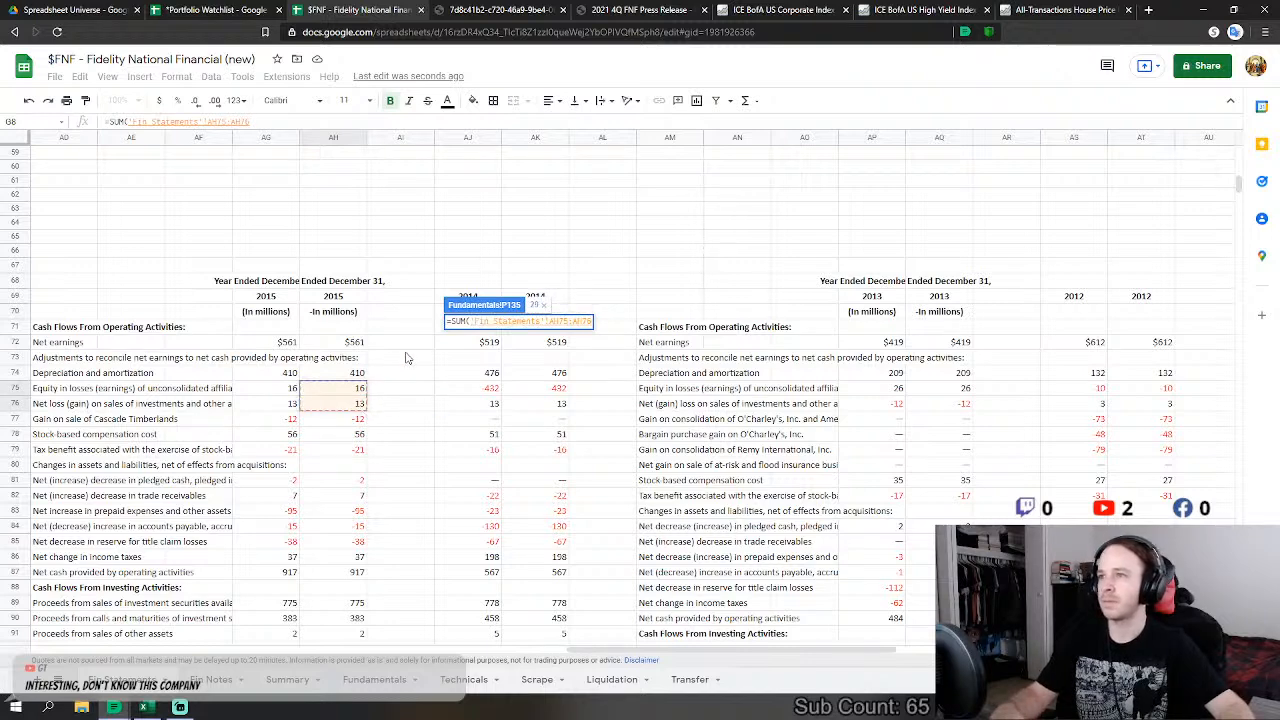
type(",")
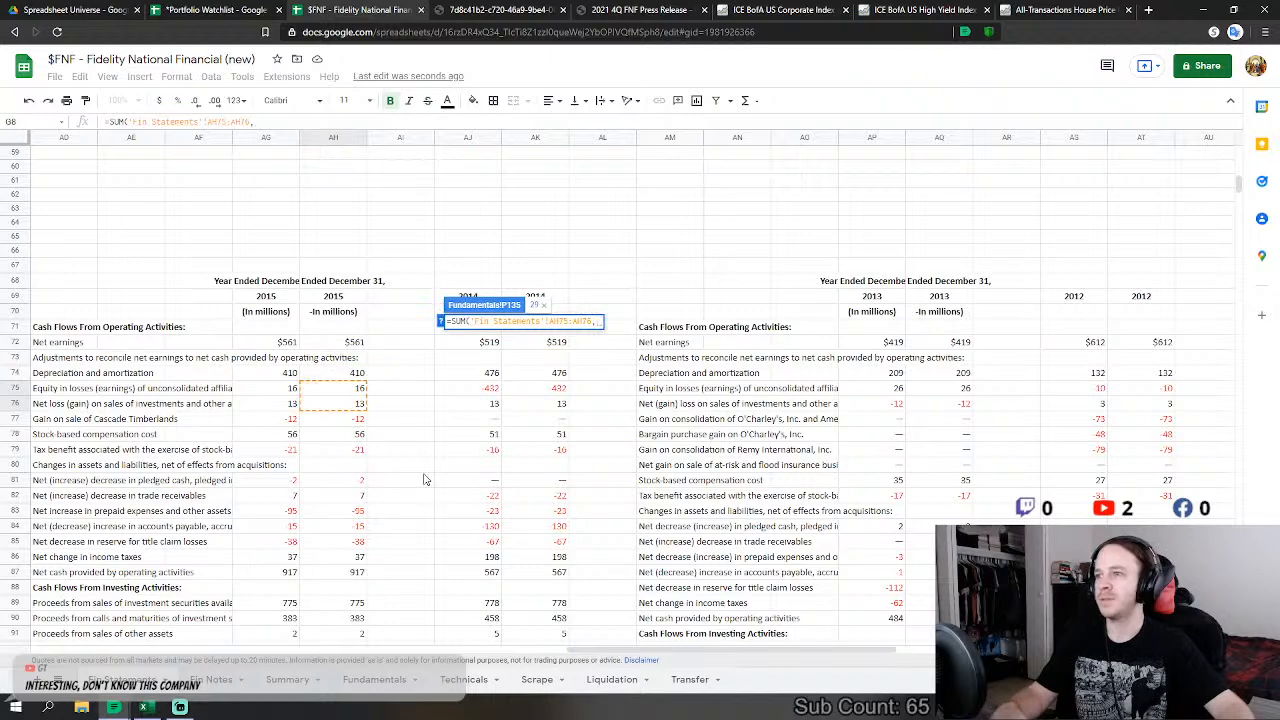
scroll(431, 480, "down", 1)
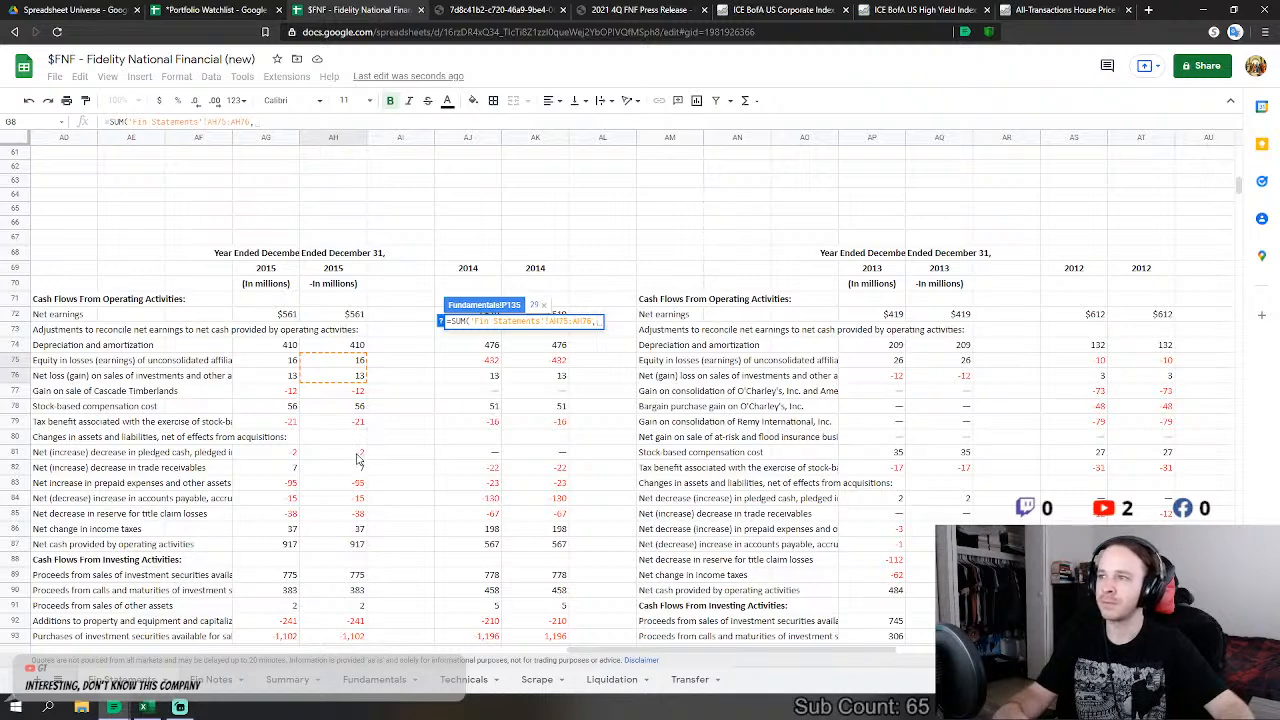
left_click_drag(358, 455, 358, 536)
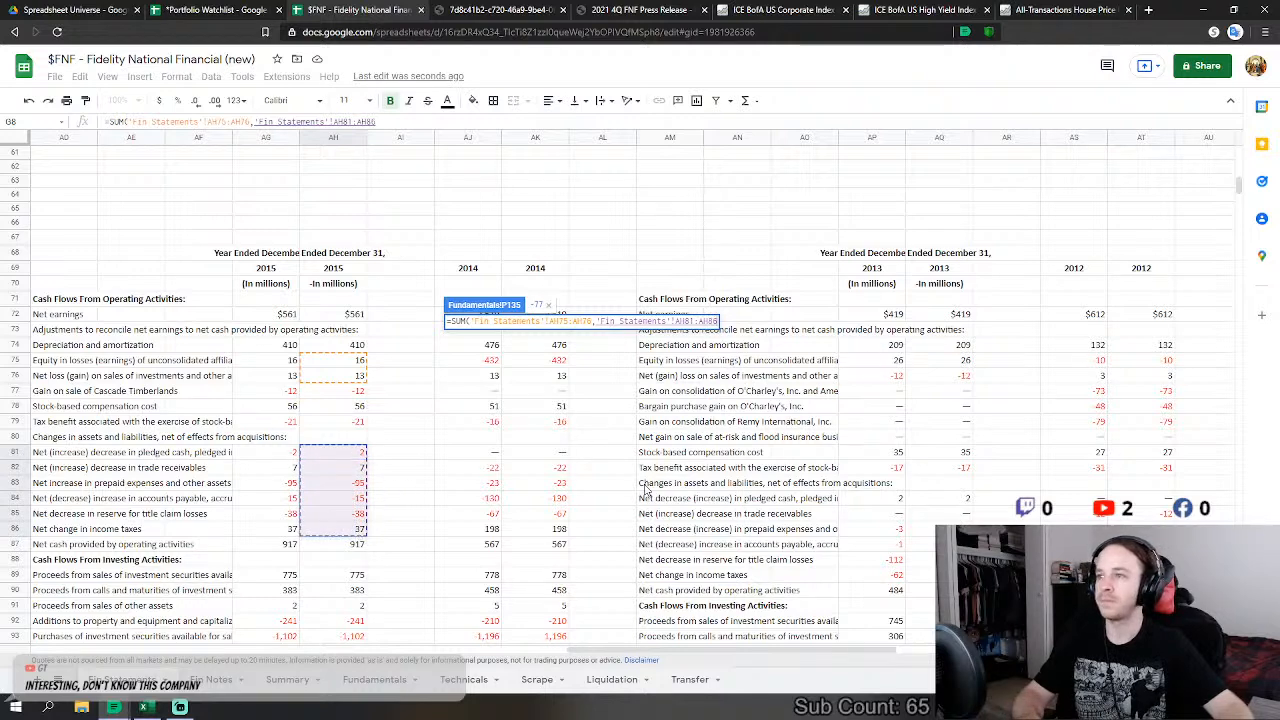
key("Return")
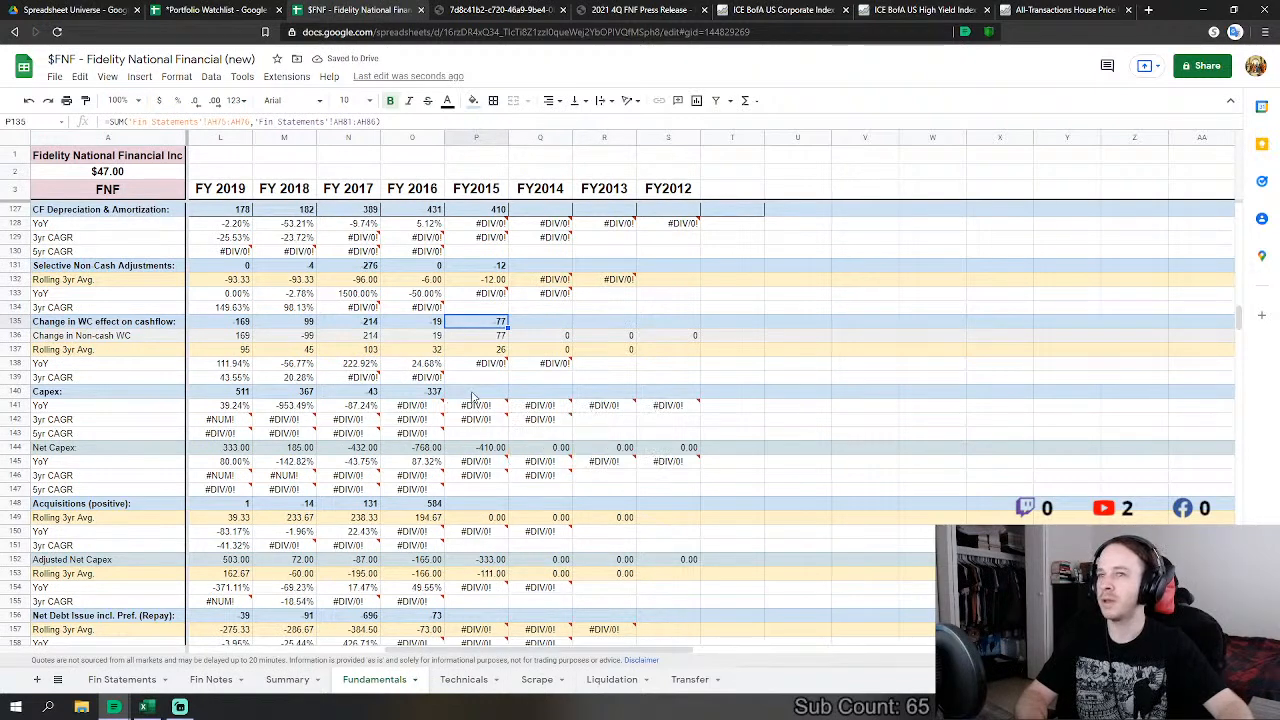
left_click(474, 397)
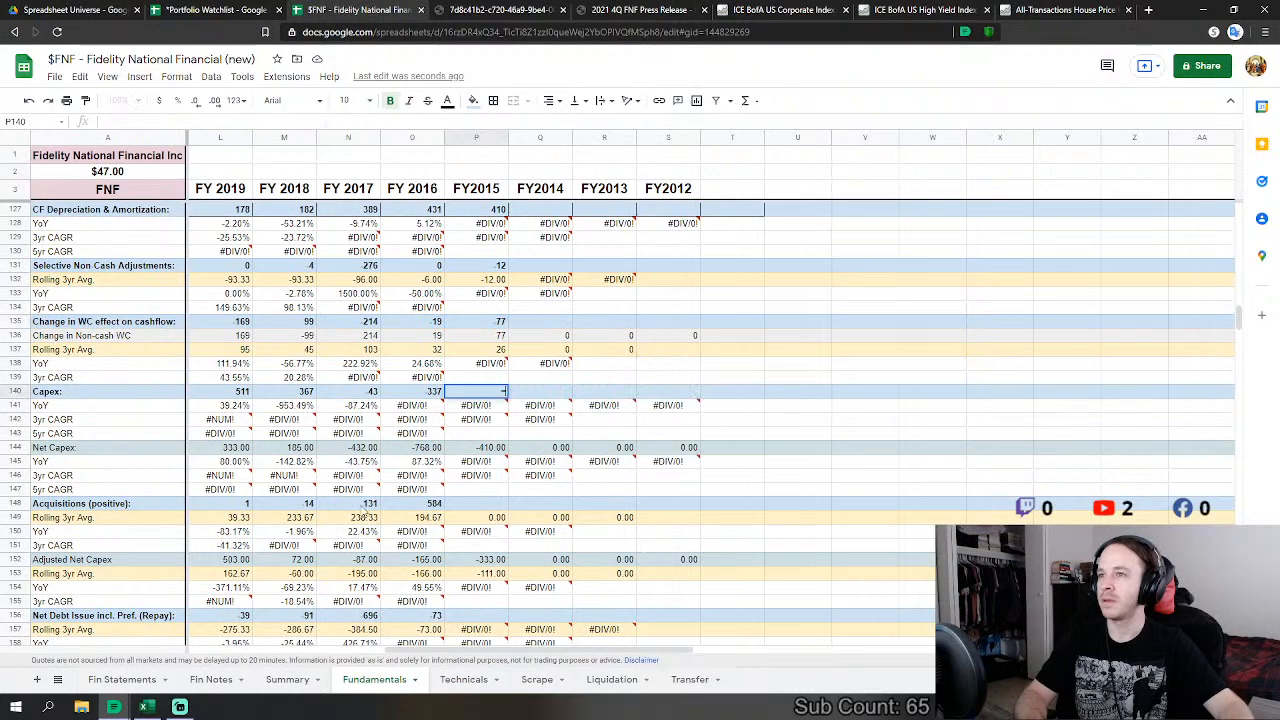
type("=")
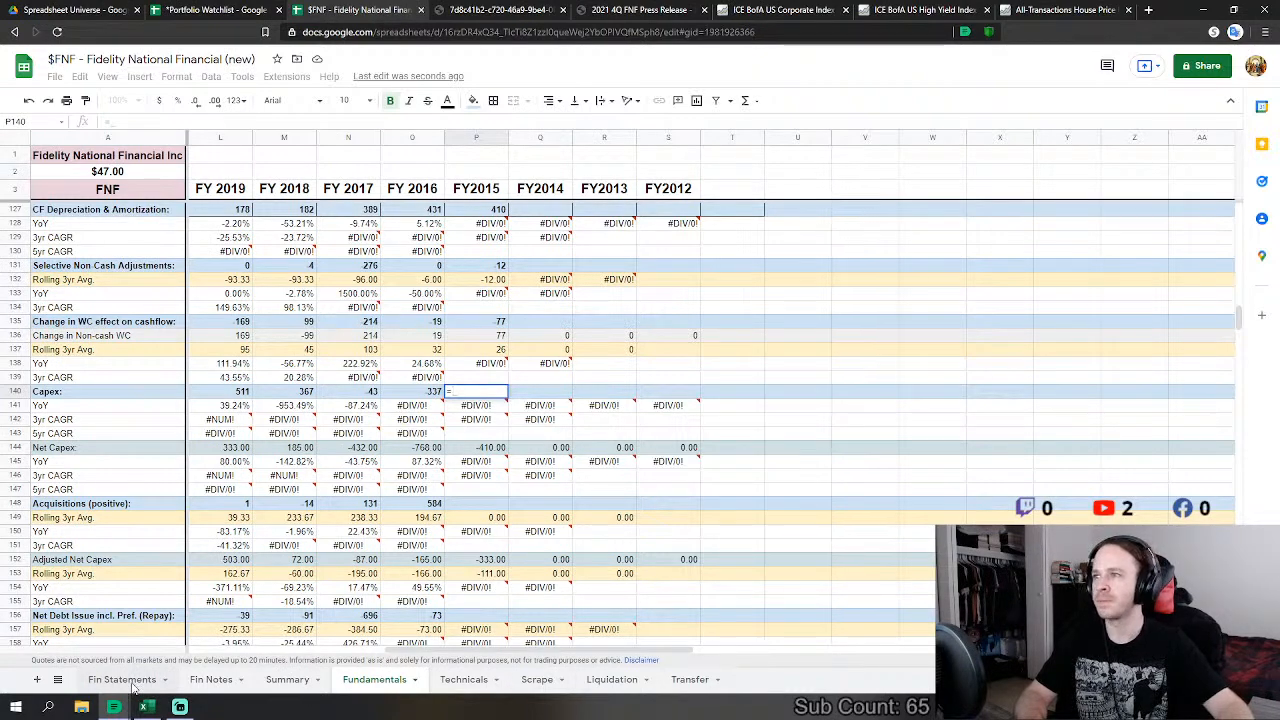
left_click(132, 684)
scroll(378, 527, "down", 3)
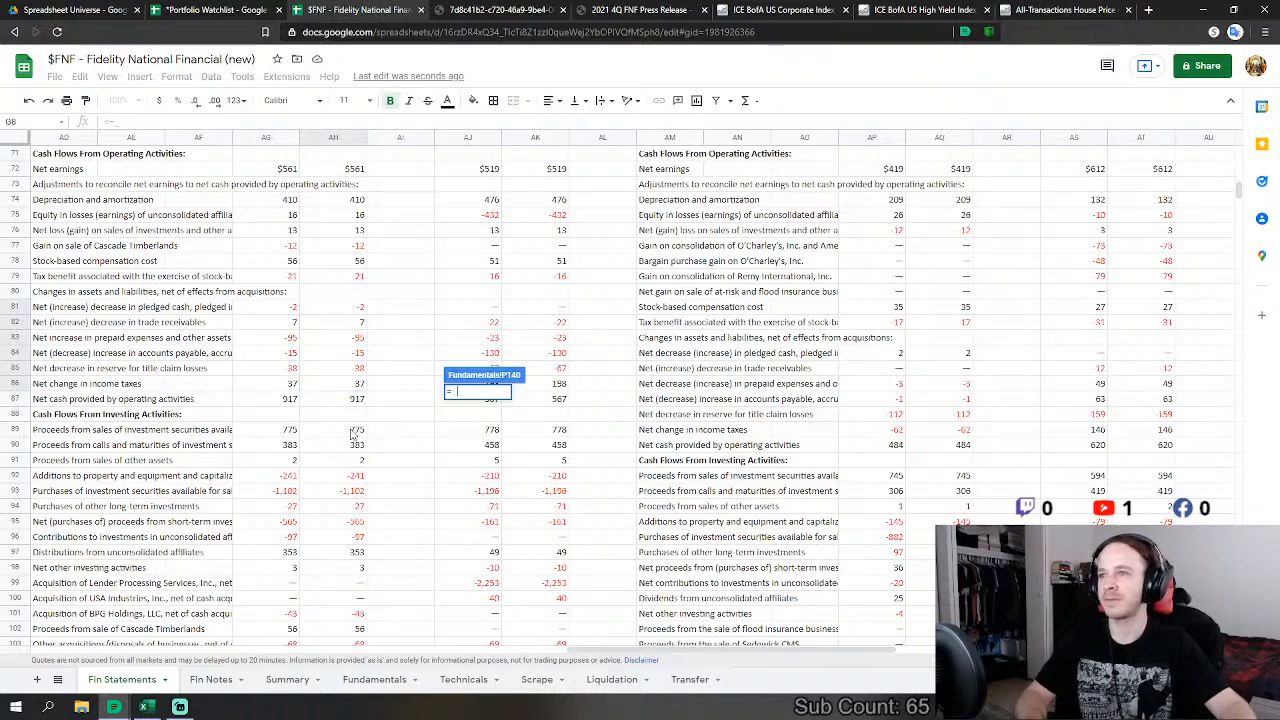
key("Return")
key("Escape")
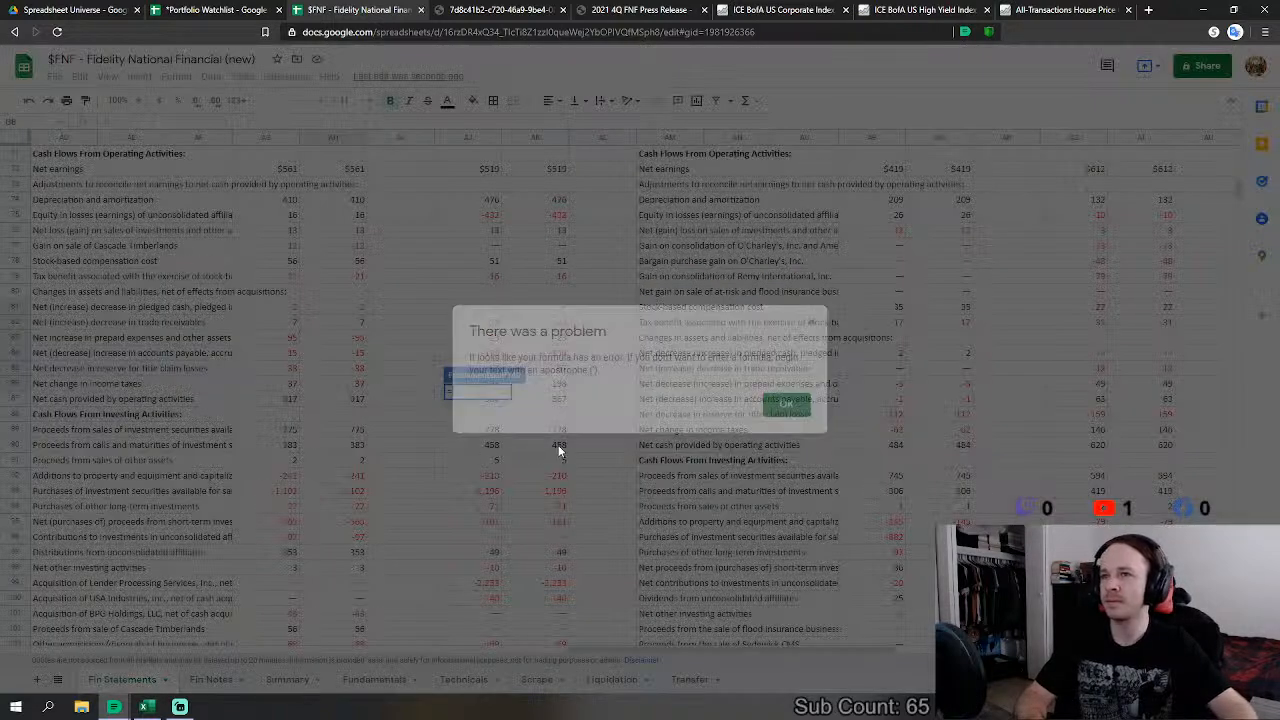
key("Escape")
Step: Begin the FY2015 Capex formula in P140 with the negatives of Fin Statements cells AH89, AH90 and AH91
type("=")
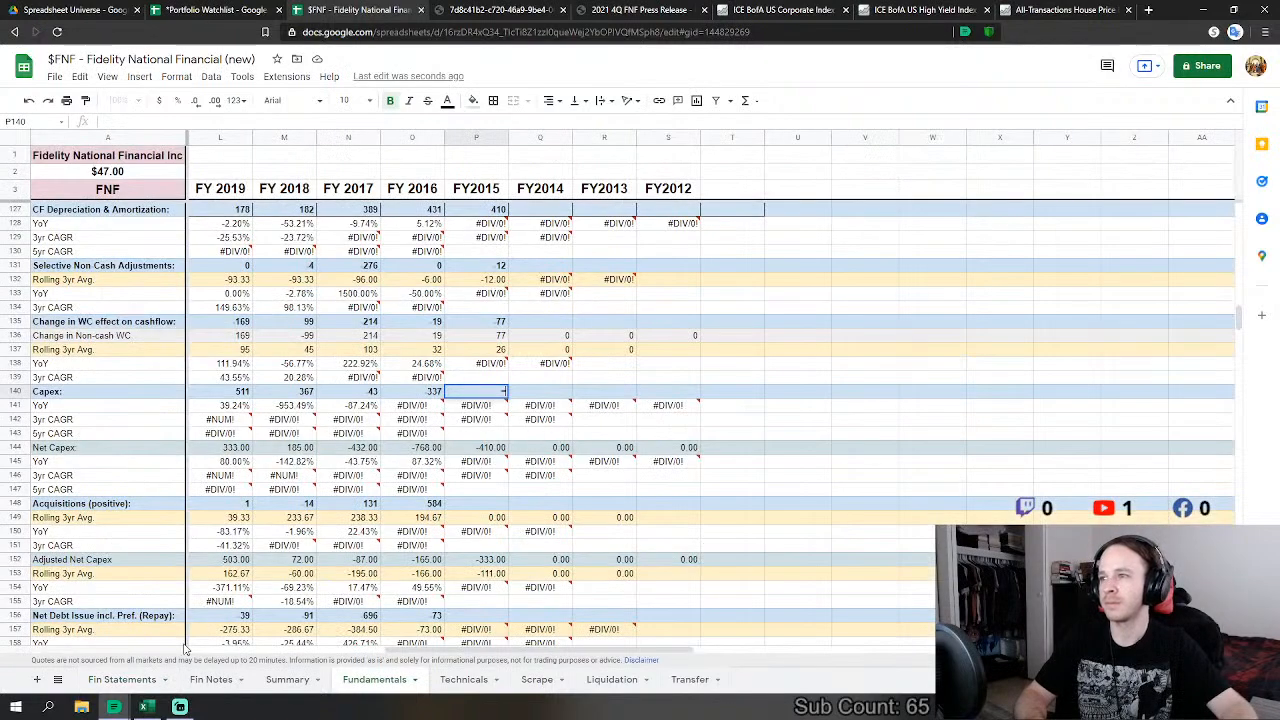
left_click(140, 680)
left_click(336, 430)
type("-")
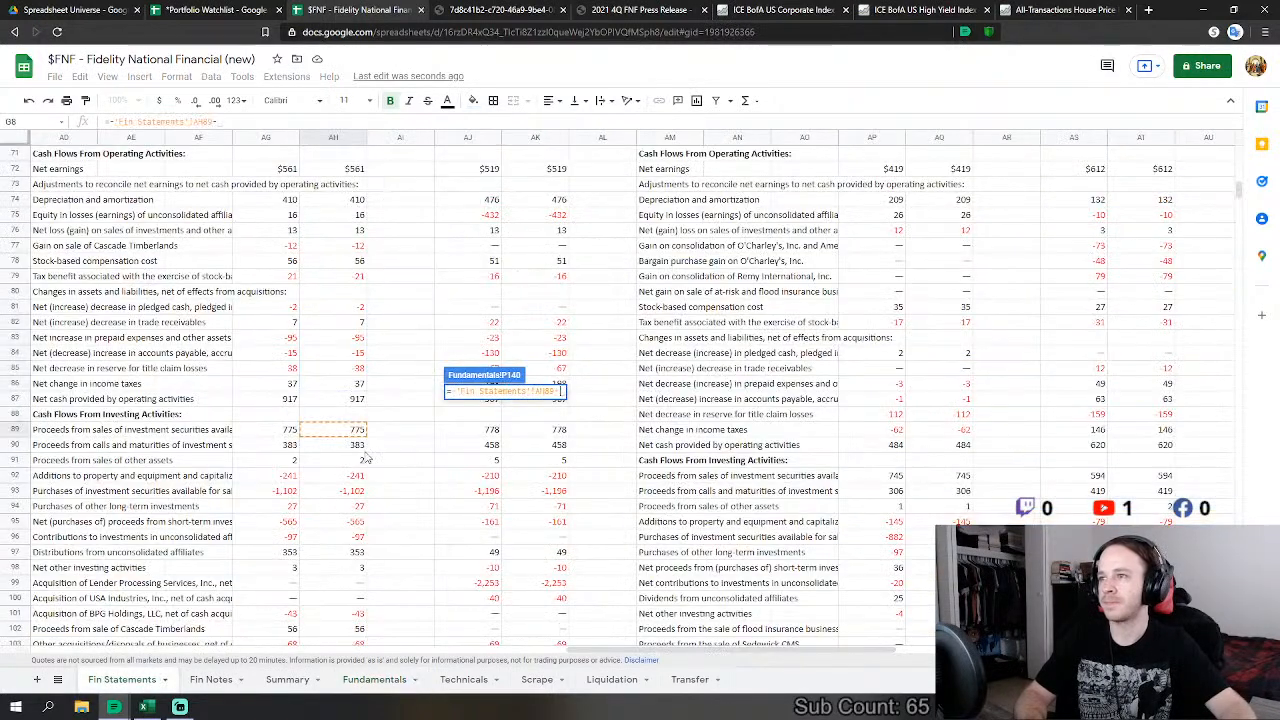
left_click(356, 445)
type("-")
left_click(358, 460)
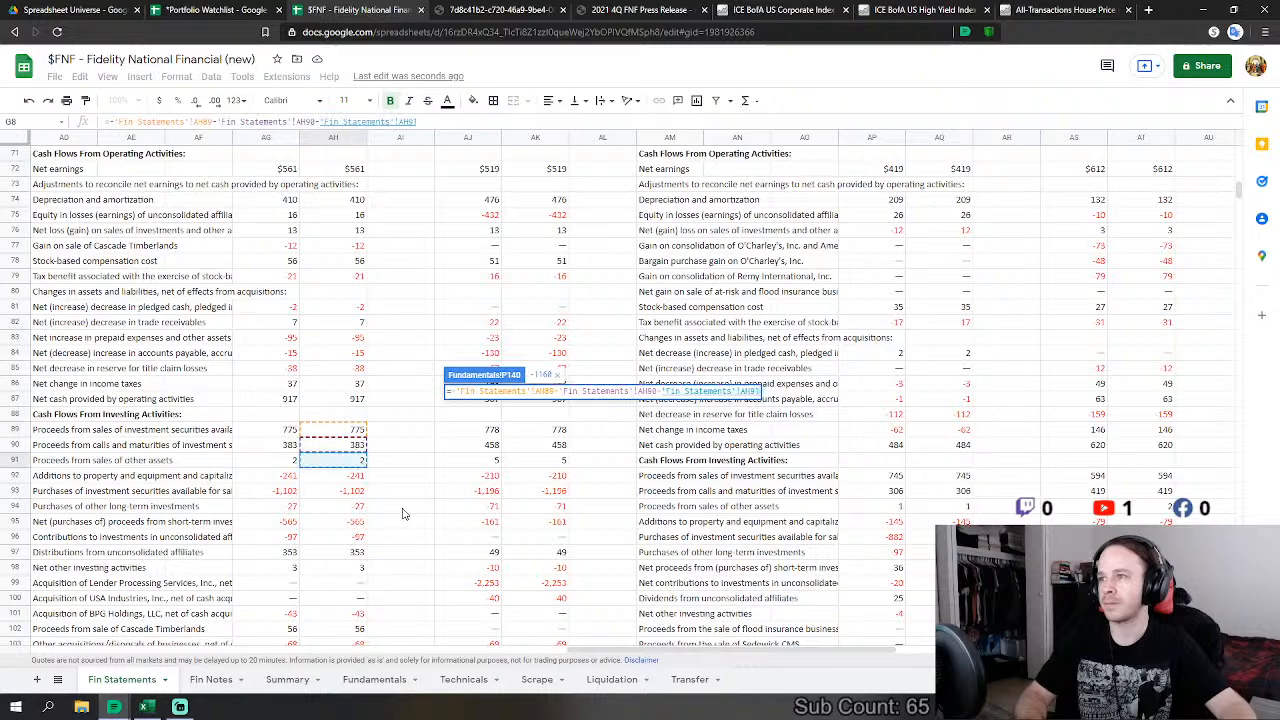
Step: Complete the FY2015 Capex formula by also subtracting Fin Statements cells AH92, AH93, AH94 and AH95
type("-")
left_click(358, 476)
type("-")
left_click(362, 491)
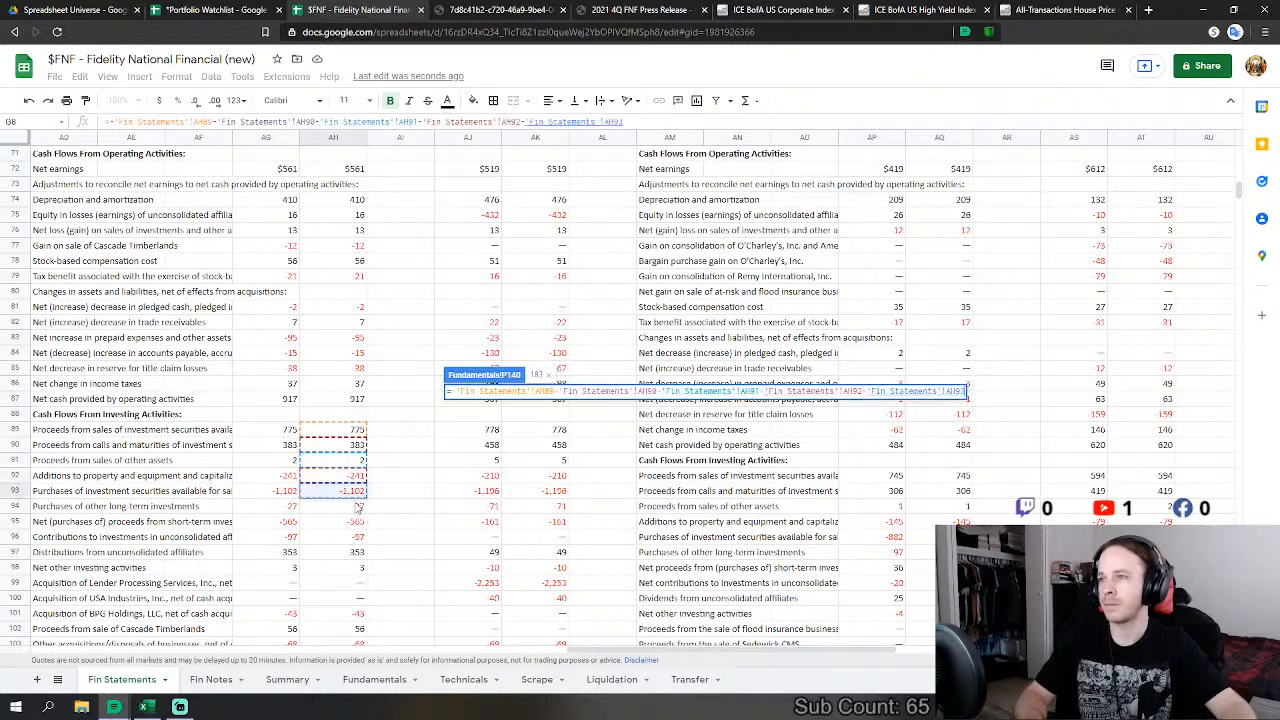
type("-")
left_click(358, 506)
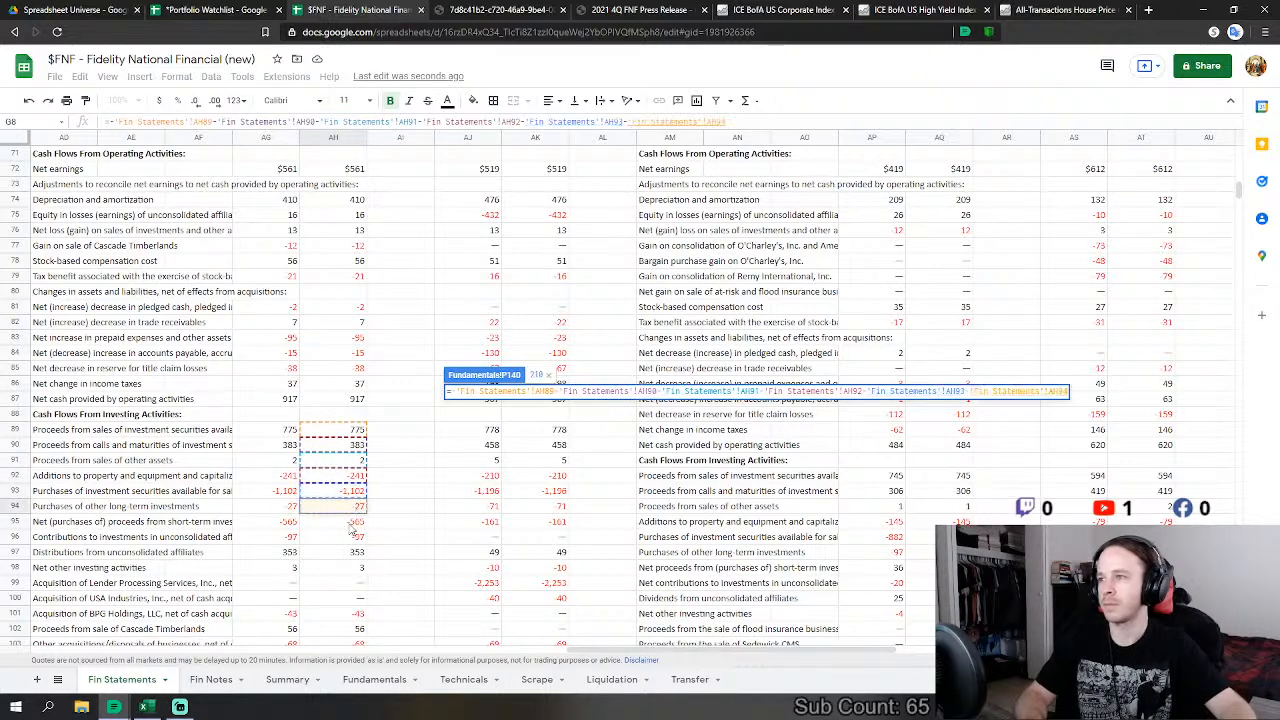
type("-")
left_click(356, 521)
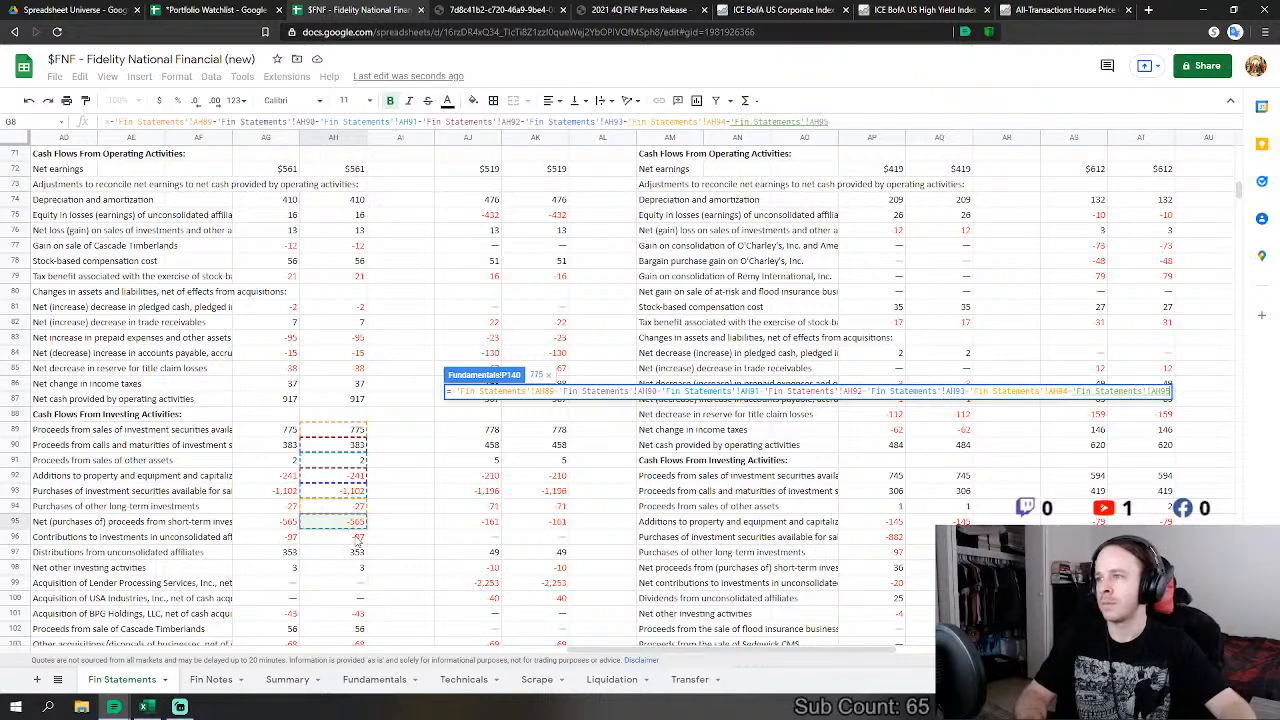
key("Return")
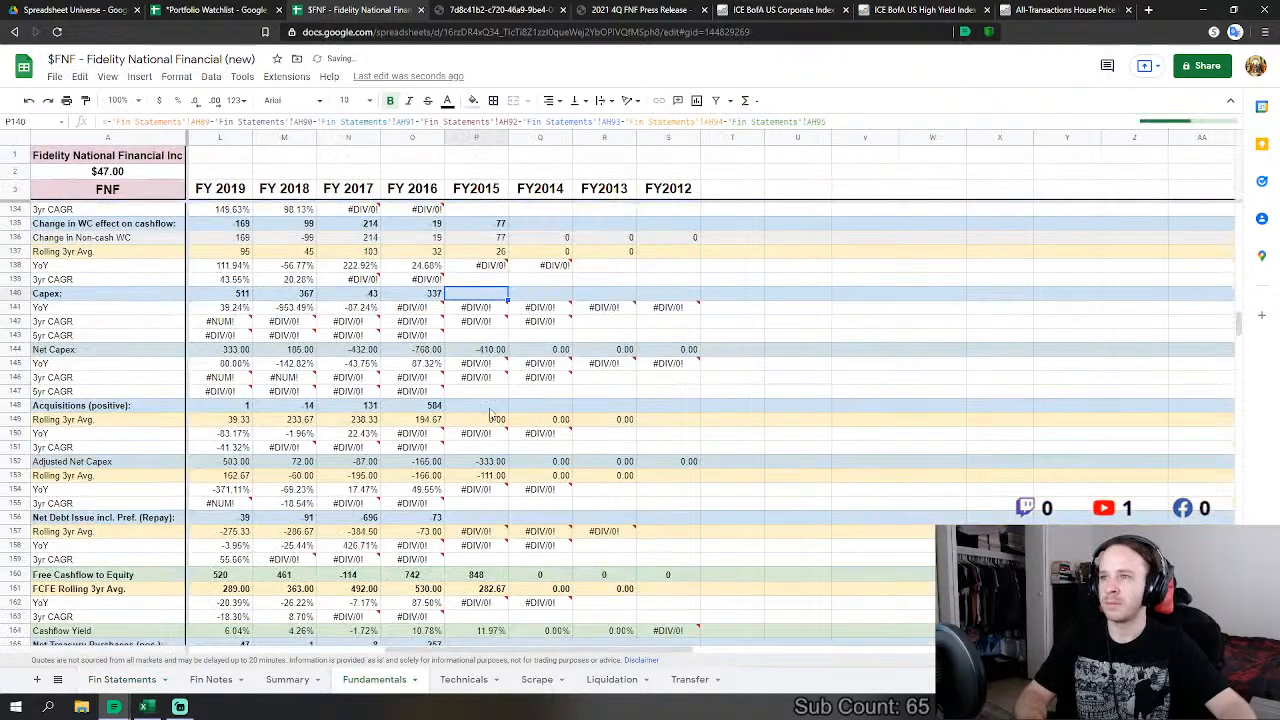
Step: Begin the FY2015 Acquisitions formula in P148 with the negatives of Fin Statements cells AH96 and AH97
type("=")
left_click(118, 679)
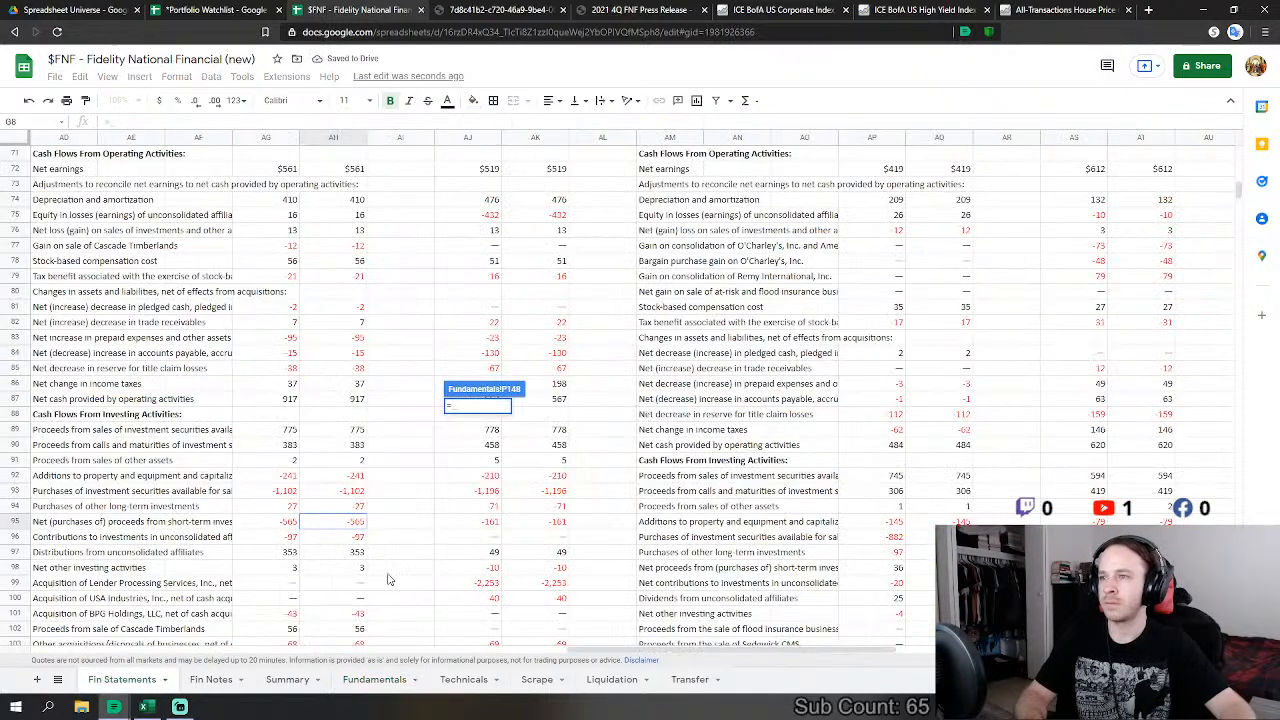
left_click(347, 541)
type("-'Fin Statements'!AH96-")
left_click(362, 553)
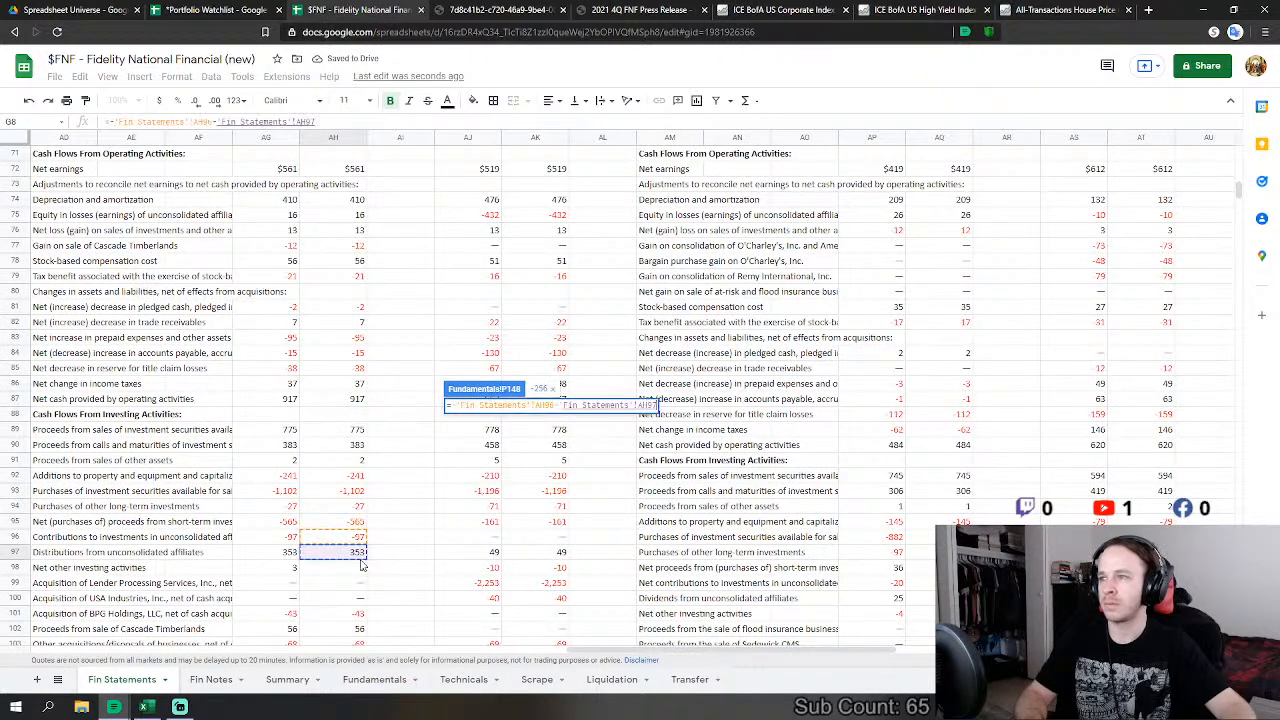
scroll(405, 565, "down", 1)
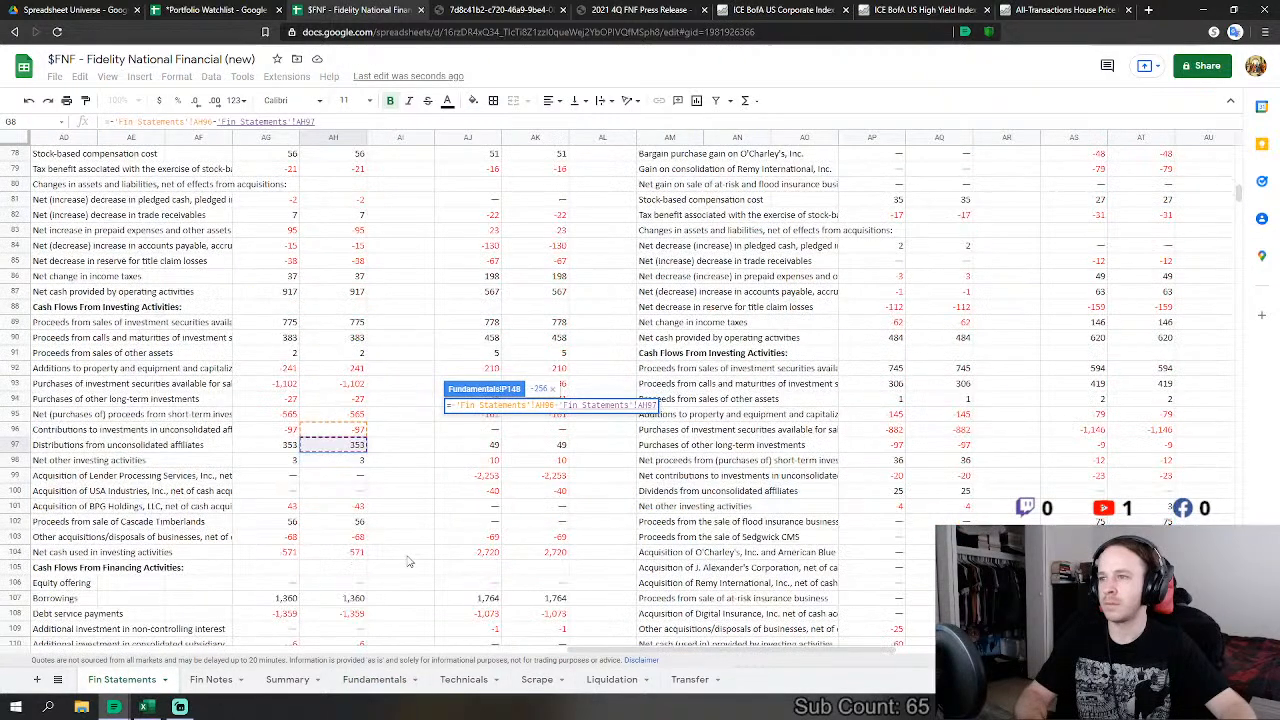
Step: Complete the FY2015 Acquisitions formula by also subtracting Fin Statements cells AH101, AH102 and AH103
type("-")
left_click(352, 508)
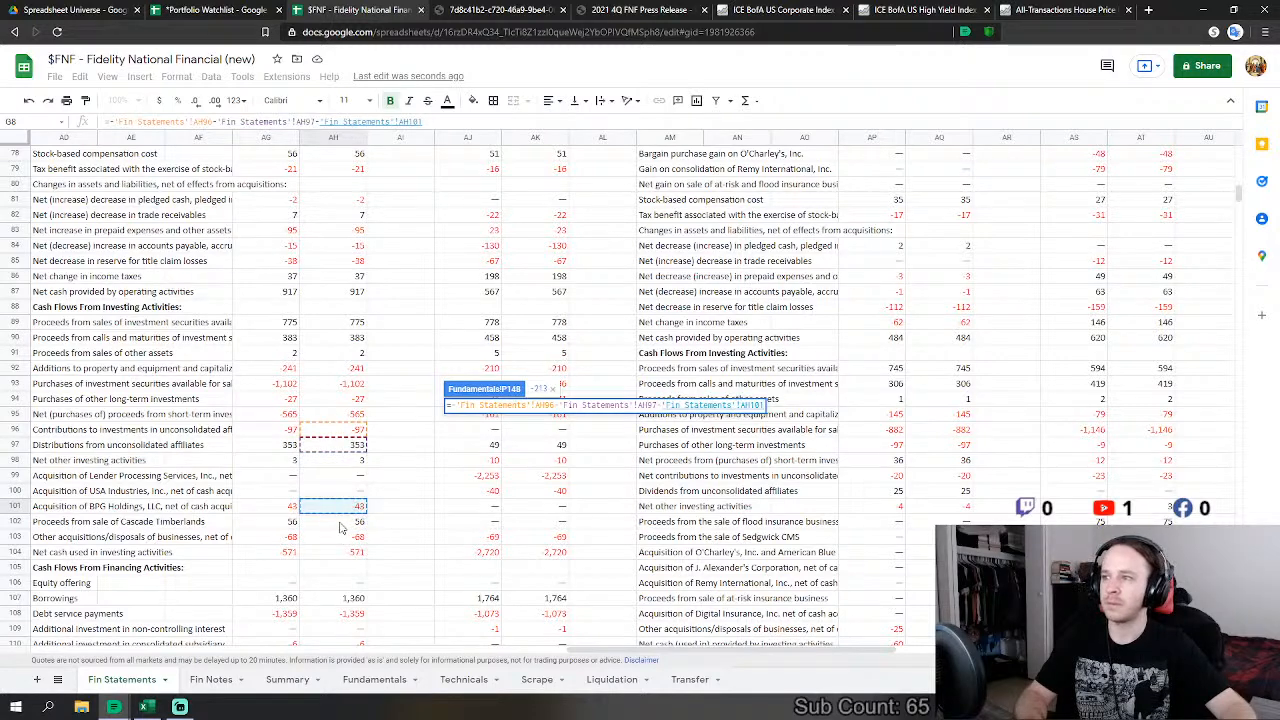
type("-")
left_click(350, 522)
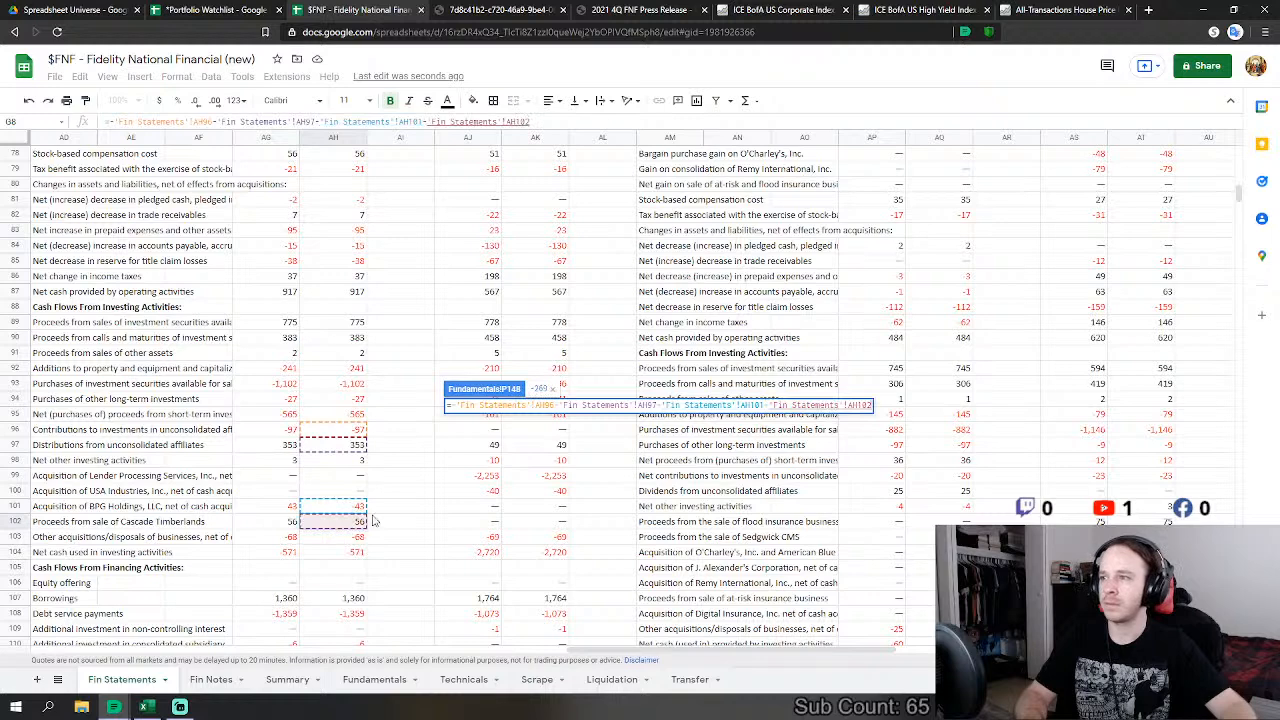
type("-")
left_click(350, 537)
key("Return")
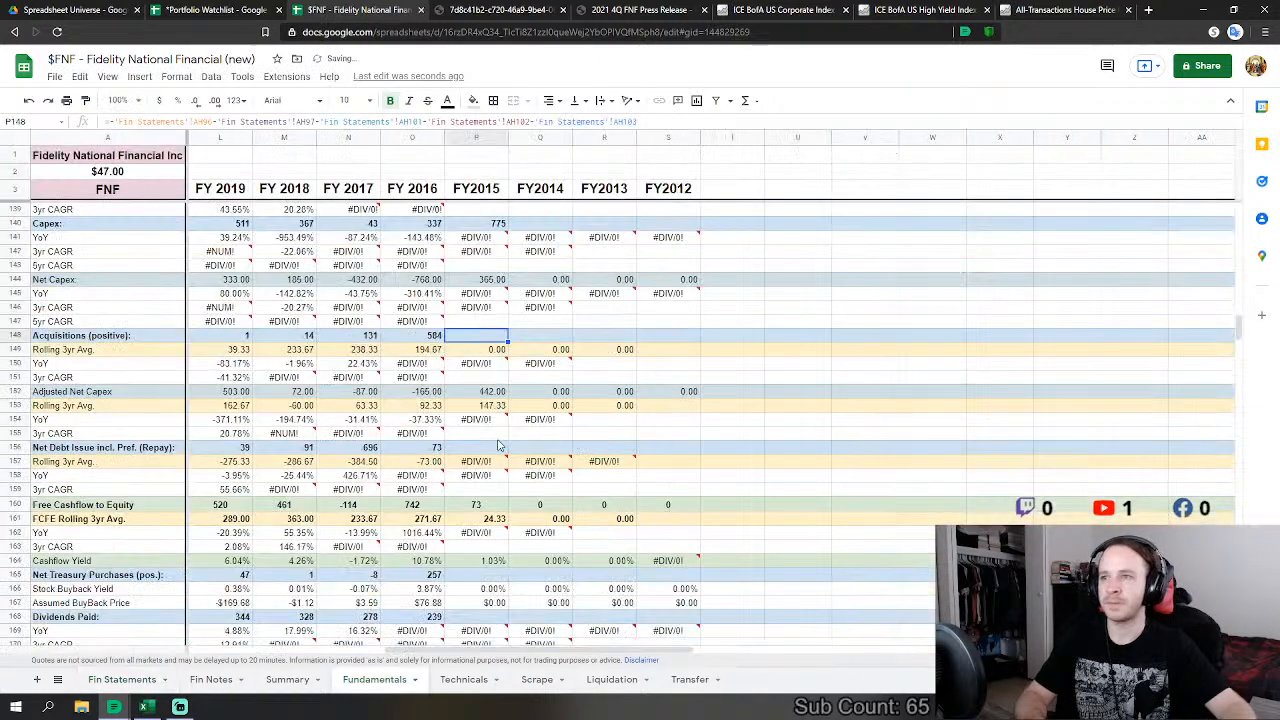
Step: Begin the FY2015 Net Debt Issue formula in P156 by adding Fin Statements cells AH107, AH108 and AH110
left_click(499, 447)
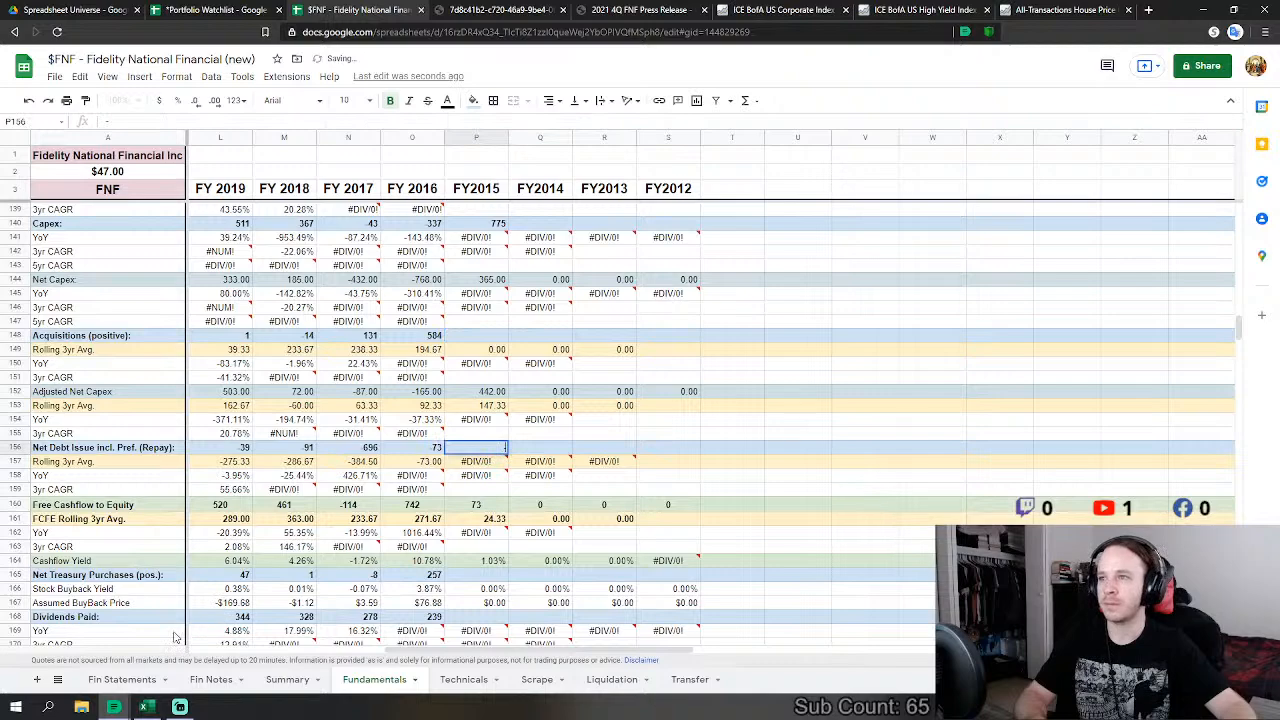
type("=")
left_click(122, 679)
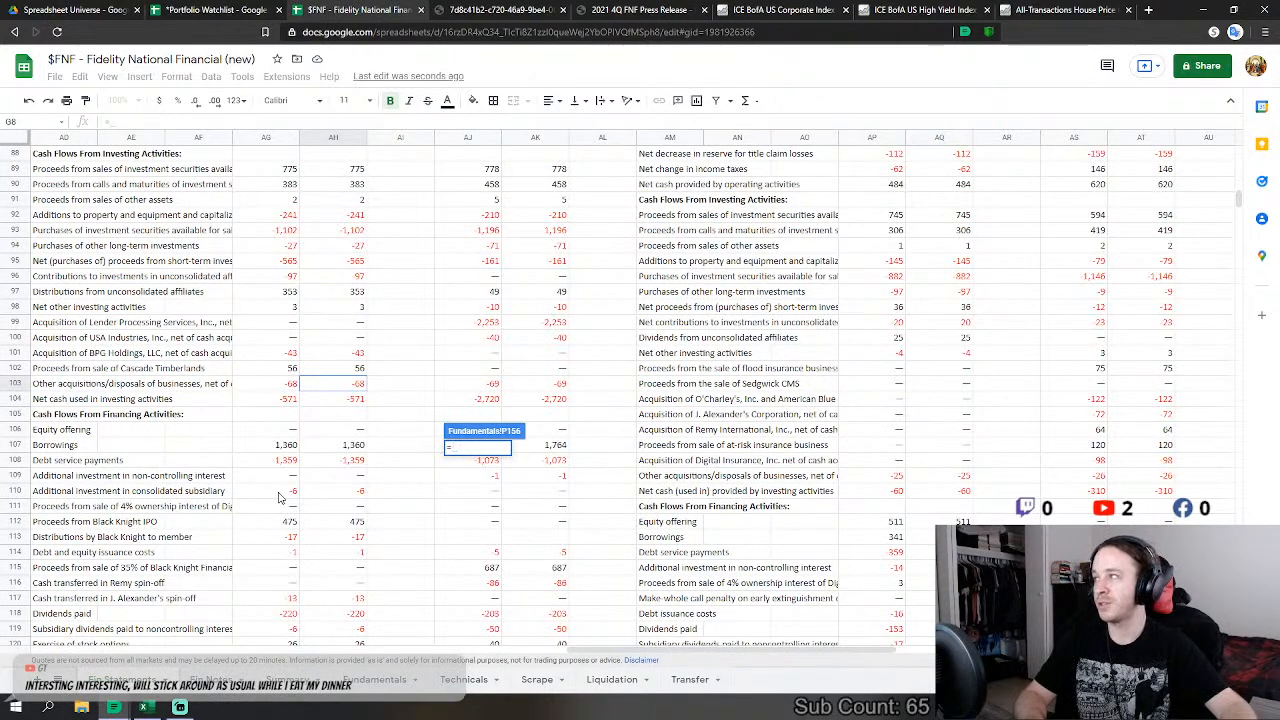
left_click(354, 448)
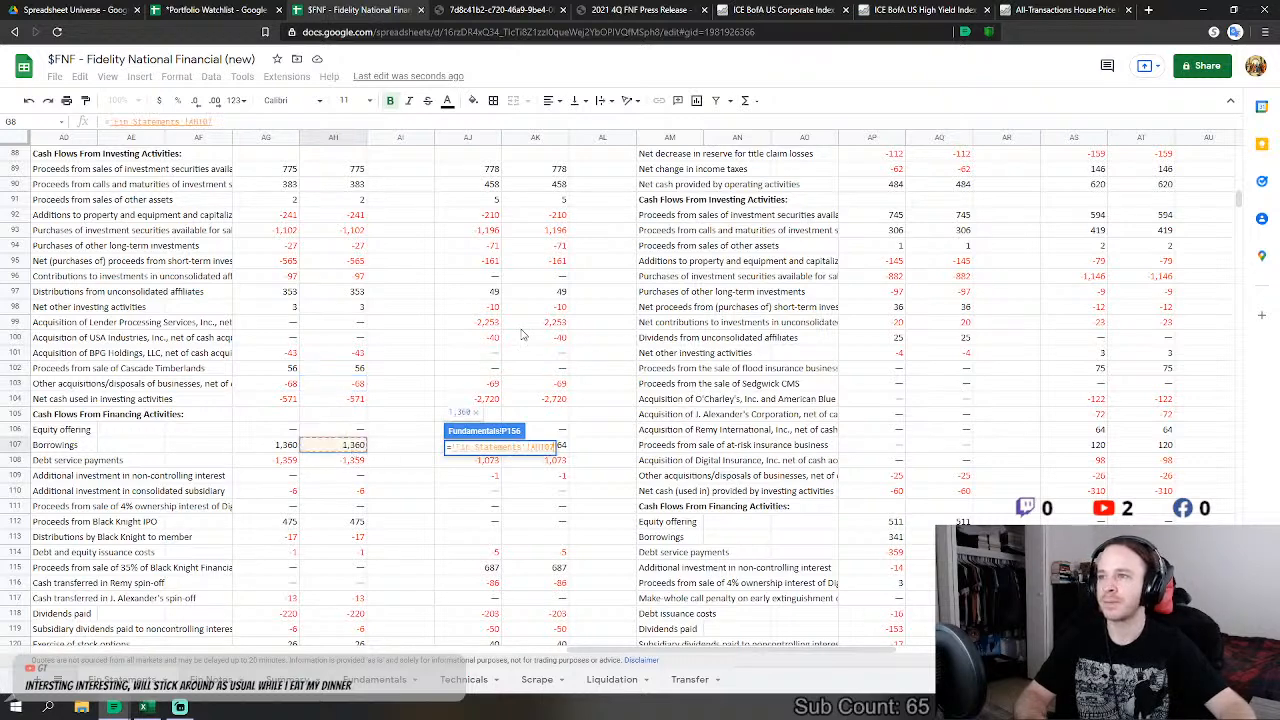
type("+")
left_click(352, 461)
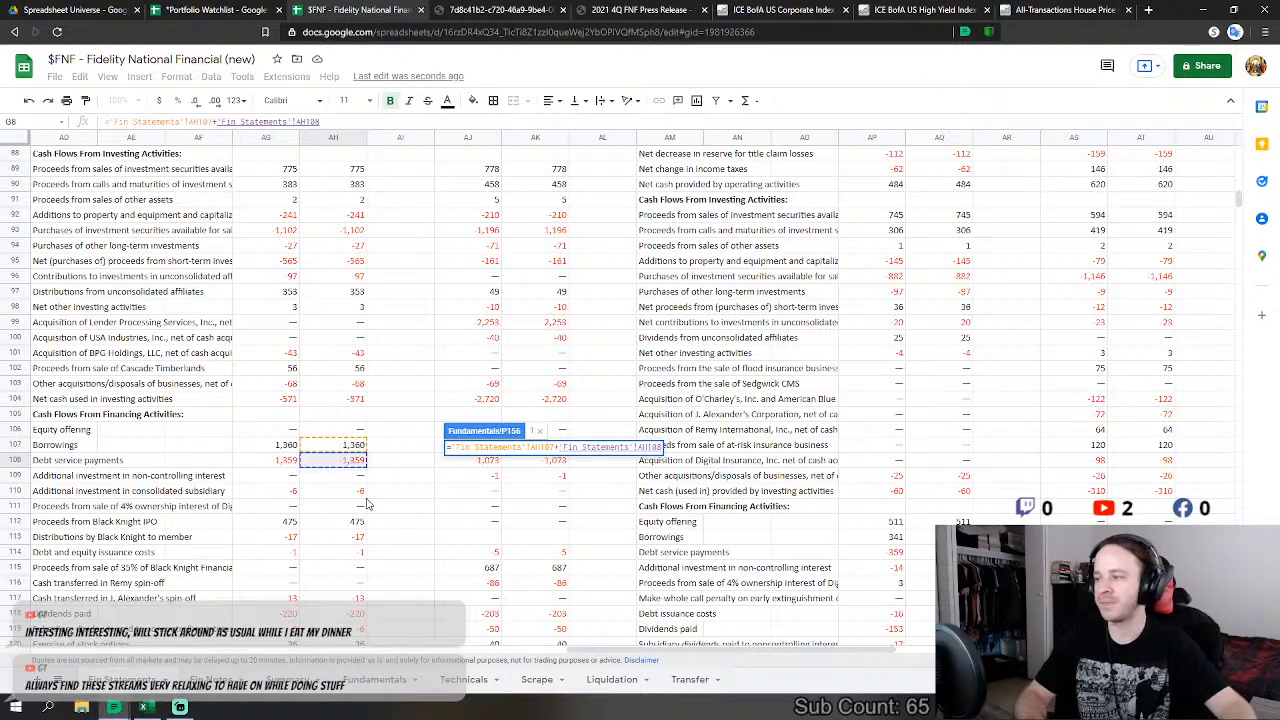
type("+")
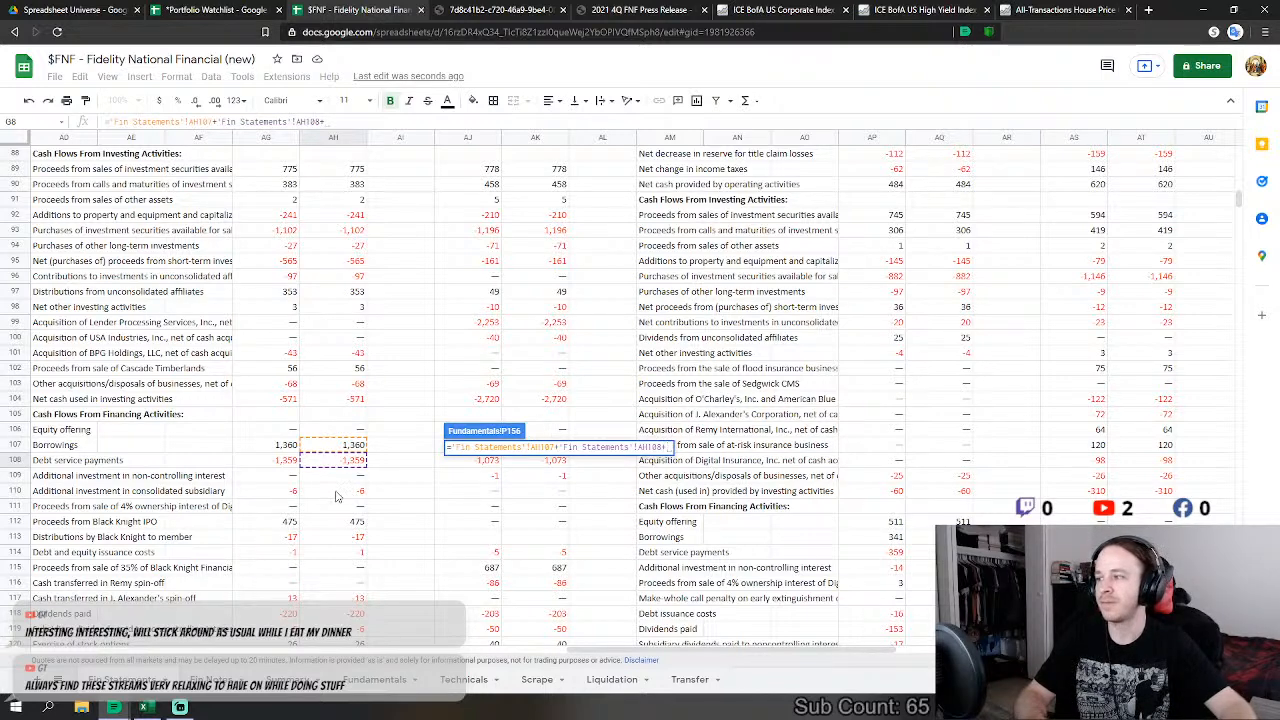
left_click(335, 491)
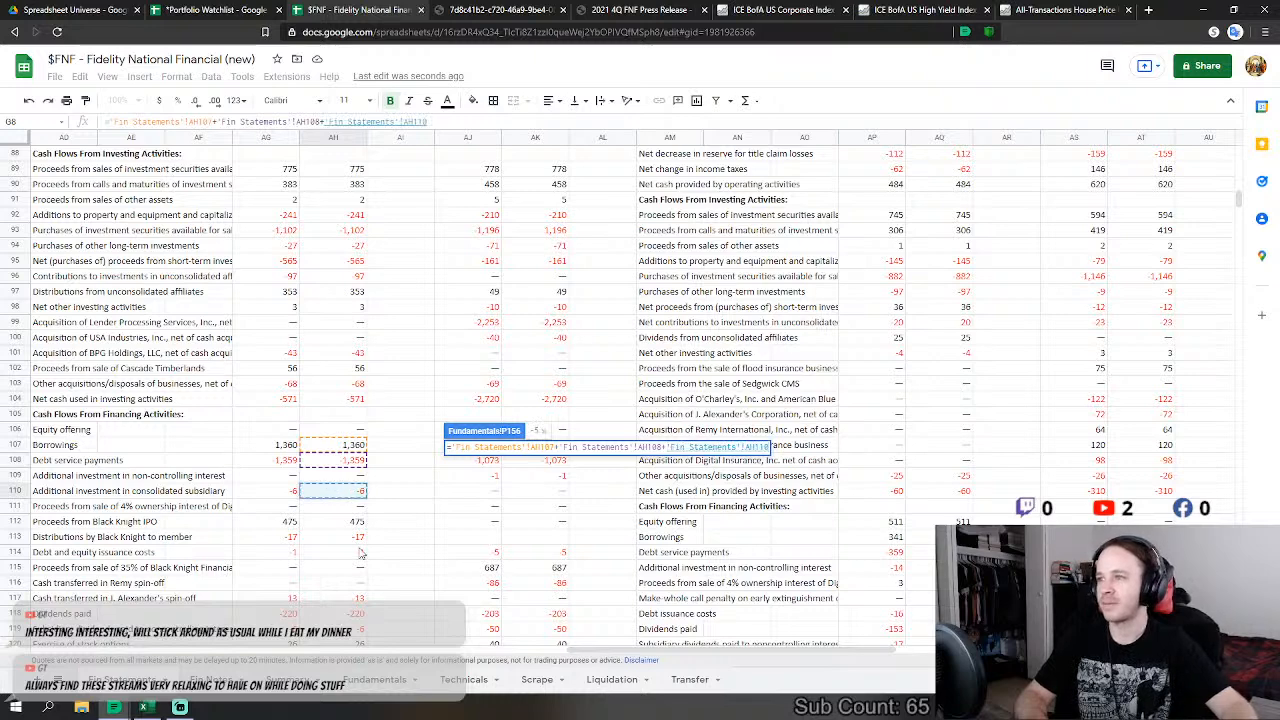
Step: Extend the FY2015 Net Debt Issue formula by adding Fin Statements cells AH112, AH113, AH114 and AH117
type("+")
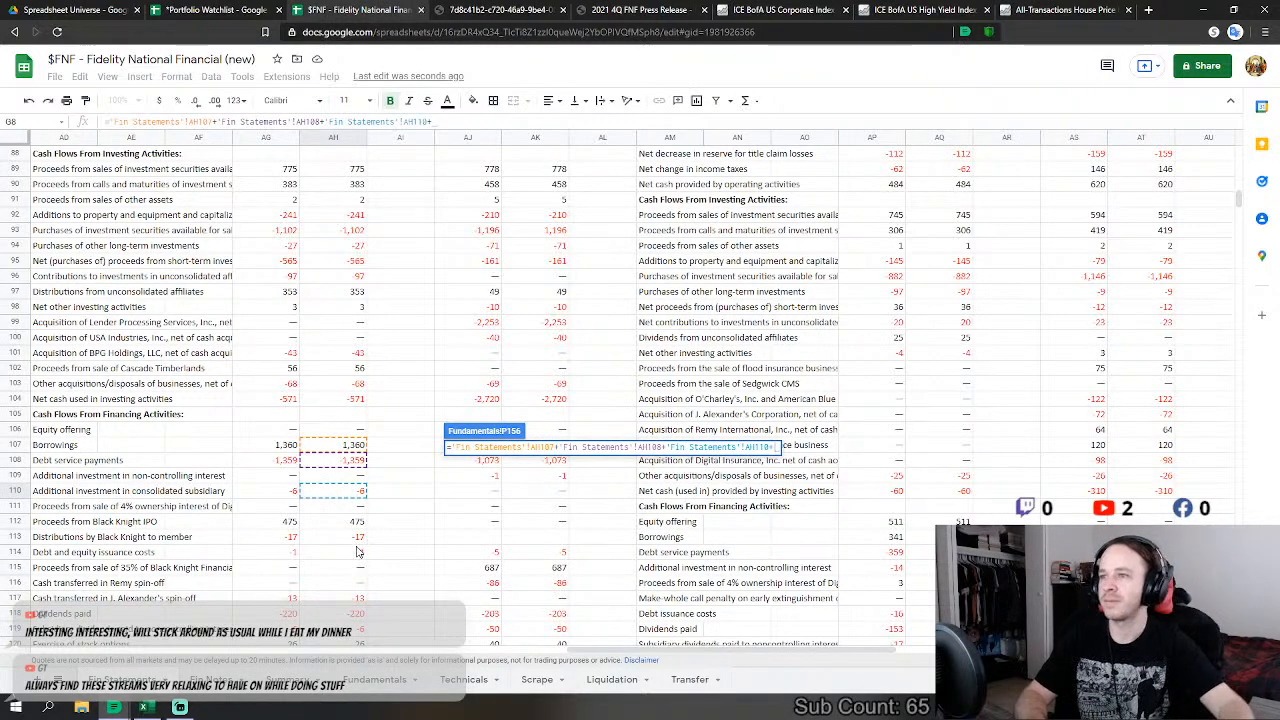
left_click(354, 524)
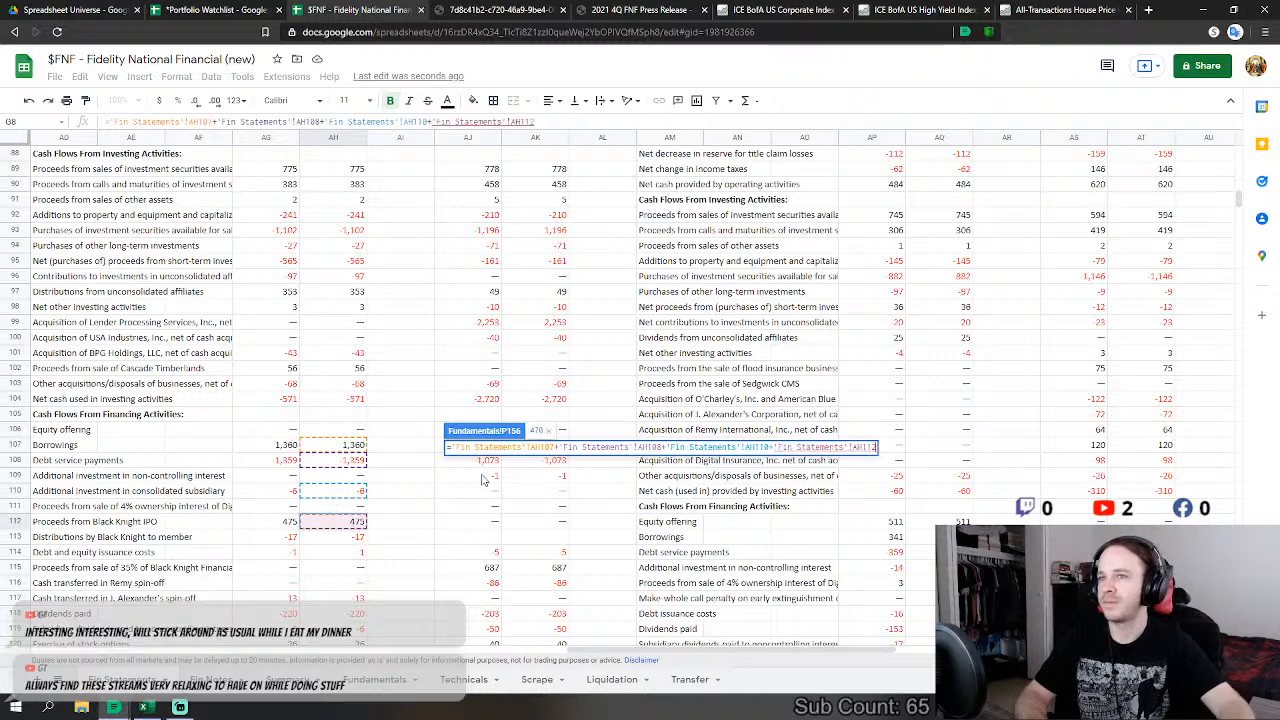
type("+")
left_click(330, 537)
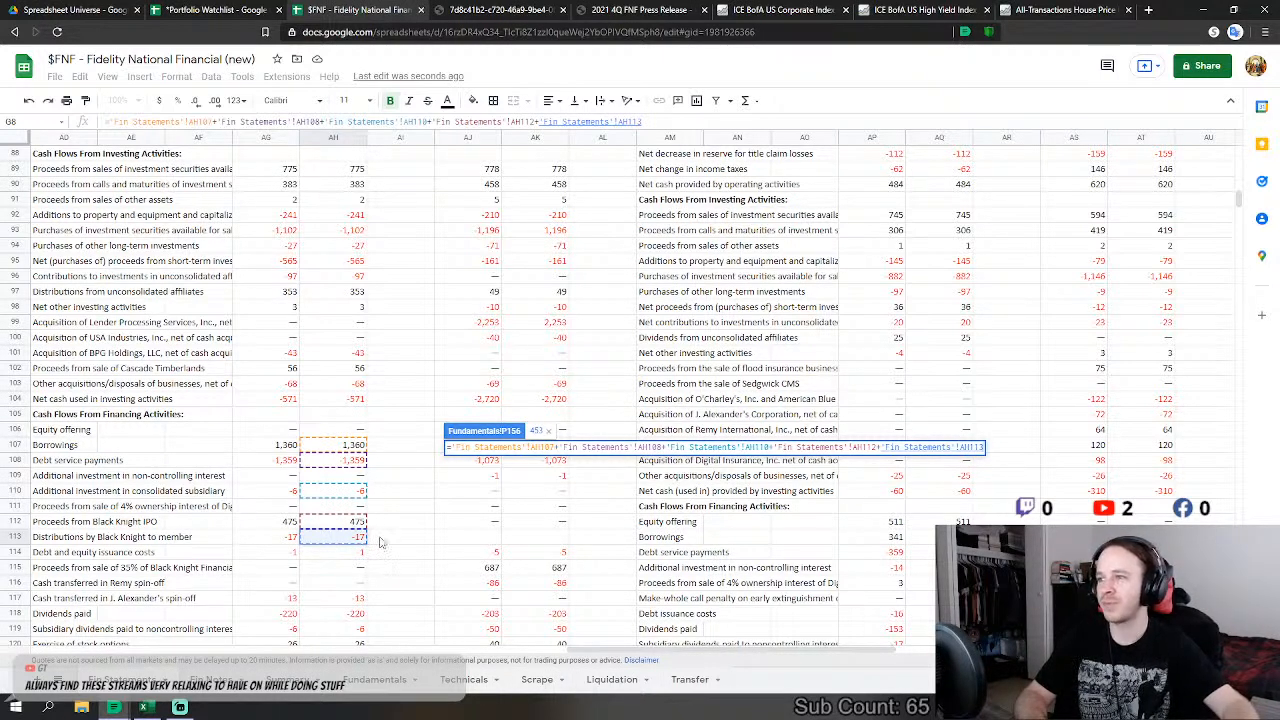
type("+")
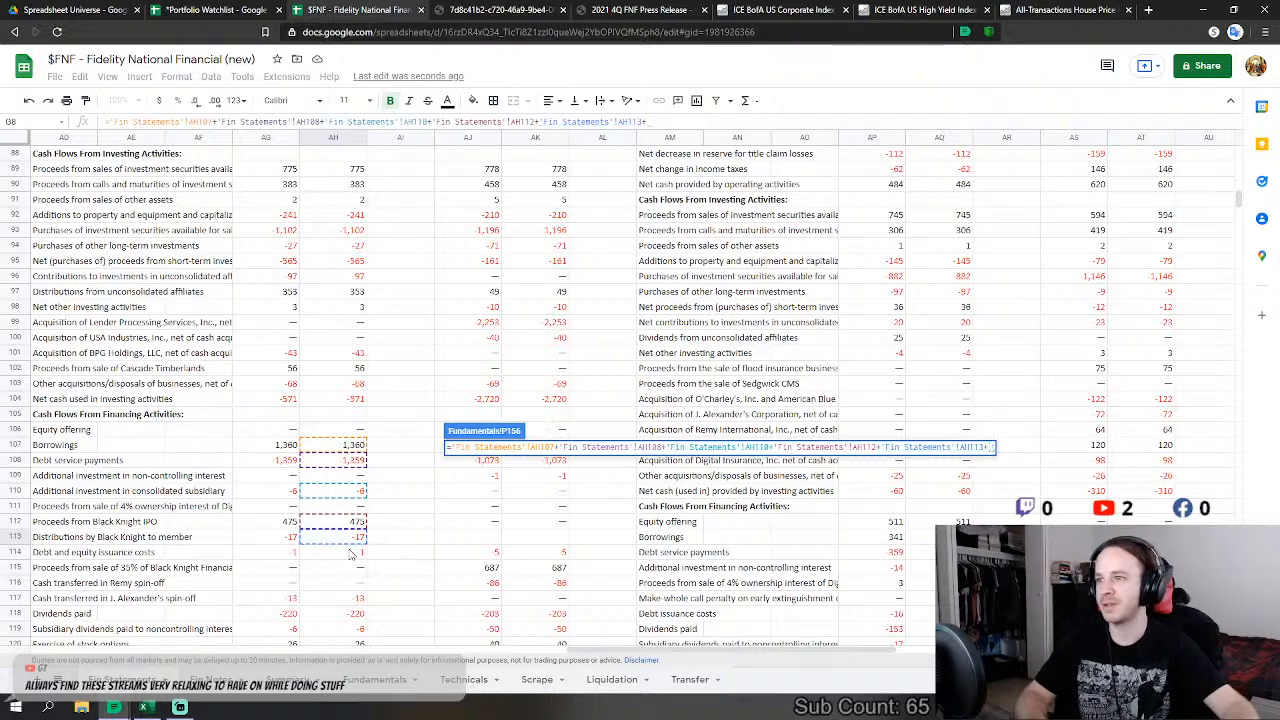
left_click(350, 553)
scroll(348, 540, "down", 2)
type("+")
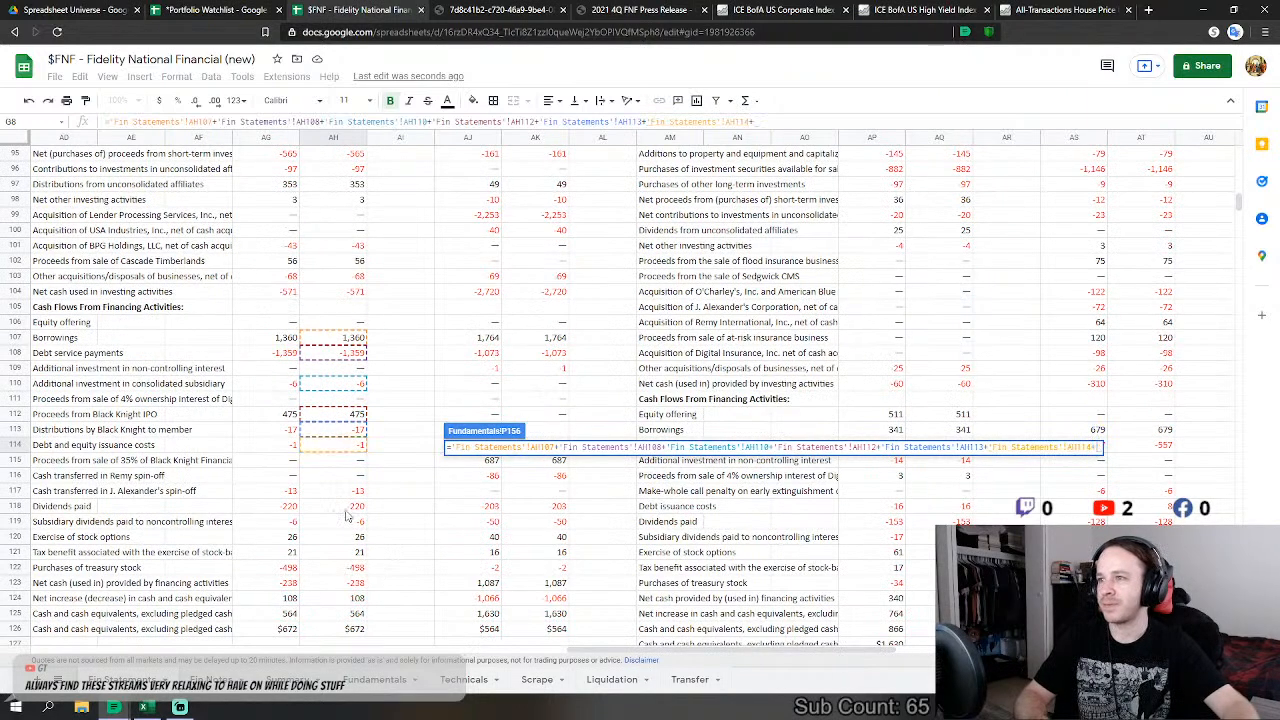
left_click(348, 491)
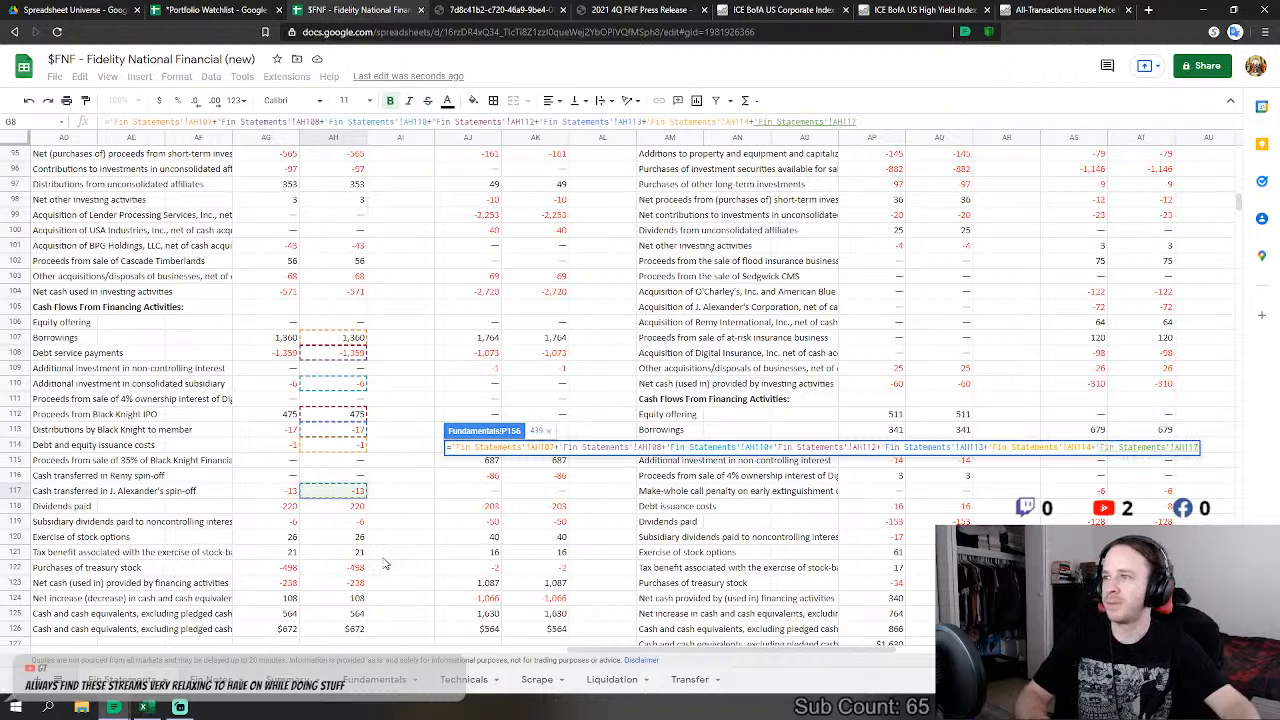
Step: Complete the FY2015 Net Debt Issue formula by adding Fin Statements cells AH119, AH120 and AH121
type("+")
left_click(340, 521)
type("+'Fin Statements'!AH119+")
left_click(345, 537)
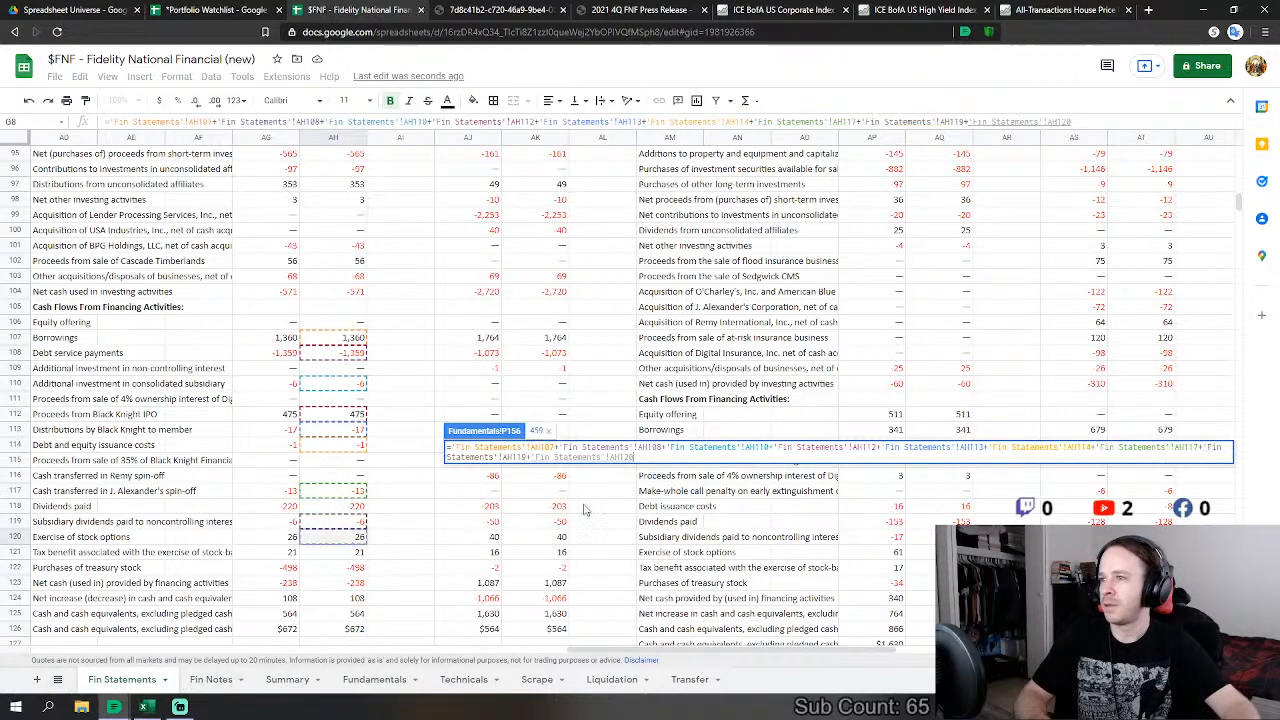
type("+")
left_click(340, 554)
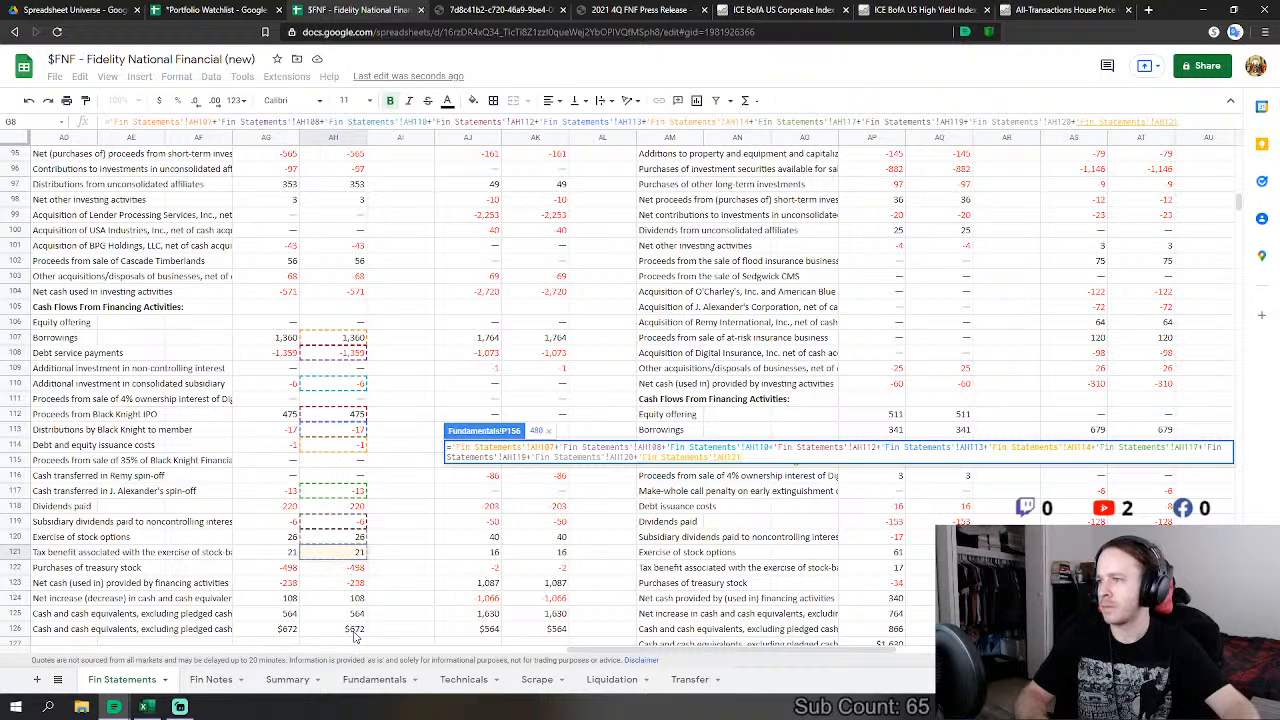
type("+")
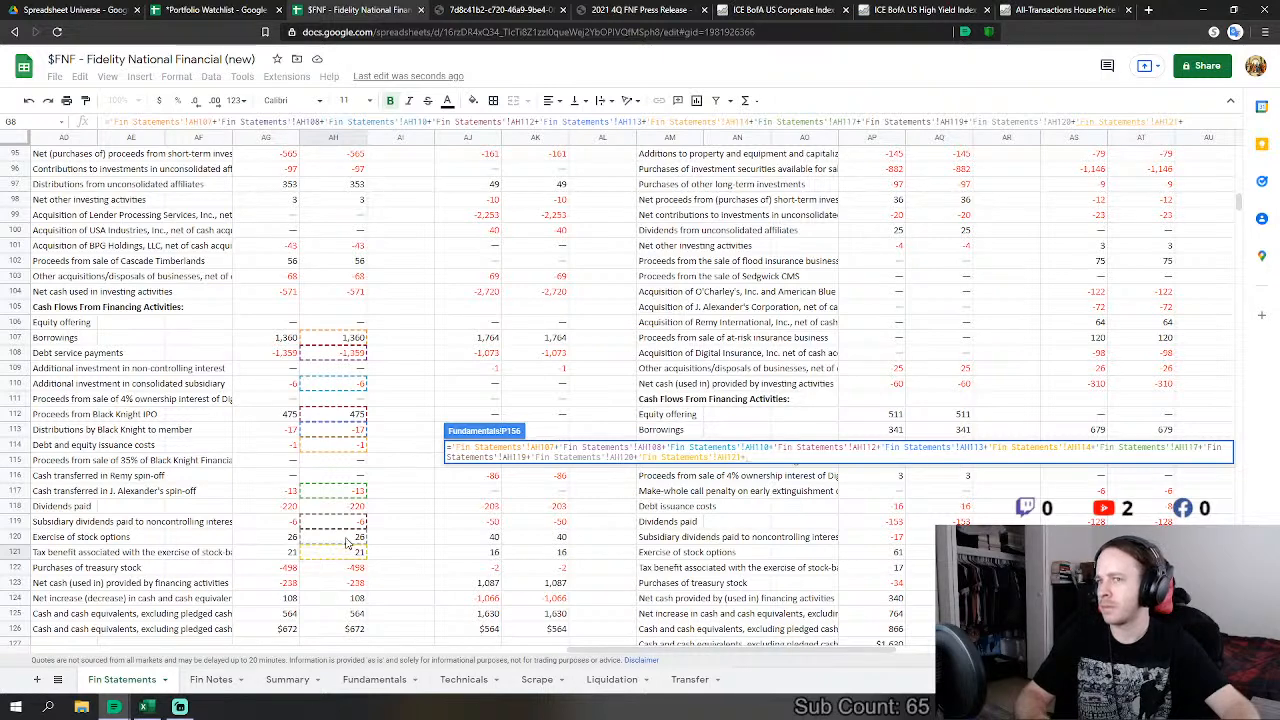
key("BackSpace")
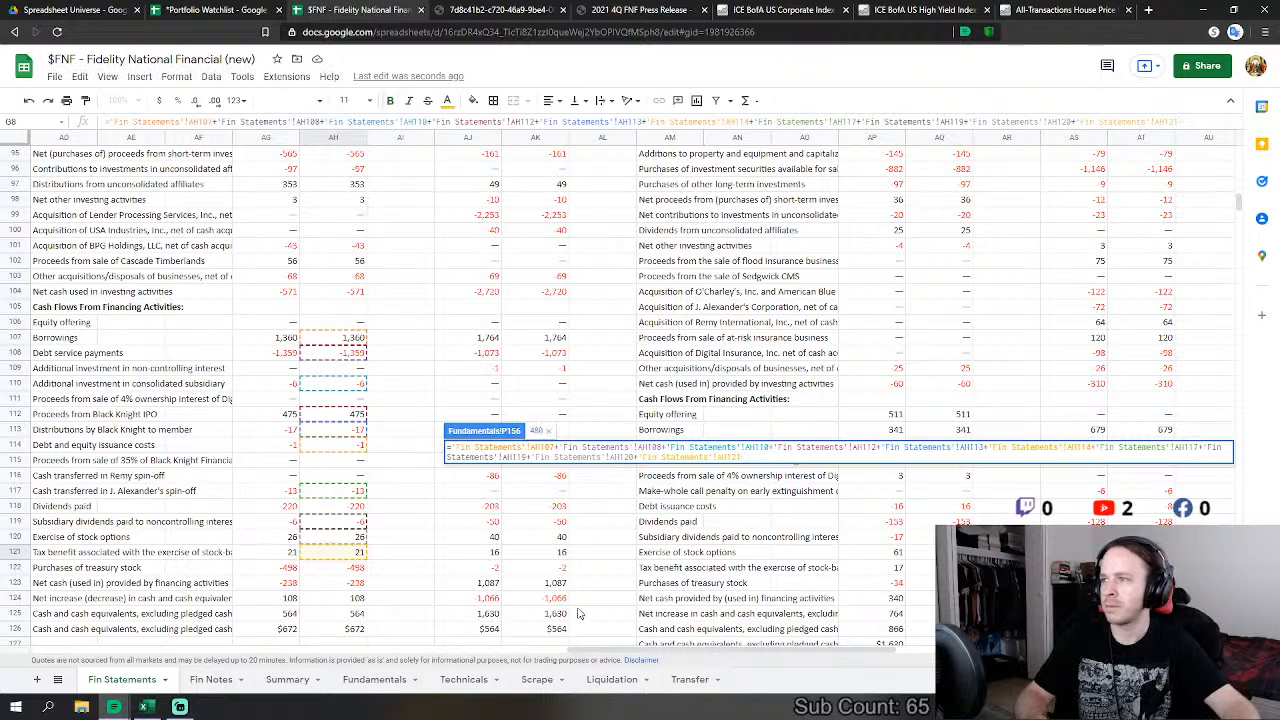
key("Return")
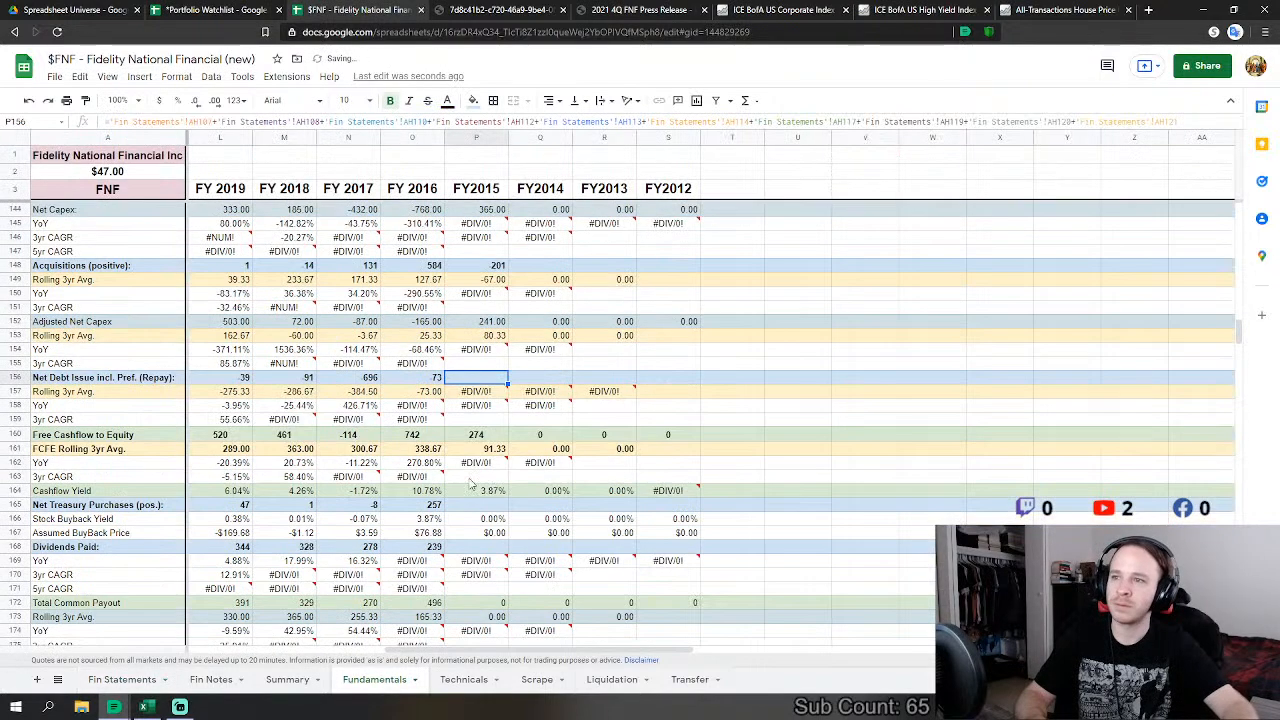
Step: Set FY2015 Net Treasury Purchases in P165 to the negative of Fin Statements cell AH118 minus AH120
left_click(492, 508)
type("=")
left_click(122, 679)
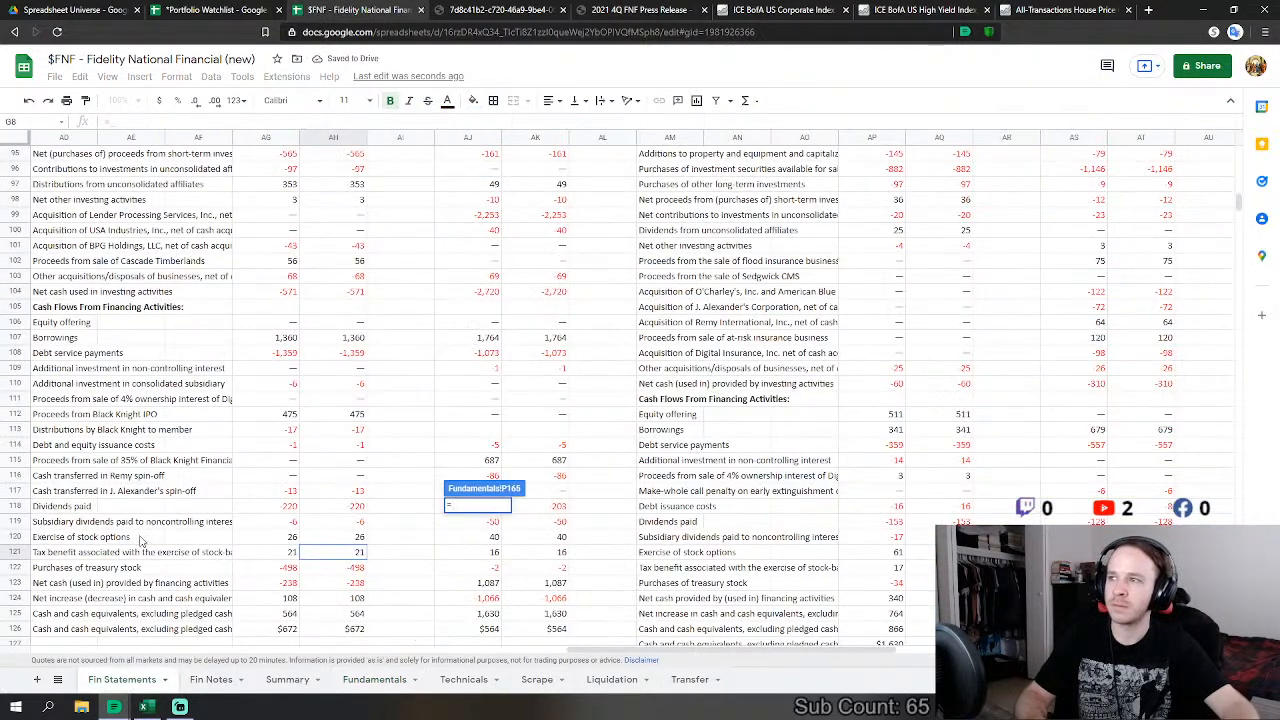
left_click(333, 506)
type("-'Fin Statements'!AH118")
left_click(345, 537)
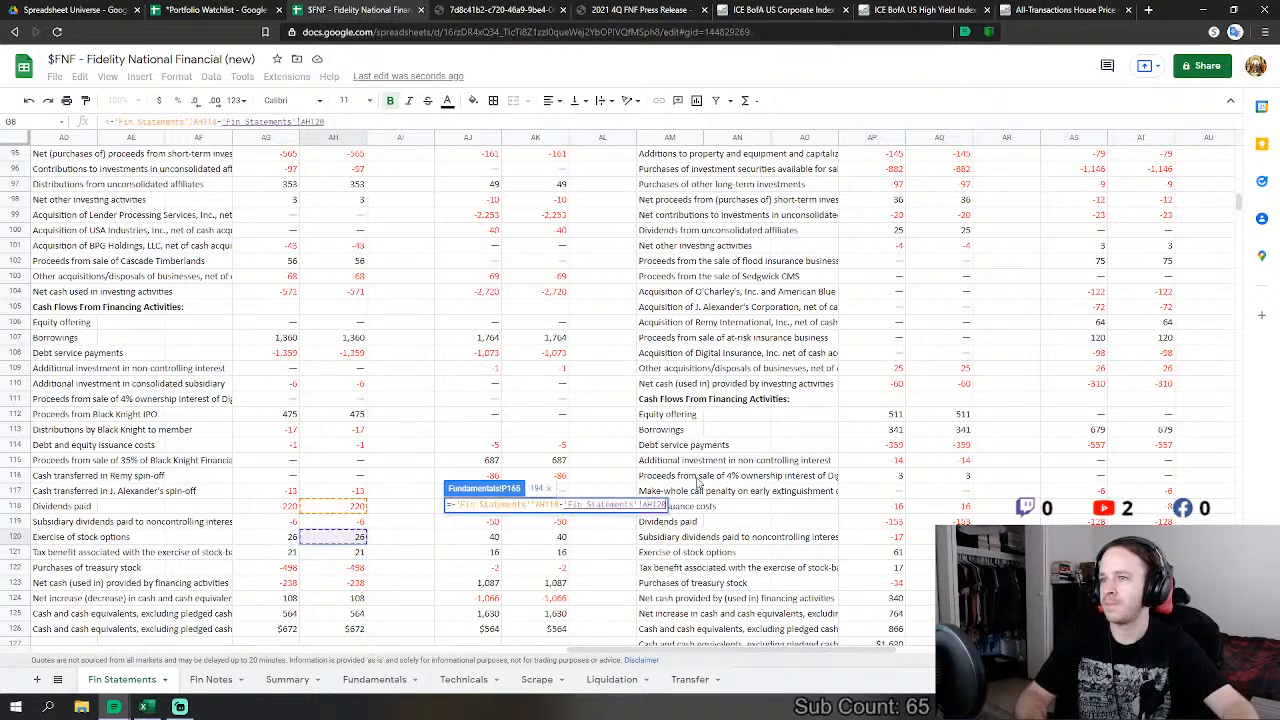
key("Return")
Step: Link FY2015 Dividends Paid in P168 to the negative of Fin Statements cell AH118
left_click(476, 476)
type("=")
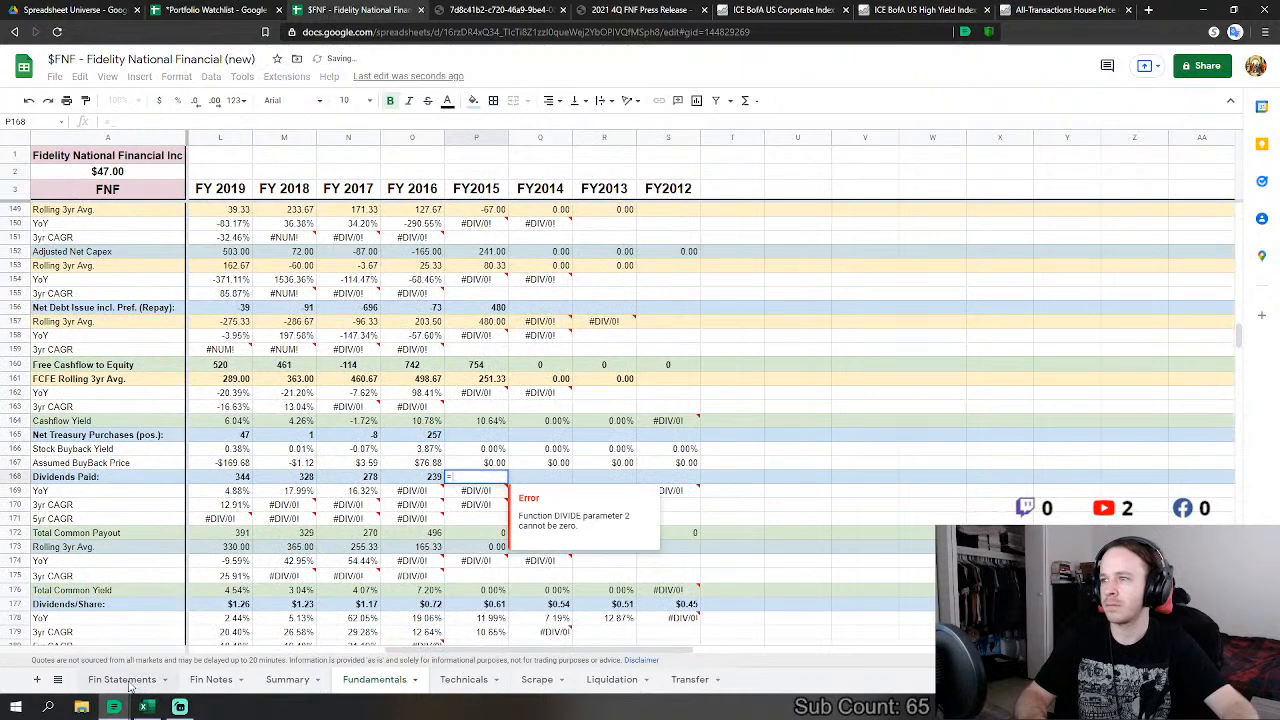
left_click(122, 679)
left_click(355, 507)
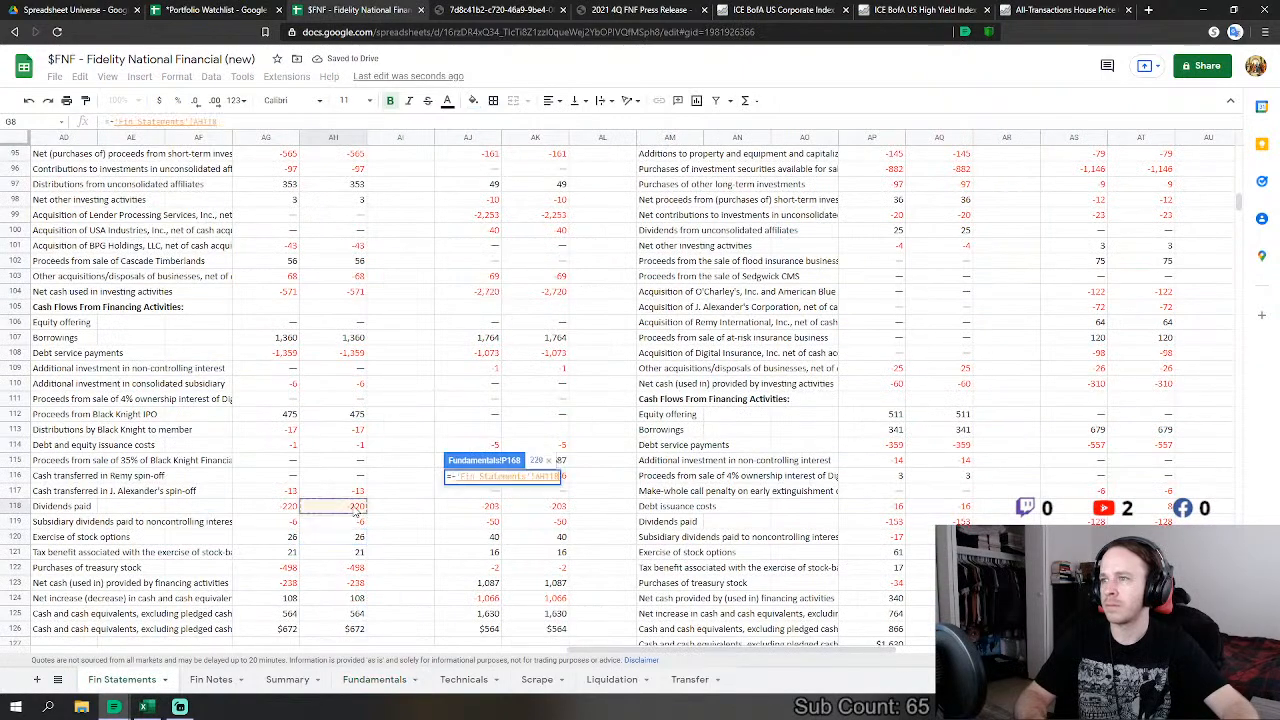
key("Return")
Step: Link FY2015 Cash & Equivalents in P226 of the Balance Sheets section to Fin Statements cell AH174
scroll(505, 483, "down", 1)
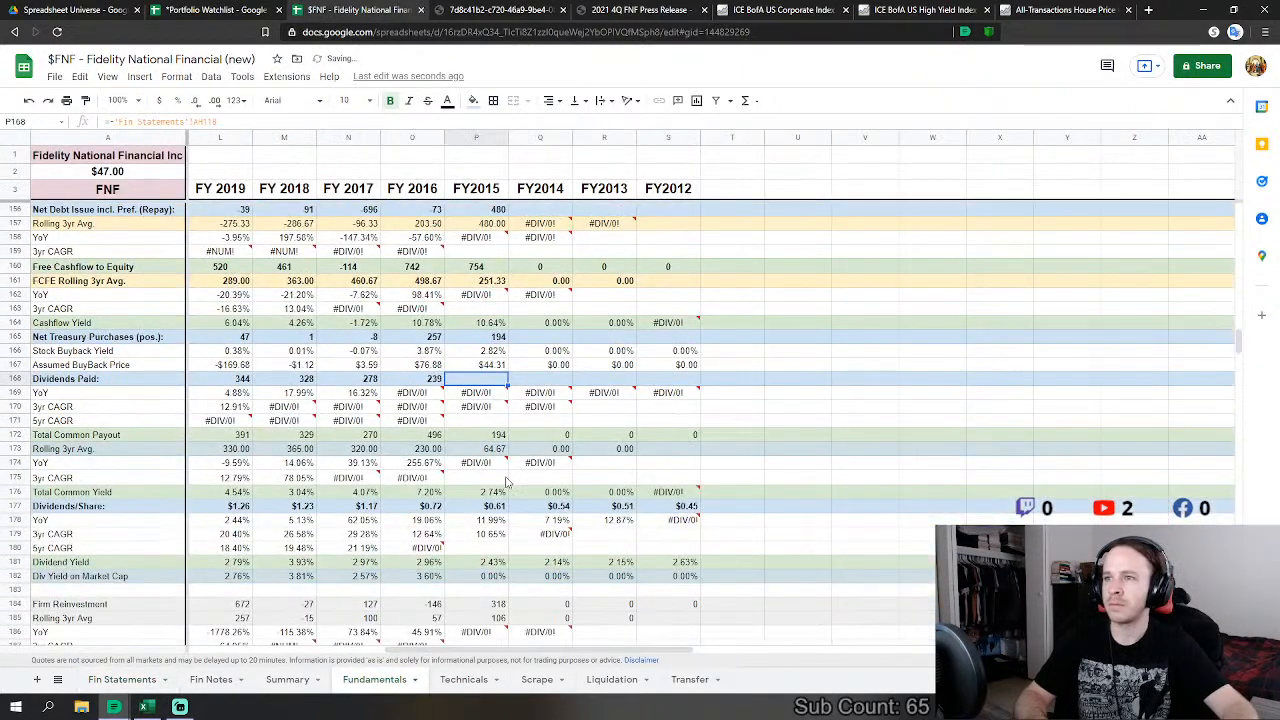
scroll(505, 483, "down", 6)
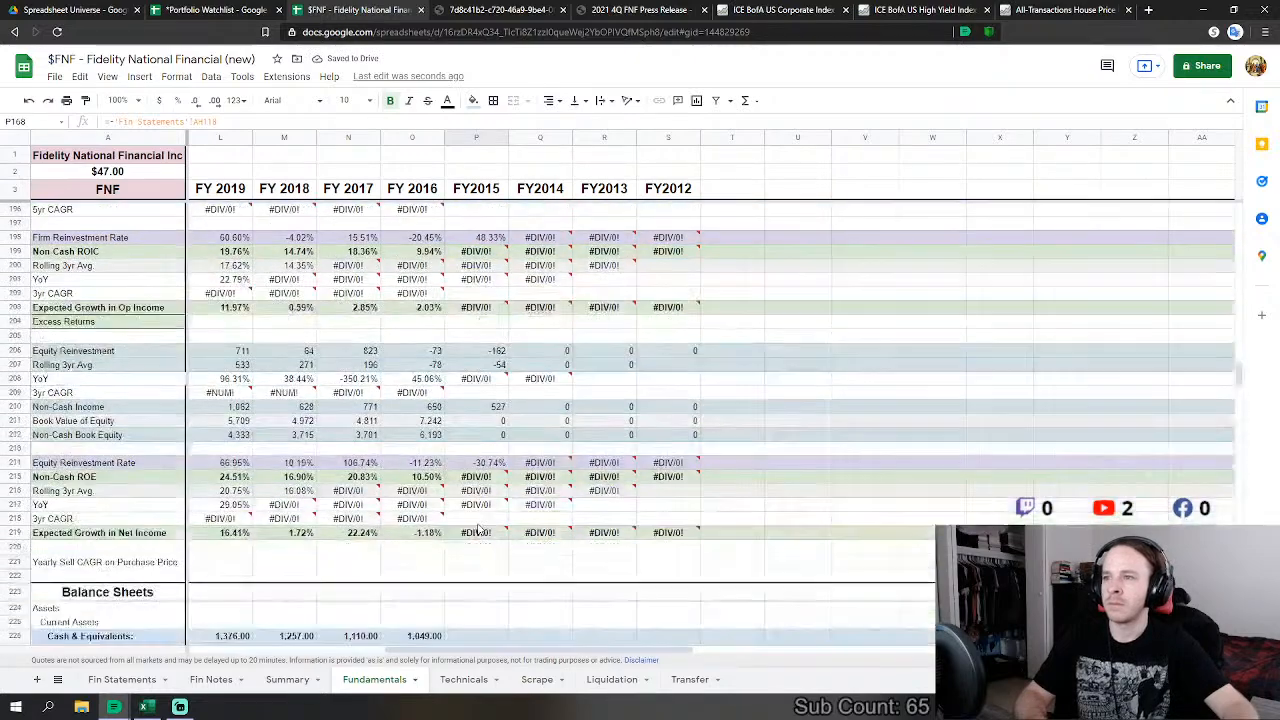
scroll(478, 530, "down", 2)
left_click(476, 466)
type("=")
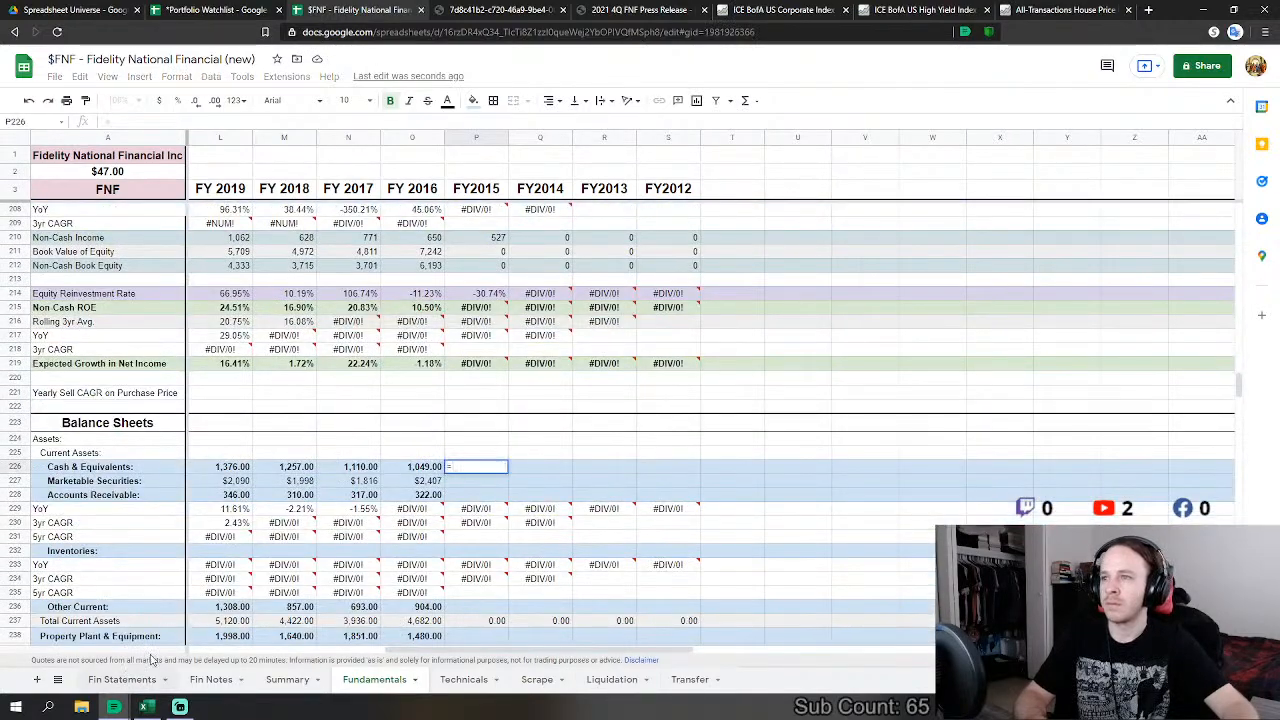
left_click(121, 679)
scroll(346, 507, "up", 3)
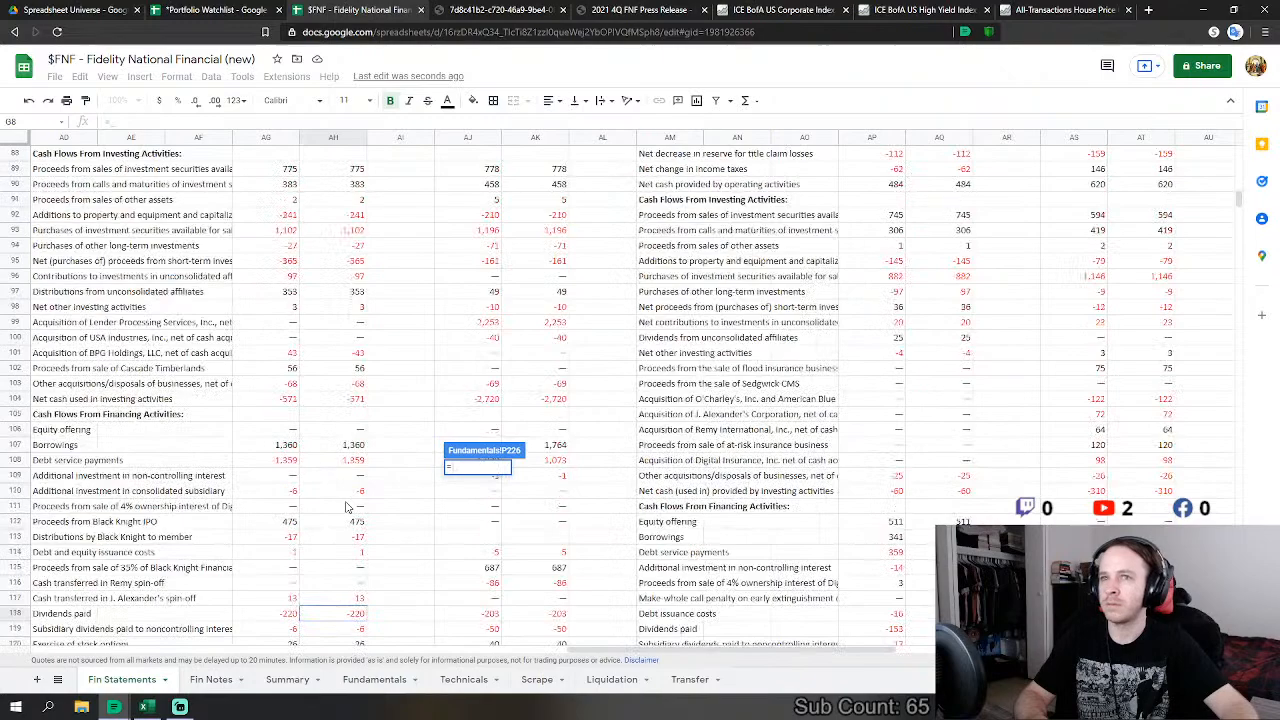
scroll(346, 507, "down", 10)
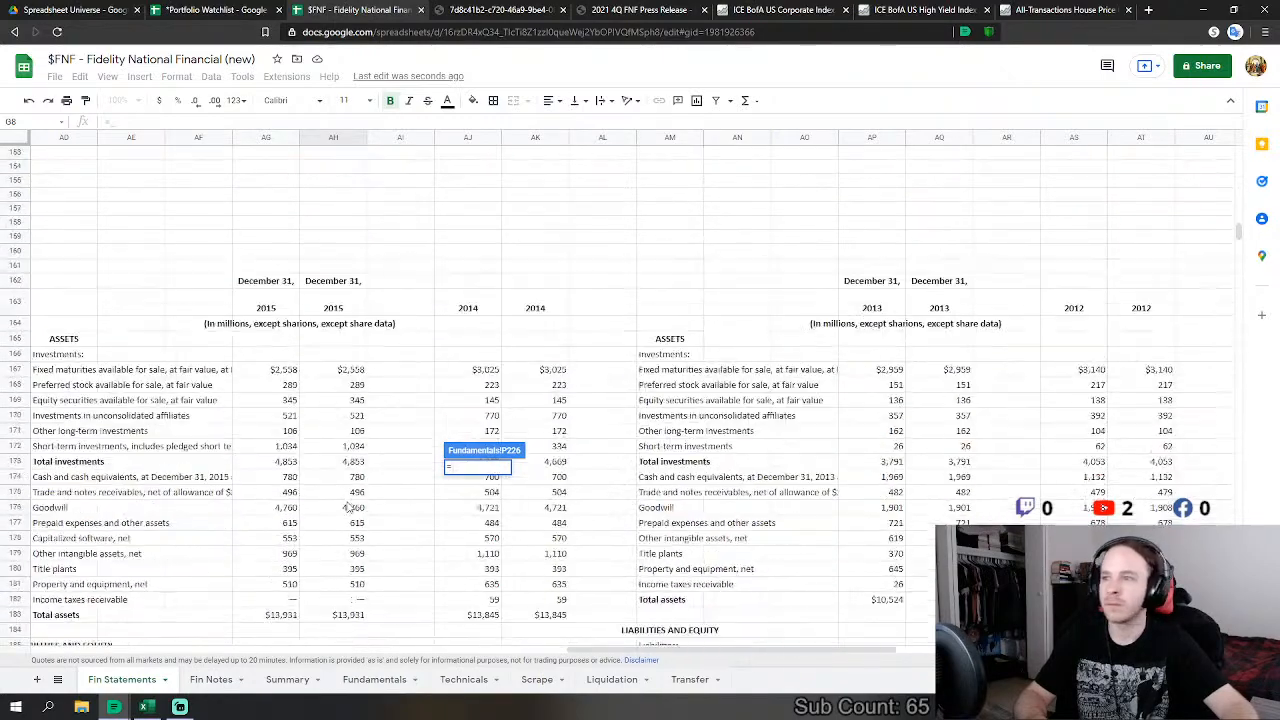
scroll(360, 383, "down", 1)
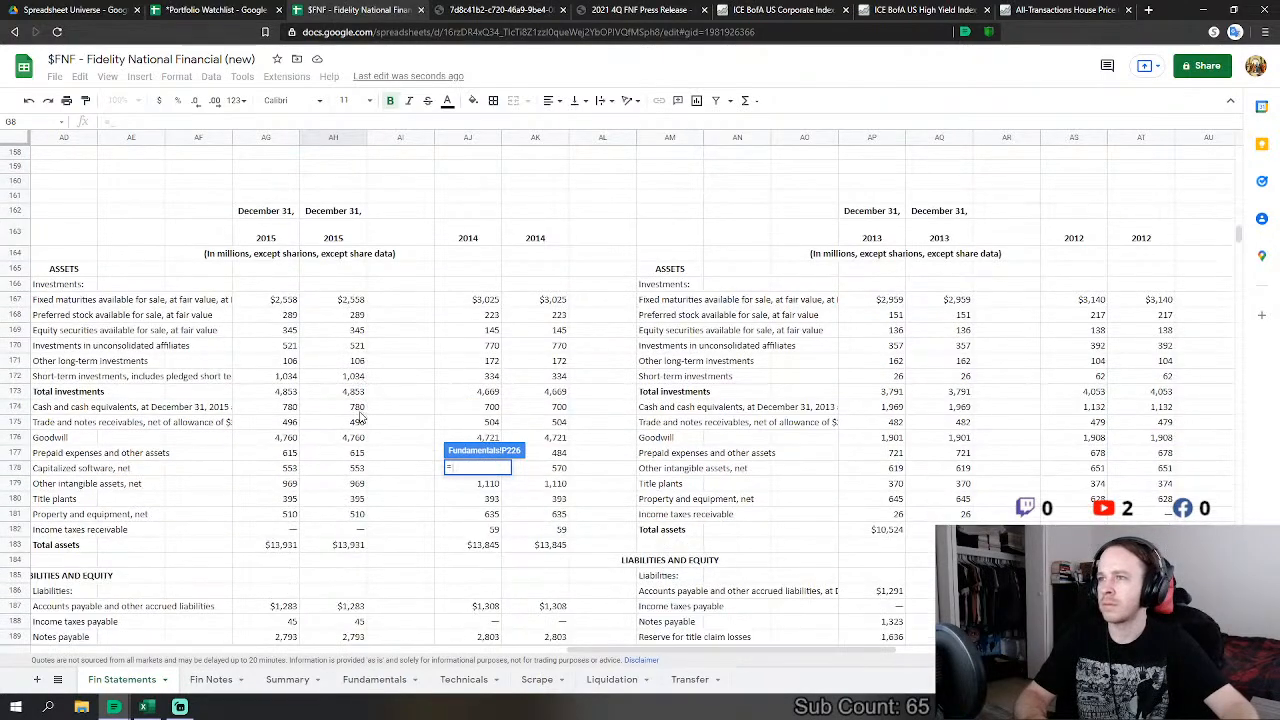
left_click(362, 412)
key("Return")
Step: Link FY2015 Marketable Securities in P227 to Fin Statements cell AH167
left_click(472, 481)
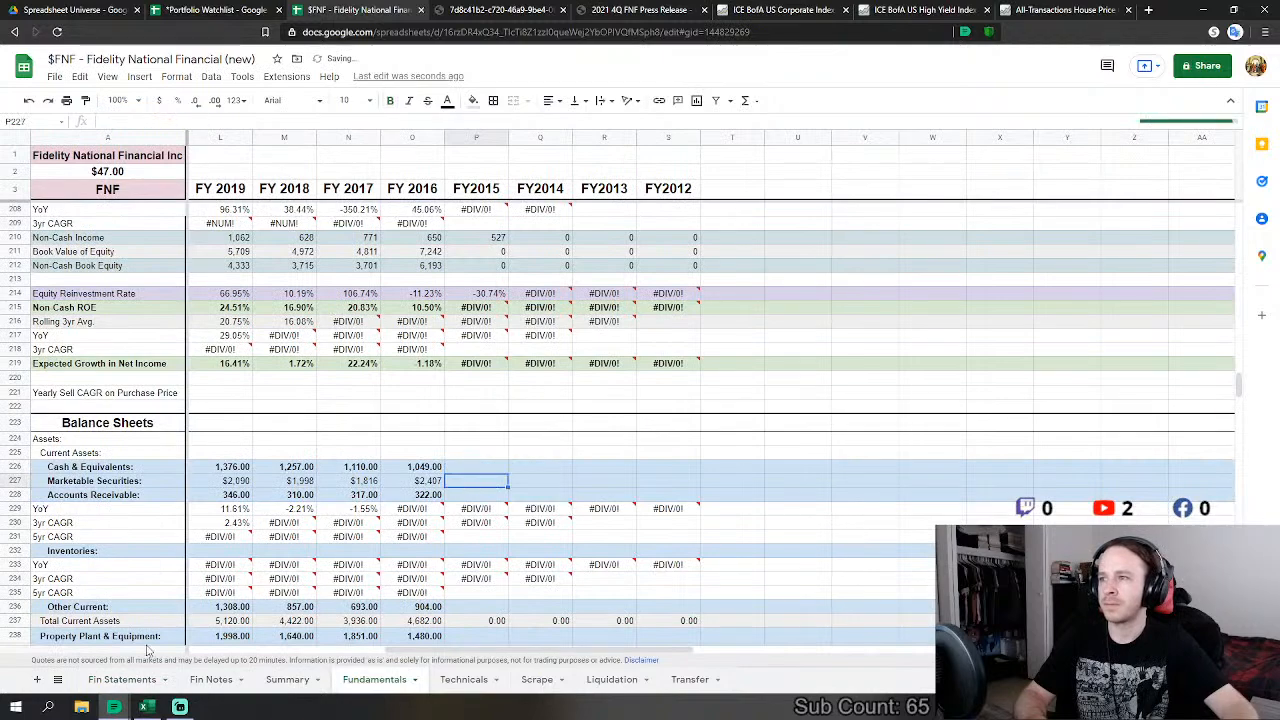
type("=")
left_click(118, 679)
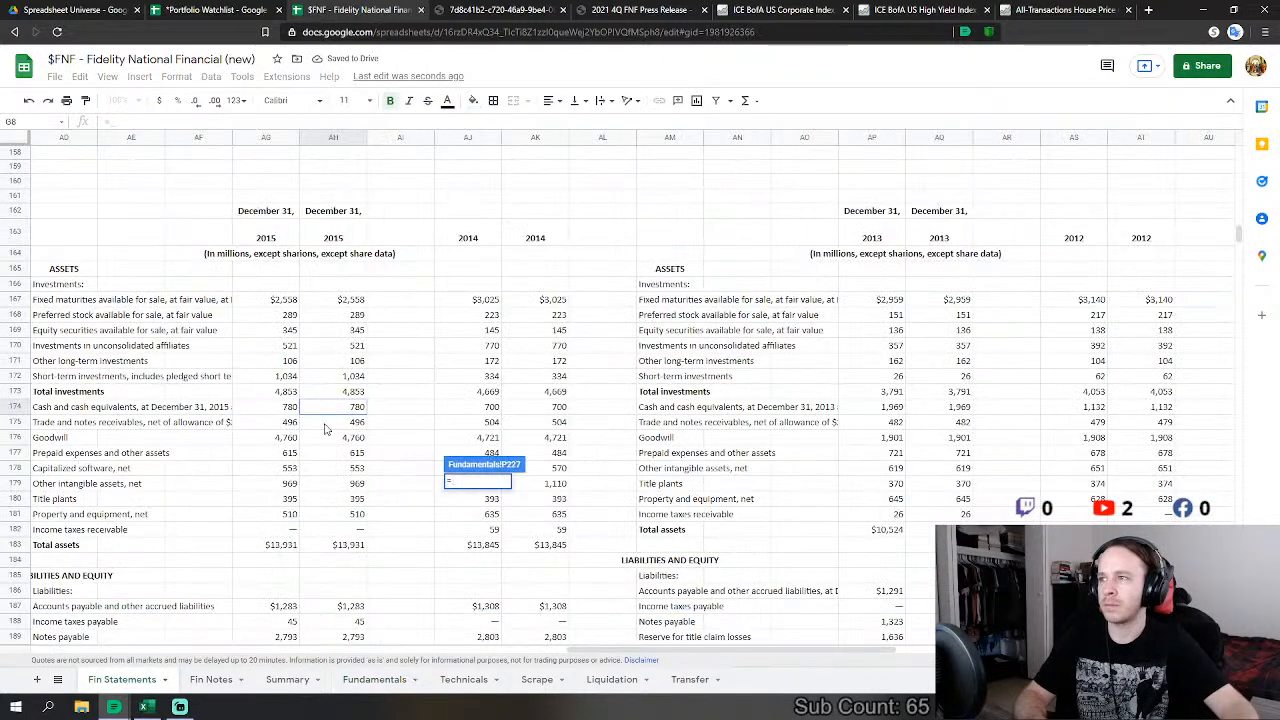
left_click(345, 303)
key("Return")
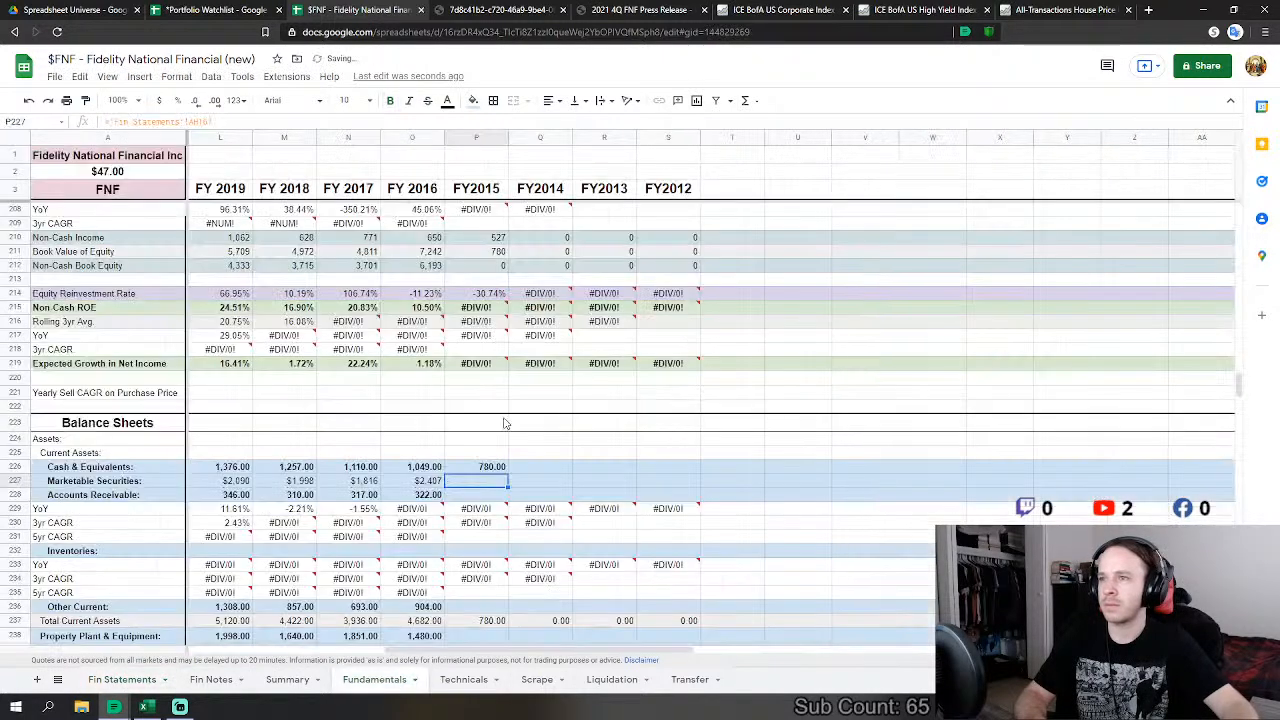
Step: Link FY2015 Accounts Receivable in P228 to the trade and notes receivables in Fin Statements cell AH175
left_click(480, 495)
type("=")
left_click(118, 679)
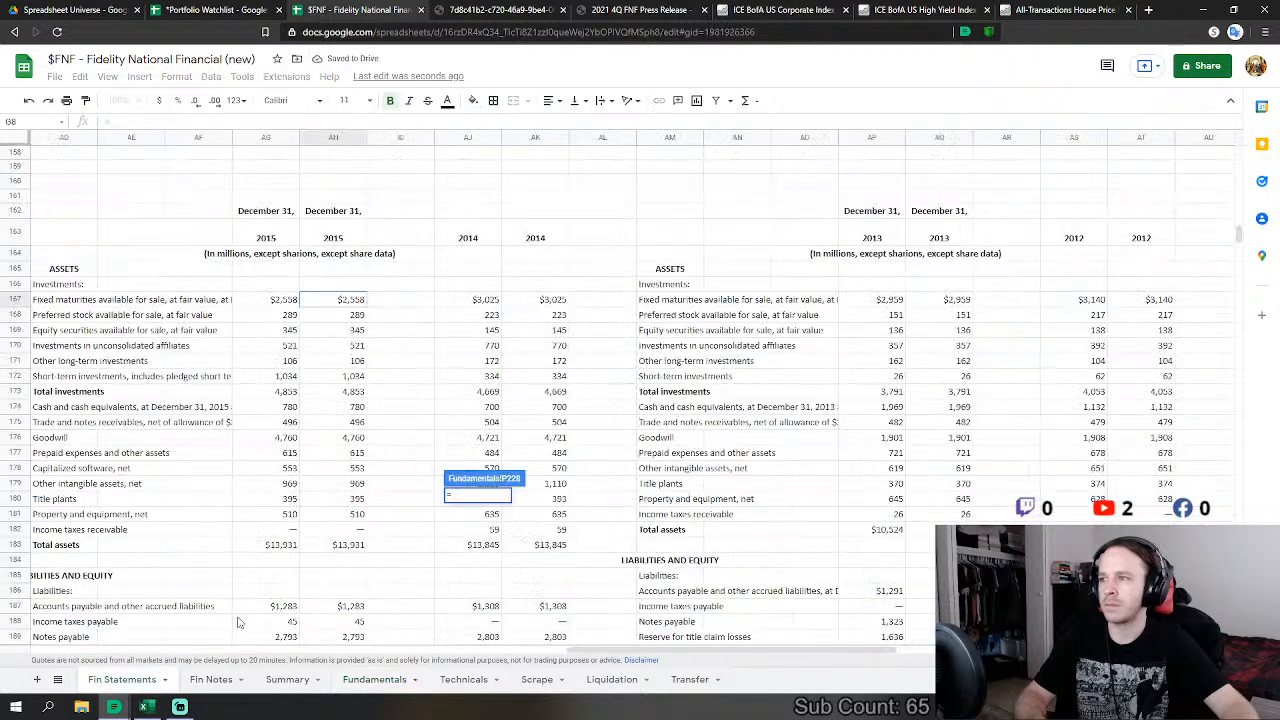
left_click(356, 422)
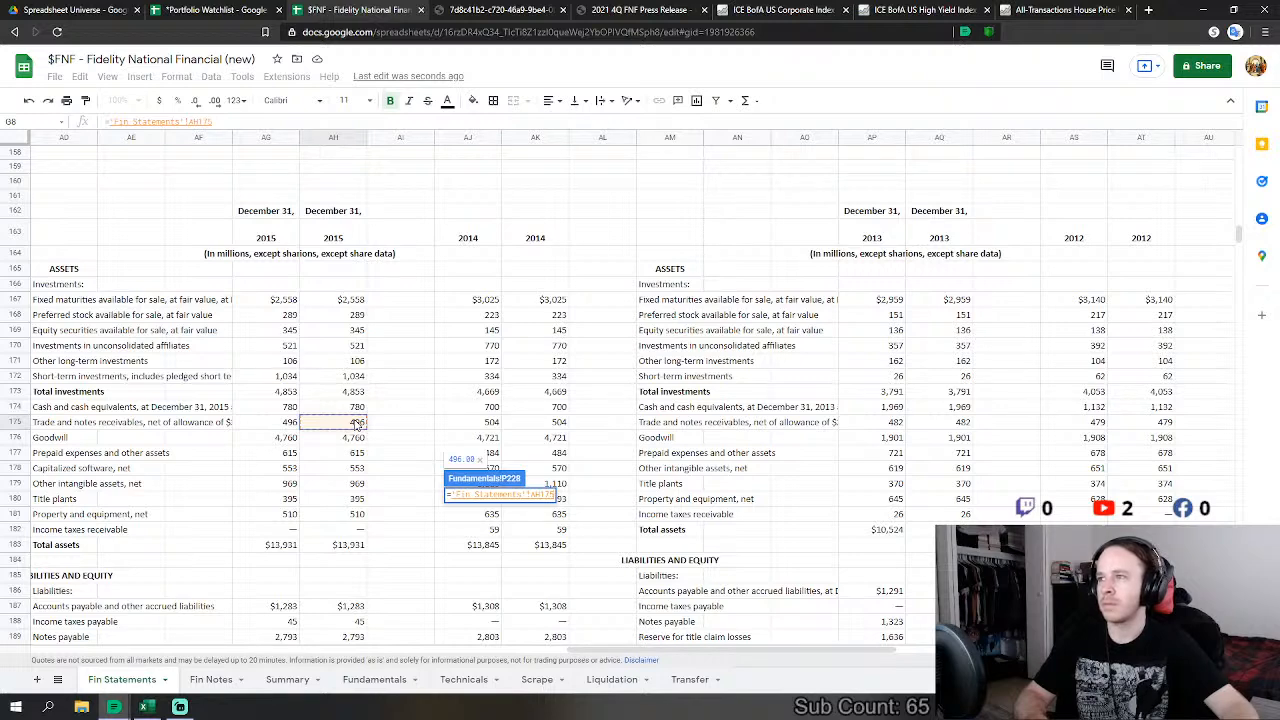
key("Return")
Step: Set FY2015 Other Current assets in P236 to the sum of Fin Statements cells AH172 and AH177
scroll(487, 572, "down", 1)
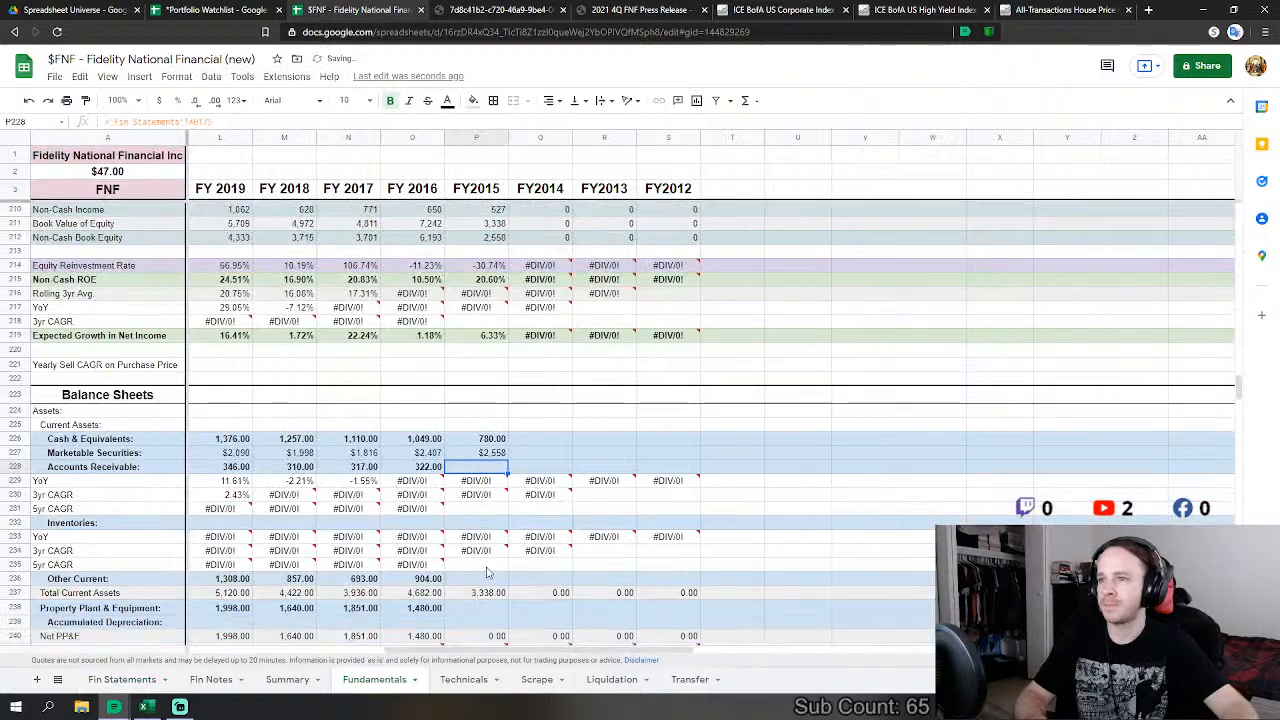
left_click(487, 575)
scroll(487, 575, "down", 2)
type("=")
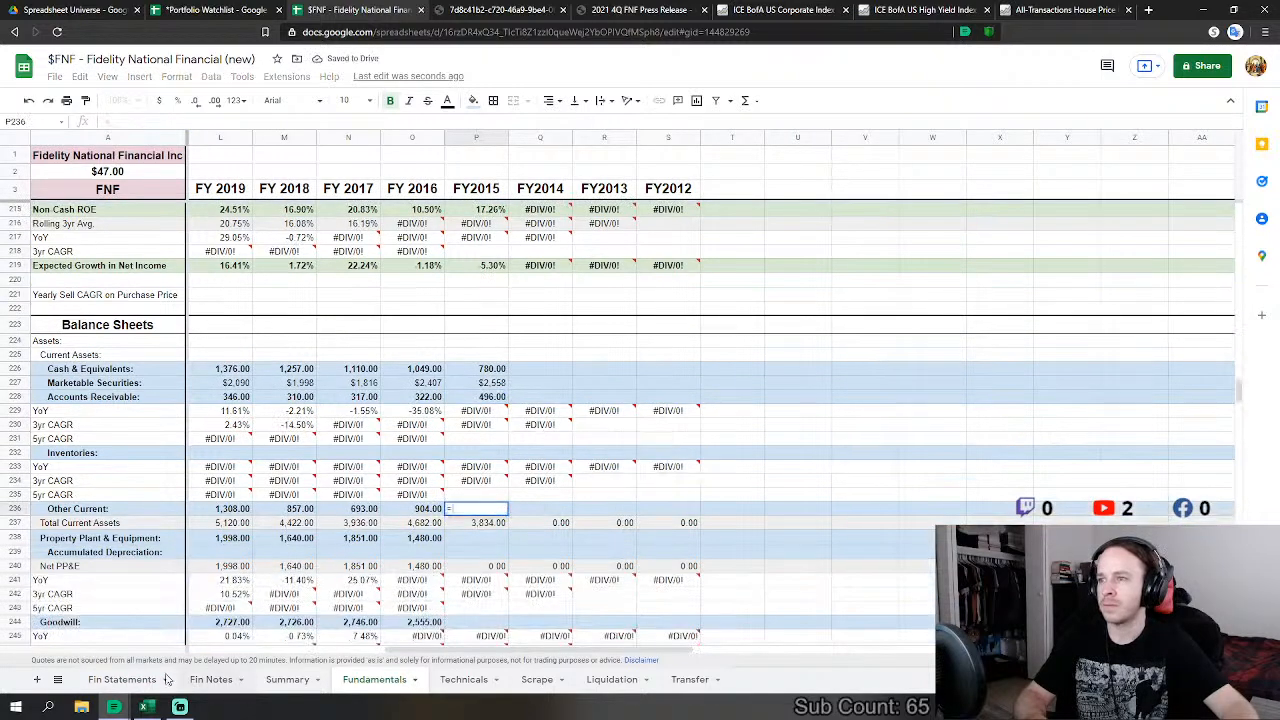
left_click(124, 679)
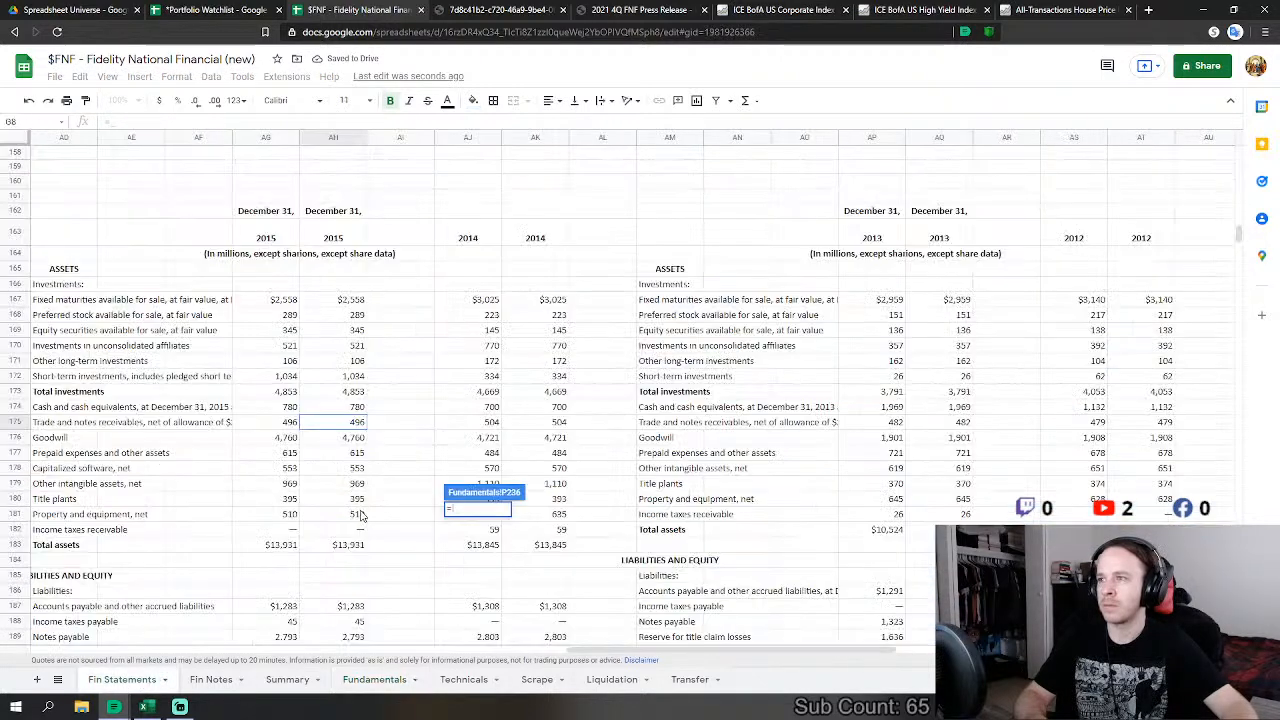
left_click(364, 379)
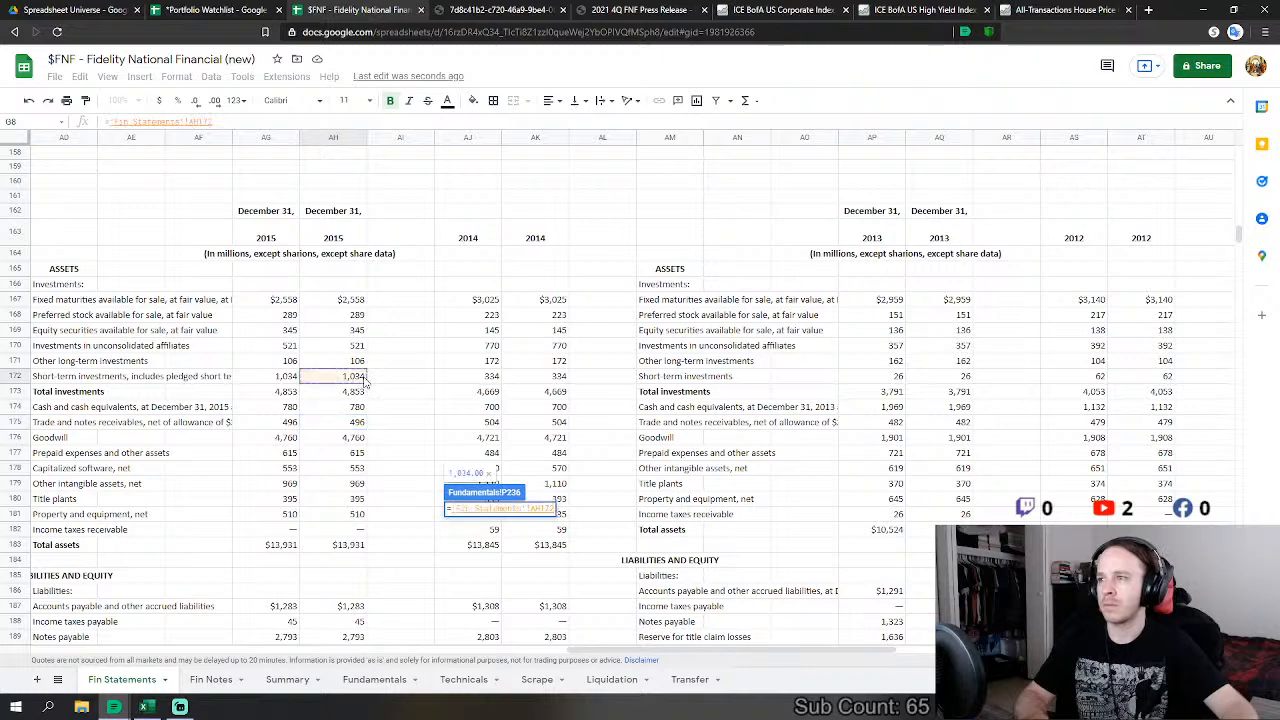
type("+")
left_click(357, 455)
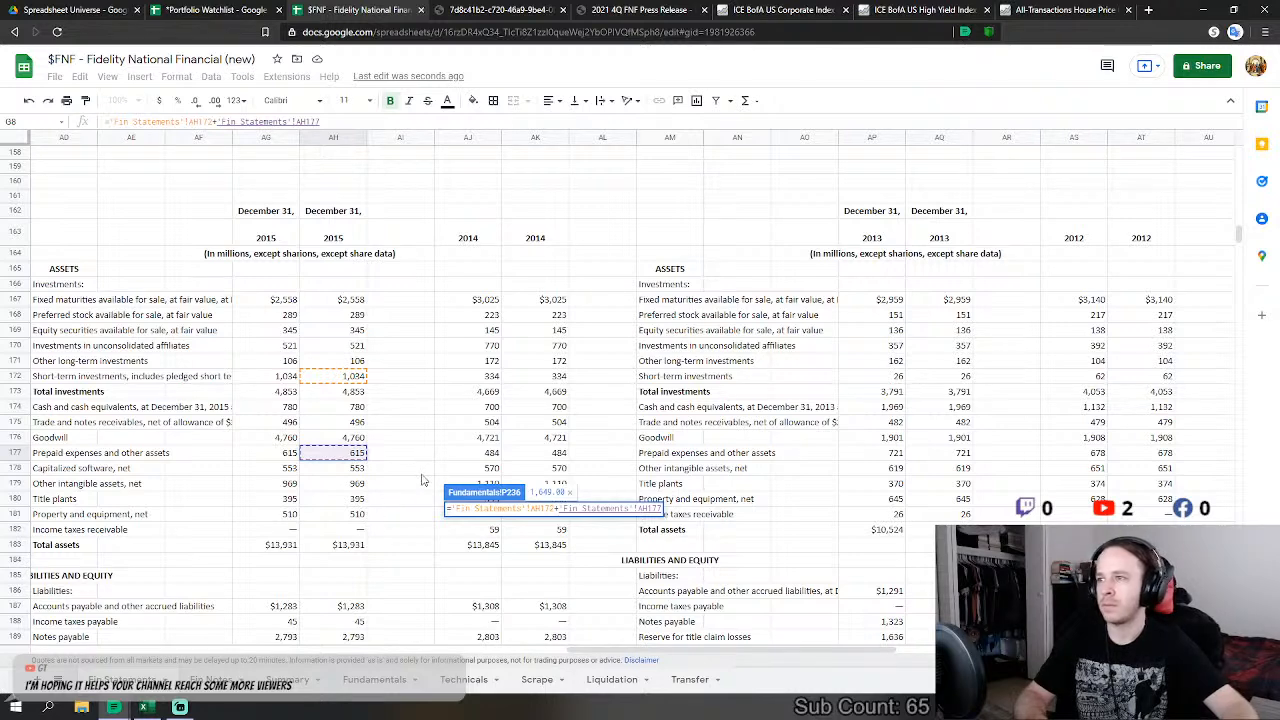
key("Return")
Step: Start the FY2015 Property Plant & Equipment formula in P238 by summing Fin Statements cells AH181, AH180 and AH178
scroll(474, 454, "down", 2)
left_click(492, 395)
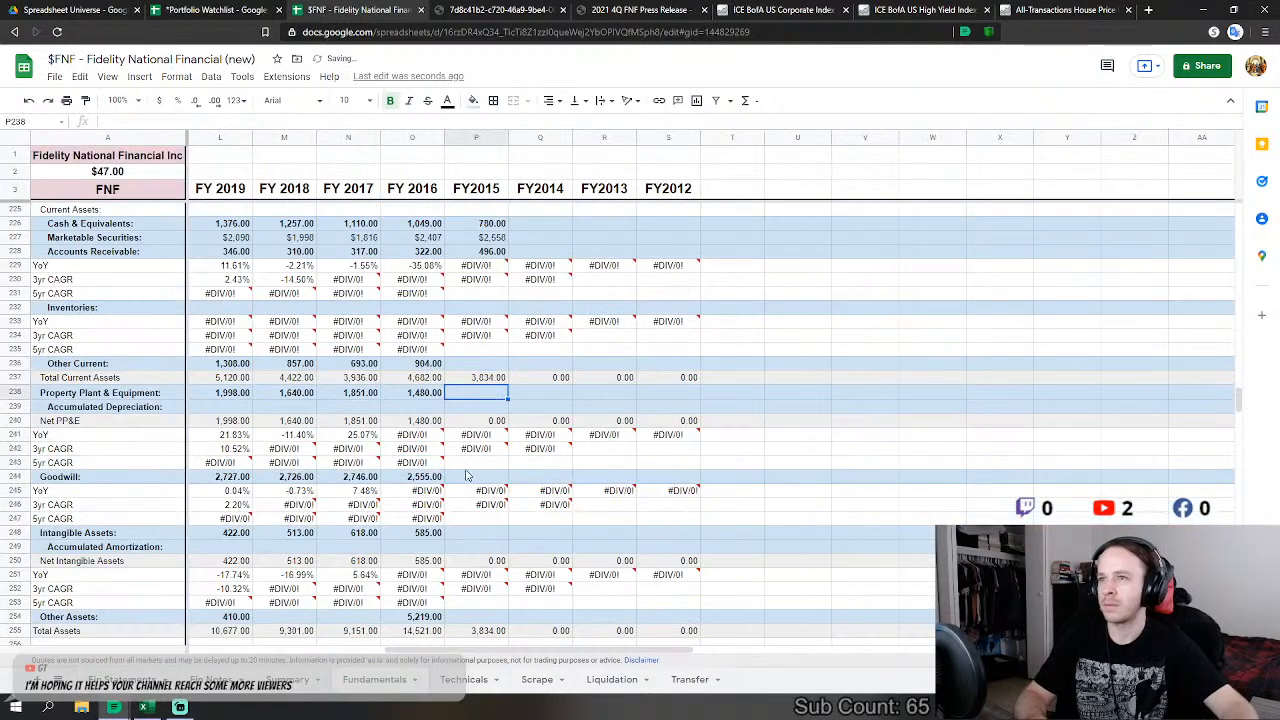
type("=")
left_click(130, 682)
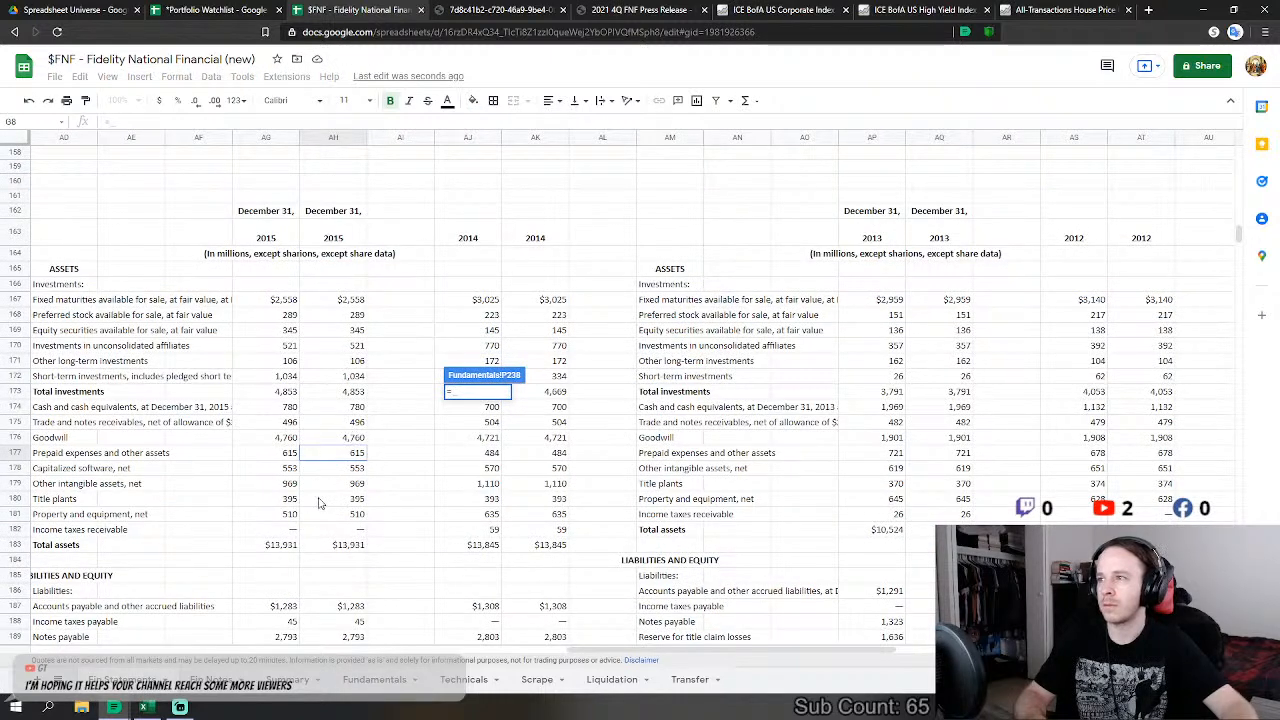
left_click(350, 514)
type("+")
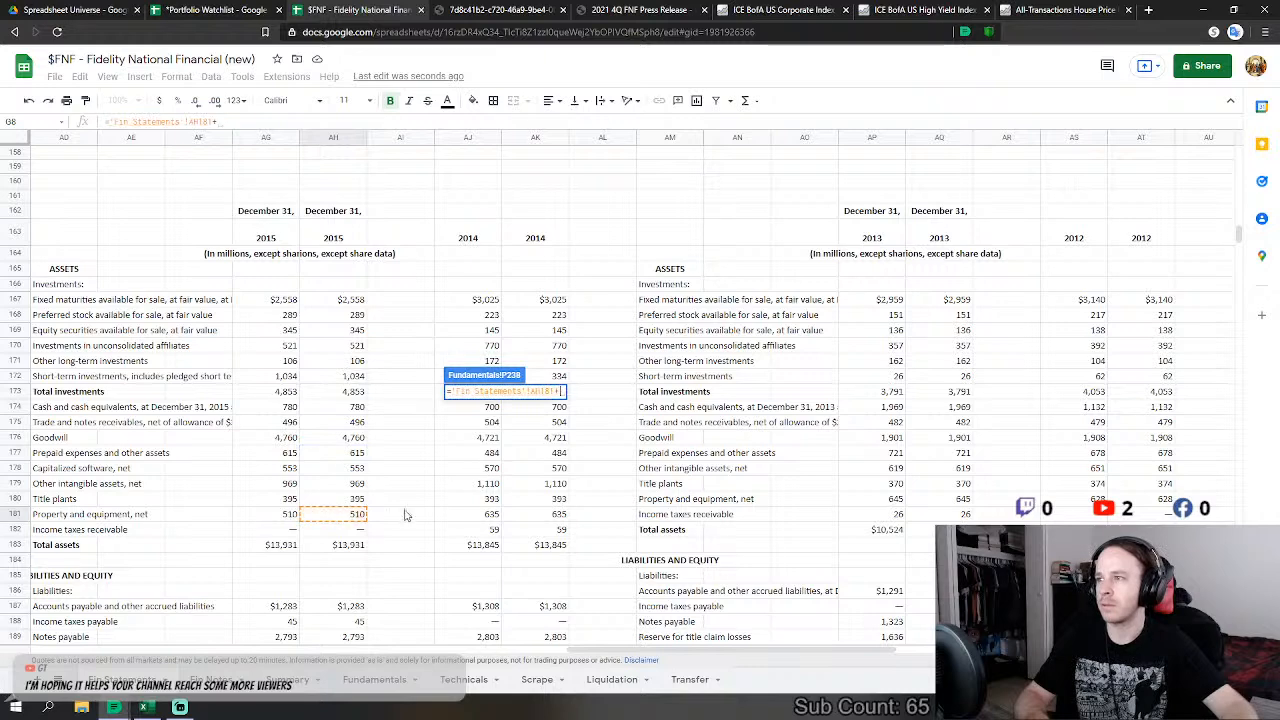
left_click(352, 498)
type("+")
left_click(354, 468)
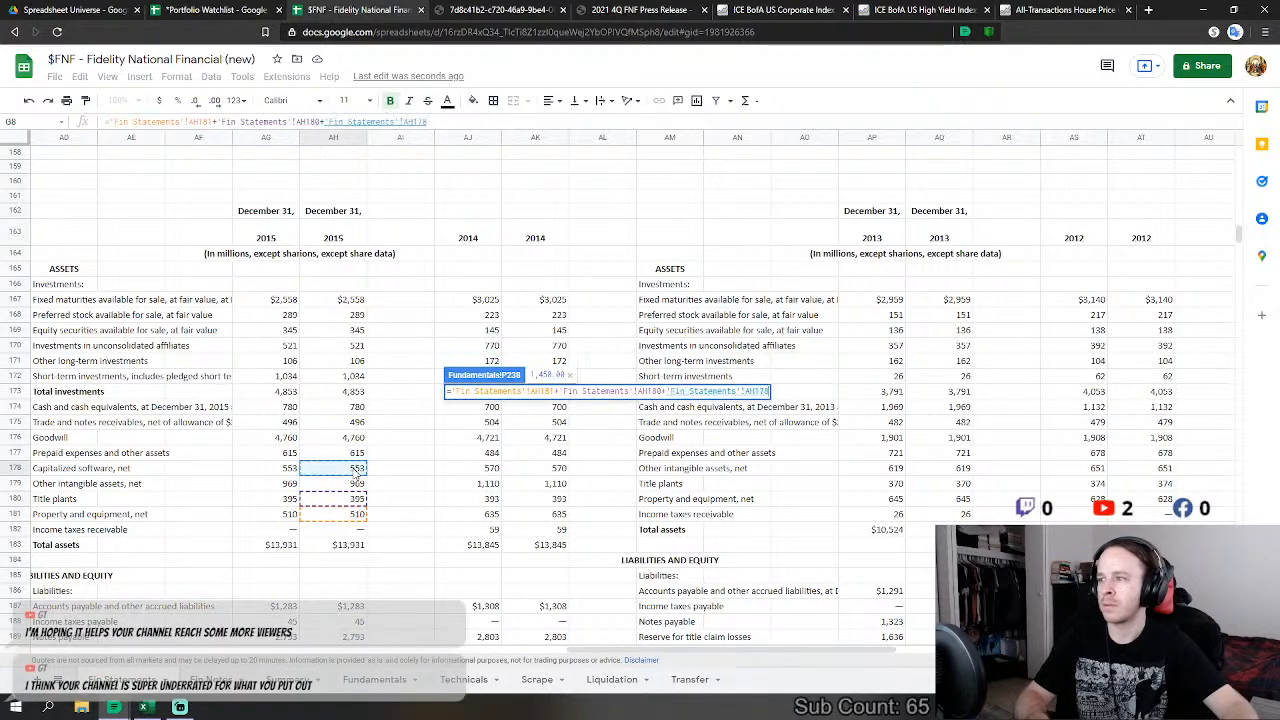
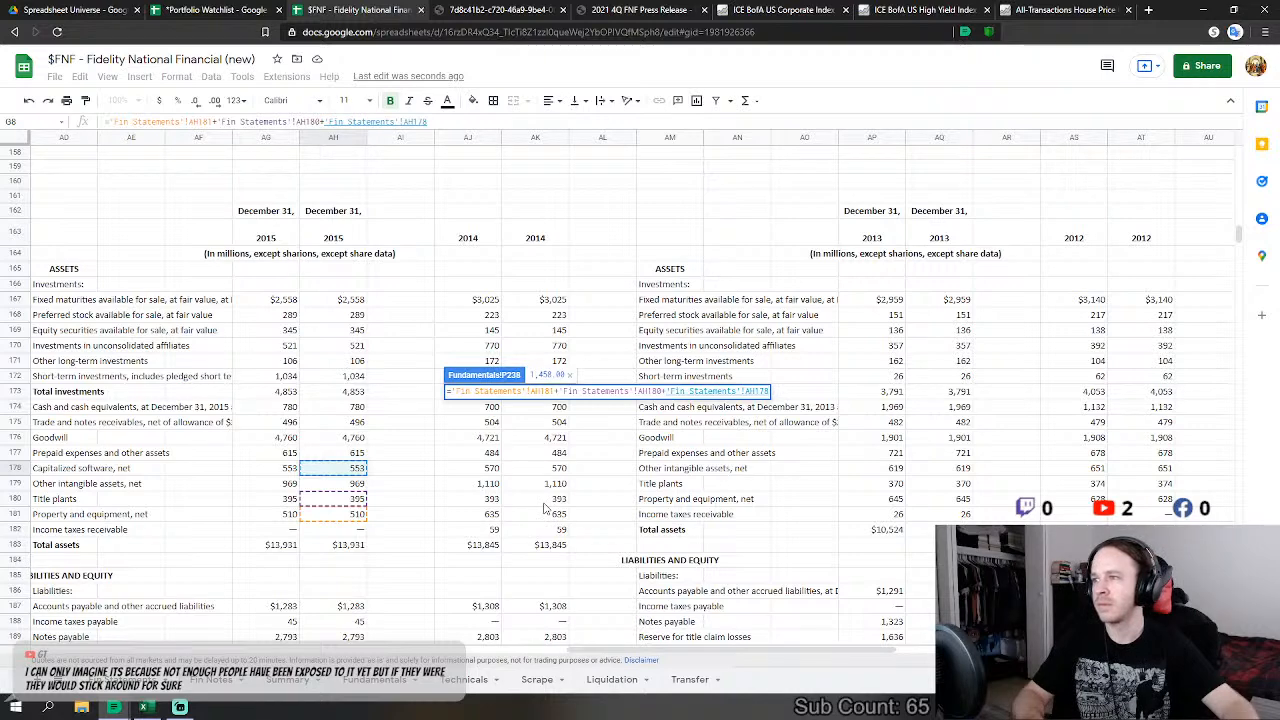
Step: Complete the FY2015 Property Plant & Equipment formula by adding Fin Statements cells AH168, AH169, AH170 and AH171
type("+")
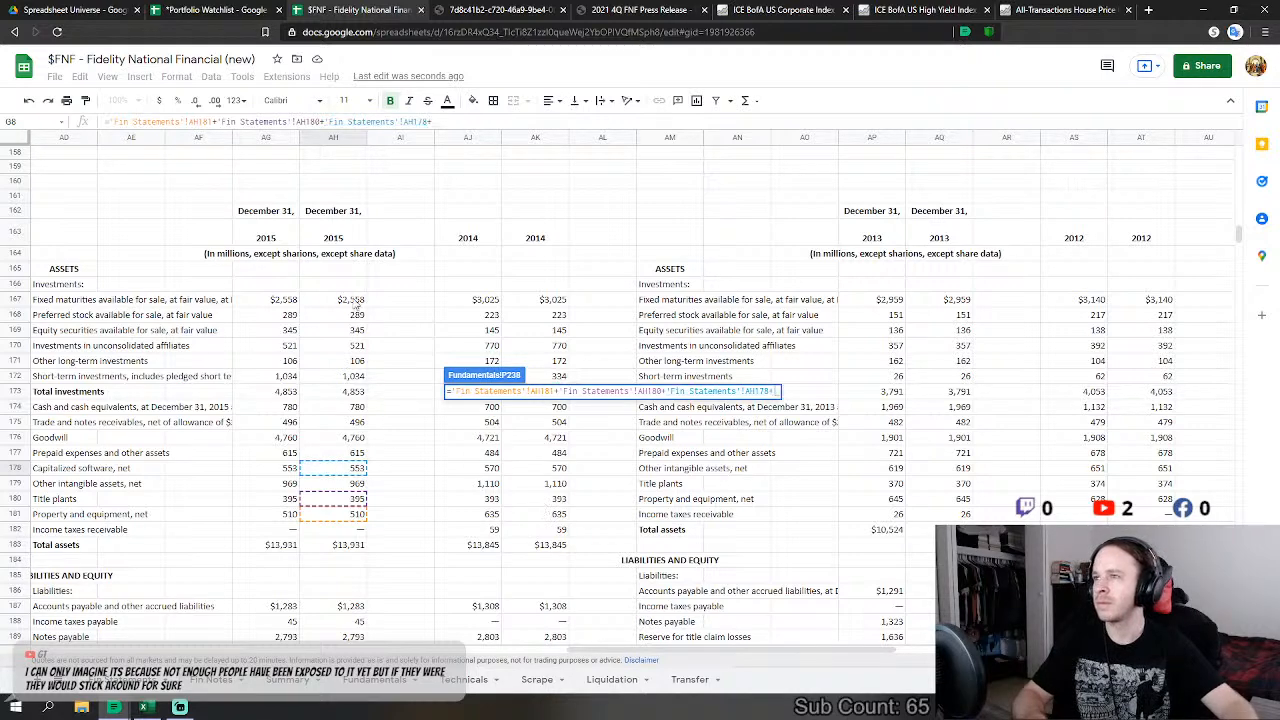
left_click(360, 314)
type("+")
left_click(362, 330)
type("+'Fin Statements'!AH169+")
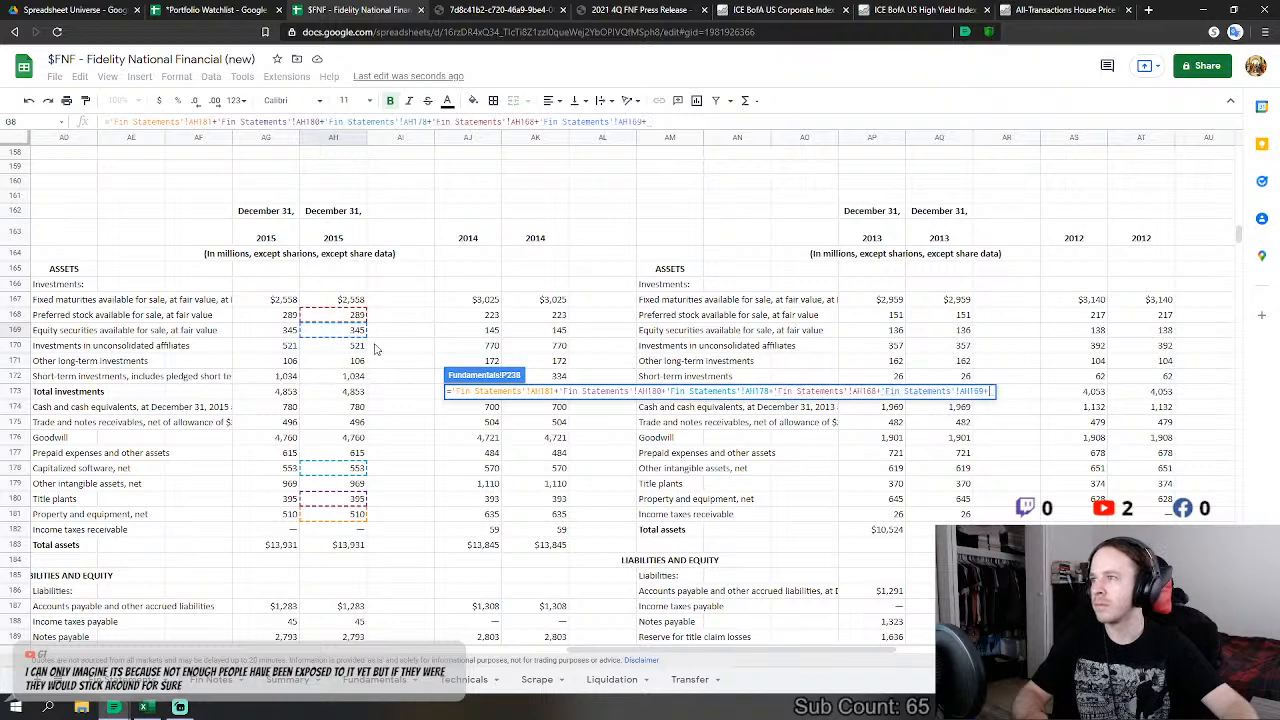
left_click(350, 346)
type("+")
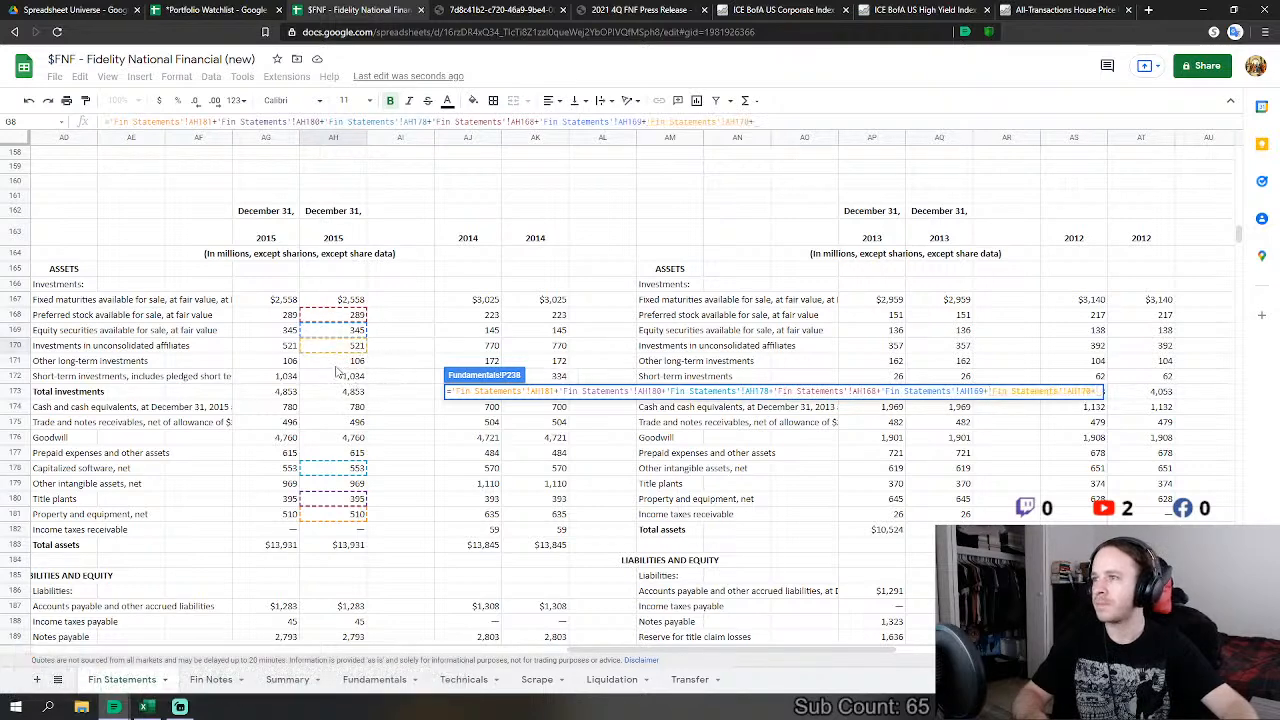
left_click(345, 361)
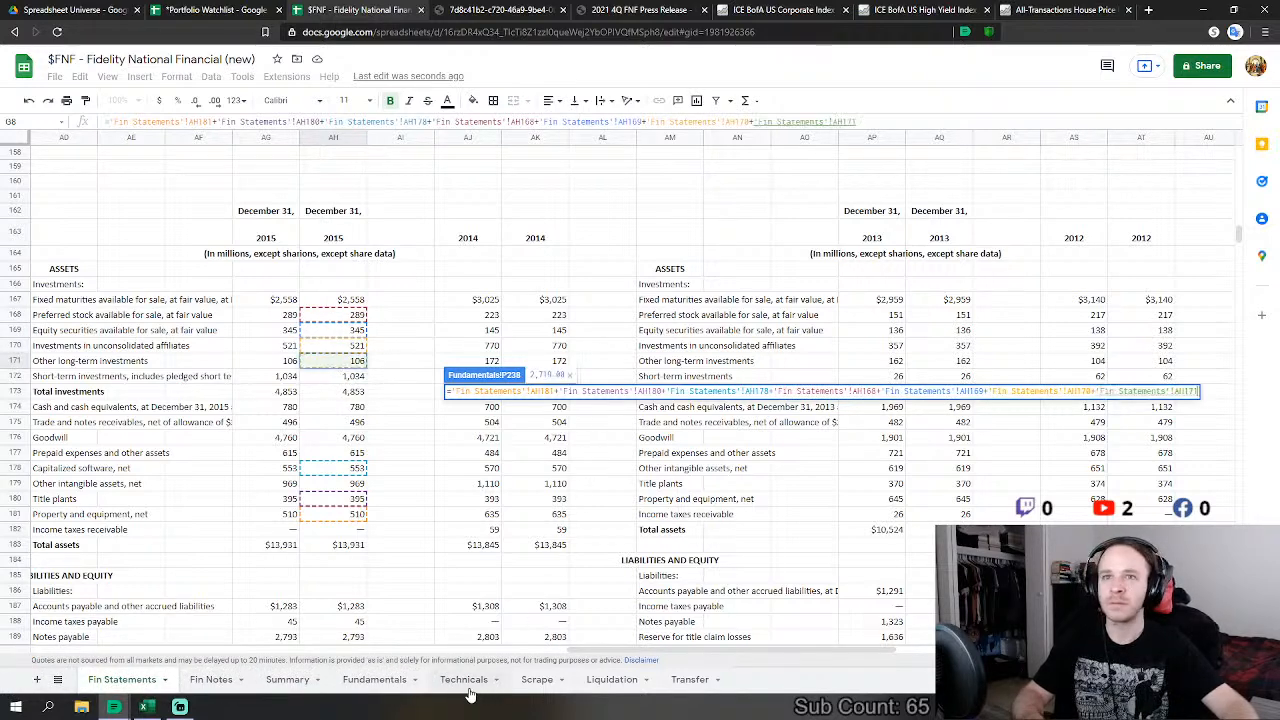
key("Return")
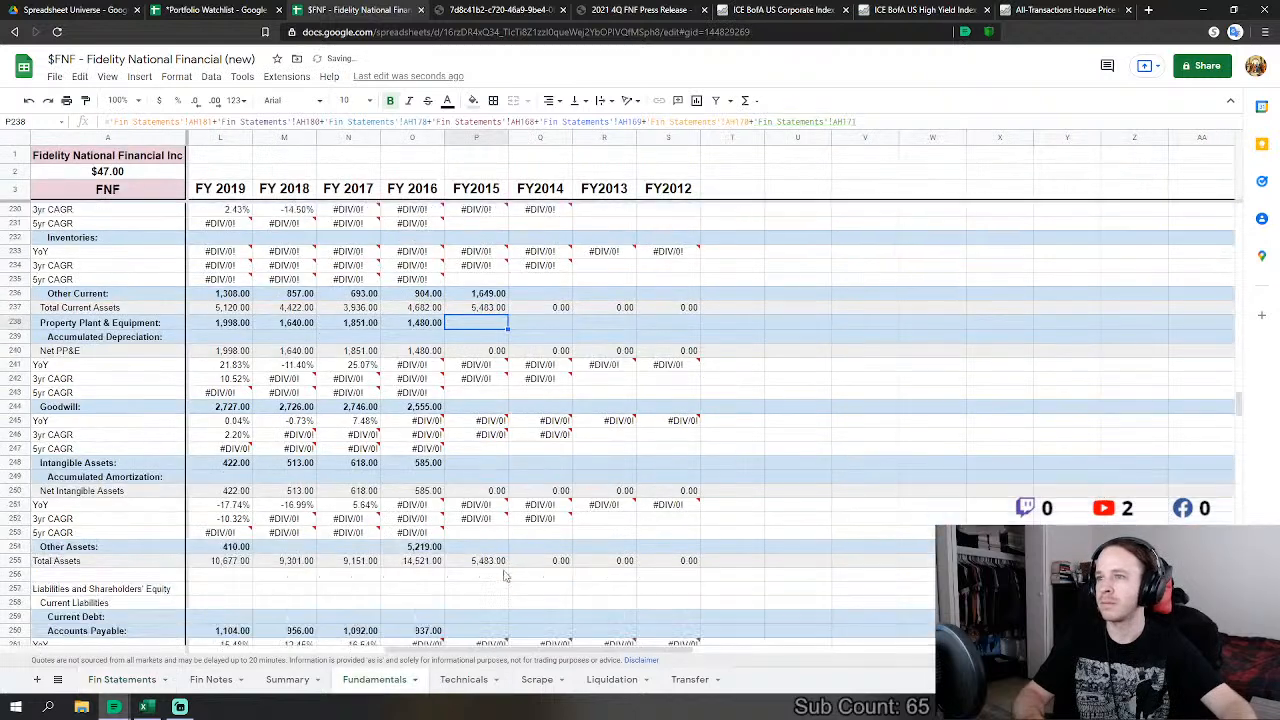
Step: Link FY2015 Goodwill in P244 to Fin Statements cell AH176
left_click(498, 409)
type("=")
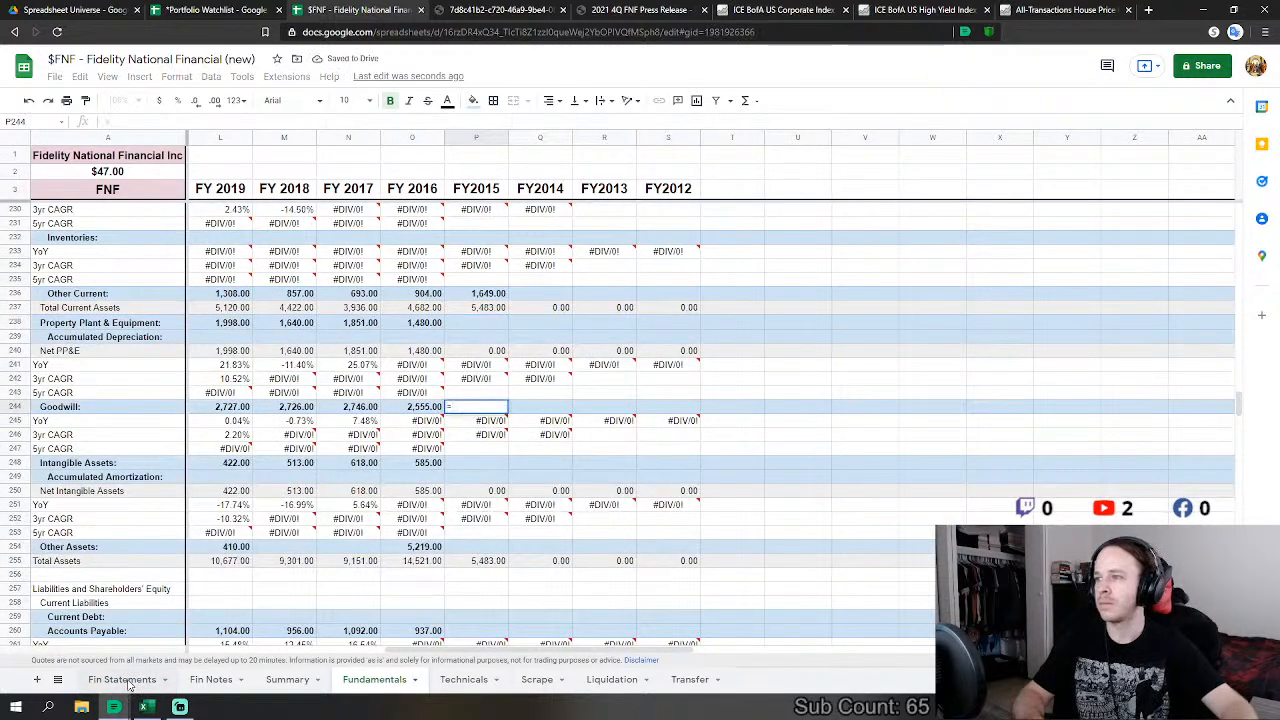
left_click(122, 680)
left_click(345, 440)
key("Return")
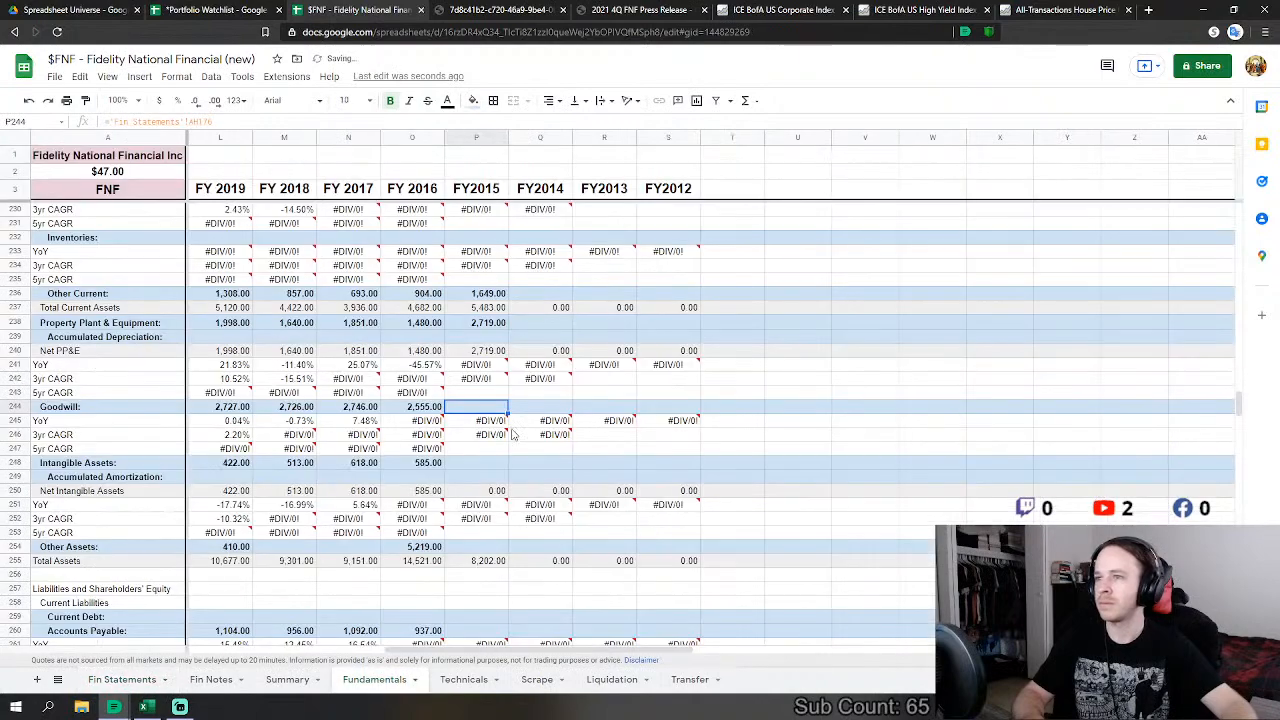
Step: Link FY2015 Intangible Assets in P248 to the other intangible assets in Fin Statements cell AH179
left_click(472, 465)
type("=")
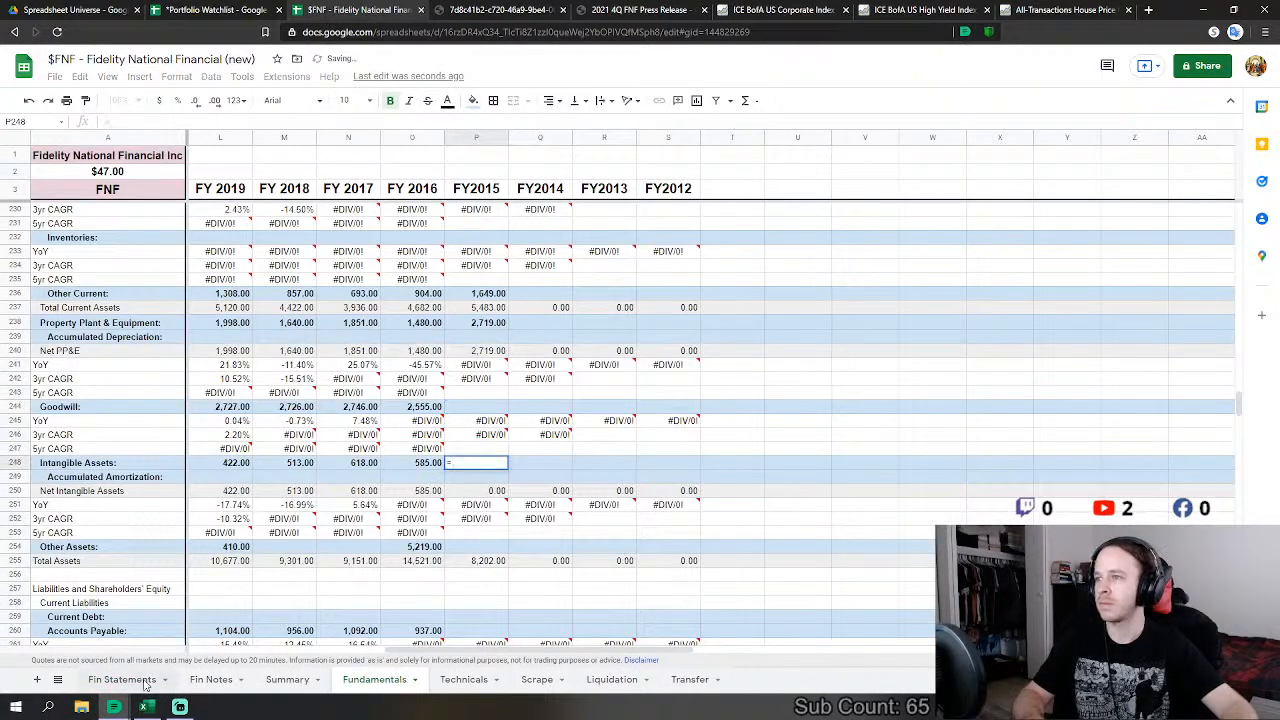
left_click(143, 681)
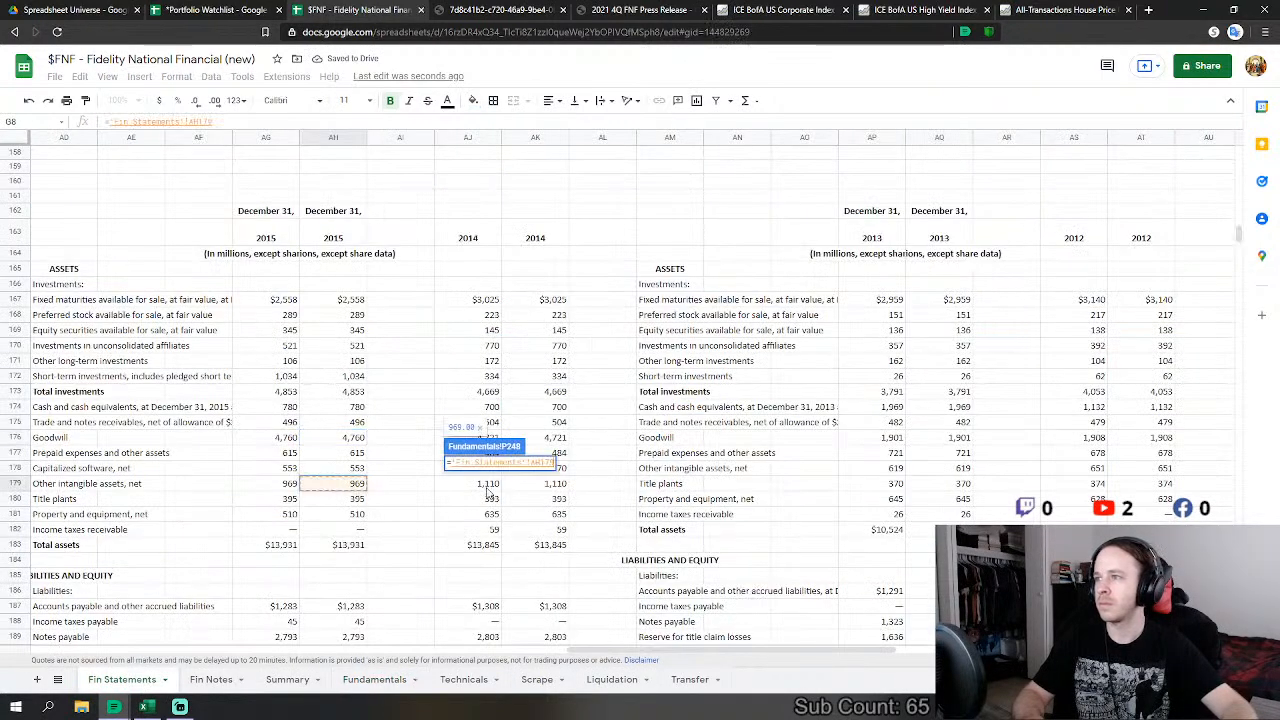
key("Escape")
left_click(494, 549)
type("=")
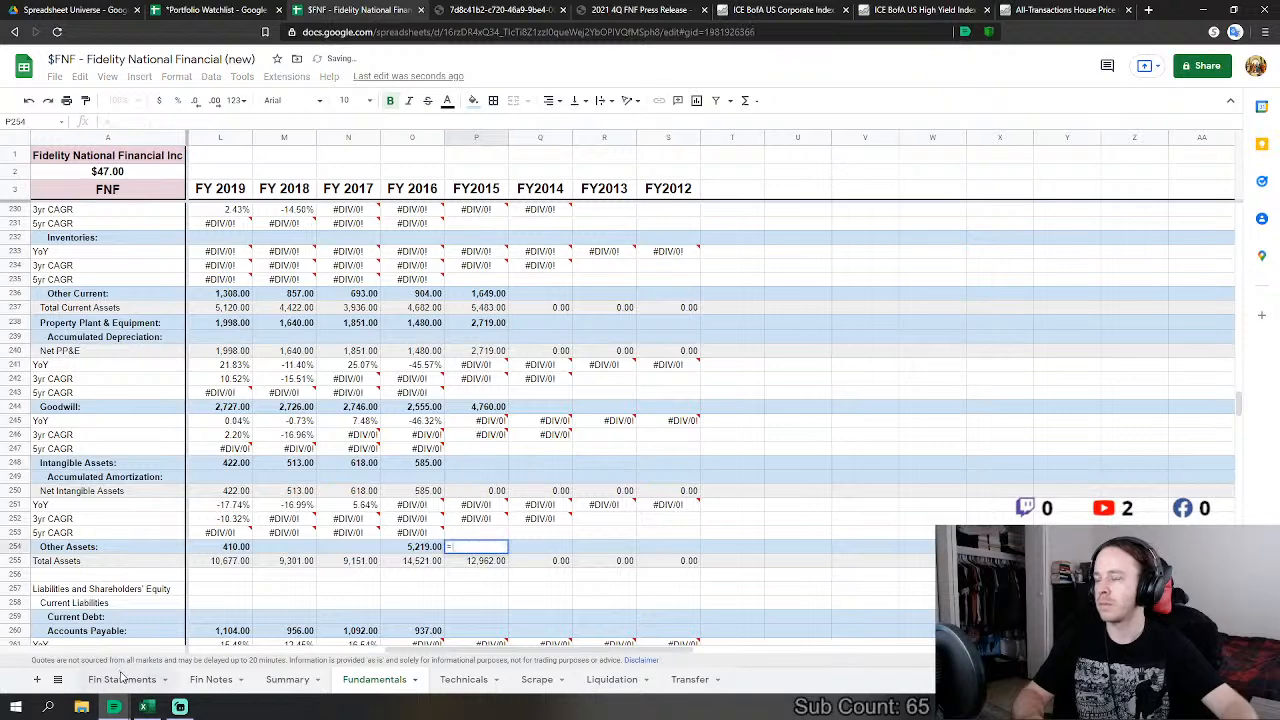
left_click(121, 679)
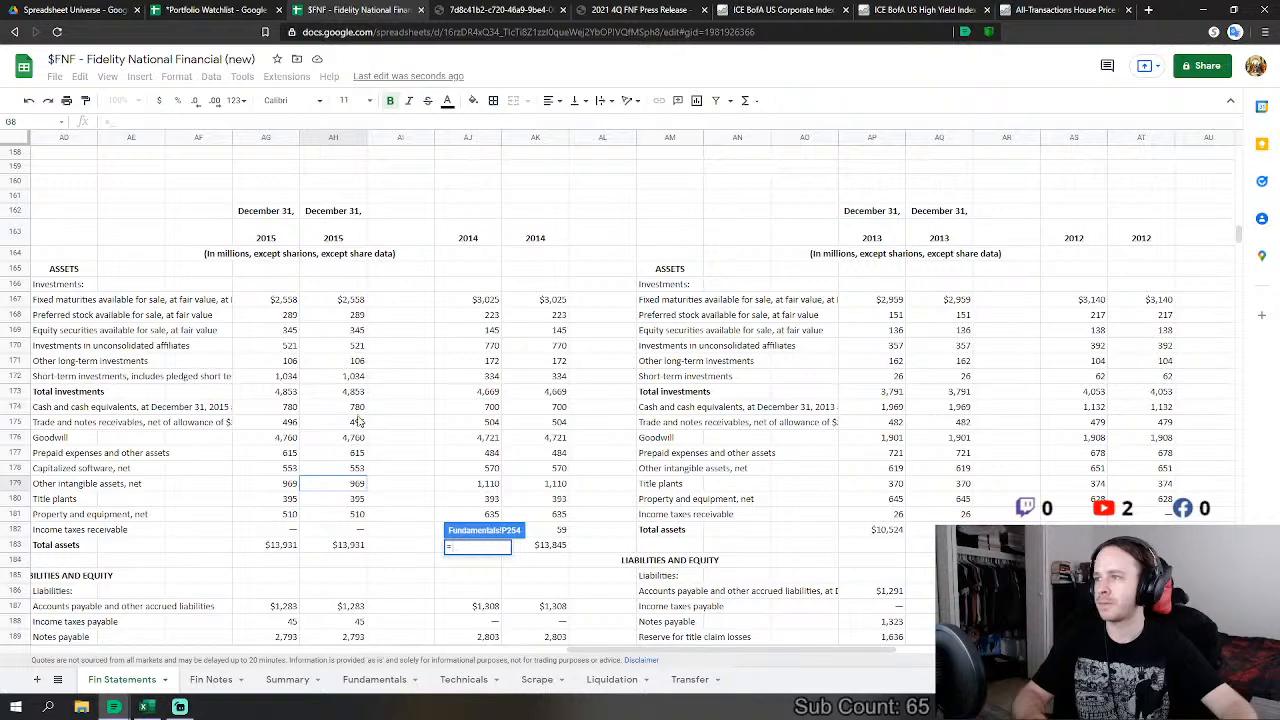
key("Escape")
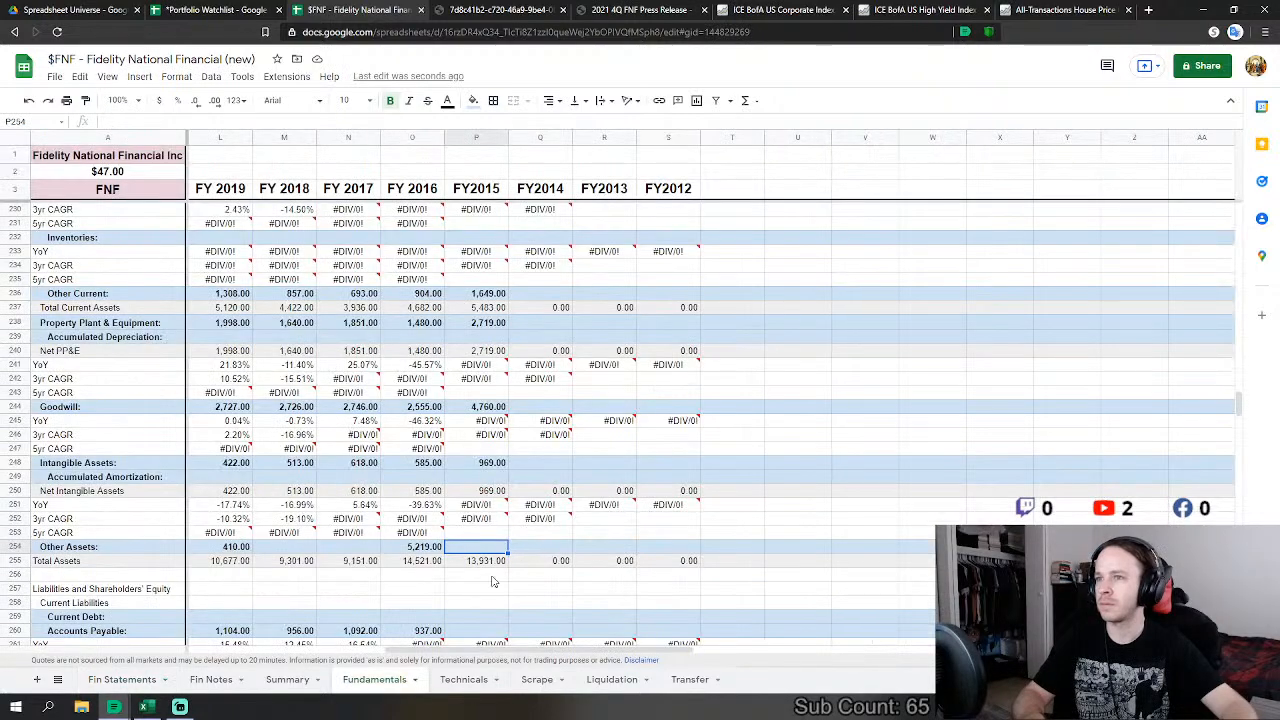
Step: Set FY2015 Accounts Payable in P260 to the sum of Fin Statements cells AH187 and AH188
scroll(492, 581, "down", 5)
left_click(476, 322)
scroll(390, 598, "up", 1)
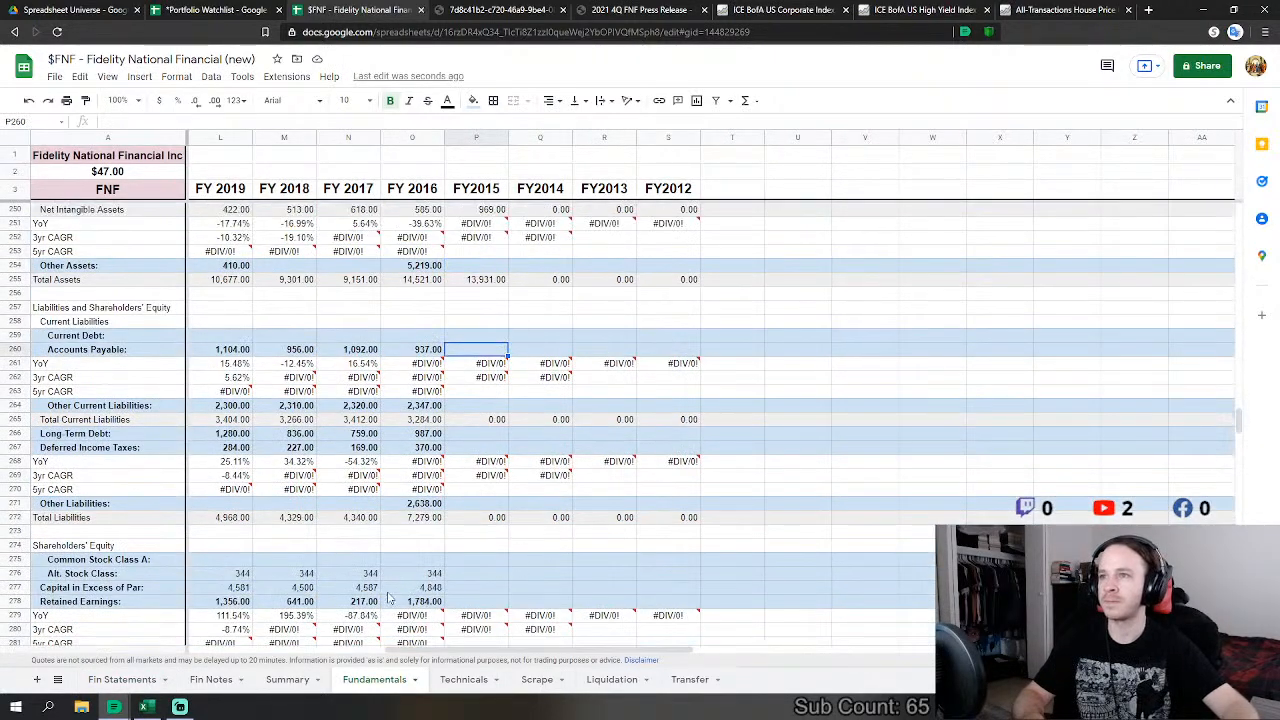
type("=")
left_click(122, 679)
scroll(297, 523, "down", 3)
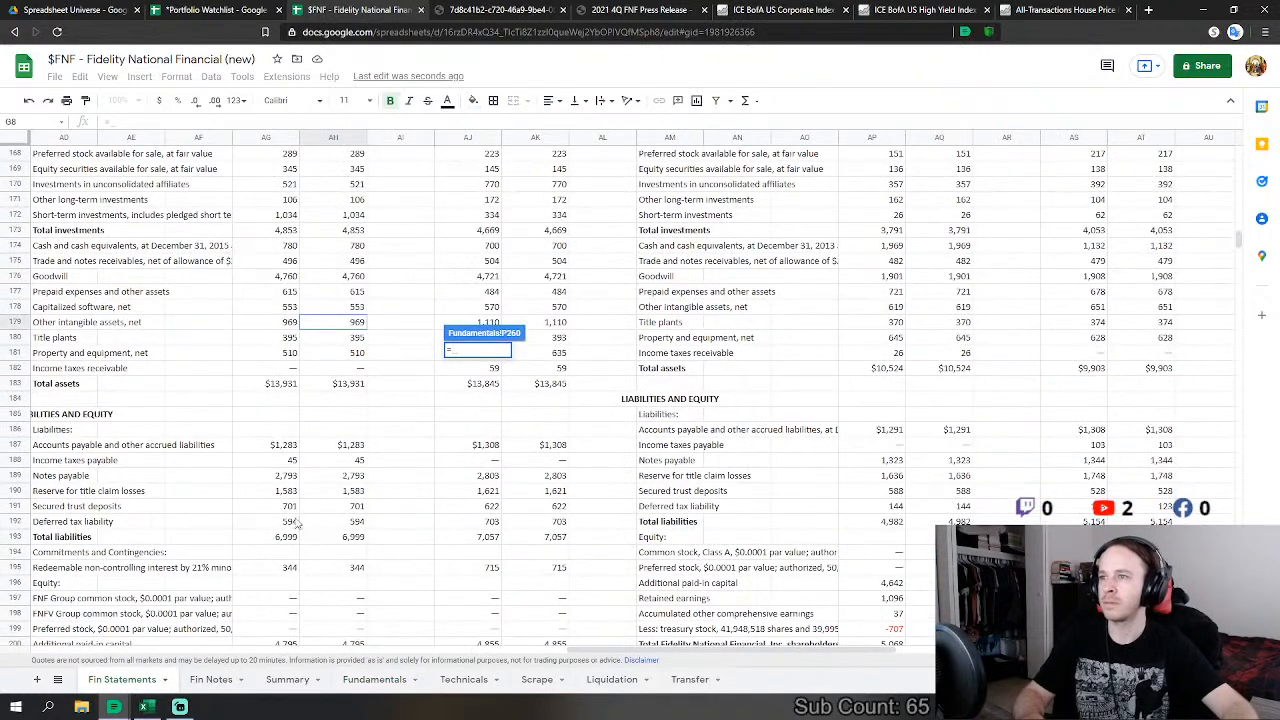
left_click(350, 447)
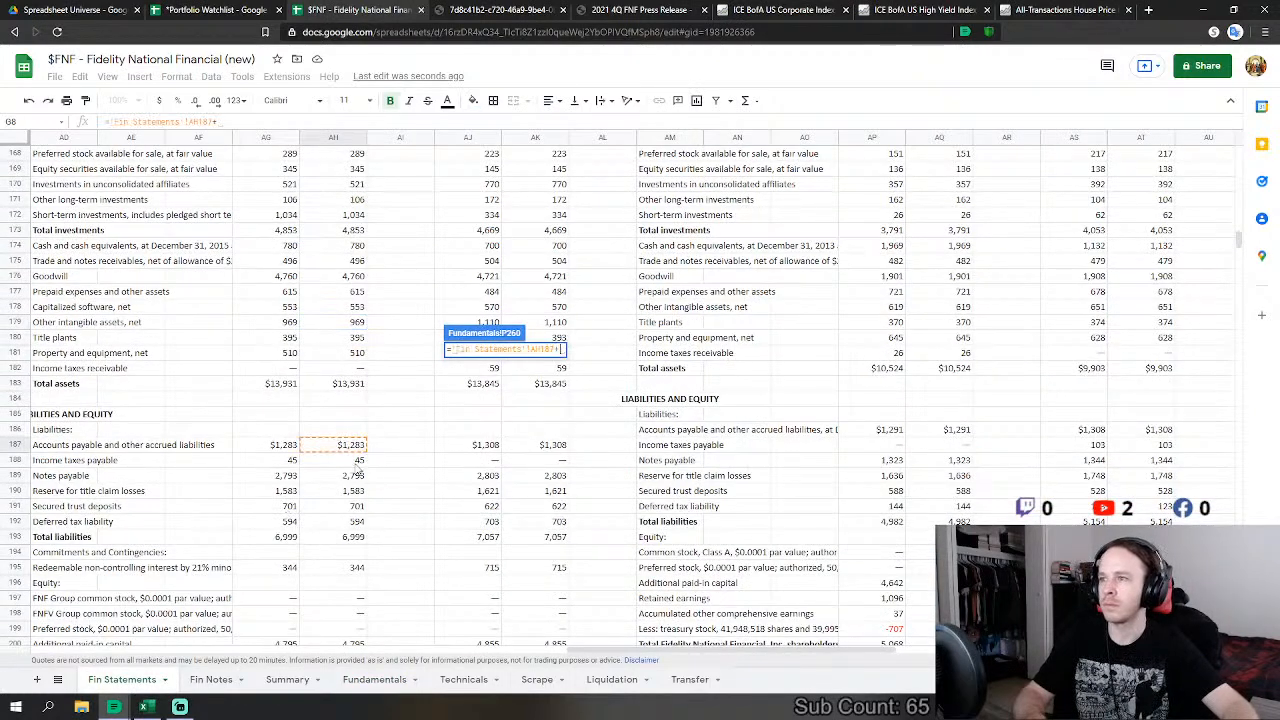
left_click(358, 462)
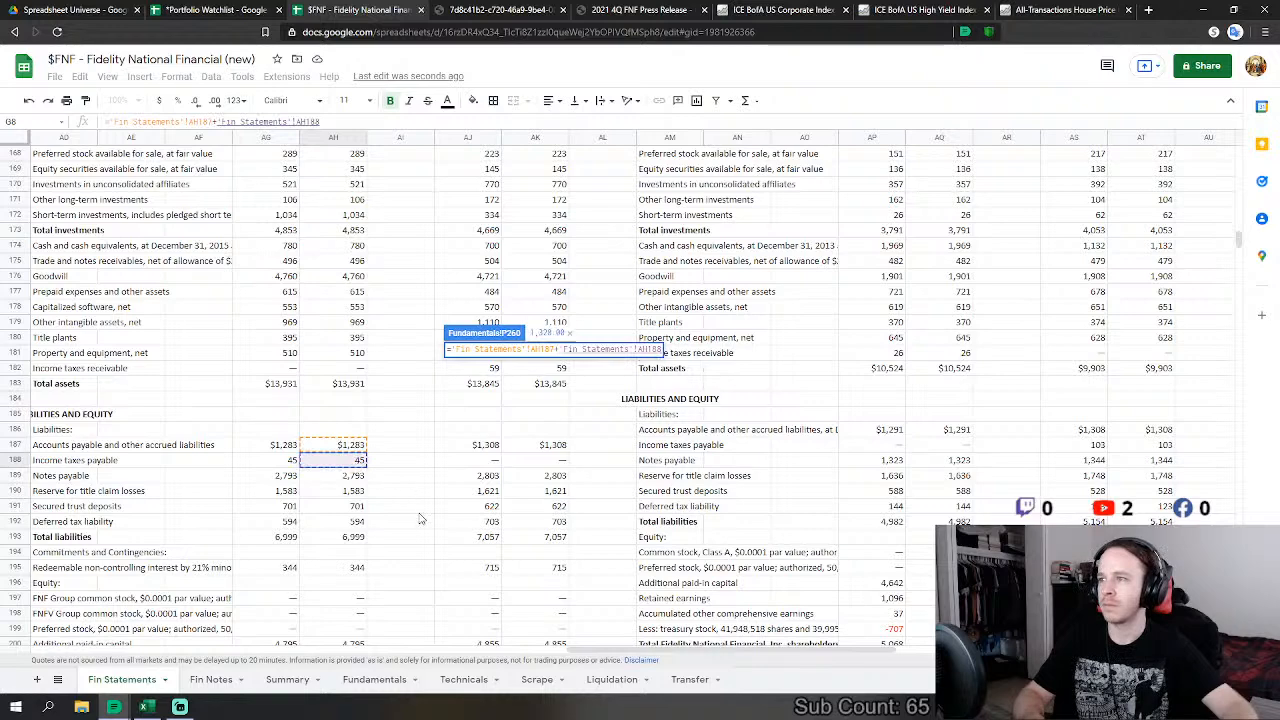
key("Return")
Step: Set FY2015 Other Current Liabilities in P264 to the sum of Fin Statements cells AH190 and AH191
left_click(490, 407)
type("=")
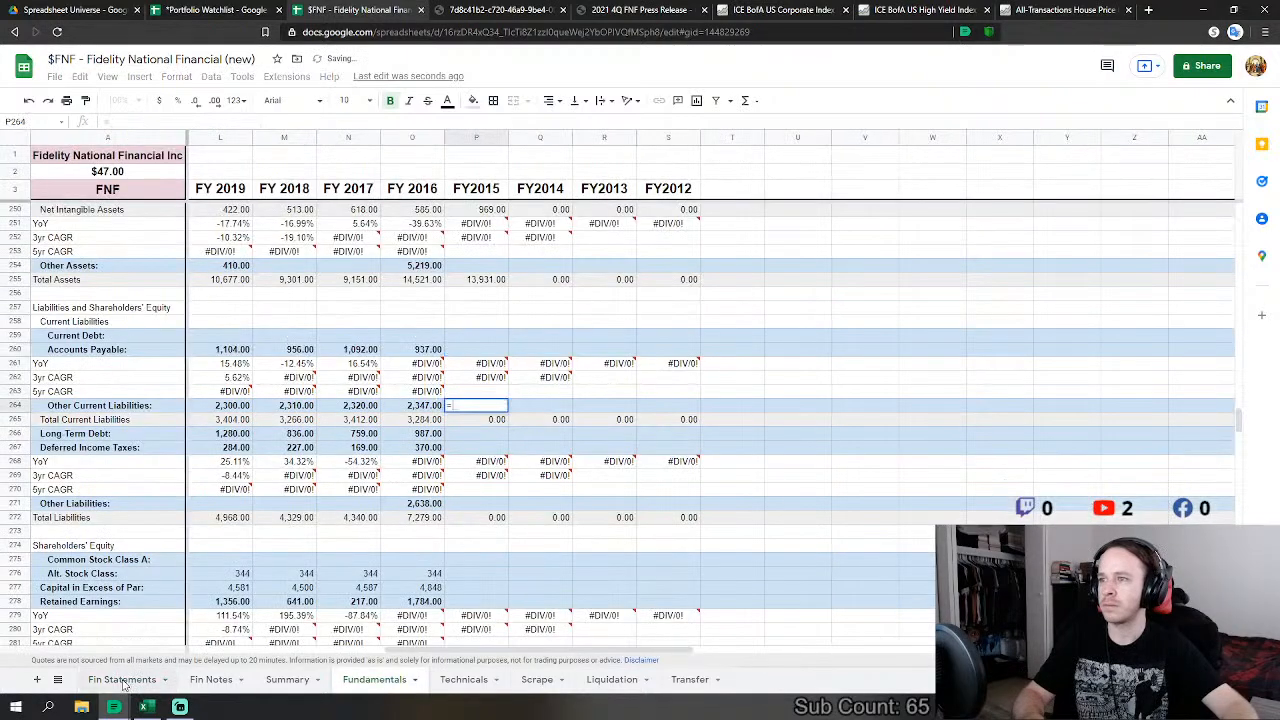
left_click(122, 679)
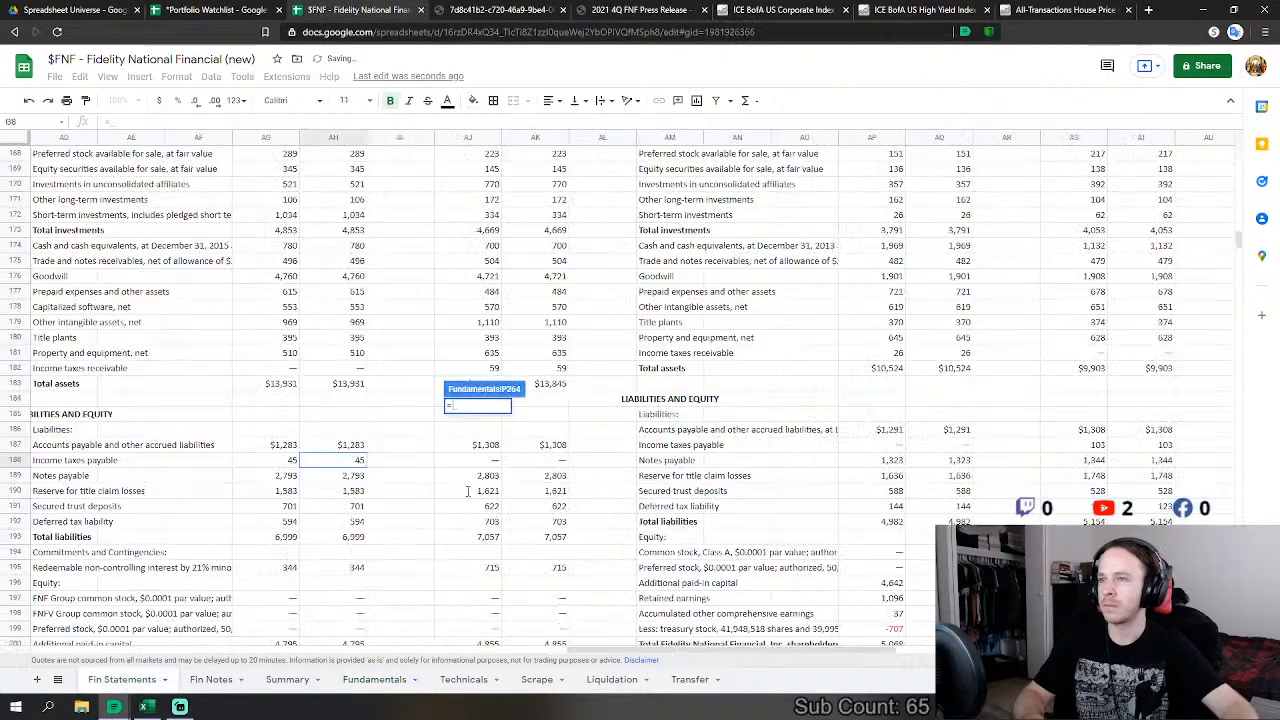
left_click(355, 492)
type("+")
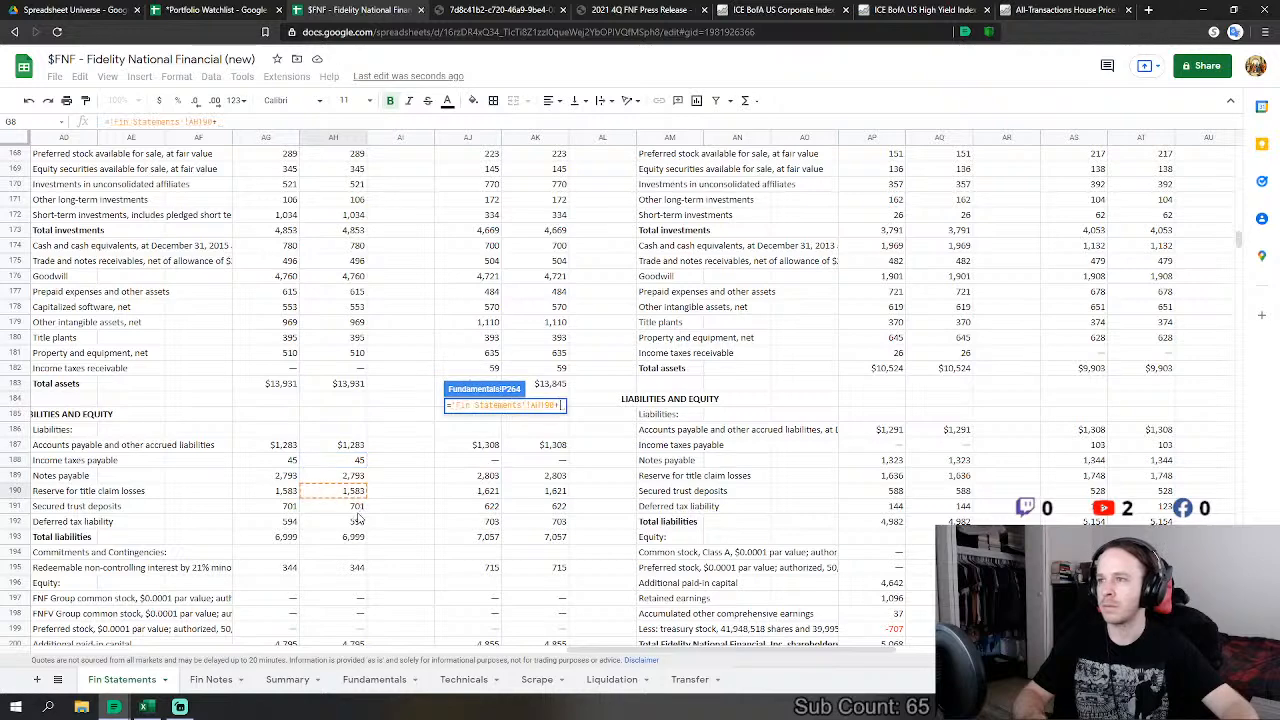
left_click(356, 507)
key("Return")
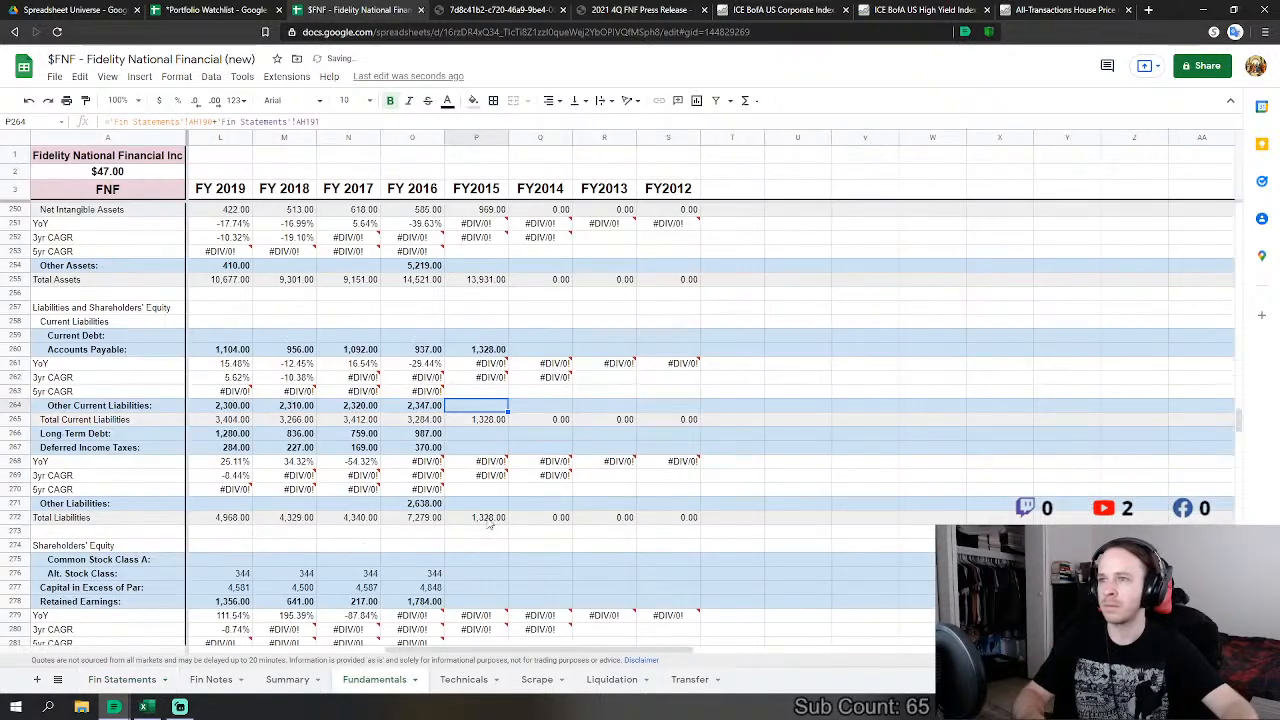
Step: Link FY2015 Long Term Debt in P266 to the notes payable in Fin Statements cell AH189
left_click(476, 433)
type("=")
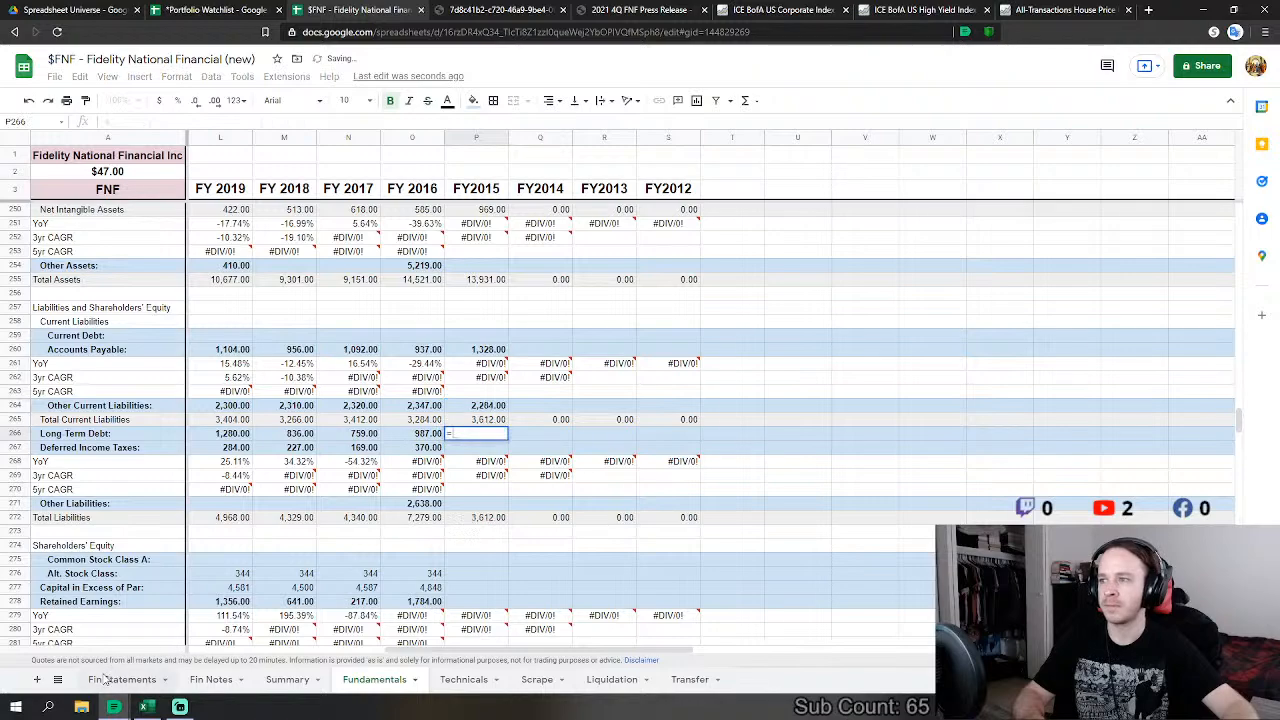
left_click(120, 679)
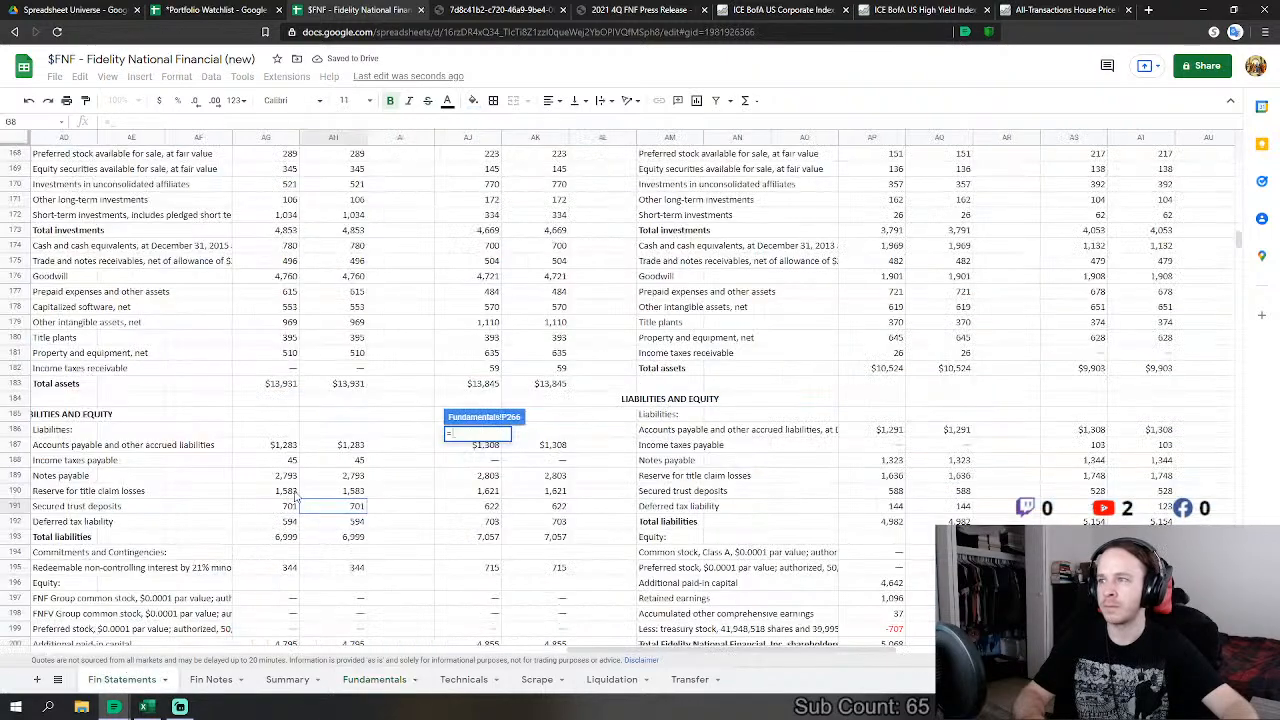
left_click(340, 478)
key("Return")
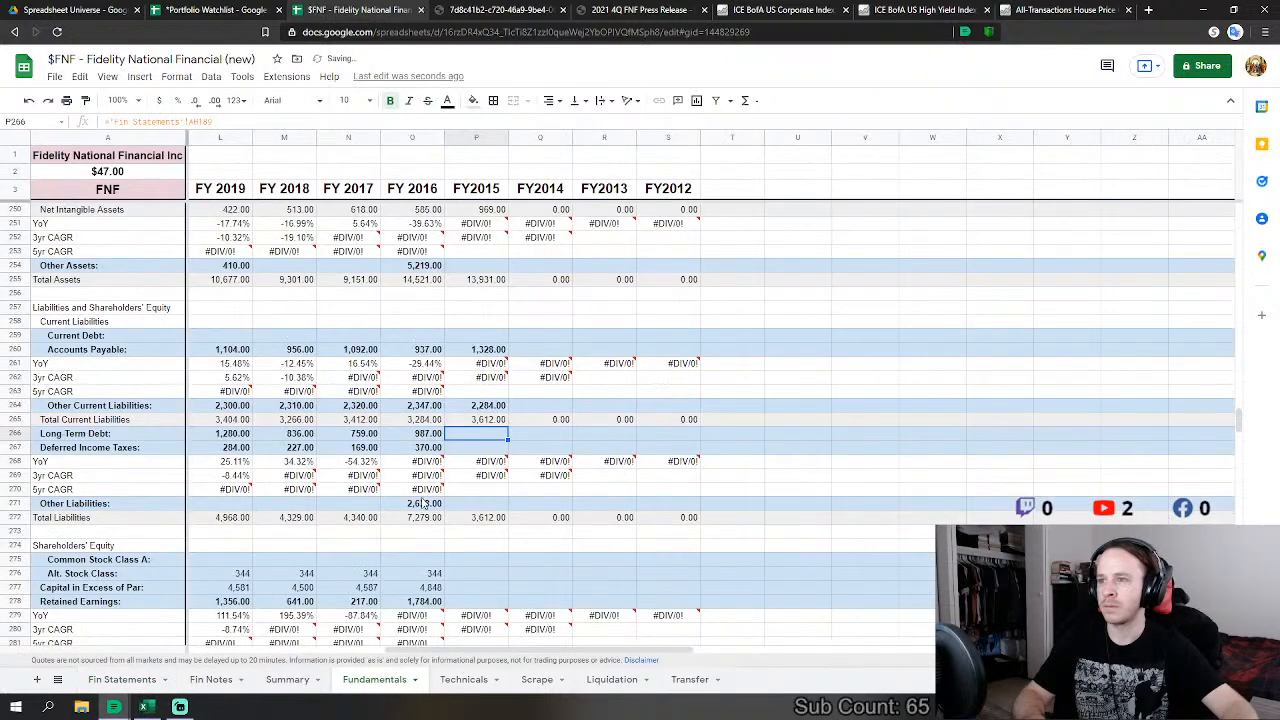
Step: Link FY2015 Deferred Income Taxes in P267 to the deferred tax liability in Fin Statements cell AH192
left_click(476, 447)
type("=")
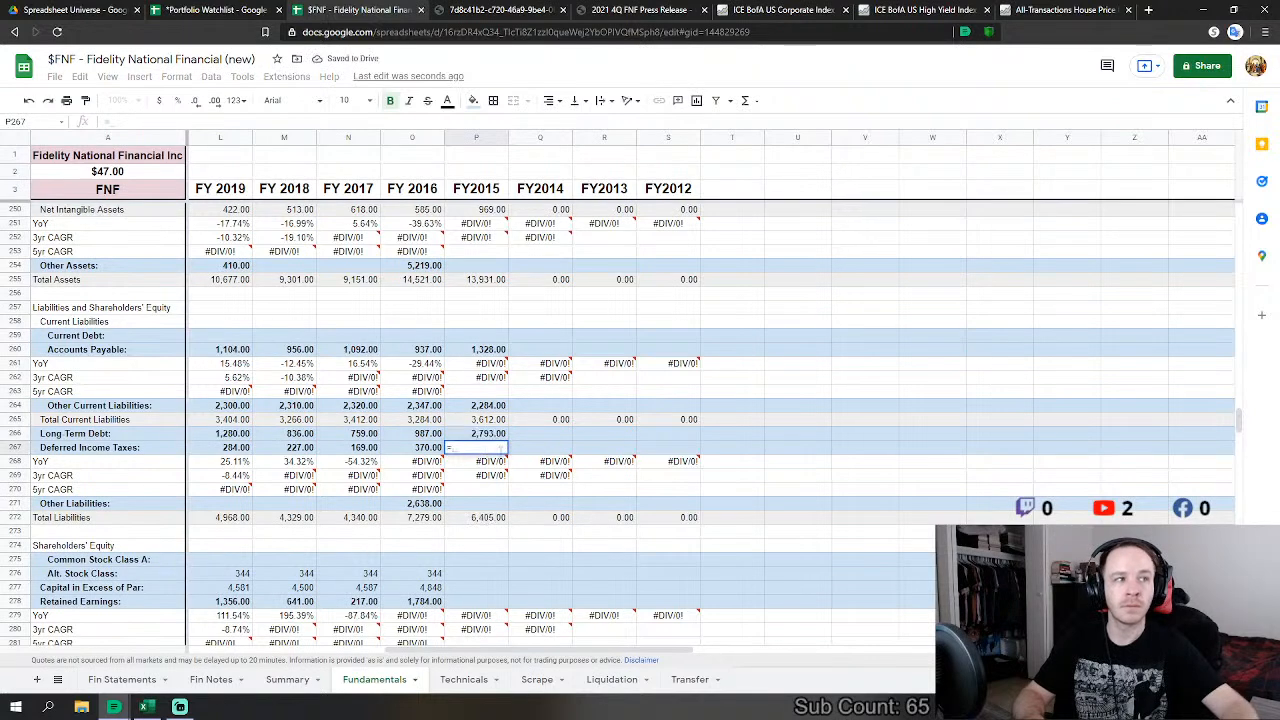
left_click(122, 679)
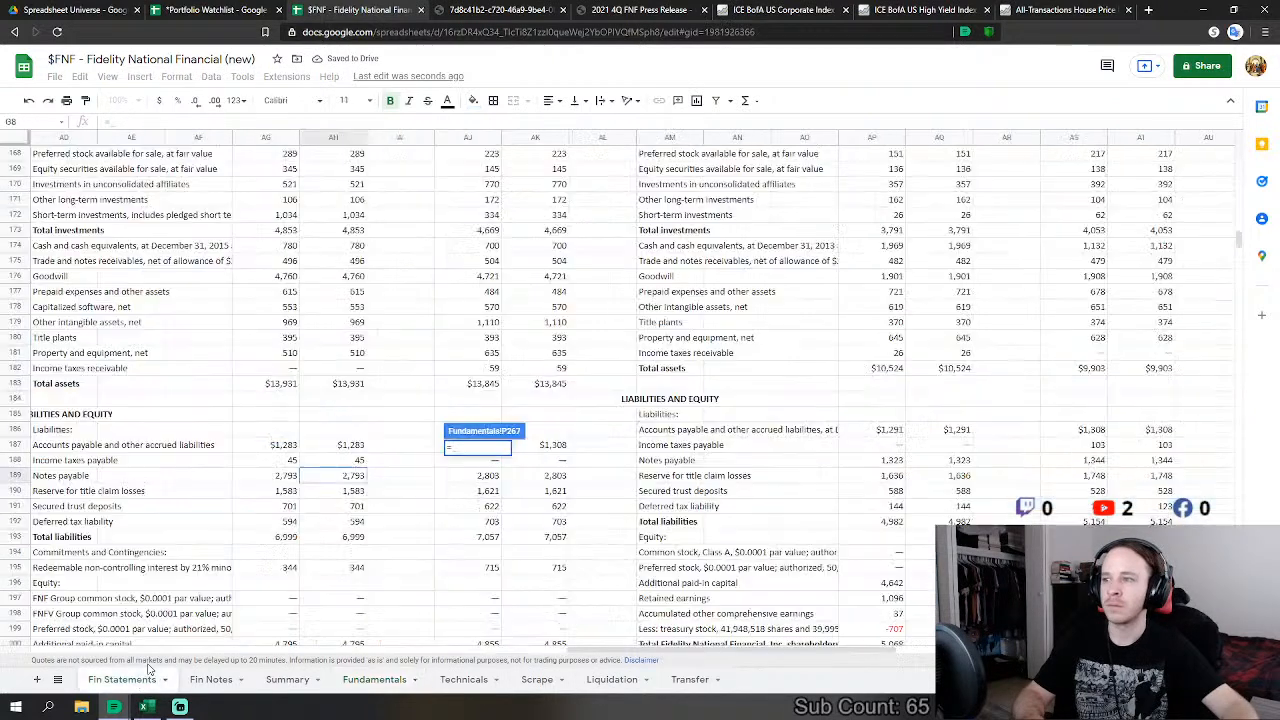
left_click(337, 521)
key("Return")
left_click(468, 505)
type("=")
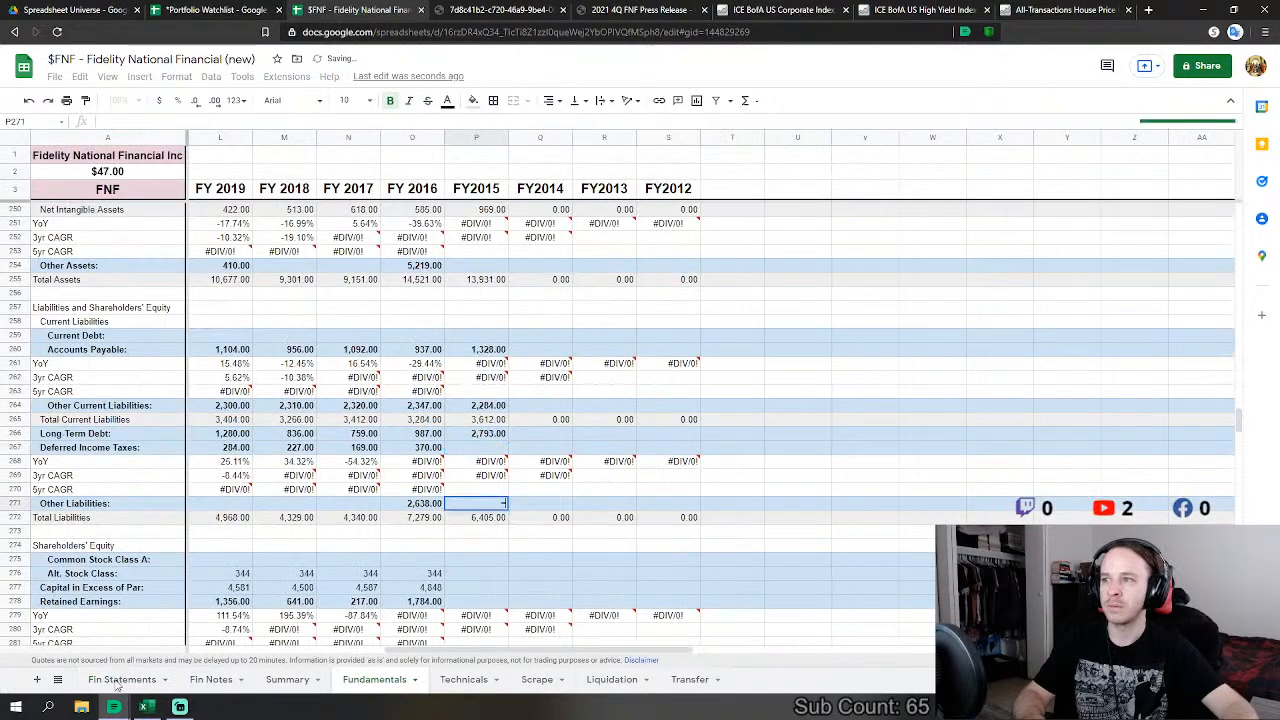
left_click(122, 679)
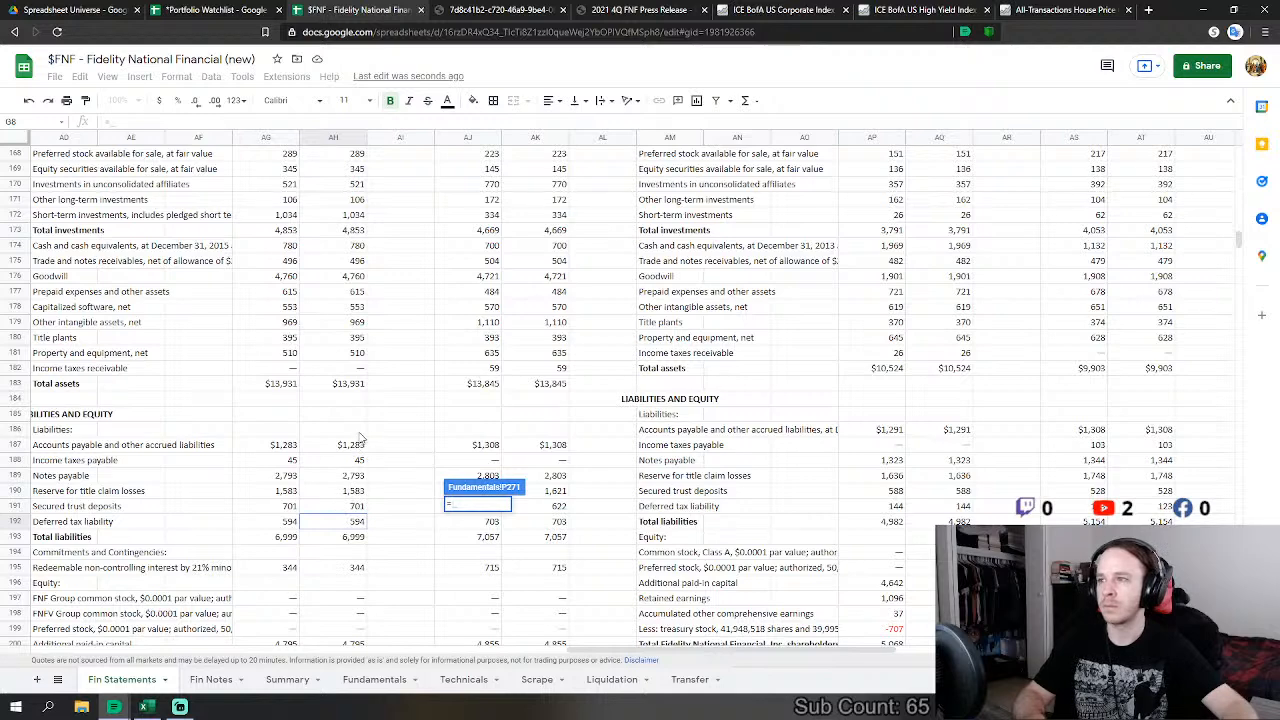
key("Escape")
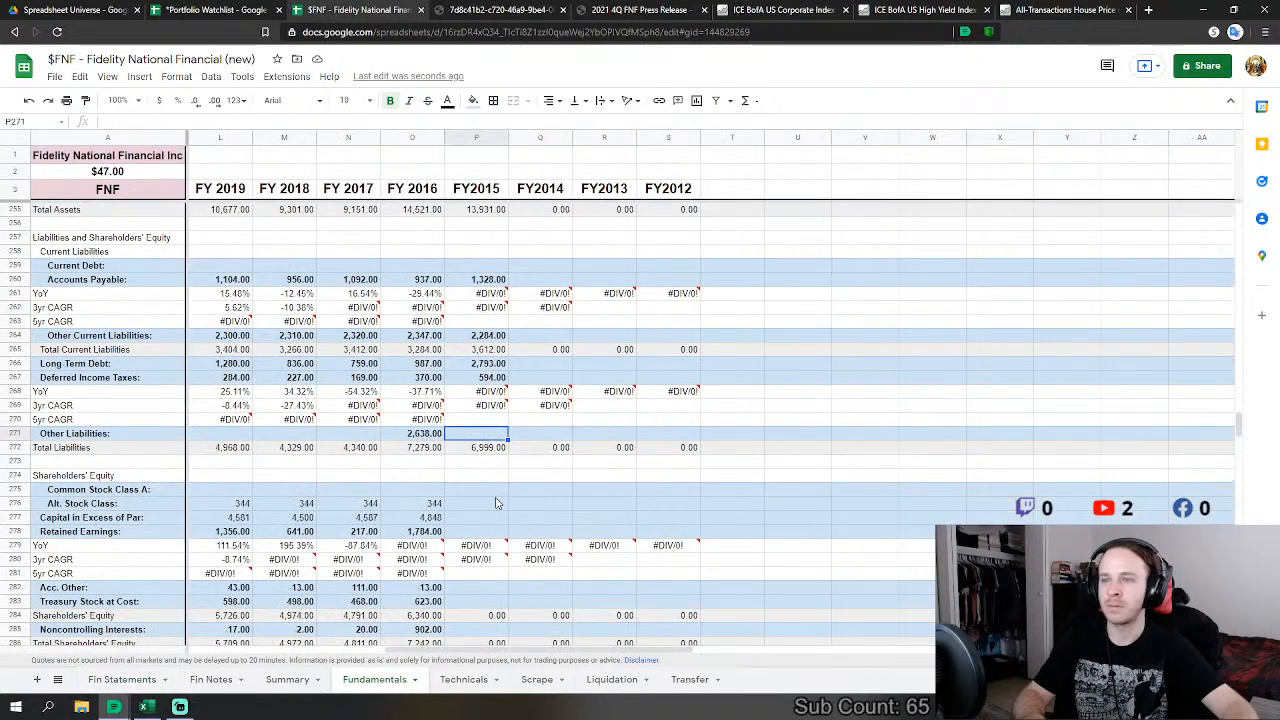
Step: Link FY2015 Alt. Stock Class in P276 to the redeemable non-controlling interest in Fin Statements cell AH195
left_click(497, 505)
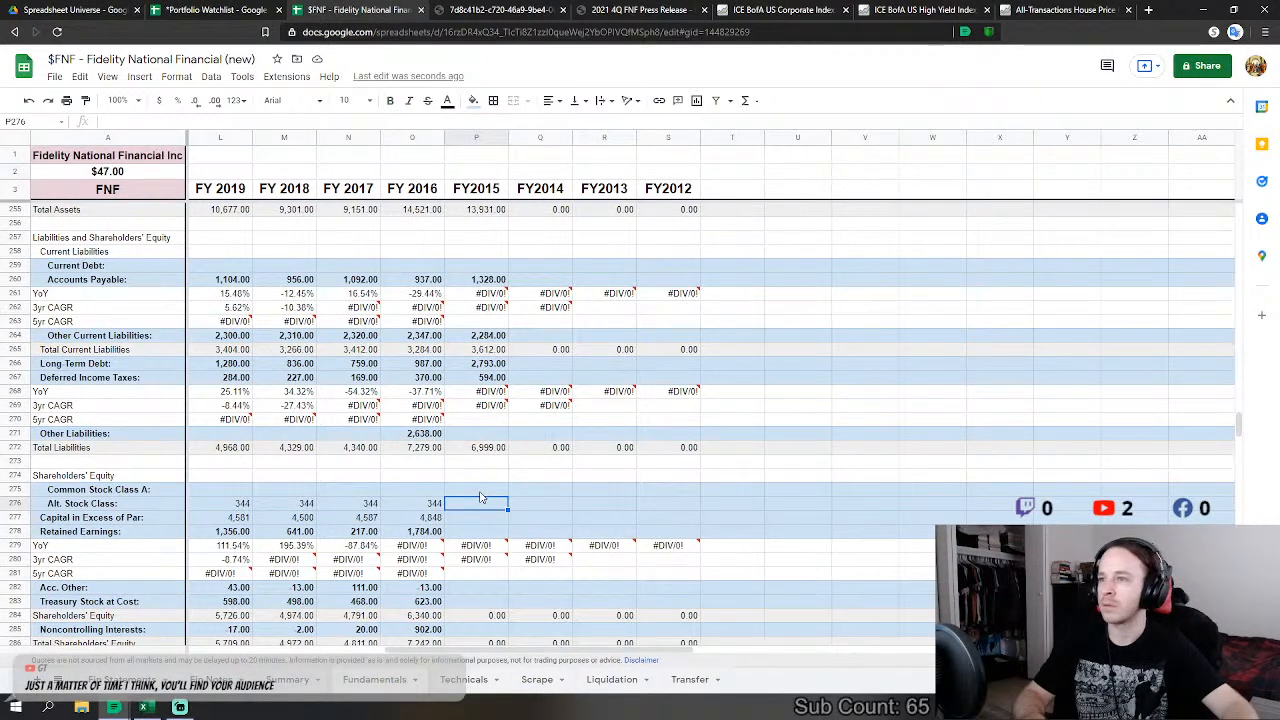
type("=")
left_click(122, 680)
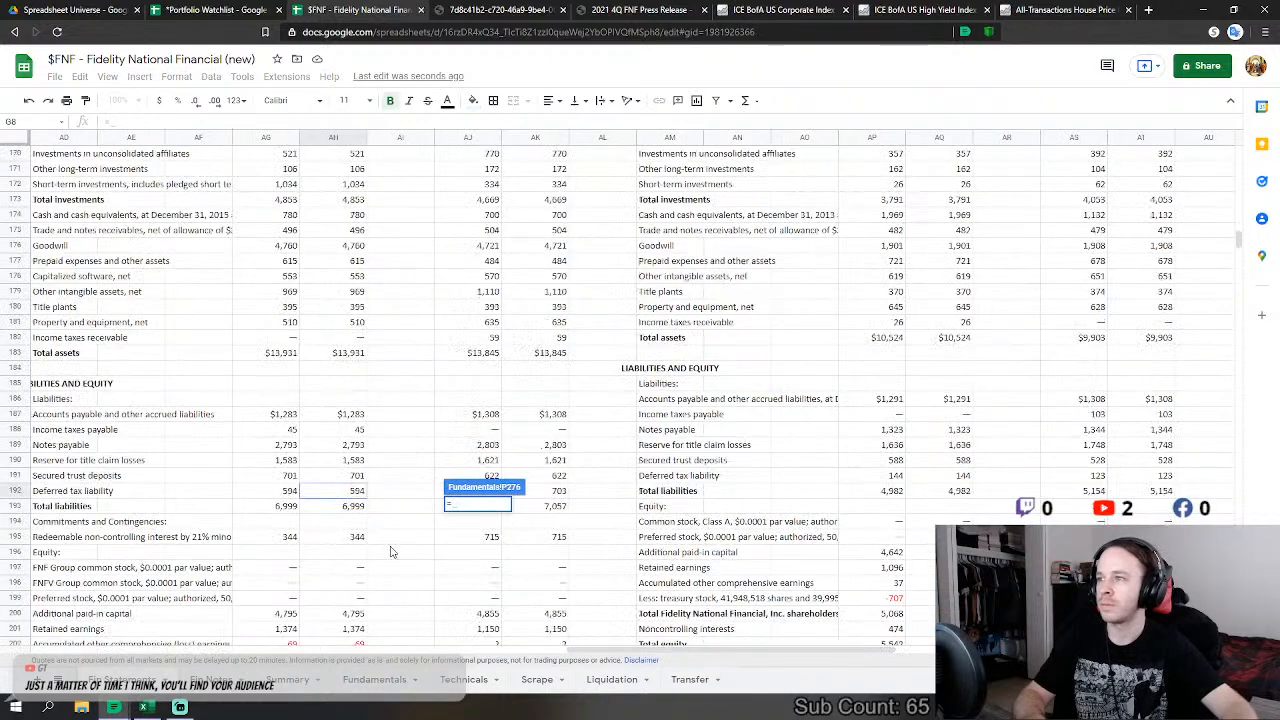
scroll(391, 552, "down", 2)
left_click(356, 465)
key("Return")
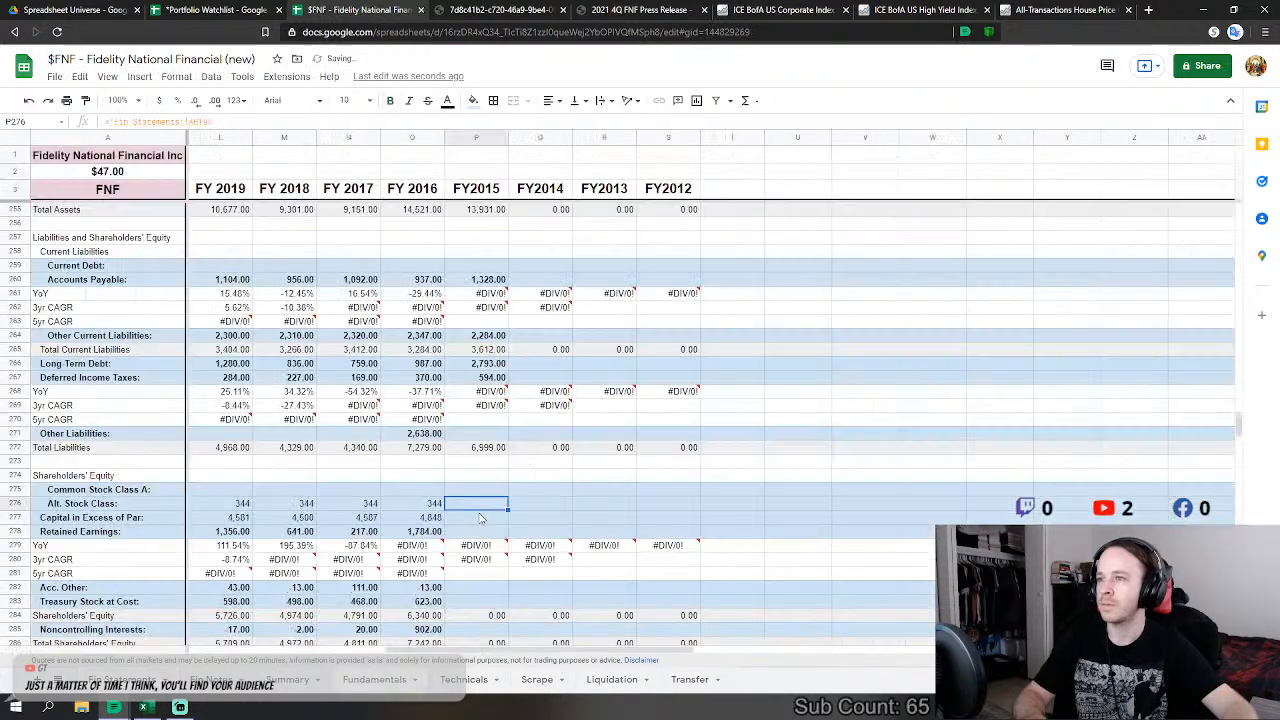
Step: Link FY2015 Capital in Excess of Par in P277 to the additional paid-in capital in Fin Statements cell AH200
scroll(480, 517, "down", 1)
left_click(490, 490)
type("=")
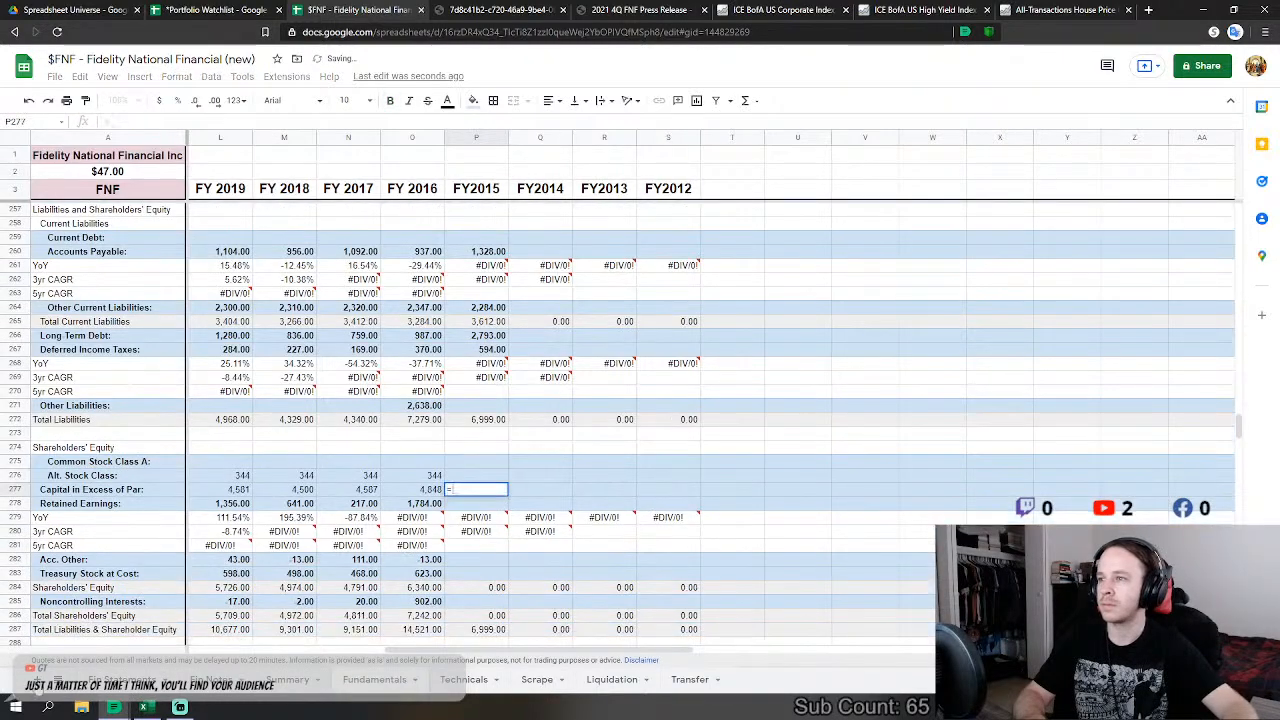
left_click(110, 681)
scroll(312, 578, "down", 2)
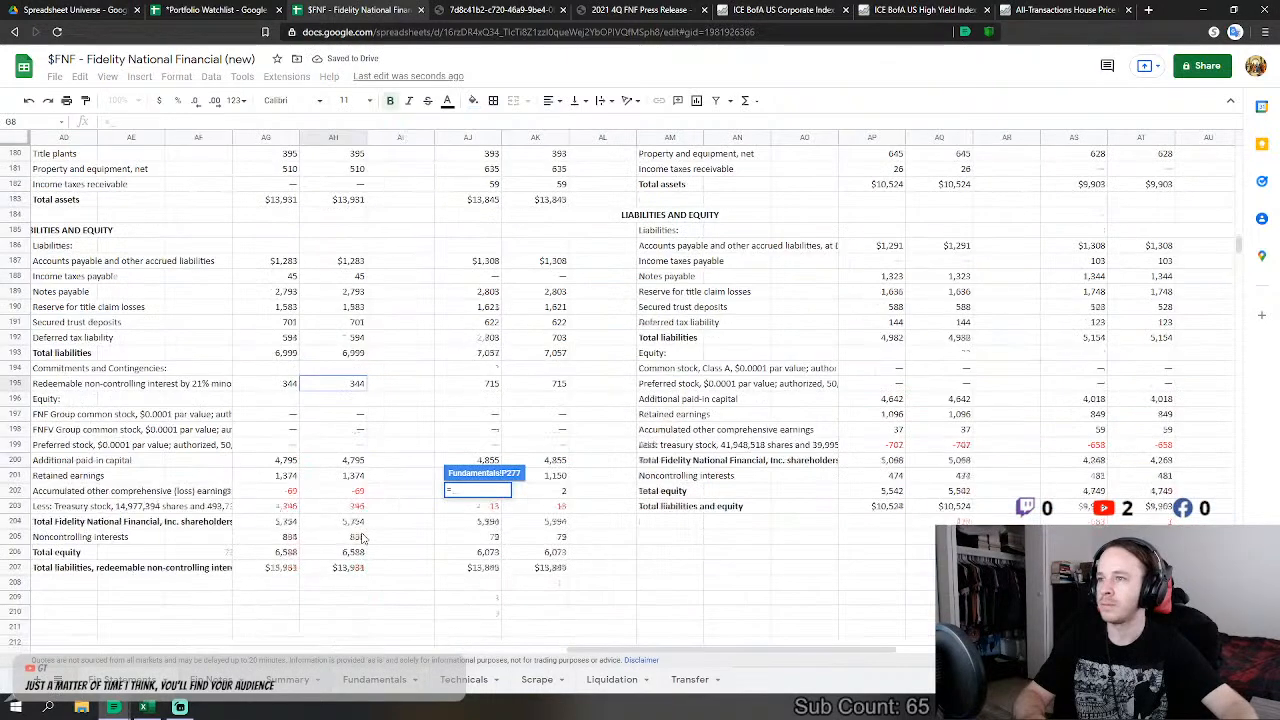
left_click(355, 461)
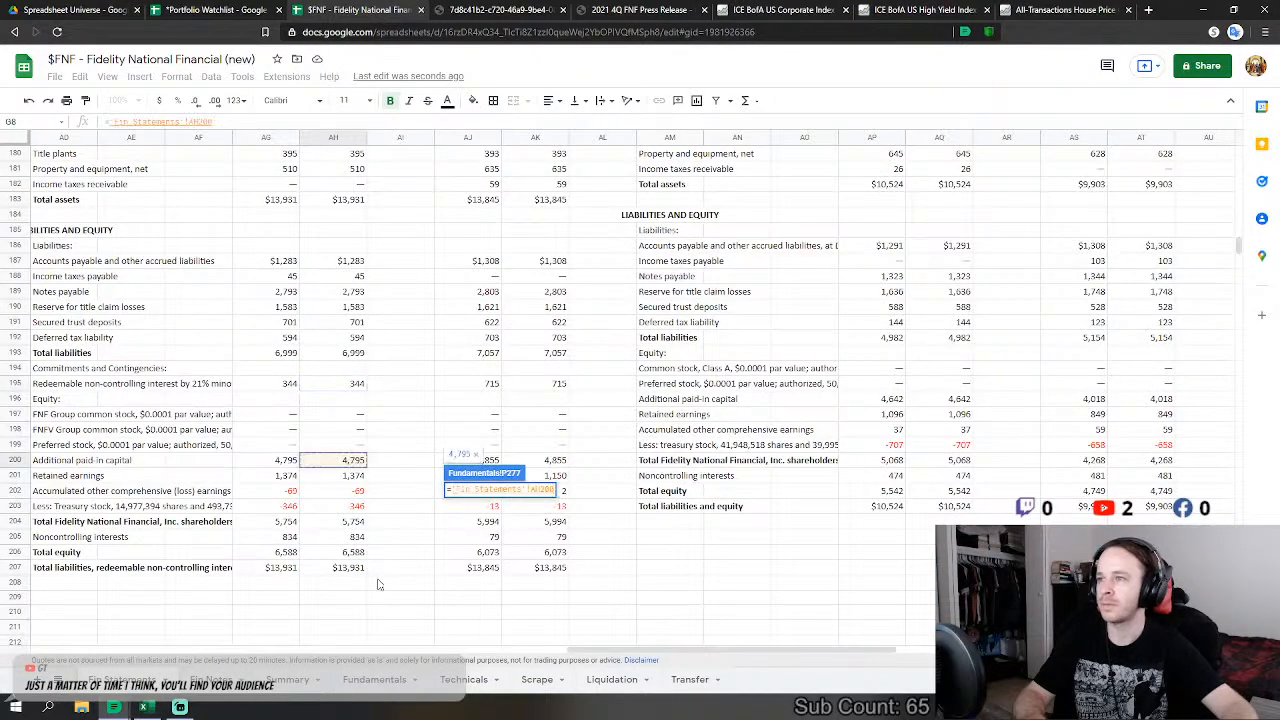
key("Return")
Step: Link FY2015 Retained Earnings in P278 to Fin Statements cell AH201
type("=")
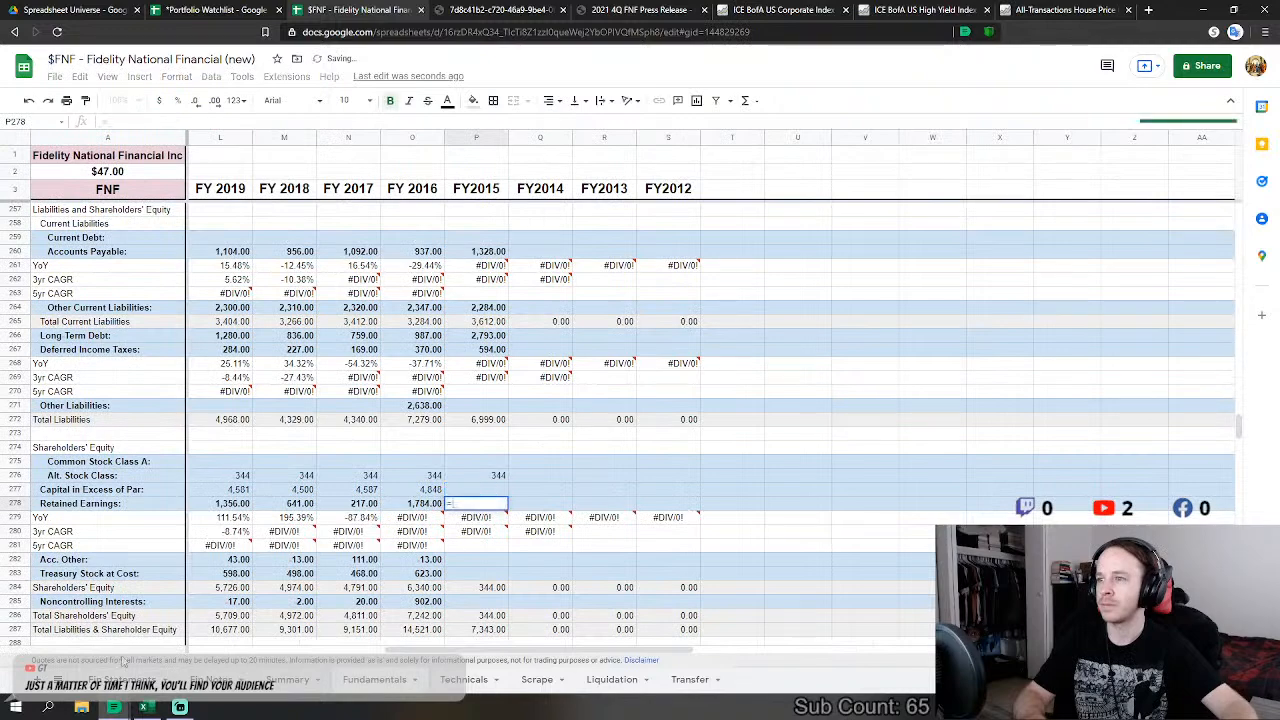
left_click(120, 679)
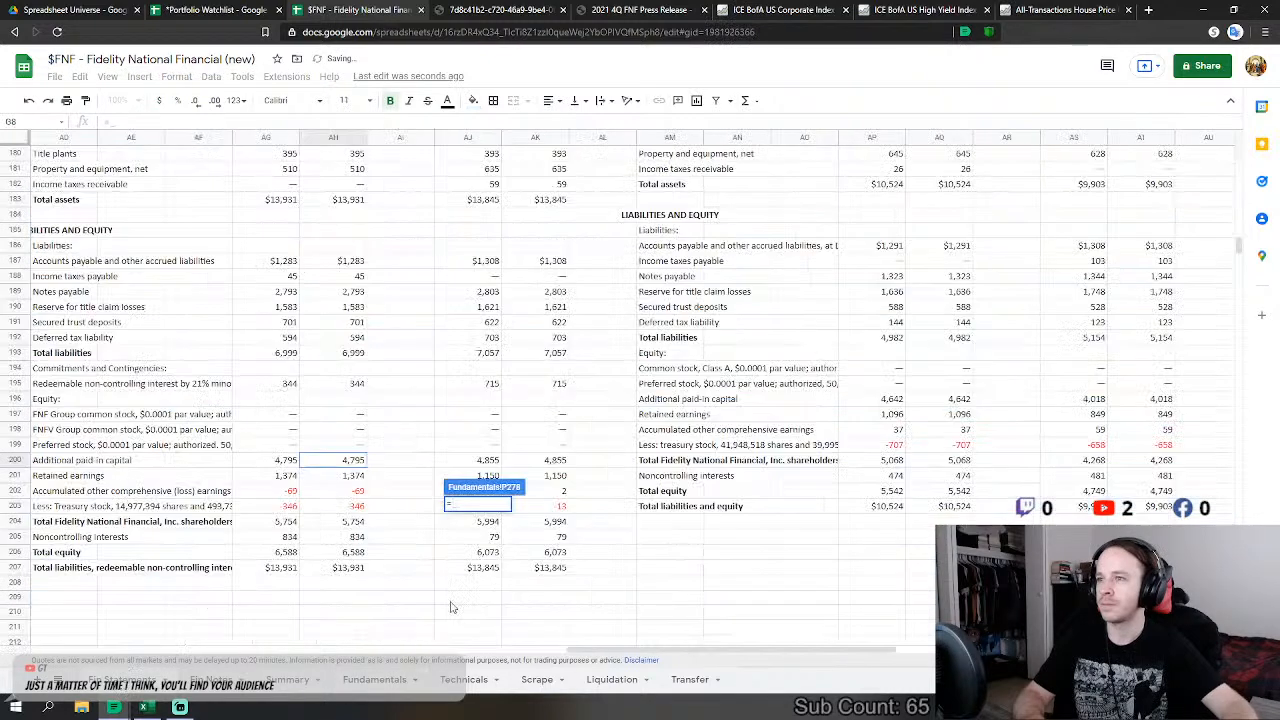
left_click(345, 476)
key("Return")
Step: Link FY2015 Acc. Other in P282 to the accumulated other comprehensive earnings in Fin Statements cell AH202
left_click(480, 562)
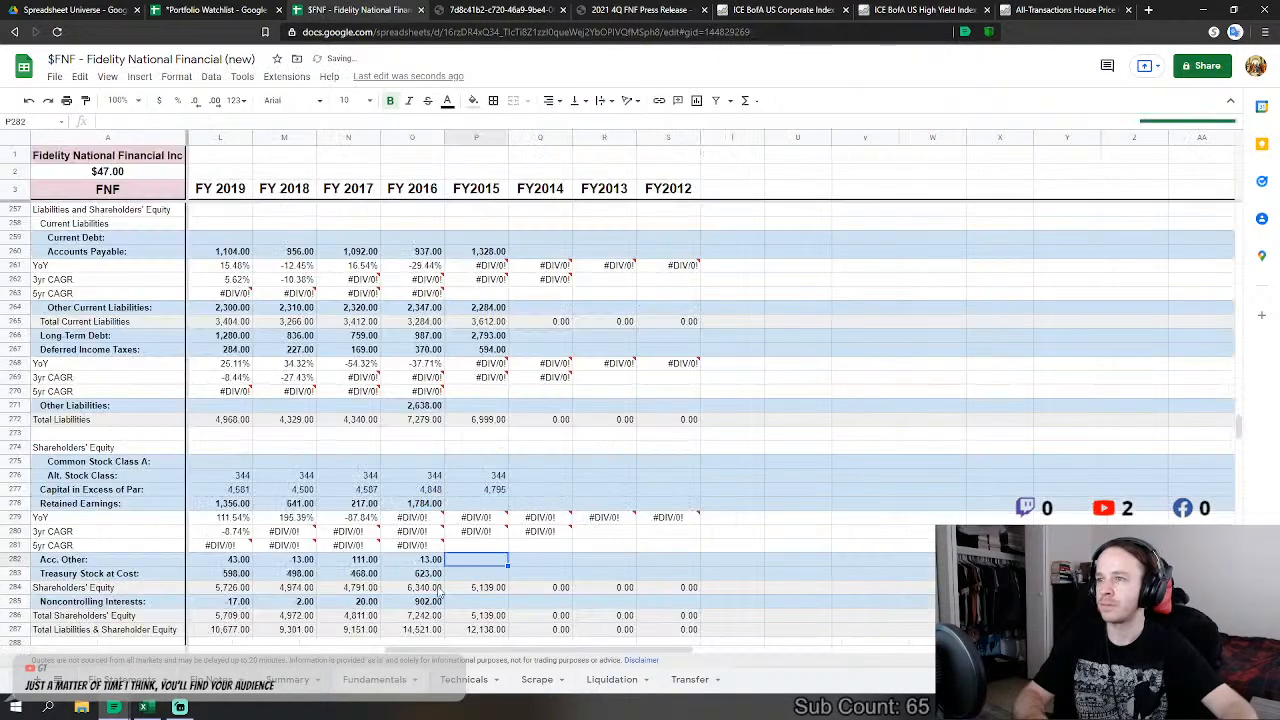
type("=")
left_click(120, 679)
left_click(357, 491)
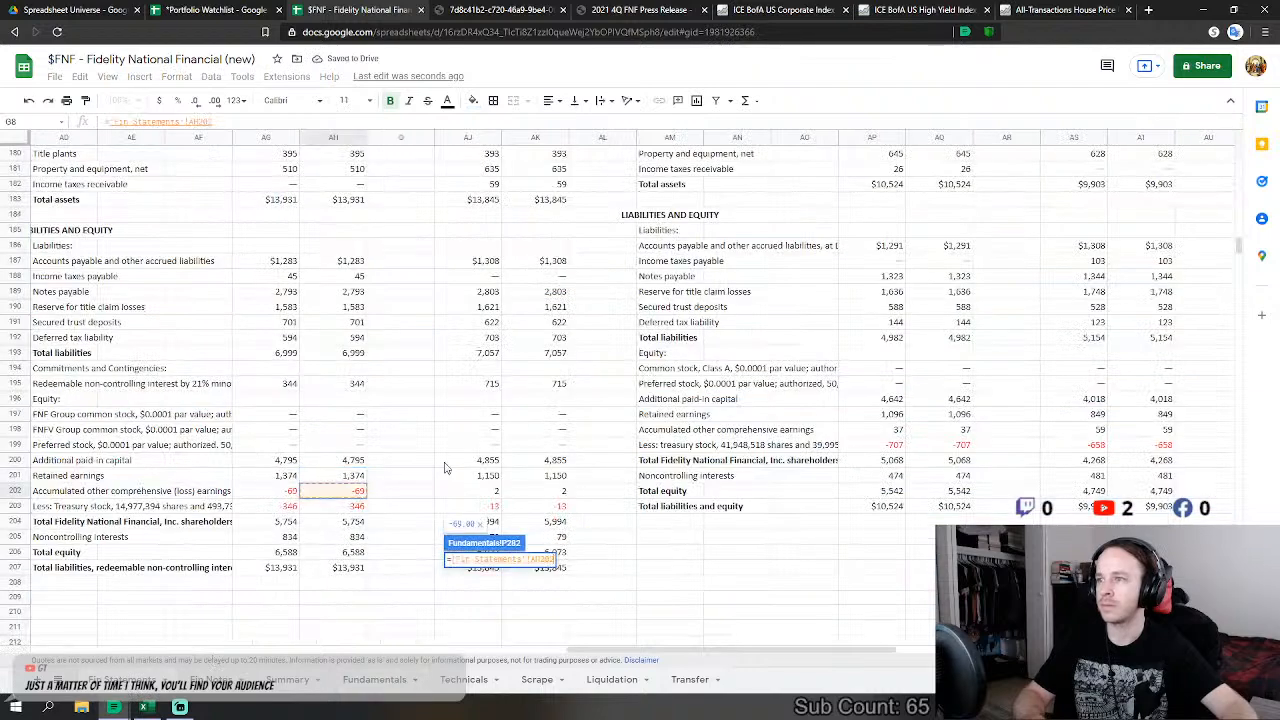
key("Return")
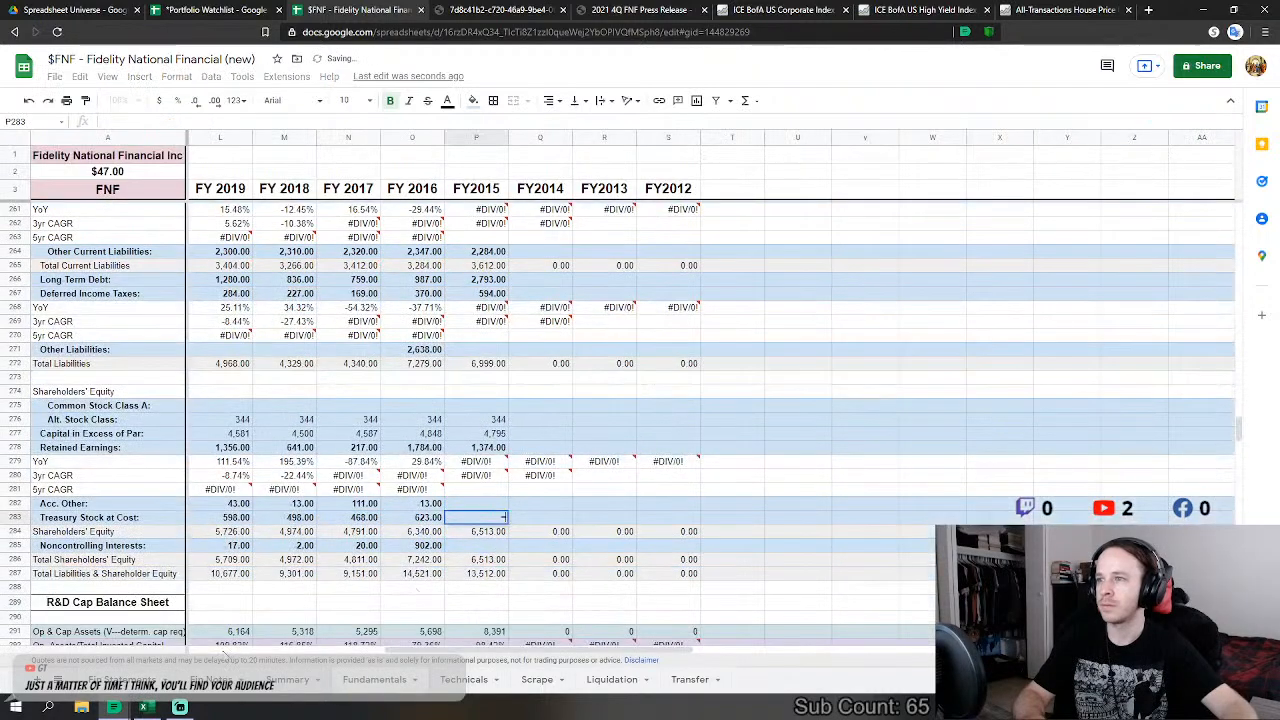
Step: Set FY2015 Treasury Stock at Cost in P283 to the negative of Fin Statements cell AH203
type("=")
left_click(120, 679)
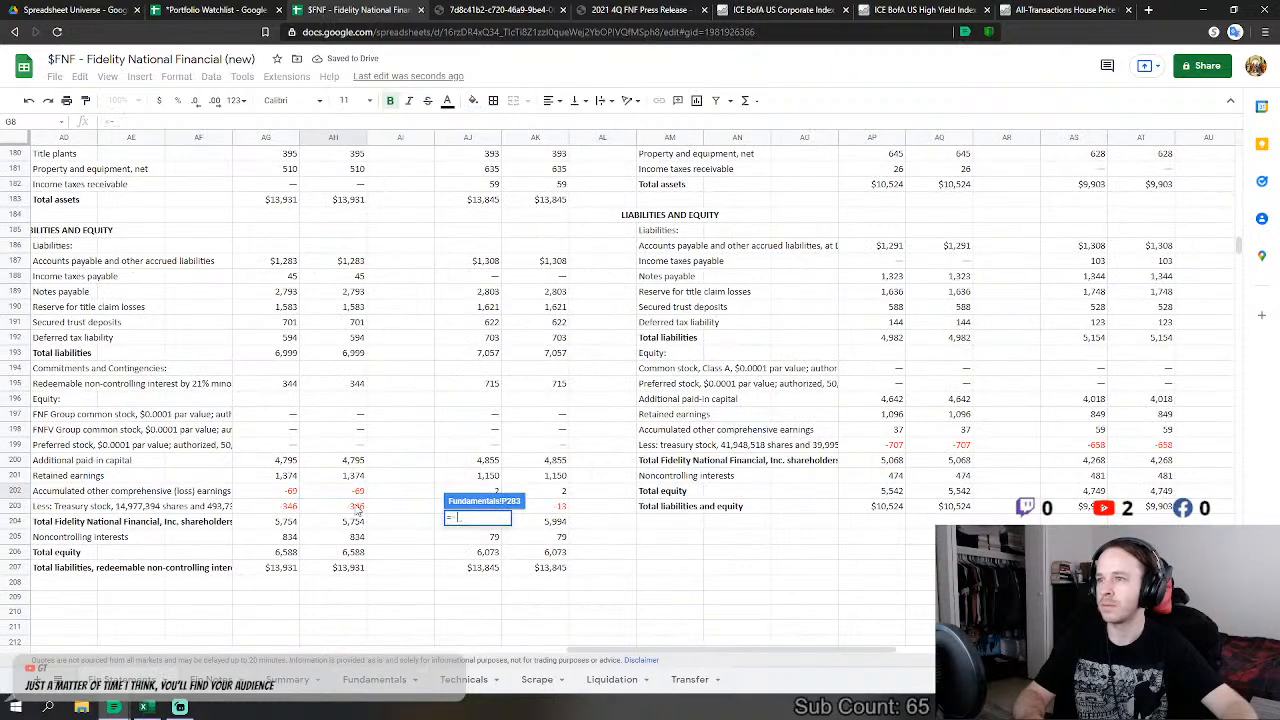
left_click(357, 506)
key("Return")
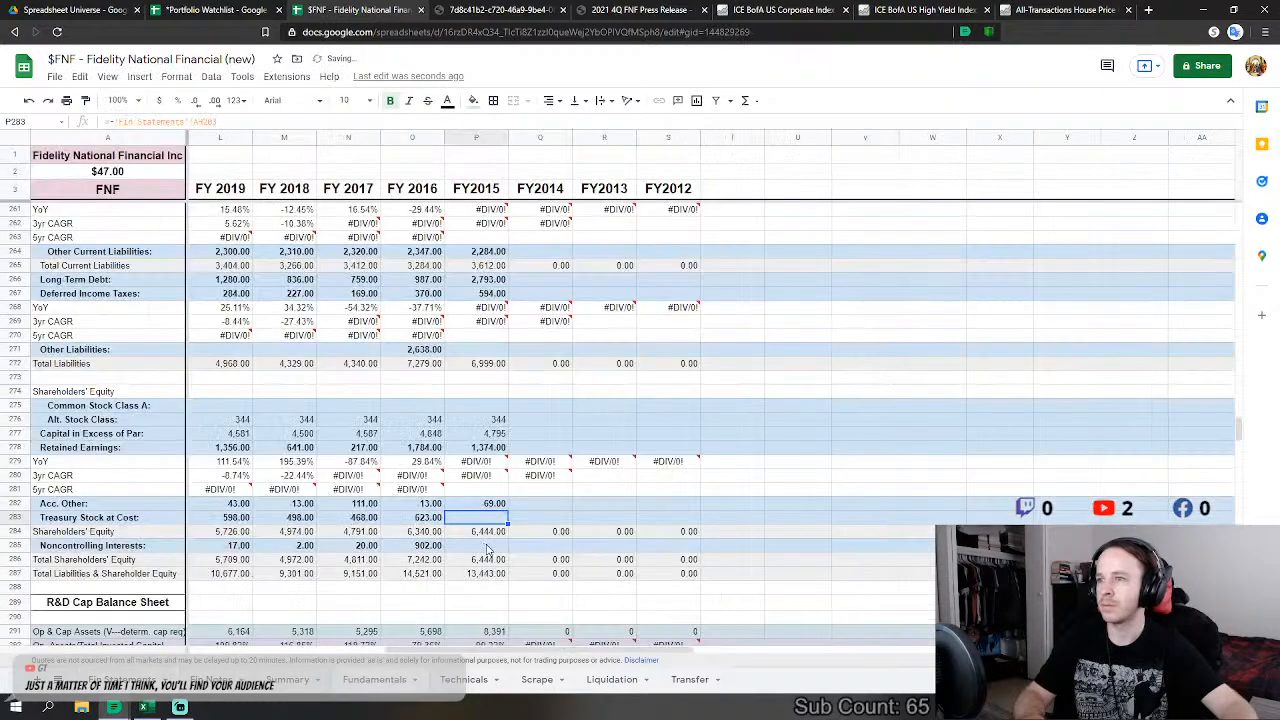
Step: Link FY2015 Noncontrolling Interests in P285 to Fin Statements cell AH205
left_click(487, 549)
type("=")
left_click(120, 679)
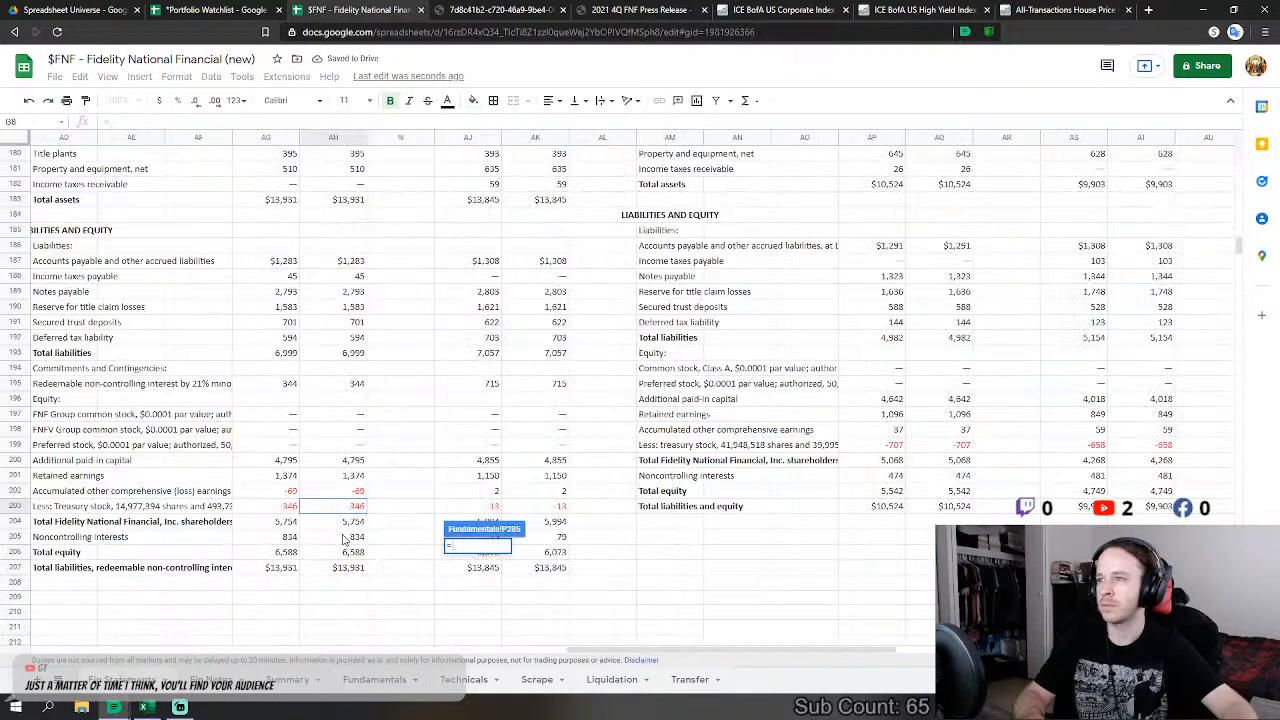
left_click(343, 537)
key("Return")
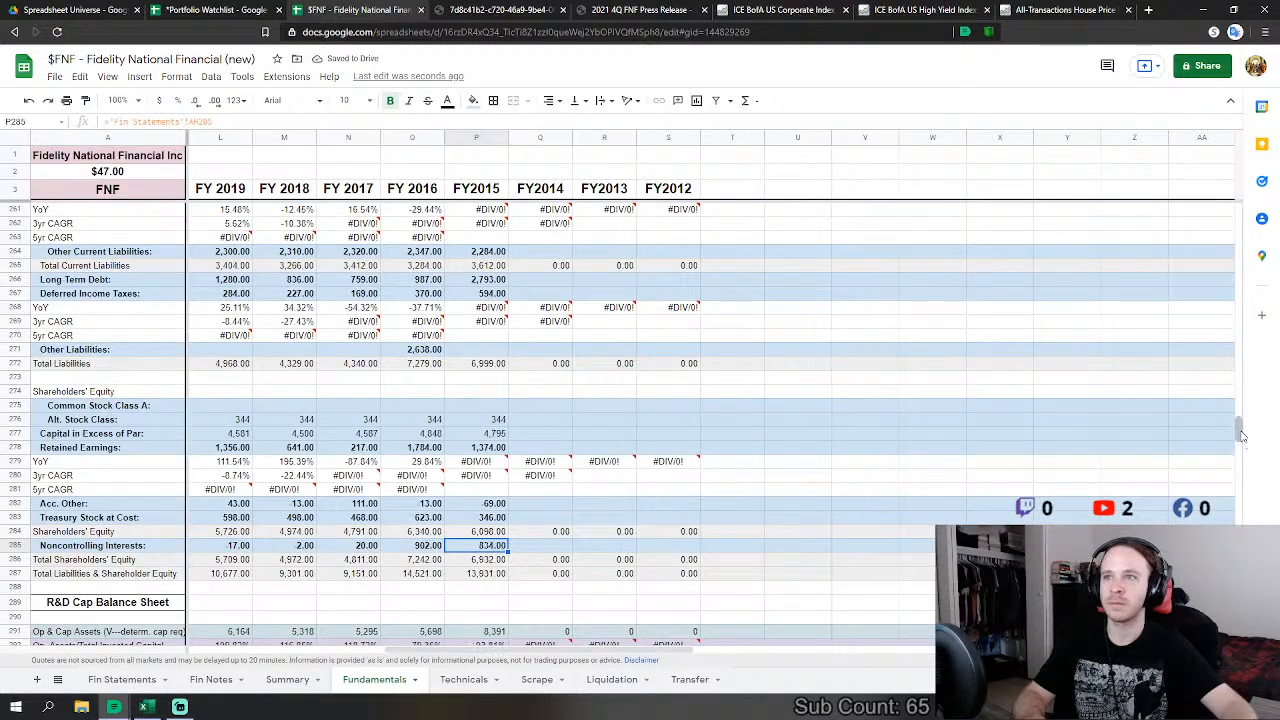
Step: Link FY2014 Revenues in Q32 to the 2014 total revenues in Fin Statements cell AK15
left_click_drag(1241, 434, 1262, 240)
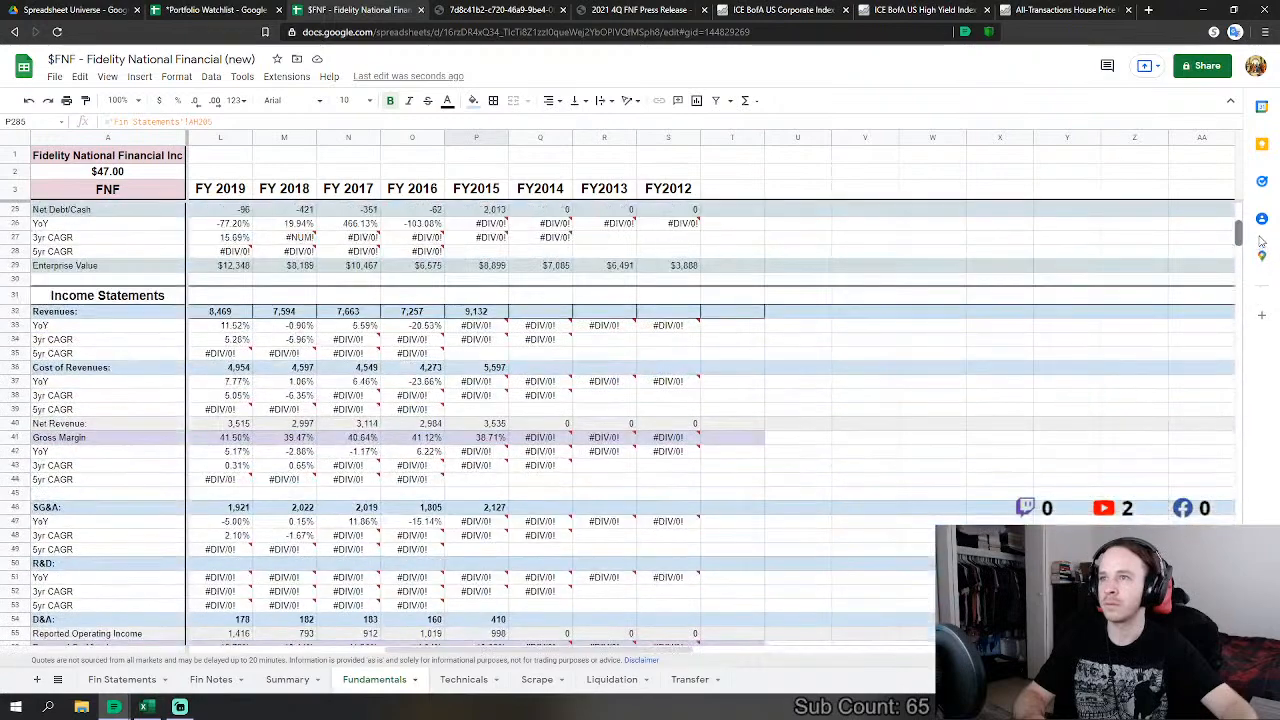
left_click(540, 311)
type("=")
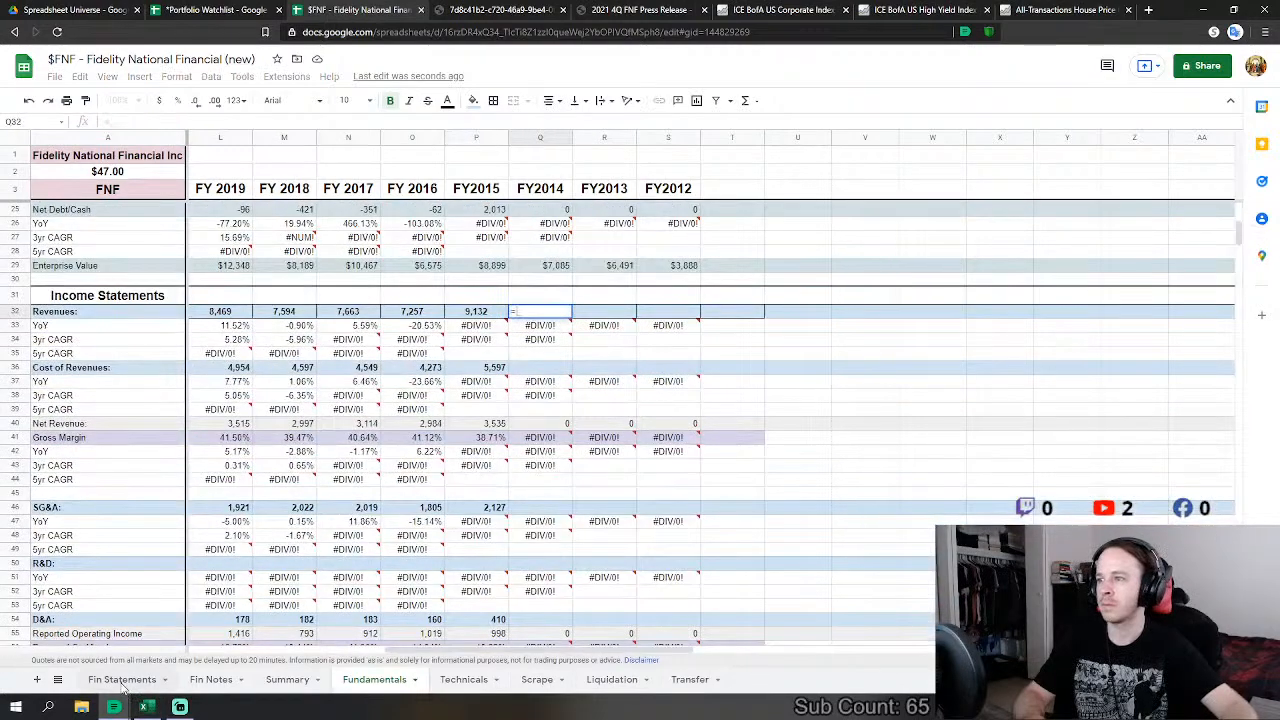
left_click(121, 681)
scroll(505, 435, "up", 1)
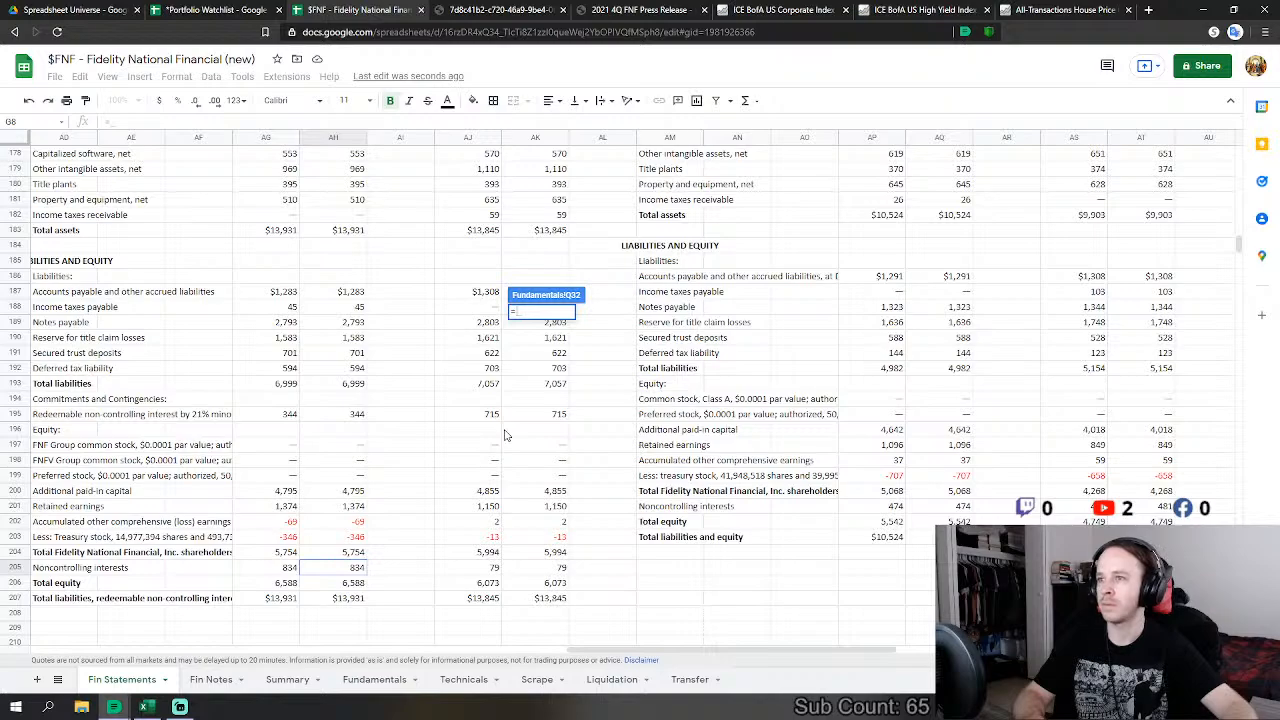
scroll(505, 435, "up", 4)
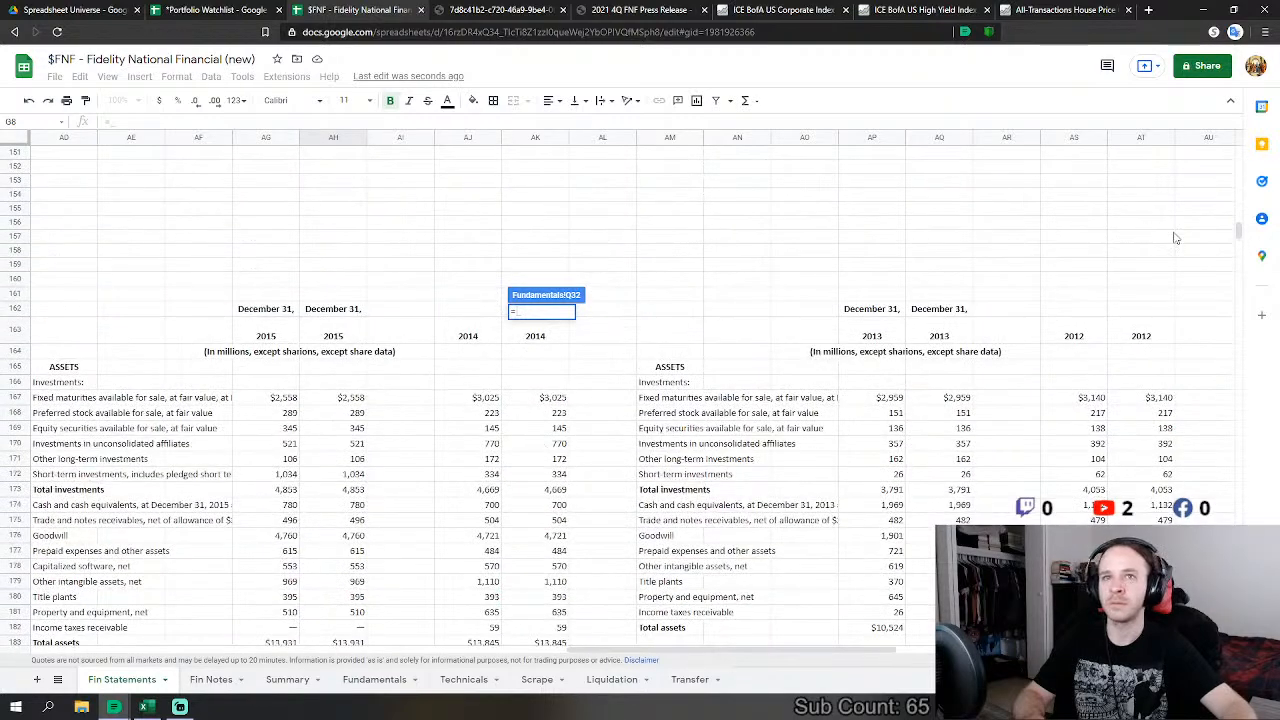
left_click_drag(1243, 244, 1248, 135)
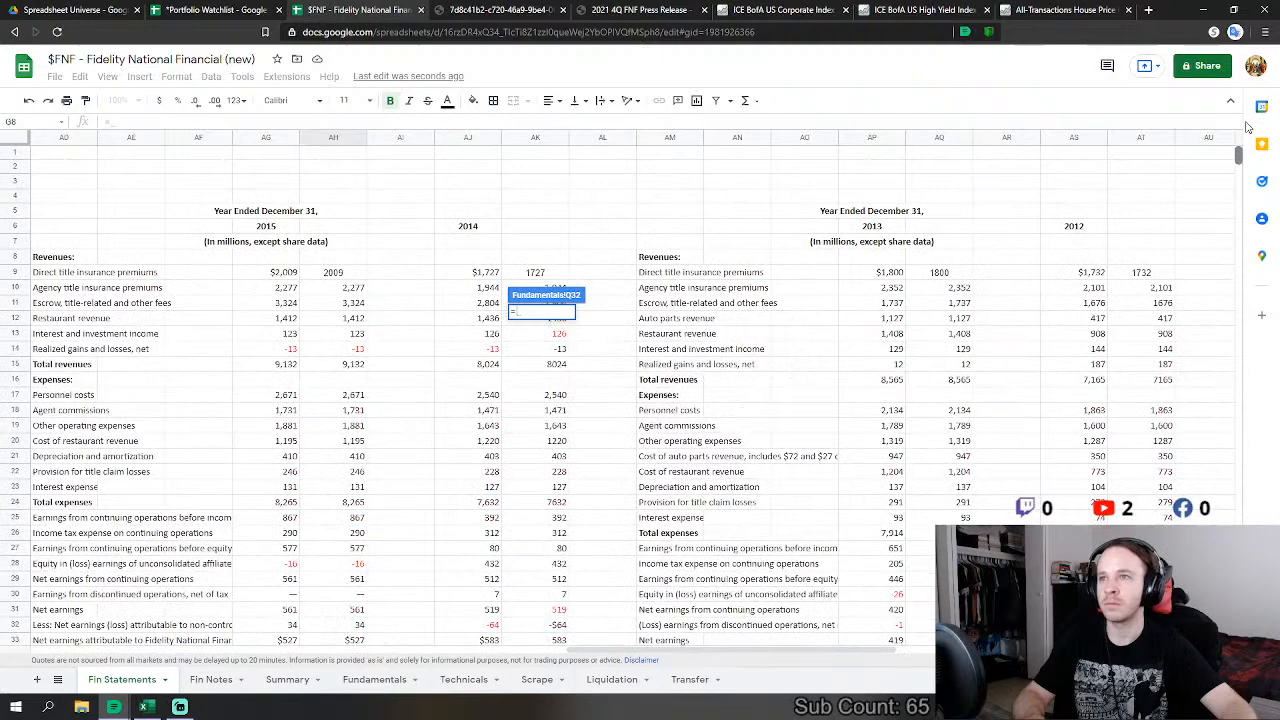
left_click(556, 364)
key("Return")
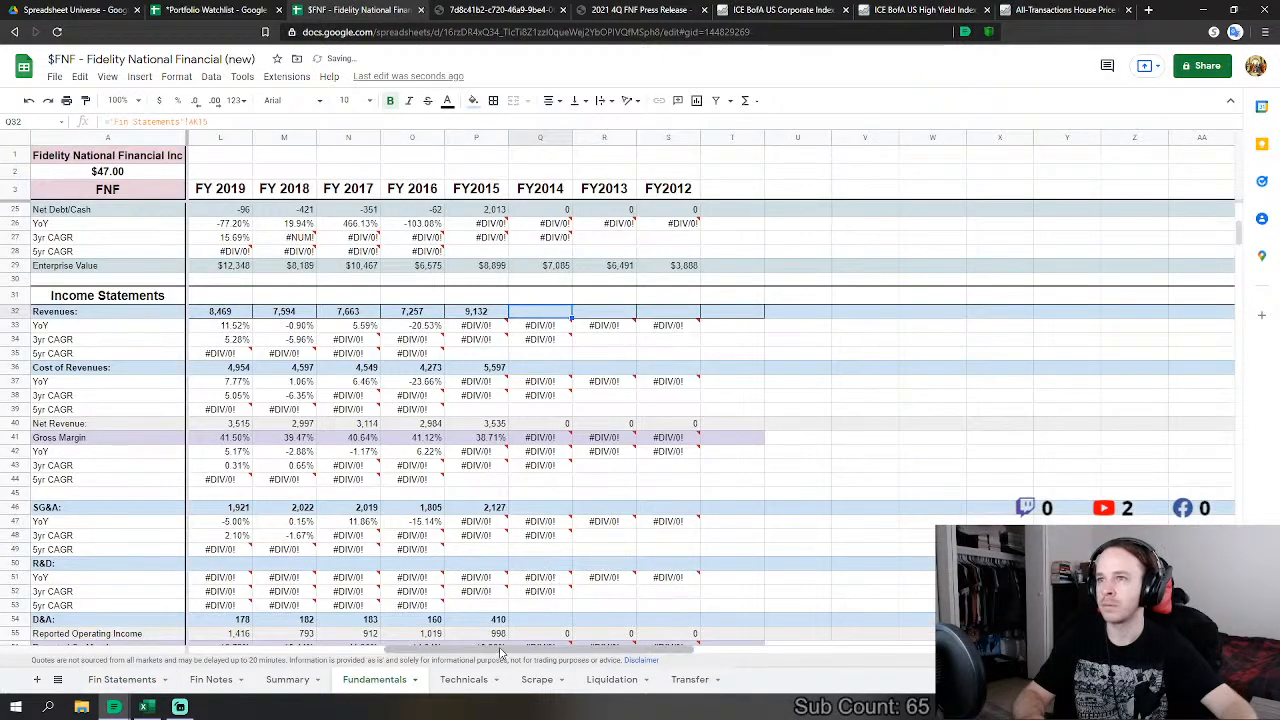
Step: Set FY2014 Cost of Revenues in Q36 to the sum of Fin Statements cells AK17 and AK18
left_click_drag(505, 652, 499, 652)
left_click(620, 368)
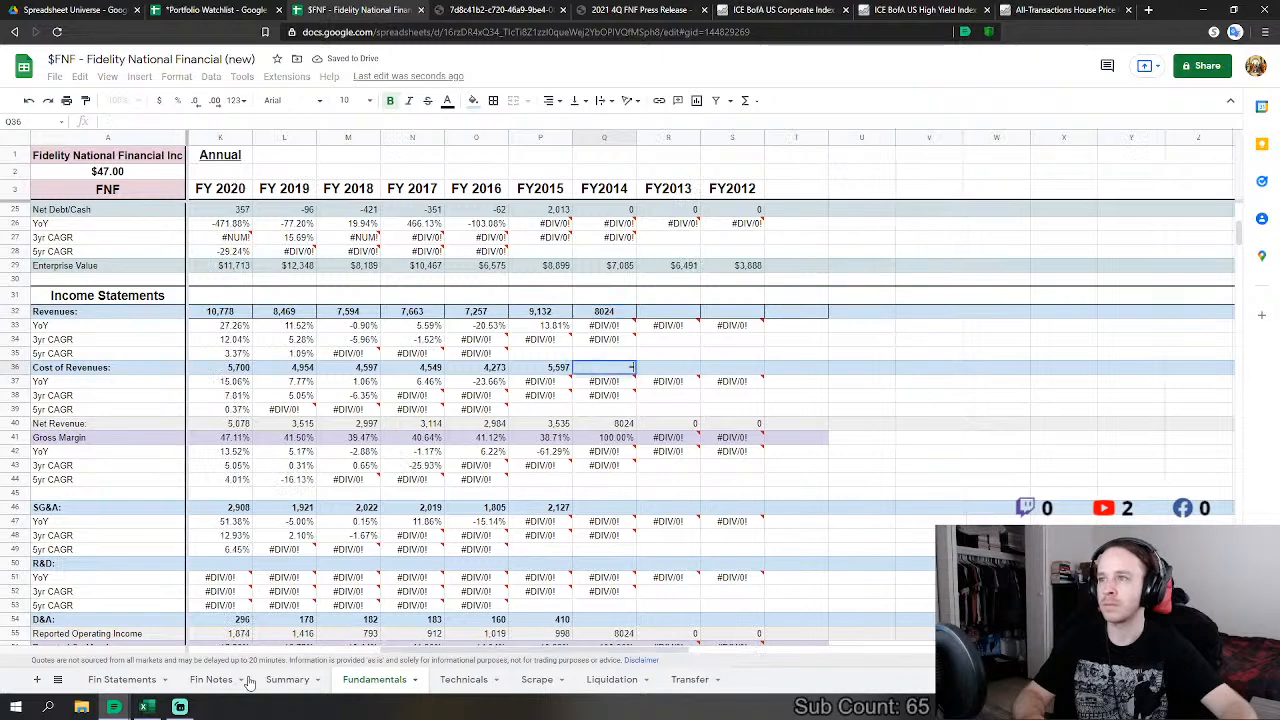
type("=")
left_click(121, 680)
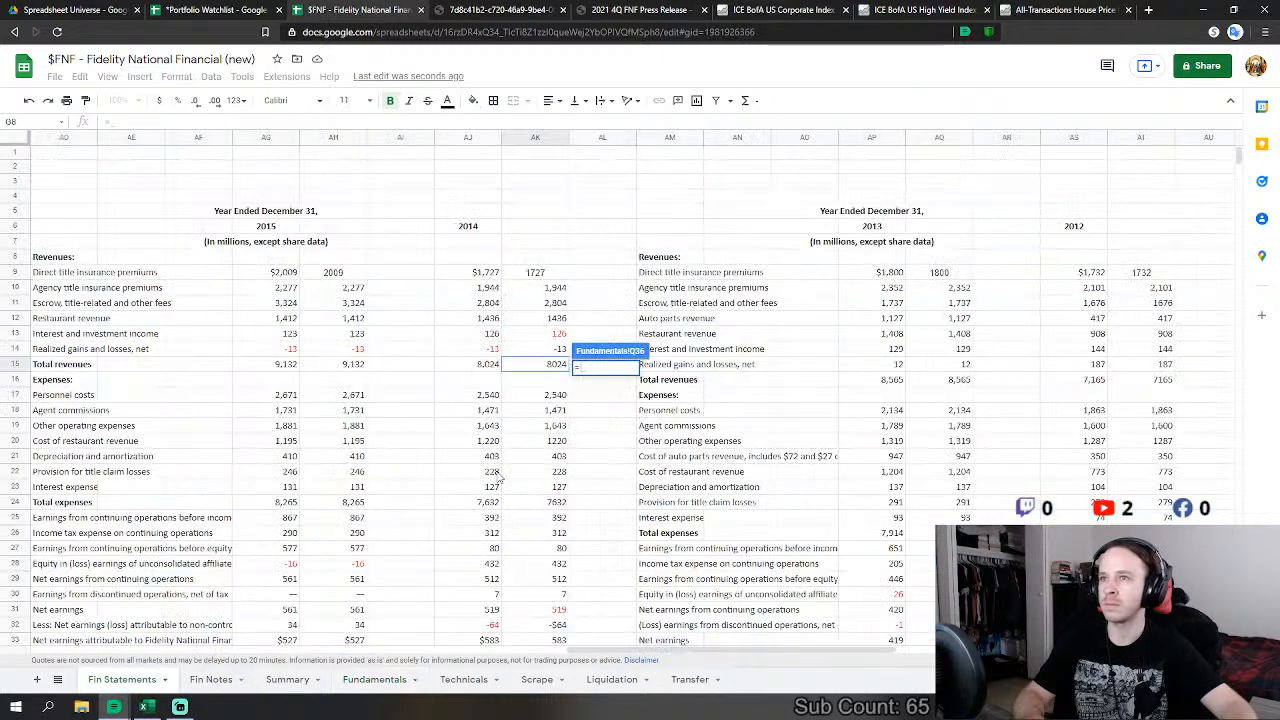
left_click(552, 395)
type("+")
left_click(558, 411)
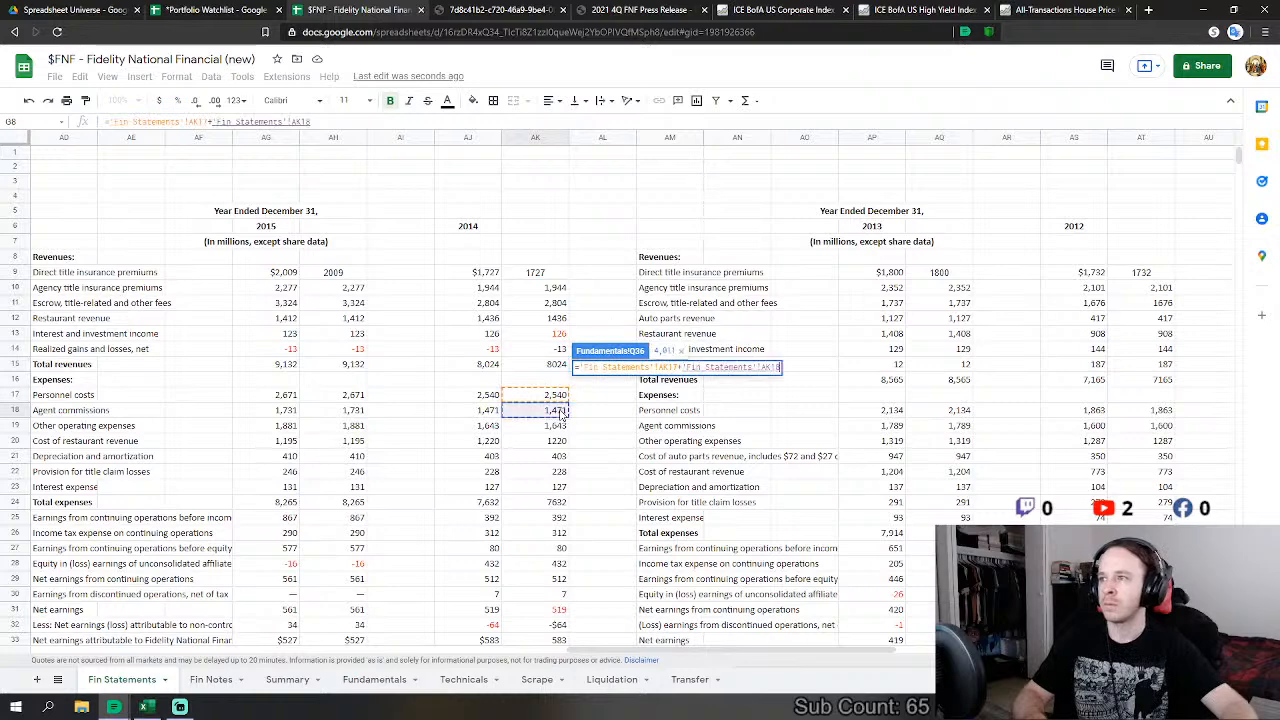
key("Return")
Step: Set FY2014 SG&A in Q46 to the sum of Fin Statements cells AK19 and AK22
left_click(606, 508)
type("=")
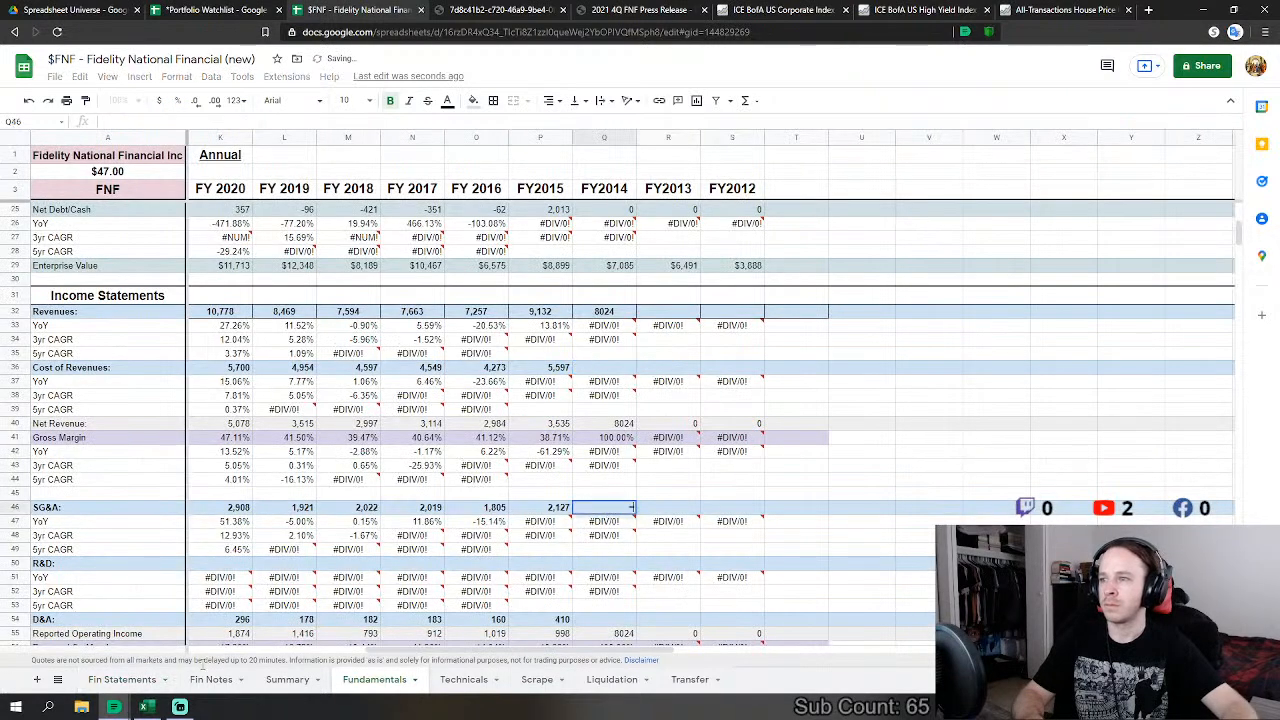
left_click(121, 680)
left_click(540, 428)
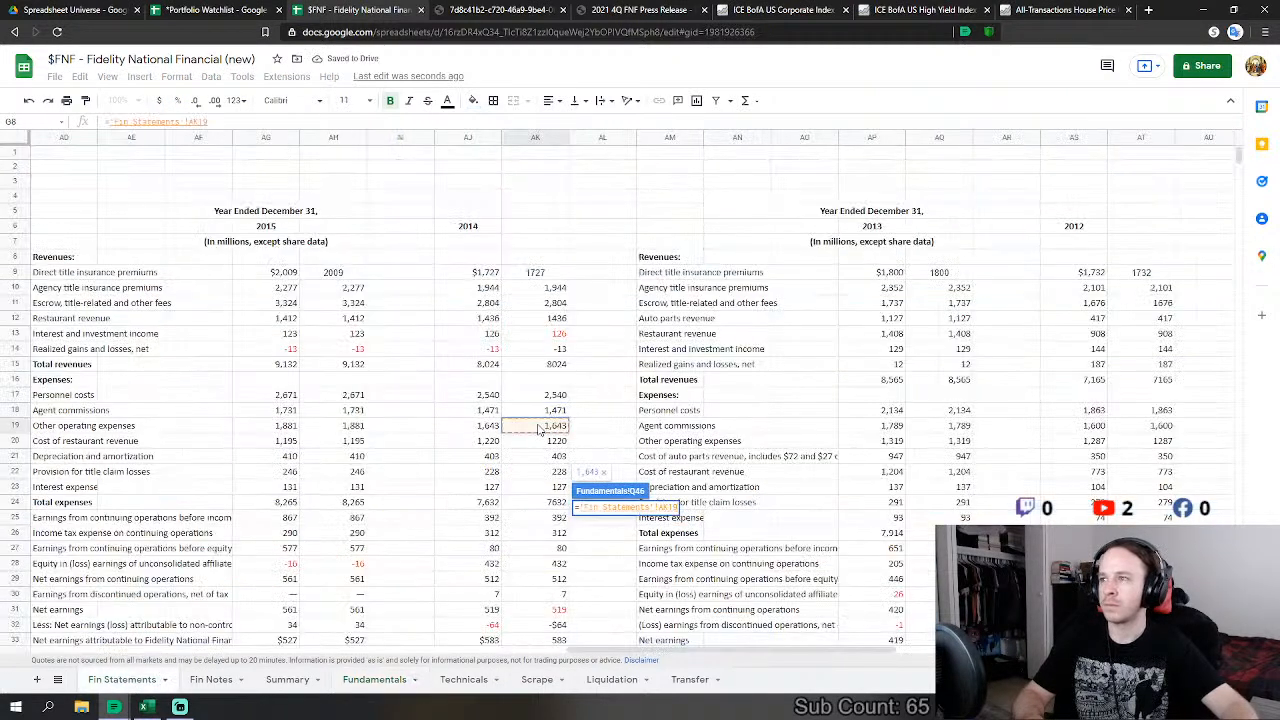
type("+")
left_click(556, 473)
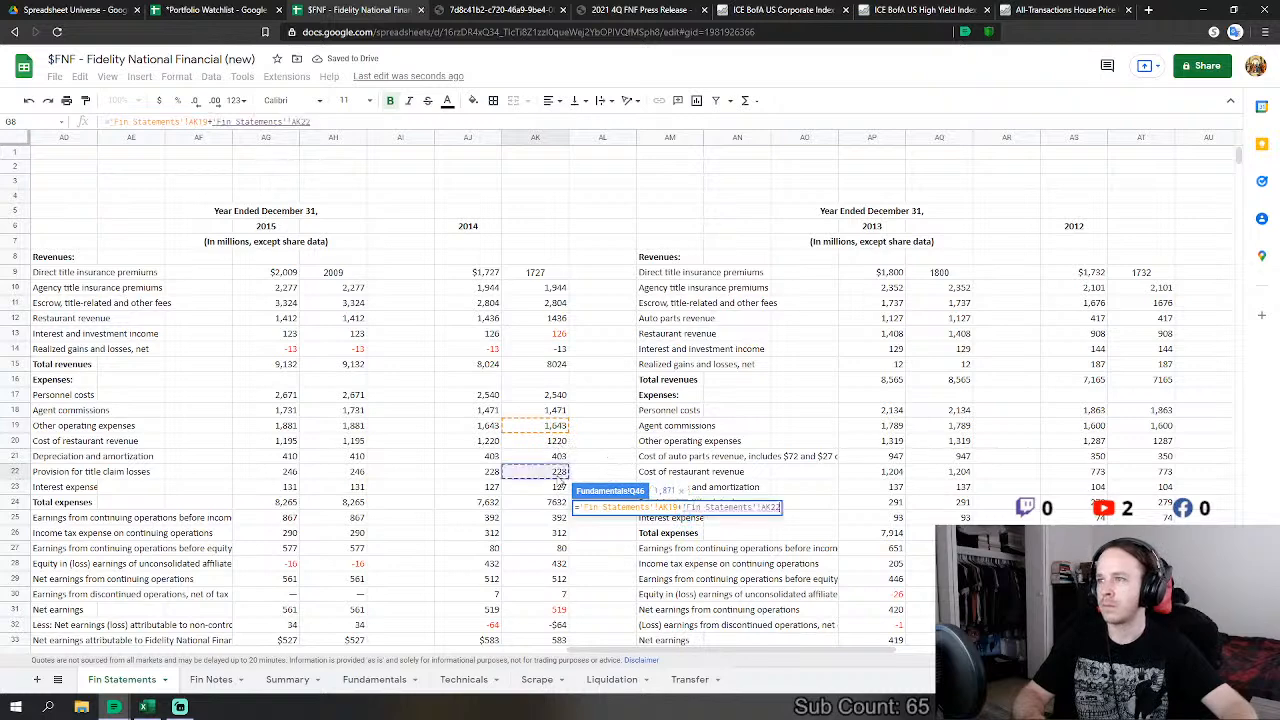
key("Return")
Step: Add the 2014 cost of restaurant revenue, Fin Statements cell AK20, to the FY2014 Cost of Revenues formula in Q36
left_click(613, 371)
double_click(617, 369)
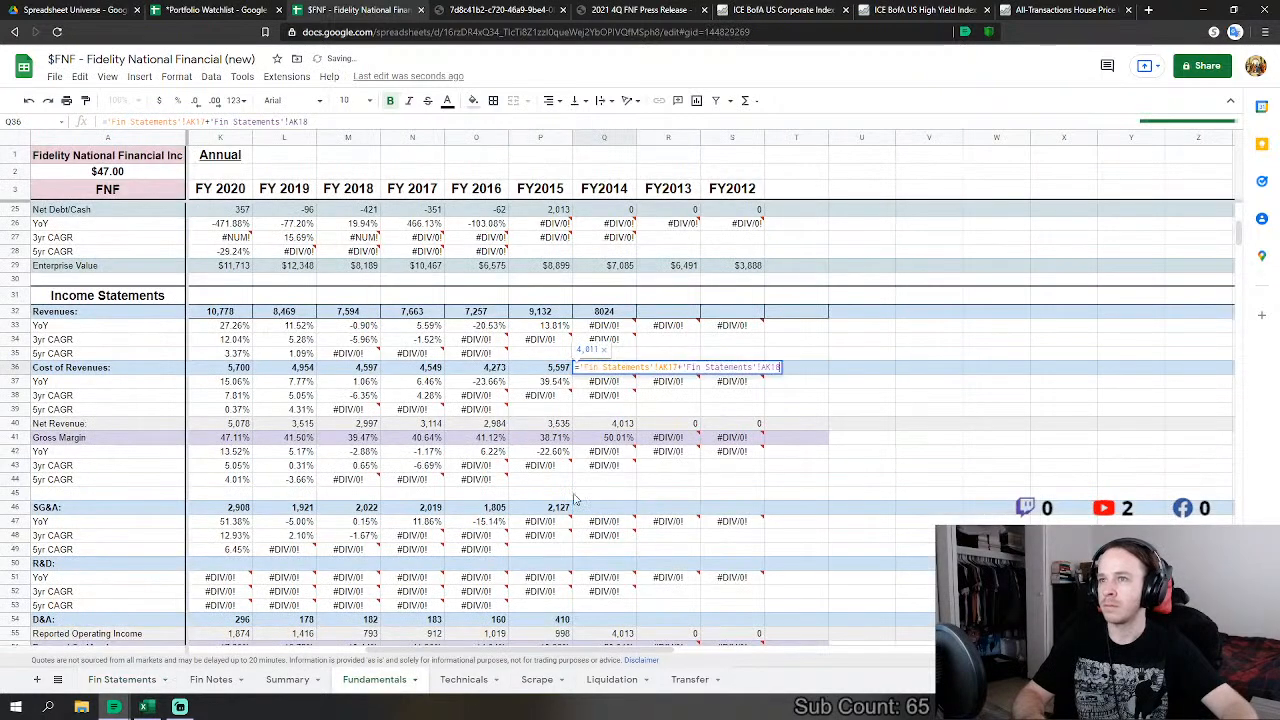
type("+")
left_click(140, 680)
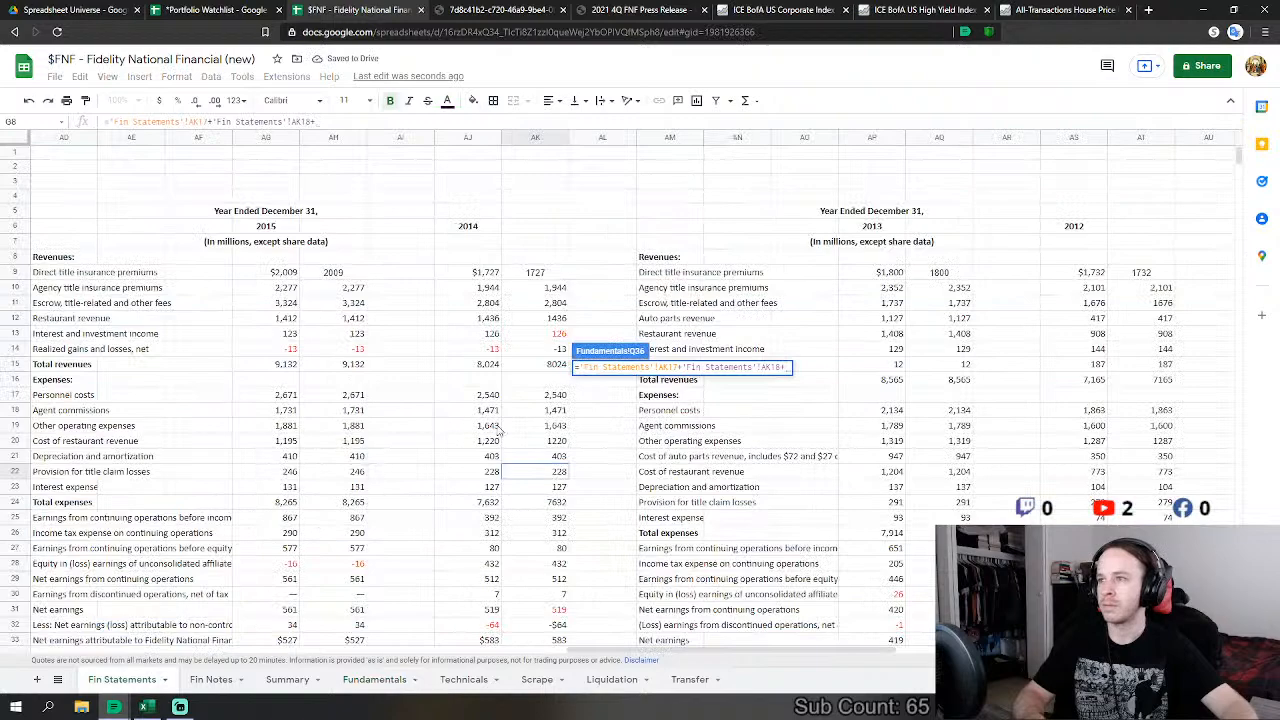
left_click(535, 441)
key("Return")
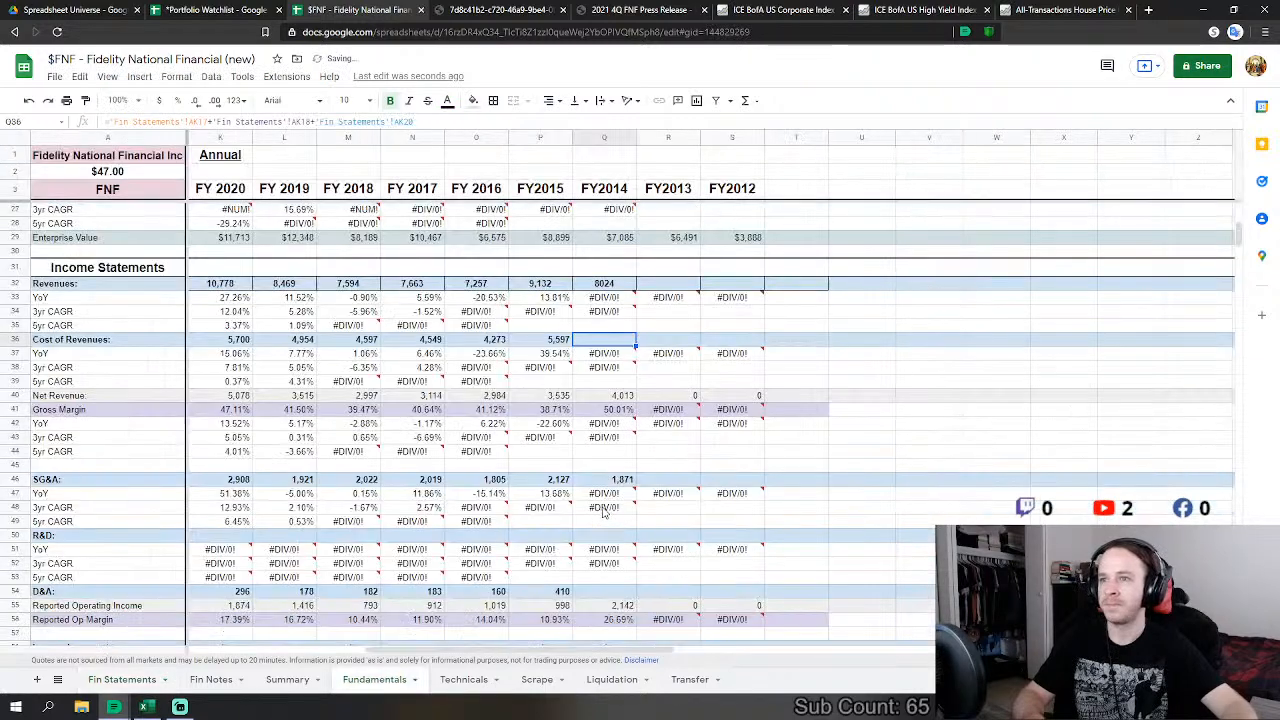
Step: Link FY2014 D&A in Q54 to the 2014 depreciation and amortization in Fin Statements cell AK21
scroll(603, 512, "down", 1)
left_click(604, 549)
type("=")
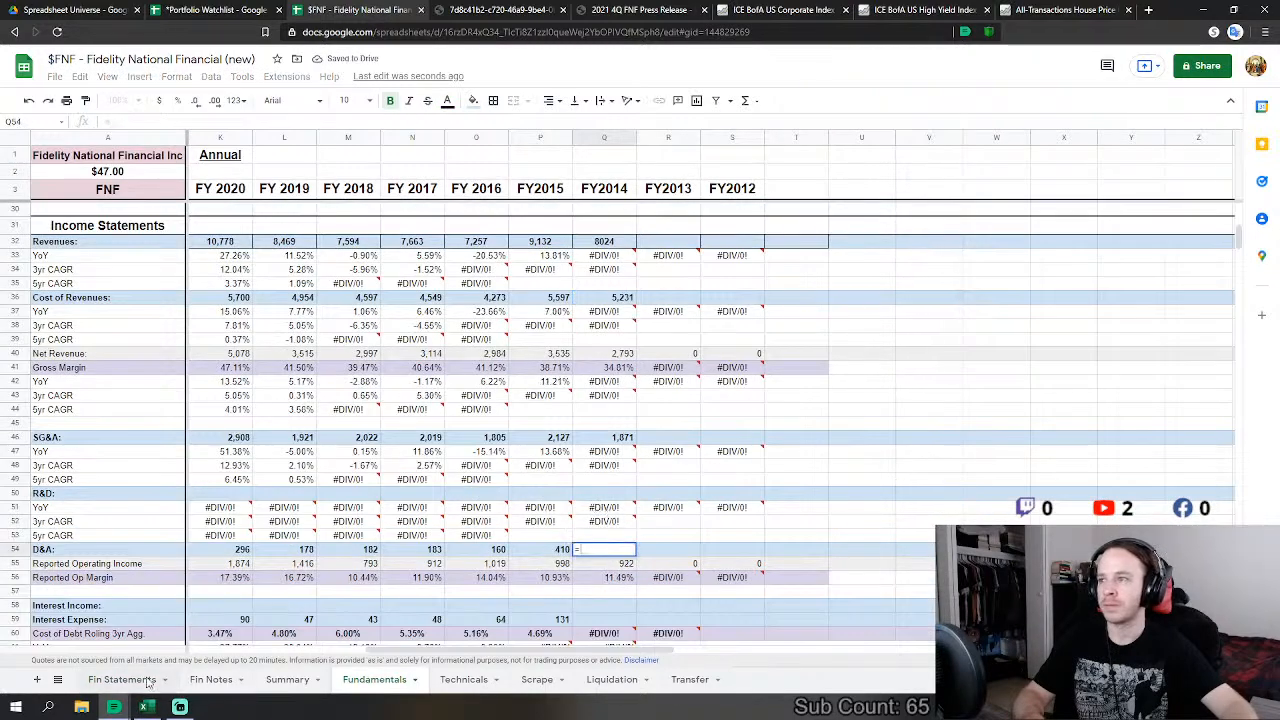
left_click(121, 680)
left_click(564, 457)
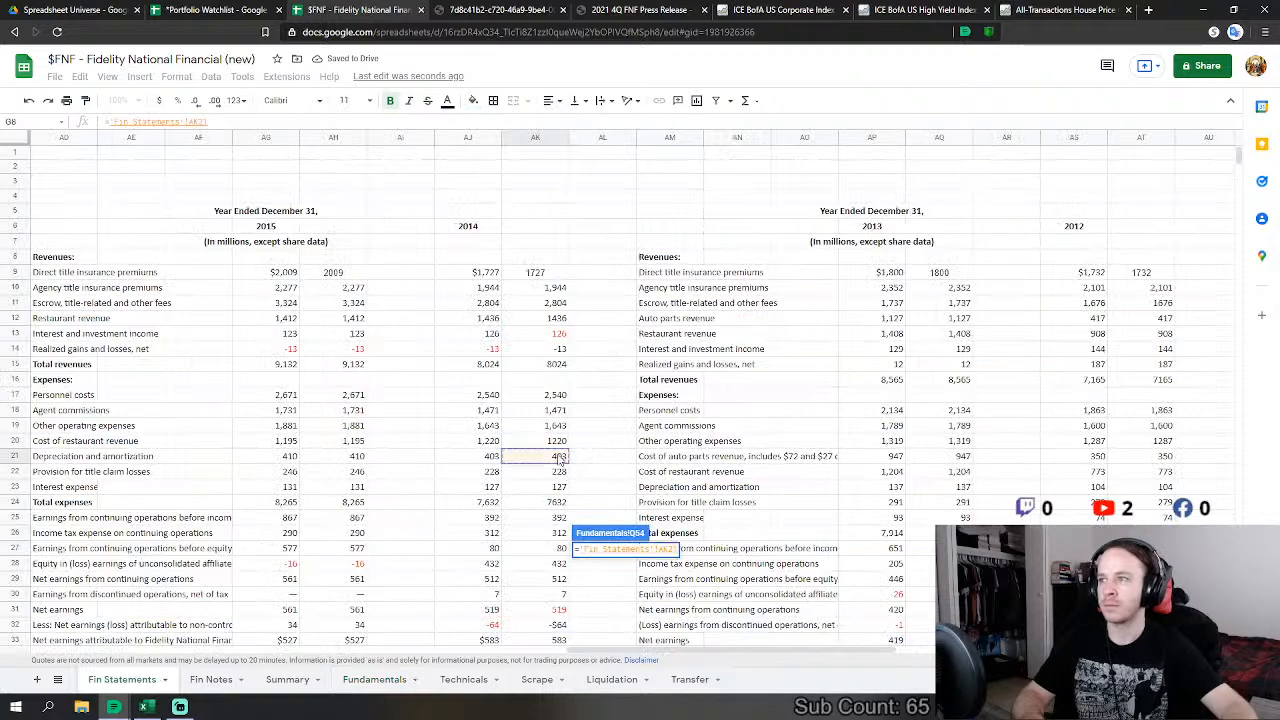
key("Return")
Step: Link FY2014 Interest Expense in Q59 to Fin Statements cell AK23
left_click(629, 452)
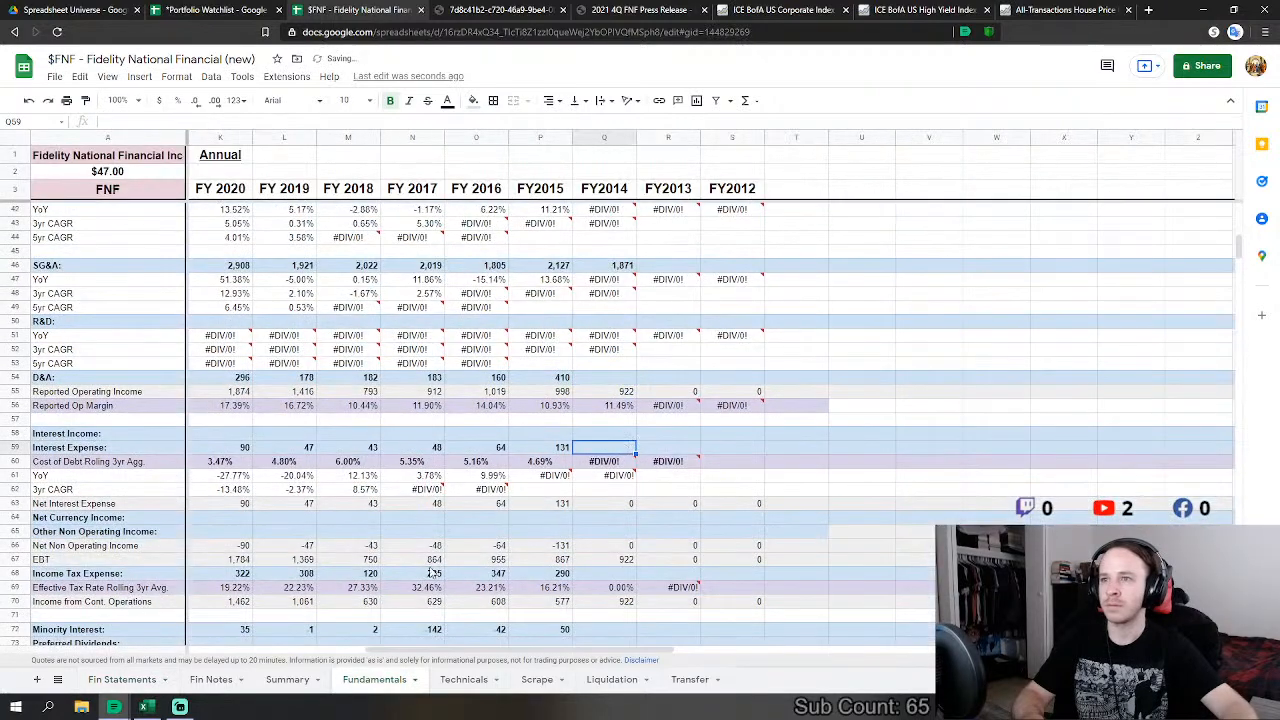
type("=")
left_click(121, 680)
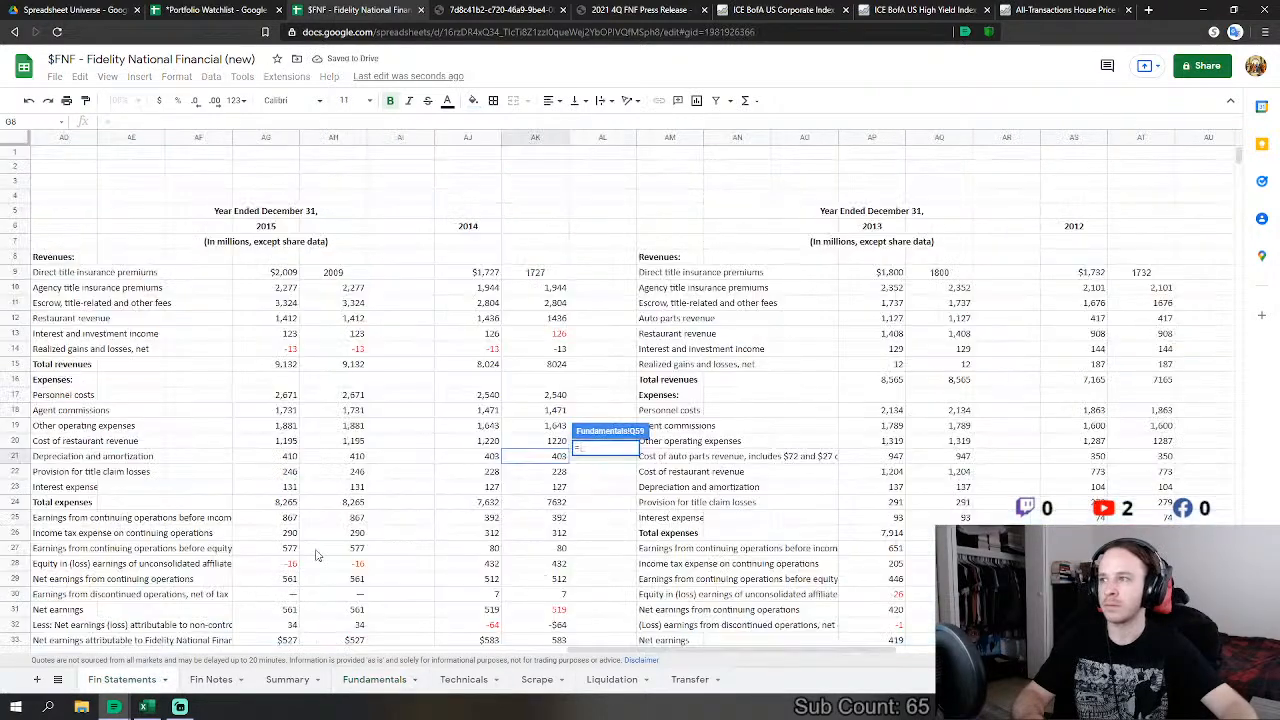
left_click(558, 488)
key("Return")
Step: Link FY2014 Income Tax Expense in Q68 to Fin Statements cell AK26
scroll(648, 486, "down", 1)
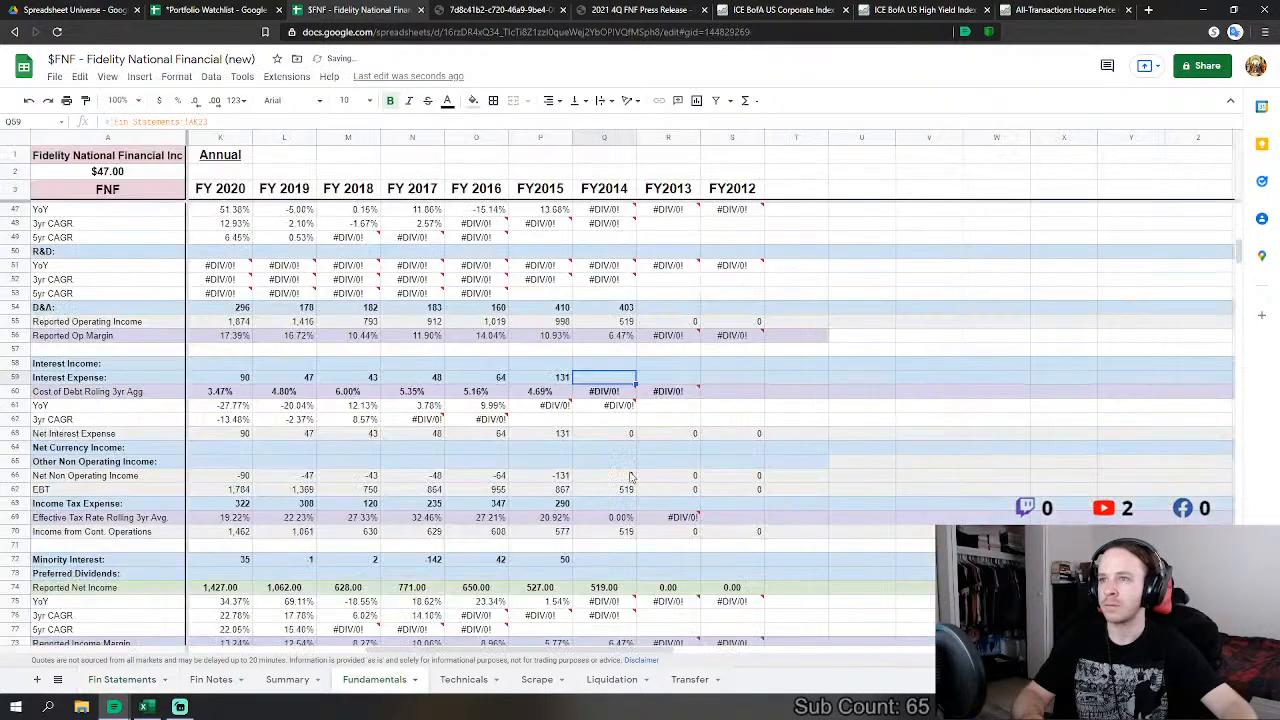
left_click(604, 503)
type("=")
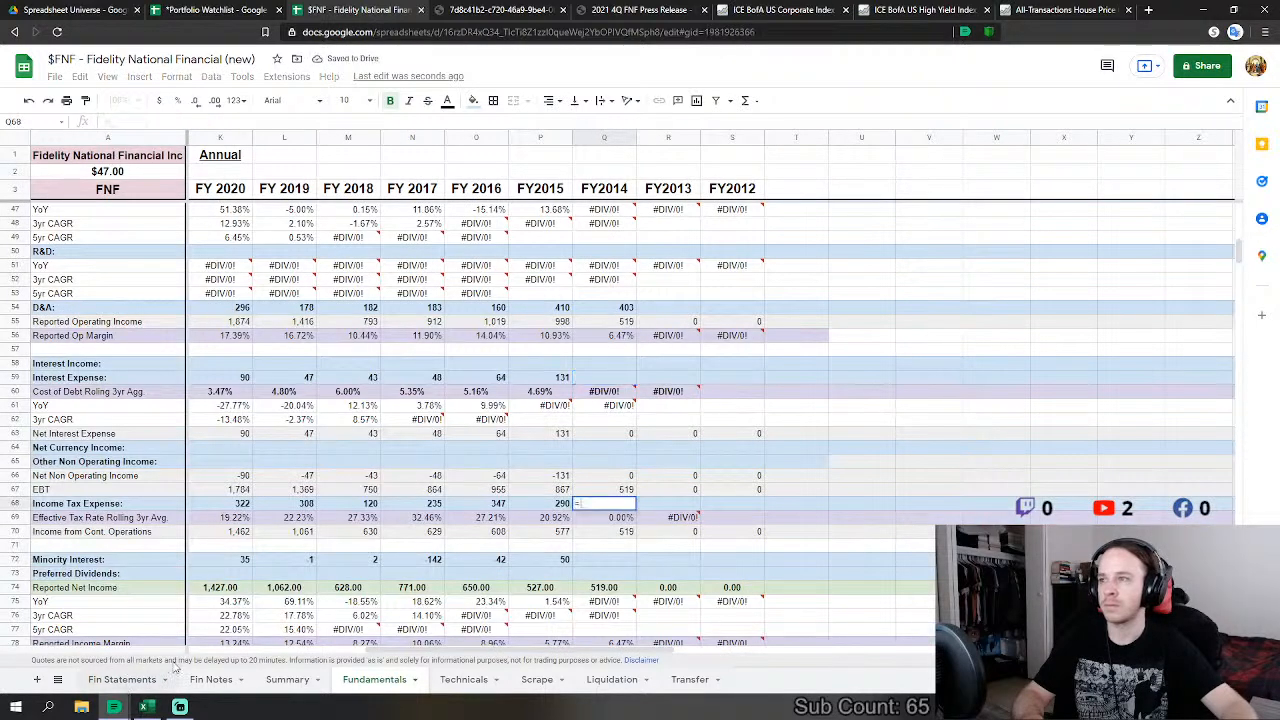
left_click(122, 680)
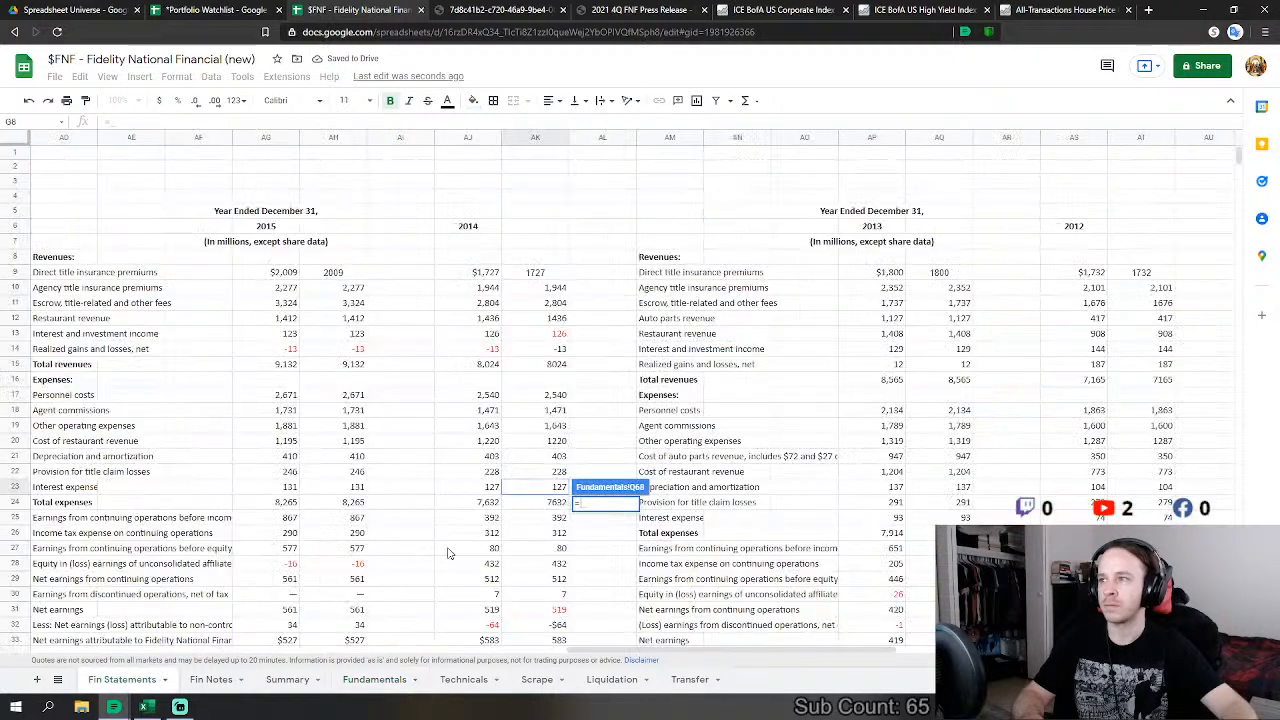
left_click(555, 533)
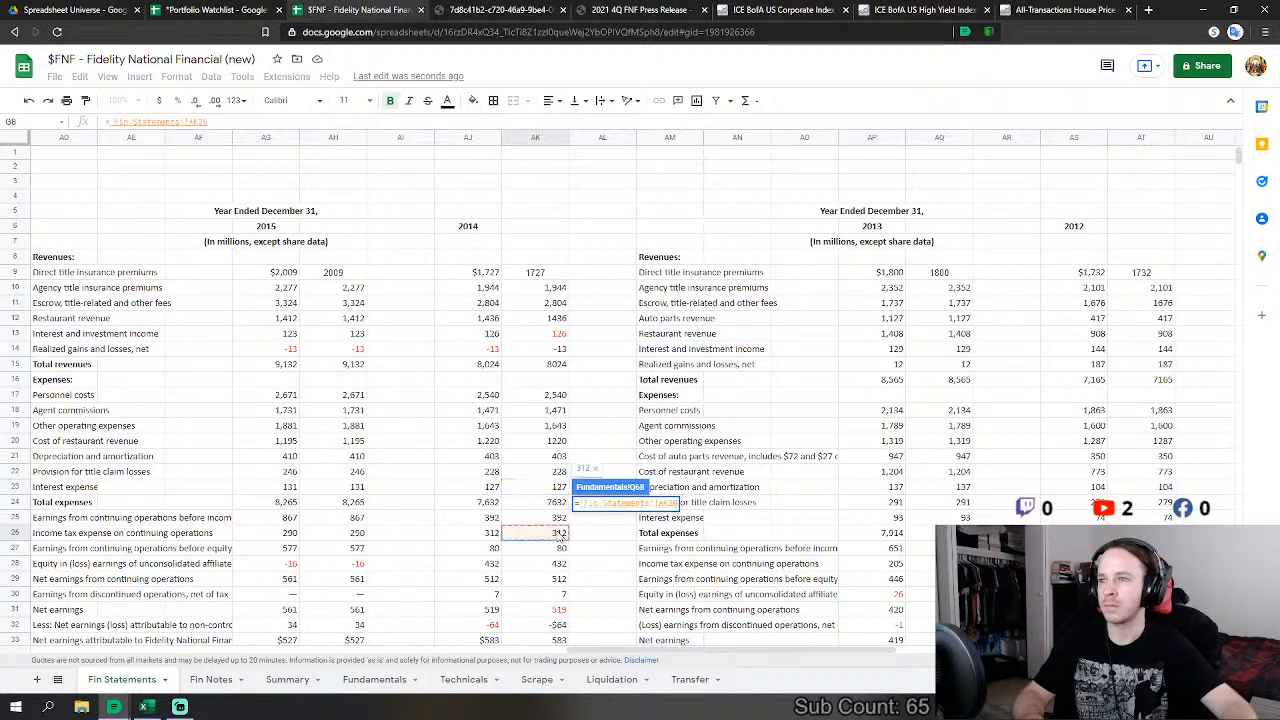
key("Return")
Step: Set FY2014 Minority Interest in Q72 to negative Fin Statements AK28 minus AK30 plus AK32
left_click(617, 495)
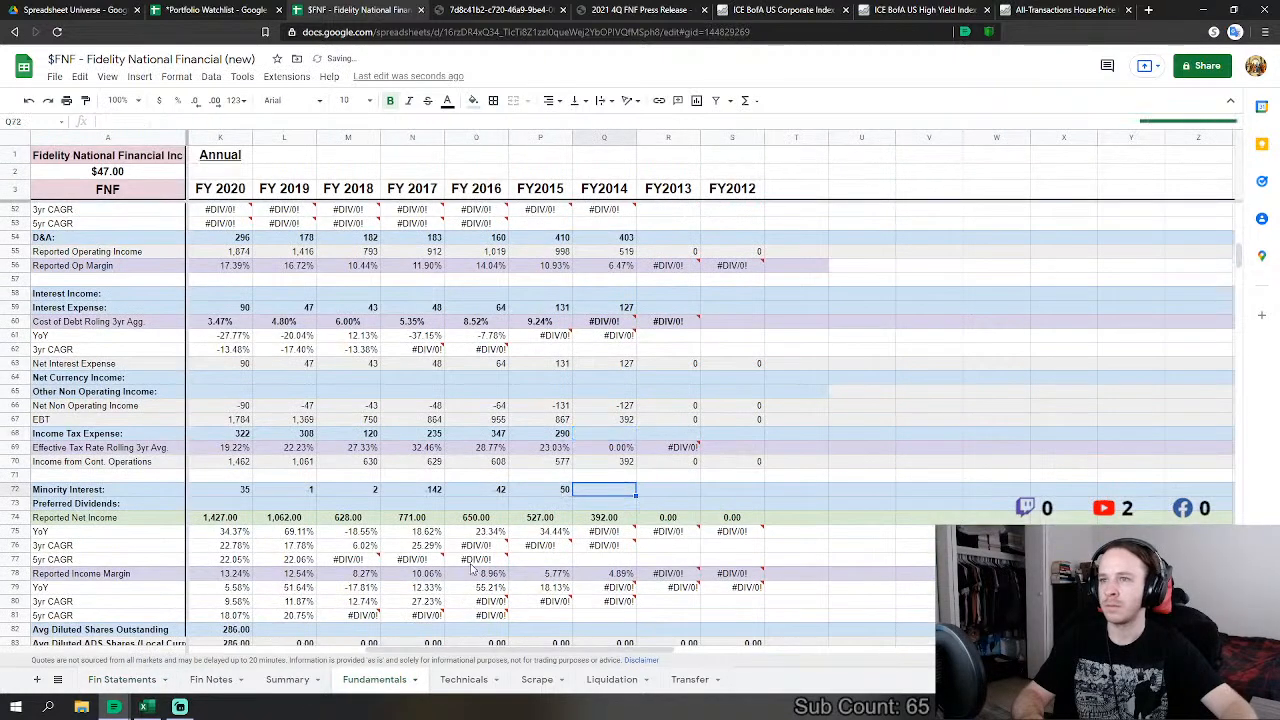
type("=")
left_click(124, 681)
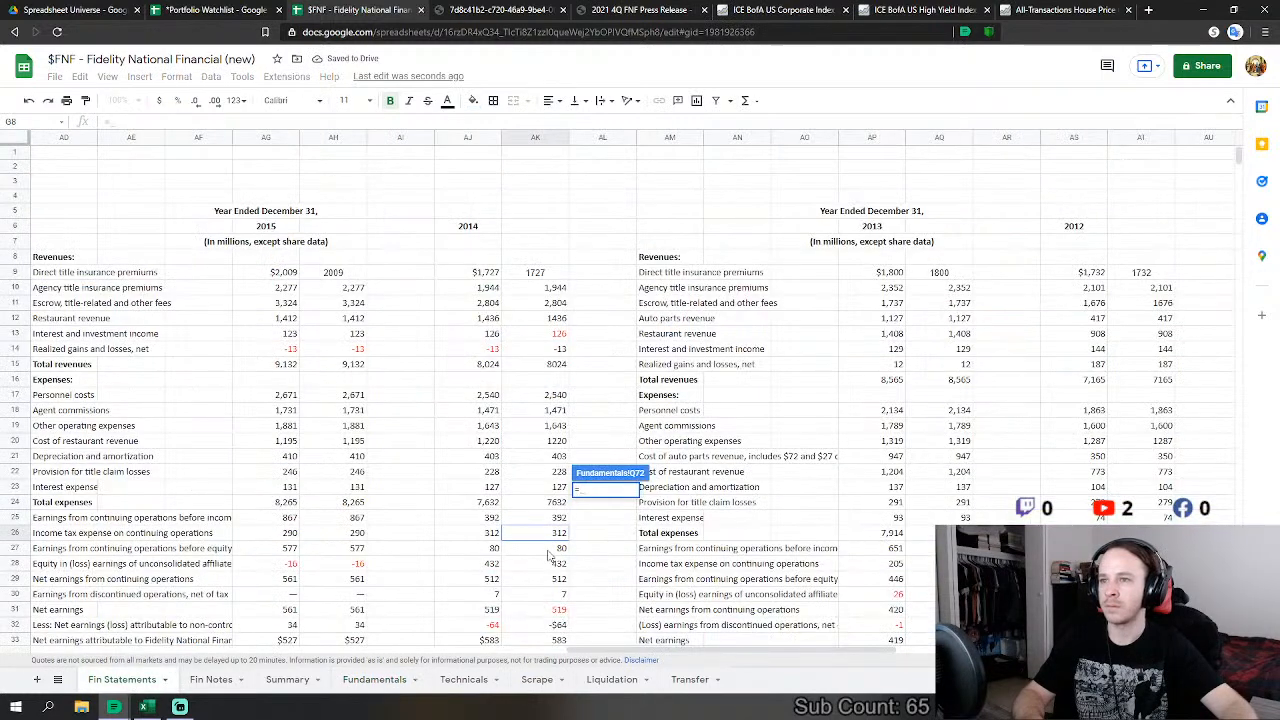
left_click(553, 551)
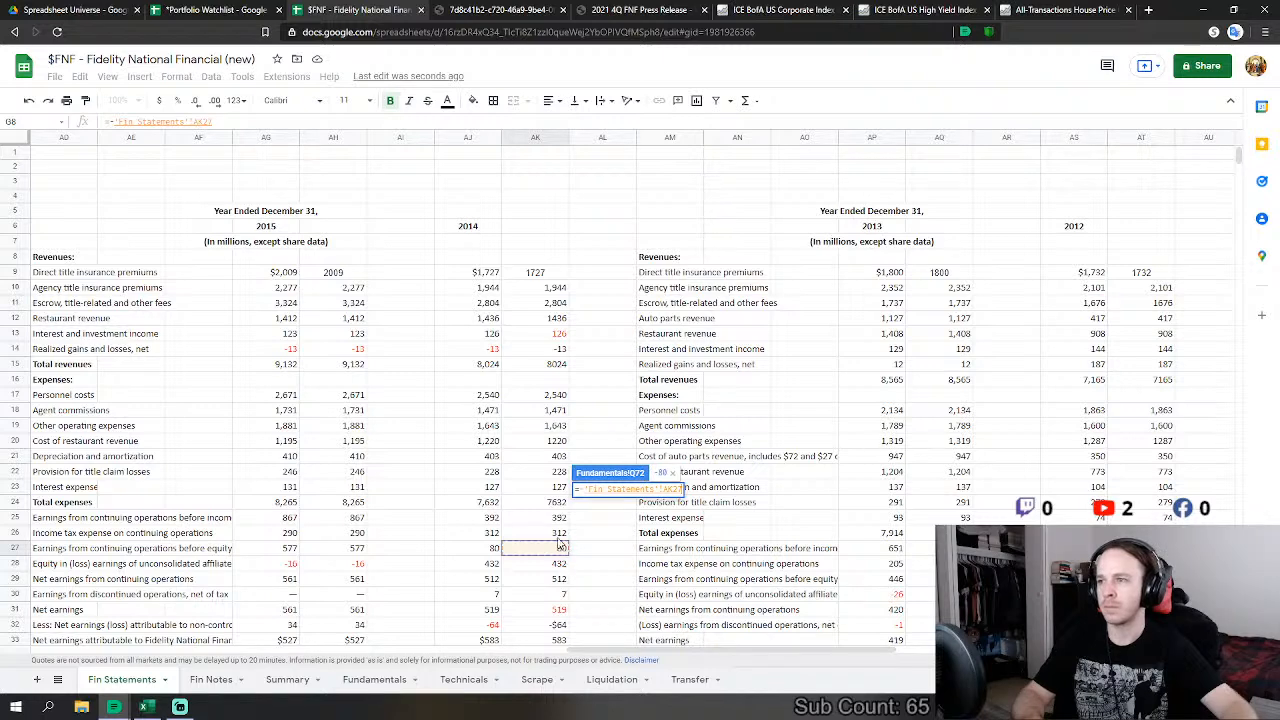
left_click(555, 566)
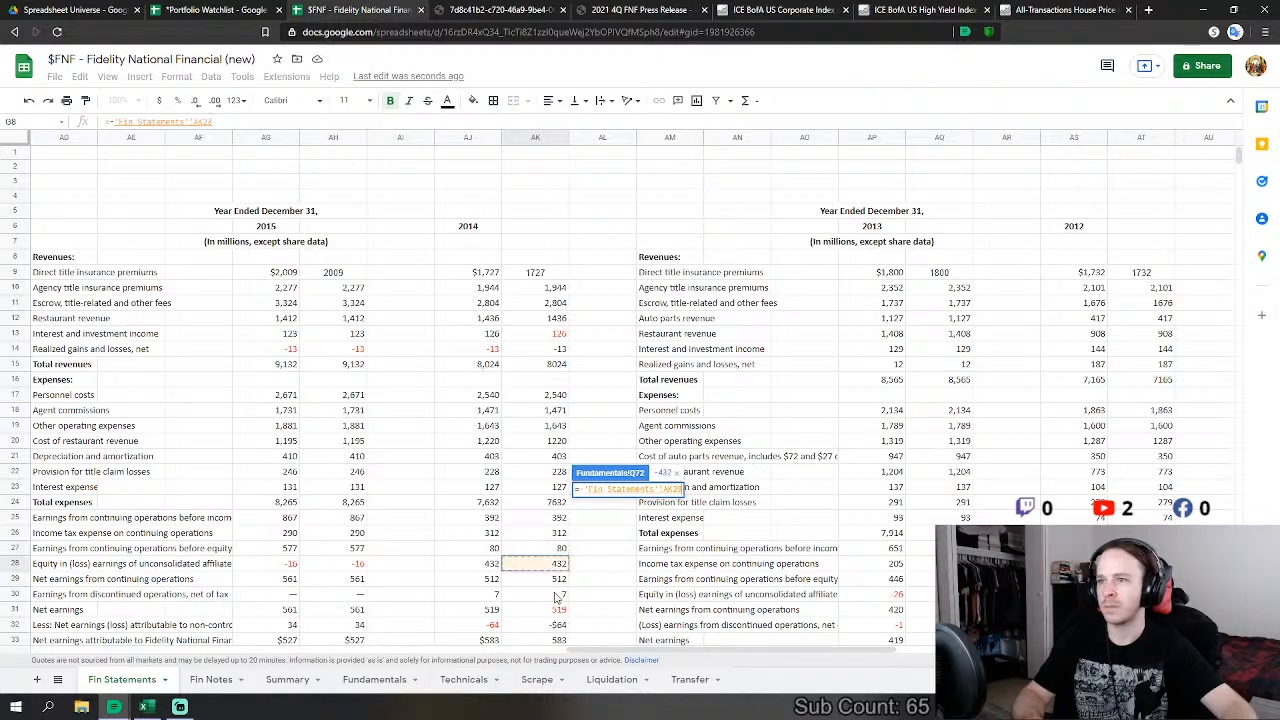
type("-")
left_click(560, 596)
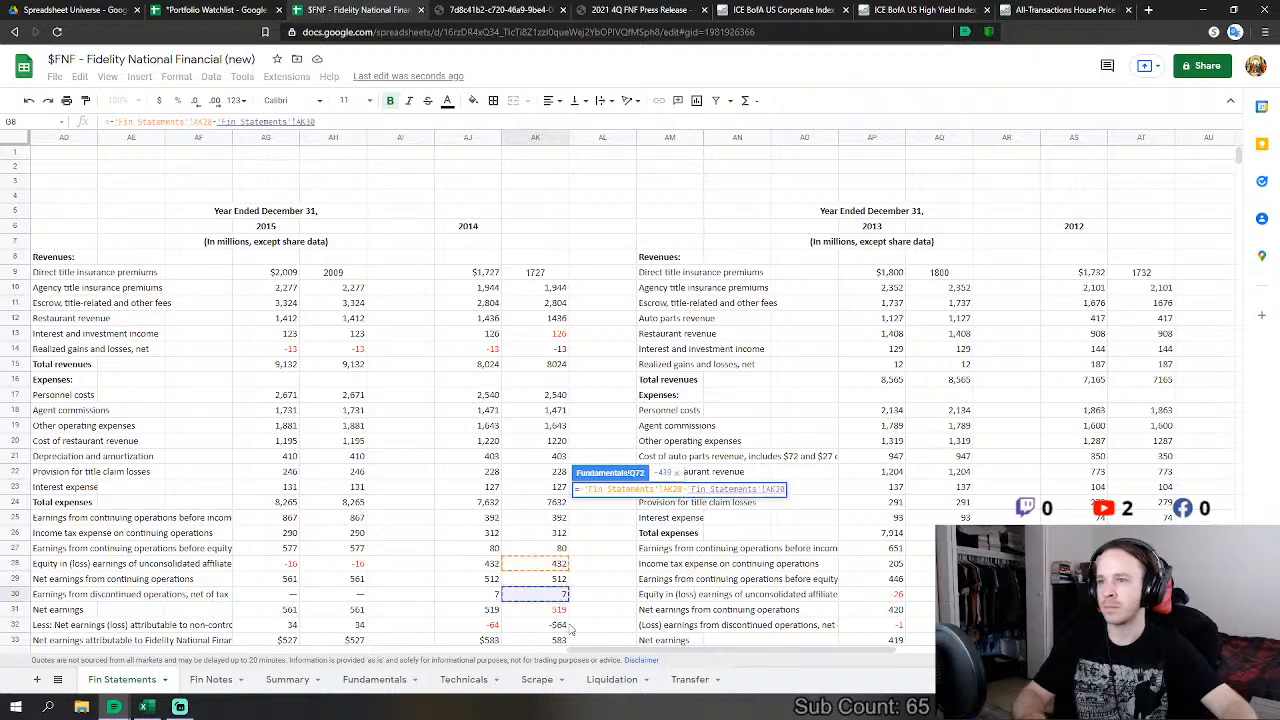
type("+")
left_click(562, 625)
scroll(645, 612, "down", 1)
key("Return")
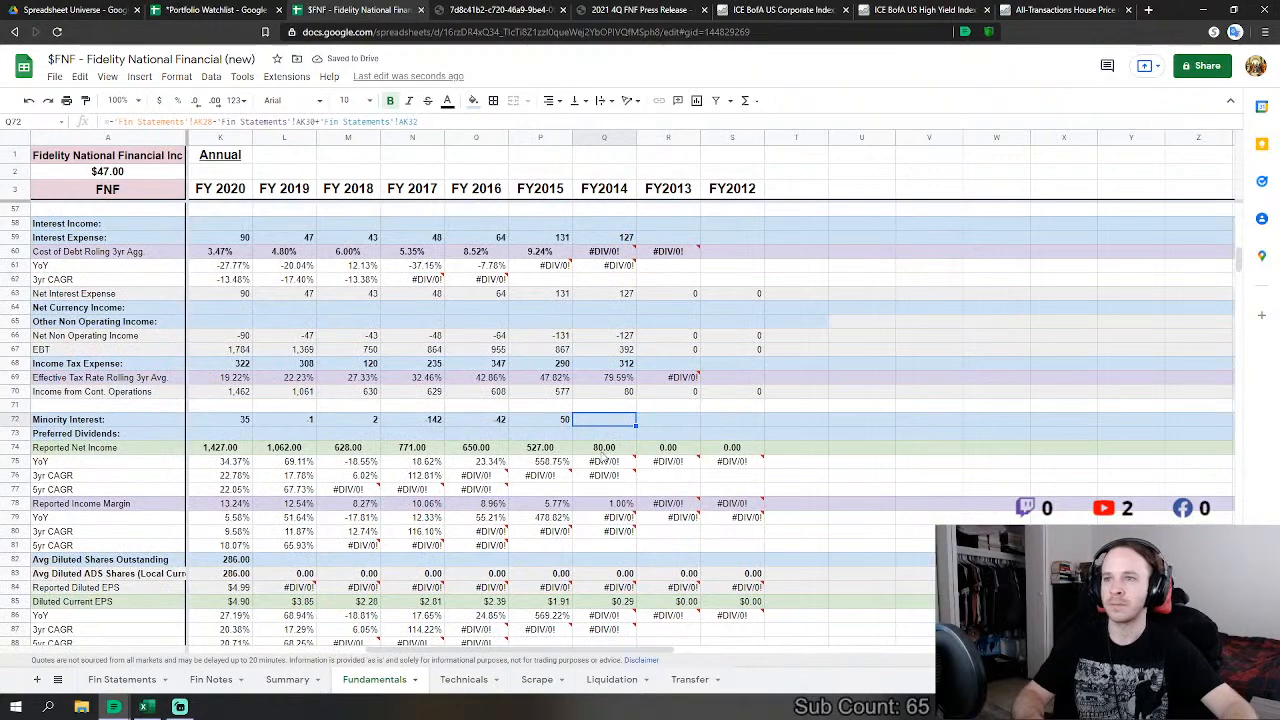
Step: Link FY2014 CF Depreciation & Amortization in Q127 to Fin Statements cell AK74
scroll(643, 585, "down", 2)
scroll(643, 588, "up", 1)
scroll(643, 589, "down", 1)
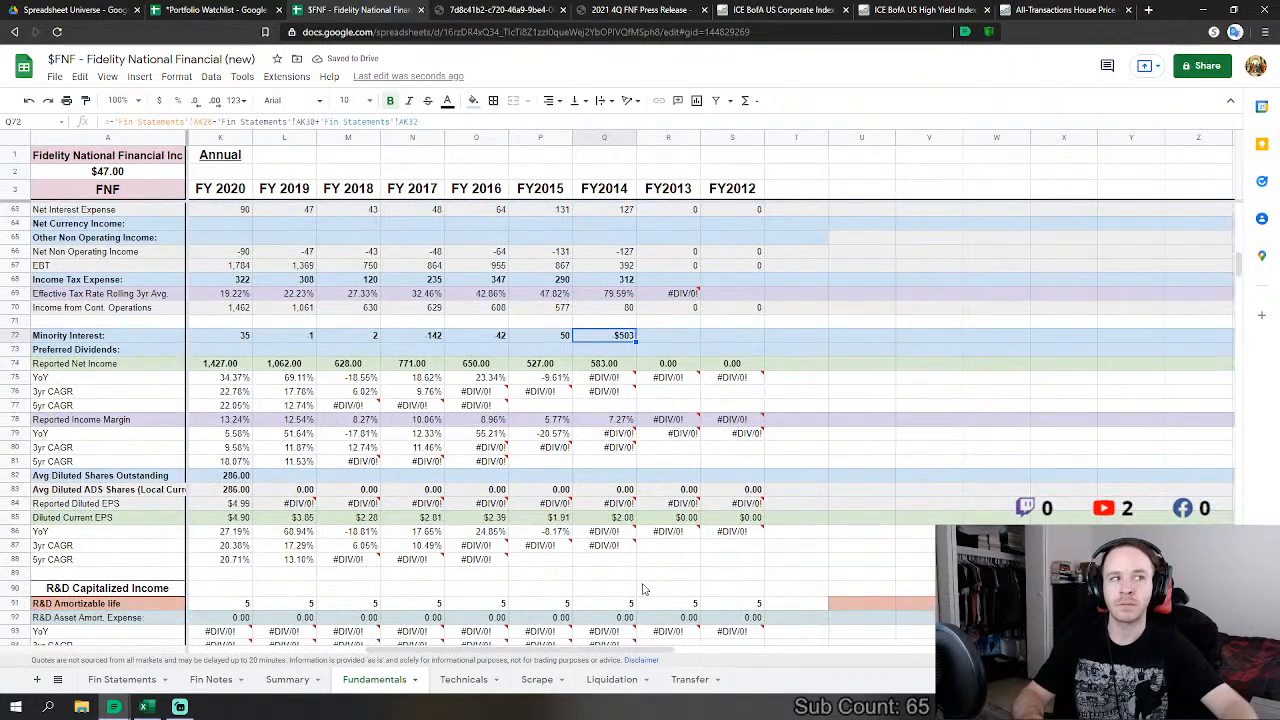
scroll(643, 588, "down", 15)
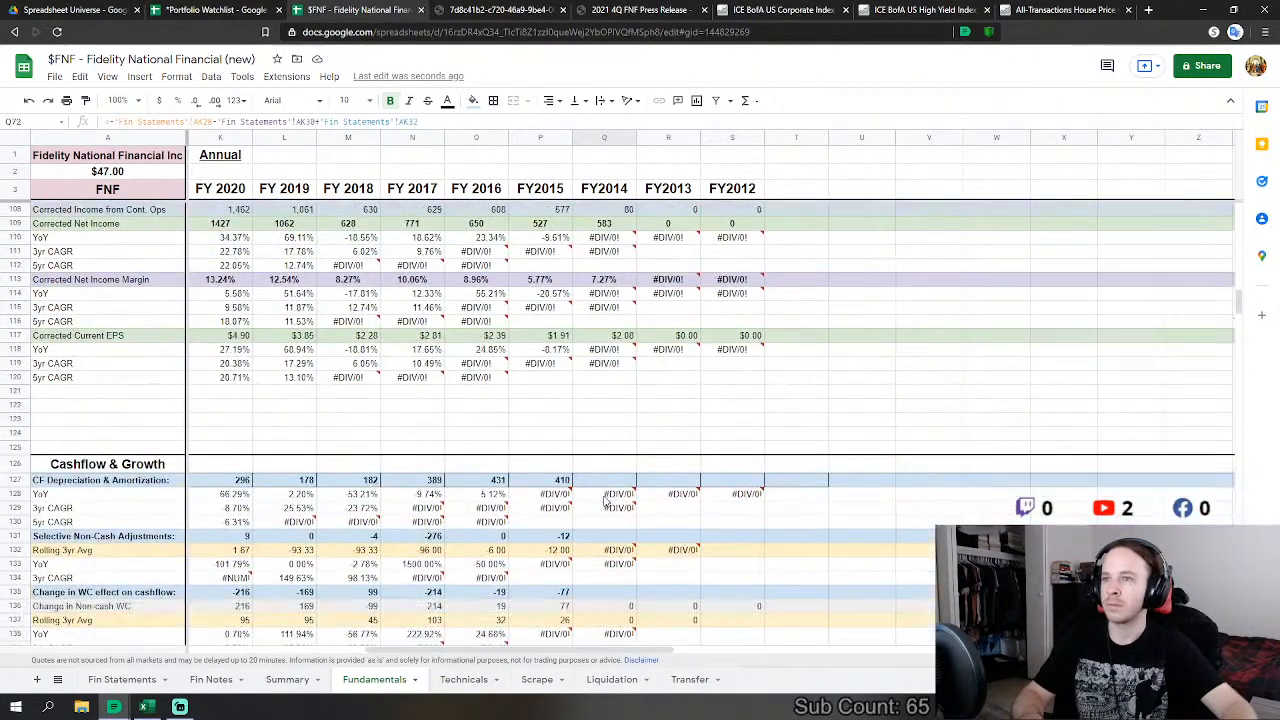
scroll(617, 484, "down", 3)
type("=")
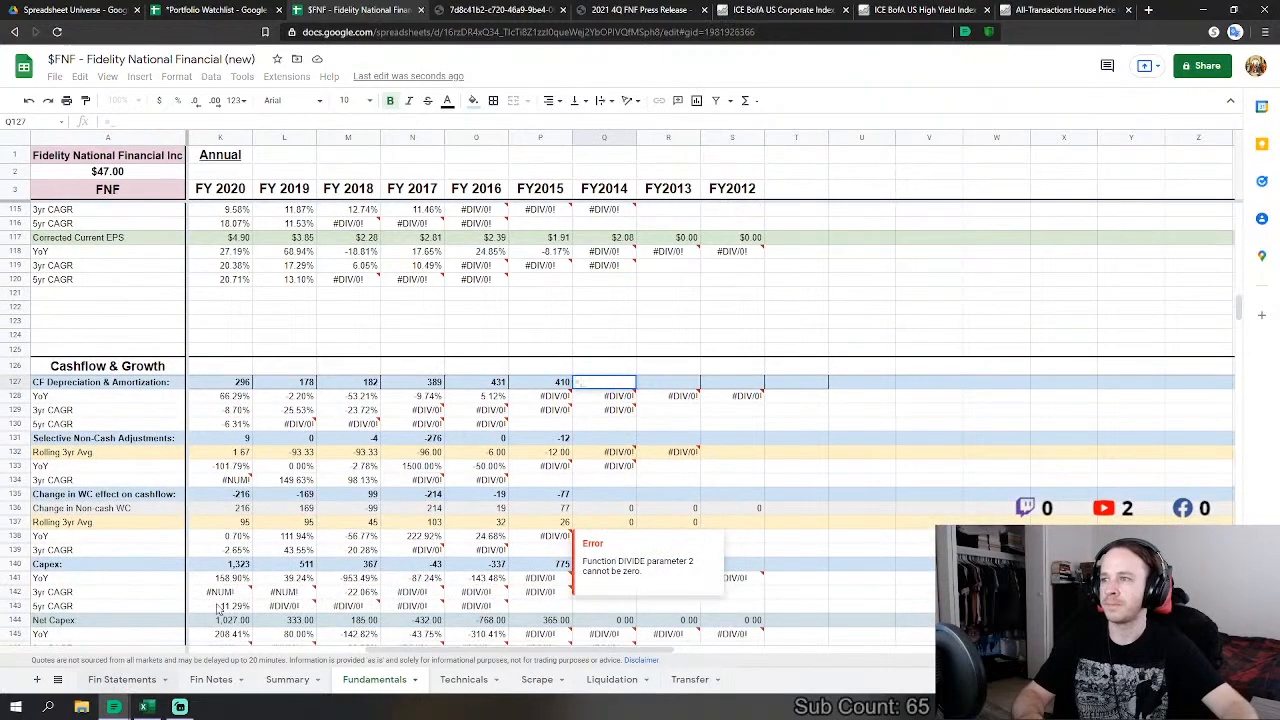
left_click(122, 679)
scroll(555, 437, "down", 17)
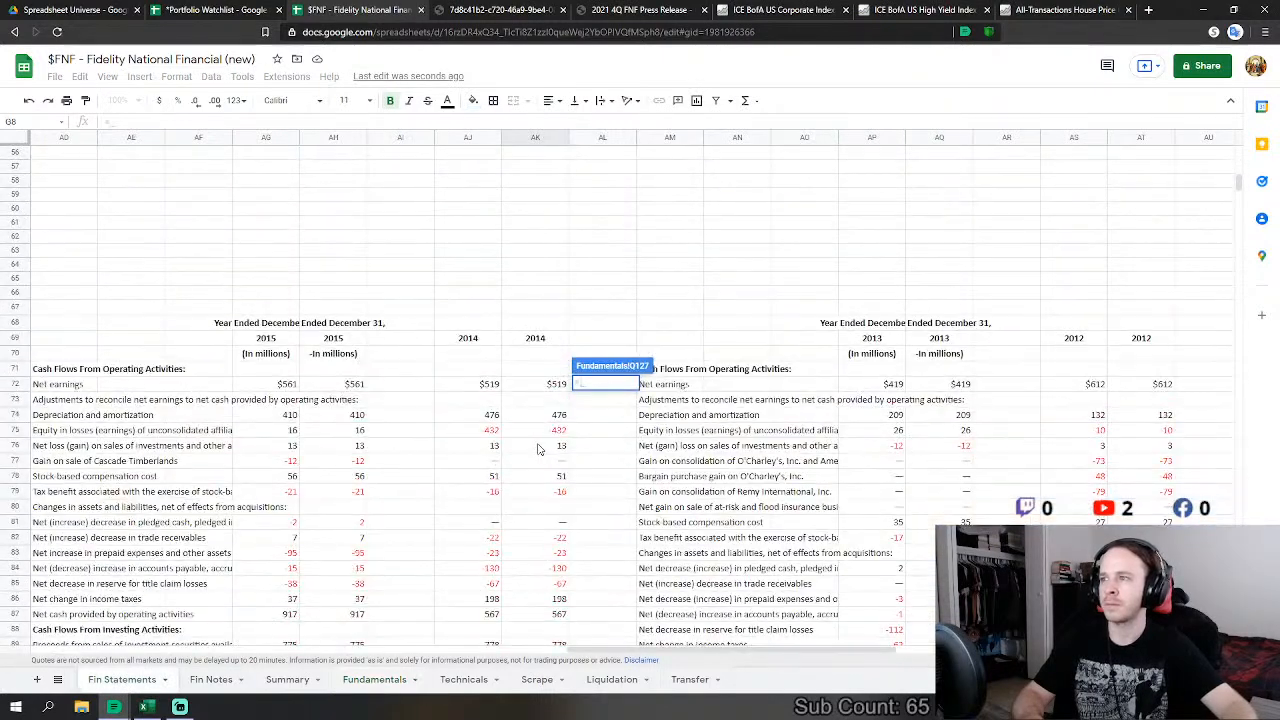
left_click(550, 430)
key("Return")
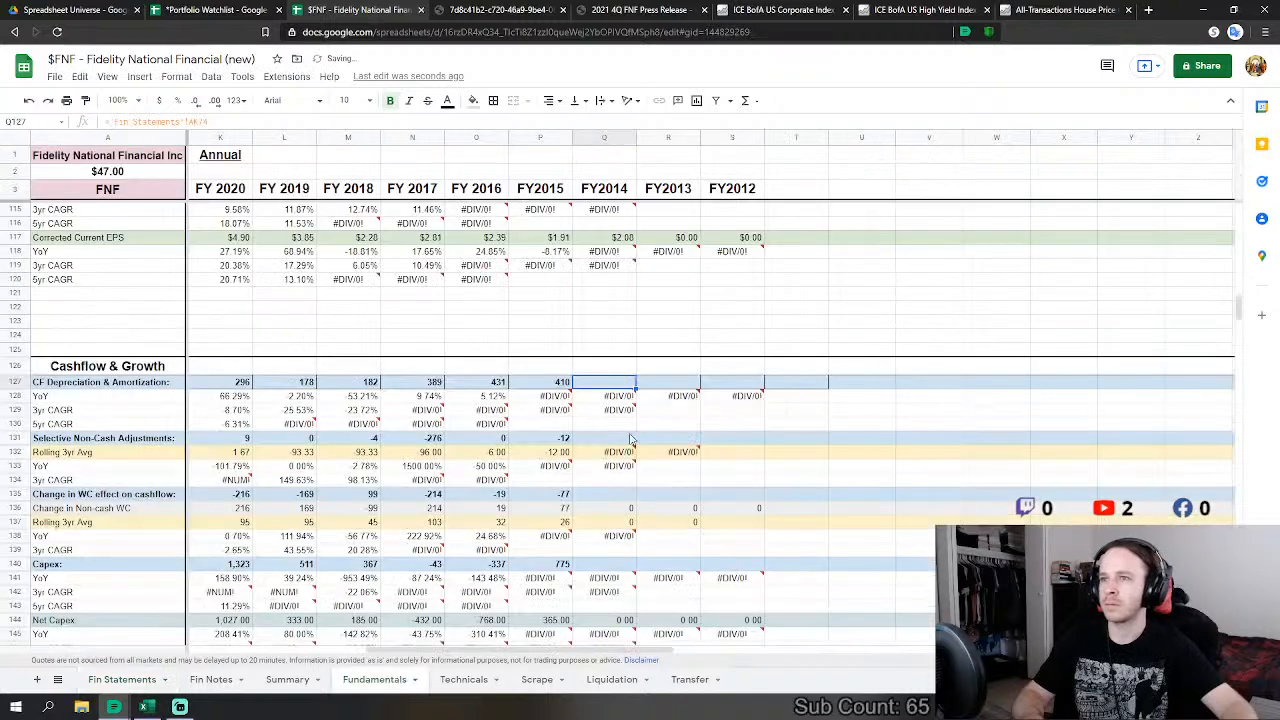
type("=")
left_click(122, 679)
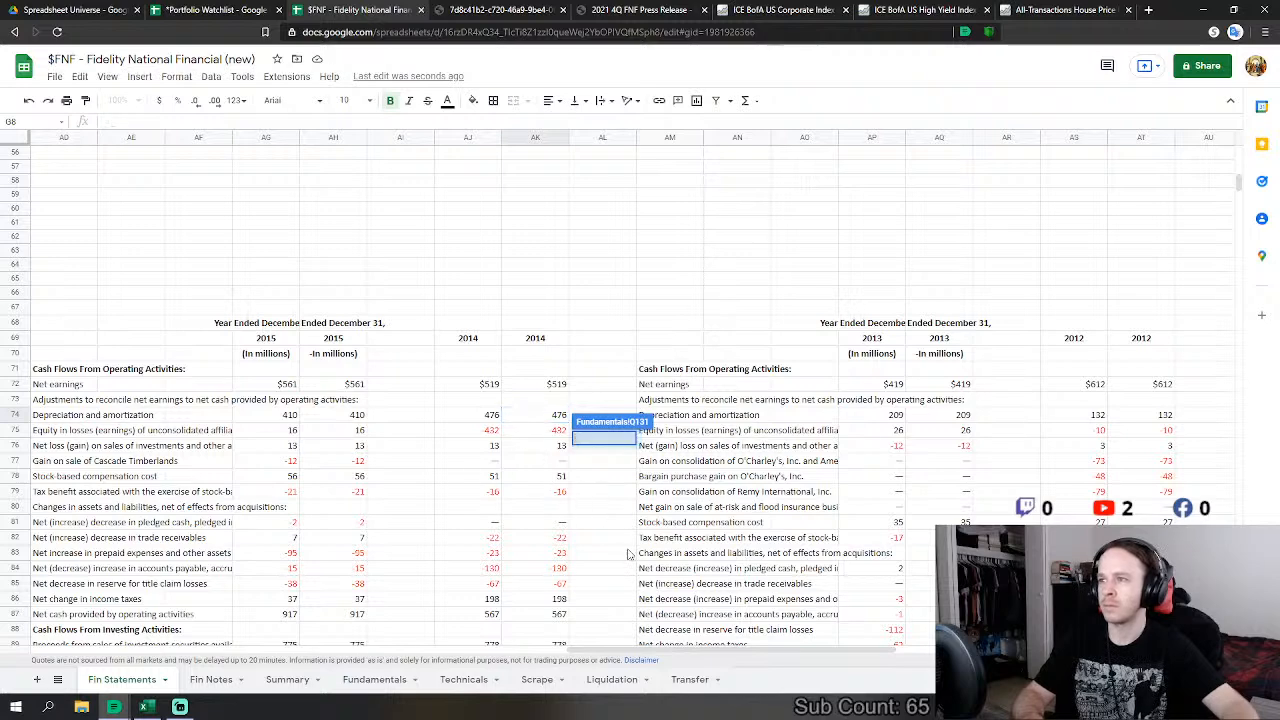
key("Escape")
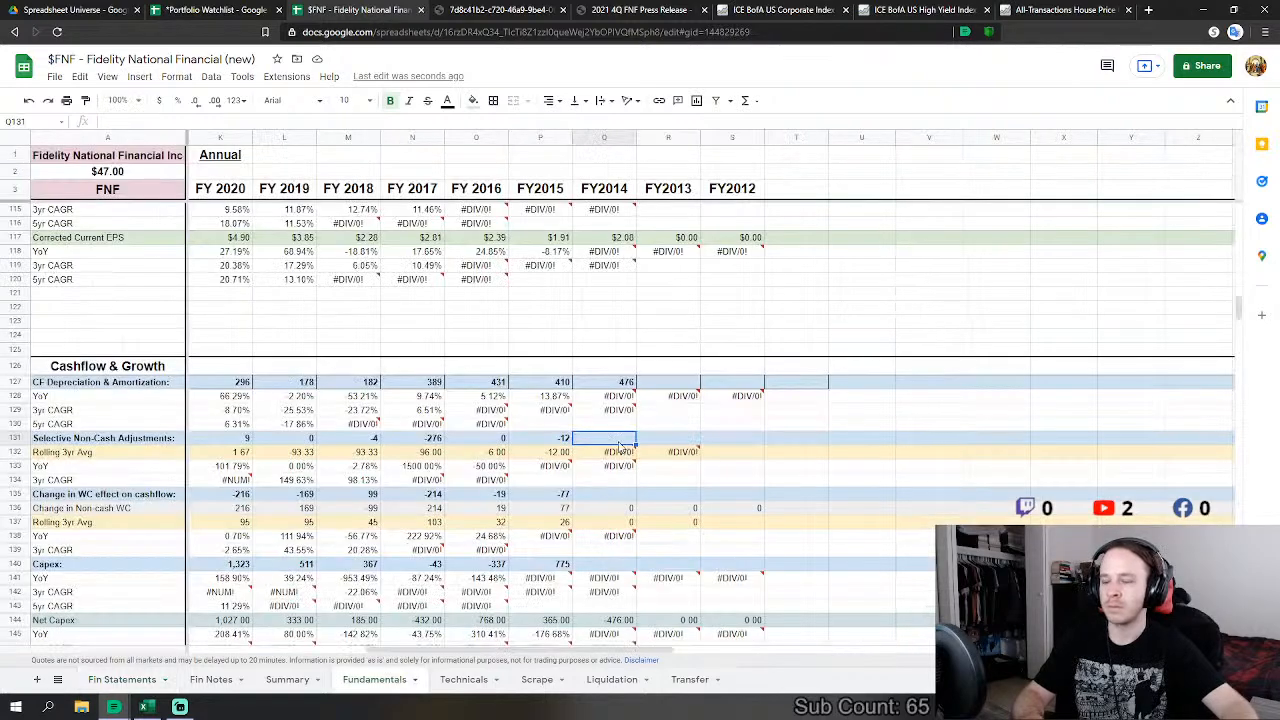
Step: Set FY2014 Selective Non-Cash Adjustments in Q131 to 0
type("0")
key("Return")
Step: Set FY2014 Change in WC effect on cashflow in Q135 to the SUM of Fin Statements ranges AK75:AK76 and AK82:AK86
left_click(615, 496)
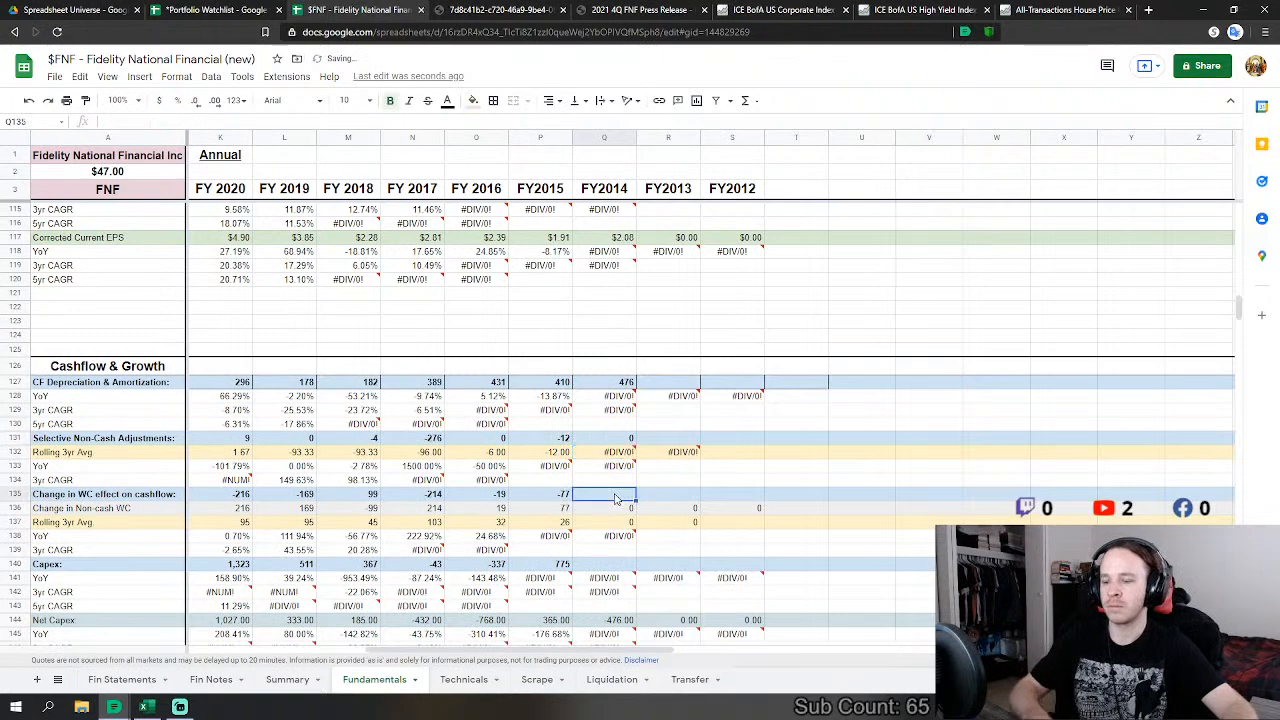
type("=sum")
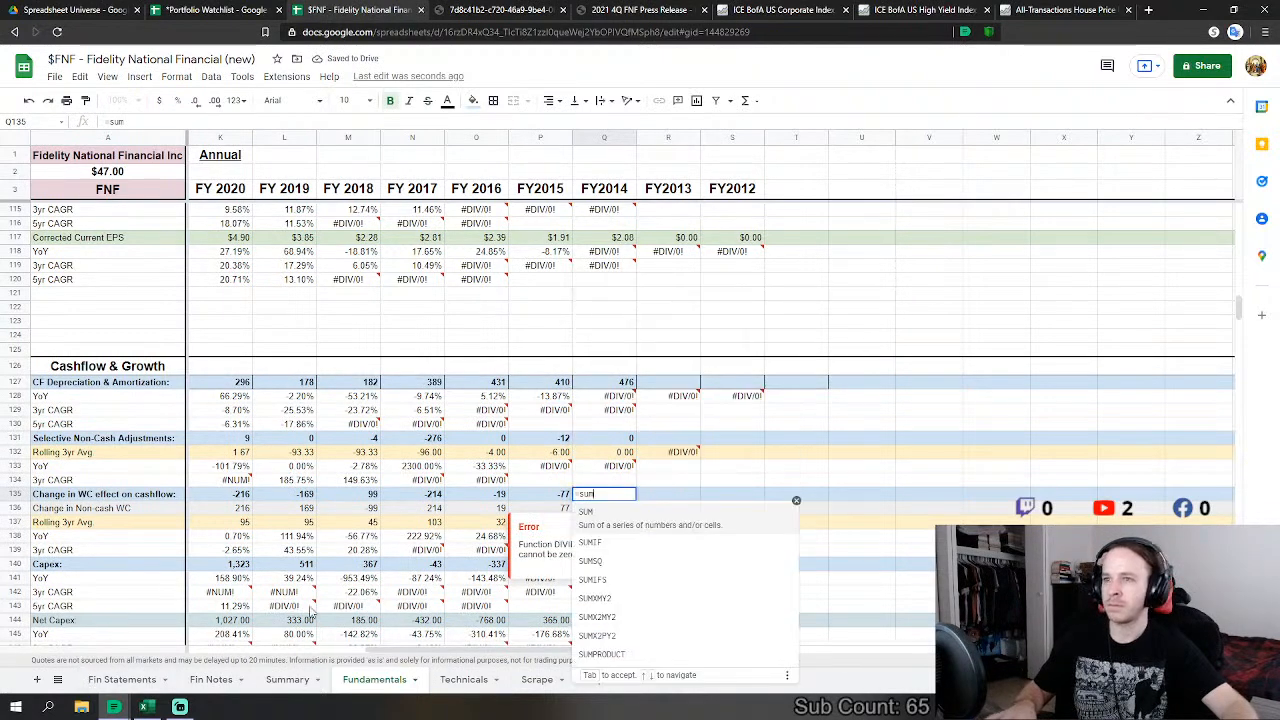
type("(")
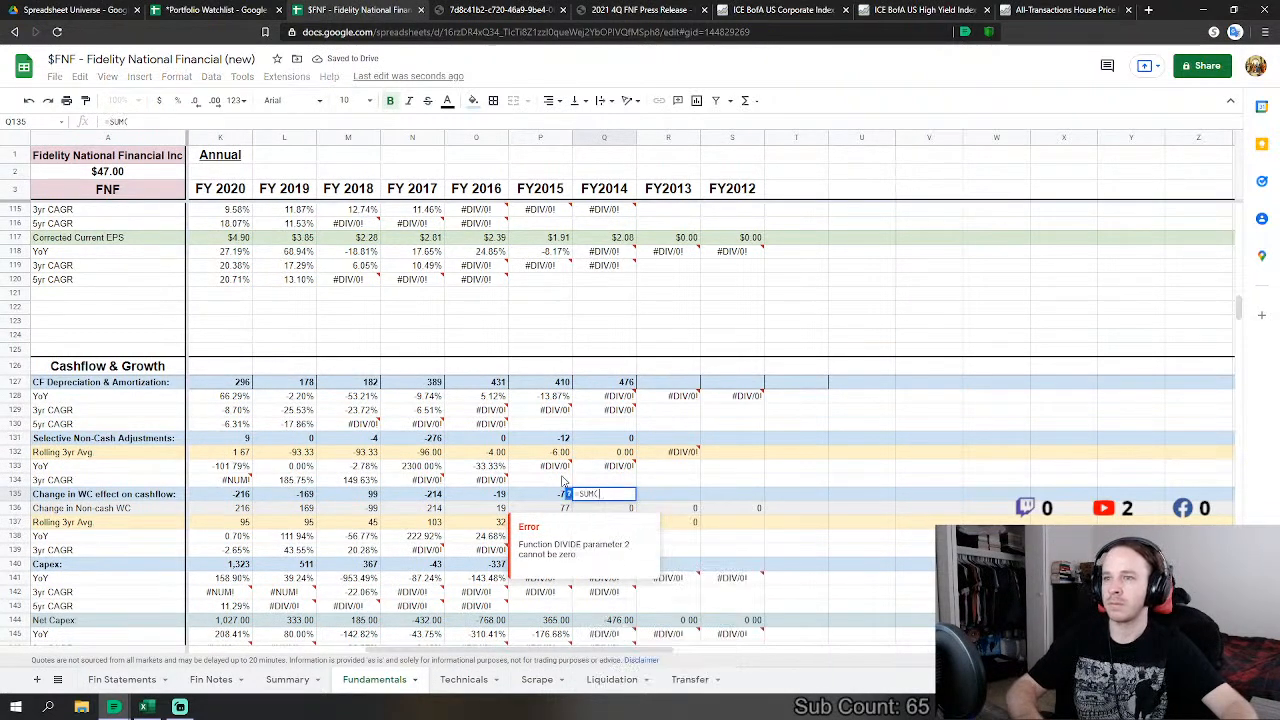
scroll(563, 481, "down", 3)
left_click(146, 678)
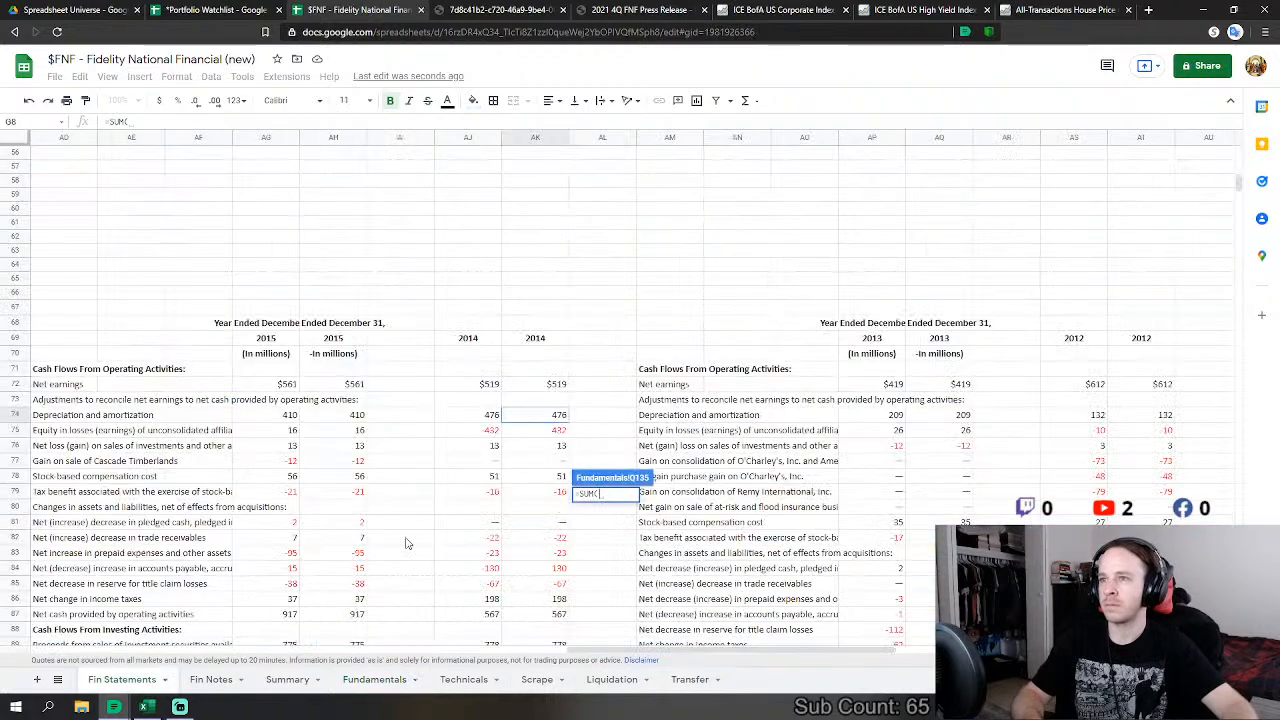
left_click_drag(553, 431, 565, 448)
type(",")
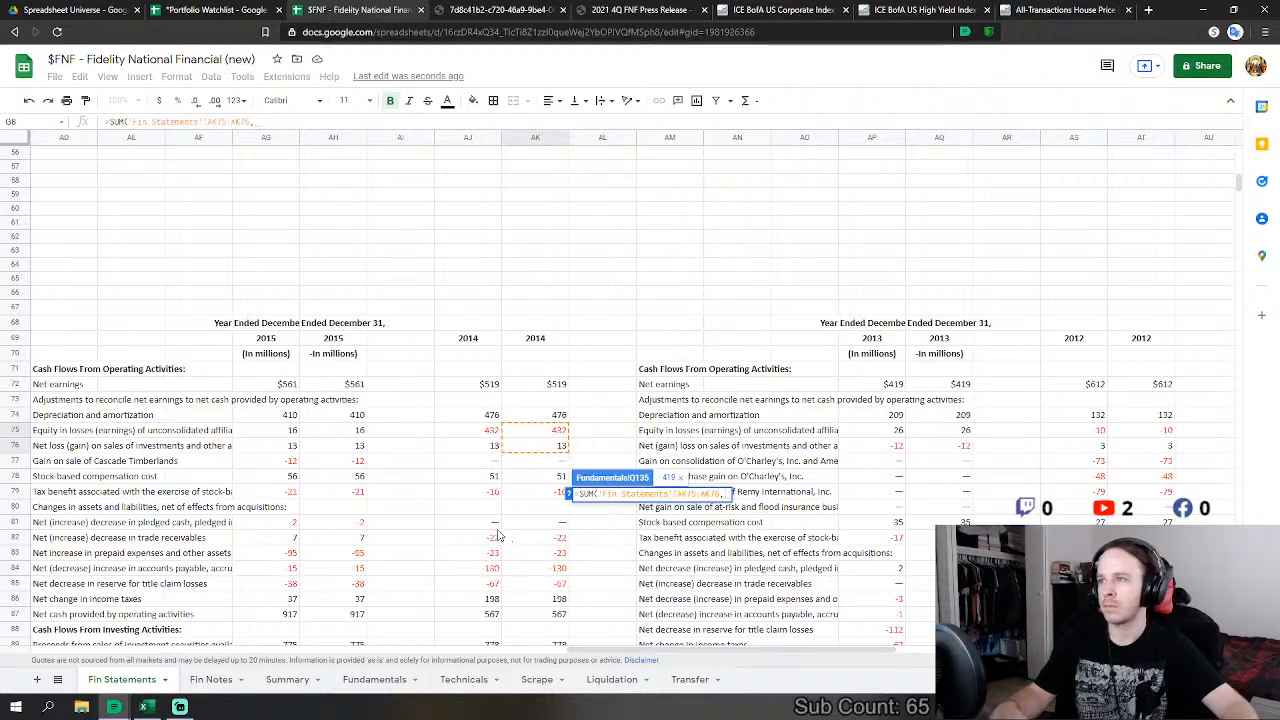
scroll(498, 536, "down", 2)
scroll(517, 480, "down", 2)
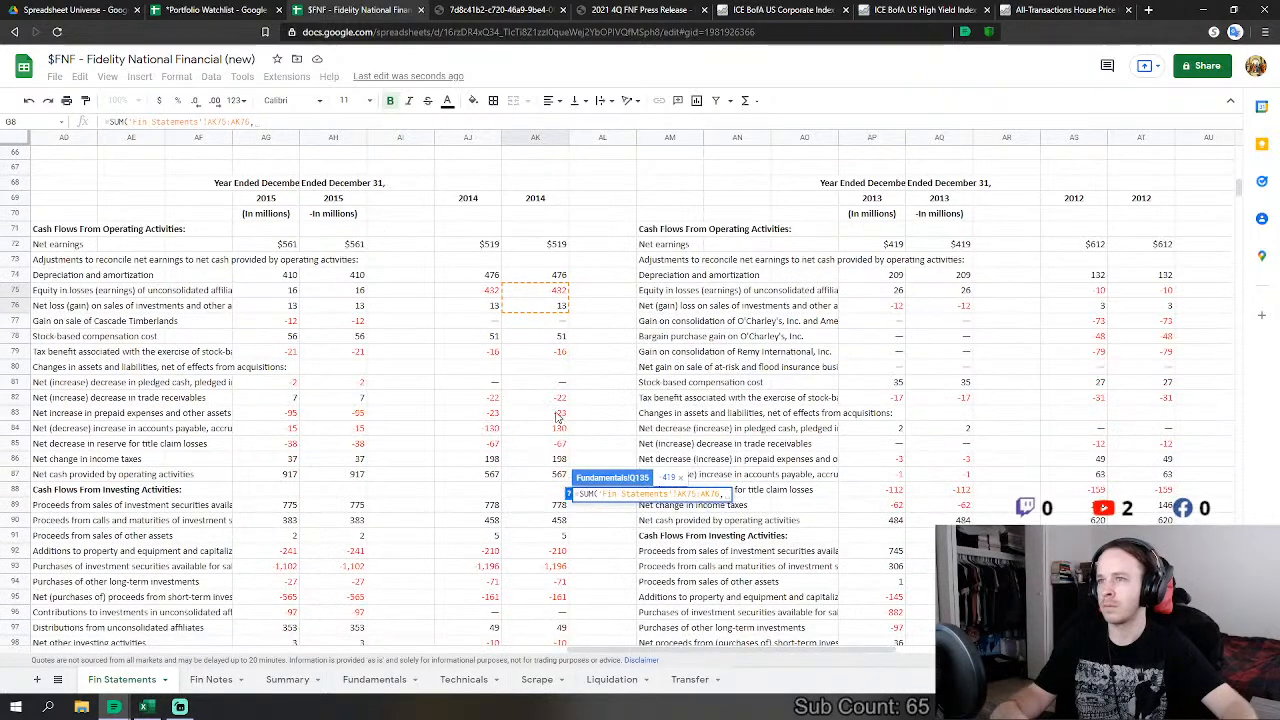
left_click_drag(560, 398, 563, 467)
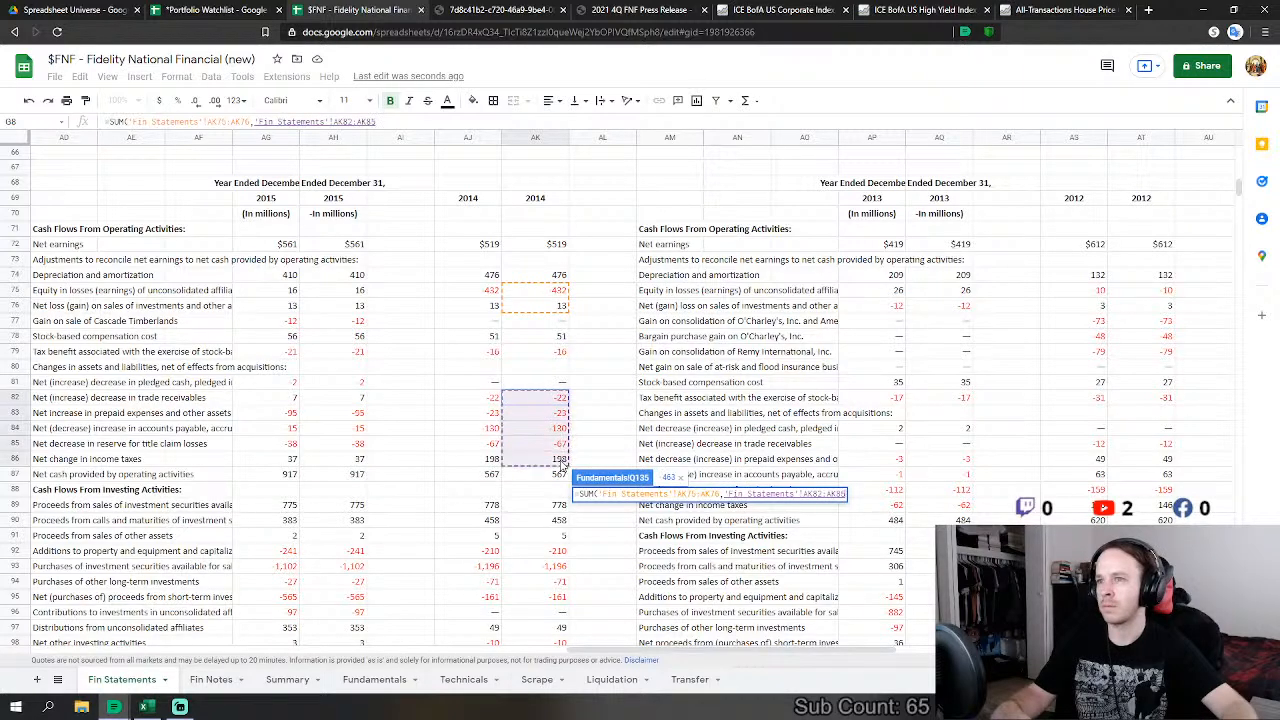
key("Return")
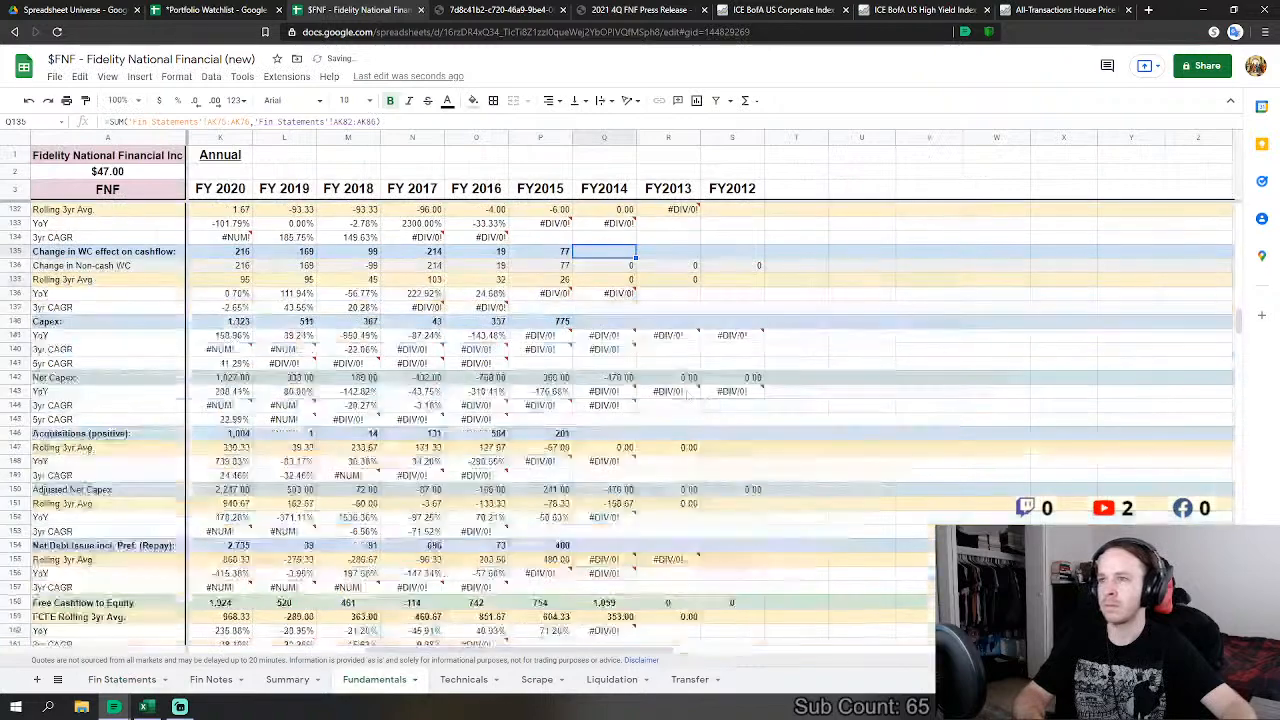
Step: Start the FY2014 Capex formula in Q140 as negative Fin Statements AK89 minus AK90 minus AK91
scroll(640, 397, "up", 1)
left_click(608, 395)
type("=")
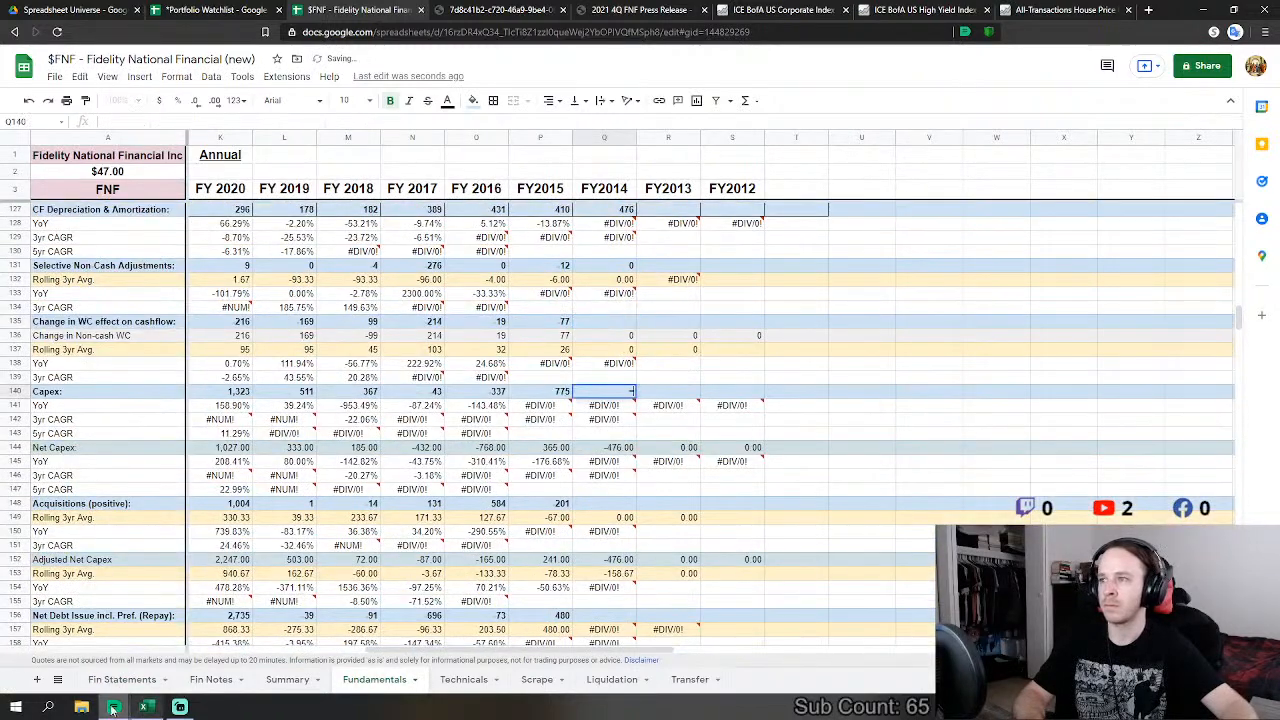
left_click(122, 679)
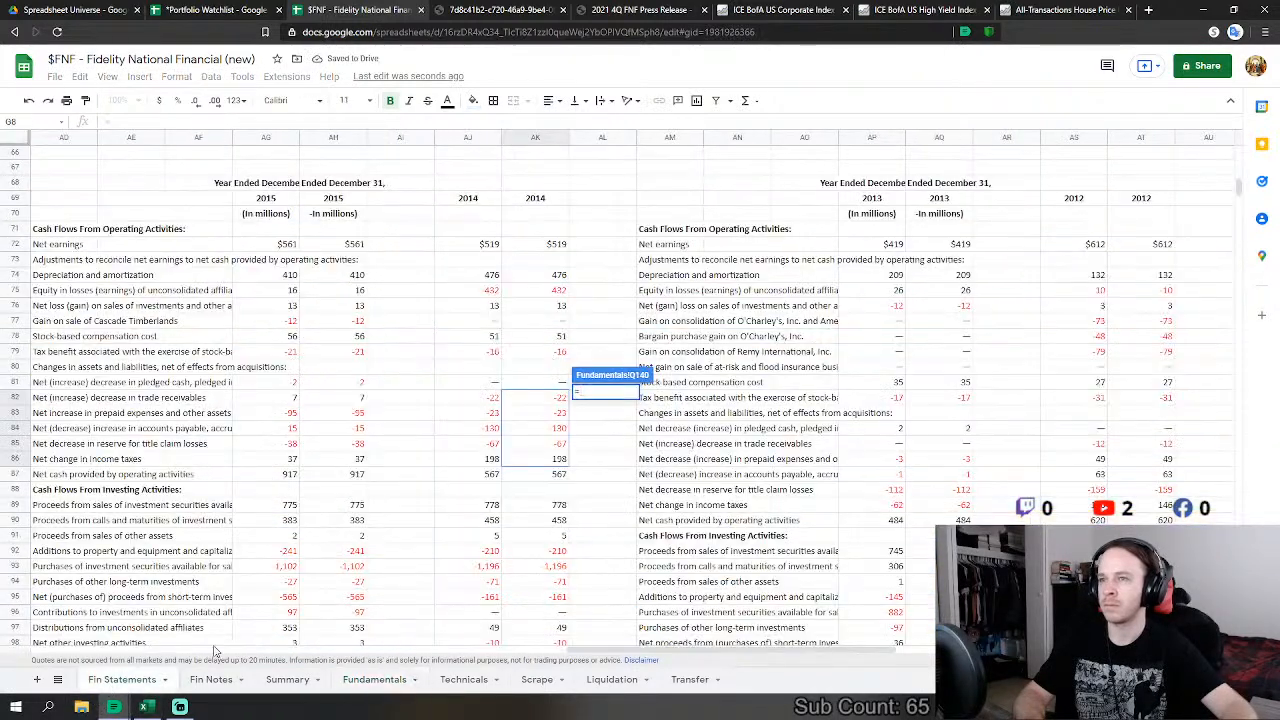
left_click(559, 505)
type("-")
left_click(556, 520)
type("-")
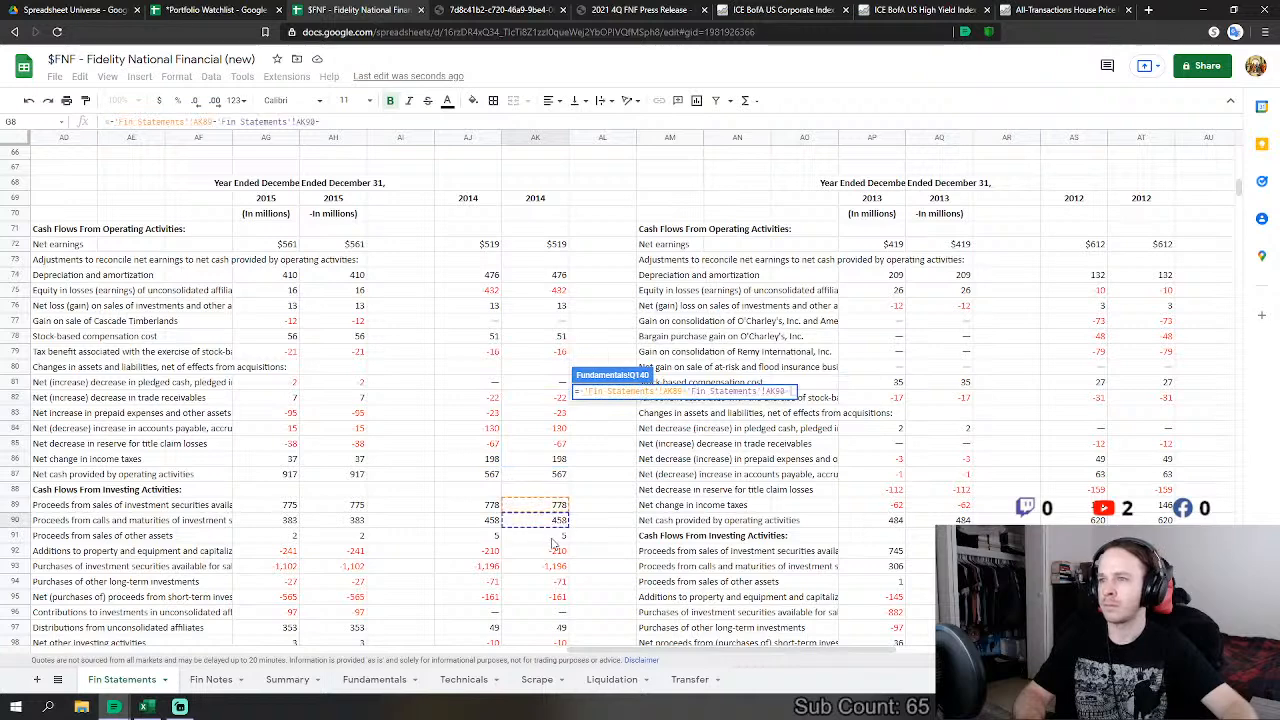
left_click(555, 536)
scroll(556, 520, "down", 2)
Step: Extend the FY2014 Capex formula by subtracting Fin Statements cells AK92, AK93, AK94 and AK95
type("-")
left_click(560, 476)
type("-'Fin Statements'!AK92-")
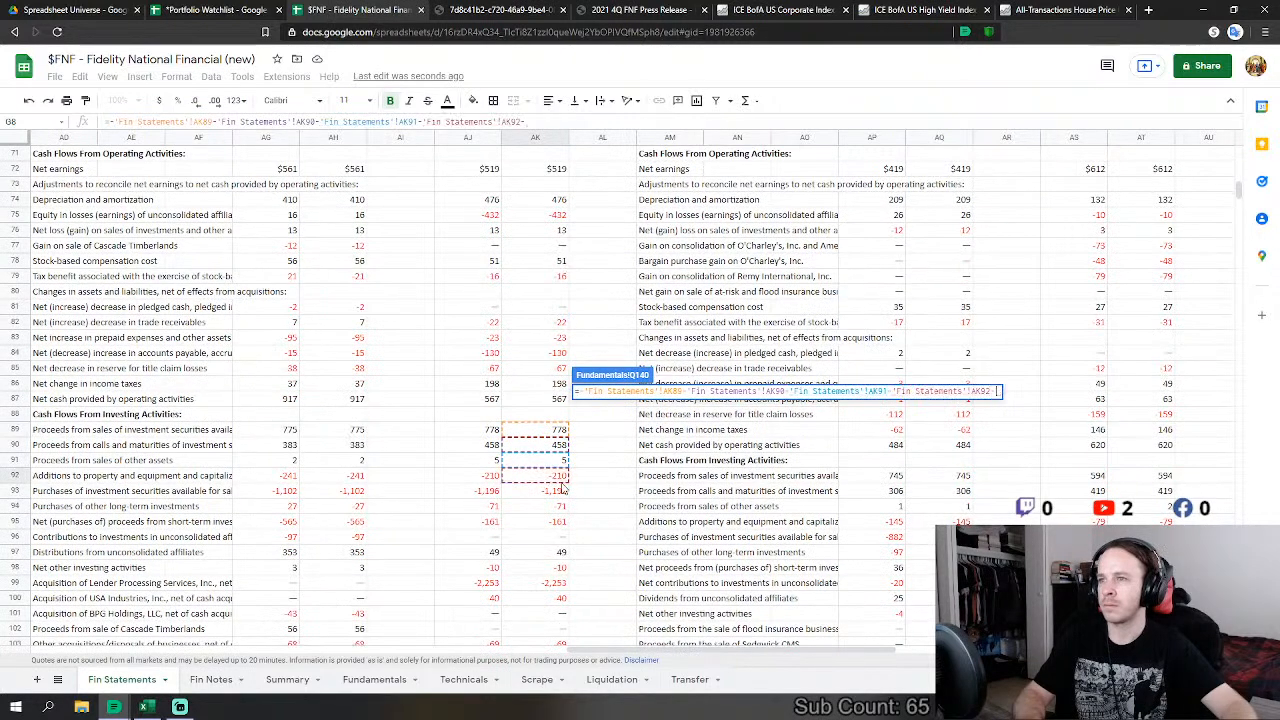
left_click(562, 490)
type("-")
left_click(553, 506)
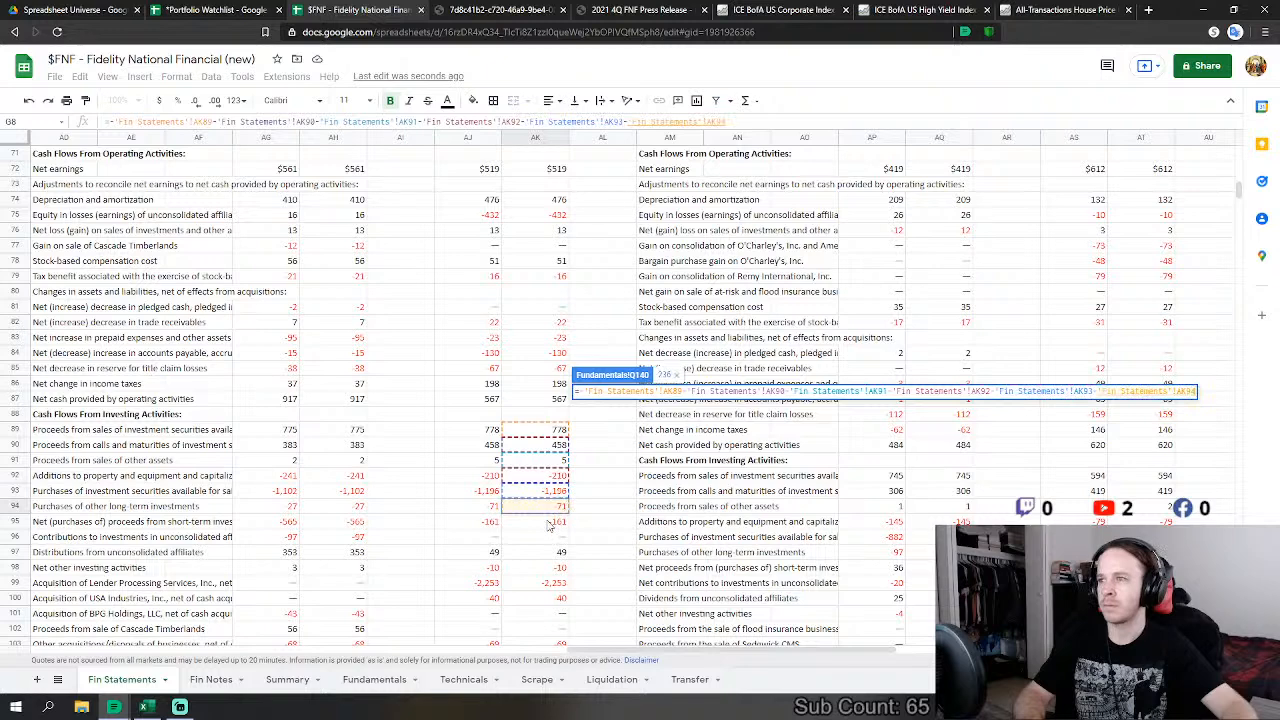
type("-")
left_click(550, 522)
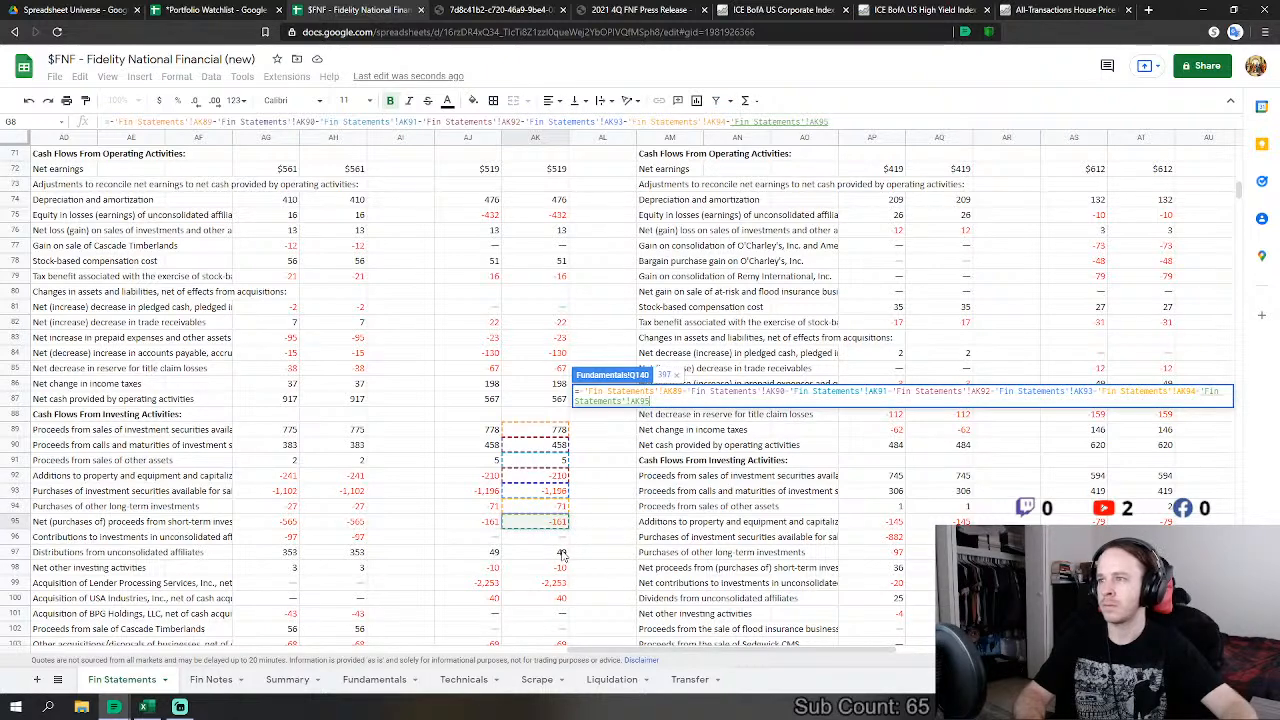
type("-")
left_click(562, 553)
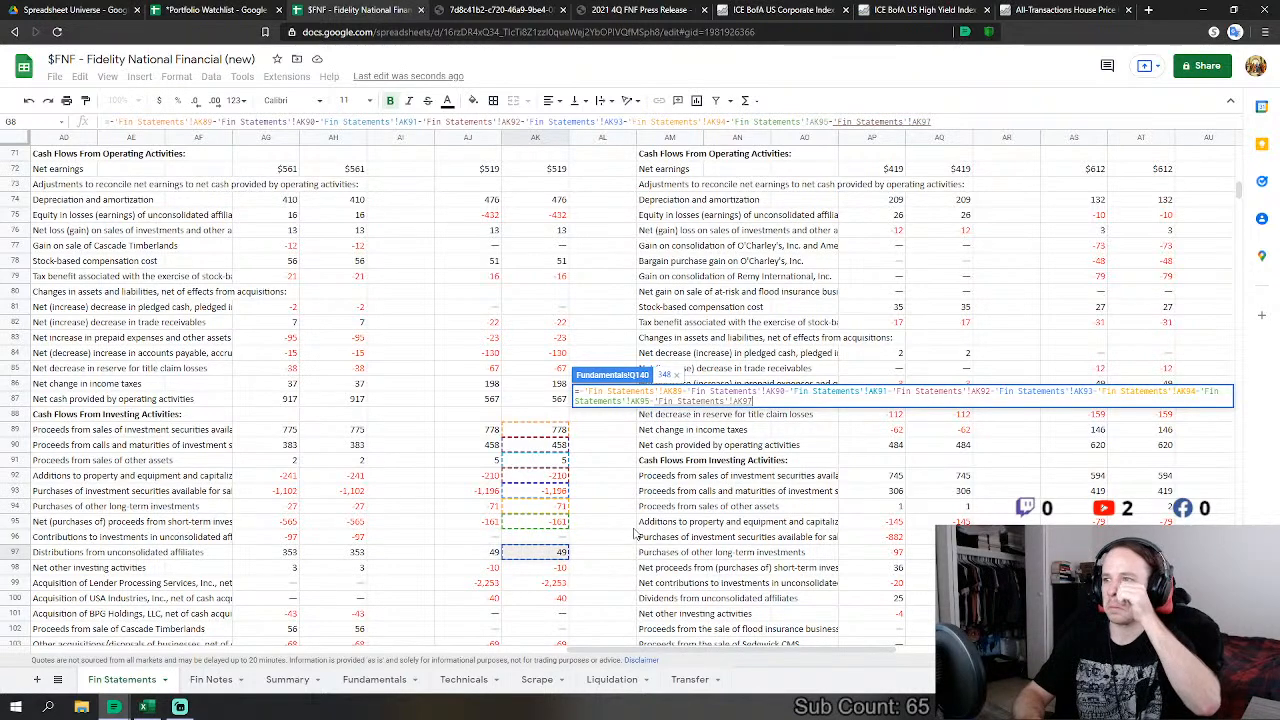
scroll(635, 535, "up", 1)
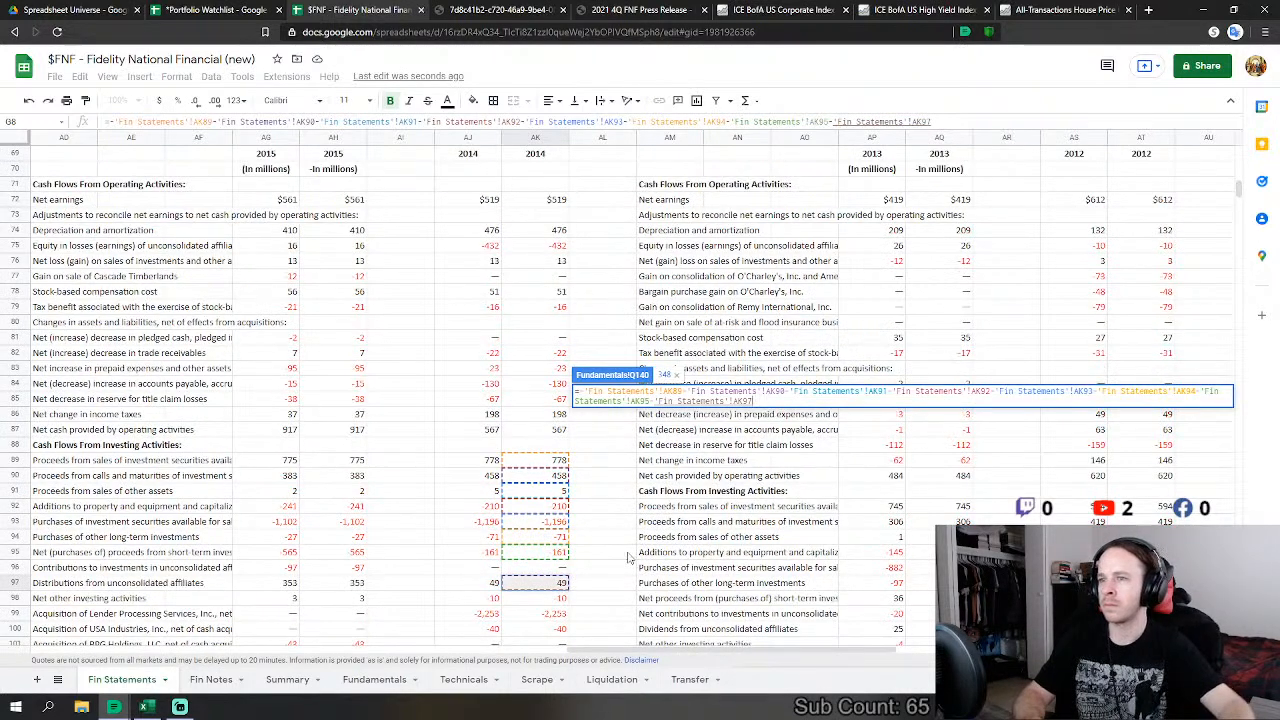
key("BackSpace")
key("BackSpace")
key("BackSpace")
key("BackSpace")
key("BackSpace")
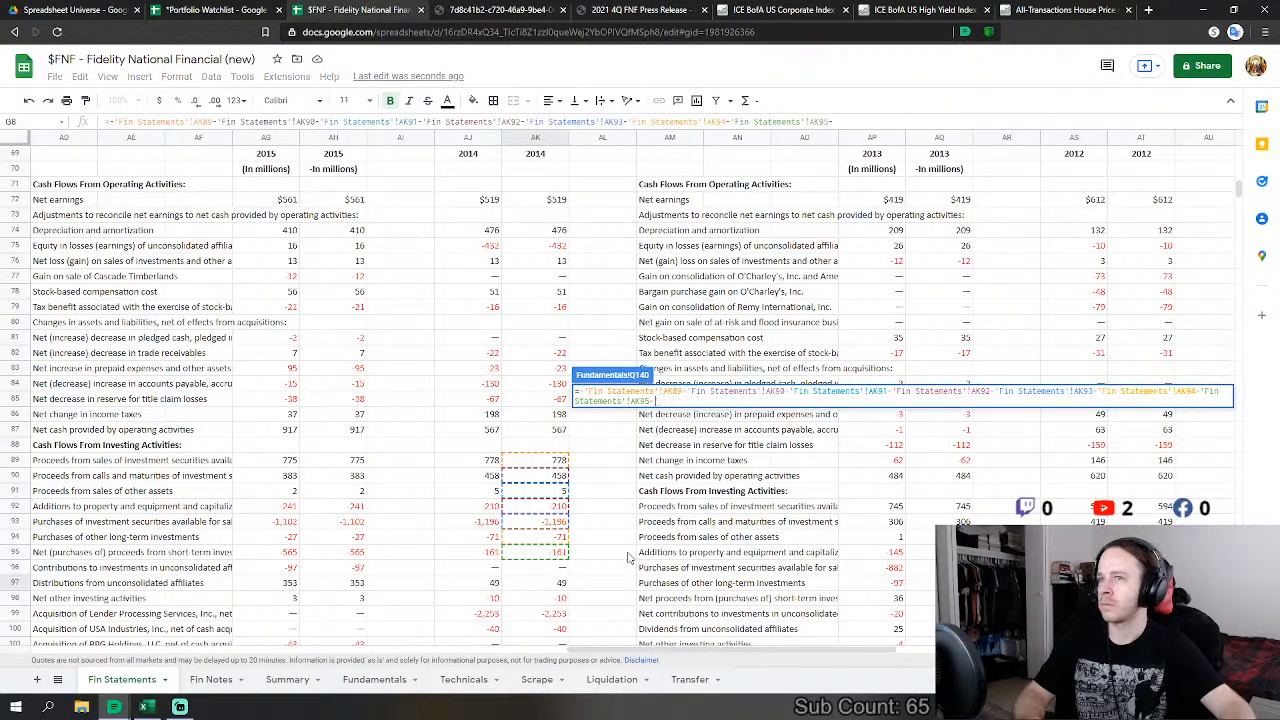
key("BackSpace")
key("BackSpace")
Step: Complete the FY2014 Capex formula in Q140 with Fin Statements AK95 as its last term
scroll(740, 598, "down", 2)
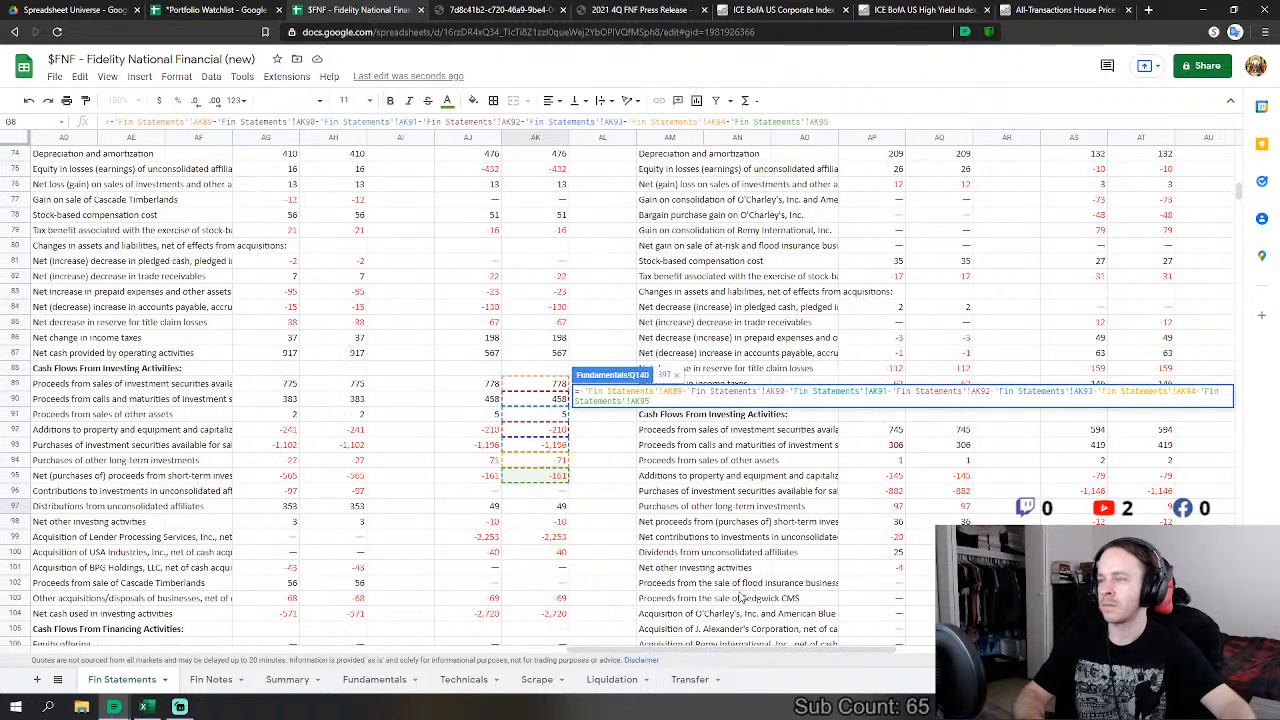
key("Return")
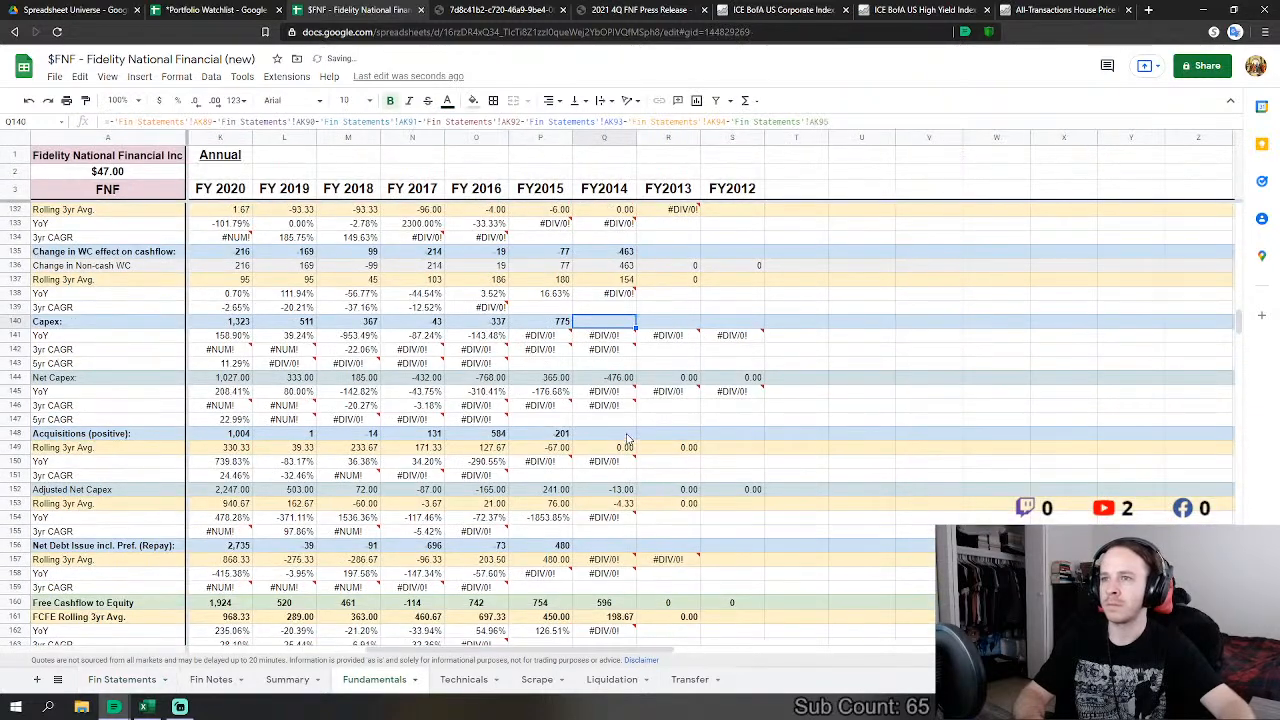
Step: Set FY2014 Acquisitions in Q148 to negative Fin Statements AK97 minus AK99 minus AK100 minus AK103
left_click(628, 437)
type("=")
left_click(122, 679)
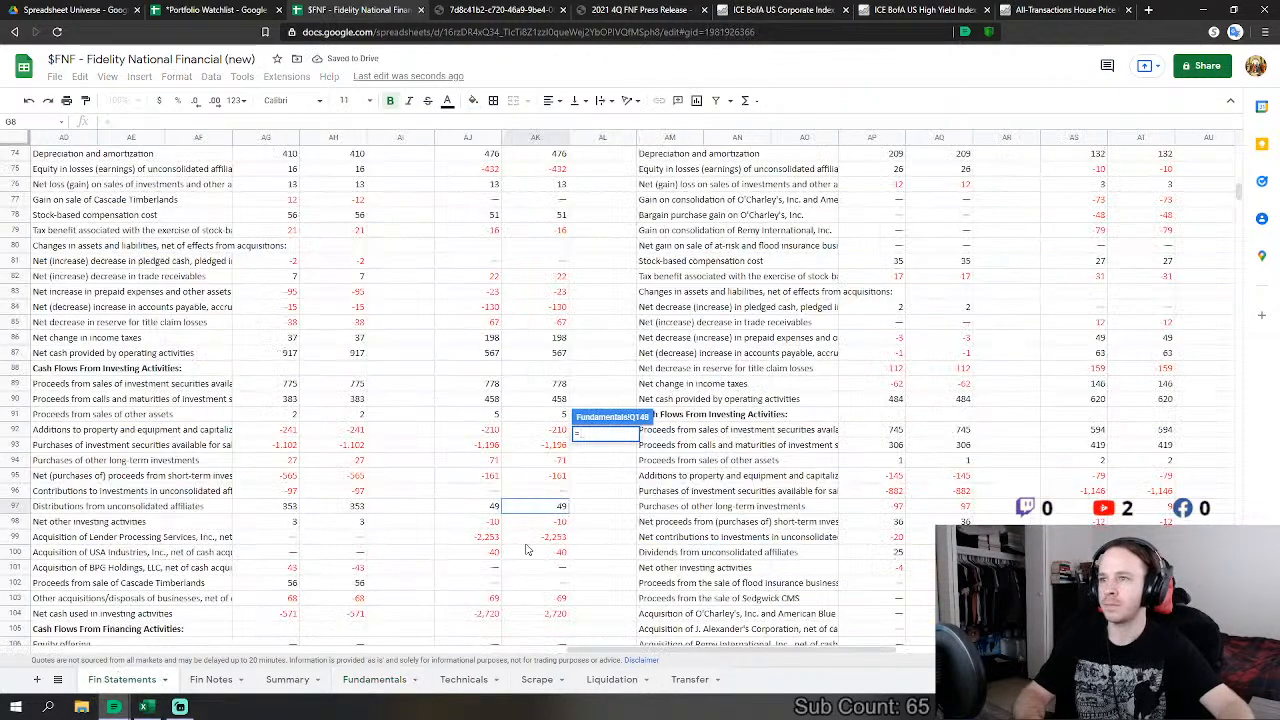
left_click(555, 507)
type("-")
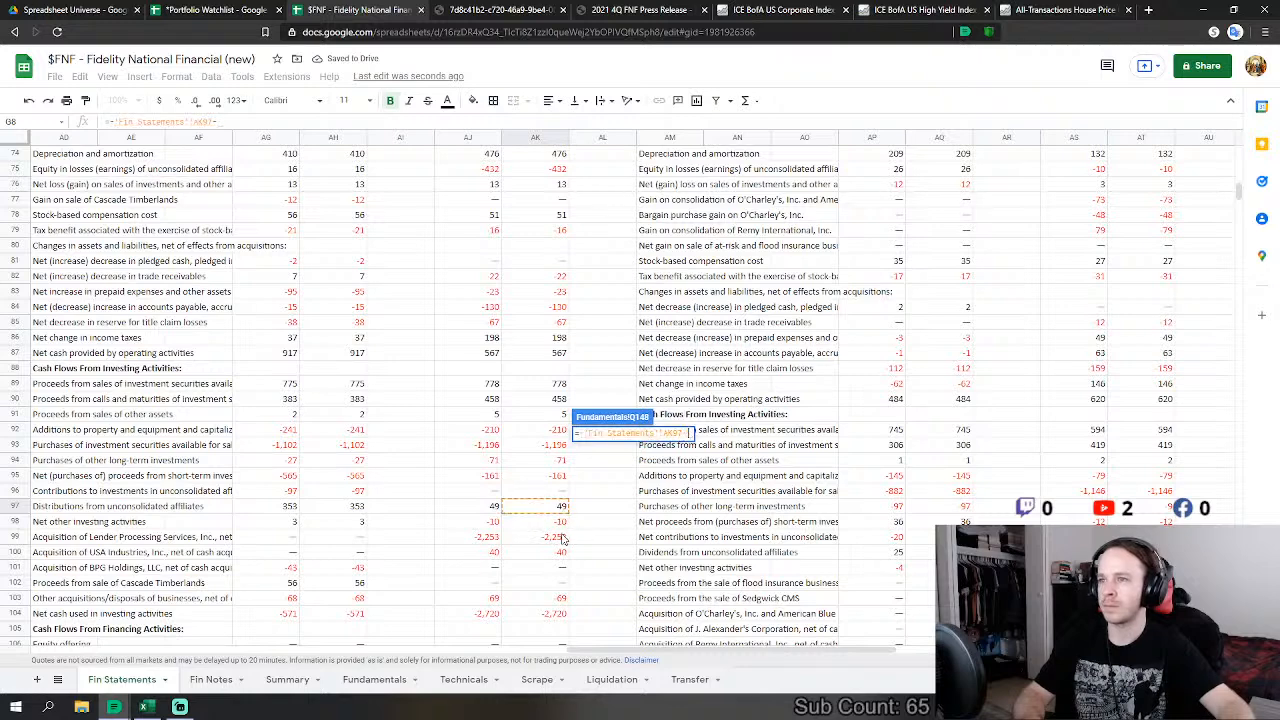
left_click(560, 538)
type("-'Fin Statements'!AK99")
left_click(560, 552)
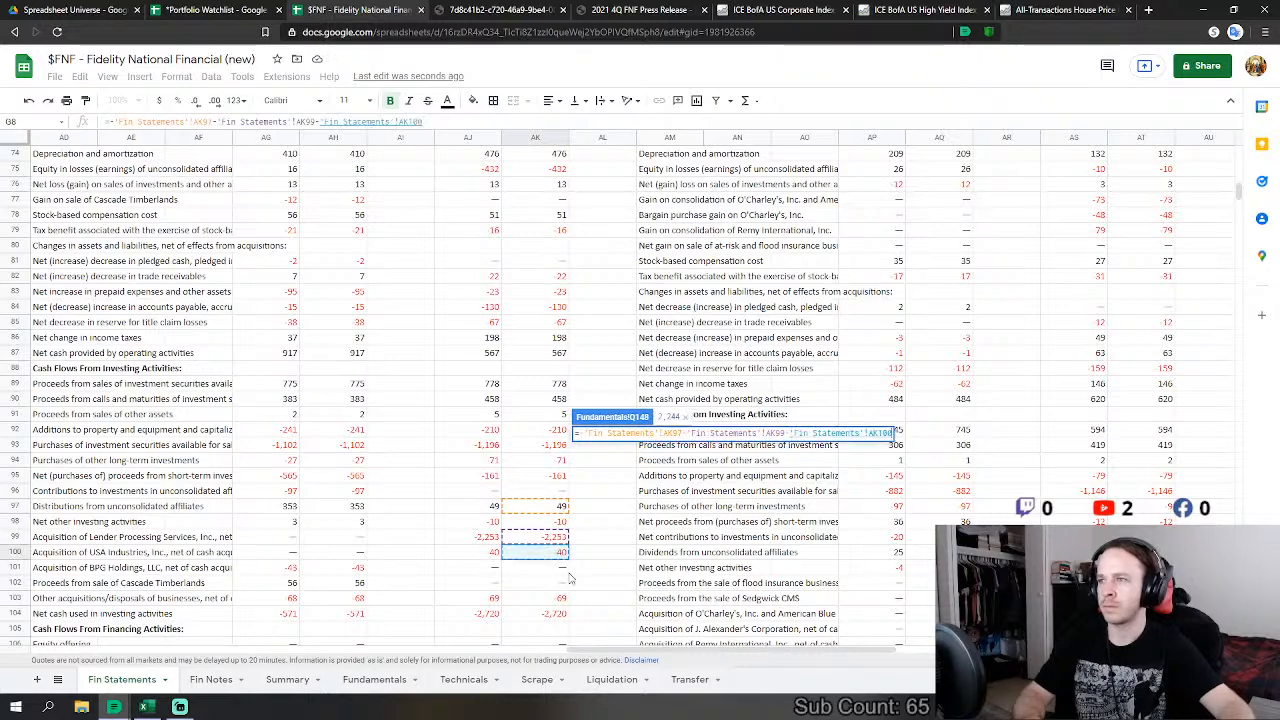
scroll(570, 578, "down", 1)
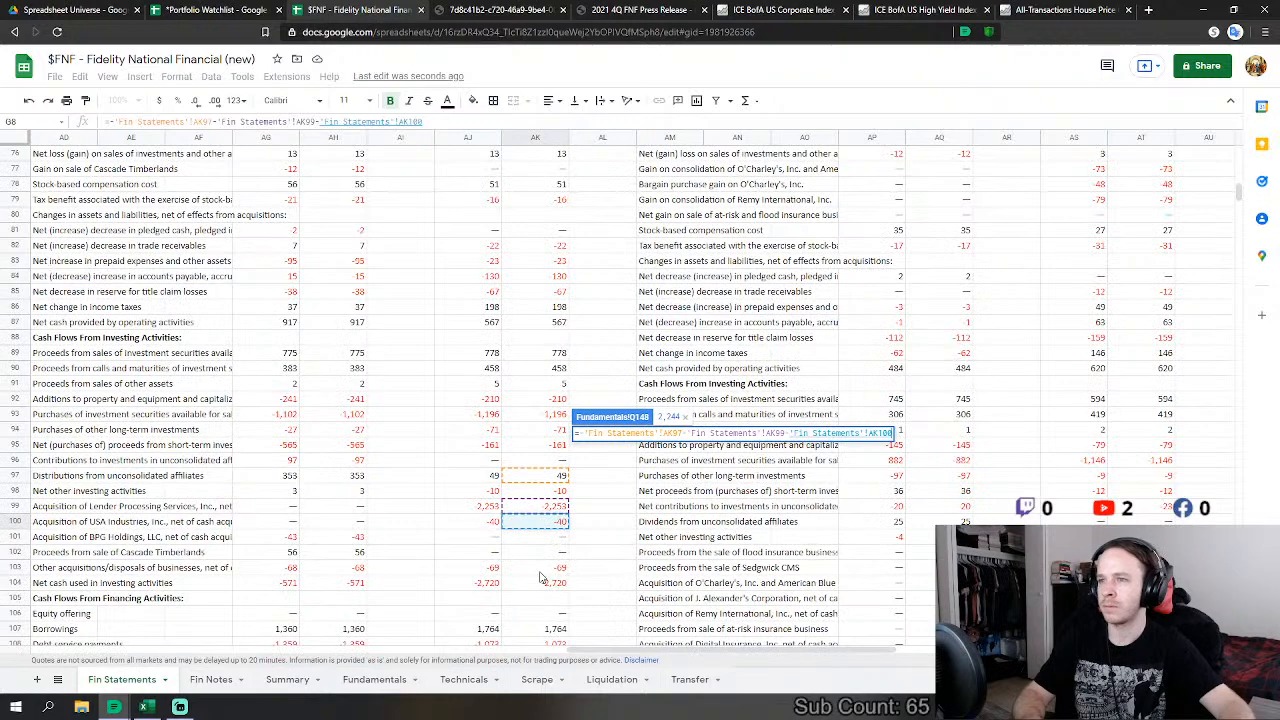
type("-")
left_click(540, 568)
scroll(655, 555, "down", 2)
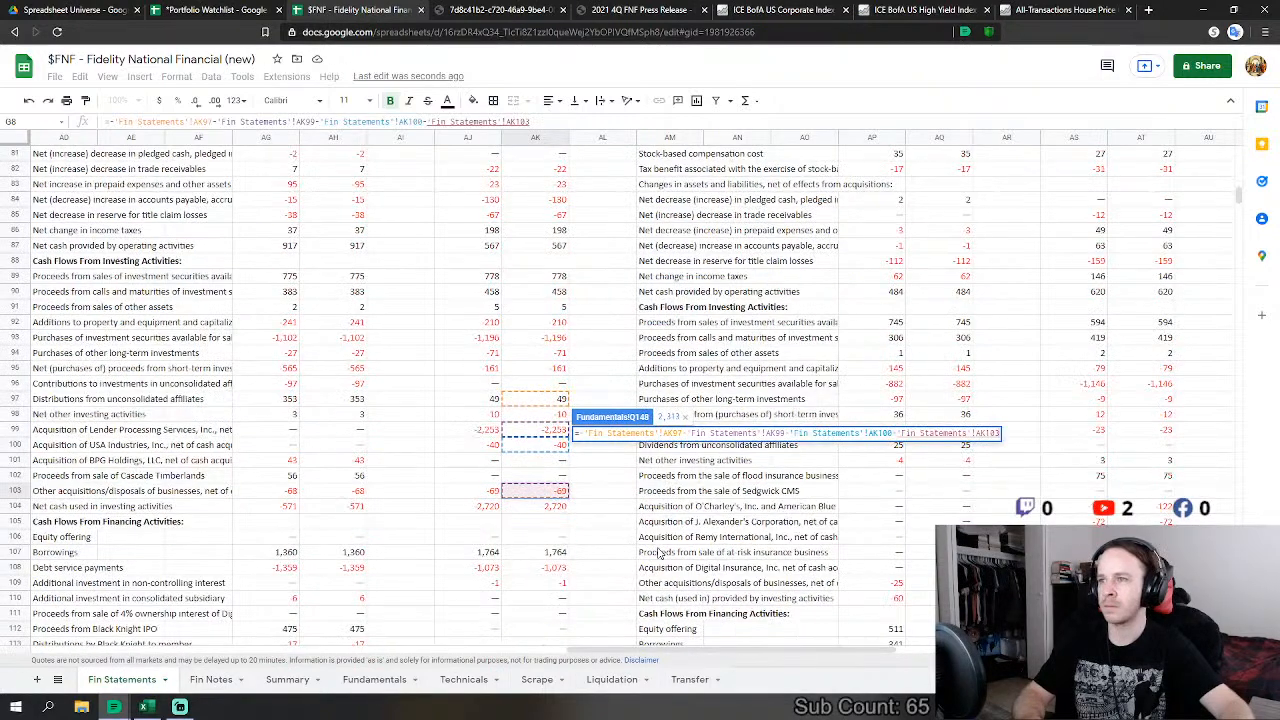
key("Return")
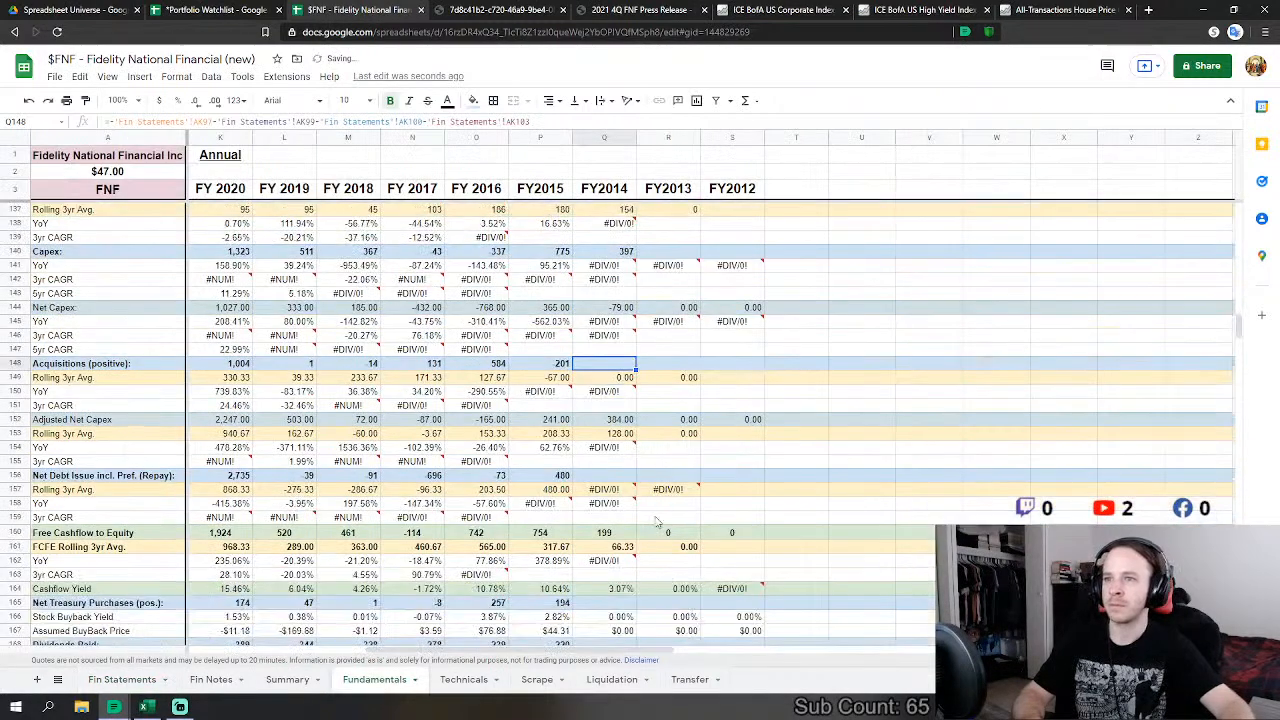
Step: Start the FY2014 Net Debt Issue formula in Q156 as Fin Statements AK107 plus AK108 plus AK109 plus AK114
left_click(610, 477)
type("=")
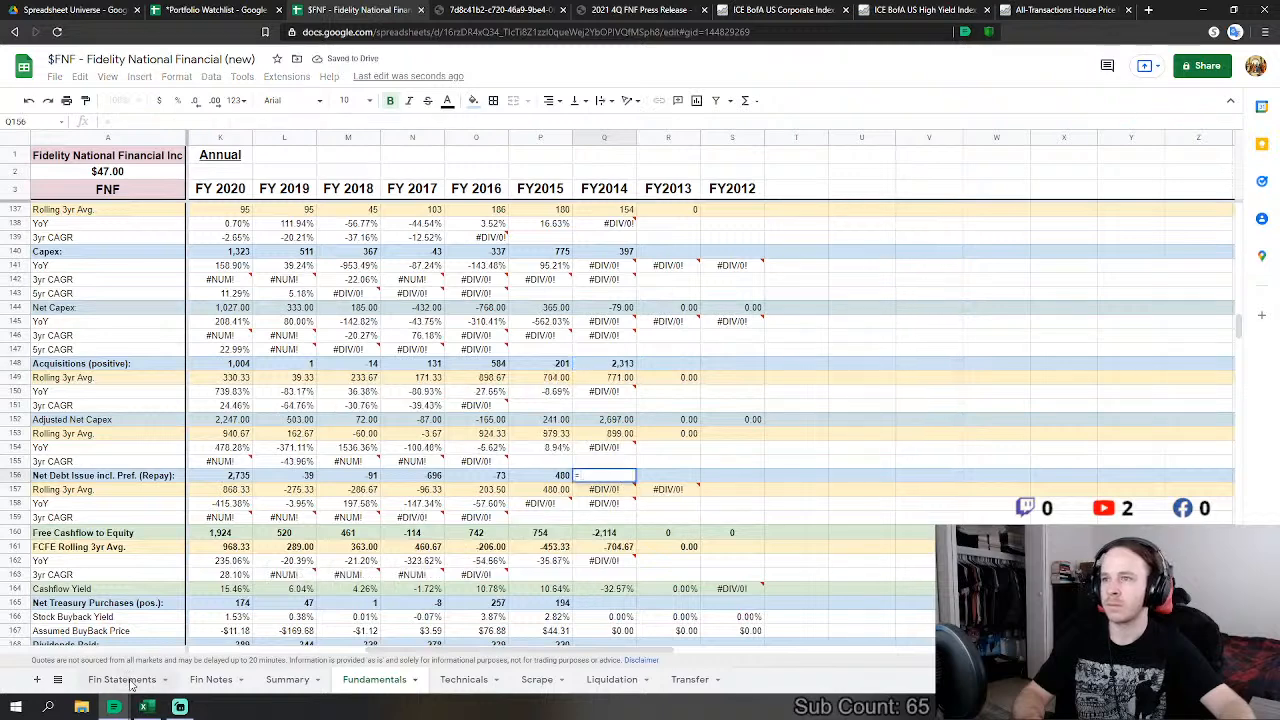
left_click(128, 680)
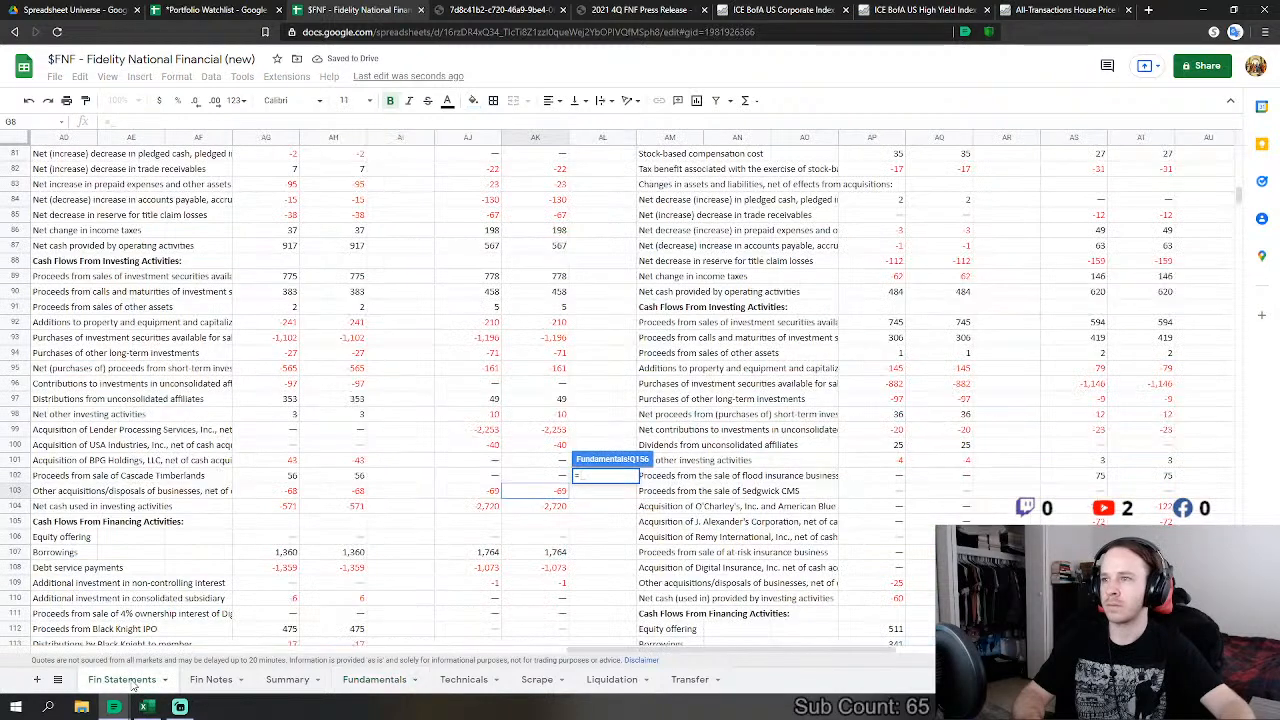
left_click(545, 552)
type("+")
left_click(545, 567)
scroll(600, 555, "down", 3)
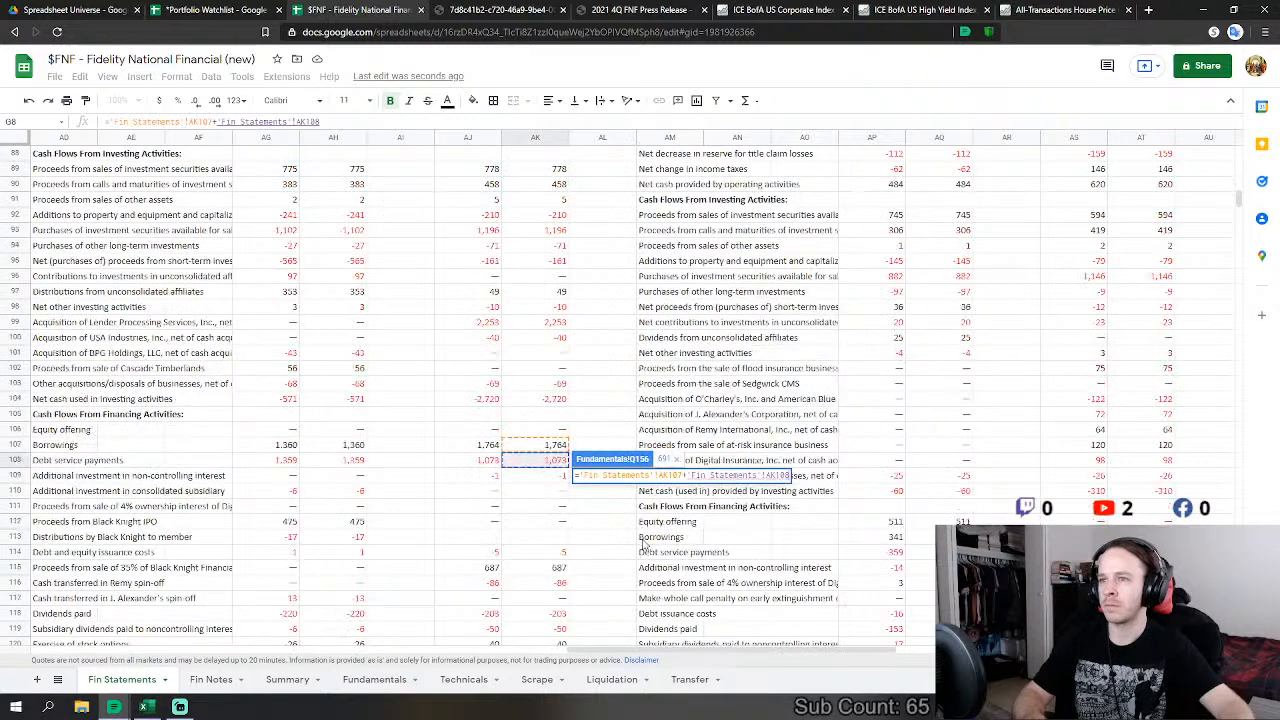
type("+")
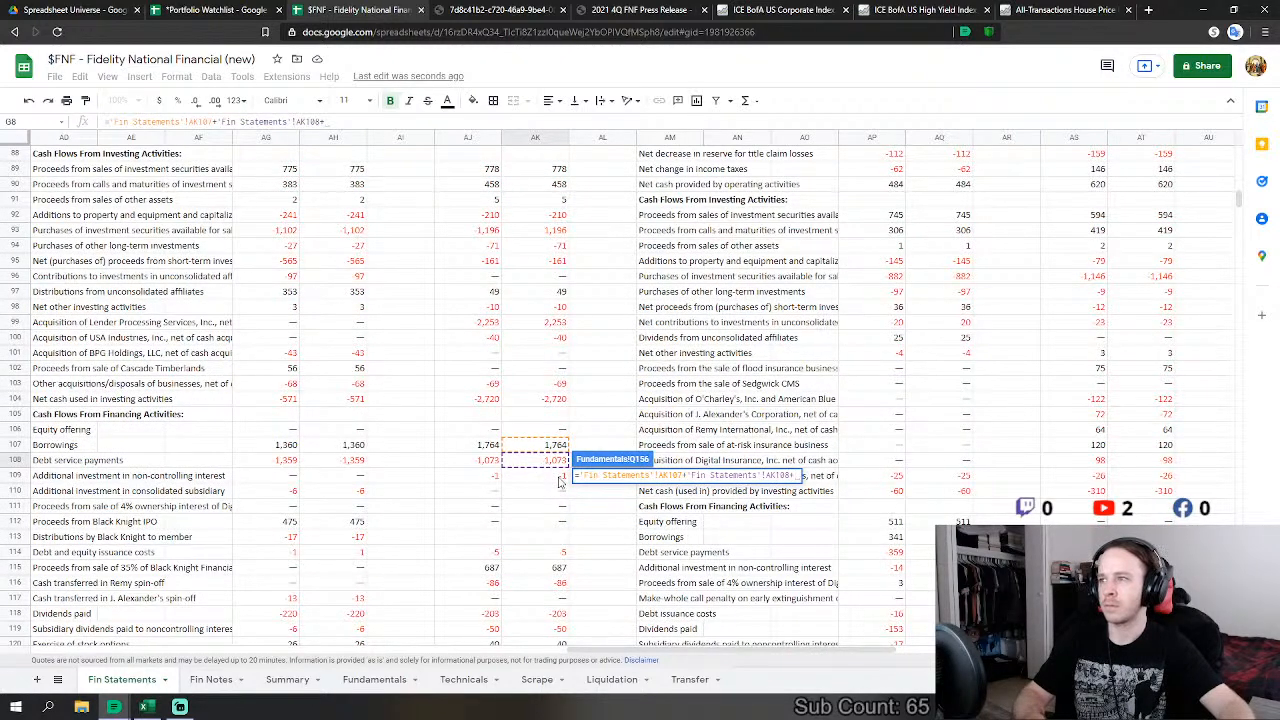
left_click(561, 476)
type("+")
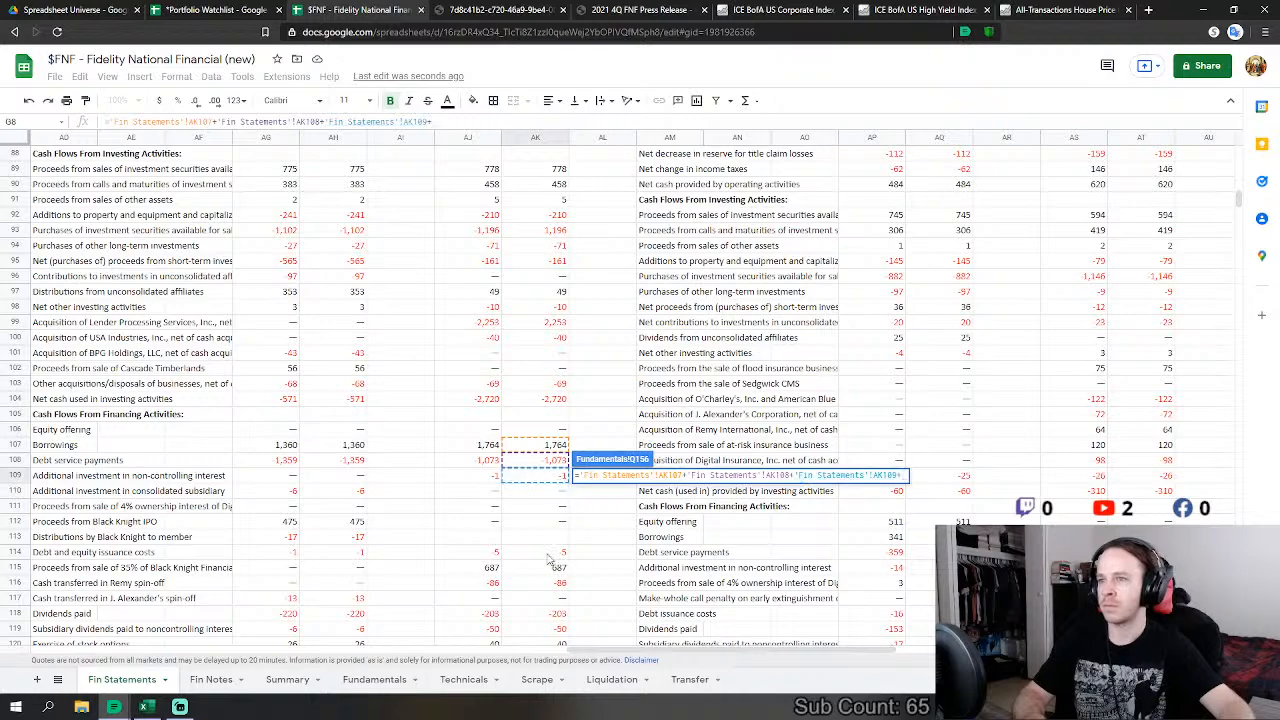
left_click(552, 554)
scroll(549, 565, "down", 1)
Step: Add Fin Statements cells AK115, AK116, AK119, AK120 and AK121 to the FY2014 Net Debt Issue formula and complete it
type("+")
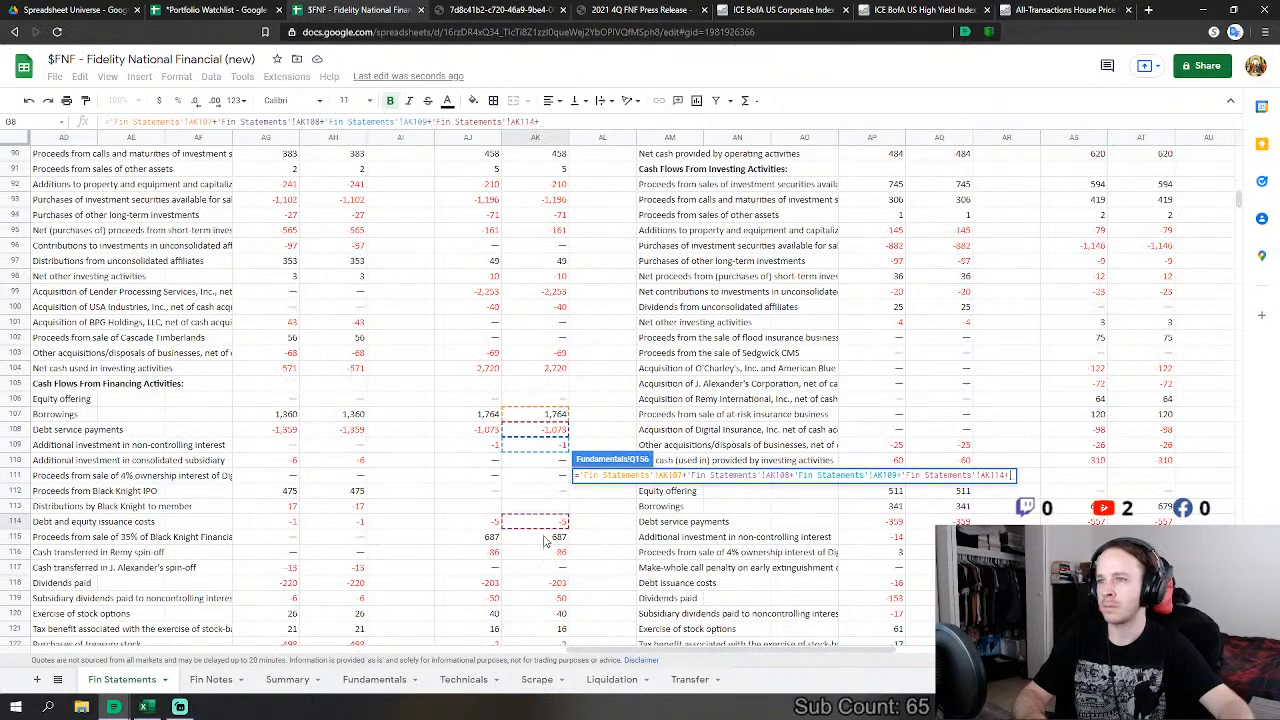
left_click(548, 538)
scroll(548, 538, "down", 2)
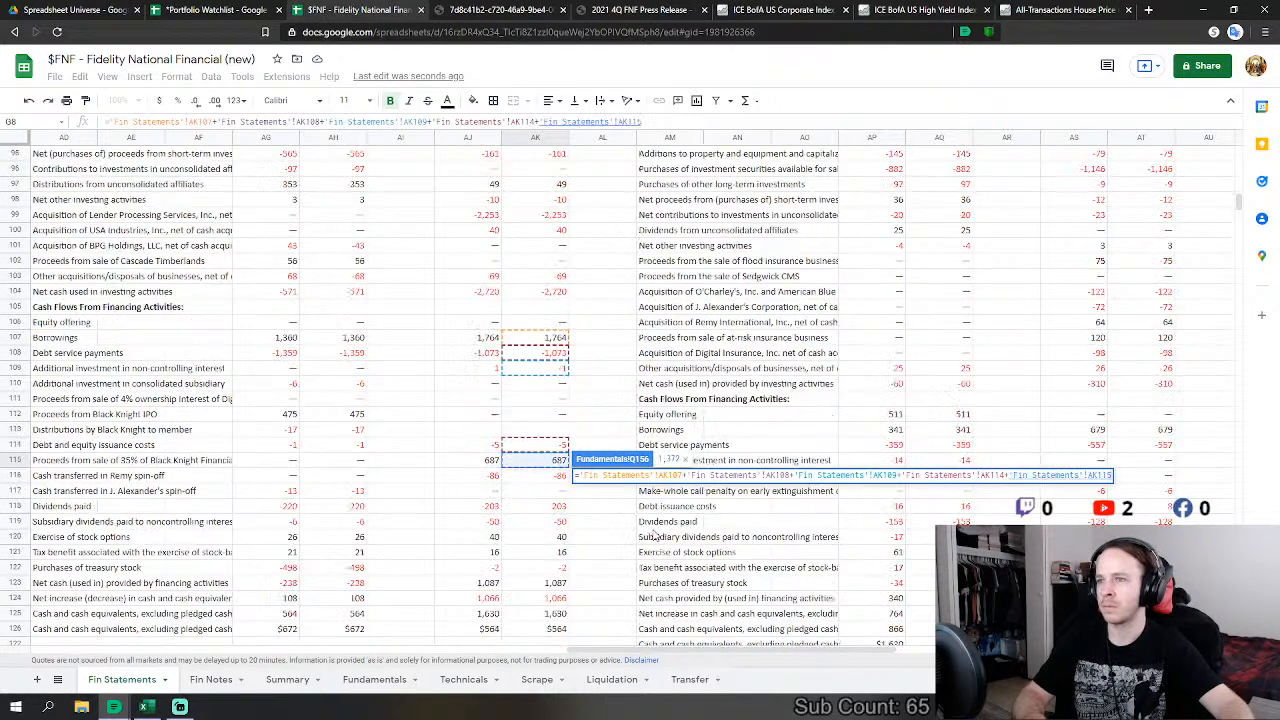
type("+")
left_click(548, 478)
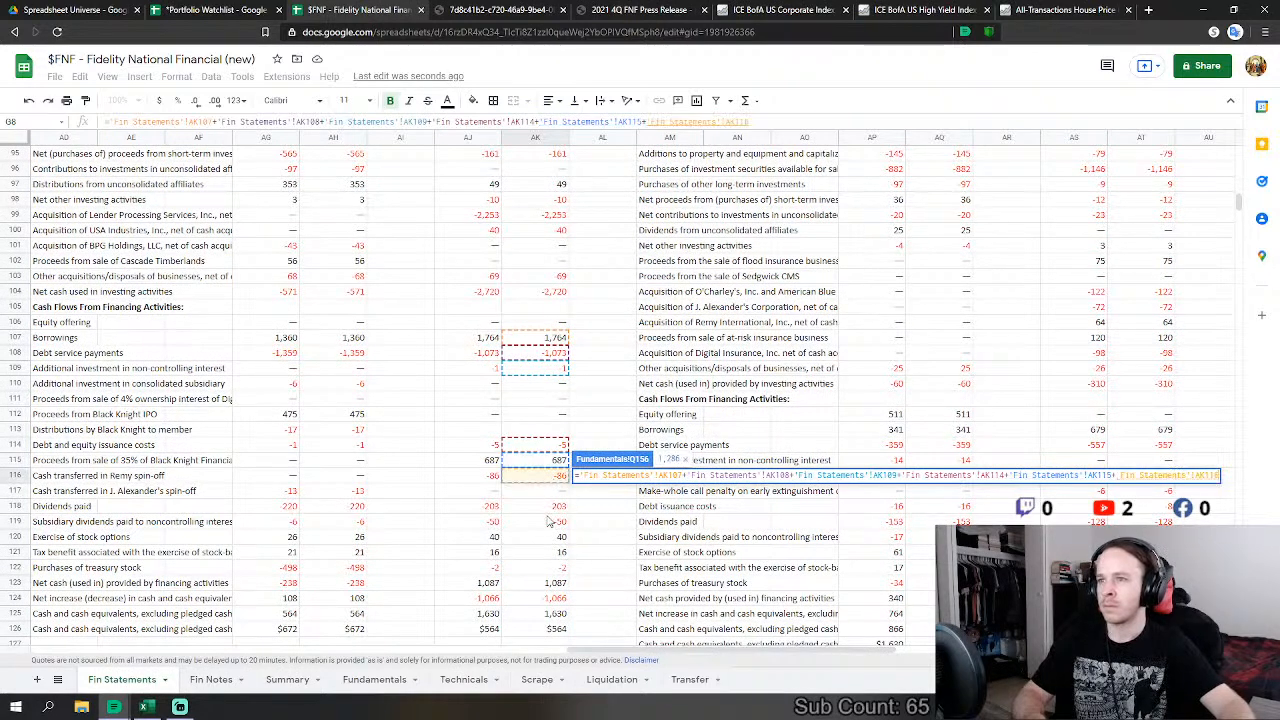
type("+")
left_click(547, 522)
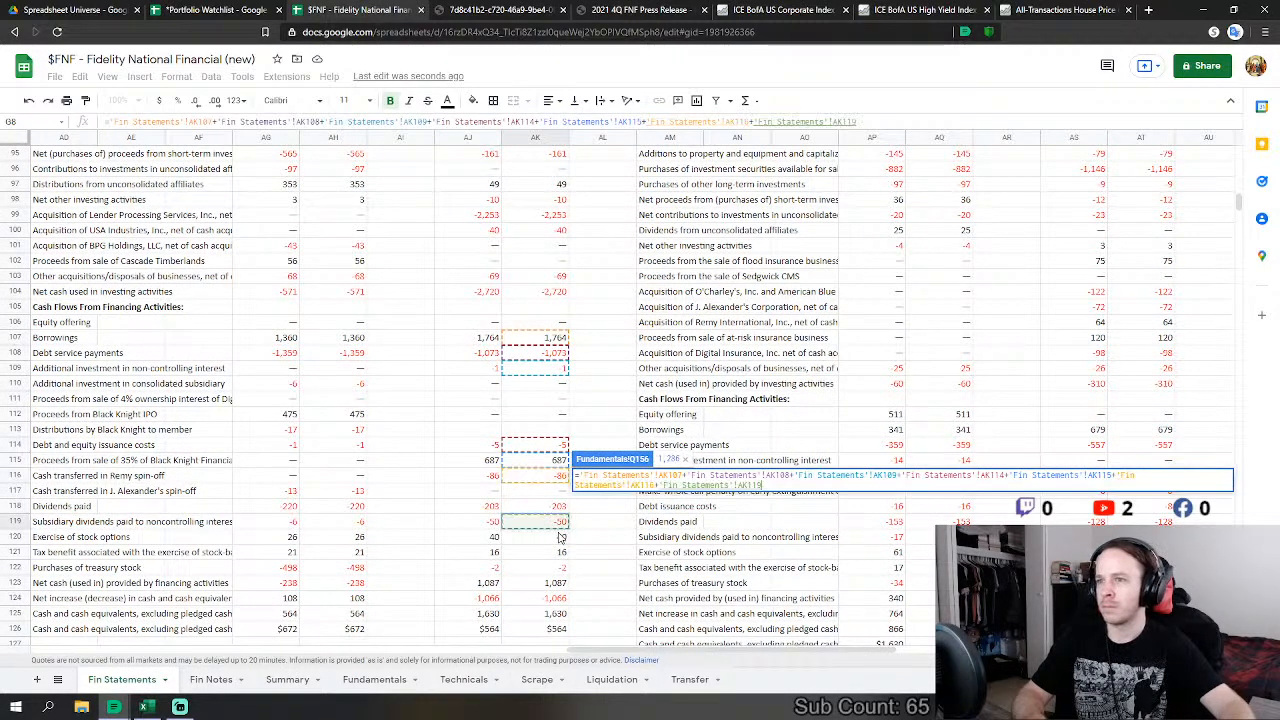
type("+")
left_click(552, 538)
type("+'Fin Statements'!AK120")
left_click(549, 555)
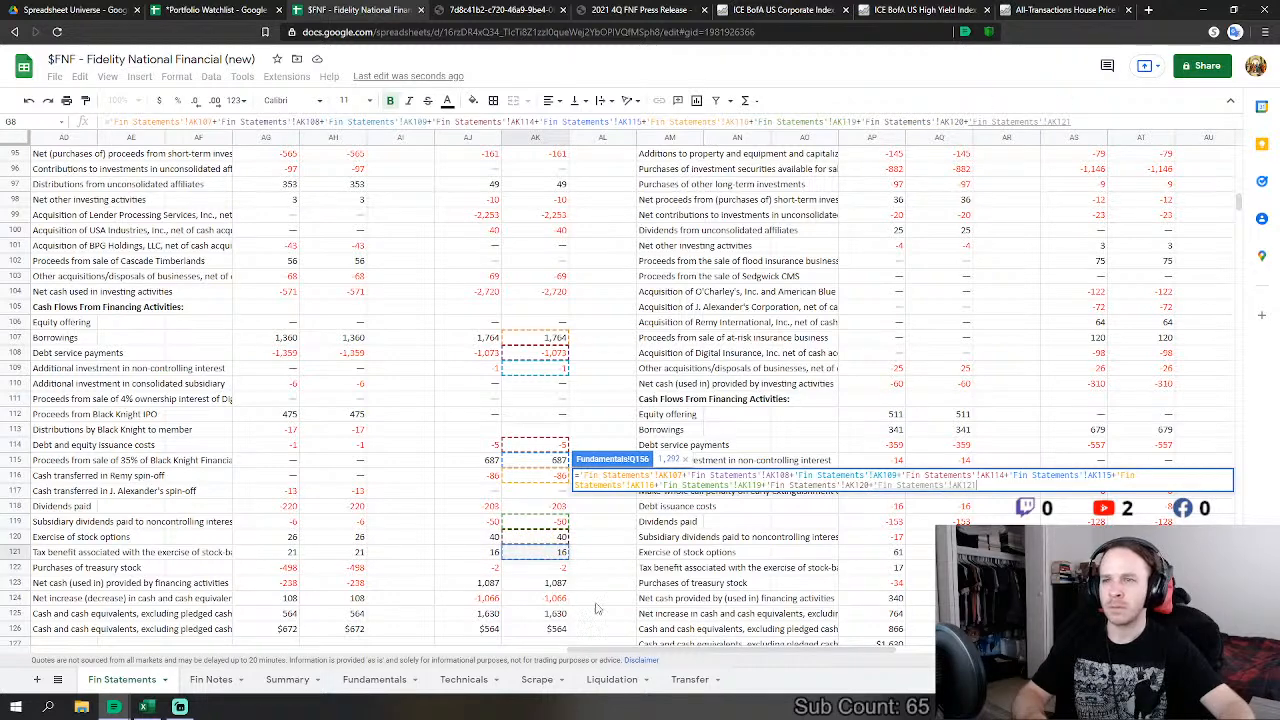
type("+")
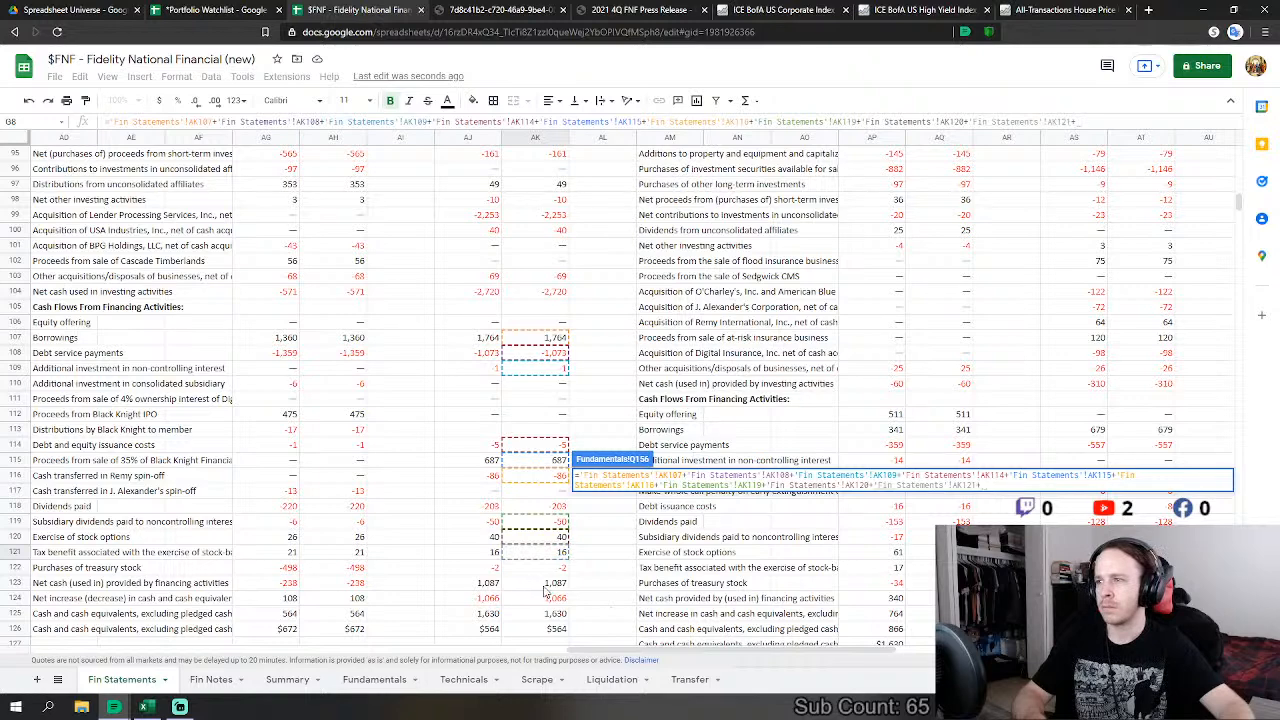
key("BackSpace")
key("Return")
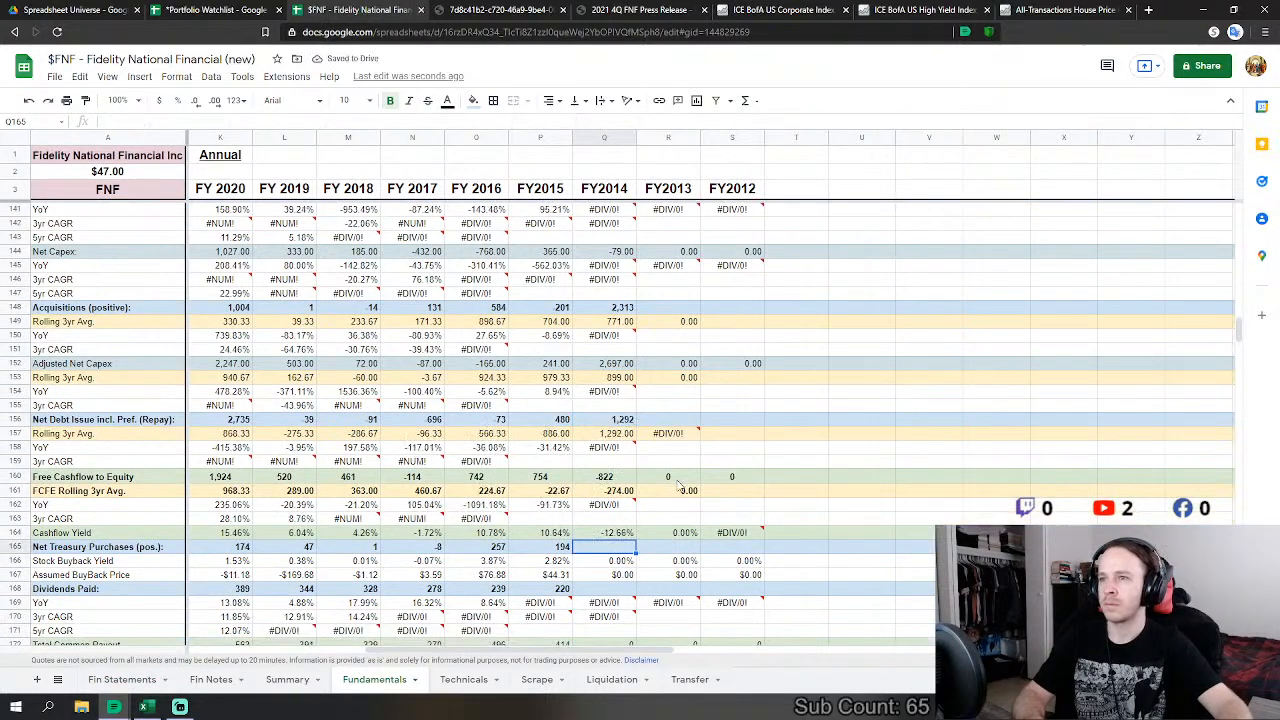
Step: Set FY2014 Net Treasury Purchases in Q165 to negative Fin Statements AK122 minus AK120
scroll(681, 488, "down", 1)
type("=")
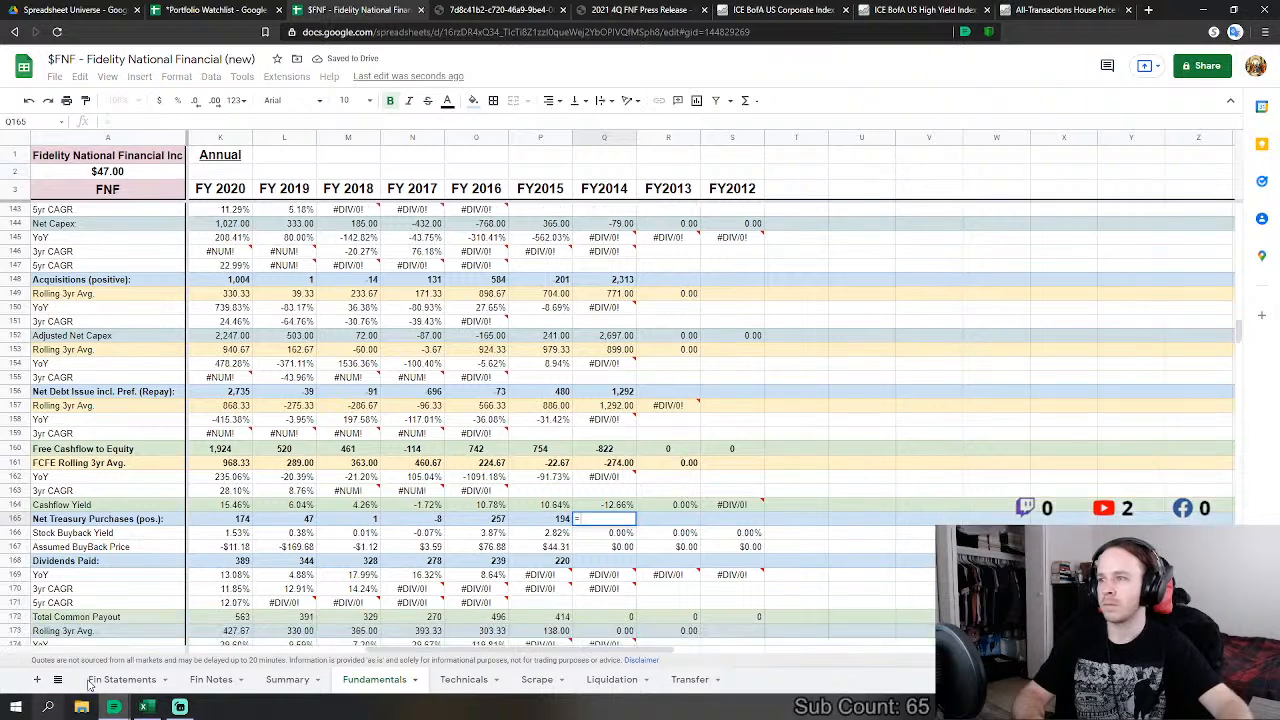
left_click(122, 679)
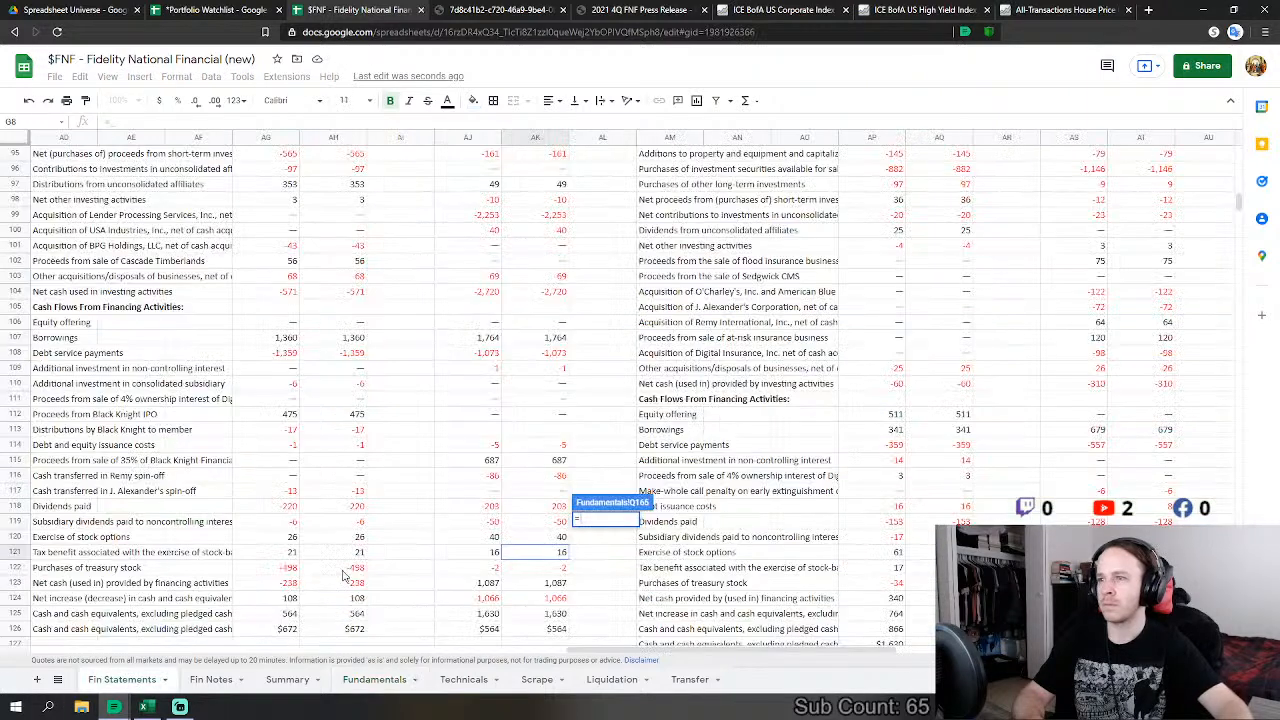
type("-")
left_click(533, 567)
type("-")
left_click(553, 540)
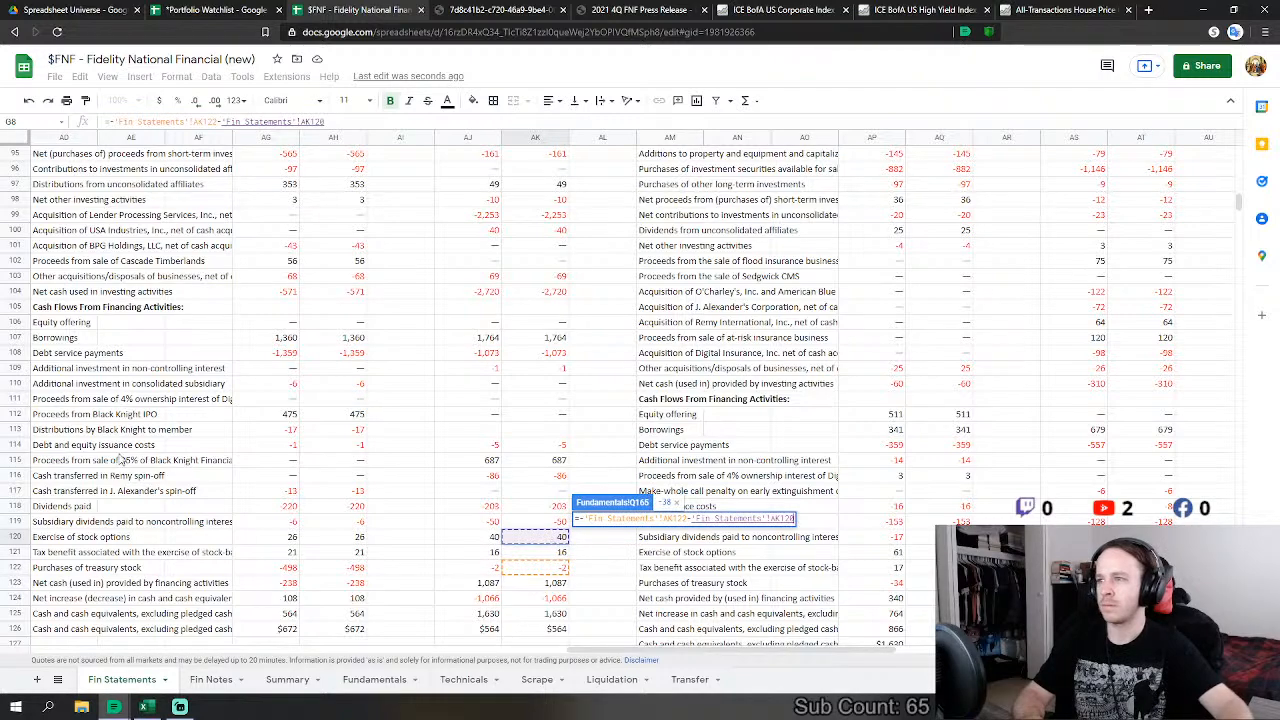
key("Return")
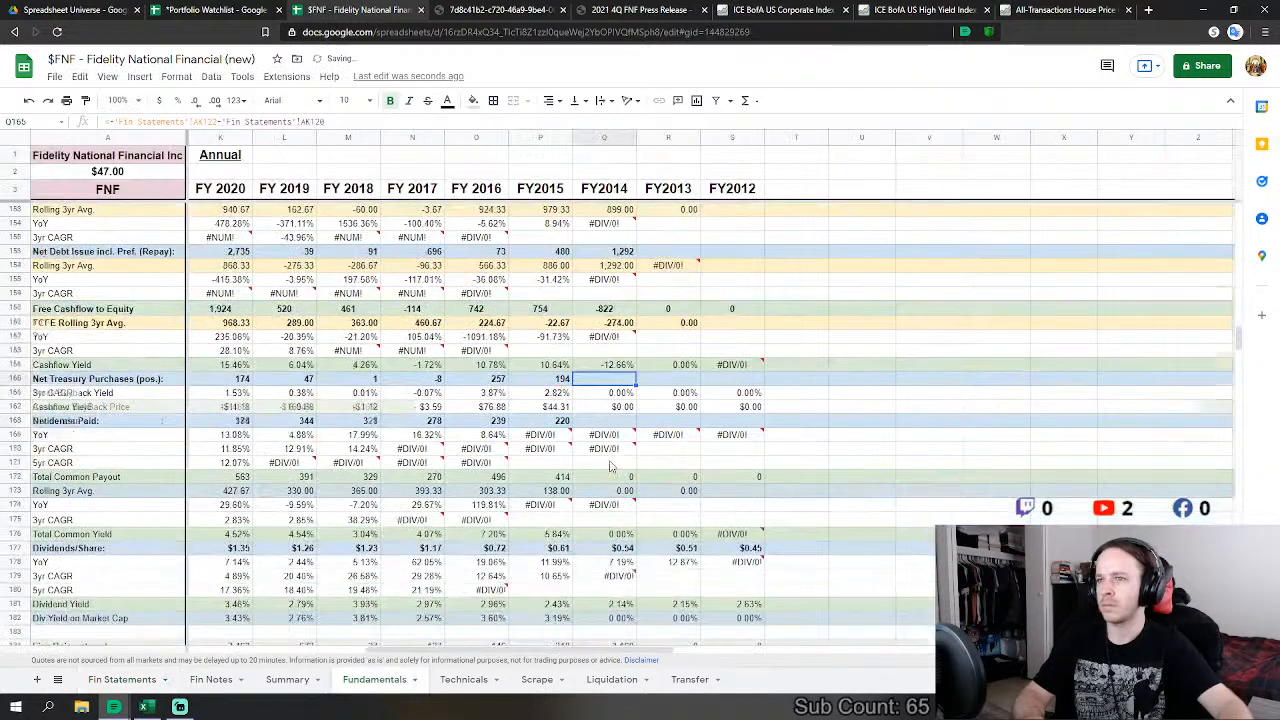
Step: Set FY2014 Dividends Paid in Q168 to negative Fin Statements AK118
left_click(633, 420)
type("=")
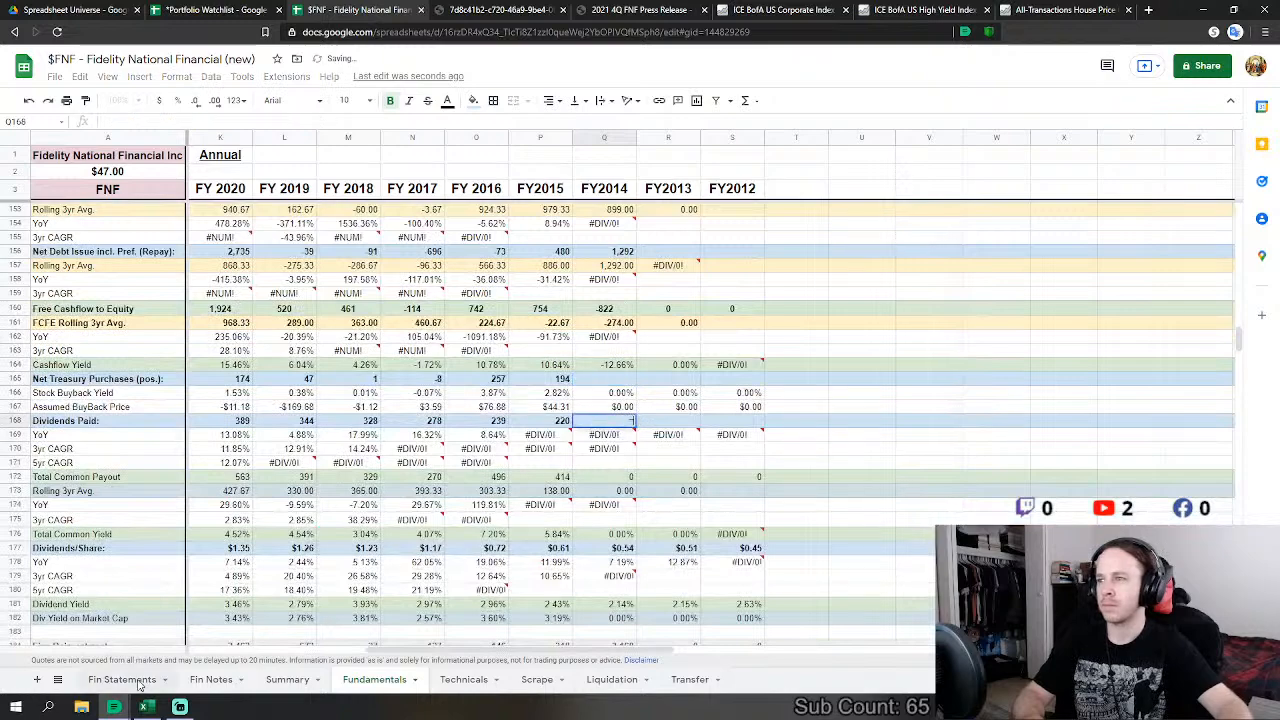
left_click(122, 679)
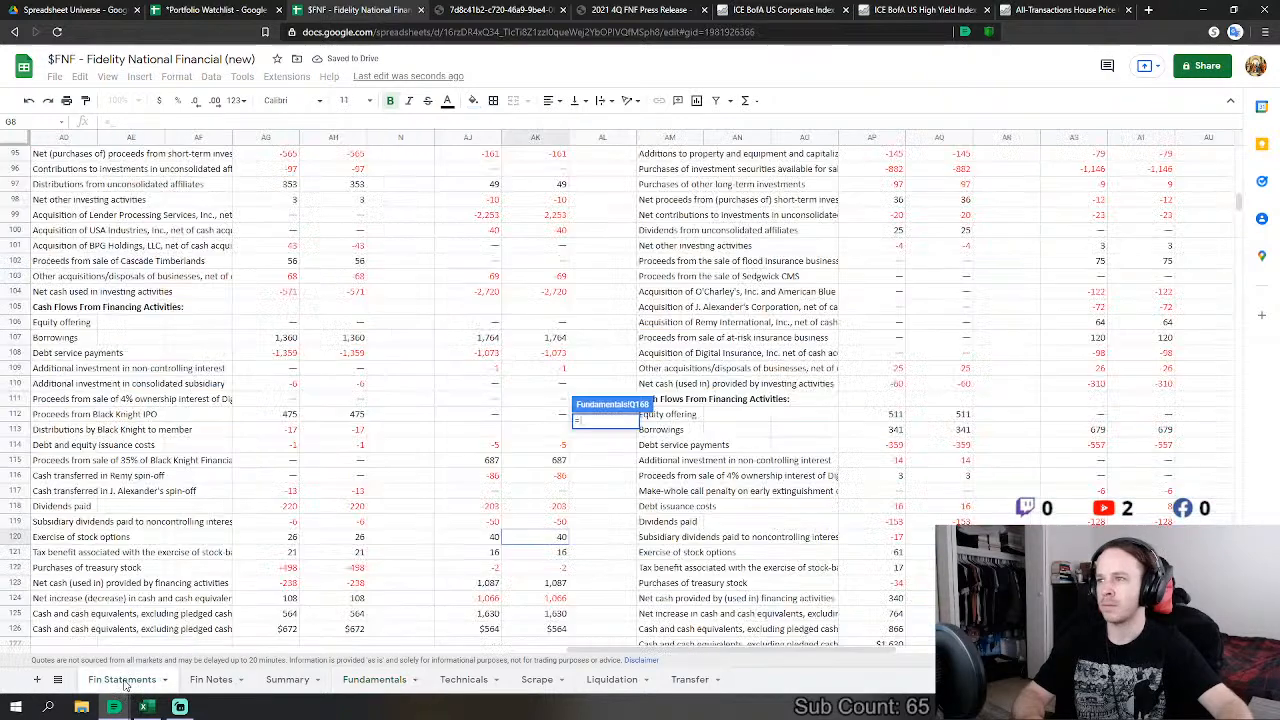
left_click(562, 505)
key("Return")
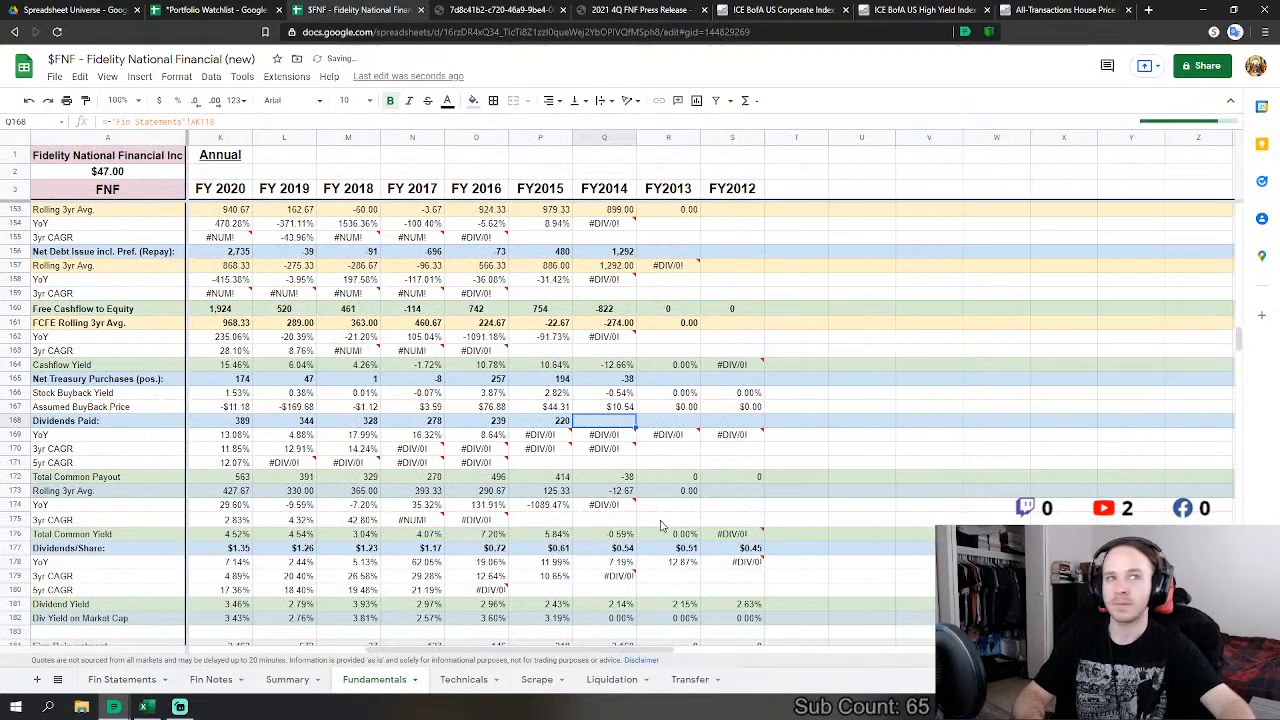
Step: Link FY2014 Cash & Equivalents in Q226 to Fin Statements AK174
scroll(615, 578, "down", 3)
scroll(615, 578, "down", 9)
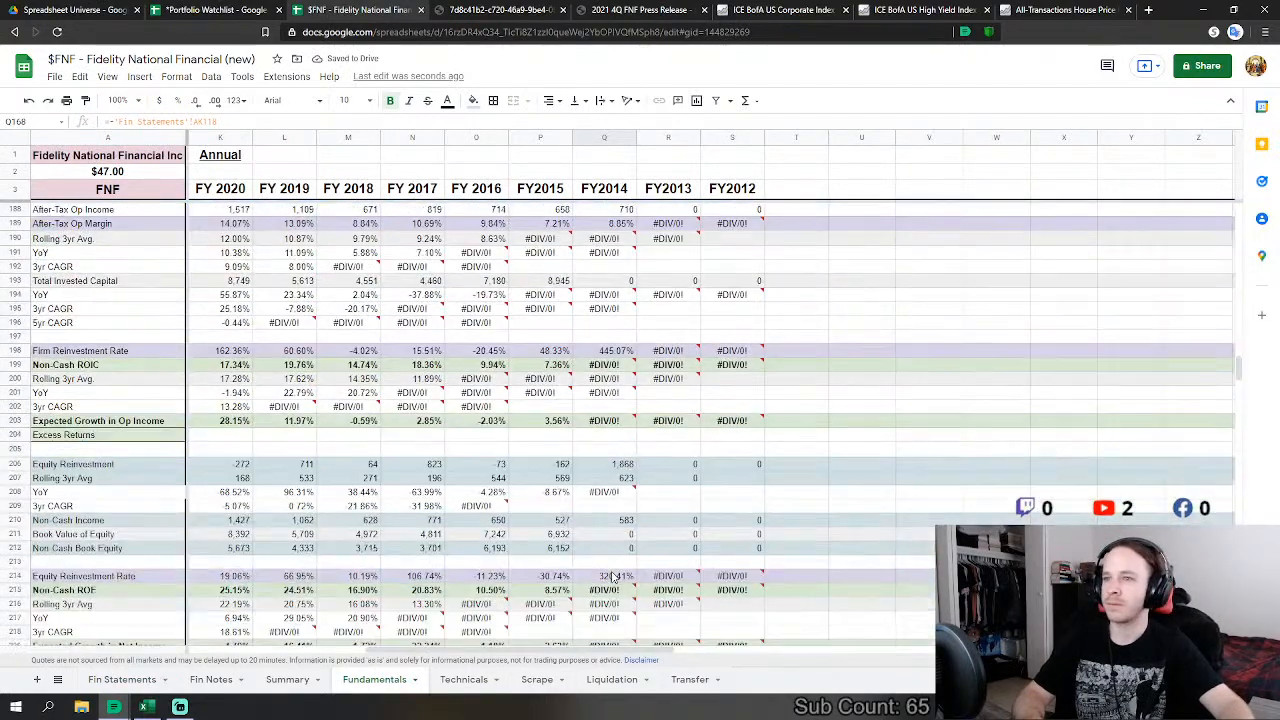
left_click(624, 402)
type("=")
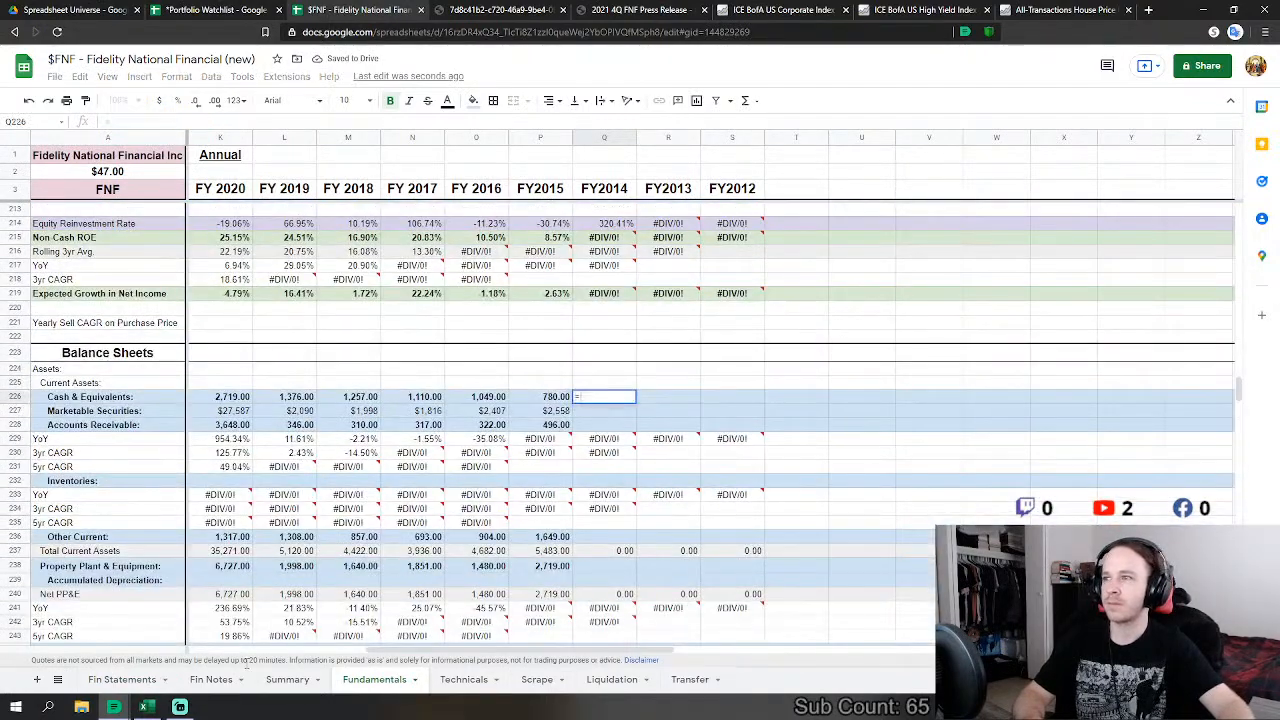
left_click(122, 679)
scroll(435, 497, "down", 8)
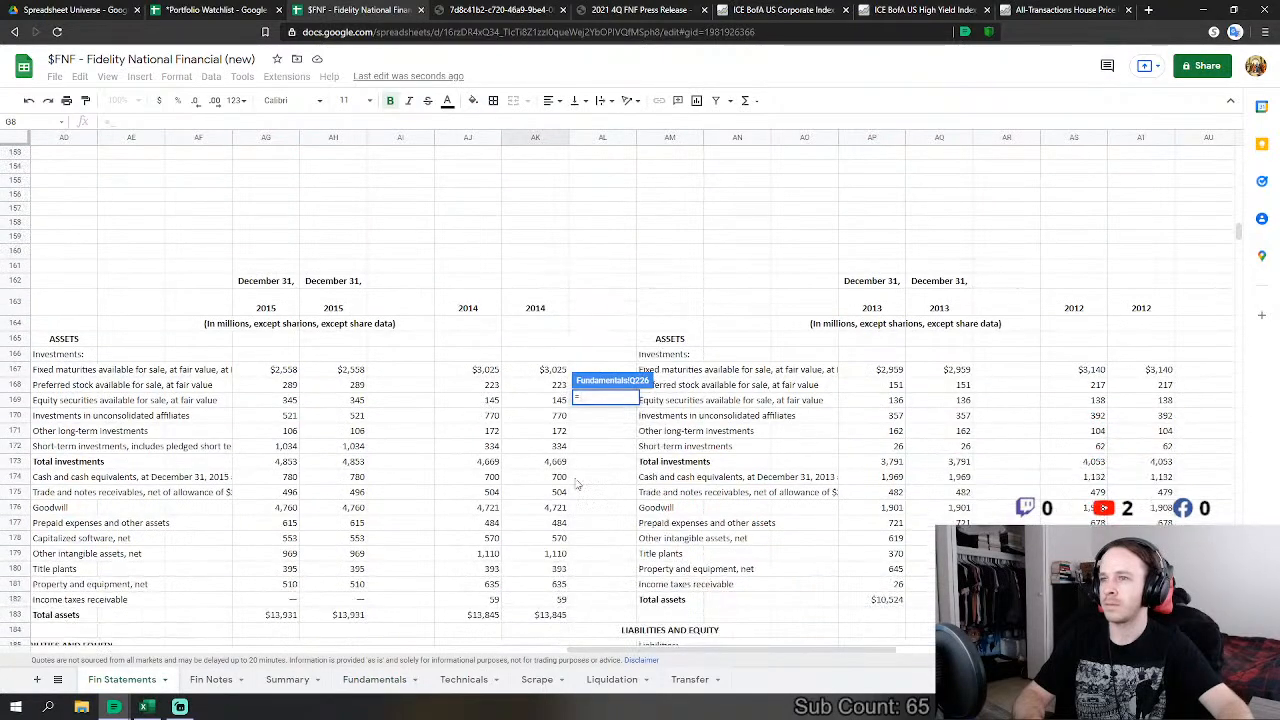
left_click(559, 476)
key("Return")
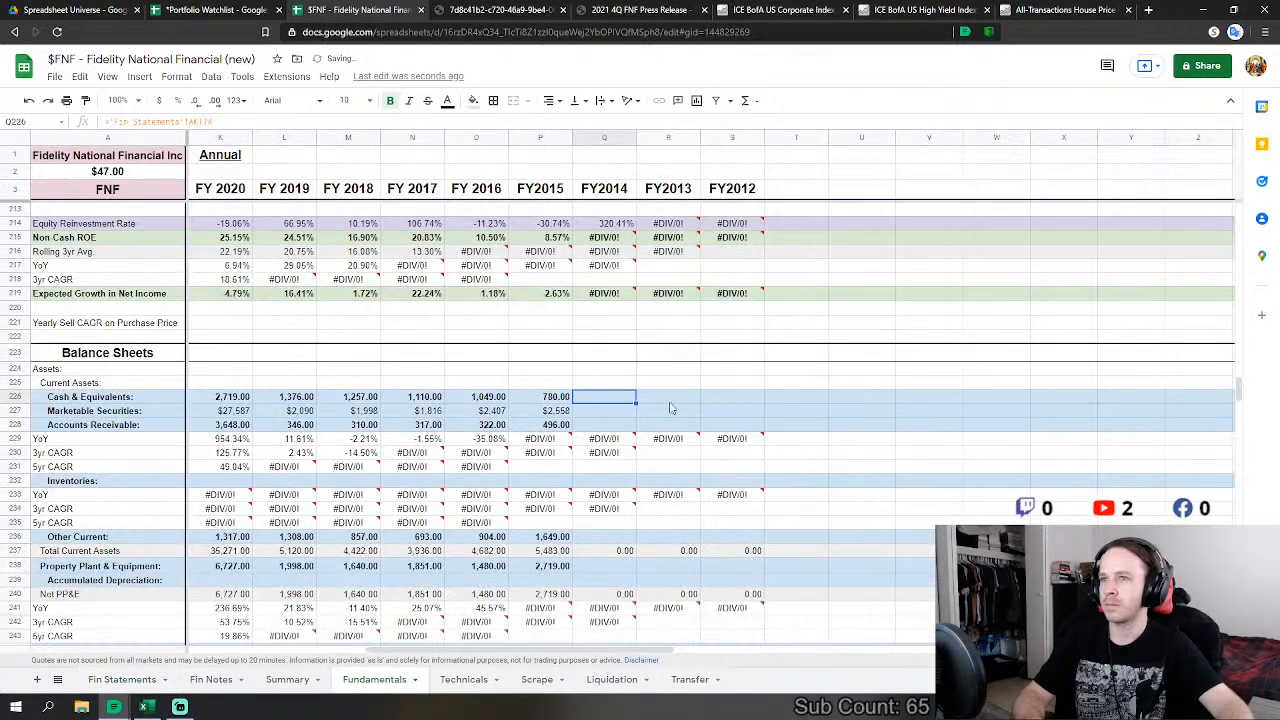
Step: Link FY2014 Marketable Securities in Q227 to Fin Statements AK167
left_click(619, 411)
type("=")
left_click(122, 679)
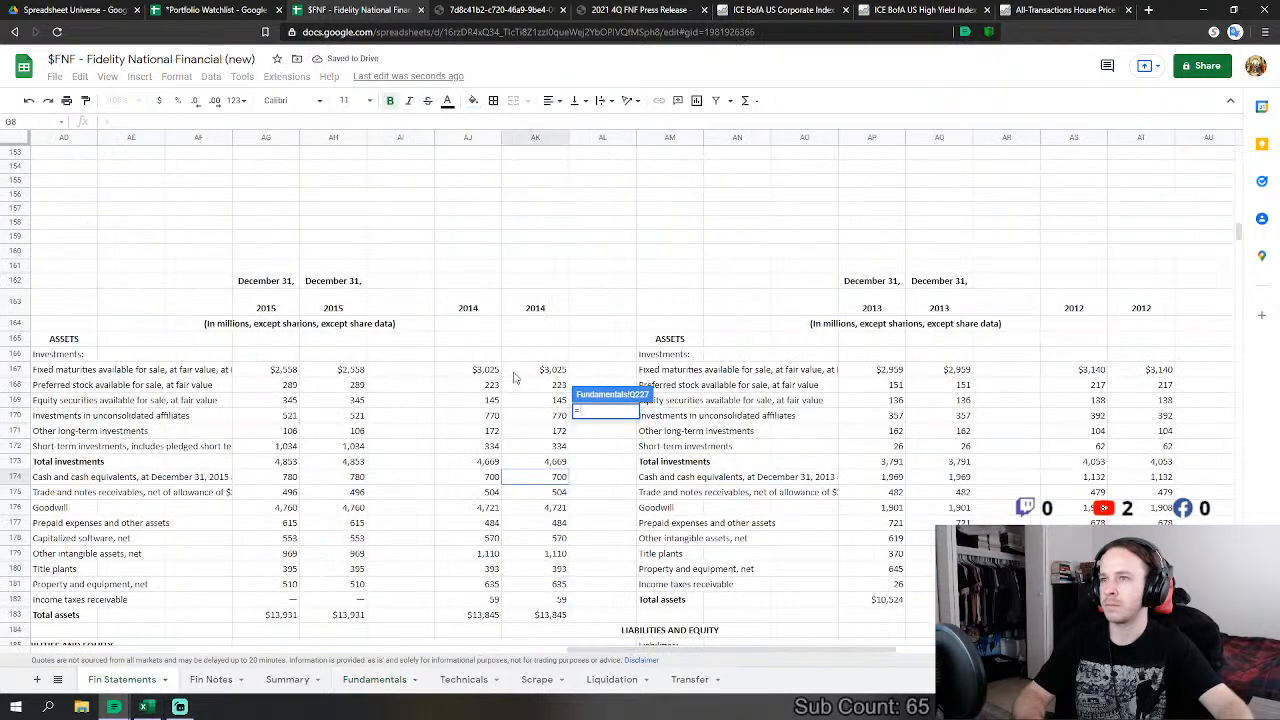
left_click(516, 375)
key("Return")
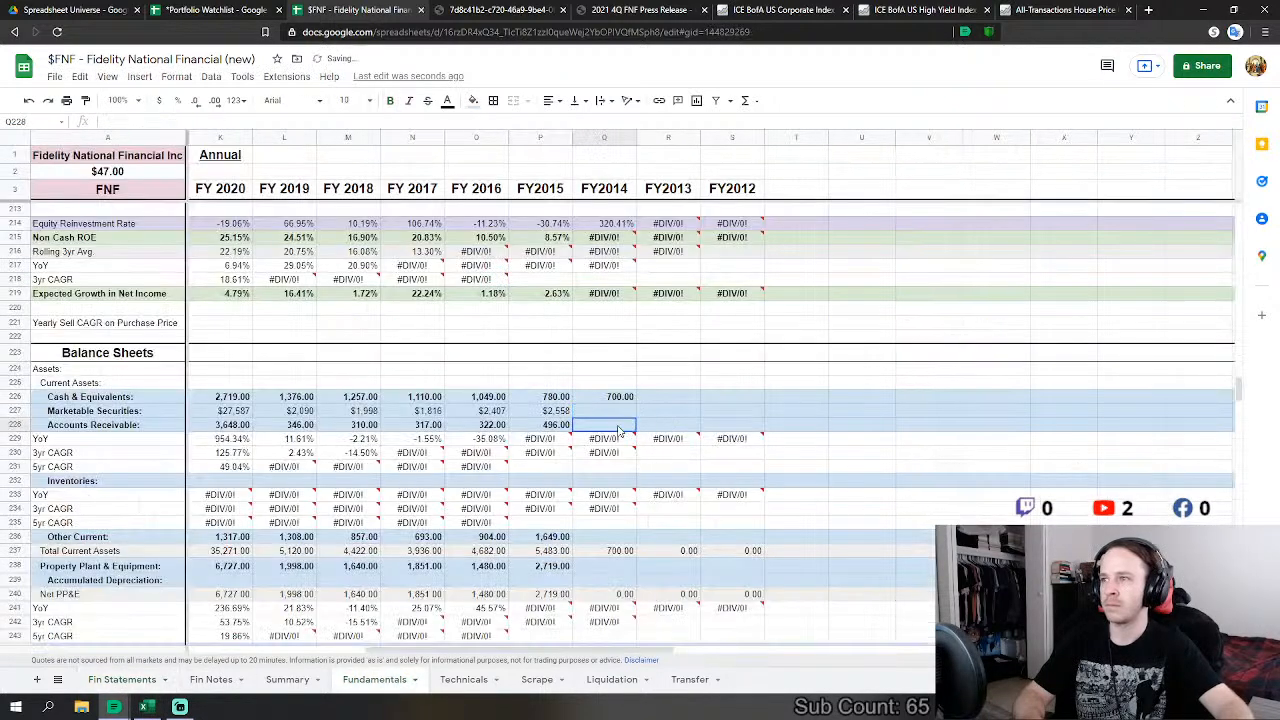
Step: Set FY2014 Accounts Receivable in Q228 to Fin Statements AK175 plus AK182
type("=")
left_click(138, 679)
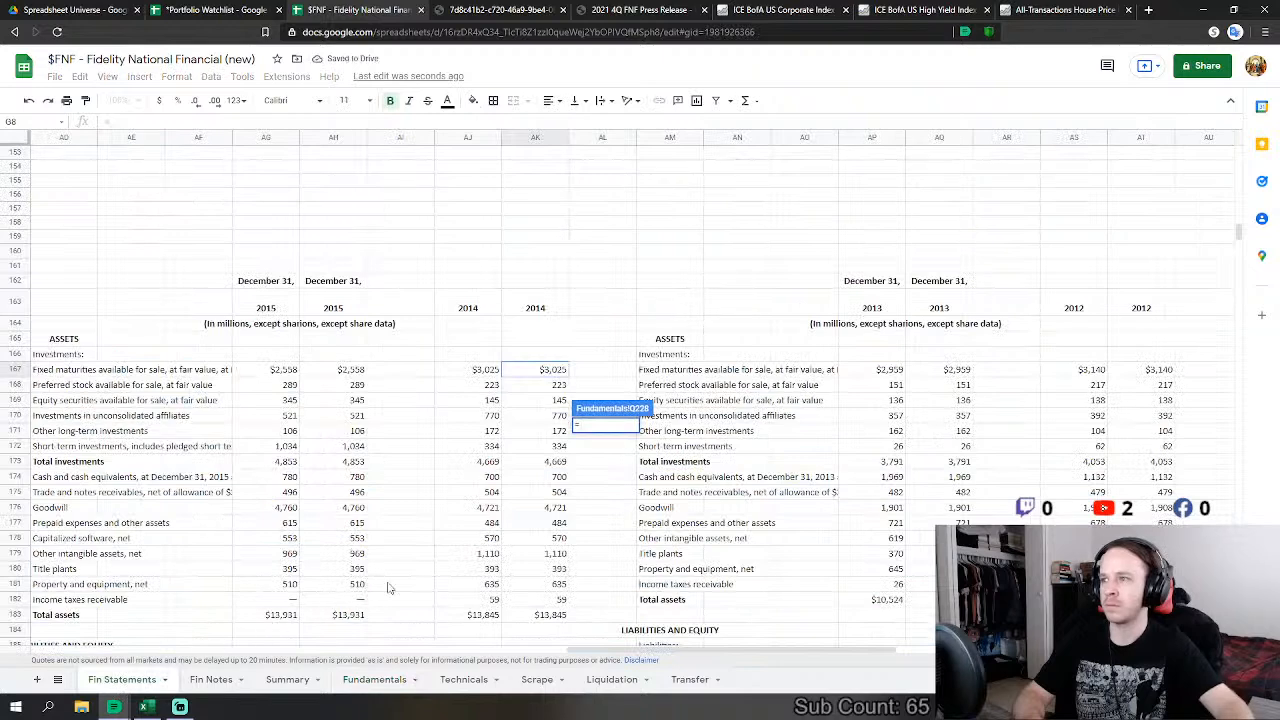
left_click(560, 493)
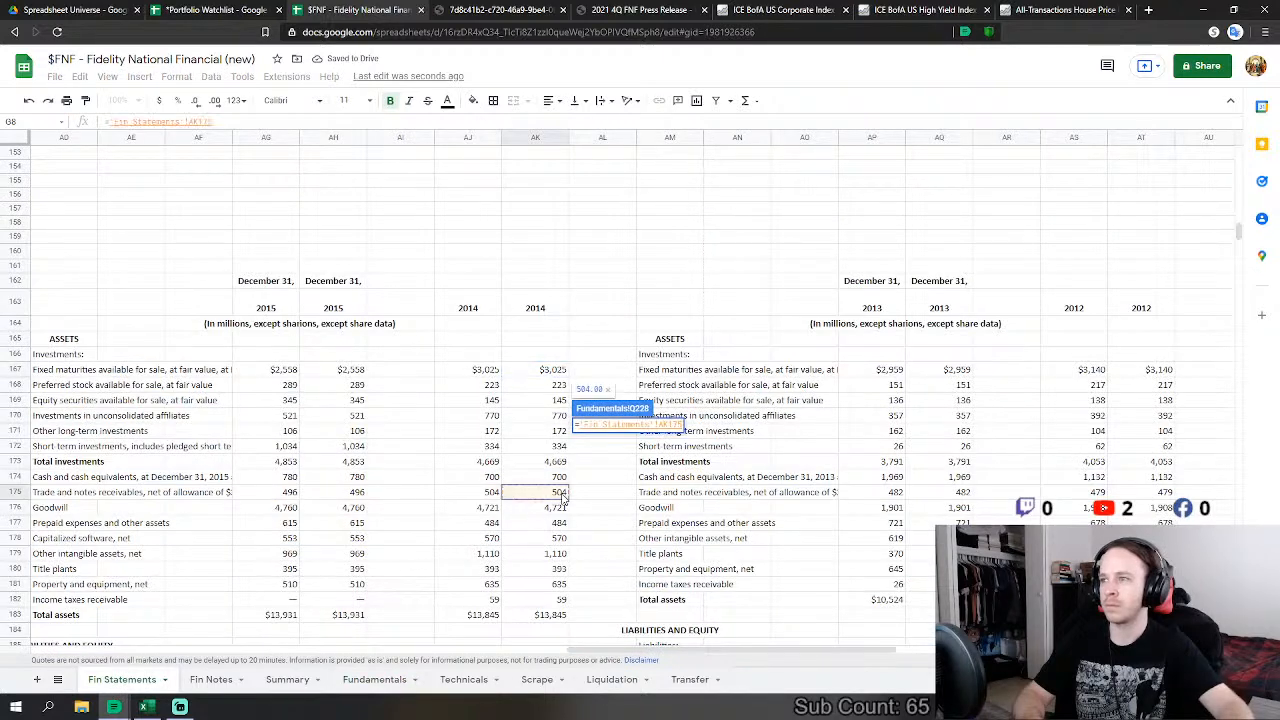
left_click(557, 598)
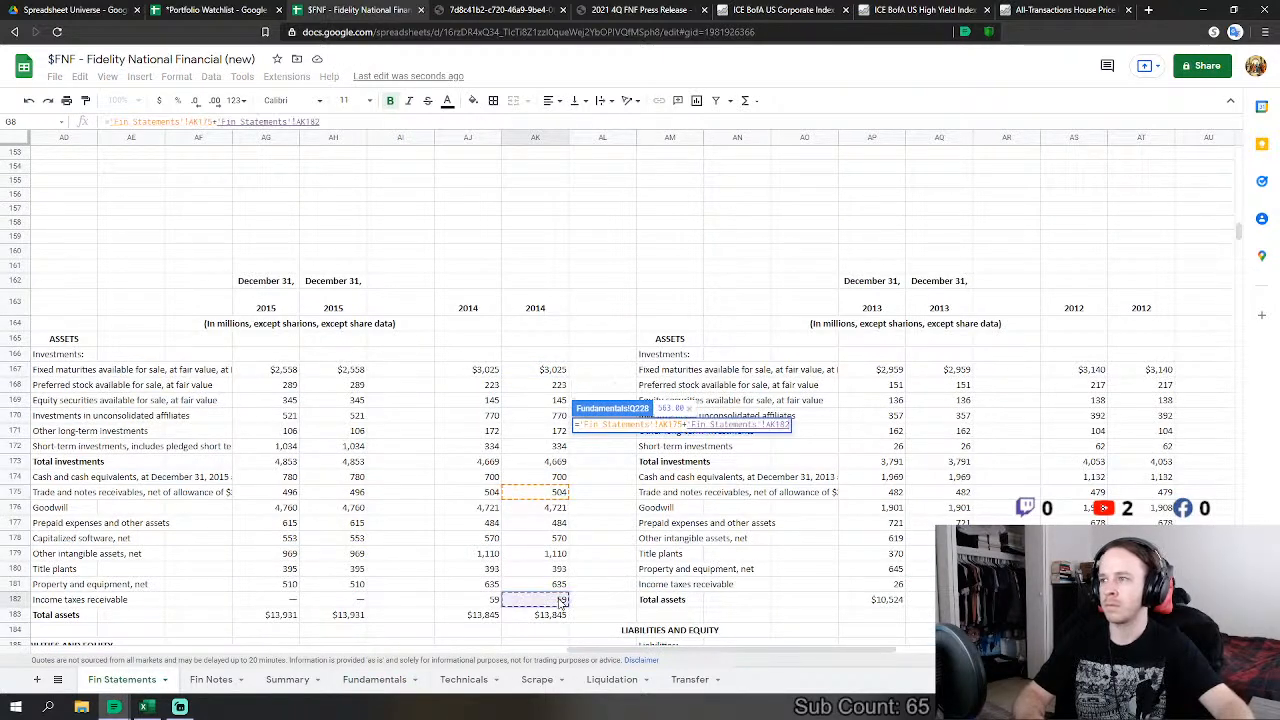
key("Return")
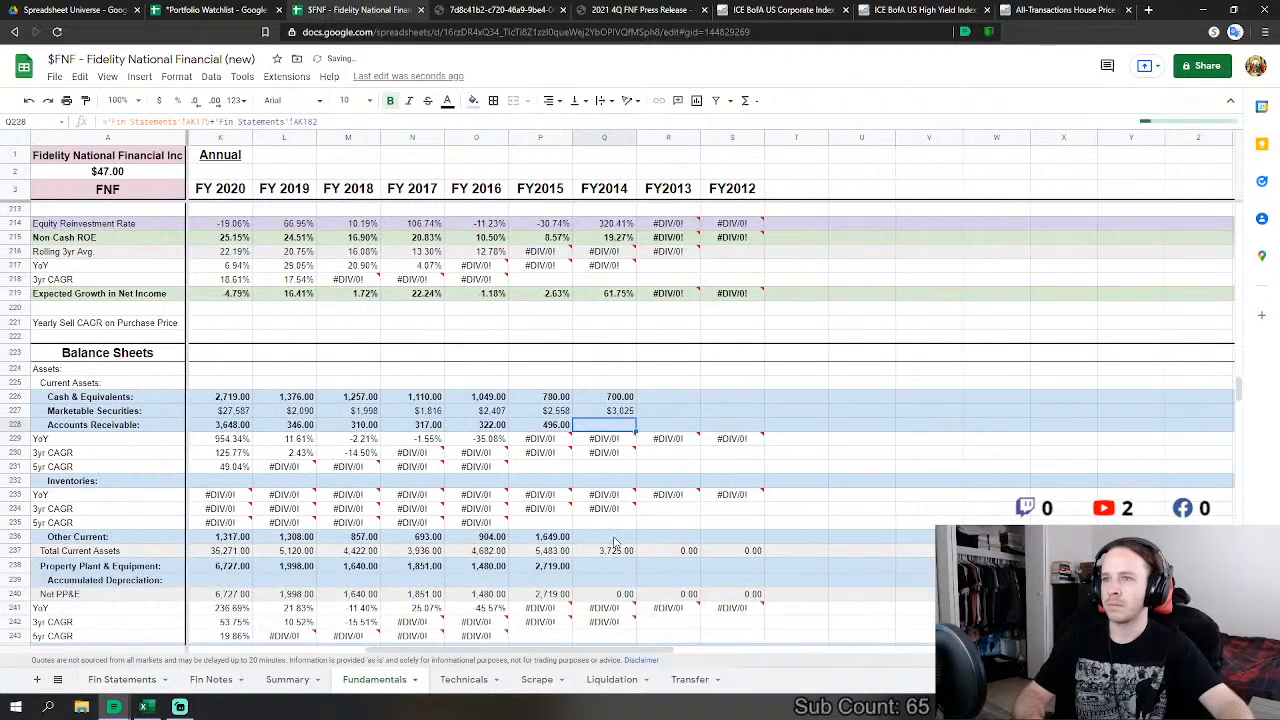
Step: Set FY2014 Other Current assets in Q236 to Fin Statements AK177 plus AK172
left_click(610, 537)
type("=")
left_click(120, 679)
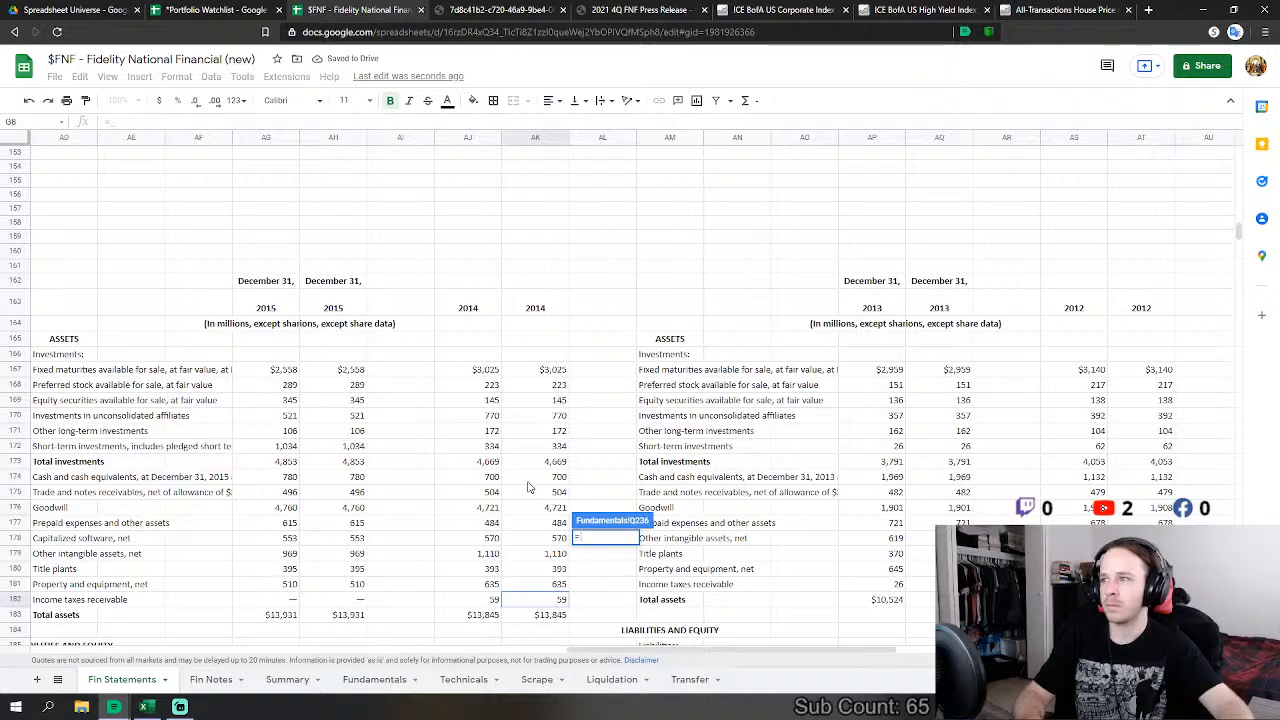
left_click(553, 523)
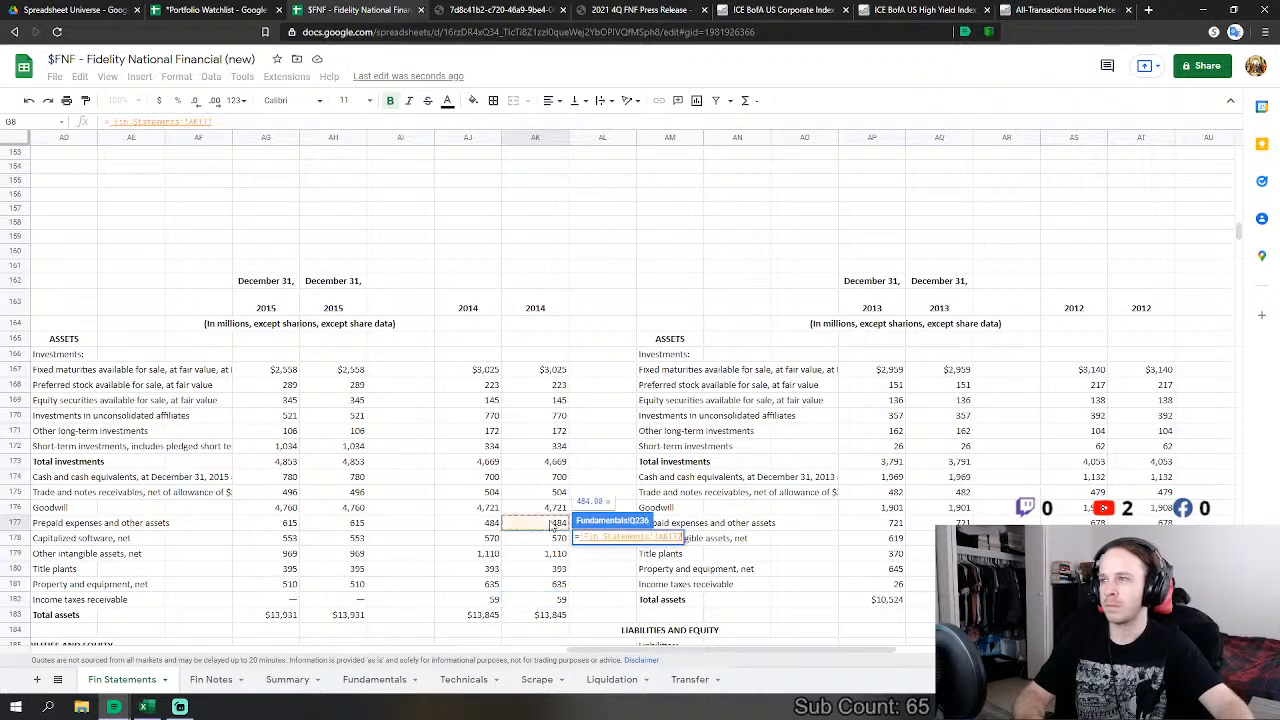
type("+")
left_click(557, 447)
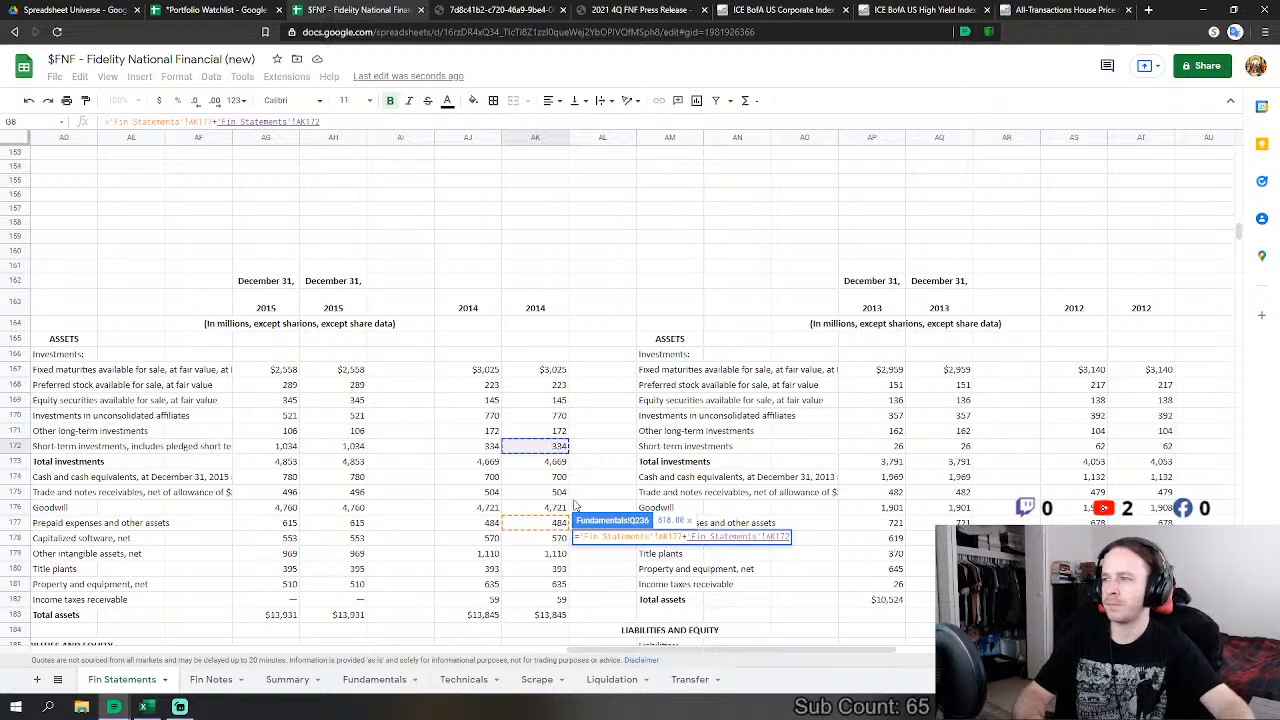
key("Return")
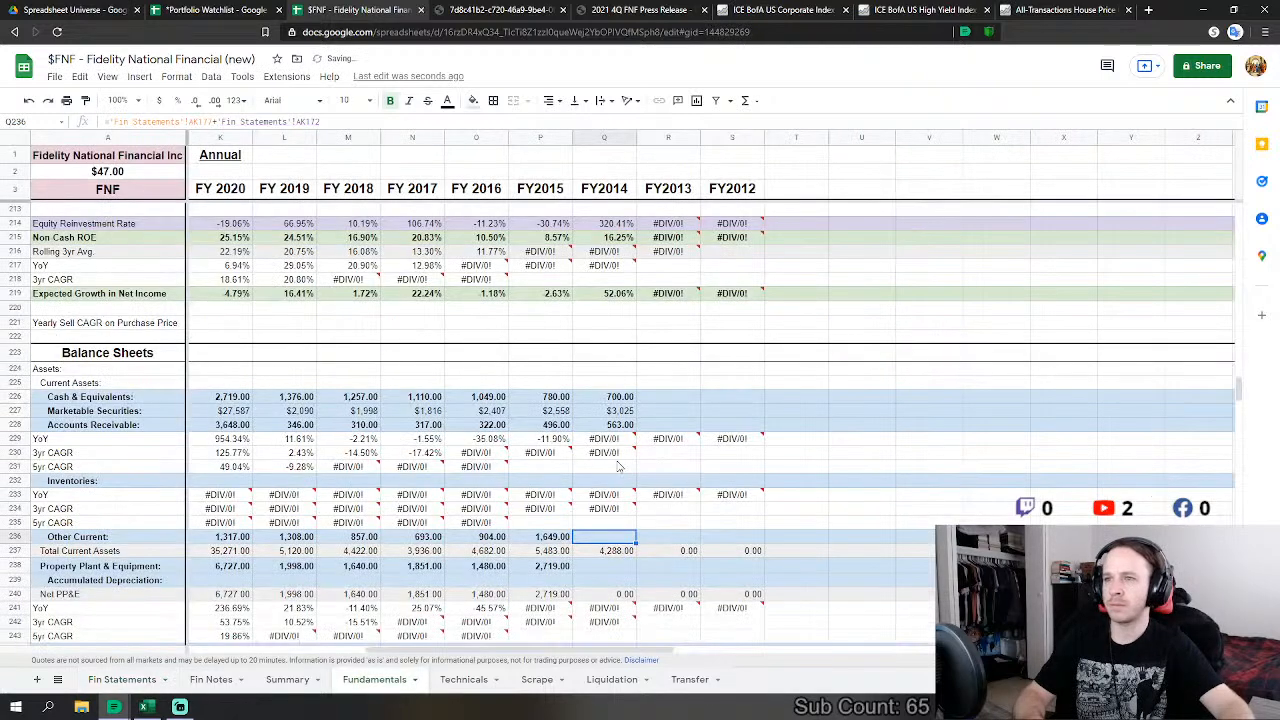
Step: Start the FY2014 Property Plant & Equipment formula in Q238 as Fin Statements AK168 plus AK169 plus AK170 plus AK171
type("=")
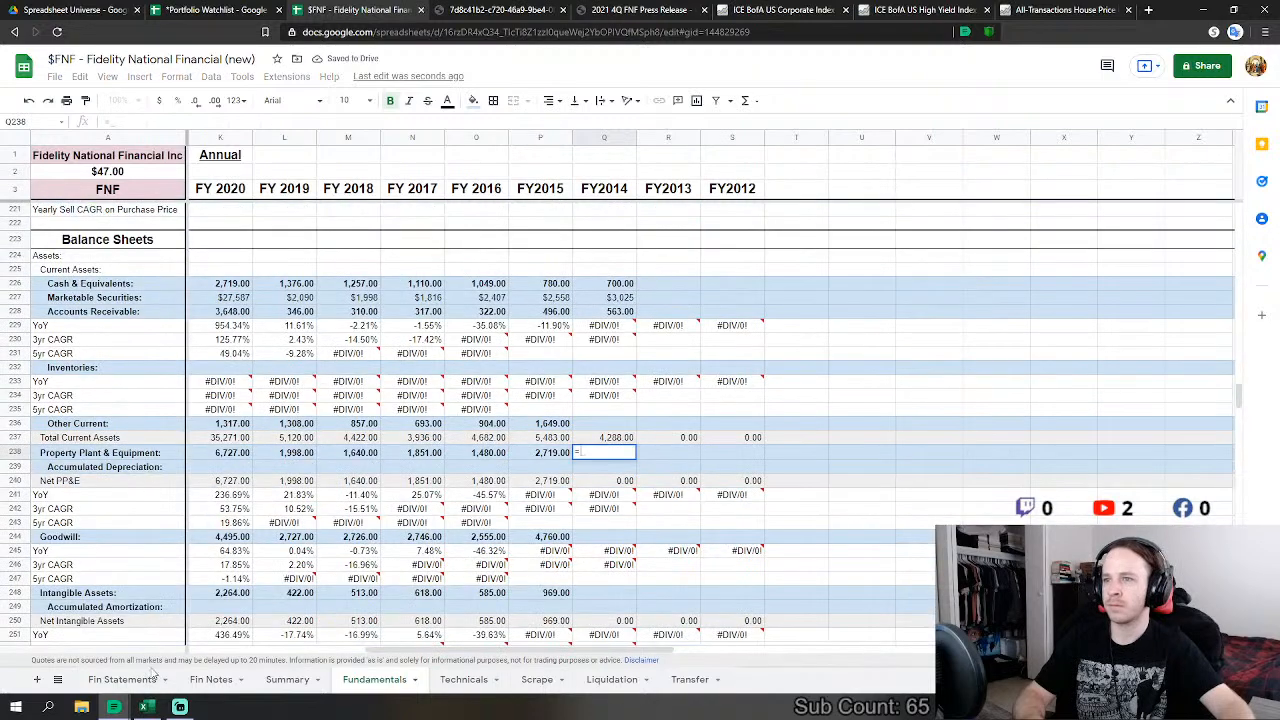
left_click(121, 679)
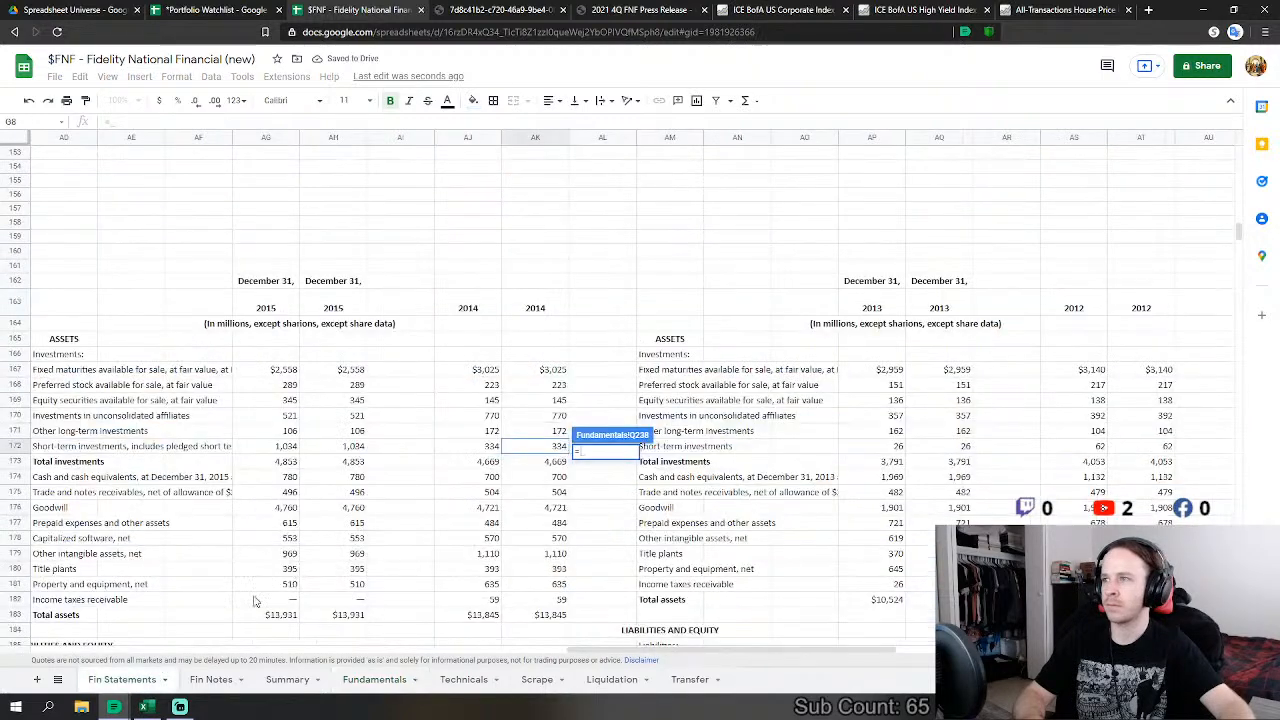
left_click(560, 385)
type("+")
left_click(560, 400)
type("+")
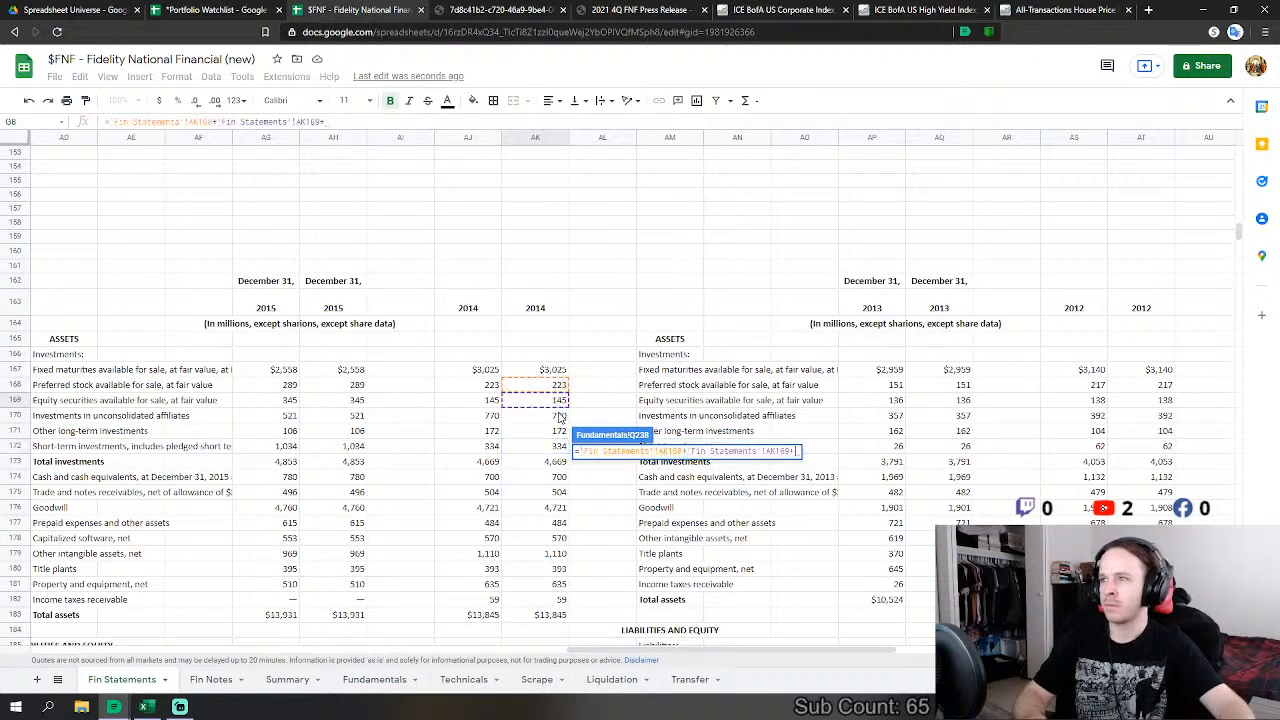
left_click(560, 415)
type("+")
left_click(560, 431)
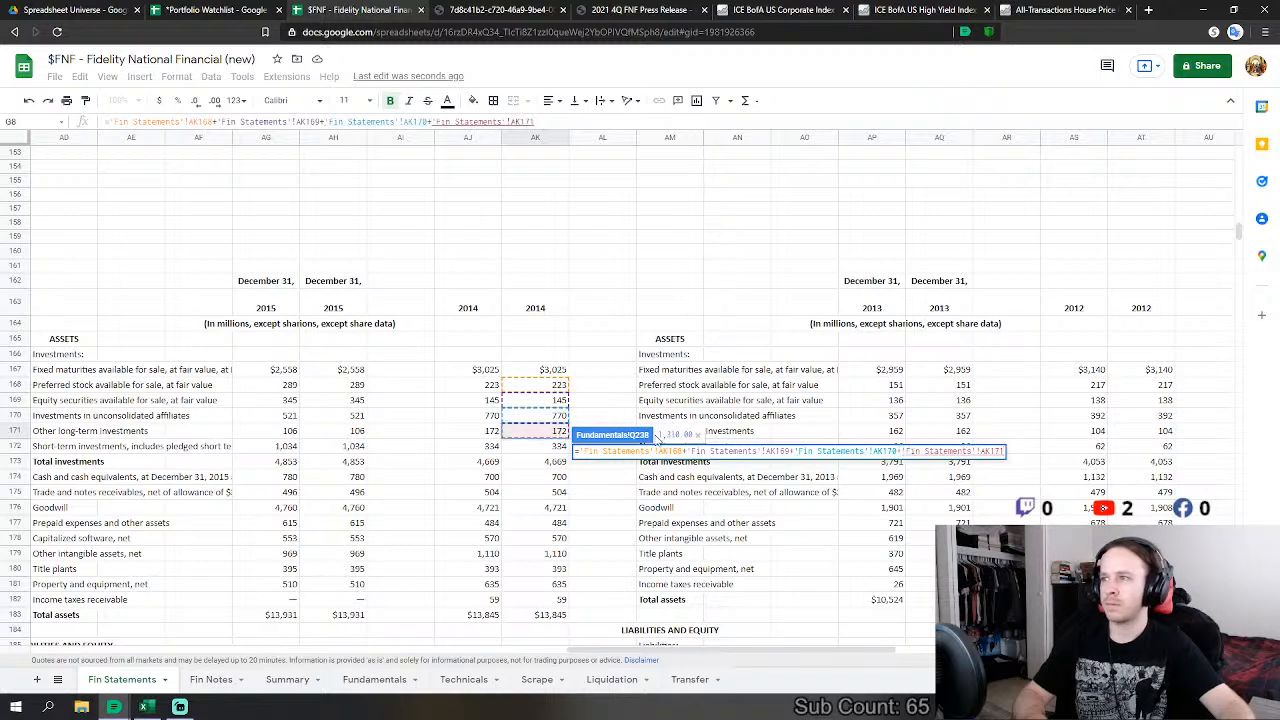
Step: Add Fin Statements cells AK178, AK180 and AK181 to the FY2014 Property Plant & Equipment formula and complete it
type("+")
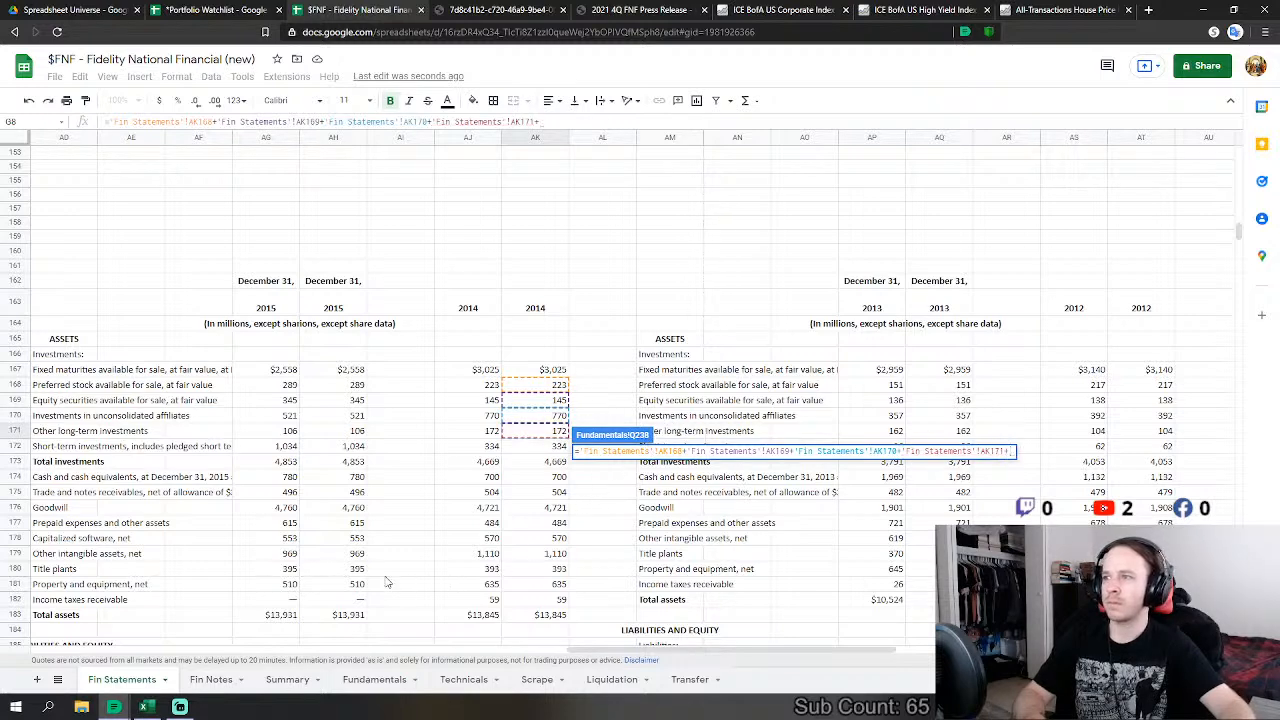
left_click(552, 539)
type("+")
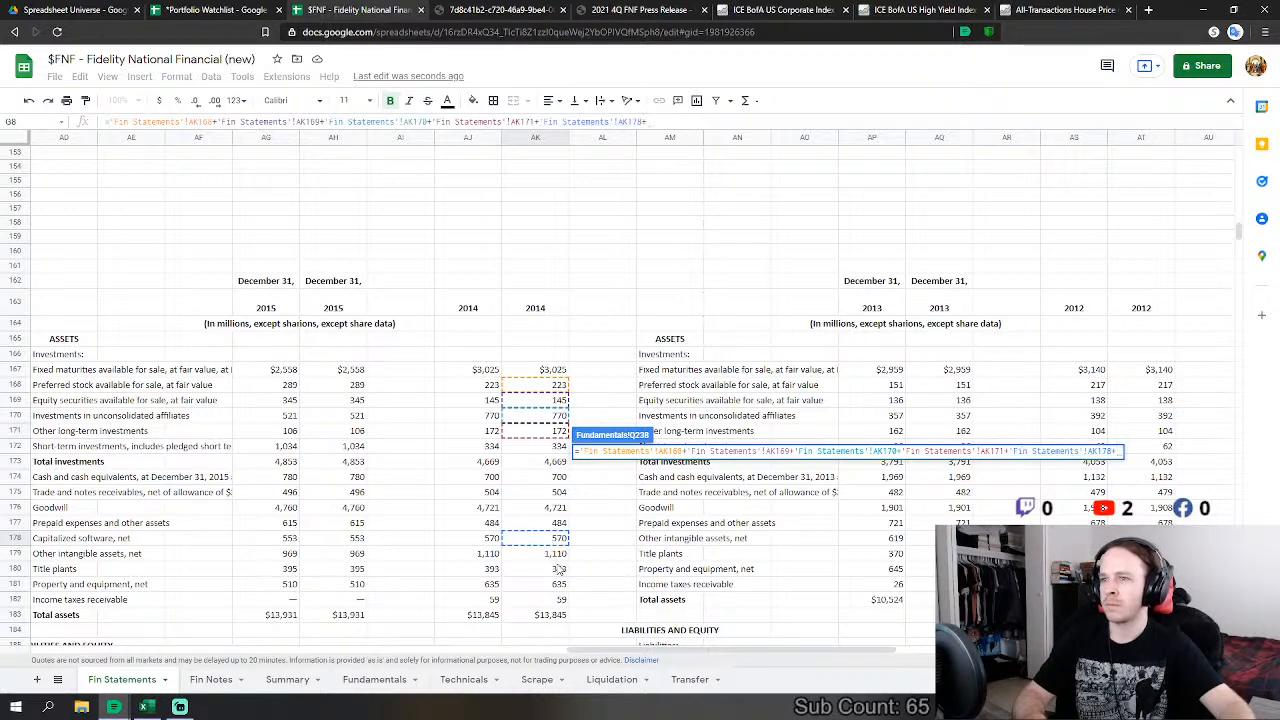
left_click(558, 569)
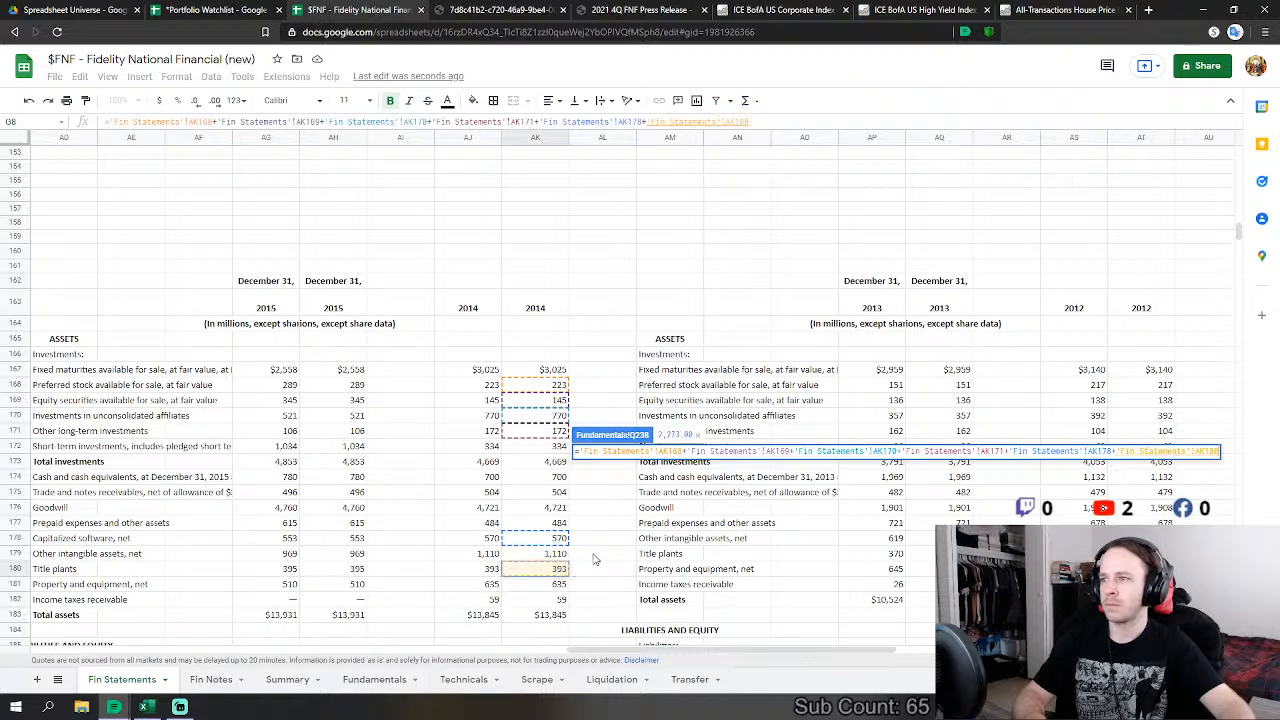
left_click(548, 585)
key("Return")
Step: Link FY2014 Goodwill in Q244 to Fin Statements AK176
scroll(708, 538, "down", 2)
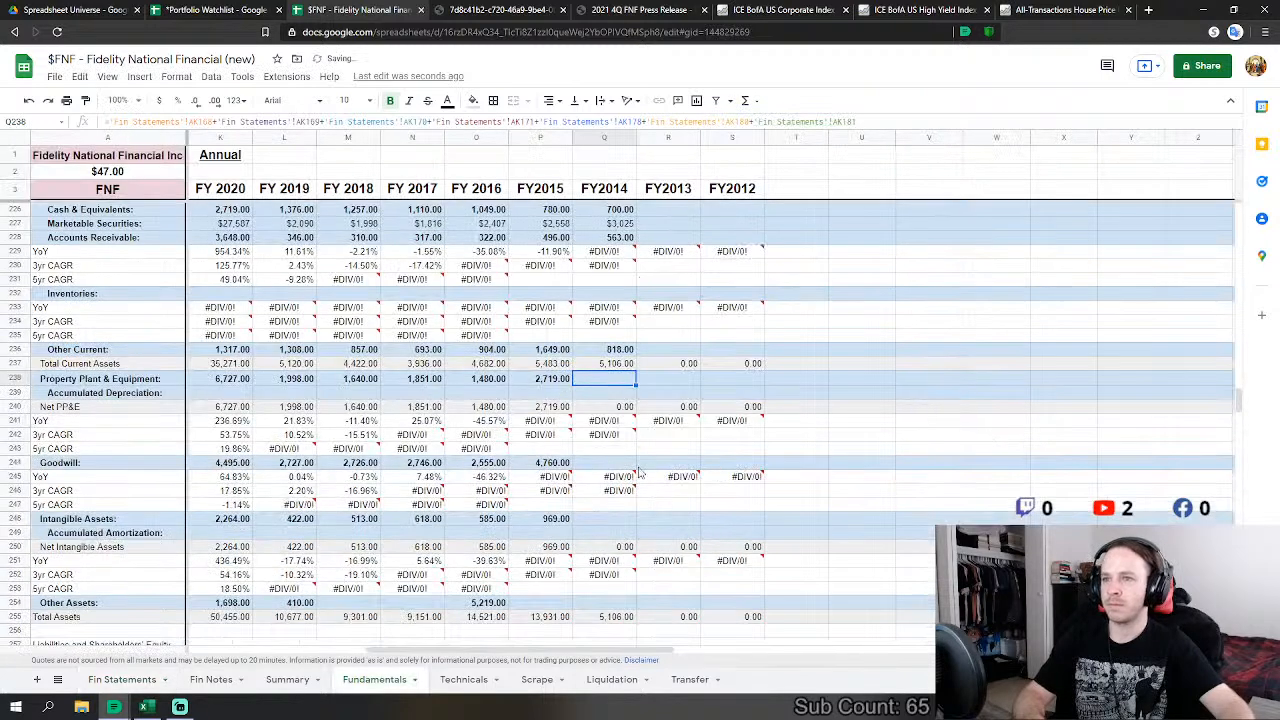
left_click(604, 463)
type("=")
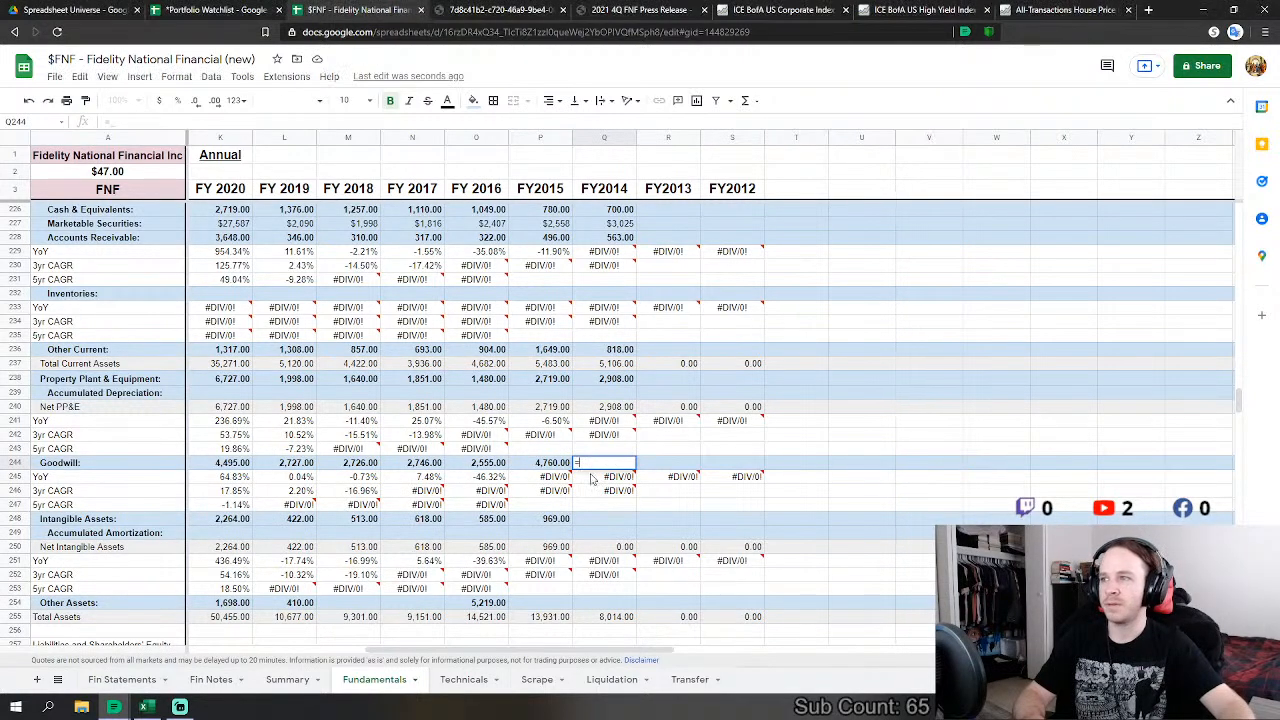
left_click(122, 679)
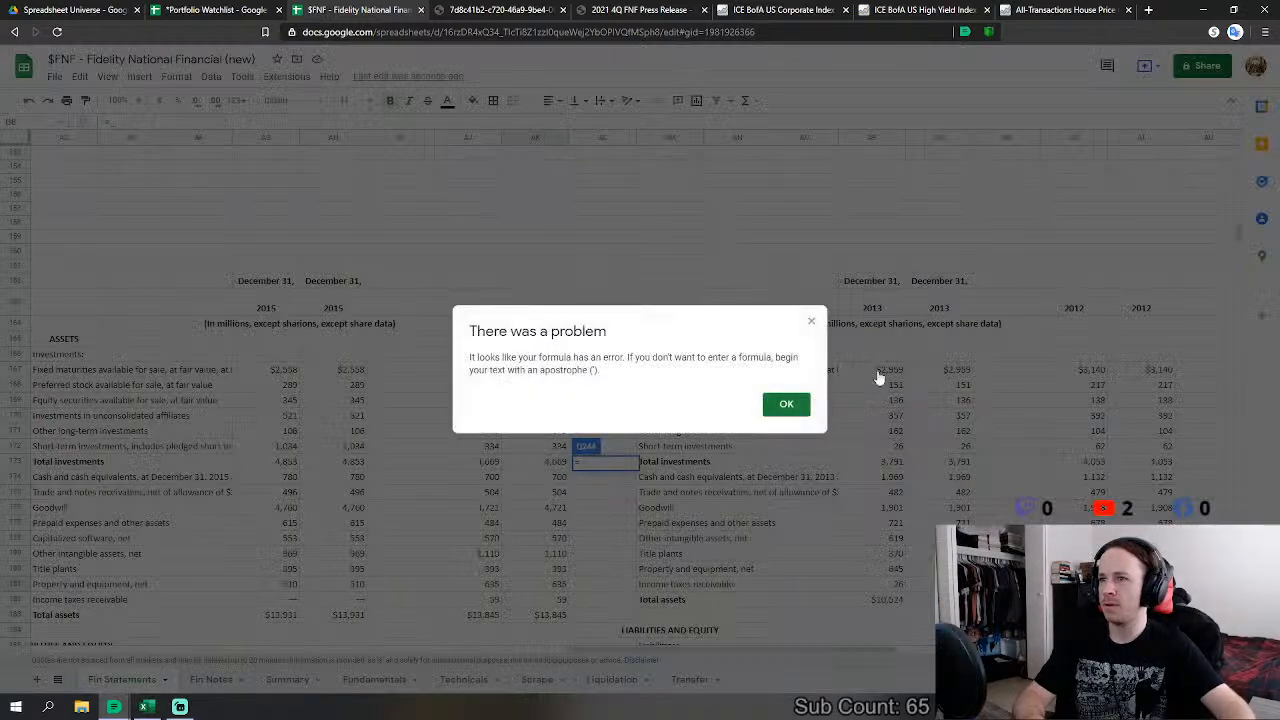
left_click(798, 404)
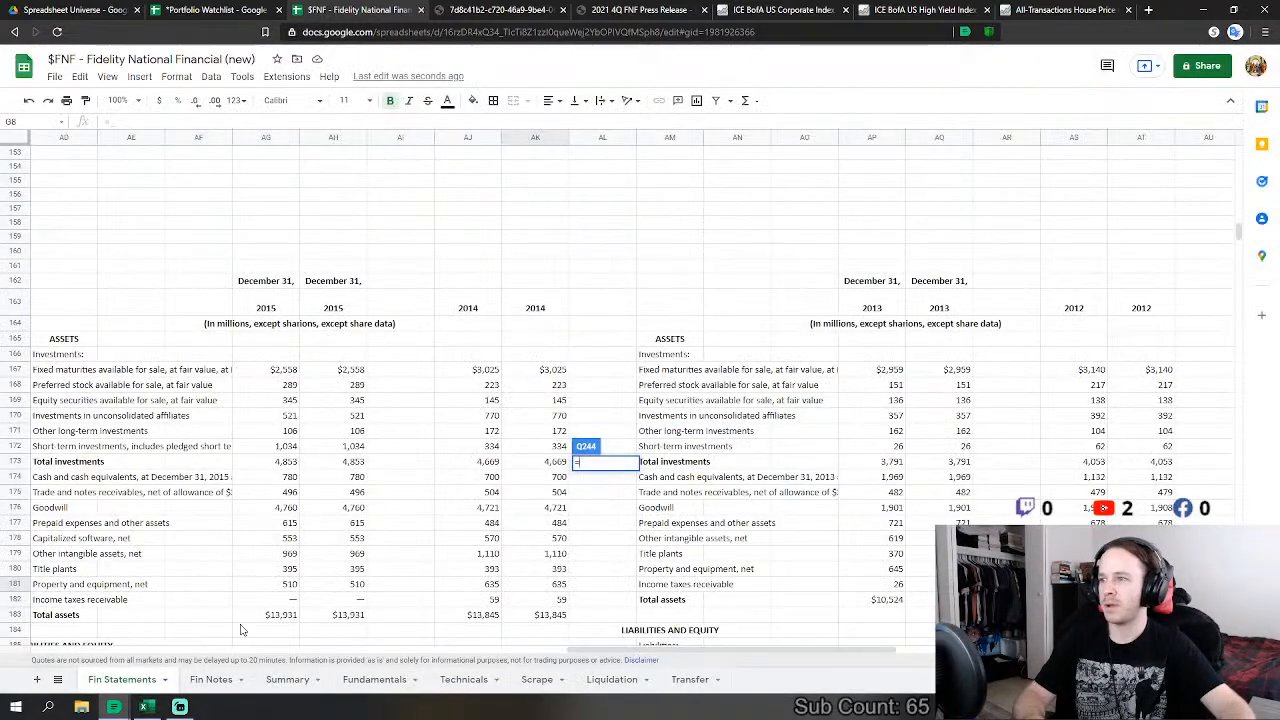
left_click(554, 510)
key("Return")
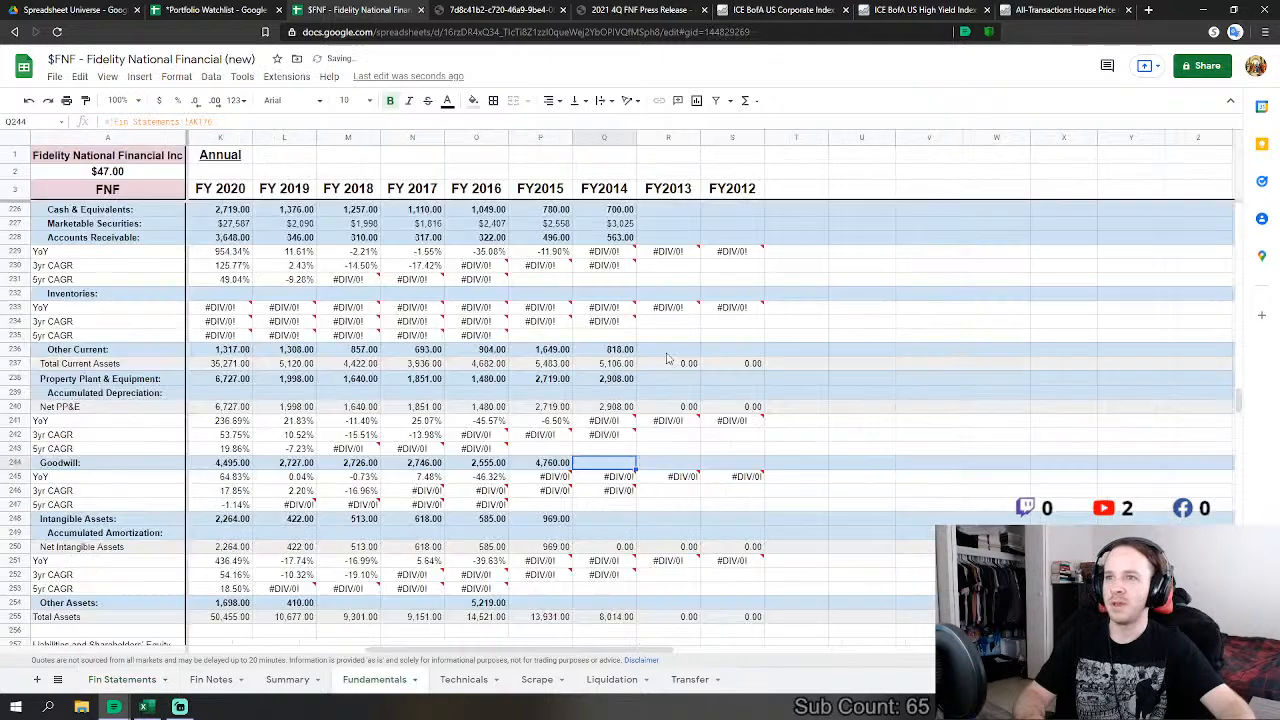
Step: Link FY2014 Intangible Assets in Q248 to Fin Statements AK179
mouse_move(661, 495)
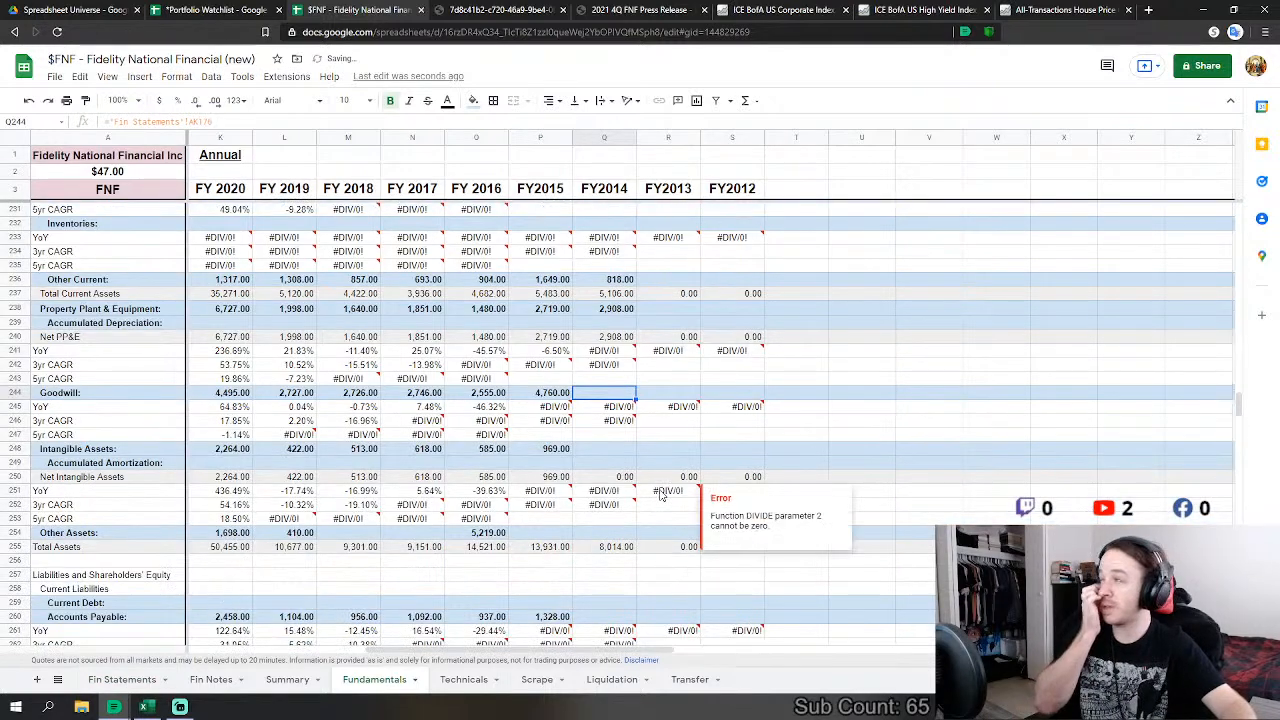
left_click(618, 452)
type("=")
left_click(116, 680)
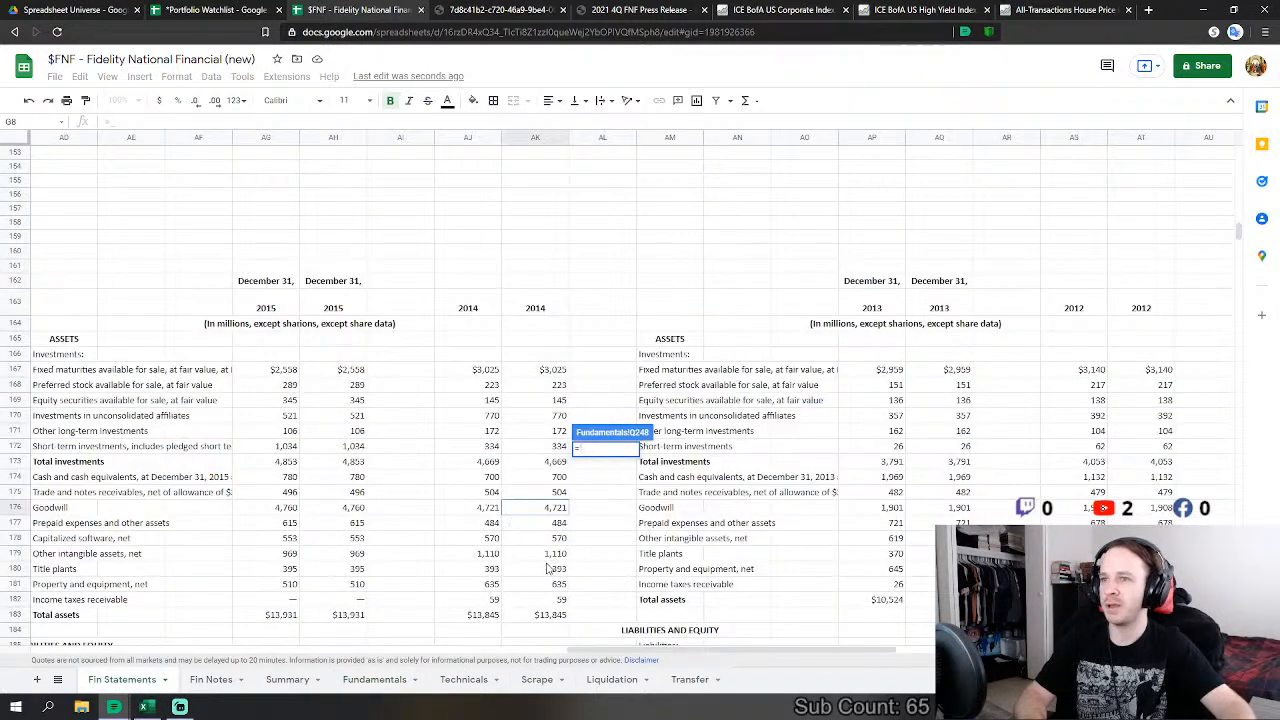
left_click(550, 553)
key("Return")
scroll(672, 522, "down", 1)
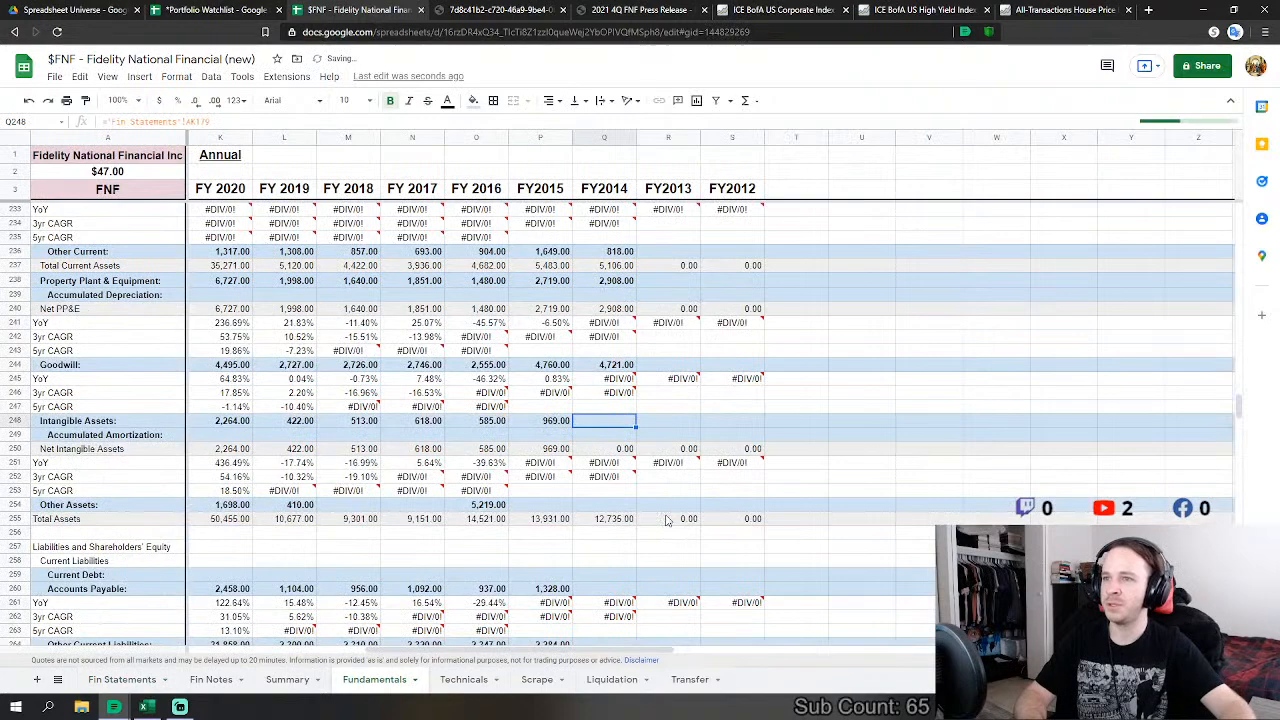
left_click(620, 506)
type("=")
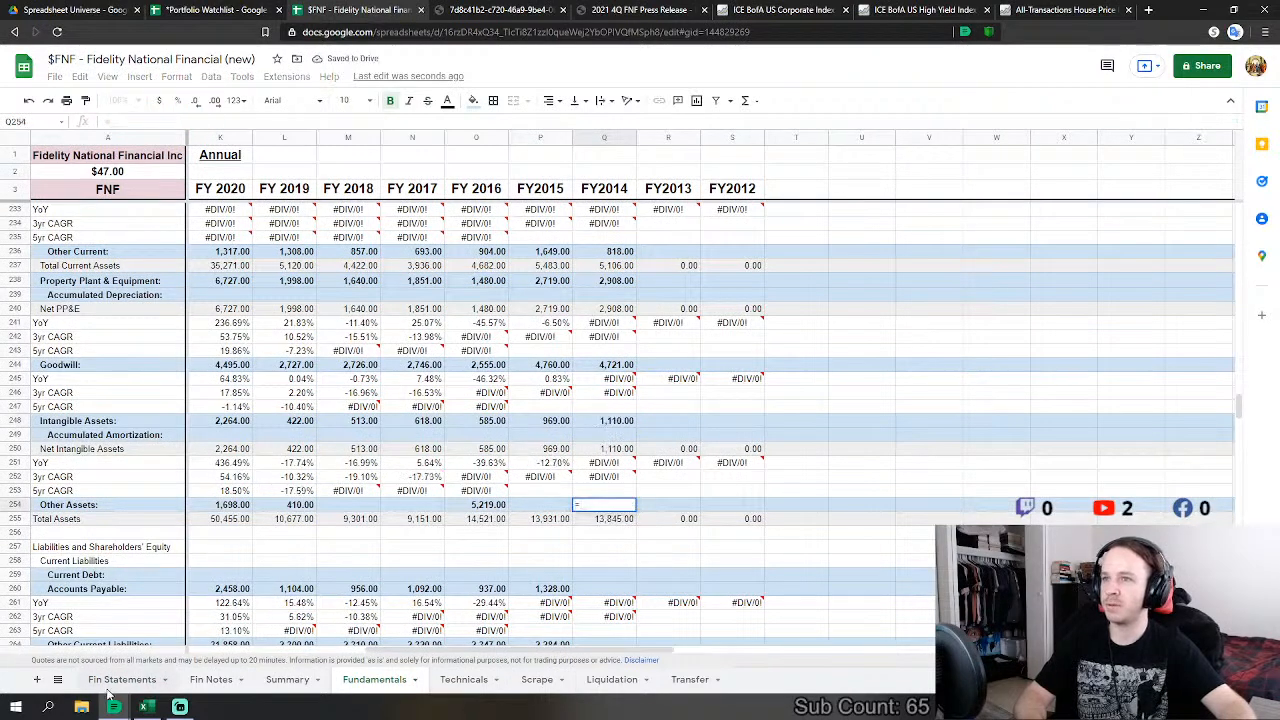
left_click(116, 680)
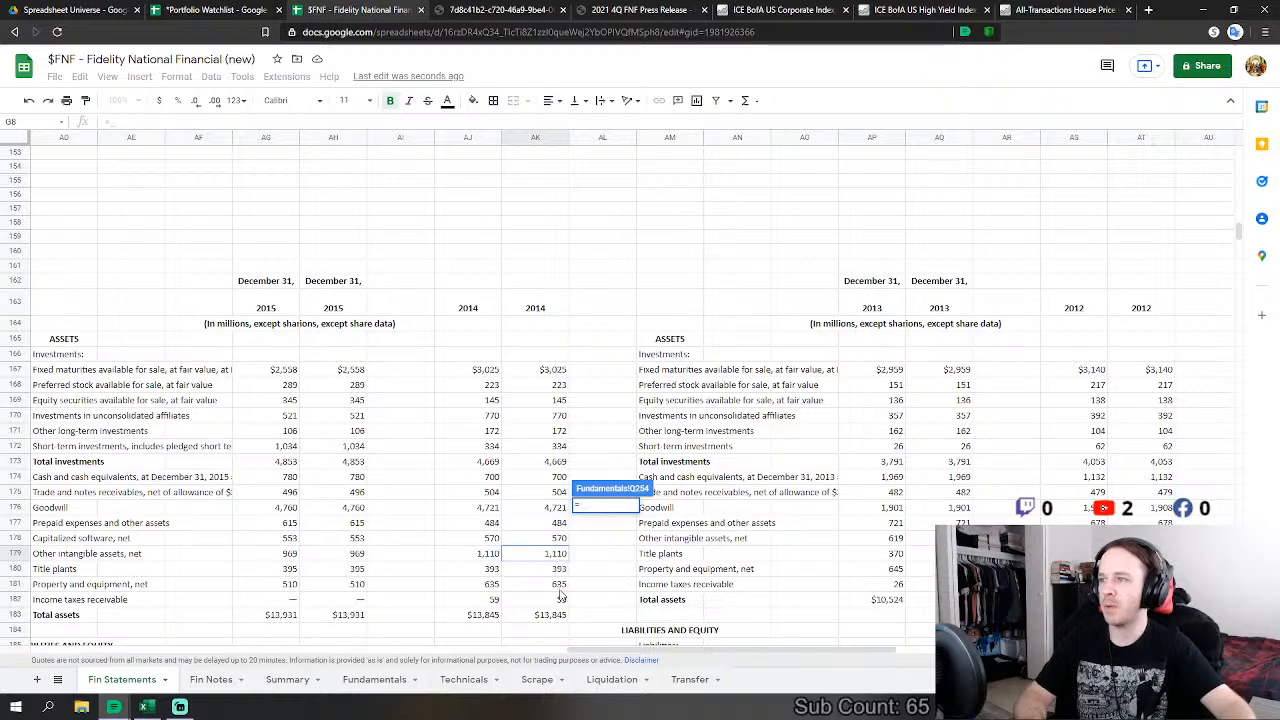
key("Escape")
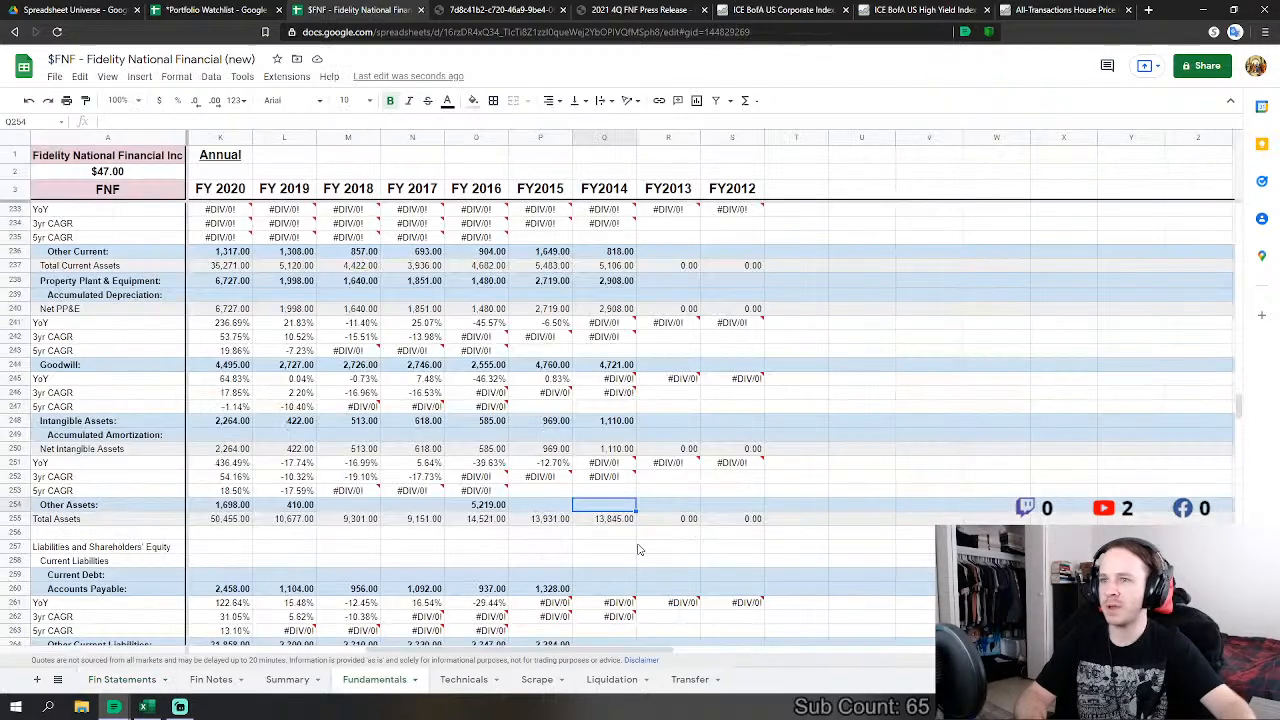
Step: Link FY2014 Accounts Payable in Q260 to Fin Statements AK187
scroll(628, 362, "down", 5)
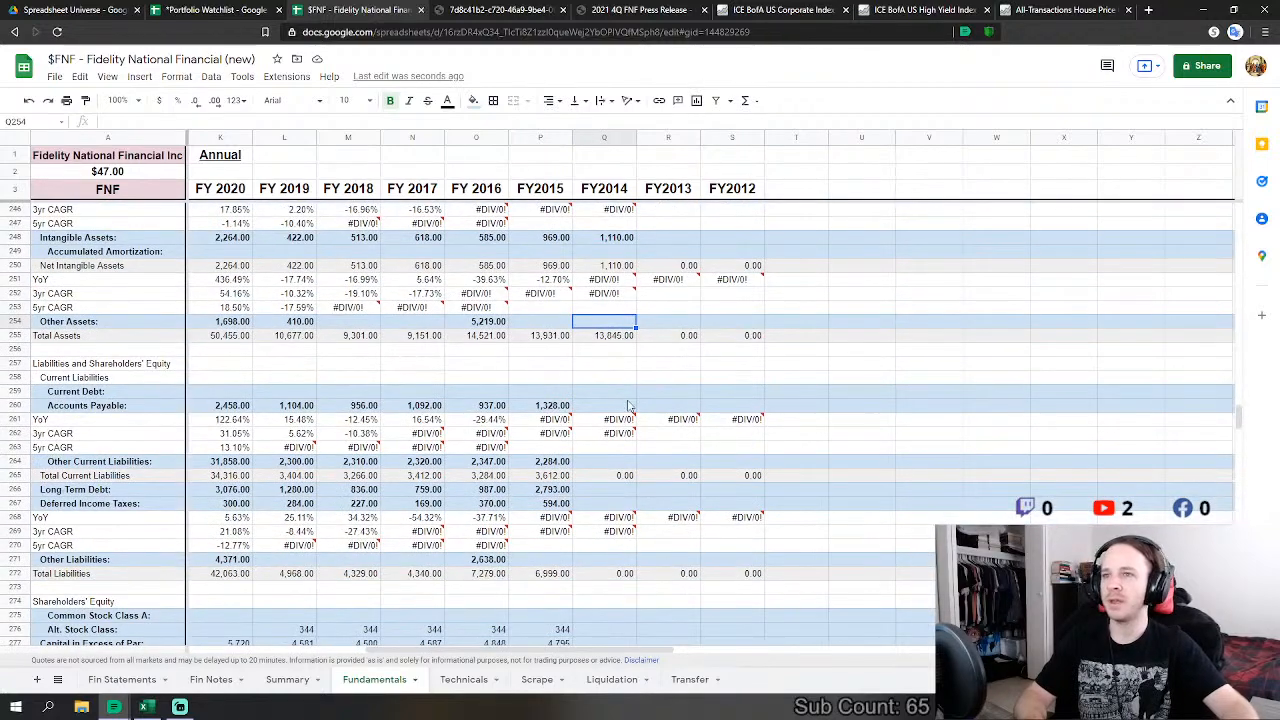
left_click(604, 405)
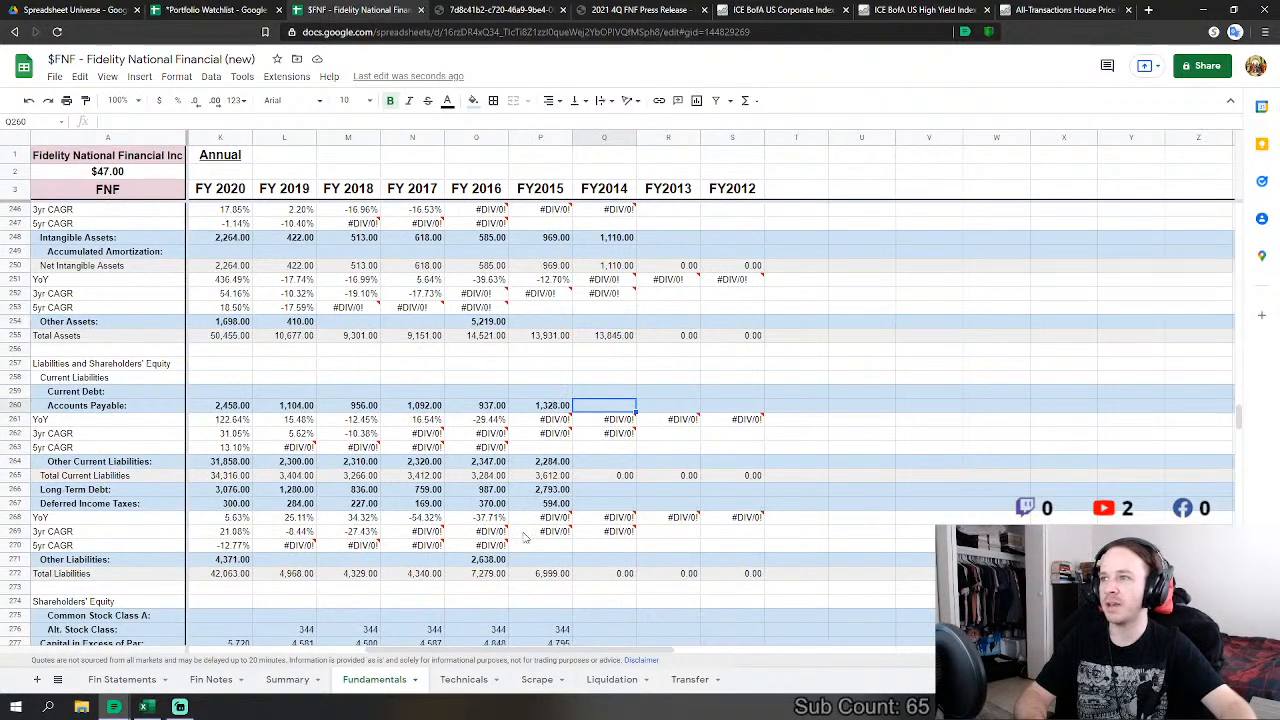
type("=")
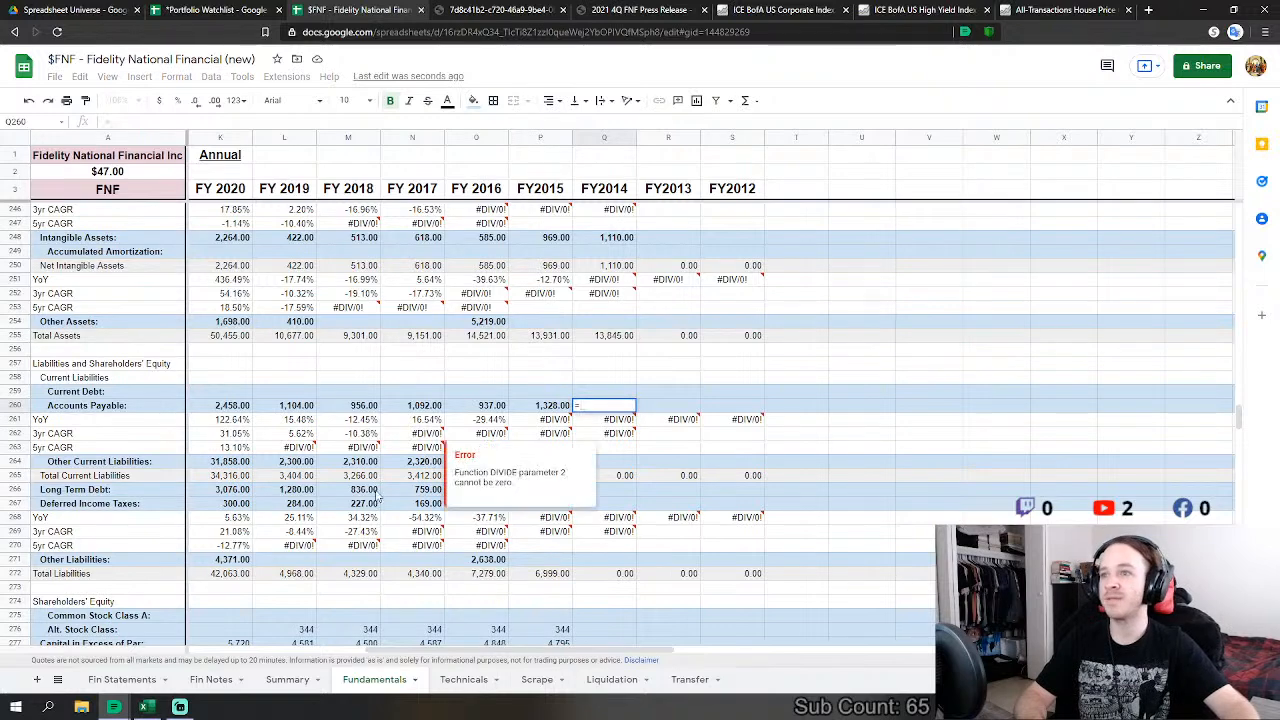
left_click(122, 681)
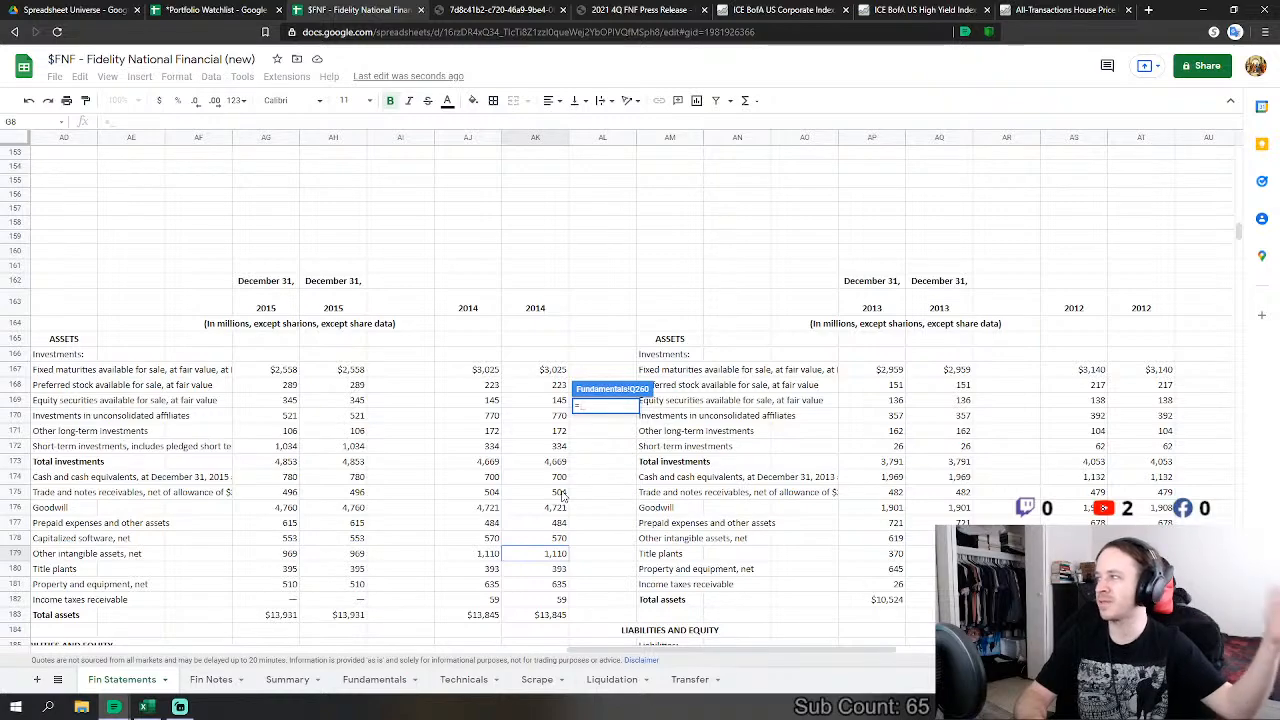
scroll(563, 497, "down", 2)
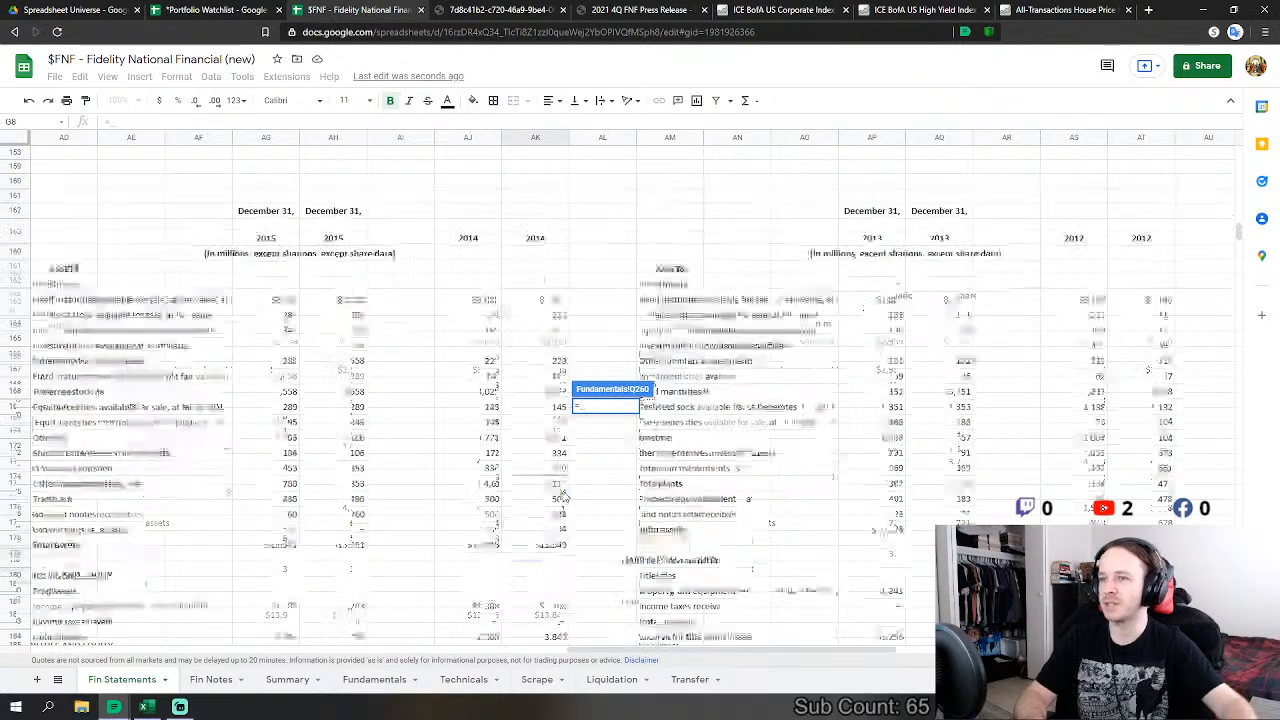
key("Escape")
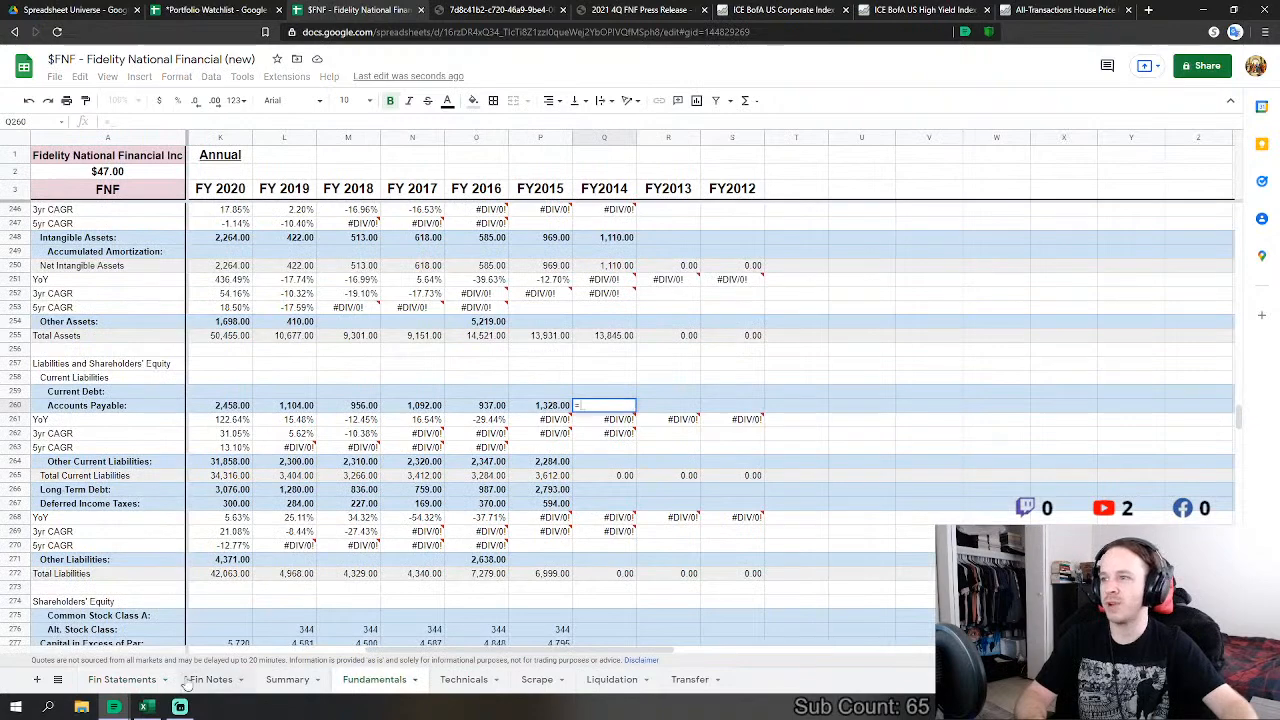
left_click(128, 680)
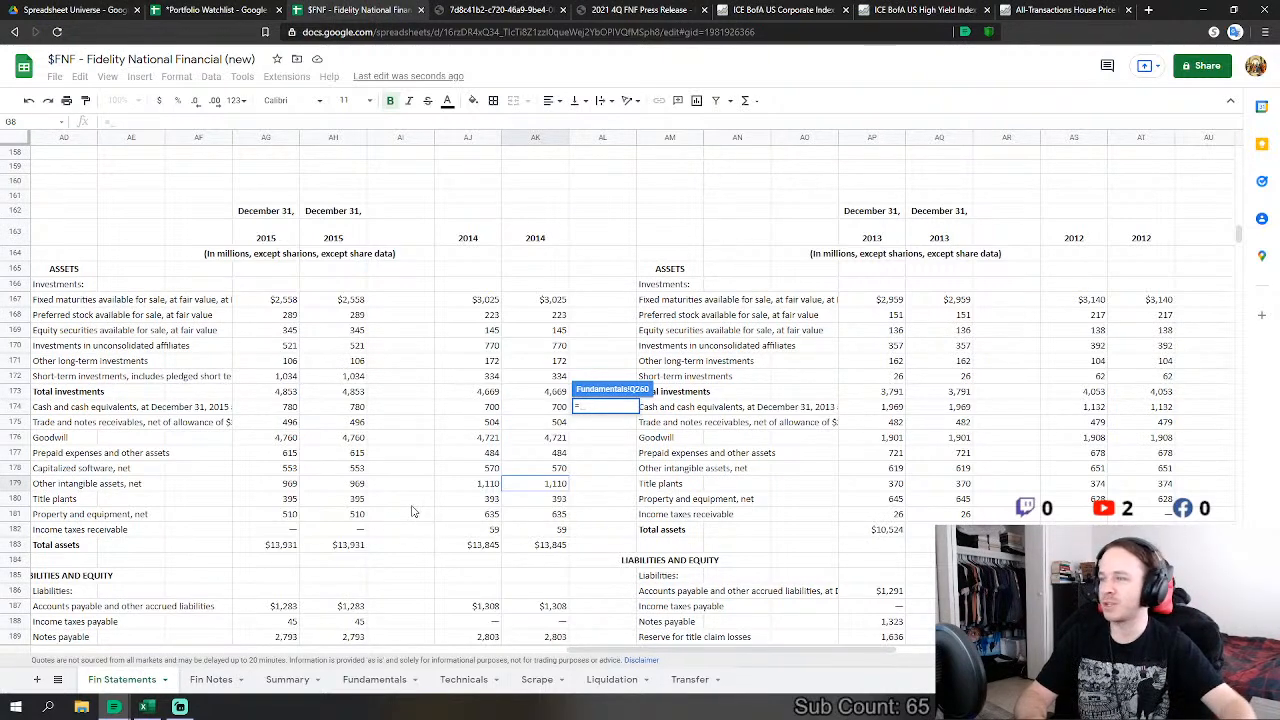
scroll(478, 548, "down", 3)
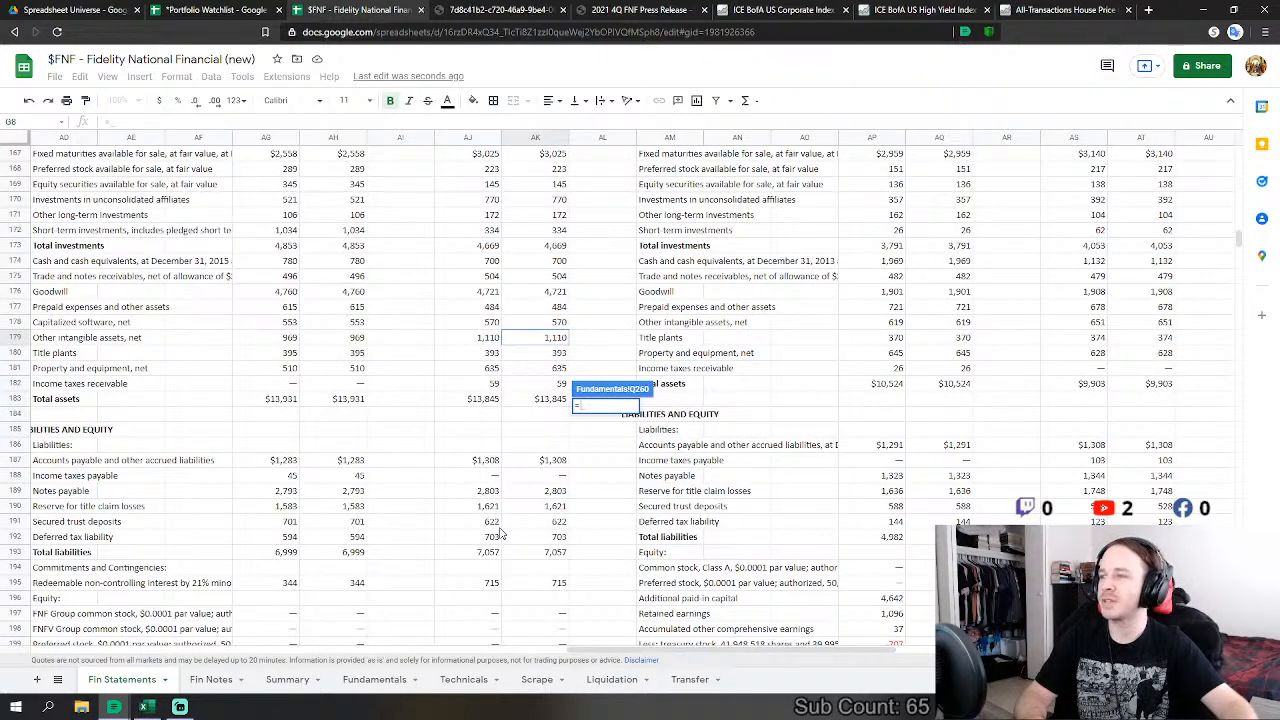
left_click(563, 464)
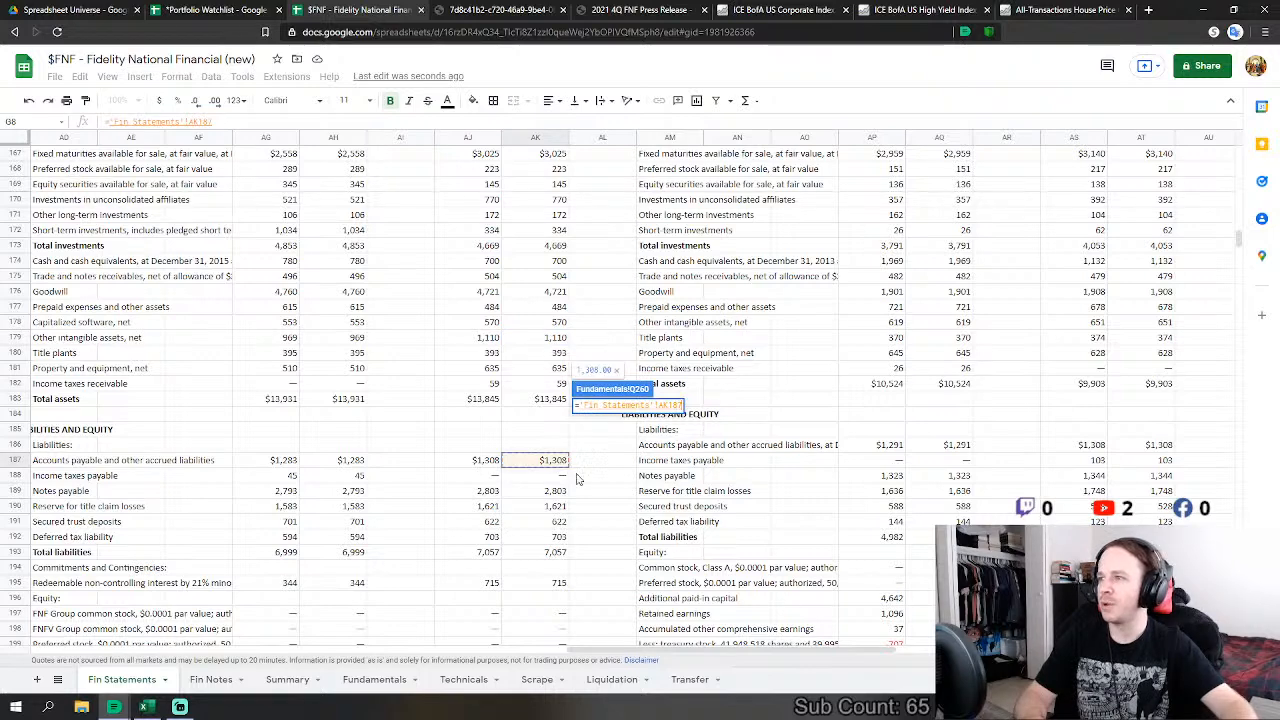
key("Return")
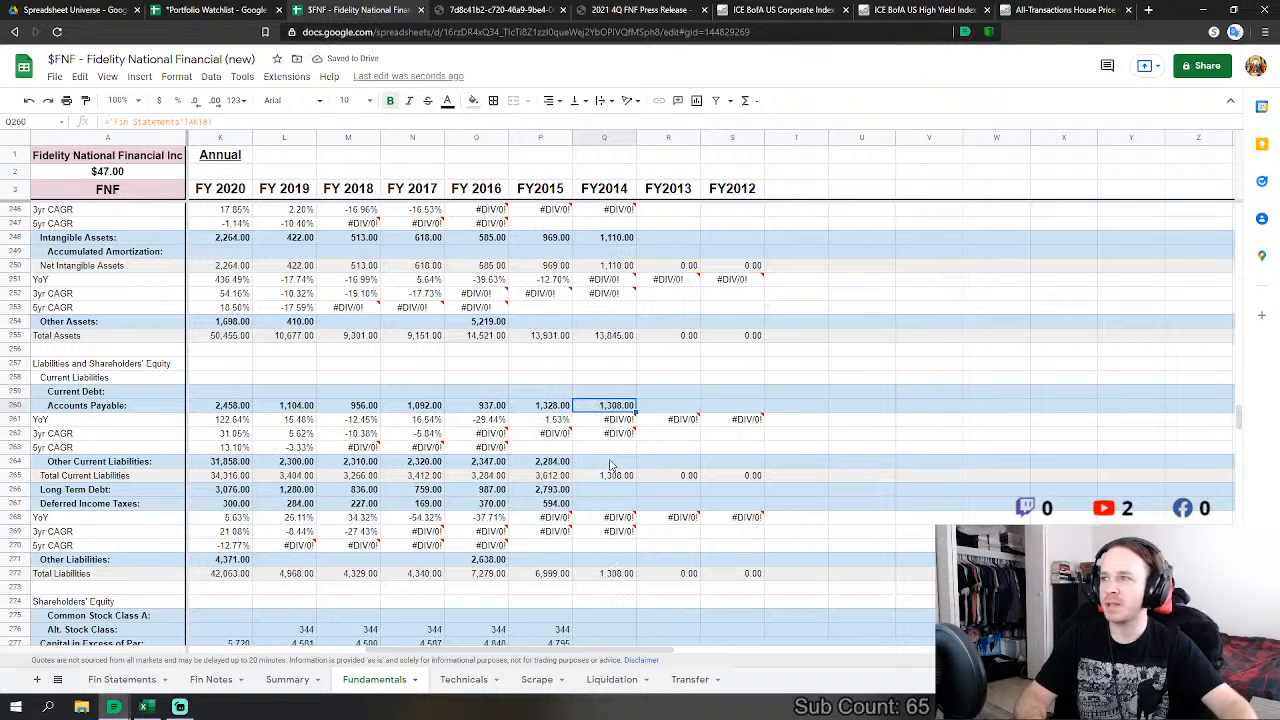
Step: Set FY2014 Other Current Liabilities in Q264 to the sum of Fin Statements AK191 and AK190
left_click(612, 464)
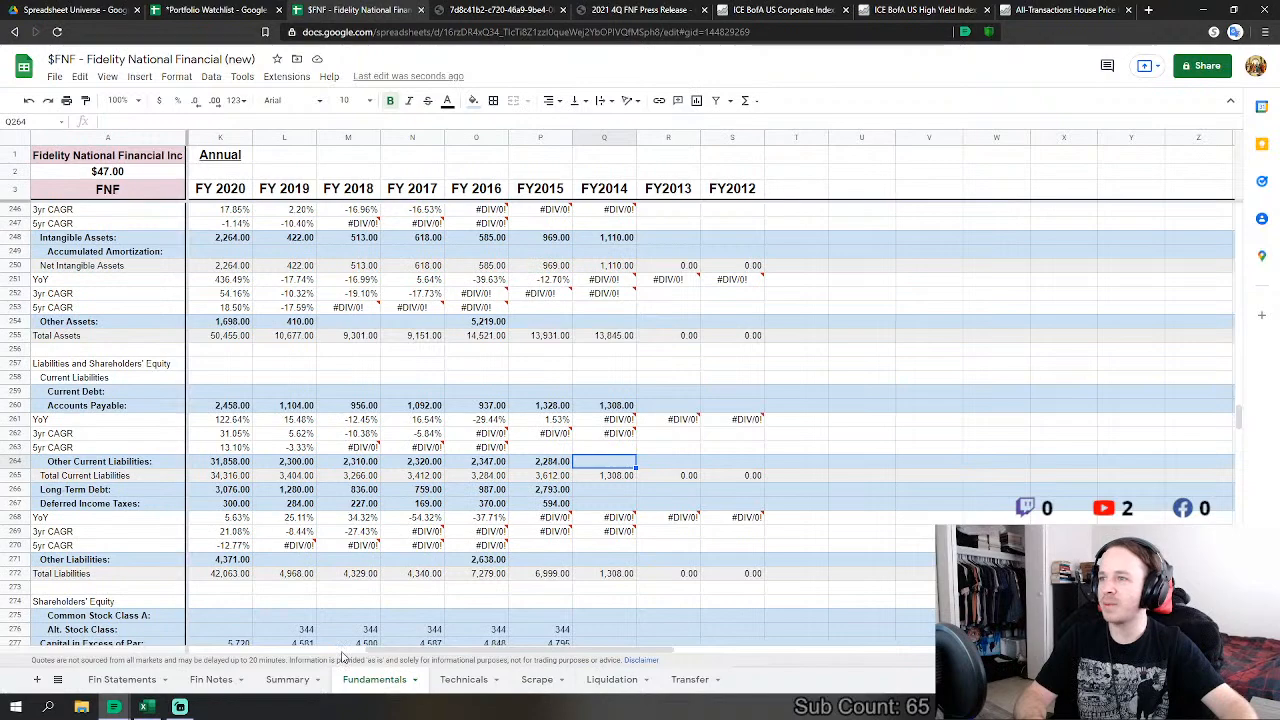
type("=")
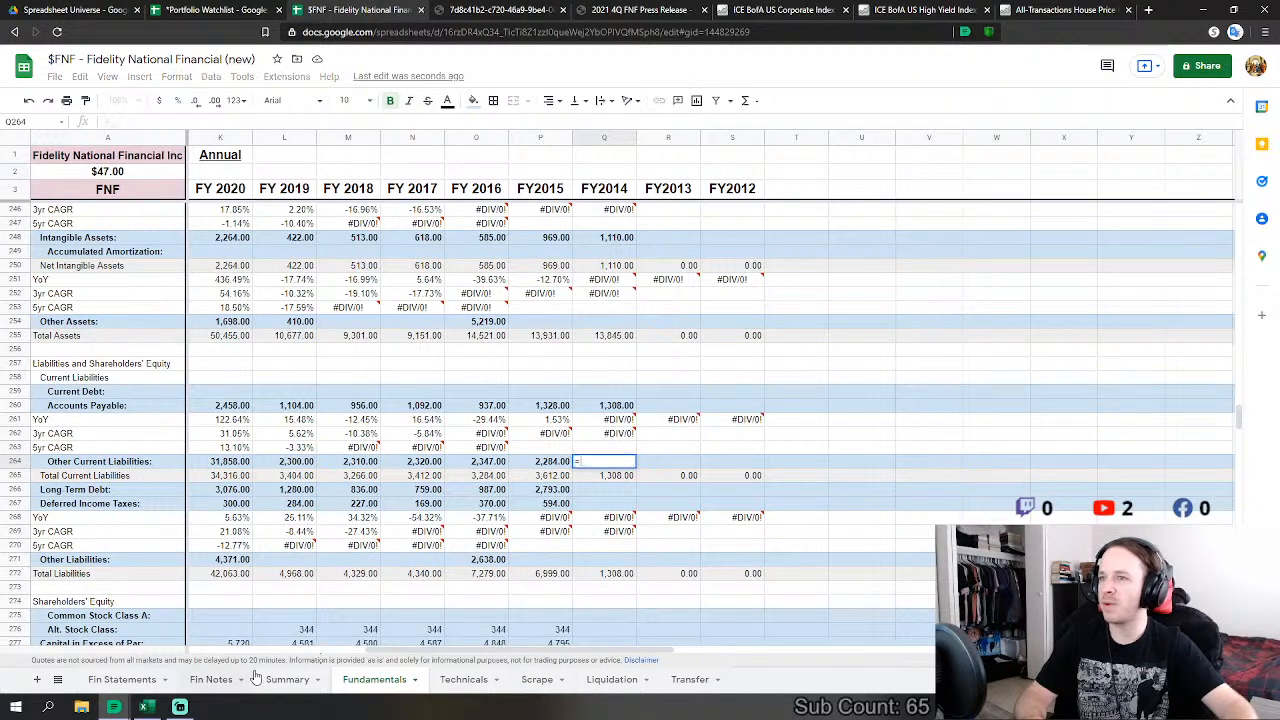
left_click(114, 681)
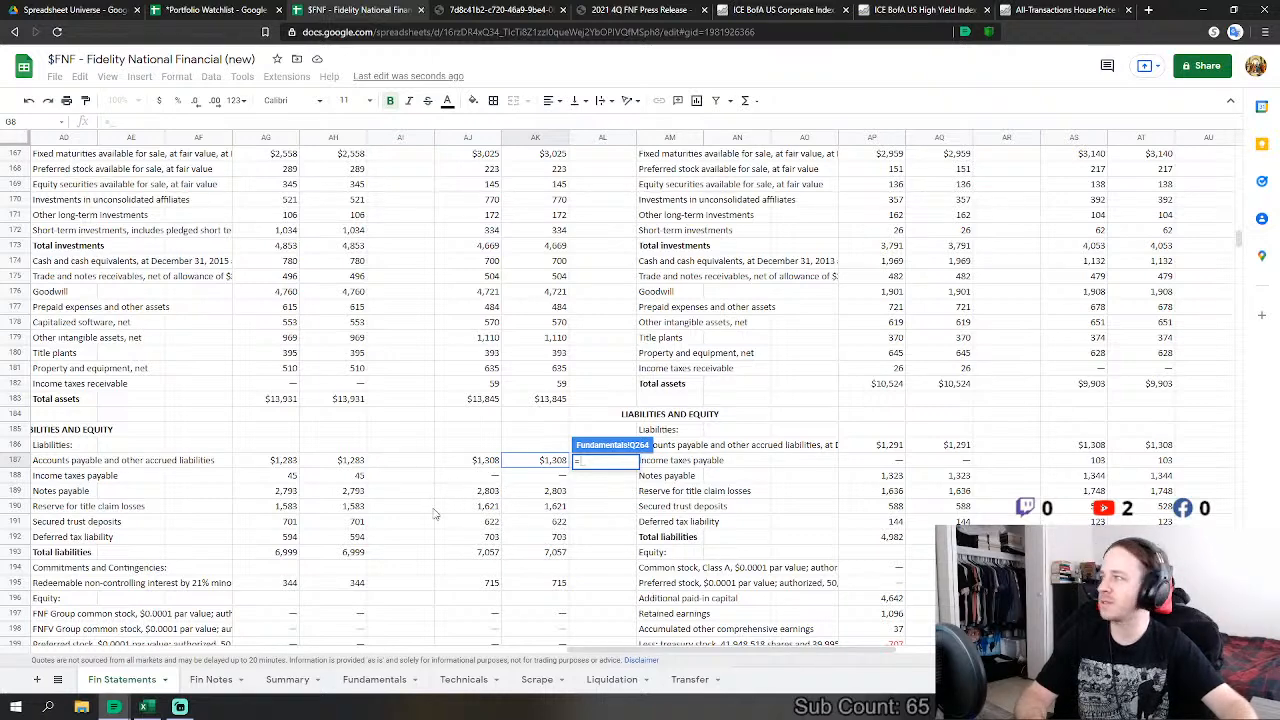
left_click(555, 522)
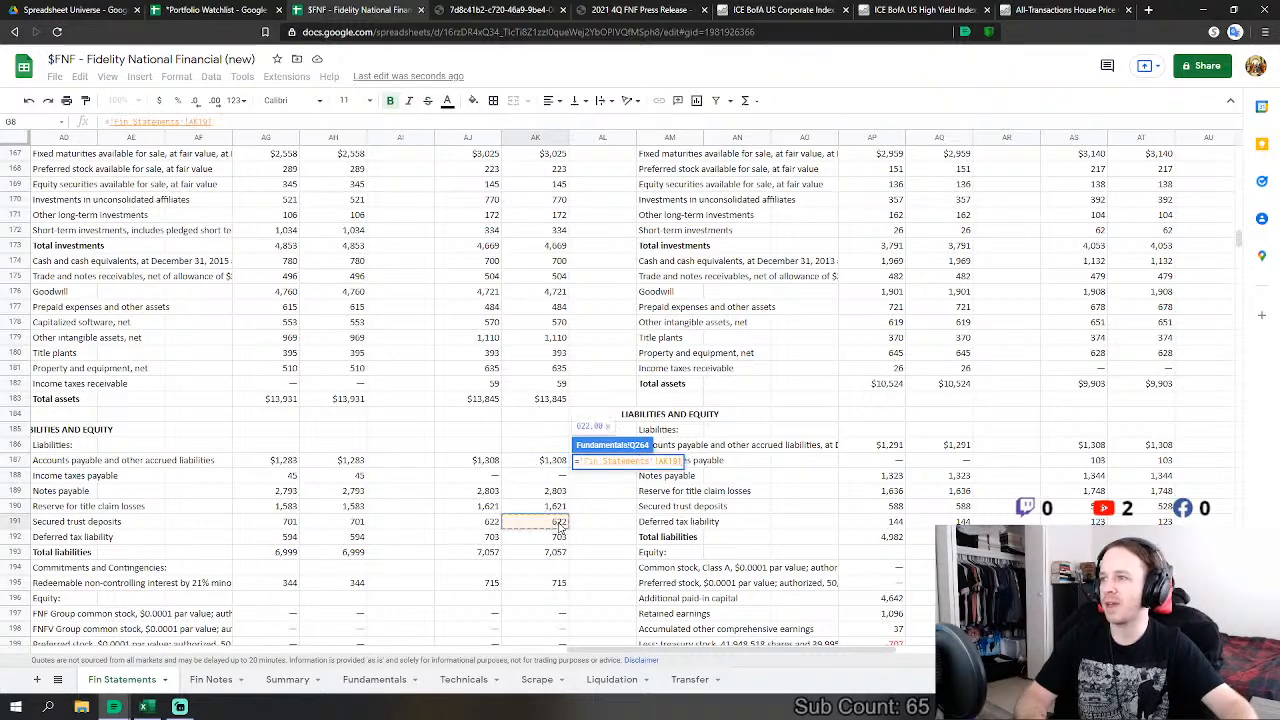
type("+")
left_click(557, 507)
key("Return")
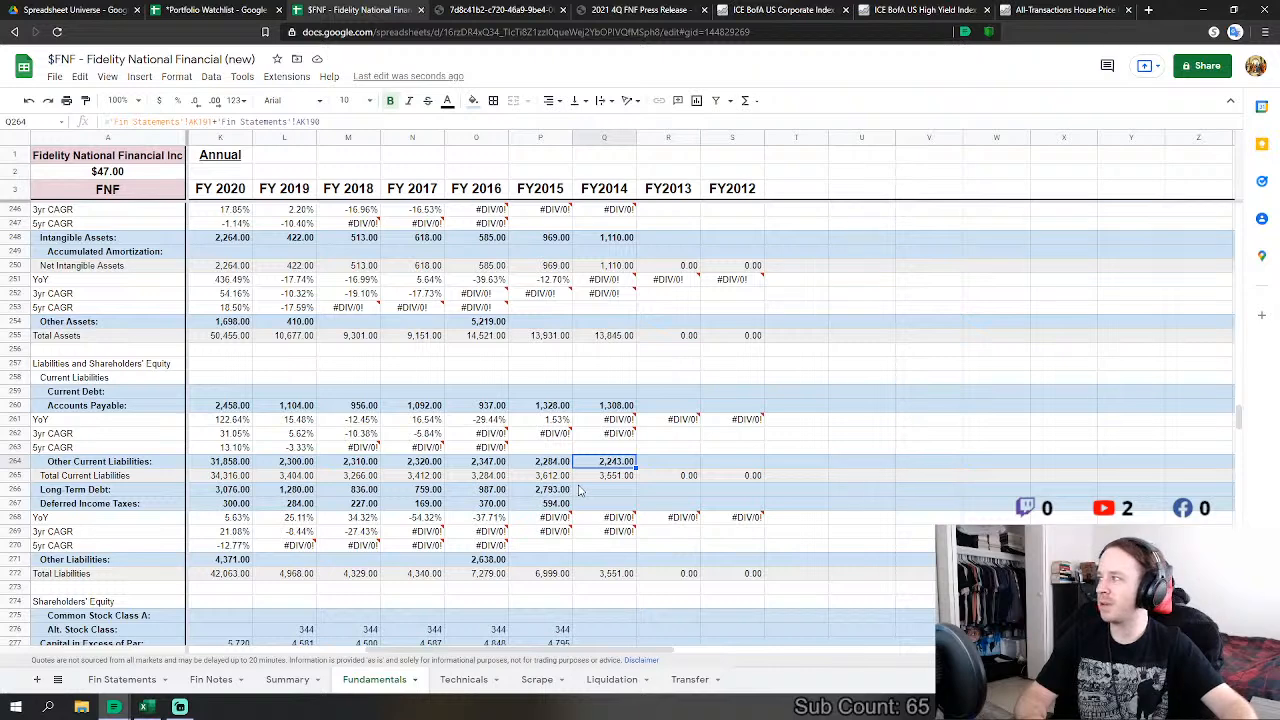
Step: Link FY2014 Long-Term Debt in Q266 to the notes payable amount in Fin Statements AK189
scroll(626, 499, "down", 1)
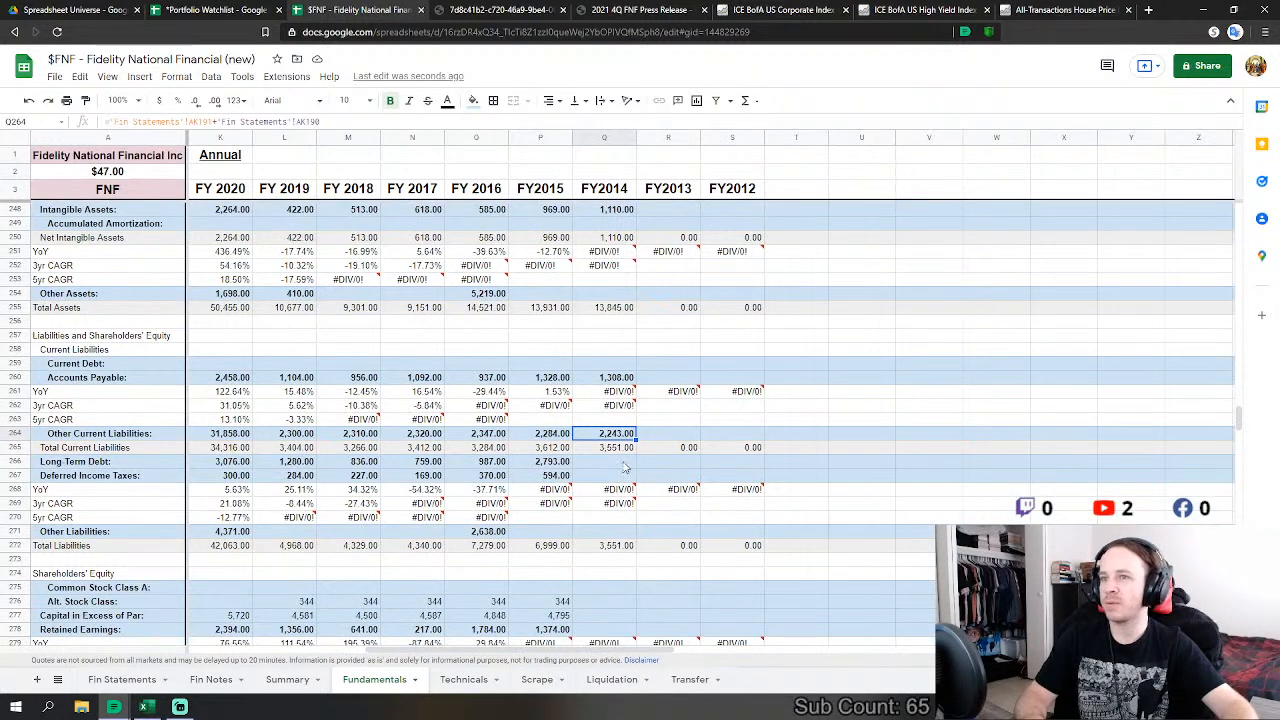
left_click(624, 464)
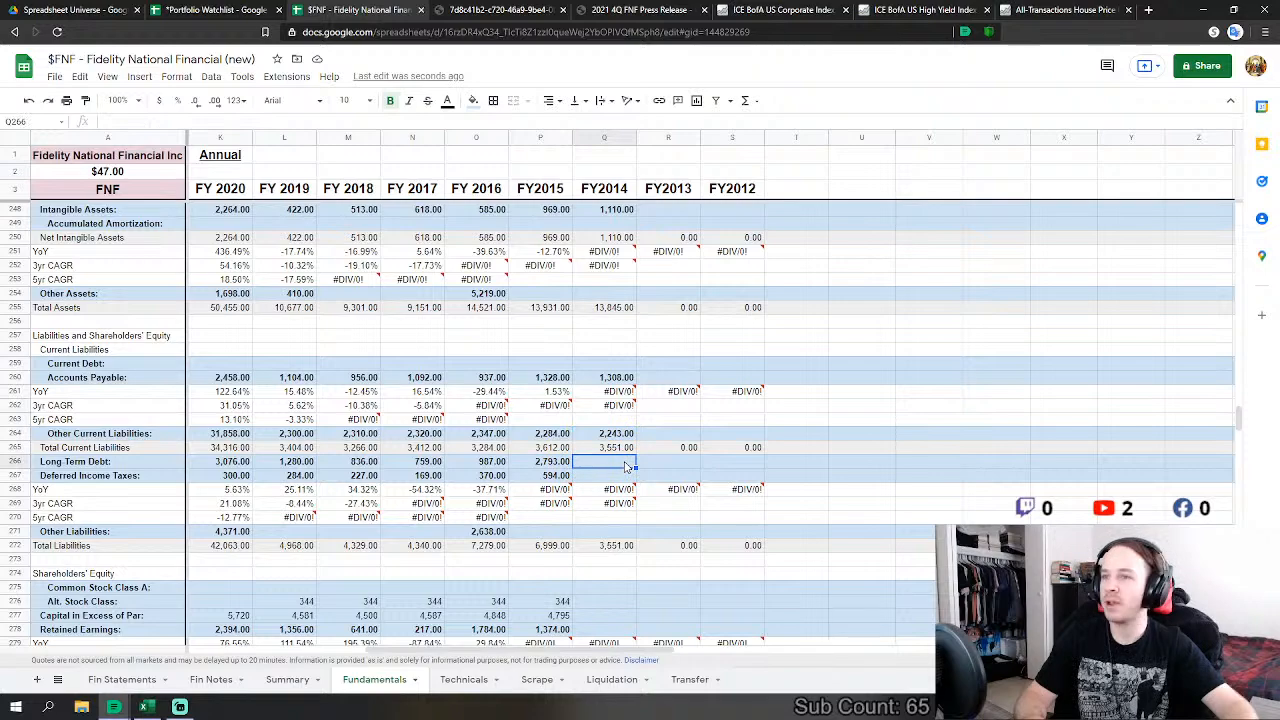
type("=")
left_click(120, 679)
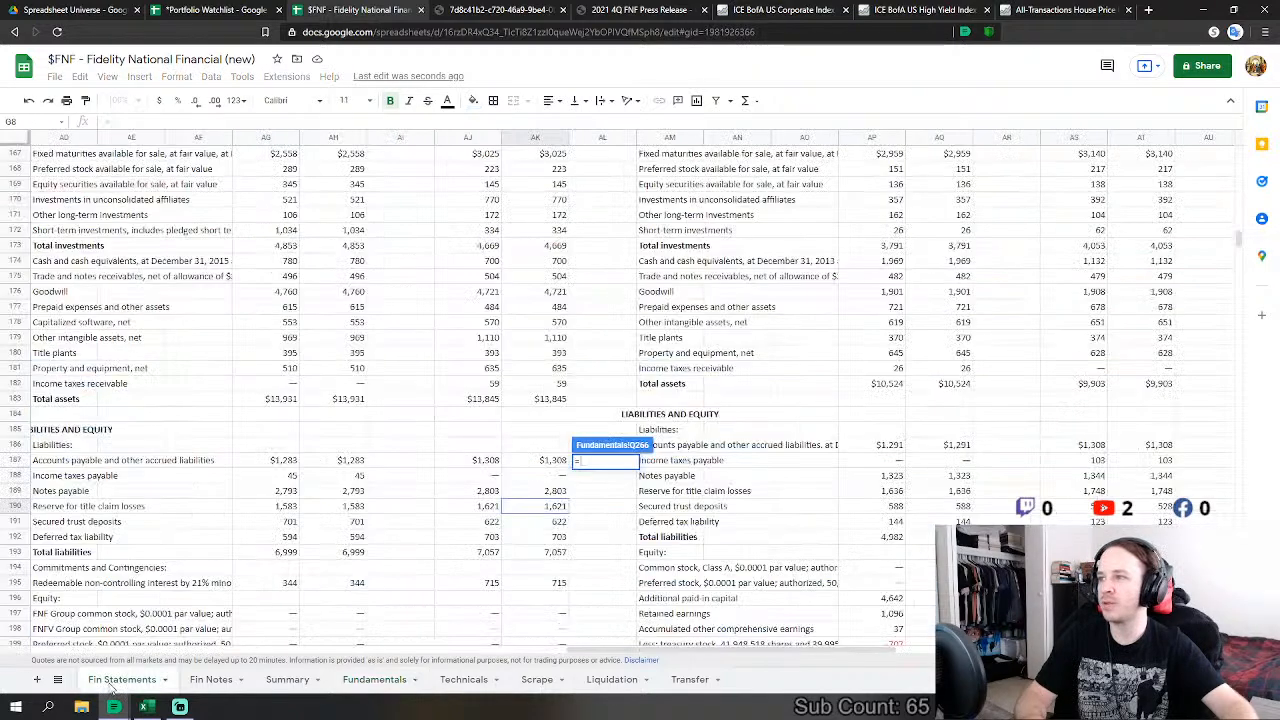
scroll(338, 527, "down", 2)
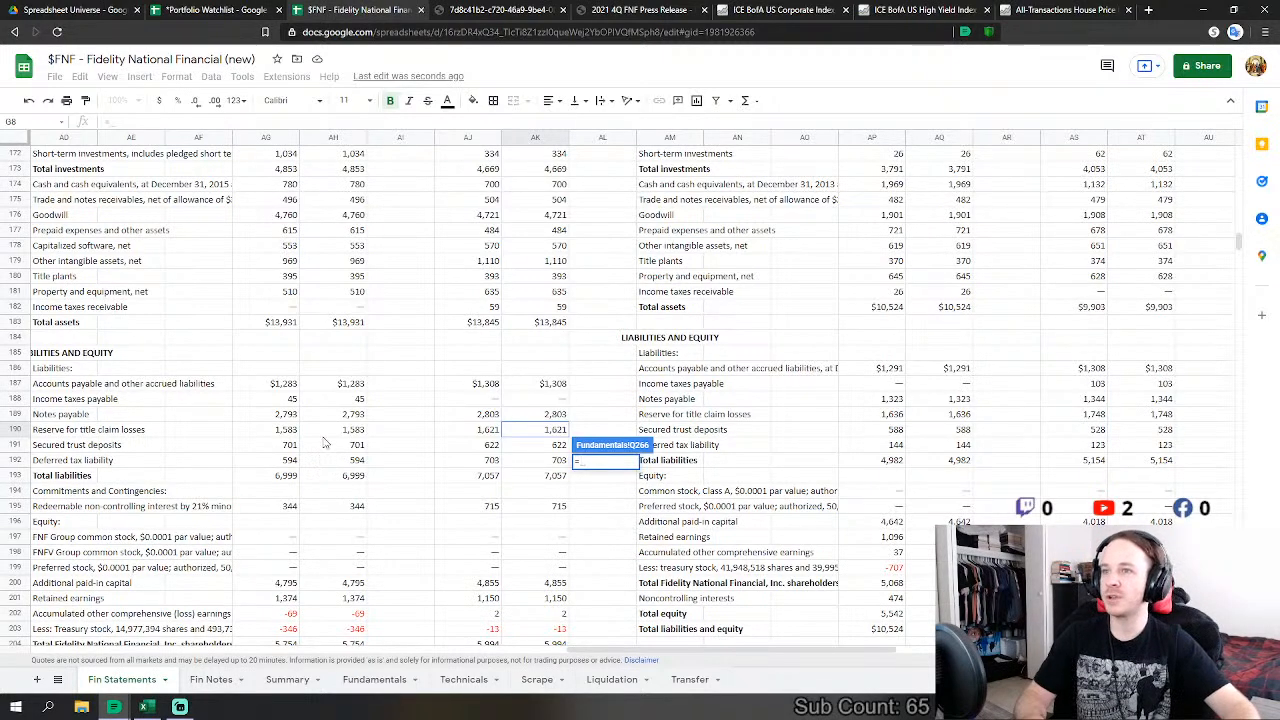
left_click(549, 415)
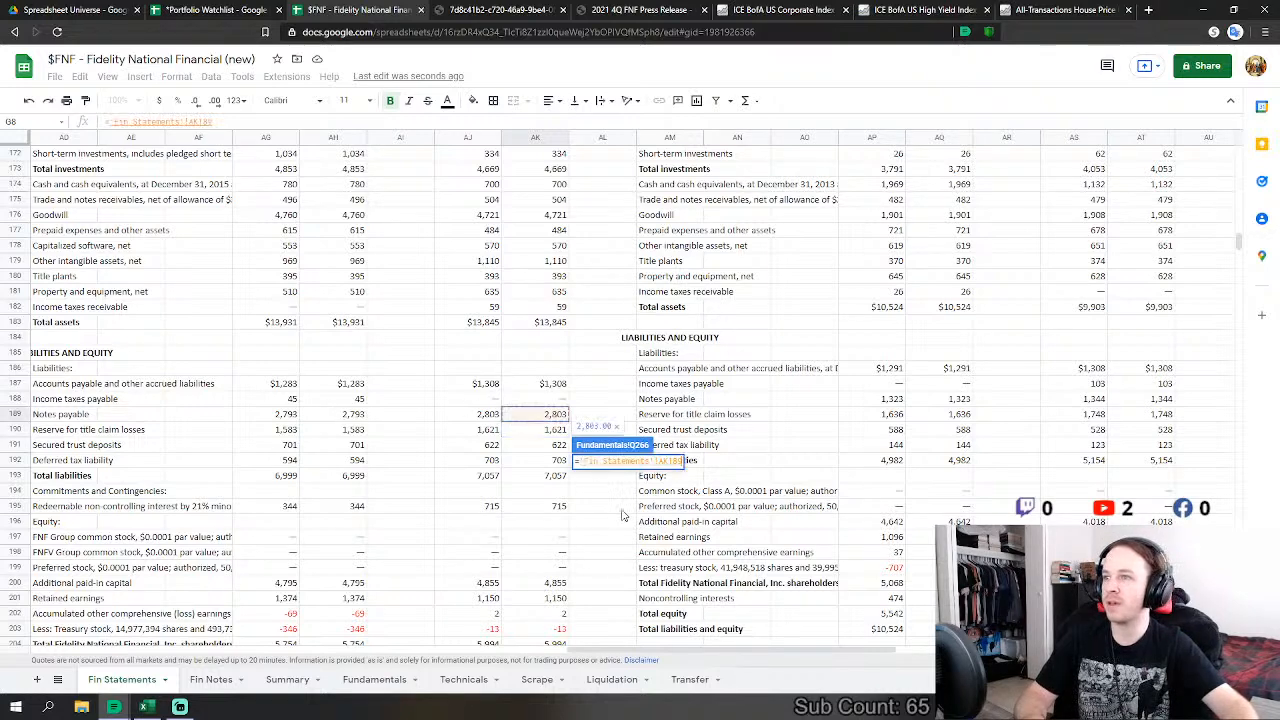
key("Return")
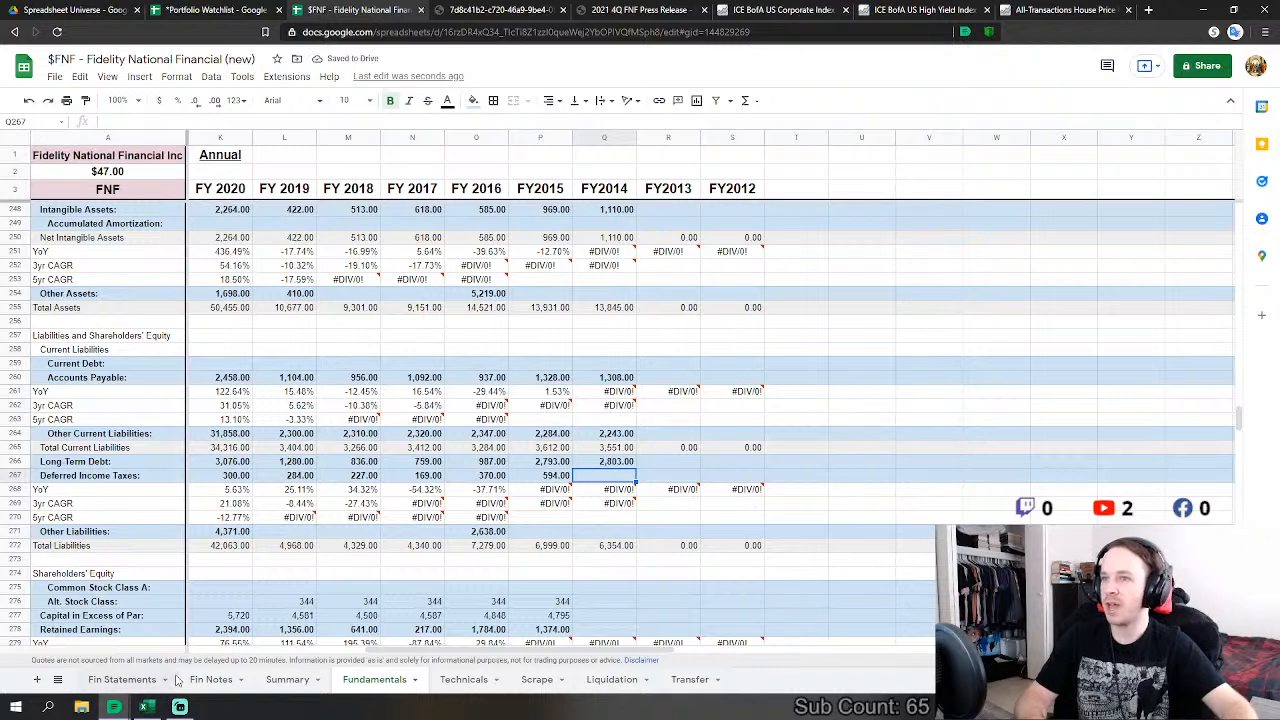
Step: Link FY2014 Deferred Income Taxes in Q267 to the deferred tax liability in Fin Statements AK192
type("=")
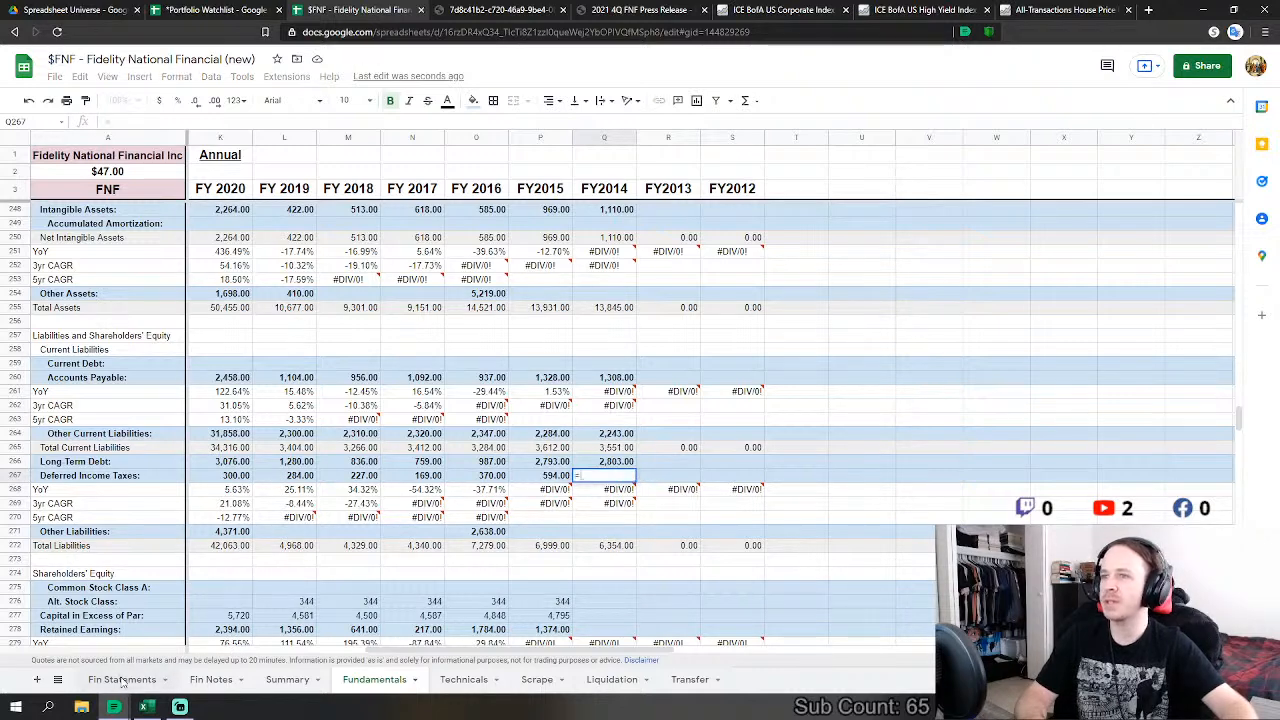
left_click(145, 682)
left_click(540, 466)
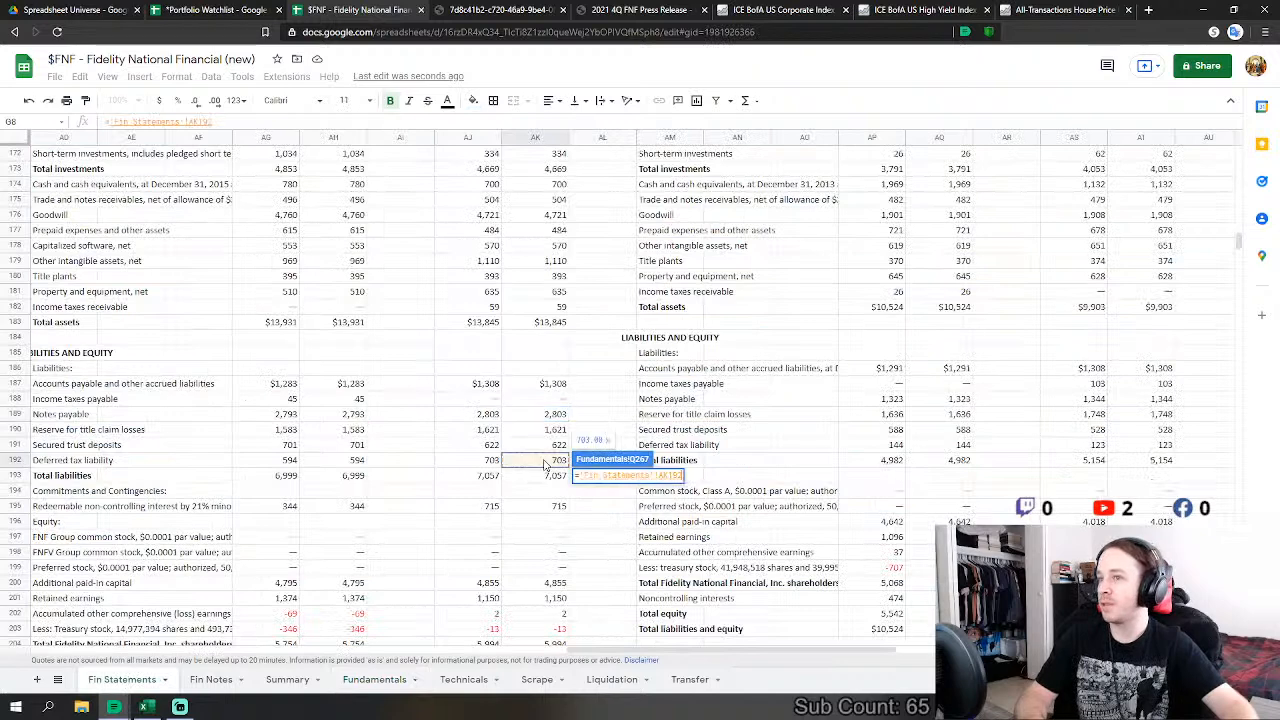
key("Return")
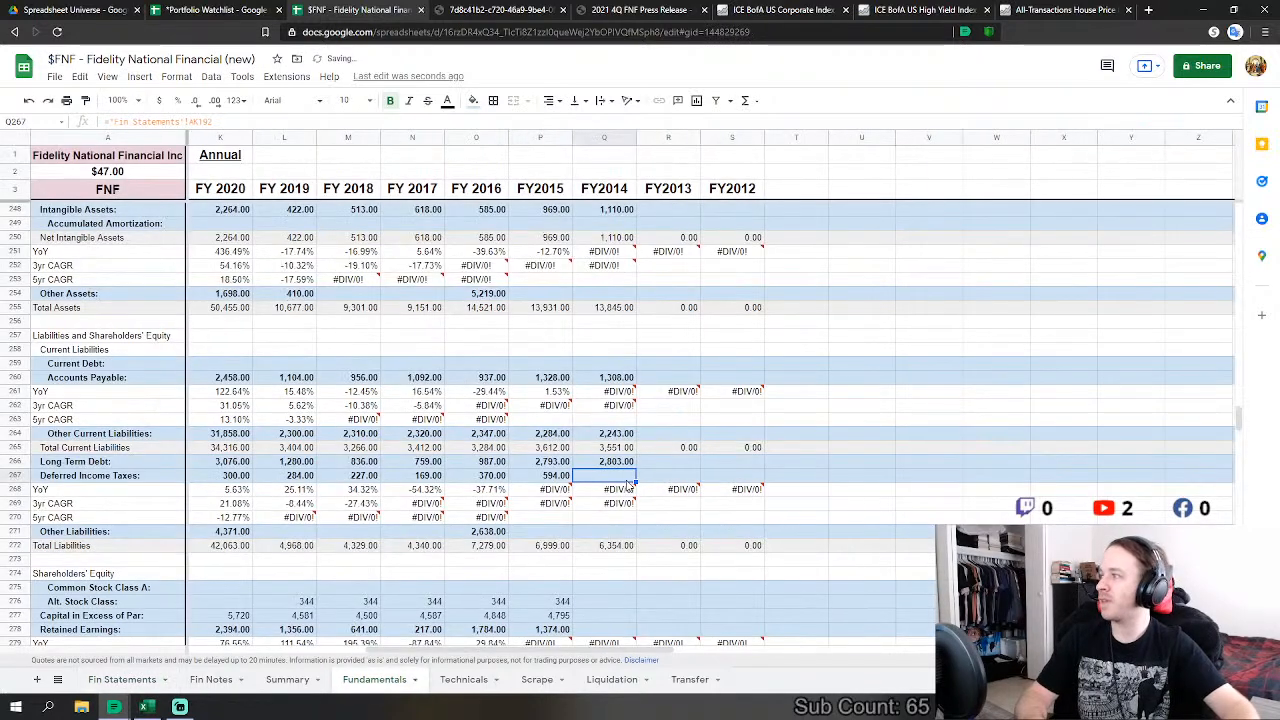
Step: Start a formula for FY2014 Other Liabilities in Q271
left_click(626, 533)
type("=")
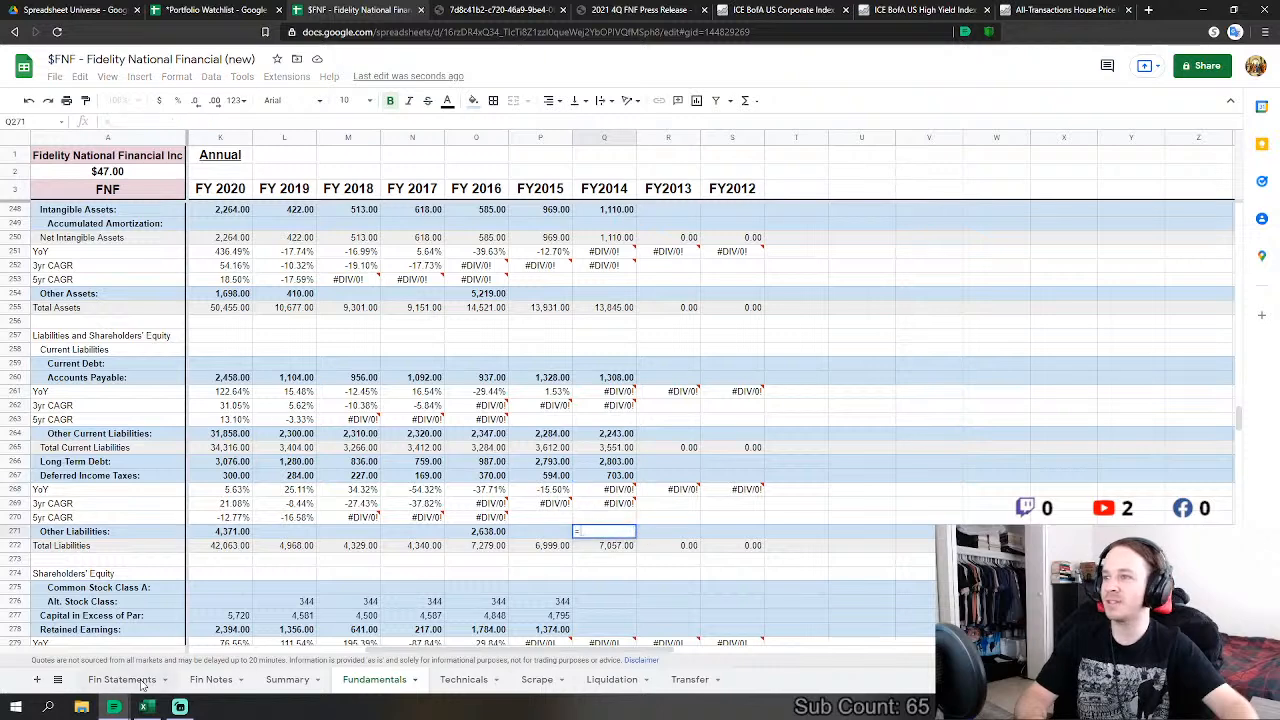
left_click(141, 684)
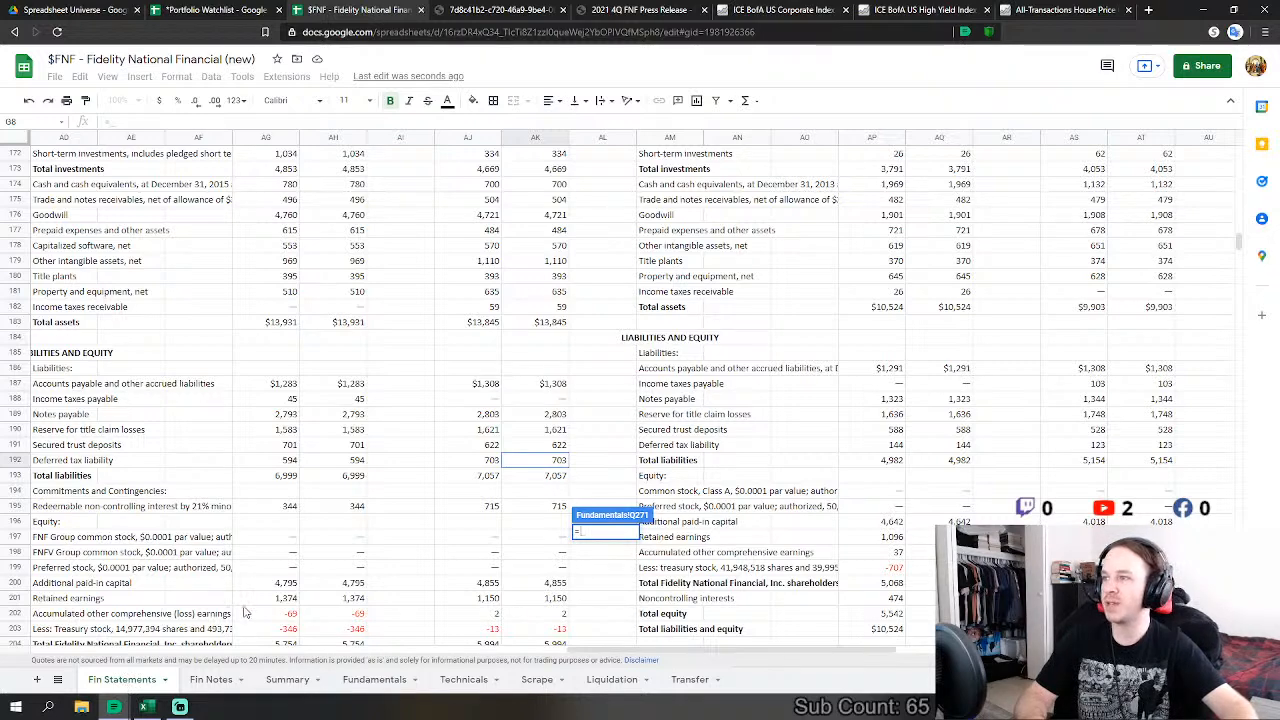
key("Escape")
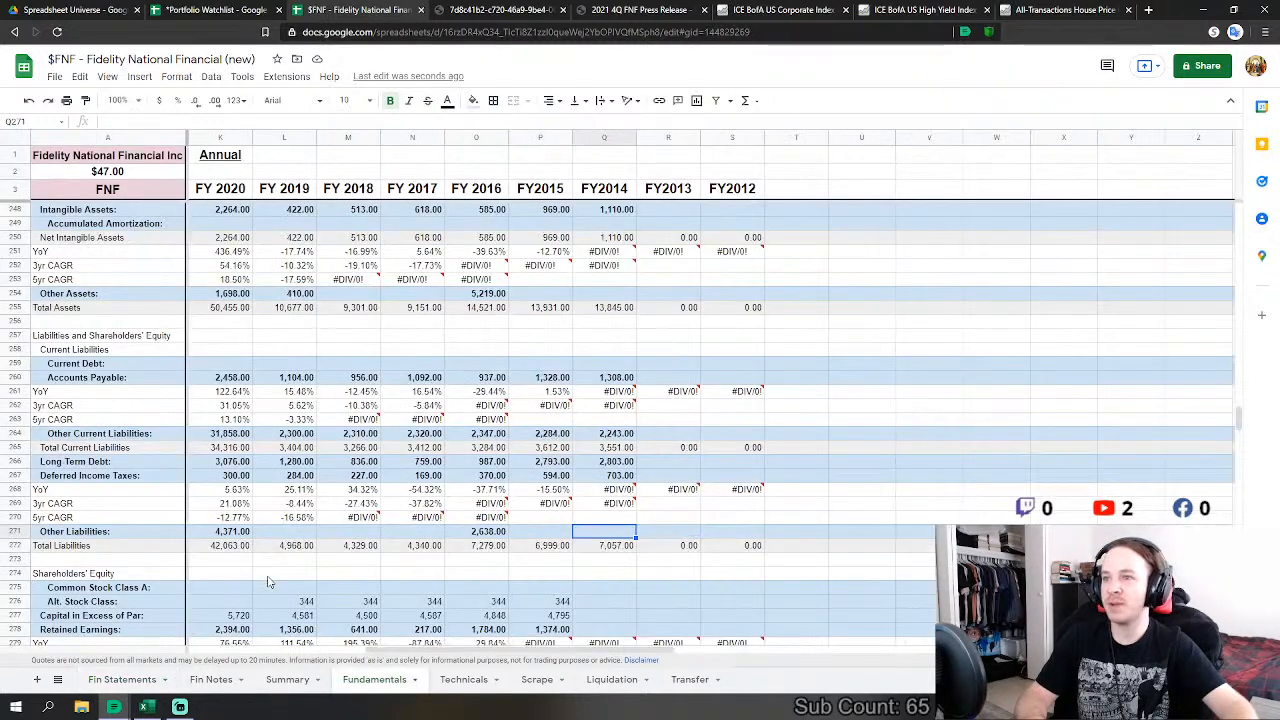
type("=")
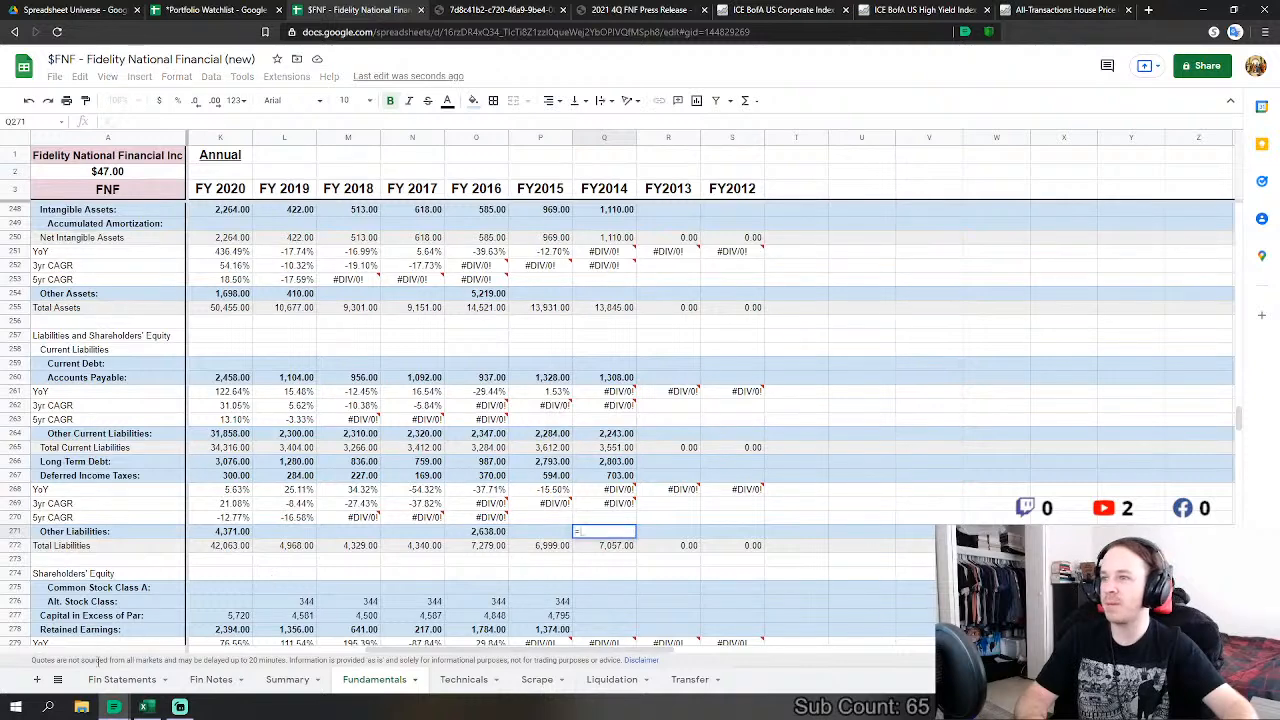
left_click(122, 679)
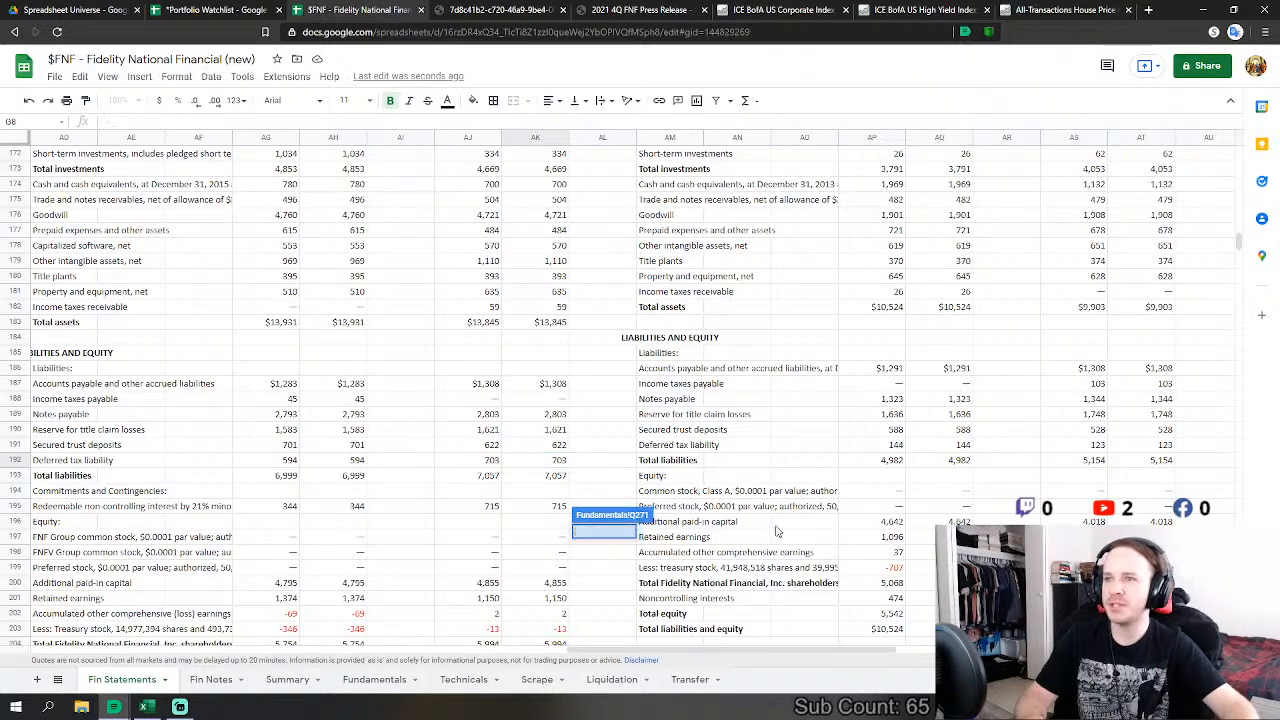
key("Escape")
Step: Link the FY2014 Alt. Stock Class cell (Q276) to the redeemable non-controlling interest in Fin Statements cell AK195
scroll(620, 575, "down", 1)
left_click(606, 461)
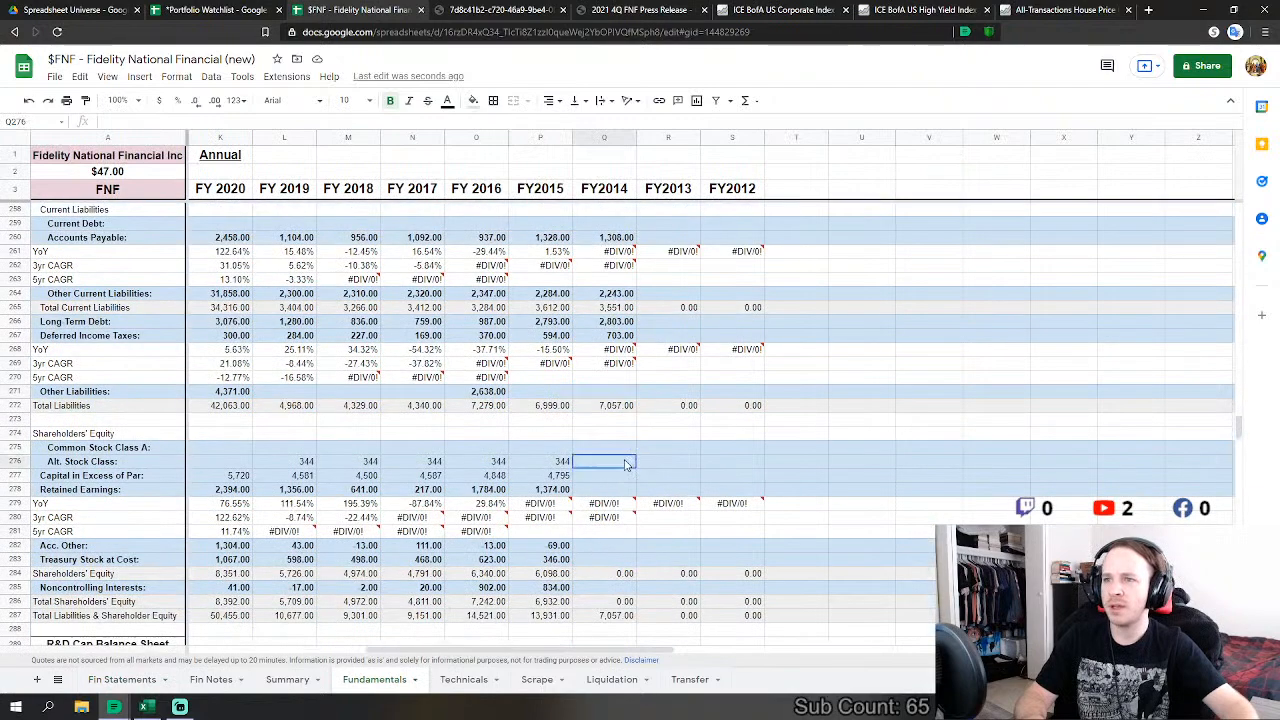
type("=")
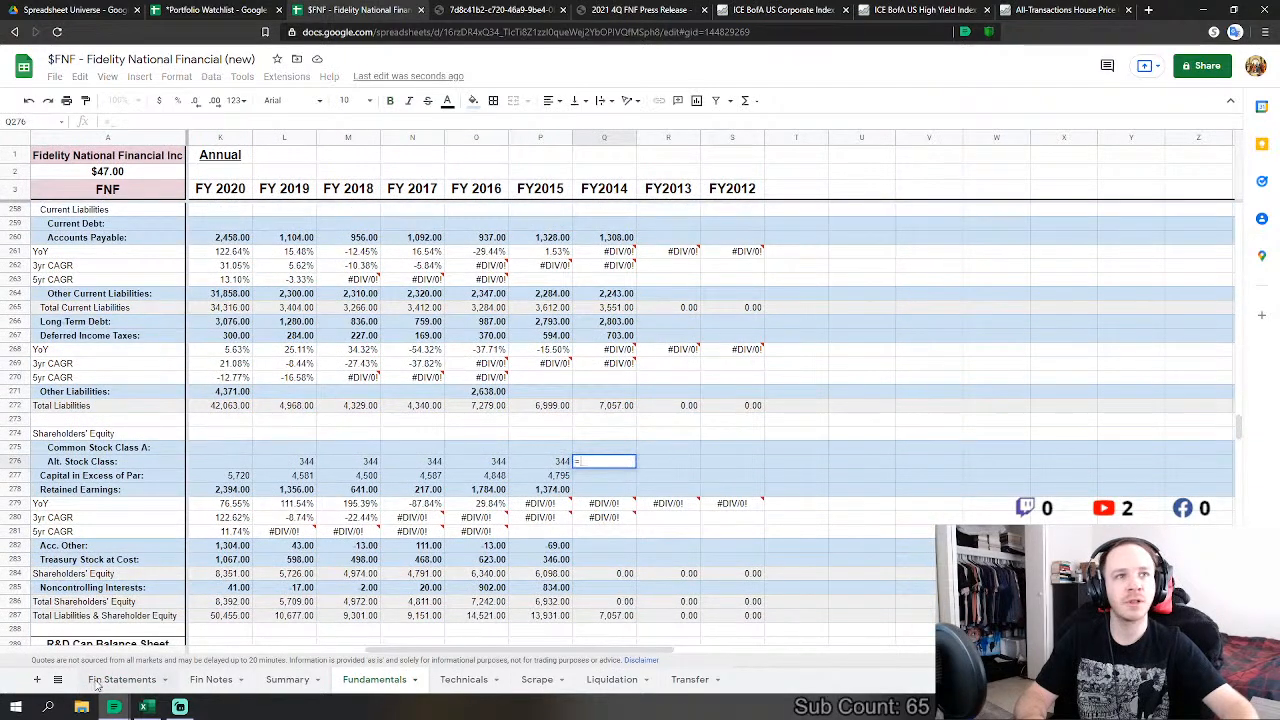
left_click(97, 682)
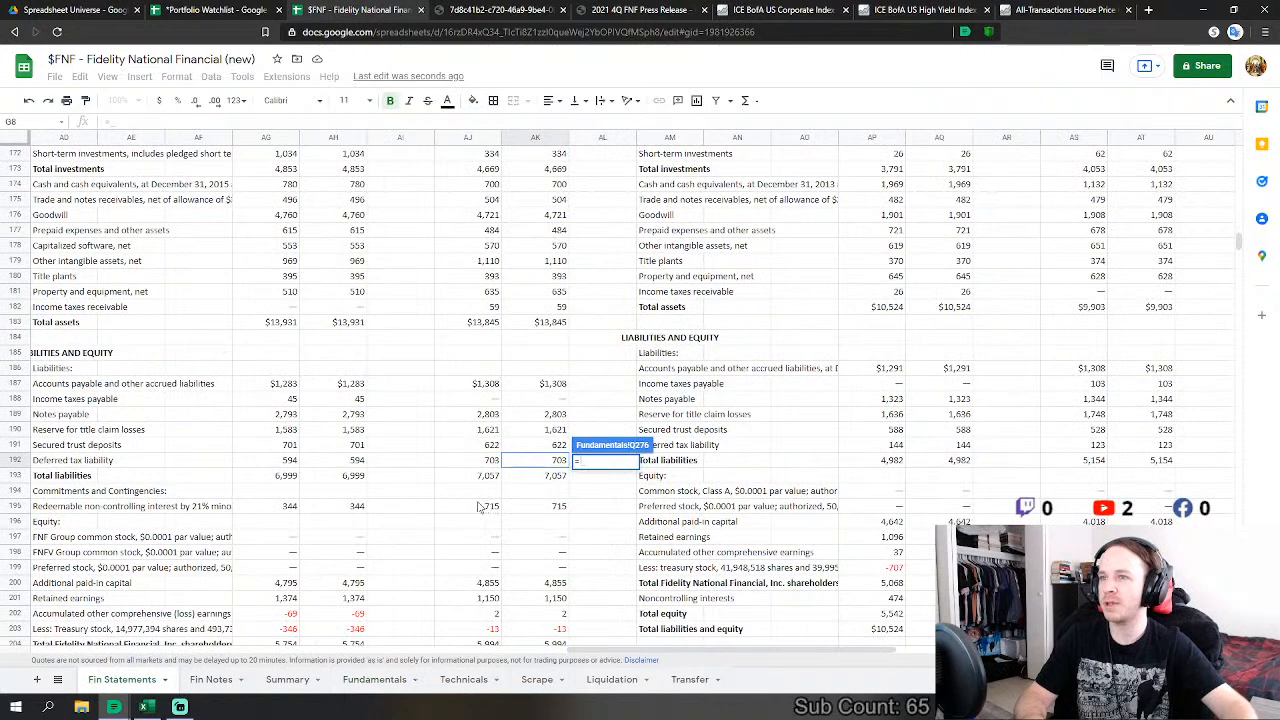
left_click(535, 507)
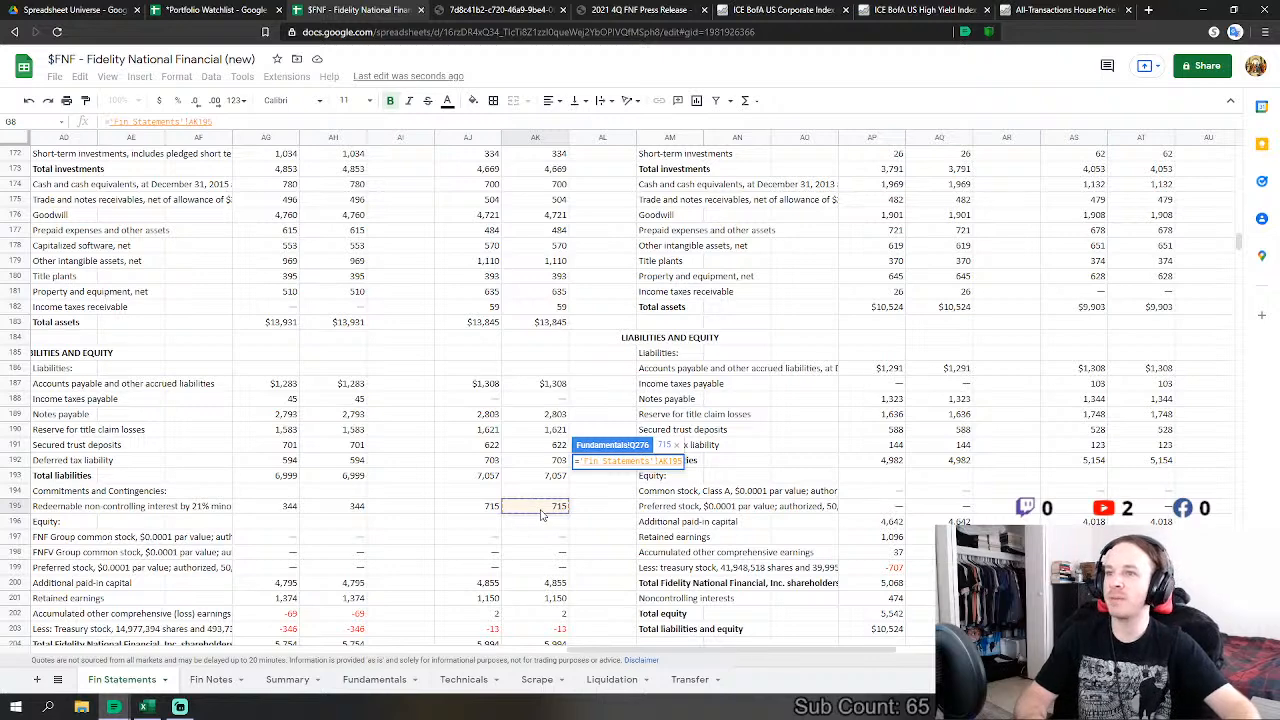
key("Return")
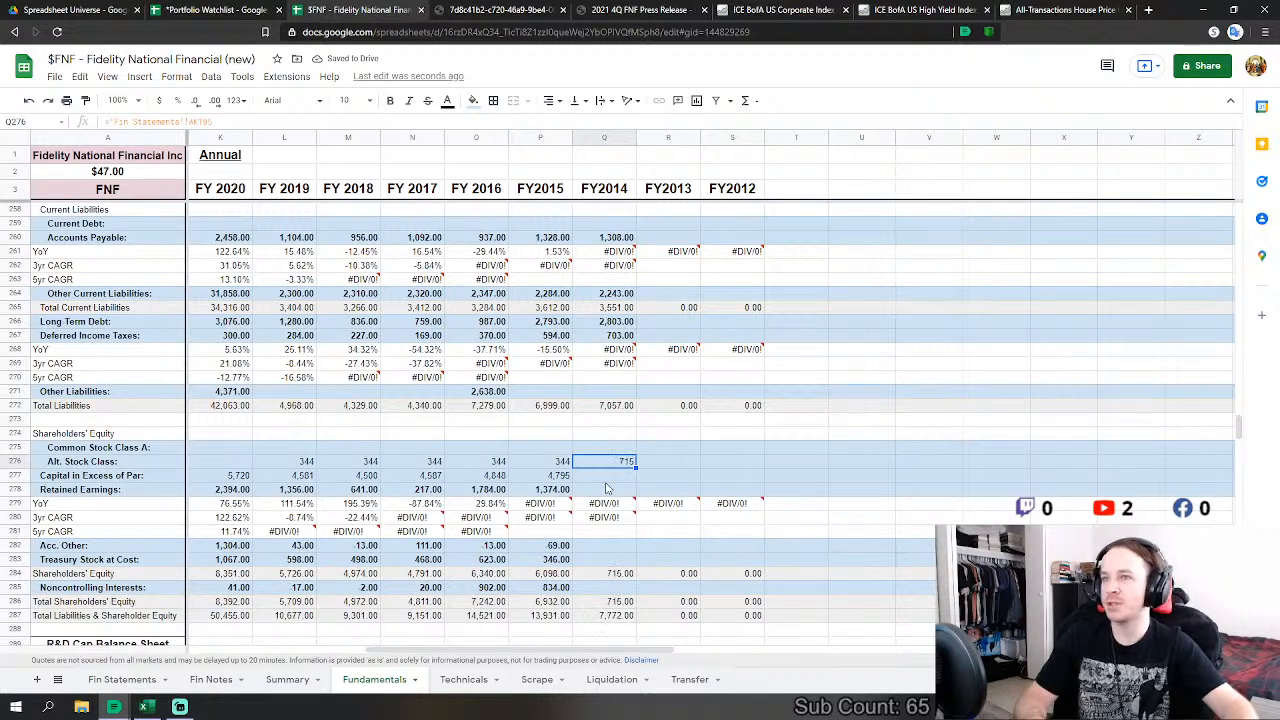
Step: Link FY2014 Capital in Excess of Par (Q277) to the additional paid-in capital in Fin Statements cell AK200
left_click(619, 479)
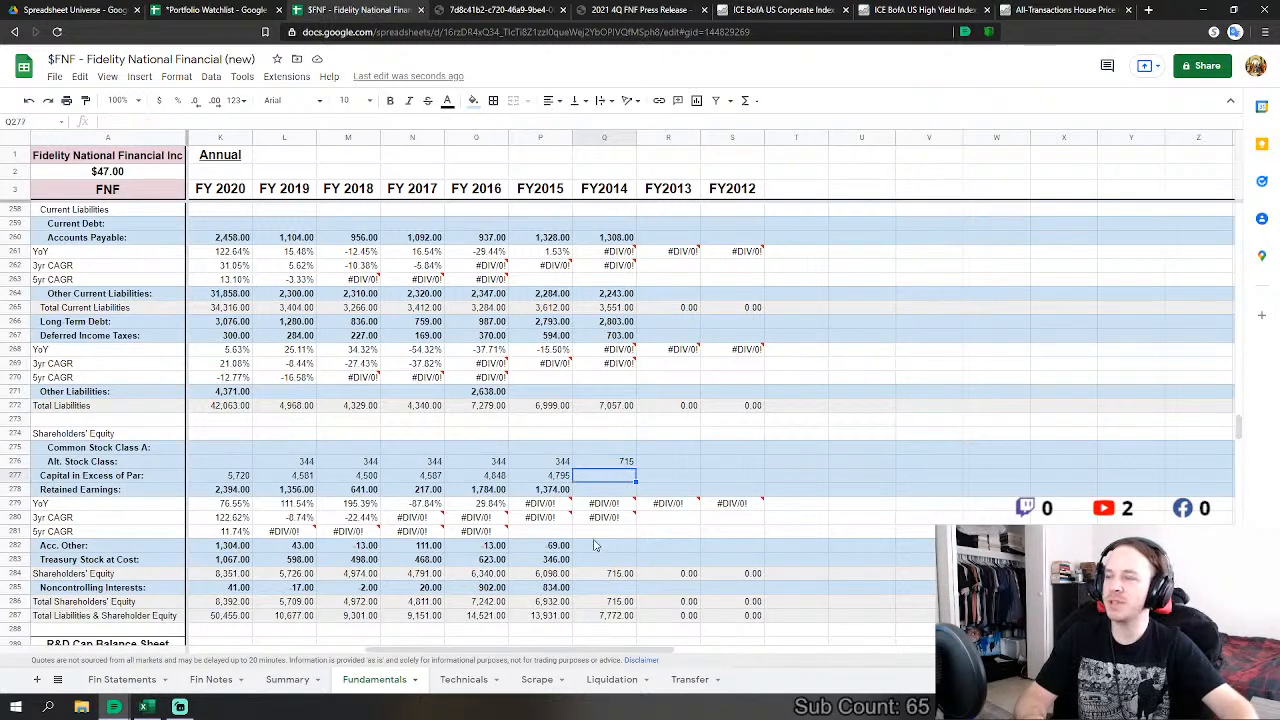
type("=")
left_click(136, 682)
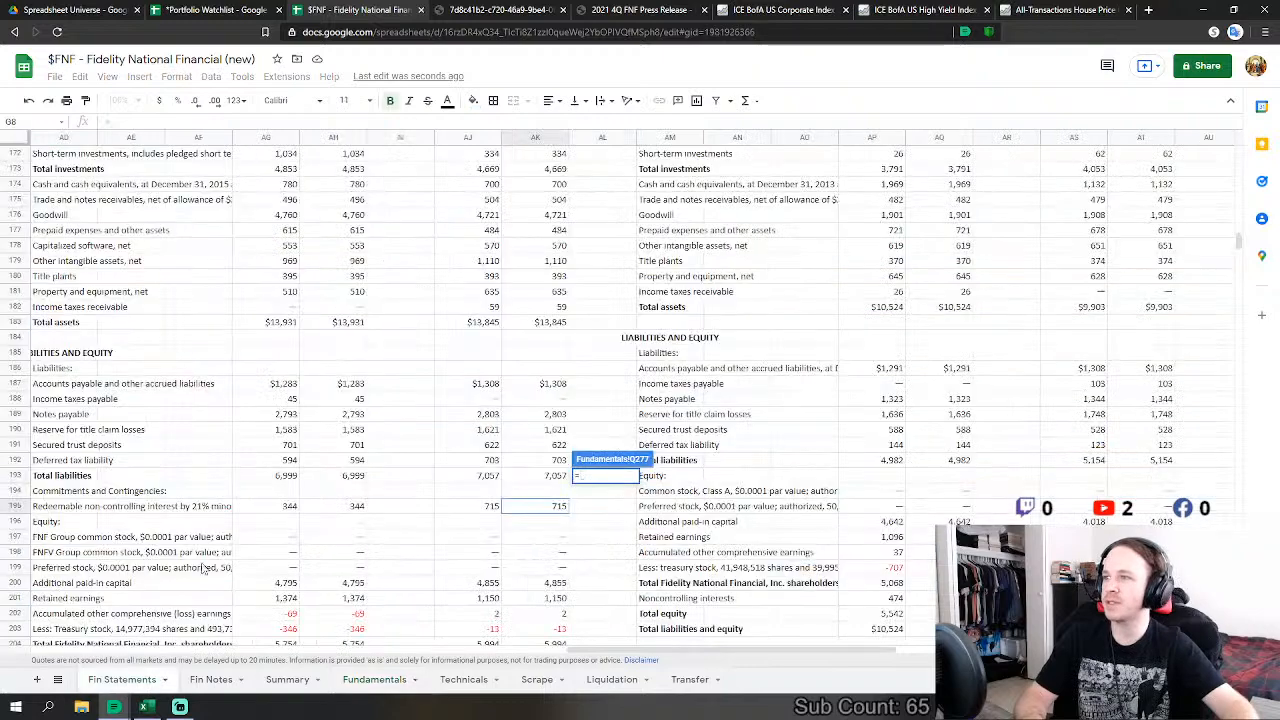
scroll(540, 510, "down", 2)
left_click(547, 507)
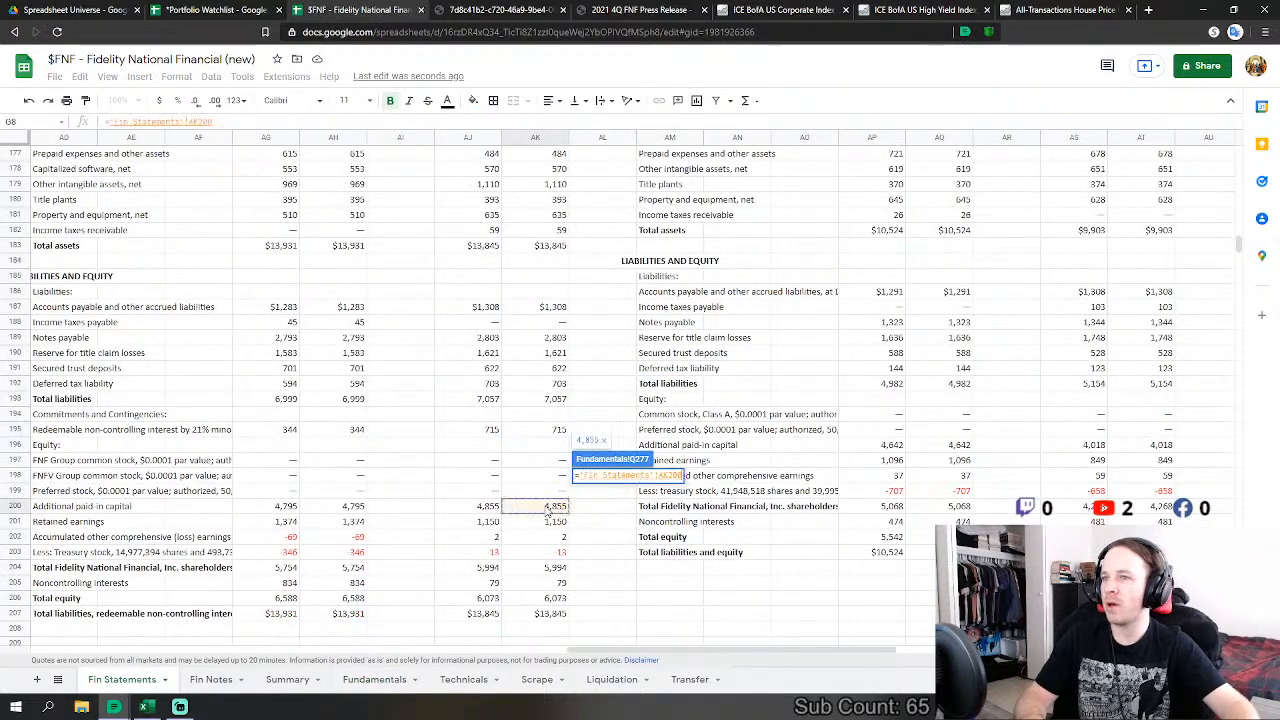
key("Return")
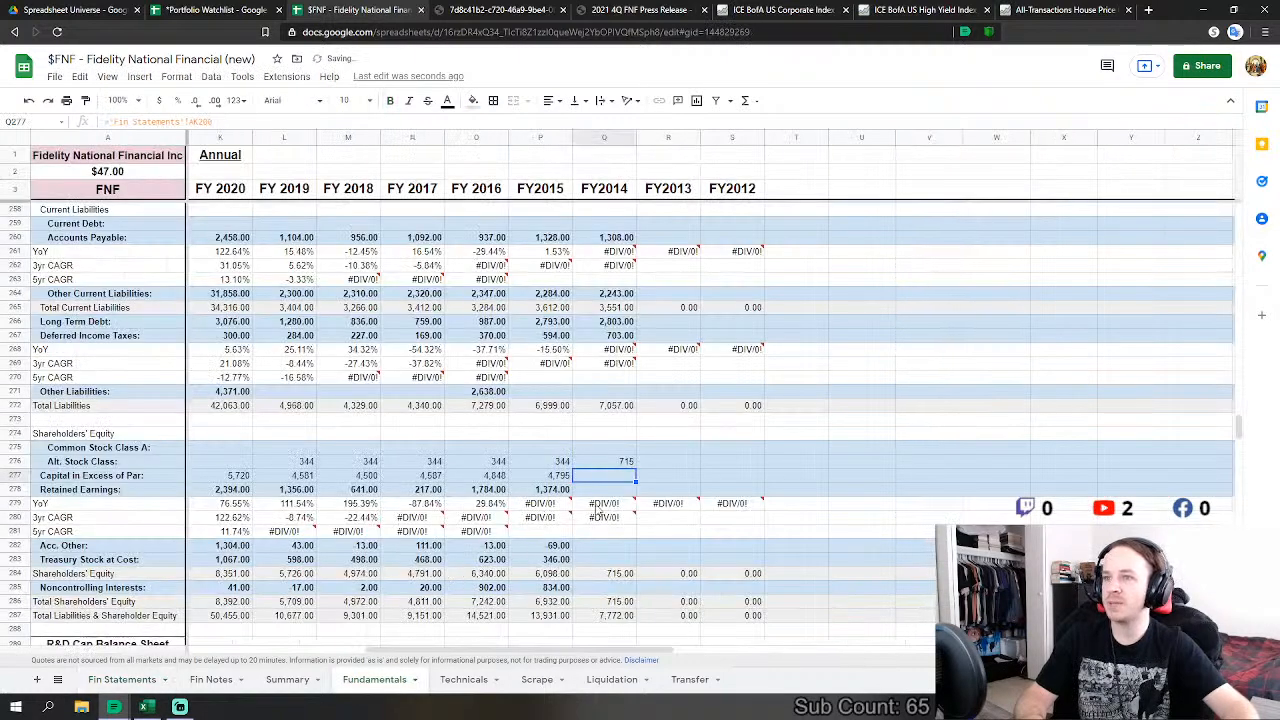
Step: Link FY2014 Retained Earnings (Q278) to the retained earnings in Fin Statements cell AK201
left_click(604, 489)
type("=")
left_click(121, 680)
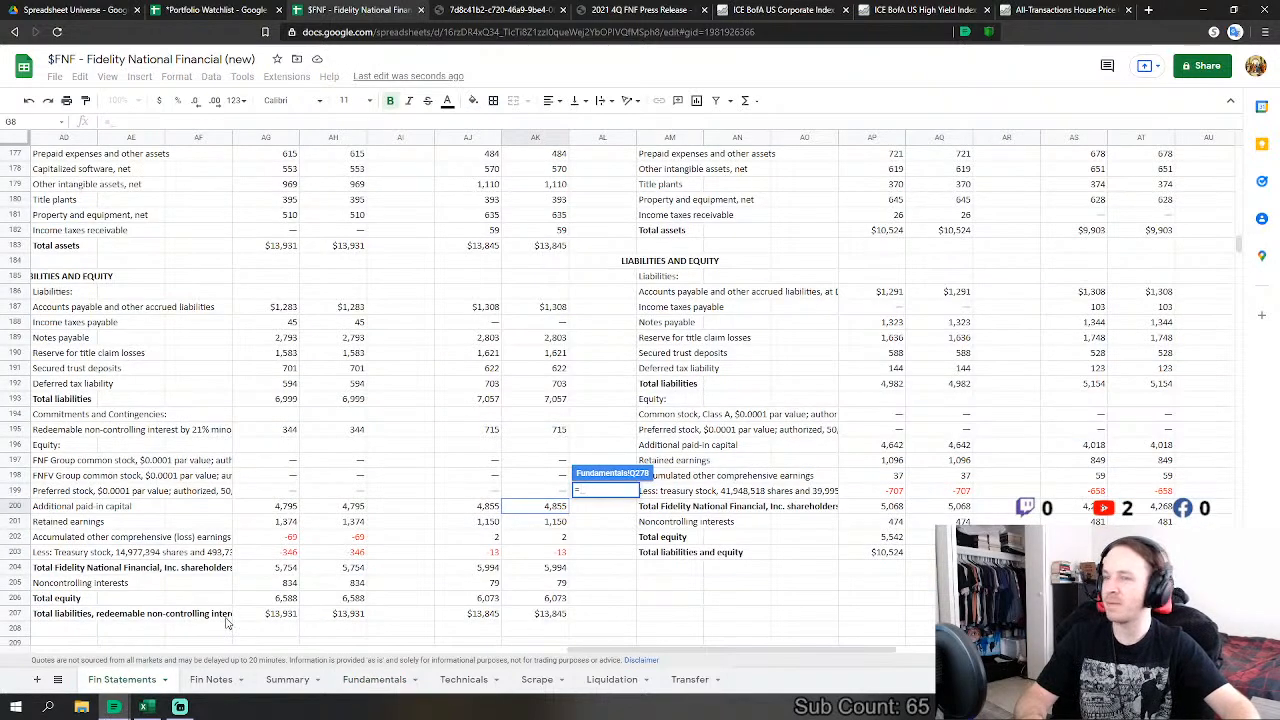
left_click(535, 522)
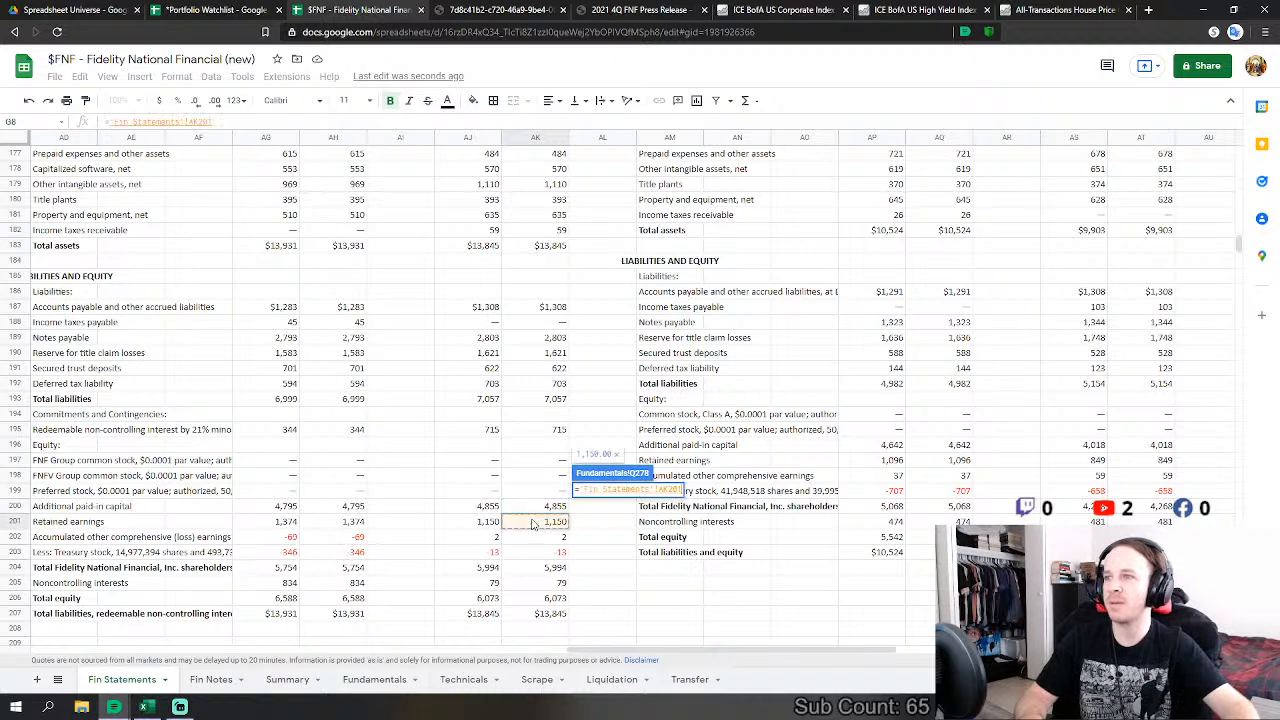
key("Return")
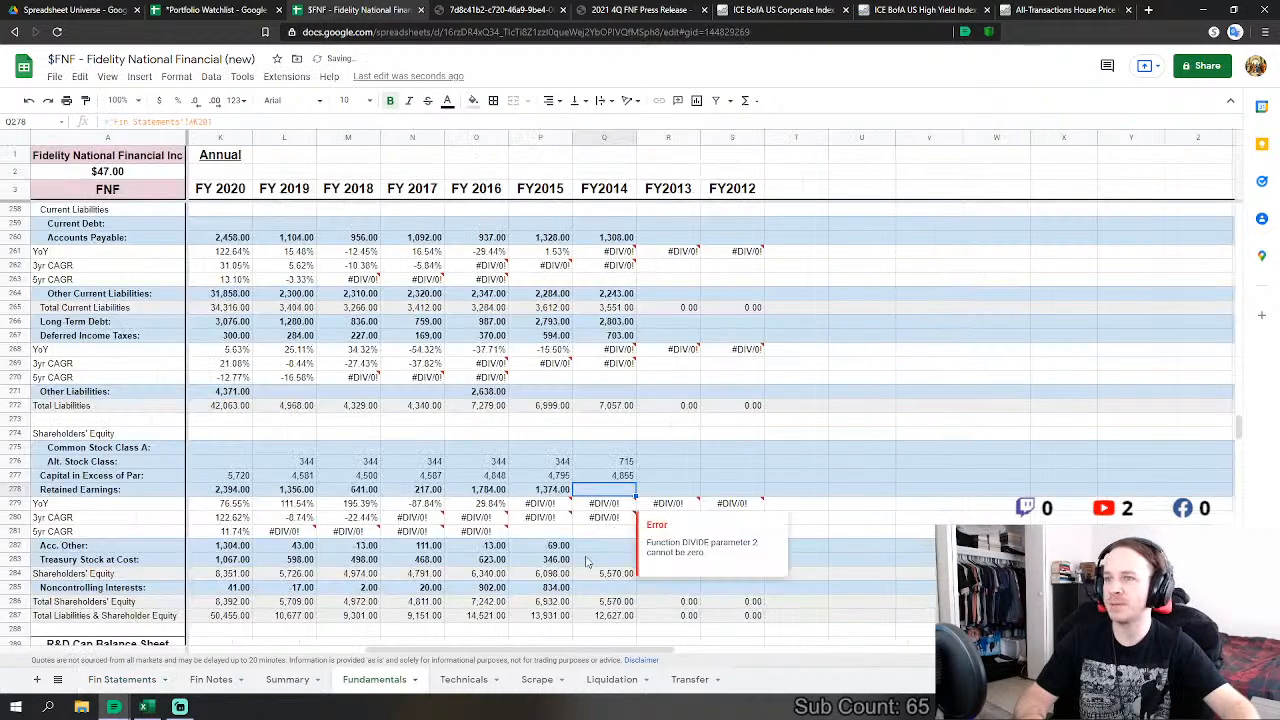
Step: Link FY2014 Acc. Other (Q282) to the accumulated other comprehensive earnings in Fin Statements cell AK202
left_click(598, 547)
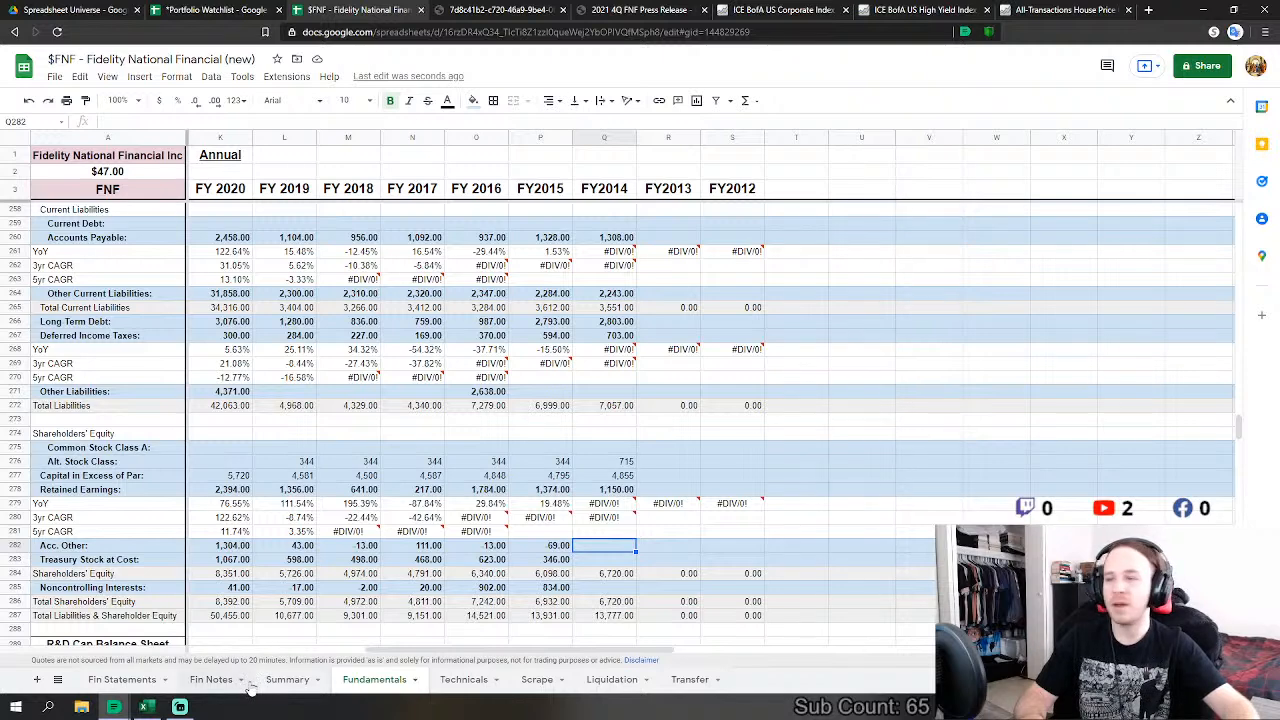
type("=")
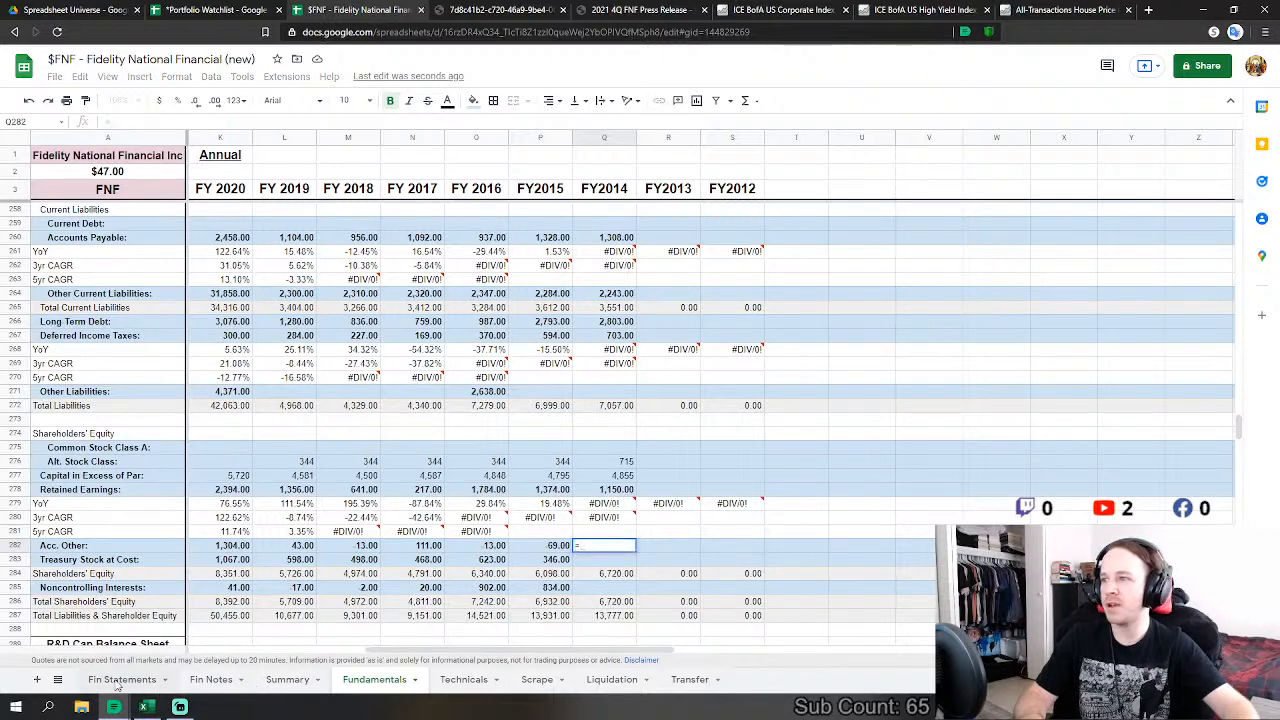
left_click(118, 680)
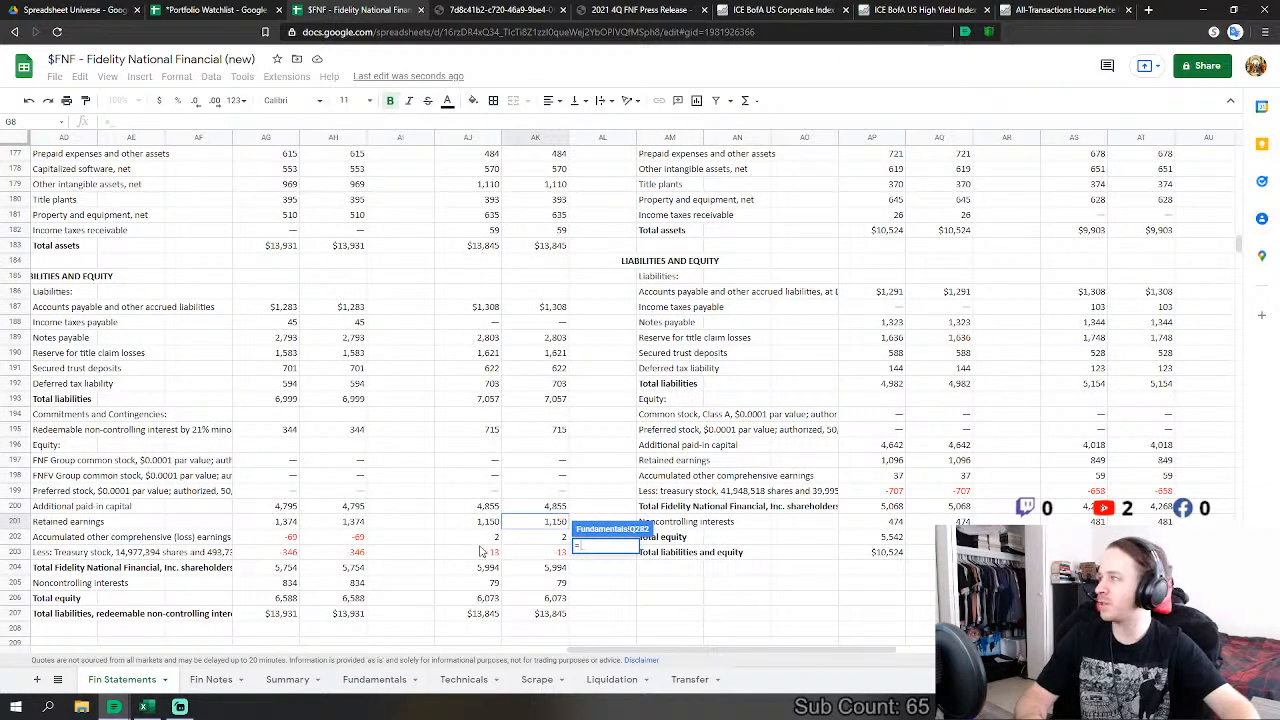
left_click(550, 537)
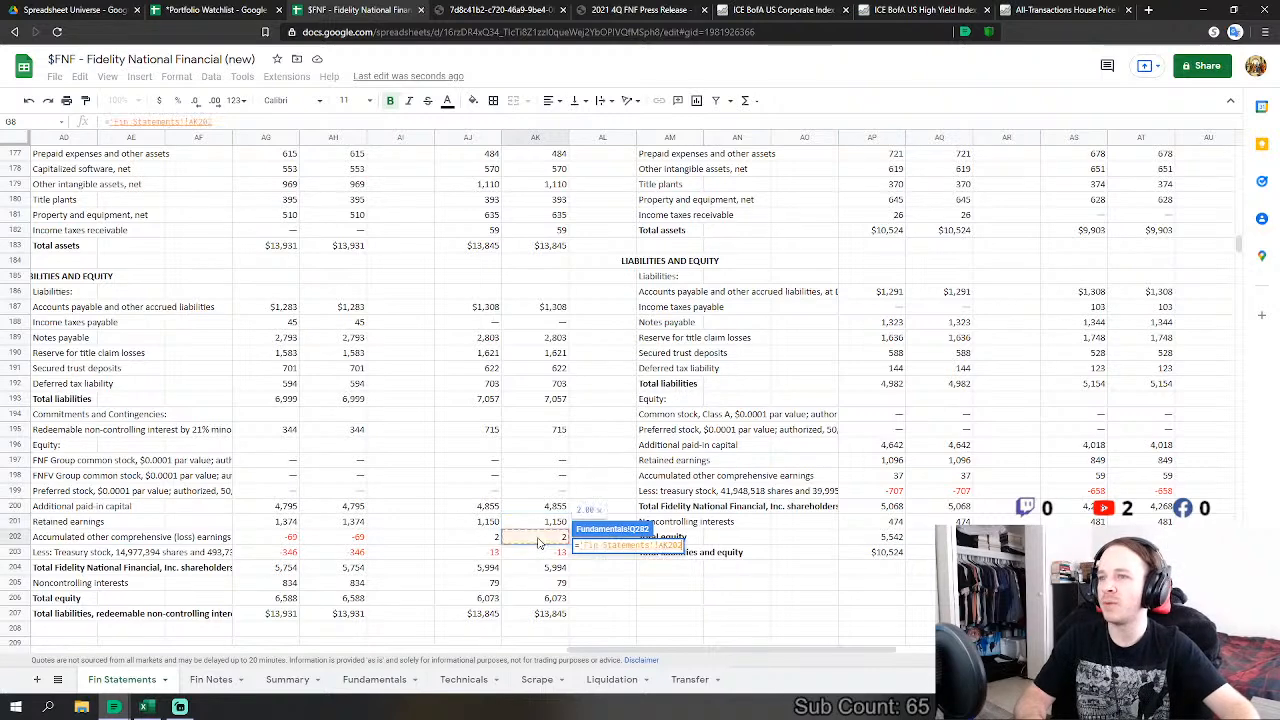
key("Return")
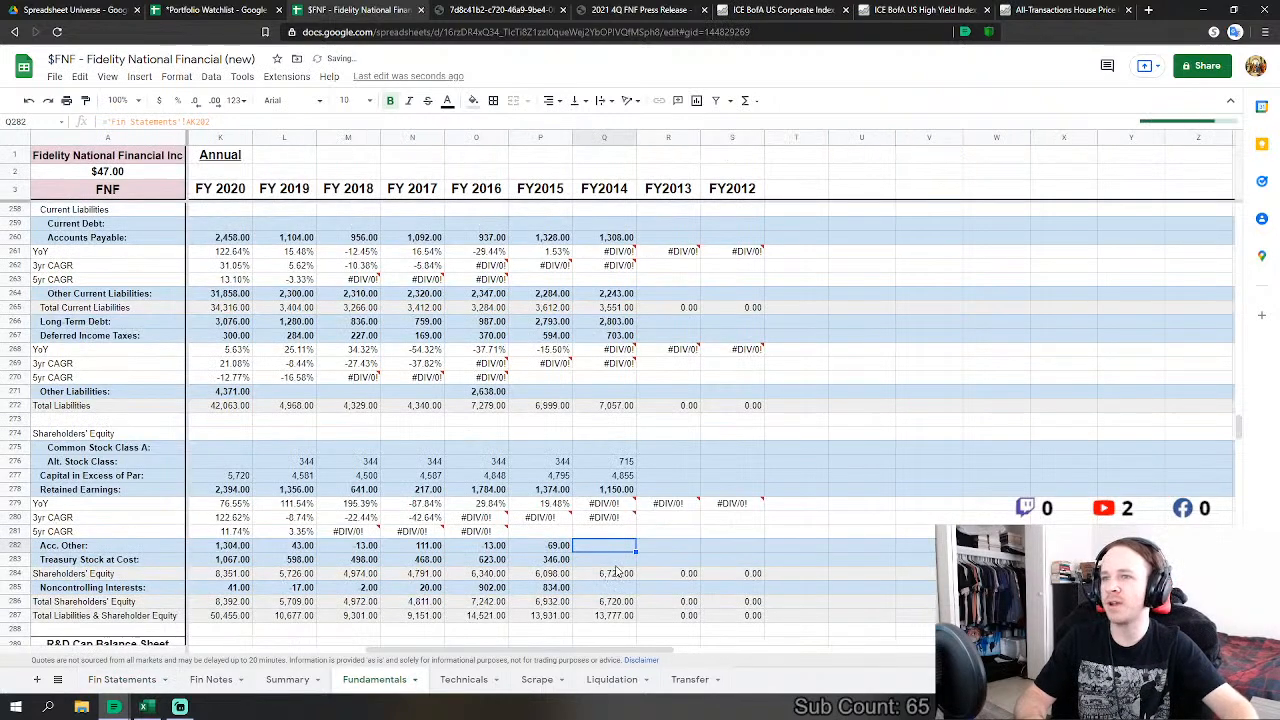
Step: Link FY2014 Treasury Stock at Cost (Q283) to the treasury stock in Fin Statements cell AK203, with its sign reversed
left_click(600, 563)
type("=")
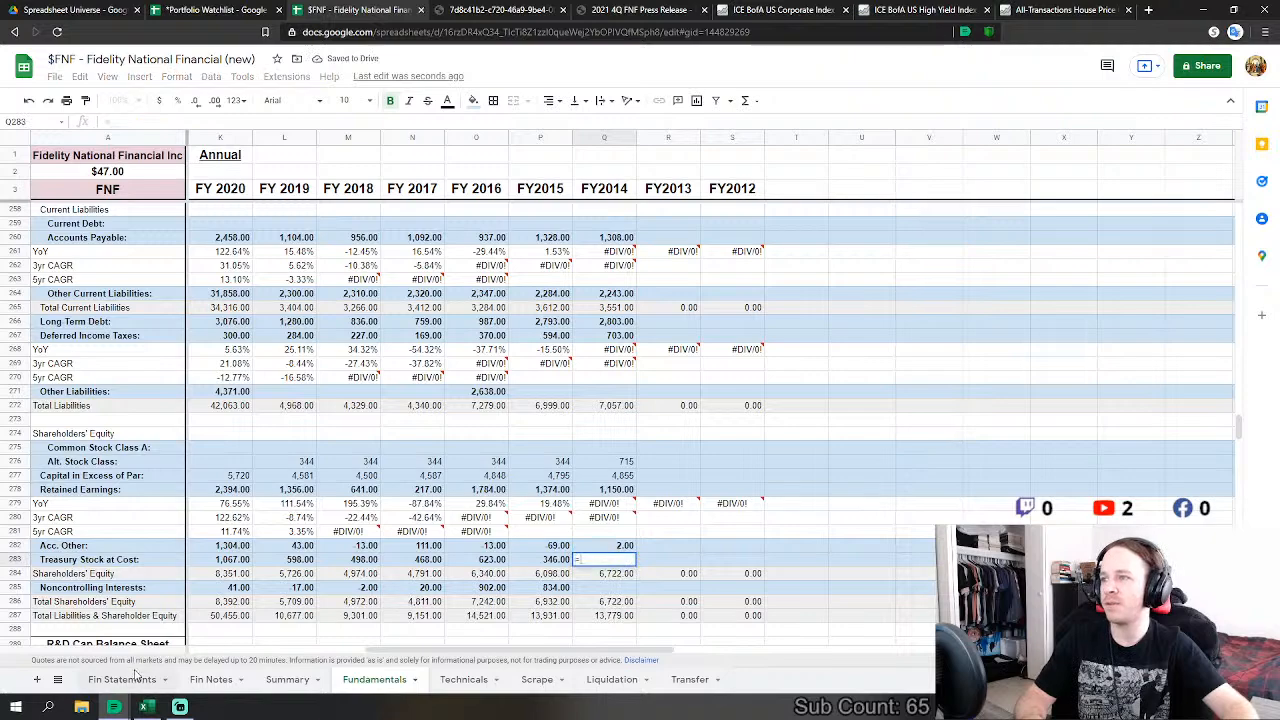
left_click(120, 679)
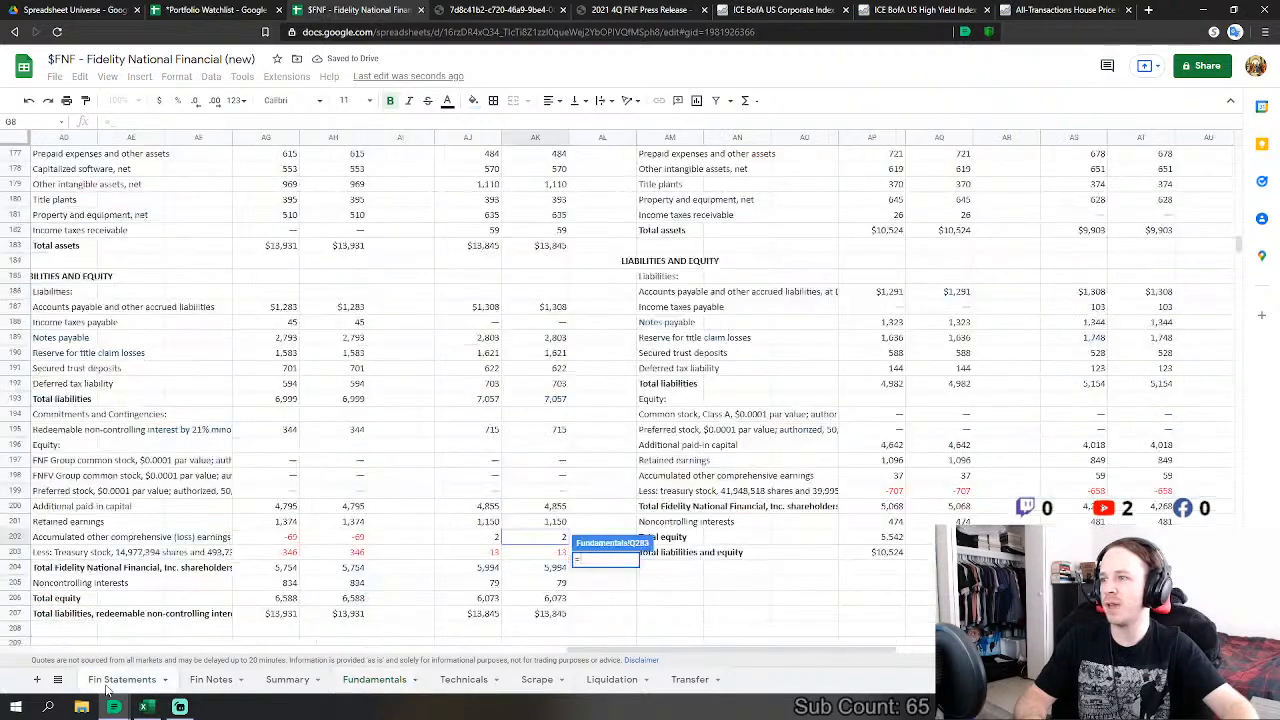
left_click(540, 552)
key("Return")
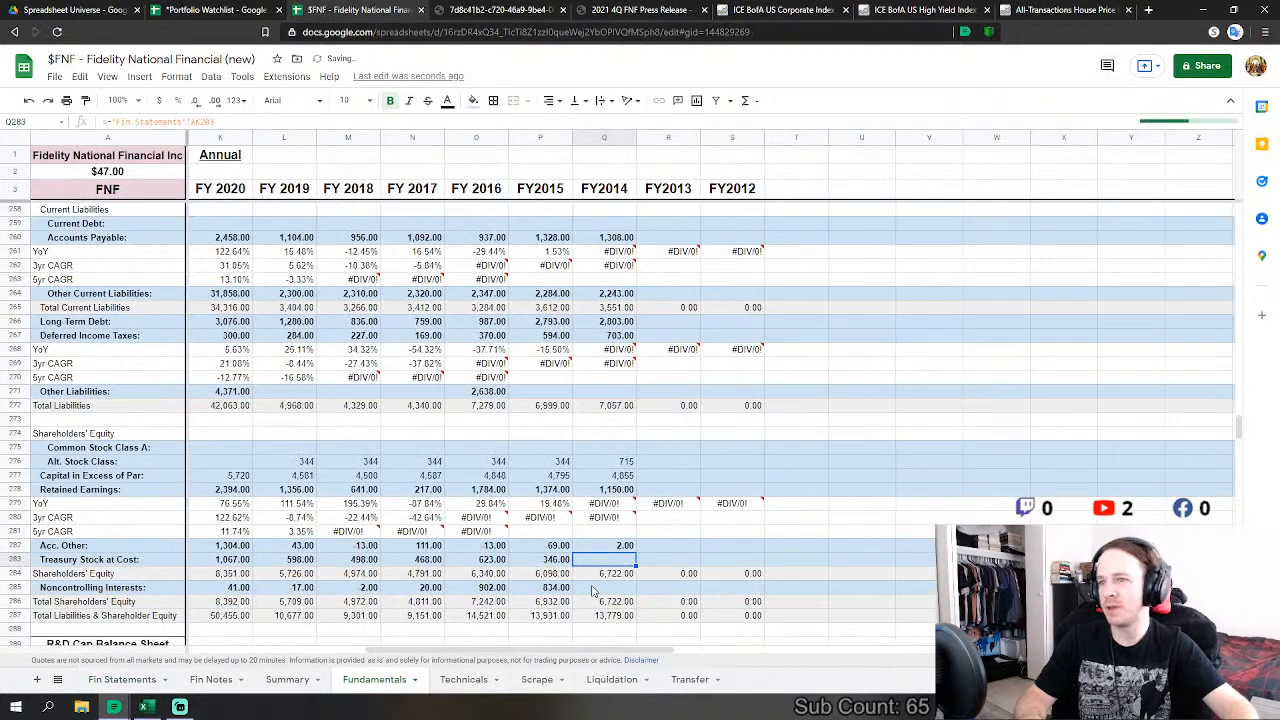
Step: Link FY2014 Noncontrolling Interests (Q285) to the noncontrolling interests in Fin Statements cell AK205
left_click(604, 587)
type("=")
left_click(120, 679)
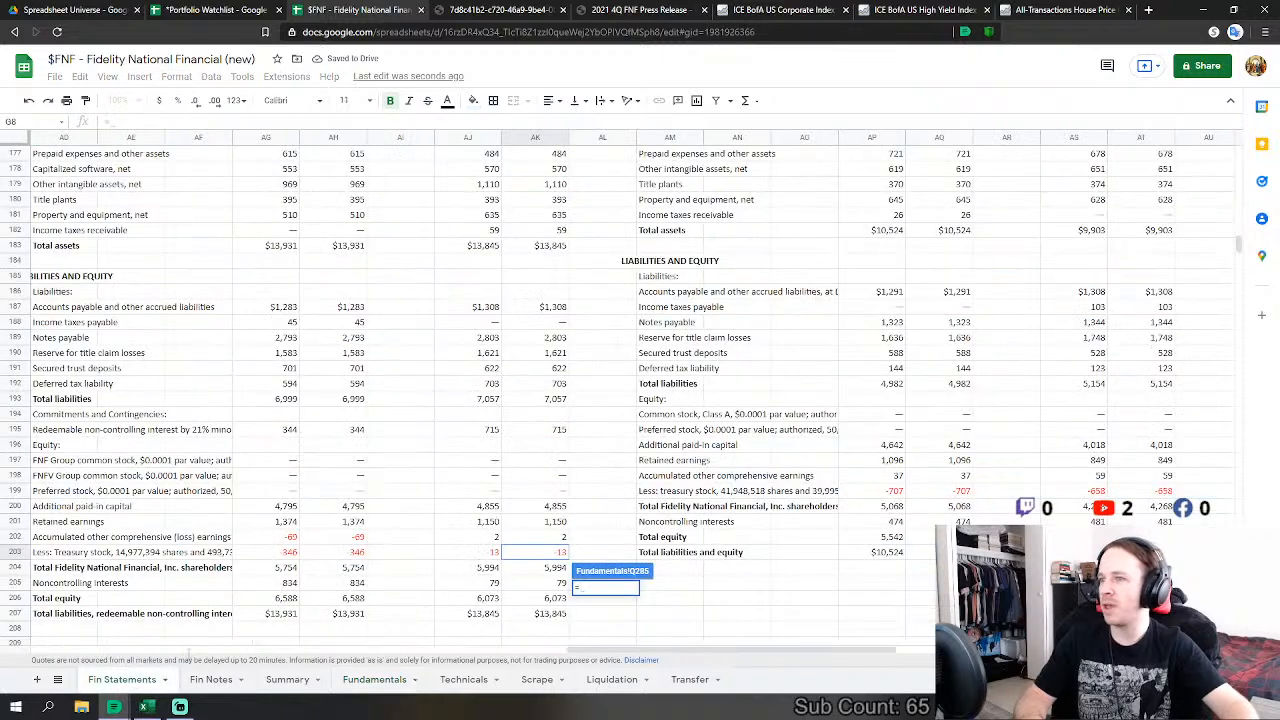
left_click(550, 583)
key("Return")
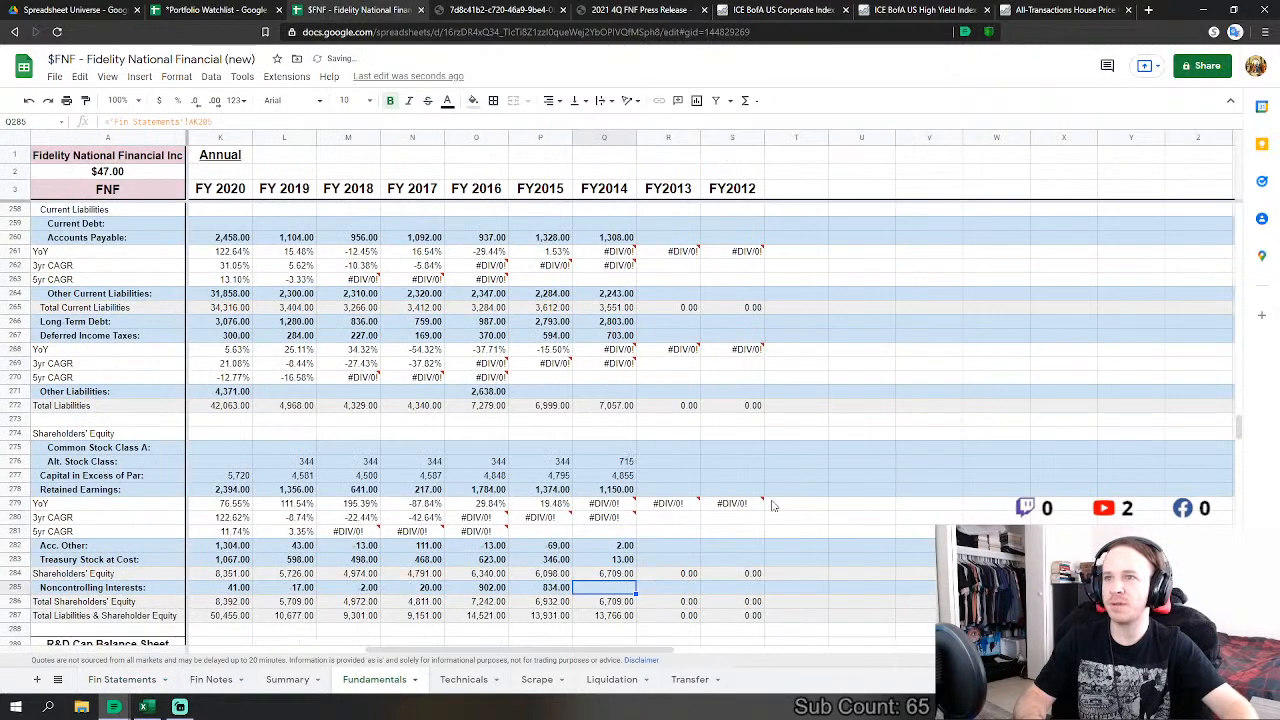
Step: Link FY2013 Revenues (R32) in the income statement section to the 2013 total revenues in Fin Statements cell AQ16
scroll(600, 480, "down", 3)
scroll(520, 530, "up", 1)
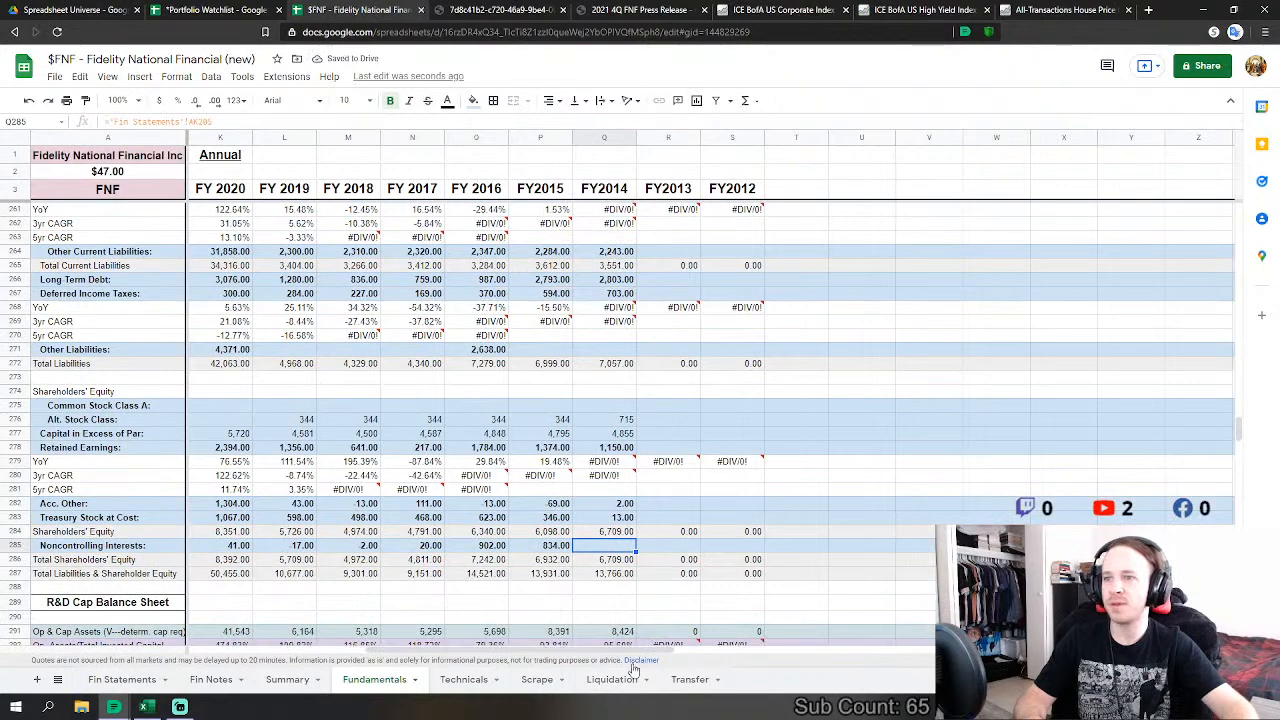
left_click_drag(553, 657, 588, 656)
left_click(606, 434)
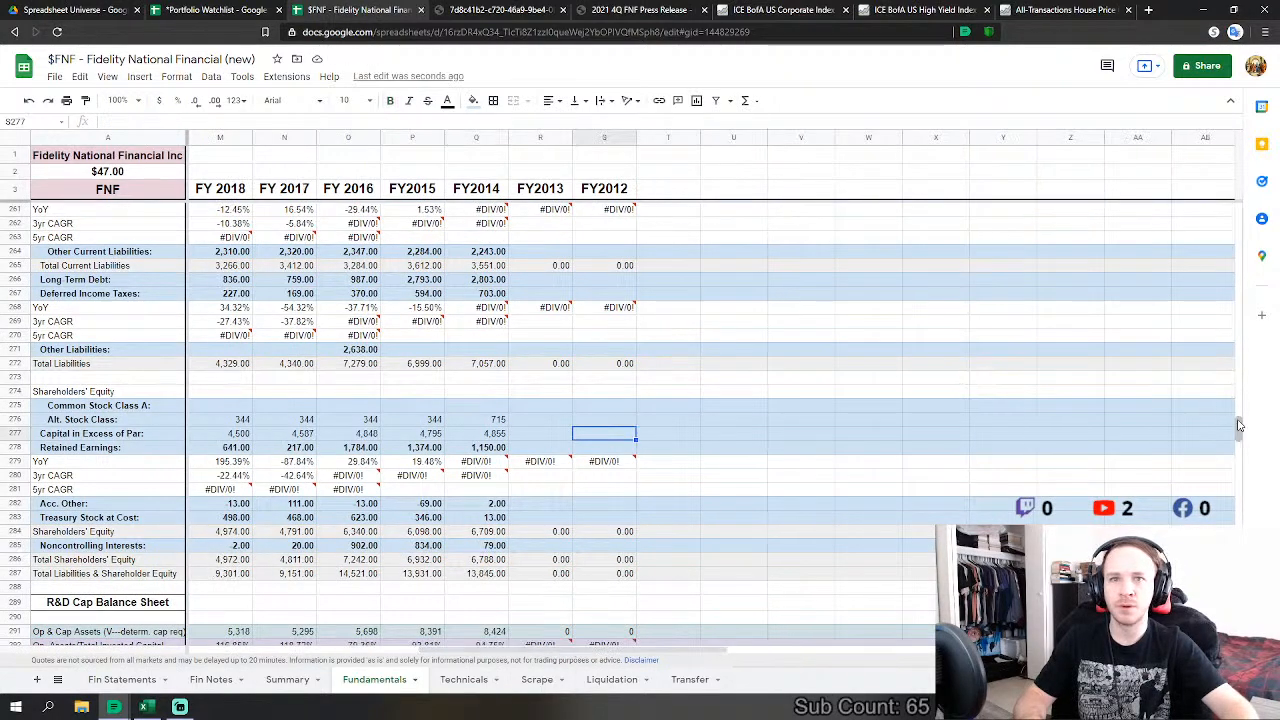
left_click_drag(1239, 430, 1238, 206)
scroll(552, 384, "down", 3)
scroll(550, 388, "down", 2)
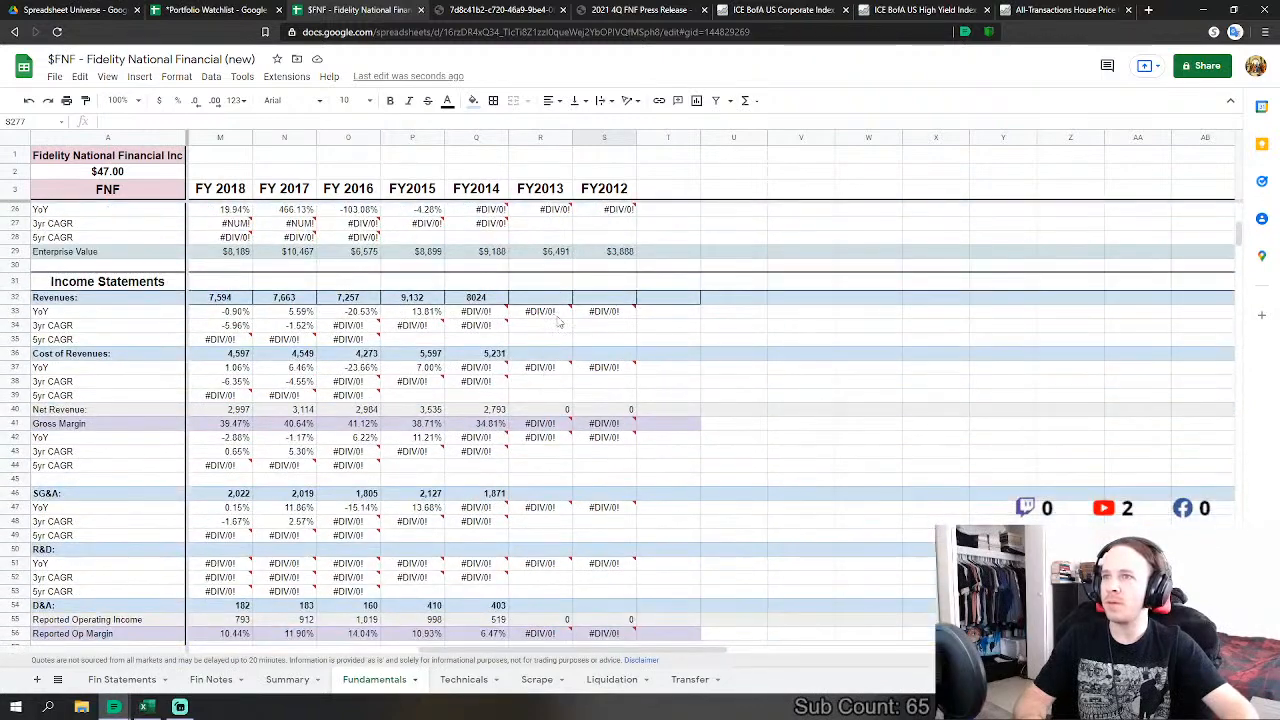
left_click(540, 297)
type("=")
left_click(128, 682)
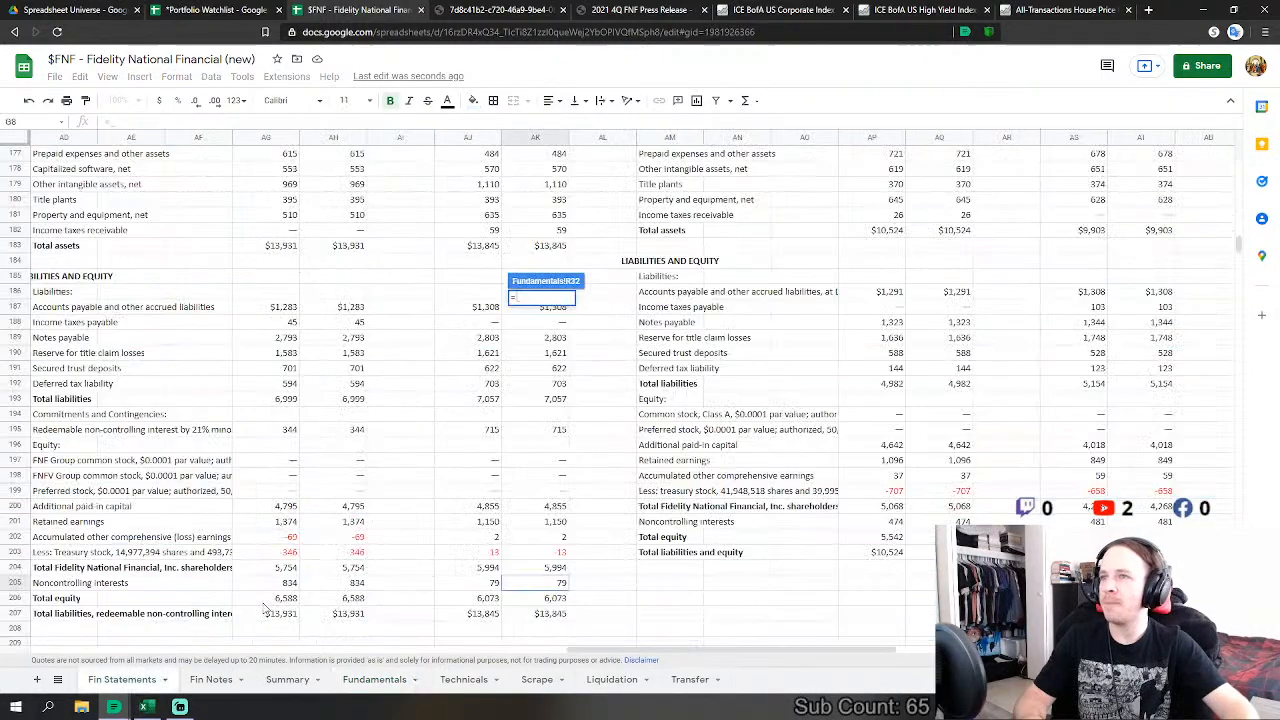
scroll(576, 585, "up", 2)
scroll(576, 585, "down", 1)
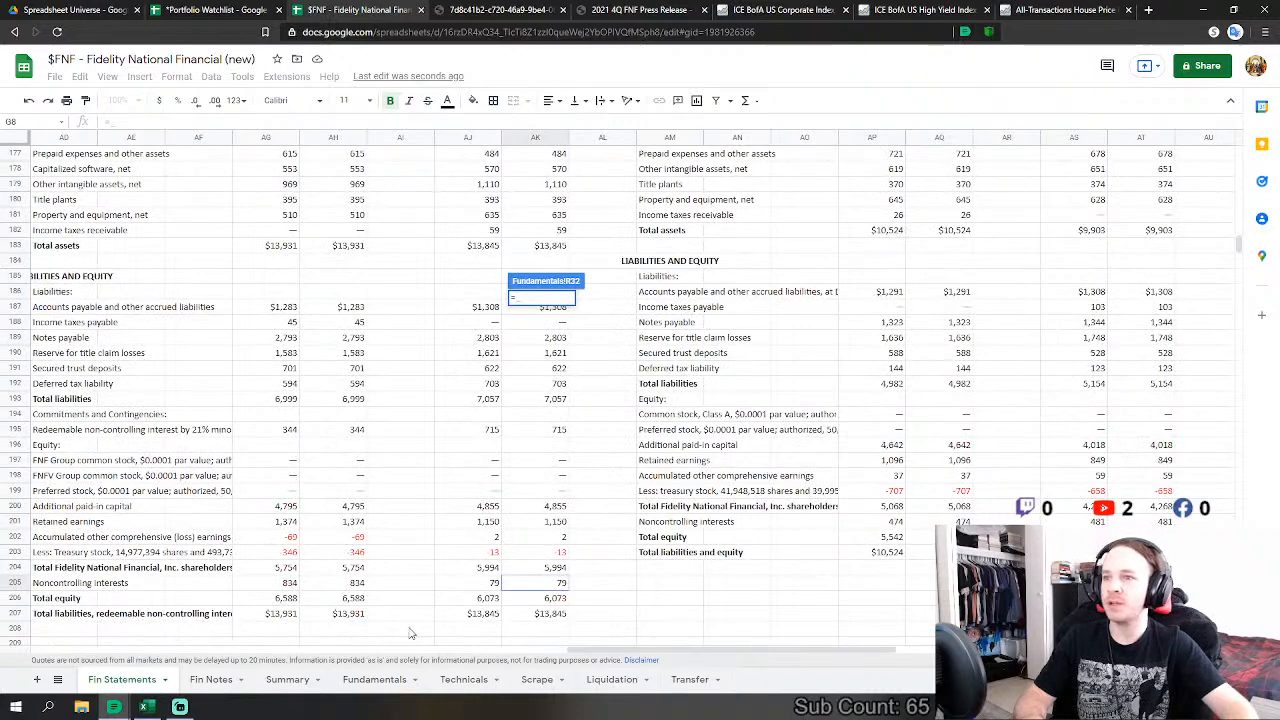
left_click_drag(637, 654, 812, 650)
scroll(417, 455, "up", 4)
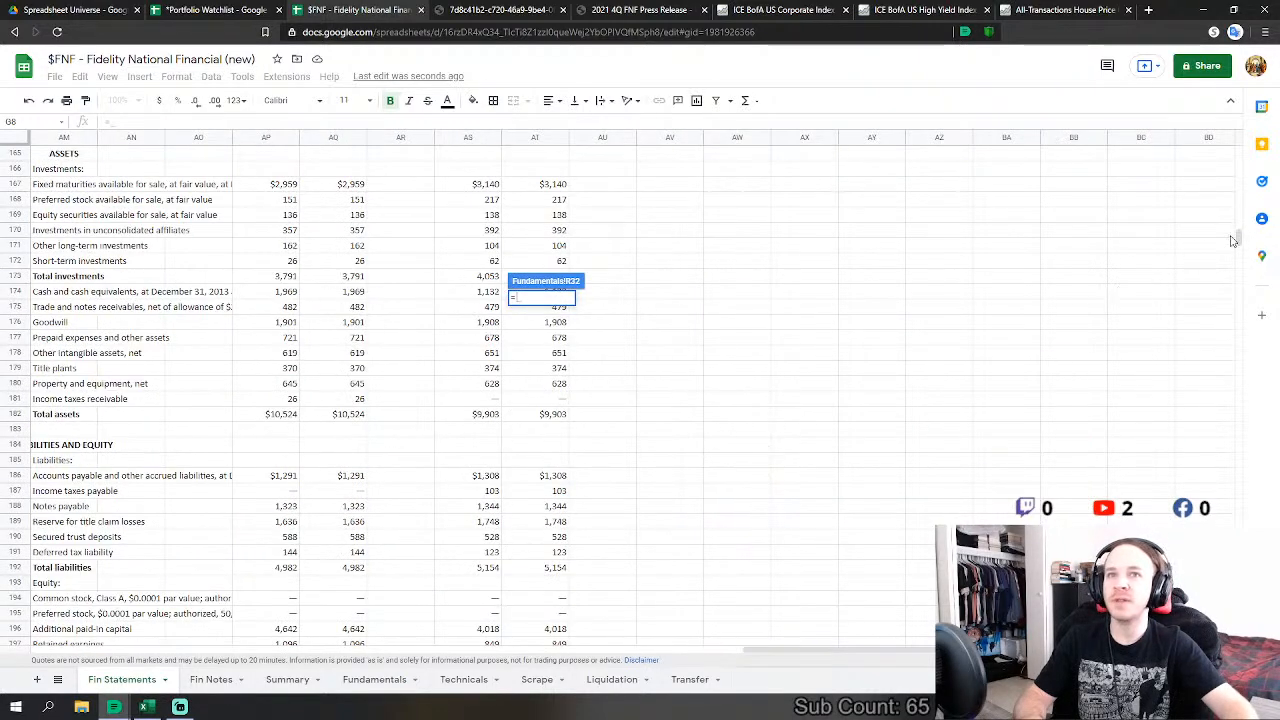
left_click_drag(1234, 241, 1237, 155)
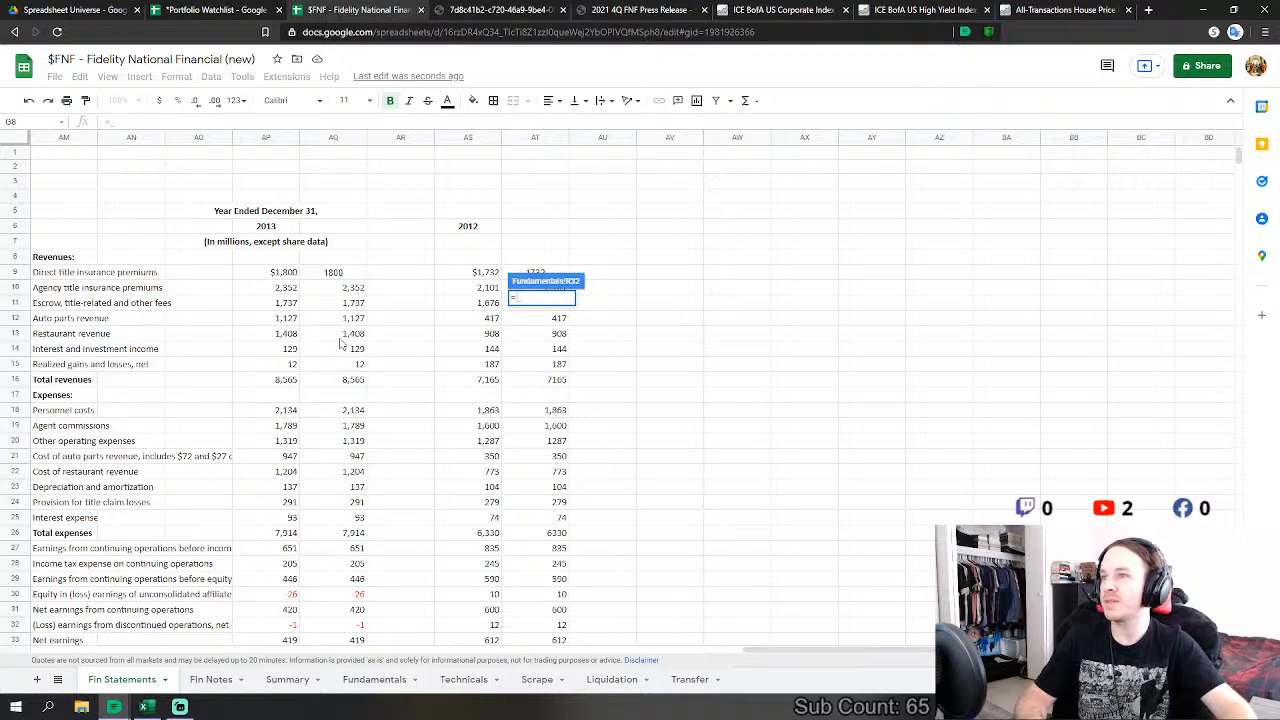
left_click(344, 380)
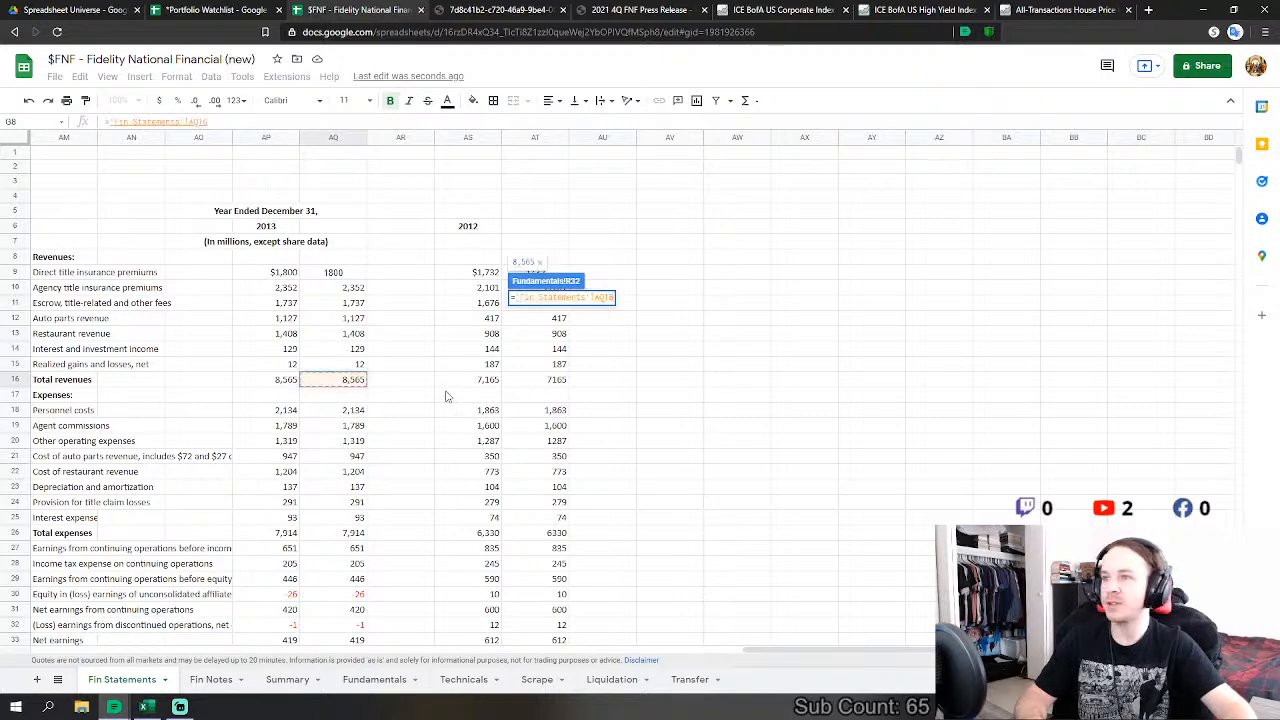
key("Return")
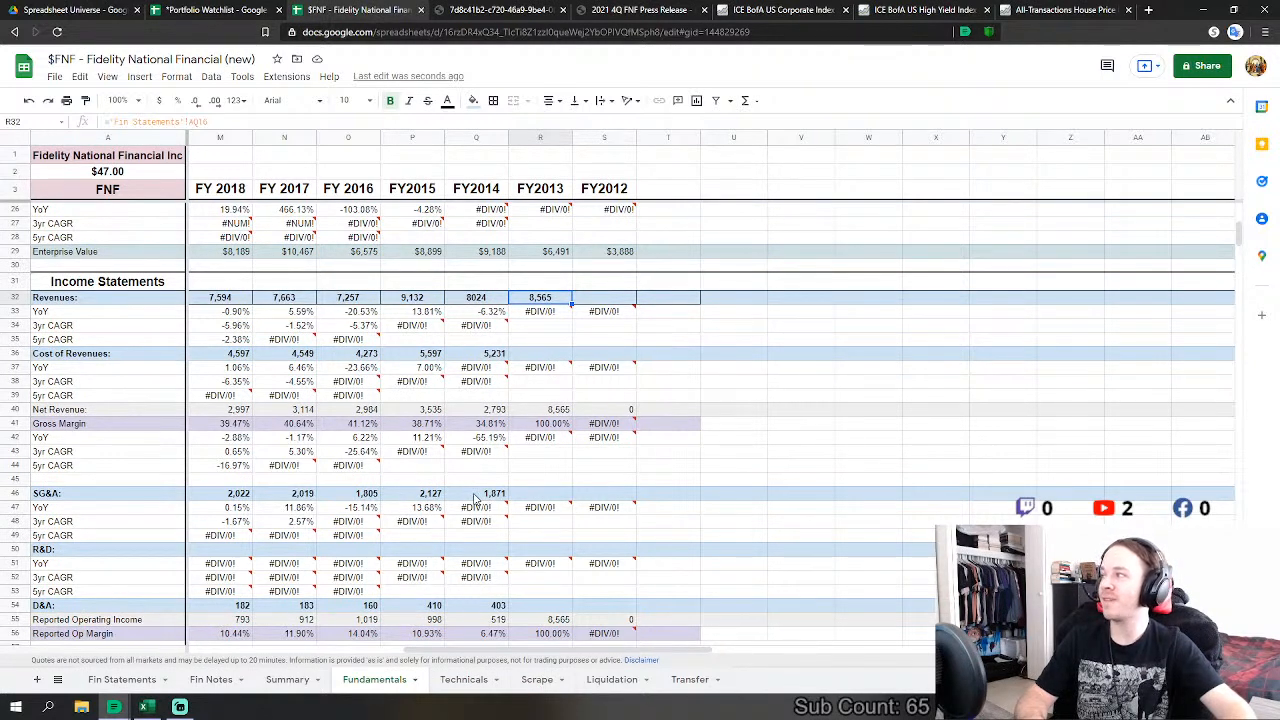
Step: Set FY2013 Cost of Revenues (R36) to the sum of Fin Statements cells AQ18, AQ19, AQ21 and AQ22
left_click(562, 358)
type("=")
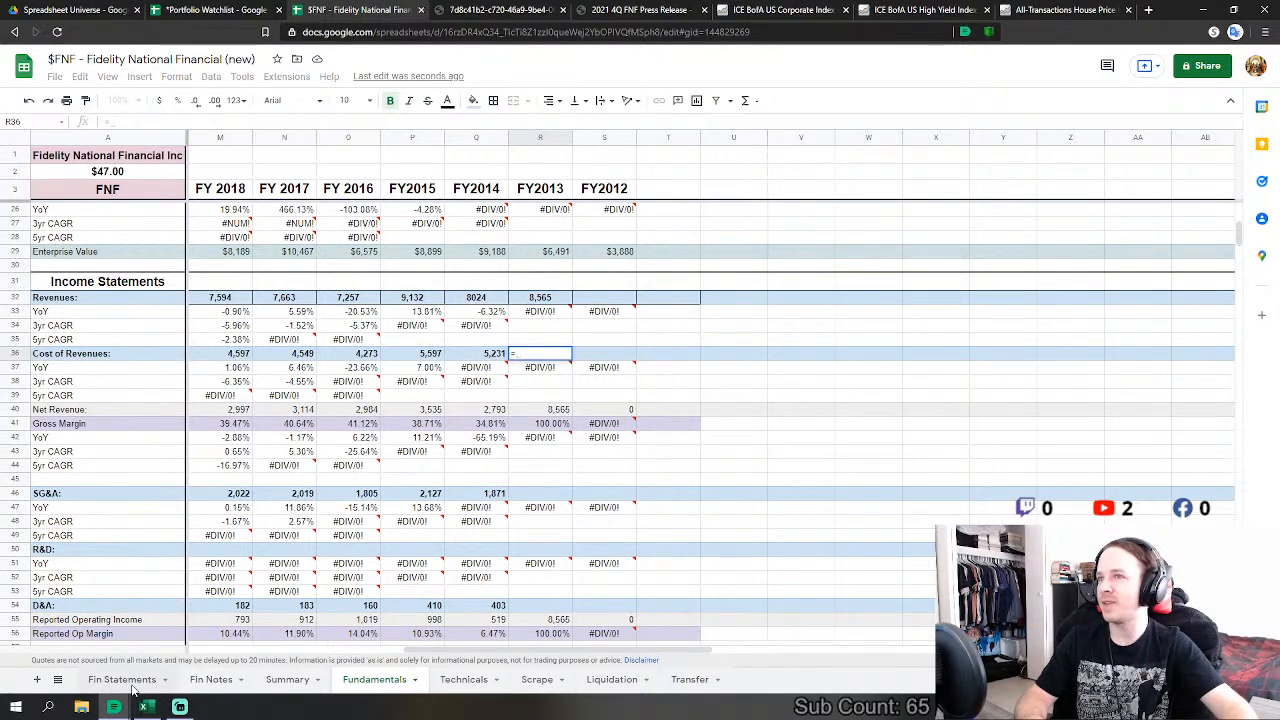
left_click(122, 679)
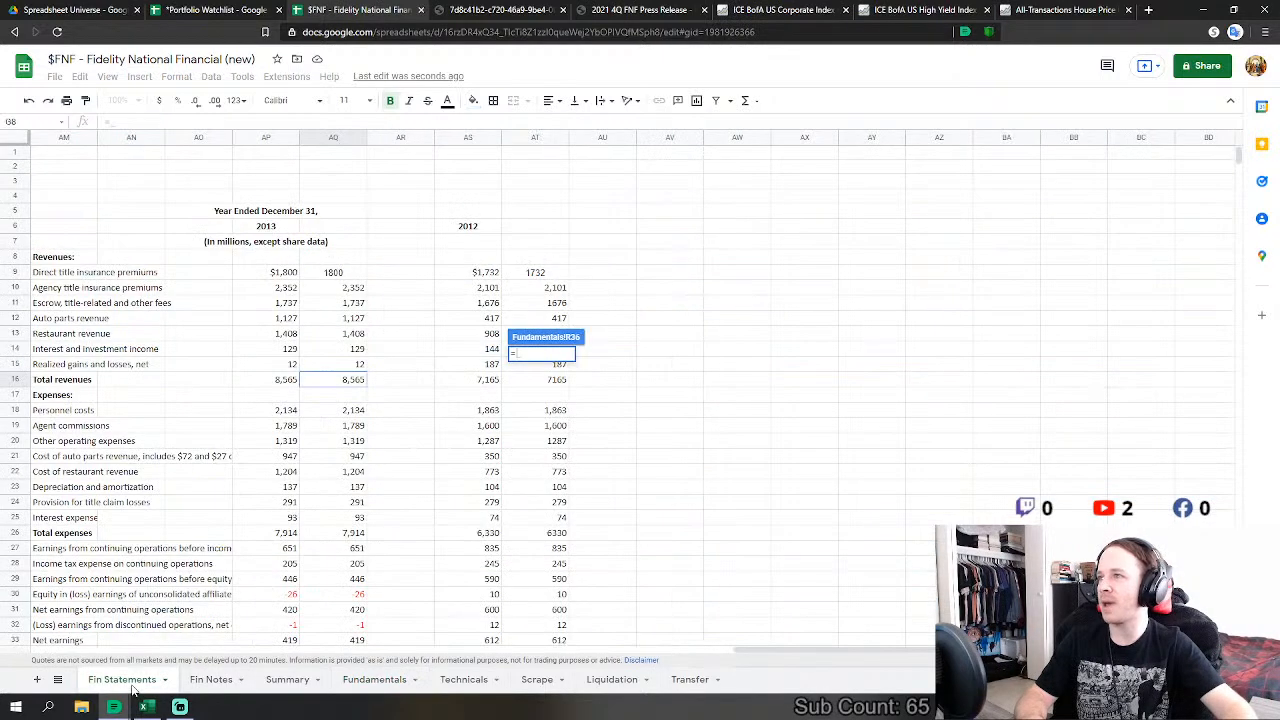
left_click(345, 414)
type("+")
left_click(360, 428)
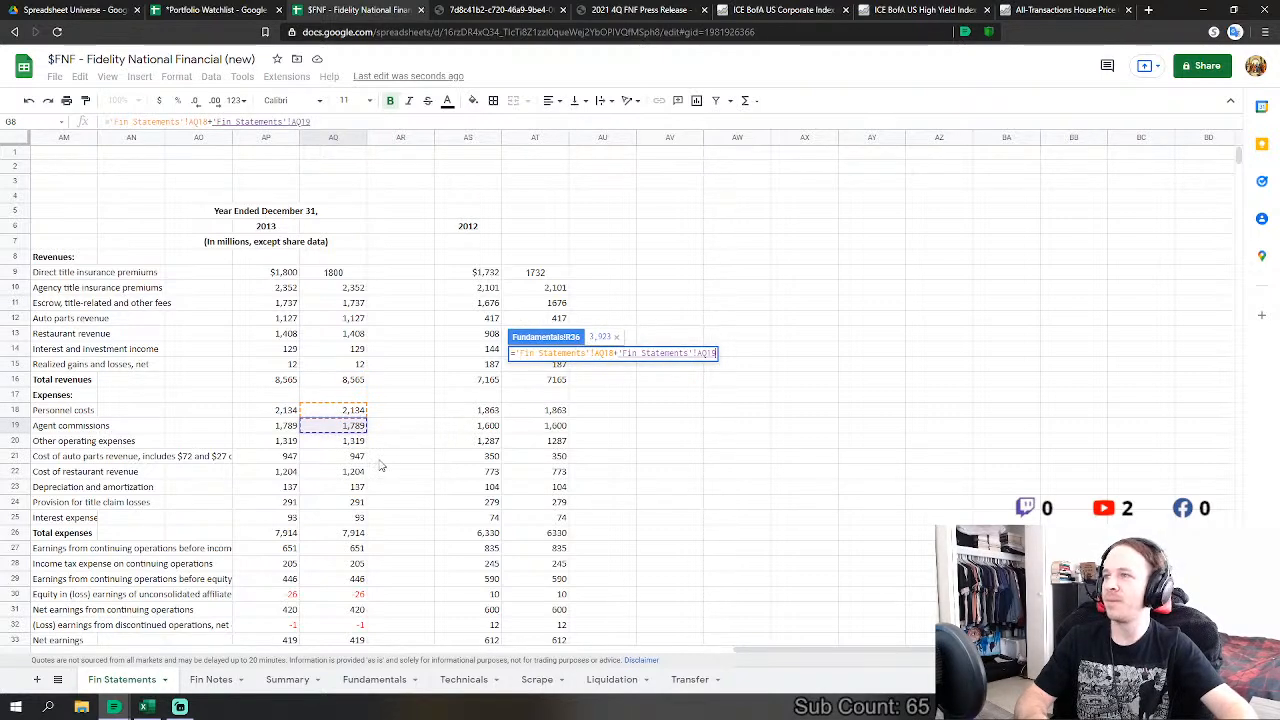
type("+")
left_click(356, 460)
type("+'Fin Statements'!AQ21+")
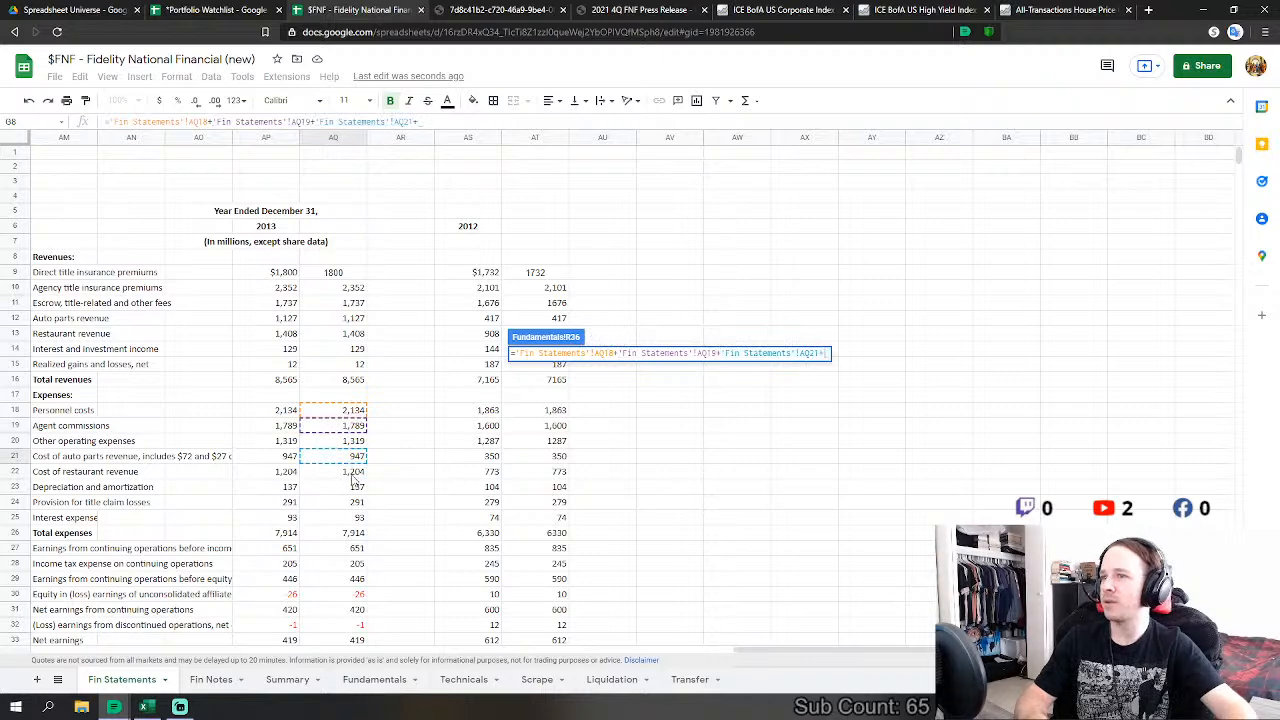
left_click(353, 474)
key("Return")
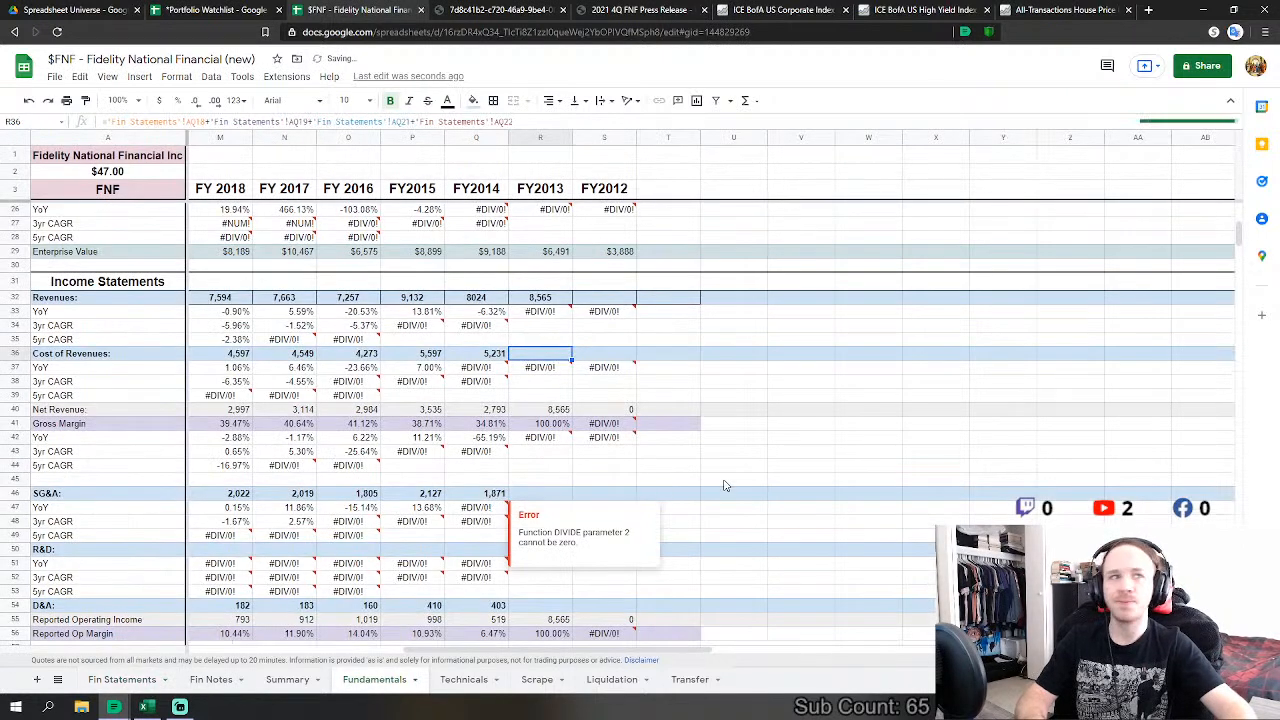
Step: Set FY2013 SG&A (R46) to the provision for title claim losses plus other operating expenses, Fin Statements cells AQ24 and AQ20
scroll(522, 484, "down", 1)
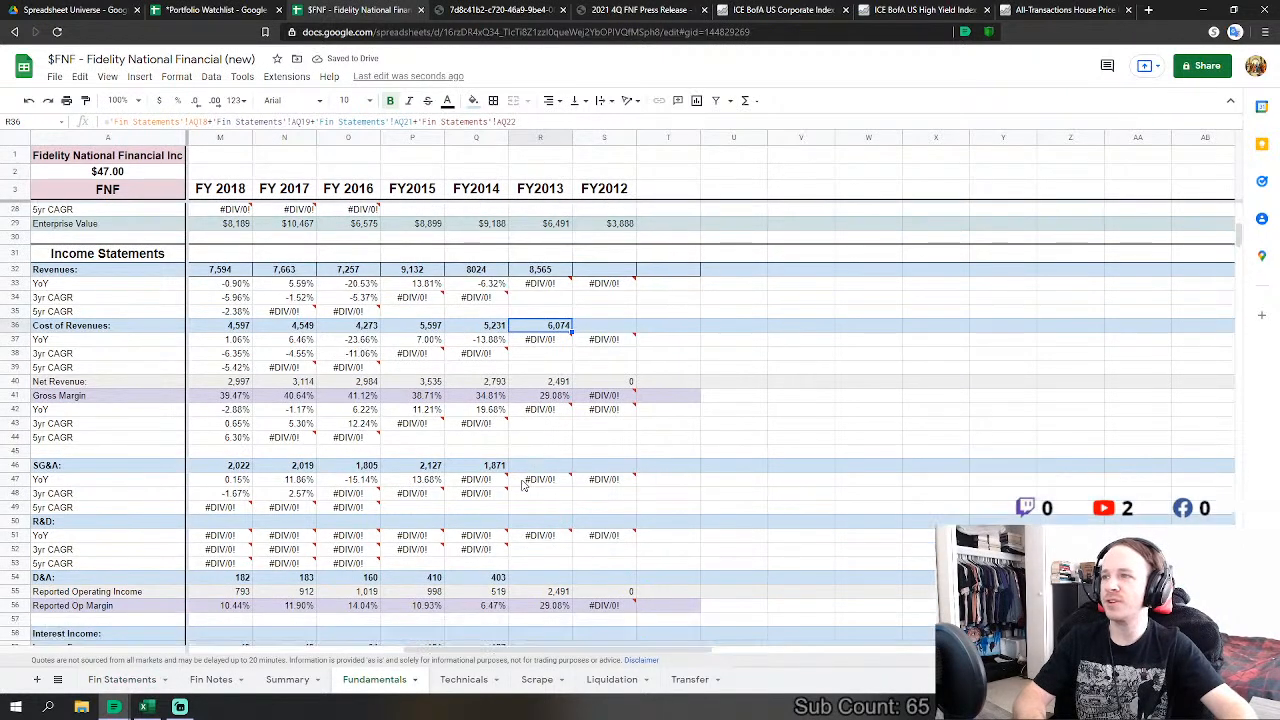
left_click(553, 468)
type("=")
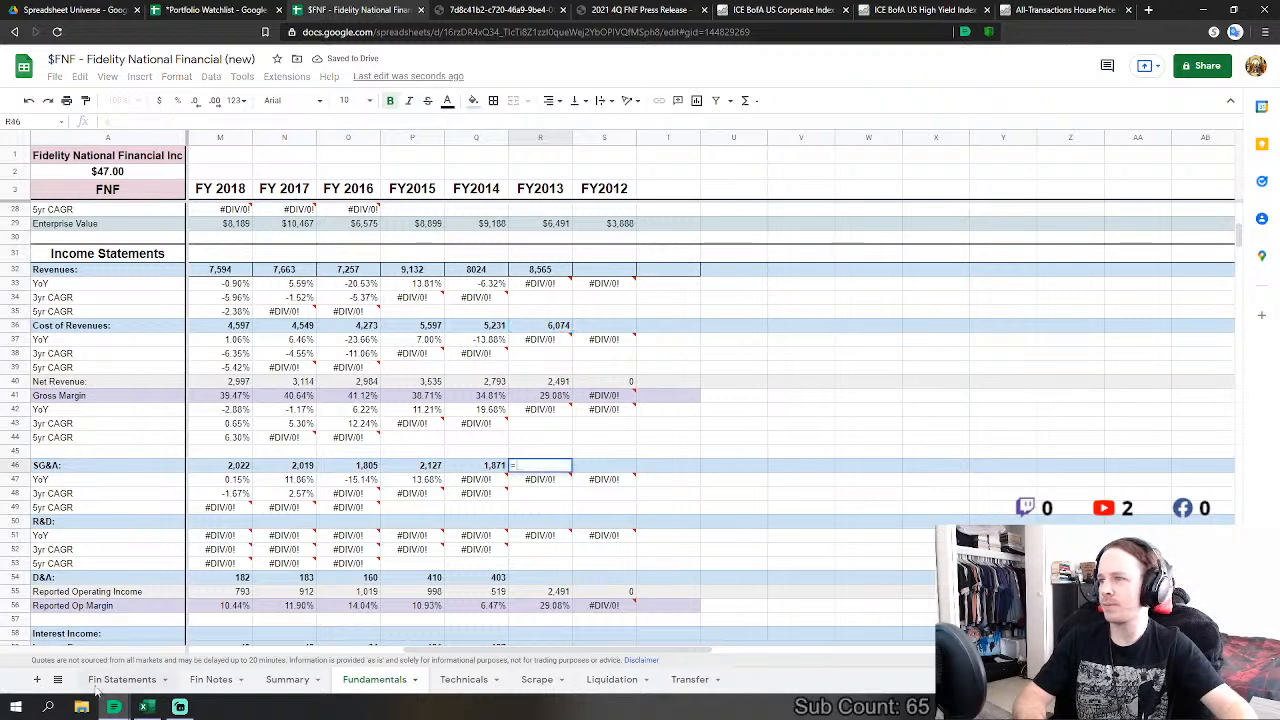
left_click(102, 684)
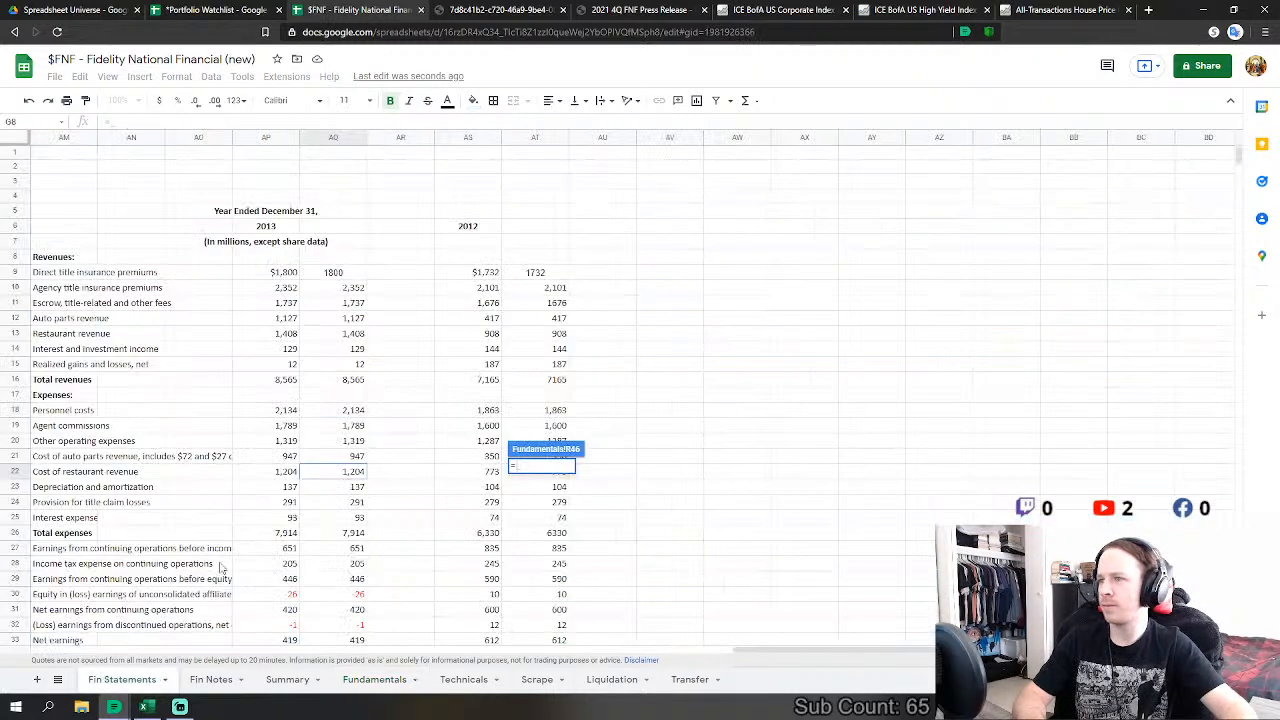
left_click(356, 502)
type("+")
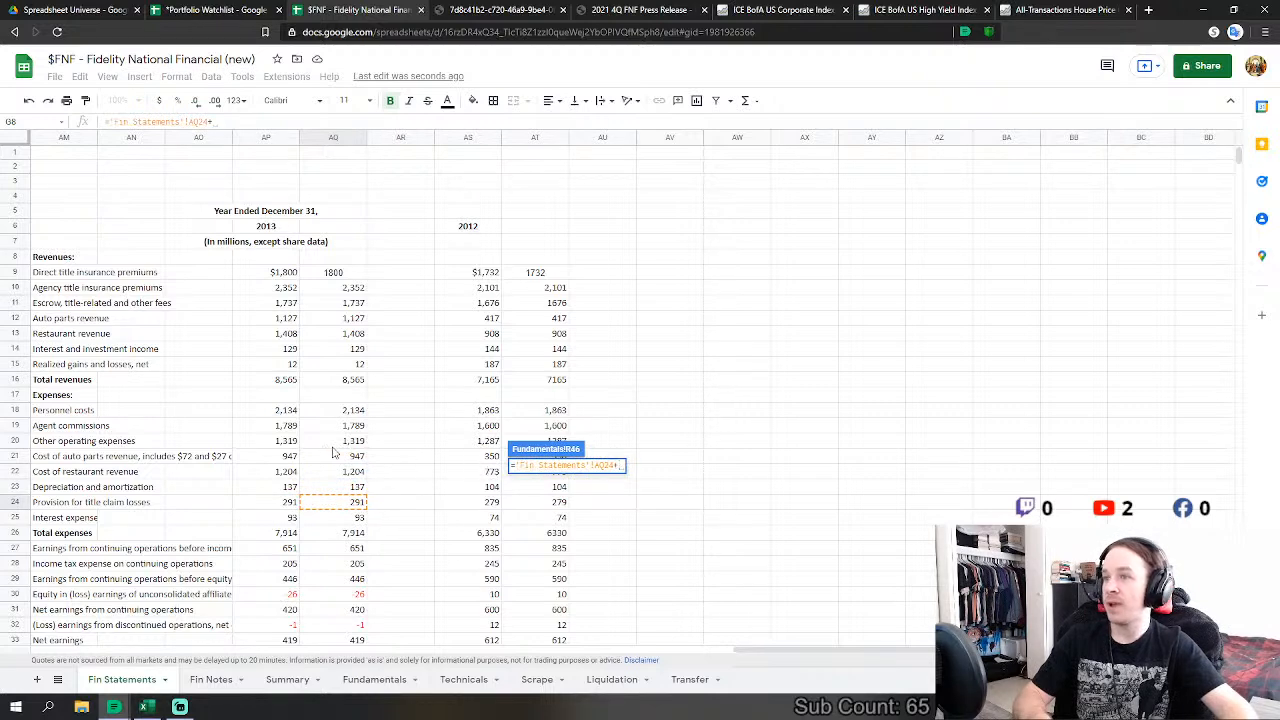
left_click(345, 441)
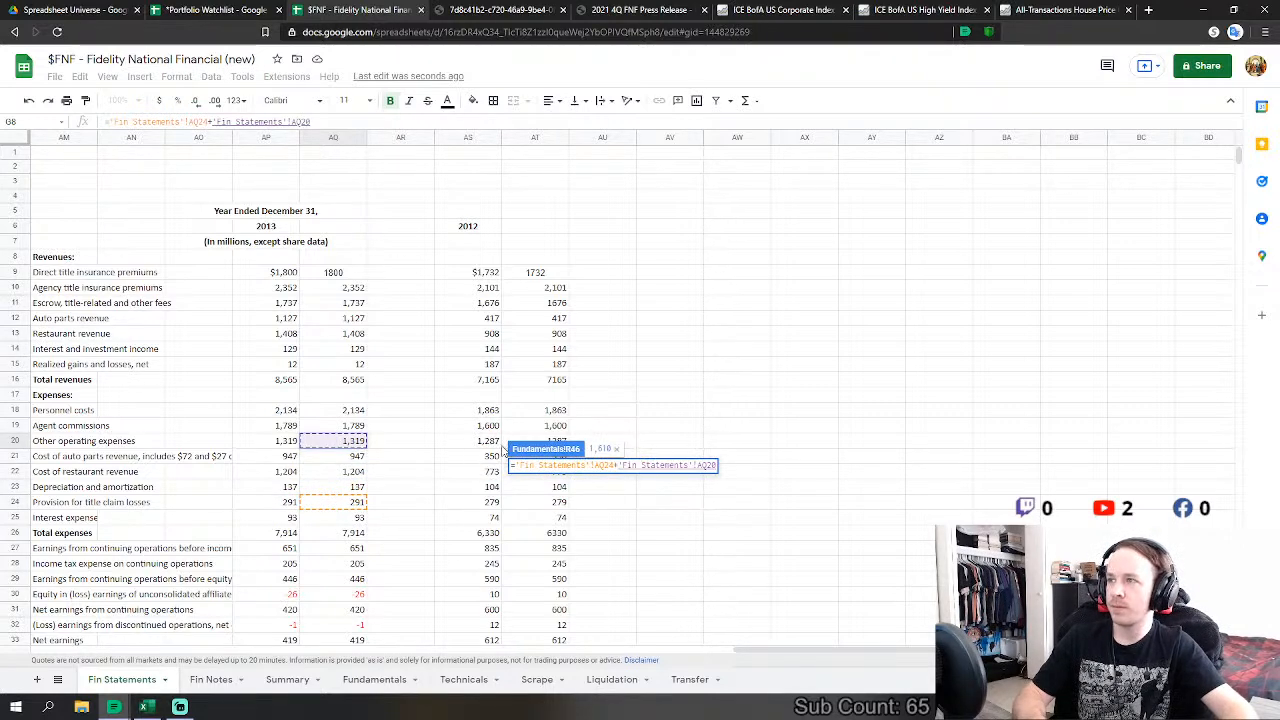
key("Return")
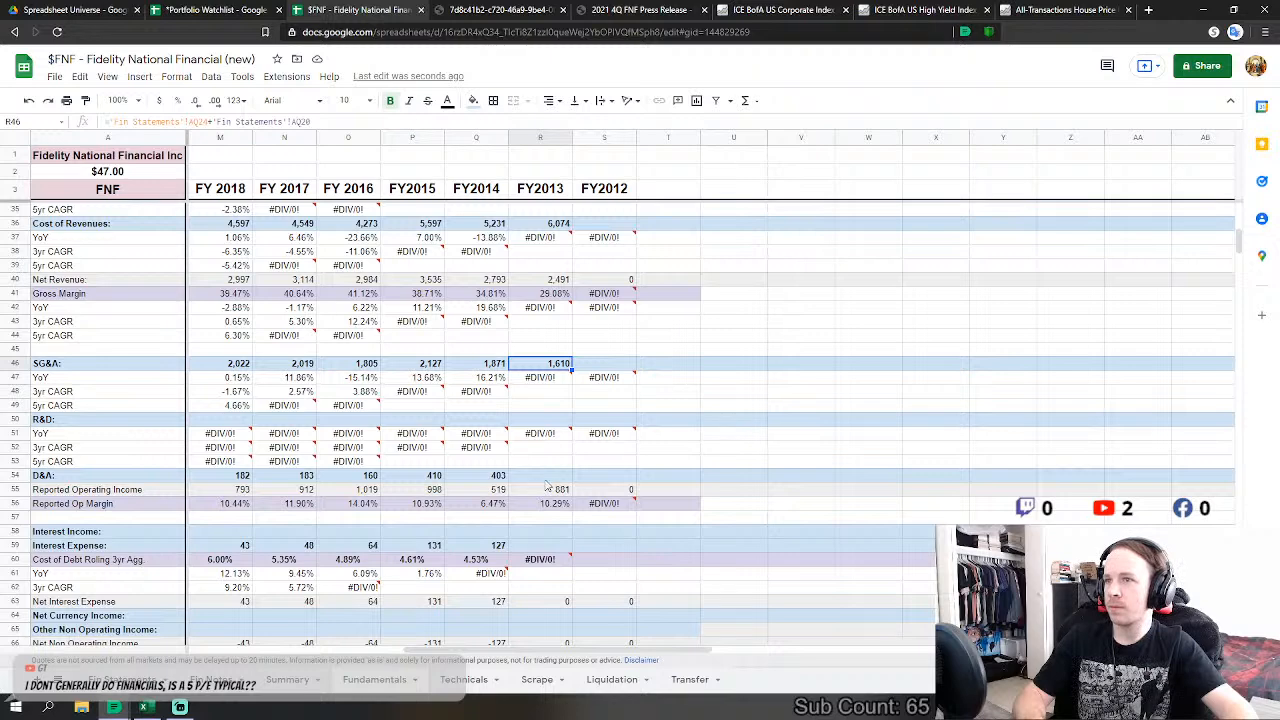
Step: Link FY2013 D&A (R54) to the 2013 depreciation and amortization in Fin Statements cell AQ23
left_click(546, 480)
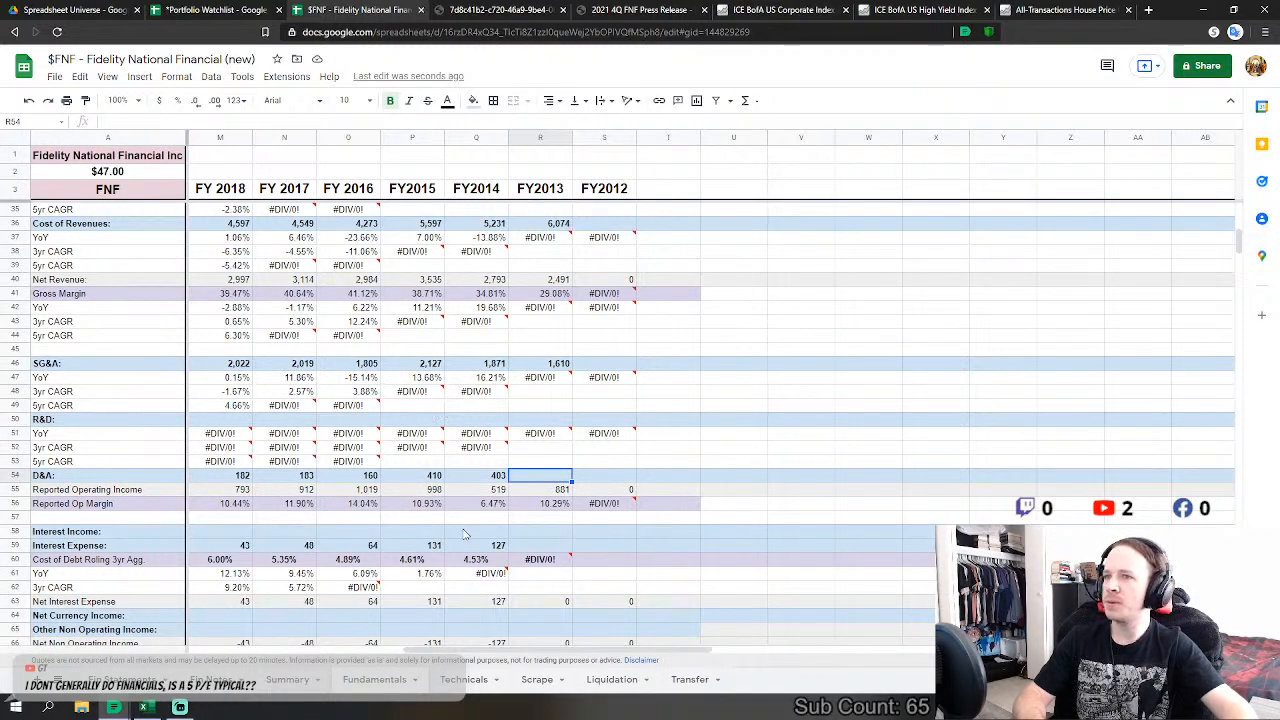
type("=")
left_click(124, 680)
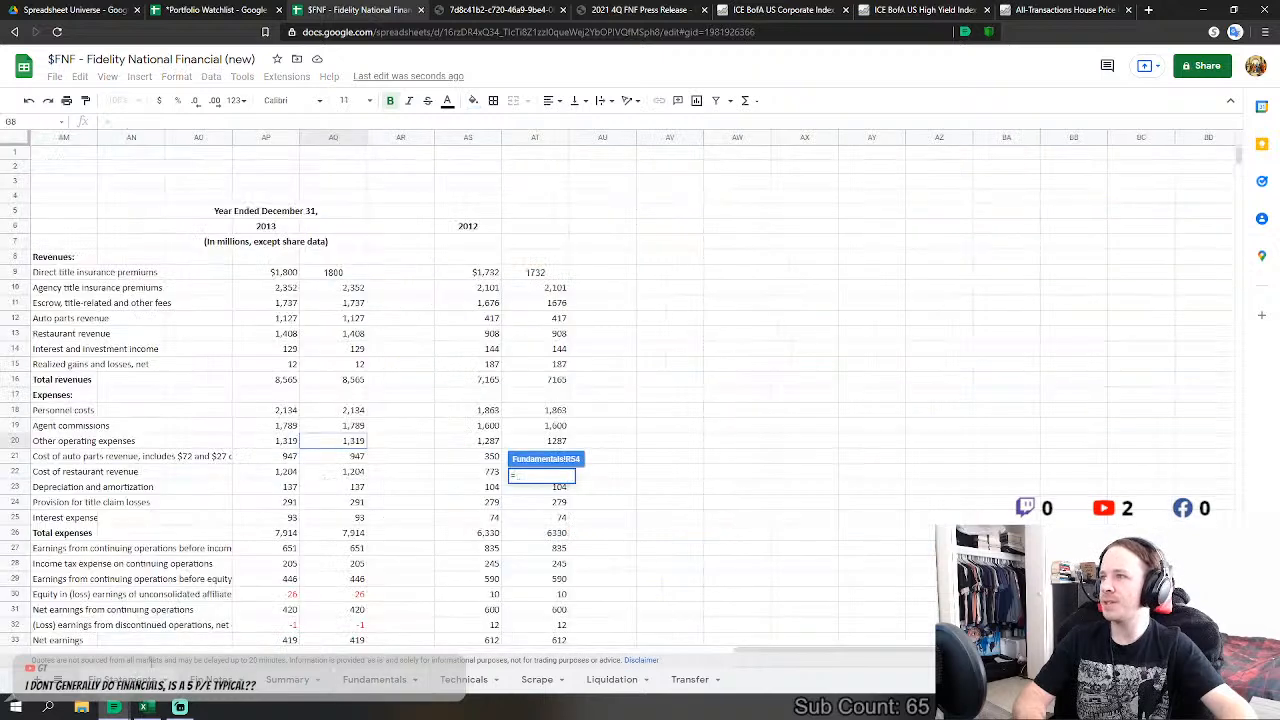
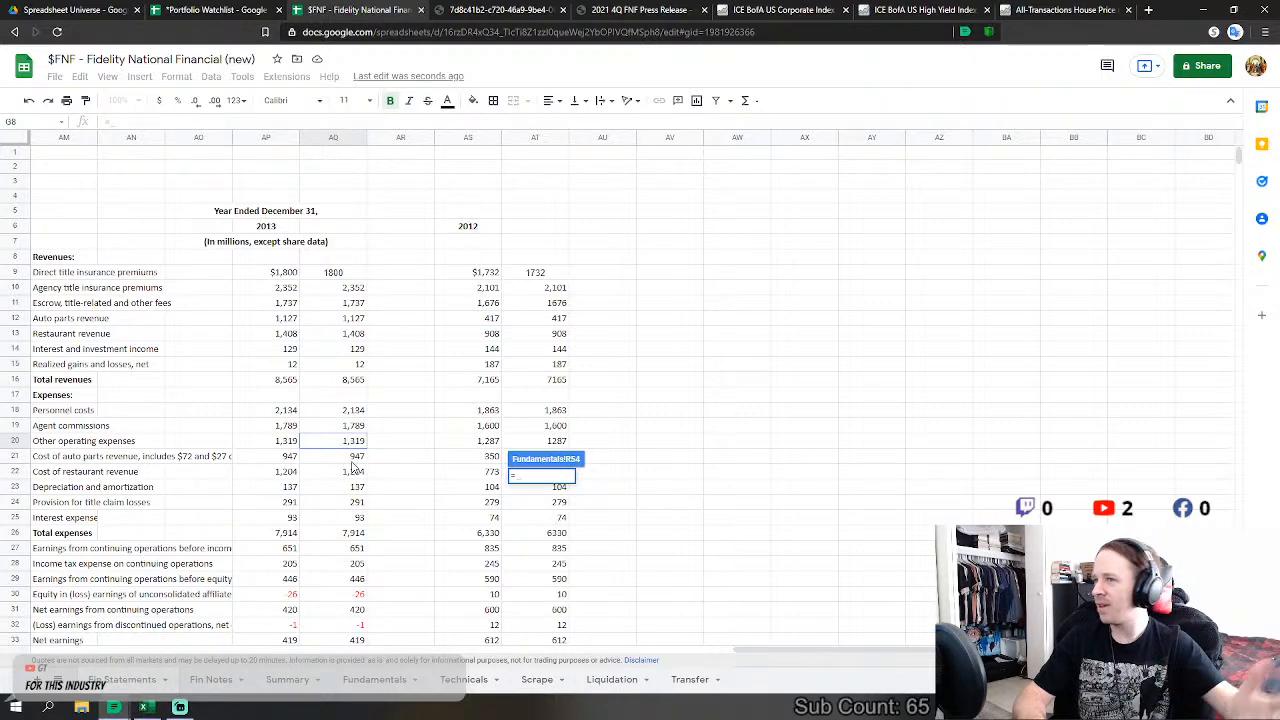
left_click(341, 488)
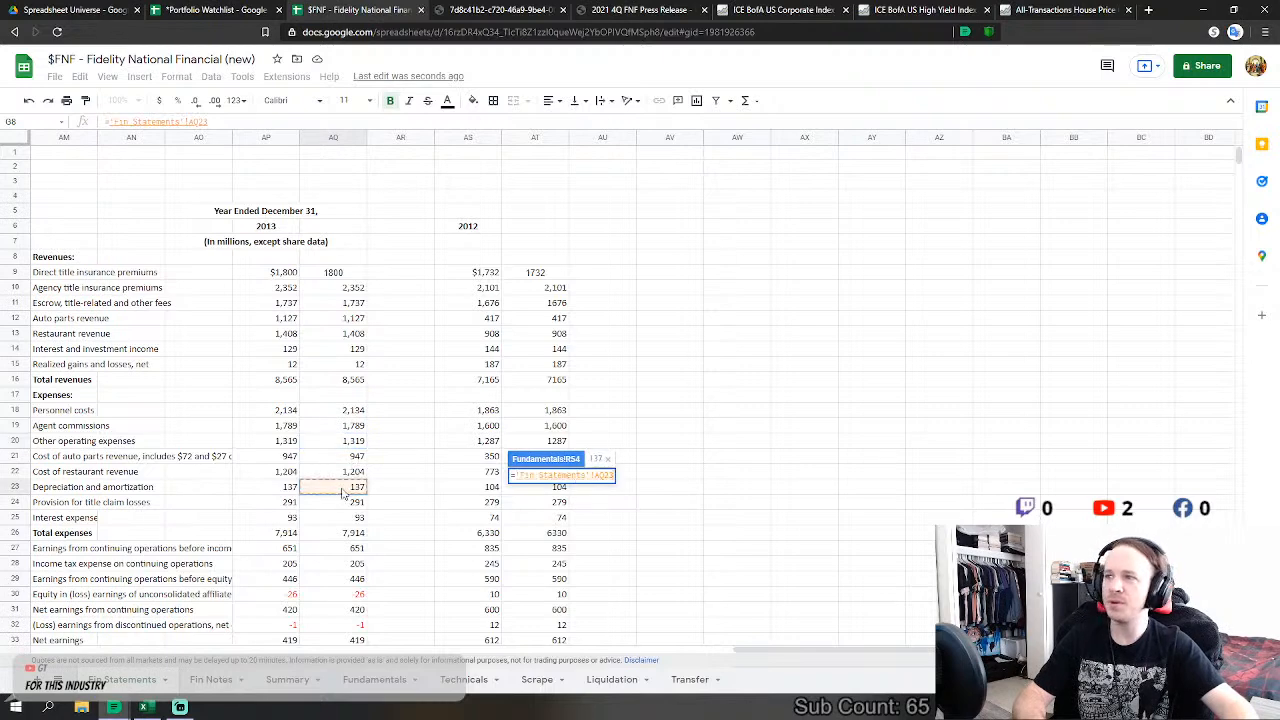
key("Return")
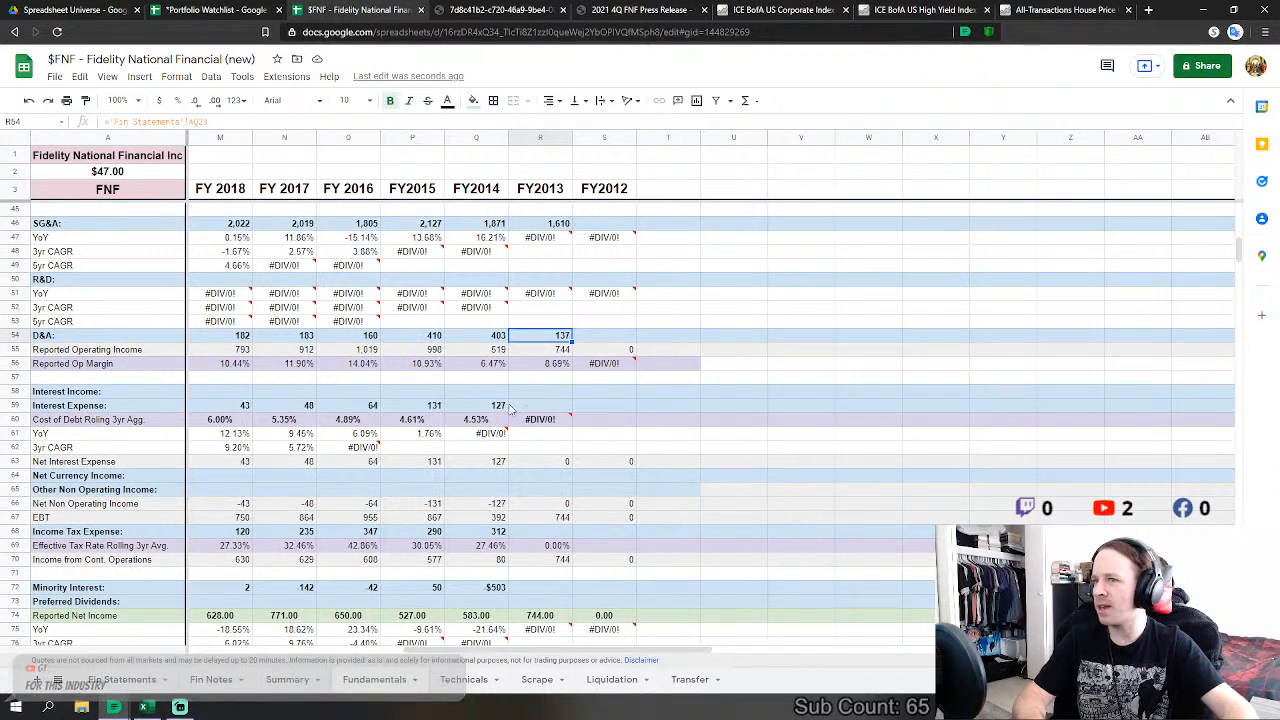
Step: Link FY2013 Interest Expense (R59) to the 2013 interest expense in Fin Statements cell AQ25
left_click(514, 406)
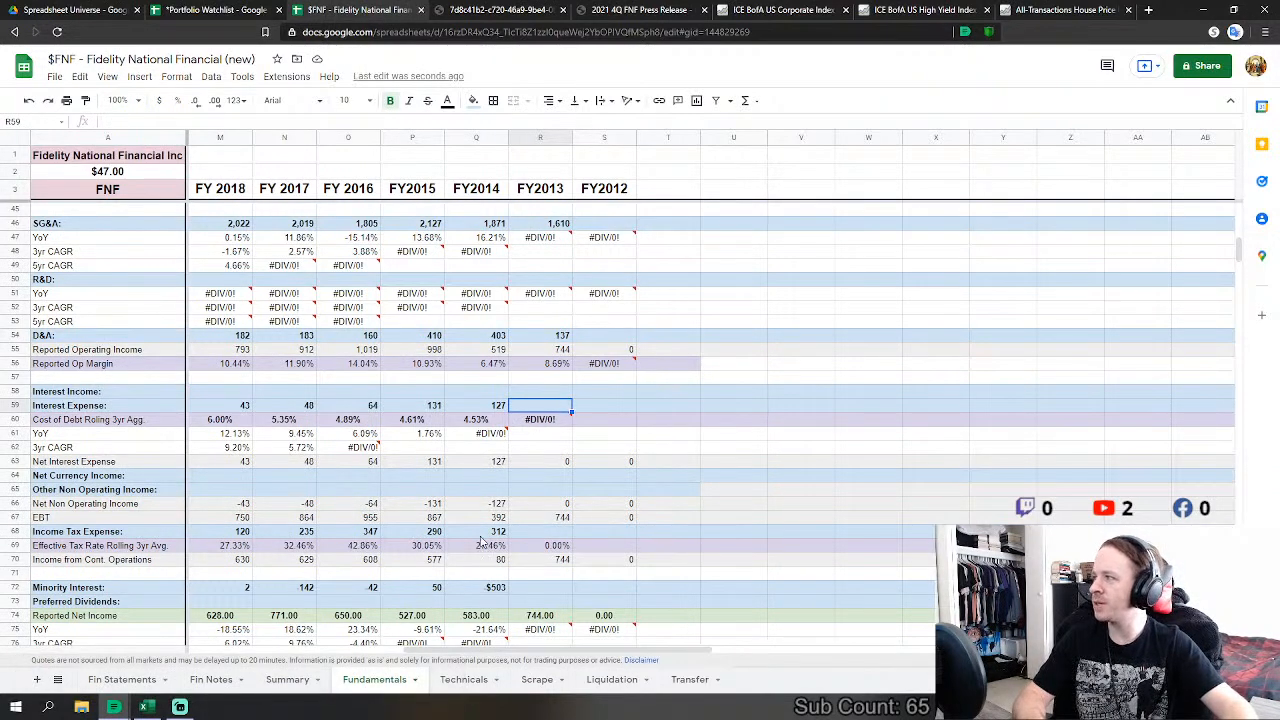
type("=")
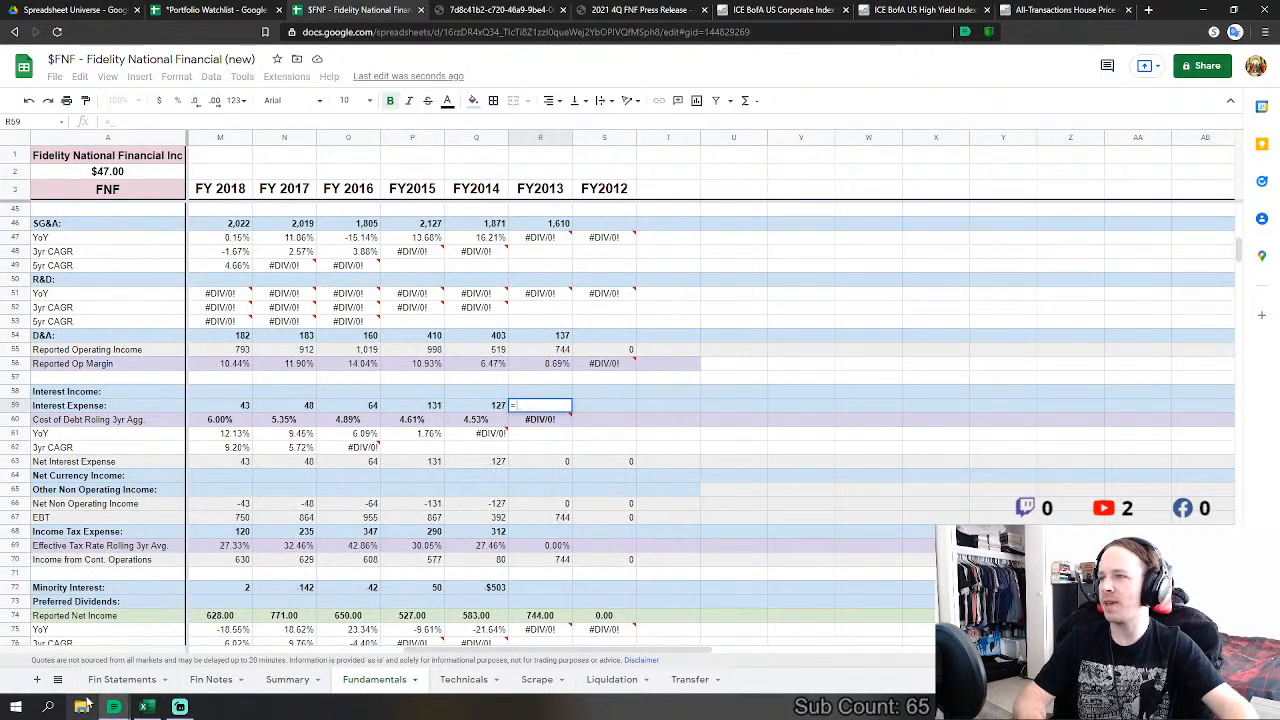
left_click(118, 681)
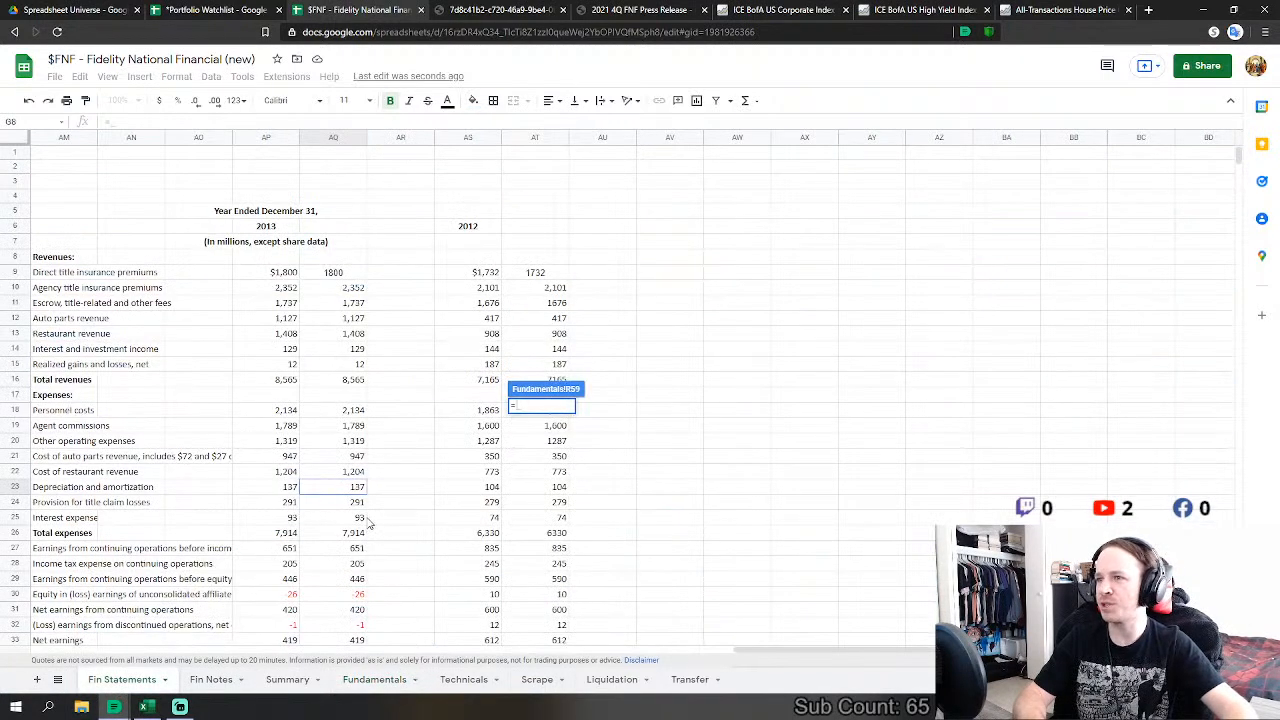
left_click(357, 517)
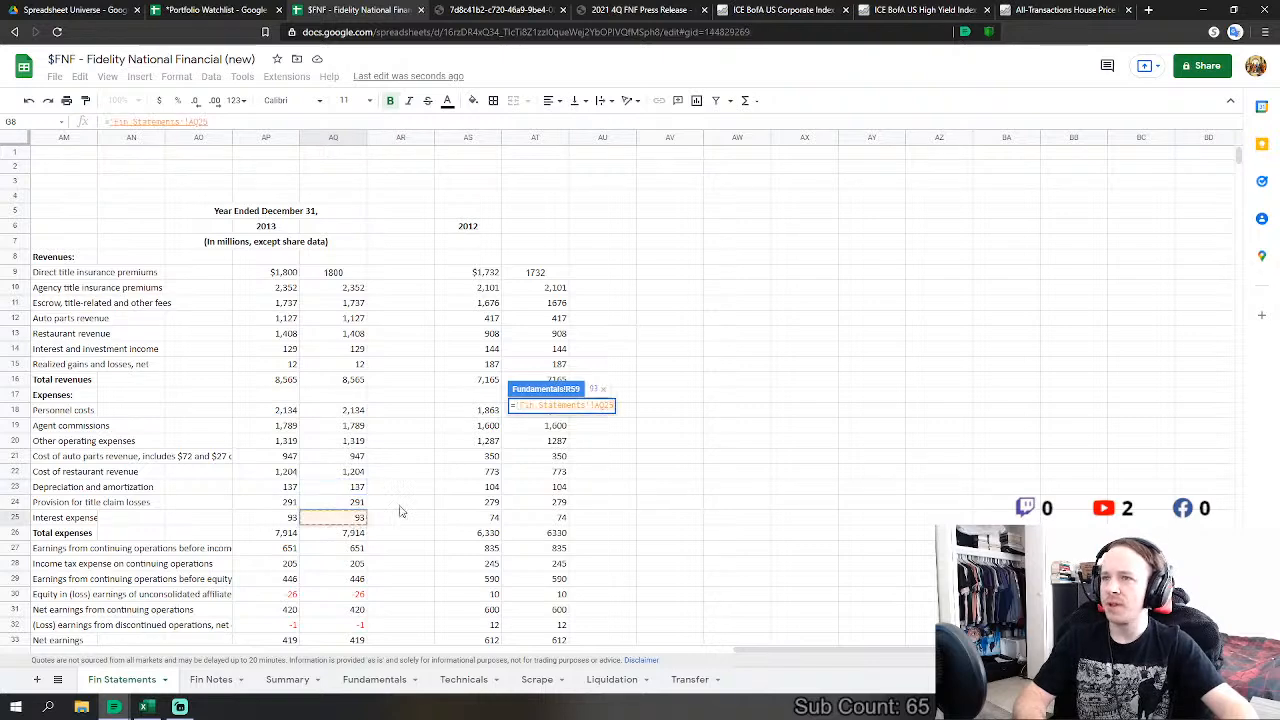
key("Return")
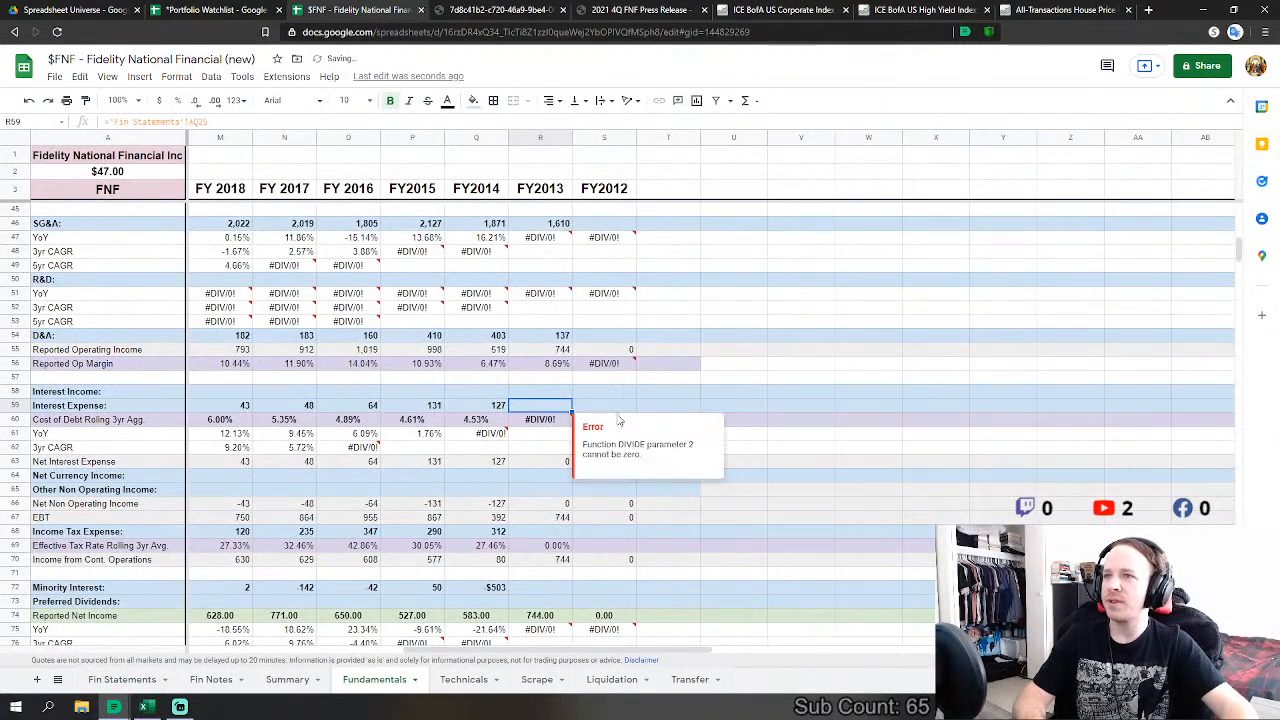
left_click(616, 396)
Step: Link FY2013 Income Tax Expense (R68) to the income tax expense on continuing operations in Fin Statements cell AQ28
scroll(570, 425, "down", 1)
left_click(540, 461)
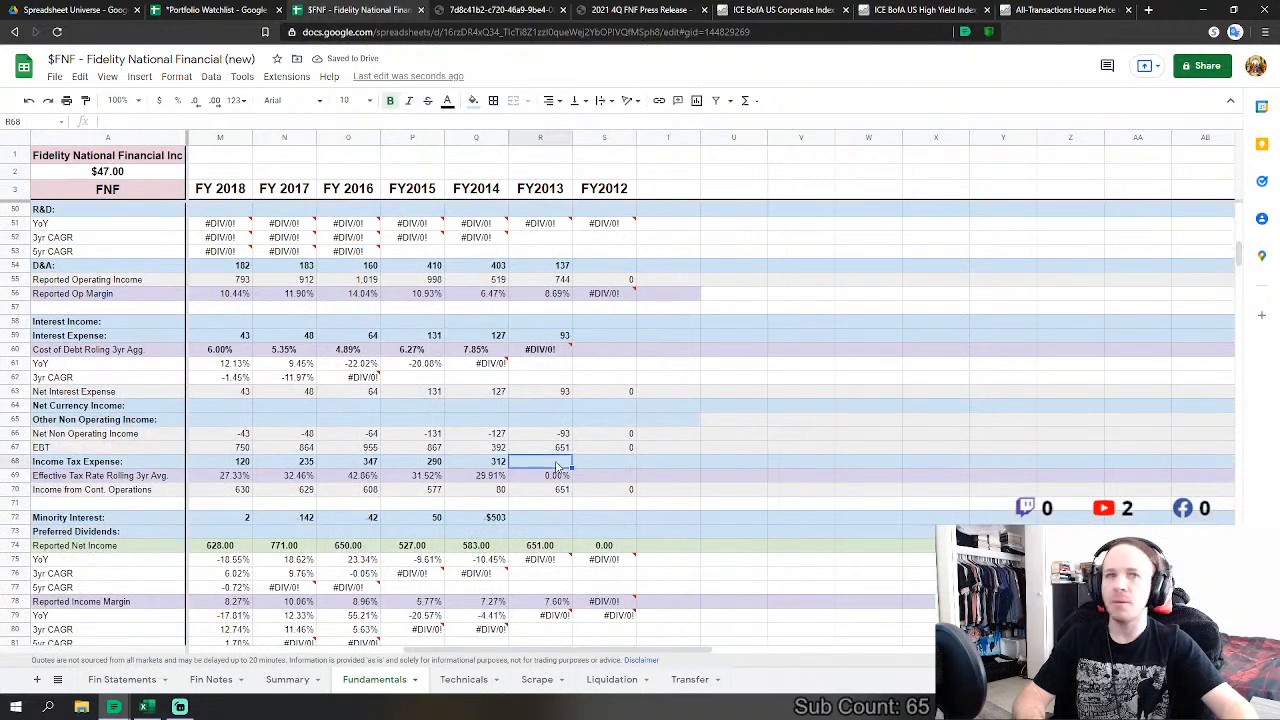
type("=")
left_click(120, 679)
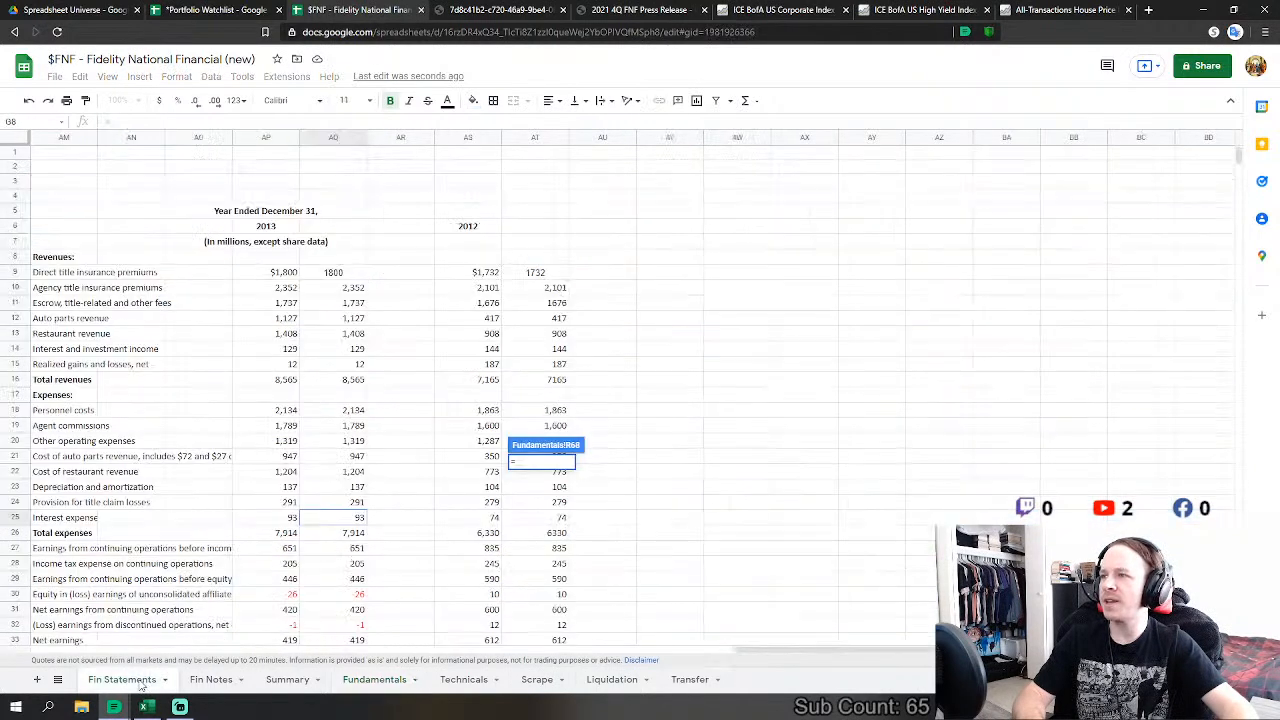
left_click(364, 563)
key("Return")
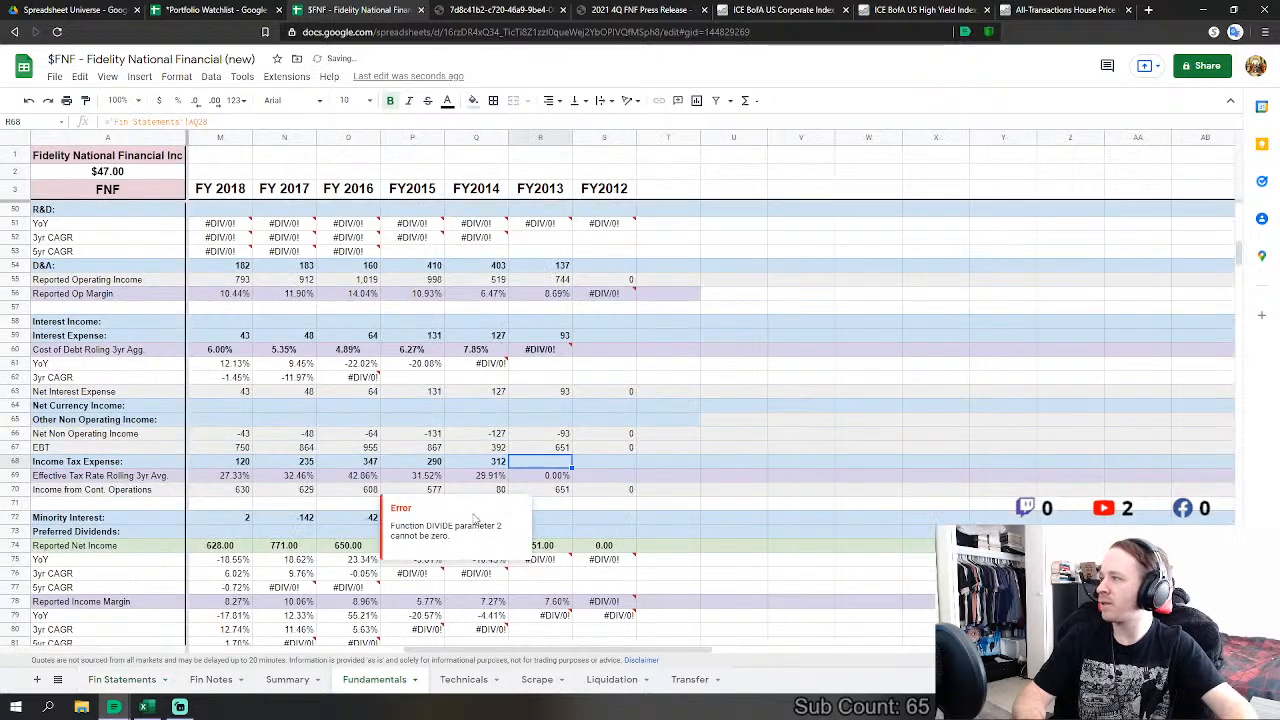
Step: Try to calculate FY2013 Minority Interest (R72) as --AQ30-AQ32+AQ34, using the Fin Statements cells for unconsolidated affiliates, discontinued operations and non-controlling interests
scroll(628, 428, "down", 1)
left_click(539, 447)
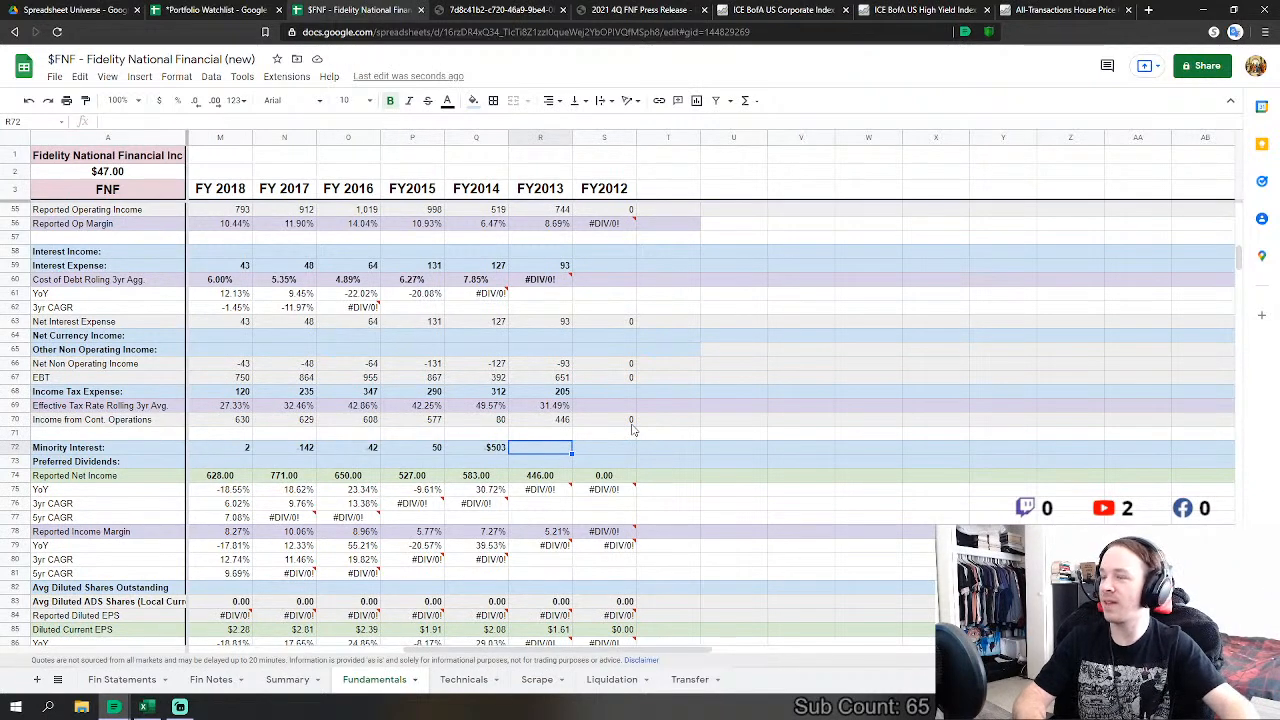
type("=")
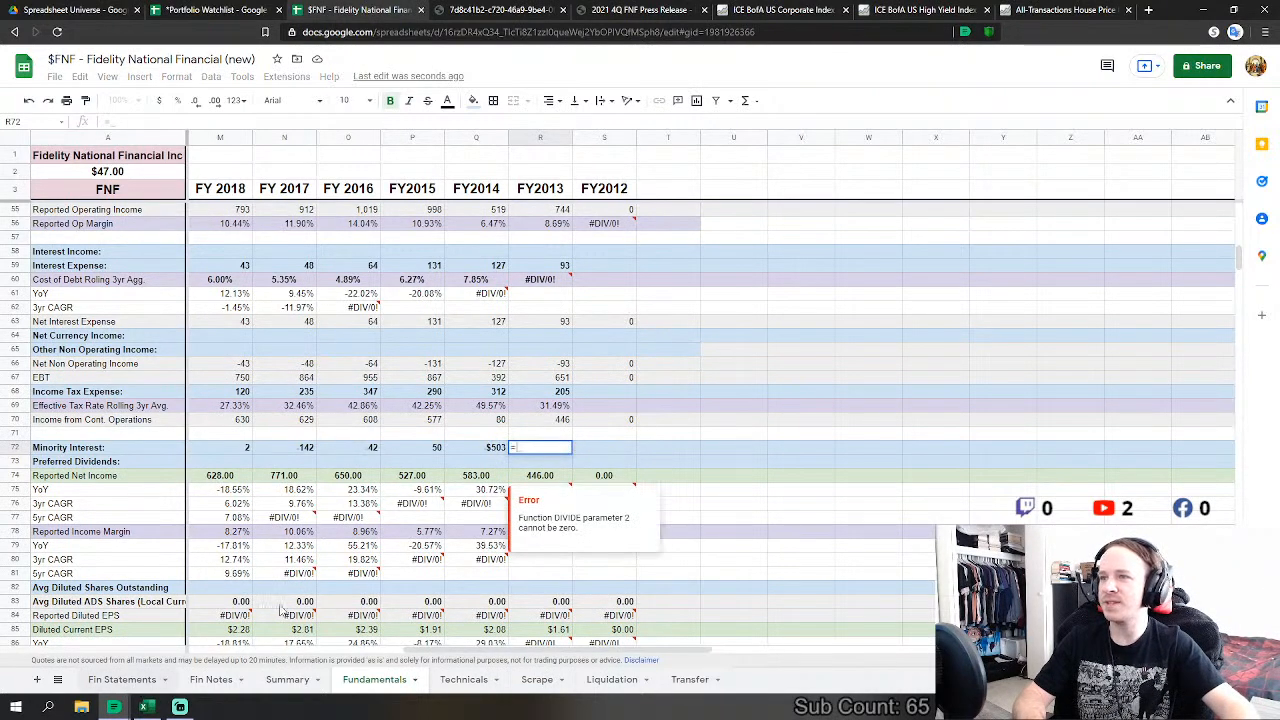
left_click(128, 683)
scroll(395, 521, "down", 1)
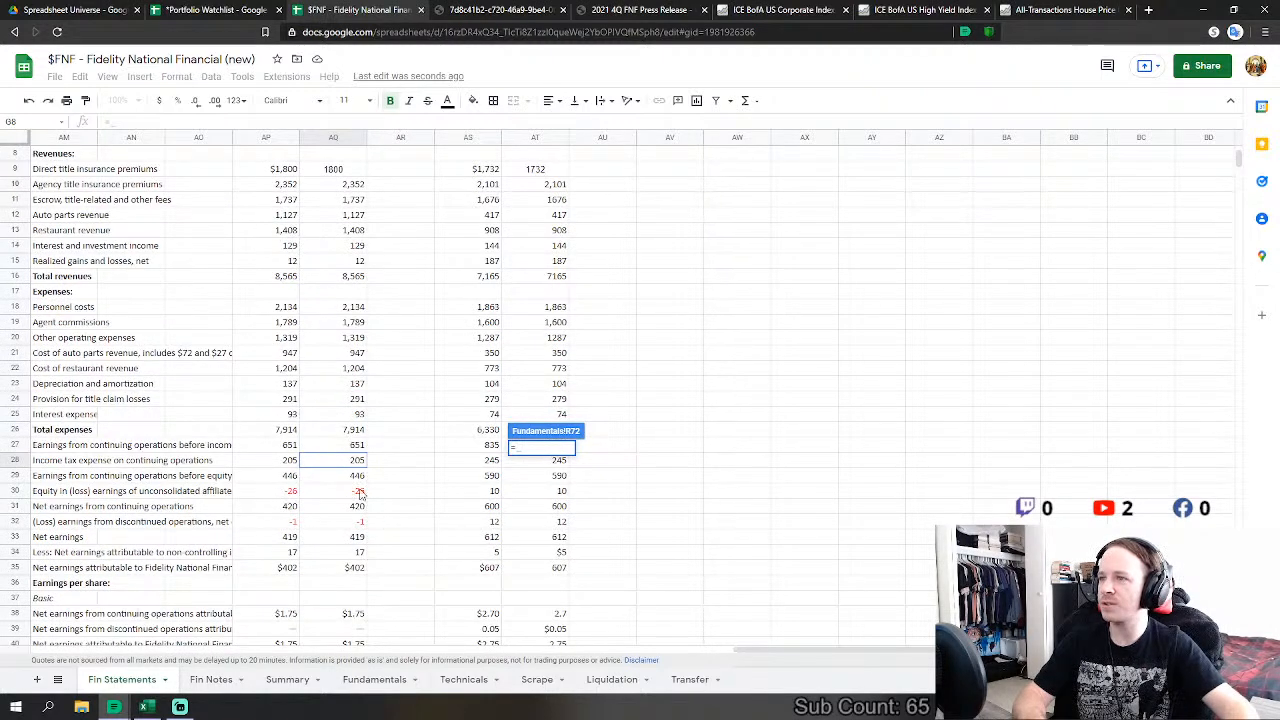
type("--")
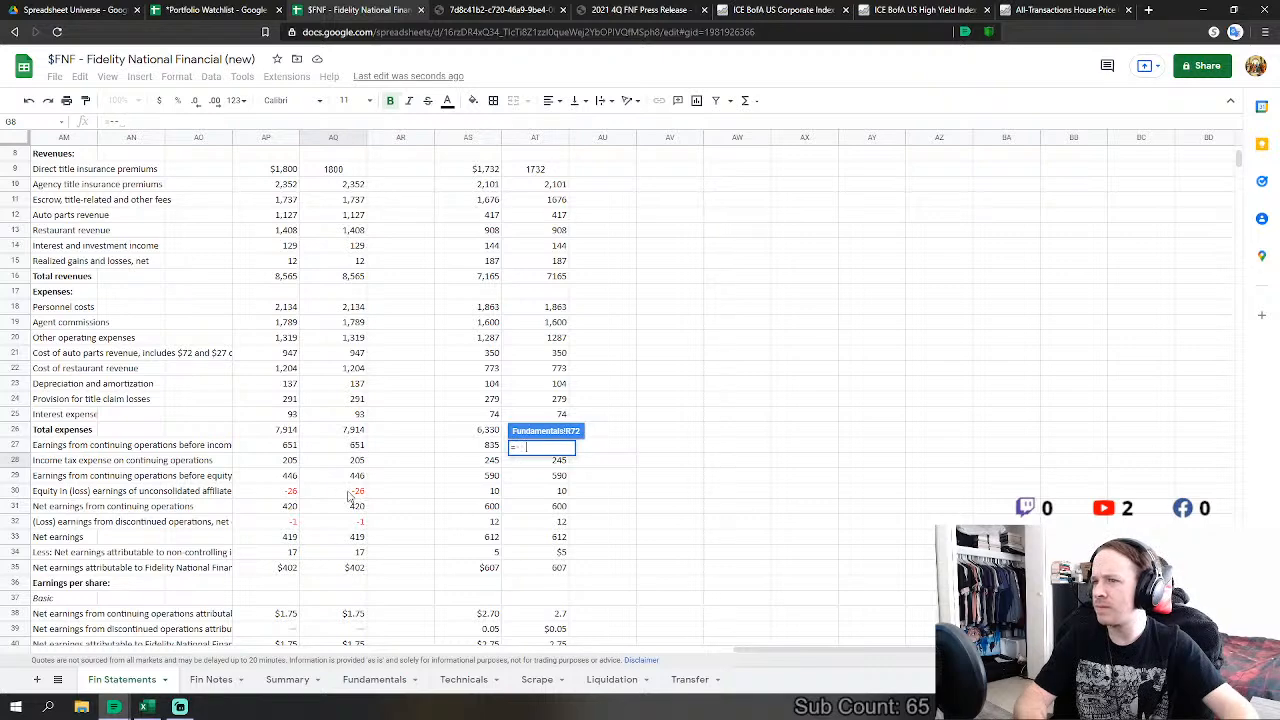
left_click(350, 491)
type("-'Fin Statements'!AQ30")
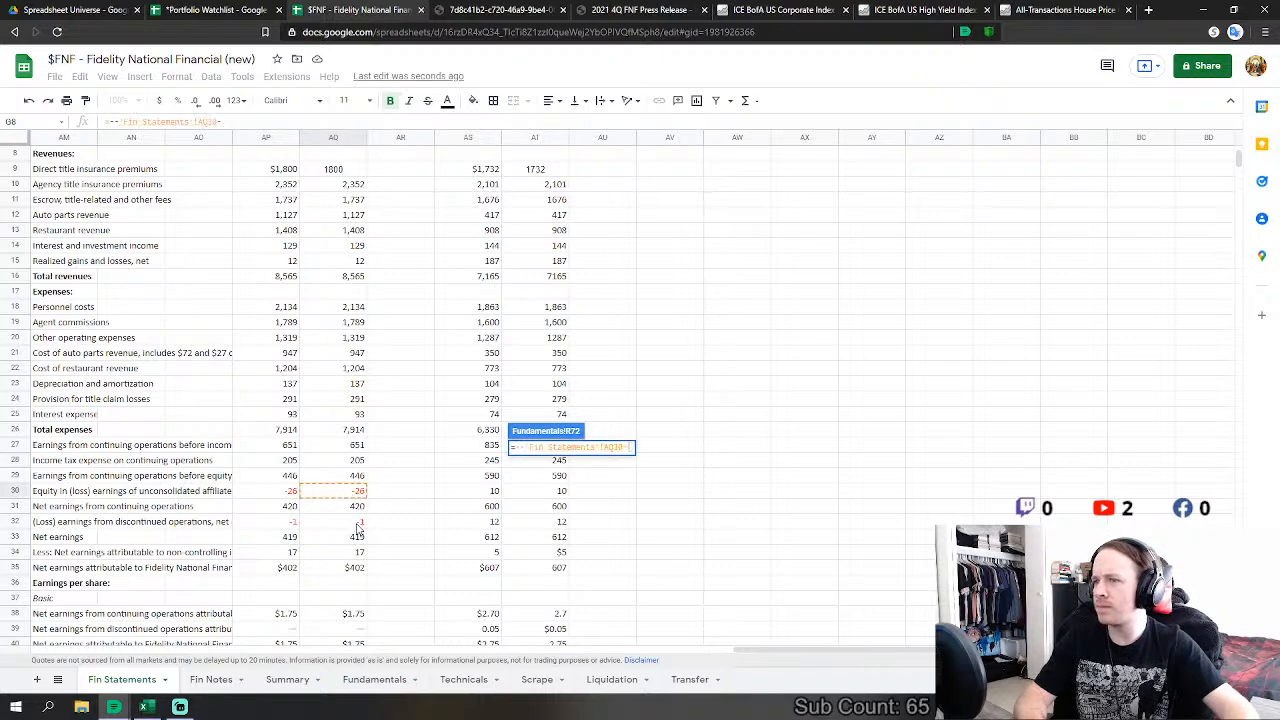
left_click(368, 522)
type("+")
left_click(362, 553)
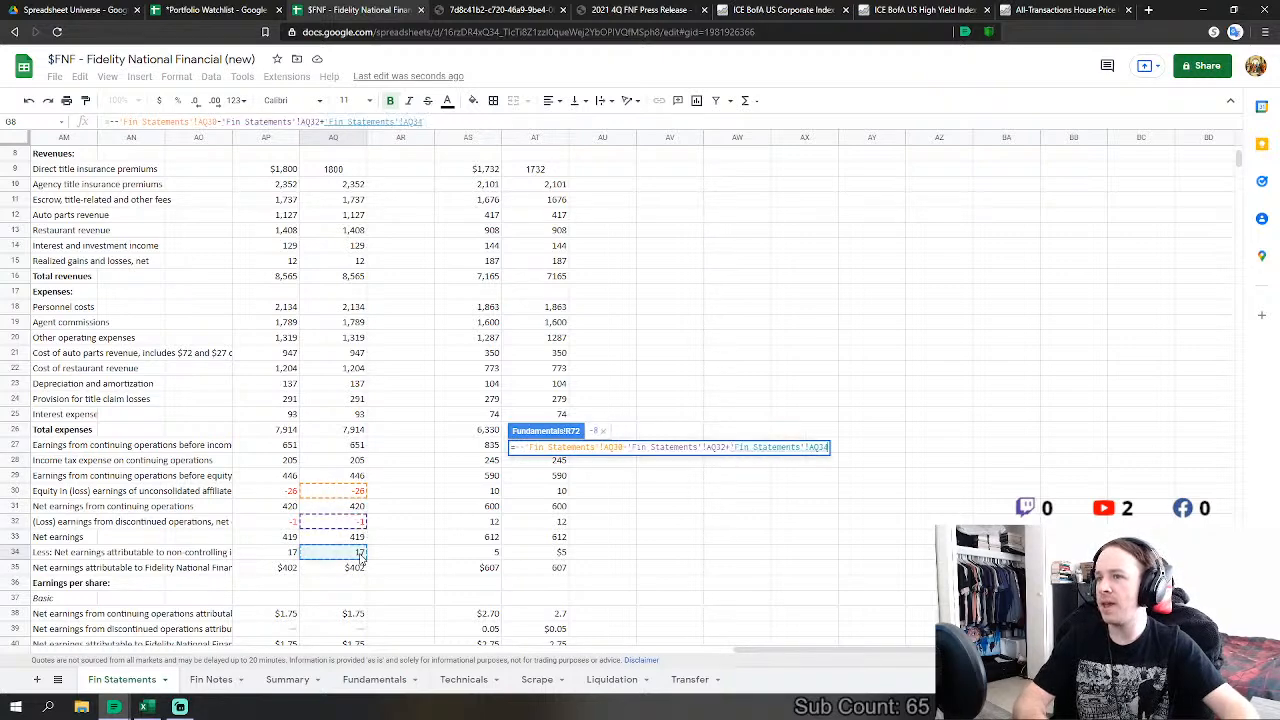
key("Return")
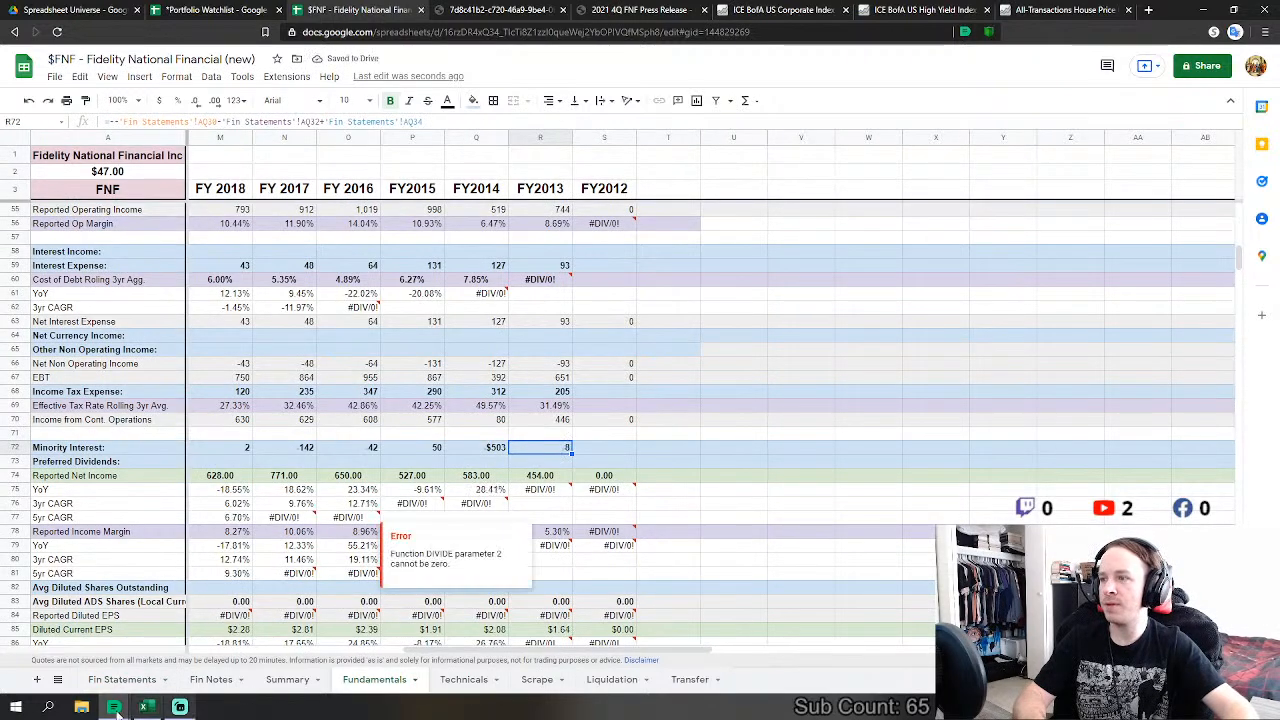
Step: Check the 2013 net earnings in Fin Statements, clear the FY2013 Minority Interest formula (R72), and return to the Fin Statements sheet
left_click(120, 680)
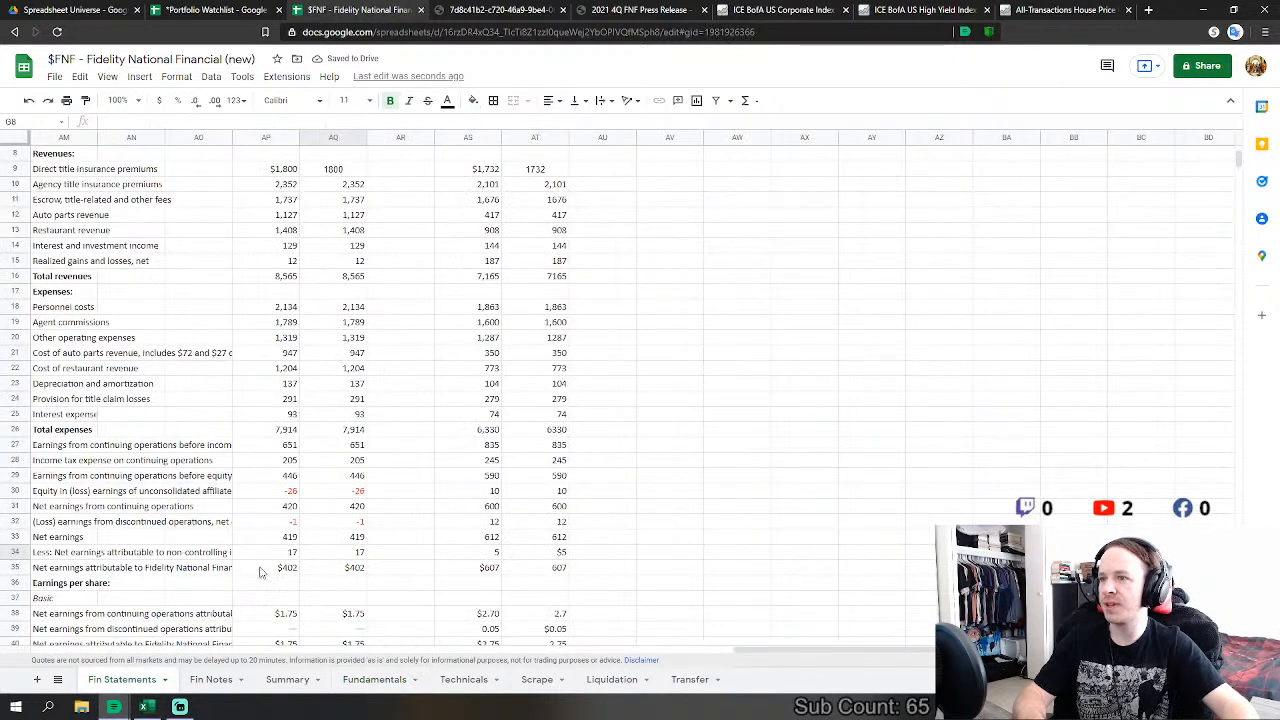
left_click(364, 680)
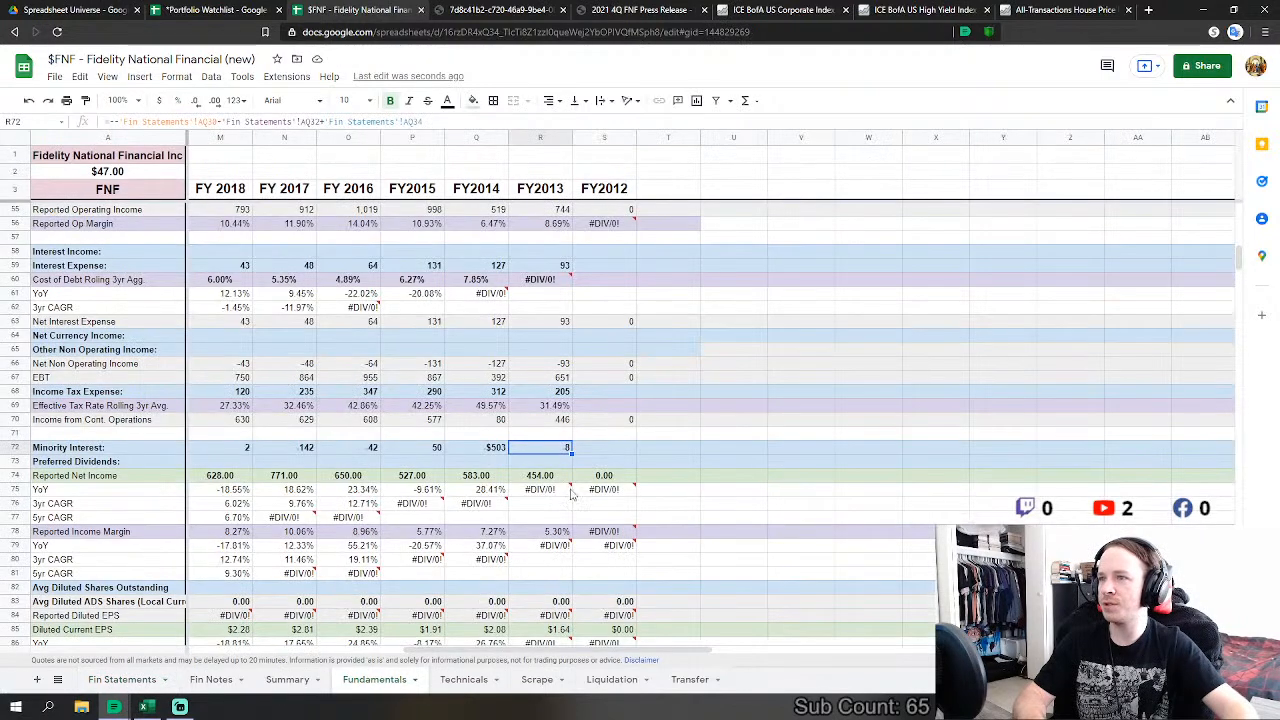
key("Delete")
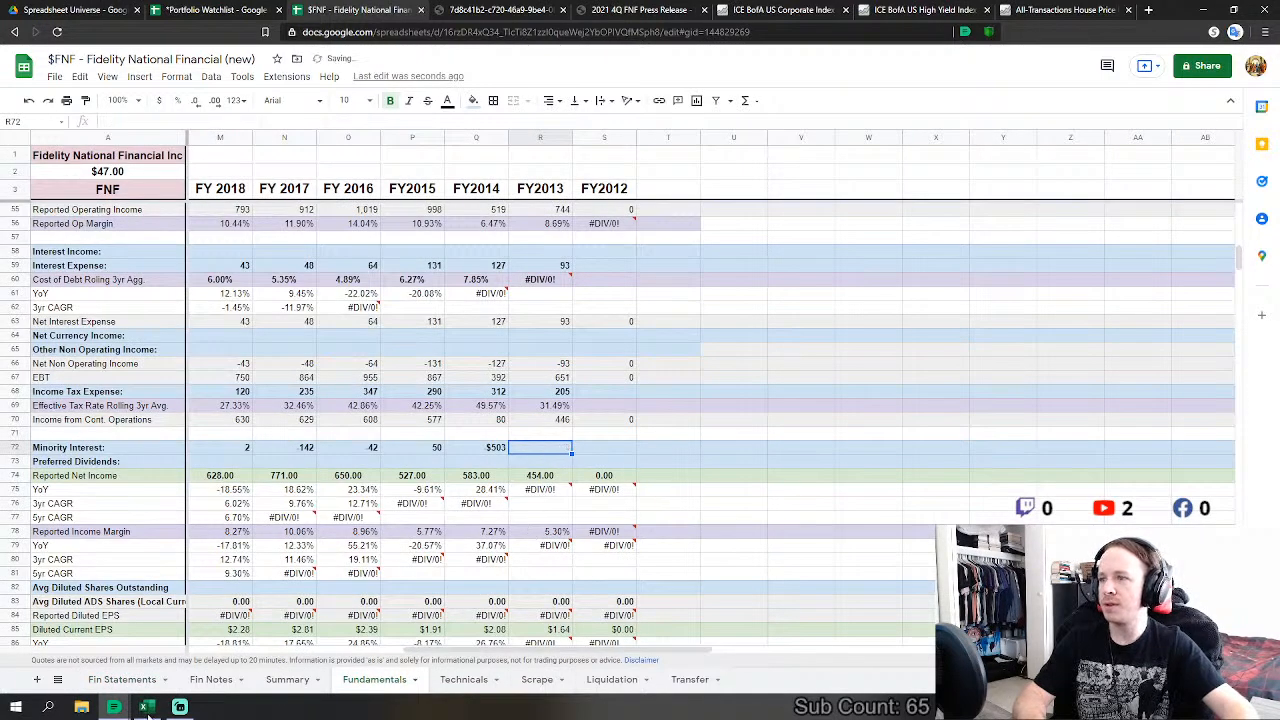
left_click(120, 680)
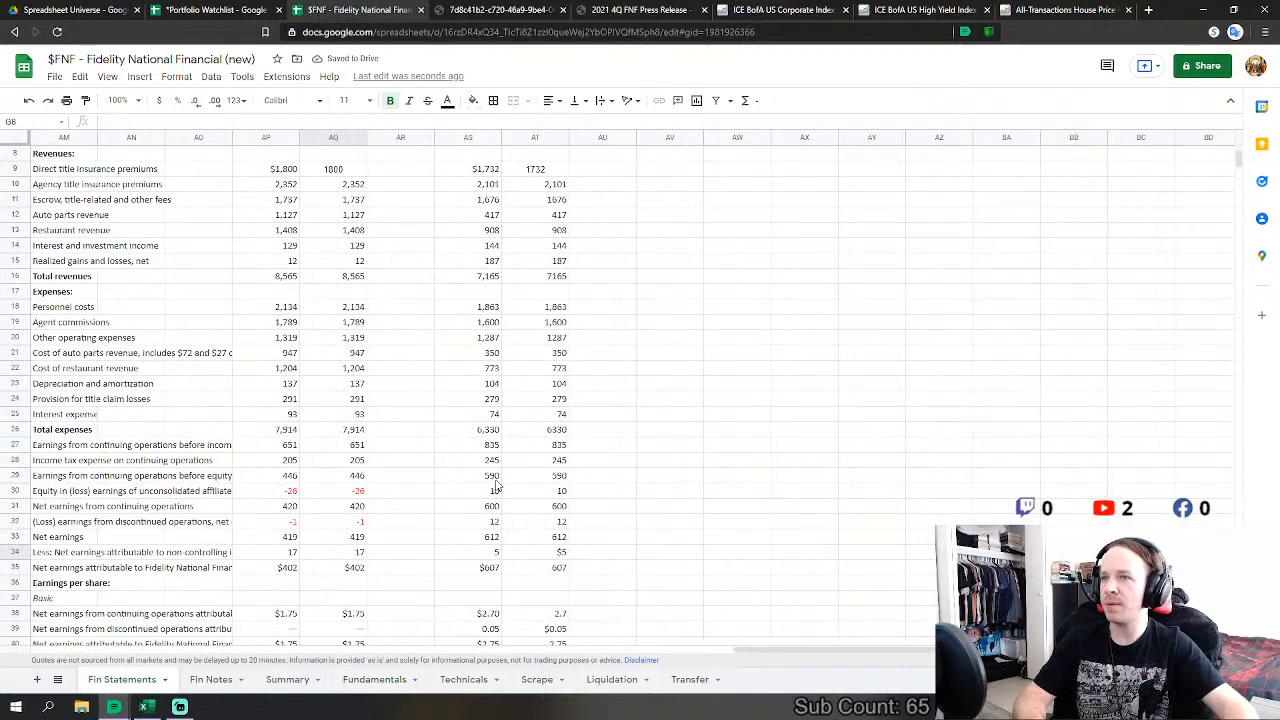
Step: Calculate FY2013 Minority Interest (R72) as -AQ30-AQ32+AQ34, using the Fin Statements cells for unconsolidated affiliates, discontinued operations and non-controlling interests
left_click(370, 680)
left_click(560, 447)
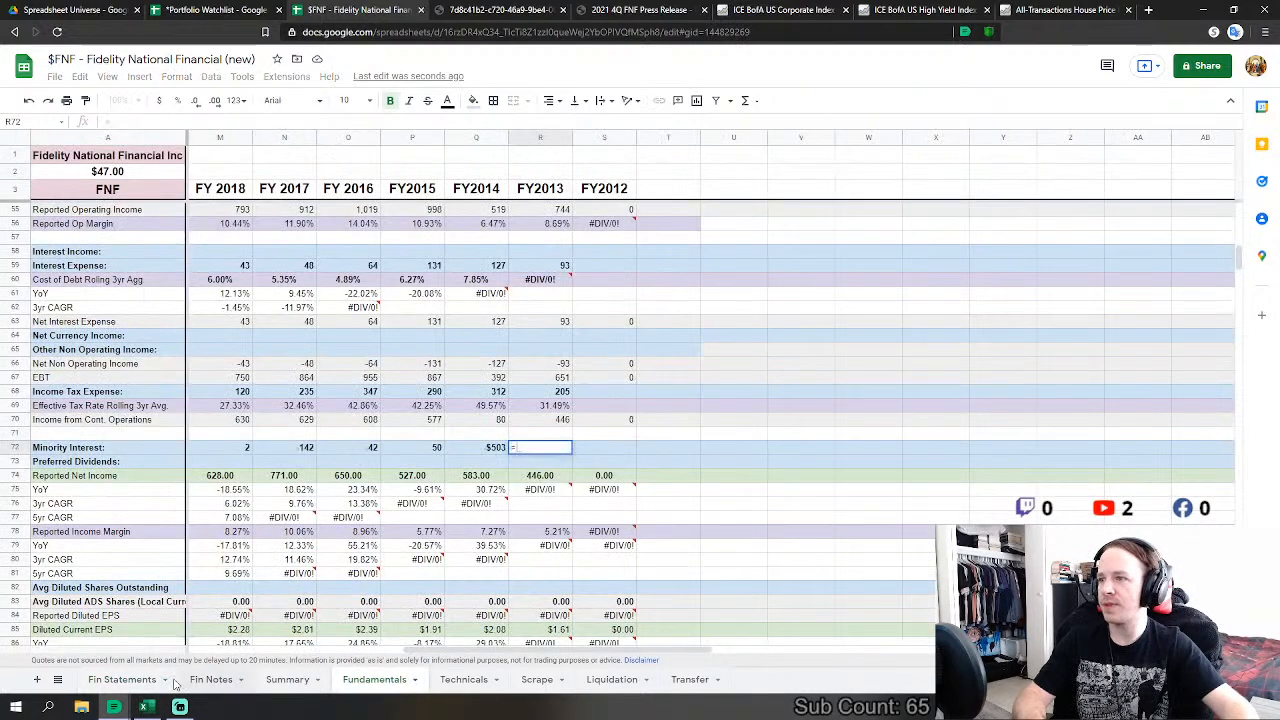
left_click(121, 679)
left_click(347, 491)
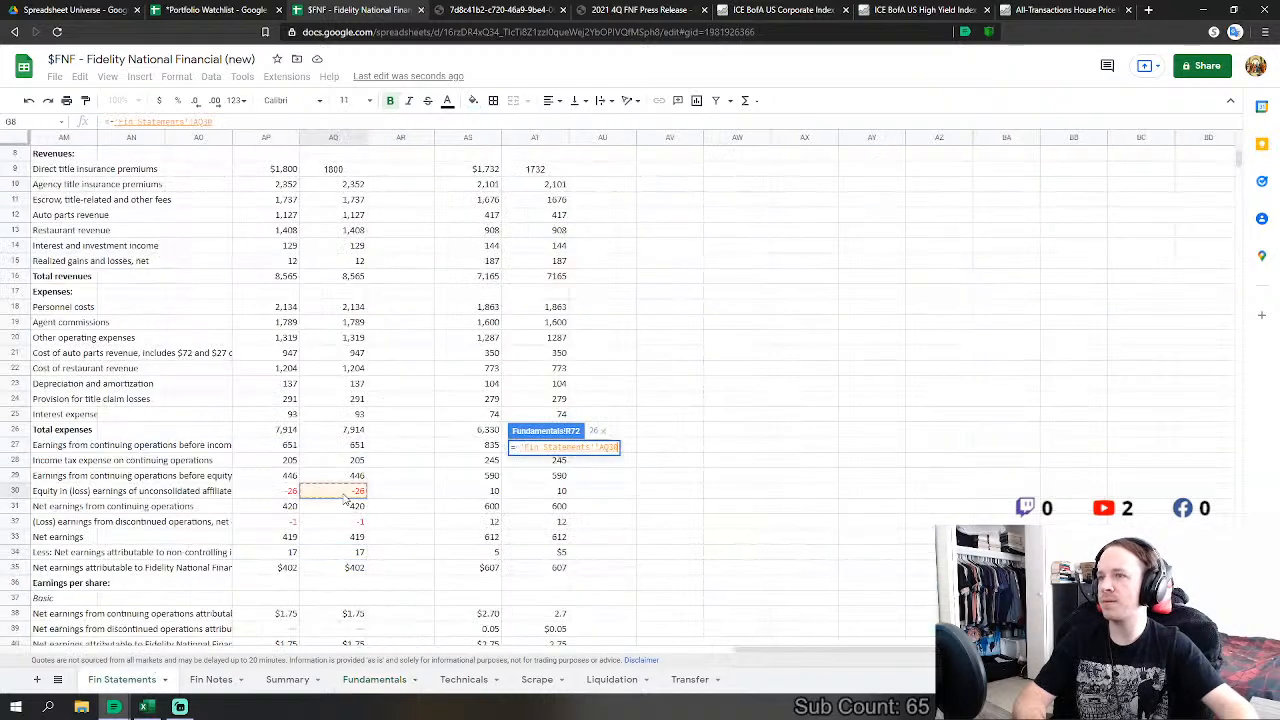
type("-")
left_click(360, 522)
type("+")
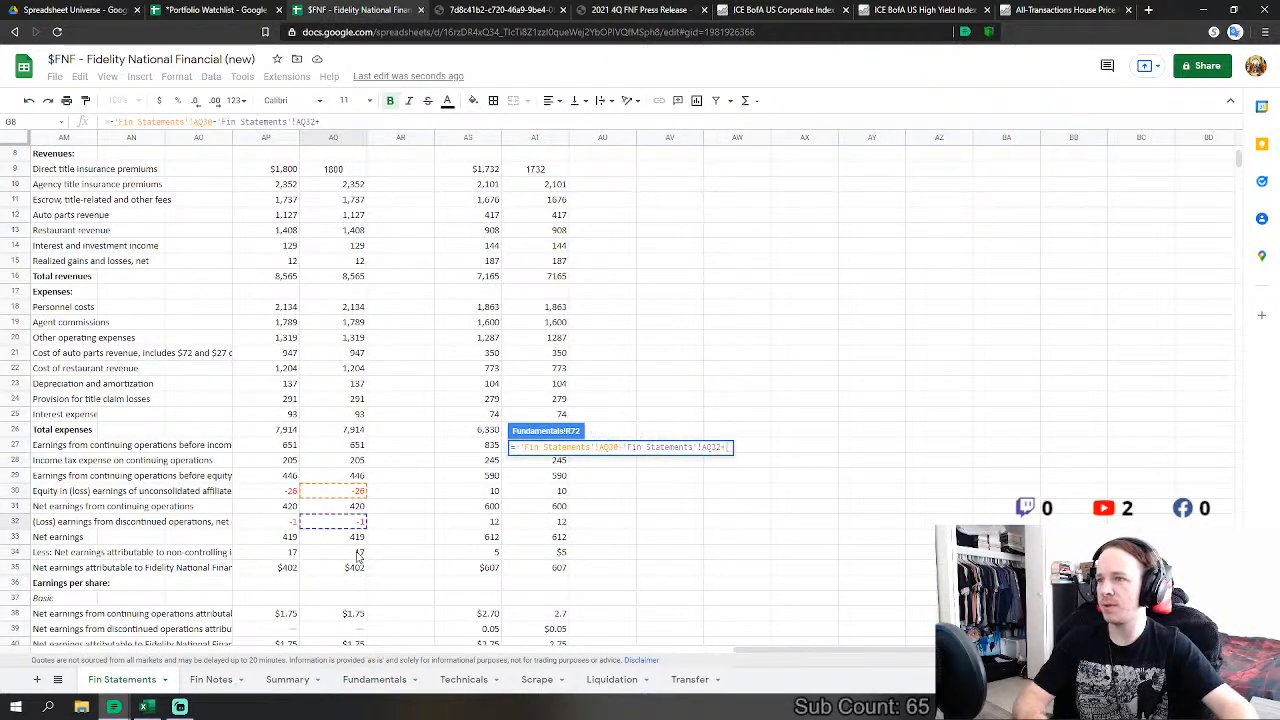
left_click(358, 553)
key("Return")
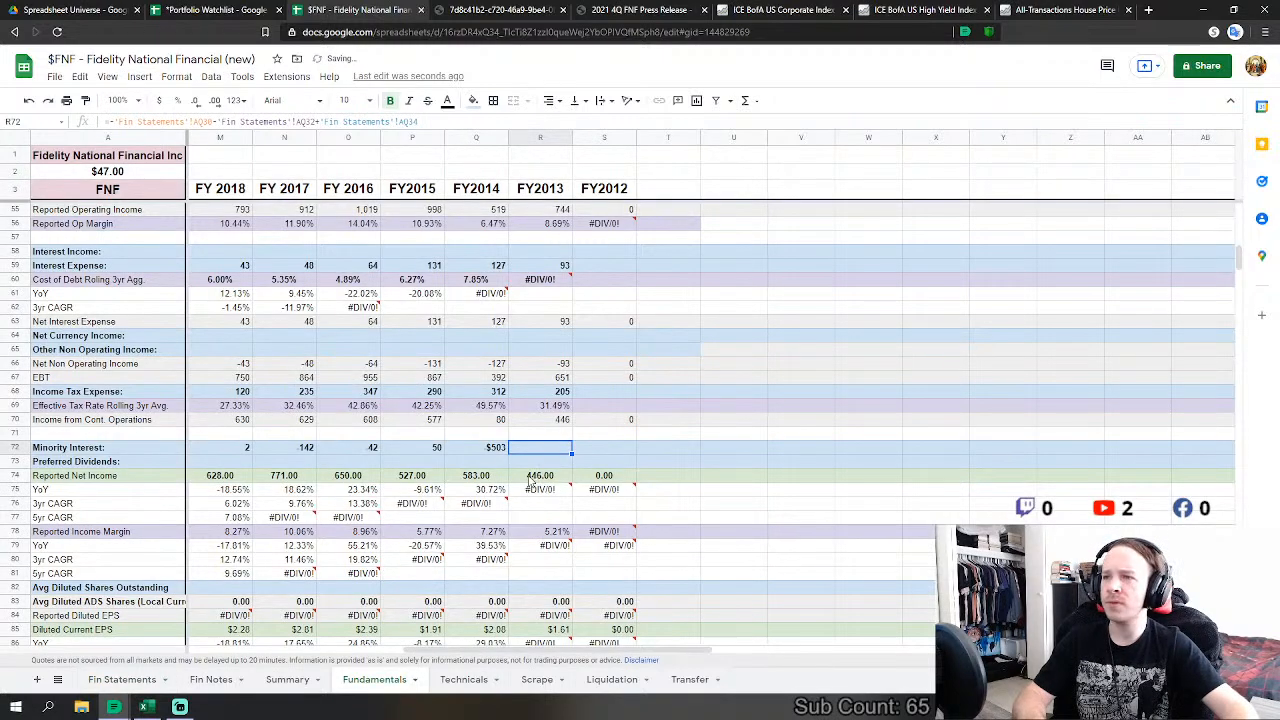
Step: Select the FY2013 CF Depreciation & Amortization cell (R127) in the Cashflow & Growth section
scroll(590, 572, "down", 8)
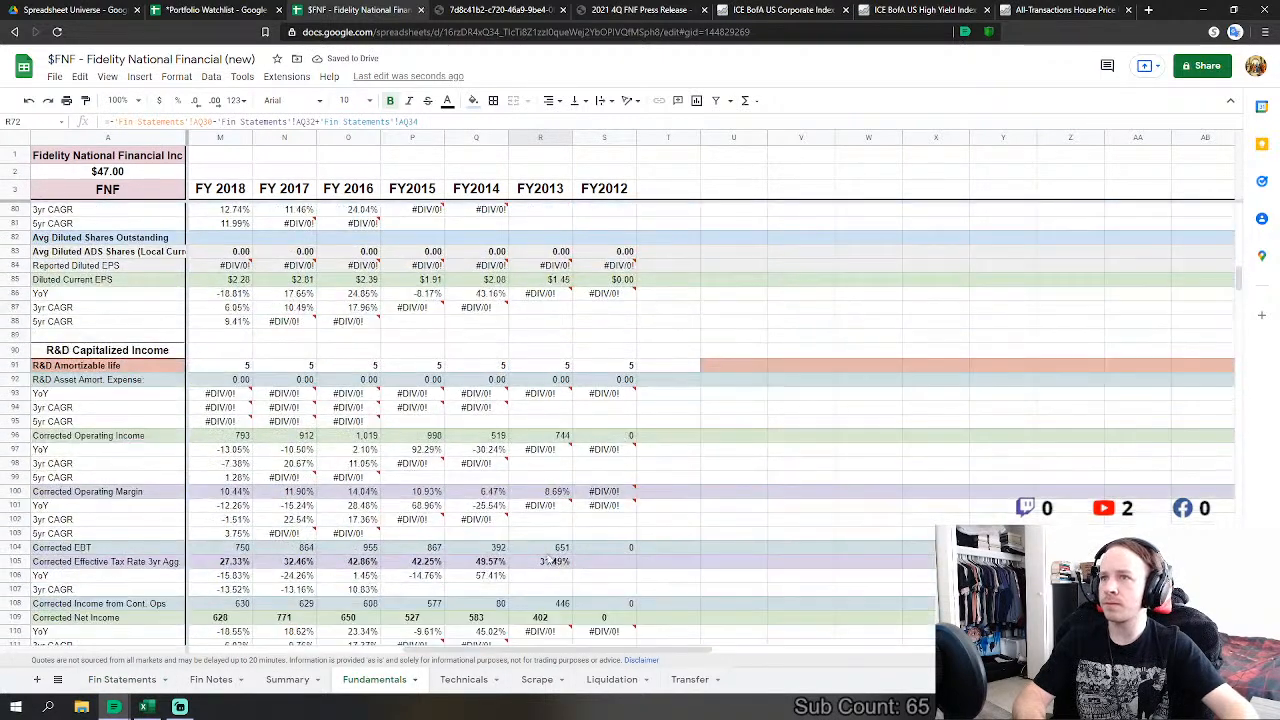
scroll(549, 561, "down", 10)
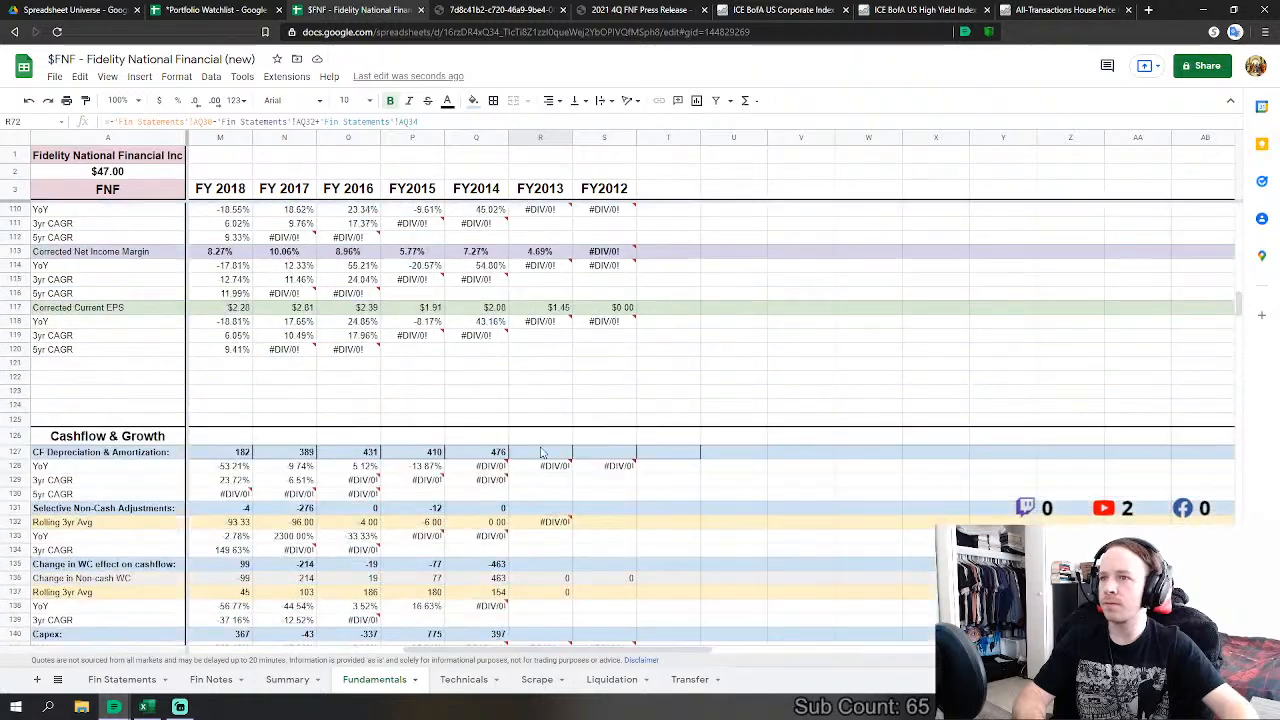
left_click(555, 453)
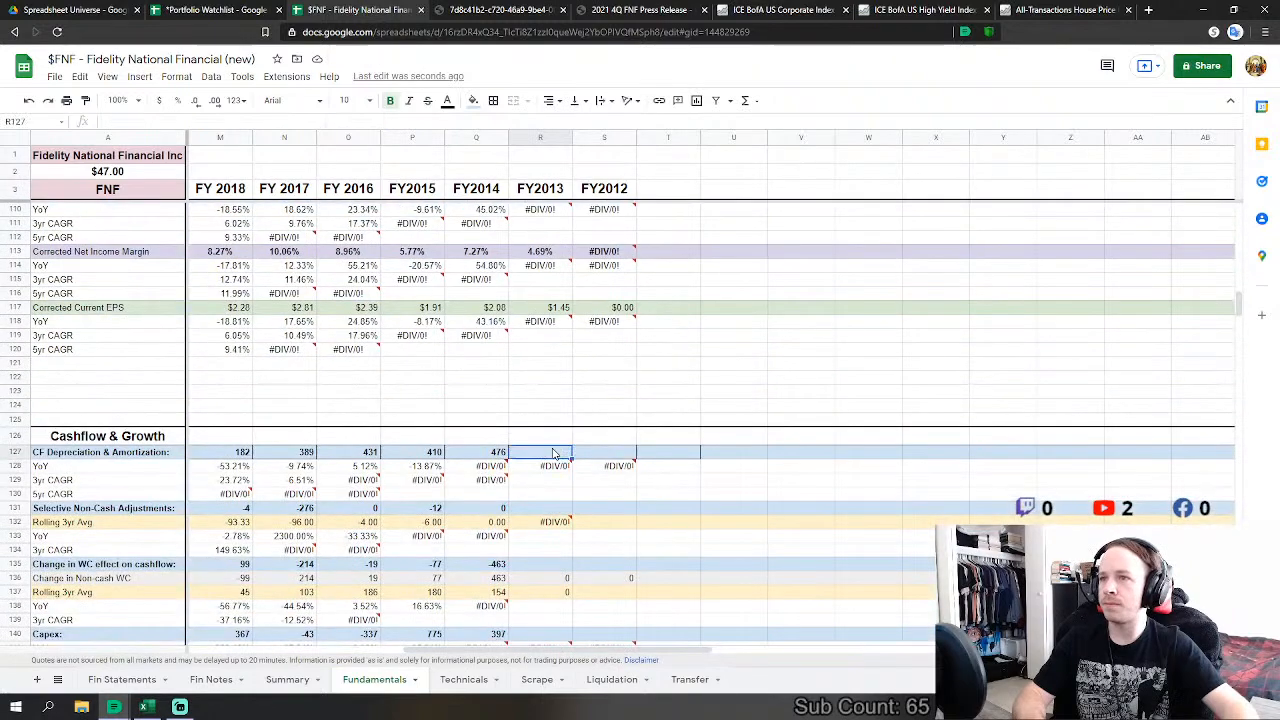
scroll(555, 453, "down", 1)
type("=")
left_click(123, 680)
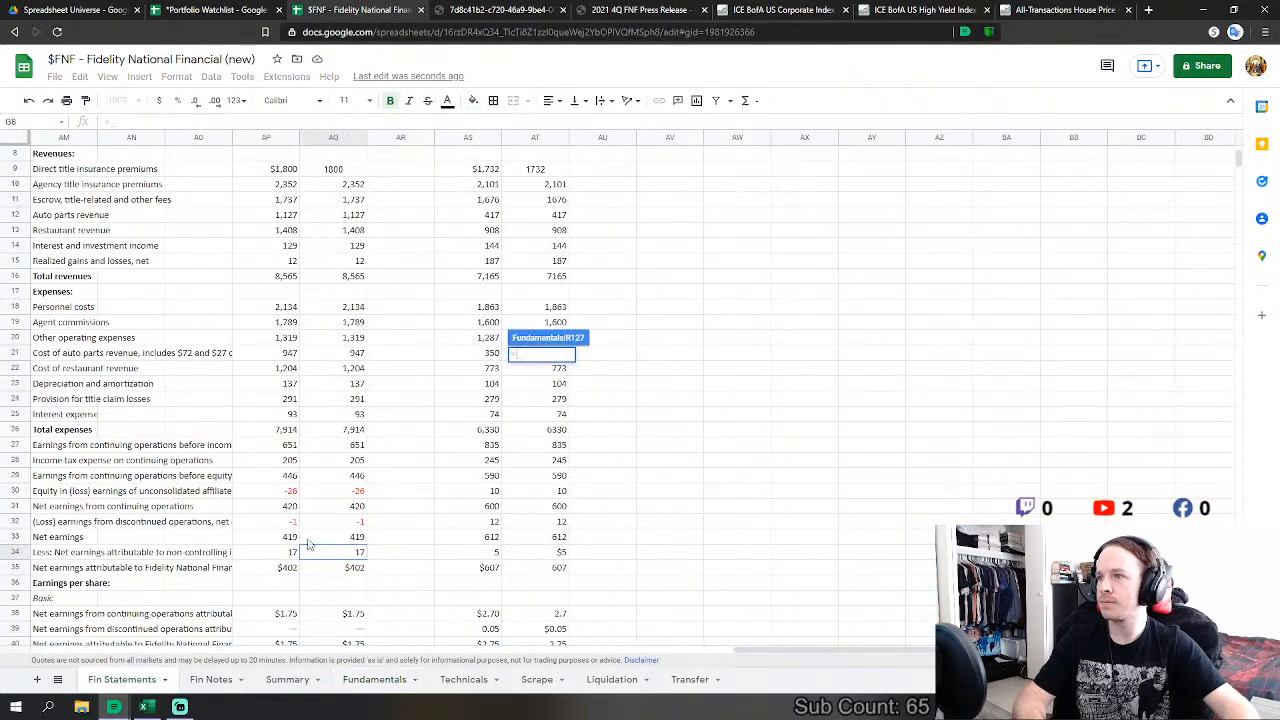
scroll(308, 544, "down", 3)
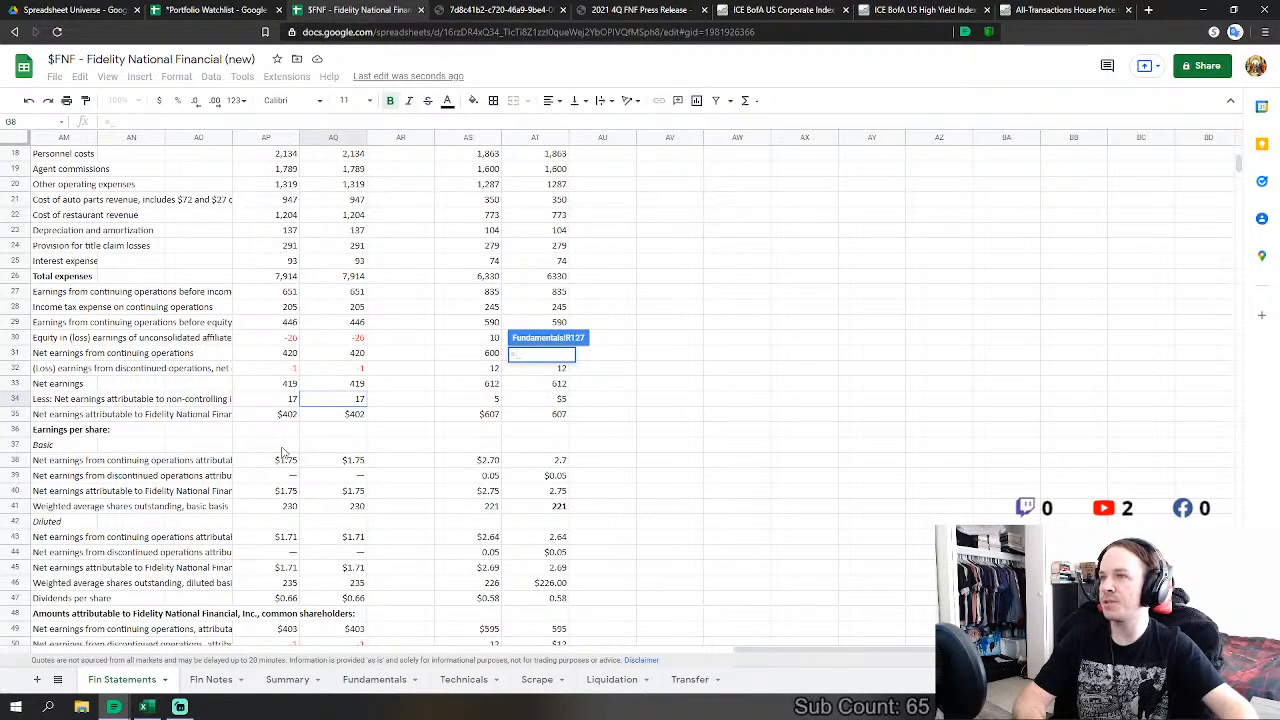
scroll(265, 430, "up", 3)
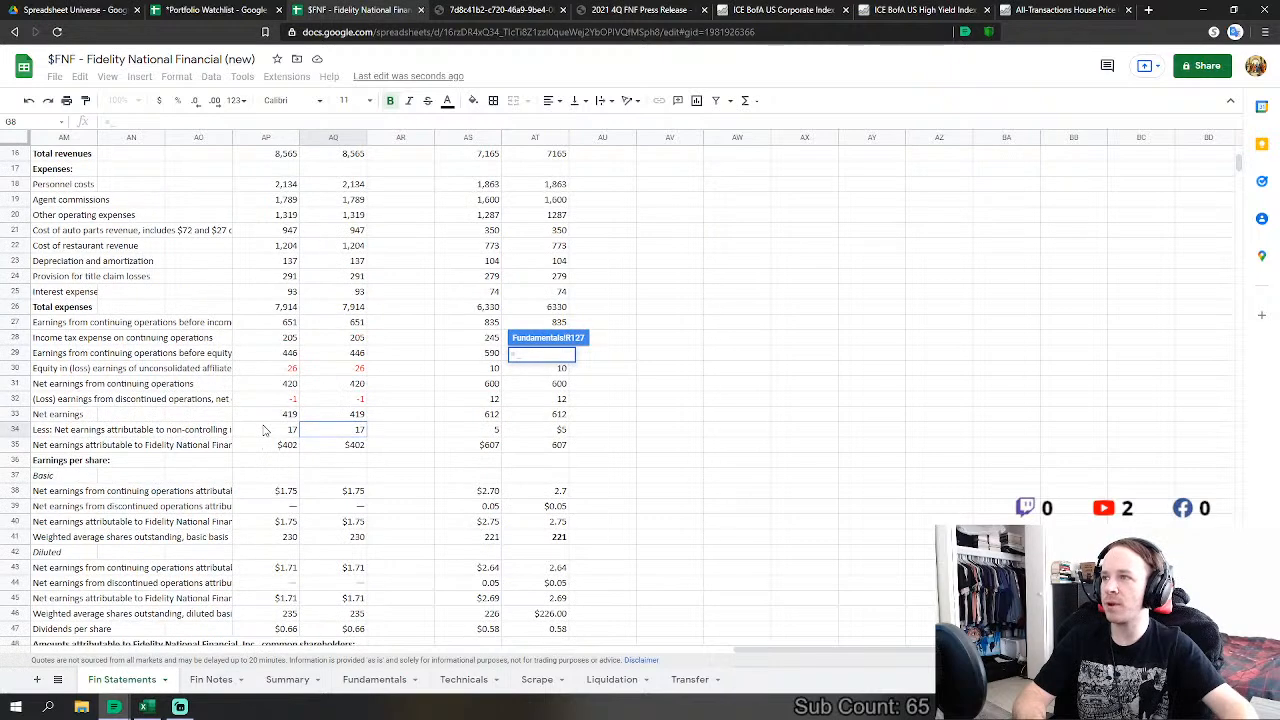
left_click(374, 679)
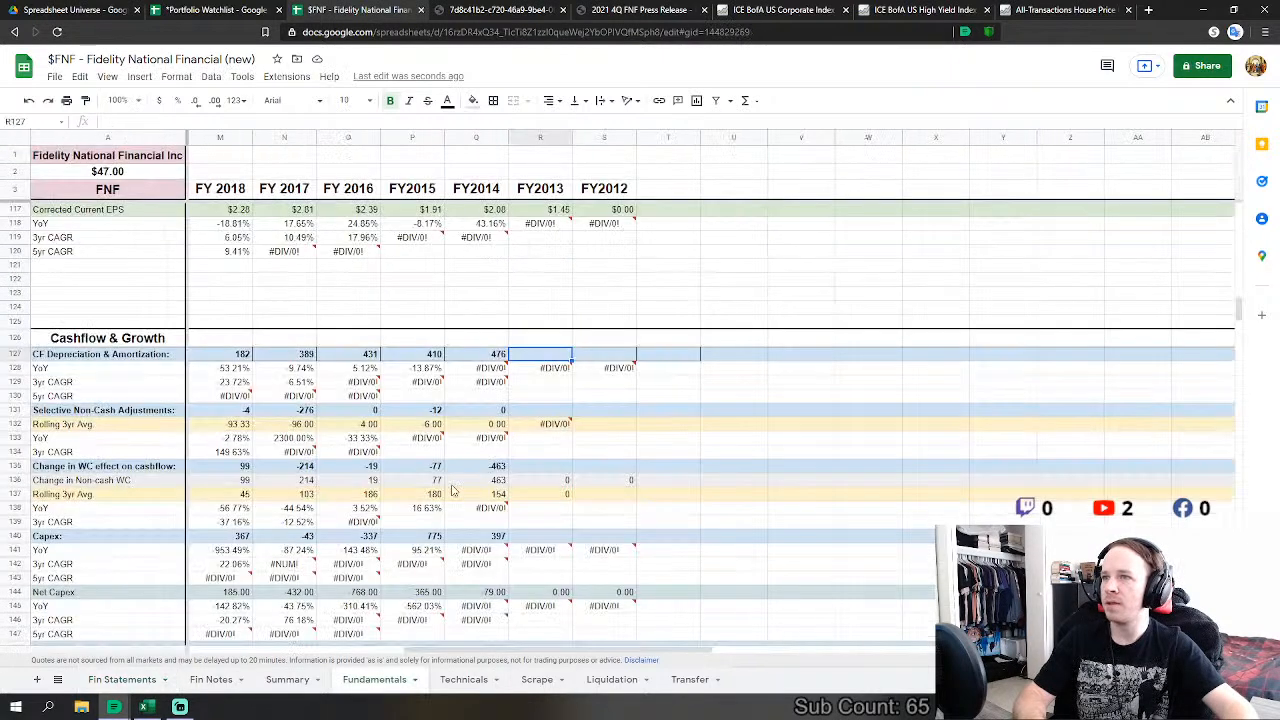
Step: Link FY2013 CF Depreciation & Amortization (R127) to the 2013 cash flow depreciation and amortization in Fin Statements cell AQ74
type("=")
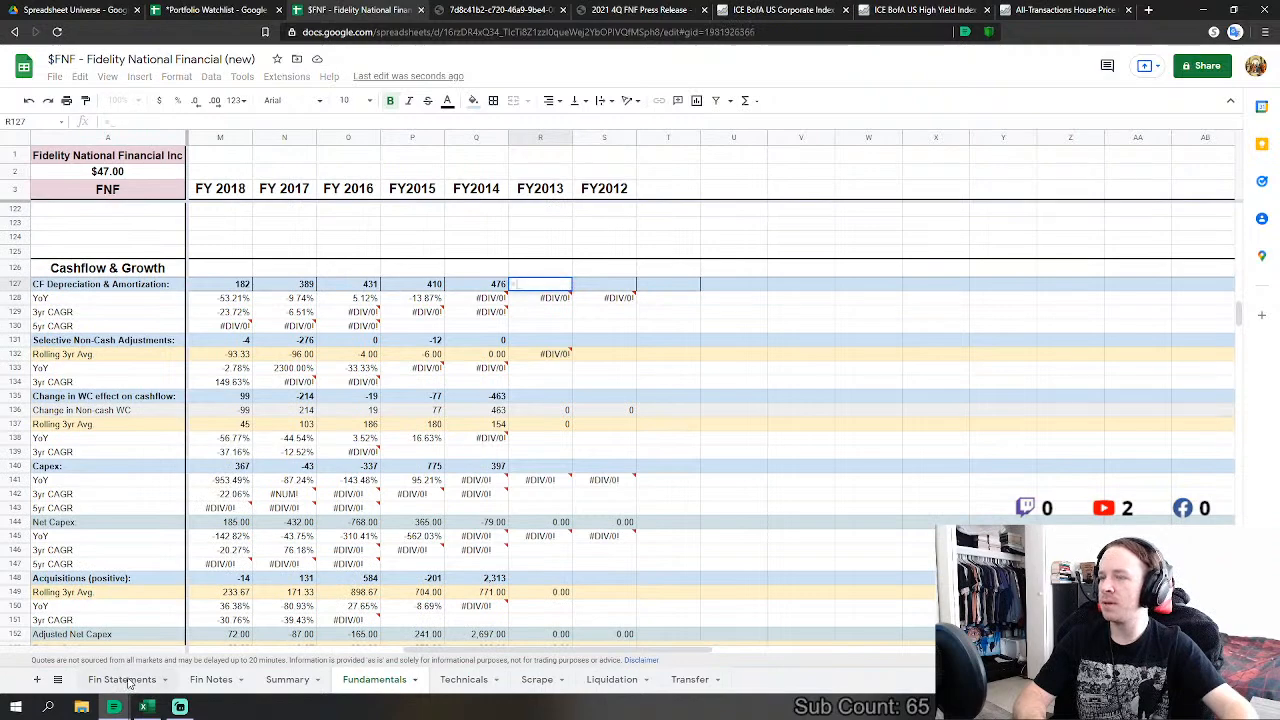
left_click(126, 681)
scroll(420, 463, "down", 1)
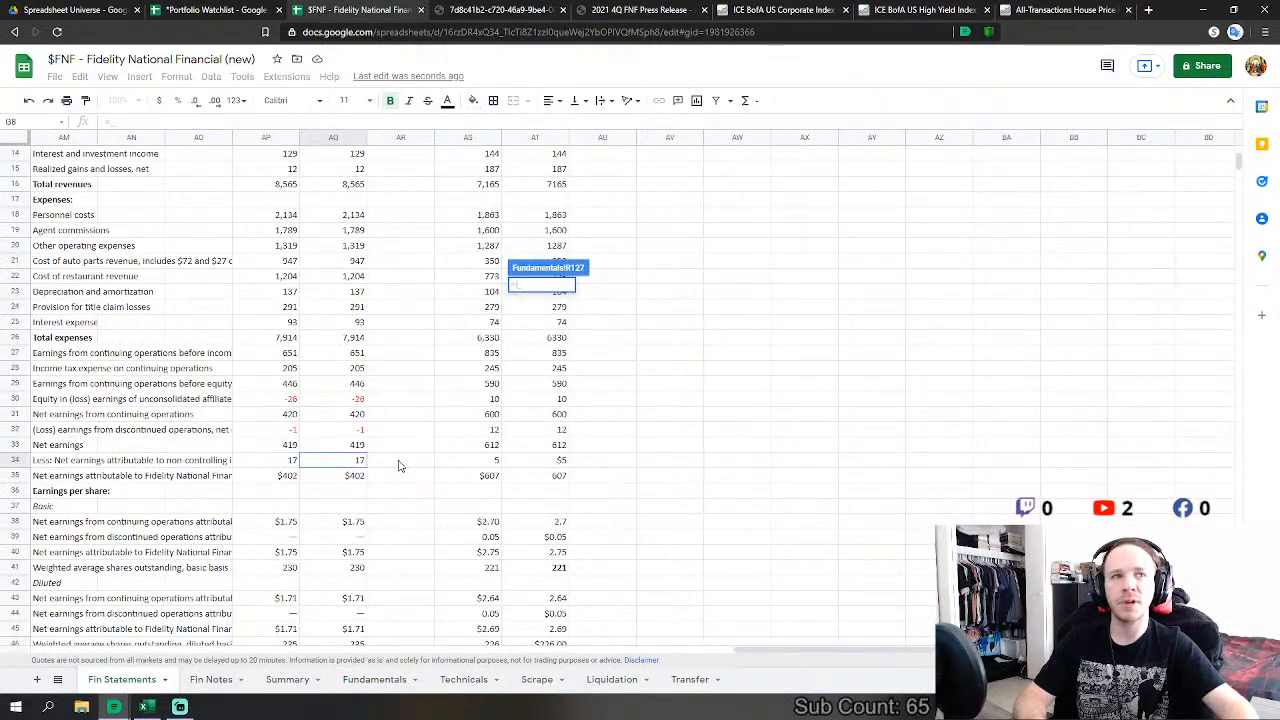
scroll(352, 465, "down", 5)
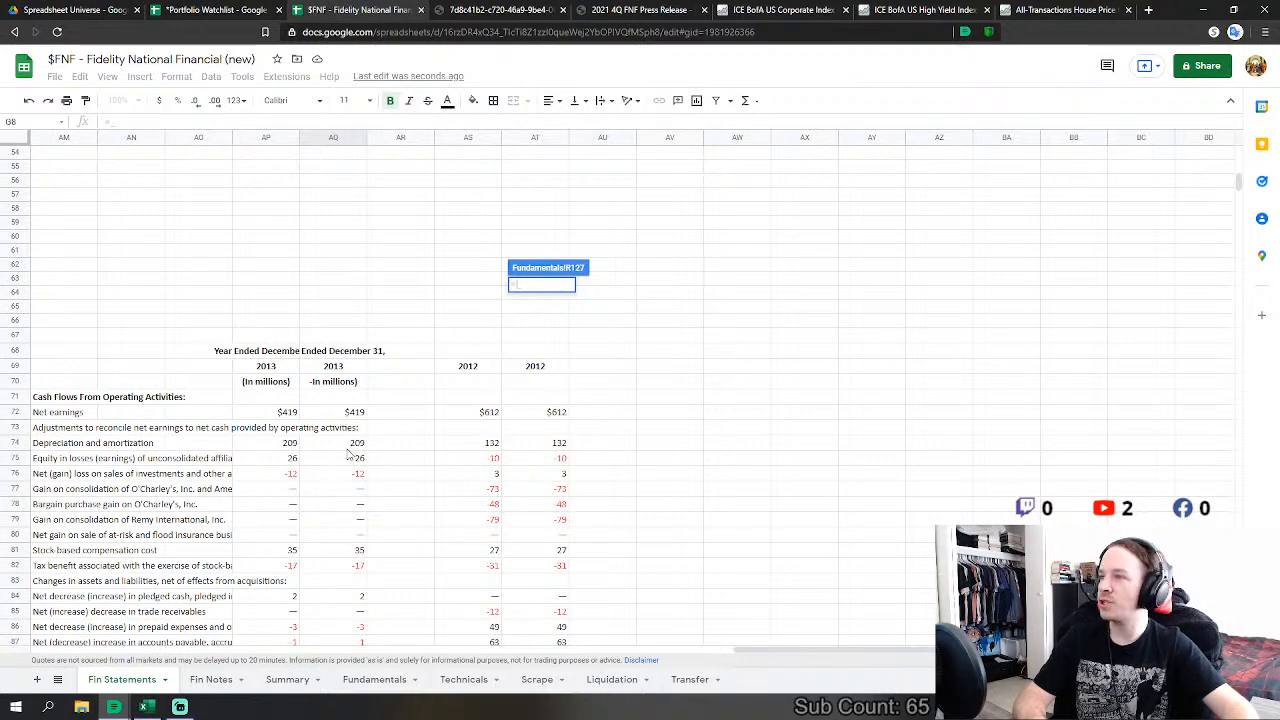
left_click(354, 446)
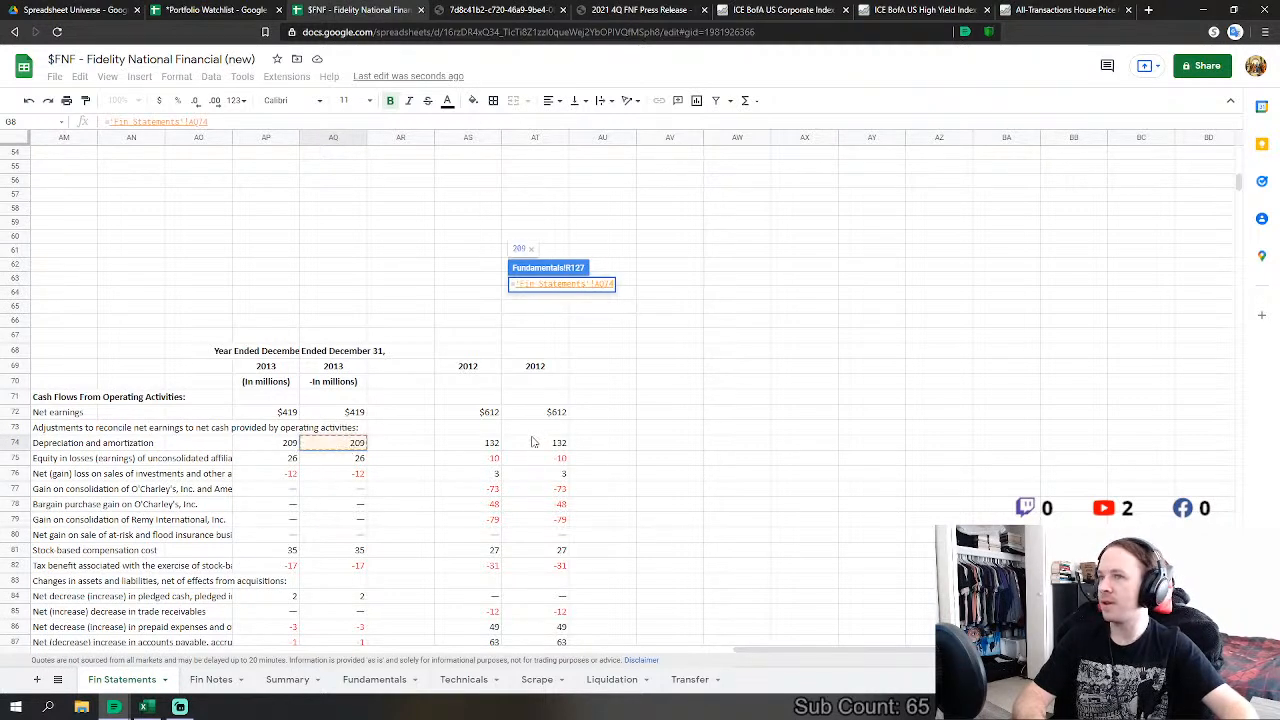
key("Return")
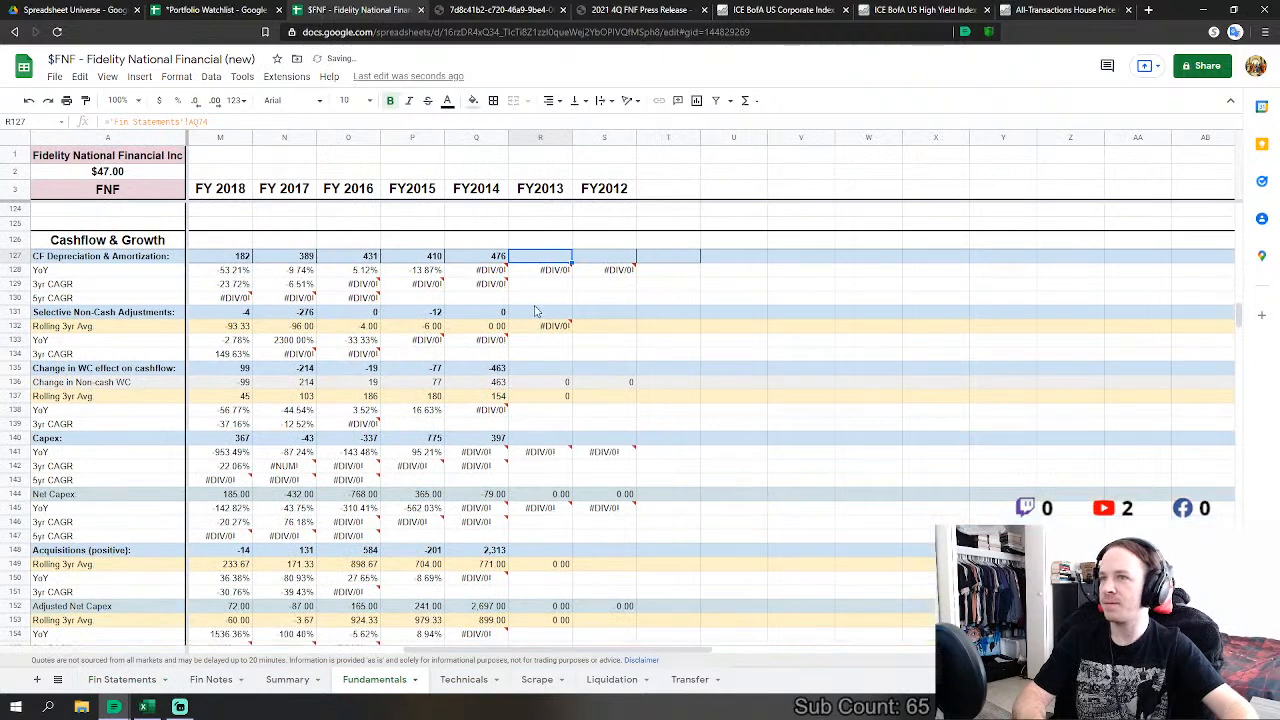
left_click(550, 316)
type("=")
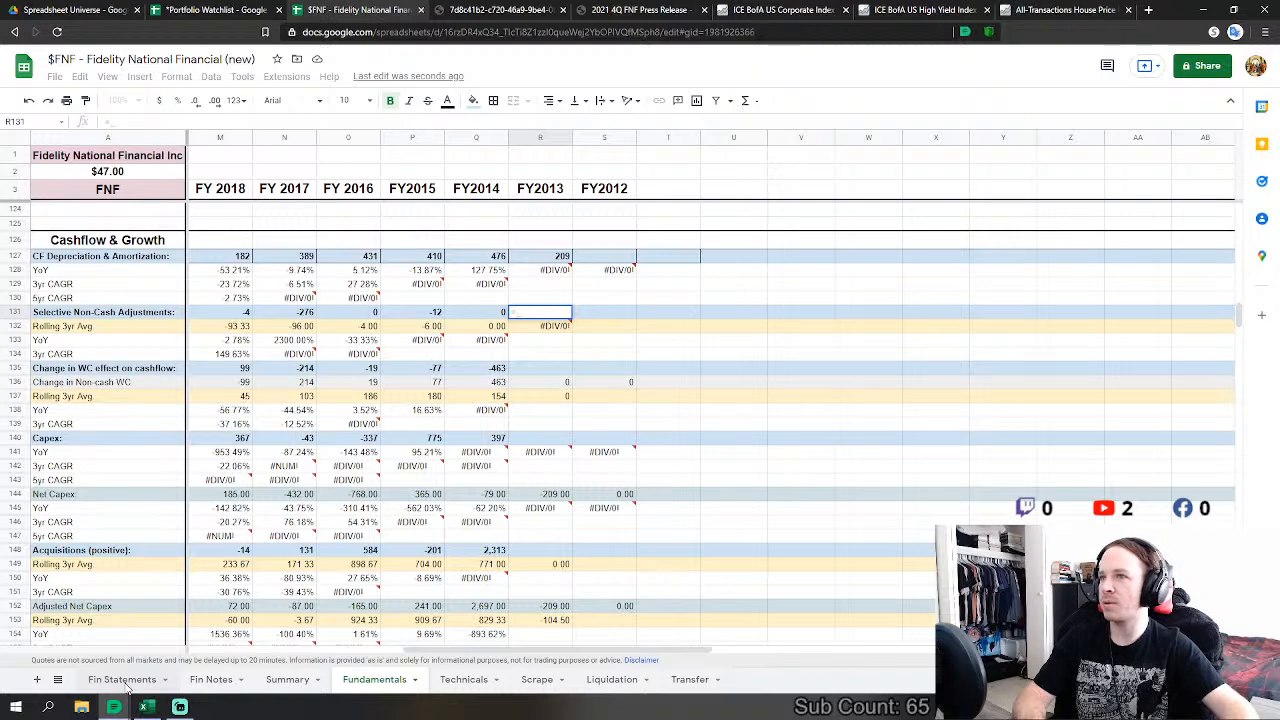
left_click(127, 686)
scroll(314, 506, "down", 1)
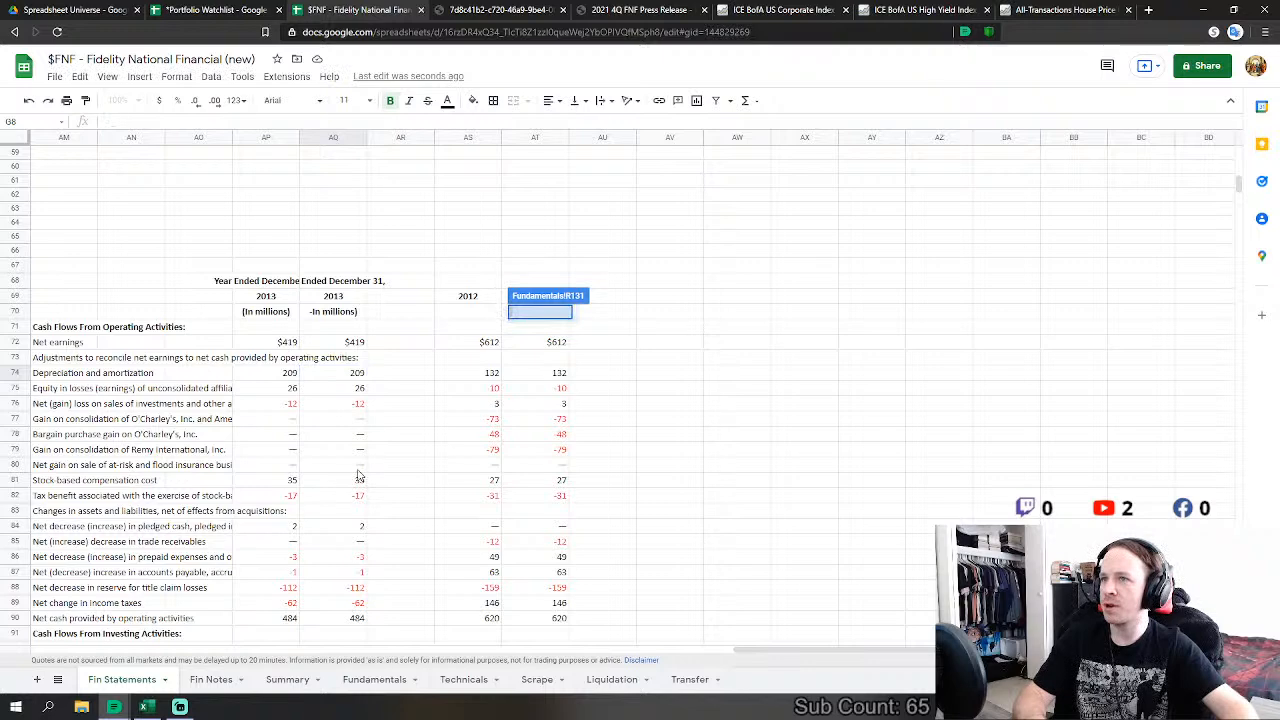
left_click(374, 679)
Step: Calculate FY2013 Change in WC effect on cashflow (R135) as the SUM of Fin Statements ranges AQ75:AQ76 and AQ84:AQ89
left_click(537, 372)
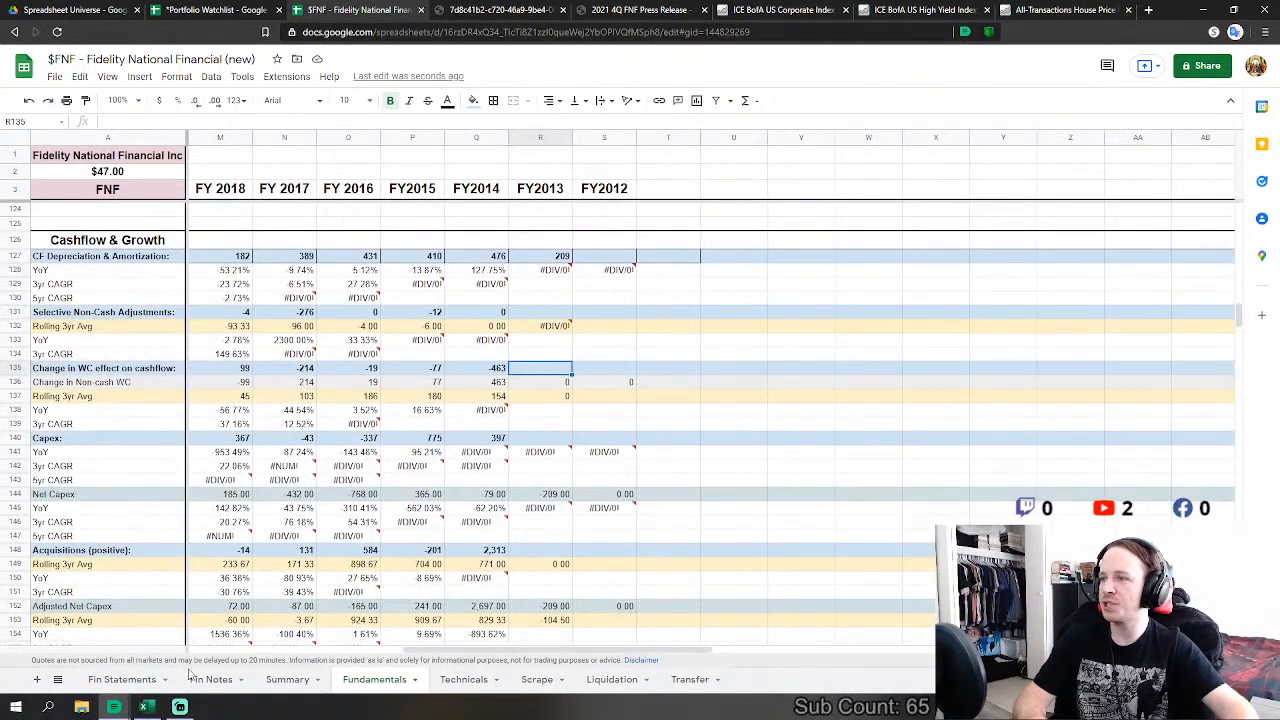
type("=sum")
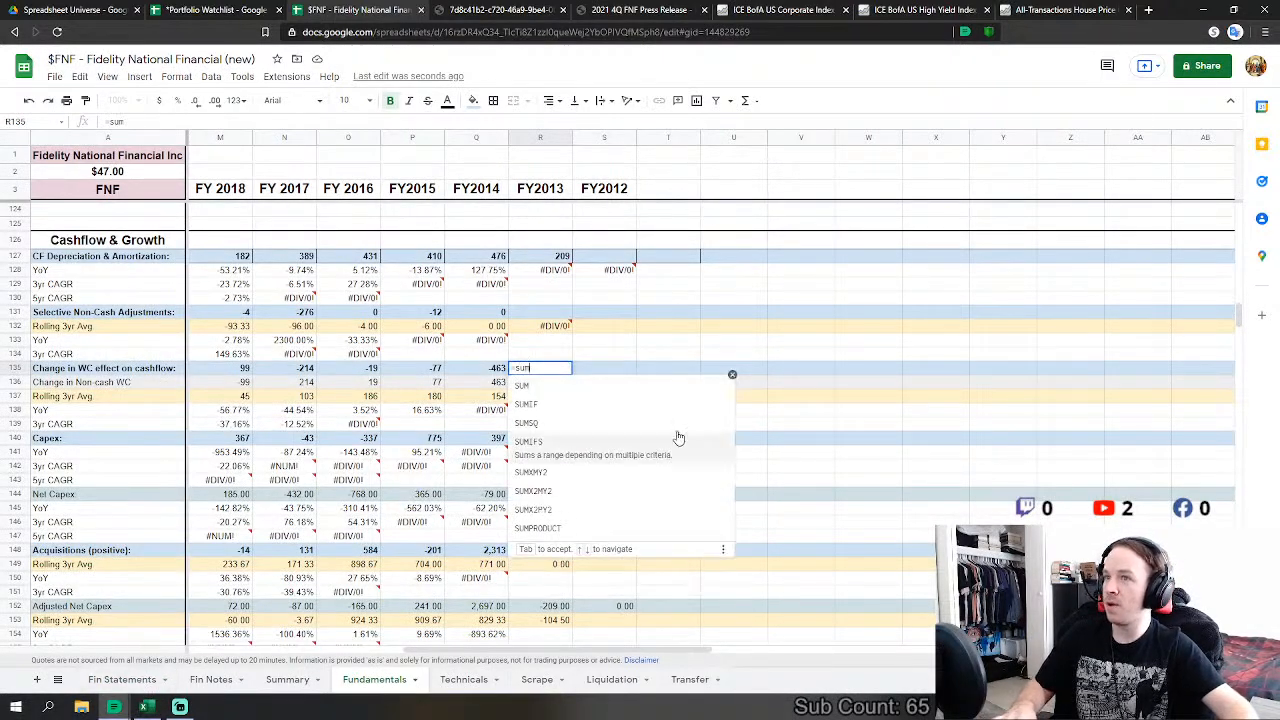
left_click(654, 391)
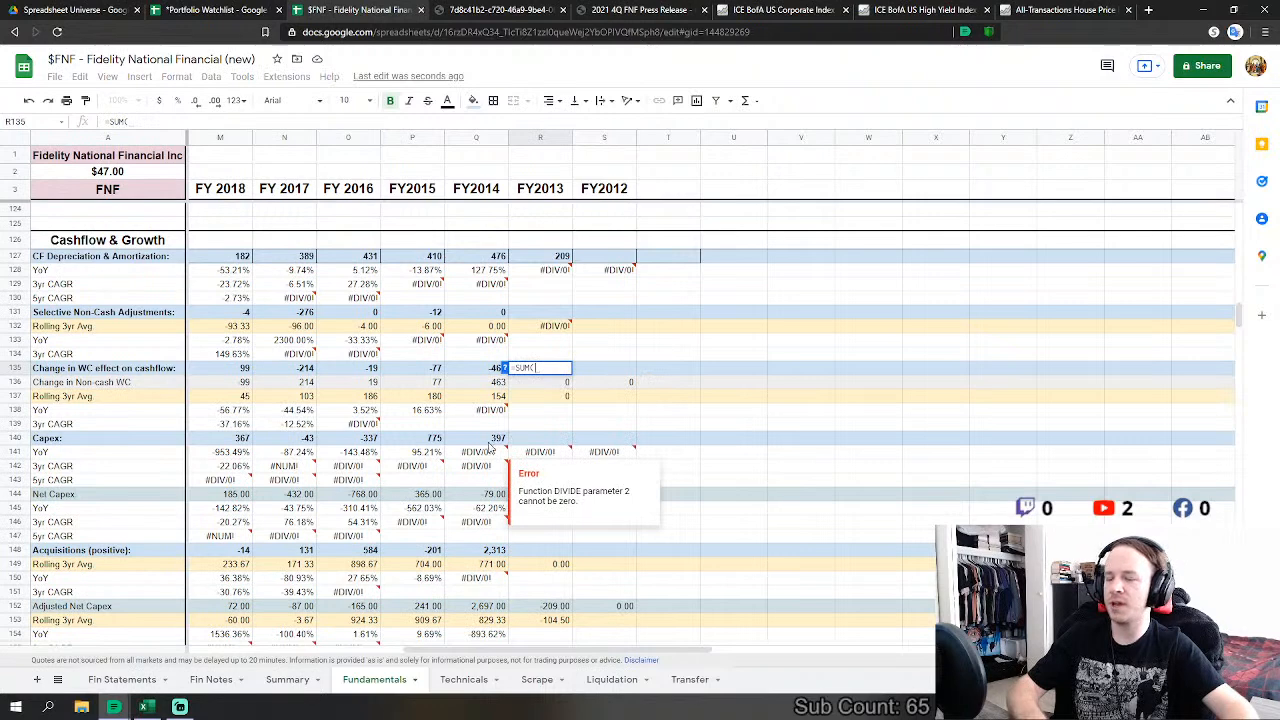
left_click(116, 680)
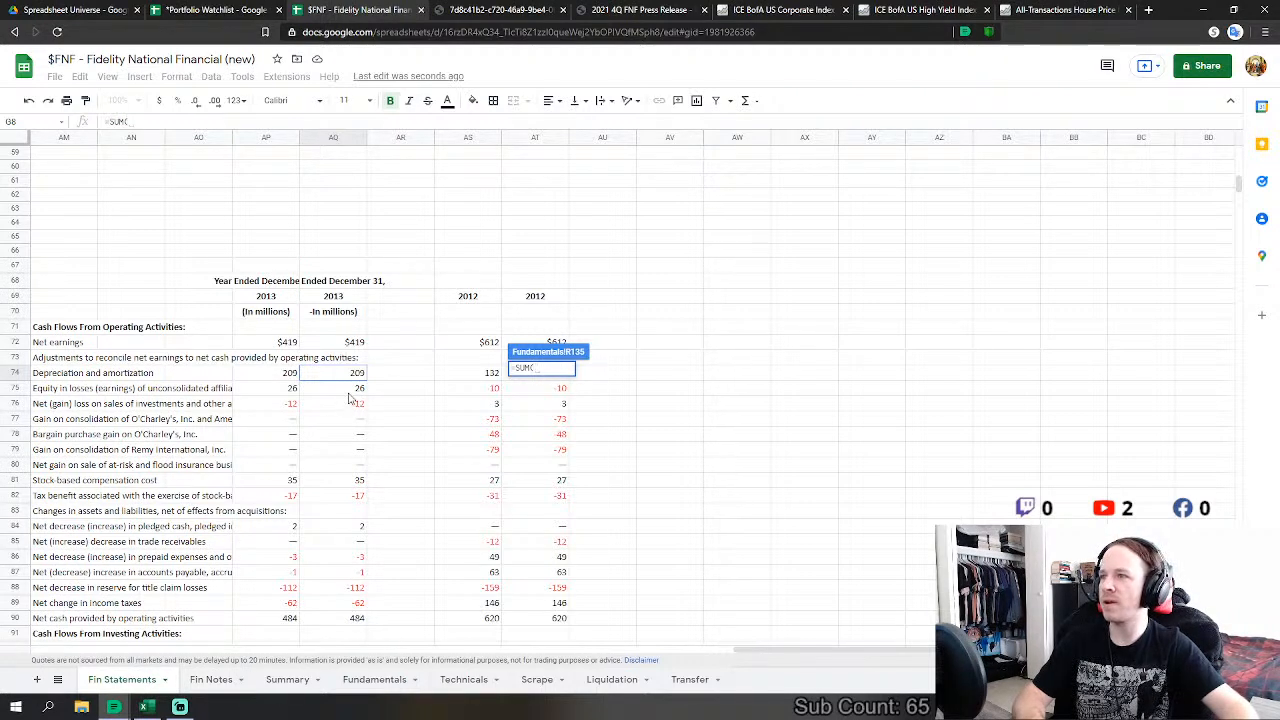
left_click_drag(349, 398, 341, 408)
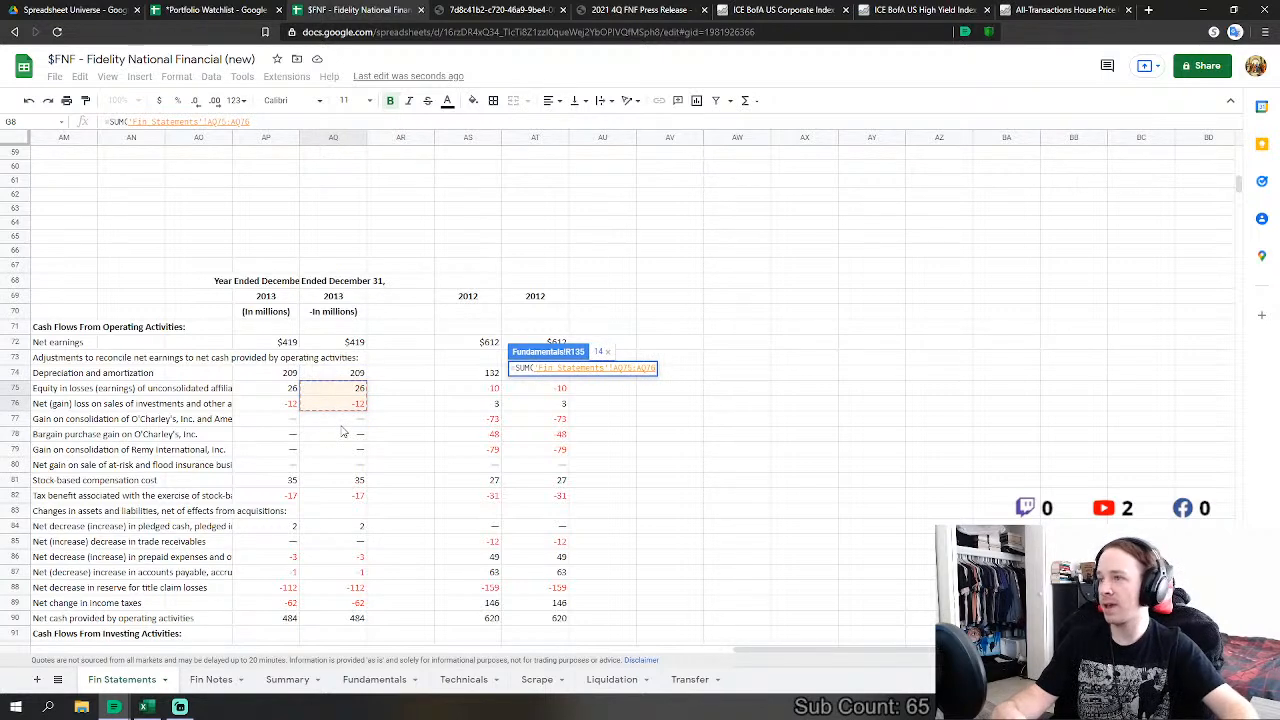
scroll(343, 431, "down", 1)
type(",")
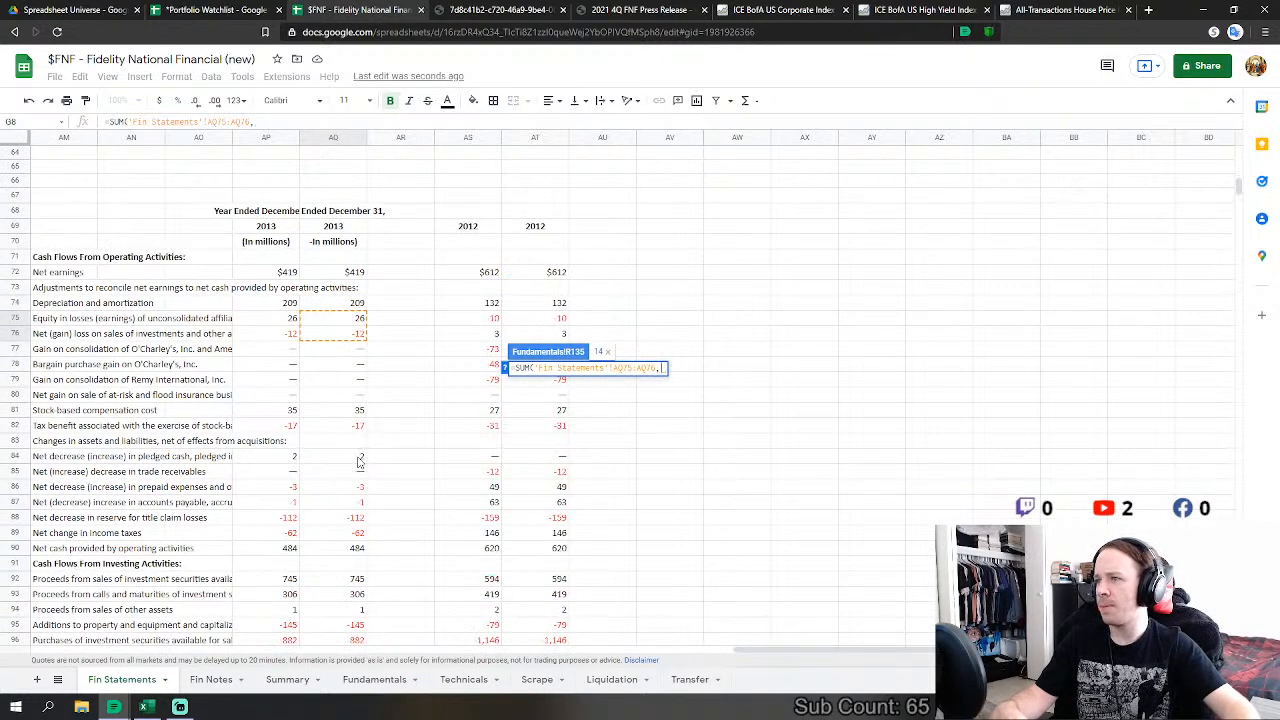
left_click_drag(359, 461, 353, 532)
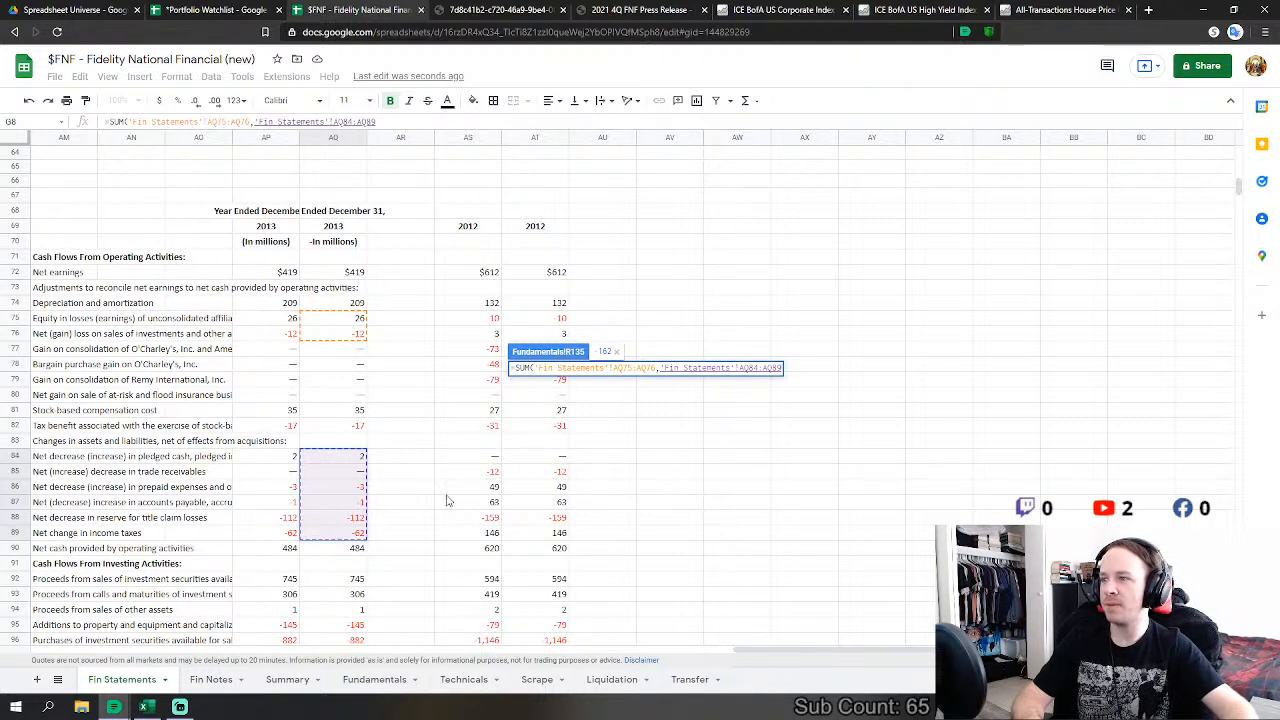
key("Return")
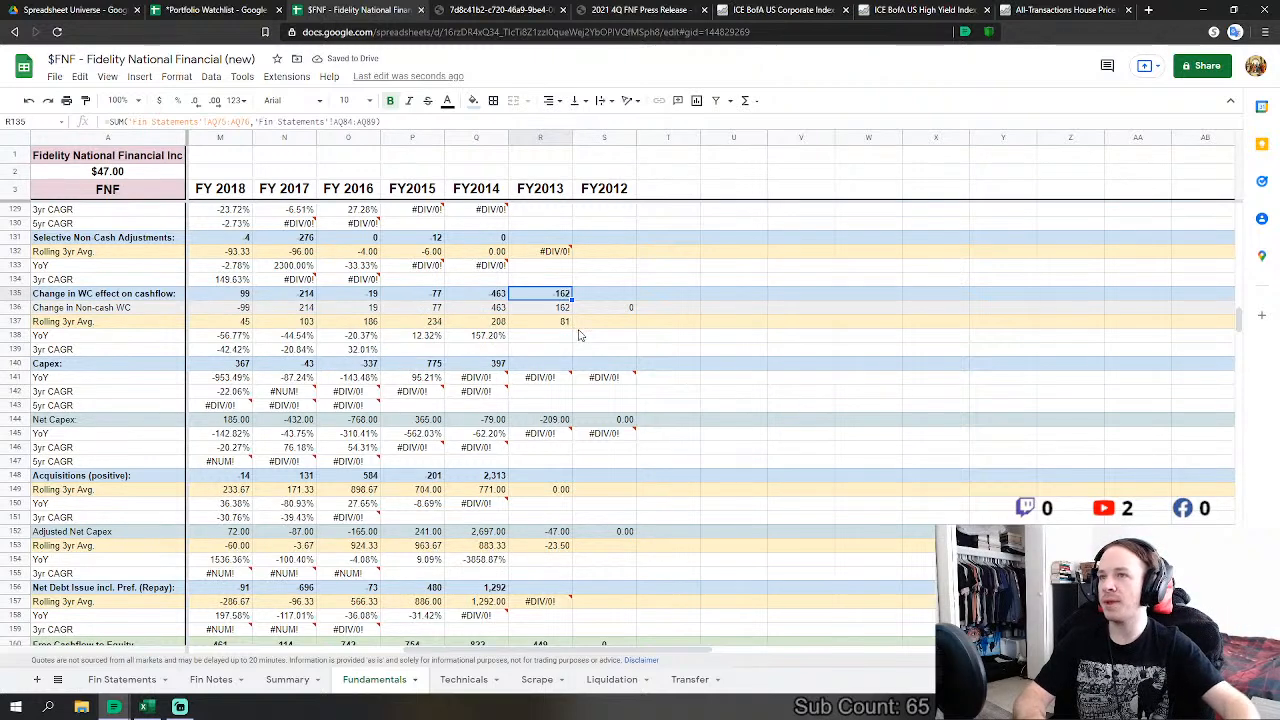
Step: Start the FY2013 Capex formula (R140) as -AQ92-AQ93, using the Fin Statements proceeds from sales and from calls and maturities of investment securities
scroll(565, 410, "up", 2)
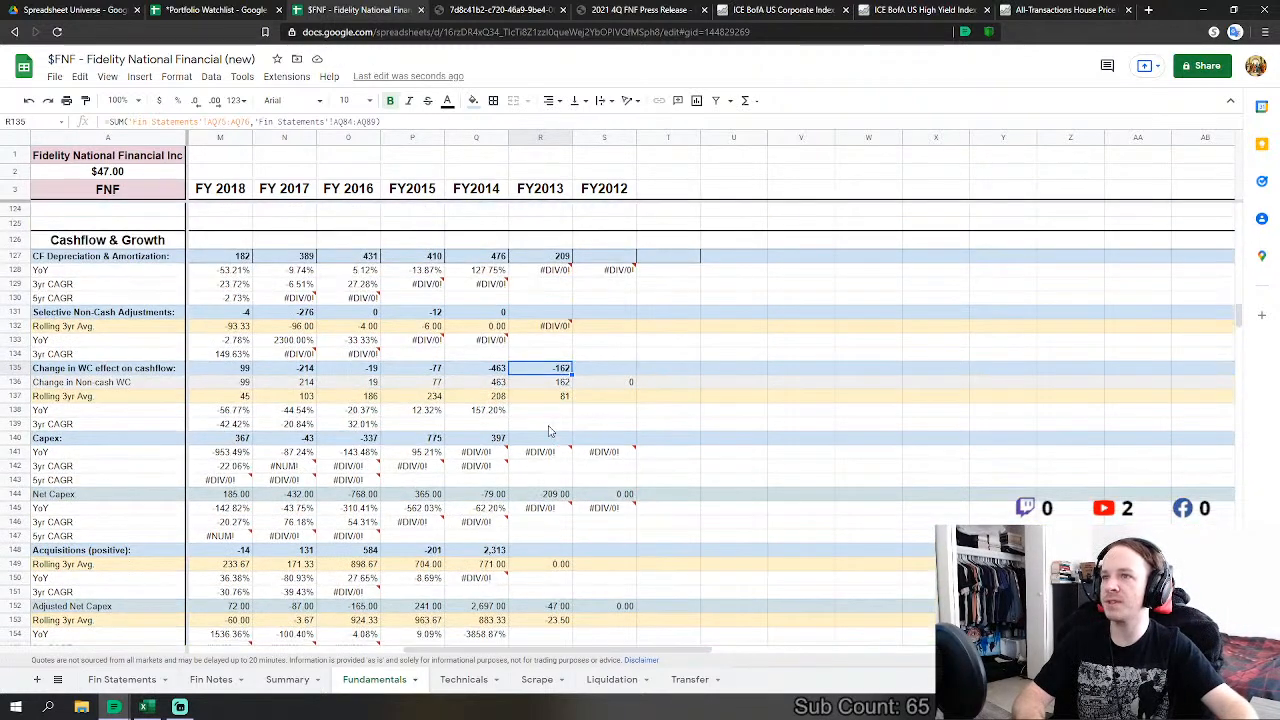
left_click(530, 440)
scroll(650, 448, "down", 1)
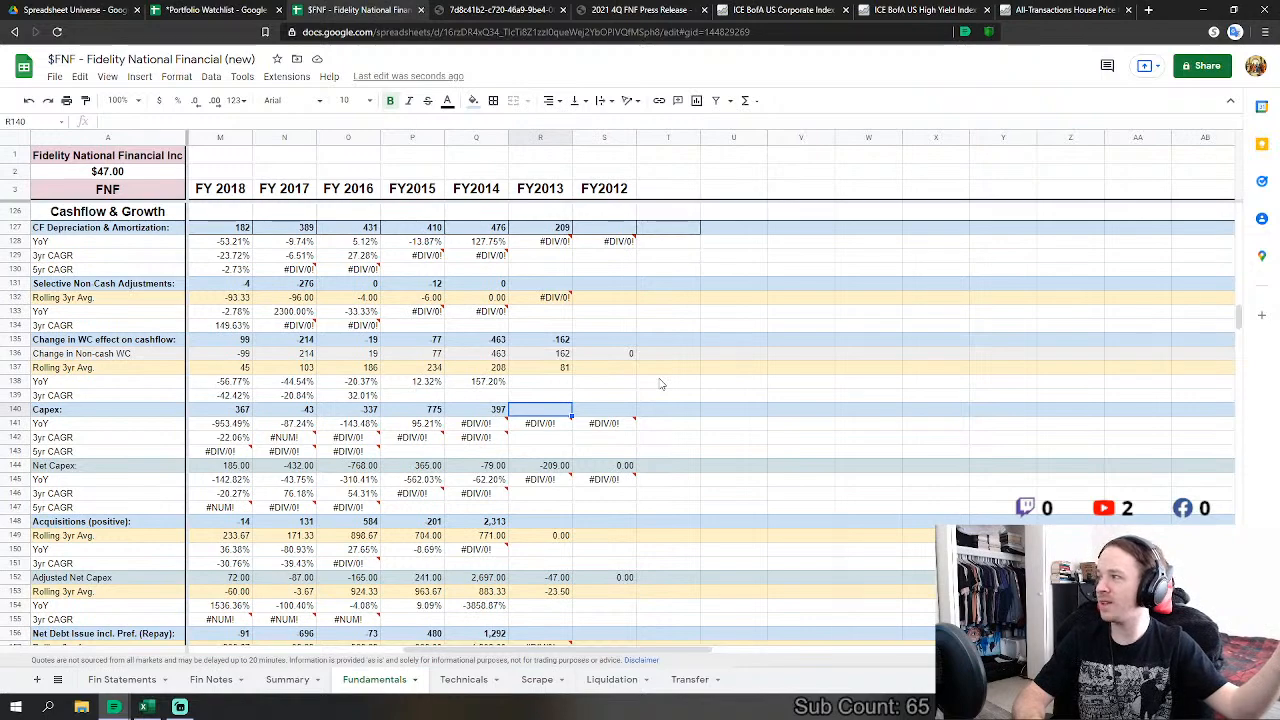
type("=")
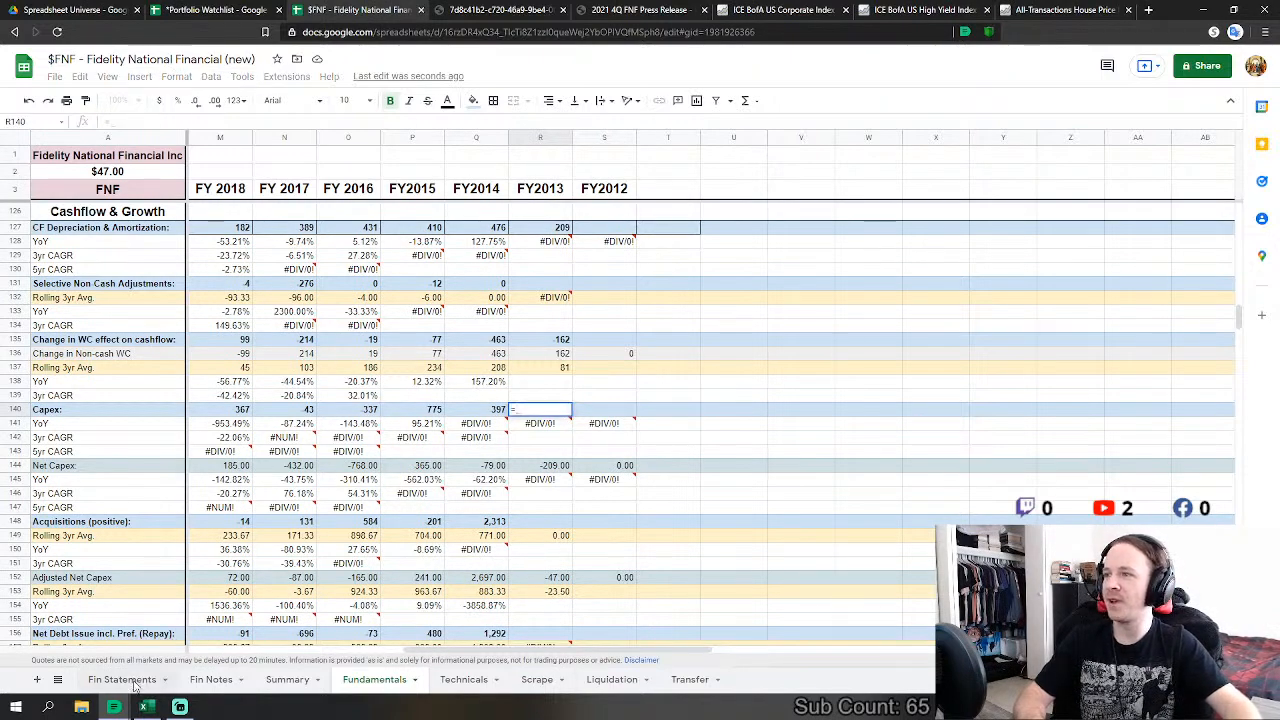
left_click(122, 680)
scroll(322, 490, "down", 3)
scroll(322, 490, "down", 1)
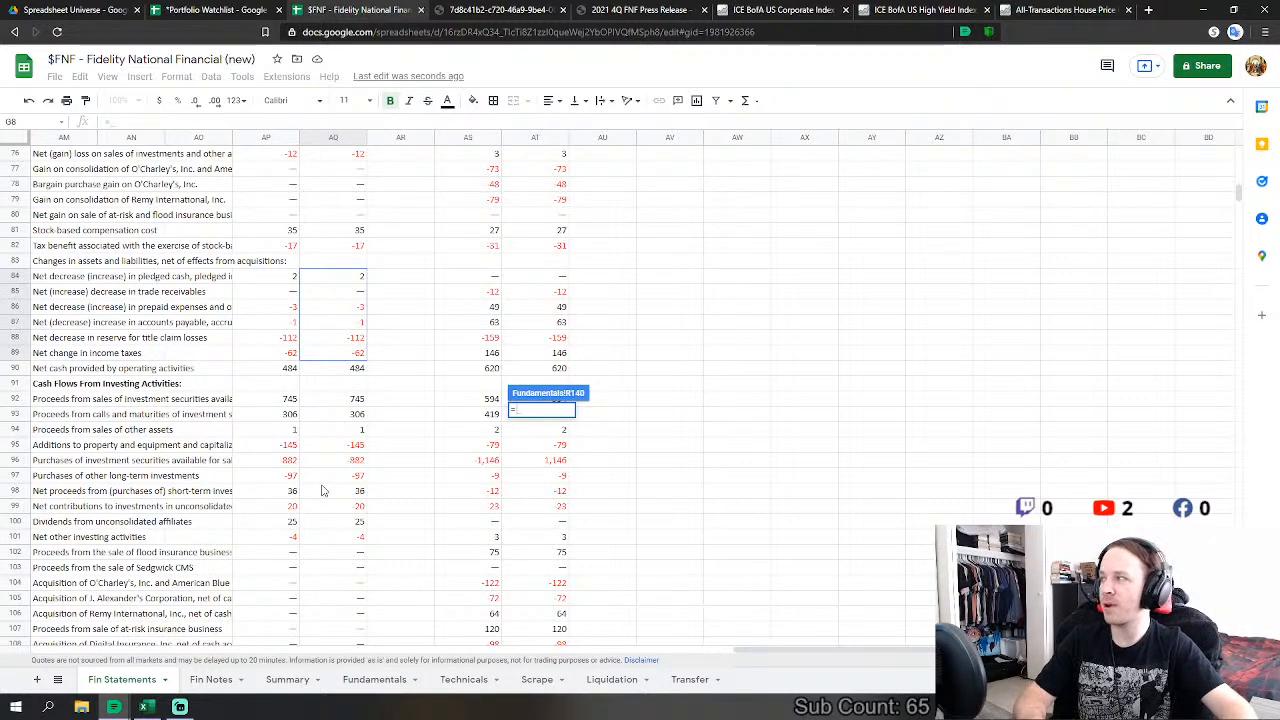
key("BackSpace")
left_click(358, 402)
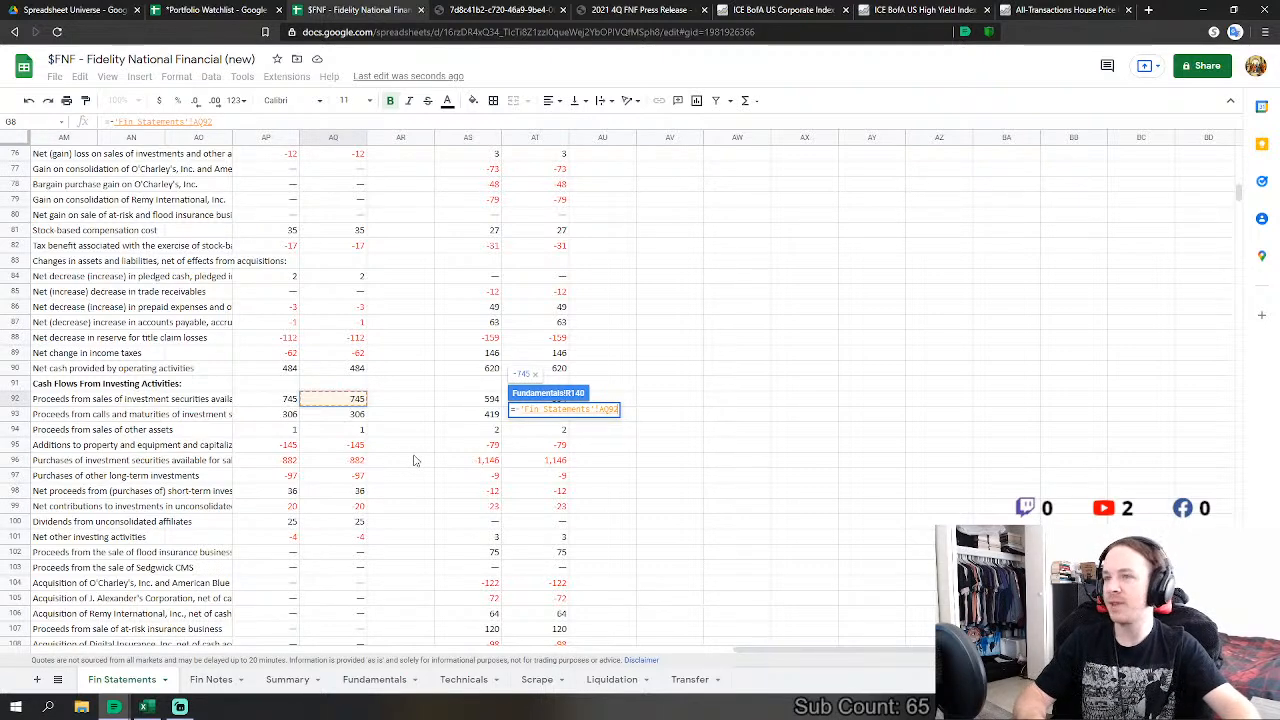
type("-")
left_click(354, 420)
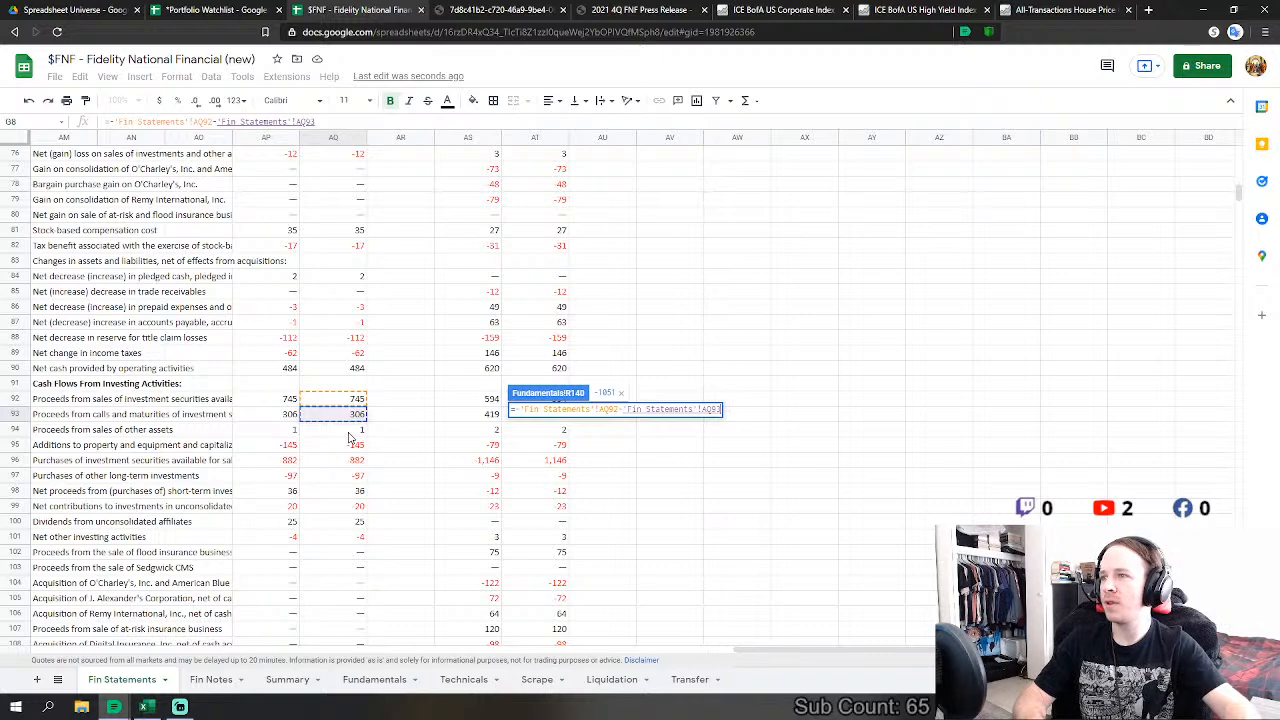
Step: Extend the FY2013 Capex formula (R140) by subtracting Fin Statements cells AQ94, AQ95, AQ96, AQ97 and AQ98
type("-")
left_click(352, 430)
type("-'Fin Statements'!AQ94")
left_click(353, 446)
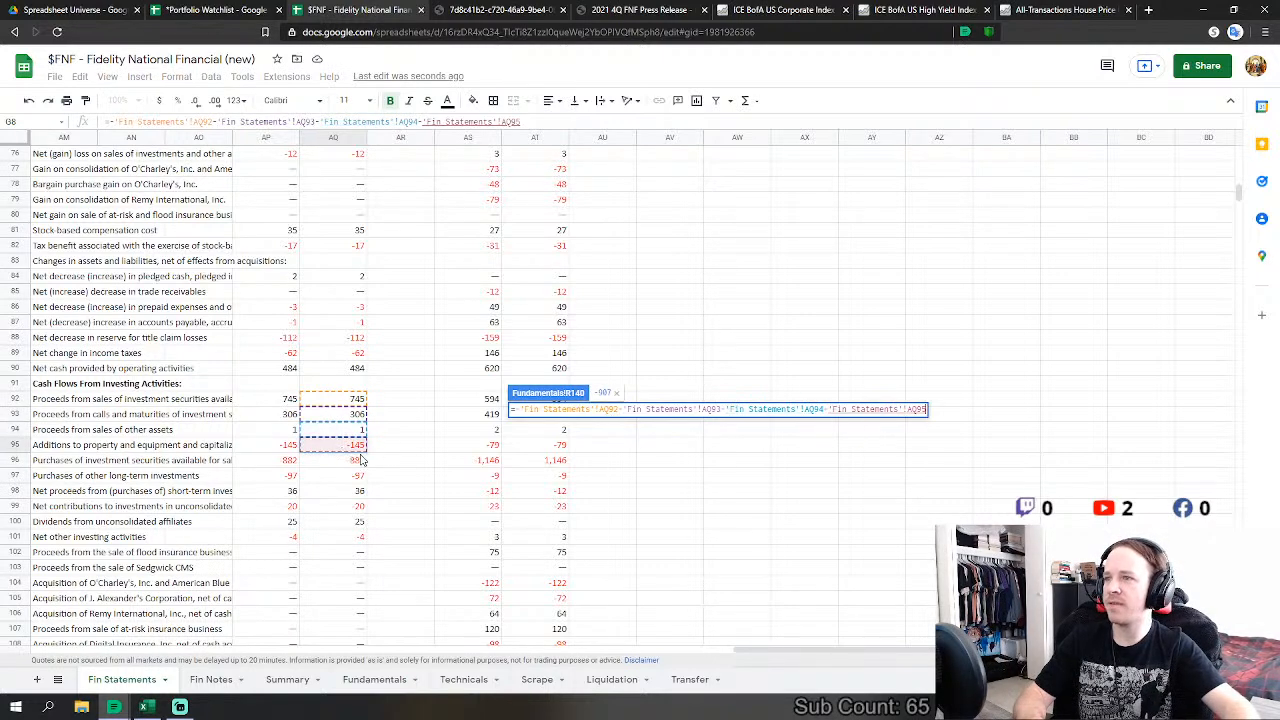
type("-")
left_click(349, 462)
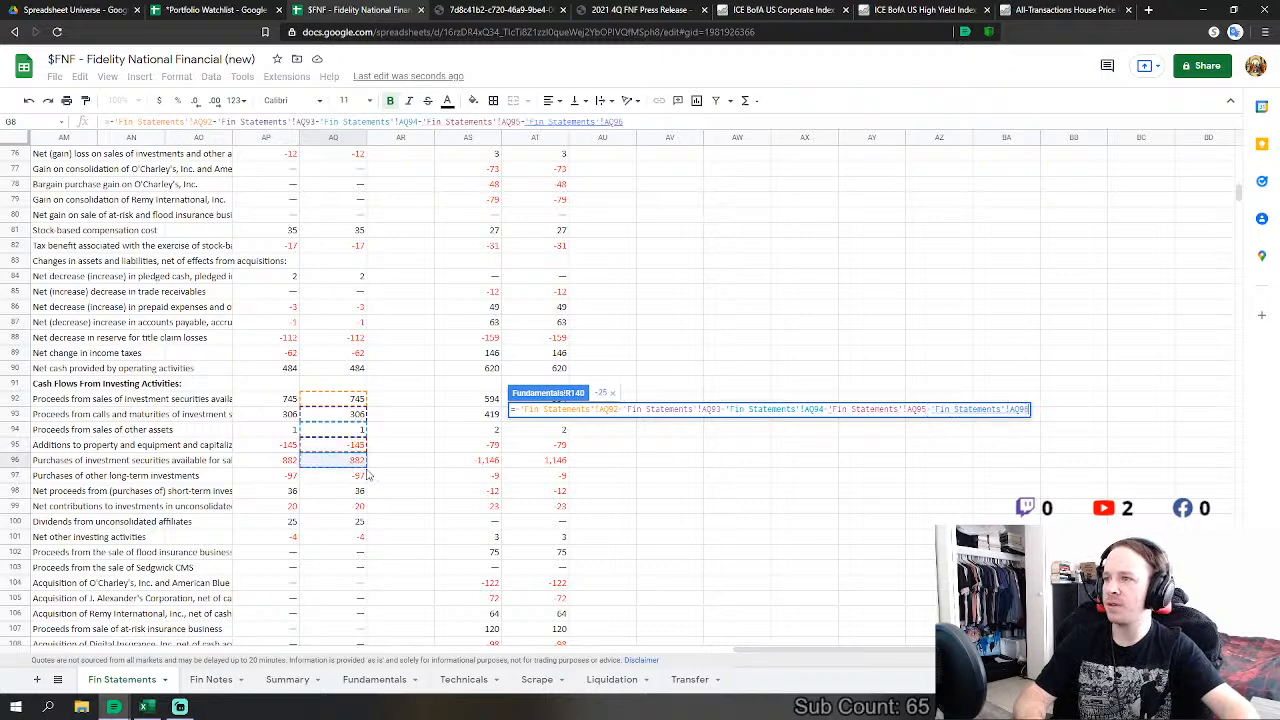
type("-")
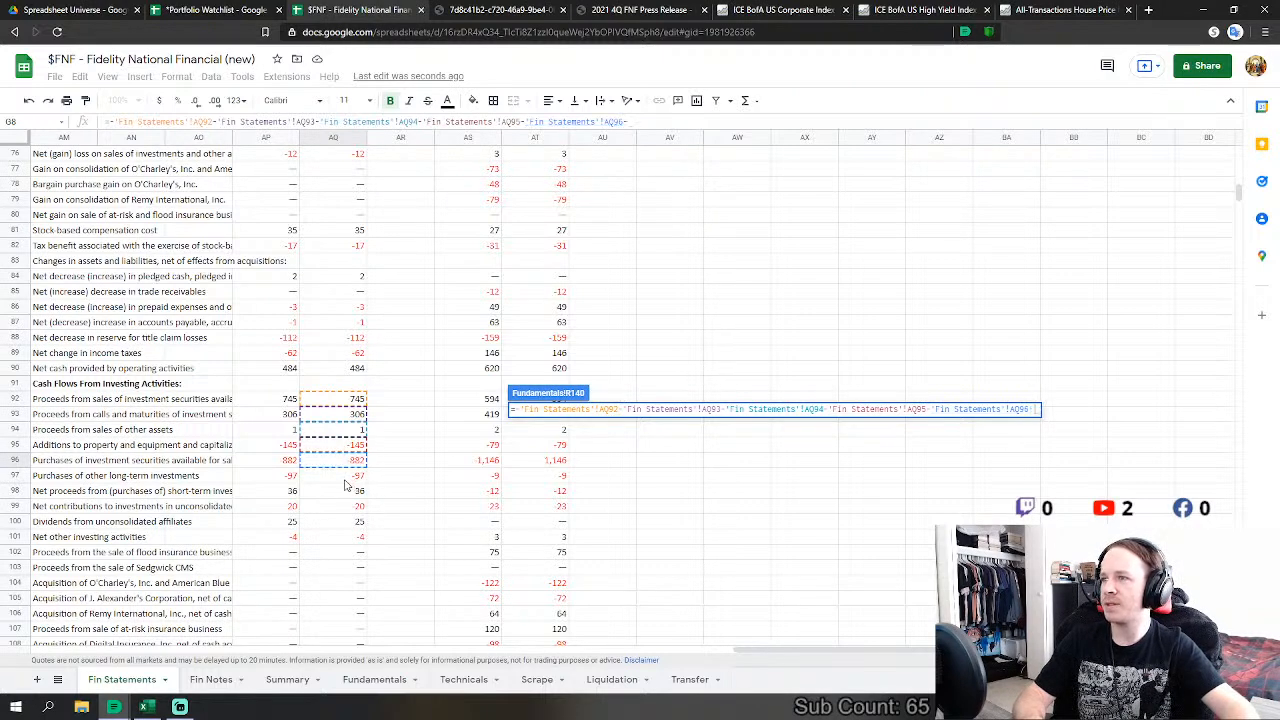
left_click(352, 476)
type("-")
left_click(358, 491)
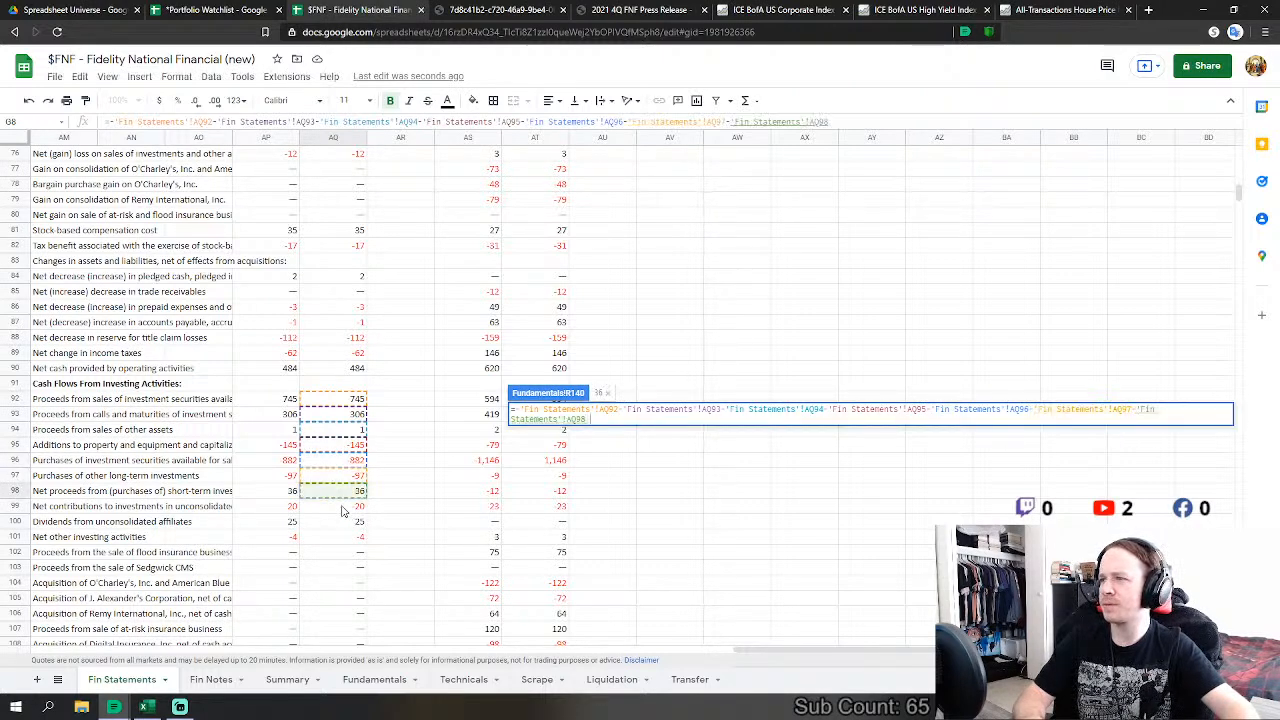
type("-")
left_click(343, 508)
key("BackSpace")
key("BackSpace")
key("BackSpace")
key("BackSpace")
key("BackSpace")
key("BackSpace")
key("BackSpace")
key("BackSpace")
key("BackSpace")
key("BackSpace")
key("BackSpace")
key("BackSpace")
key("BackSpace")
key("BackSpace")
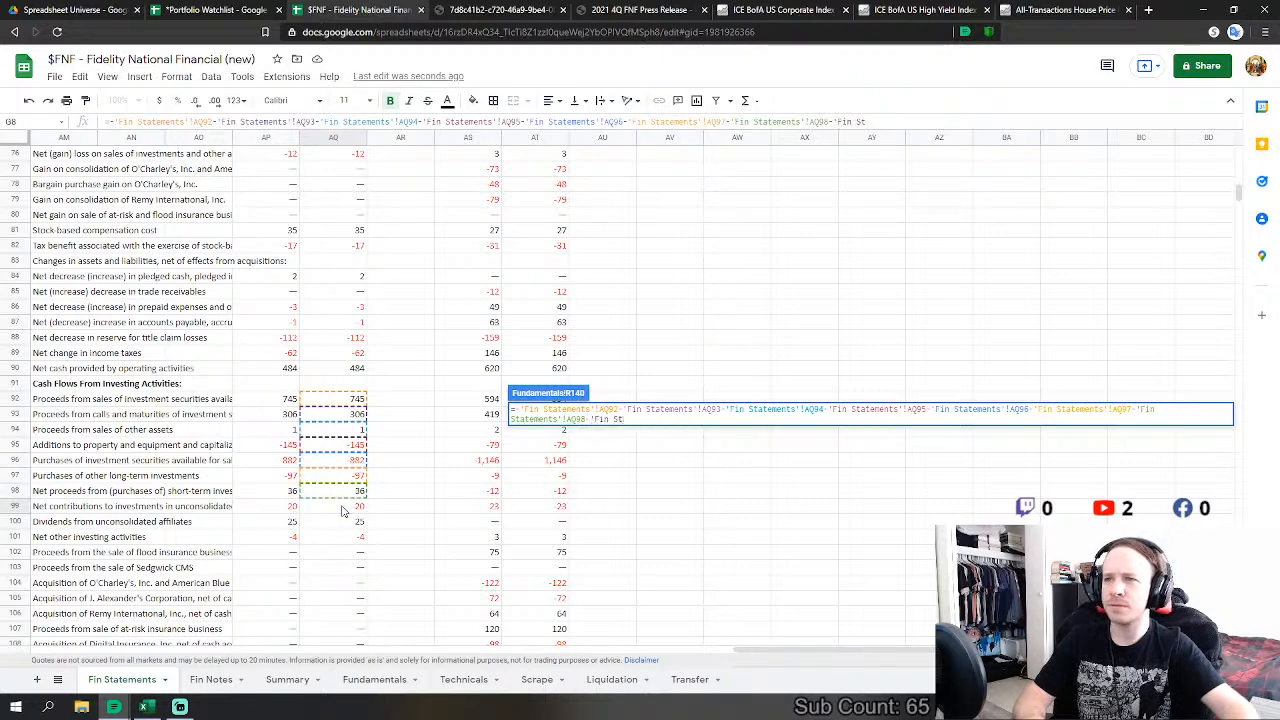
key("BackSpace")
key("BackSpace")
key("BackSpace")
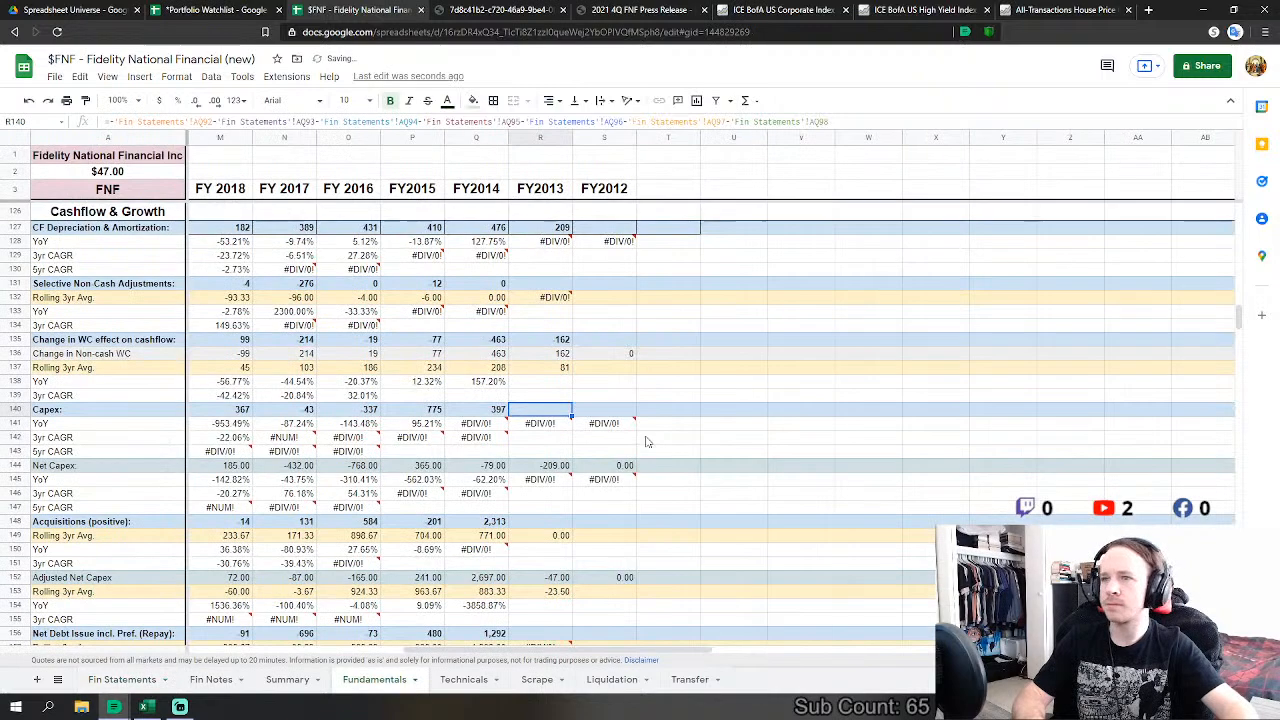
Step: Commit the Capex formula and calculate FY2013 Acquisitions (R148) as -AQ99-AQ100-AQ109 from Fin Statements
key("Return")
left_click(540, 489)
type("=")
left_click(122, 679)
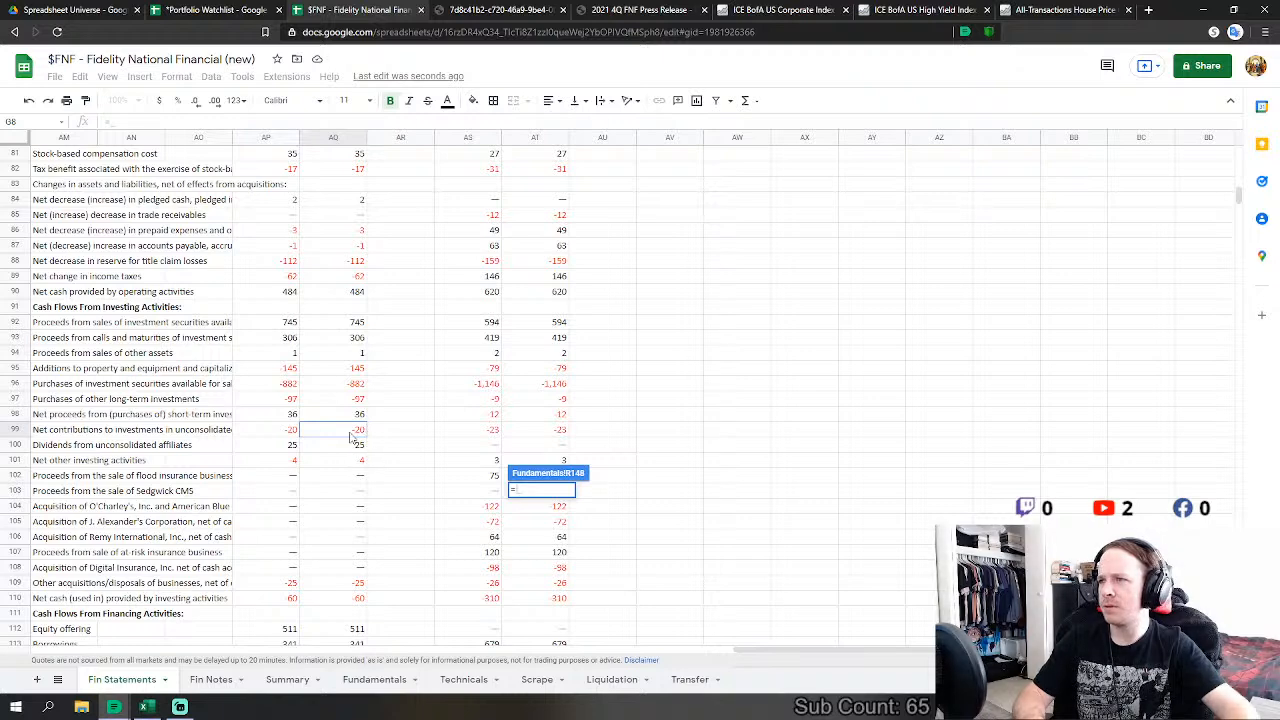
left_click(350, 432)
type("-'Fin Statements'!AQ99-")
left_click(346, 448)
scroll(358, 479, "down", 1)
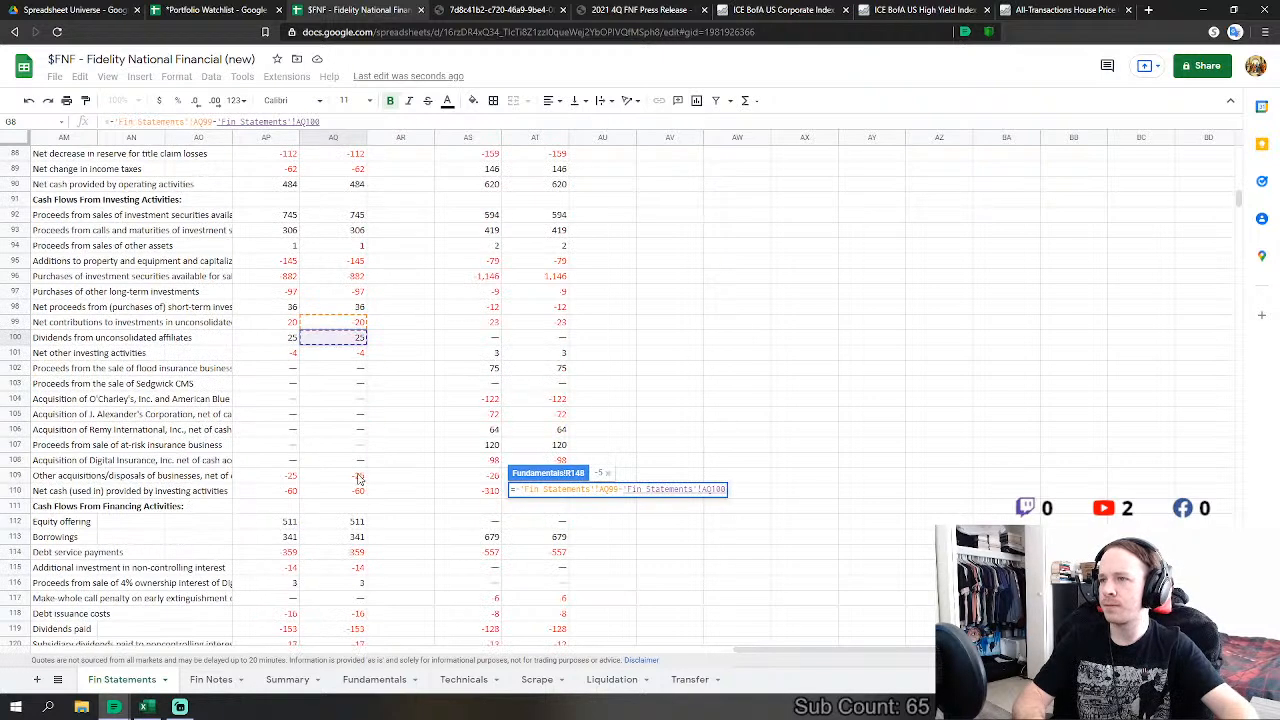
type("-")
left_click(358, 476)
key("Return")
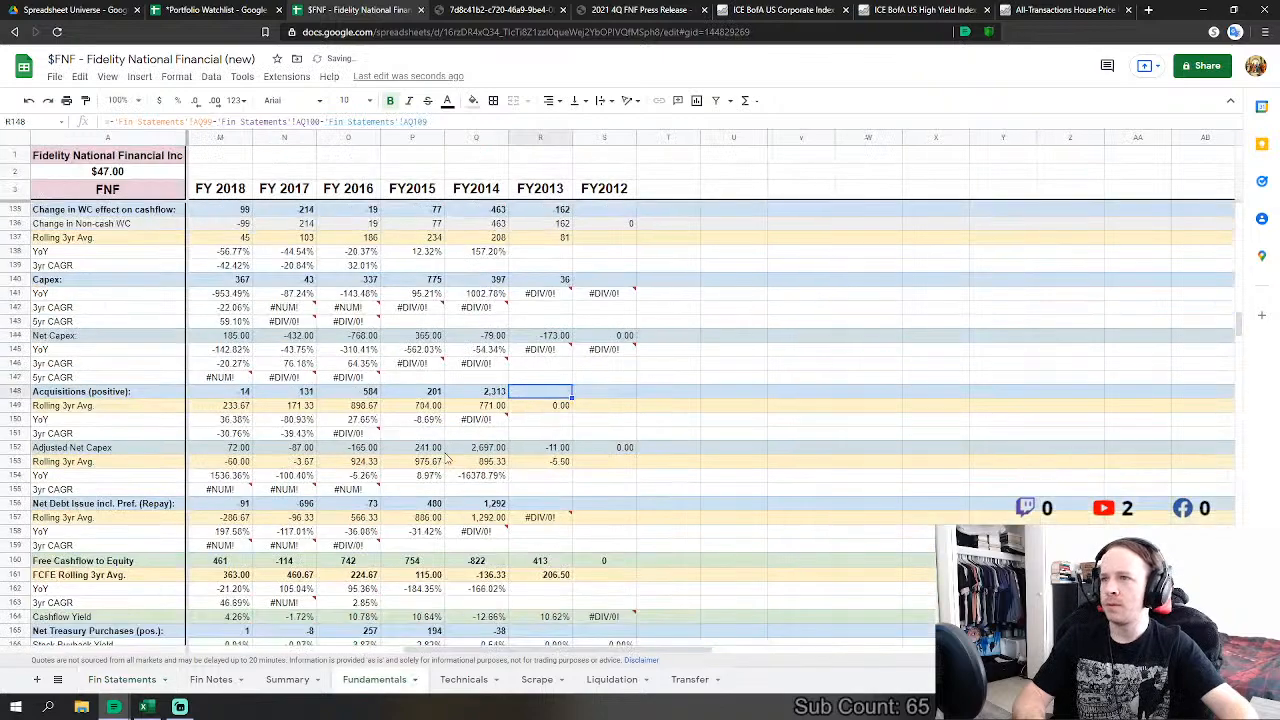
Step: Start the FY2013 Net Debt Issue formula (R156) by adding Fin Statements equity offering, borrowings and debt service payments (AQ112+AQ113+AQ114)
left_click(540, 503)
type("=")
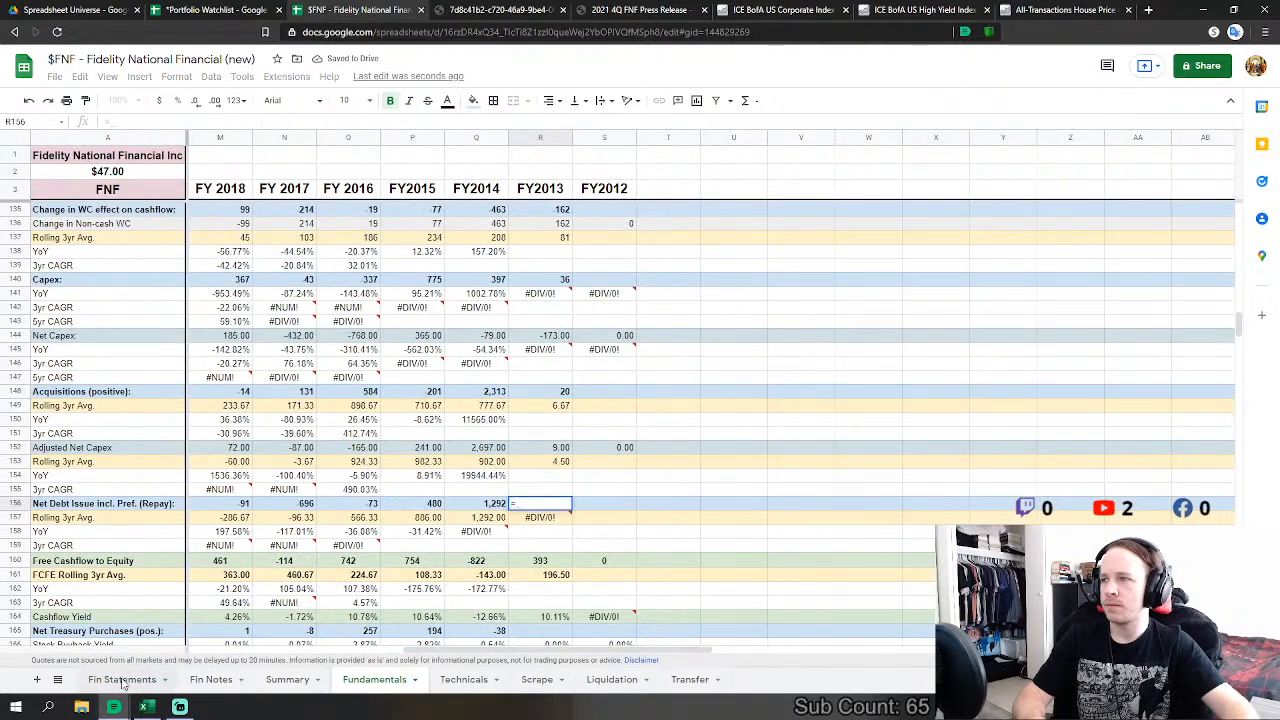
left_click(122, 679)
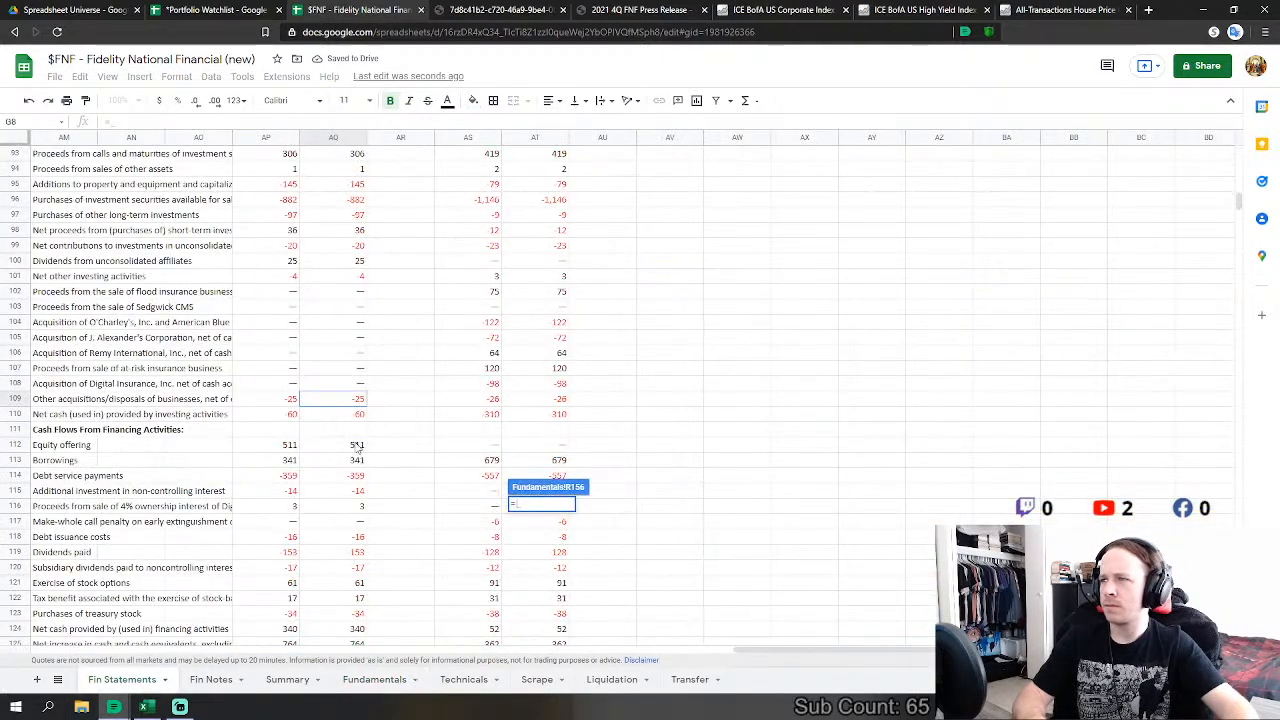
left_click(357, 445)
type("+")
left_click(357, 461)
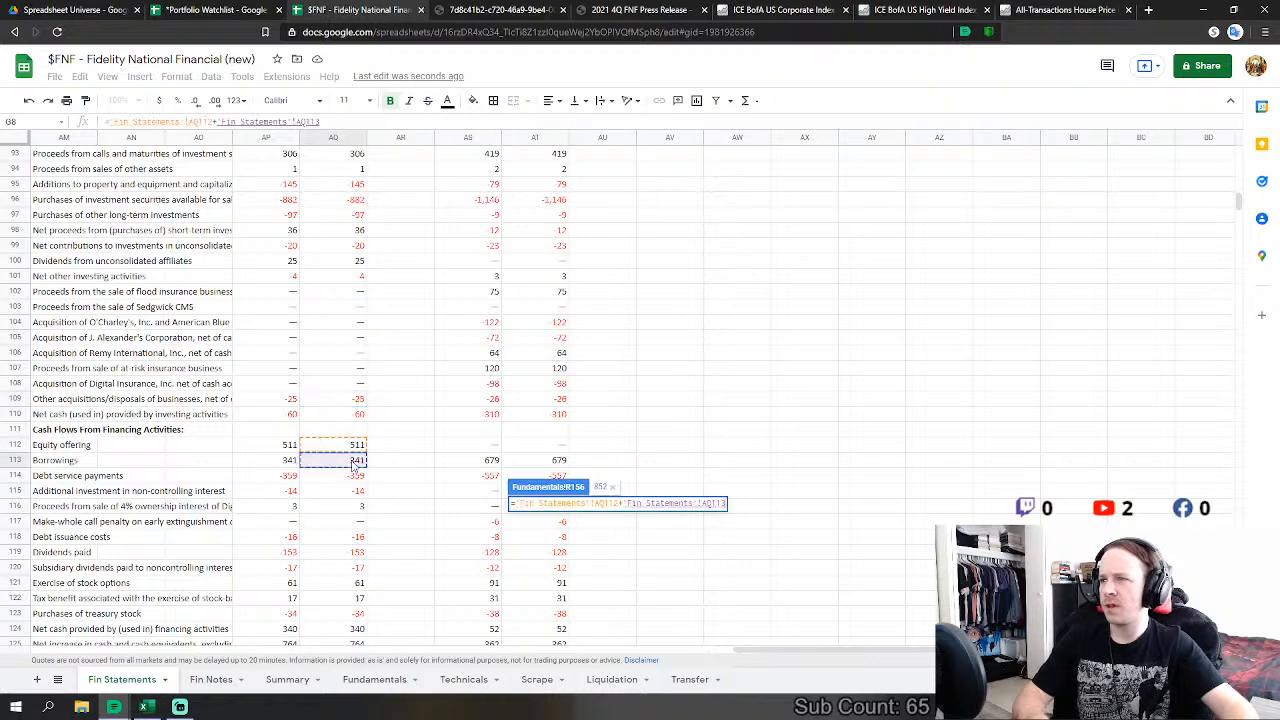
scroll(360, 430, "down", 2)
type("+")
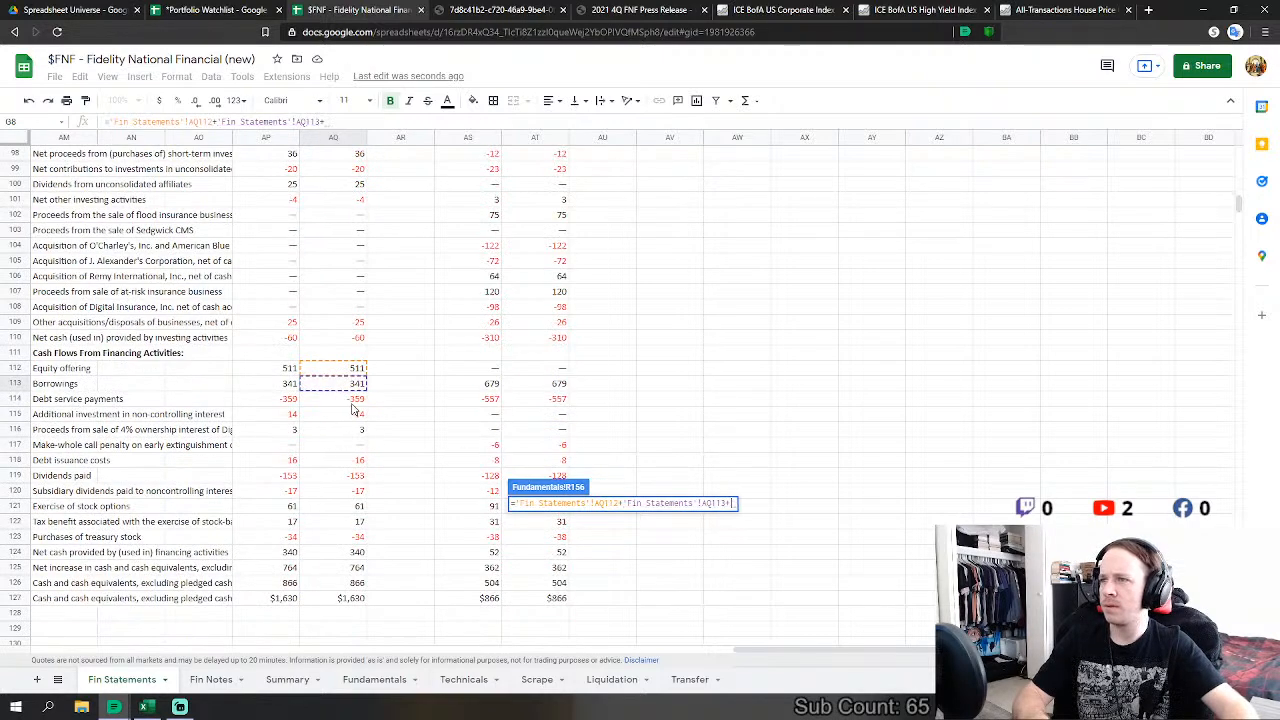
left_click(355, 399)
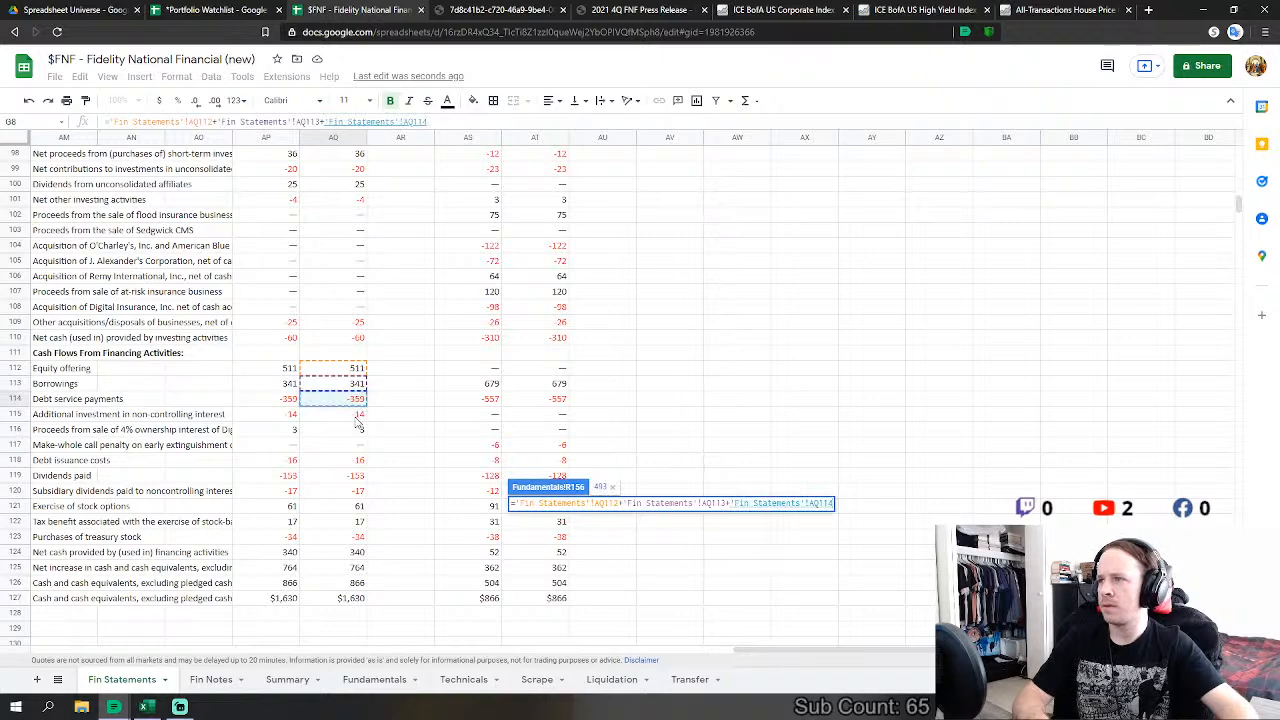
Step: Complete the FY2013 Net Debt Issue formula (R156) by adding Fin Statements cells AQ115, AQ116, AQ118, AQ120, AQ121 and AQ122
type("+")
left_click(357, 415)
type("+'Fin Statements'!AQ115")
left_click(355, 432)
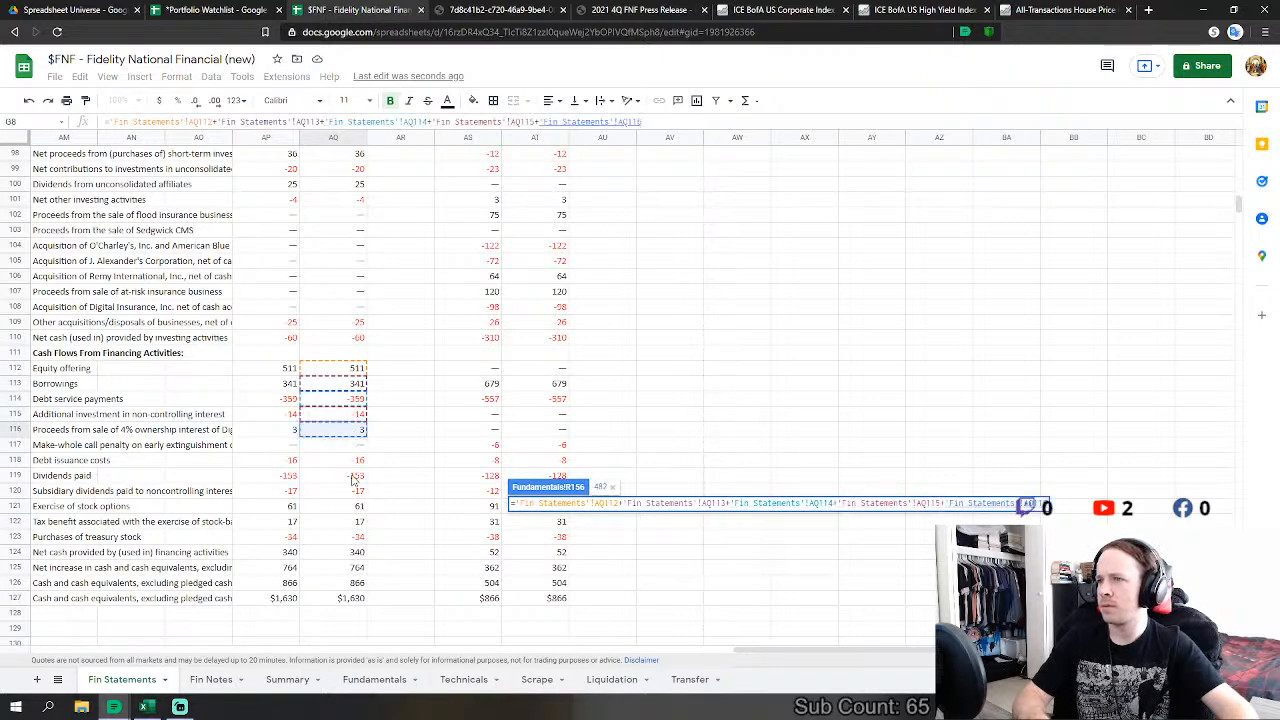
type("+")
left_click(350, 463)
type("+'Fin Statements'!AQ118")
left_click(358, 491)
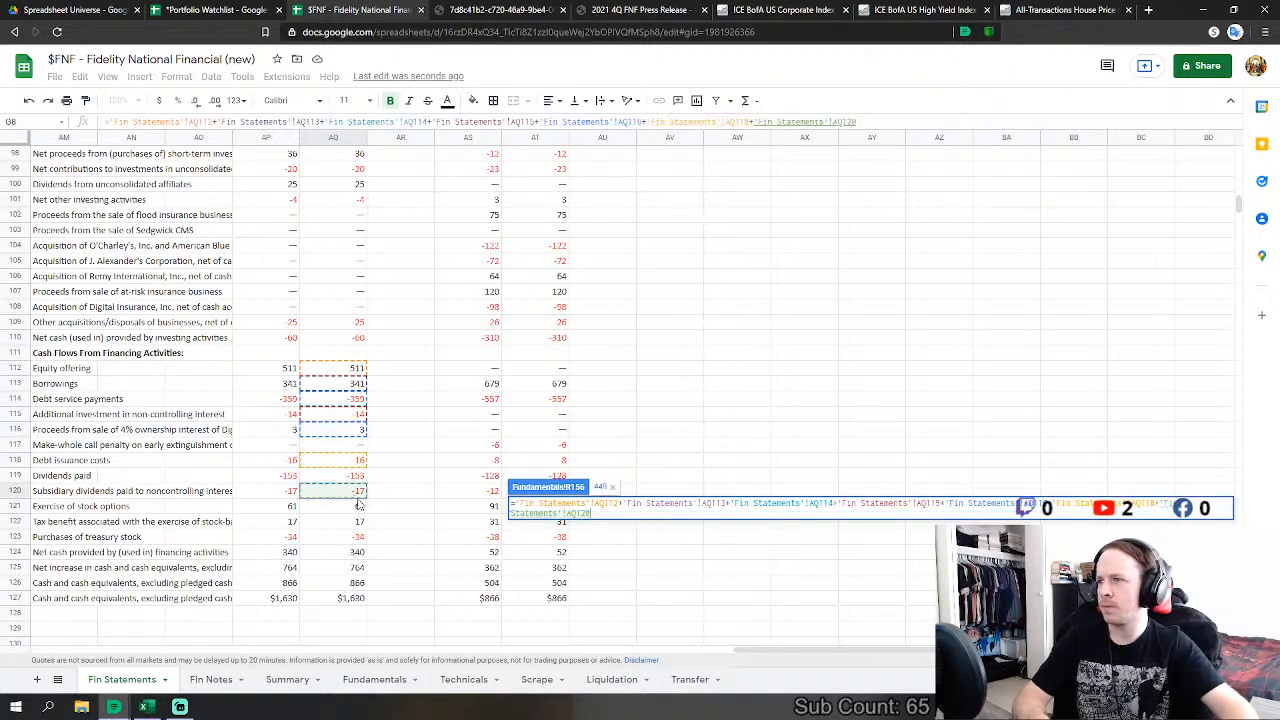
type("+")
left_click(358, 506)
type("+")
left_click(353, 523)
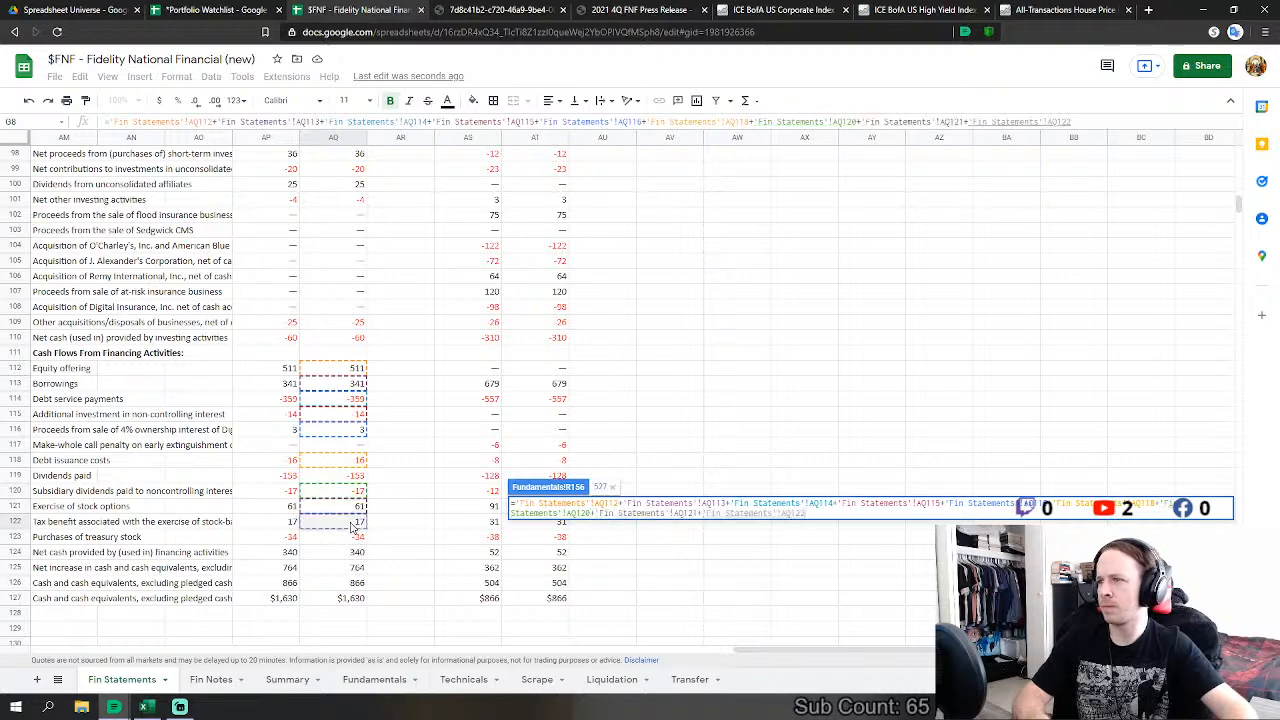
key("Return")
Step: Calculate FY2013 Net Treasury Purchases (R165) as -AQ121-AQ112-AQ123, using Fin Statements stock options exercised, equity offering and treasury stock purchases
scroll(540, 558, "down", 3)
left_click(547, 558)
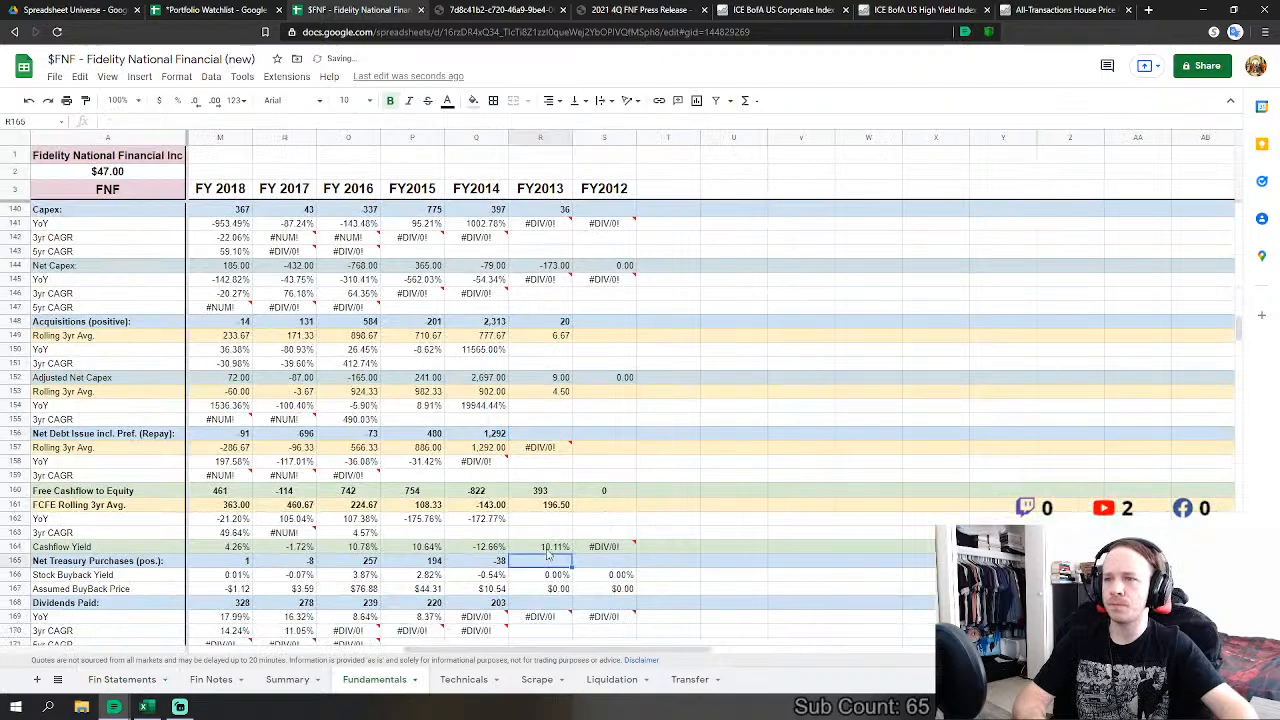
scroll(547, 558, "down", 2)
type("=")
left_click(135, 682)
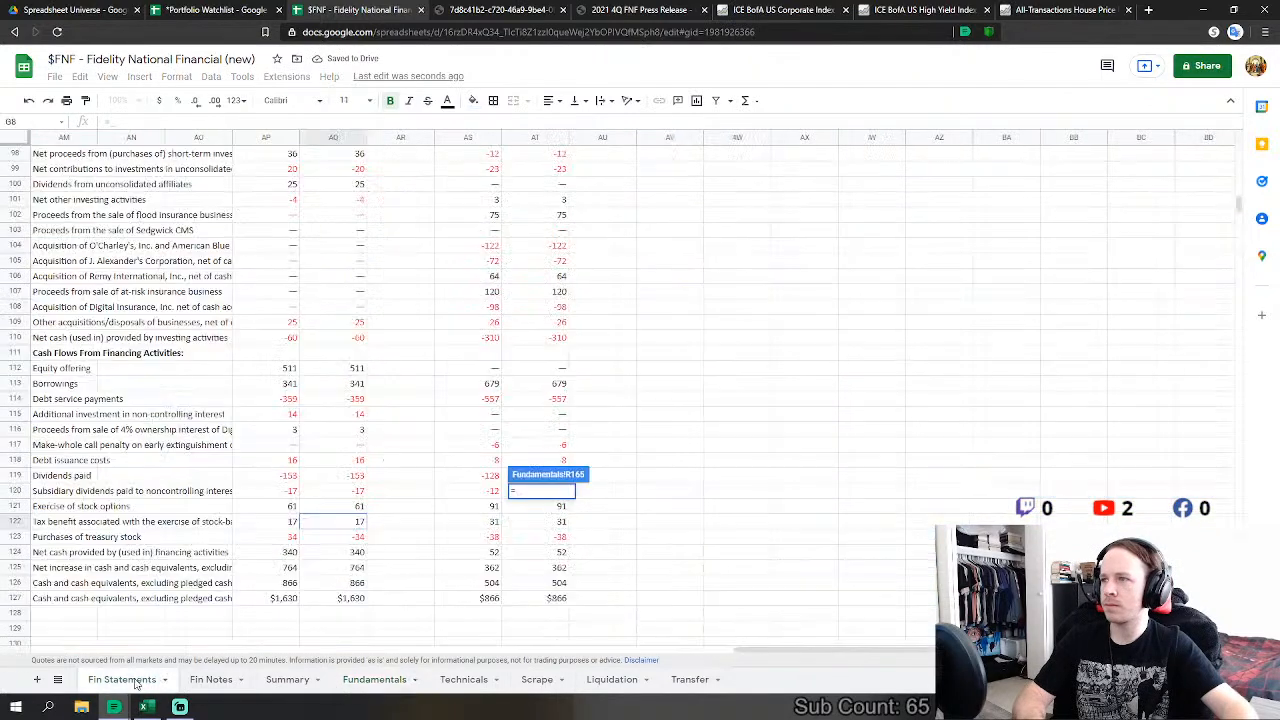
type("-")
left_click(338, 508)
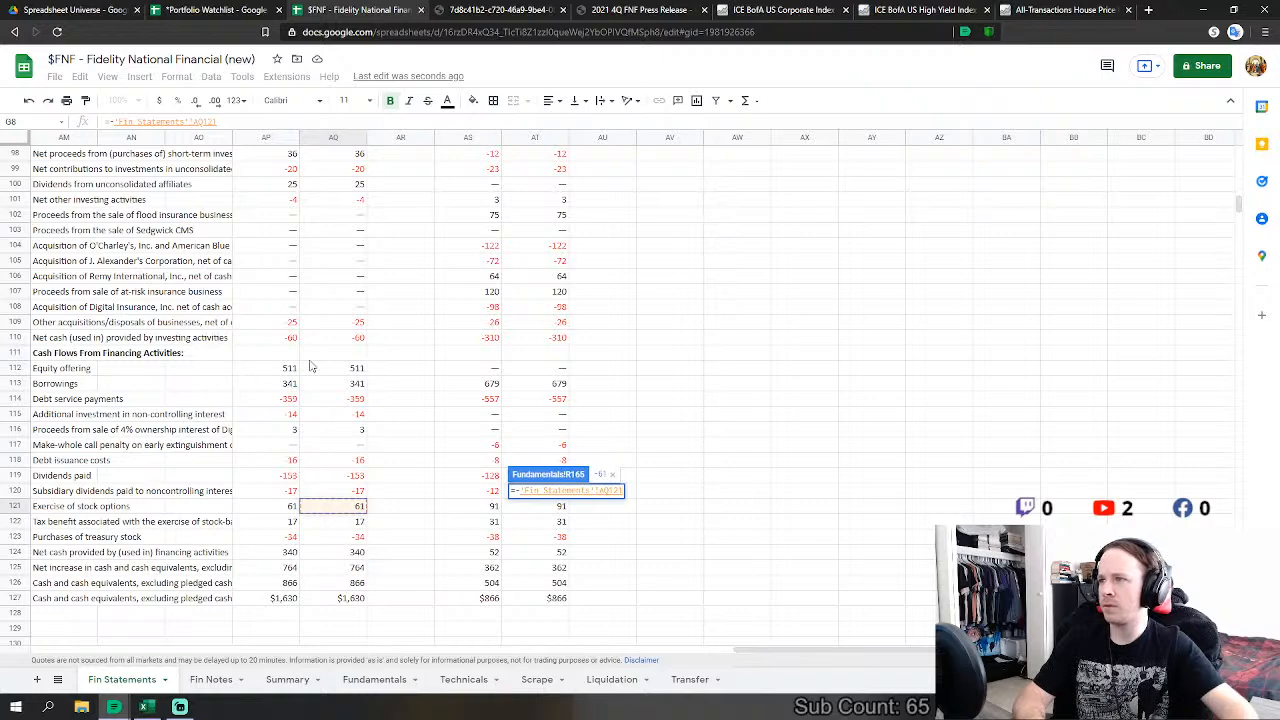
type("-")
left_click(353, 368)
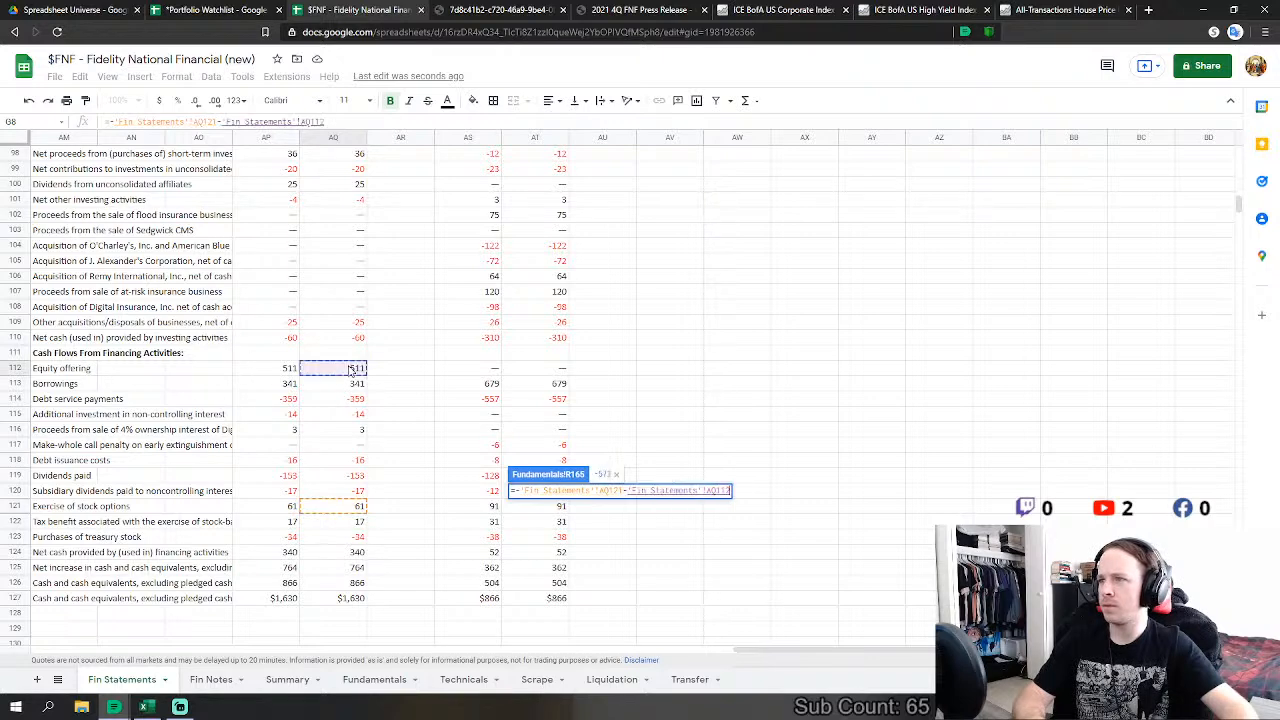
type("-")
left_click(358, 538)
key("Return")
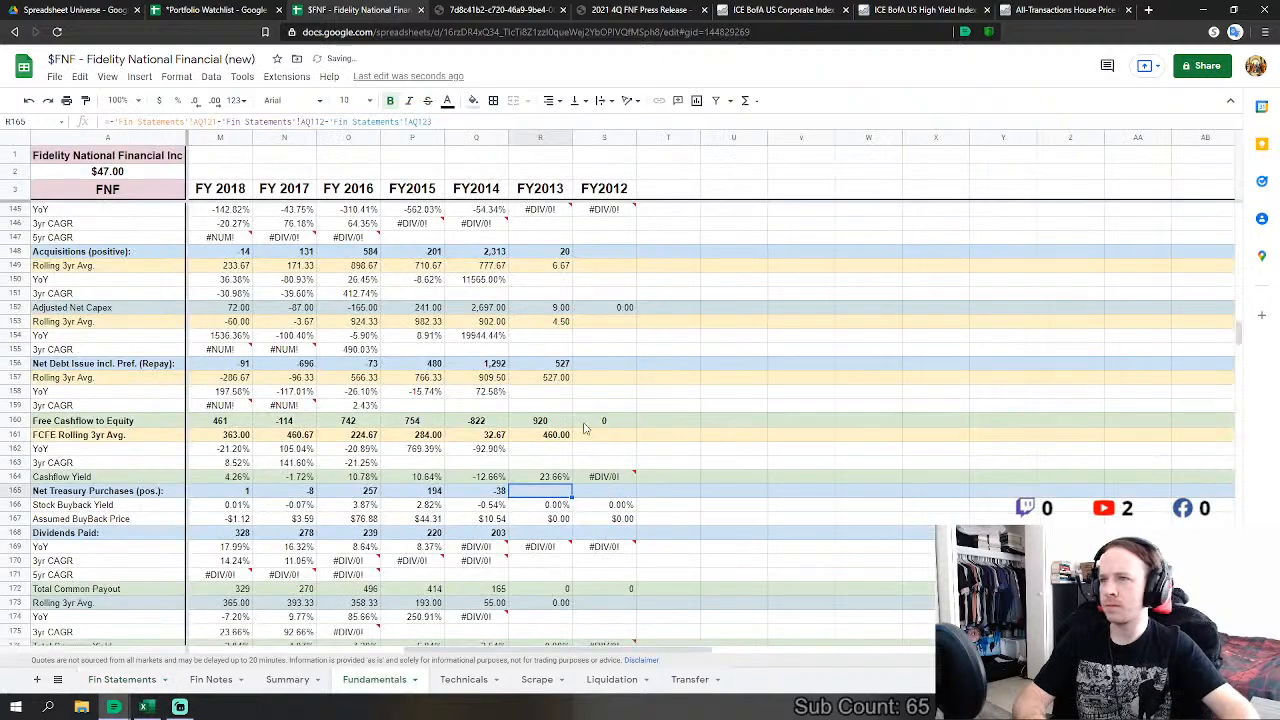
Step: Link FY2013 Dividends Paid (R168) to the negative of the 2013 dividends paid in Fin Statements cell AQ119
left_click(545, 463)
type("=")
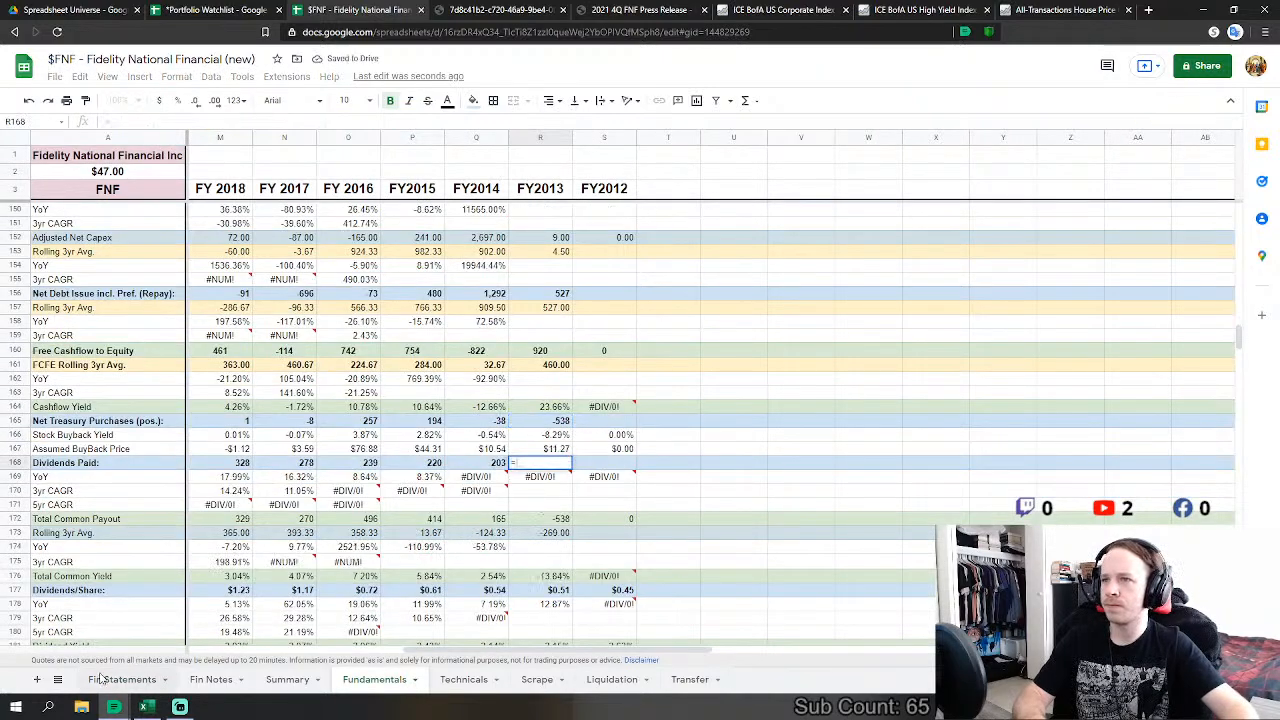
left_click(110, 680)
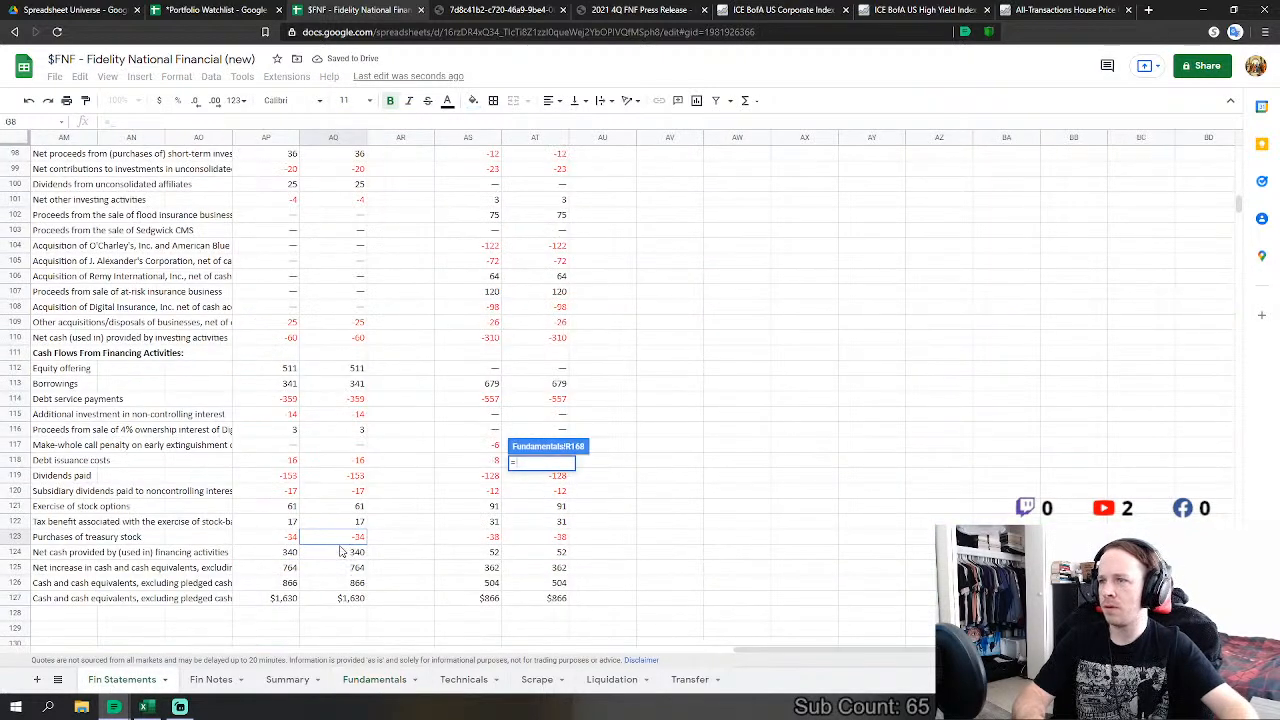
left_click(345, 476)
key("Return")
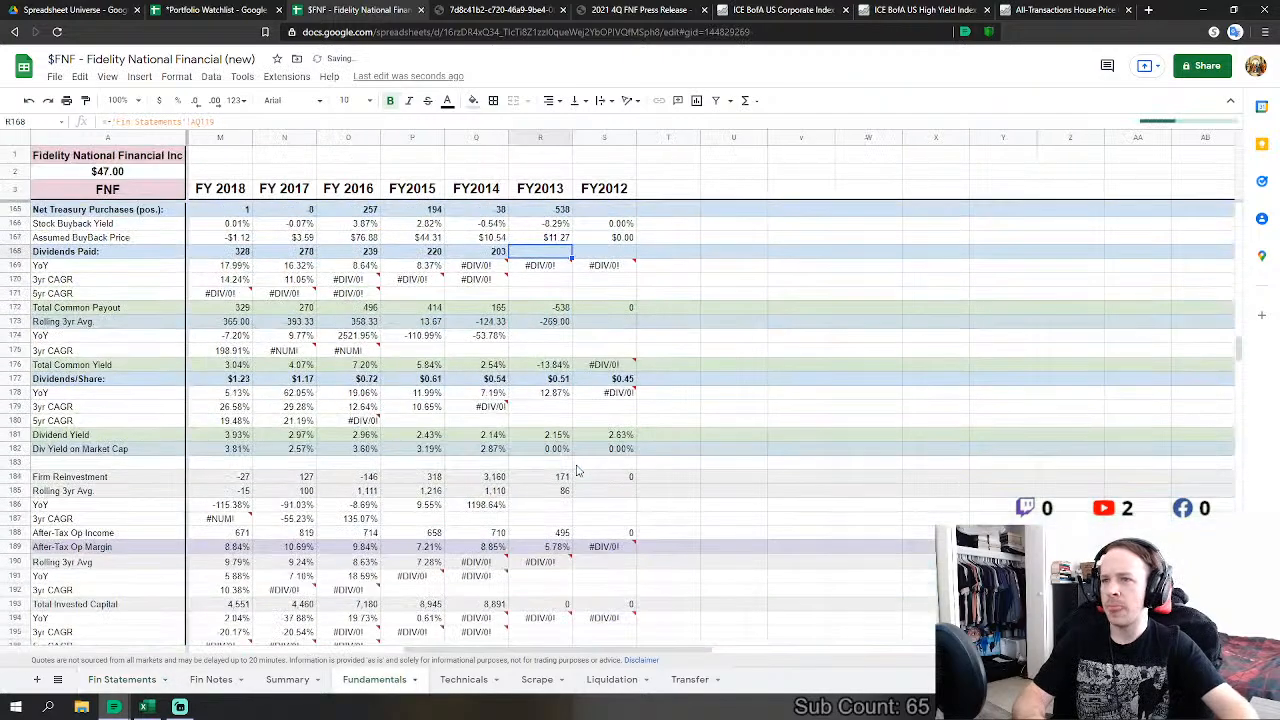
Step: Link FY2013 Cash & Equivalents (R226) in the Balance Sheets section to the 2013 cash and cash equivalents in Fin Statements cell AQ174
scroll(576, 470, "down", 10)
scroll(555, 420, "up", 1)
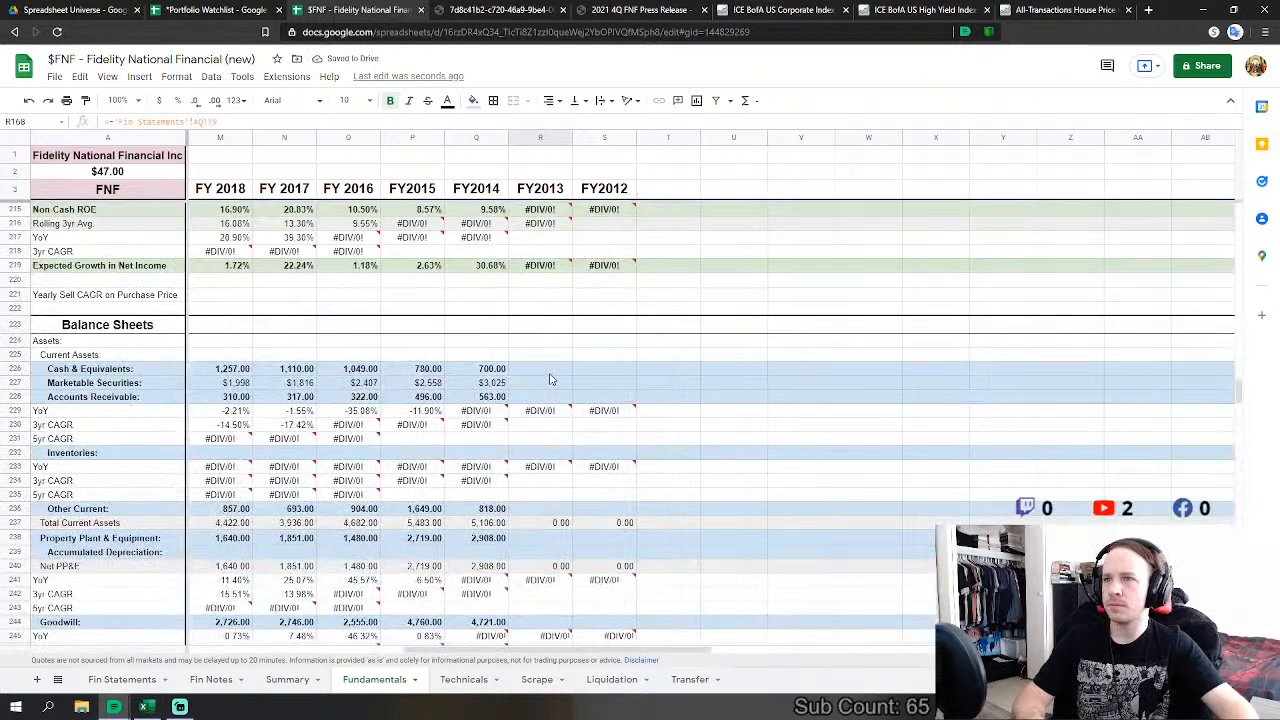
left_click(549, 373)
type("=")
left_click(122, 679)
scroll(397, 455, "up", 1)
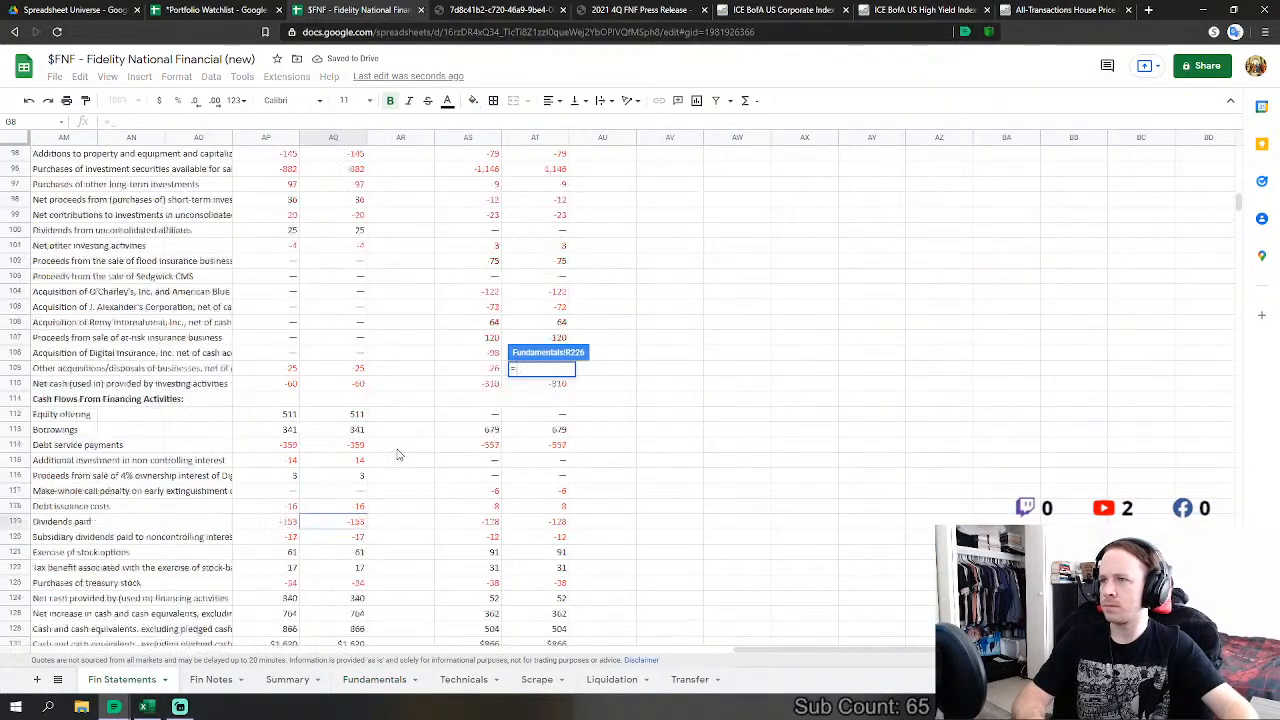
scroll(397, 455, "down", 10)
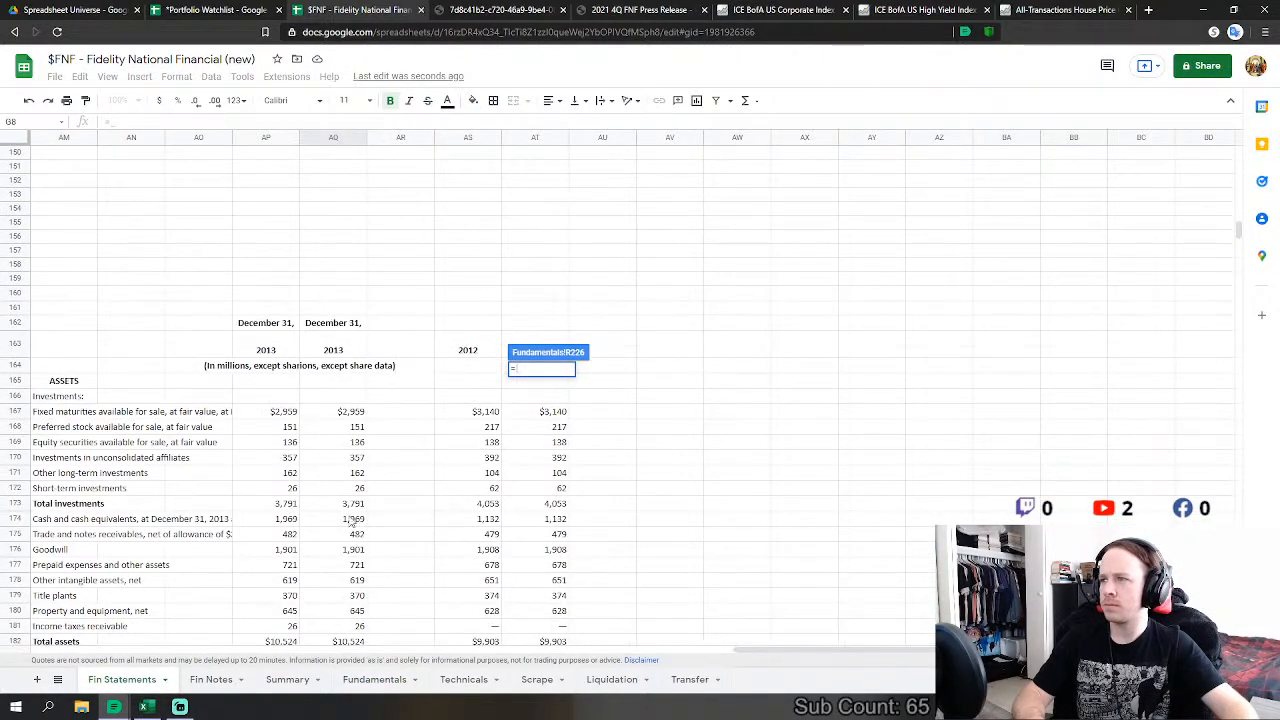
left_click(354, 520)
key("Return")
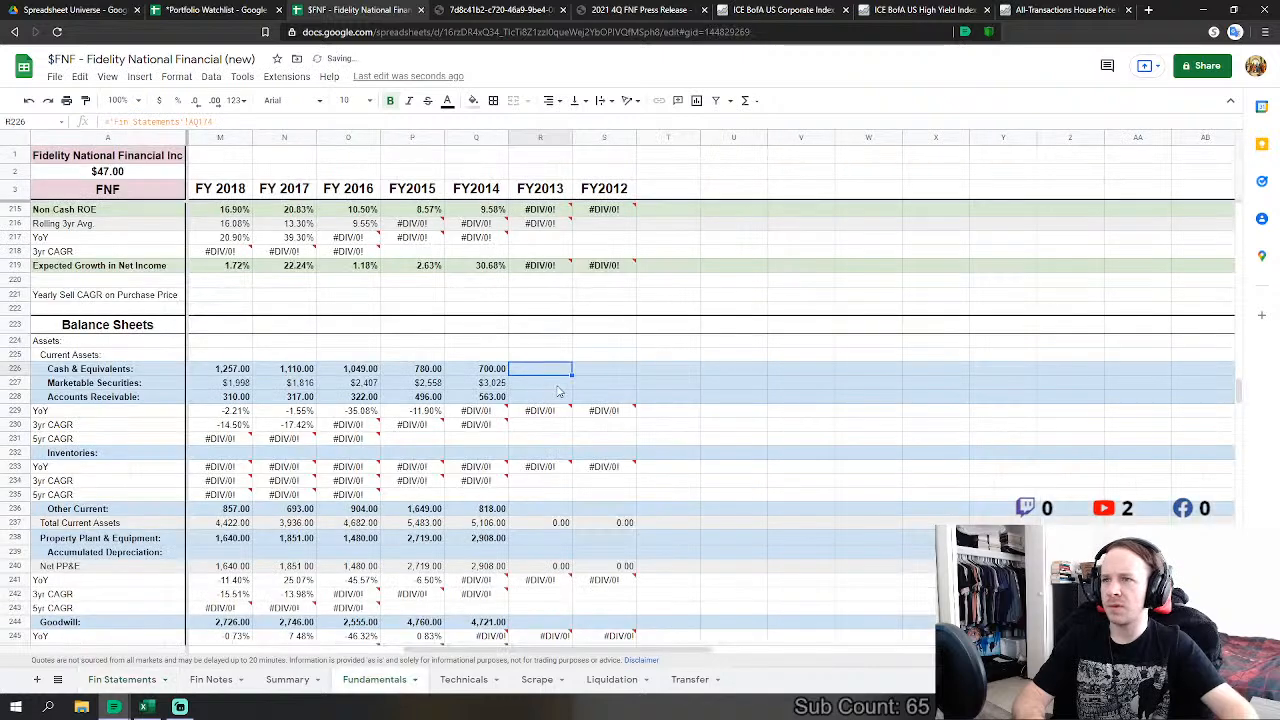
Step: Link FY2013 Marketable Securities (R227) to the 2013 fixed maturities available for sale in Fin Statements cell AQ167
type("=")
left_click(122, 679)
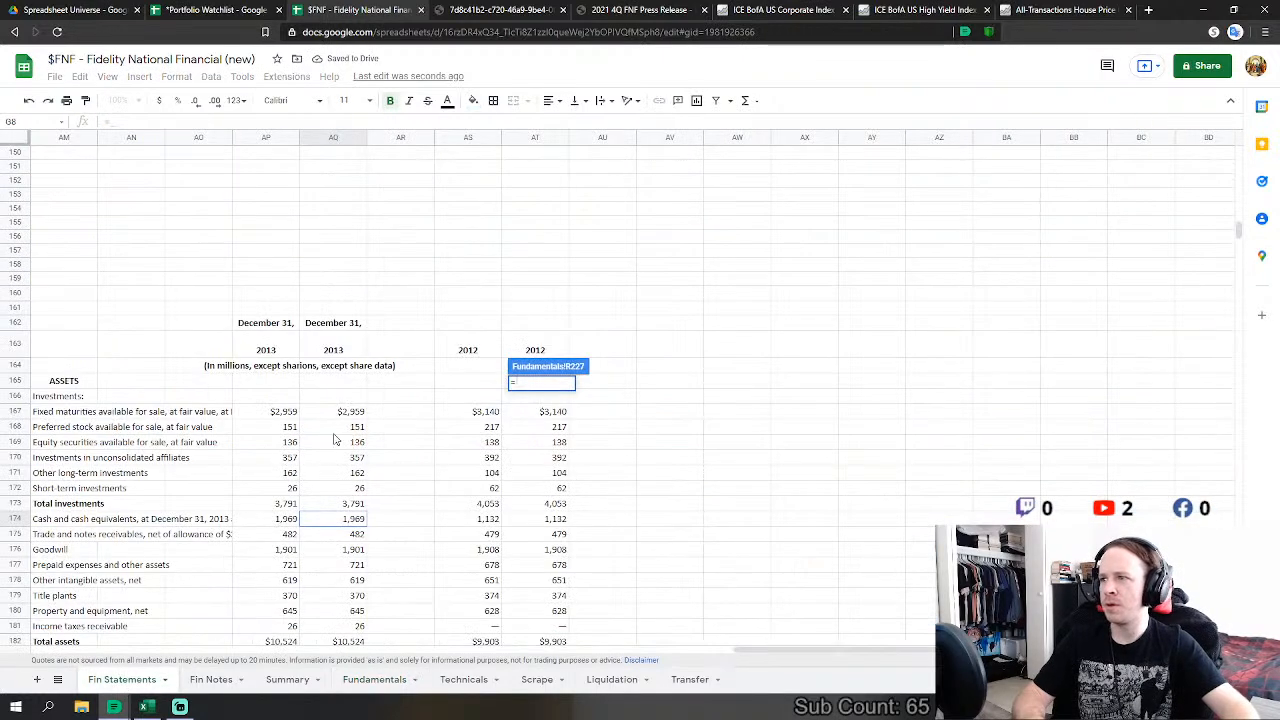
left_click(355, 413)
key("Return")
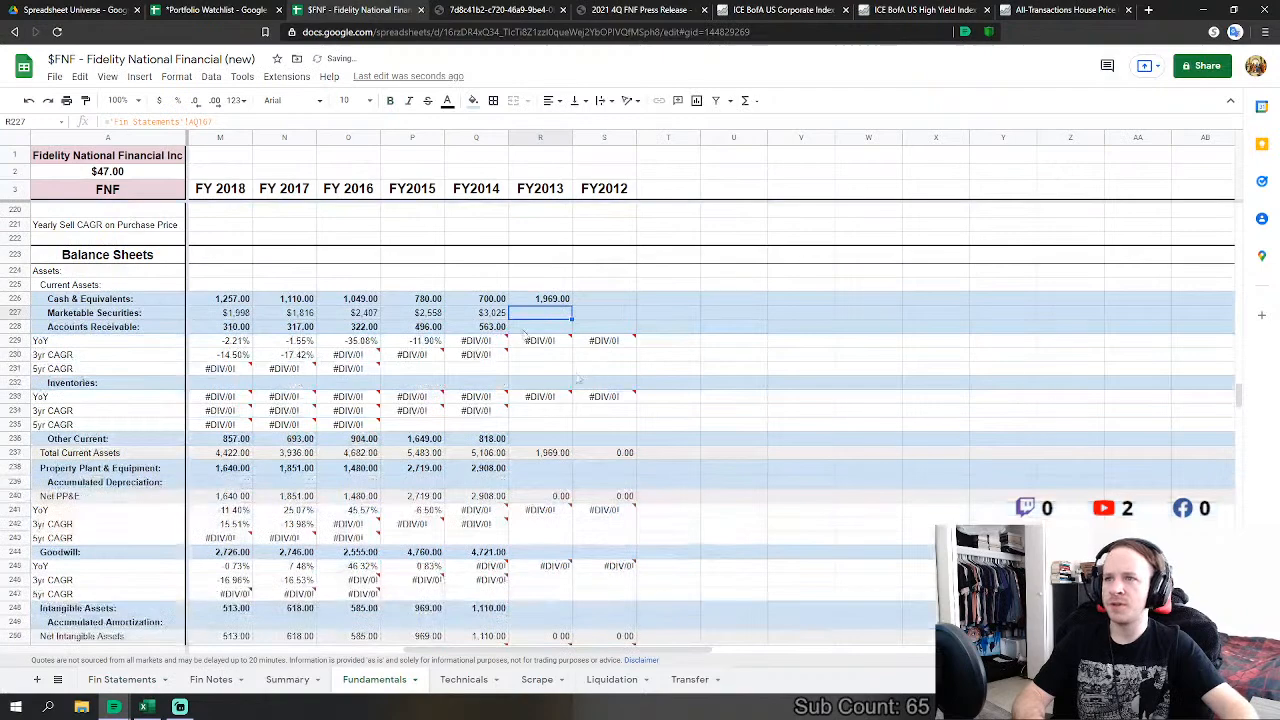
Step: Calculate FY2013 Accounts Receivable (R228) as Fin Statements trade and notes receivables plus income taxes receivable (AQ175+AQ181)
left_click(566, 316)
left_click(568, 323)
type("=")
left_click(122, 679)
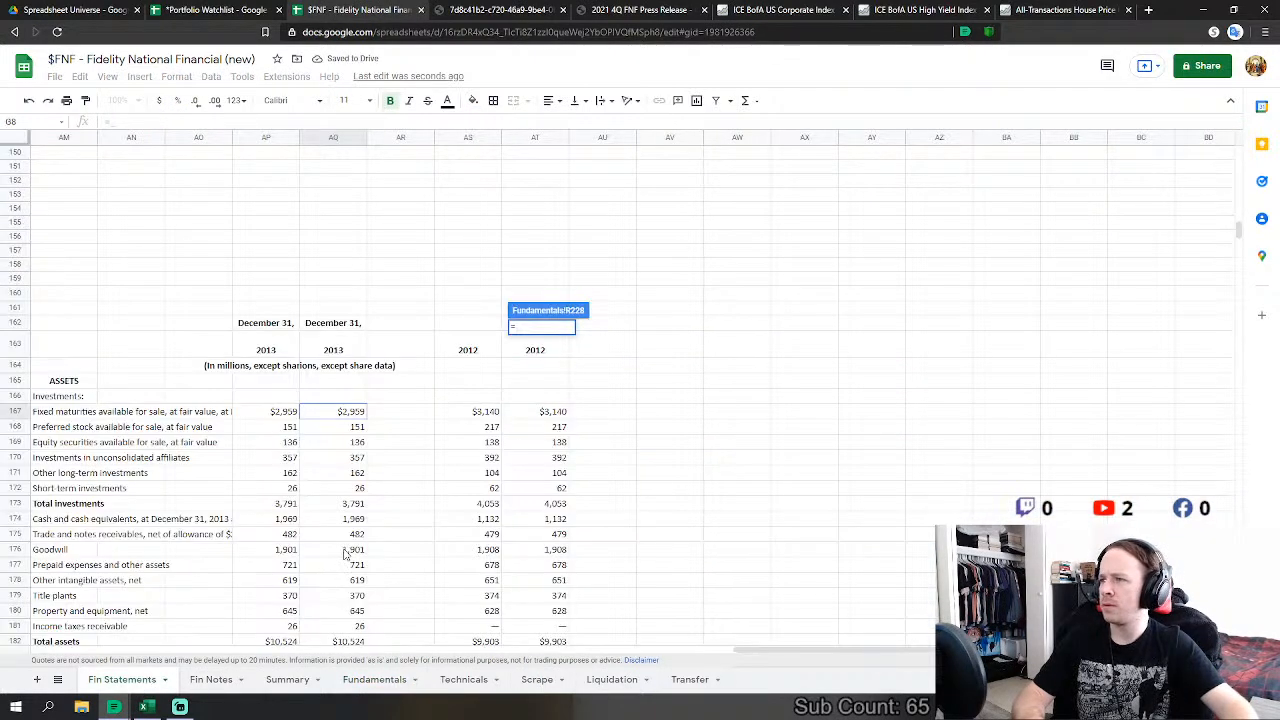
left_click(365, 540)
scroll(365, 540, "down", 2)
type("+")
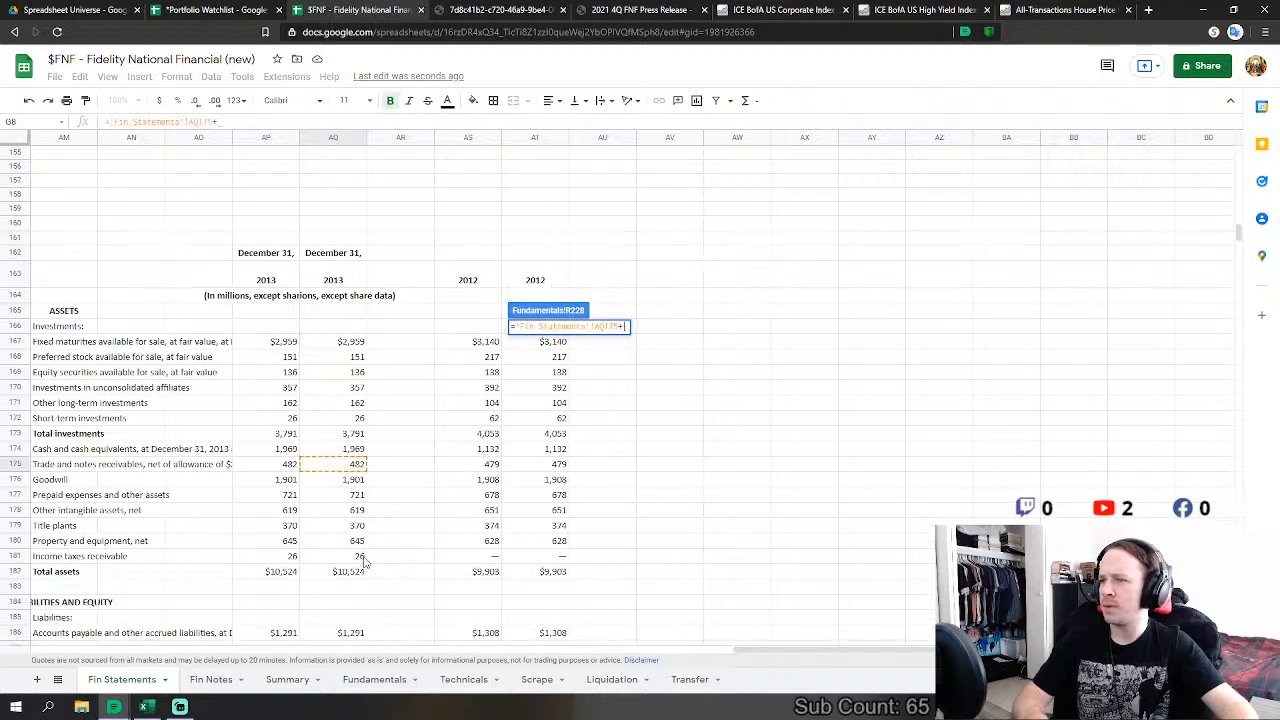
left_click(360, 558)
key("Return")
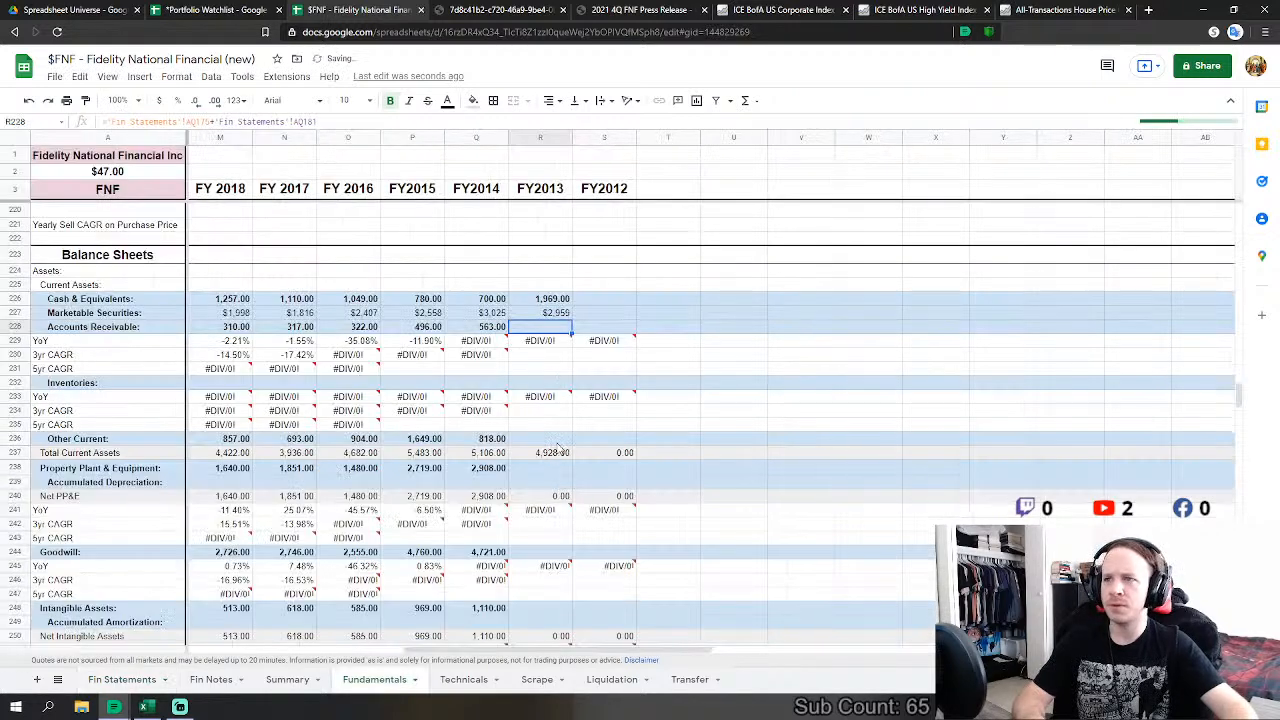
Step: Calculate FY2013 Other Current assets (R236) as Fin Statements prepaid expenses and other assets plus short-term investments (AQ177+AQ172)
type("=")
left_click(122, 679)
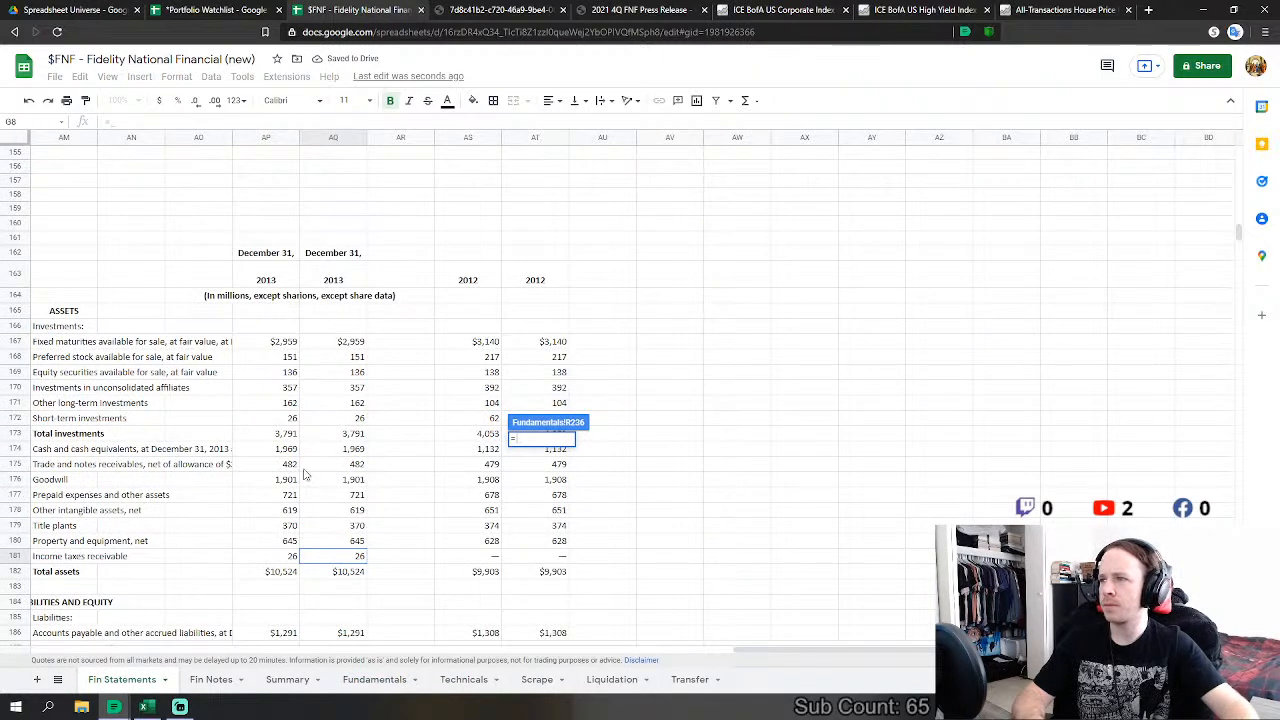
left_click(348, 496)
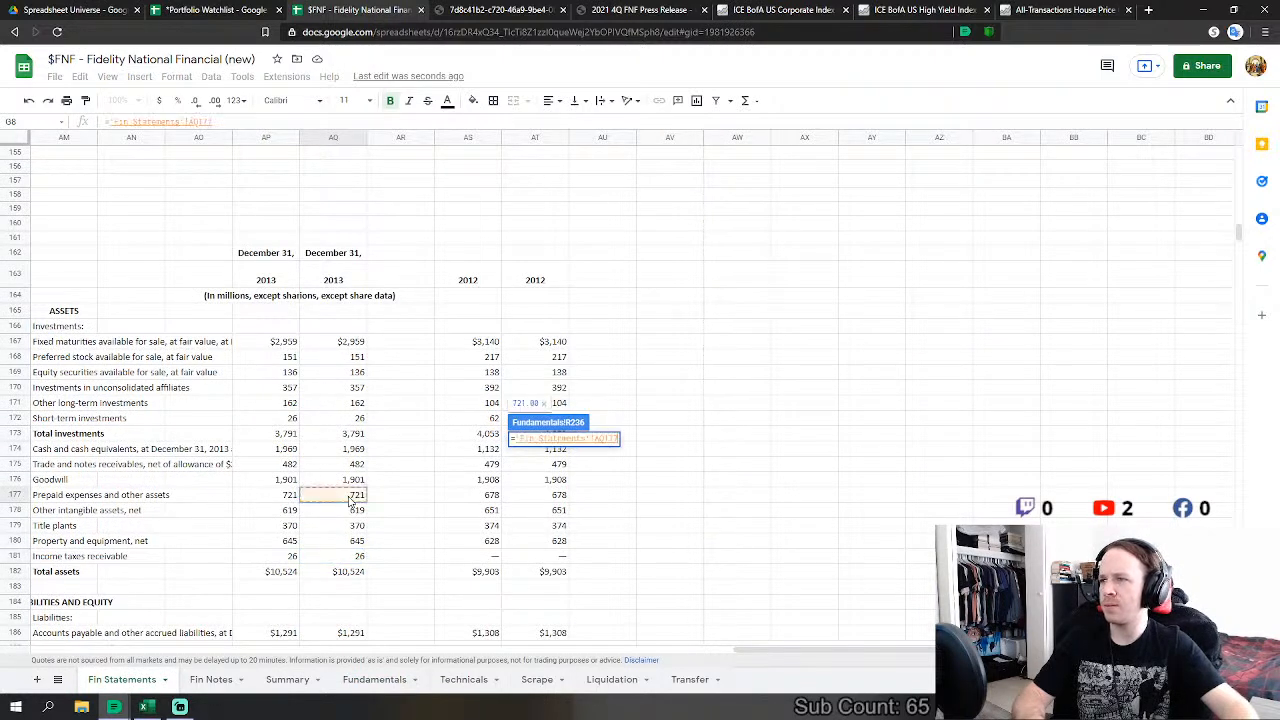
type("+")
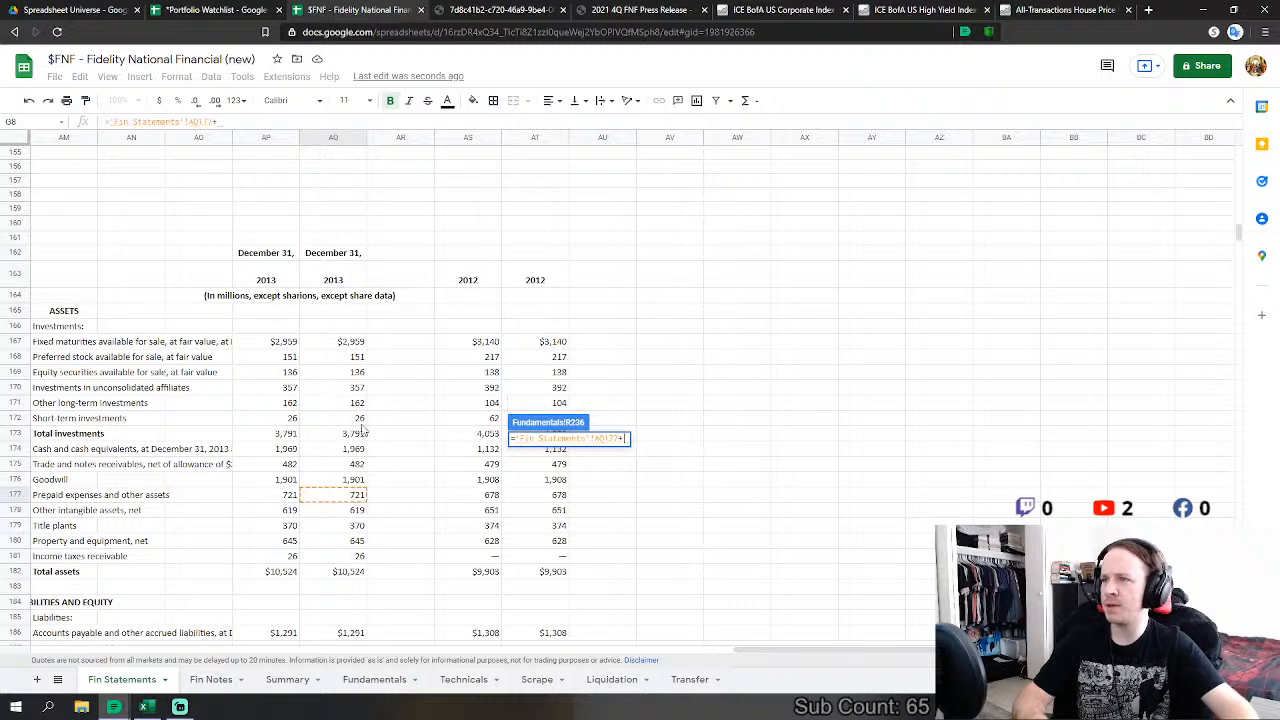
left_click(352, 420)
key("Return")
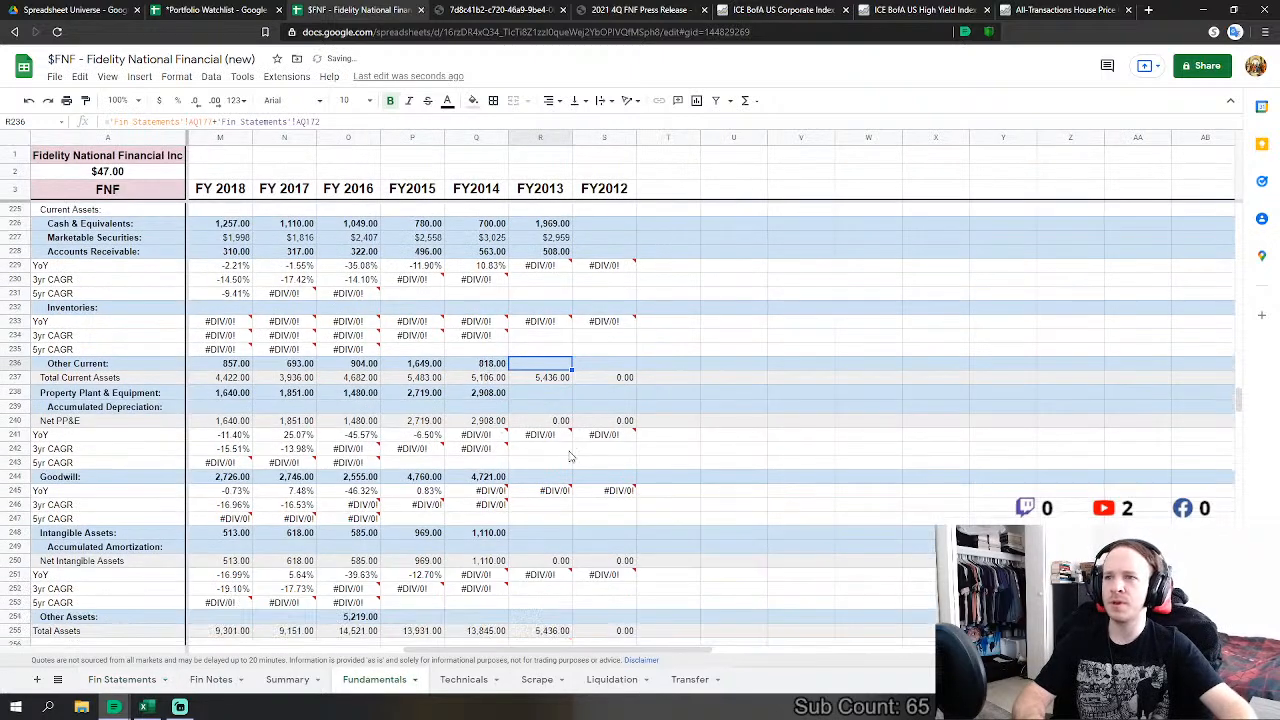
Step: Calculate FY2013 Property Plant & Equipment (R238) as the sum of Fin Statements cells AQ168, AQ169, AQ170, AQ171, title plants AQ179 and property and equipment AQ180
key("Down")
type("=")
left_click(122, 679)
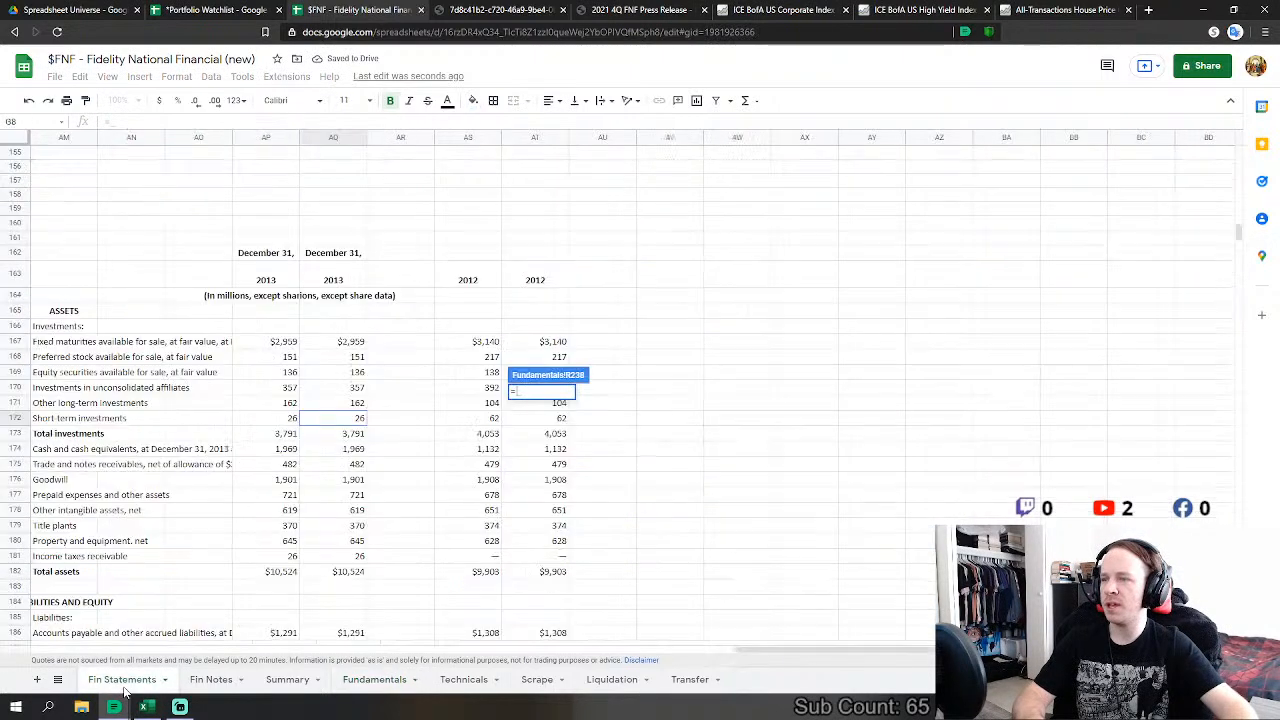
left_click(358, 360)
type("+")
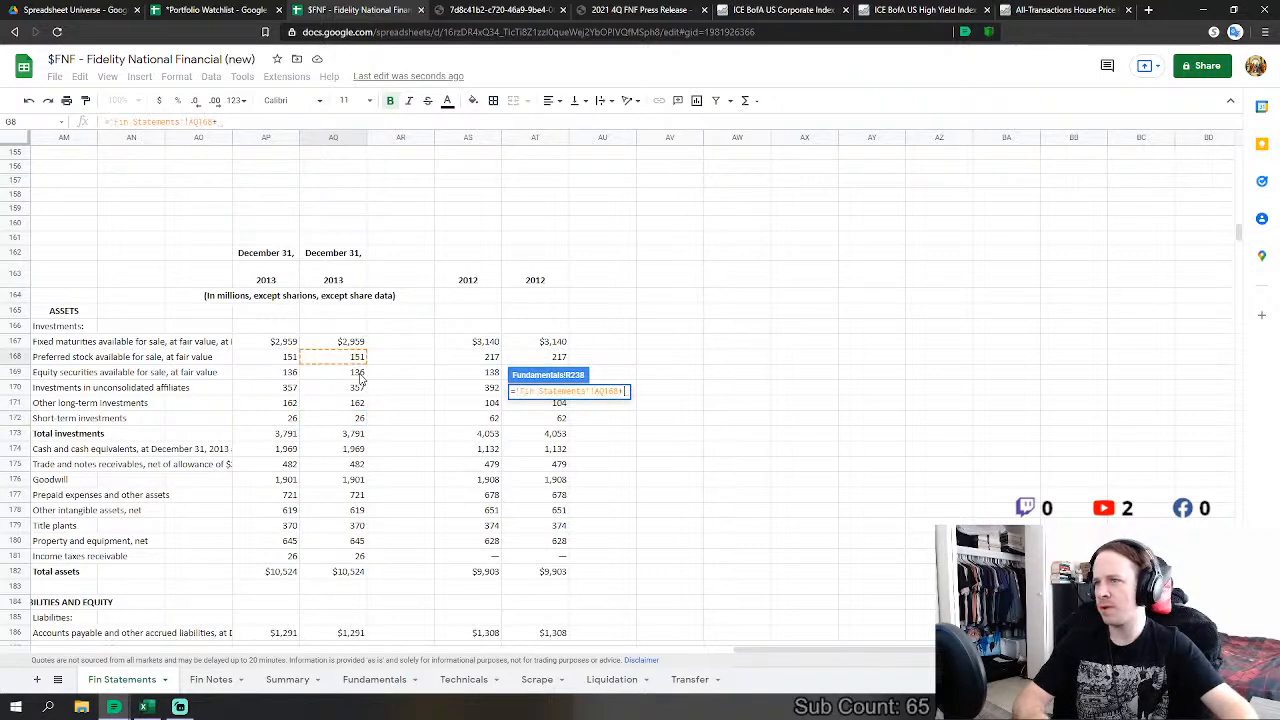
left_click(360, 373)
type("+")
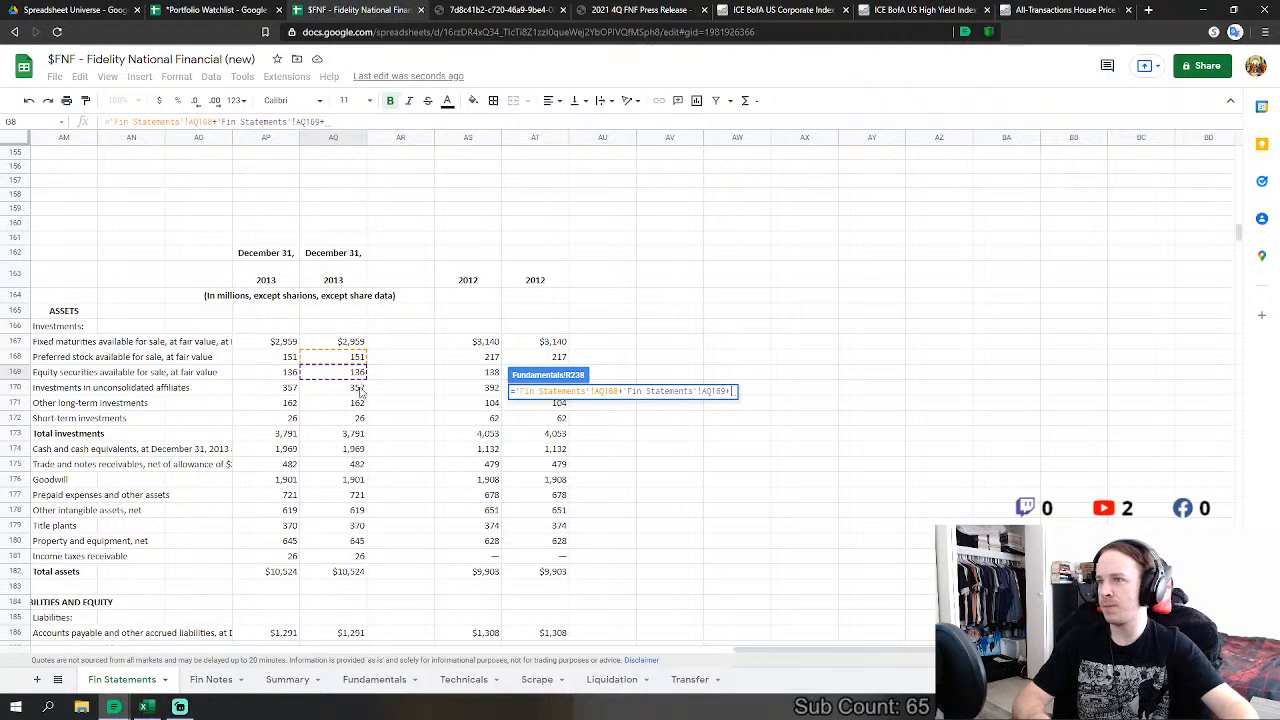
left_click(361, 391)
type("+")
left_click(357, 404)
type("+'Fin Statements'!AQ171+")
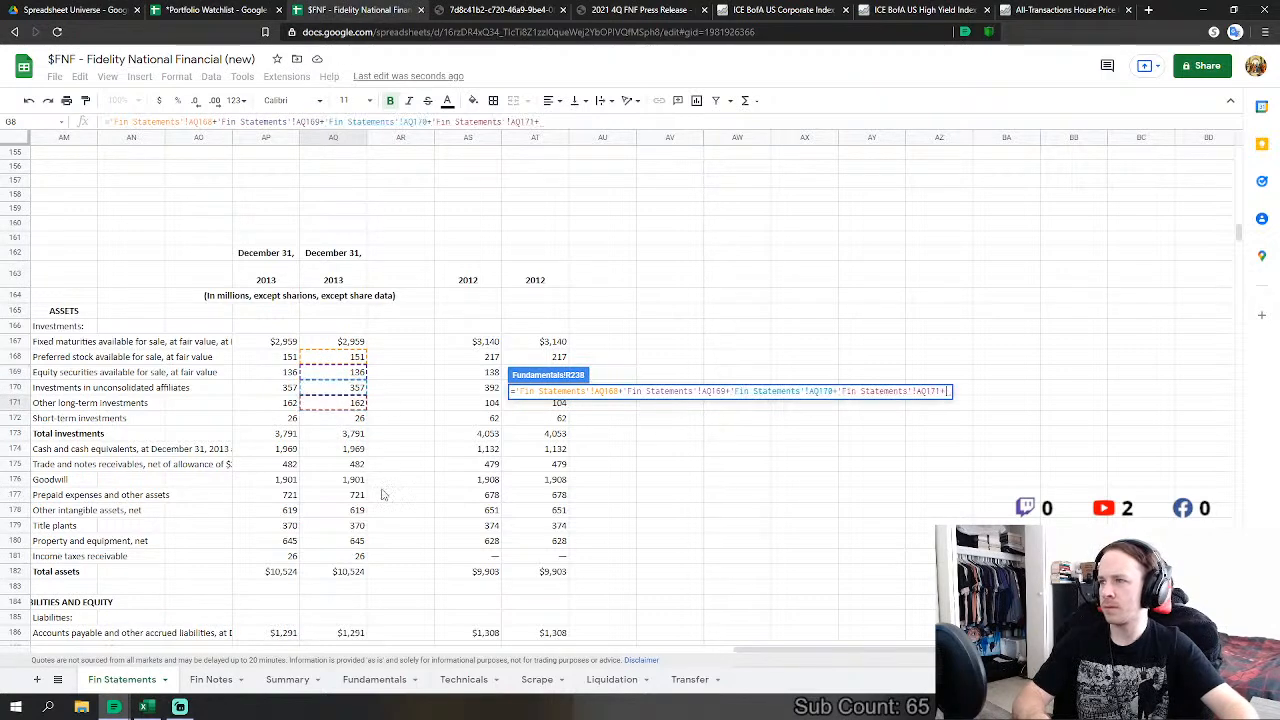
left_click(345, 526)
type("+")
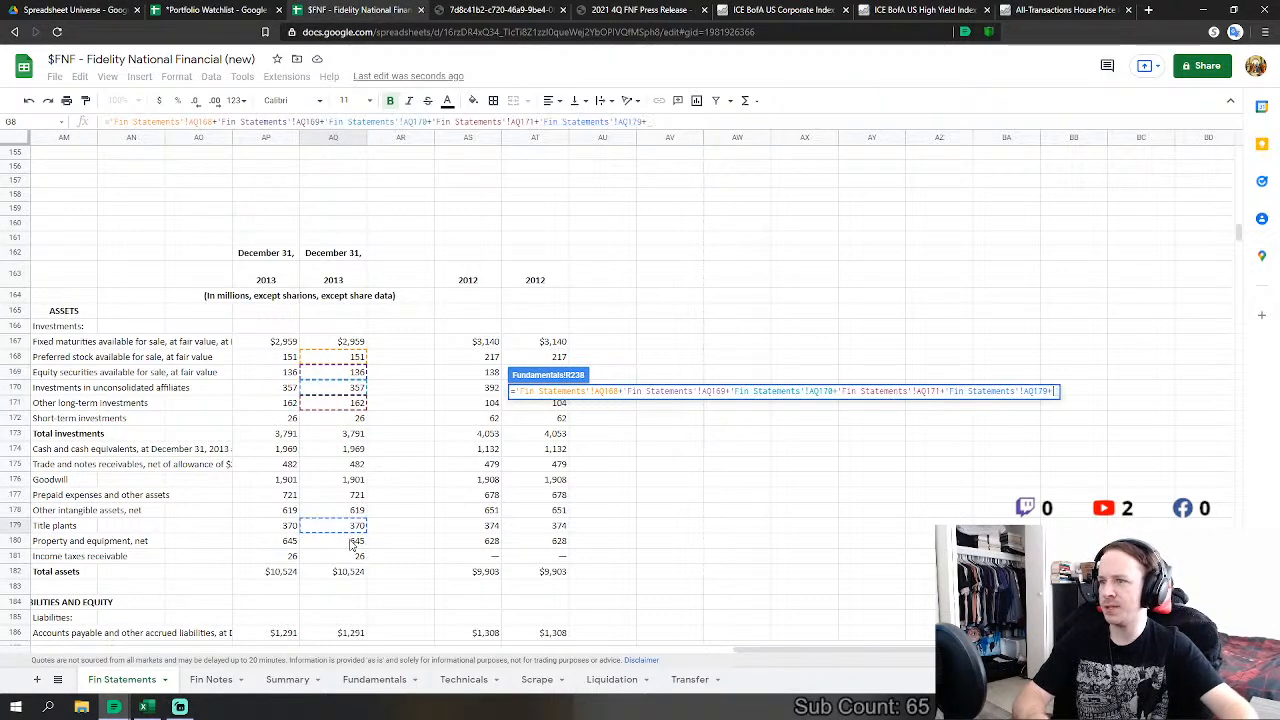
left_click(357, 541)
key("Return")
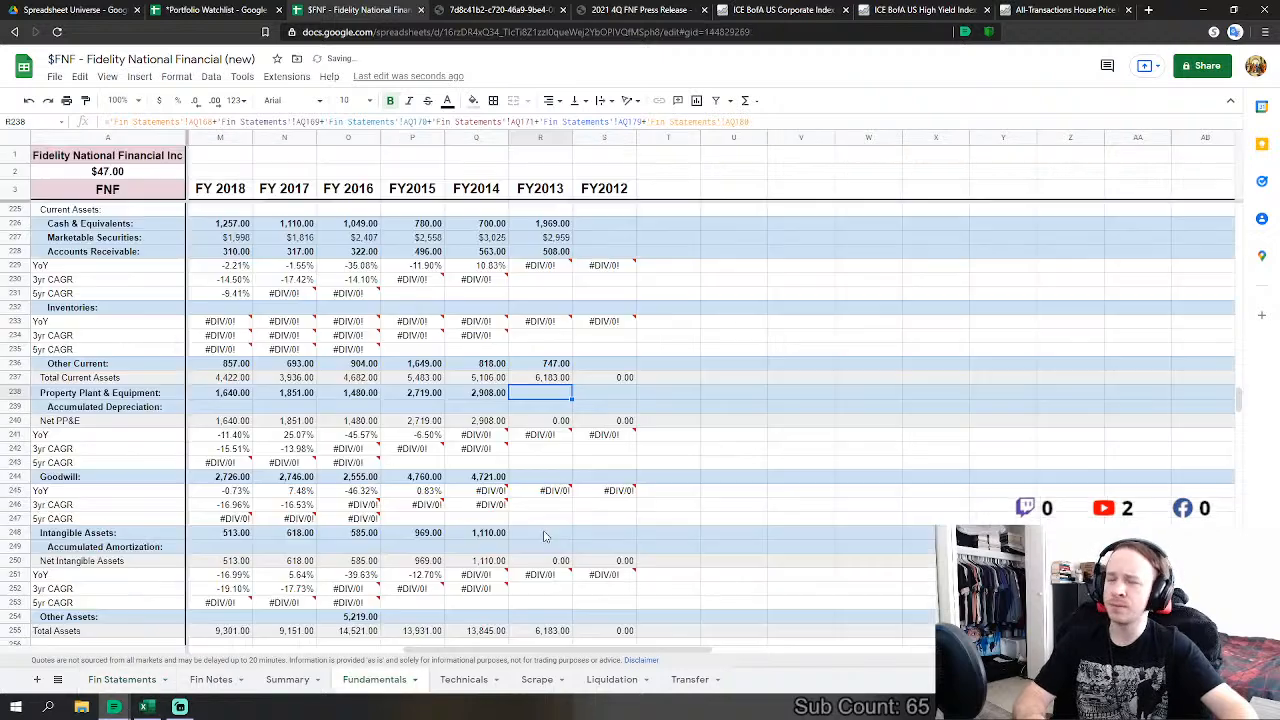
Step: Link FY2013 Goodwill (R244) to the 2013 goodwill in Fin Statements cell AQ176
left_click(540, 476)
type("=")
left_click(122, 679)
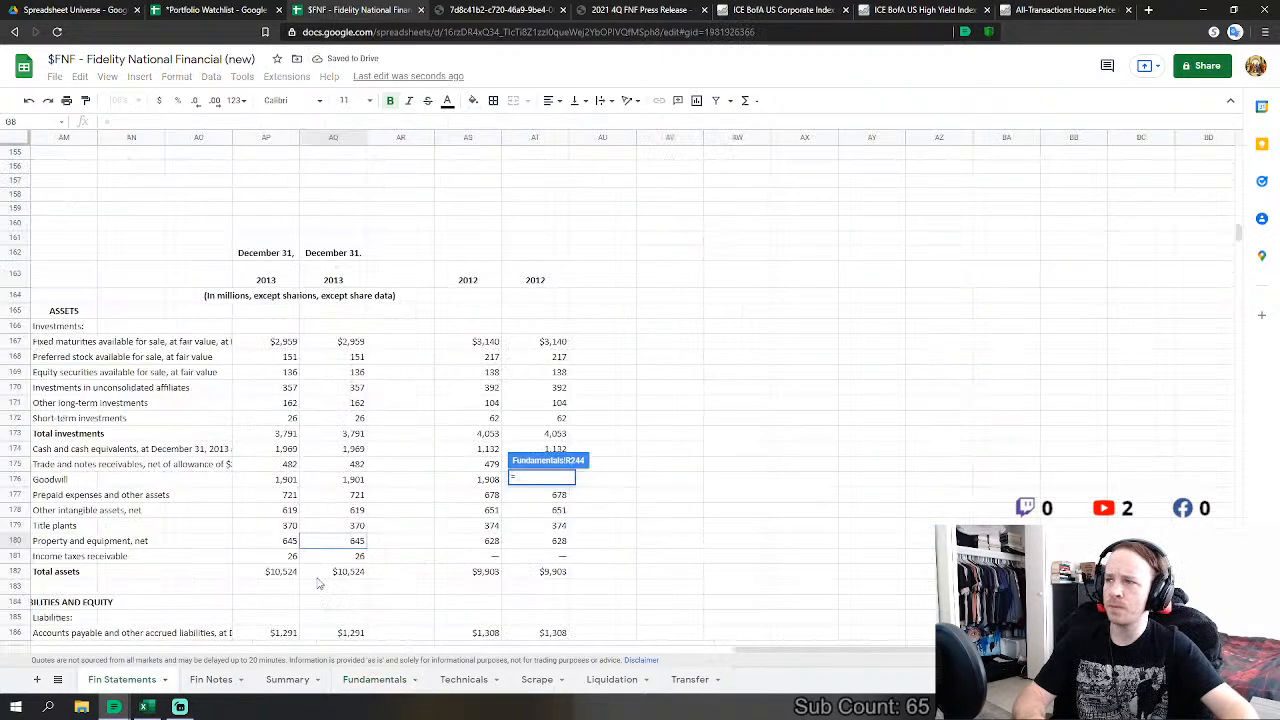
left_click(360, 479)
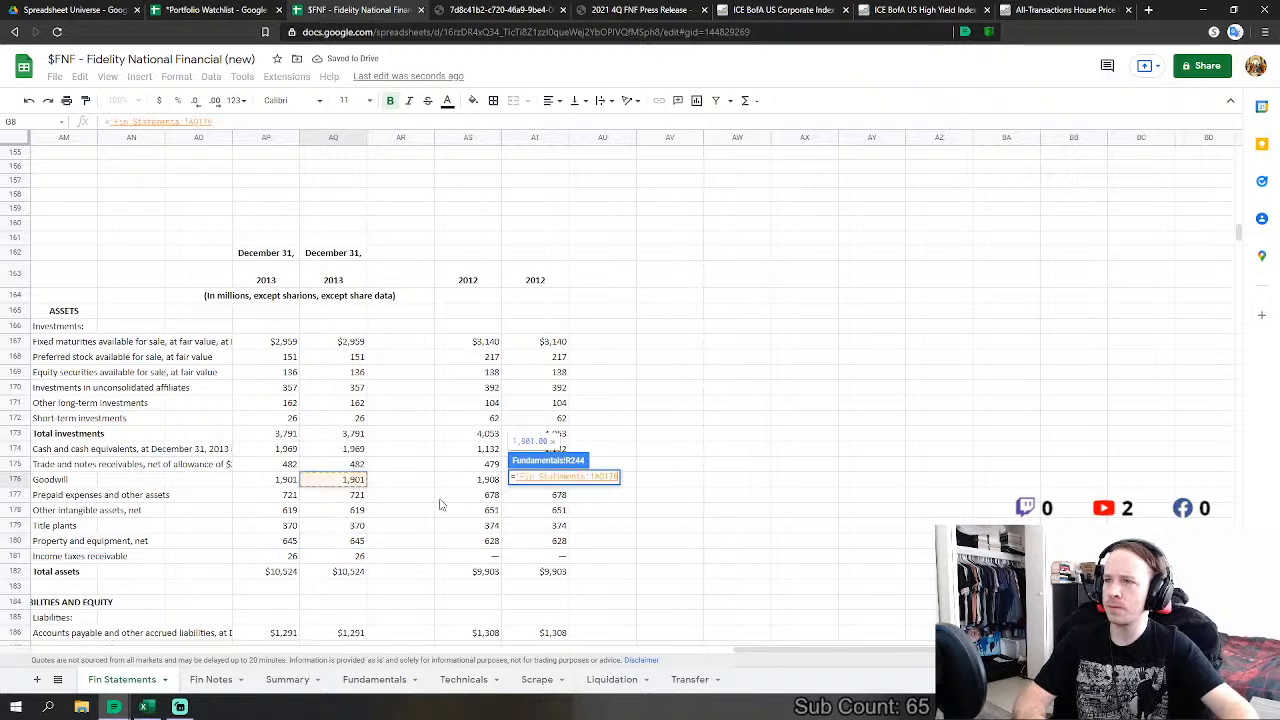
key("Return")
Step: Link FY2013 Intangible Assets (R248) to the 2013 other intangible assets, net in Fin Statements cell AQ178
left_click(533, 540)
type("=")
left_click(148, 680)
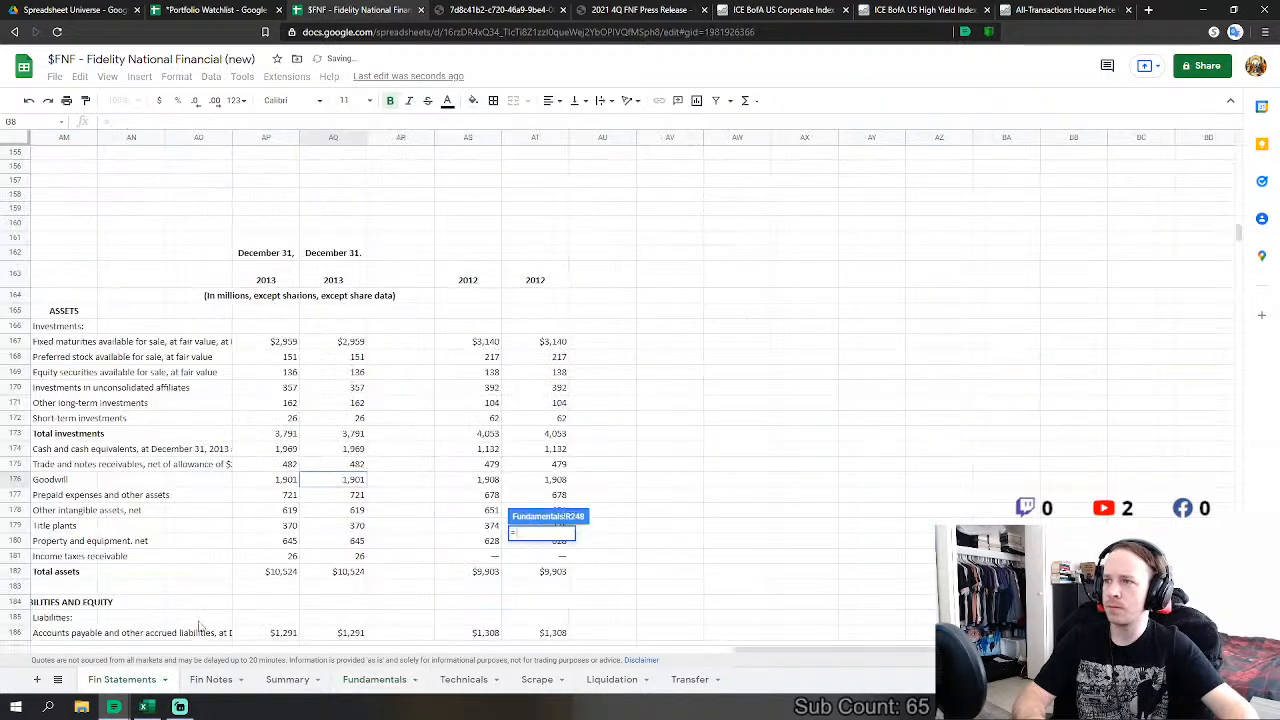
left_click(358, 511)
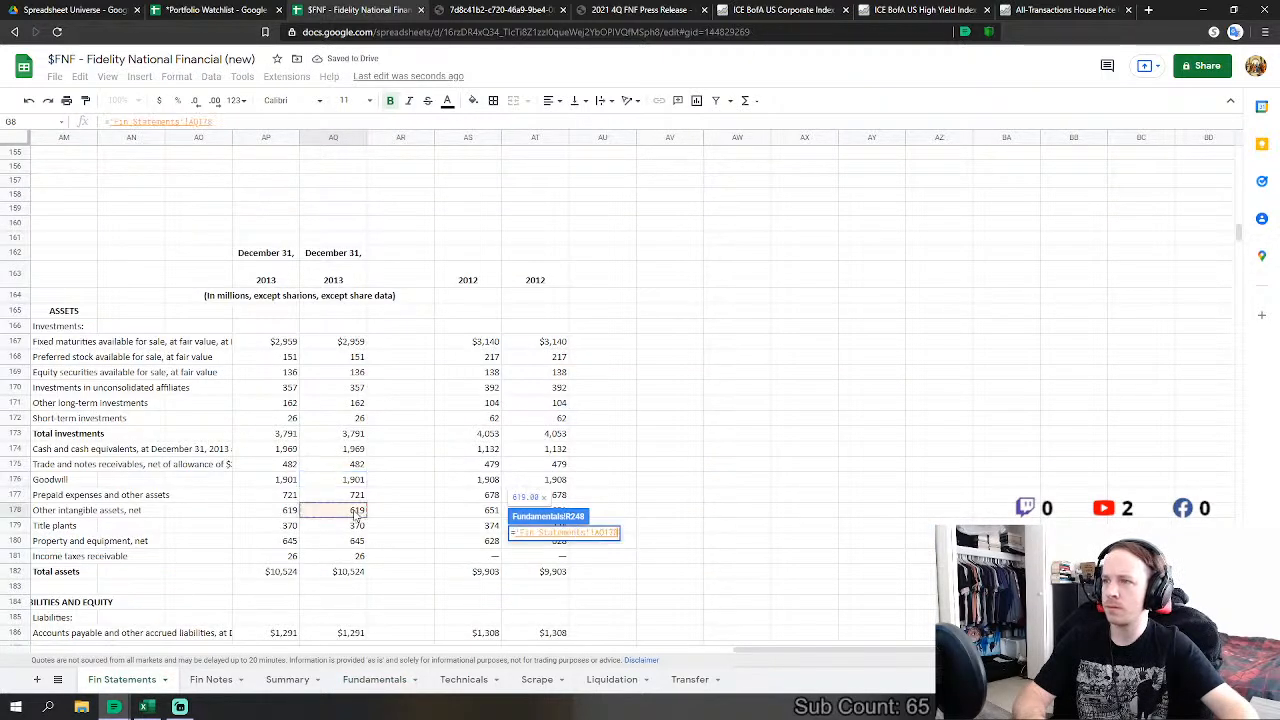
key("Return")
left_click(535, 616)
type("=")
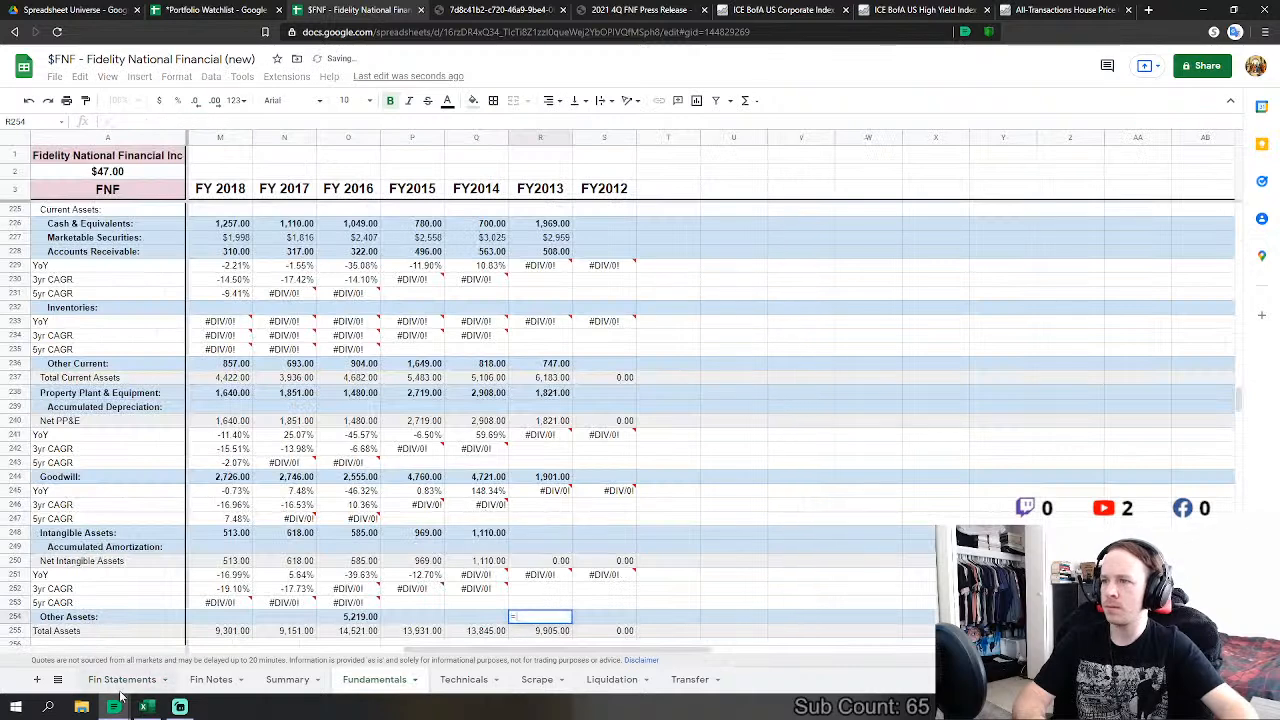
left_click(121, 680)
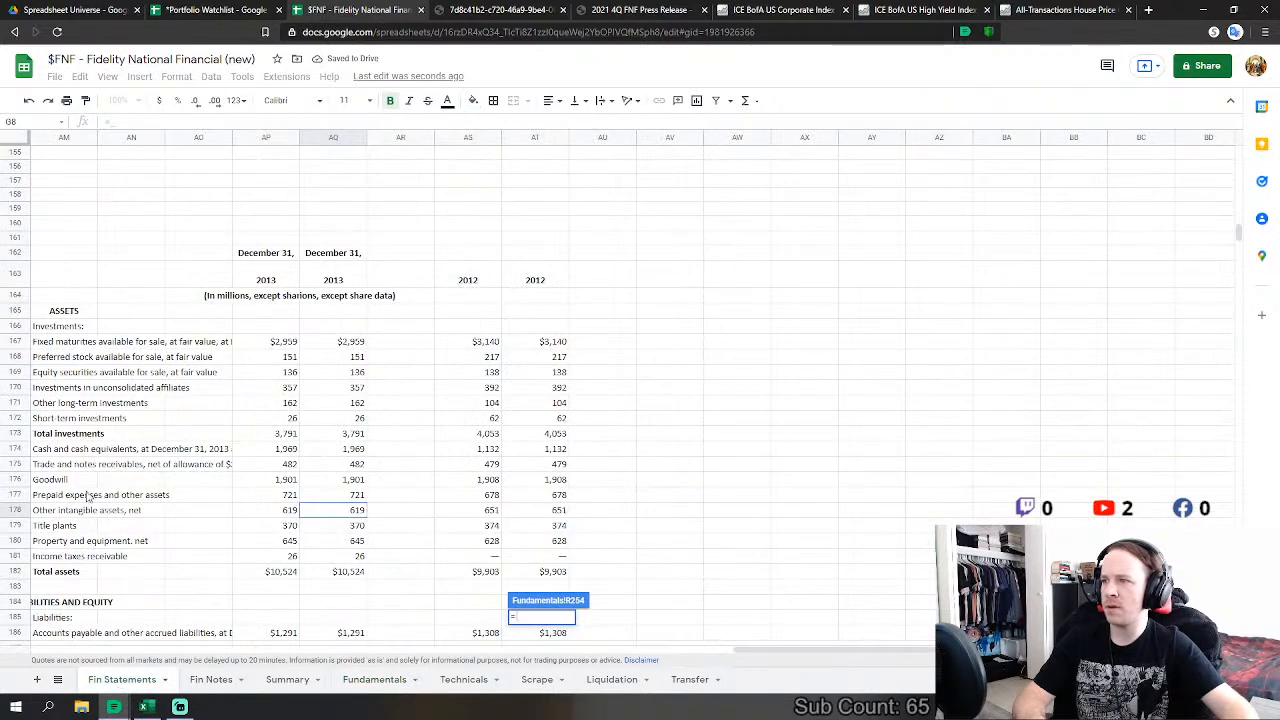
key("Escape")
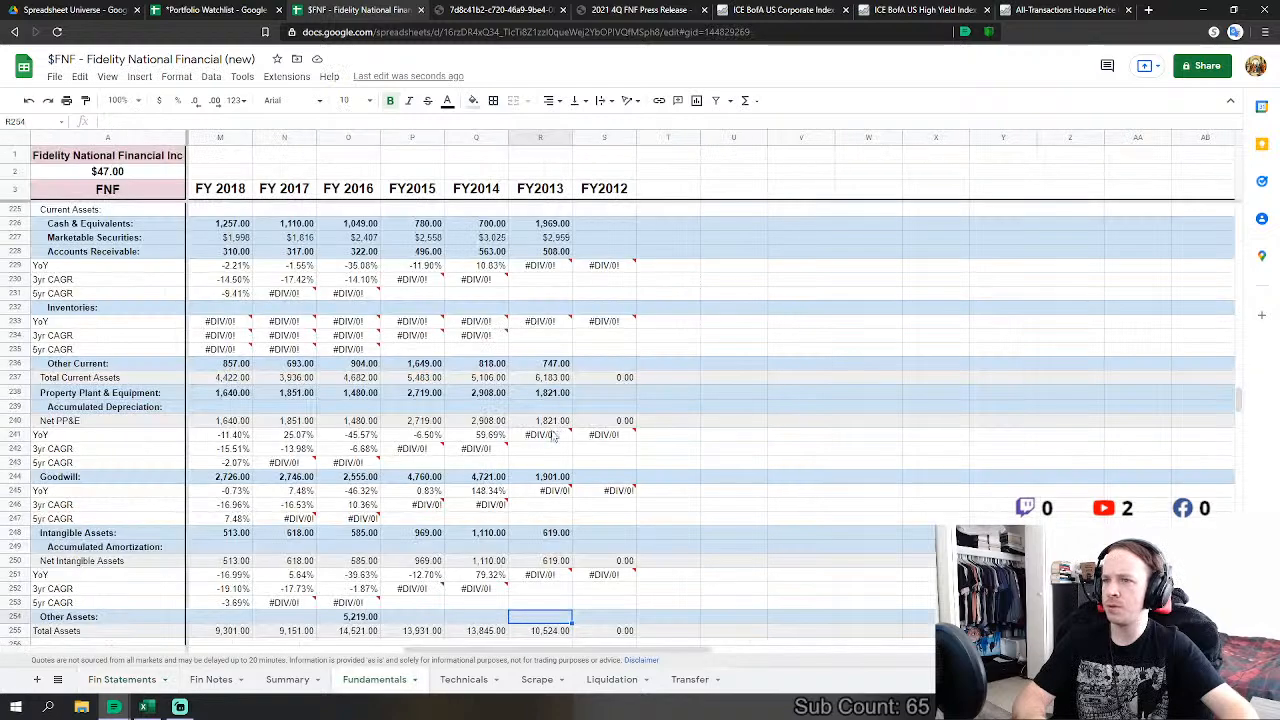
Step: Link FY2013 Accounts Payable (R260) to the 2013 accounts payable and other accrued liabilities in Fin Statements cell AQ186
left_click(557, 395)
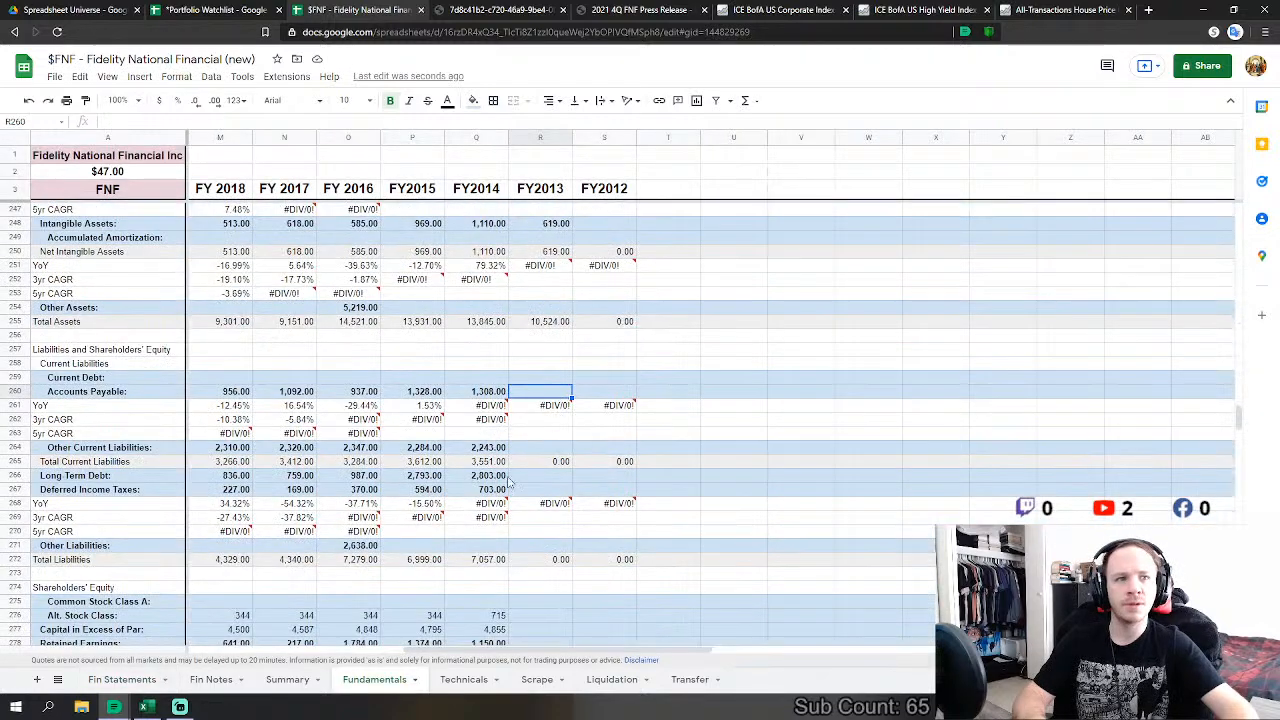
type("=")
left_click(117, 679)
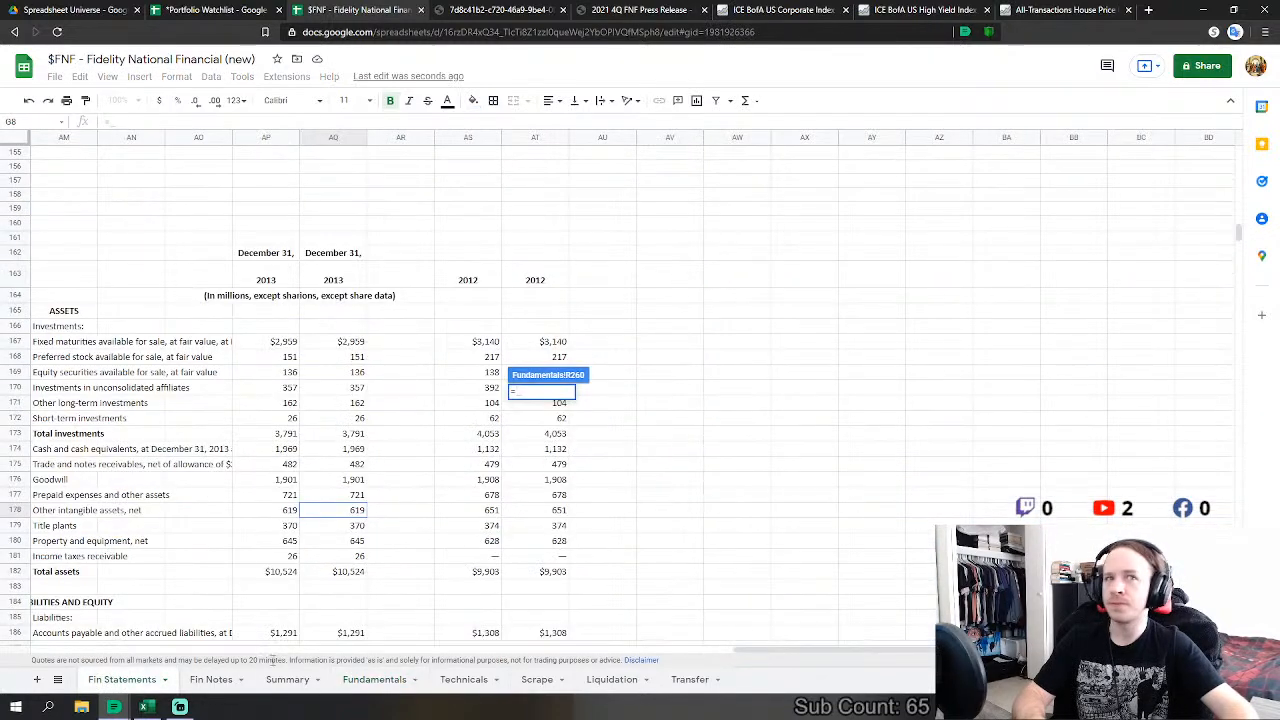
scroll(395, 510, "down", 3)
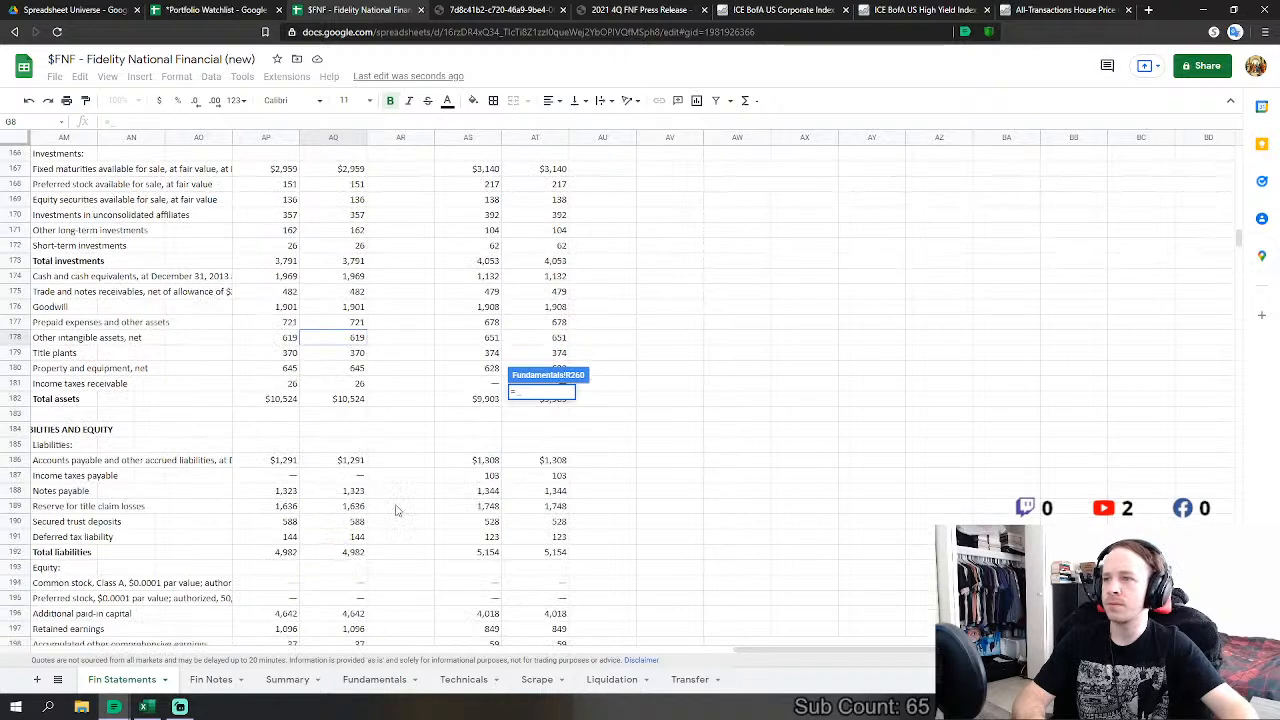
left_click(355, 461)
key("Return")
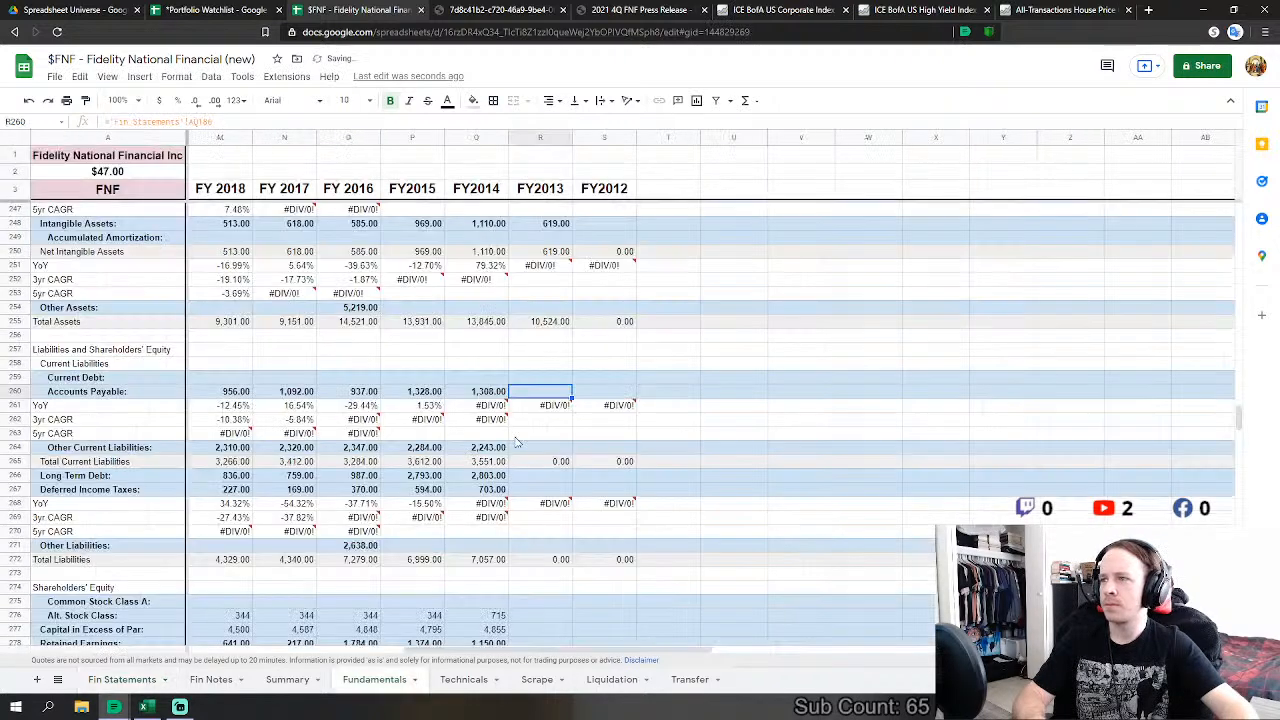
left_click(535, 450)
type("=")
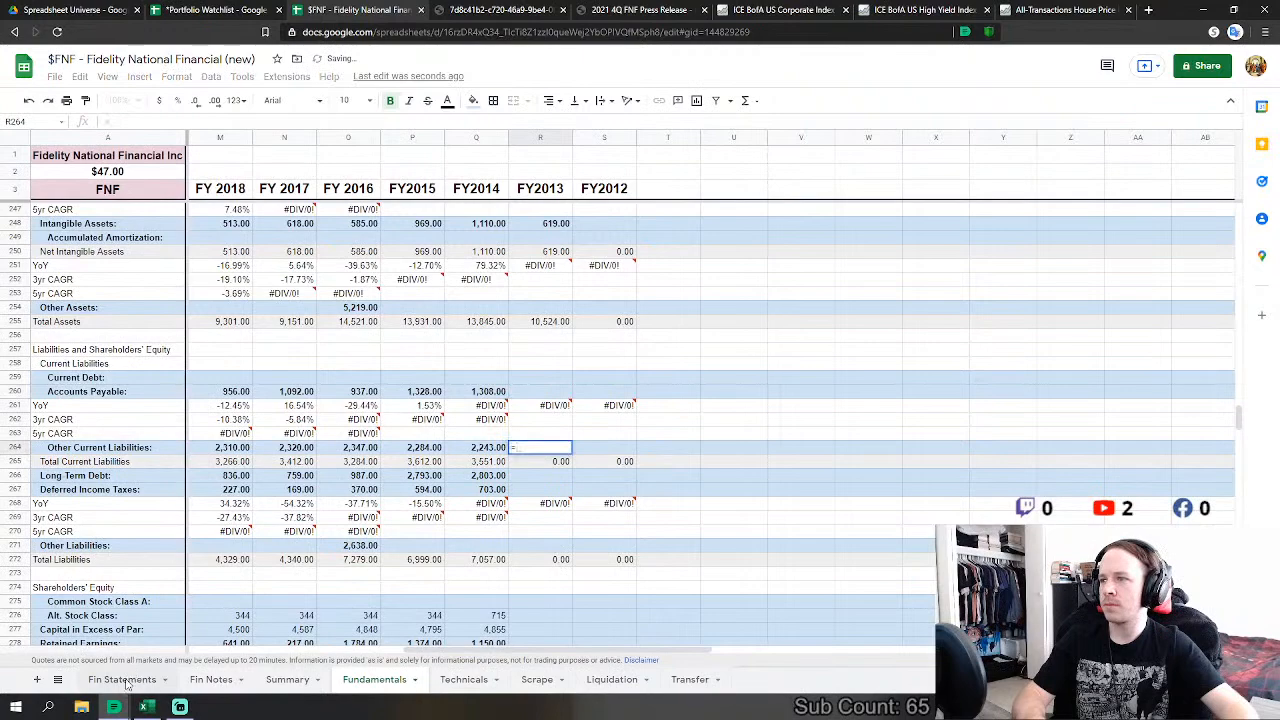
left_click(122, 679)
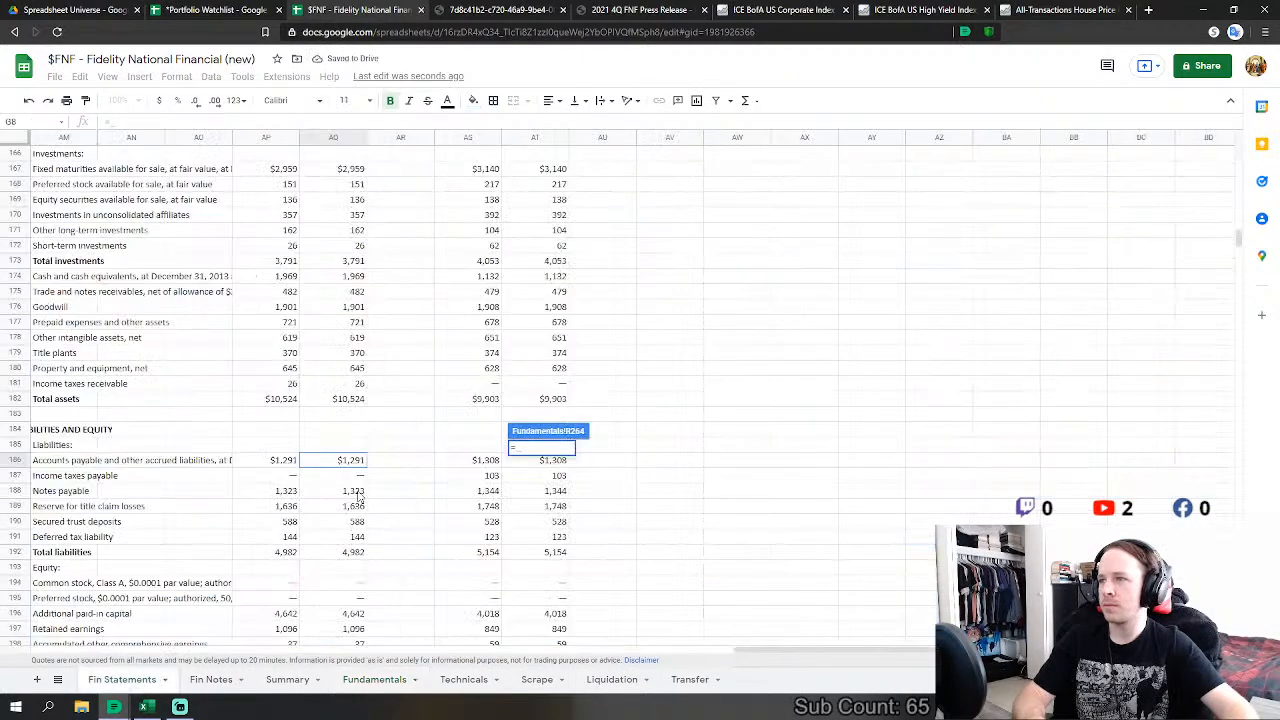
key("Escape")
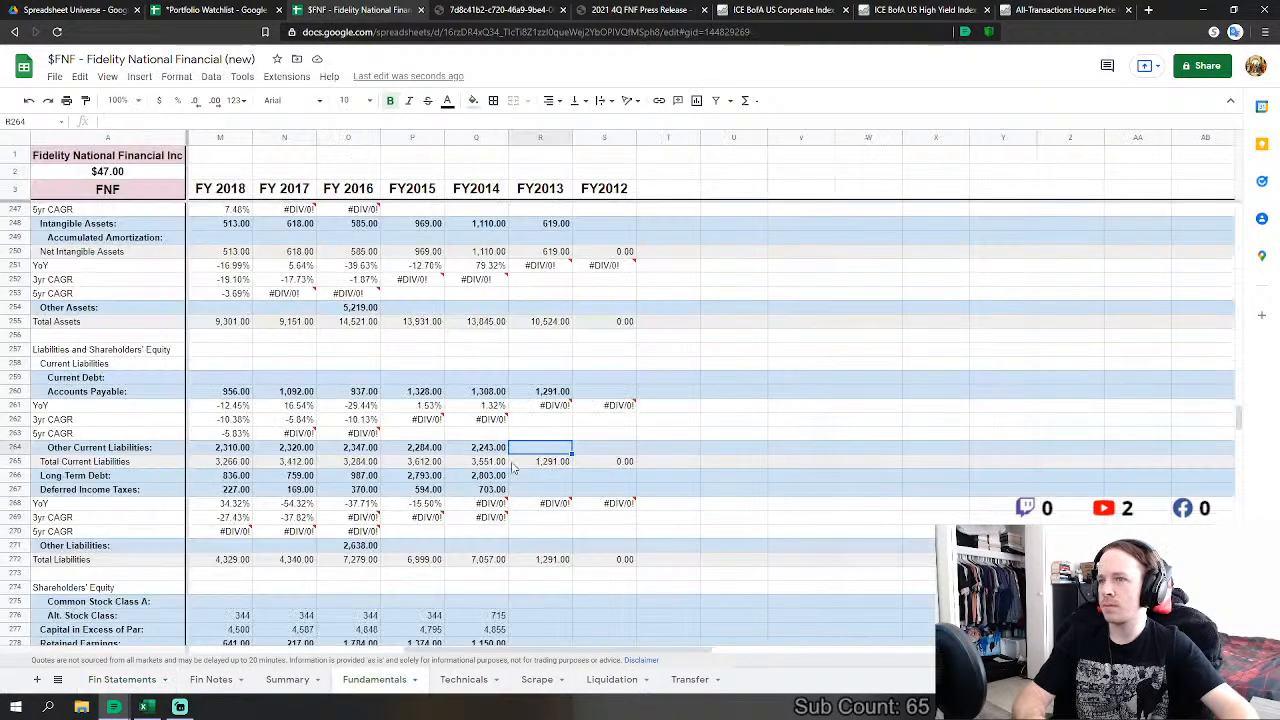
Step: Calculate FY2013 Other Current Liabilities (R264) as Fin Statements reserve for title claim losses plus secured trust deposits (AQ189+AQ190)
type("=")
left_click(136, 679)
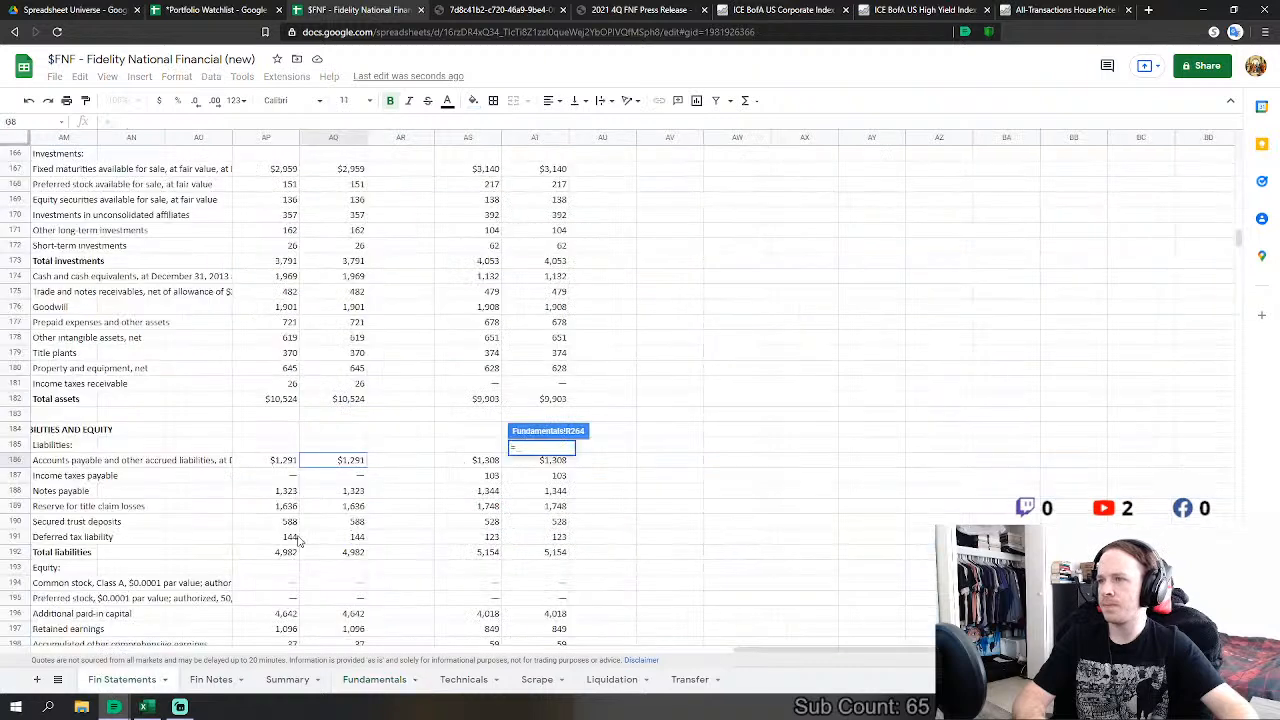
left_click(360, 508)
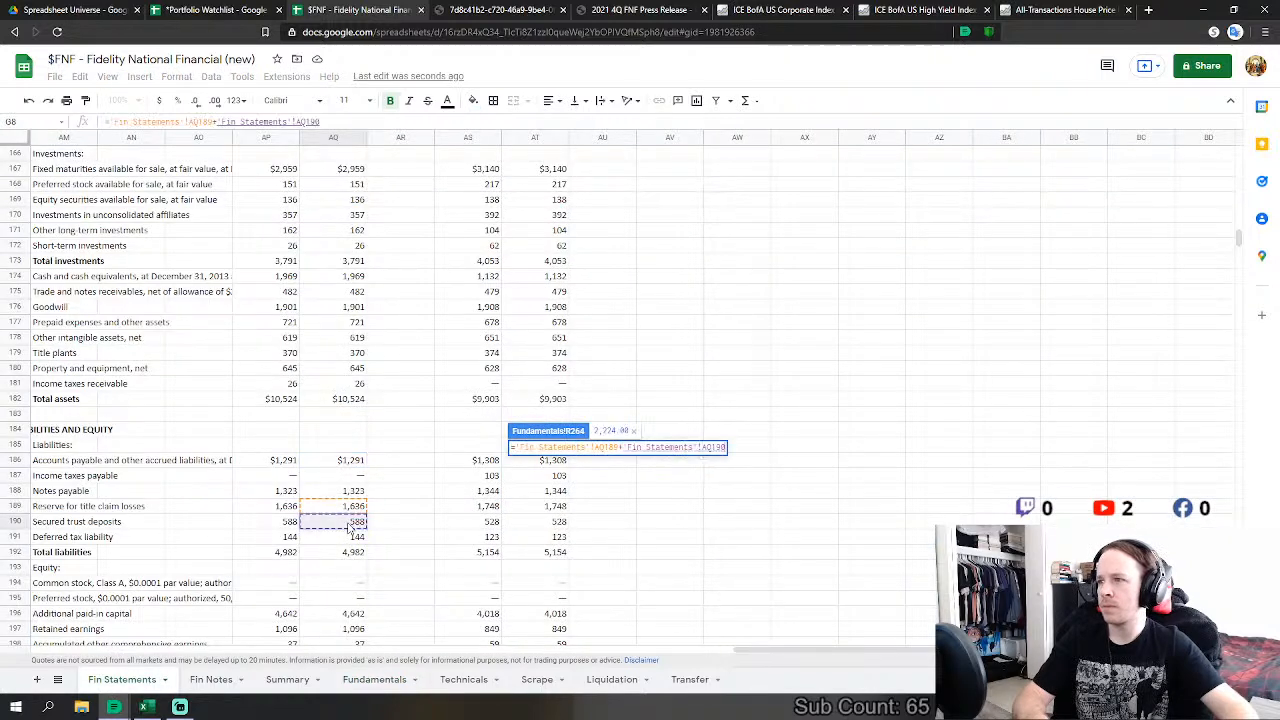
left_click(355, 521)
key("Return")
Step: Link FY2013 Long-Term Debt (R266) to the 2013 notes payable in Fin Statements cell AQ188
left_click(557, 478)
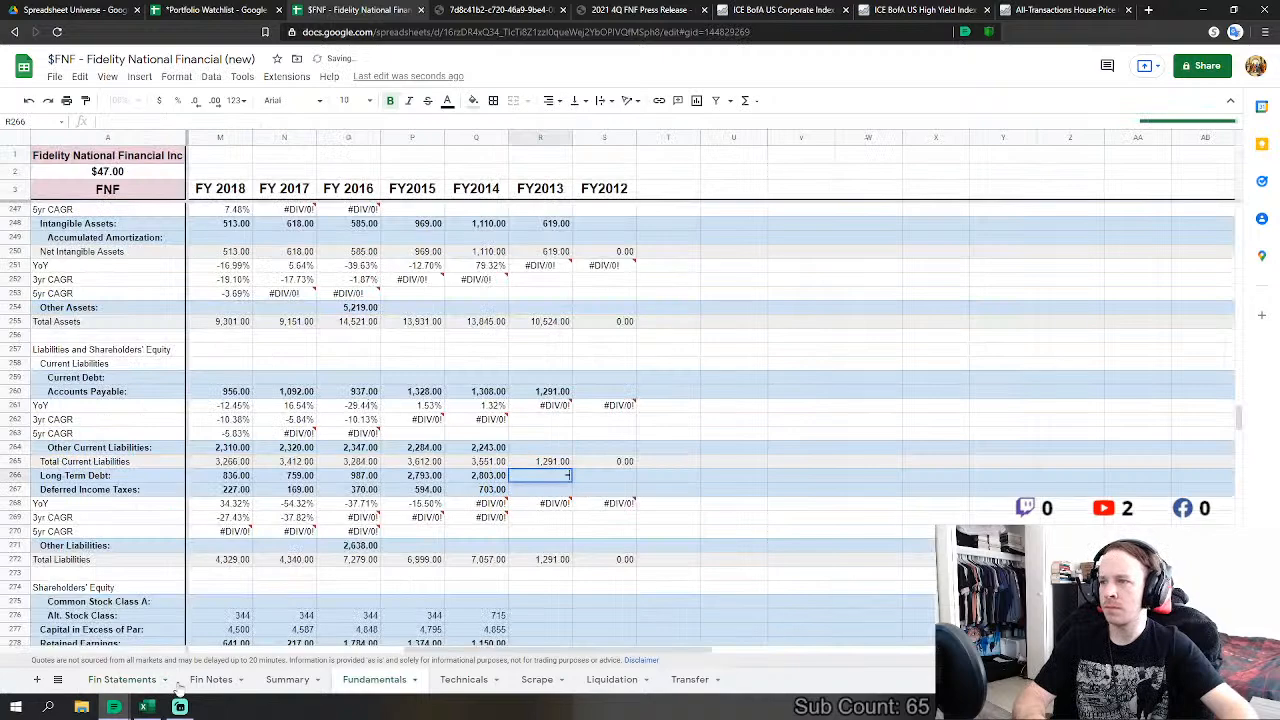
type("=")
left_click(122, 679)
left_click(330, 491)
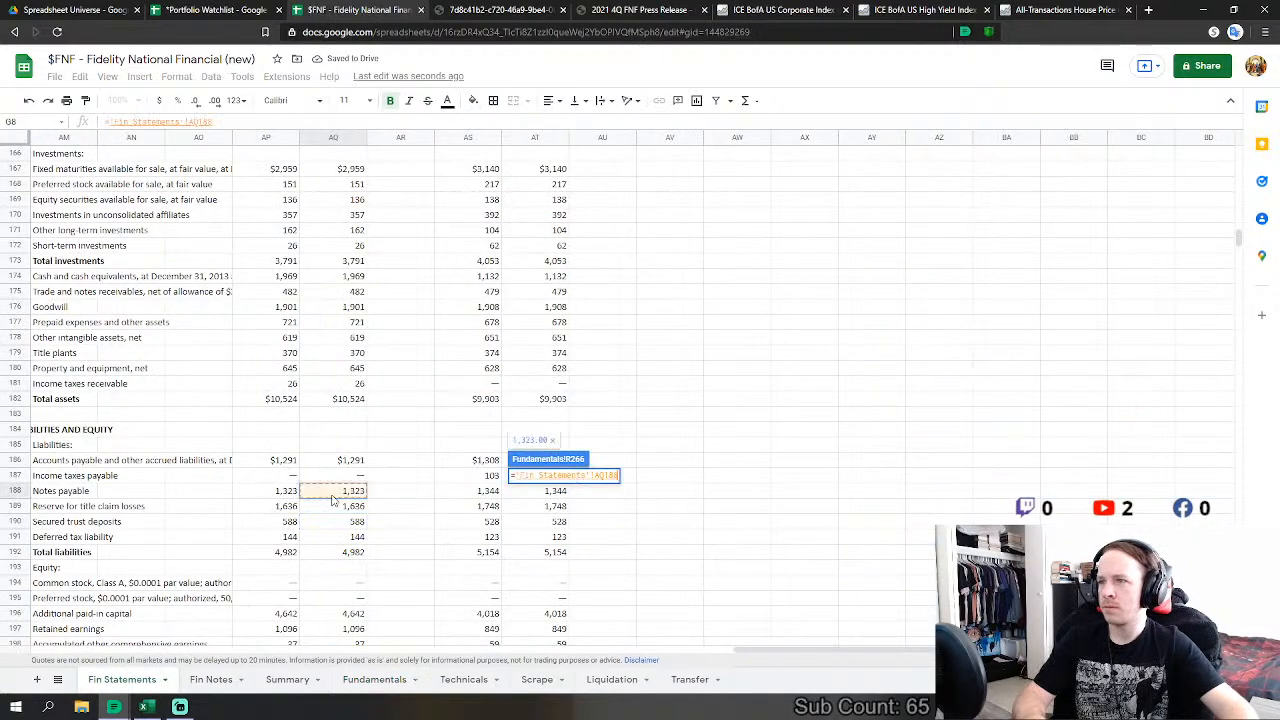
key("Return")
Step: Link FY2013 Deferred Income Taxes (R267) to the 2013 deferred tax liability in Fin Statements cell AQ191
left_click(541, 489)
type("=")
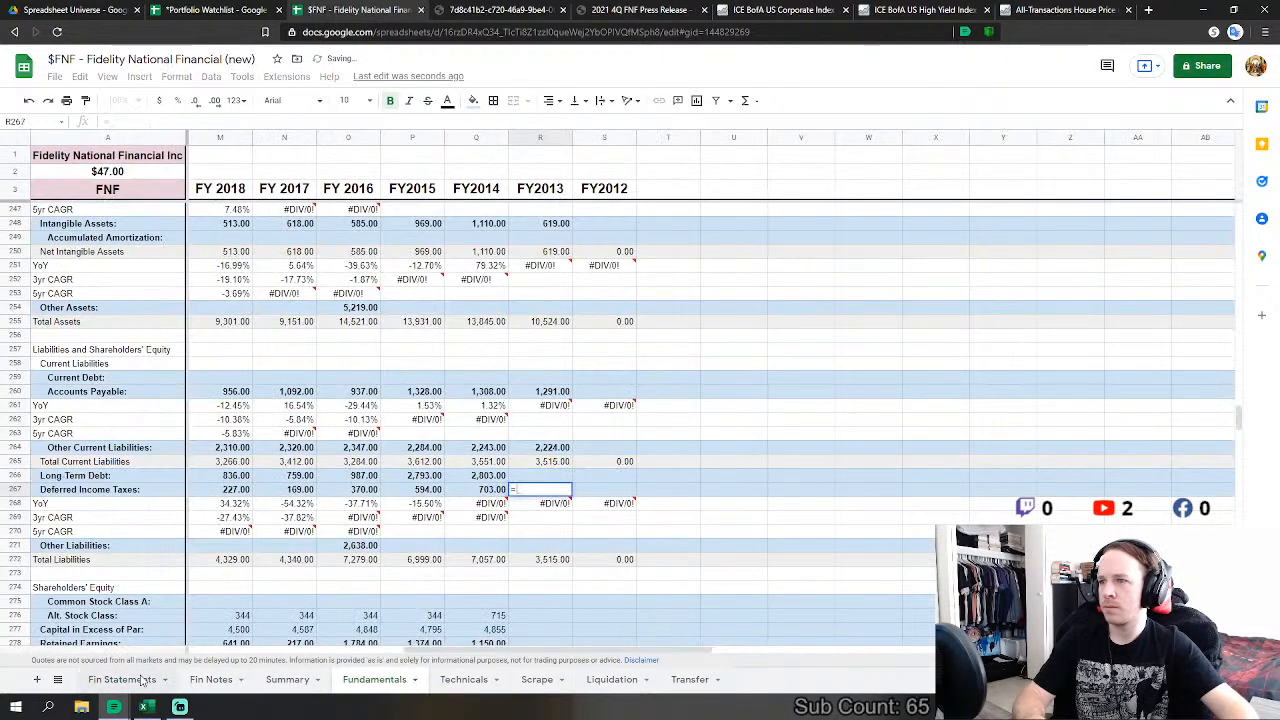
left_click(122, 679)
left_click(338, 540)
key("Return")
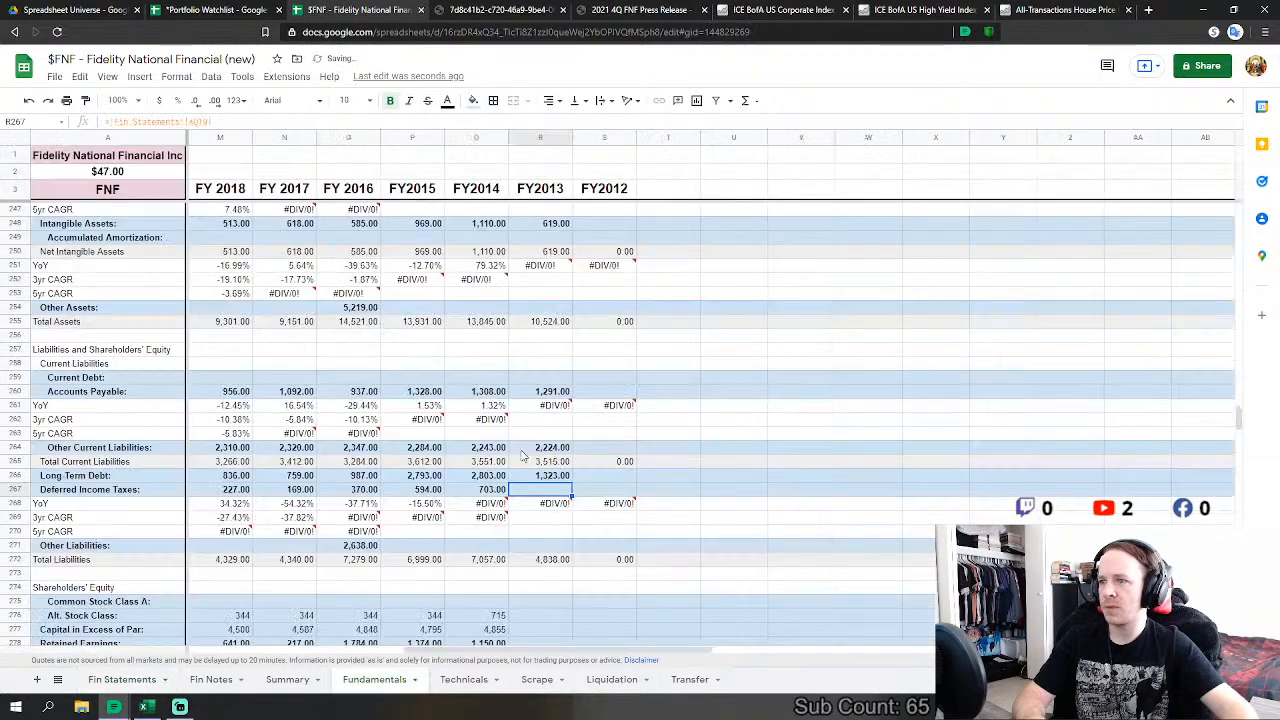
left_click(558, 547)
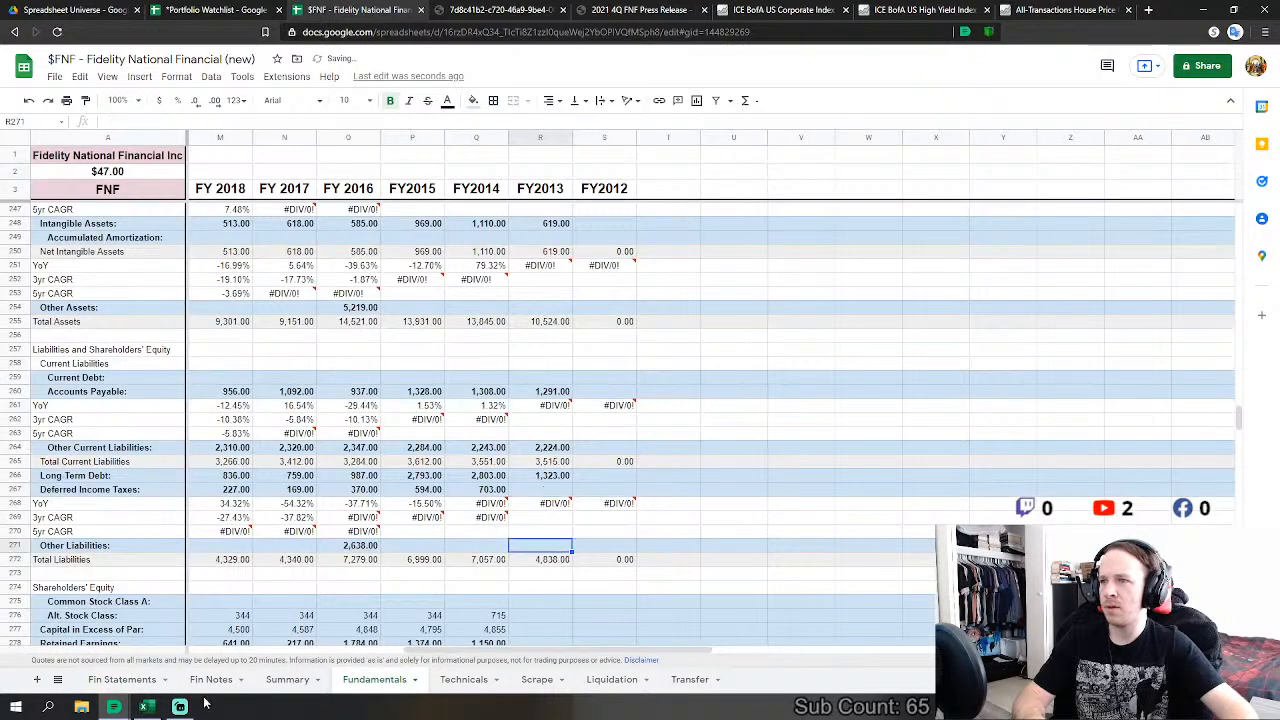
type("=")
left_click(124, 681)
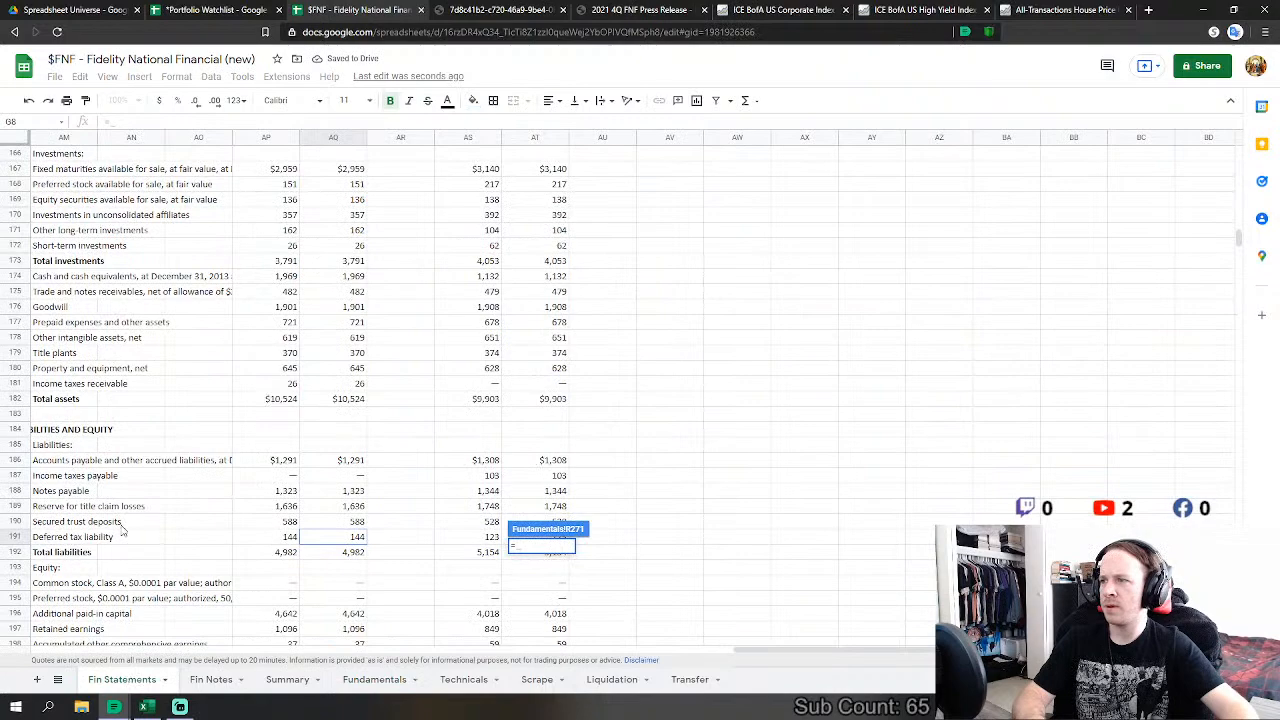
key("Escape")
Step: Link FY2013 Alt. Stock Class (R276) under Shareholders' Equity to the 2013 additional paid-in capital in Fin Statements cell AQ196
scroll(620, 400, "down", 4)
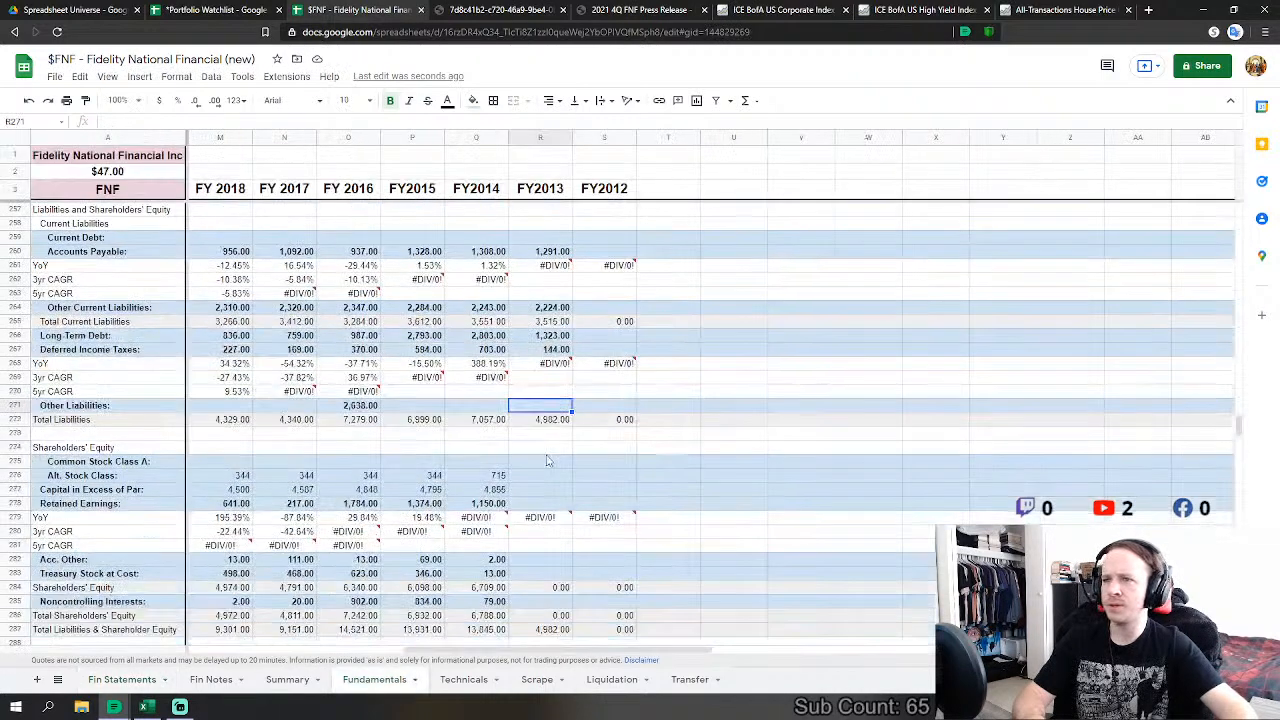
left_click(540, 475)
type("=")
left_click(124, 681)
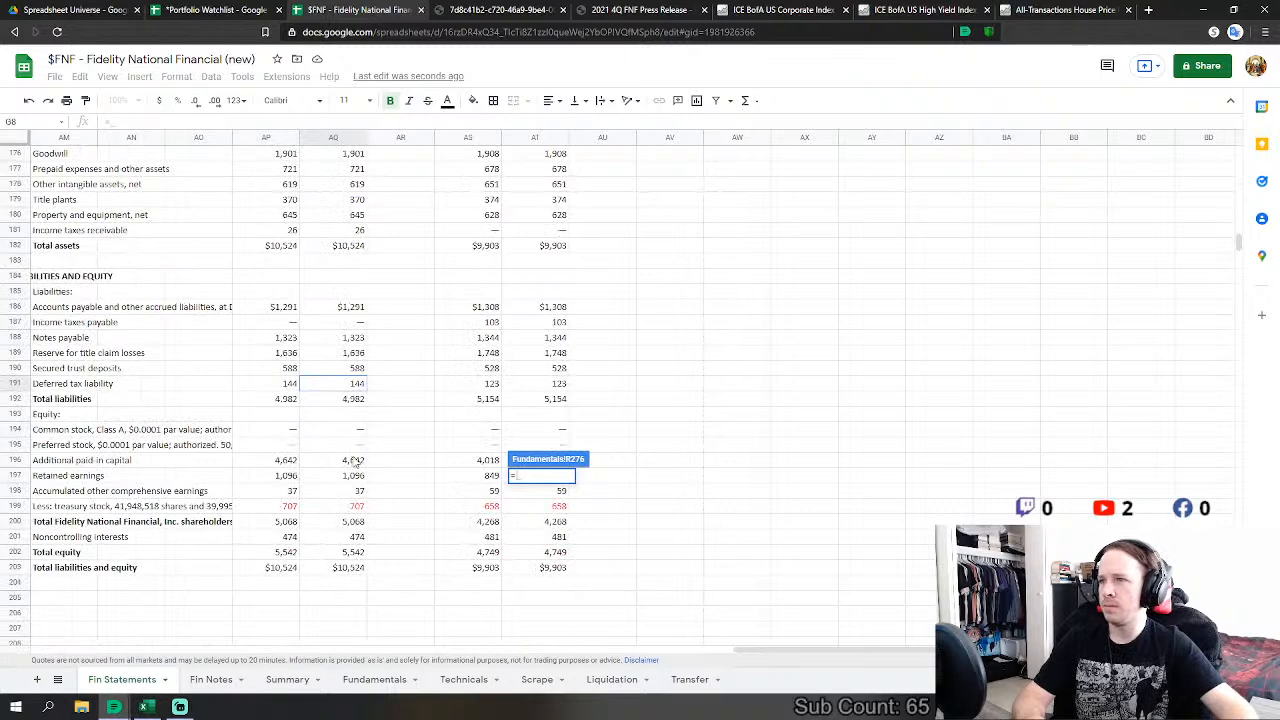
left_click(355, 461)
key("Return")
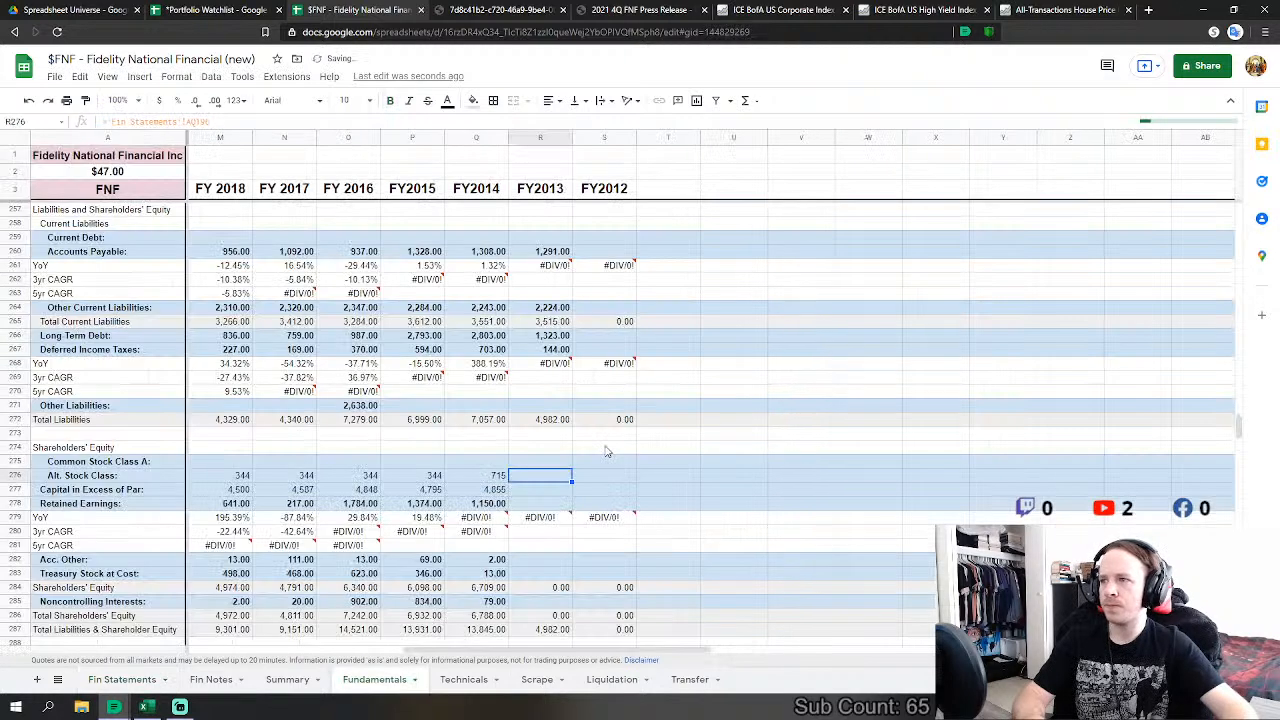
Step: Clear Alt. Stock Class (R276) and link FY2013 Capital in Excess of Par (R277) to additional paid-in capital in Fin Statements cell AQ196
left_click(545, 489)
type("=")
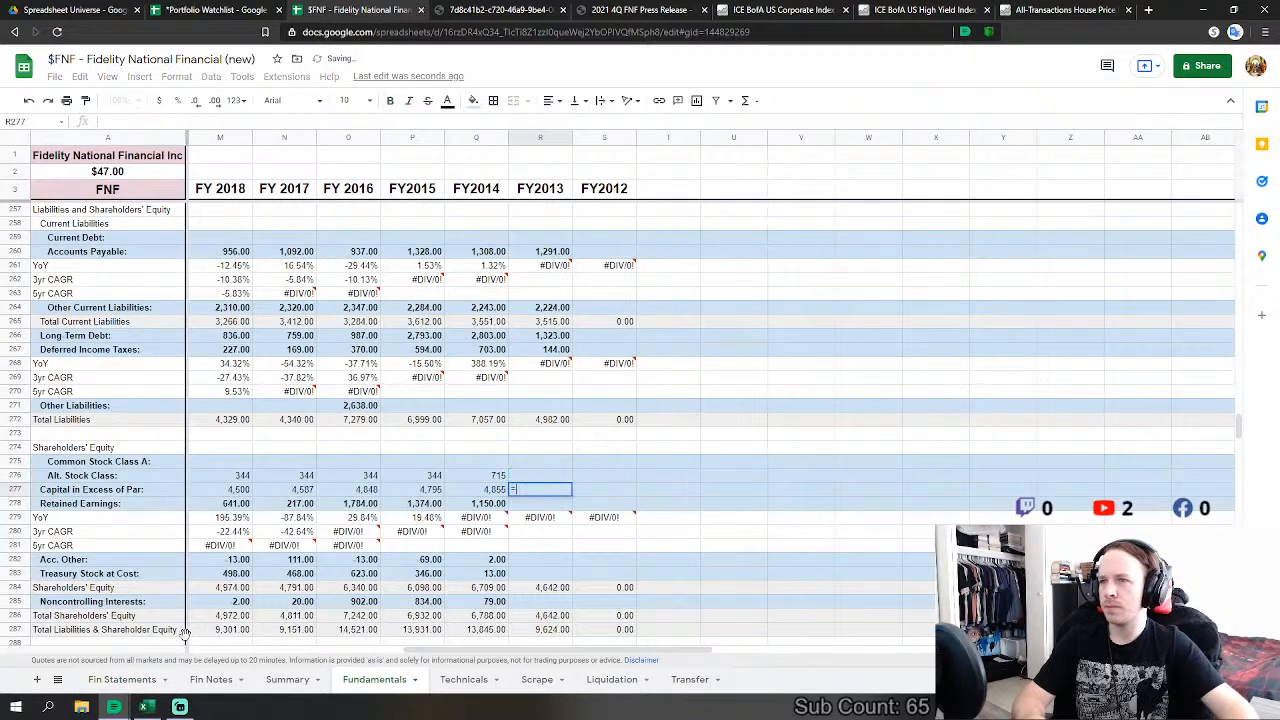
left_click(124, 681)
left_click(350, 462)
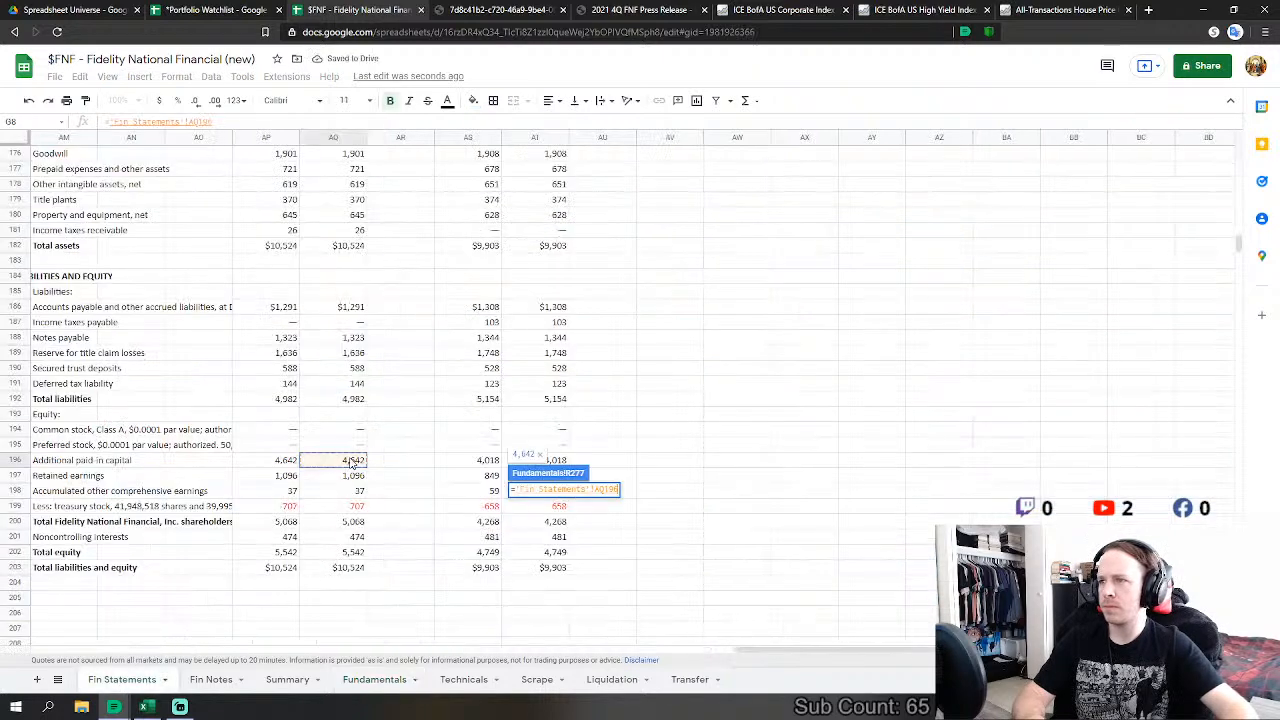
key("Return")
Step: Link FY2013 Retained Earnings (R278) to the 2013 retained earnings in Fin Statements cell AQ197
type("=")
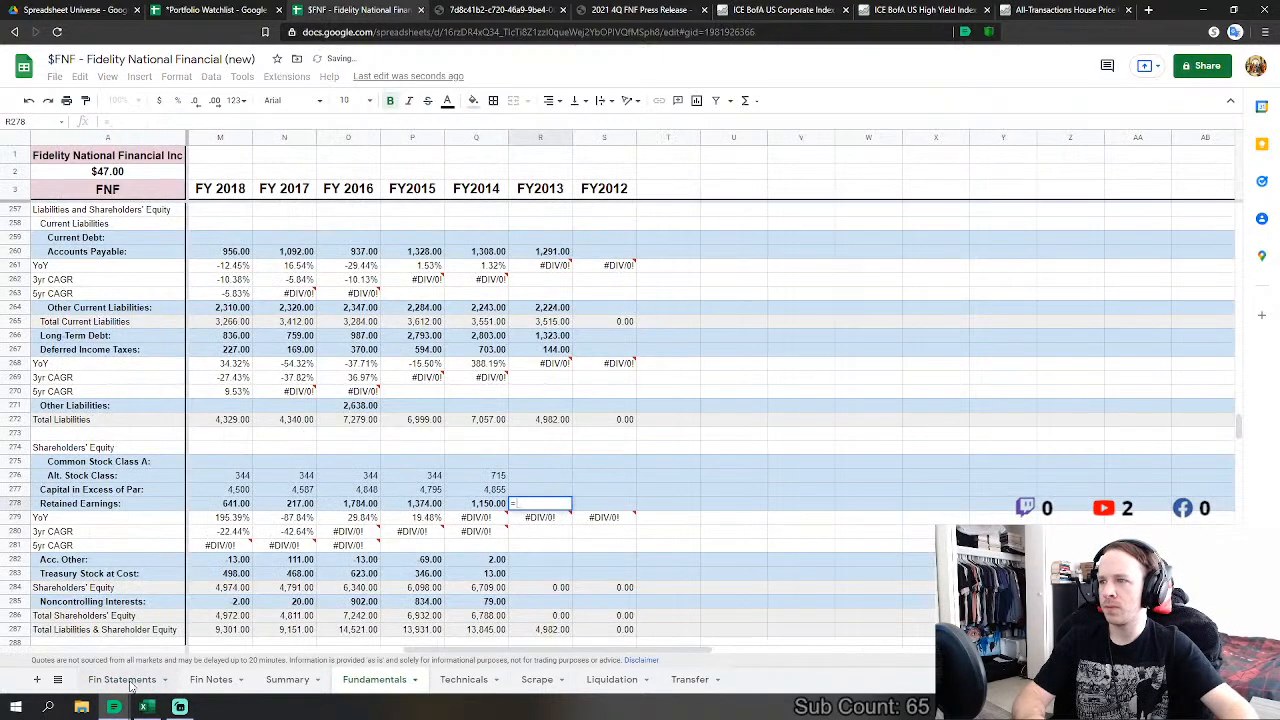
left_click(124, 680)
left_click(355, 478)
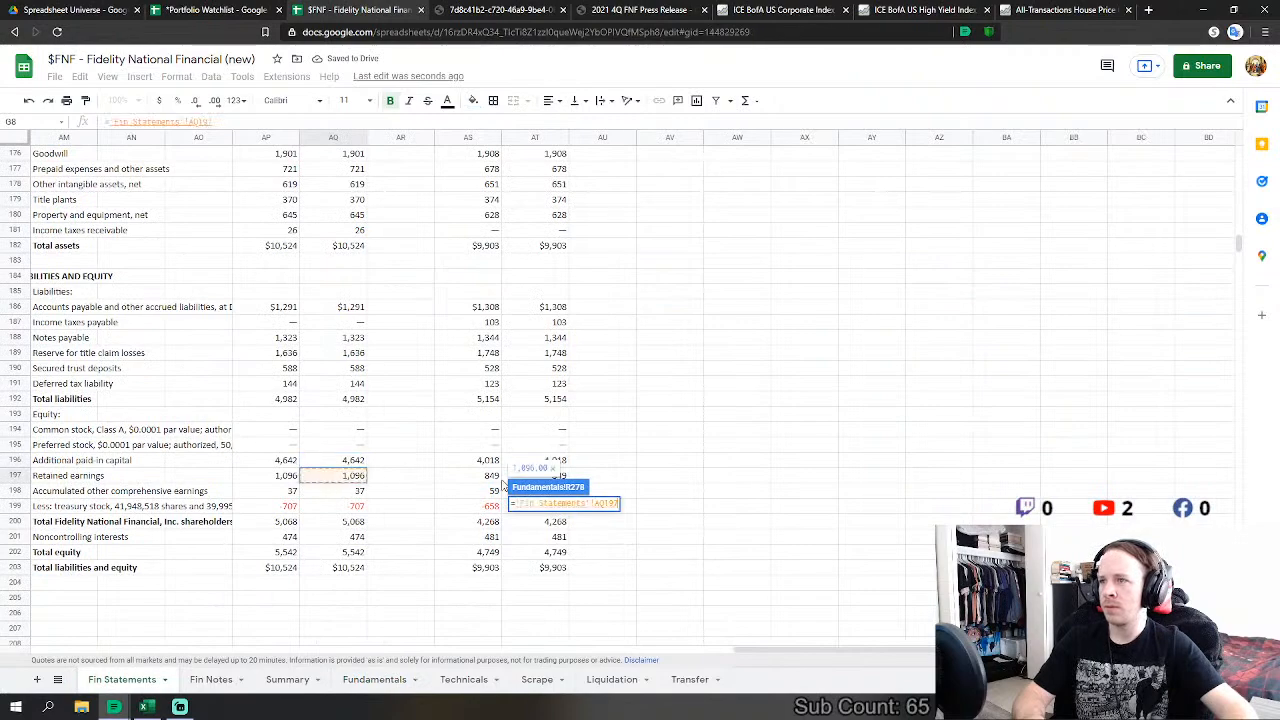
key("Return")
Step: Link FY2013 Acc. Other (R282) to the 2013 accumulated other comprehensive earnings in Fin Statements cell AQ198
type("=")
left_click(122, 680)
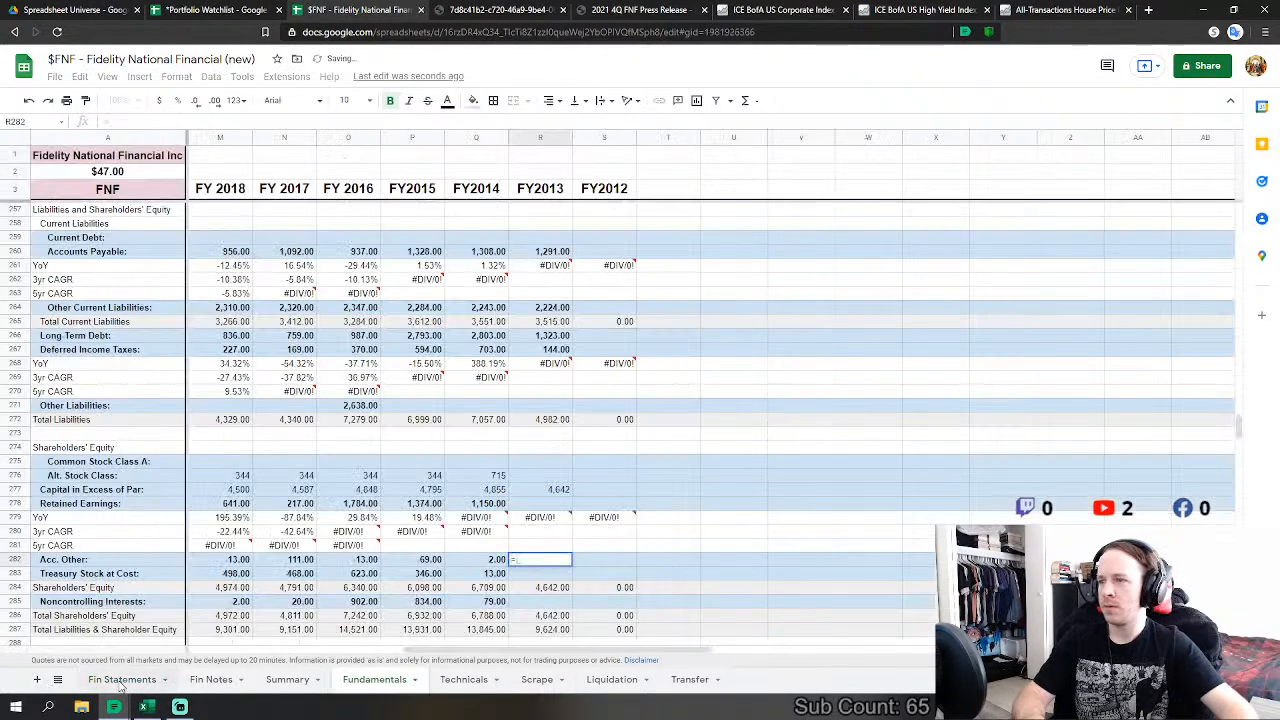
left_click(355, 491)
key("Return")
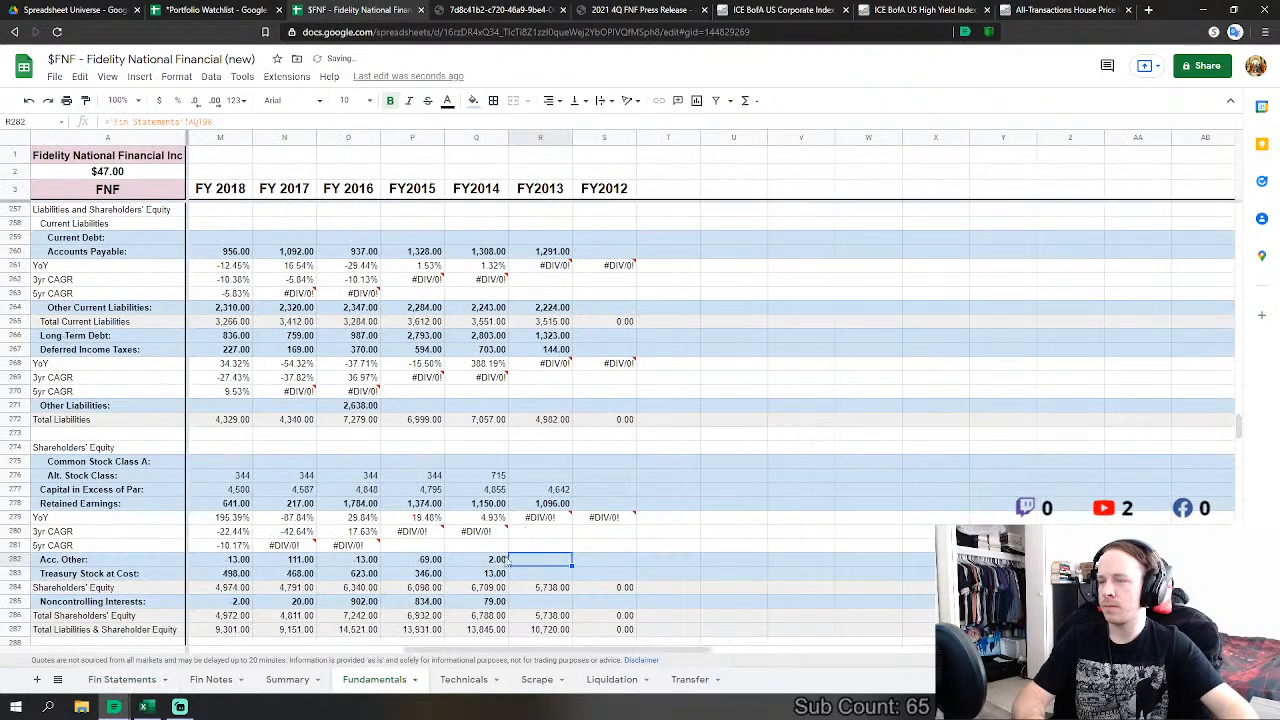
Step: Set FY2013 Treasury Stock at Cost (R283) to the negated 2013 treasury stock in Fin Statements cell AQ199
type("=")
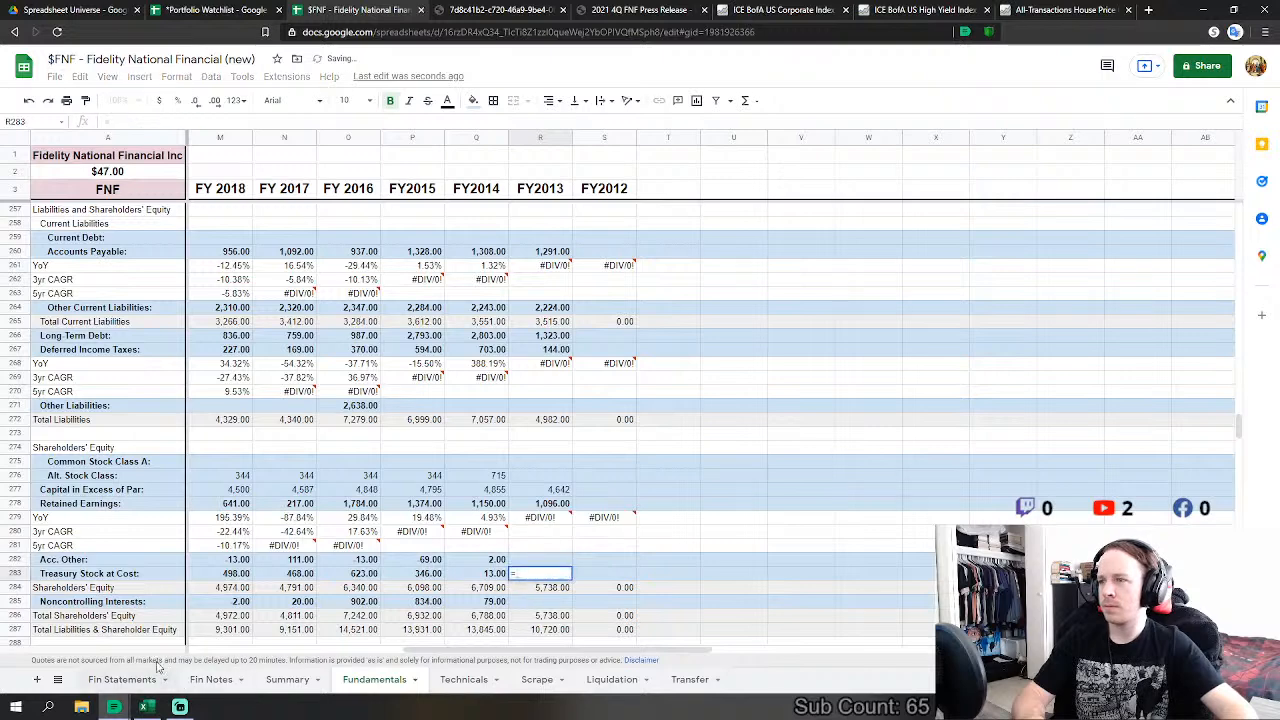
left_click(150, 680)
left_click(357, 507)
key("Return")
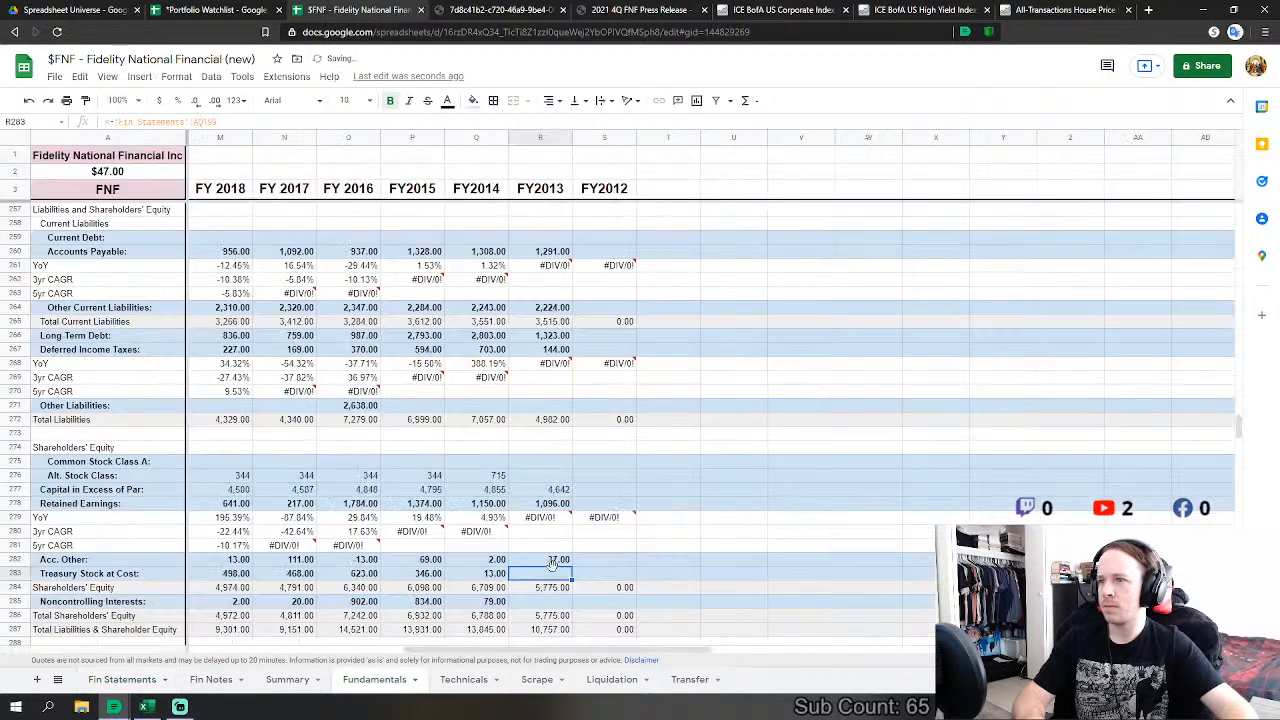
Step: Link FY2013 Noncontrolling Interests (R285) to the 2013 noncontrolling interests in Fin Statements cell AQ201
key("Down")
type("=")
left_click(125, 682)
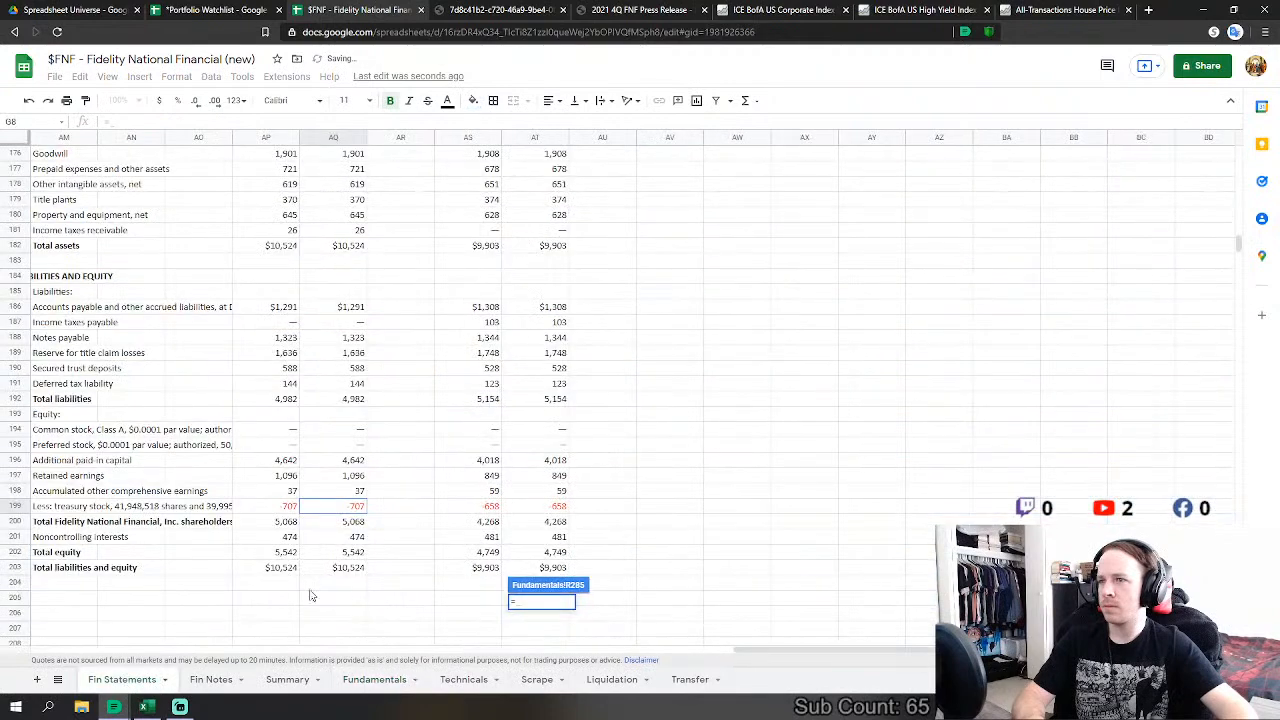
left_click(358, 540)
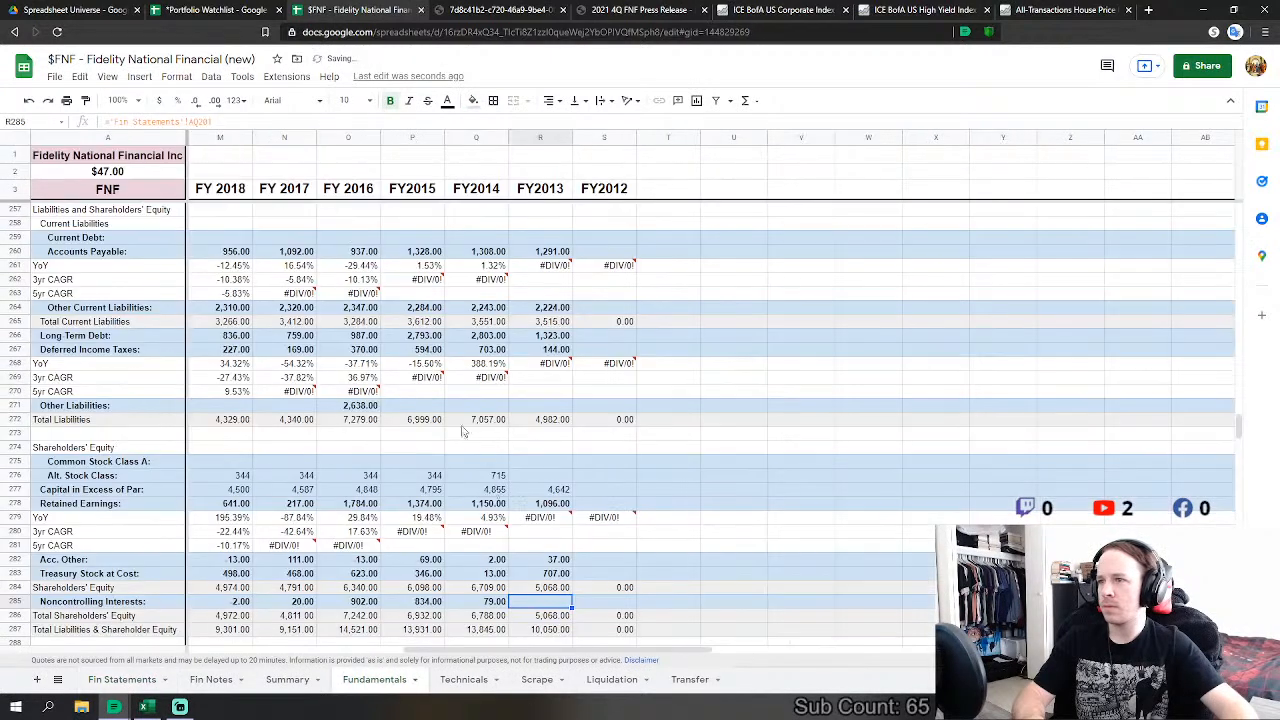
key("Return")
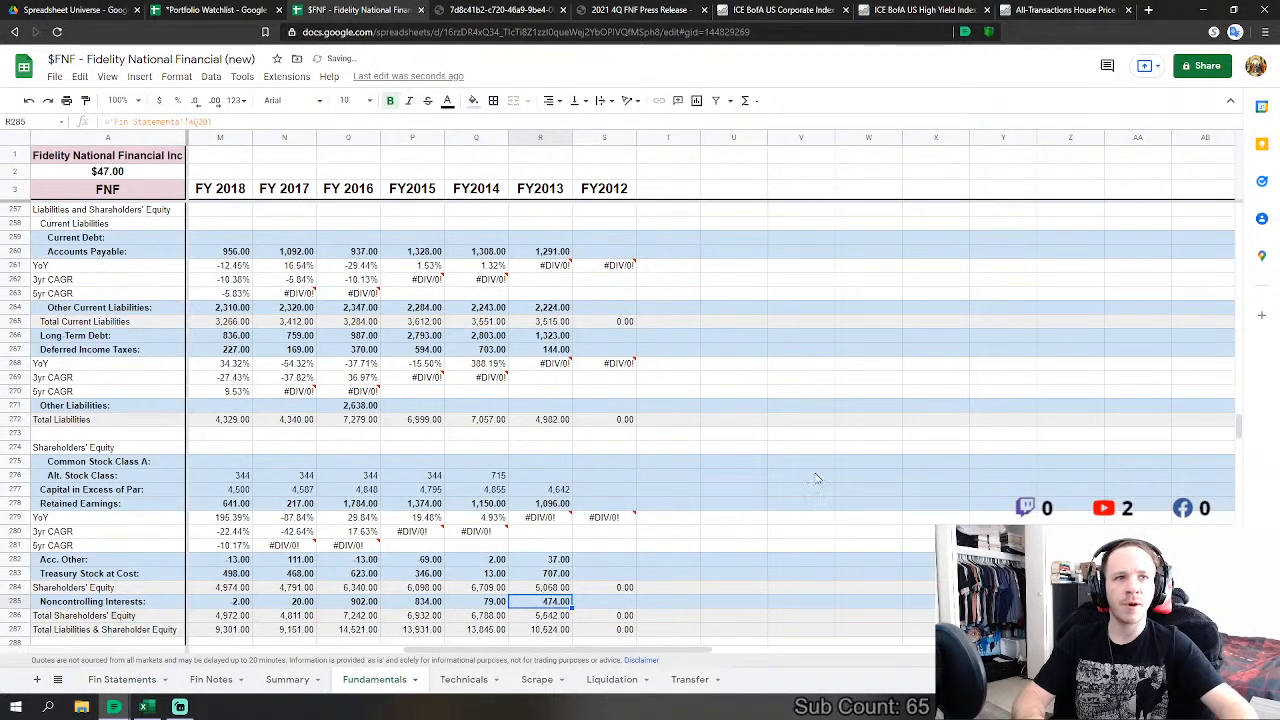
Step: Link FY2012 Revenues (S32) in the income statement section to the 2012 total revenues in Fin Statements cell AT16
left_click_drag(1236, 428, 1259, 310)
scroll(732, 310, "up", 12)
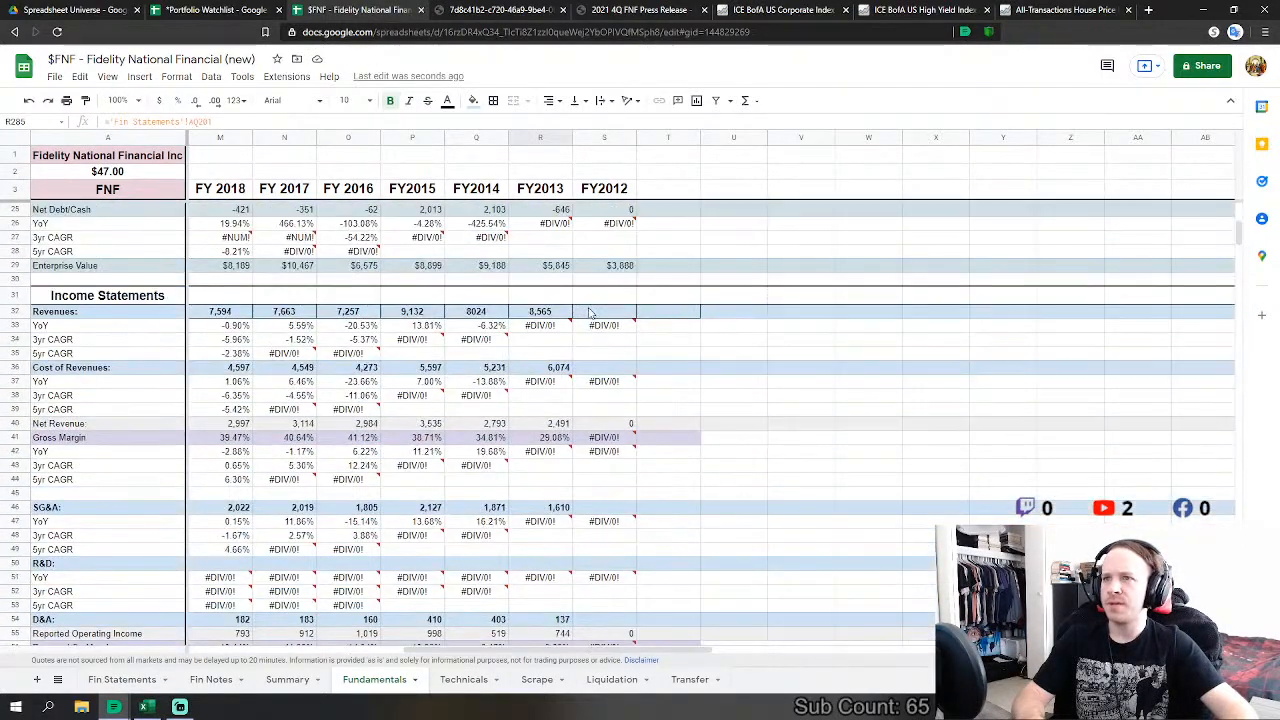
left_click(590, 313)
type("=")
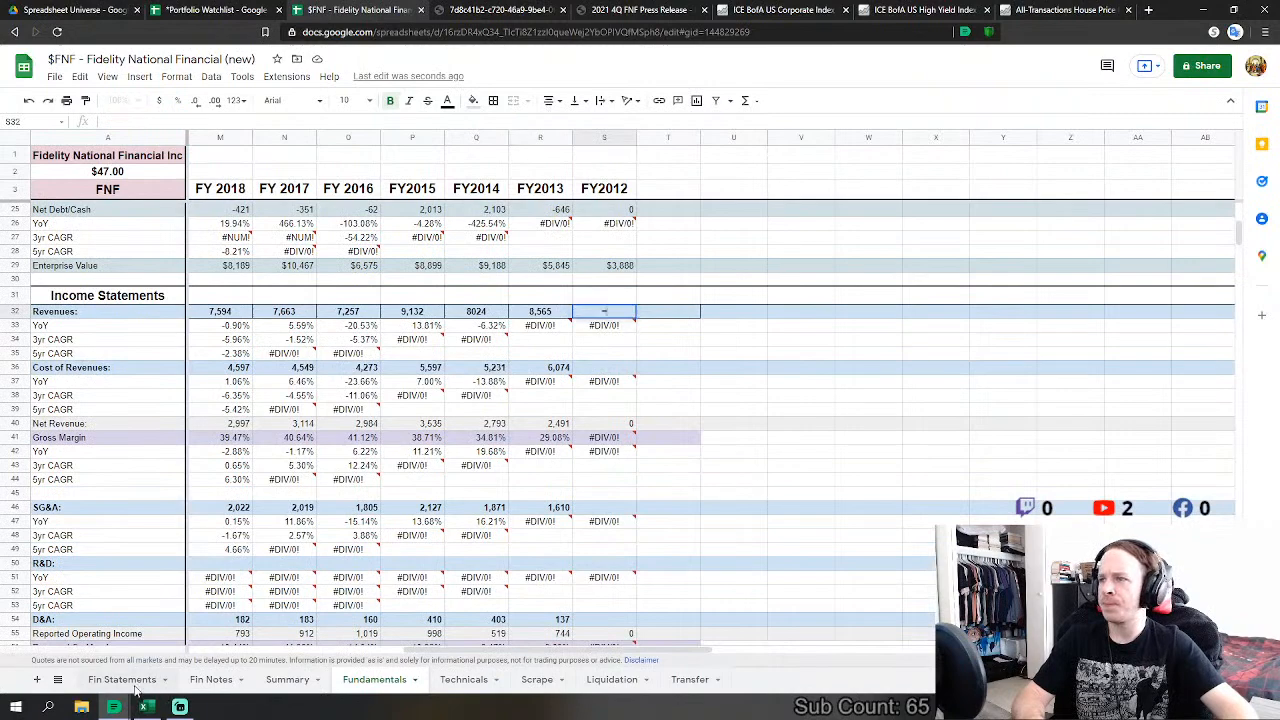
left_click(122, 679)
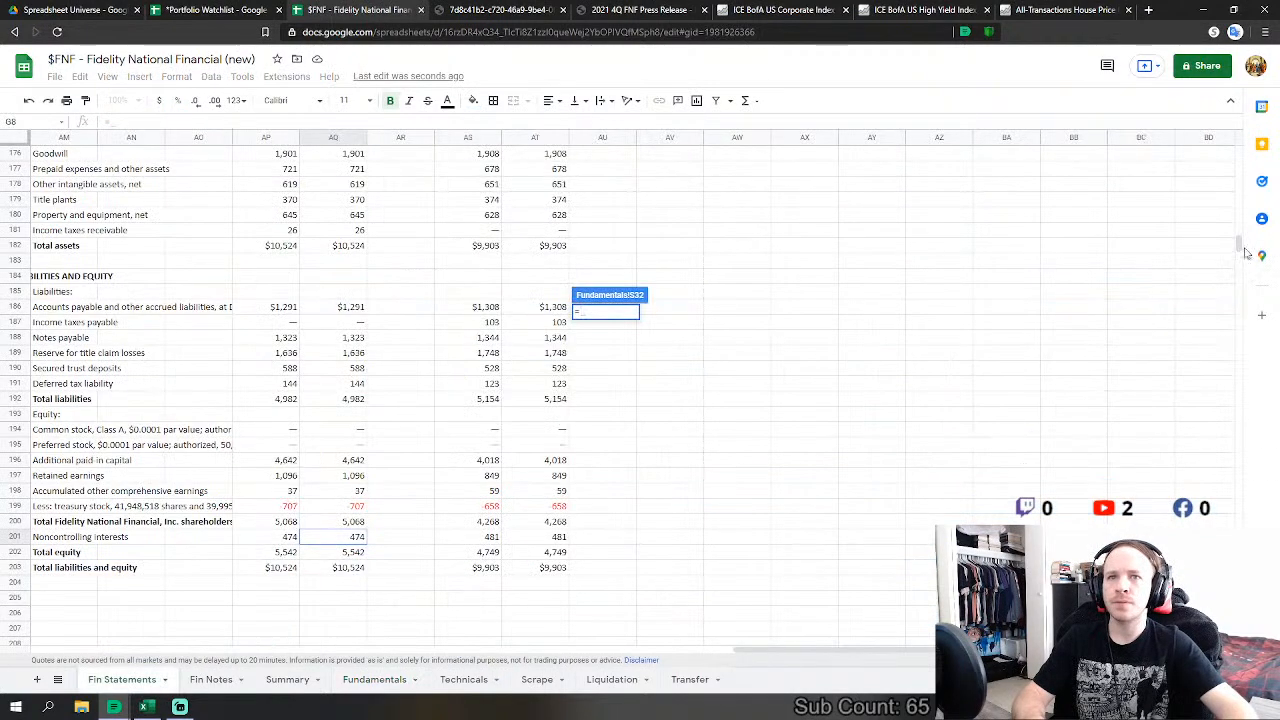
left_click_drag(1239, 247, 1261, 109)
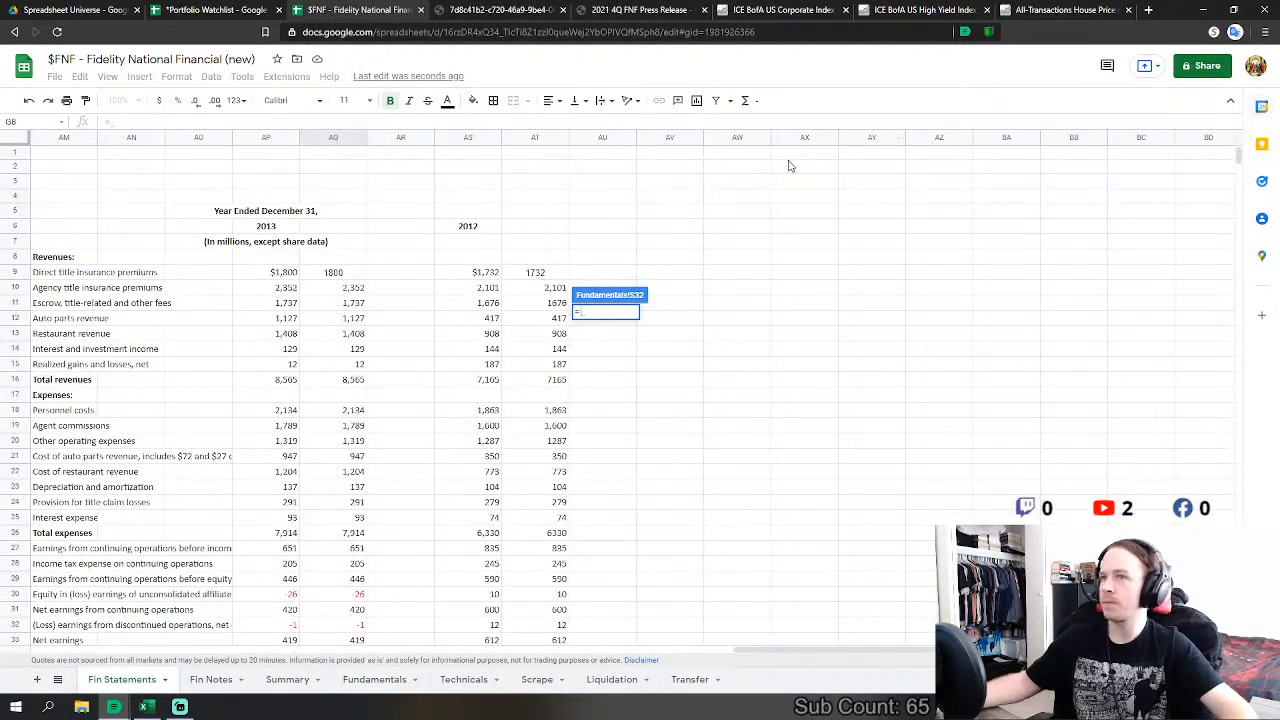
left_click(557, 382)
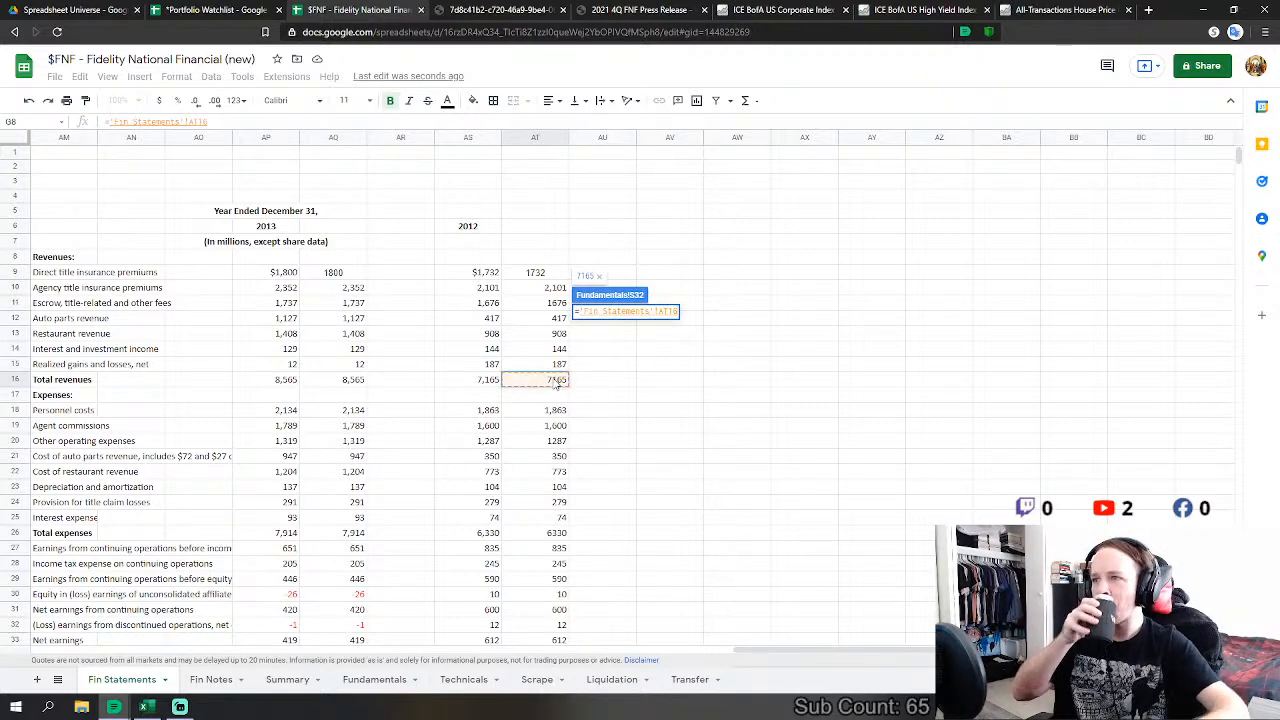
key("Return")
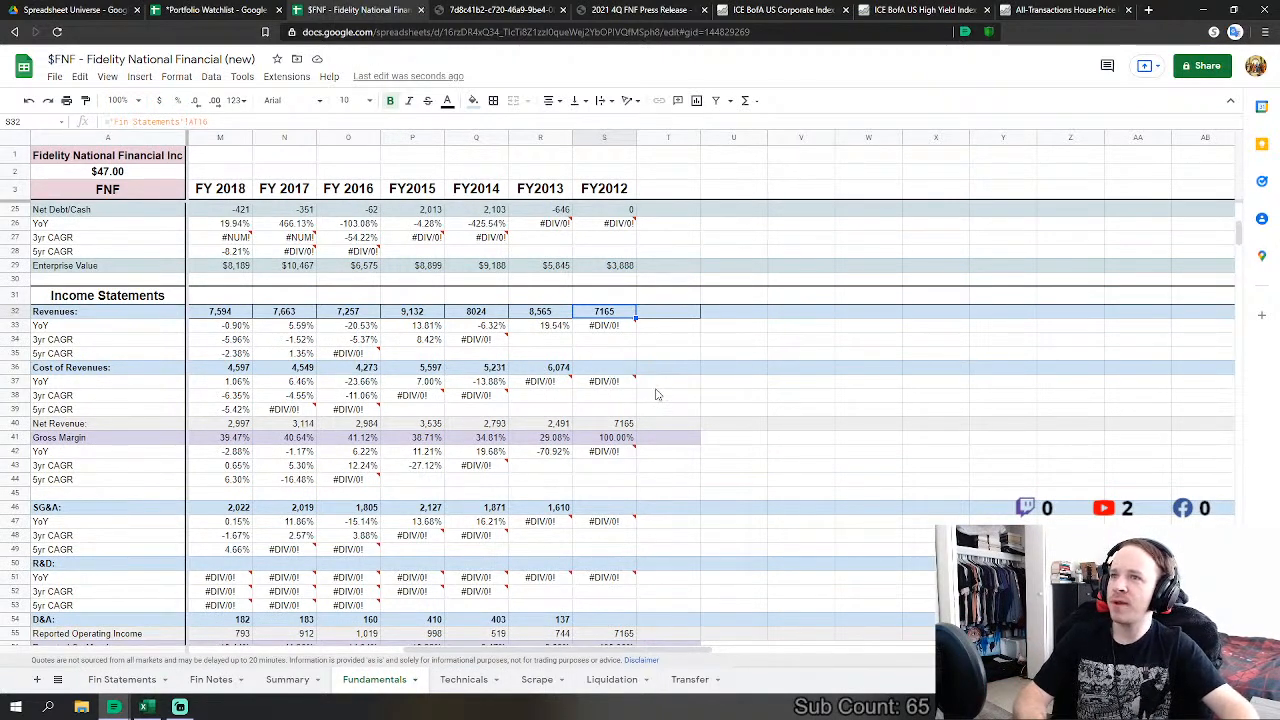
Step: Calculate FY2012 Cost of Revenues (S36) as Fin Statements personnel costs plus agent commissions (AT18+AT19)
left_click(622, 368)
scroll(620, 374, "down", 1)
type("=")
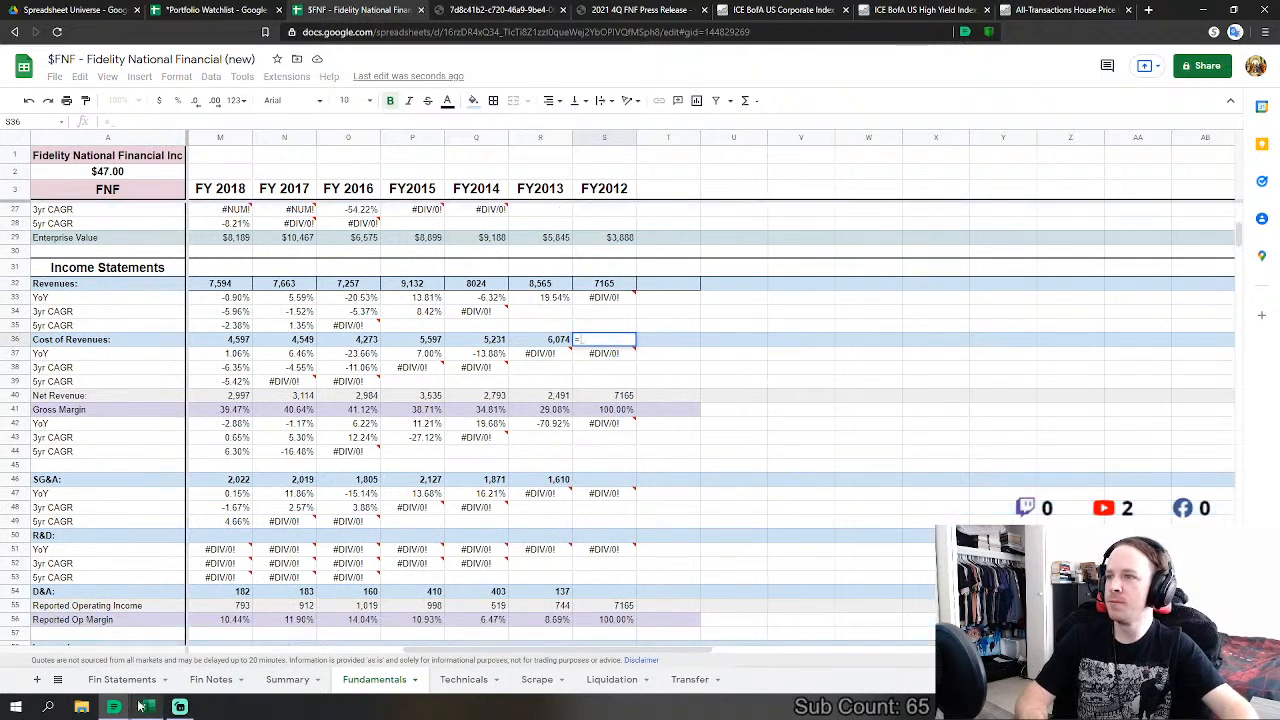
left_click(122, 680)
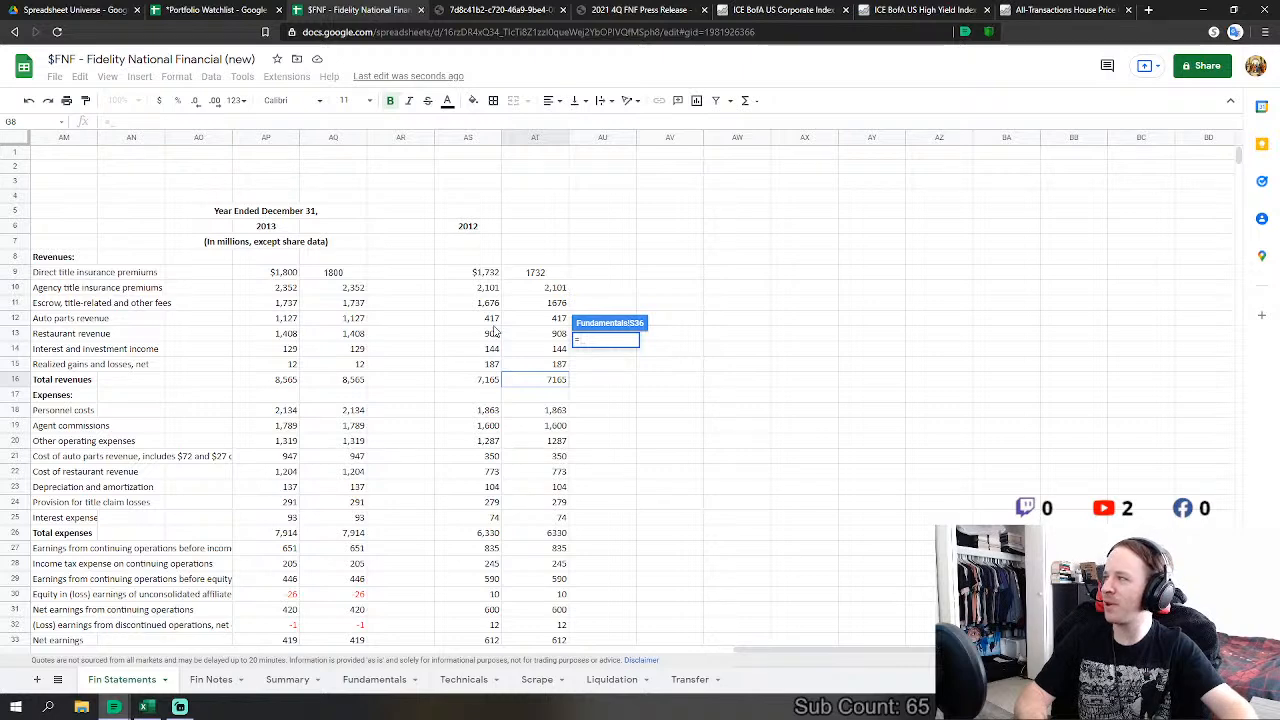
left_click(563, 410)
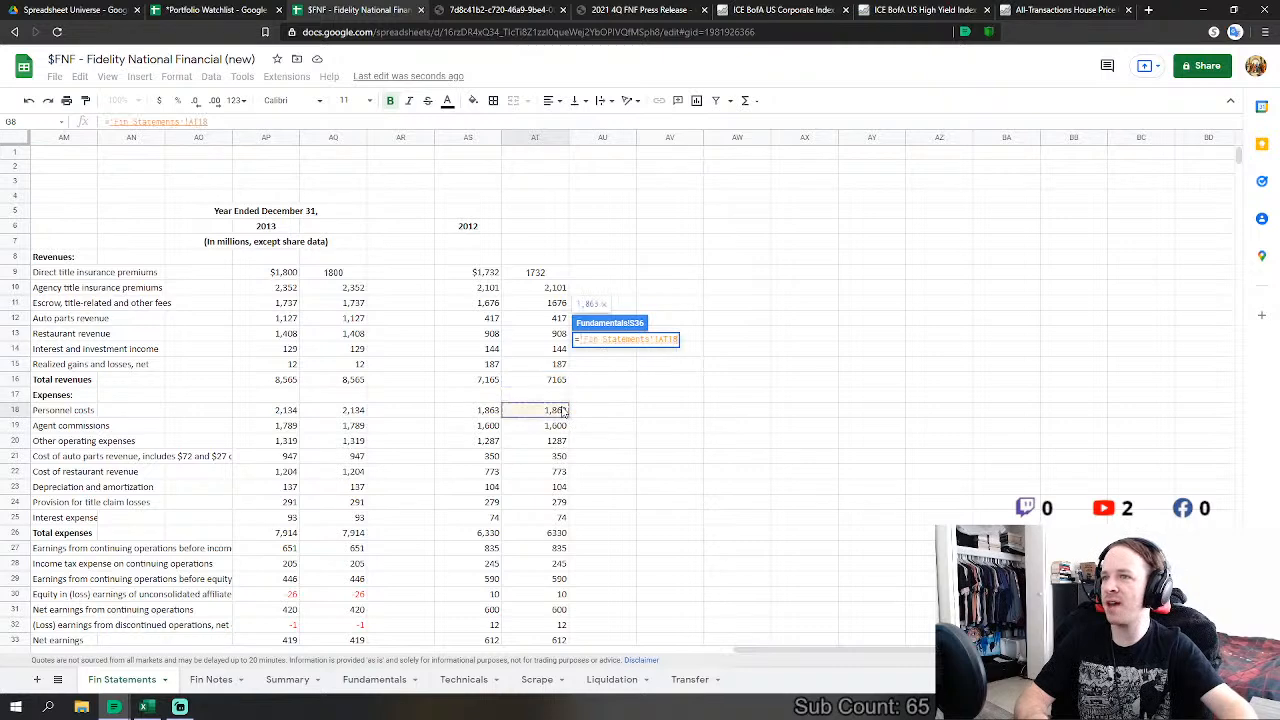
type("+")
left_click(555, 427)
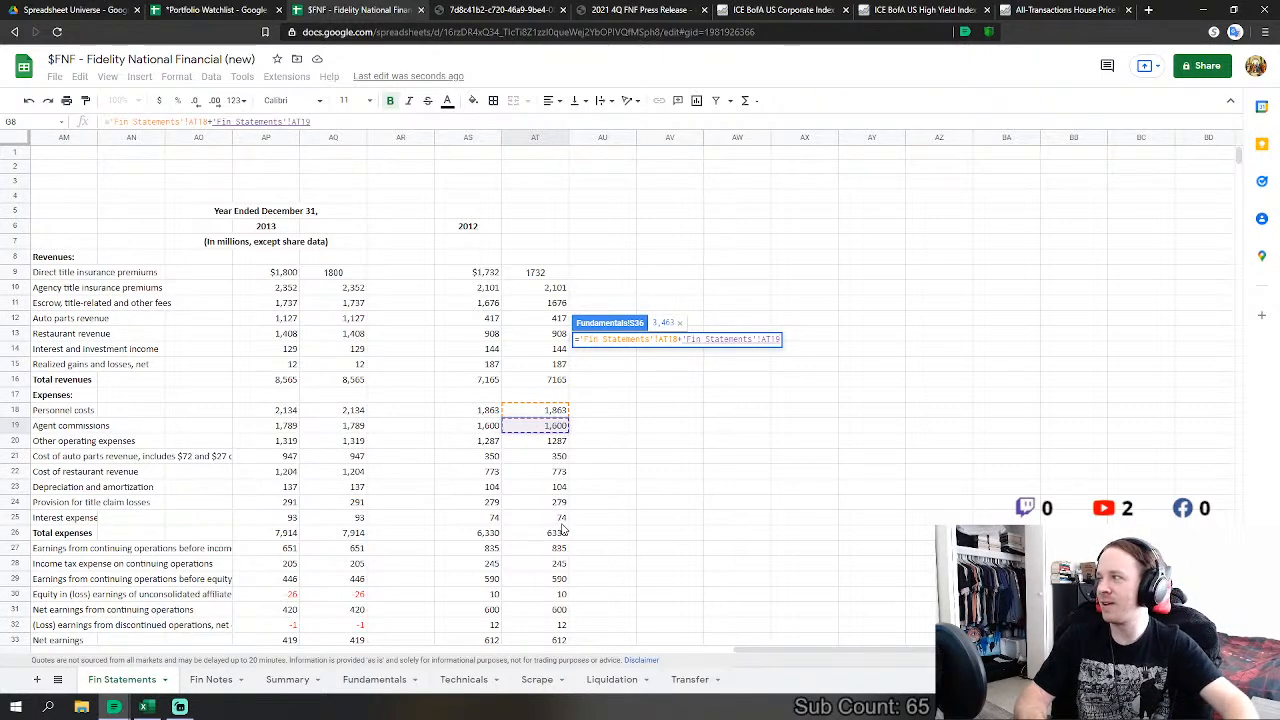
key("Return")
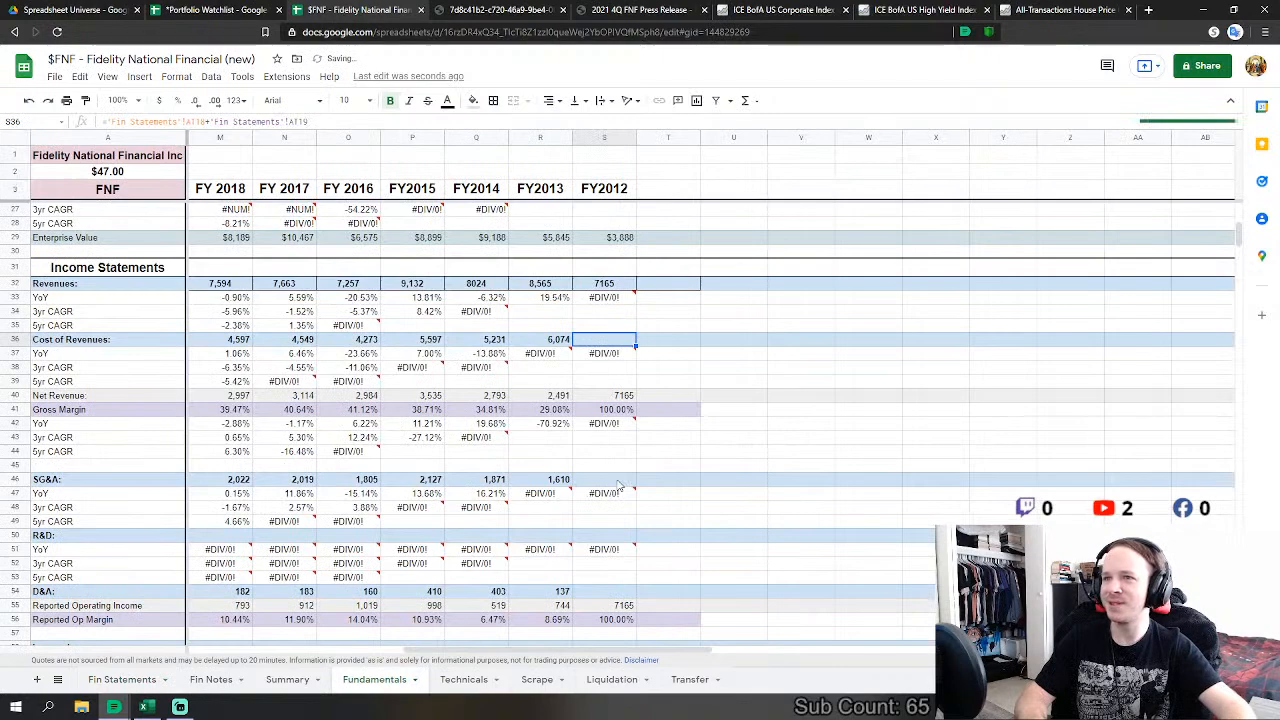
Step: Link FY2012 SG&A (S46) to the 2012 other operating expenses in Fin Statements cell AT20
left_click(617, 481)
type("=")
left_click(122, 679)
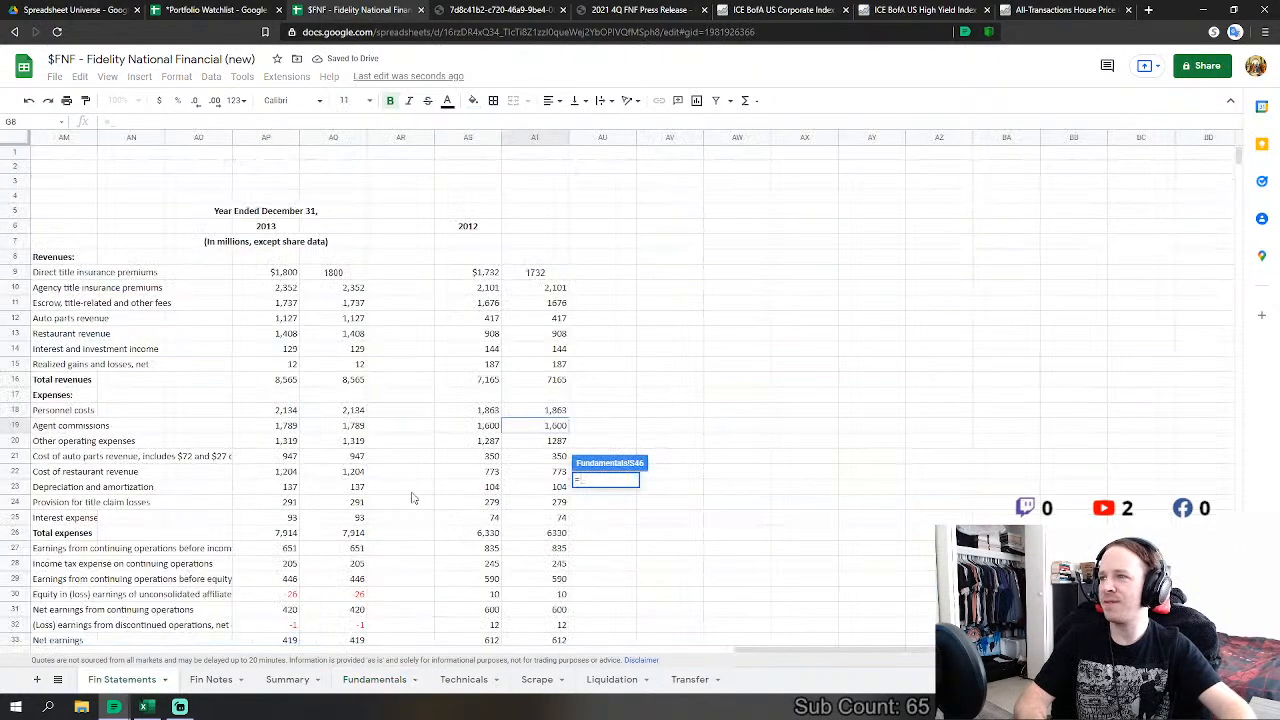
left_click(545, 442)
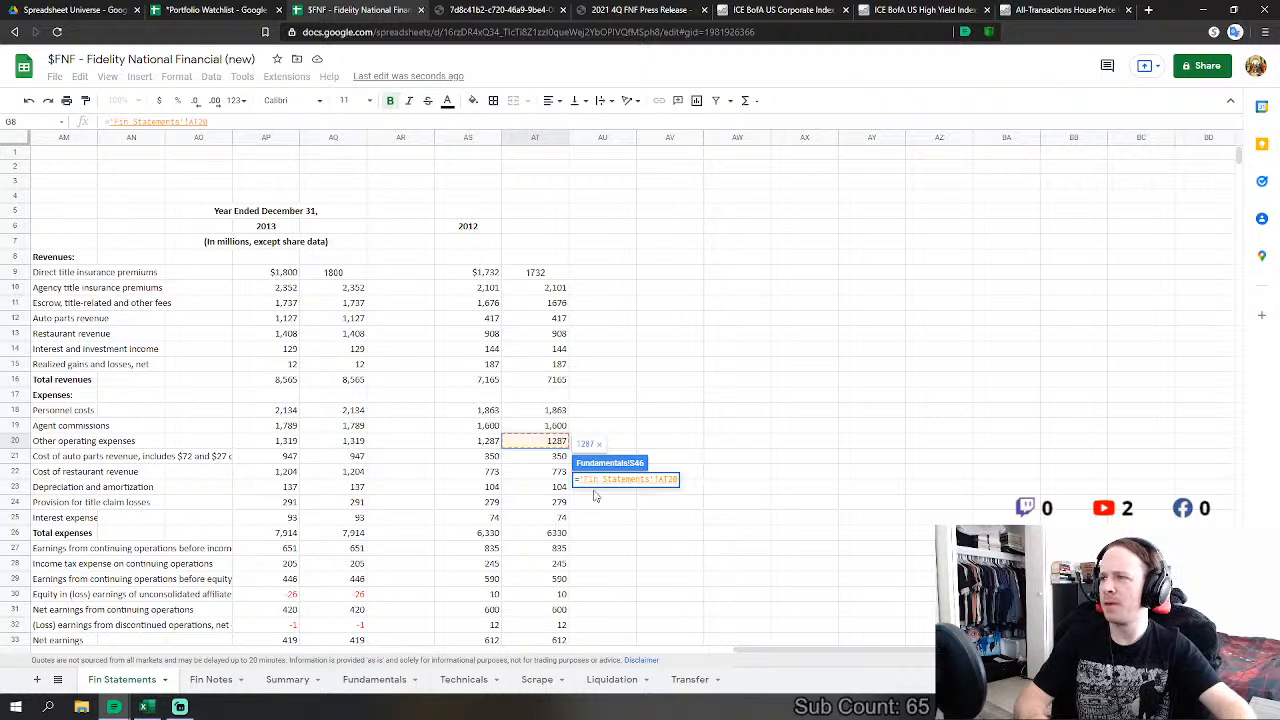
key("Return")
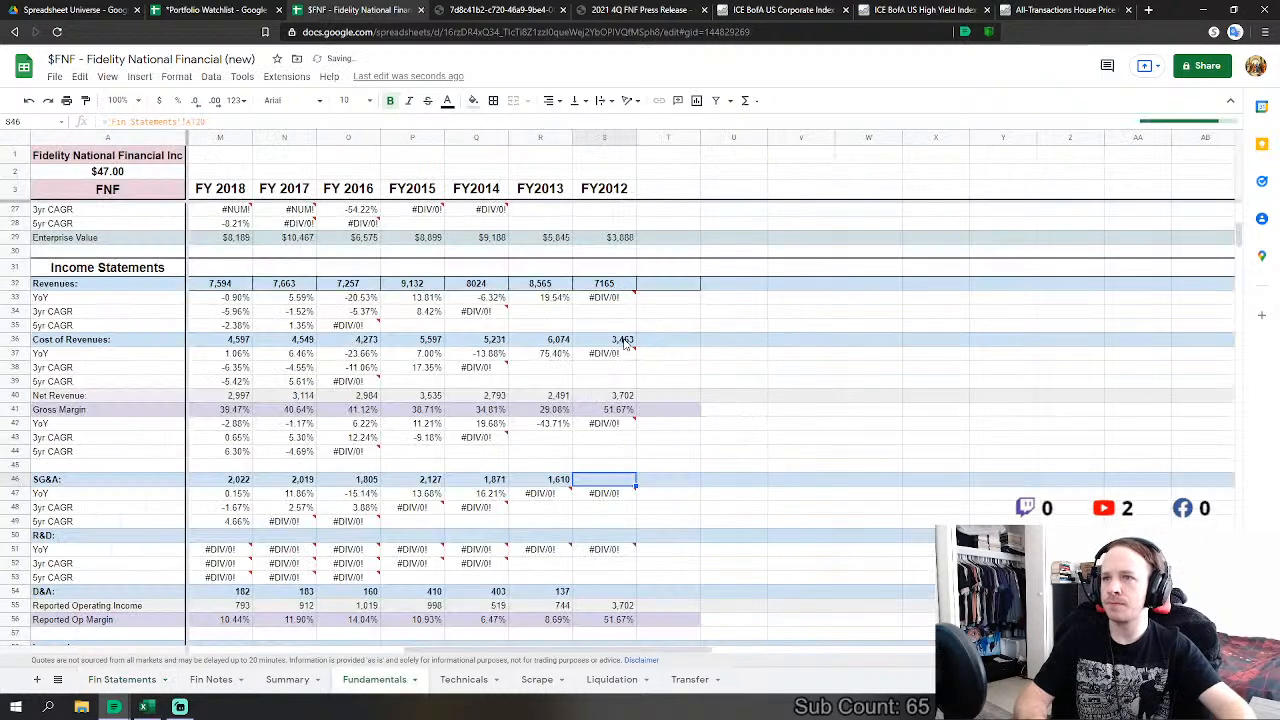
Step: Add the 2012 cost of auto parts revenue (AT21) and cost of restaurant revenue (AT22) to the FY2012 Cost of Revenues formula in S36
double_click(625, 339)
type("+'Fin Statements'!AT19+")
left_click(119, 686)
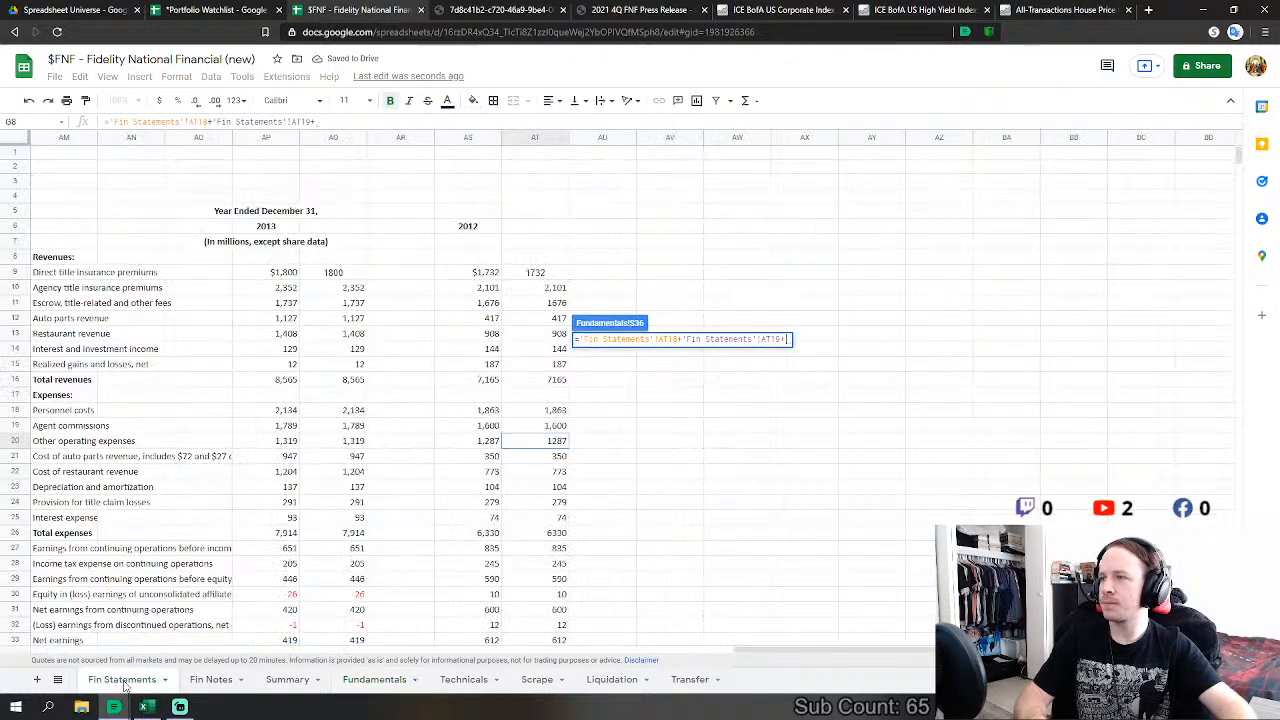
left_click(556, 458)
type("+")
left_click(562, 472)
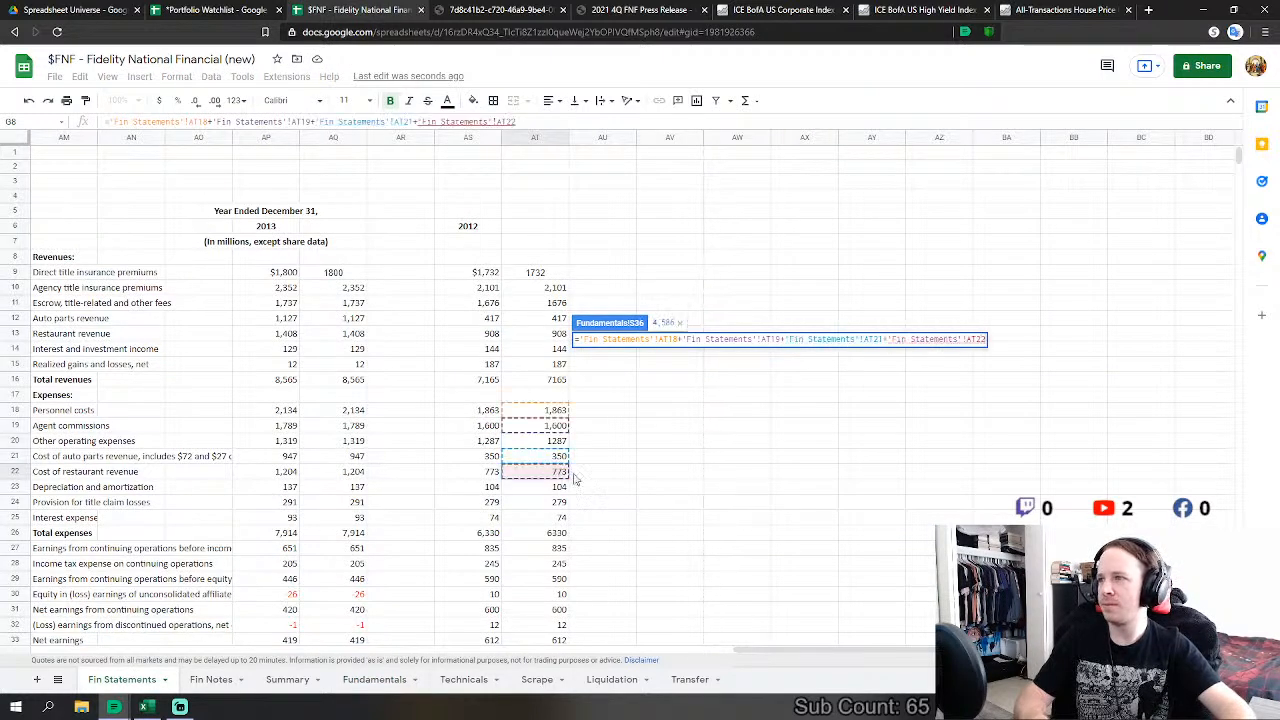
key("Return")
Step: Link FY2012 D&A (S54) to the 2012 depreciation and amortization in Fin Statements cell AT23
scroll(602, 455, "down", 3)
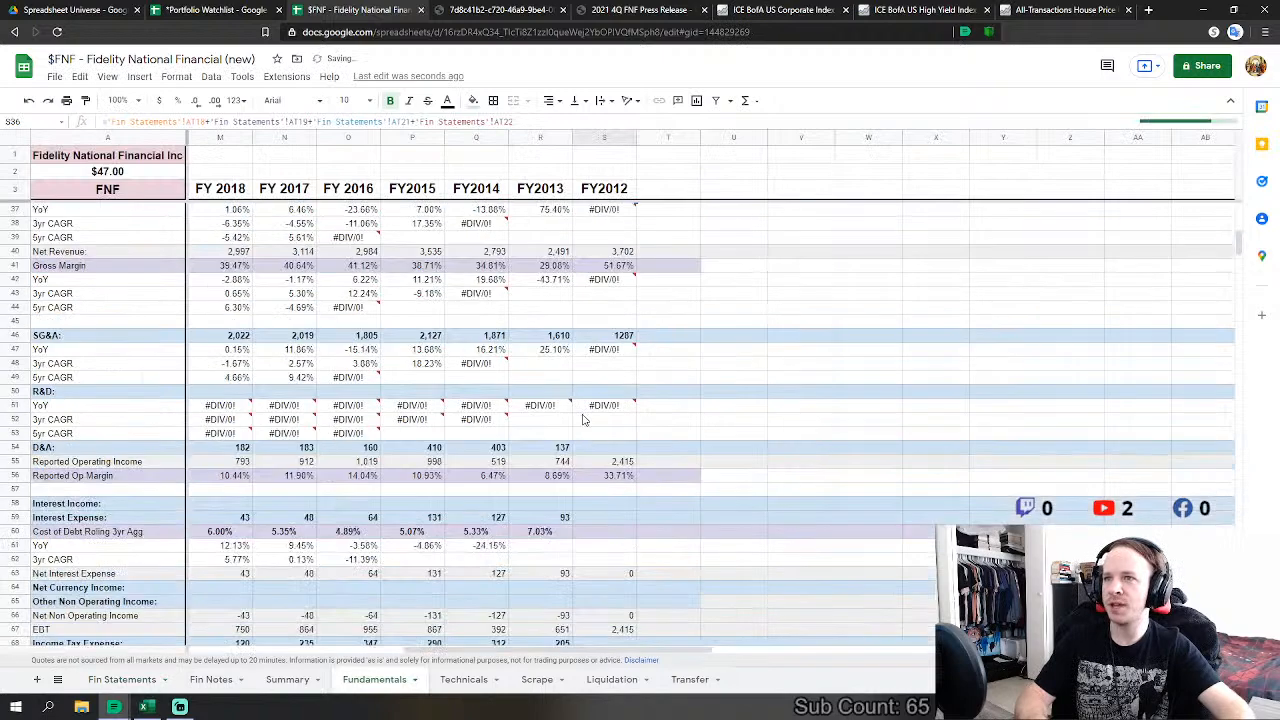
left_click(602, 451)
type("=")
left_click(122, 679)
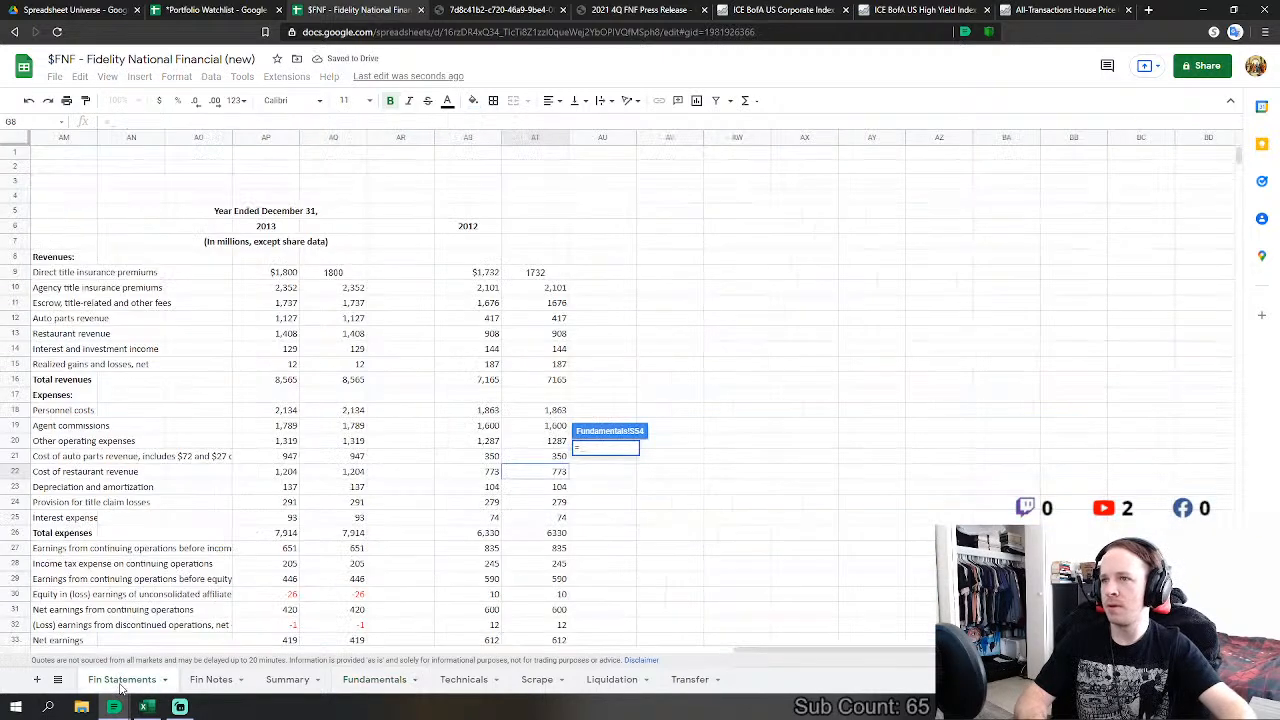
left_click(562, 487)
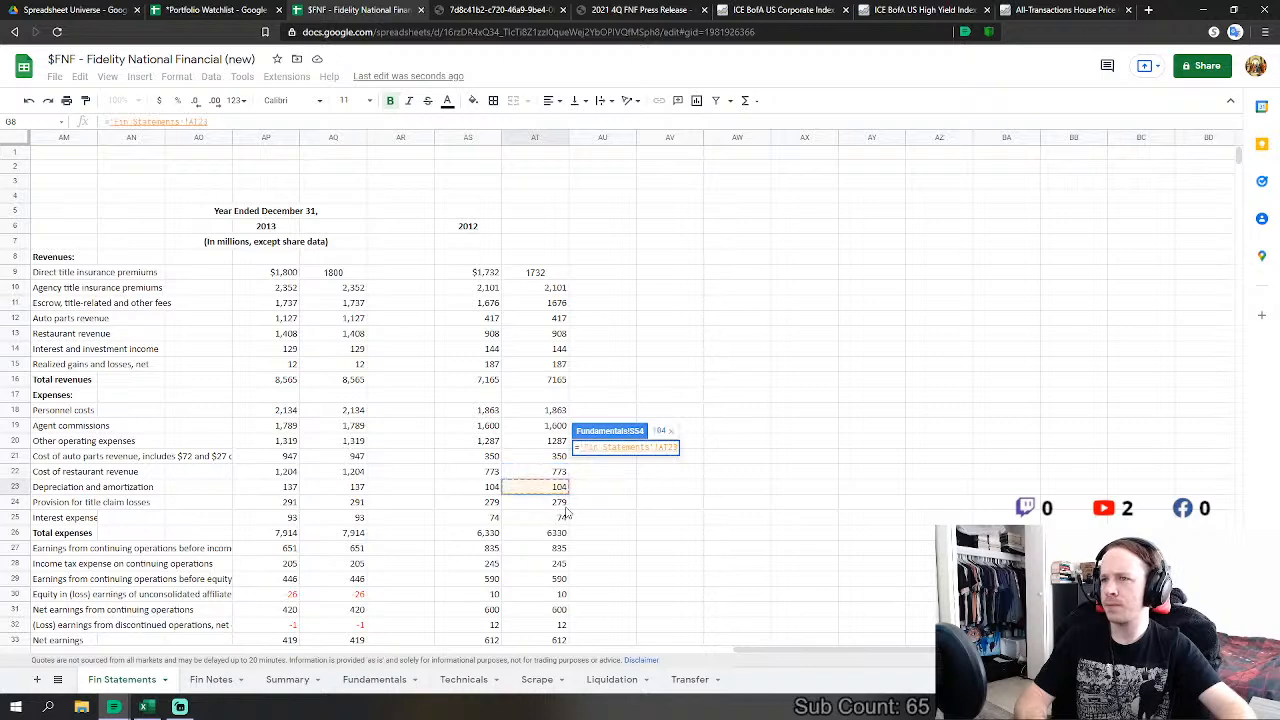
key("Return")
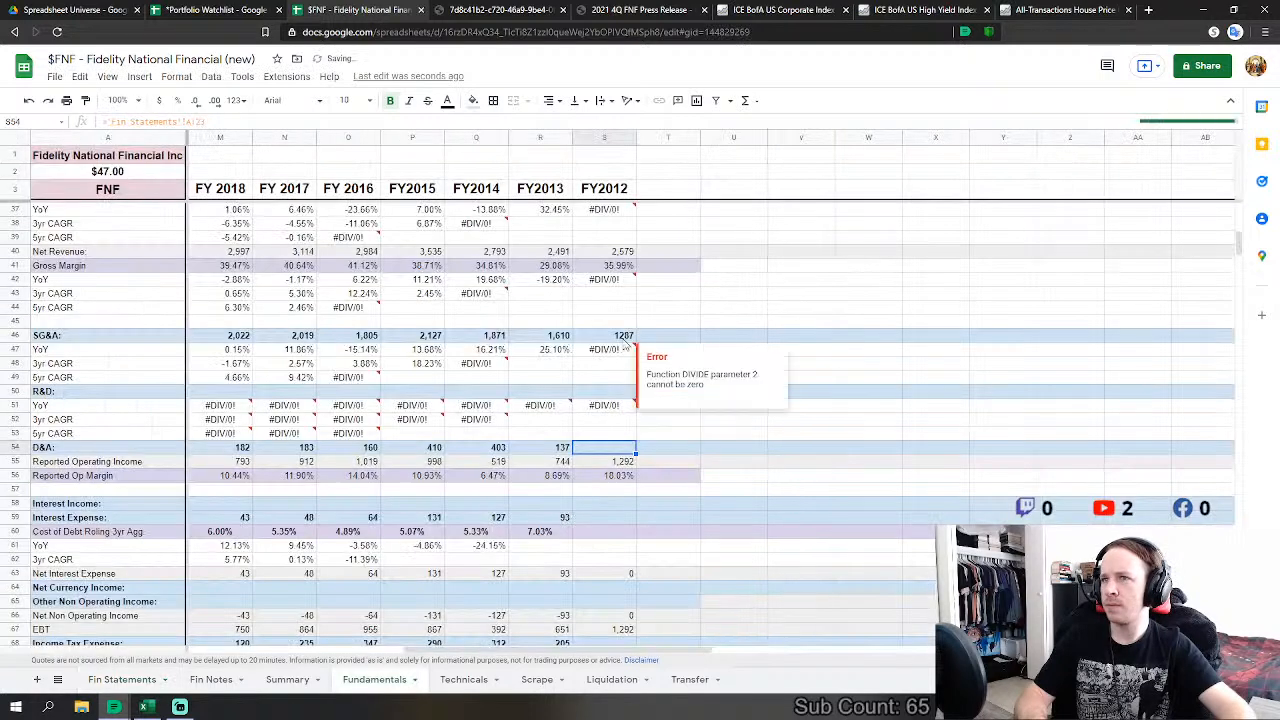
Step: Add the 2012 provision for title claim losses (Fin Statements AT24) to the FY2012 SG&A formula in S46
left_click(624, 337)
double_click(627, 342)
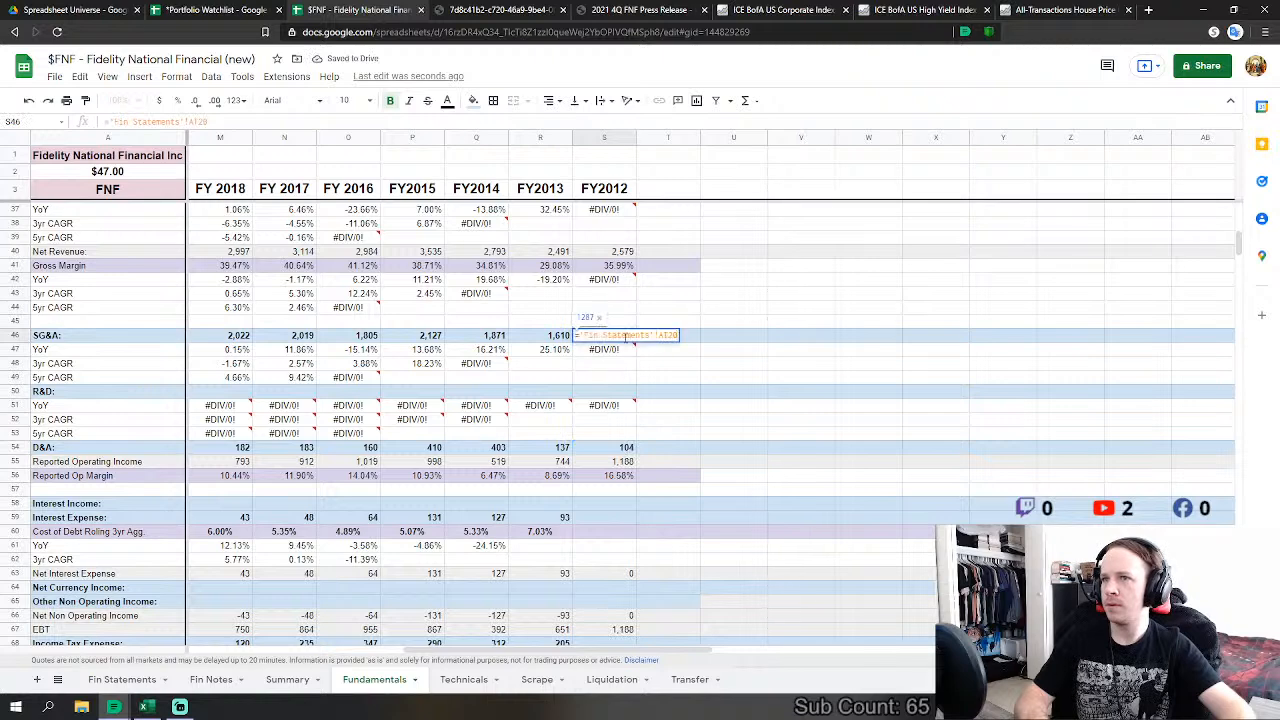
type("+")
left_click(120, 679)
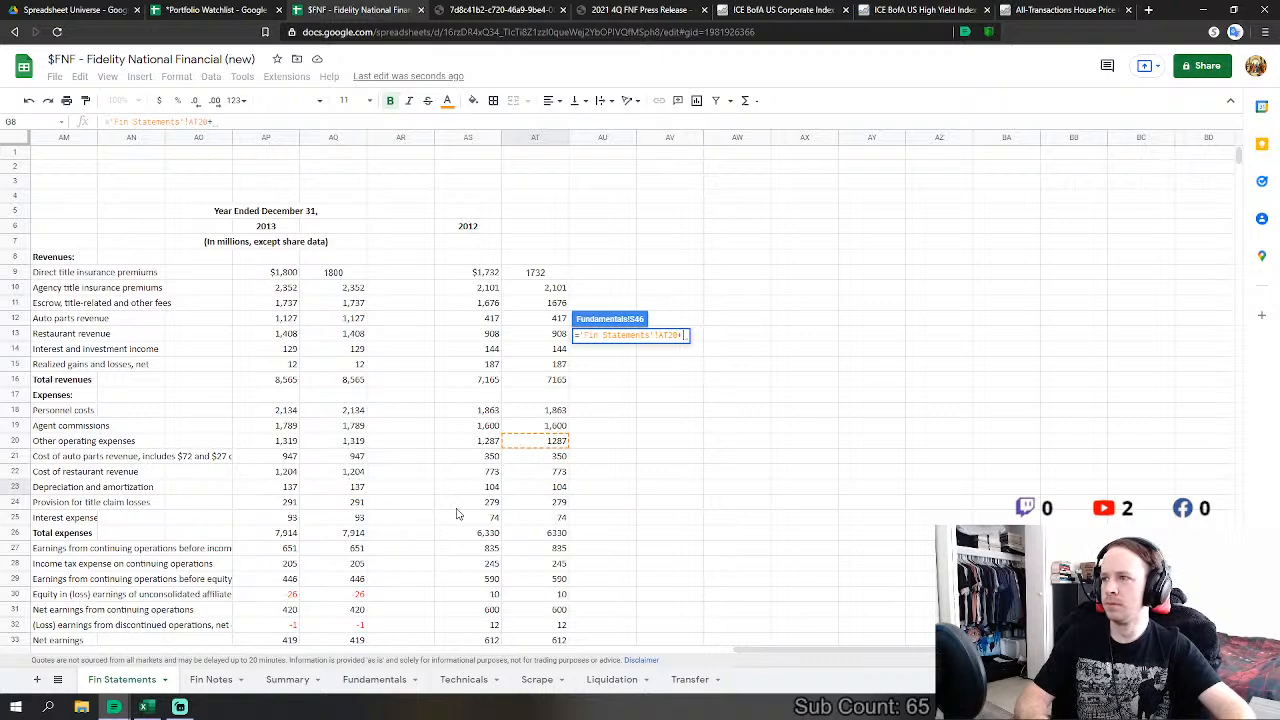
left_click(540, 505)
key("Return")
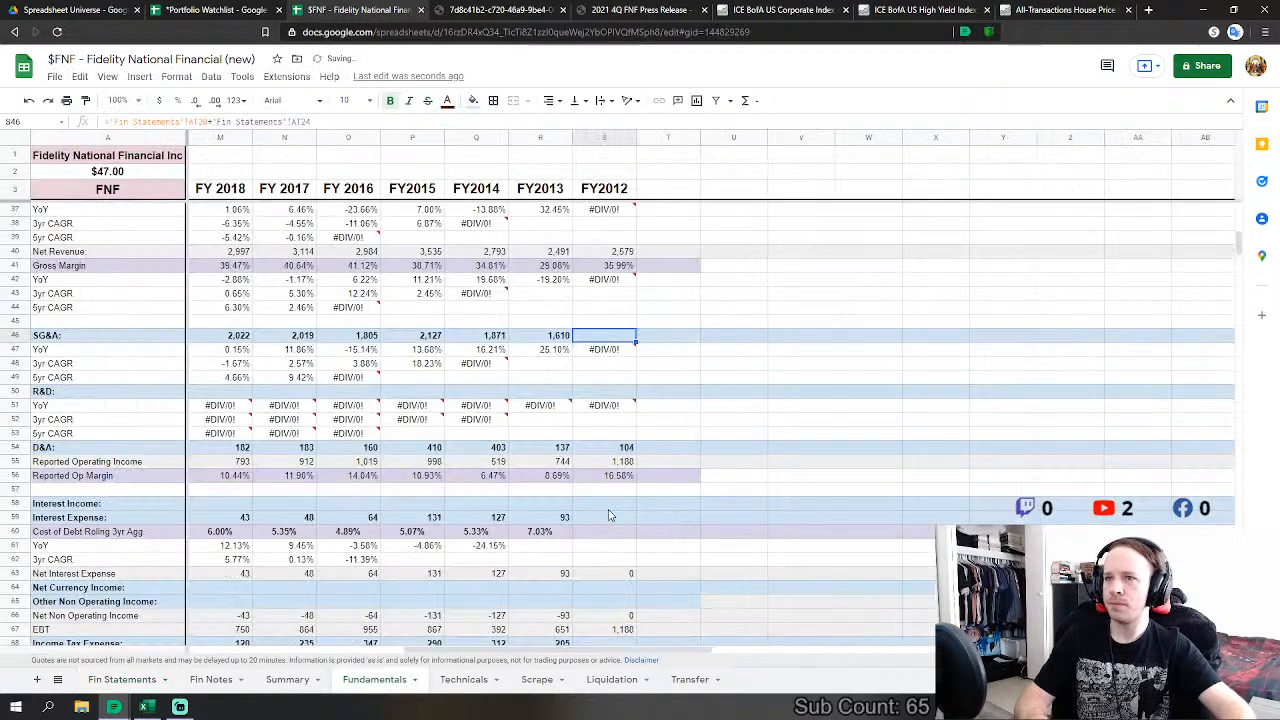
Step: Link FY2012 Interest Expense (S59) to the 2012 interest expense in Fin Statements cell AT25
left_click(606, 517)
type("=")
left_click(120, 679)
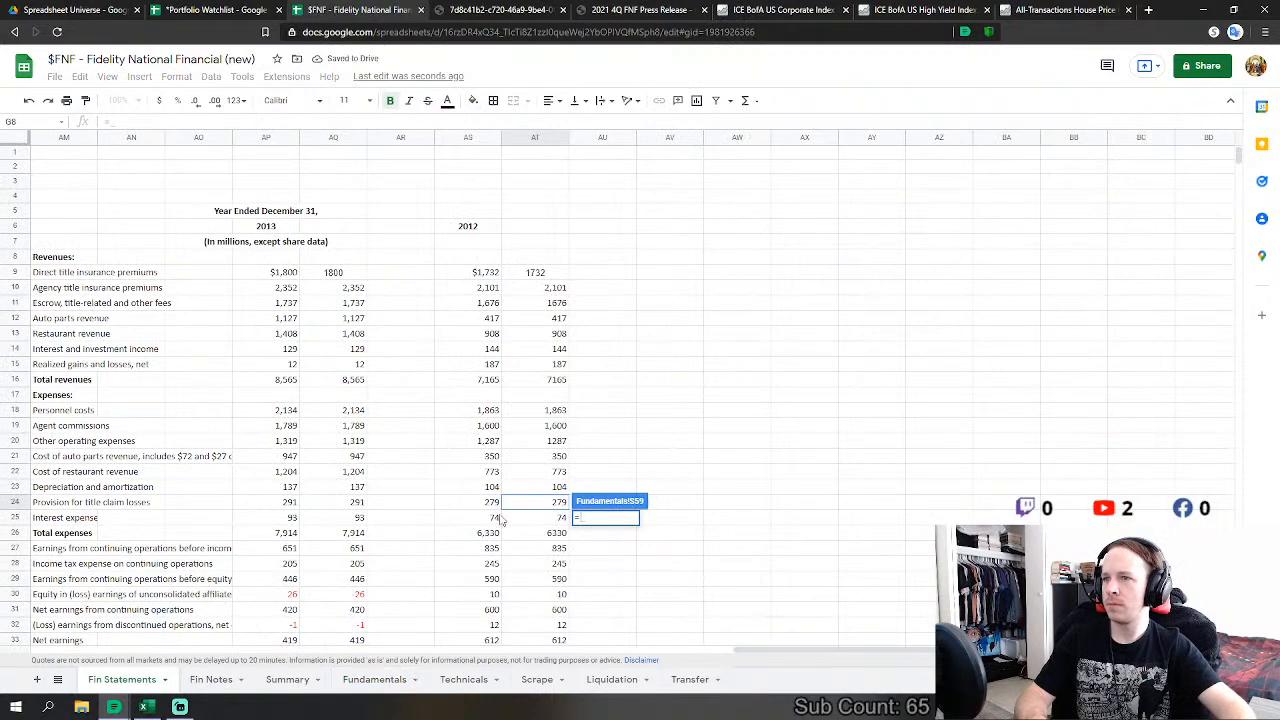
left_click(545, 519)
key("Return")
Step: Link FY2012 Income Tax Expense (S68) to the 2012 income tax expense in Fin Statements cell AT28
scroll(617, 490, "down", 3)
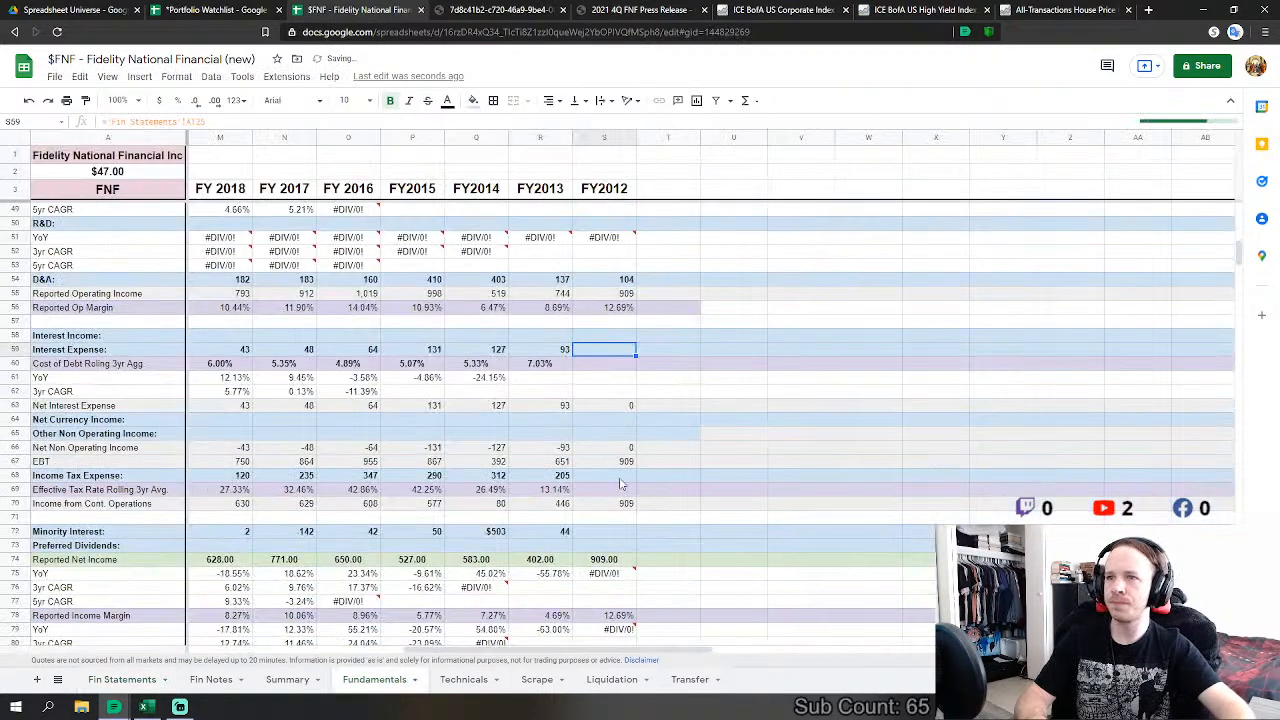
left_click(600, 475)
type("=")
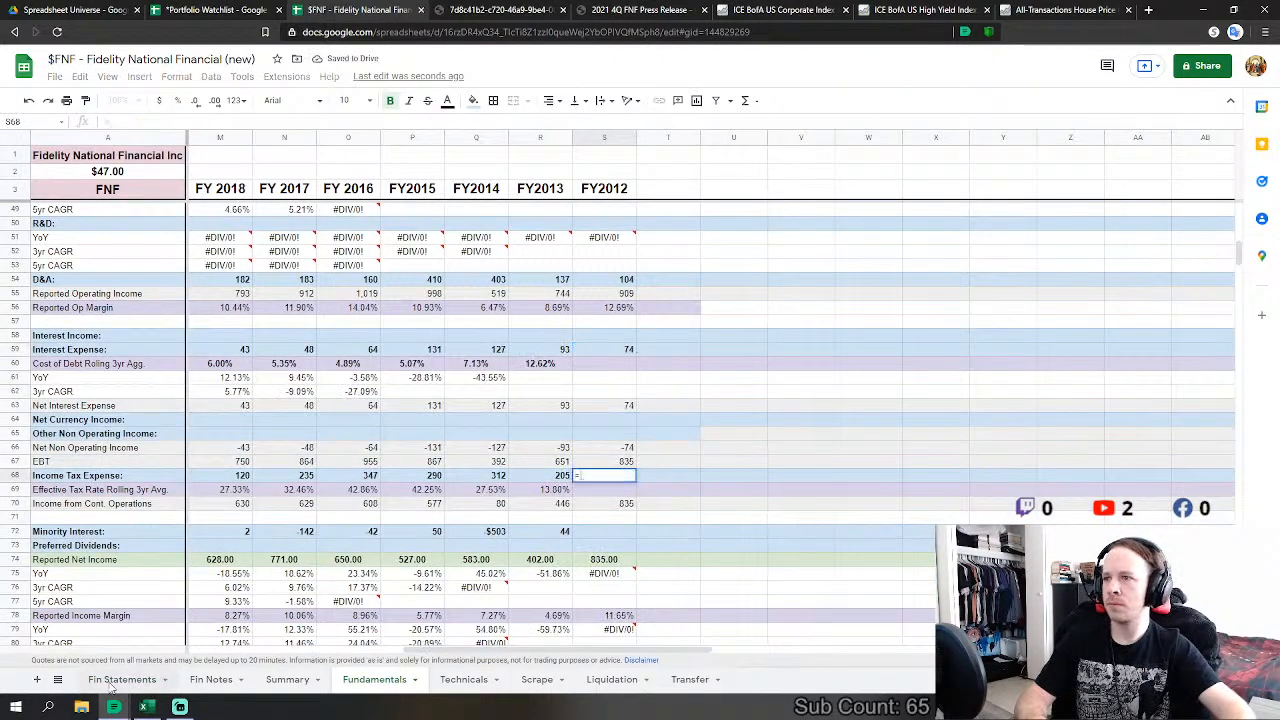
left_click(120, 679)
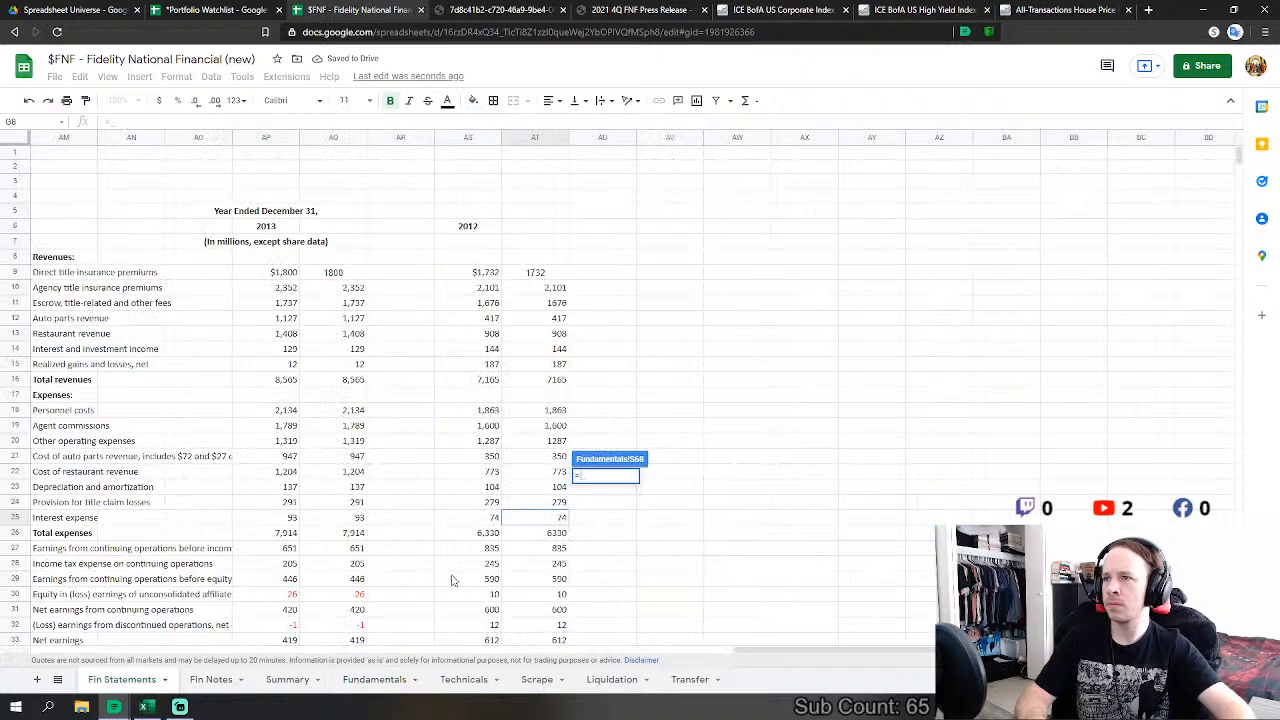
left_click(562, 565)
key("Return")
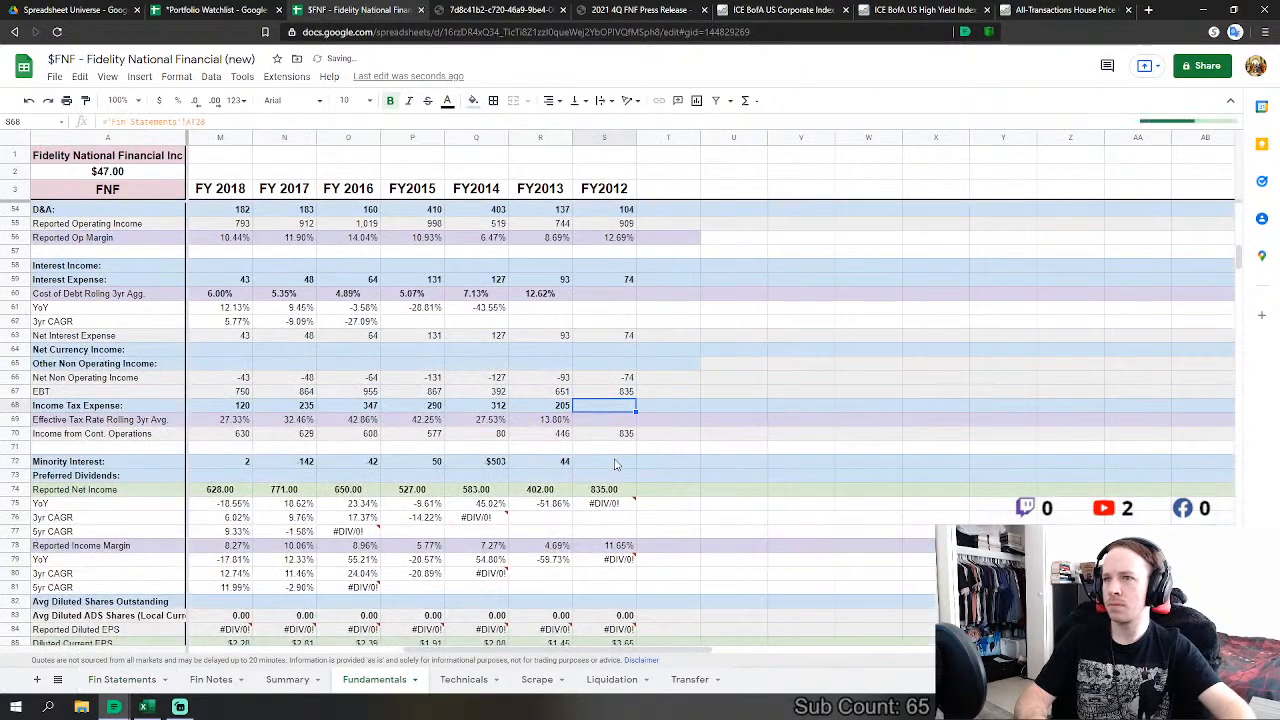
Step: Set FY2012 Minority Interest (S72) to negative equity earnings (AT30) minus discontinued operations (AT32) plus non-controlling interests (AT34) from Fin Statements
left_click(605, 462)
type("=")
left_click(120, 679)
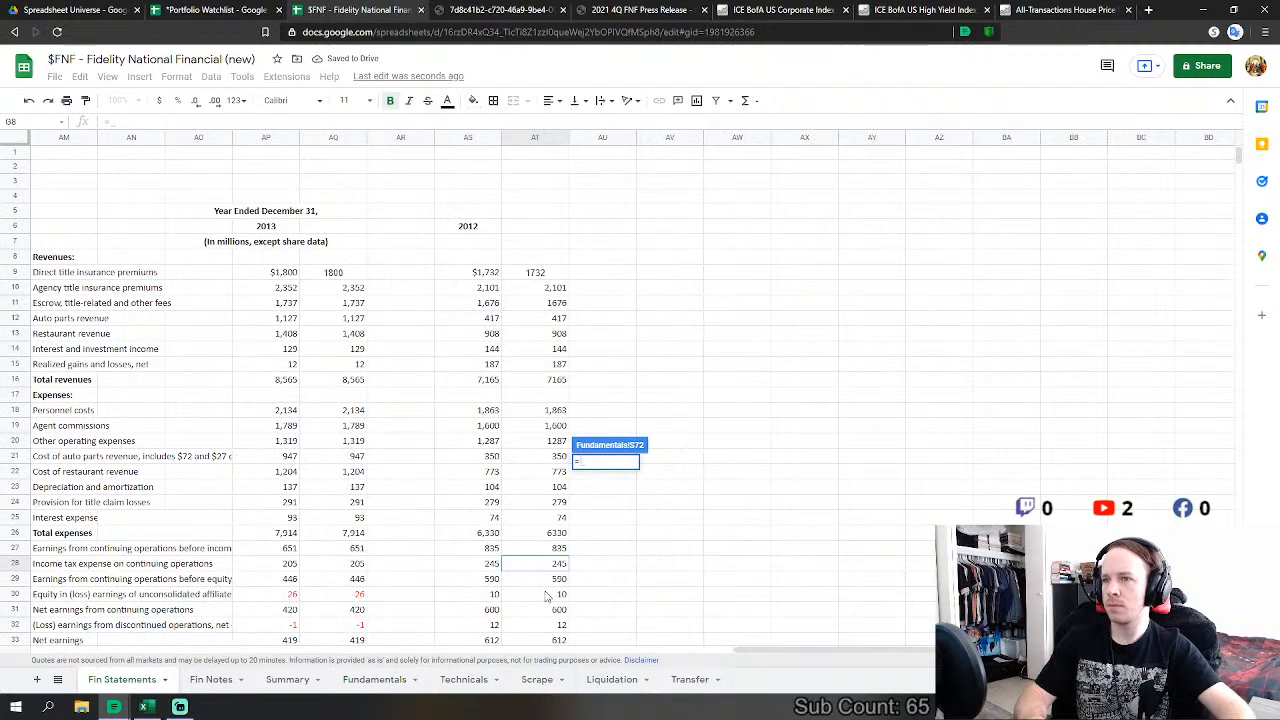
left_click(548, 595)
type("-")
left_click(556, 625)
scroll(607, 570, "down", 2)
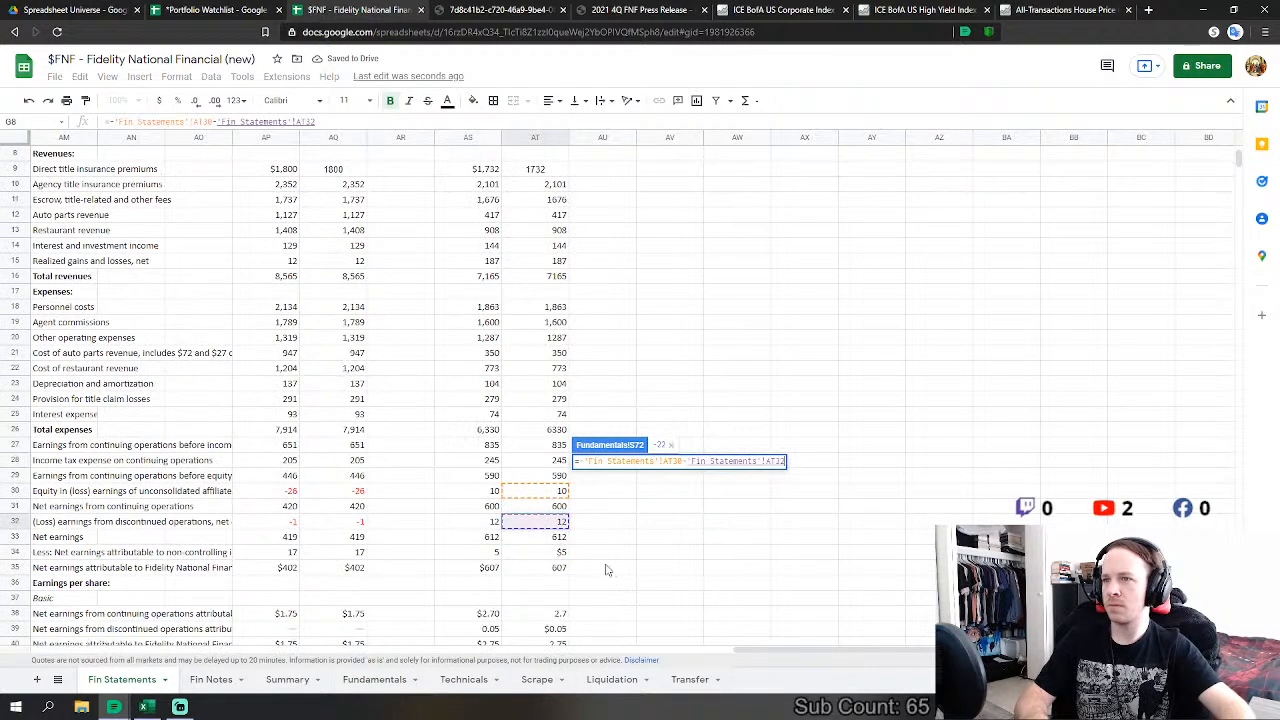
type("+")
left_click(540, 553)
scroll(600, 562, "down", 3)
key("Return")
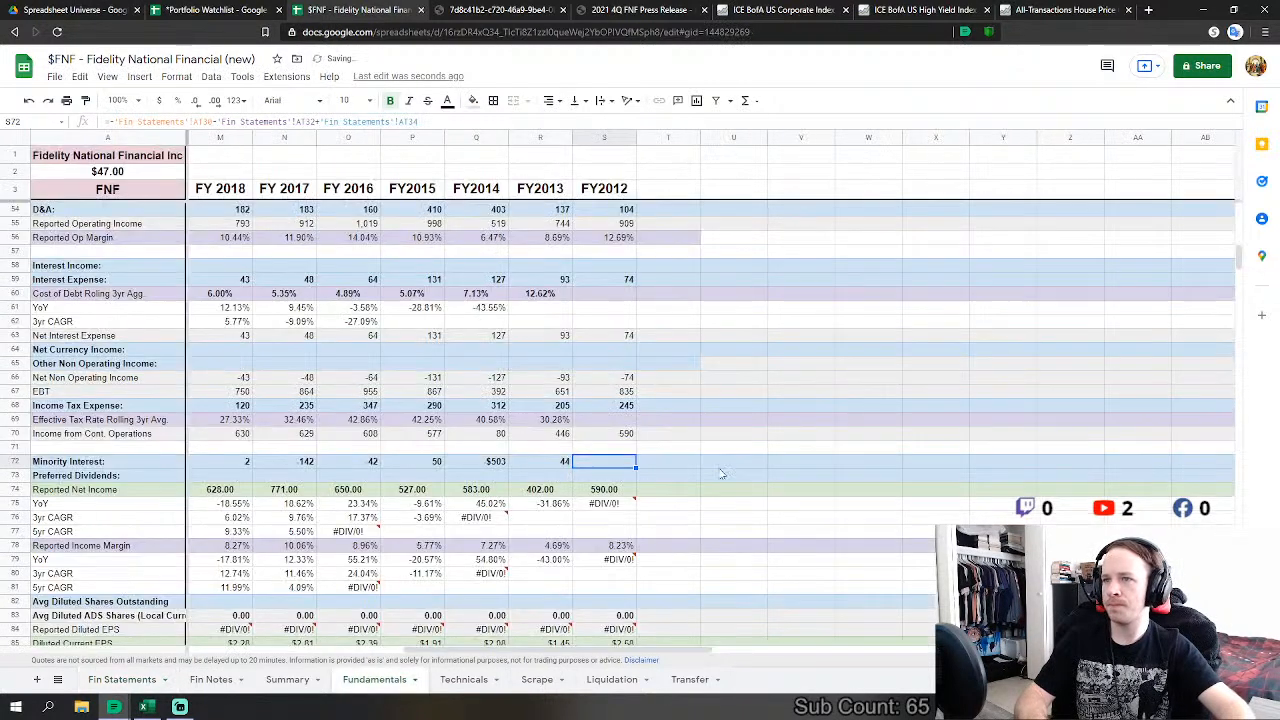
Step: Link FY2012 CF Depreciation & Amortization (S127) to the 2012 cash flow depreciation and amortization in Fin Statements cell AT74
scroll(722, 473, "down", 3)
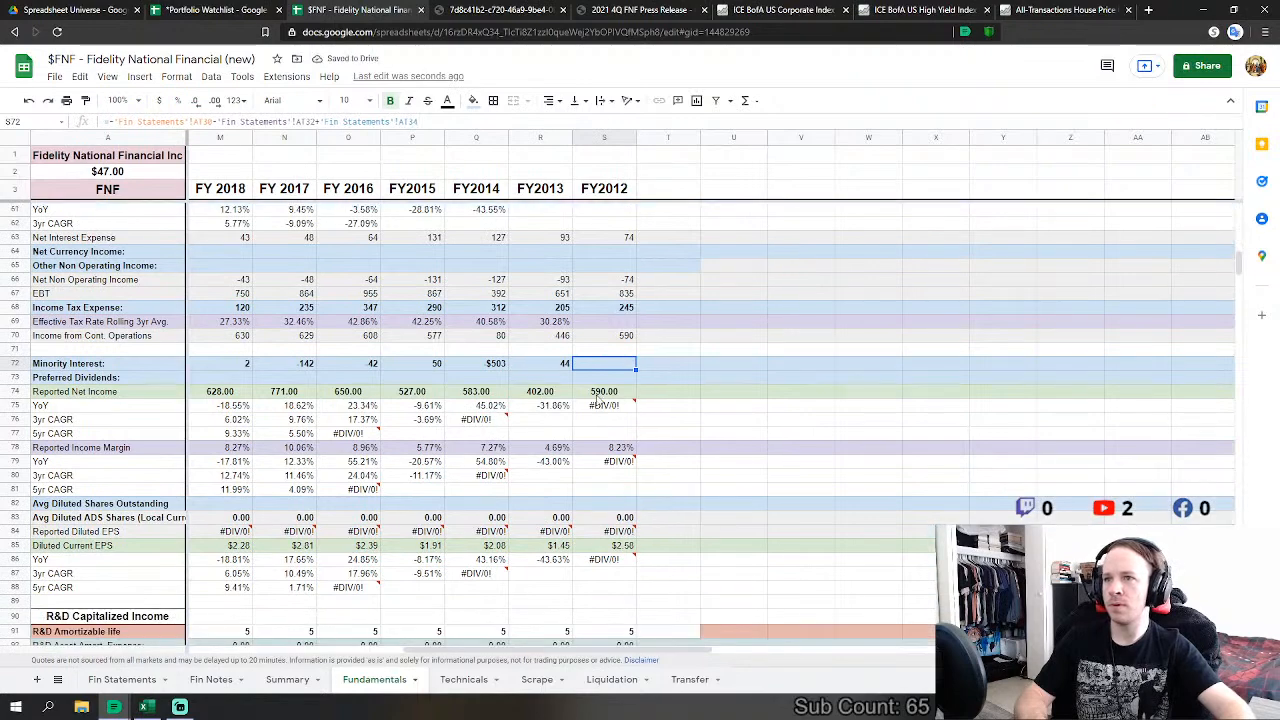
scroll(672, 458, "down", 12)
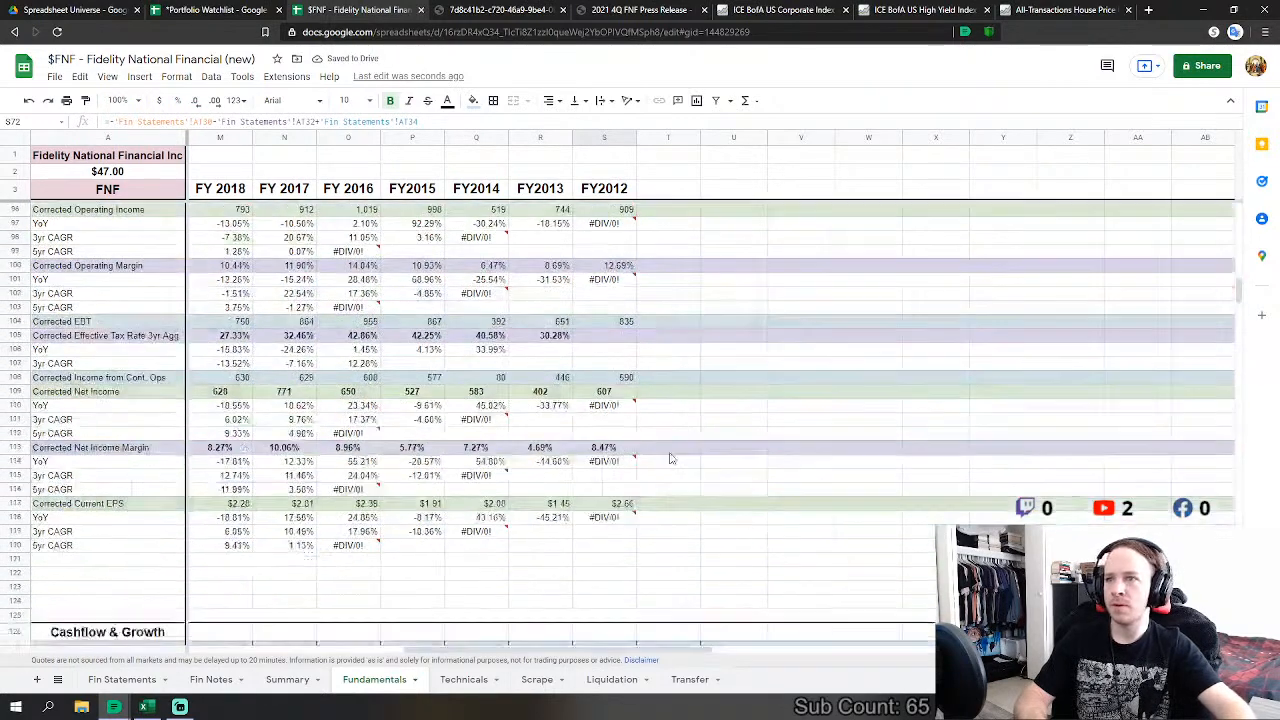
scroll(672, 458, "down", 8)
left_click(618, 298)
type("=")
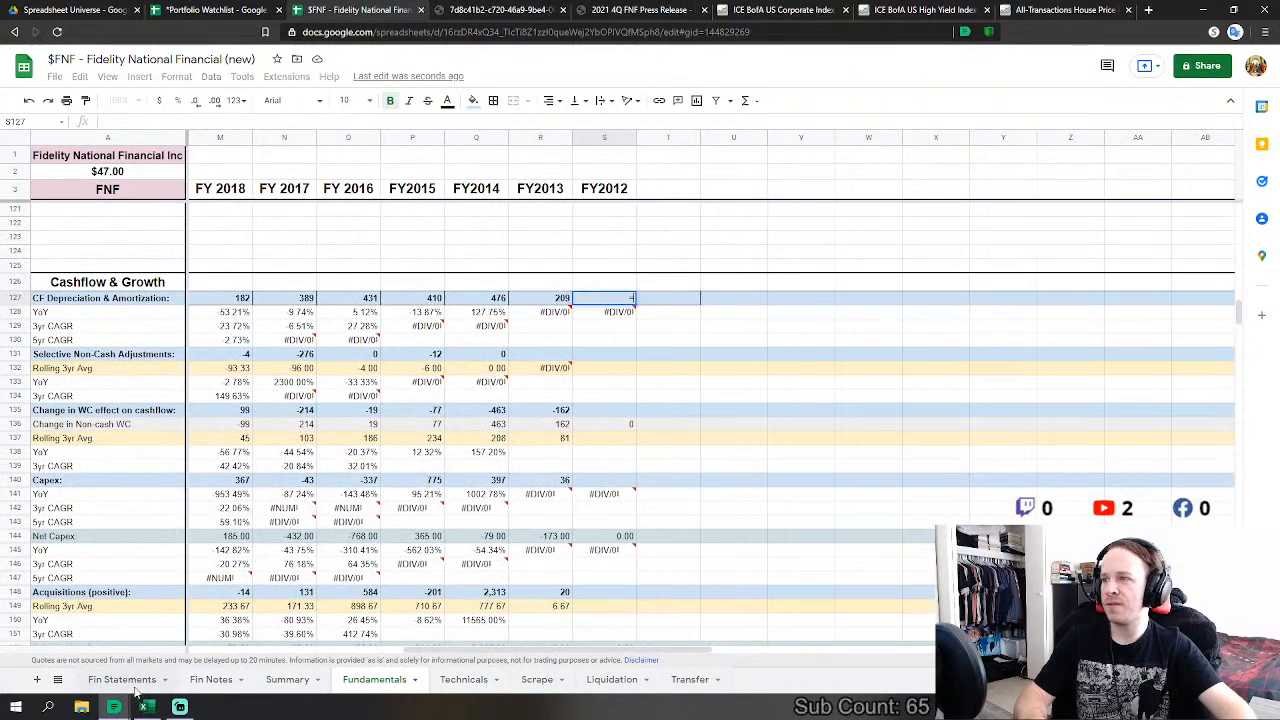
left_click(134, 686)
scroll(520, 466, "down", 10)
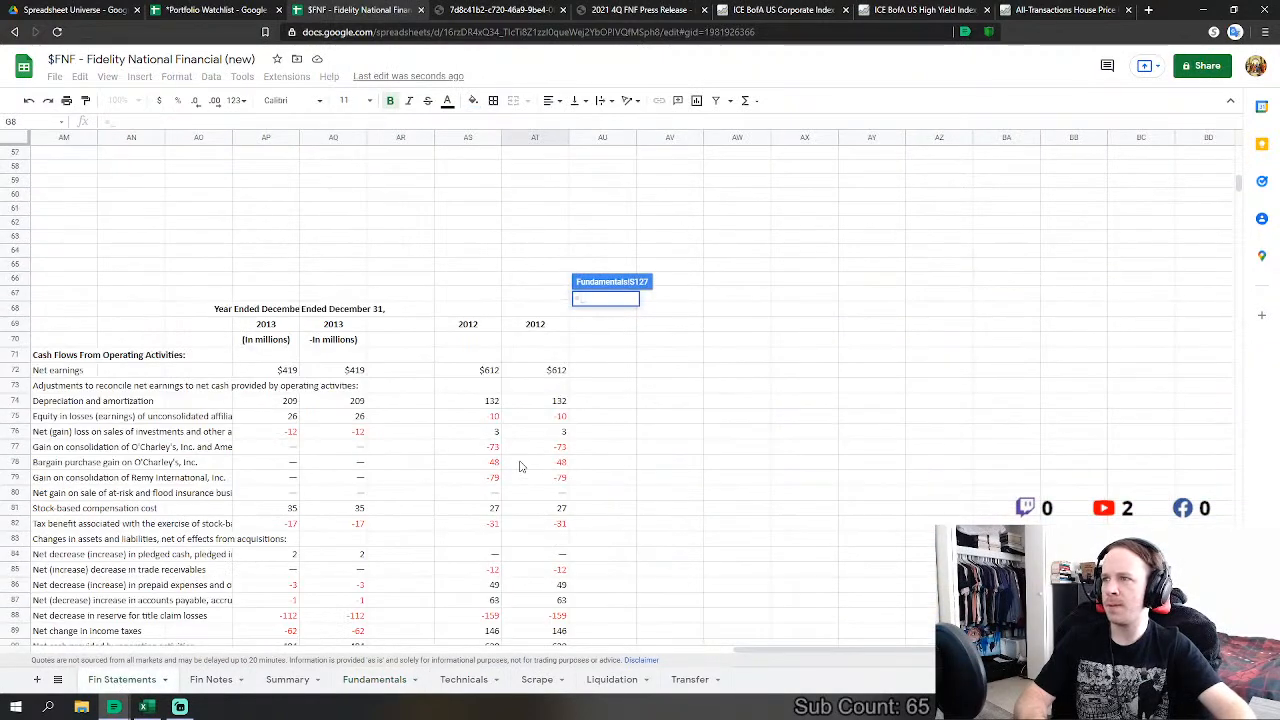
left_click(560, 401)
key("Return")
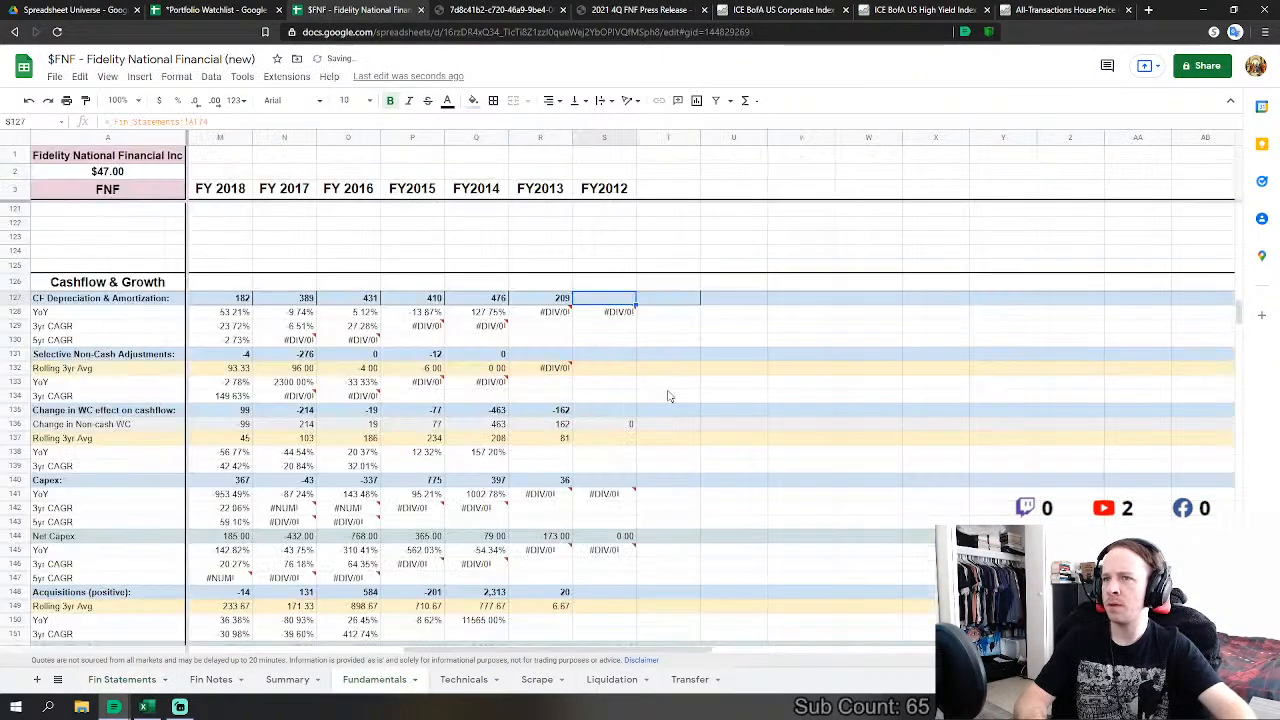
Step: Set the FY2013 Selective Non-Cash Adjustments (R131) to 0
left_click(538, 358)
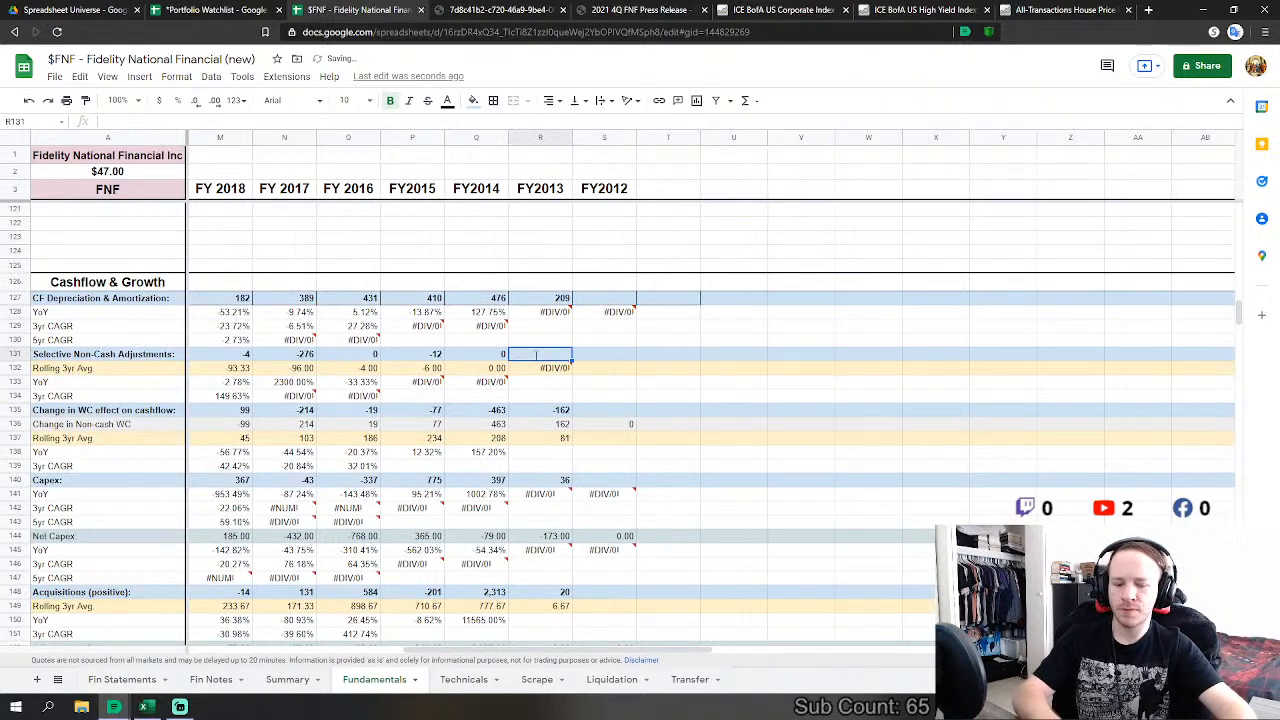
type("0")
key("Tab")
Step: Set FY2012 Selective Non-Cash Adjustments (S131) to the sum of the 2012 consolidation and bargain purchase gains in Fin Statements AT77, AT78 and AT79
type("=")
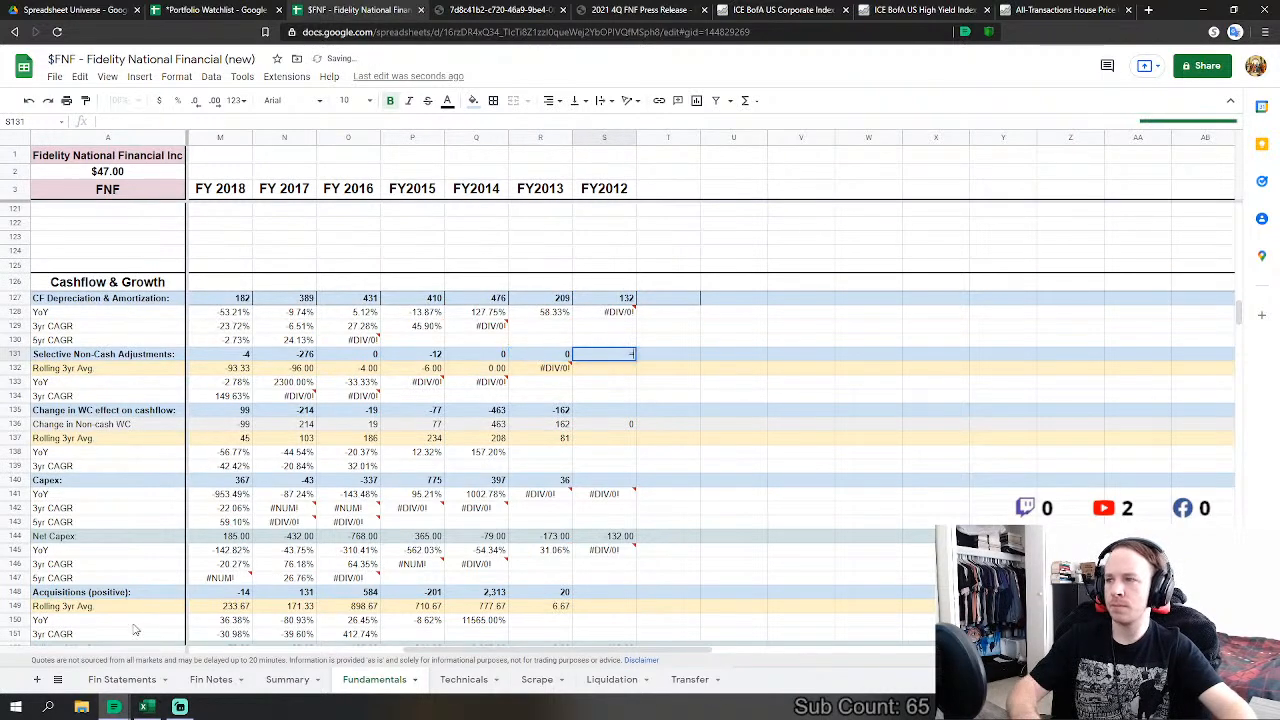
left_click(122, 679)
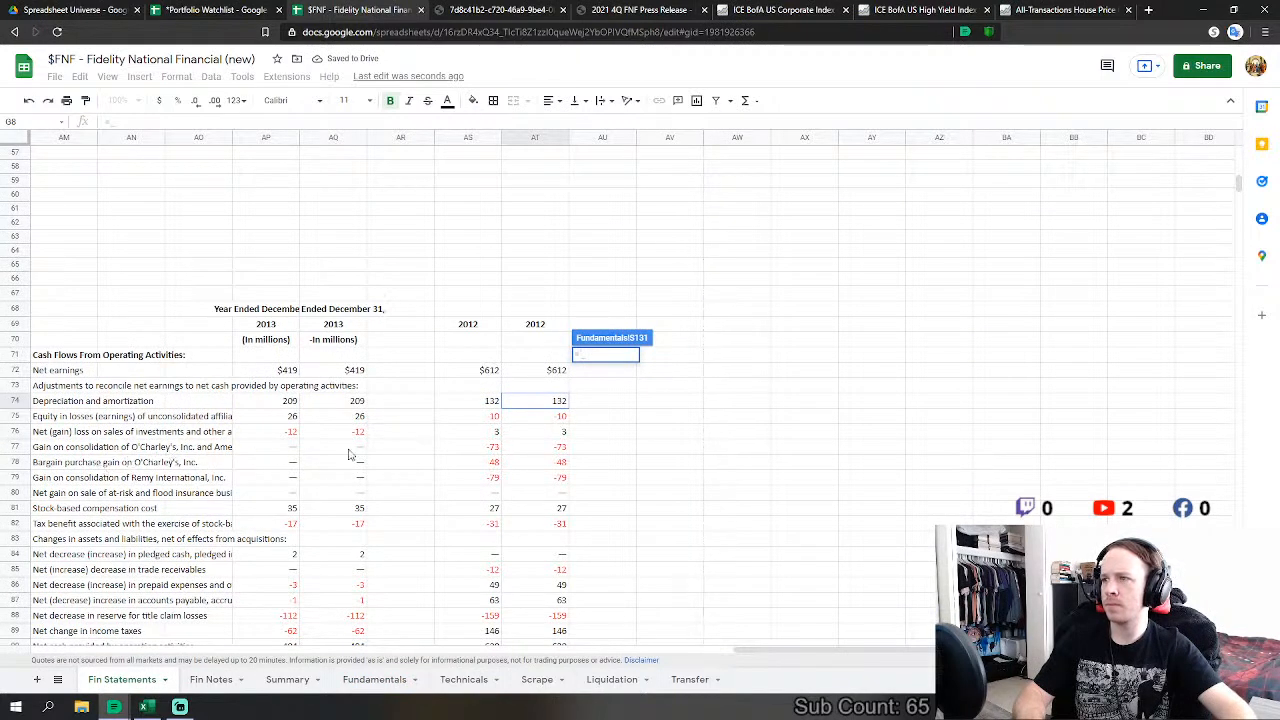
type("+")
left_click(563, 463)
type("+")
left_click(563, 479)
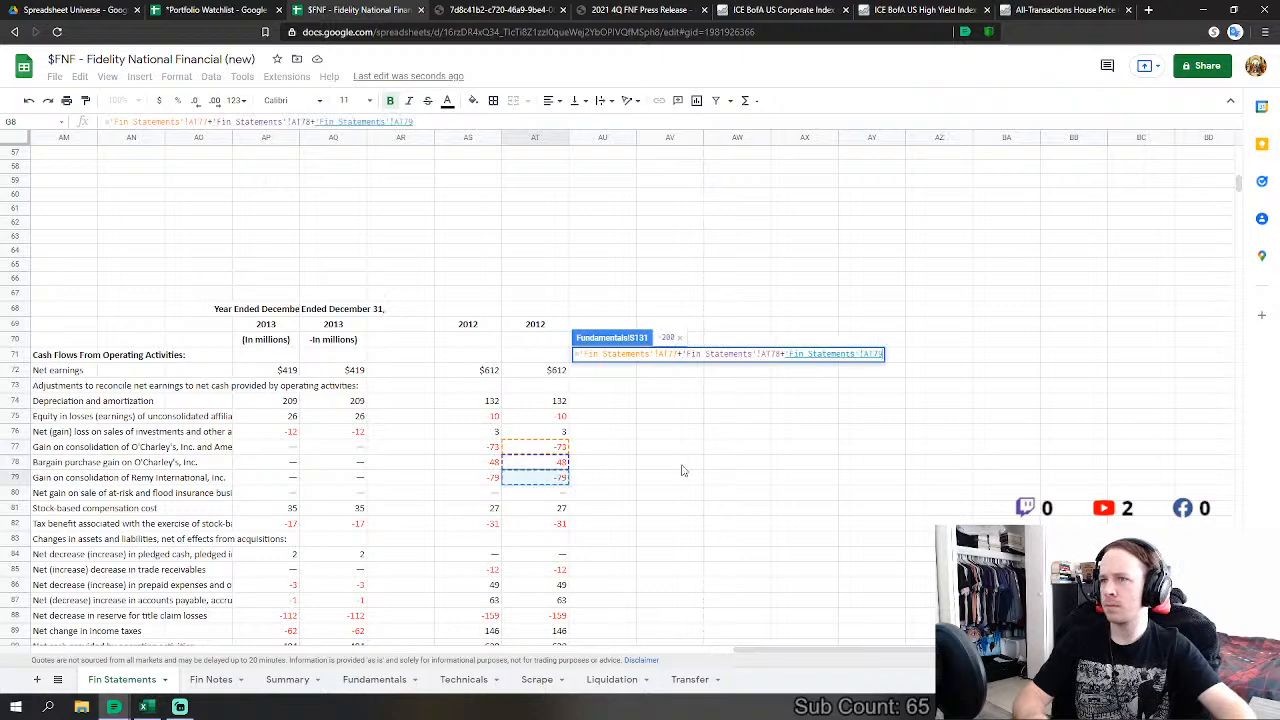
key("Return")
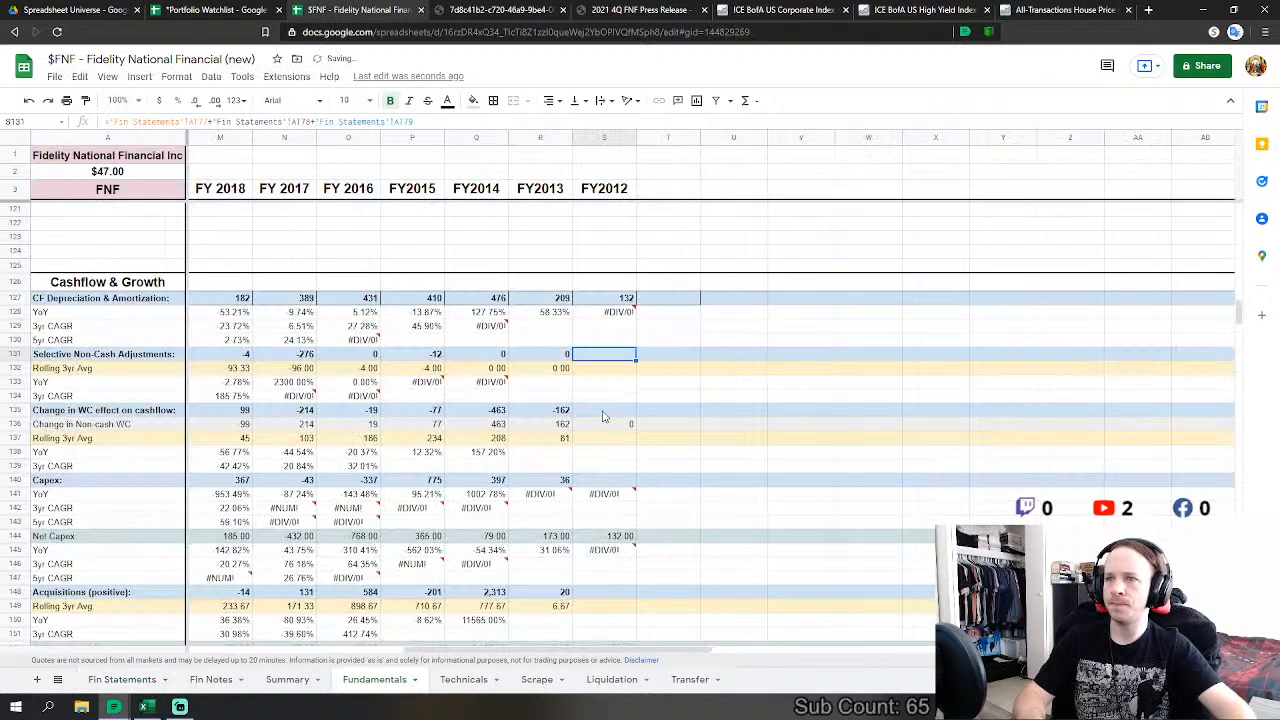
Step: Enter a SUM of Fin Statements AT75:AT76 and AT85:AT89 for the FY2012 Change in WC effect on cashflow (S135)
left_click(603, 413)
type("=su")
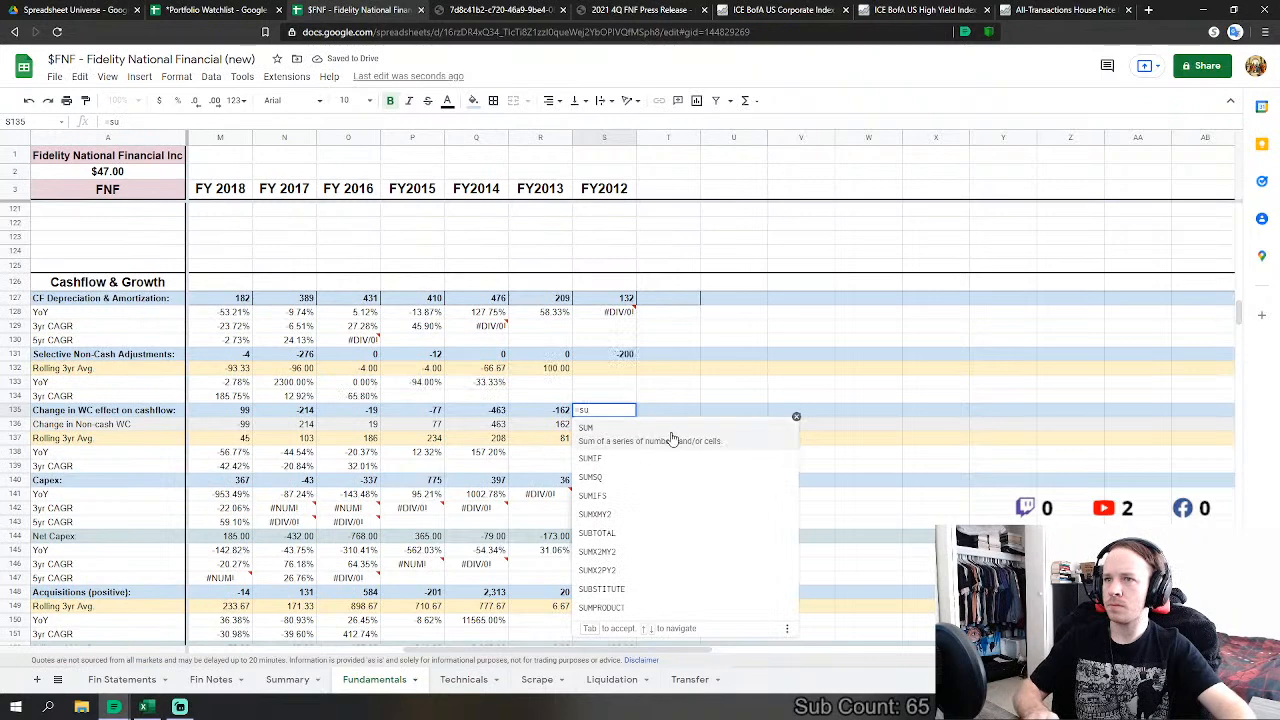
left_click(672, 440)
left_click(137, 677)
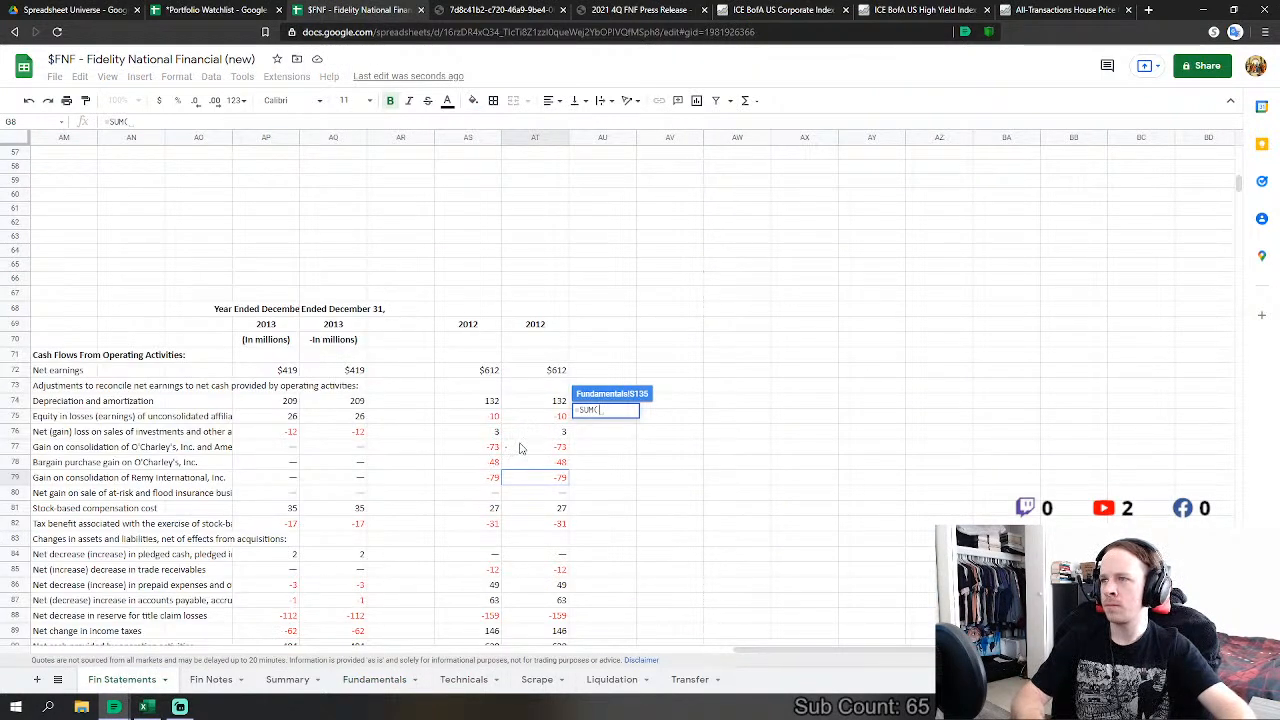
left_click_drag(556, 416, 558, 436)
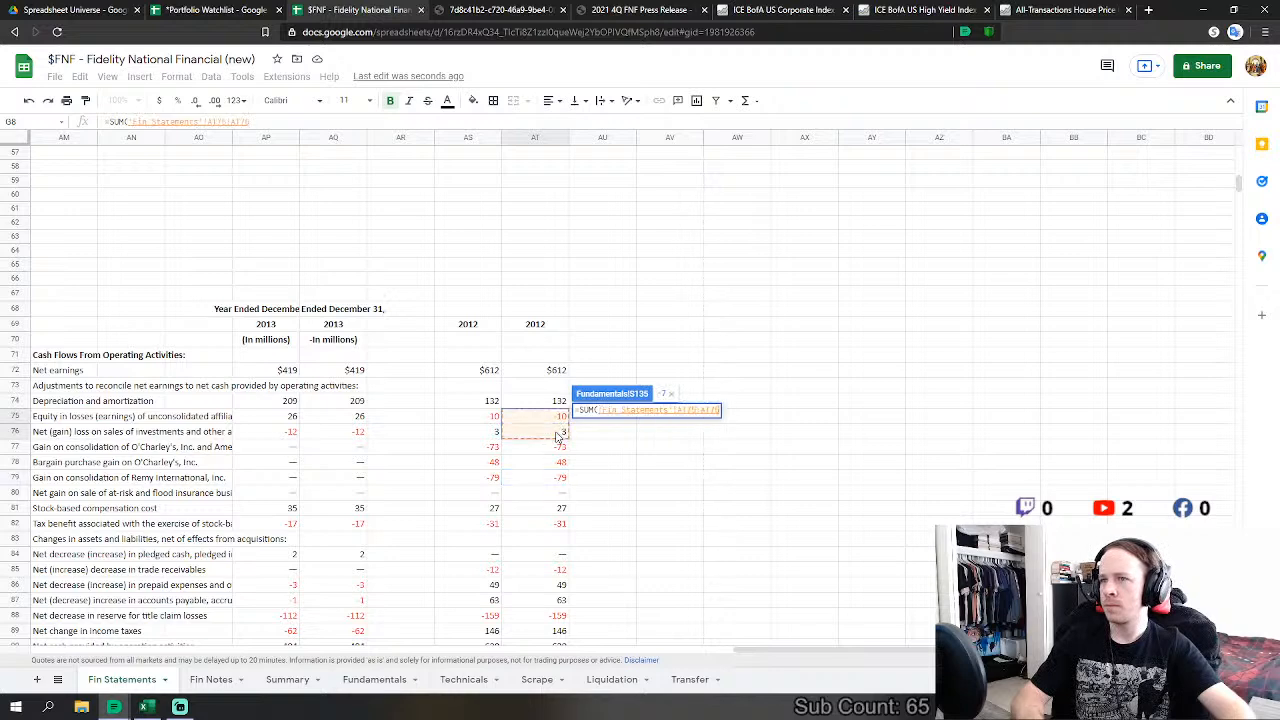
type(",")
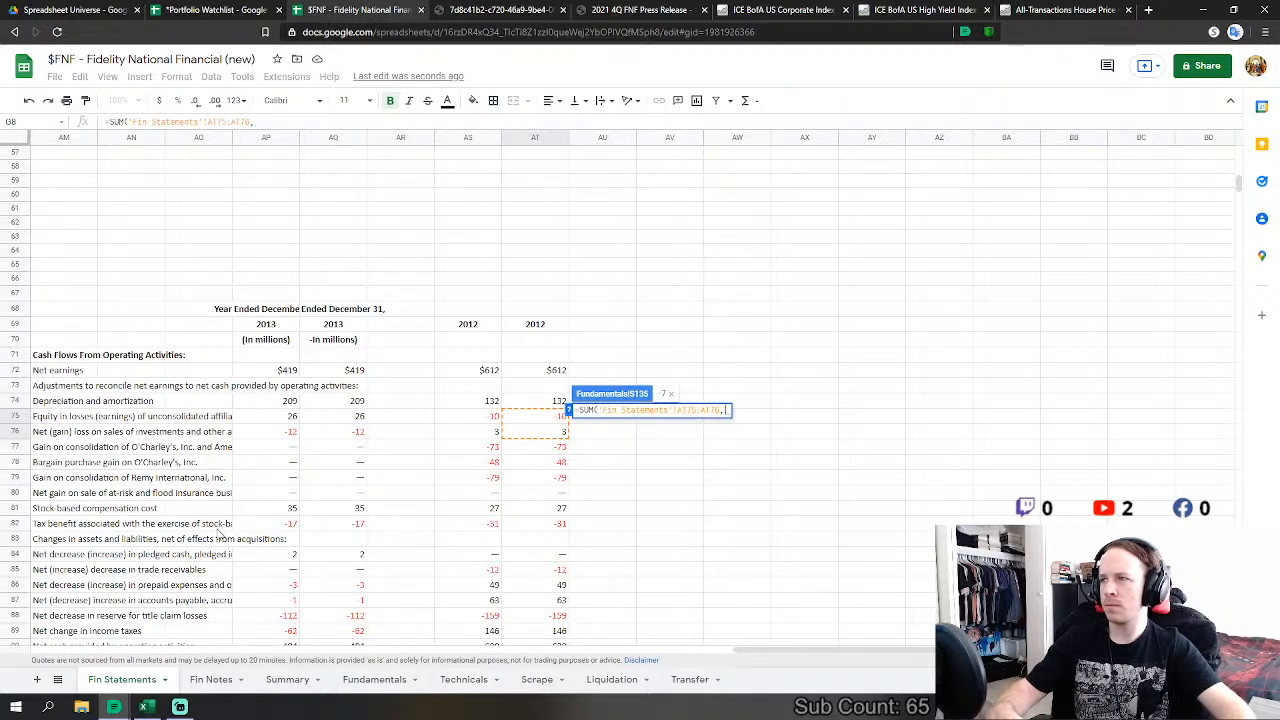
scroll(638, 512, "down", 1)
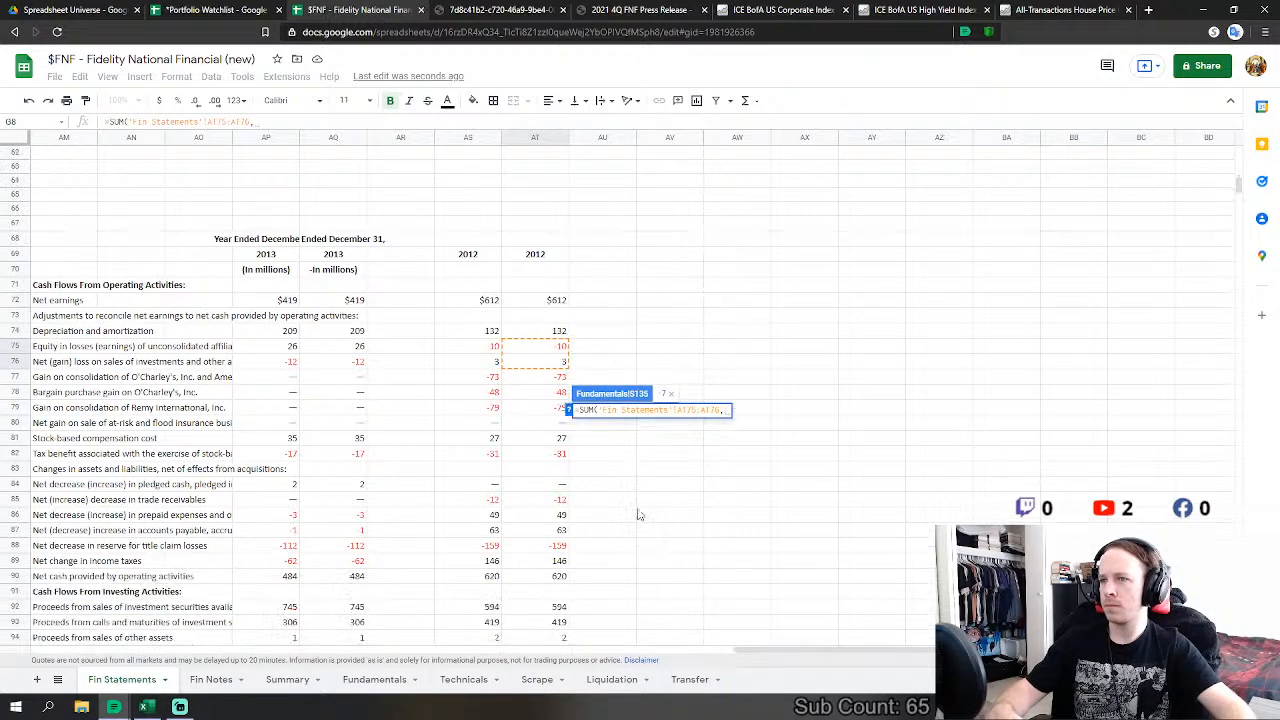
left_click_drag(551, 502, 546, 572)
key("Return")
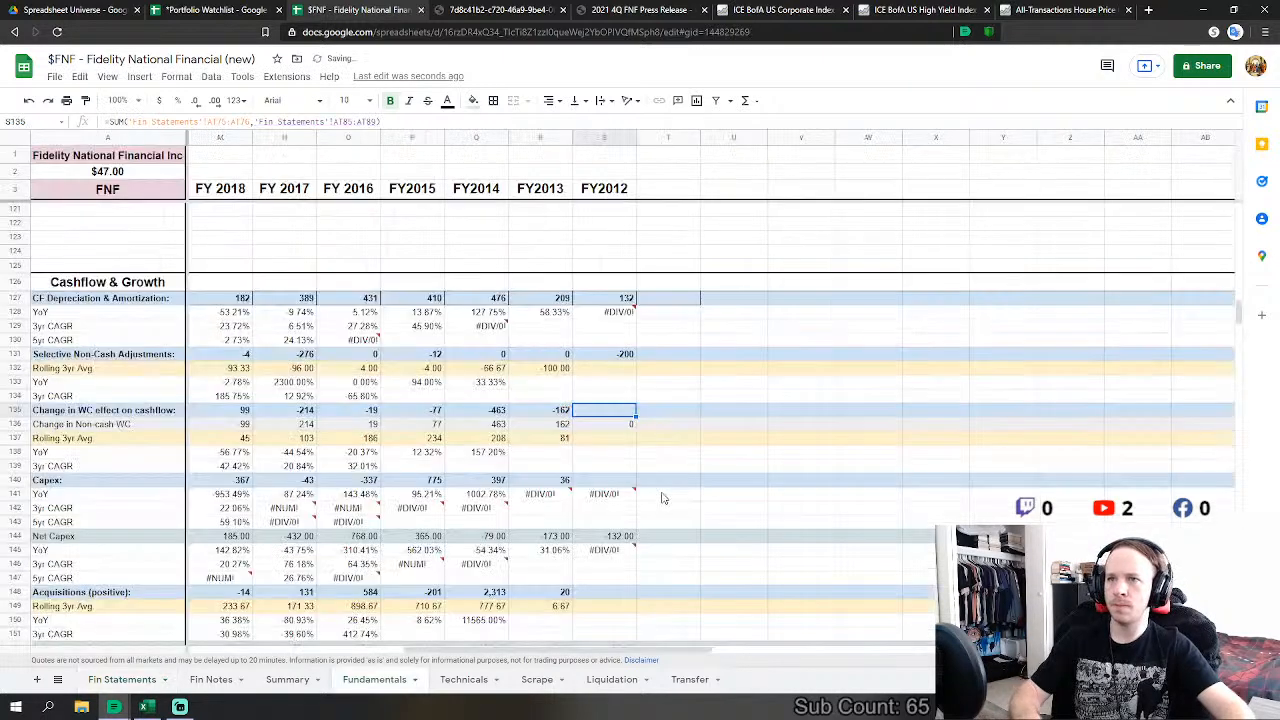
Step: Start the FY2012 Capex formula in S140 with the negated 2012 investing proceeds from Fin Statements AT92, AT93 and AT94
left_click(608, 409)
type("=")
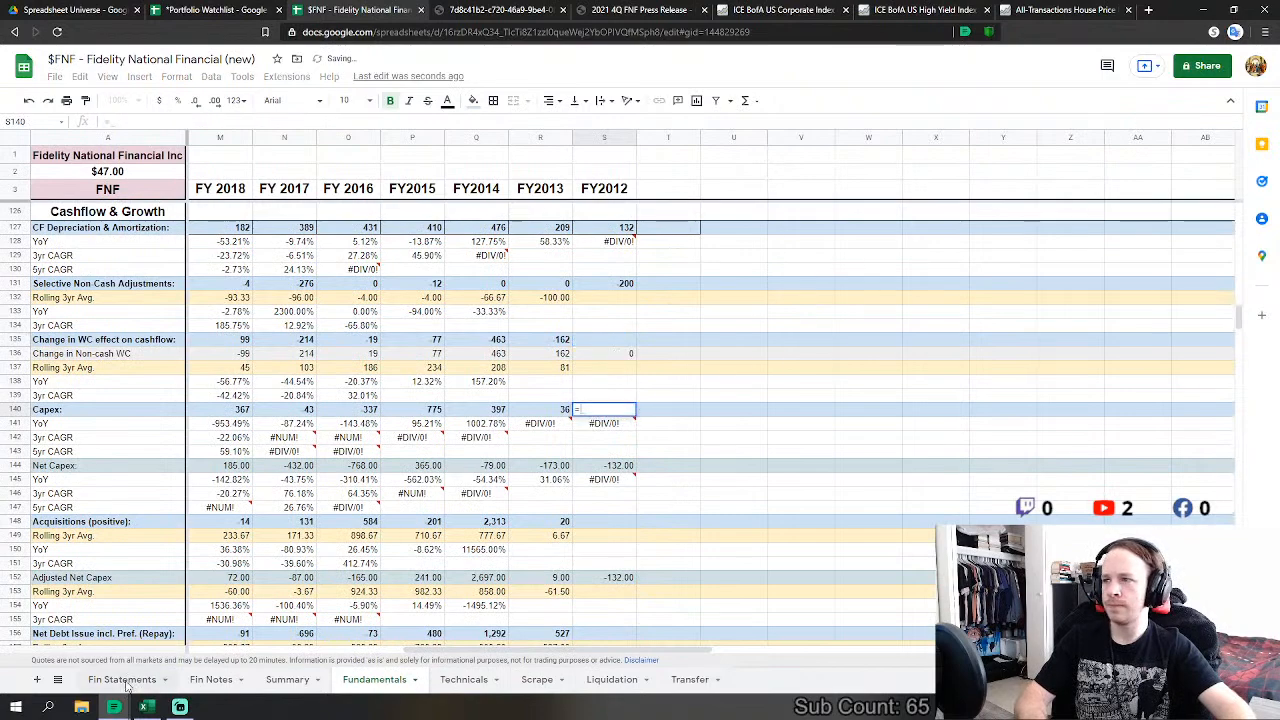
left_click(122, 679)
scroll(640, 475, "down", 5)
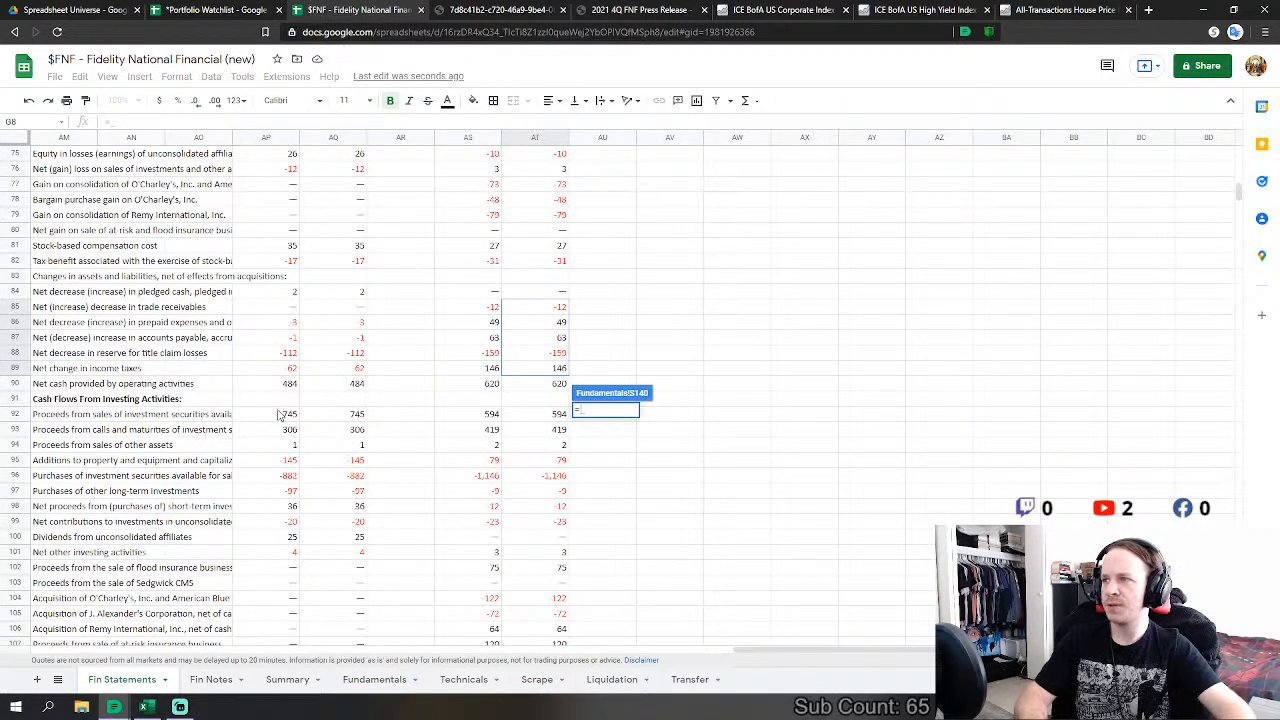
type("-")
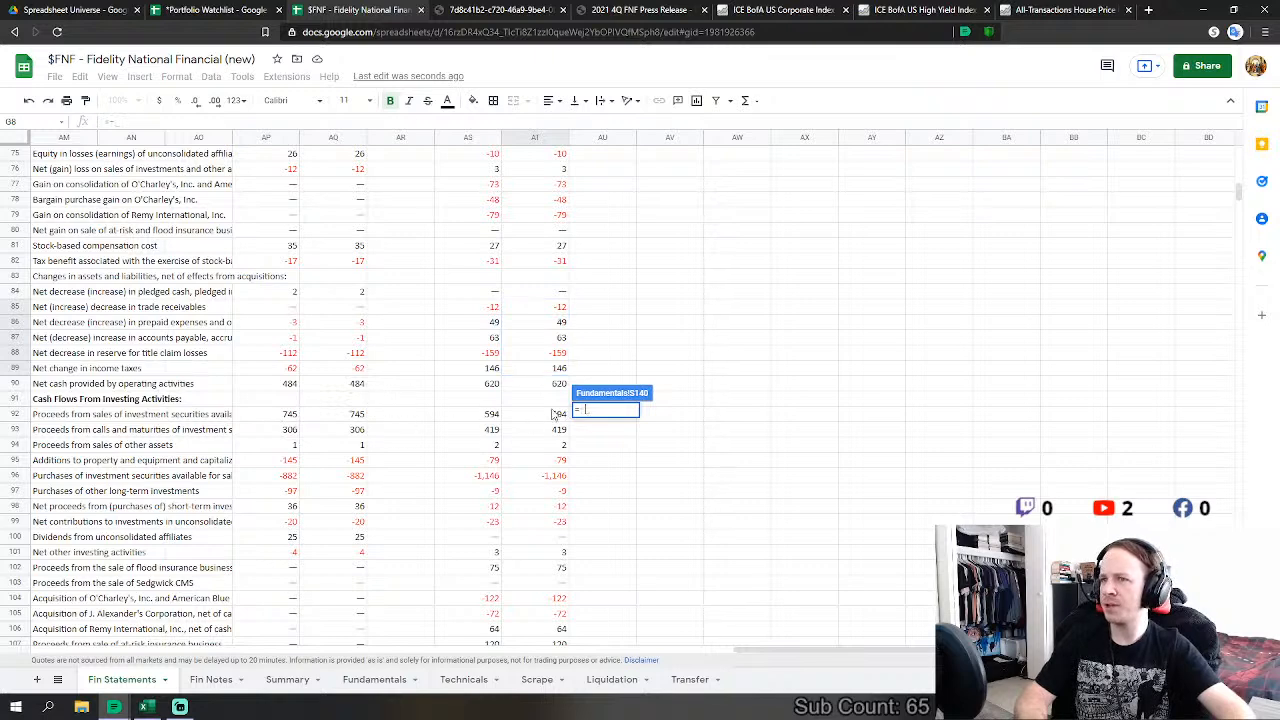
left_click(546, 419)
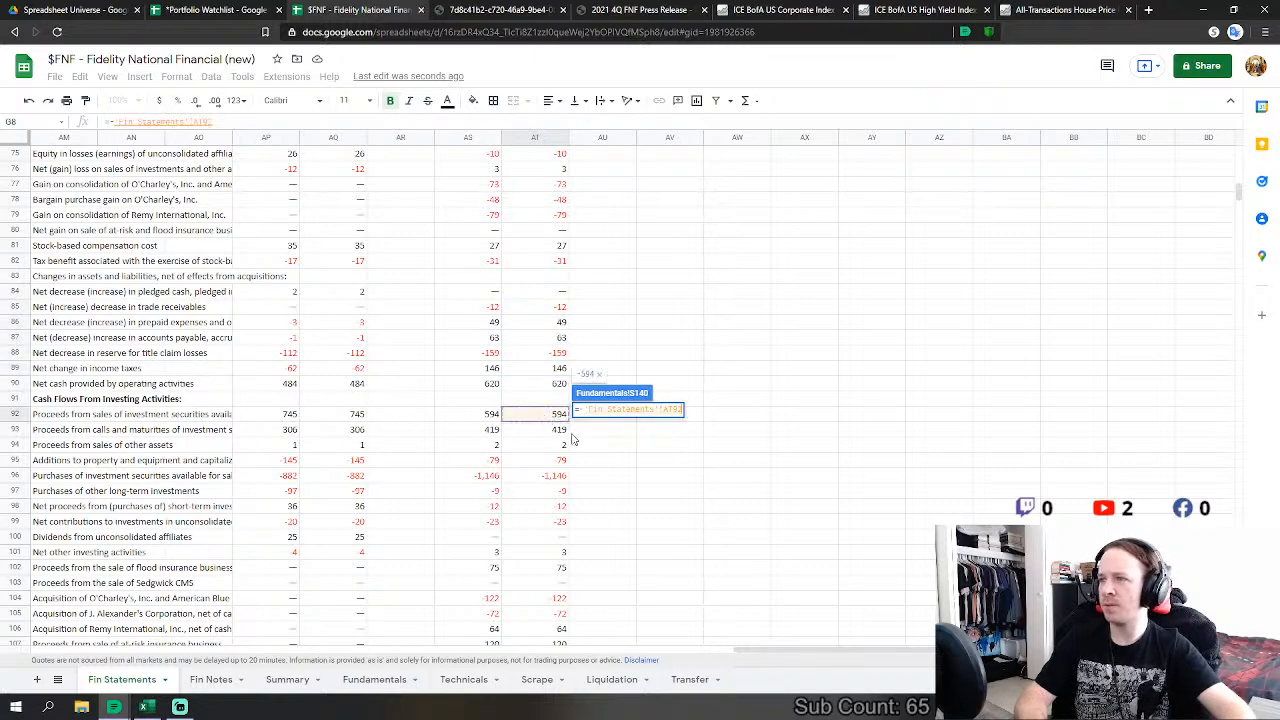
type("-")
left_click(563, 432)
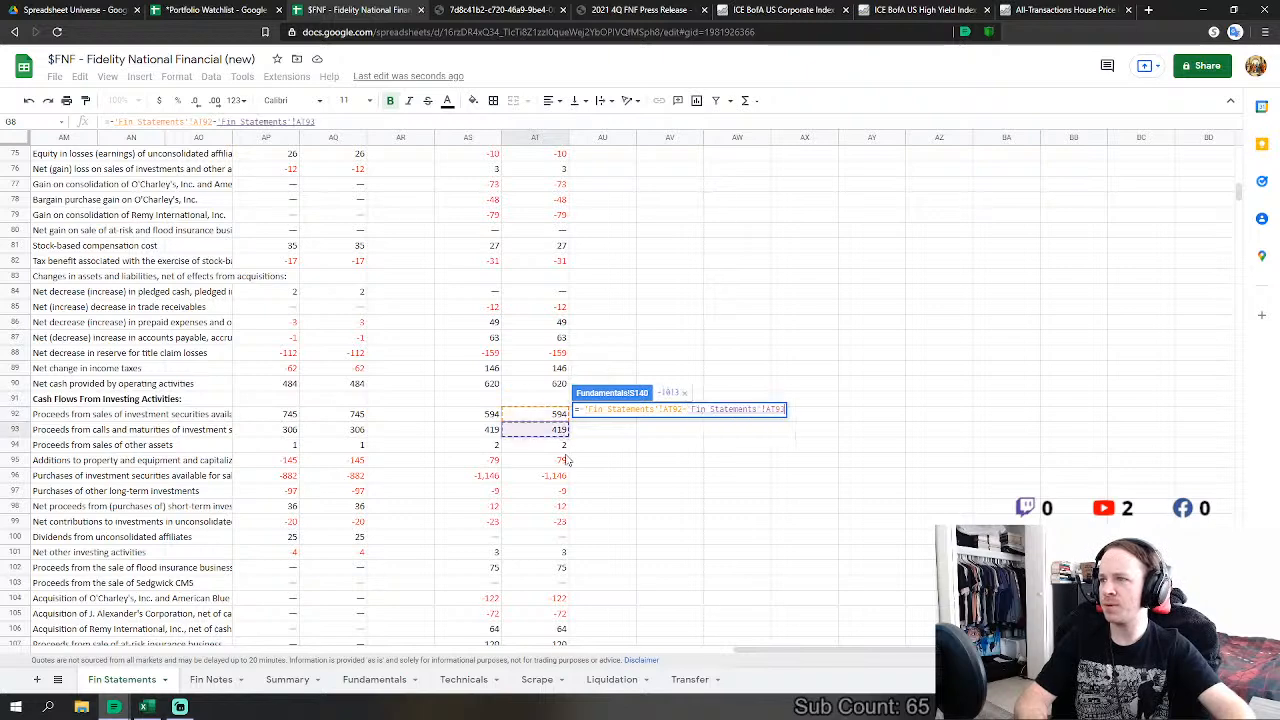
type("-")
left_click(550, 447)
Step: Extend the FY2012 Capex formula in S140 by subtracting Fin Statements AT95 and AT96
type("-'Fin Statements'!AT94-")
left_click(548, 460)
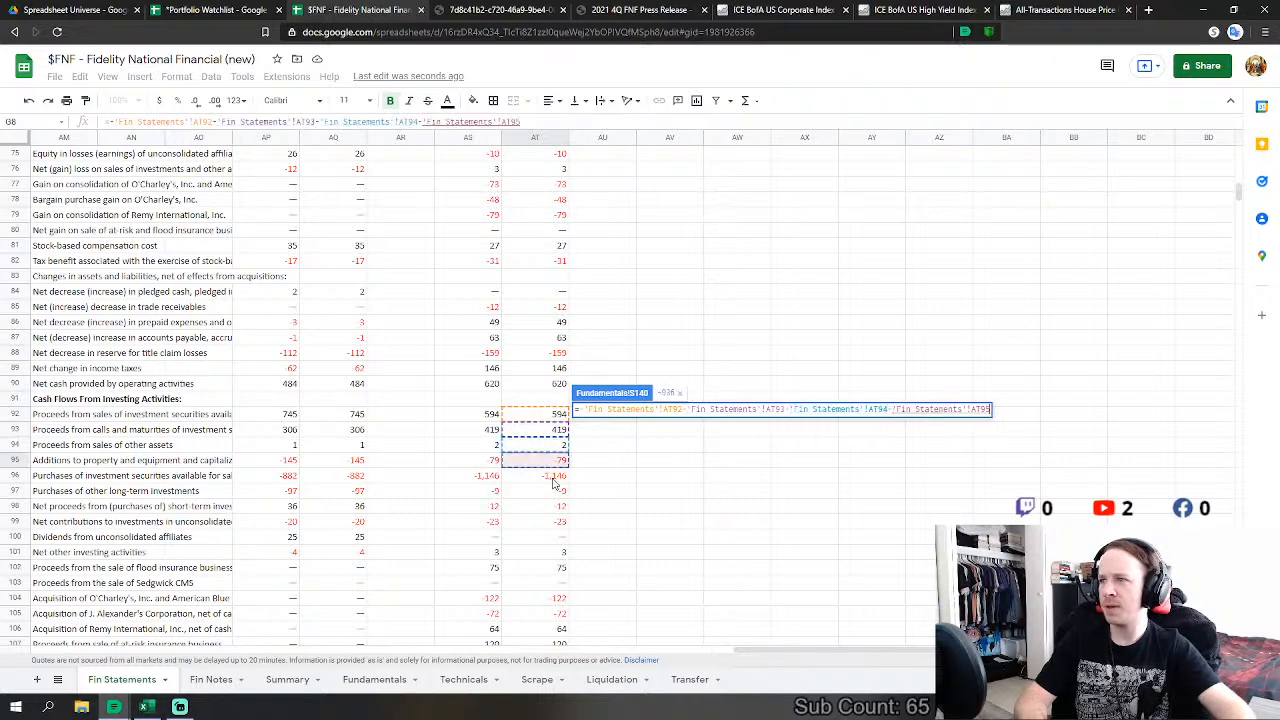
type("-")
left_click(548, 476)
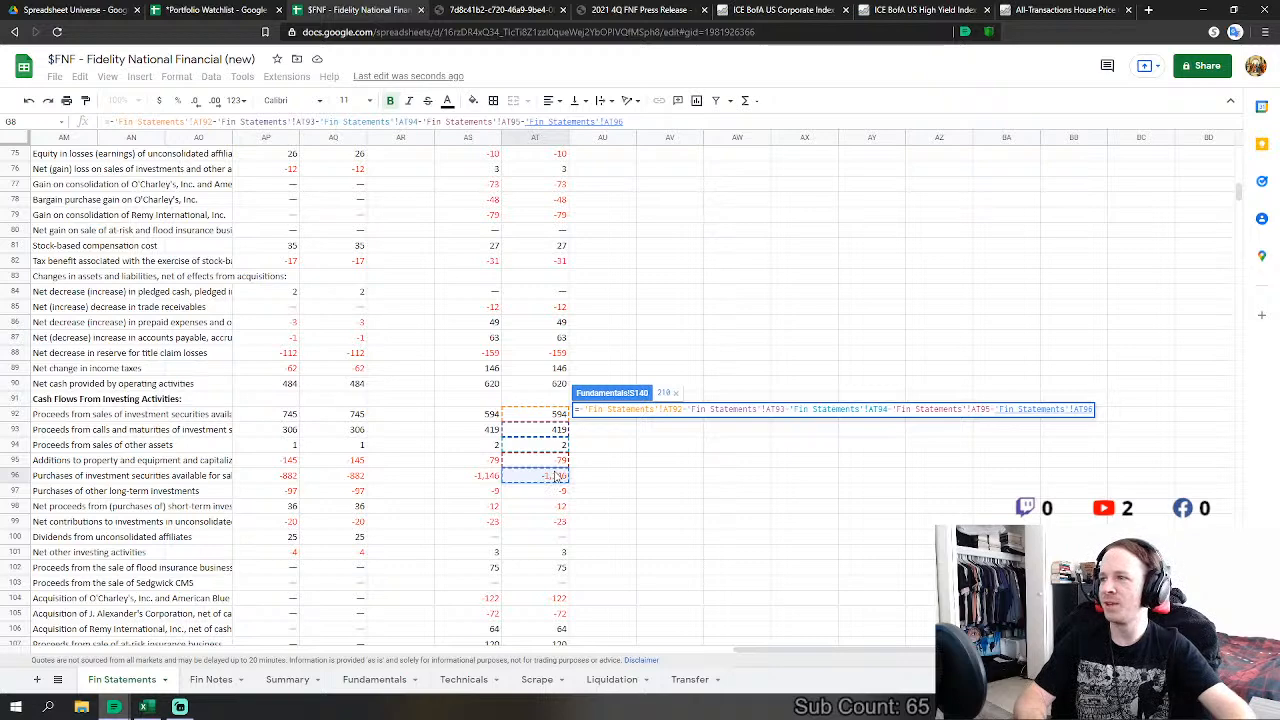
Step: Subtract the 2012 other long-term investment purchases (AT97) and net short-term investment activity (AT98) in the Capex formula
scroll(556, 476, "down", 2)
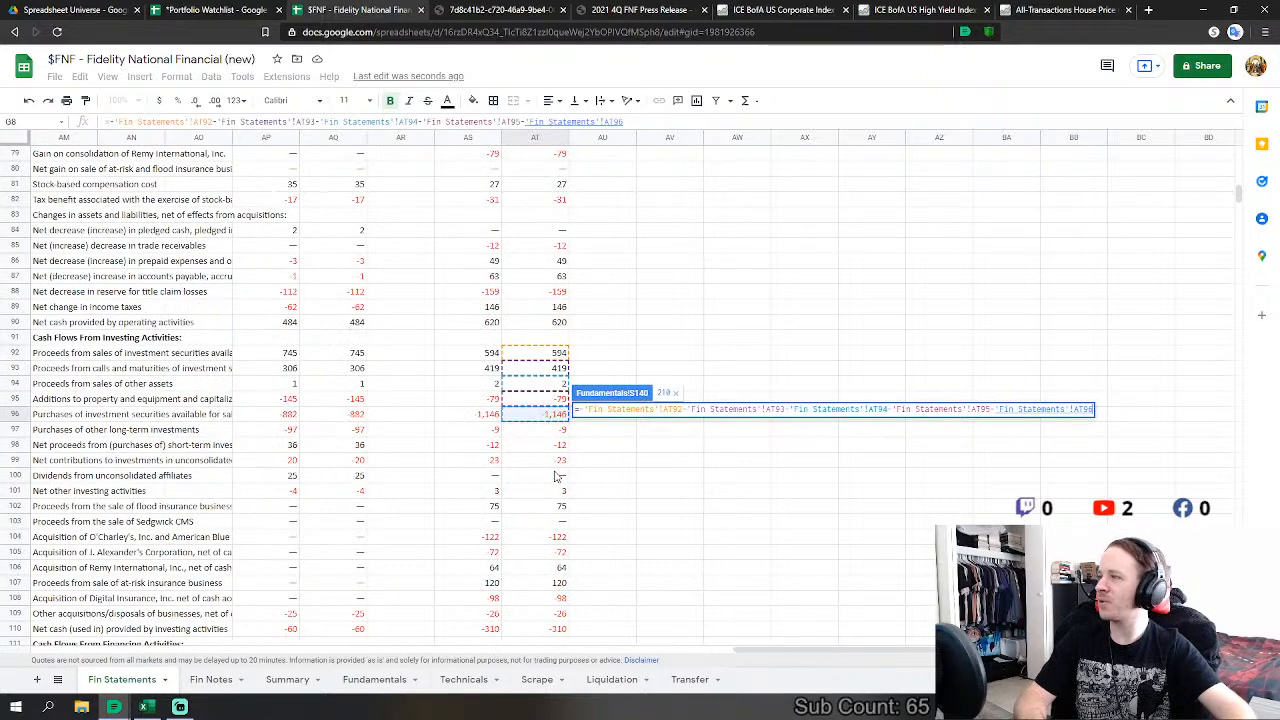
scroll(500, 420, "down", 3)
scroll(470, 378, "up", 1)
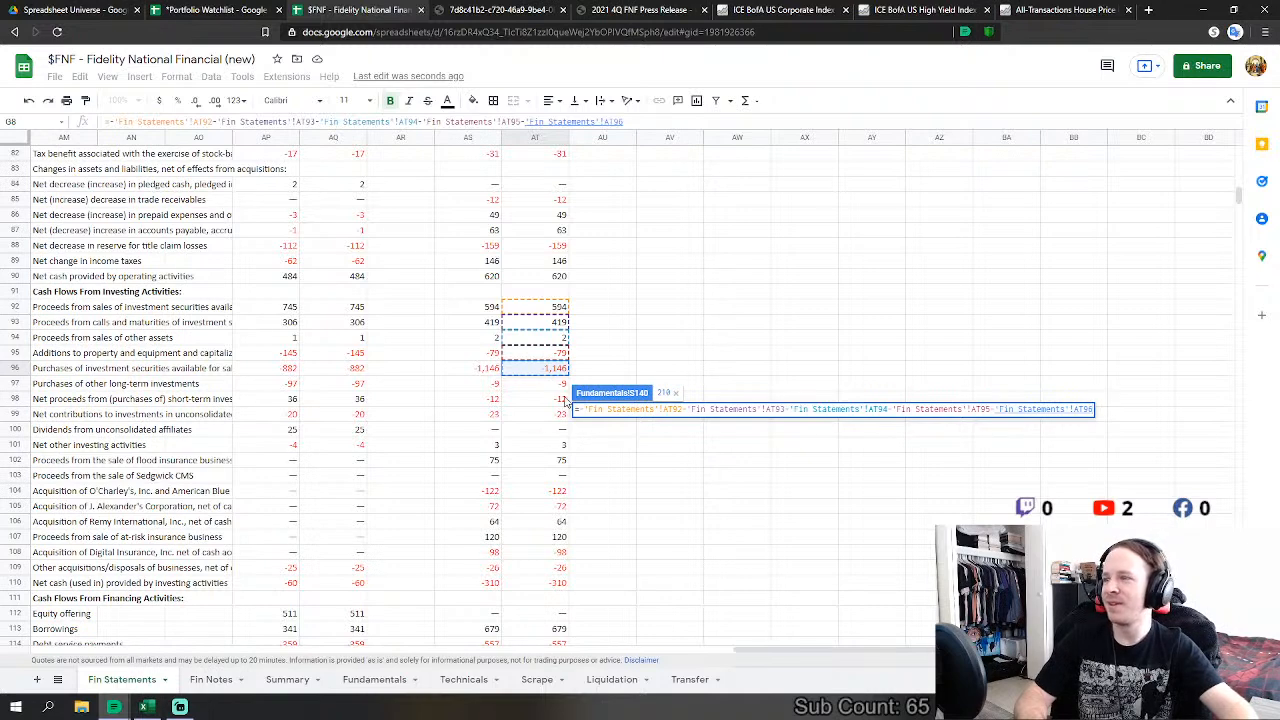
scroll(452, 429, "up", 2)
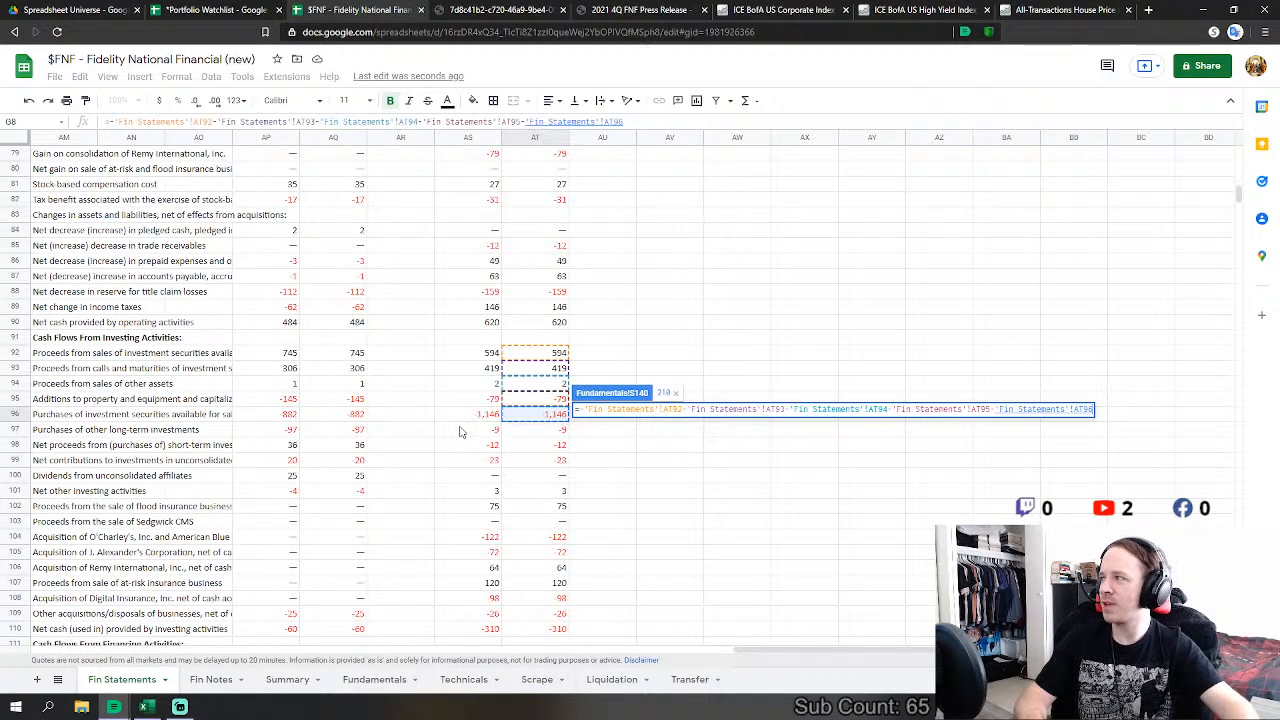
scroll(560, 432, "down", 1)
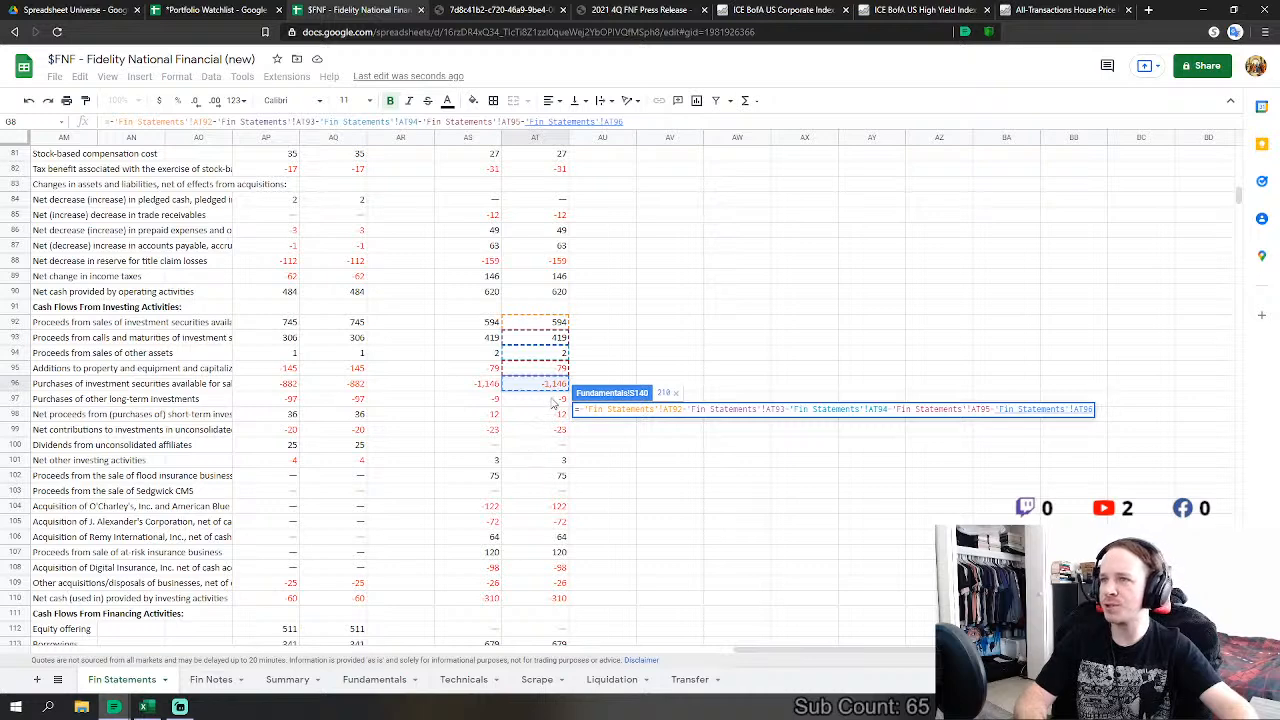
type("-")
left_click(553, 401)
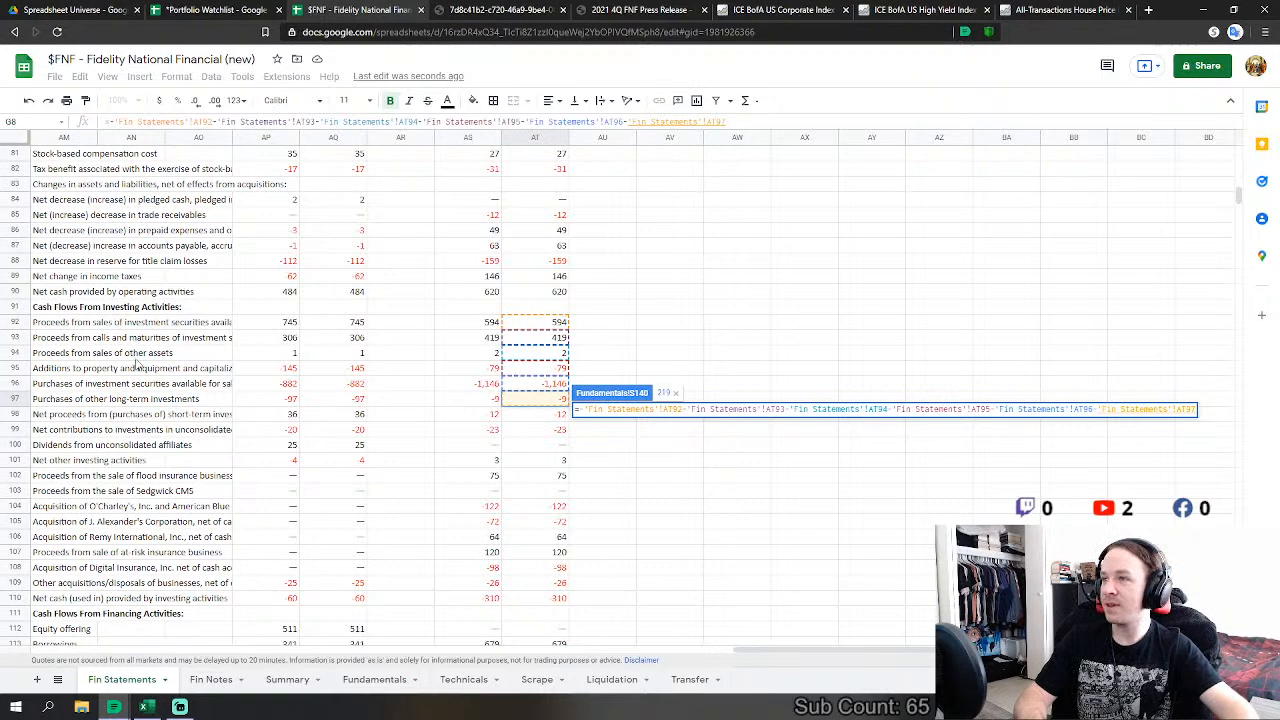
type("-")
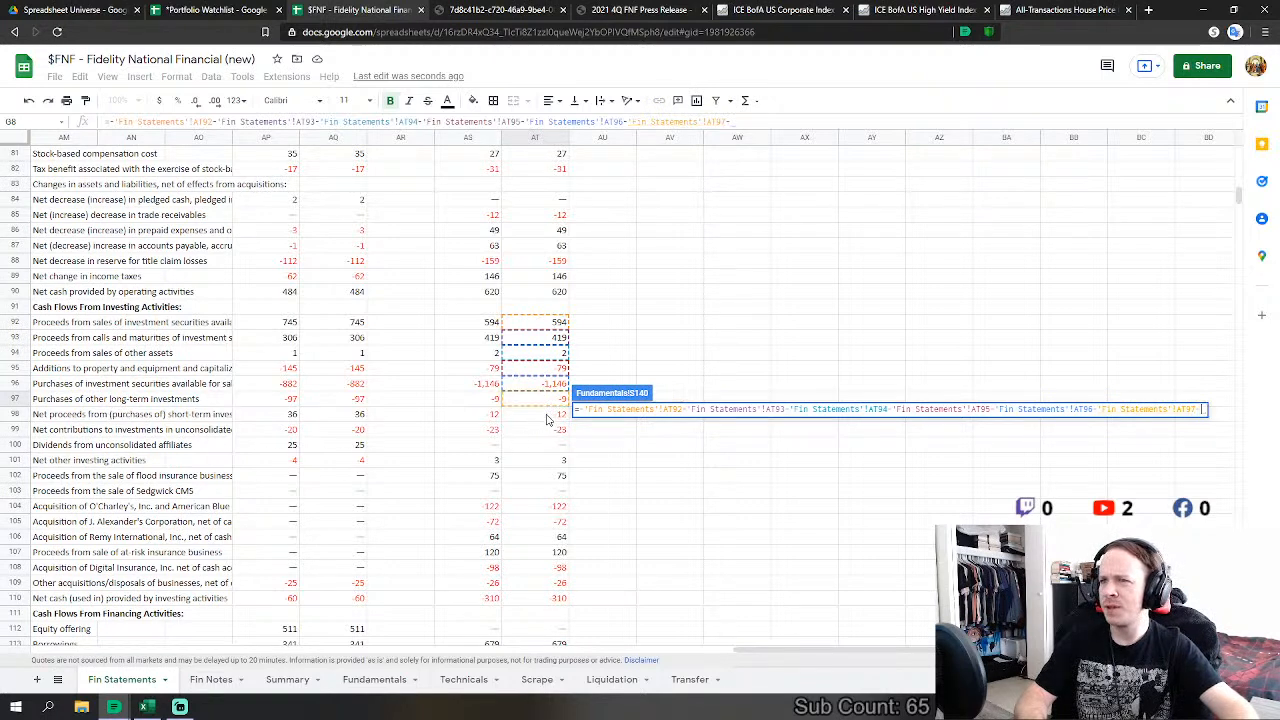
left_click(546, 413)
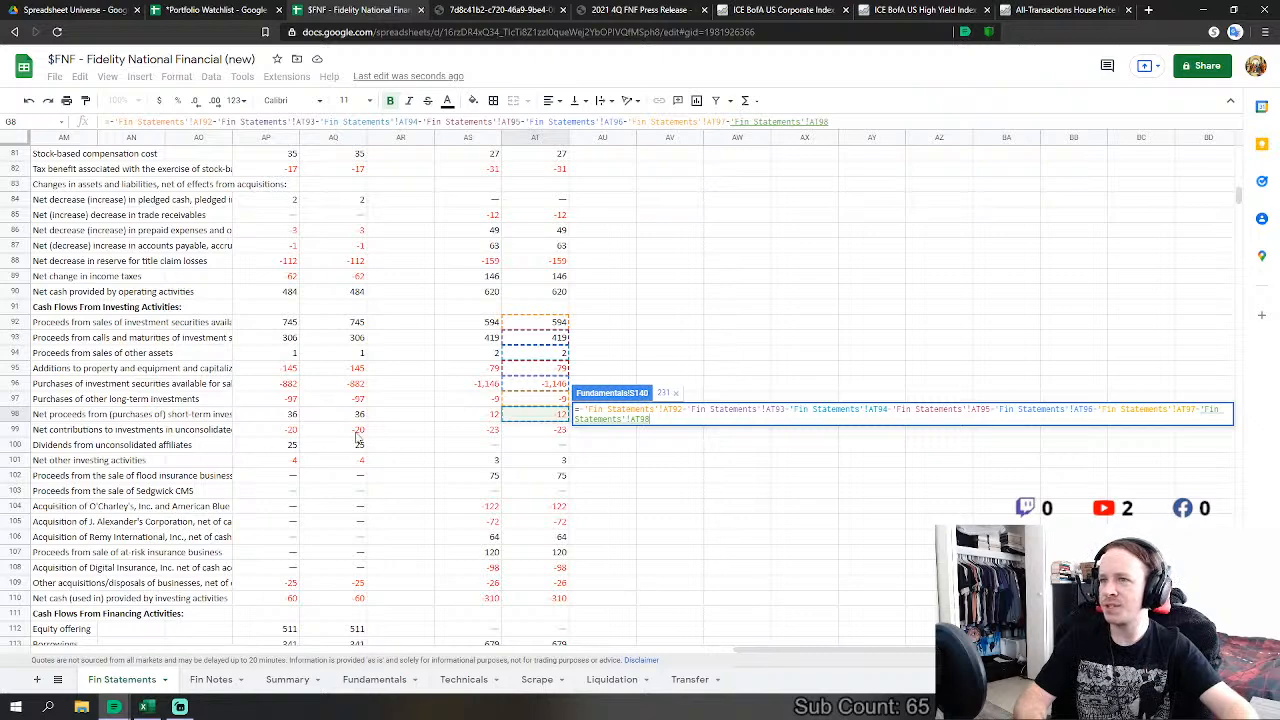
Step: Try adding Fin Statements AT99 to the Capex formula, remove it again and commit S140 with AT98 as the last reference
type("-")
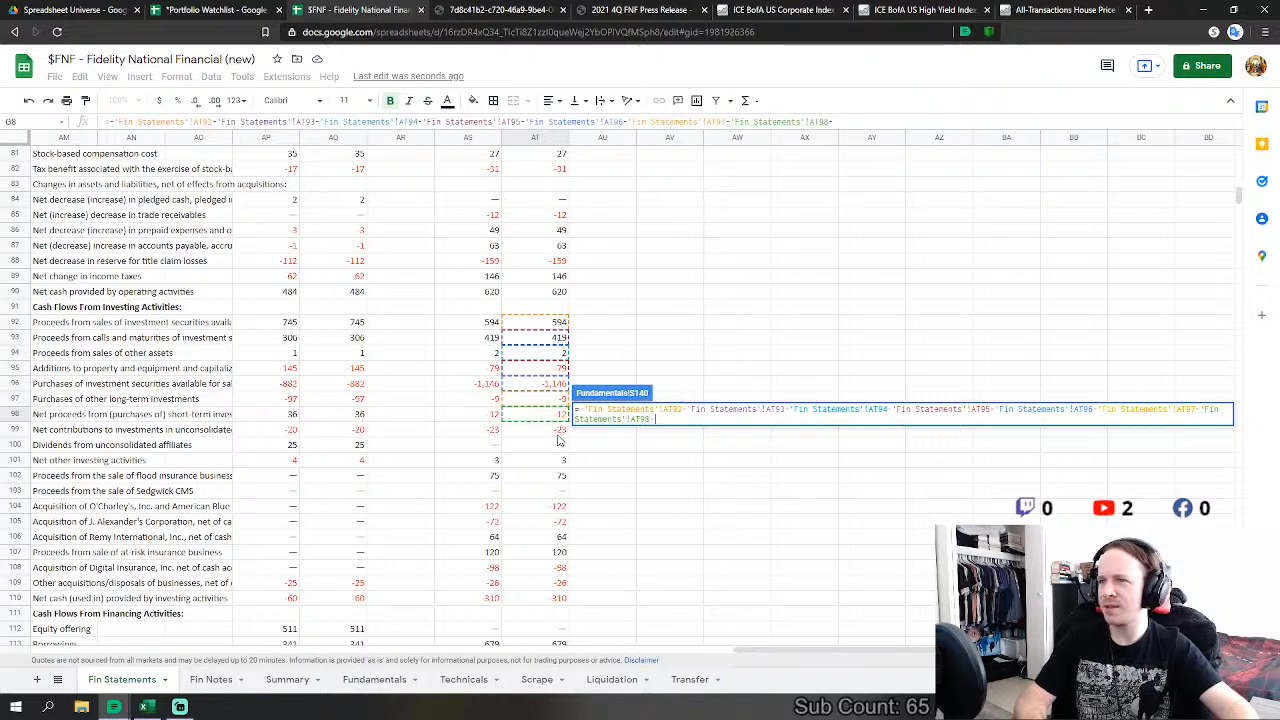
left_click(548, 430)
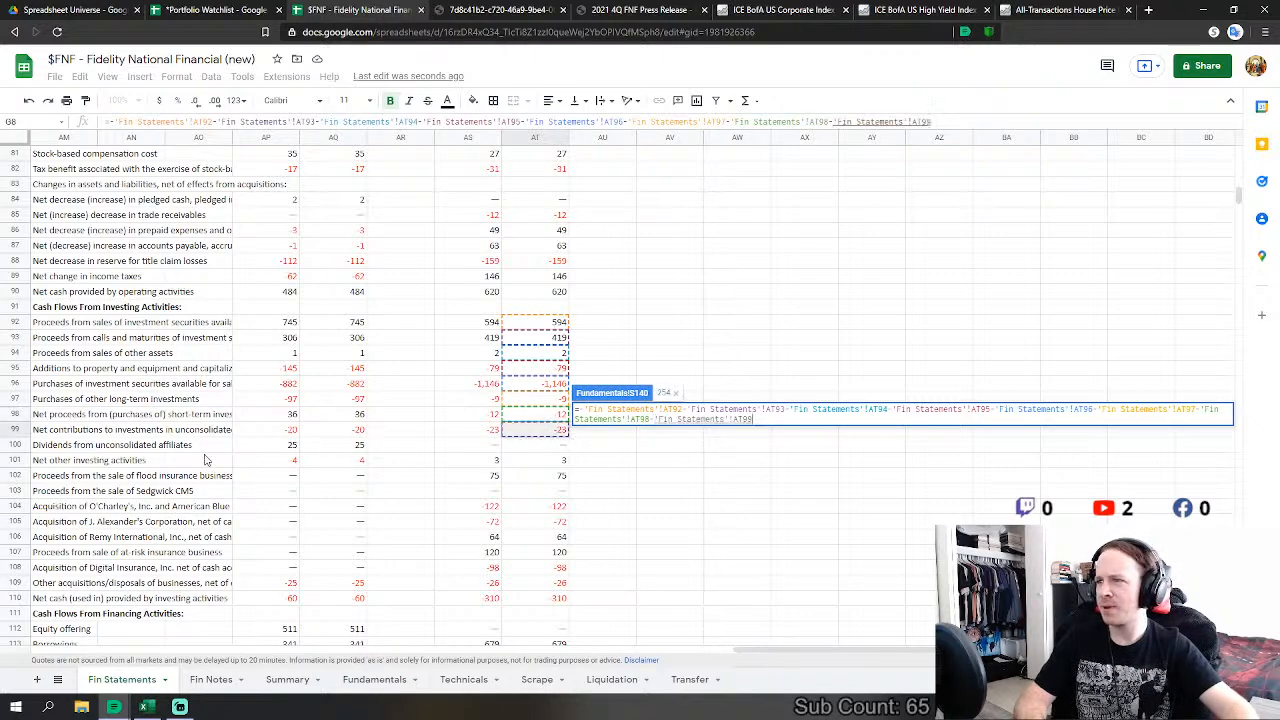
key("BackSpace")
key("BackSpace")
key("BackSpace")
key("BackSpace")
key("BackSpace")
key("BackSpace")
key("BackSpace")
key("BackSpace")
key("BackSpace")
key("BackSpace")
key("BackSpace")
key("BackSpace")
key("BackSpace")
key("BackSpace")
key("BackSpace")
key("BackSpace")
key("BackSpace")
key("BackSpace")
key("BackSpace")
key("BackSpace")
key("BackSpace")
key("BackSpace")
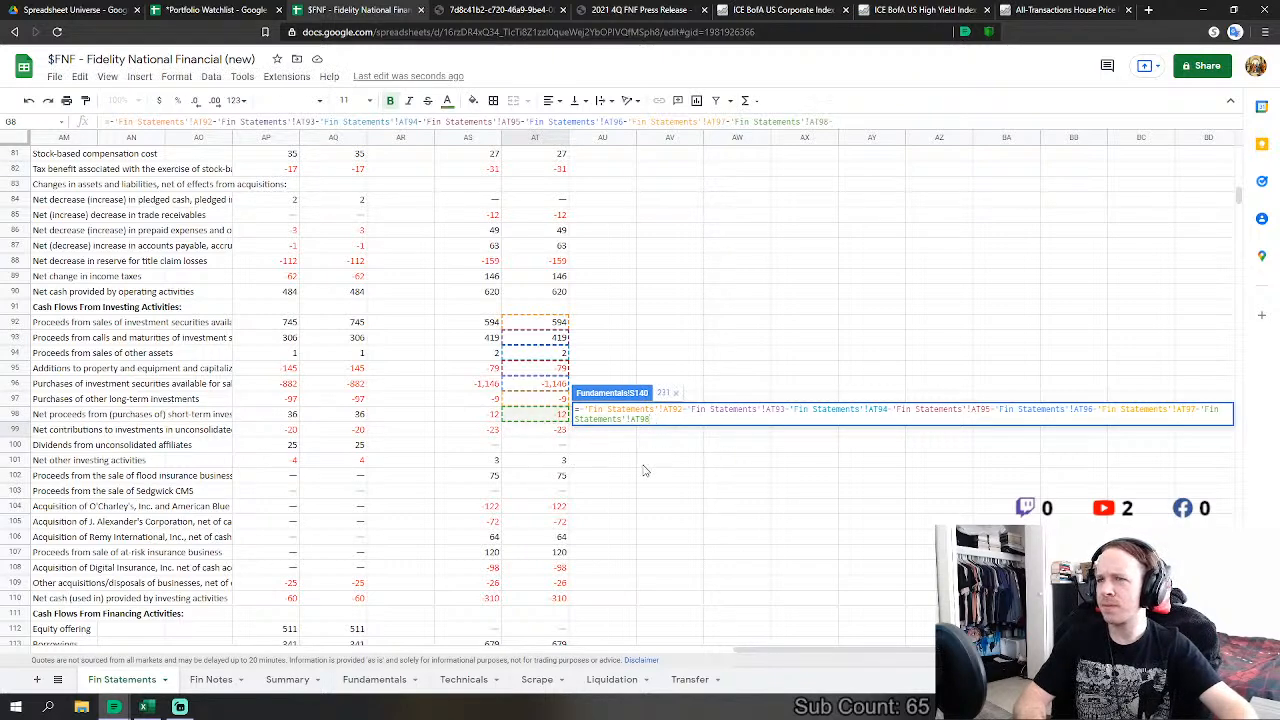
key("Return")
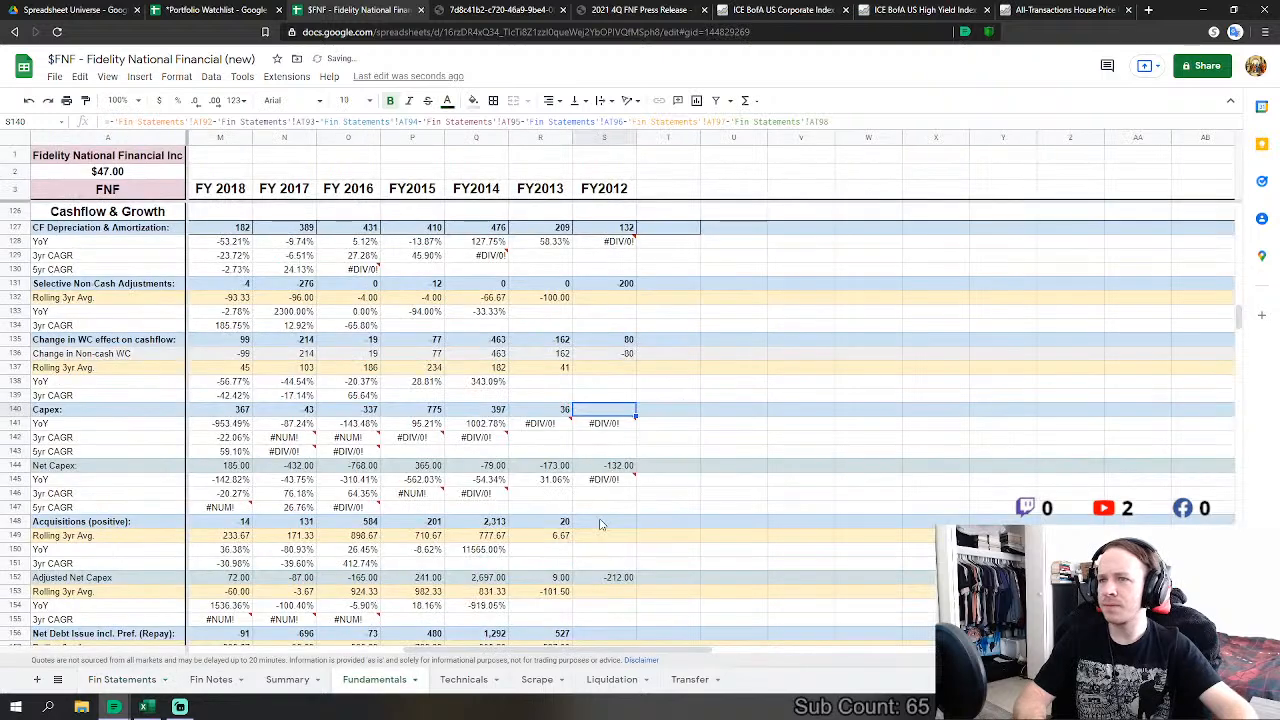
Step: Start the FY2012 Acquisitions formula in S148 with the negated Fin Statements AT98, AT99 and AT102
type("=")
left_click(122, 679)
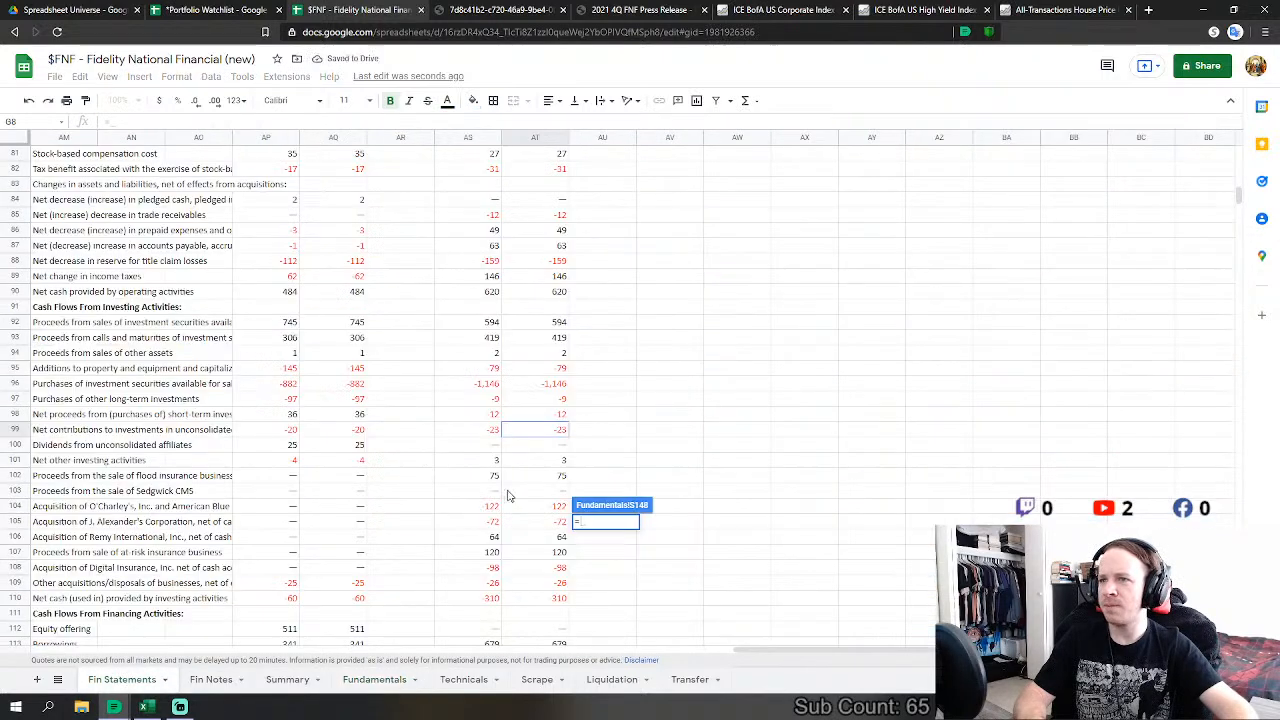
left_click(540, 414)
type("-'Fin Statements'!AT98-")
left_click(540, 429)
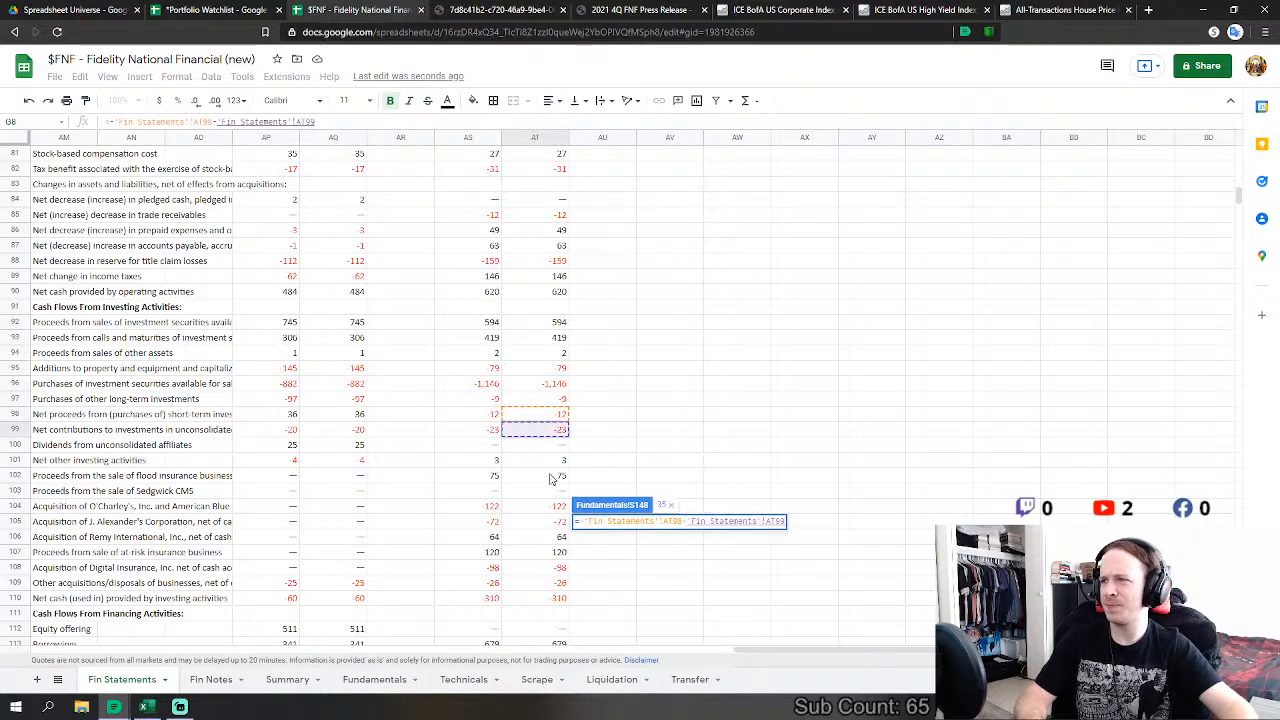
type("-")
left_click(564, 474)
Step: Extend the FY2012 Acquisitions formula by subtracting the O'Charley's, J. Alexander's and Remy acquisition amounts in Fin Statements AT104, AT105 and AT106
scroll(671, 478, "down", 1)
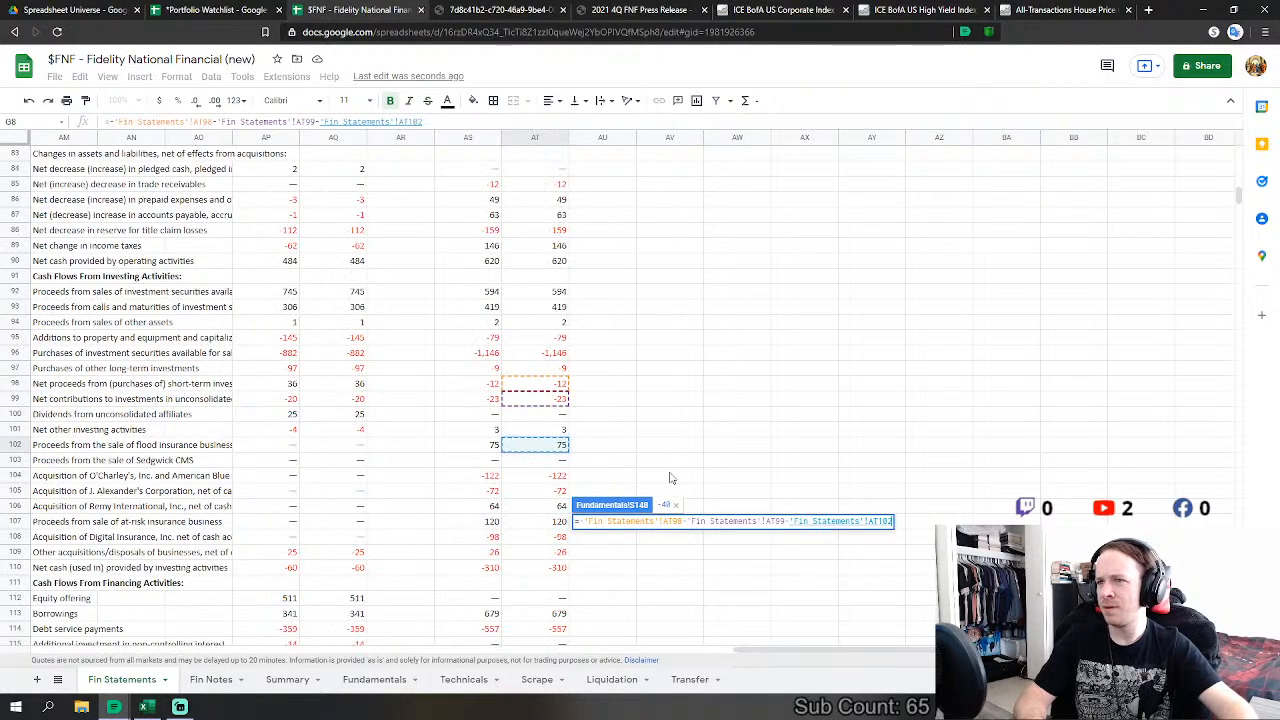
type("-")
left_click(535, 475)
scroll(535, 475, "down", 3)
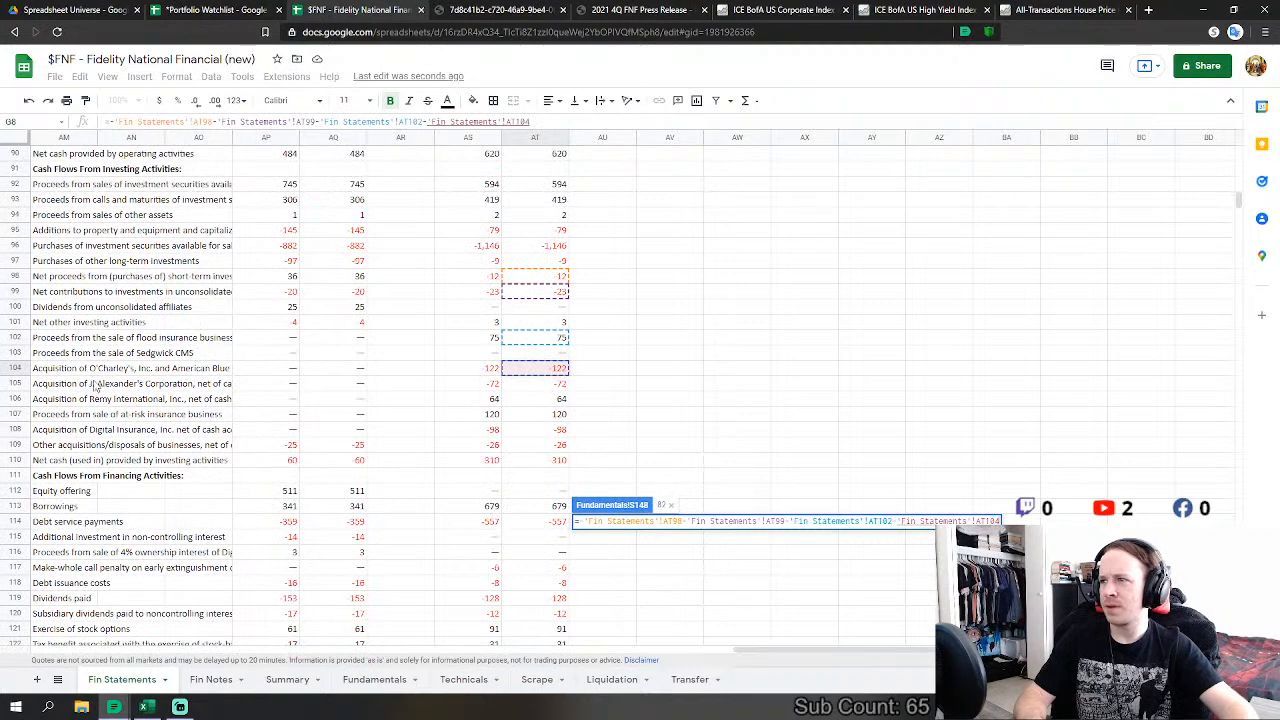
type("-")
left_click(525, 386)
type("-'Fin Statements'!AT105-")
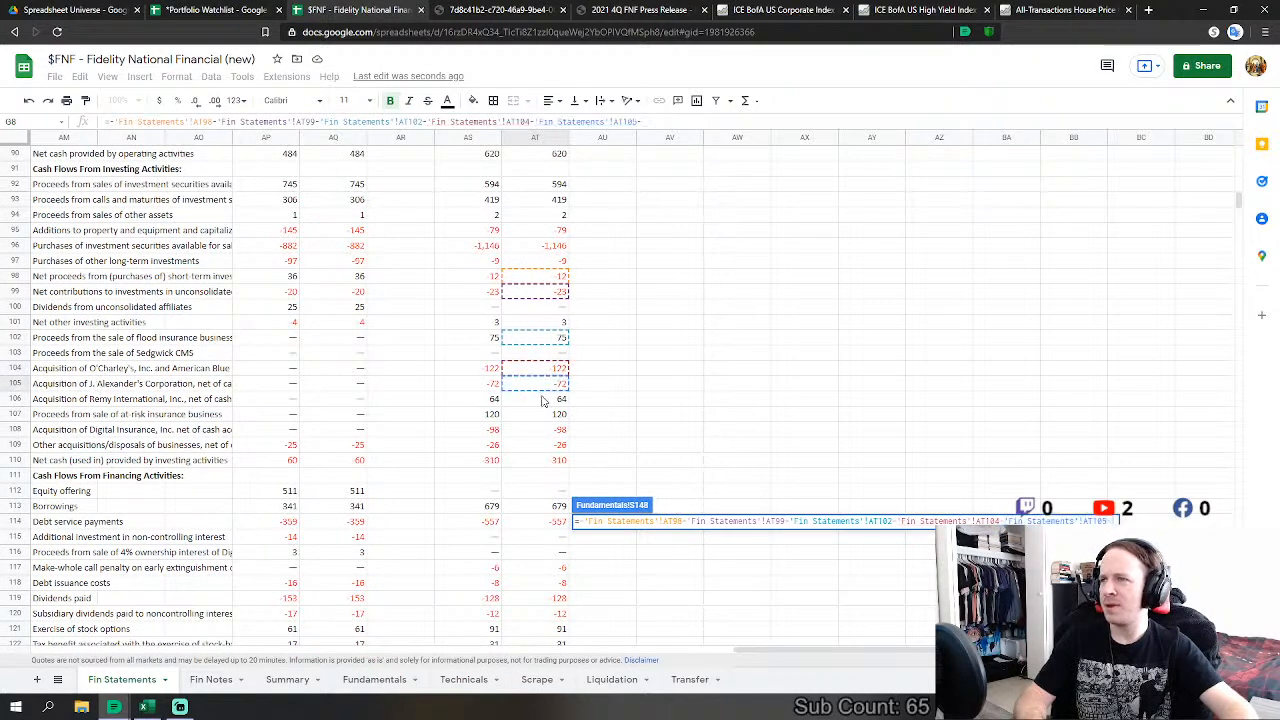
left_click(543, 400)
type("-")
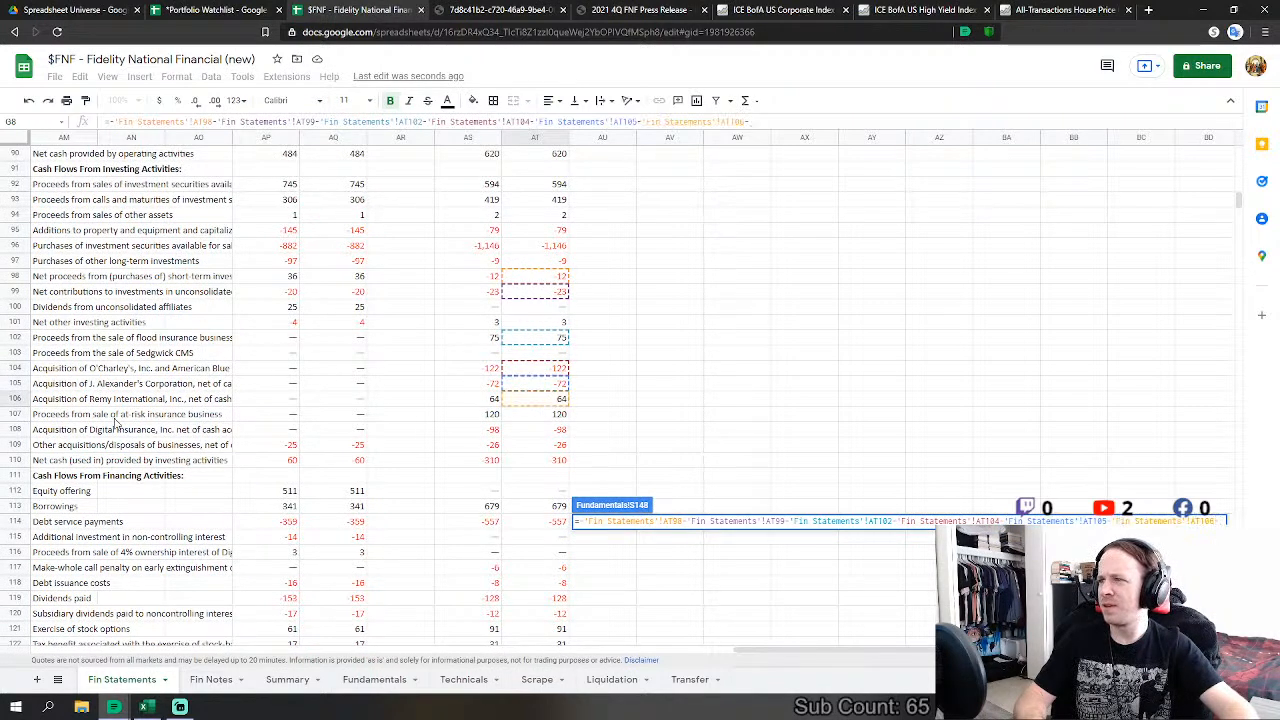
left_click(543, 417)
key("BackSpace")
key("BackSpace")
key("BackSpace")
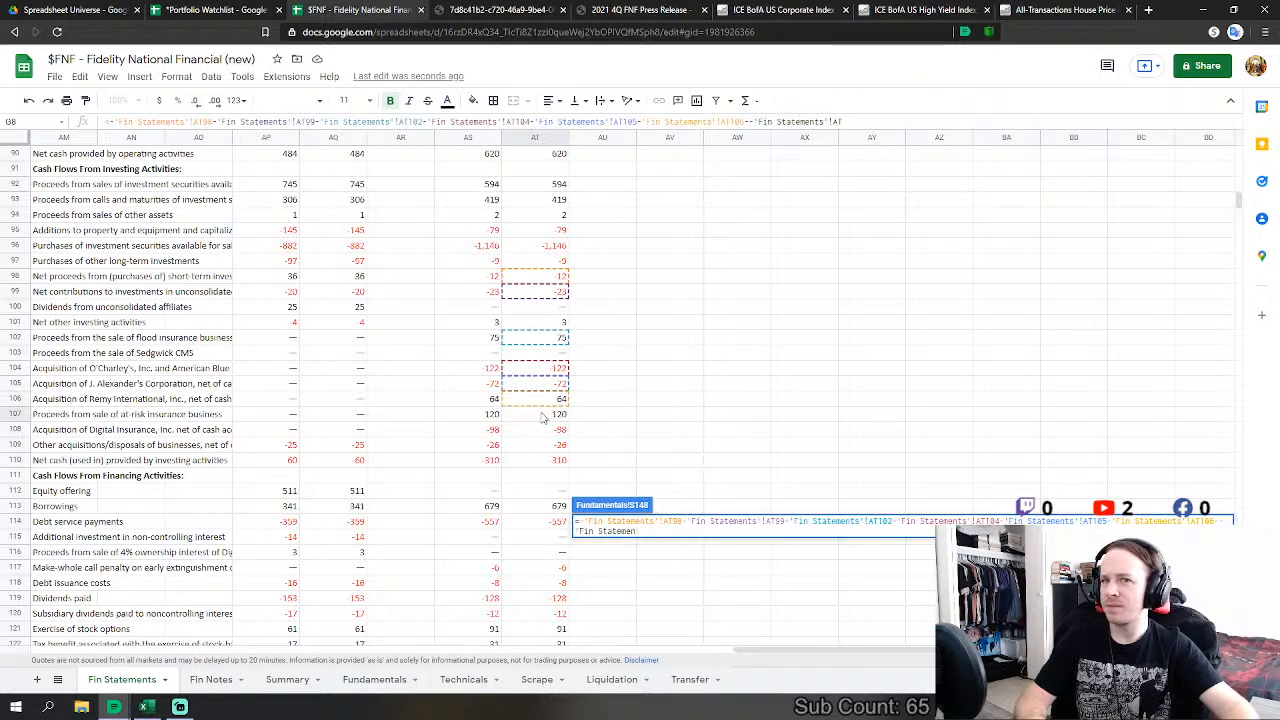
key("BackSpace")
key("BackSpace")
key("BackSpace")
key("BackSpace")
key("BackSpace")
key("BackSpace")
key("BackSpace")
key("BackSpace")
key("BackSpace")
key("BackSpace")
key("BackSpace")
key("BackSpace")
key("BackSpace")
key("BackSpace")
key("BackSpace")
key("BackSpace")
key("BackSpace")
key("BackSpace")
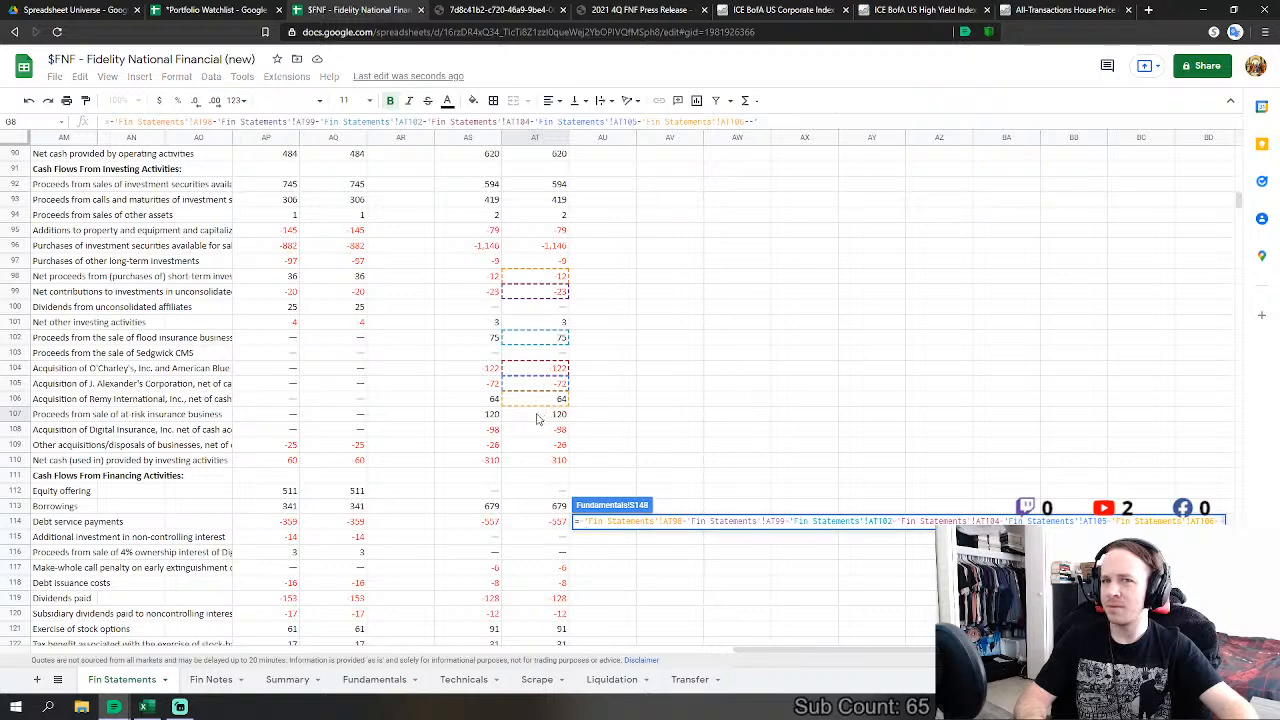
Step: Complete the FY2012 Acquisitions formula in S148 by subtracting Fin Statements AT107, AT108 and AT109
left_click(530, 418)
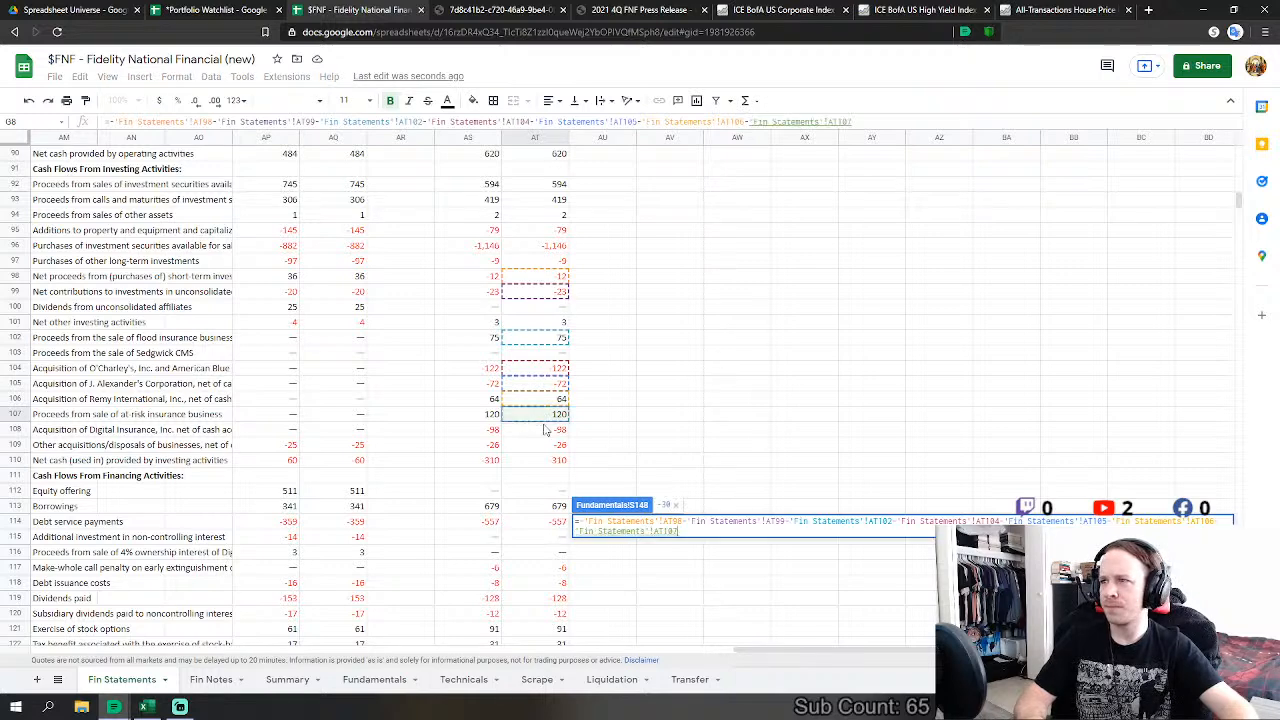
type("-")
left_click(547, 432)
type("-'Fin Statements'!AT108-")
left_click(545, 445)
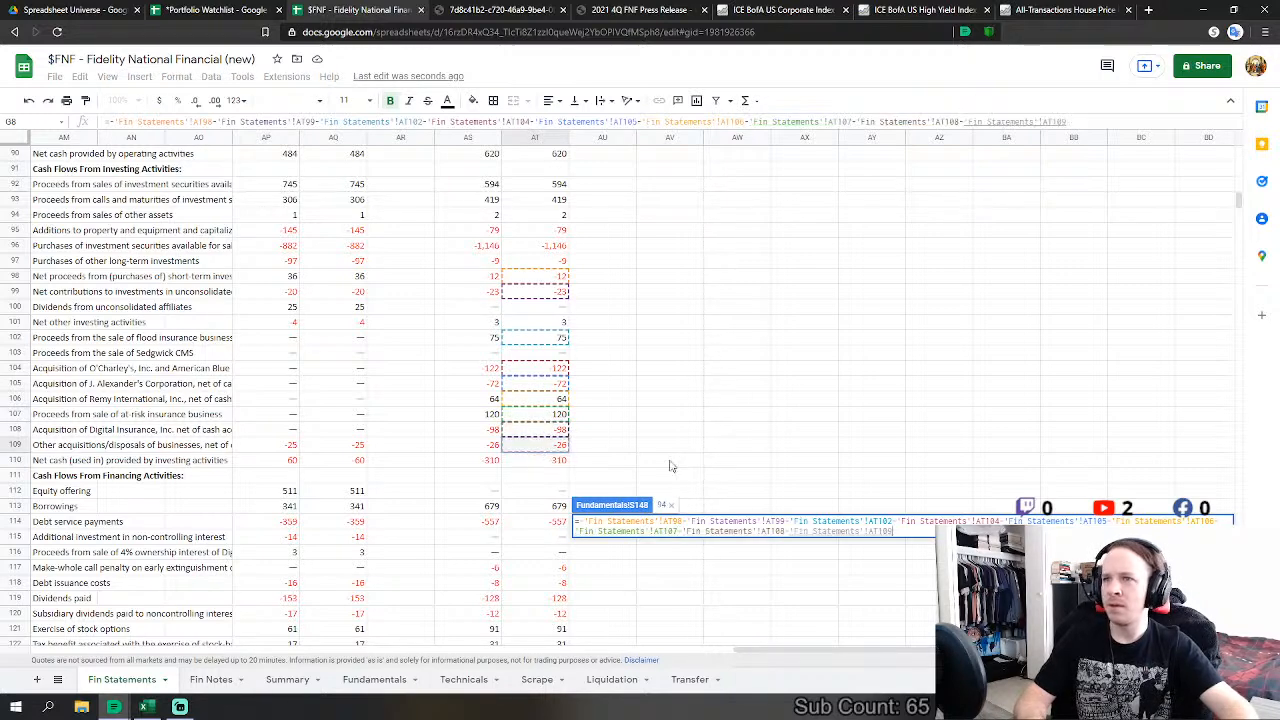
key("Return")
Step: Set FY2012 Net Debt Issue (S156) to the sum of 2012 borrowings and debt service payments in Fin Statements AT113 and AT114
scroll(683, 448, "down", 4)
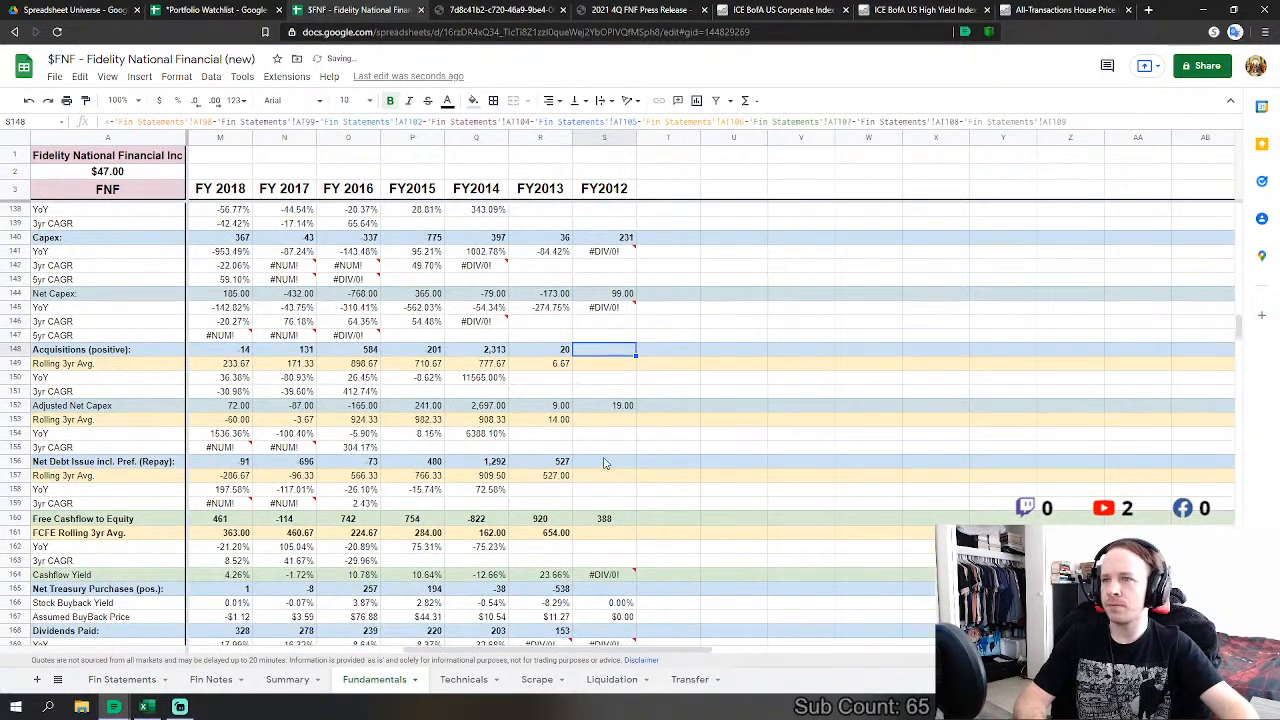
left_click(604, 462)
type("=")
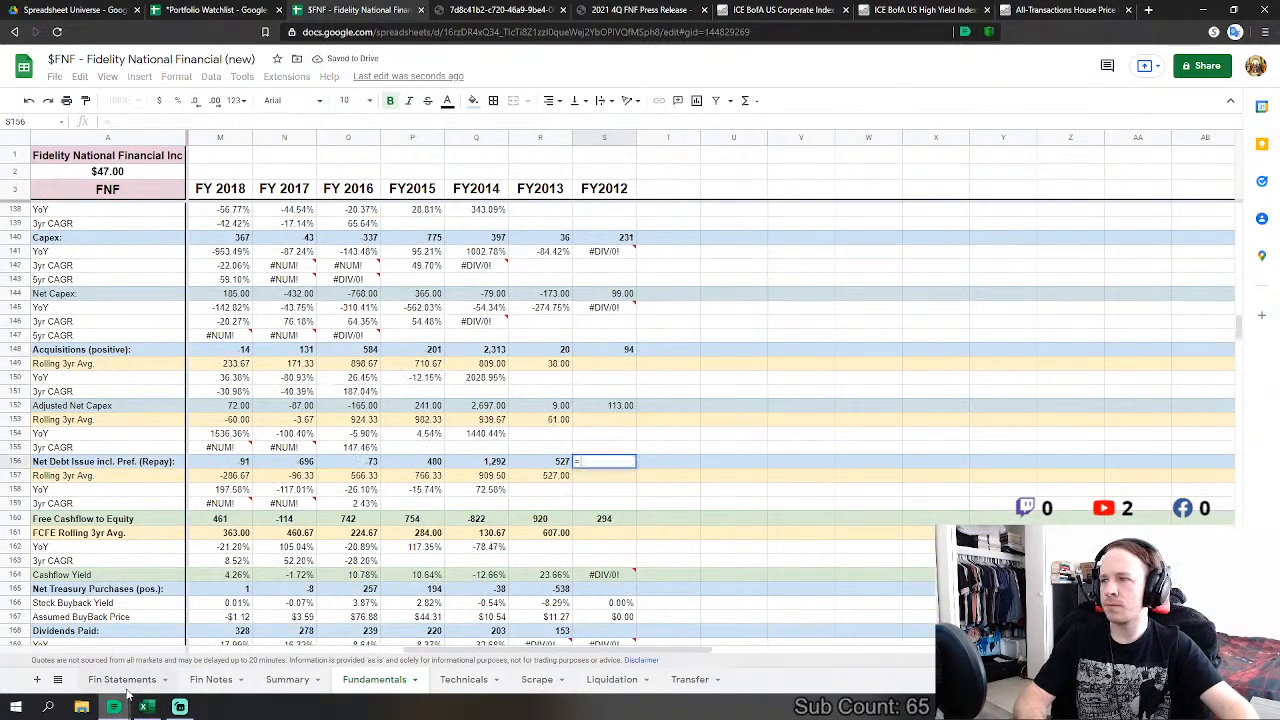
left_click(122, 679)
scroll(295, 572, "down", 1)
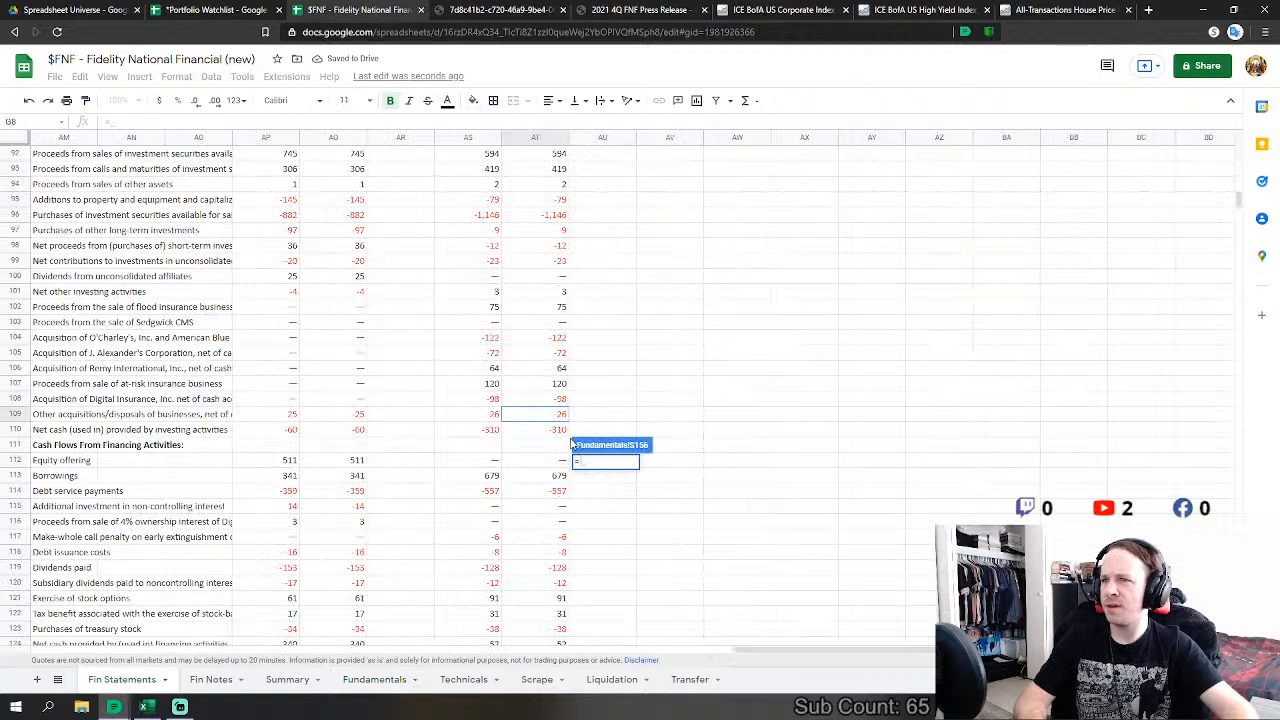
left_click(548, 479)
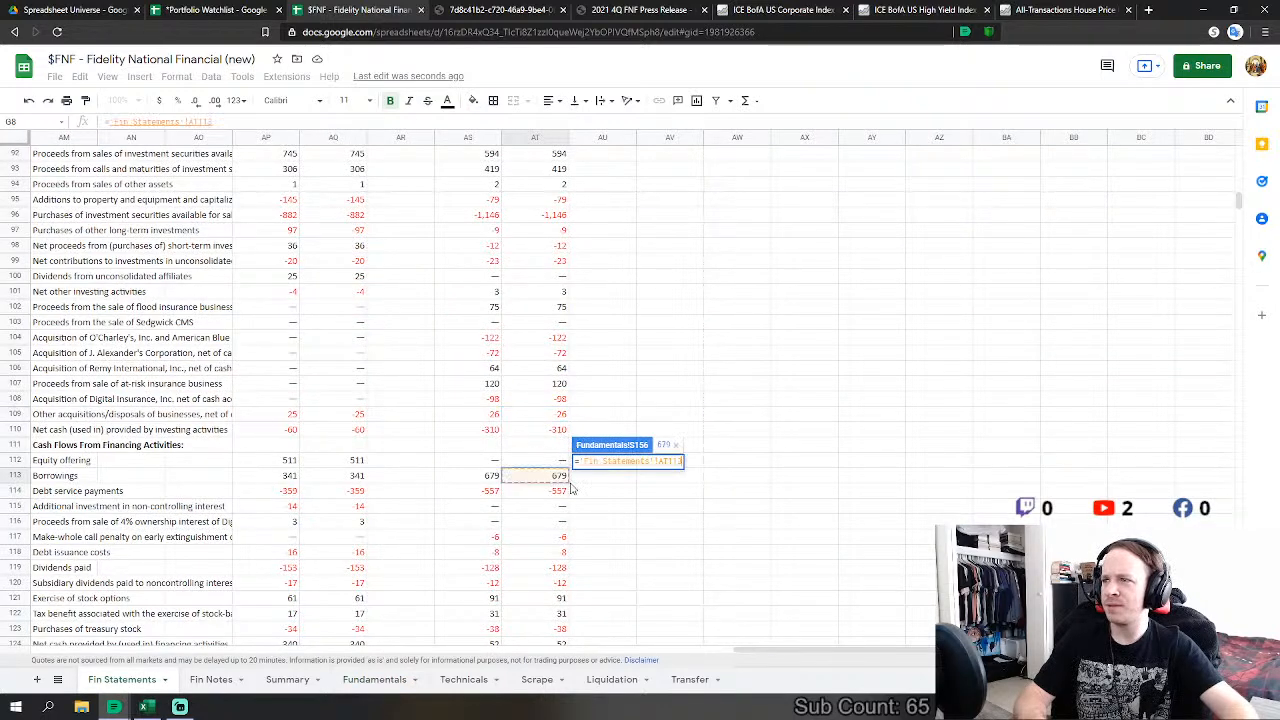
type("+")
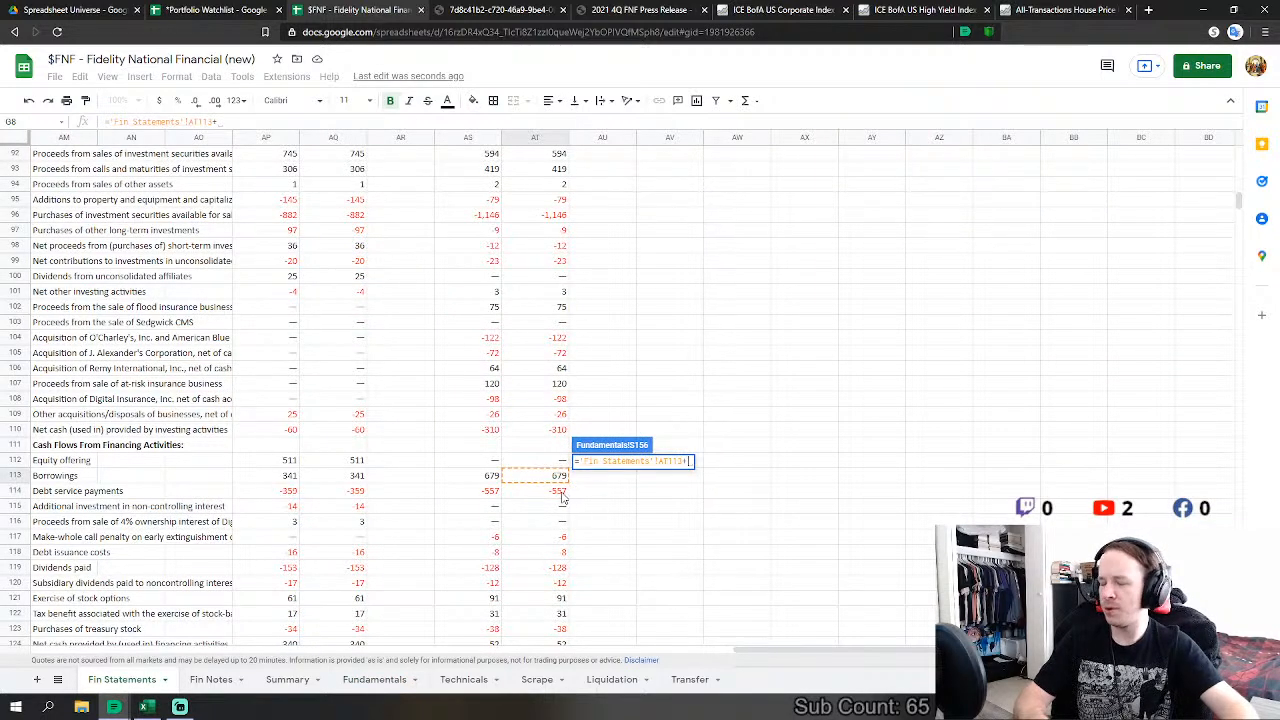
left_click(562, 495)
scroll(628, 628, "down", 3)
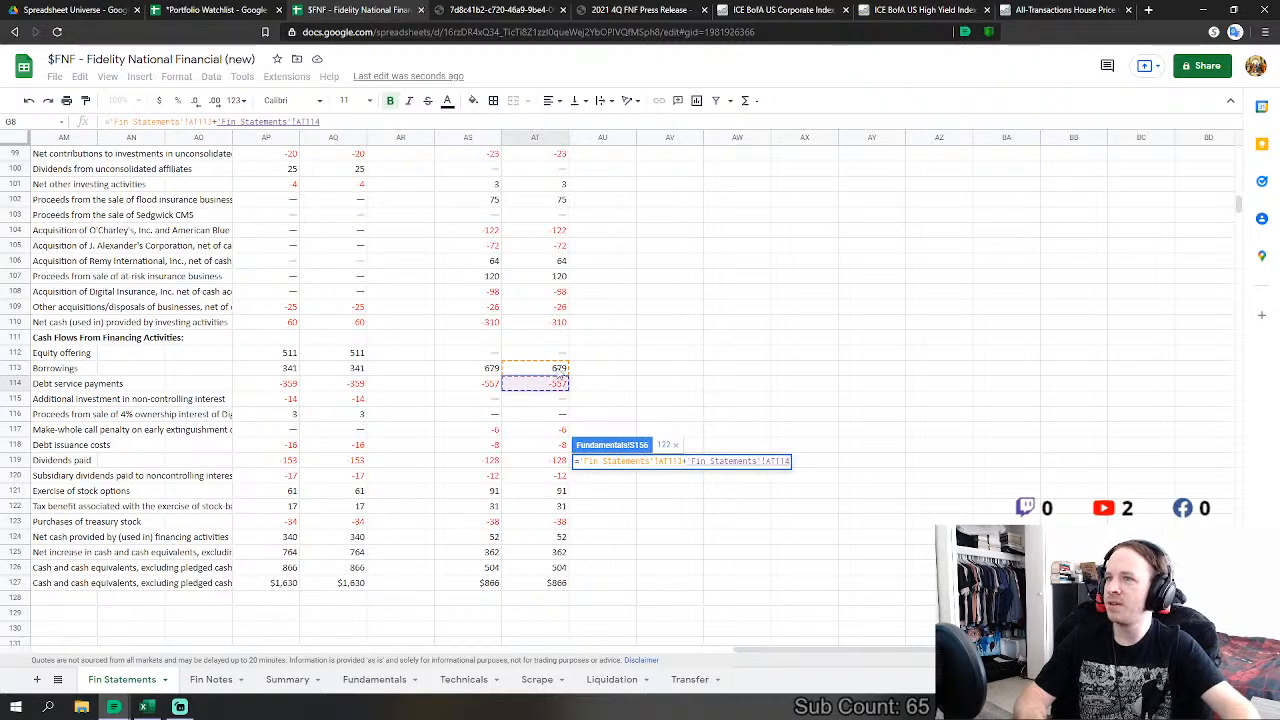
key("Return")
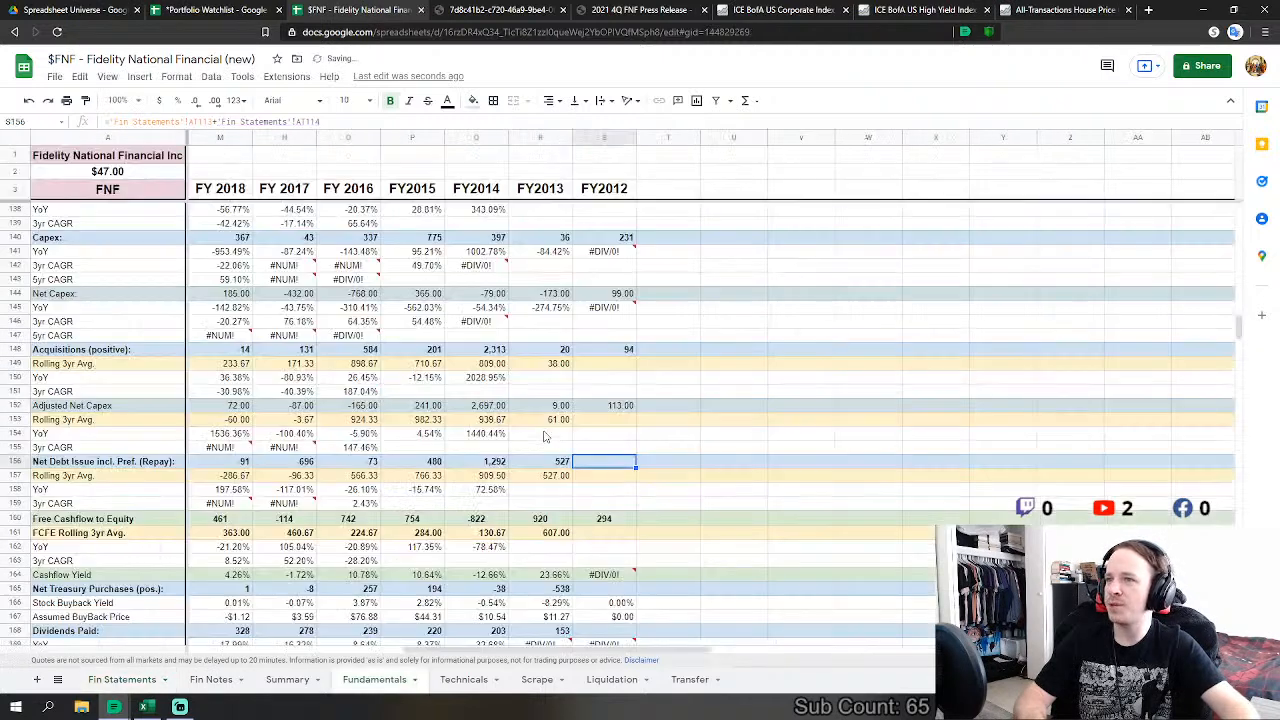
scroll(605, 498, "down", 2)
left_click(605, 495)
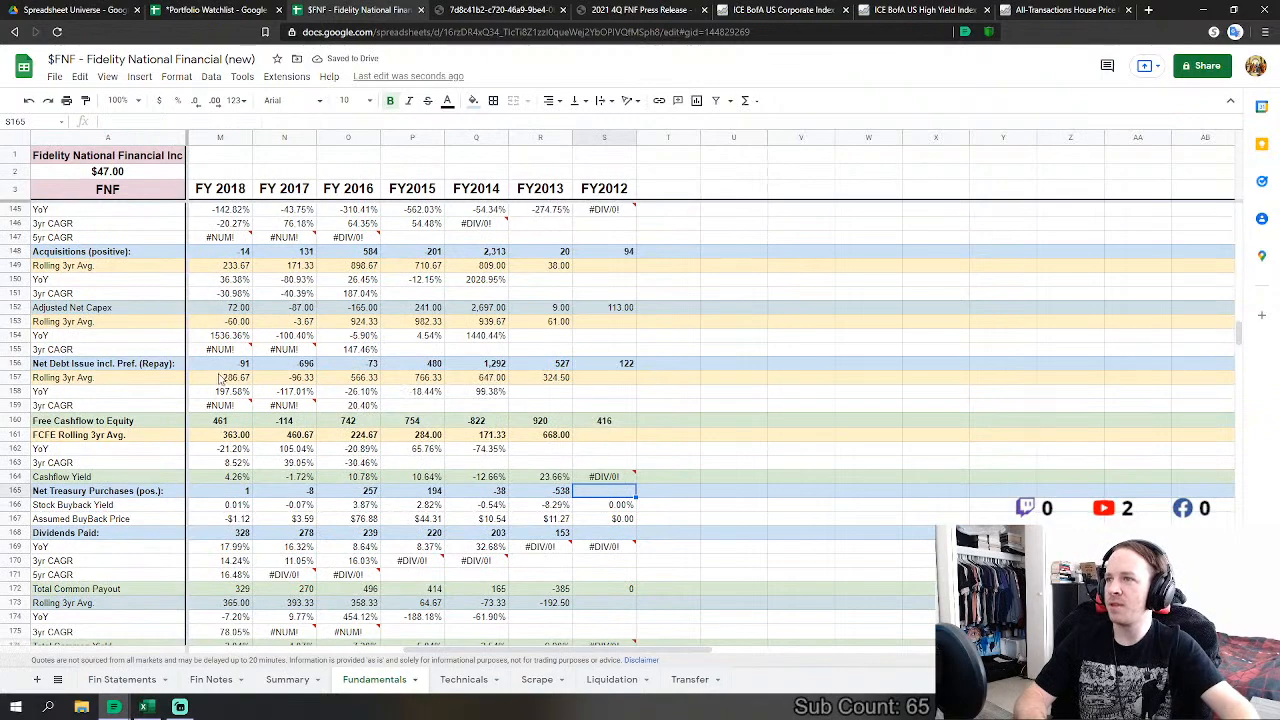
scroll(518, 628, "down", 1)
type("=")
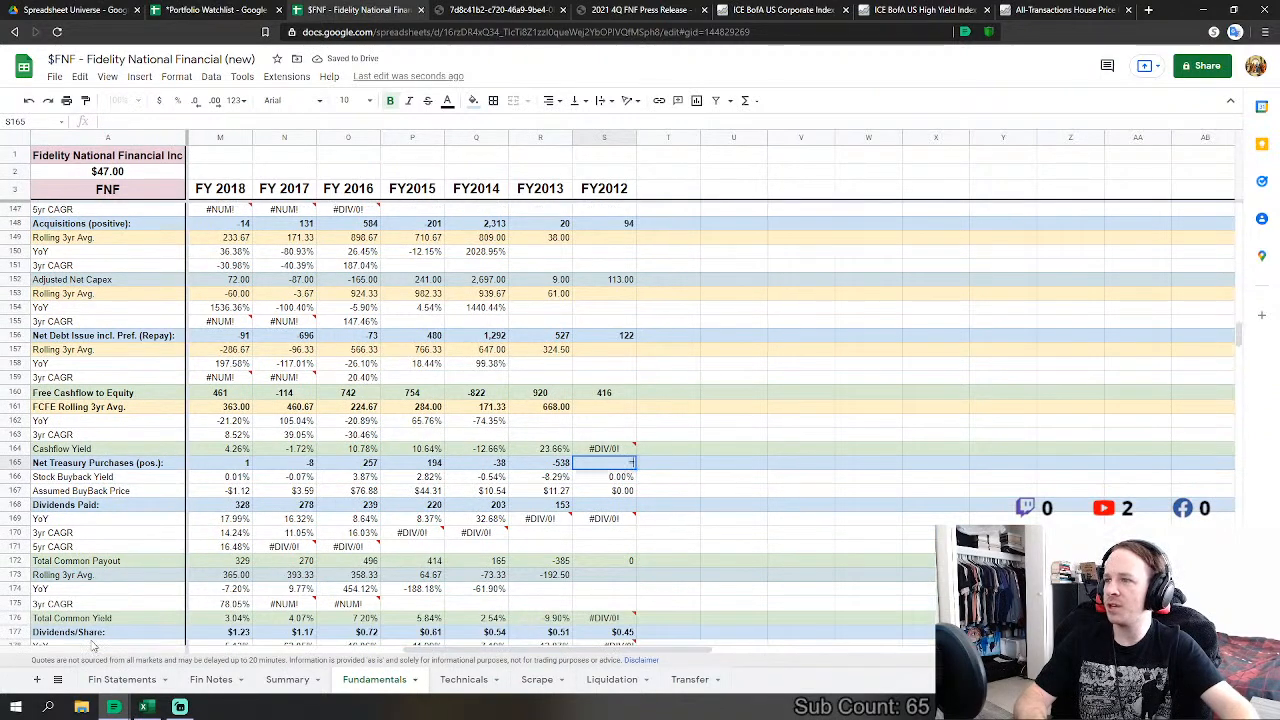
left_click(122, 679)
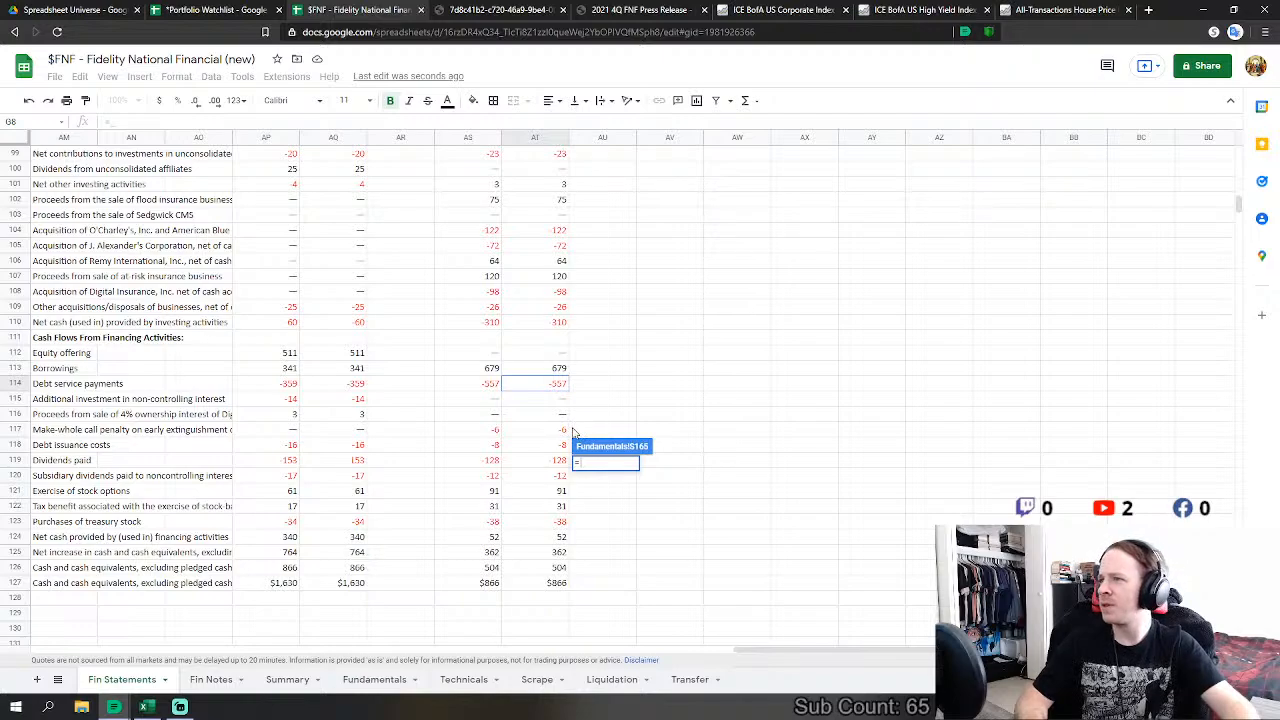
key("Escape")
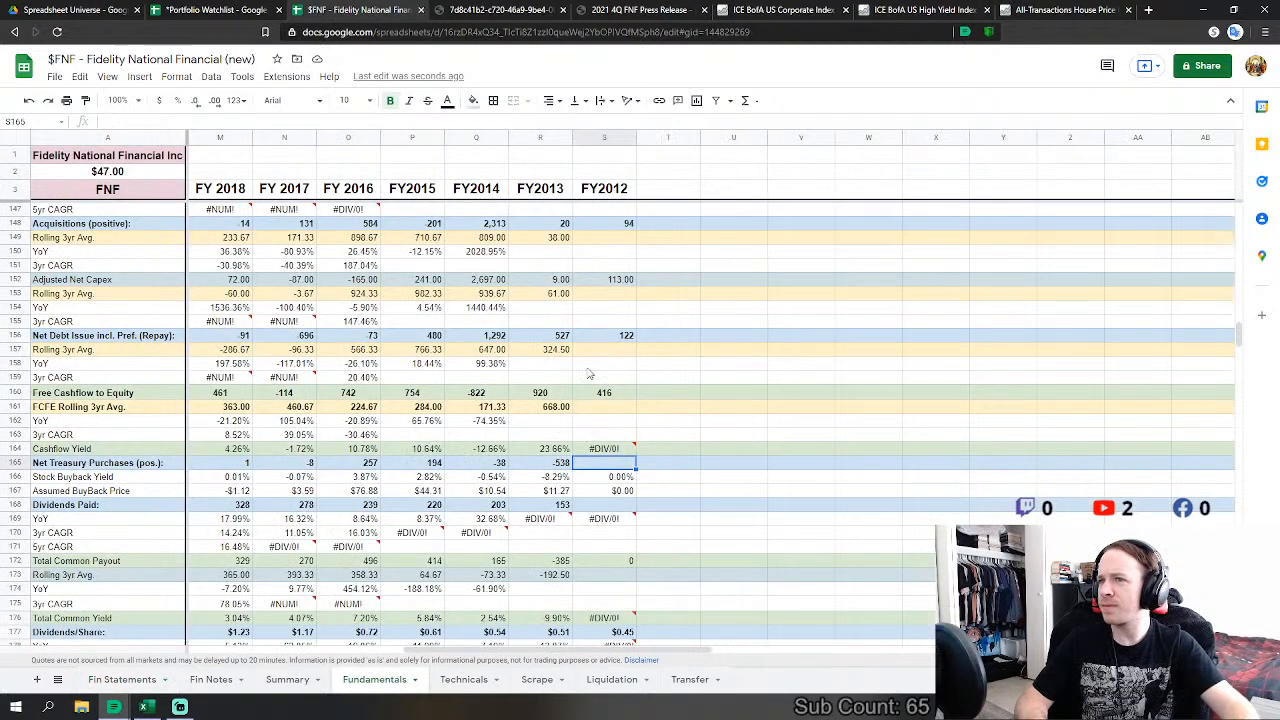
scroll(175, 450, "down", 7)
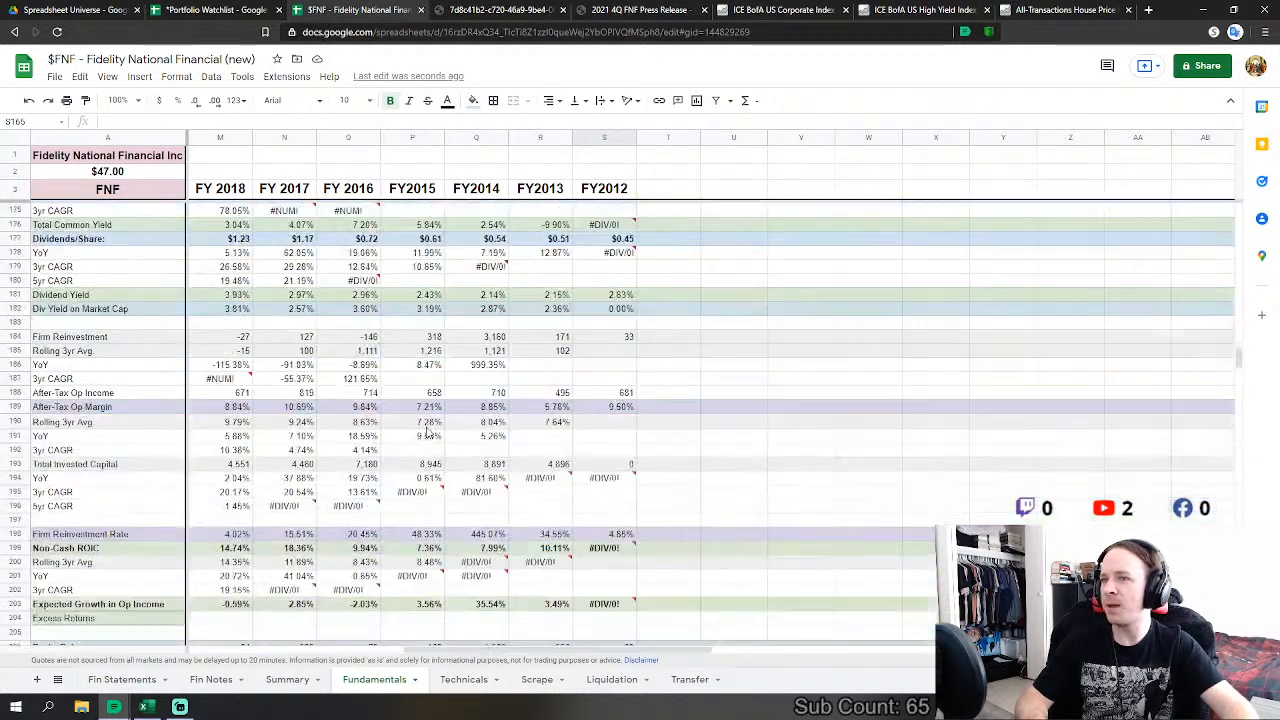
Step: Set FY2012 Net Treasury Purchases (S165) to negated Fin Statements AT121 minus AT123, covering stock option exercises and treasury stock purchases
scroll(447, 437, "up", 6)
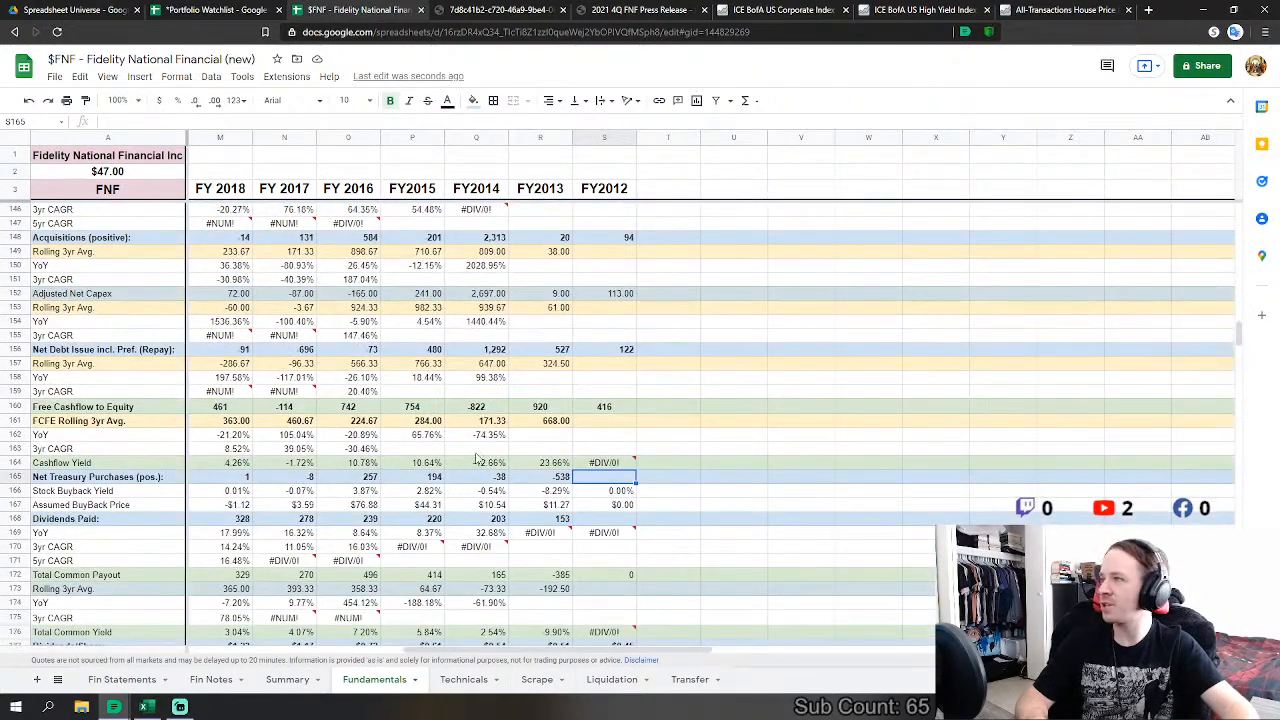
type("=")
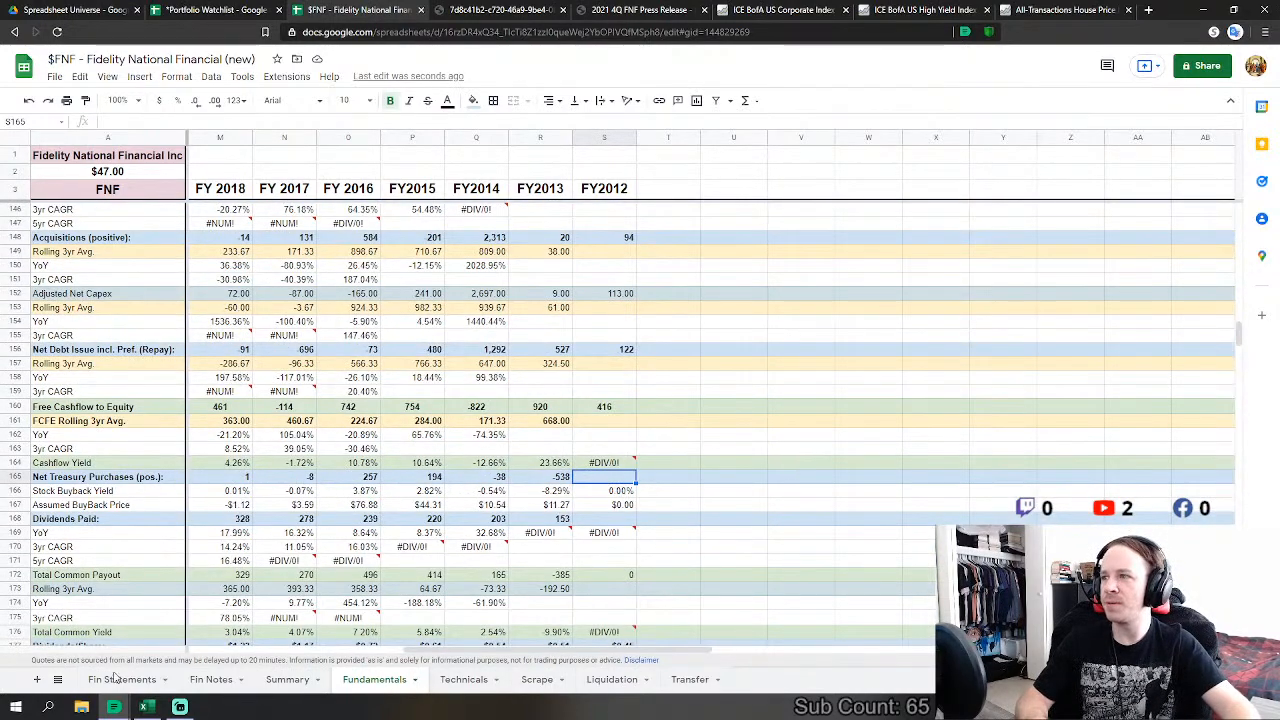
left_click(110, 680)
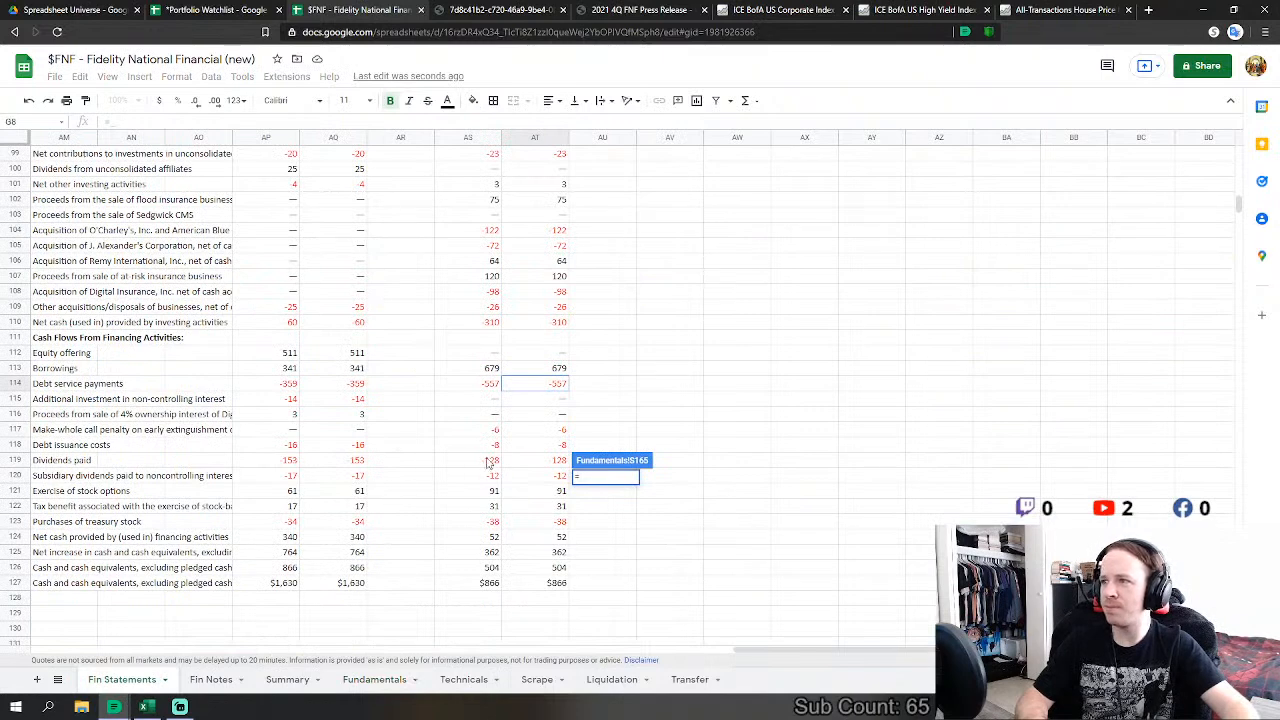
left_click(548, 492)
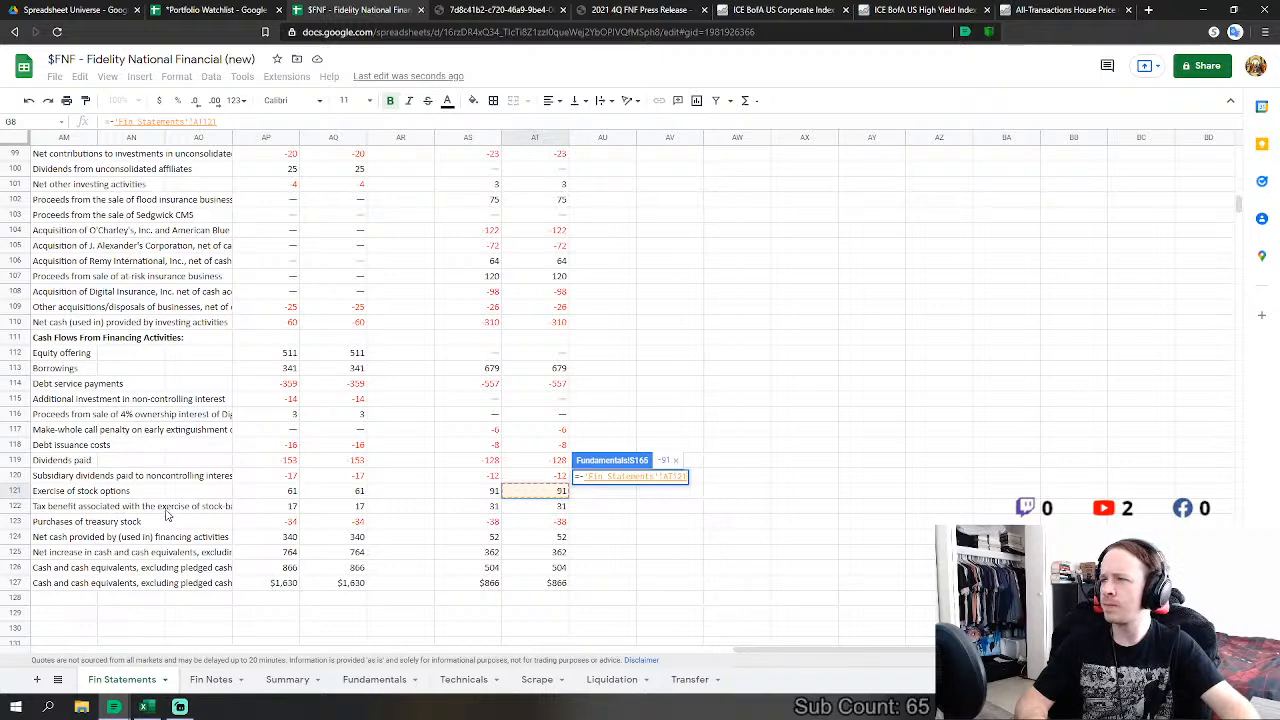
type("-")
left_click(540, 521)
key("Return")
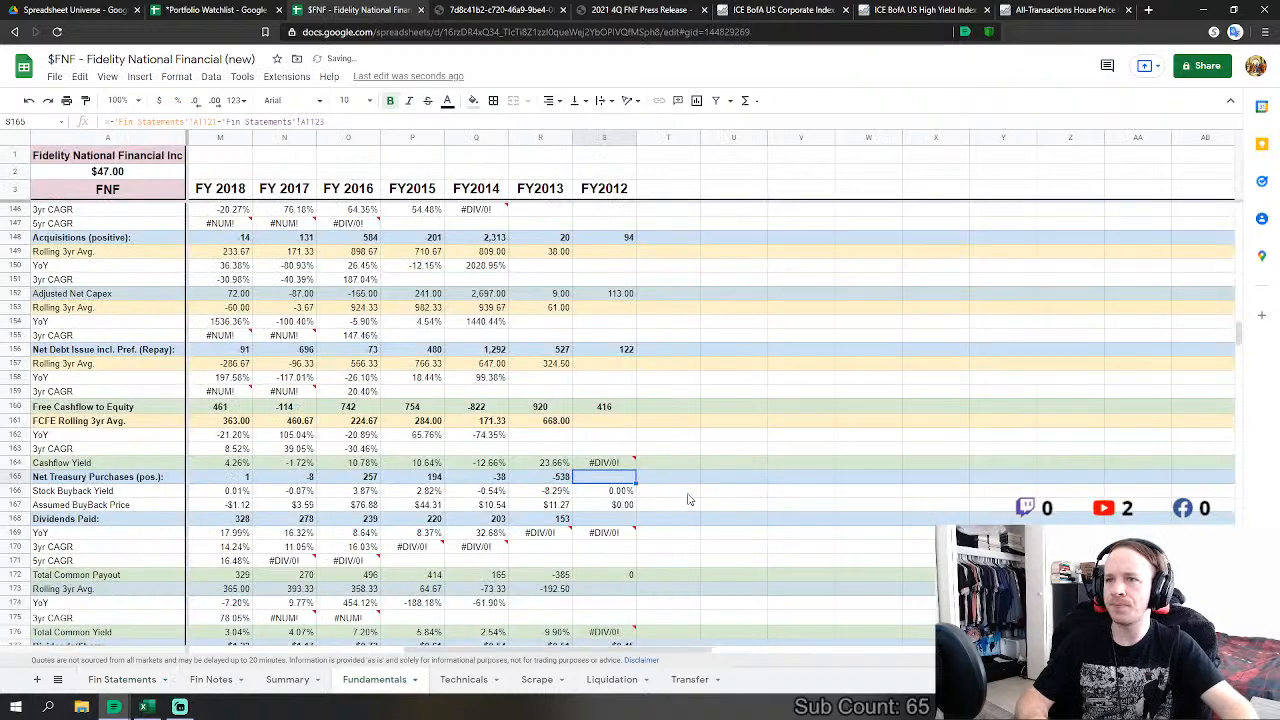
Step: Set FY2012 Dividends Paid (S168) to the negated 2012 dividends paid in Fin Statements AT119
left_click(612, 519)
type("=")
left_click(122, 679)
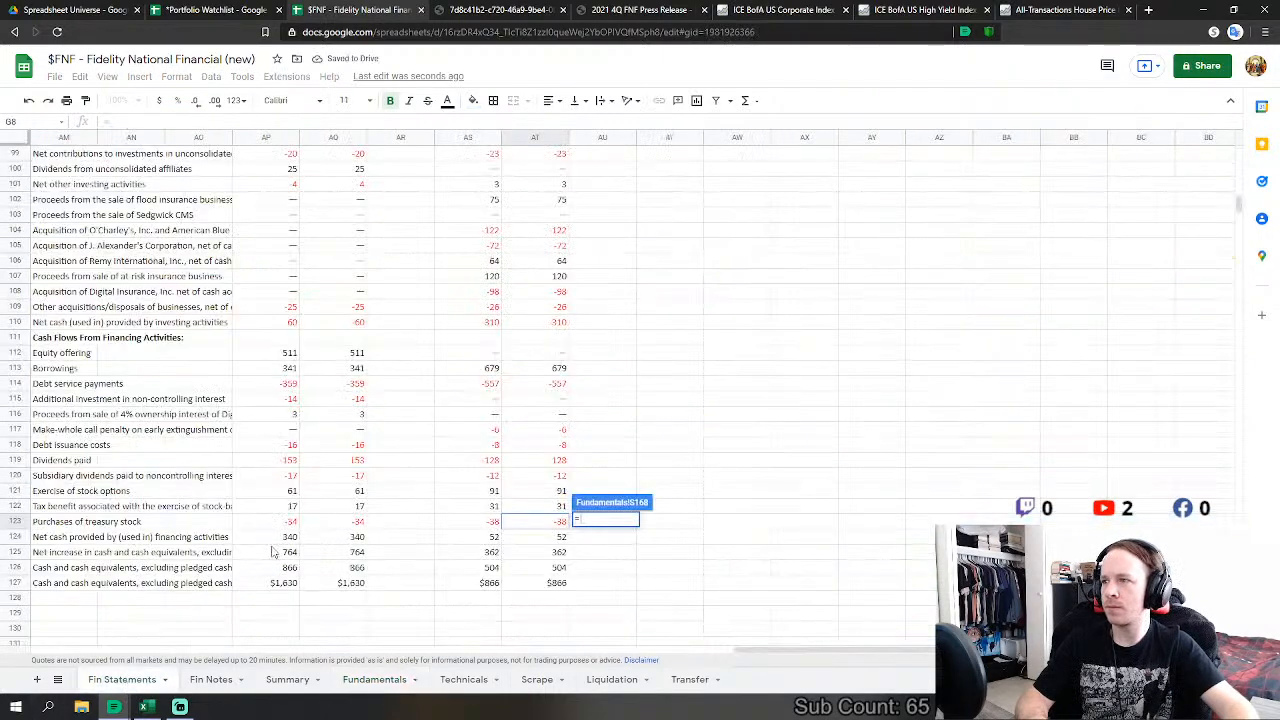
left_click(549, 463)
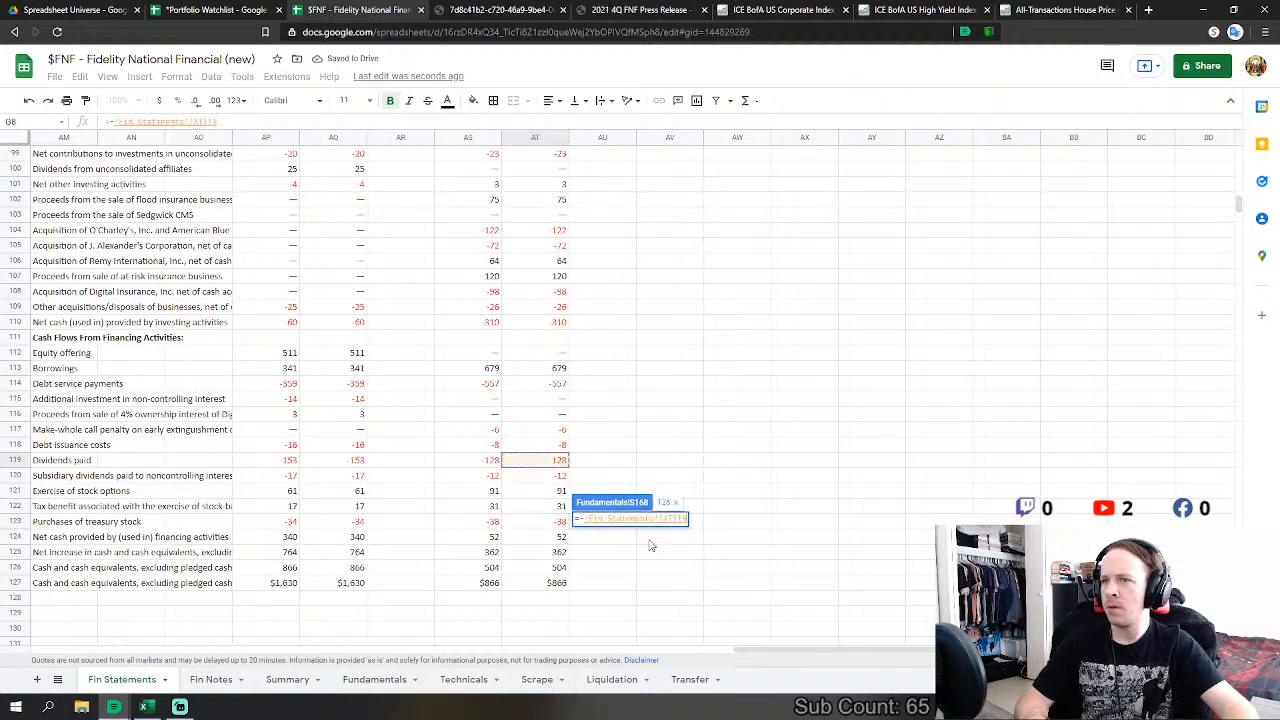
key("Return")
Step: Link FY2012 Cash & Equivalents (S226) on the balance sheet to the 2012 cash amount in Fin Statements AT174
scroll(607, 537, "down", 5)
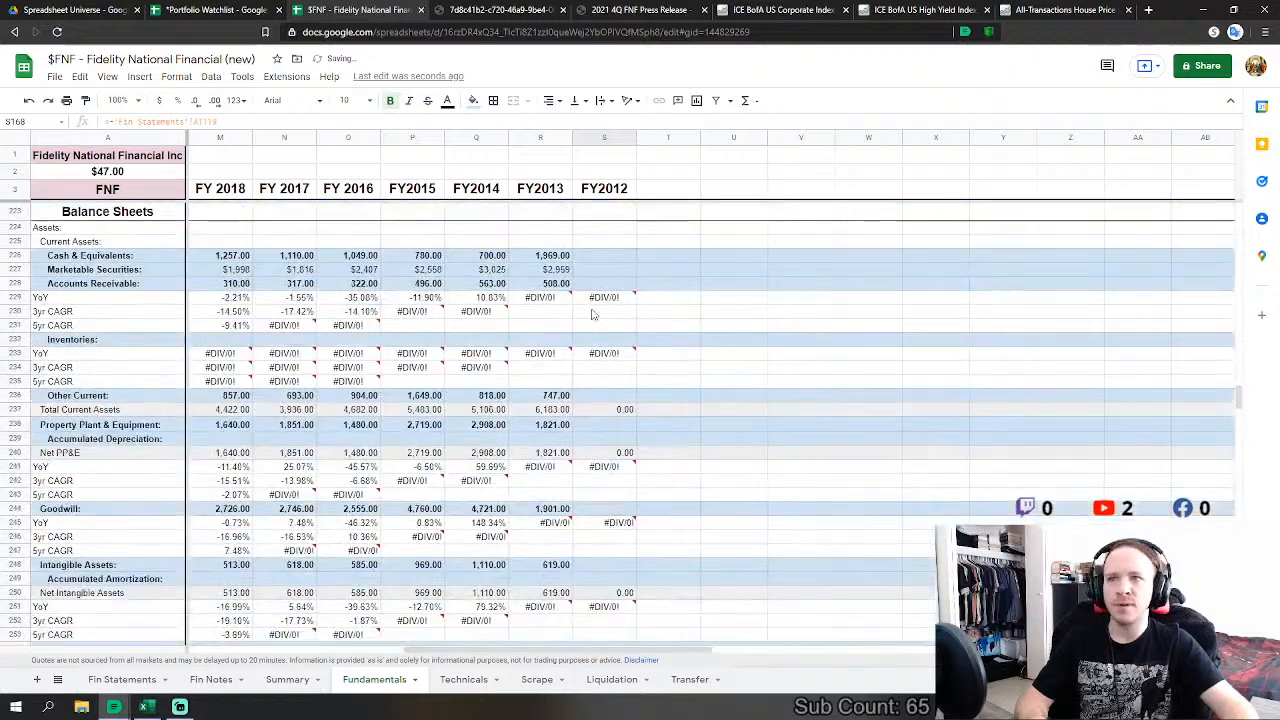
left_click(616, 260)
type("=")
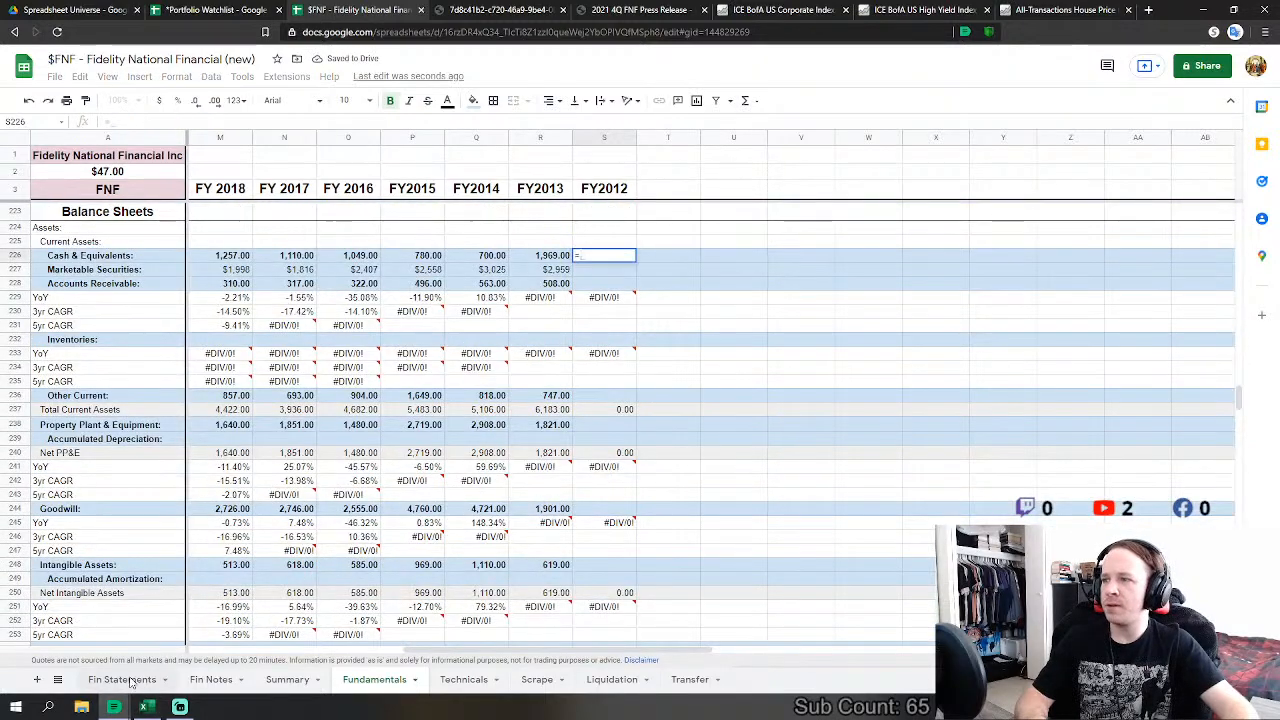
left_click(121, 679)
scroll(505, 457, "down", 7)
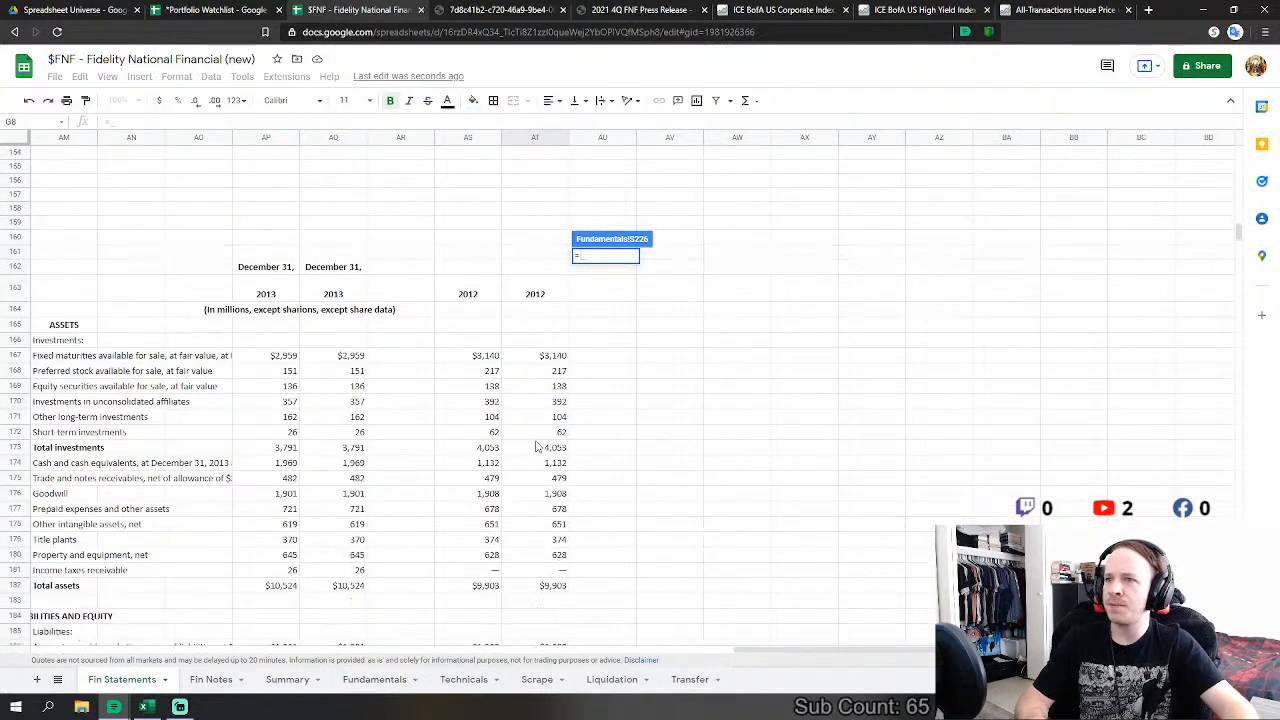
left_click(553, 463)
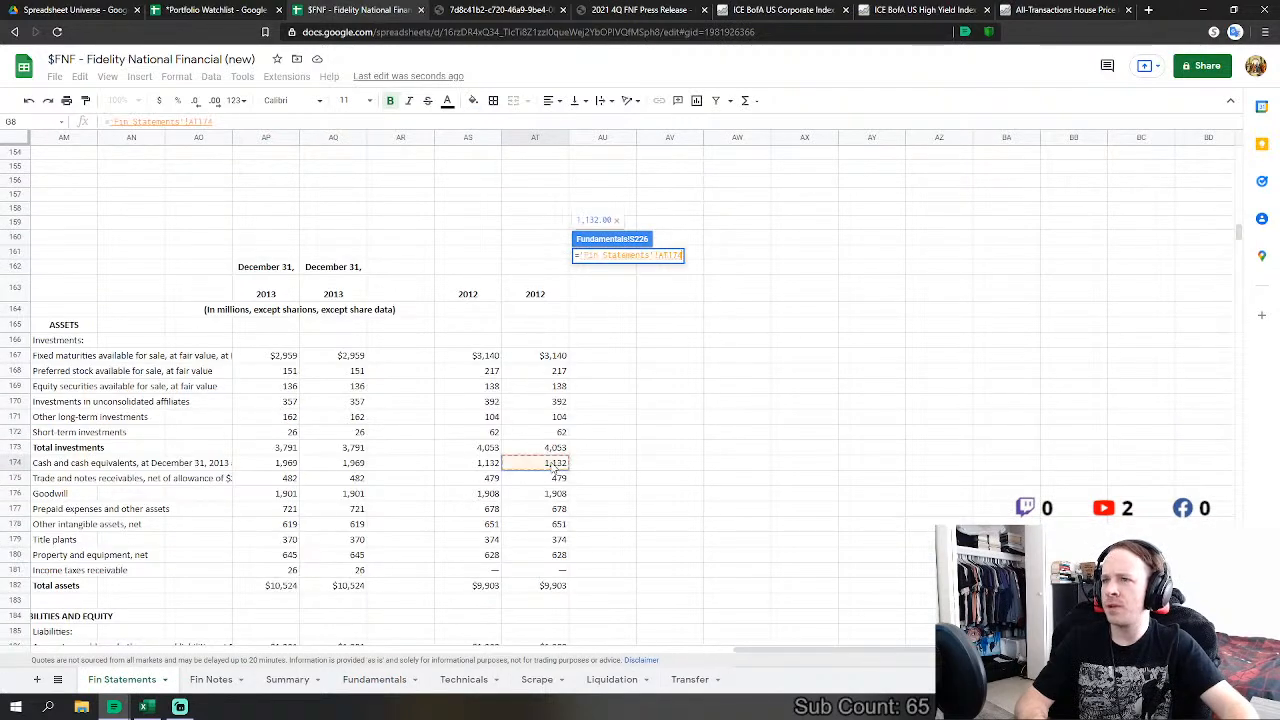
key("Return")
Step: Link FY2012 Marketable Securities (S227) to the 2012 fixed maturities available for sale in Fin Statements AT167
left_click(604, 269)
type("=")
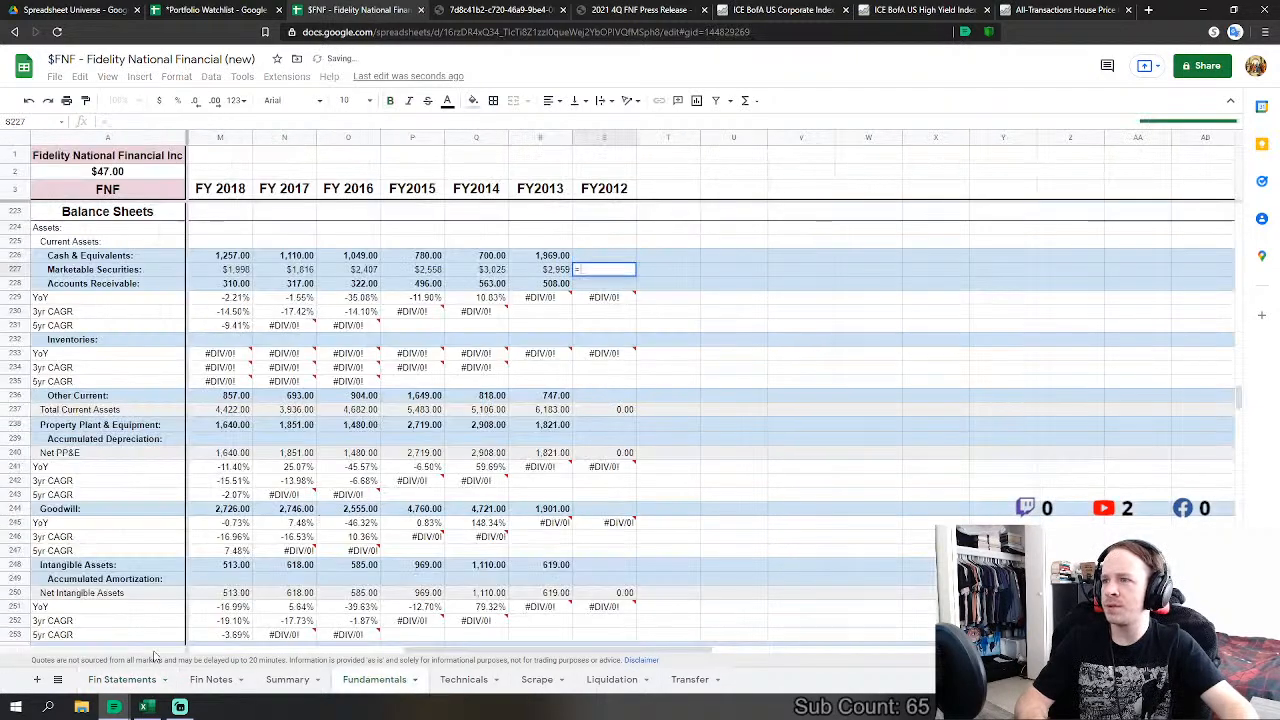
left_click(121, 679)
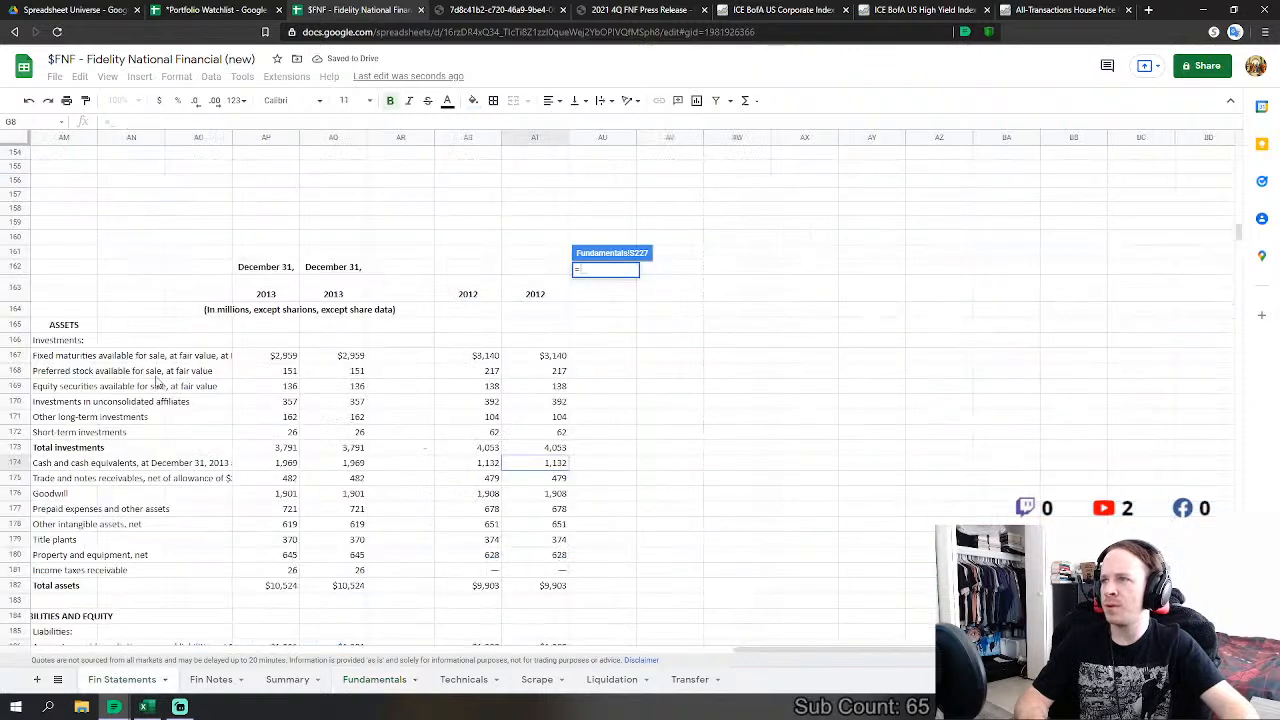
left_click(551, 357)
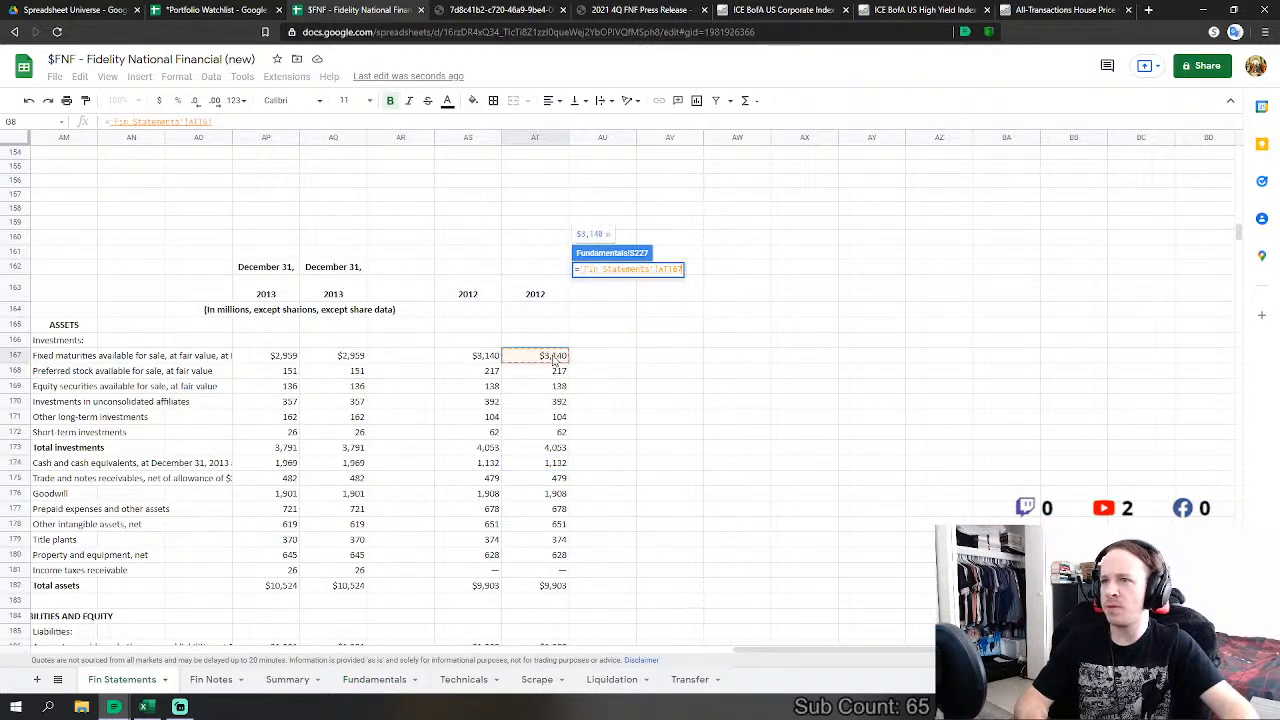
key("Return")
Step: Link FY2012 Accounts Receivable (S228) to the 2012 trade and notes receivables in Fin Statements AT175
left_click(617, 287)
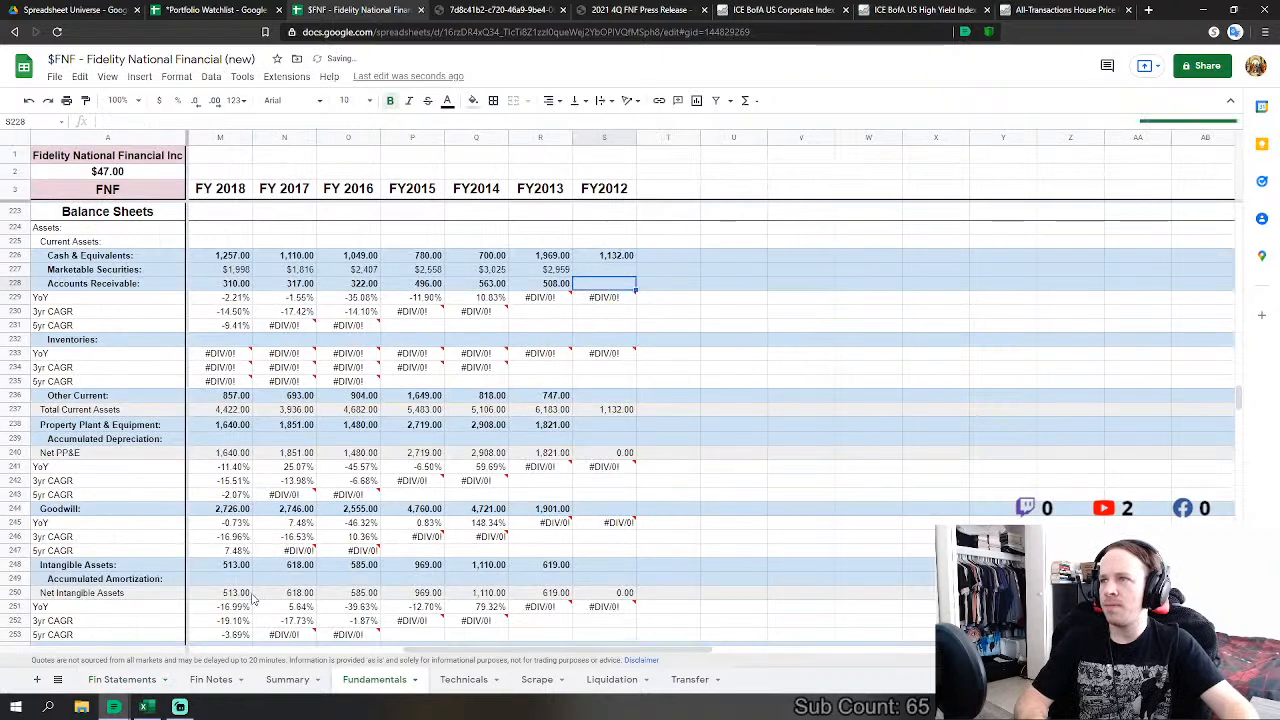
type("='Fin Statements'!AT176")
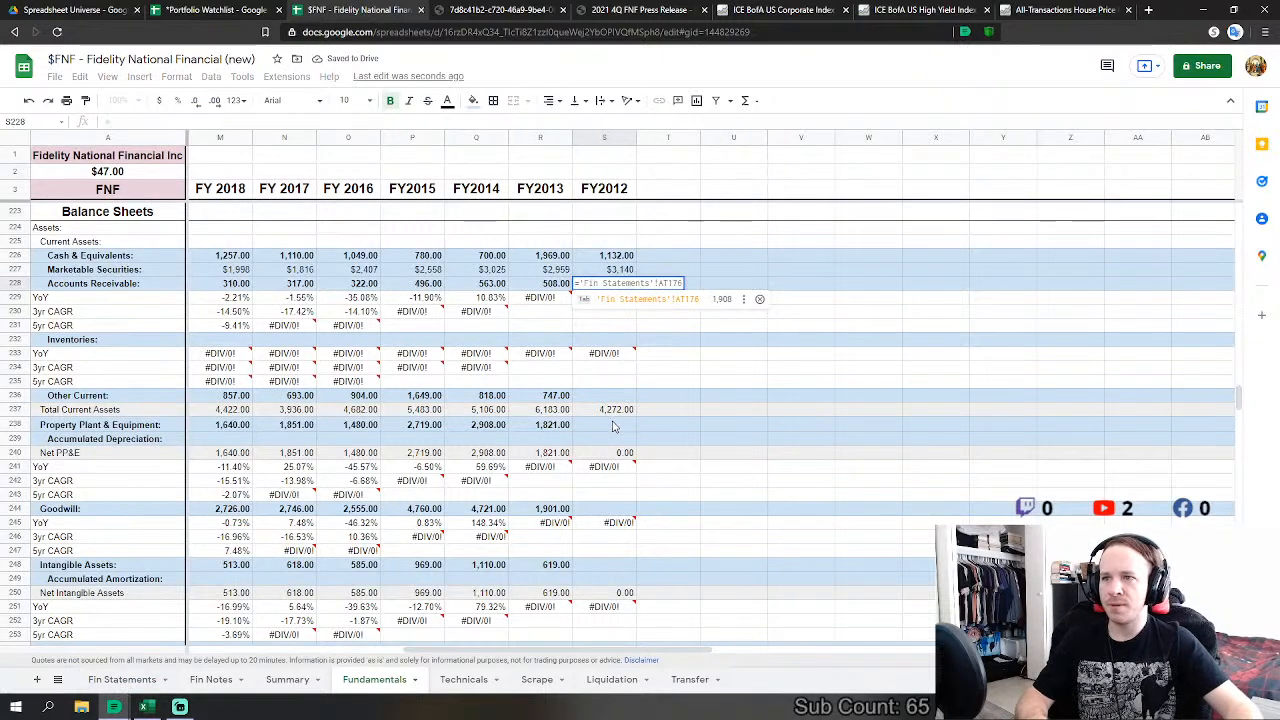
left_click(122, 679)
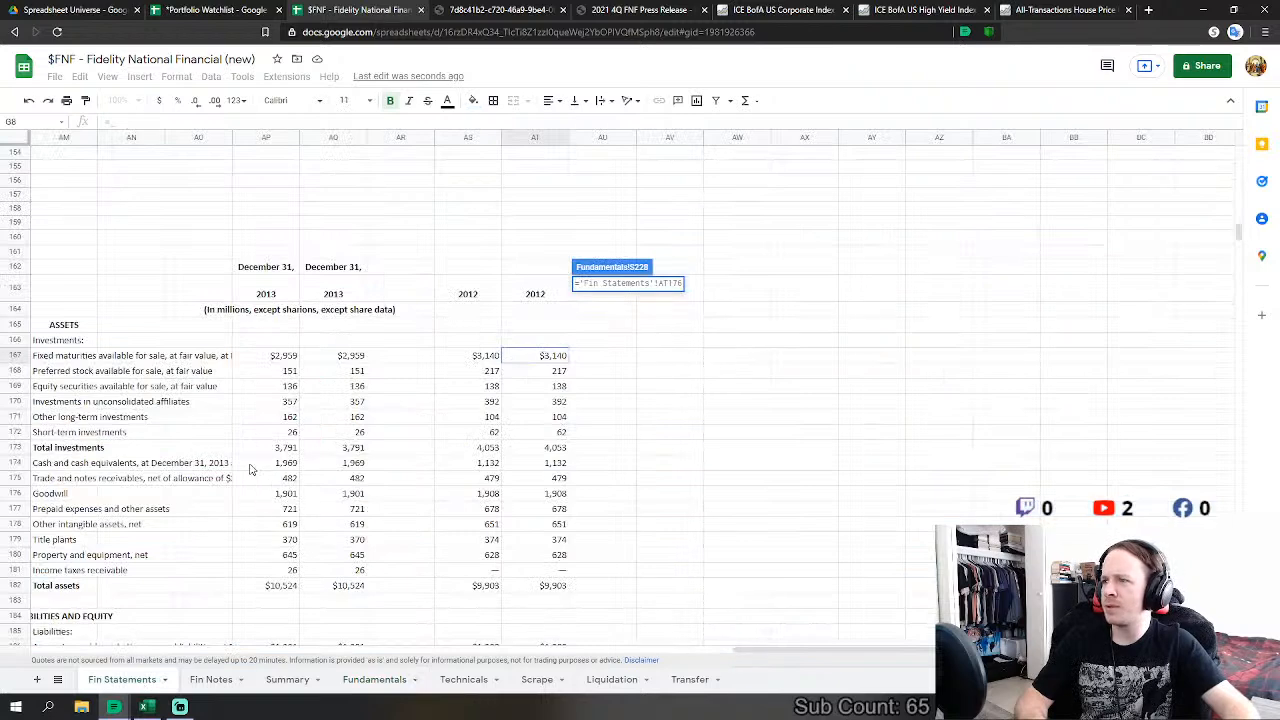
left_click(540, 480)
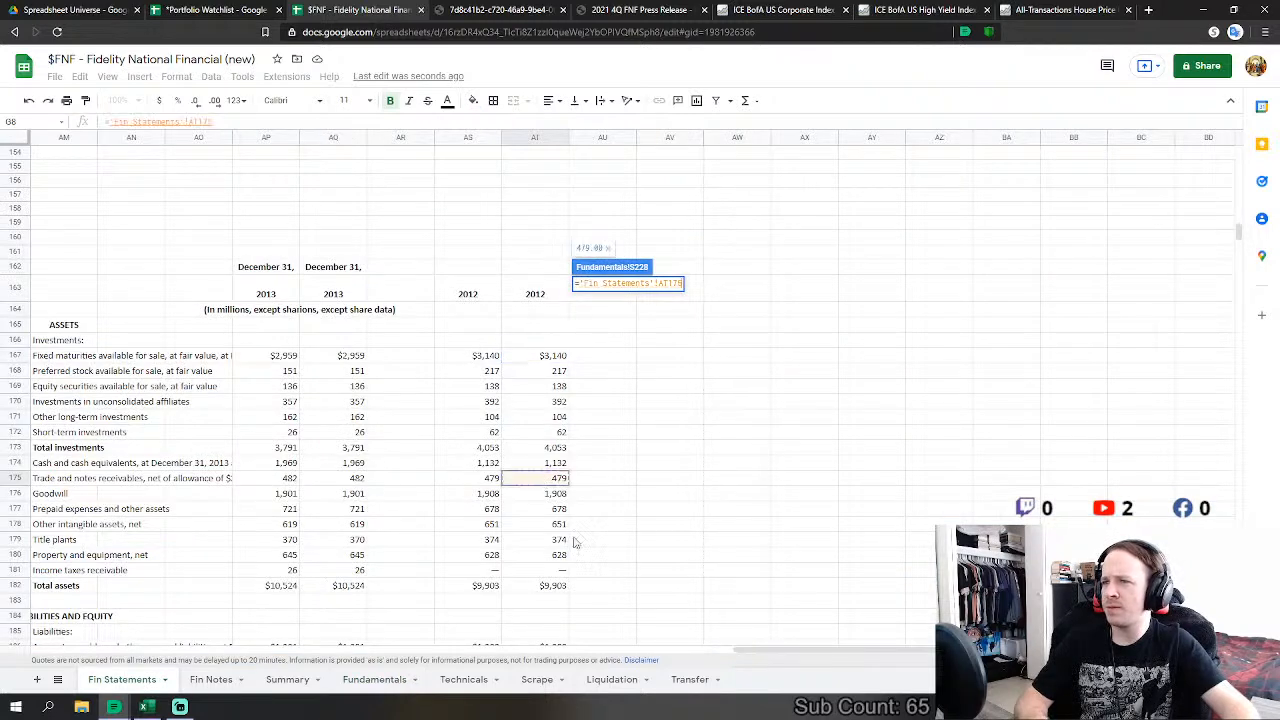
key("Return")
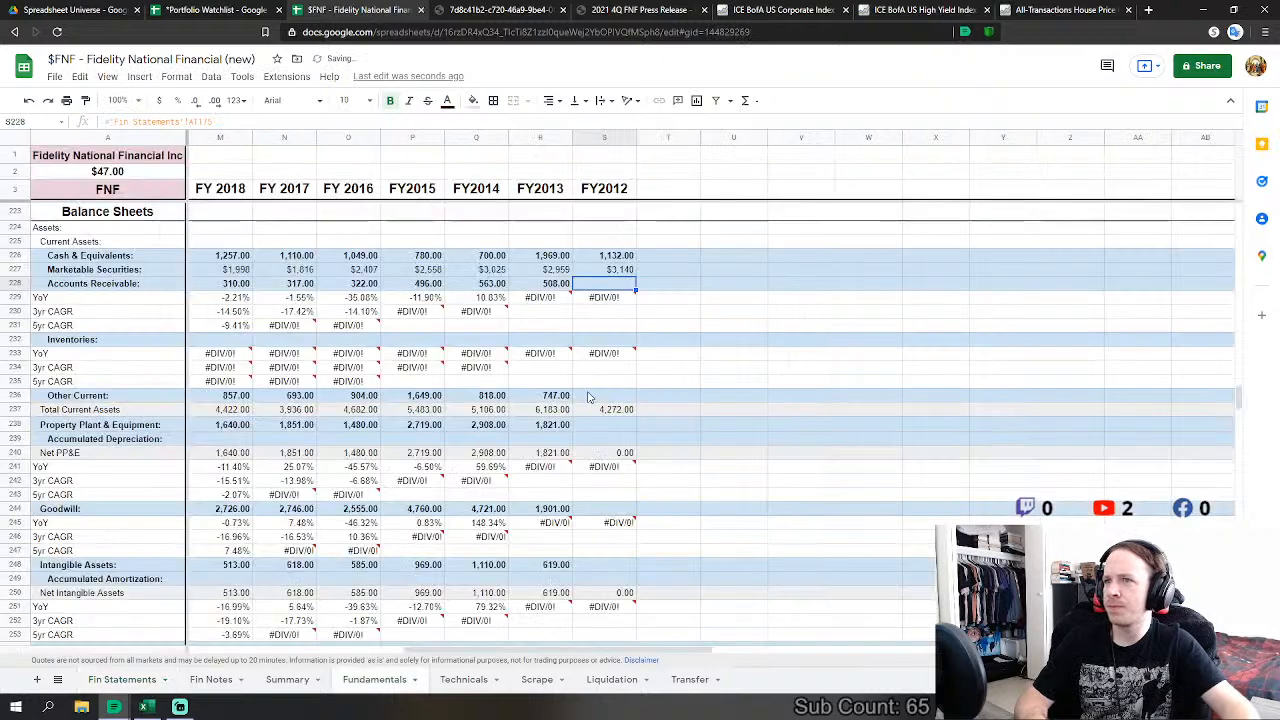
Step: Set FY2012 Other Current assets (S236) to prepaid expenses plus short-term investments in Fin Statements AT177 and AT172
left_click(590, 400)
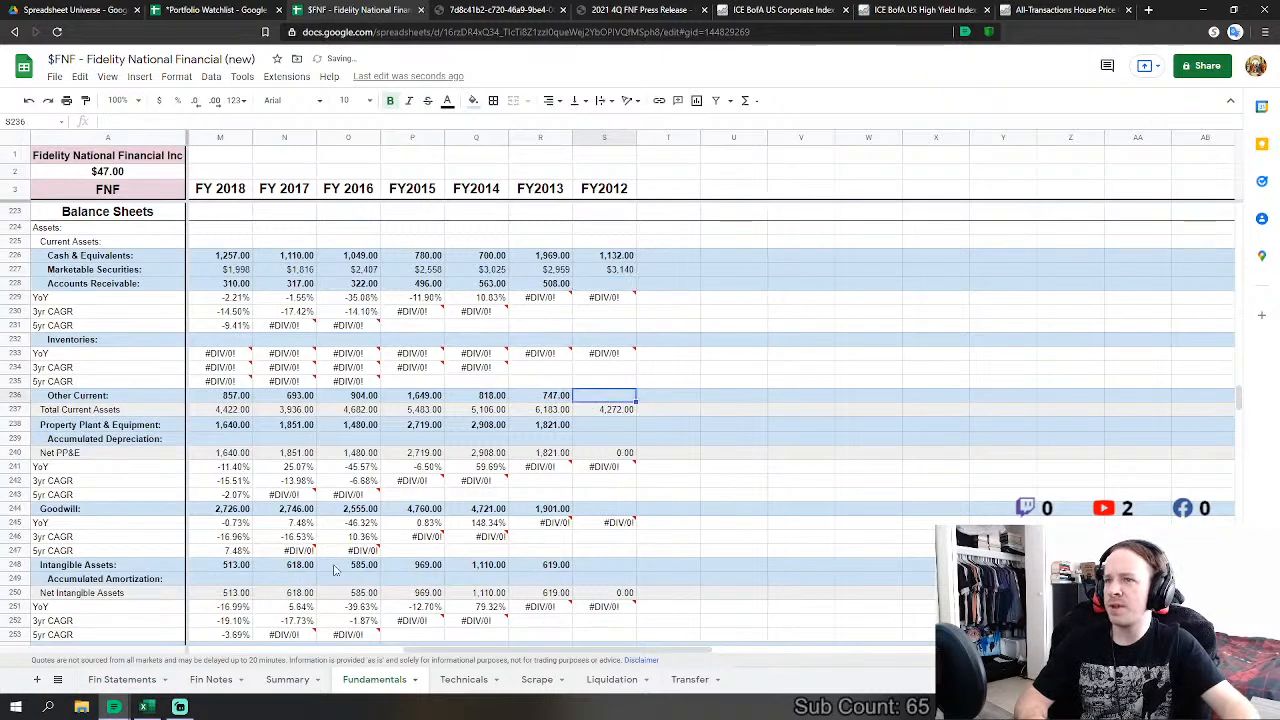
type("=")
left_click(122, 679)
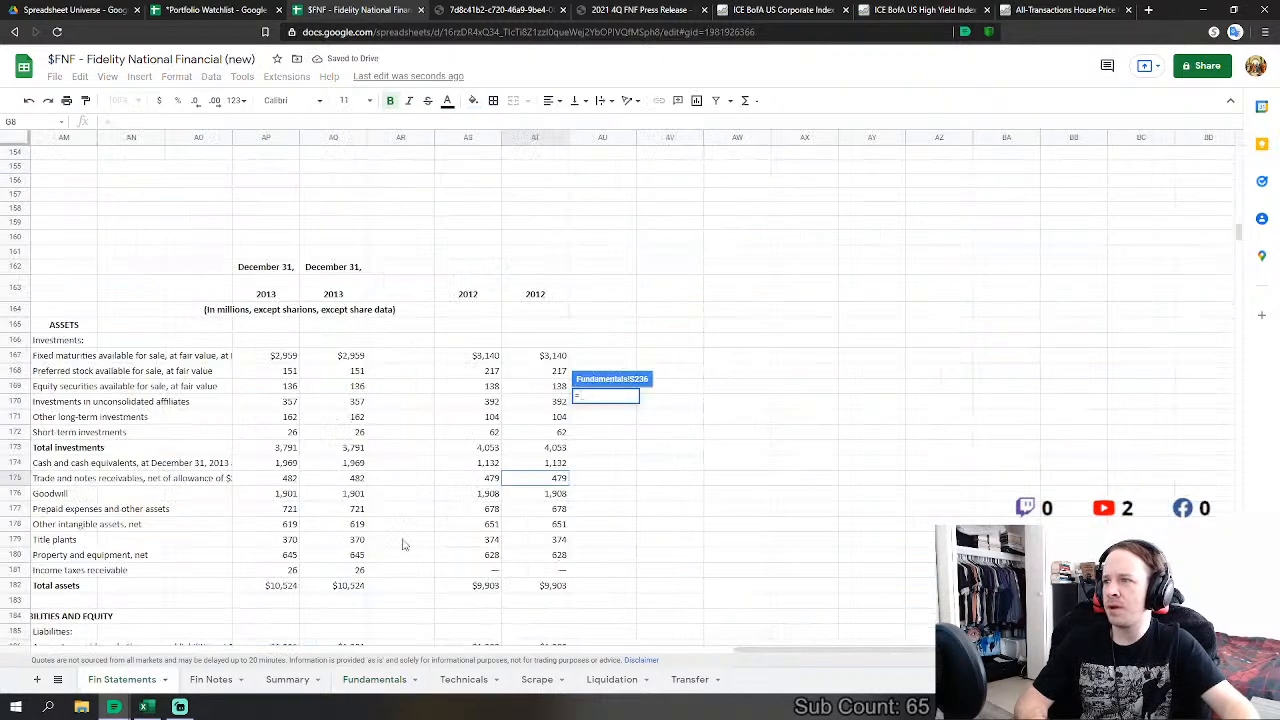
left_click(538, 510)
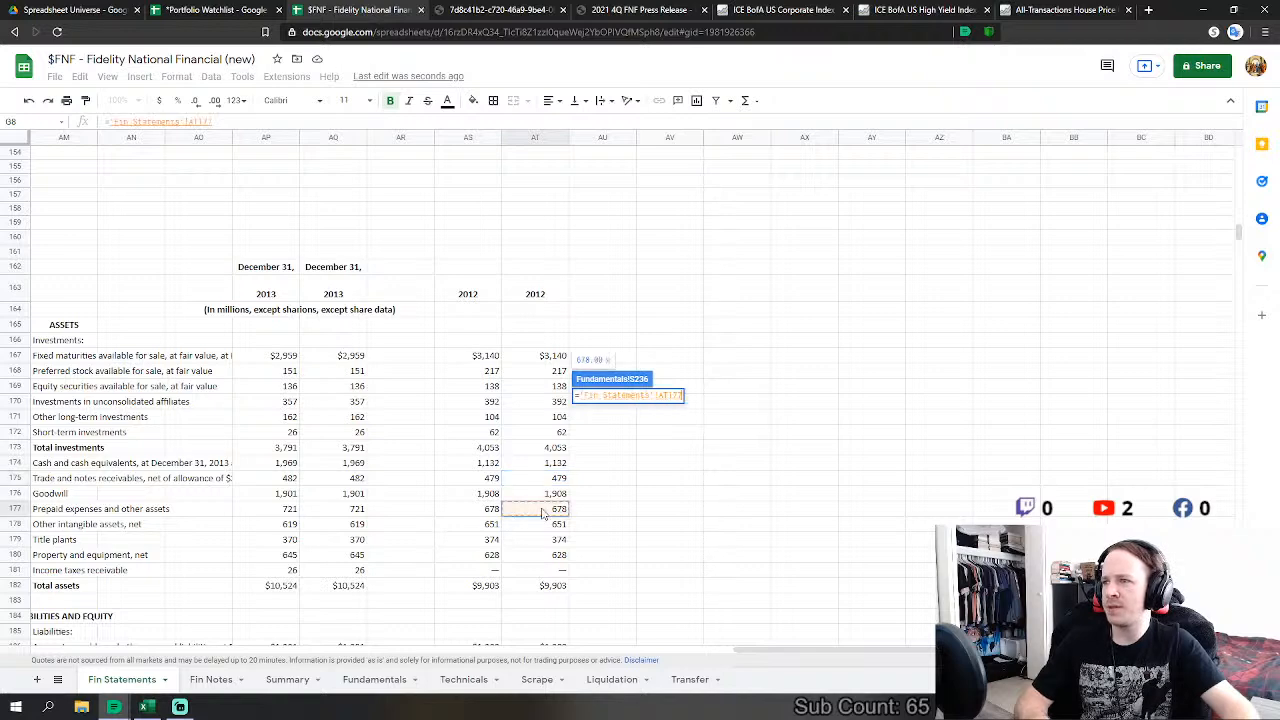
type("+")
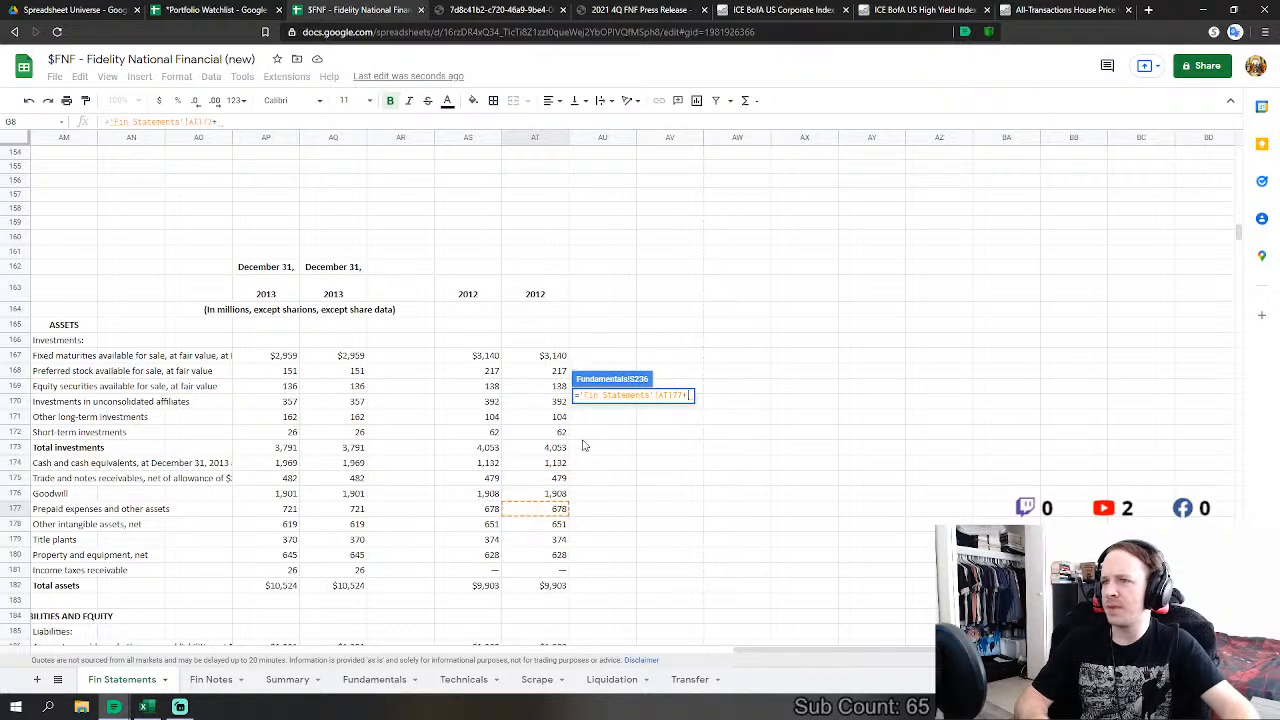
left_click(557, 434)
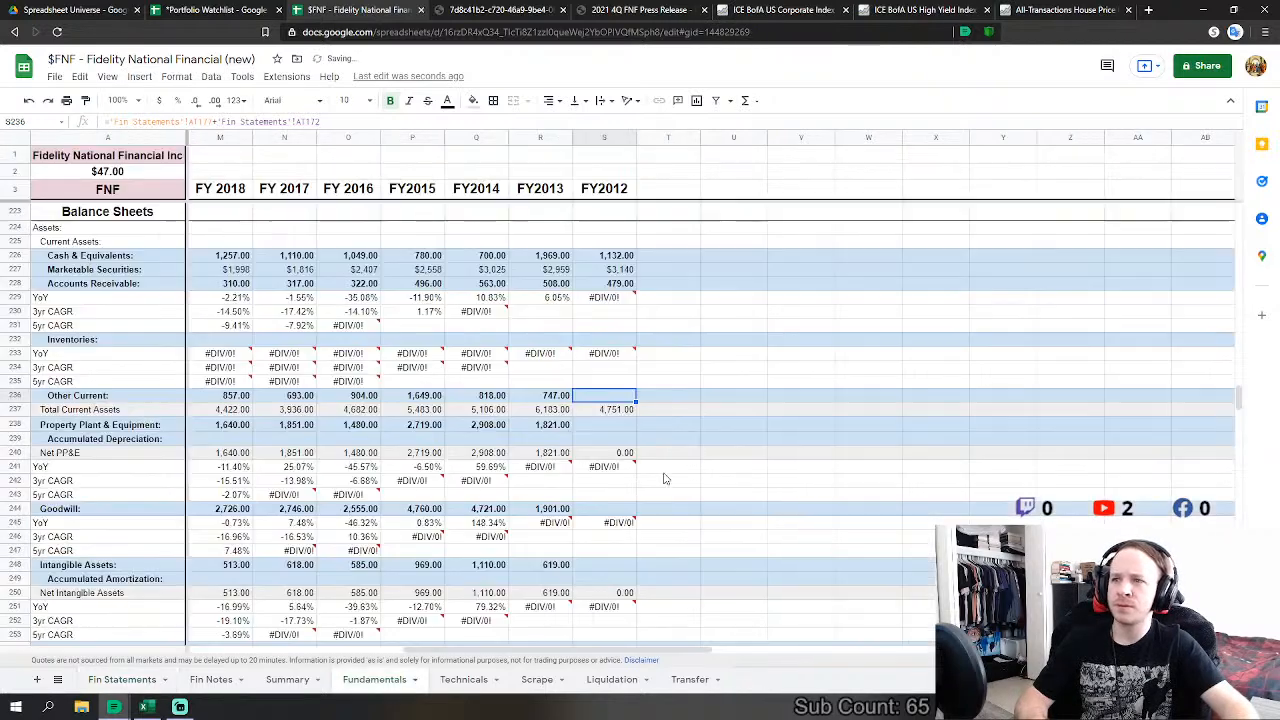
key("Return")
Step: Start the FY2012 Property Plant & Equipment formula in S238 with property and equipment plus title plants, Fin Statements AT180 and AT179
left_click(624, 424)
type("=")
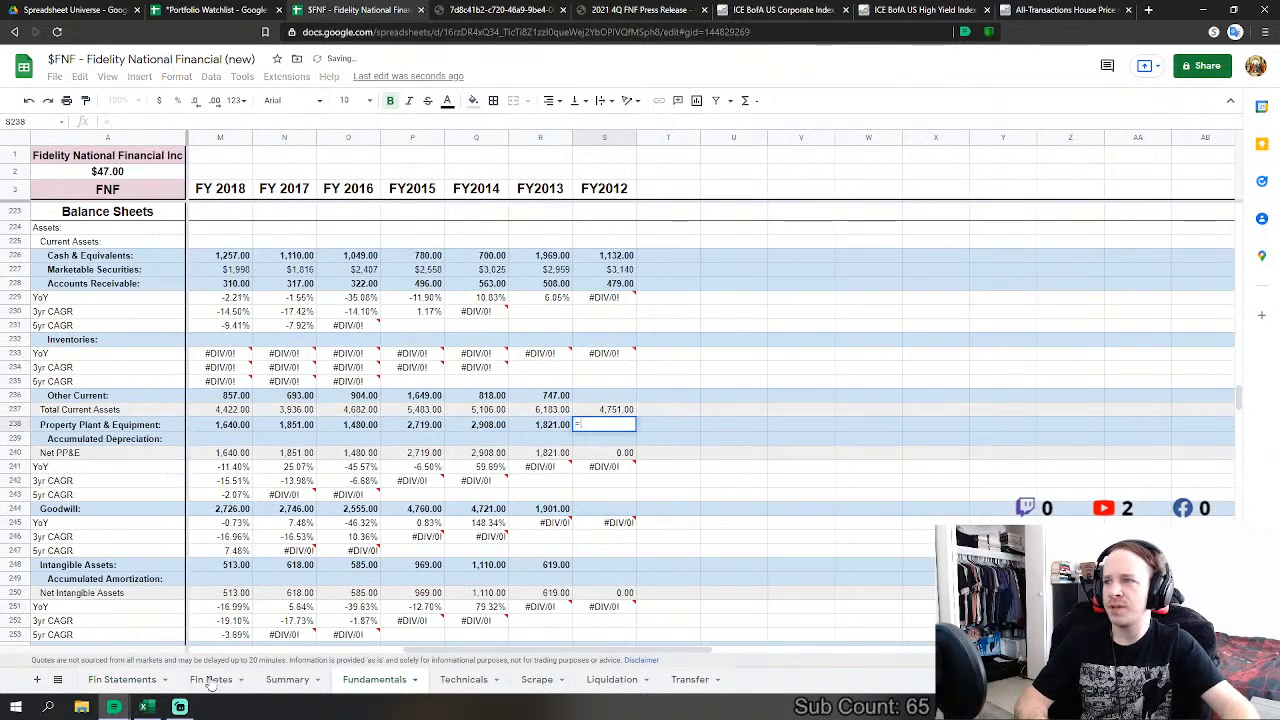
left_click(122, 679)
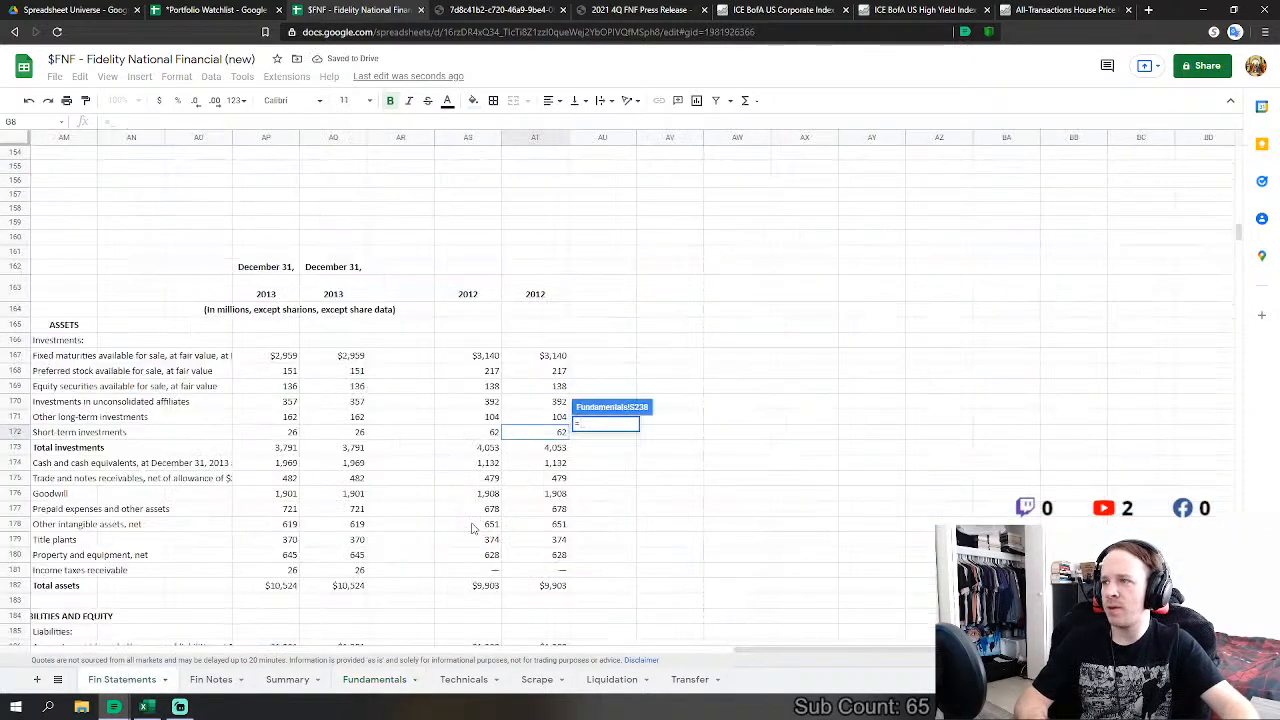
left_click(553, 556)
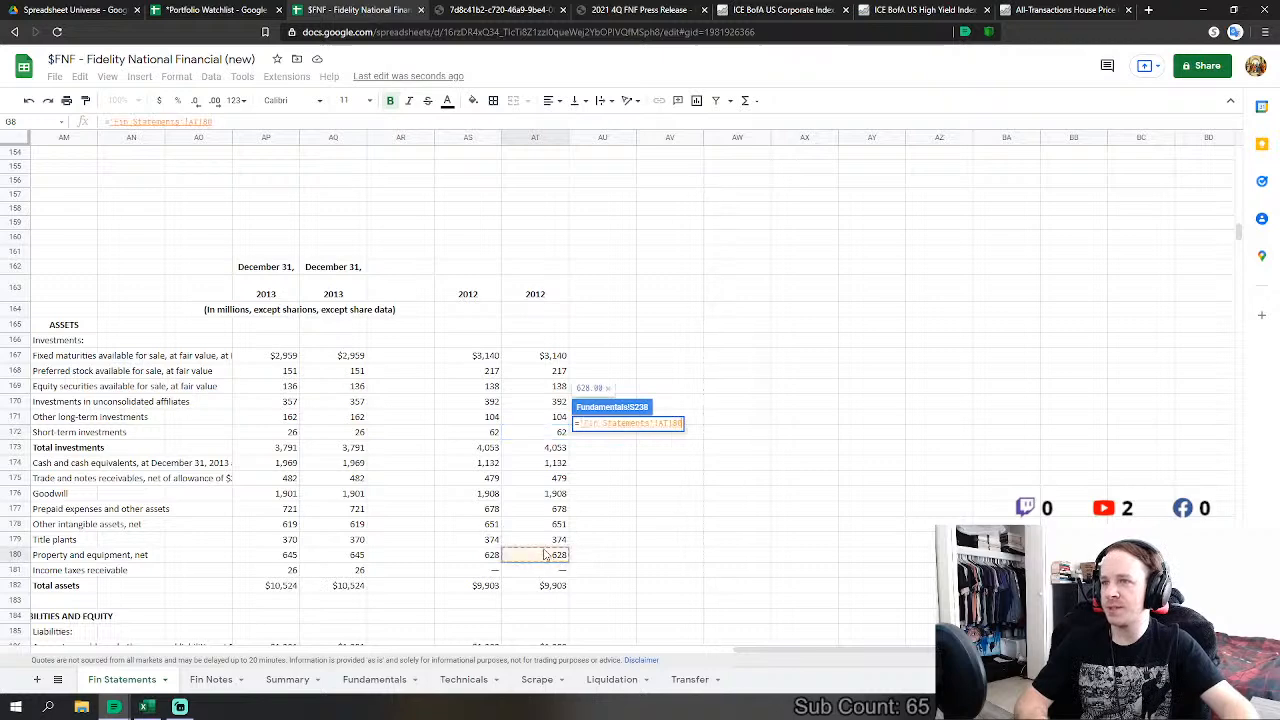
type("+")
left_click(558, 540)
type("+")
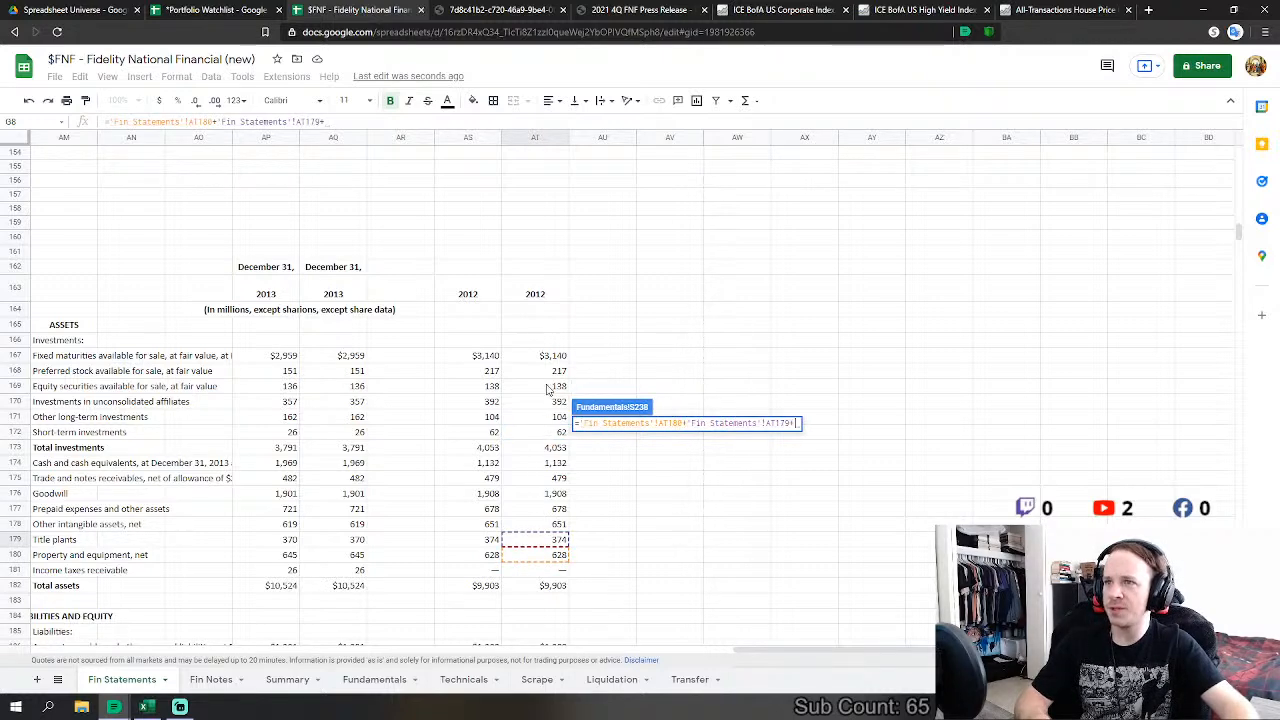
Step: Complete the FY2012 Property Plant & Equipment formula by adding the 2012 investment amounts in Fin Statements AT168, AT169, AT170 and AT171
left_click(553, 371)
type("+")
left_click(557, 388)
type("+'Fin Statements'!AT169+")
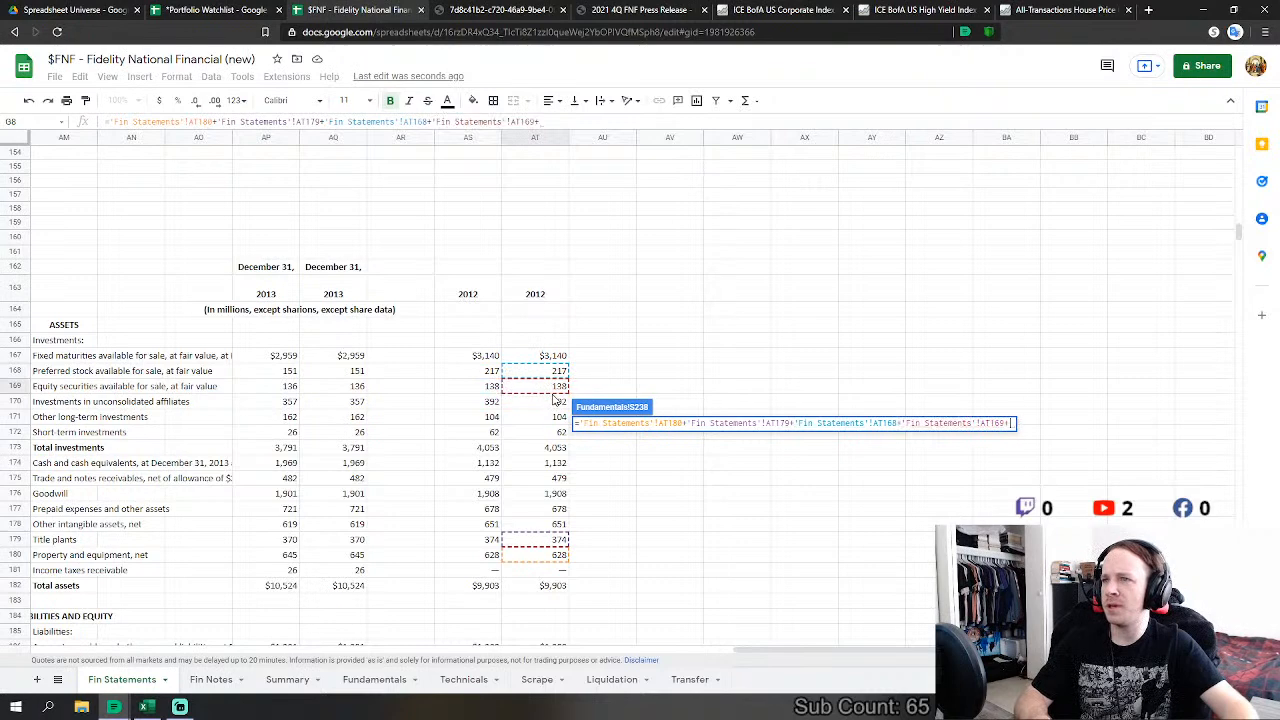
left_click(555, 402)
type("+")
left_click(556, 417)
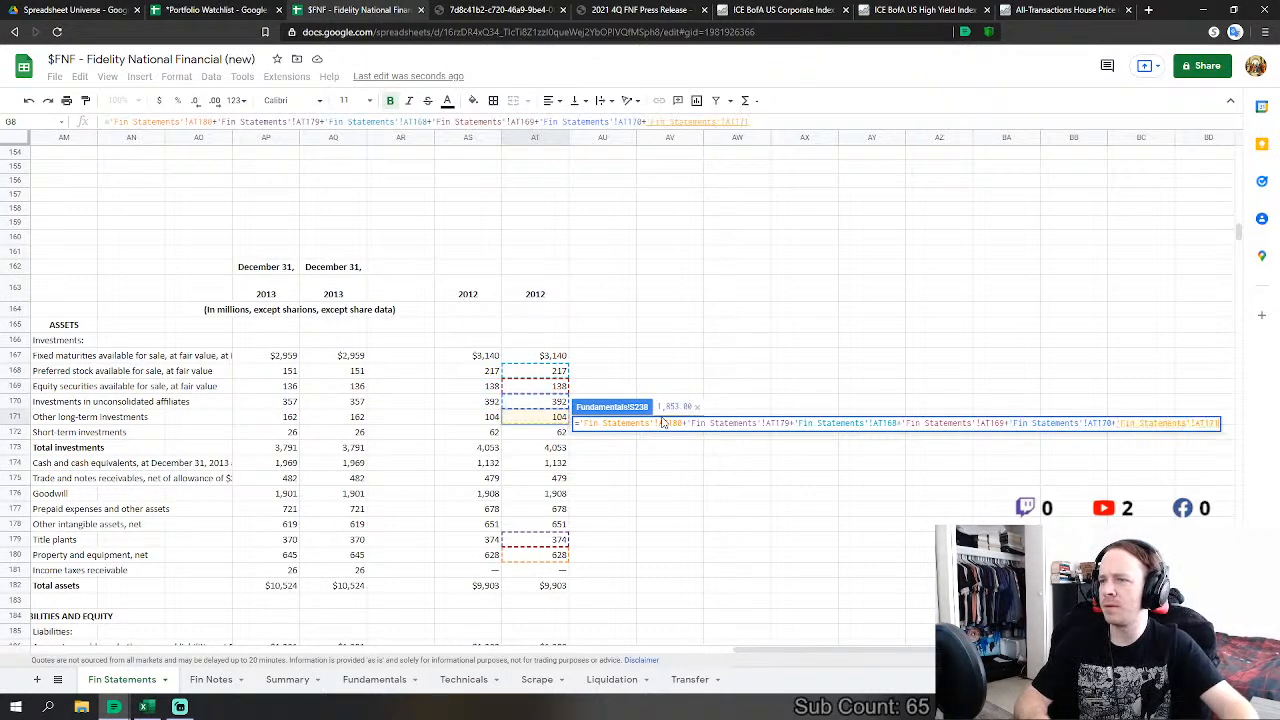
key("Return")
Step: Link FY2012 Goodwill (S244) to the 2012 goodwill amount in Fin Statements AT176
left_click(612, 510)
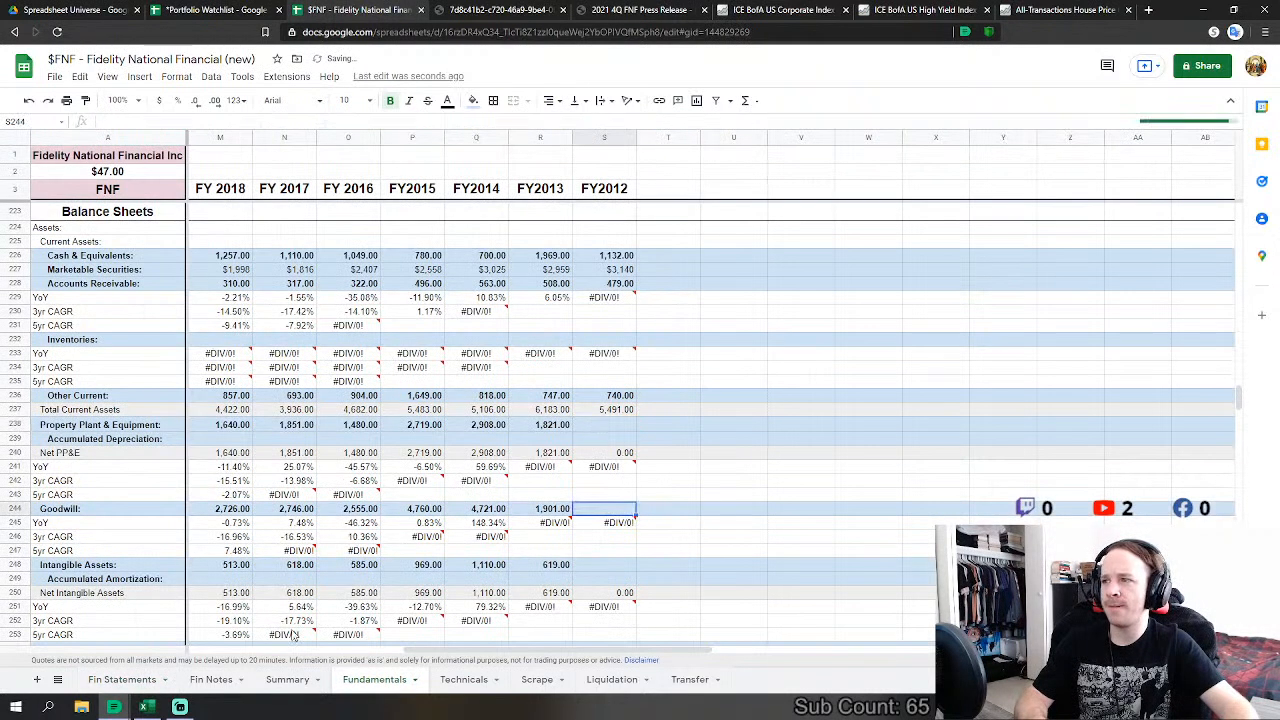
type("=")
left_click(141, 679)
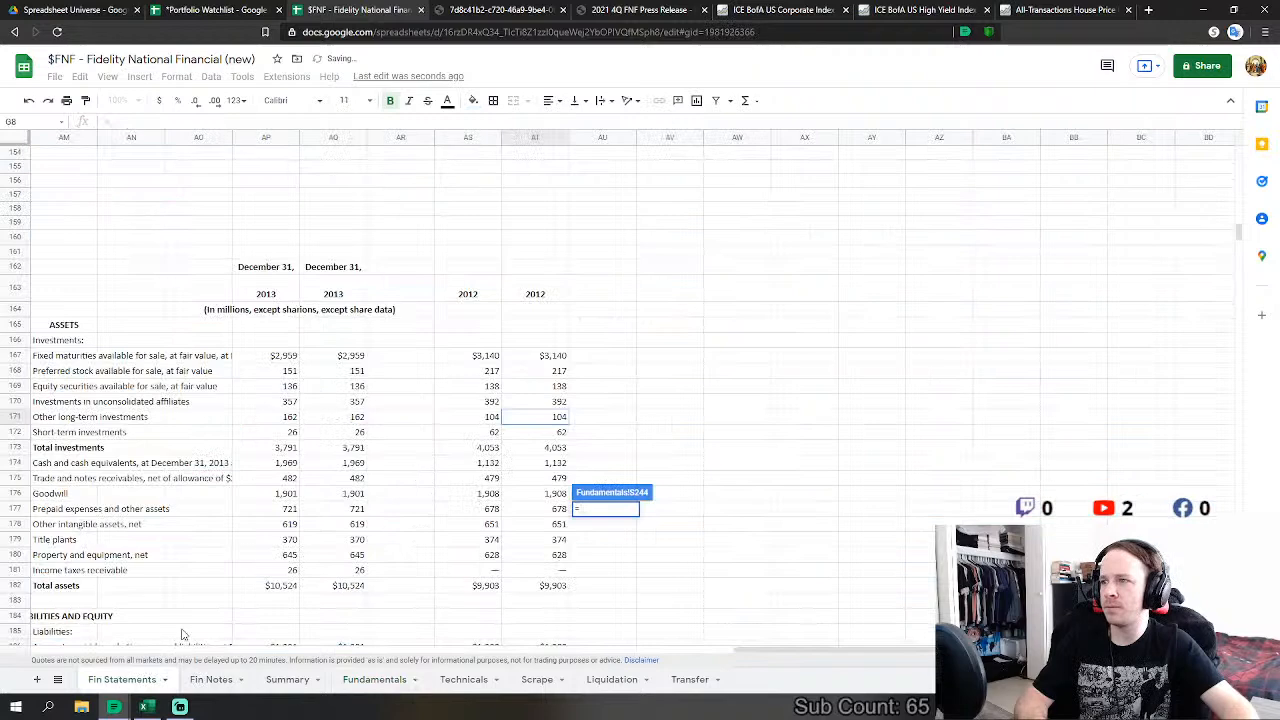
left_click(540, 497)
key("Return")
Step: Link FY2012 Intangible Assets (S248) to the 2012 other intangible assets amount in Fin Statements AT178
left_click(604, 565)
type("=")
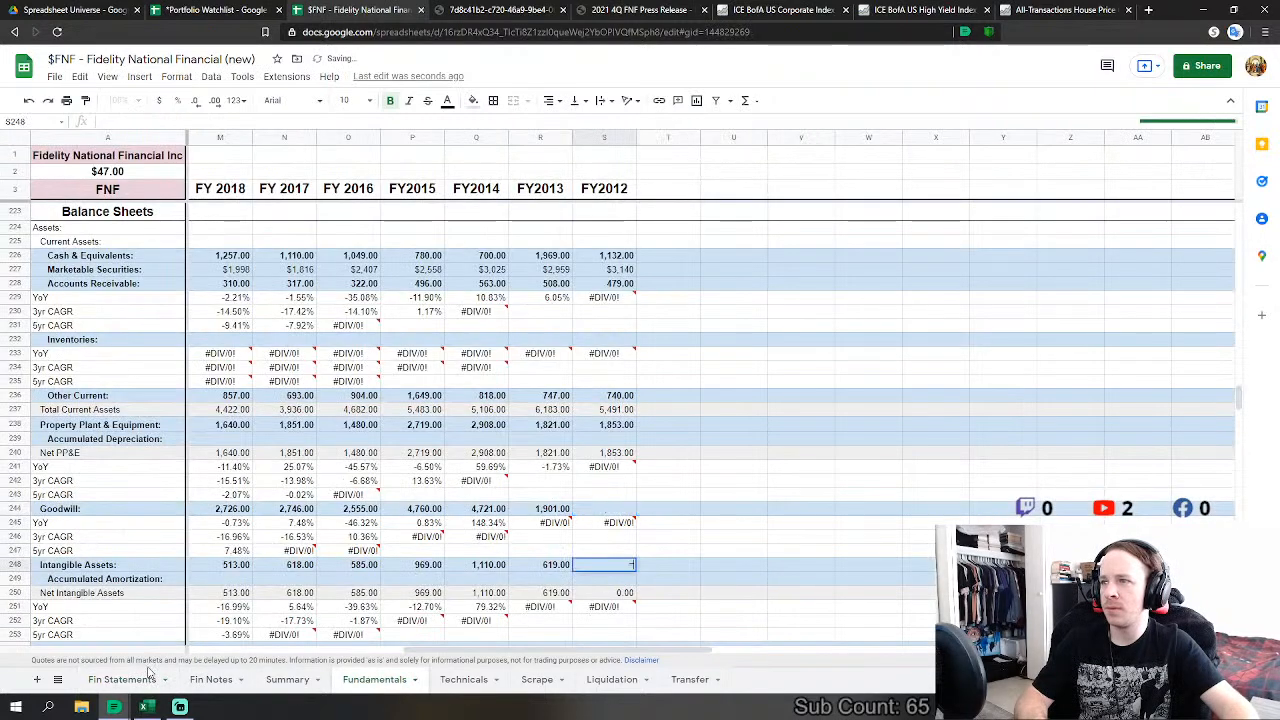
left_click(106, 680)
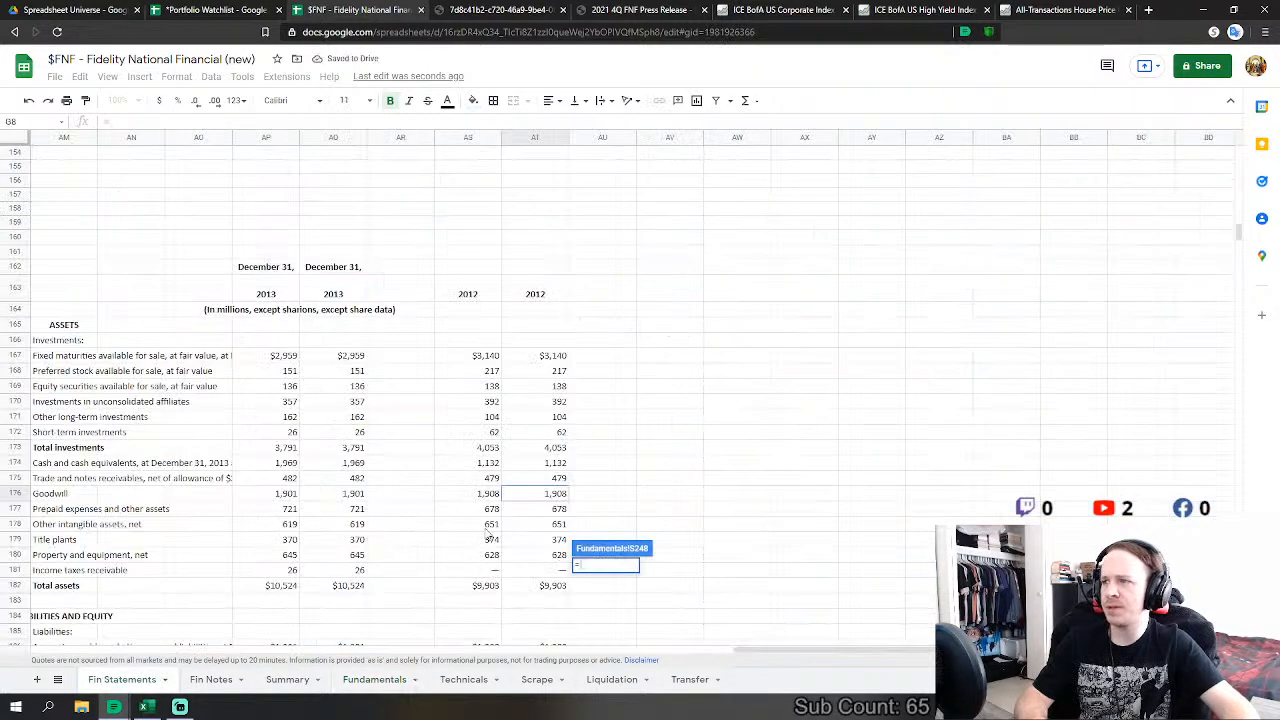
left_click(540, 524)
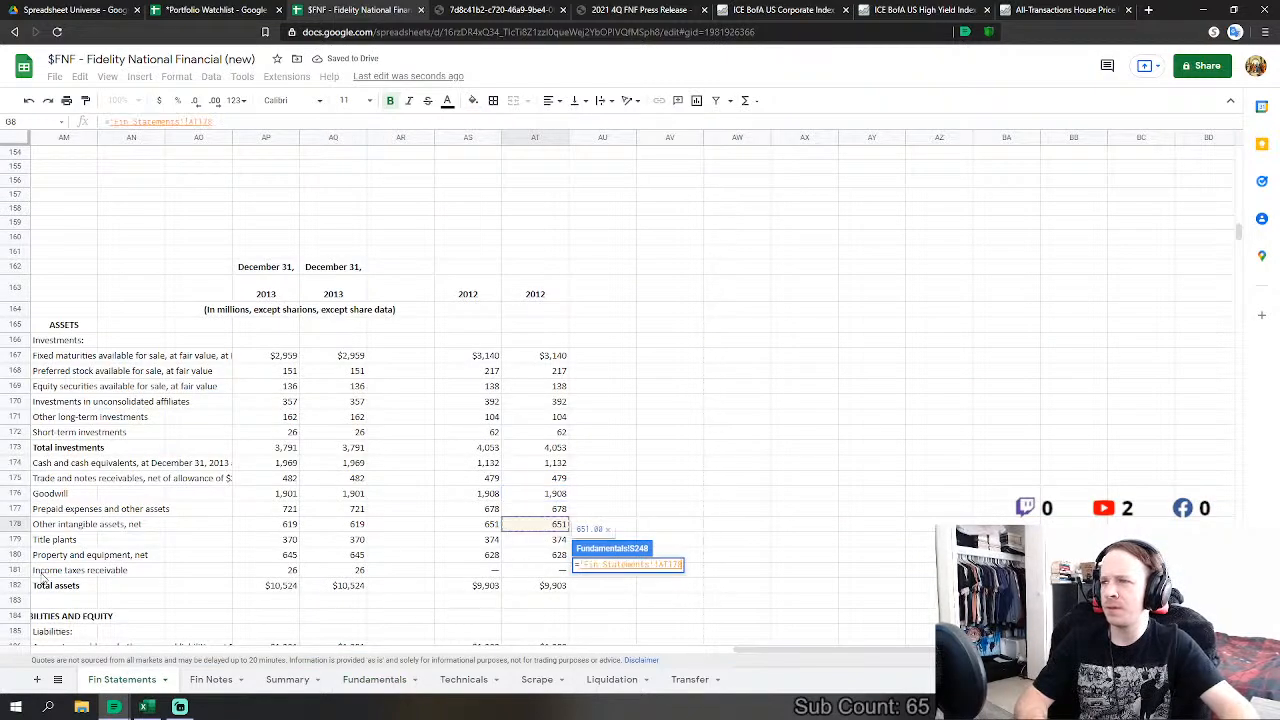
key("Return")
Step: Set FY2012 Accounts Payable (S260) to accounts payable plus income taxes payable in Fin Statements AT186 and AT187
scroll(600, 424, "down", 2)
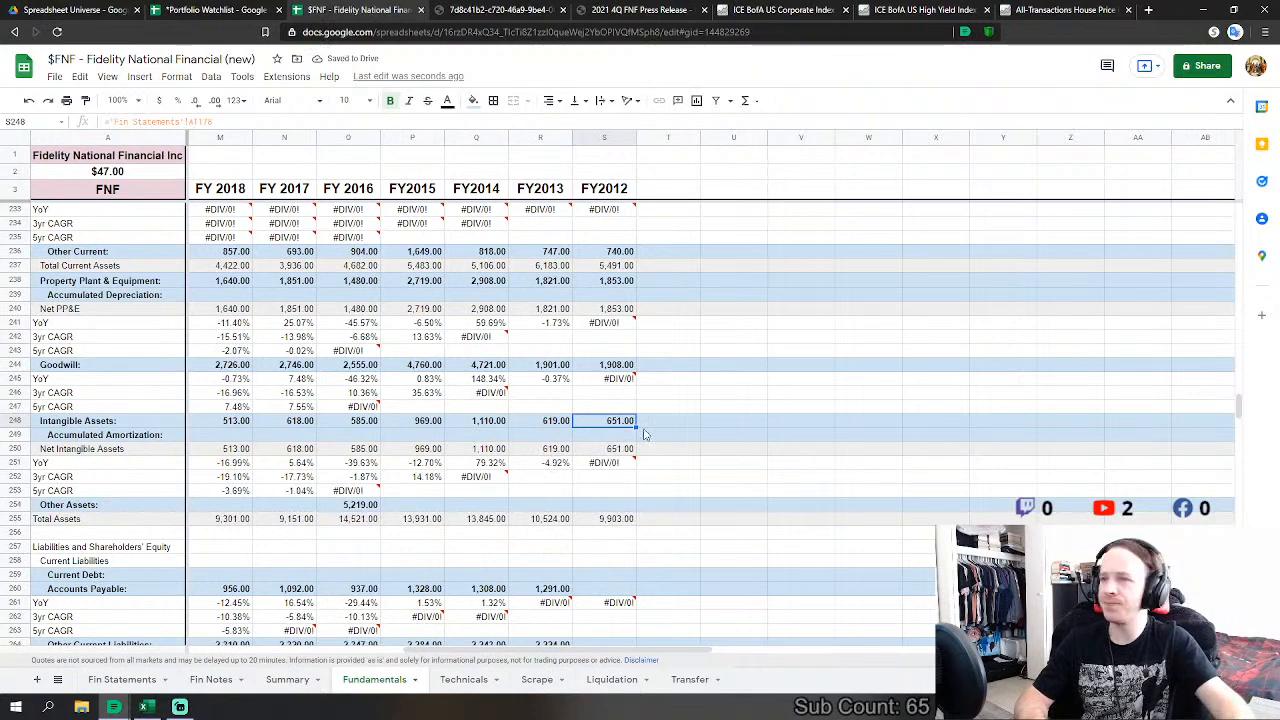
scroll(644, 434, "down", 3)
left_click(602, 447)
type("=")
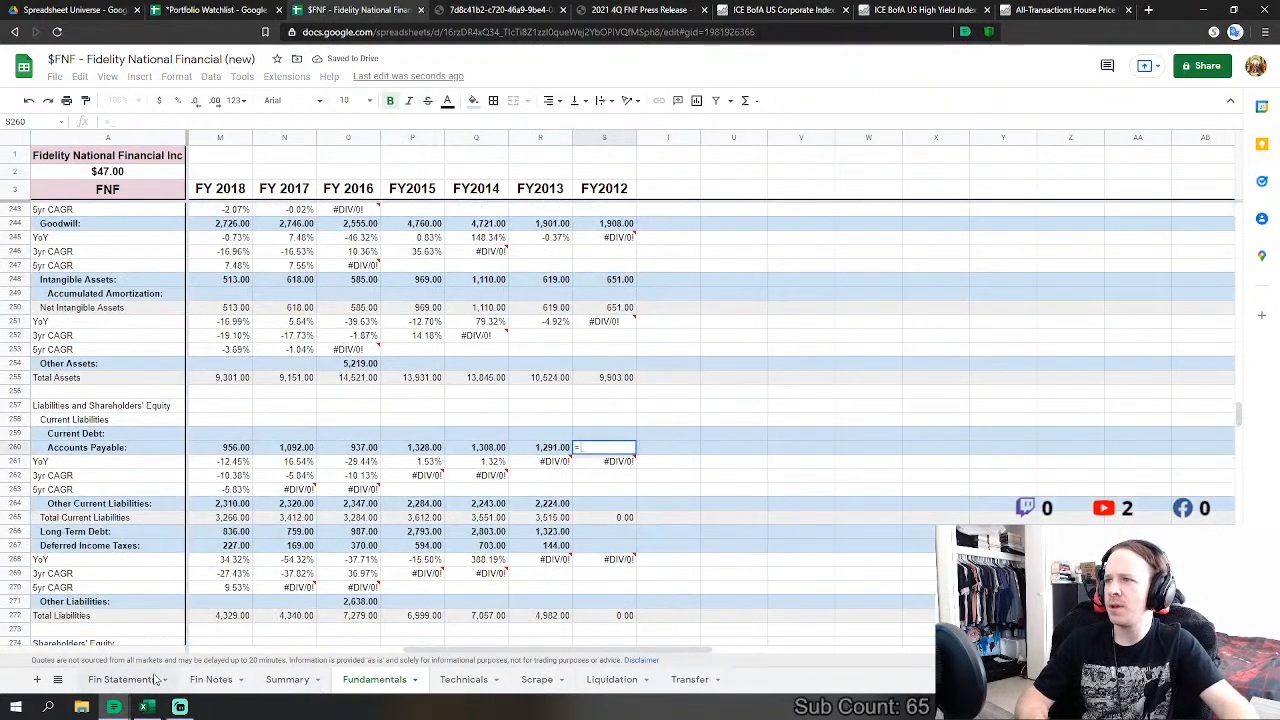
left_click(150, 679)
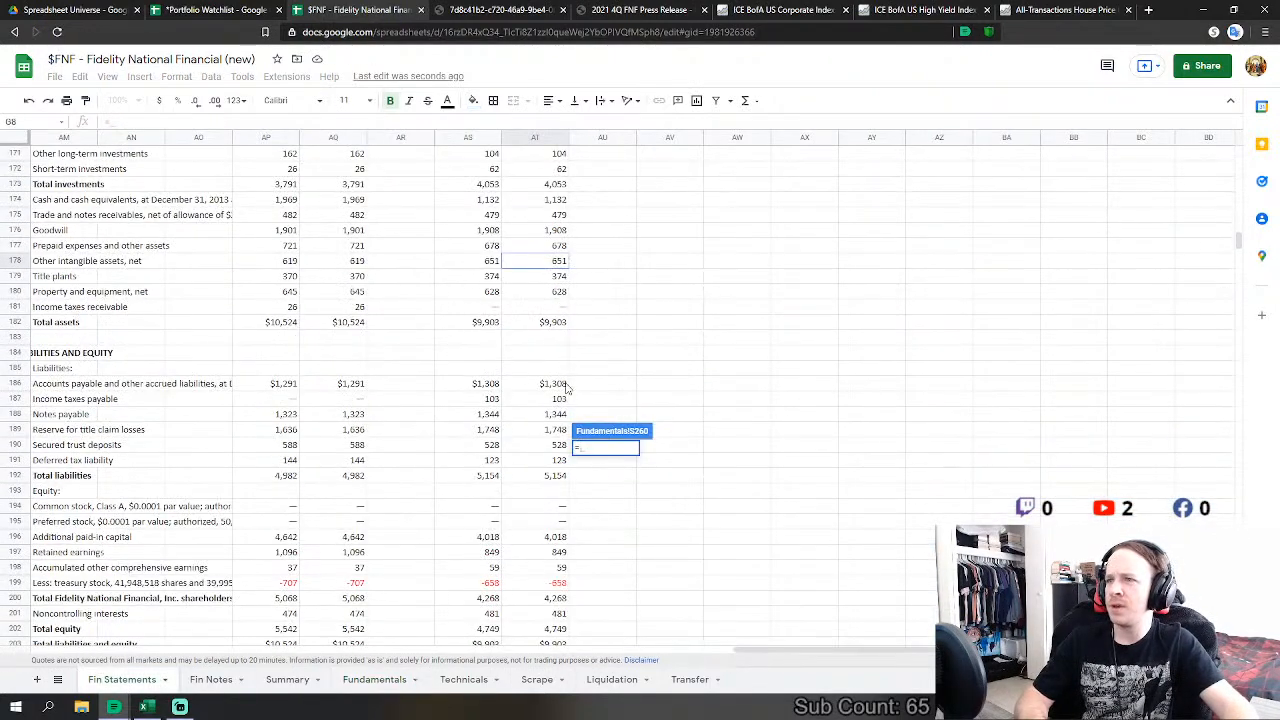
left_click(560, 384)
type("+")
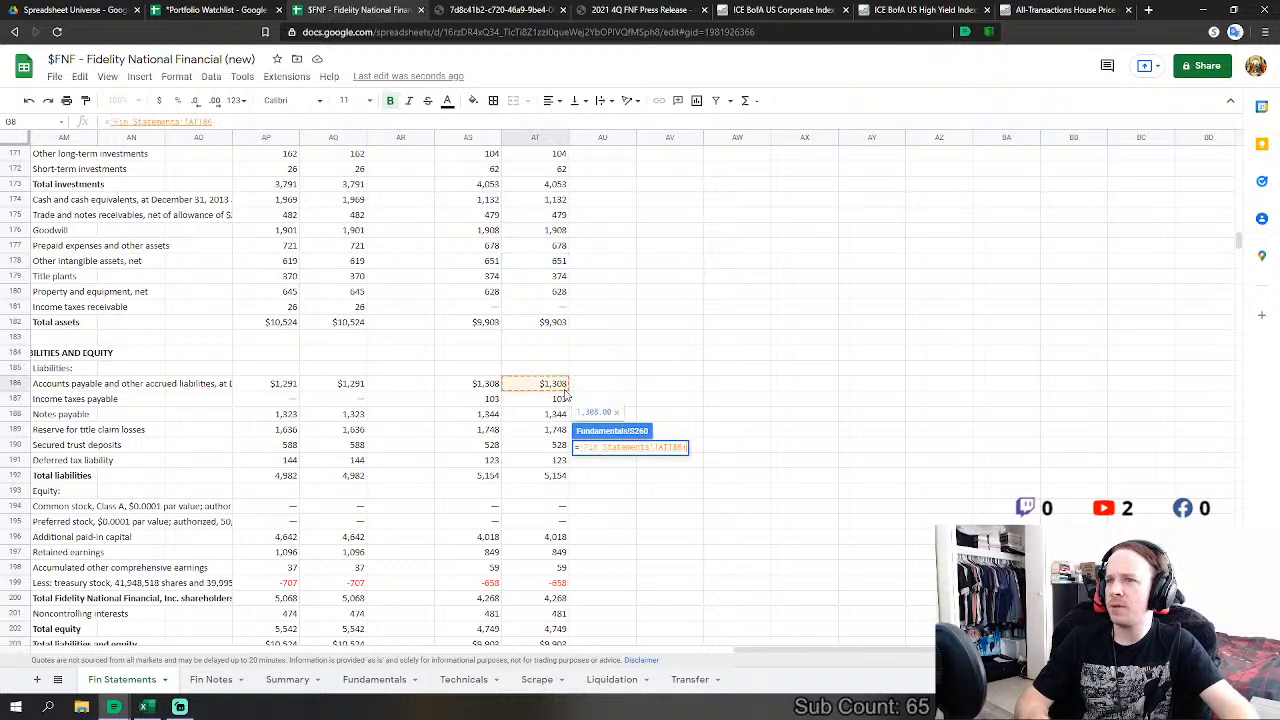
left_click(560, 399)
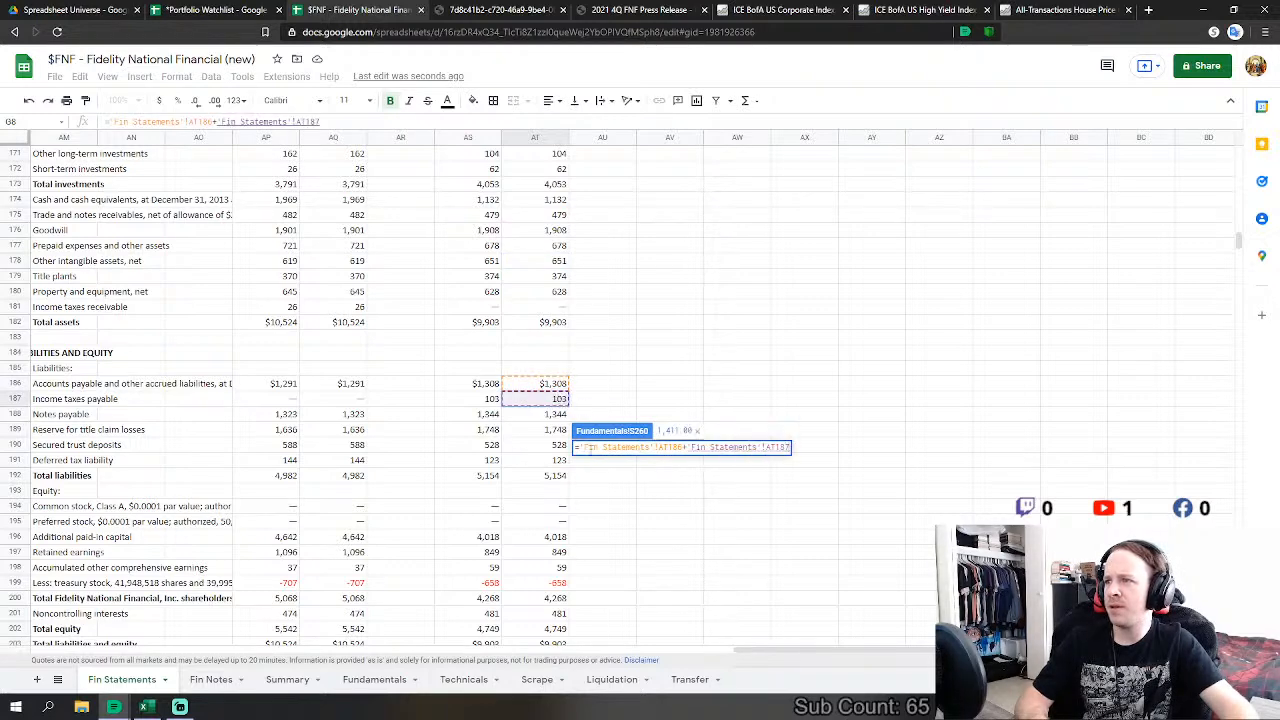
key("Return")
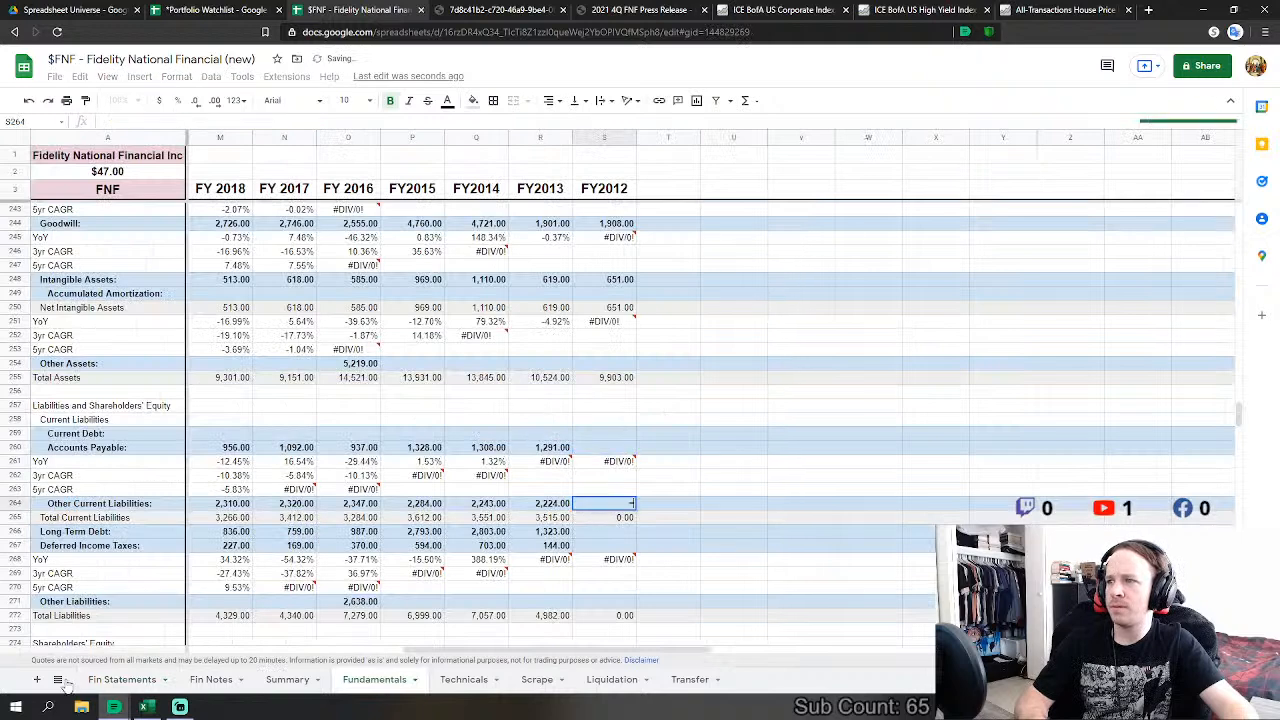
Step: Set FY2012 Other Current Liabilities (S264) to secured trust deposits plus reserve for title claim losses, Fin Statements AT190 and AT189
type("=")
left_click(120, 679)
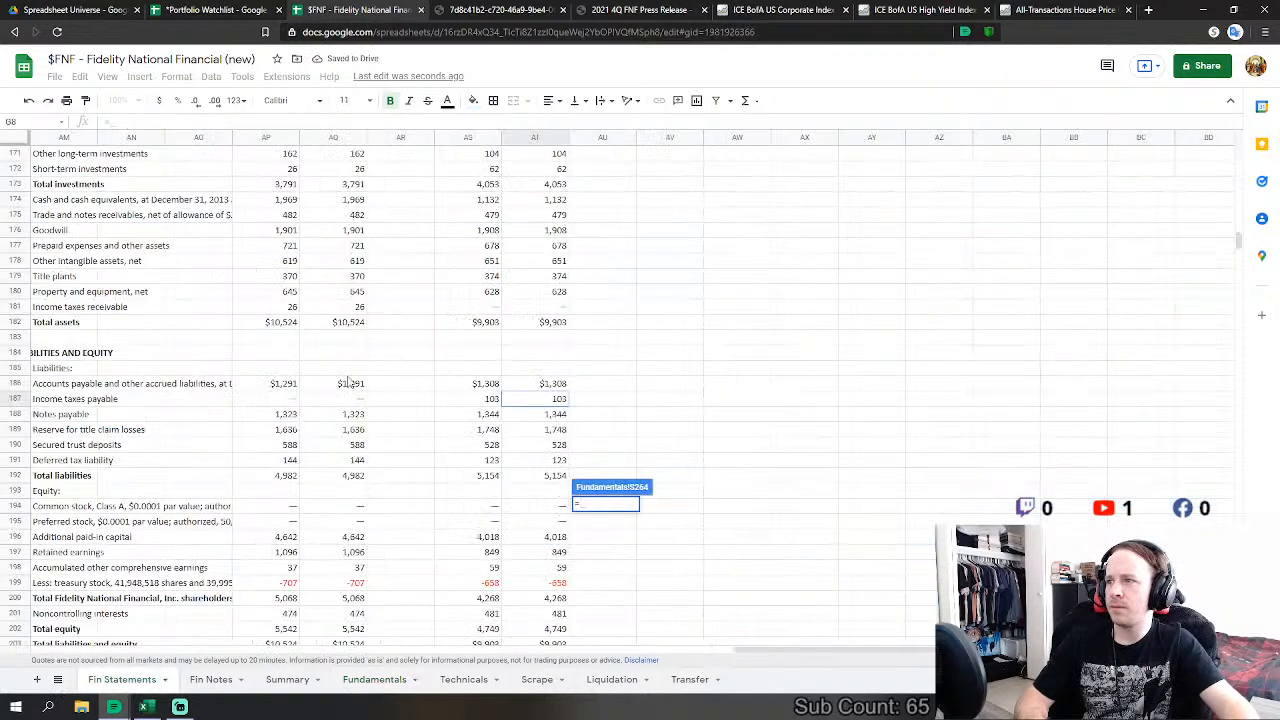
left_click(558, 448)
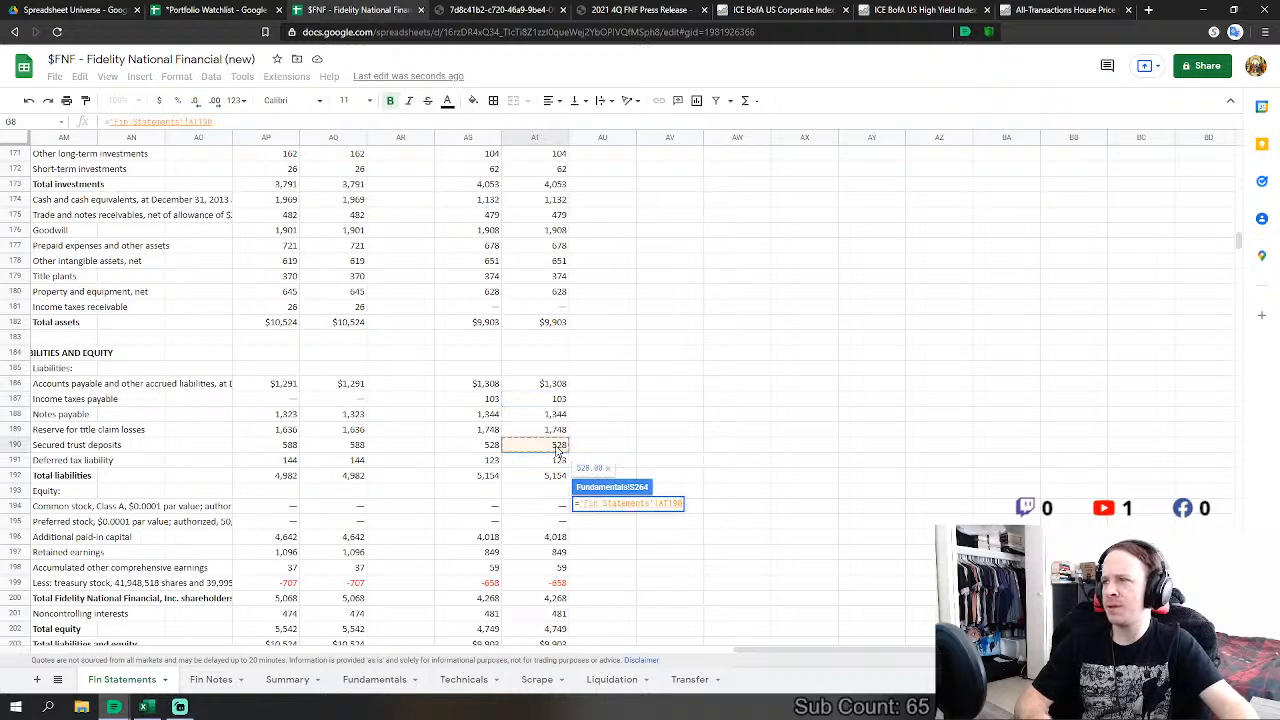
type("+")
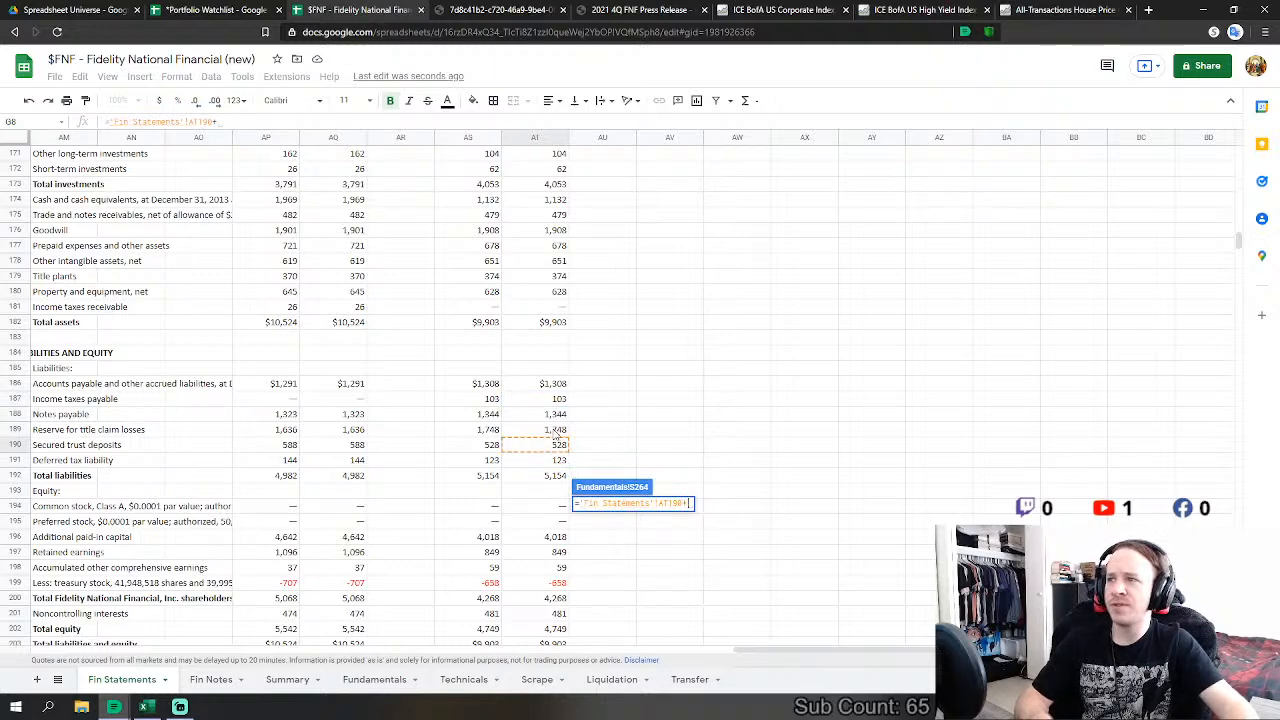
left_click(556, 432)
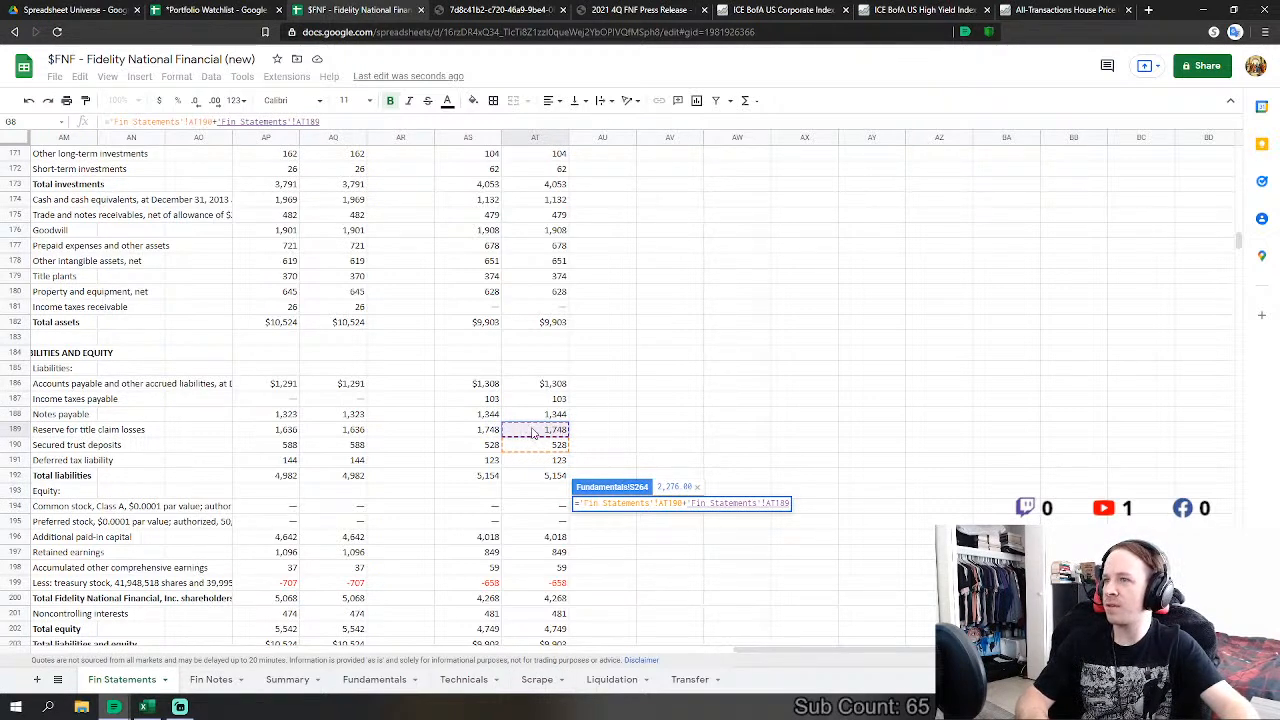
key("Return")
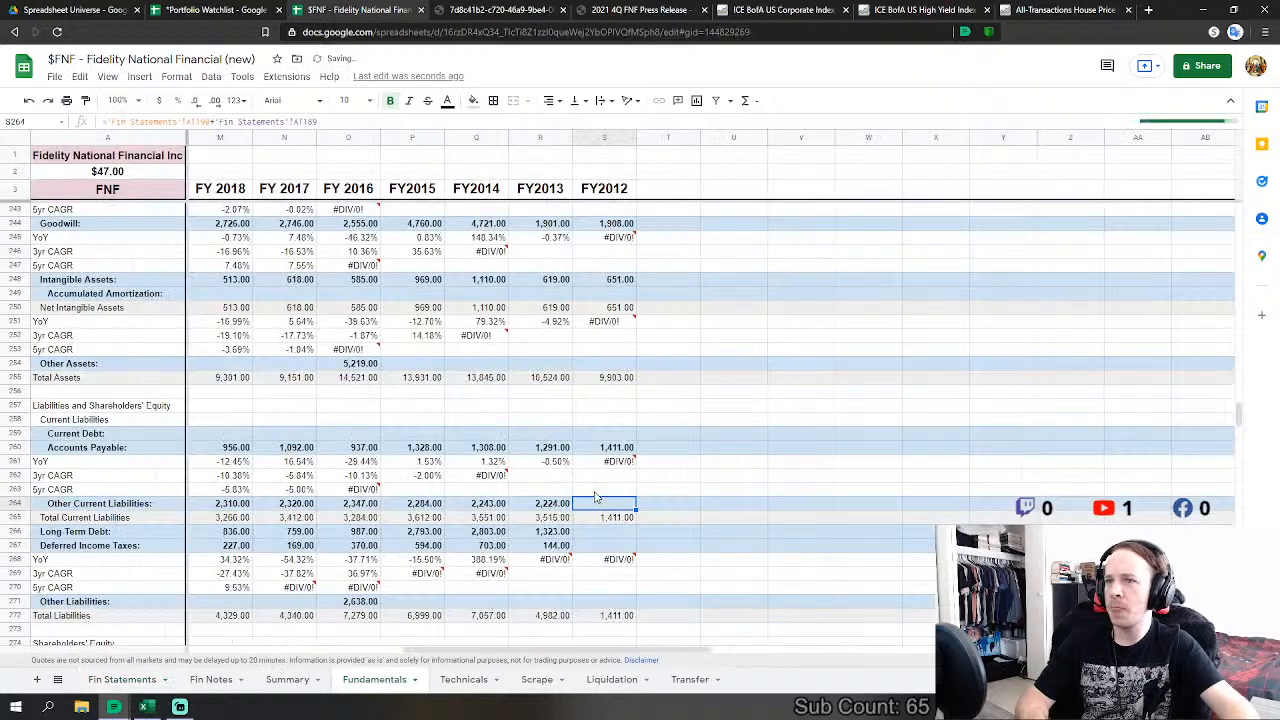
Step: Link FY2012 Long-Term Debt (S266) to the 2012 notes payable amount in Fin Statements AT188
left_click(608, 532)
type("=")
left_click(147, 683)
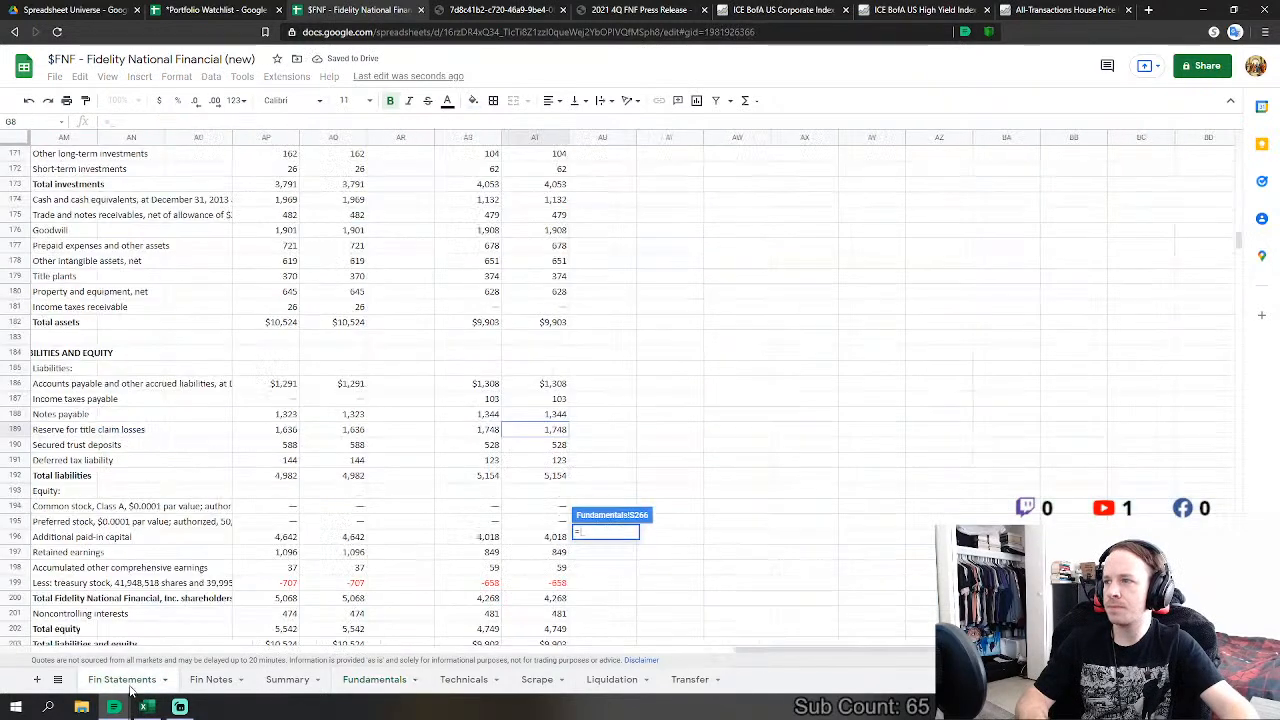
left_click(555, 415)
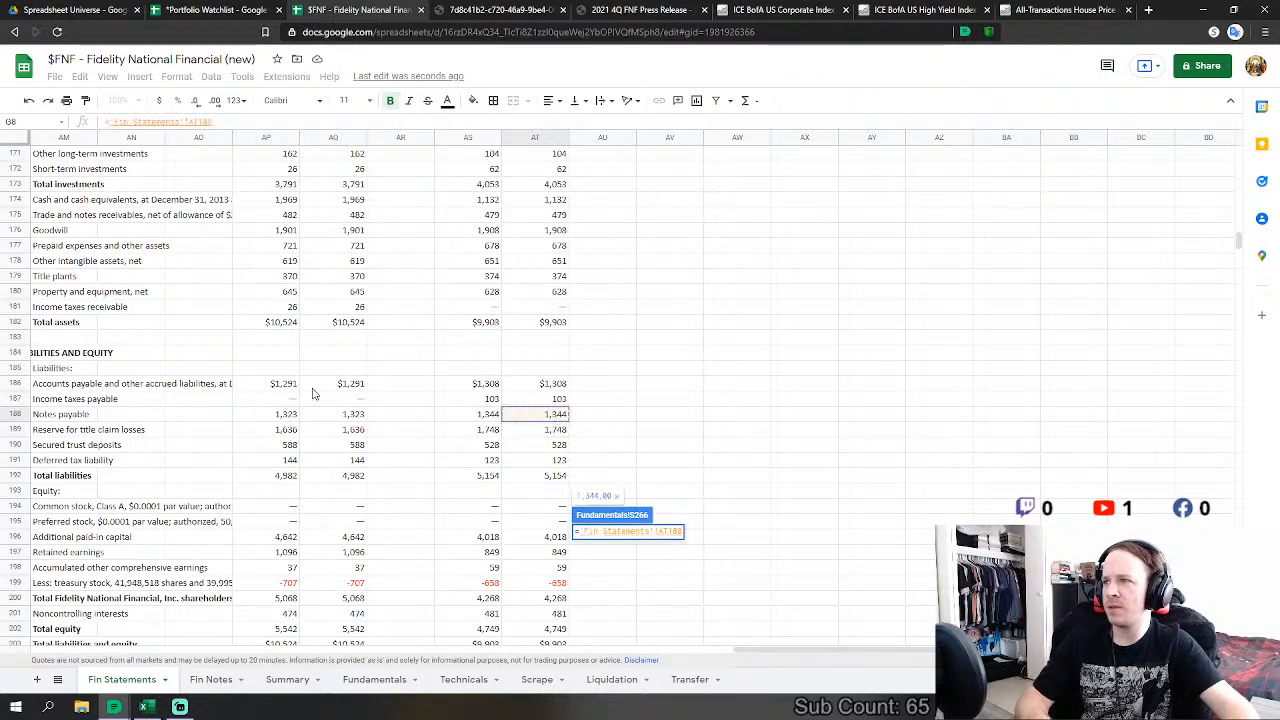
key("Return")
Step: Link FY2012 Deferred Income Taxes (S267) to Fin Statements AT191 and check total liabilities against the source statement
type("=")
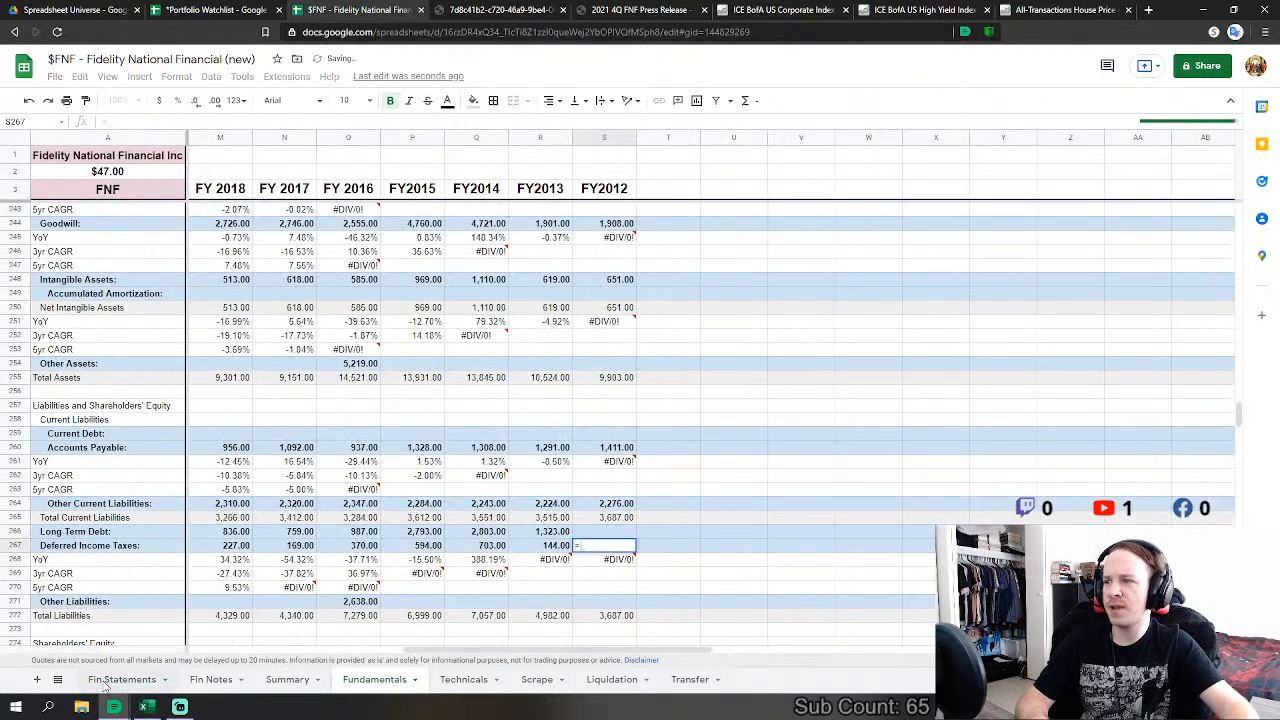
left_click(122, 679)
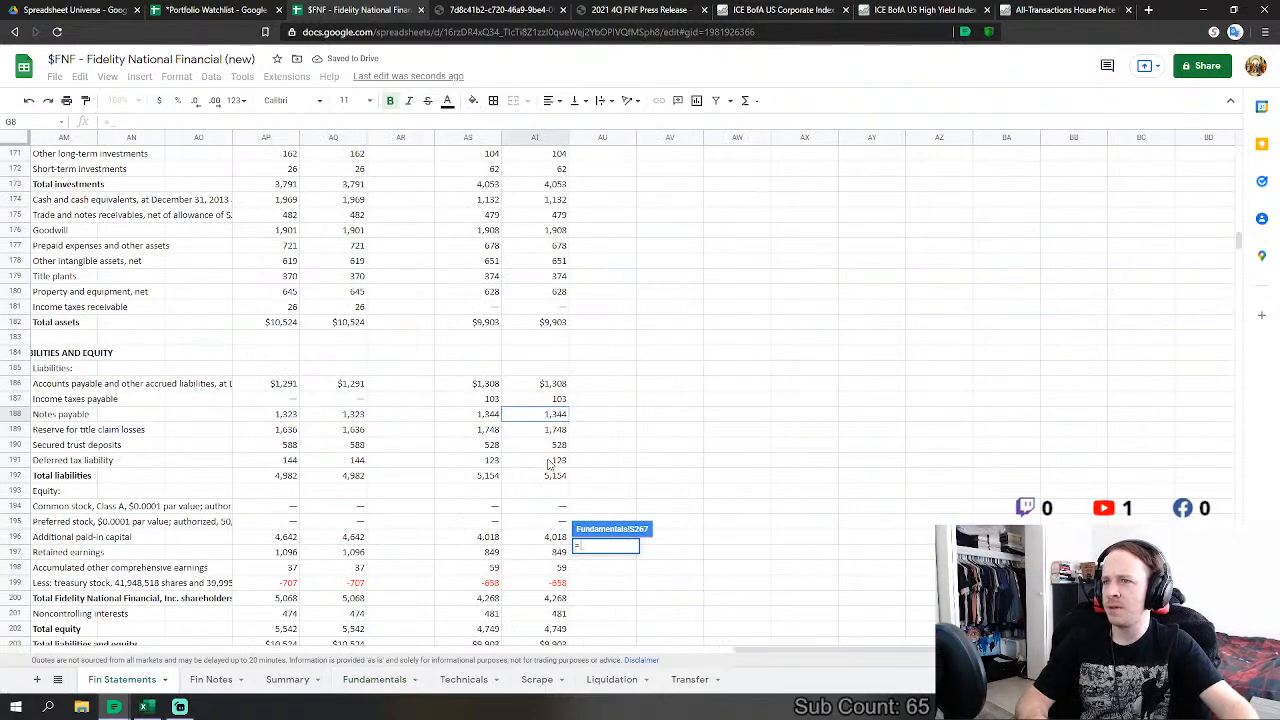
left_click(548, 461)
key("Return")
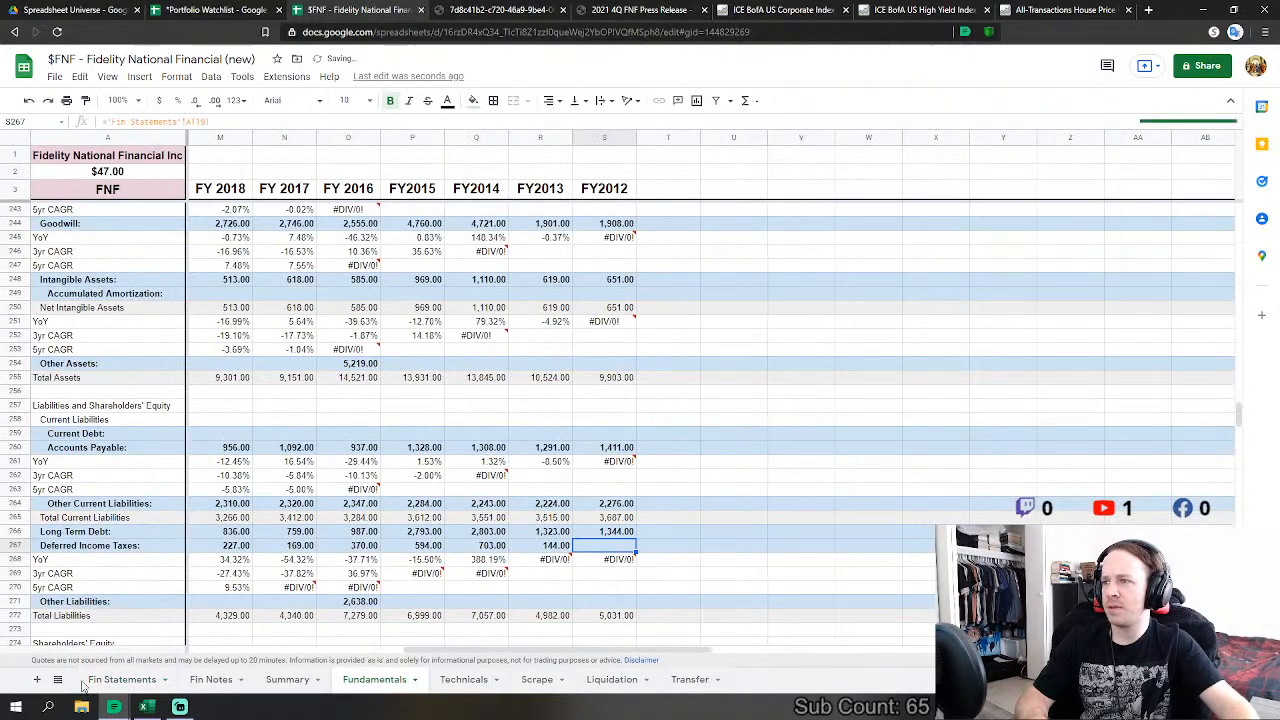
left_click(121, 680)
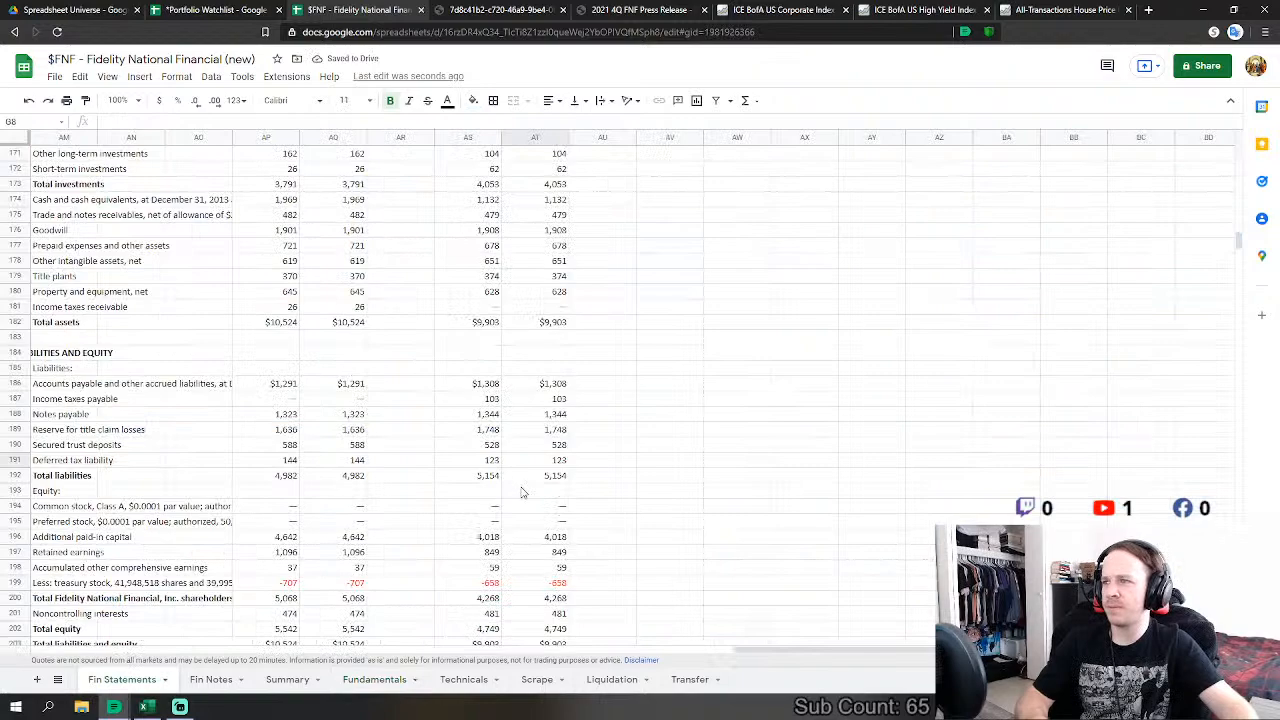
left_click(388, 680)
Step: Link FY2012 Capital in Excess of Par (S277) to the 2012 additional paid-in capital in Fin Statements AT196
scroll(632, 560, "down", 5)
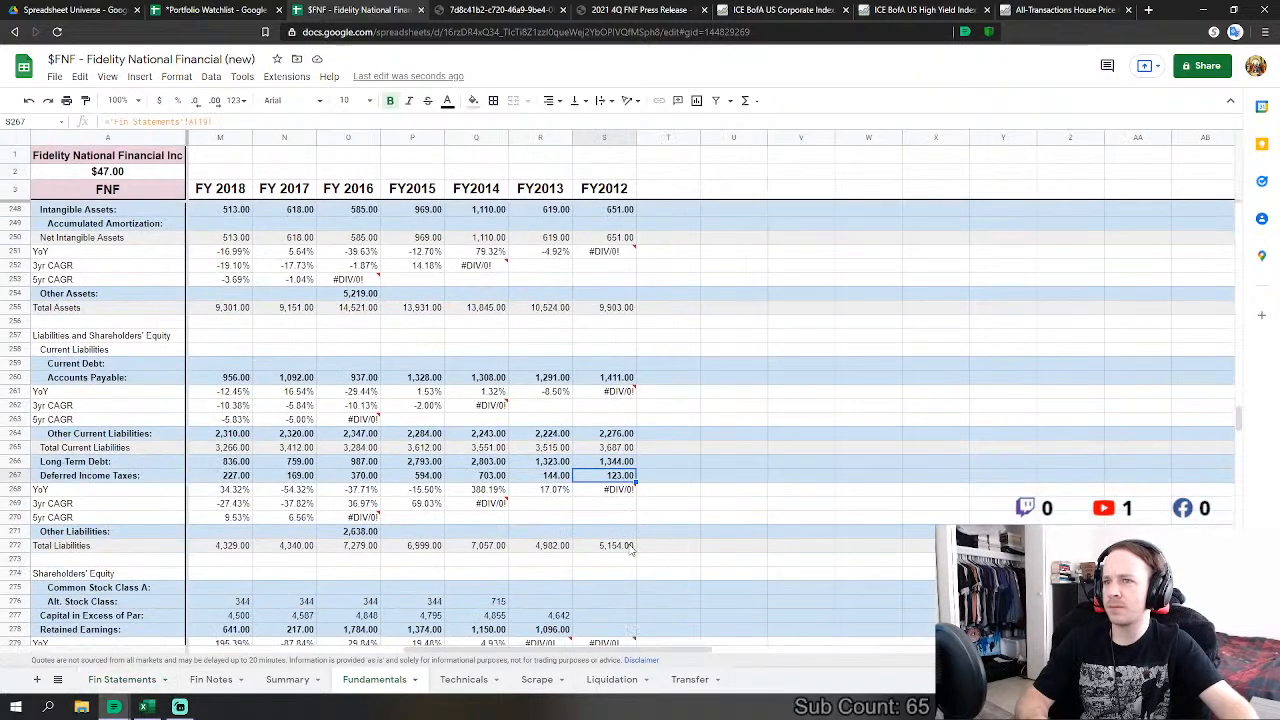
left_click(608, 475)
type("=")
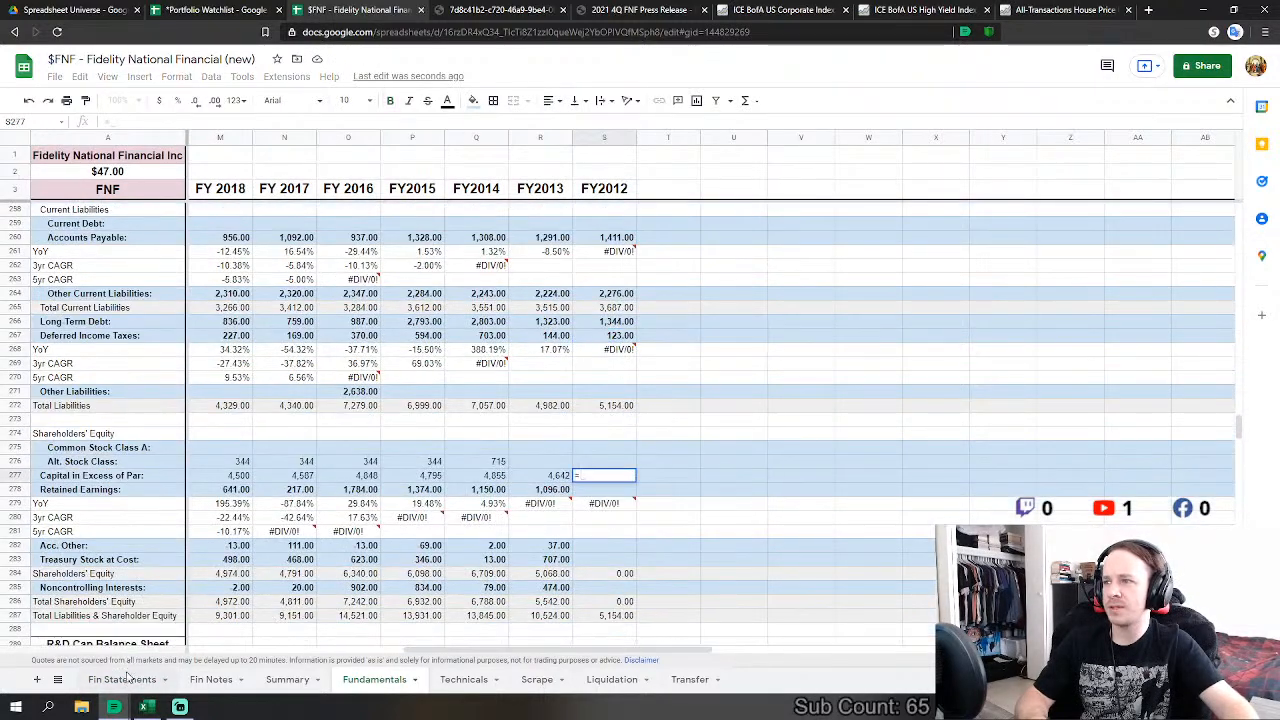
left_click(121, 680)
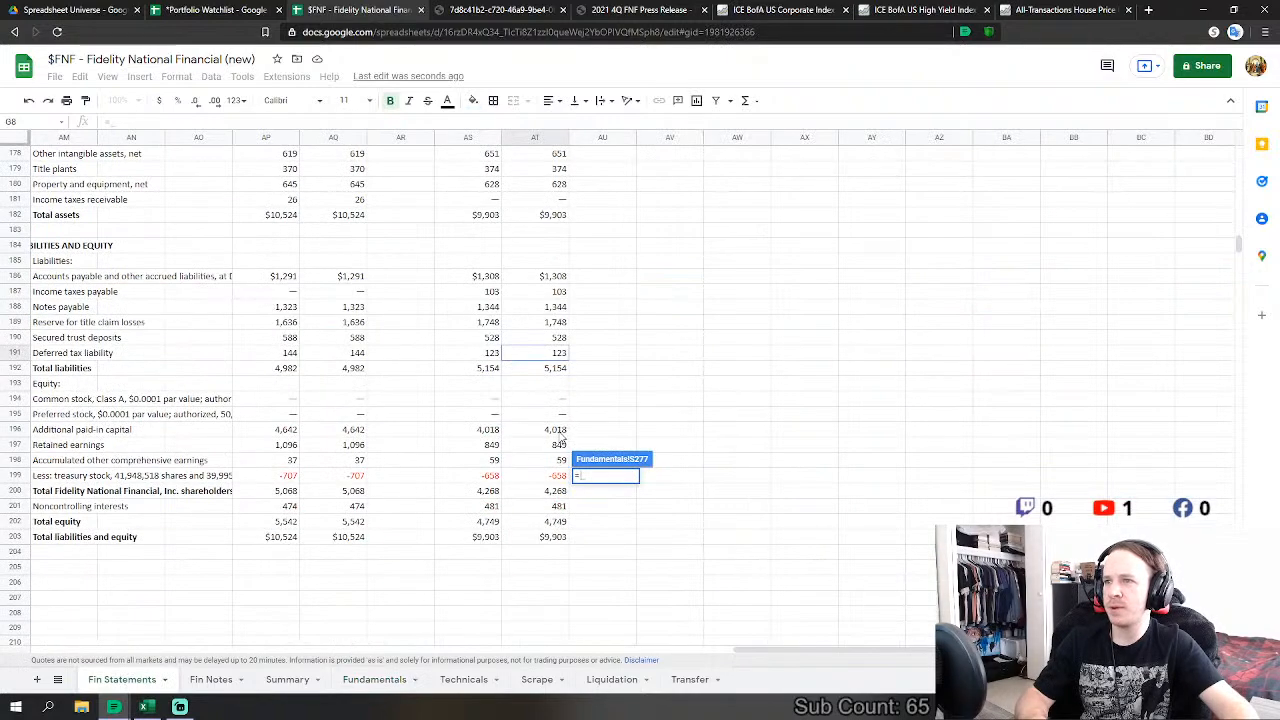
left_click(556, 430)
key("Return")
Step: Link FY2012 Retained Earnings (S278) to the 2012 retained earnings amount in Fin Statements AT197
left_click(608, 490)
type("=")
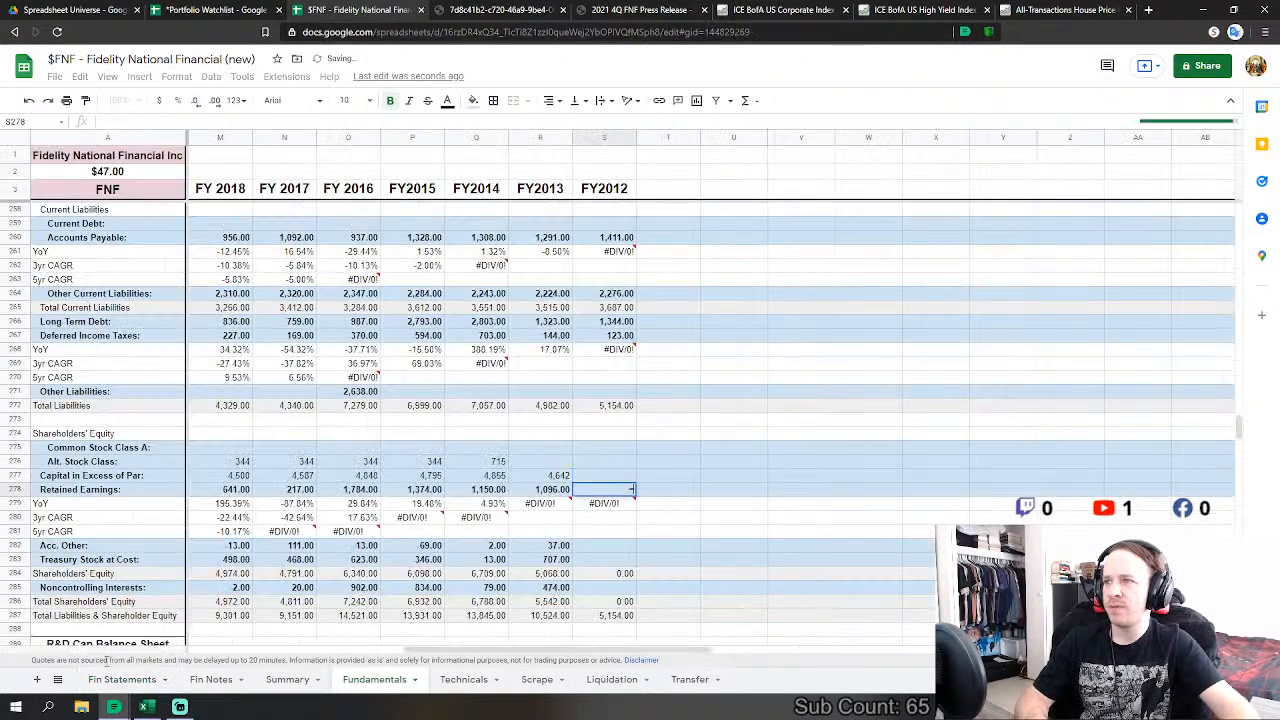
left_click(121, 680)
left_click(560, 445)
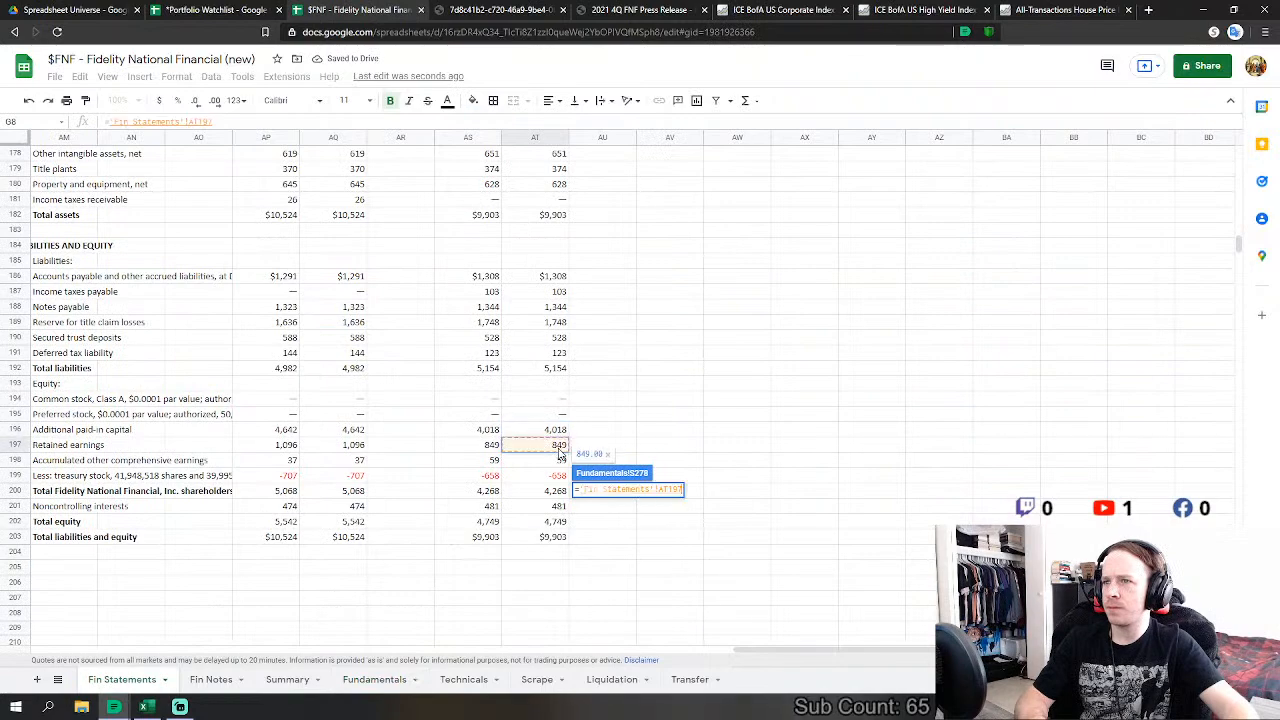
key("Return")
Step: Link FY2012 Acc. Other (S282) to the 2012 accumulated other comprehensive earnings in Fin Statements AT198
left_click(587, 549)
type("=")
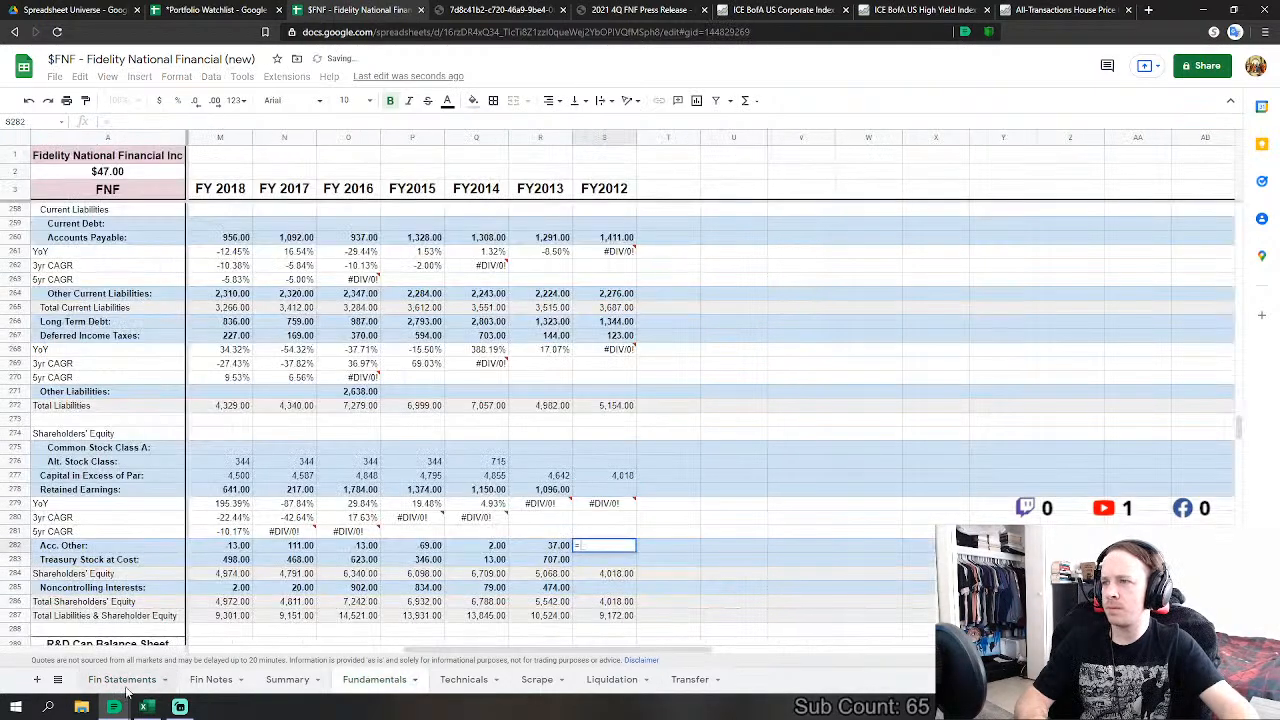
left_click(121, 680)
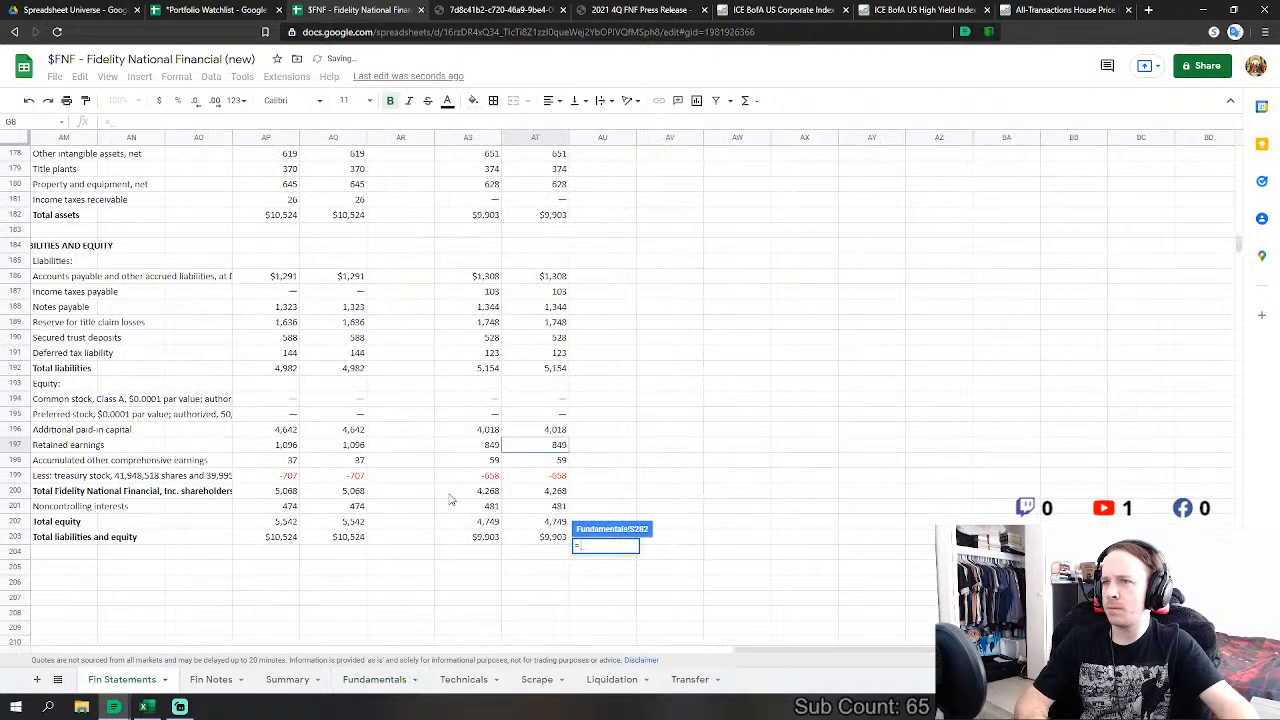
left_click(560, 460)
key("Return")
Step: Set FY2012 Treasury Stock at Cost (S283) to the negated 2012 treasury stock amount in Fin Statements AT199
type("=")
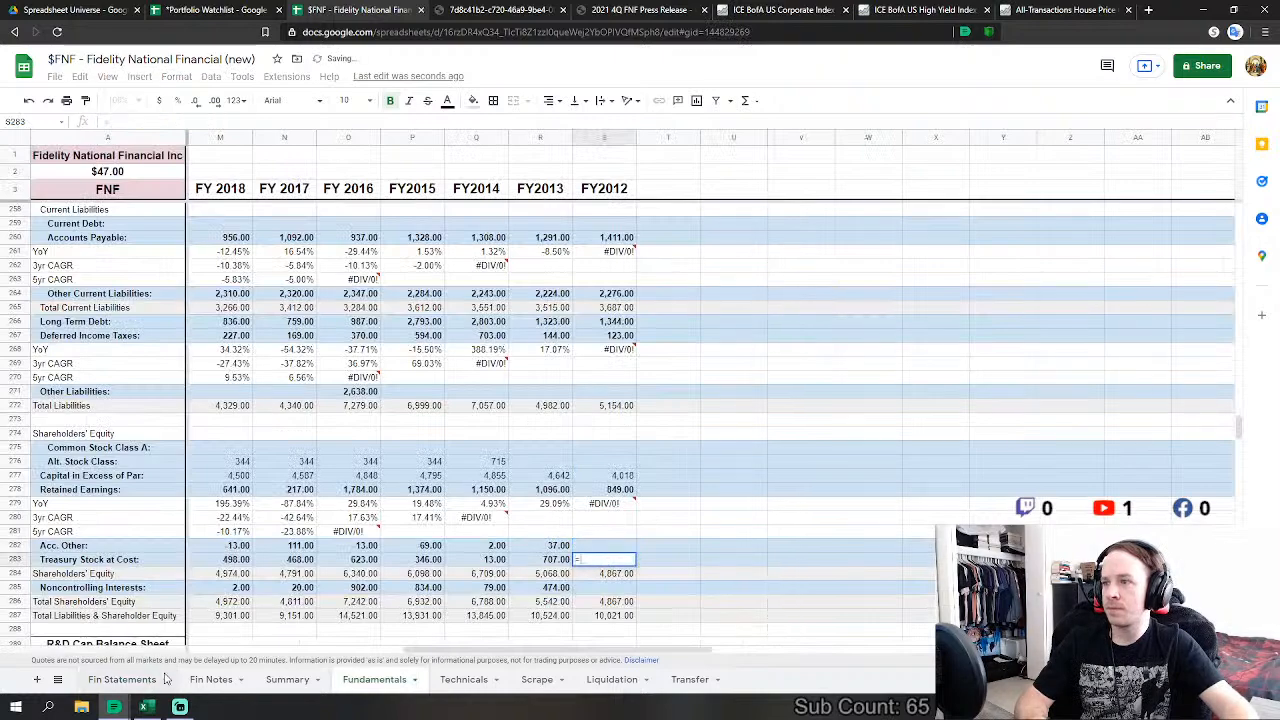
left_click(150, 680)
left_click(558, 475)
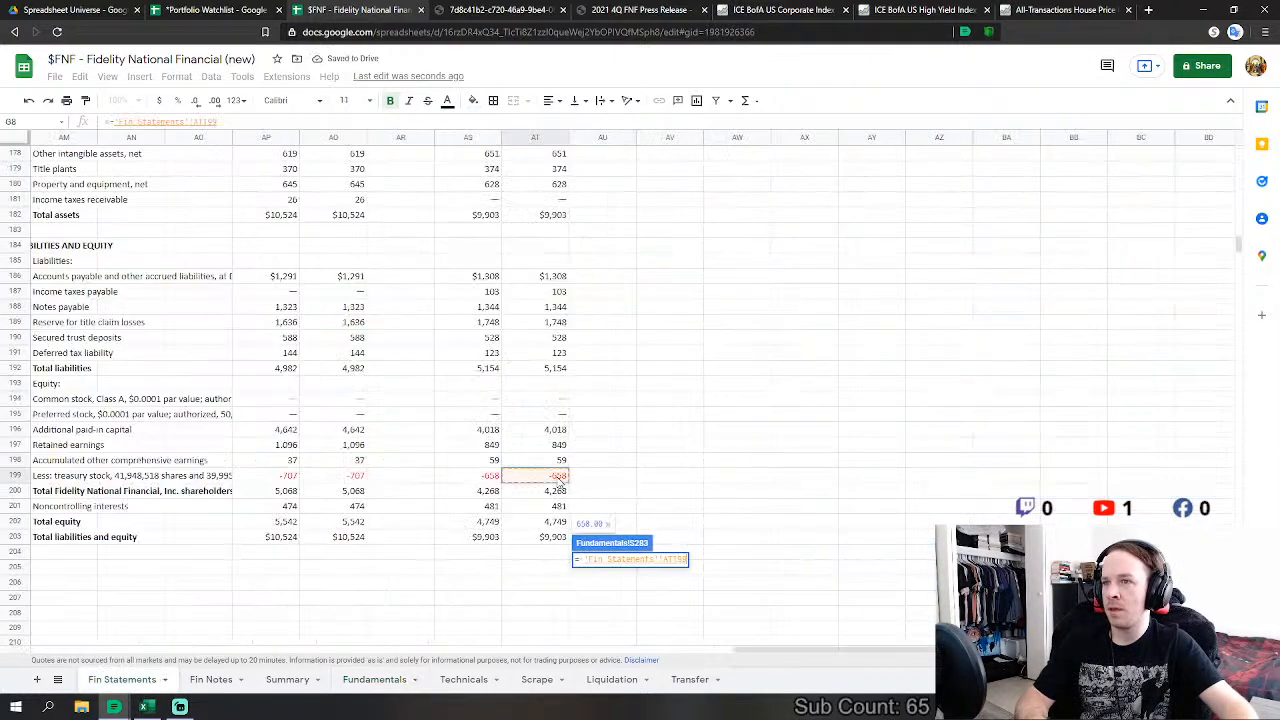
key("Return")
Step: Link FY2012 Noncontrolling Interests (S285) to the 2012 noncontrolling interests amount in Fin Statements AT201
left_click(604, 587)
type("=")
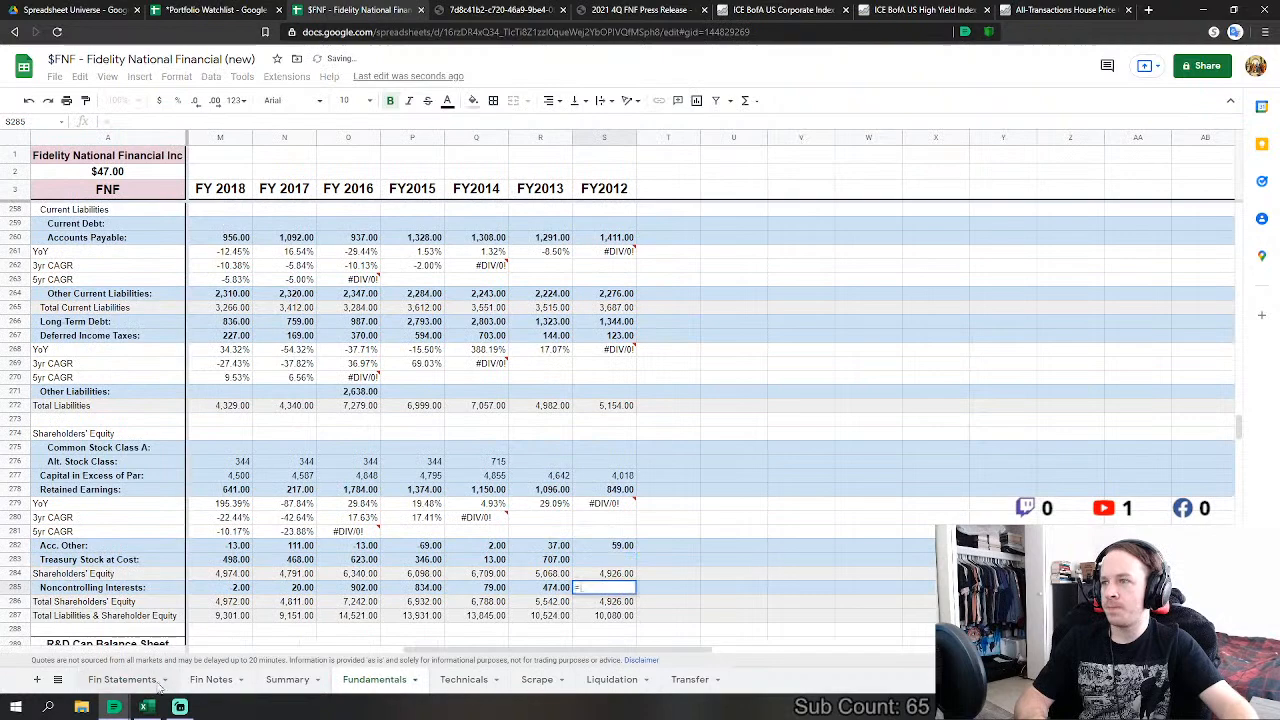
left_click(158, 686)
left_click(572, 530)
key("Return")
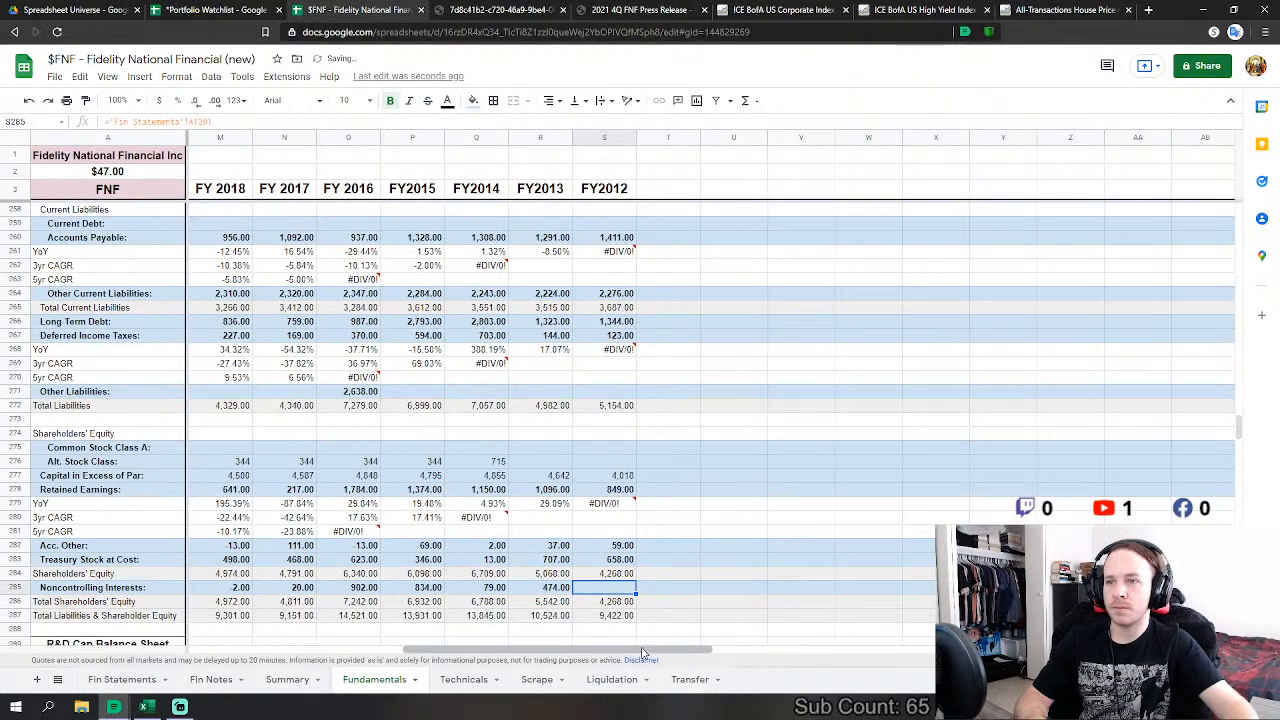
Step: Review the annual balance sheet totals and the earnings, equity, enterprise and cash flow ratios across FY2012 to FY 2021
left_click_drag(643, 651, 575, 651)
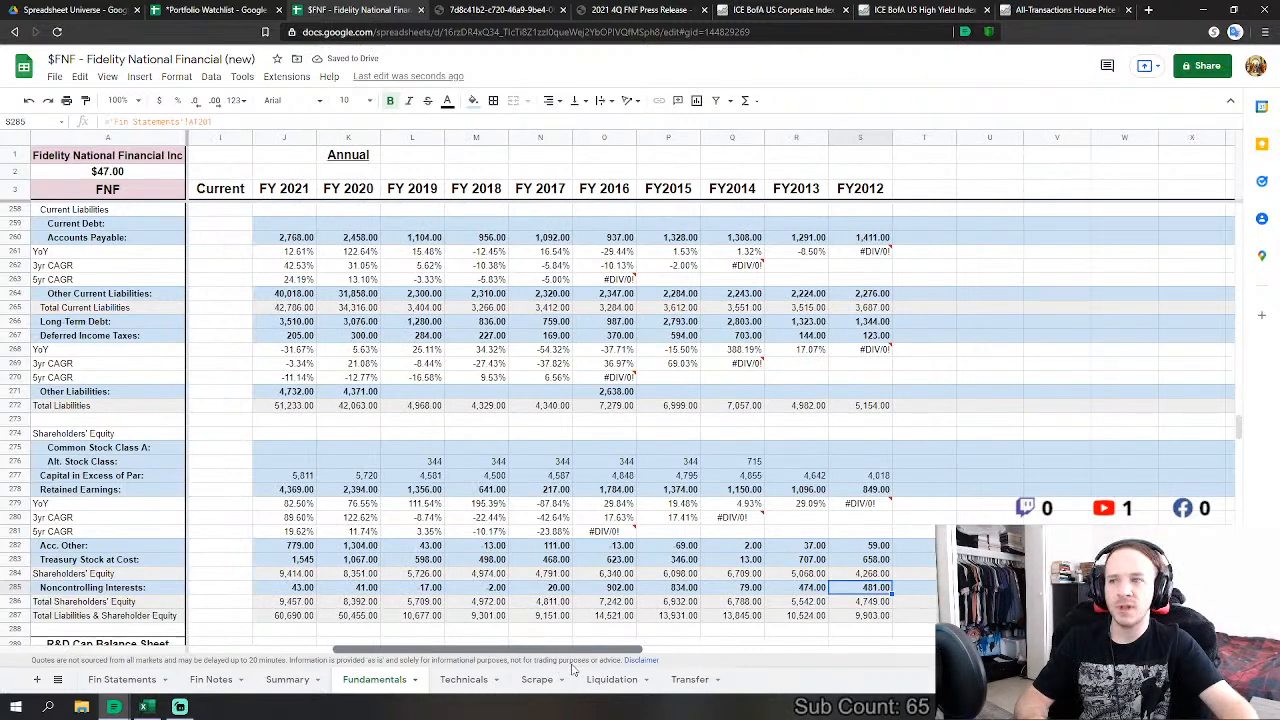
left_click(962, 463)
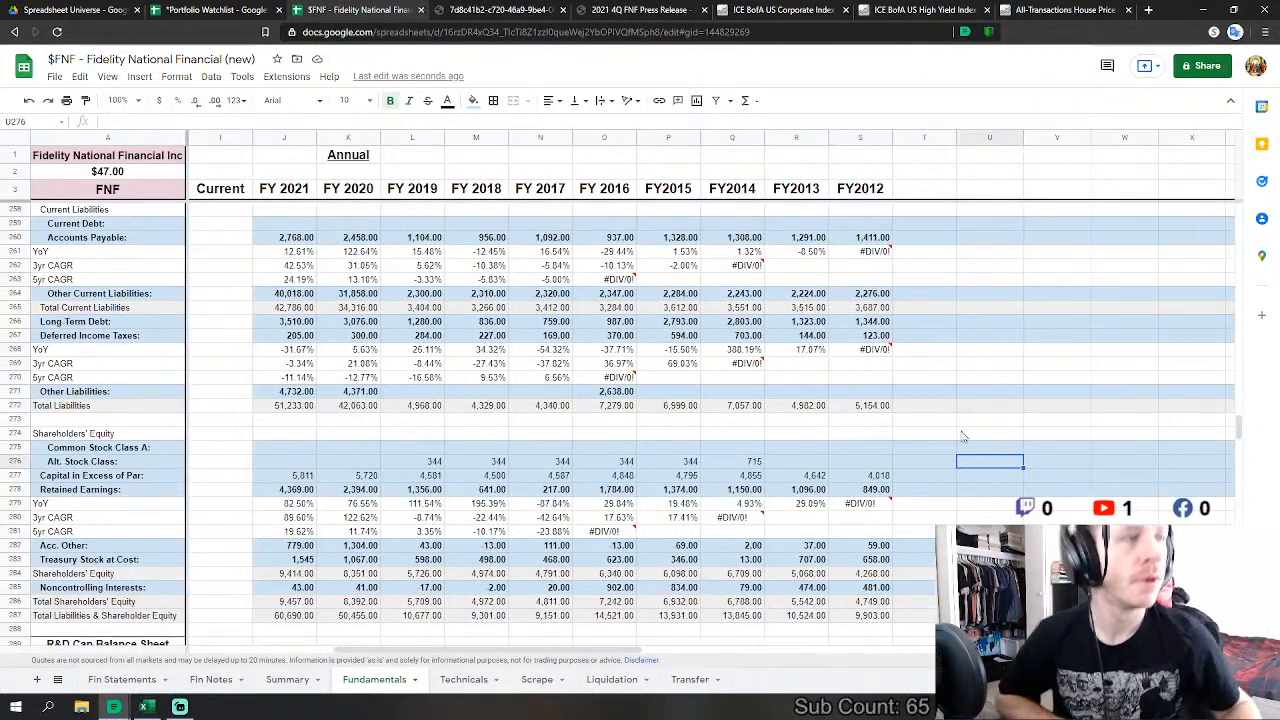
scroll(620, 370, "down", 8)
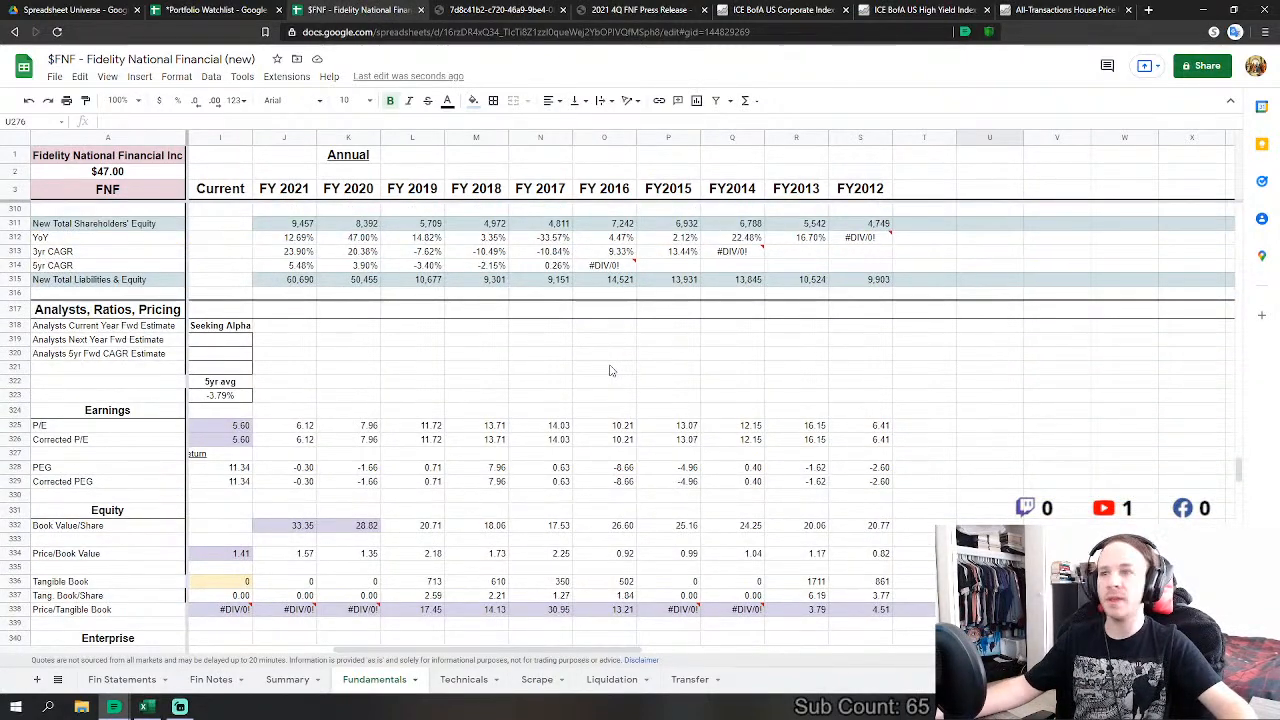
scroll(613, 371, "down", 5)
scroll(610, 370, "up", 1)
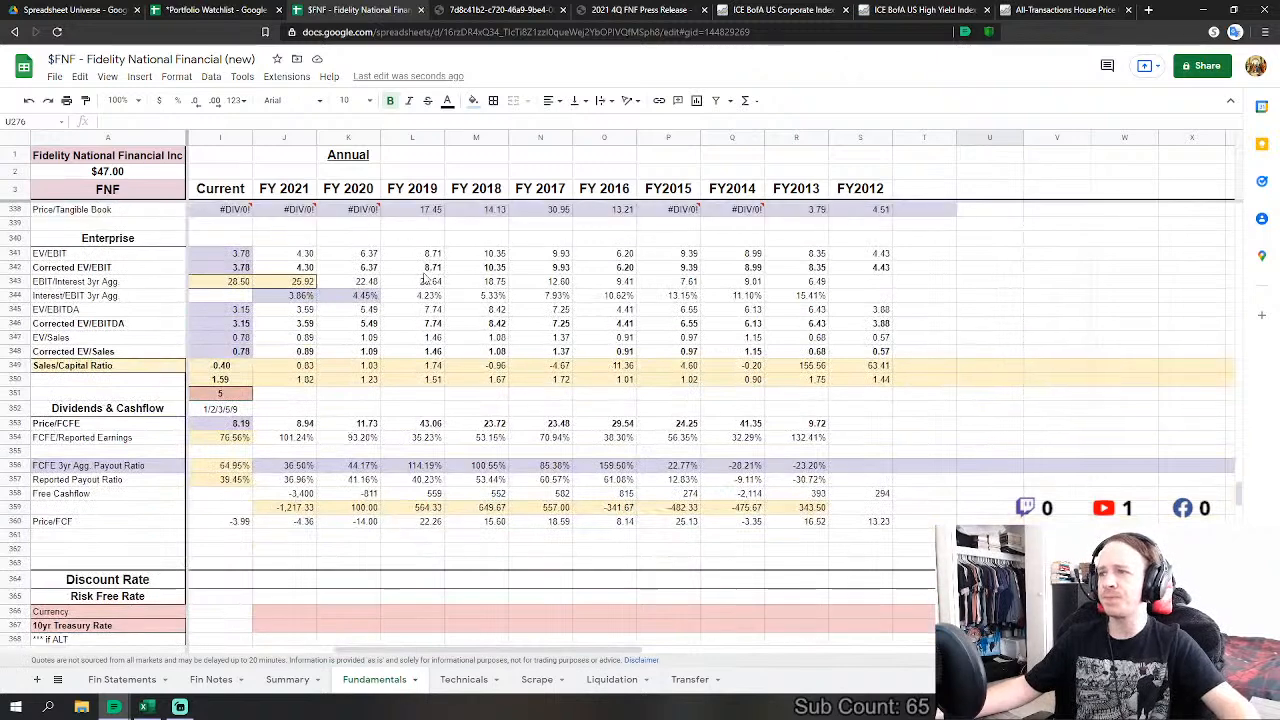
Step: Set the Sales/Capital Ratio year selector (I351) to 9
scroll(465, 655, "left", 1)
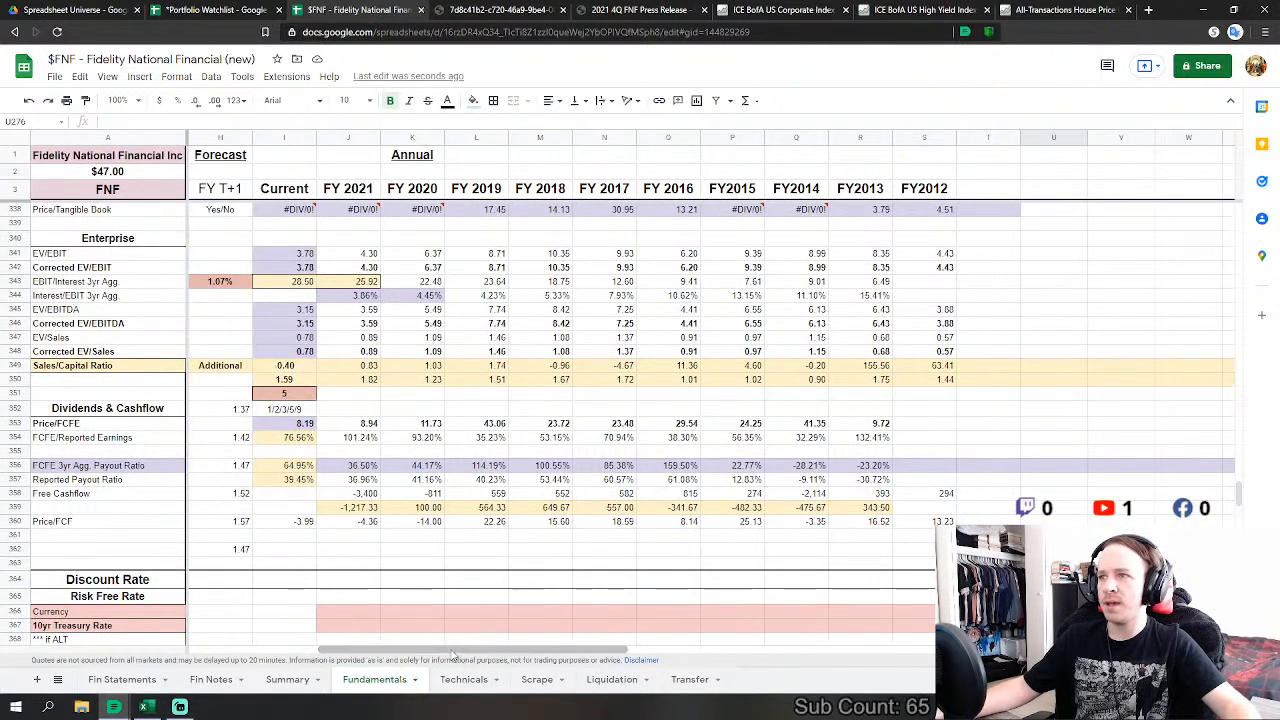
scroll(440, 557, "up", 1)
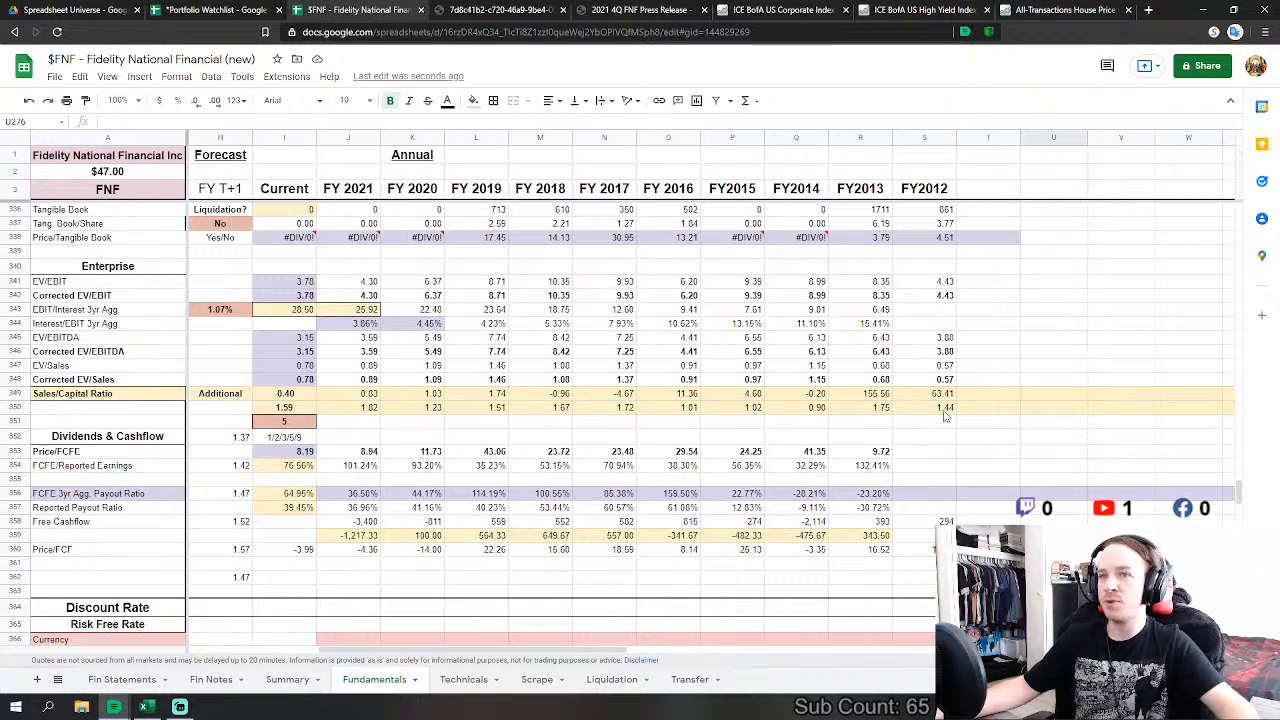
left_click(285, 421)
type("9")
key("Return")
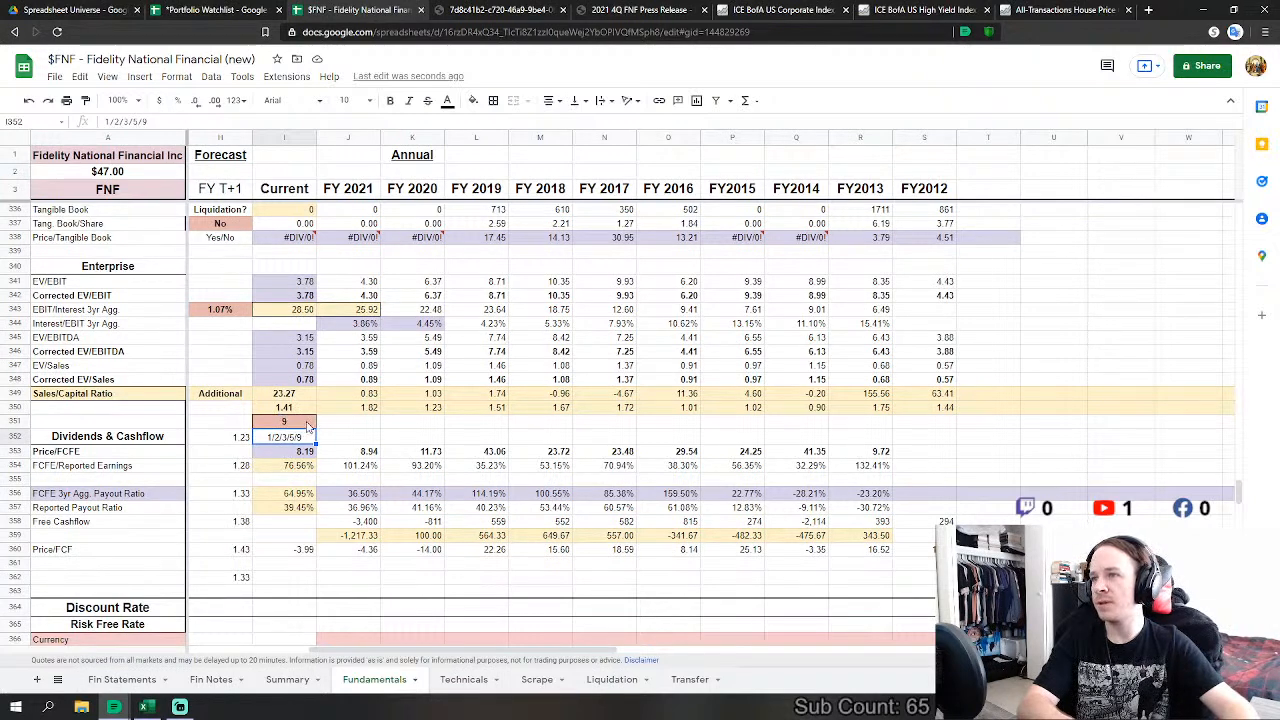
Step: Set the Sales/Capital Ratio year selector in I351 to 3
left_click(308, 425)
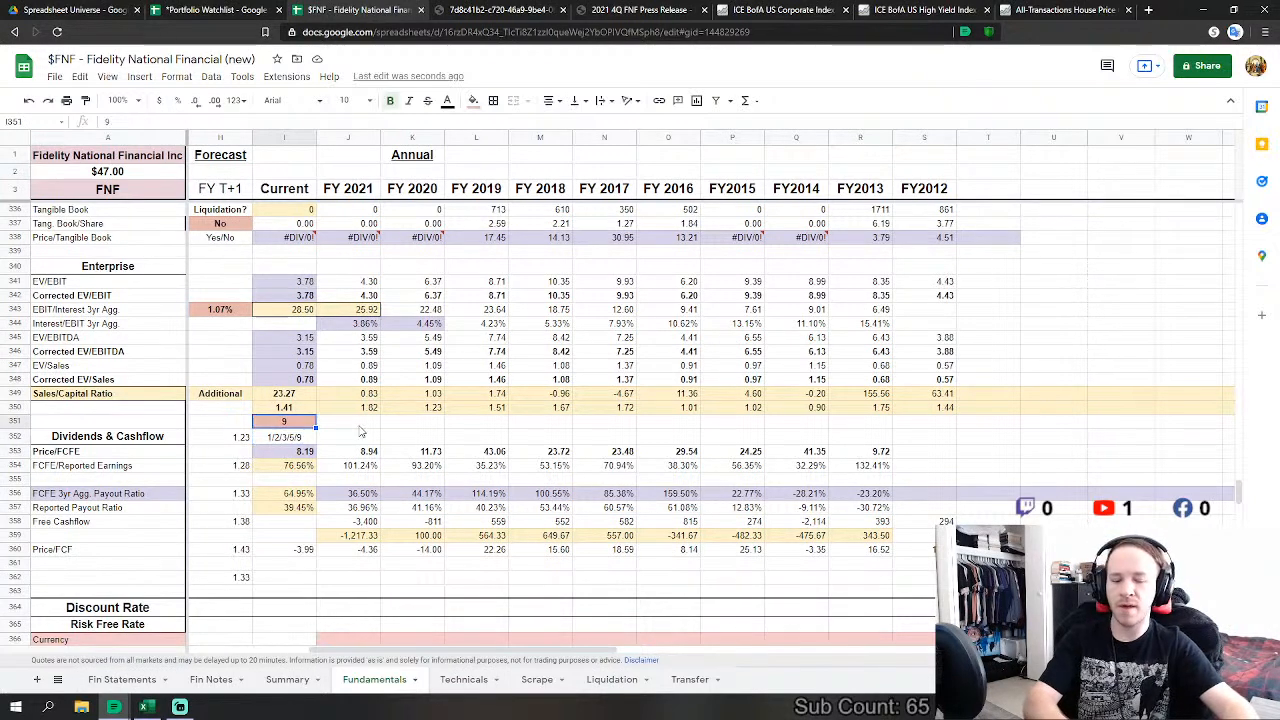
type("3")
key("Return")
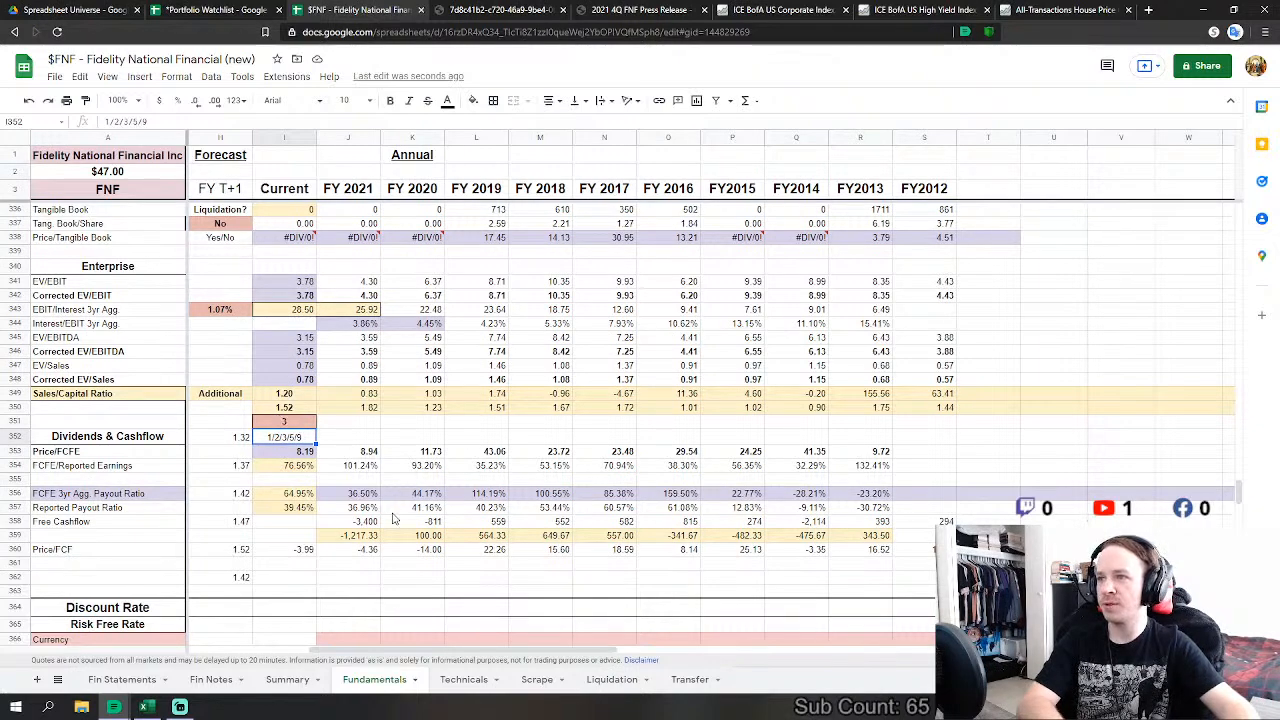
Step: Examine the P/E ratios in row 325 from the Current column back through FY2012
scroll(340, 445, "down", 2)
scroll(372, 520, "up", 3)
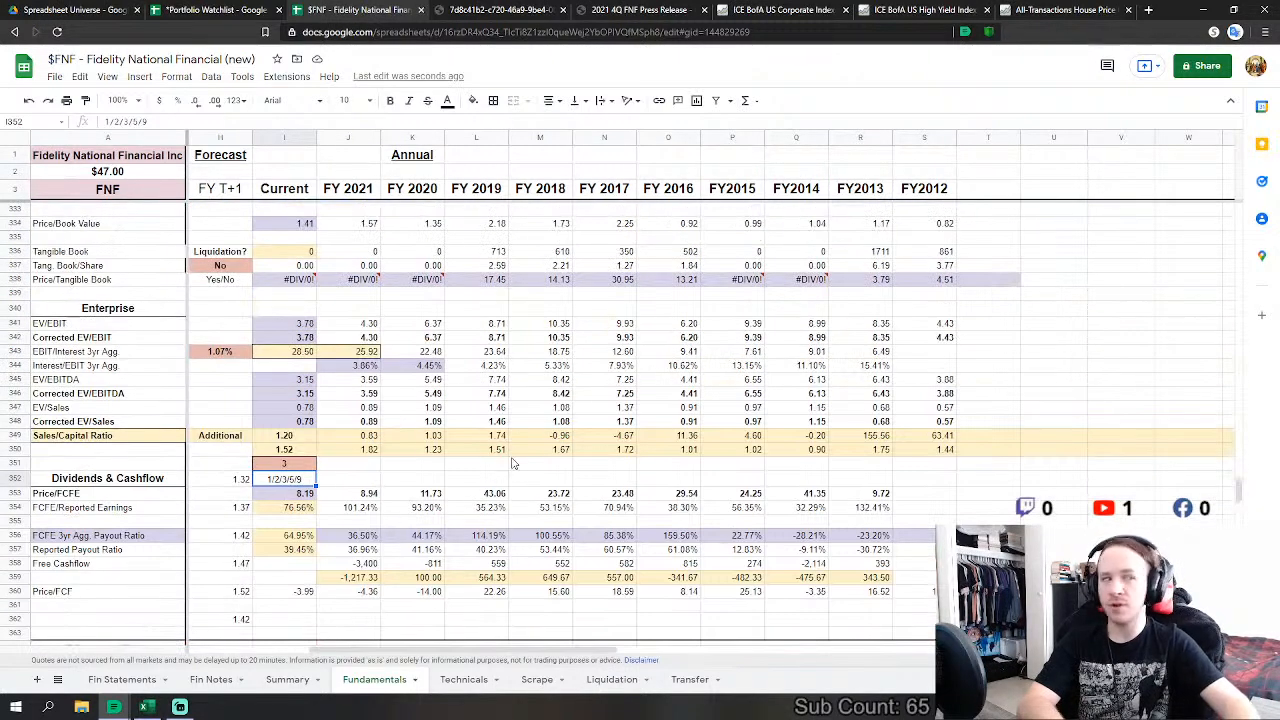
scroll(512, 463, "up", 5)
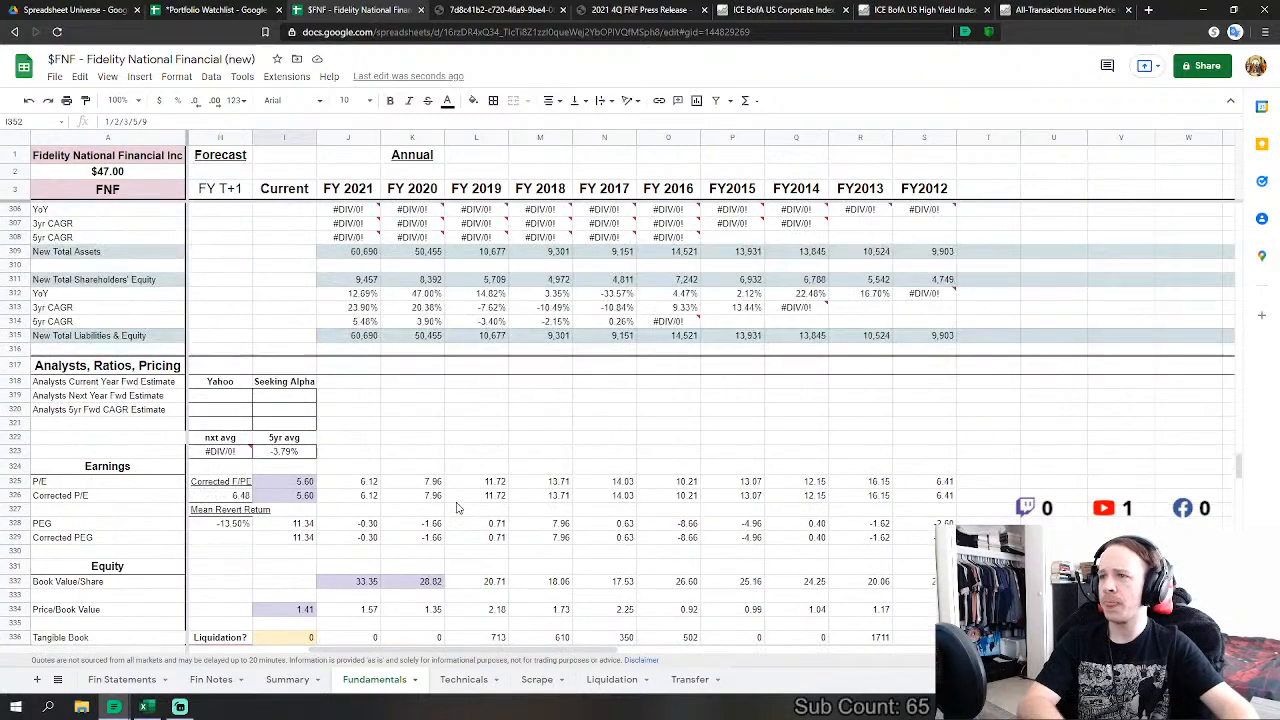
scroll(456, 508, "down", 2)
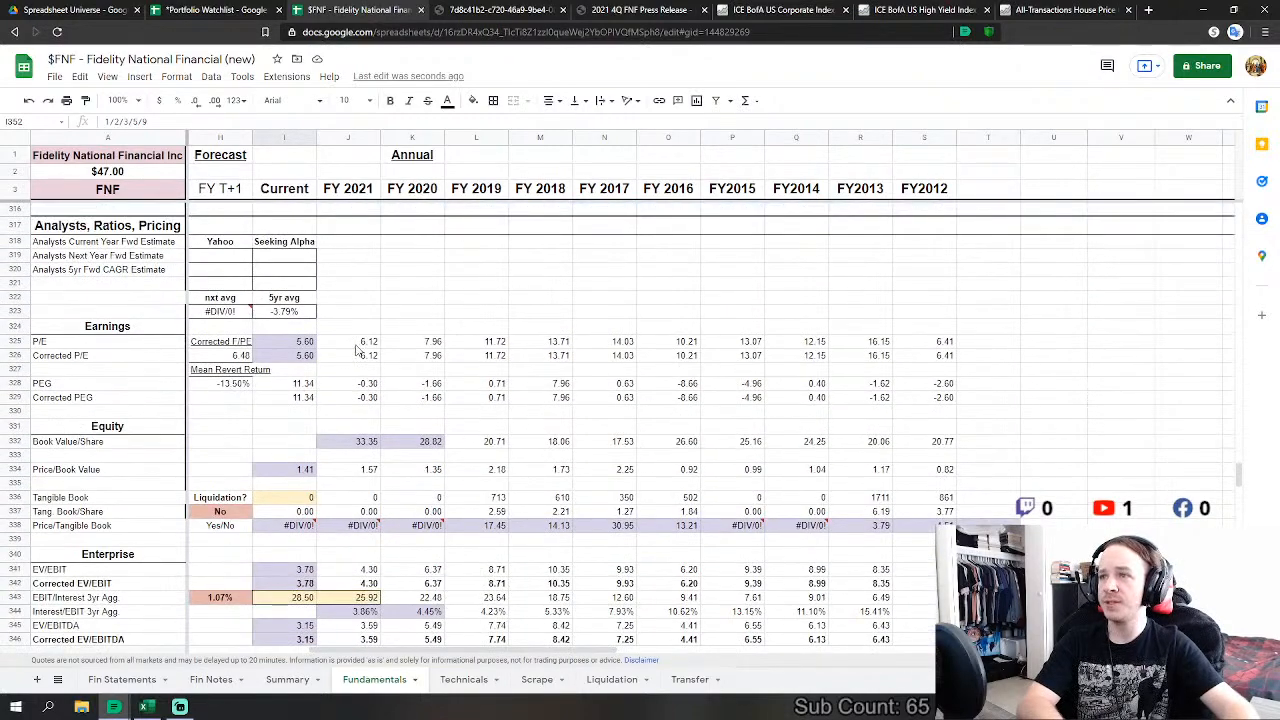
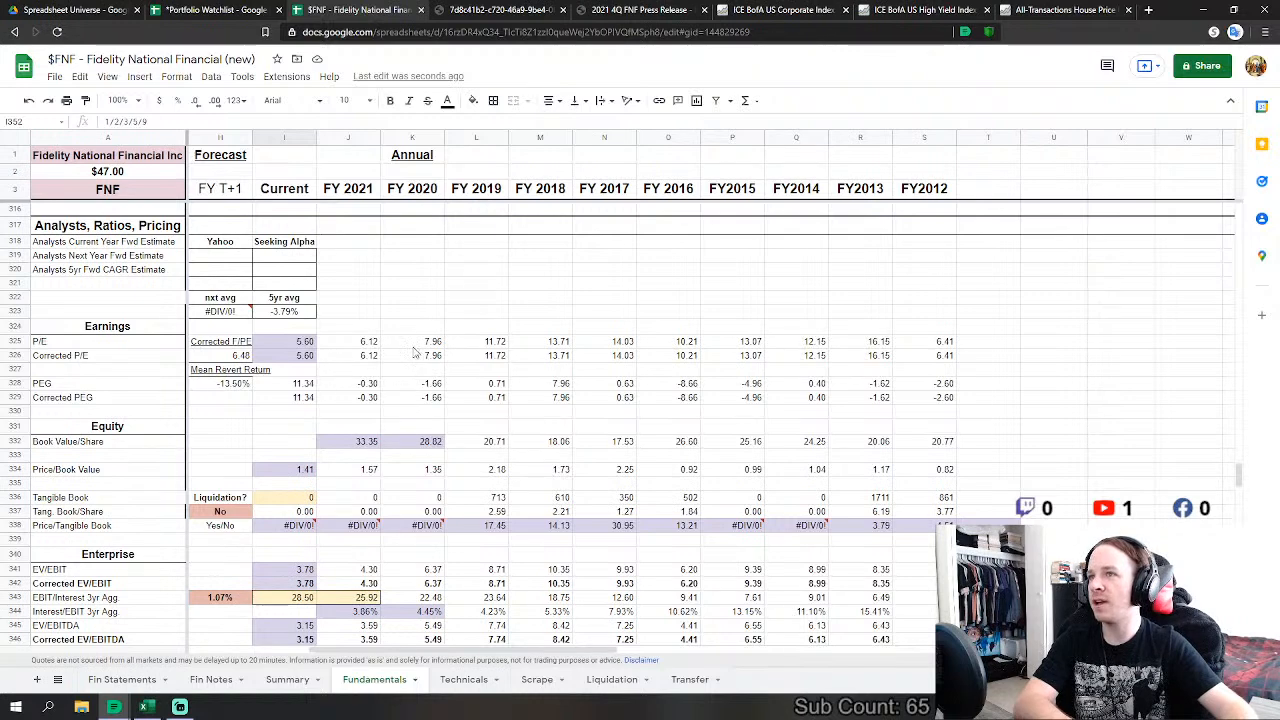
left_click_drag(416, 345, 290, 342)
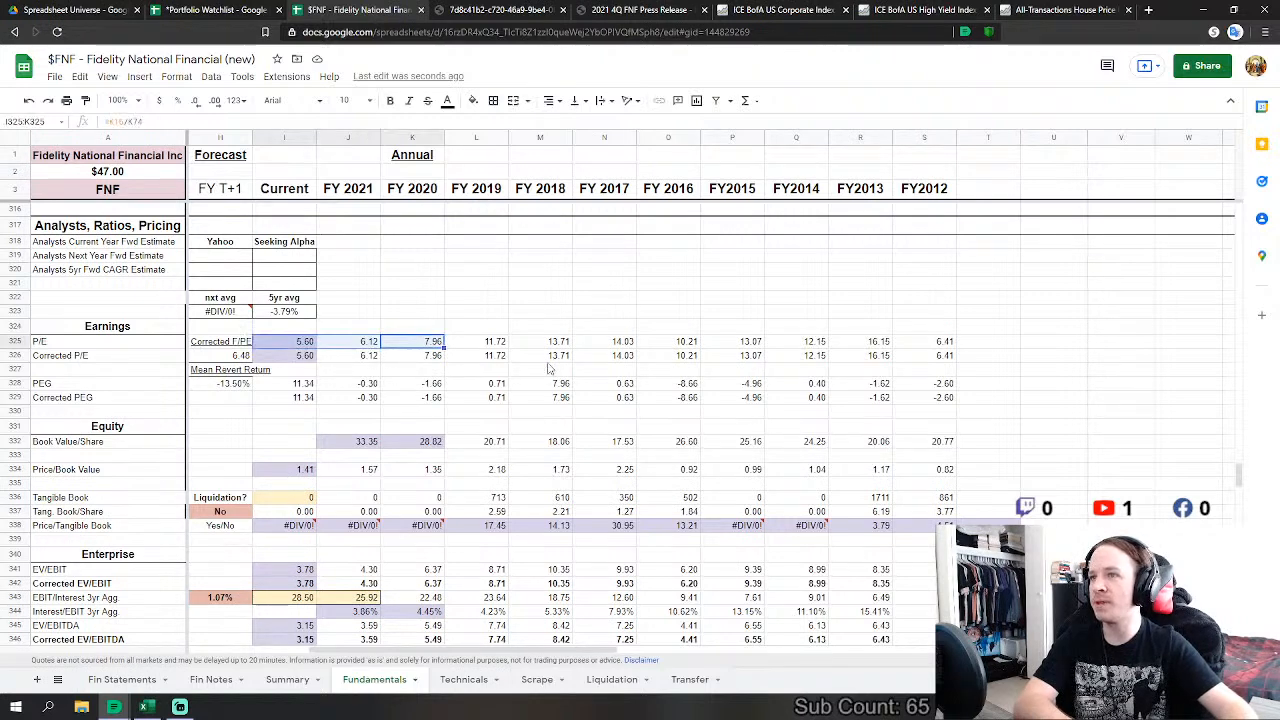
left_click_drag(503, 342, 662, 346)
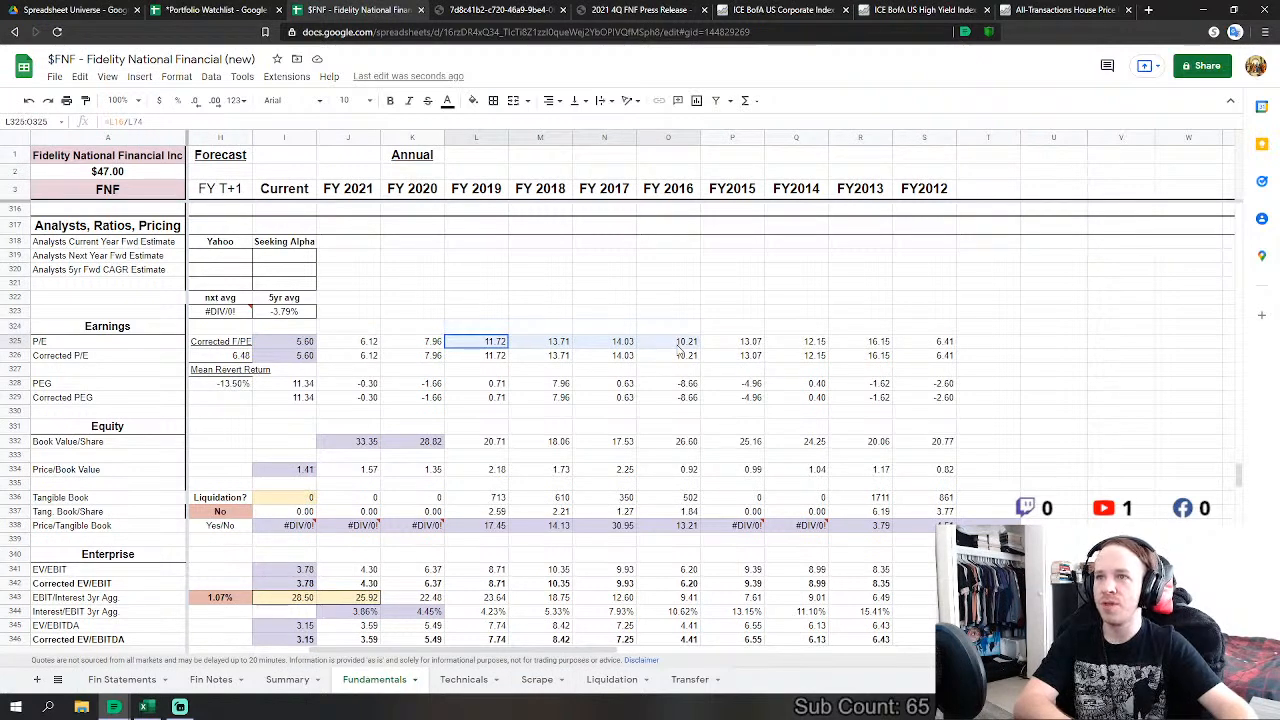
left_click_drag(688, 352, 928, 344)
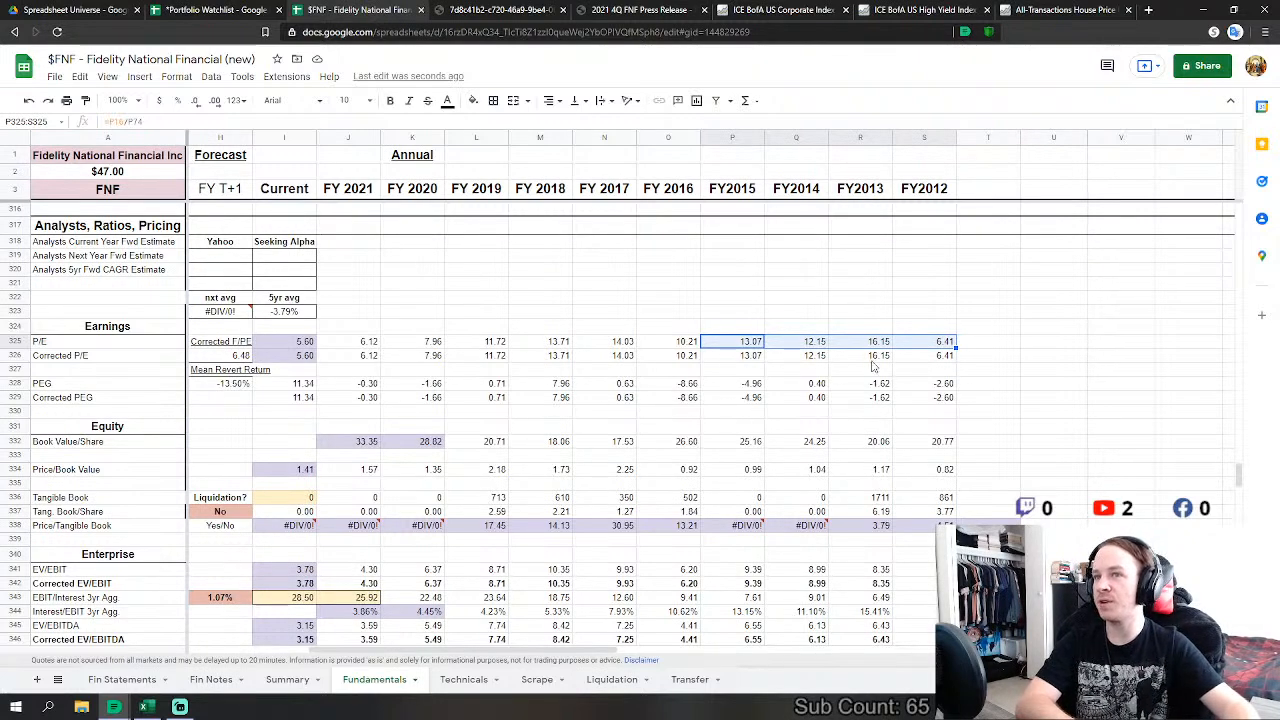
left_click(783, 372)
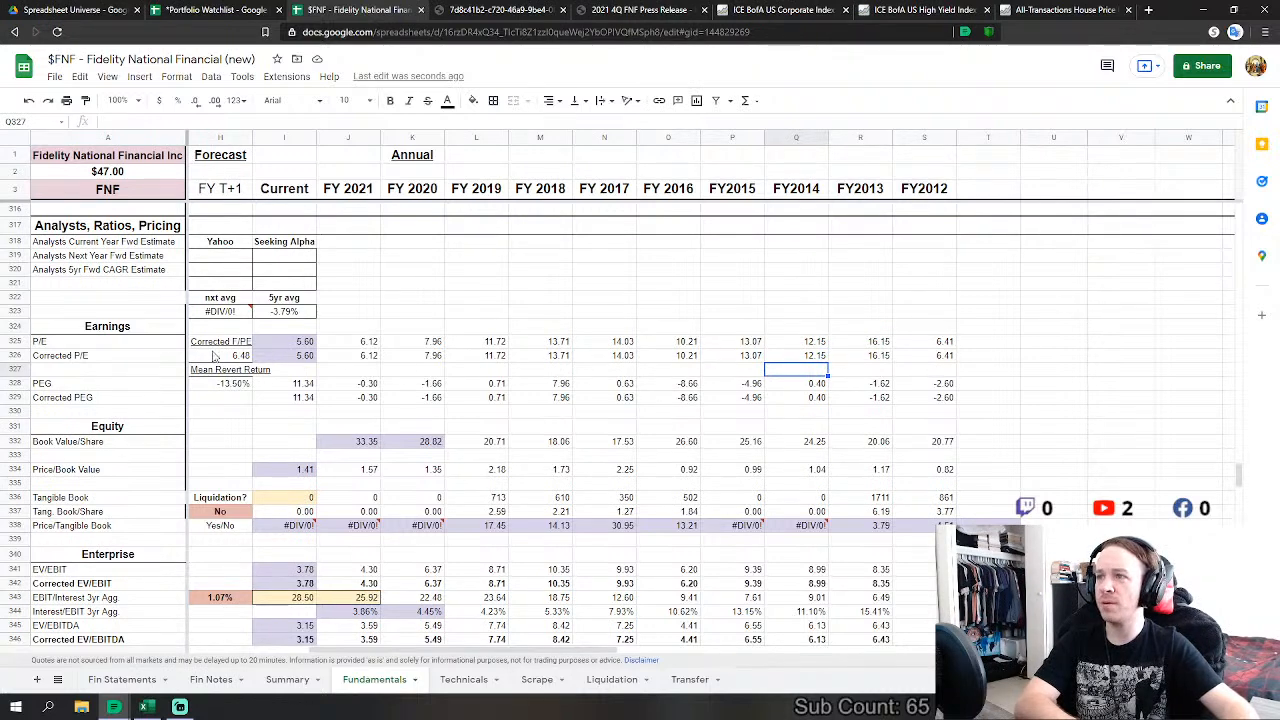
left_click(286, 344)
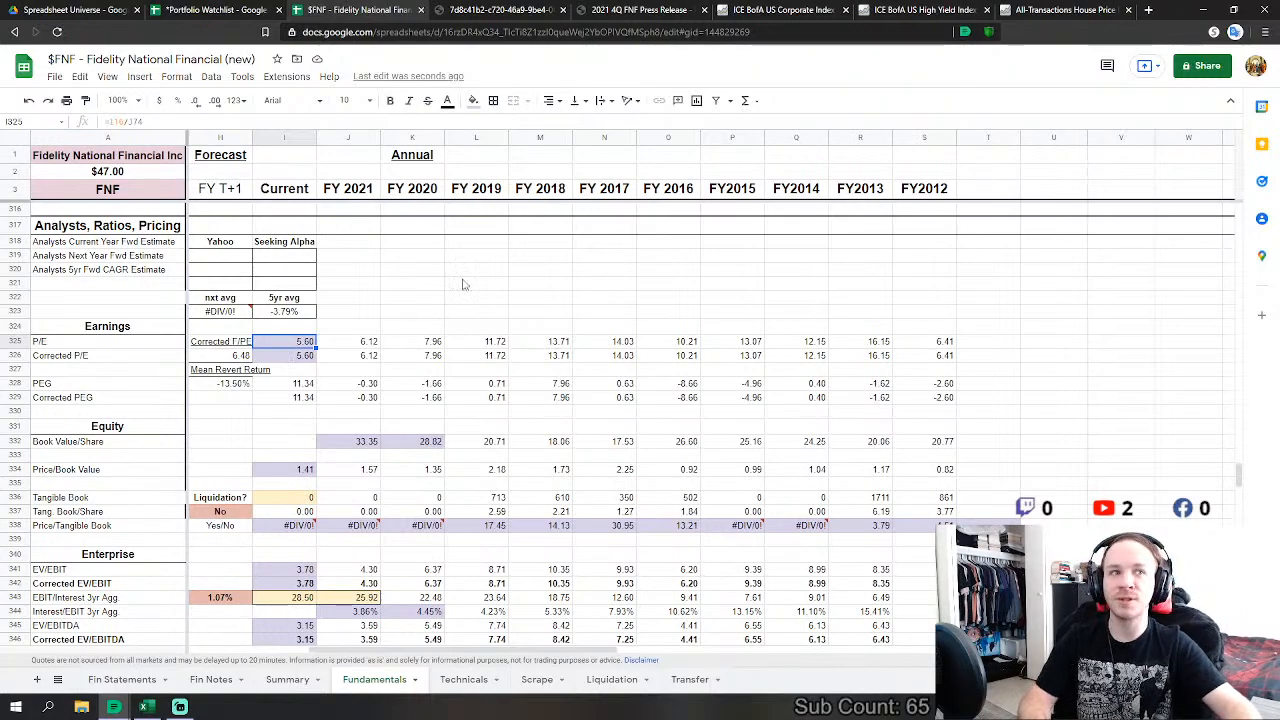
Step: Examine the annual balance sheet's assets, liabilities and shareholders' equity across FY2012 to FY 2021
scroll(380, 450, "up", 10)
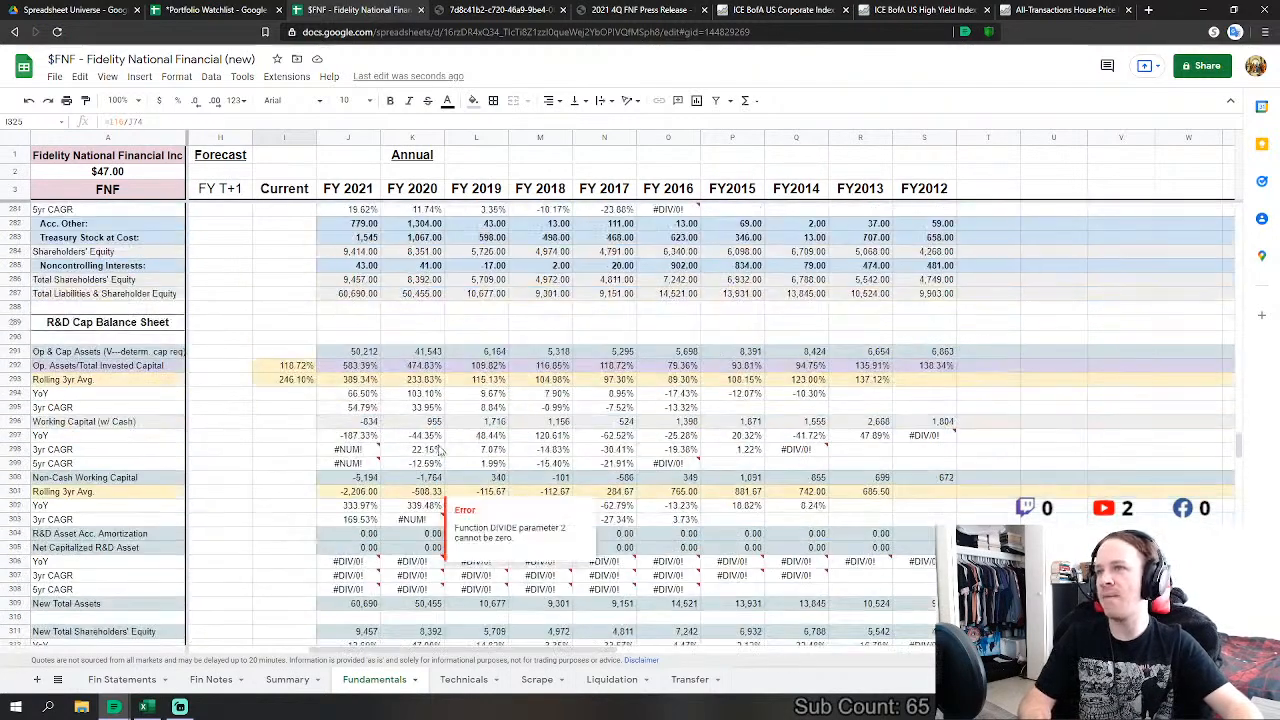
scroll(440, 452, "up", 15)
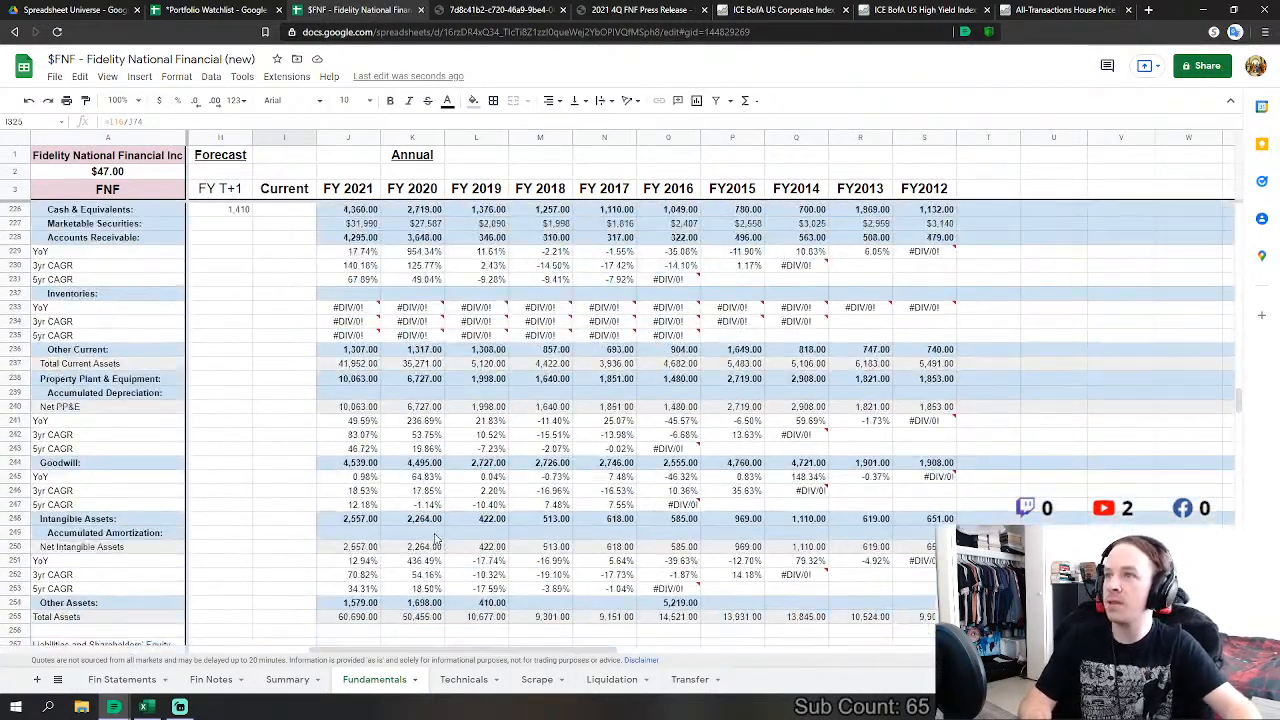
scroll(435, 540, "up", 5)
scroll(560, 500, "down", 5)
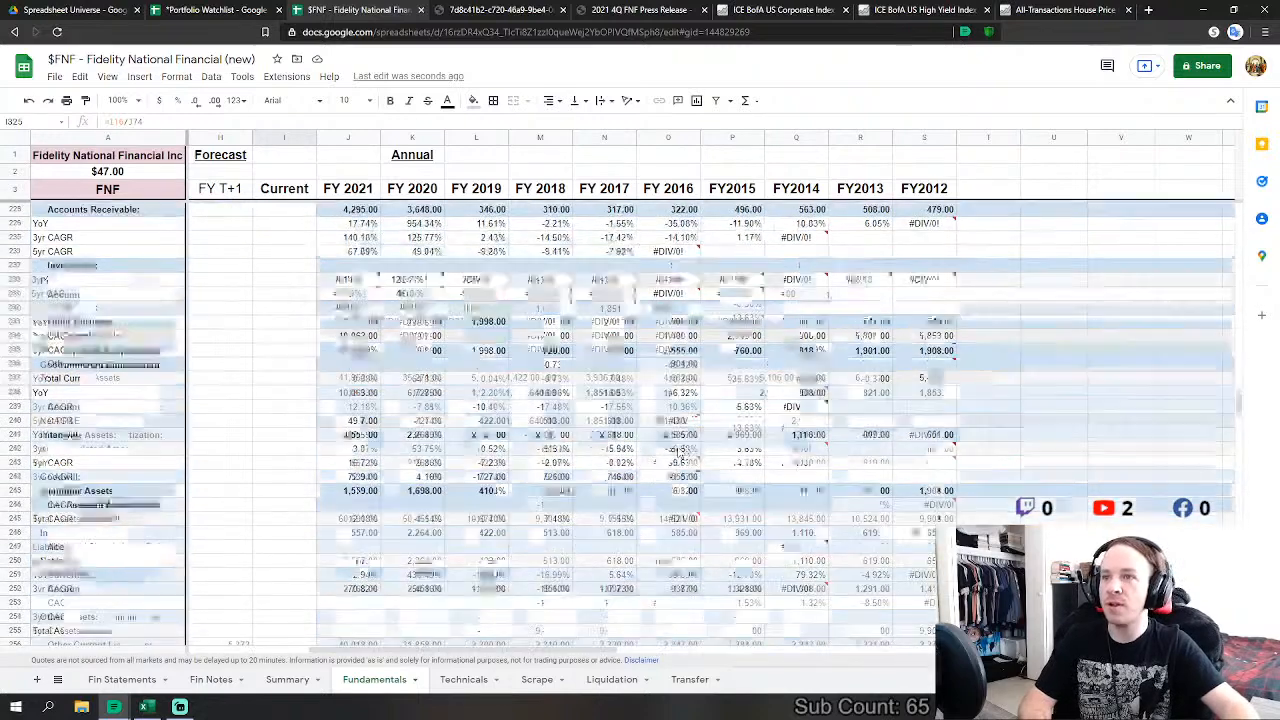
scroll(680, 452, "down", 2)
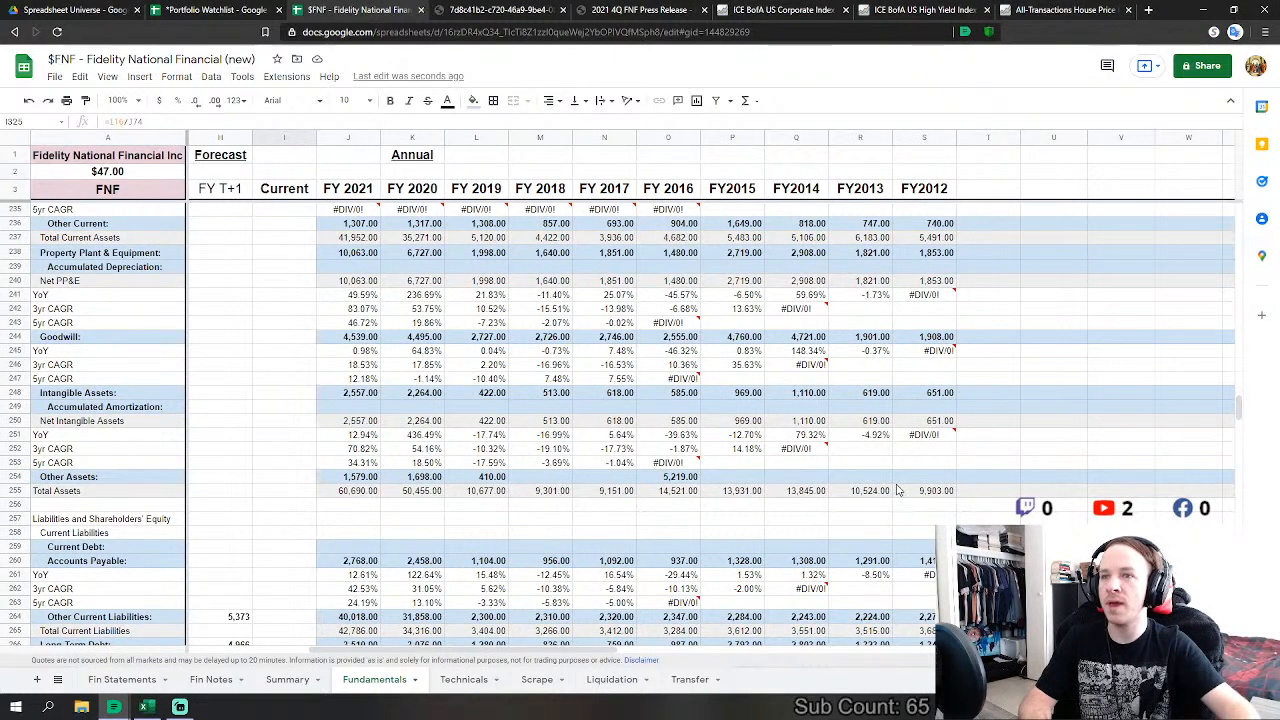
scroll(350, 460, "down", 1)
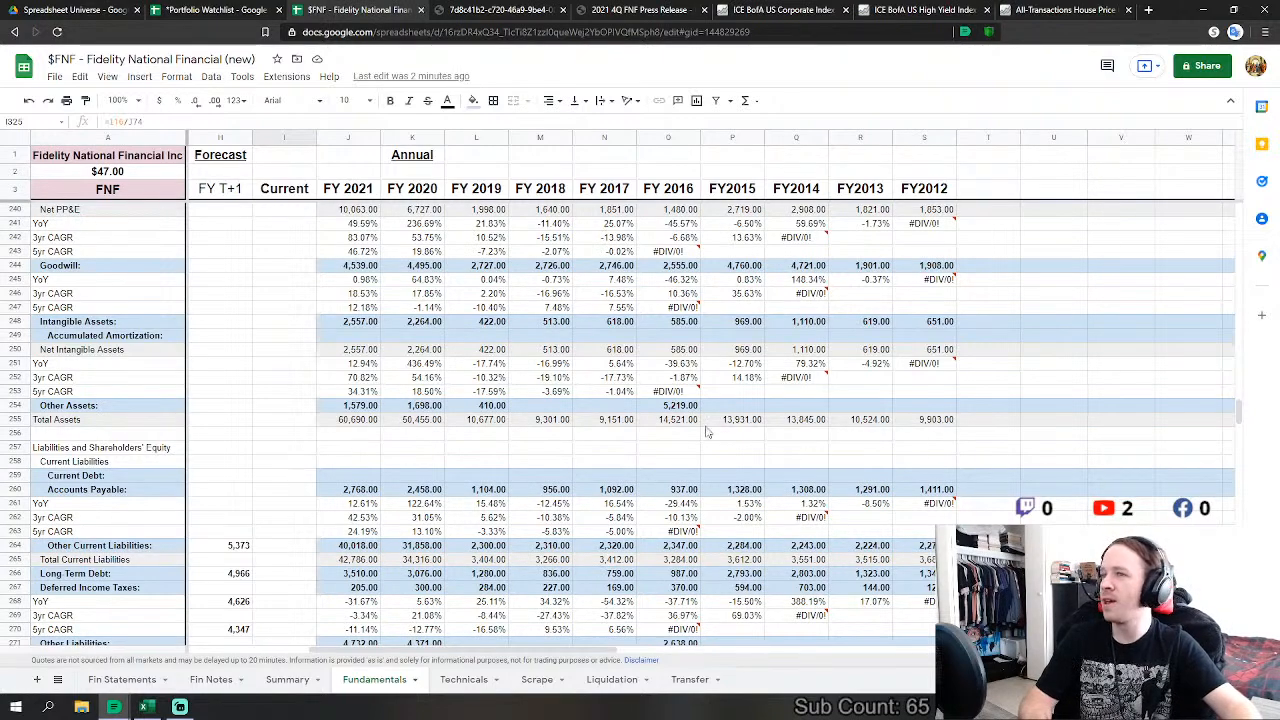
scroll(380, 437, "down", 1)
scroll(380, 437, "down", 7)
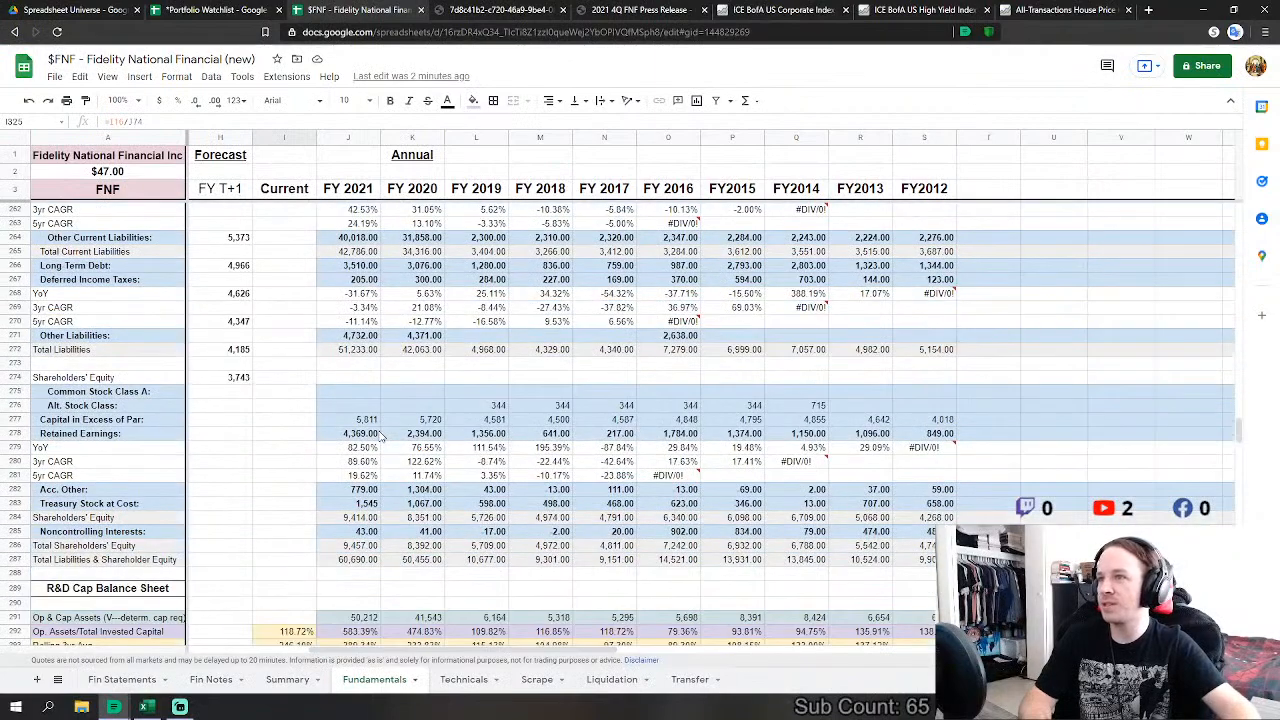
scroll(378, 436, "up", 10)
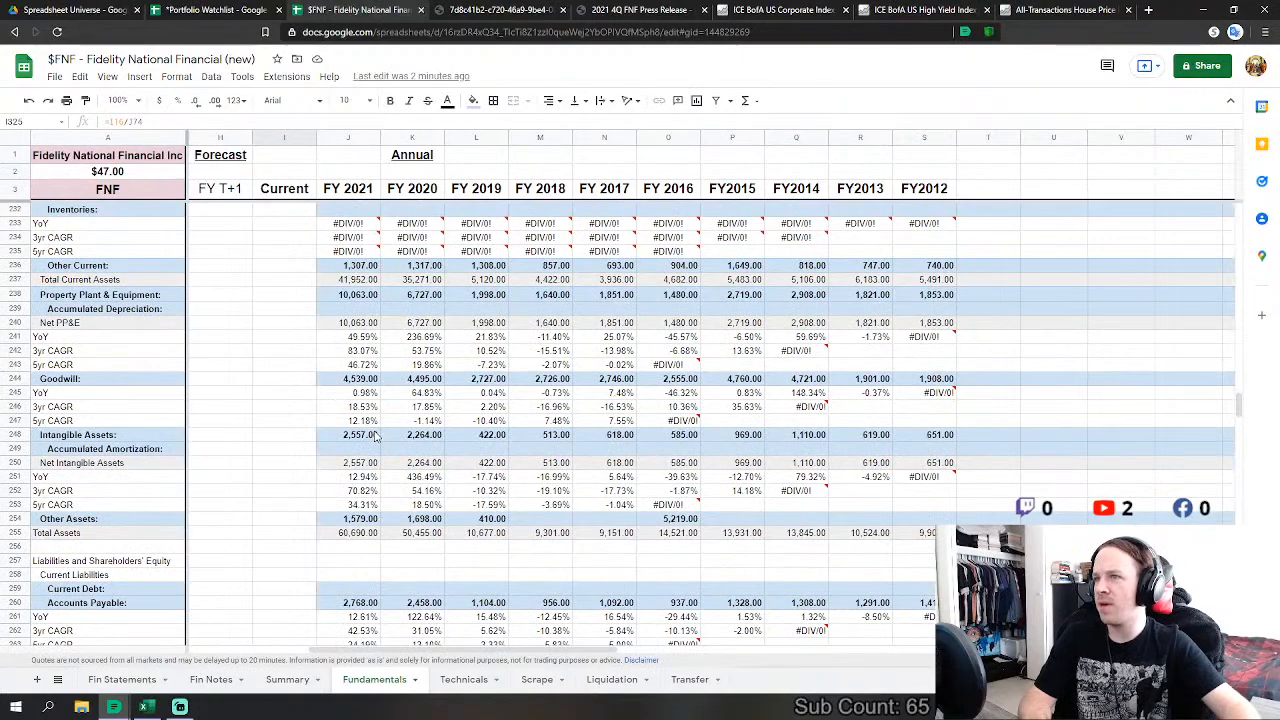
scroll(378, 436, "up", 3)
scroll(390, 440, "down", 12)
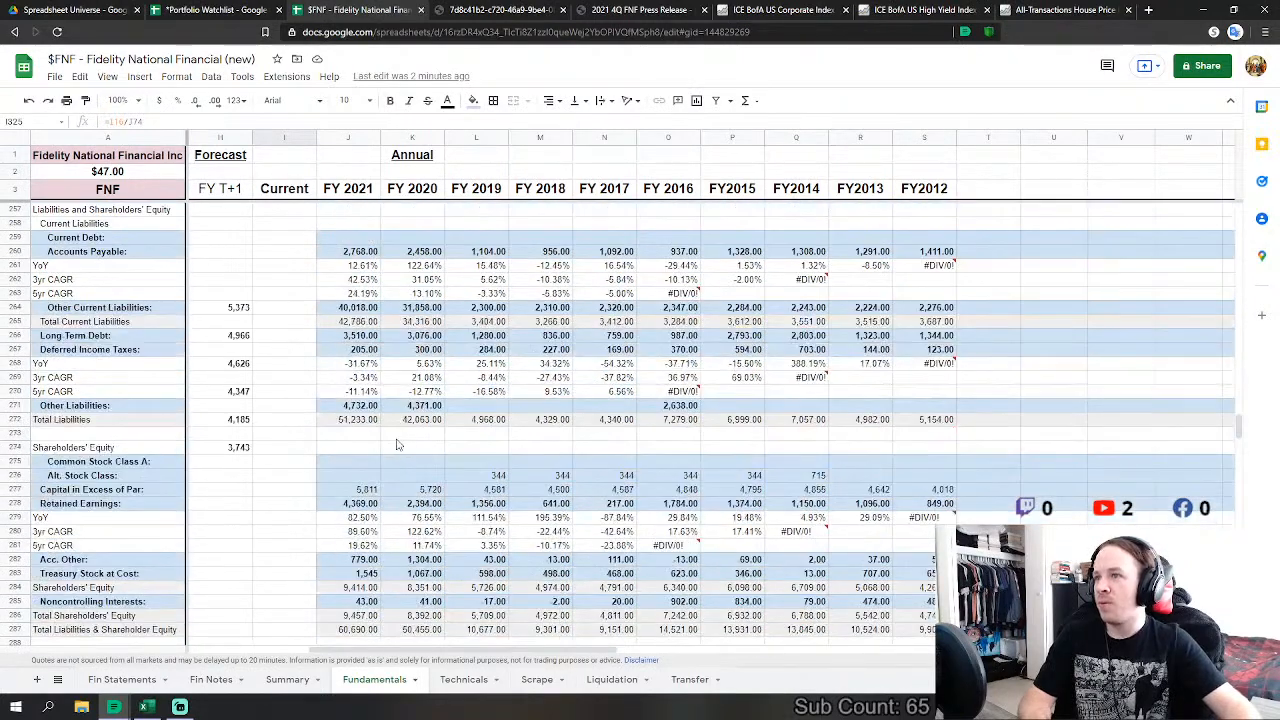
scroll(365, 436, "down", 2)
scroll(365, 436, "up", 10)
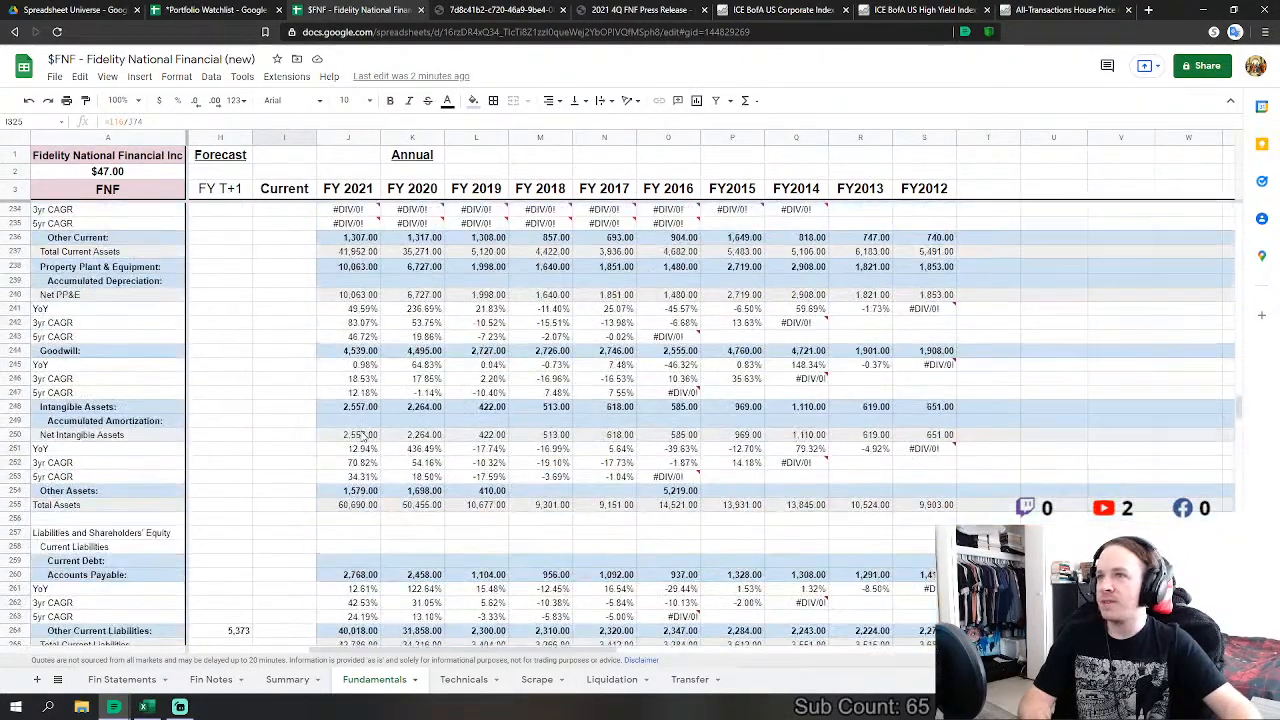
scroll(365, 436, "up", 4)
scroll(412, 386, "up", 4)
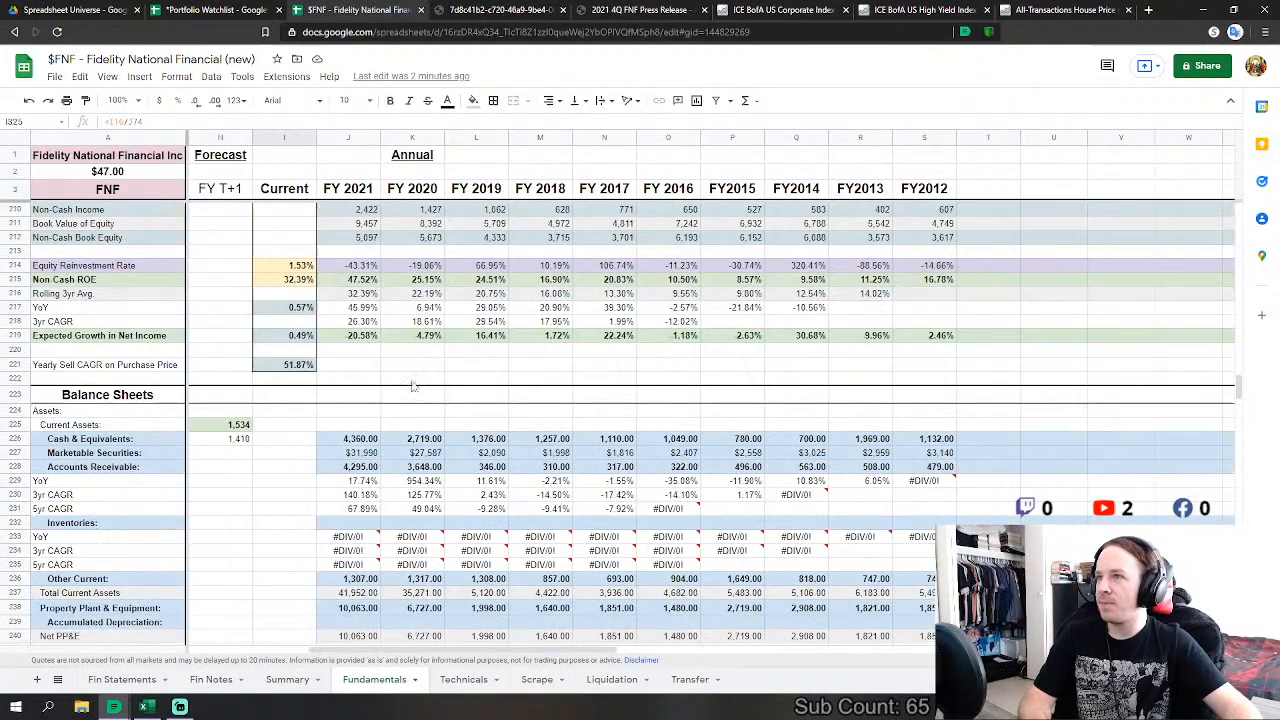
Step: Review the annual income statement rows from revenues through operating income and interest expense across FY2012 to FY 2021
scroll(412, 386, "up", 10)
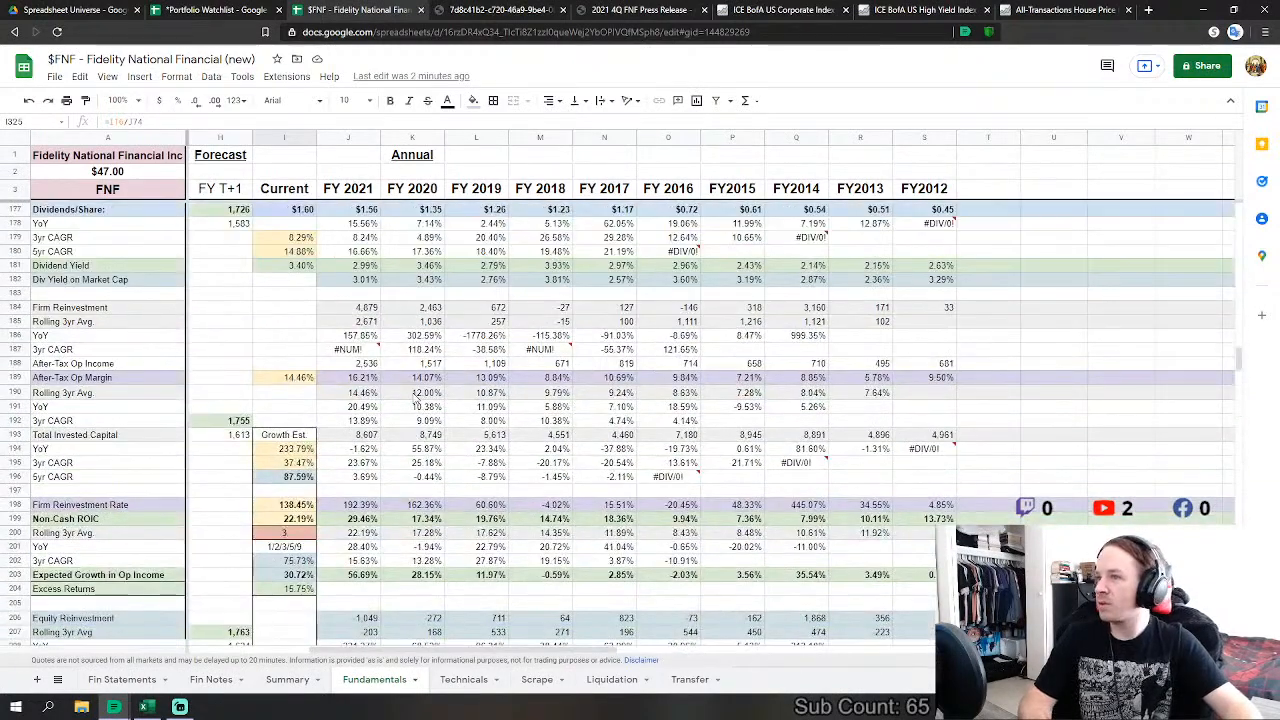
scroll(416, 398, "up", 12)
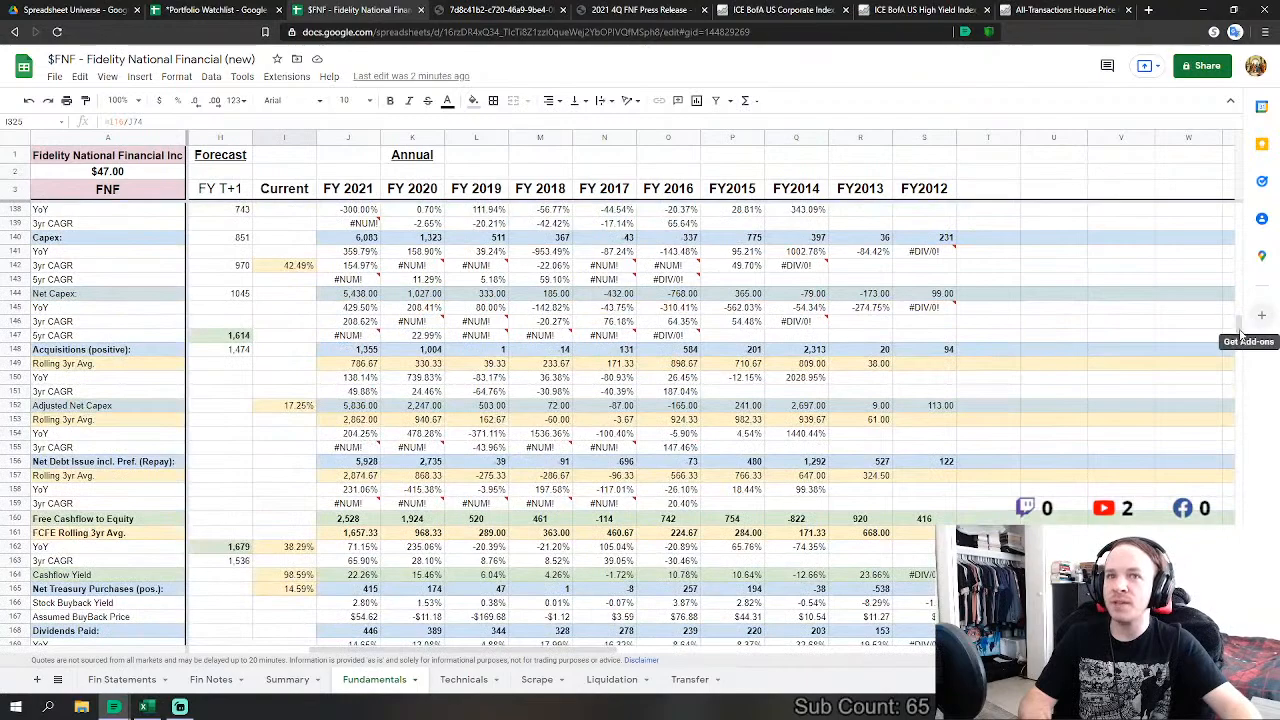
left_click_drag(1240, 335, 1240, 214)
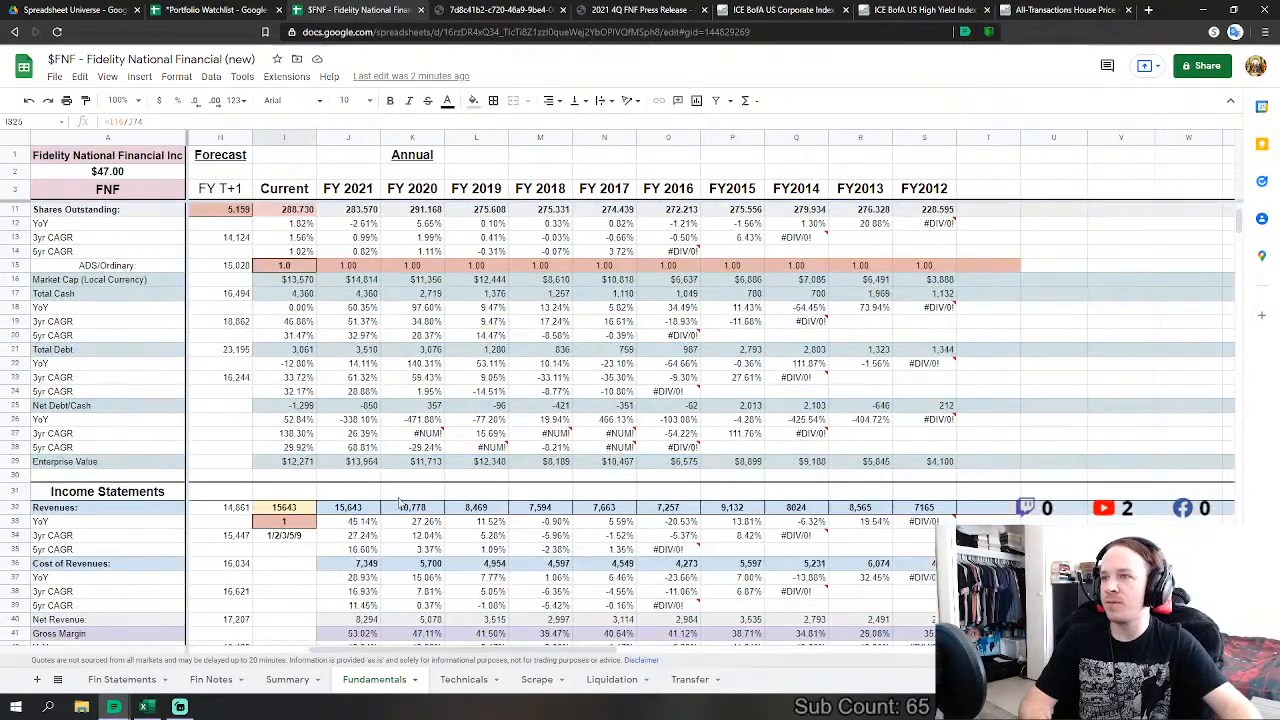
scroll(350, 528, "down", 3)
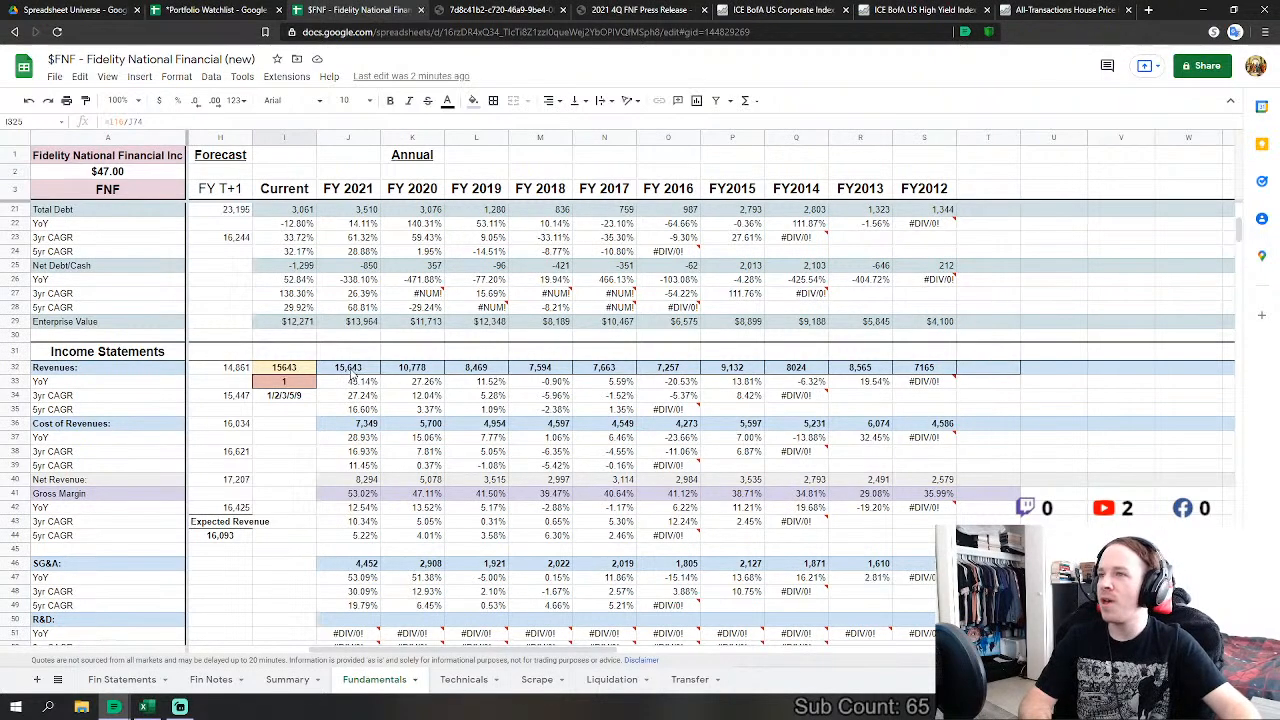
scroll(350, 372, "down", 7)
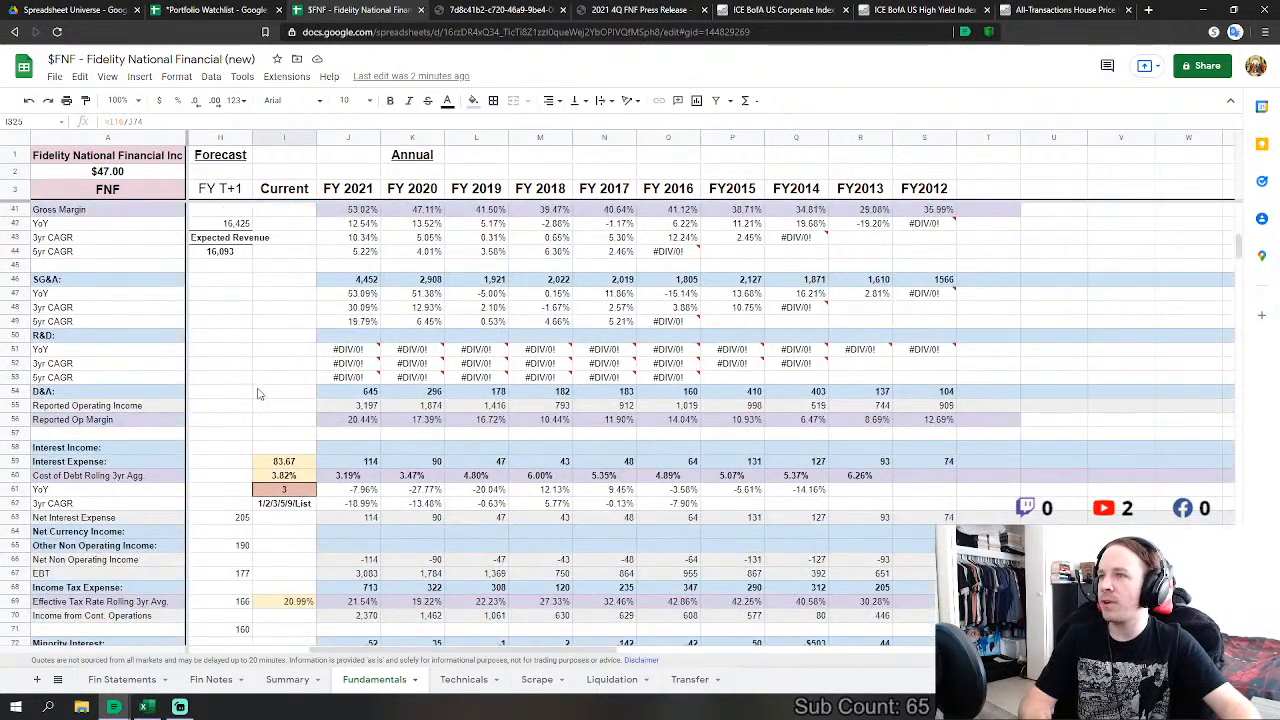
scroll(308, 384, "up", 3)
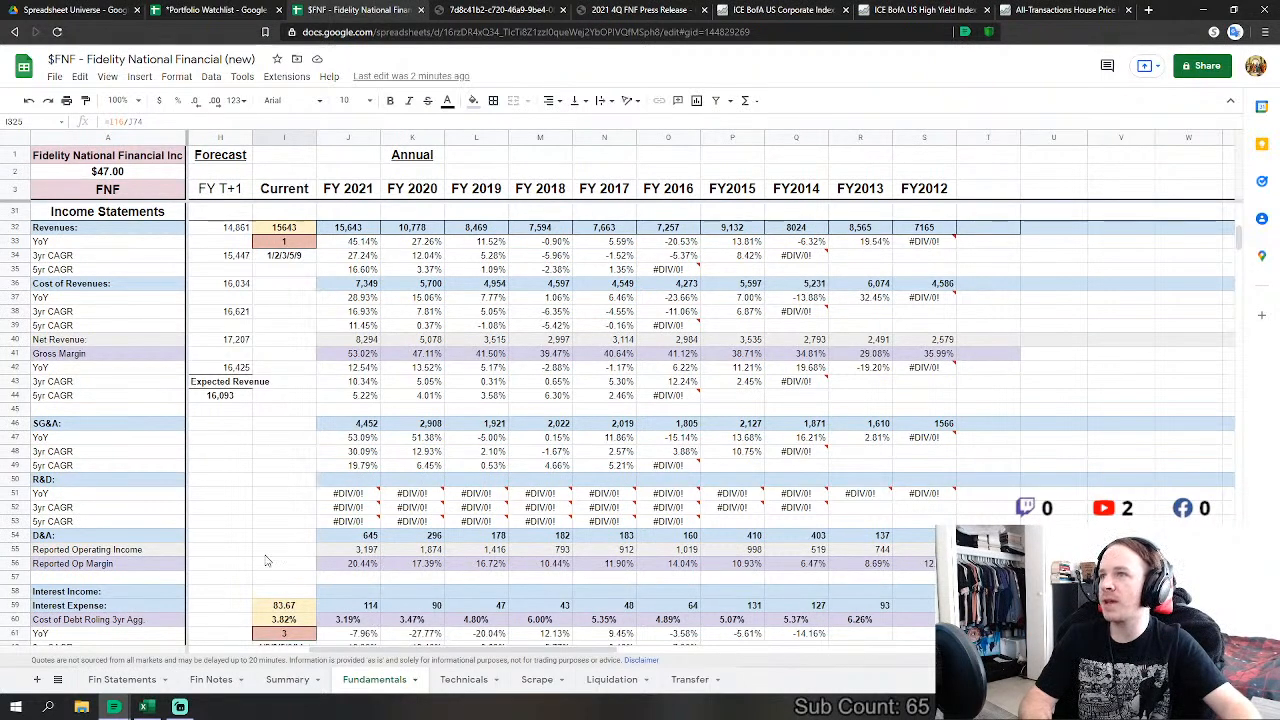
scroll(265, 564, "down", 1)
scroll(266, 561, "up", 1)
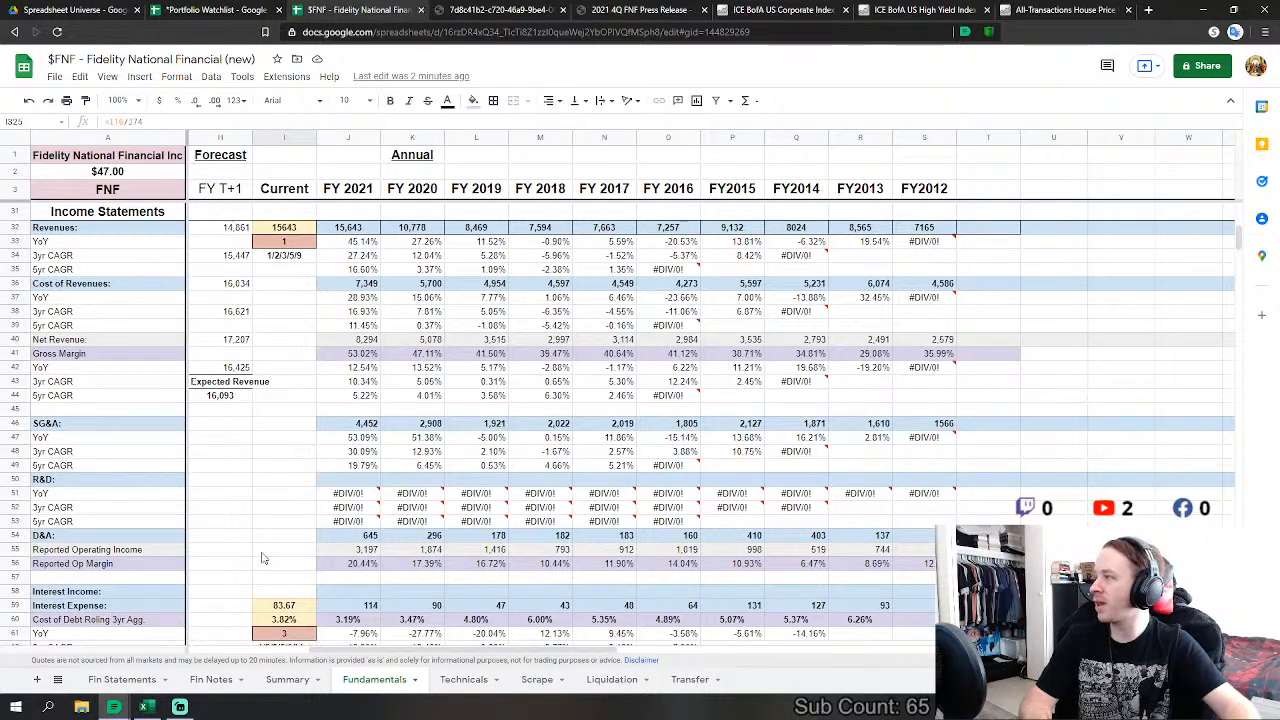
Step: Compare Free Cashflow to Equity (row 160) with Total Common Payout (row 172) across FY2012 to FY 2021
scroll(343, 530, "down", 15)
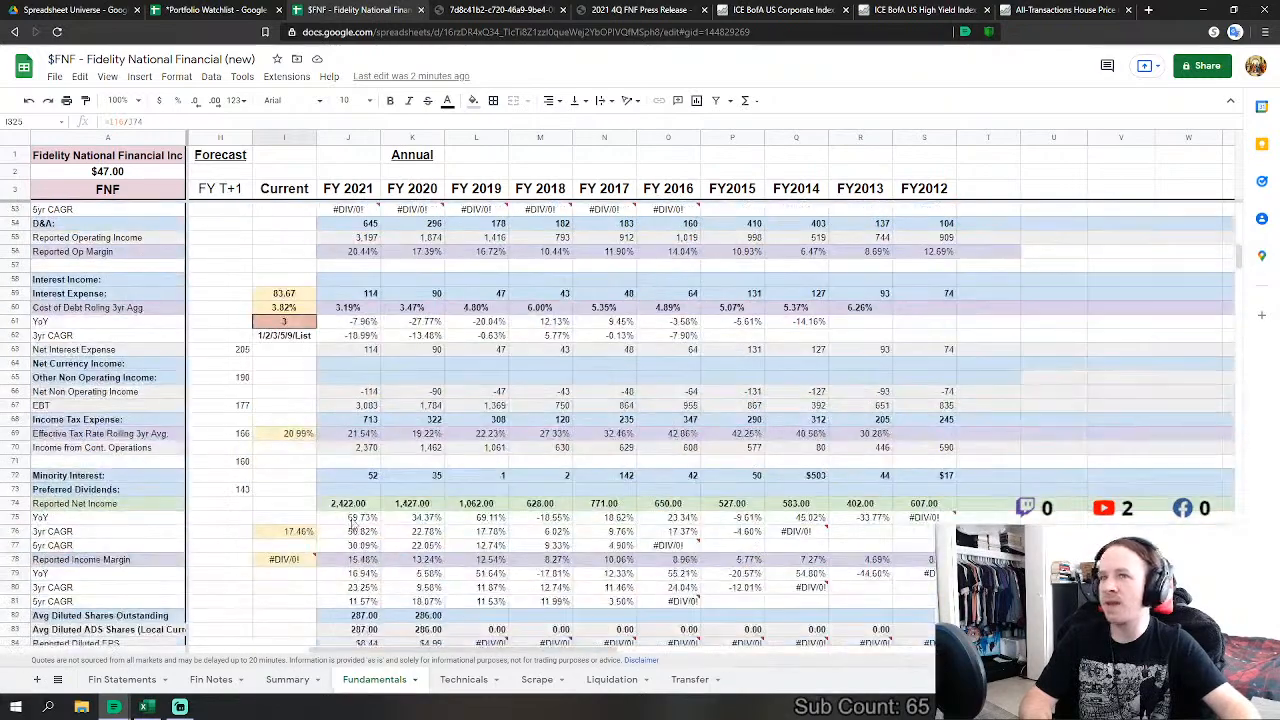
scroll(620, 482, "down", 10)
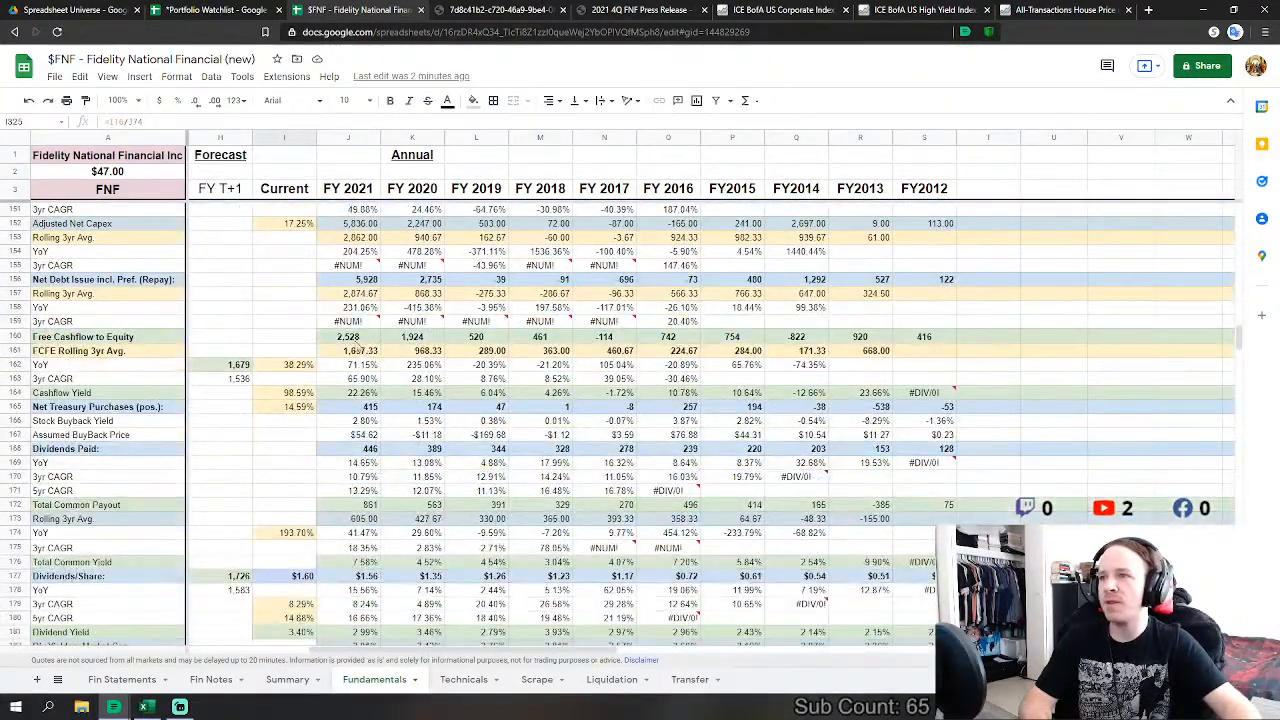
left_click_drag(377, 337, 918, 337)
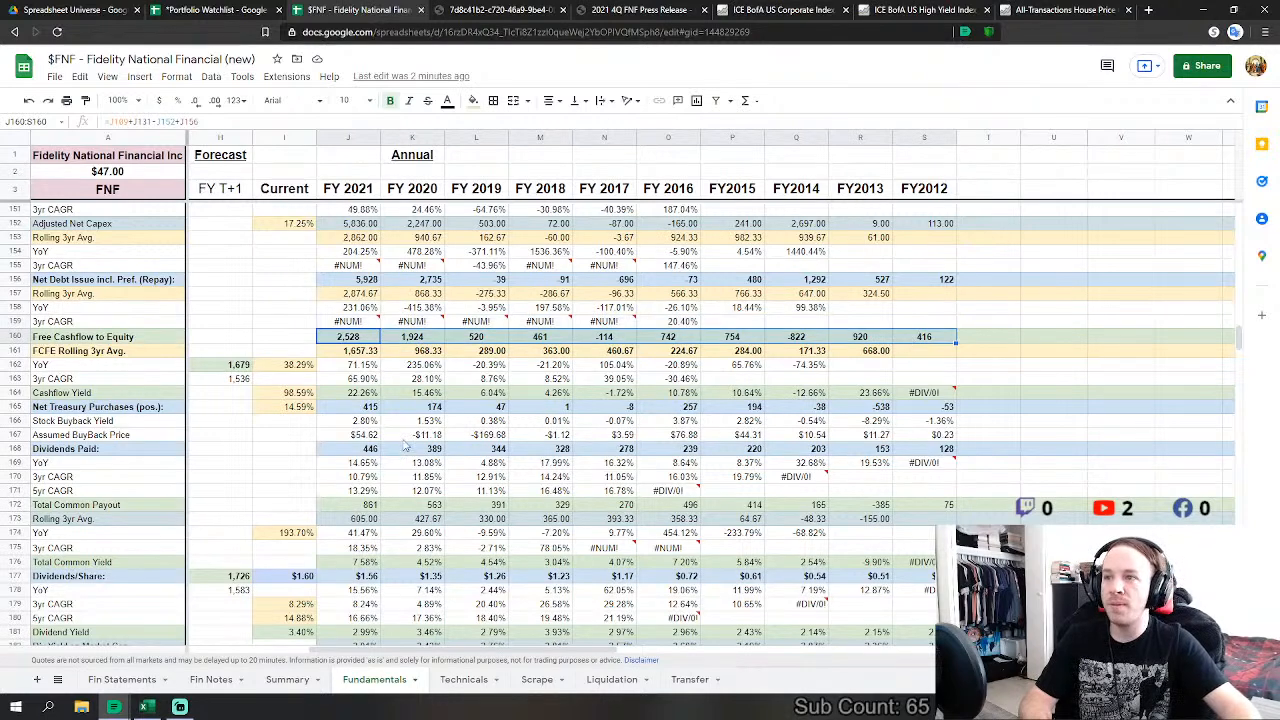
left_click_drag(358, 510, 928, 512)
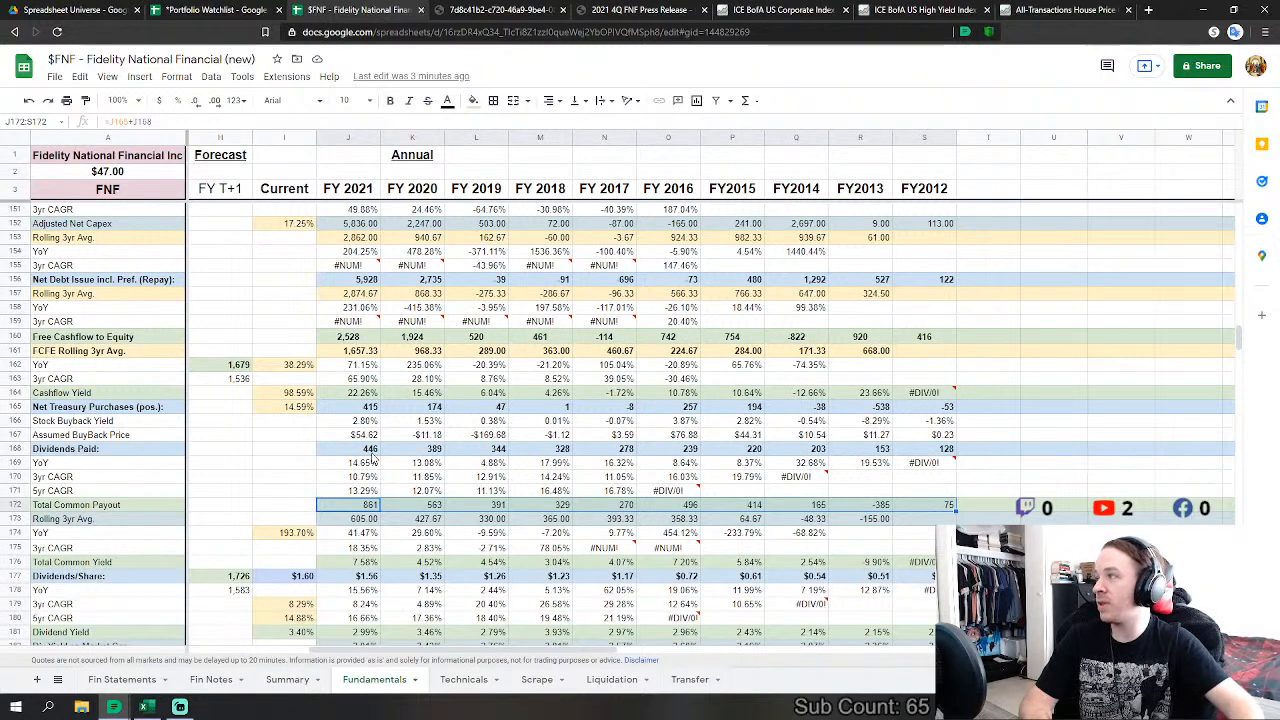
Step: Review the treasury purchases, dividends paid, total payout and dividend yield rows across FY2012 to FY 2021
left_click(289, 436)
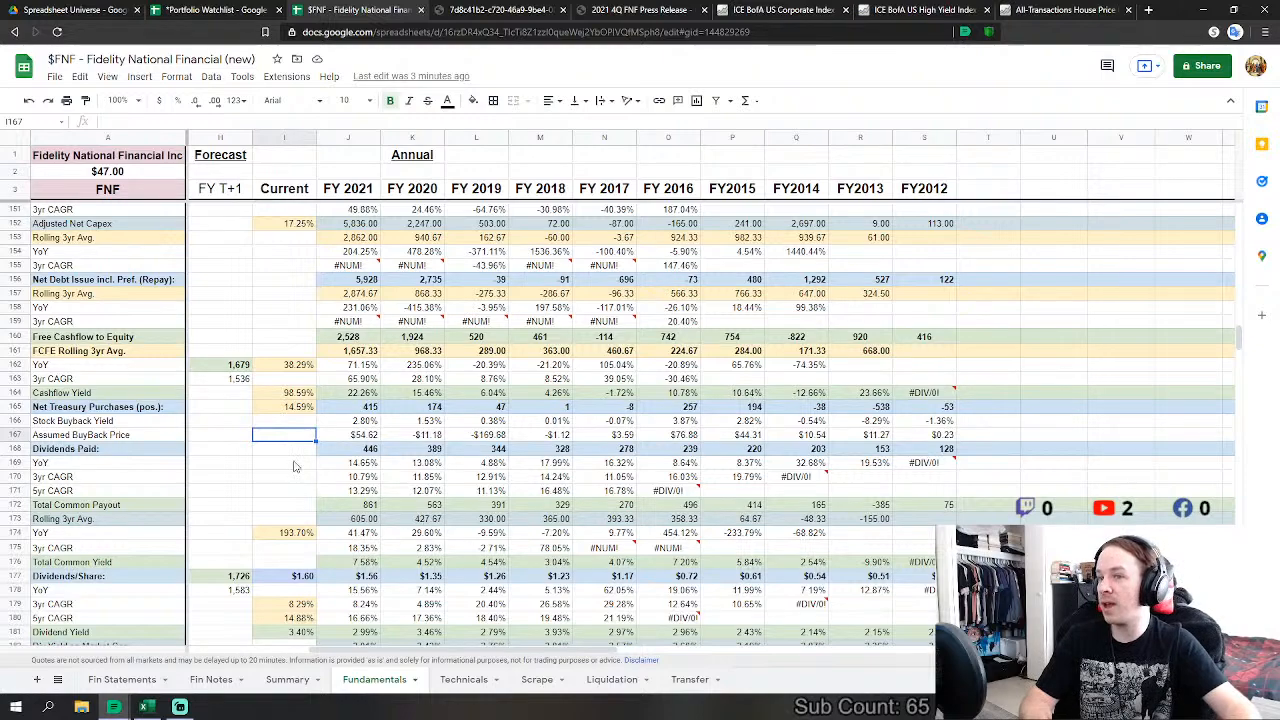
scroll(459, 526, "down", 2)
scroll(459, 526, "down", 2)
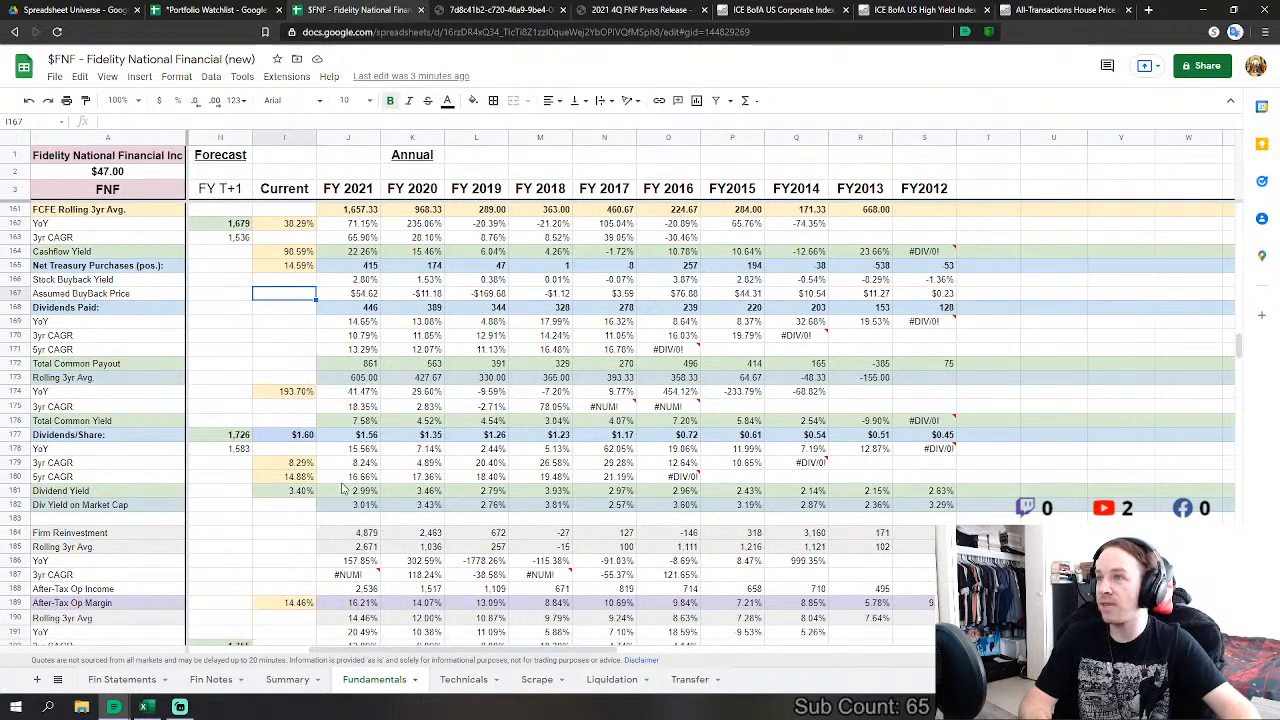
scroll(345, 488, "up", 4)
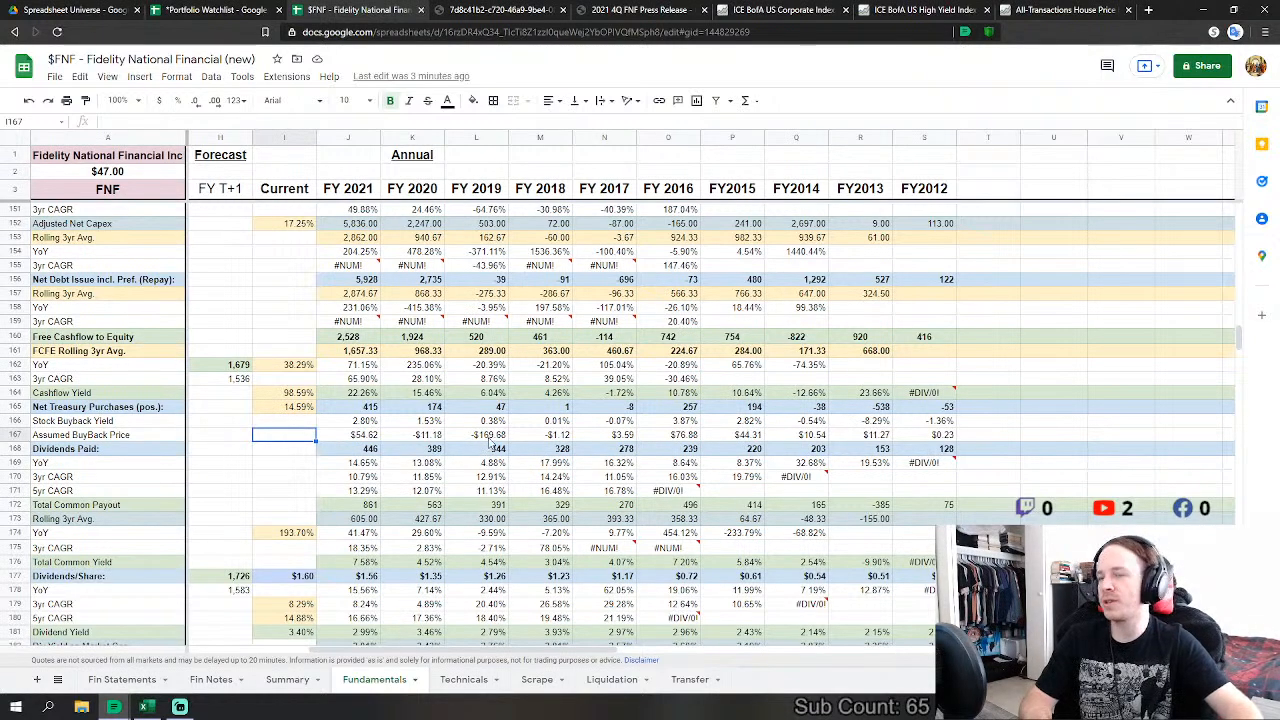
Step: Set the Corrected Net Income Margin averaging period in cell I114 to 9 years
scroll(600, 440, "up", 1)
scroll(562, 530, "up", 9)
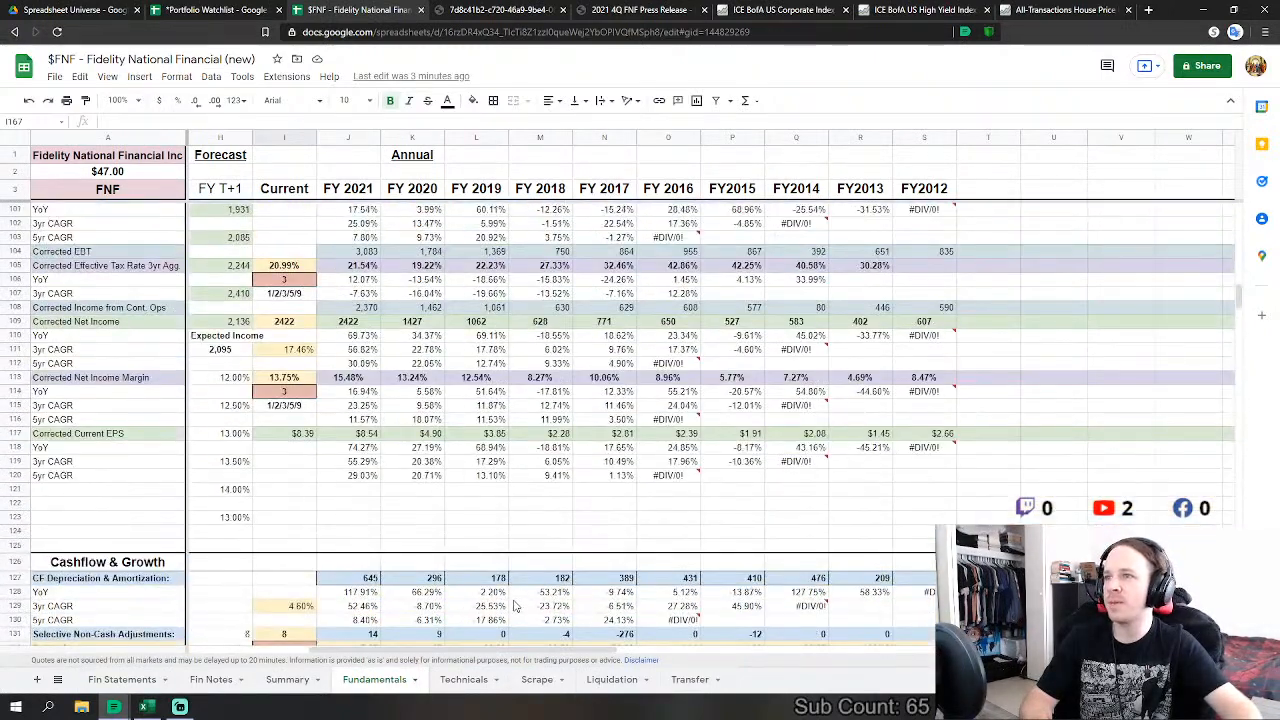
scroll(520, 605, "up", 2)
scroll(357, 535, "down", 2)
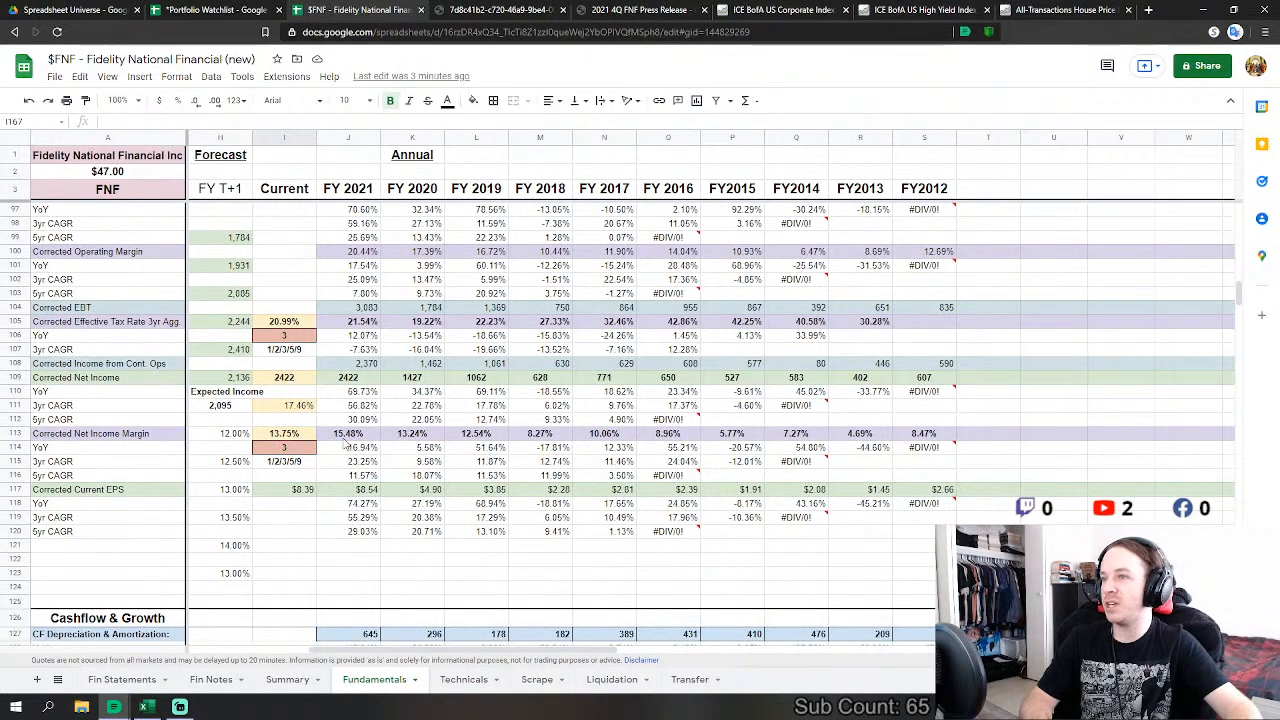
left_click(284, 449)
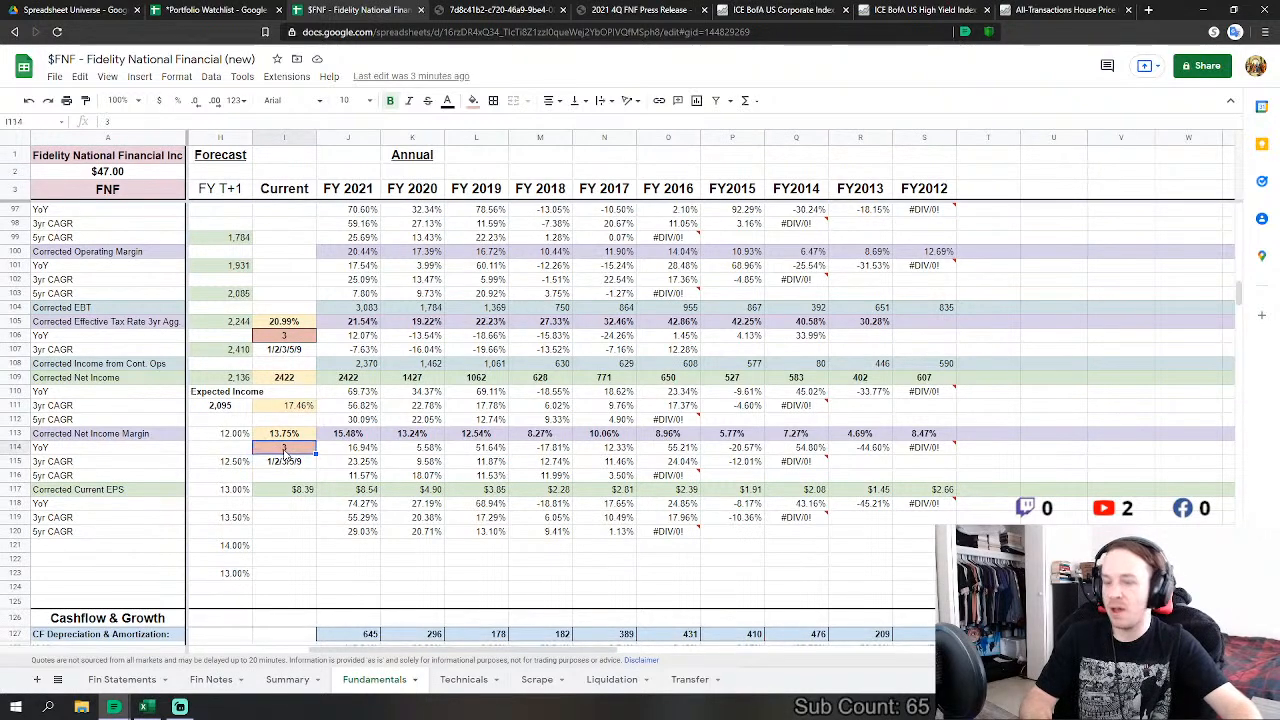
type("9")
key("Return")
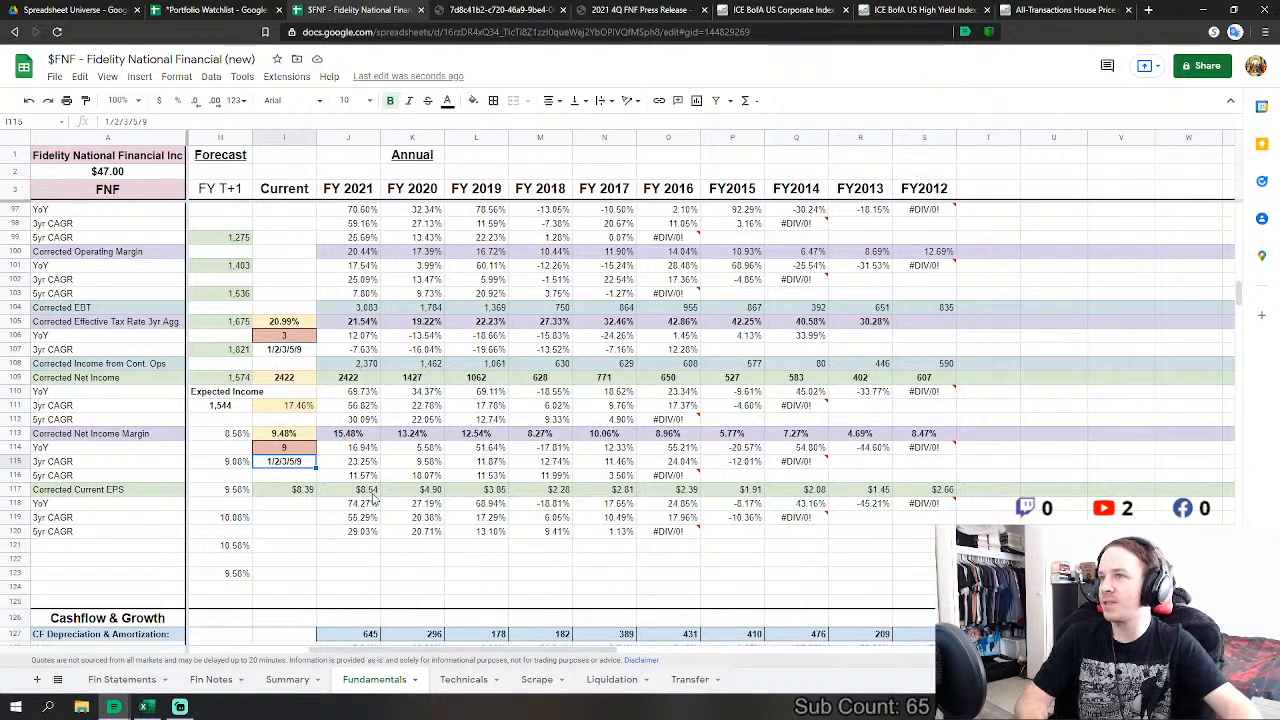
Step: Examine the Corrected Net Income Margins in row 113 from FY2012 through FY 2016
scroll(386, 497, "up", 1)
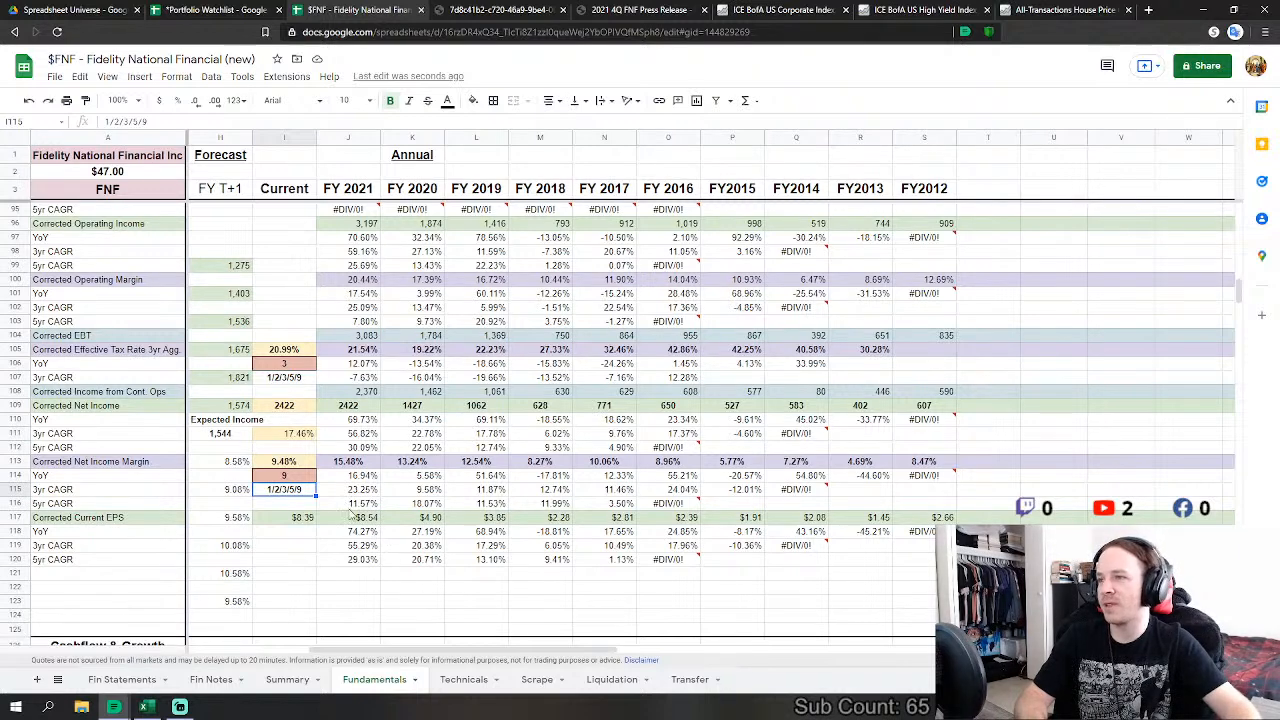
left_click(298, 479)
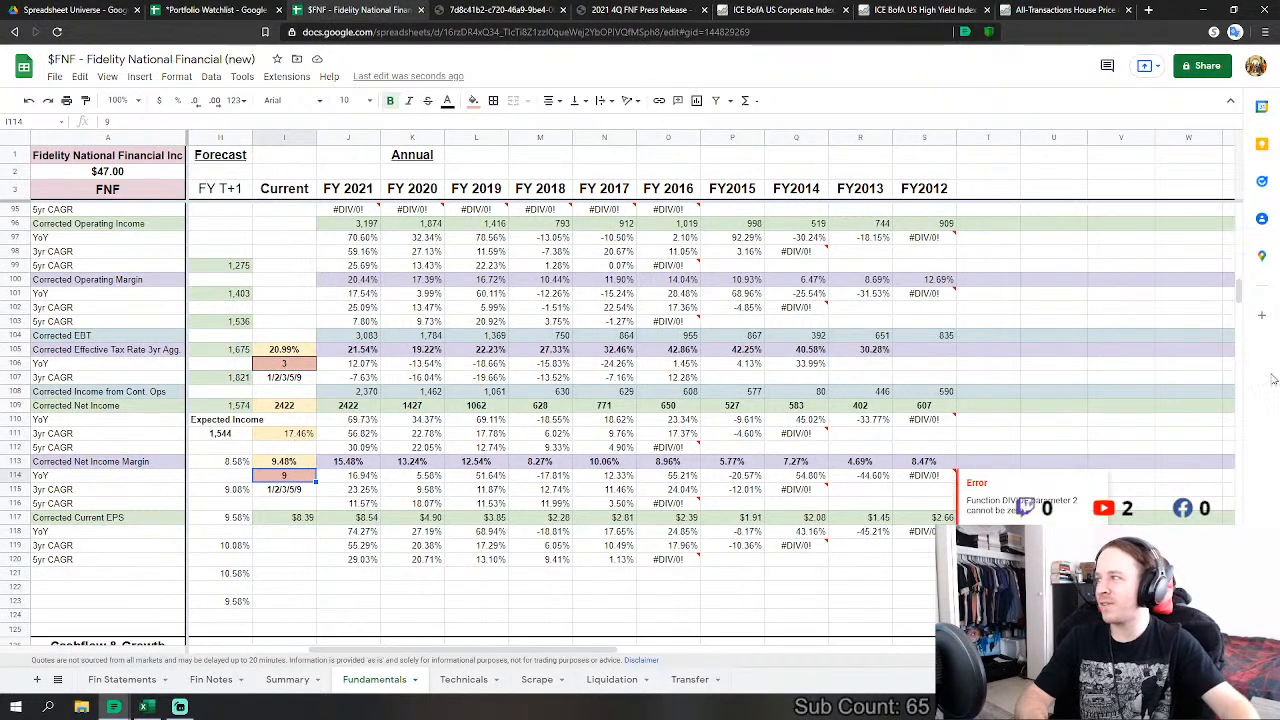
left_click_drag(724, 463, 907, 463)
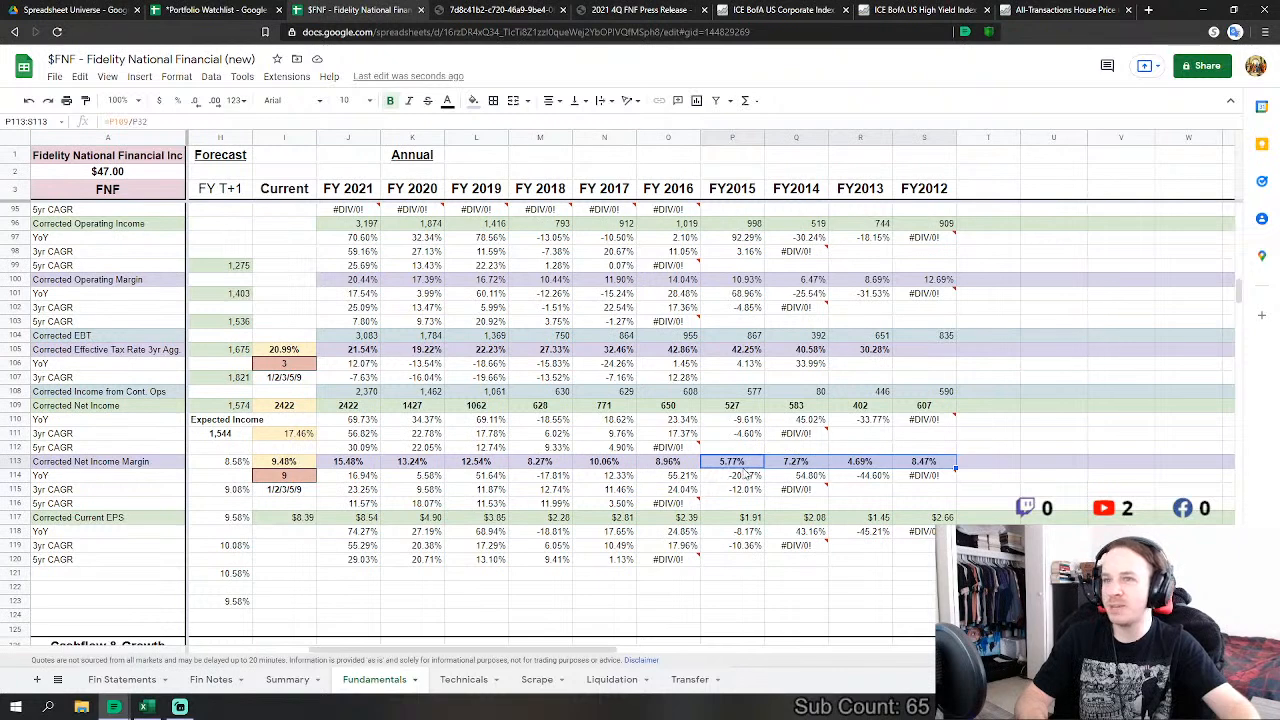
left_click_drag(690, 462, 927, 462)
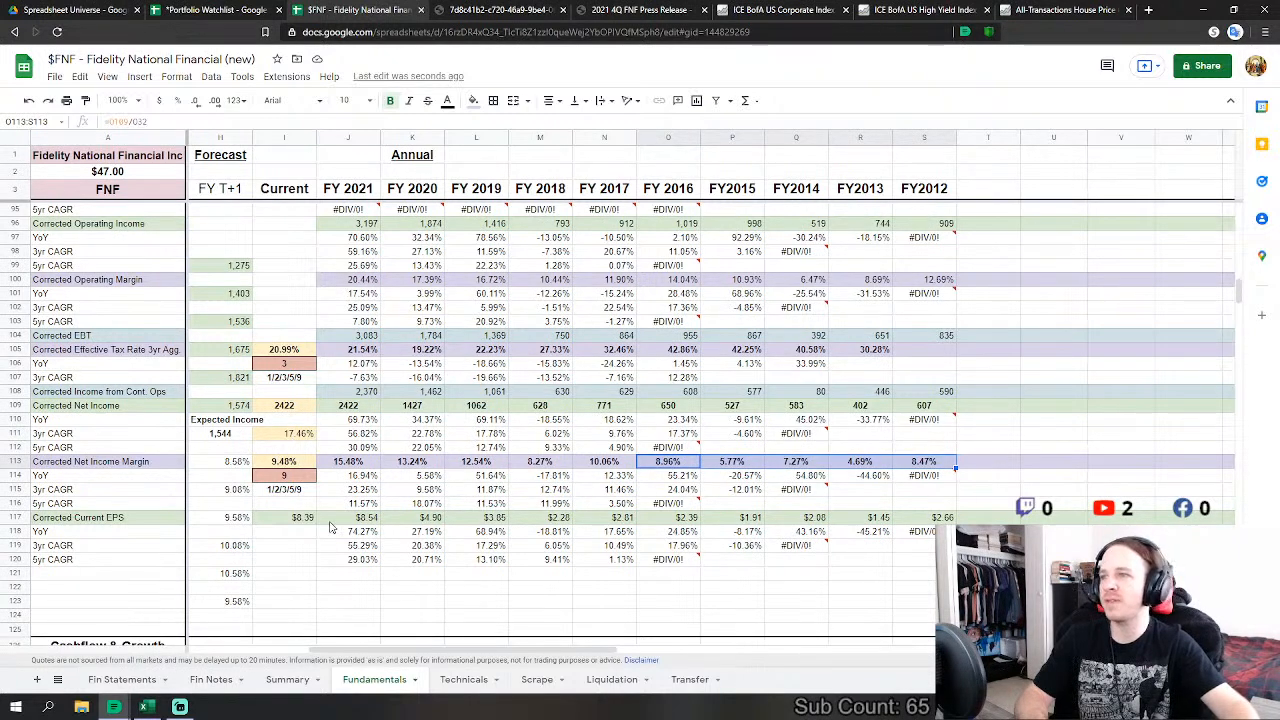
left_click(386, 504)
Step: Set the Corrected Net Income Margin period in I114 to 3 and select the FY 2017 to FY 2021 margins
left_click(286, 477)
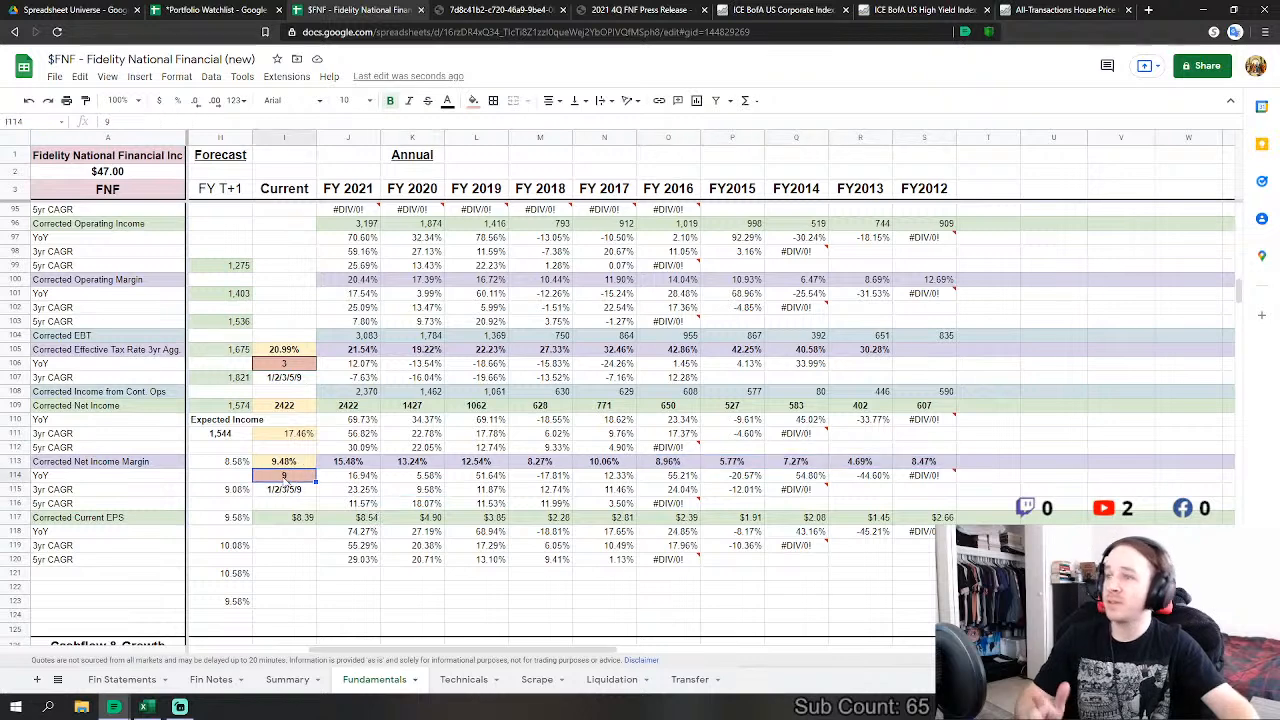
type("5")
key("Return")
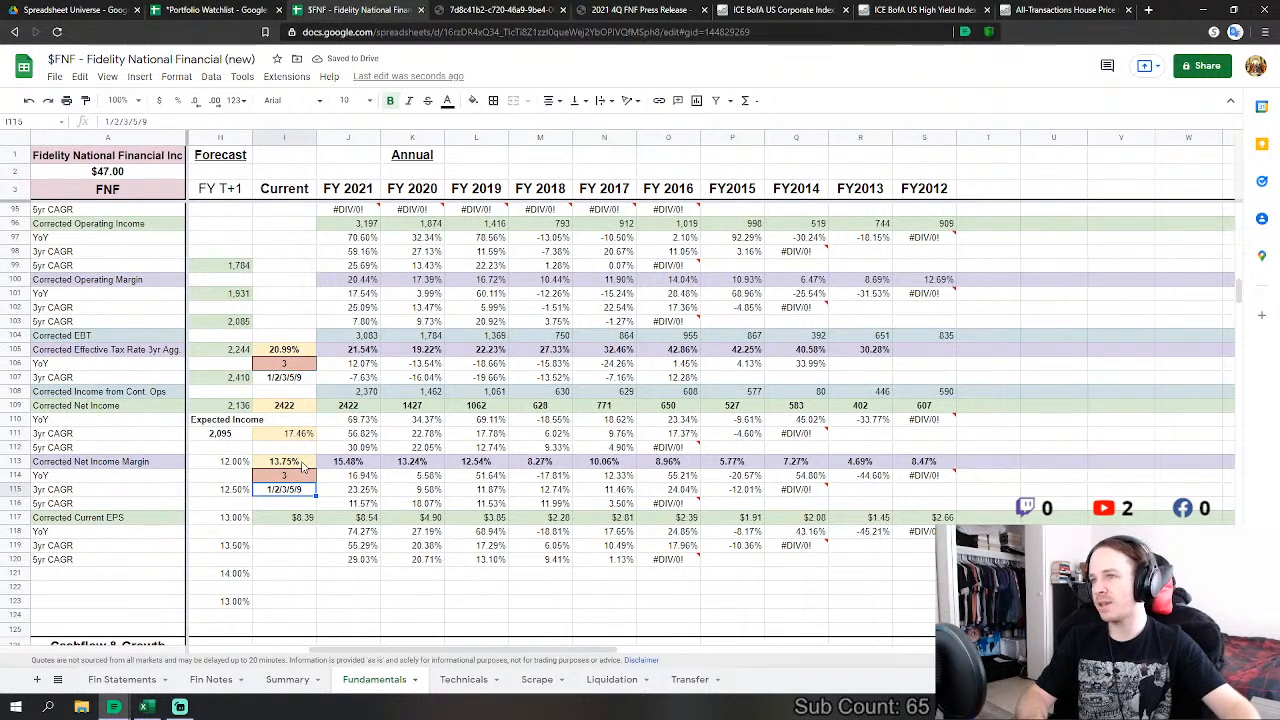
left_click_drag(347, 462, 612, 463)
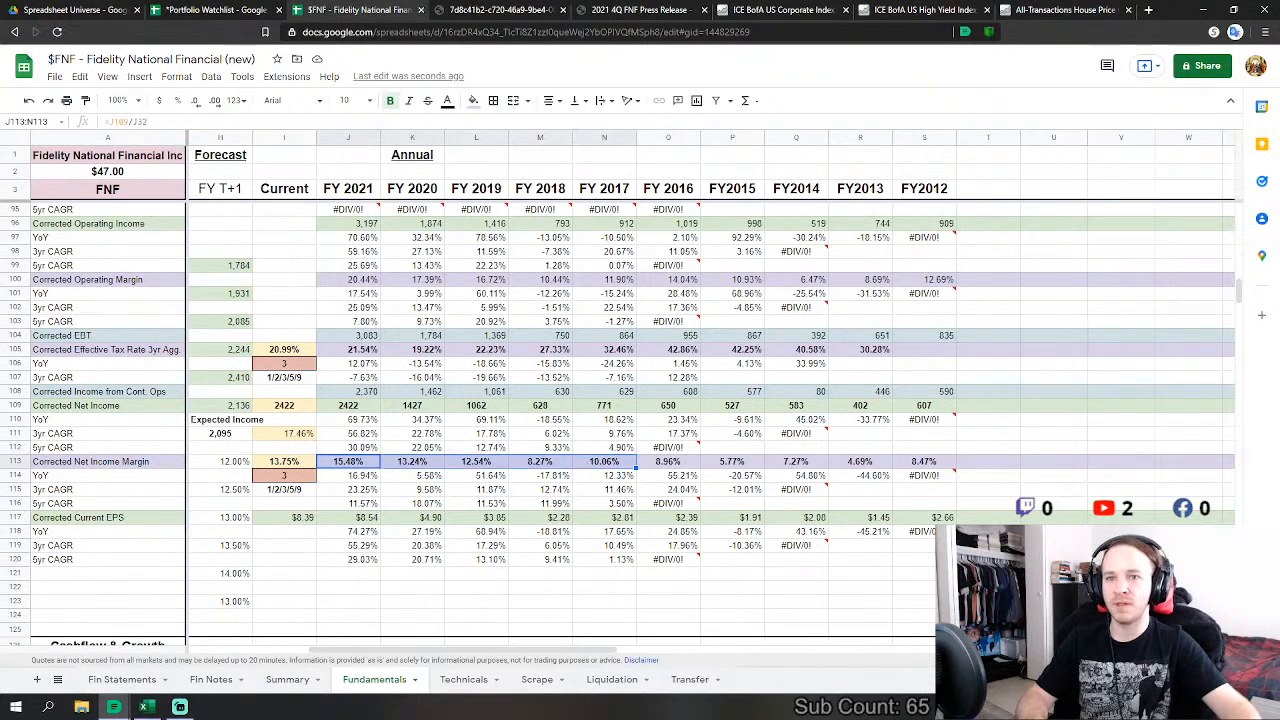
Step: Compare the FY 2020 and FY 2021 revenues in row 32 and check FY 2021's year-over-year growth
scroll(495, 425, "up", 10)
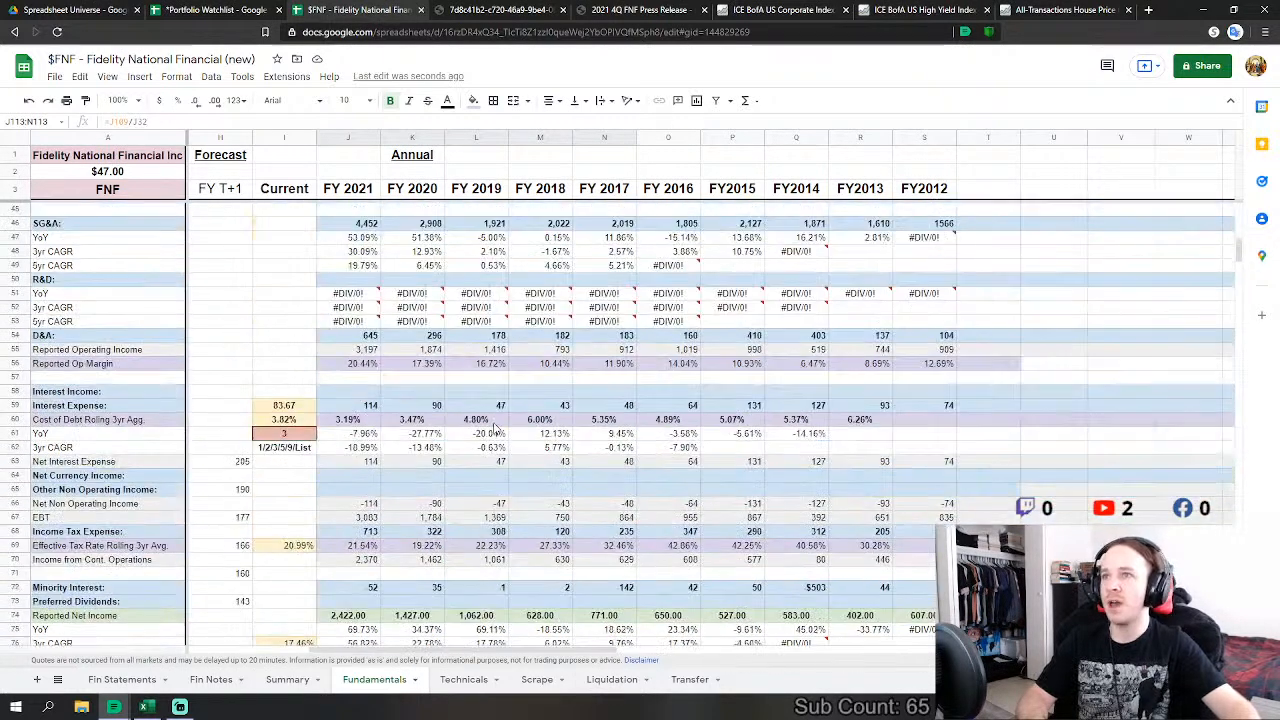
scroll(495, 427, "up", 5)
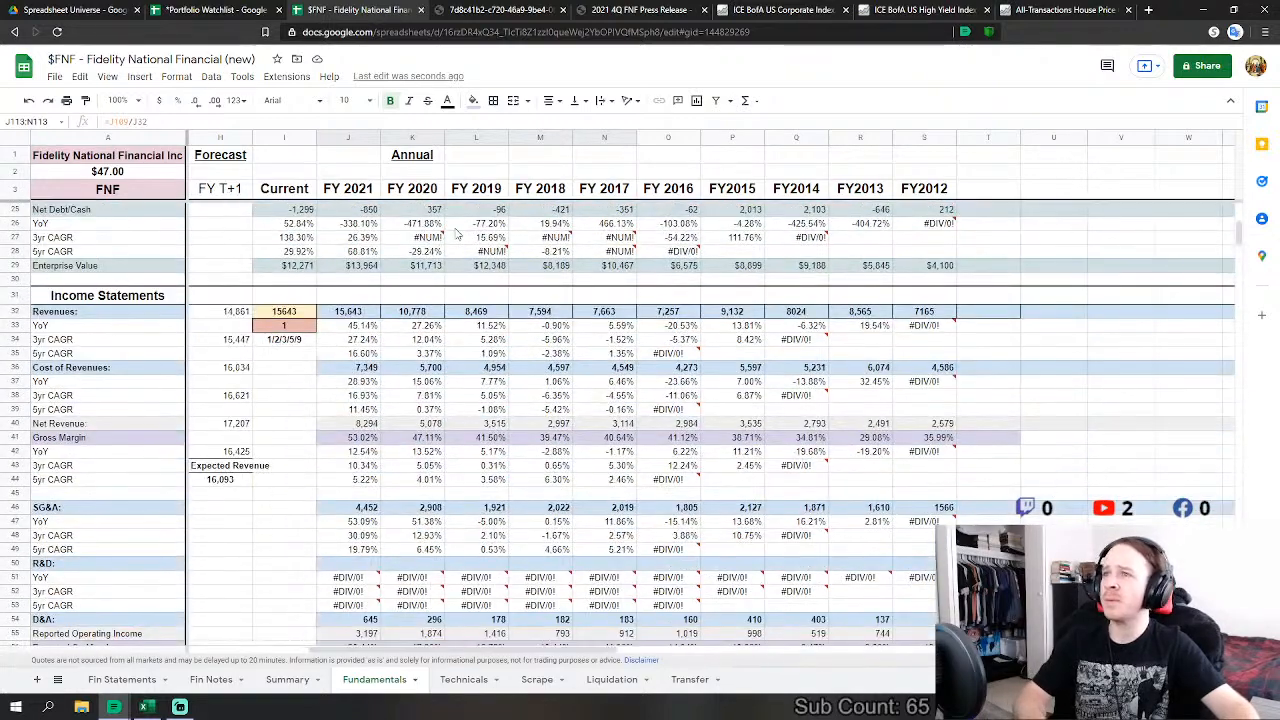
scroll(489, 279, "up", 1)
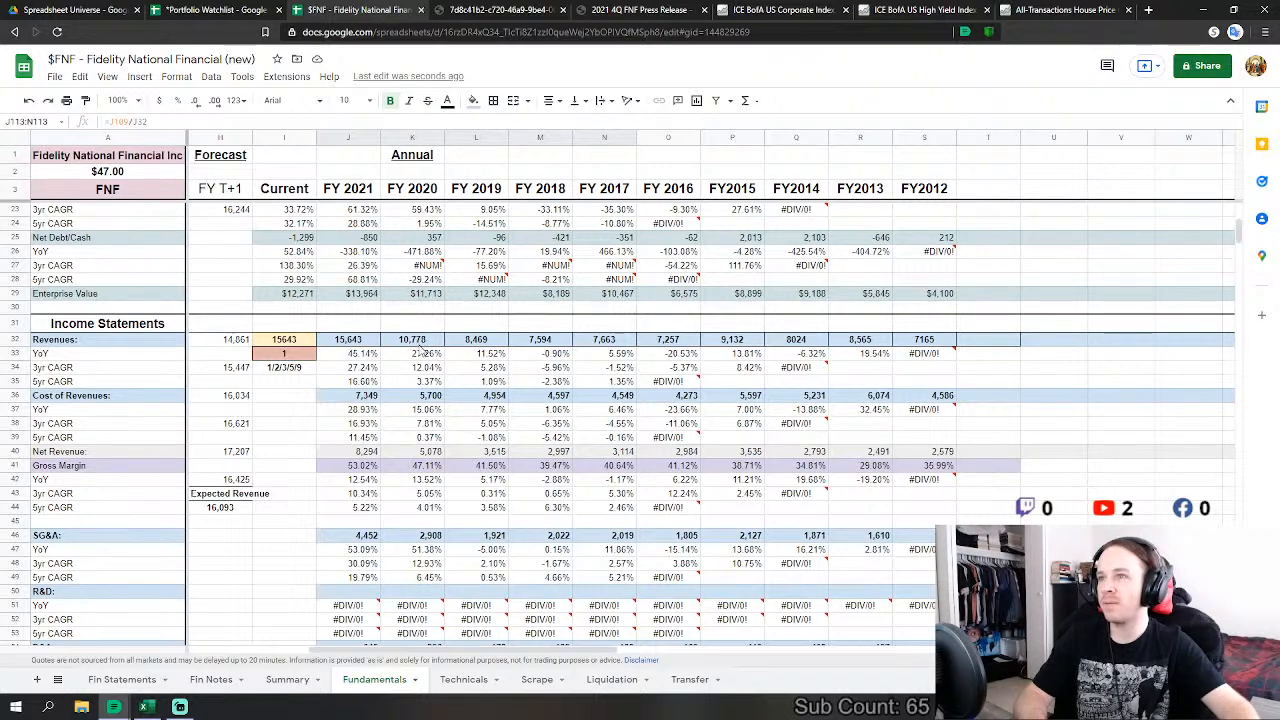
left_click(424, 344)
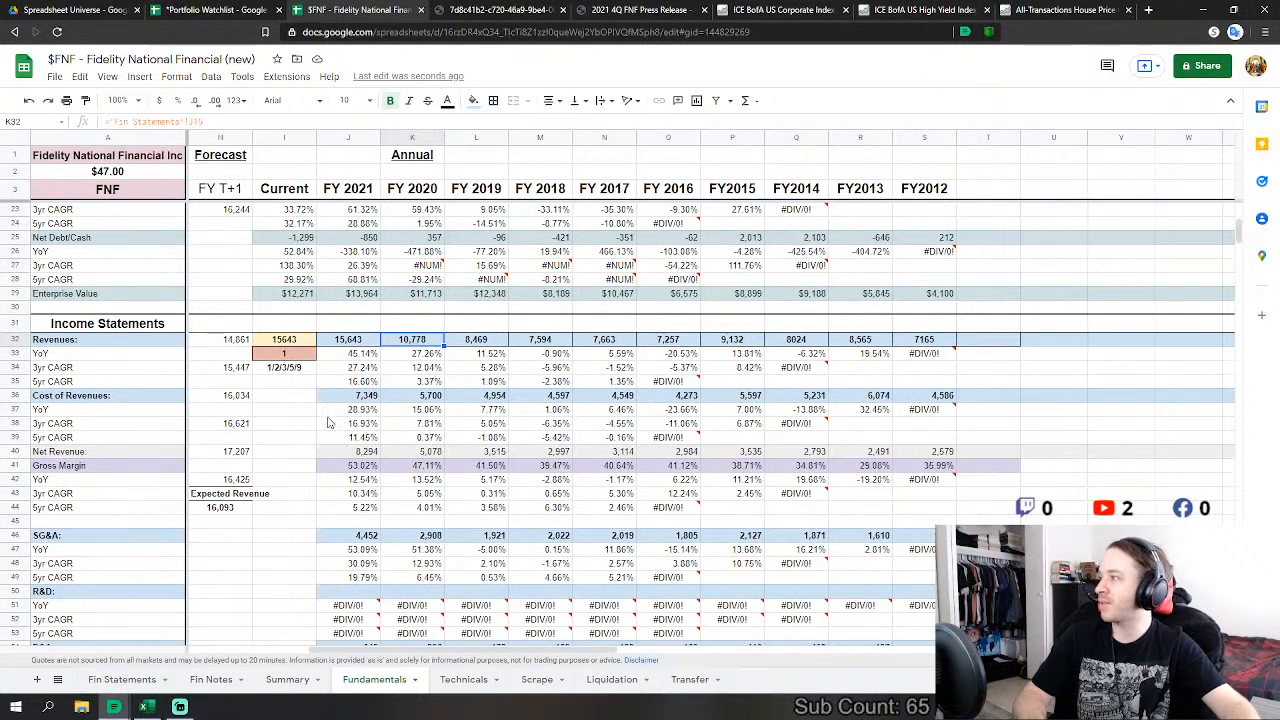
left_click(353, 356)
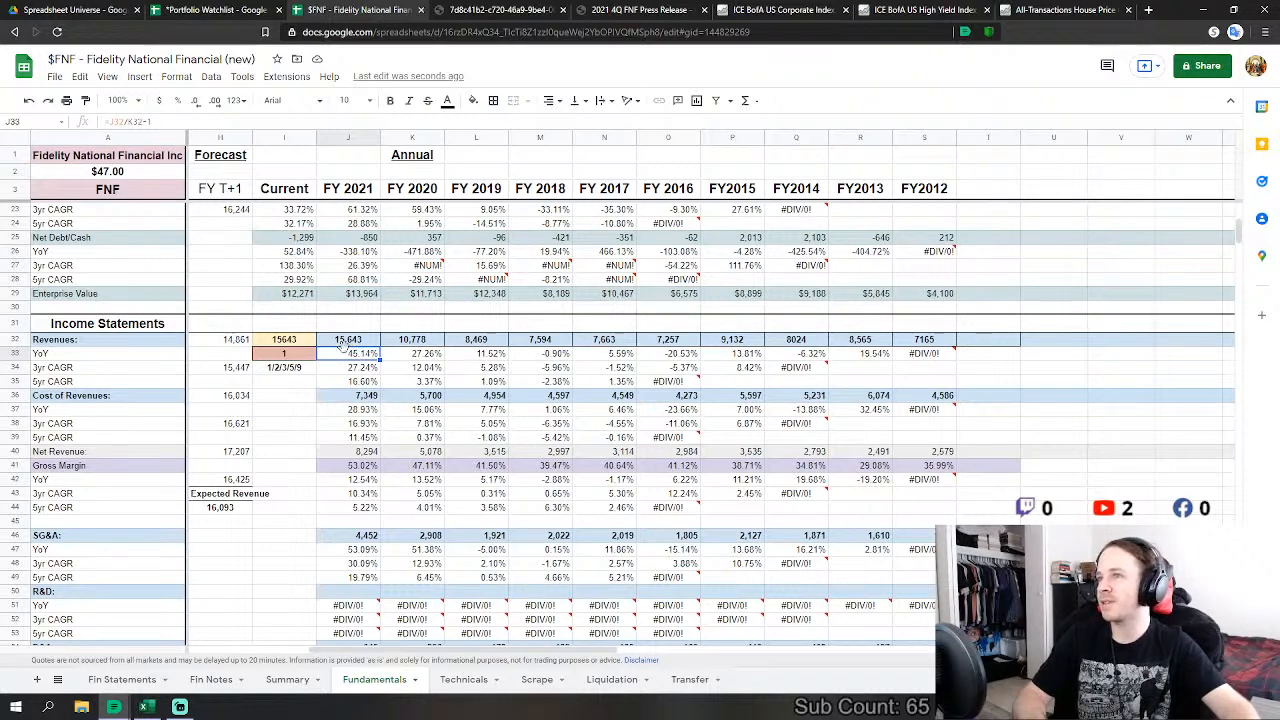
left_click(427, 343)
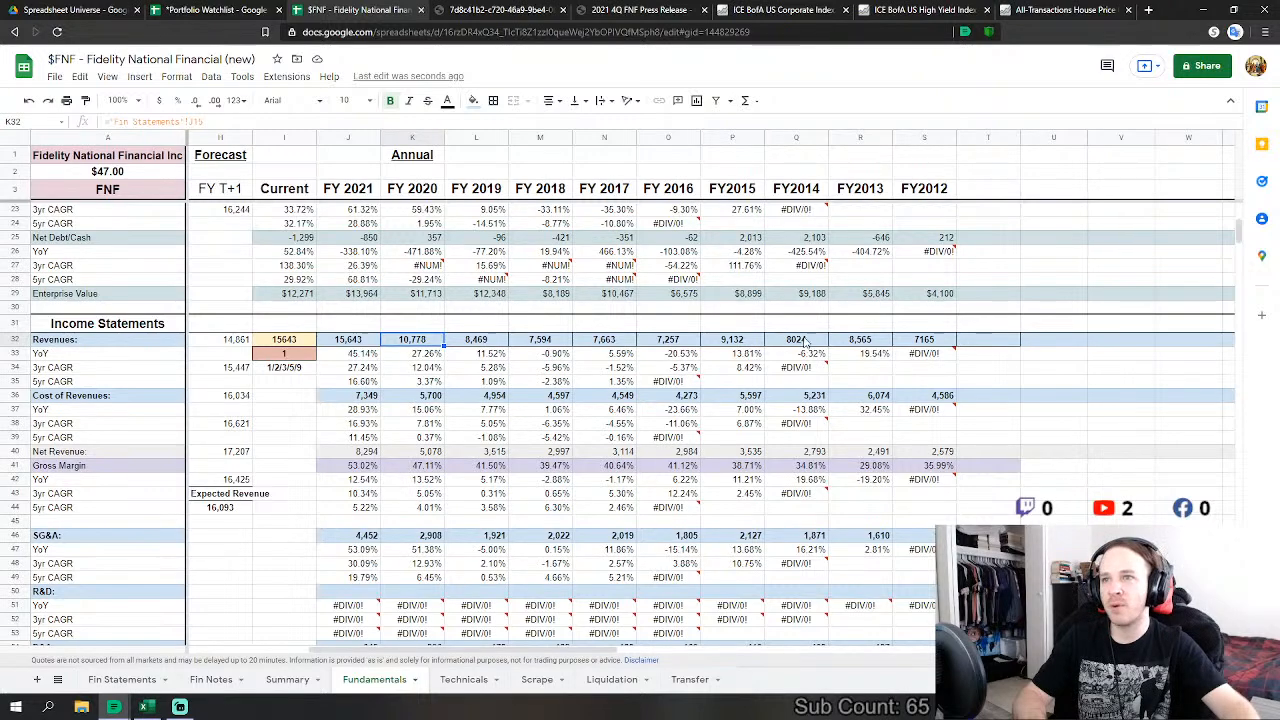
Step: Review the forecast columns' revenue projections, CAGR assumptions, expected revenue and model distribution
scroll(400, 468, "down", 4)
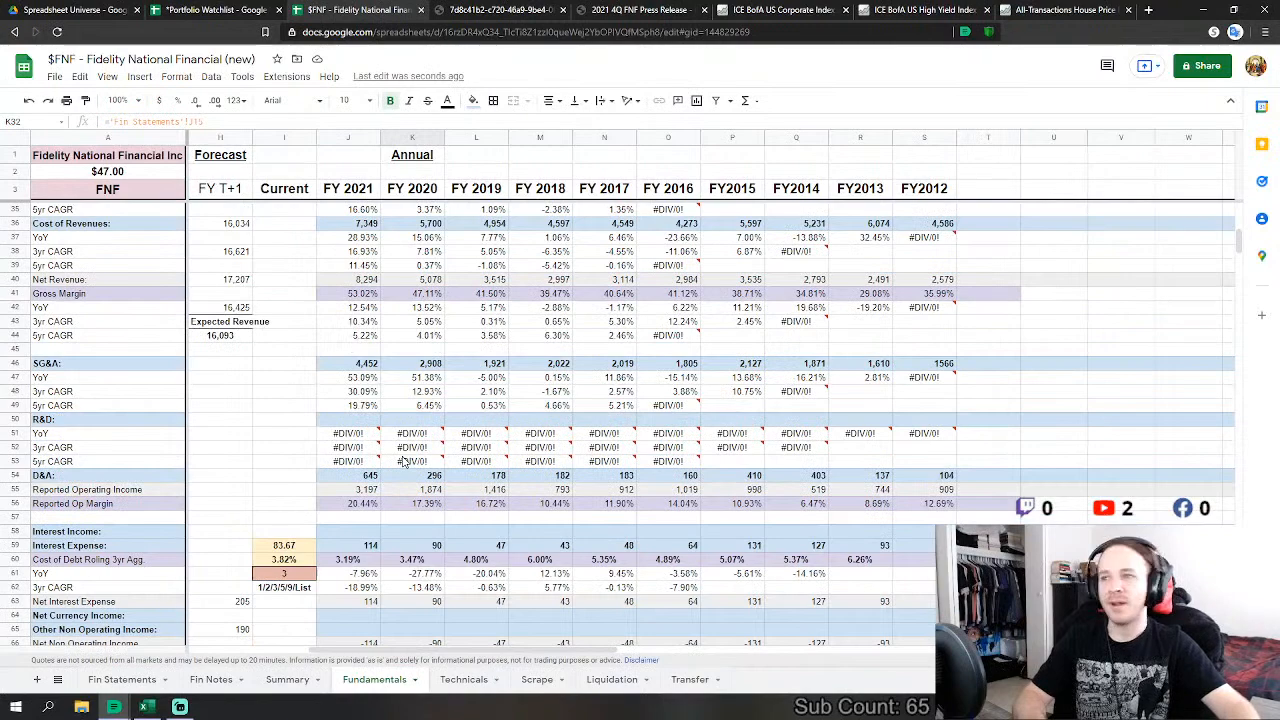
scroll(403, 461, "down", 3)
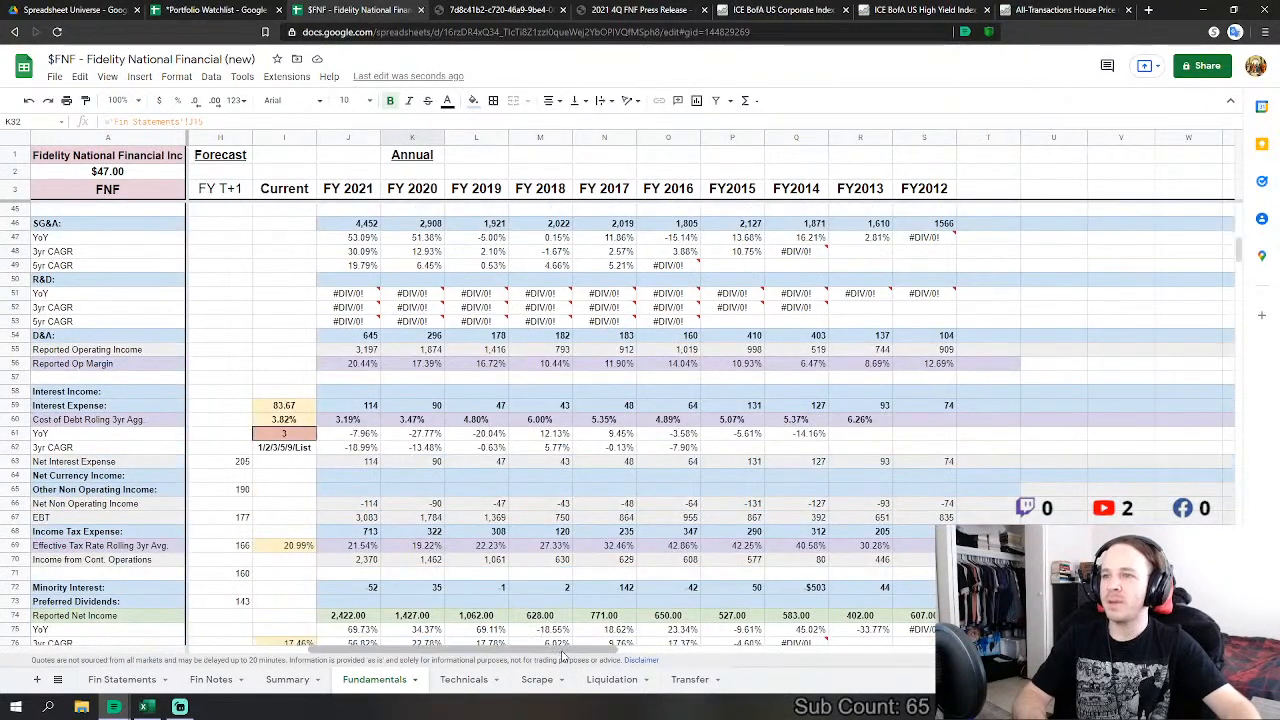
left_click_drag(573, 648, 450, 632)
scroll(445, 560, "up", 8)
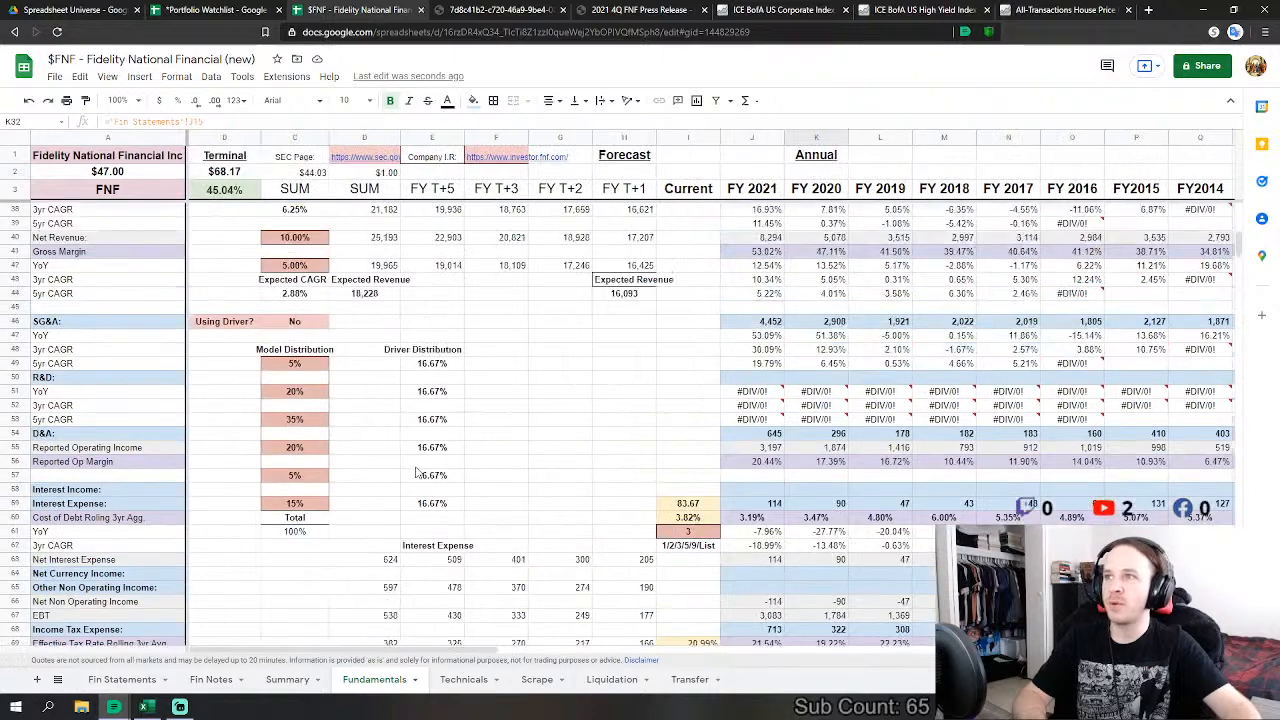
scroll(430, 470, "down", 5)
scroll(428, 454, "up", 1)
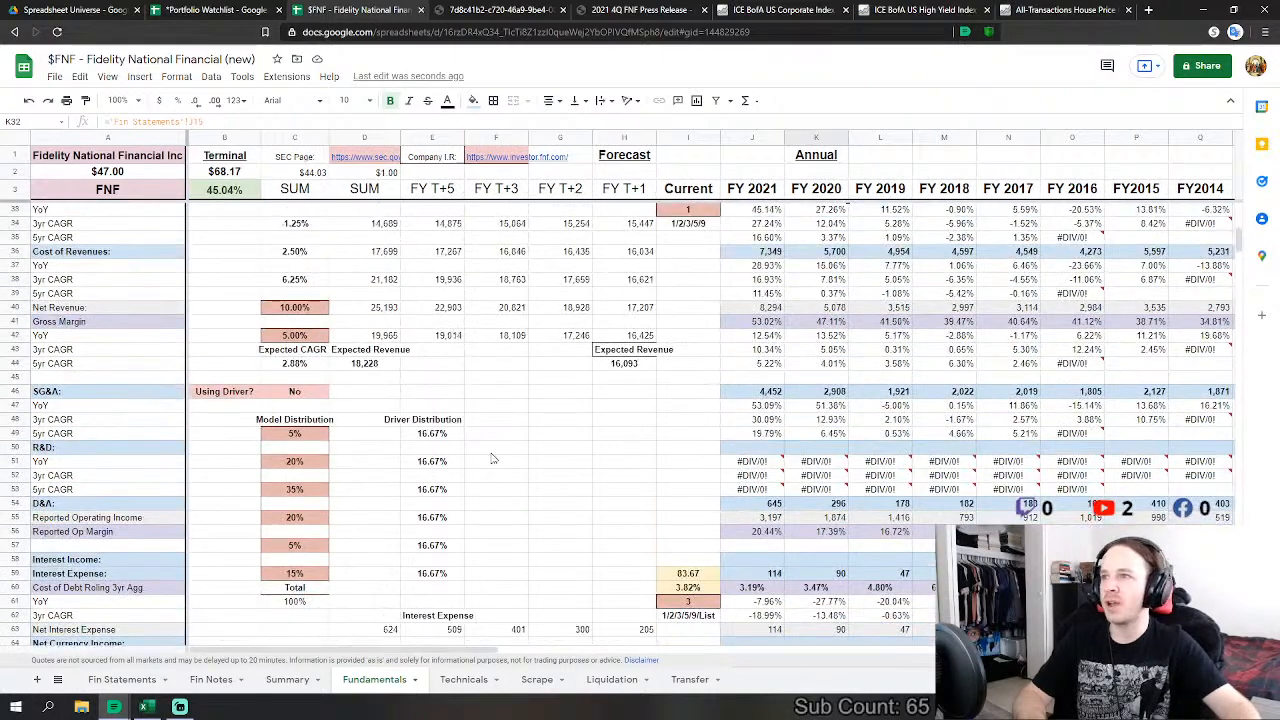
left_click(492, 452)
scroll(495, 453, "up", 1)
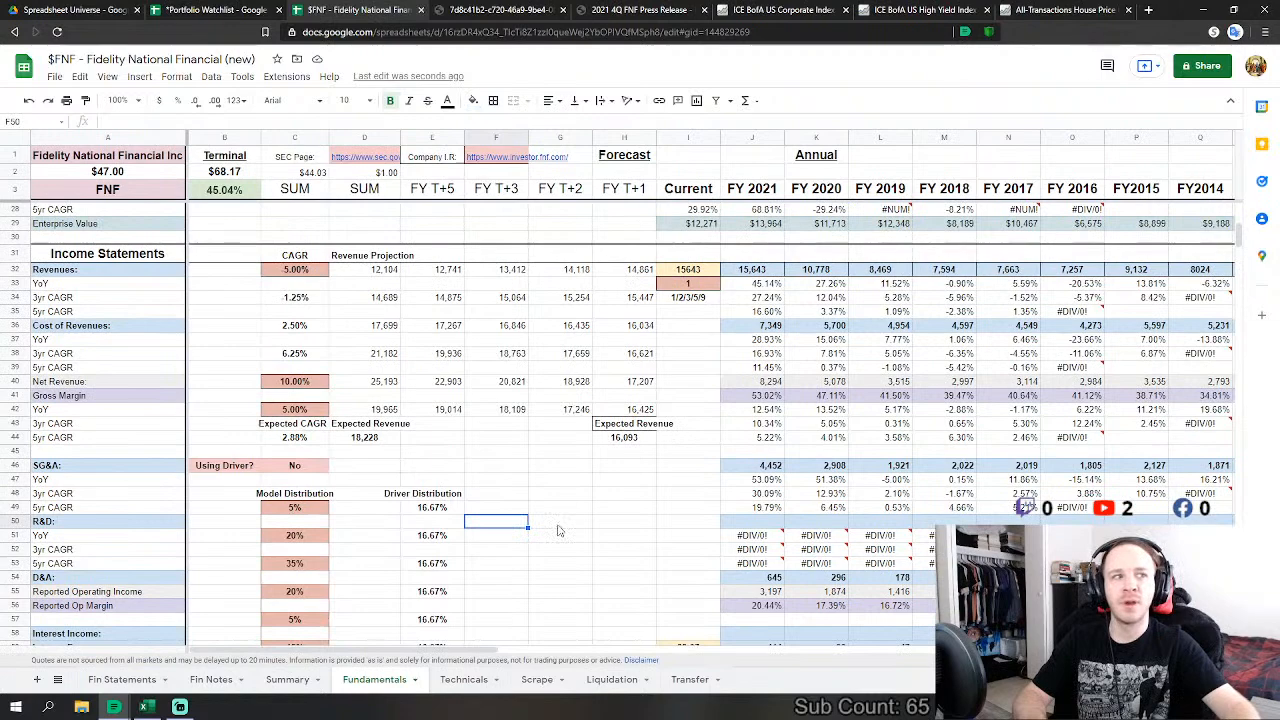
Step: Review the Fundamentals sheet's revenue projections, terminal value and upside cells, driver distribution and market capitalization section
scroll(559, 530, "down", 1)
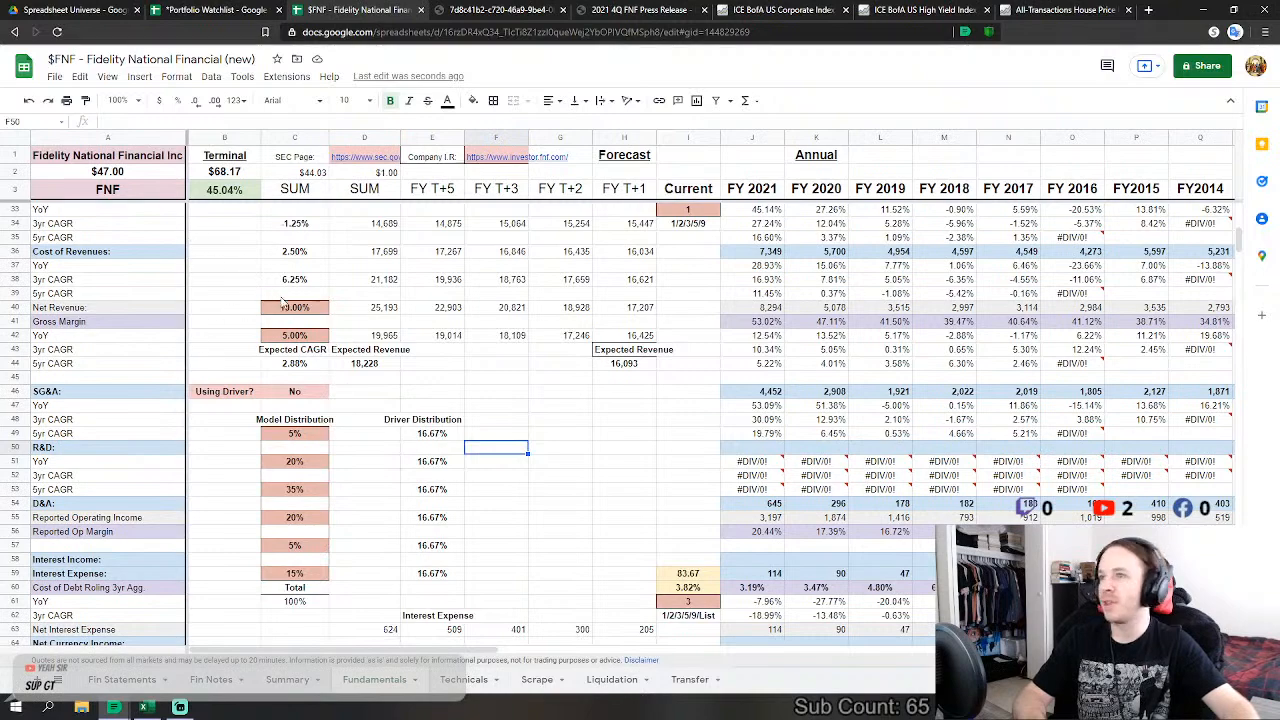
scroll(256, 288, "up", 3)
left_click_drag(233, 174, 237, 191)
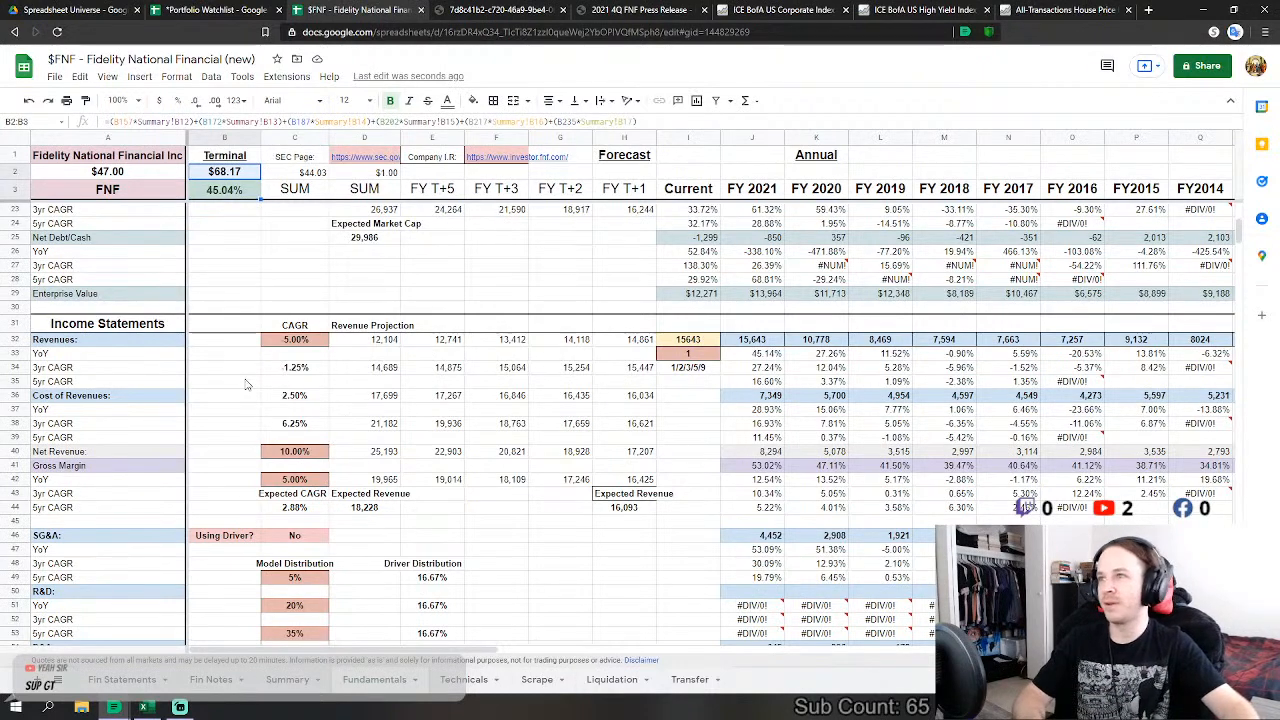
left_click(362, 480)
left_click(451, 580)
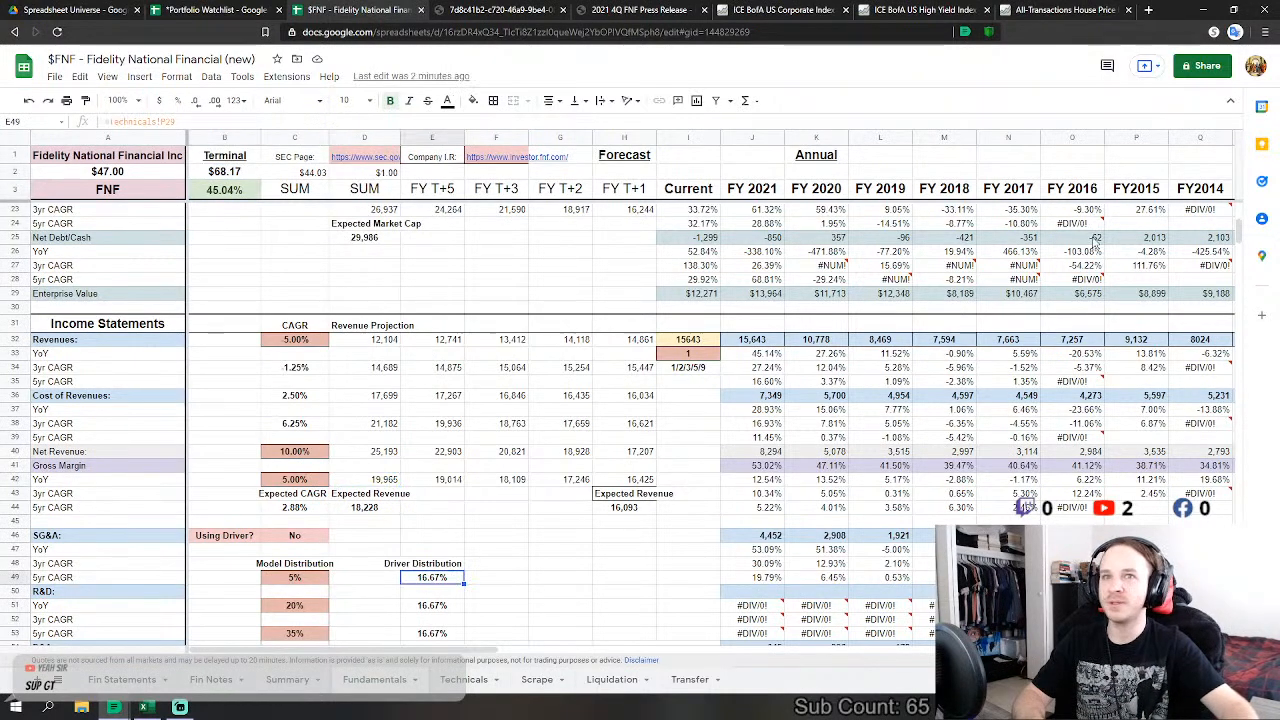
mouse_move(1240, 231)
left_mouse_down()
mouse_move(1243, 272)
mouse_move(1237, 212)
left_mouse_up()
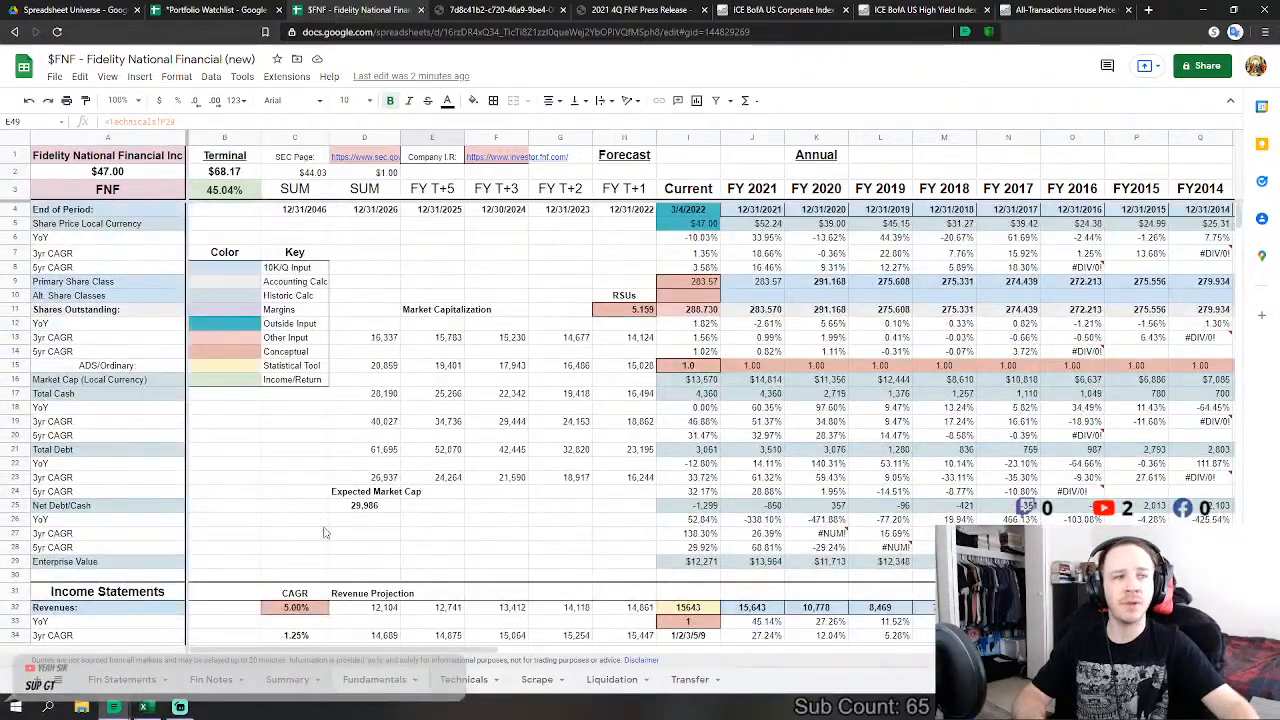
left_click(322, 533)
Step: Open the Fin Notes sheet and examine the formulas for revenues, total investments and the investment-grade portfolio weight
left_click(211, 680)
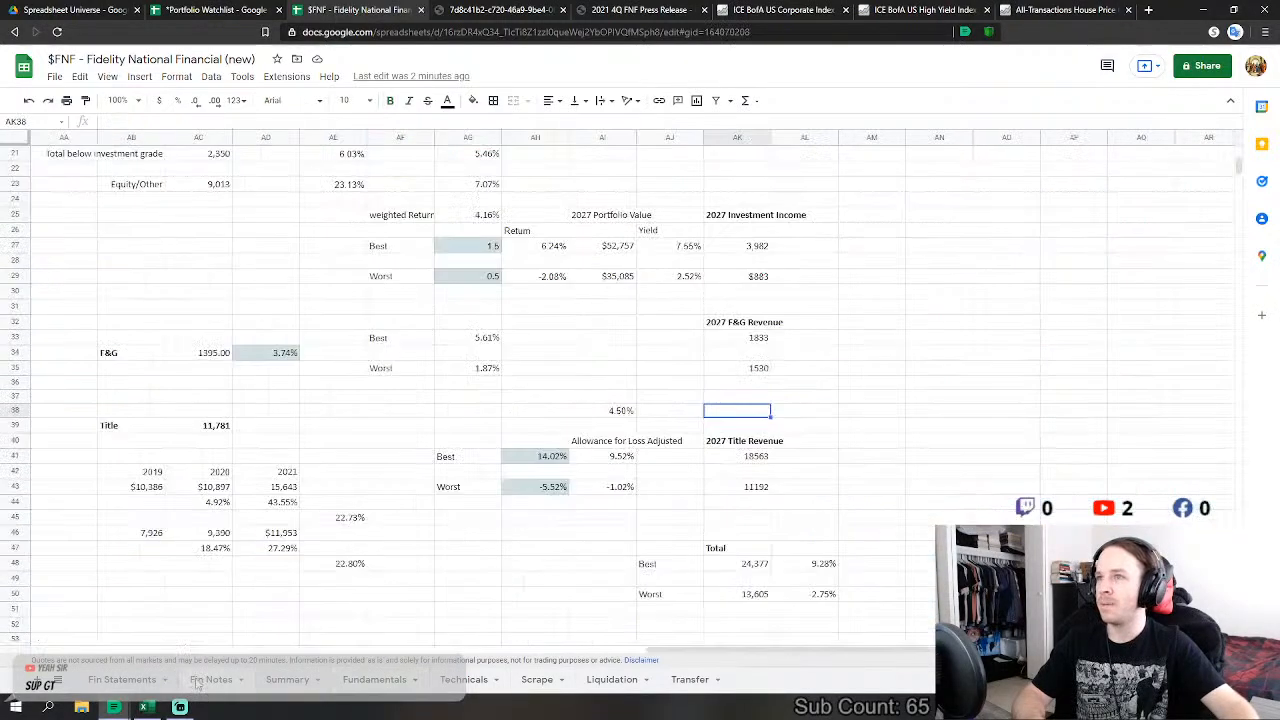
scroll(418, 597, "up", 2)
scroll(418, 597, "up", 5)
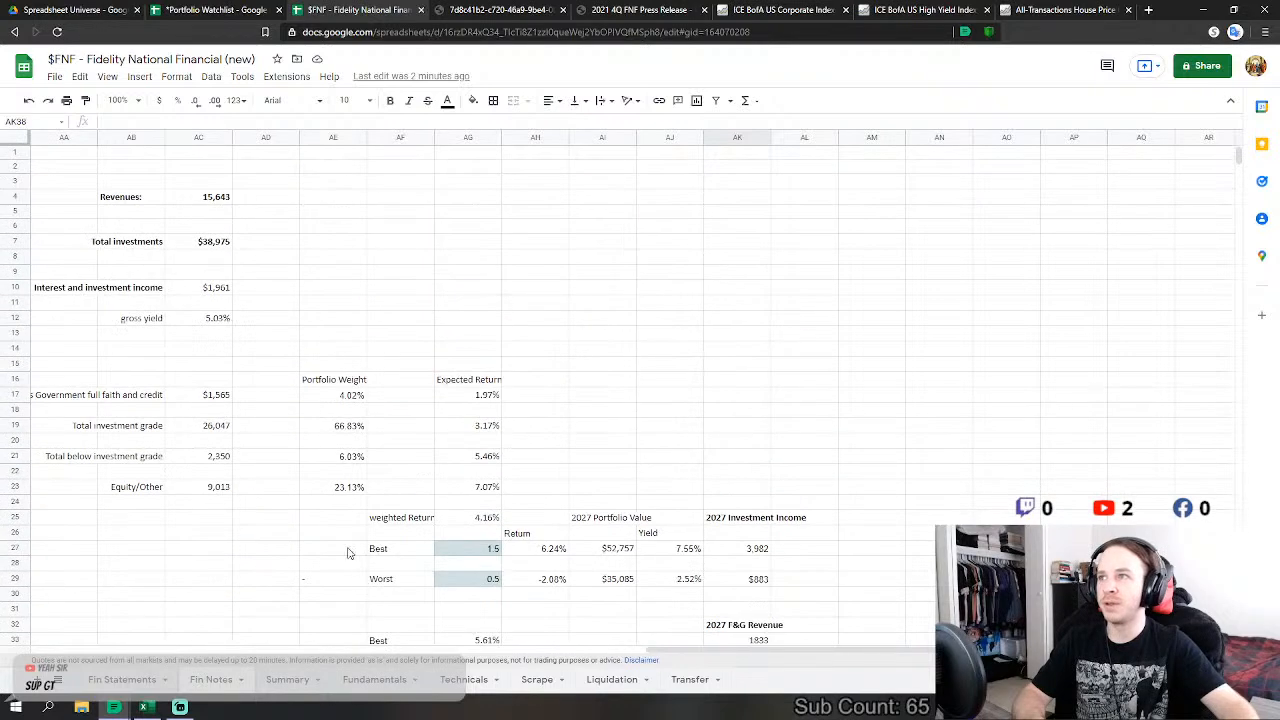
left_click(348, 398)
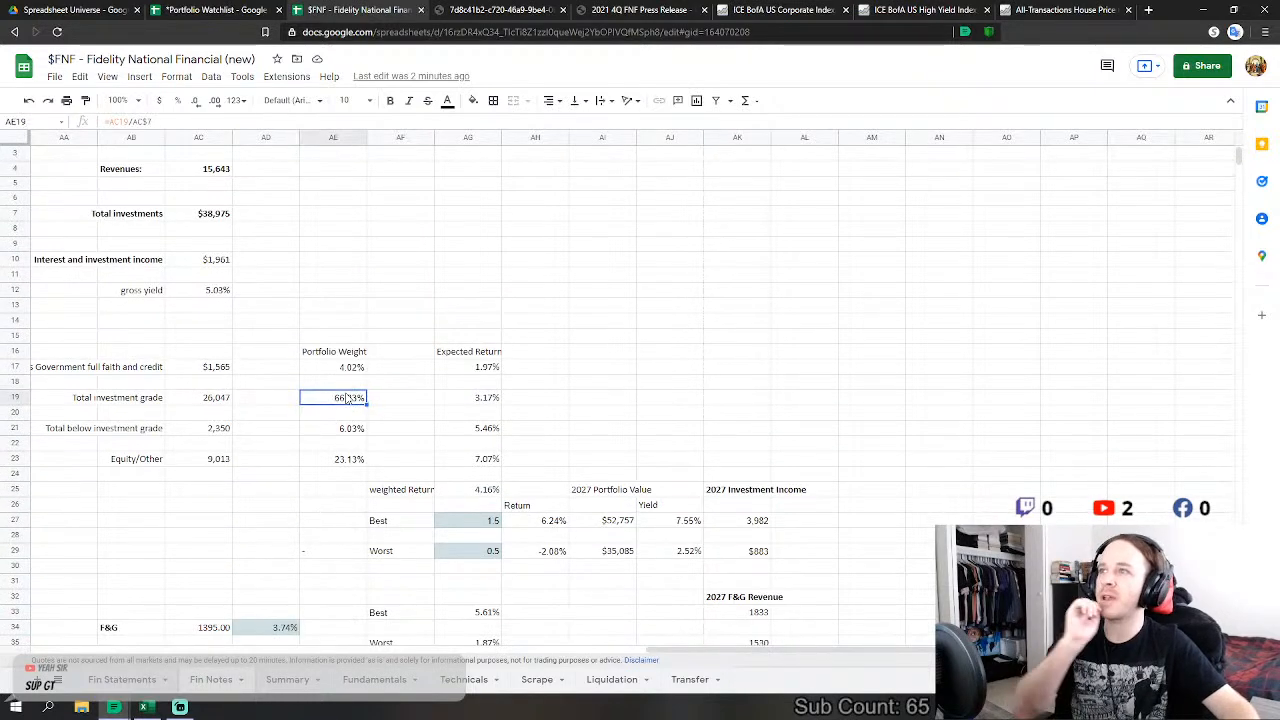
left_click(543, 321)
scroll(346, 250, "up", 1)
left_click(205, 200)
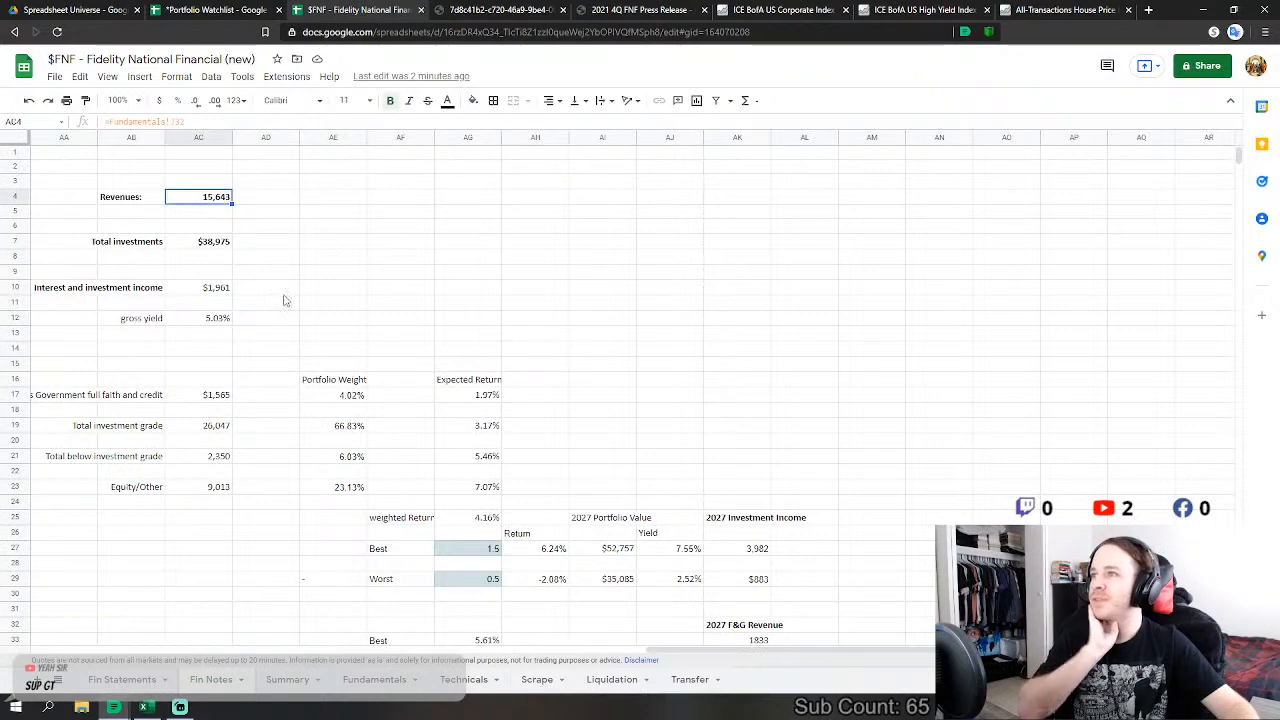
scroll(300, 320, "down", 3)
scroll(347, 350, "up", 1)
scroll(300, 310, "up", 2)
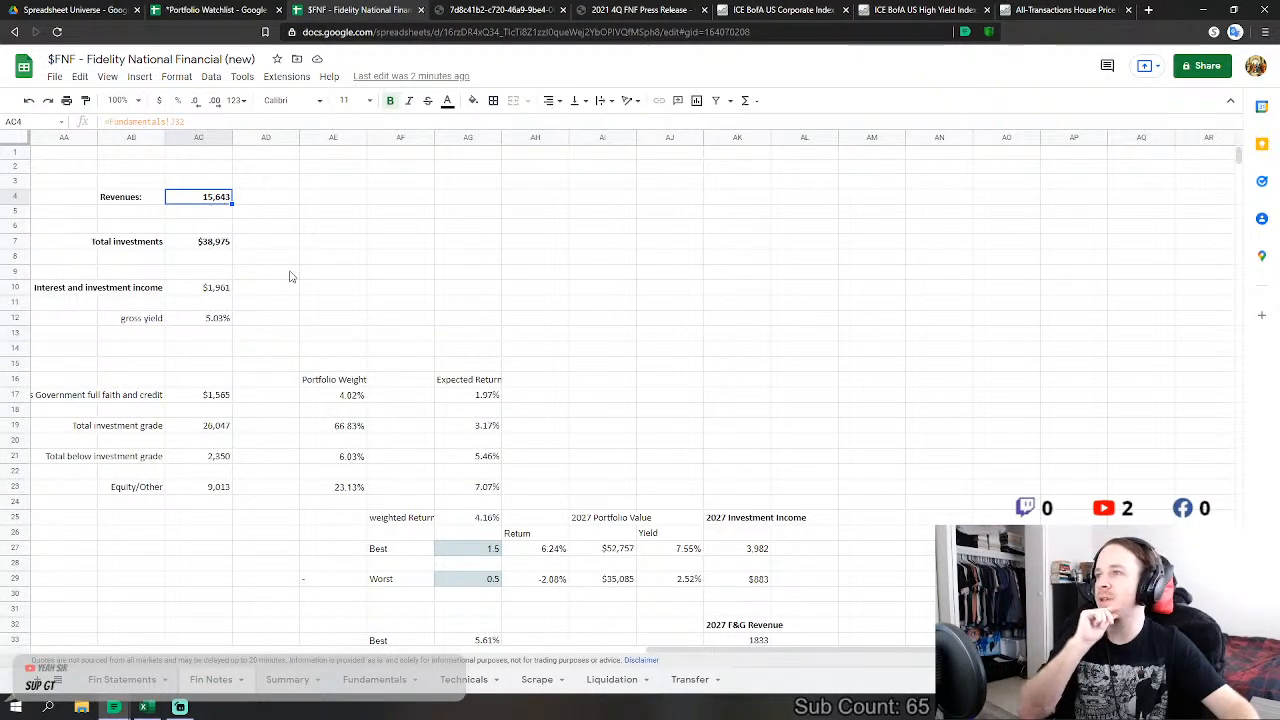
left_click(216, 244)
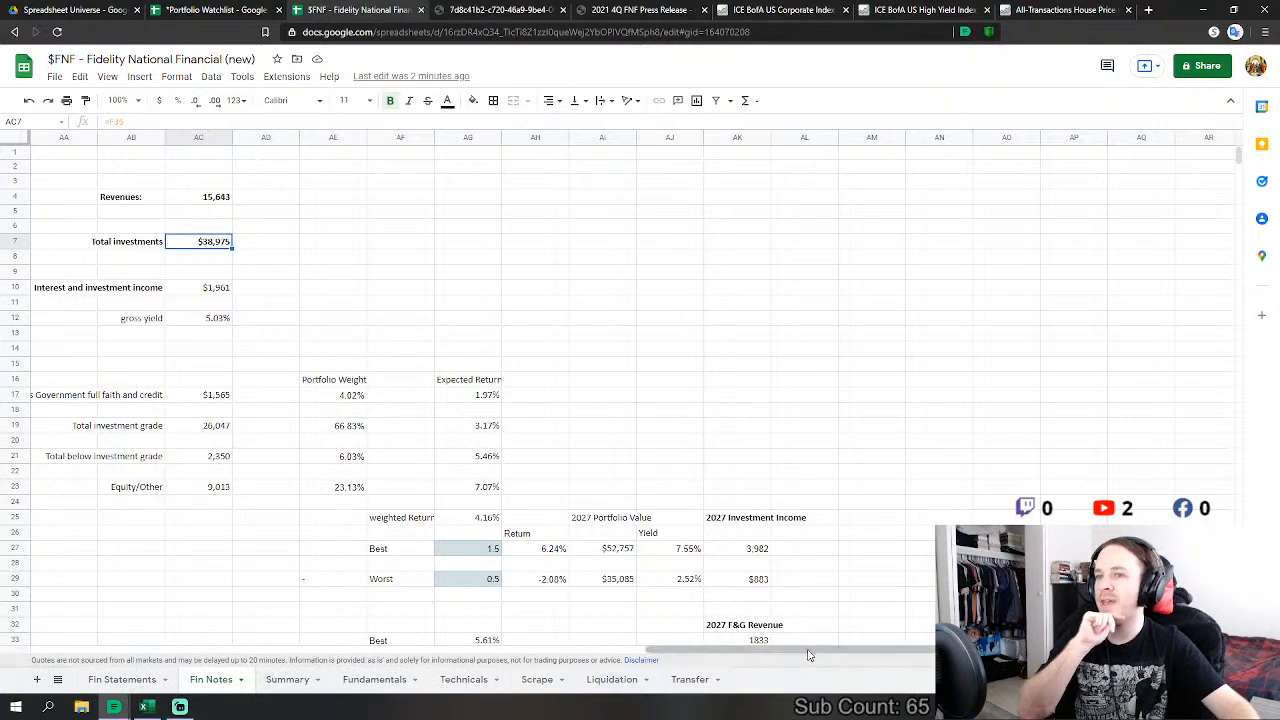
Step: Examine the source Investment Portfolio table on Fin Notes, from fixed maturity securities down to total investments and the rating breakdown
left_click_drag(813, 653, 253, 652)
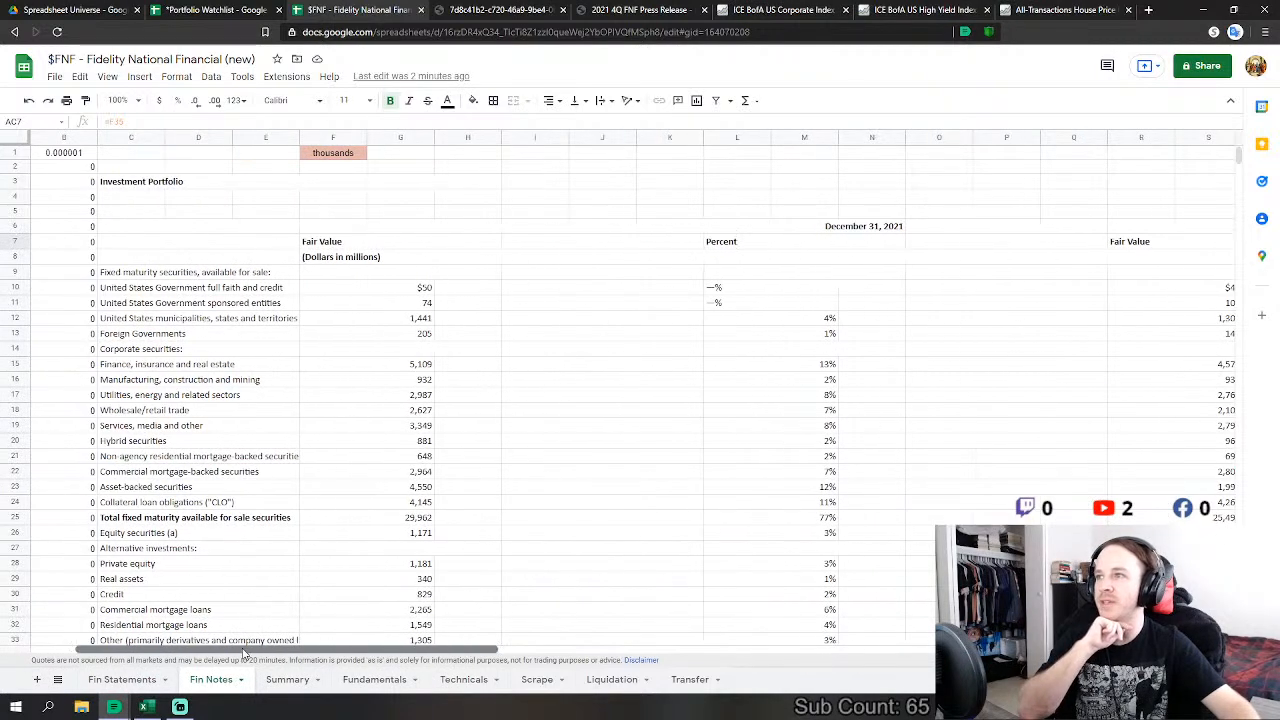
scroll(198, 224, "down", 2)
scroll(157, 363, "down", 3)
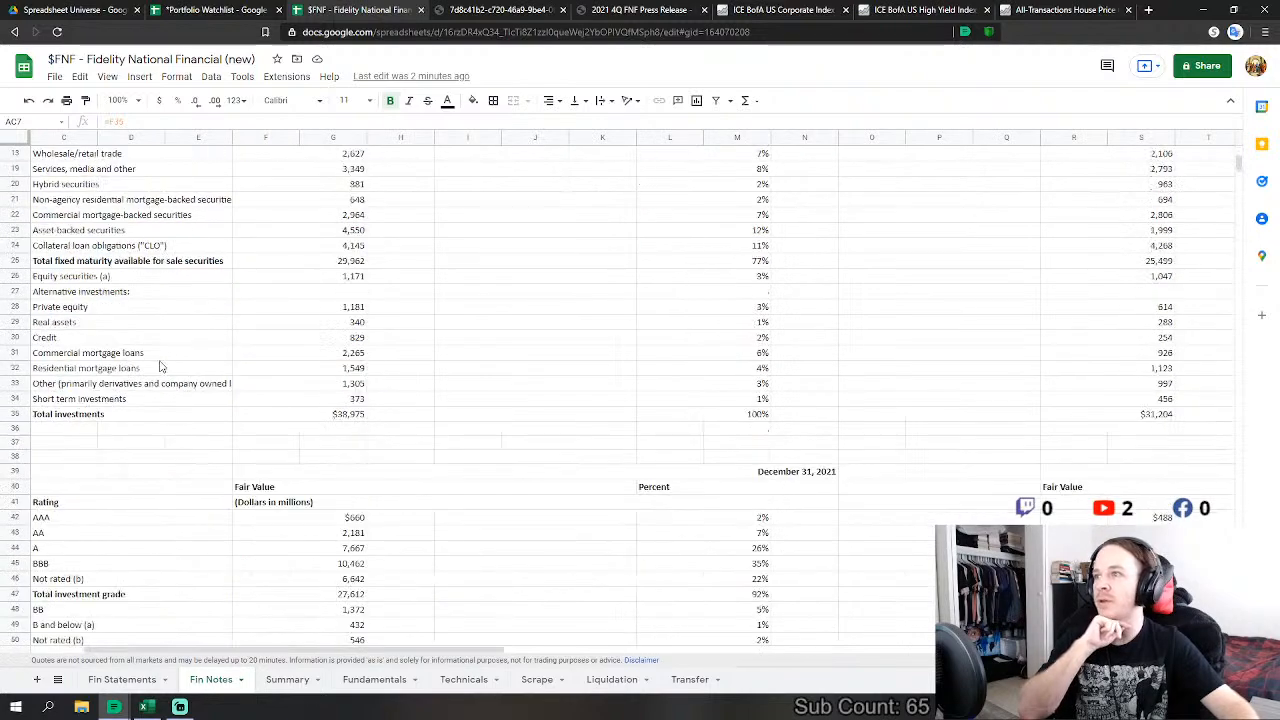
scroll(157, 363, "up", 4)
scroll(110, 292, "down", 1)
scroll(110, 292, "down", 6)
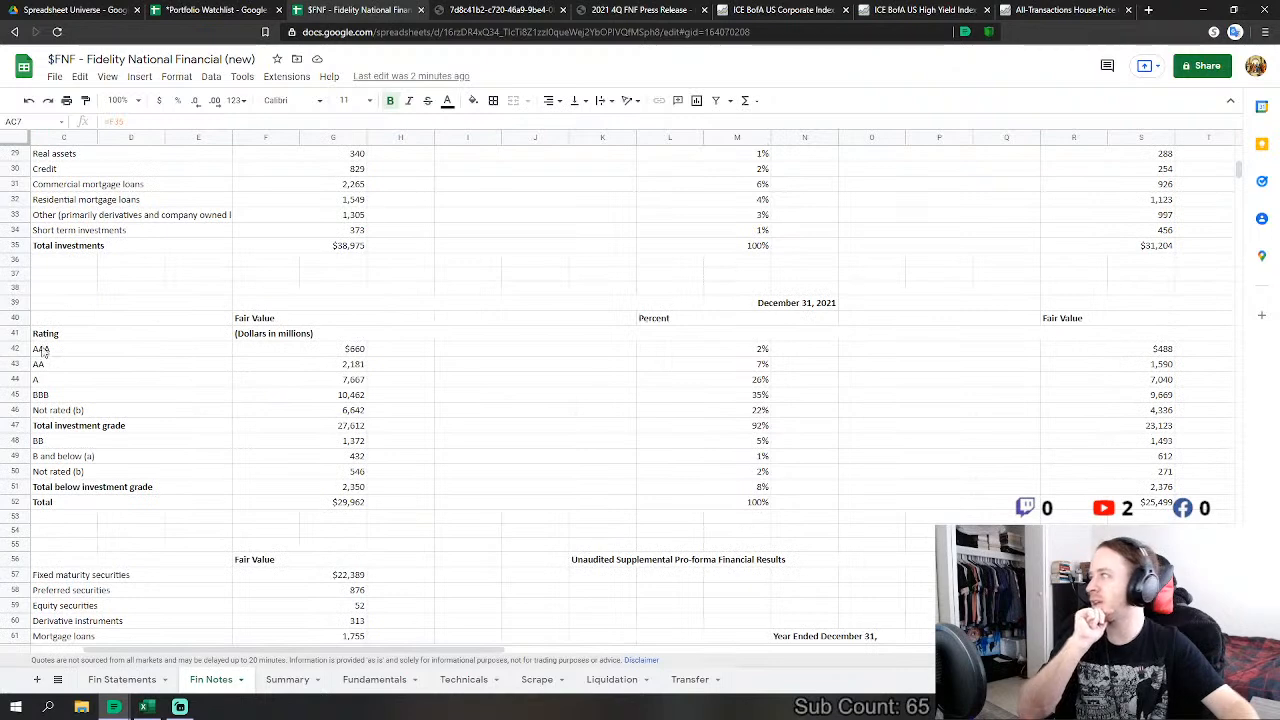
Step: Highlight the AAA to BBB ratings, the BB and below ratings, and the fair values in the credit-rating table
left_click_drag(42, 349, 70, 400)
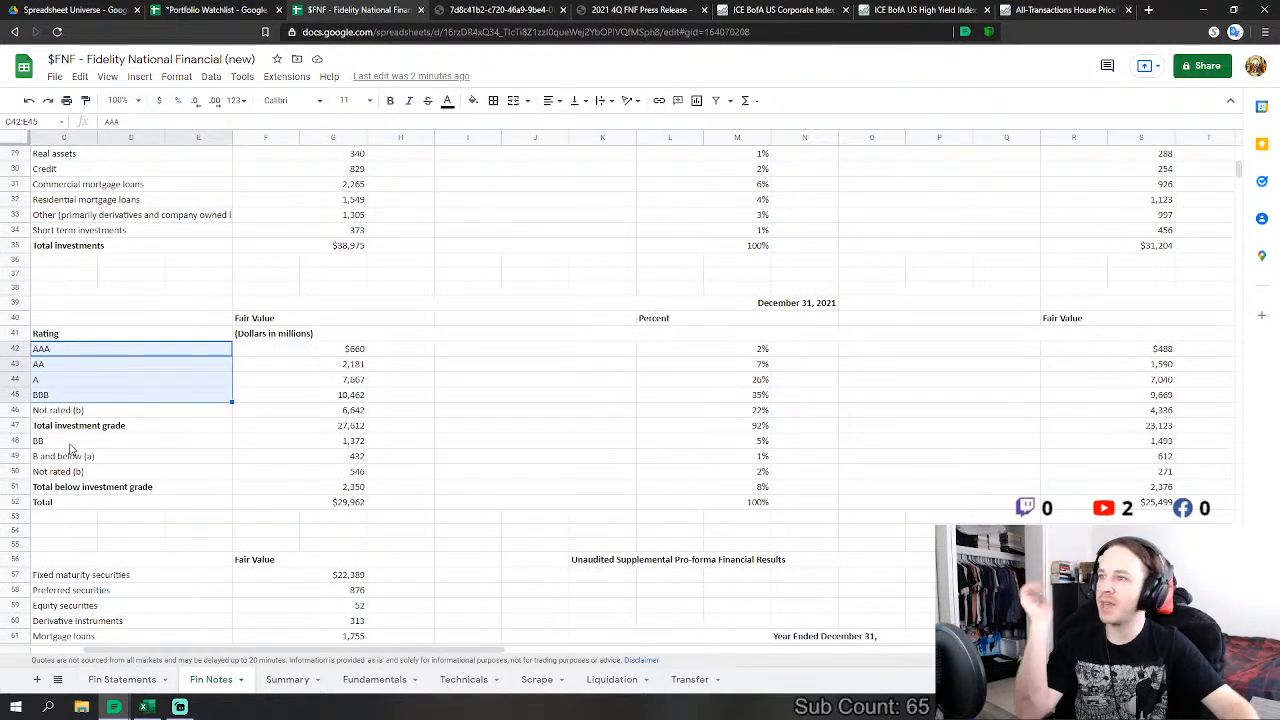
left_click_drag(42, 441, 60, 456)
left_click_drag(307, 349, 336, 495)
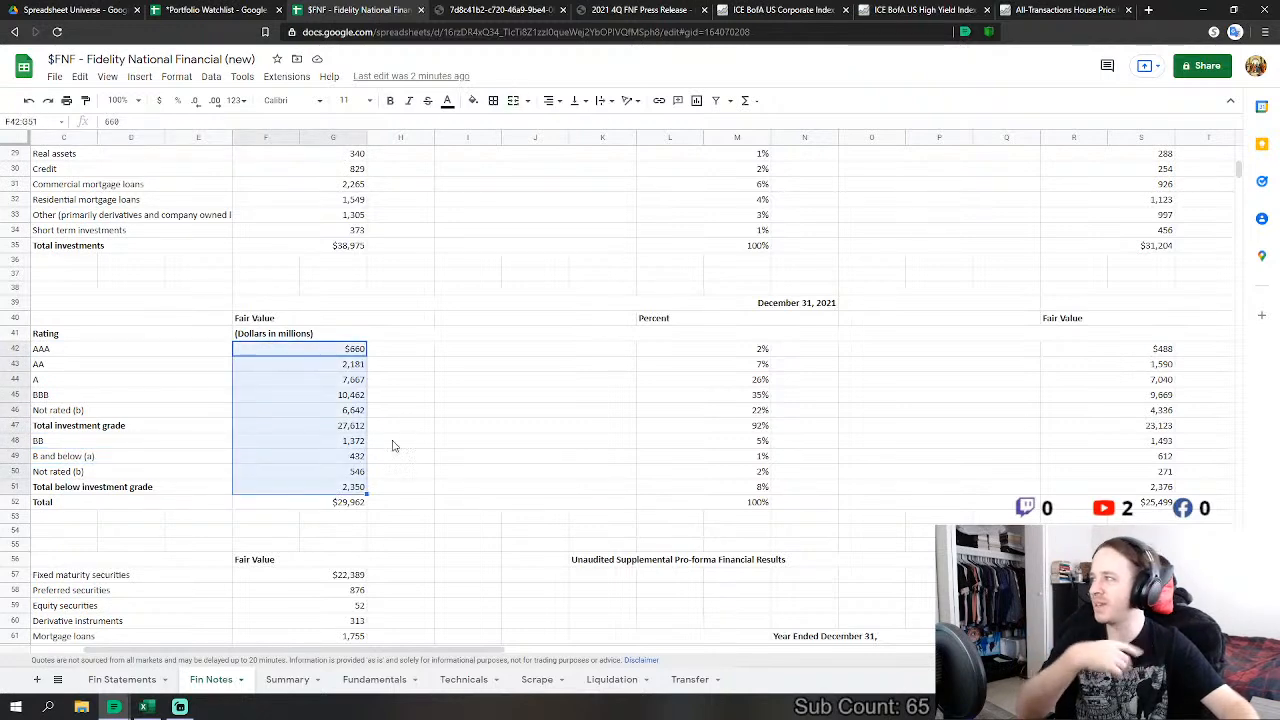
Step: Look through the notes down to the reserve for title claim losses and return to the investment portfolio table
scroll(408, 437, "down", 5)
scroll(290, 445, "down", 12)
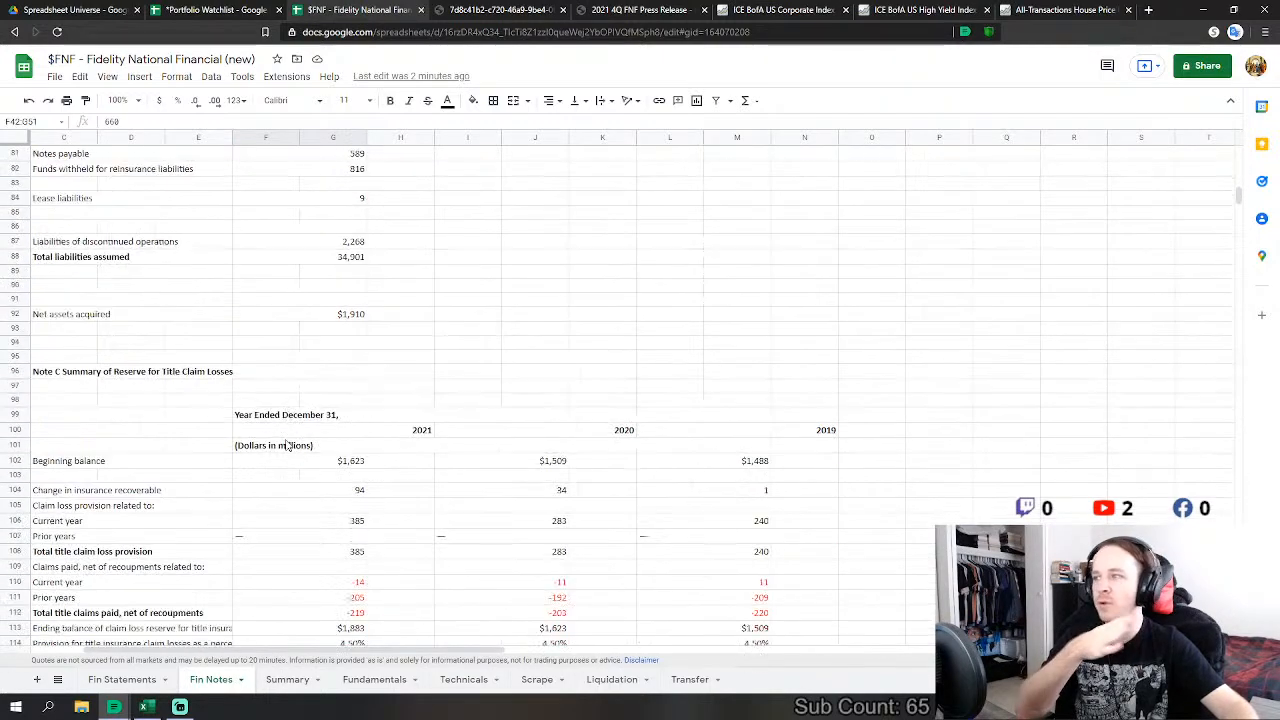
scroll(285, 445, "up", 15)
scroll(285, 445, "up", 9)
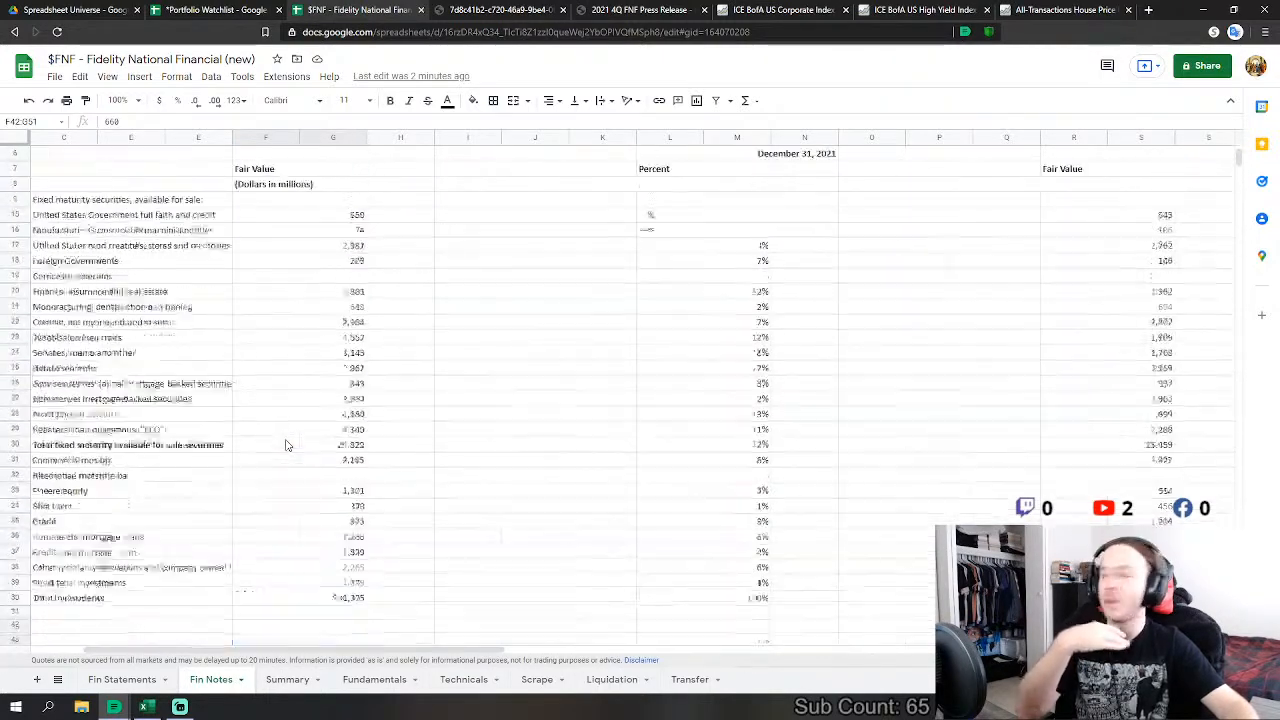
scroll(285, 445, "down", 1)
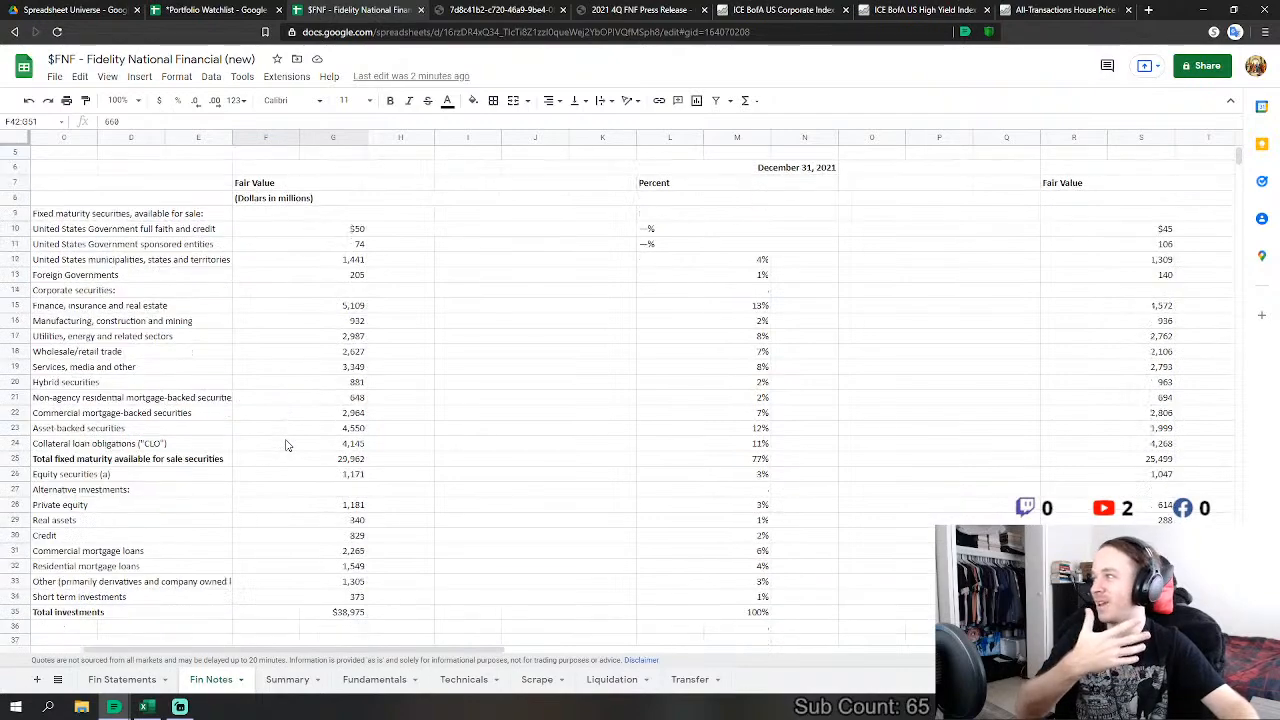
Step: Return to the investment return model and inspect the total investments, interest and investment income, and gross yield formulas
left_click_drag(334, 655, 884, 631)
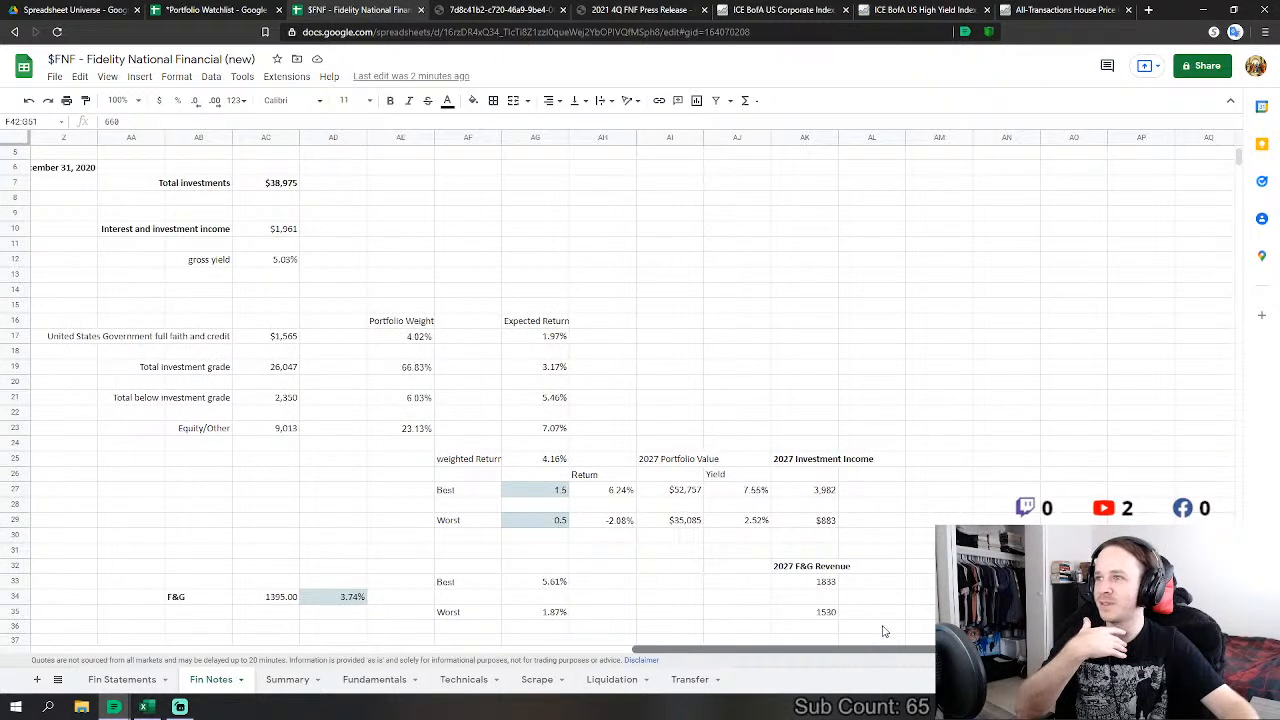
left_click(606, 322)
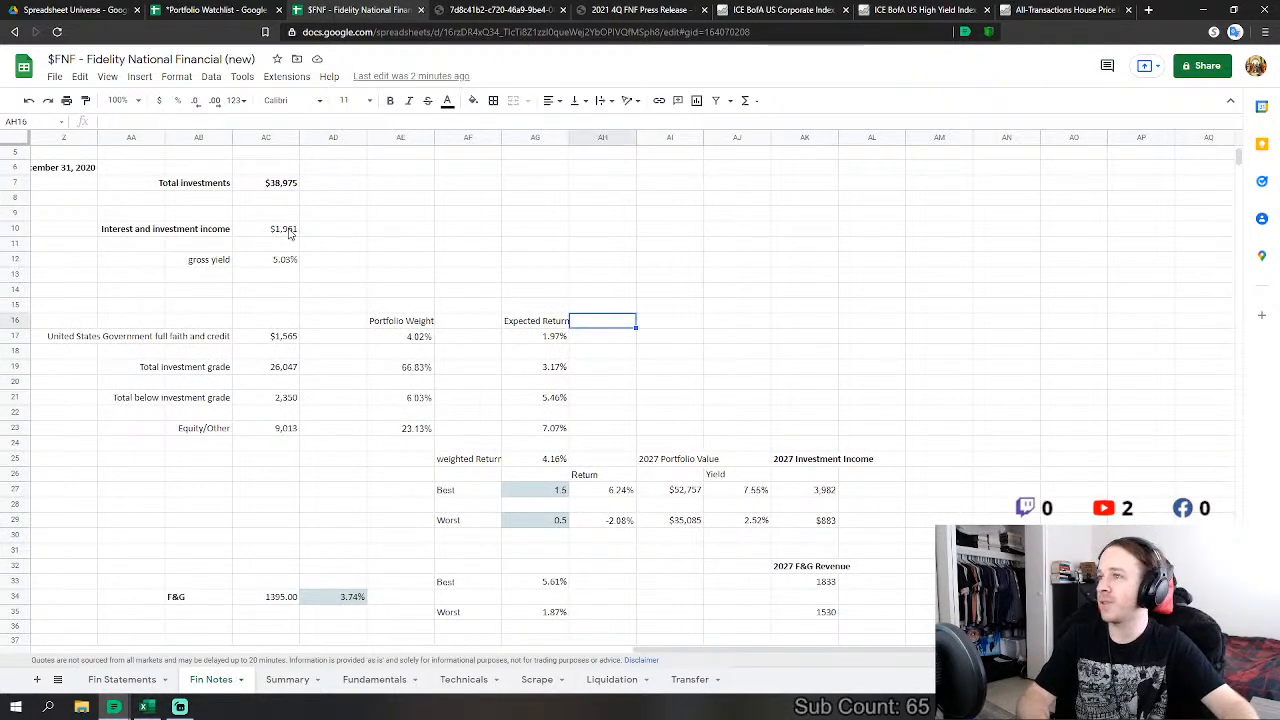
left_click(277, 186)
left_click(285, 233)
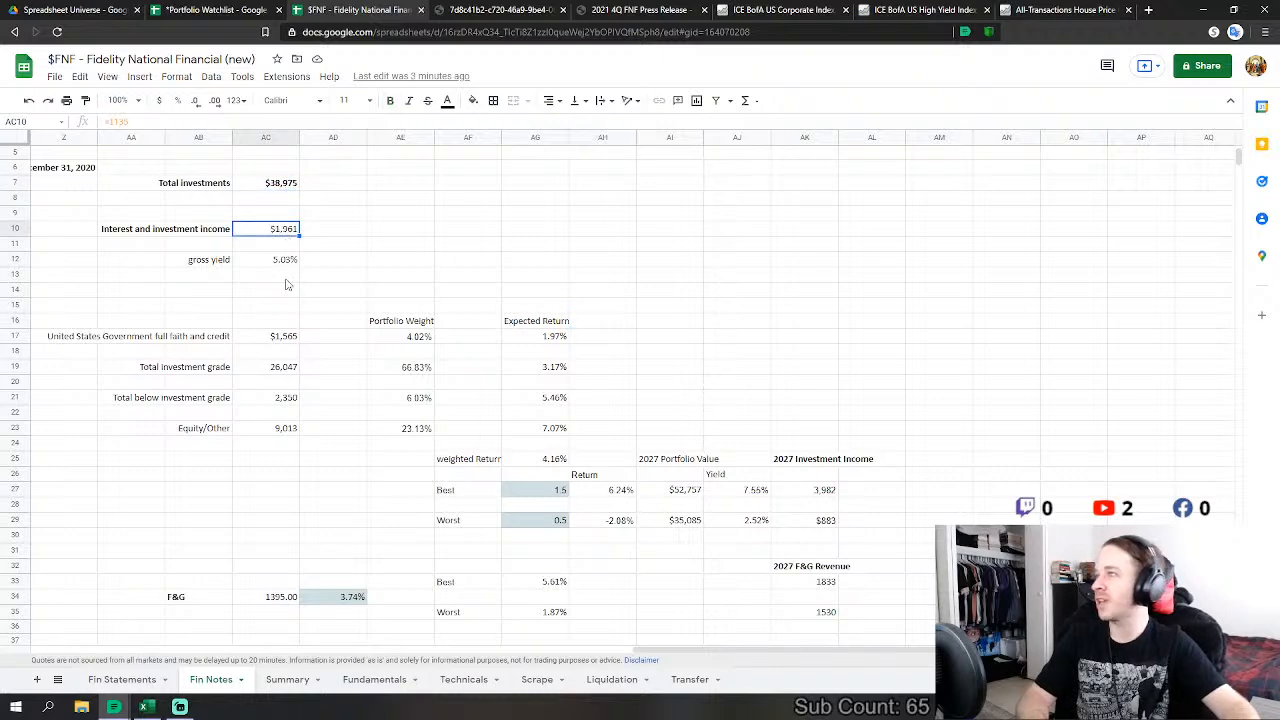
left_click(280, 264)
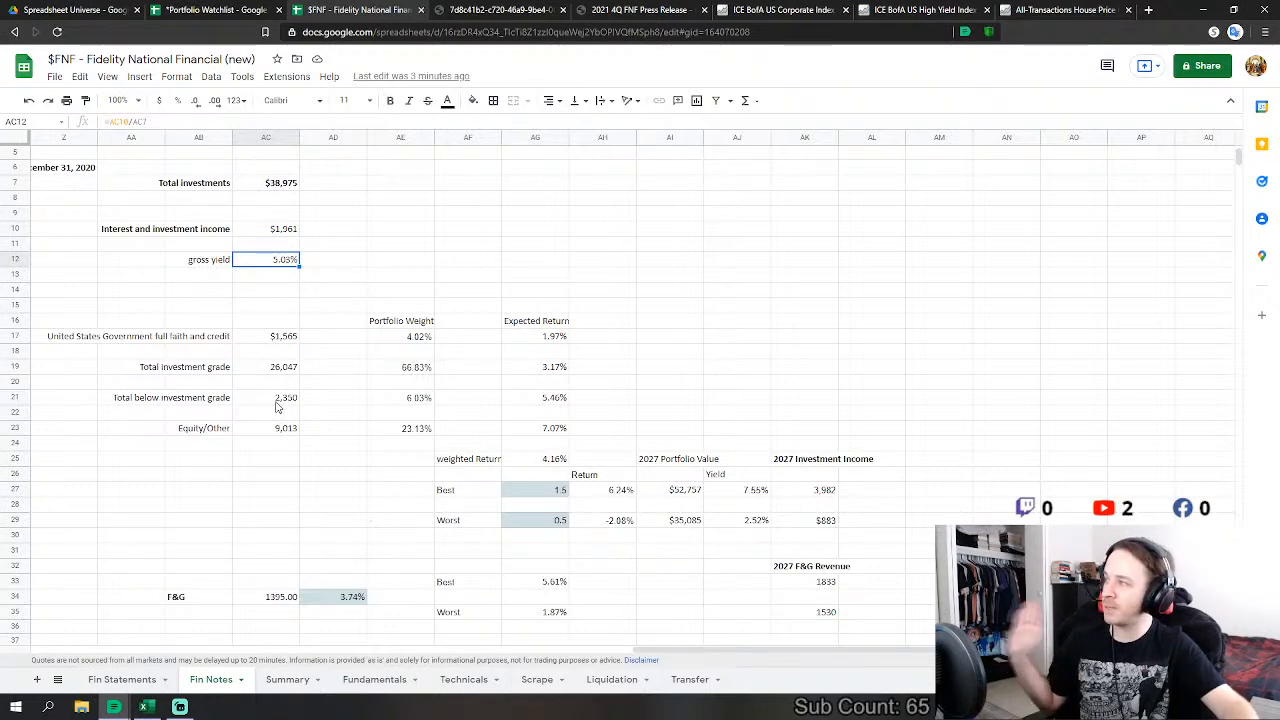
left_click(310, 289)
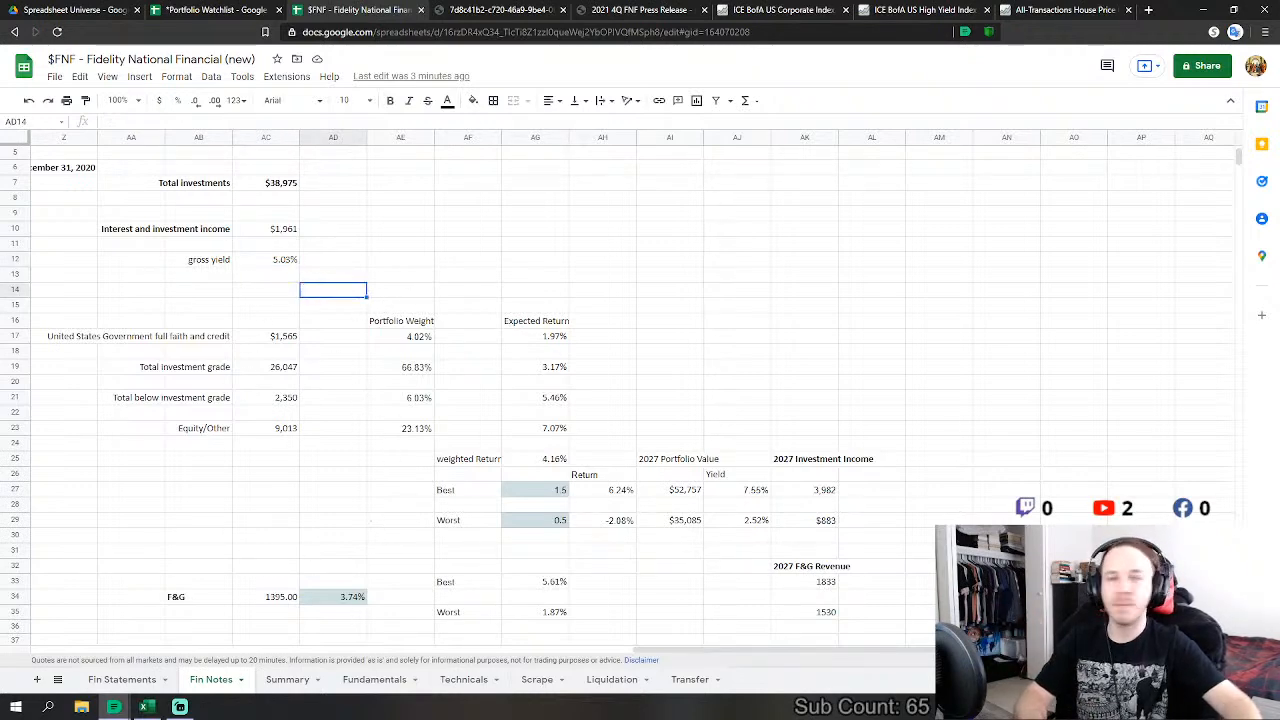
Step: Inspect the formulas for the US Government and investment-grade holdings and the Equity/Other portfolio weight
left_click(285, 337)
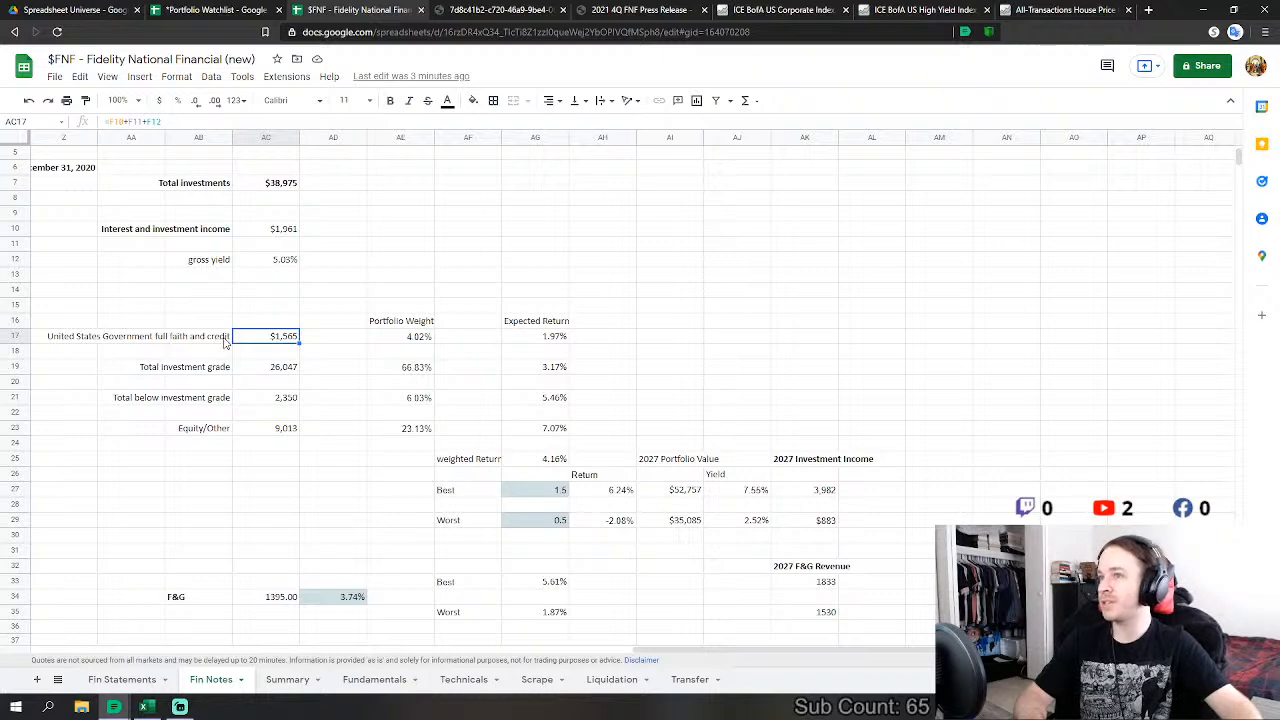
left_click(288, 368)
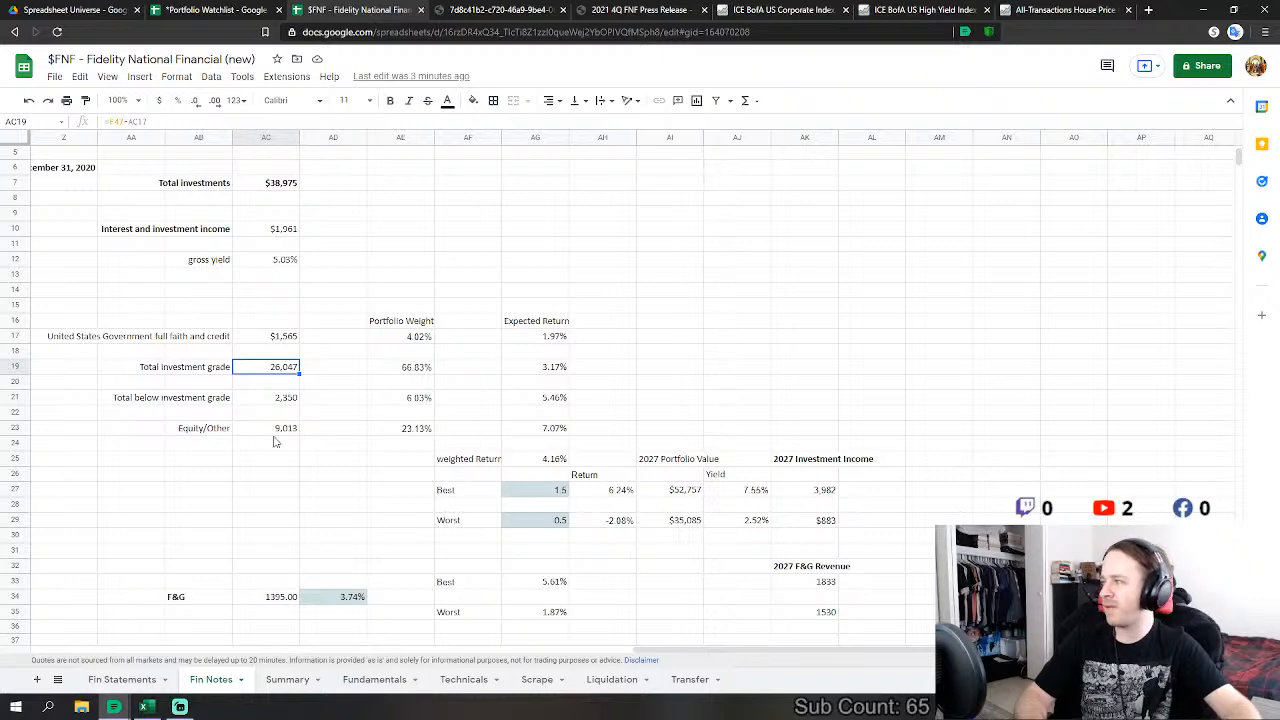
left_click(398, 432)
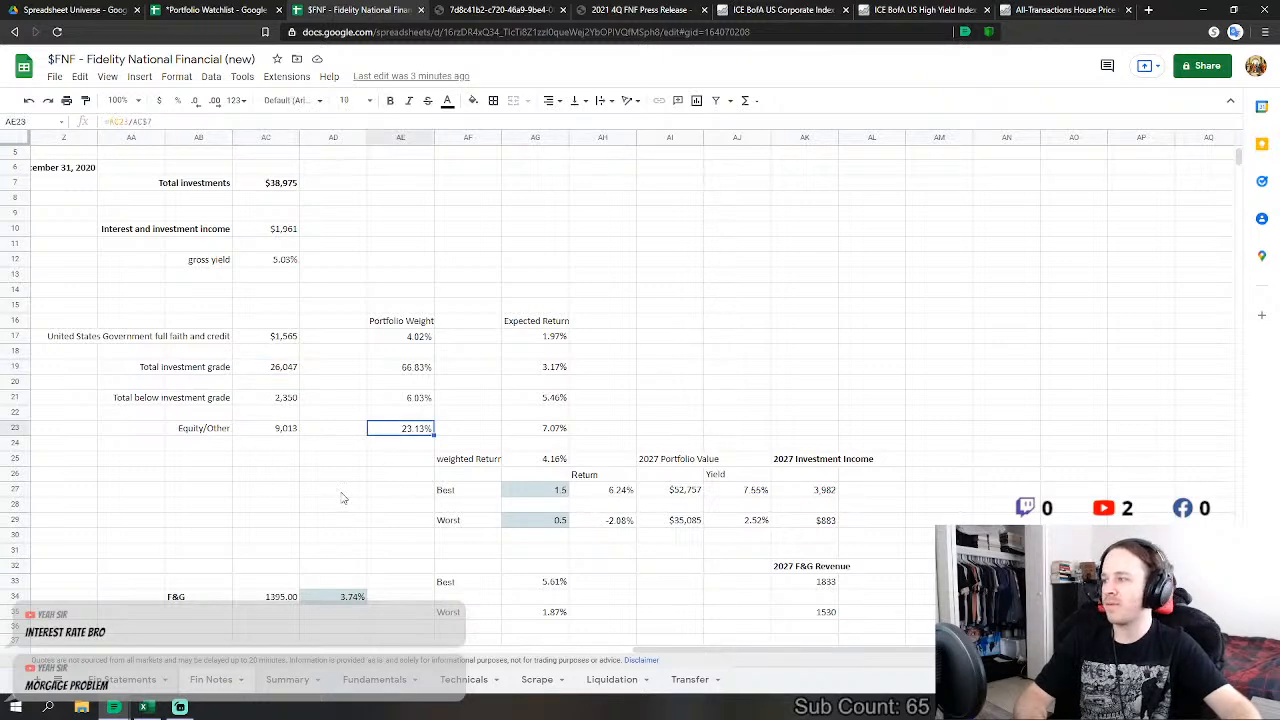
left_click(490, 352)
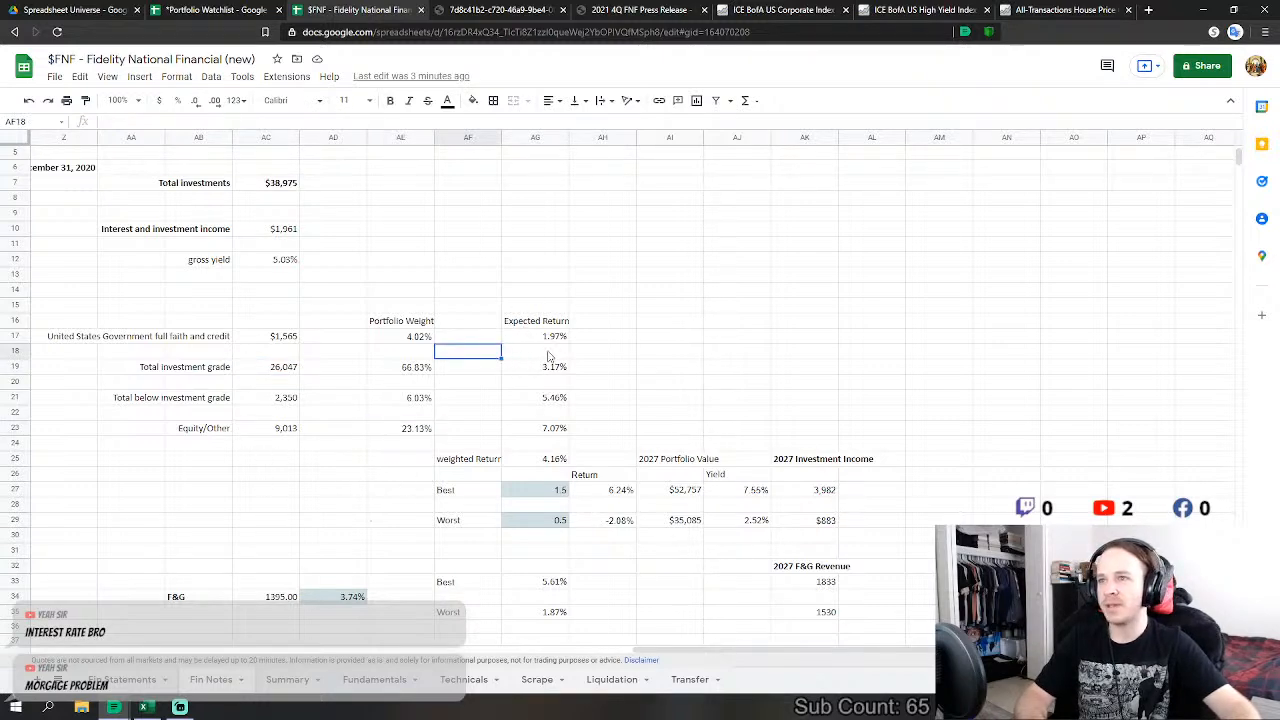
Step: Inspect the portfolio weight and expected return formulas of the United States Government holdings
left_click(417, 342)
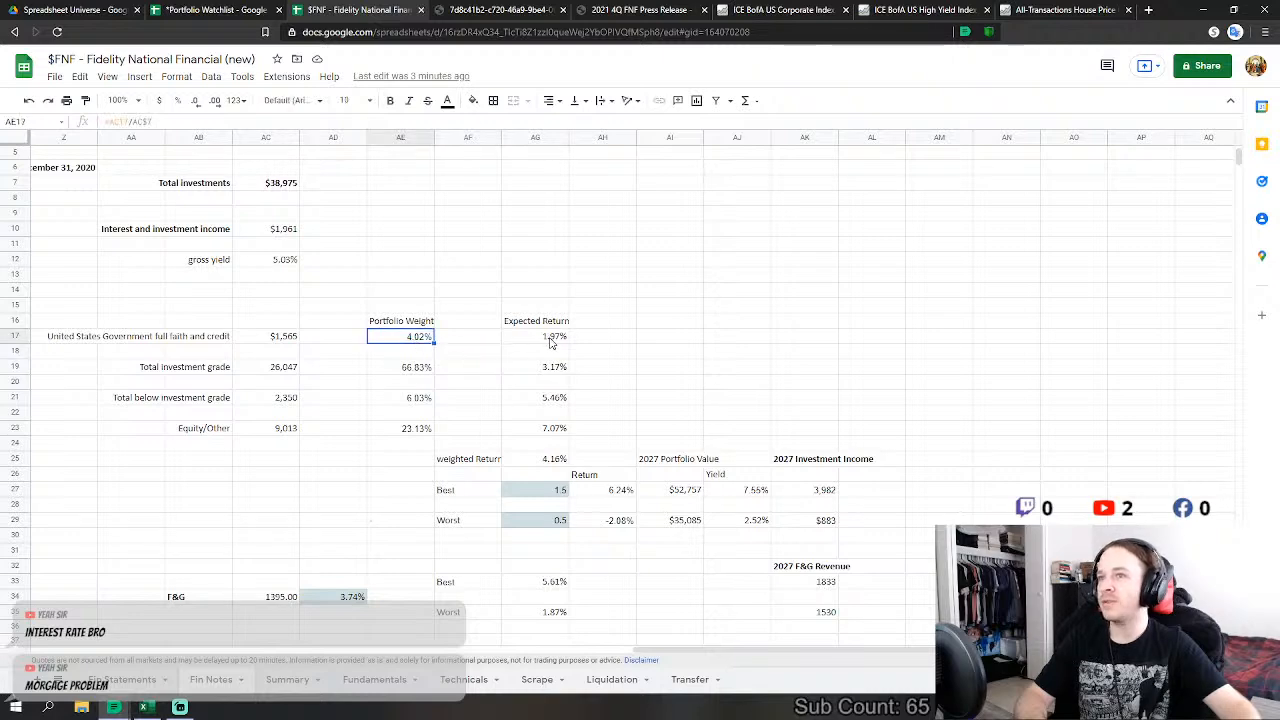
left_click(550, 340)
scroll(638, 355, "down", 1)
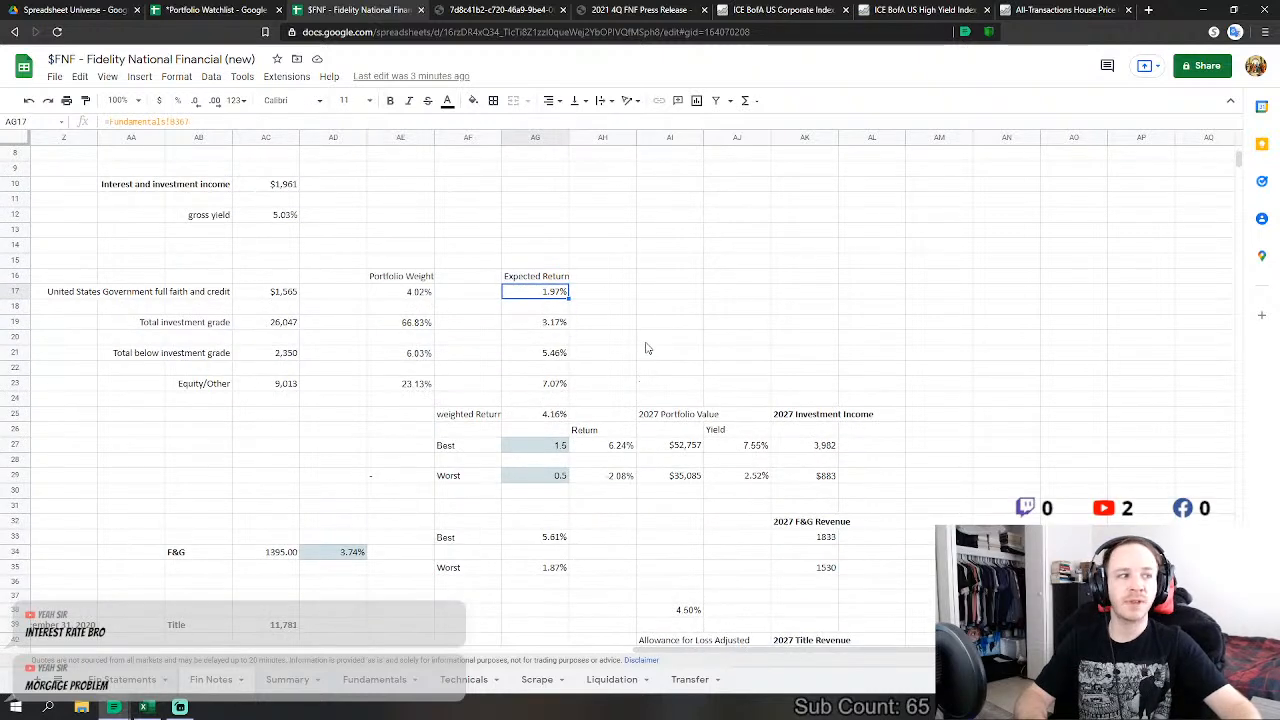
left_click(654, 340)
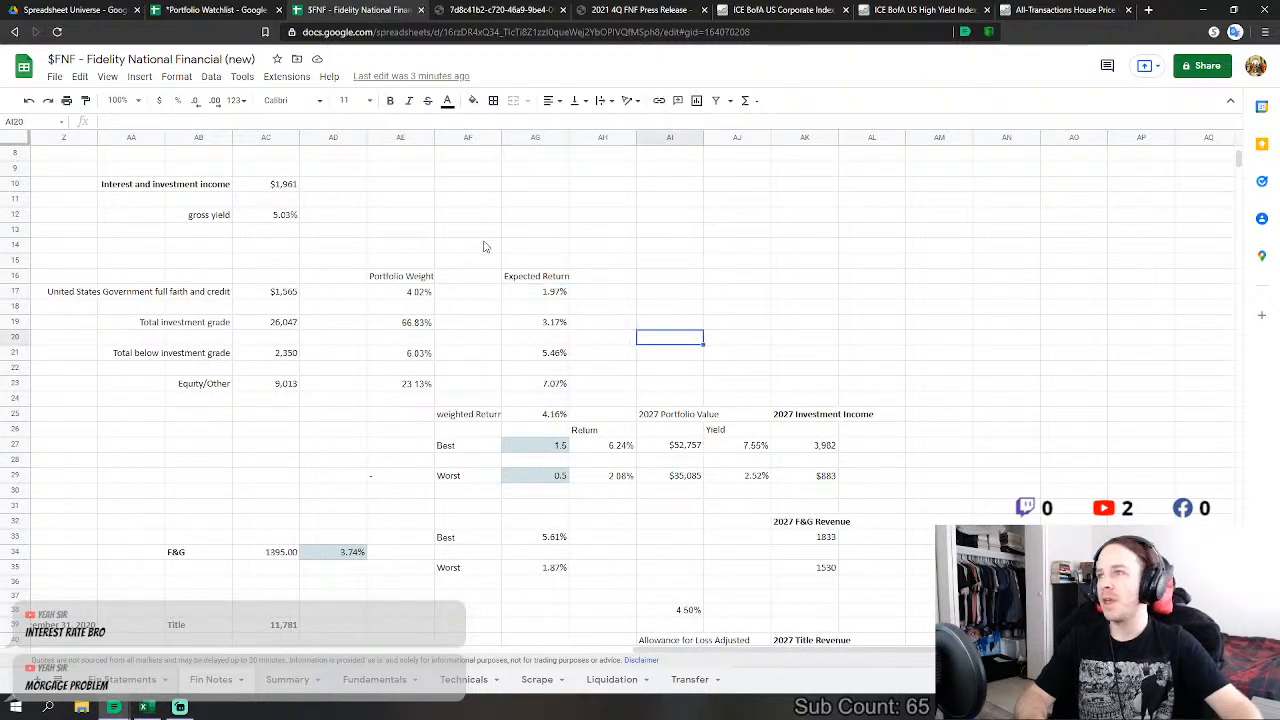
left_click(540, 291)
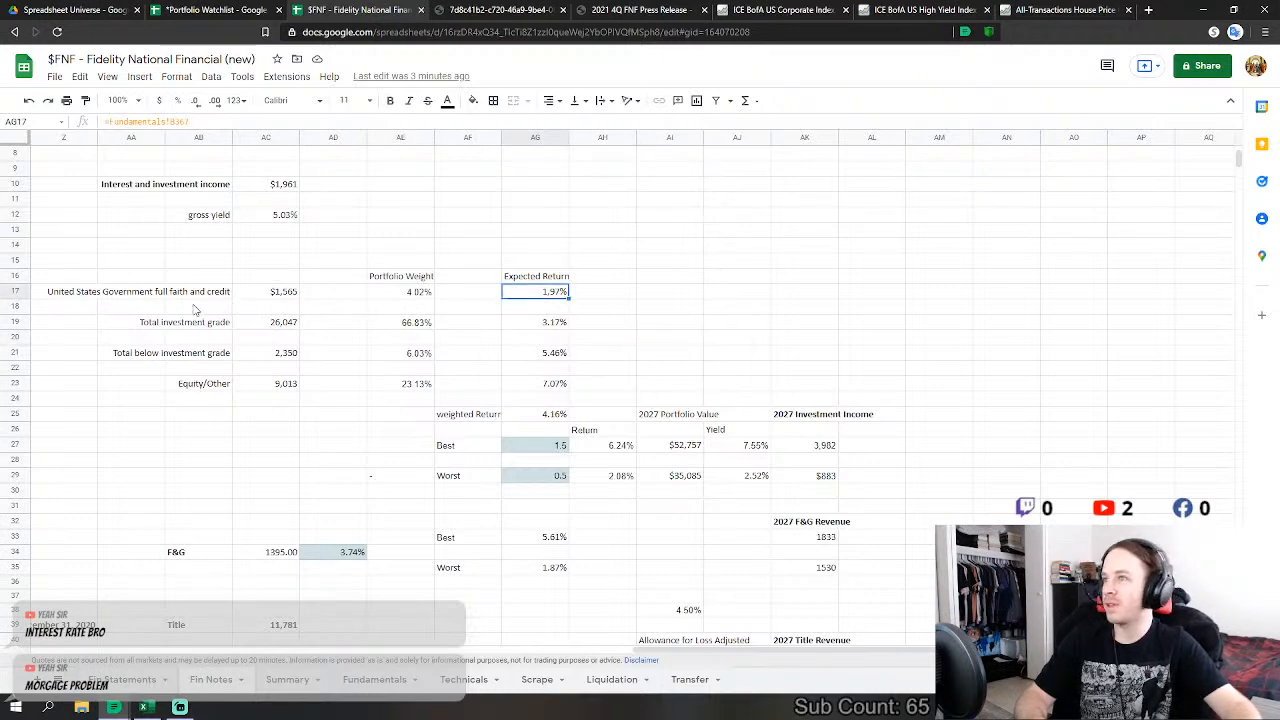
Step: Compare the investment-grade and below-investment-grade expected returns with FRED's ICE BofA US Corporate and High Yield Index effective yields
left_click(561, 322)
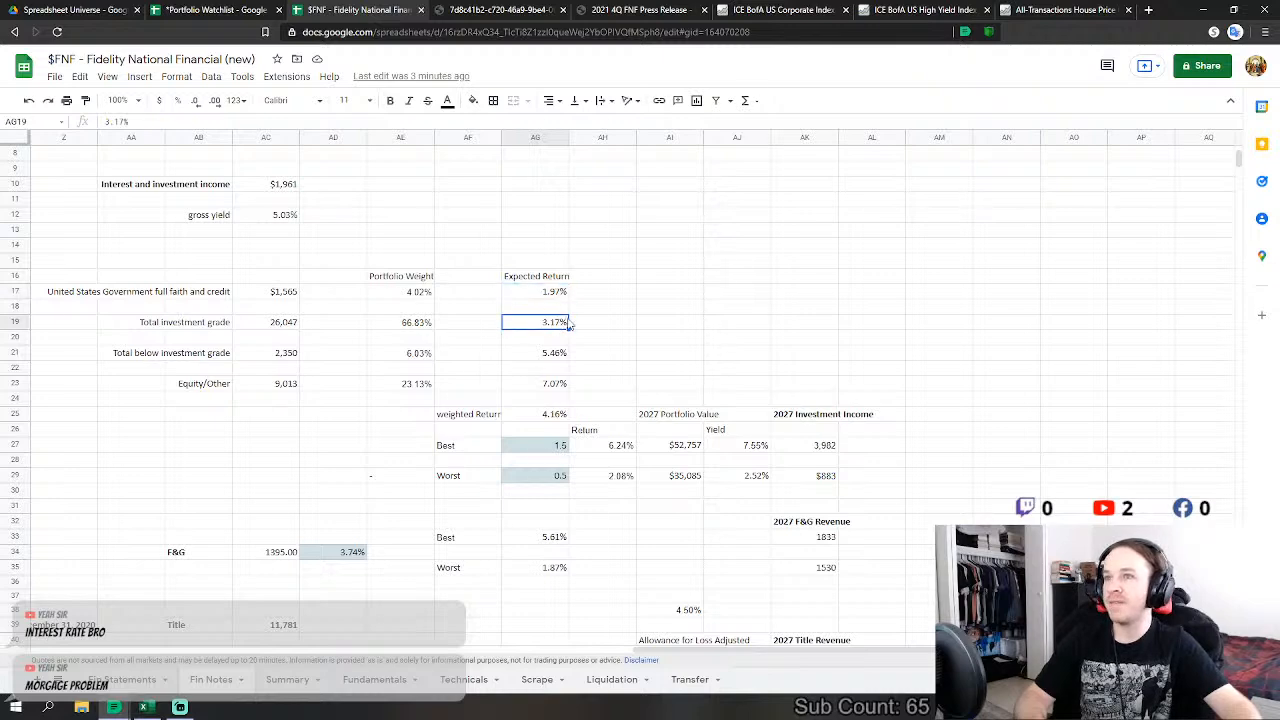
left_click(800, 9)
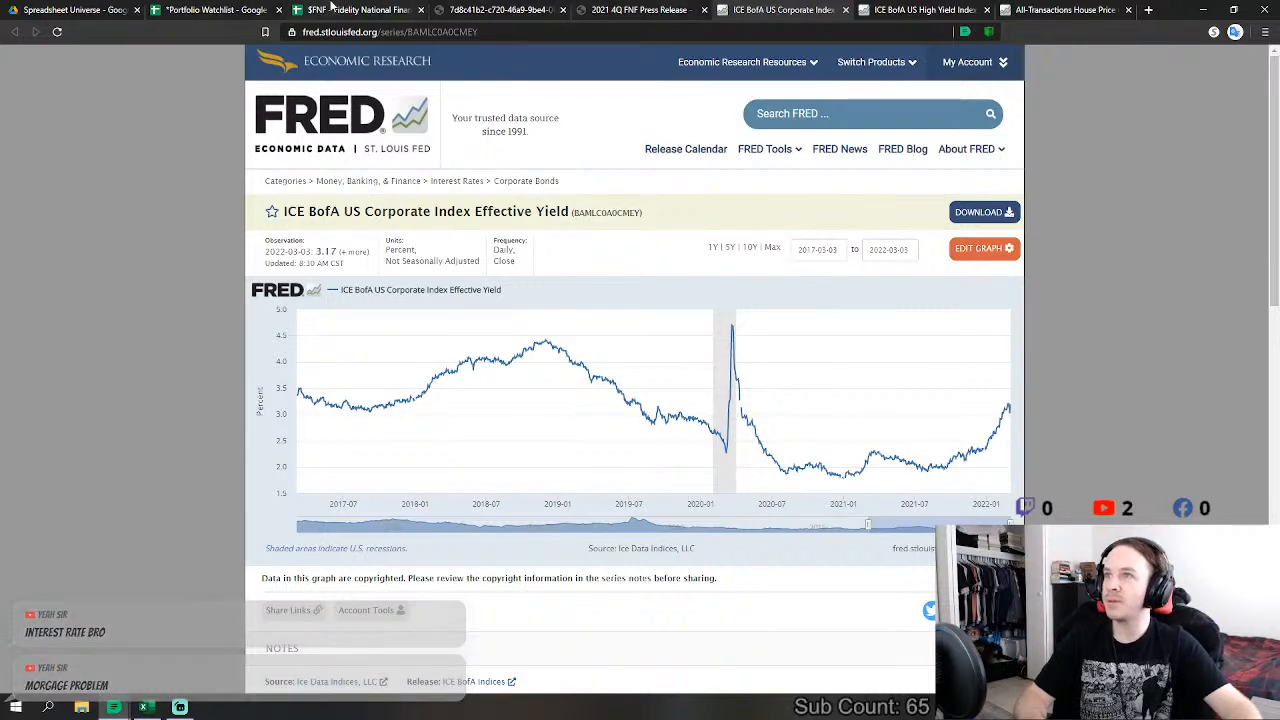
left_click(331, 7)
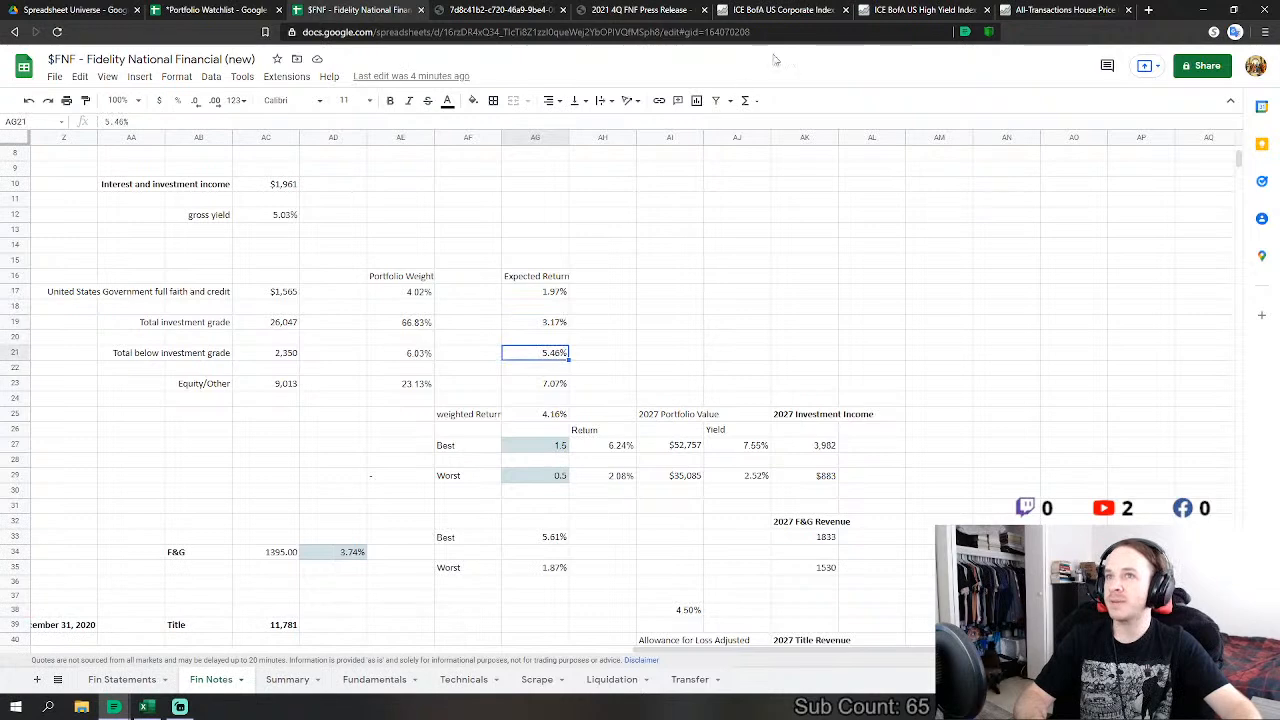
left_click(918, 9)
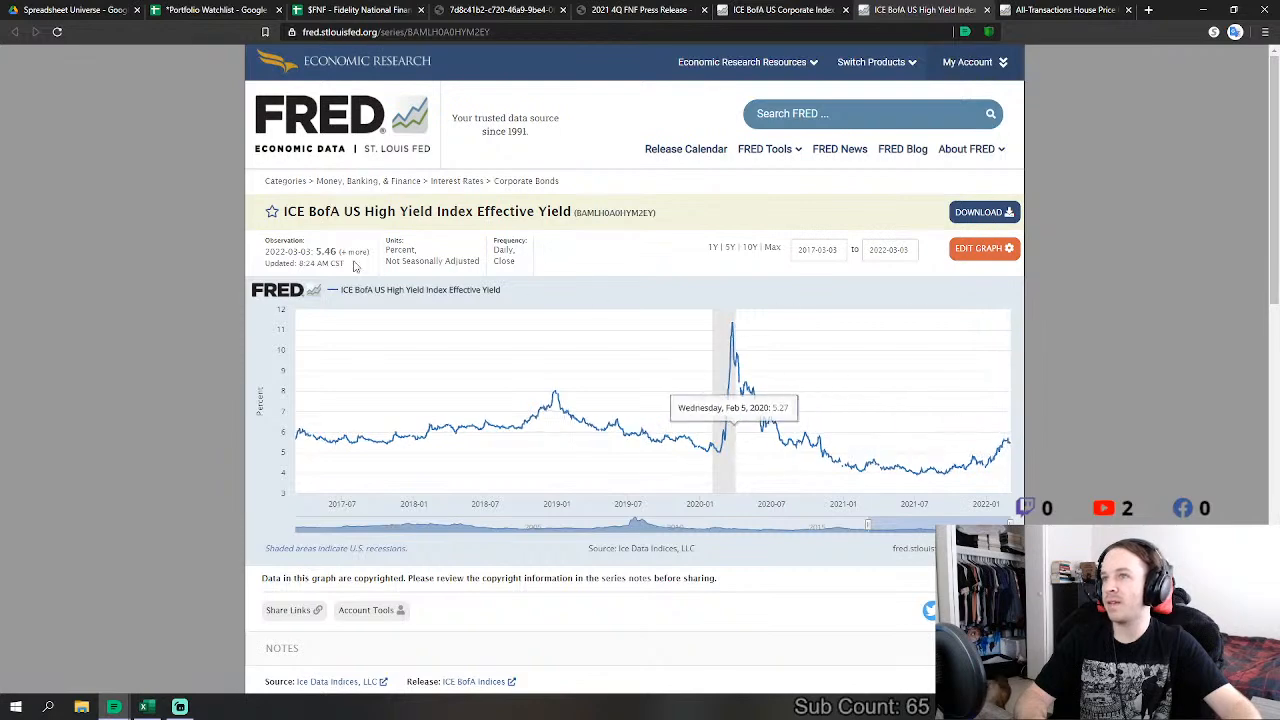
Step: Return to the spreadsheet and trace the Equity/Other expected return to the US 10yr and Mature ERP cells on the Transfer sheet
left_click(350, 10)
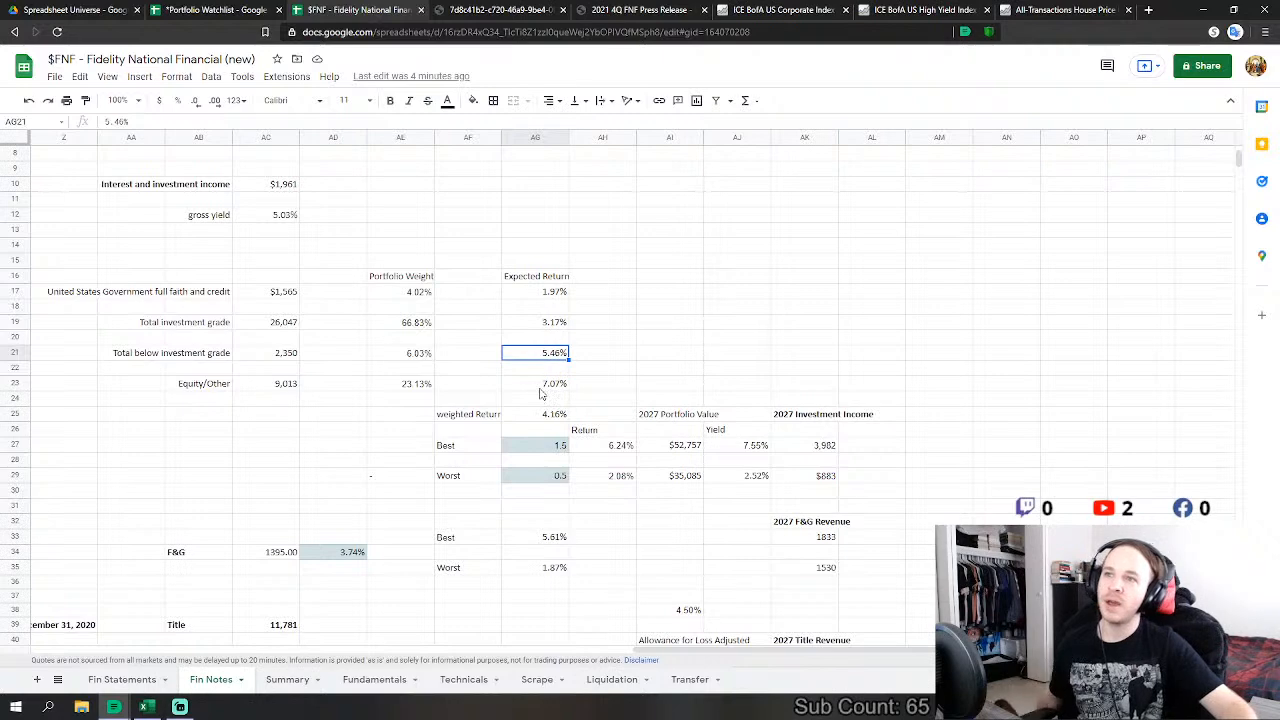
left_click(547, 390)
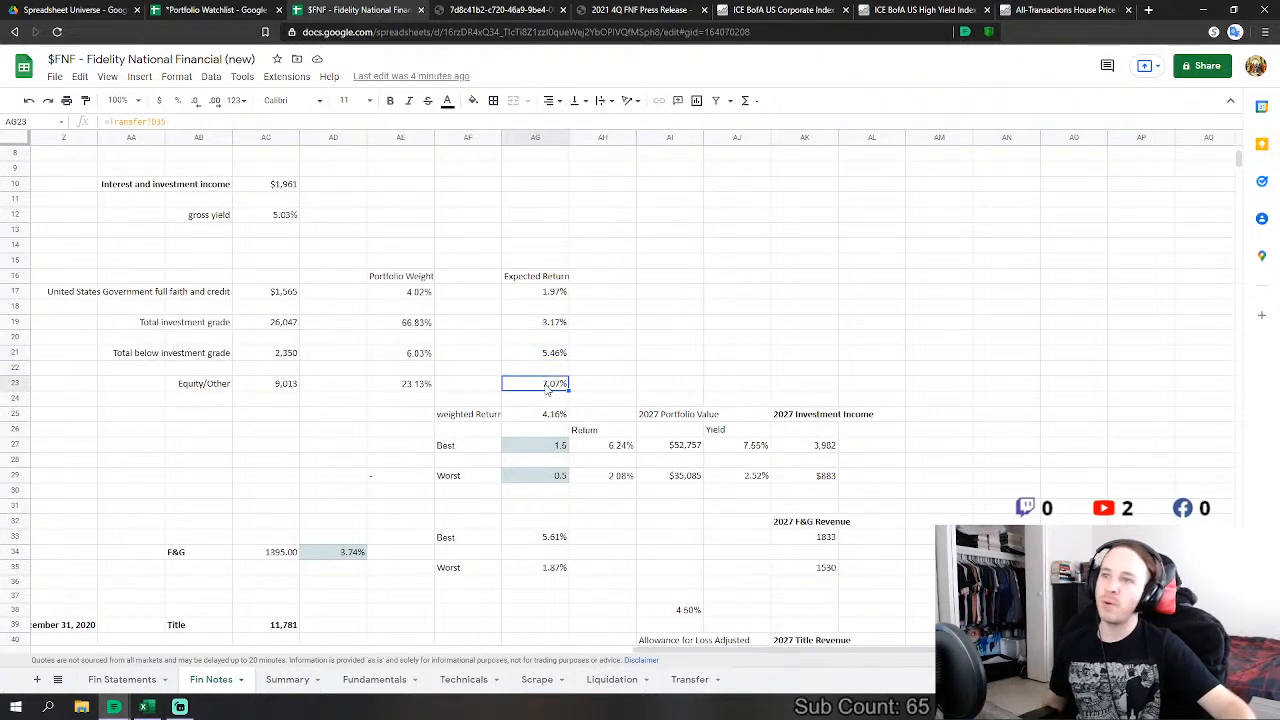
left_click(690, 679)
scroll(297, 458, "down", 5)
scroll(280, 455, "up", 5)
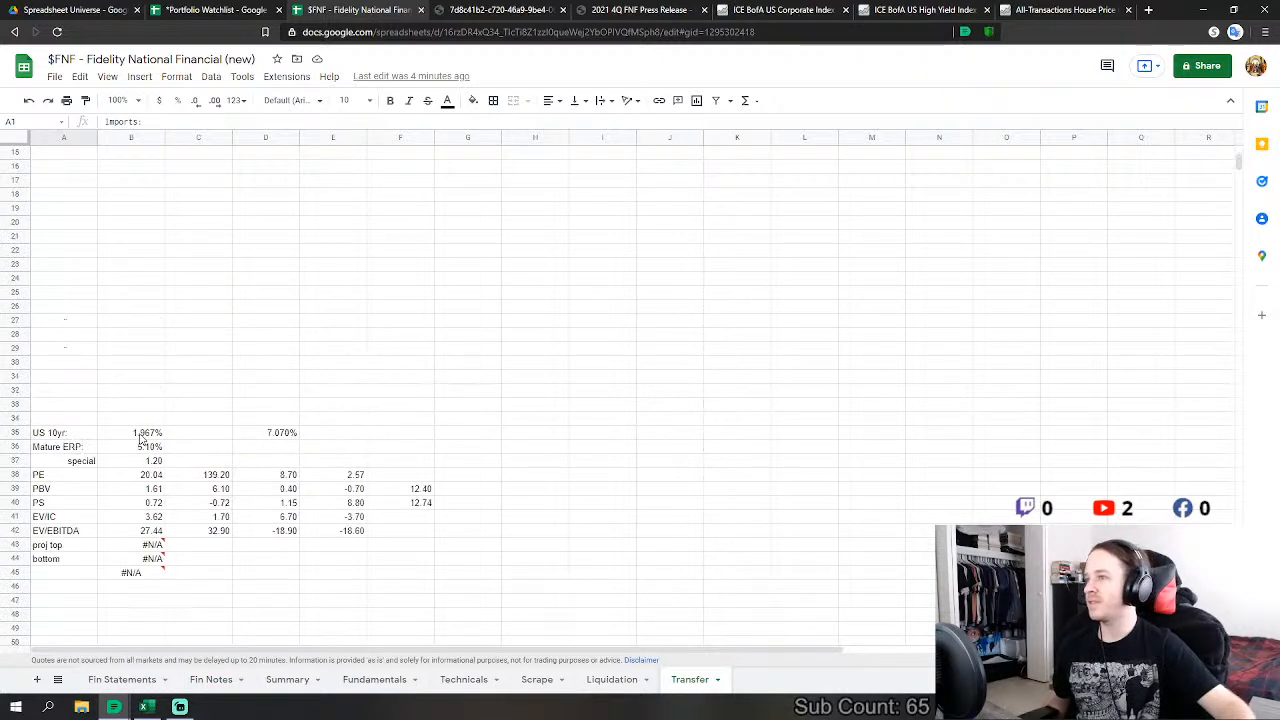
left_click(142, 435)
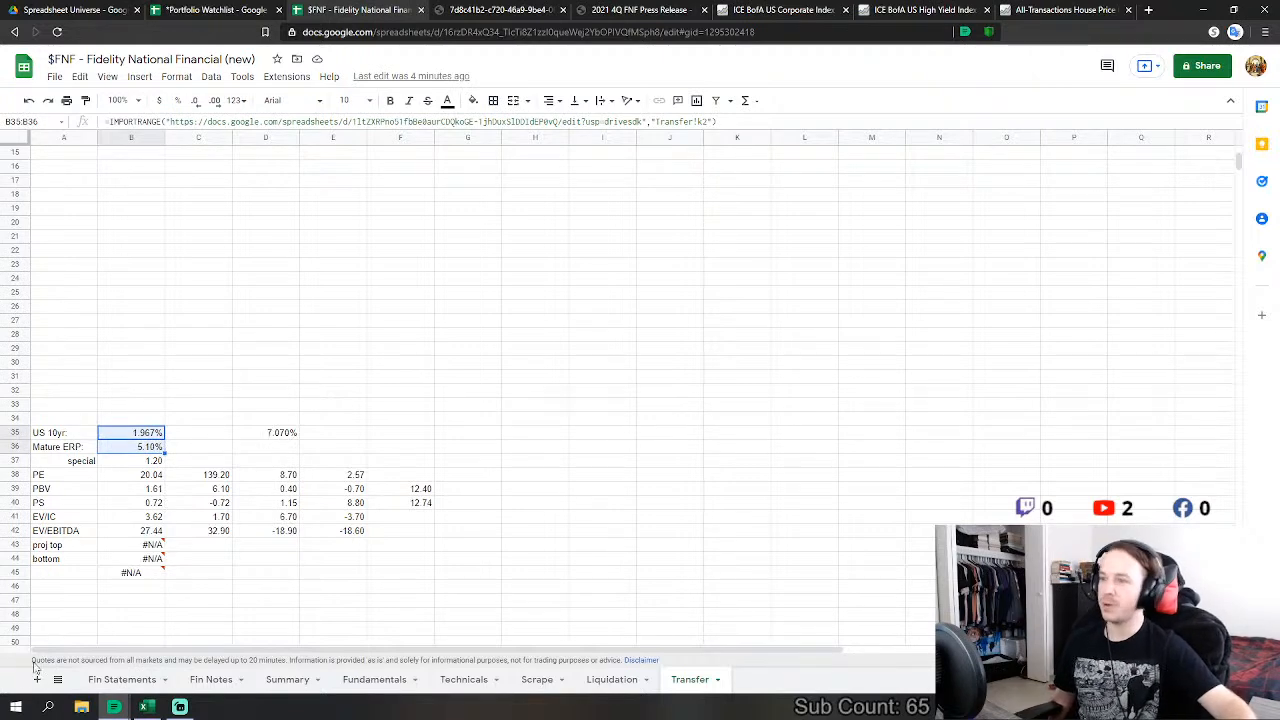
Step: Return to the Fin Notes sheet and inspect the weighted return formula against the portfolio weights and expected returns
left_click(228, 670)
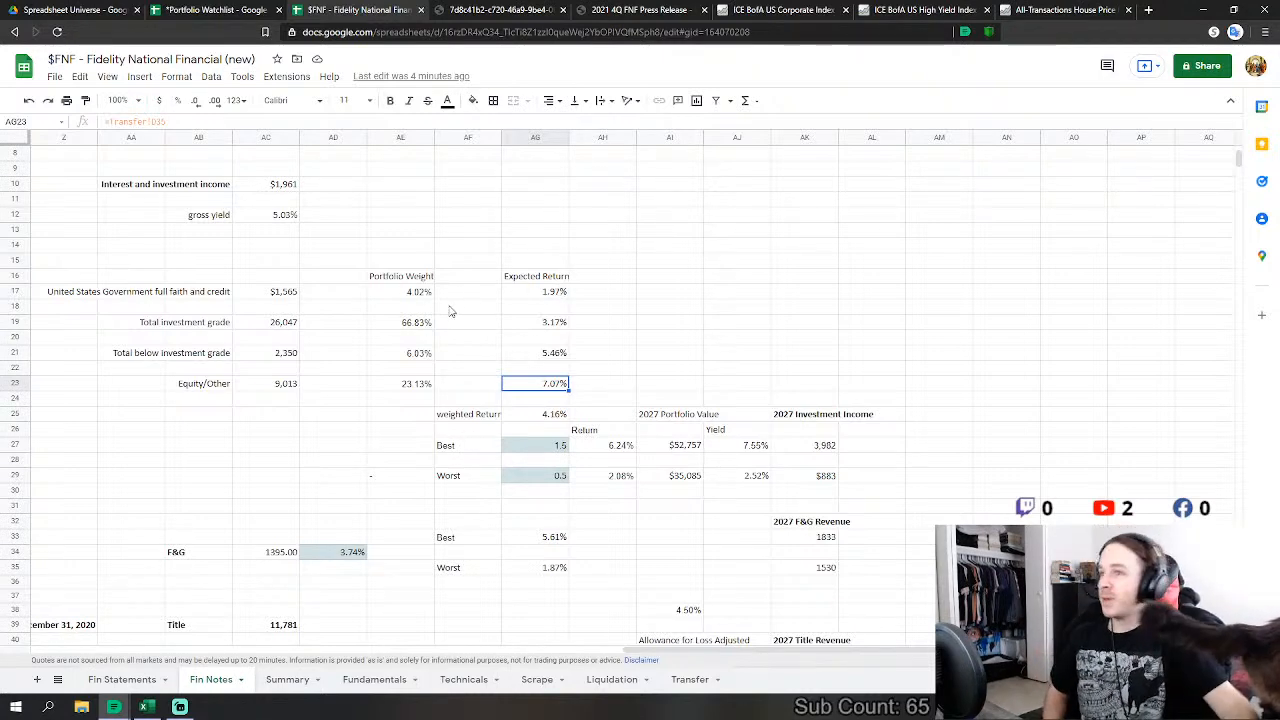
left_click(561, 417)
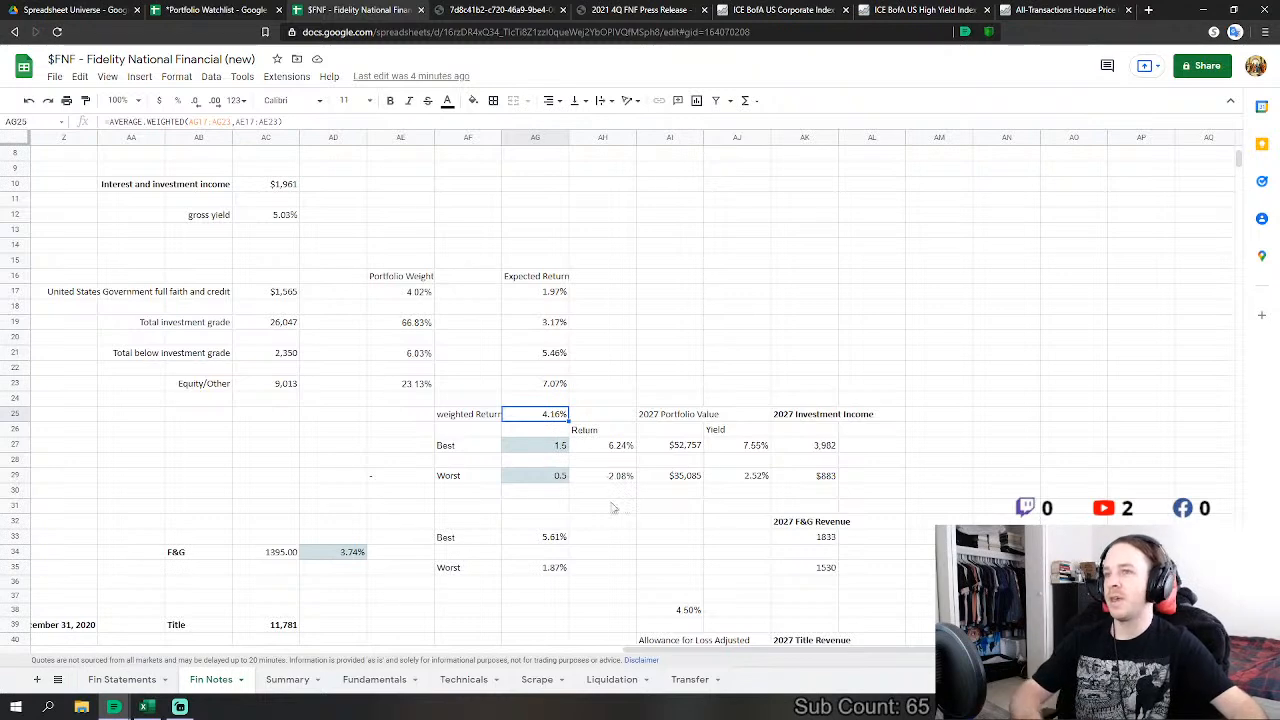
scroll(556, 440, "down", 1)
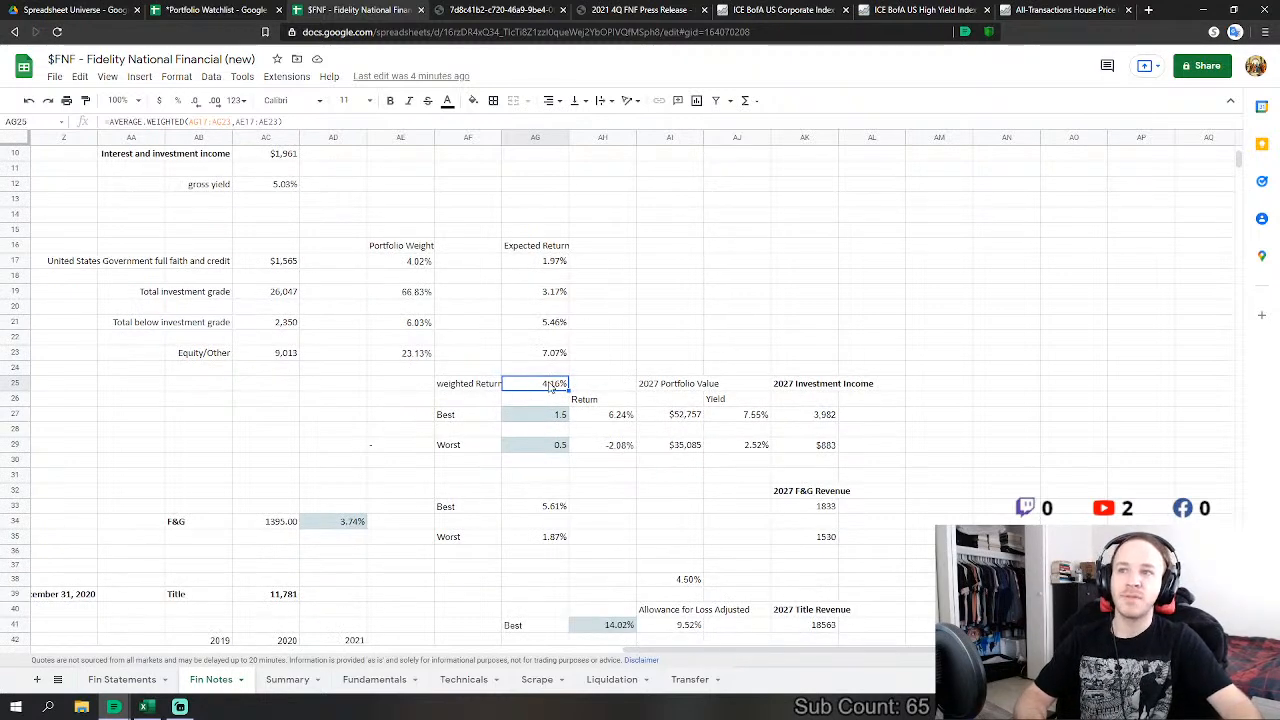
scroll(741, 386, "up", 1)
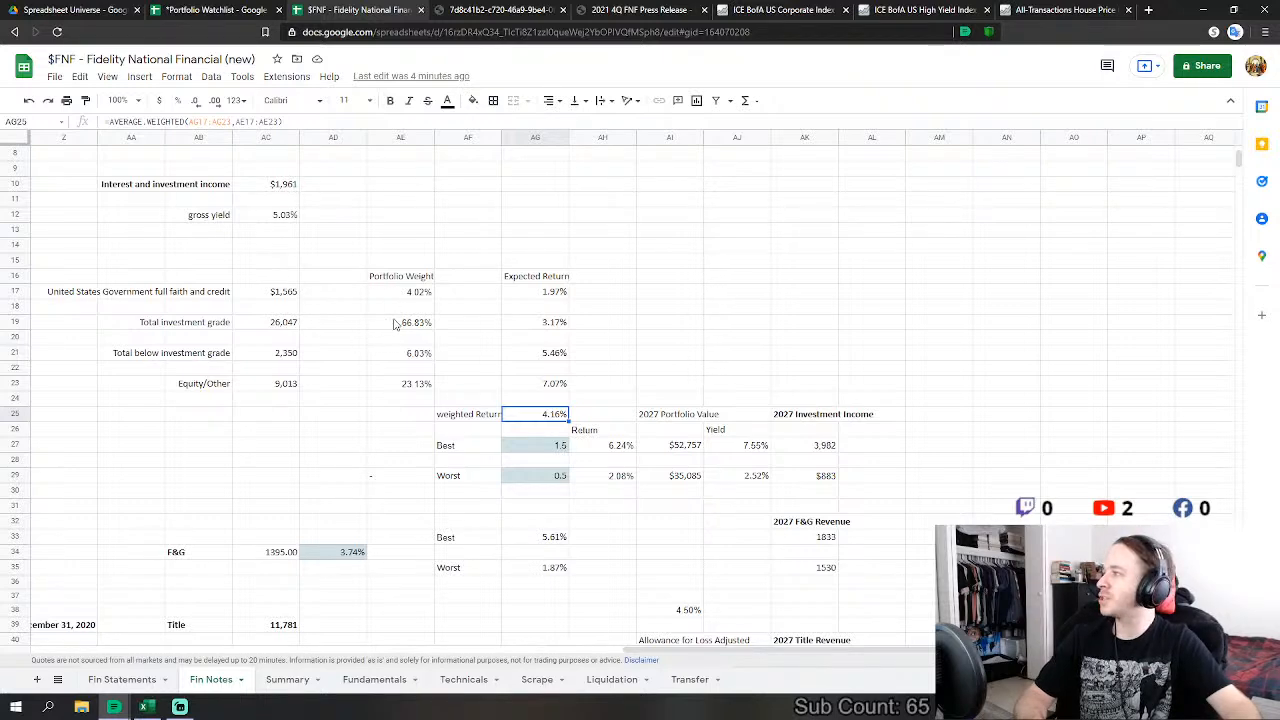
scroll(437, 486, "down", 1)
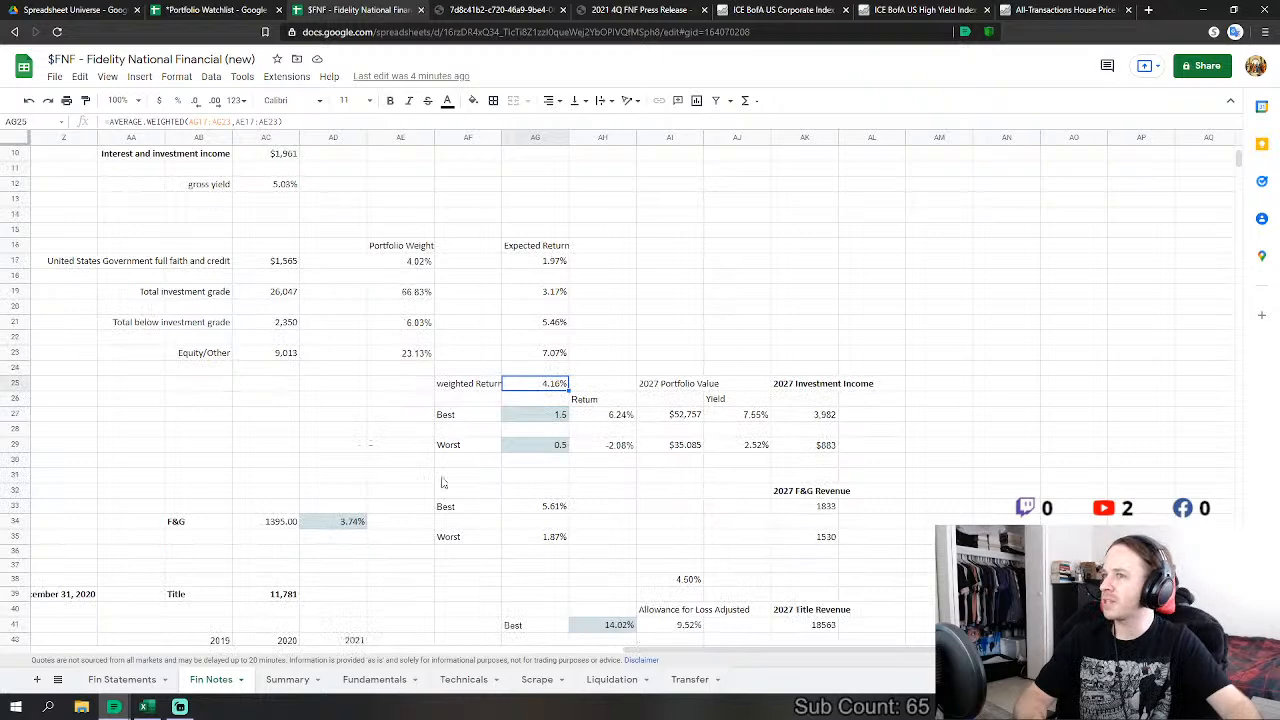
Step: Inspect the best- and worst-case multipliers and how the worst-case return derives from the weighted return
left_click(548, 416)
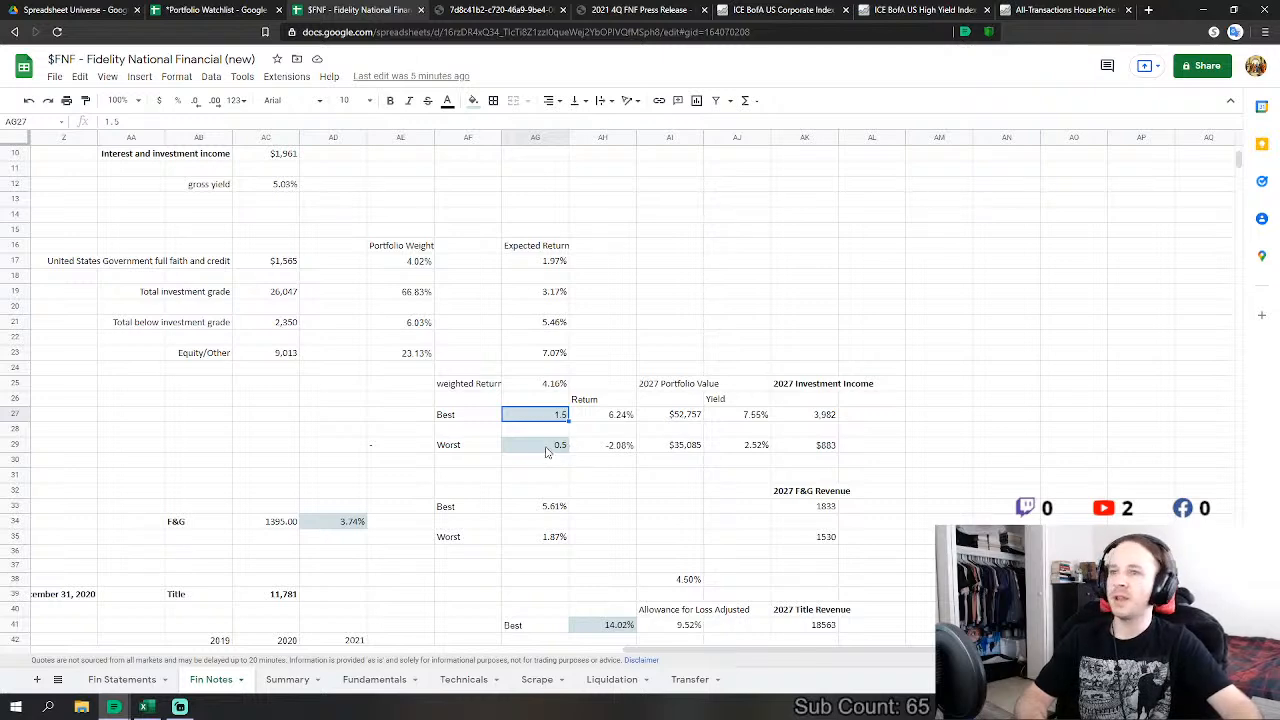
left_click(547, 452)
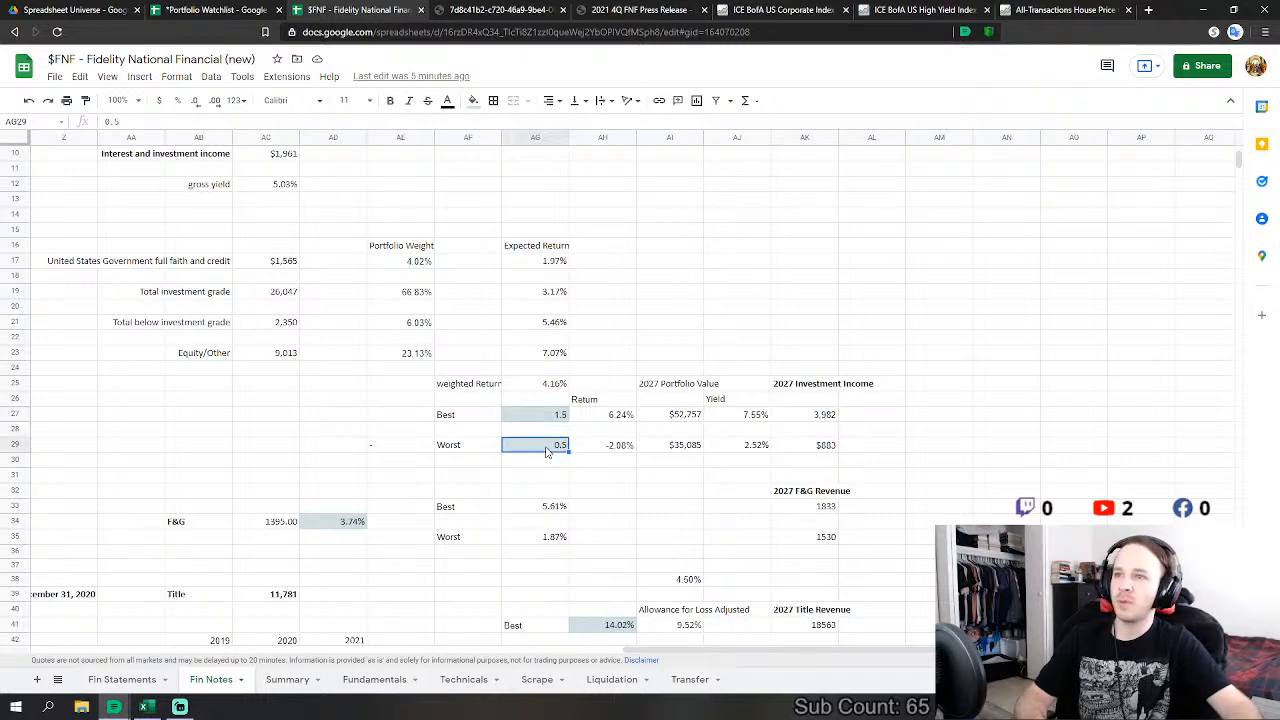
left_click(595, 450)
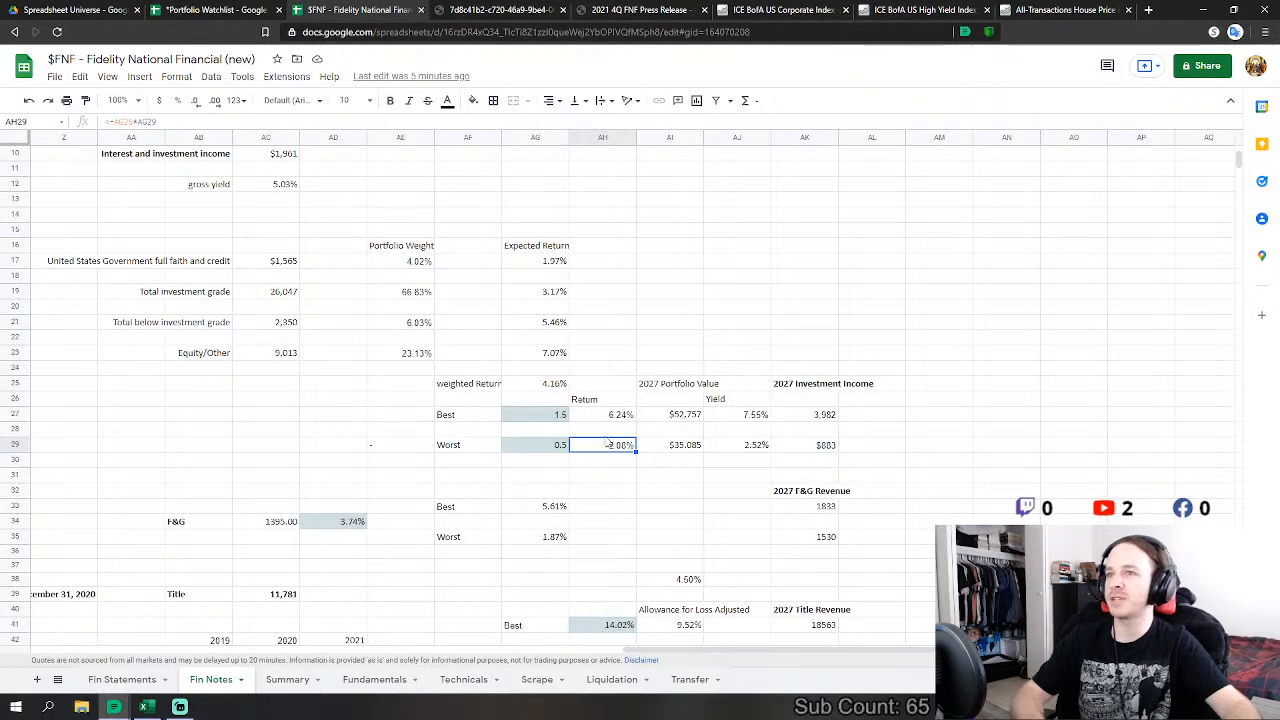
left_click(555, 386)
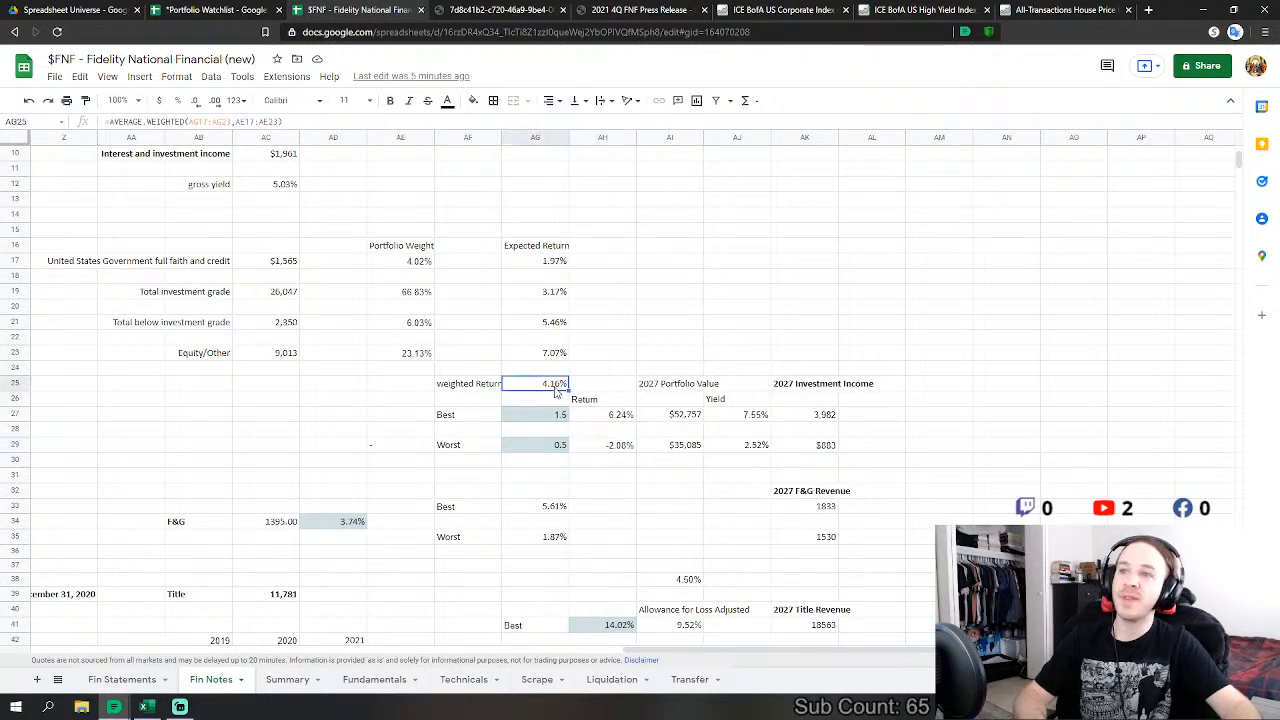
Step: Examine the best-case return formula alongside the portfolio weights of the government, investment-grade and below-investment-grade holdings
left_click(620, 421)
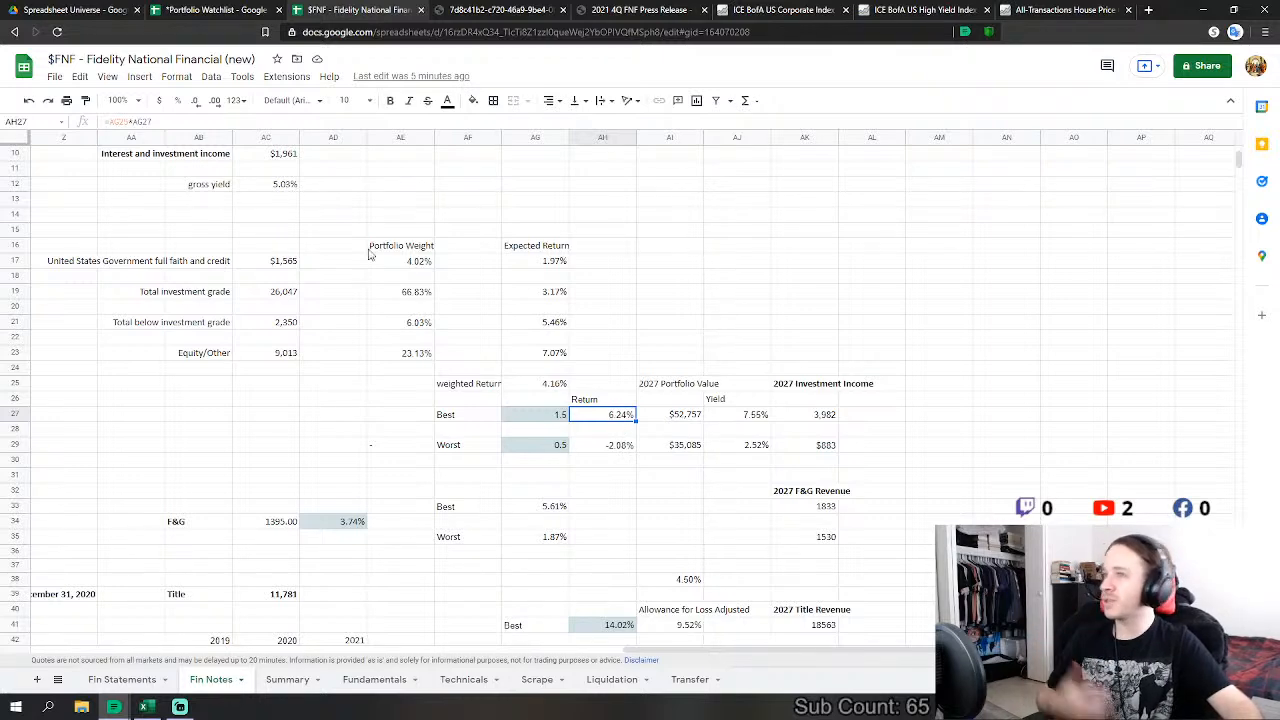
left_click(415, 292)
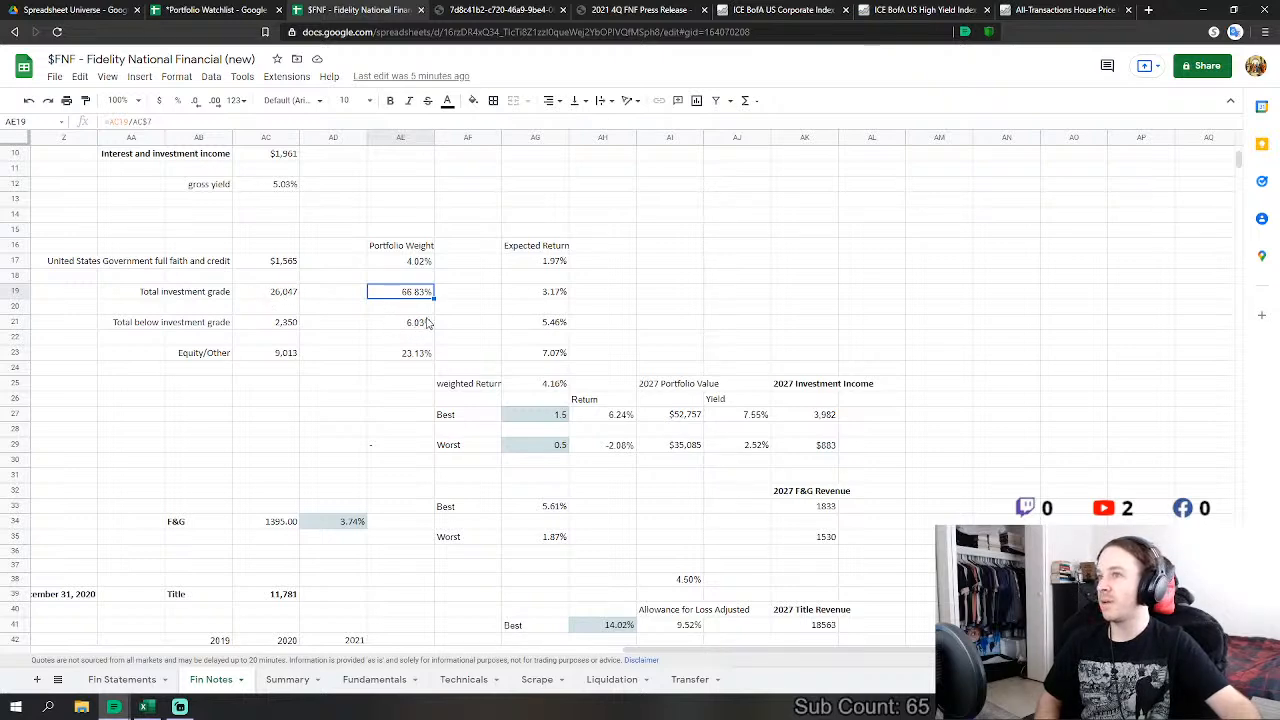
left_click_drag(427, 322, 423, 266)
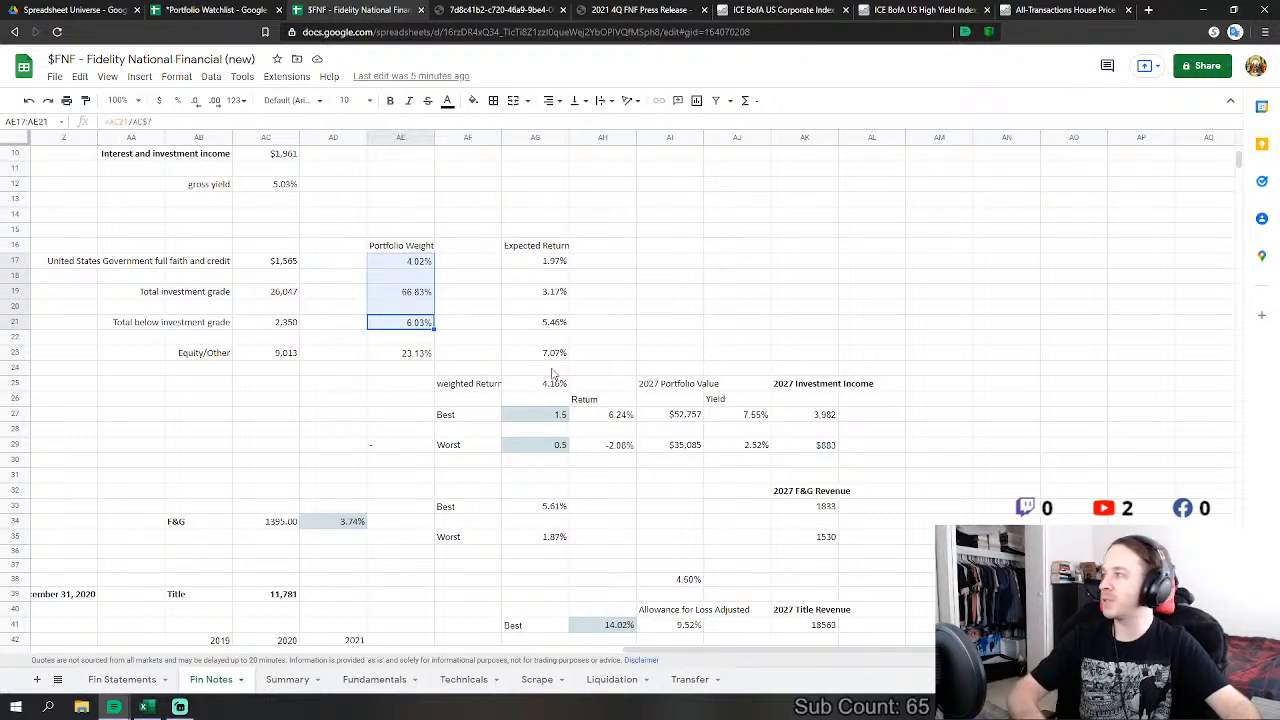
left_click(620, 421)
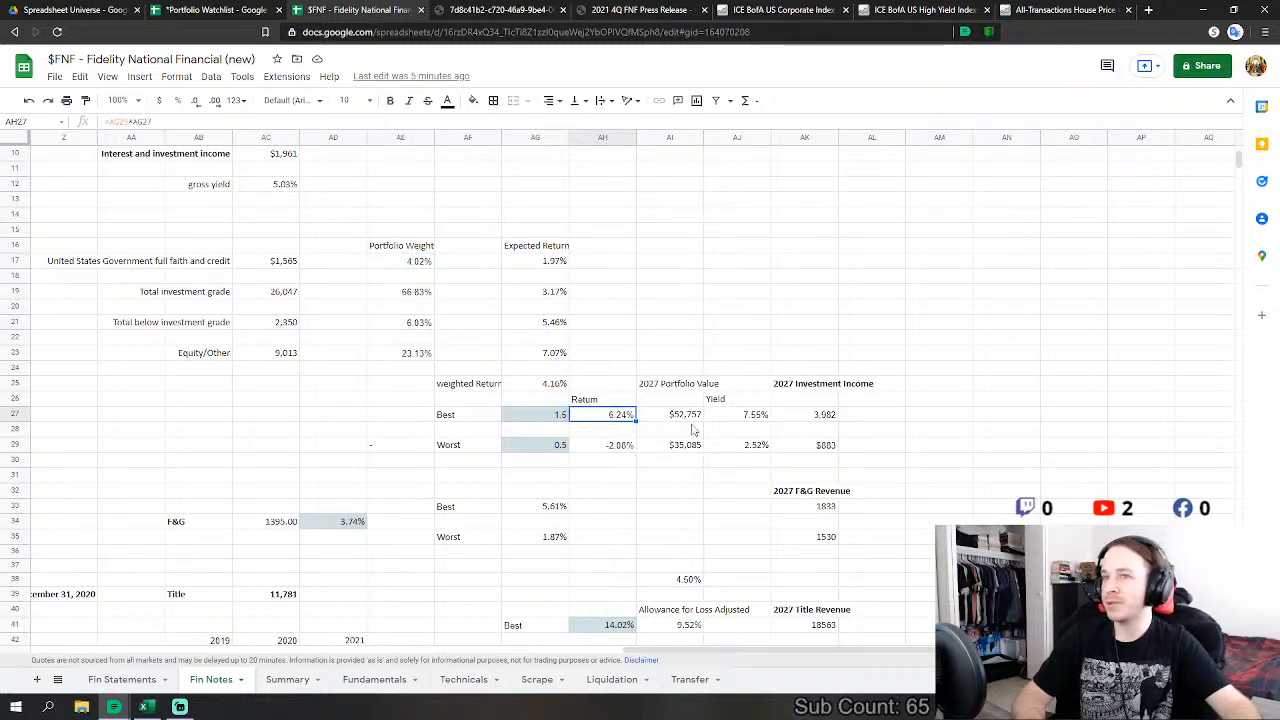
Step: Inspect the best-case 2027 Portfolio Value formula and the gross yield formula
left_click(688, 389)
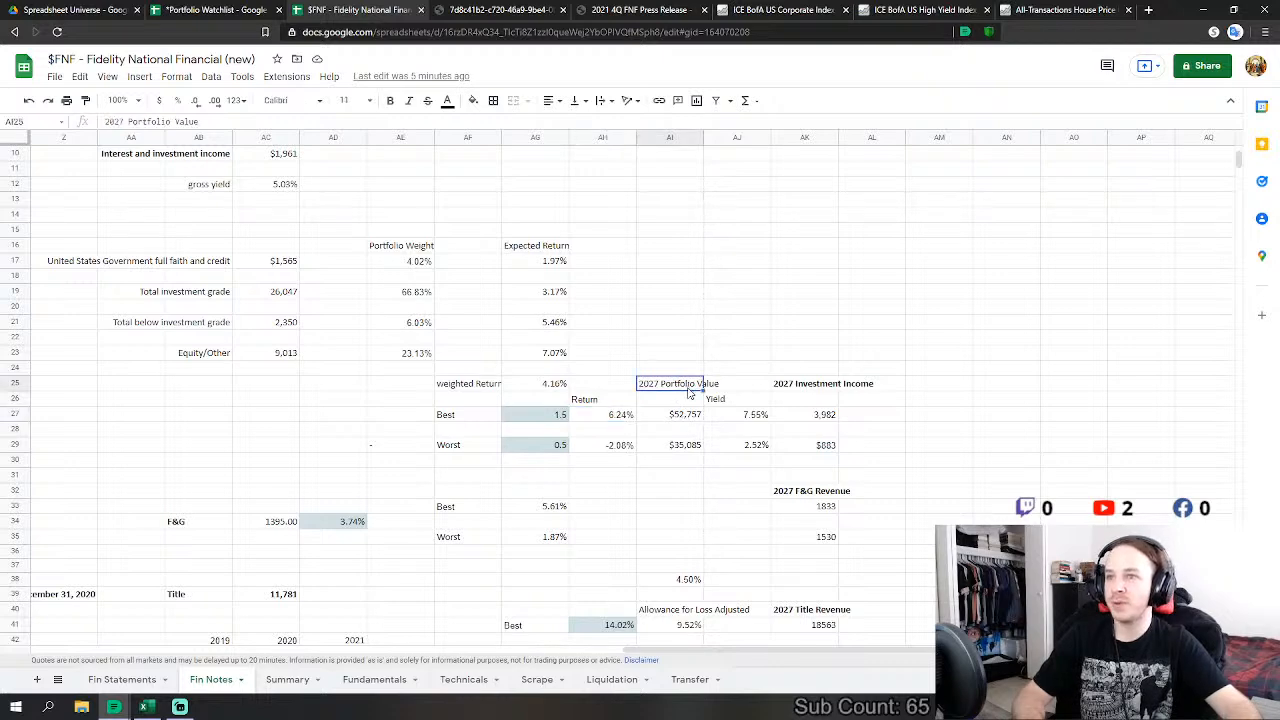
left_click(685, 417)
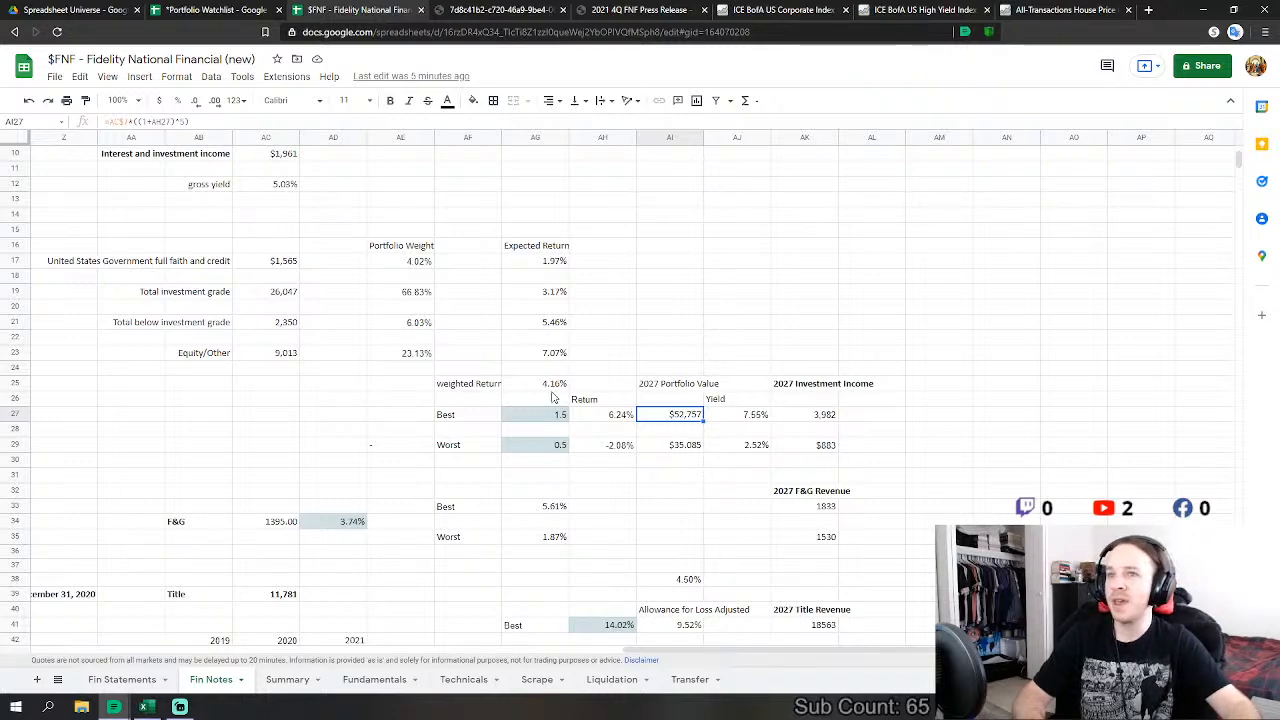
left_click(281, 192)
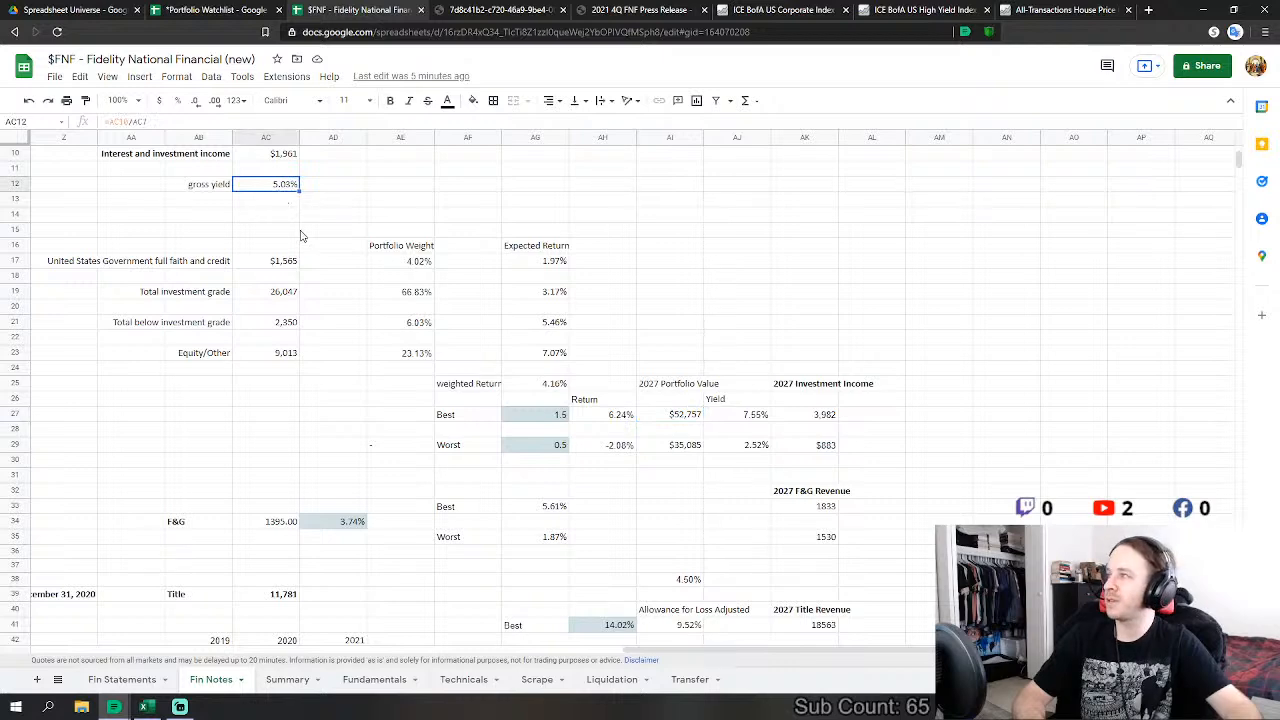
scroll(286, 257, "up", 1)
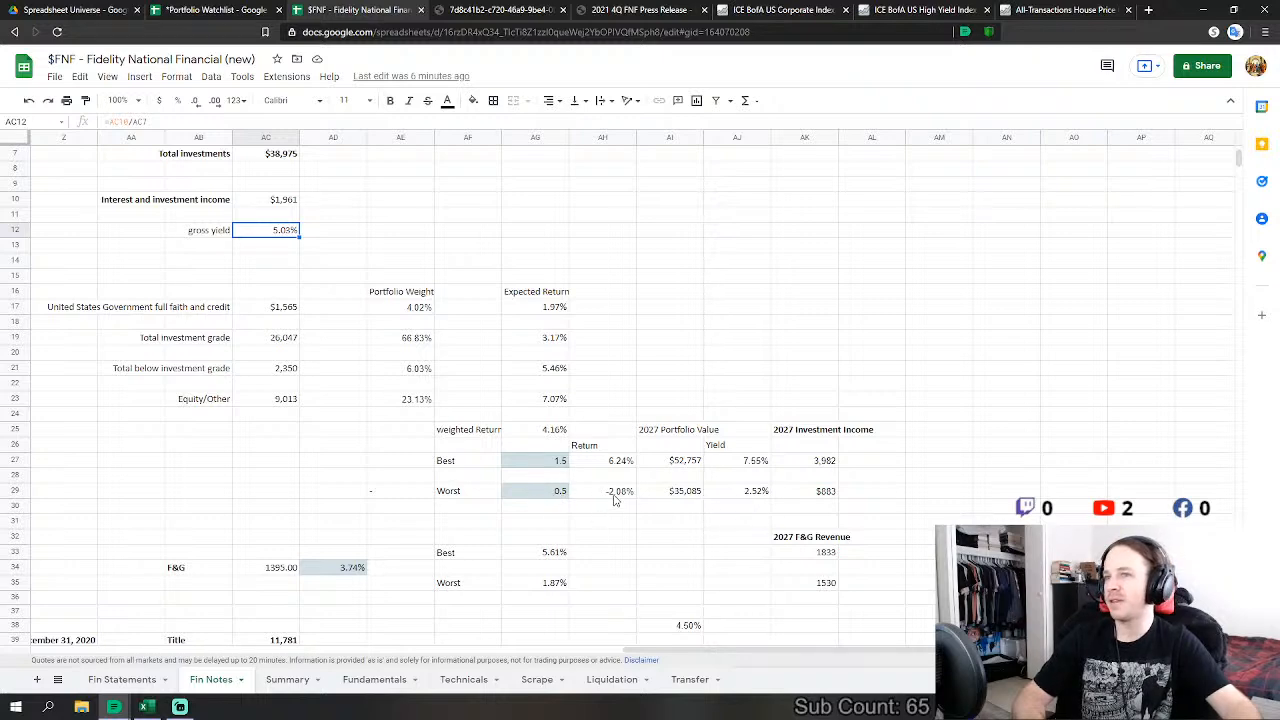
Step: Inspect the best- and worst-case formulas for Yield and 2027 Investment Income
left_click(755, 462)
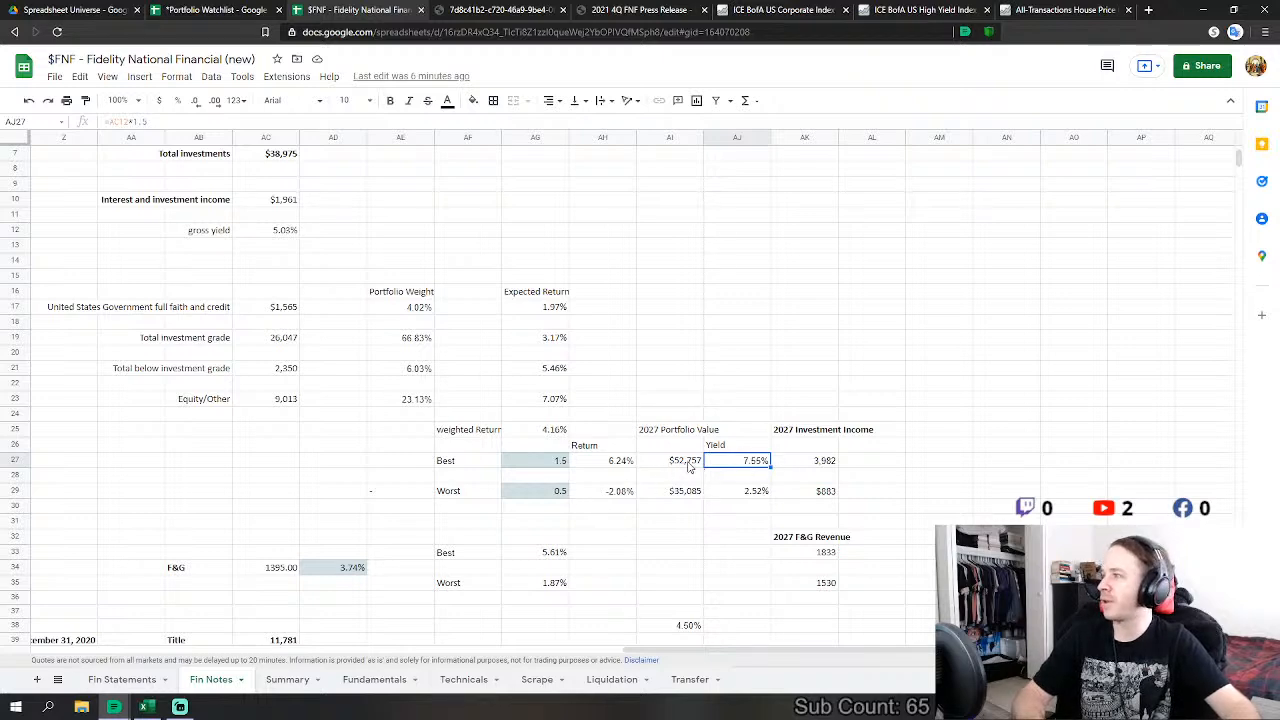
left_click(765, 494)
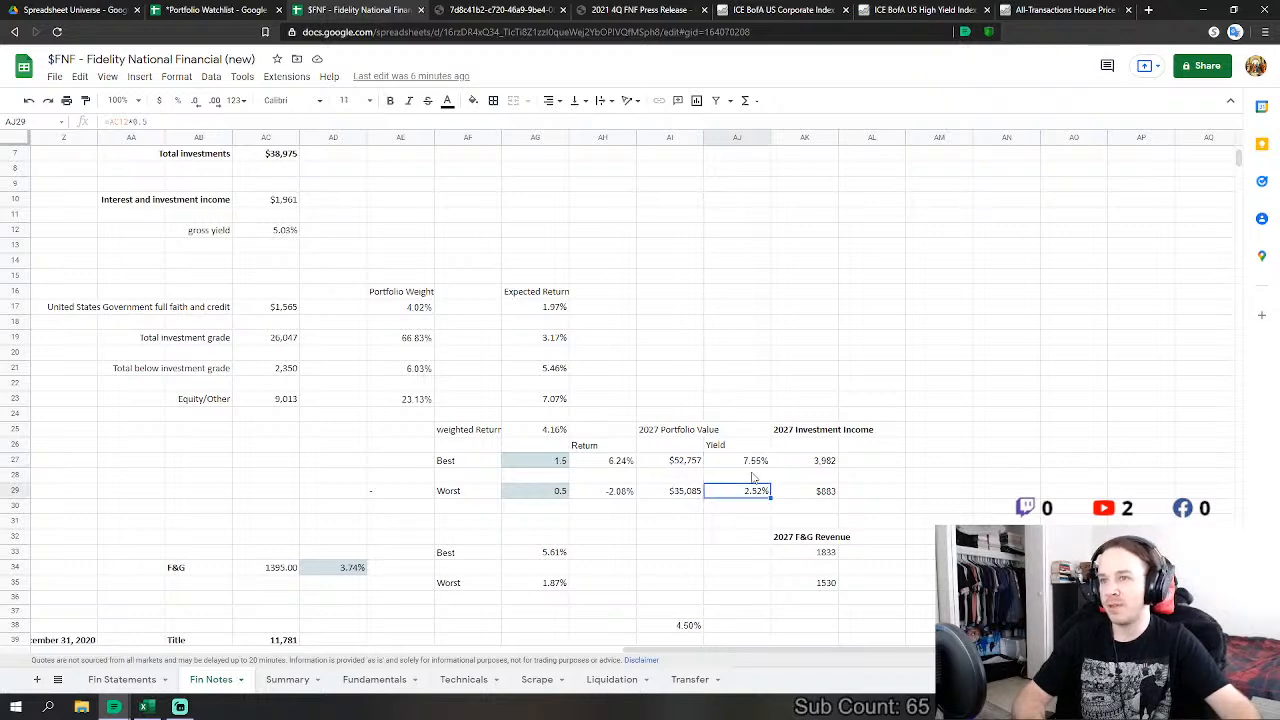
scroll(836, 473, "down", 2)
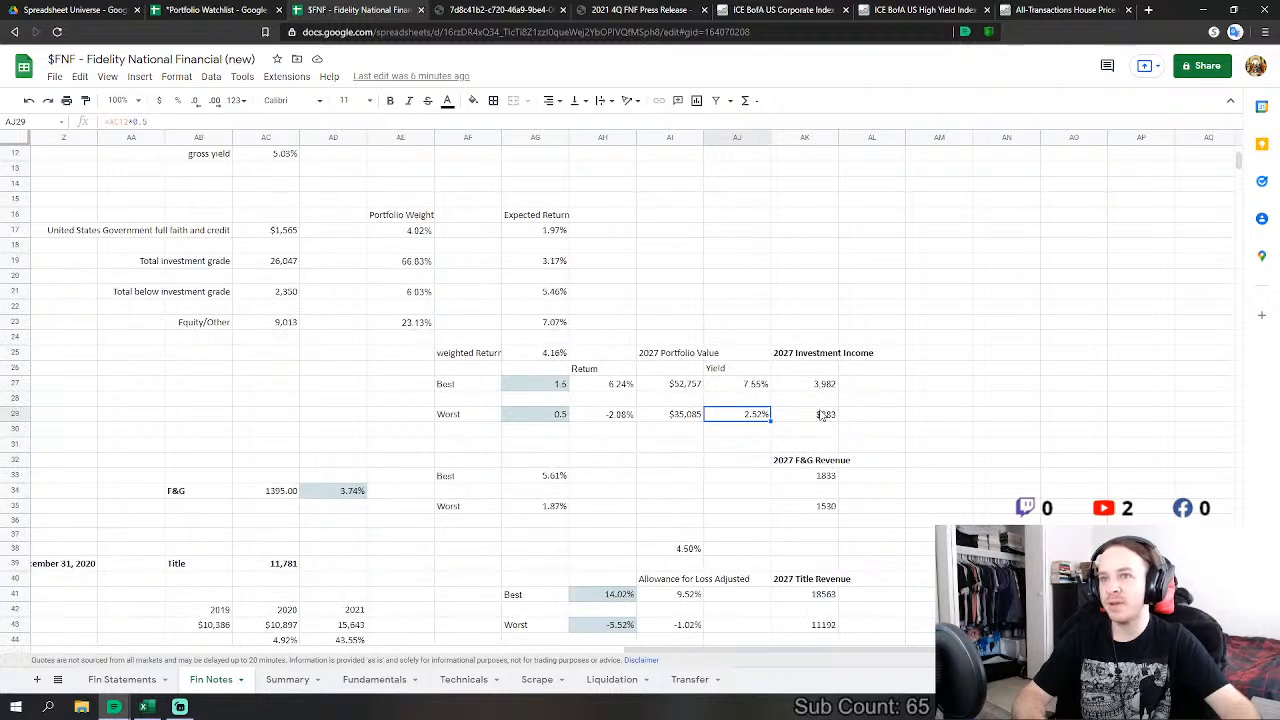
left_click(823, 386)
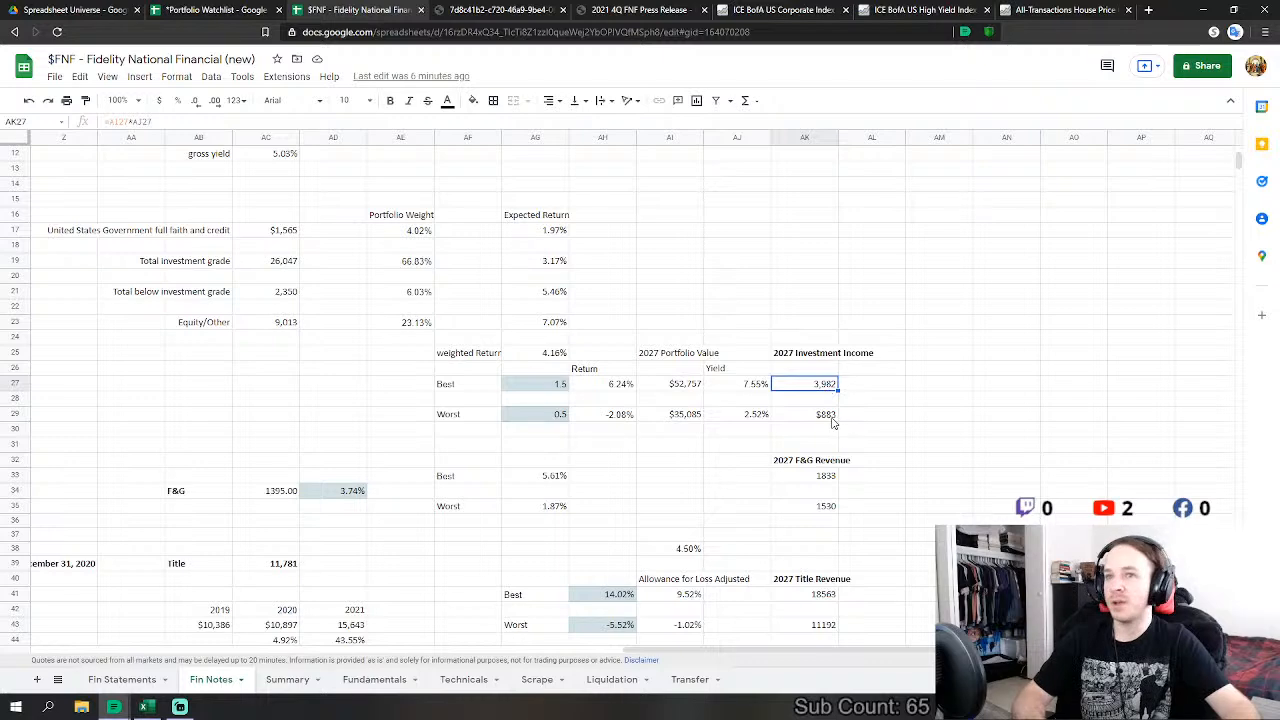
left_click(832, 422)
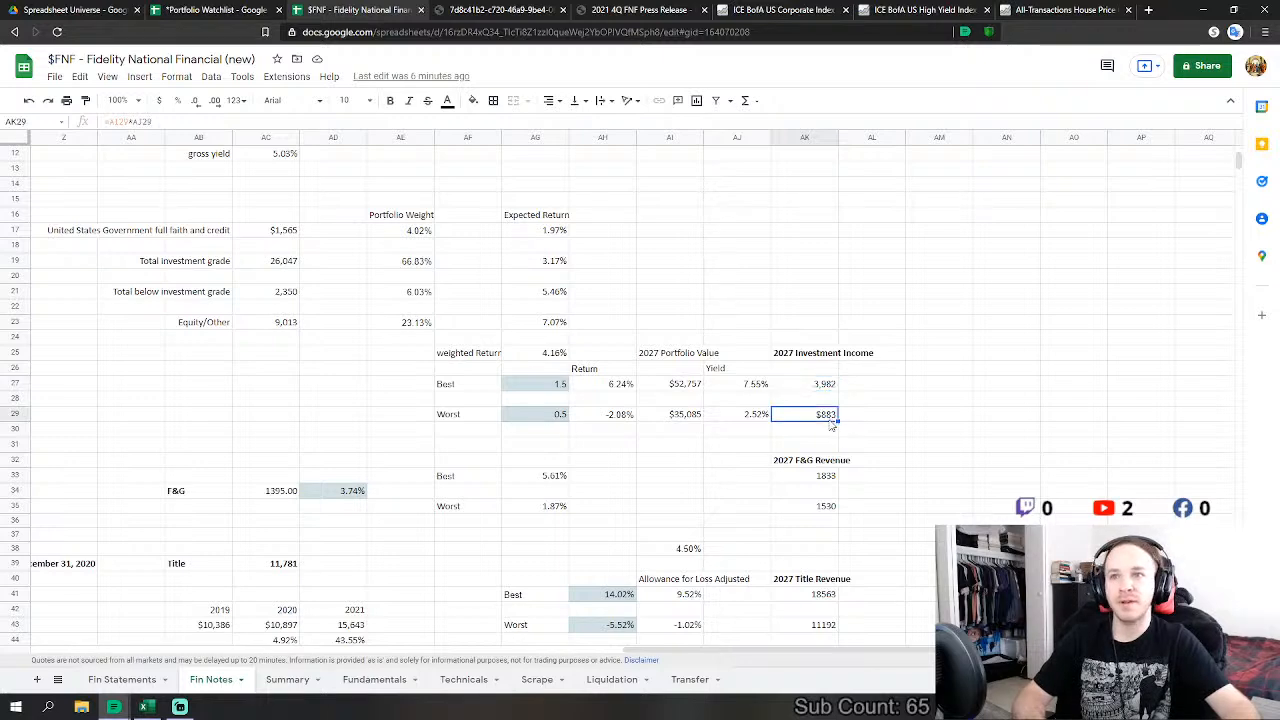
Step: Compare the current interest and investment income with the best- and worst-case 2027 Investment Income
scroll(740, 445, "up", 5)
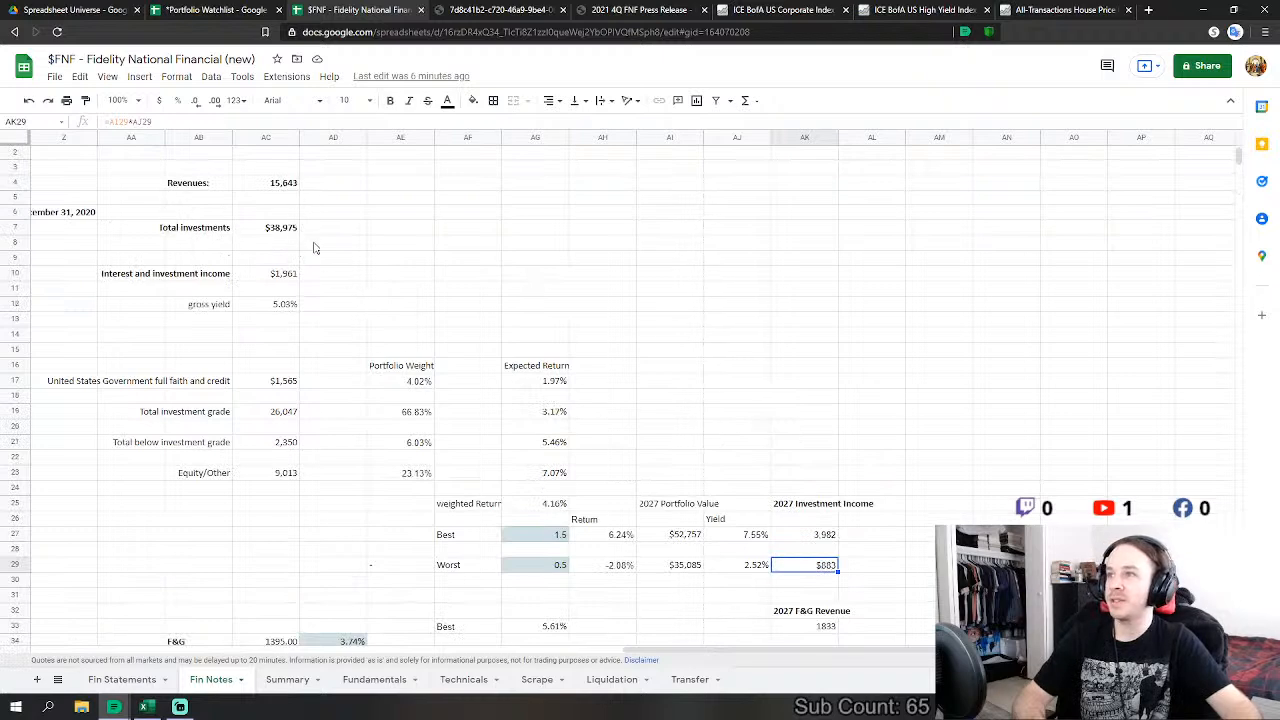
left_click(292, 276)
scroll(330, 302, "down", 2)
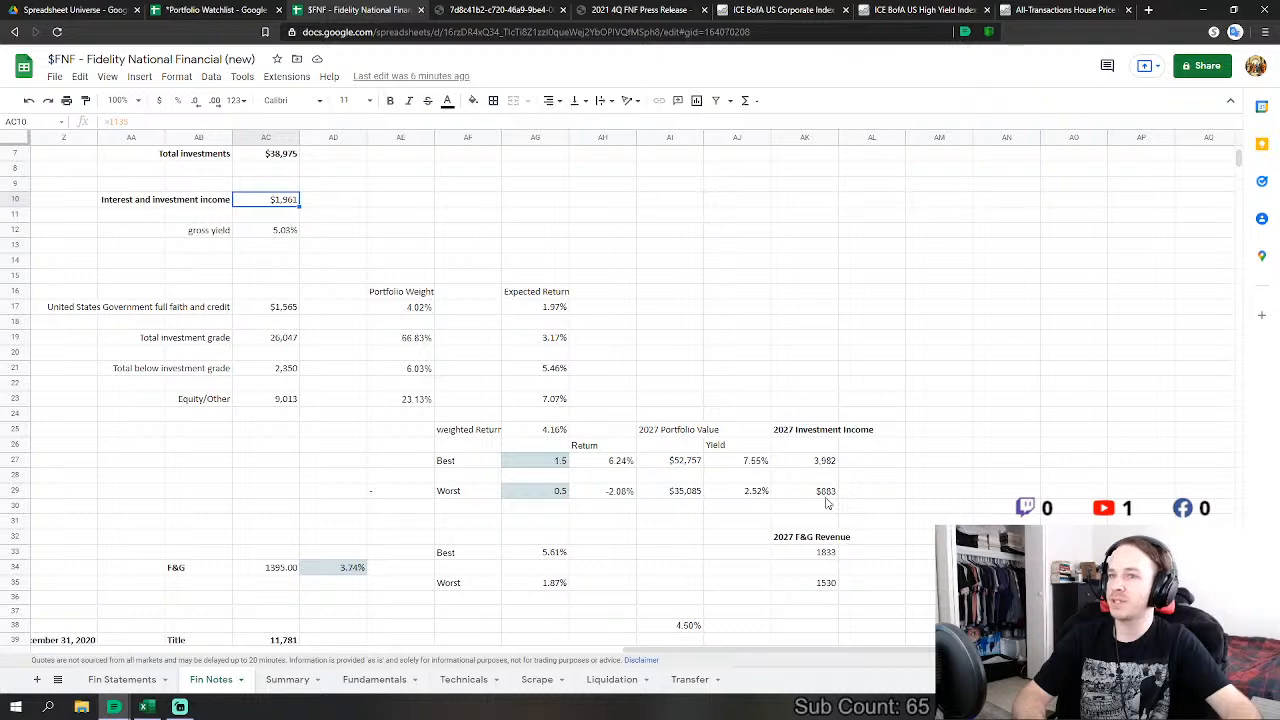
scroll(827, 503, "down", 1)
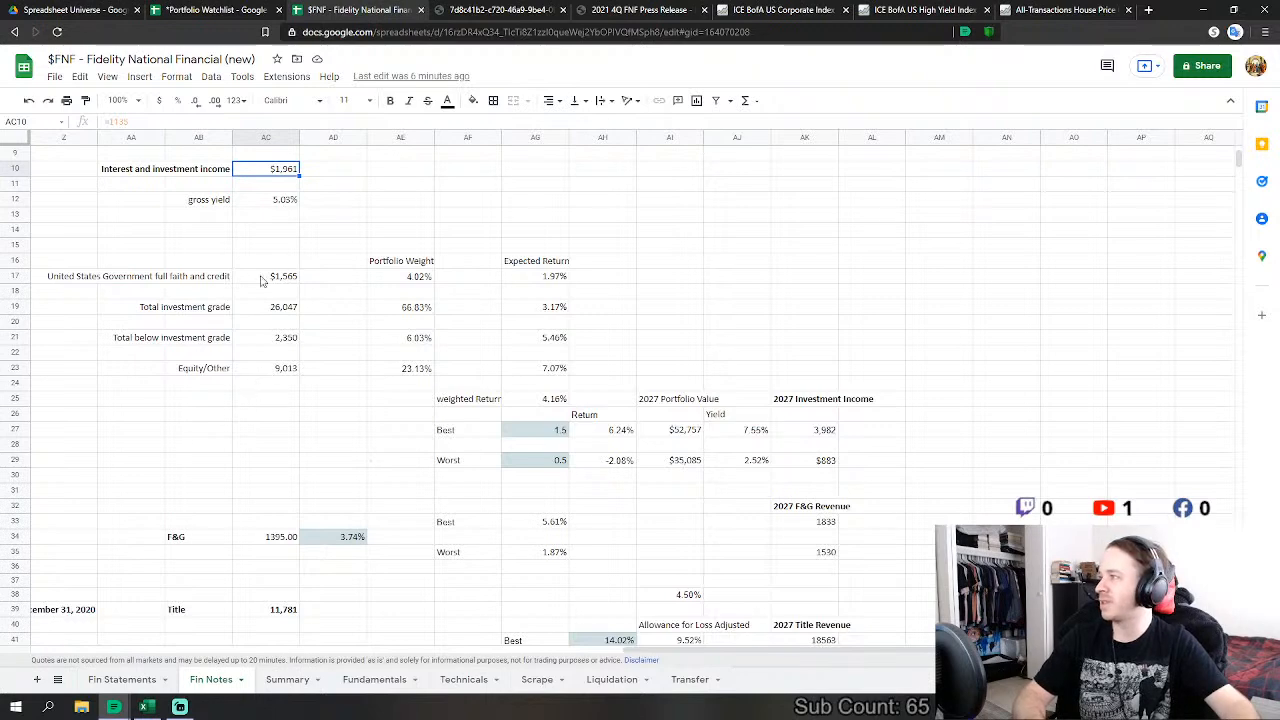
Step: Inspect the source formula of the F&G revenue figure in the F&G forecast section
scroll(445, 359, "down", 2)
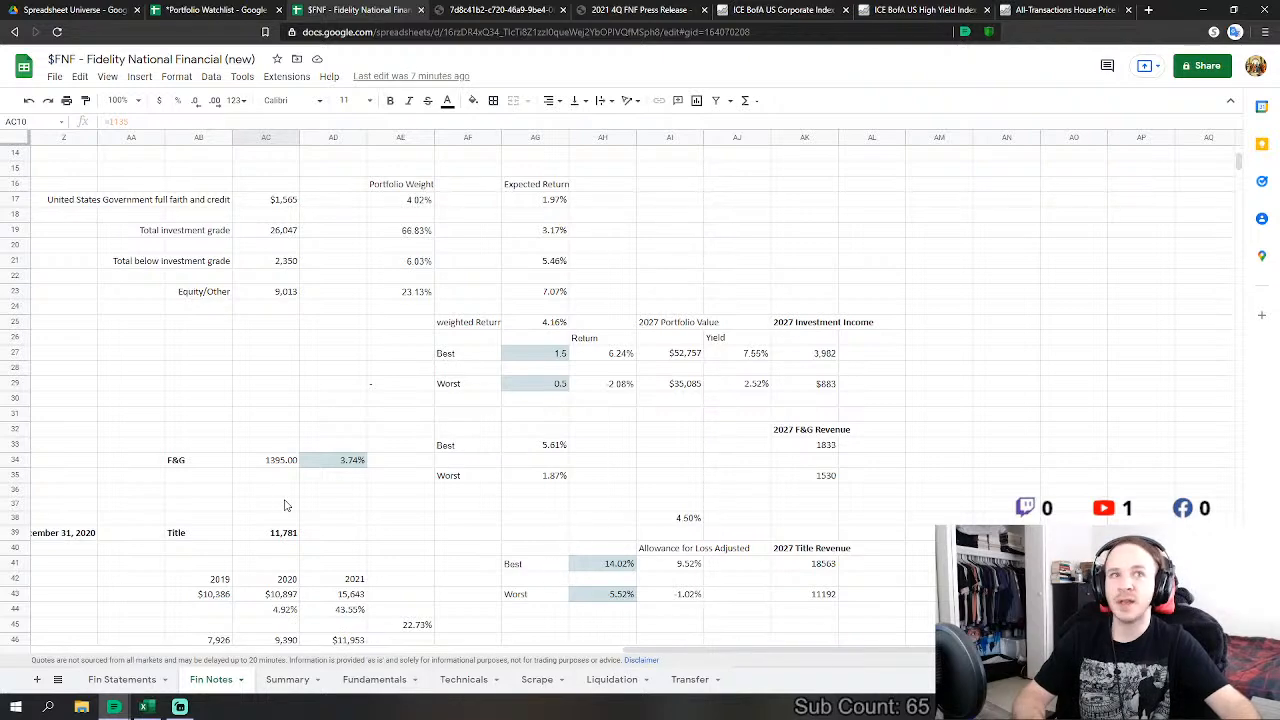
scroll(275, 515, "down", 2)
left_click(277, 383)
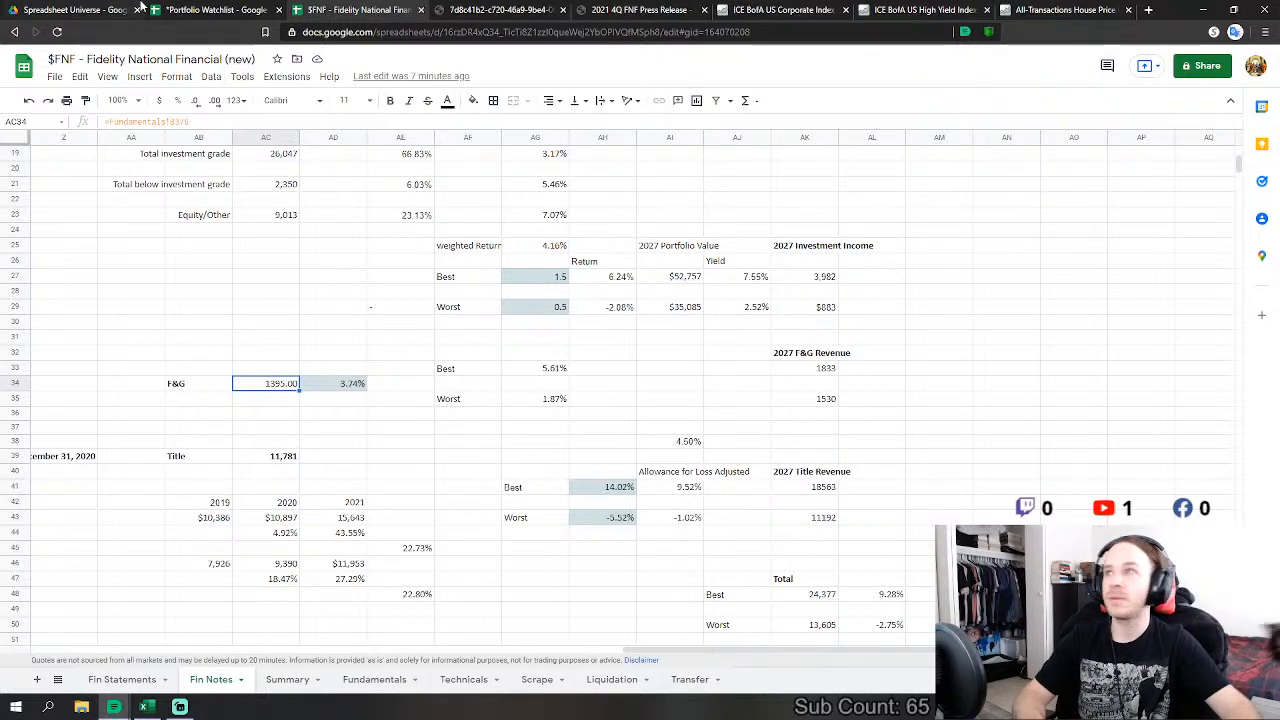
Step: Switch to Google Drive and look through the Outside Tools and Damodaran folders within Spreadsheet Universe
left_click(92, 9)
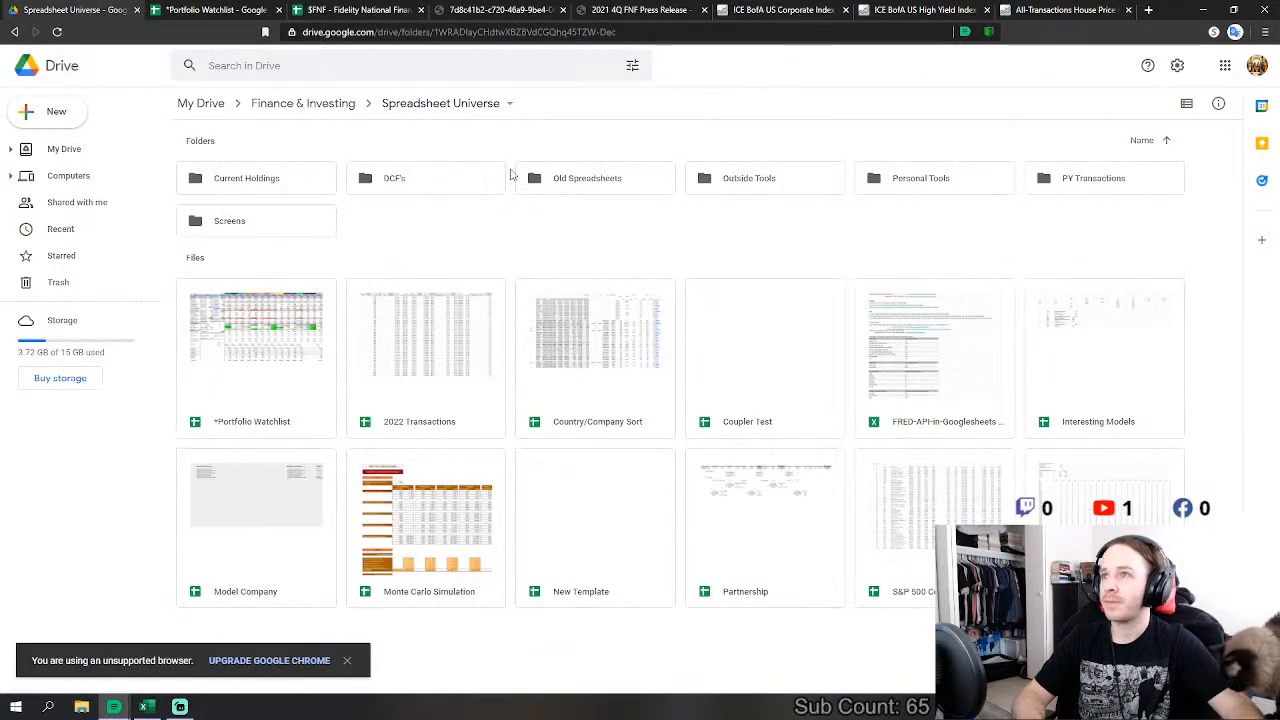
double_click(744, 176)
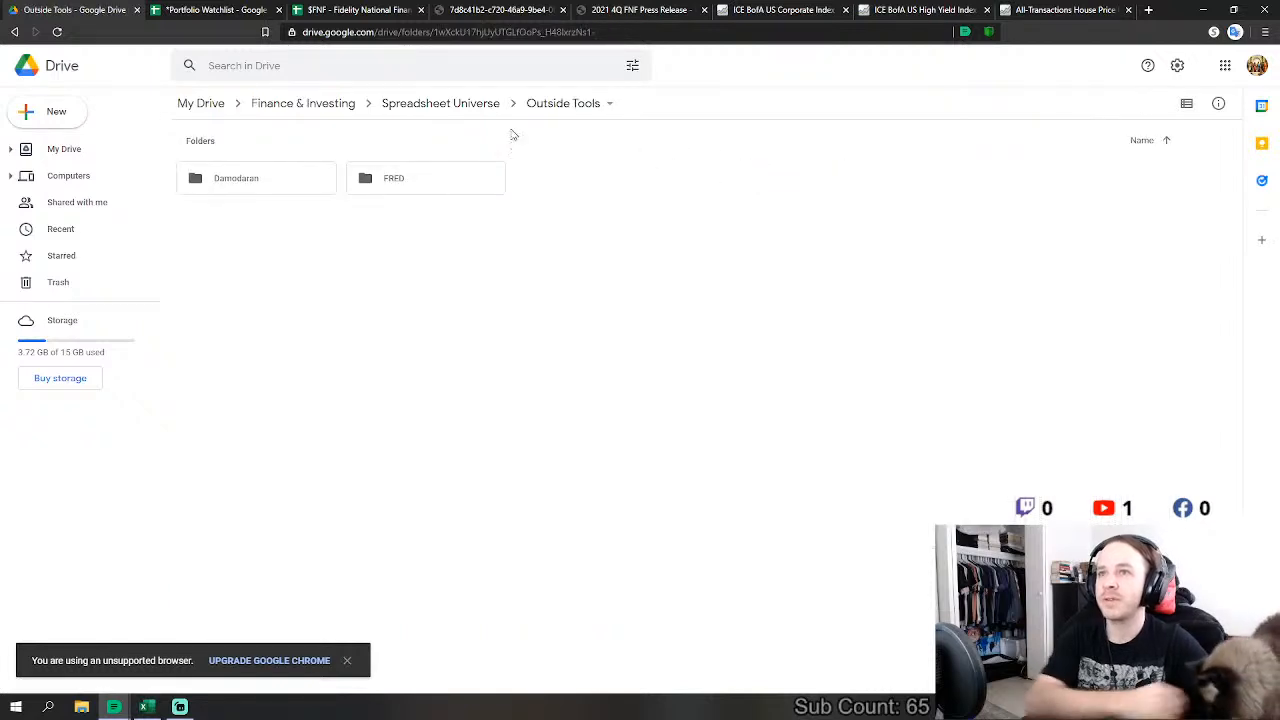
double_click(278, 178)
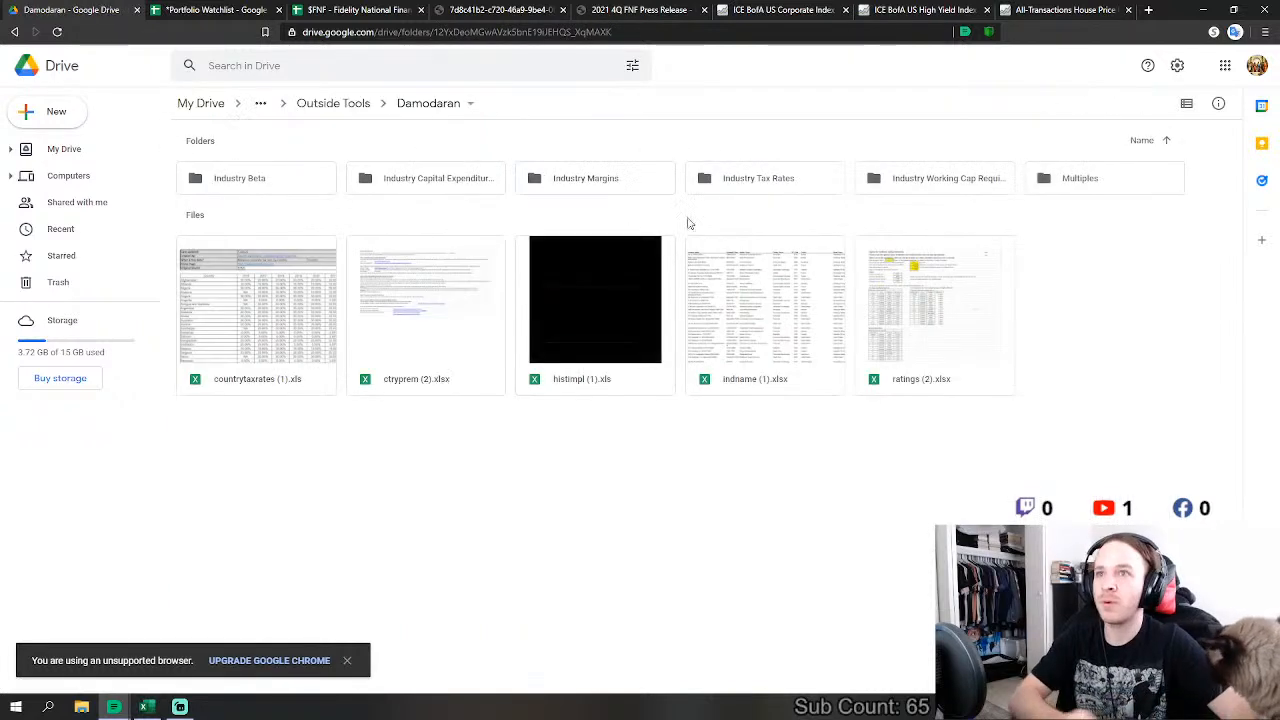
left_click(333, 103)
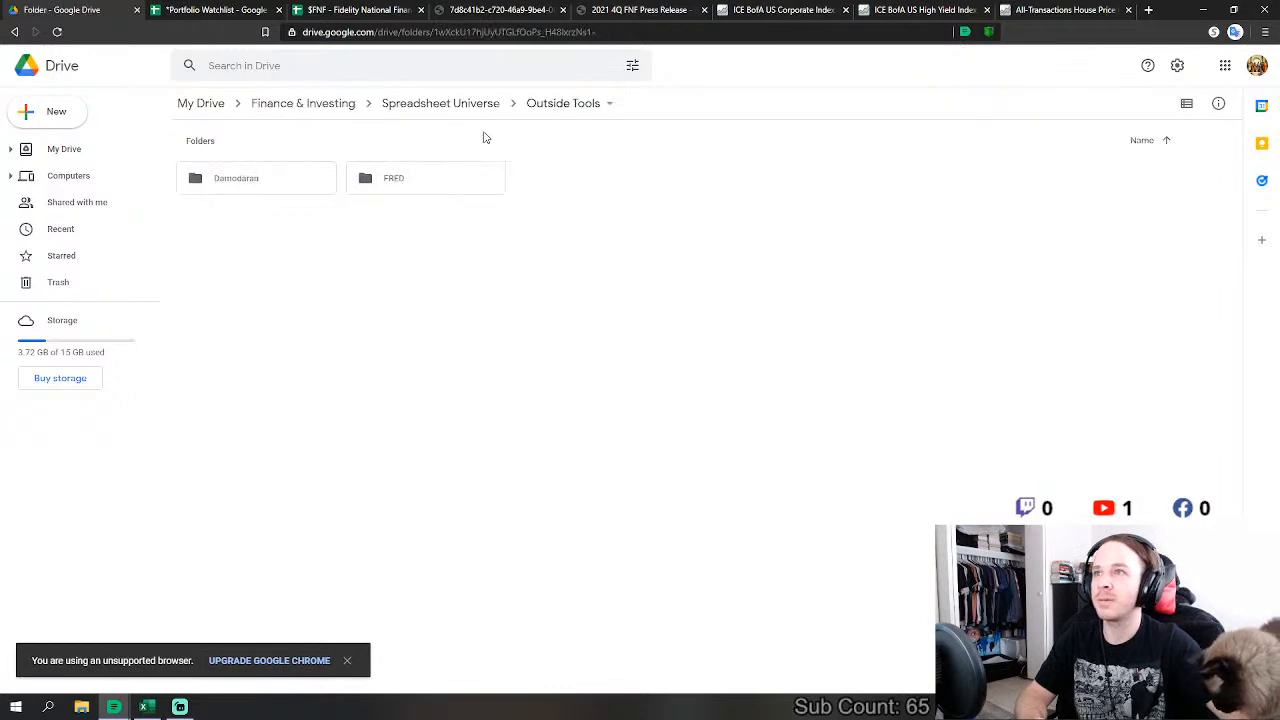
left_click(465, 107)
Step: Open the Price Inflation - CPI spreadsheet from the Economic folder inside Personal Tools
double_click(908, 179)
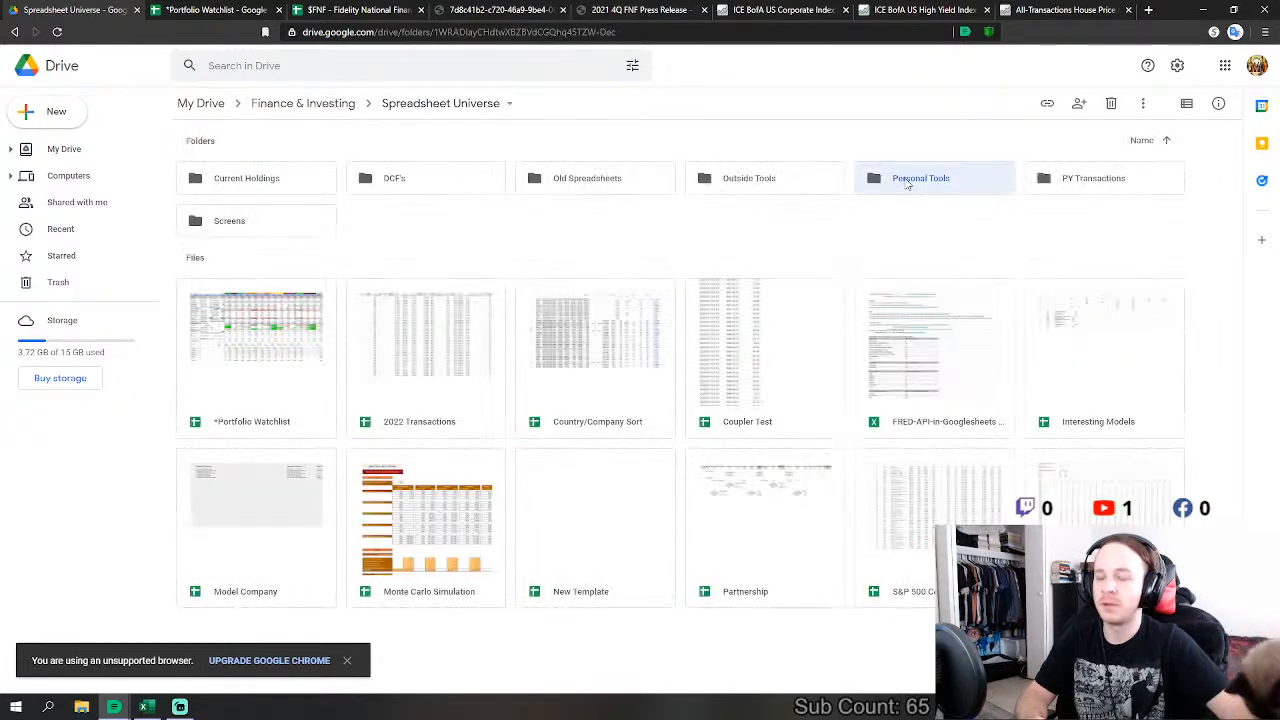
double_click(795, 172)
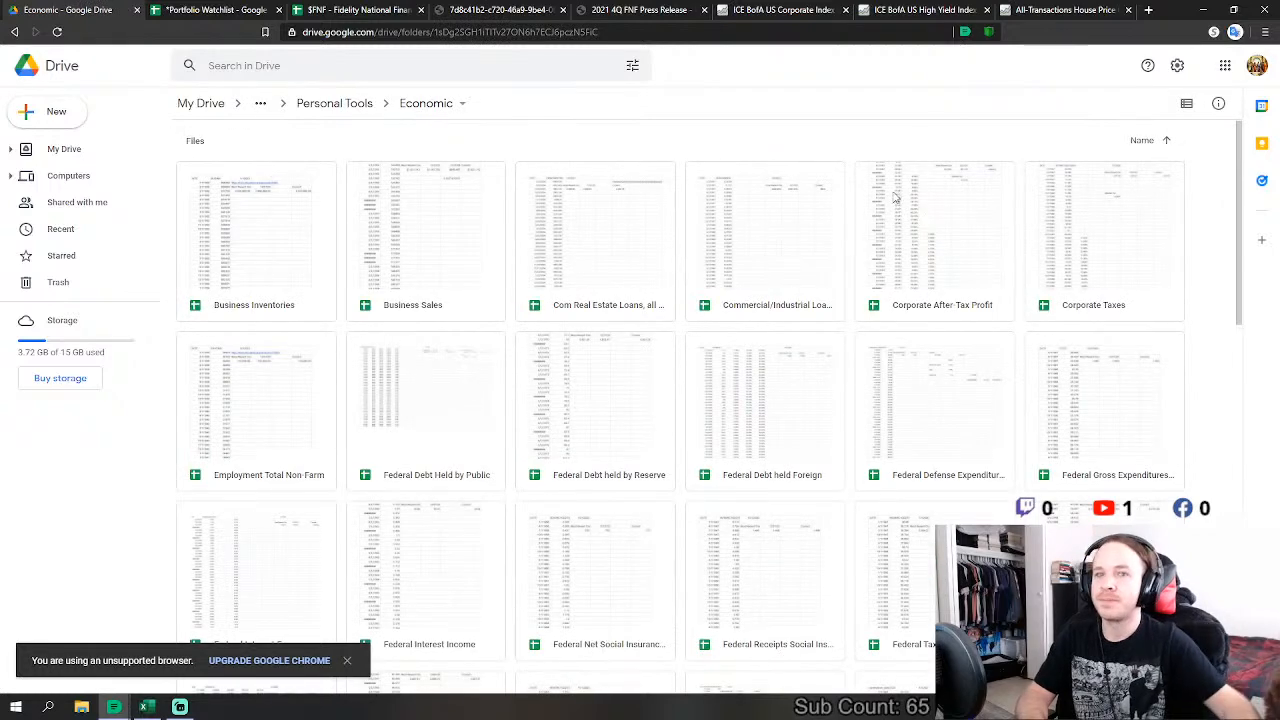
scroll(436, 554, "down", 10)
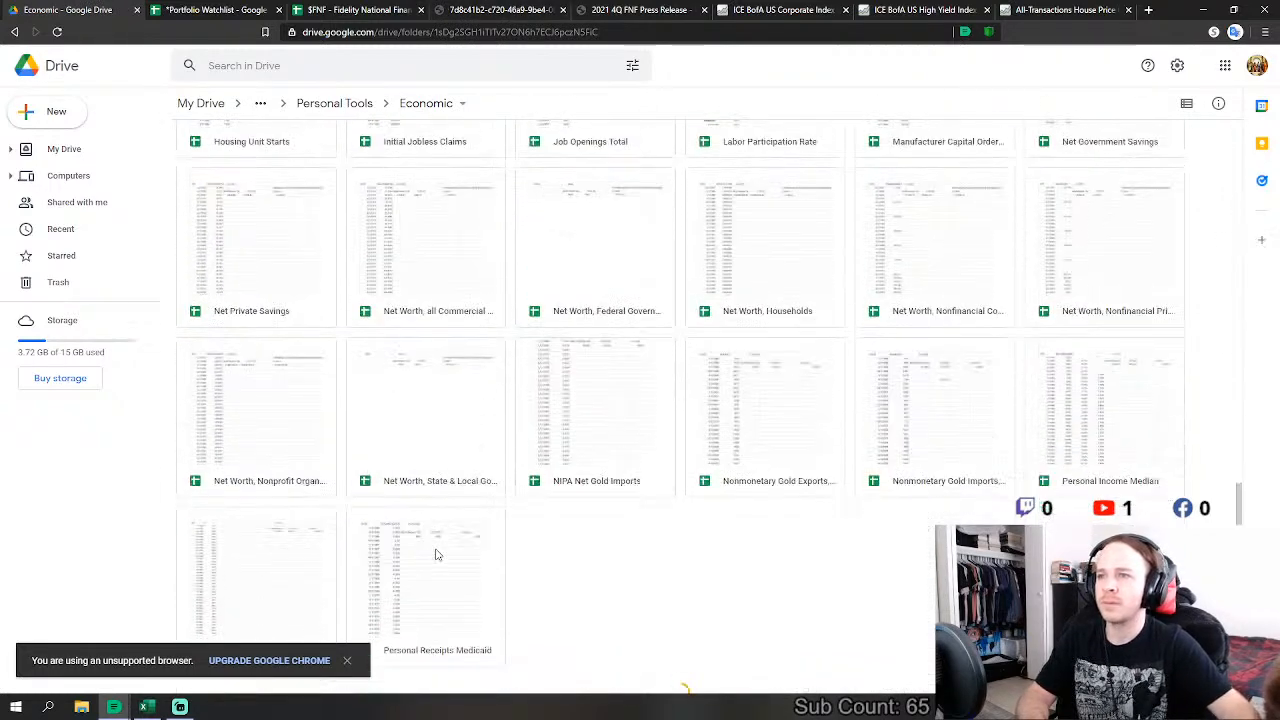
scroll(436, 554, "down", 3)
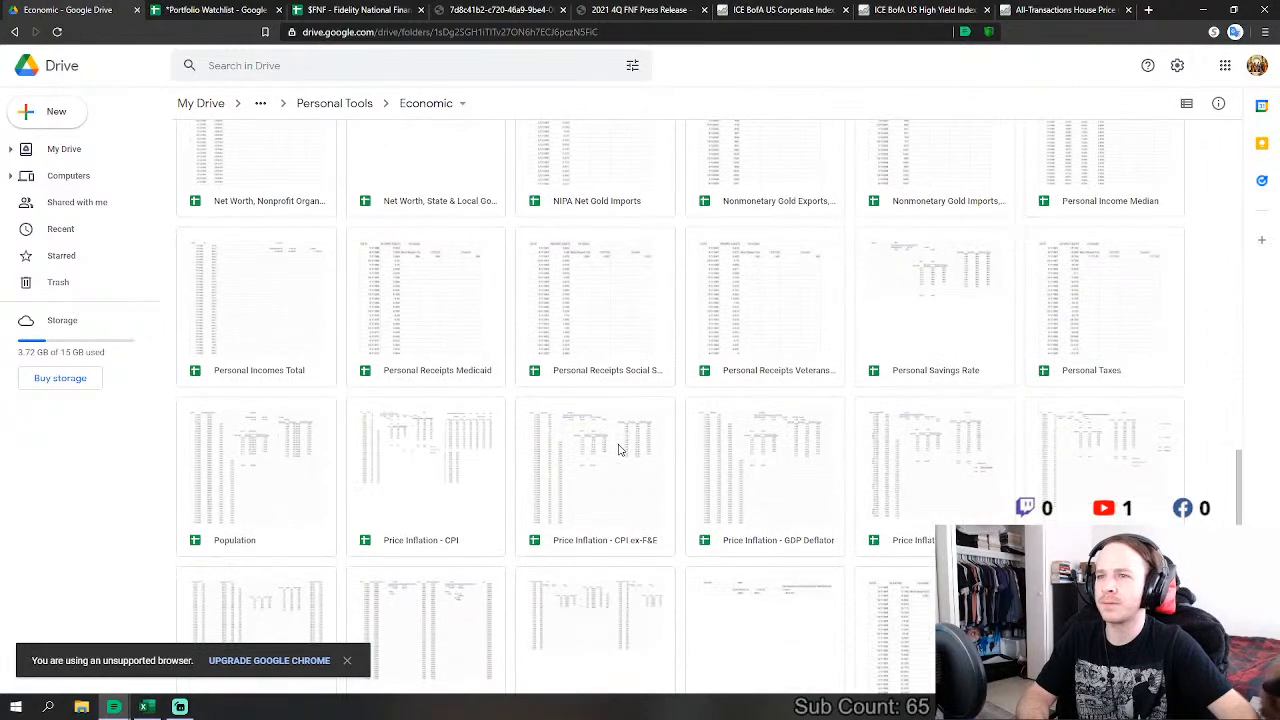
double_click(432, 481)
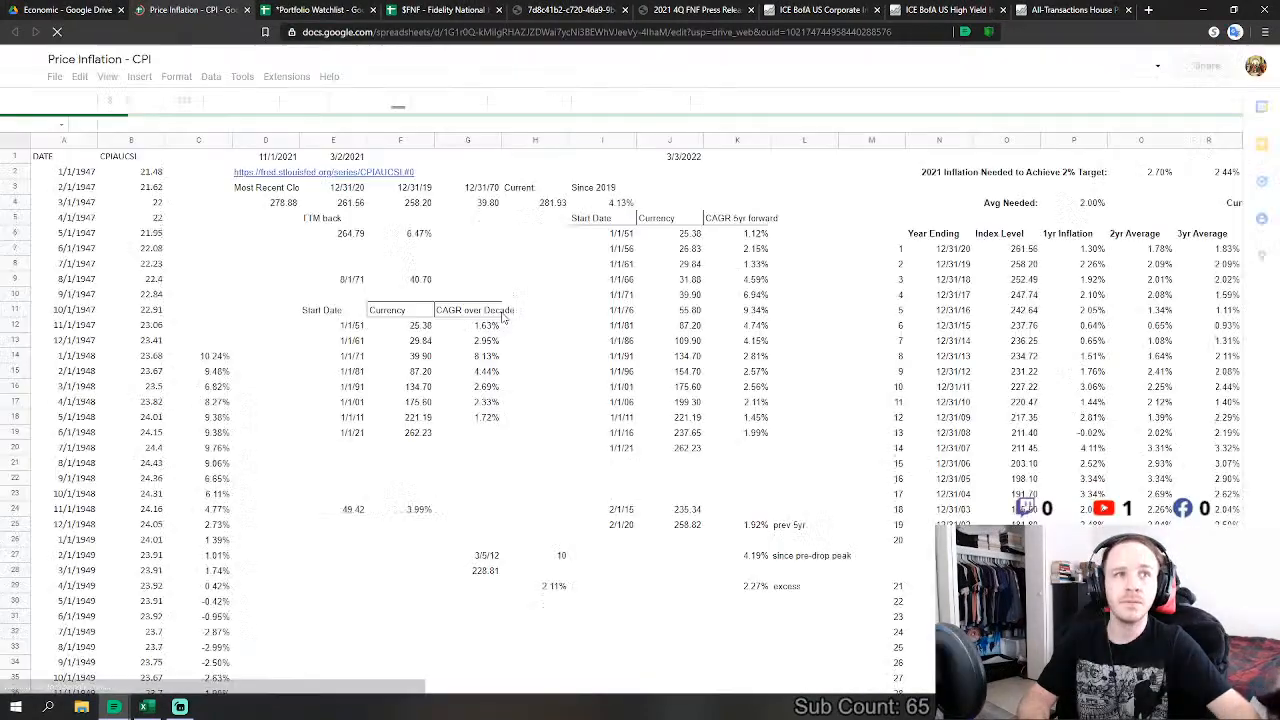
Step: Bring up Sheet5 of the Price Inflation - CPI spreadsheet after a glance at the Fidelity National Financial workbook
left_click(440, 9)
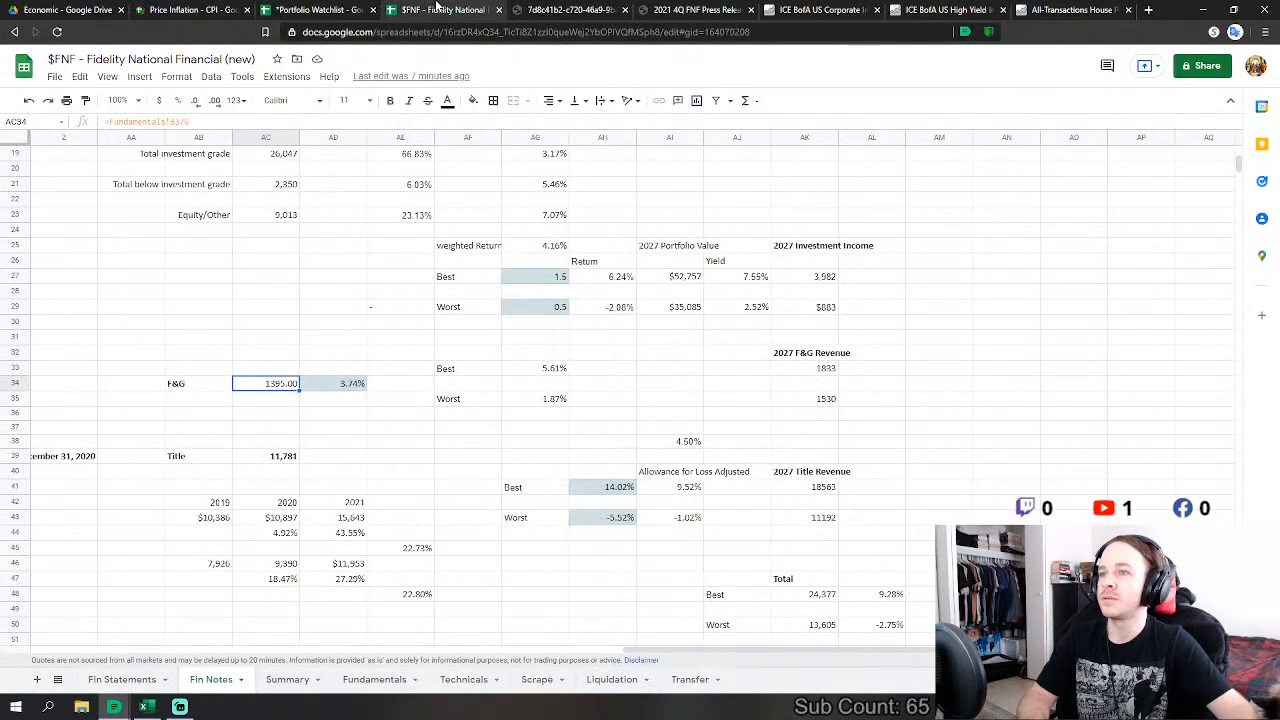
left_click(190, 9)
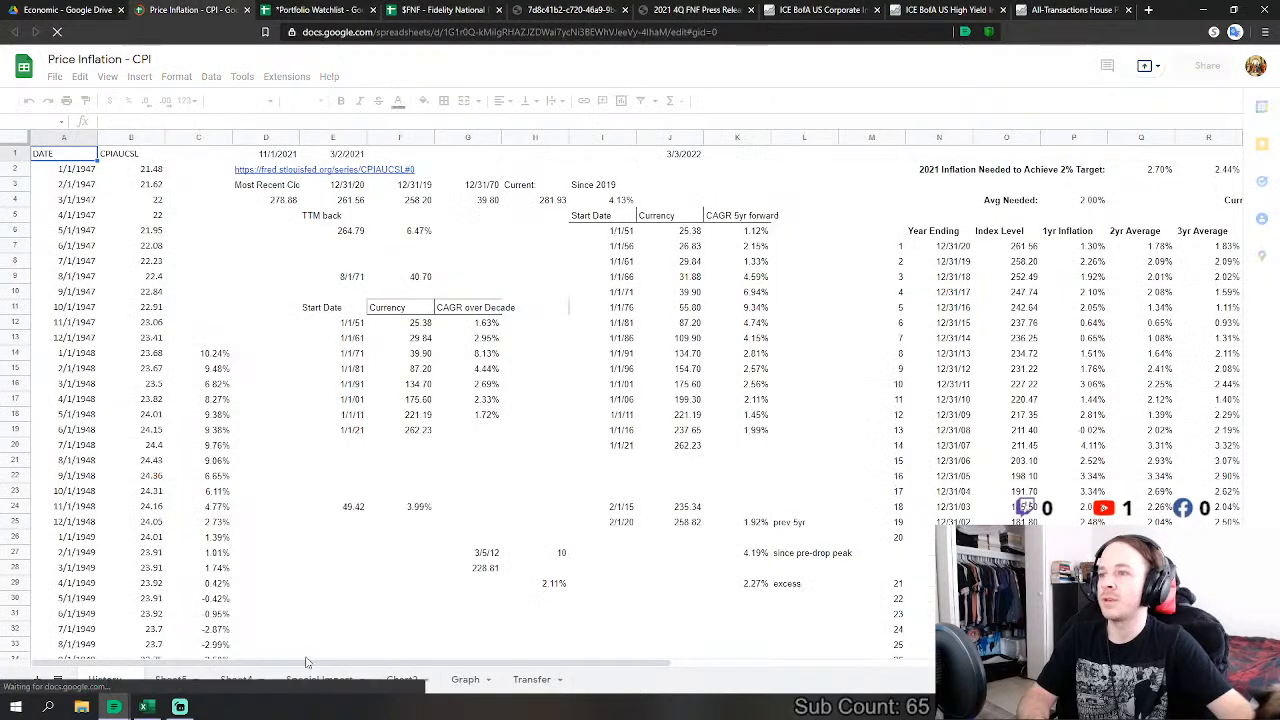
left_click(175, 680)
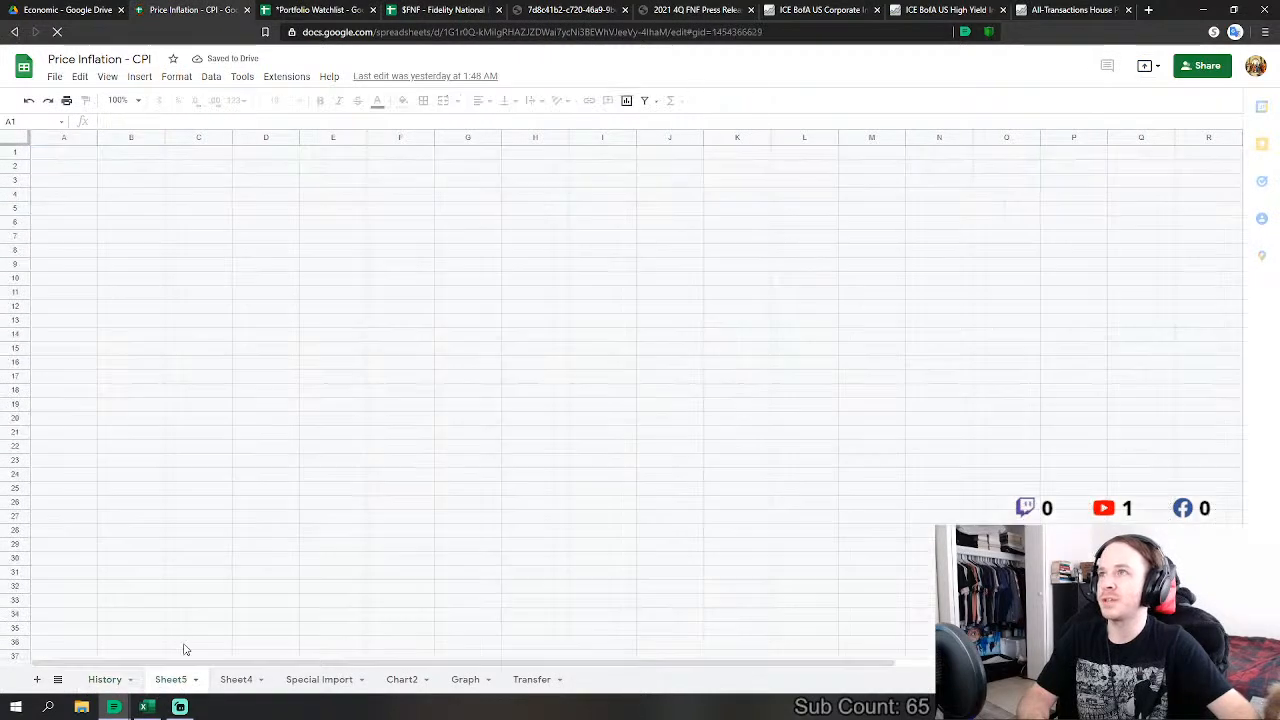
Step: Return to the Fidelity National Financial workbook and review the F&G figures in the Fin Notes forecast
left_click(425, 10)
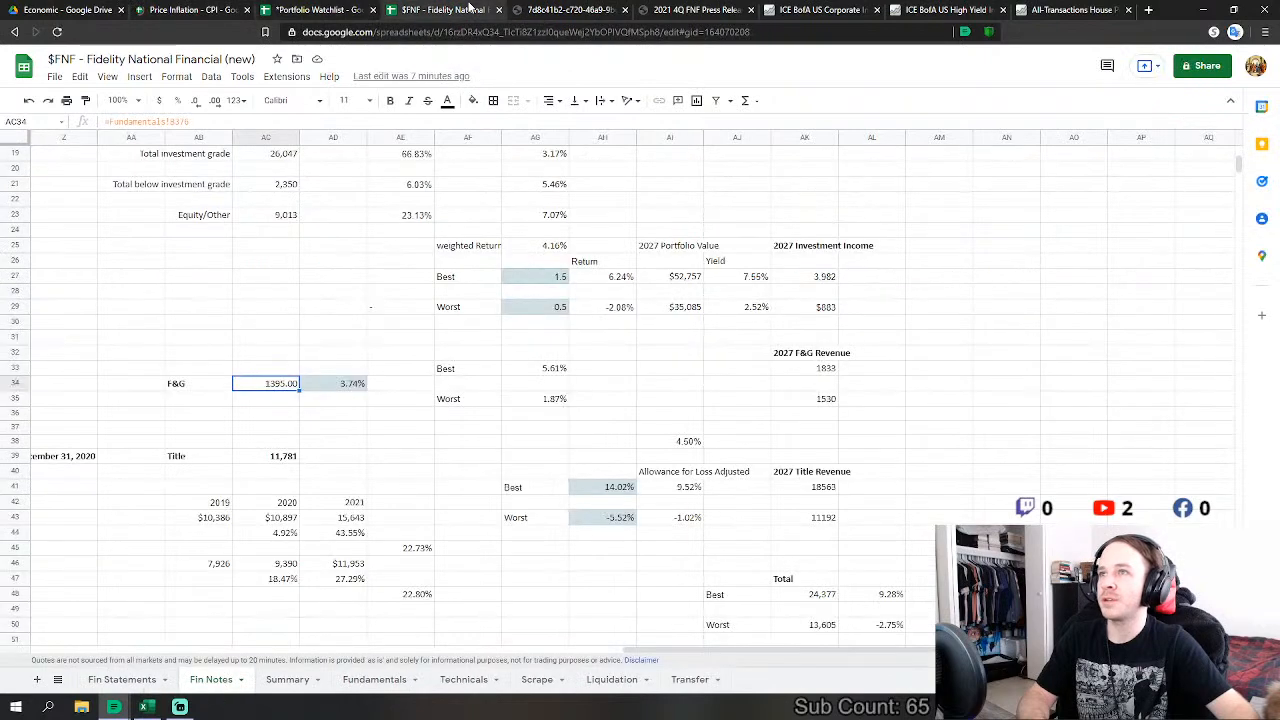
left_click(952, 493)
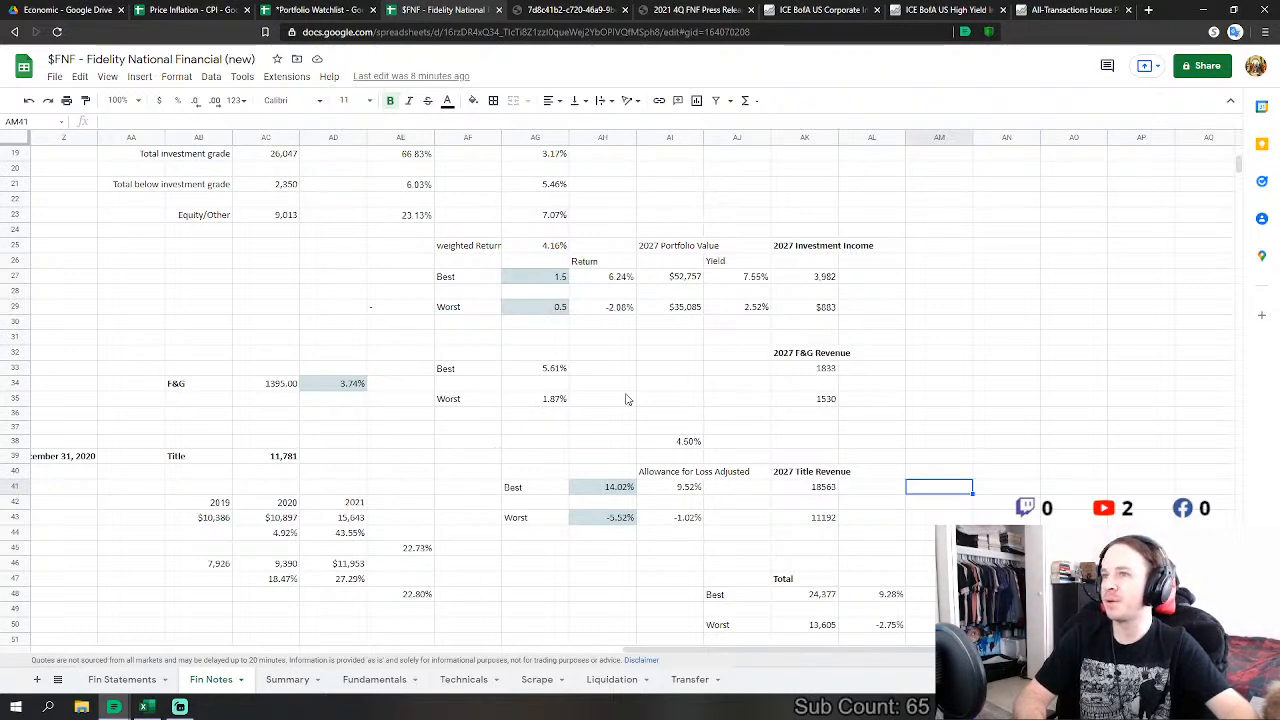
left_click_drag(634, 390, 640, 390)
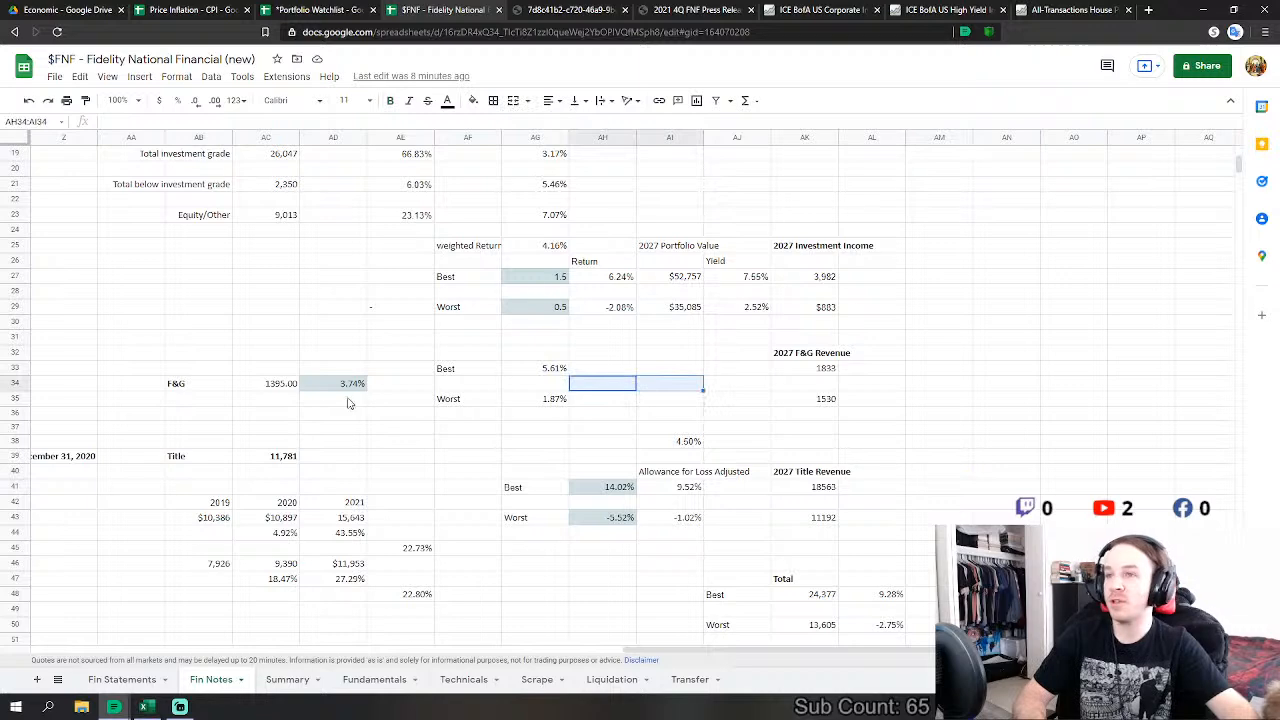
left_click(250, 400)
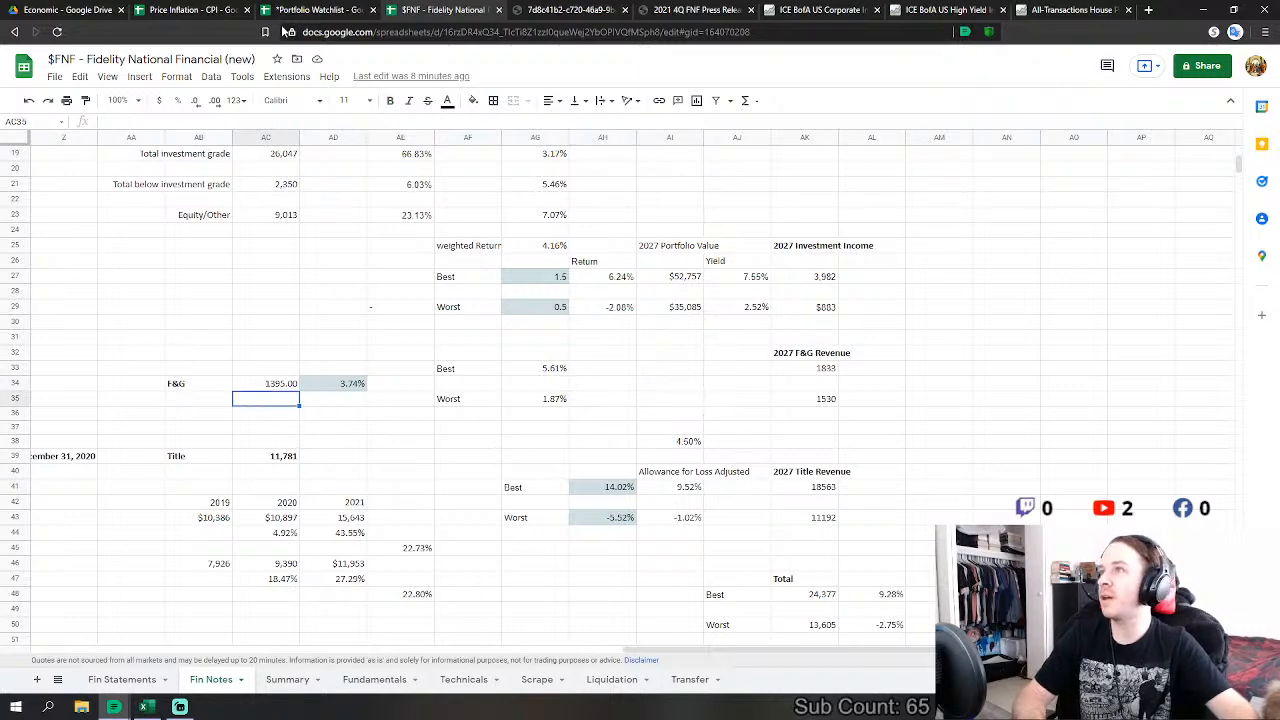
Step: Examine the inflation forecast row in Price Inflation - CPI, from the first Q4 value through 2031
left_click(225, 9)
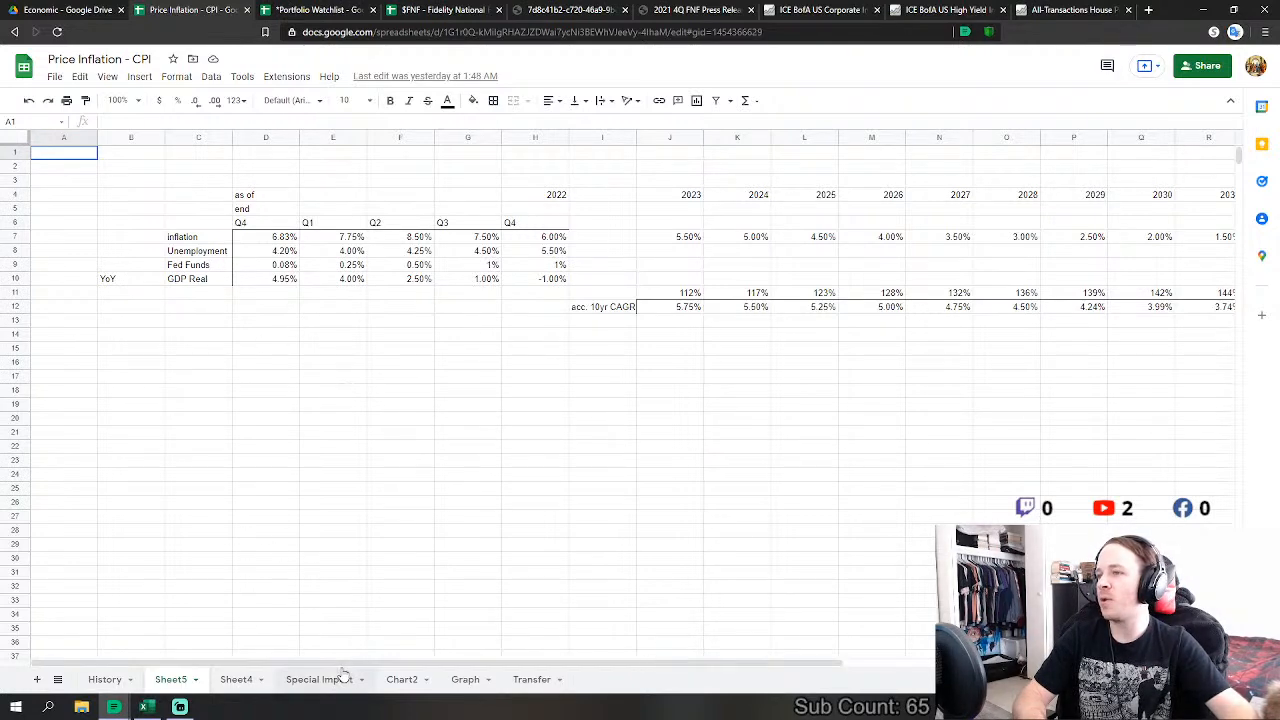
left_click_drag(338, 667, 388, 655)
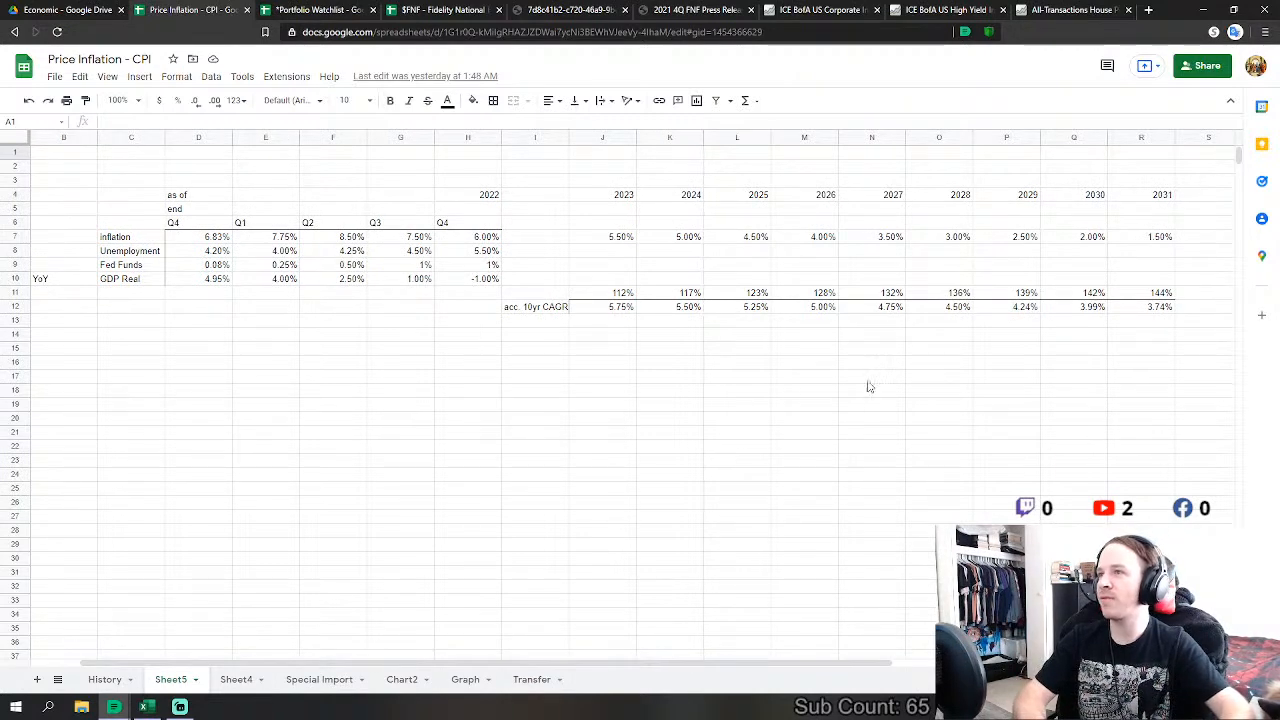
left_click(224, 240)
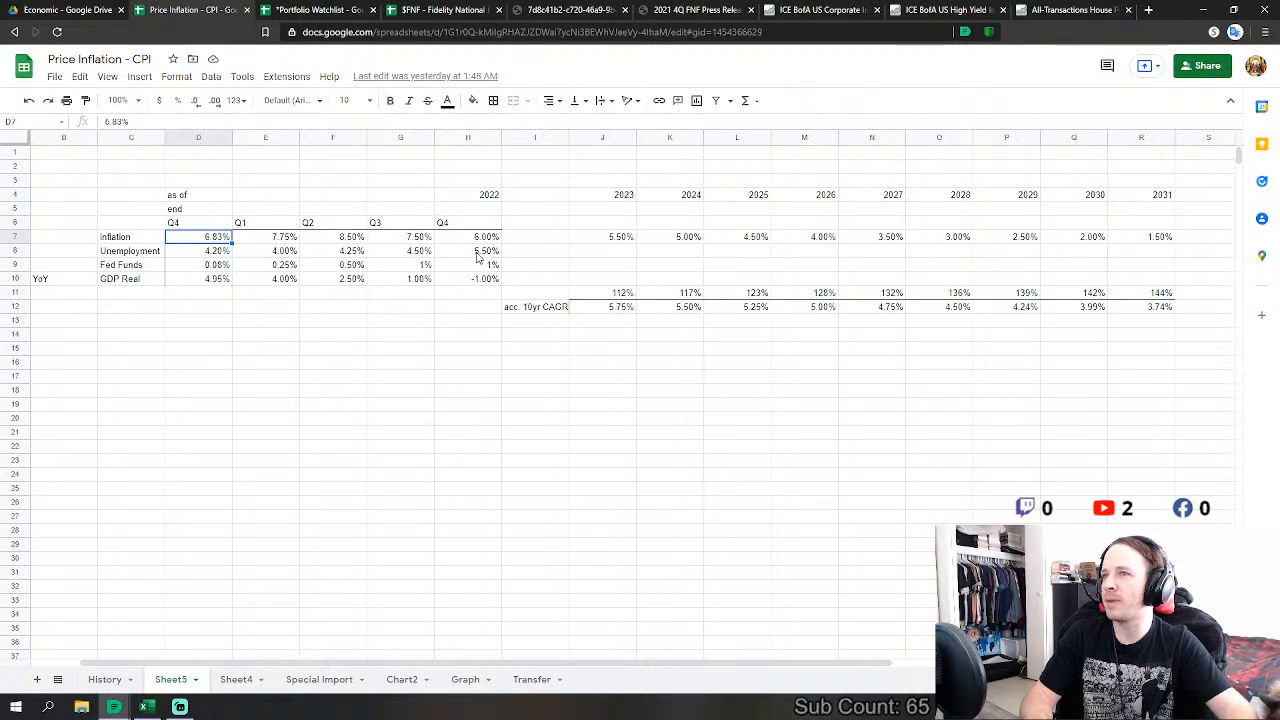
left_click_drag(226, 245, 1166, 245)
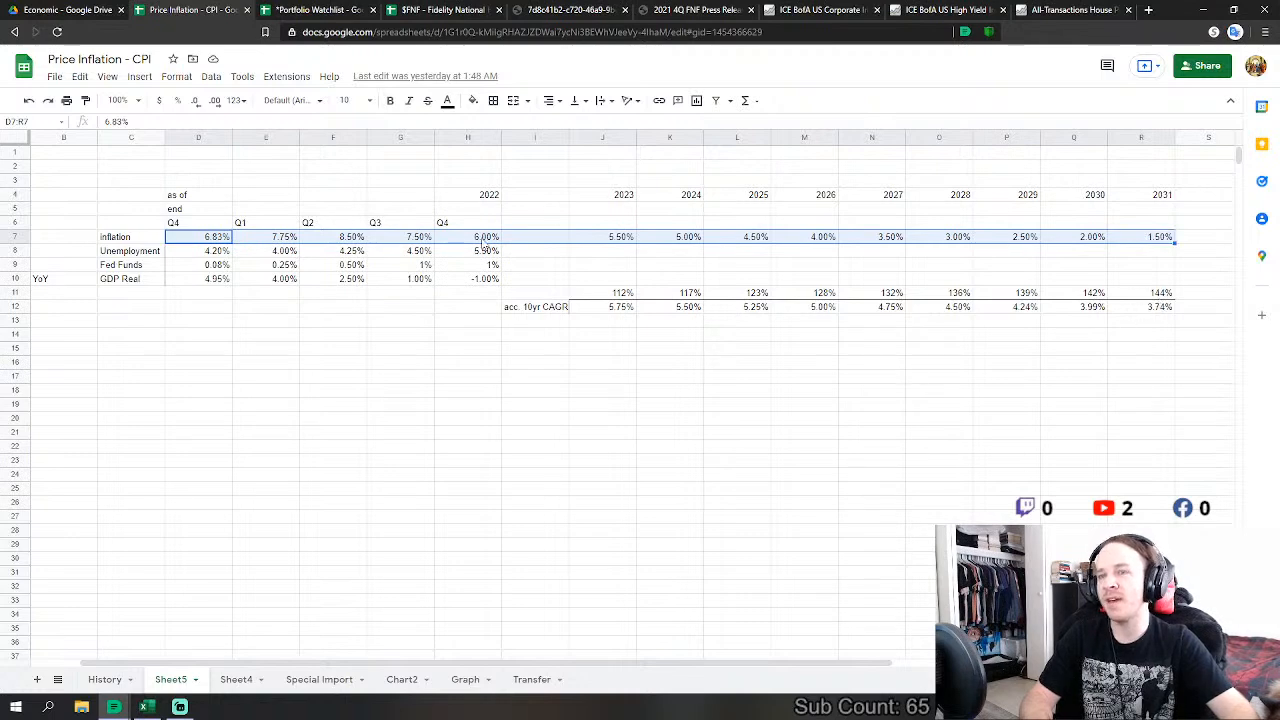
Step: Inspect the 2031 accumulated 10-year CAGR formula below the inflation forecast
left_click(1160, 310)
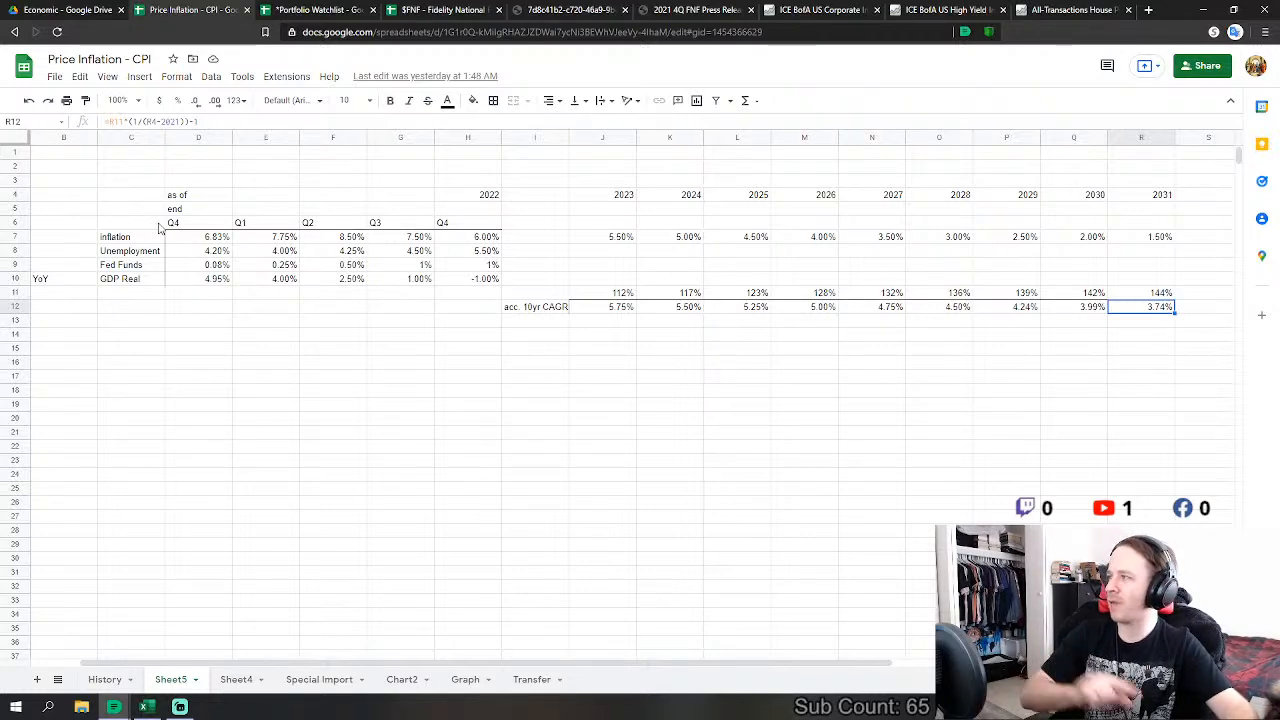
left_click(1150, 354)
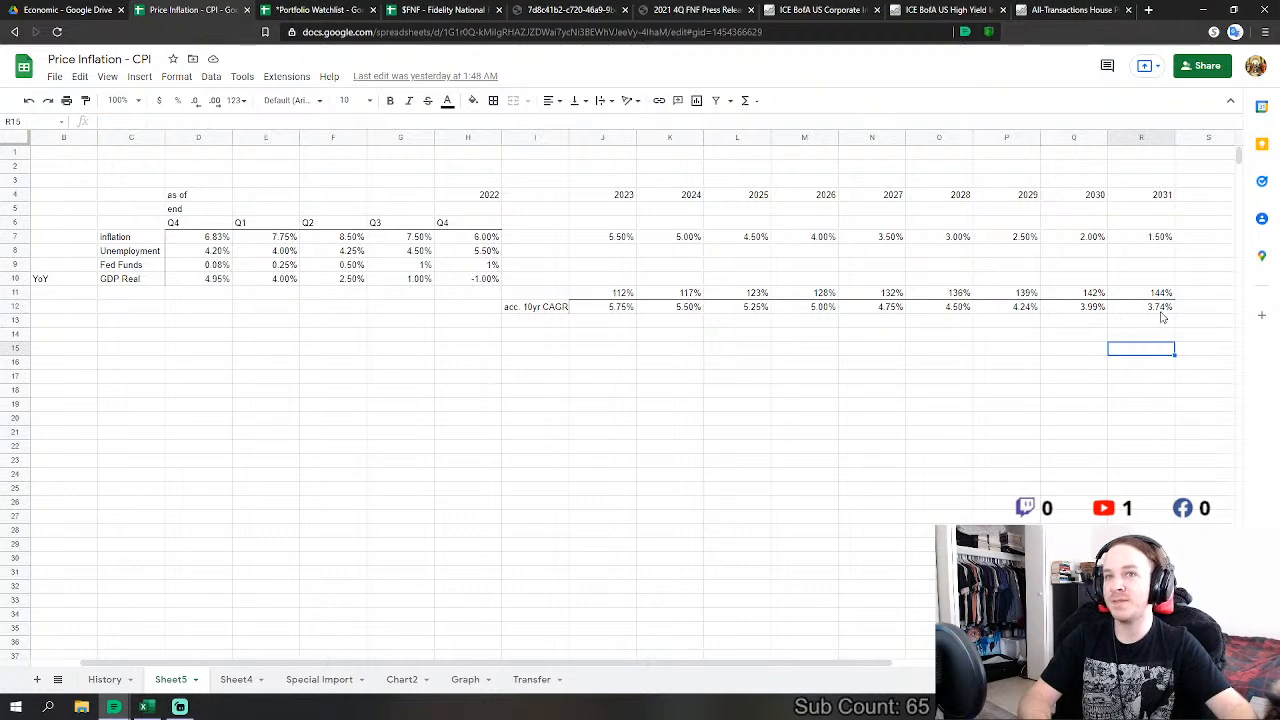
left_click(1162, 309)
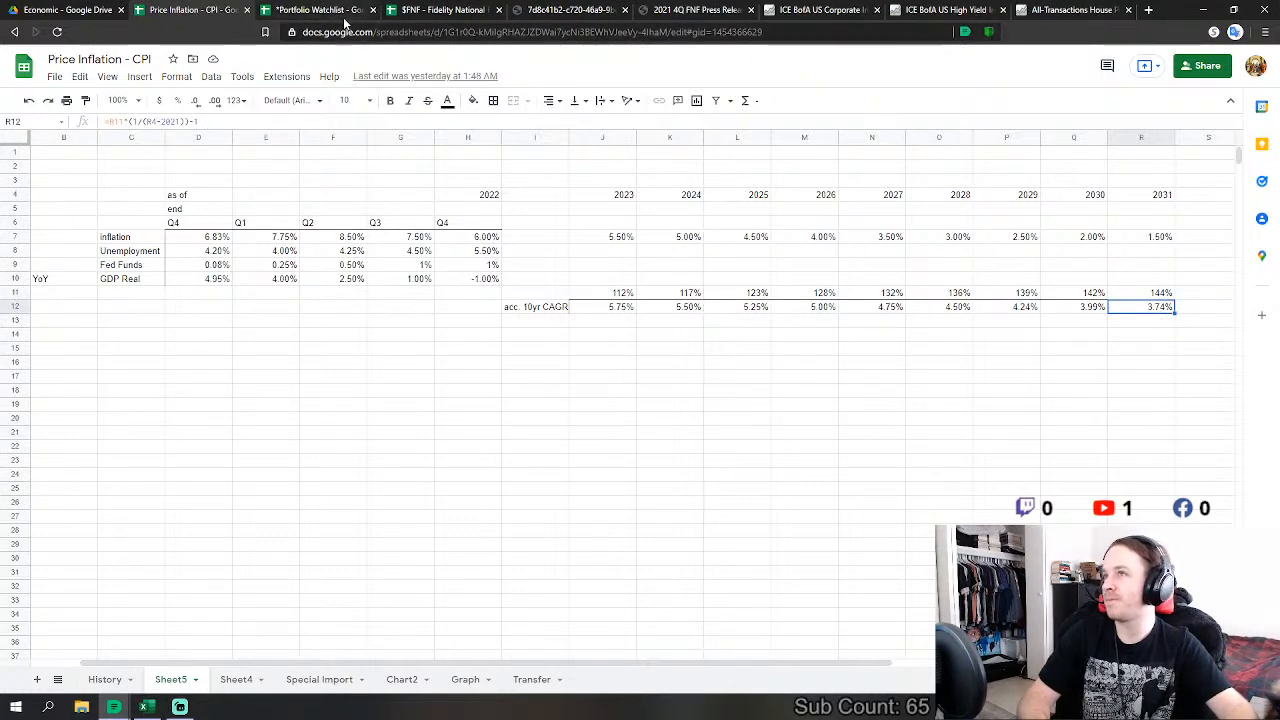
Step: In the Fidelity National Financial workbook, inspect the F&G growth input, its best- and worst-case growth formulas and the best-case 2027 F&G Revenue formula
left_click(440, 9)
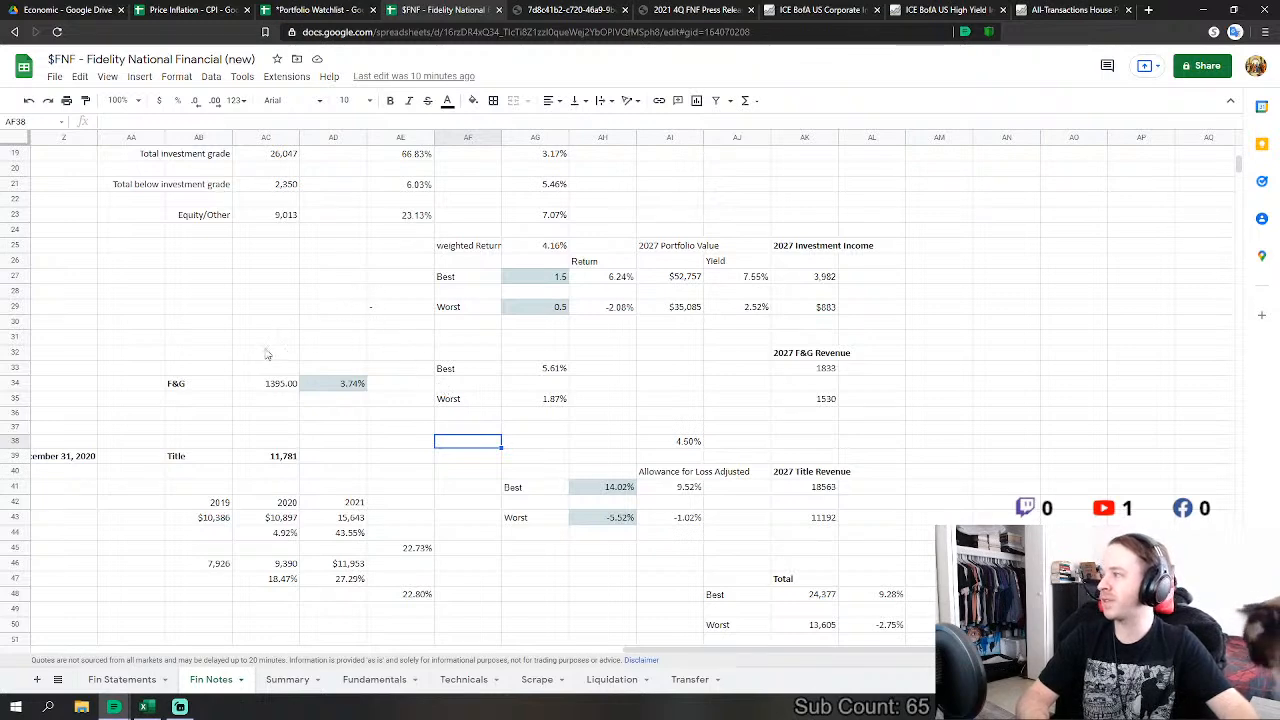
left_click(551, 372)
left_click(357, 388)
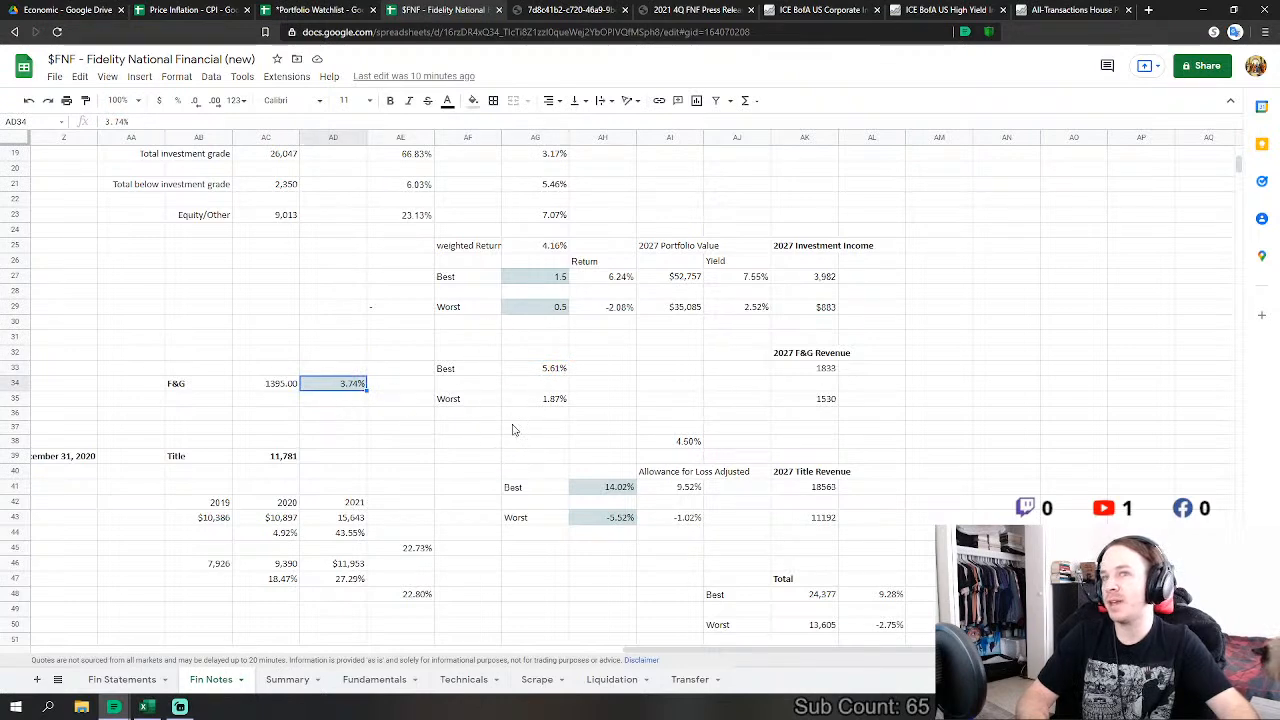
left_click(555, 397)
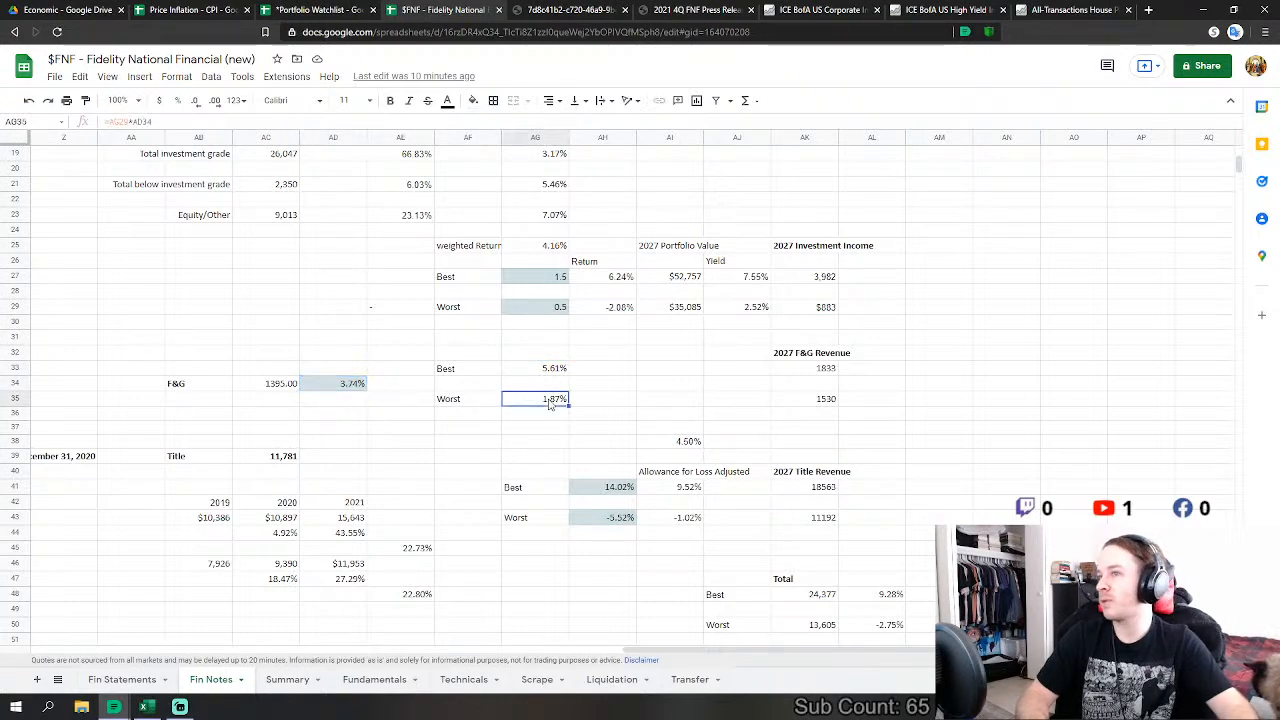
left_click(553, 373)
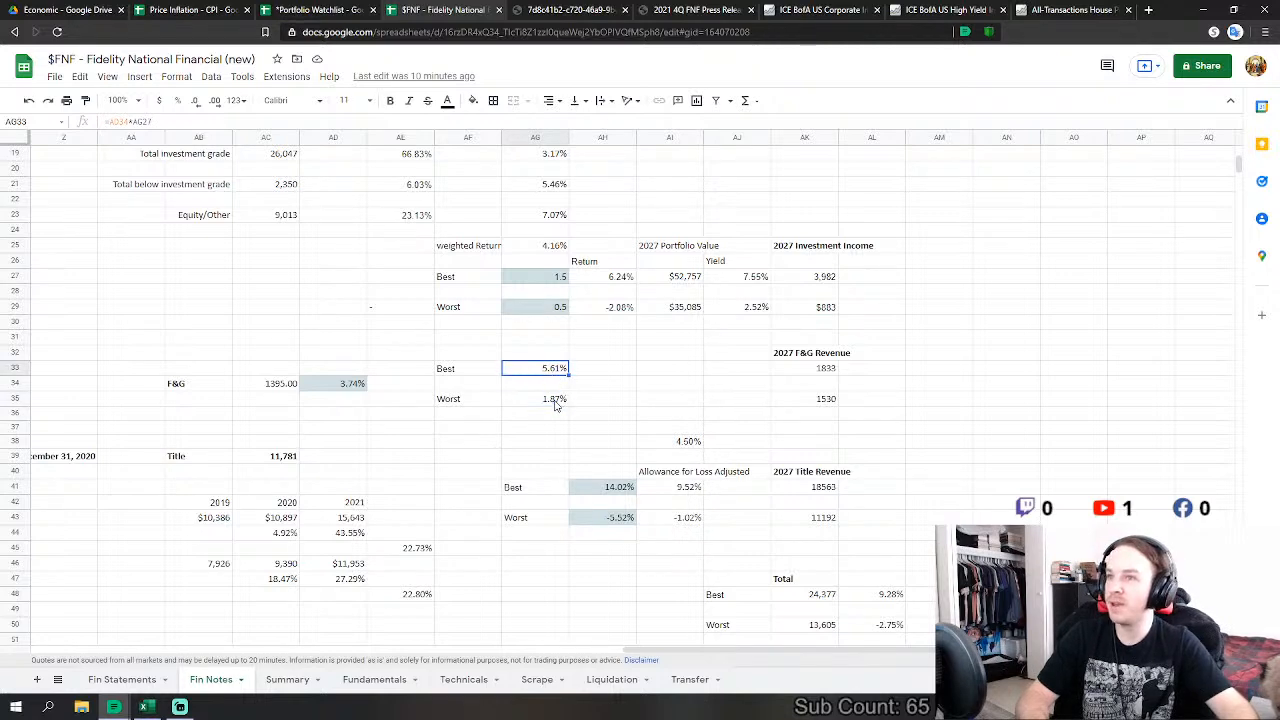
left_click(556, 401)
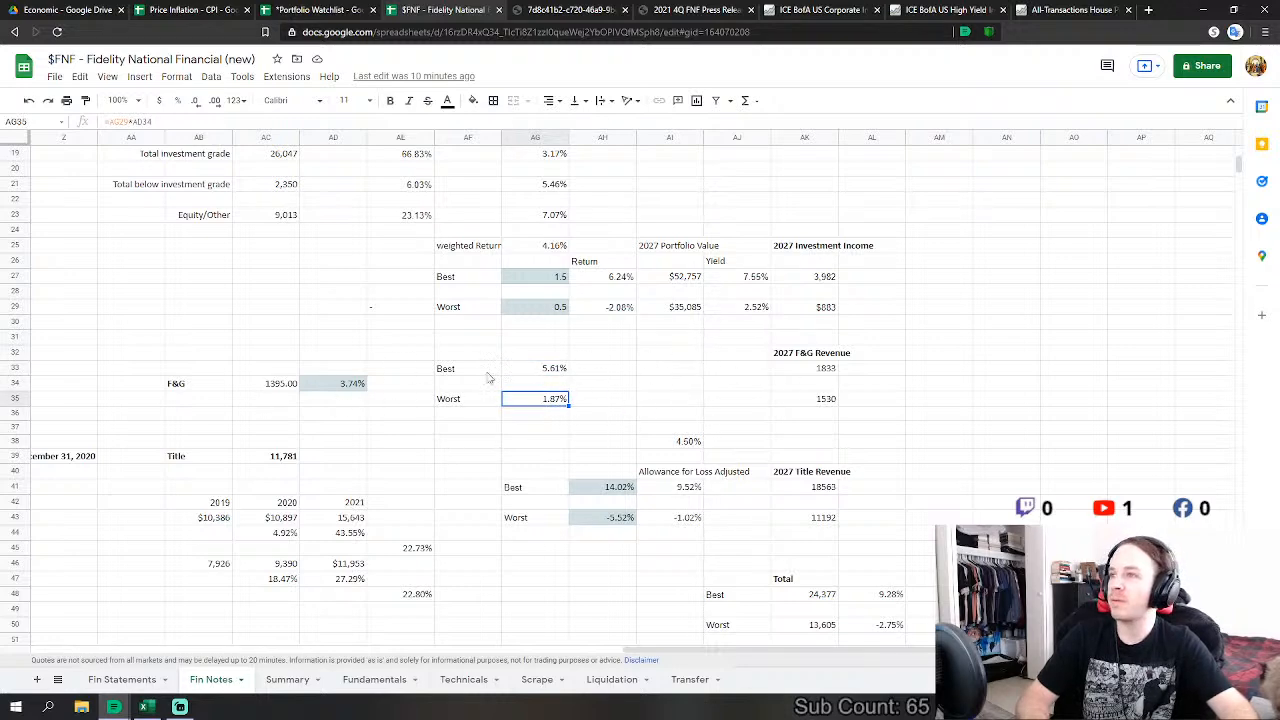
left_click(814, 376)
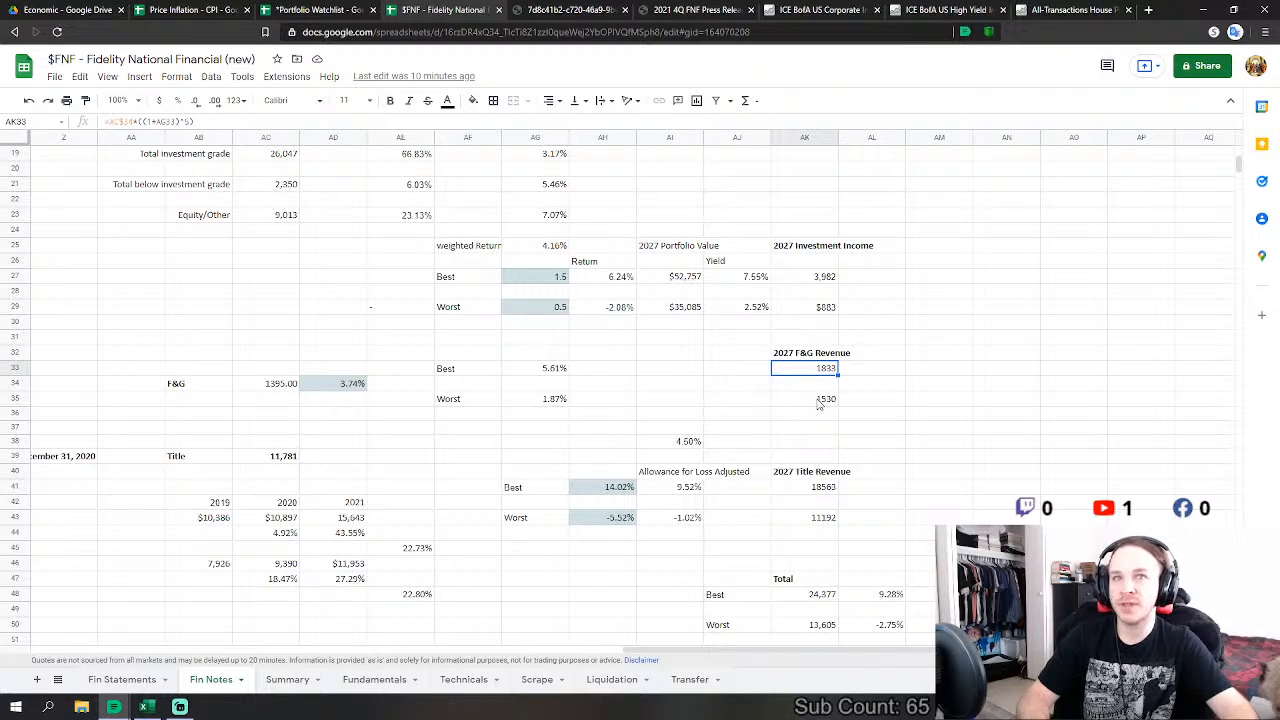
Step: Inspect the source formula of the Title revenue figure in the Title forecast section
scroll(540, 489, "down", 2)
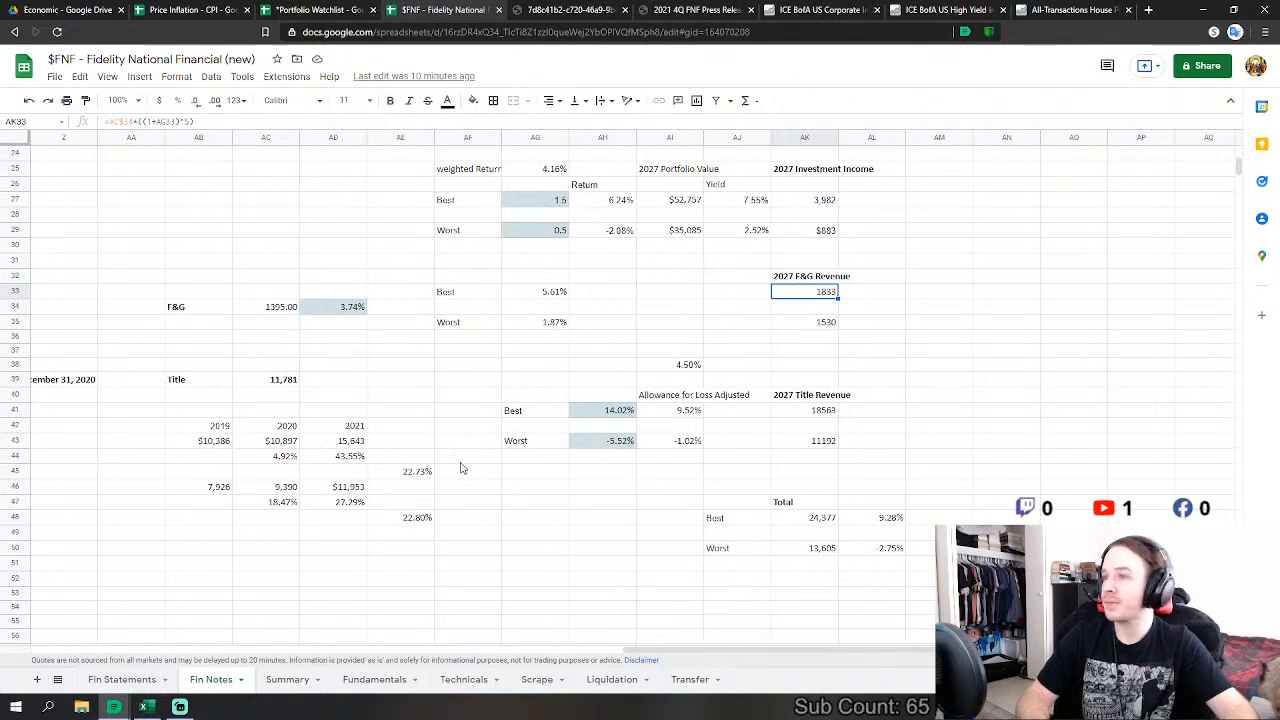
scroll(278, 432, "down", 1)
scroll(287, 387, "up", 1)
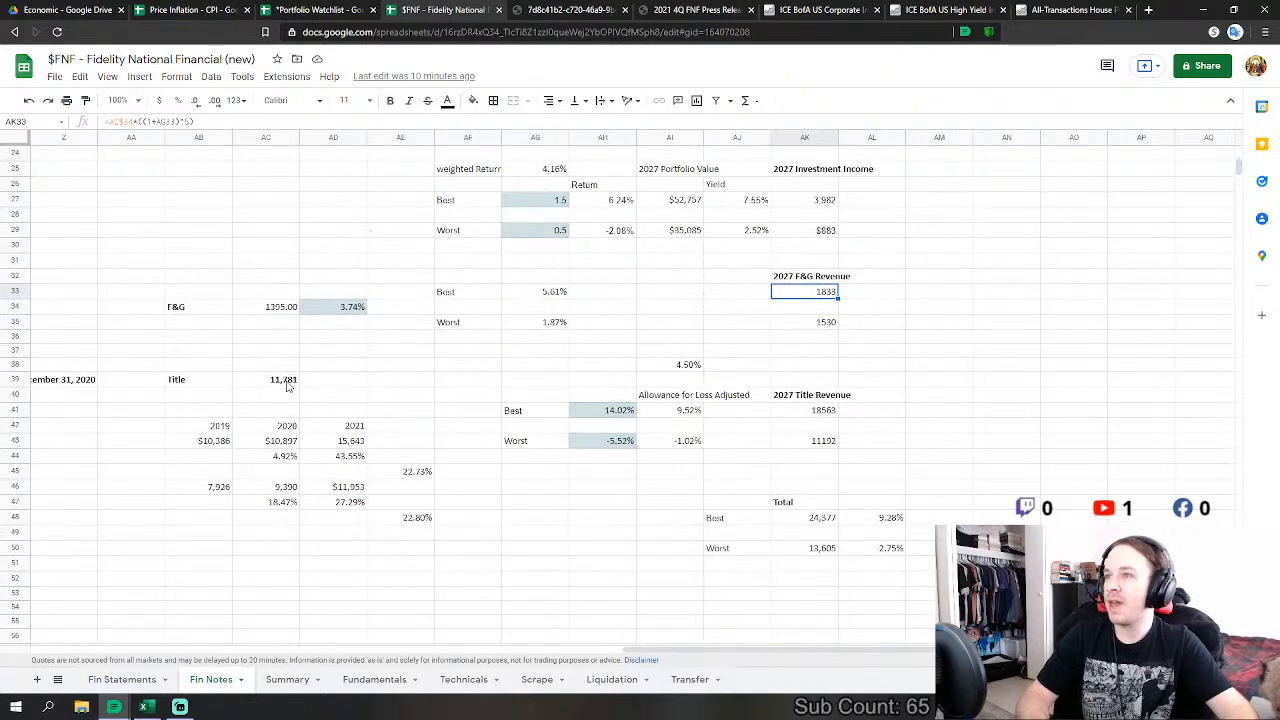
left_click(287, 387)
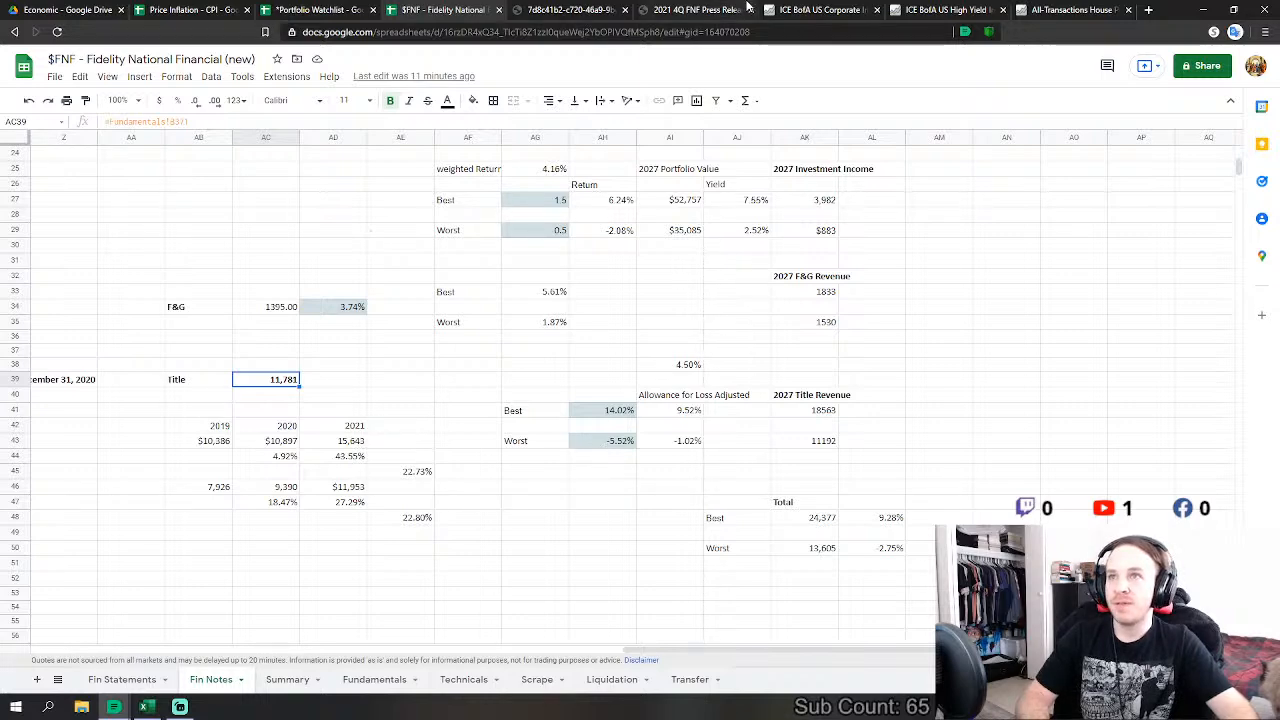
Step: View the FRED All-Transactions House Price Index chart, and check the worst-case Title growth input in Fin Notes against it
left_click(1058, 9)
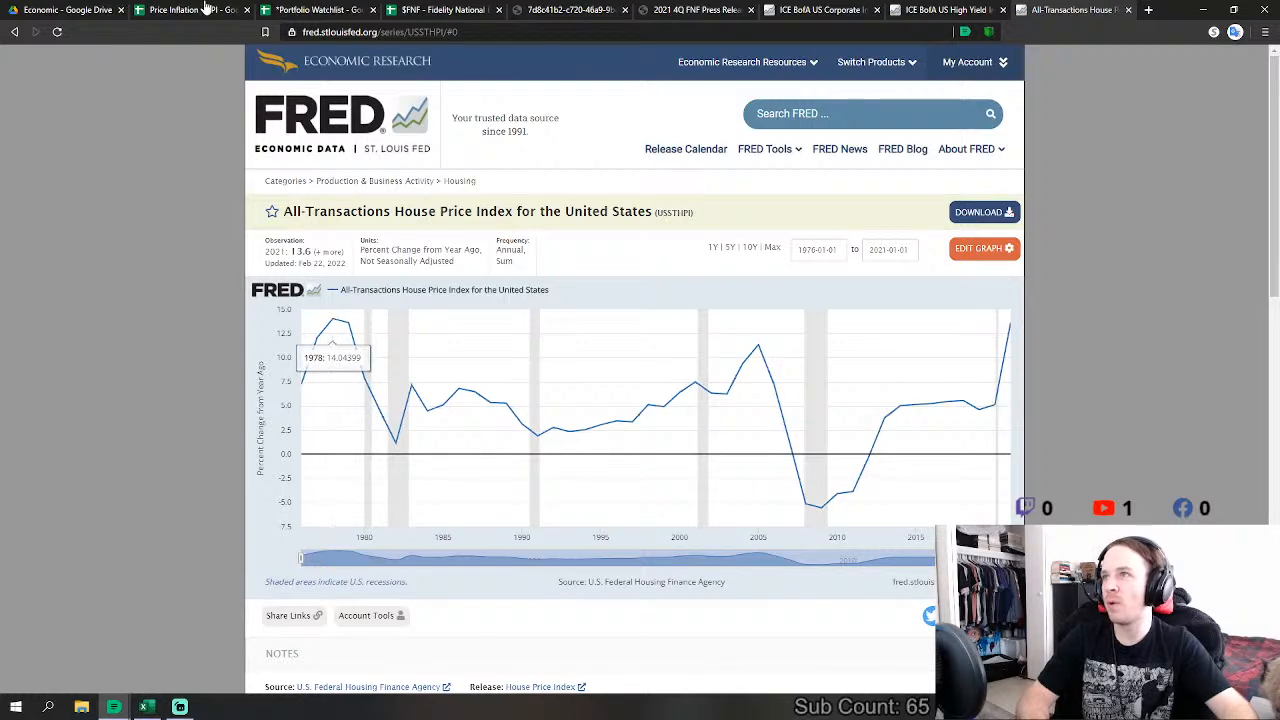
left_click(443, 10)
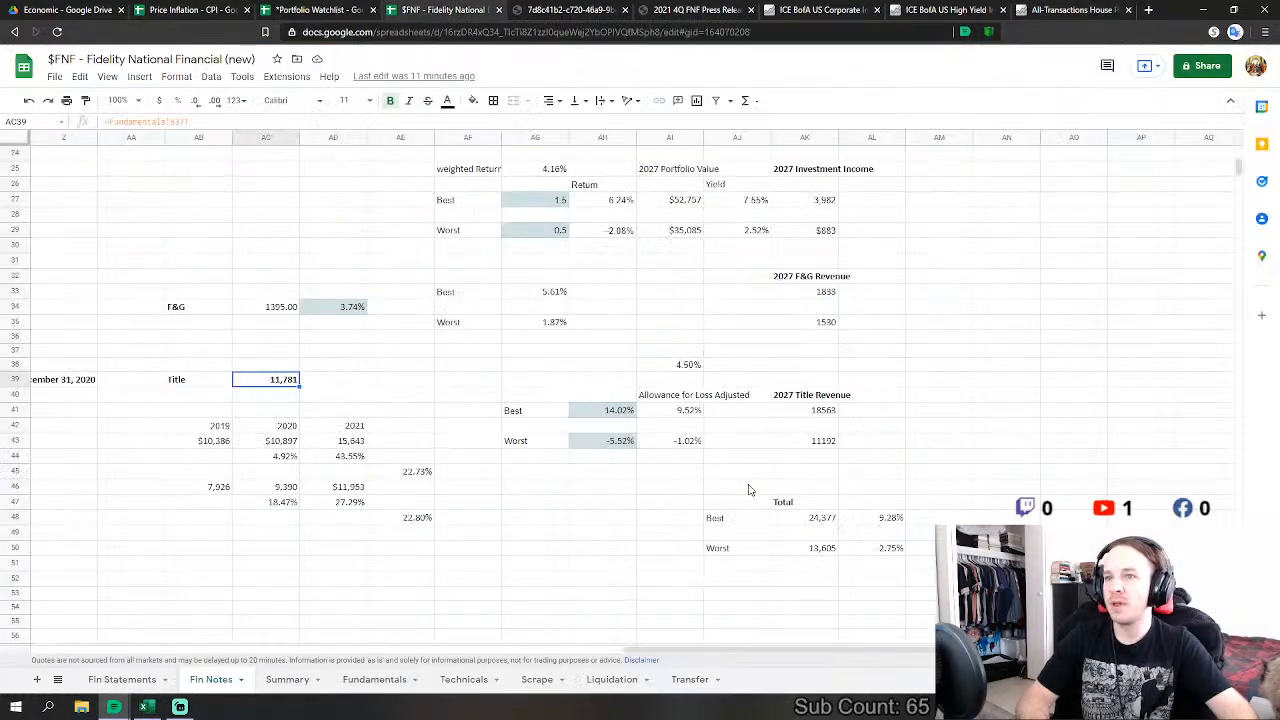
left_click(603, 471)
left_click(629, 443)
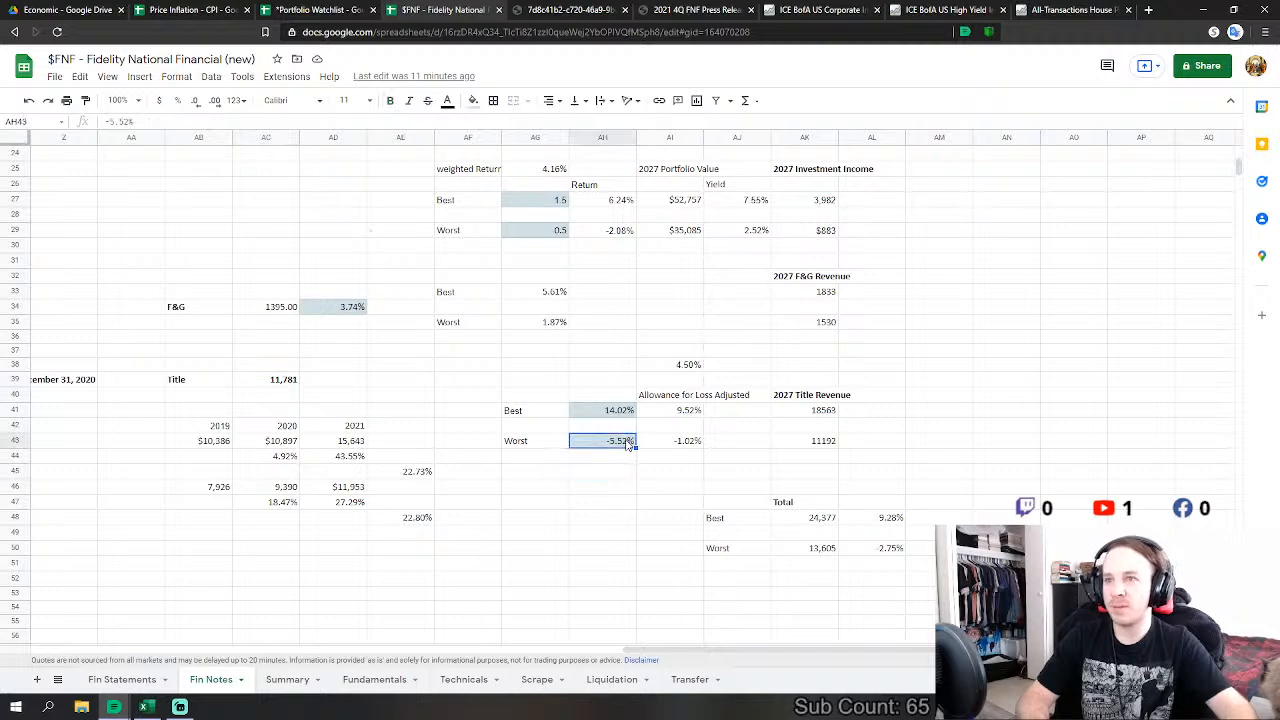
Step: Set the Title growth inputs in Fin Notes to -5.05% for the worst case and 14.04% for the best case
type("-5%")
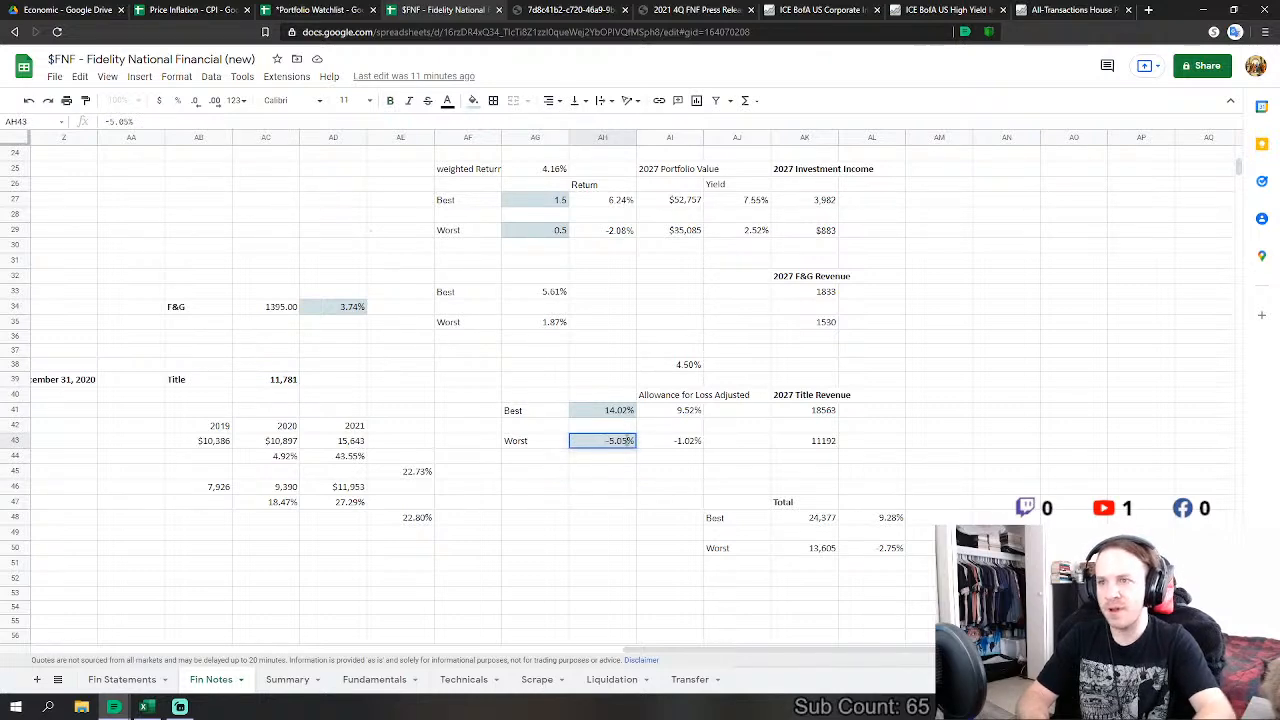
key("Return")
left_click(602, 410)
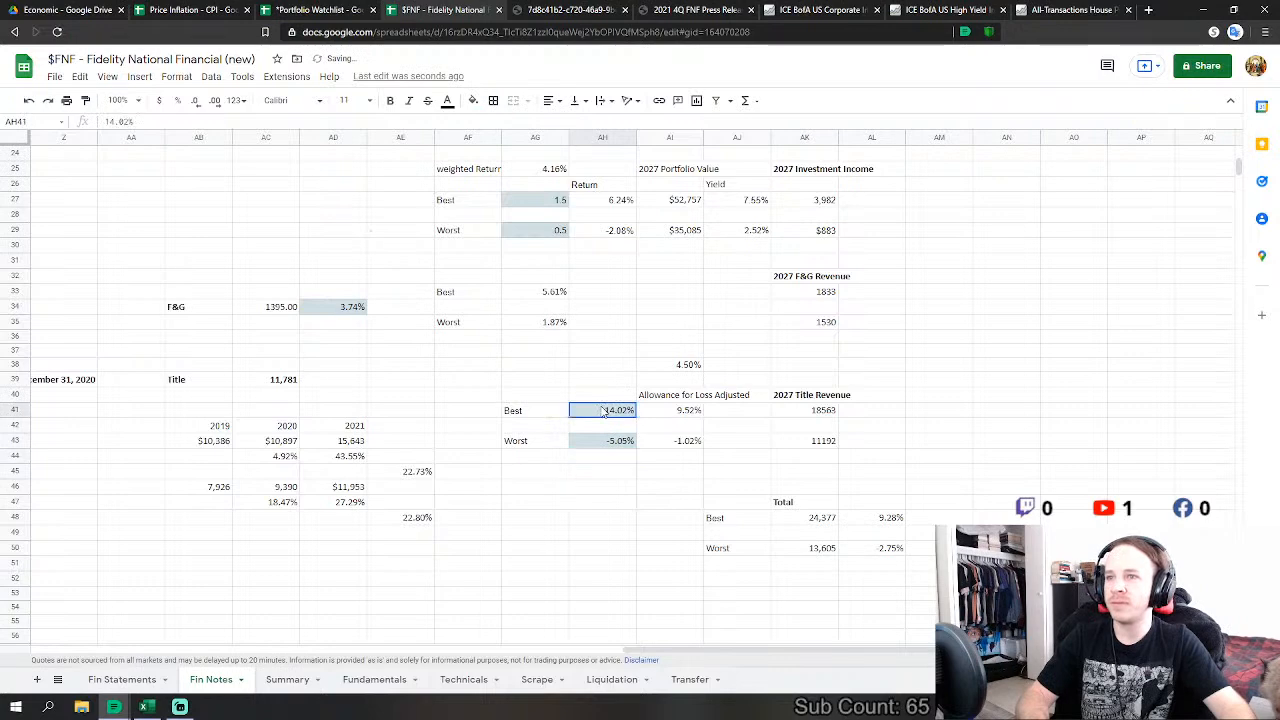
type("14.04")
key("Return")
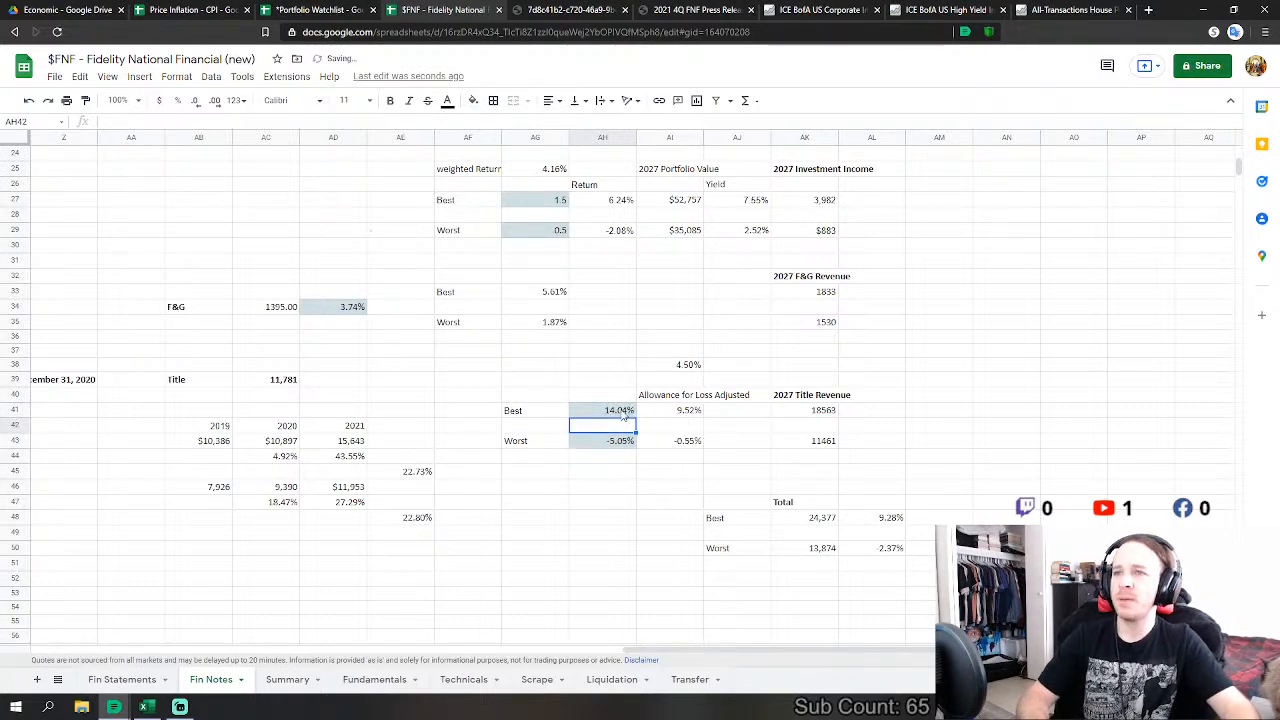
Step: Check the best-case Title growth input against the 1978 peak on the FRED House Price Index chart
left_click(1070, 9)
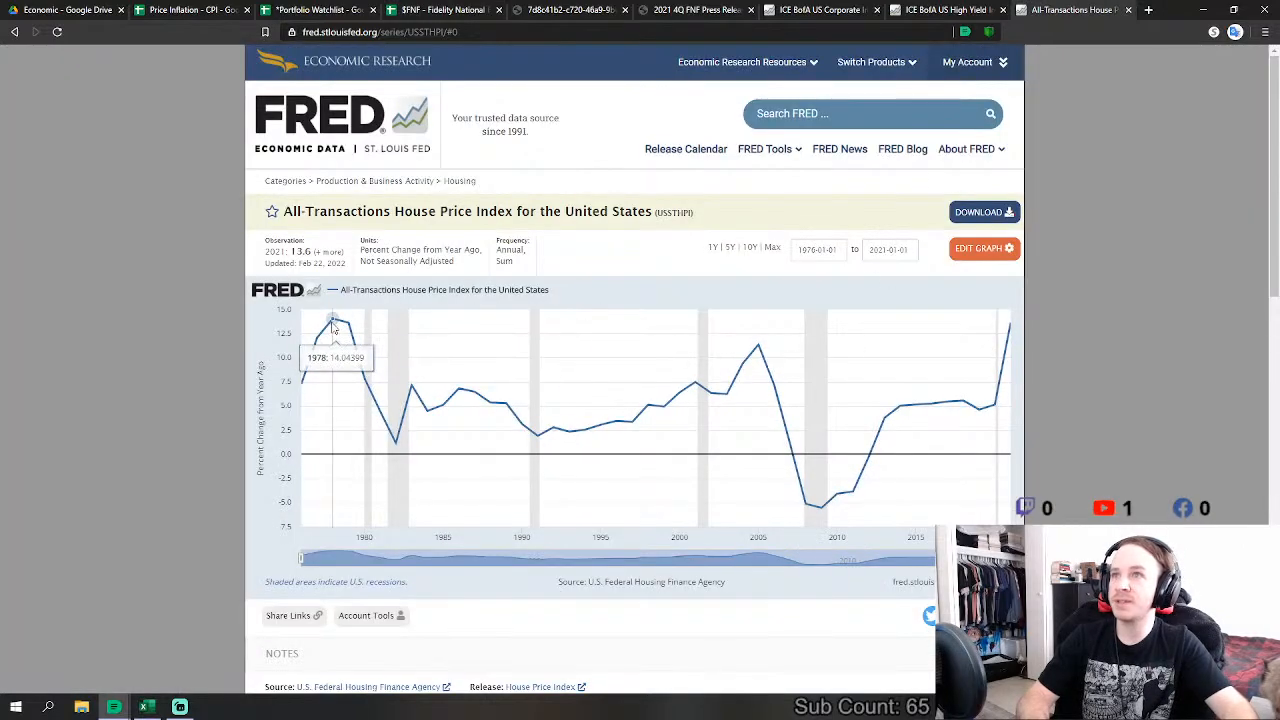
left_click(456, 9)
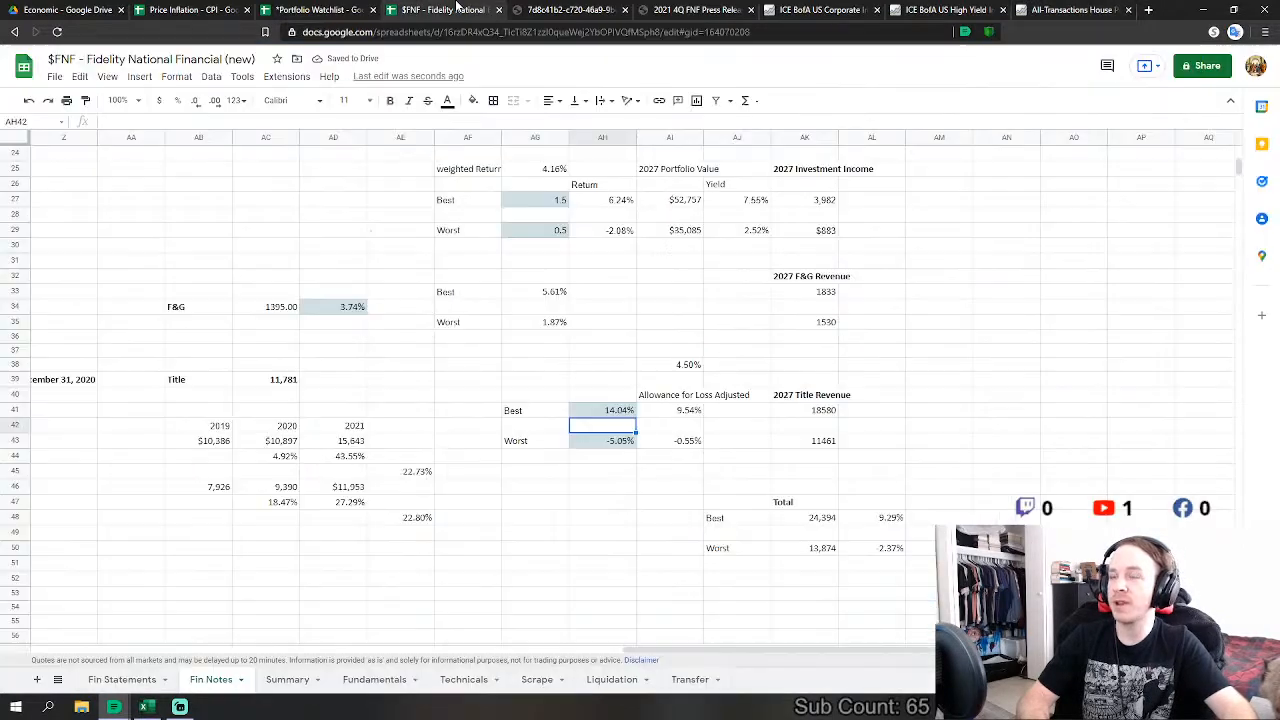
left_click(627, 414)
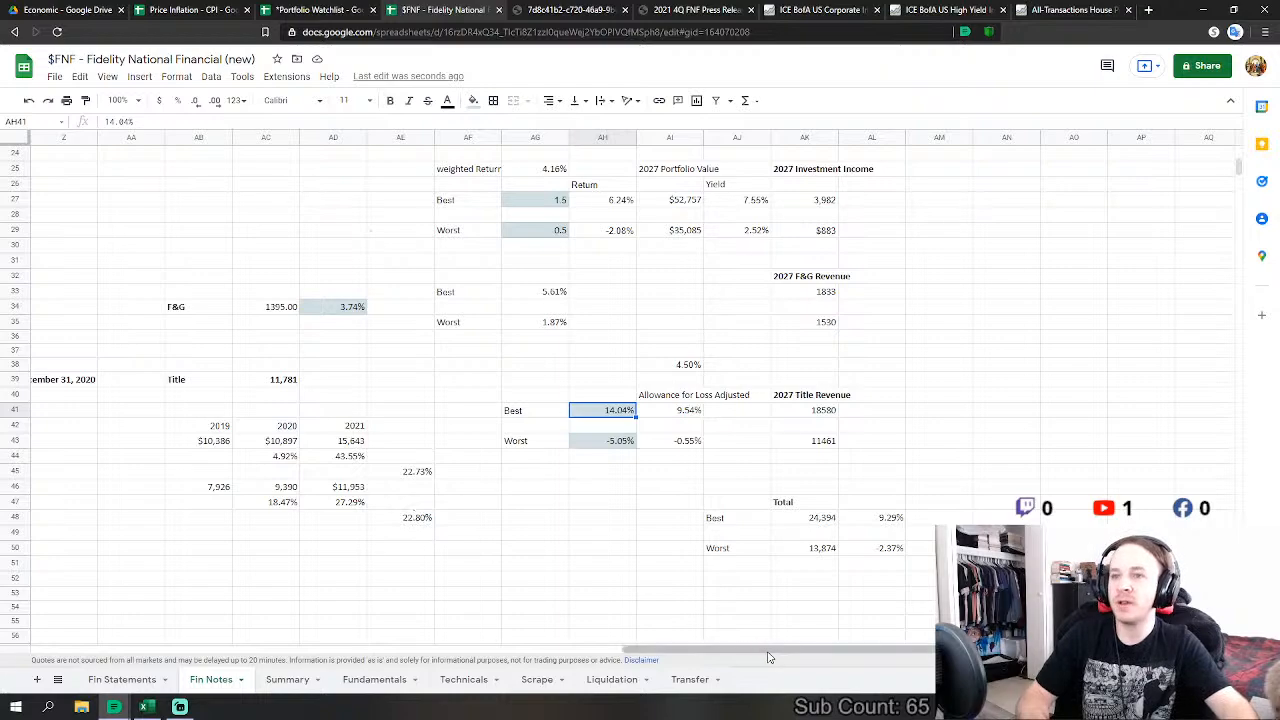
Step: Examine the 2019 to 2021 title claim loss provision percentages in the Note C reserve summary
left_click_drag(769, 657, 237, 525)
scroll(237, 520, "down", 3)
scroll(237, 520, "down", 18)
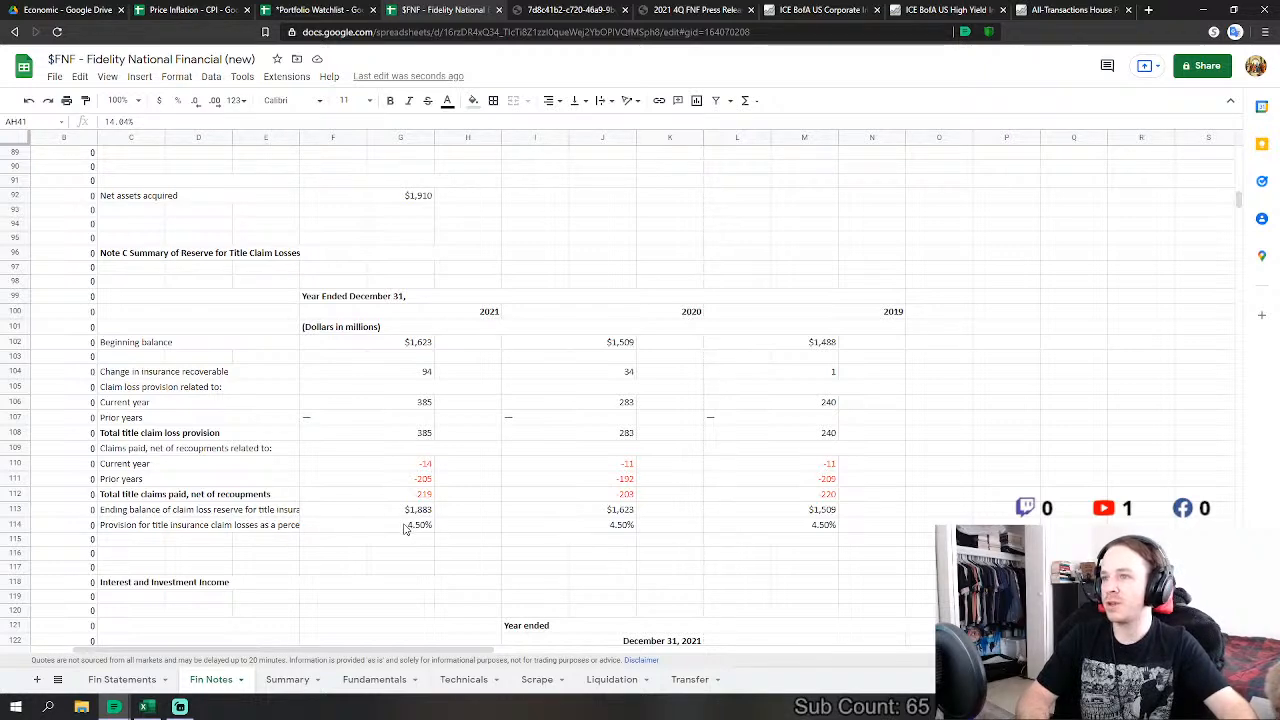
left_click_drag(405, 528, 815, 535)
Step: Inspect both Title growth inputs, the best-case loss-adjusted growth formula and the best-case 2027 Title Revenue formula in the forecast section
scroll(815, 535, "up", 3)
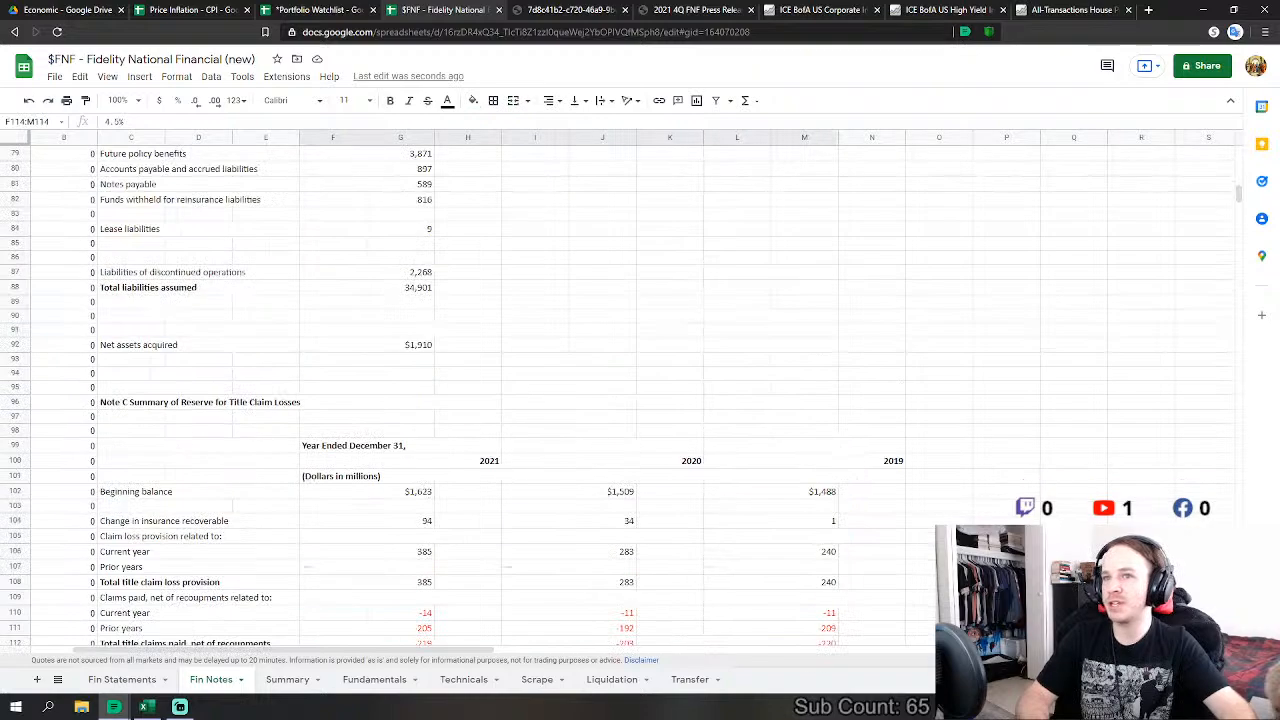
scroll(811, 555, "up", 7)
scroll(811, 563, "right", 5)
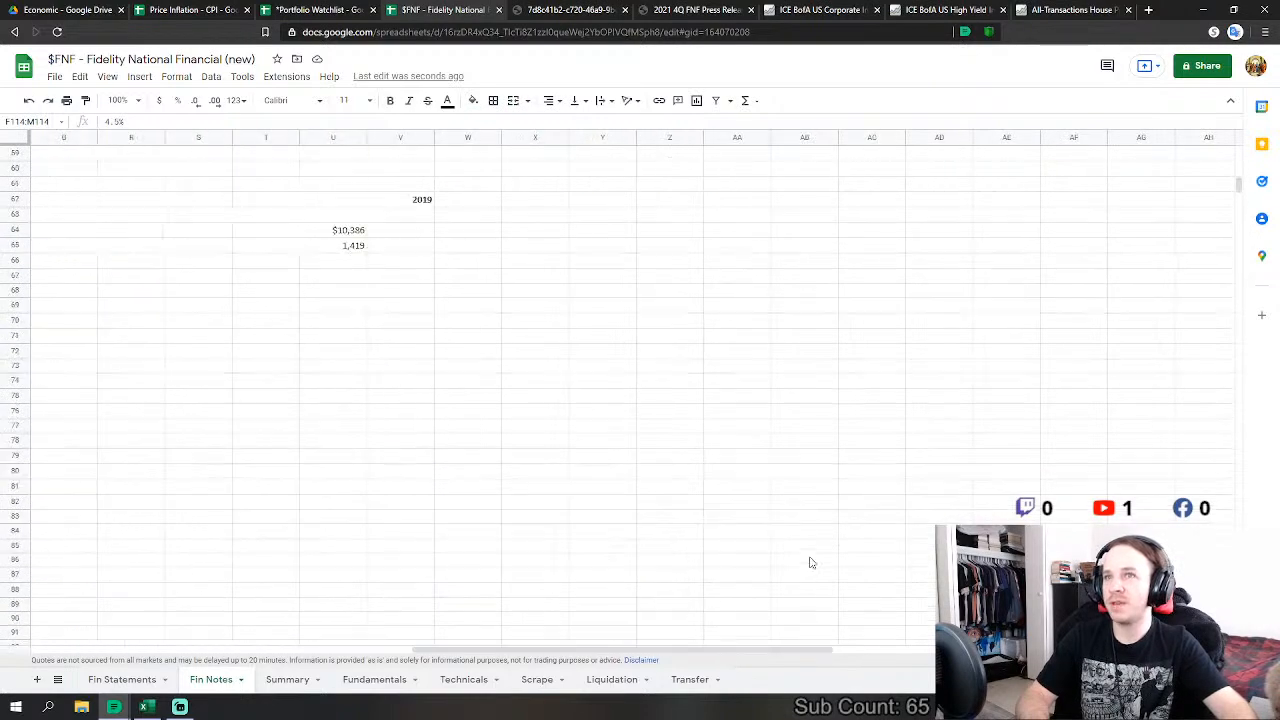
scroll(811, 560, "up", 12)
scroll(838, 655, "right", 5)
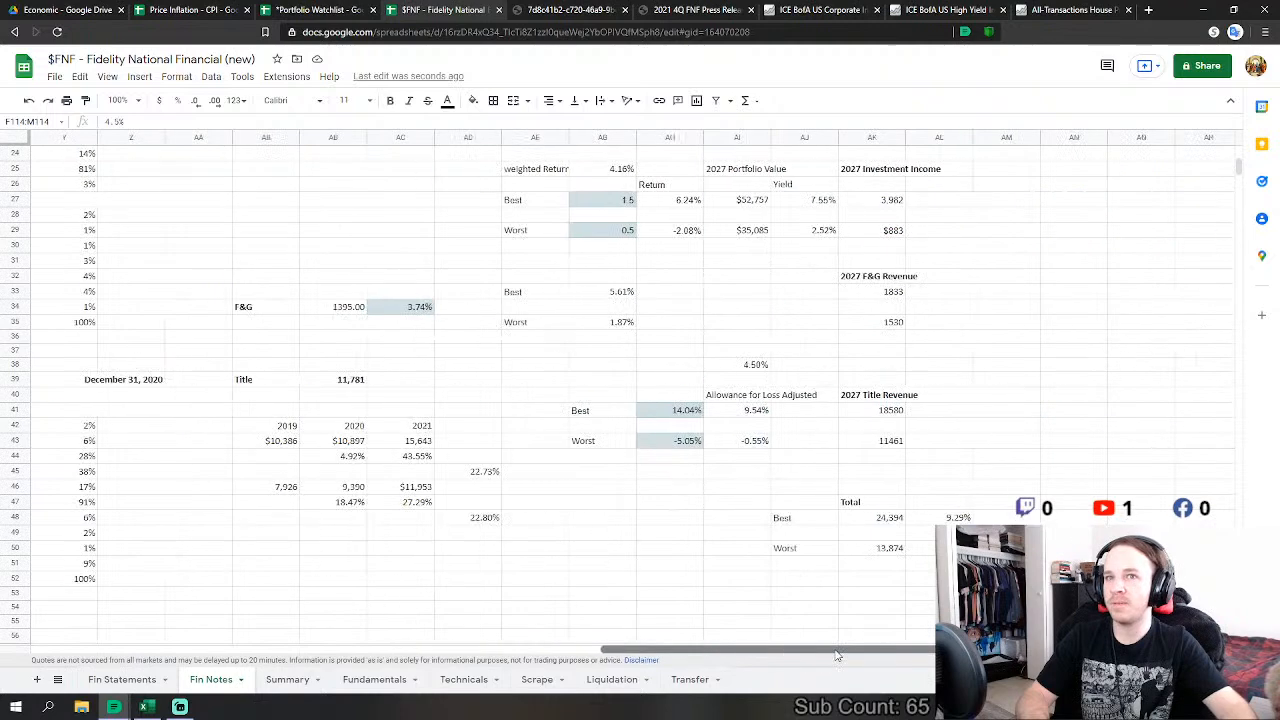
scroll(740, 420, "up", 1)
left_click(674, 444)
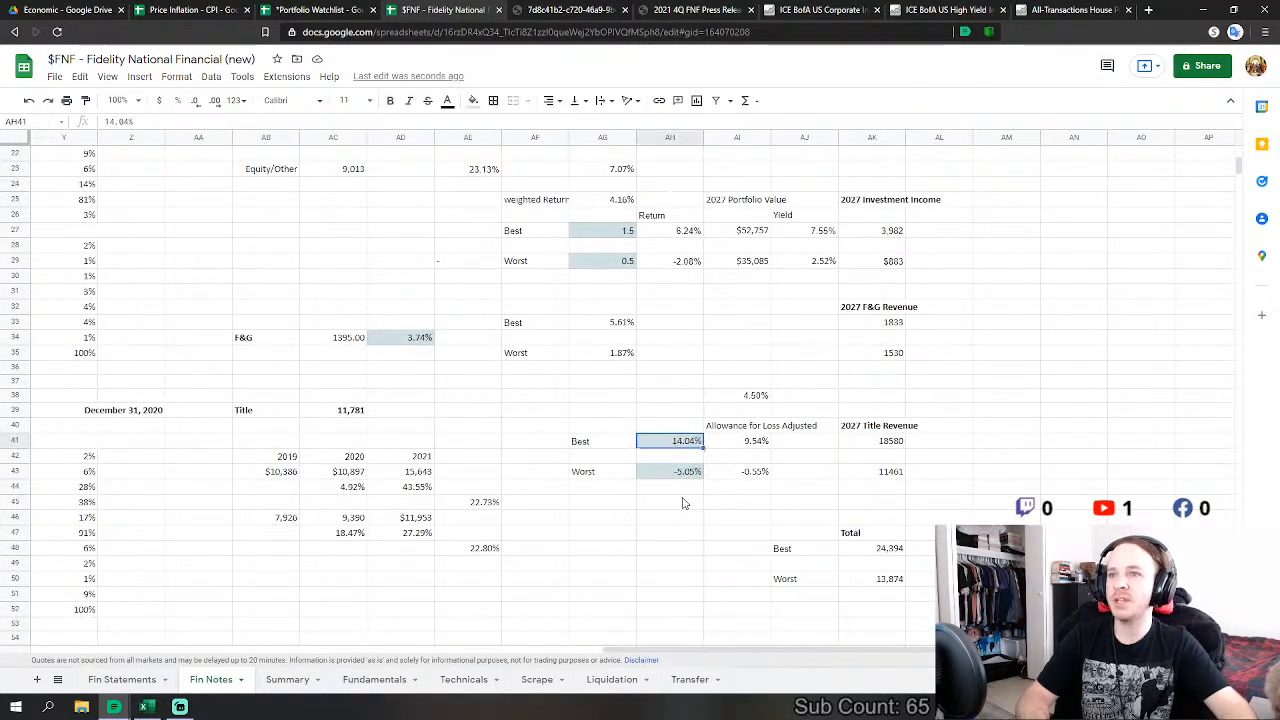
left_click(689, 476)
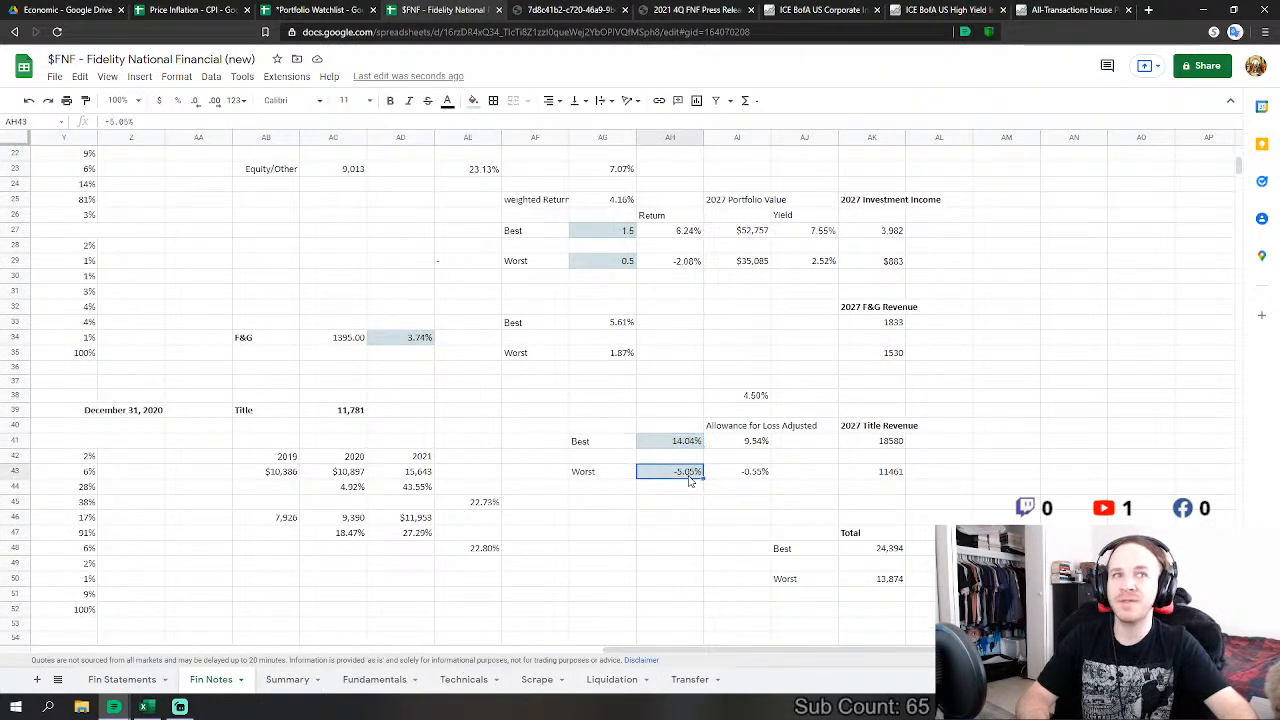
scroll(686, 481, "down", 1)
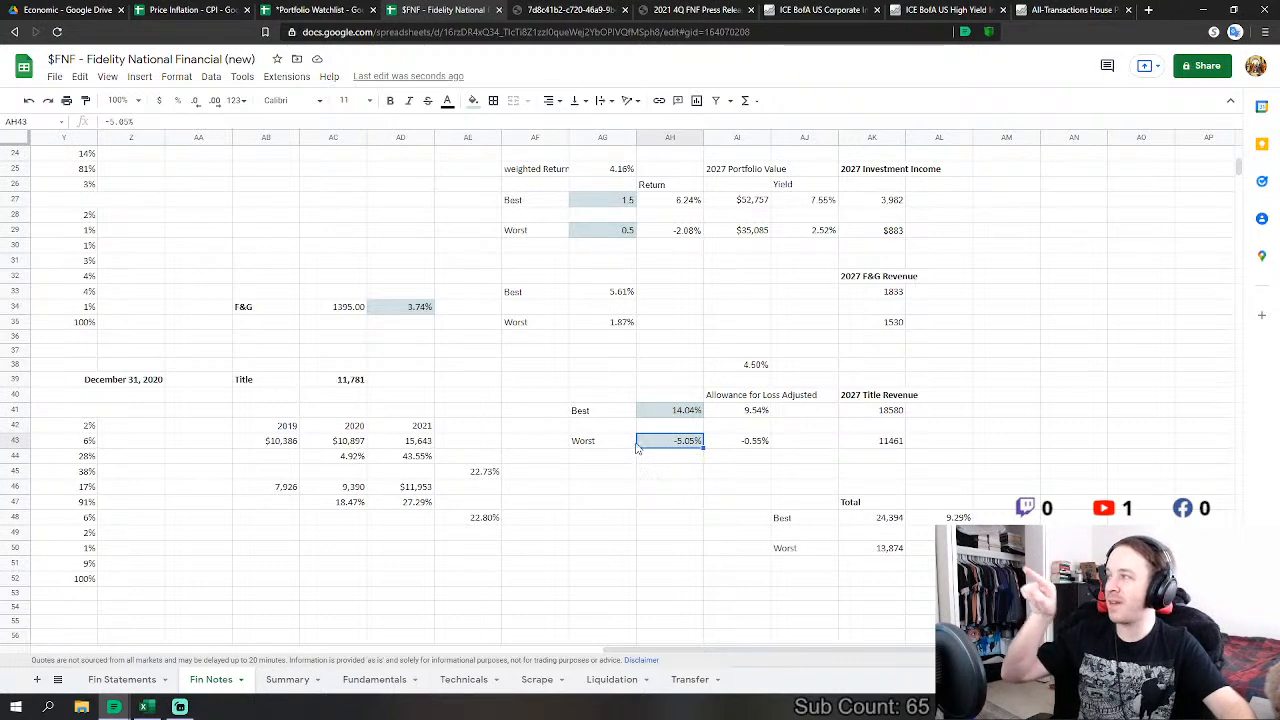
left_click(754, 412)
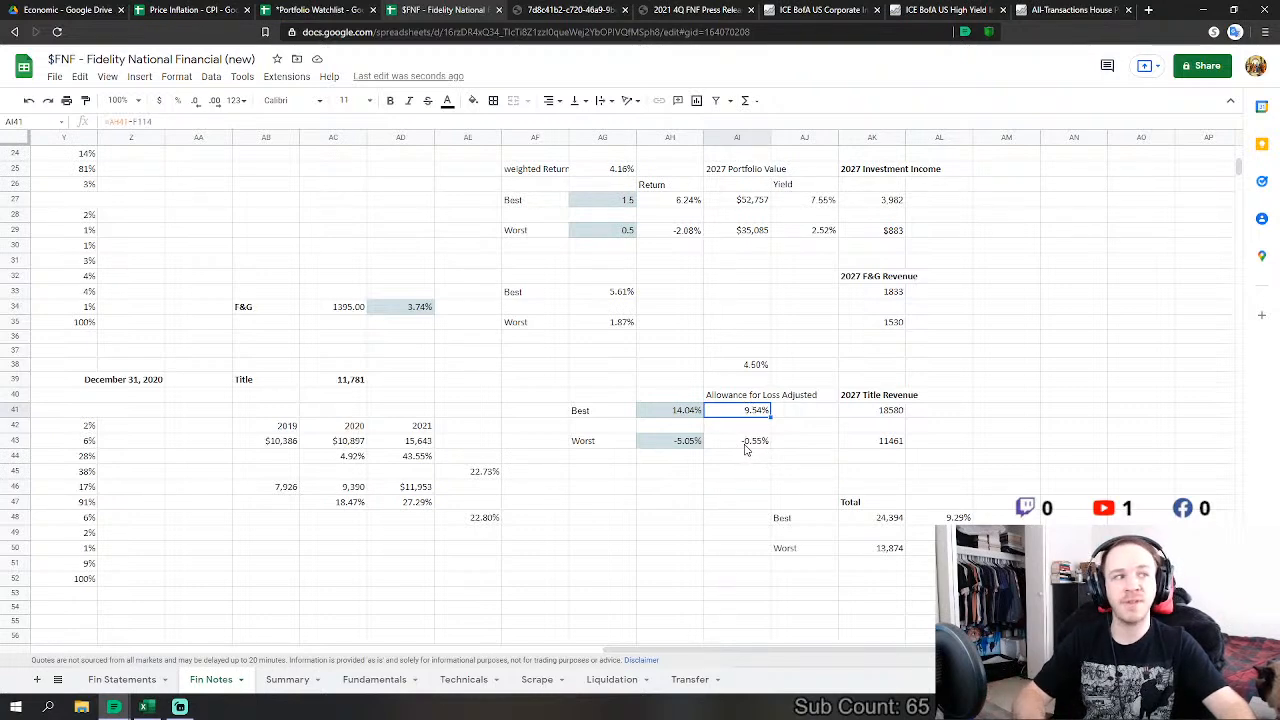
left_click(898, 411)
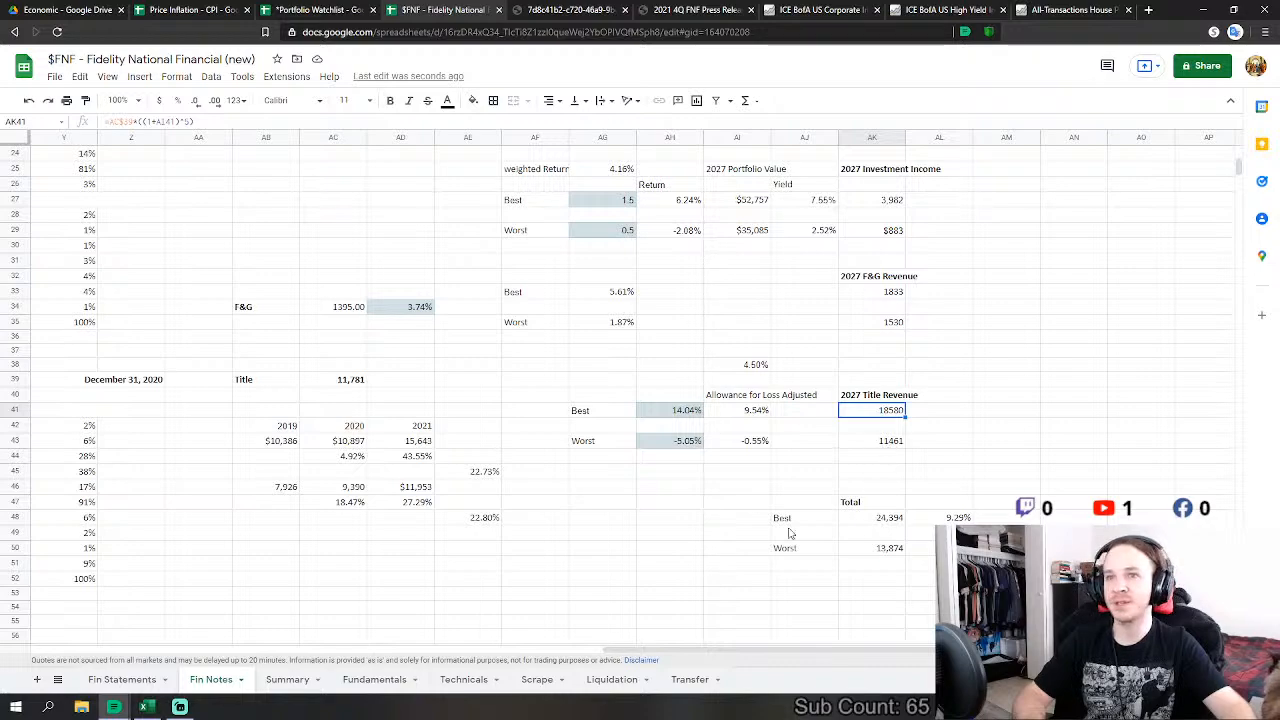
Step: Inspect the best-case total 2027 revenue formula and the growth rate formula beside it
scroll(903, 335, "up", 2)
scroll(903, 335, "up", 5)
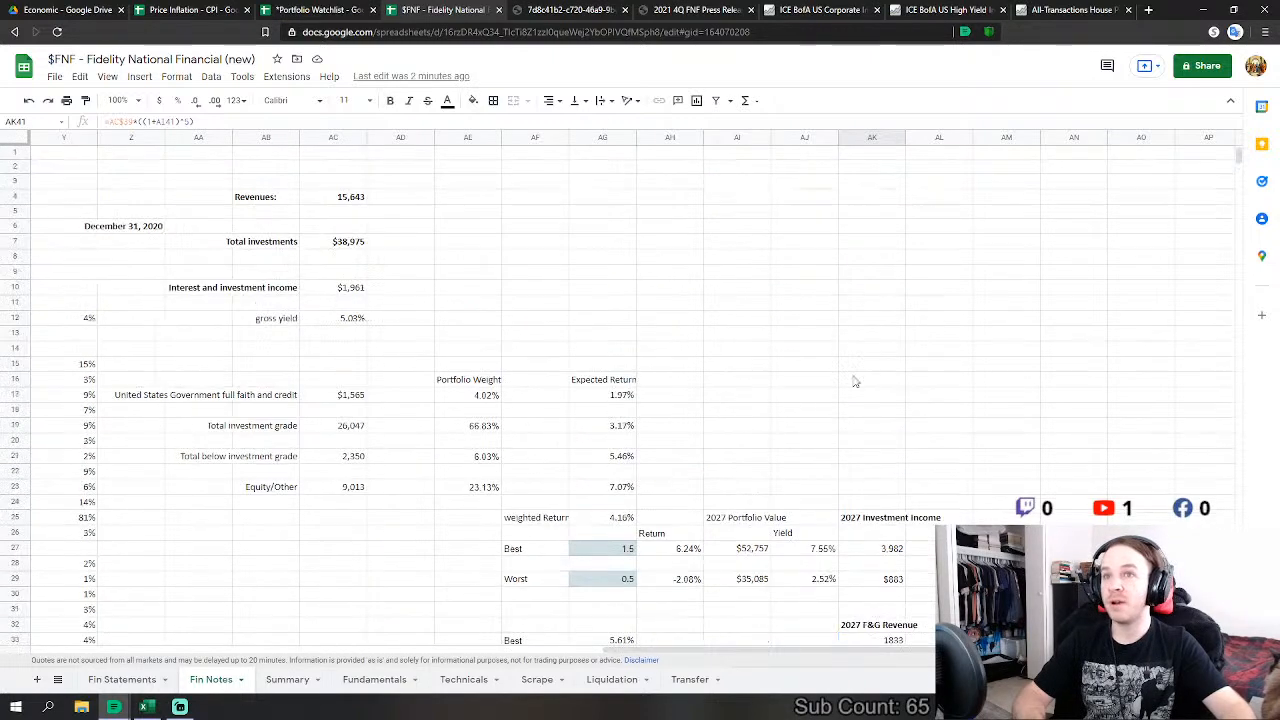
scroll(851, 254, "down", 6)
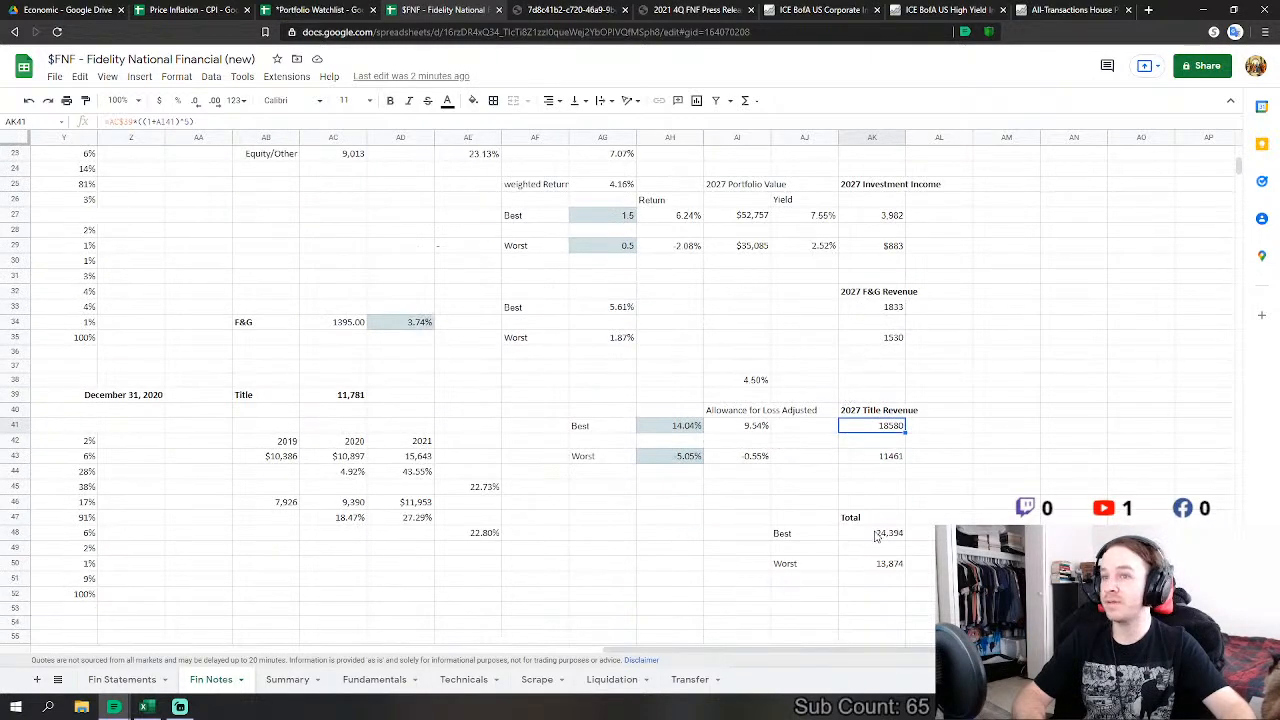
scroll(876, 537, "down", 2)
left_click(888, 459)
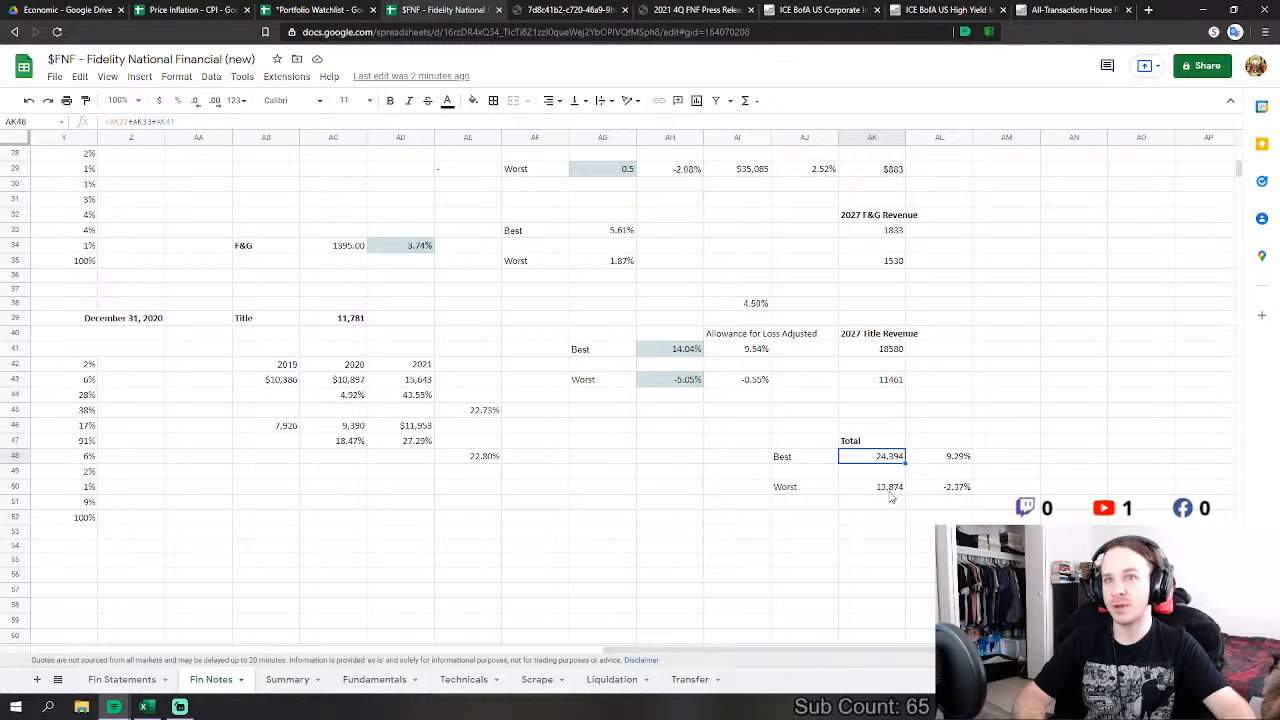
left_click(955, 458)
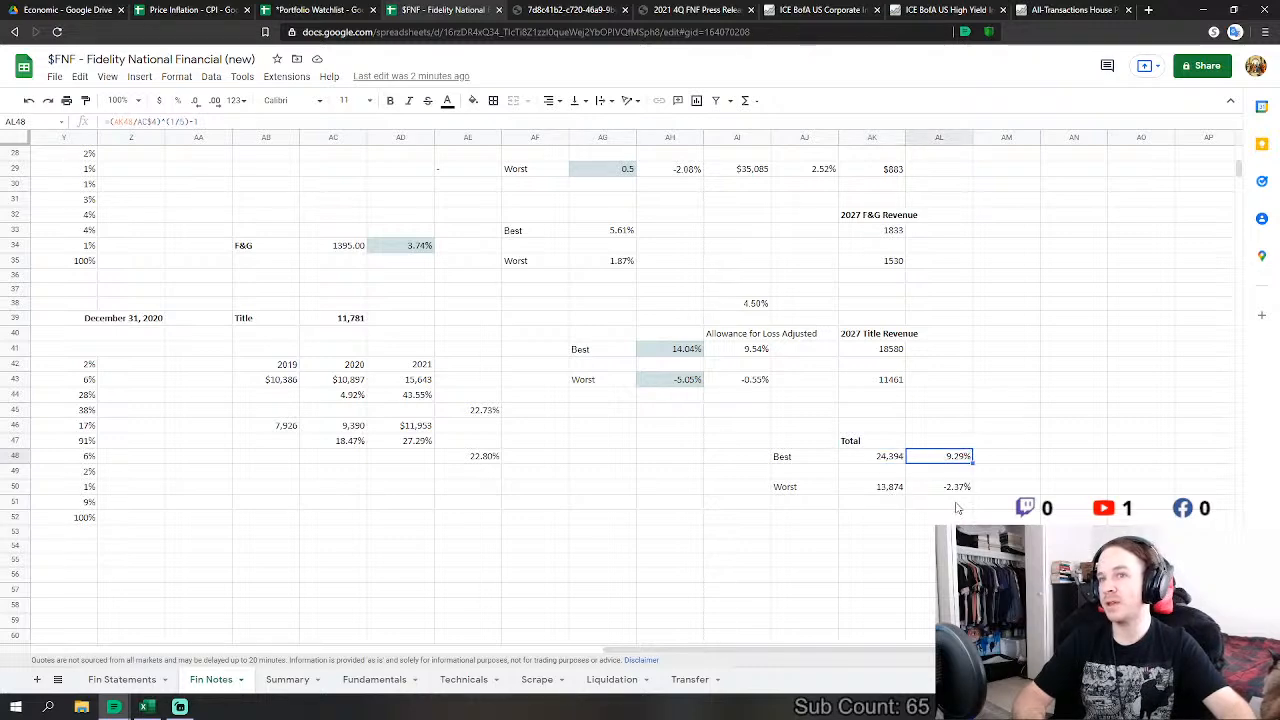
Step: In Fundamentals, set the lowest revenue projection CAGR to -2.5% and the highest to 9.5%
left_click(372, 682)
scroll(303, 425, "down", 2)
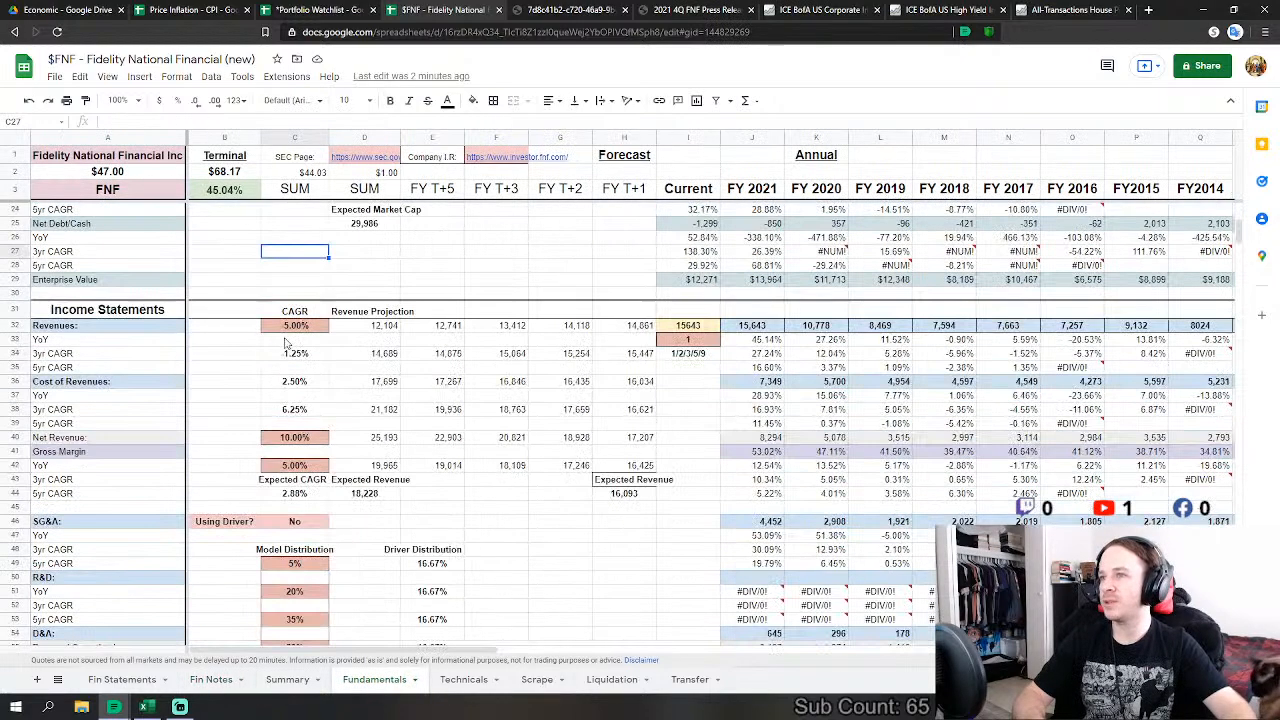
left_click(296, 328)
type("2.5")
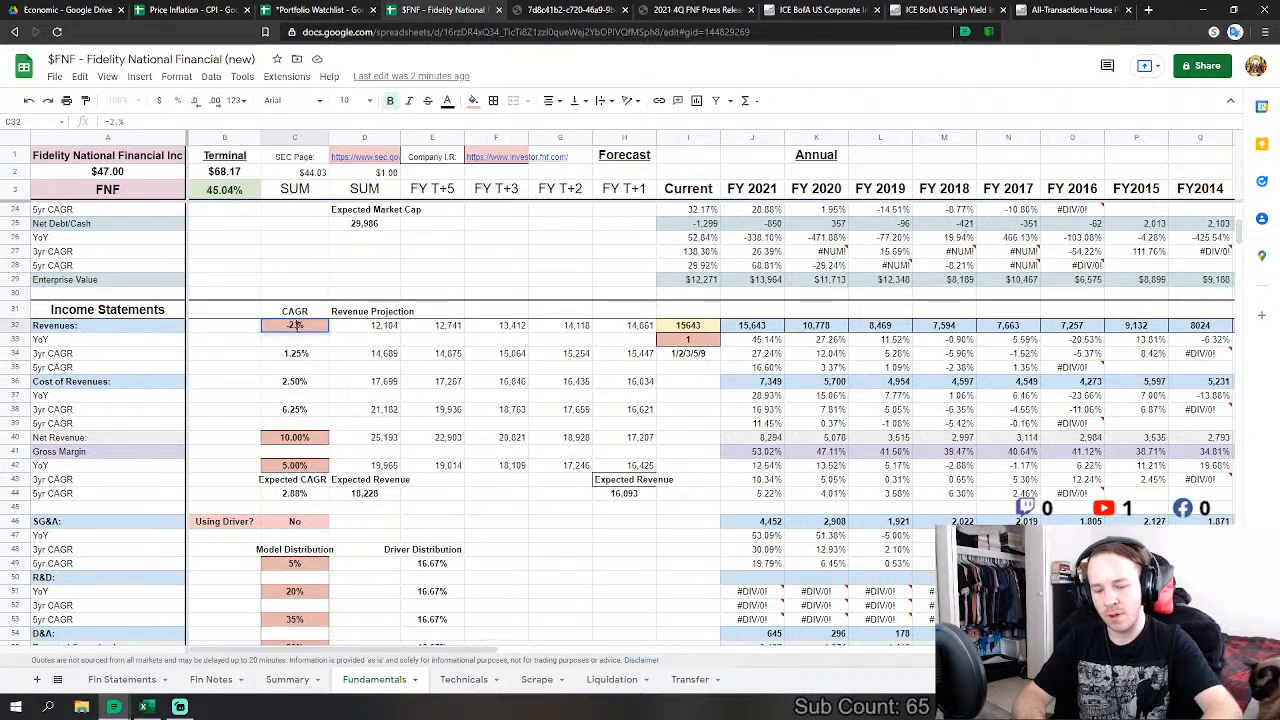
key("Return")
left_click(275, 440)
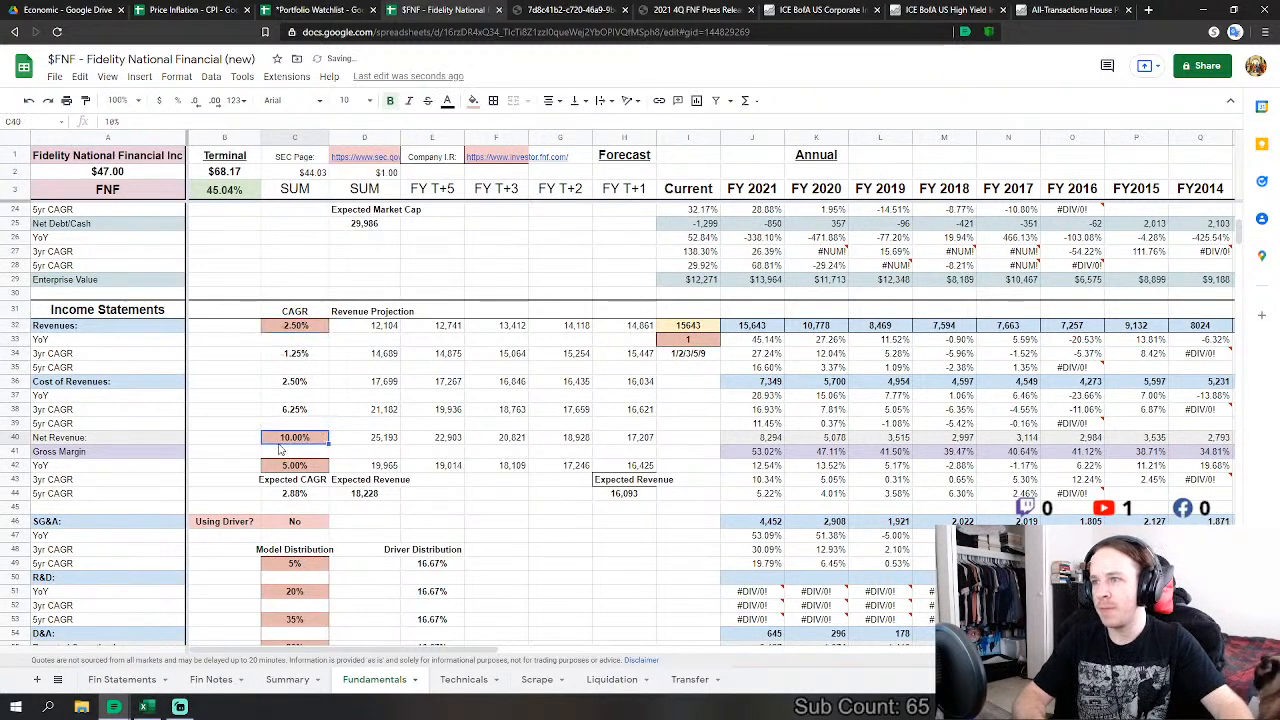
type("9.5")
key("Return")
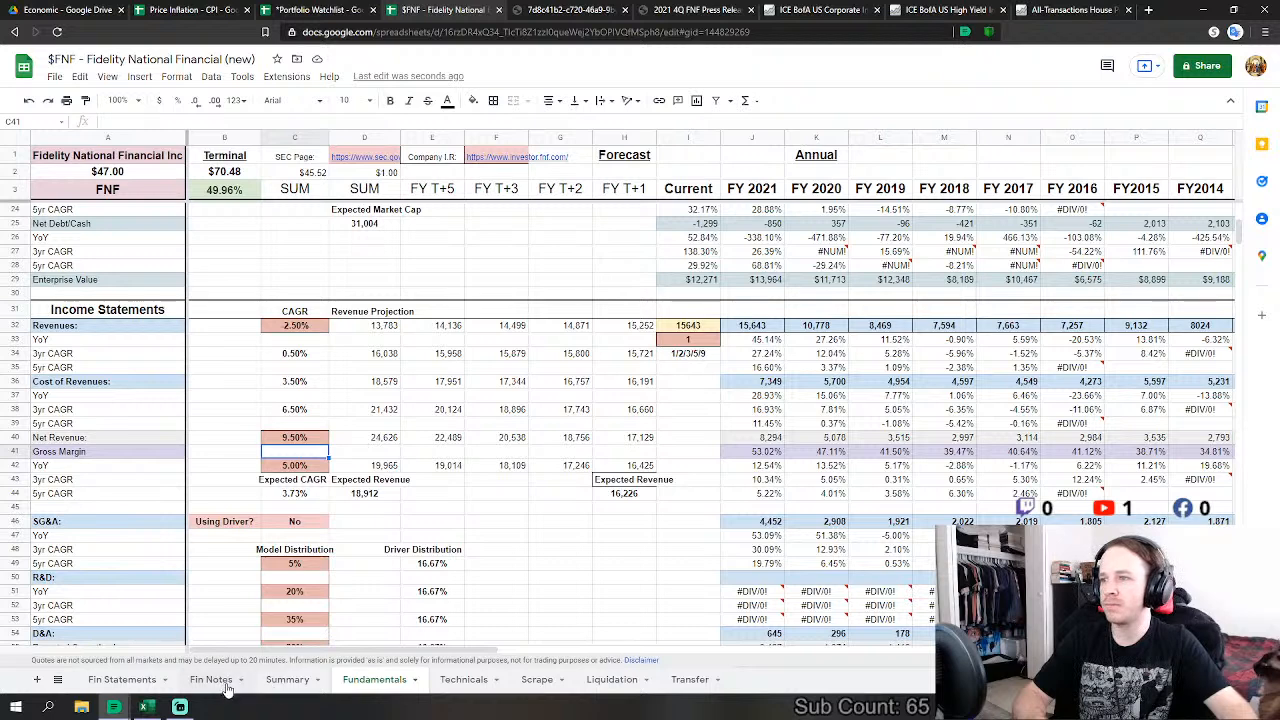
Step: Recheck the best- and worst-case total revenue growth rates in Fin Notes against the Fundamentals CAGR range
left_click(1018, 500)
left_click_drag(954, 457, 950, 487)
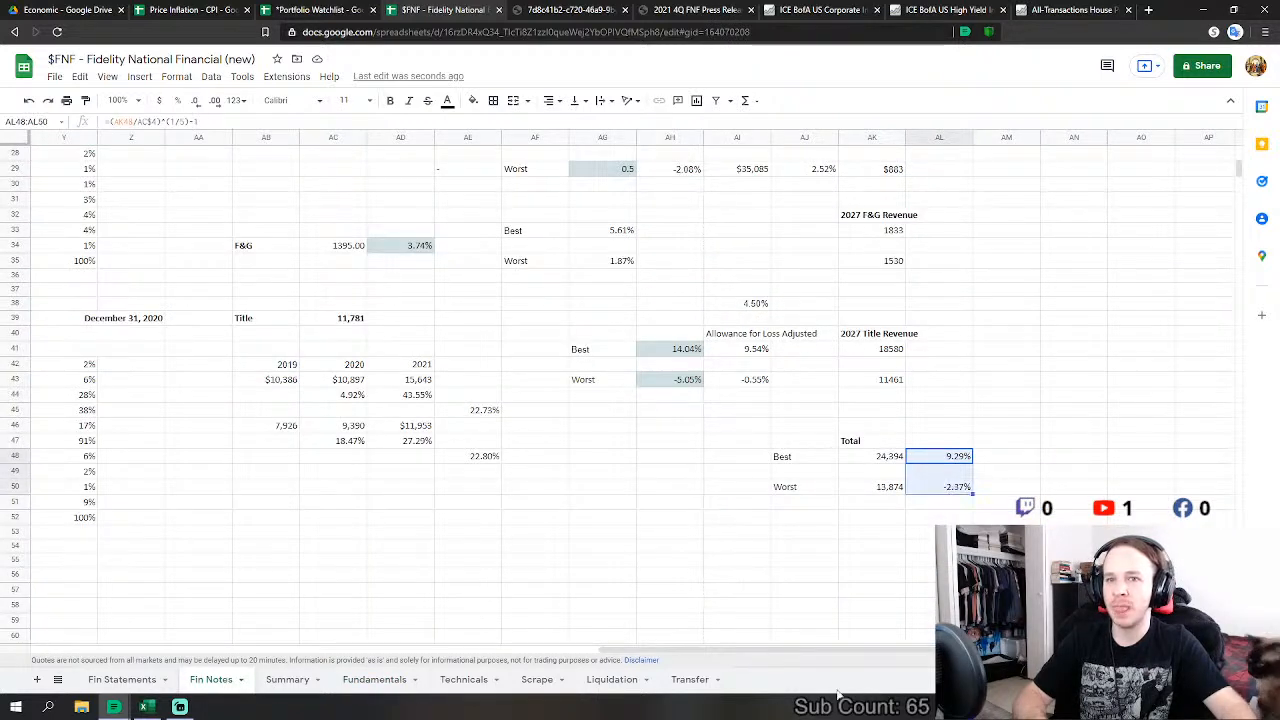
left_click(374, 680)
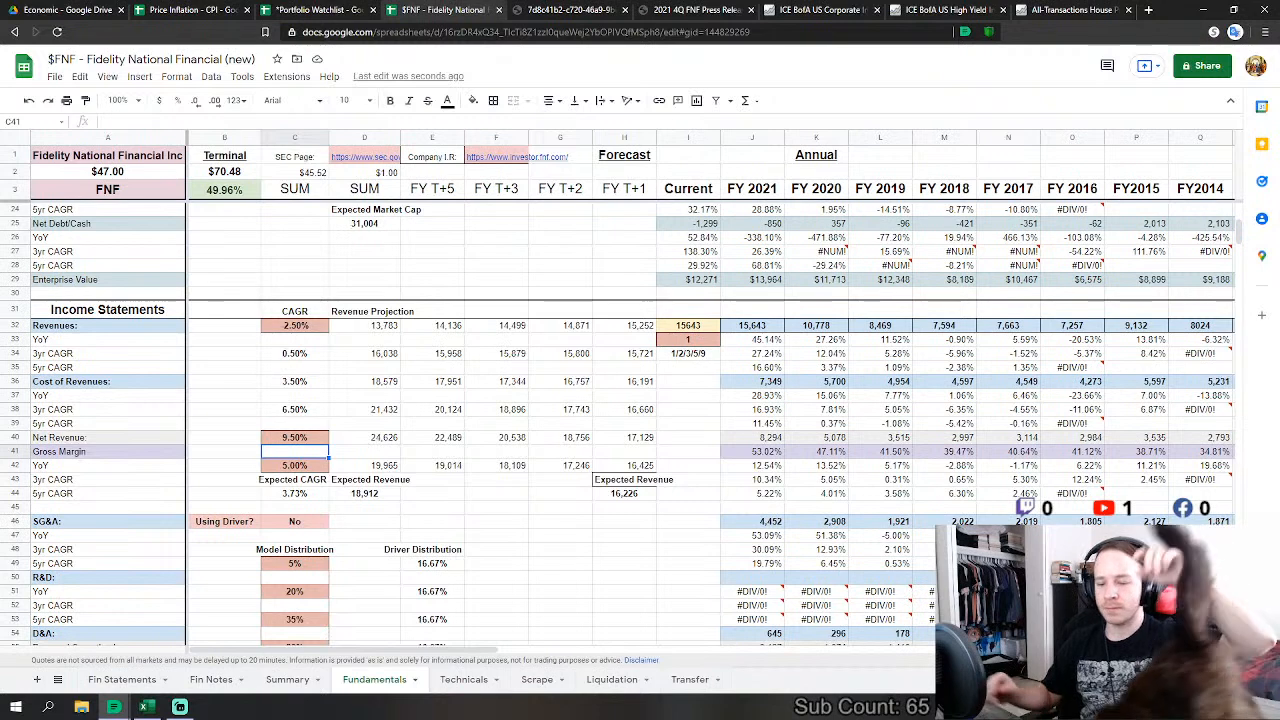
left_click(213, 680)
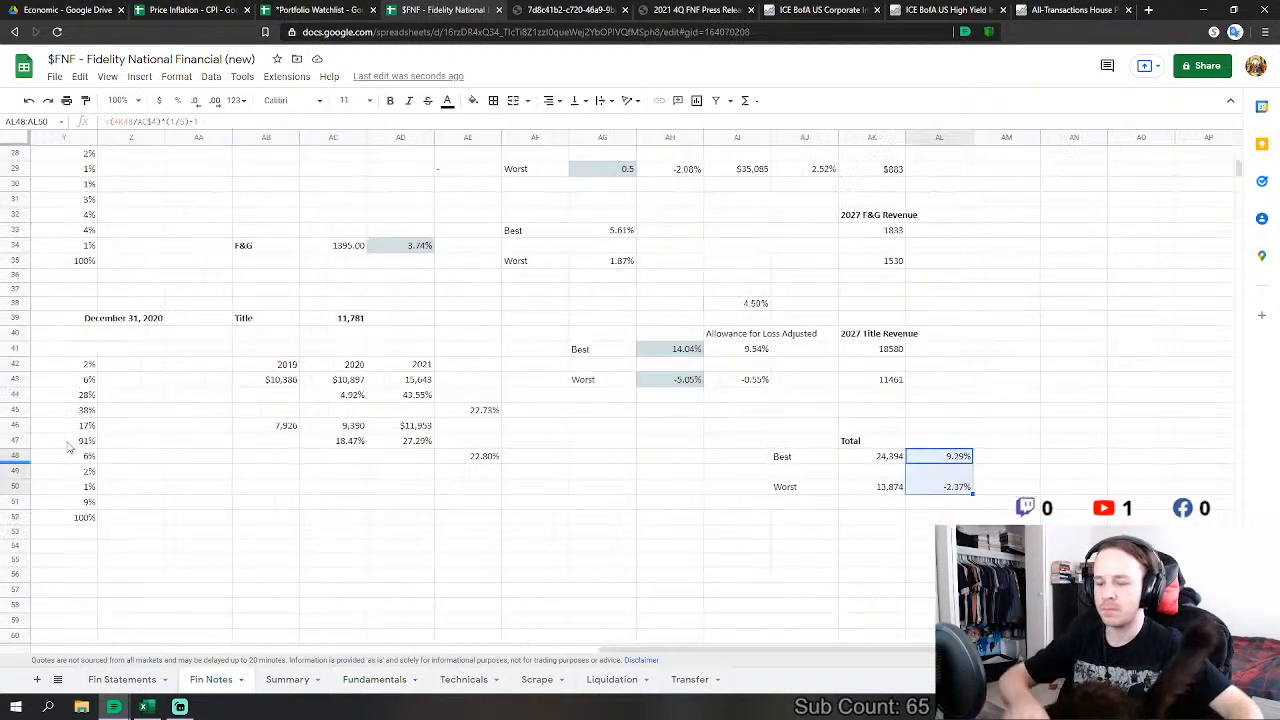
Step: Set the separate CAGR input in cell C42, just above Expected CAGR in Fundamentals, to 3.5%
left_click(374, 680)
left_click(316, 465)
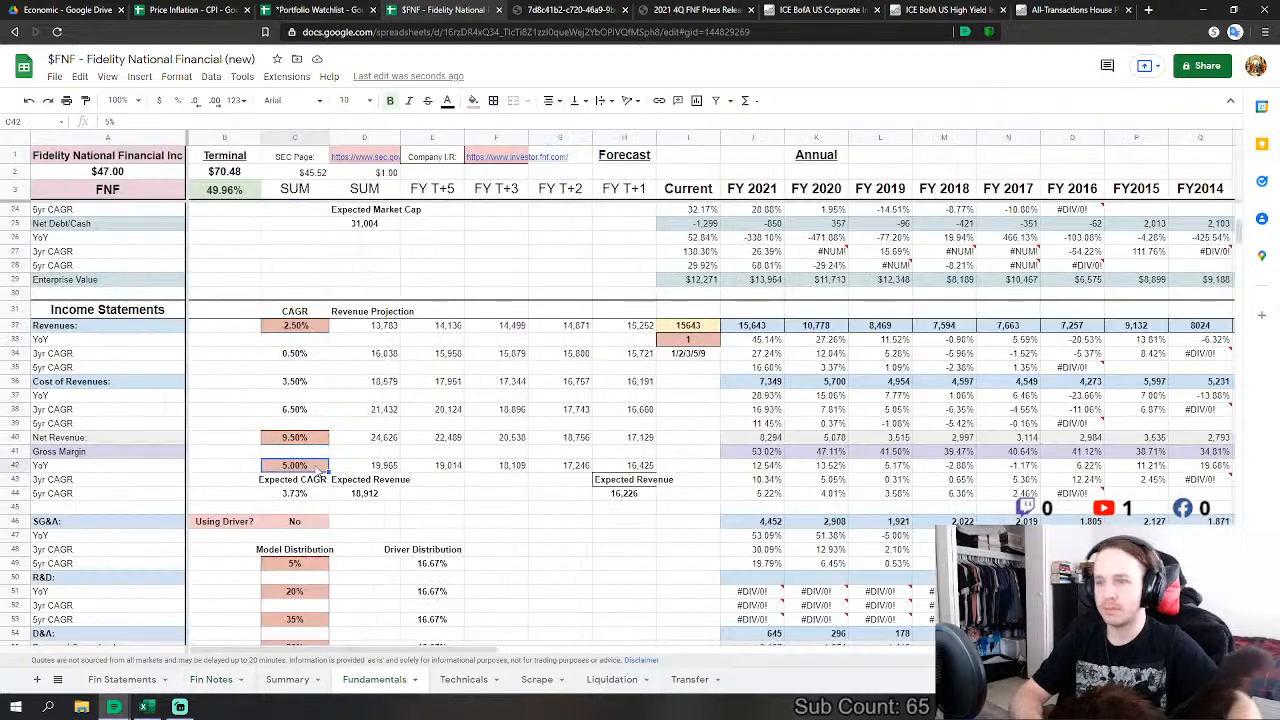
type("3.5%")
key("Return")
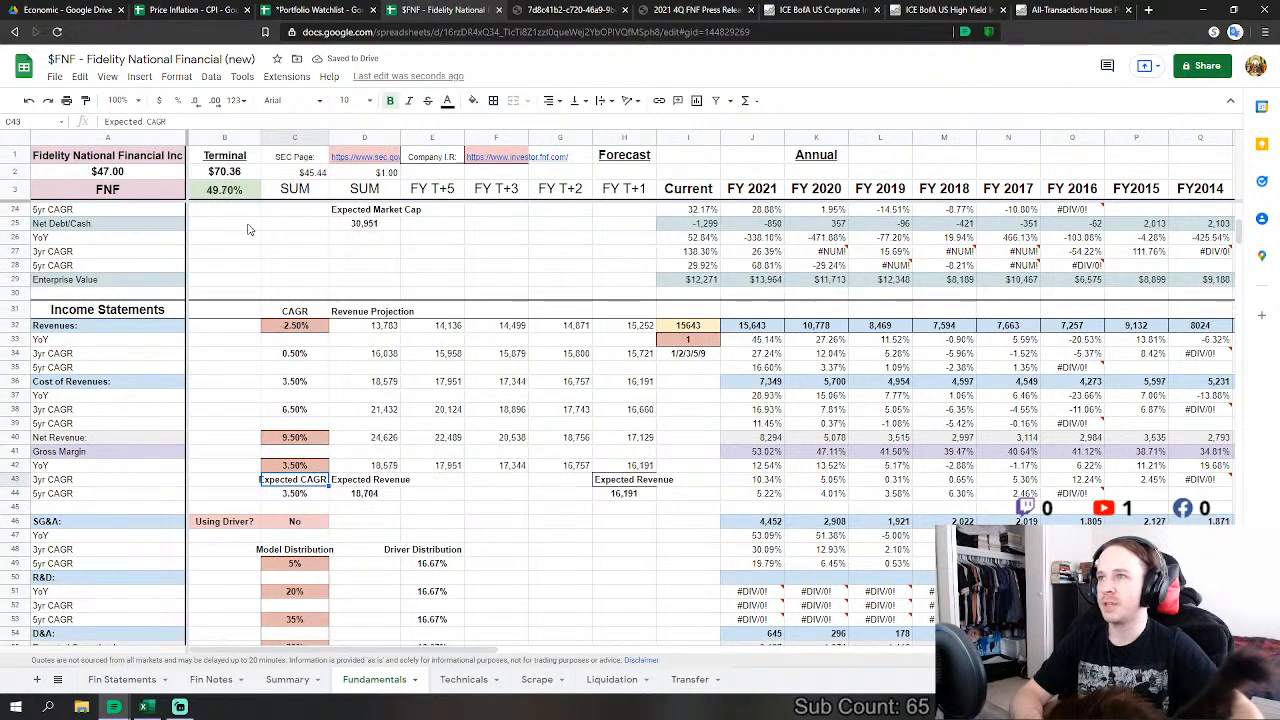
Step: In the Leverage & Discount section of Fundamentals, set the highest D/E ratio scenario in cell D430 to 70%
scroll(307, 451, "down", 4)
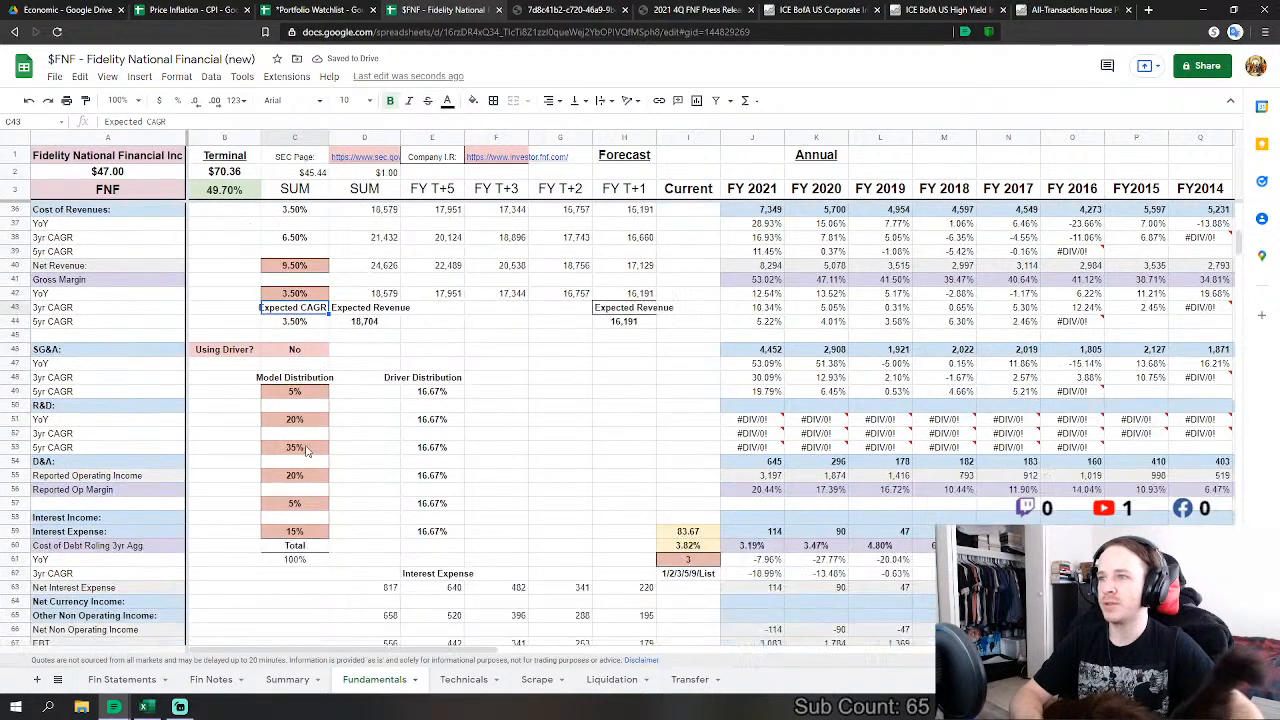
scroll(307, 451, "down", 2)
left_click_drag(1237, 253, 1238, 506)
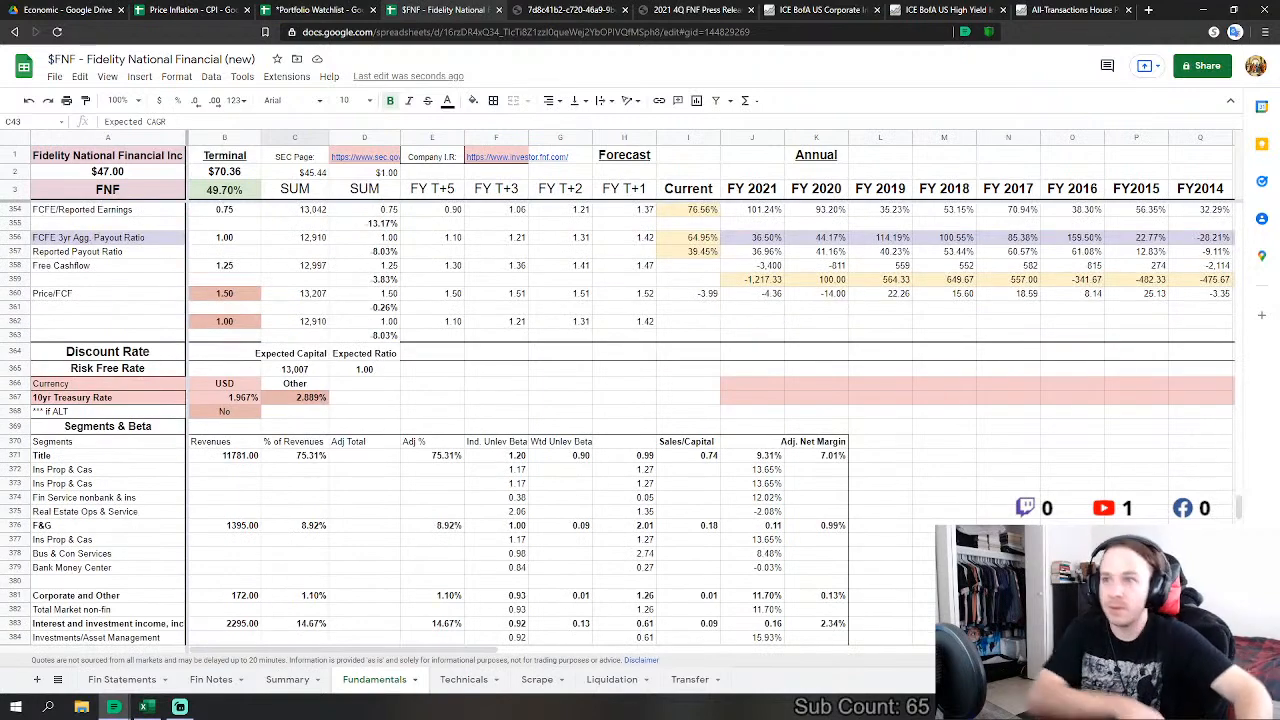
left_click(444, 413)
scroll(790, 387, "down", 6)
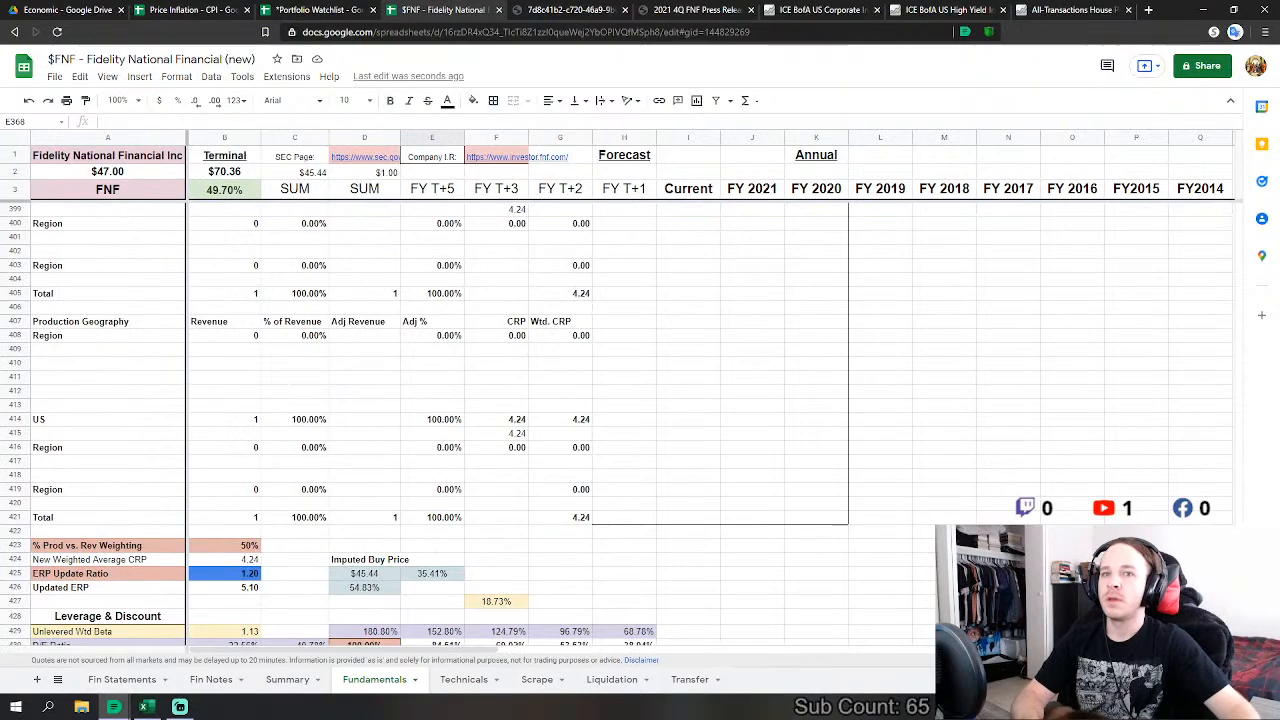
left_click_drag(1238, 533, 1253, 222)
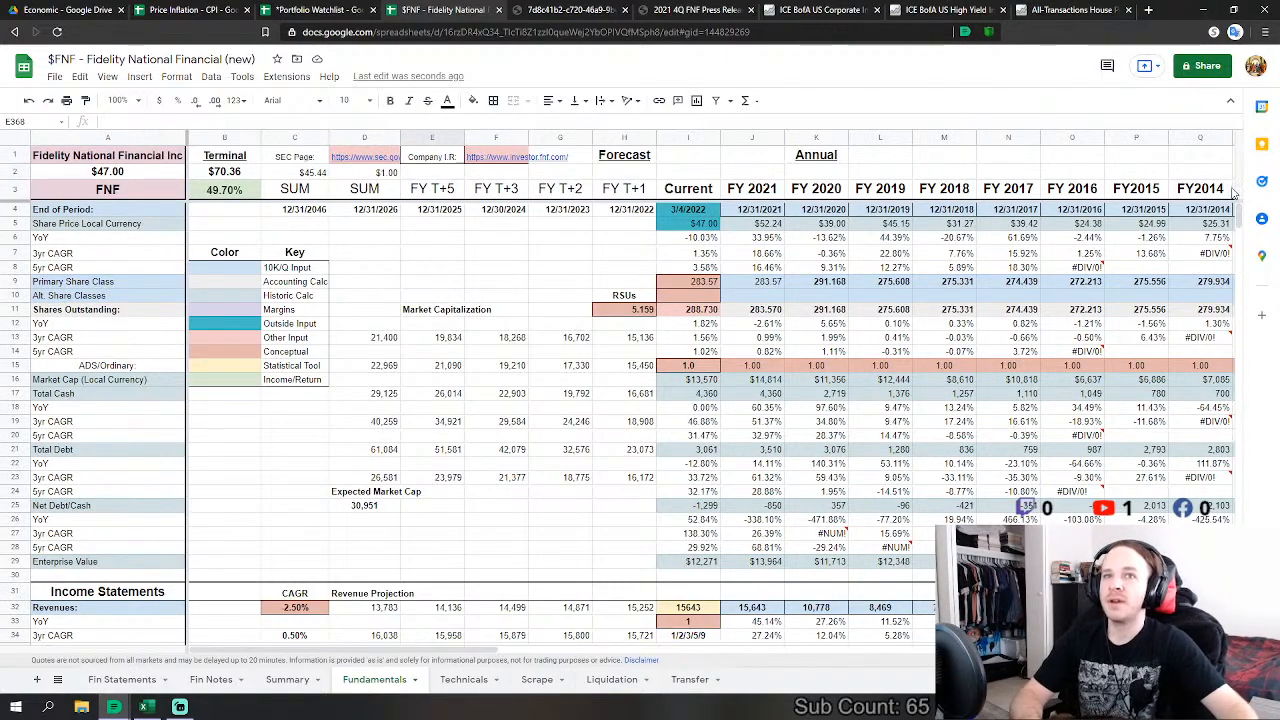
left_click_drag(1236, 222, 467, 657)
scroll(330, 480, "up", 6)
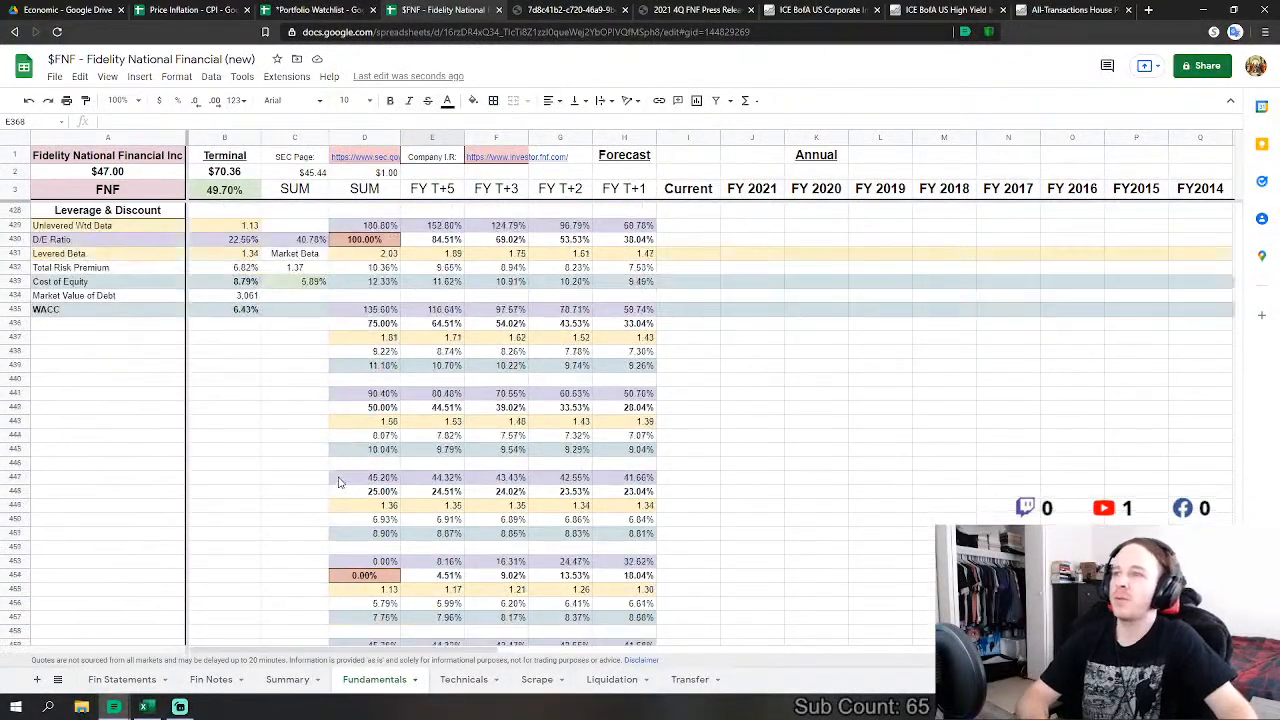
left_click(362, 380)
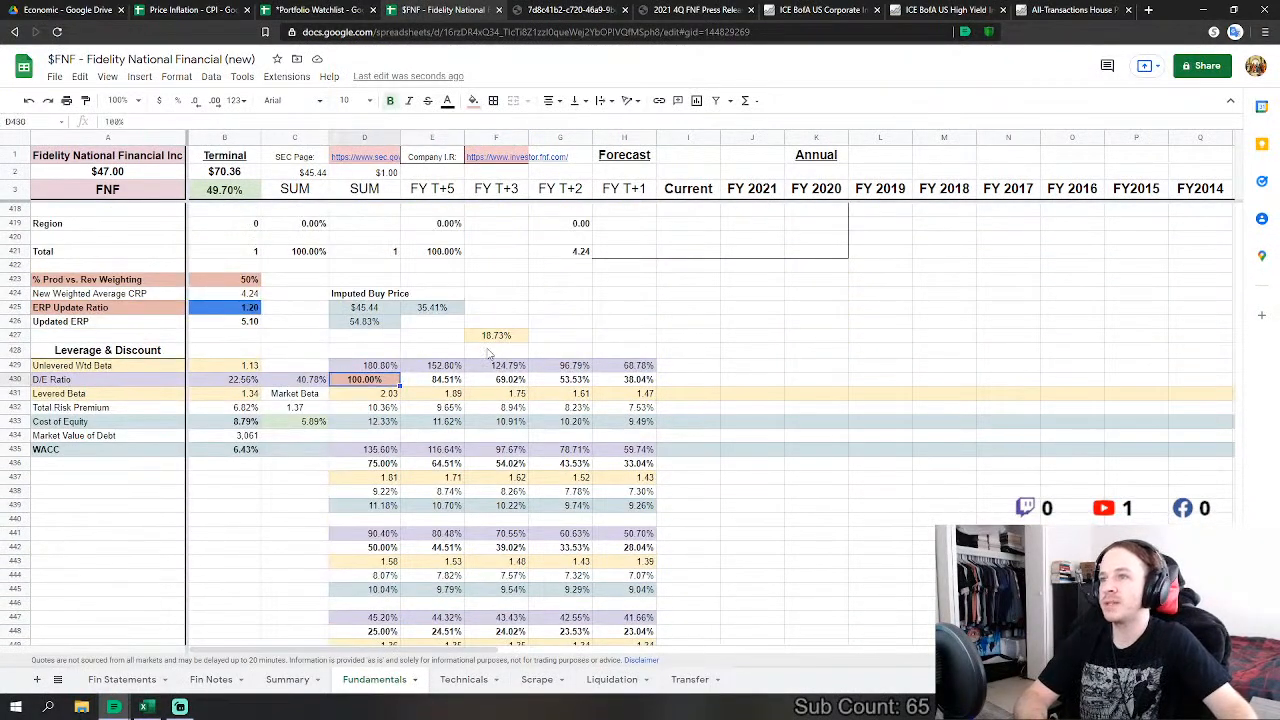
type("7")
key("Return")
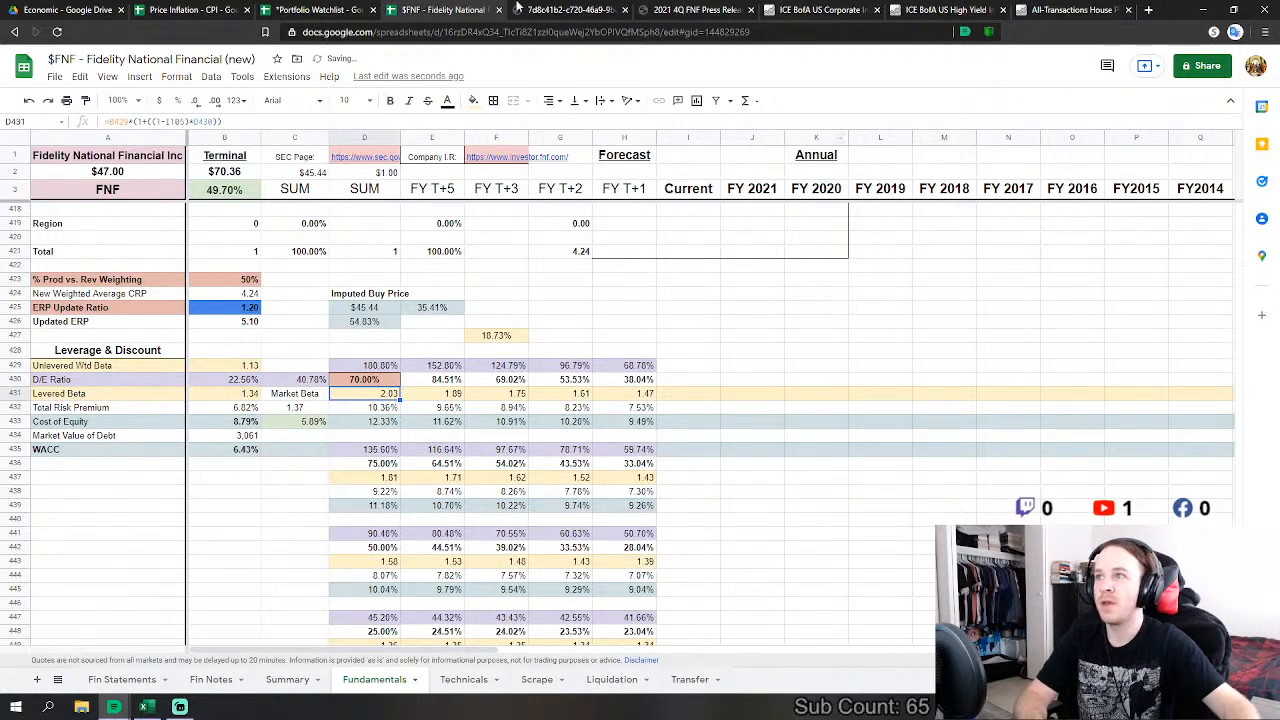
Step: Compare the D/E ratio scenarios in Fundamentals with the Debt/Equity column and expected value in Summary
scroll(275, 425, "down", 1)
scroll(310, 628, "down", 1)
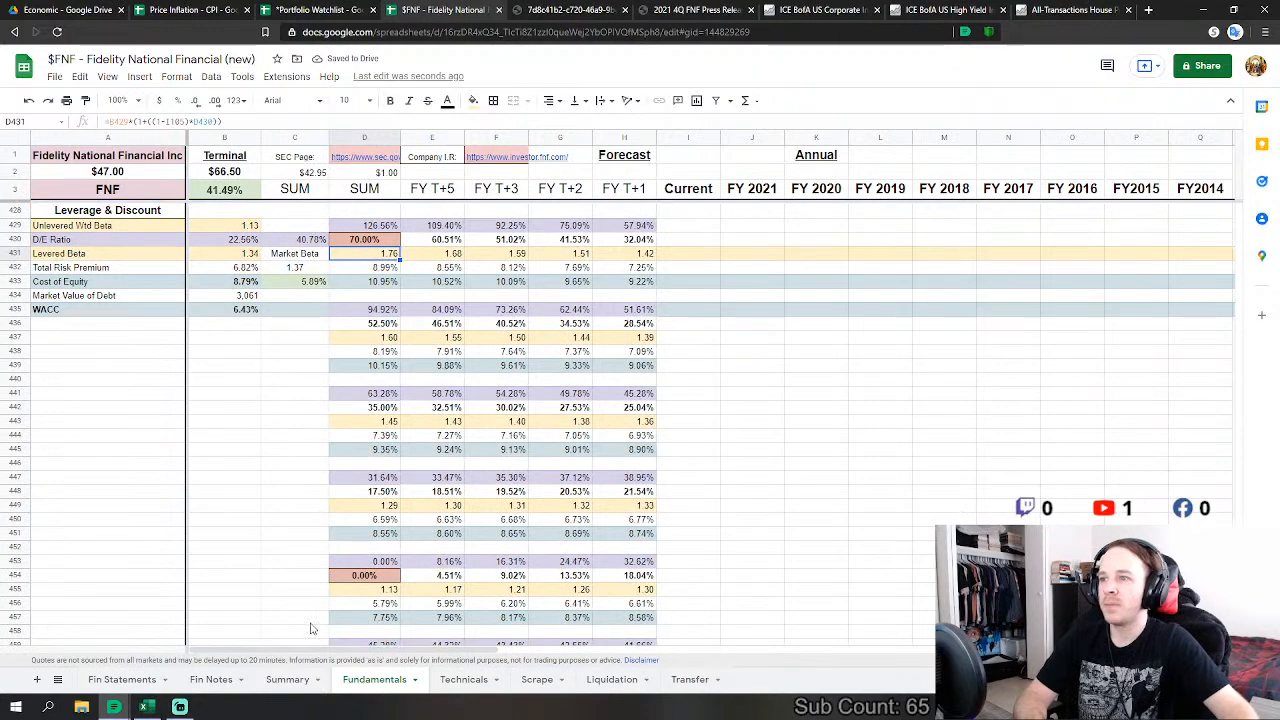
scroll(310, 628, "up", 1)
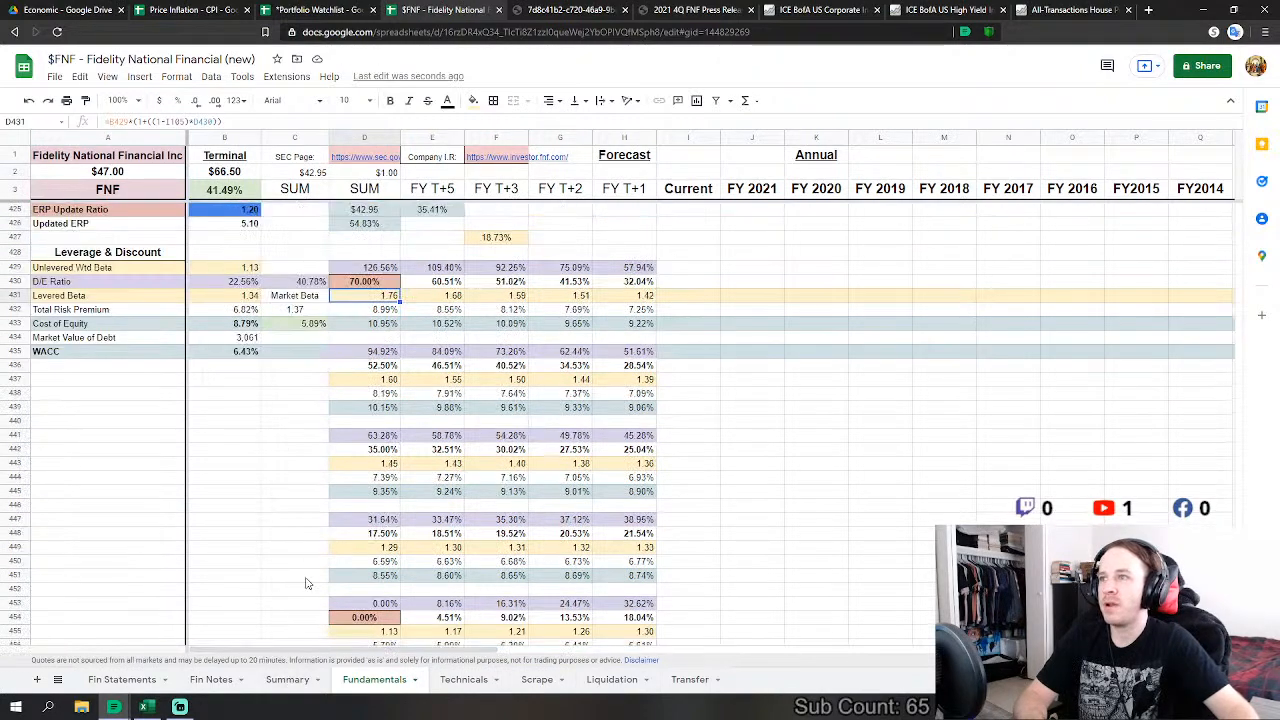
left_click(300, 681)
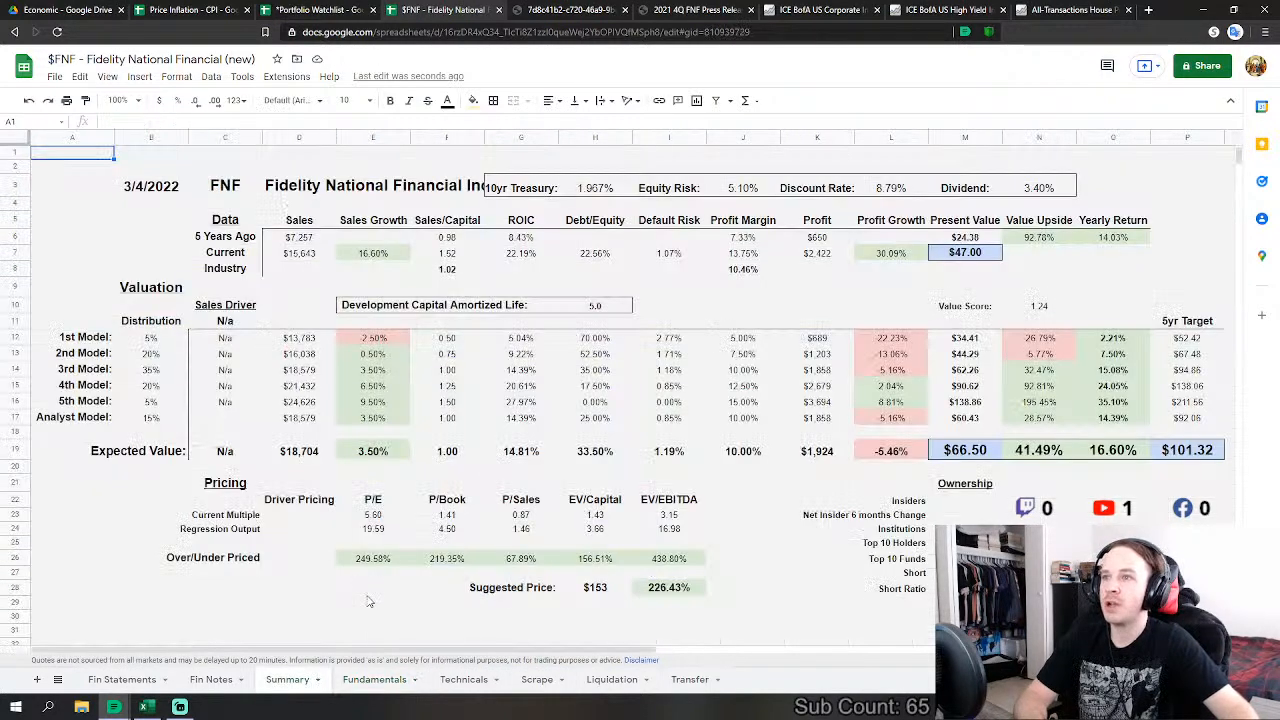
left_click(378, 681)
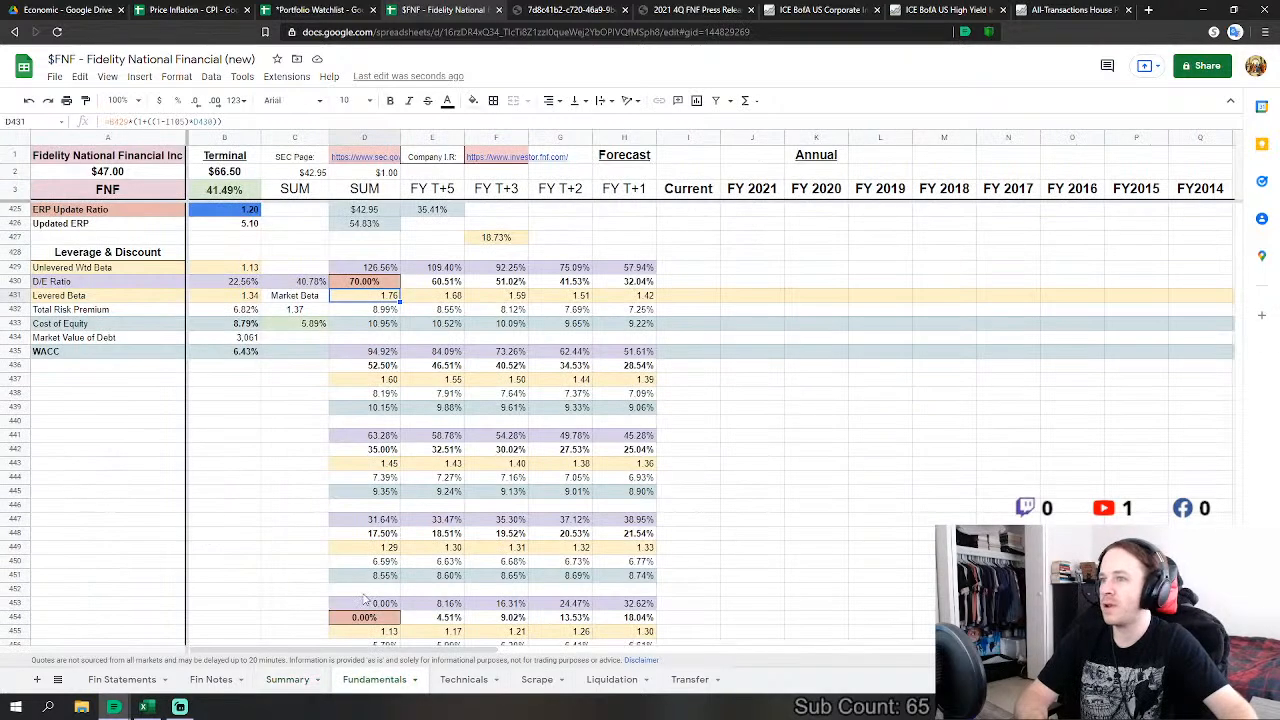
scroll(352, 487, "down", 1)
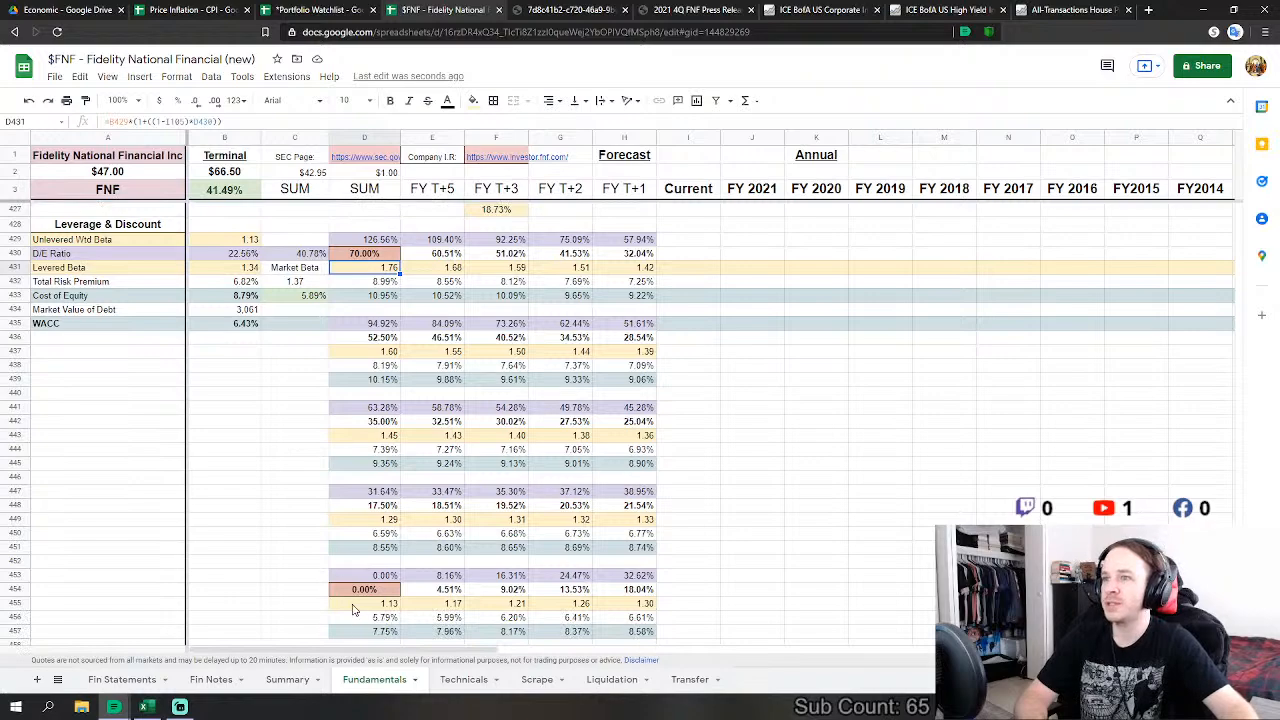
left_click(287, 680)
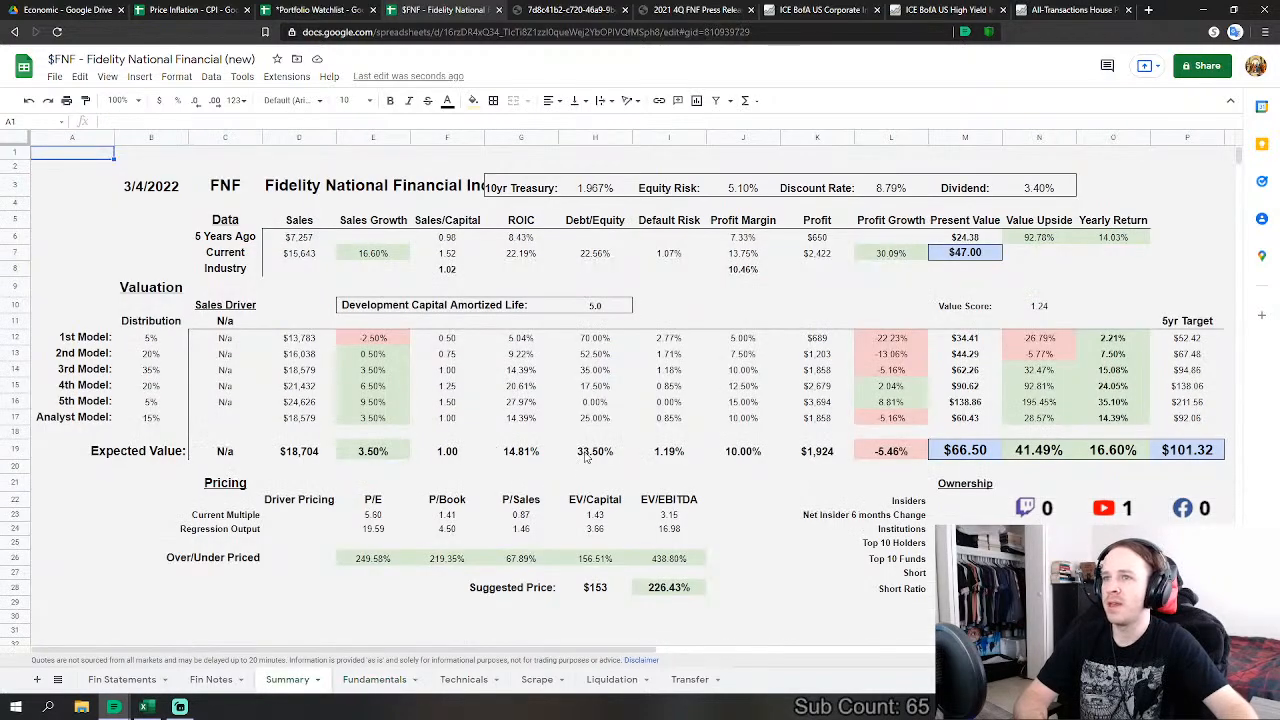
left_click(382, 681)
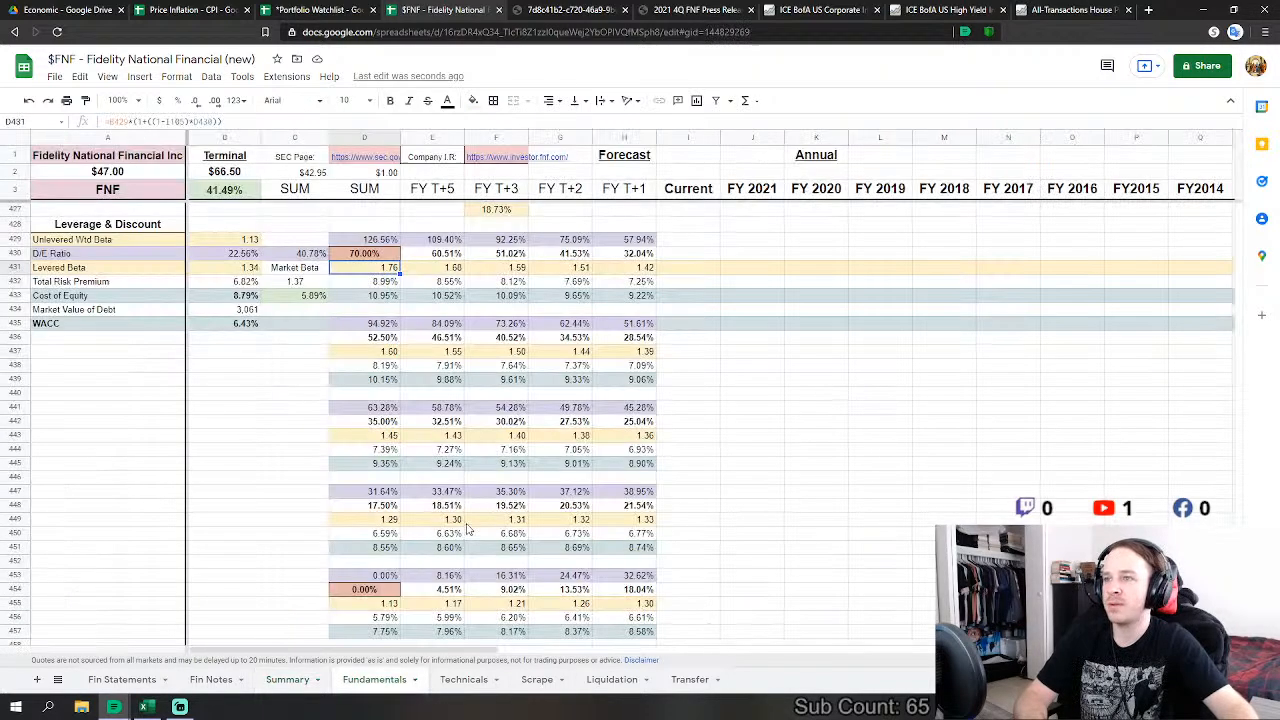
Step: Set the analyst-model D/E ratio in cell D460 of Fundamentals to 15%, and check the effect in Summary
scroll(362, 440, "down", 2)
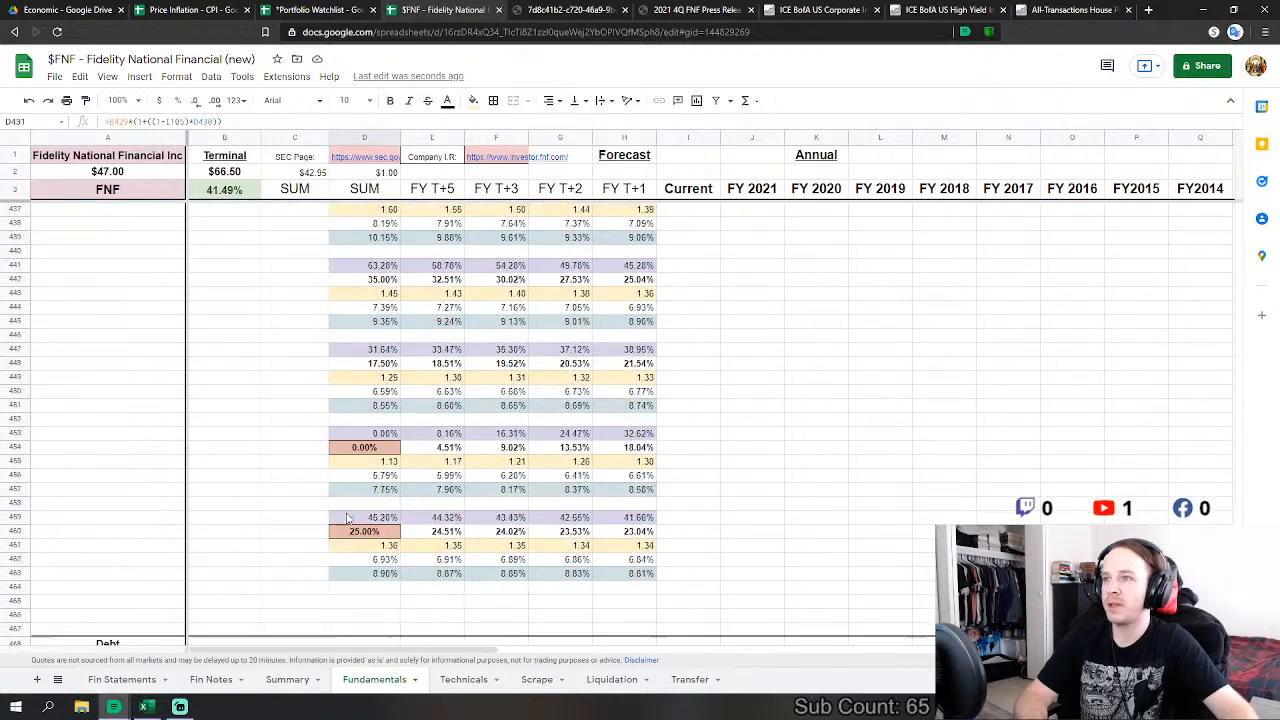
left_click(366, 533)
scroll(264, 256, "up", 2)
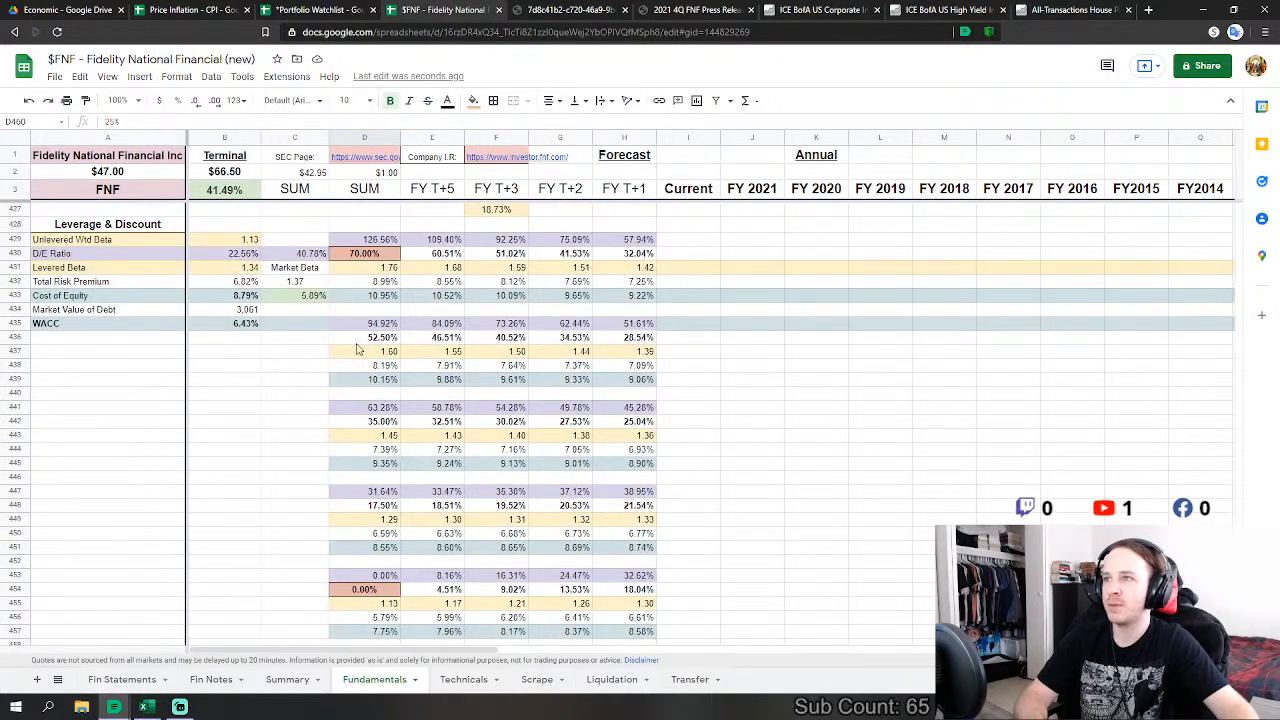
scroll(370, 370, "down", 3)
type("15%")
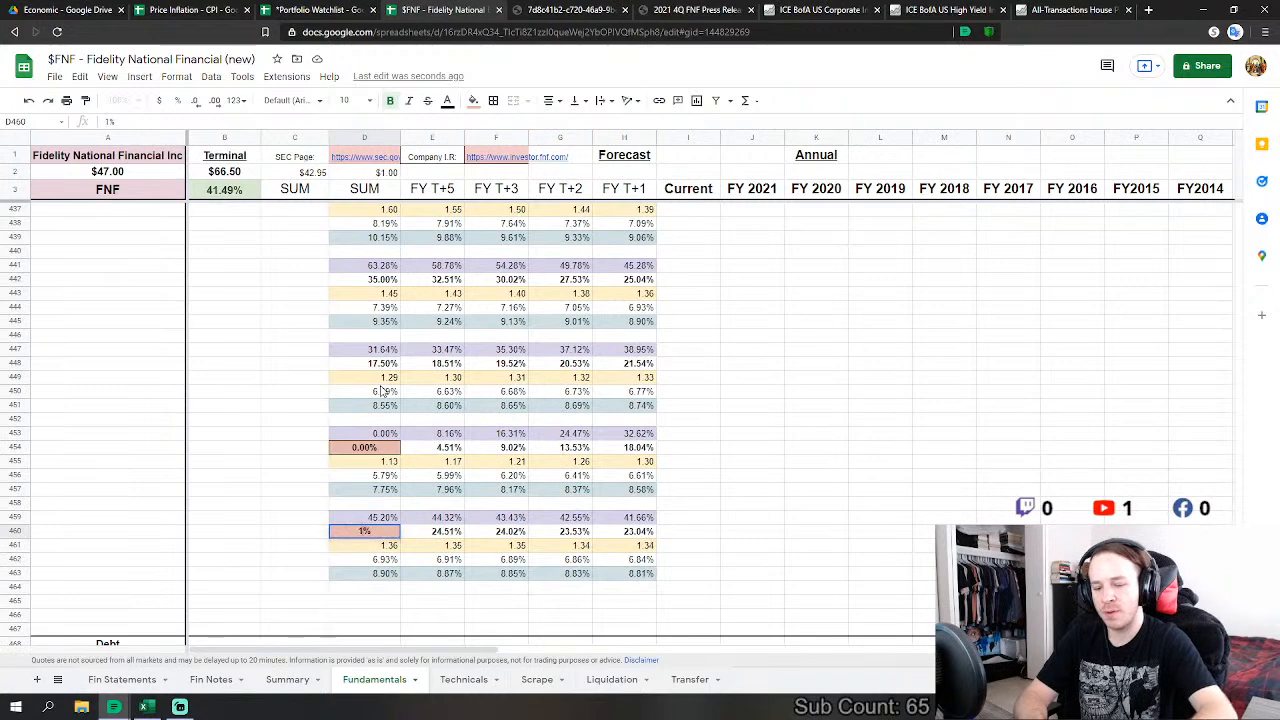
key("Return")
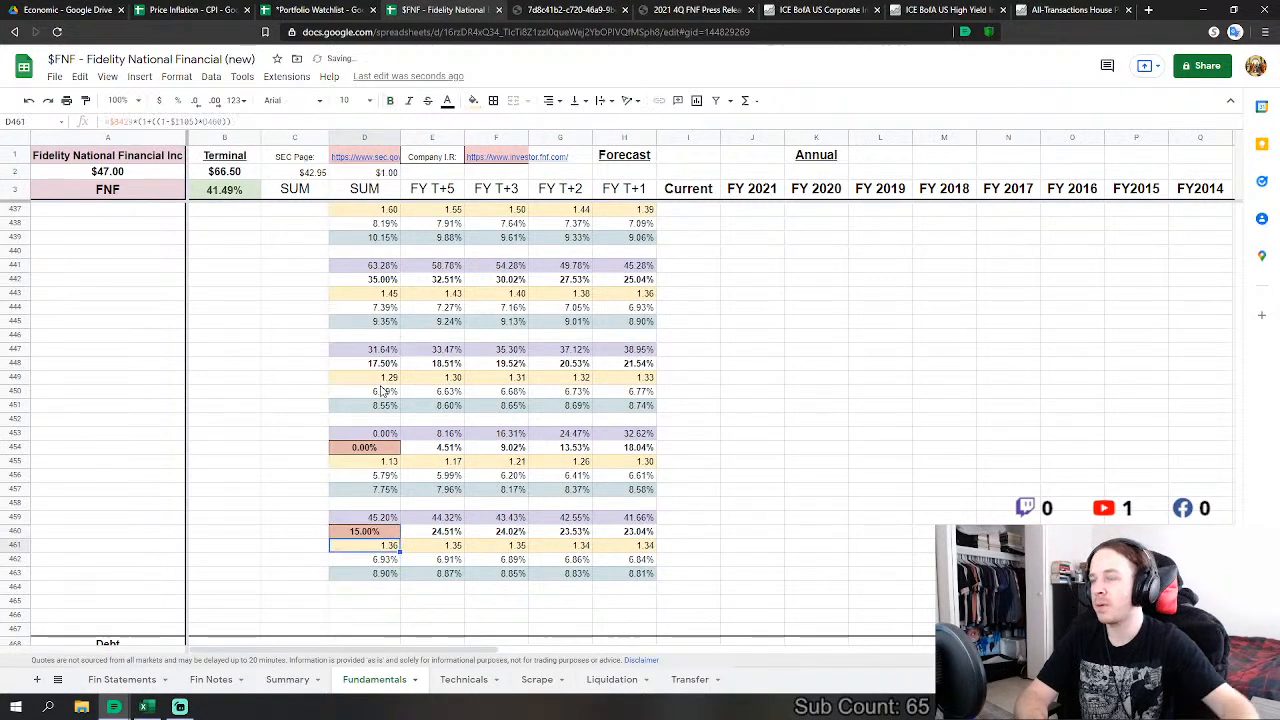
scroll(295, 457, "up", 3)
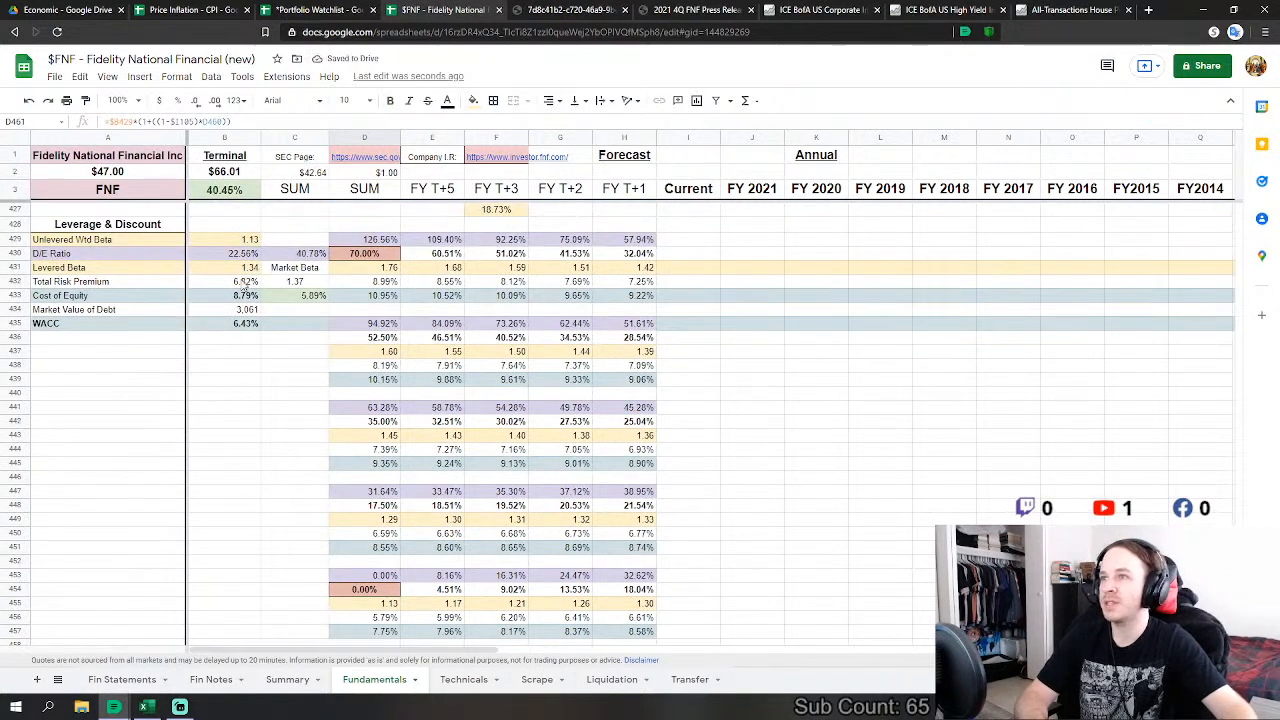
left_click(286, 682)
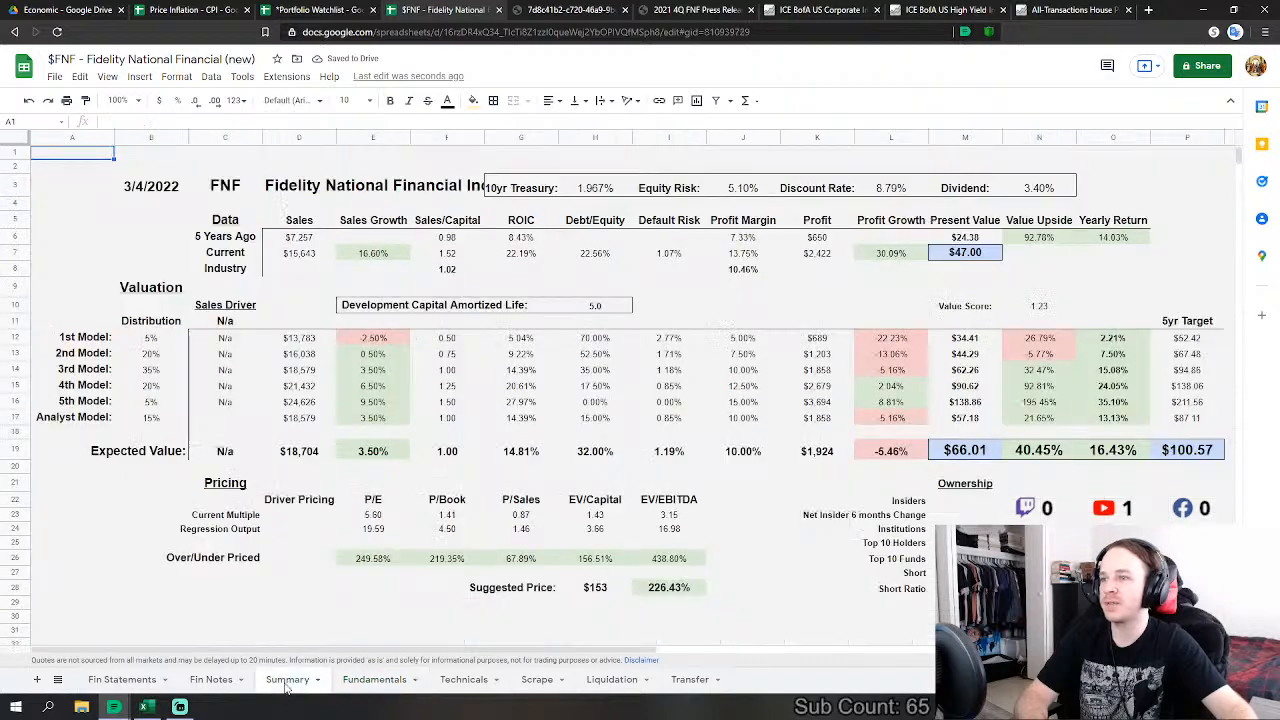
Step: In the Leverage & Discount section of Fundamentals, set the analyst-model D/E ratio in cell D460 to 10%
left_click(372, 684)
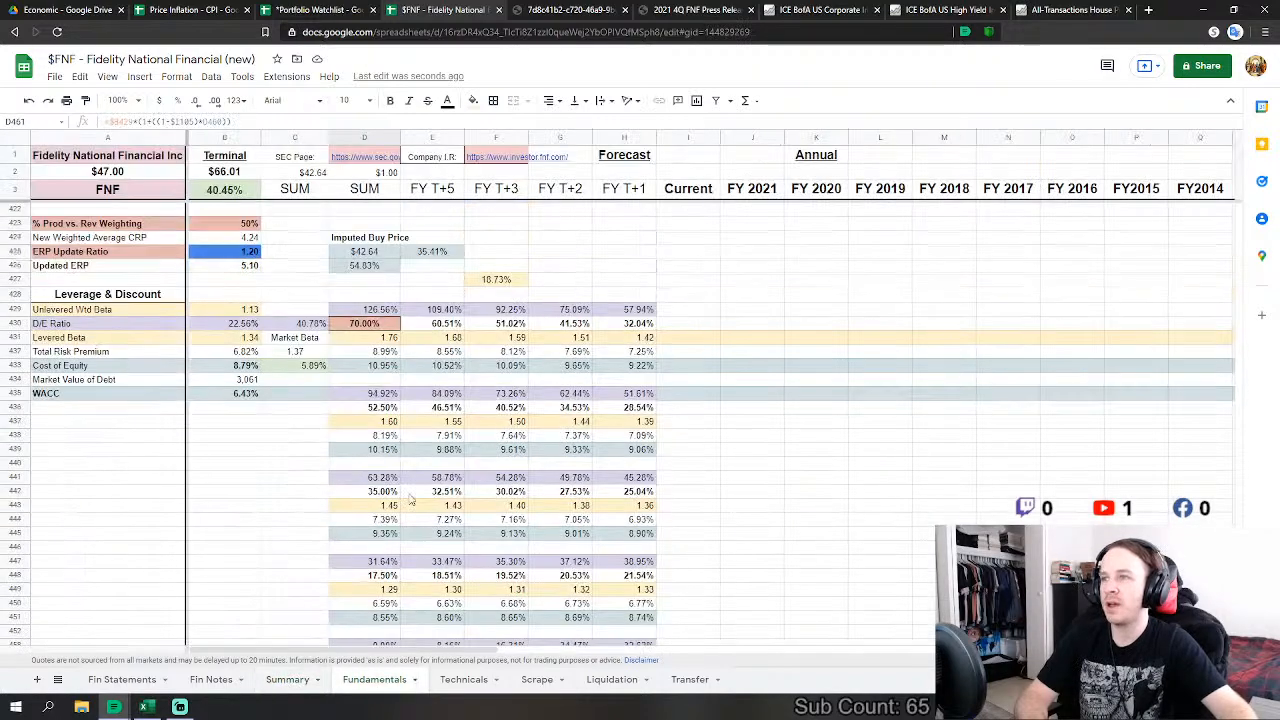
scroll(410, 490, "down", 5)
left_click(370, 433)
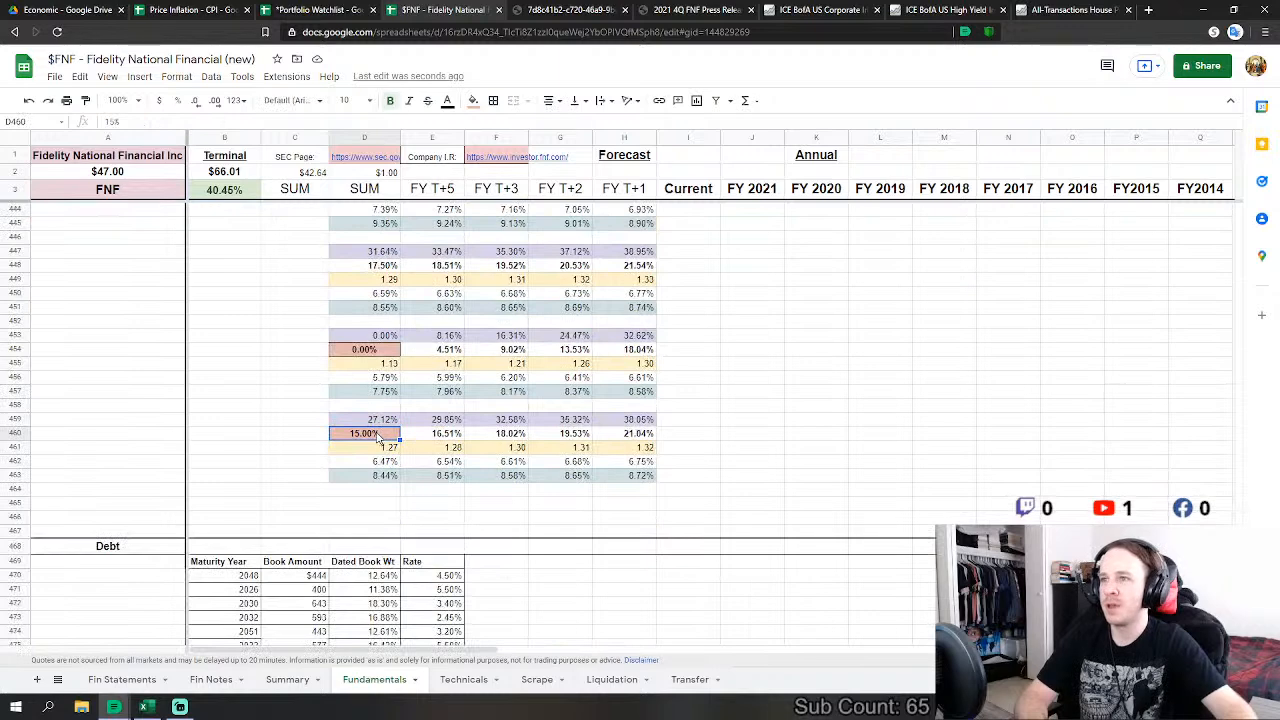
type("10")
key("Return")
scroll(375, 433, "up", 9)
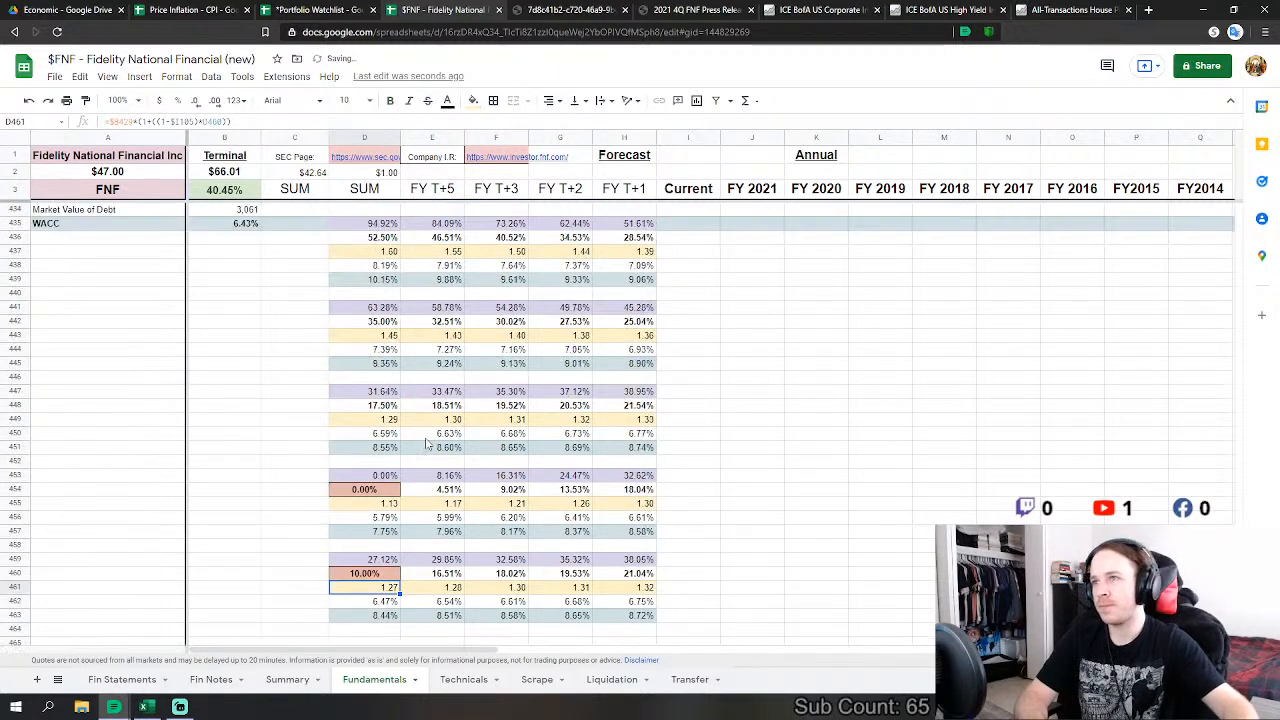
Step: Set the highest D/E ratio scenario in cell D430 to 60%, and check the effect on the models in Summary
left_click(372, 393)
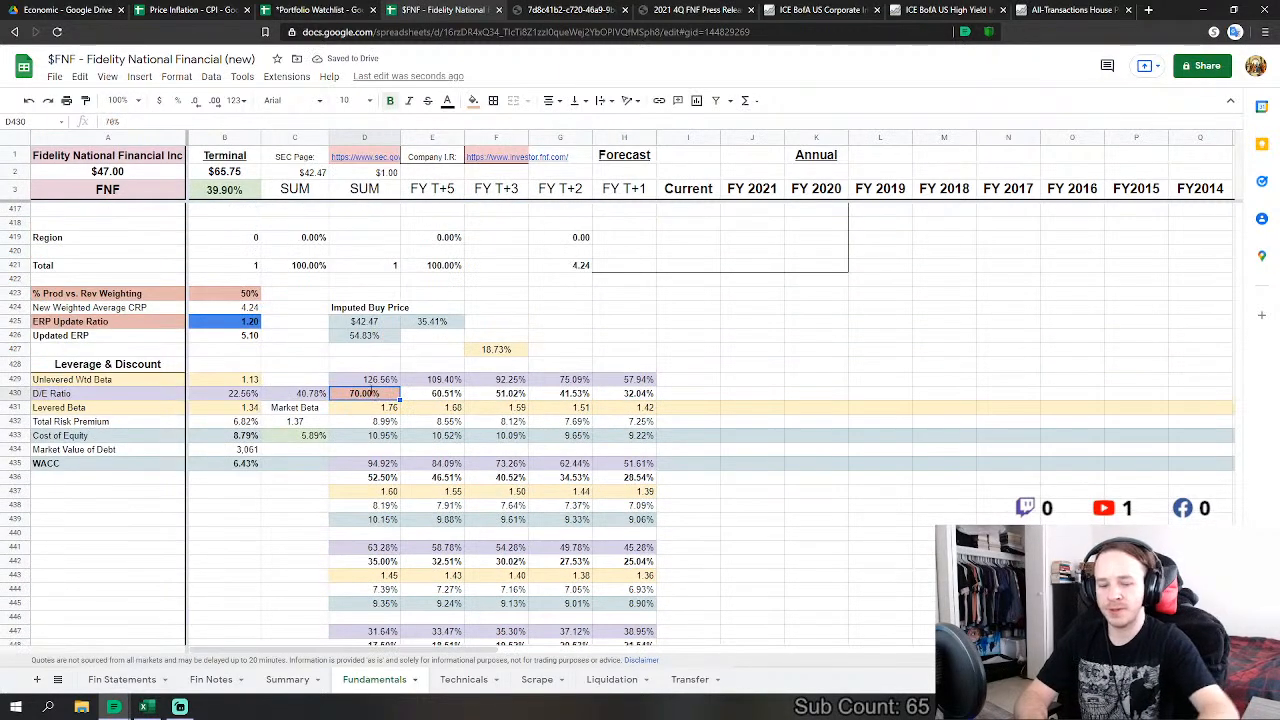
type("60")
key("Return")
scroll(300, 623, "down", 3)
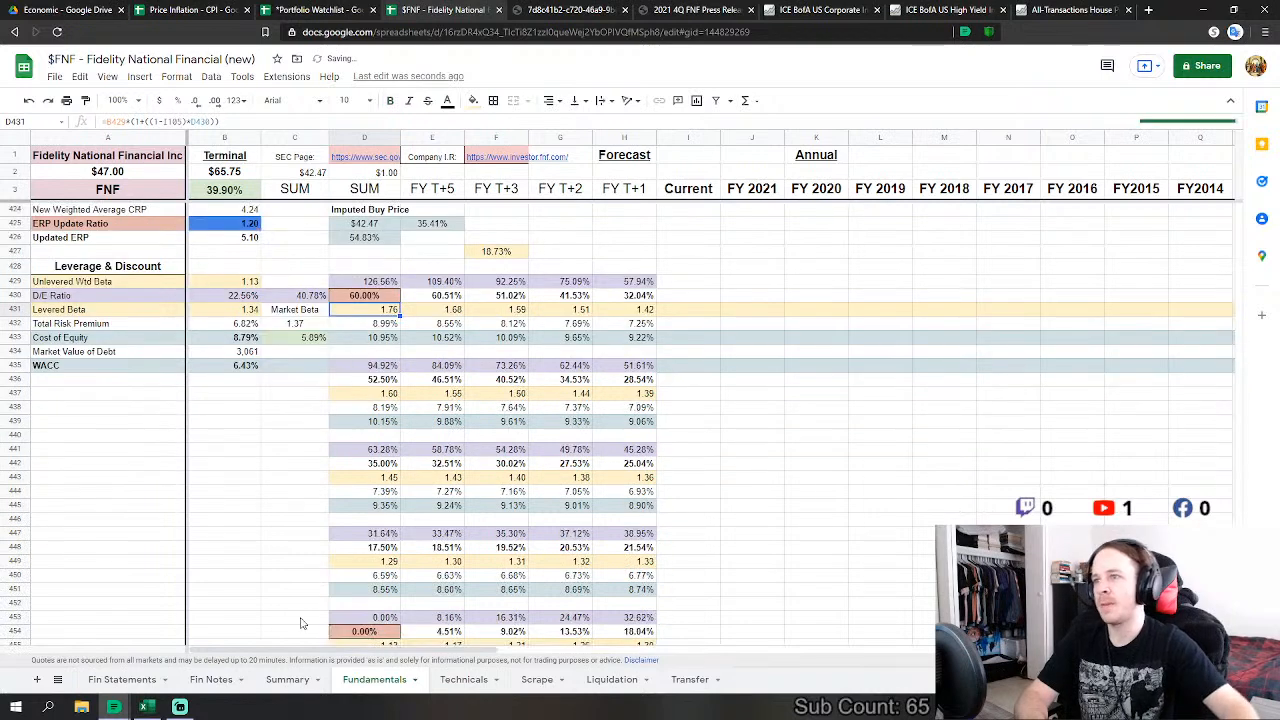
left_click(288, 679)
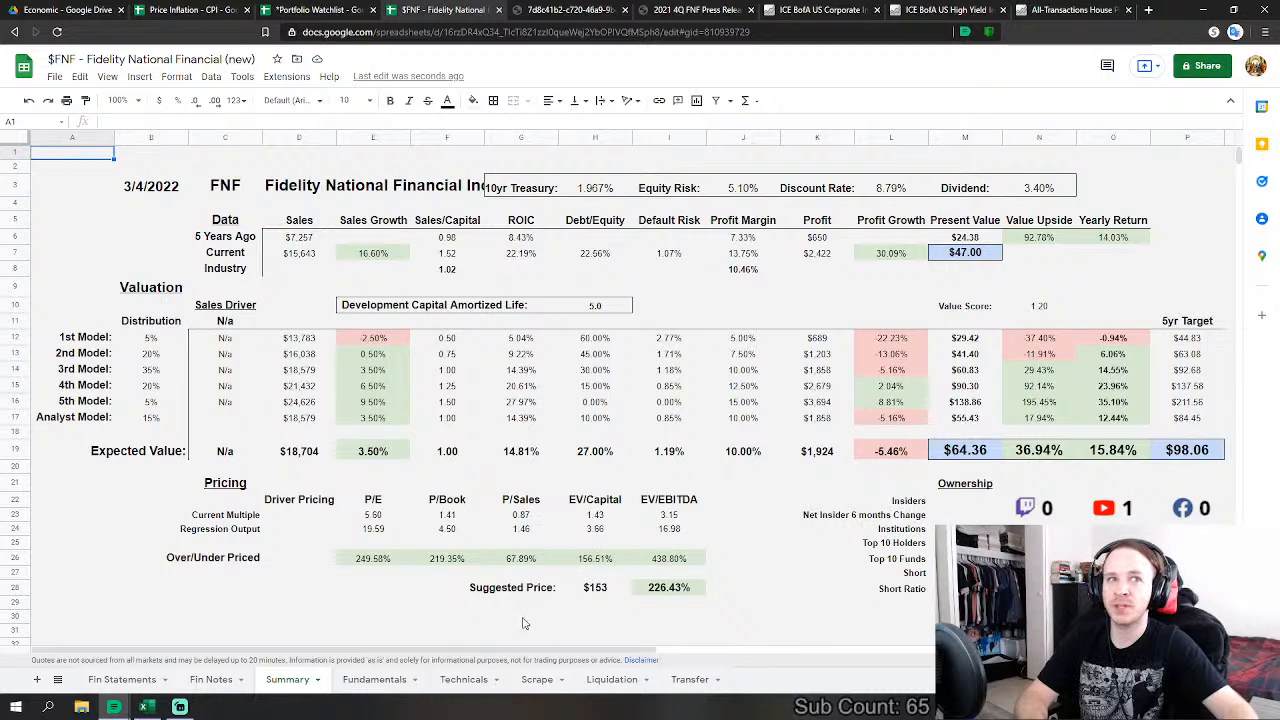
Step: Set the highest D/E ratio scenario in Fundamentals cell D430 to 50%, and review the resulting valuation in Summary
left_click(372, 686)
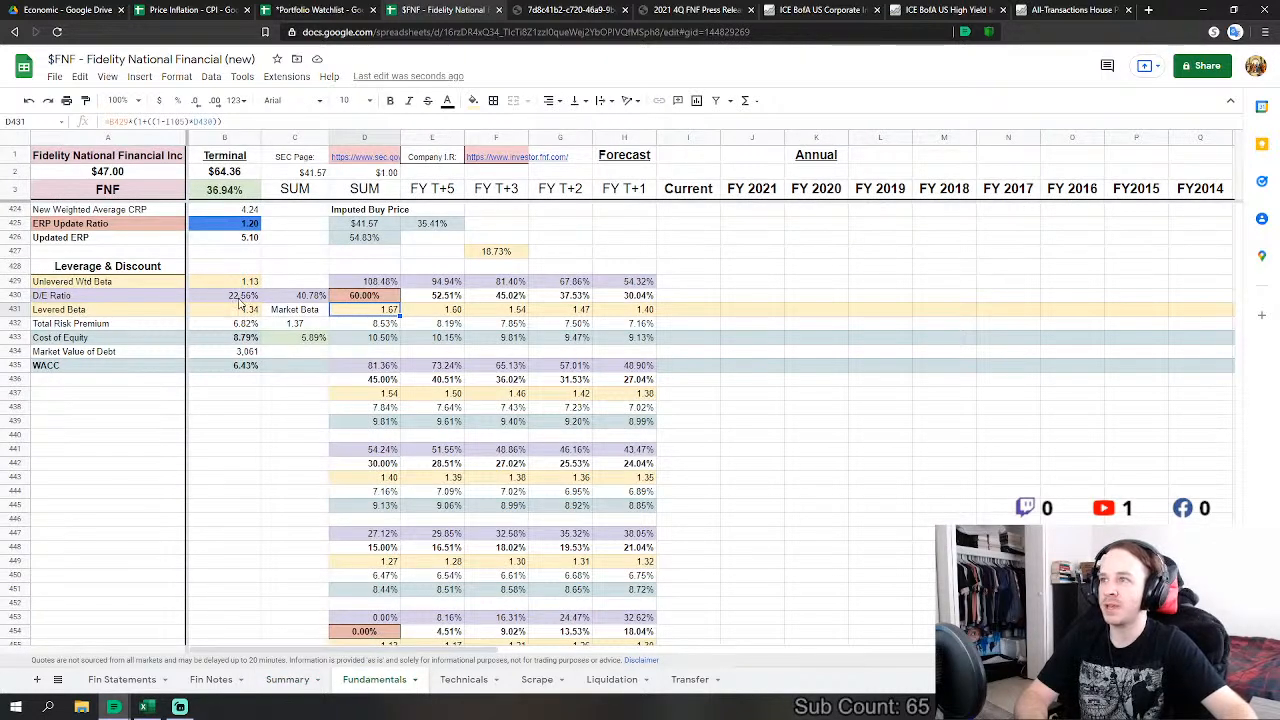
scroll(355, 280, "down", 3)
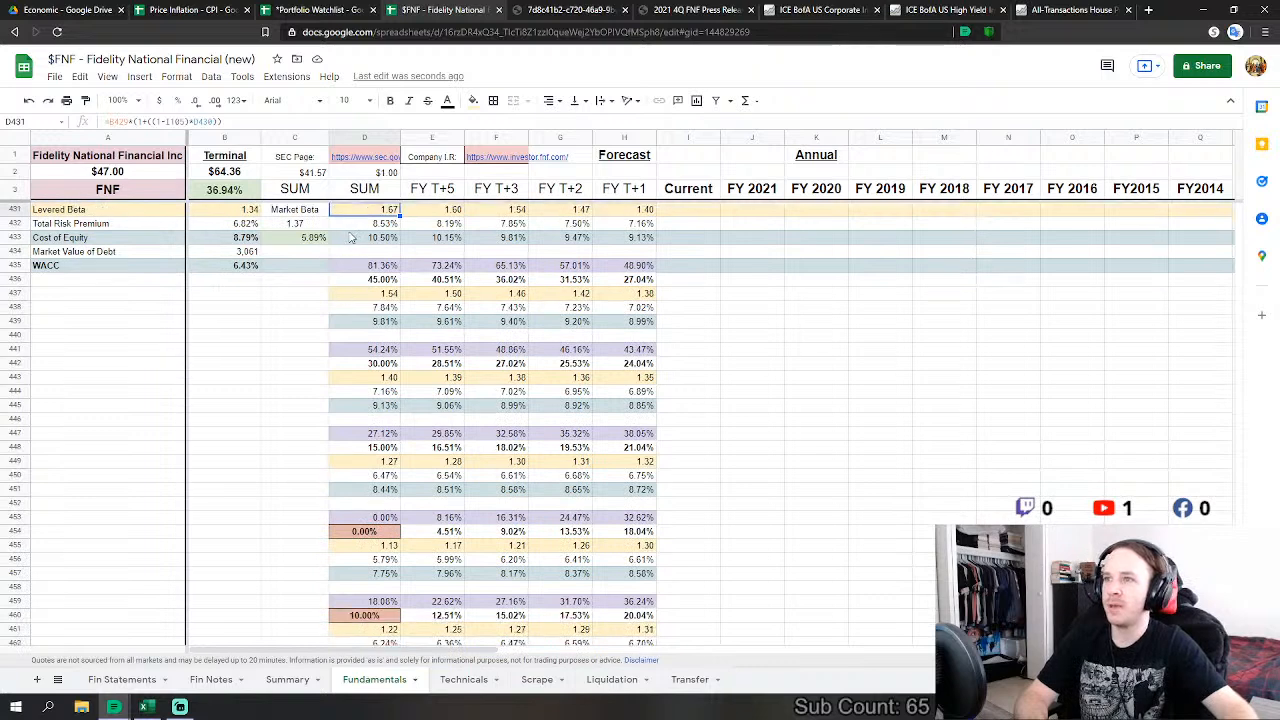
scroll(351, 237, "up", 2)
left_click(357, 270)
type("50")
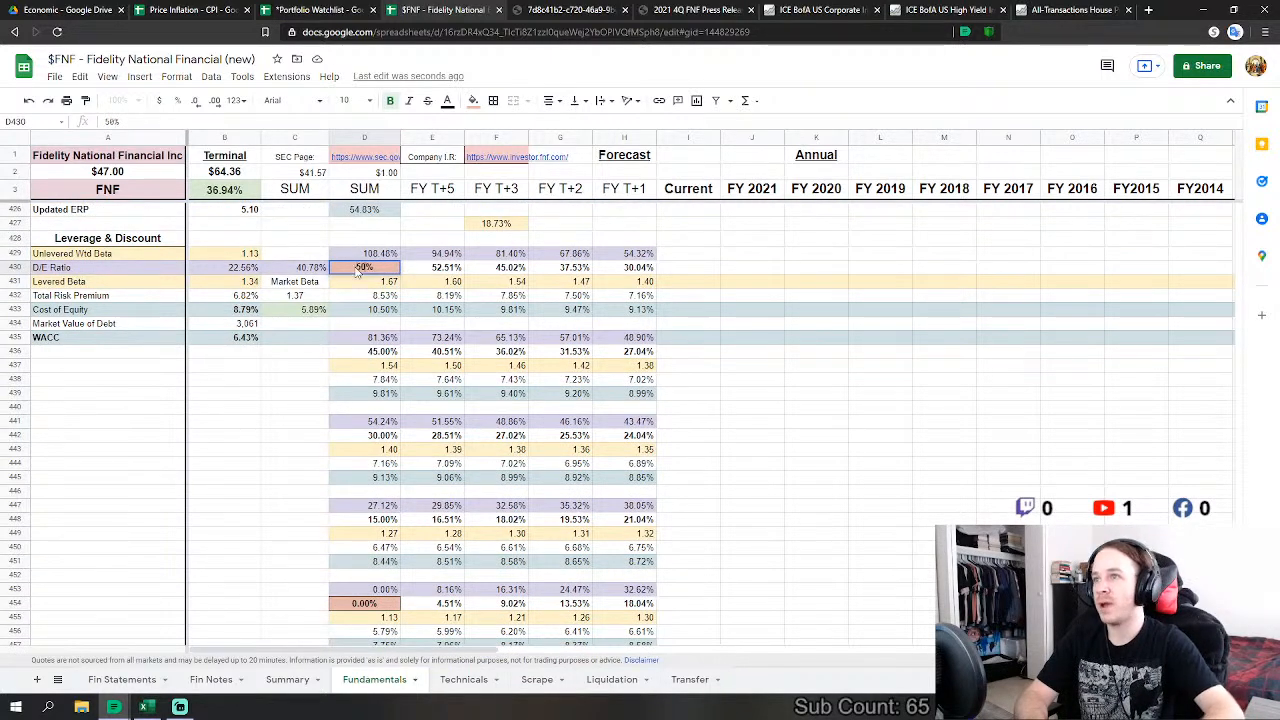
key("Return")
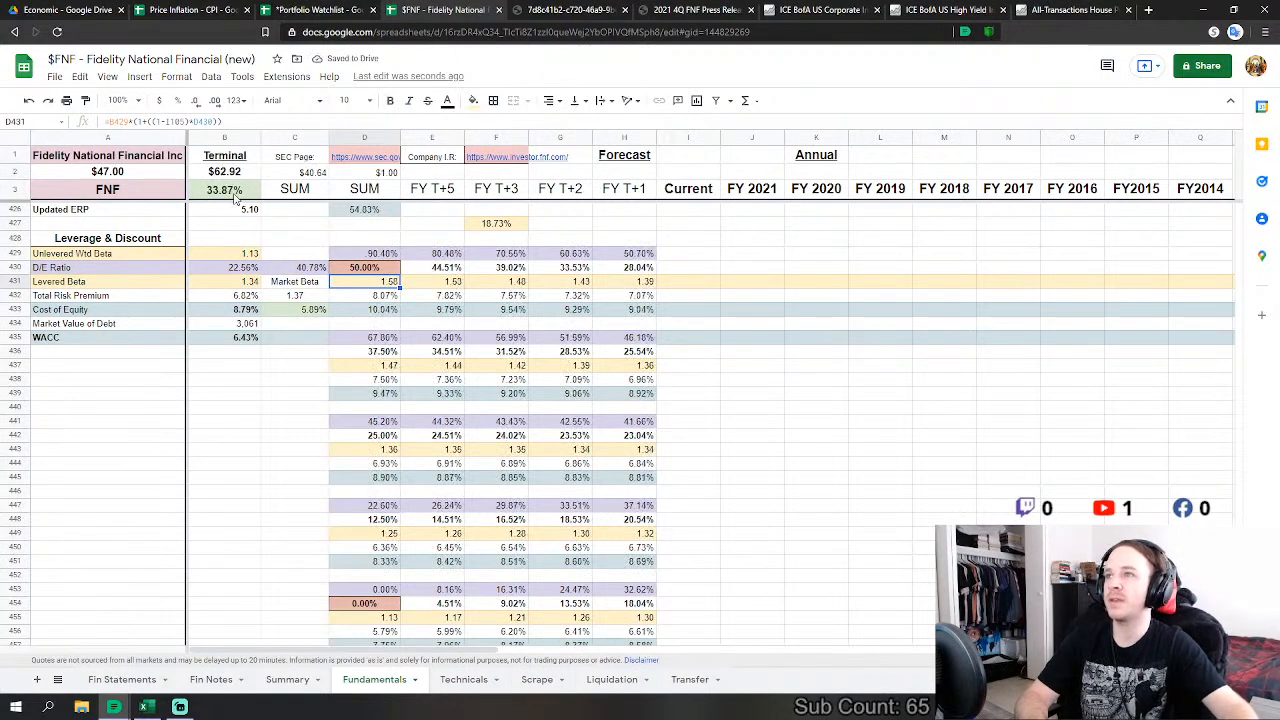
scroll(276, 235, "down", 1)
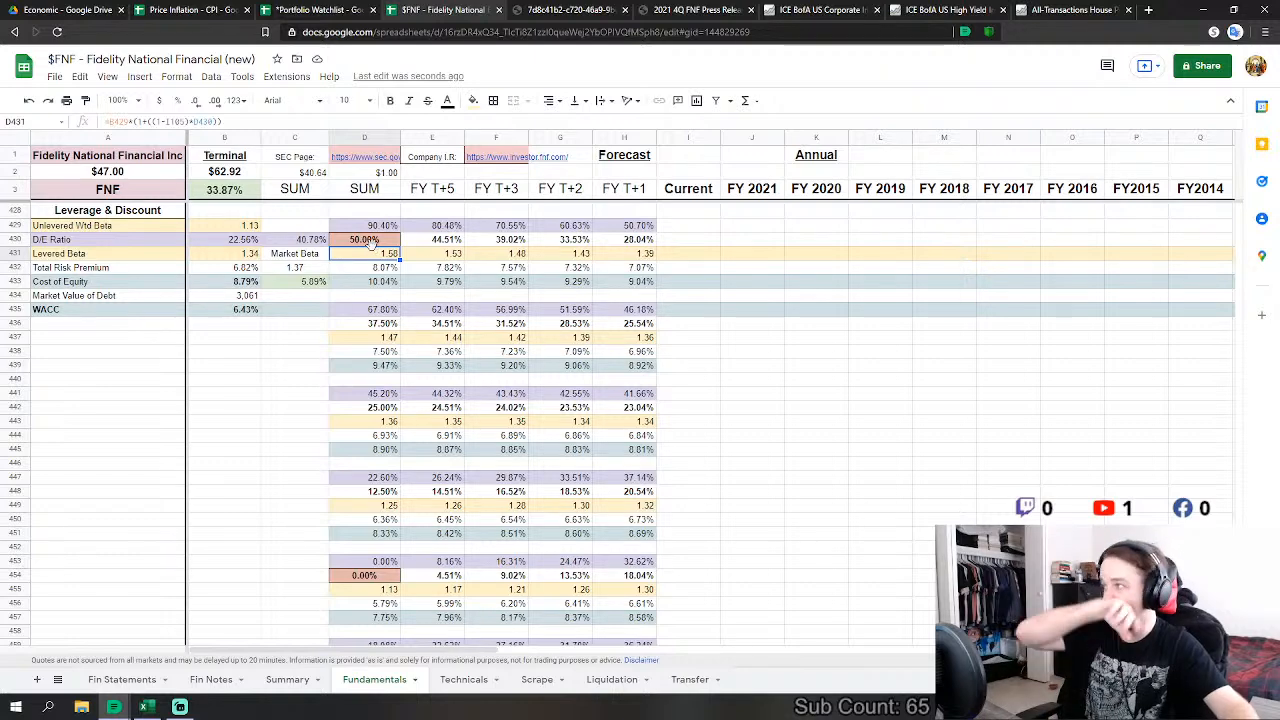
scroll(442, 315, "down", 1)
scroll(442, 315, "down", 1)
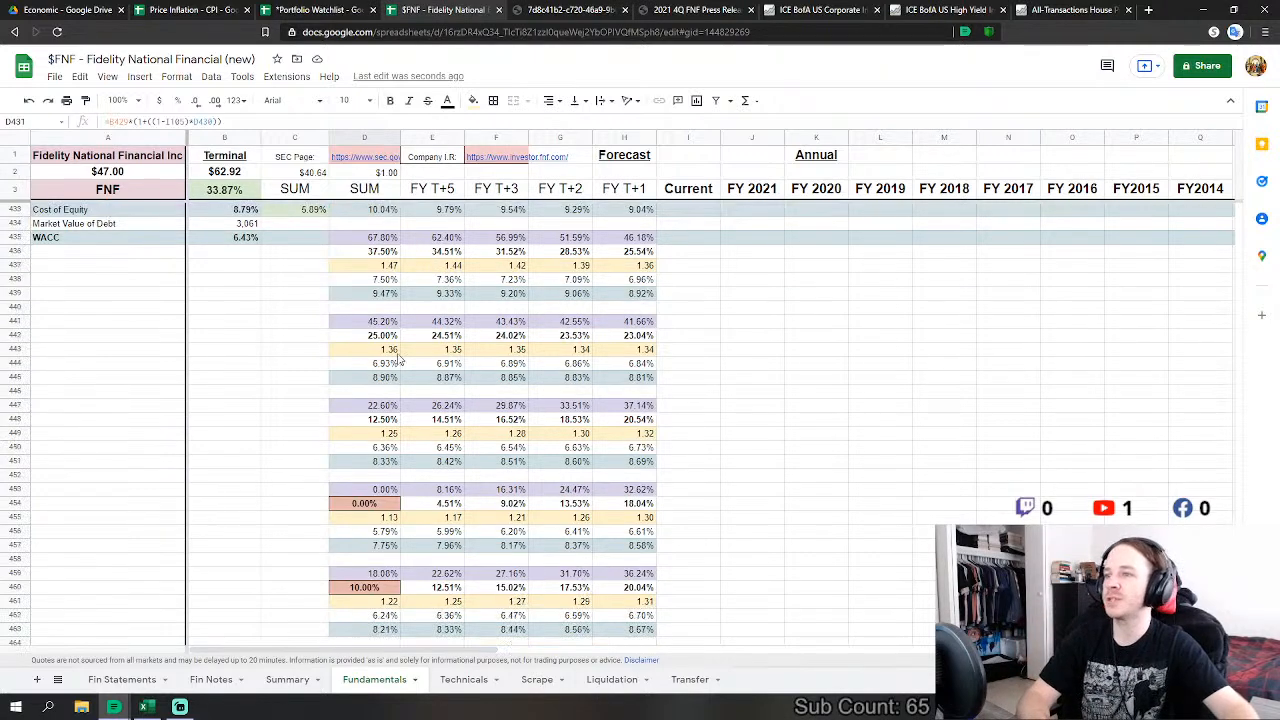
left_click(287, 680)
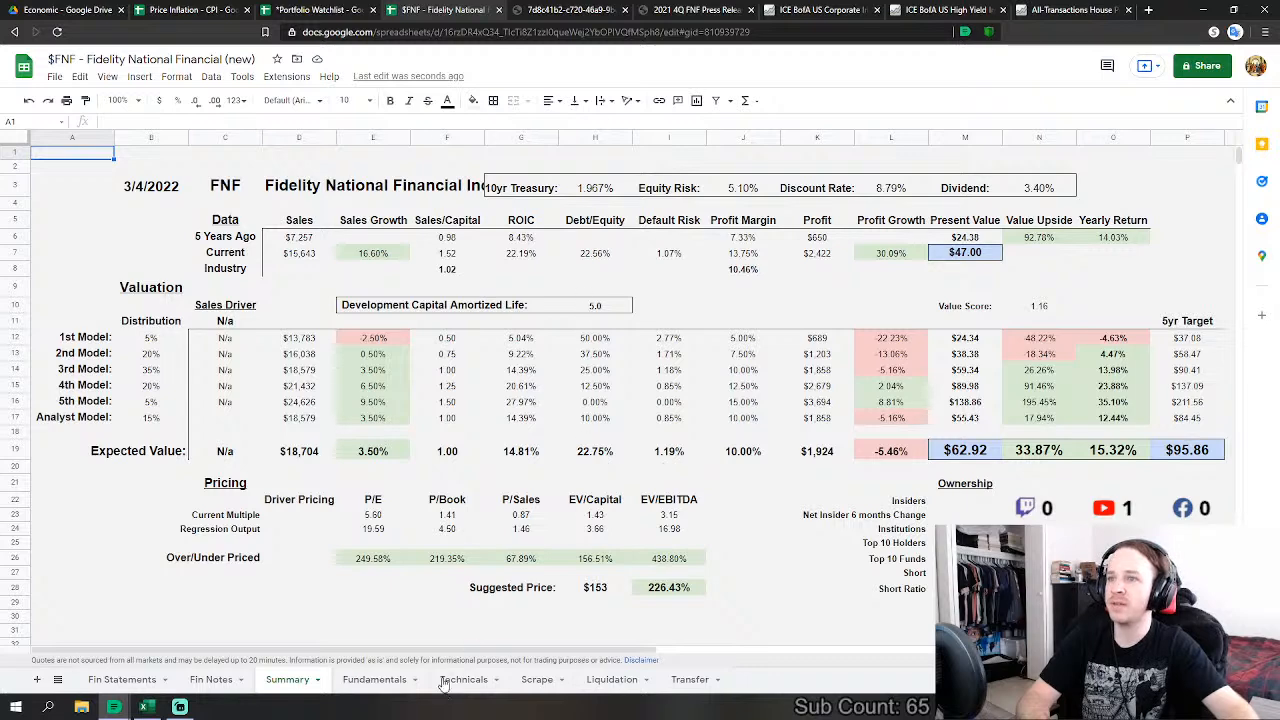
Step: Review the FY 2021 to FY 2013 Sales/Capital ratios in row 350 of Fundamentals and set the highest scenario in cell B360 to 2.50
scroll(310, 409, "up", 1)
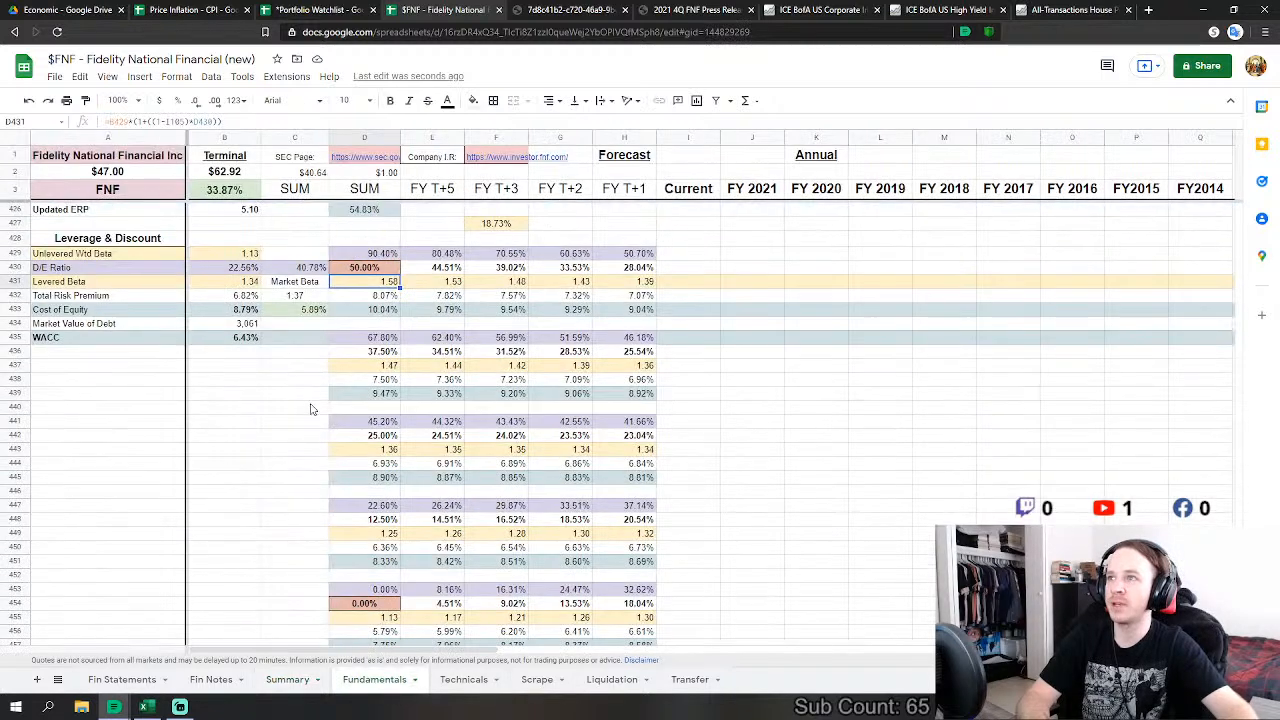
scroll(510, 388, "up", 15)
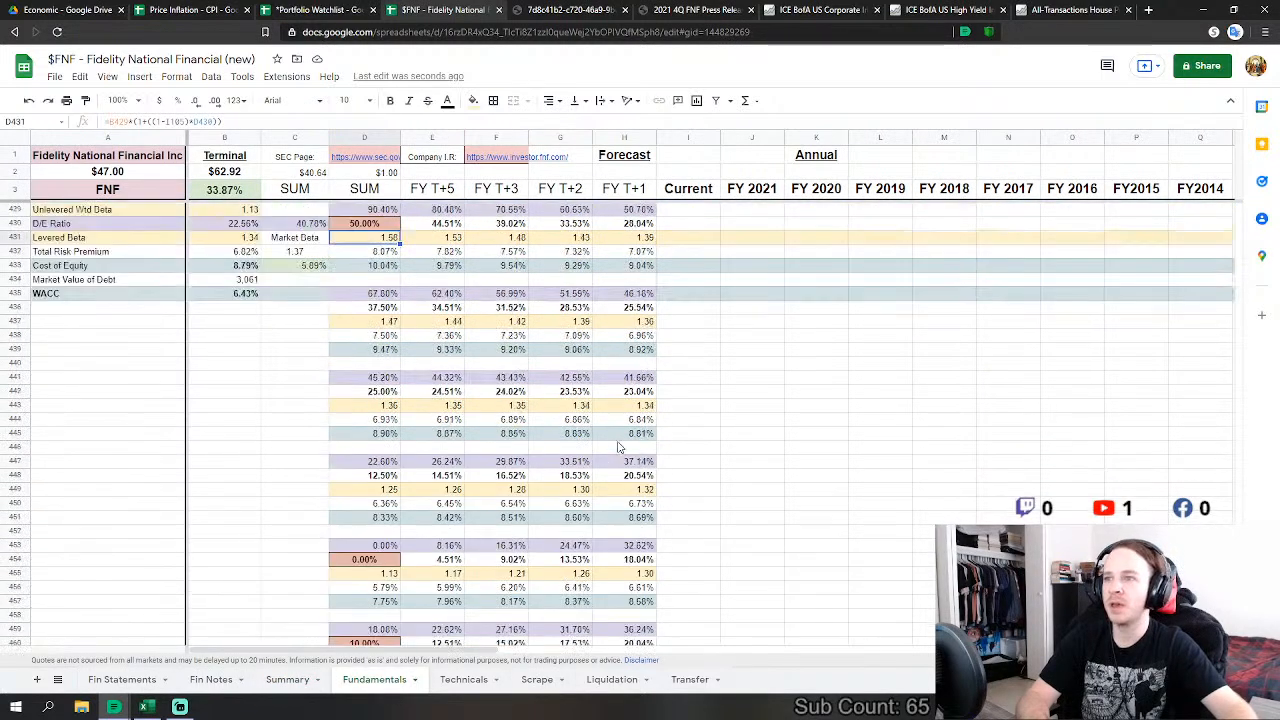
scroll(520, 423, "up", 12)
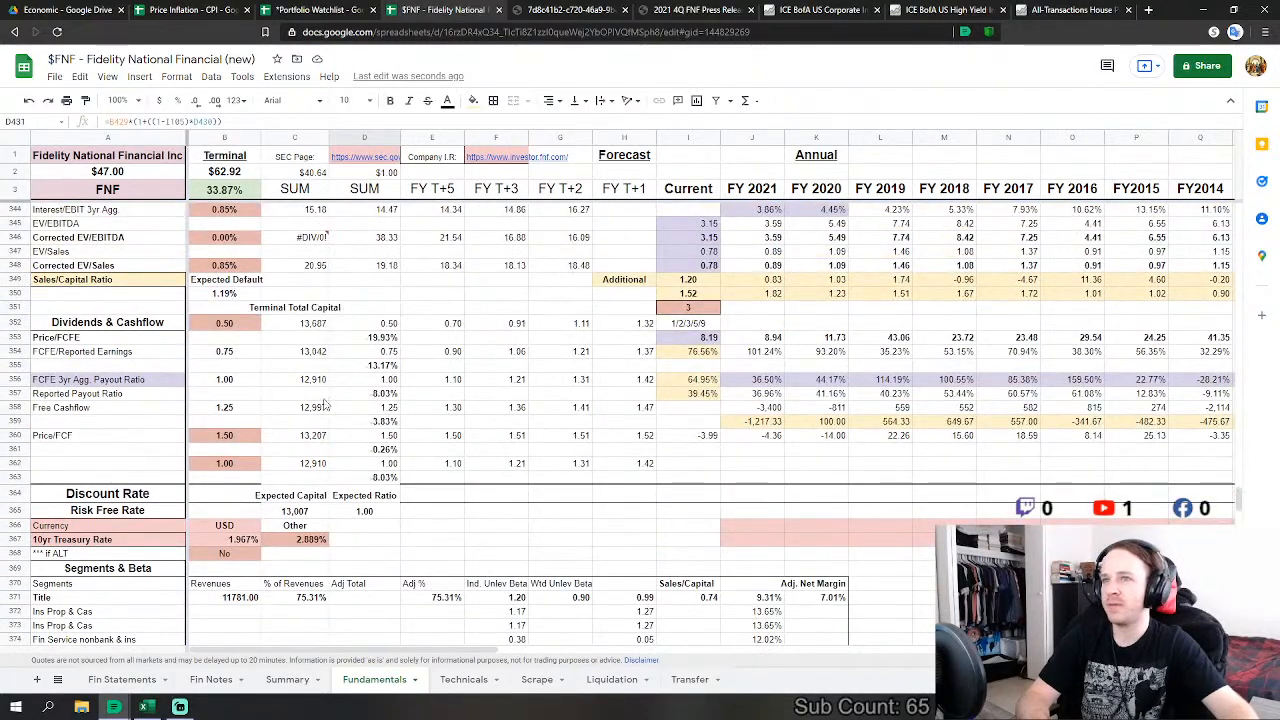
scroll(737, 400, "up", 1)
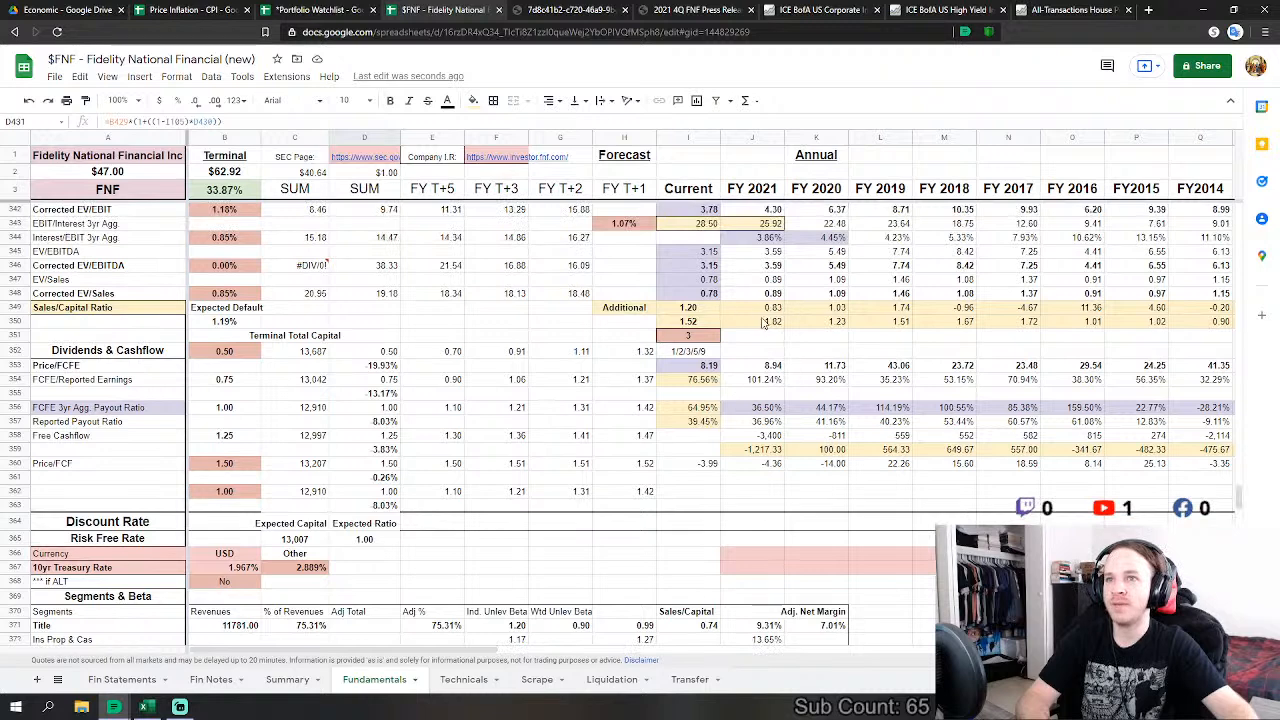
left_click_drag(779, 325, 1008, 330)
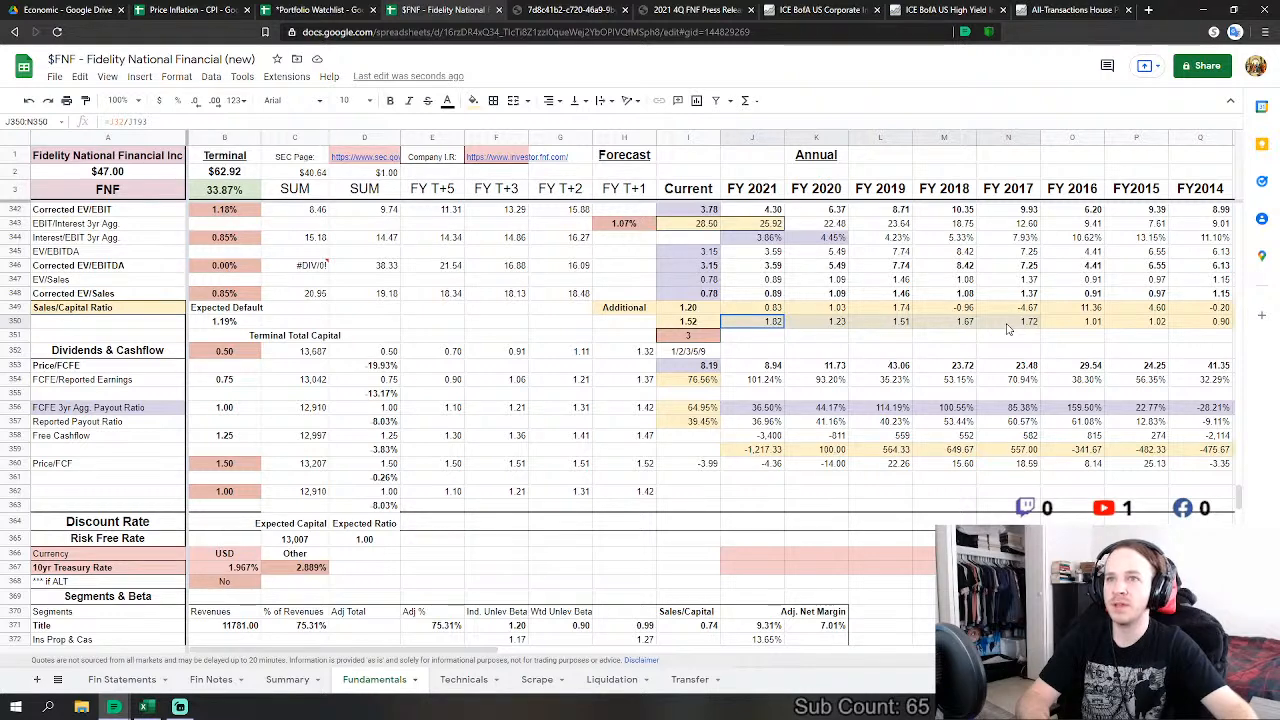
mouse_move(1008, 330)
left_mouse_down()
mouse_move(1225, 326)
mouse_move(1138, 326)
left_mouse_up()
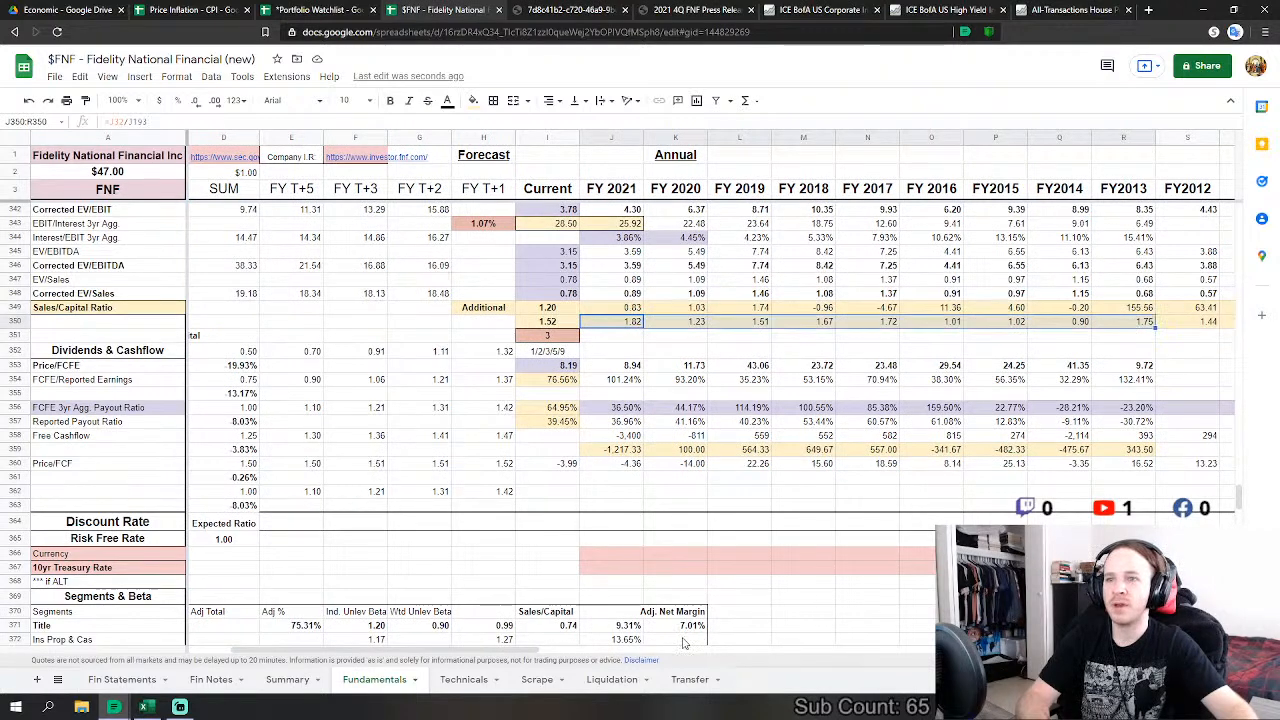
scroll(290, 456, "left", 2)
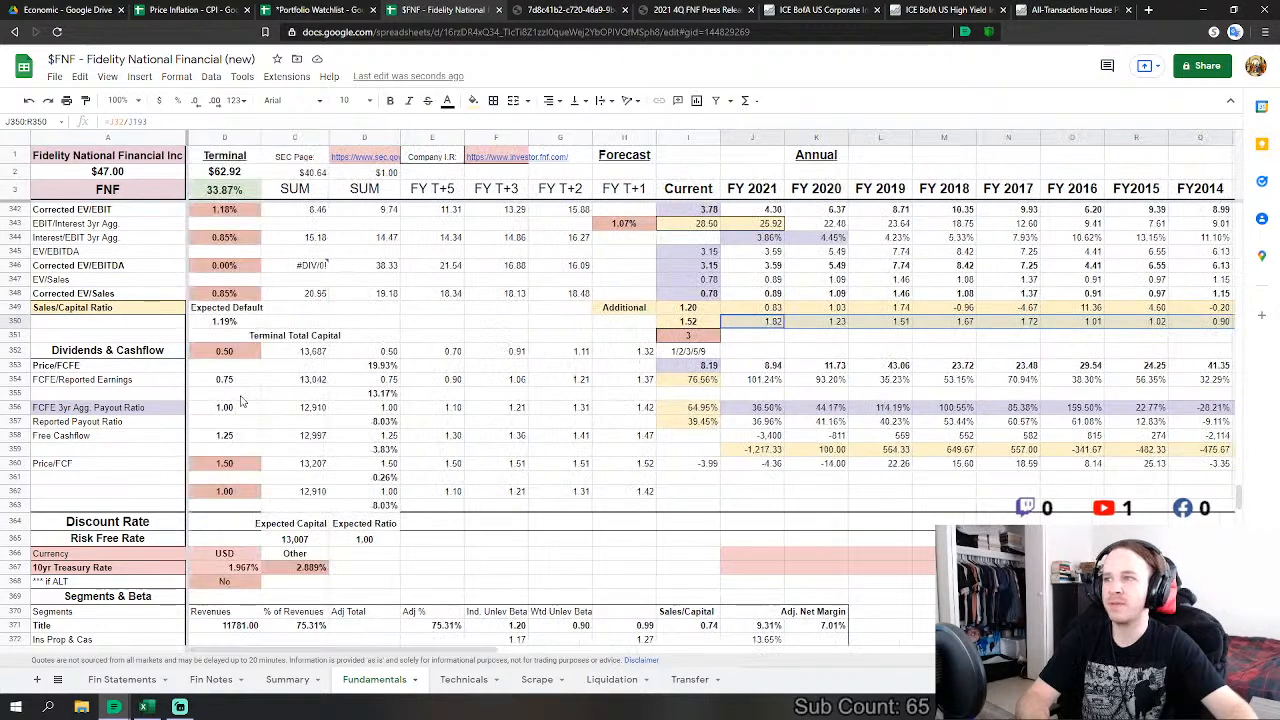
left_click(228, 463)
type("2.5")
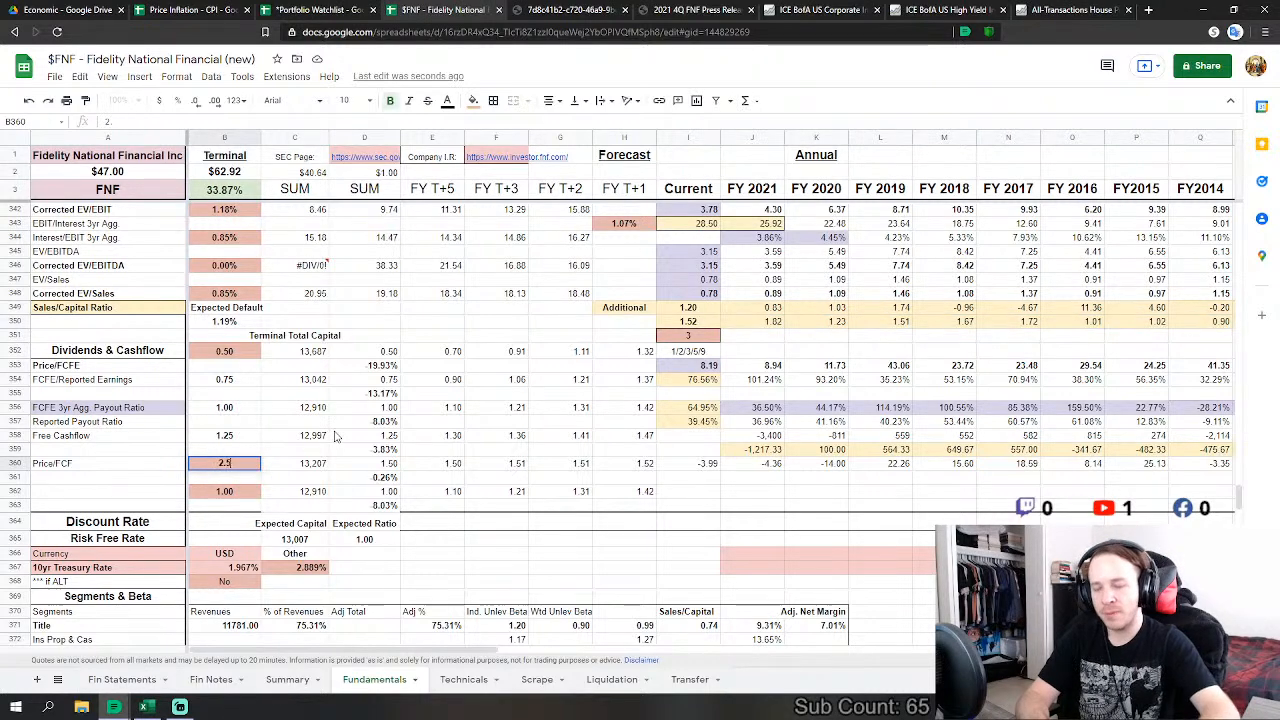
key("Return")
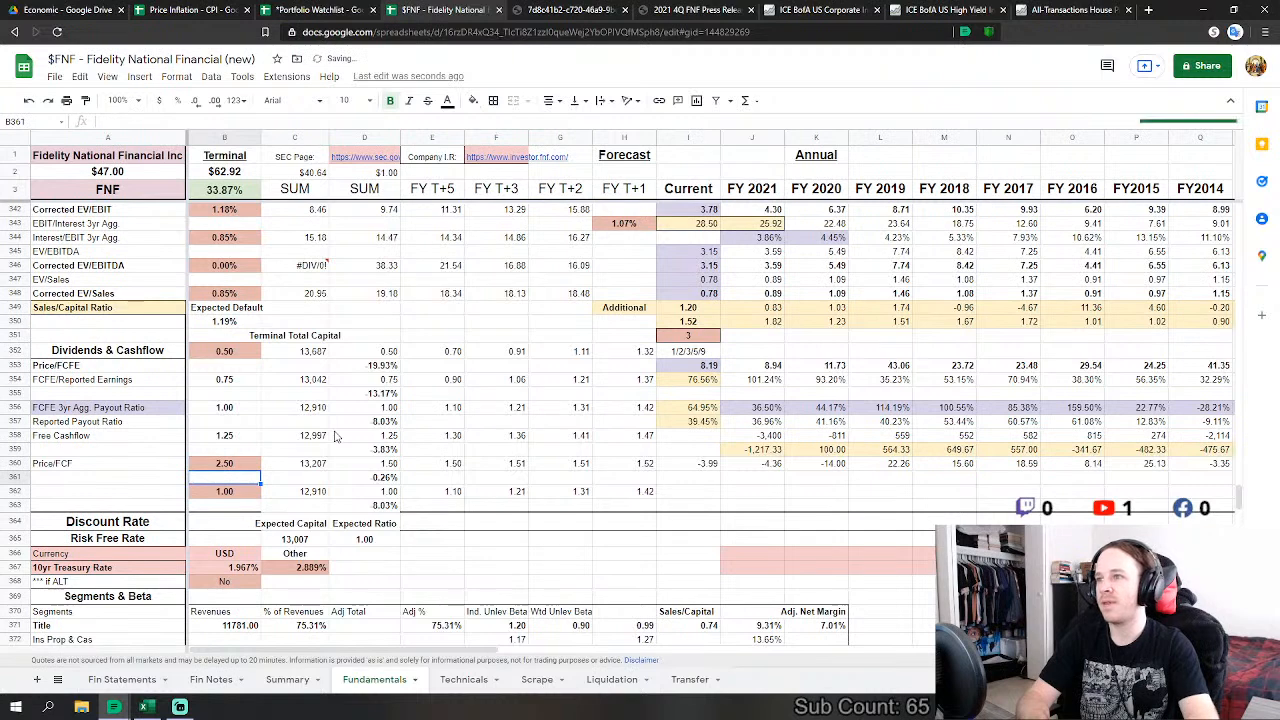
Step: Set the lowest Sales/Capital scenario in Fundamentals cell B352 to 0.75
key("Up")
key("Up")
key("Up")
key("Up")
key("Up")
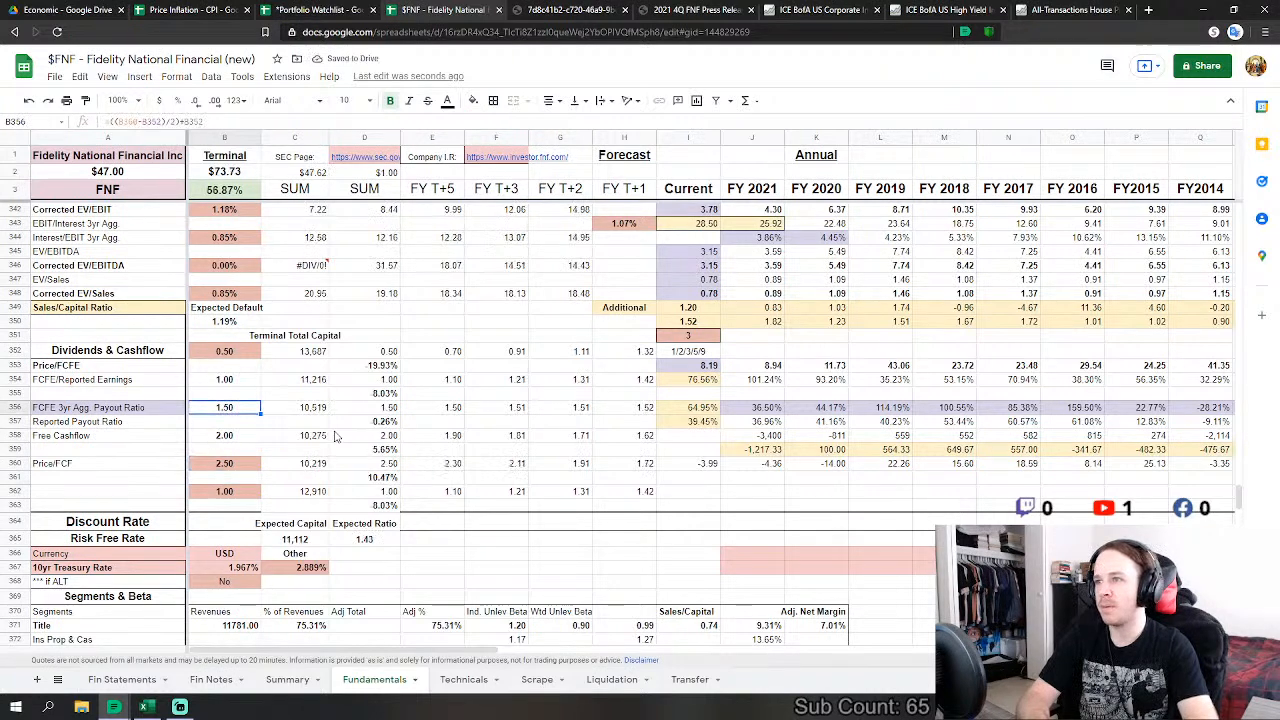
key("Up")
key("Up")
key("Up")
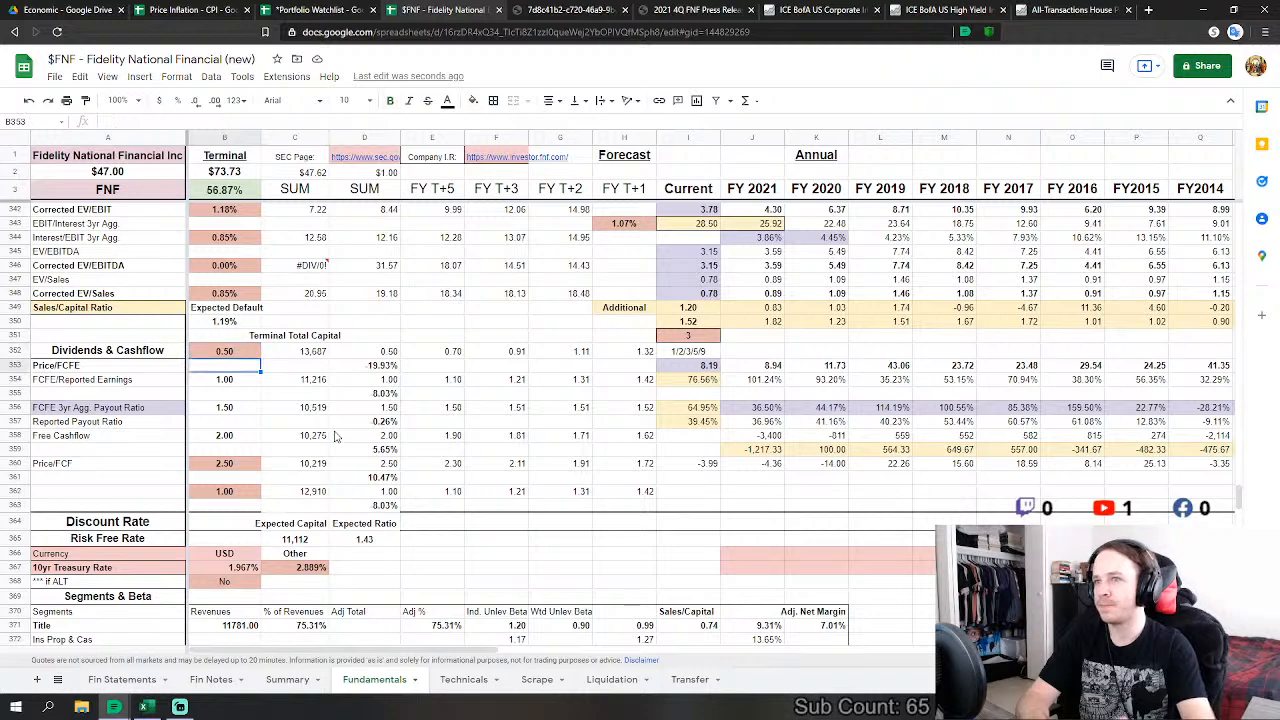
key("Up")
type("0.75")
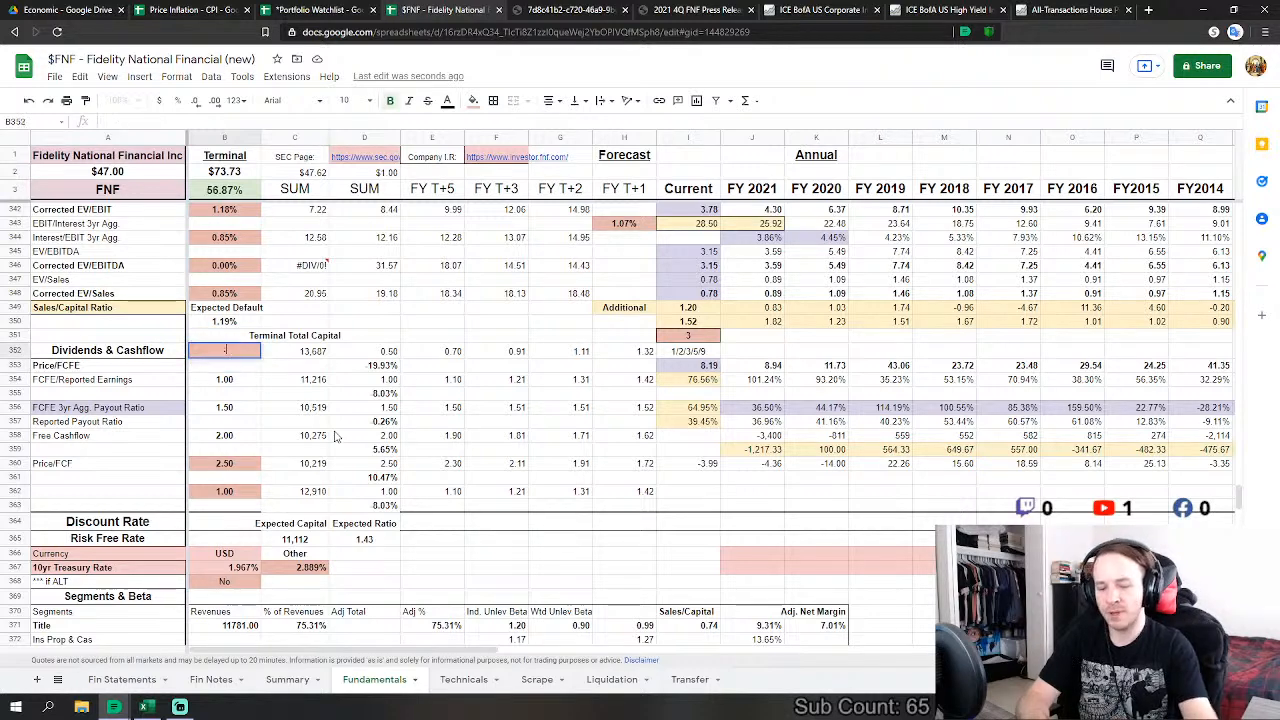
key("Return")
Step: Set the highest Sales/Capital scenario in cell B360 to 2.00
key("Down")
key("Down")
key("Down")
key("Down")
key("Down")
key("Down")
key("Down")
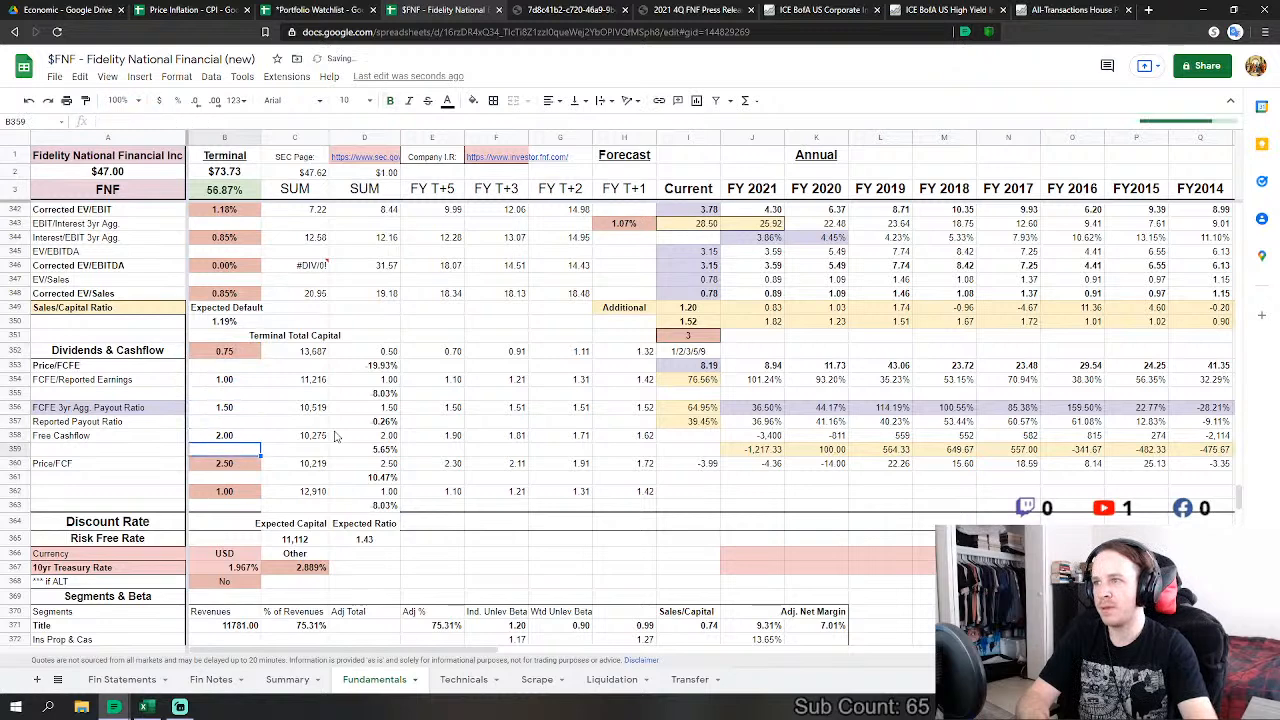
type("2")
key("Return")
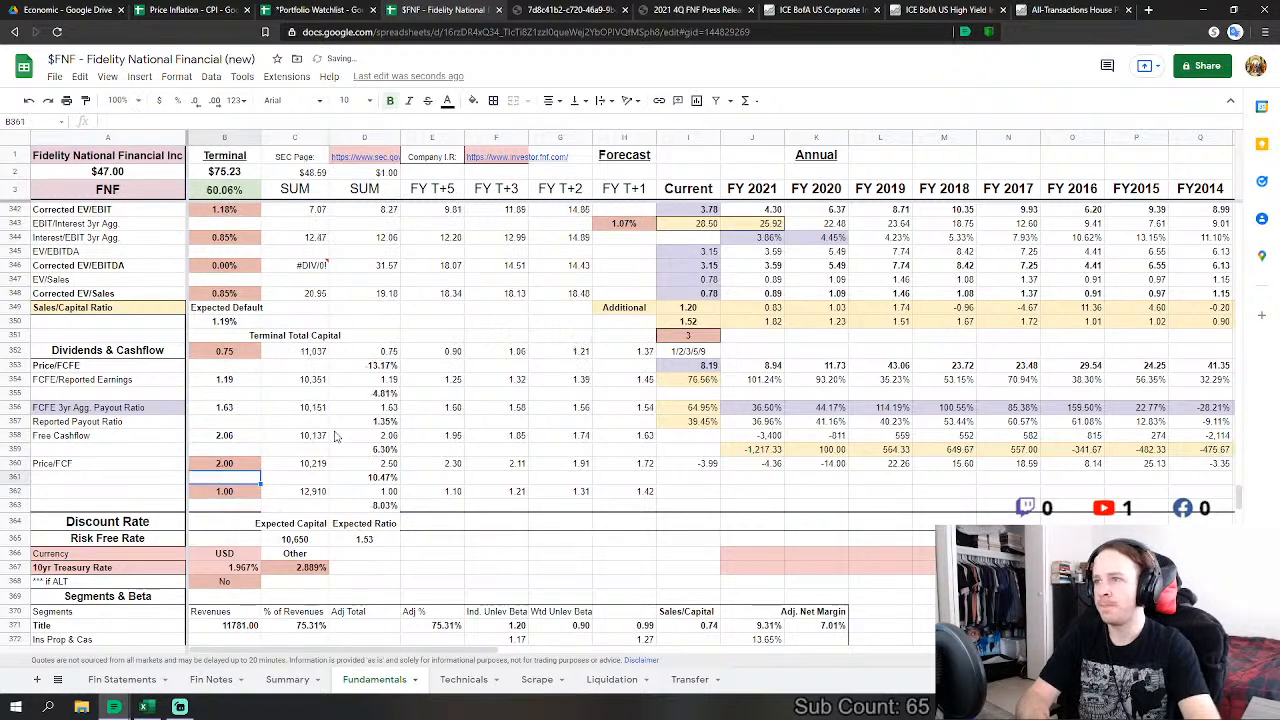
Step: Check the middle Sales/Capital scenario in B356 and set the separate ratio assumption in cell B362 to 1.50
key("Up")
key("Up")
key("Up")
key("Up")
key("Up")
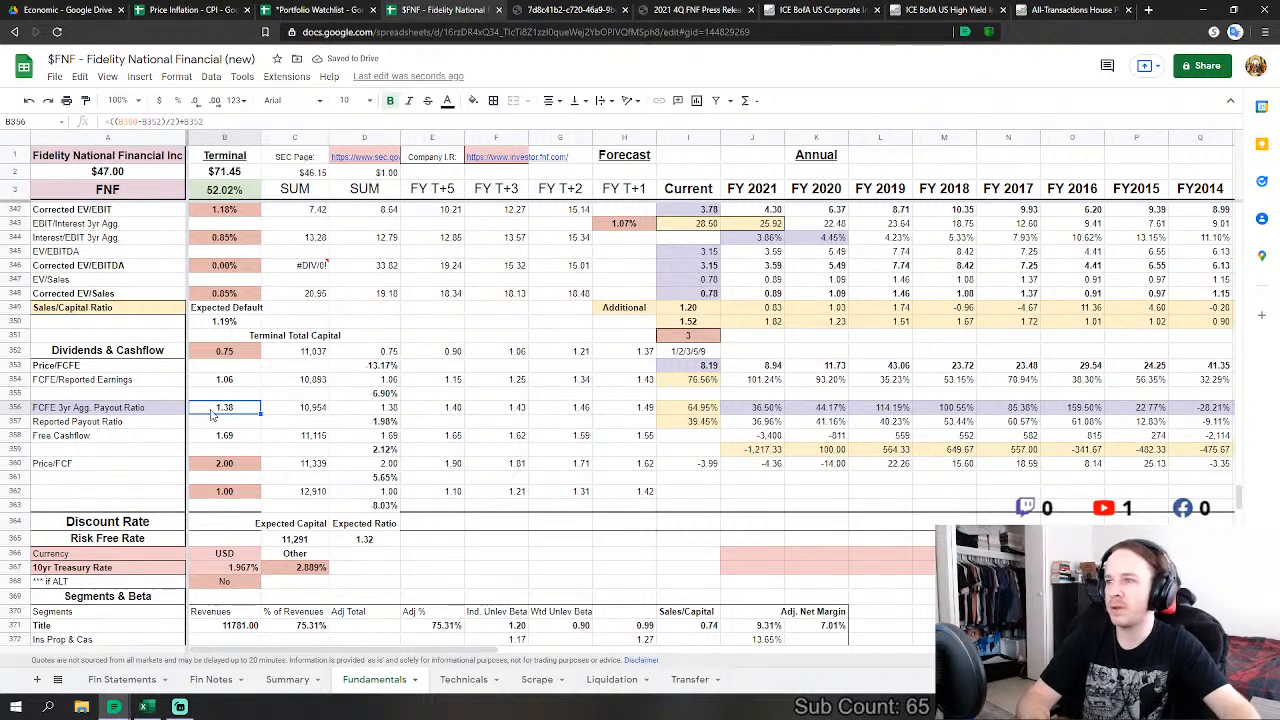
left_click(240, 494)
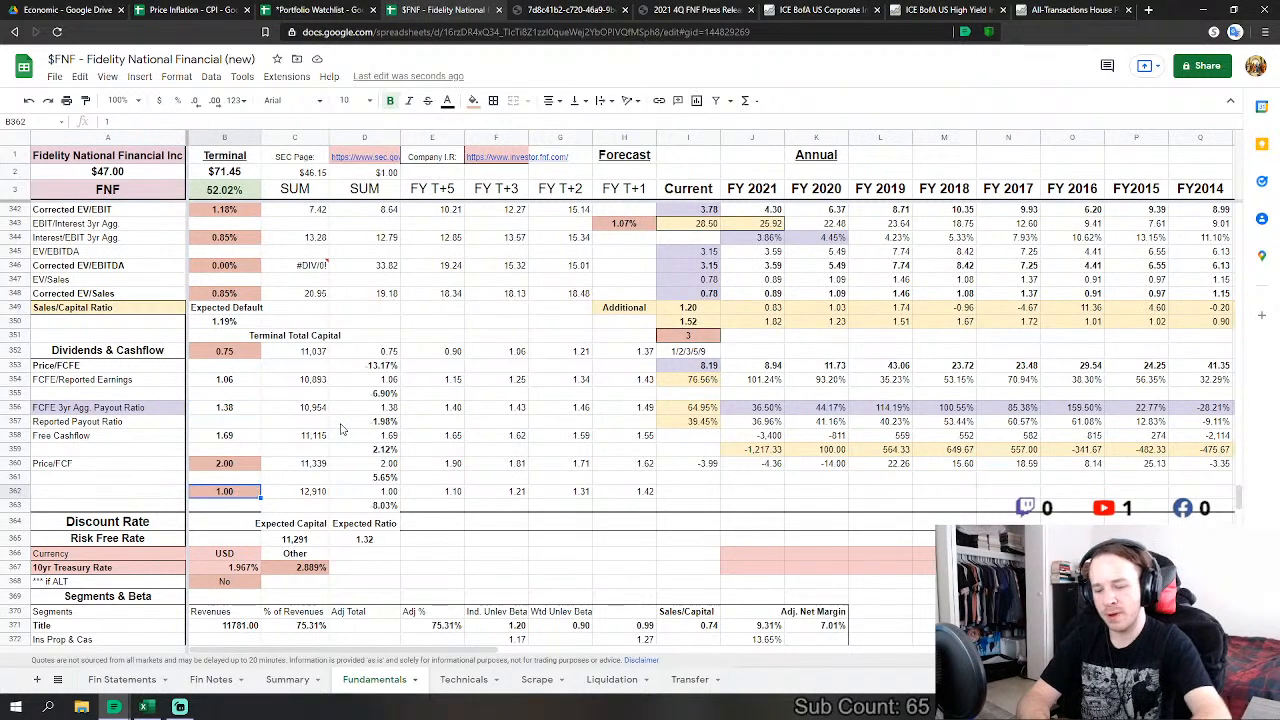
key("Return")
key("Return")
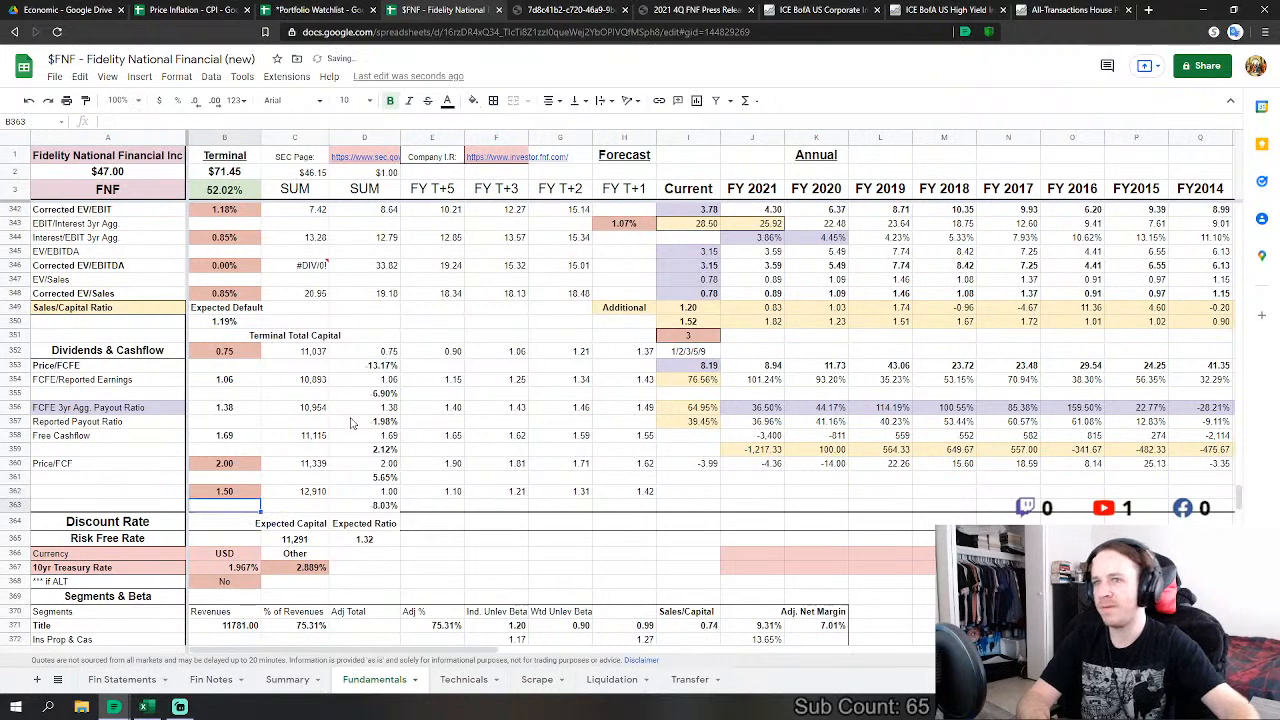
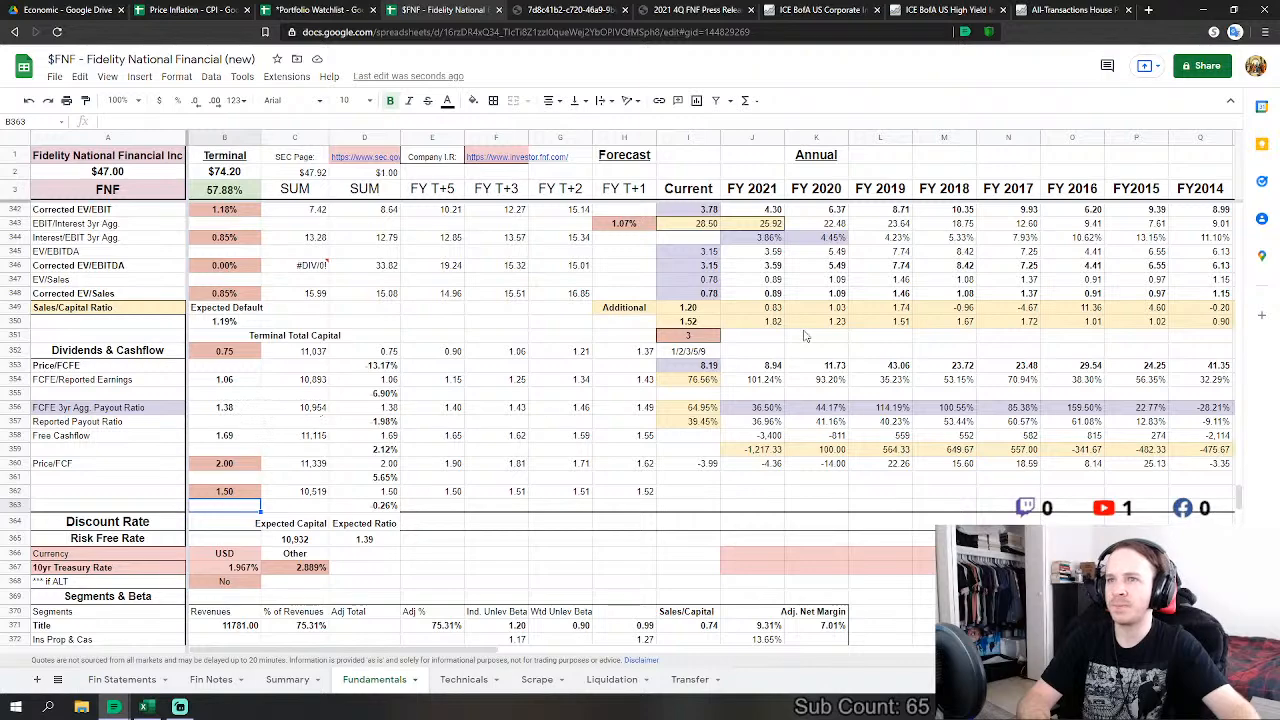
Step: Review the FY 2021 to FY 2017 corrected net income margins in row 113 and set the highest margin scenario in C121 to 16%
scroll(432, 418, "up", 3)
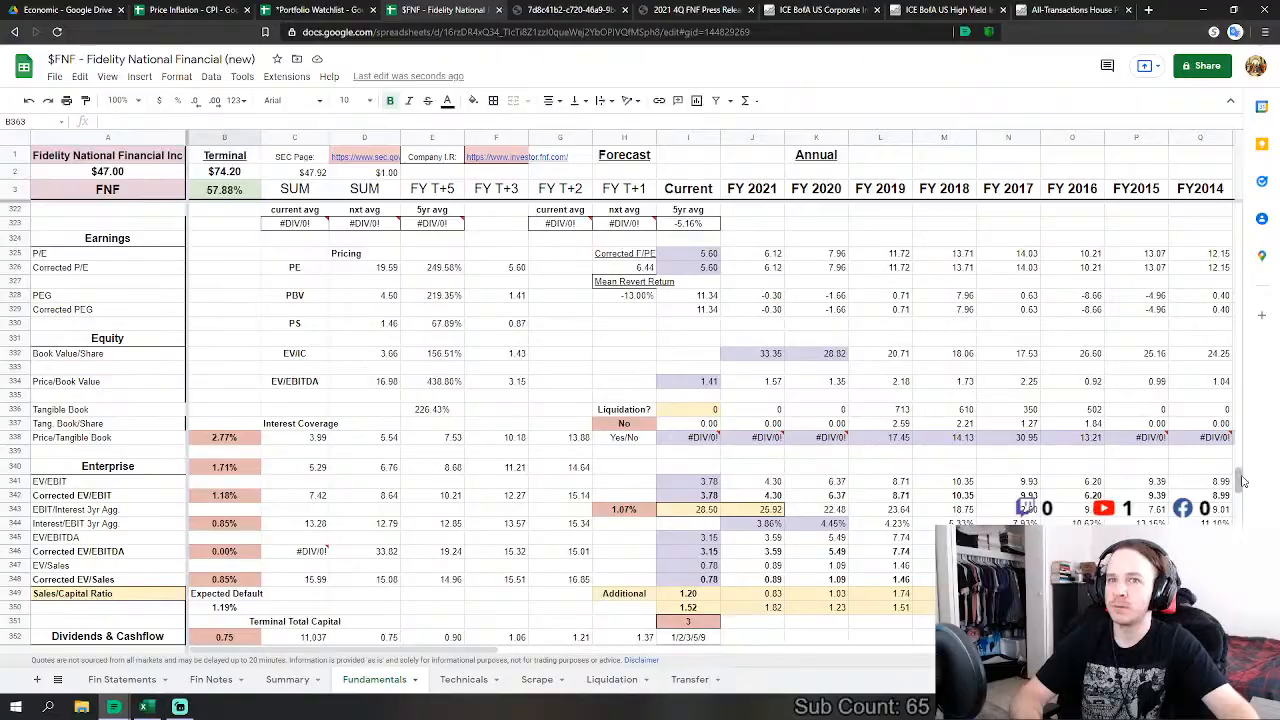
left_click_drag(1238, 479, 1248, 298)
scroll(628, 380, "up", 1)
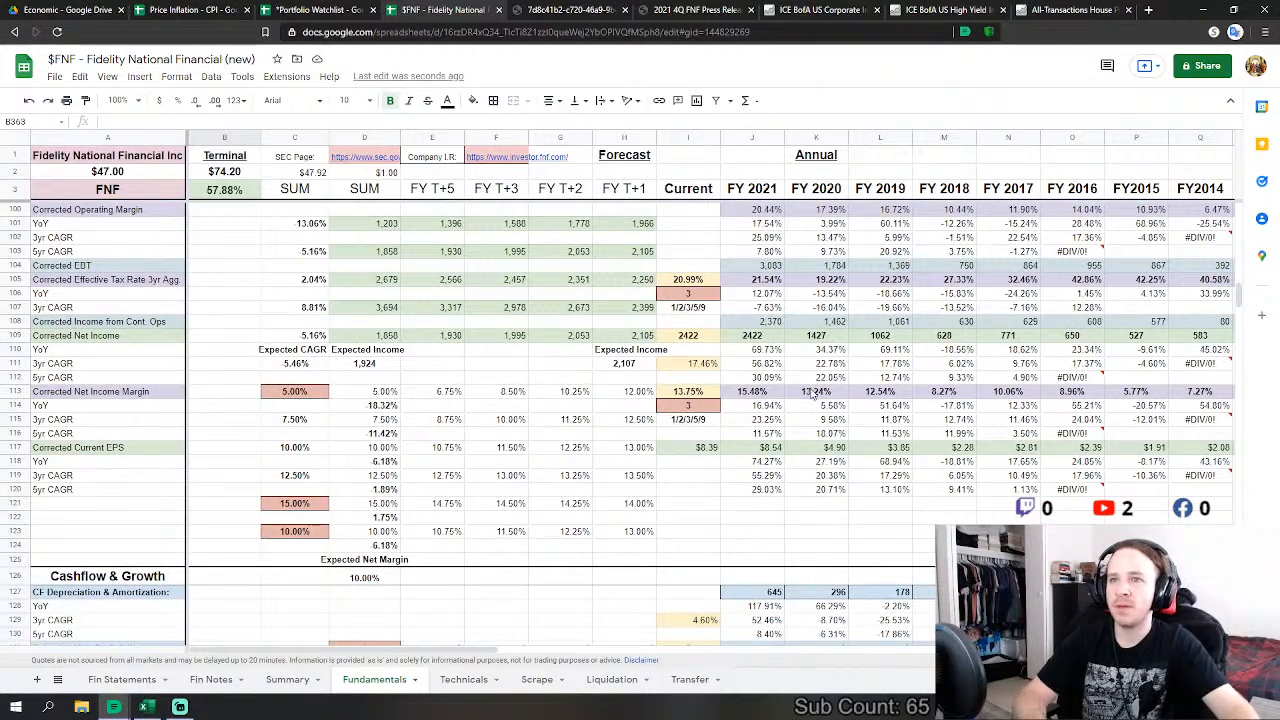
left_click_drag(750, 392, 1010, 400)
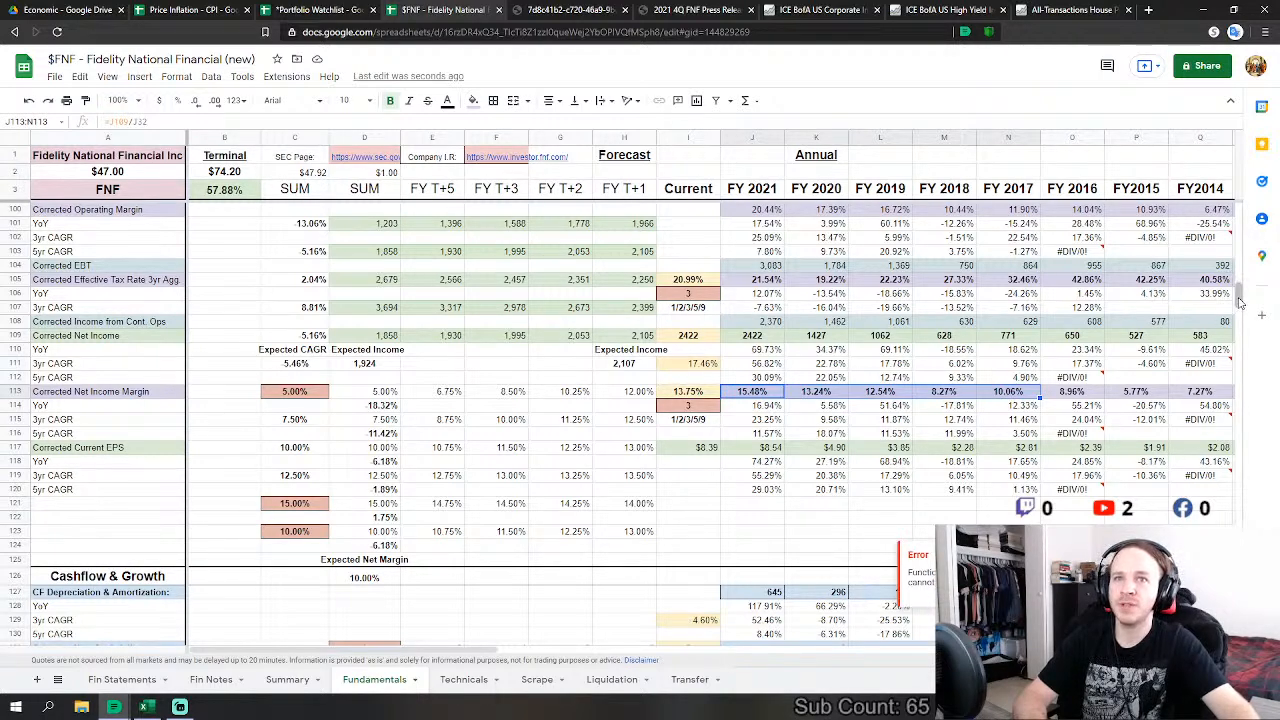
left_click(560, 419)
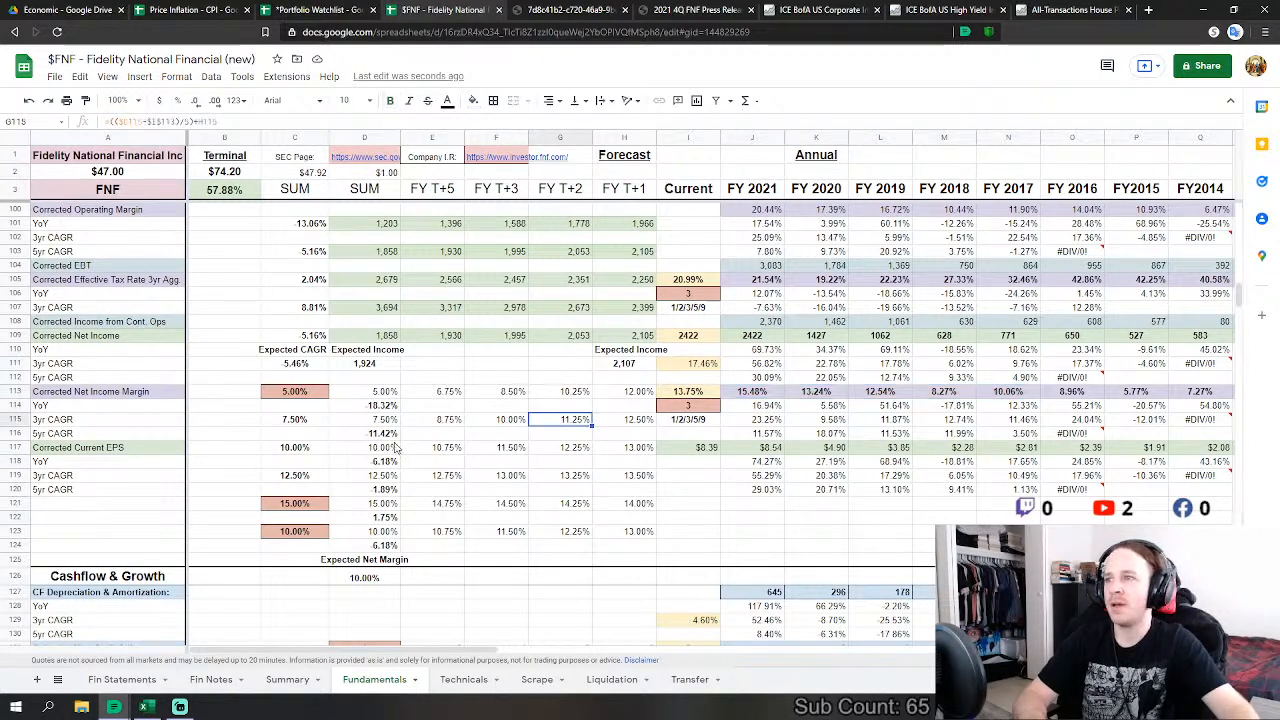
left_click(291, 392)
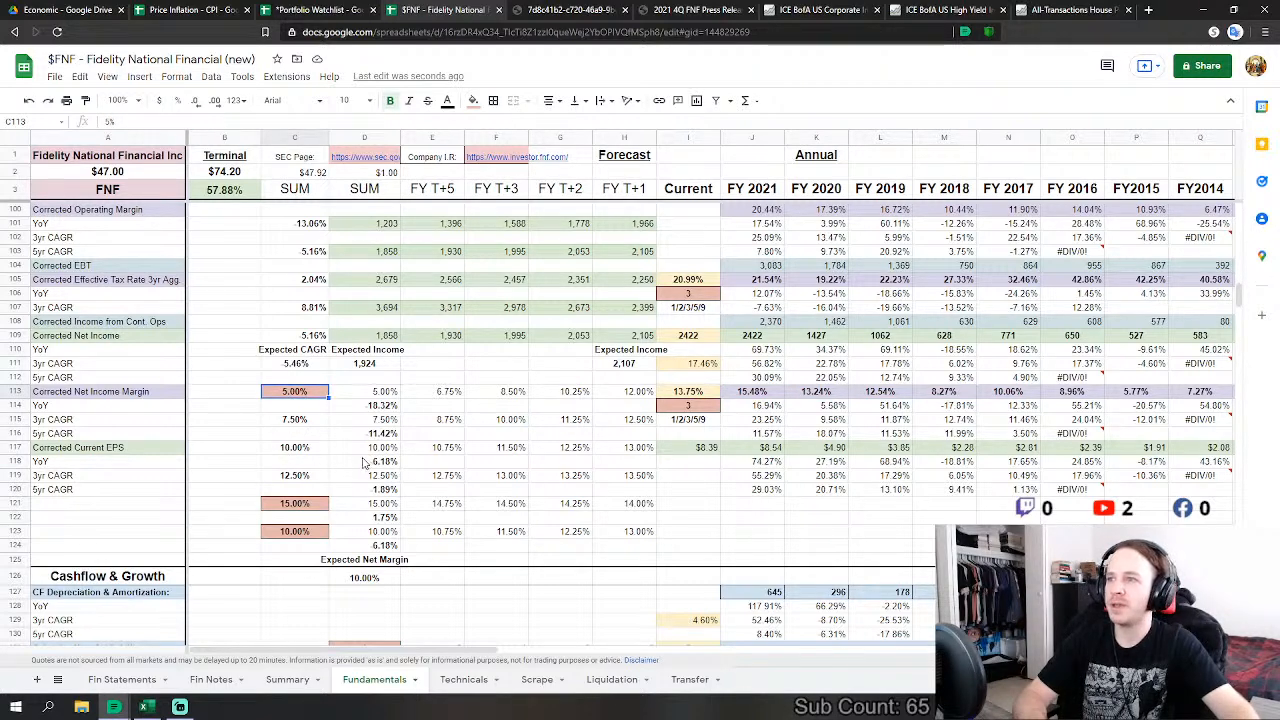
scroll(365, 462, "down", 1)
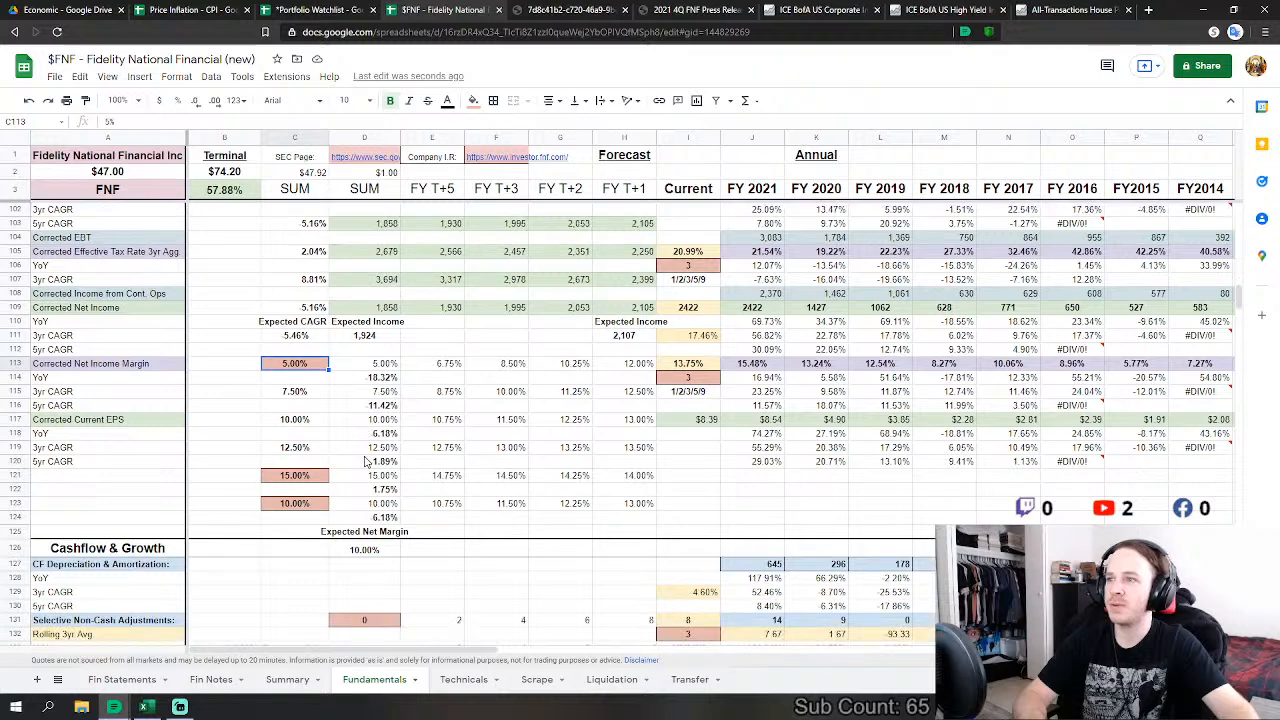
left_click(294, 478)
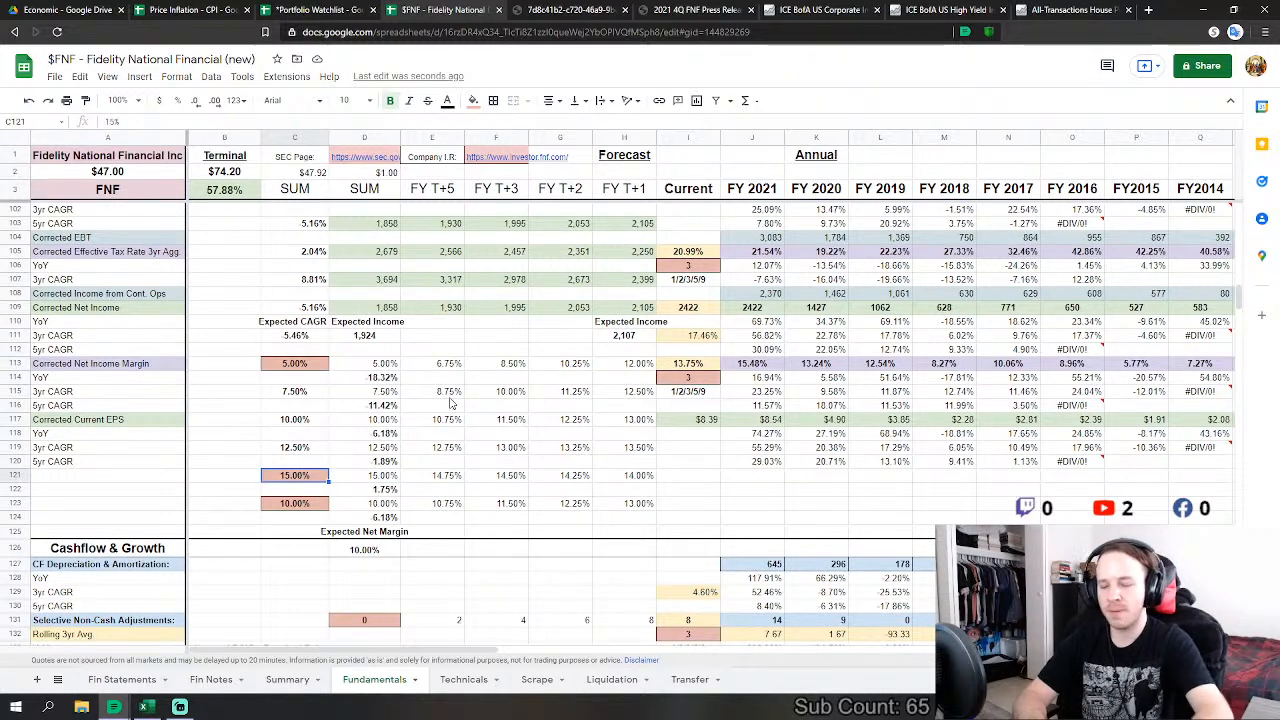
type("16%")
key("Return")
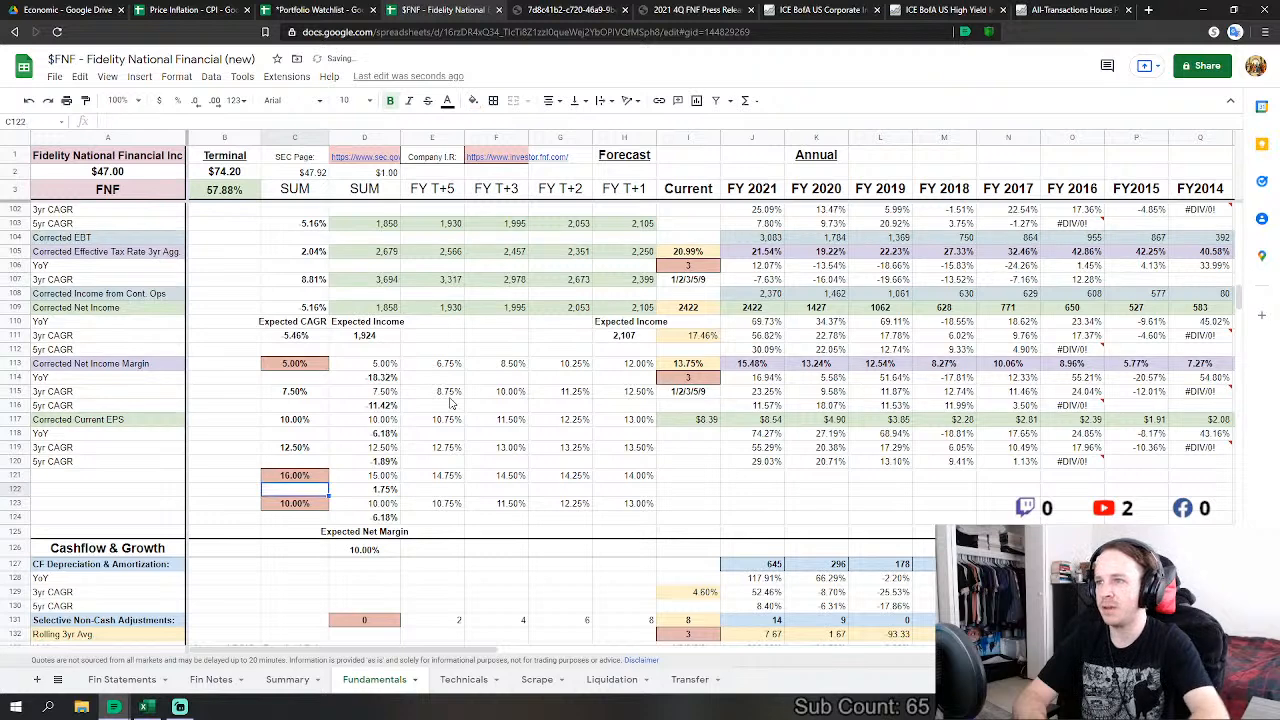
Step: Set the separate net income margin assumption in cell C123 to 12%
key("Down")
type("12%")
key("Return")
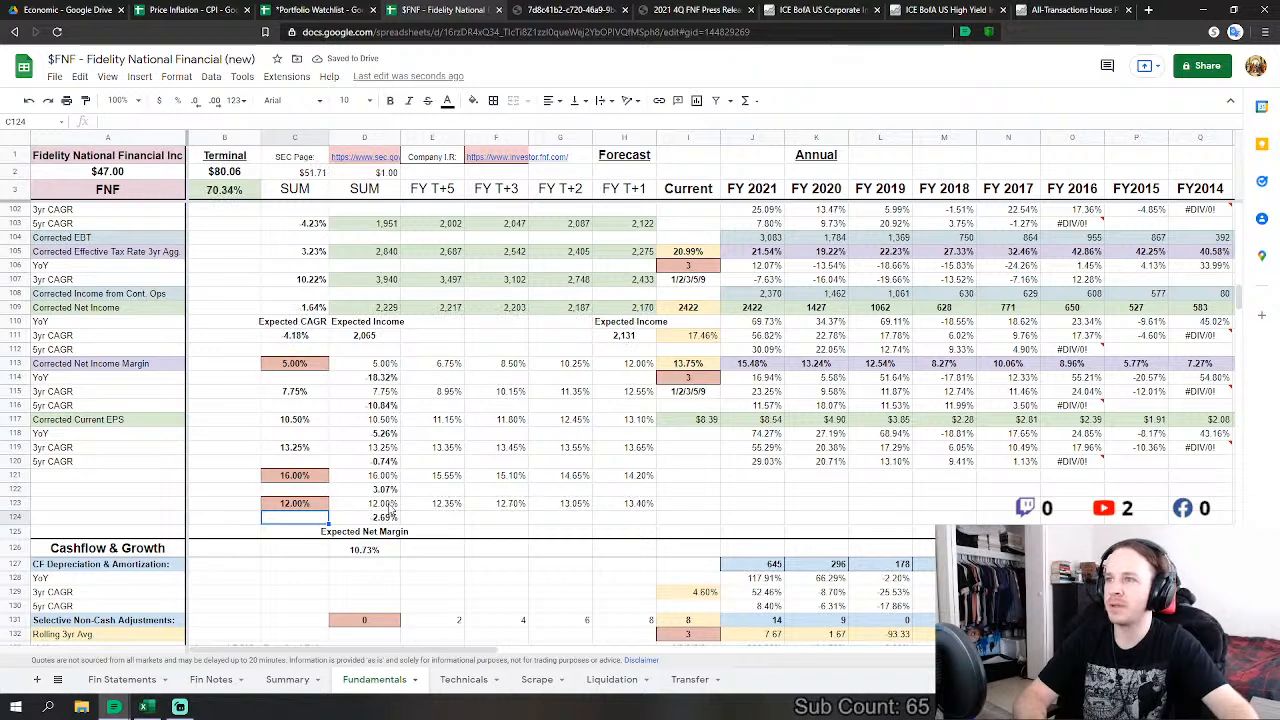
Step: Examine the current cost of debt formula in I60 and the corrected effective tax rate formula in I105
scroll(370, 415, "up", 1)
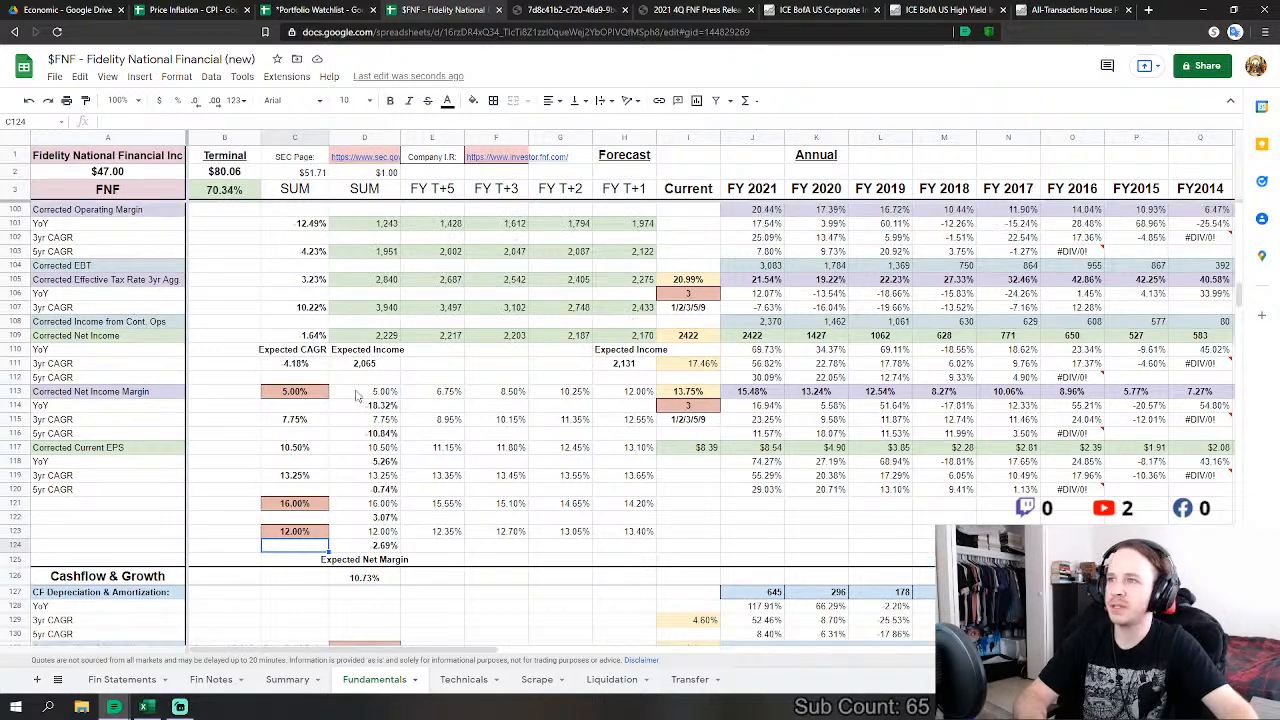
scroll(400, 430, "up", 10)
left_click(510, 430)
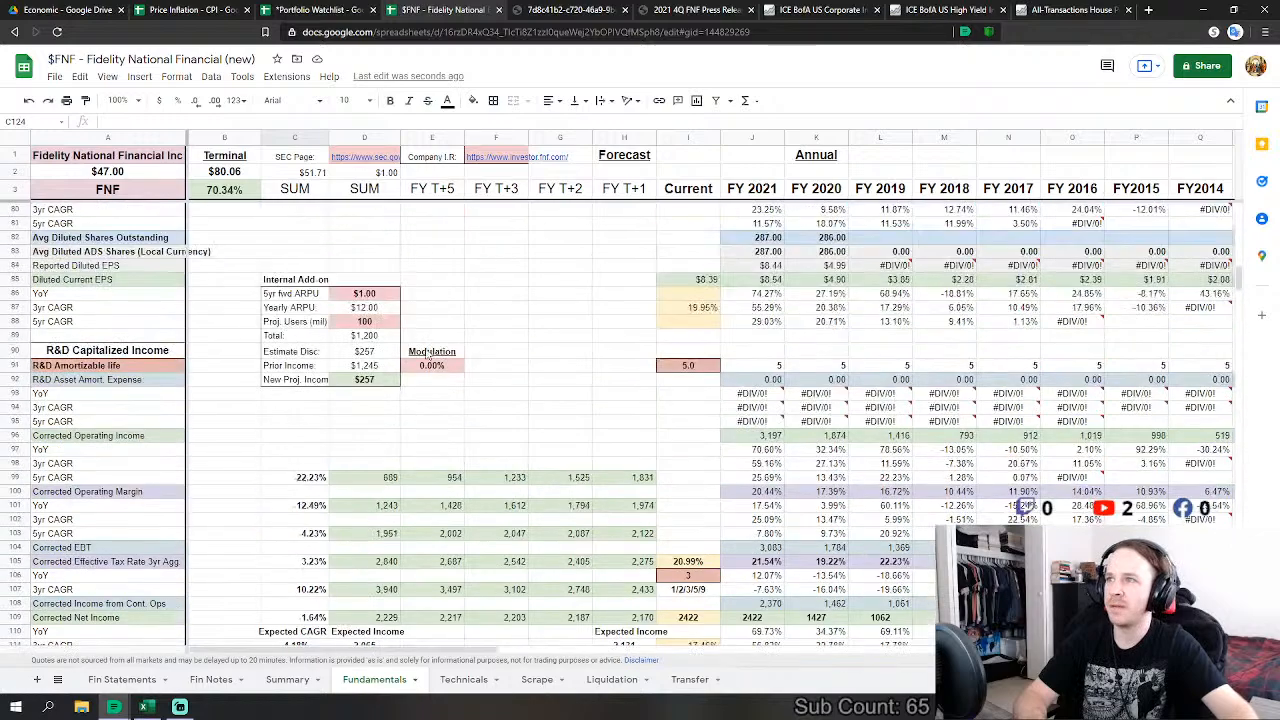
scroll(526, 385, "up", 7)
scroll(528, 391, "up", 5)
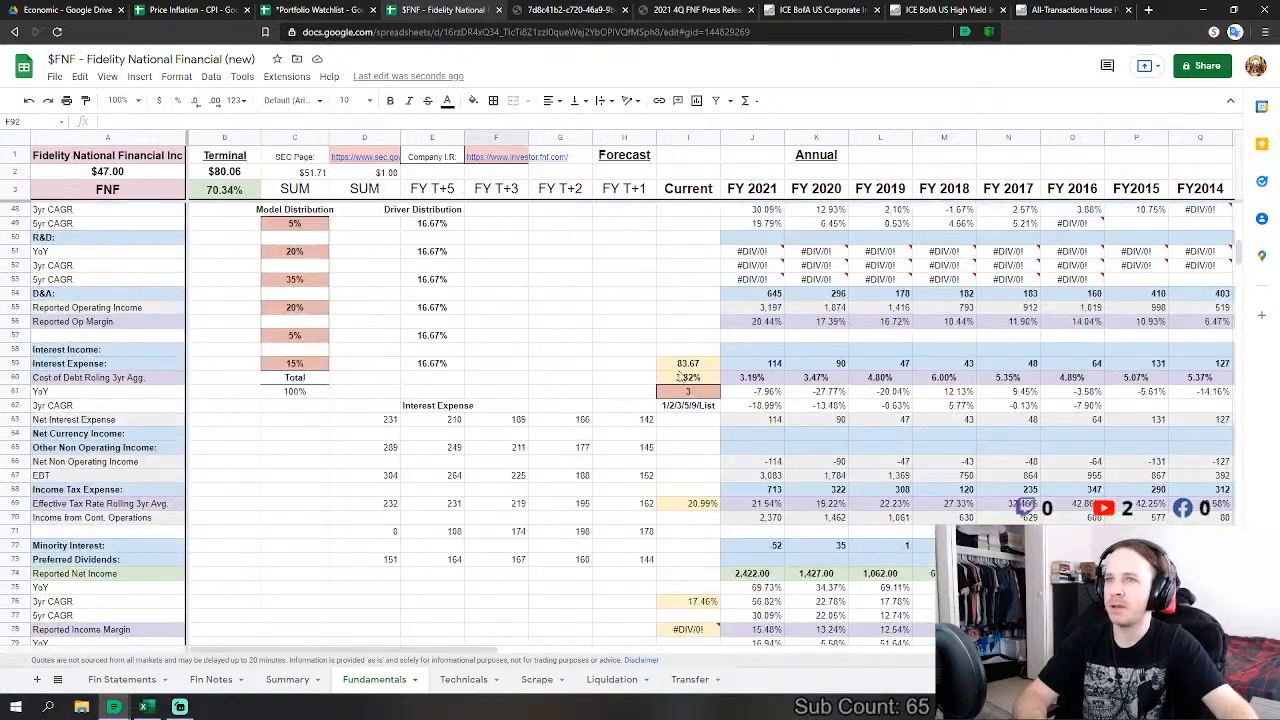
left_click(705, 382)
scroll(705, 382, "down", 15)
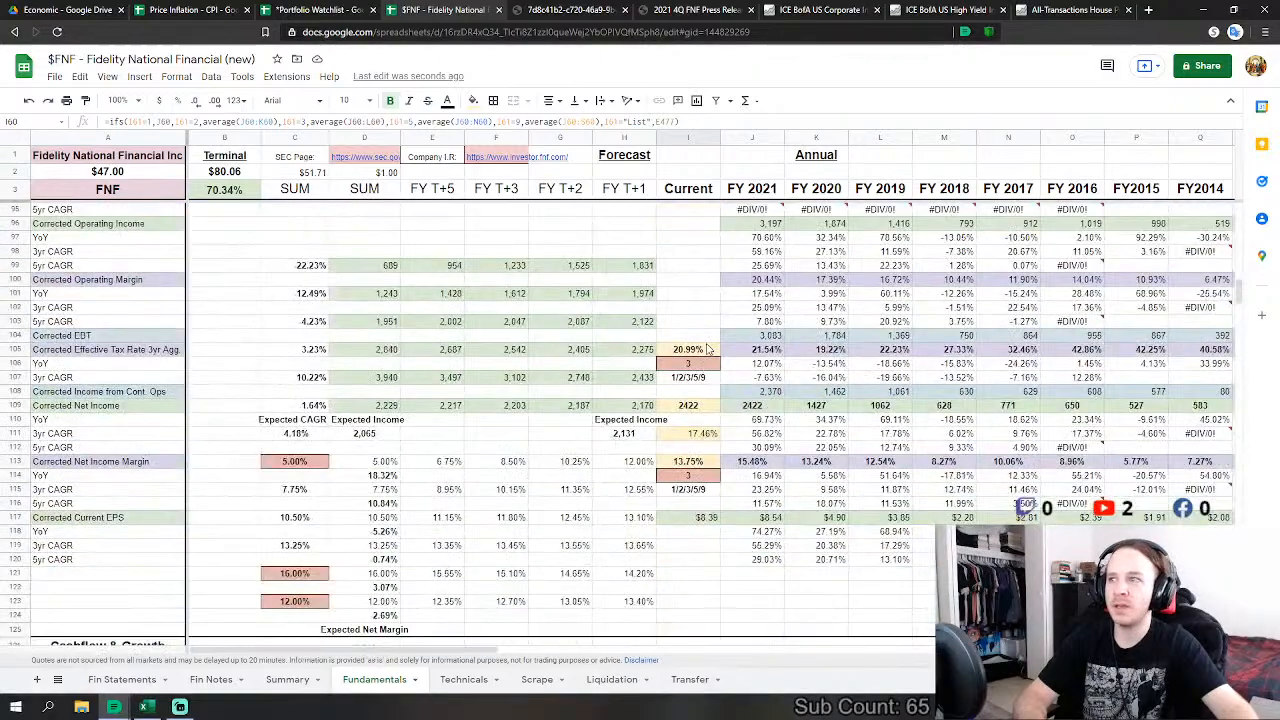
left_click(707, 348)
scroll(500, 360, "down", 15)
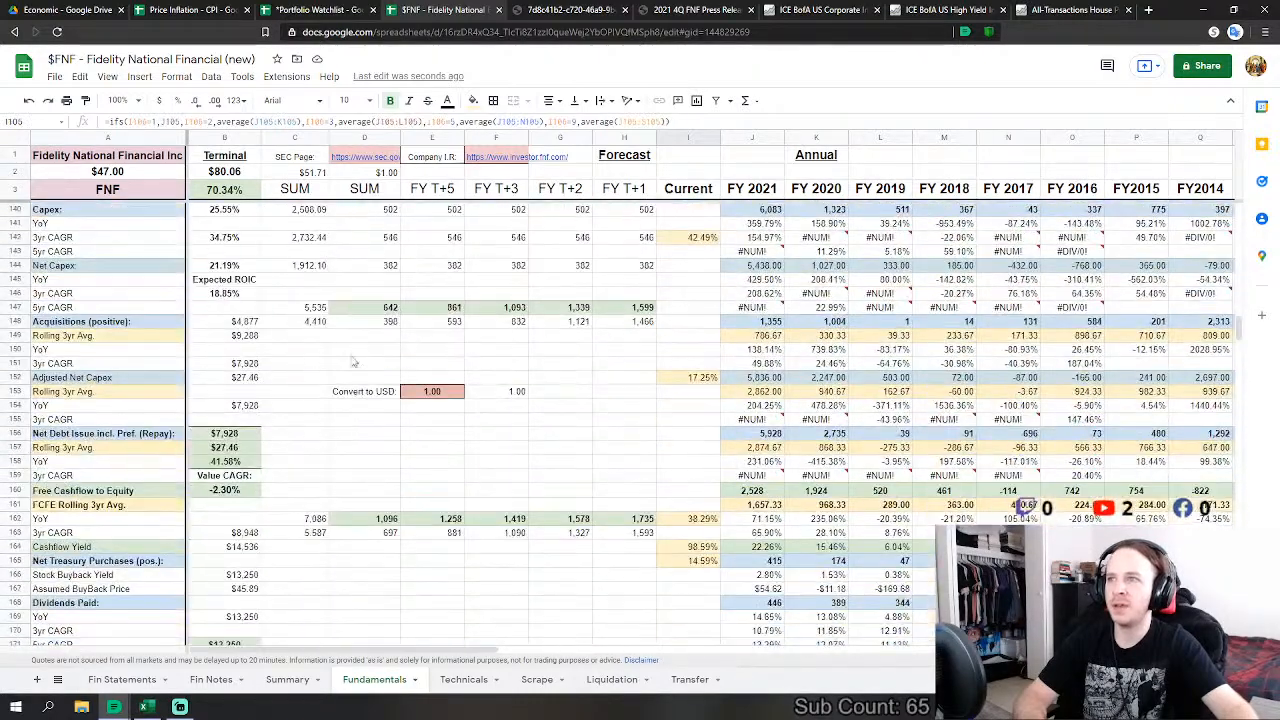
Step: Set the averaging period for the Non-Cash ROIC growth estimate in cell I200 to 5 years
scroll(640, 470, "down", 13)
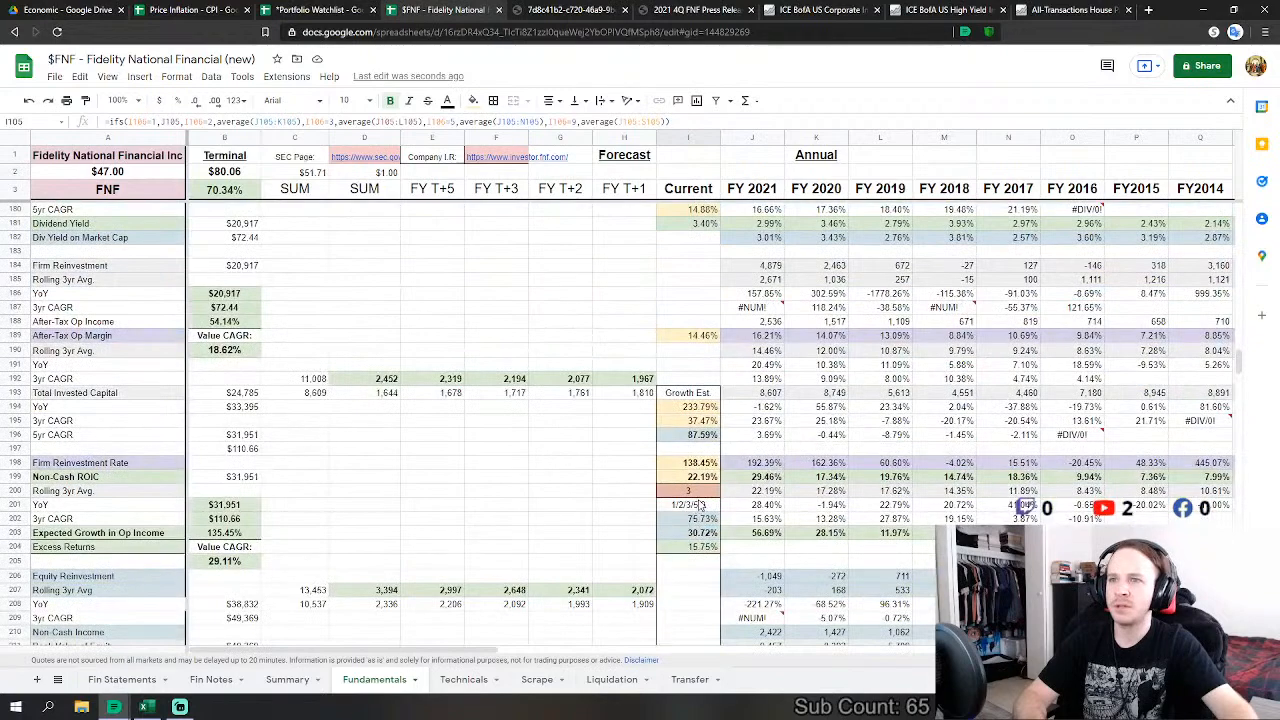
scroll(700, 507, "down", 2)
left_click(695, 420)
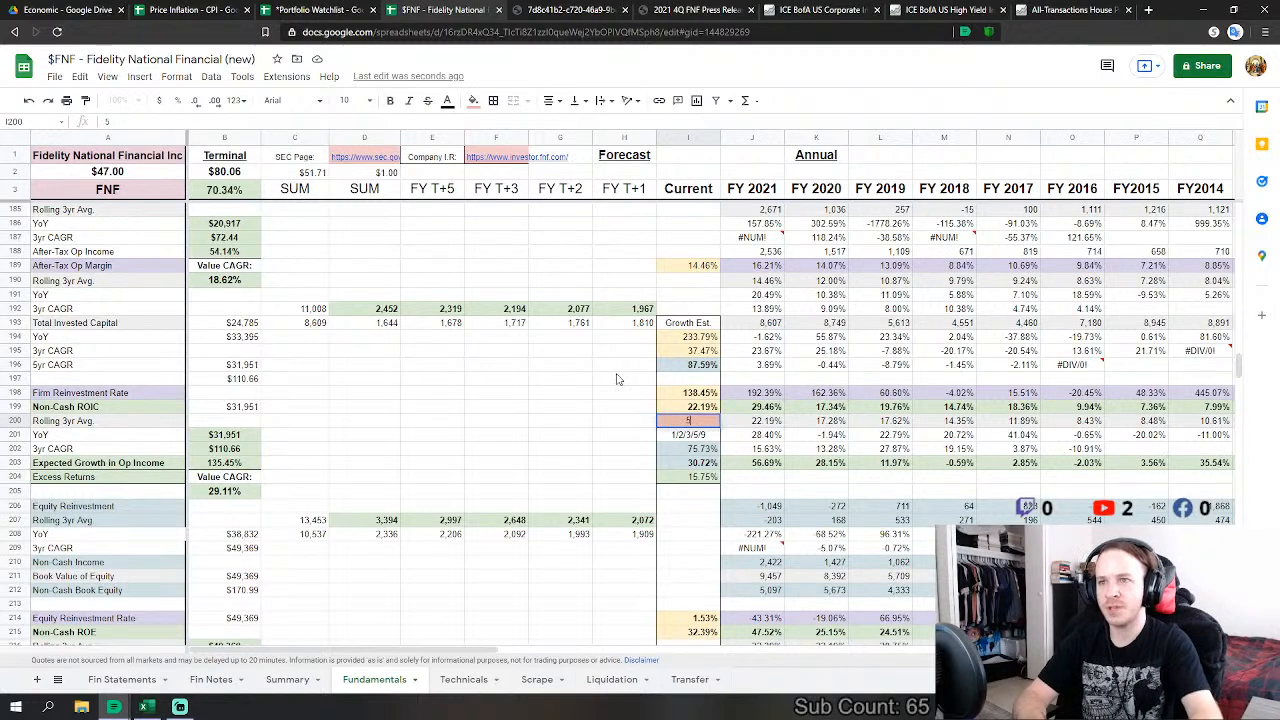
key("Return")
Step: Try a 9-year averaging period in cell I200 and compare the resulting Non-Cash ROIC with the imputed ROIC scenarios
key("Up")
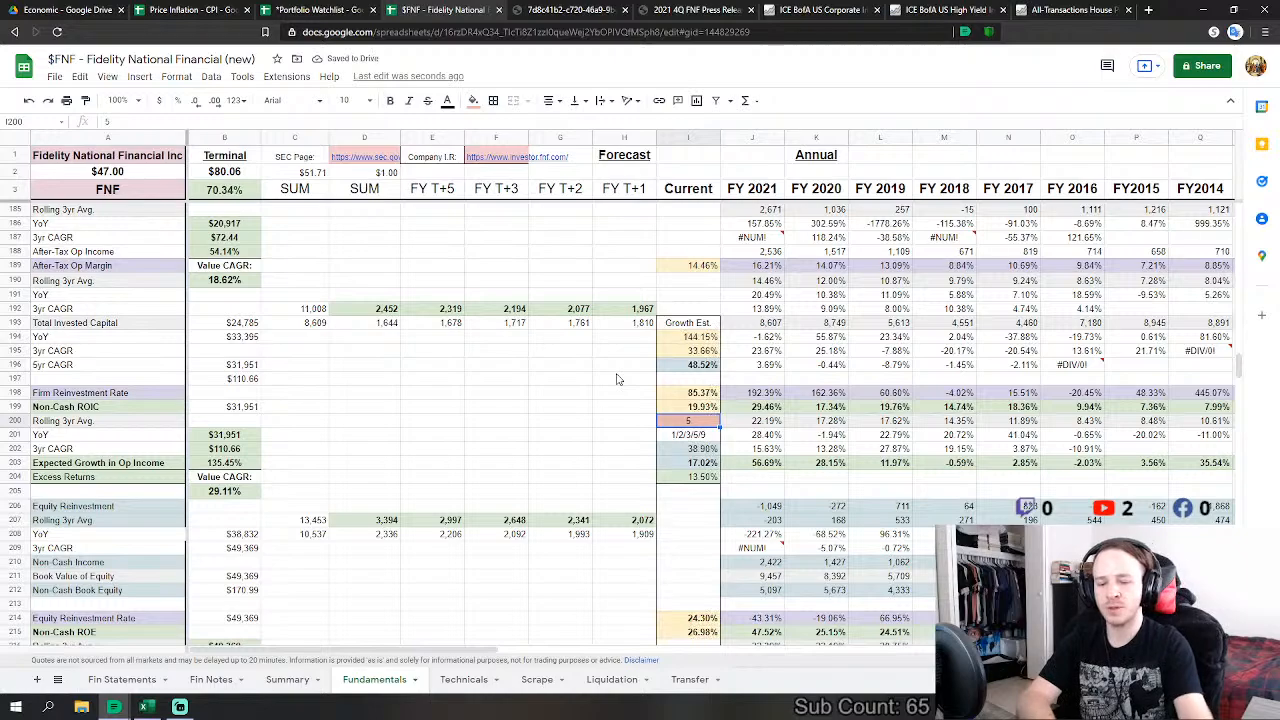
key("Return")
scroll(534, 376, "up", 5)
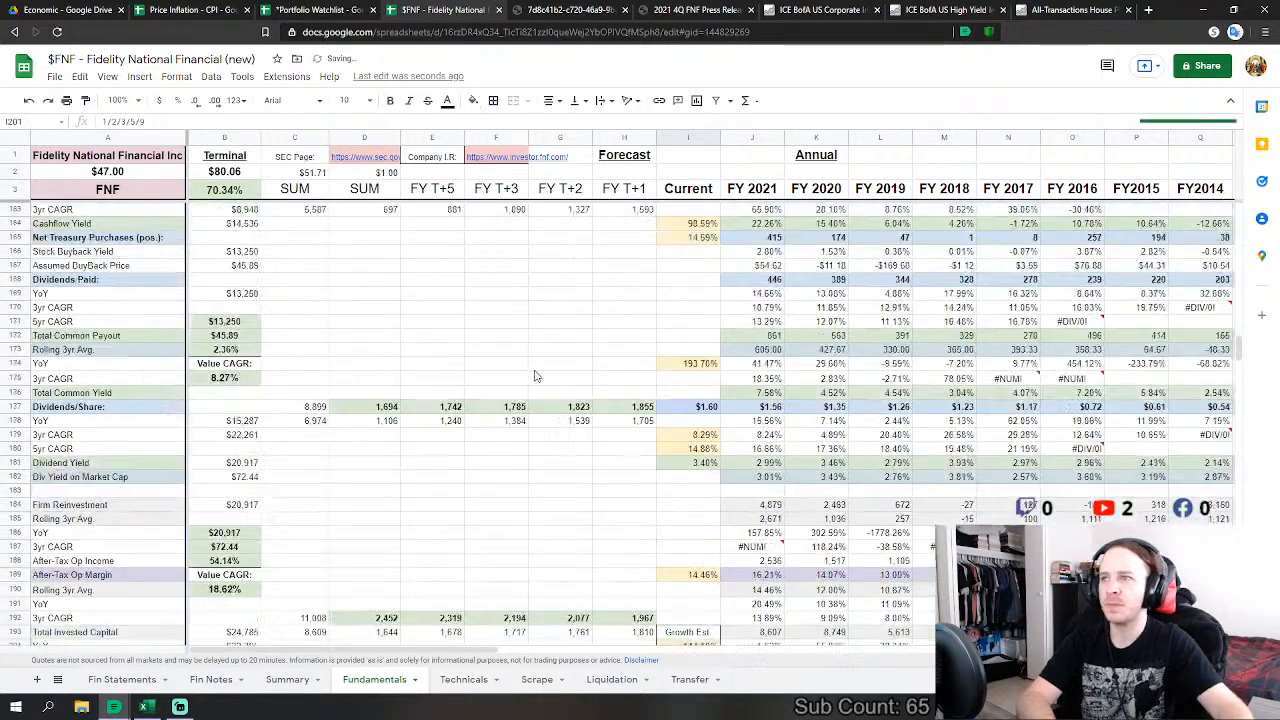
scroll(534, 376, "up", 8)
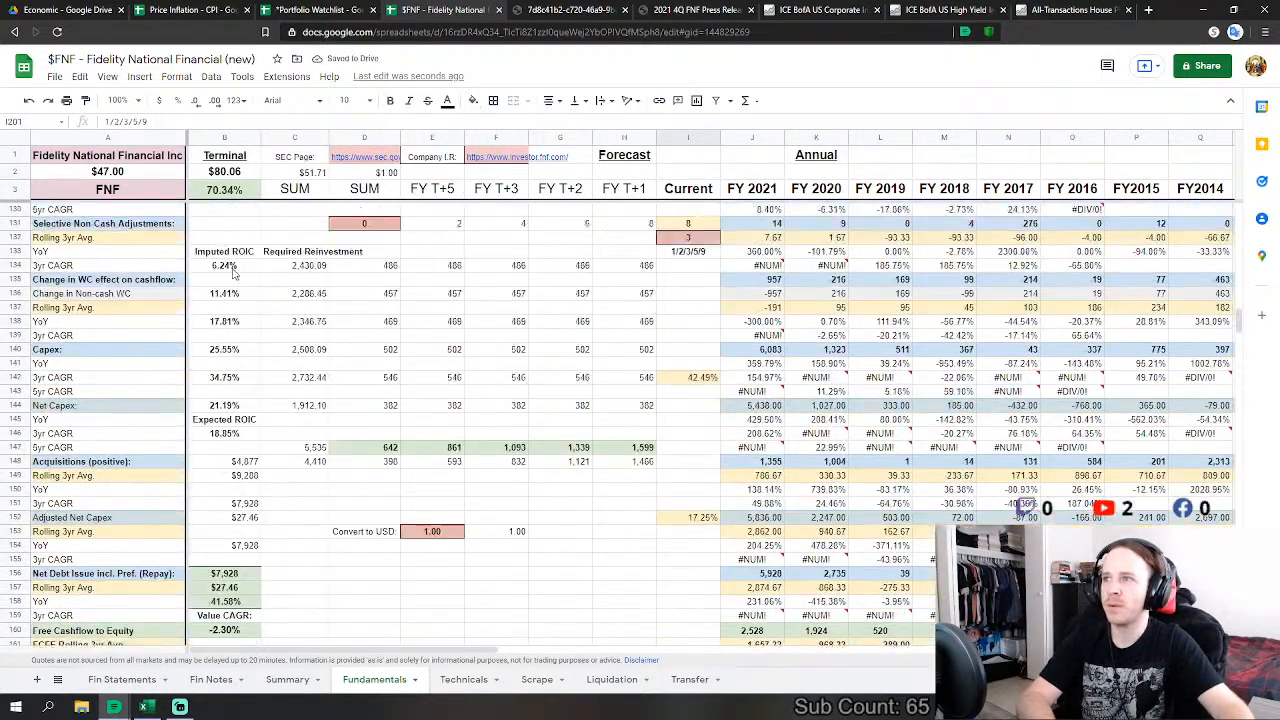
scroll(232, 272, "down", 14)
left_click(560, 365)
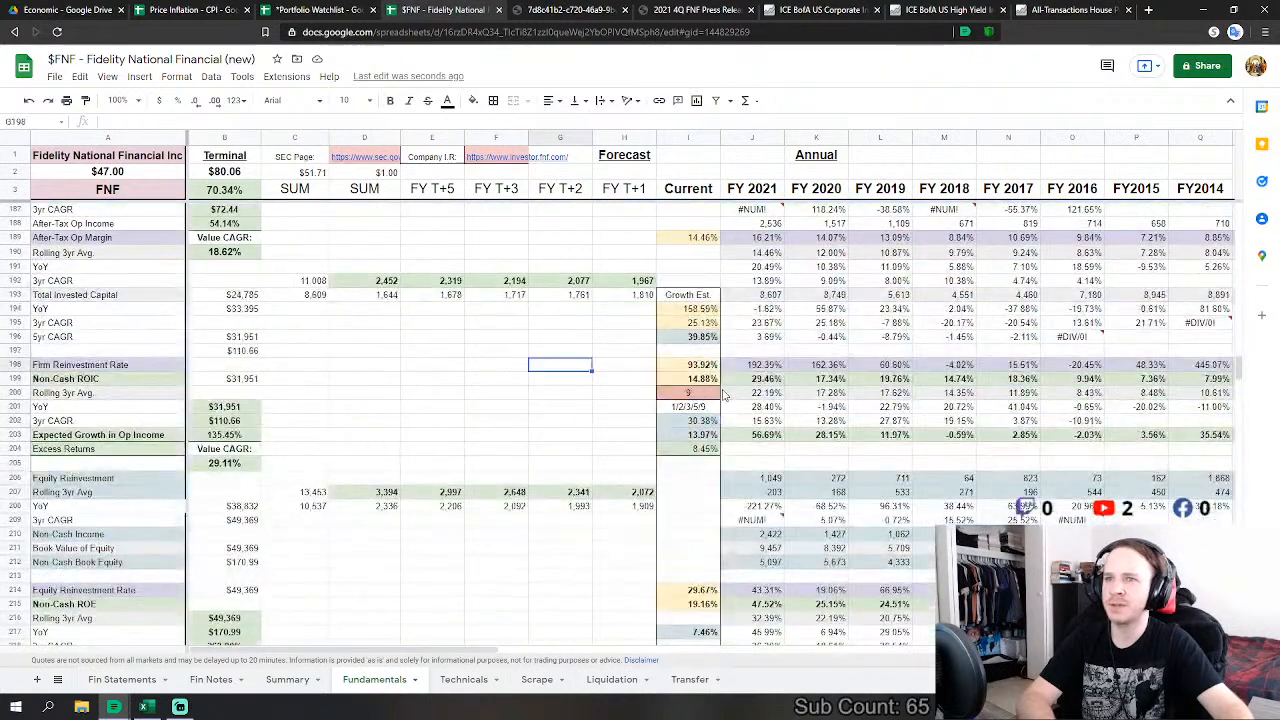
Step: Return the ROIC averaging period in cell I200 to 5 years
left_click(700, 393)
type("5")
key("Return")
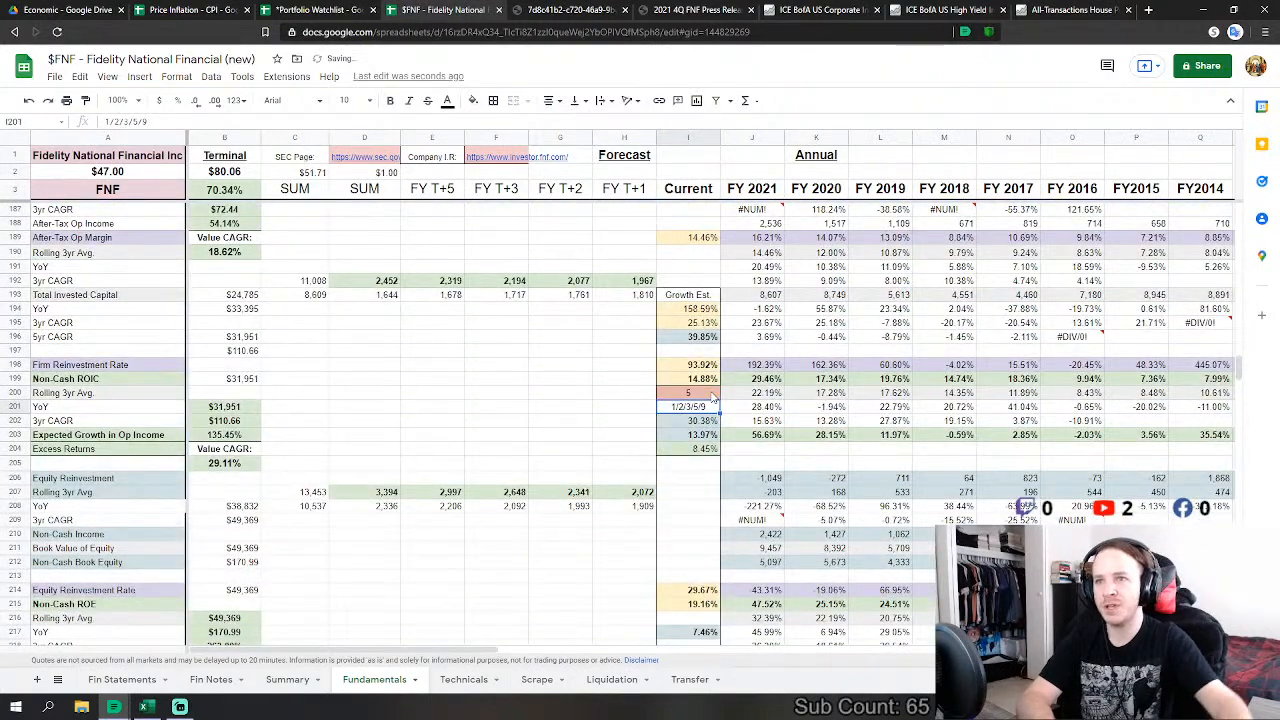
Step: Compare the FY 2021 Non-Cash ROIC in J199 with the Expected ROIC in B146 and examine its formula
left_click(766, 381)
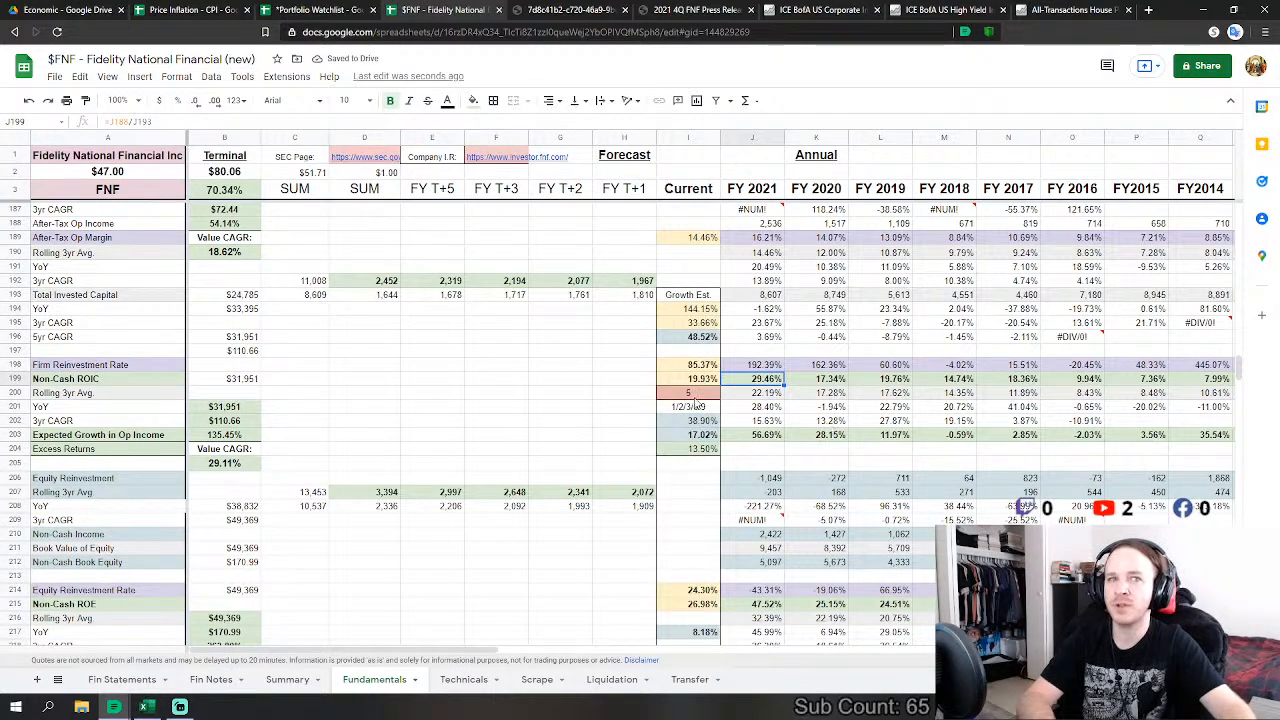
scroll(520, 404, "up", 10)
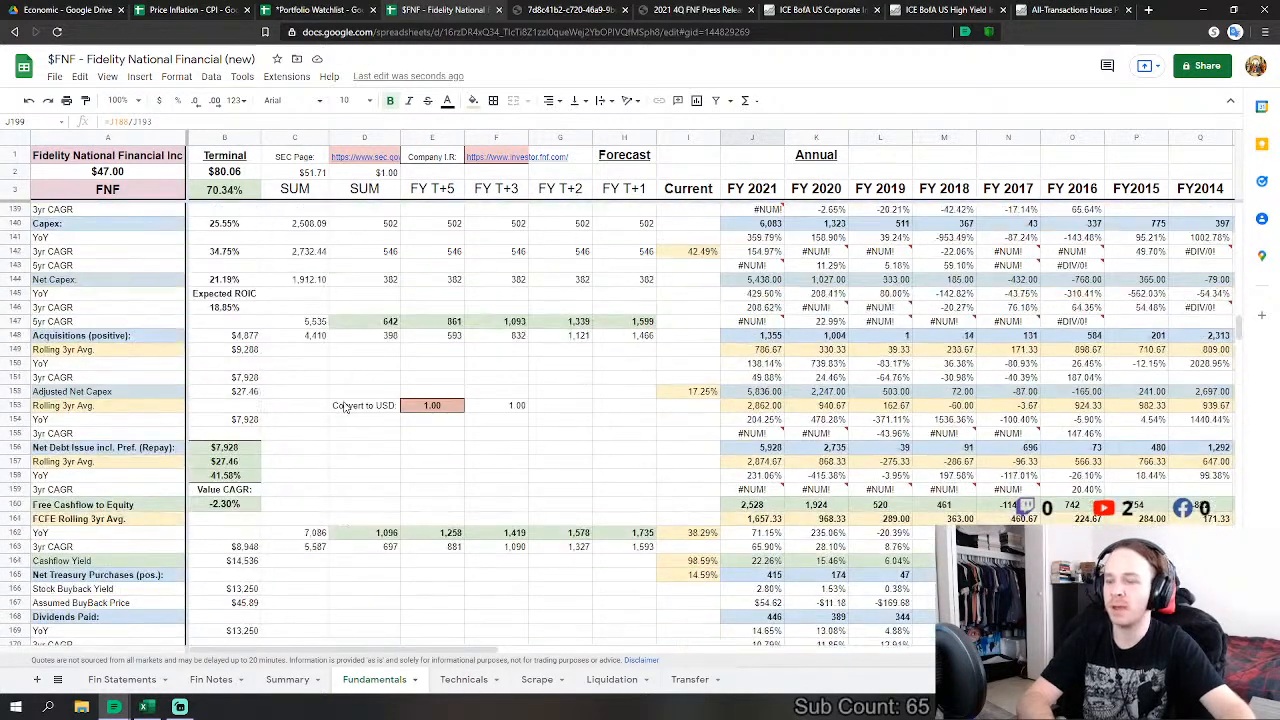
scroll(344, 406, "up", 12)
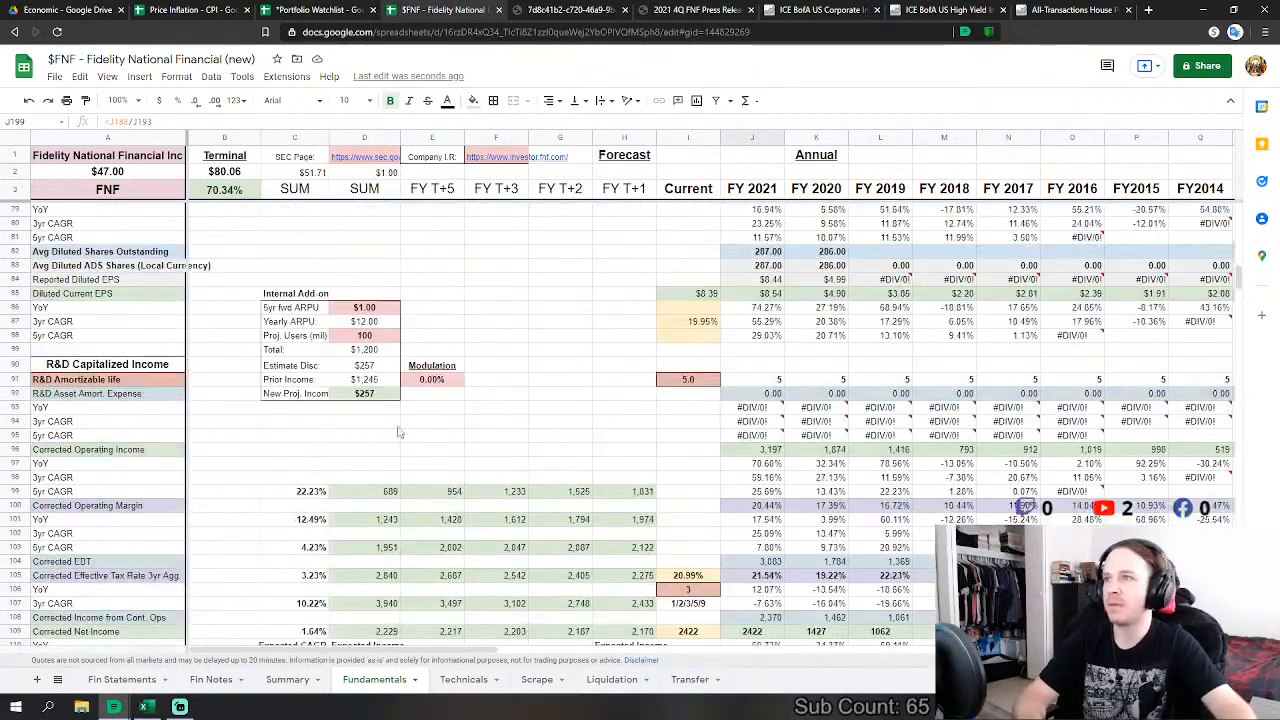
scroll(398, 432, "down", 9)
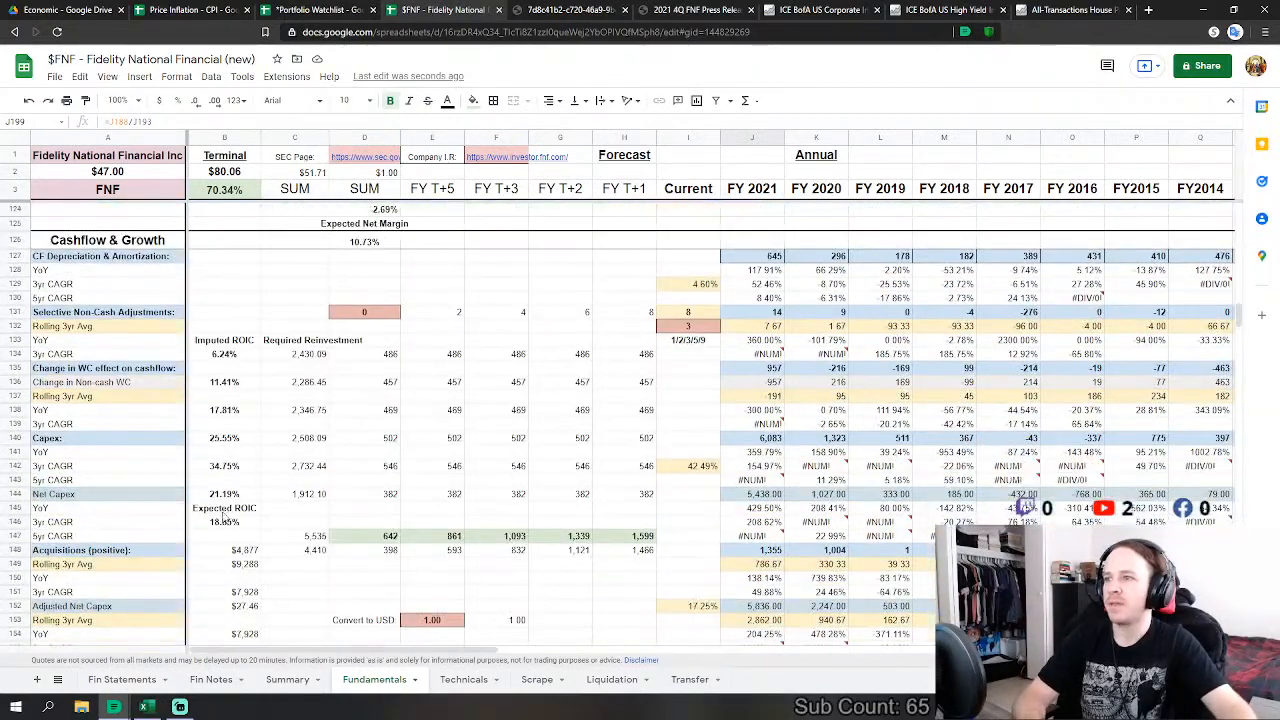
left_click(220, 522)
scroll(326, 493, "down", 8)
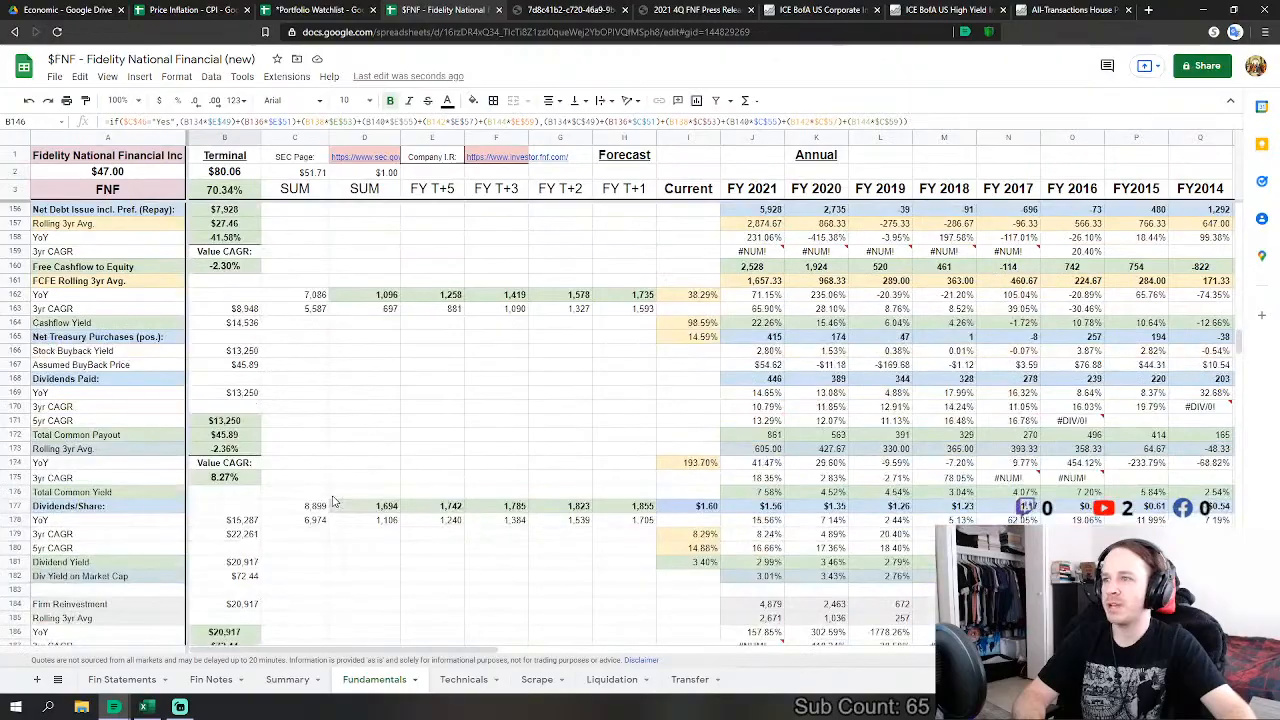
Step: Review the Fundamentals sheet from the market capitalization section through the revenue projection, Model Distribution and reported net income sections
left_click(622, 521)
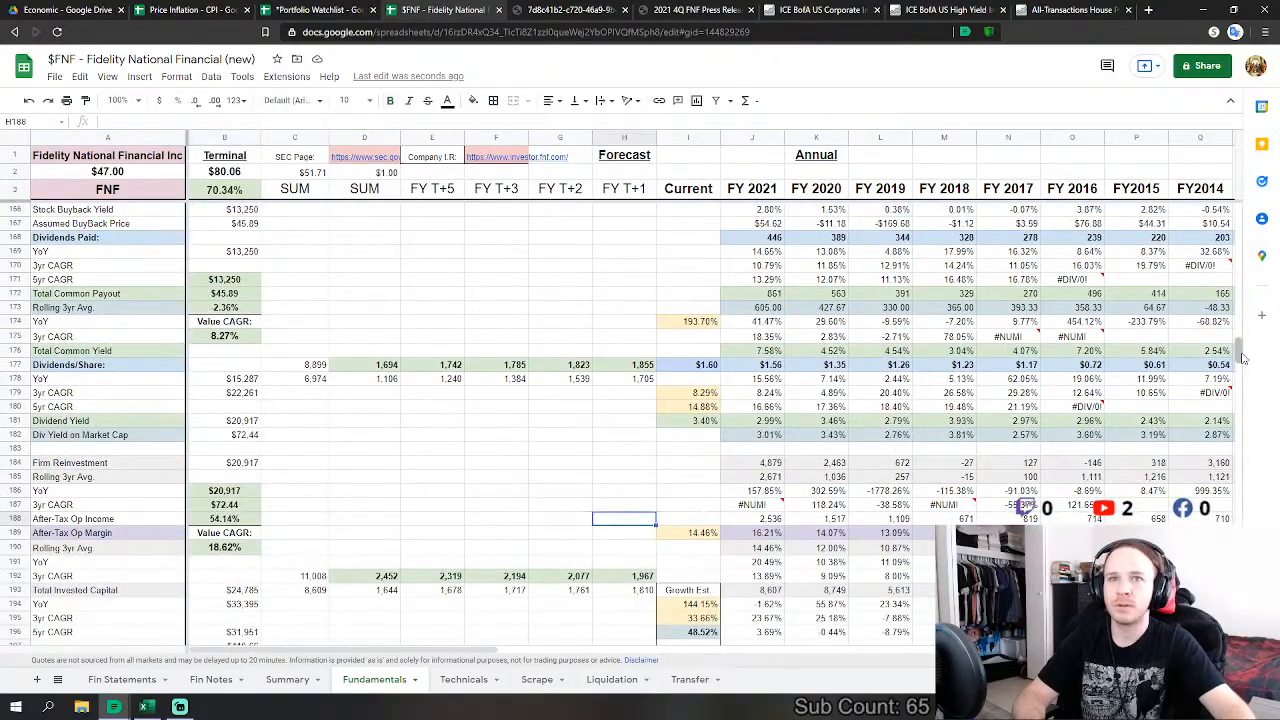
left_click_drag(1238, 355, 1240, 216)
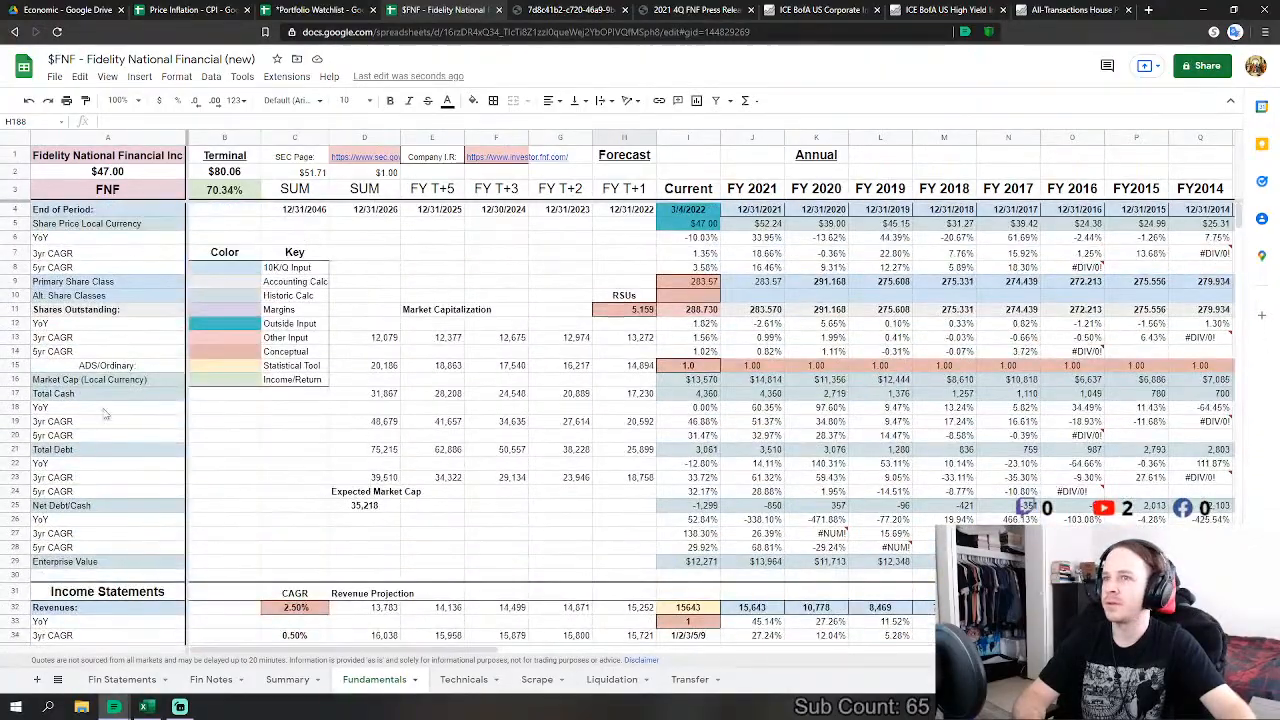
scroll(480, 392, "down", 5)
scroll(480, 392, "down", 2)
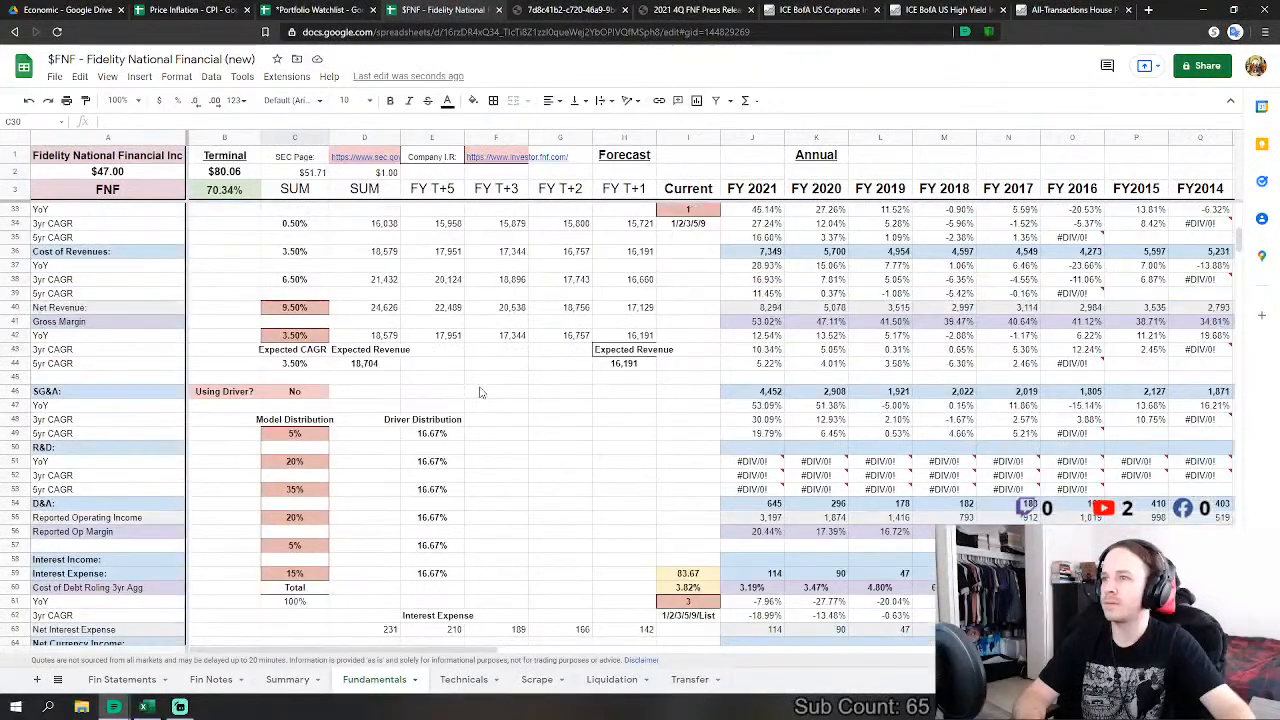
left_click(500, 392)
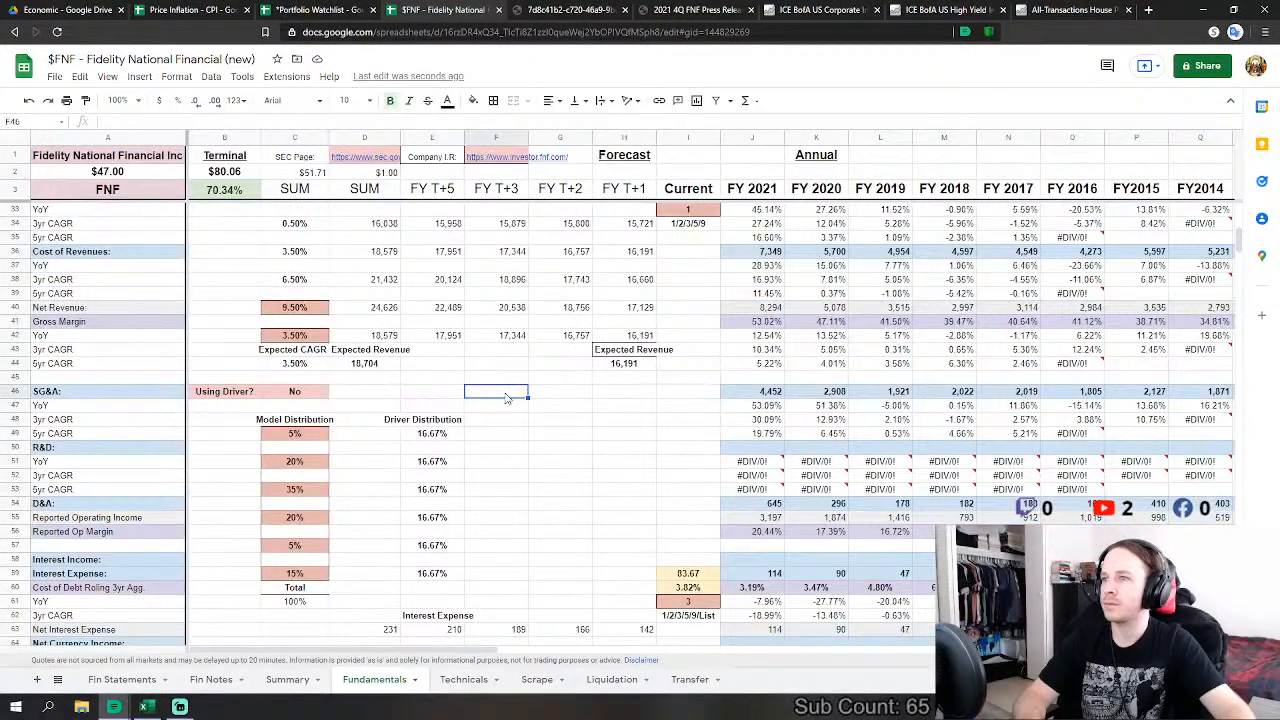
scroll(507, 398, "down", 6)
scroll(507, 398, "down", 3)
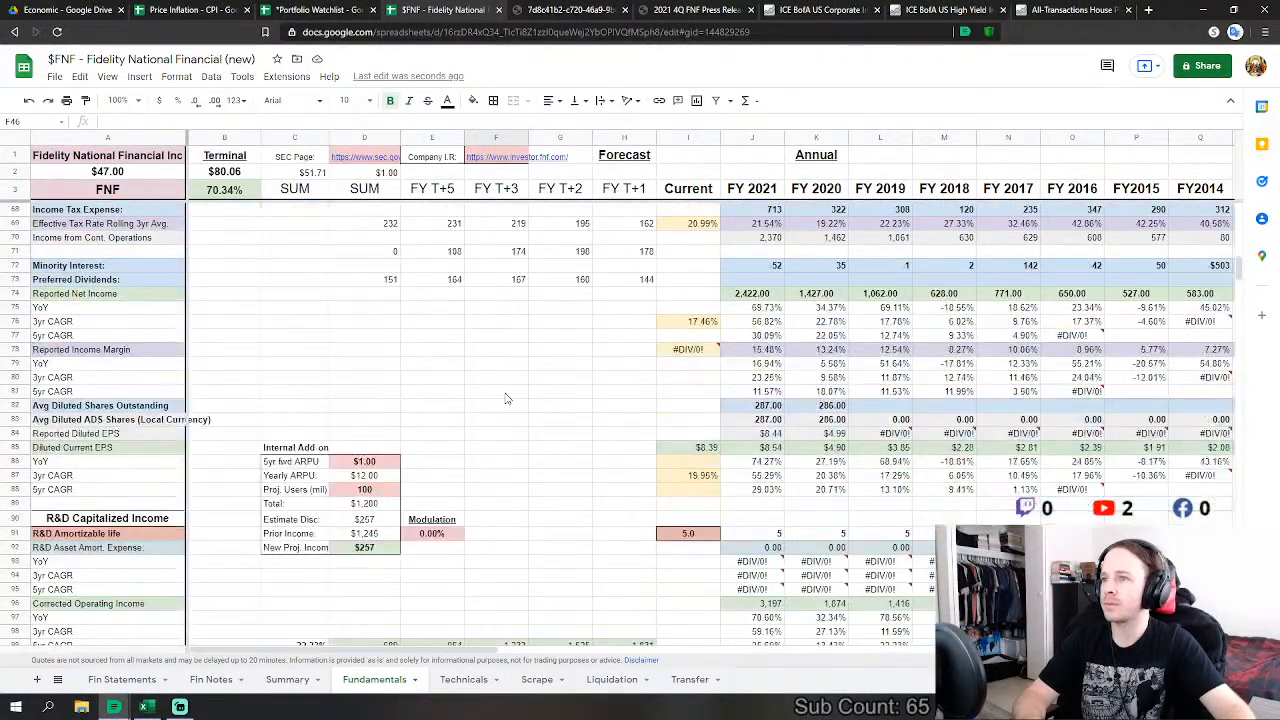
left_click(505, 398)
scroll(505, 398, "up", 10)
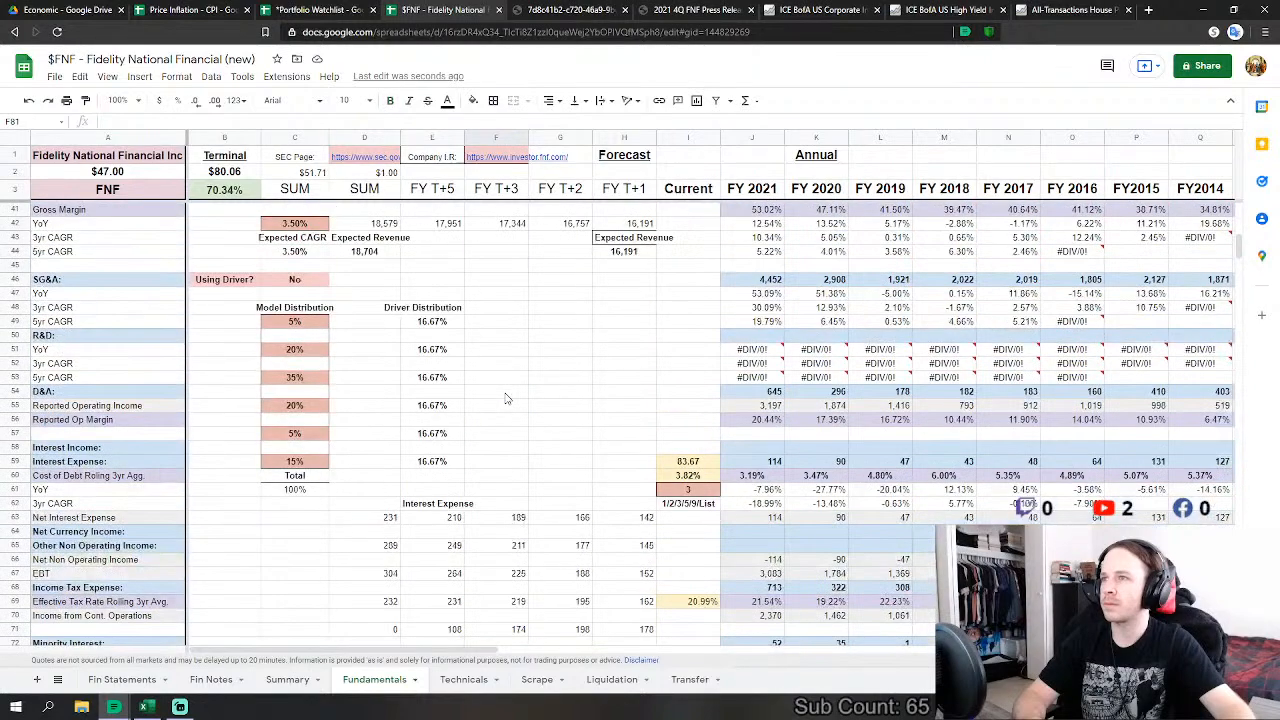
scroll(505, 398, "down", 3)
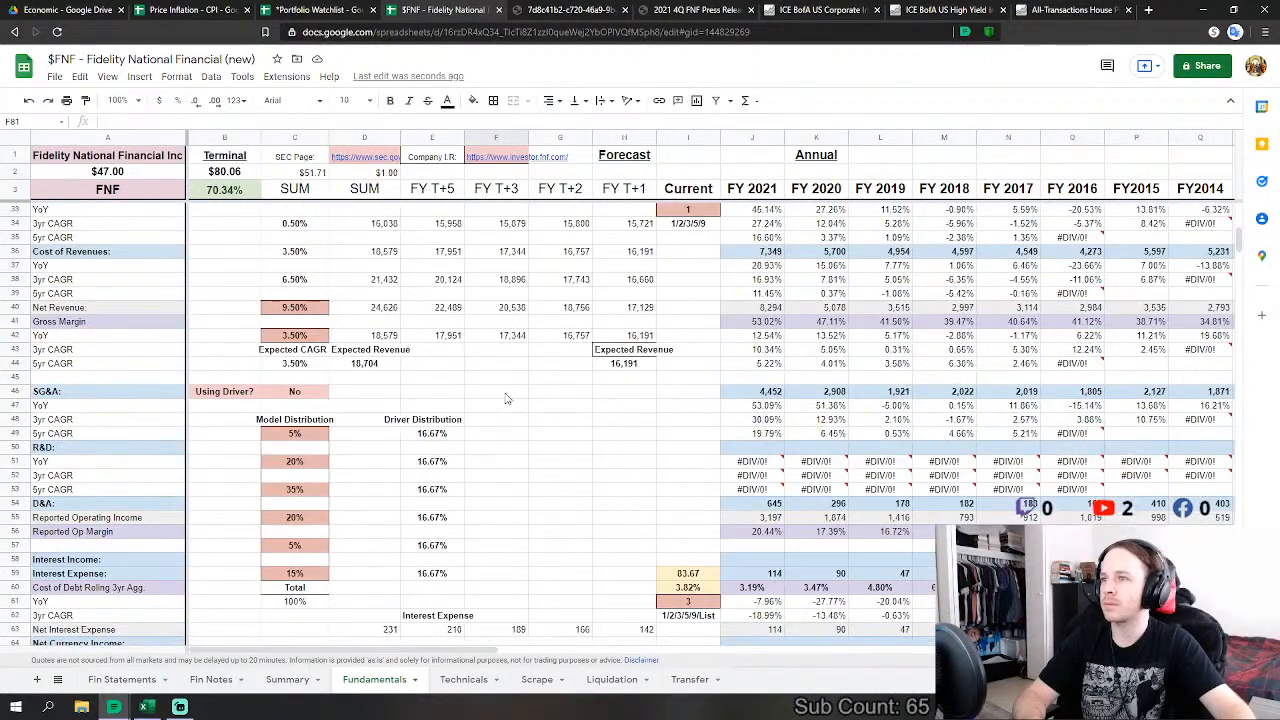
Step: Set the Model Distribution weights to 30% in C53 and 10% for the lowest-growth scenario in C49
left_click(302, 489)
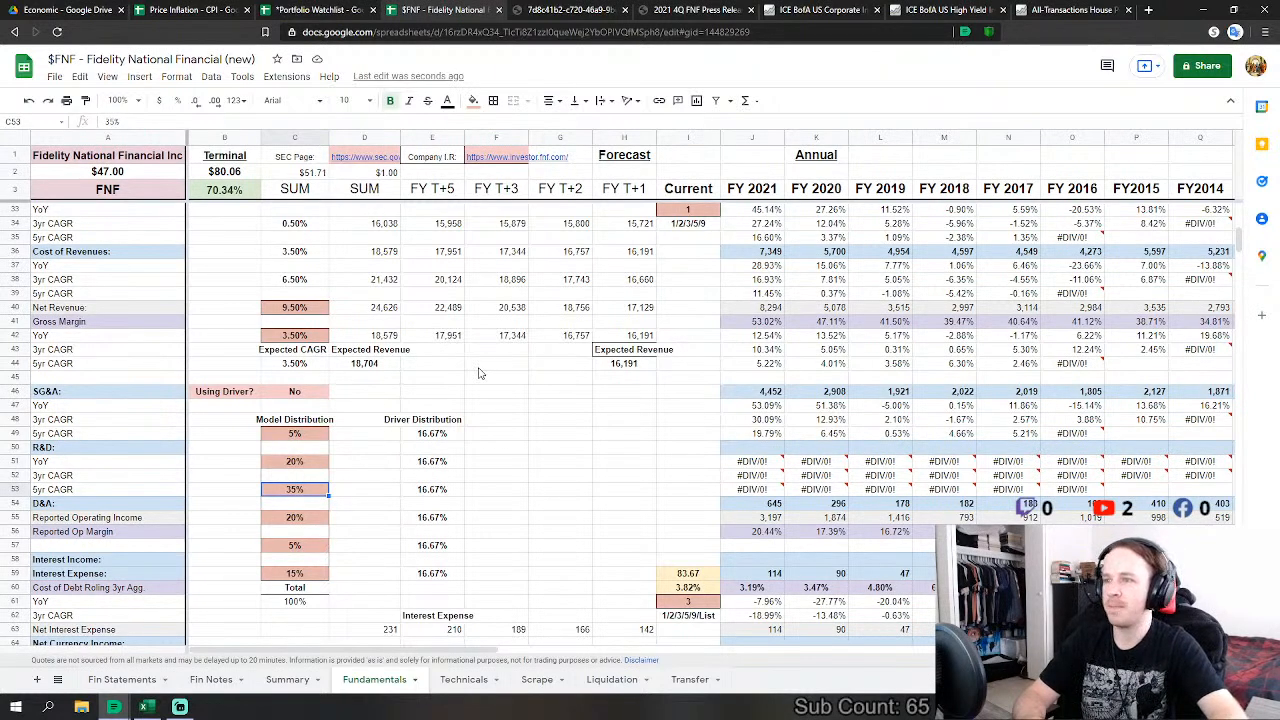
type("30")
key("Up")
key("Up")
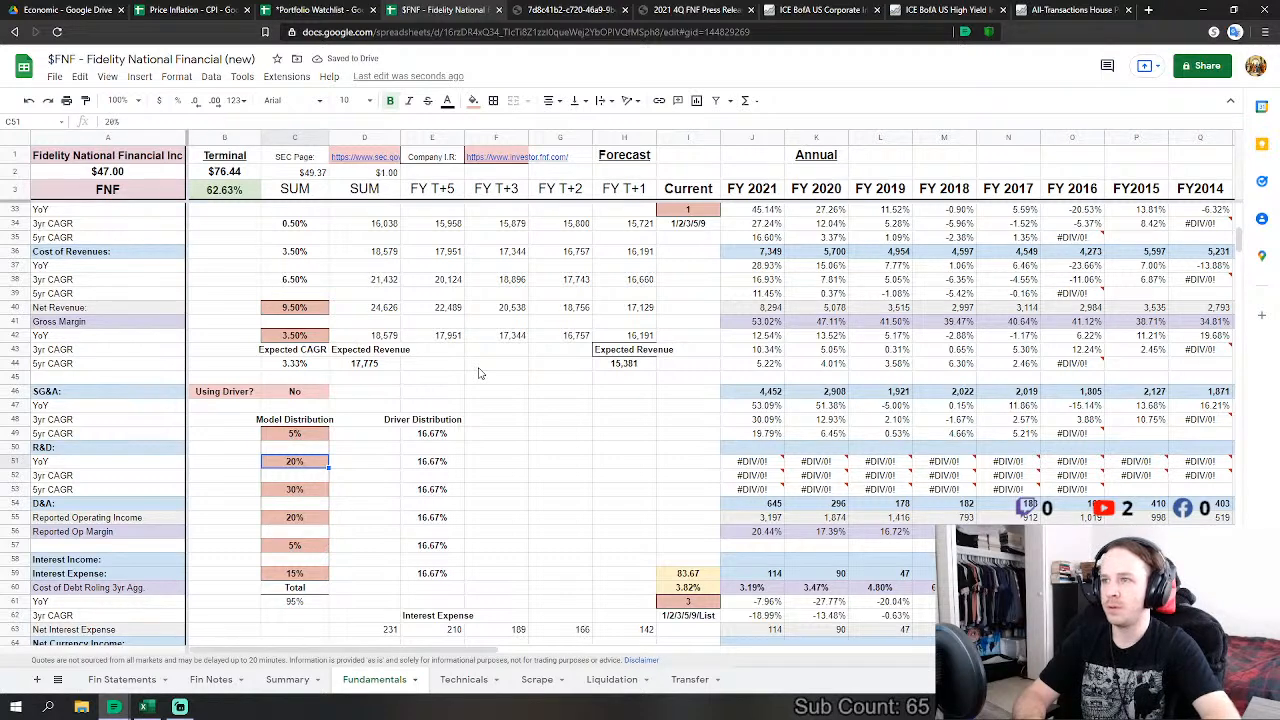
key("Up")
key("Up")
type("10")
key("Return")
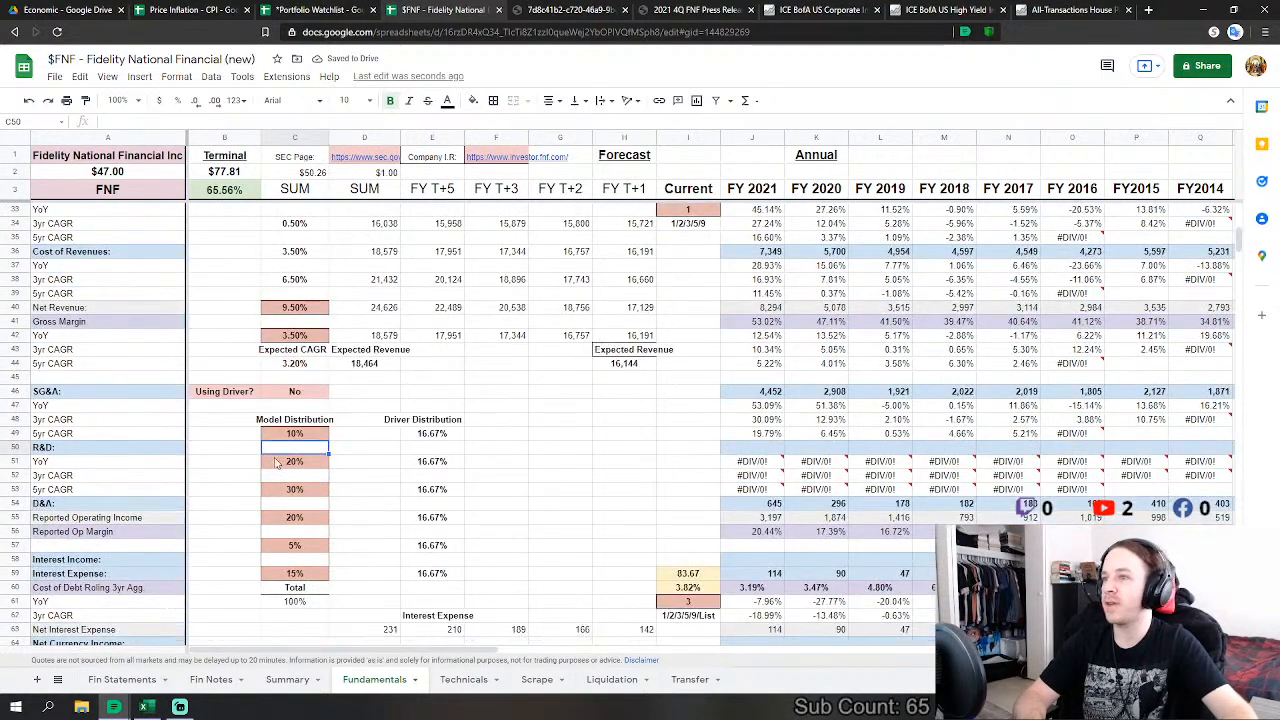
Step: Compare the lowest and highest scenario weights in C49 and C57 with the revenue CAGR scenarios and expected revenue
left_click(309, 437)
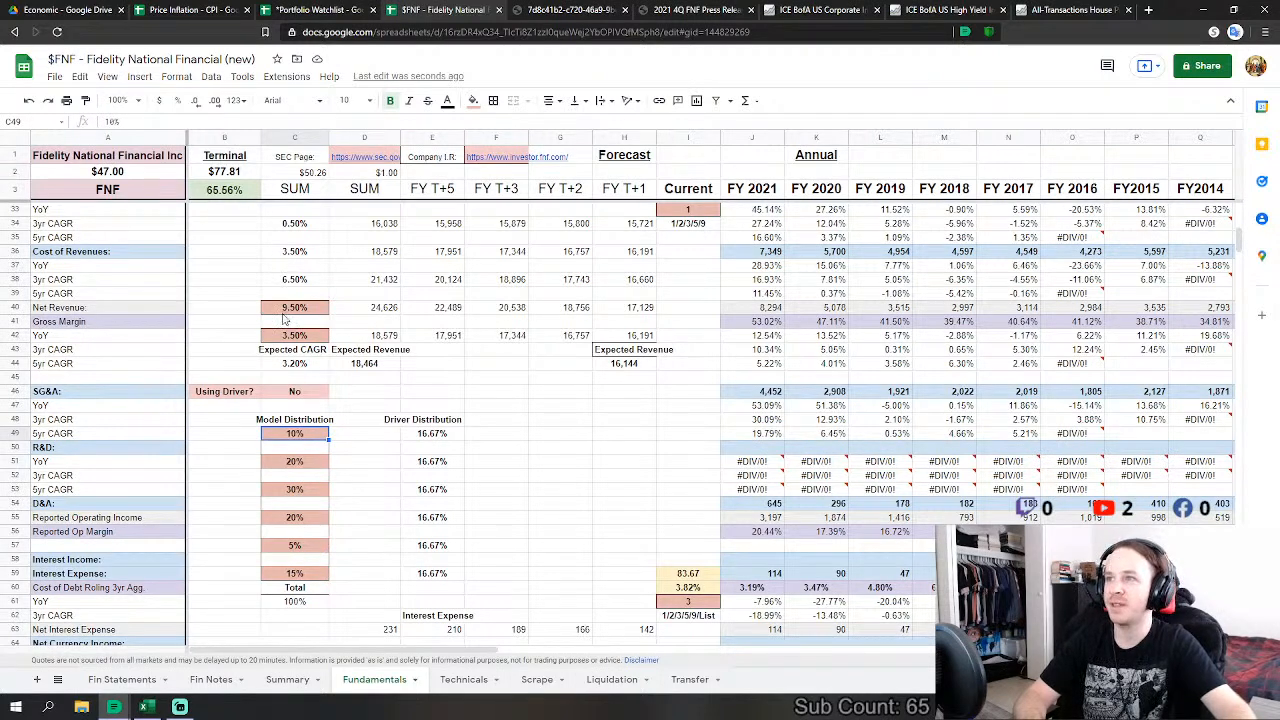
left_click(277, 549)
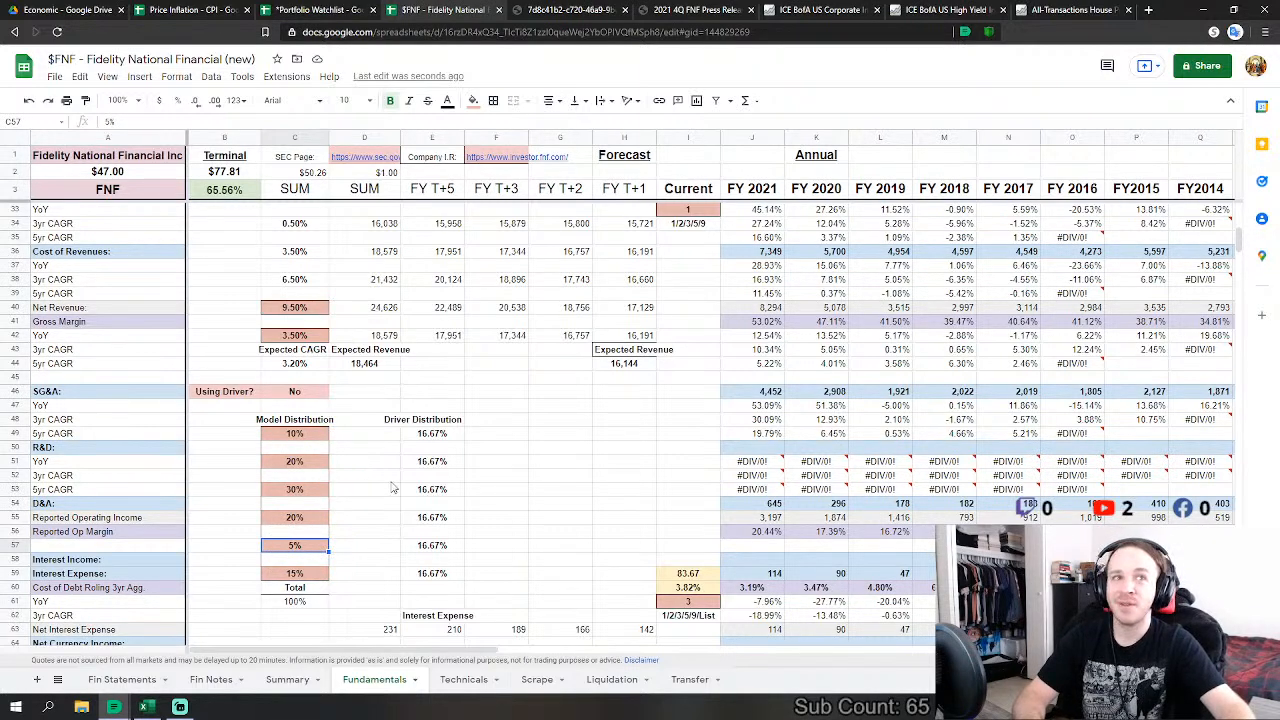
scroll(377, 465, "up", 3)
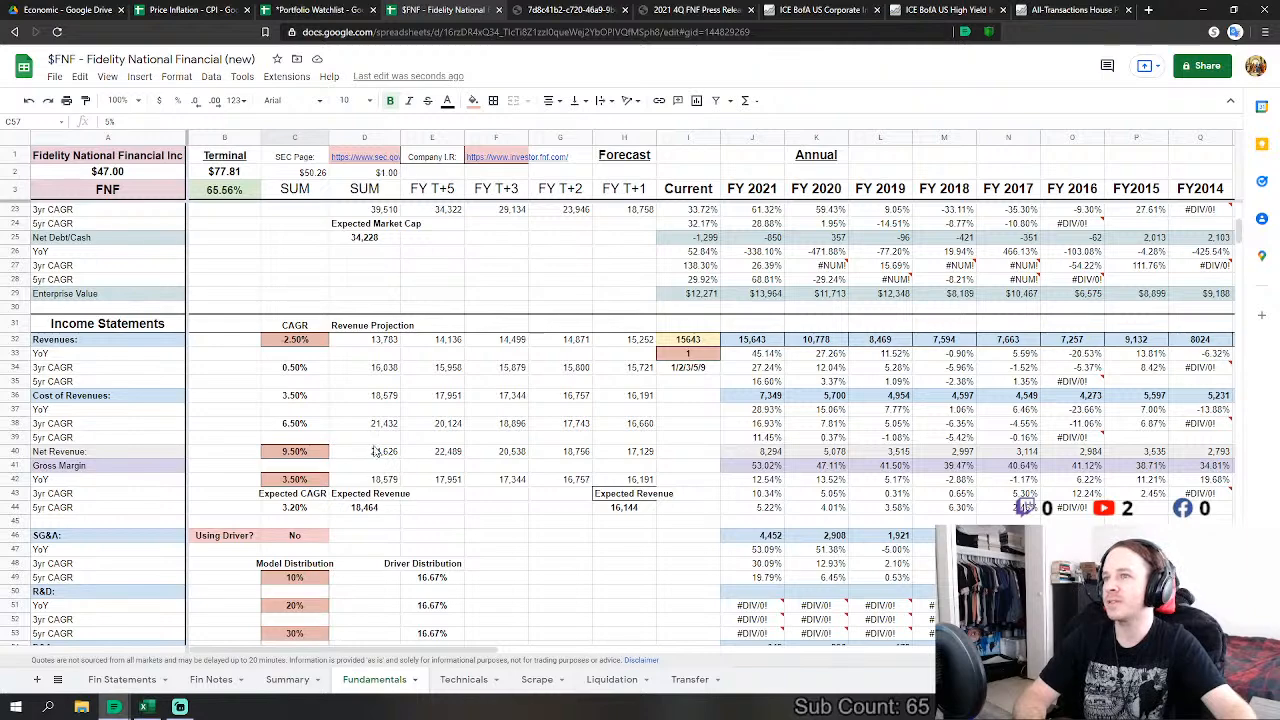
scroll(375, 452, "down", 1)
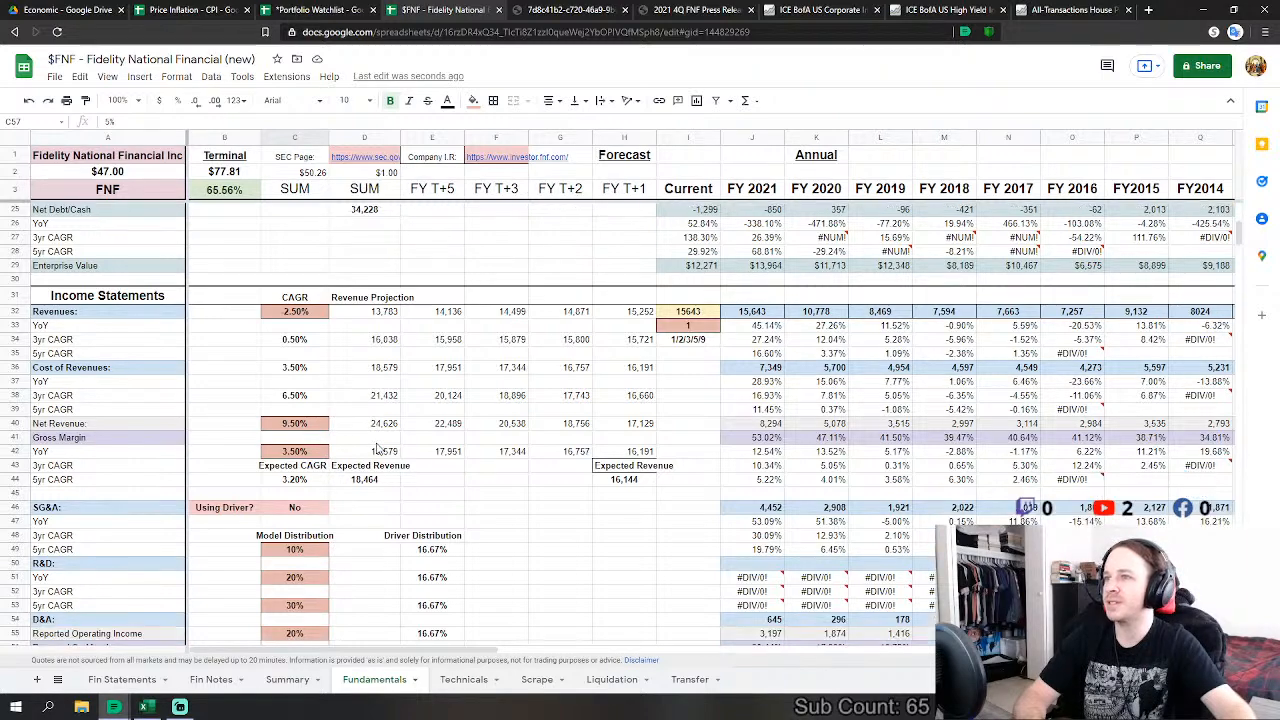
left_click(292, 552)
scroll(340, 420, "down", 5)
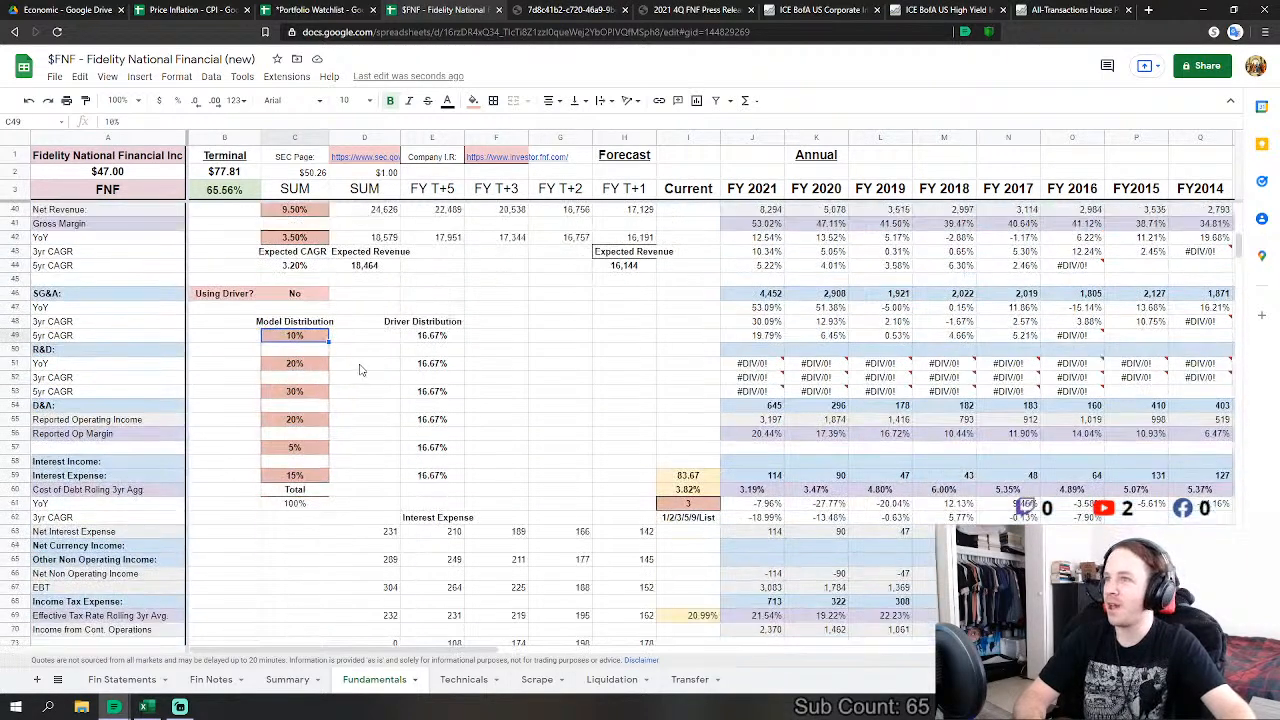
scroll(361, 370, "up", 3)
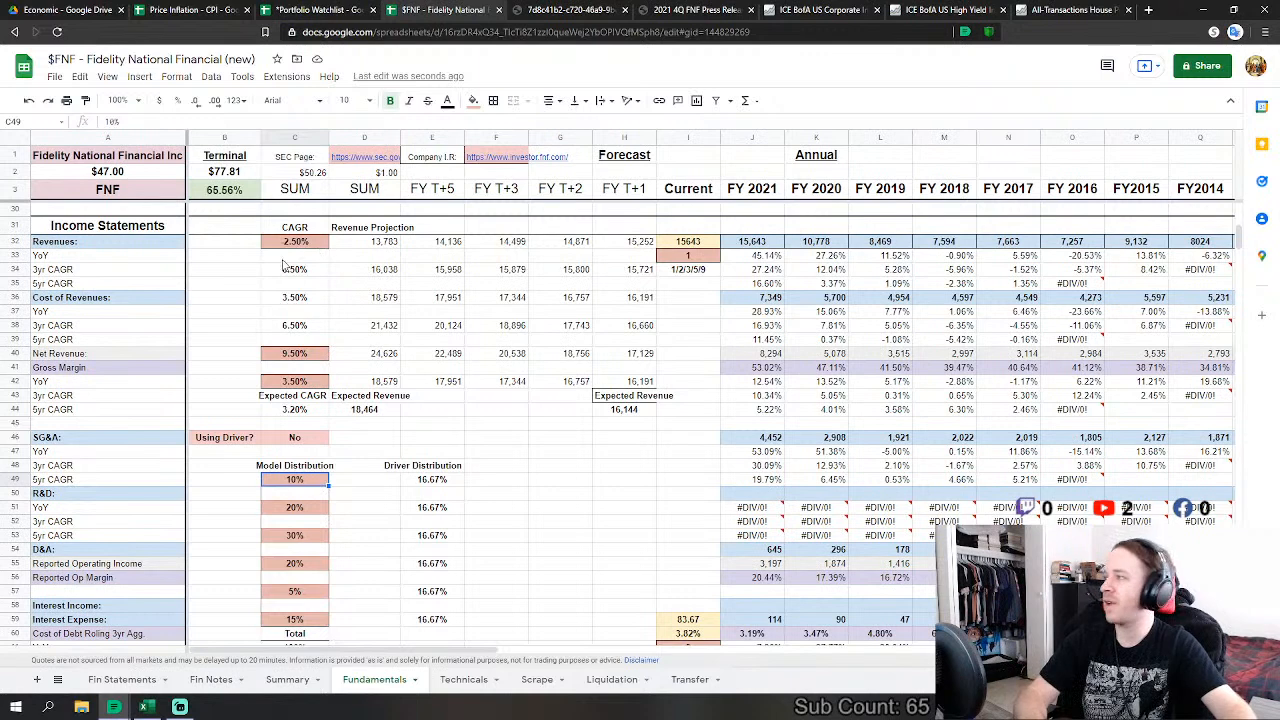
scroll(468, 305, "up", 1)
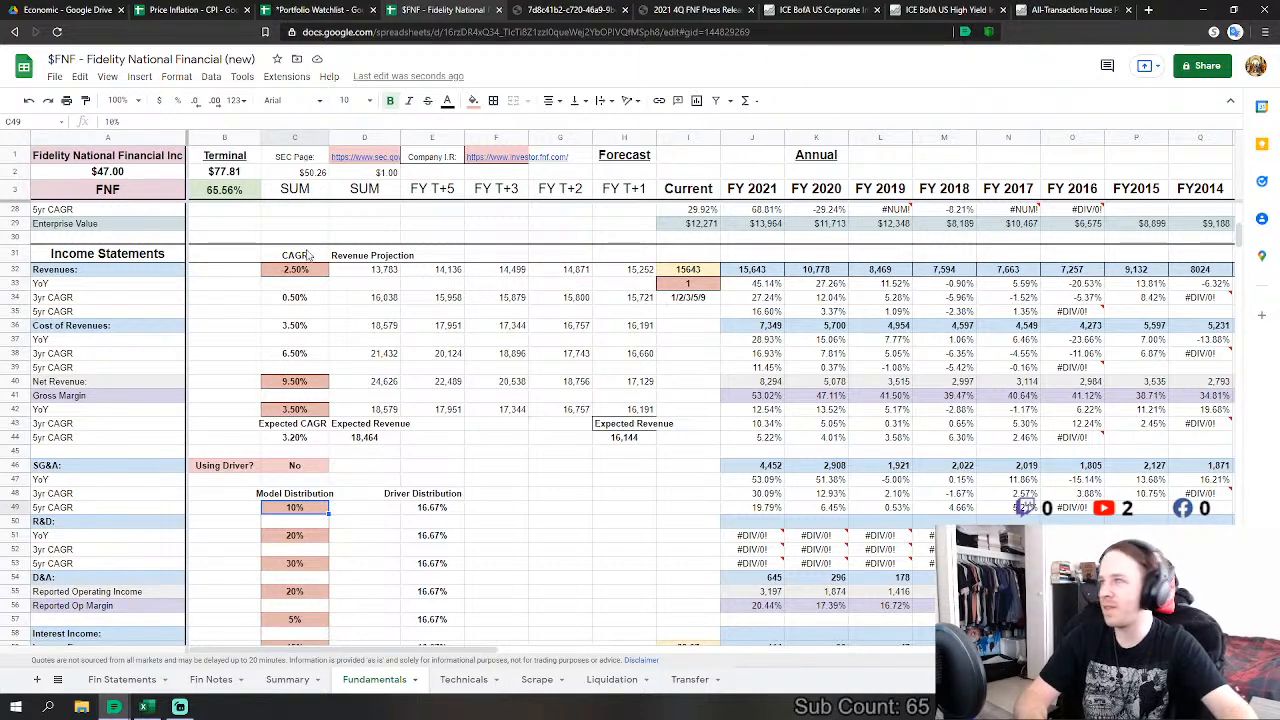
scroll(521, 505, "down", 3)
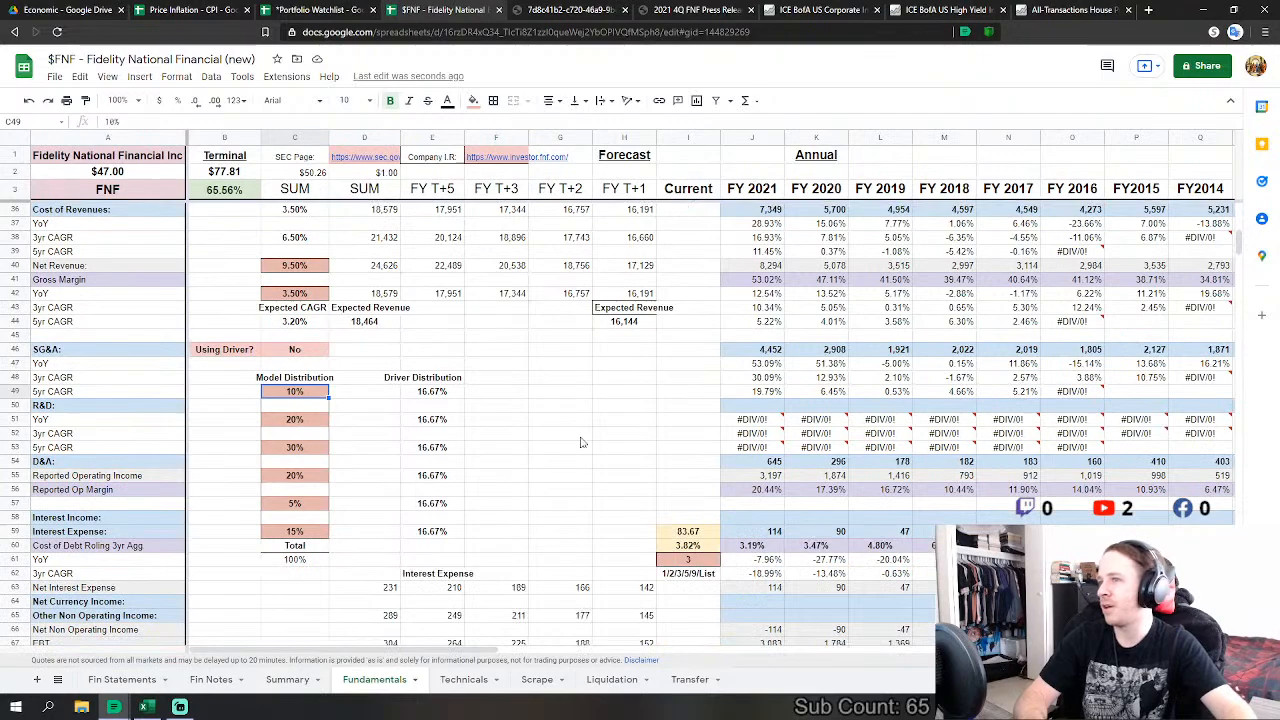
Step: Examine the Corrected Net Income Margin scenarios, starting from the lowest margin assumption in C113
left_click(580, 440)
scroll(590, 436, "down", 10)
scroll(596, 433, "down", 5)
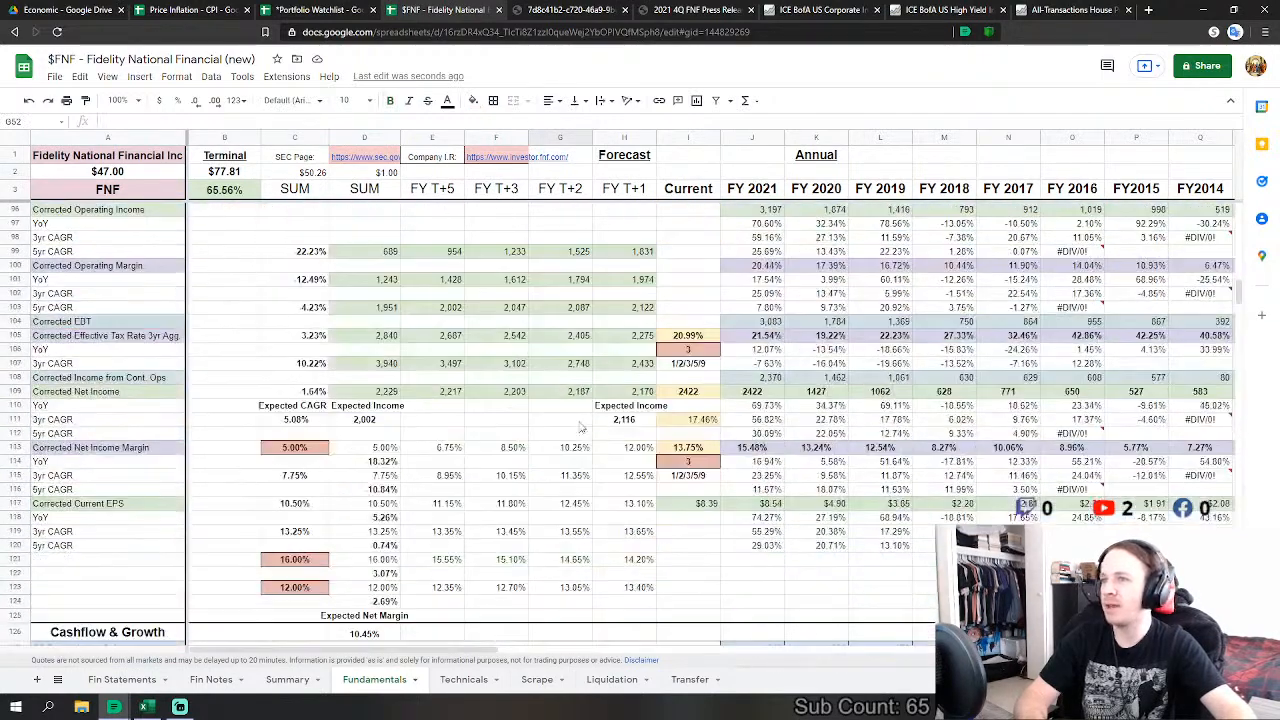
left_click(291, 449)
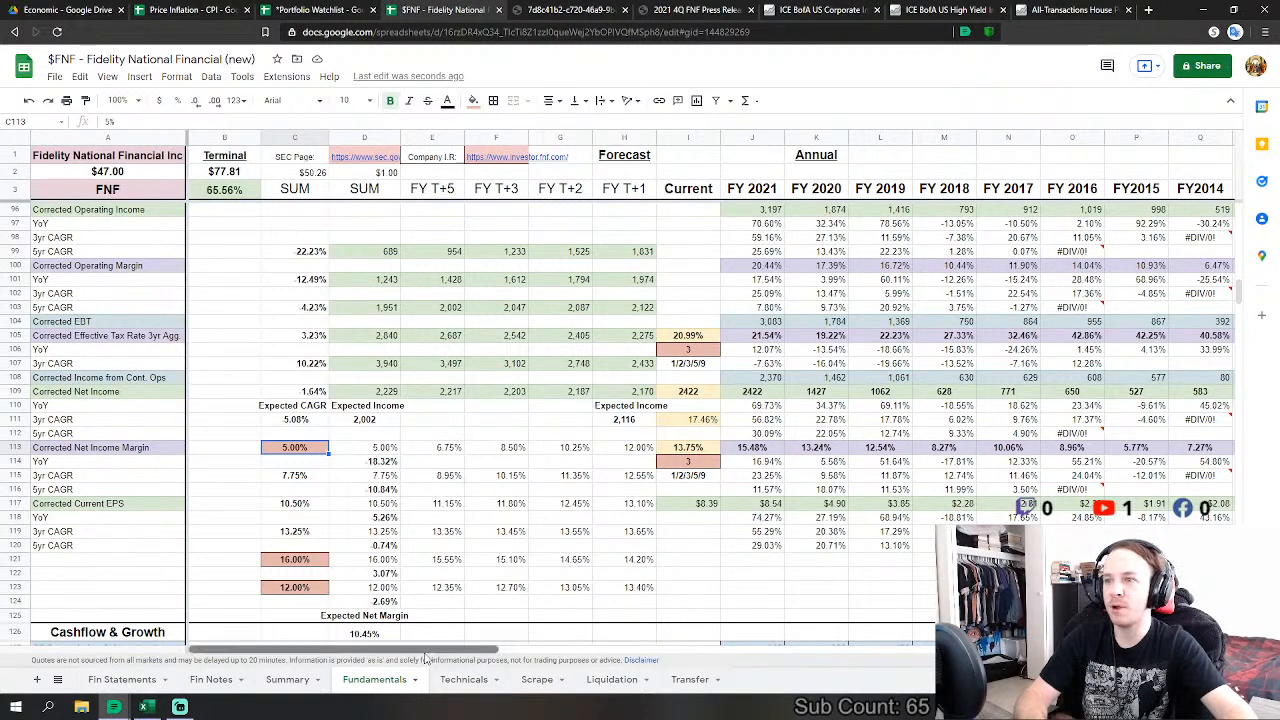
mouse_move(425, 652)
left_mouse_down()
mouse_move(525, 650)
mouse_move(401, 645)
left_mouse_up()
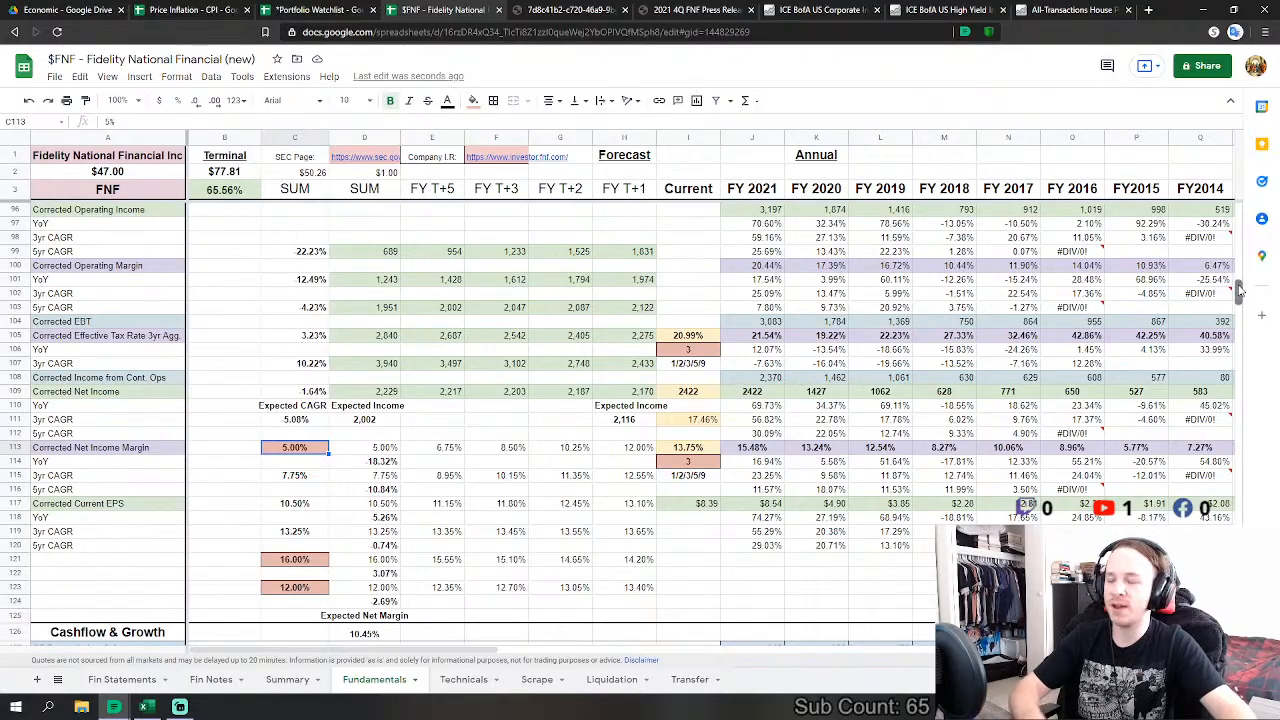
Step: Examine the Segments & Beta table, the Sales/Capital scenarios and the interest coverage and price multiple sections
left_click_drag(1238, 290, 1257, 514)
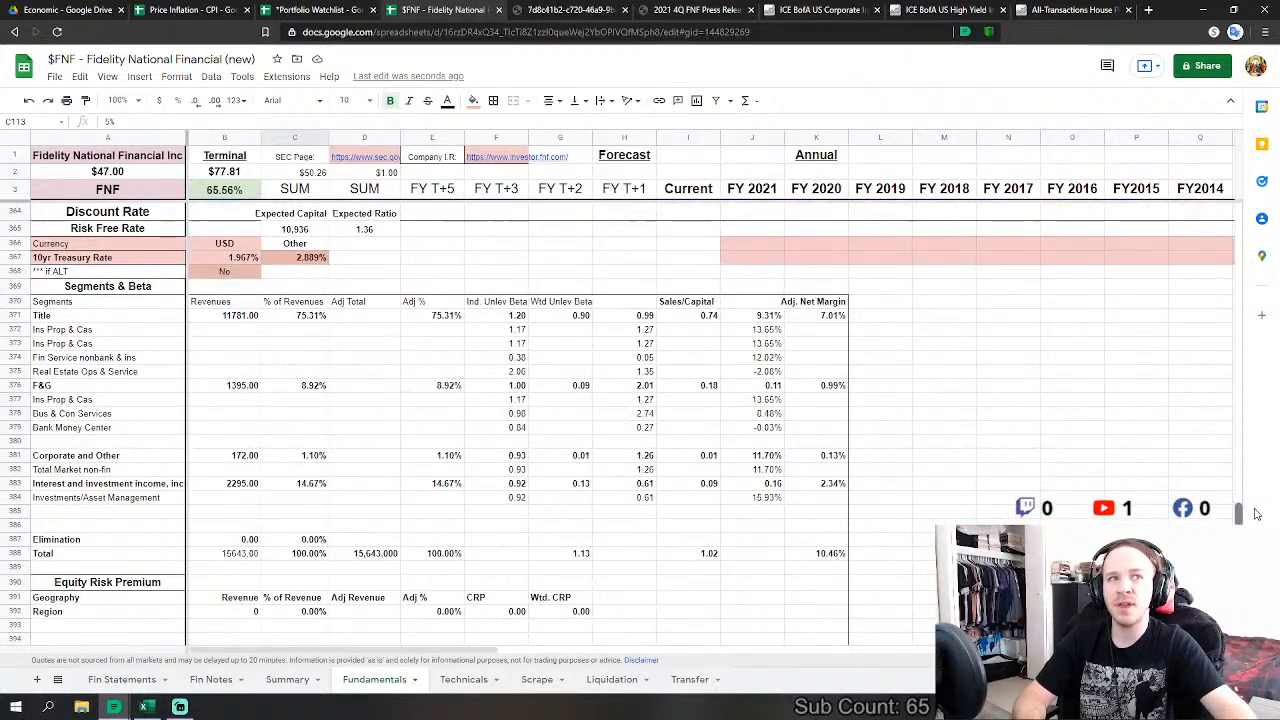
scroll(705, 425, "up", 6)
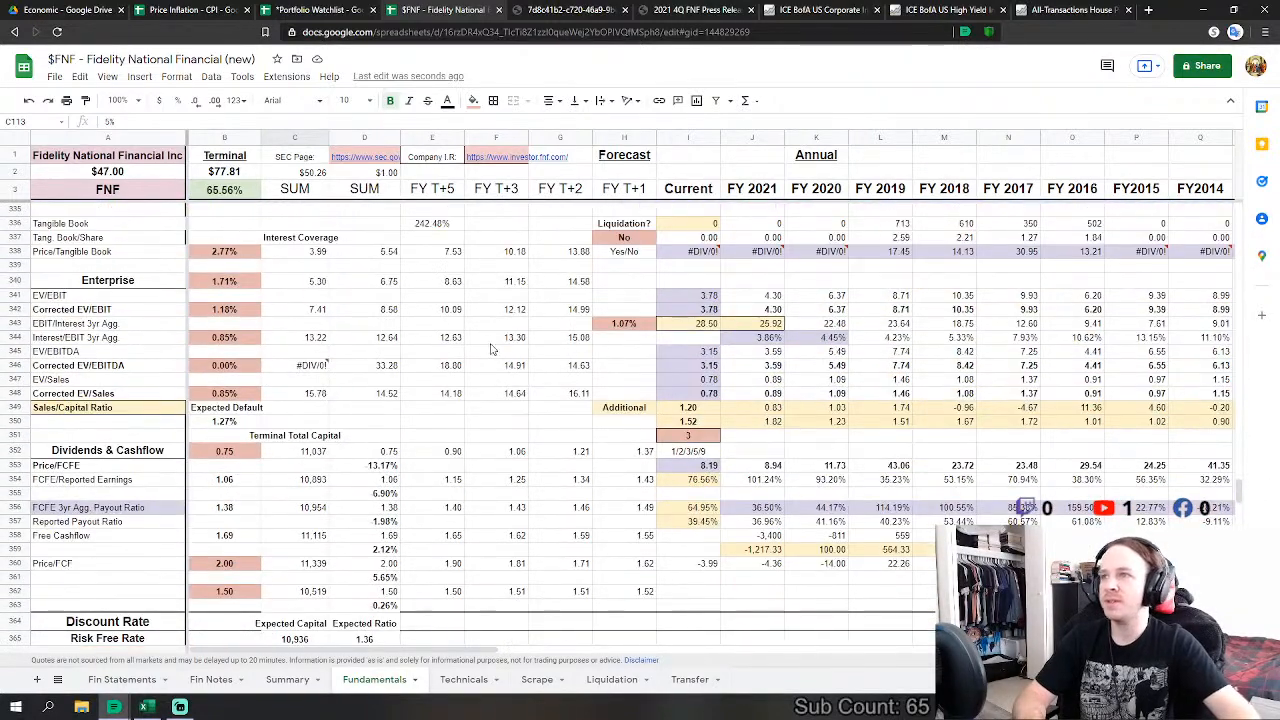
left_click(496, 339)
scroll(285, 290, "up", 2)
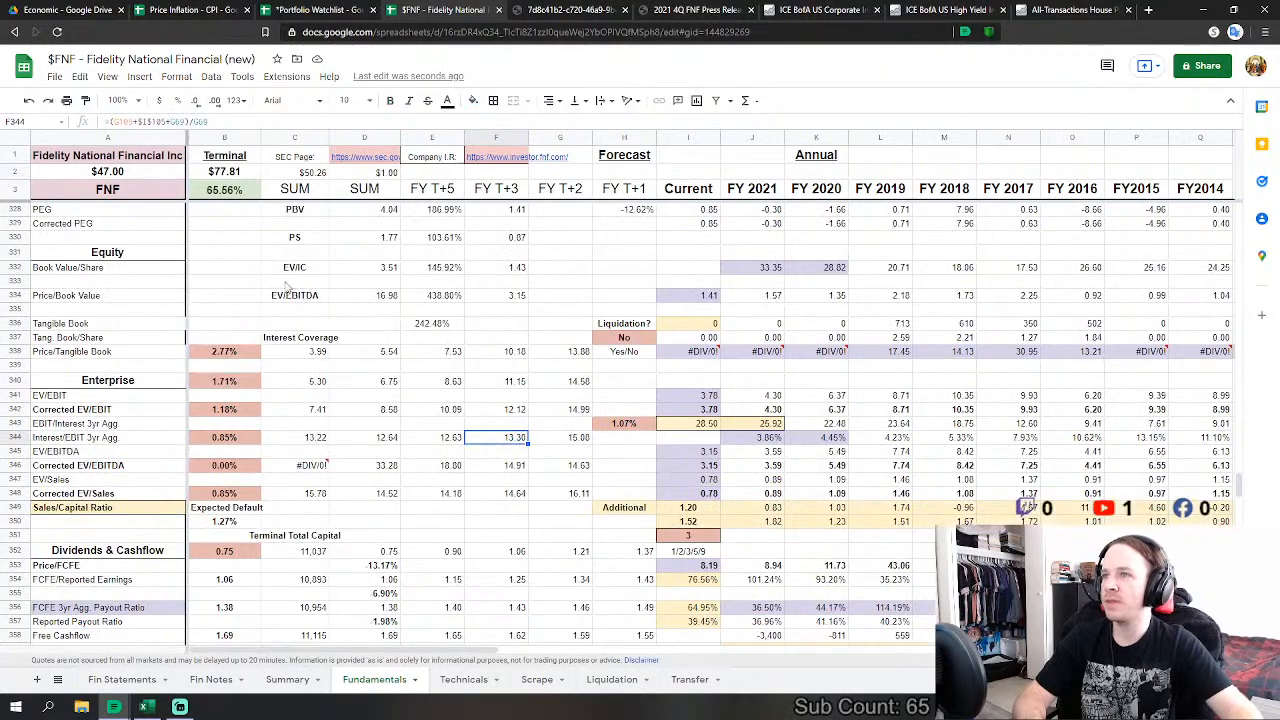
left_click(250, 295)
scroll(250, 295, "up", 12)
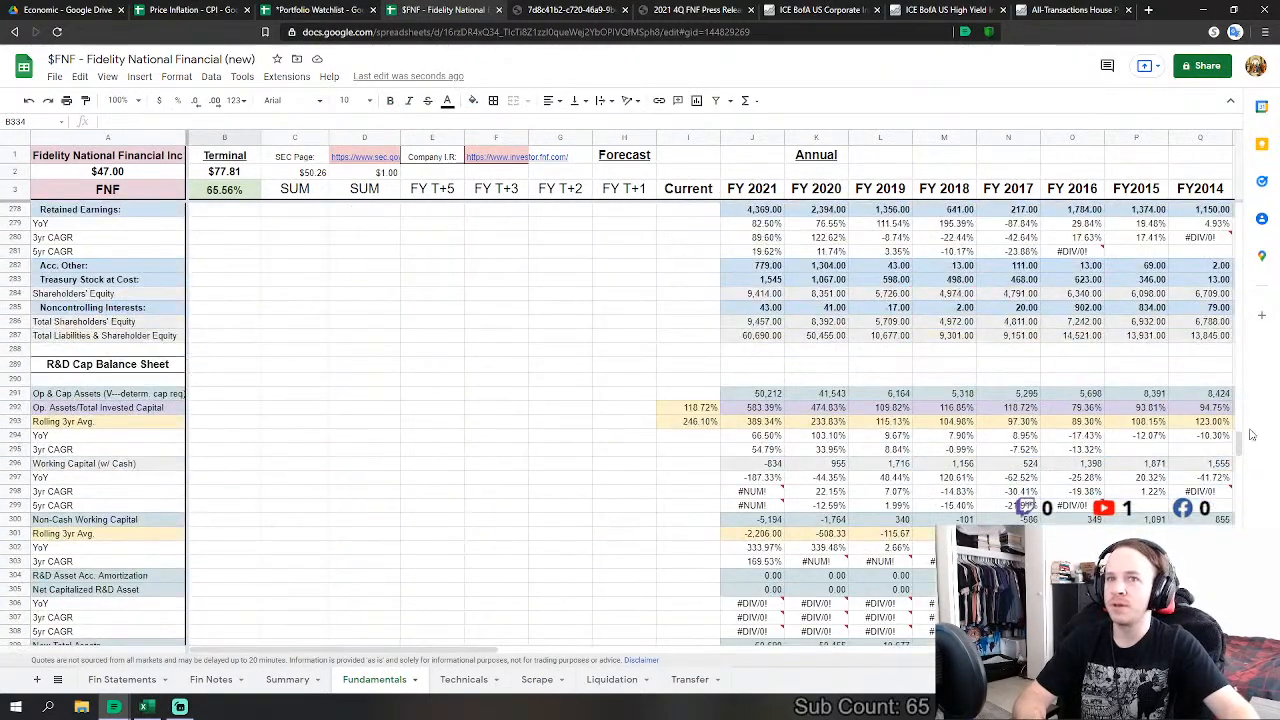
Step: Set the Model Distribution weights to 15% in C55 and 35% in C53
left_click_drag(1240, 440, 1242, 239)
scroll(389, 440, "down", 1)
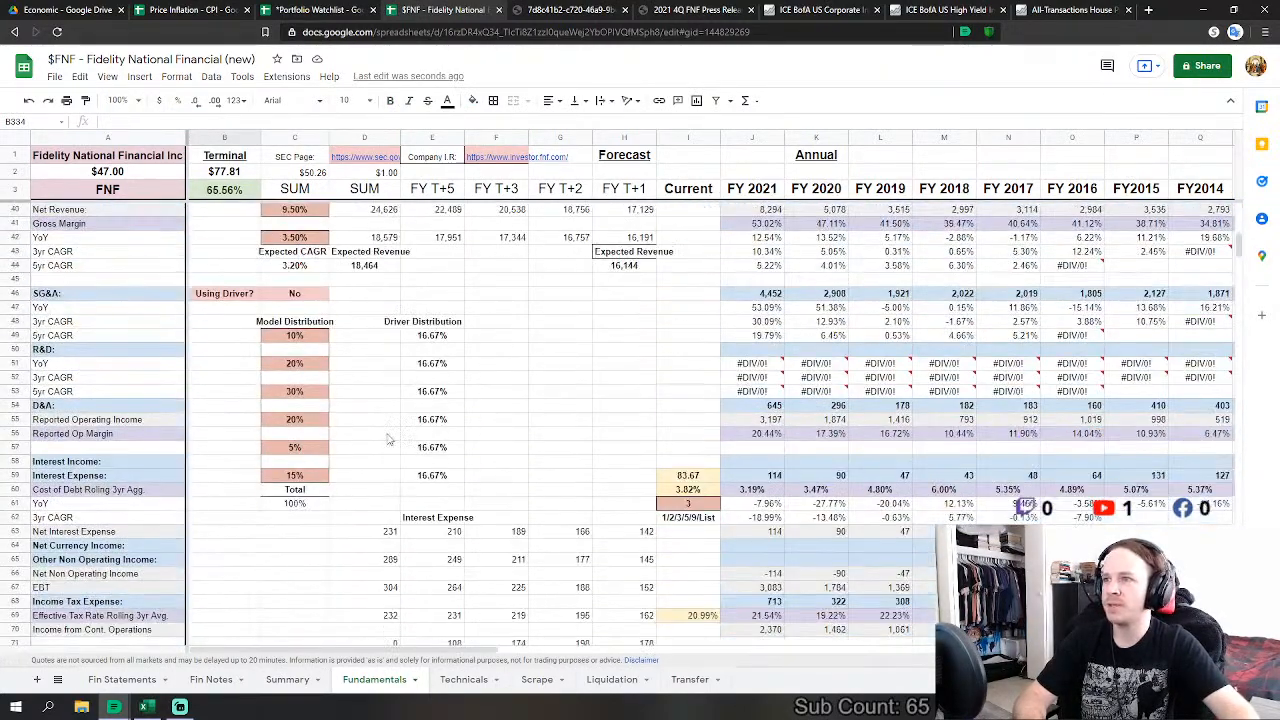
scroll(316, 286, "down", 1)
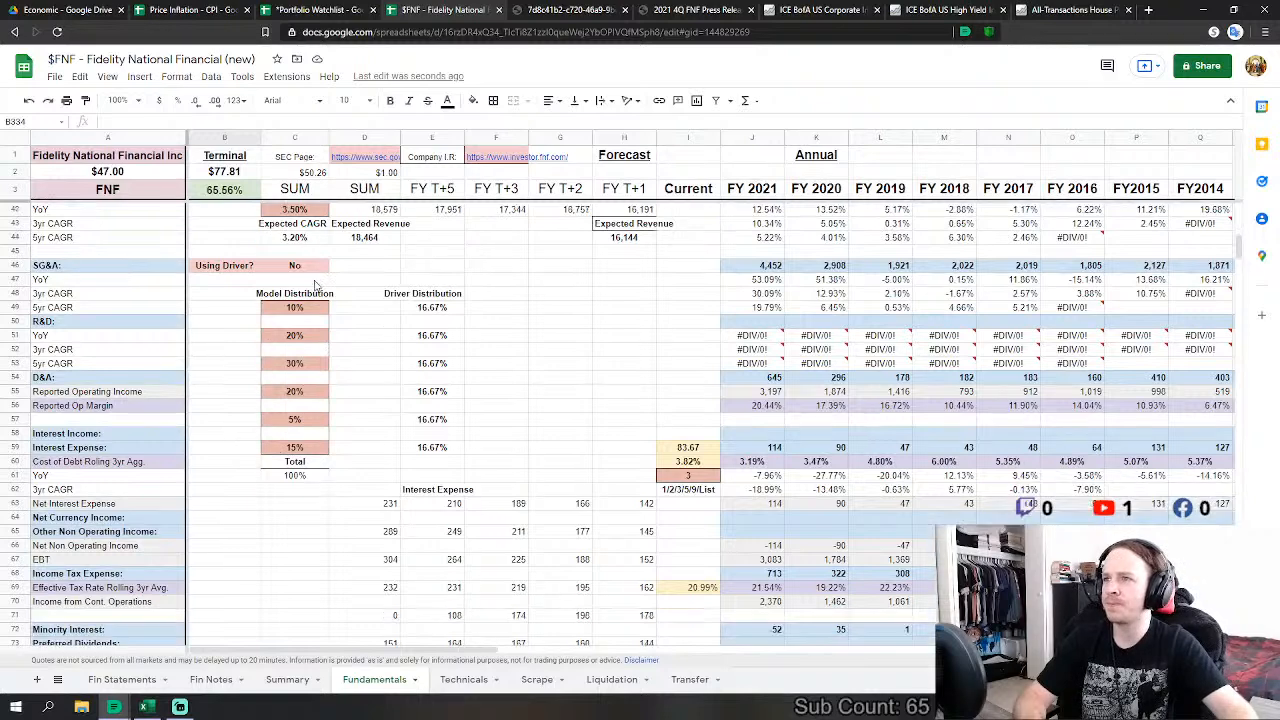
left_click(296, 391)
type("15")
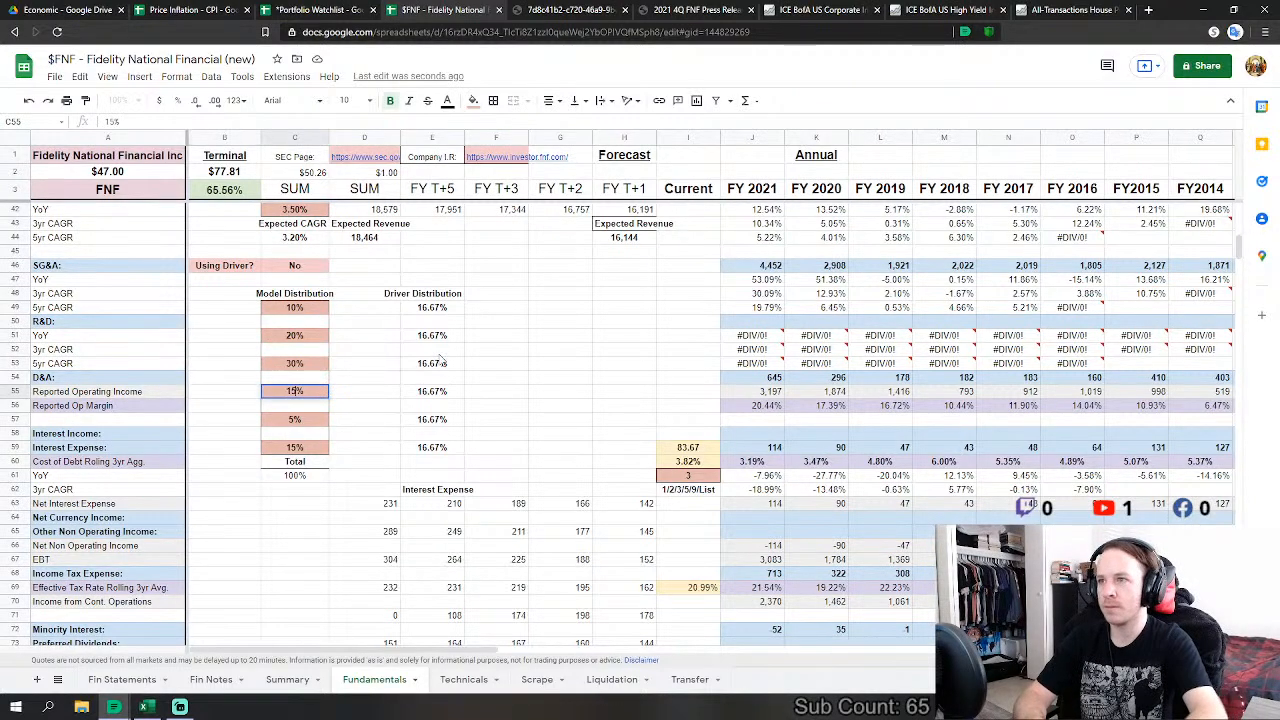
key("Up")
key("Up")
type("3")
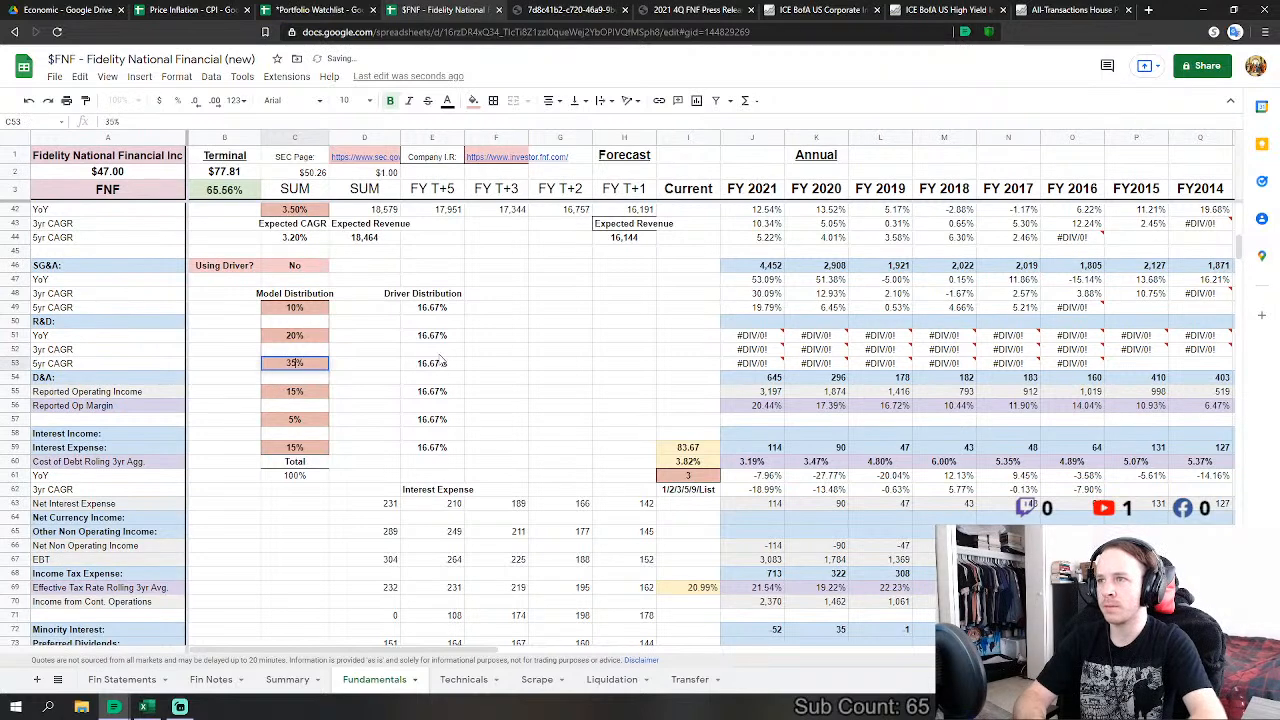
type("5")
key("Return")
scroll(452, 445, "up", 3)
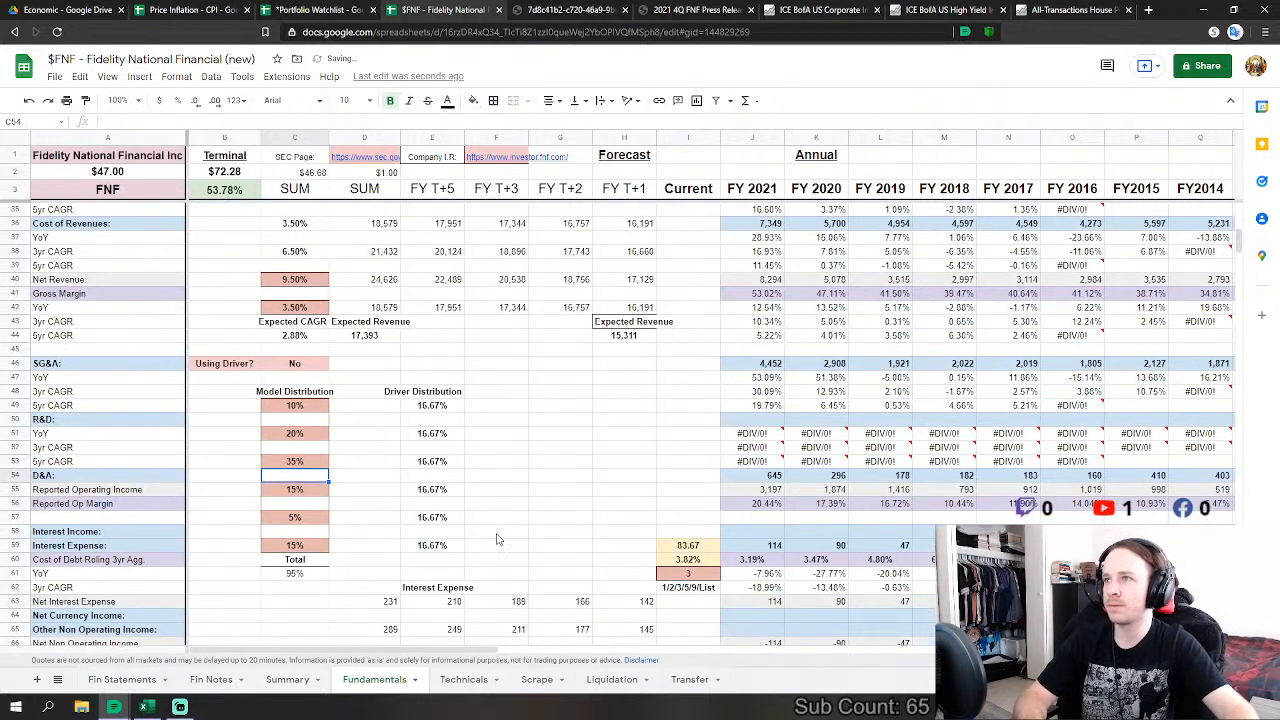
scroll(498, 541, "down", 1)
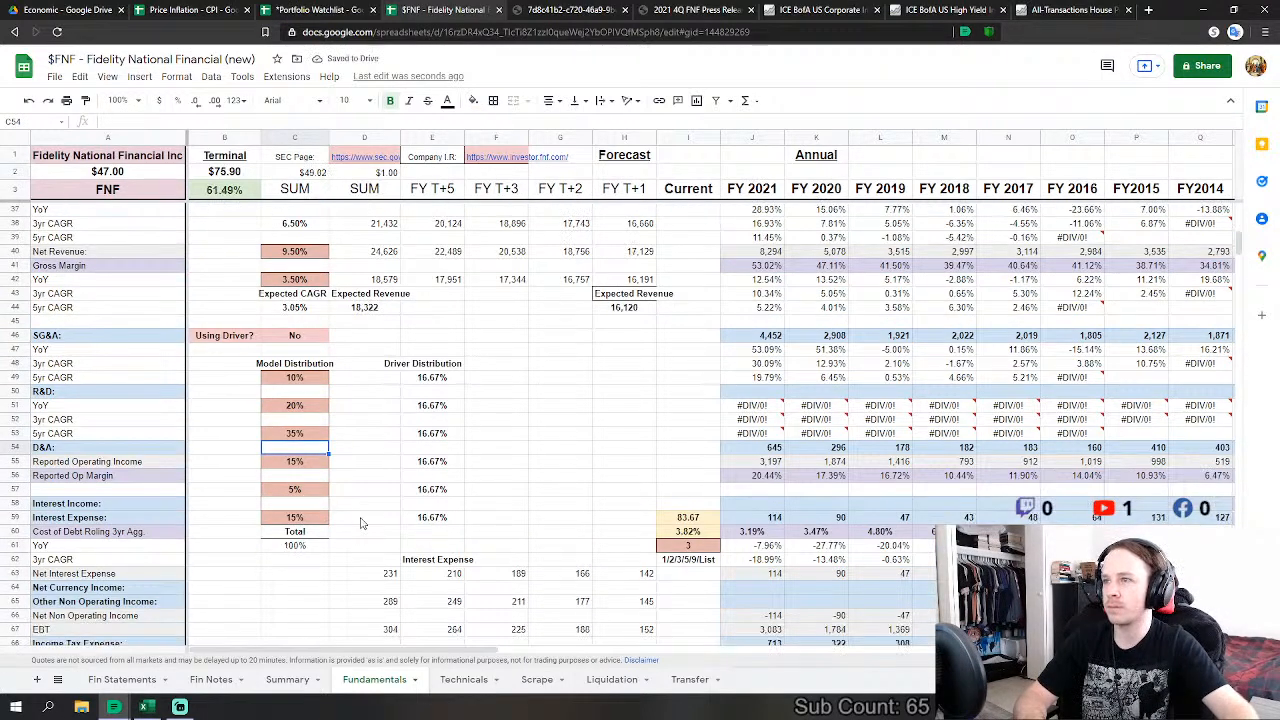
Step: Review the revenue CAGR scenarios and their weights, and open the Fin Notes sheet with the Best and Worst total growth estimates
scroll(300, 340, "up", 4)
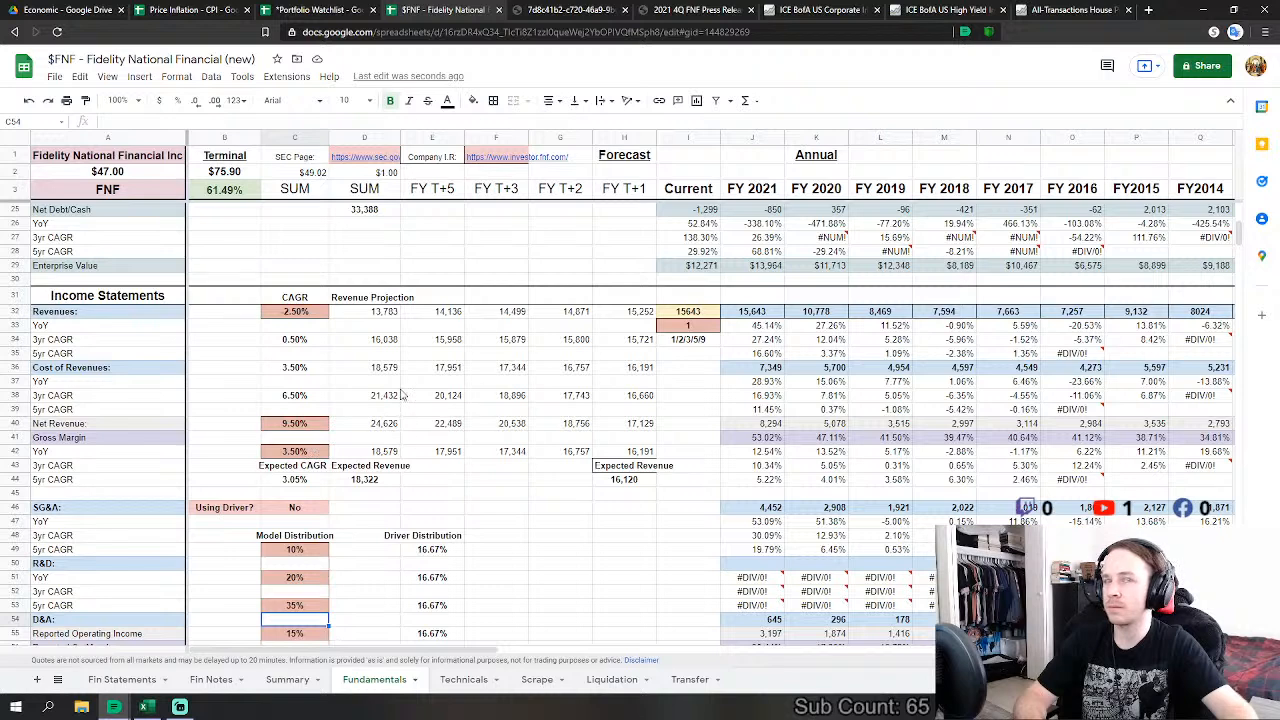
left_click_drag(531, 537, 515, 537)
scroll(515, 538, "down", 2)
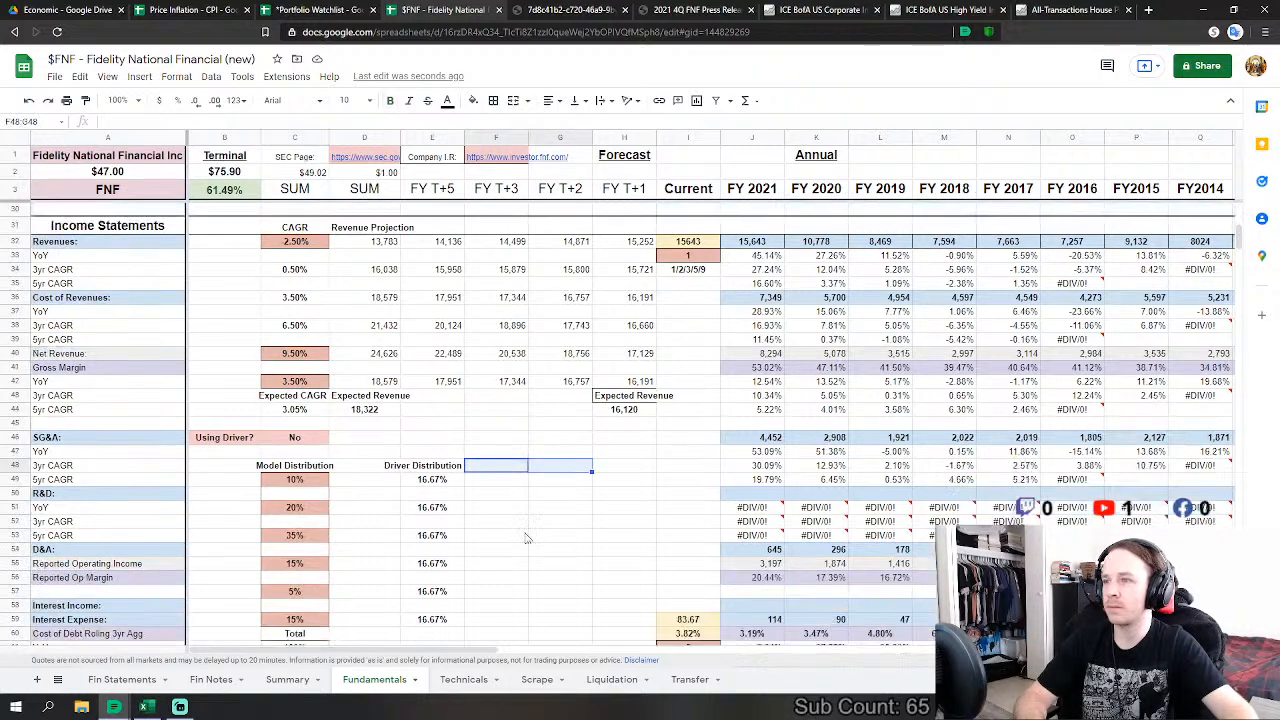
scroll(512, 536, "down", 2)
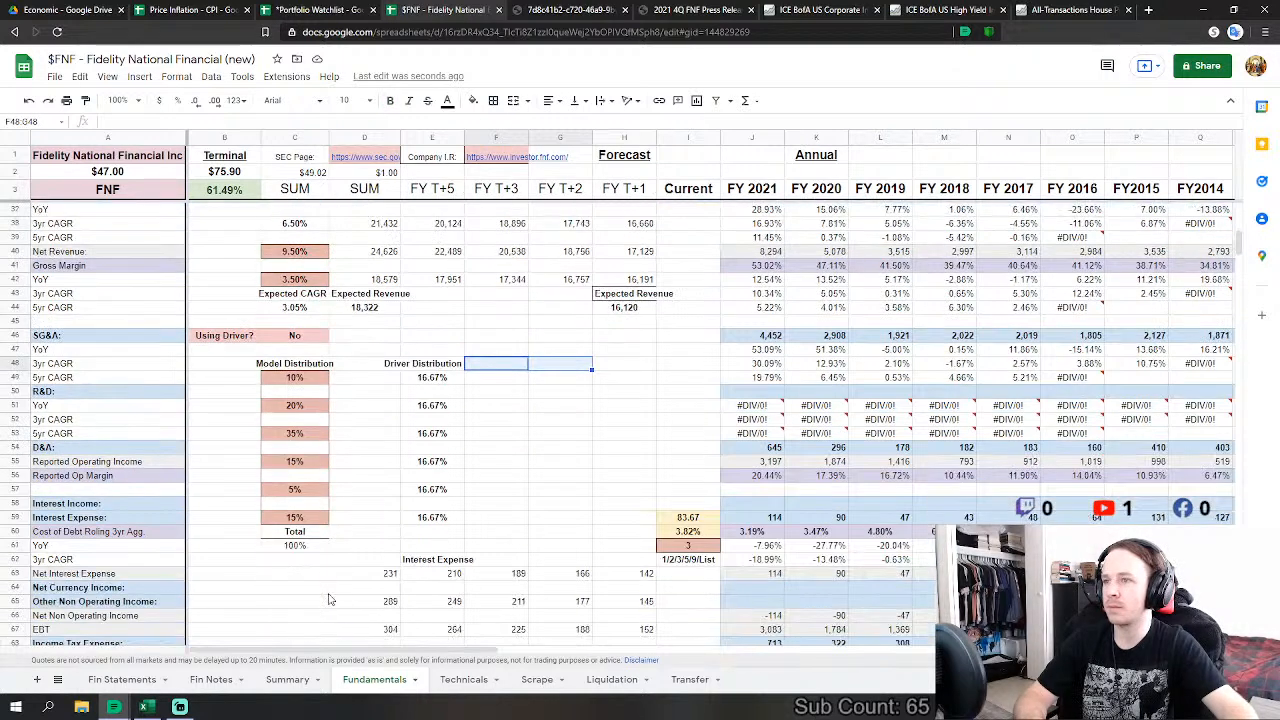
left_click(215, 679)
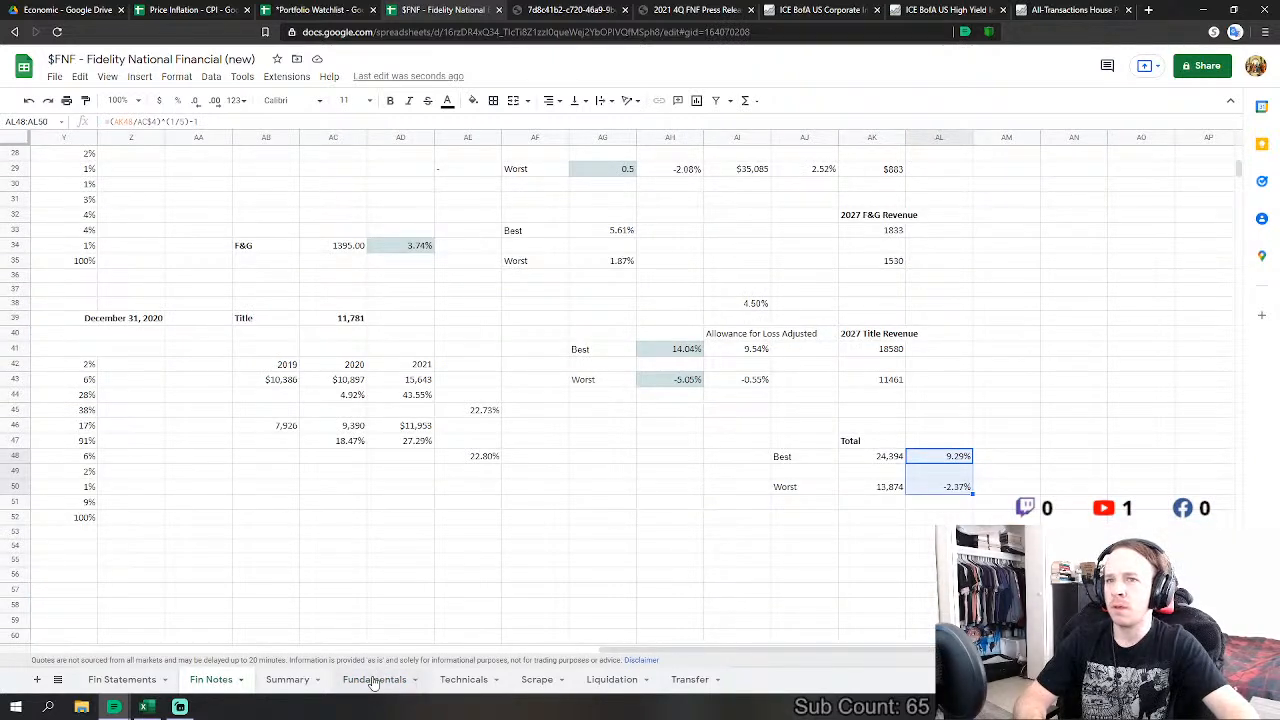
Step: Examine the Corrected Net Income and Corrected Net Income Margin scenarios on the Fundamentals sheet
left_click(374, 680)
left_click(510, 449)
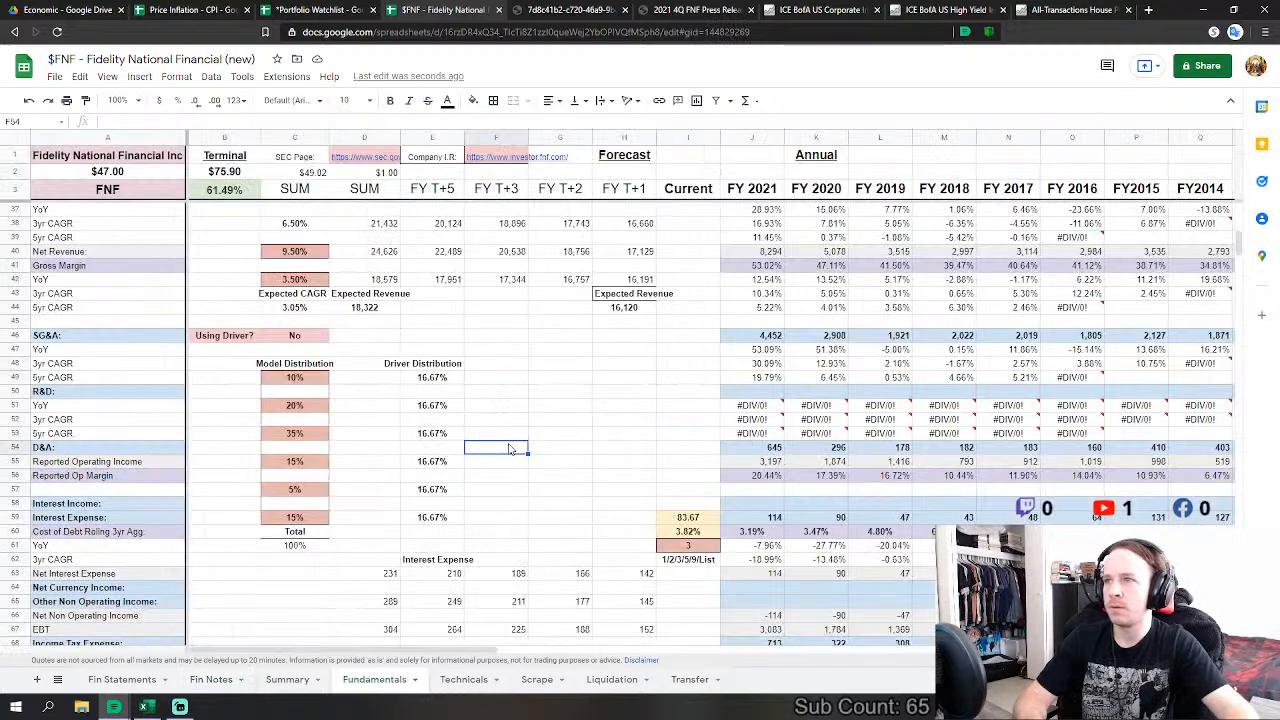
scroll(510, 449, "down", 20)
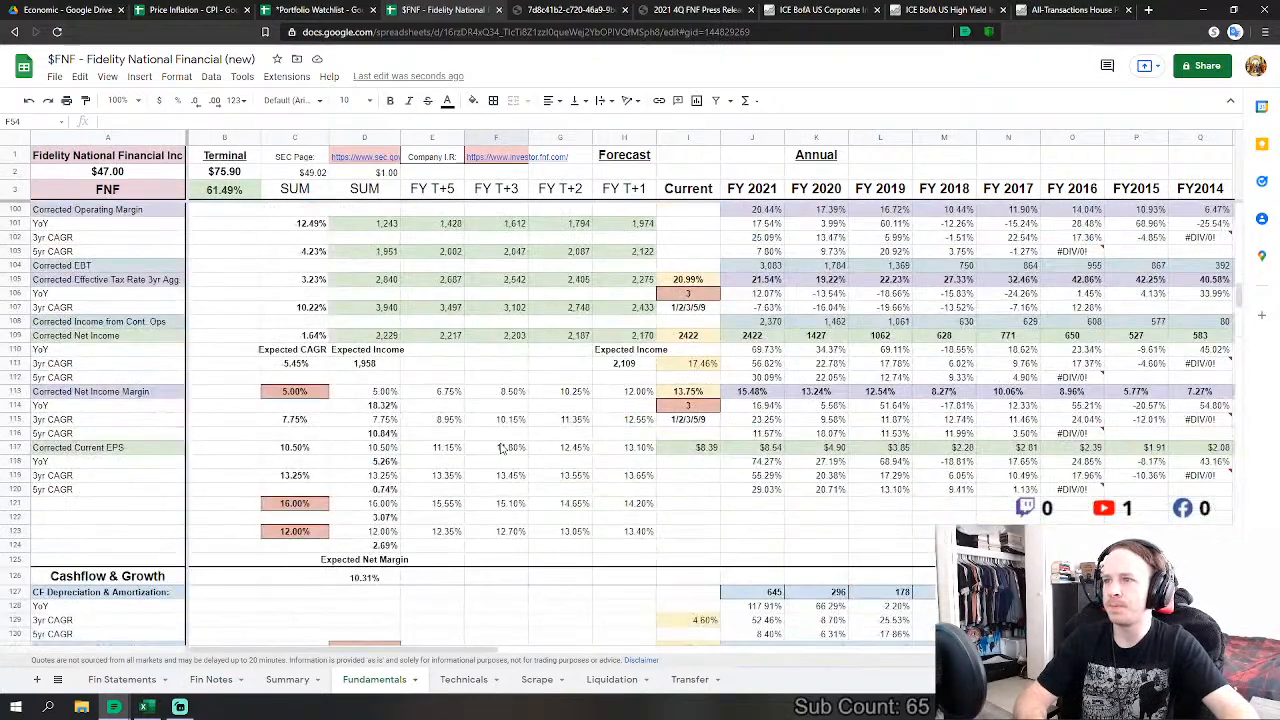
scroll(503, 449, "up", 2)
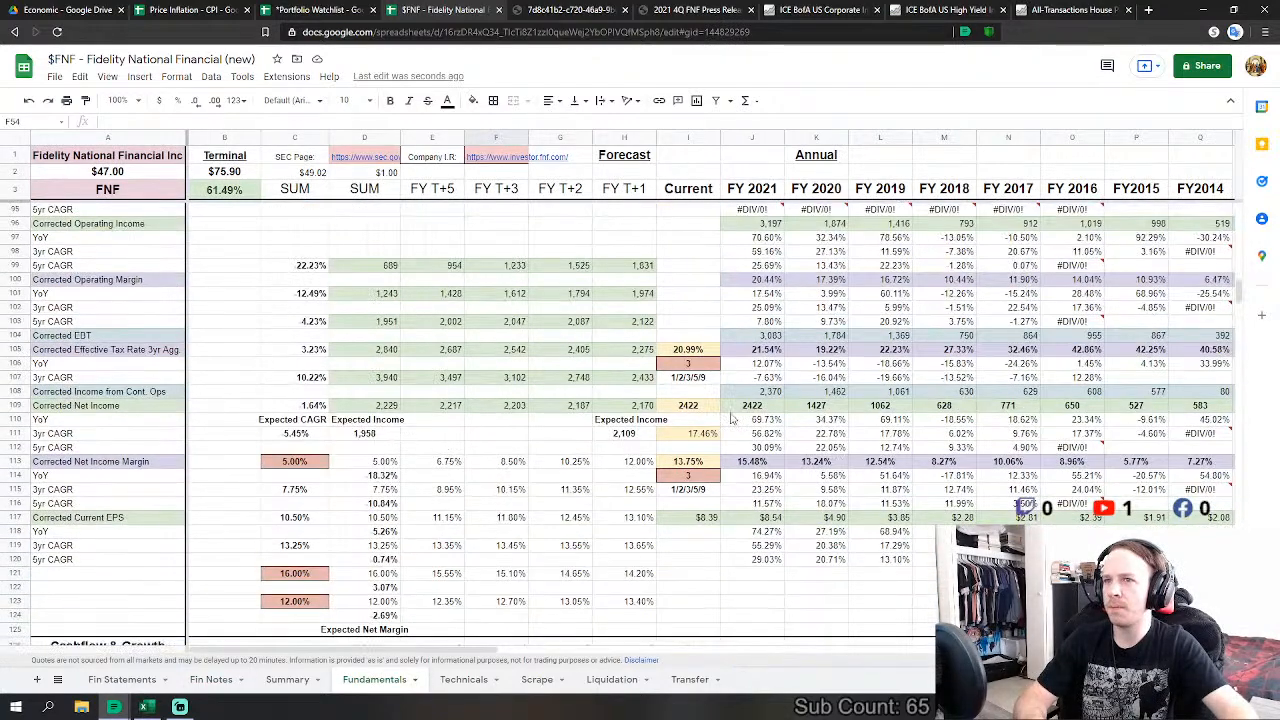
scroll(520, 433, "down", 3)
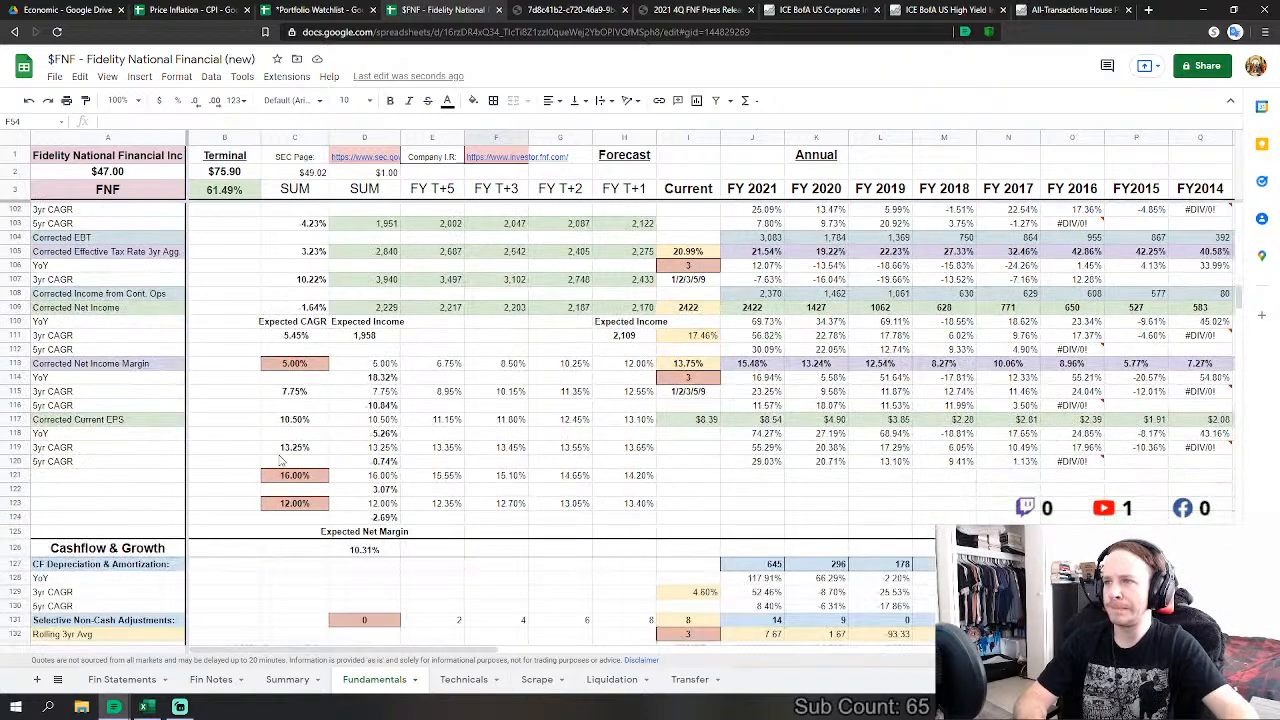
scroll(555, 442, "down", 2)
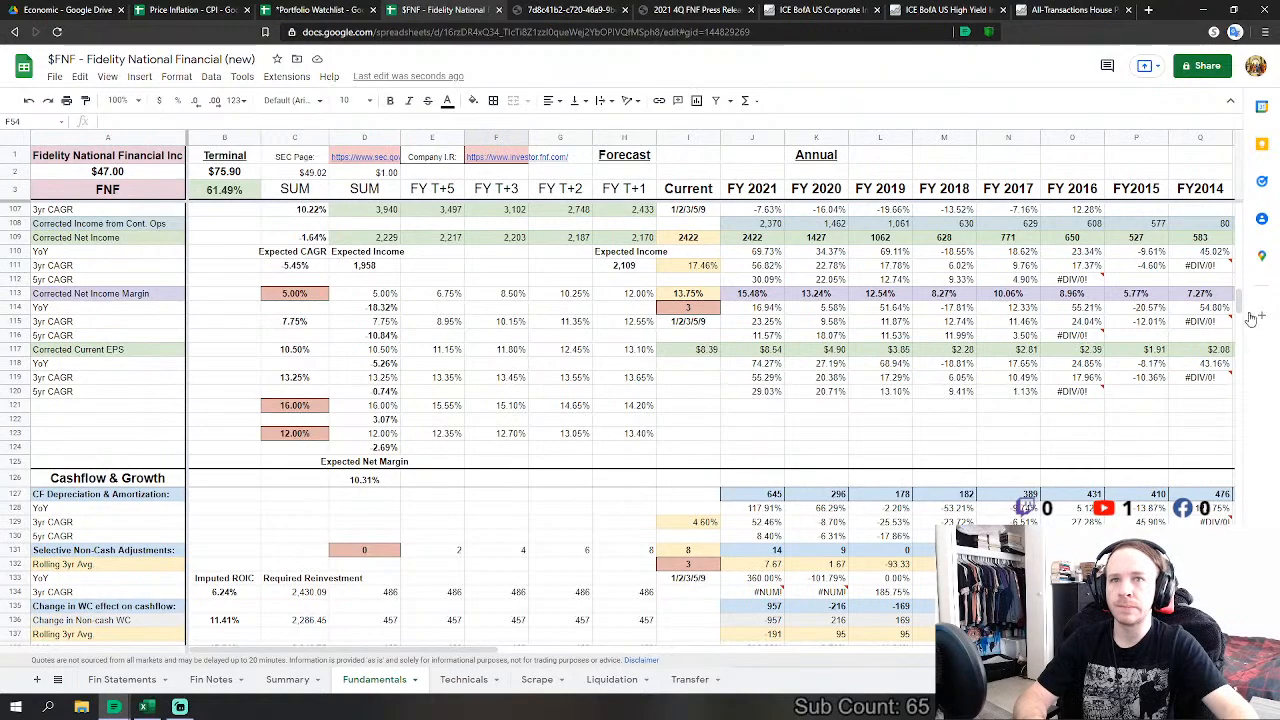
Step: Examine the LT Equity Reinvestment and Long Term Debt projections along with the pricing and interest coverage sections
left_click_drag(1238, 302, 1237, 455)
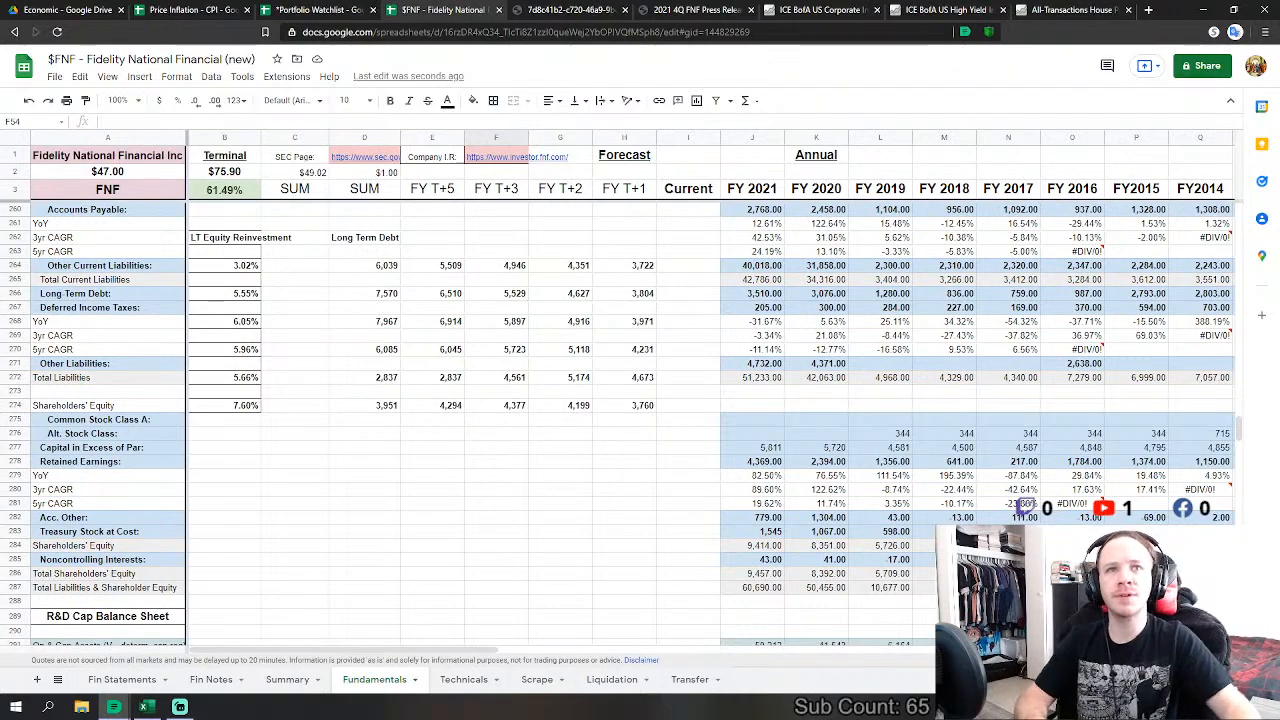
scroll(679, 365, "down", 8)
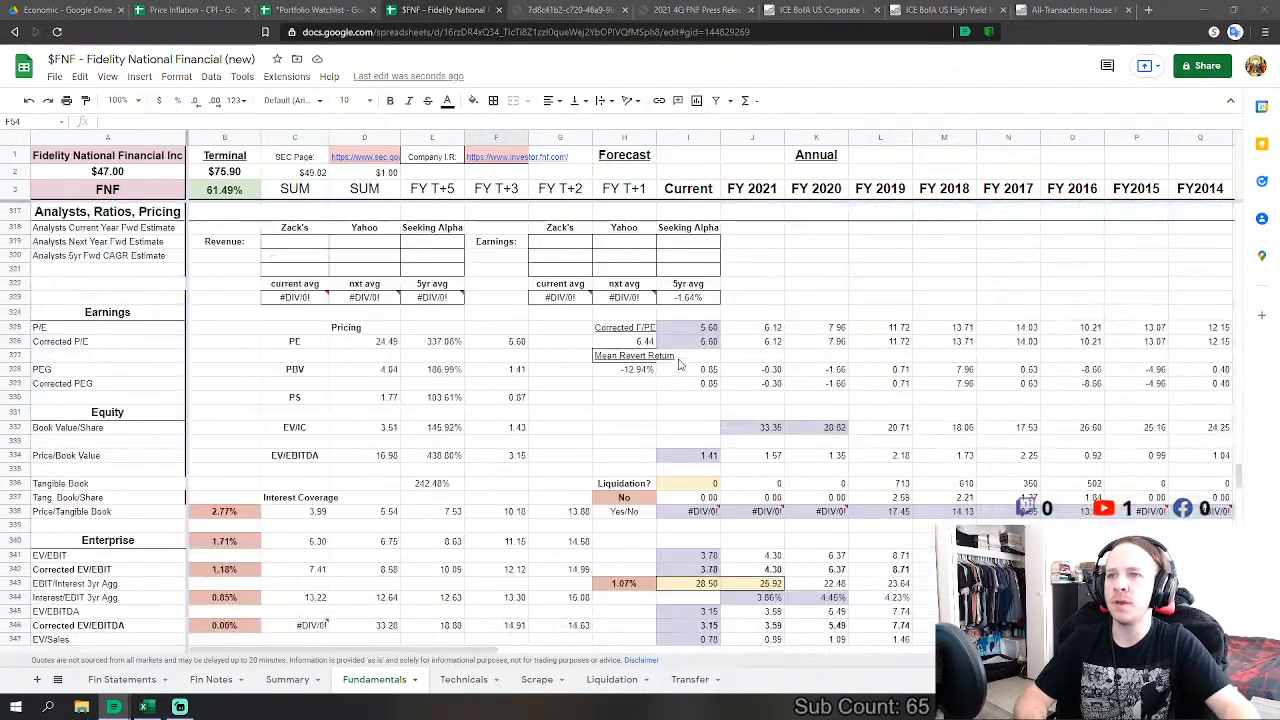
scroll(679, 365, "down", 5)
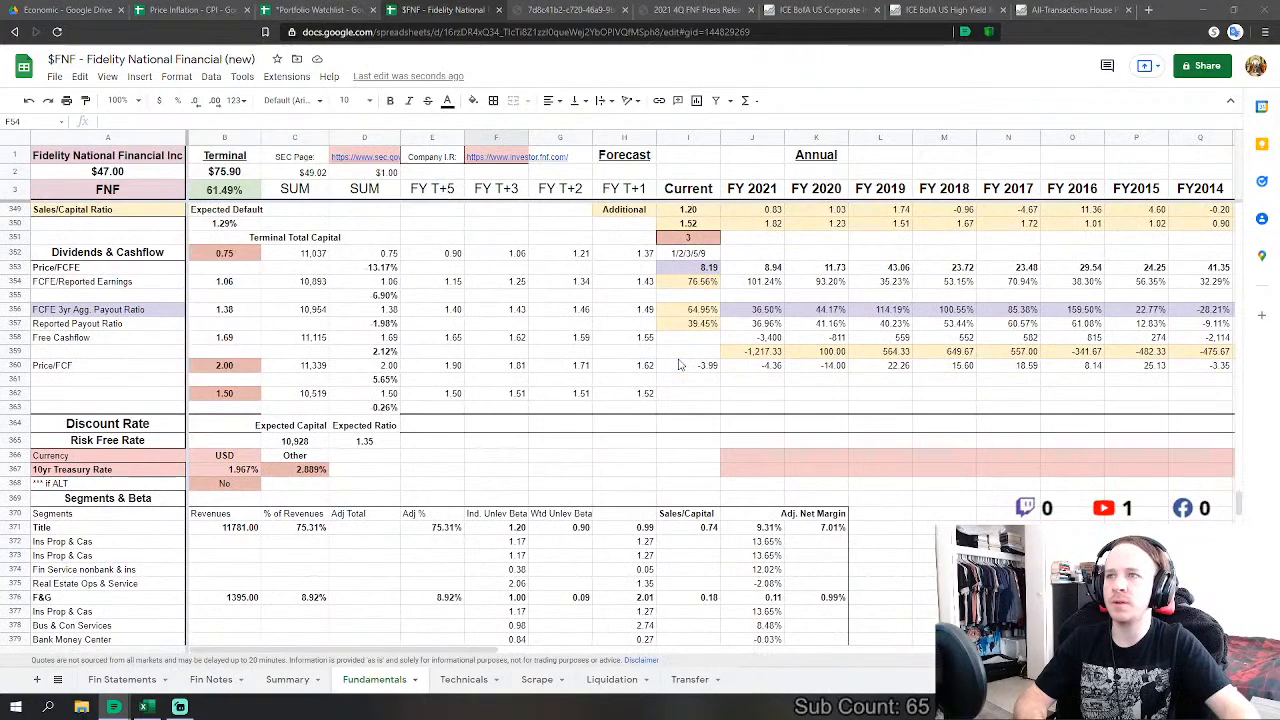
scroll(679, 365, "up", 6)
scroll(679, 365, "down", 3)
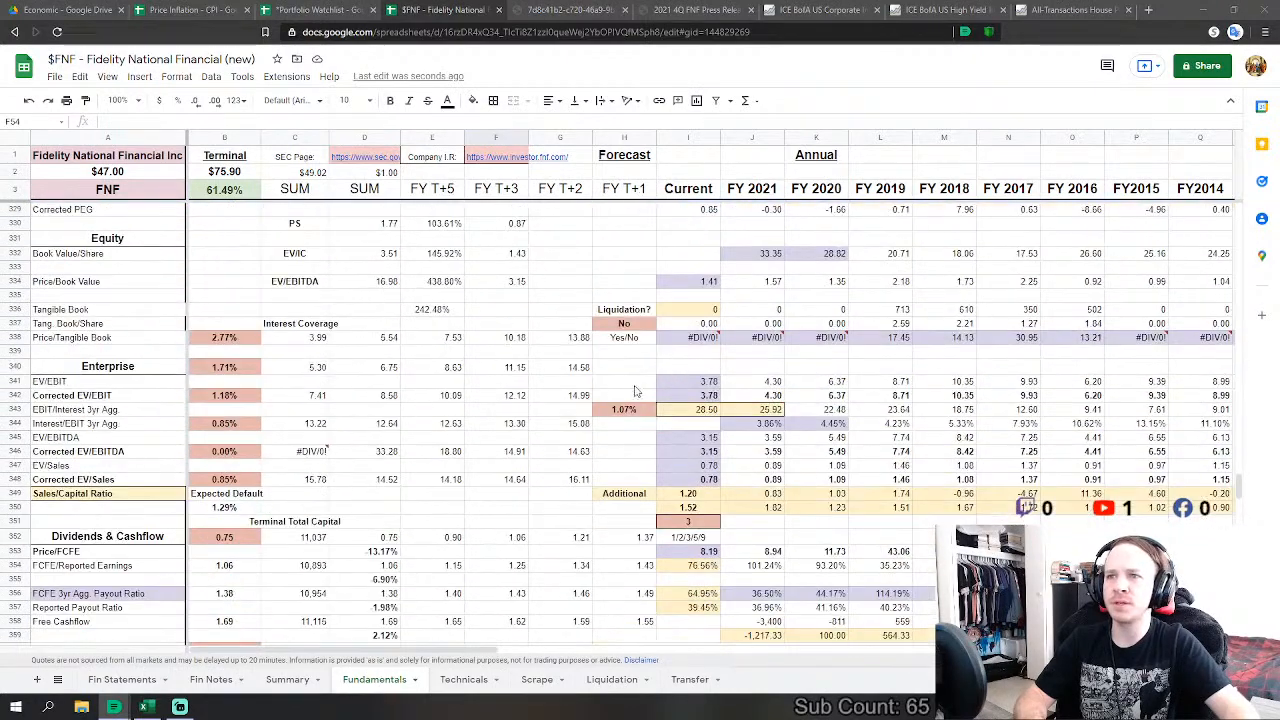
scroll(634, 390, "up", 12)
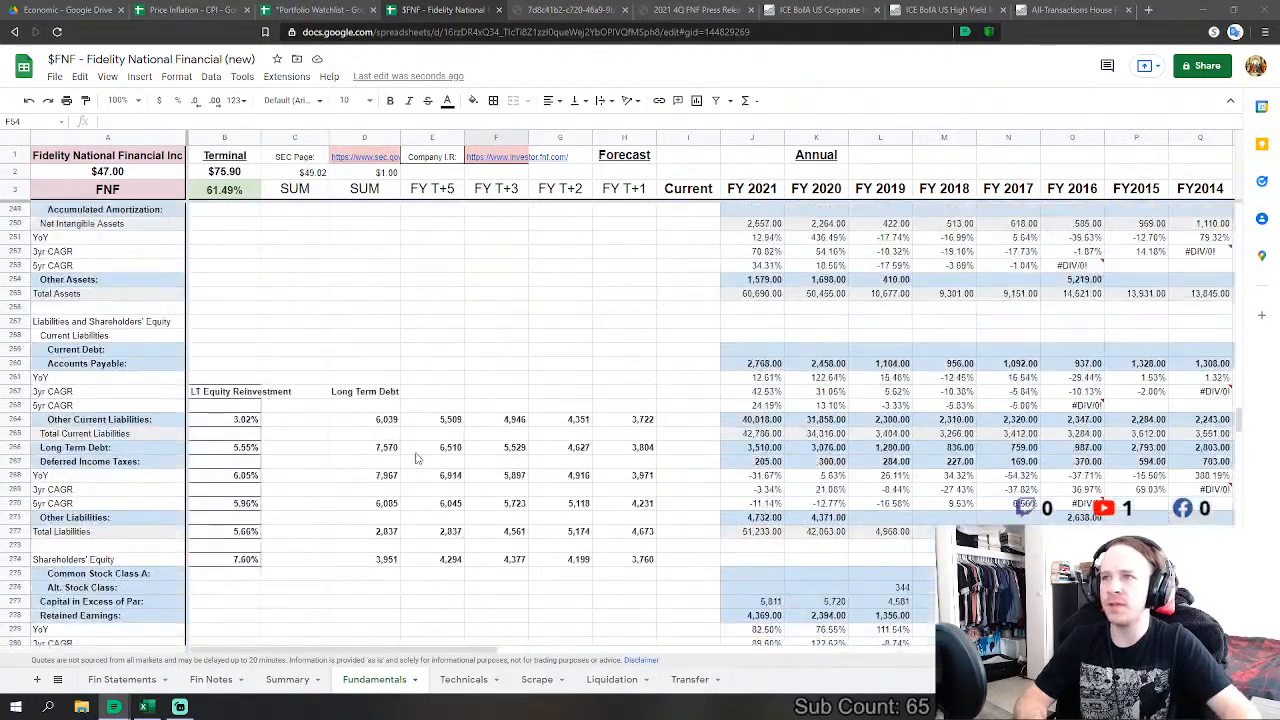
scroll(418, 458, "up", 10)
scroll(490, 480, "down", 3)
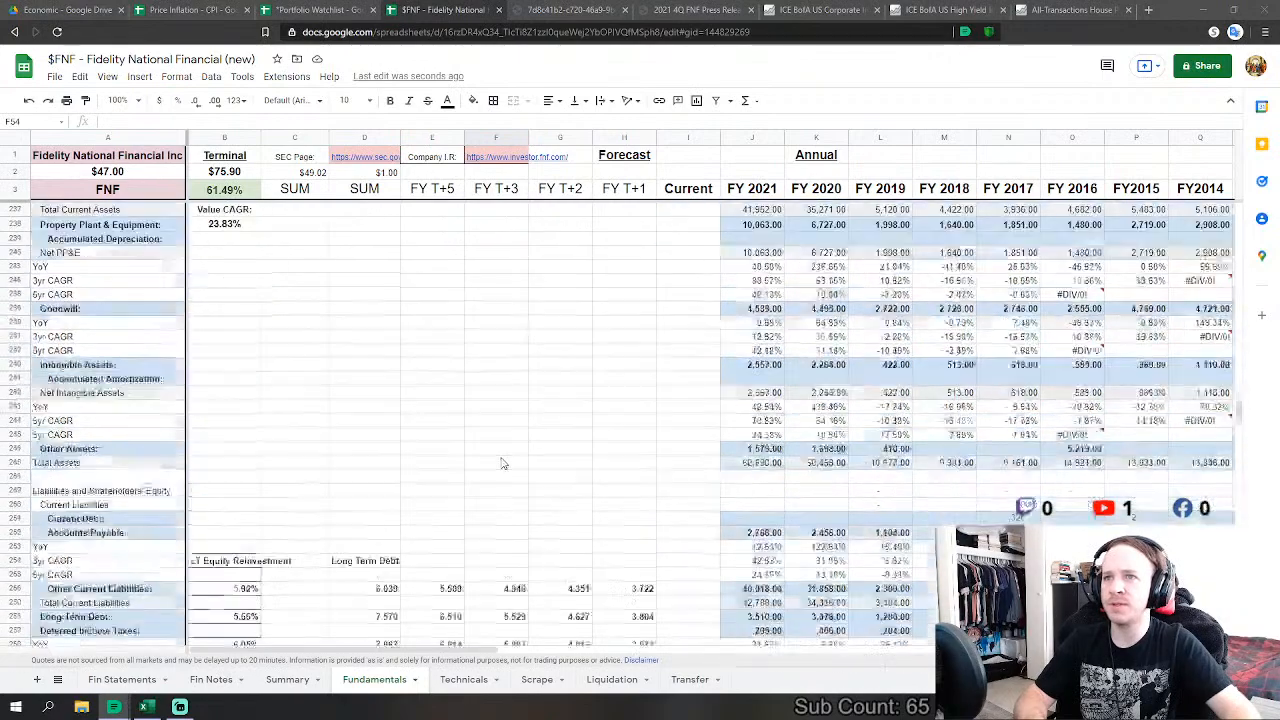
scroll(503, 463, "down", 5)
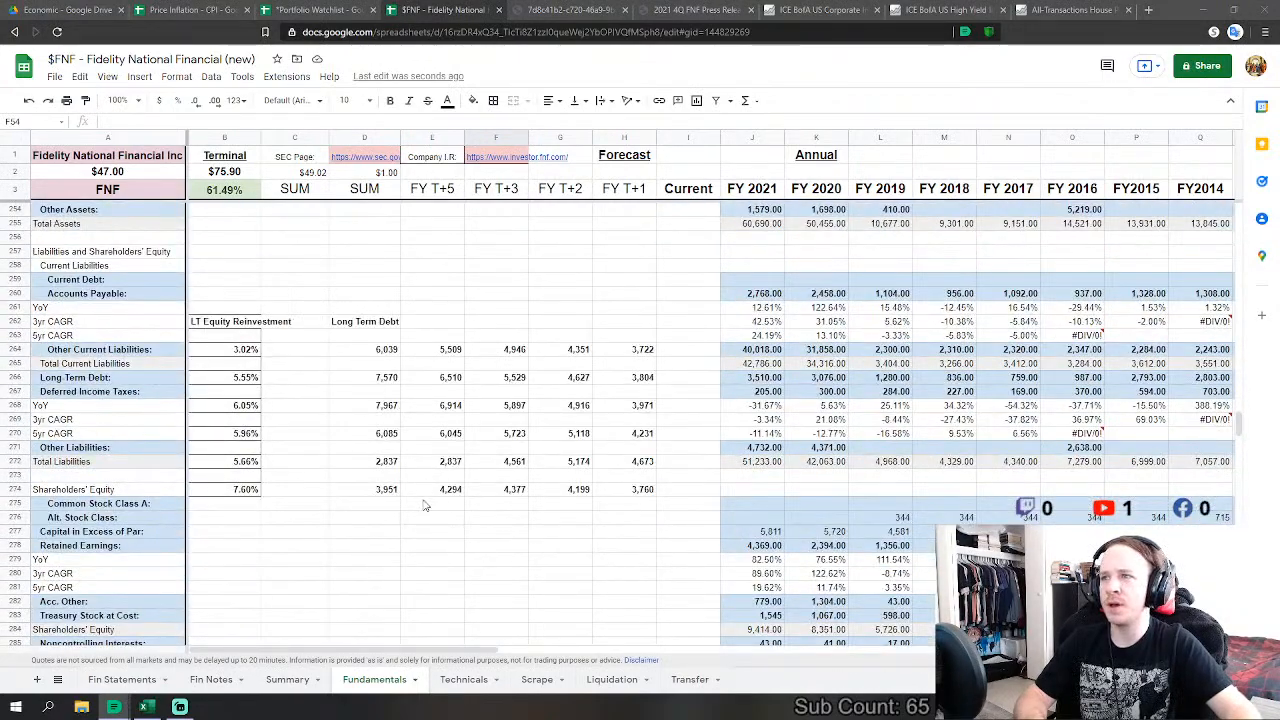
Step: Set the default rates beside the interest coverage scenarios to 0% in B348 and B346
scroll(413, 499, "down", 20)
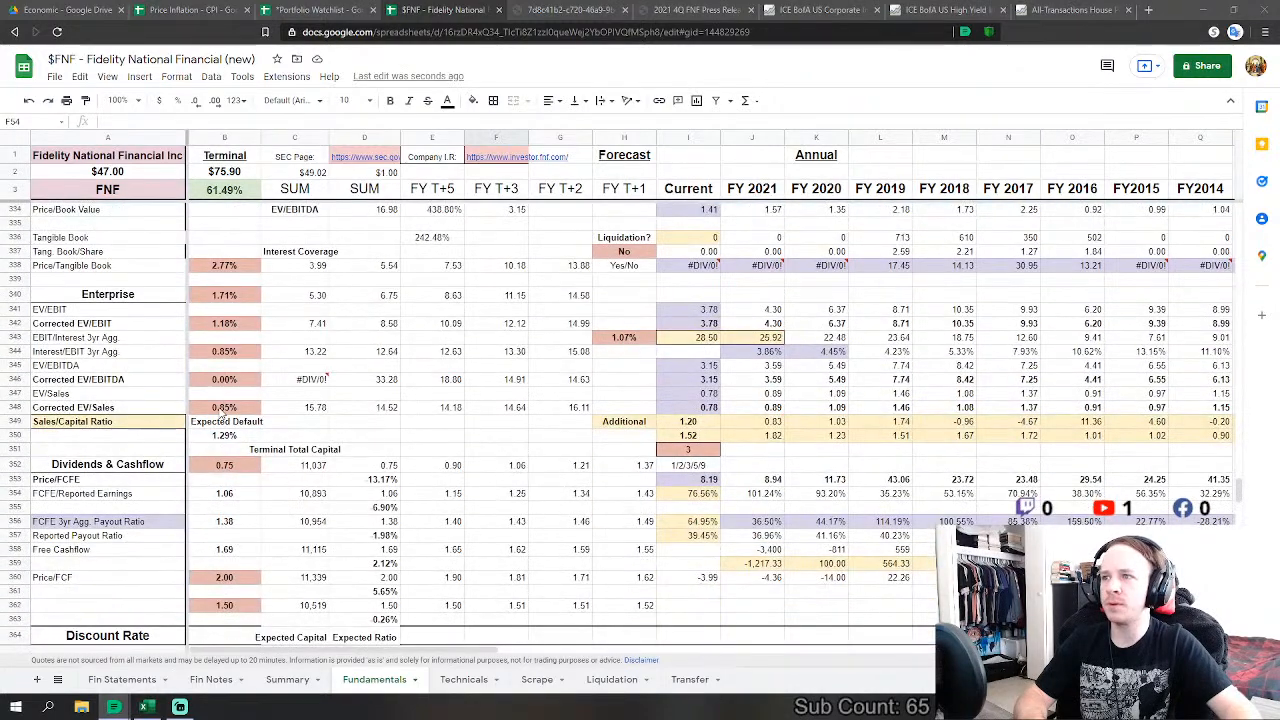
left_click(222, 410)
type("0")
key("Up")
key("Up")
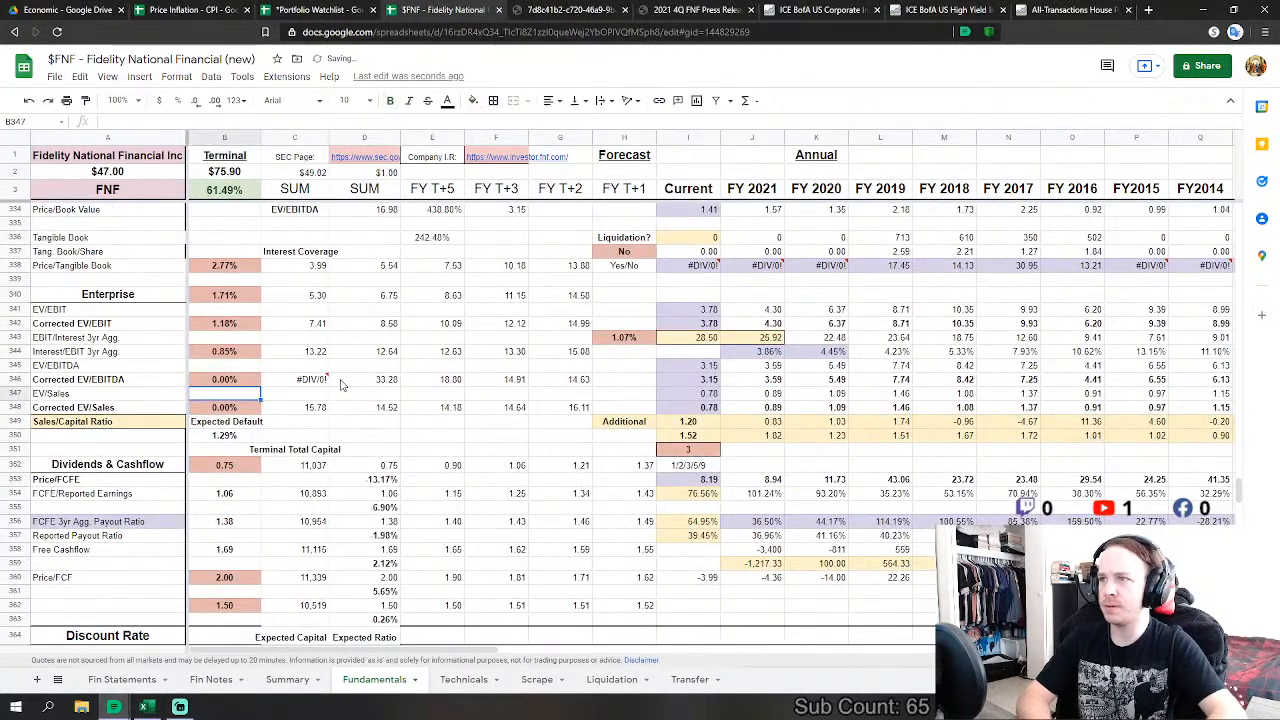
type("0")
key("Return")
key("Down")
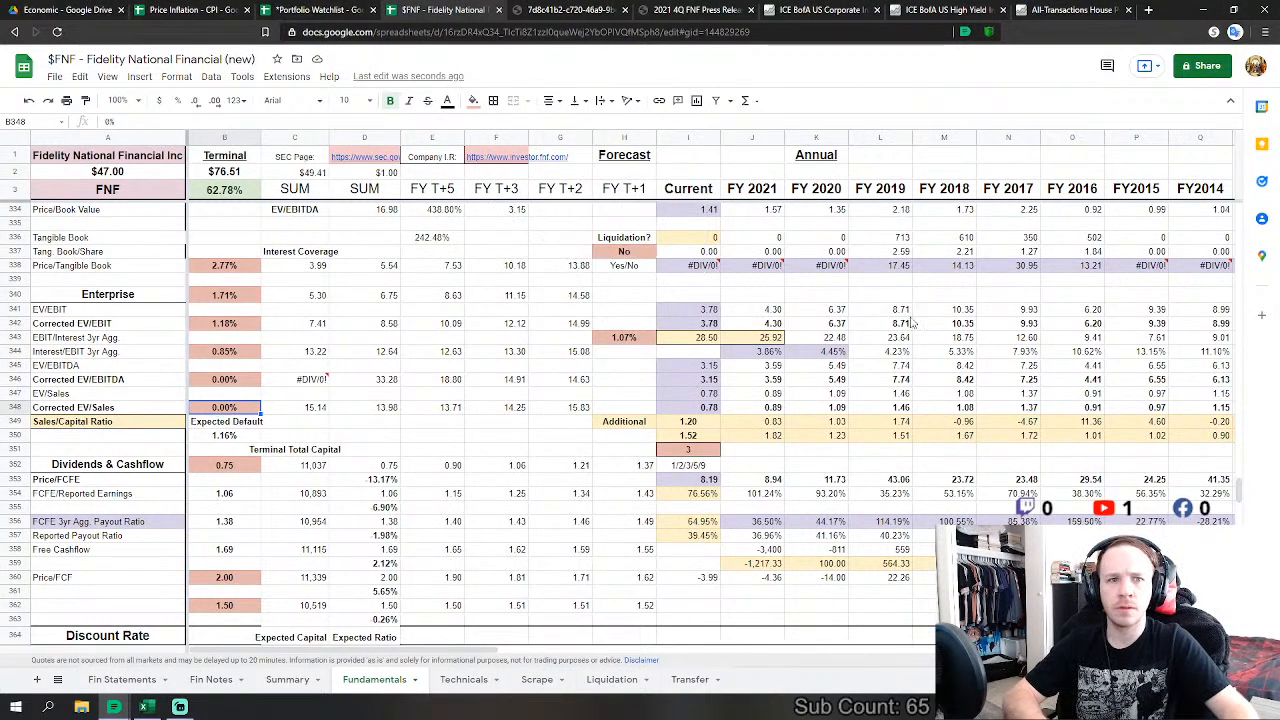
Step: Set the default rates beside the interest coverage scenarios to 0.69% in both B348 and B344
type("0.69%")
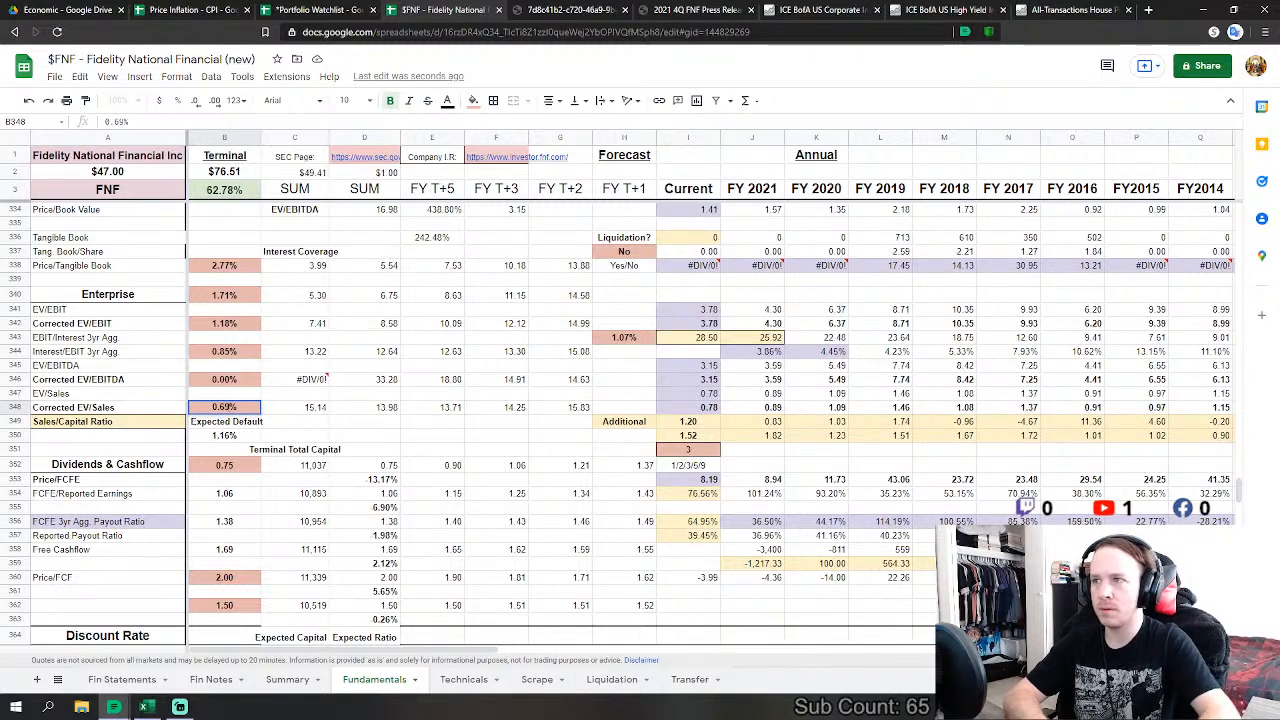
key("Up")
key("Up")
key("Up")
key("Up")
type("0.69%")
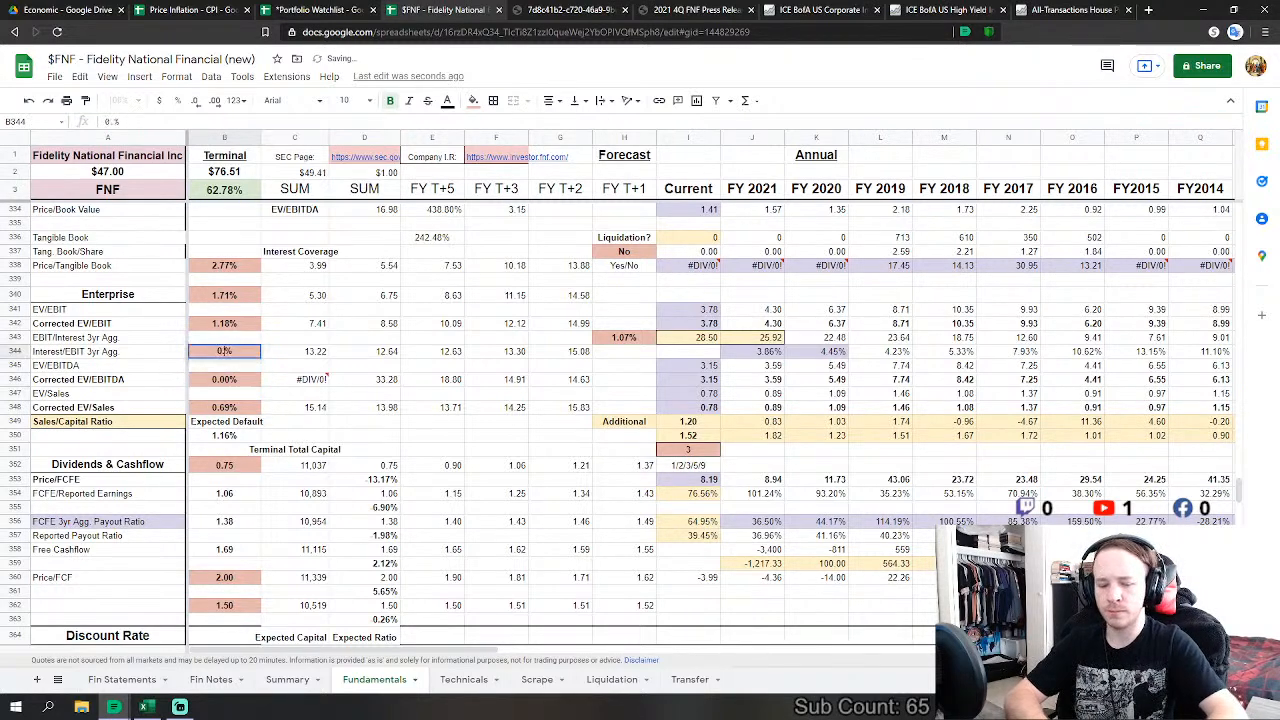
key("Up")
key("Up")
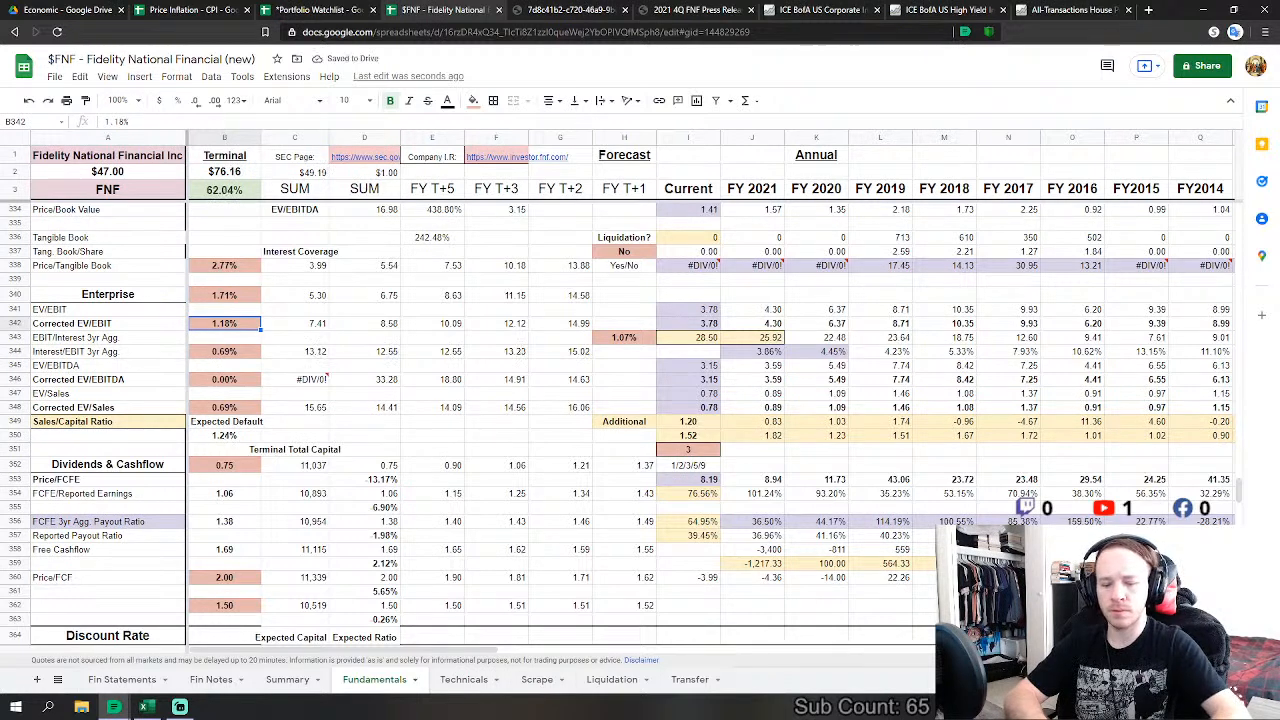
Step: Set the remaining default rates to 0.85% in B342, 1.18% in B340 and 1.33% in B338
type("0.85%")
key("Up")
key("Up")
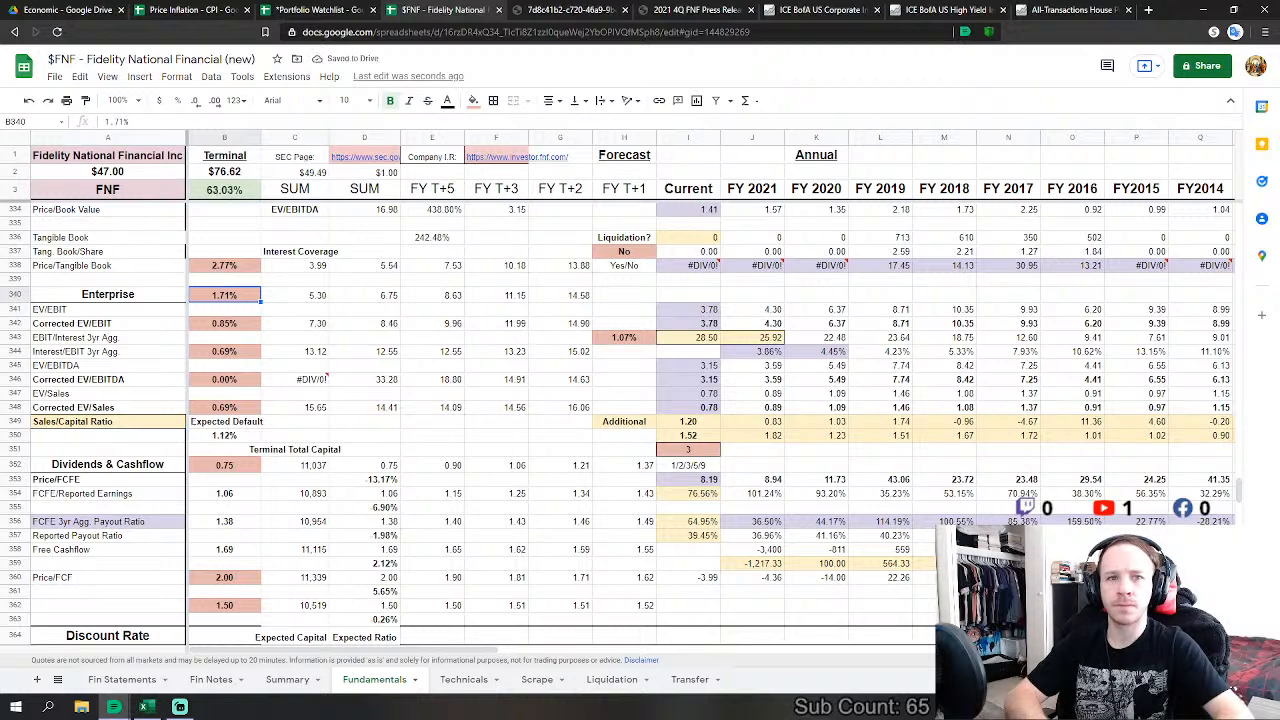
type("1.18%")
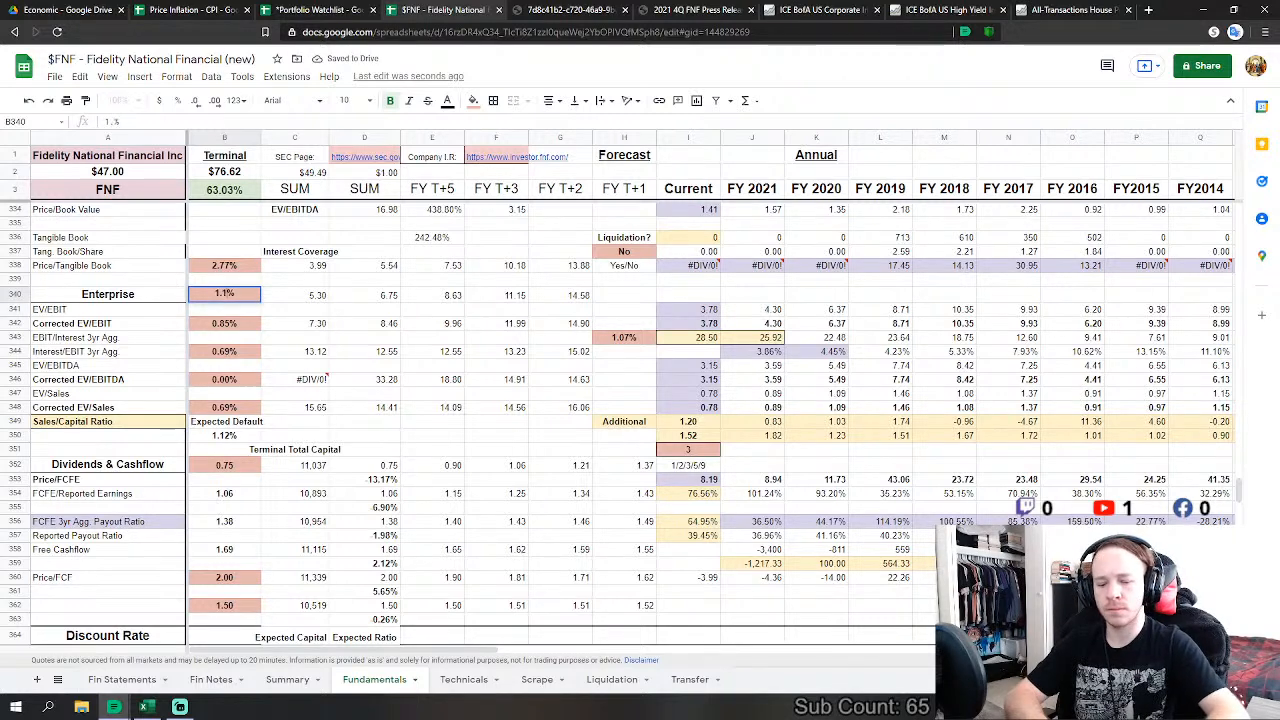
key("Up")
key("Up")
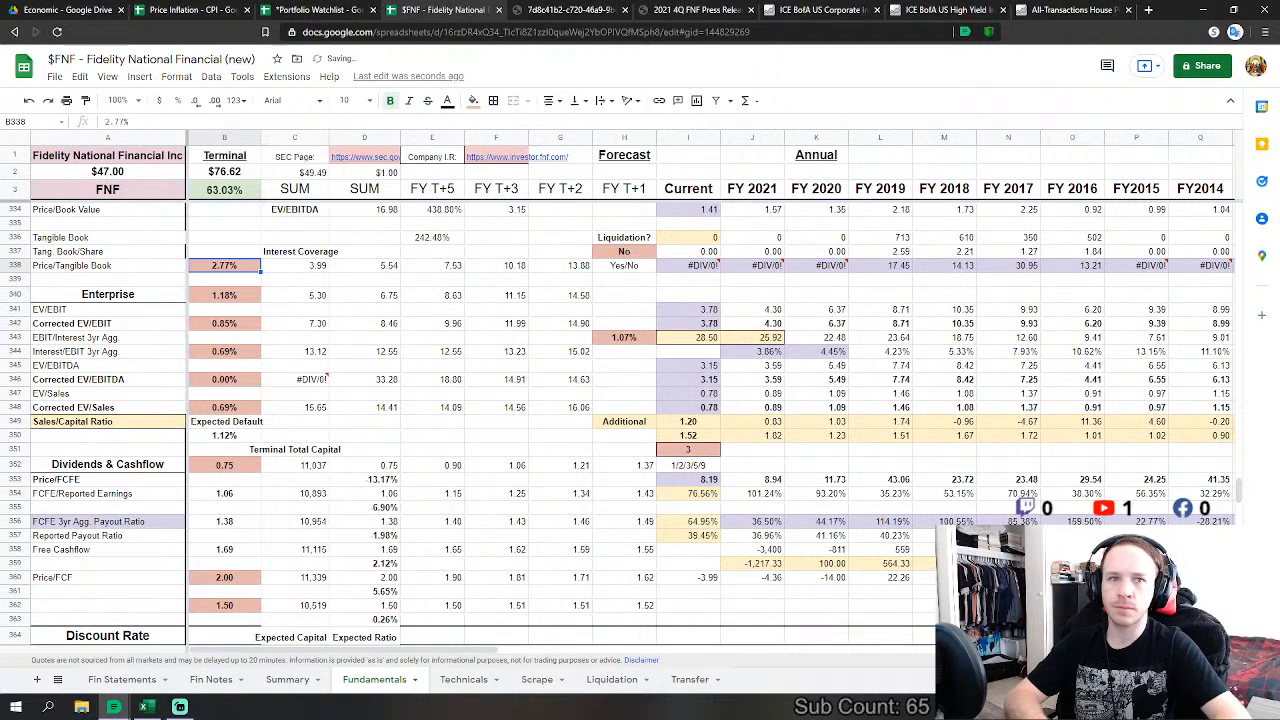
type("1.33%")
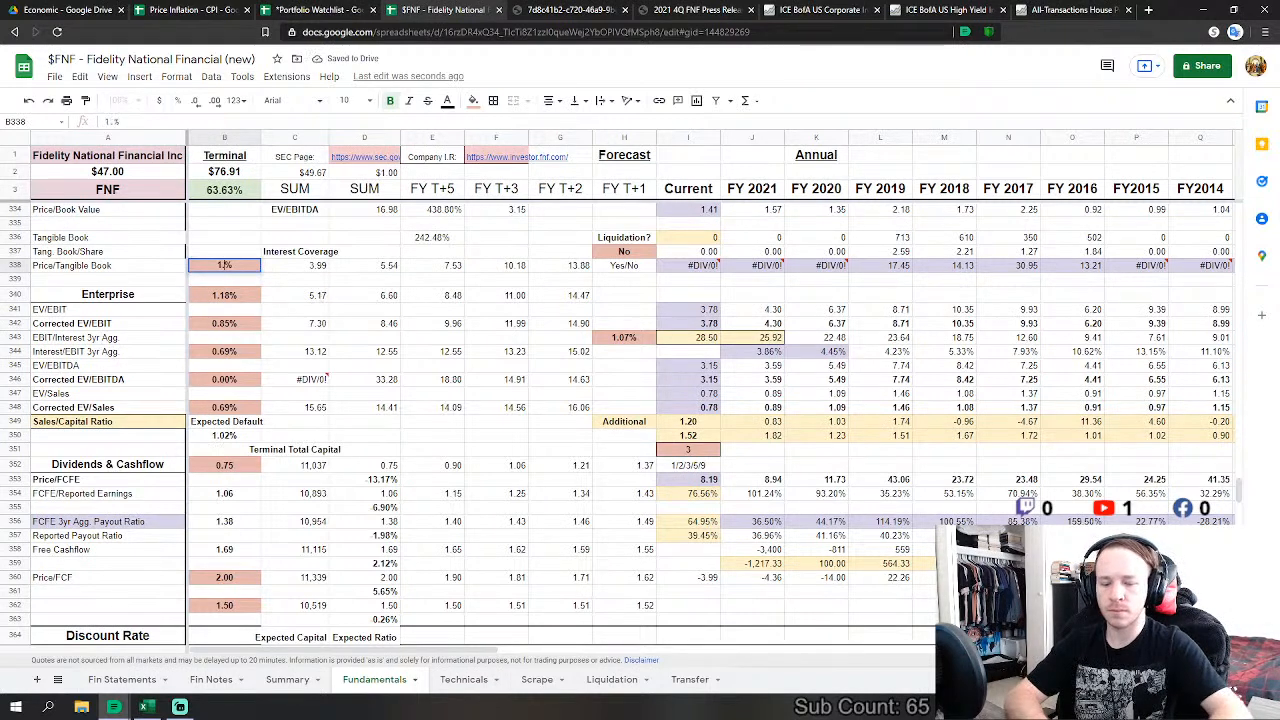
key("Up")
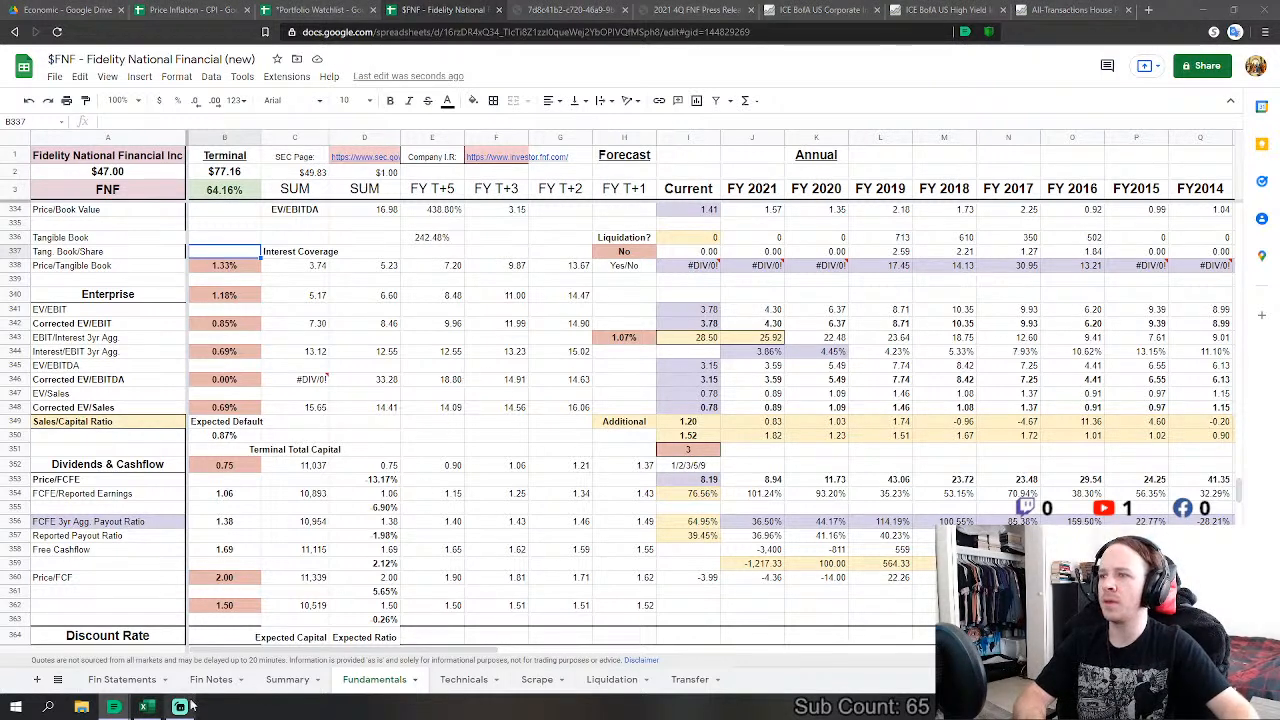
Step: Review the expected value and model results on the Summary sheet, and open the Scrape sheet with the analyst projections
left_click(287, 680)
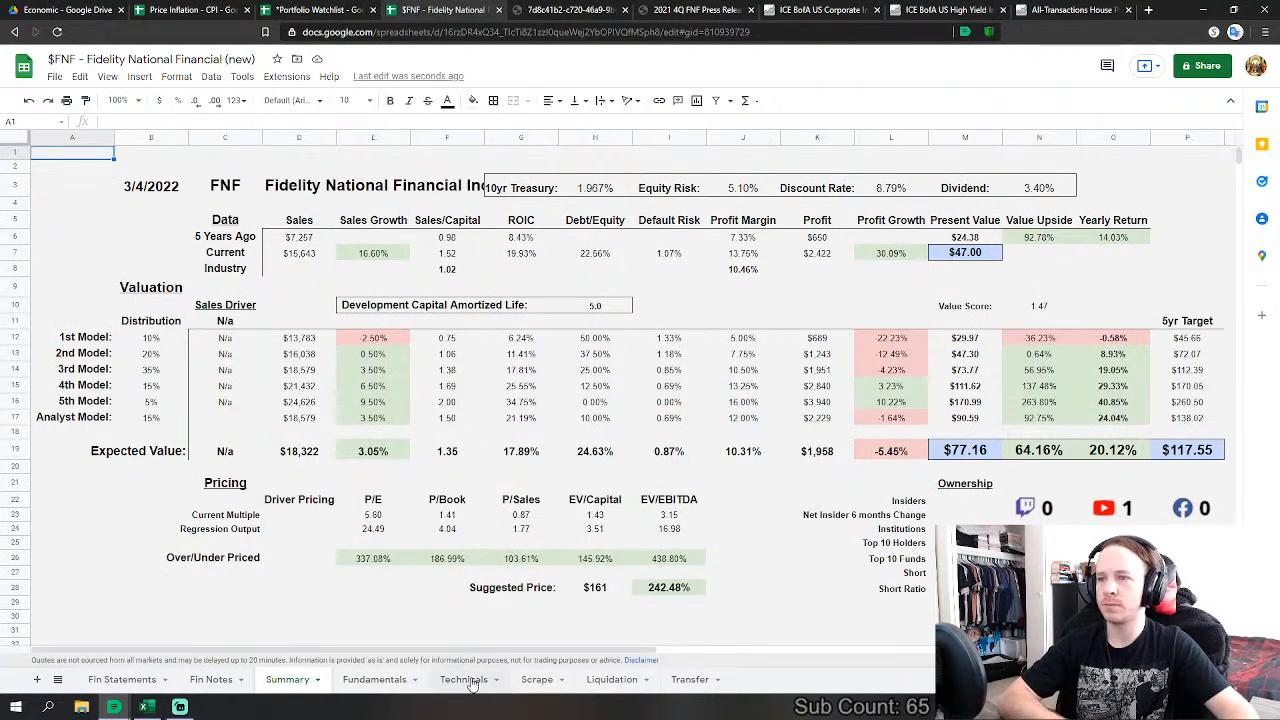
left_click(537, 680)
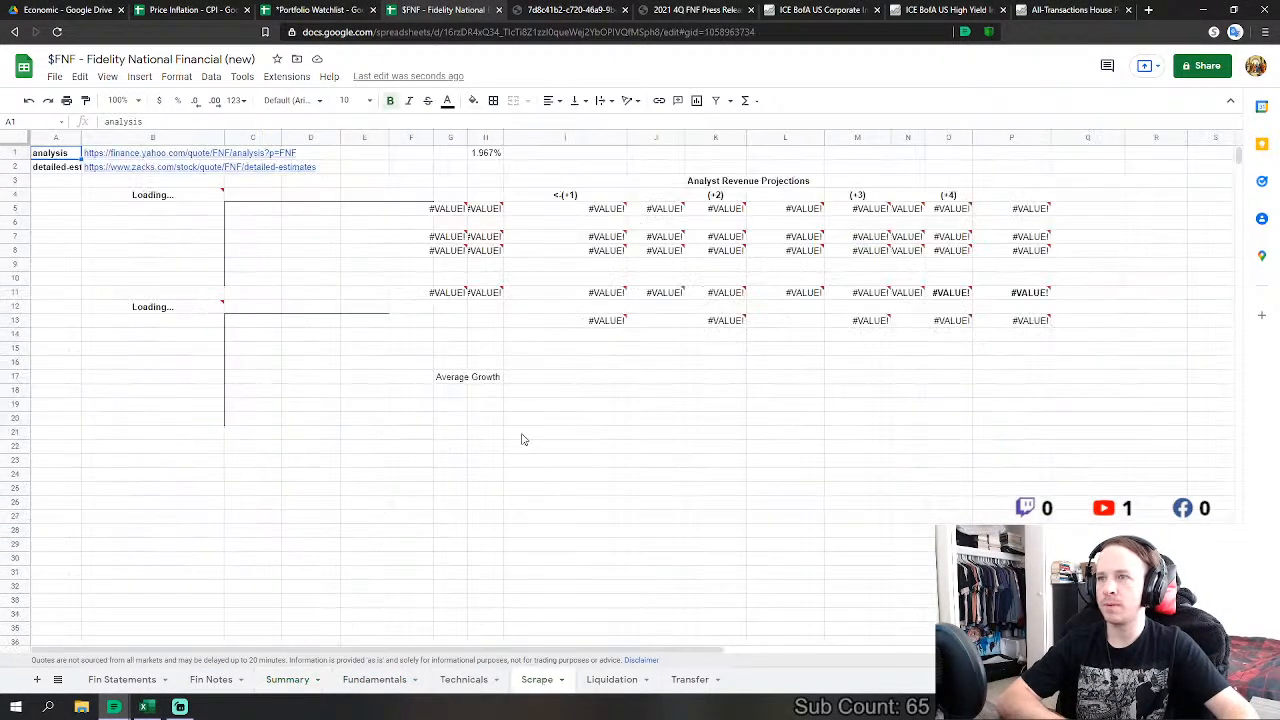
left_click(181, 307)
left_click_drag(362, 465, 353, 447)
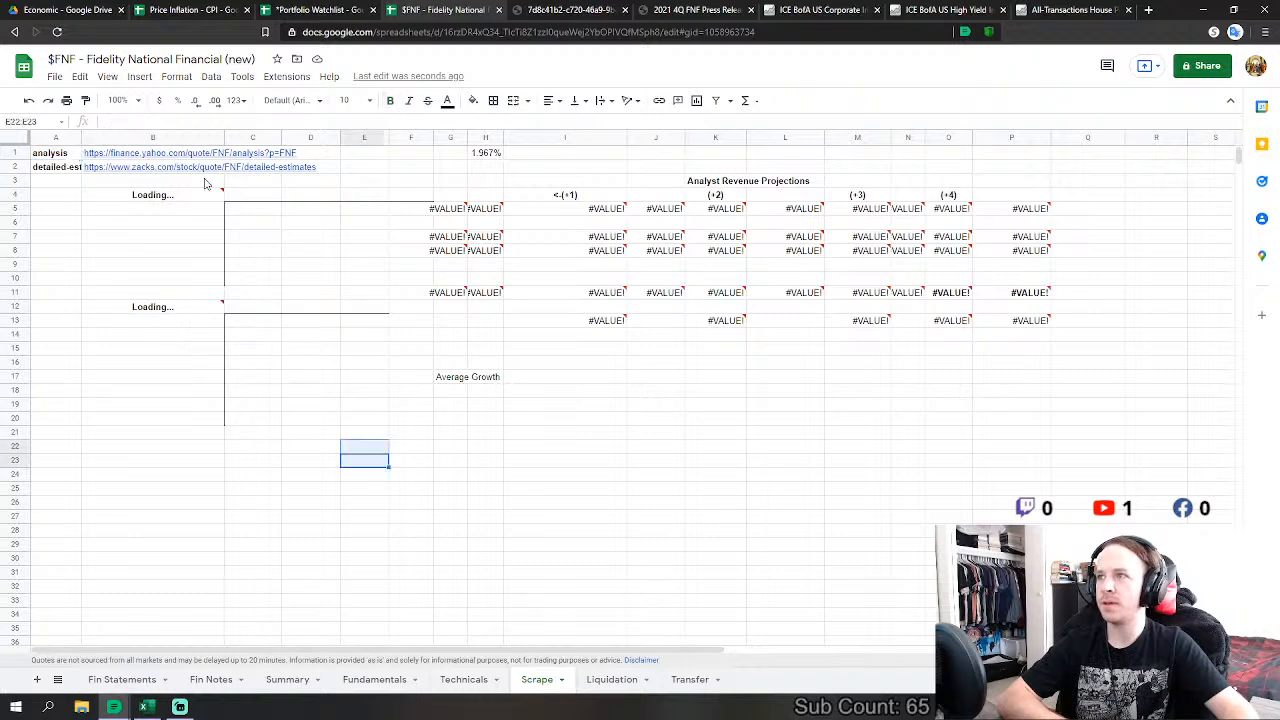
Step: Clear the scraped estimates range B4:H23 and undo the deletion
left_click_drag(180, 194, 503, 466)
key("Delete")
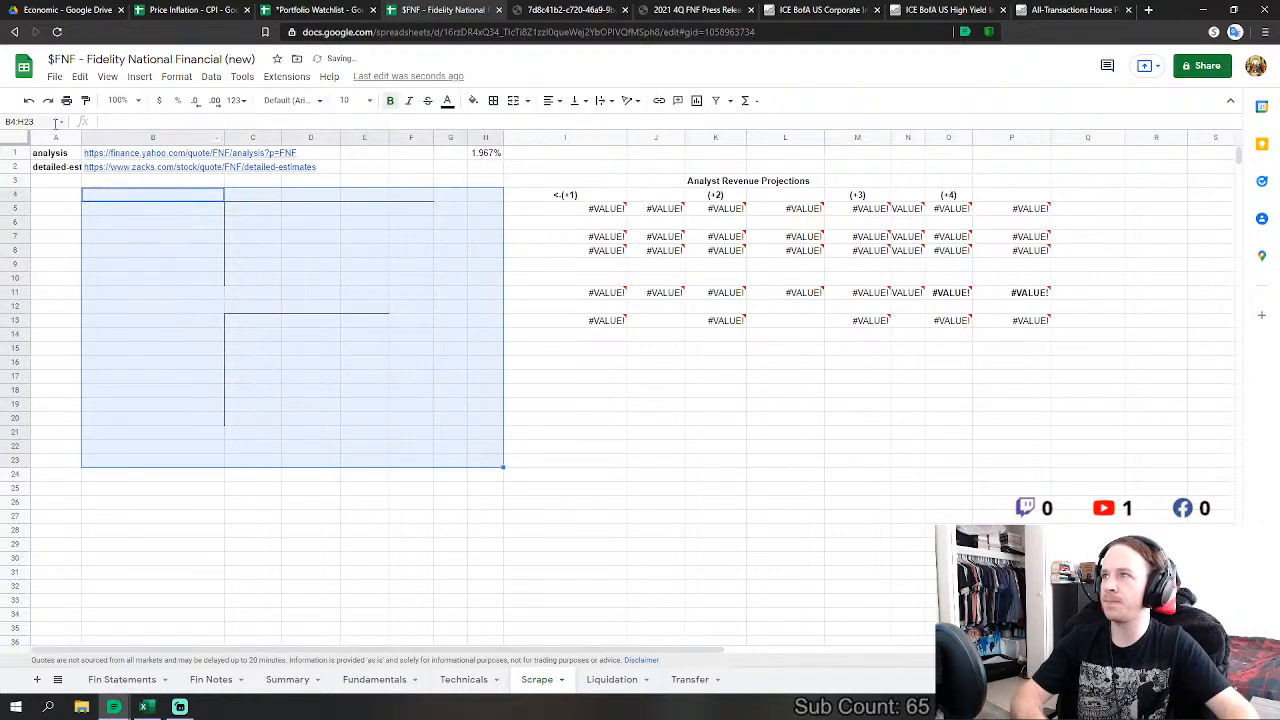
key("ctrl+z")
left_click(716, 603)
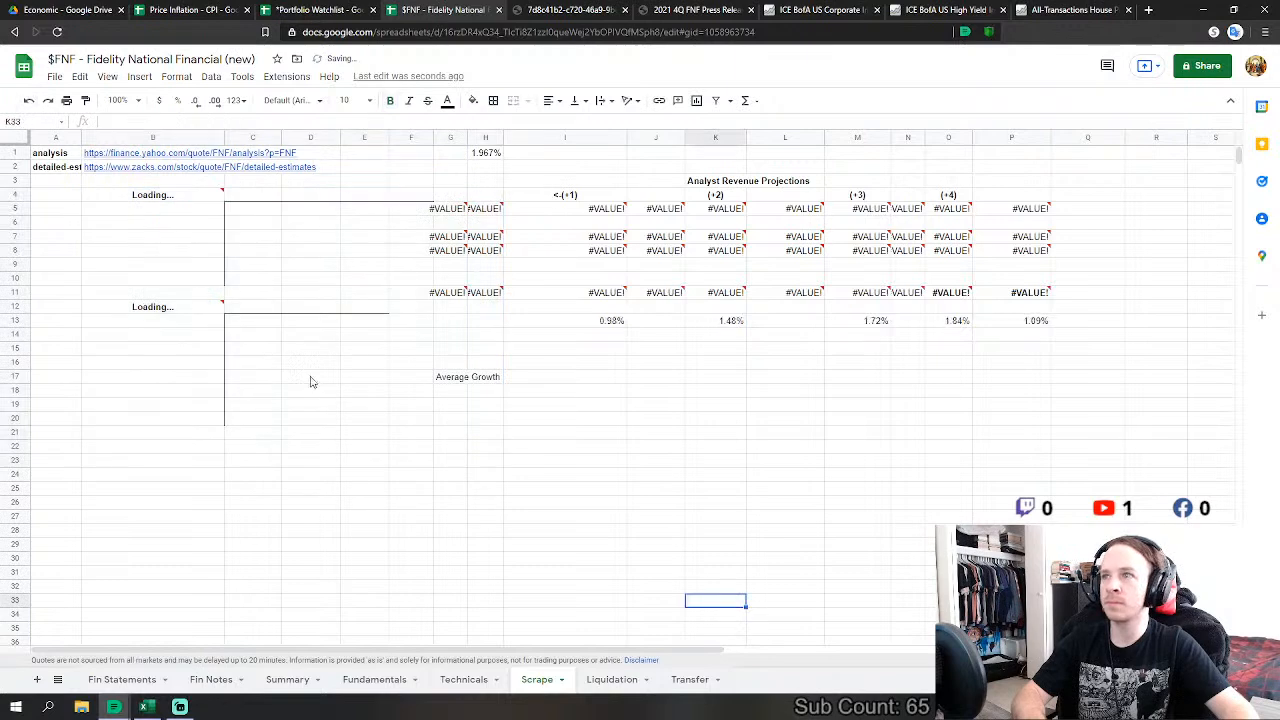
Step: Open the linked Yahoo Finance analysis page for FNF and examine its earnings and revenue estimates
mouse_move(135, 153)
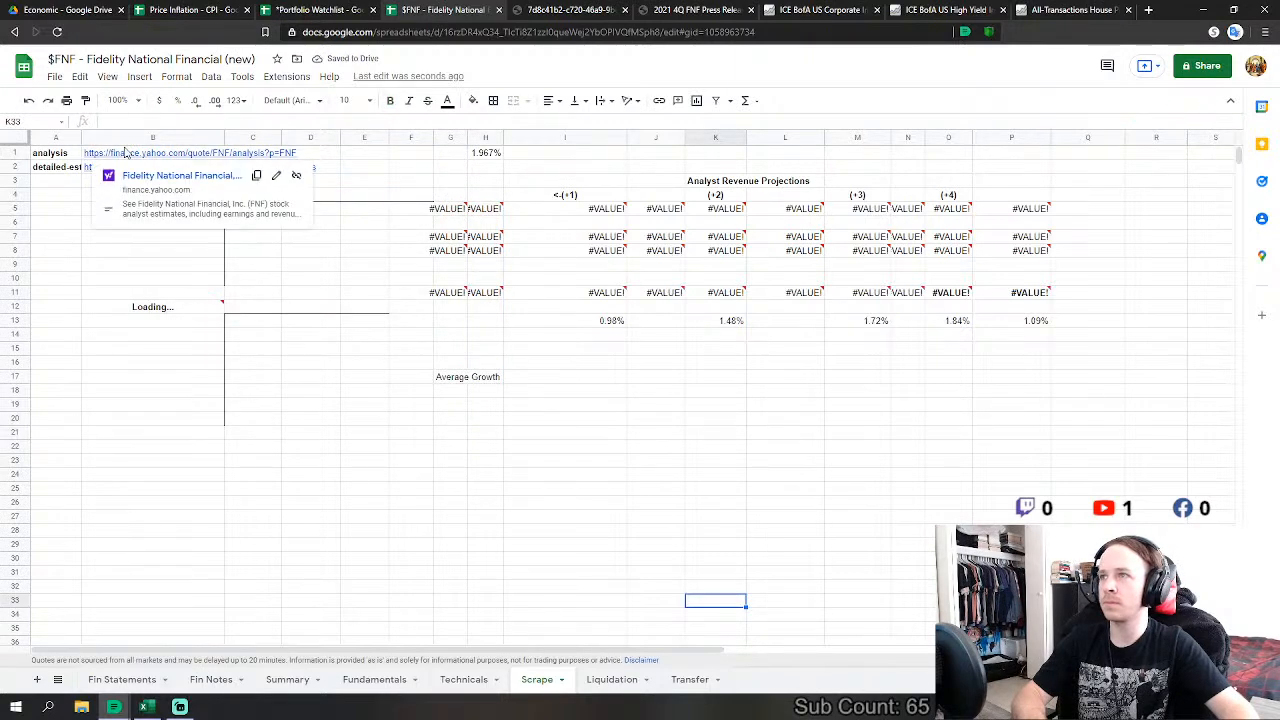
left_click(171, 177)
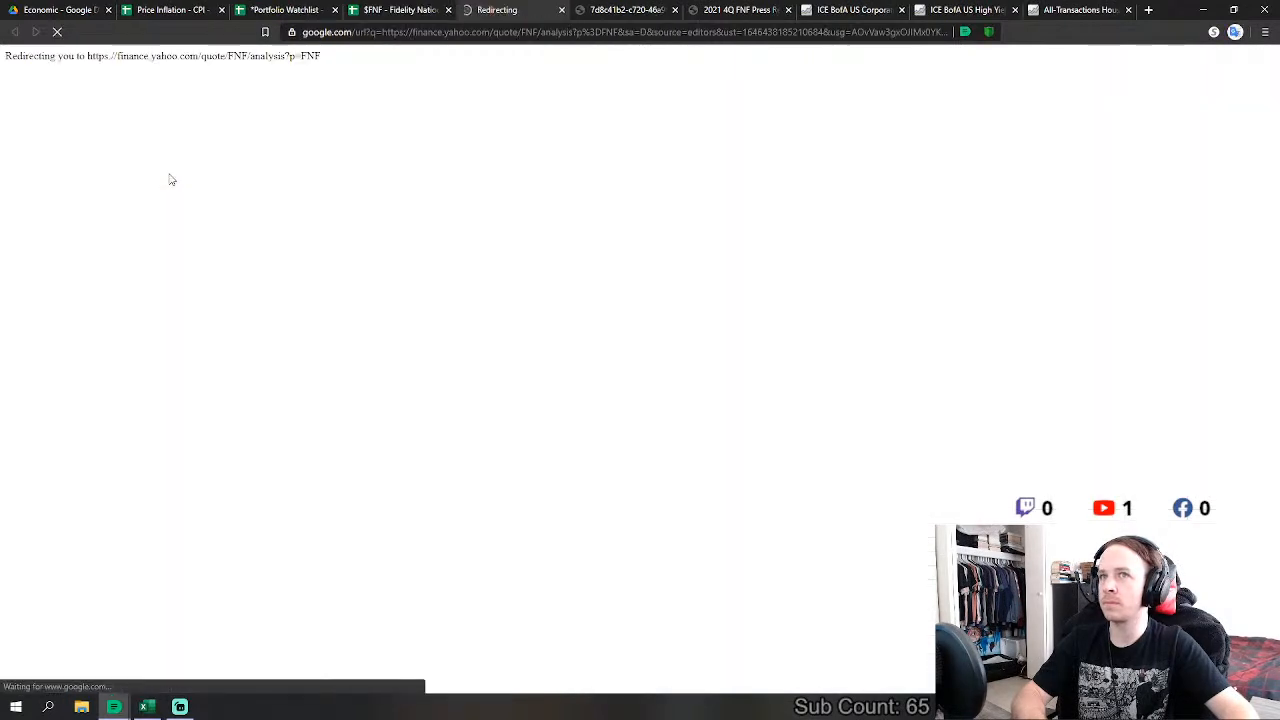
scroll(794, 291, "down", 3)
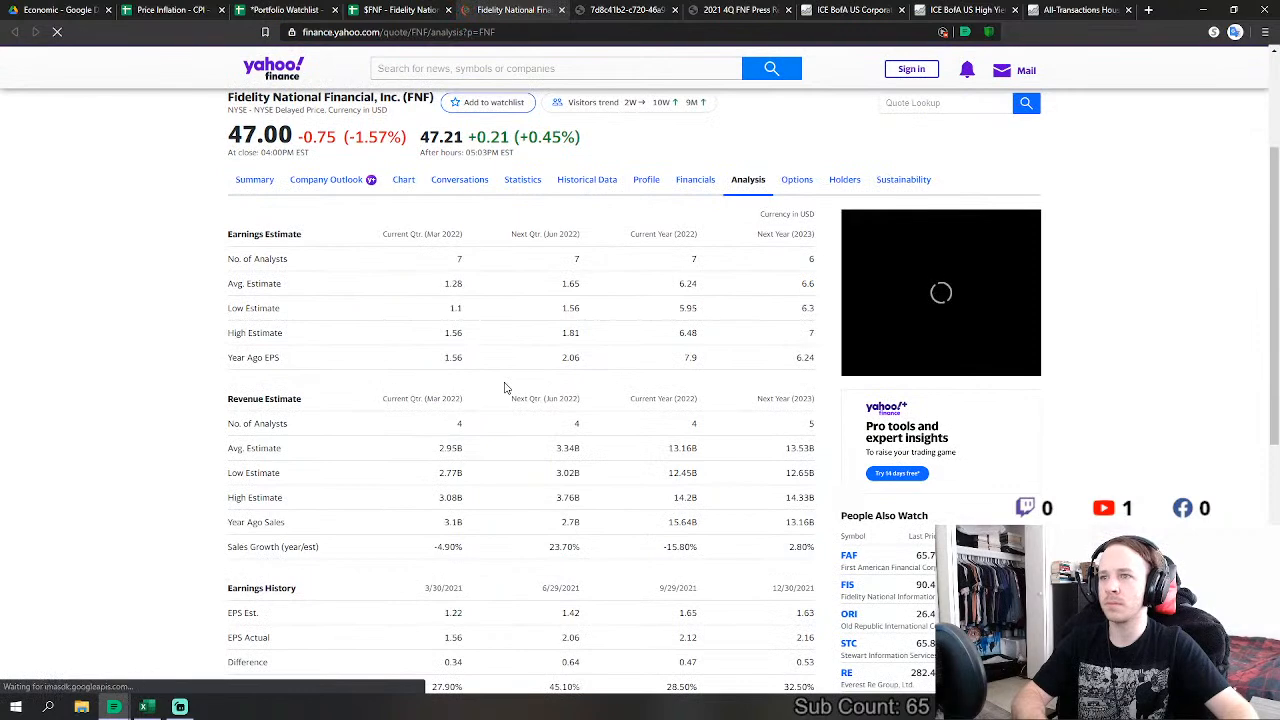
scroll(505, 388, "down", 1)
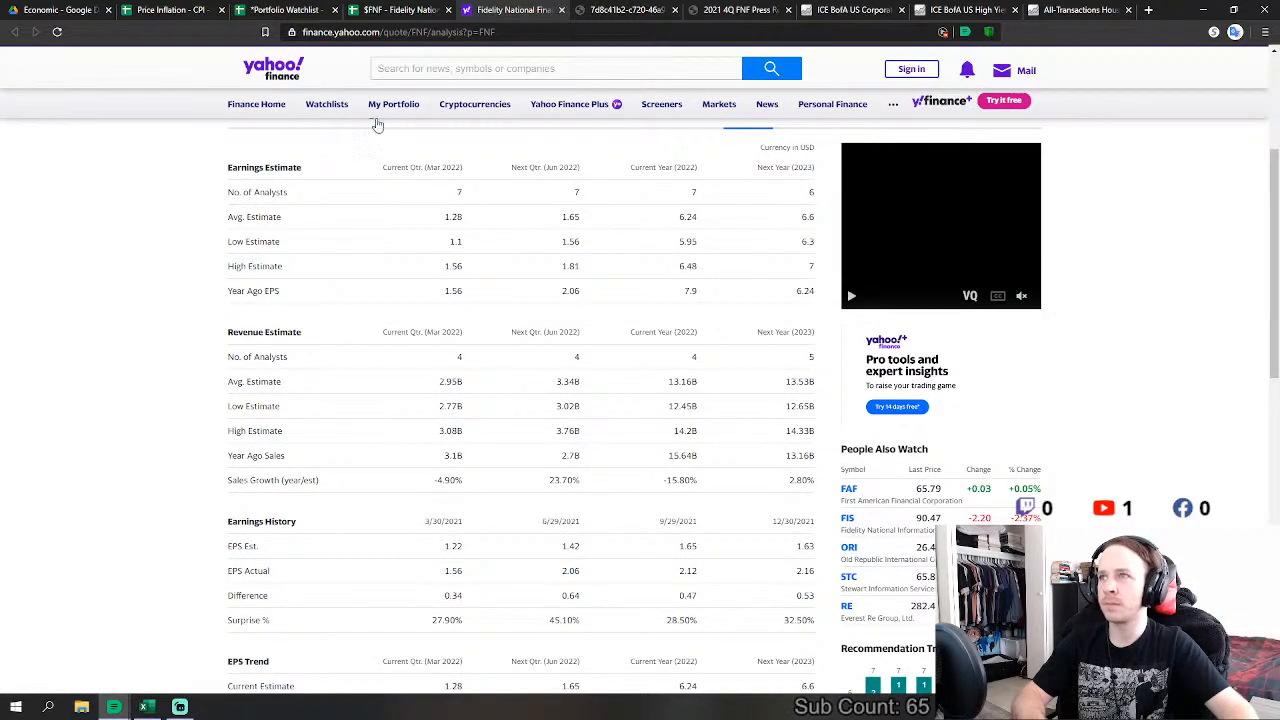
Step: Return to the valuation spreadsheet and review the revenue CAGR scenarios in the Fundamentals income statement section
left_click(385, 9)
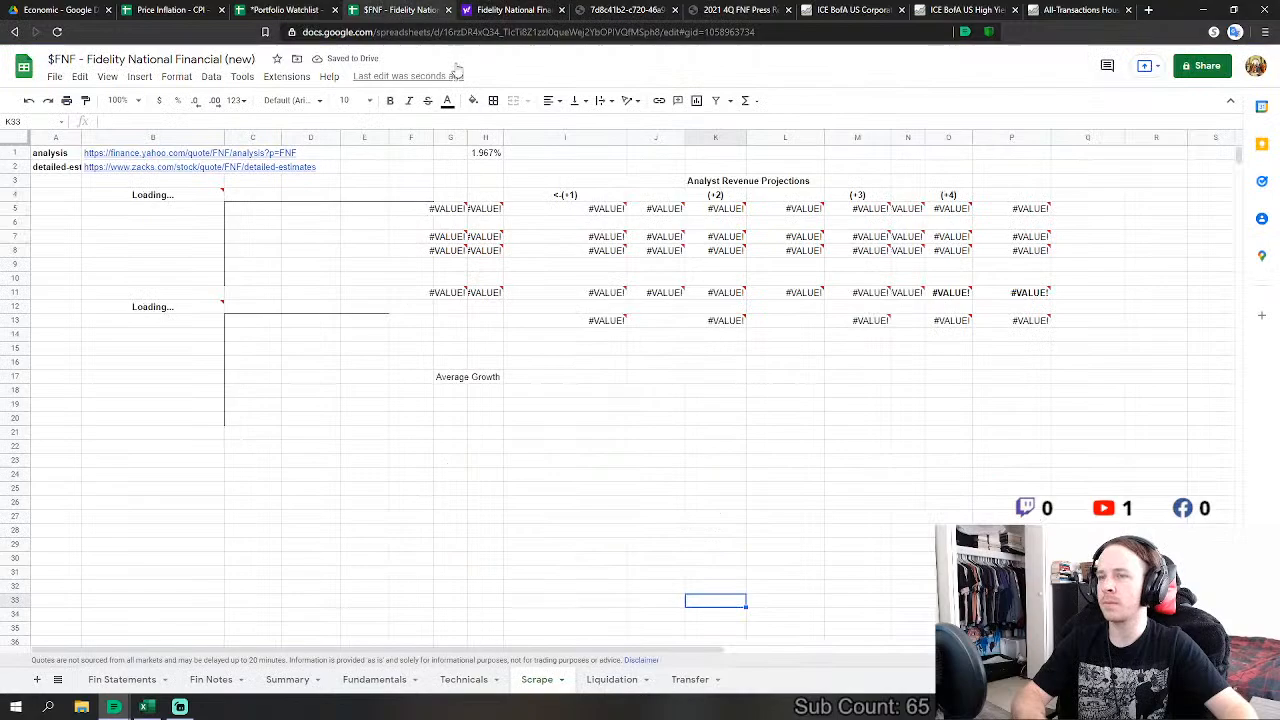
left_click(362, 681)
scroll(952, 394, "up", 2)
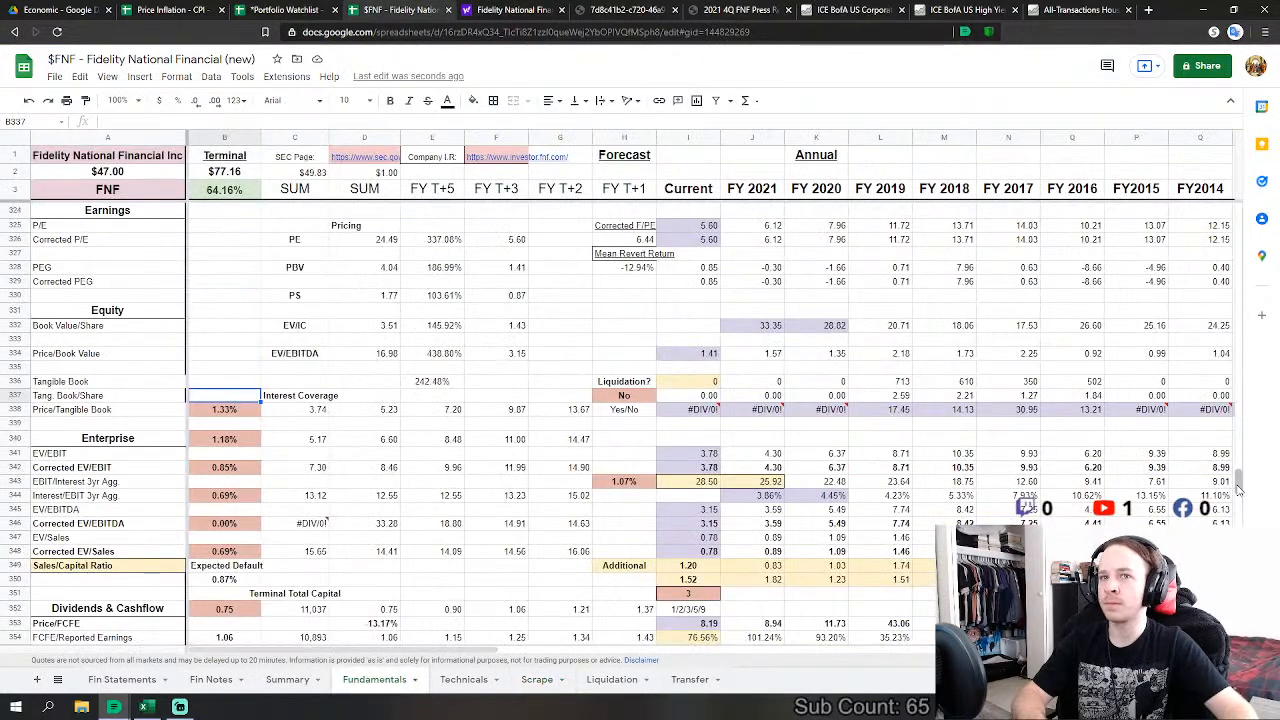
left_click_drag(1239, 482, 1190, 141)
scroll(566, 410, "down", 4)
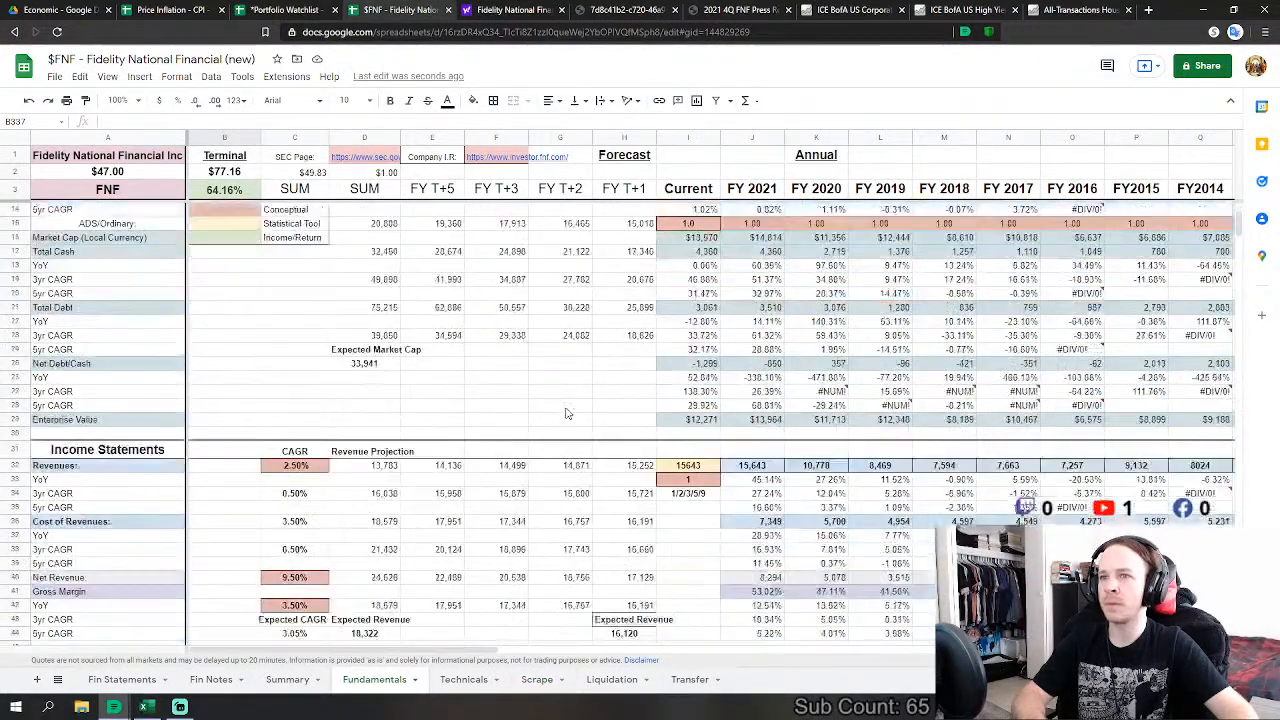
Step: Compare the FNF revenue and sales growth estimates on Yahoo Finance with the revenue projections in the Fundamentals sheet
left_click(522, 10)
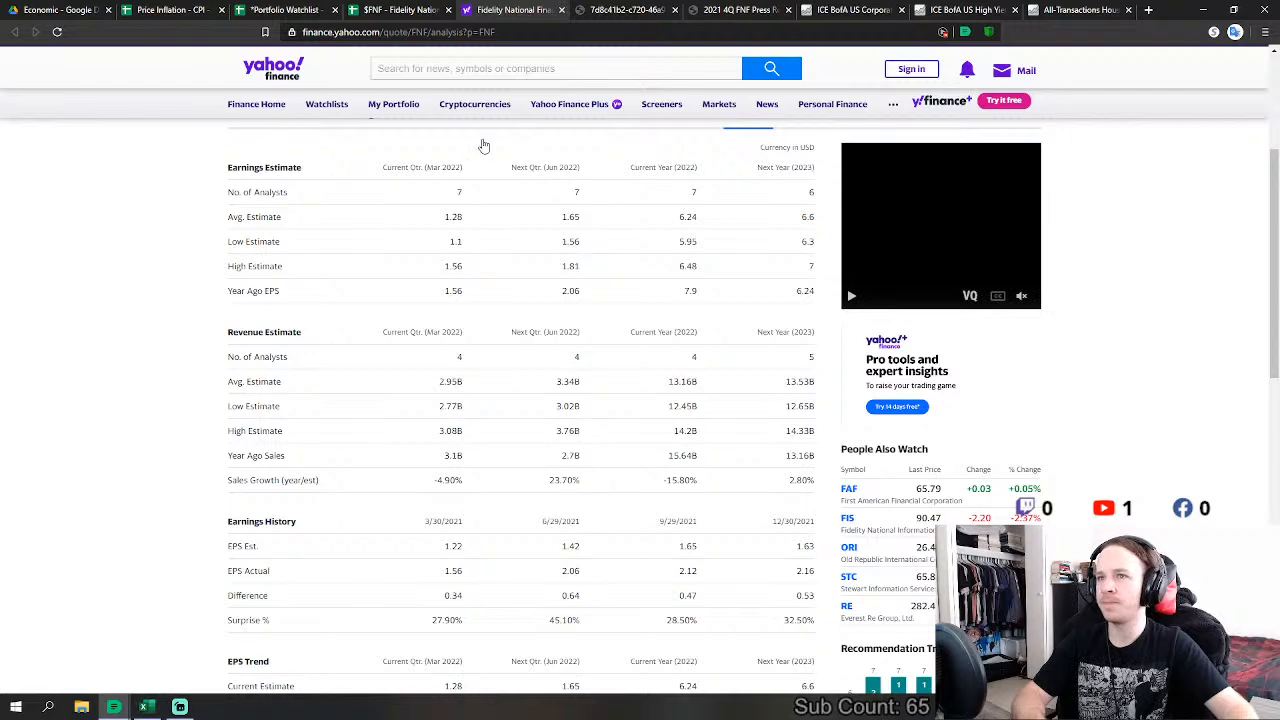
left_click(370, 9)
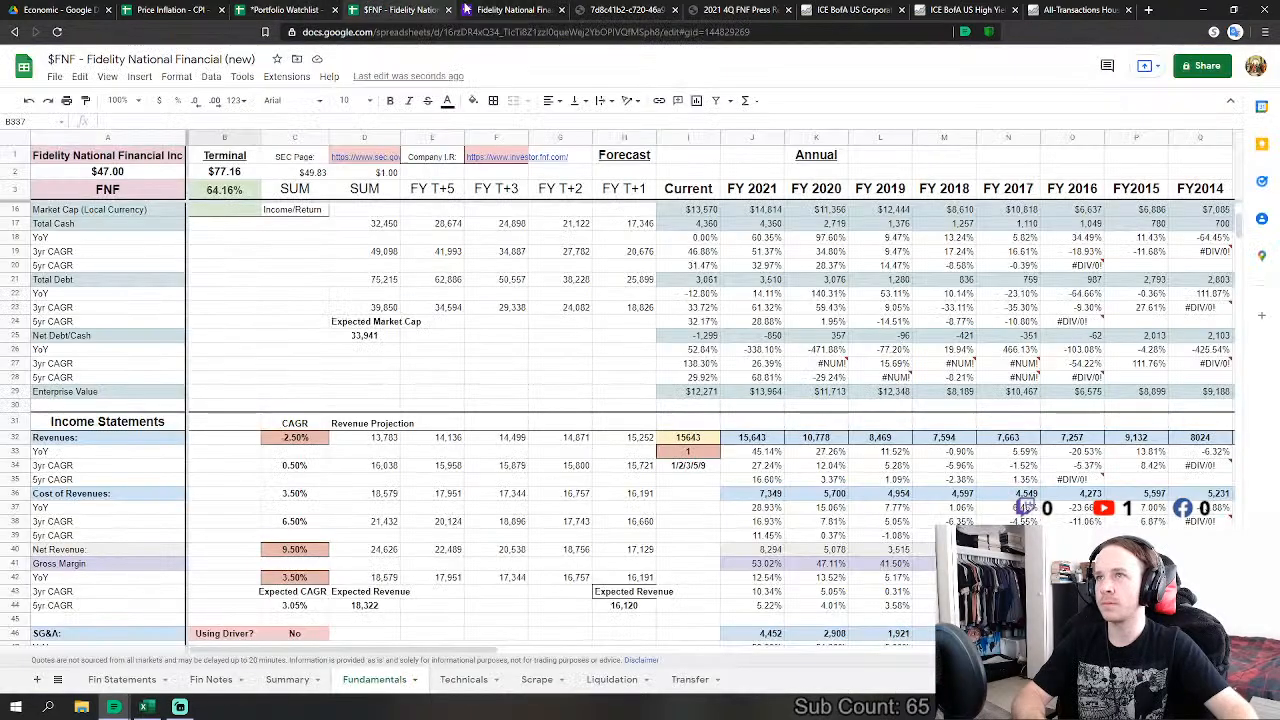
left_click(500, 9)
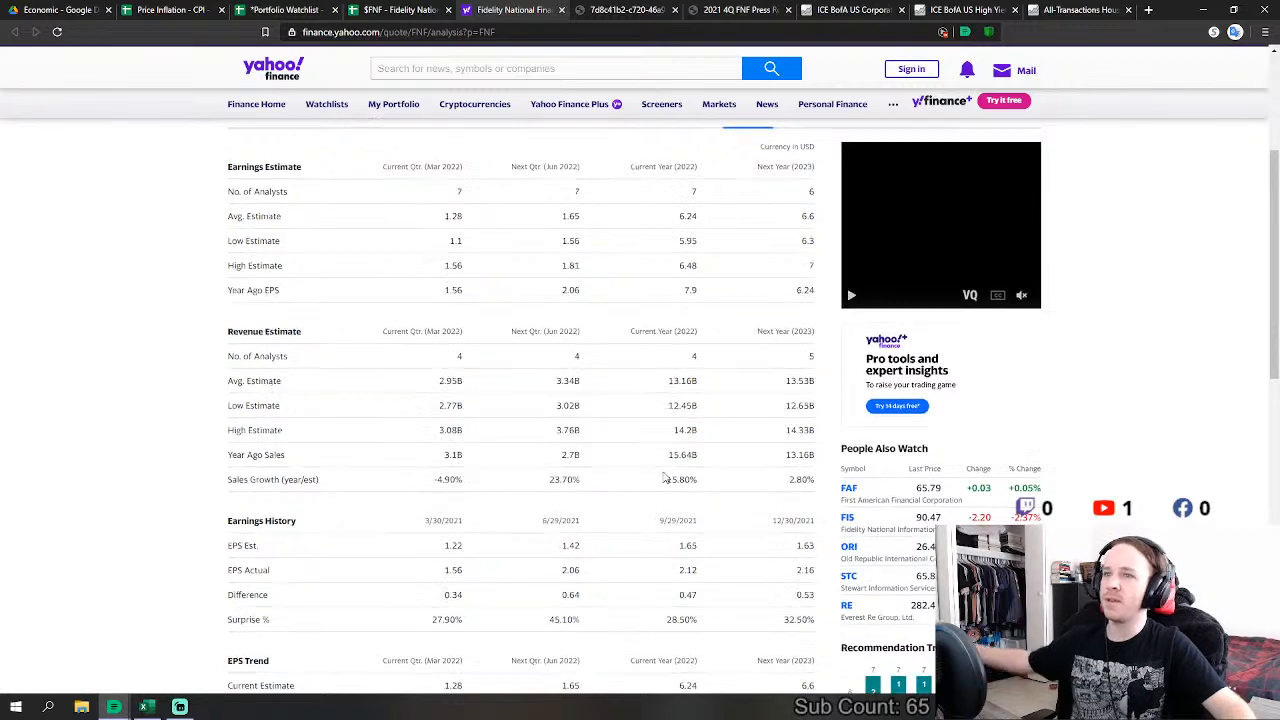
scroll(660, 478, "down", 1)
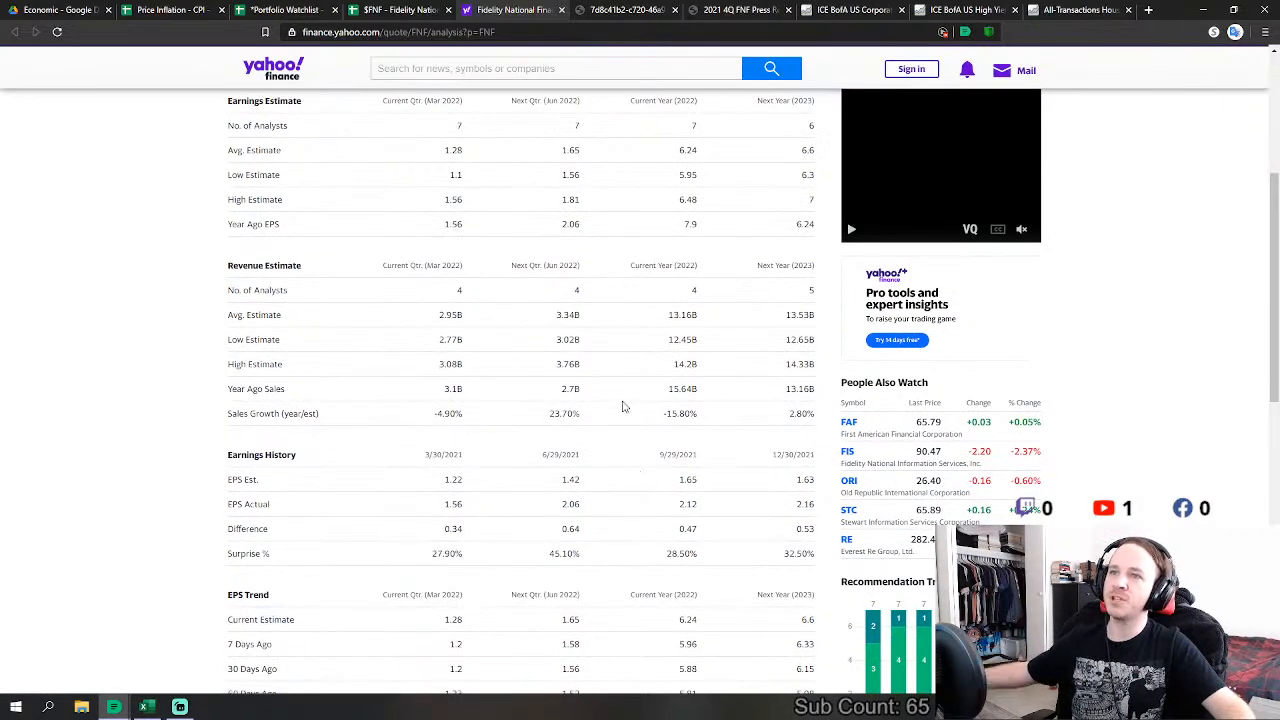
Step: Return to the valuation spreadsheet and examine the Fundamentals revenue CAGR scenarios, expected revenue and the first scenario's growth rate
left_click(395, 10)
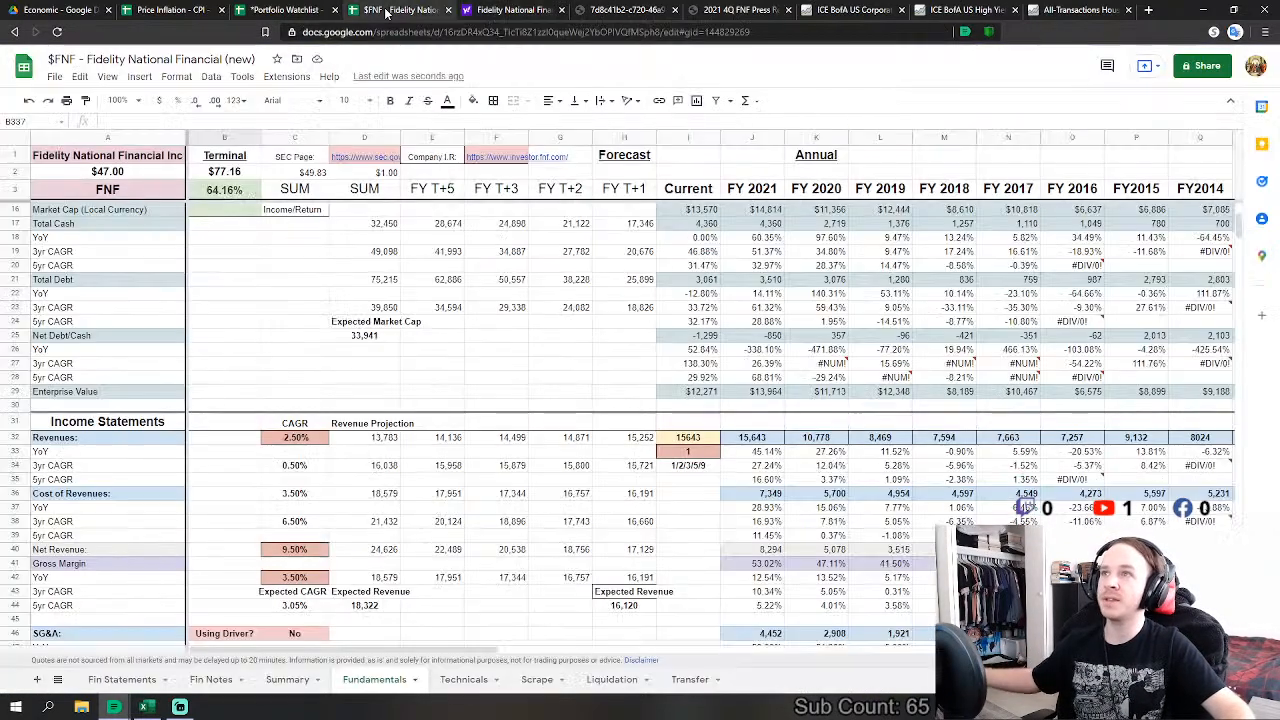
scroll(480, 222, "down", 2)
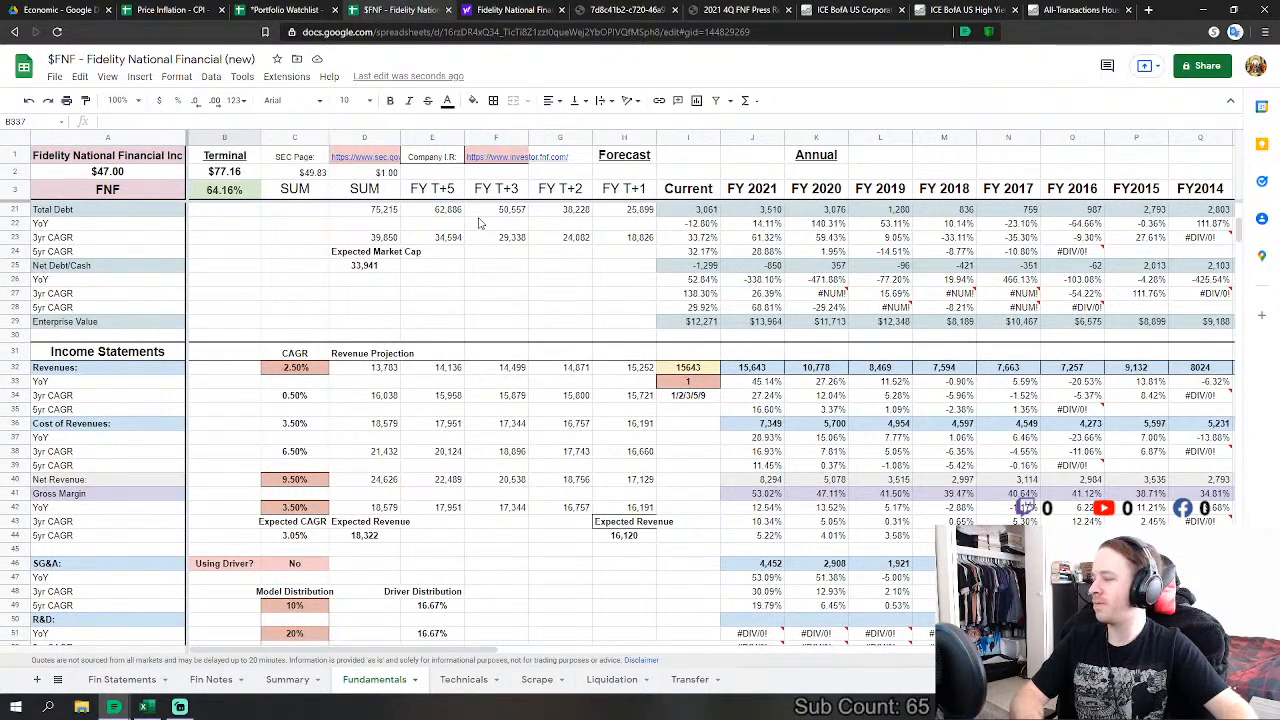
scroll(500, 226, "up", 1)
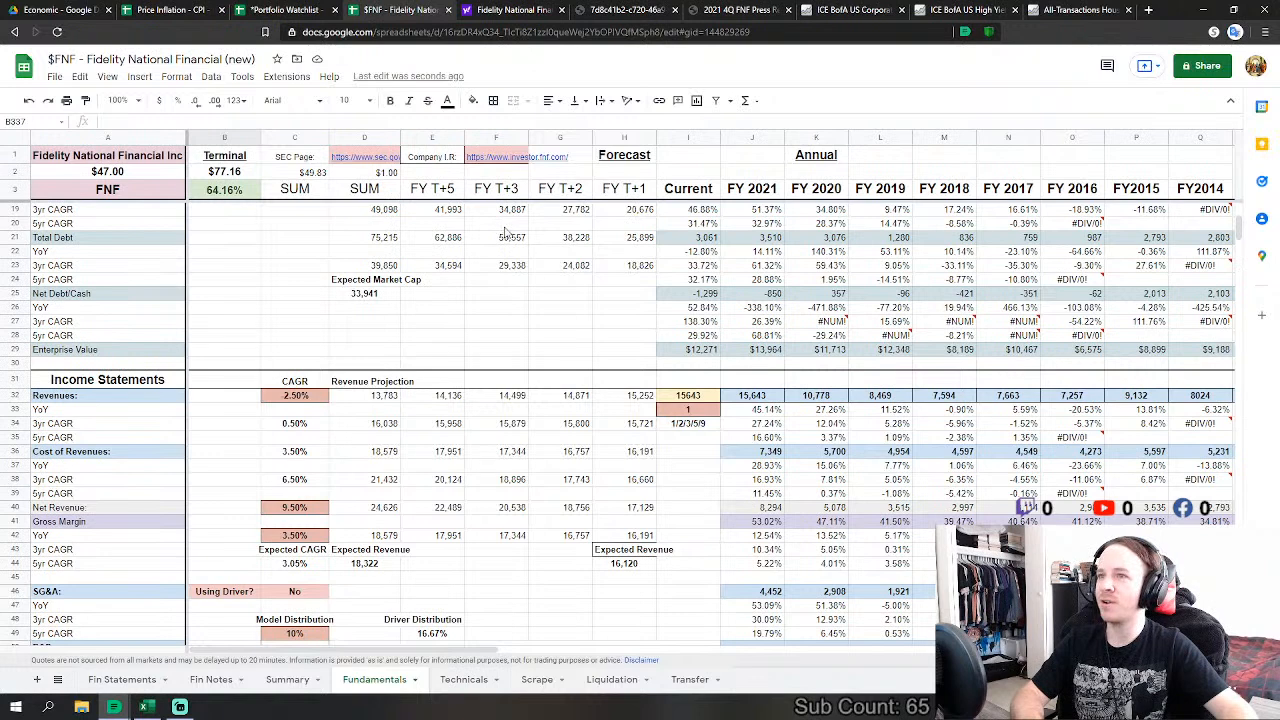
left_click(533, 297)
scroll(562, 351, "down", 1)
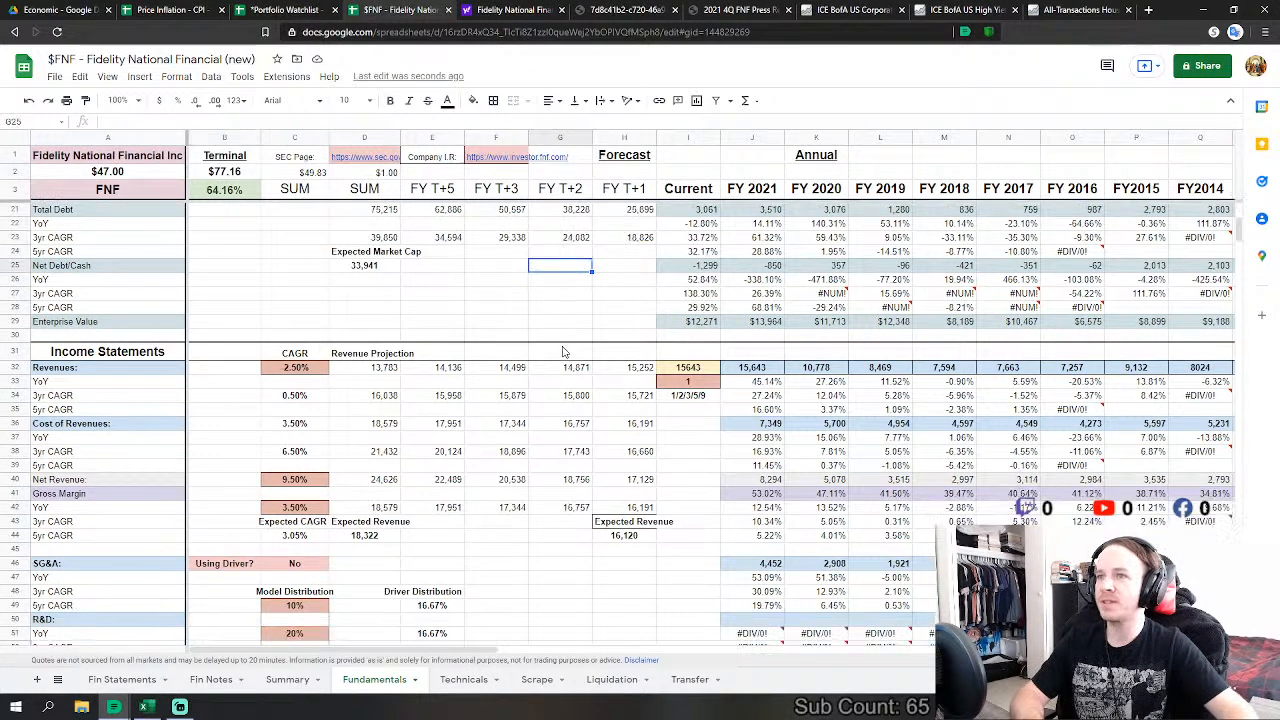
left_click(481, 324)
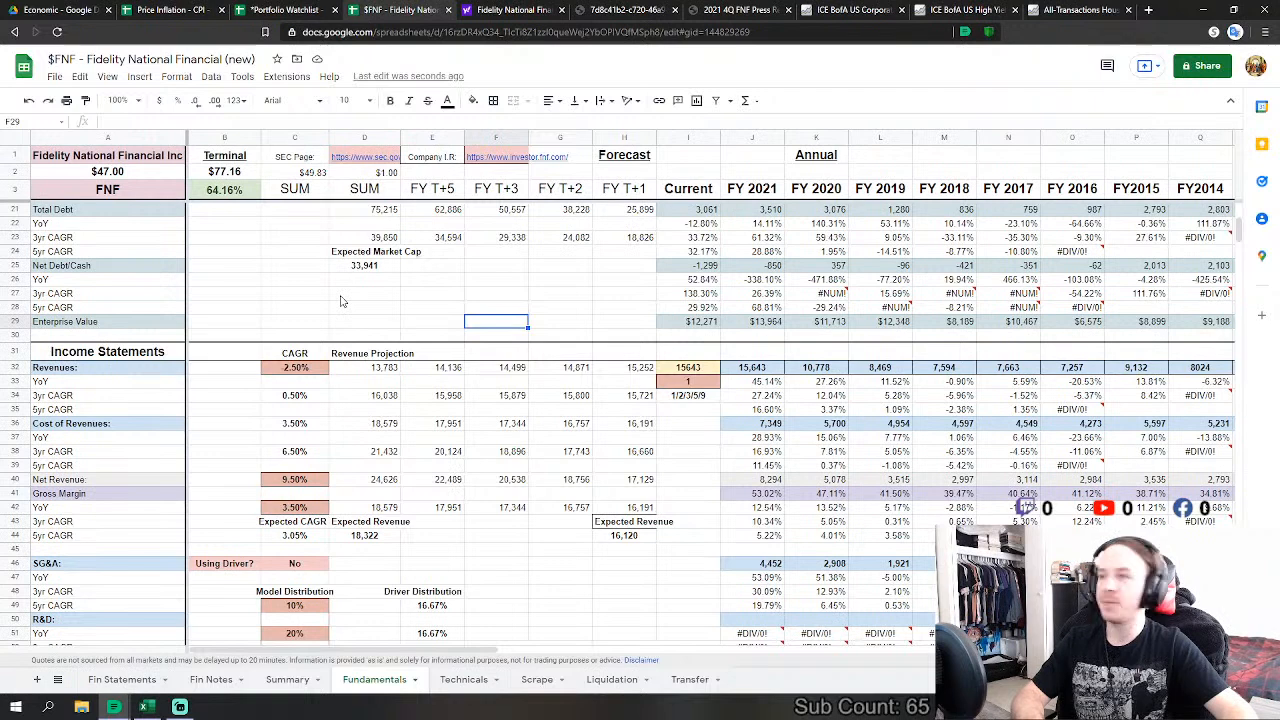
left_click(340, 300)
scroll(347, 368, "down", 2)
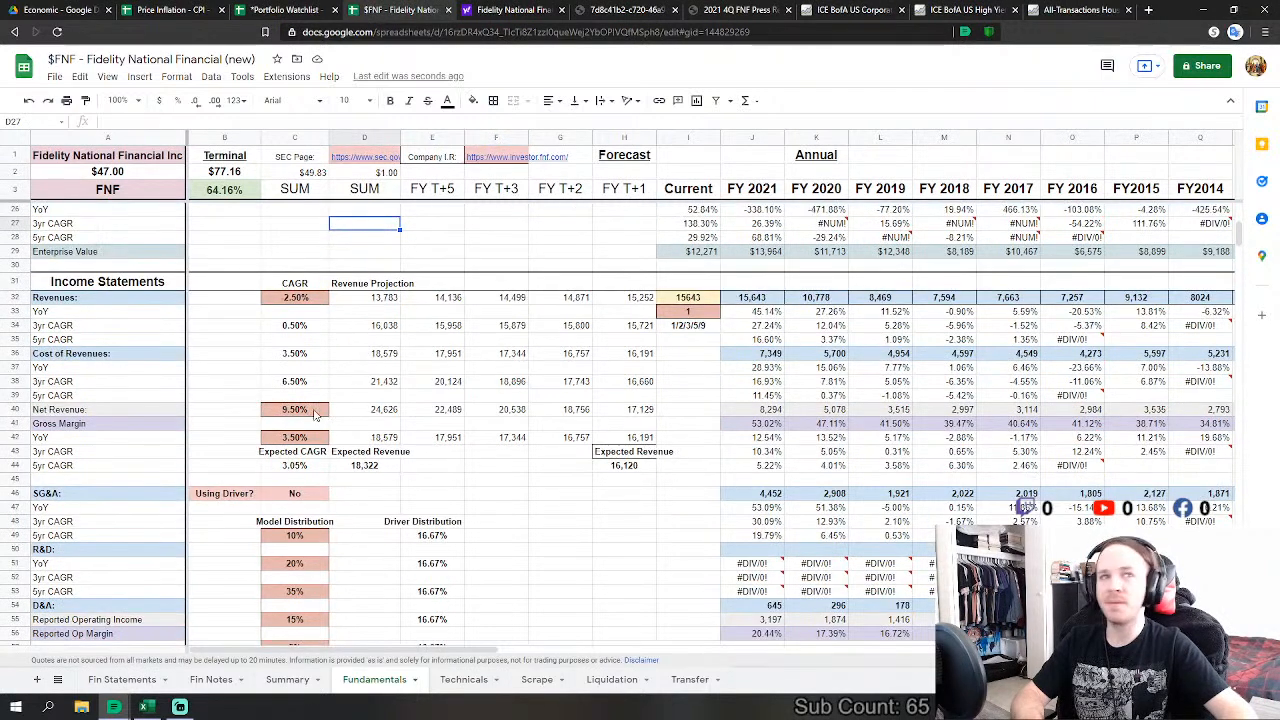
left_click(358, 171)
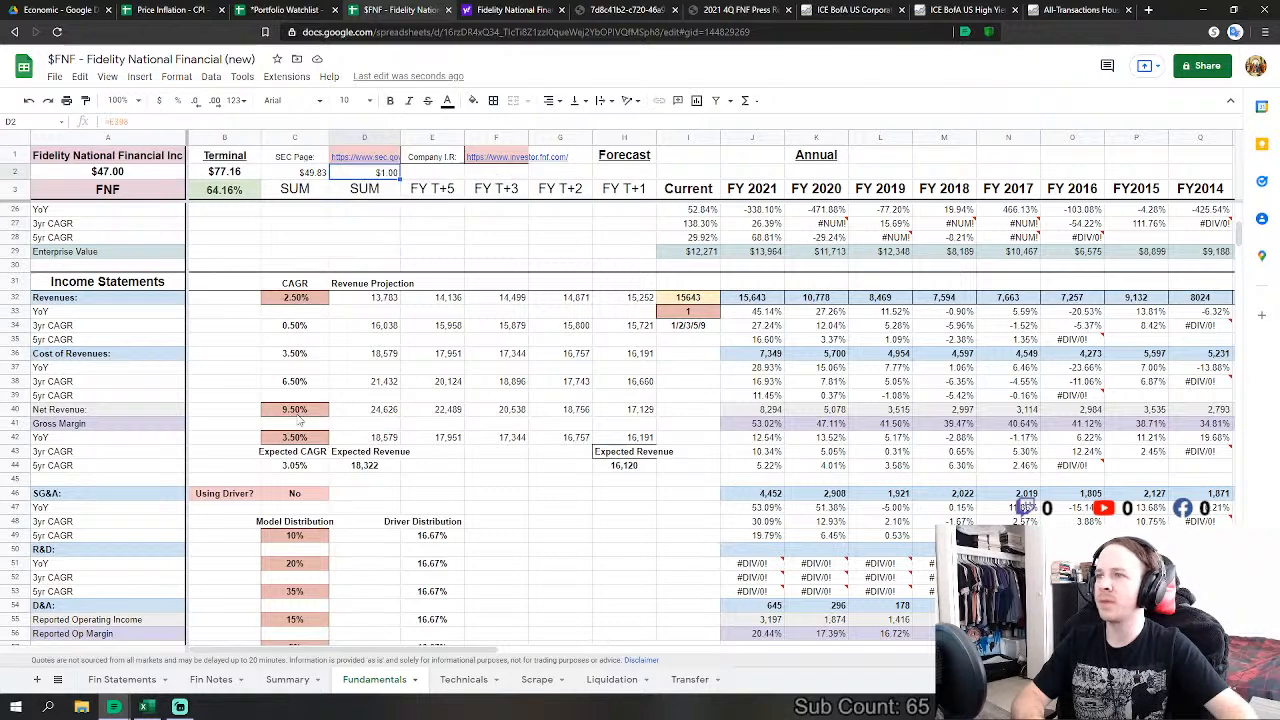
left_click(237, 235)
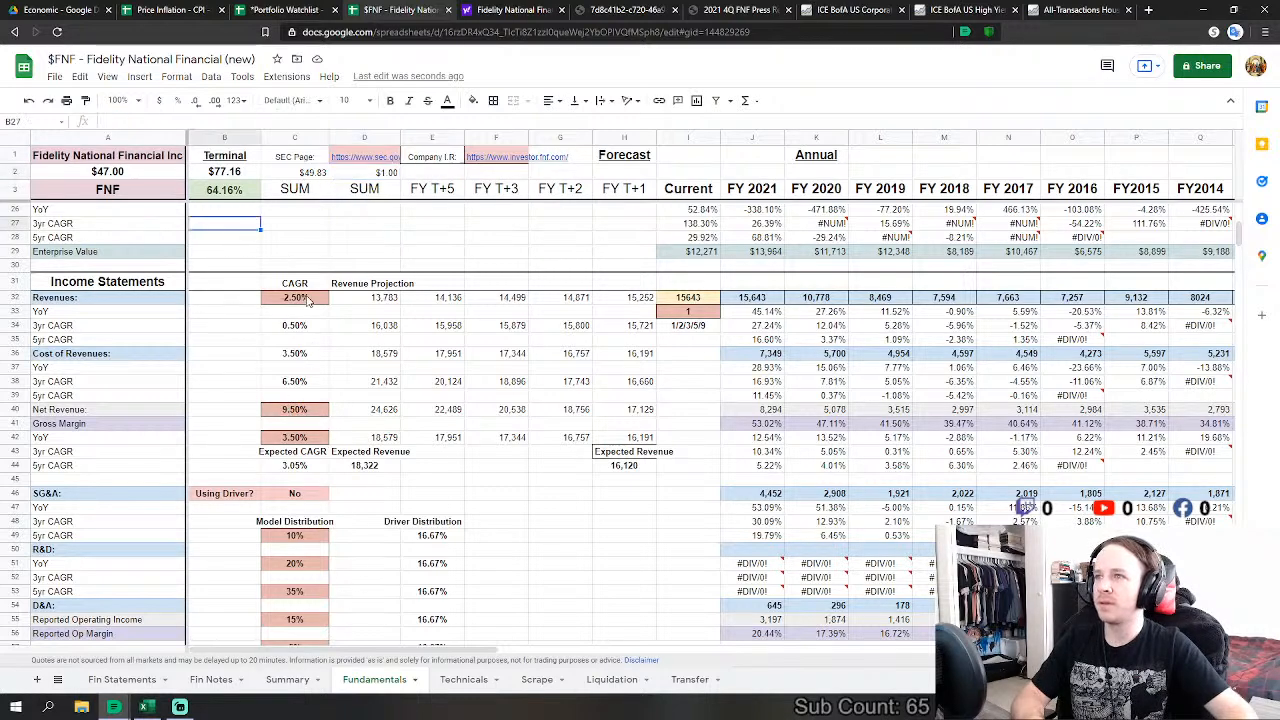
left_click(294, 298)
Step: Open the Summary sheet and review its valuation overview, including the 10yr Treasury and Discount Rate inputs
left_click(289, 681)
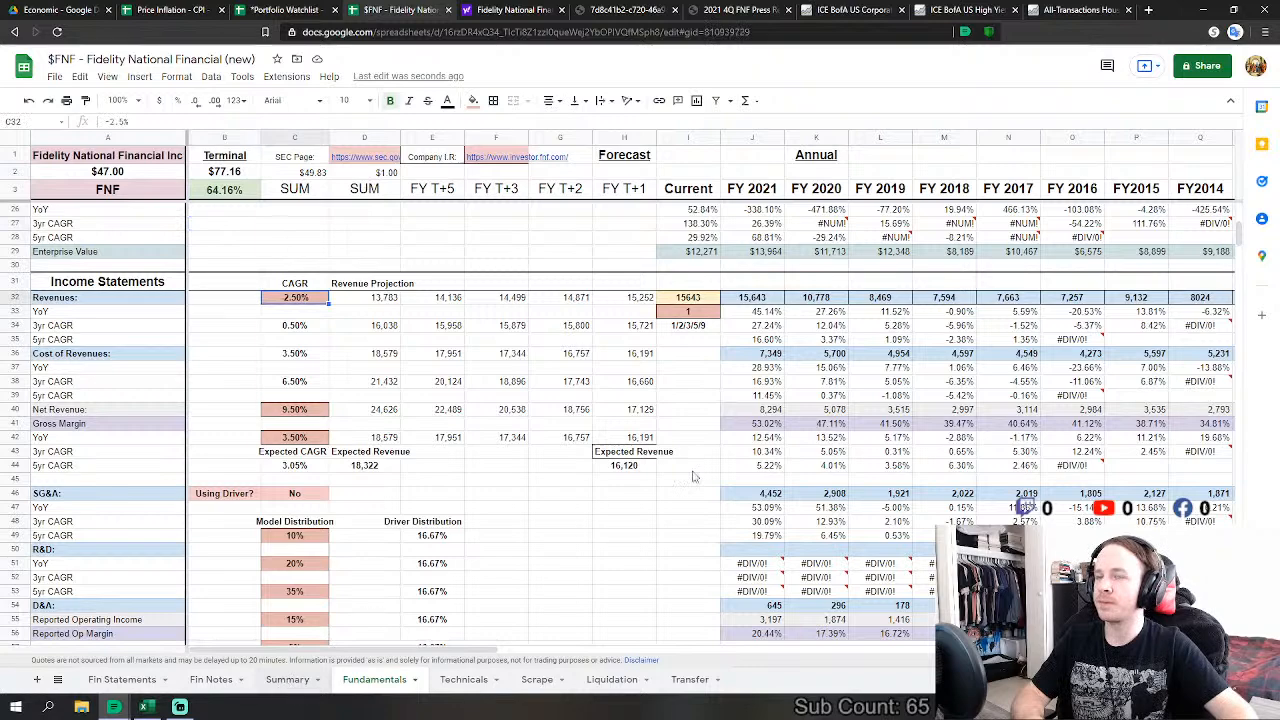
mouse_move(628, 650)
left_mouse_down()
mouse_move(826, 643)
mouse_move(636, 663)
left_mouse_up()
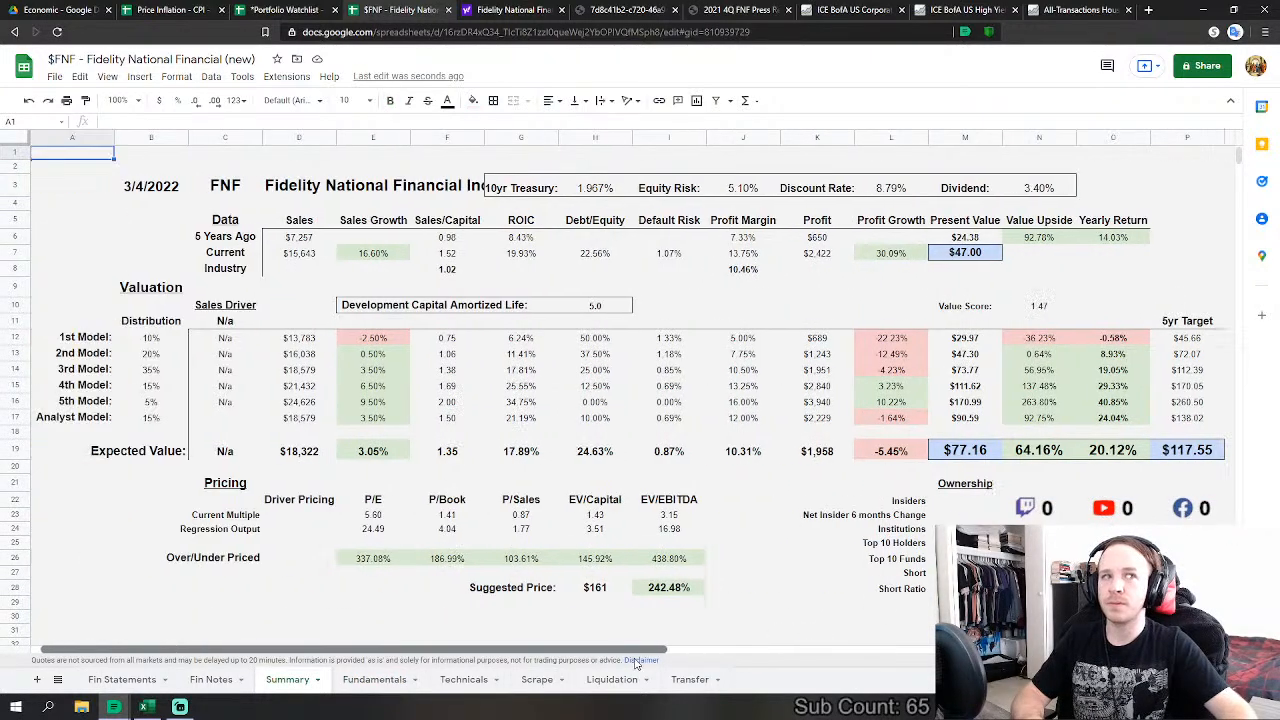
left_click(714, 289)
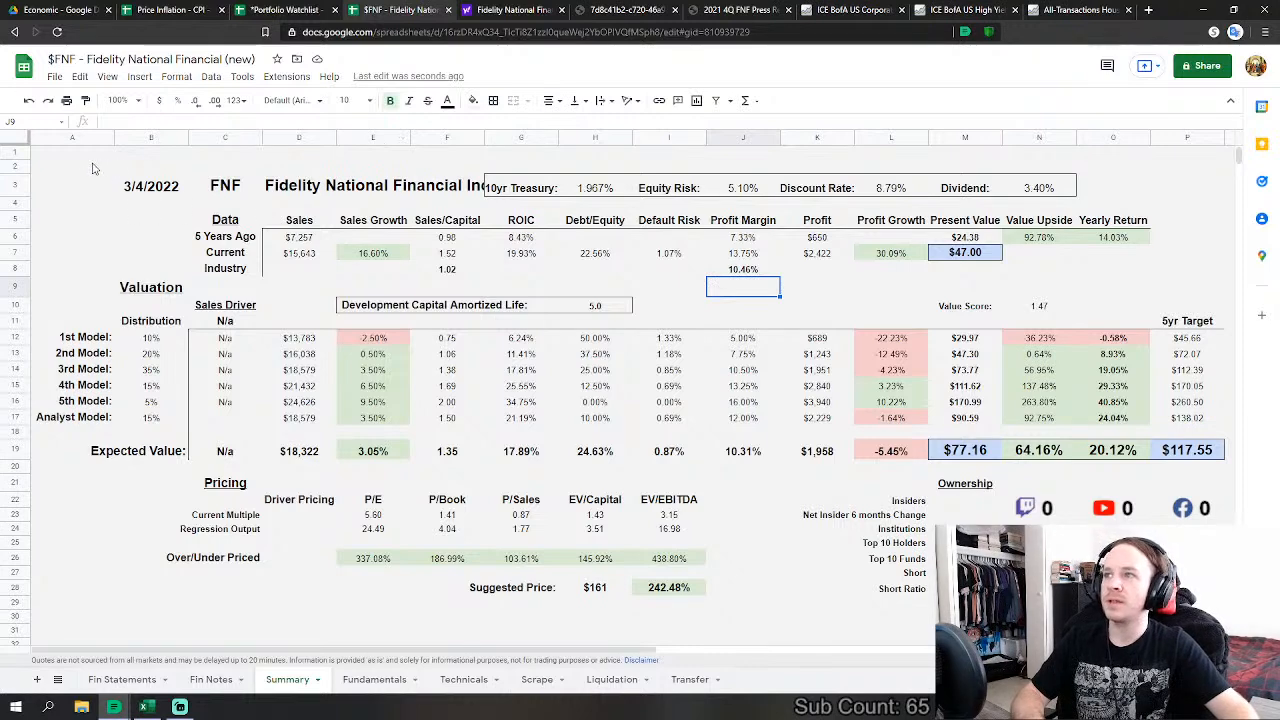
left_click_drag(93, 168, 1186, 616)
left_click(1186, 616)
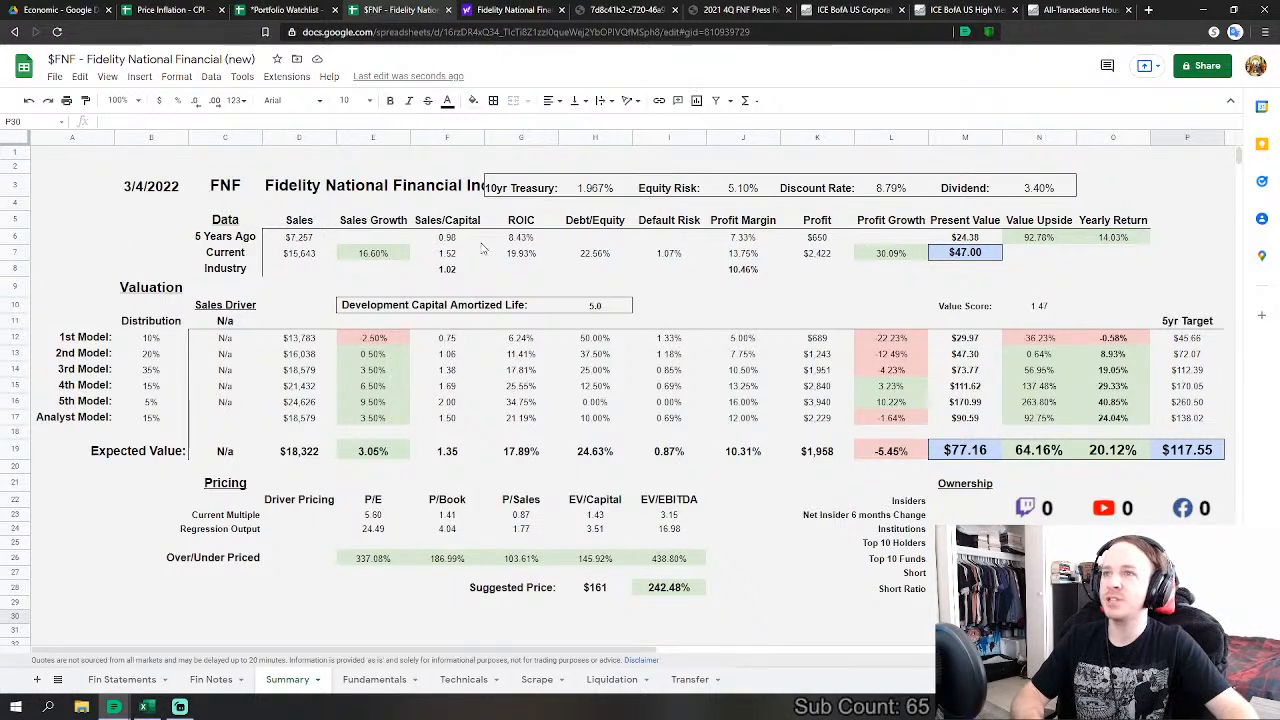
left_click(598, 190)
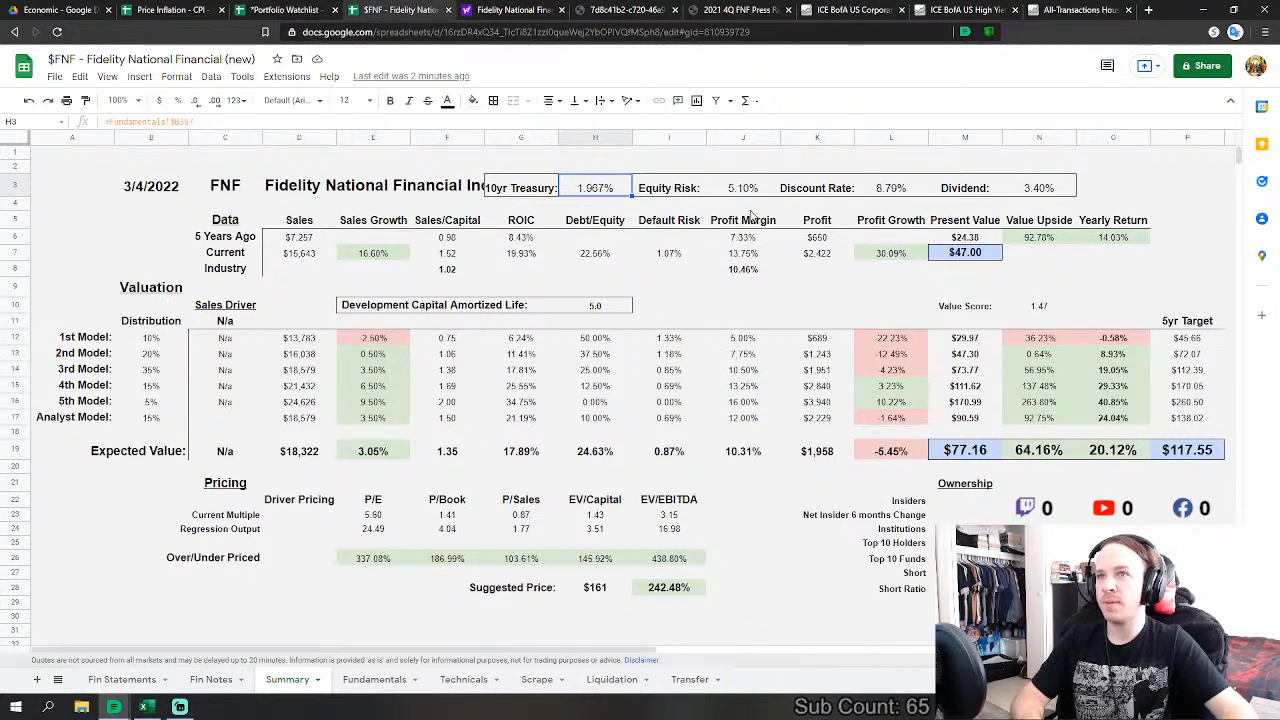
left_click(887, 189)
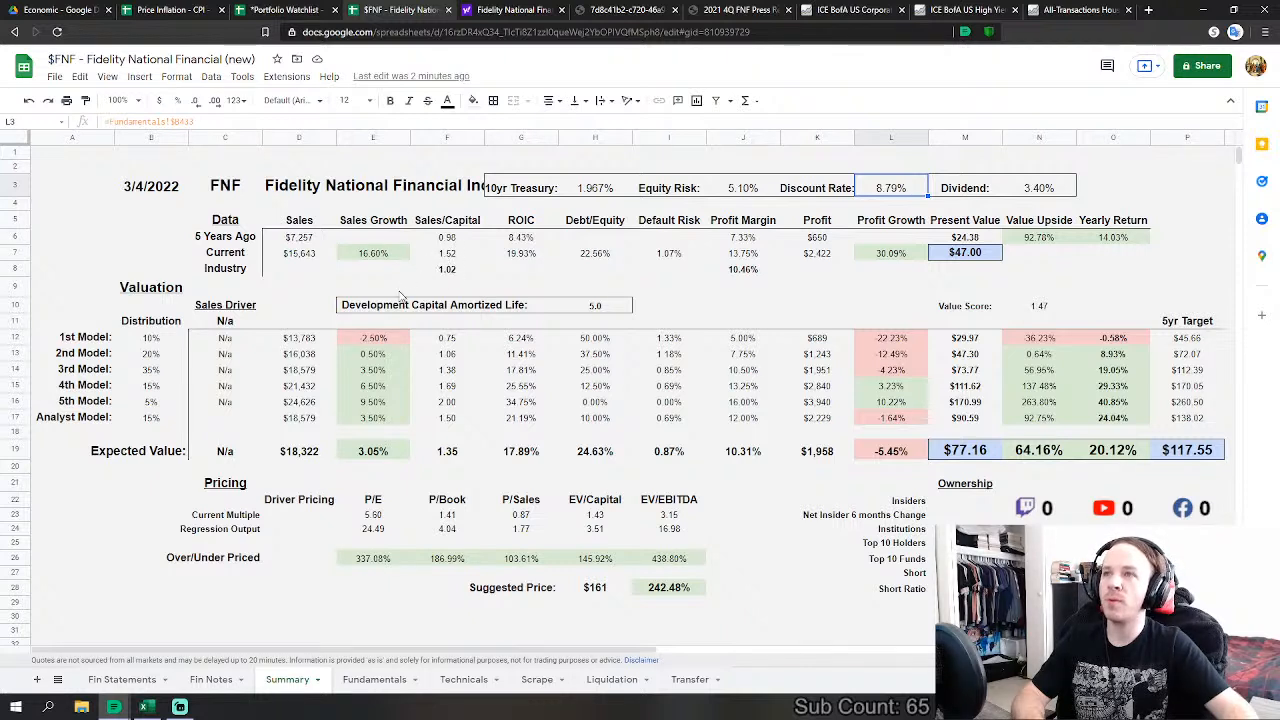
Step: Examine the current and industry figures for Sales/Capital, Debt/Equity, Profit Margin and Profit in the Summary data table
left_click(451, 273)
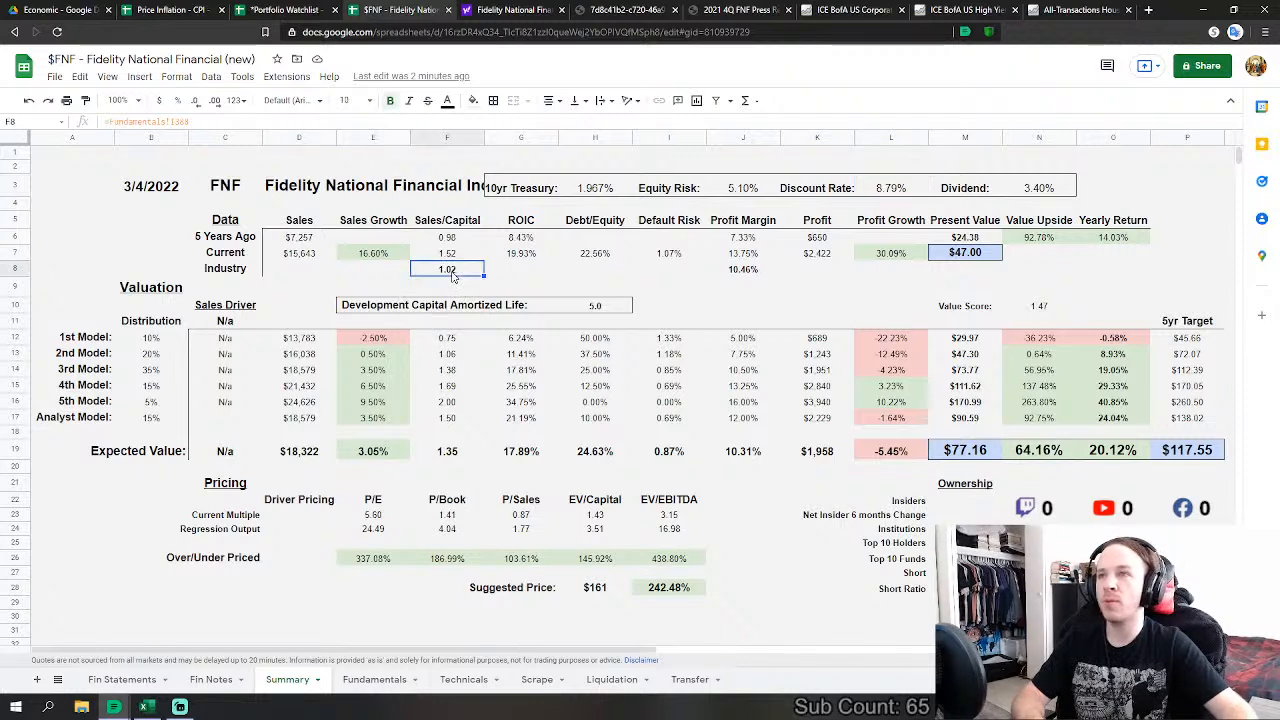
left_click(599, 255)
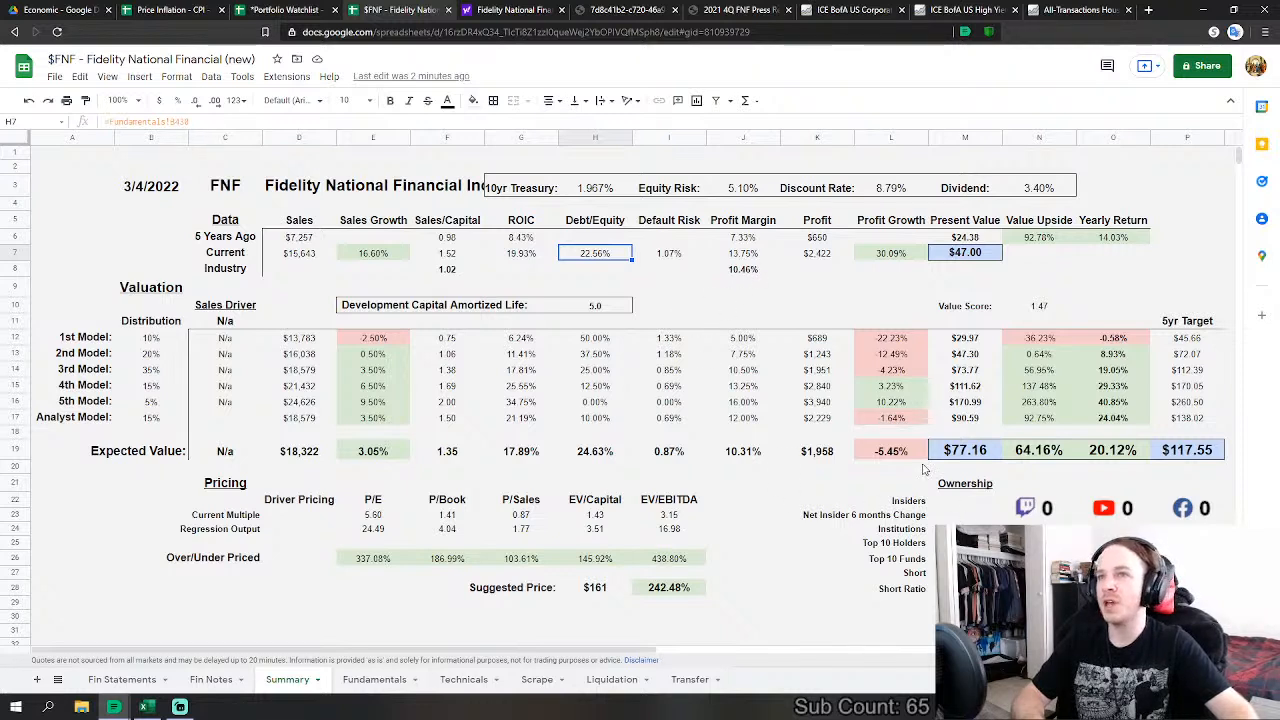
left_click(741, 276)
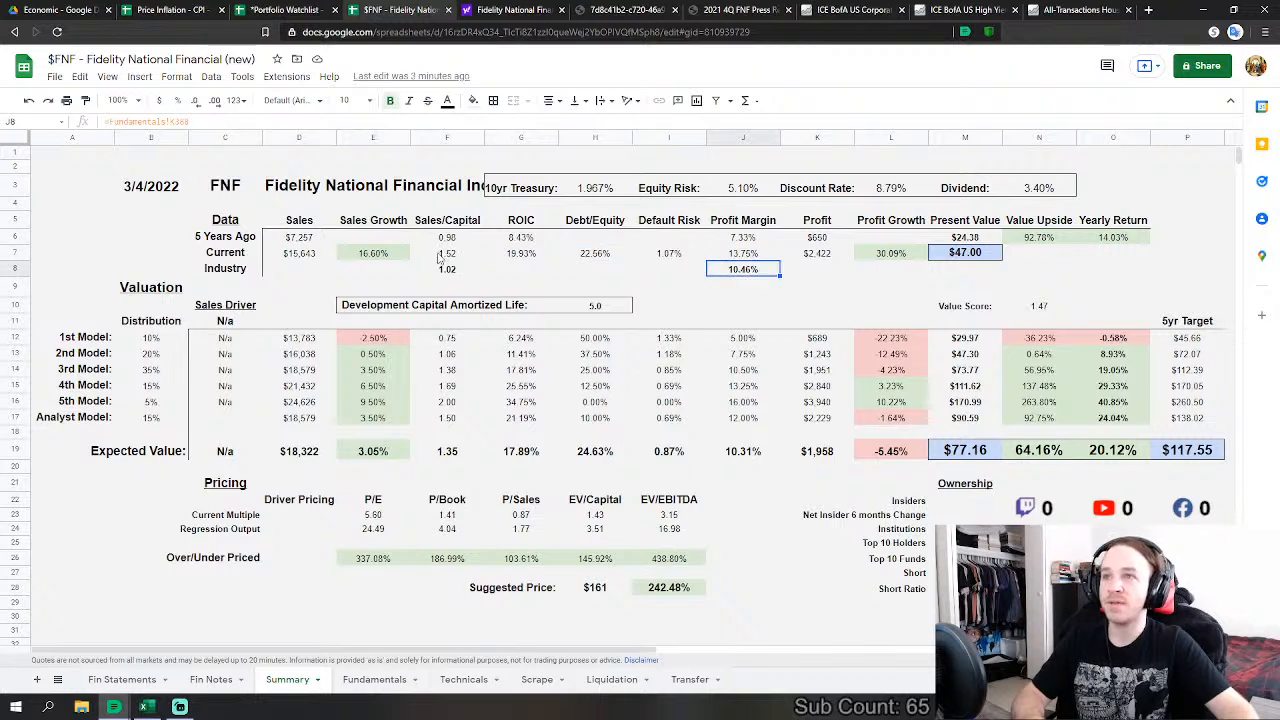
left_click_drag(447, 256, 740, 258)
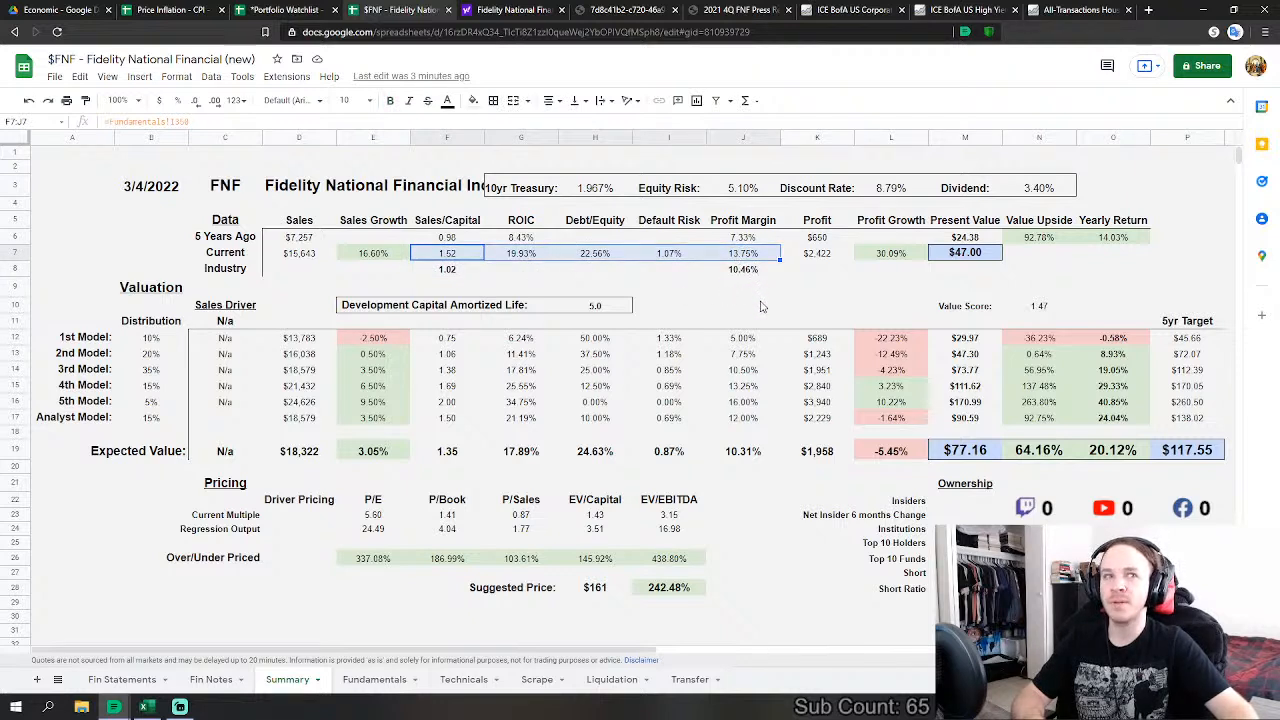
left_click(817, 258)
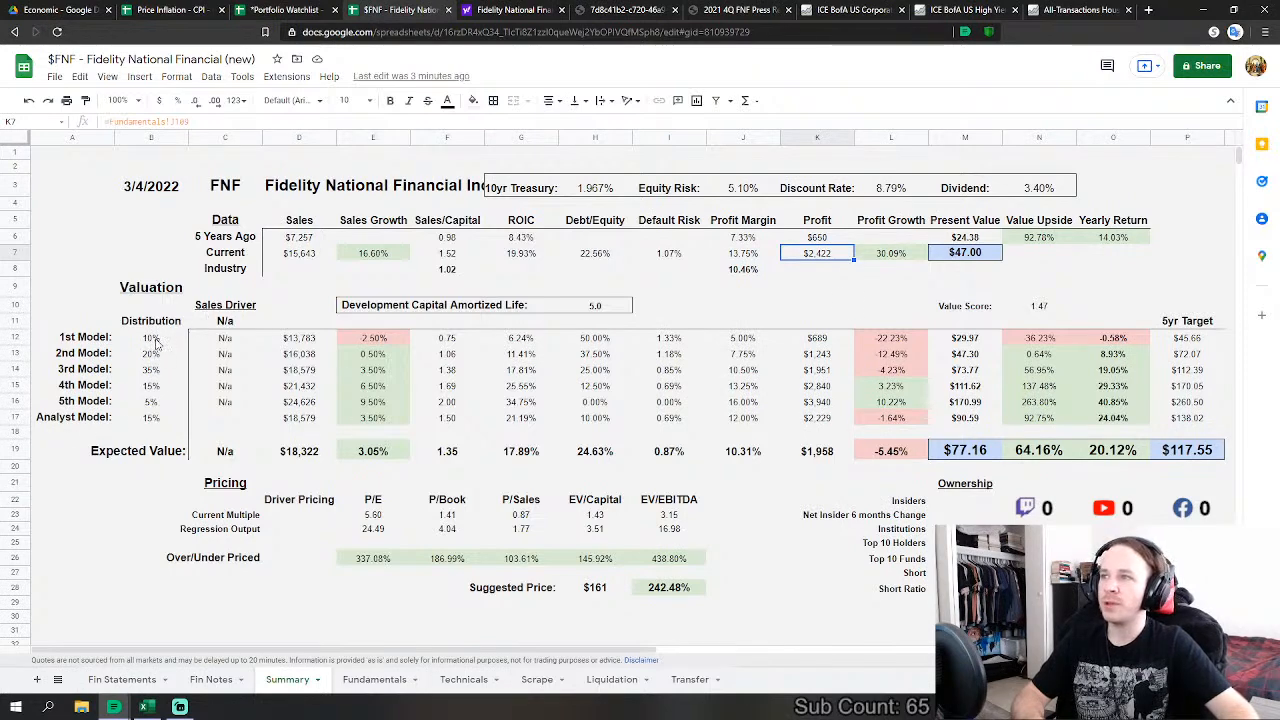
Step: Review the model distribution weights, projected sales, expected sales growth and the profit figures across the valuation models
left_click_drag(151, 341, 158, 372)
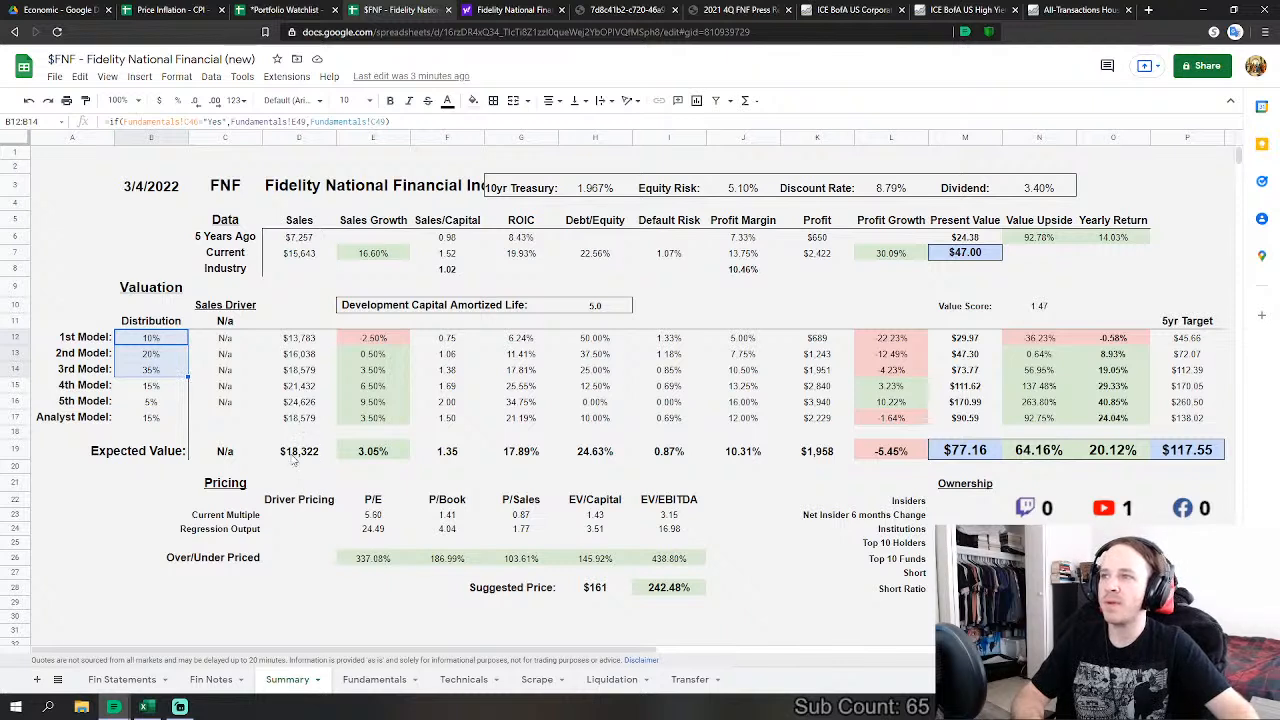
left_click(307, 342)
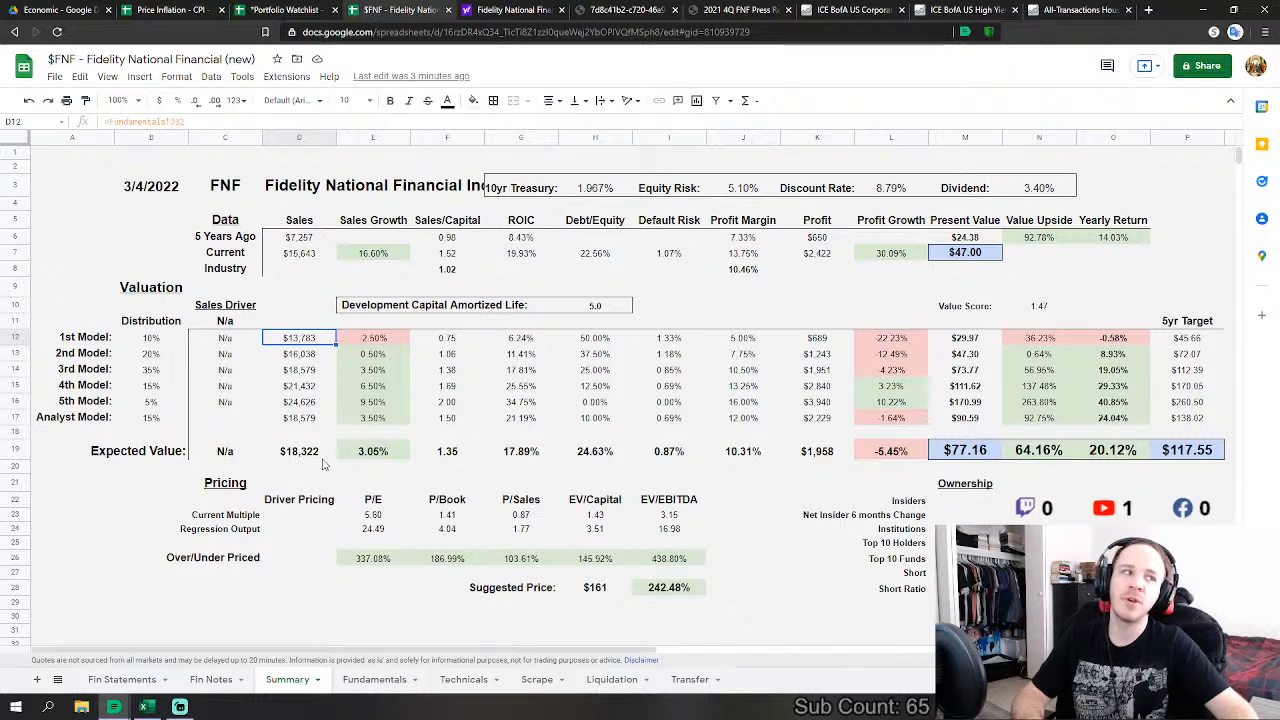
left_click(370, 455)
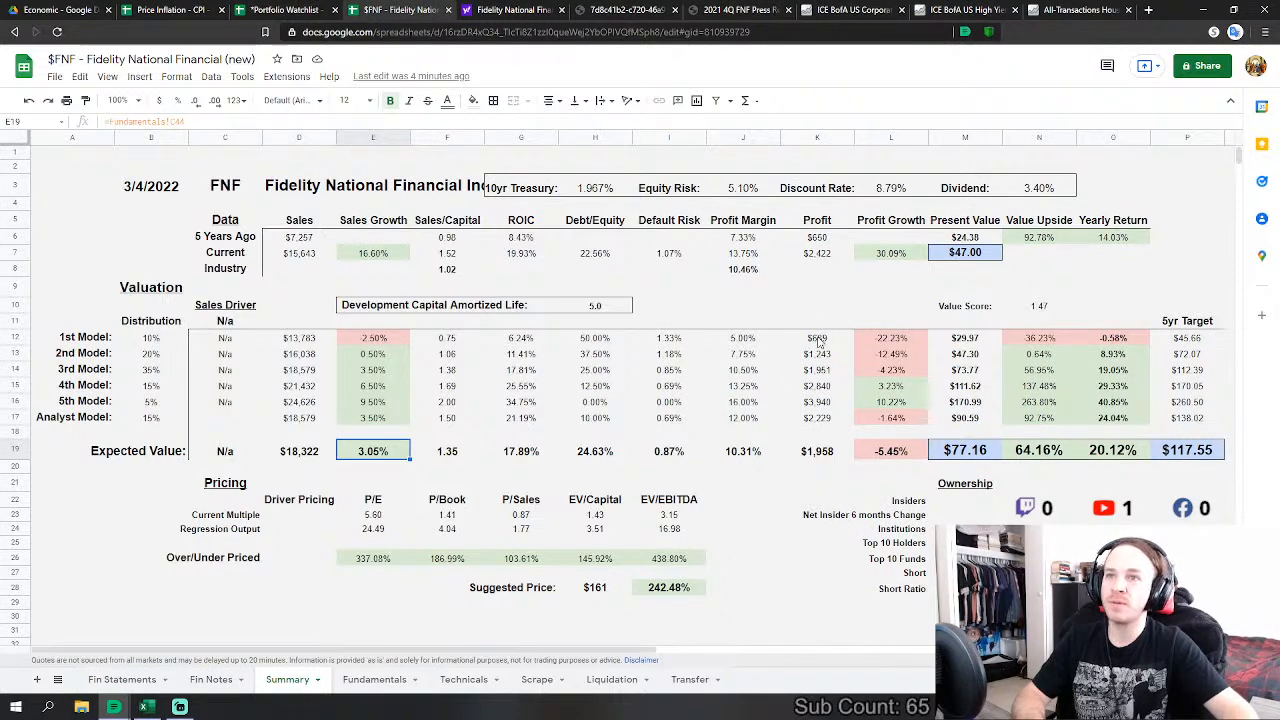
left_click_drag(818, 341, 824, 407)
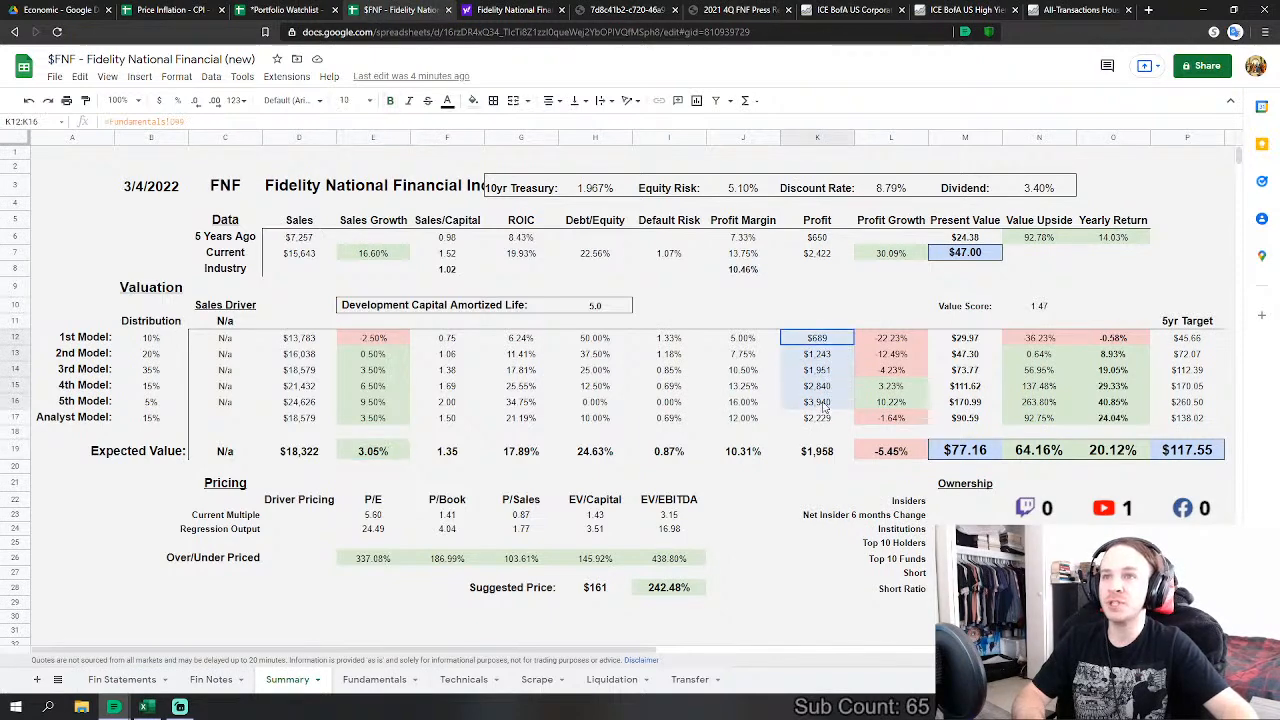
left_click(810, 458)
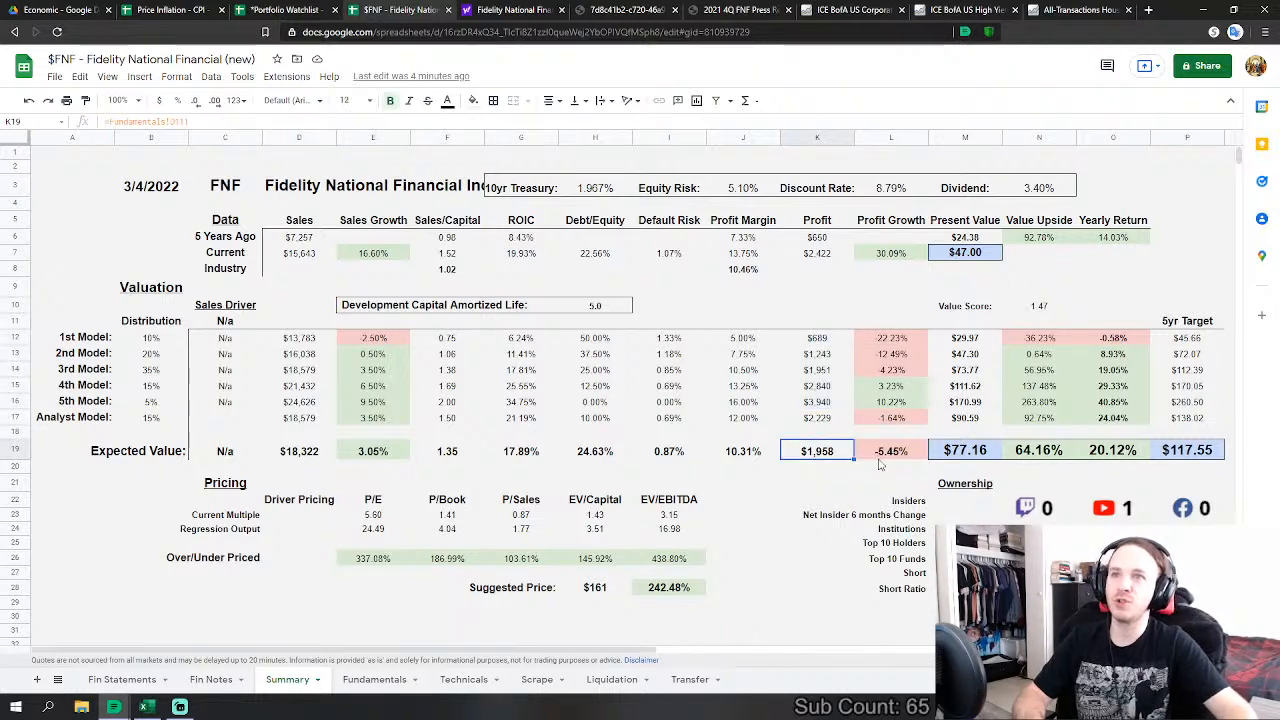
Step: Examine the expected present value, 5yr targets, current price, expected yearly return, value score and current Sales/Capital
left_click(967, 452)
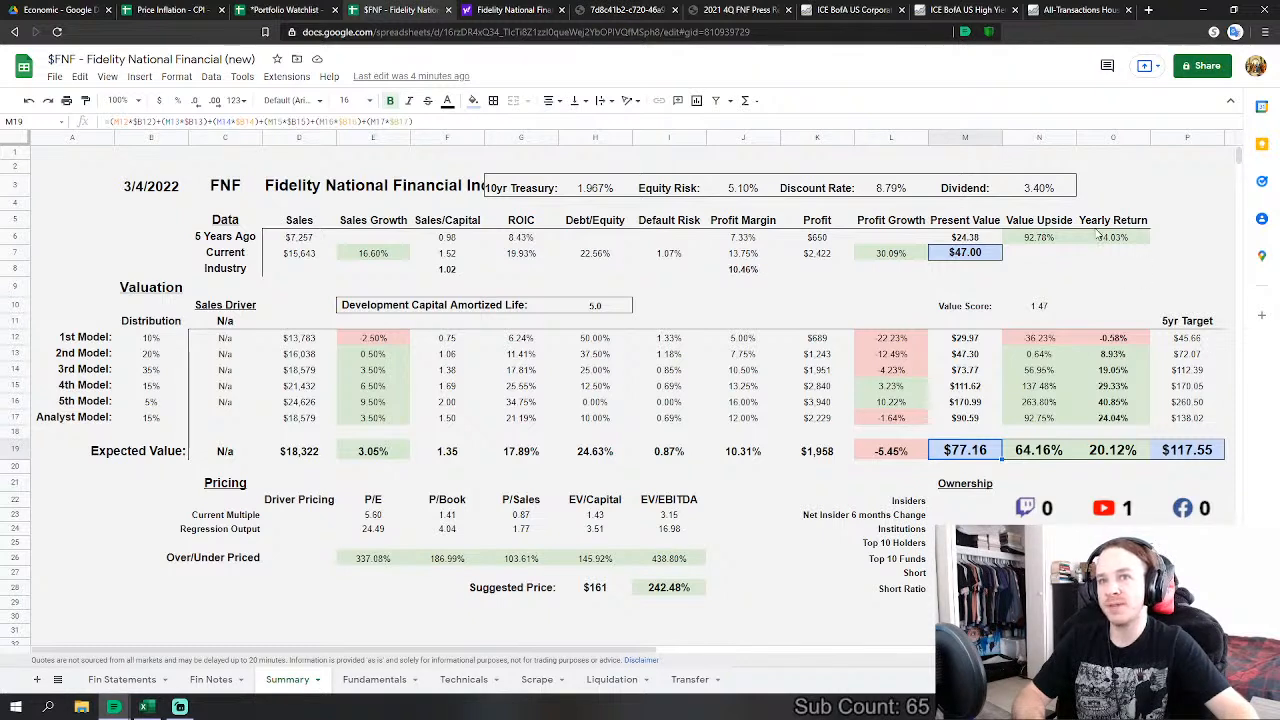
left_click(1190, 339)
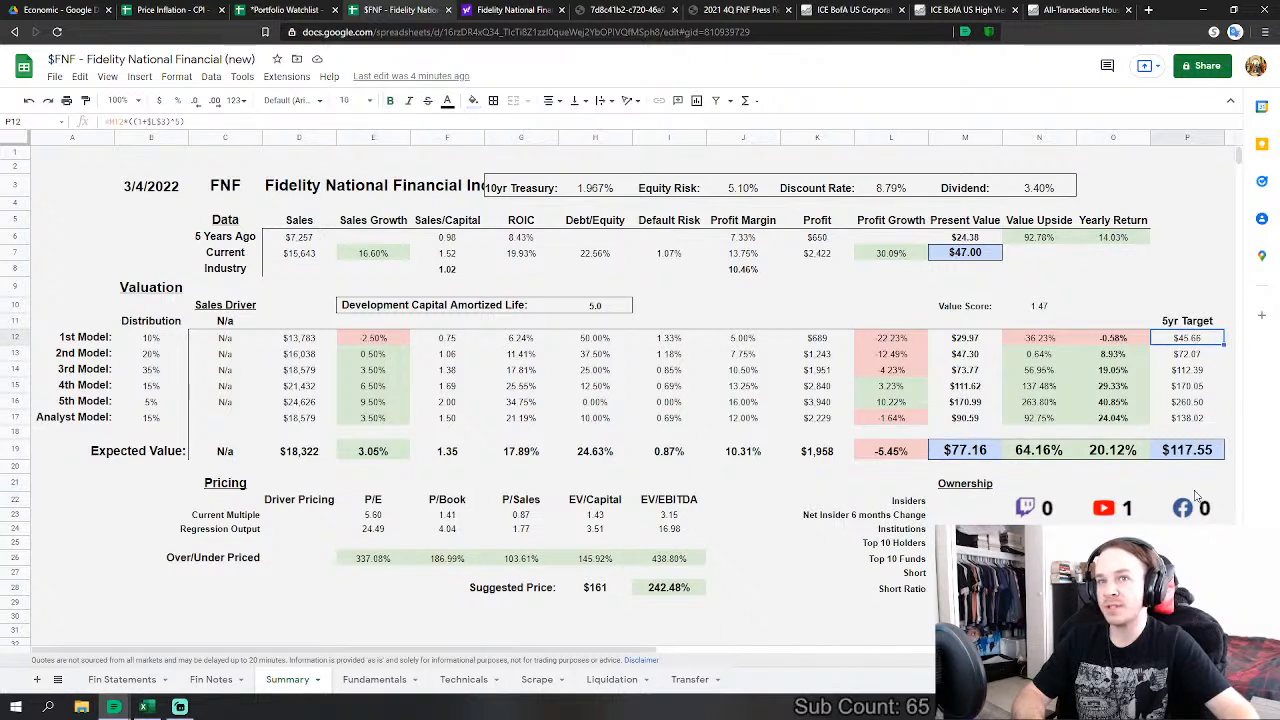
left_click(1188, 404)
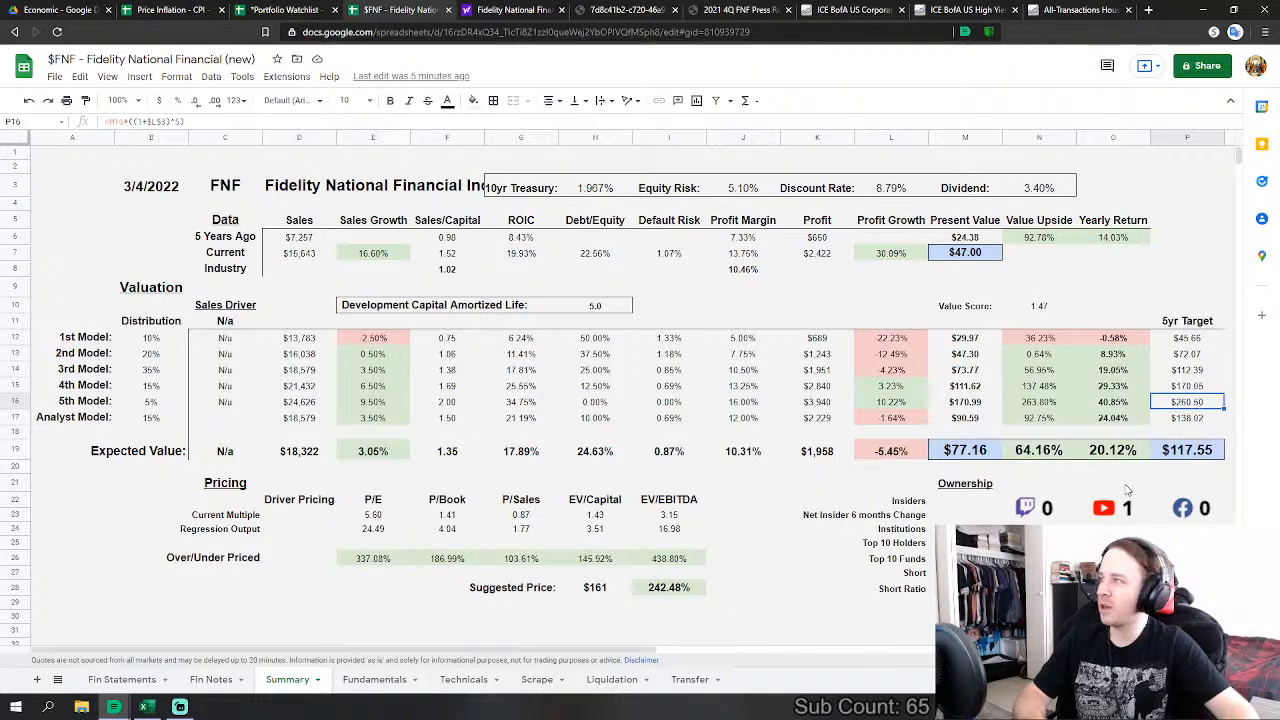
left_click(966, 256)
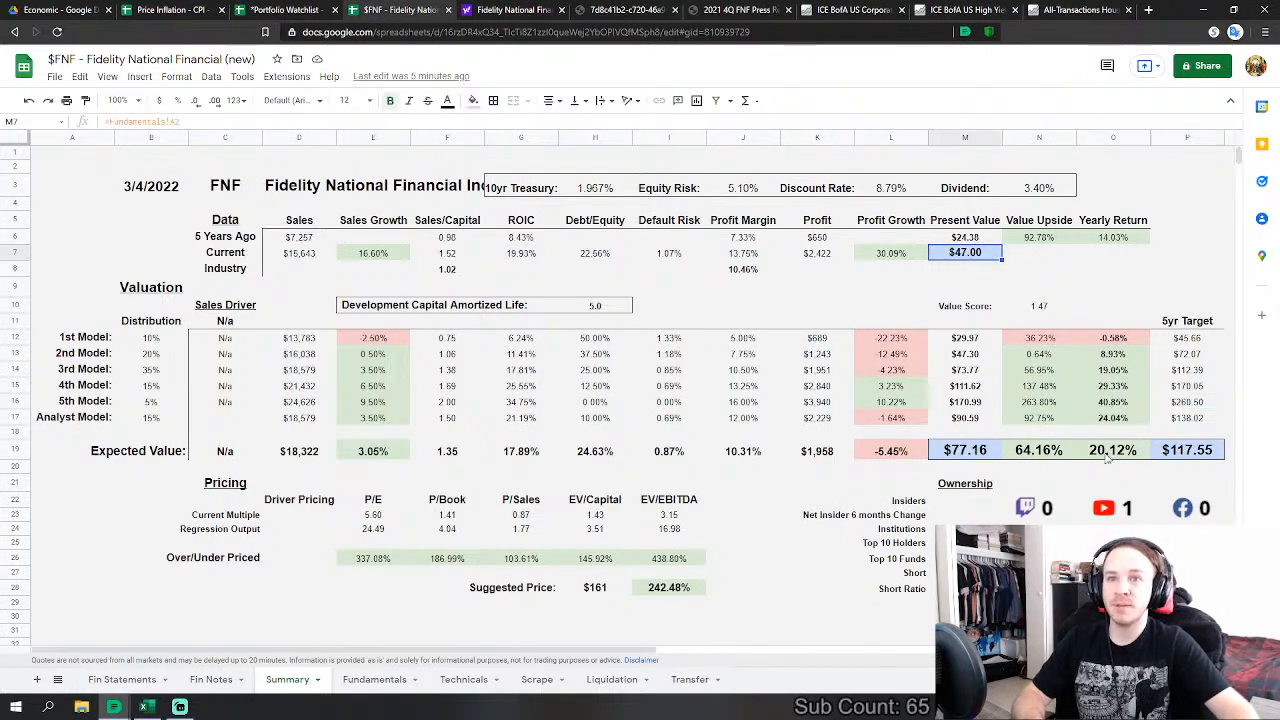
left_click(1108, 452)
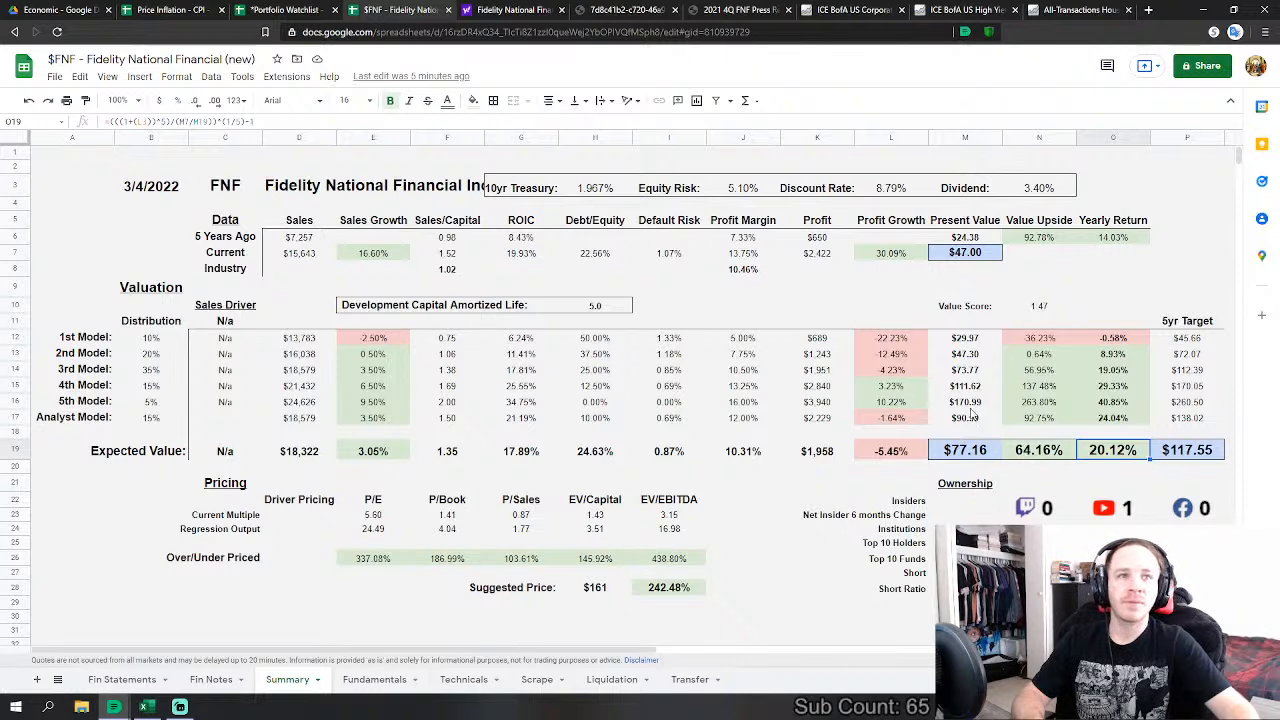
left_click_drag(978, 310, 1037, 306)
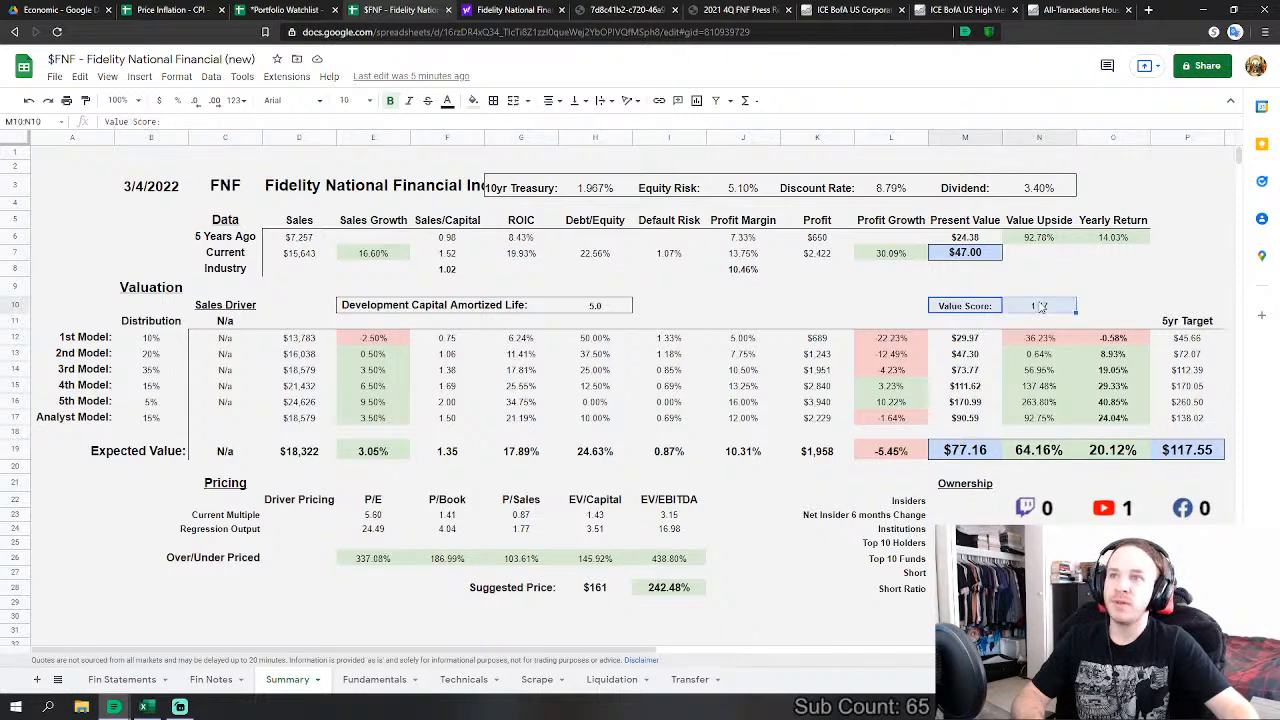
left_click(442, 253)
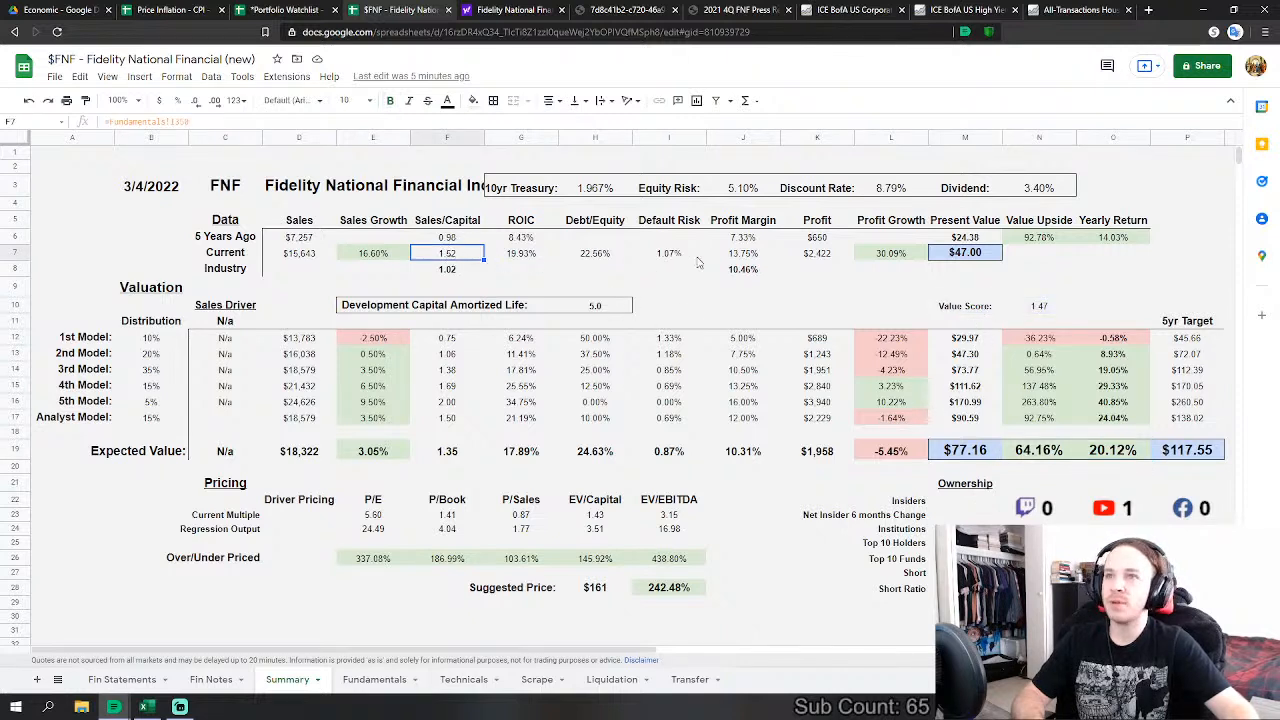
Step: Examine the current profit margin, the expected ratios, the models' present values through 5yr targets, and the value score
left_click(509, 256)
left_click(745, 258)
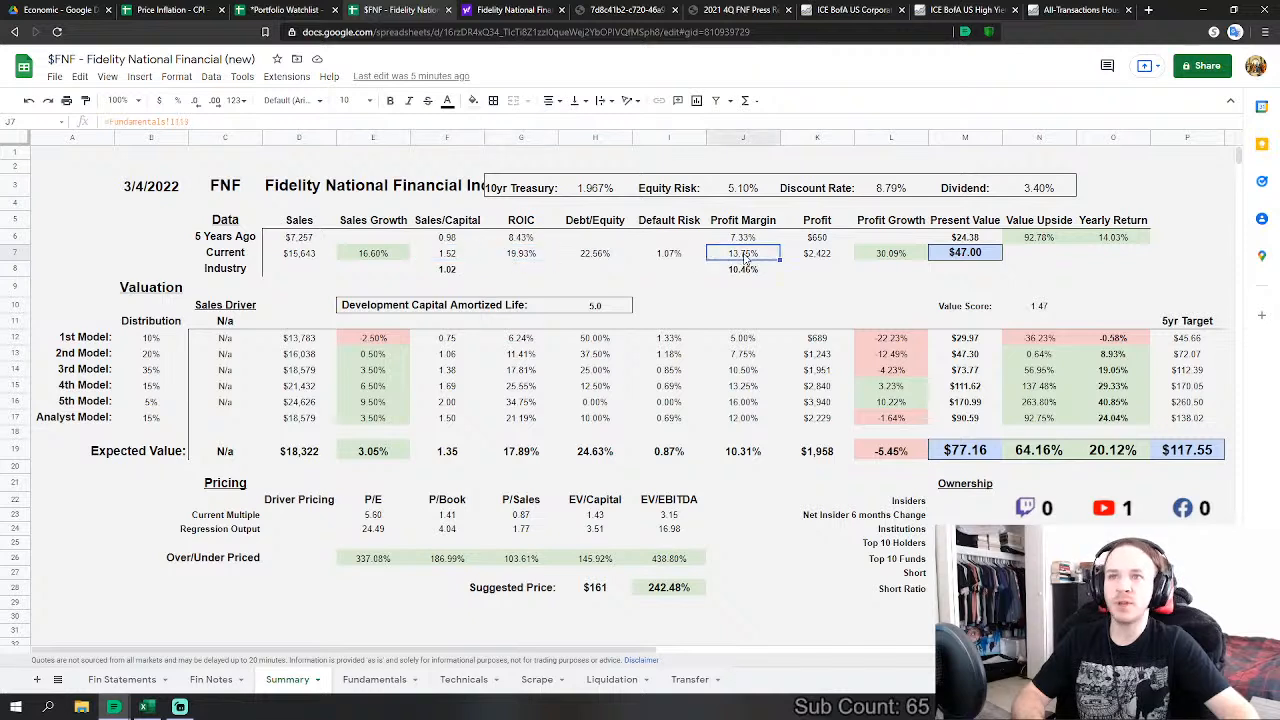
left_click_drag(450, 455, 735, 457)
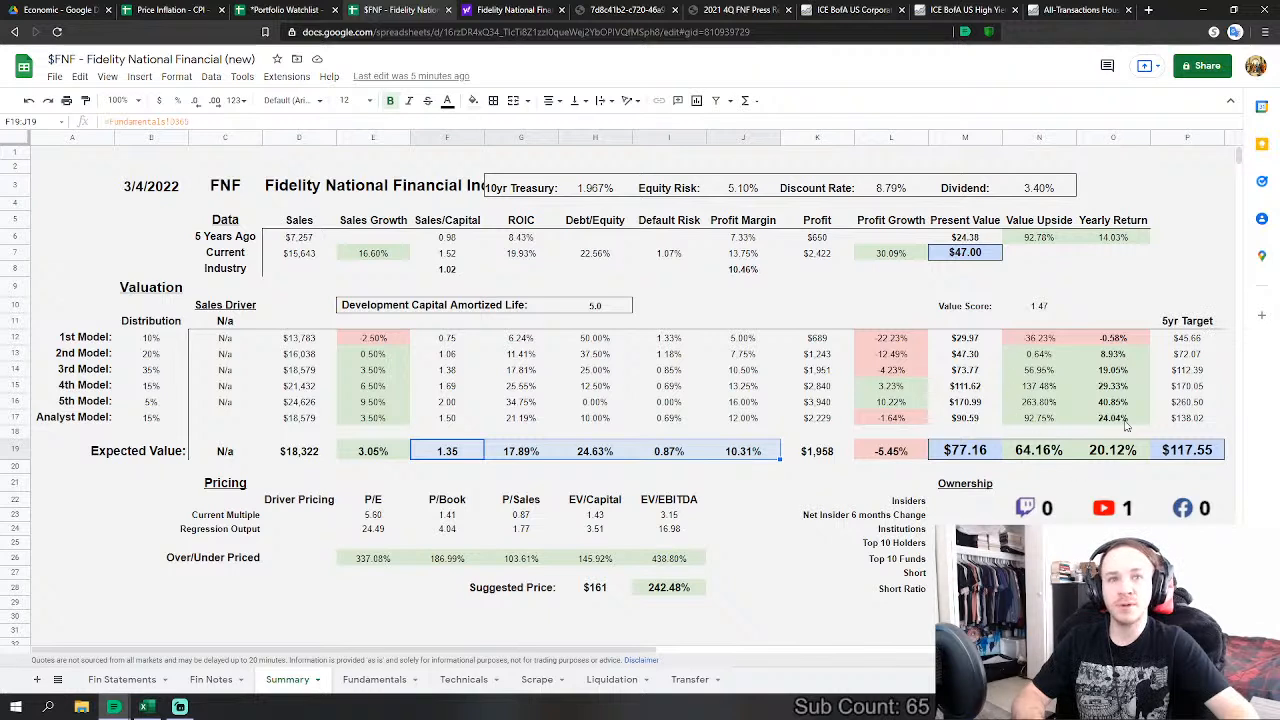
left_click_drag(966, 345, 1170, 455)
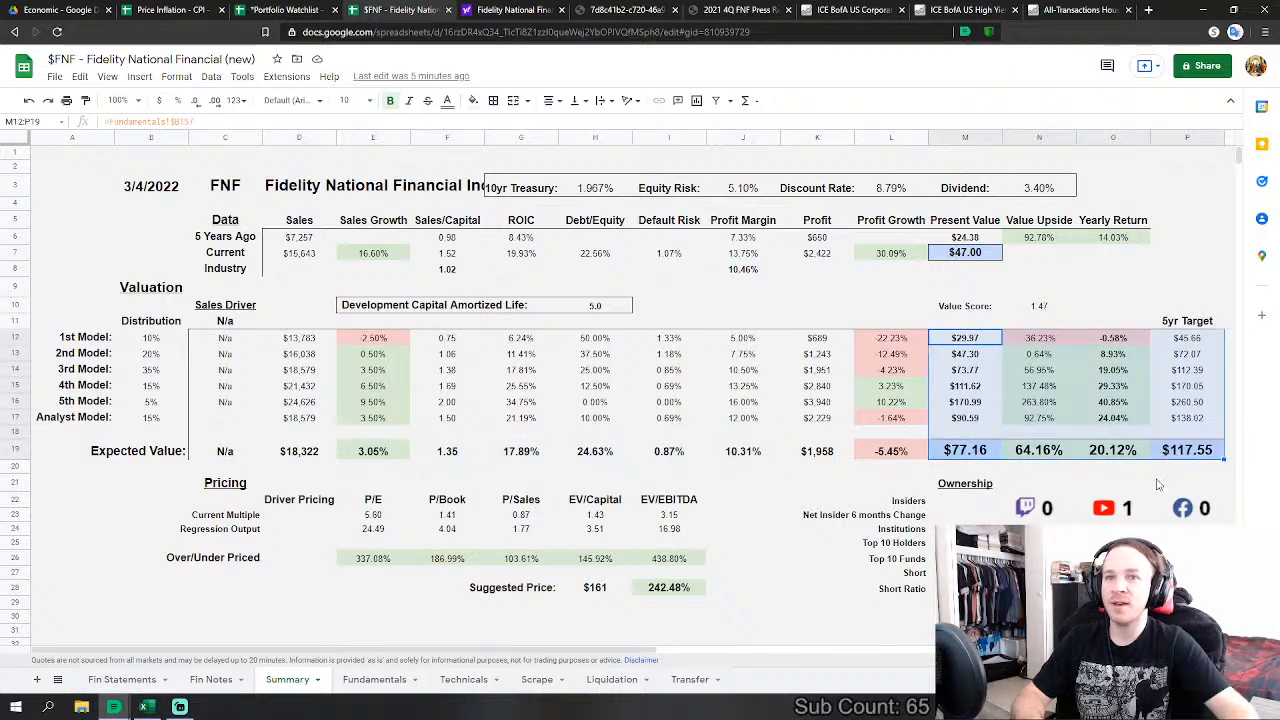
left_click_drag(973, 310, 1040, 311)
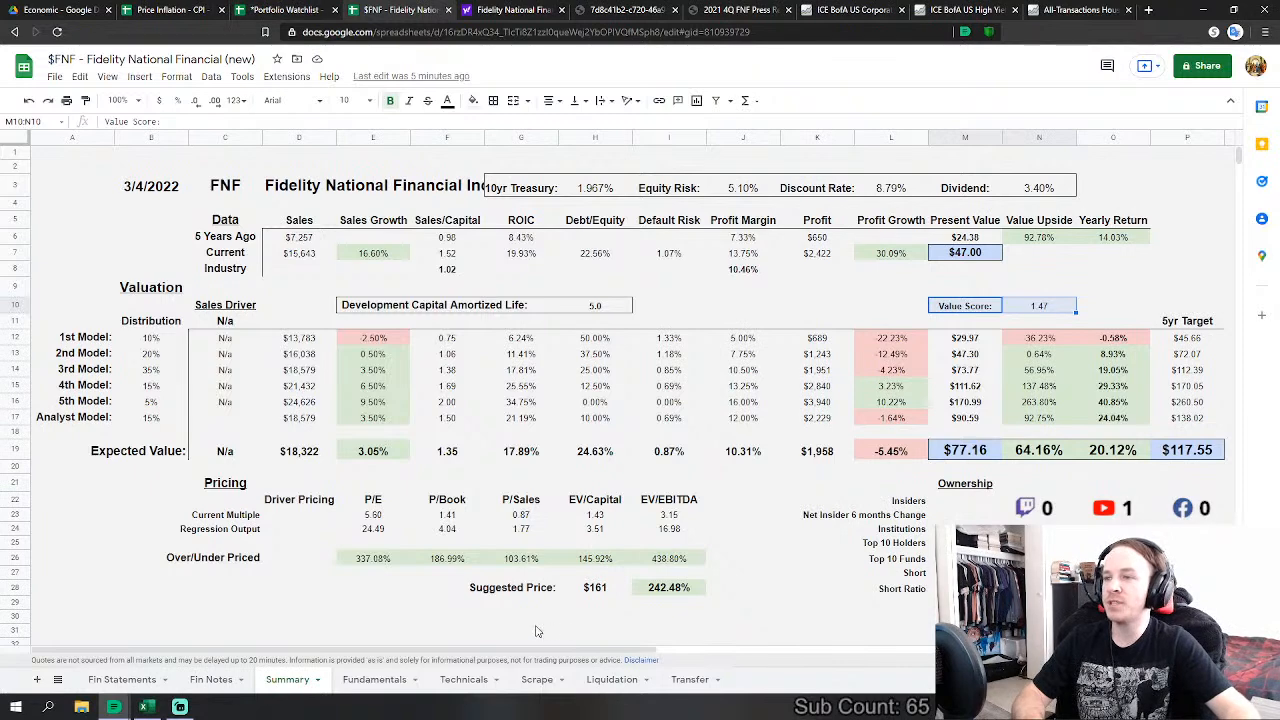
Step: On the Fundamentals sheet, set the first model's revenue CAGR to -10%
left_click(372, 680)
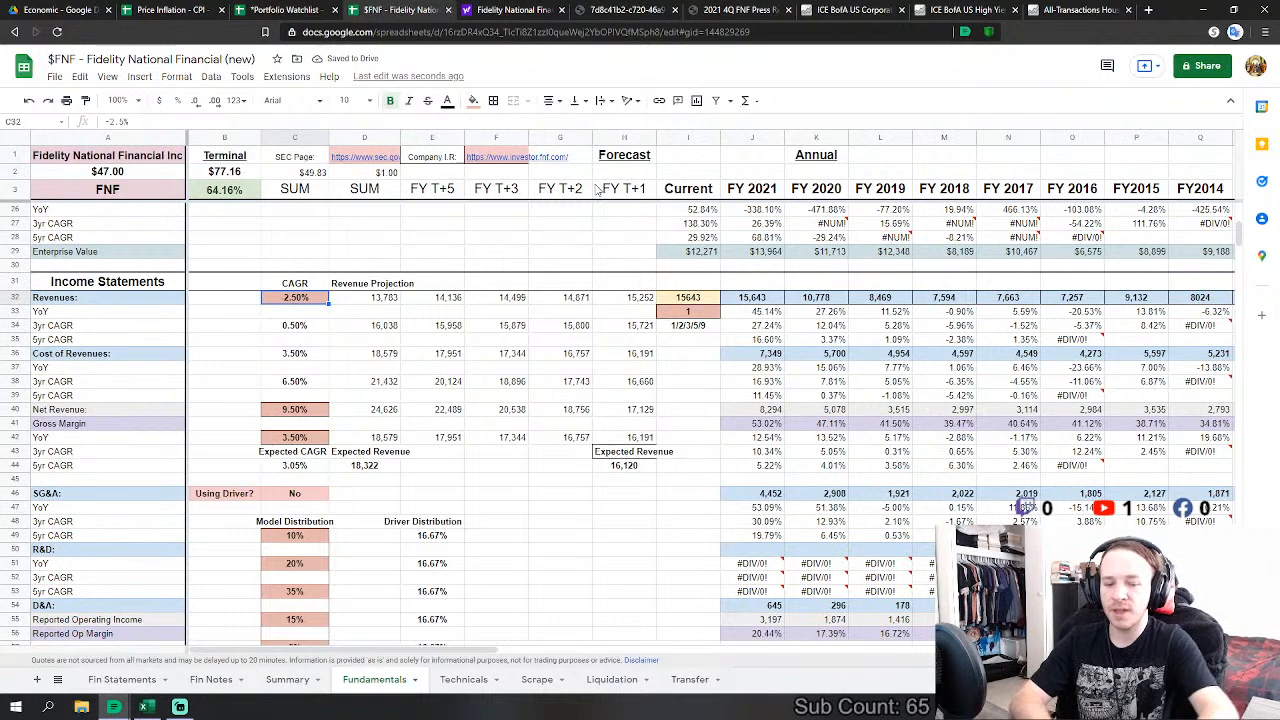
type("-10%")
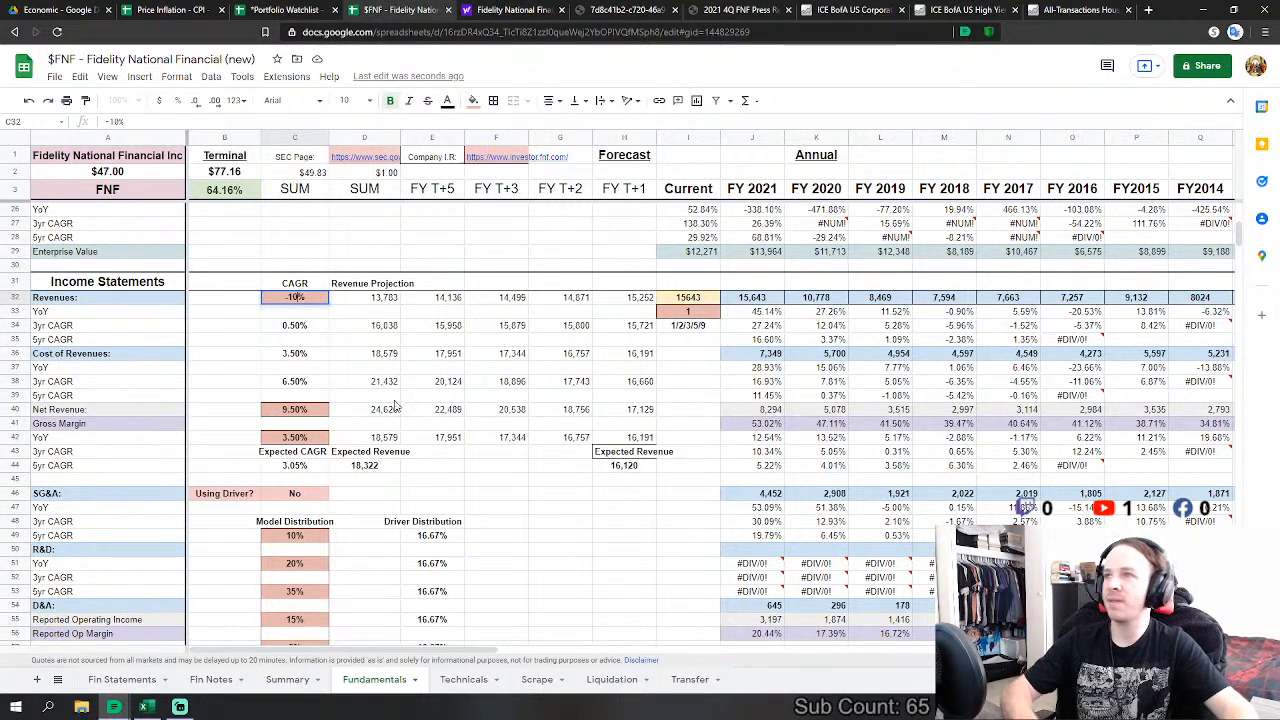
key("Return")
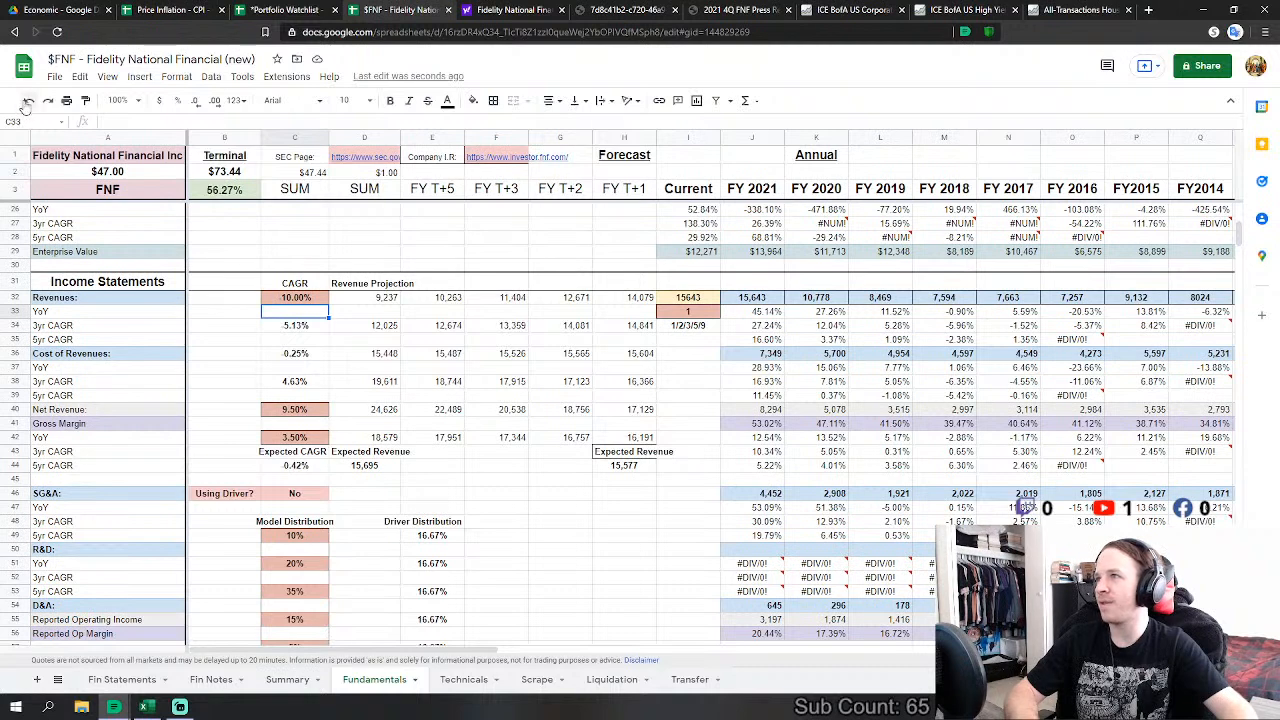
Step: Undo, redo and undo again the -10% revenue CAGR change to compare its effect on the terminal value
left_click(27, 101)
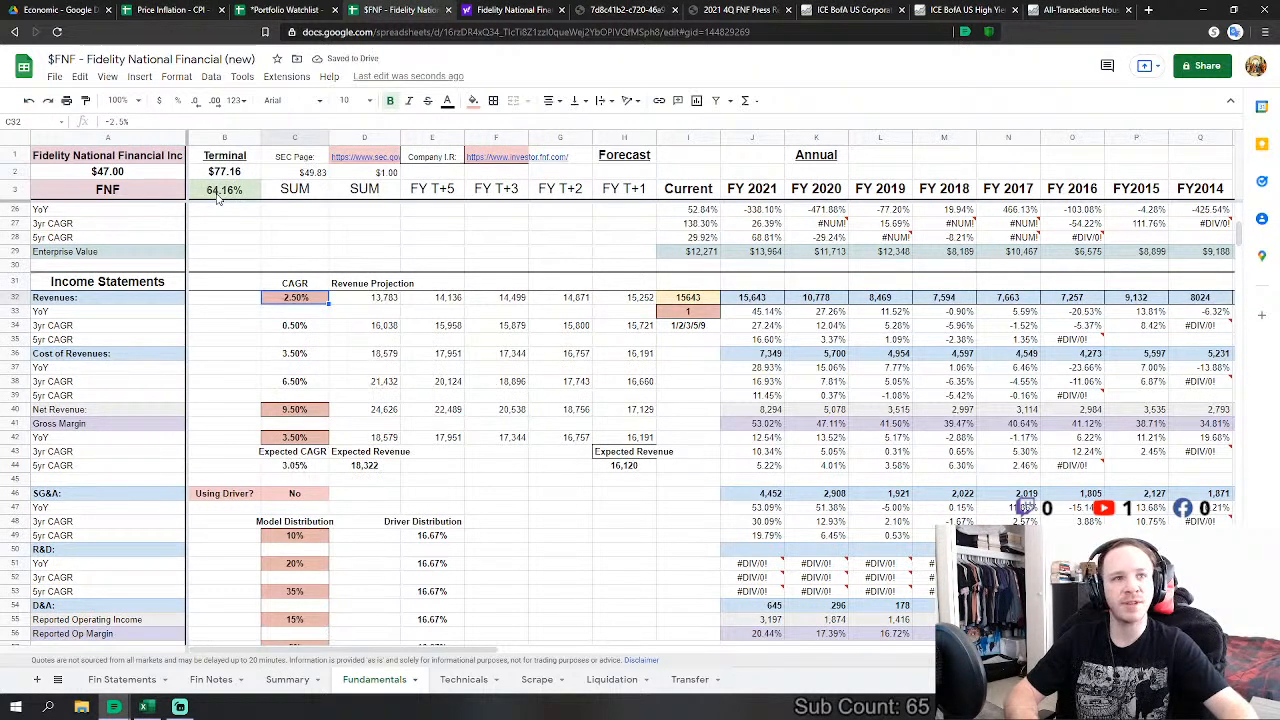
left_click(47, 101)
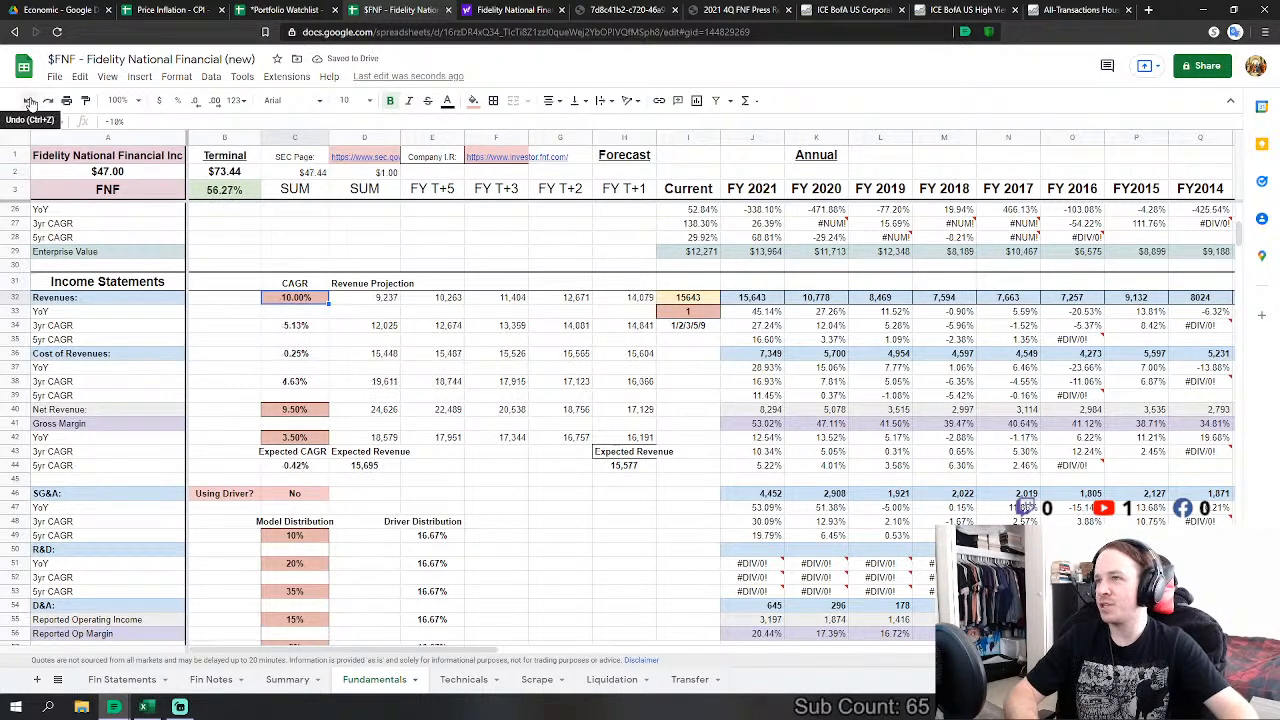
left_click(30, 102)
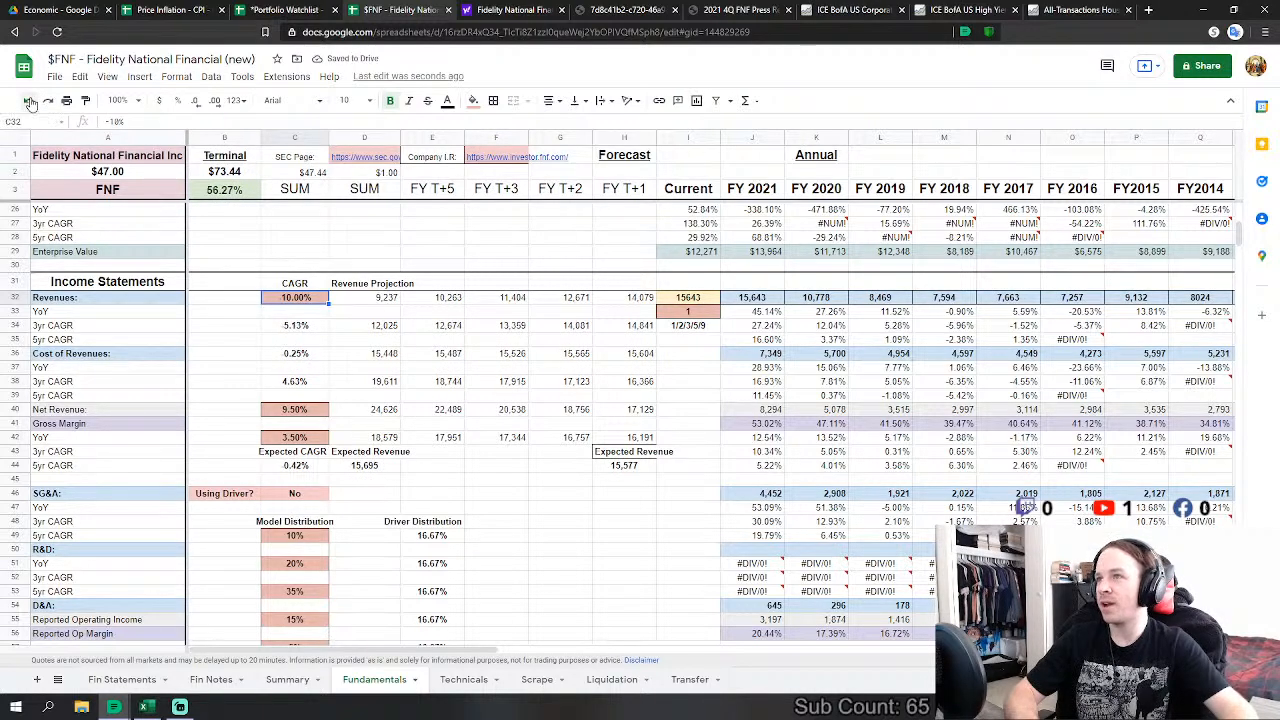
left_click(390, 250)
left_click(310, 298)
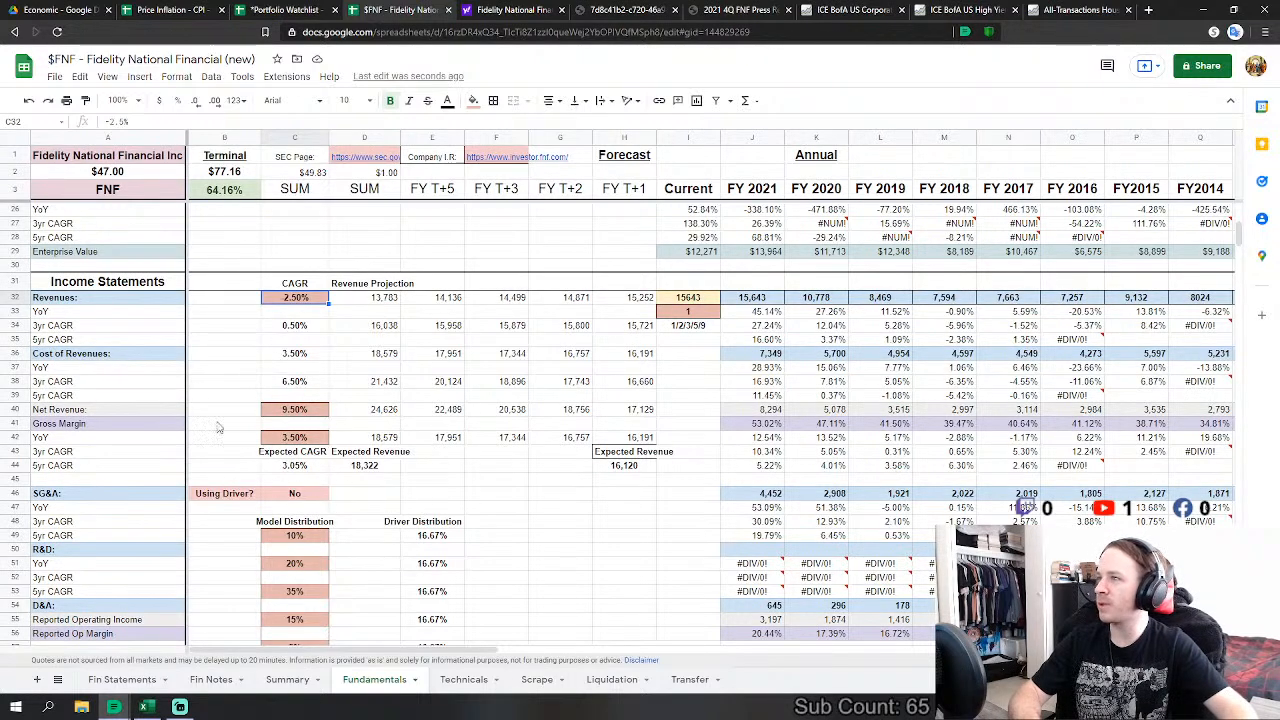
Step: Check the Expected CAGR on the Fundamentals sheet and the expected sales growth on the Summary sheet
left_click(296, 466)
left_click(286, 679)
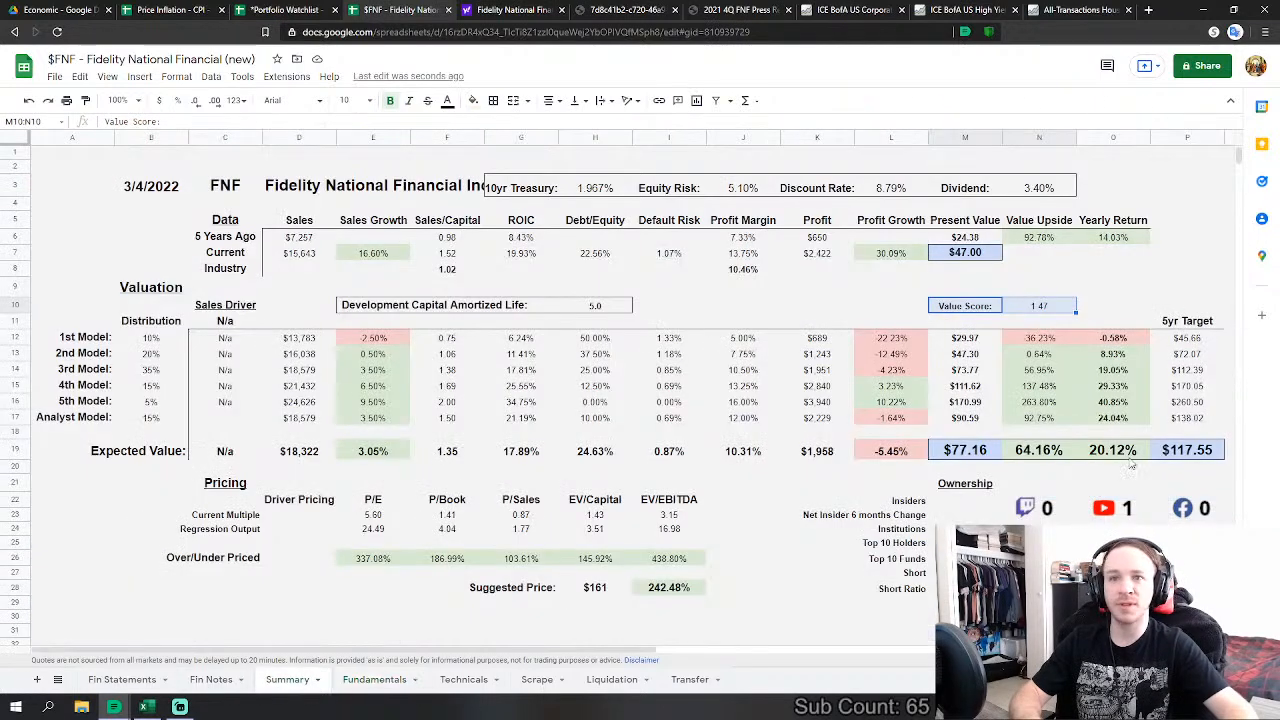
left_click(370, 455)
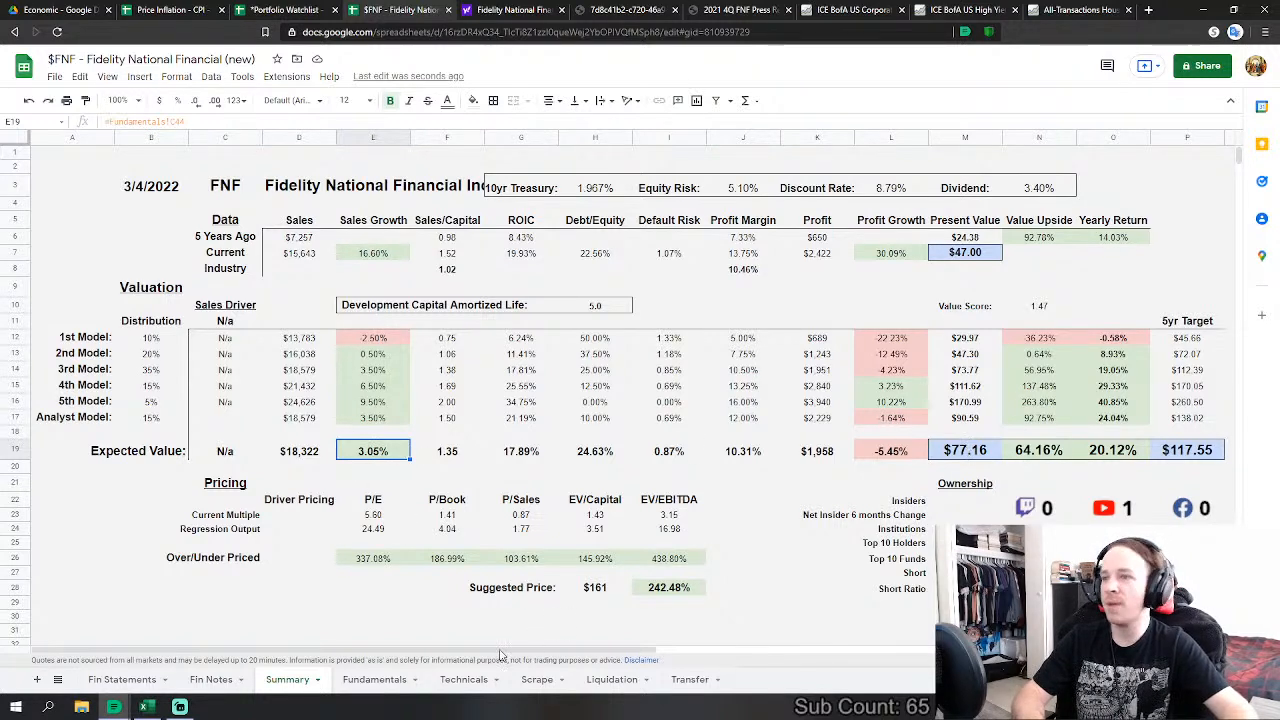
Step: Set the first model's revenue CAGR to -20% on the Fundamentals sheet and review the effect on the Summary sheet
left_click(393, 686)
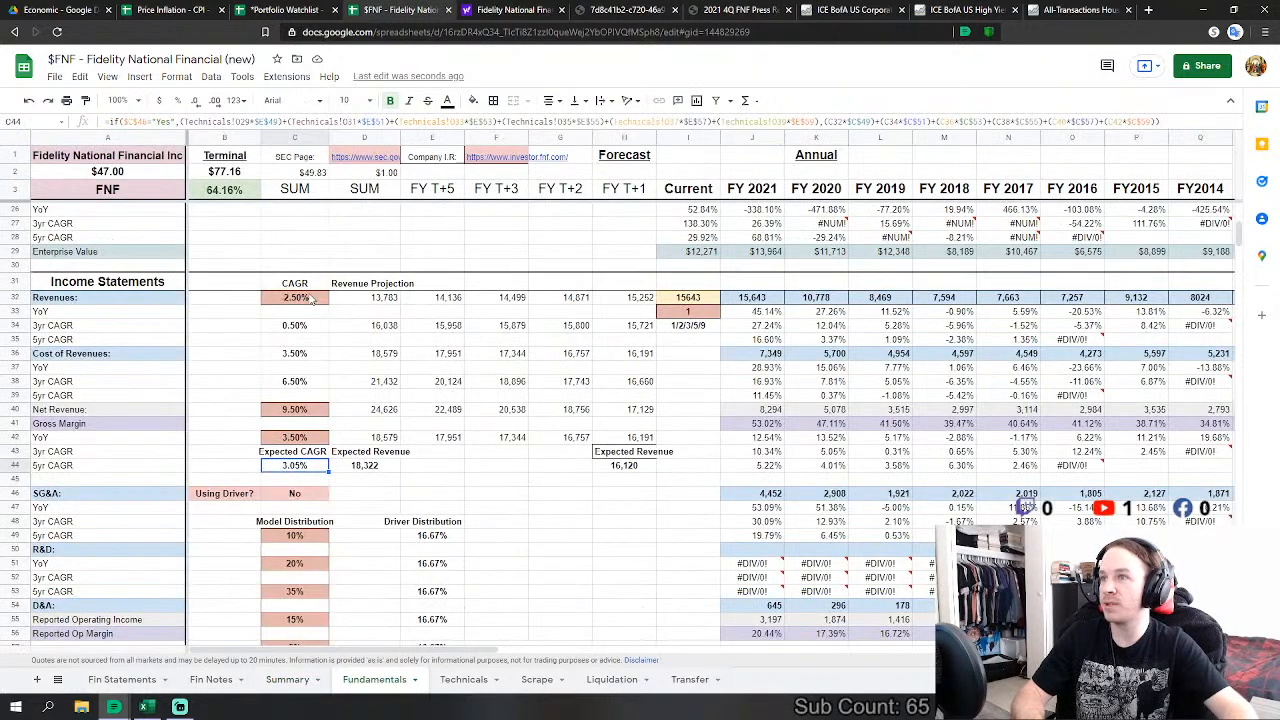
left_click(312, 299)
type("-20")
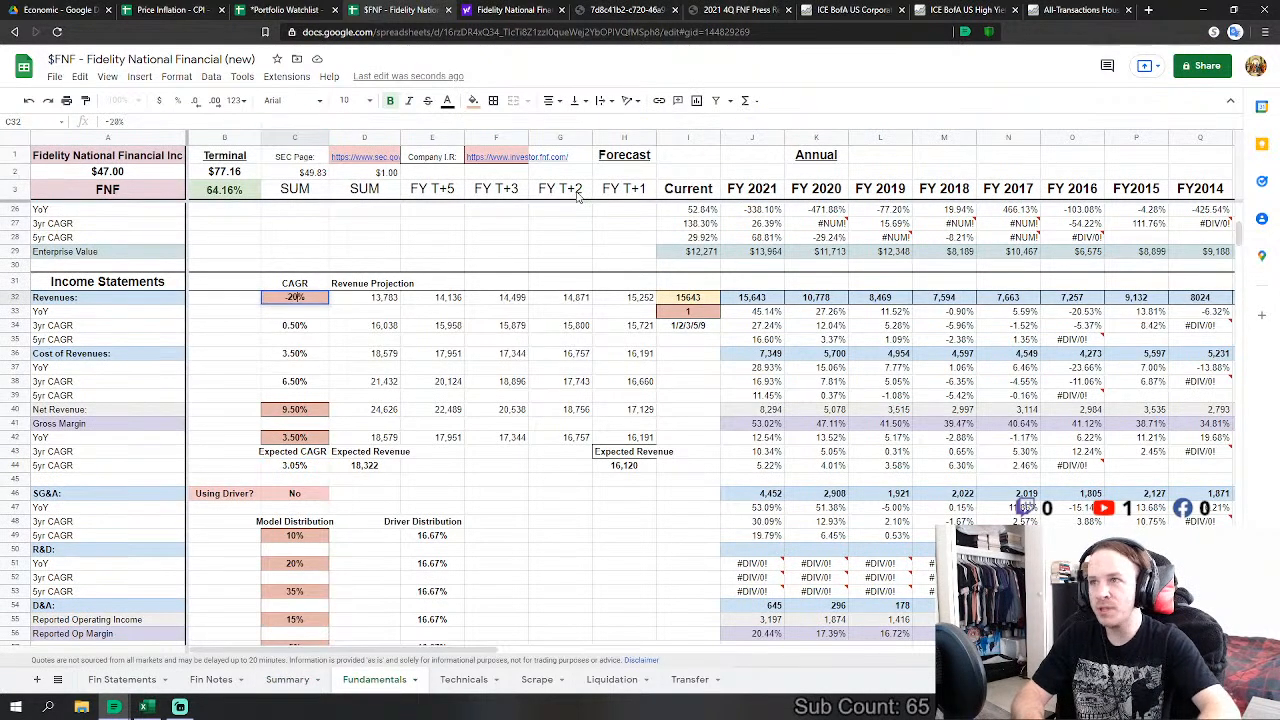
key("Return")
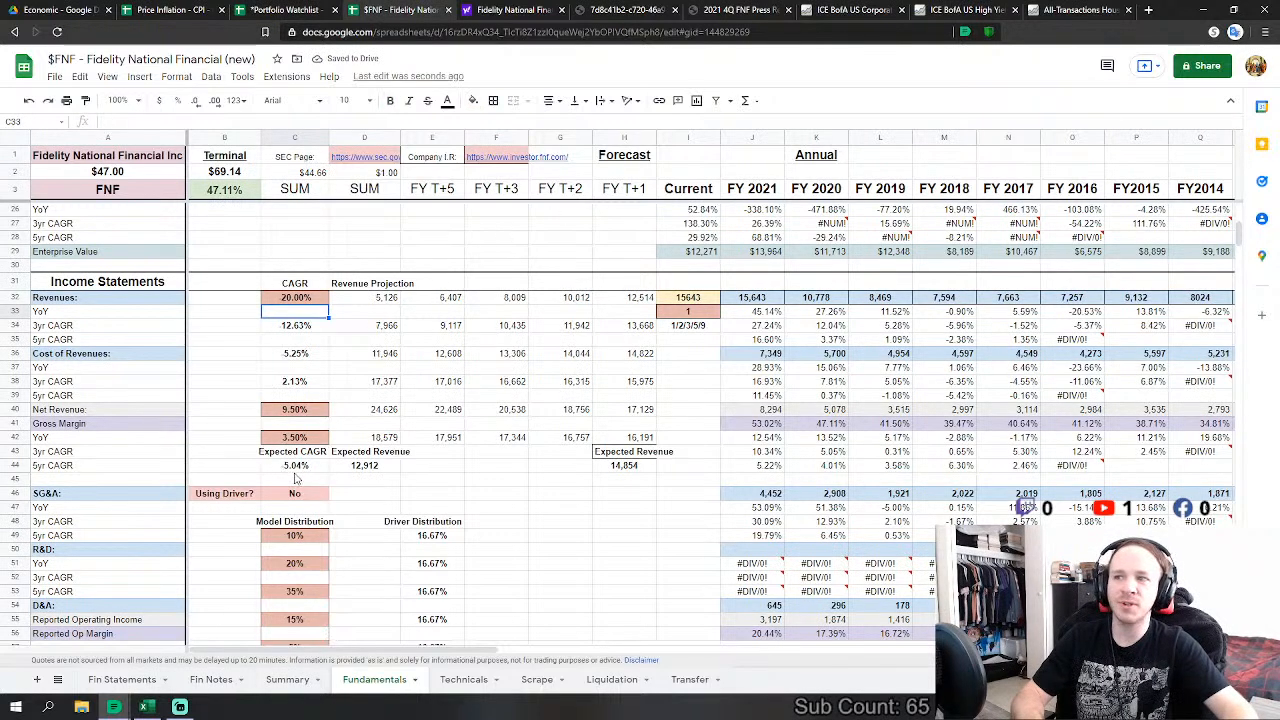
left_click(289, 680)
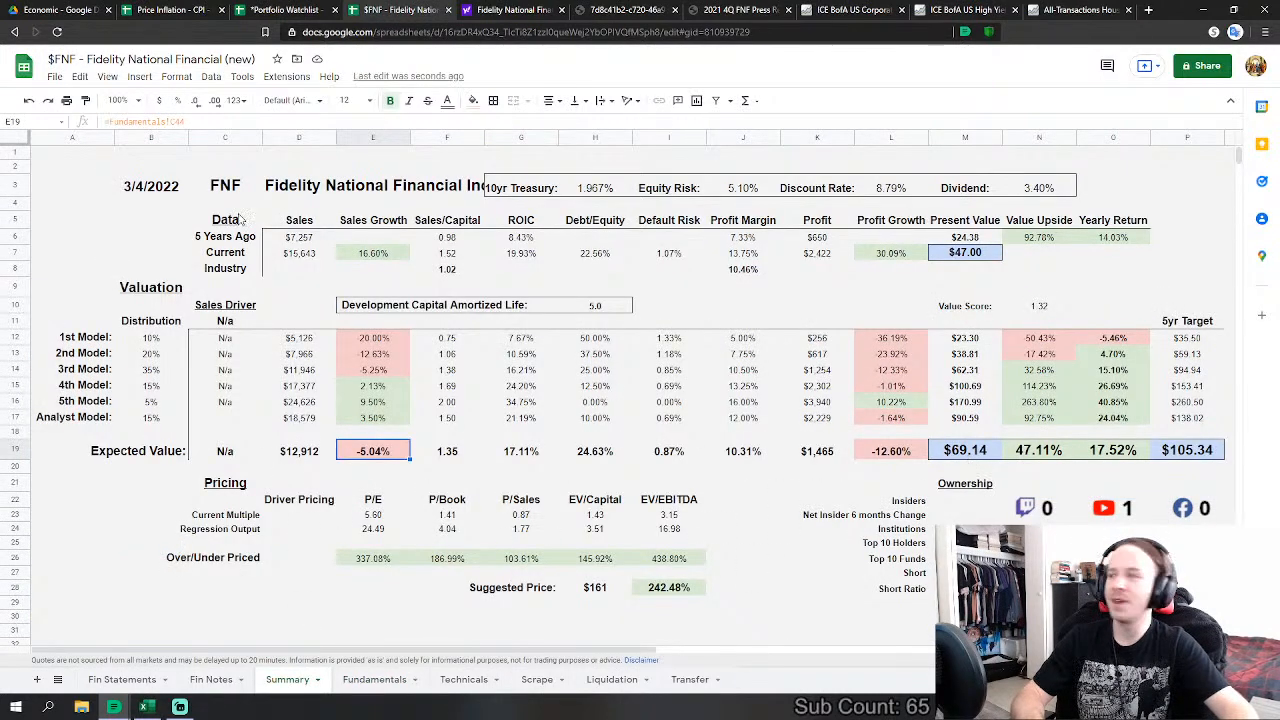
Step: Undo the -20% revenue CAGR change and return to the Summary sheet
left_click(30, 101)
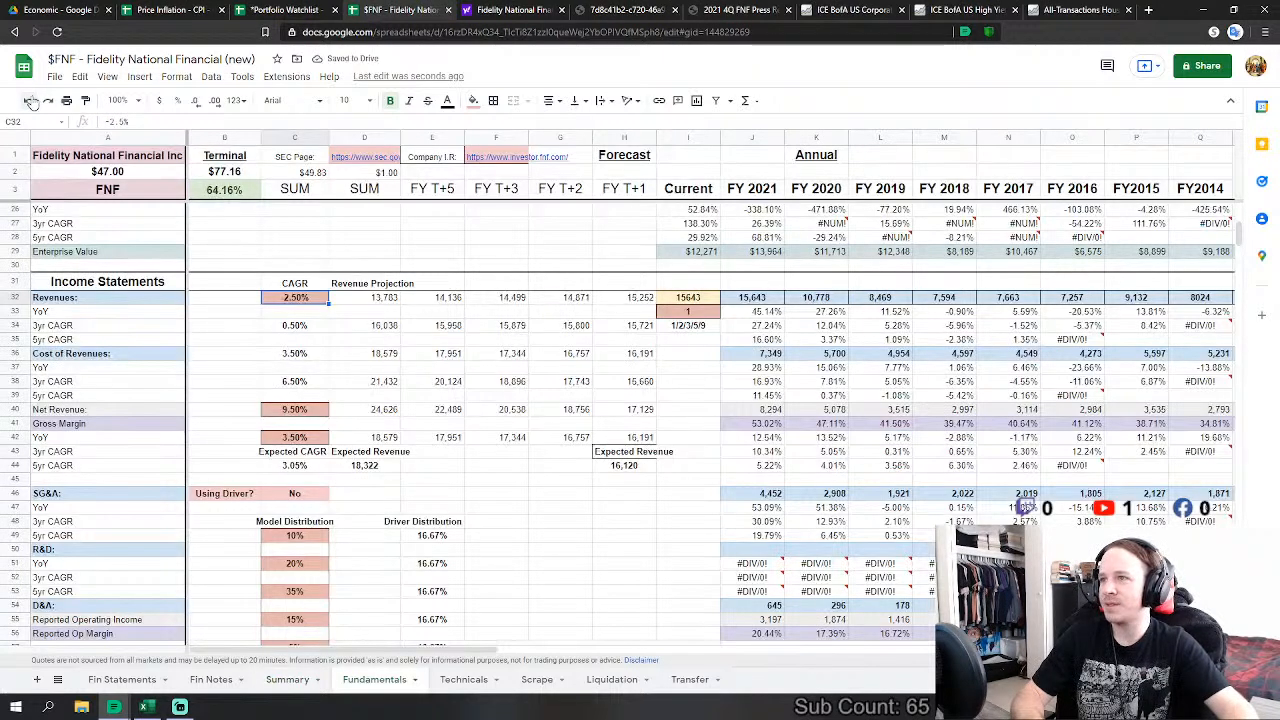
left_click(287, 679)
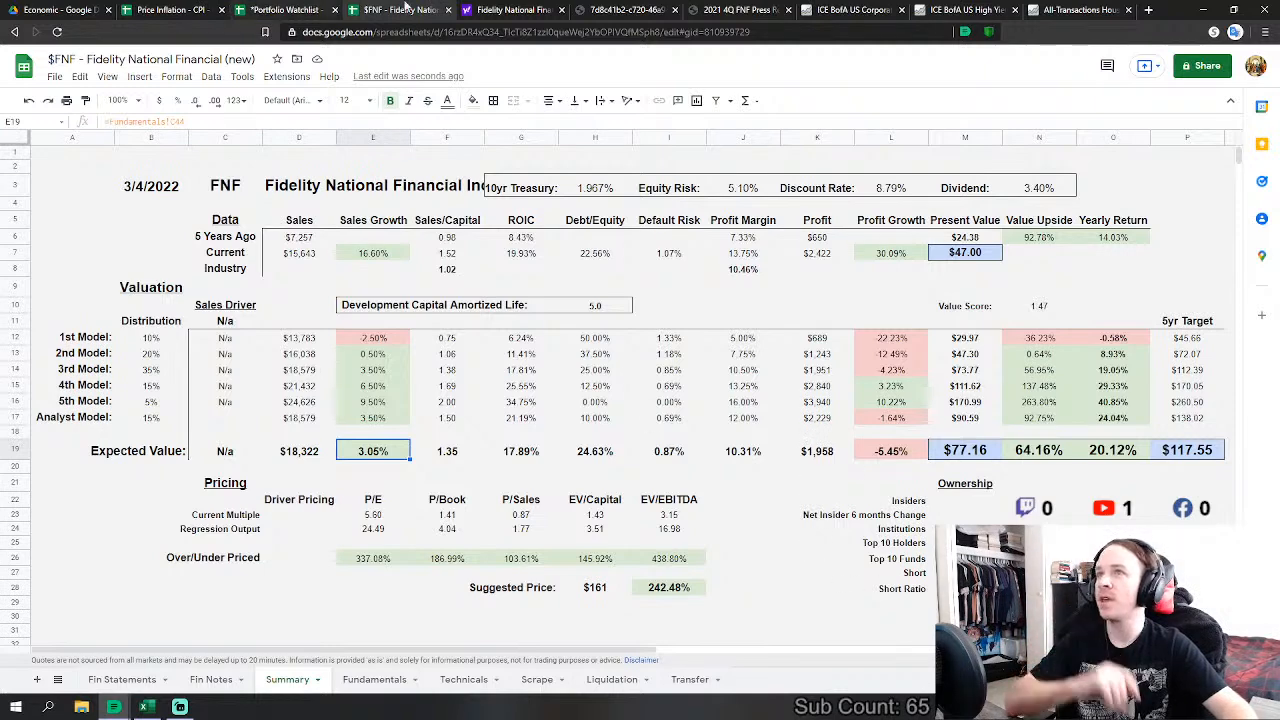
Step: Switch to the Portfolio Watchlist spreadsheet and go from the events calendar up to the start of the ticker table
left_click(285, 9)
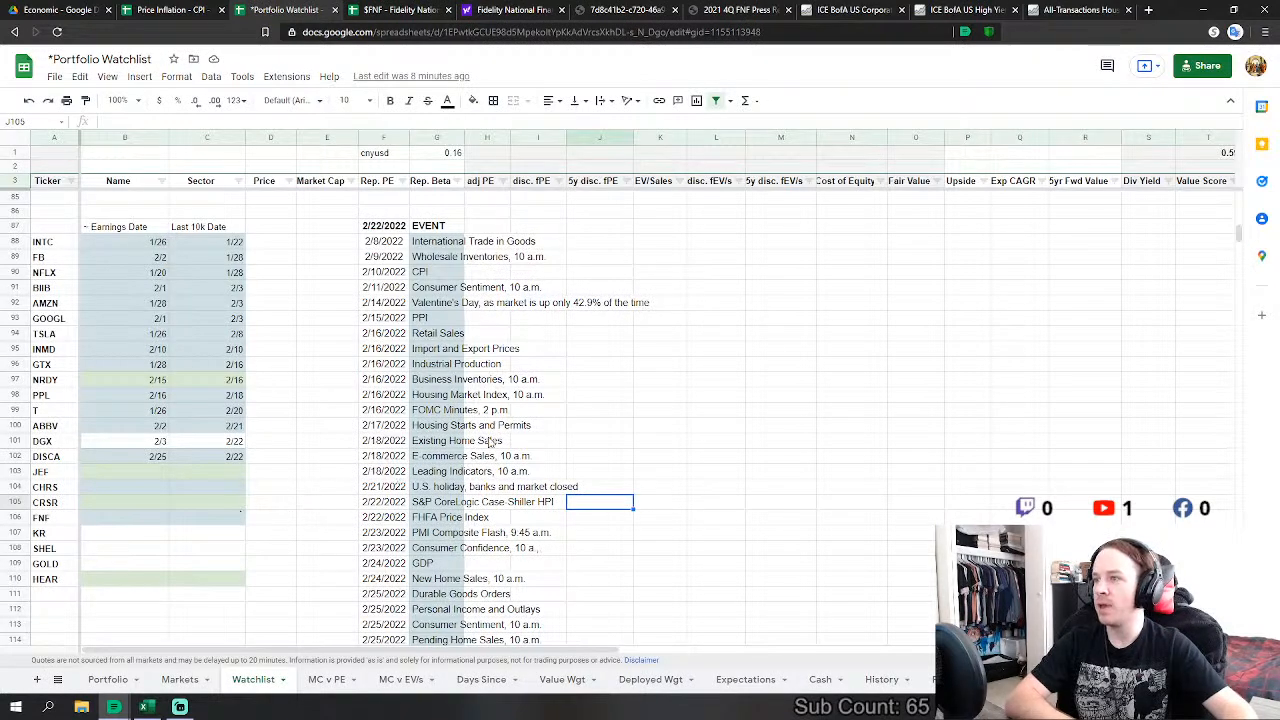
scroll(490, 440, "up", 2)
scroll(460, 436, "down", 2)
scroll(440, 433, "up", 2)
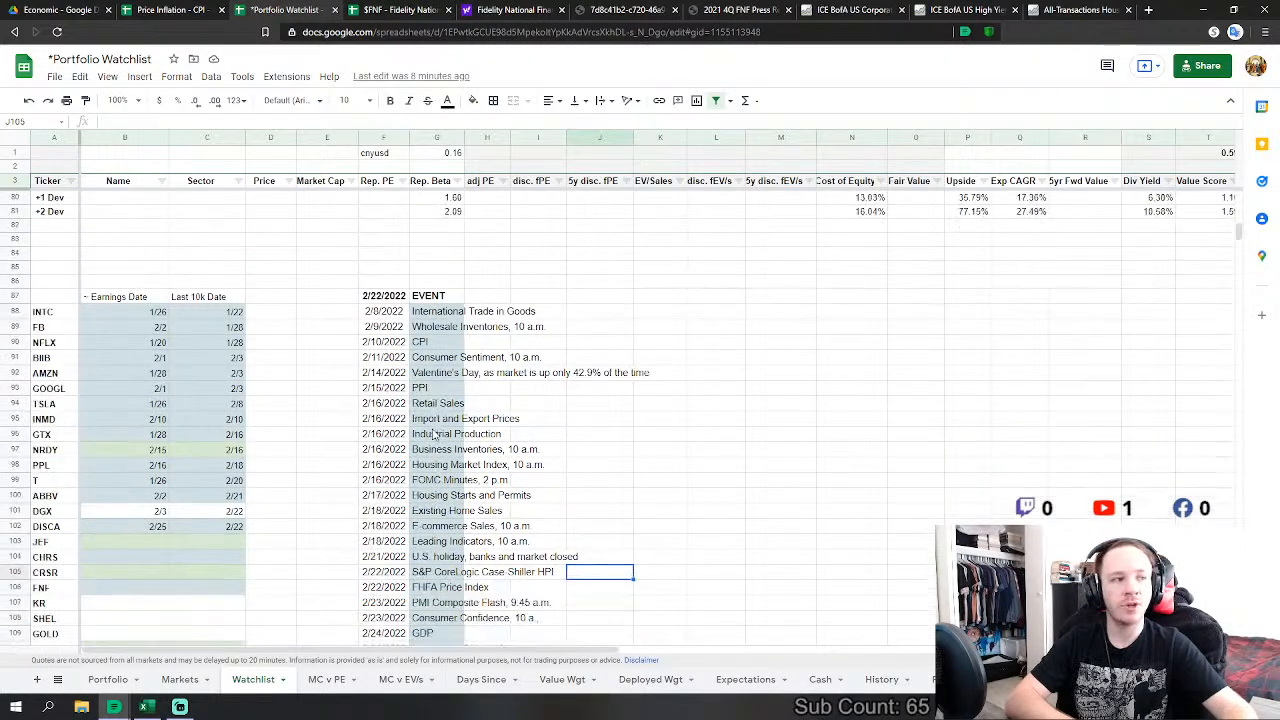
scroll(434, 433, "up", 1)
left_click(605, 400)
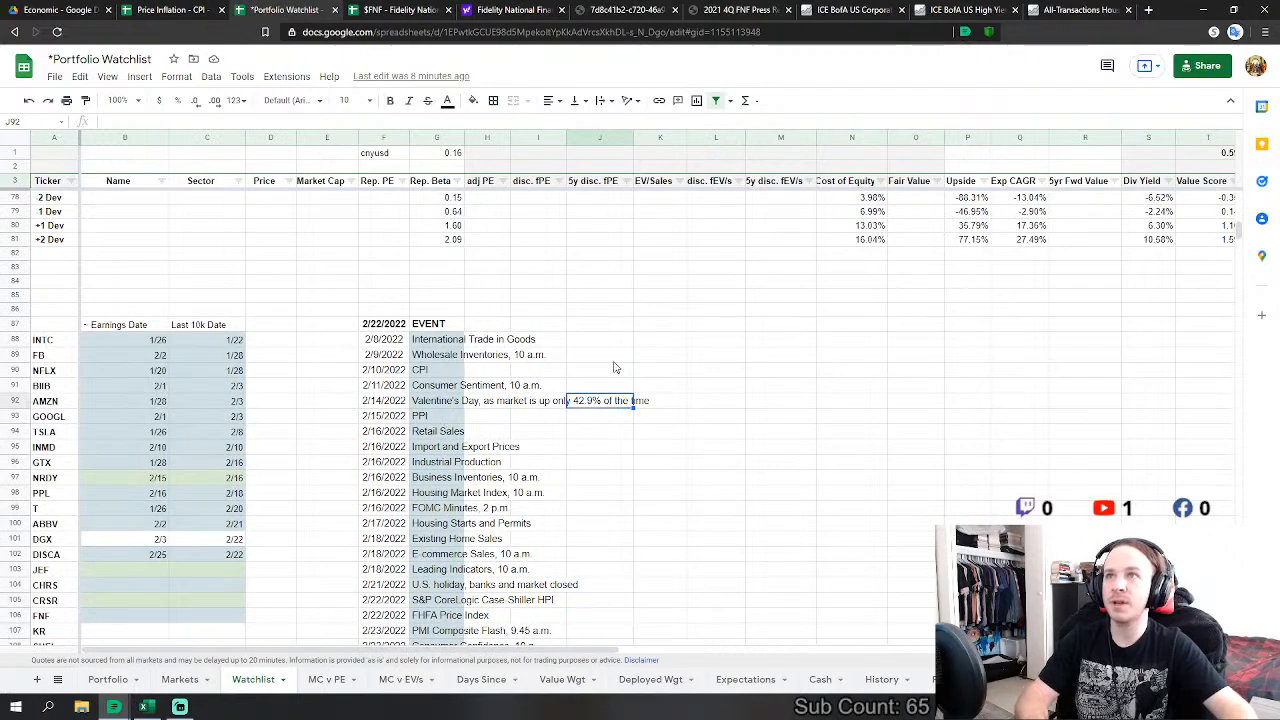
scroll(612, 380, "up", 13)
scroll(615, 347, "up", 11)
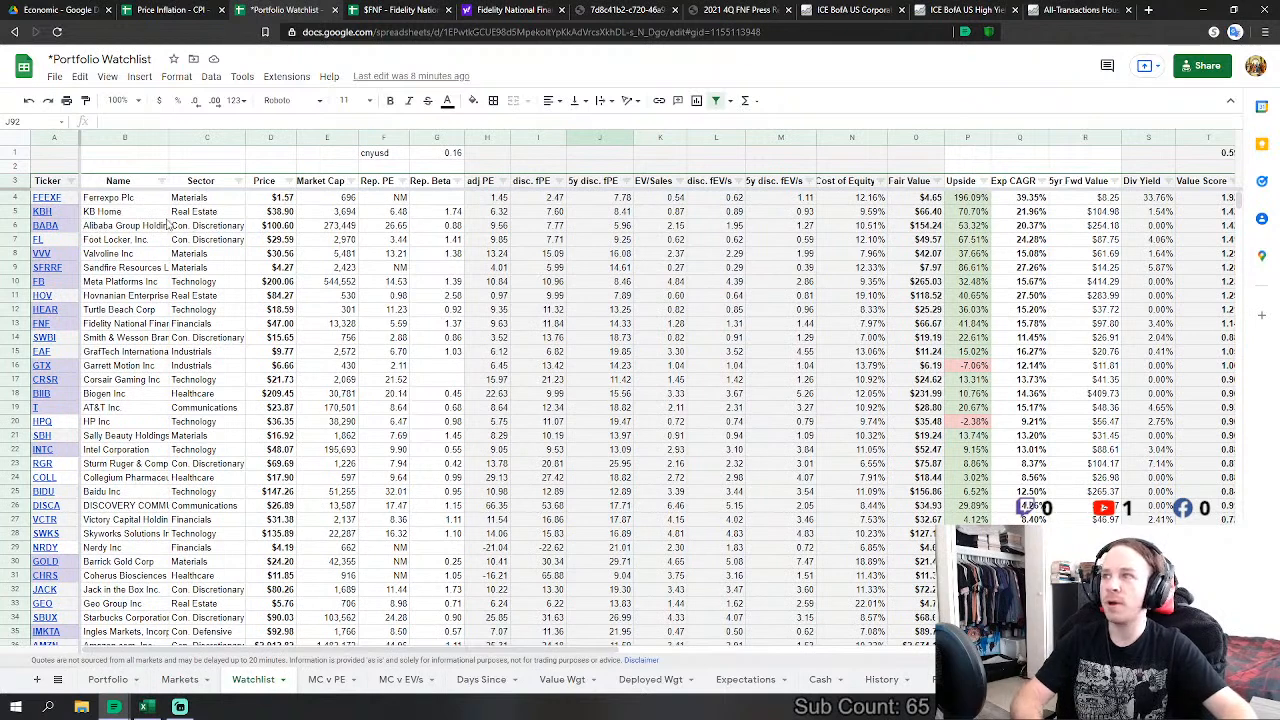
Step: Open the $FEEXF - Ferrexpo valuation linked in the watchlist and show its Fundamentals sheet
mouse_move(46, 200)
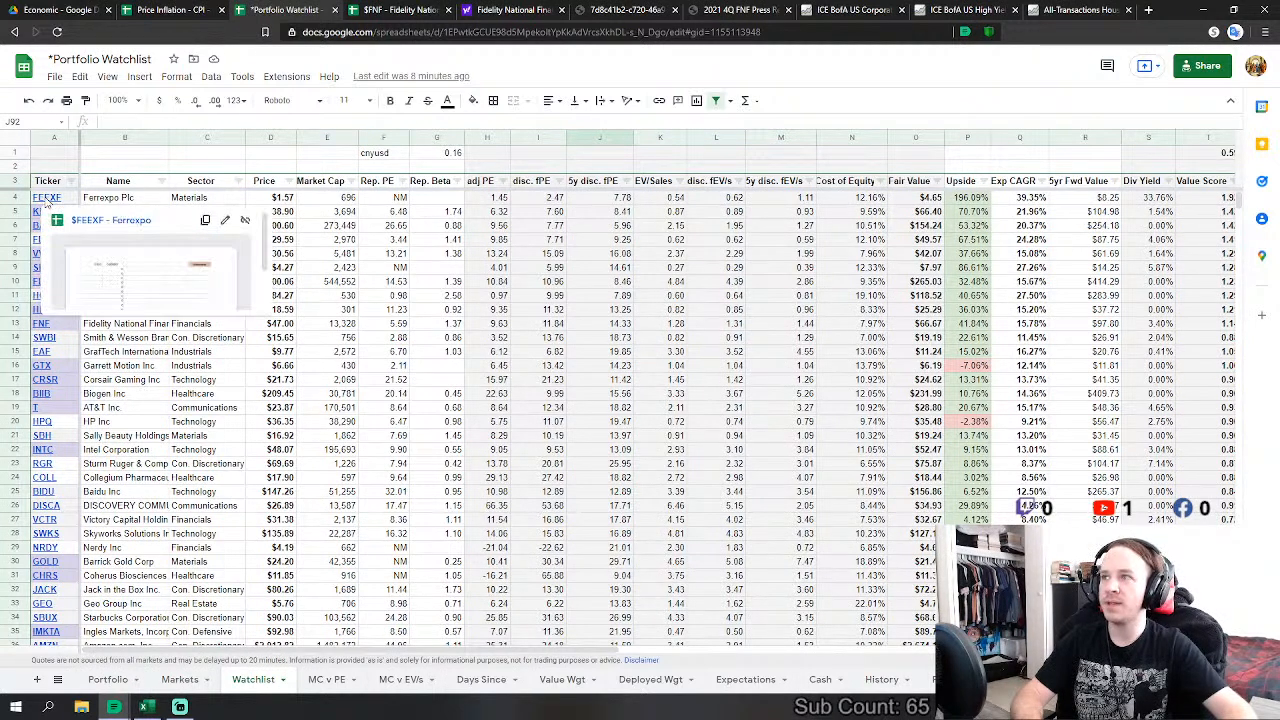
left_click(118, 221)
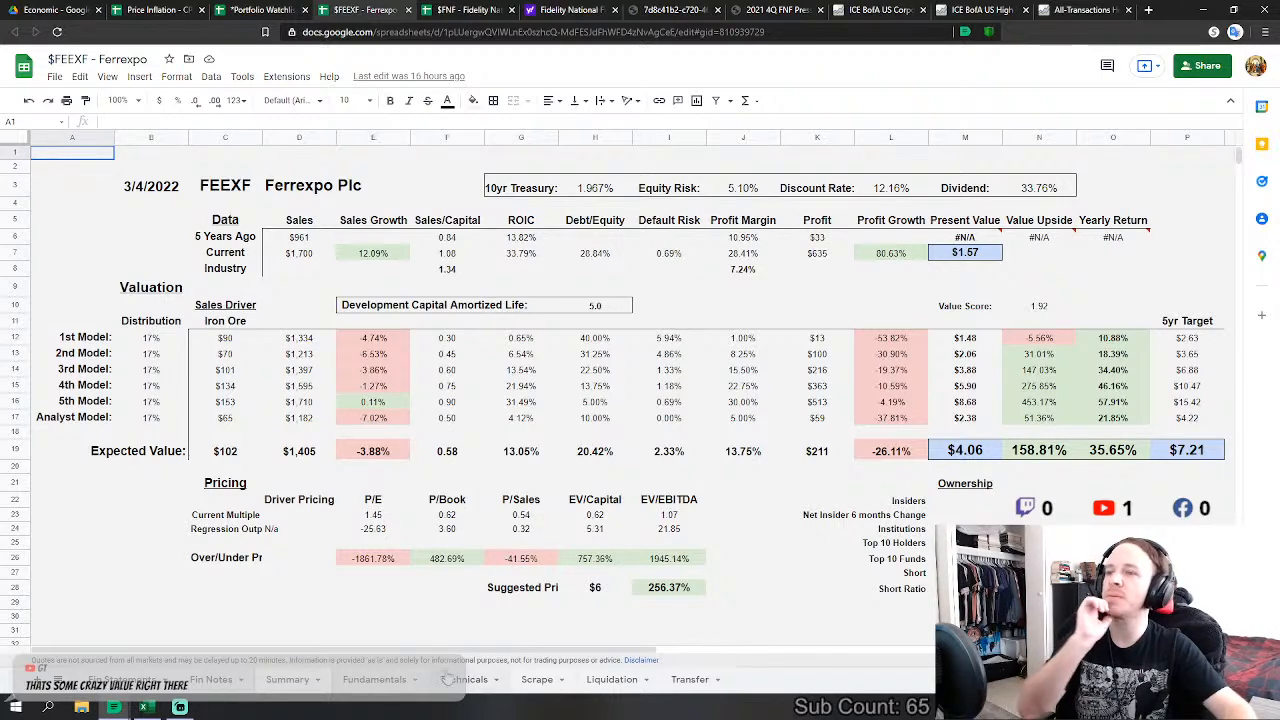
left_click(376, 679)
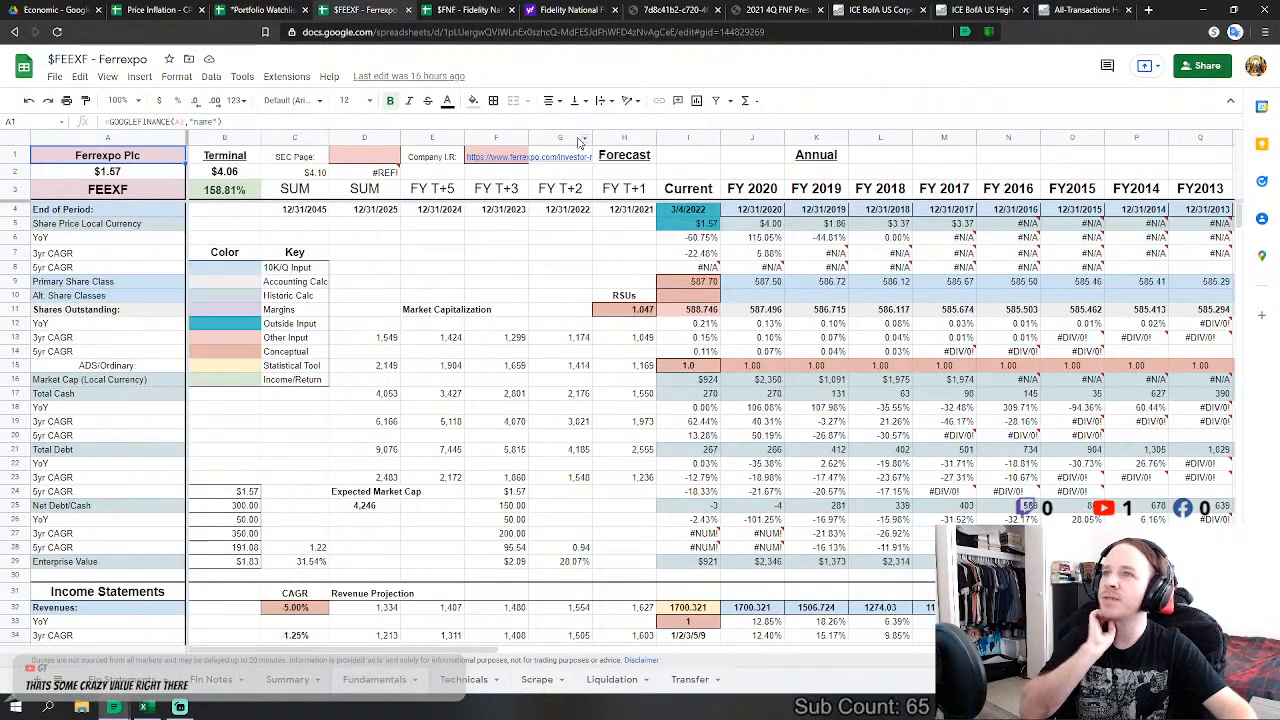
Step: Open the linked Ferrexpo investor relations page and load its saved version from the Wayback Machine
mouse_move(514, 166)
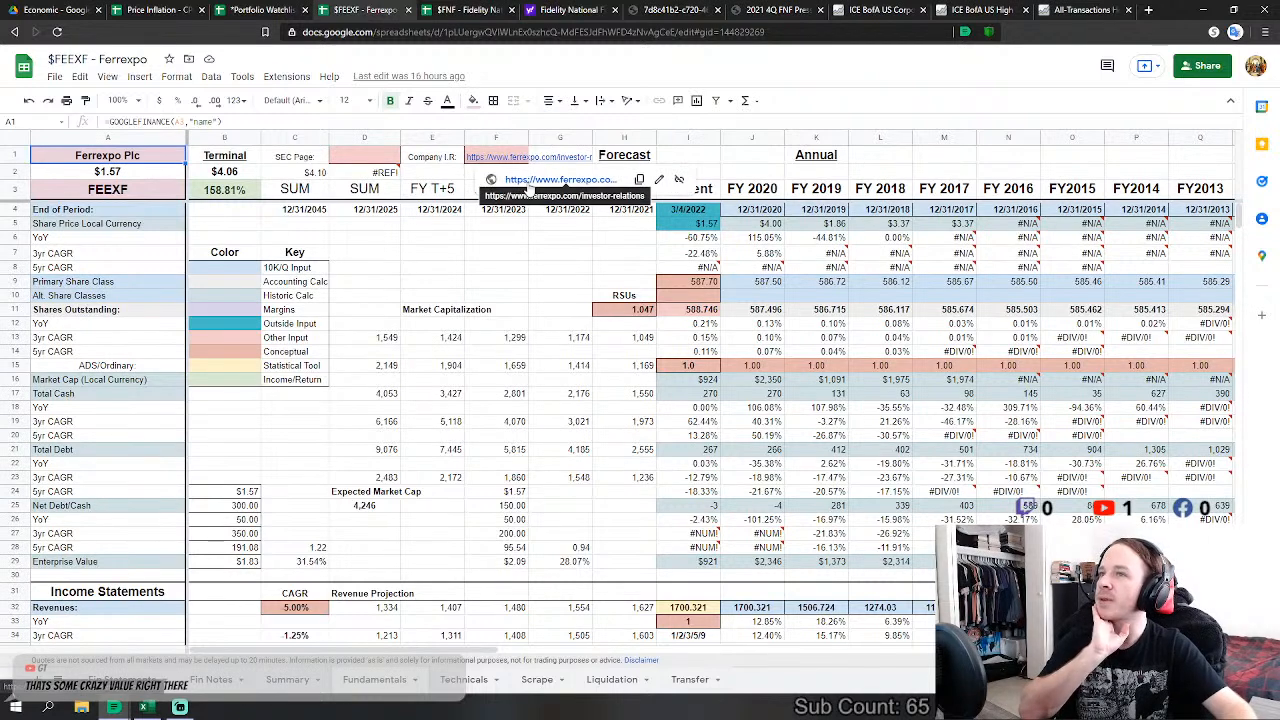
left_click(529, 188)
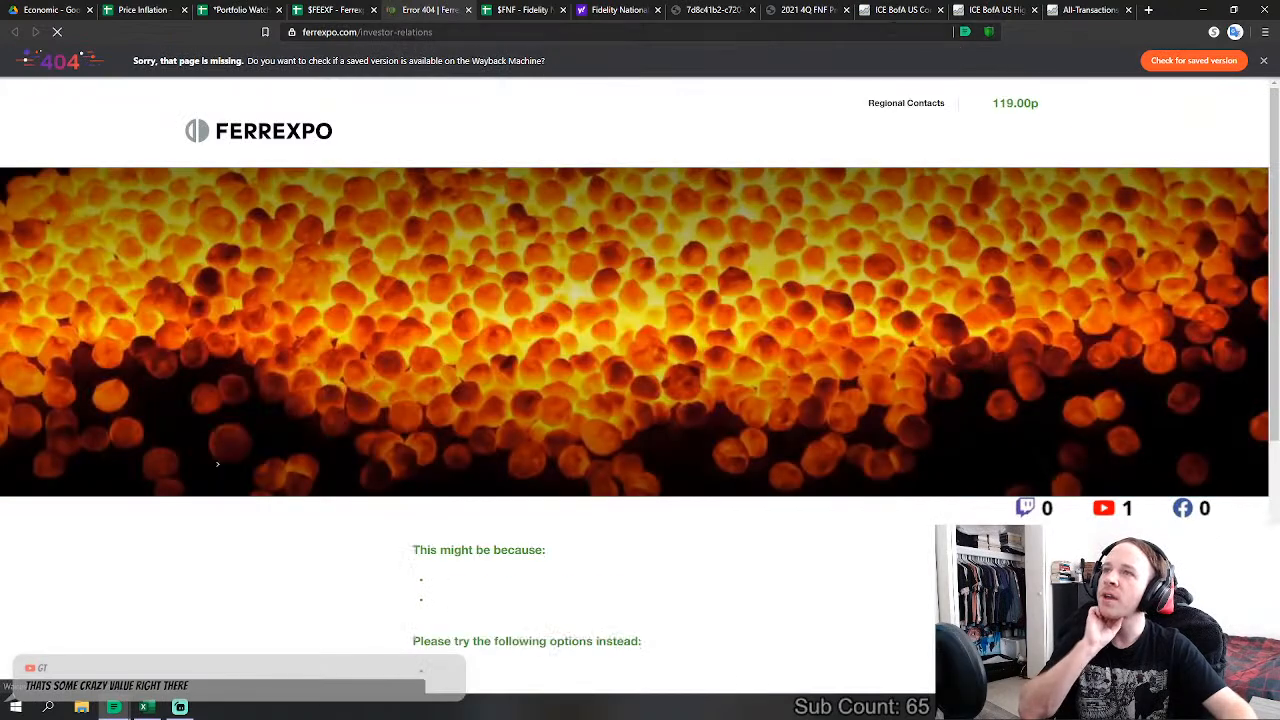
left_click(1174, 62)
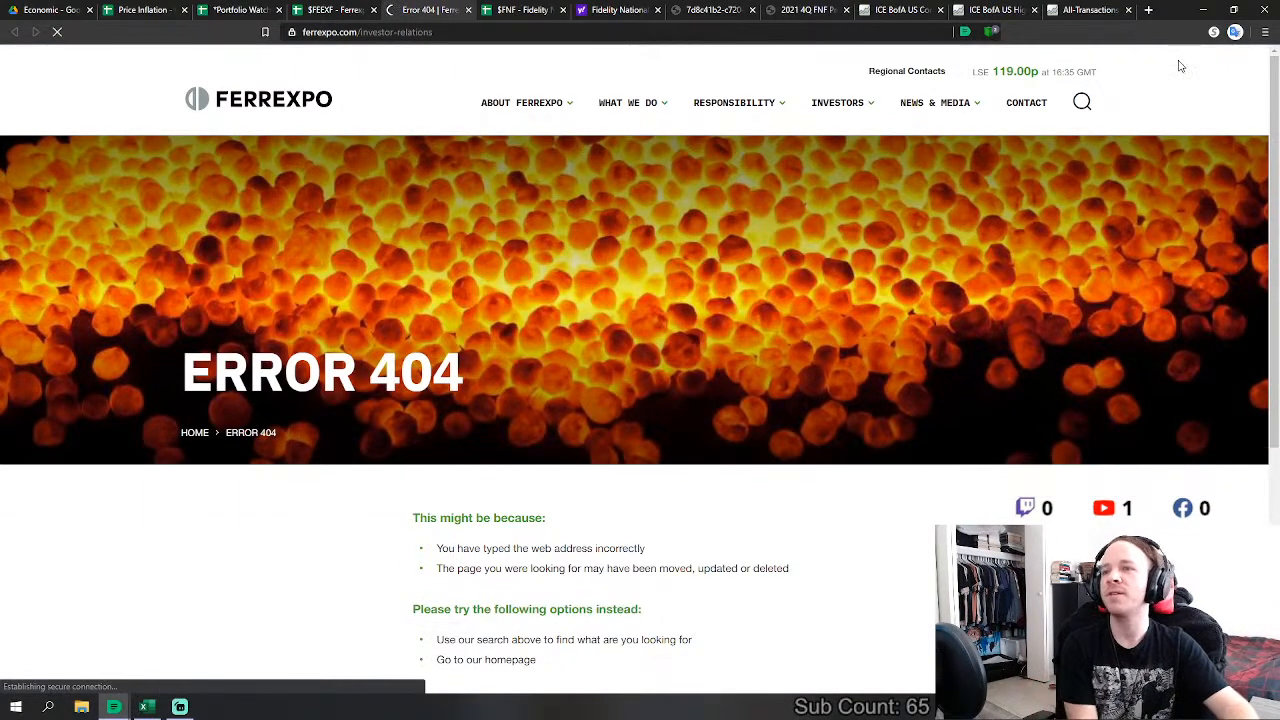
mouse_move(850, 102)
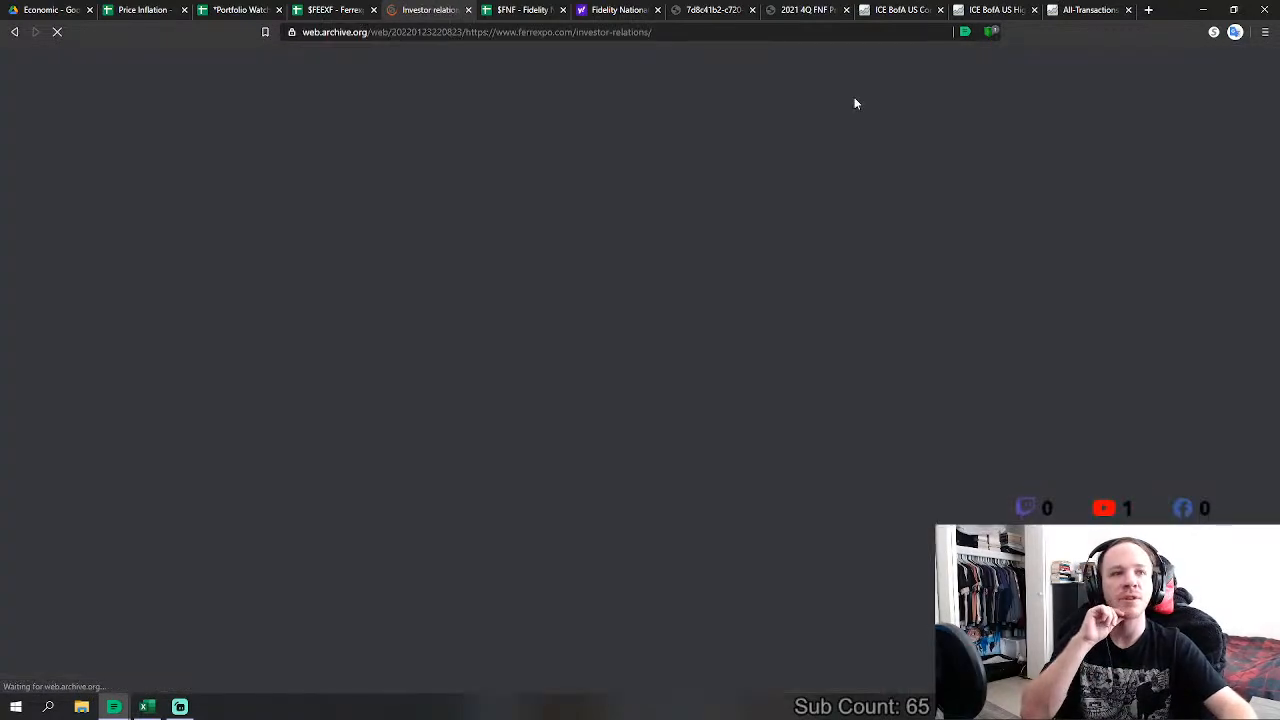
Step: Return to Ferrexpo's Summary sheet and examine the current price, current profit margin and expected profit margin
left_click(365, 7)
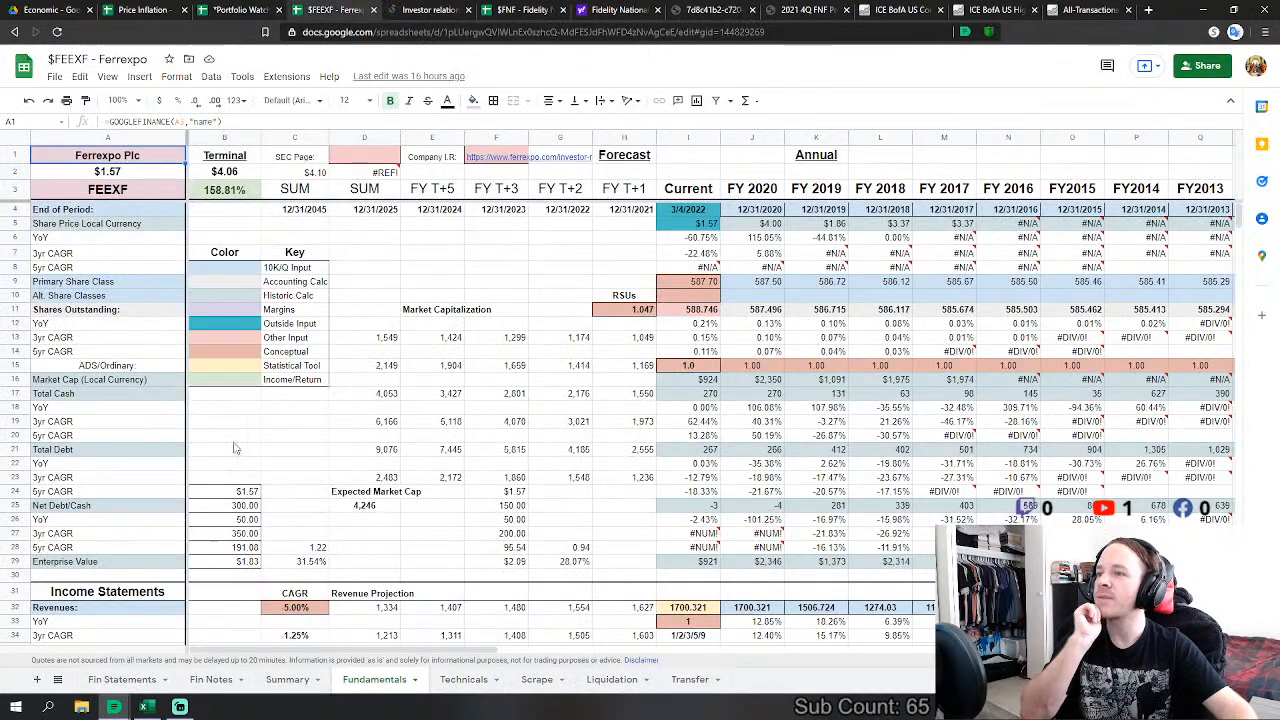
left_click(287, 680)
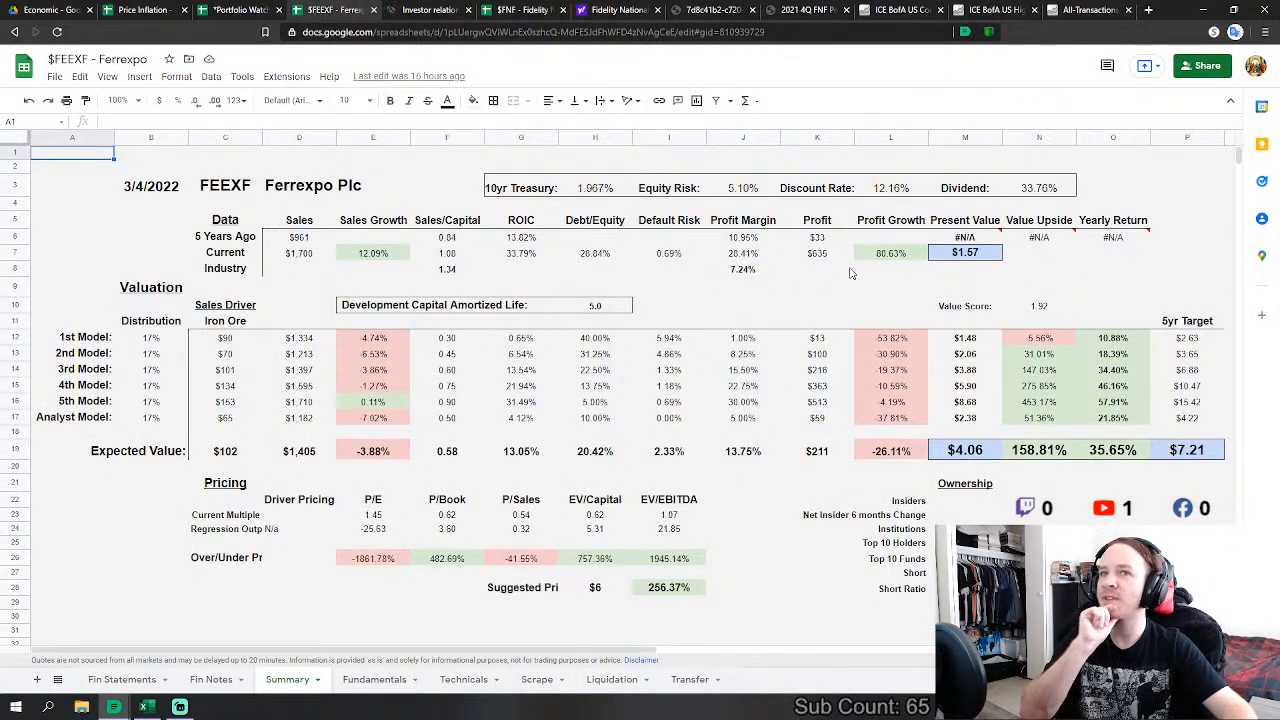
left_click(965, 253)
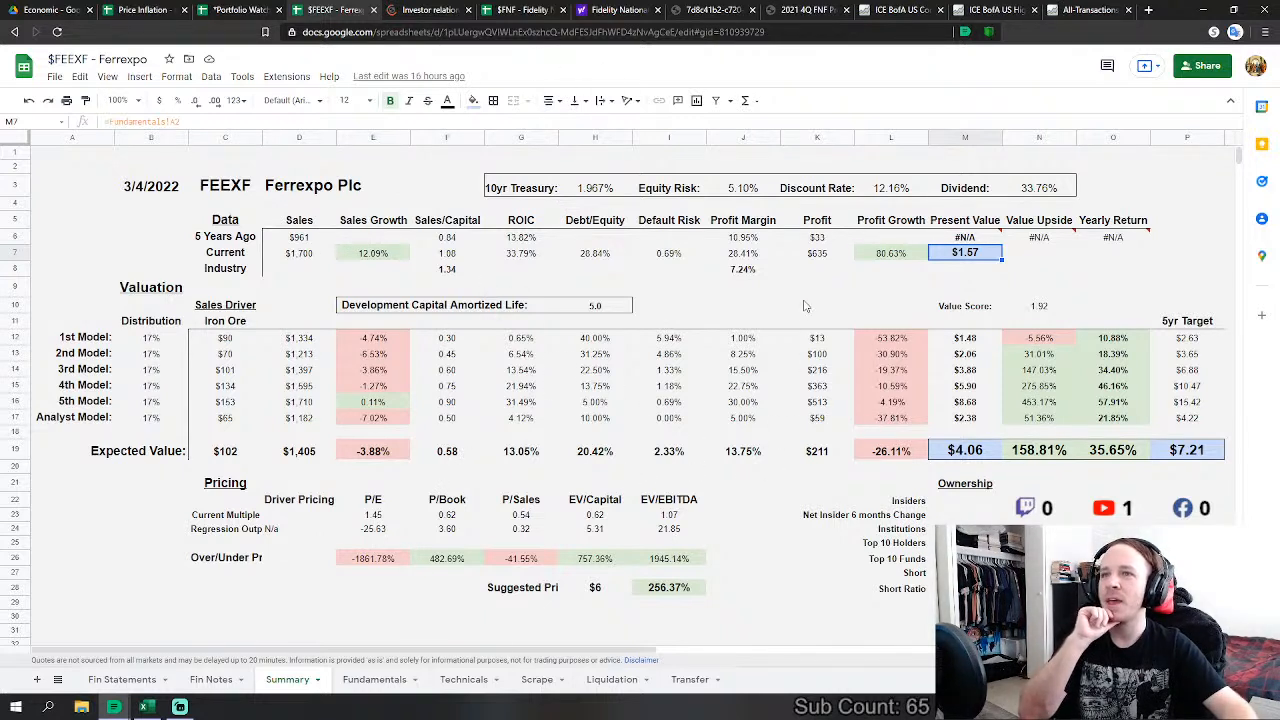
left_click(740, 253)
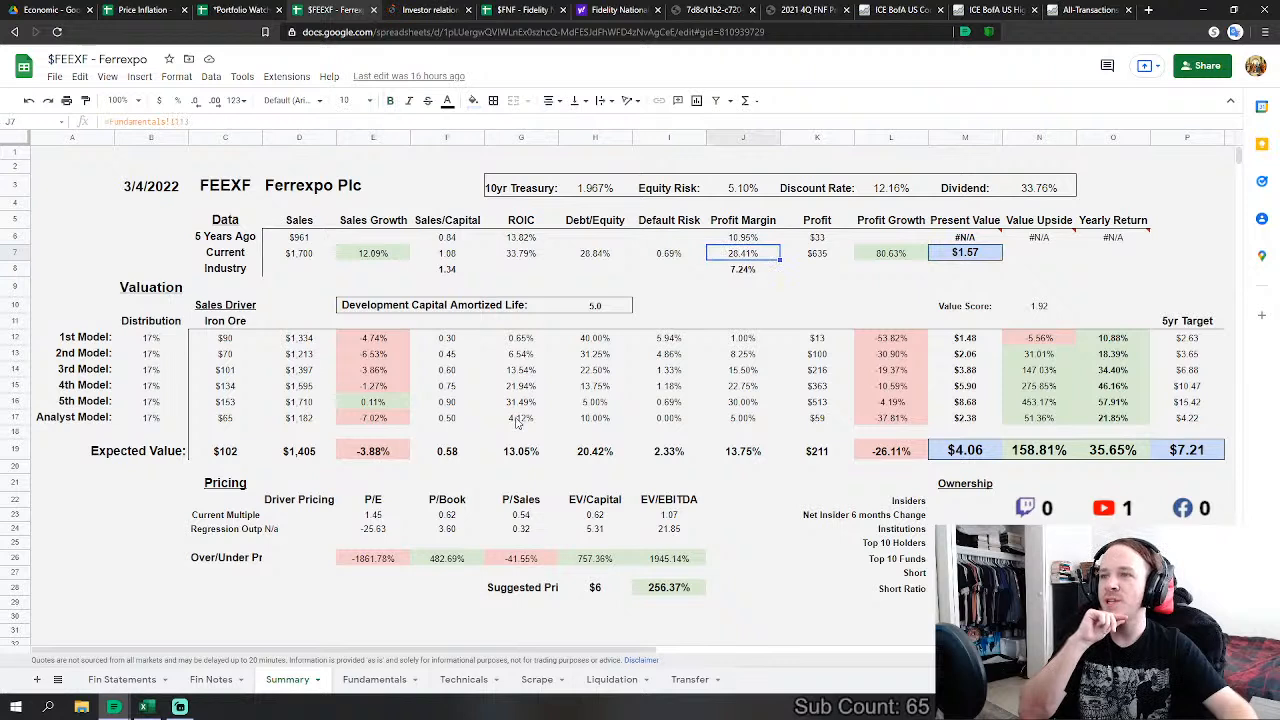
left_click(740, 451)
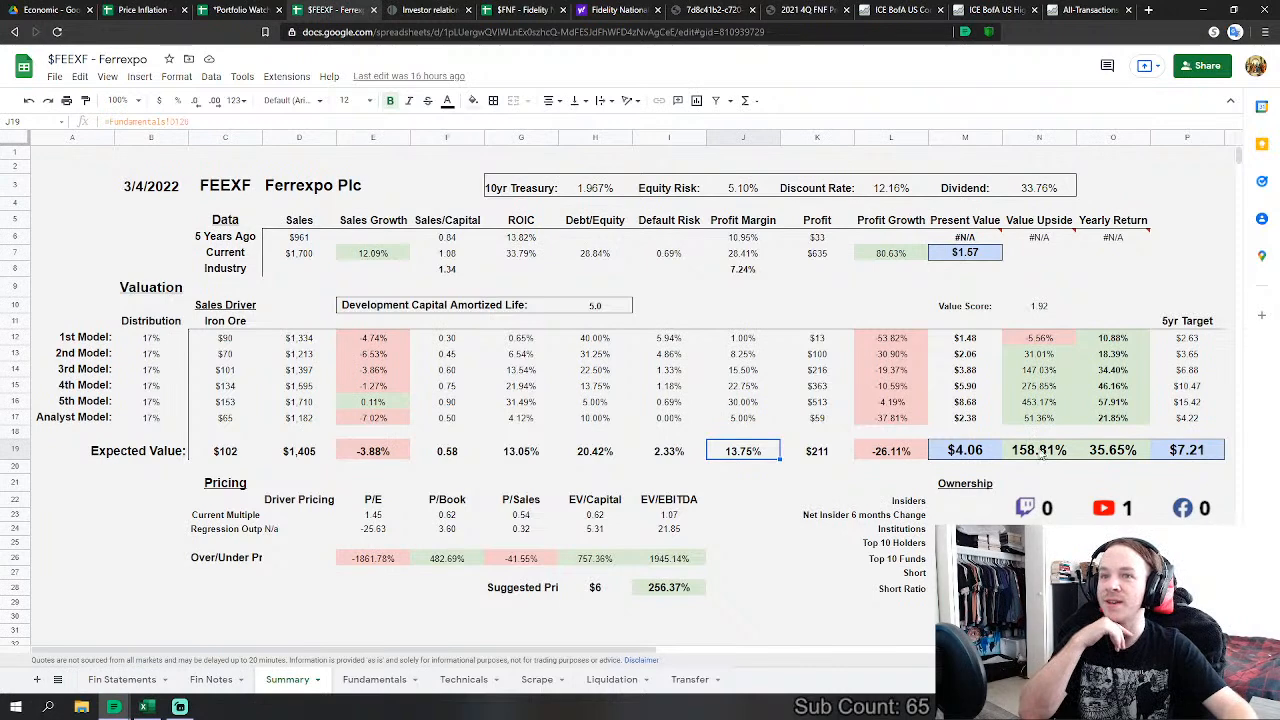
Step: Check Ferrexpo's expected yearly return, and view the latest news, share price and upcoming events on the archived investor relations page
left_click(1108, 447)
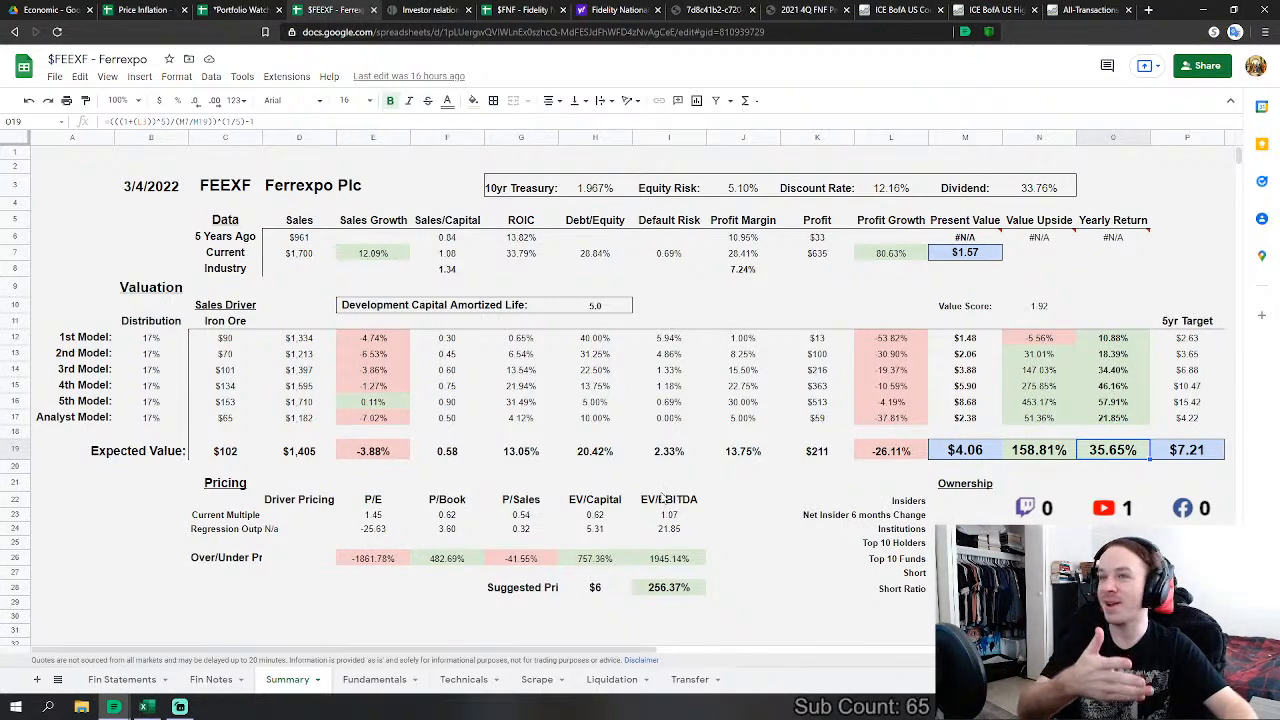
left_click(428, 10)
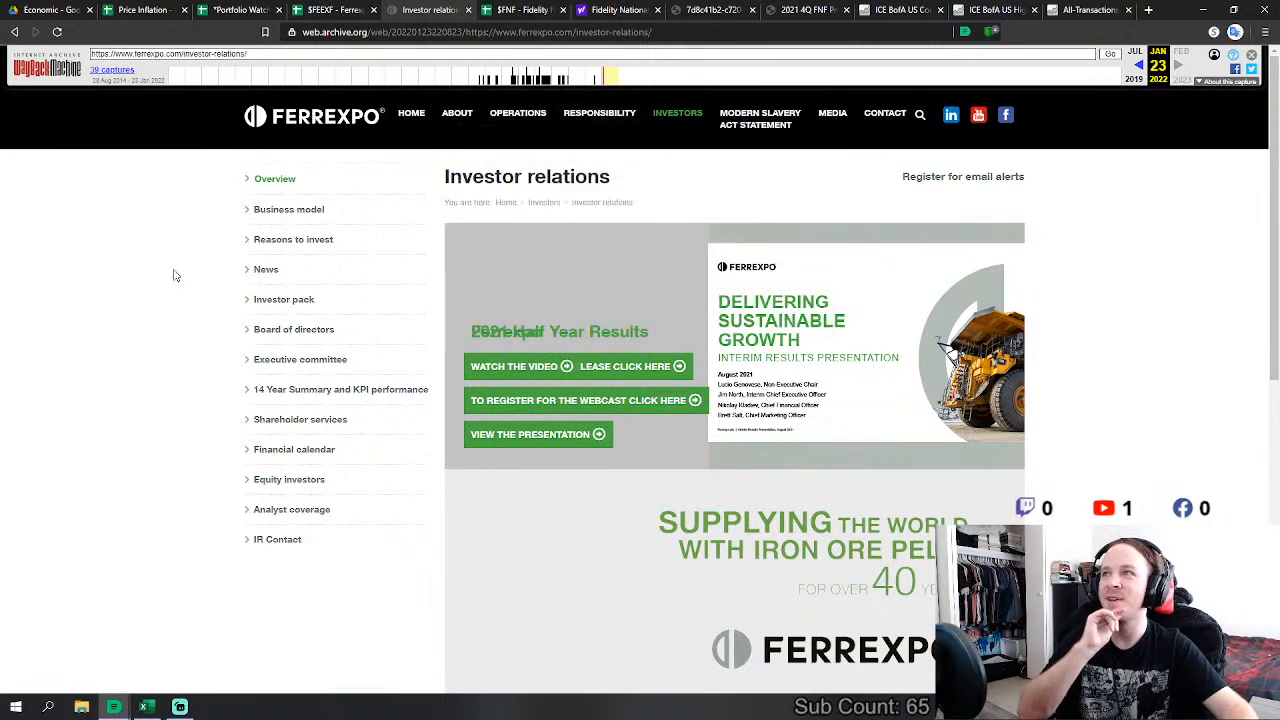
scroll(180, 305, "down", 2)
scroll(180, 305, "up", 2)
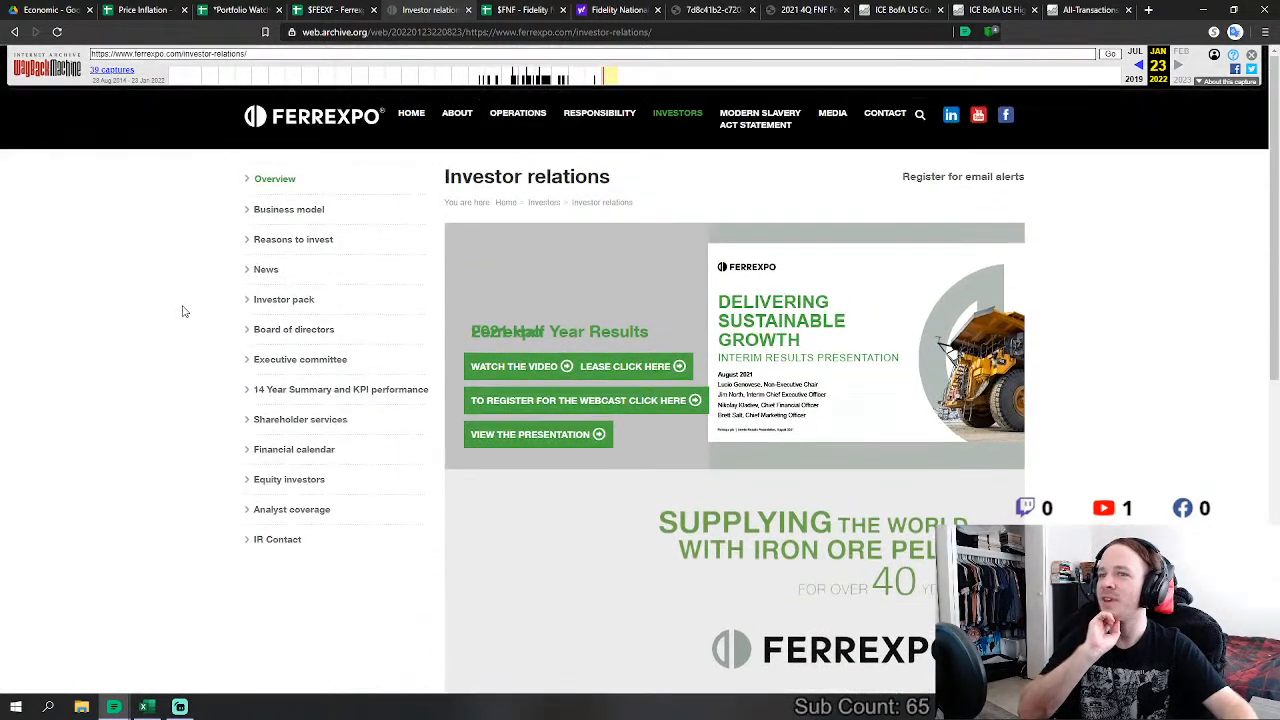
scroll(182, 311, "down", 5)
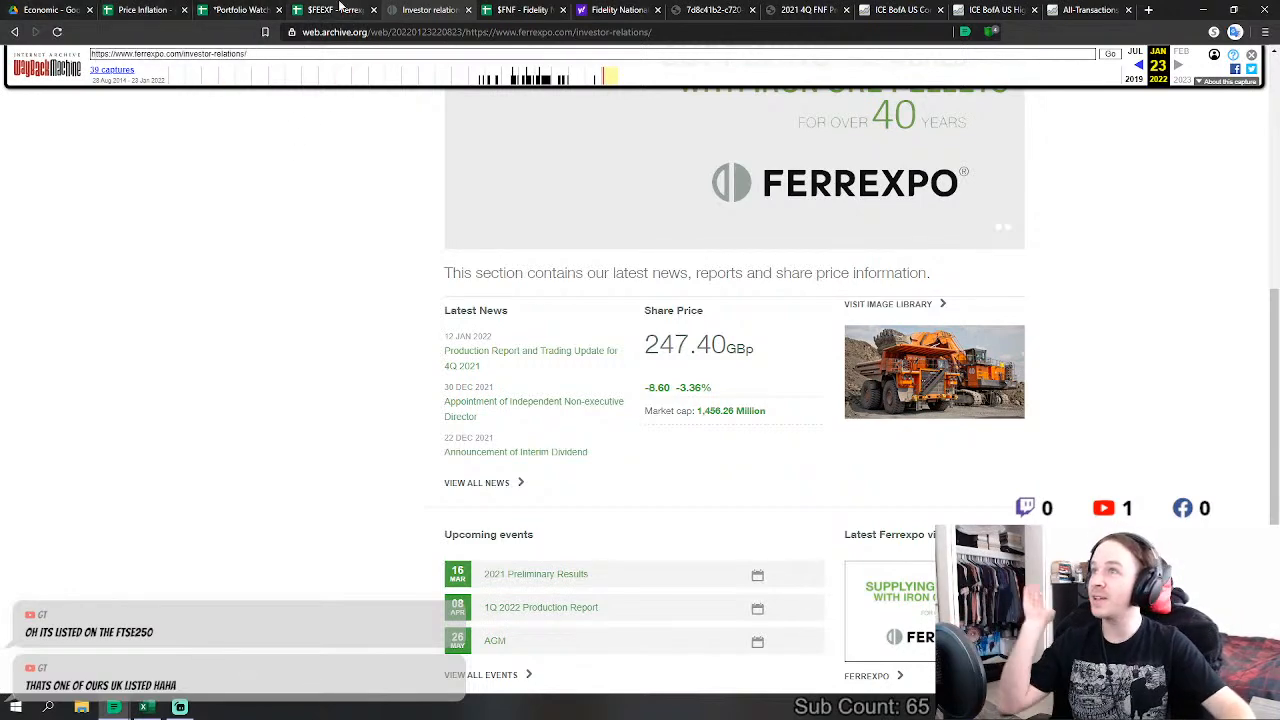
Step: Return to Ferrexpo's Summary sheet and select the whole valuation block A3:P28
left_click(335, 9)
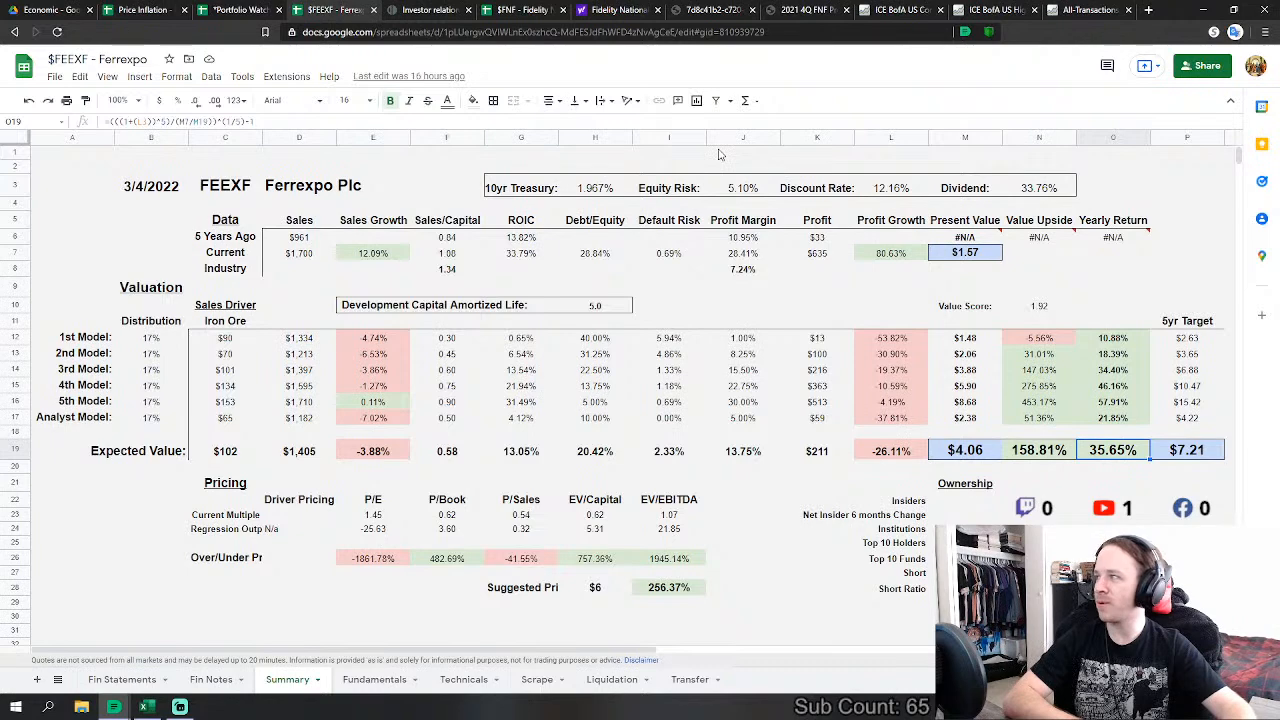
mouse_move(93, 189)
left_mouse_down()
mouse_move(400, 360)
mouse_move(920, 455)
mouse_move(1140, 590)
mouse_move(1200, 590)
left_mouse_up()
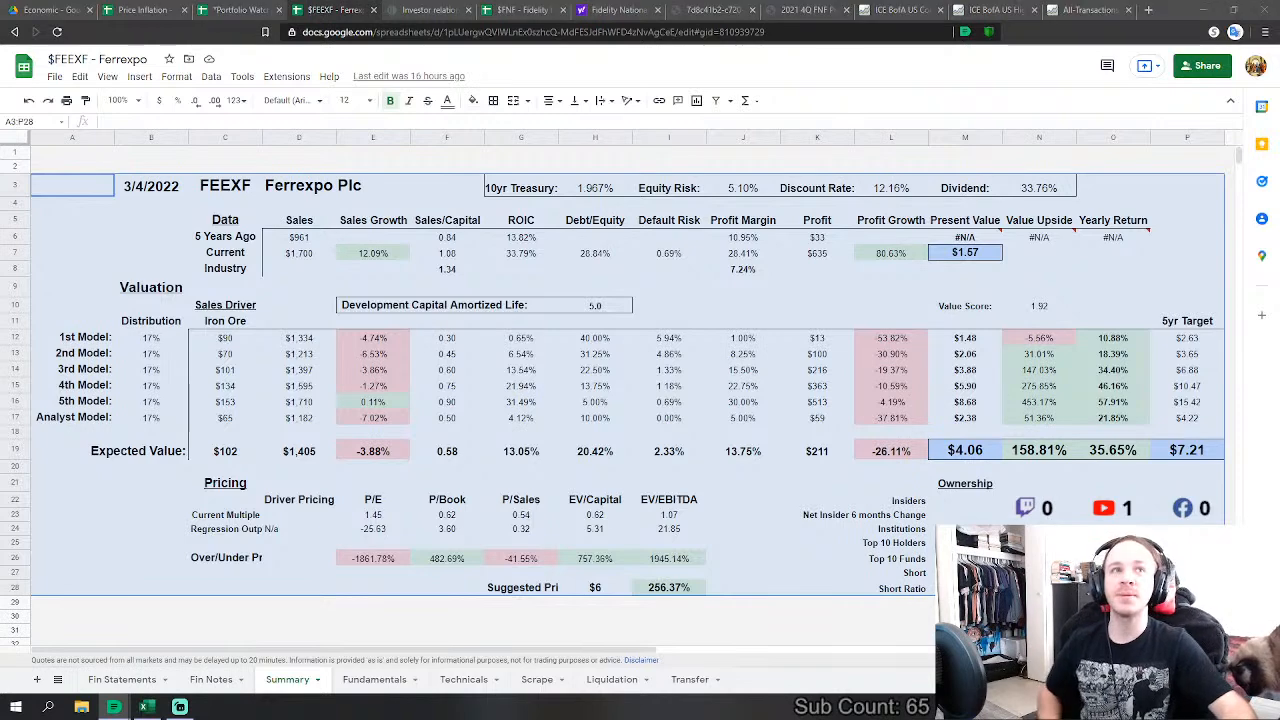
Step: Bring the DuckDuckGo map of Horishni Plavni into the main browser window, search the shown area and reload the map
left_click_drag(1279, 22, 1133, 21)
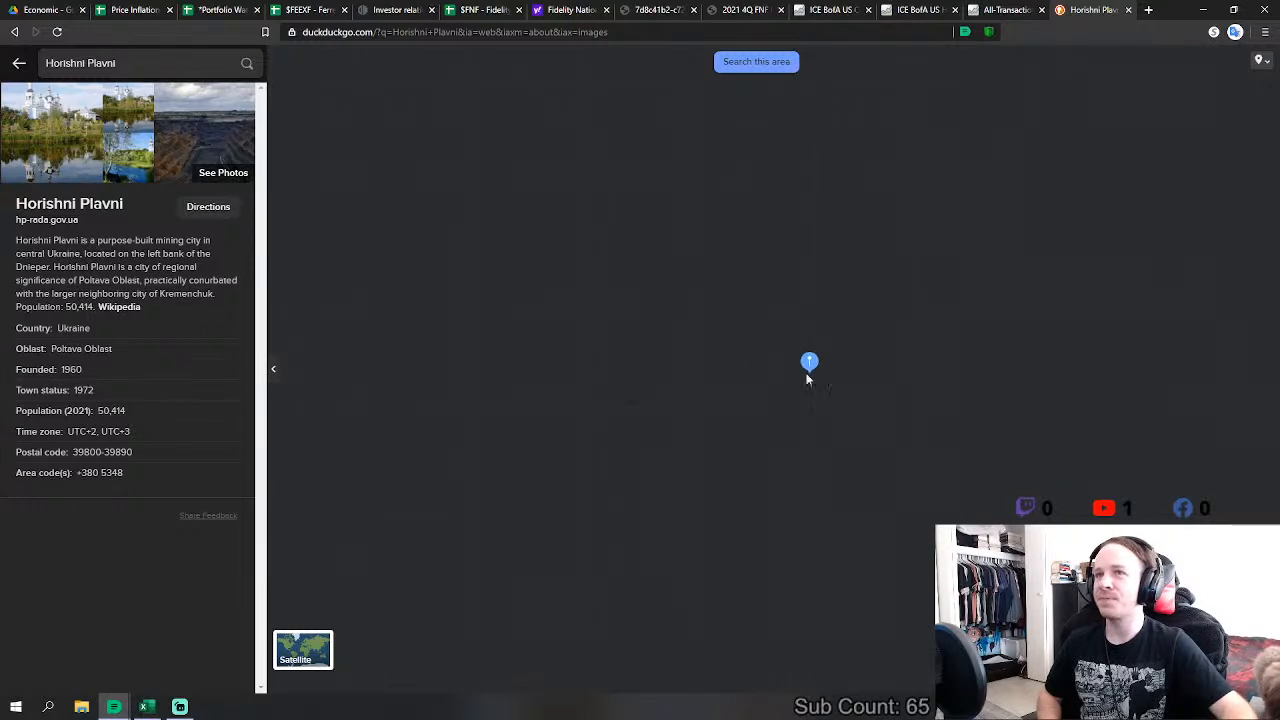
left_click(752, 60)
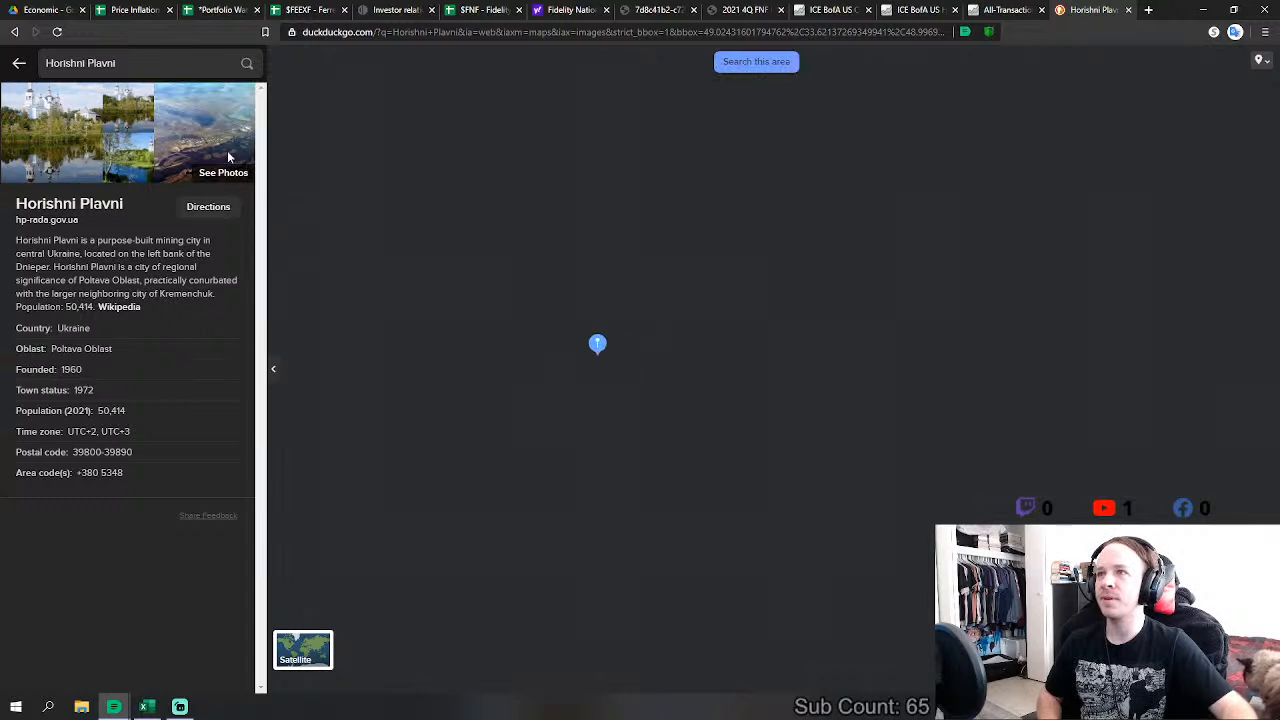
left_click(57, 31)
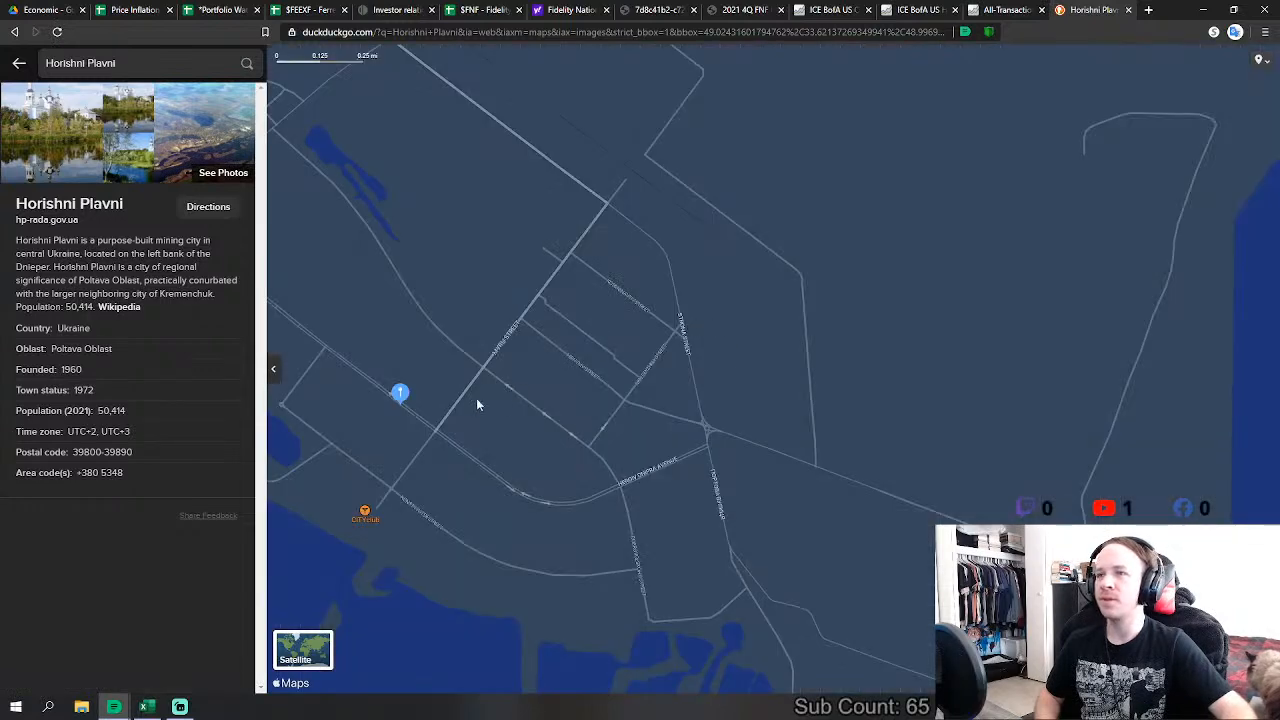
Step: Widen the map from the streets of Horishni Plavni to the whole of Ukraine and its neighbouring countries
scroll(791, 338, "down", 5)
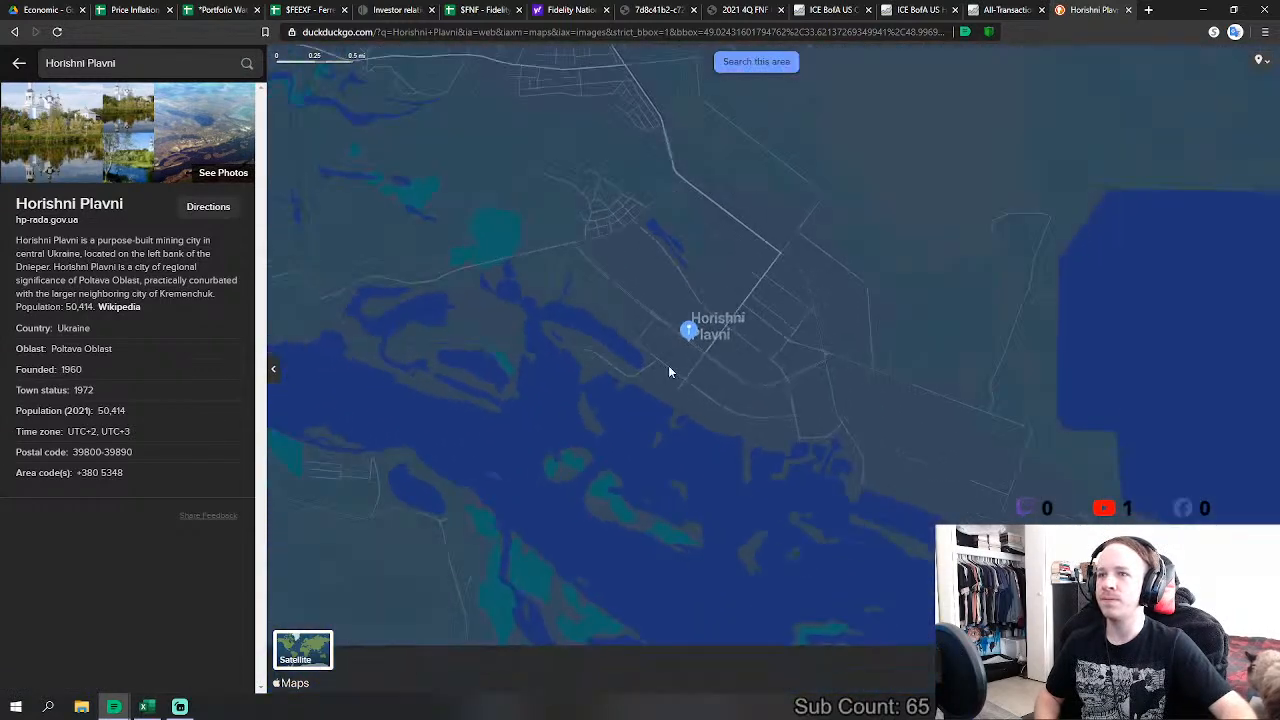
scroll(700, 360, "down", 1)
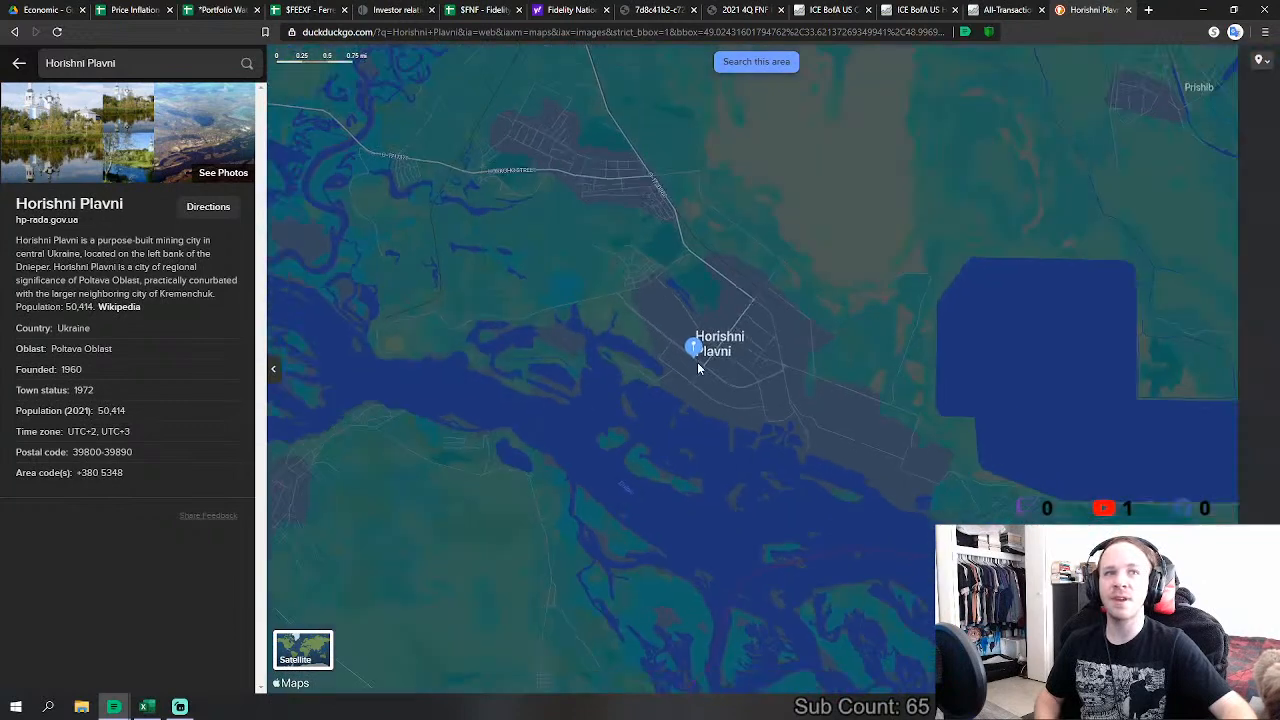
scroll(713, 375, "down", 3)
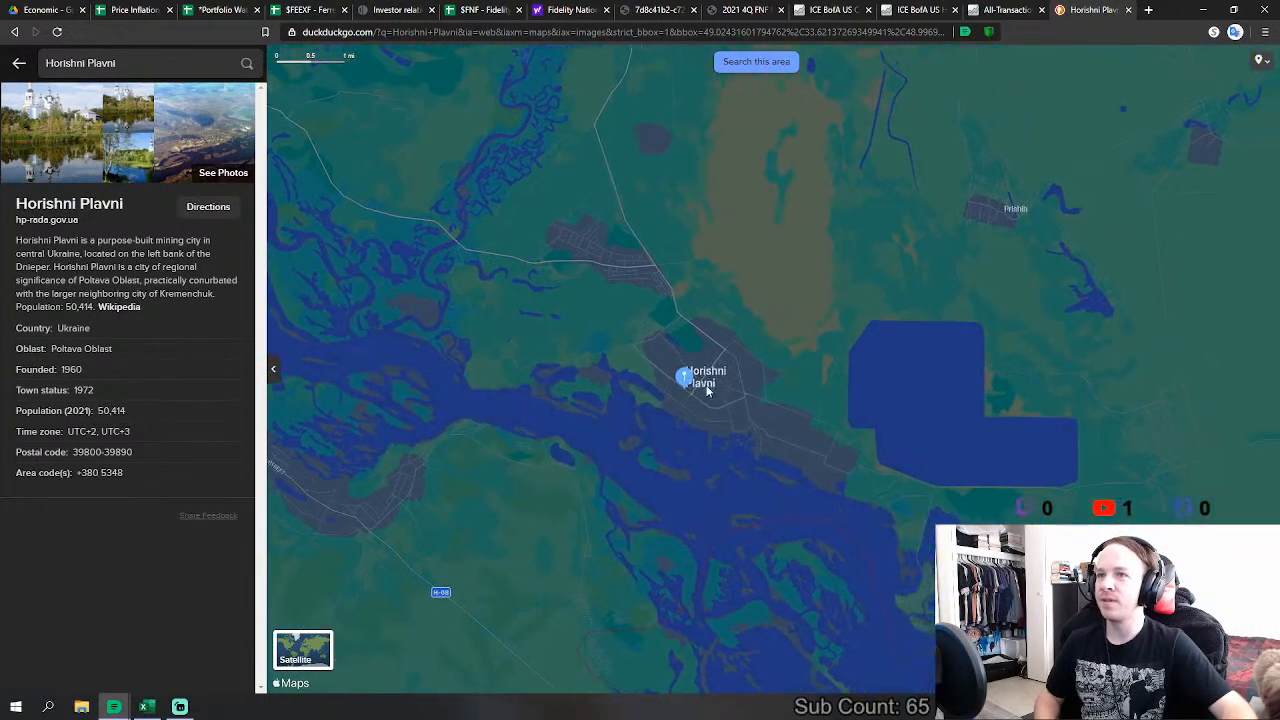
left_click_drag(709, 386, 591, 392)
mouse_move(500, 430)
left_mouse_down()
mouse_move(857, 299)
mouse_move(731, 402)
mouse_move(680, 403)
left_mouse_up()
scroll(688, 316, "down", 5)
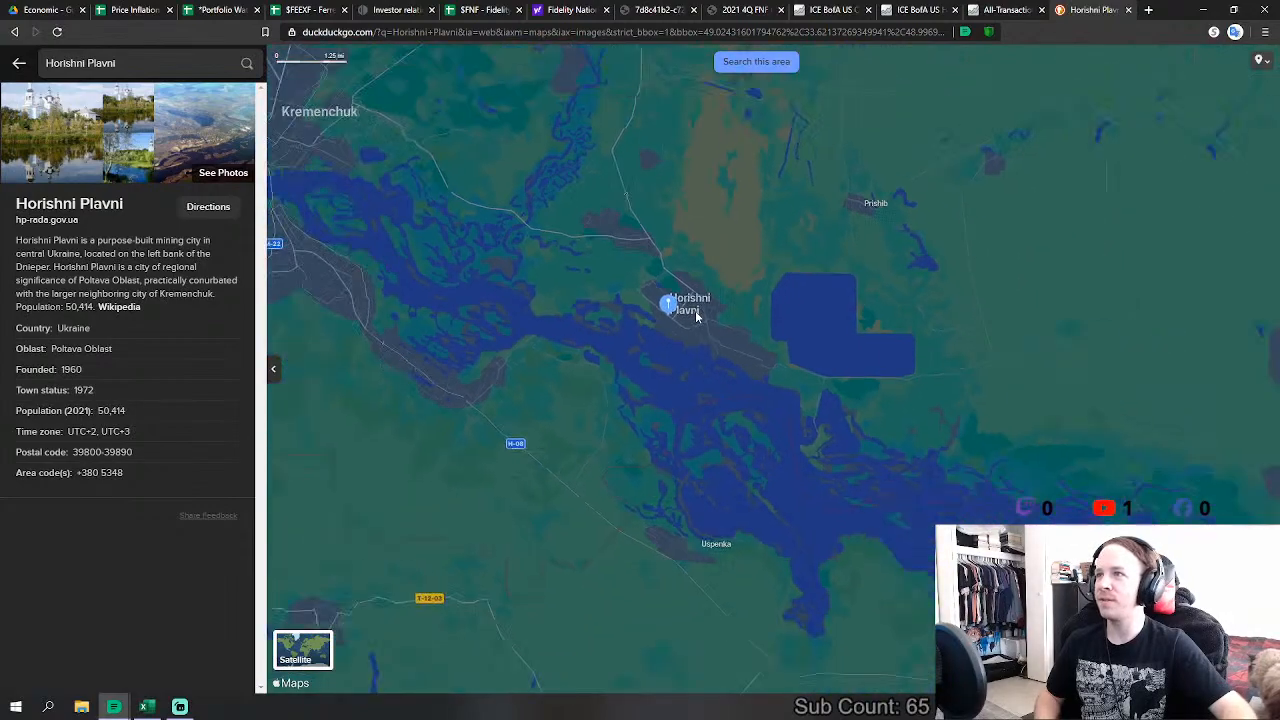
left_click_drag(660, 318, 728, 402)
scroll(712, 385, "down", 5)
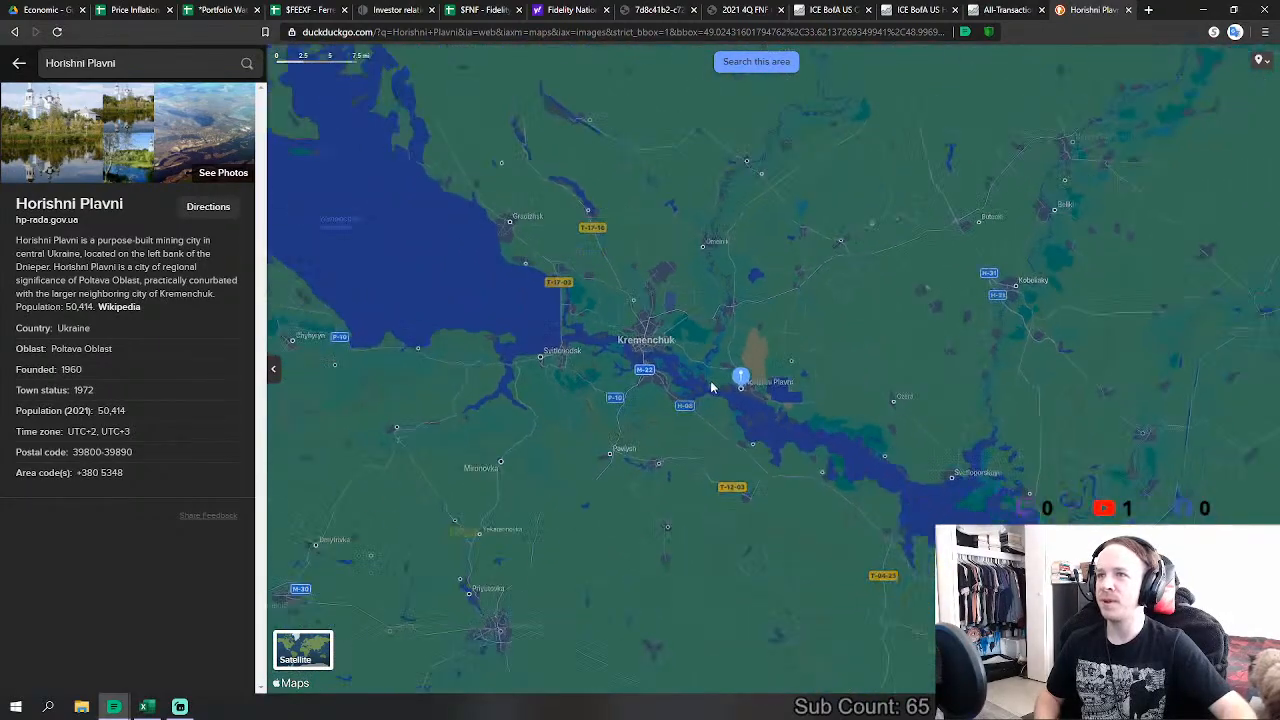
scroll(712, 385, "down", 3)
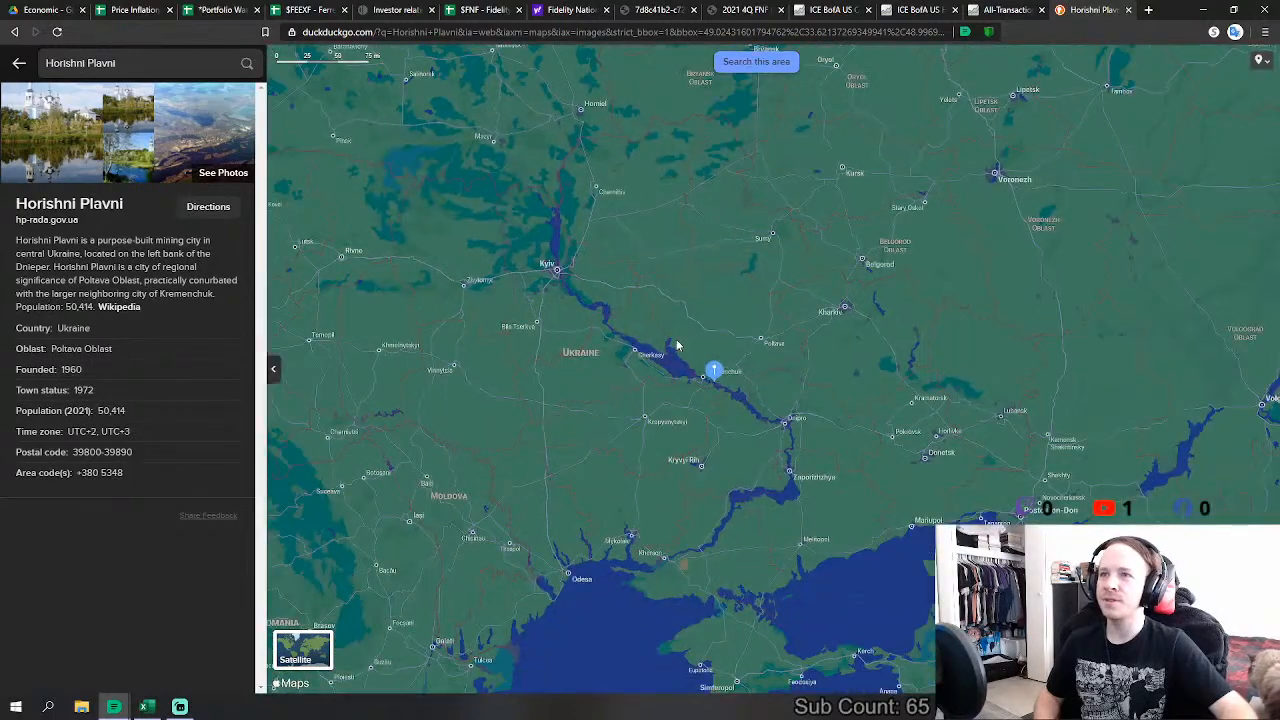
left_click_drag(677, 346, 705, 404)
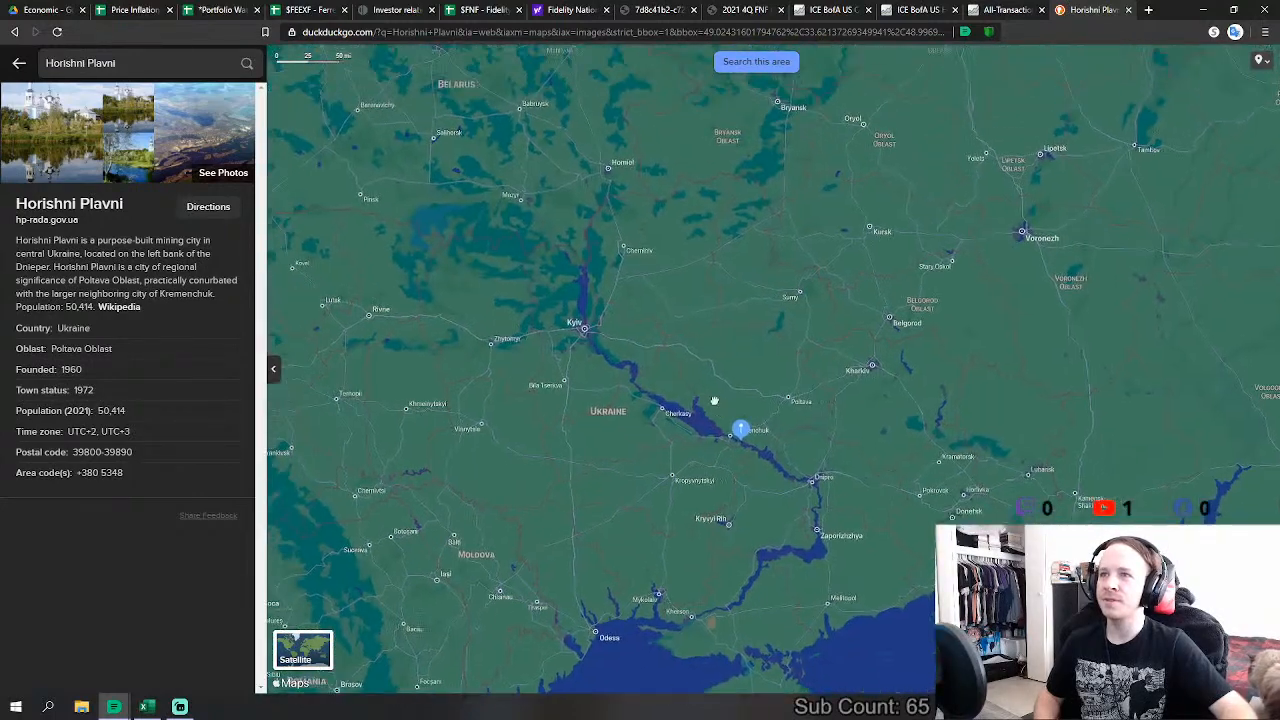
scroll(762, 383, "down", 1)
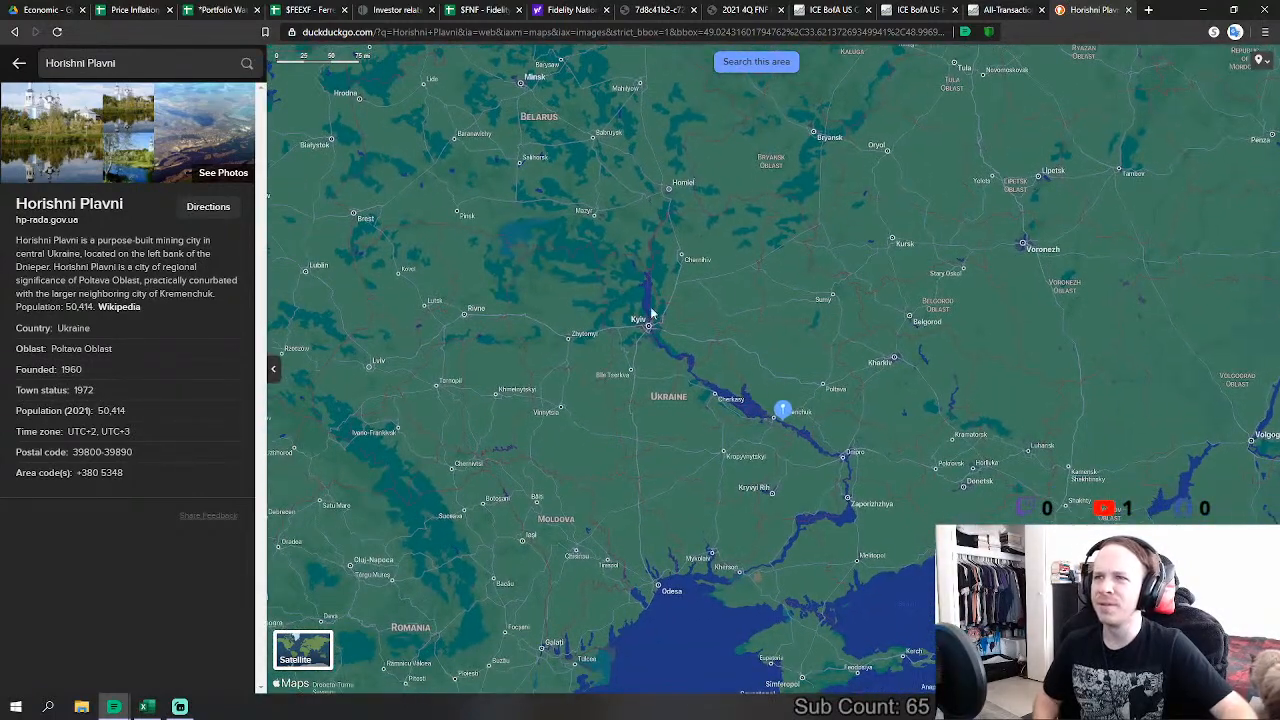
Step: Examine where Horishni Plavni lies relative to Kyiv, the Black Sea coast and nearby Kremenchuk
scroll(826, 432, "up", 1)
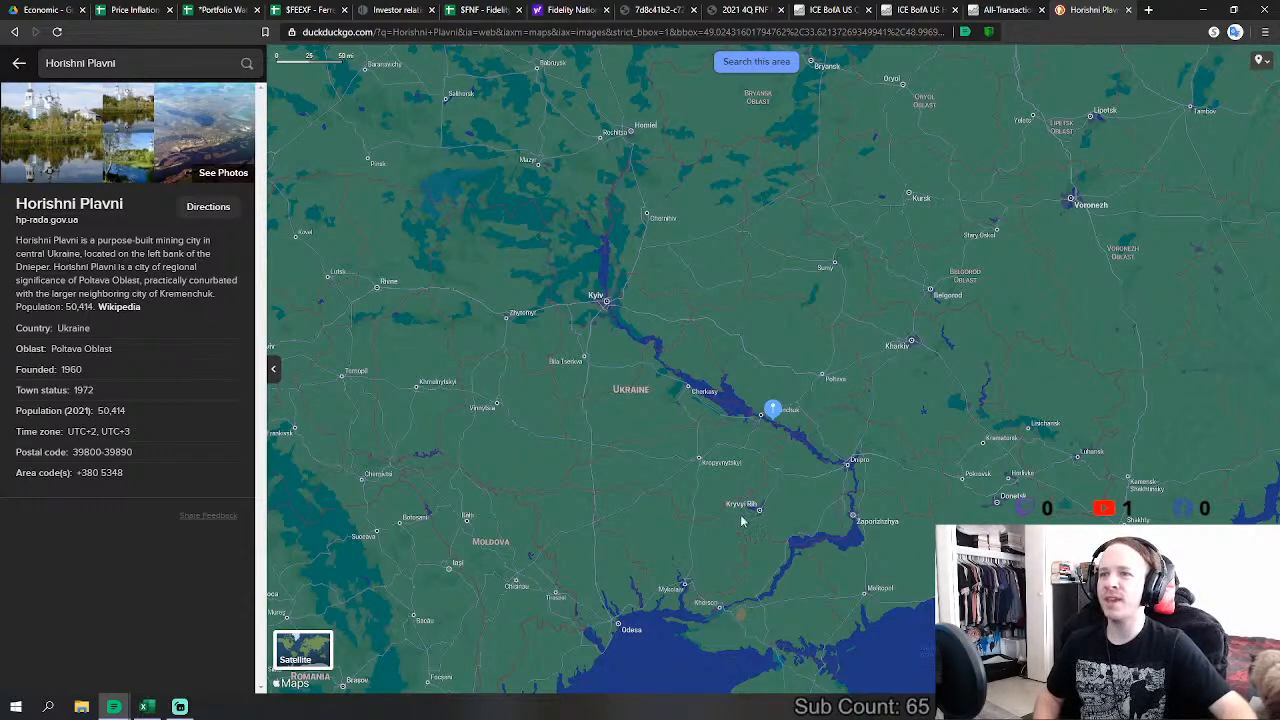
left_click_drag(682, 571, 716, 467)
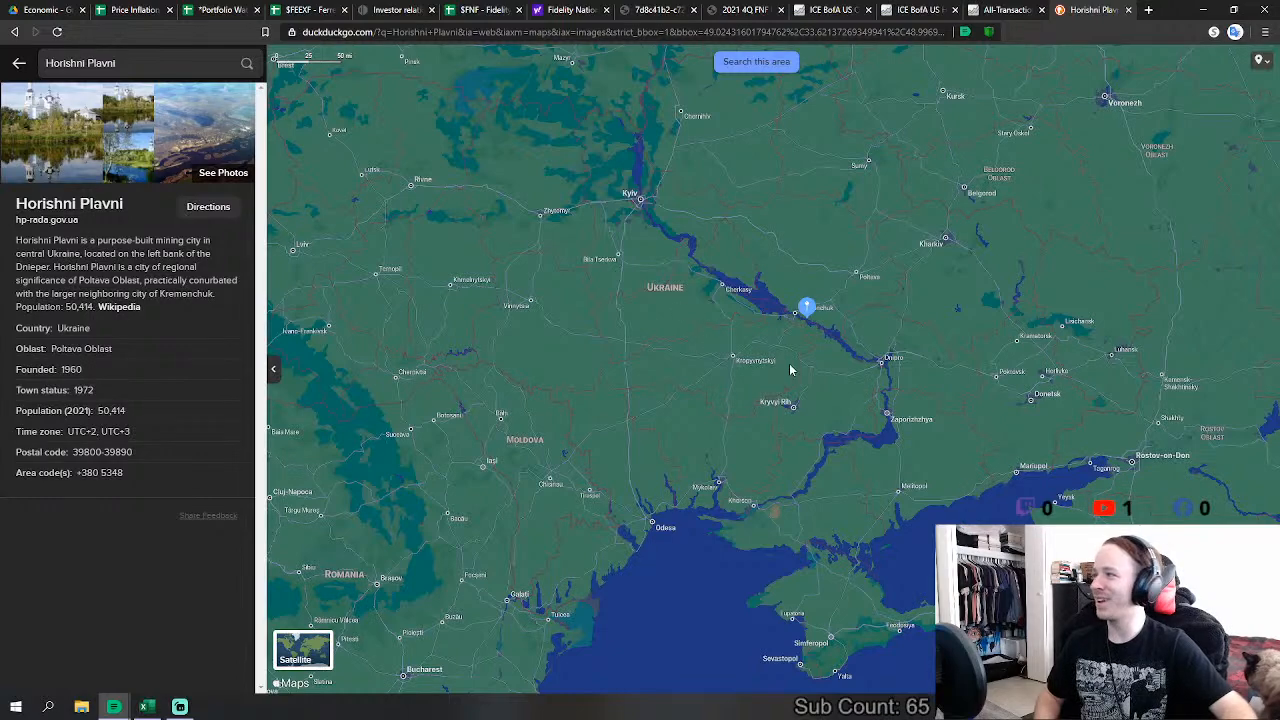
scroll(761, 424, "up", 3)
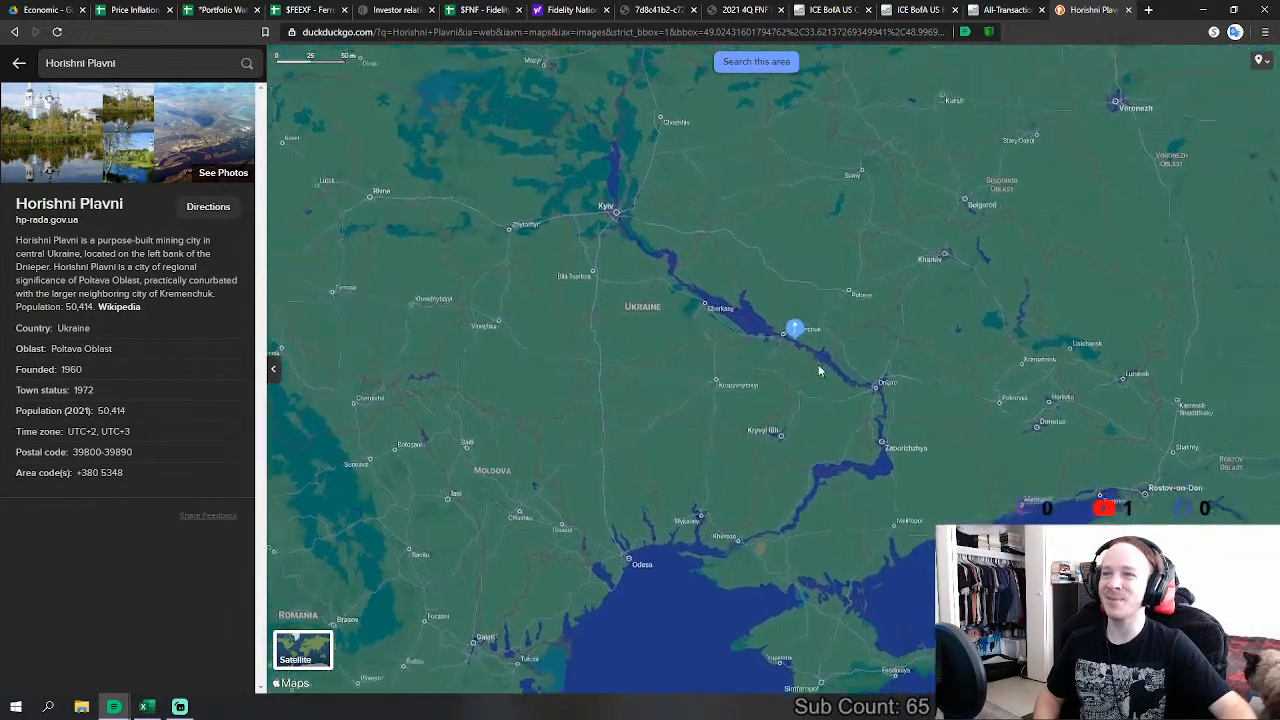
scroll(755, 450, "up", 5)
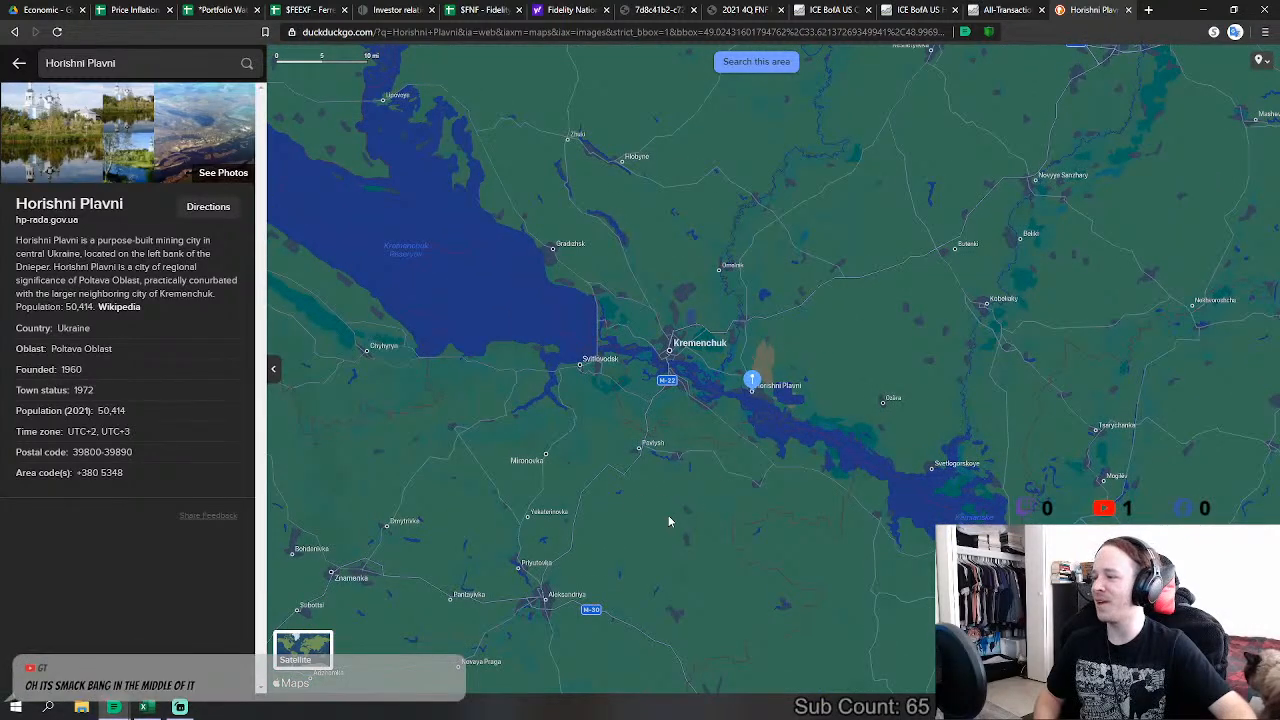
left_click_drag(668, 515, 715, 480)
scroll(707, 450, "down", 2)
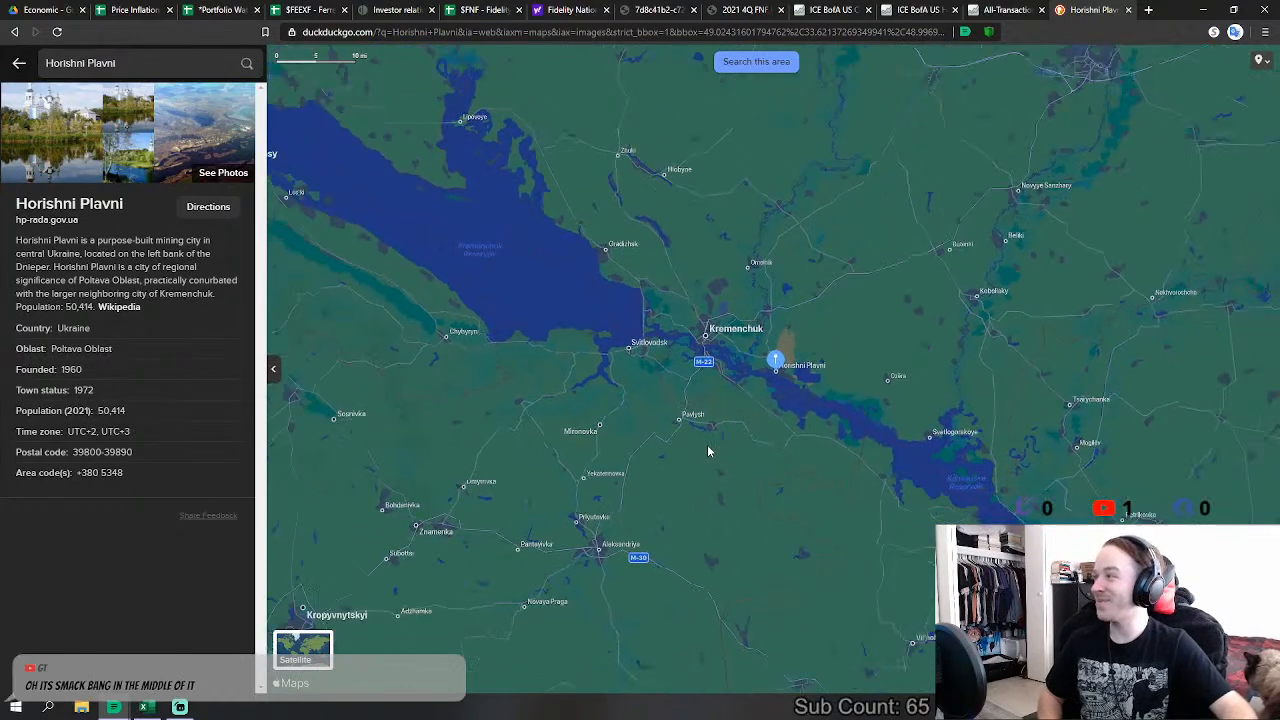
Step: Return to the archived Ferrexpo investor relations page and open its News section
left_click(395, 10)
scroll(680, 362, "down", 1)
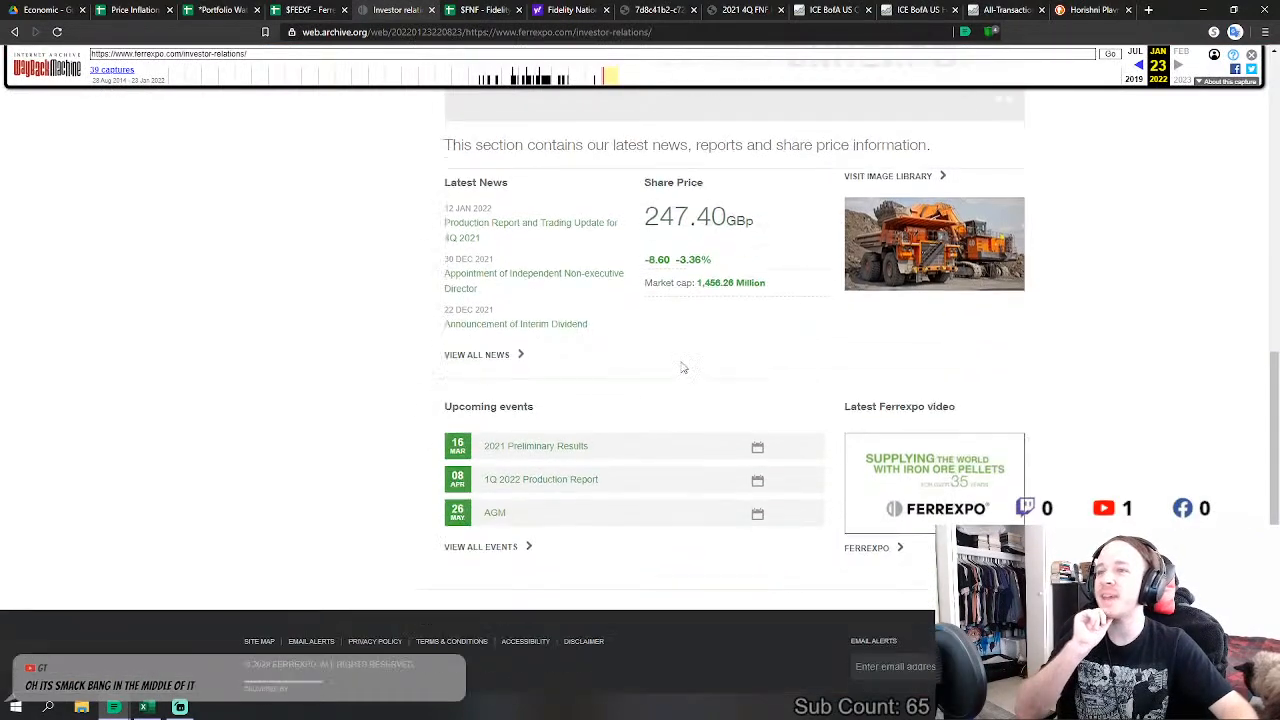
scroll(580, 263, "up", 5)
scroll(340, 303, "up", 2)
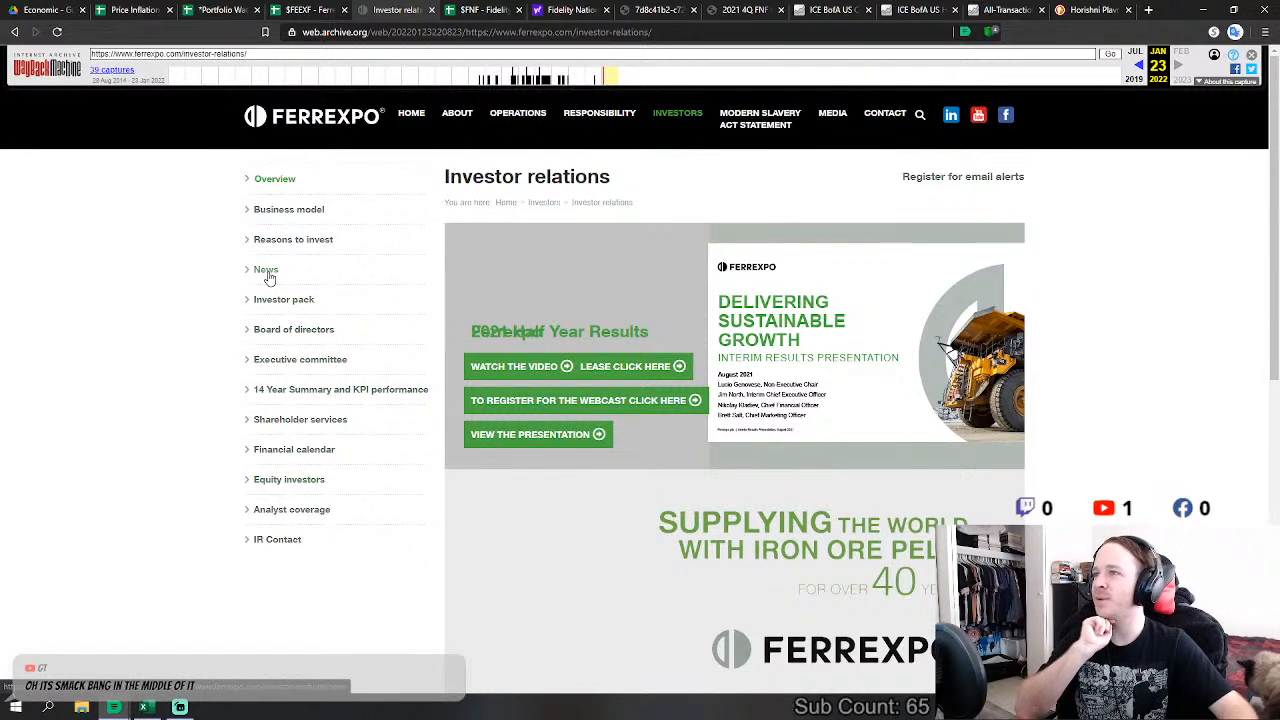
left_click(267, 275)
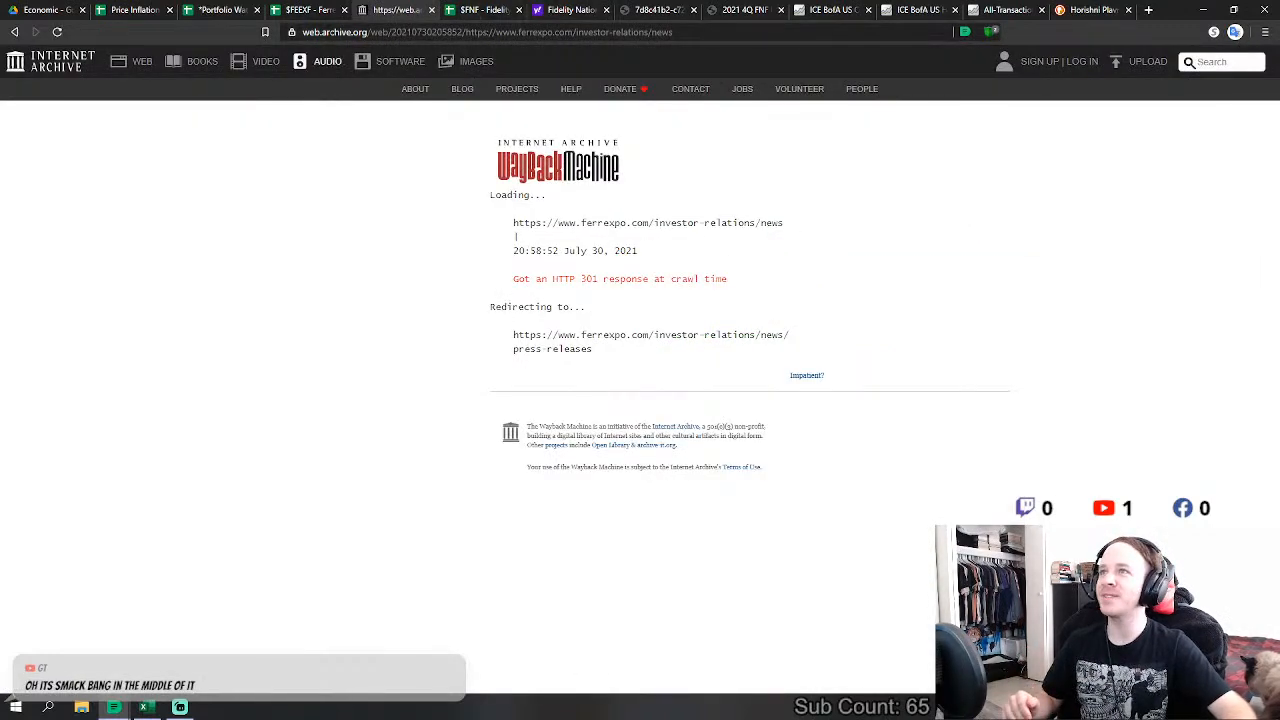
left_click(324, 9)
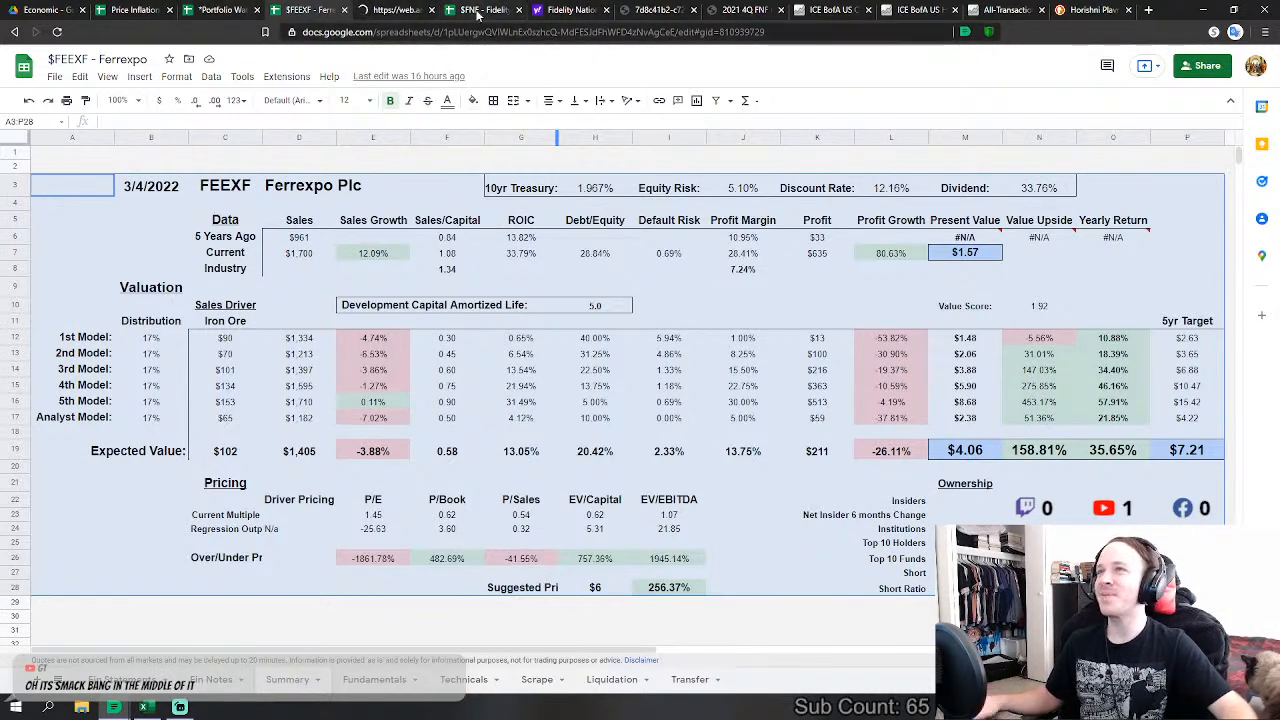
left_click(396, 9)
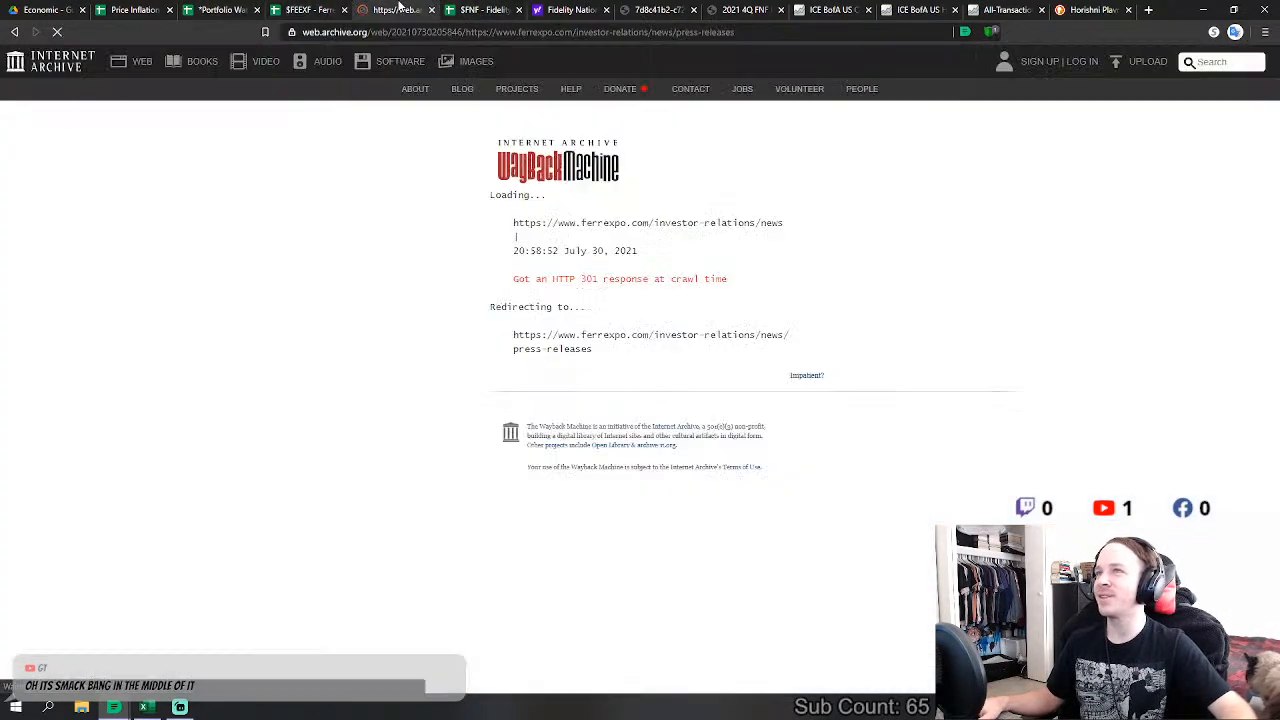
Step: Check the Ferrexpo Summary sheet again and widen the Horishni Plavni map to show the surrounding region
left_click(309, 9)
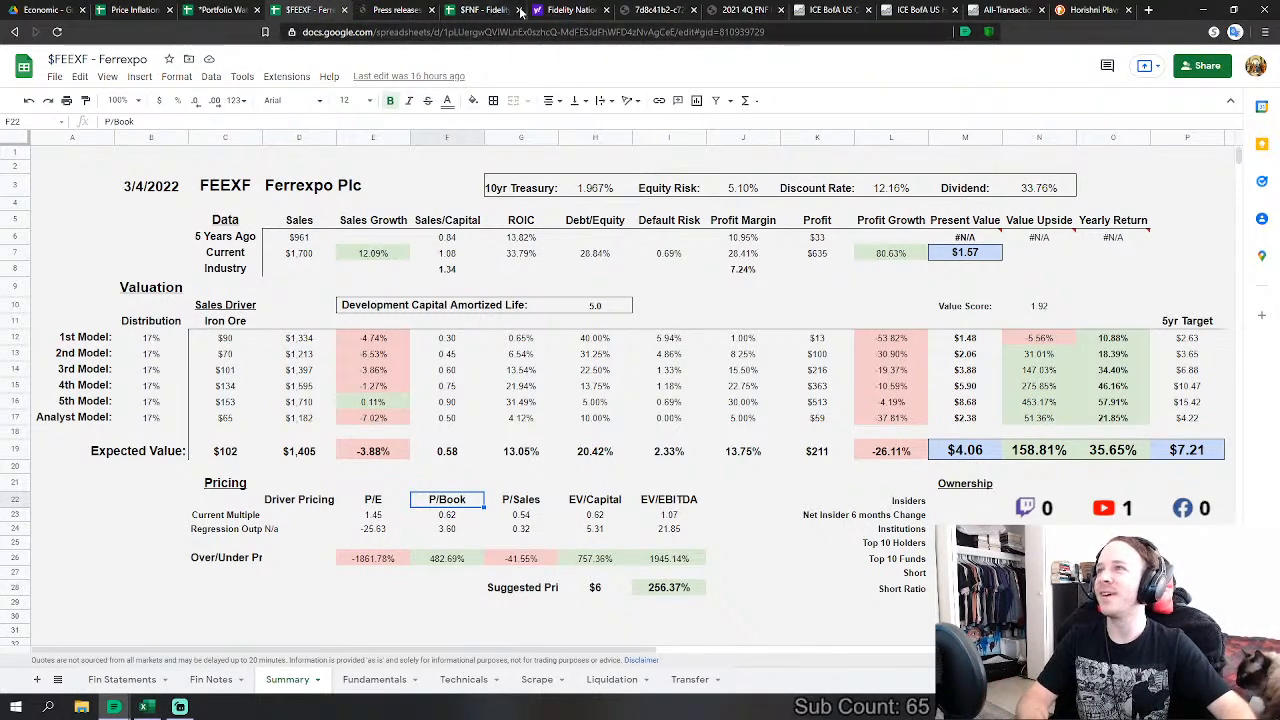
left_click(1083, 10)
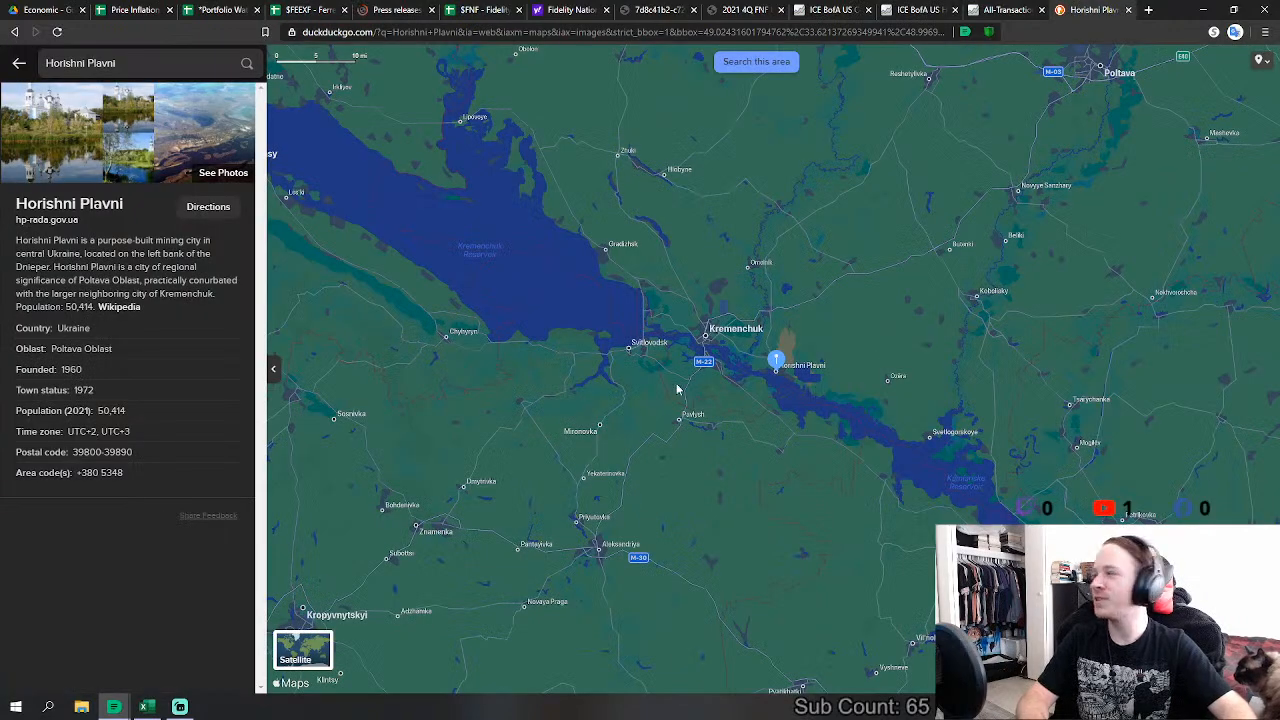
scroll(677, 389, "down", 5)
left_click_drag(677, 389, 668, 428)
Step: Go back to Ferrexpo's Summary sheet and review the valuation models, expected values and pricing multiples
left_click(301, 10)
left_click(534, 489)
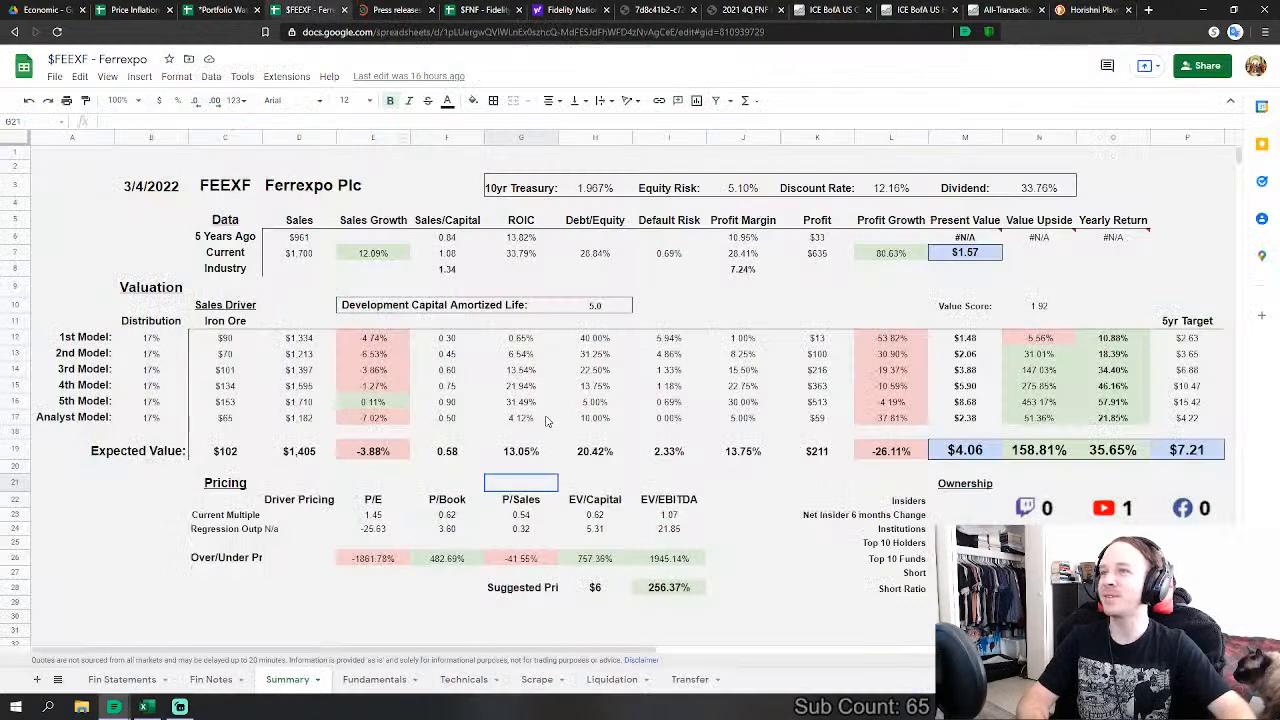
left_click_drag(547, 421, 600, 486)
left_click(738, 467)
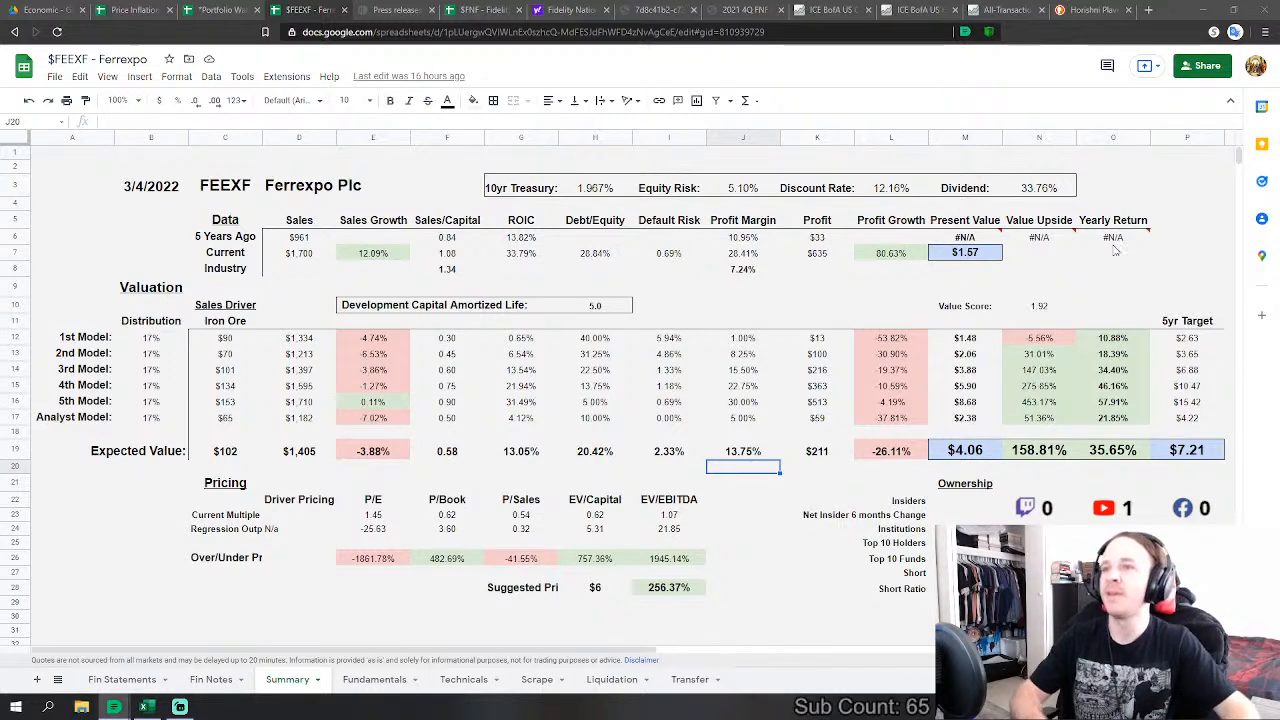
left_click(817, 287)
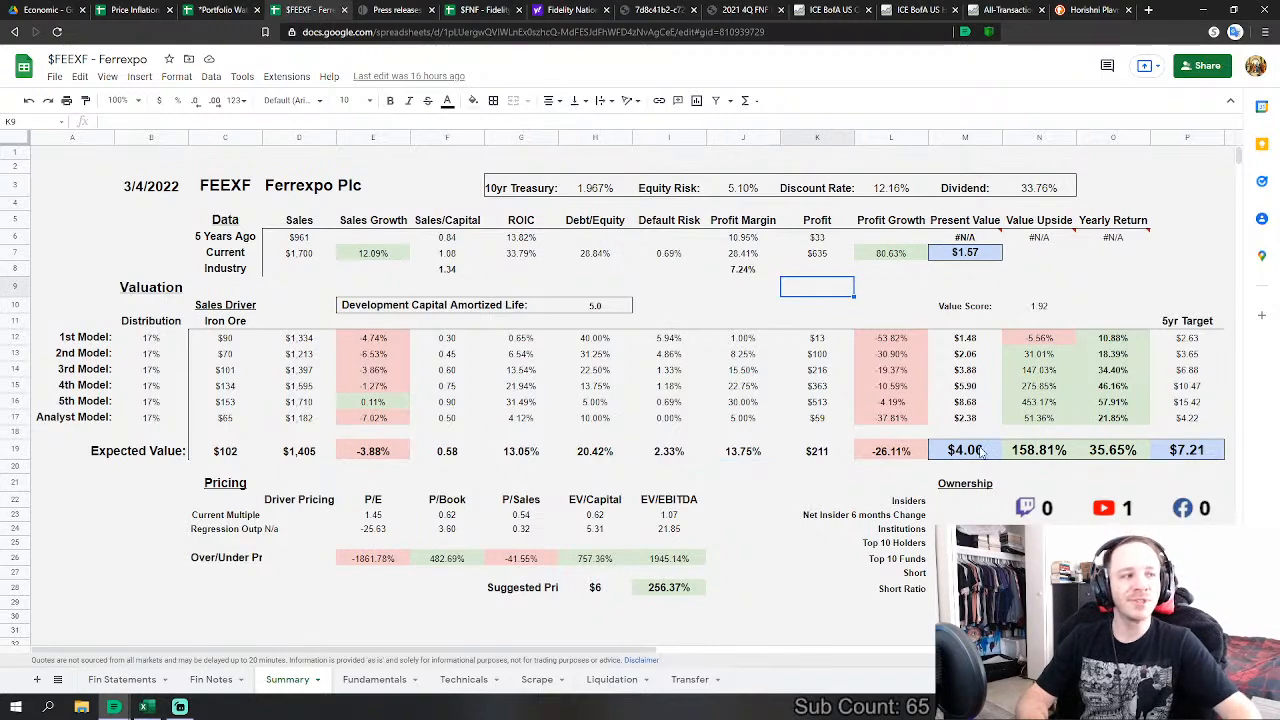
Step: Glance at the Horishni Plavni map, and show the Value Score, Score Set and Last Valued columns of the Portfolio Watchlist
left_click(1085, 10)
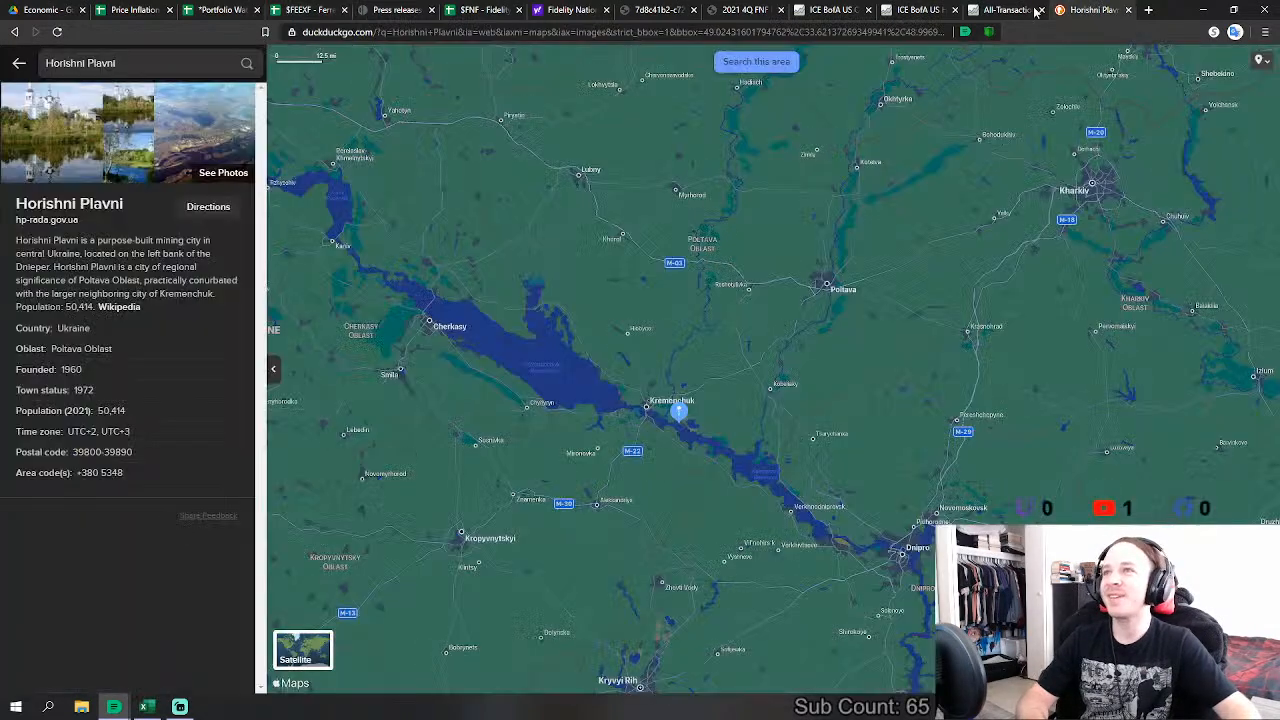
left_click(200, 12)
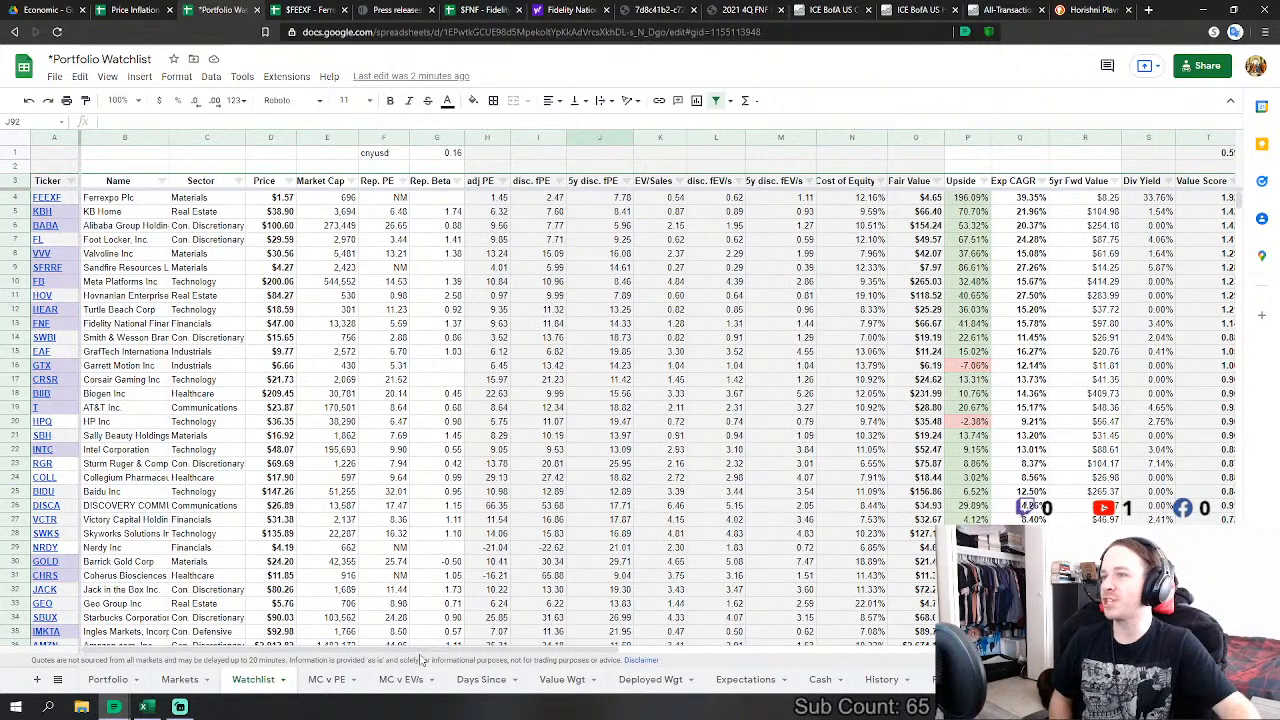
left_click_drag(432, 660, 550, 660)
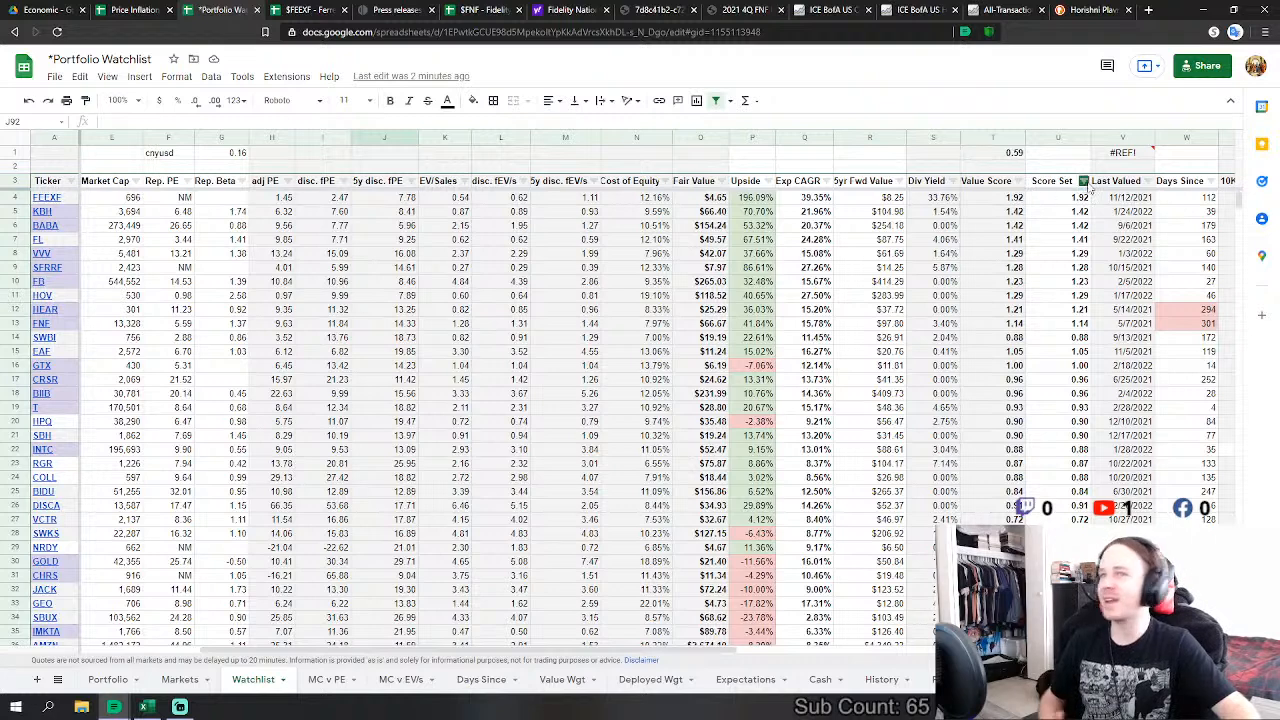
Step: Sort the Watchlist by Score Set in descending order, and highlight the Ferrexpo row with its name, sector and price columns in view
left_click(1083, 181)
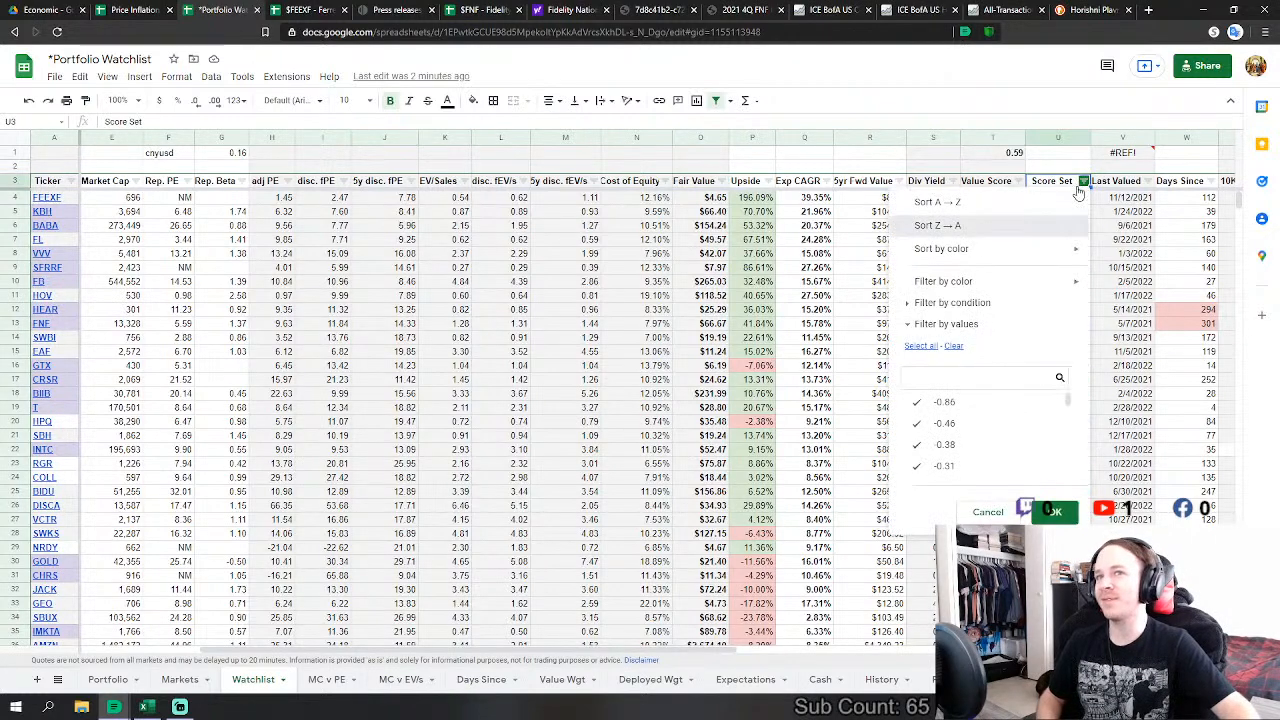
left_click(1070, 225)
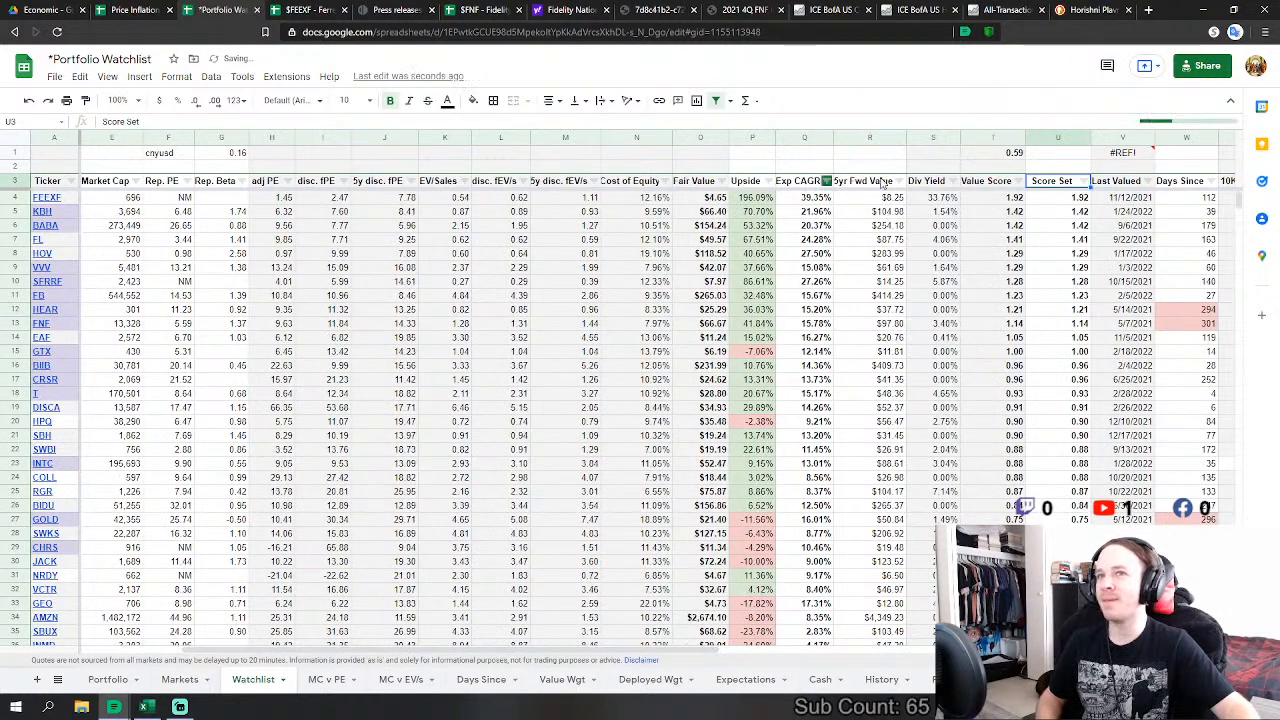
left_click(15, 198)
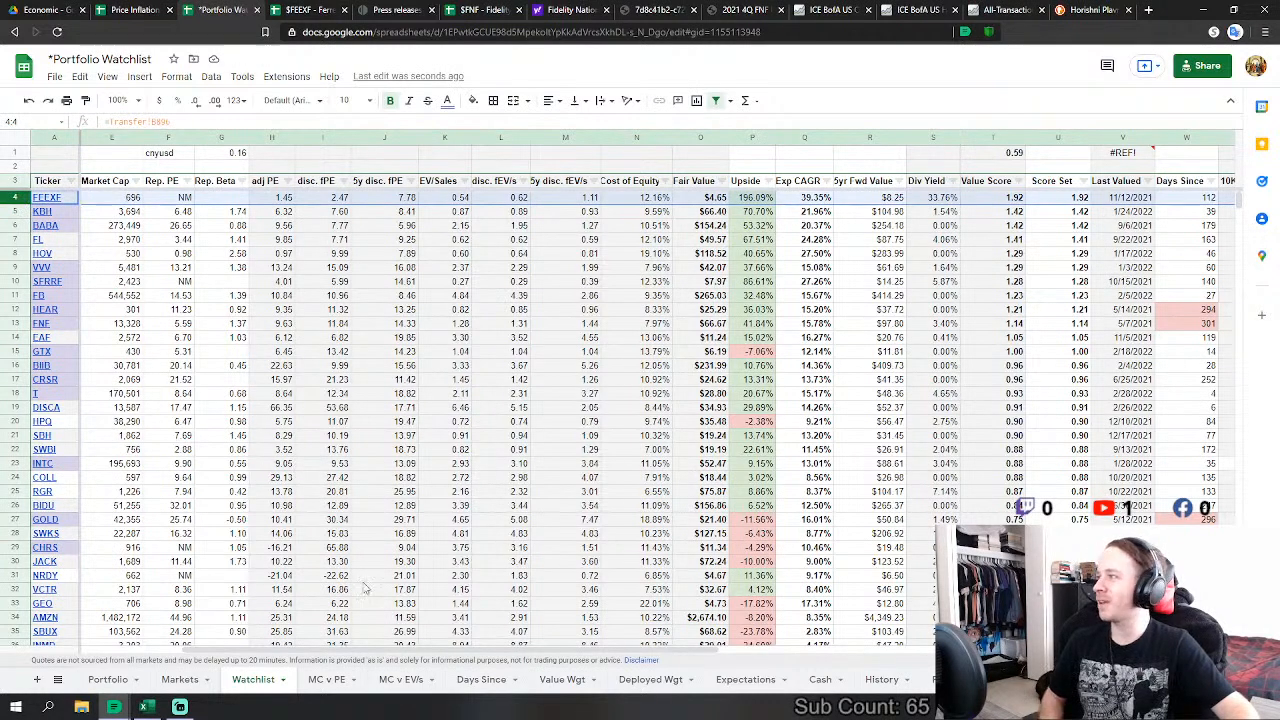
left_click_drag(590, 651, 525, 657)
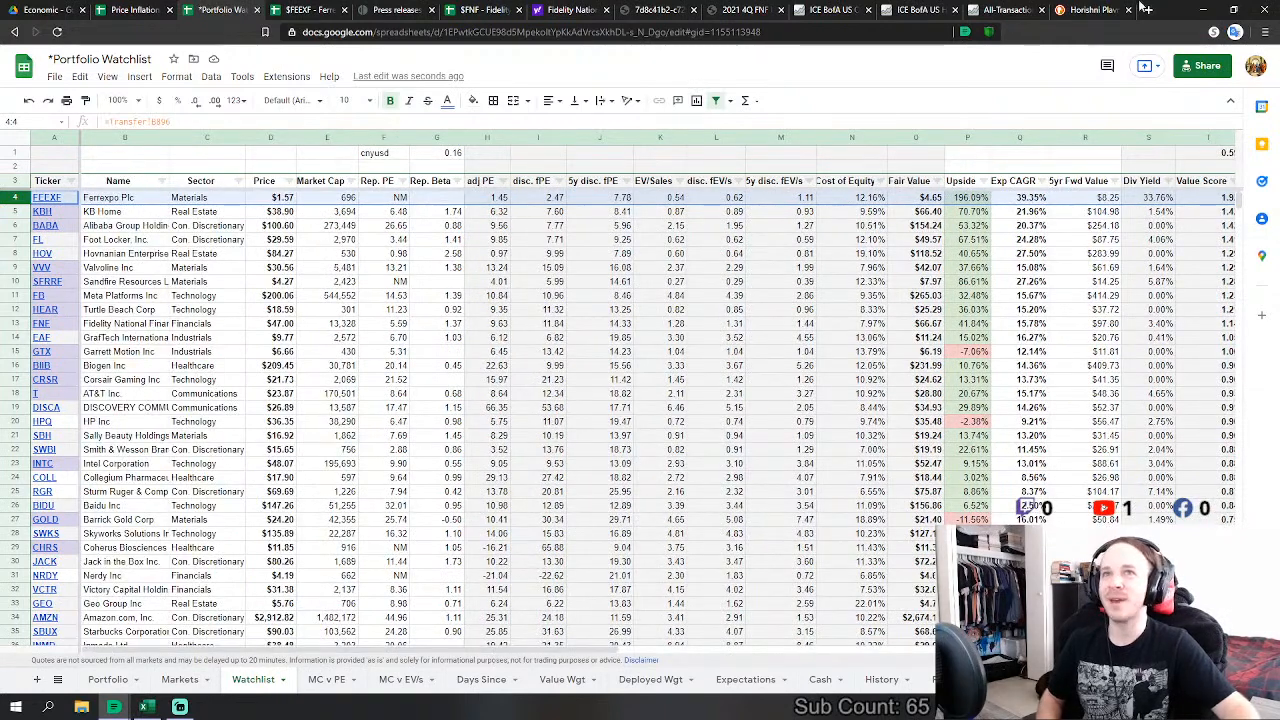
Step: Check the Horishni Plavni map again, and return to the Watchlist sheet to find the earnings date and last 10k date list
left_click(1085, 10)
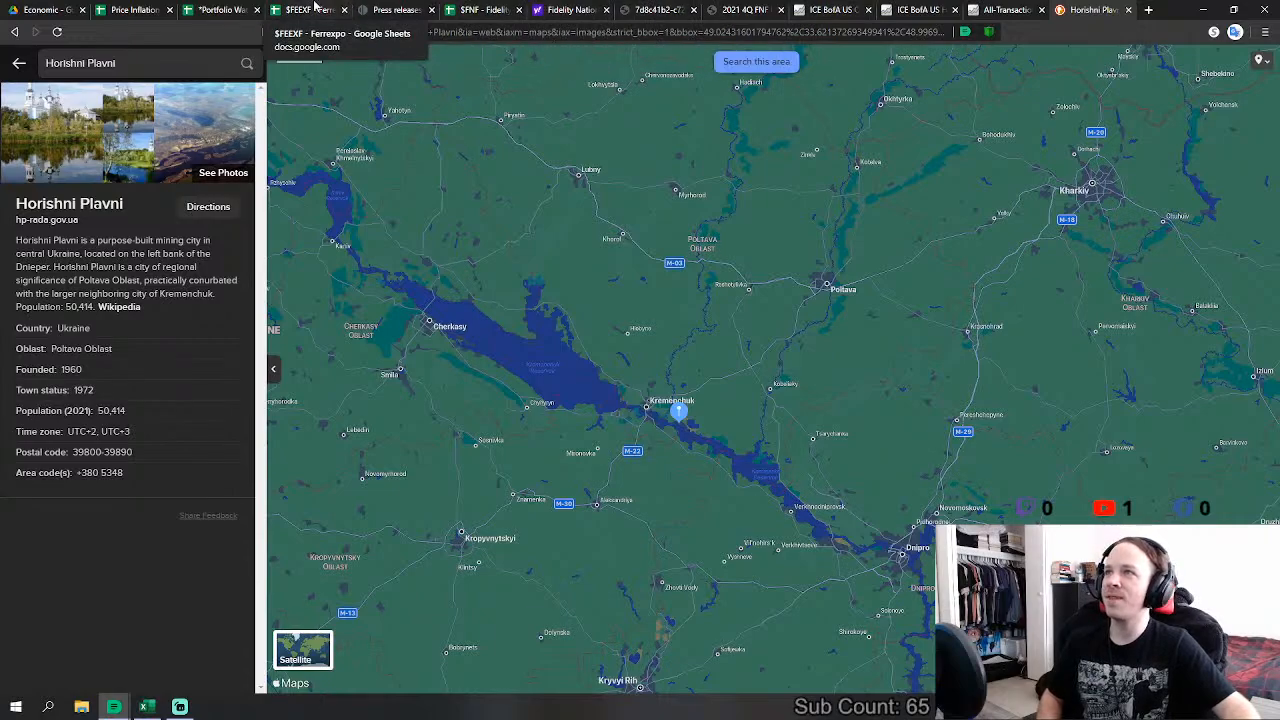
left_click(129, 12)
left_click(216, 10)
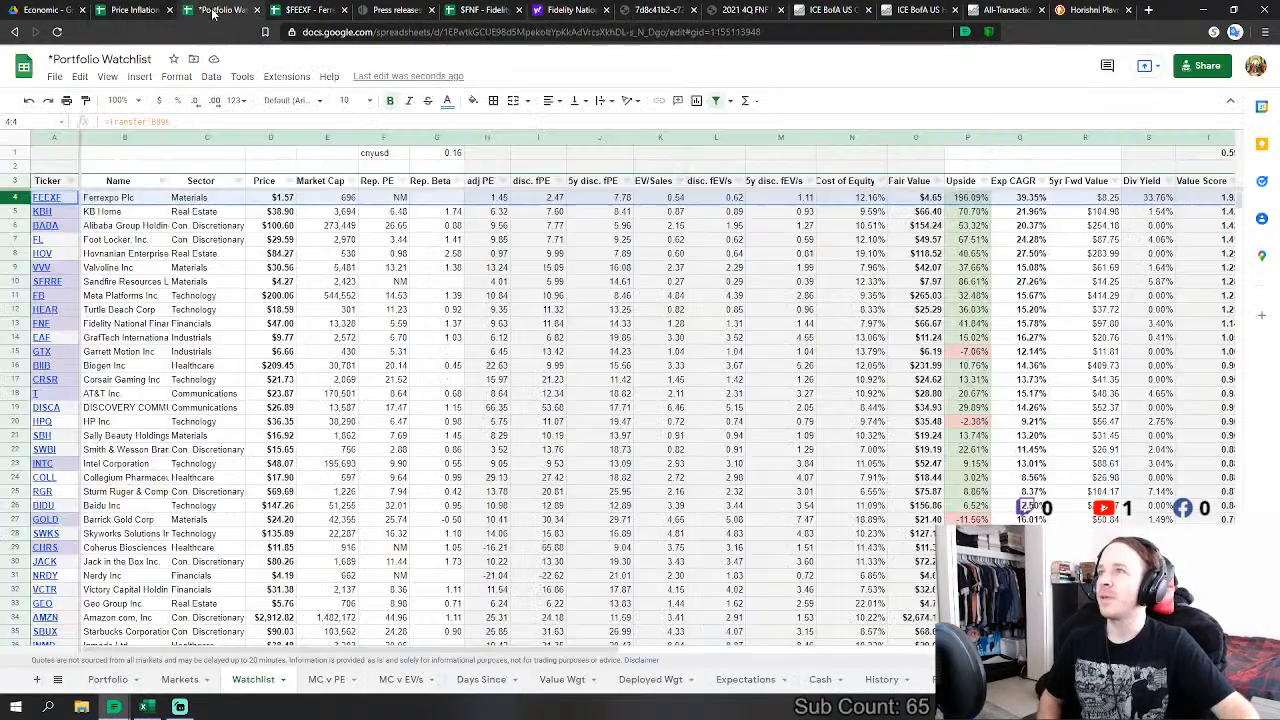
scroll(706, 487, "down", 5)
scroll(706, 487, "down", 10)
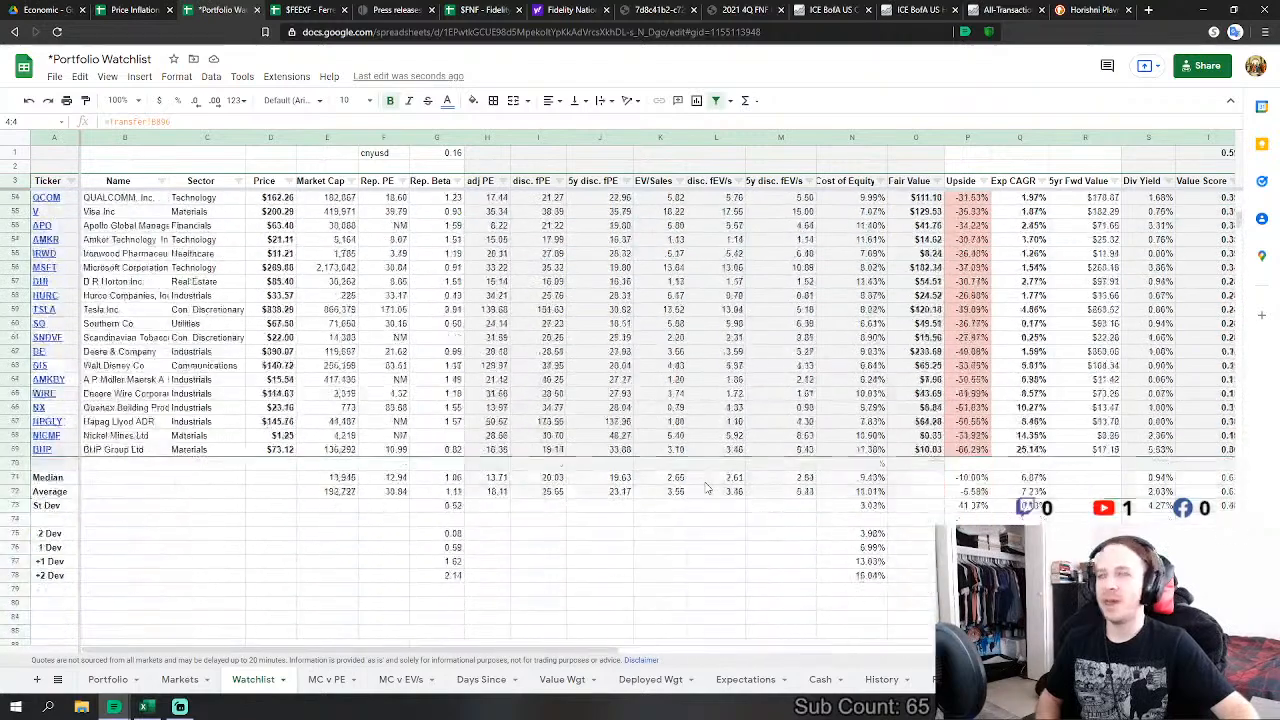
scroll(594, 492, "up", 1)
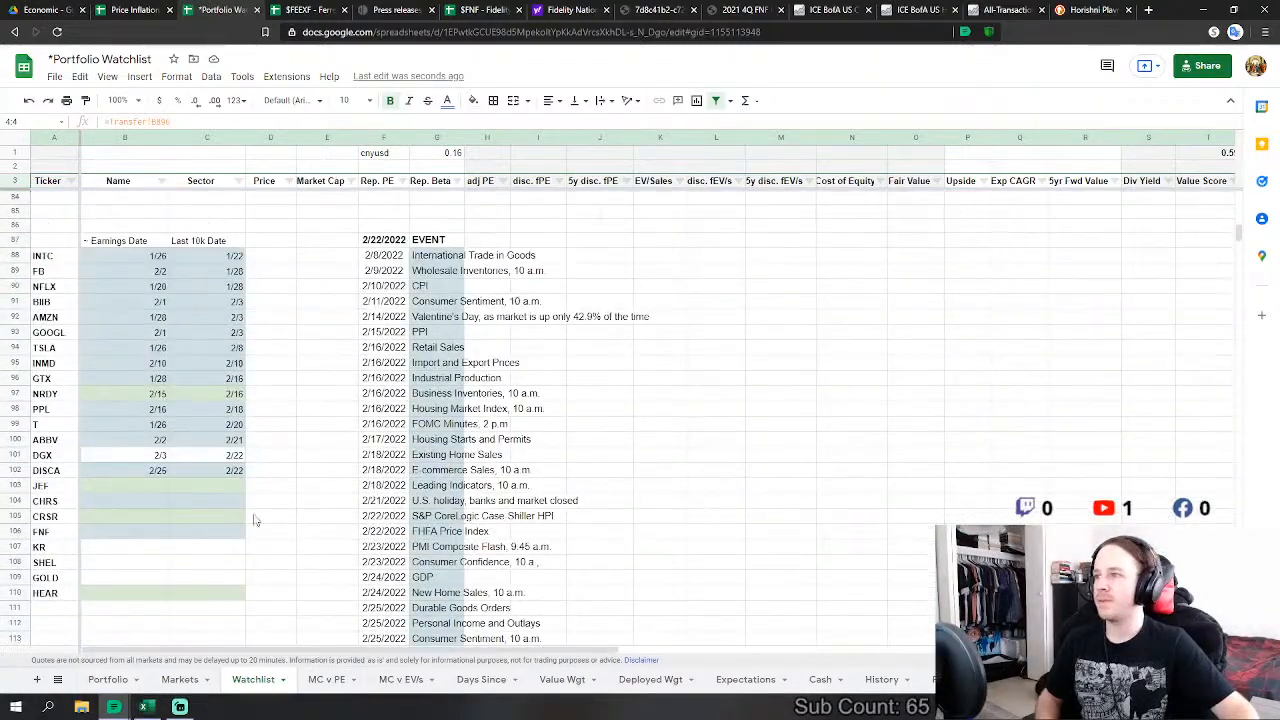
Step: Review the CRSR and NRDY rows in the earnings date list, highlighting each across its earnings and last 10k date cells
left_click(110, 519)
left_click_drag(110, 521, 197, 516)
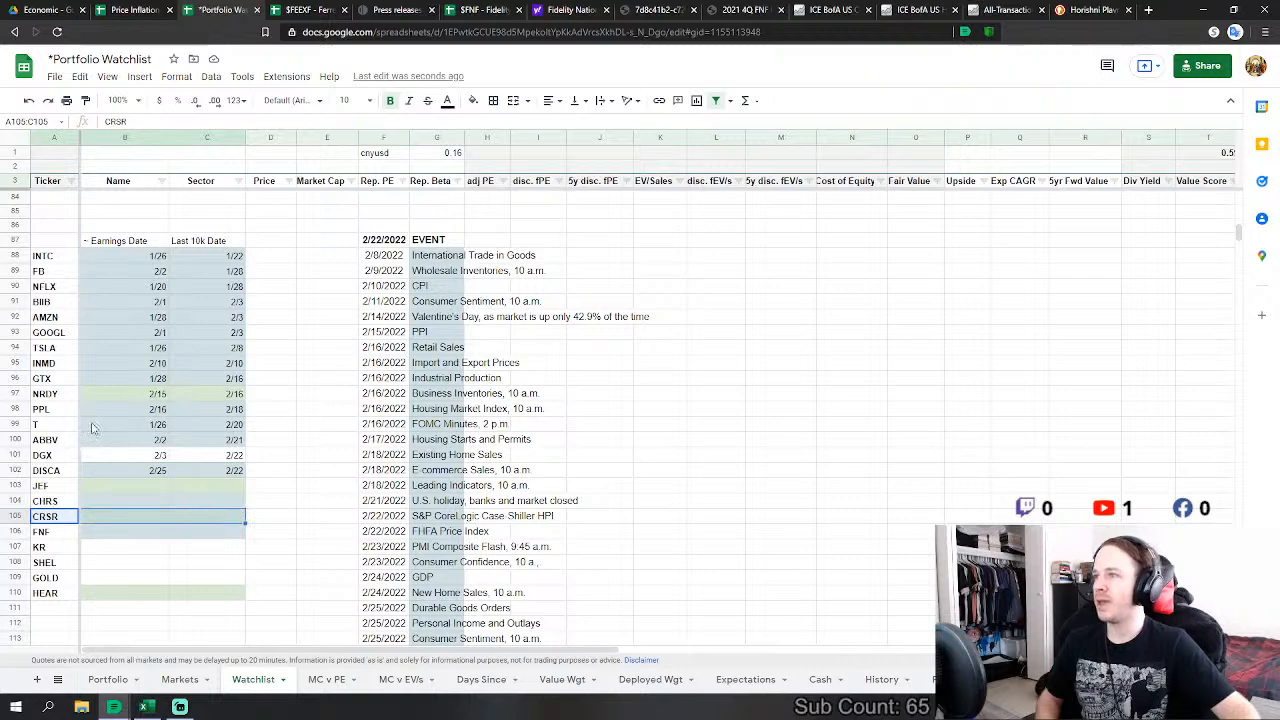
left_click_drag(45, 394, 216, 395)
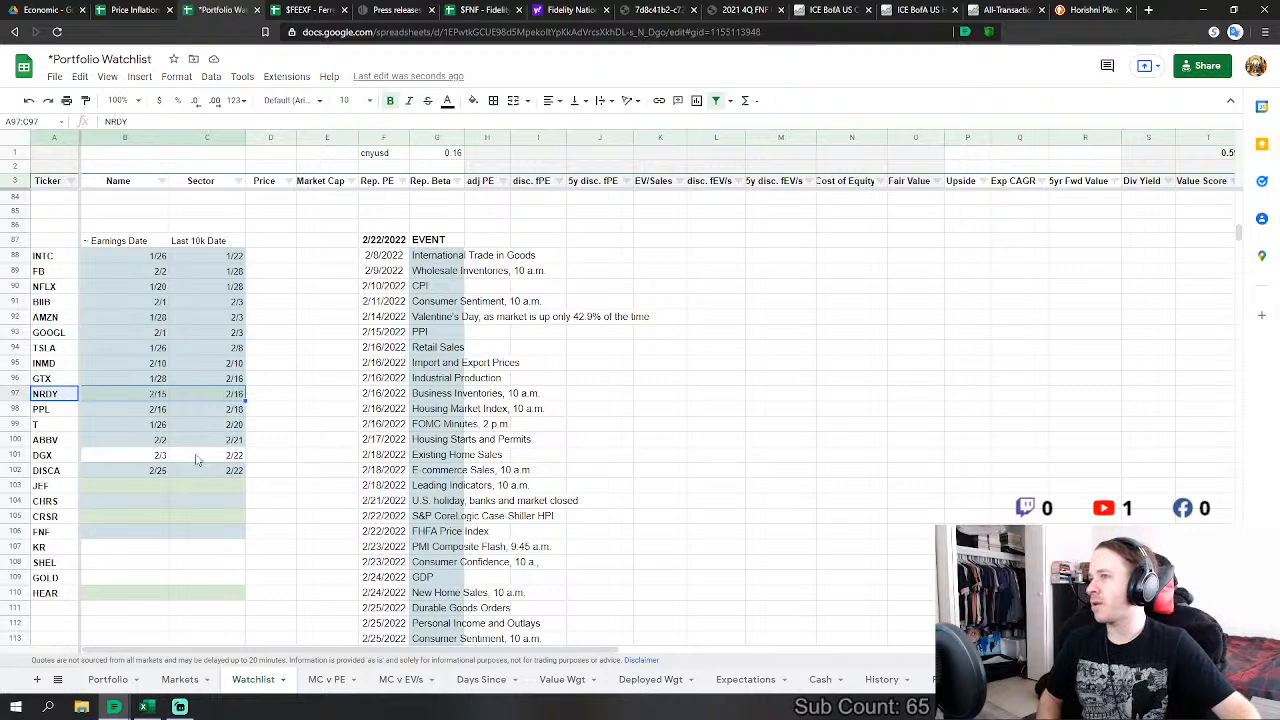
left_click(185, 424)
left_click_drag(72, 396, 226, 396)
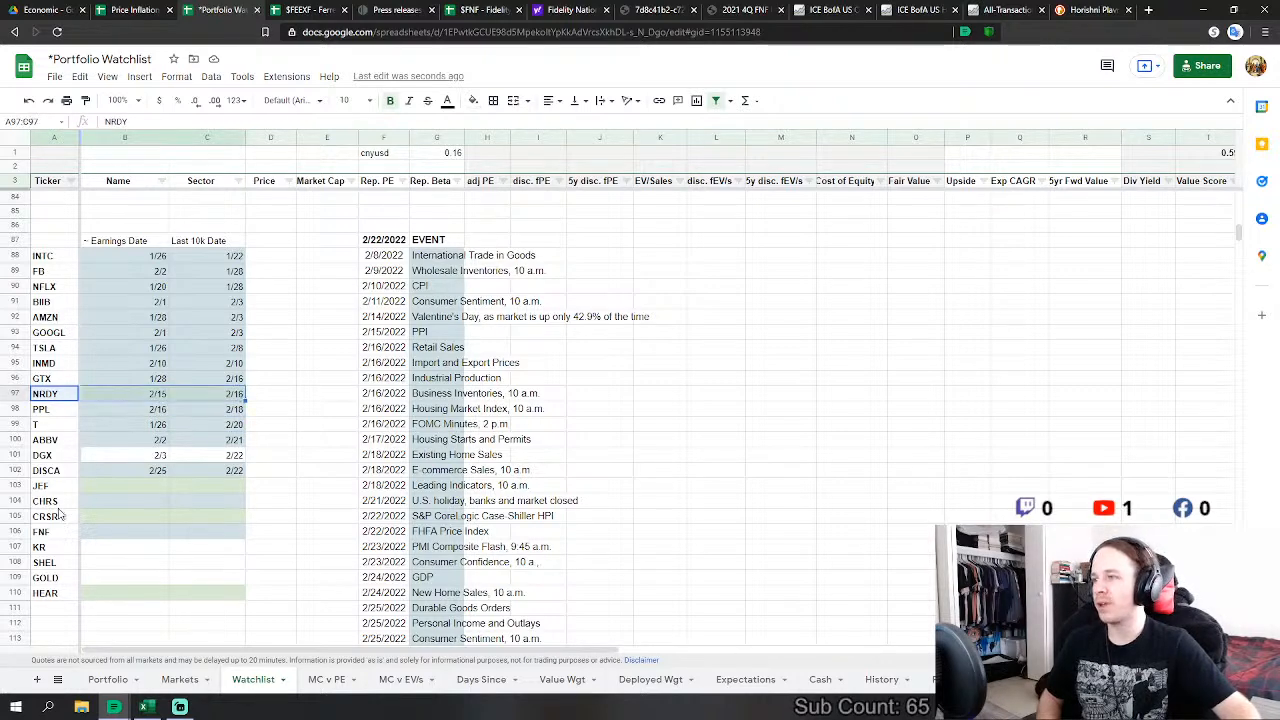
left_click_drag(66, 517, 210, 525)
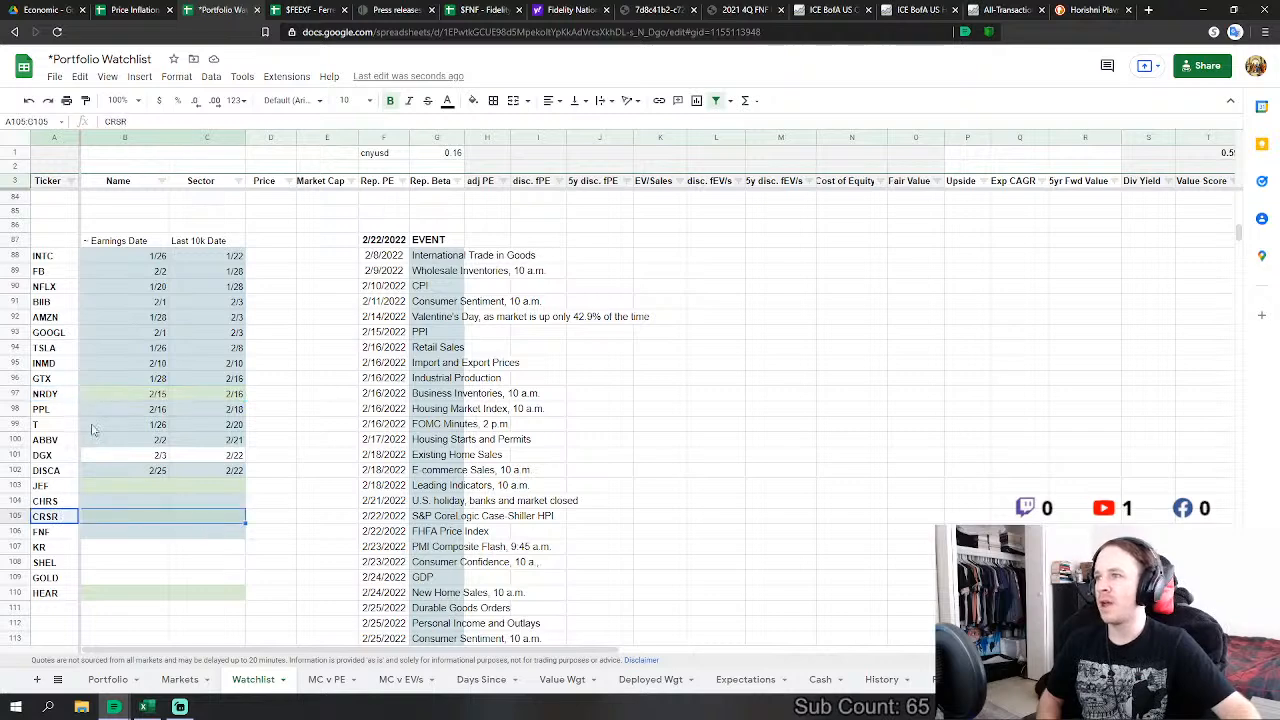
left_click_drag(66, 397, 200, 394)
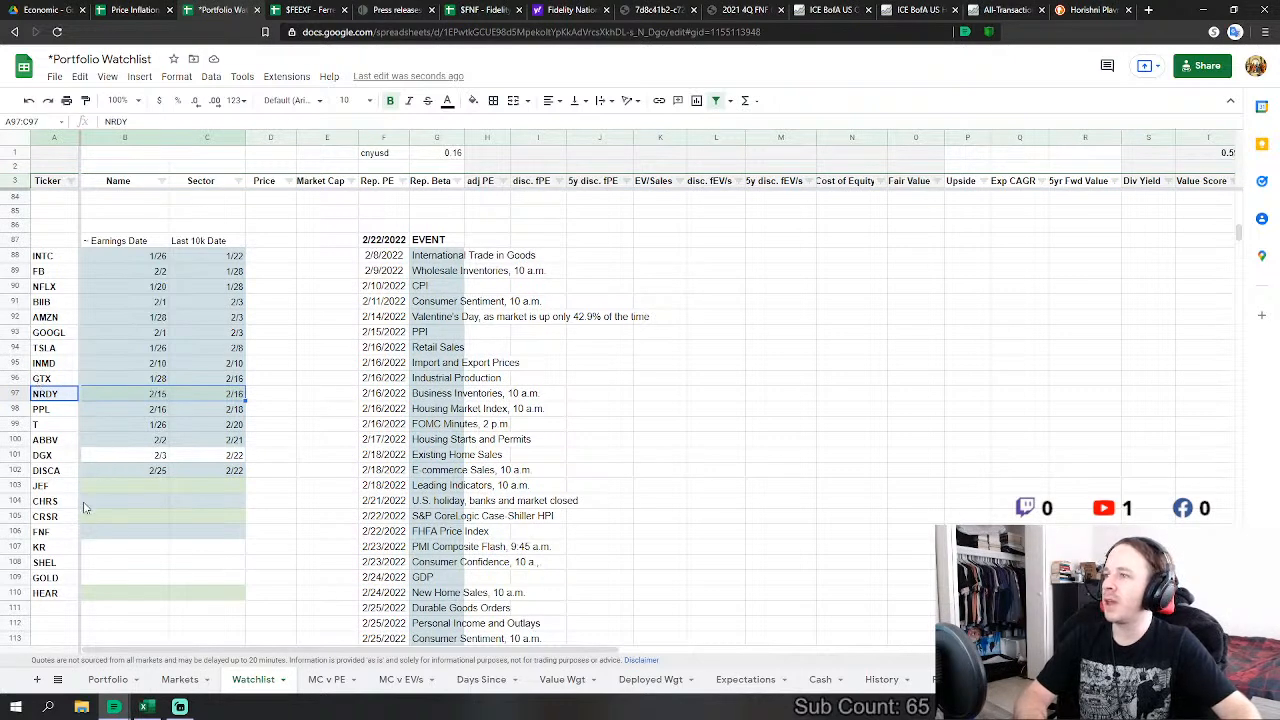
left_click_drag(50, 519, 208, 520)
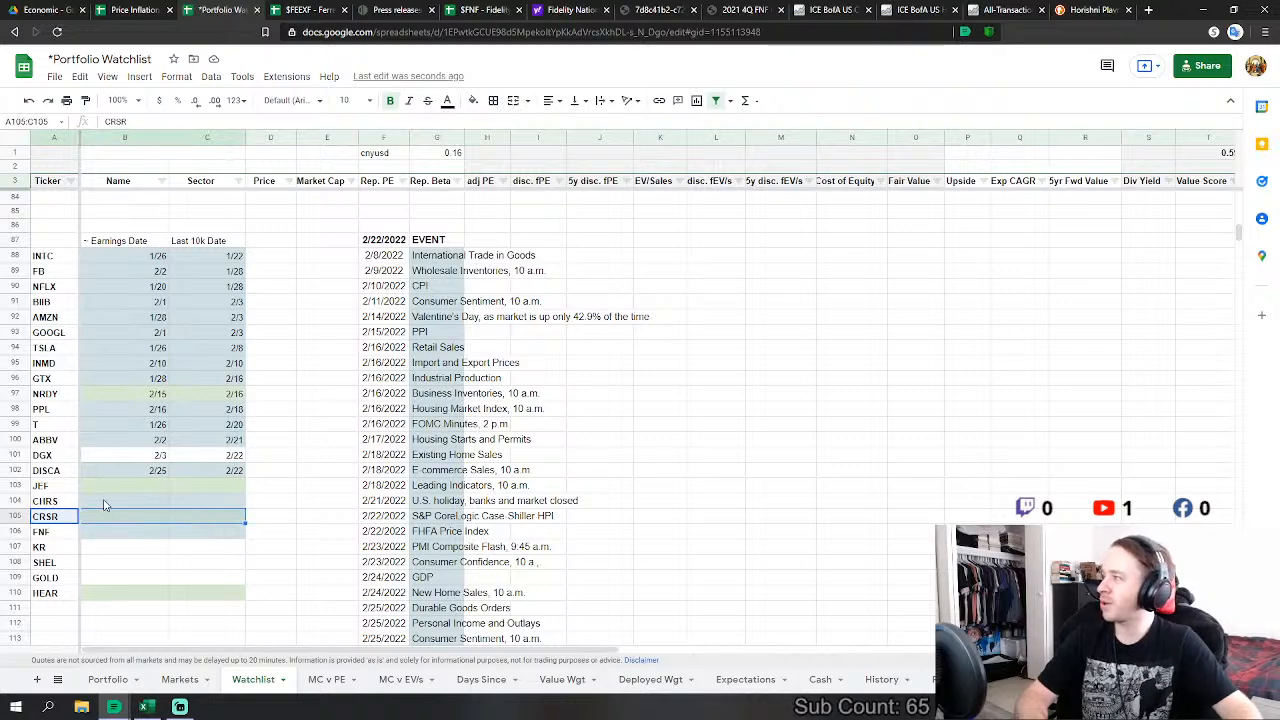